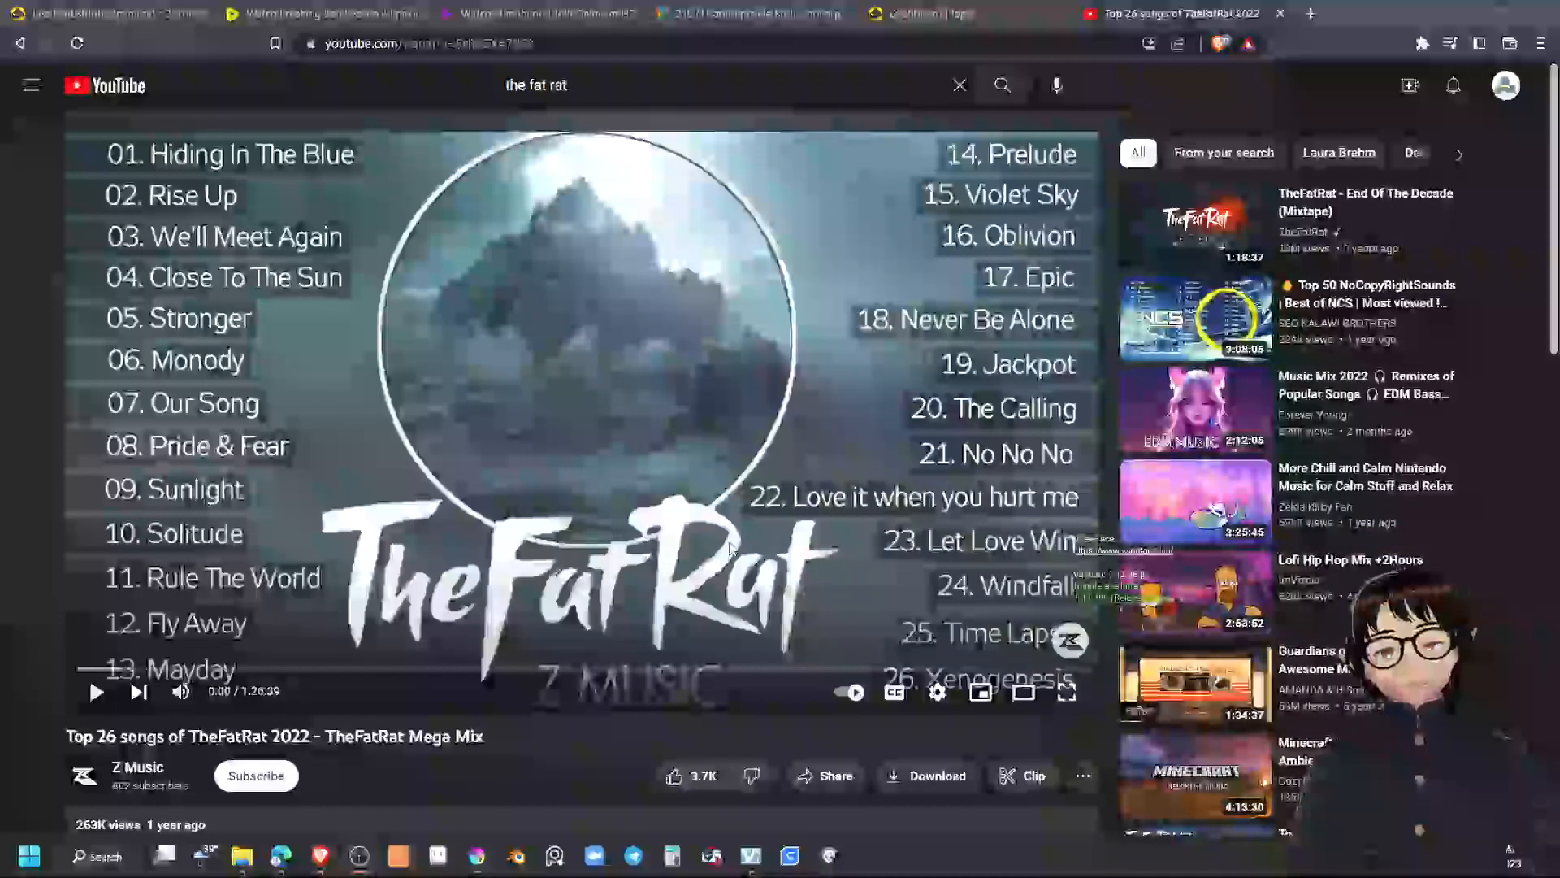
# Switch to the Tapas dashboard, open the TurtleCorn series and view the title page of the episode "I am, Unicorn"
pyautogui.click(962, 18)
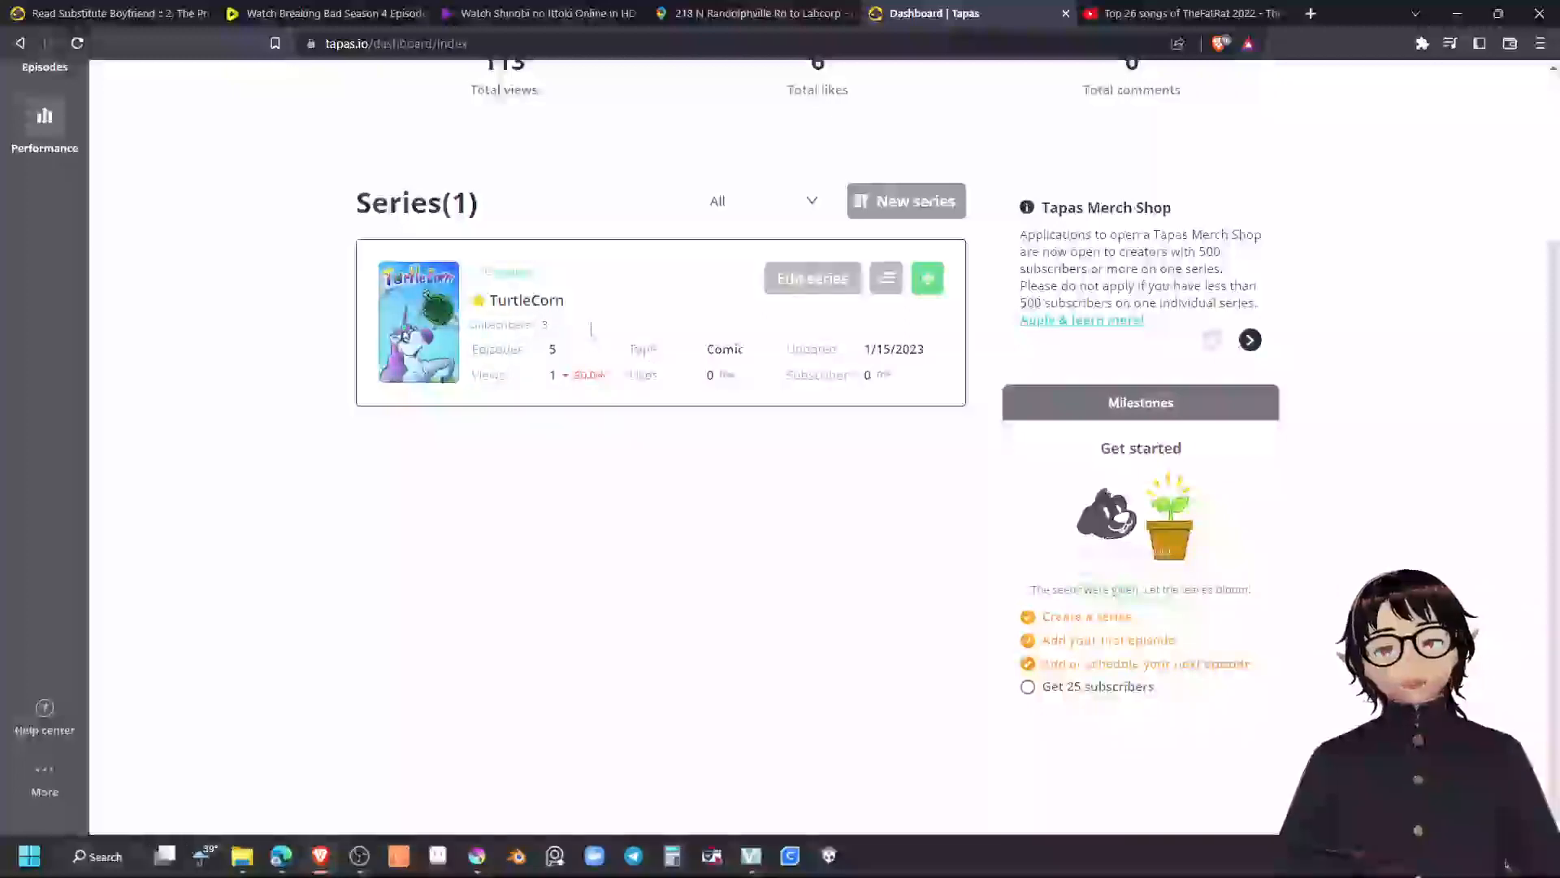
pyautogui.click(431, 317)
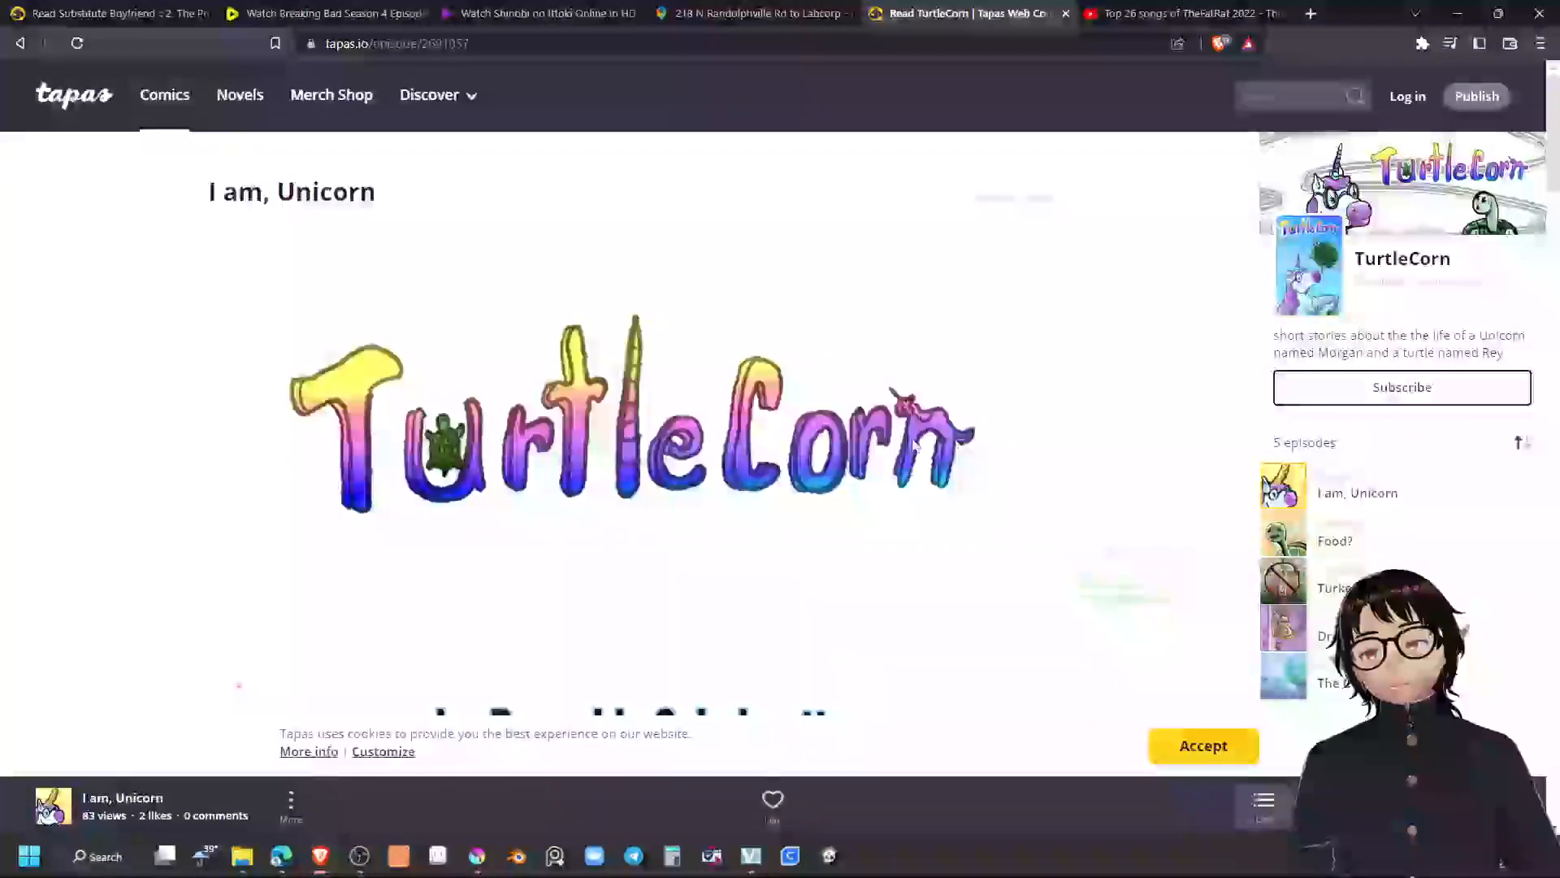
pyautogui.scroll(-6, 913, 444)
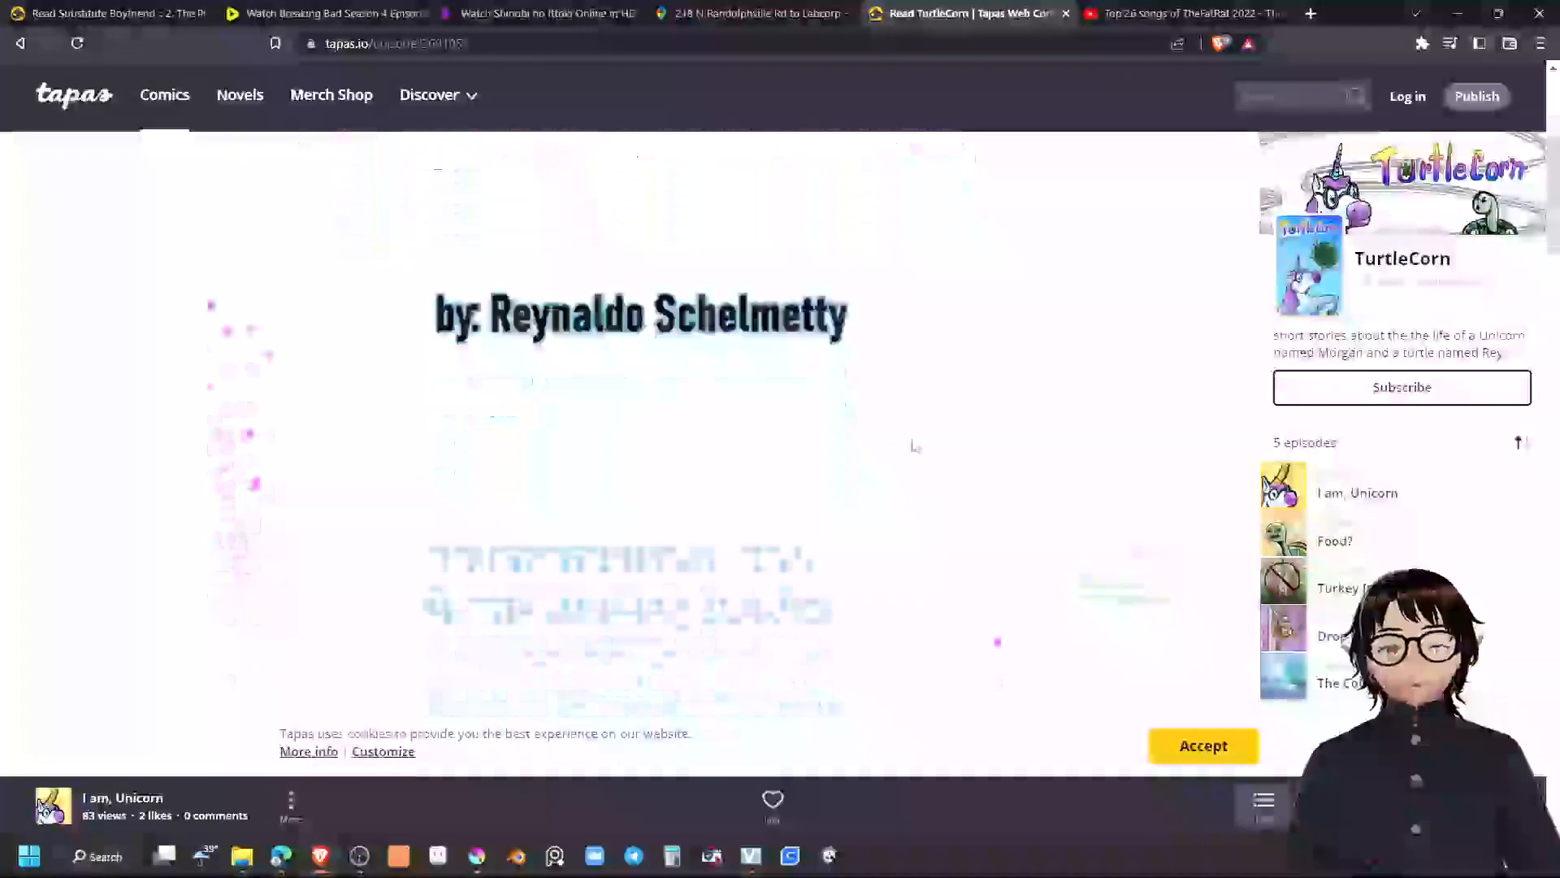
pyautogui.scroll(-2, 683, 455)
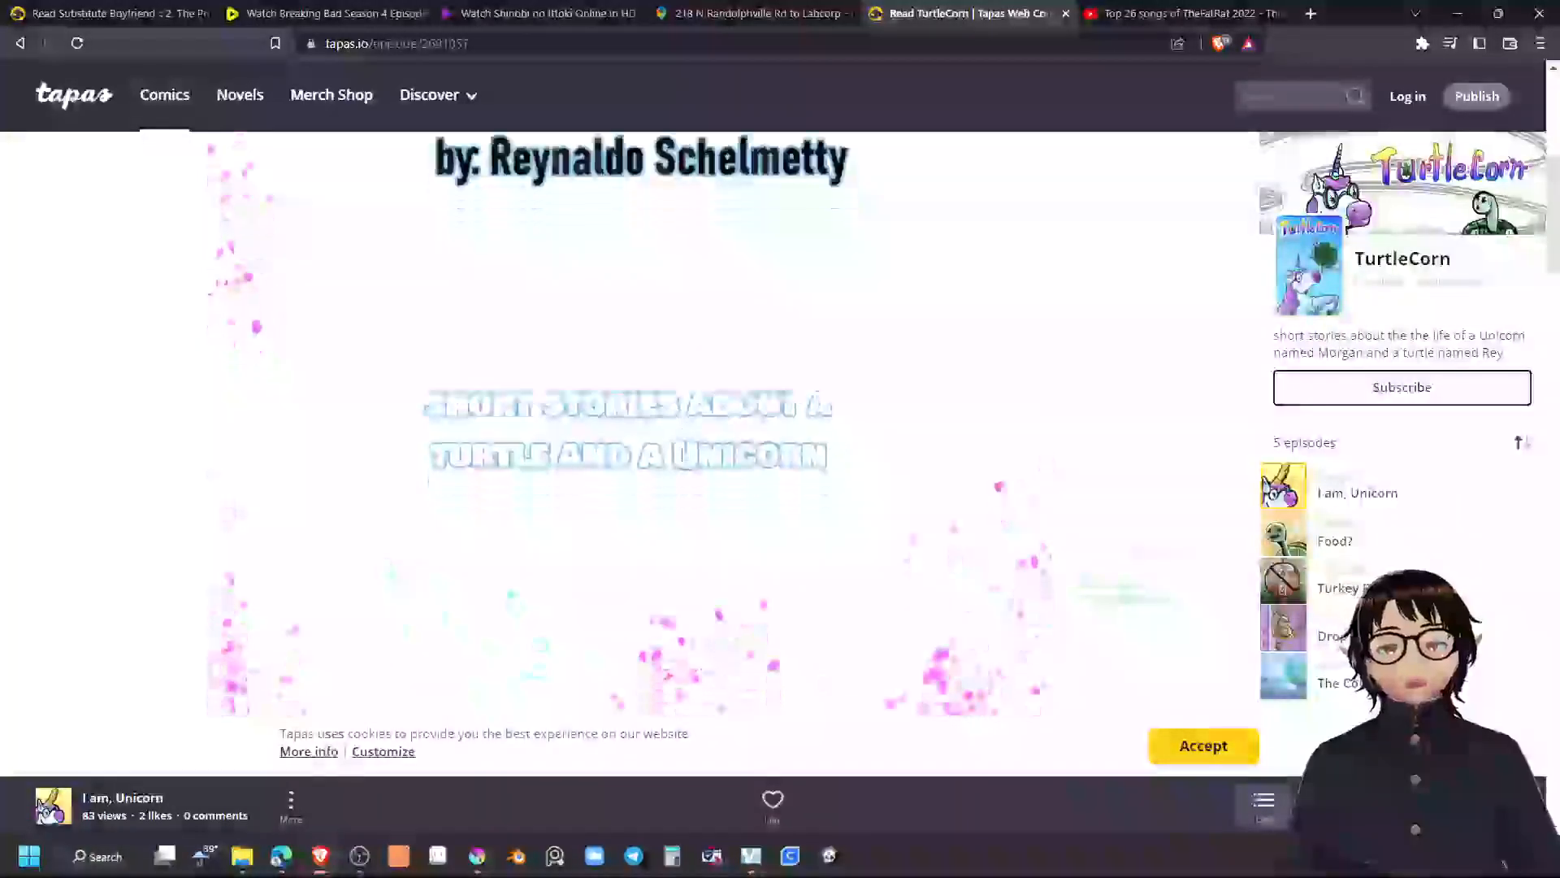
pyautogui.scroll(-10, 682, 455)
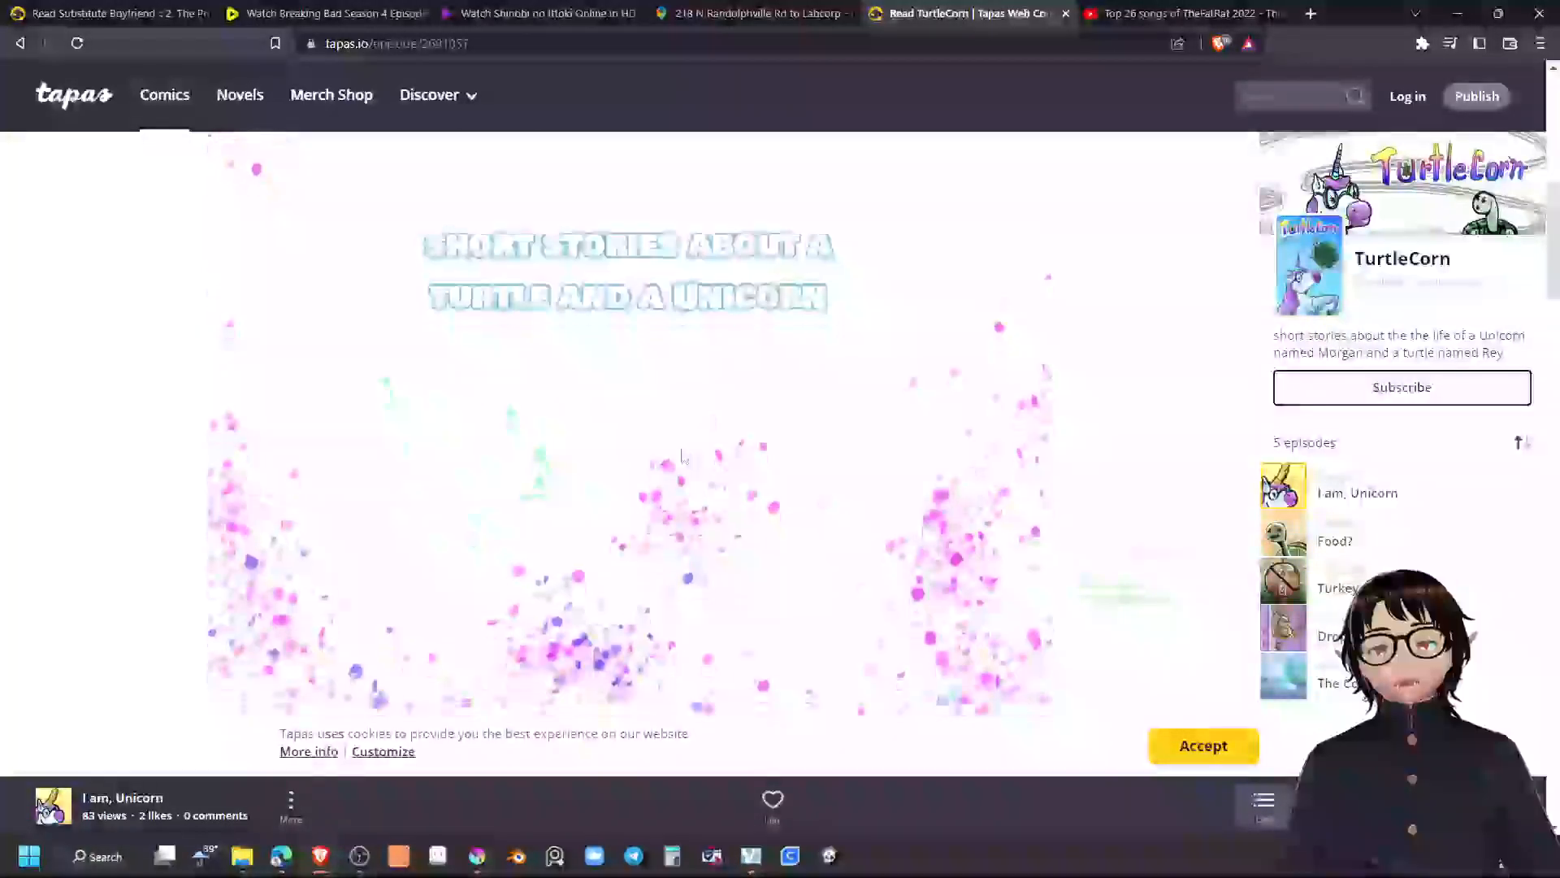
pyautogui.scroll(1, 682, 455)
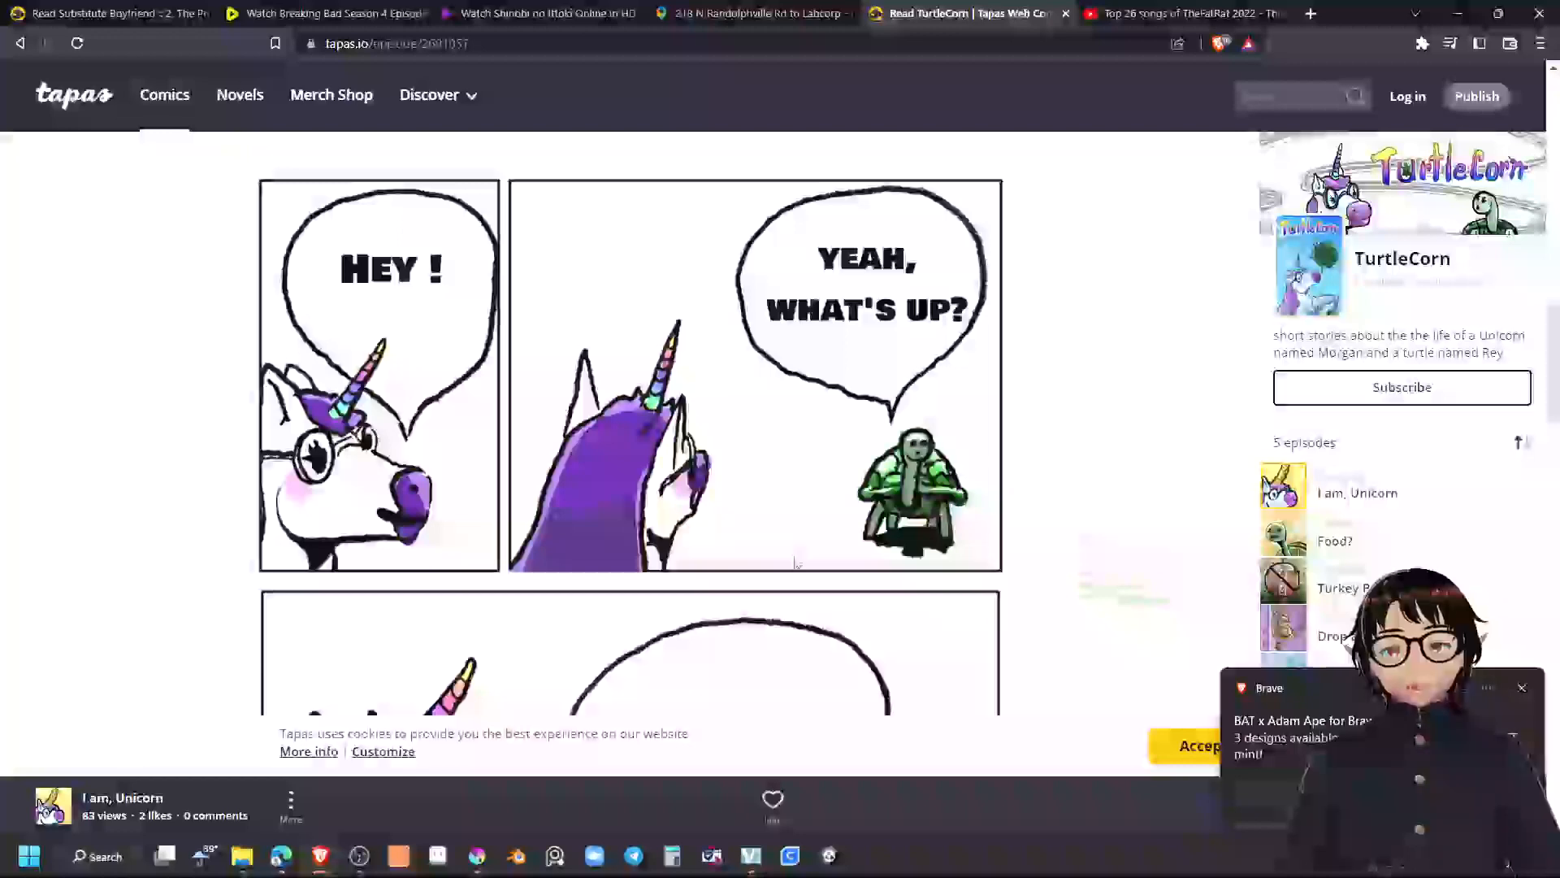
# Read the comic panels of the episode "I am, Unicorn" through to the creator's note at its end
pyautogui.scroll(-3, 796, 560)
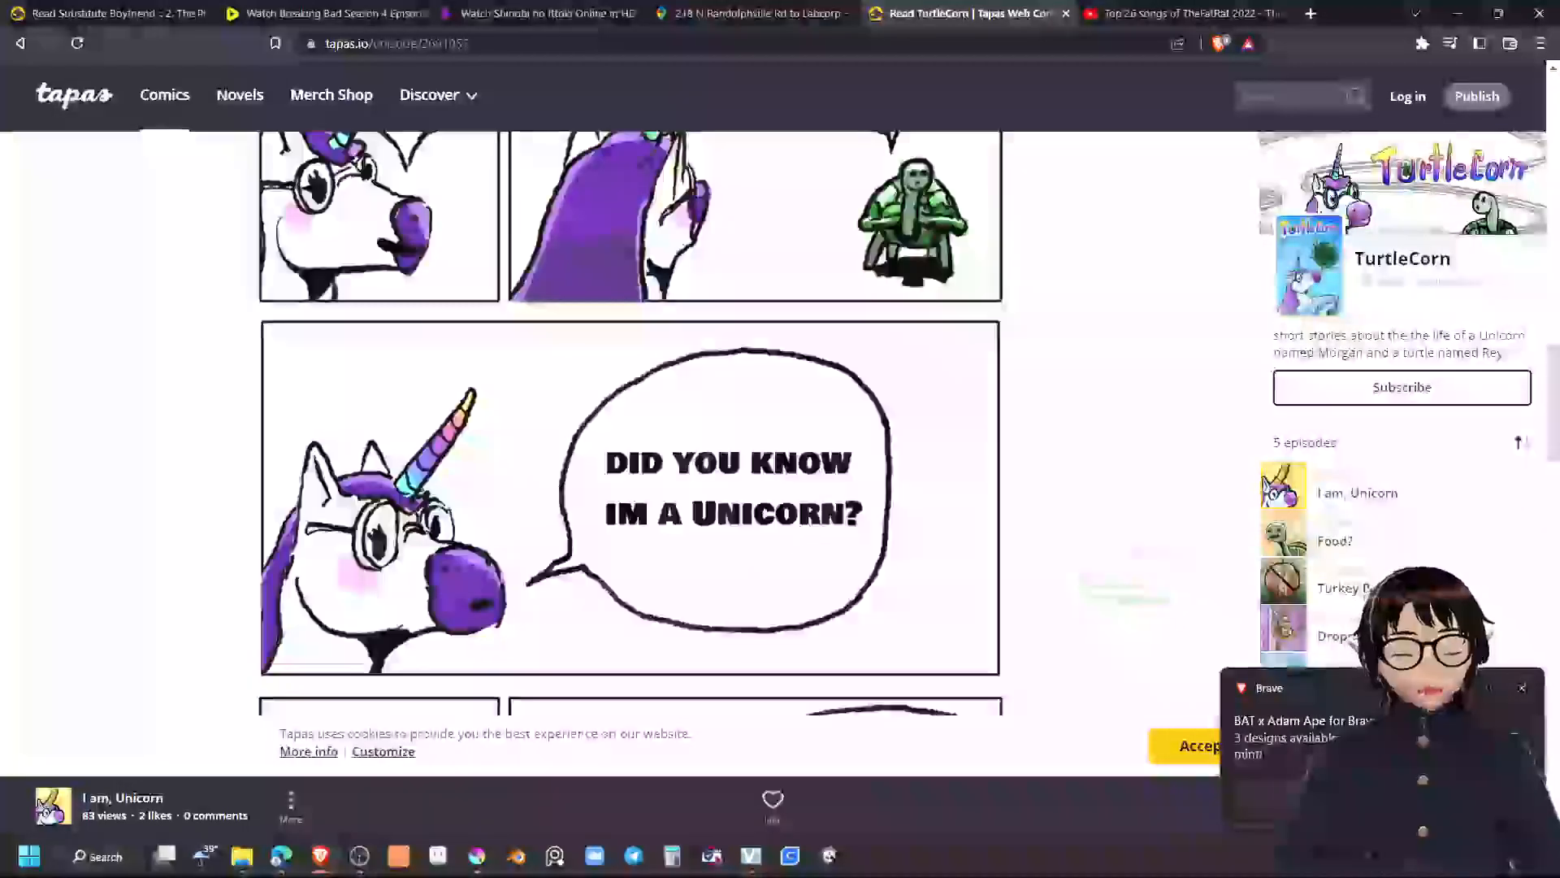
pyautogui.scroll(-1, 664, 598)
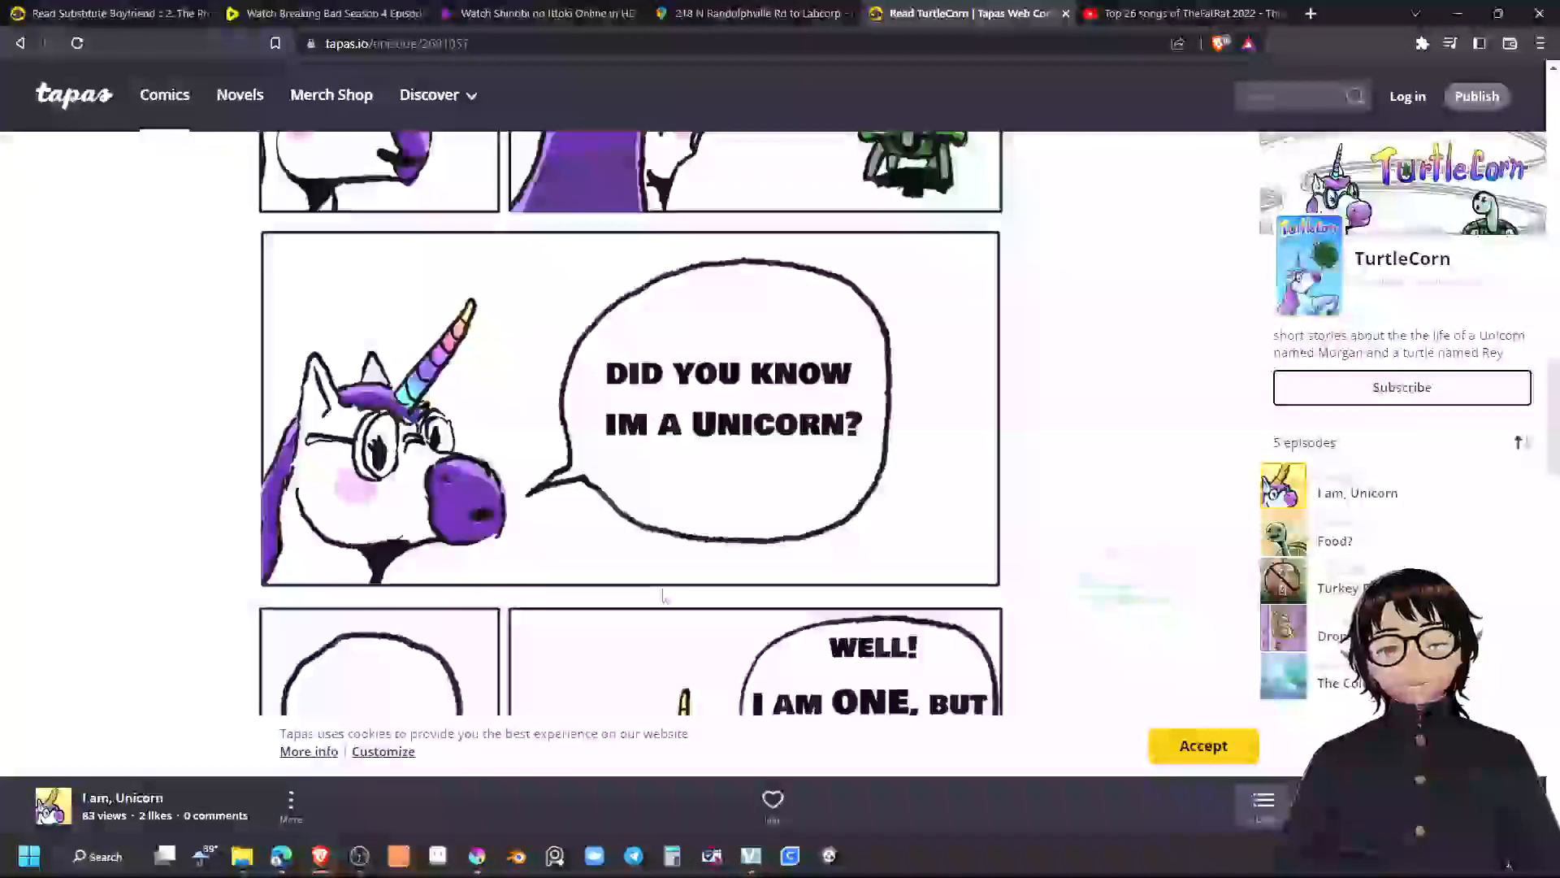
pyautogui.scroll(-1, 664, 597)
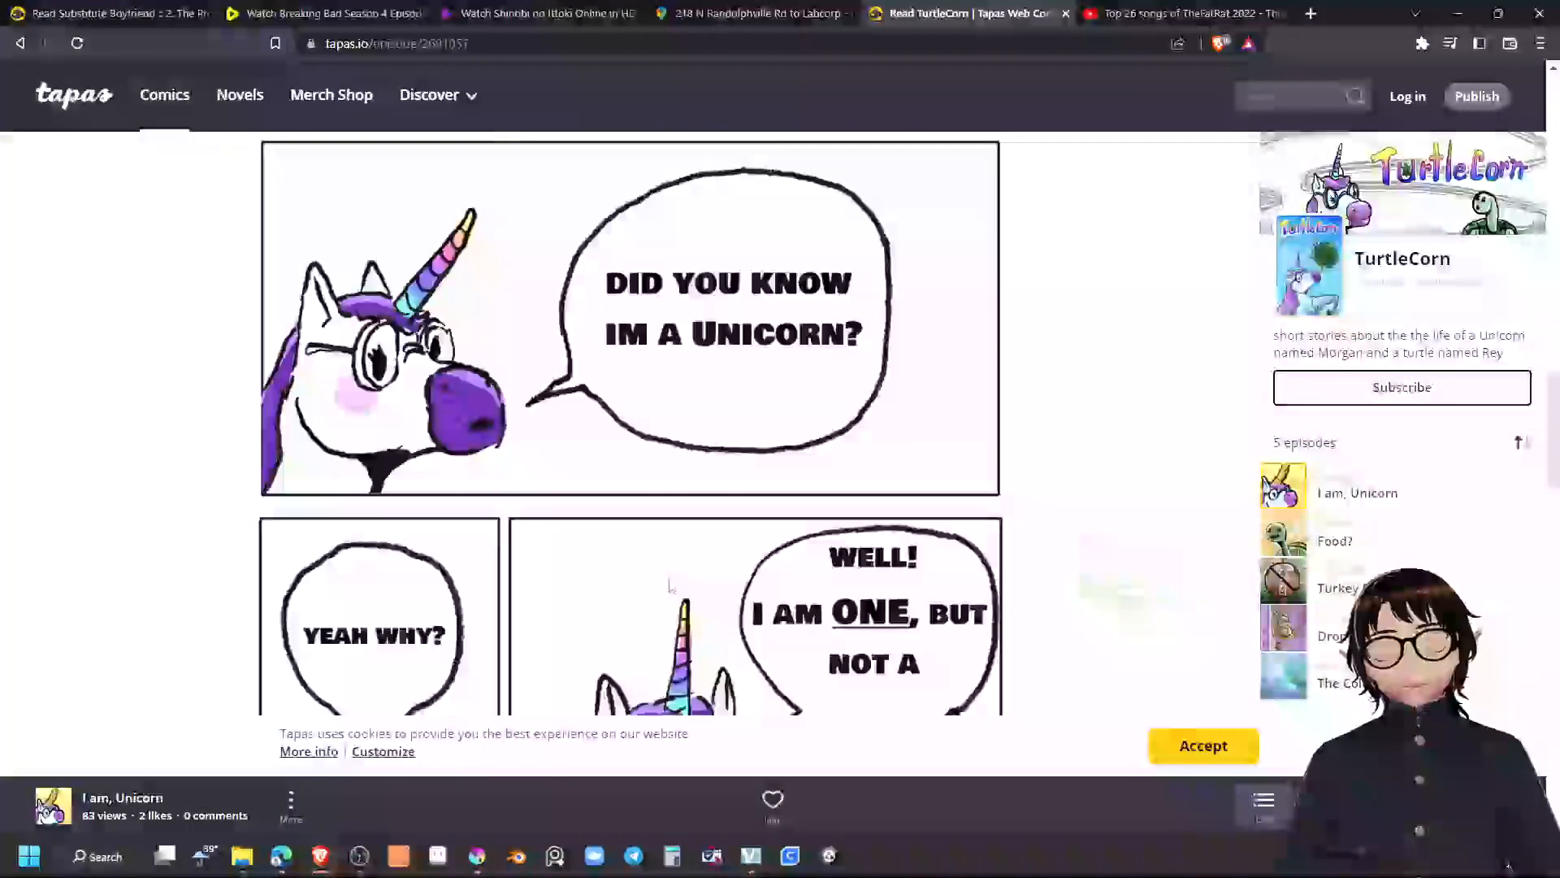
pyautogui.scroll(-2, 671, 582)
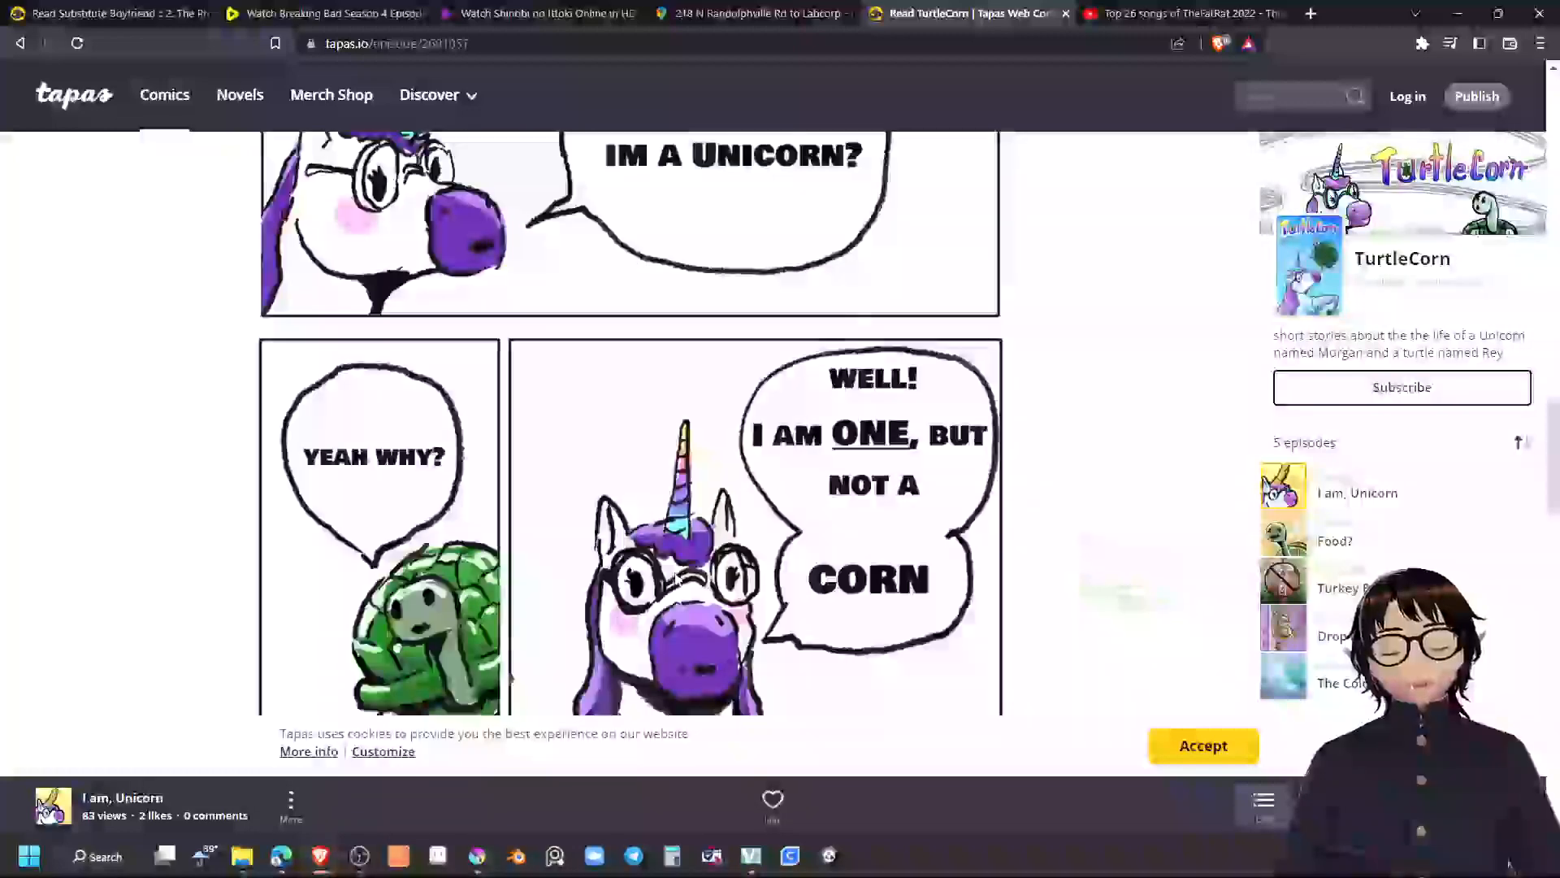
pyautogui.scroll(-1, 776, 579)
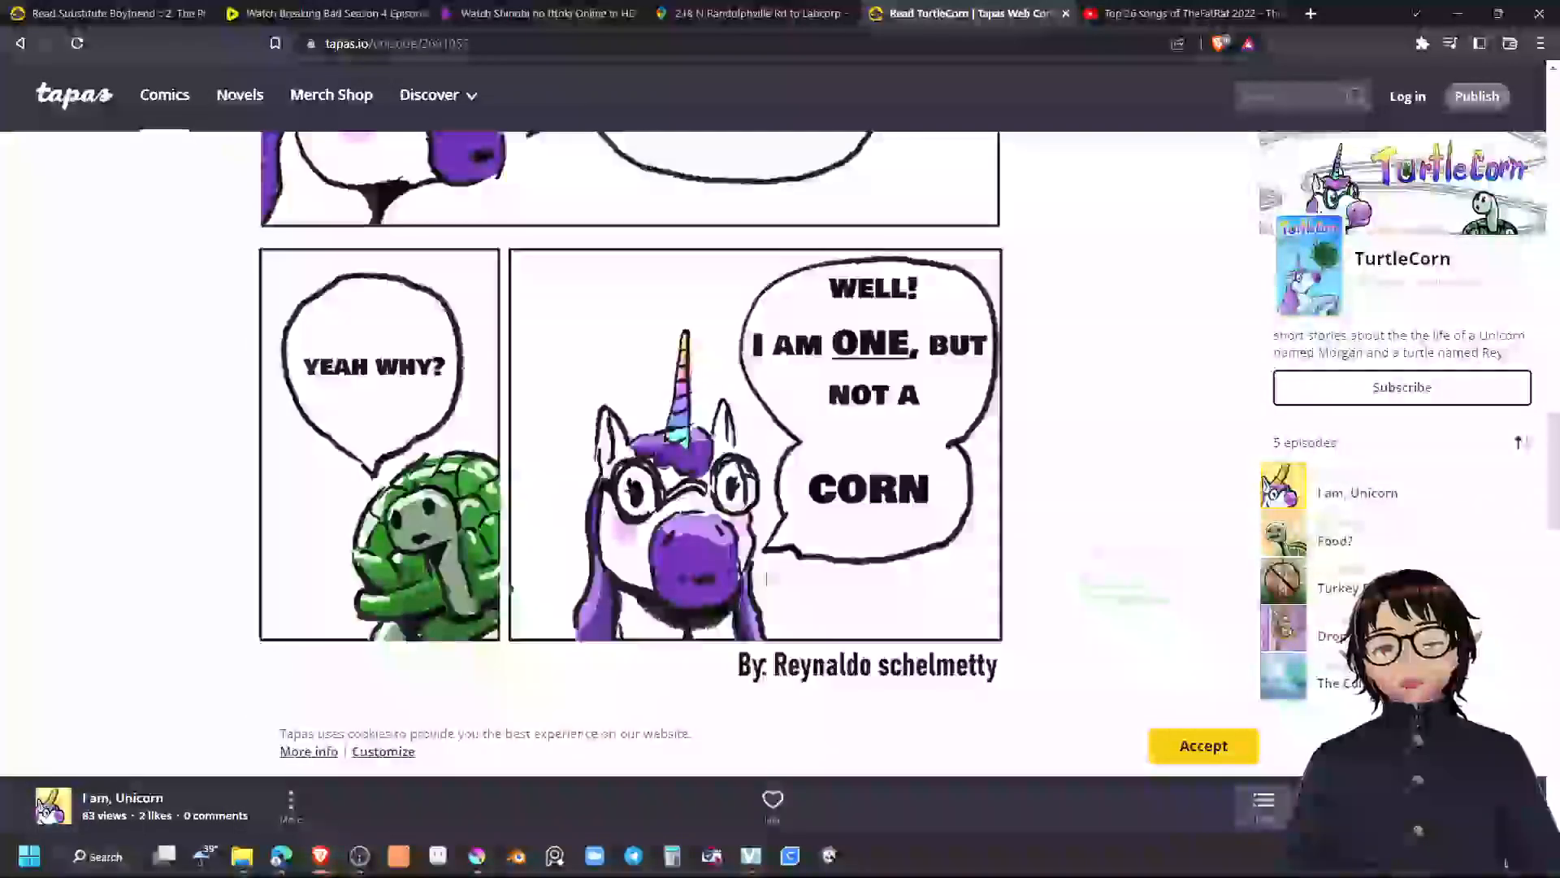
pyautogui.scroll(-1, 776, 579)
pyautogui.scroll(-3, 776, 578)
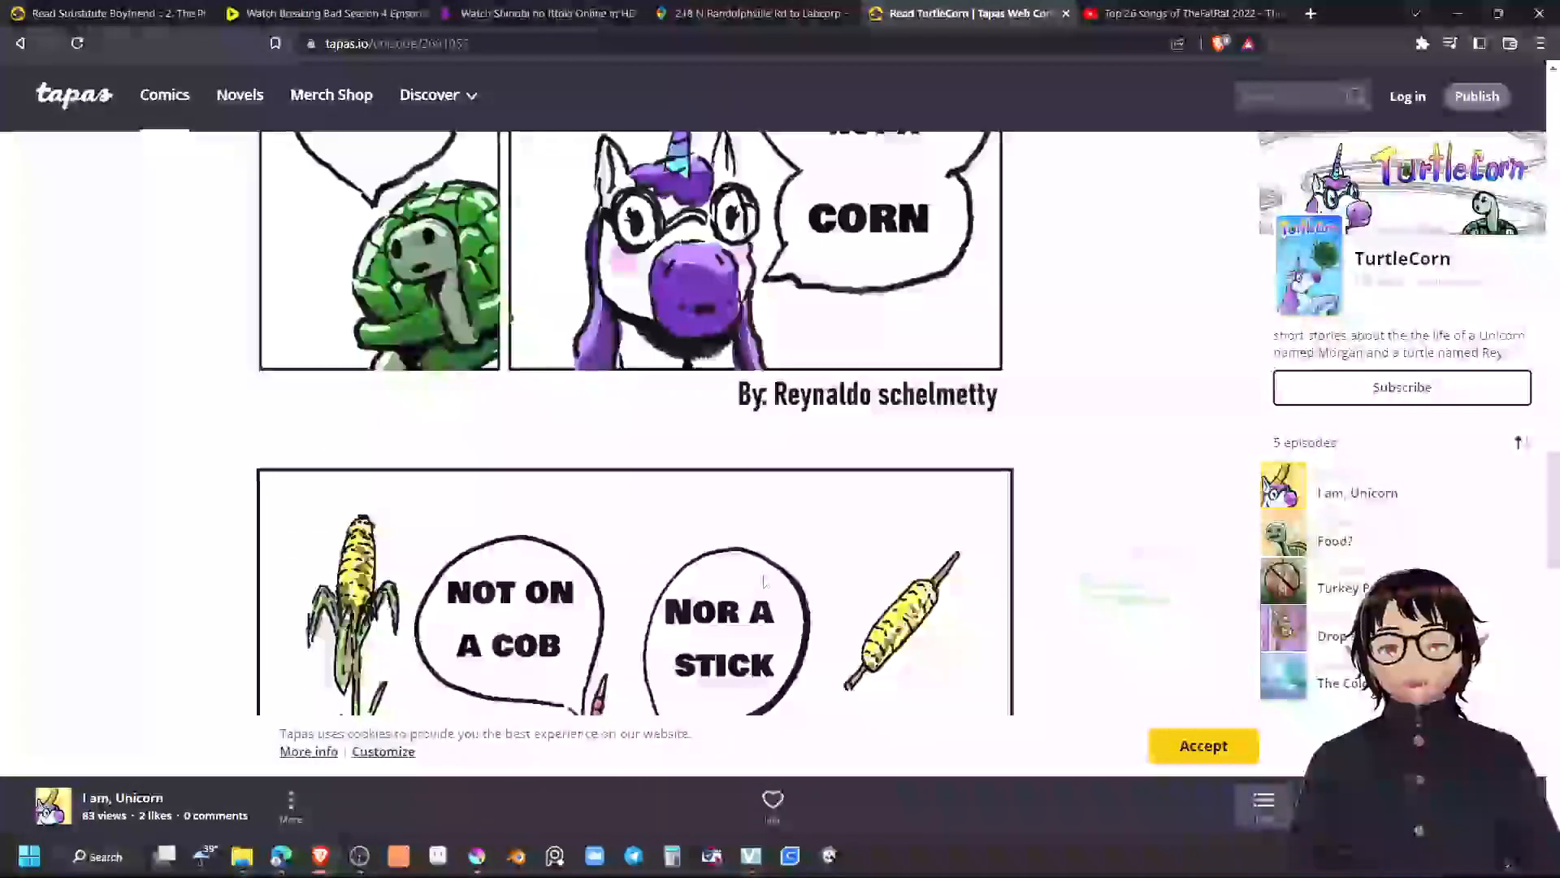
pyautogui.scroll(-1, 631, 423)
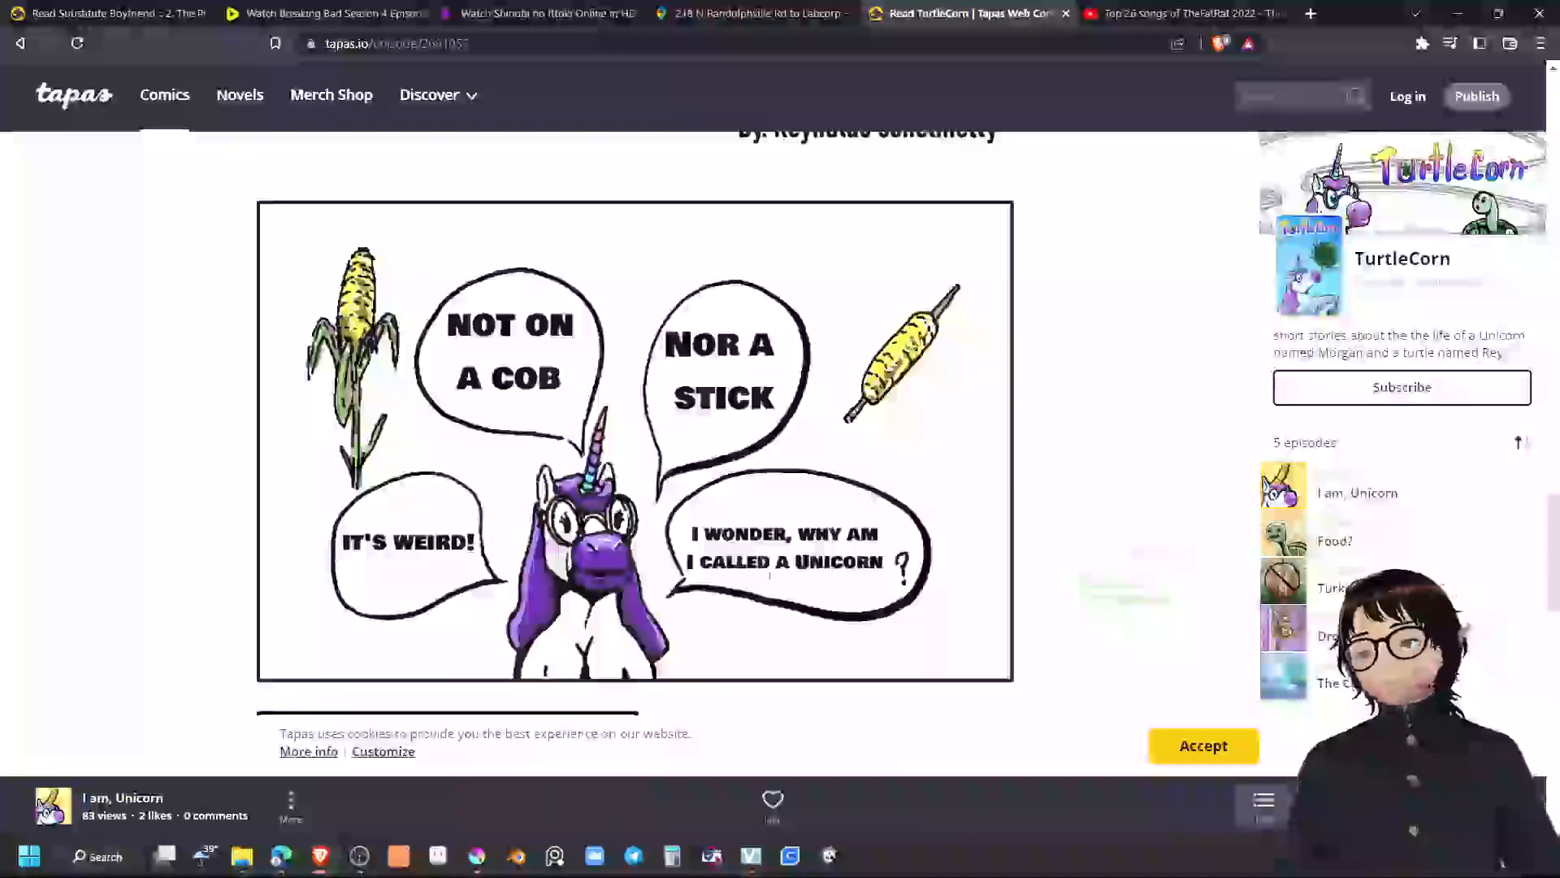
pyautogui.scroll(-4, 770, 576)
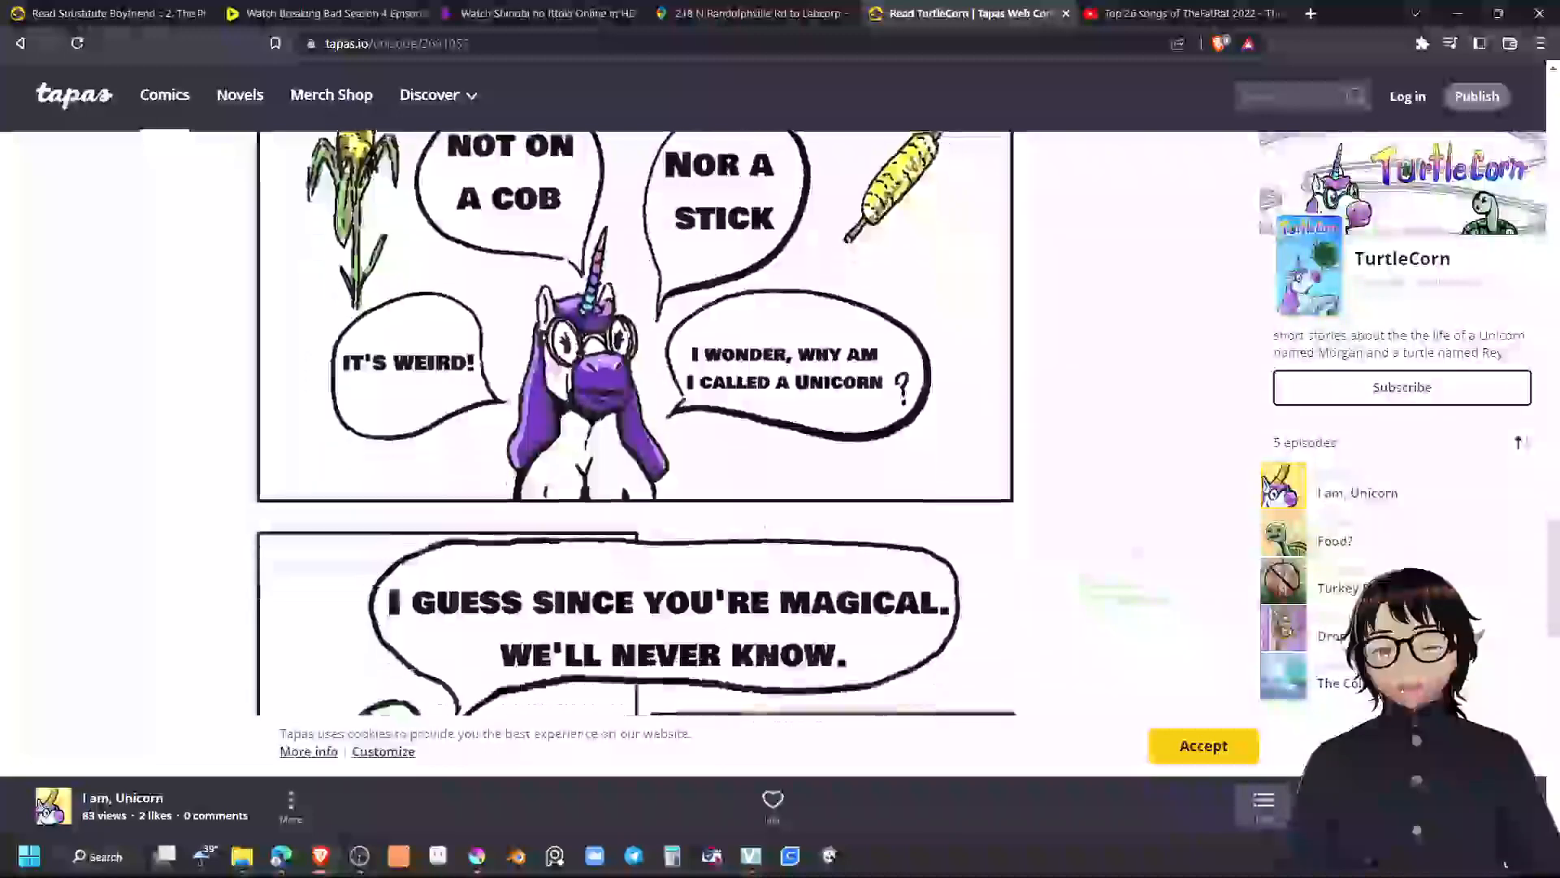
pyautogui.scroll(-2, 634, 422)
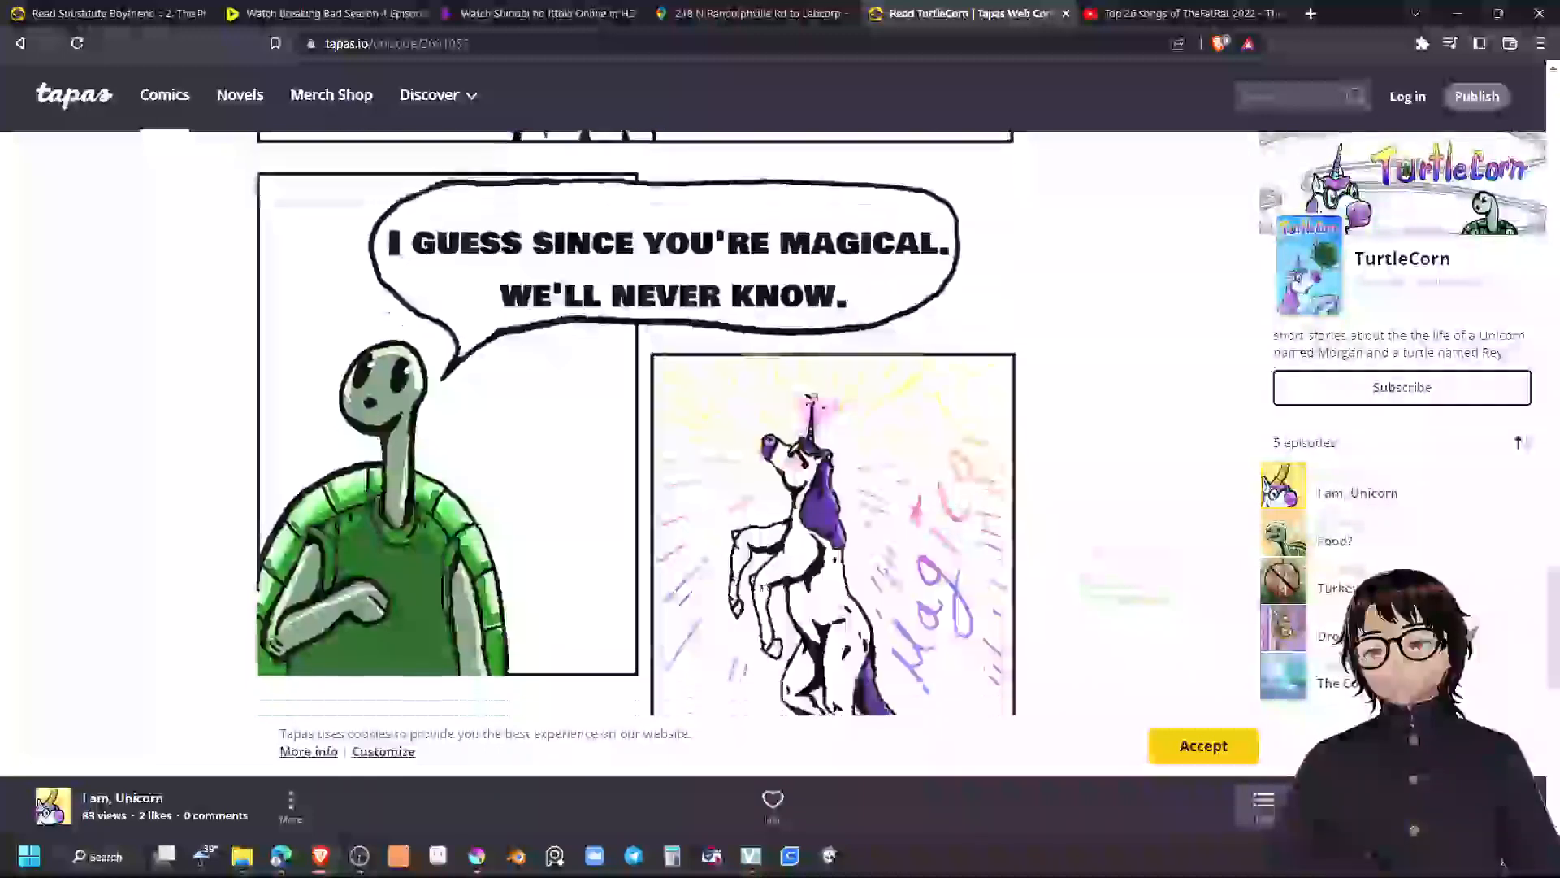
pyautogui.scroll(-4, 633, 423)
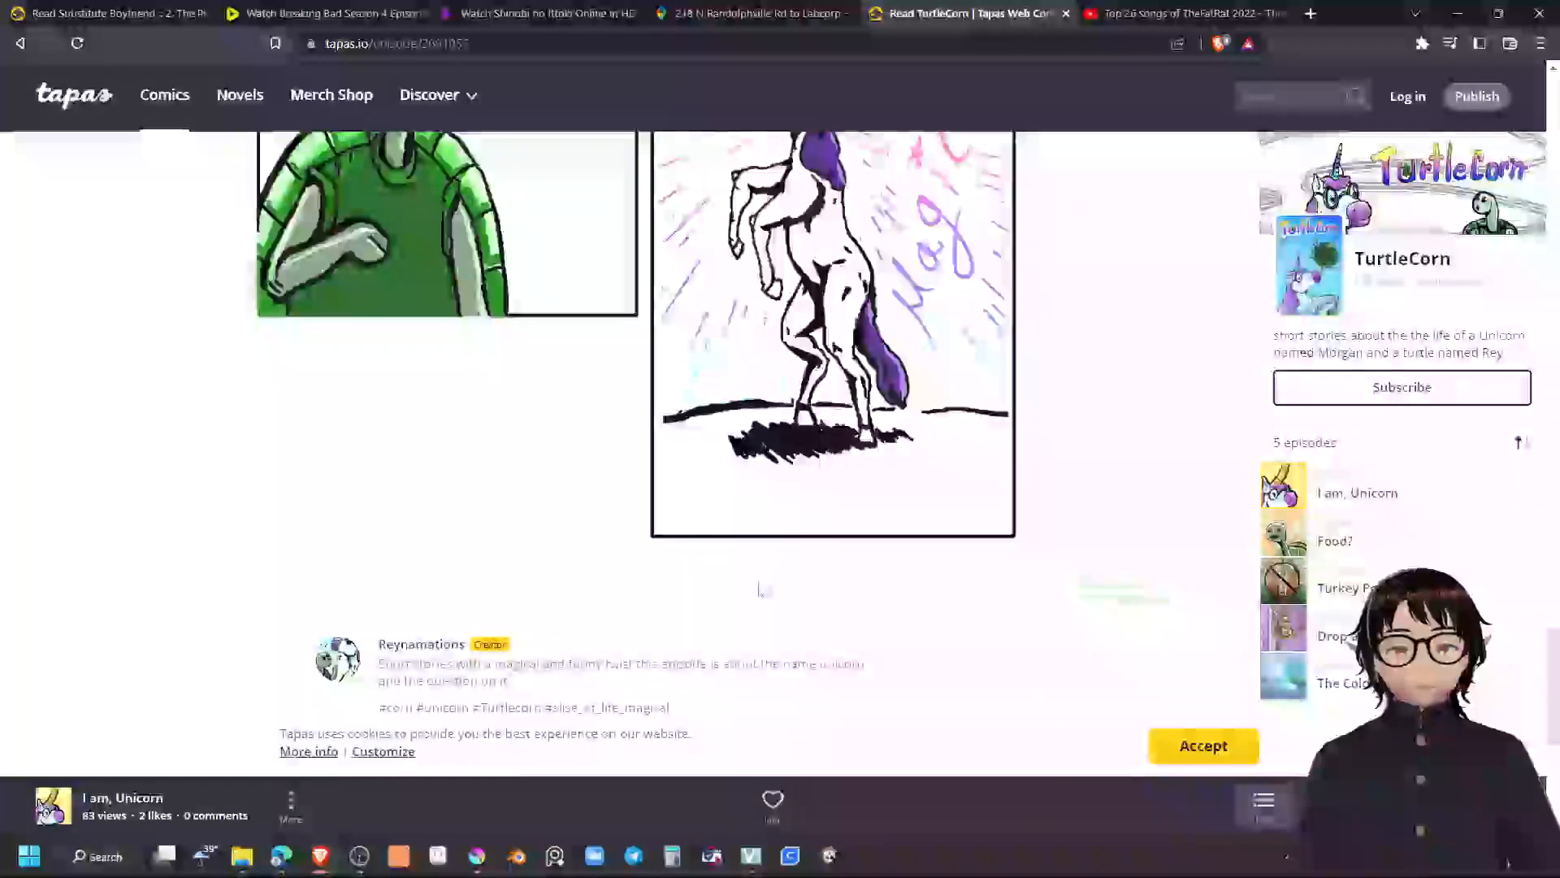
pyautogui.scroll(-3, 759, 590)
# Continue to the episode "Food?" and go past its title page to the first comic panel
pyautogui.scroll(-10, 760, 589)
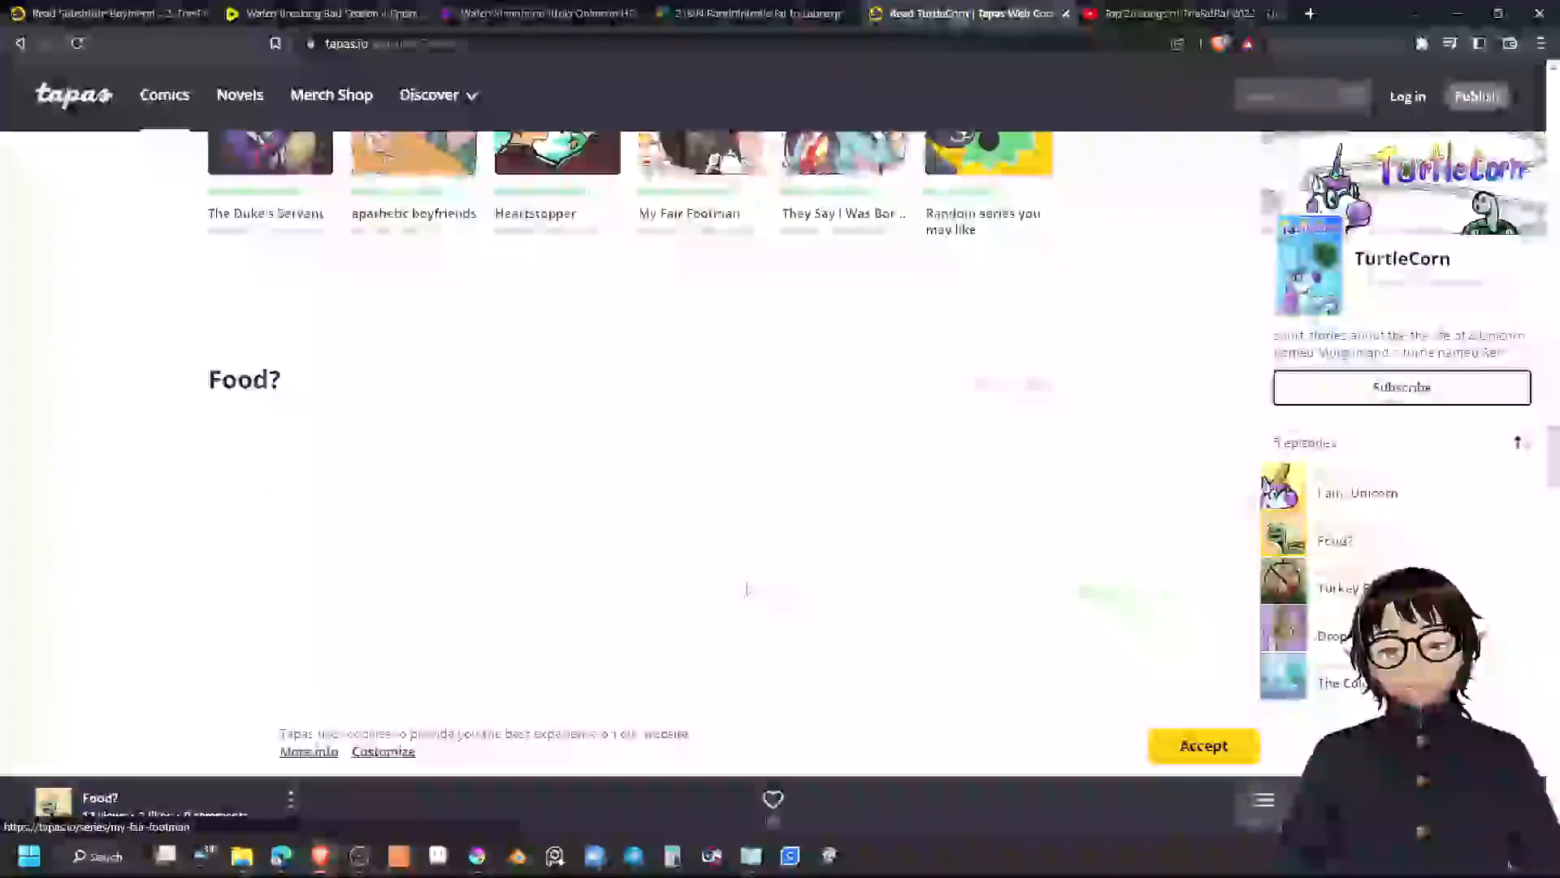
pyautogui.scroll(2, 743, 589)
pyautogui.scroll(-7, 743, 588)
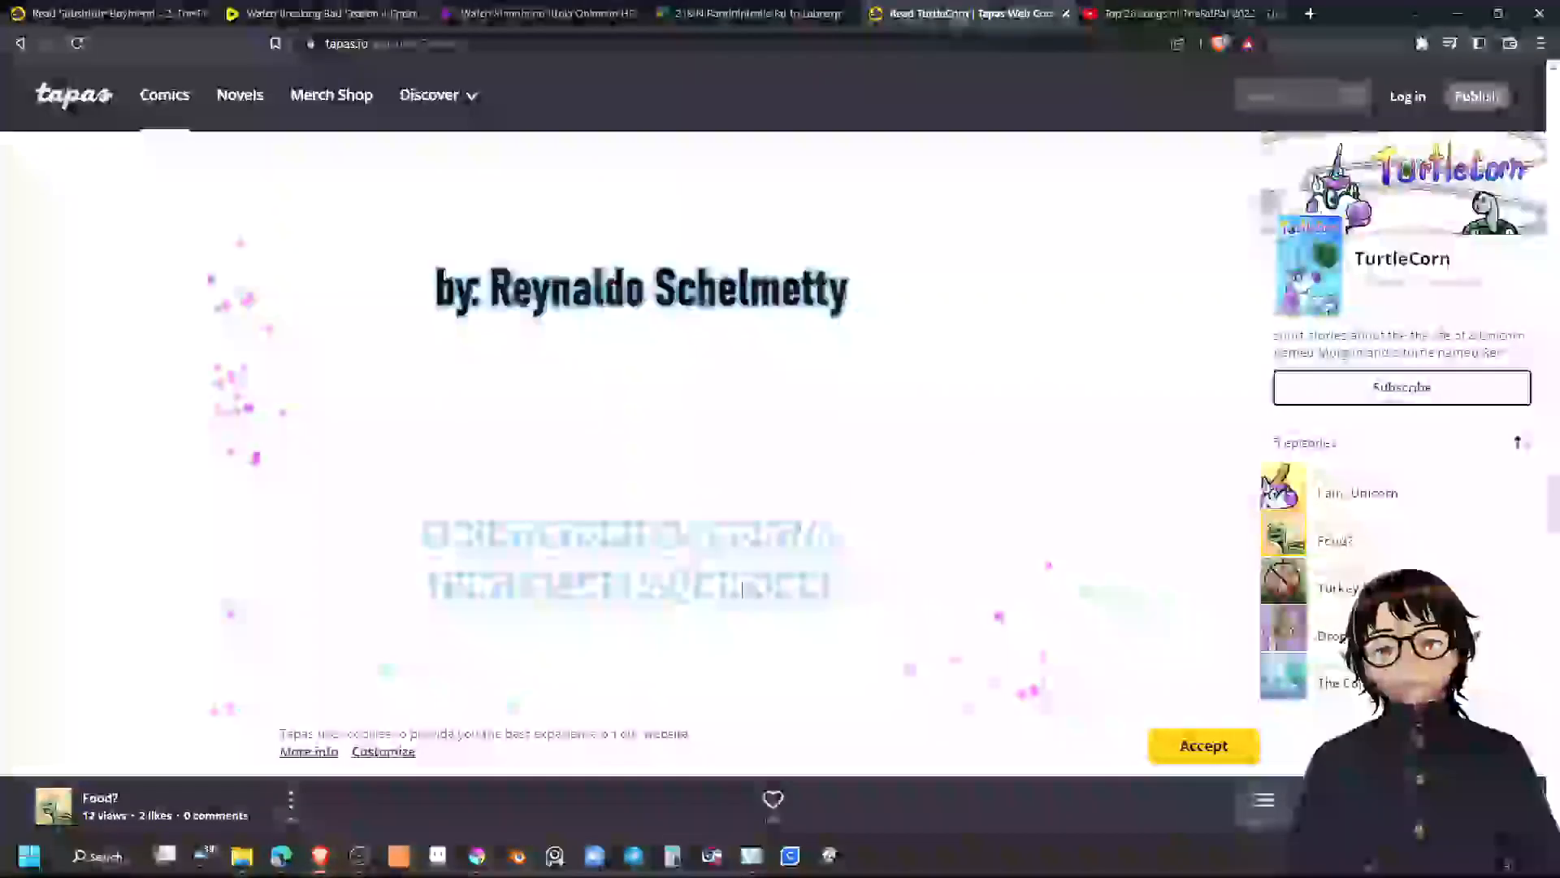
pyautogui.scroll(-1, 742, 588)
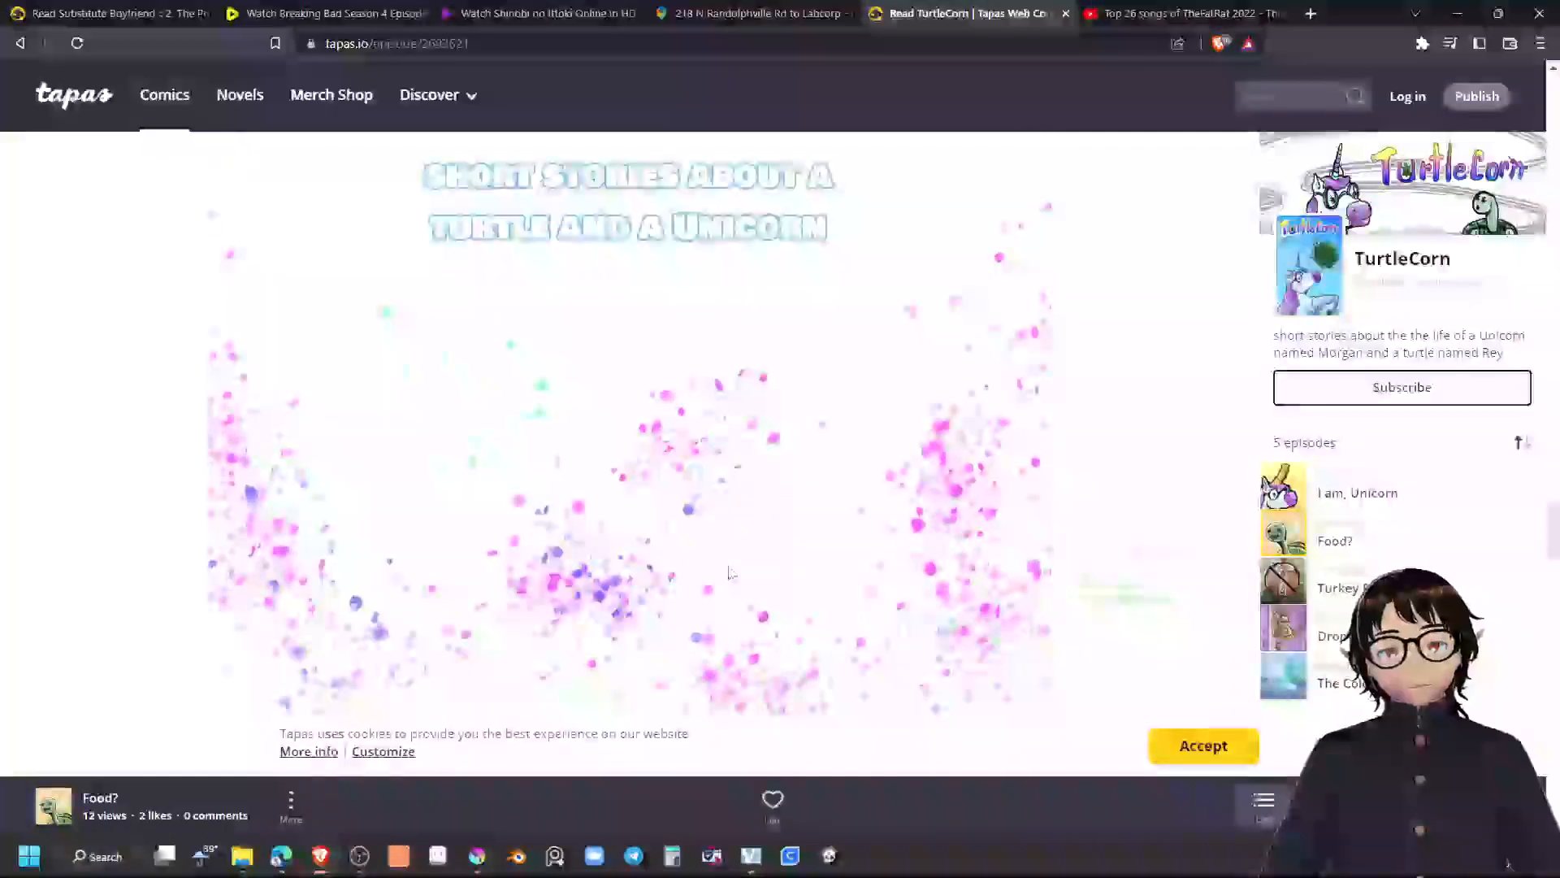
pyautogui.scroll(-5, 740, 587)
pyautogui.scroll(-2, 731, 574)
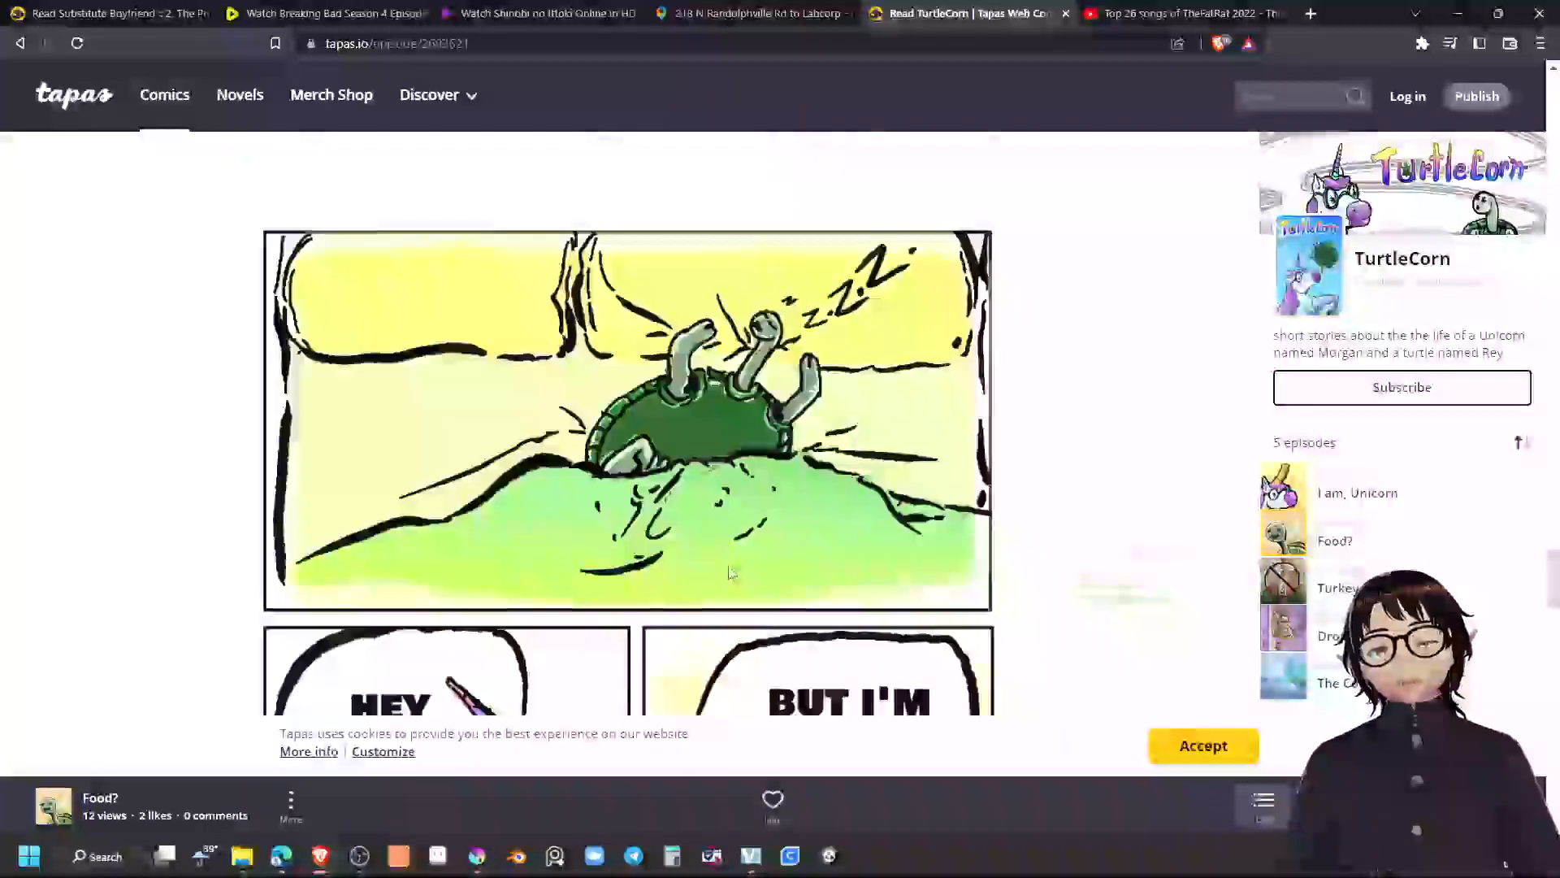
# Read the first page of "Food?", from the sleeping turtle panel to the unicorn's "But, there is food!" panel
pyautogui.scroll(-3, 729, 573)
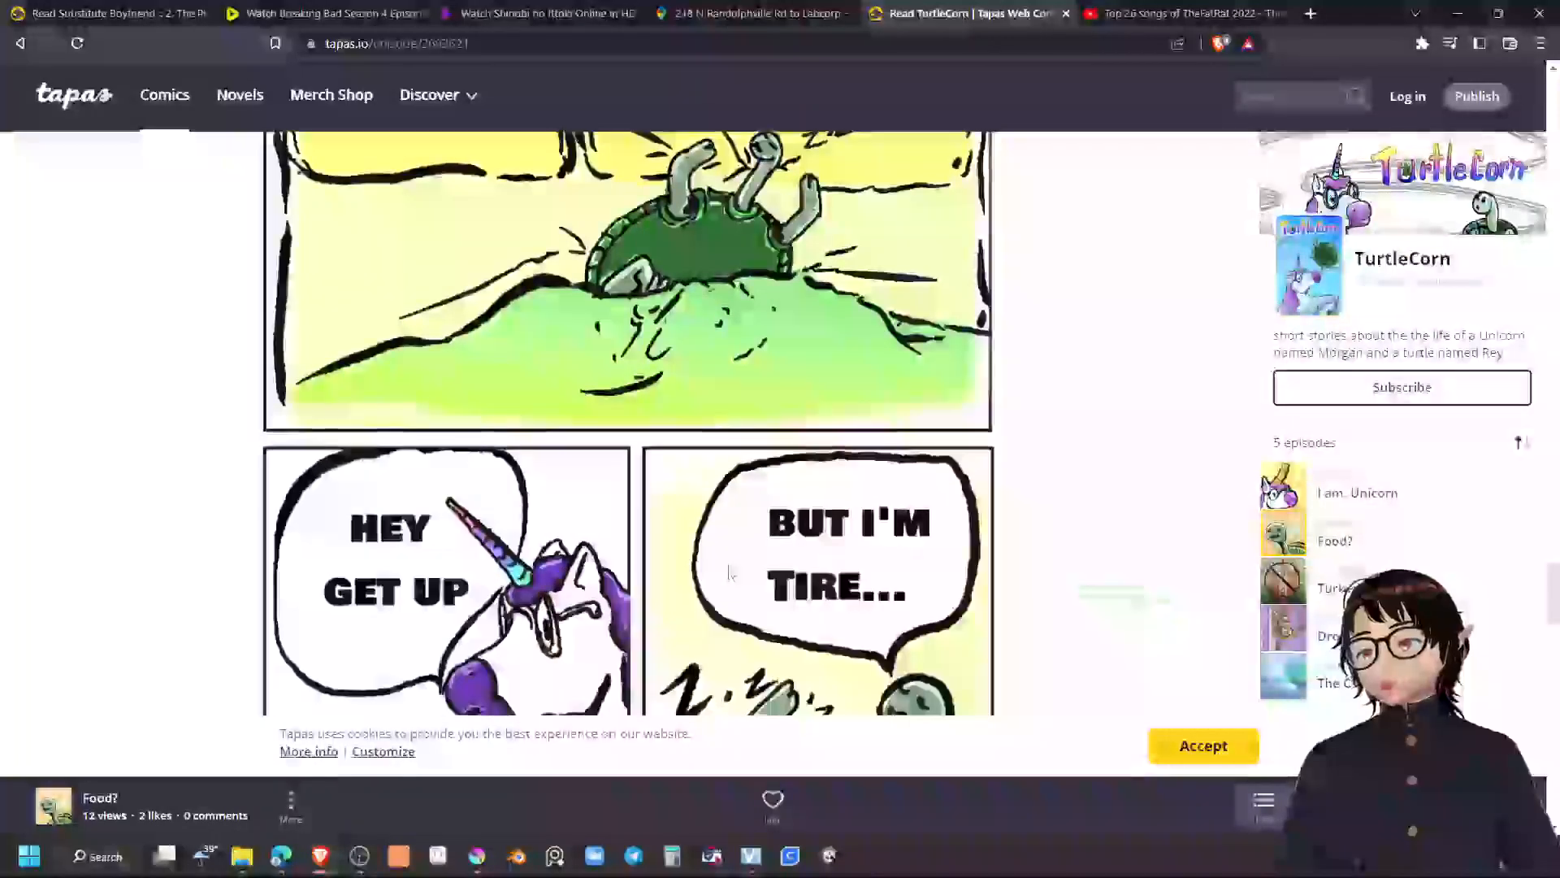
pyautogui.scroll(-3, 730, 573)
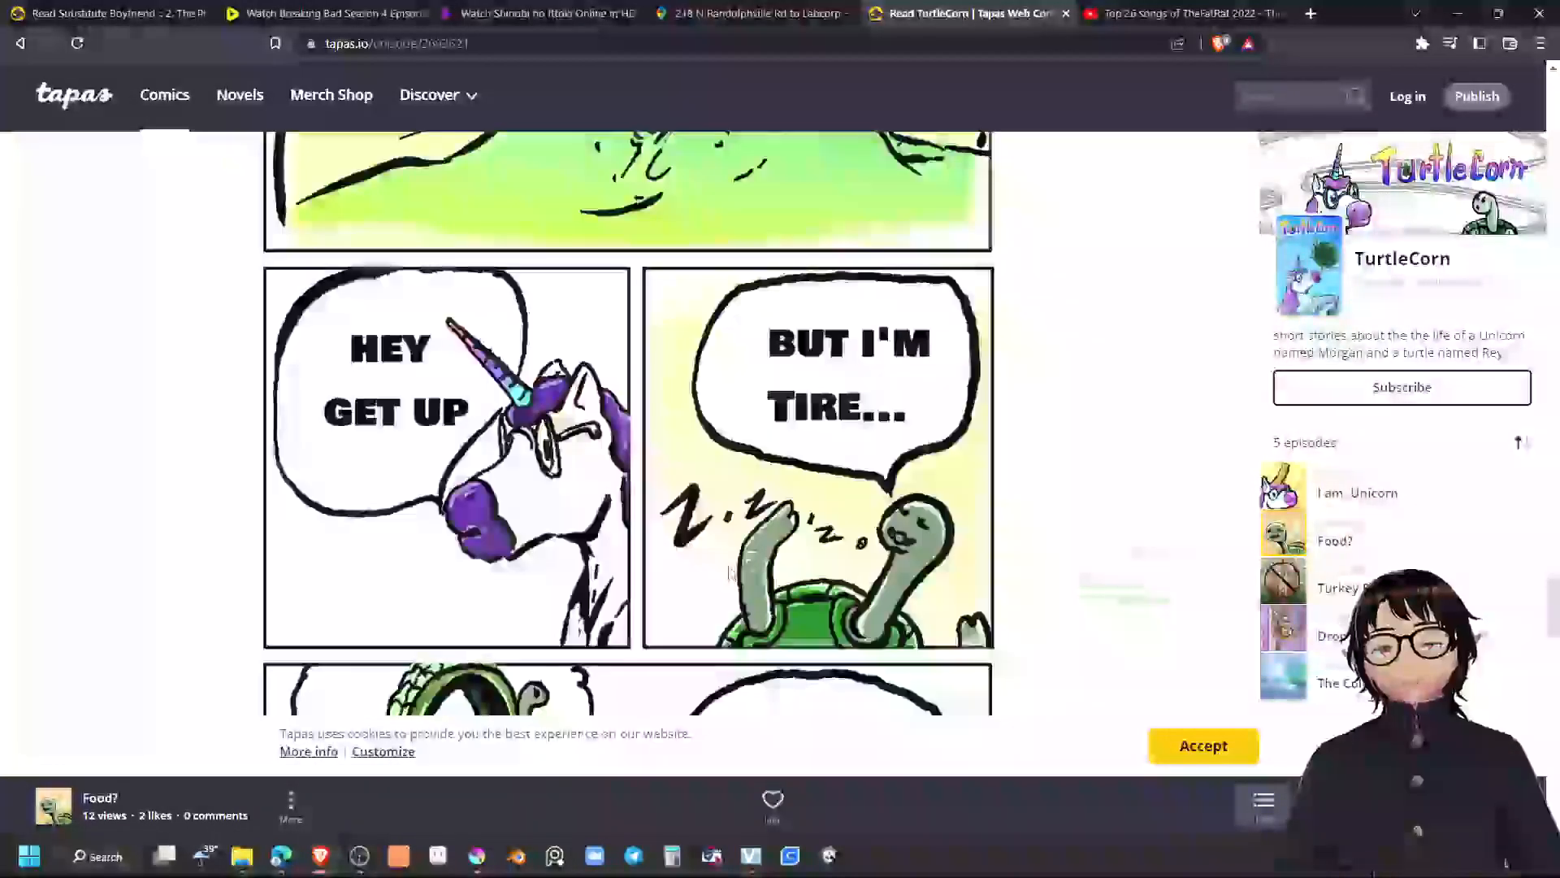
pyautogui.scroll(6, 752, 569)
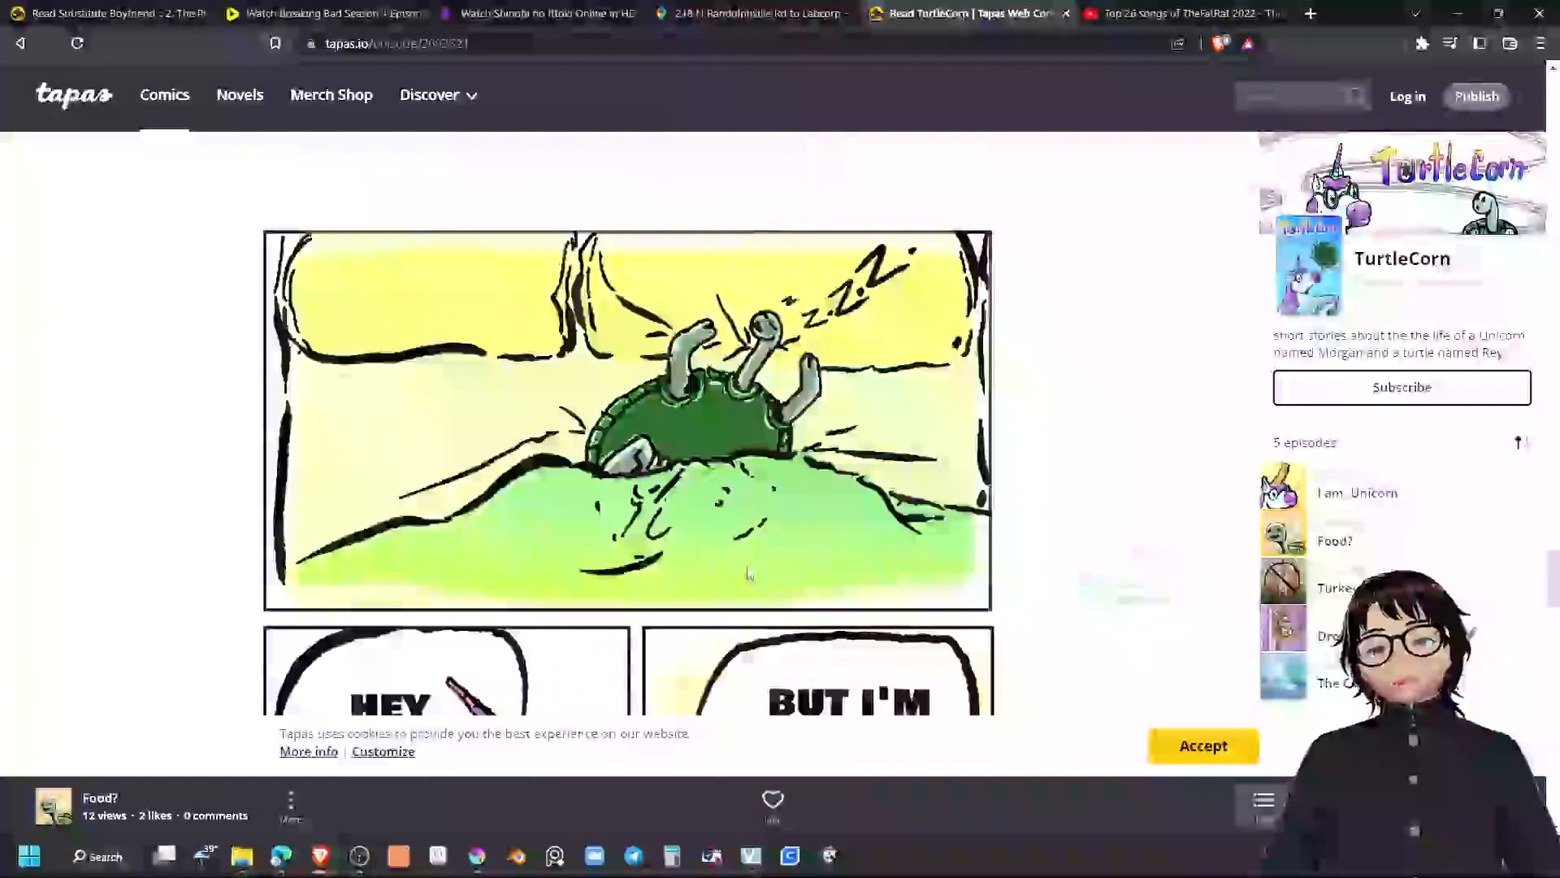
pyautogui.scroll(-3, 748, 574)
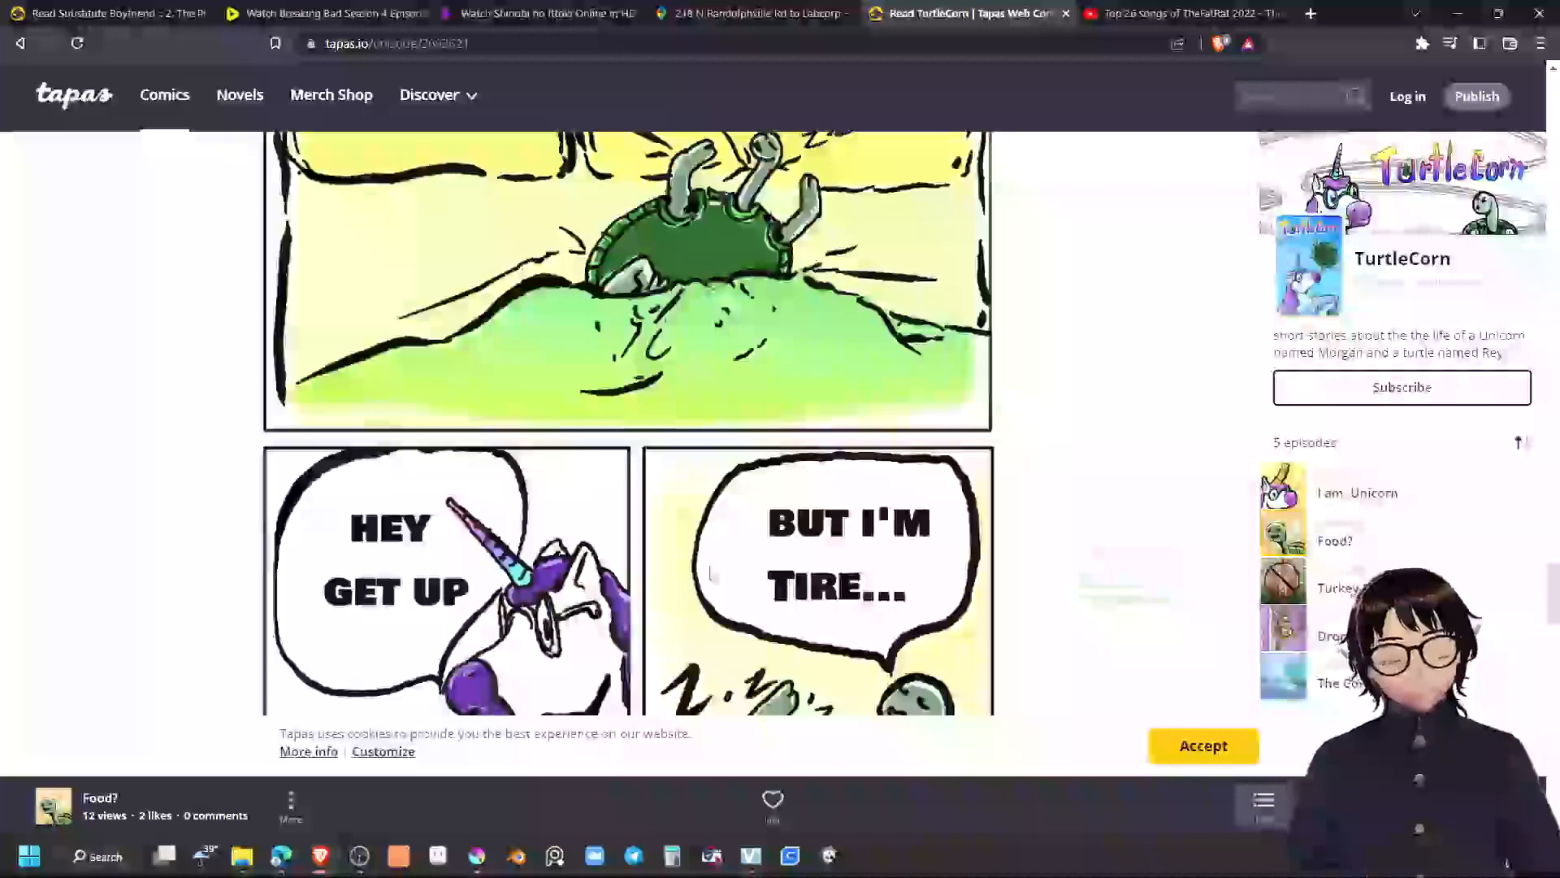
pyautogui.scroll(-2, 723, 573)
pyautogui.scroll(-1, 691, 573)
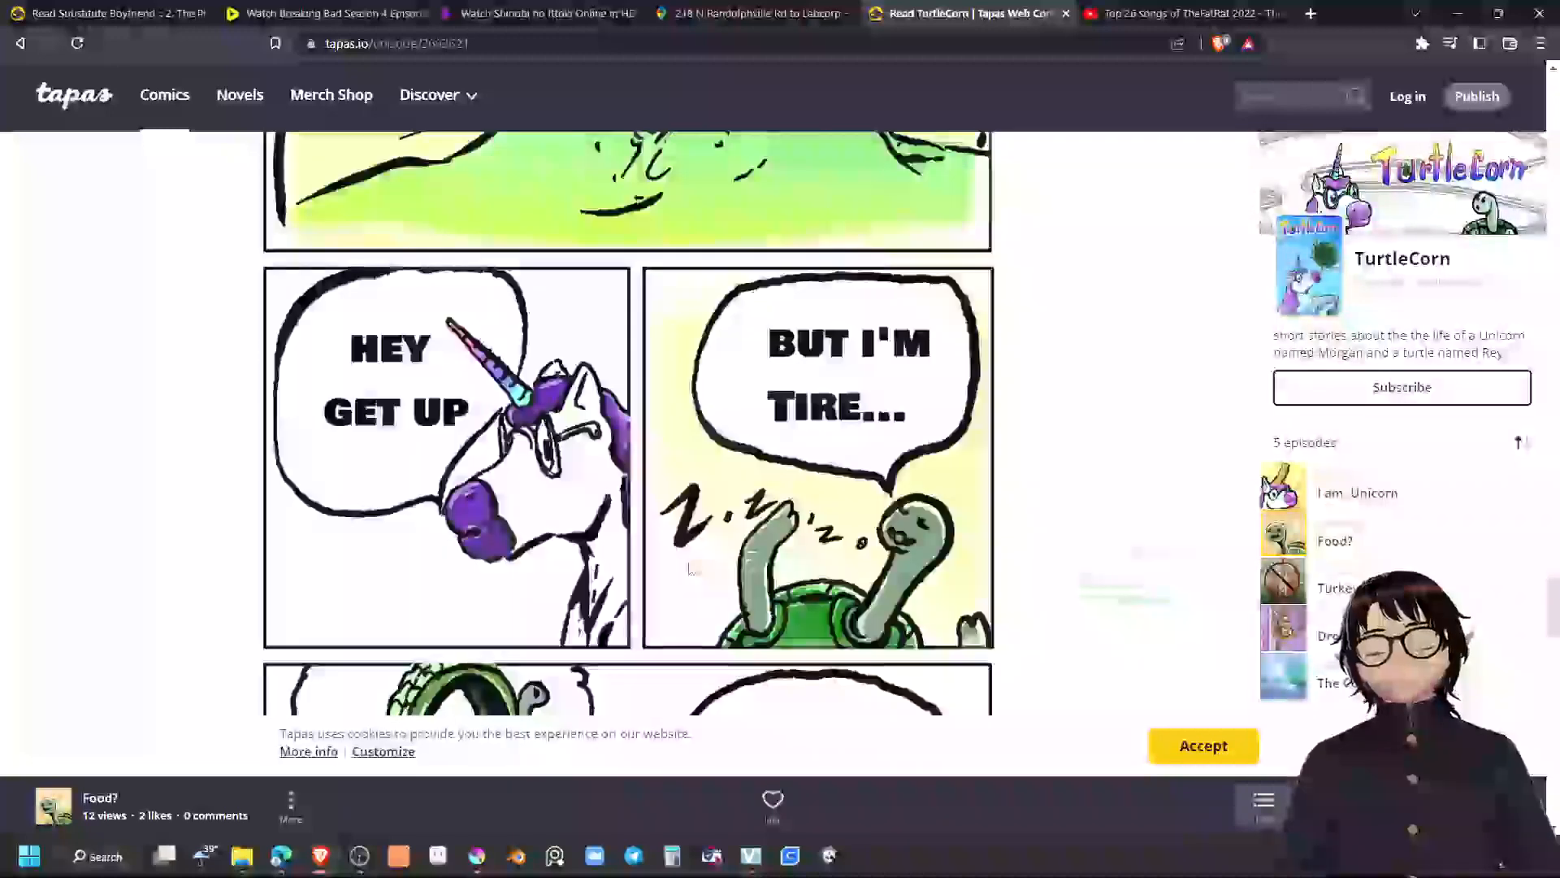
pyautogui.scroll(-1, 689, 566)
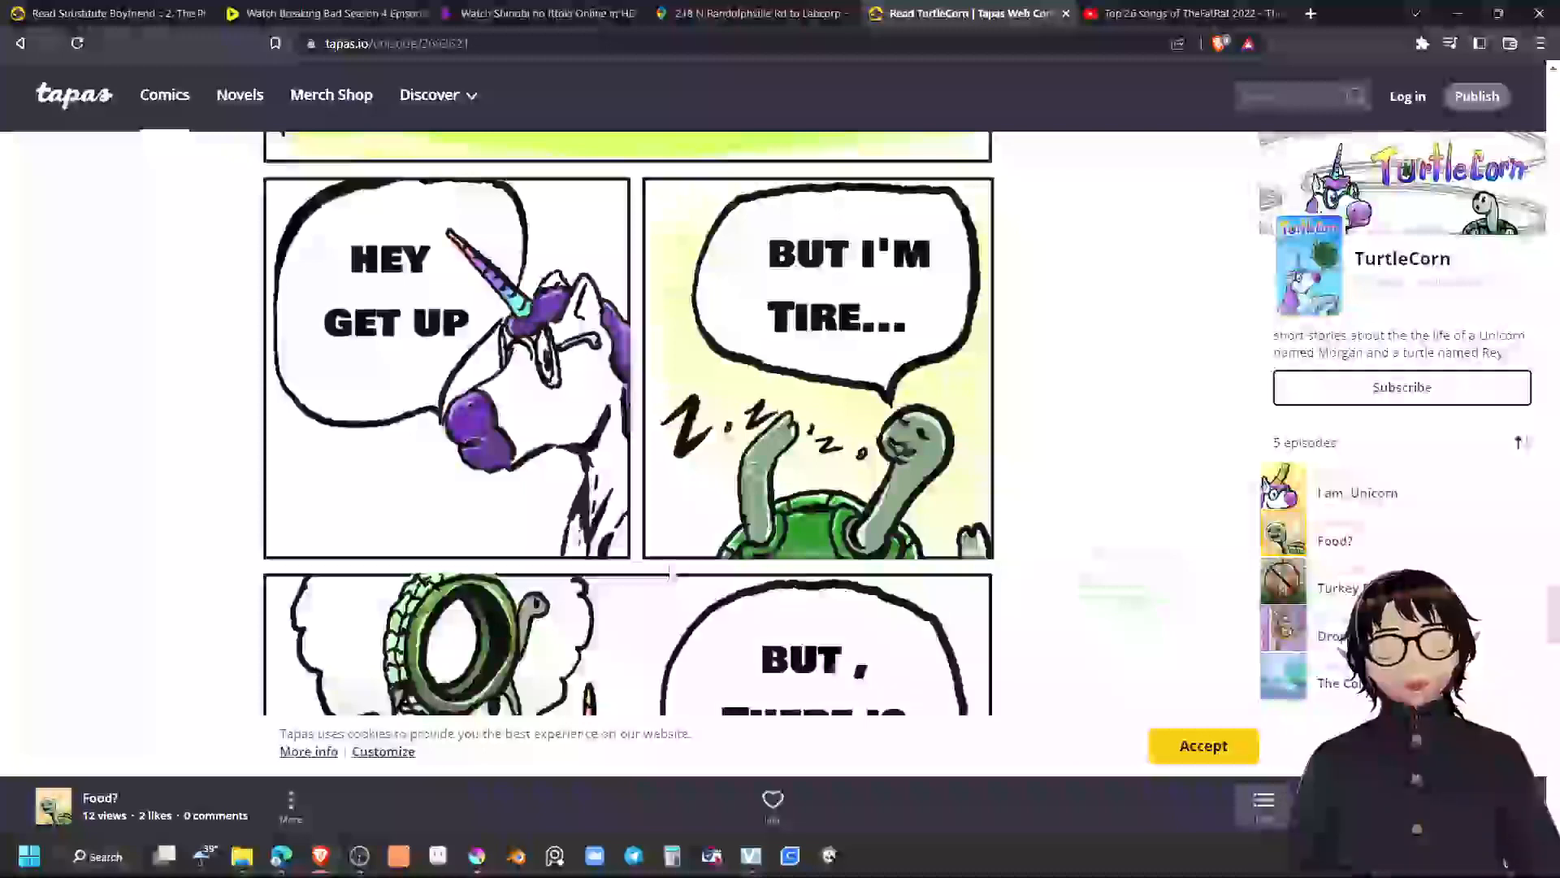
pyautogui.scroll(-3, 670, 569)
pyautogui.scroll(1, 670, 570)
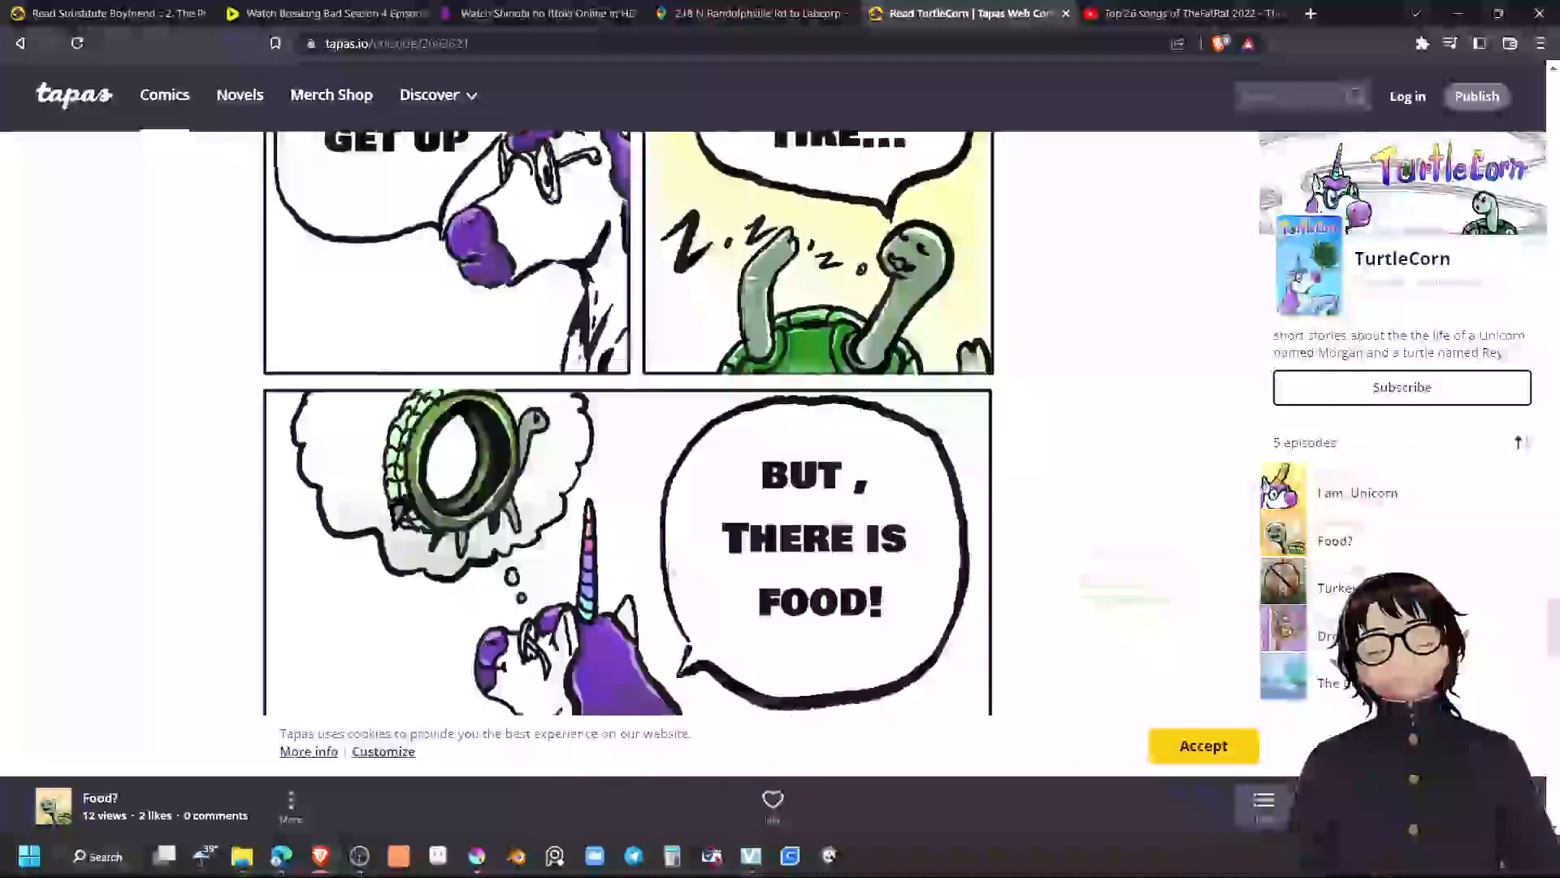
pyautogui.scroll(-2, 668, 566)
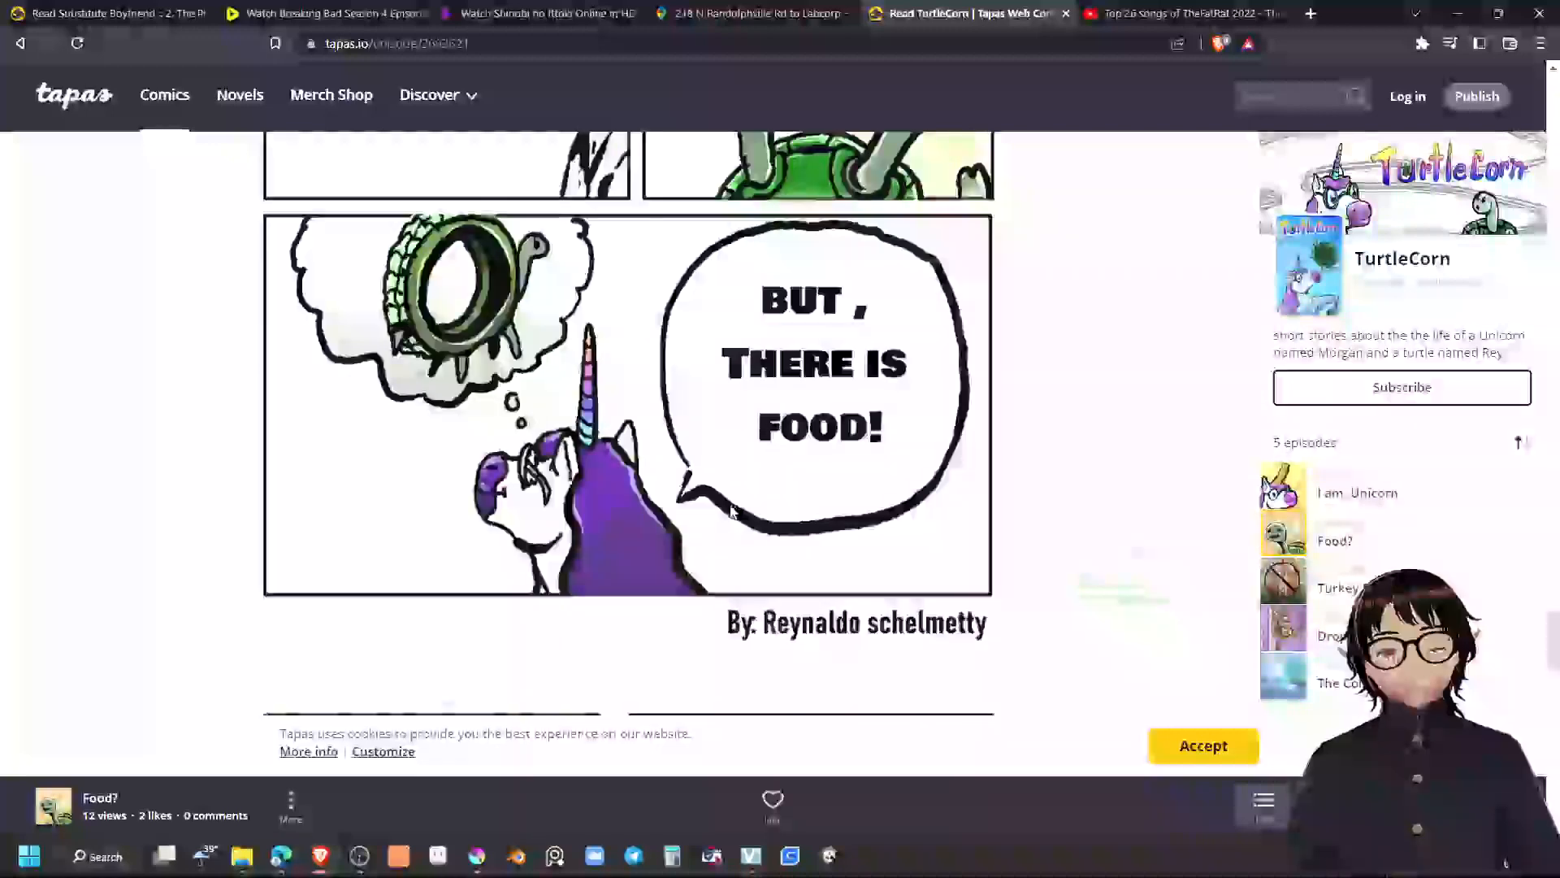
# Read the second page of "Food?", from the turtle's "Yeah!" panel to the closing refrigerator panel
pyautogui.scroll(-3, 726, 515)
pyautogui.scroll(-2, 725, 515)
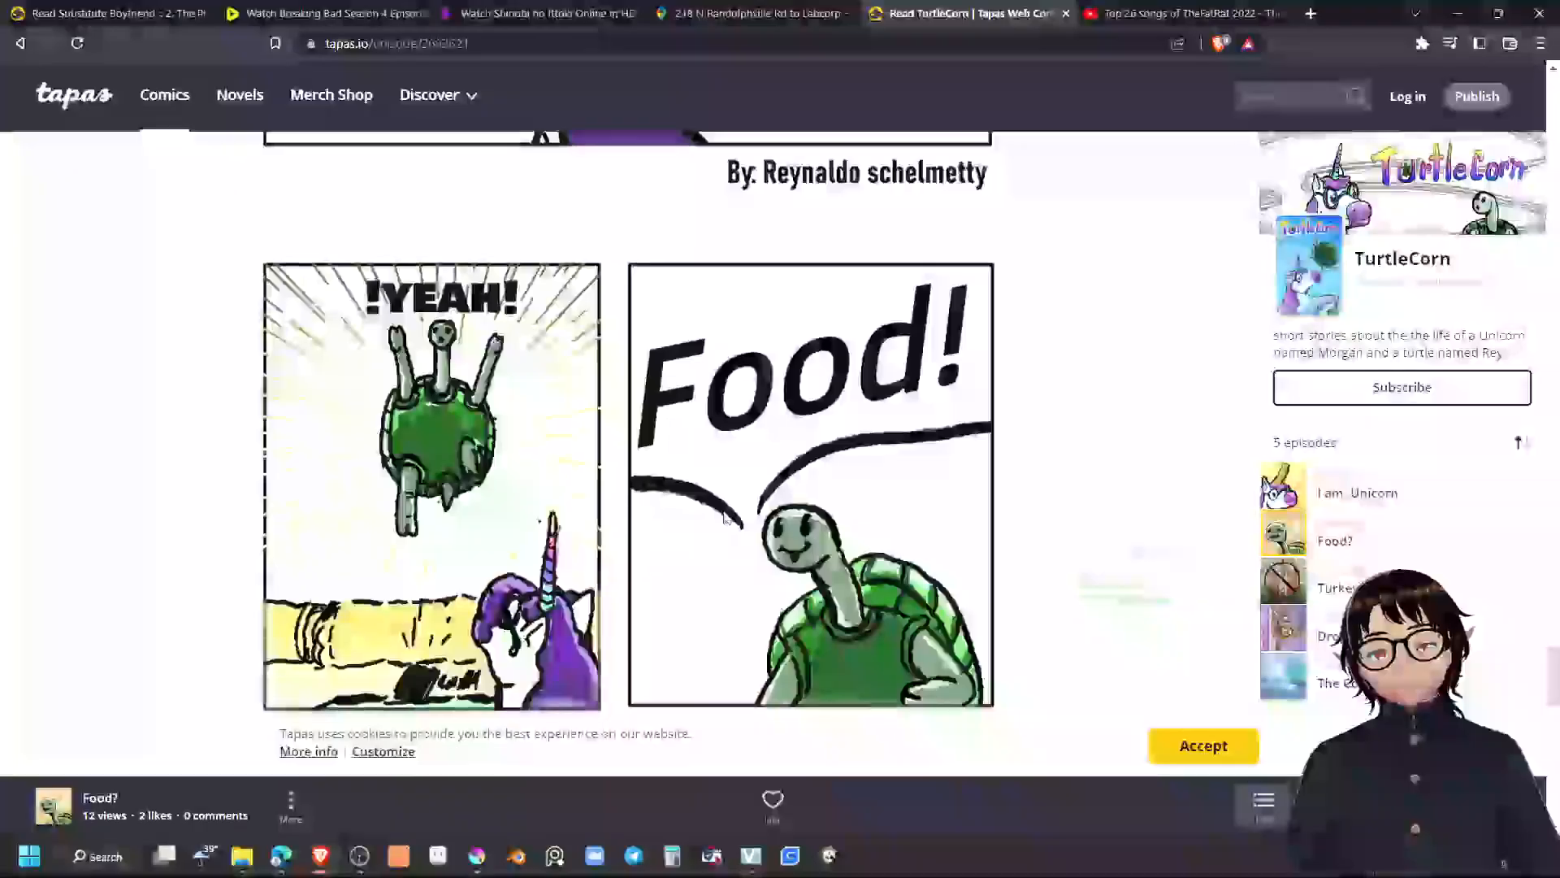
pyautogui.scroll(-2, 723, 516)
pyautogui.scroll(2, 720, 518)
pyautogui.scroll(-1, 719, 520)
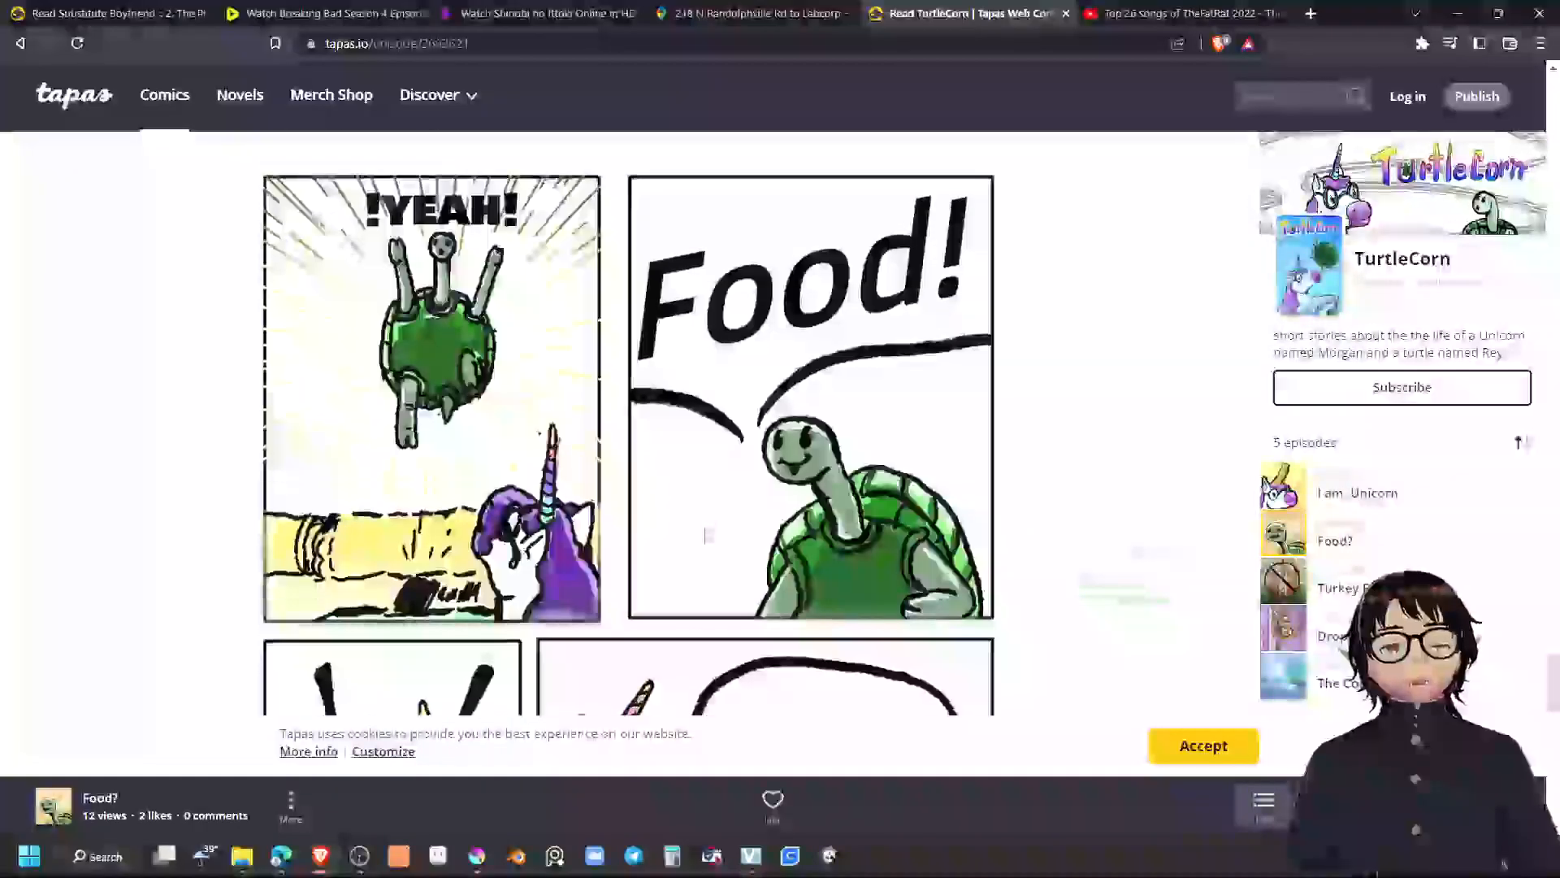
pyautogui.scroll(-3, 707, 529)
pyautogui.scroll(-1, 703, 529)
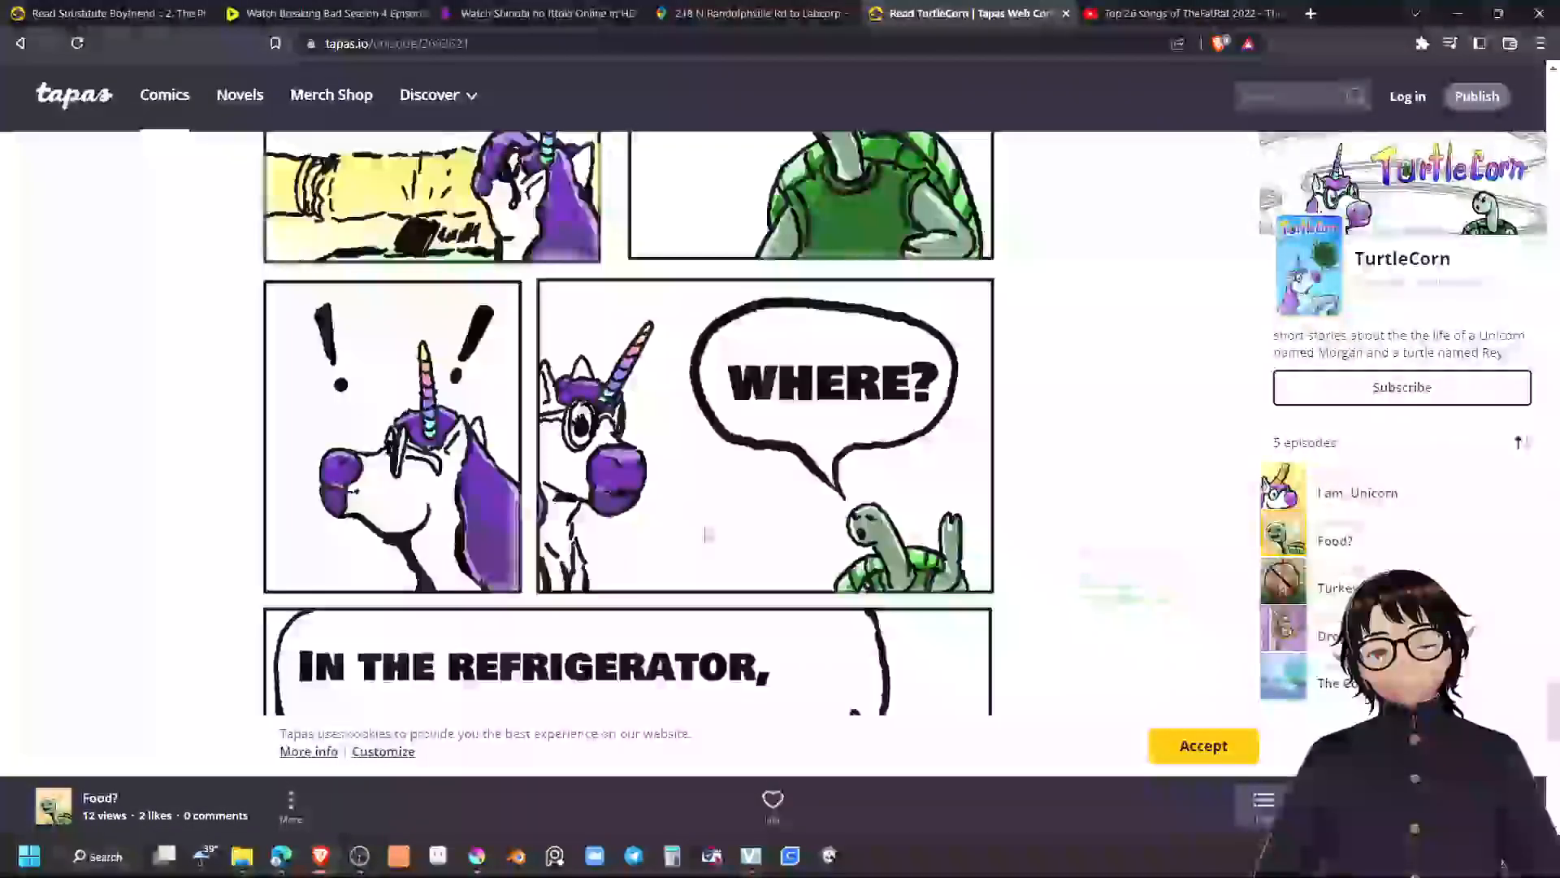
pyautogui.scroll(-3, 755, 530)
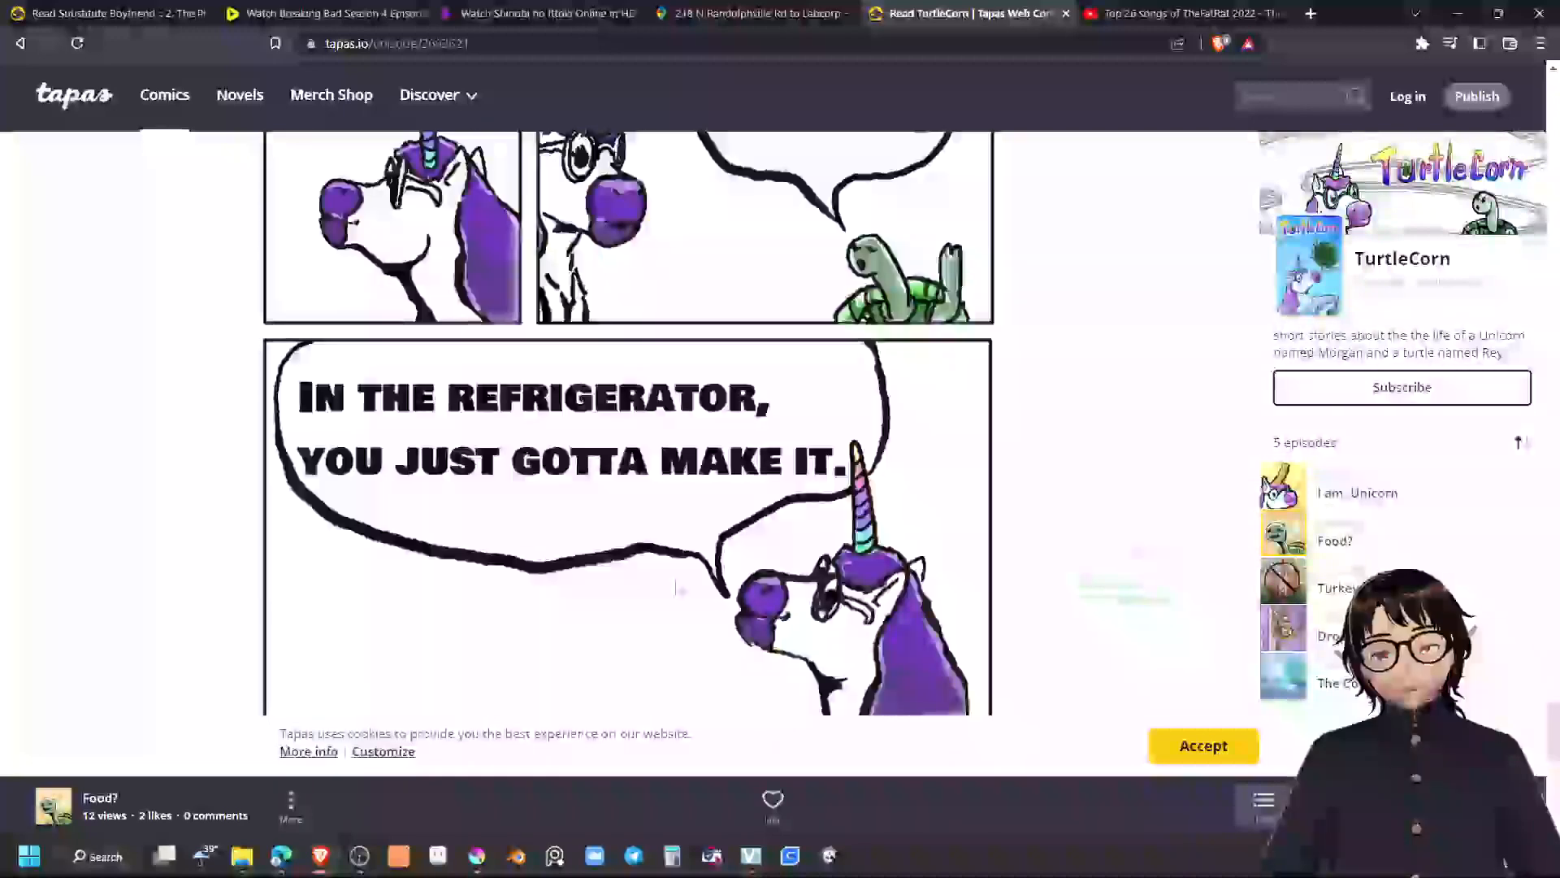
pyautogui.scroll(-1, 677, 585)
pyautogui.scroll(-1, 679, 581)
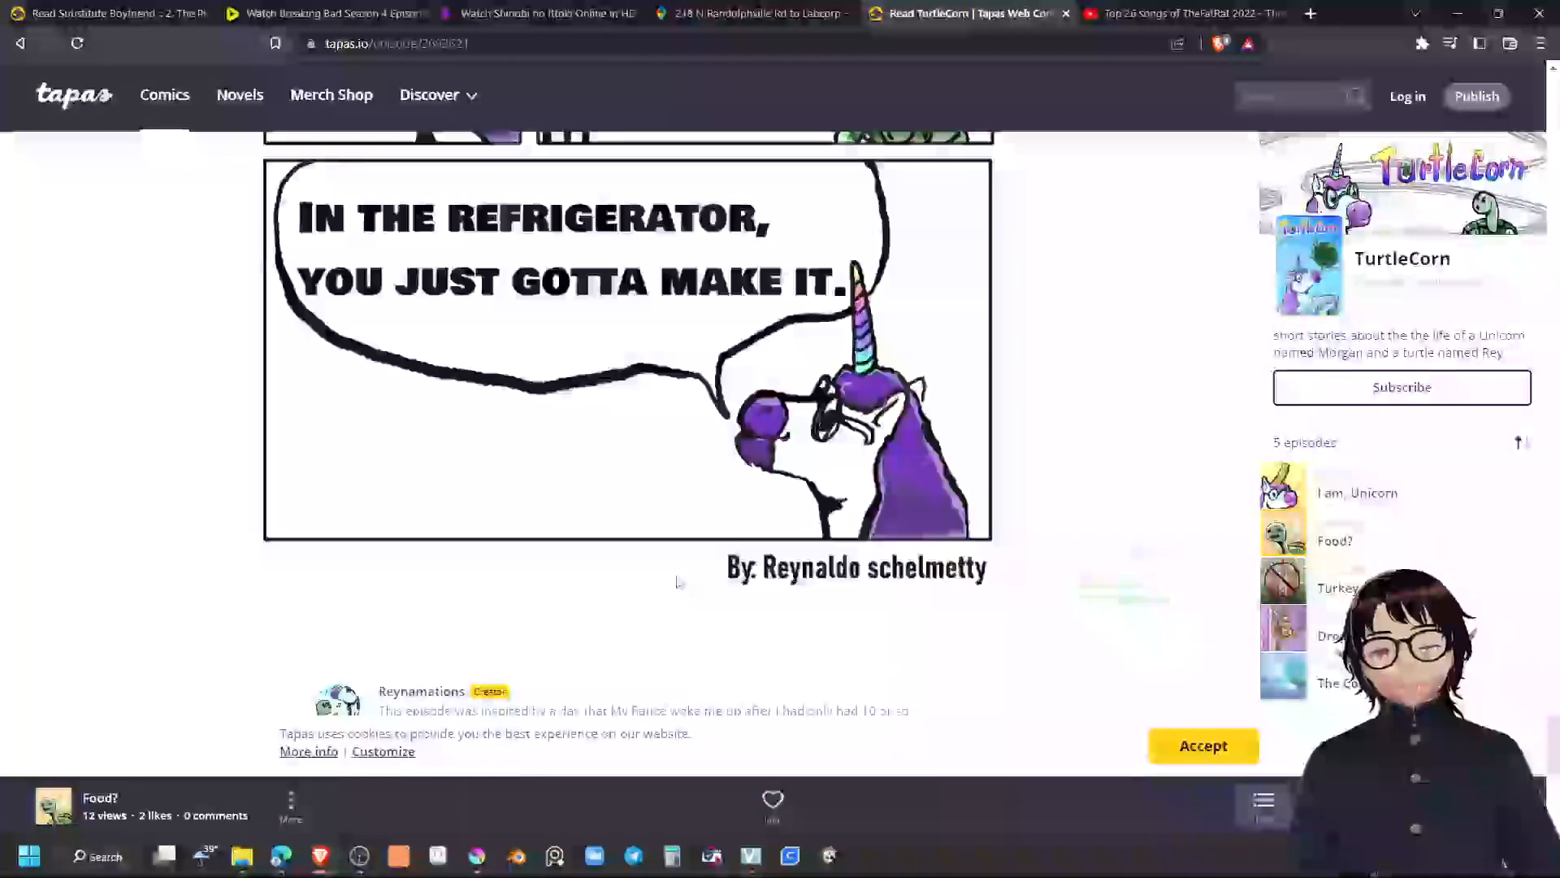
# Read the creator's note and tags below the last panel of "Food?"
pyautogui.scroll(-2, 677, 582)
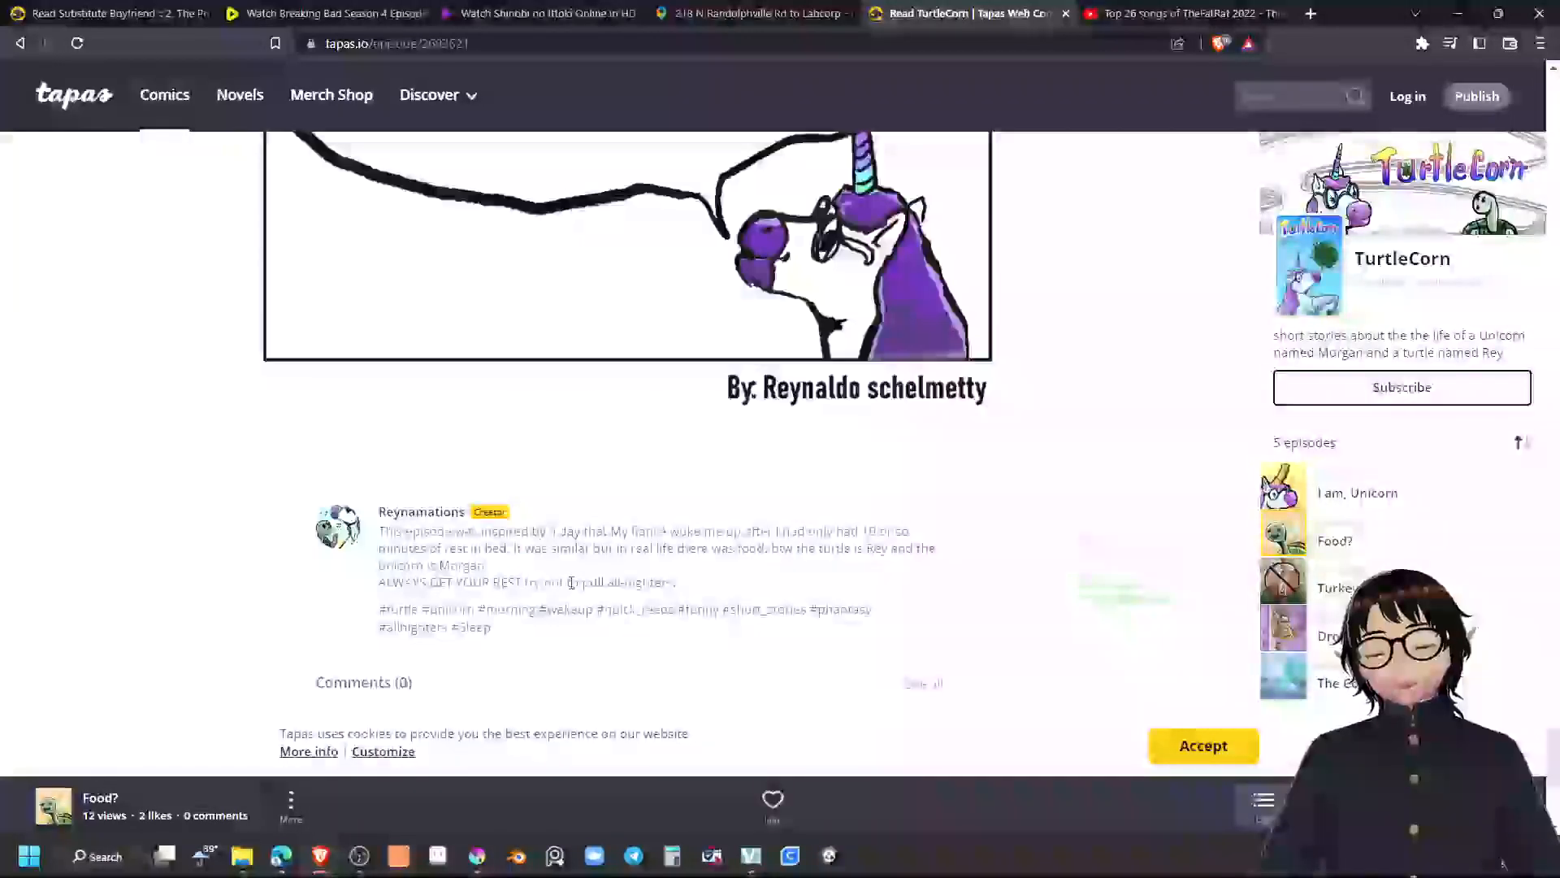
pyautogui.scroll(4, 572, 582)
pyautogui.scroll(-2, 573, 580)
pyautogui.scroll(-2, 574, 577)
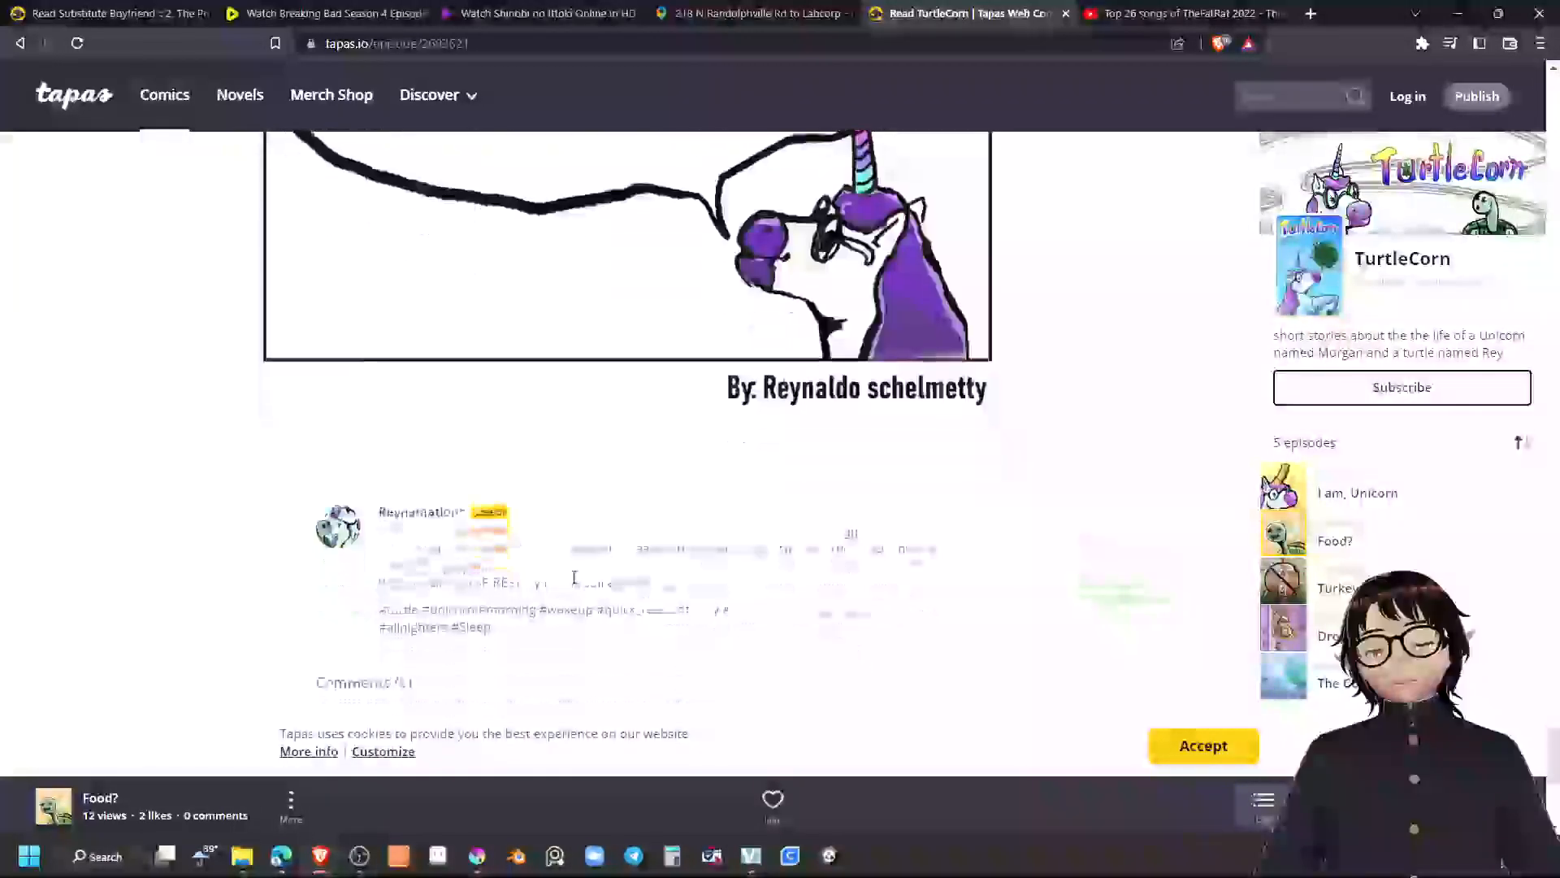
# Continue past the comments and recommendations of "Food?" to the title page of the episode "Turkey Pete"
pyautogui.scroll(-2, 574, 577)
pyautogui.scroll(-2, 577, 574)
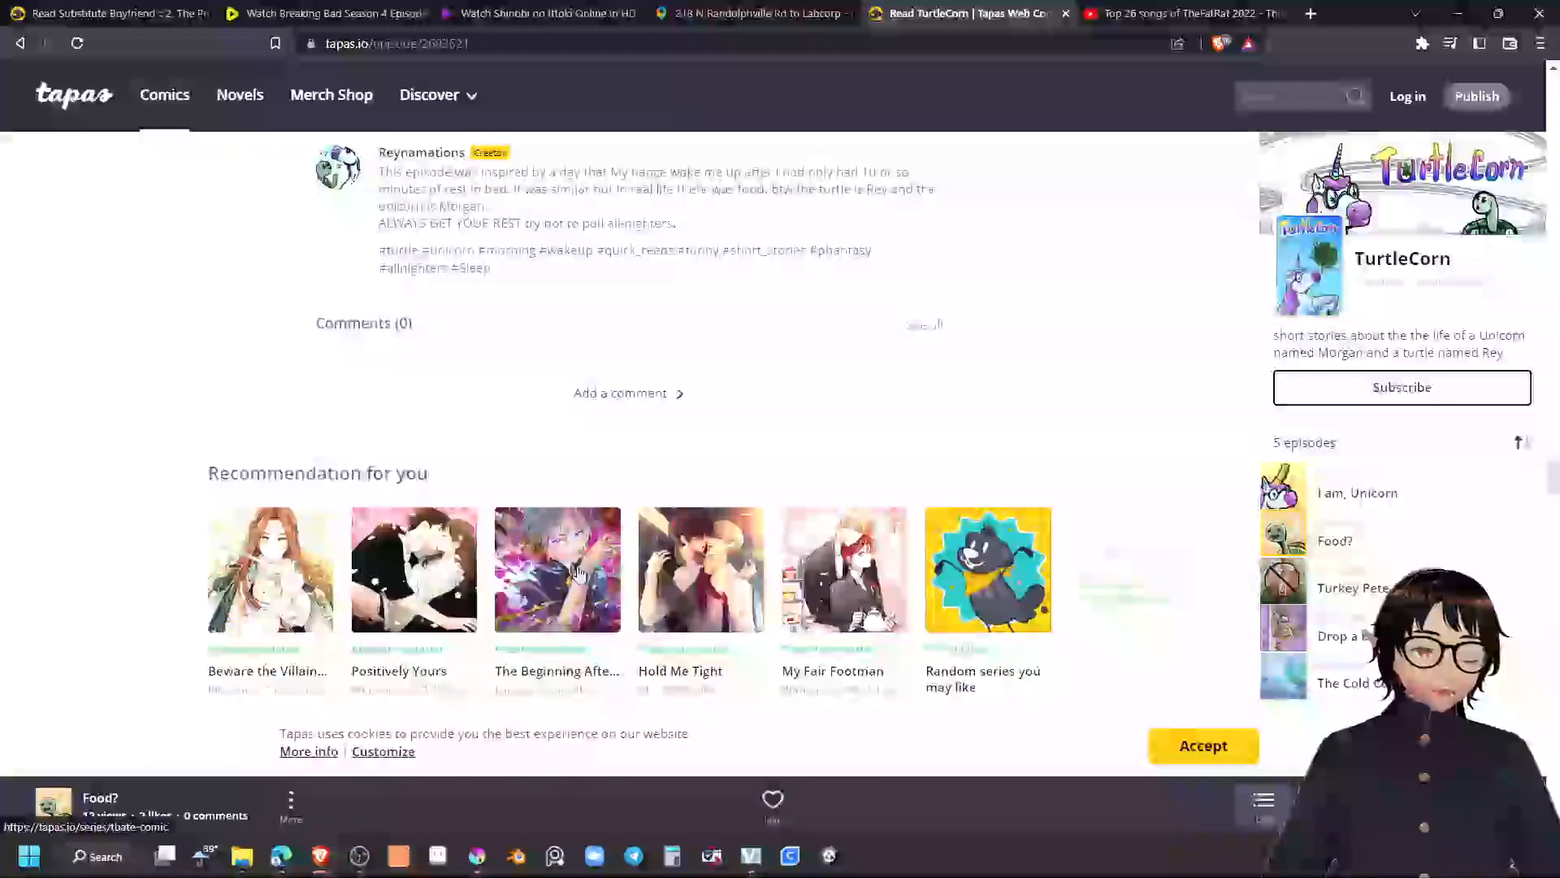
pyautogui.scroll(-3, 577, 574)
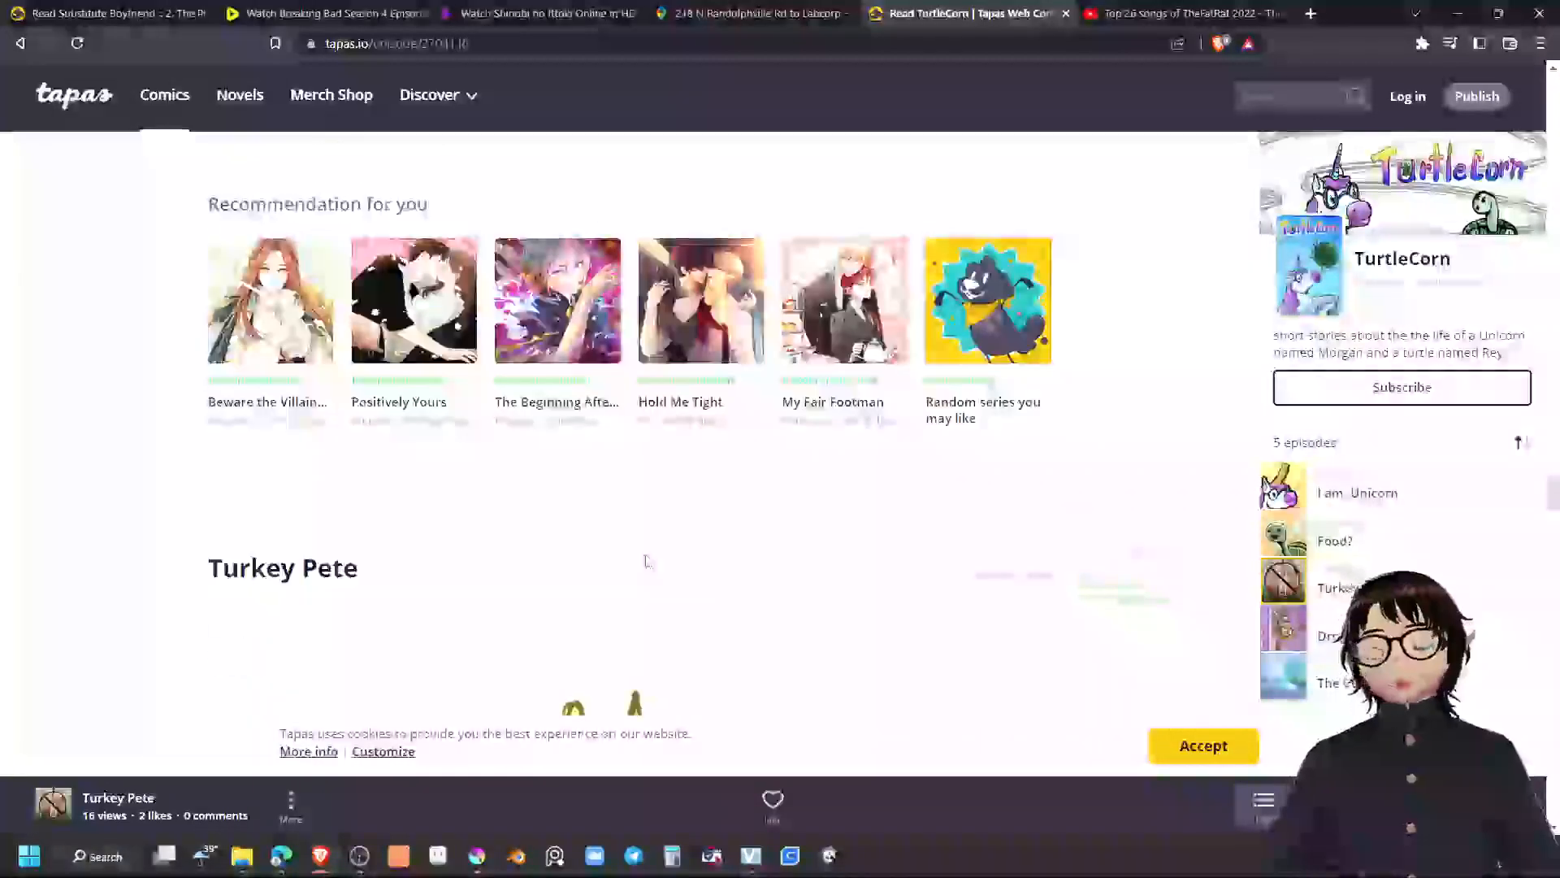
pyautogui.scroll(-1, 569, 552)
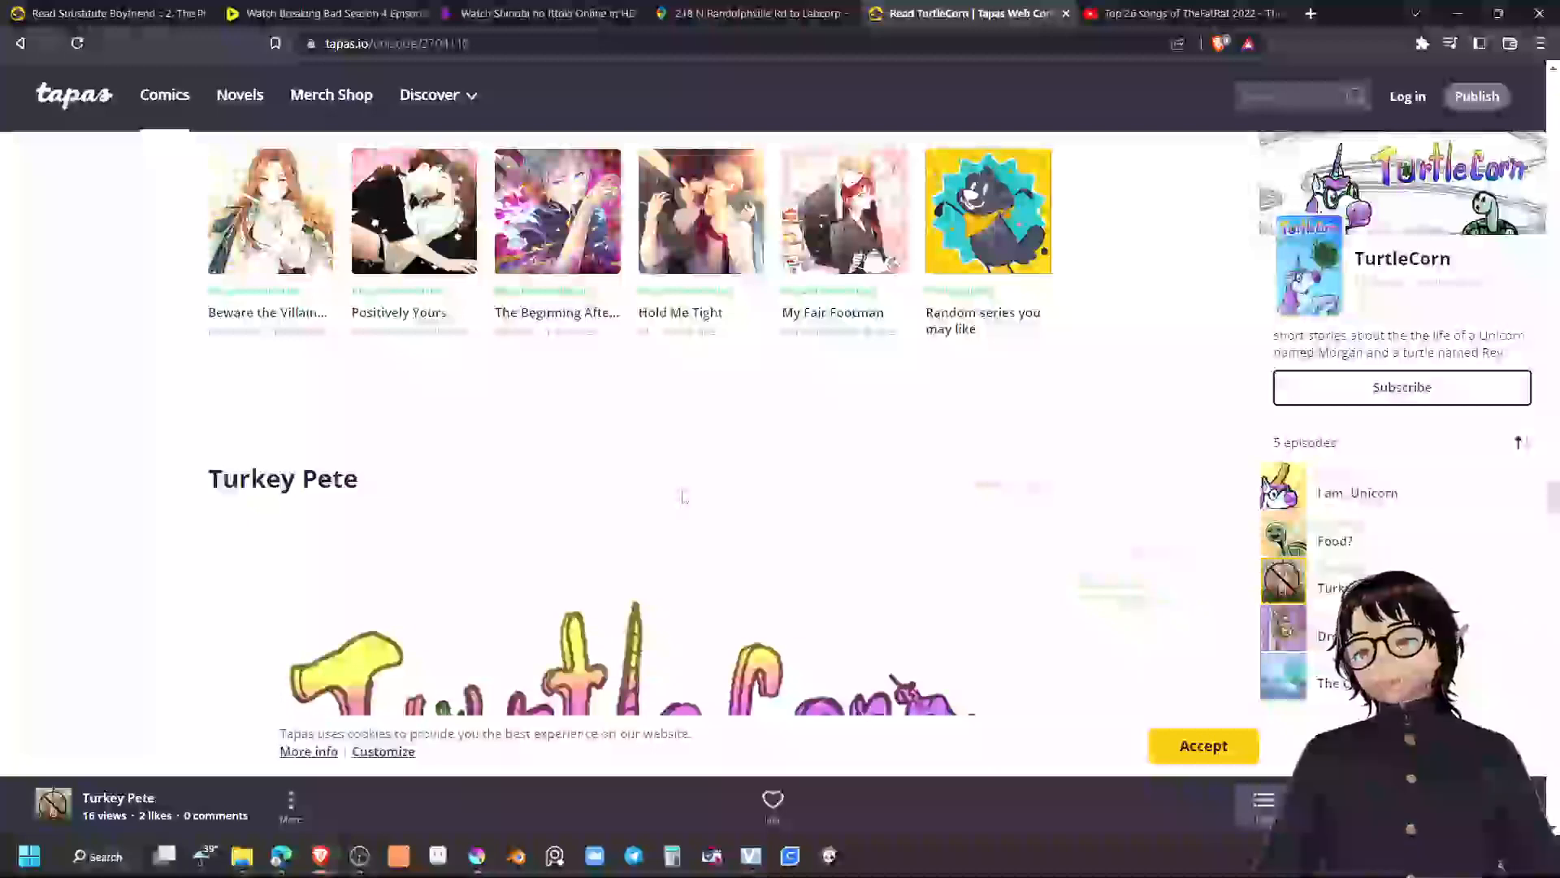
pyautogui.scroll(-1, 818, 425)
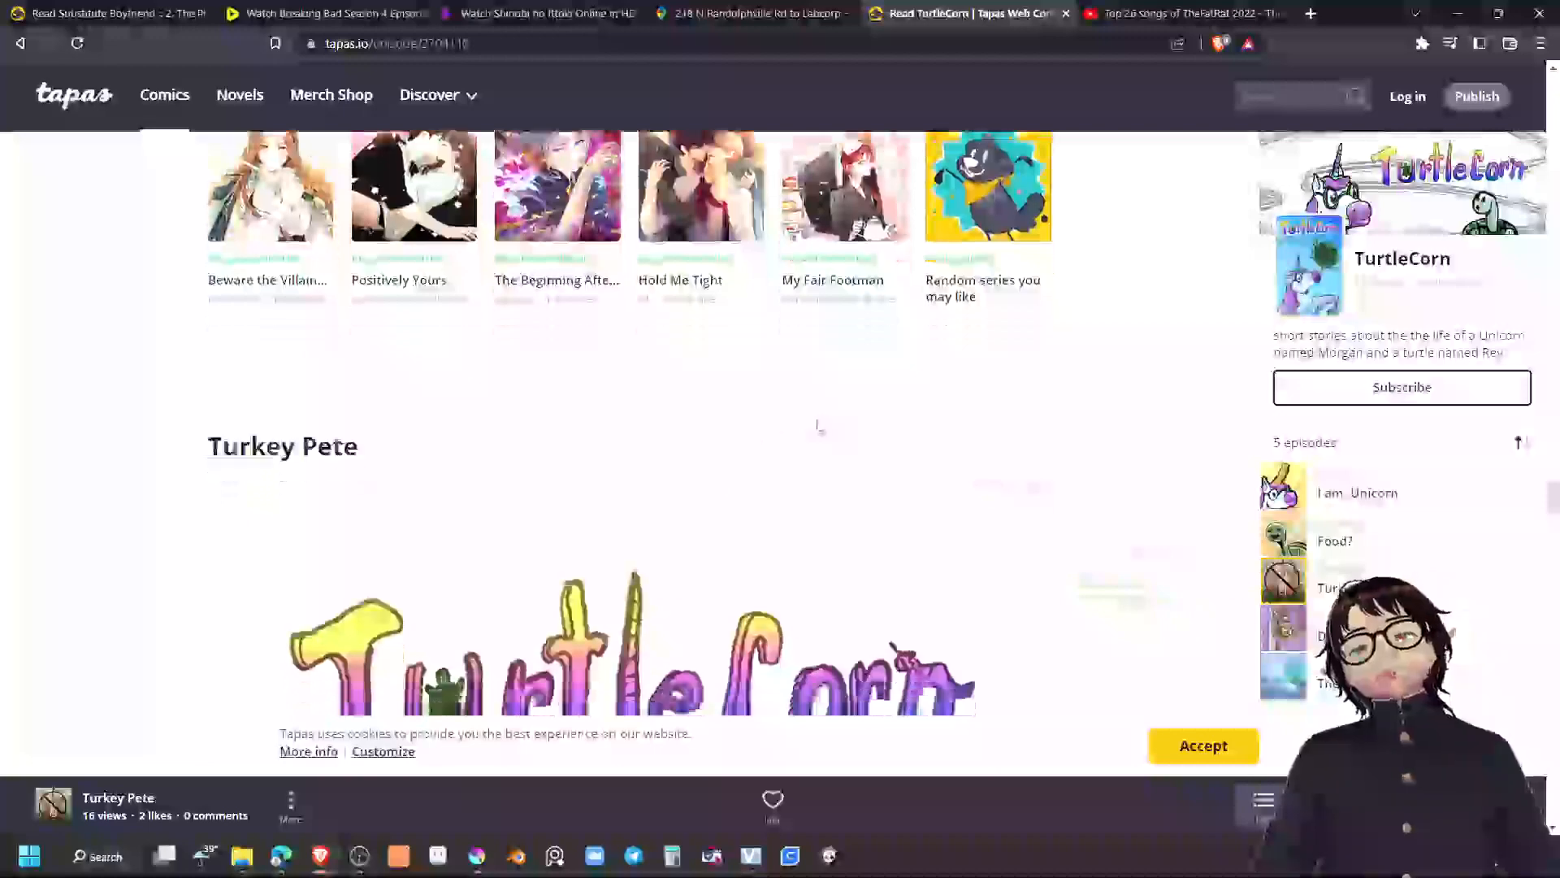
pyautogui.scroll(-4, 808, 428)
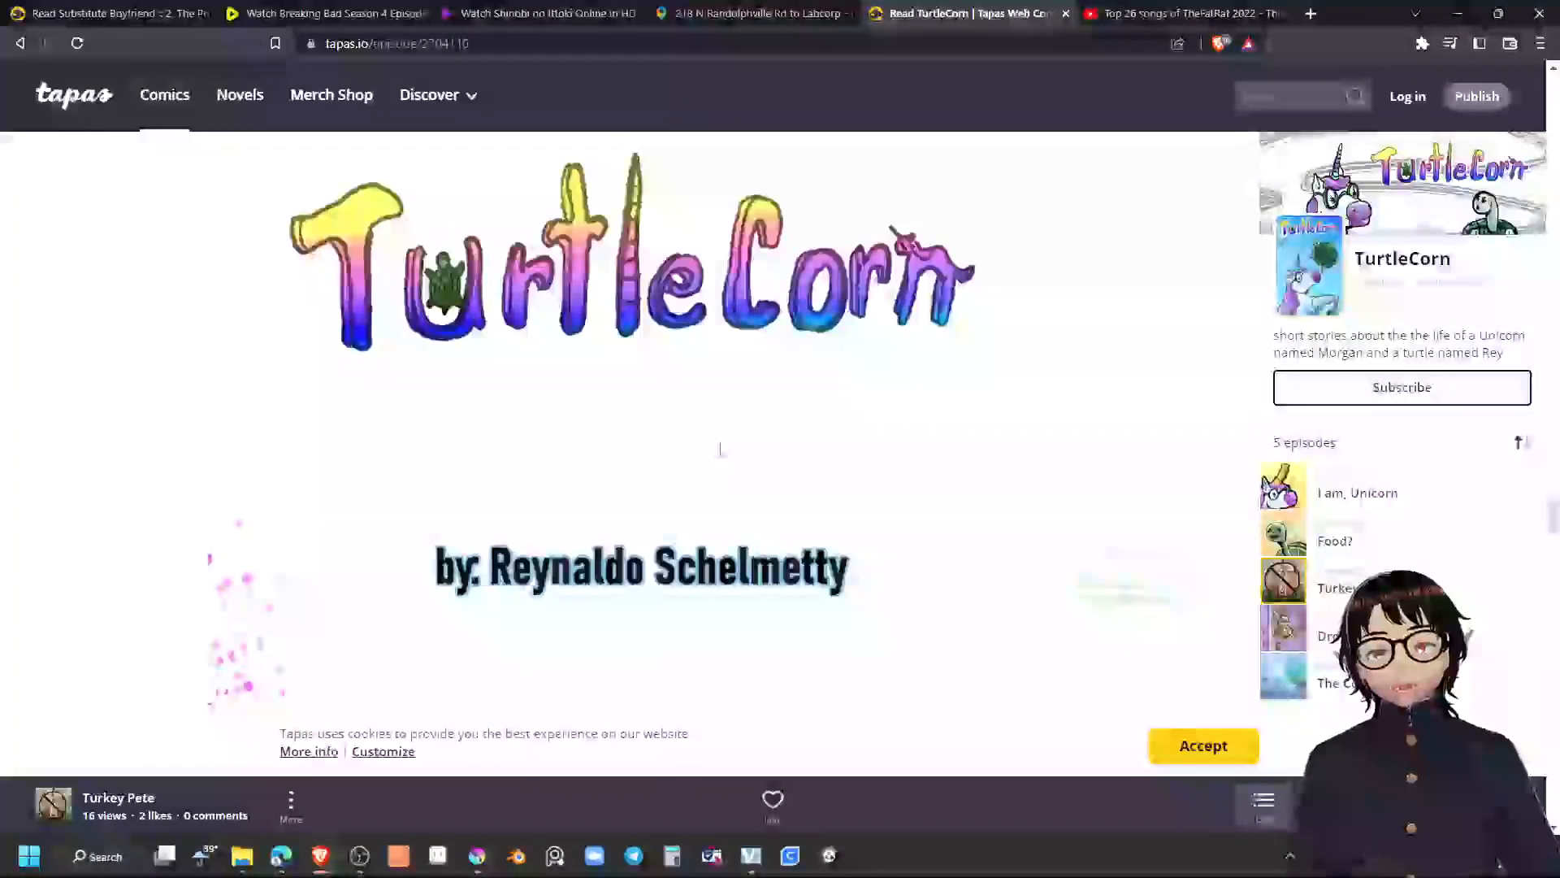
# Look over the "Turkey Pete" title page, from the TurtleCorn logo to the tagline "Short Stories about a Turtle and a Unicorn"
pyautogui.scroll(-1, 732, 438)
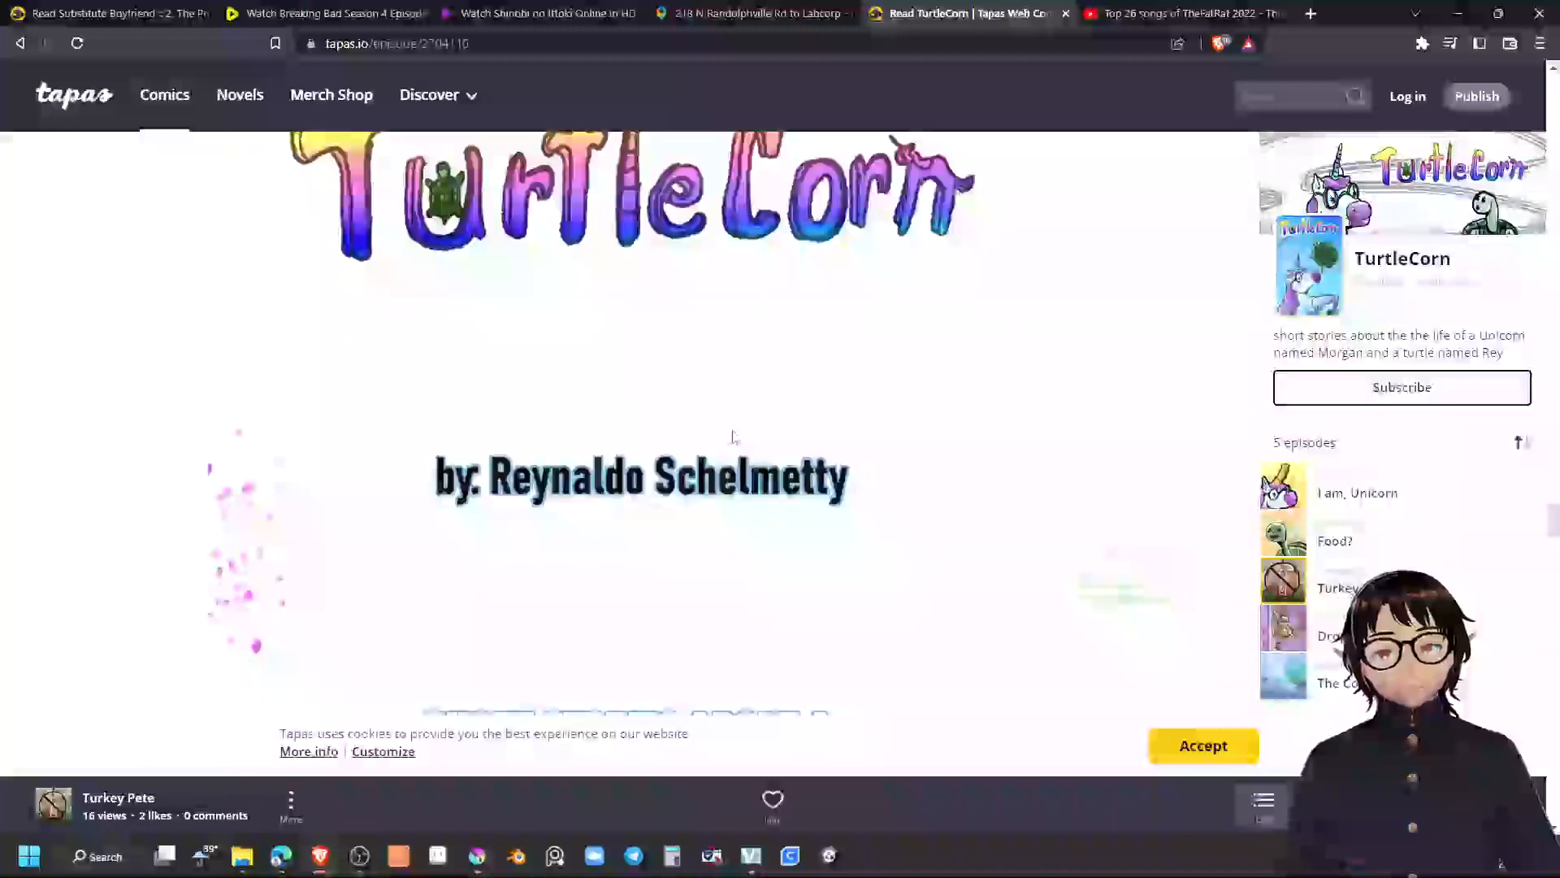
pyautogui.scroll(-5, 730, 437)
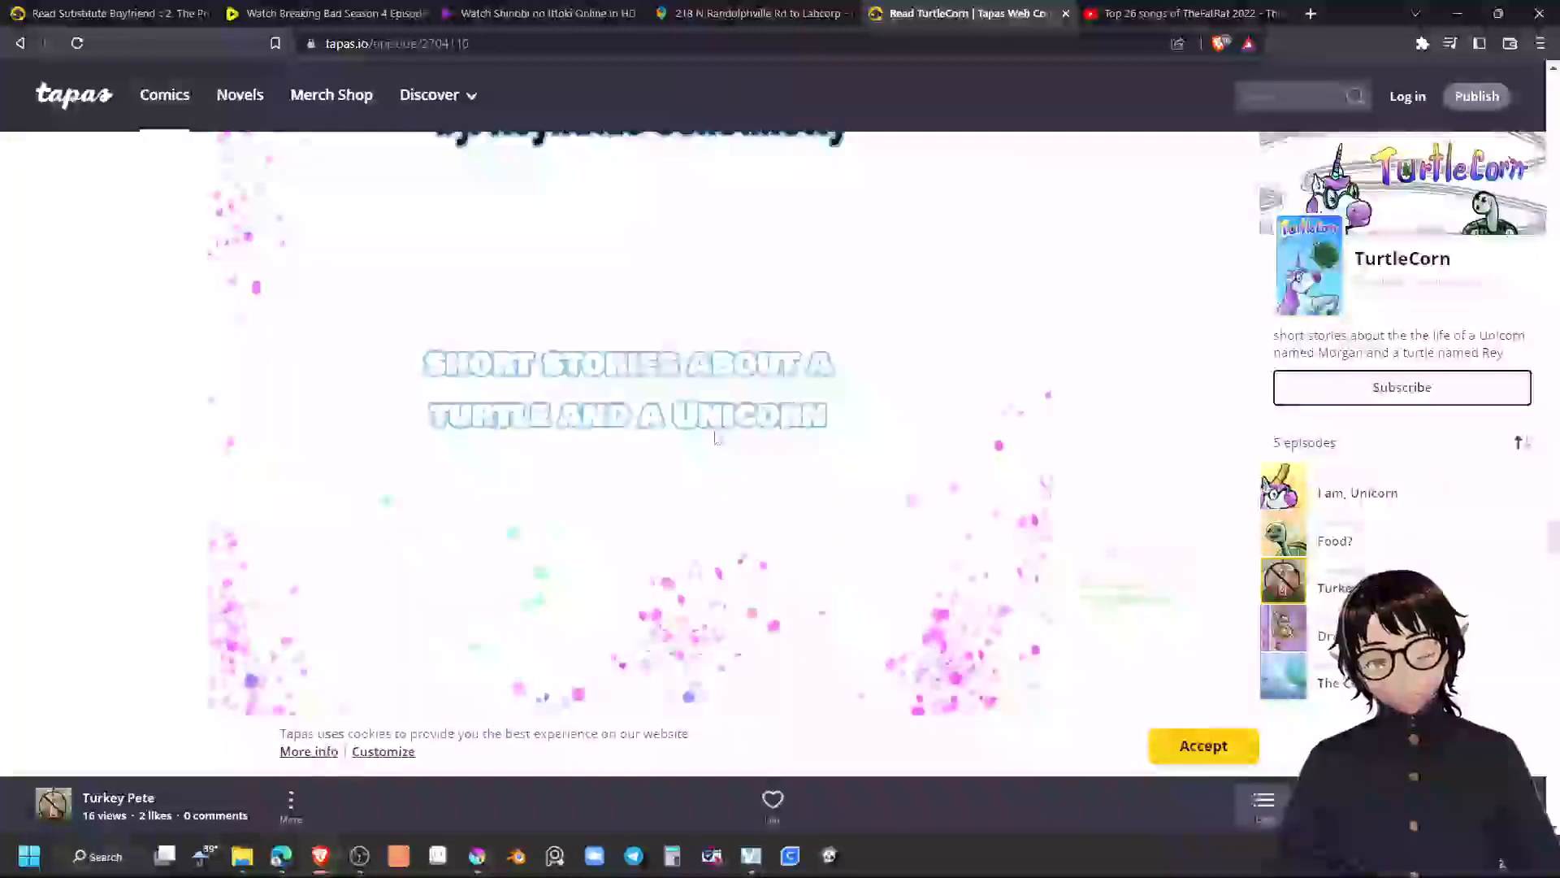
pyautogui.scroll(6, 715, 438)
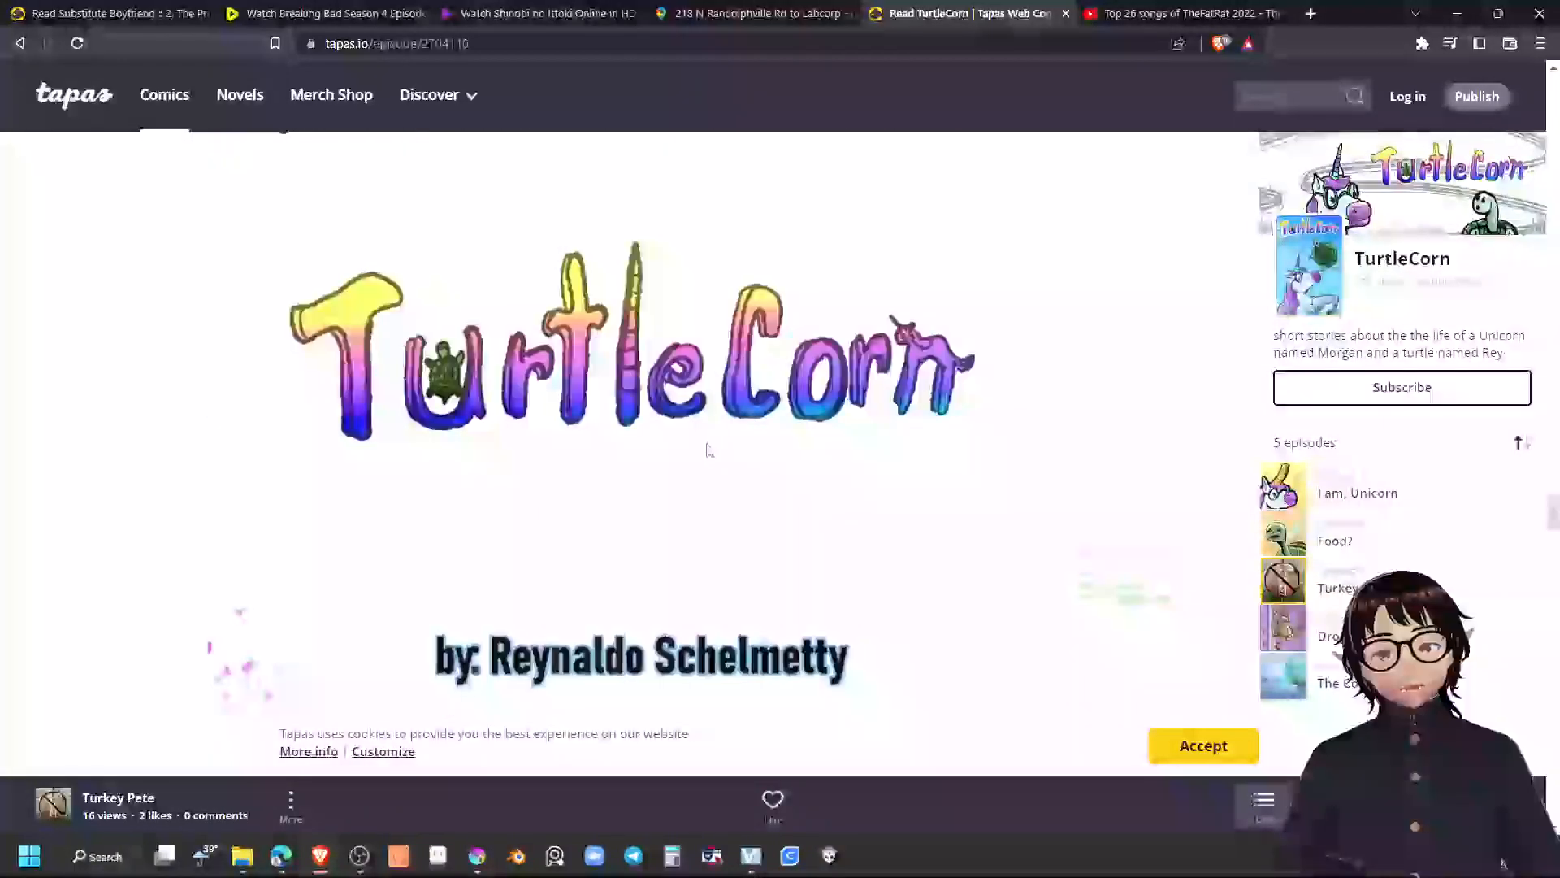
pyautogui.scroll(1, 752, 548)
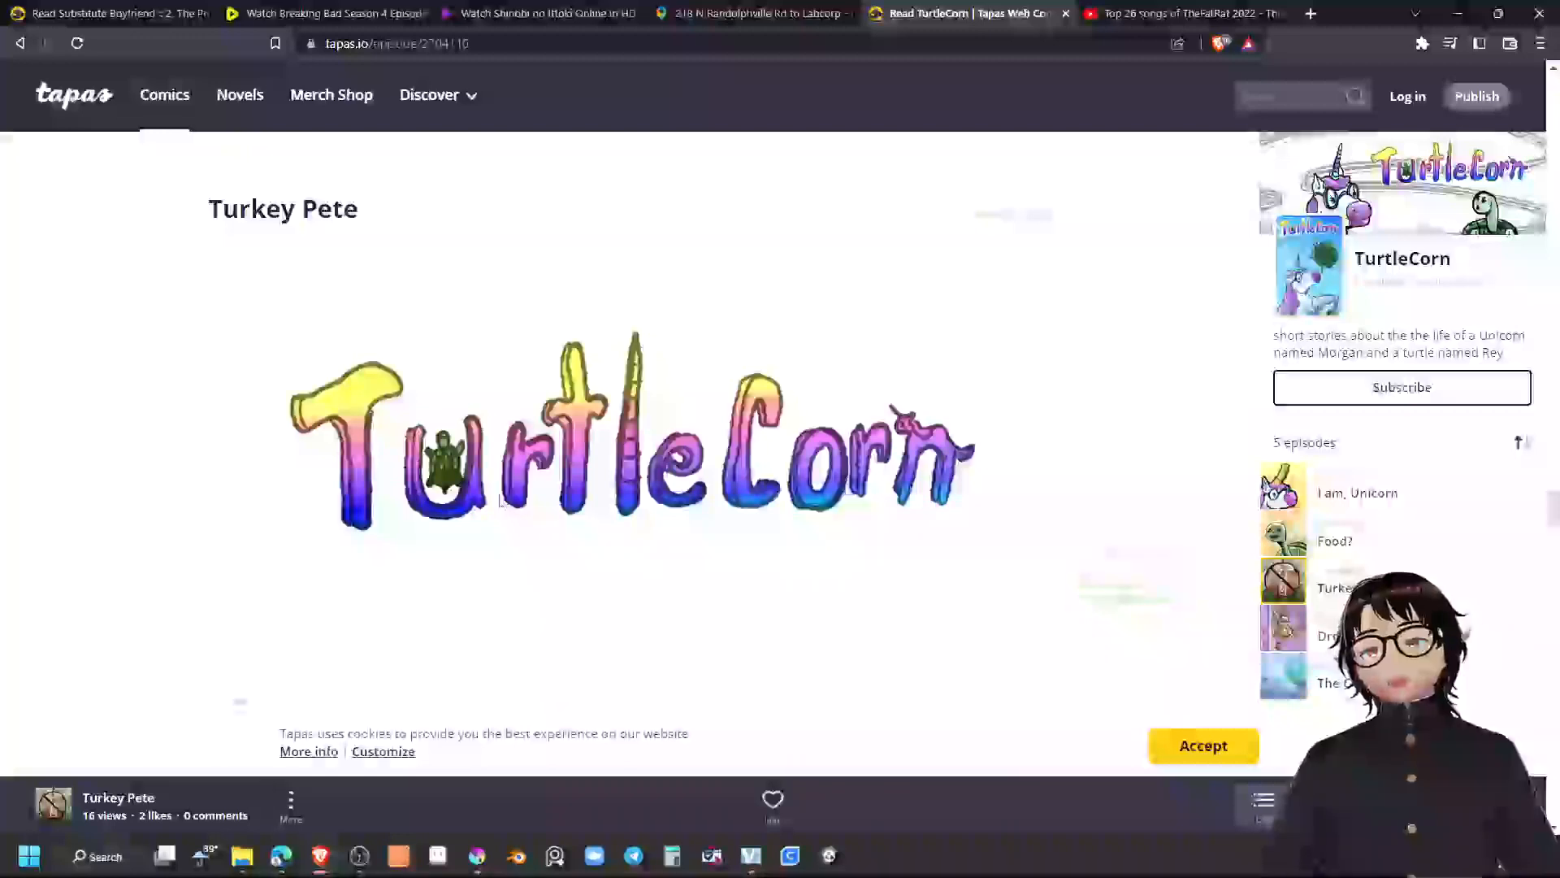
pyautogui.scroll(-1, 552, 536)
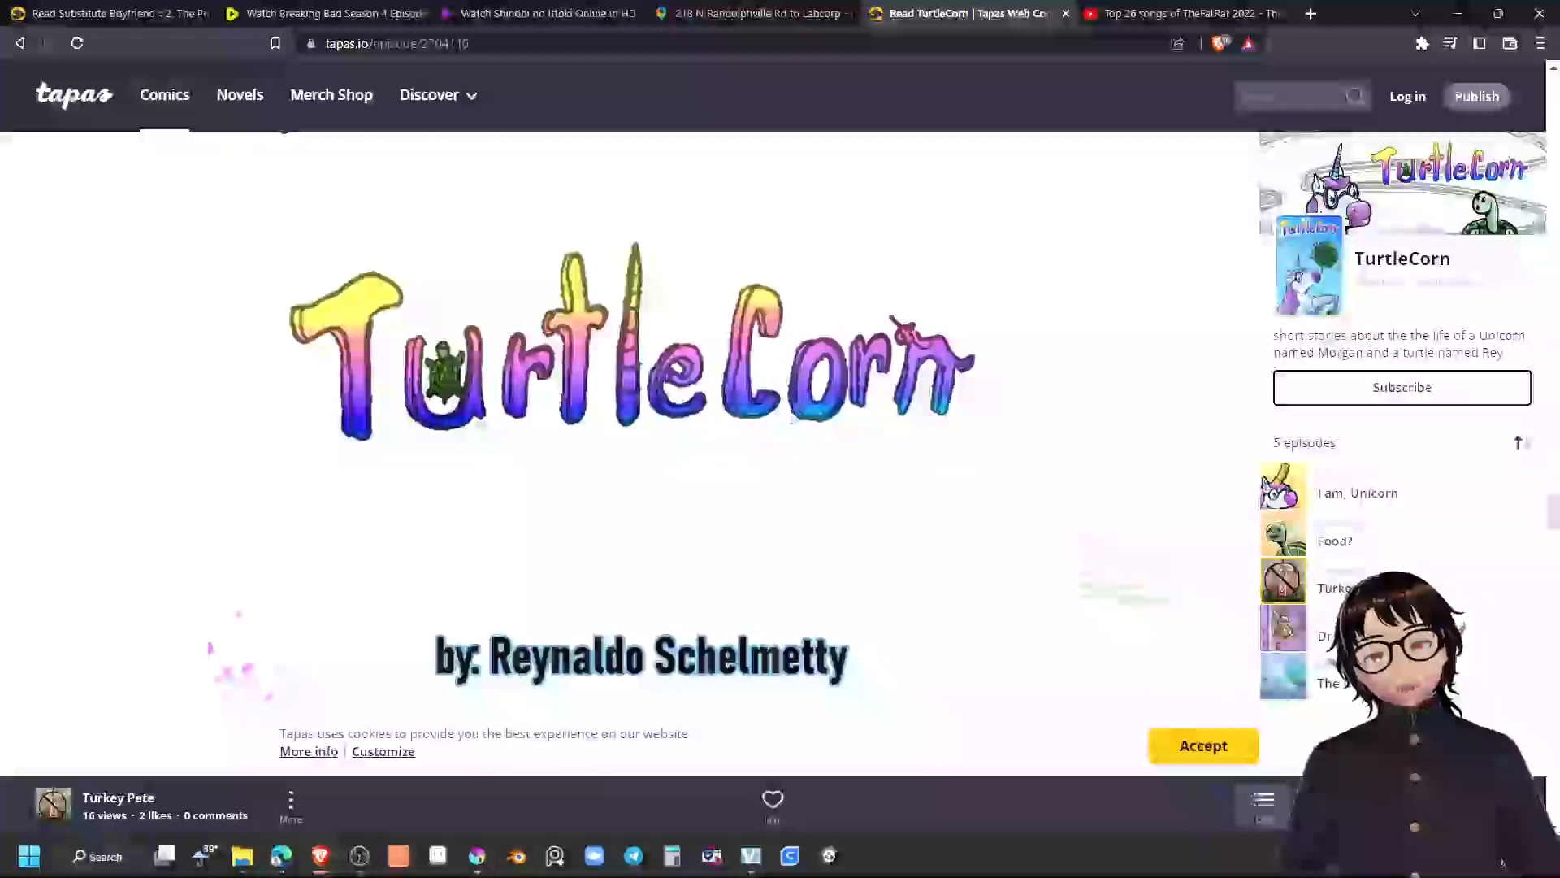
pyautogui.scroll(-1, 754, 451)
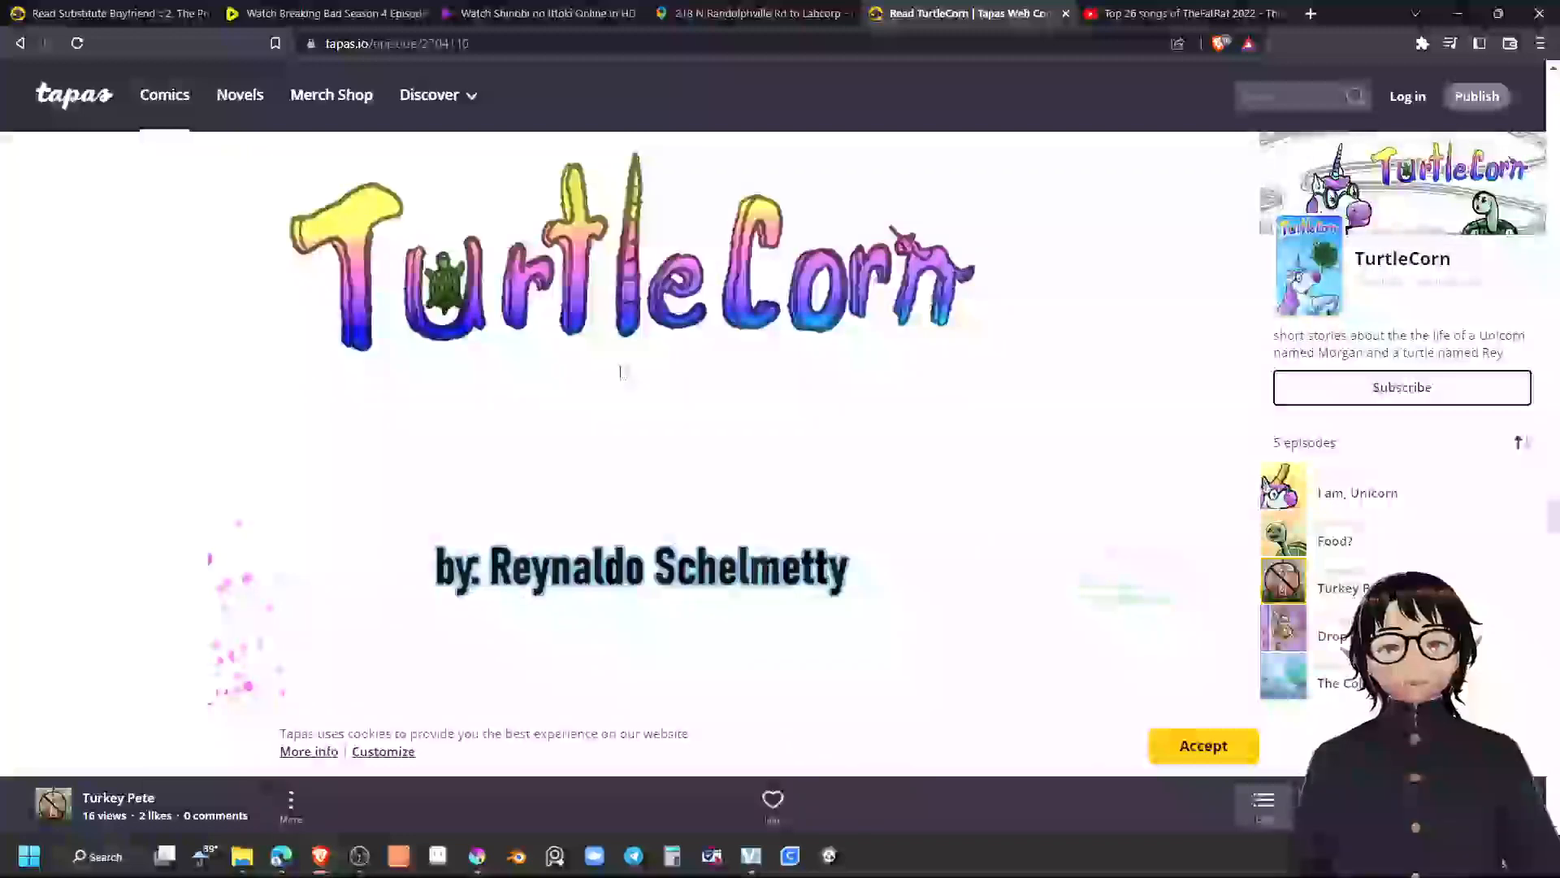
pyautogui.scroll(-5, 614, 383)
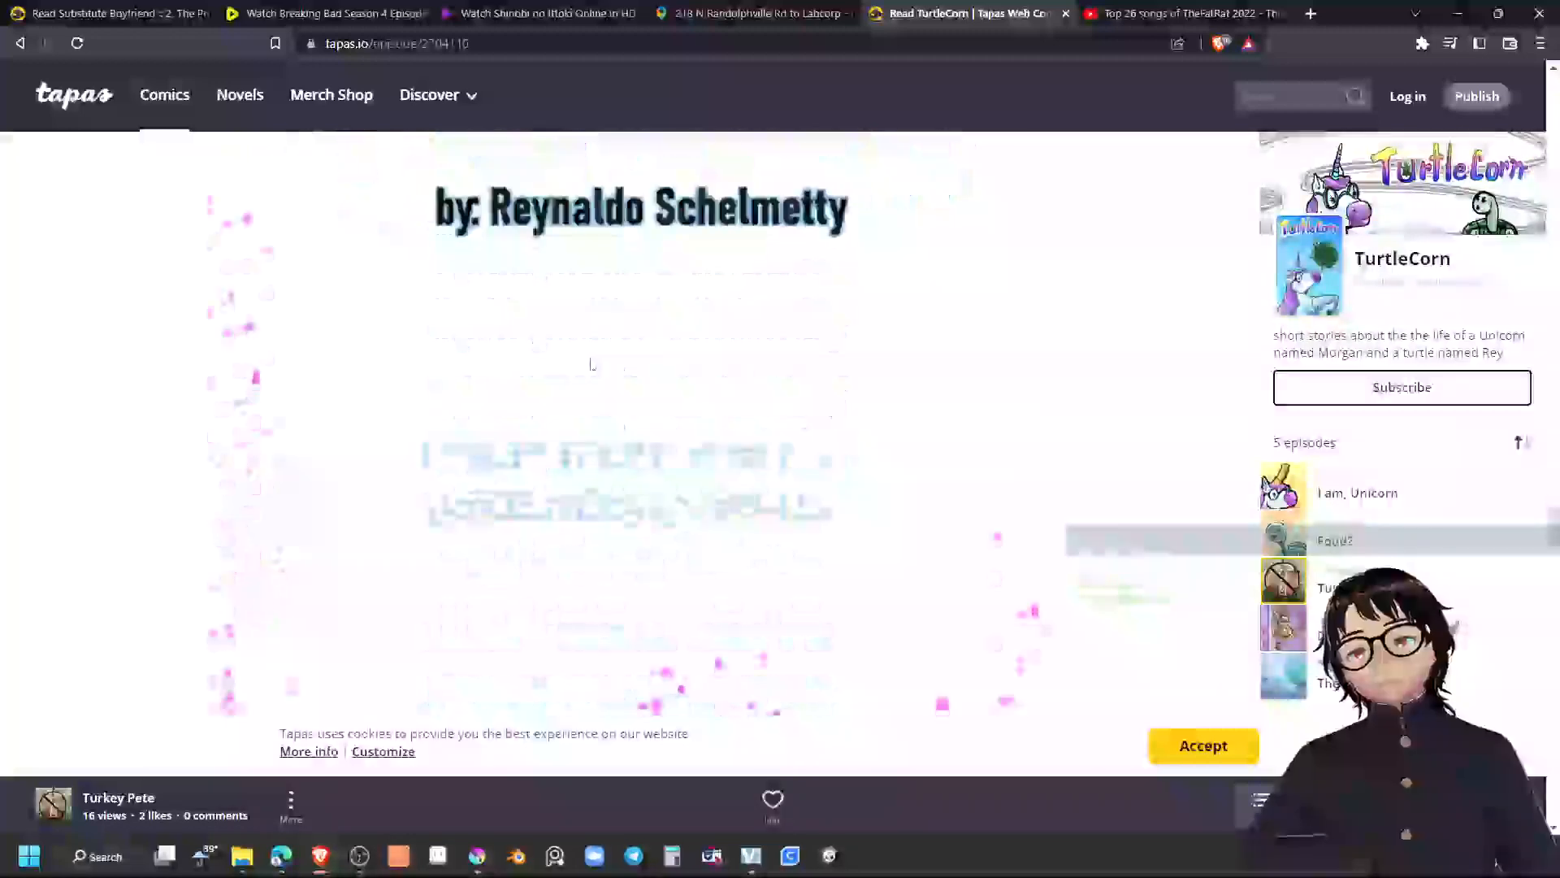
# Read the opening panels of "Turkey Pete", from the turtle's "GRR" to its "I'm starving" speech bubble
pyautogui.scroll(-4, 613, 370)
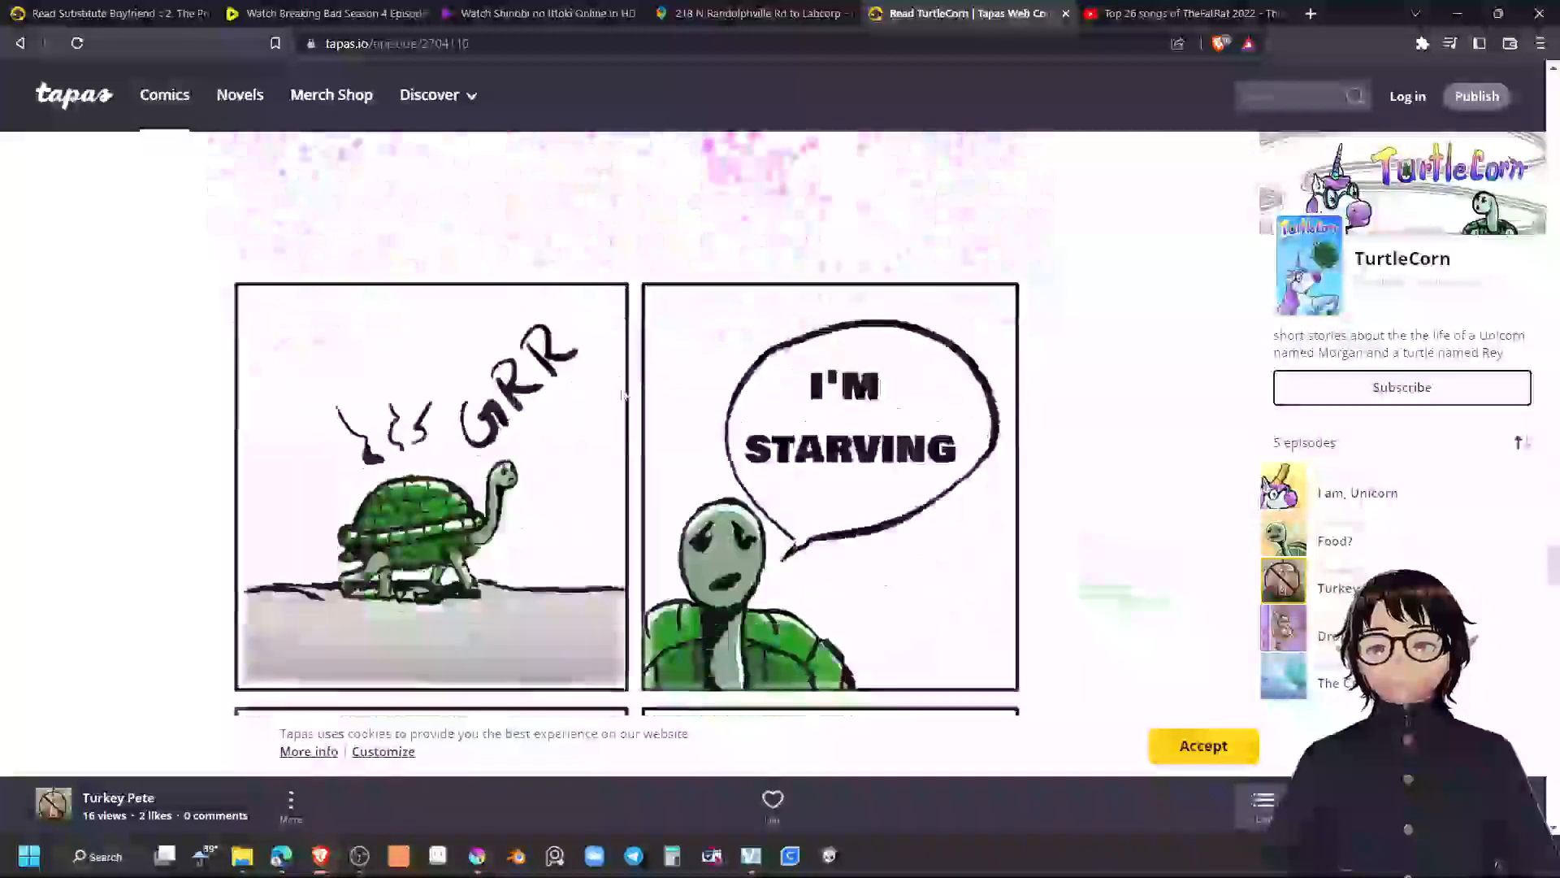
pyautogui.scroll(6, 622, 390)
pyautogui.scroll(6, 626, 400)
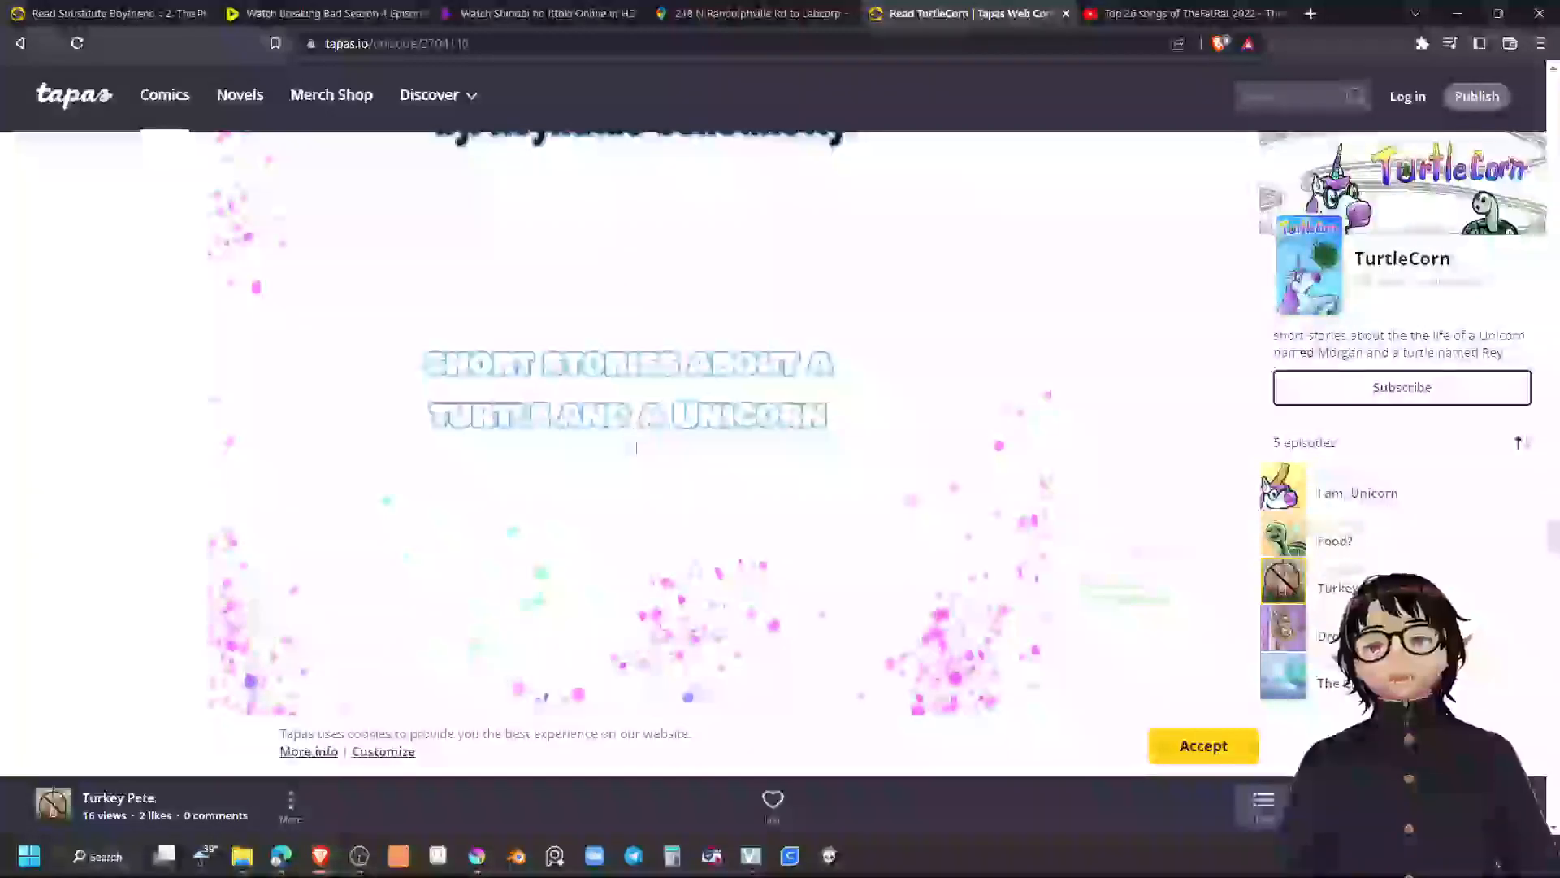
pyautogui.scroll(-6, 611, 459)
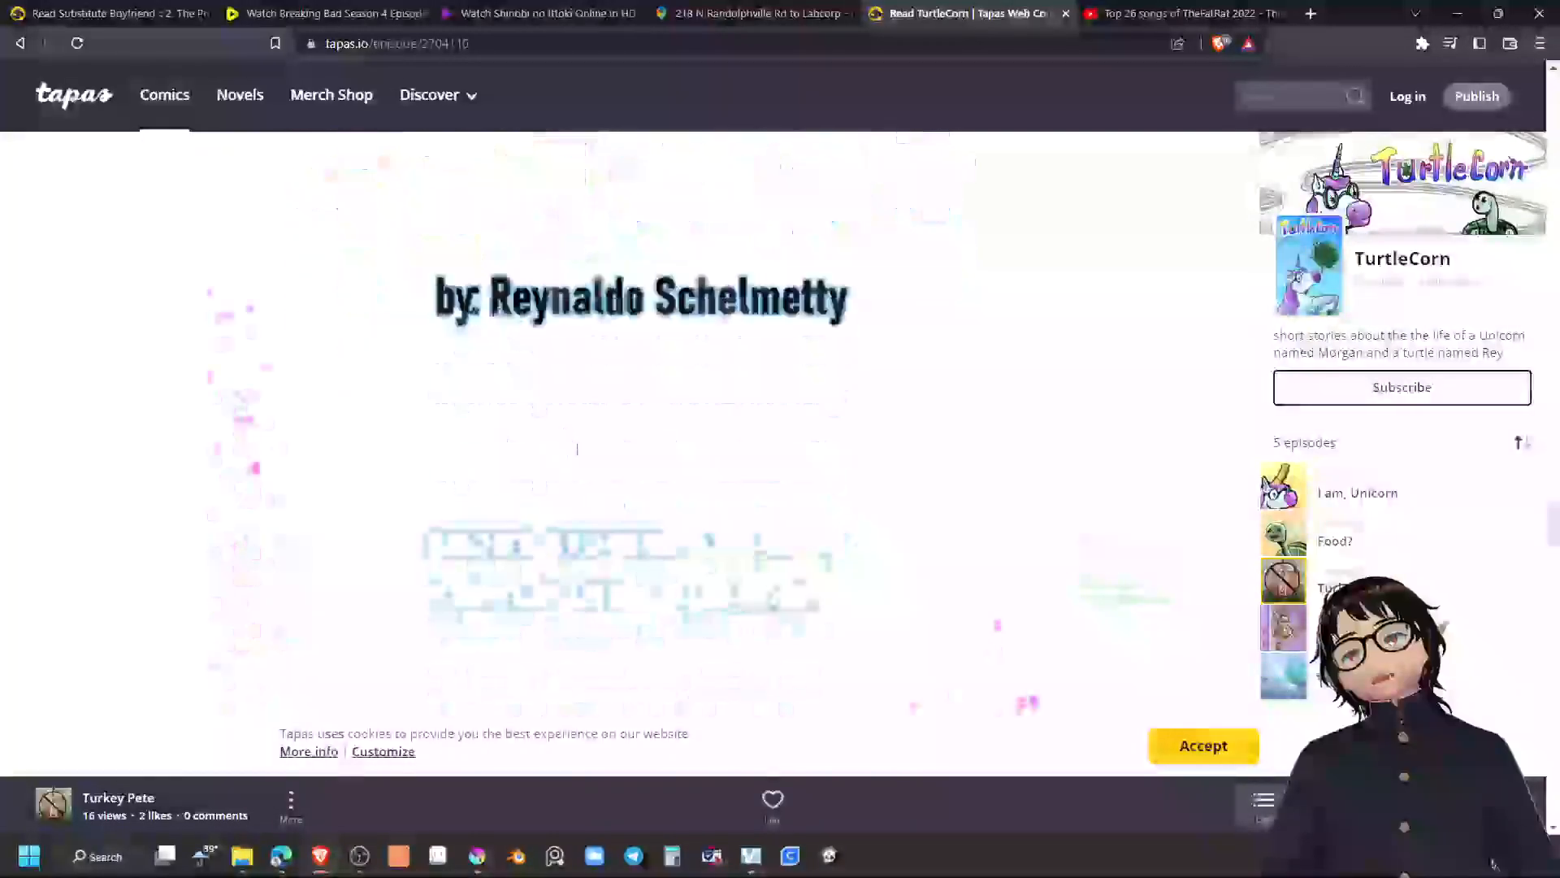
pyautogui.scroll(-7, 611, 459)
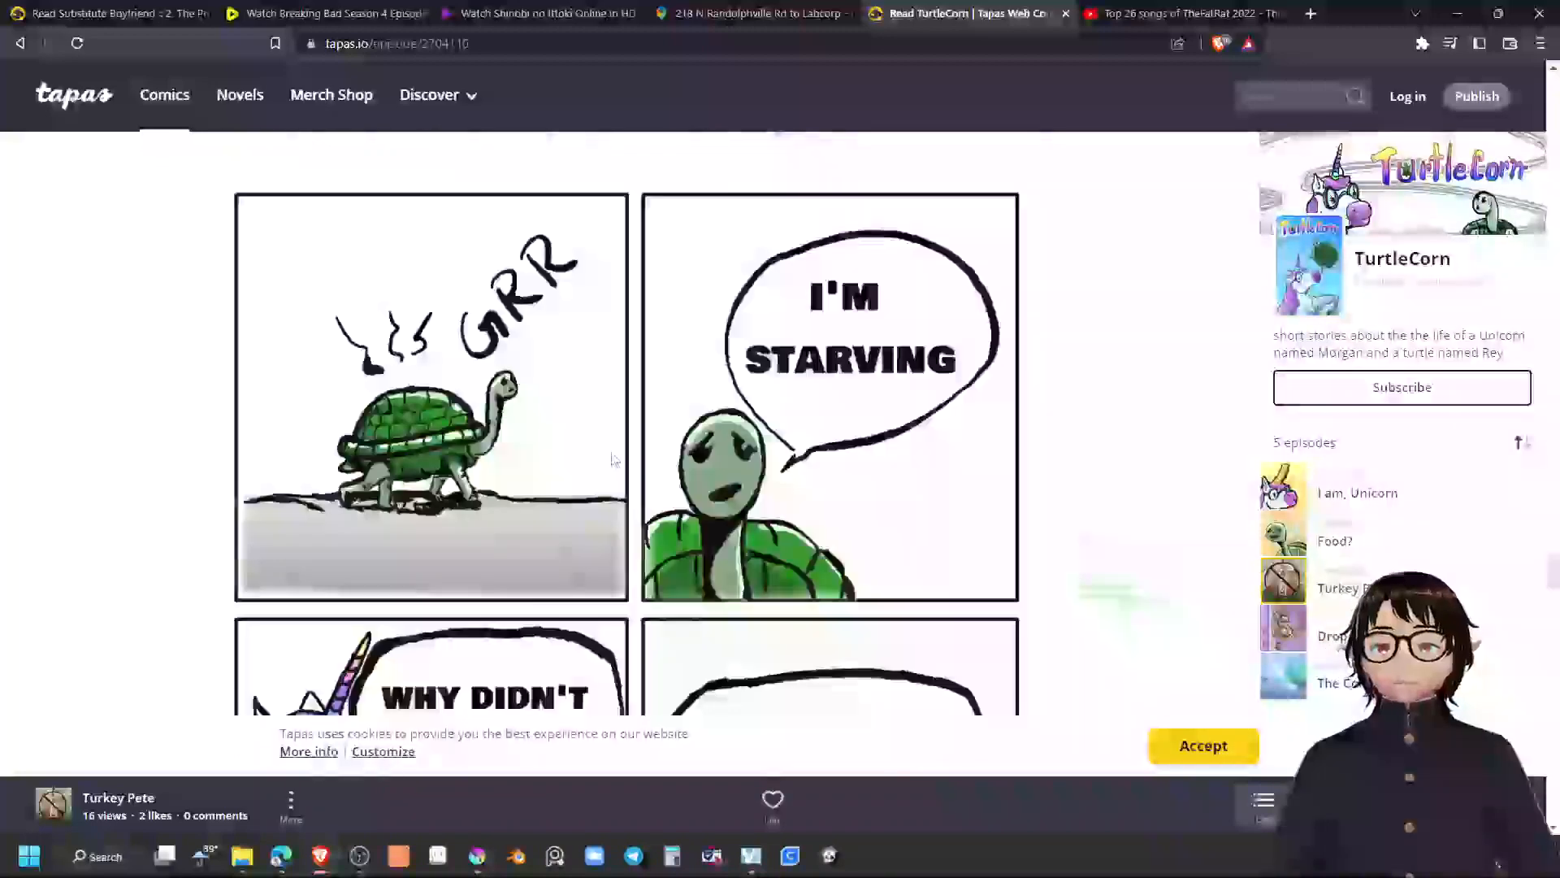
pyautogui.scroll(-1, 614, 460)
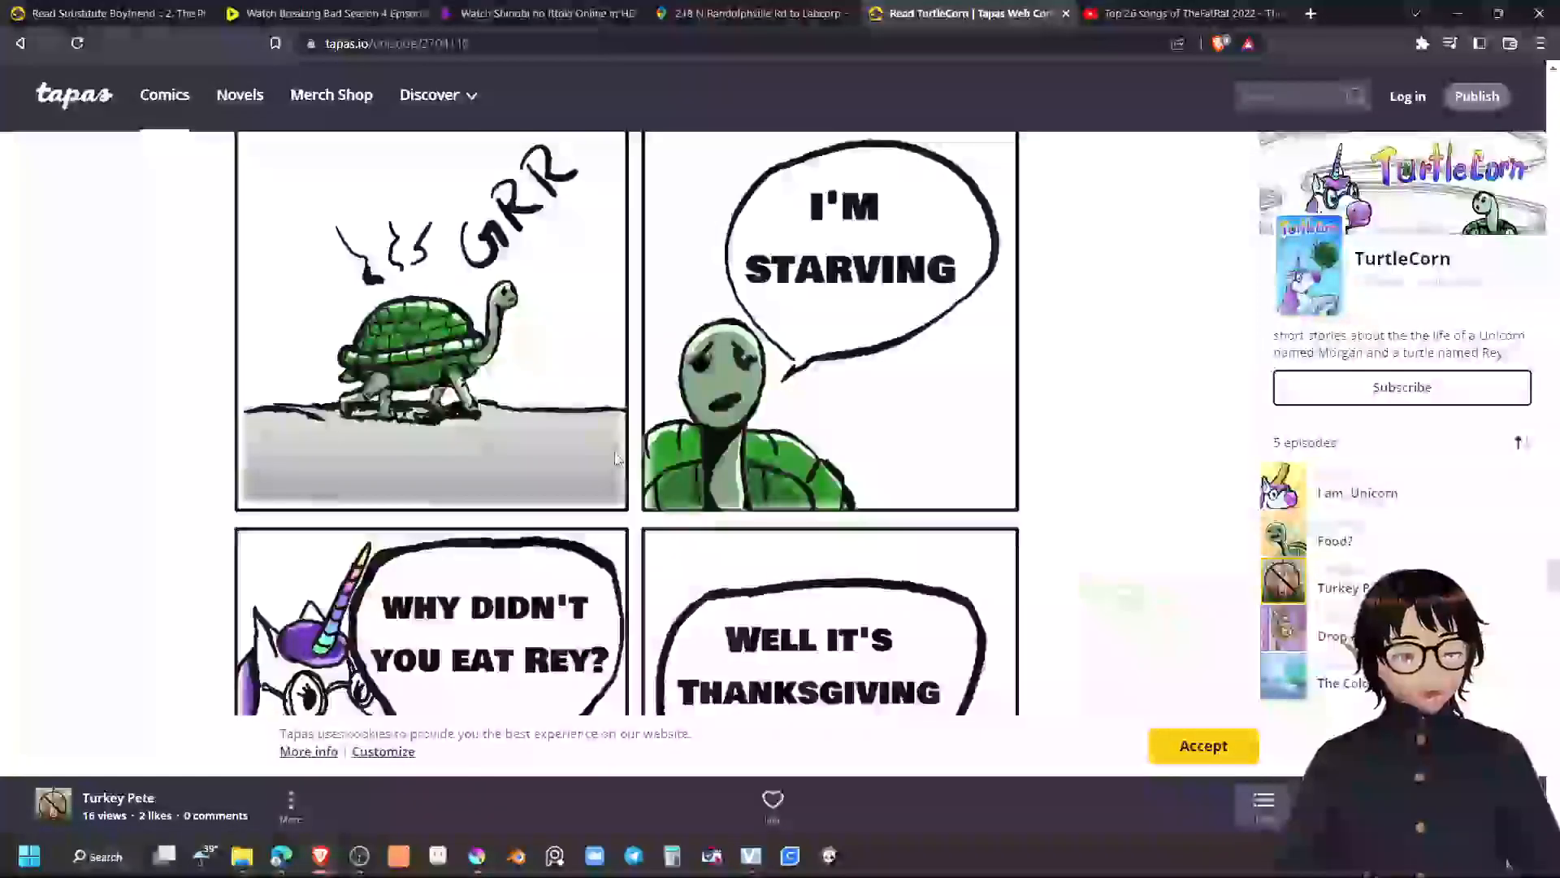
pyautogui.scroll(3, 615, 459)
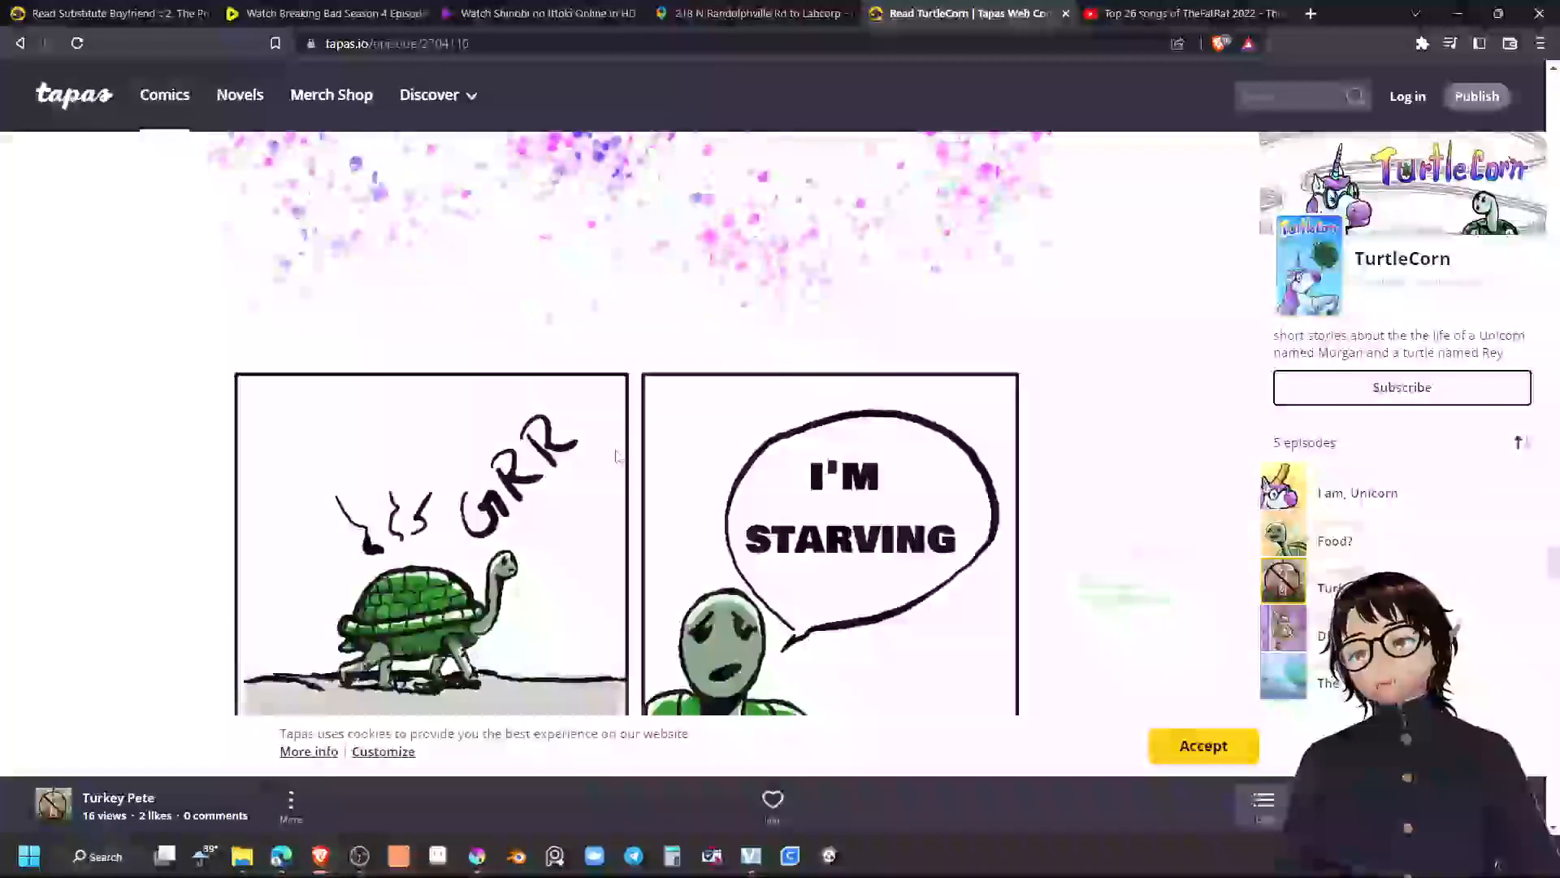
pyautogui.scroll(-1, 646, 421)
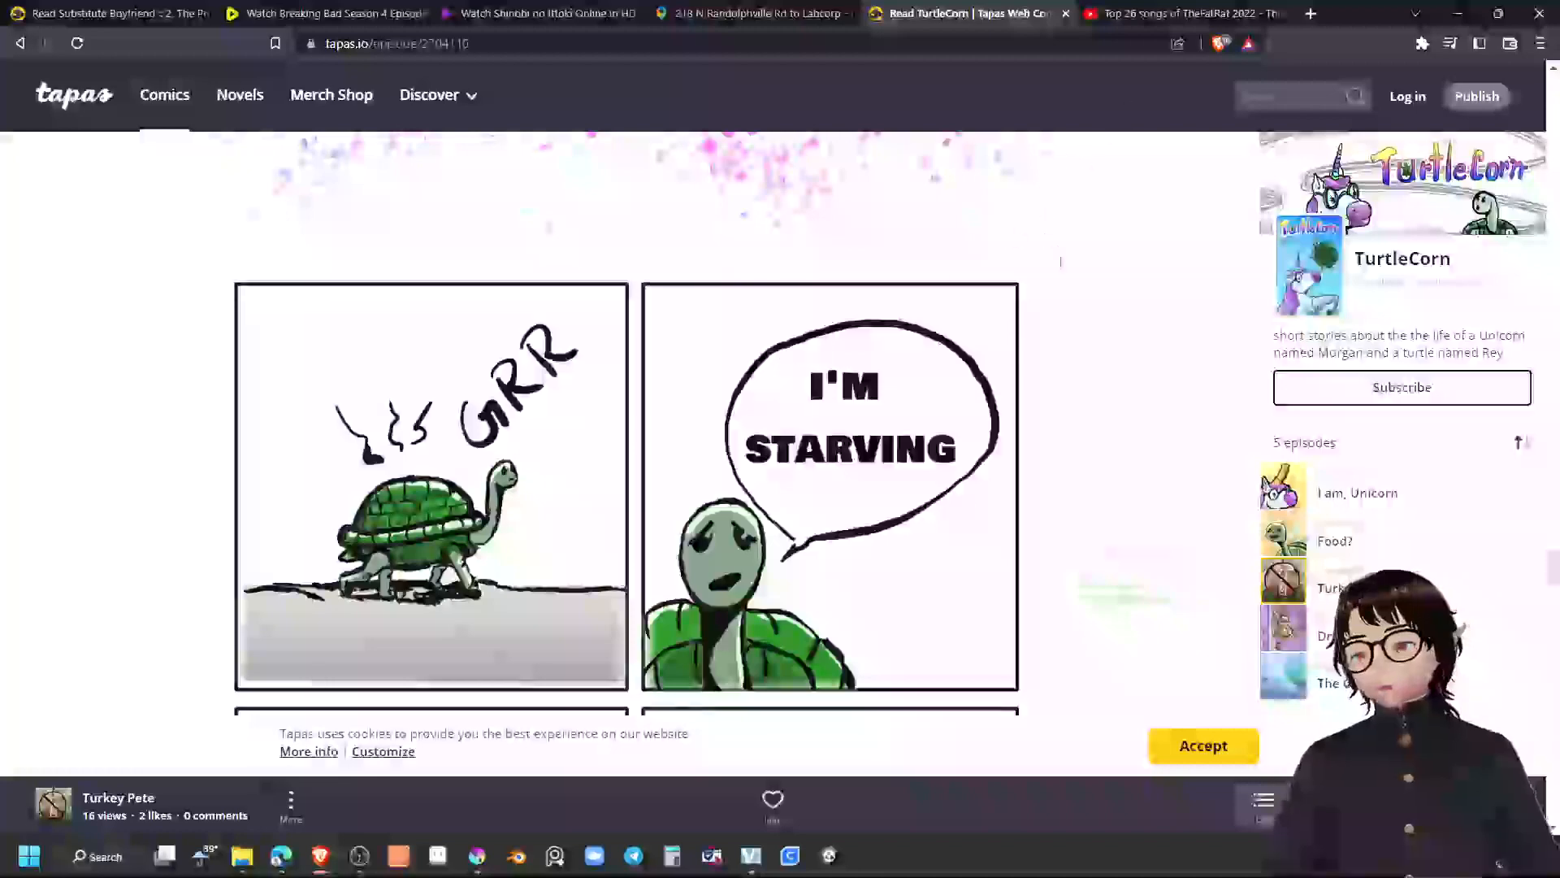
# Start the TheFatRat Mega Mix on YouTube as background music and return to the TurtleCorn episode
pyautogui.click(1142, 14)
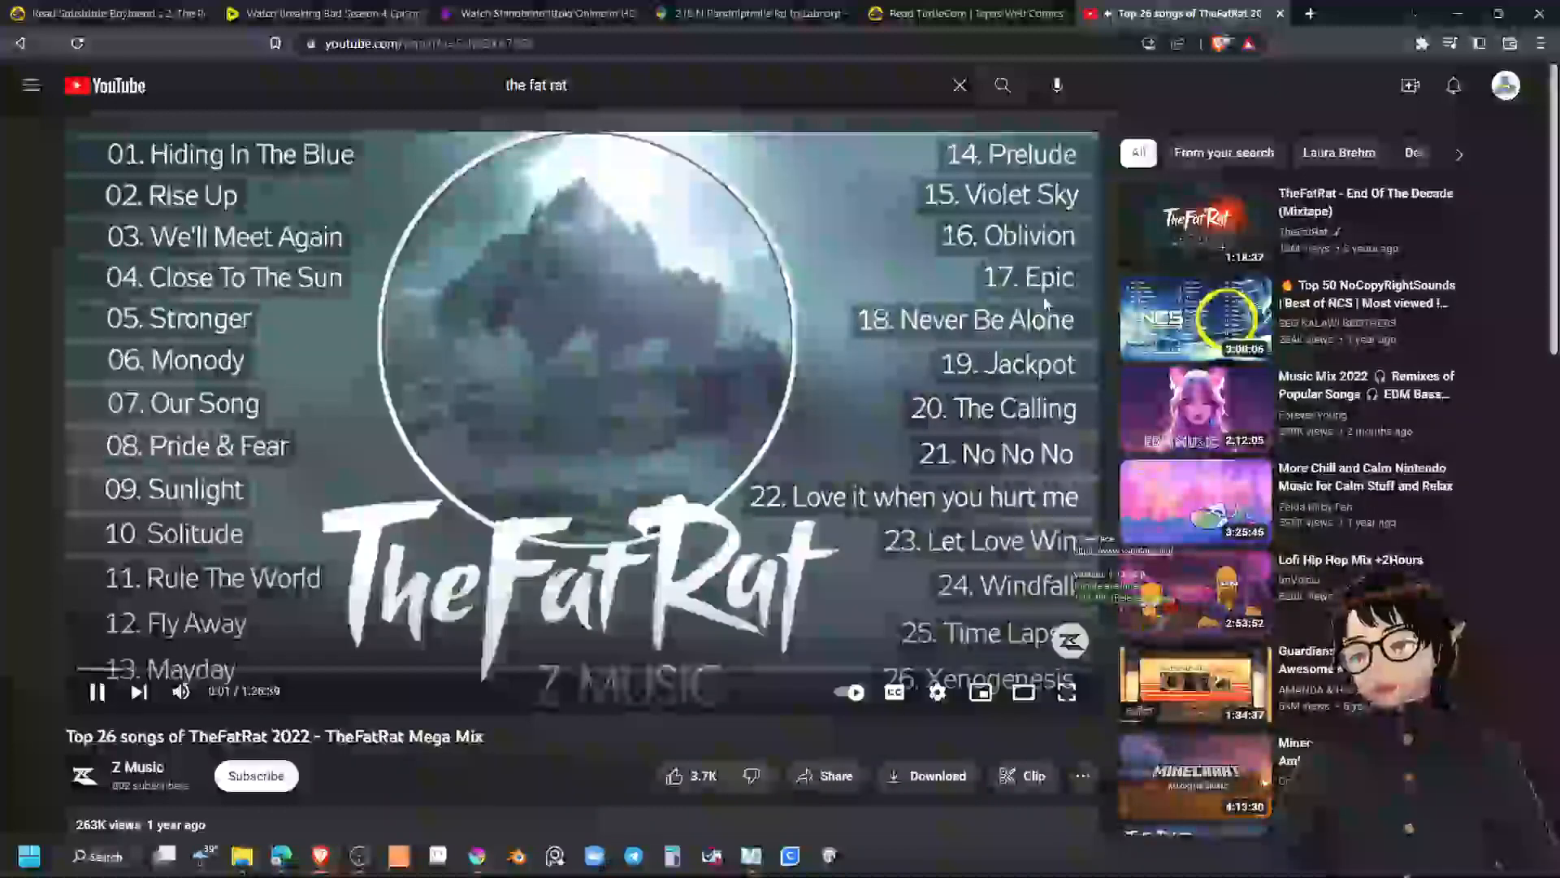
pyautogui.click(991, 20)
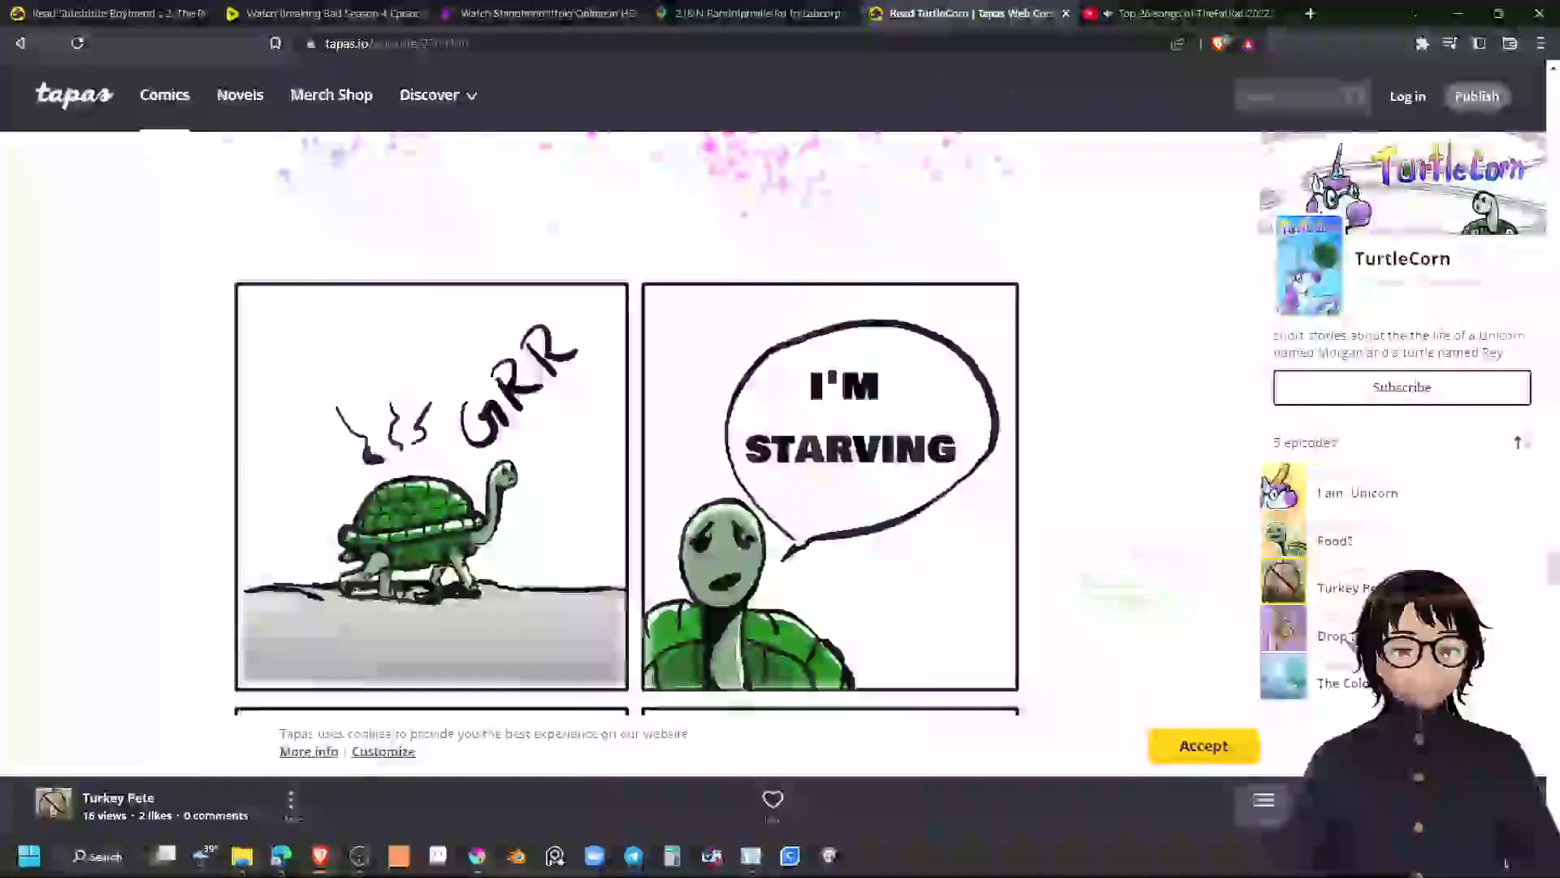
# Switch to Krita and view the coloured landscape panel of the TurtleCorn page in progress up close
pyautogui.click(1457, 14)
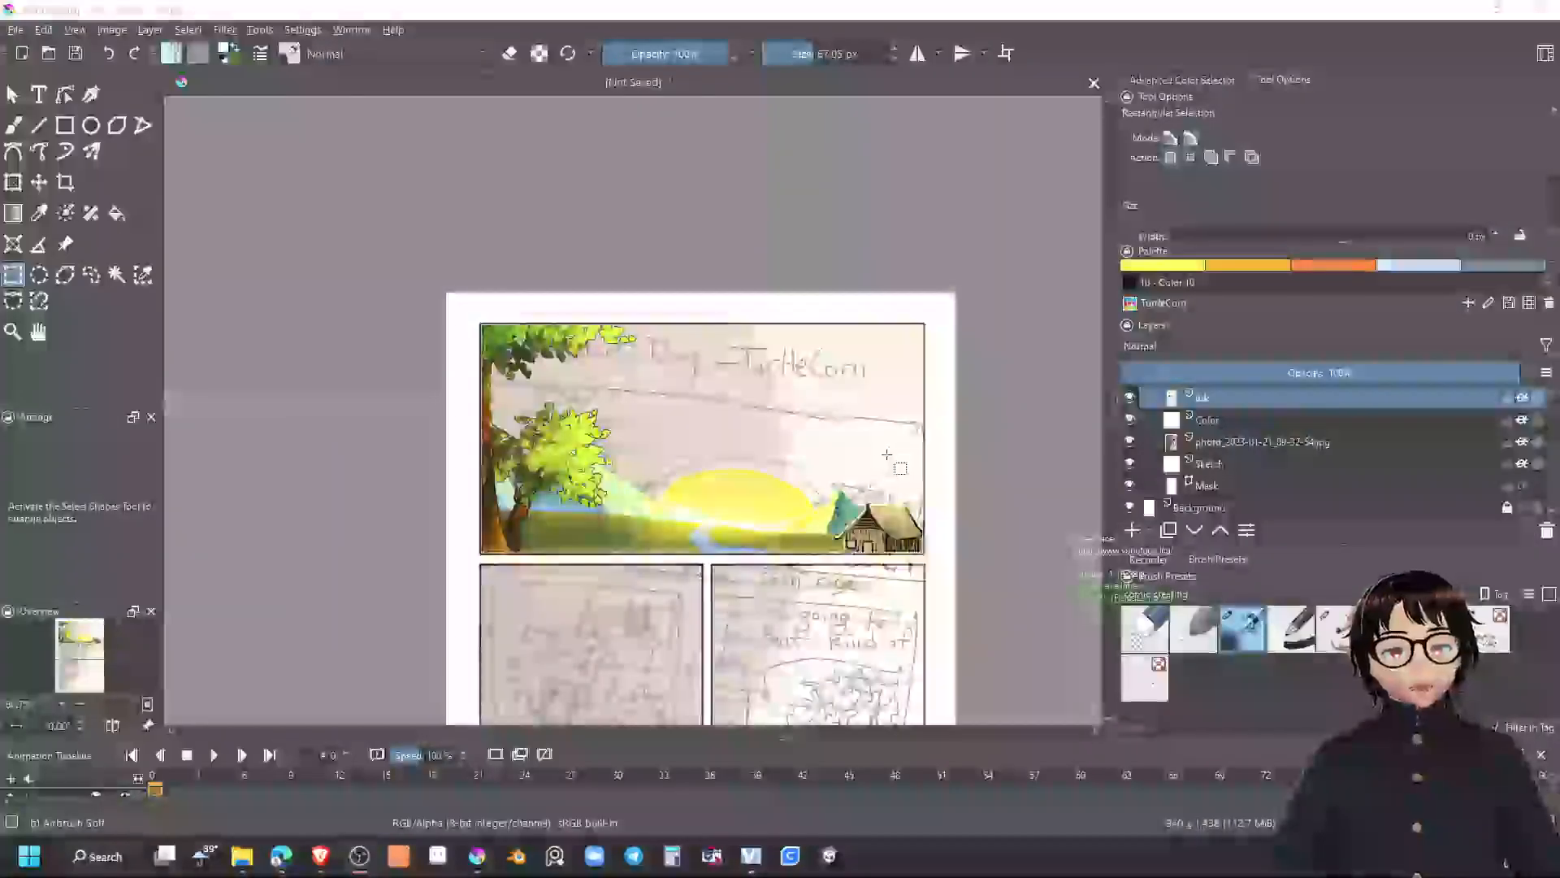
pyautogui.scroll(5, 764, 493)
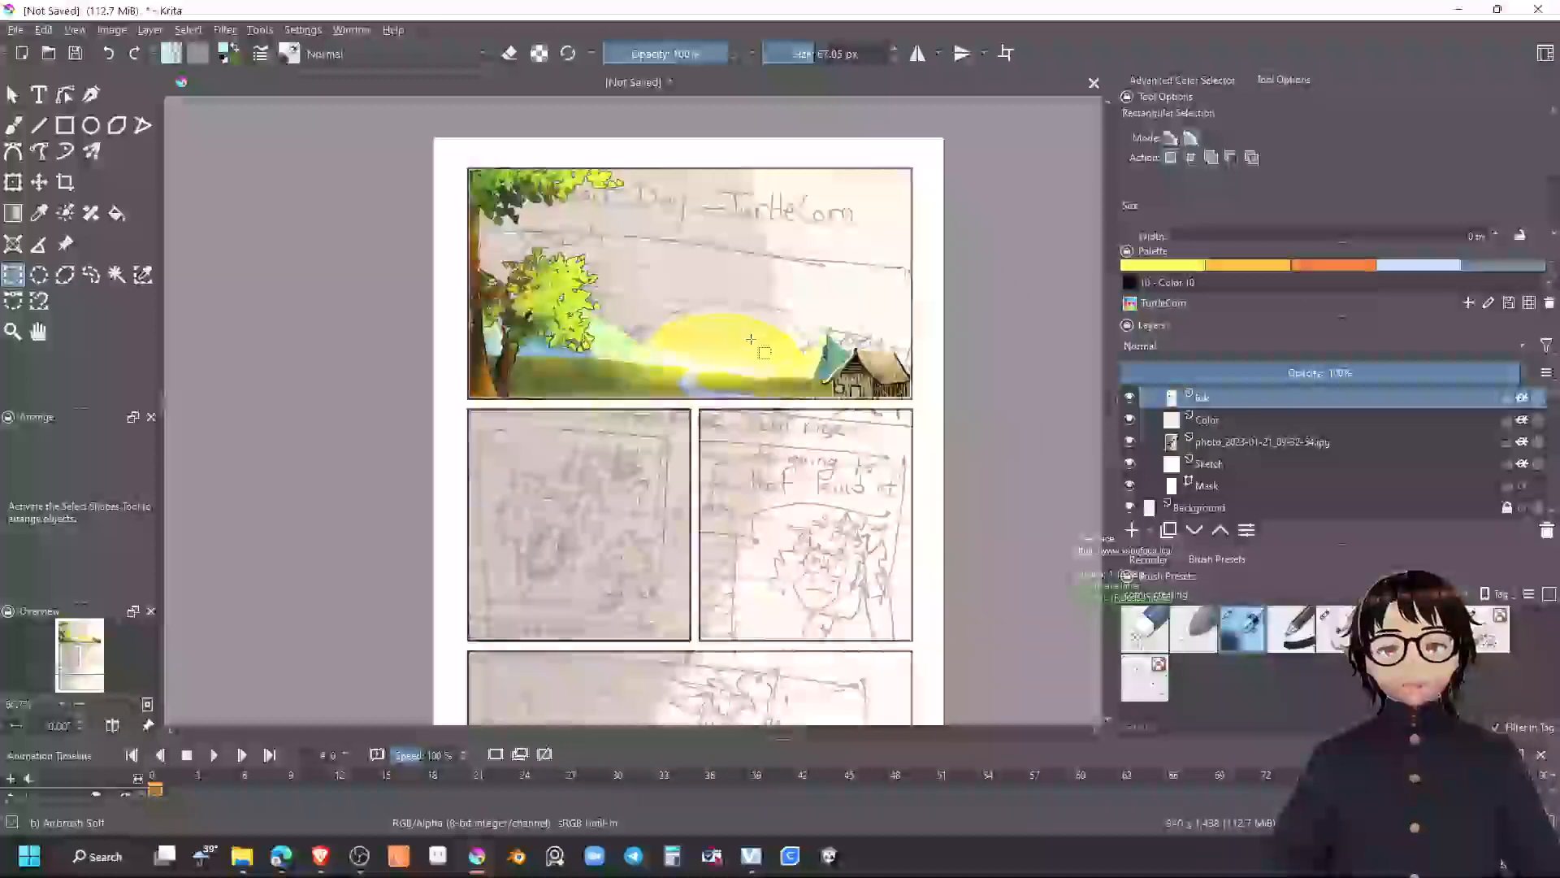
pyautogui.scroll(3, 742, 355)
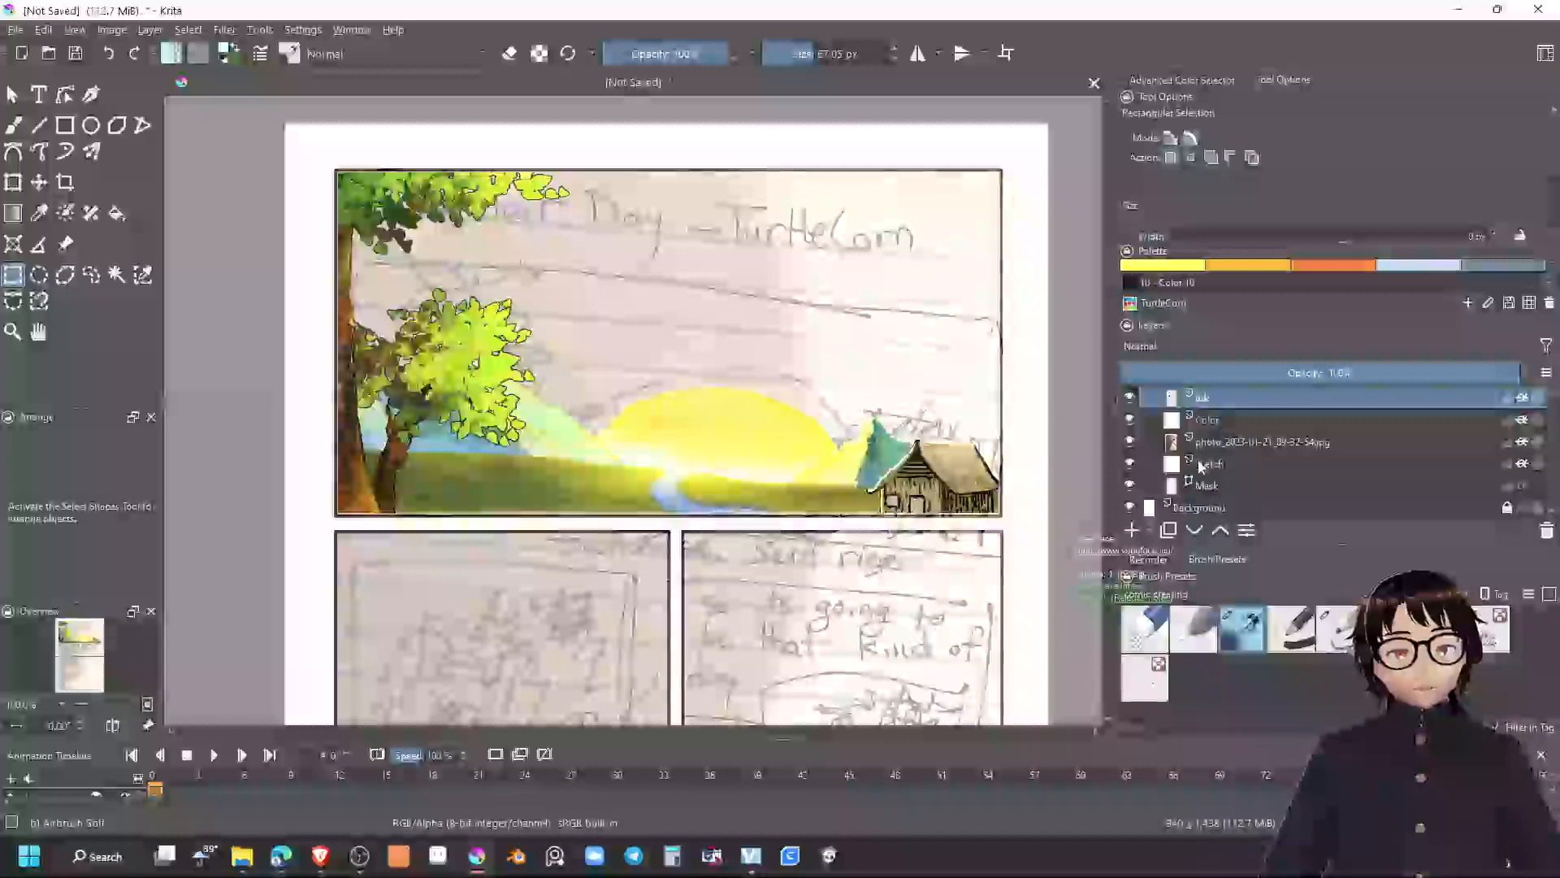
# Collapse the Page1 layer group and bring all panels of that page into view on the canvas
pyautogui.scroll(3, 1190, 440)
pyautogui.click(1167, 397)
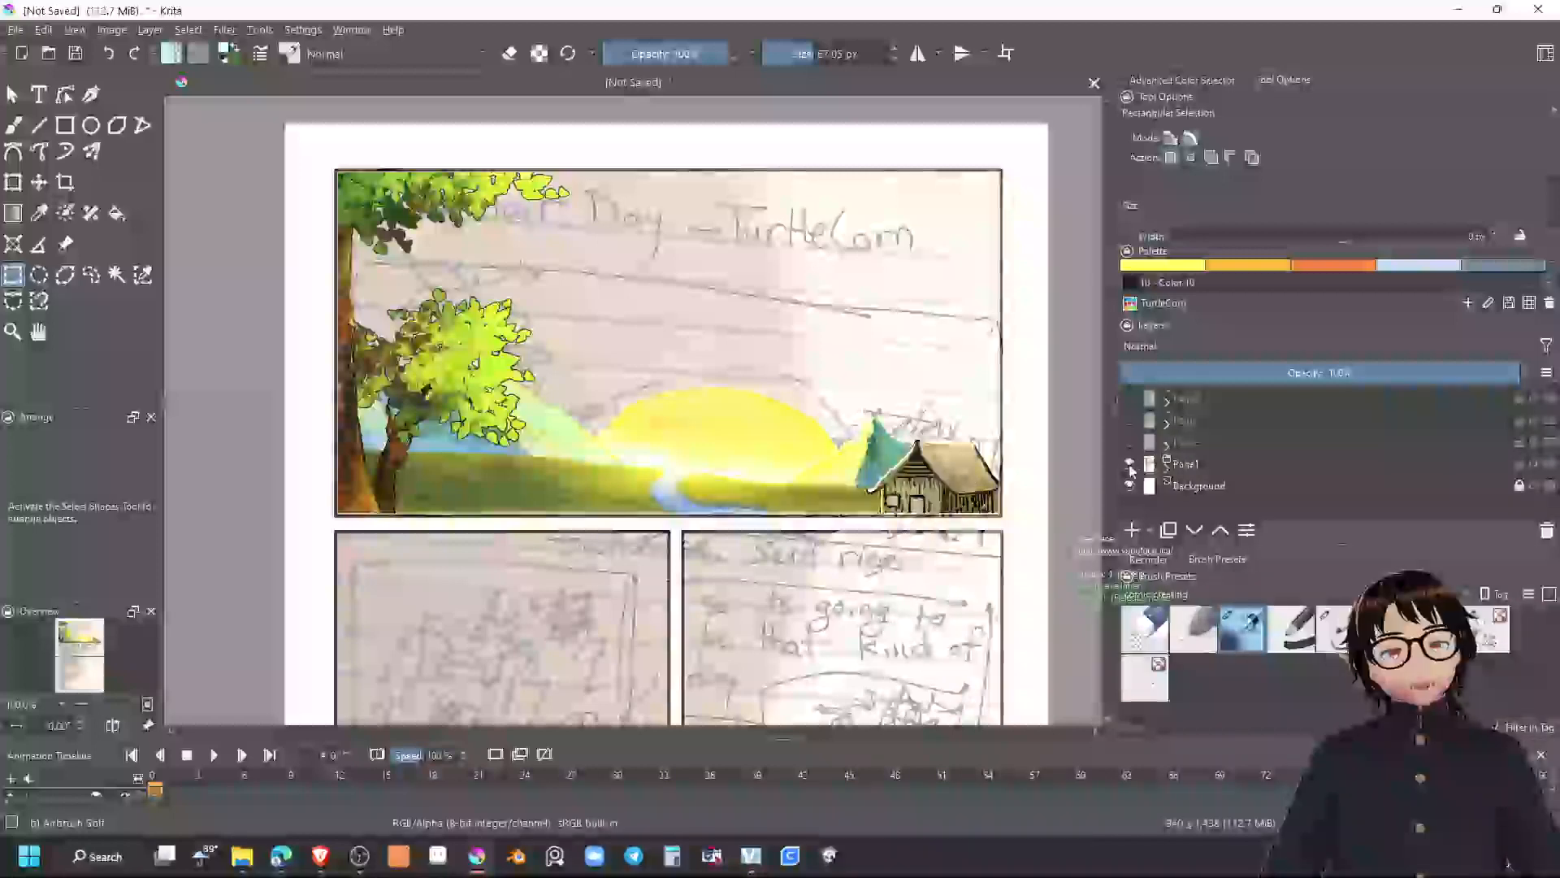
pyautogui.scroll(-2, 819, 483)
pyautogui.moveTo(817, 504); pyautogui.dragTo(806, 368)
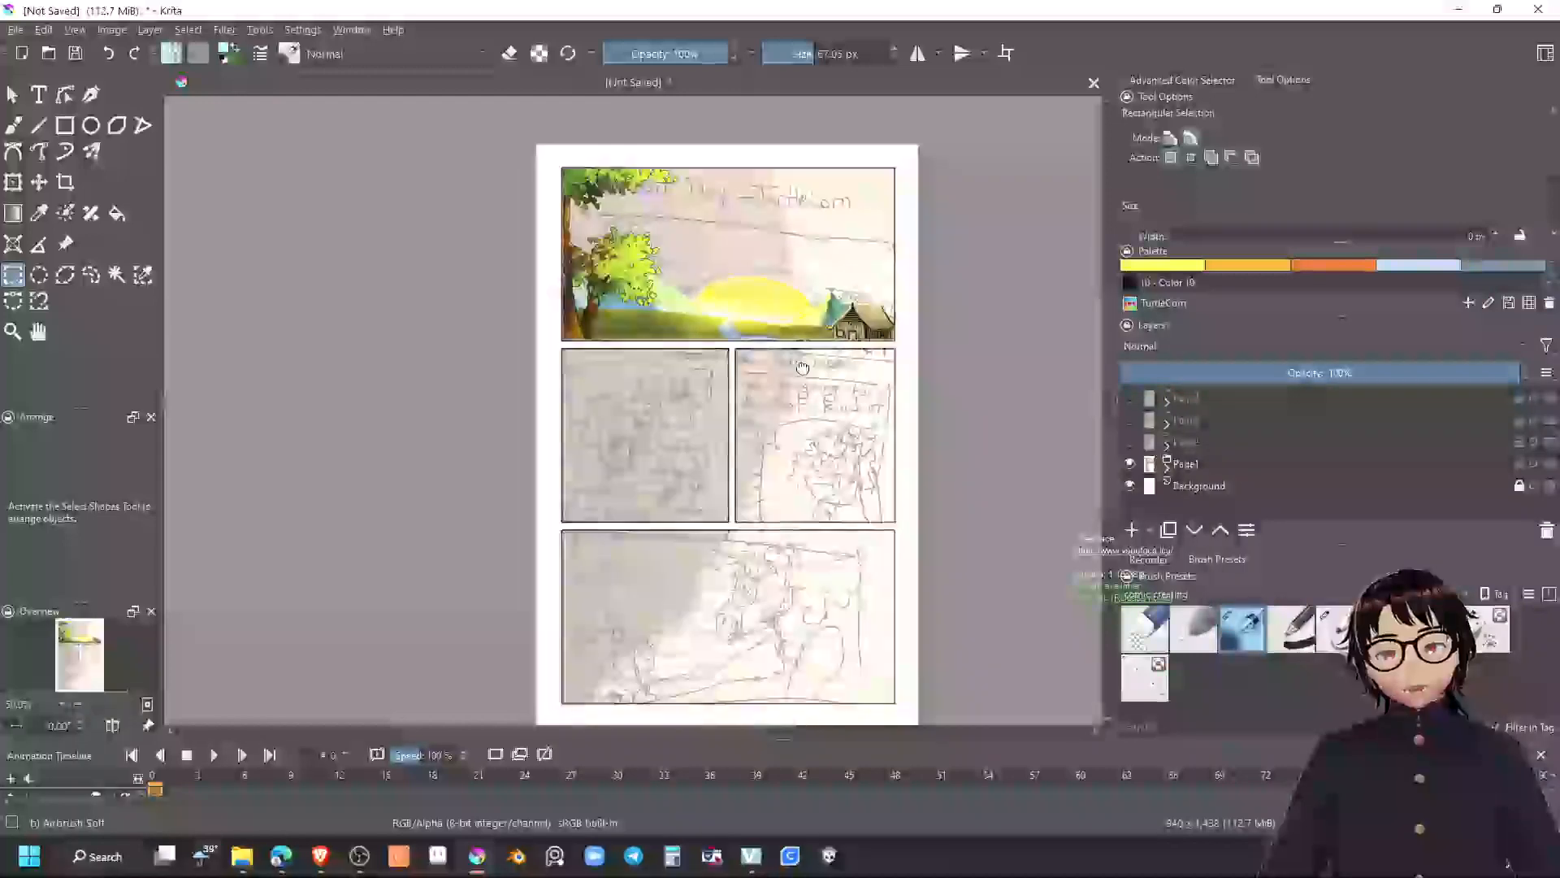
# Show the Page2, Page3 and Page4 sketches one at a time, hiding the other page groups for each
pyautogui.click(1130, 463)
pyautogui.click(1129, 441)
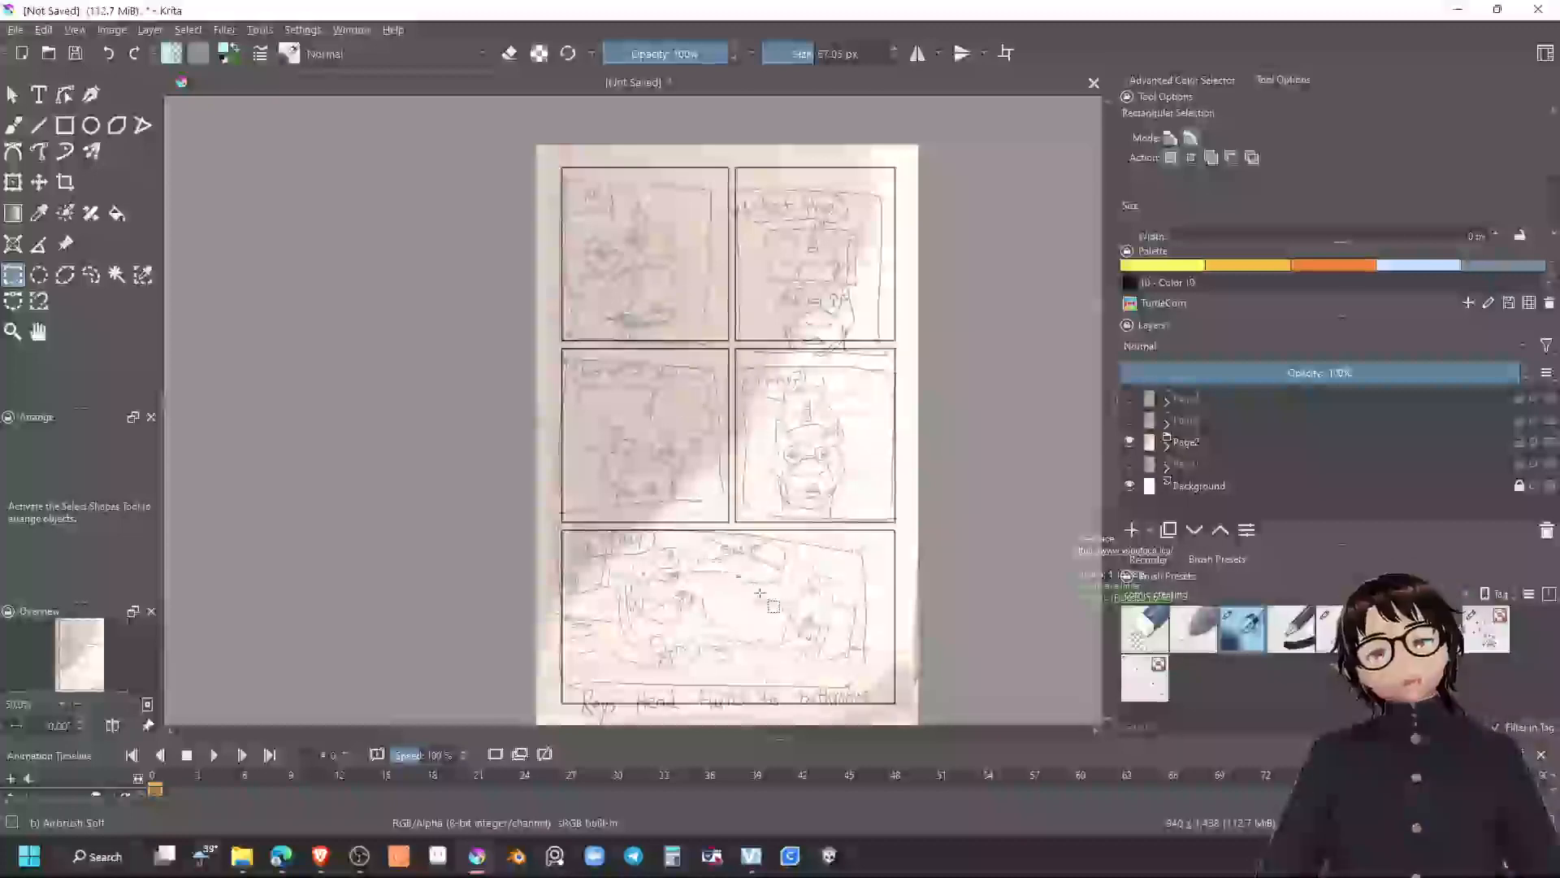
pyautogui.click(1128, 442)
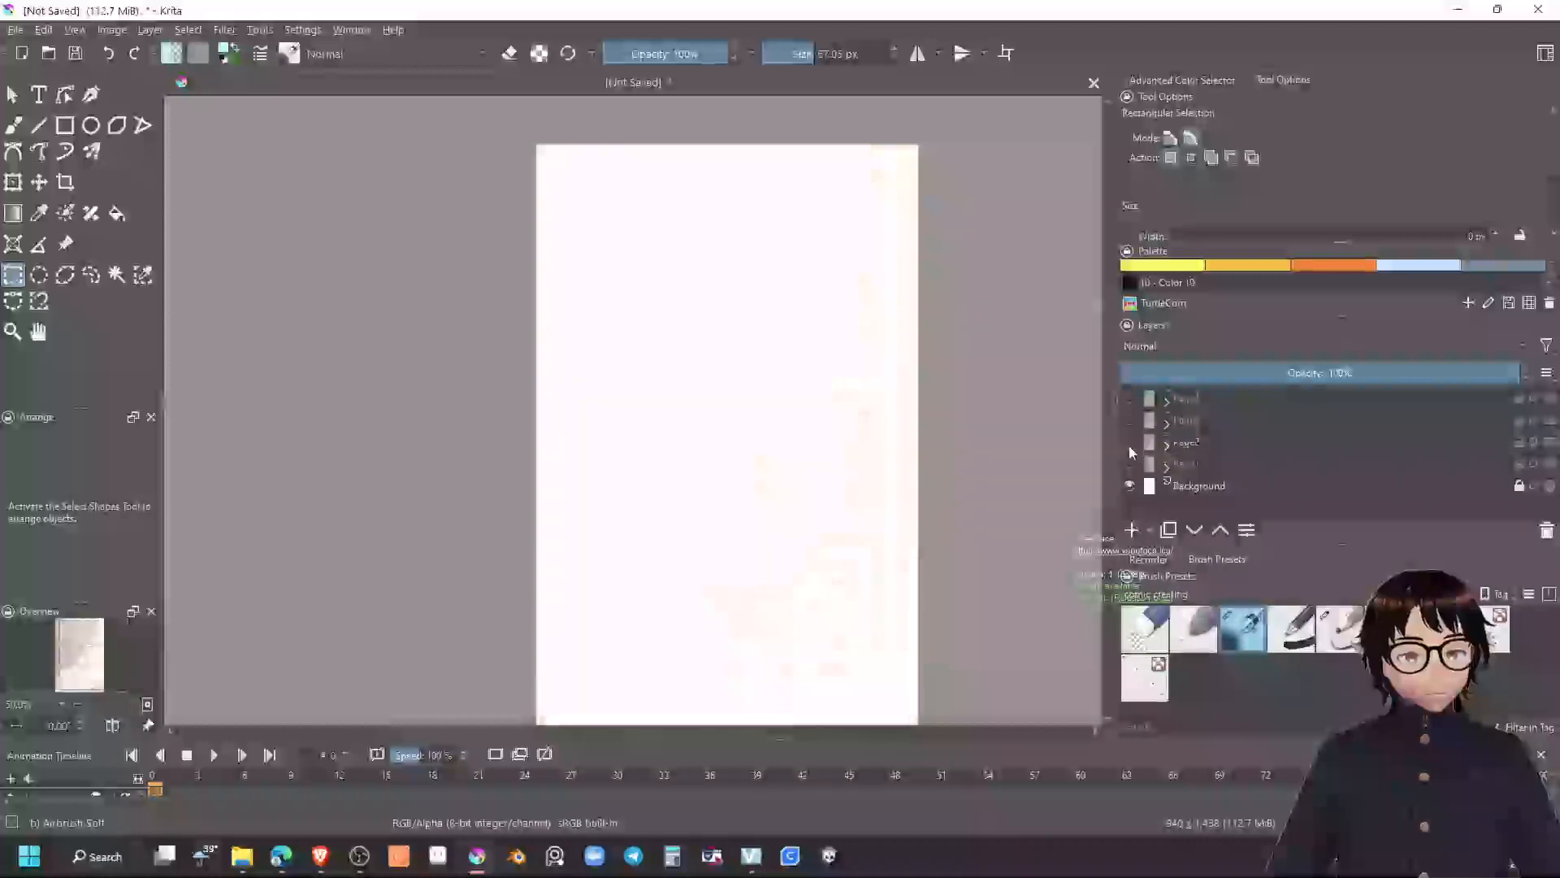
pyautogui.click(1128, 420)
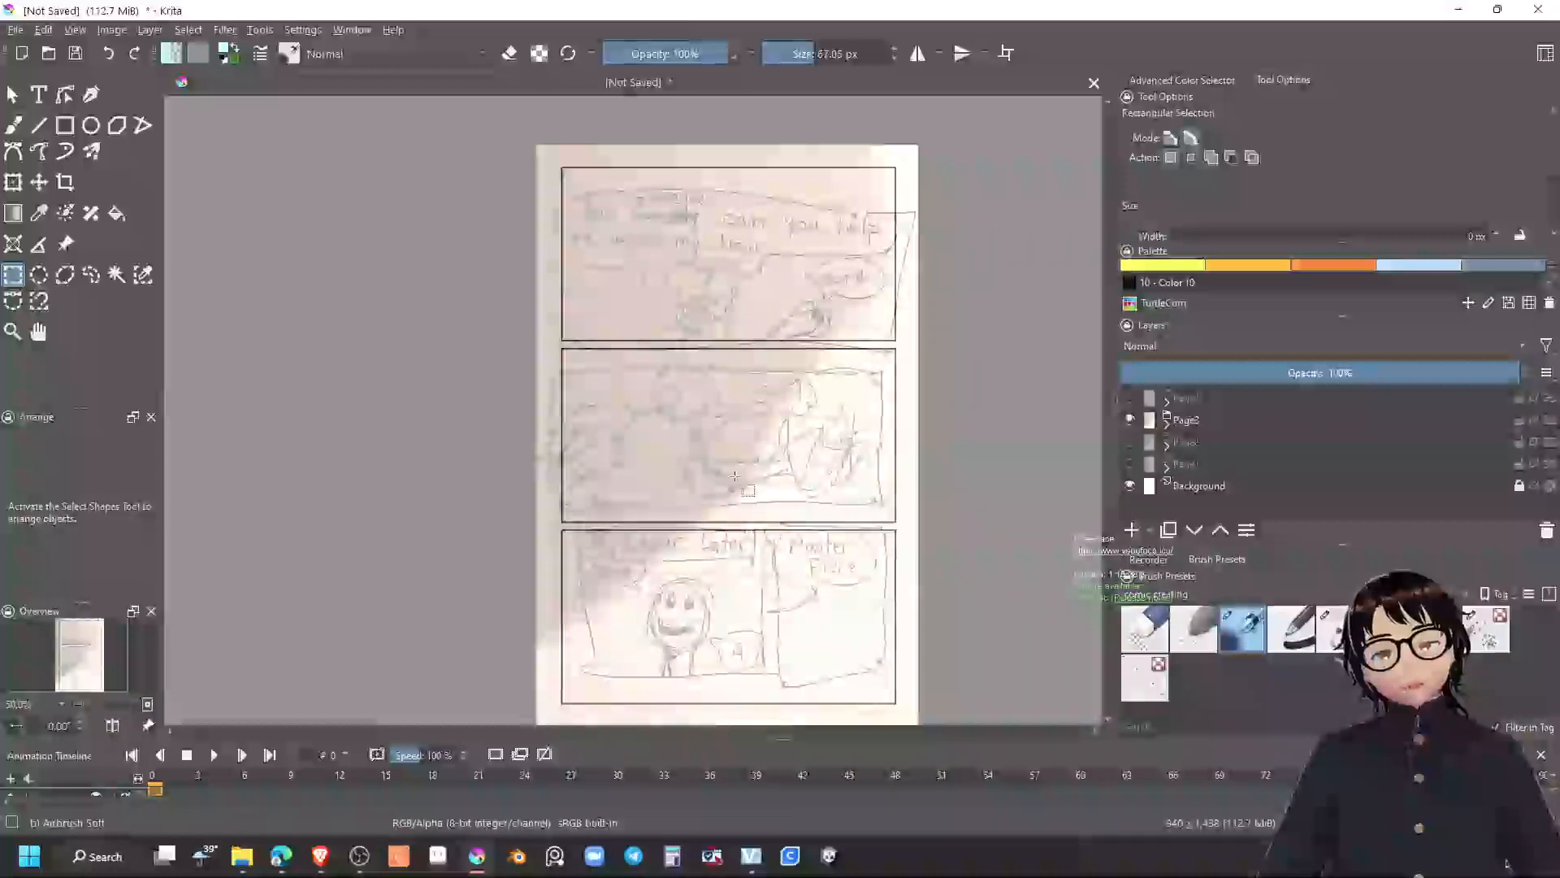
pyautogui.click(1129, 419)
pyautogui.click(1130, 398)
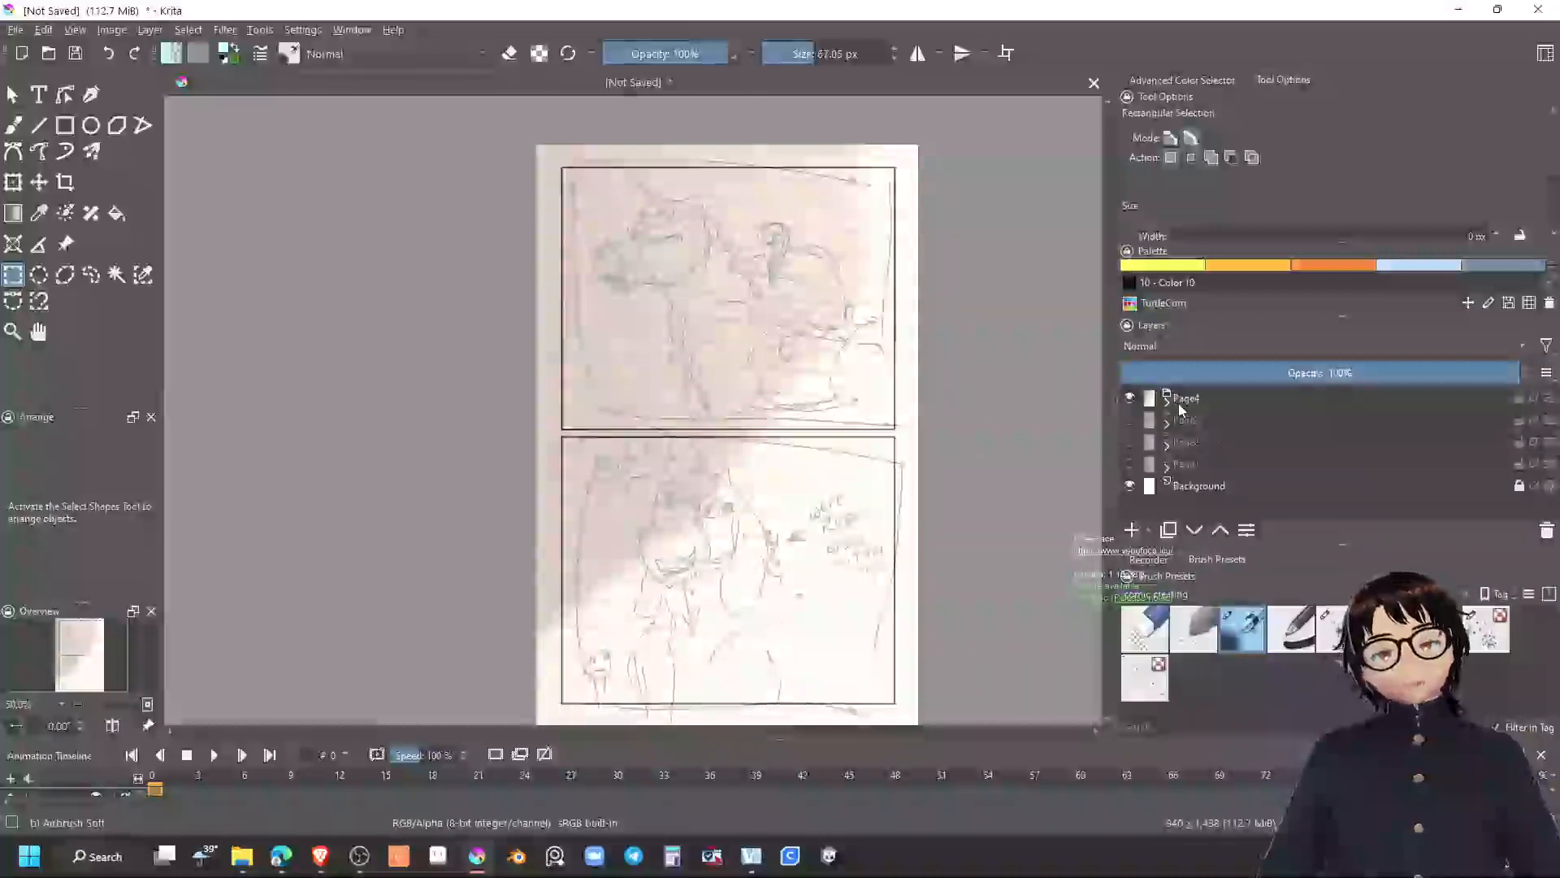
# Hide Page4, make Page1 visible again and look closely at its sunrise landscape panel
pyautogui.click(1131, 398)
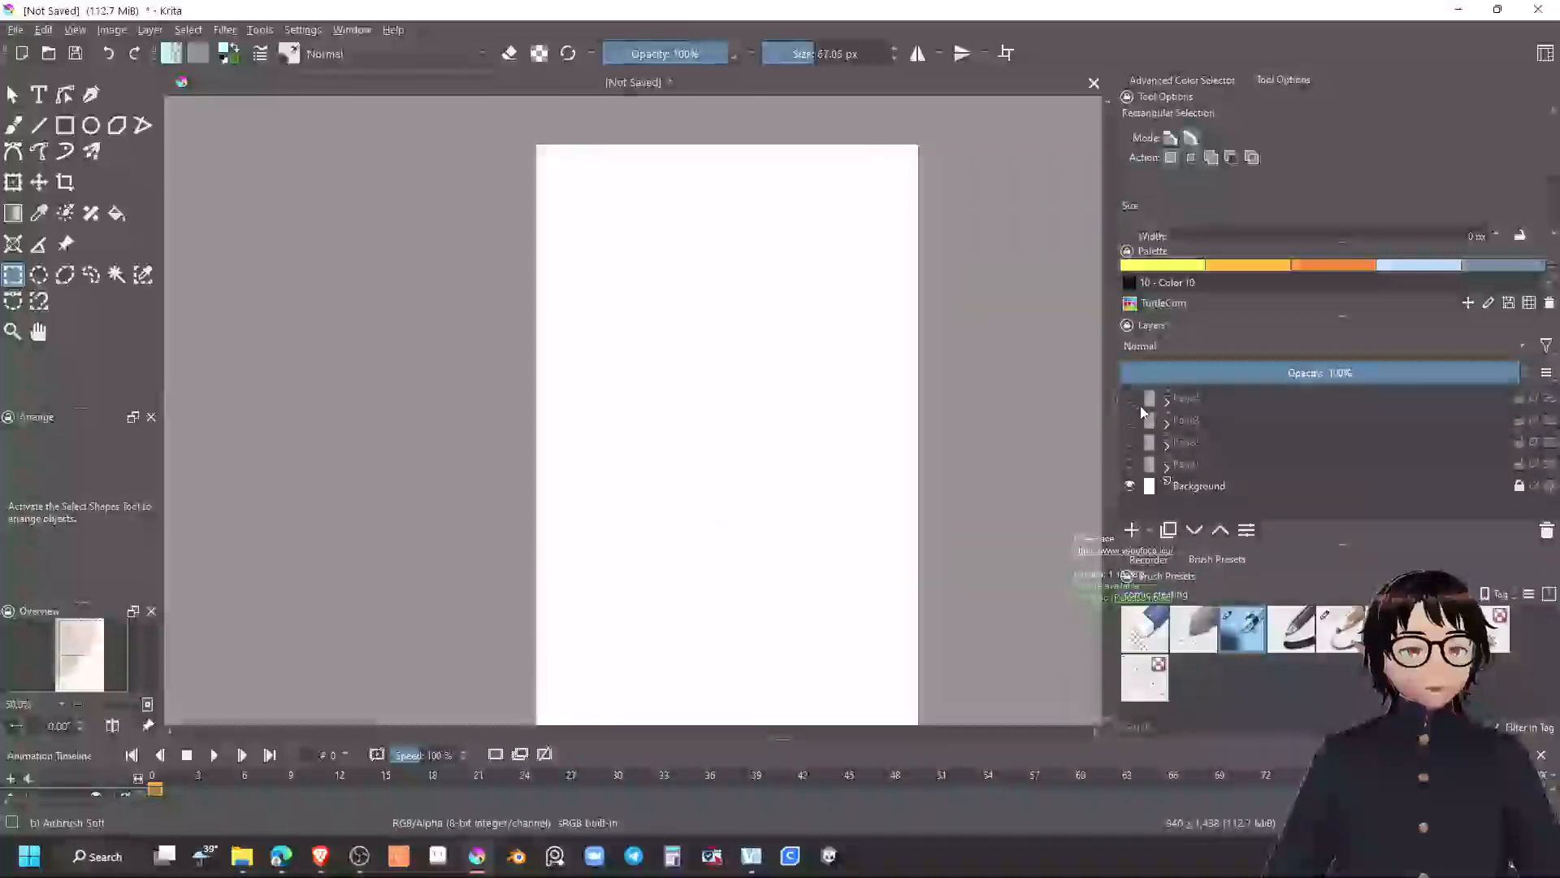
pyautogui.click(1130, 464)
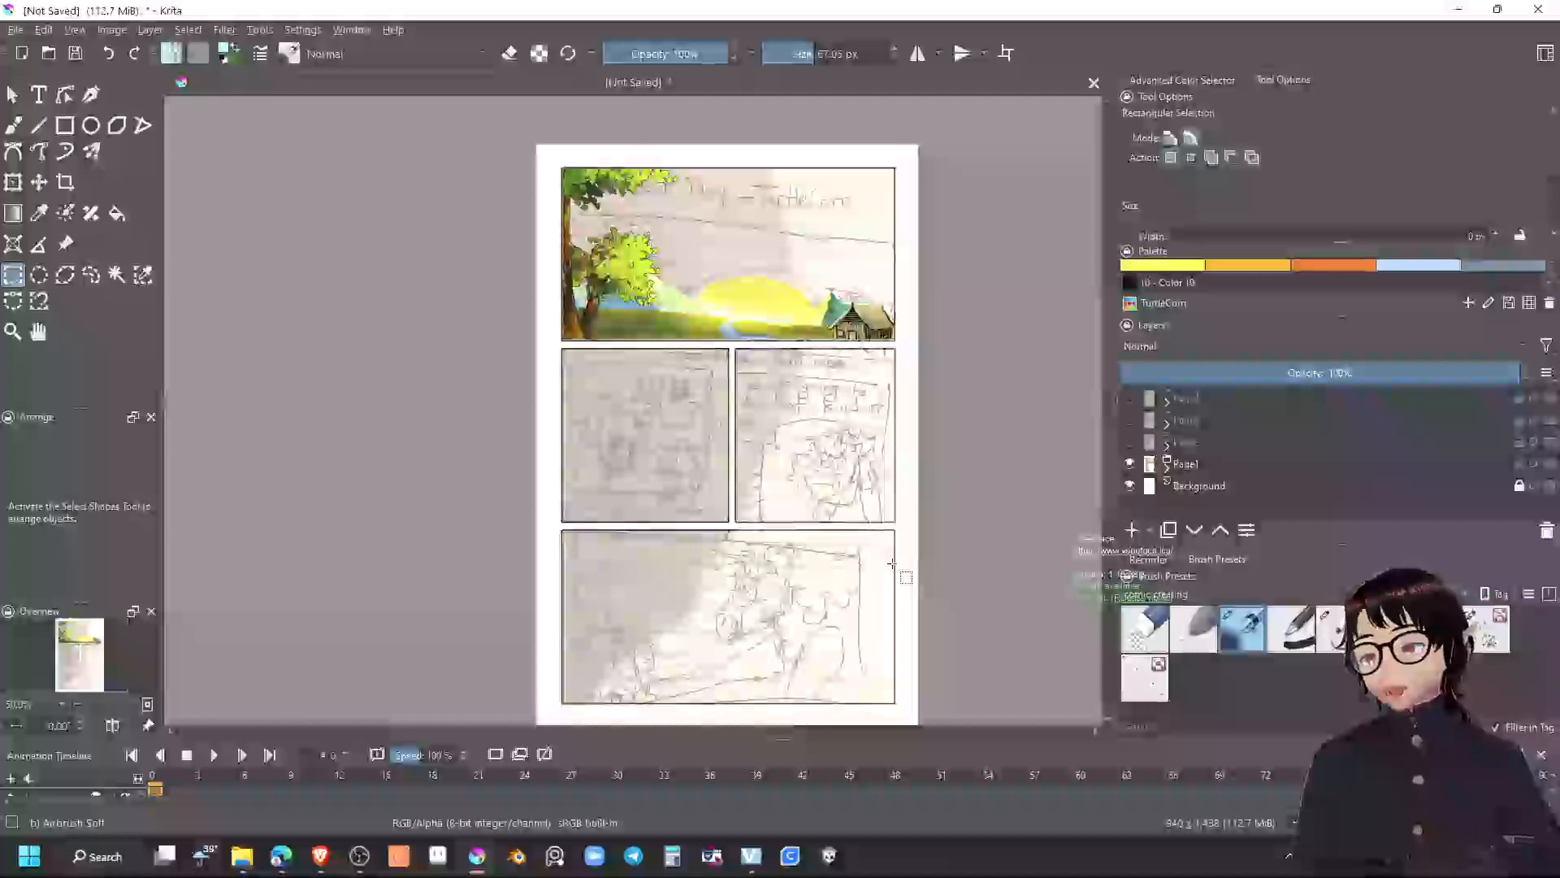
pyautogui.scroll(3, 682, 463)
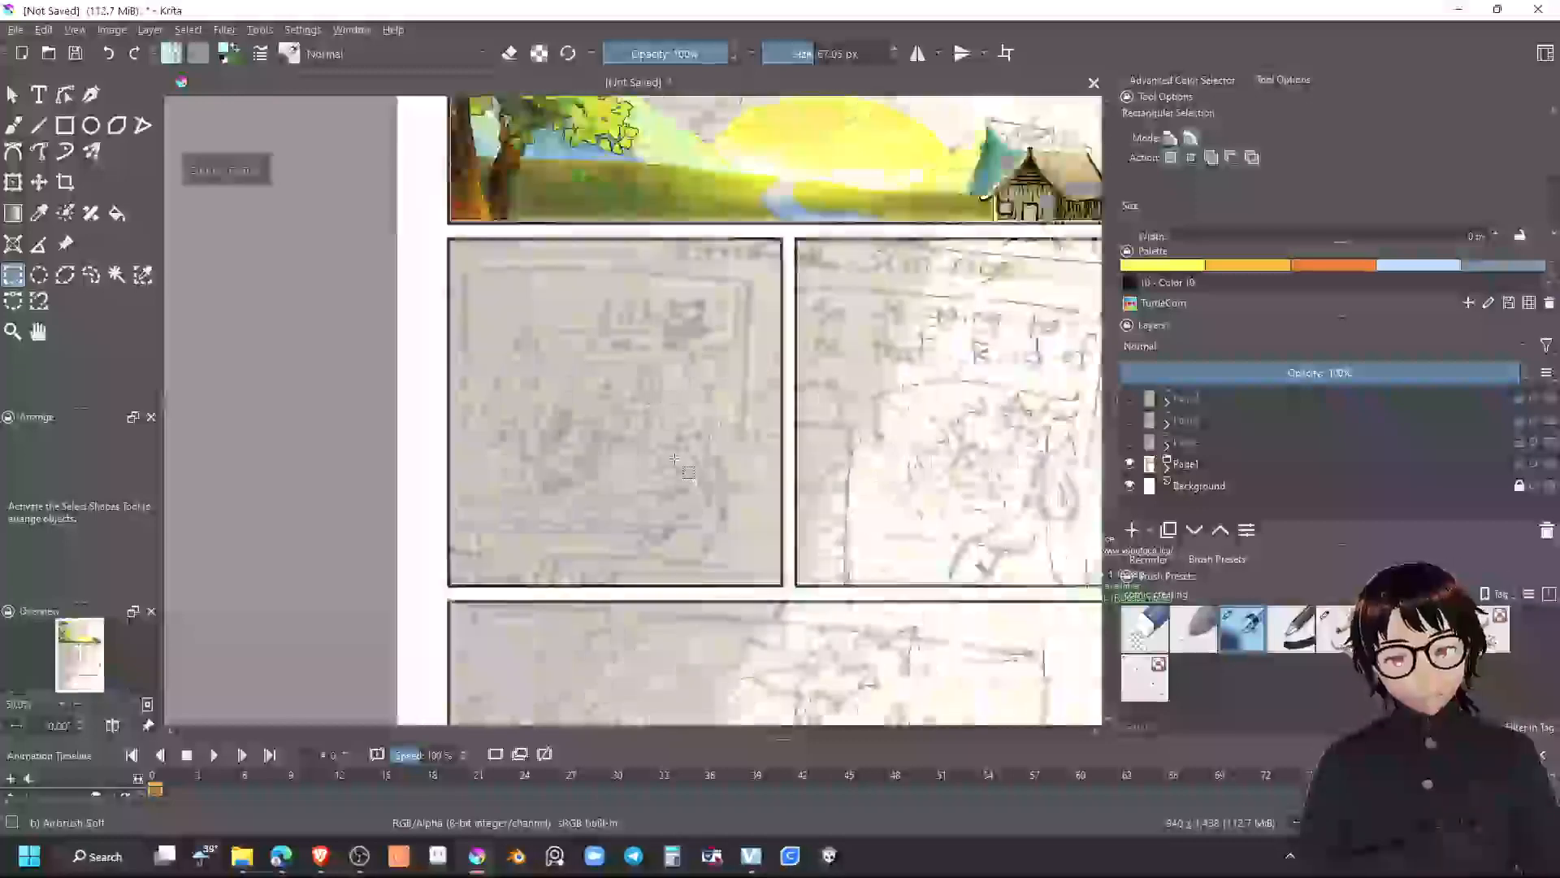
pyautogui.moveTo(743, 355); pyautogui.dragTo(608, 647)
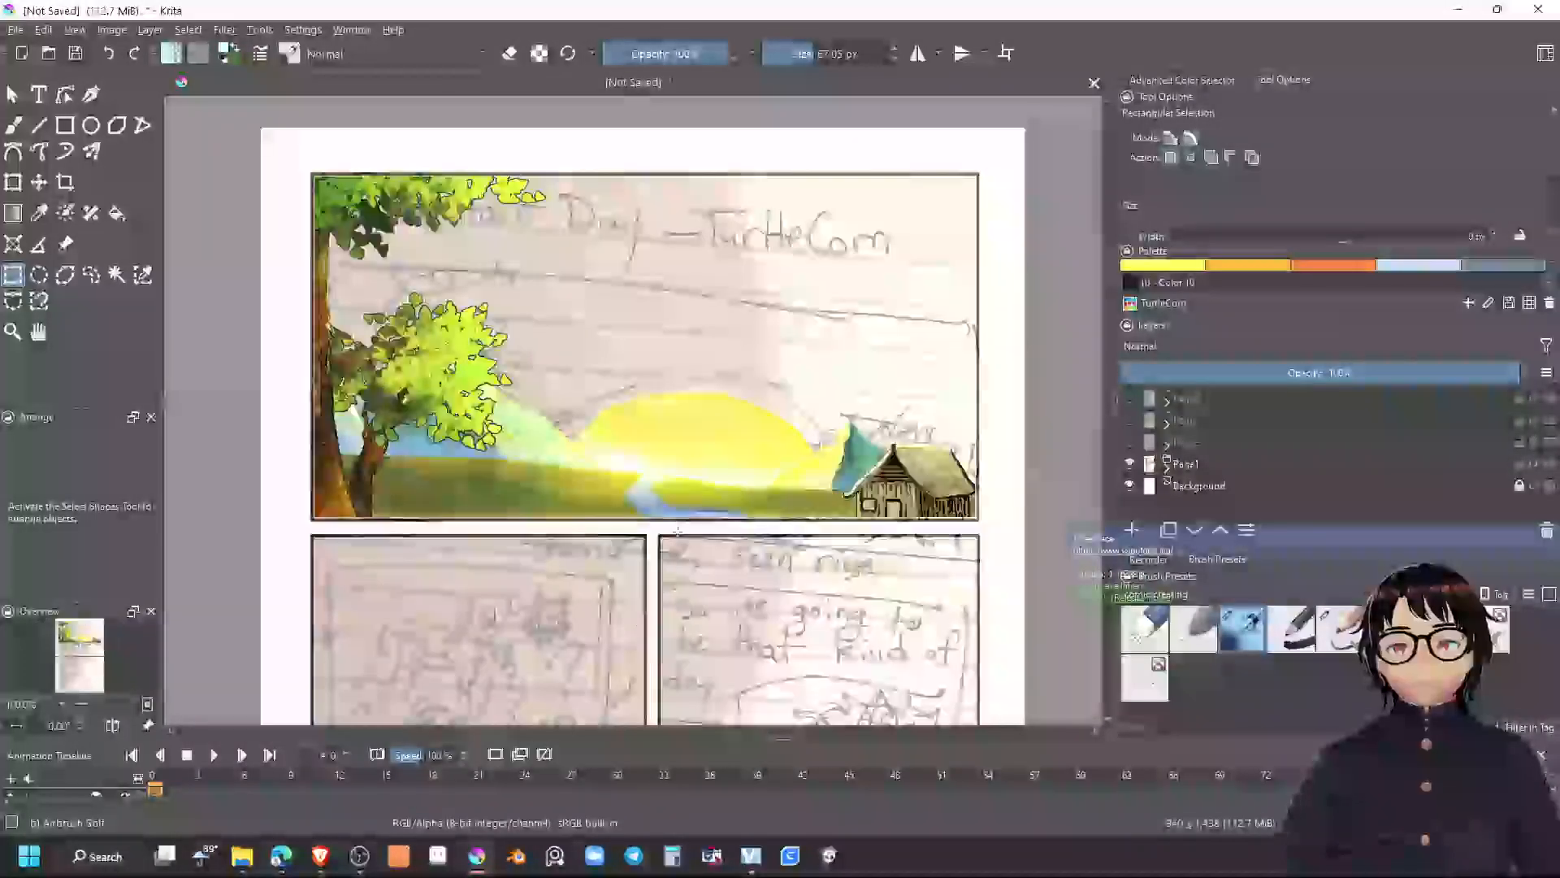
pyautogui.moveTo(680, 433); pyautogui.dragTo(697, 404)
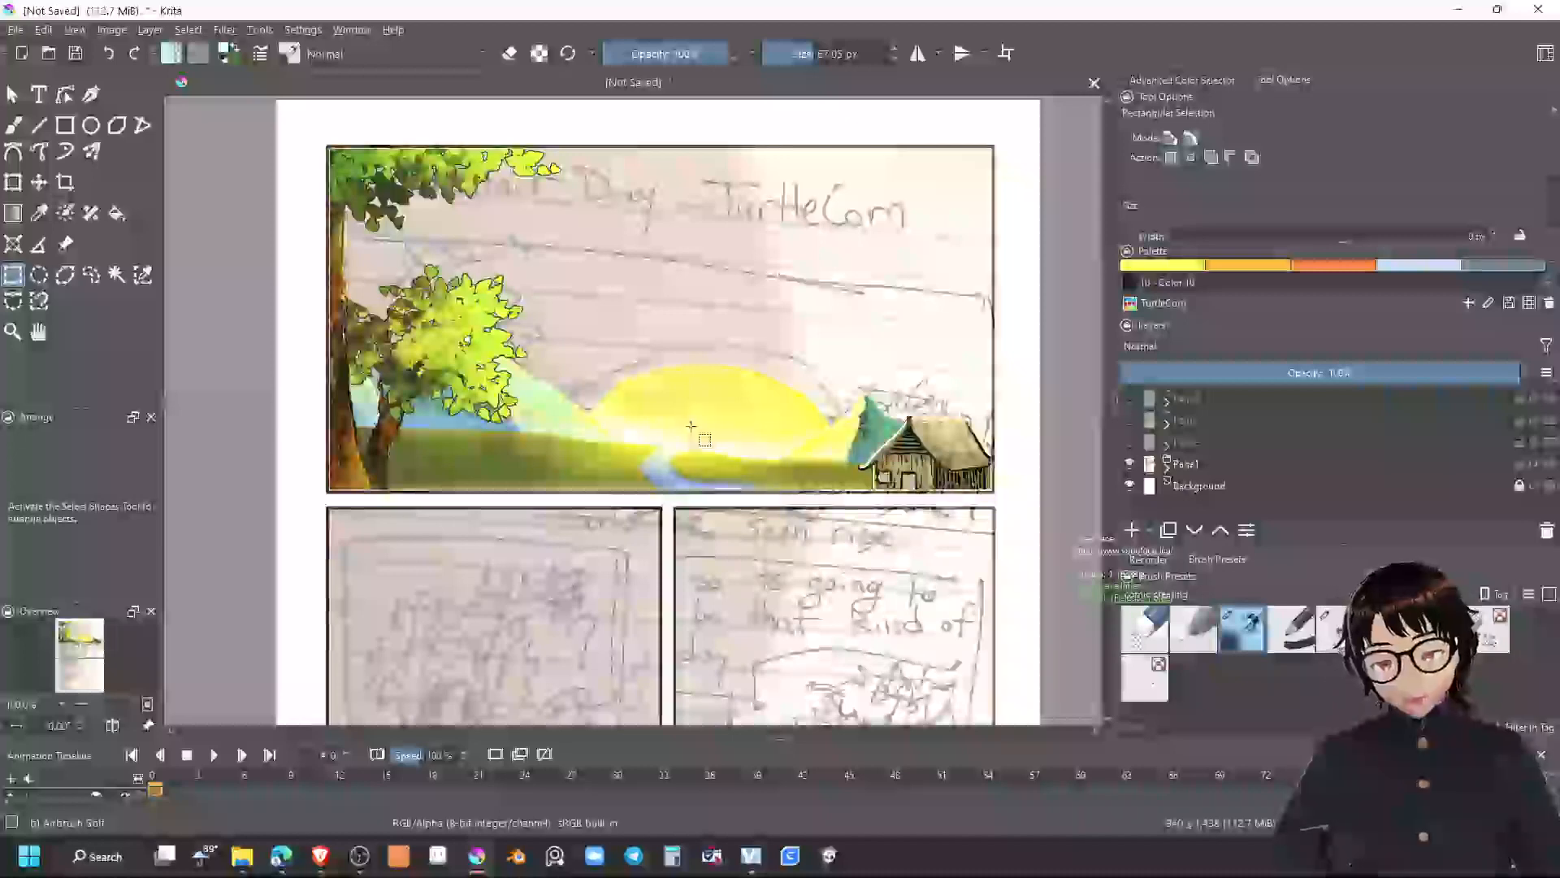
# Look over the Page1 panels on the canvas, from the sunrise landscape to the sketched panels beneath it
pyautogui.moveTo(803, 481); pyautogui.dragTo(803, 404)
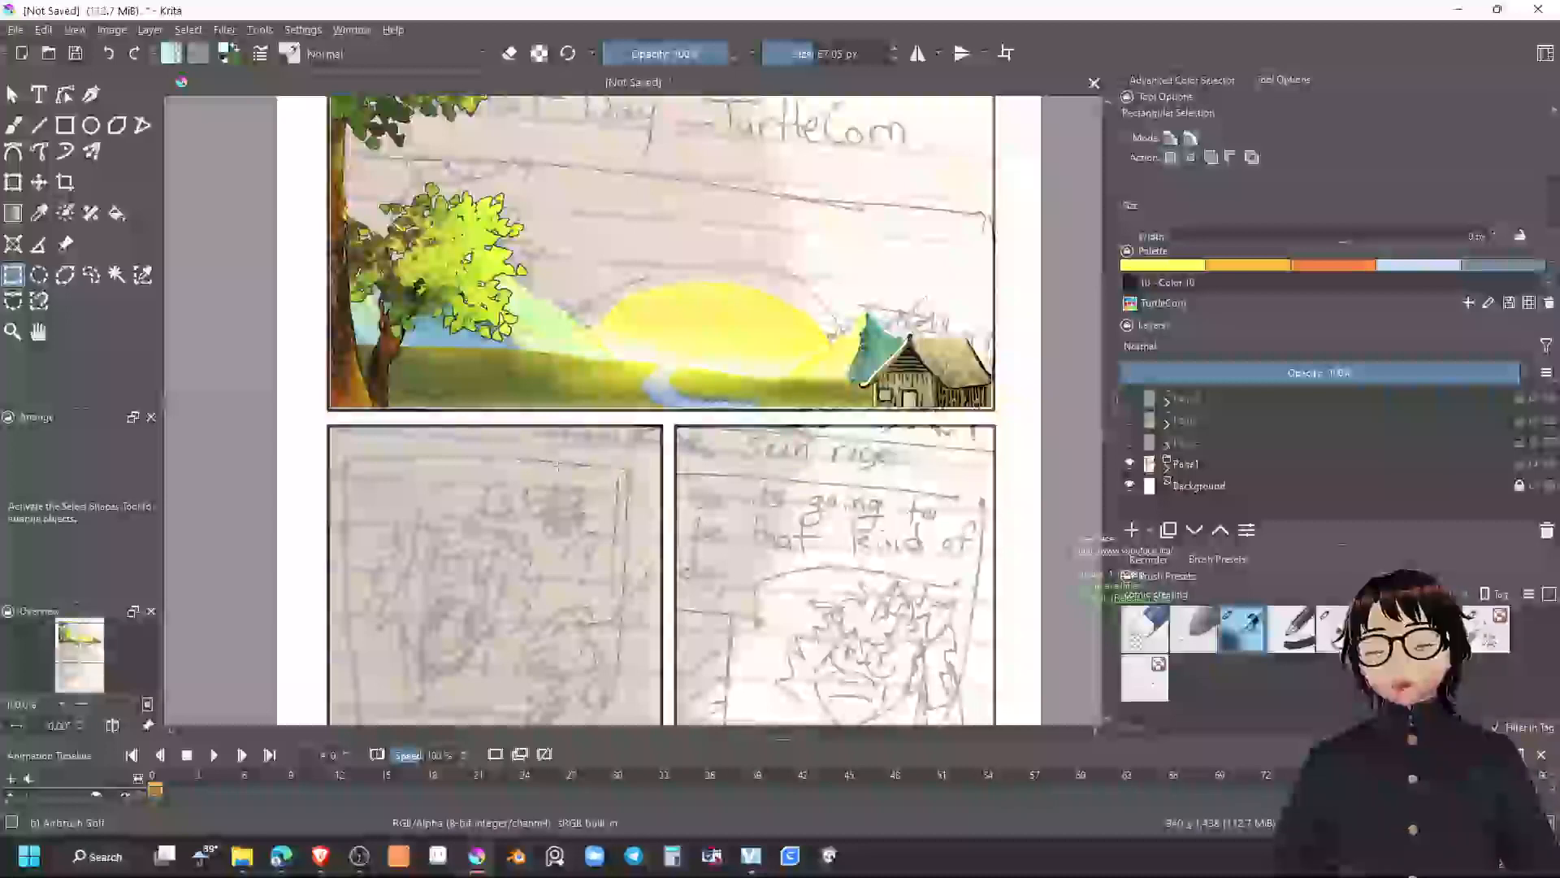
pyautogui.moveTo(659, 447); pyautogui.dragTo(639, 572)
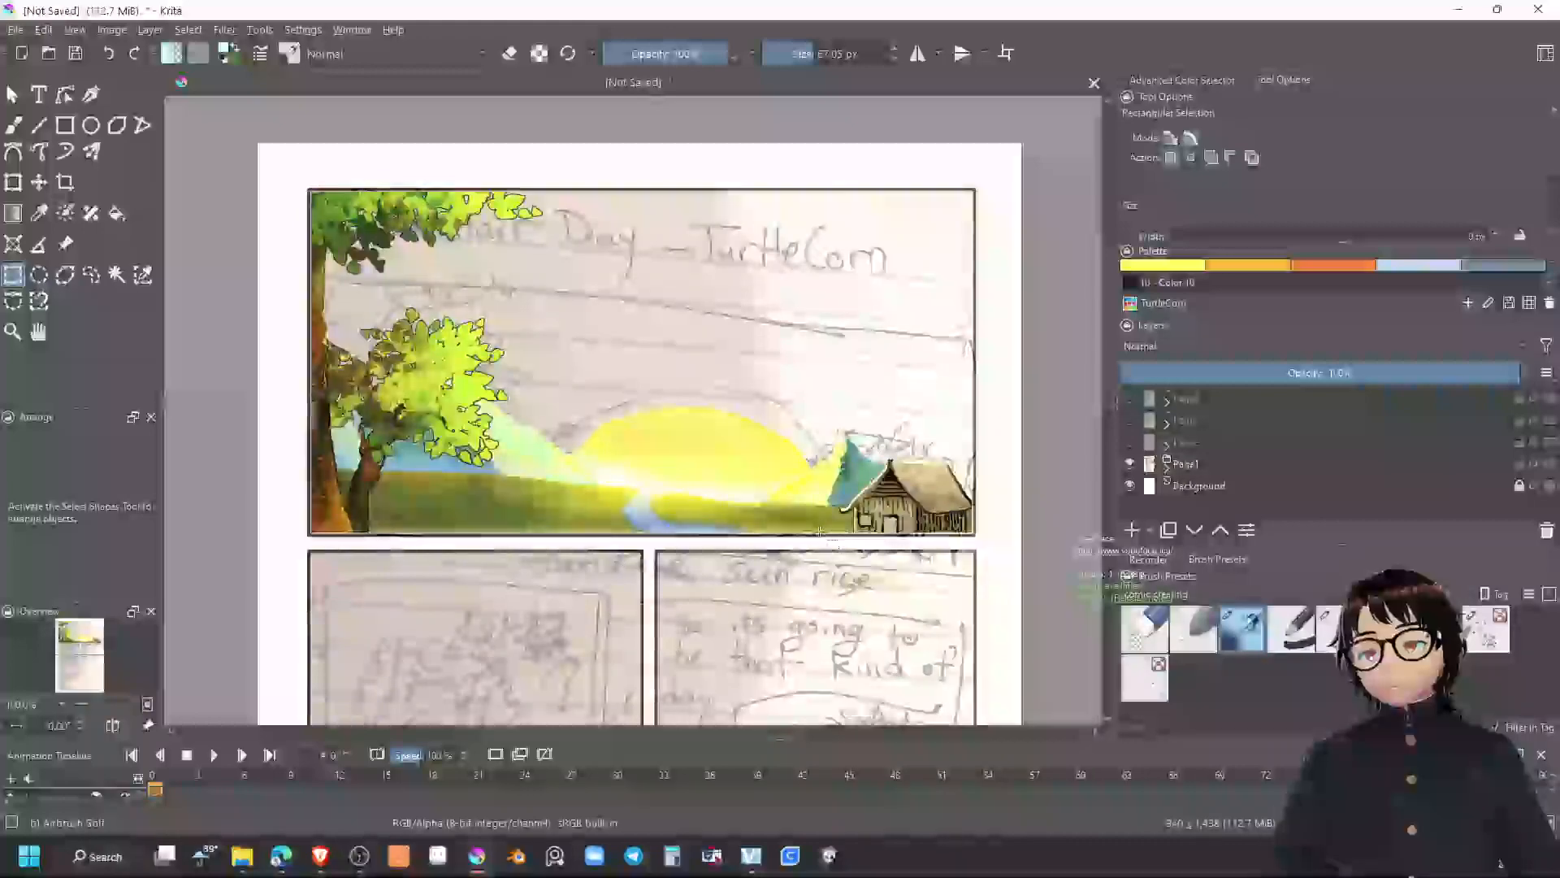
pyautogui.scroll(-5, 812, 327)
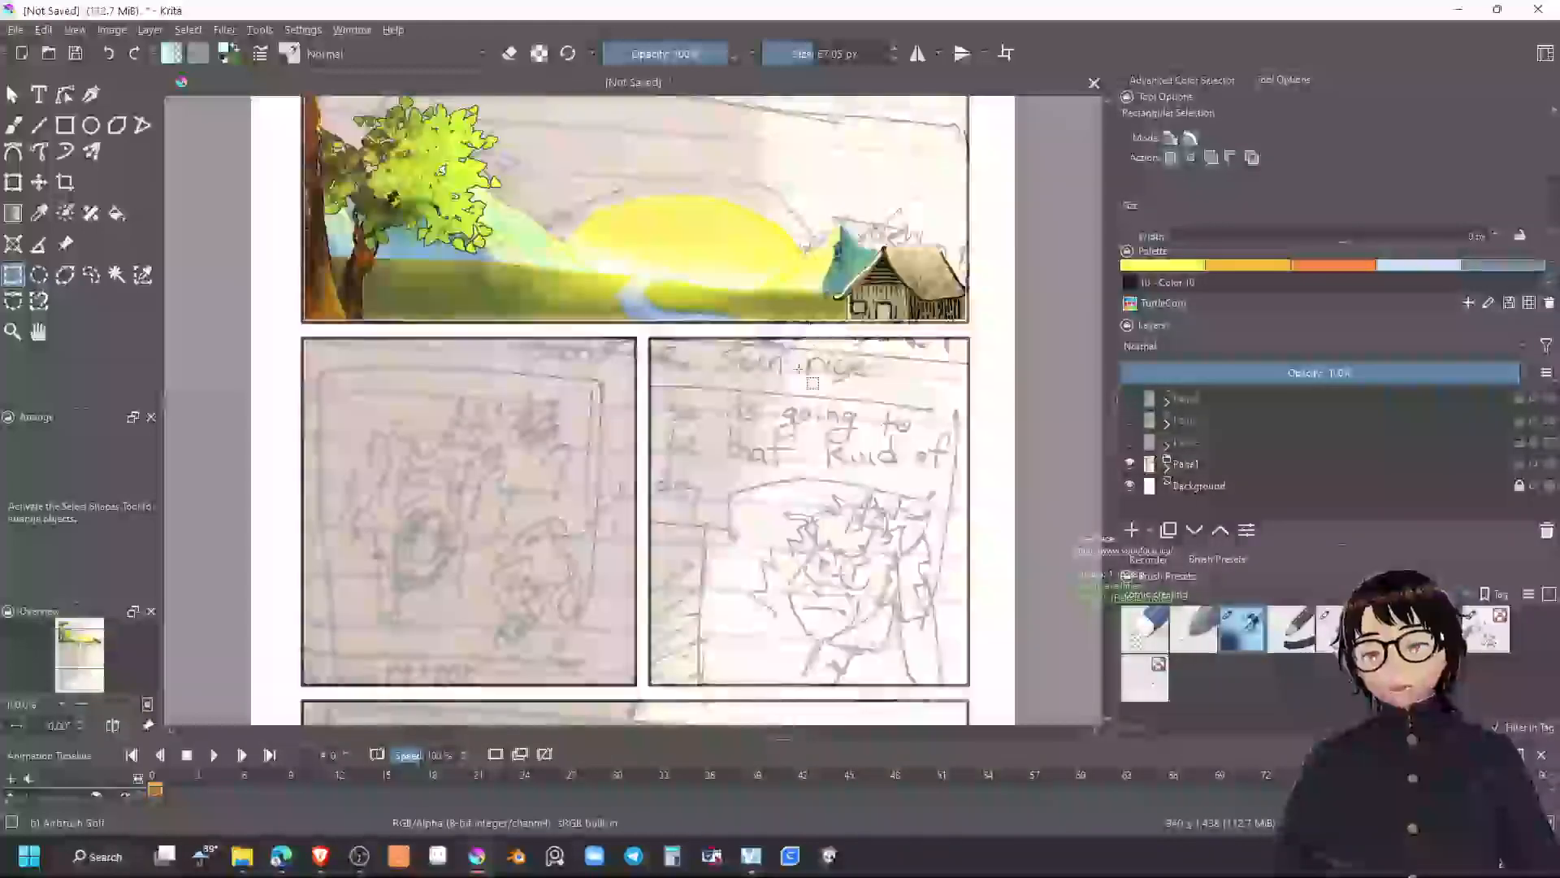
pyautogui.moveTo(766, 448); pyautogui.dragTo(766, 662)
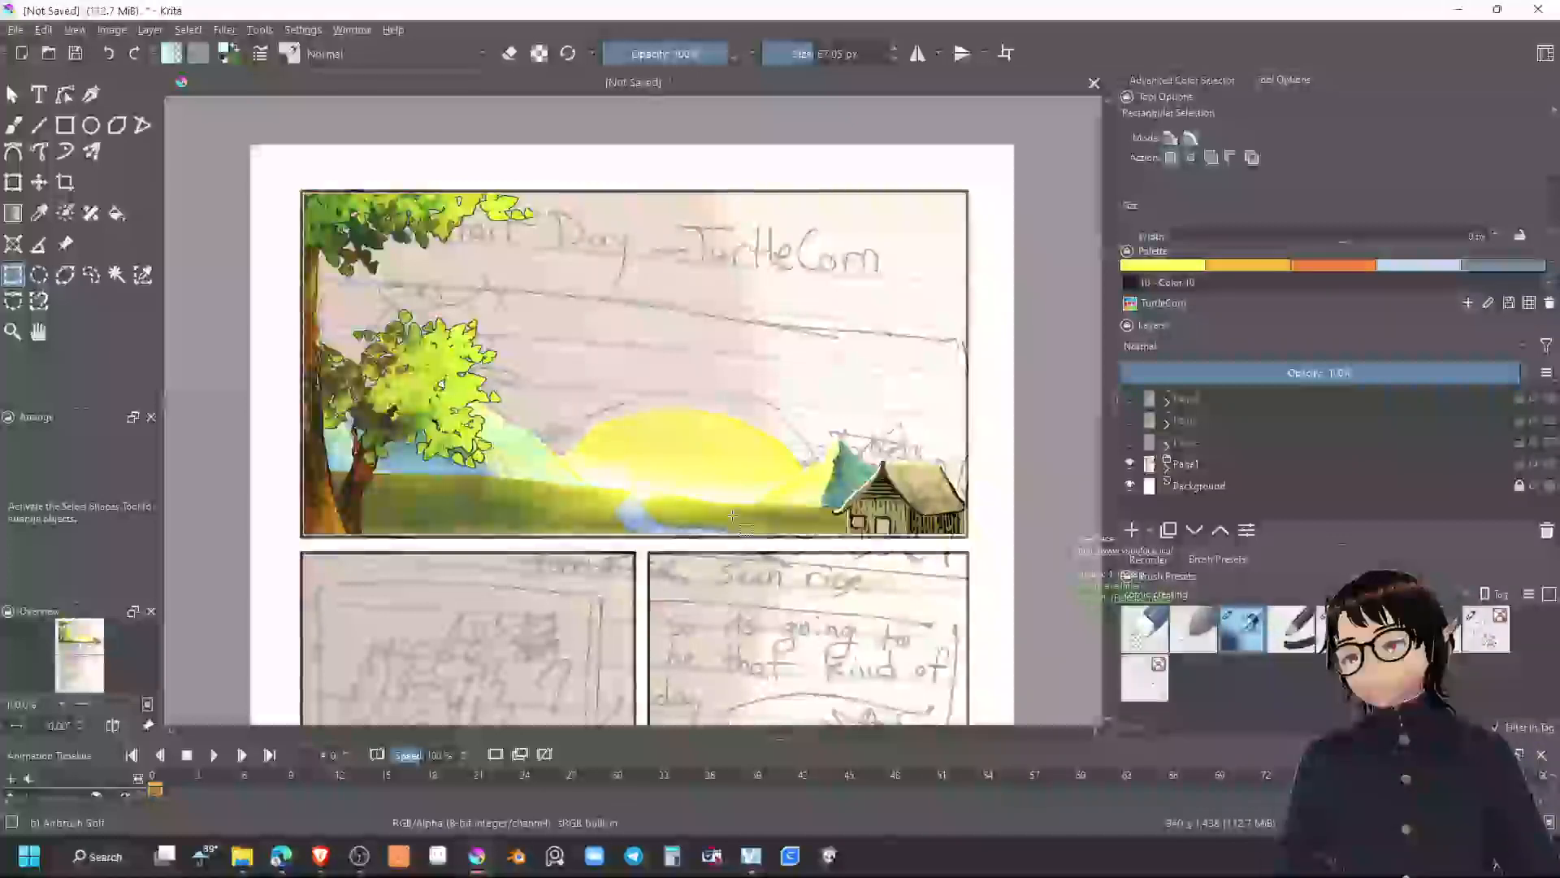
pyautogui.scroll(-3, 730, 517)
pyautogui.scroll(1, 730, 517)
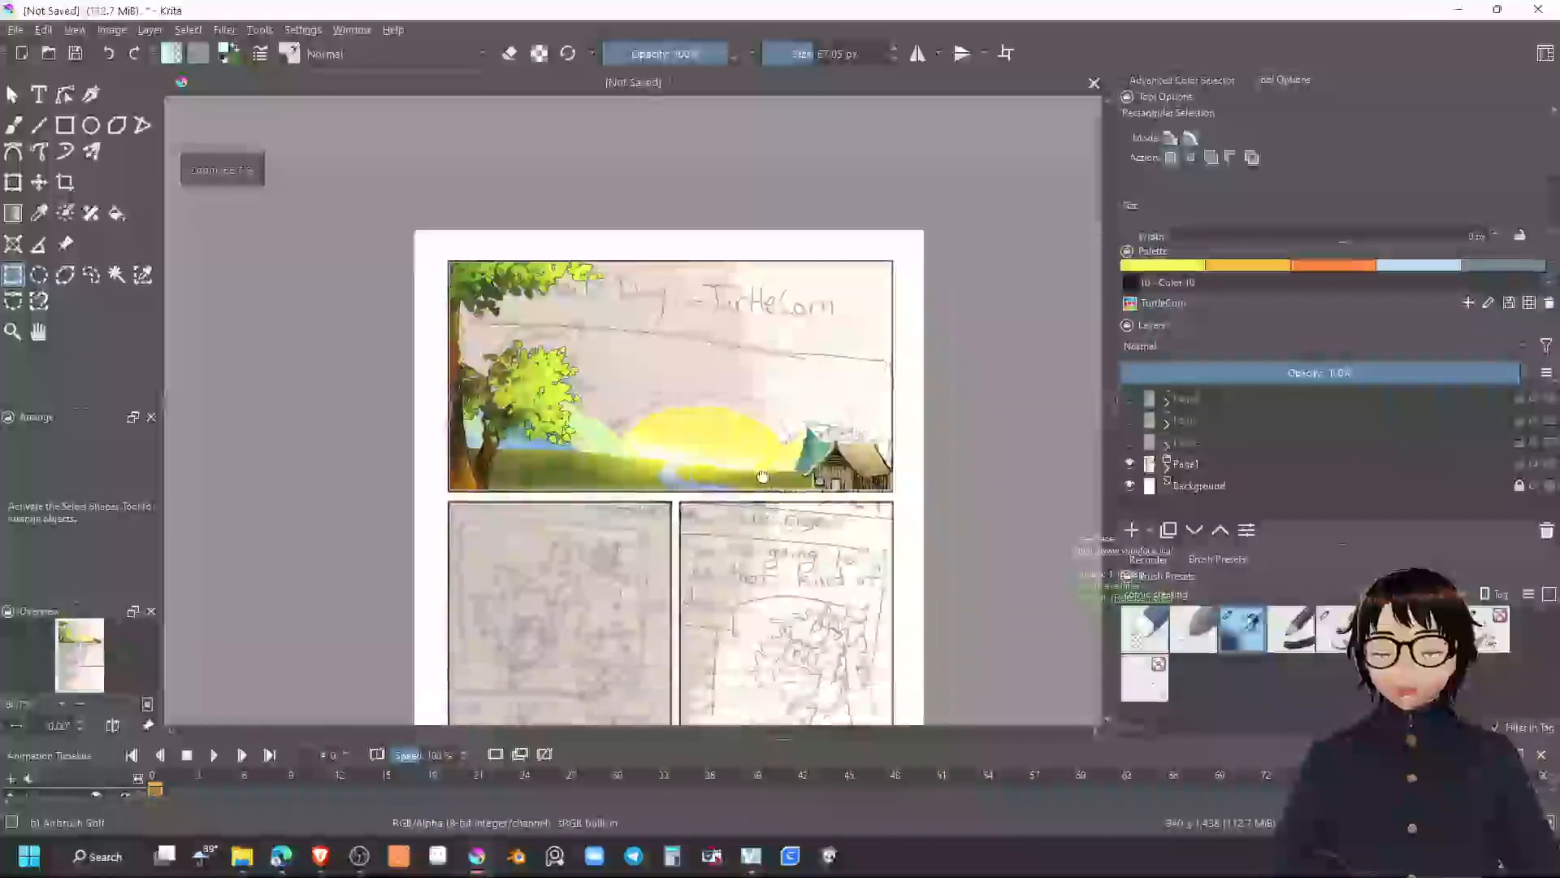
pyautogui.scroll(-3, 764, 219)
pyautogui.scroll(4, 695, 485)
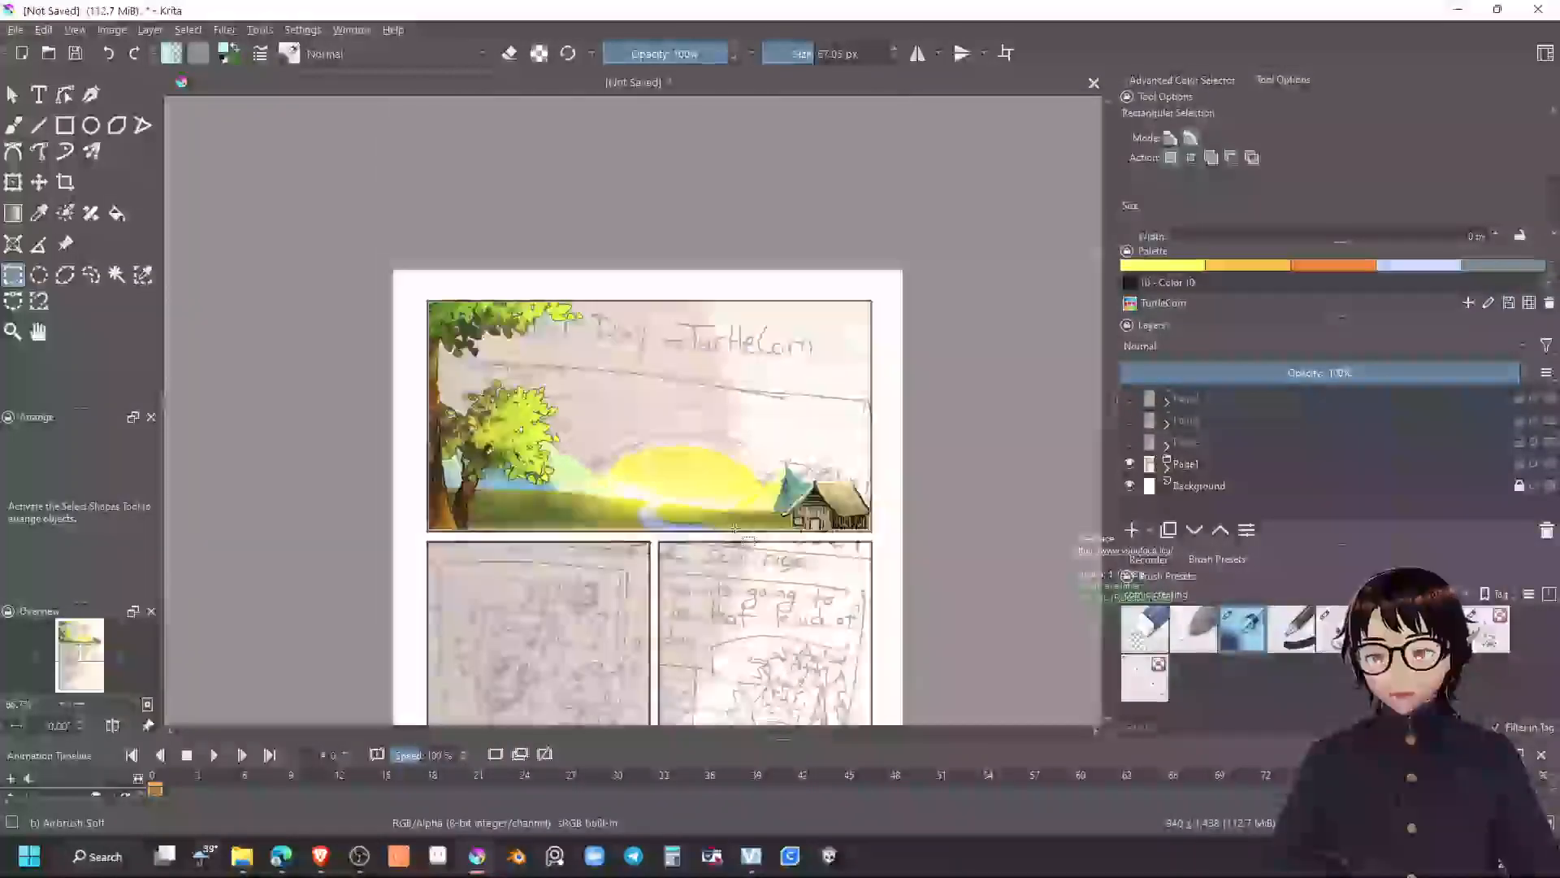
pyautogui.moveTo(695, 485)
pyautogui.mouseDown()
pyautogui.moveTo(733, 406)
pyautogui.moveTo(691, 16)
pyautogui.moveTo(663, 300)
pyautogui.moveTo(671, 504)
pyautogui.mouseUp()
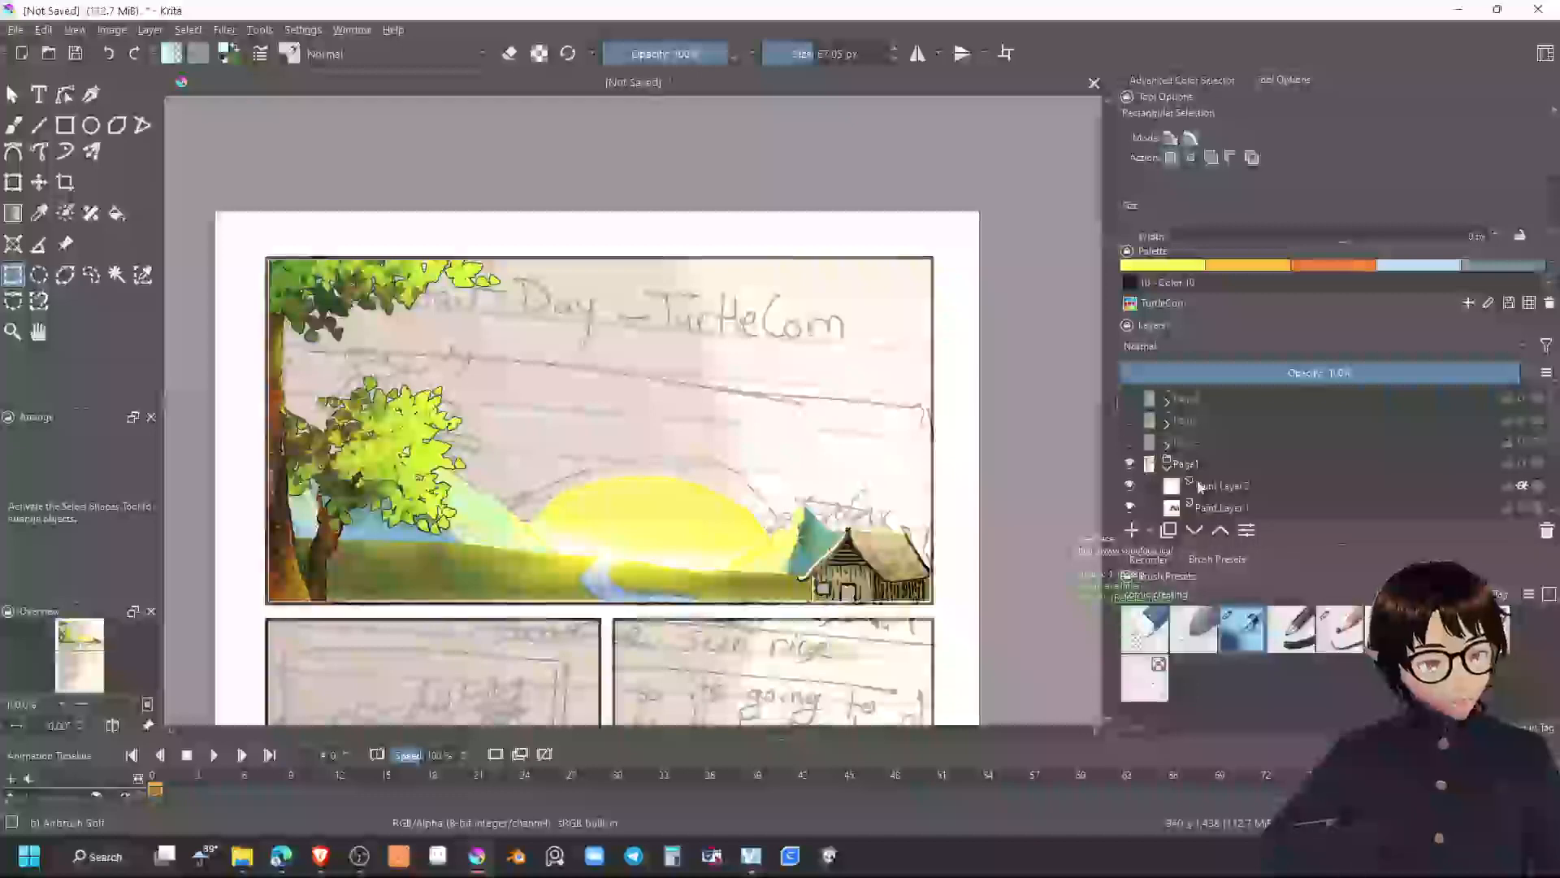
# Go through the layers inside the Page1 group and hide the ink layer and Paint Layer 1
pyautogui.click(1216, 487)
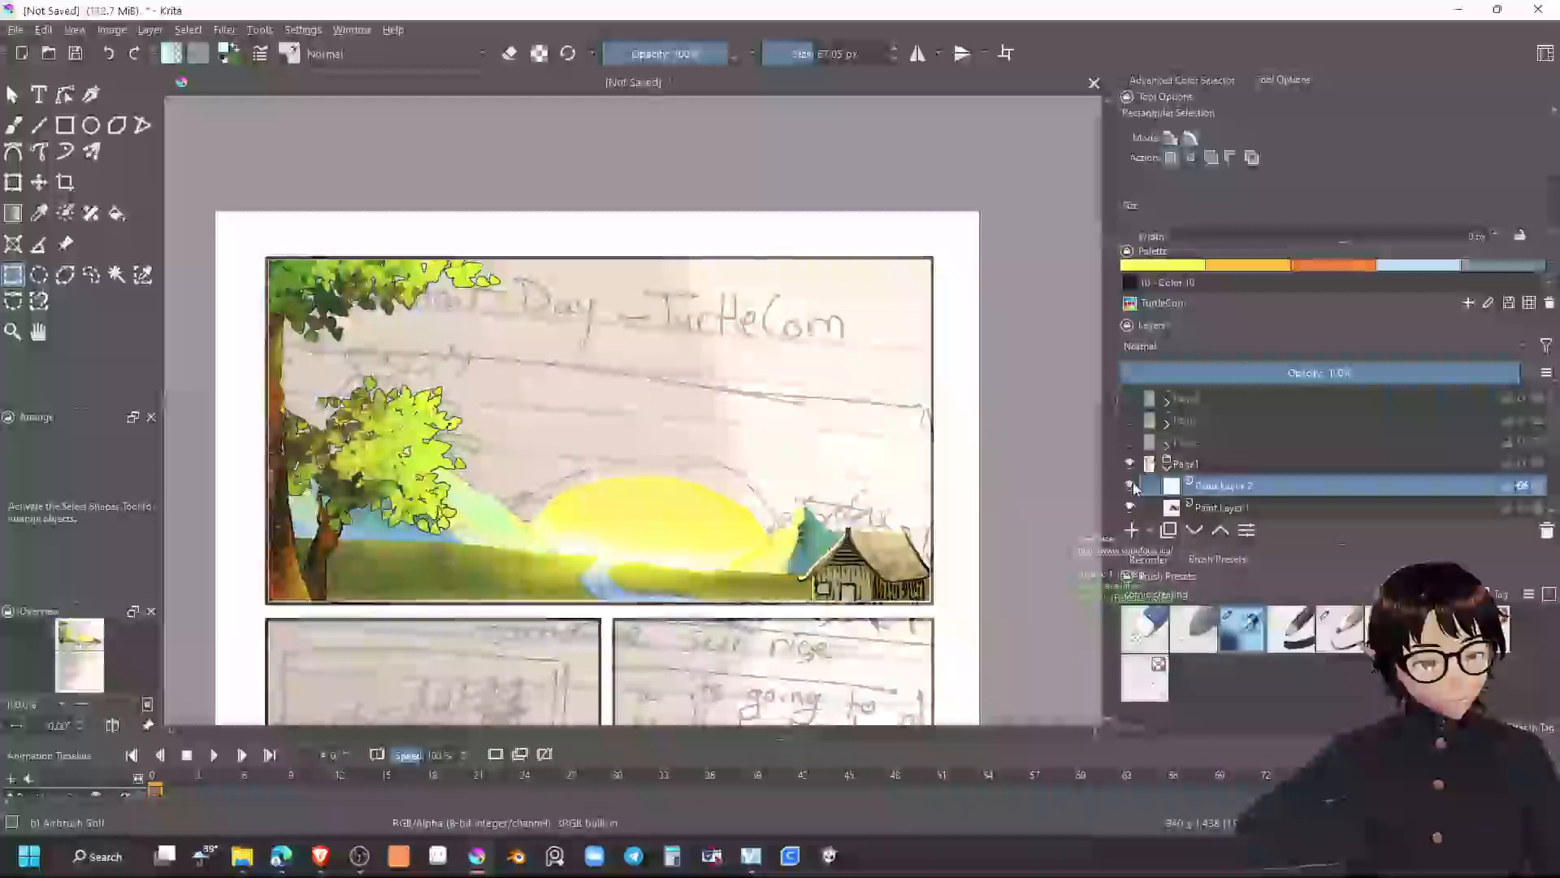
pyautogui.scroll(-1, 1211, 489)
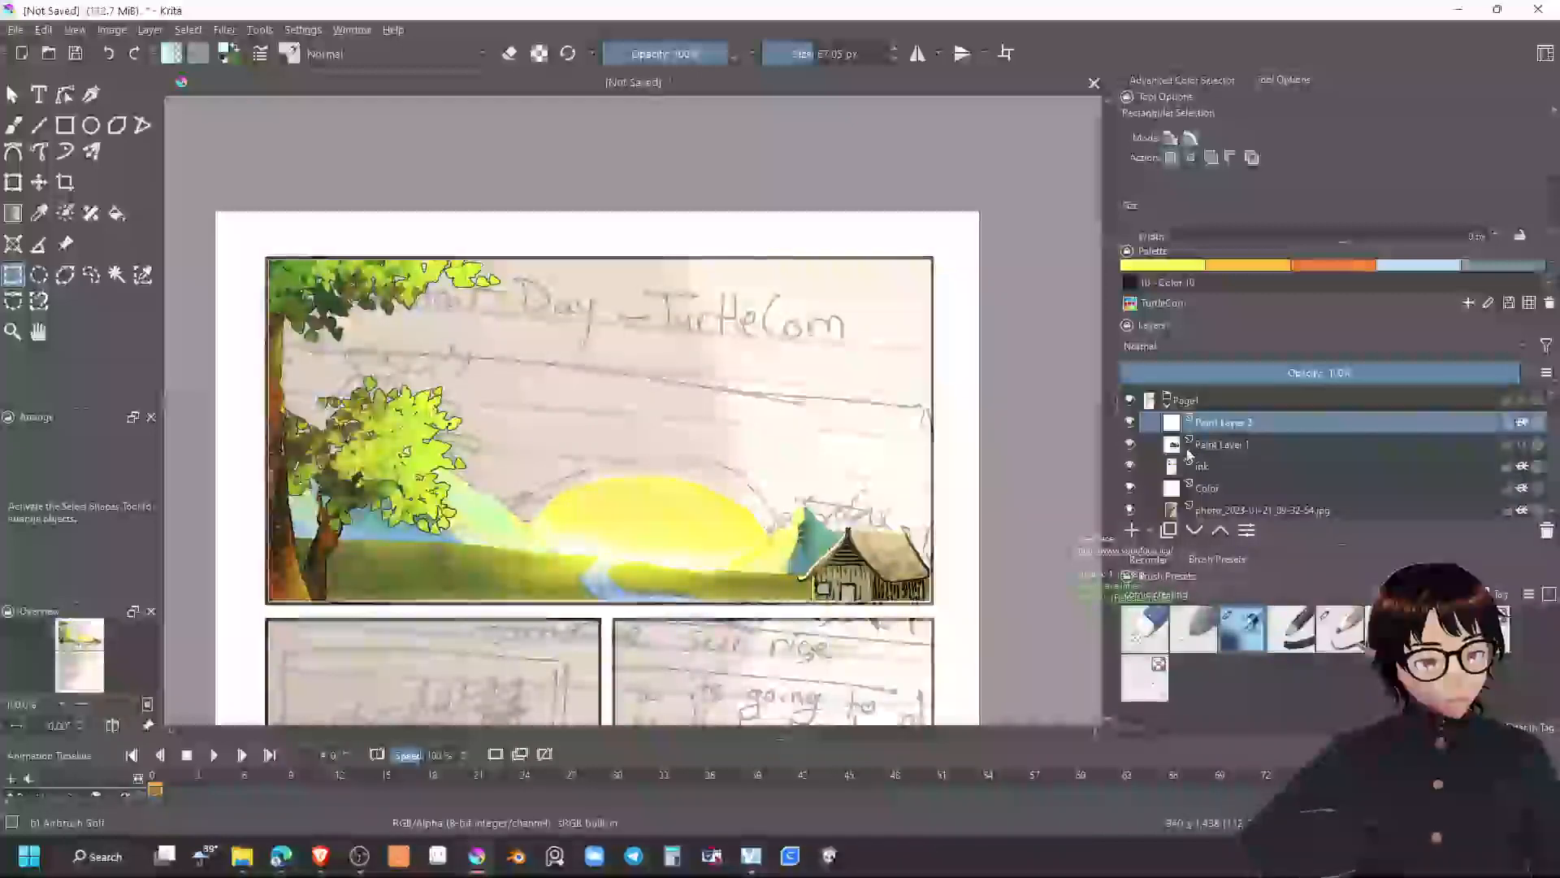
pyautogui.scroll(-1, 1217, 457)
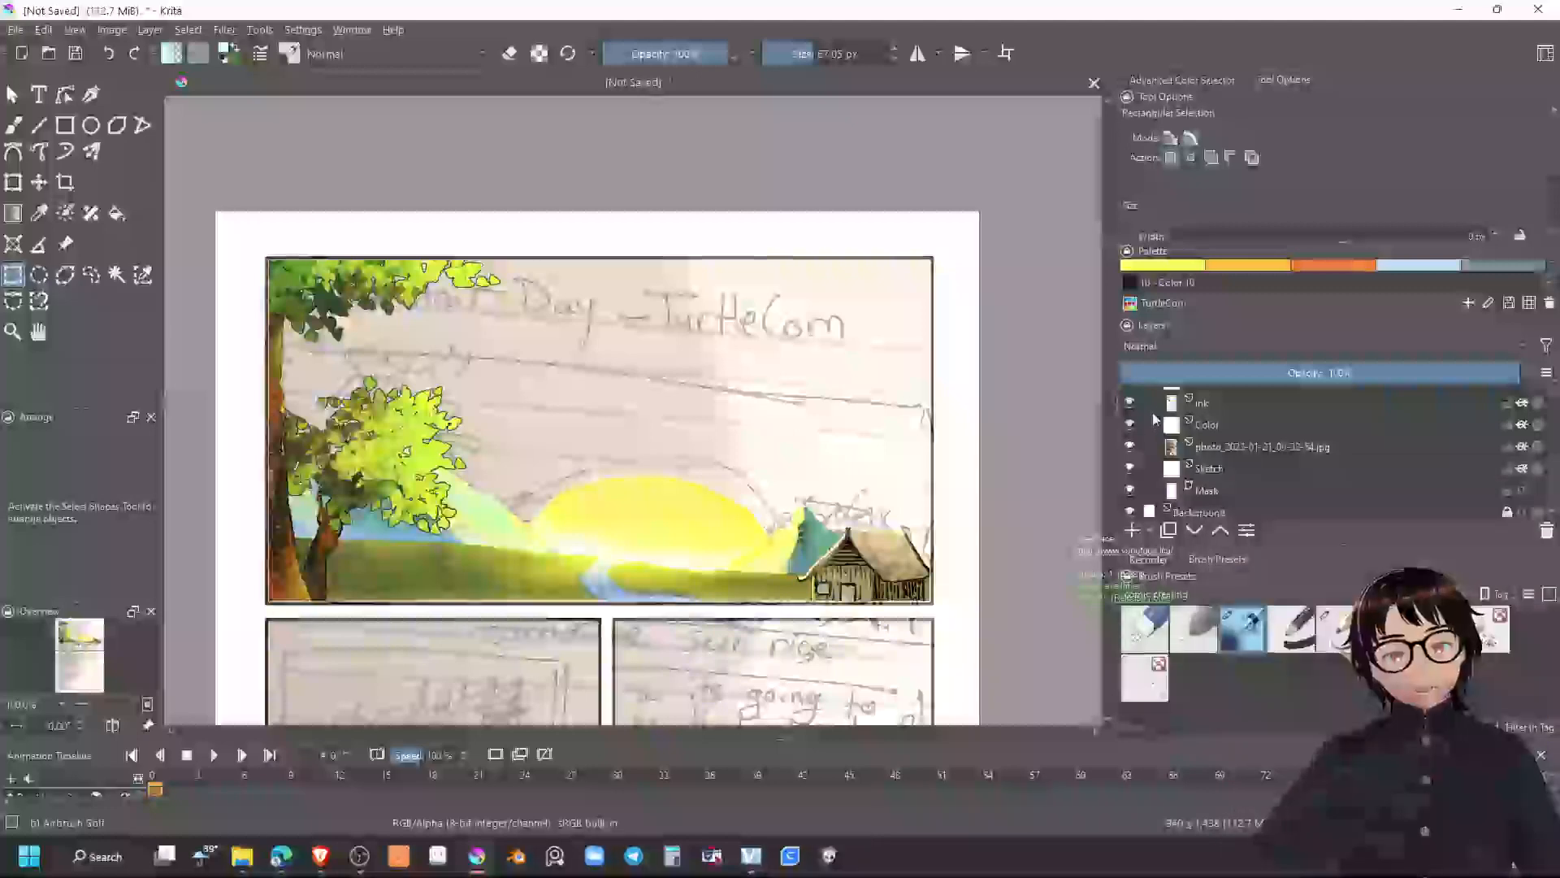
pyautogui.scroll(1, 1158, 415)
pyautogui.scroll(-1, 1203, 475)
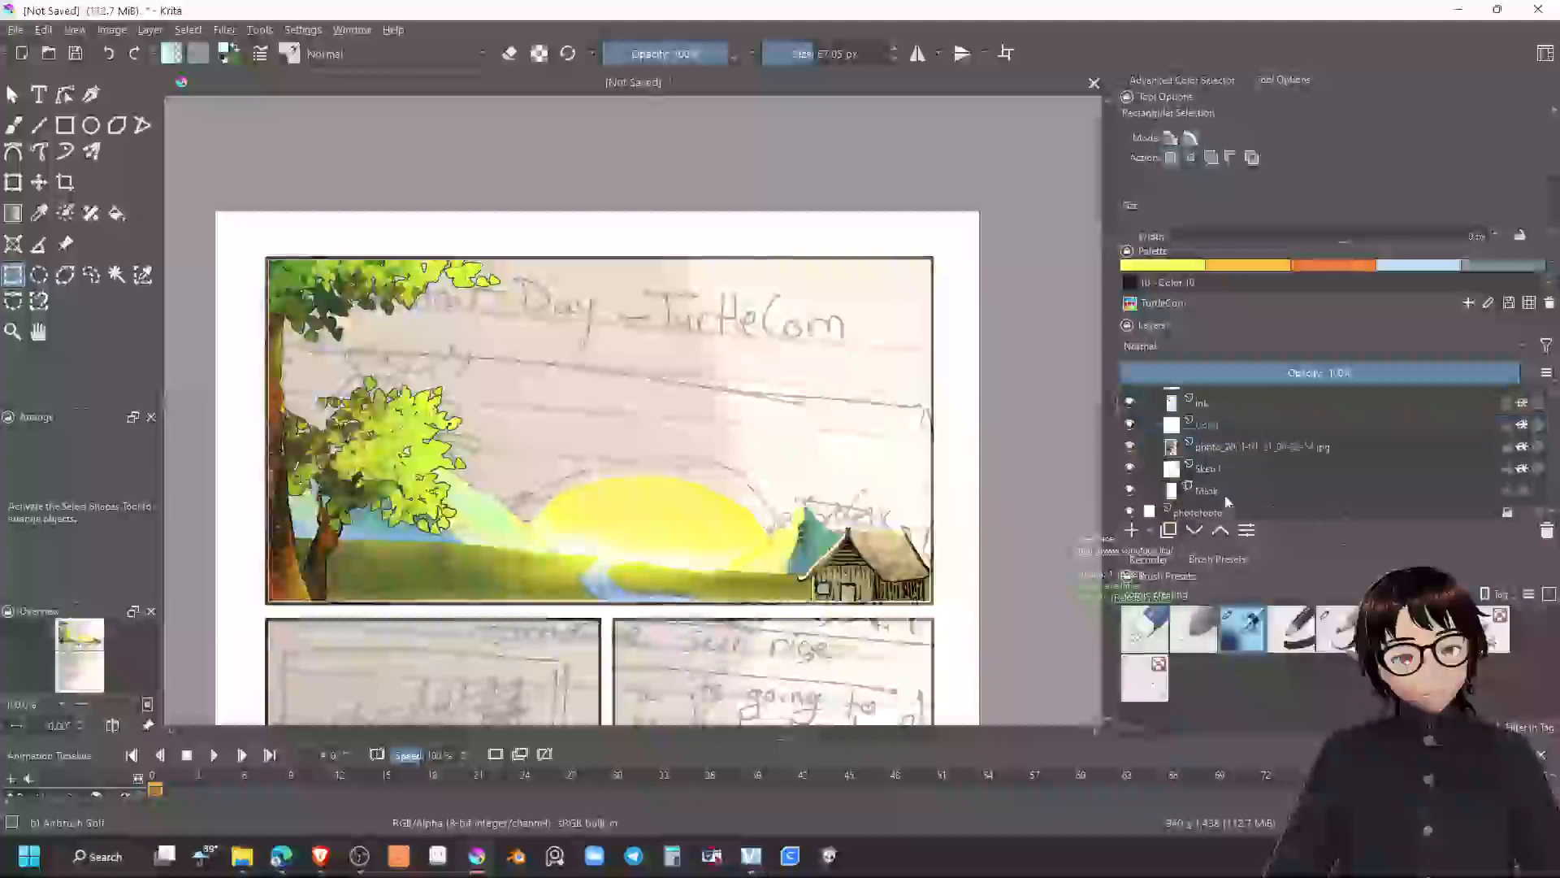
pyautogui.click(1131, 404)
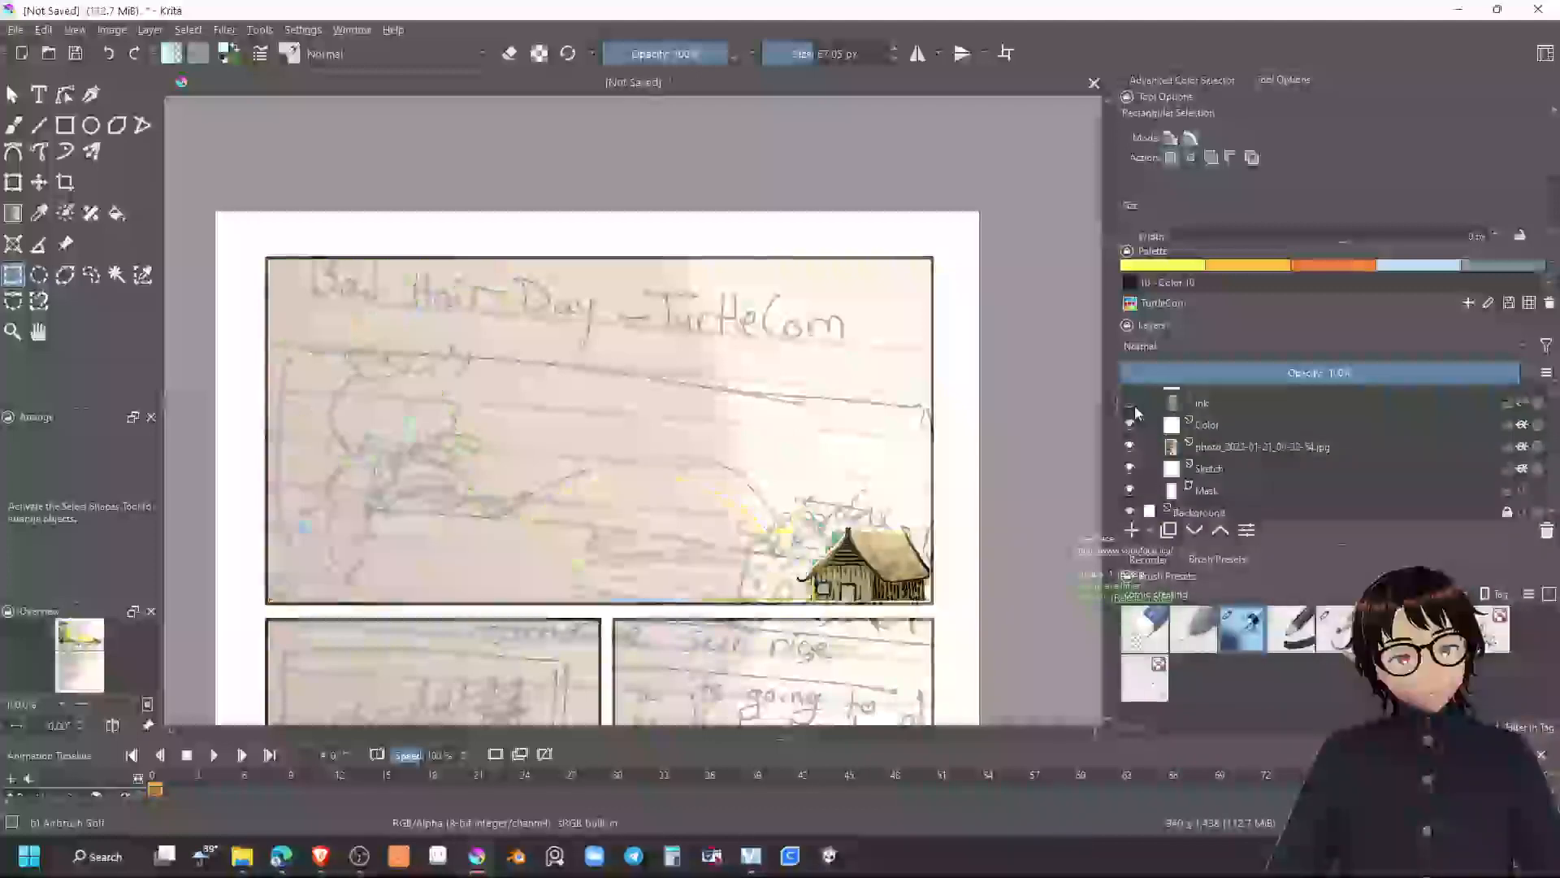
pyautogui.scroll(1, 1134, 398)
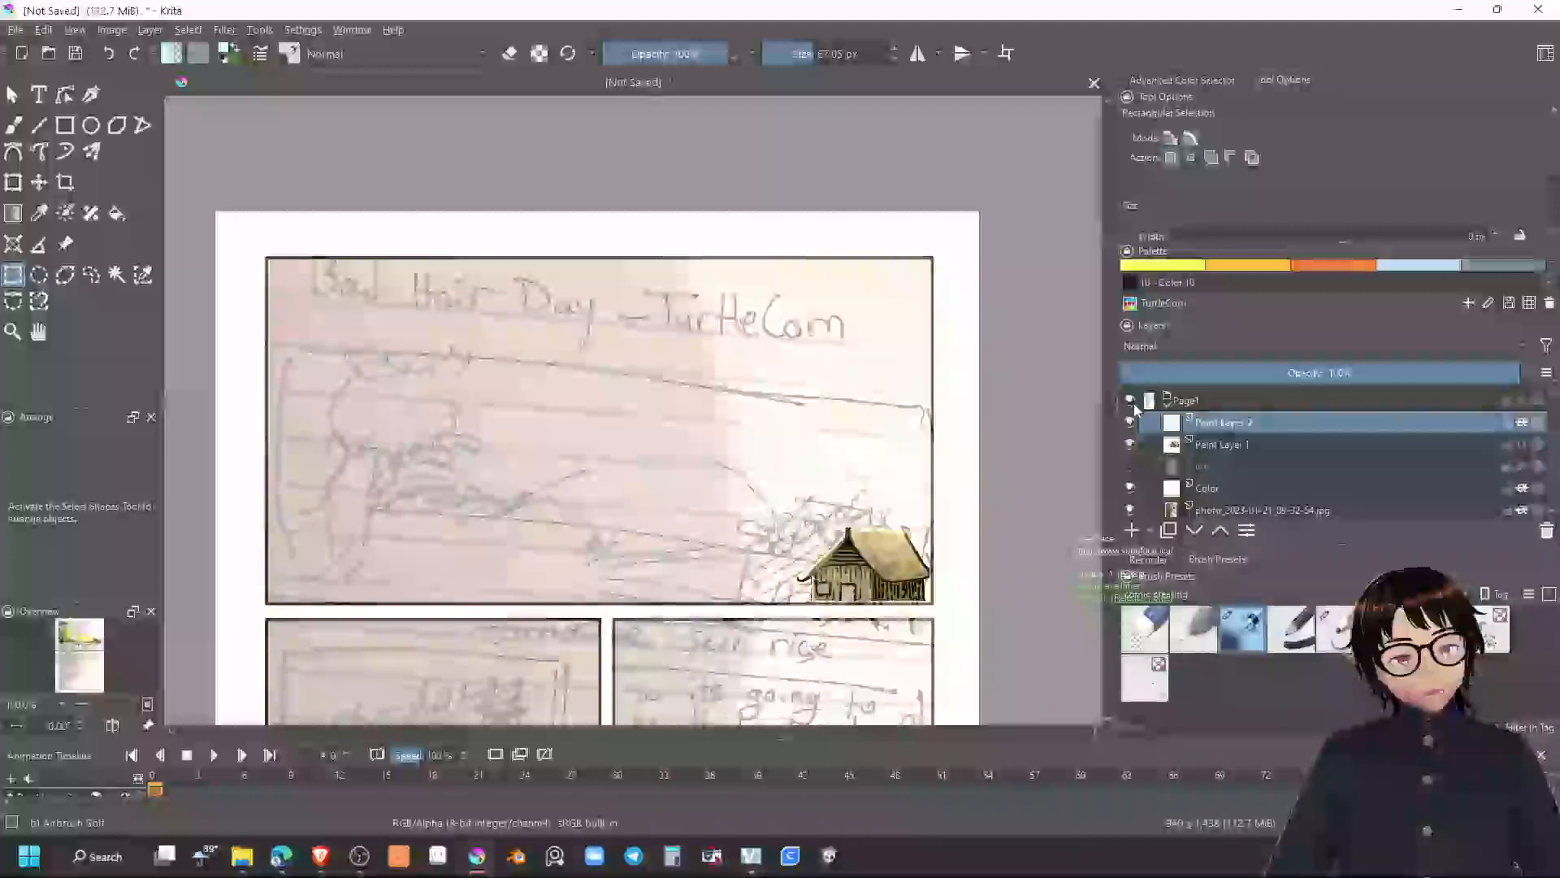
pyautogui.click(1128, 445)
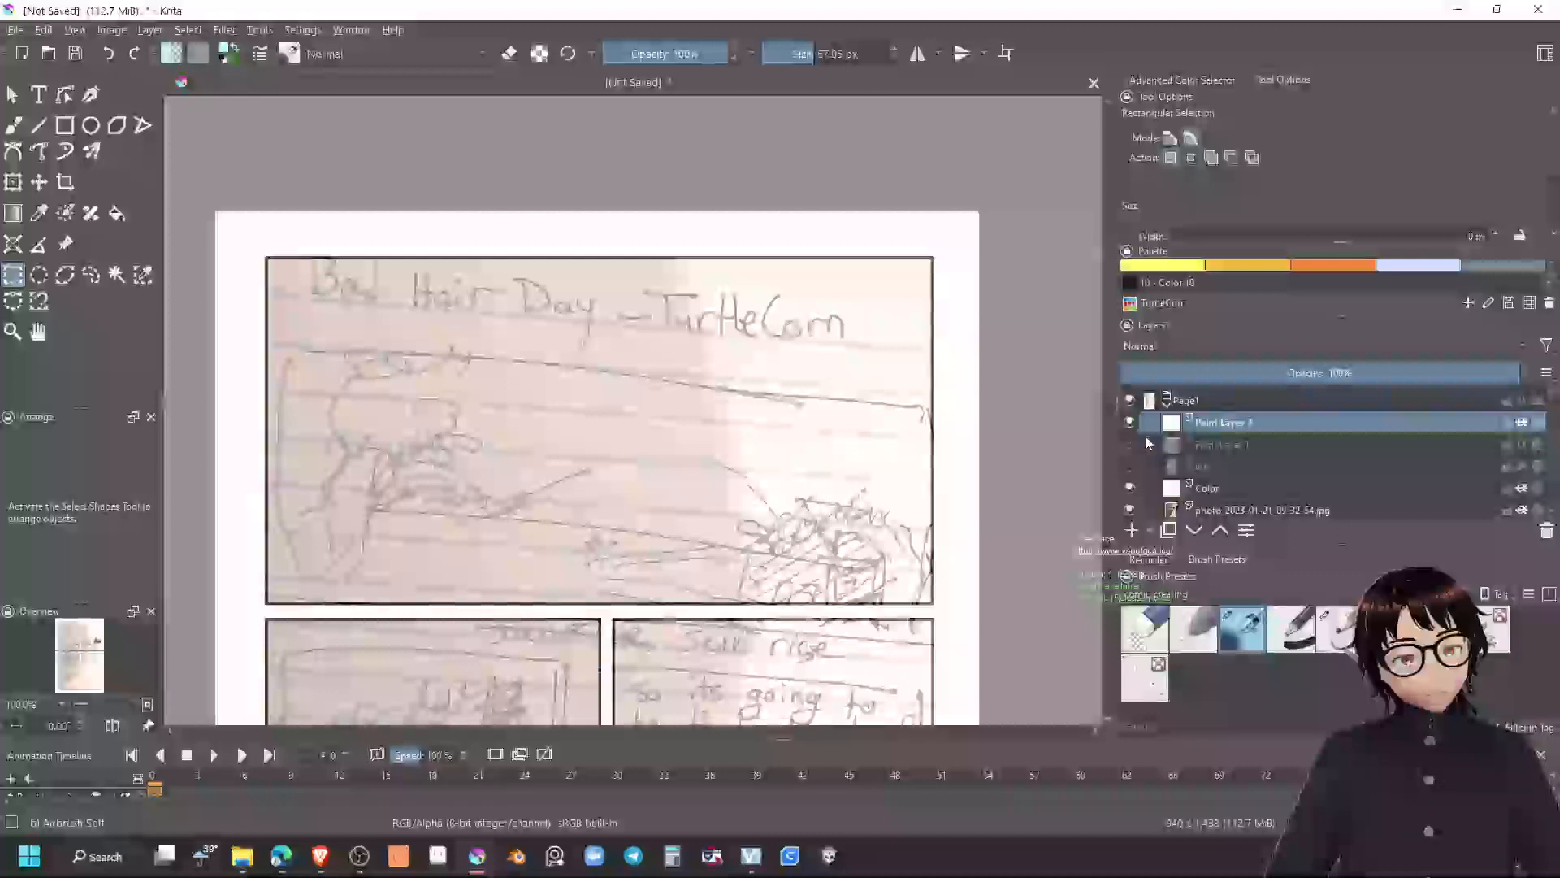
# Set the sketch photo layer's opacity to 100%, view the page's original drawing, and reduce the opacity to 52%
pyautogui.click(1201, 507)
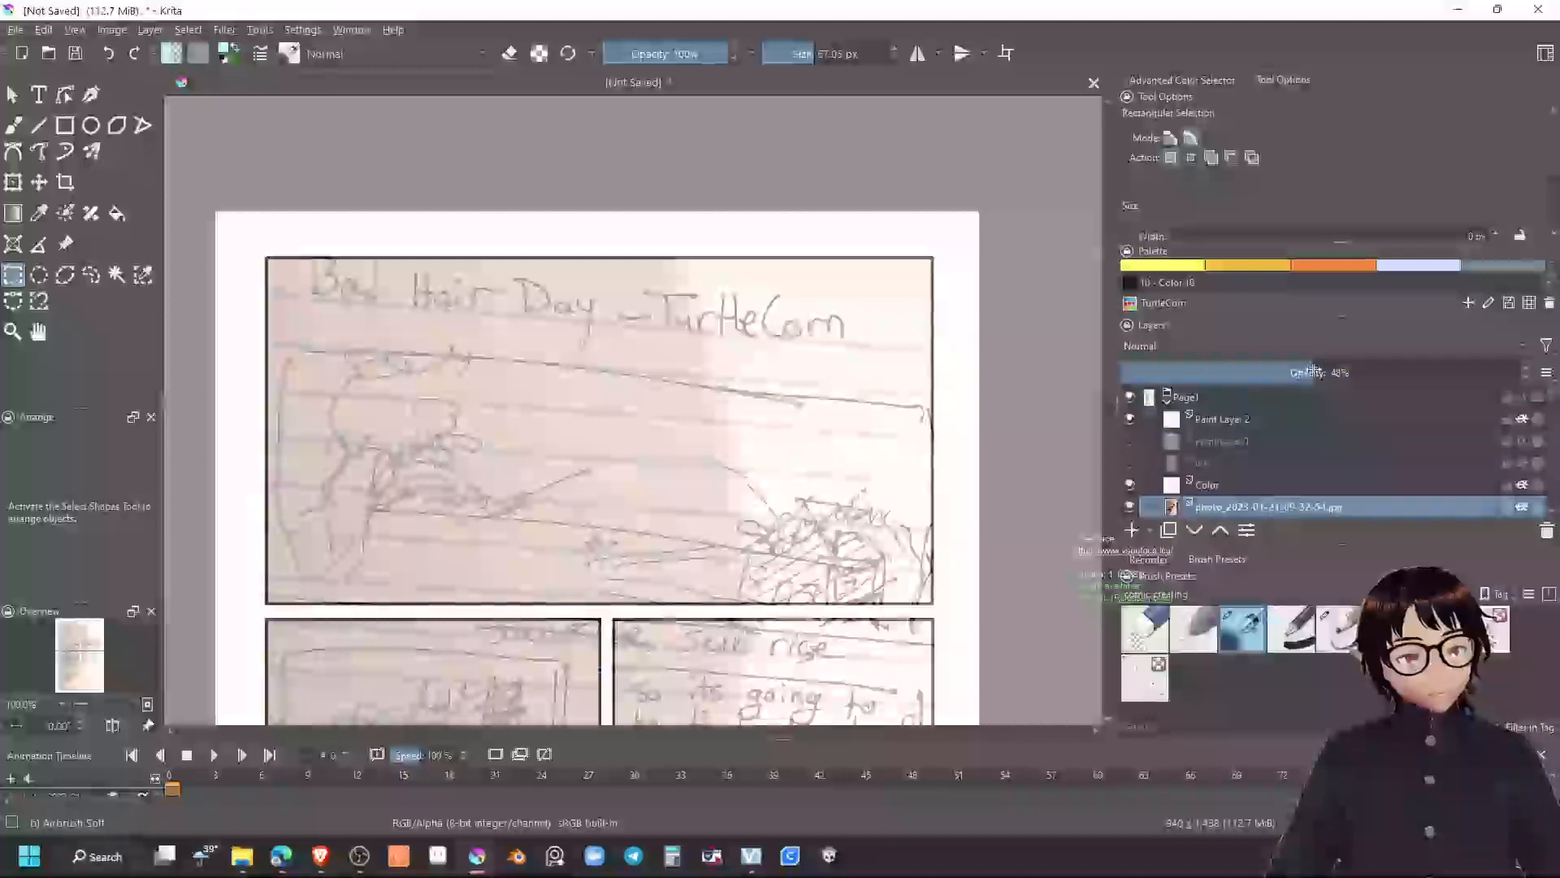
pyautogui.moveTo(1492, 376); pyautogui.dragTo(1535, 384)
pyautogui.scroll(-5, 701, 488)
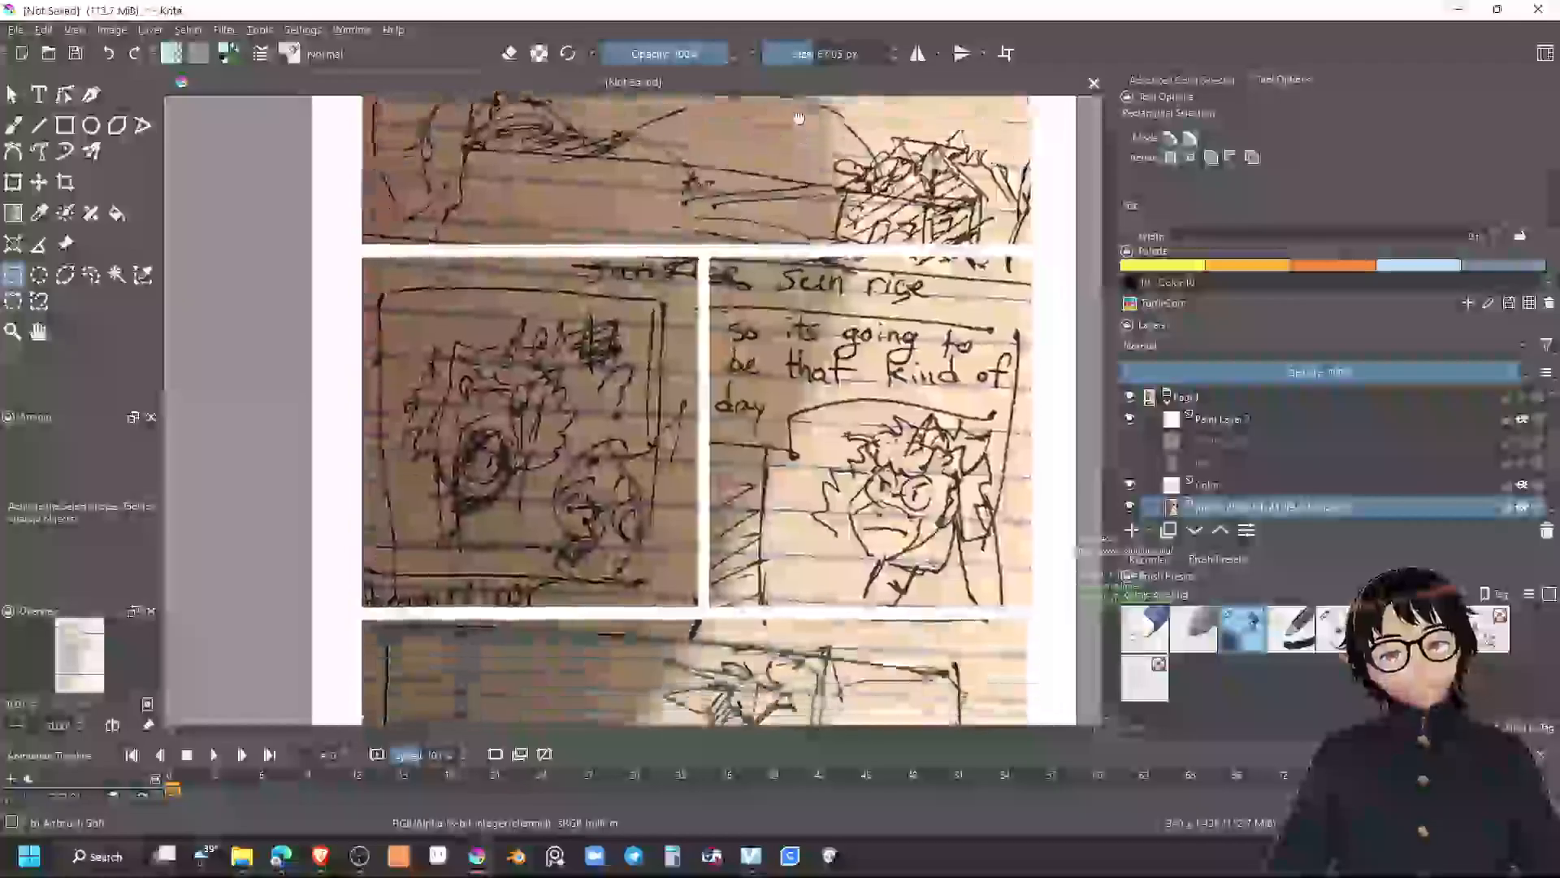
pyautogui.scroll(-3, 813, 407)
pyautogui.moveTo(825, 436); pyautogui.dragTo(796, 475)
pyautogui.moveTo(1509, 371); pyautogui.dragTo(1321, 410)
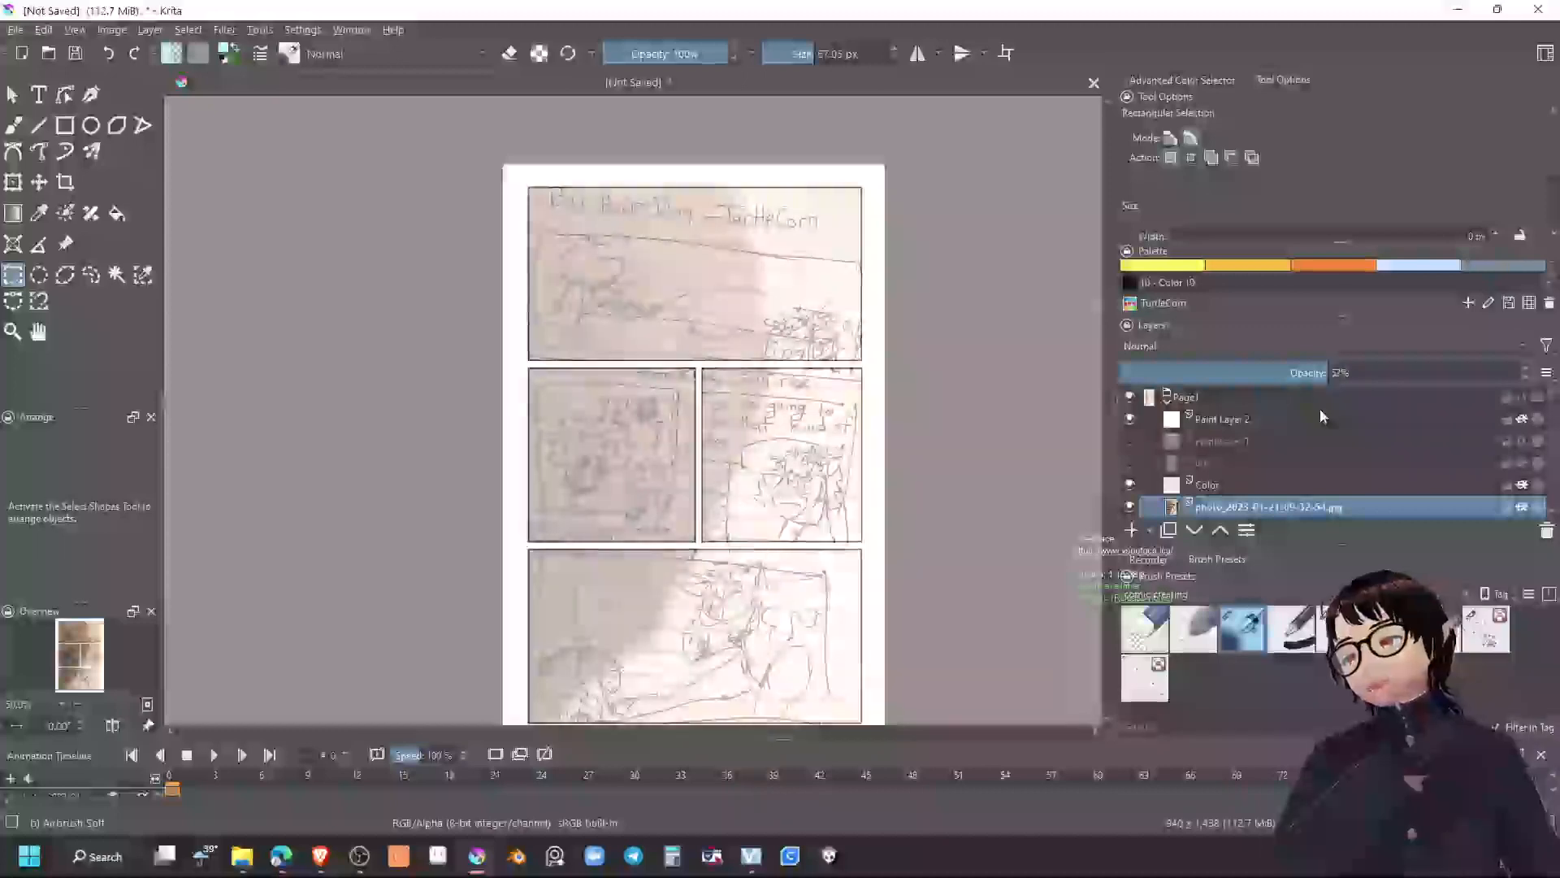
# Make the ink layer and Paint Layer 1 visible again and move Paint Layer 2 directly below the ink layer
pyautogui.scroll(3, 1272, 462)
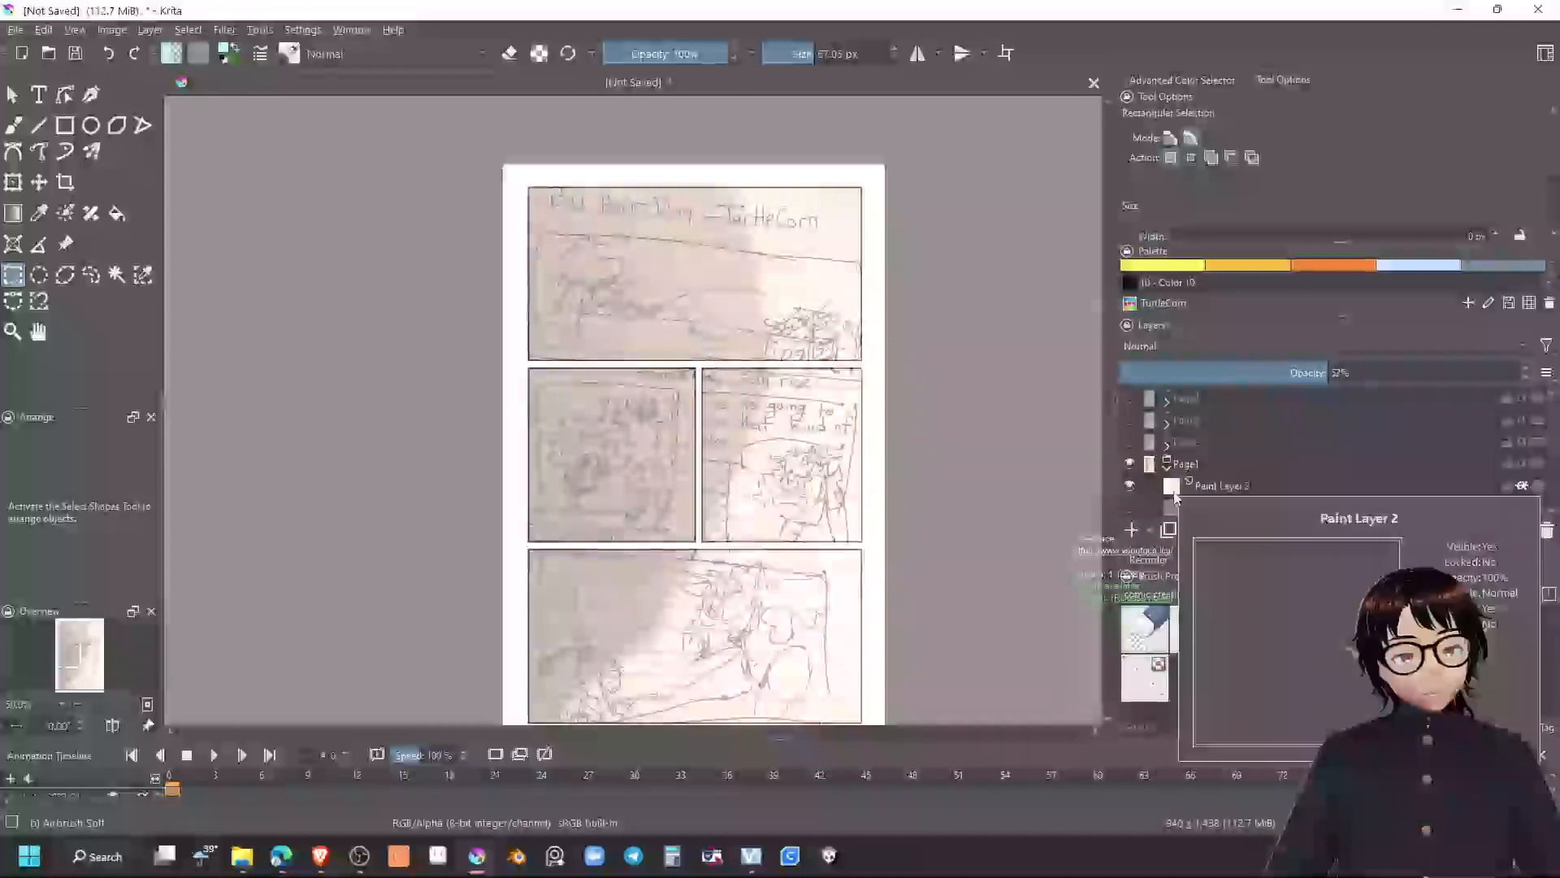
pyautogui.scroll(-3, 1168, 472)
pyautogui.click(1130, 465)
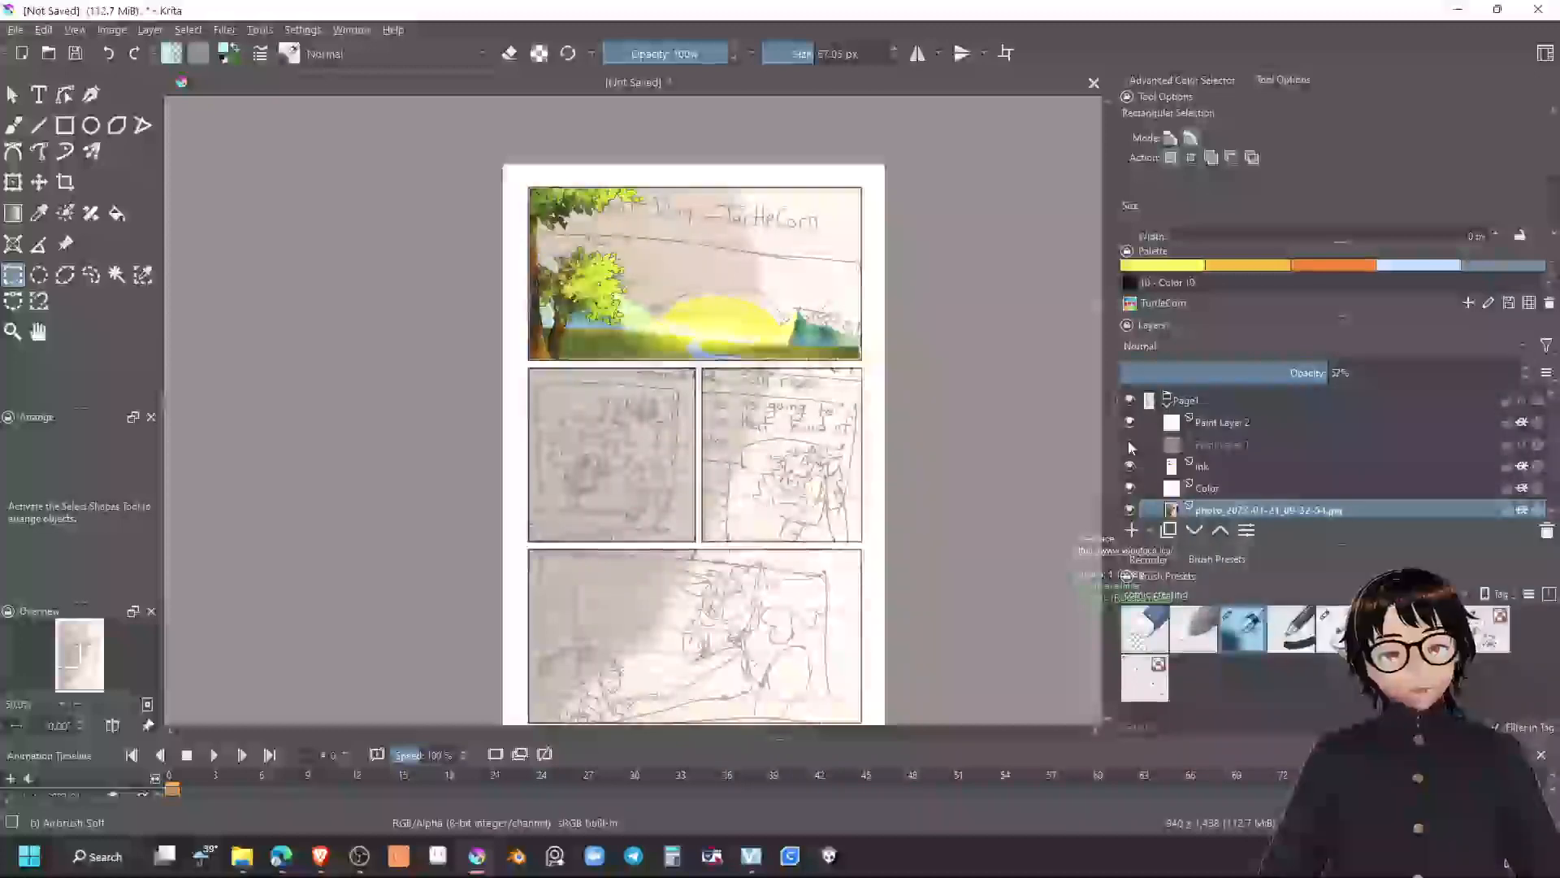
pyautogui.click(1130, 445)
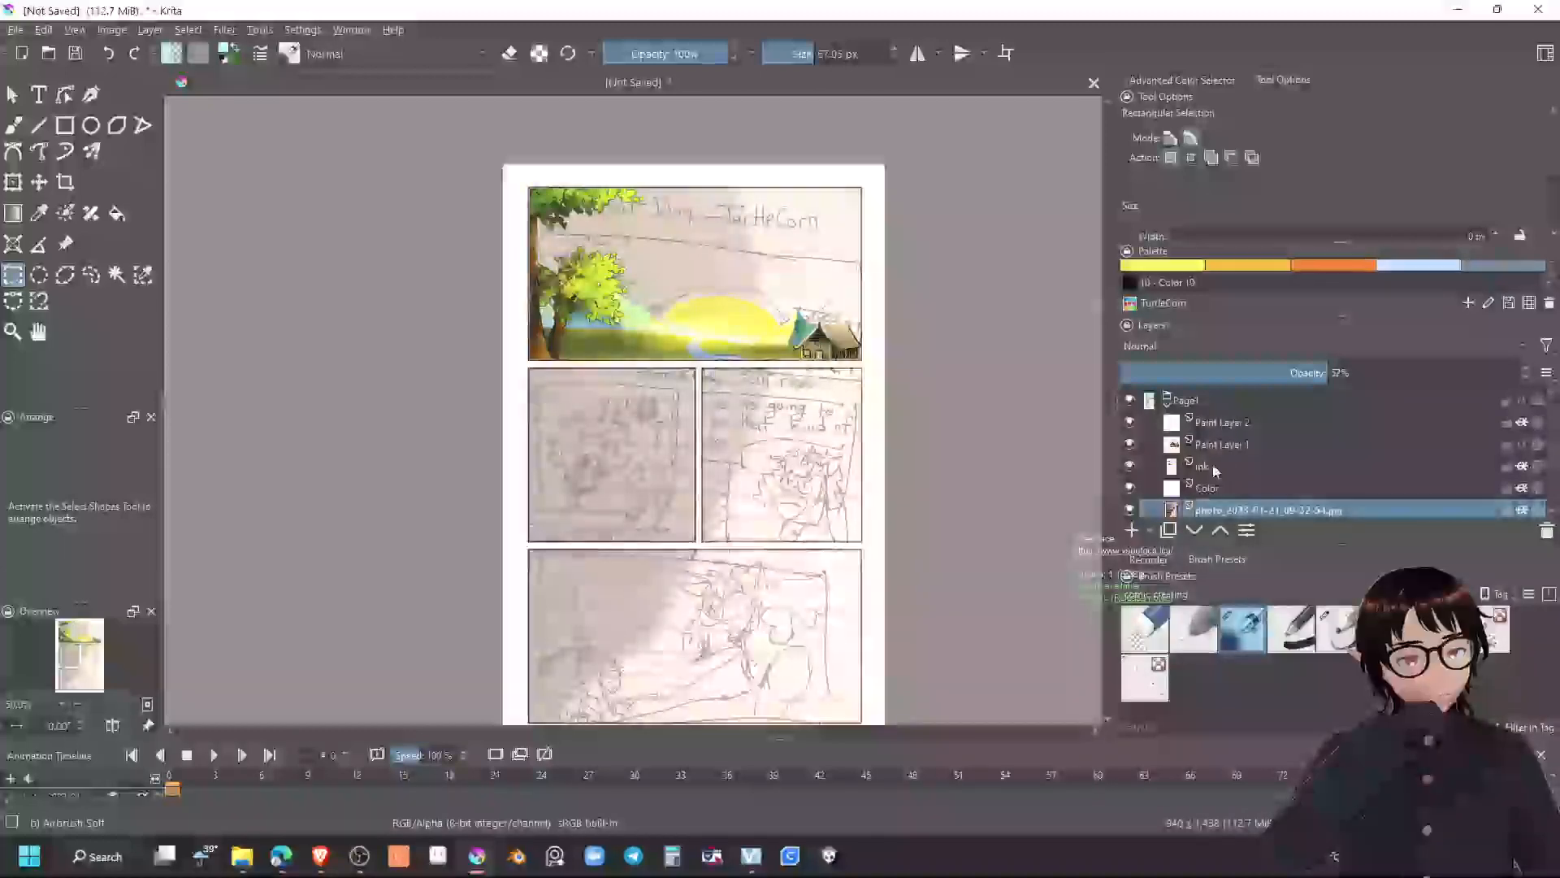
pyautogui.moveTo(1227, 424)
pyautogui.mouseDown()
pyautogui.moveTo(1232, 448)
pyautogui.moveTo(1276, 458)
pyautogui.moveTo(1286, 479)
pyautogui.moveTo(1268, 468)
pyautogui.mouseUp()
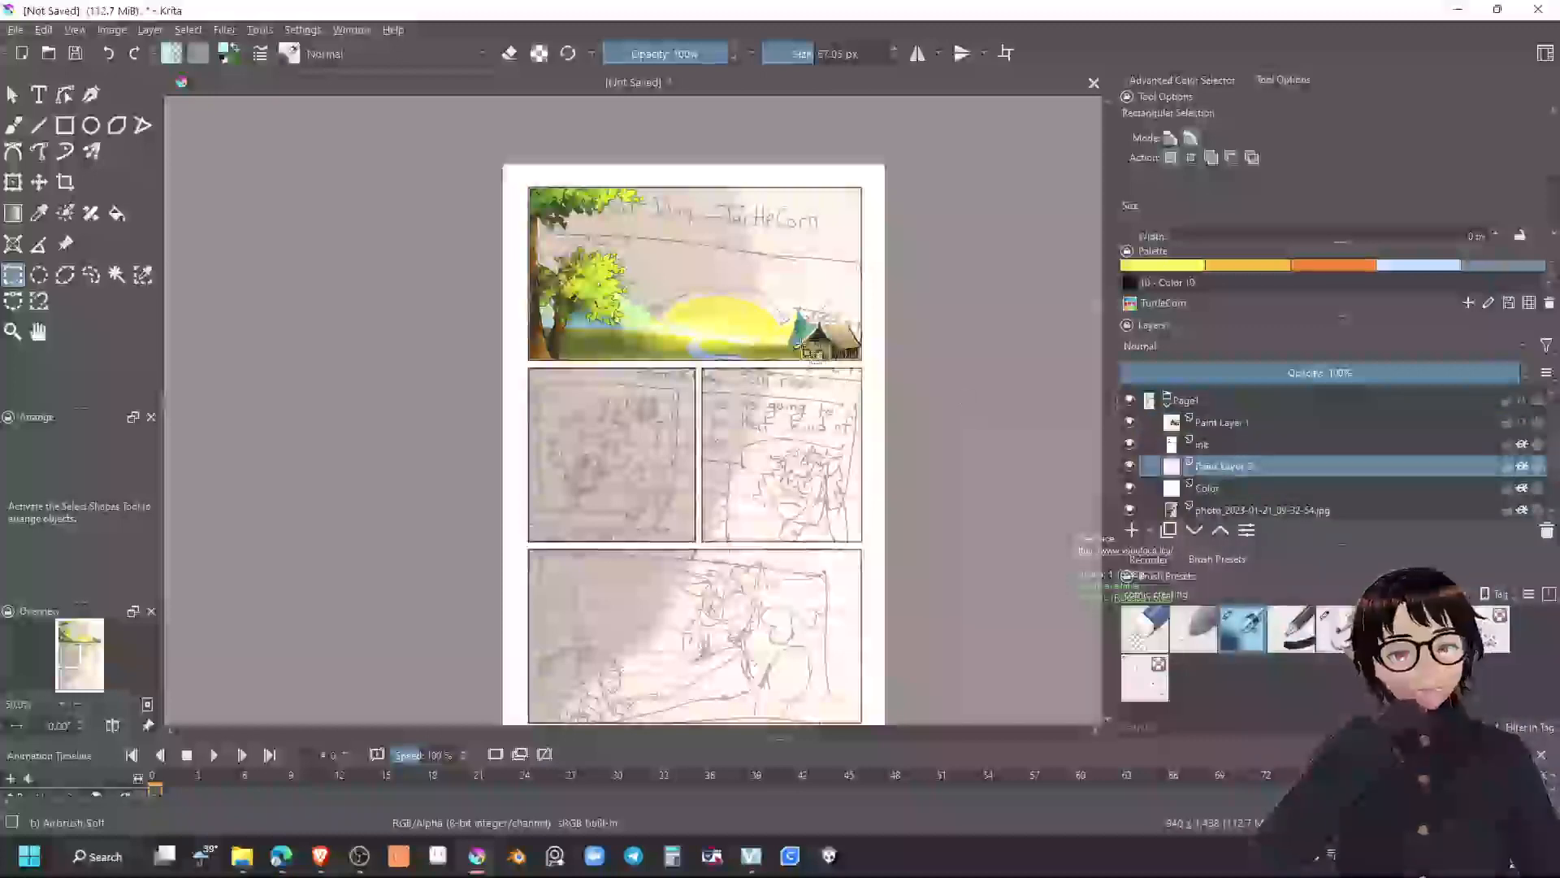
# Activate the Gradient tool and choose the dark blue to orange sunset gradient preset for the landscape's sky
pyautogui.scroll(2, 811, 360)
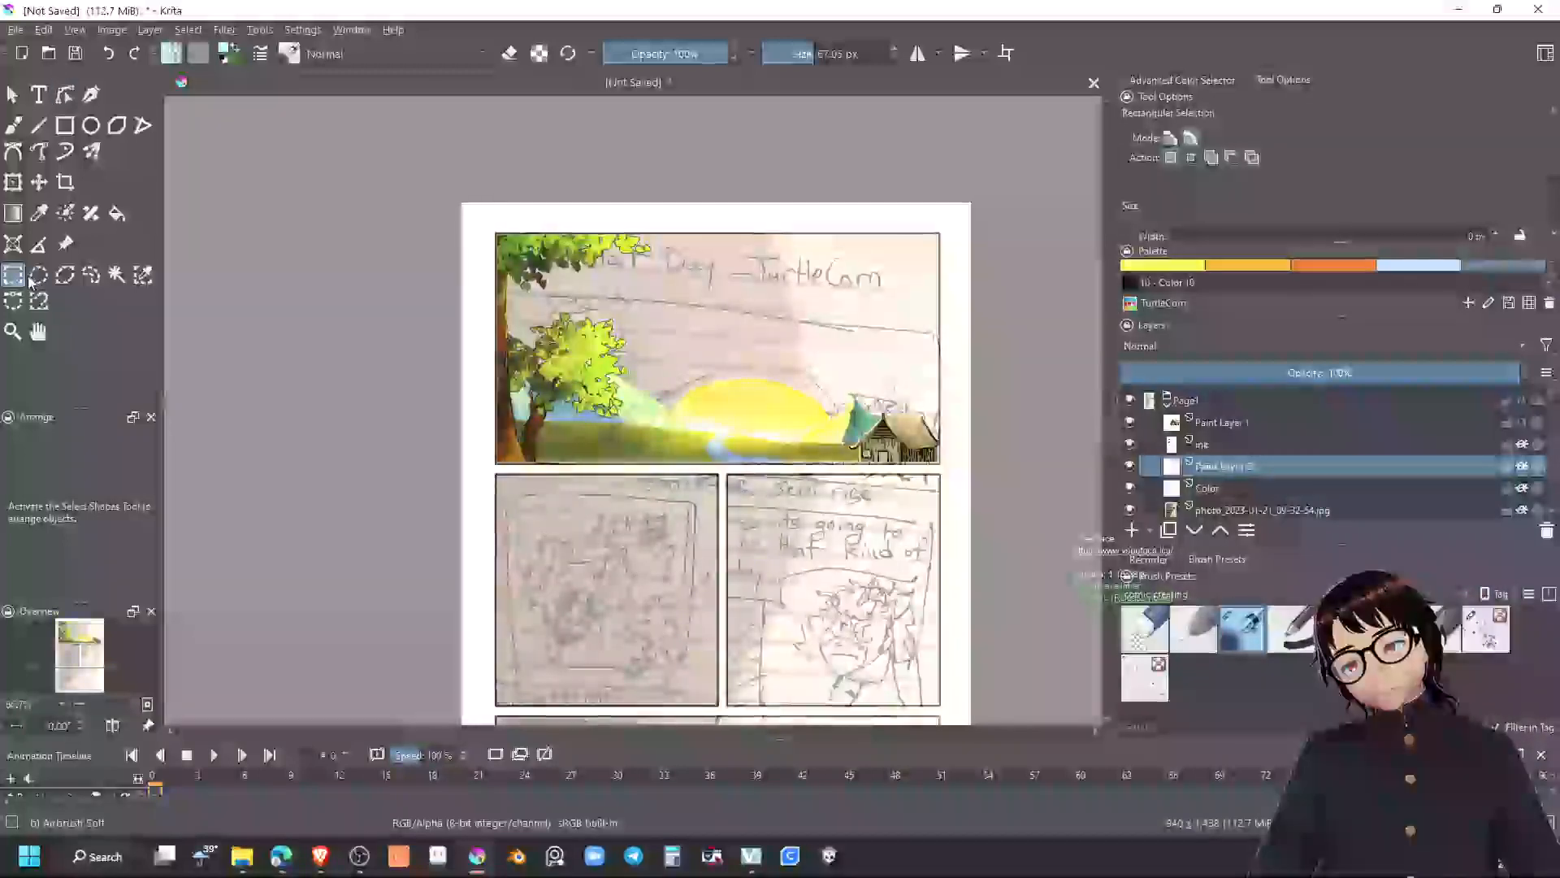
pyautogui.click(12, 214)
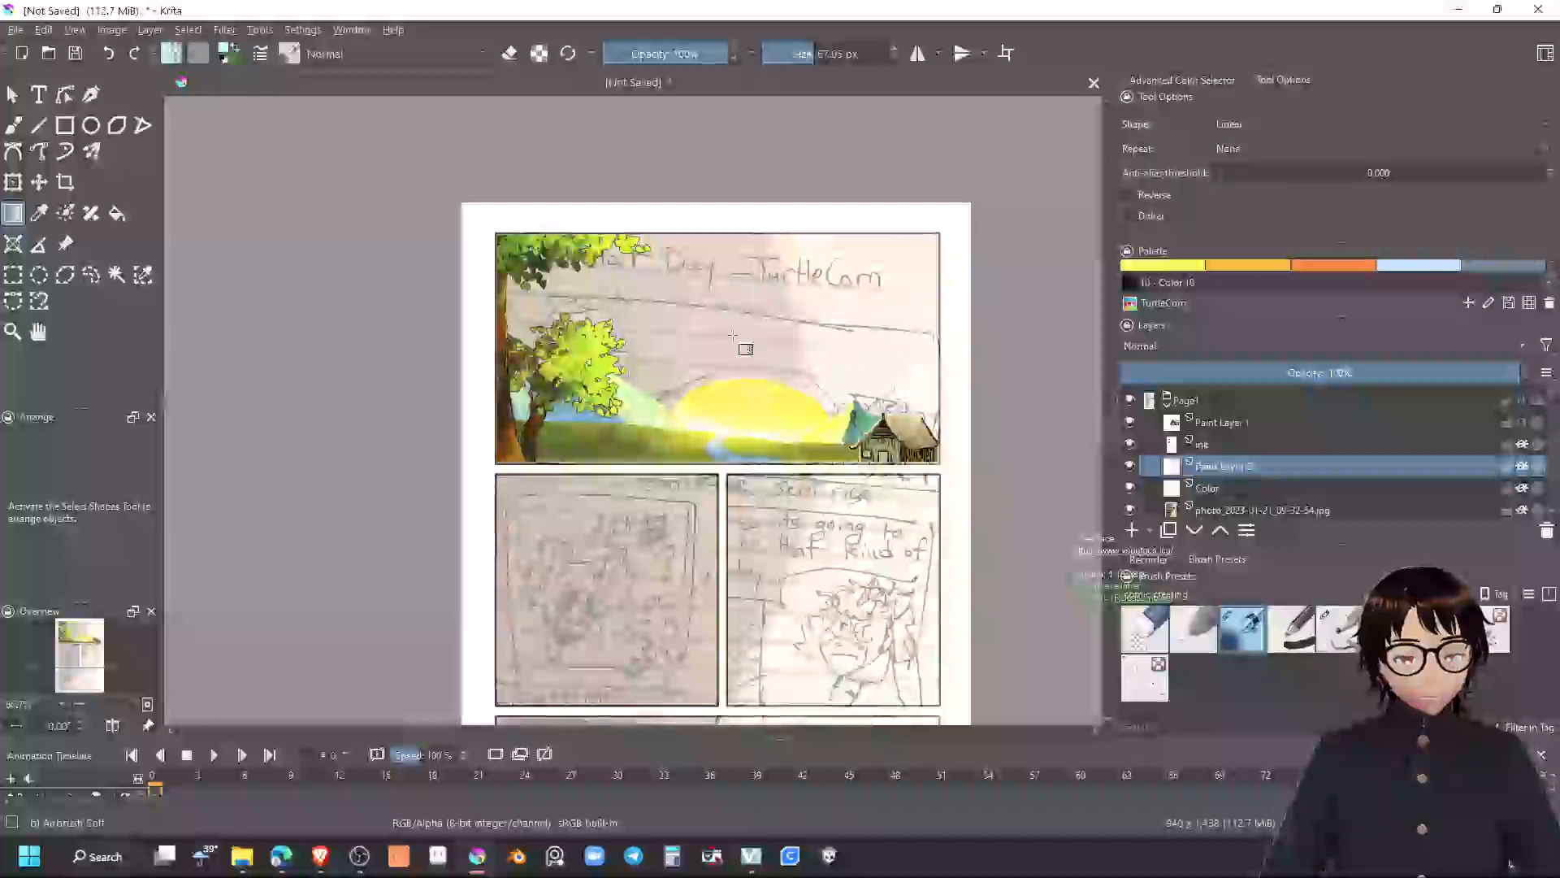
pyautogui.click(170, 53)
pyautogui.click(320, 254)
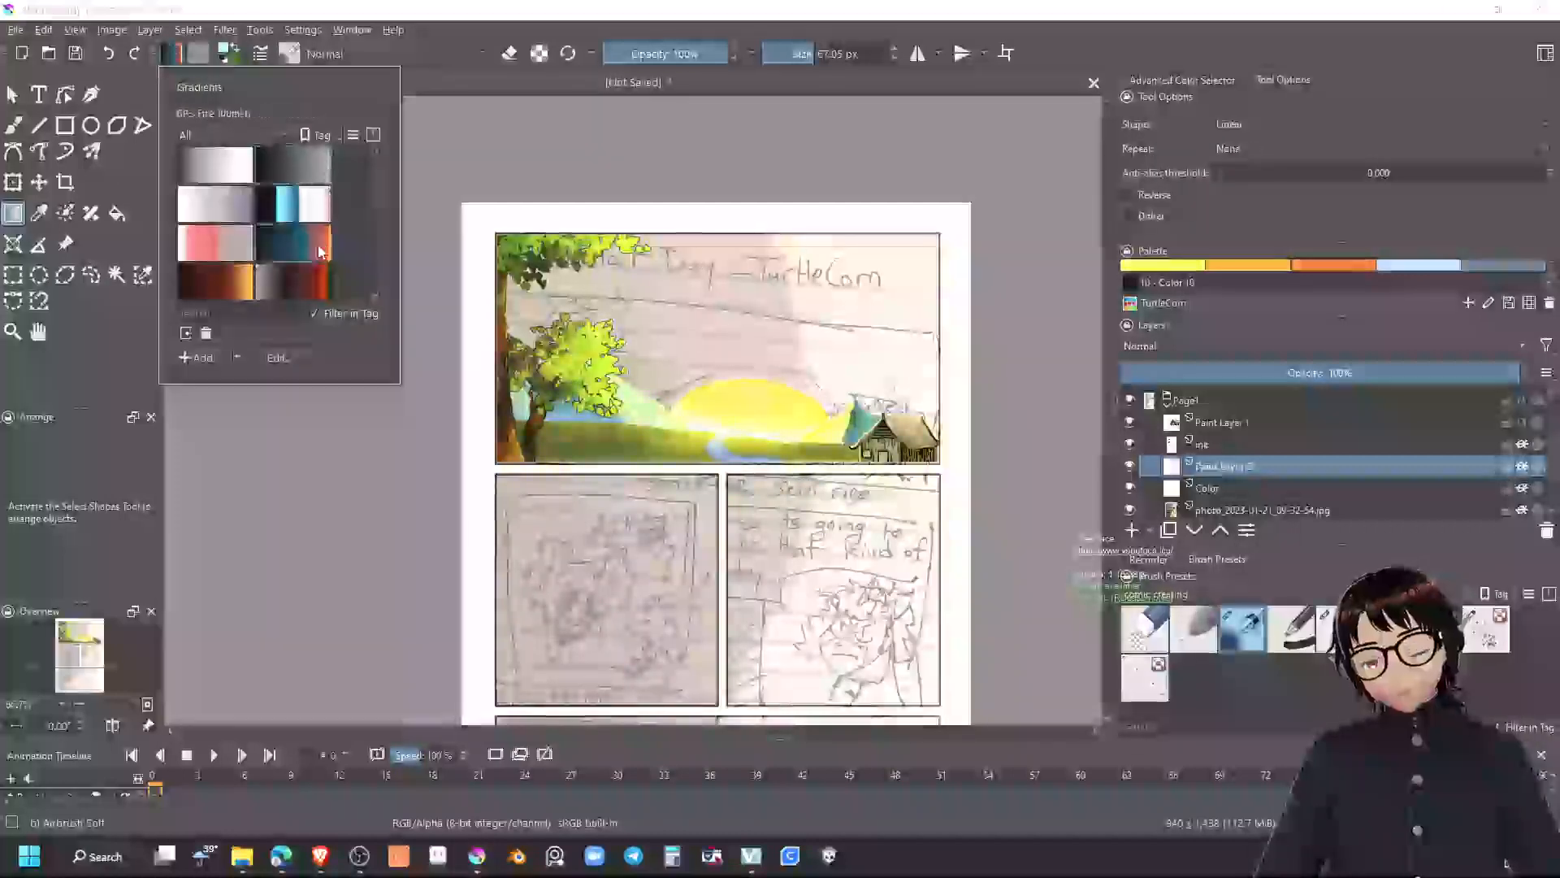
pyautogui.click(759, 256)
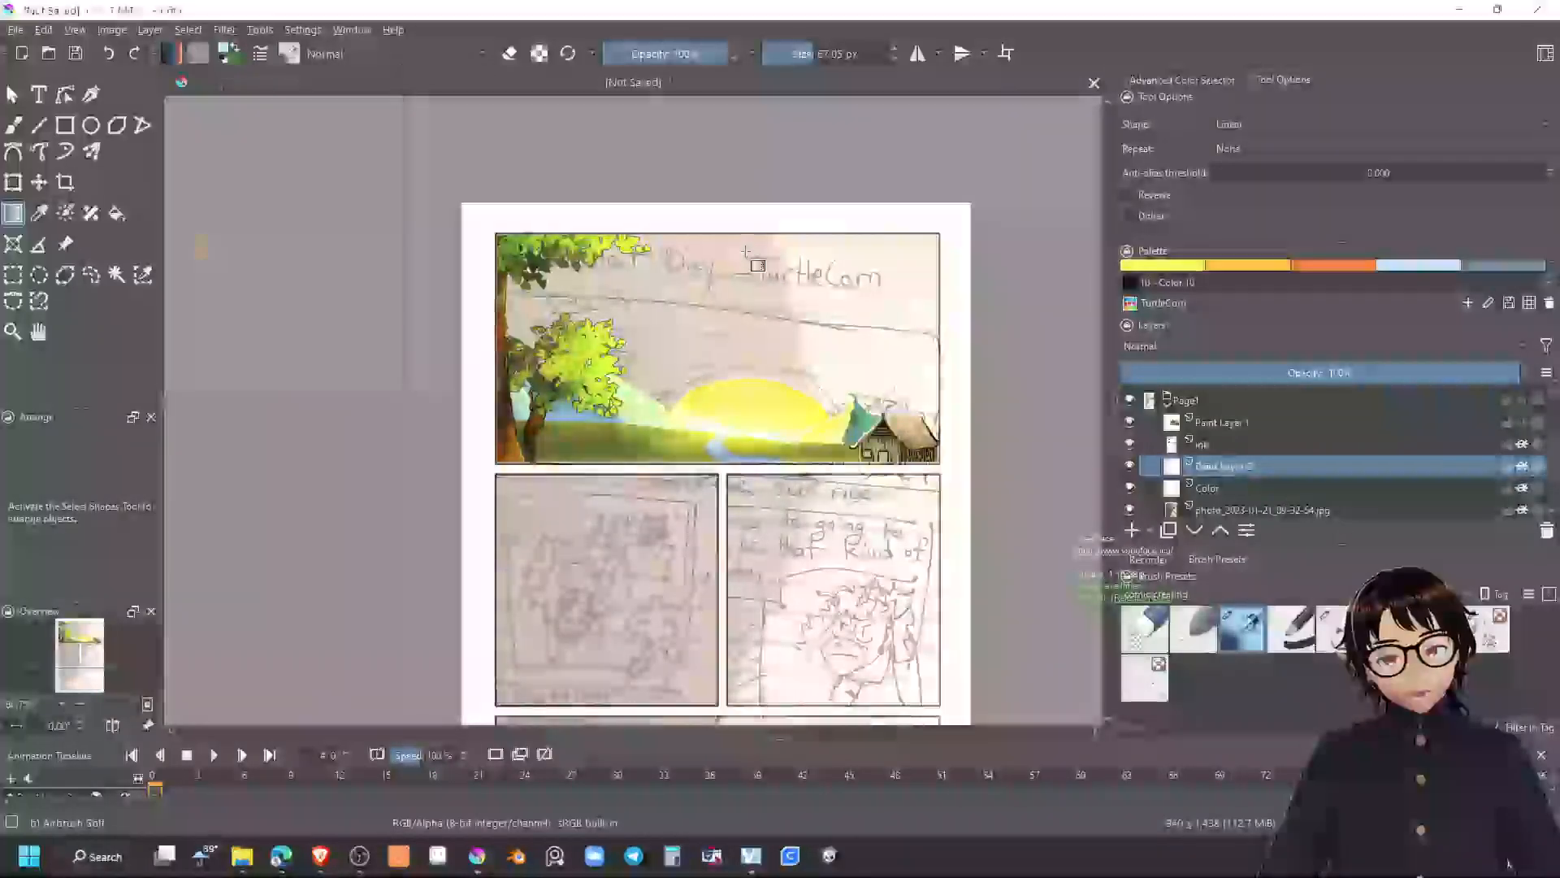
# Try filling Paint Layer 2 with a vertical sunset gradient down the landscape panel, and undo the fill
pyautogui.moveTo(760, 248); pyautogui.dragTo(759, 427)
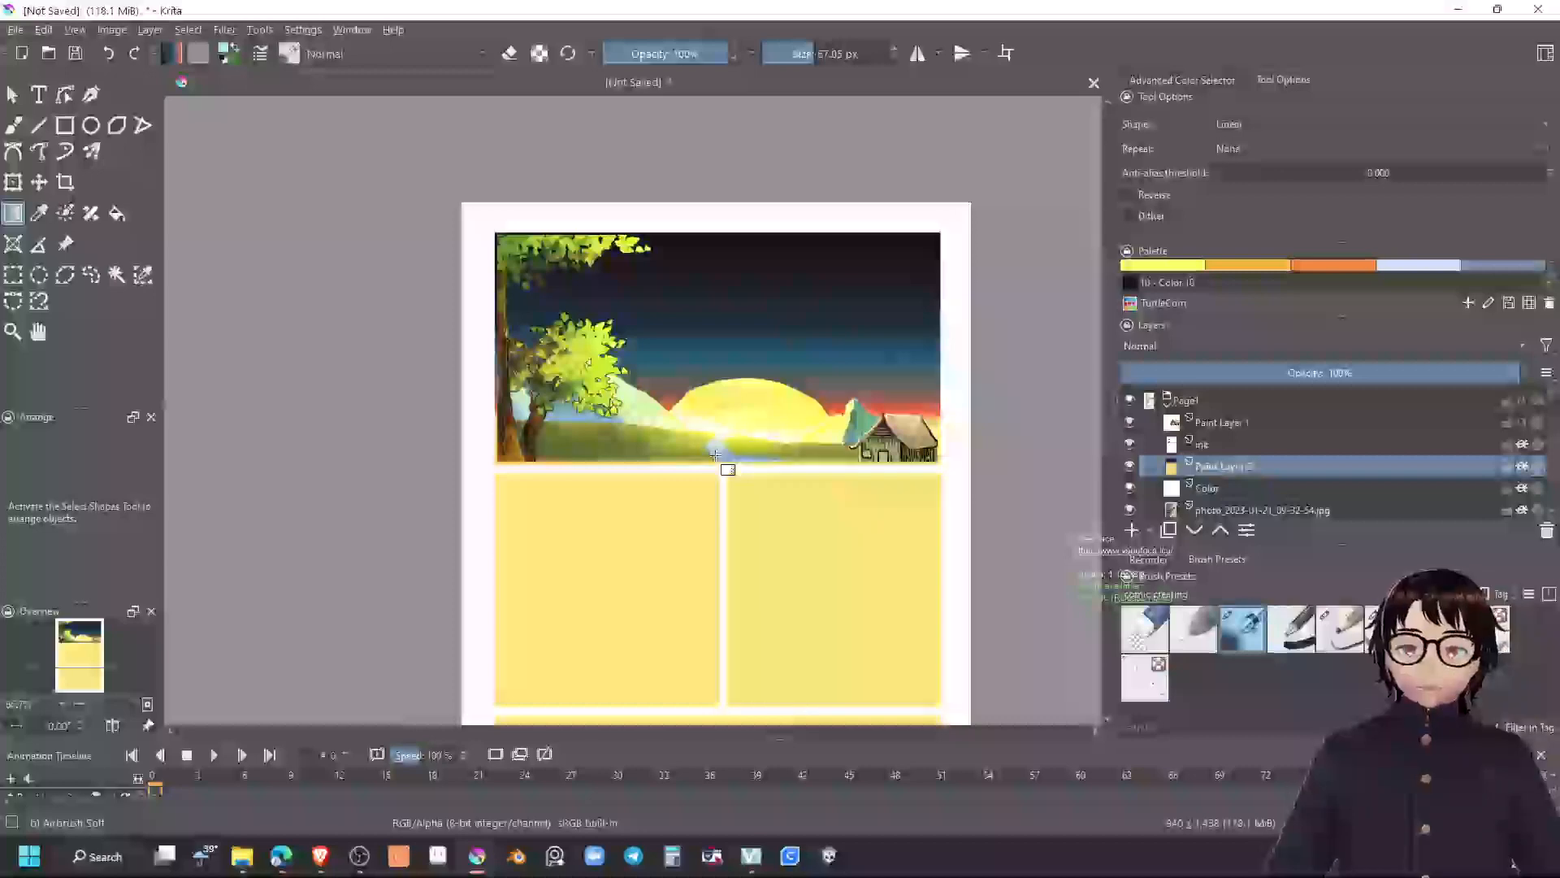
pyautogui.moveTo(716, 451)
pyautogui.mouseDown()
pyautogui.moveTo(708, 242)
pyautogui.moveTo(731, 405)
pyautogui.mouseUp()
pyautogui.hotkey('ctrl', 'z')
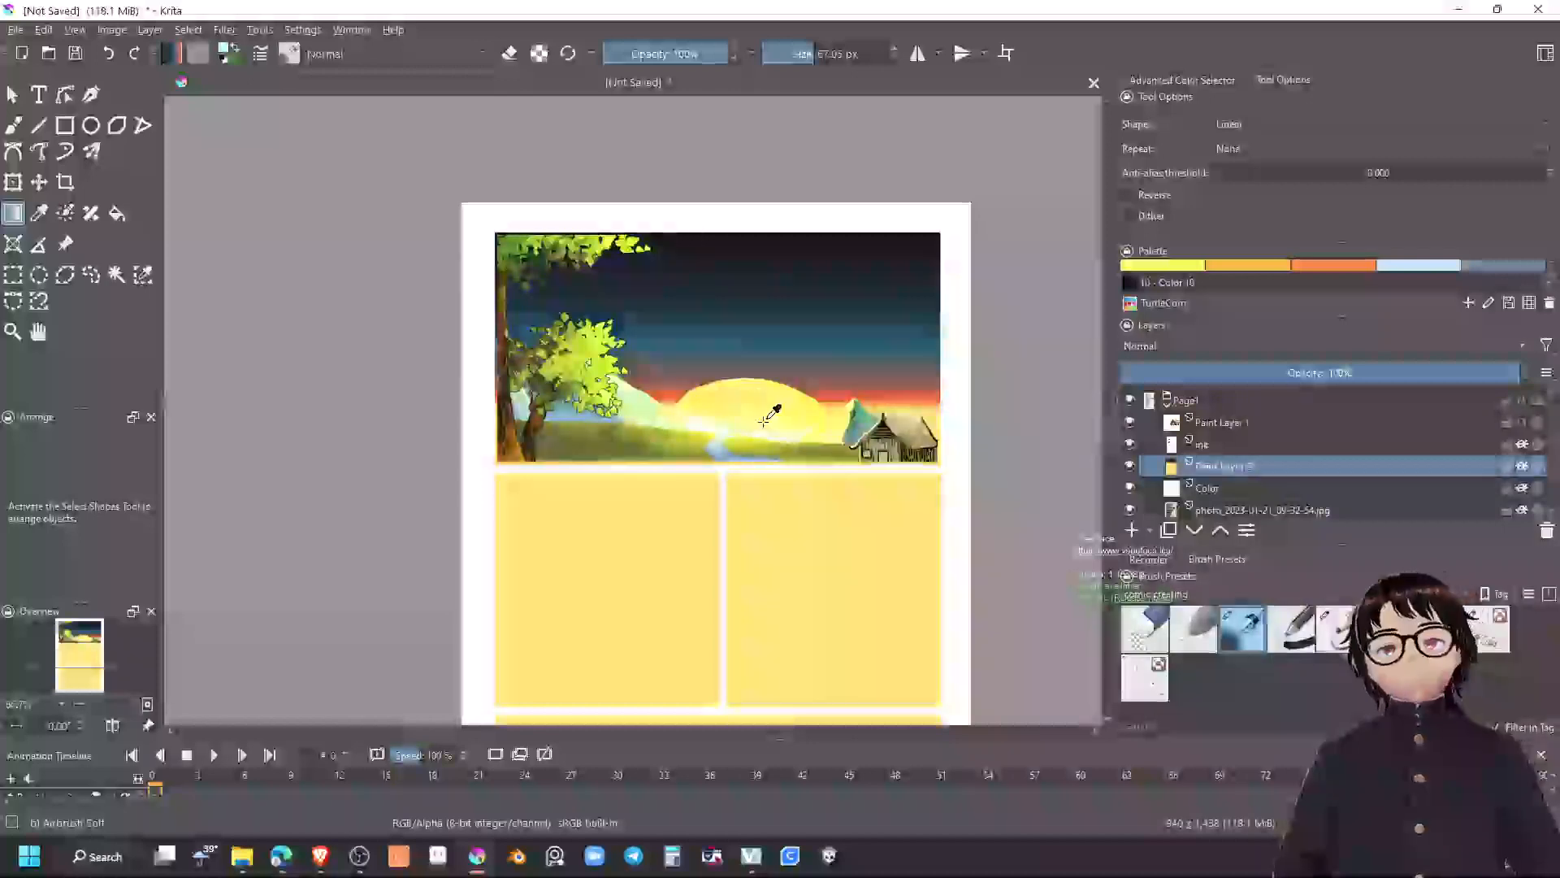
pyautogui.hotkey('ctrl', 'z')
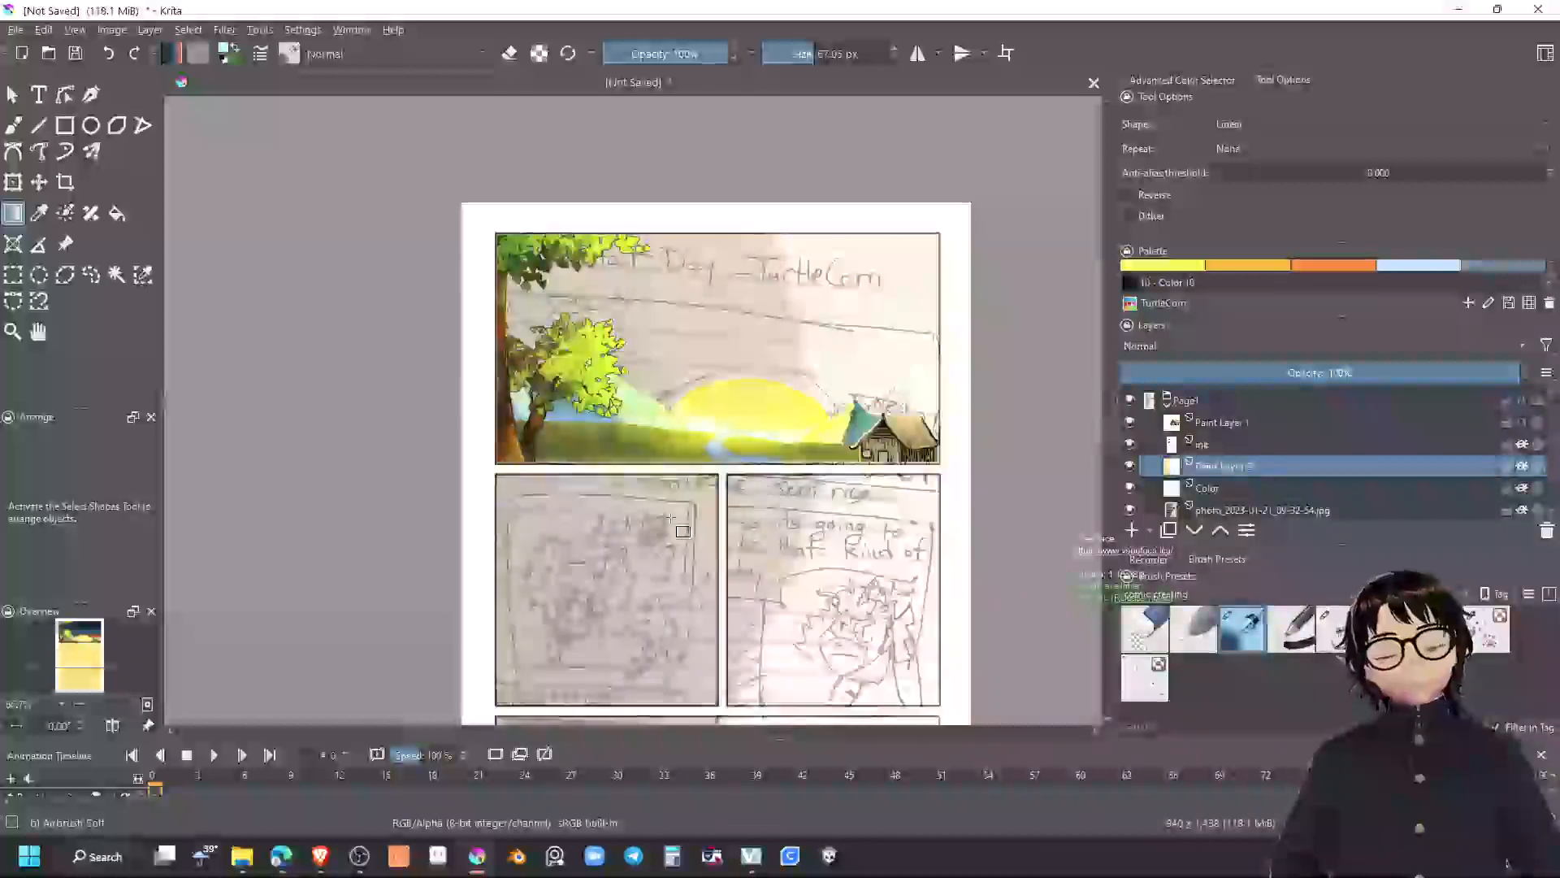
# Draw a rectangular selection around the whole landscape panel at the top of Page1
pyautogui.scroll(-2, 780, 620)
pyautogui.moveTo(793, 613); pyautogui.dragTo(723, 461)
pyautogui.click(13, 275)
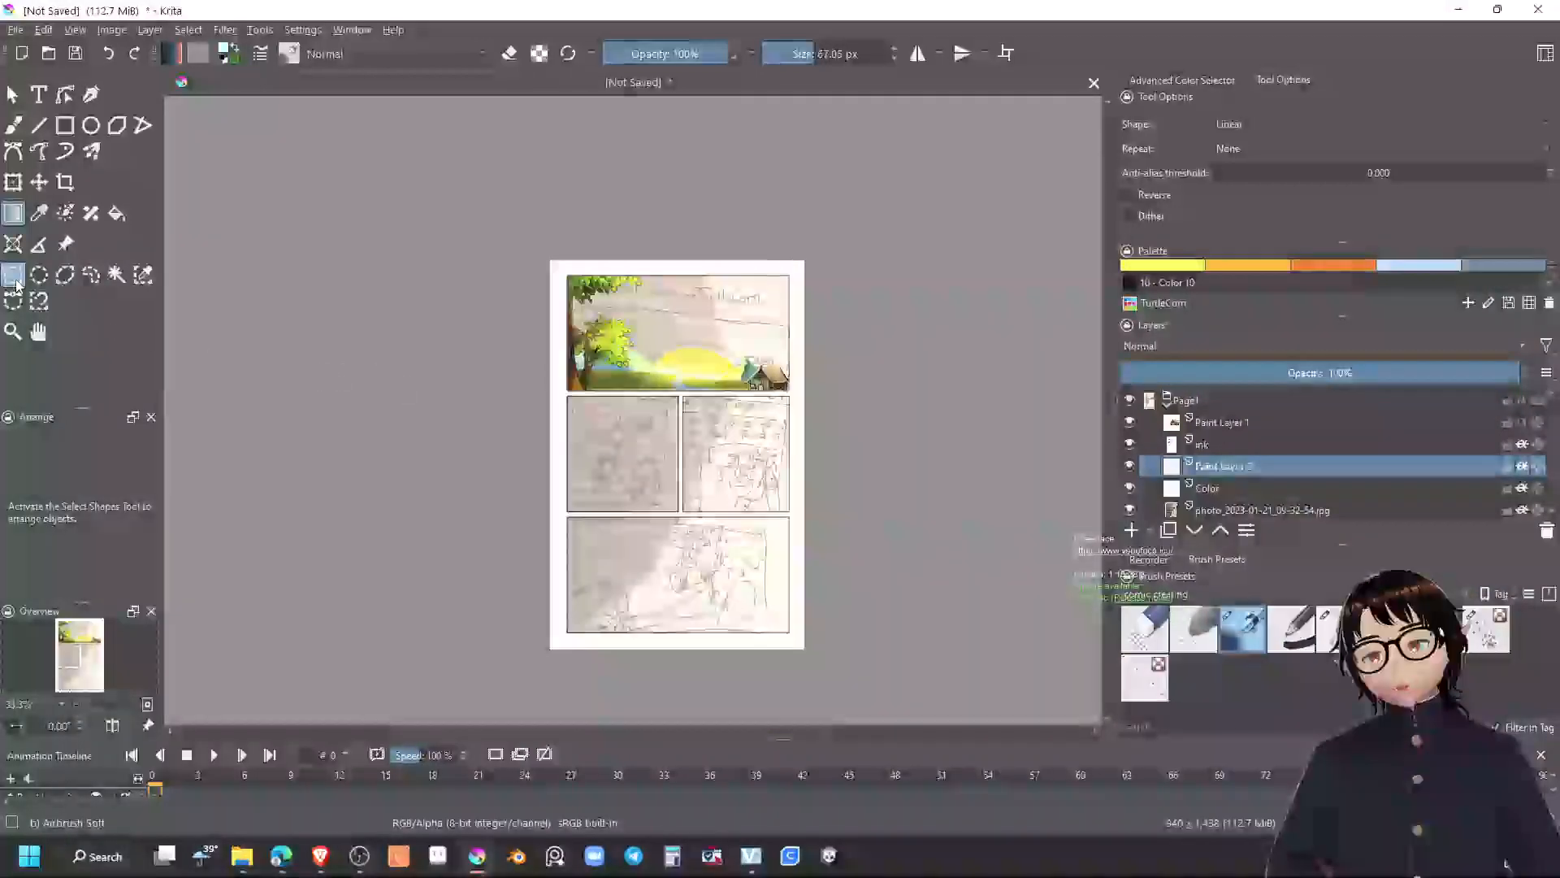
pyautogui.scroll(2, 584, 289)
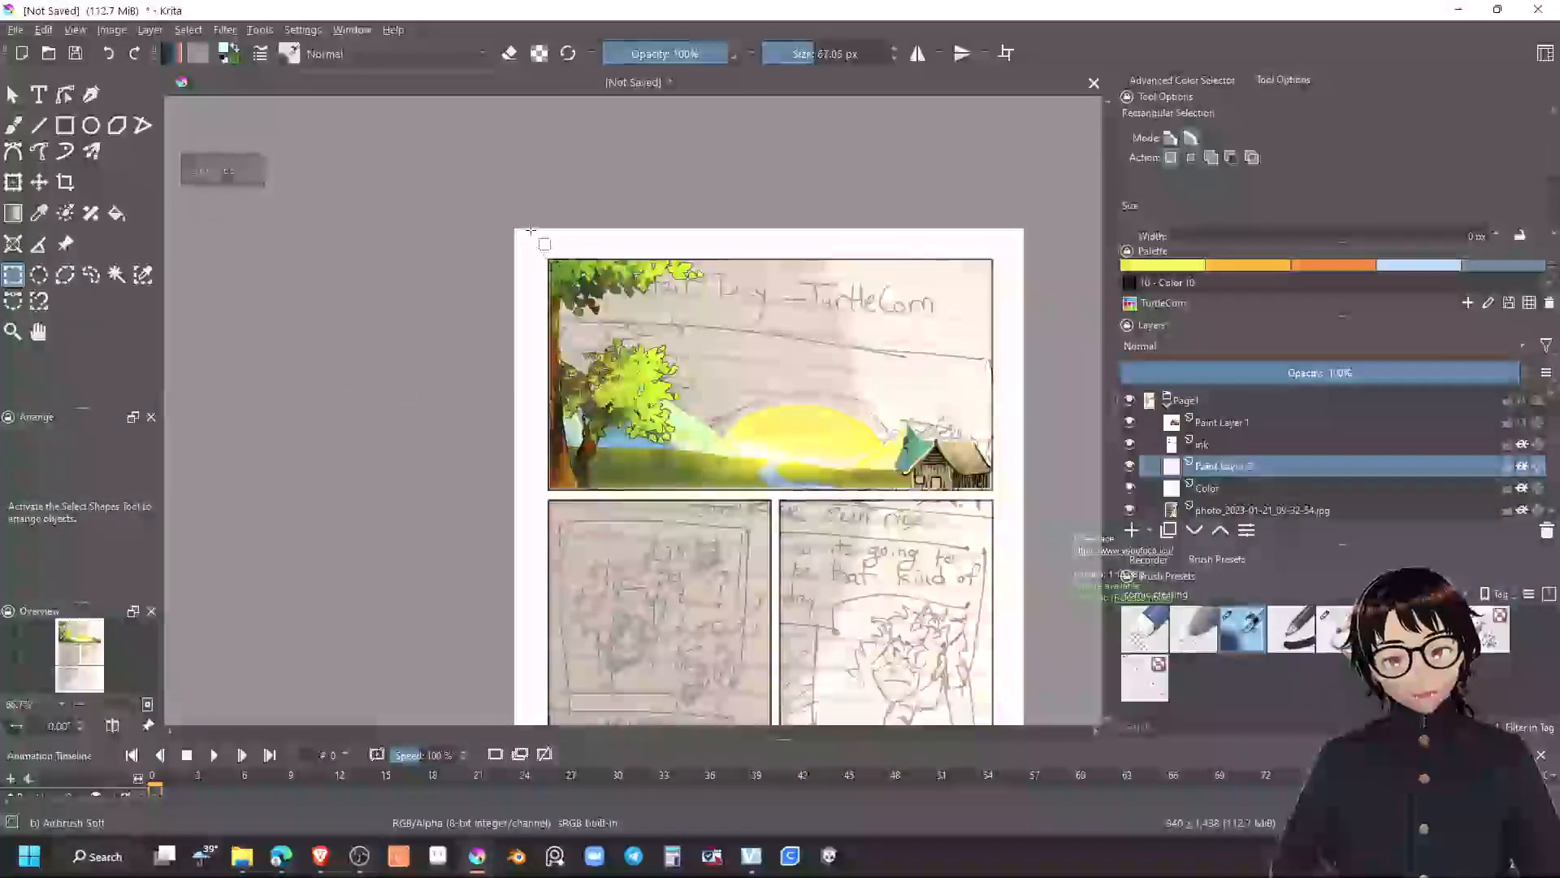
pyautogui.moveTo(530, 230); pyautogui.dragTo(1015, 491)
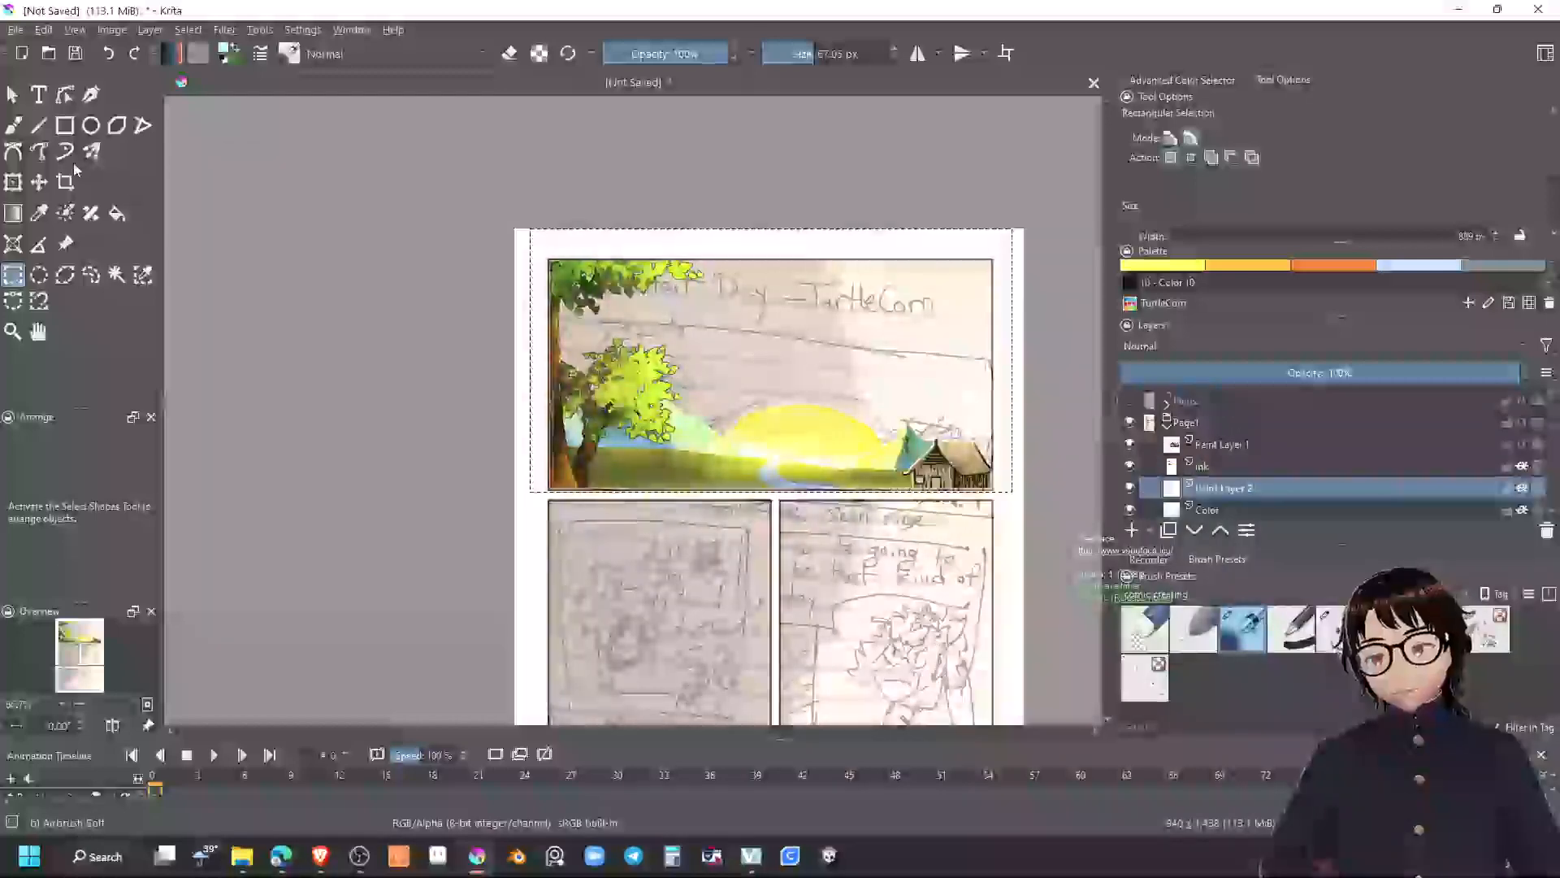
# Fill the selected area on Paint Layer 2 with a vertical sunset gradient, dark at the sky's top and orange-yellow at the horizon
pyautogui.click(13, 214)
pyautogui.moveTo(810, 290); pyautogui.dragTo(814, 472)
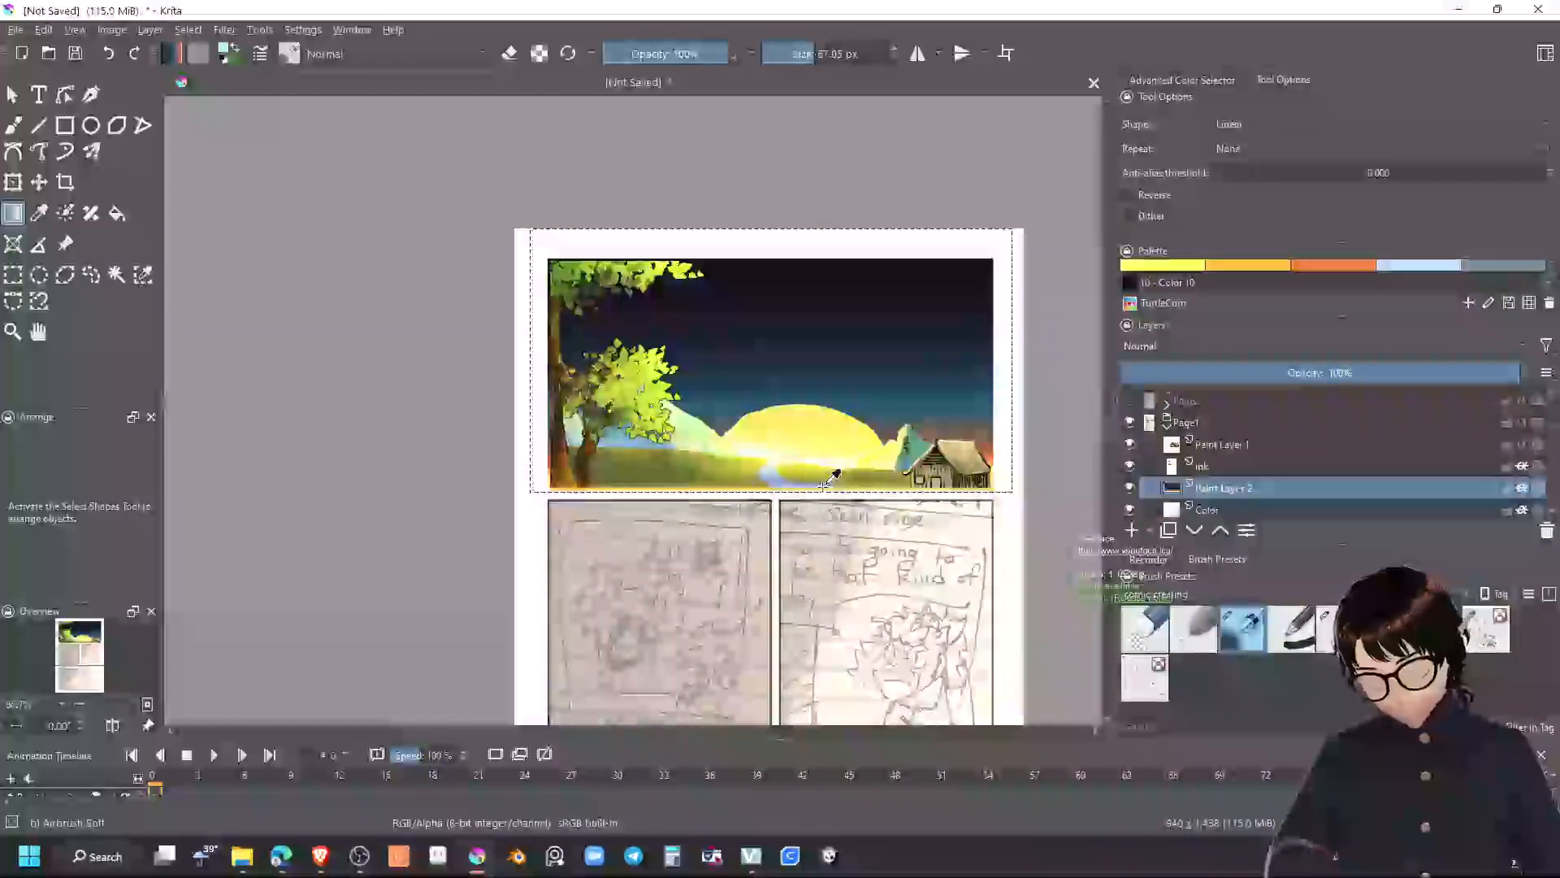
pyautogui.moveTo(799, 254); pyautogui.dragTo(797, 431)
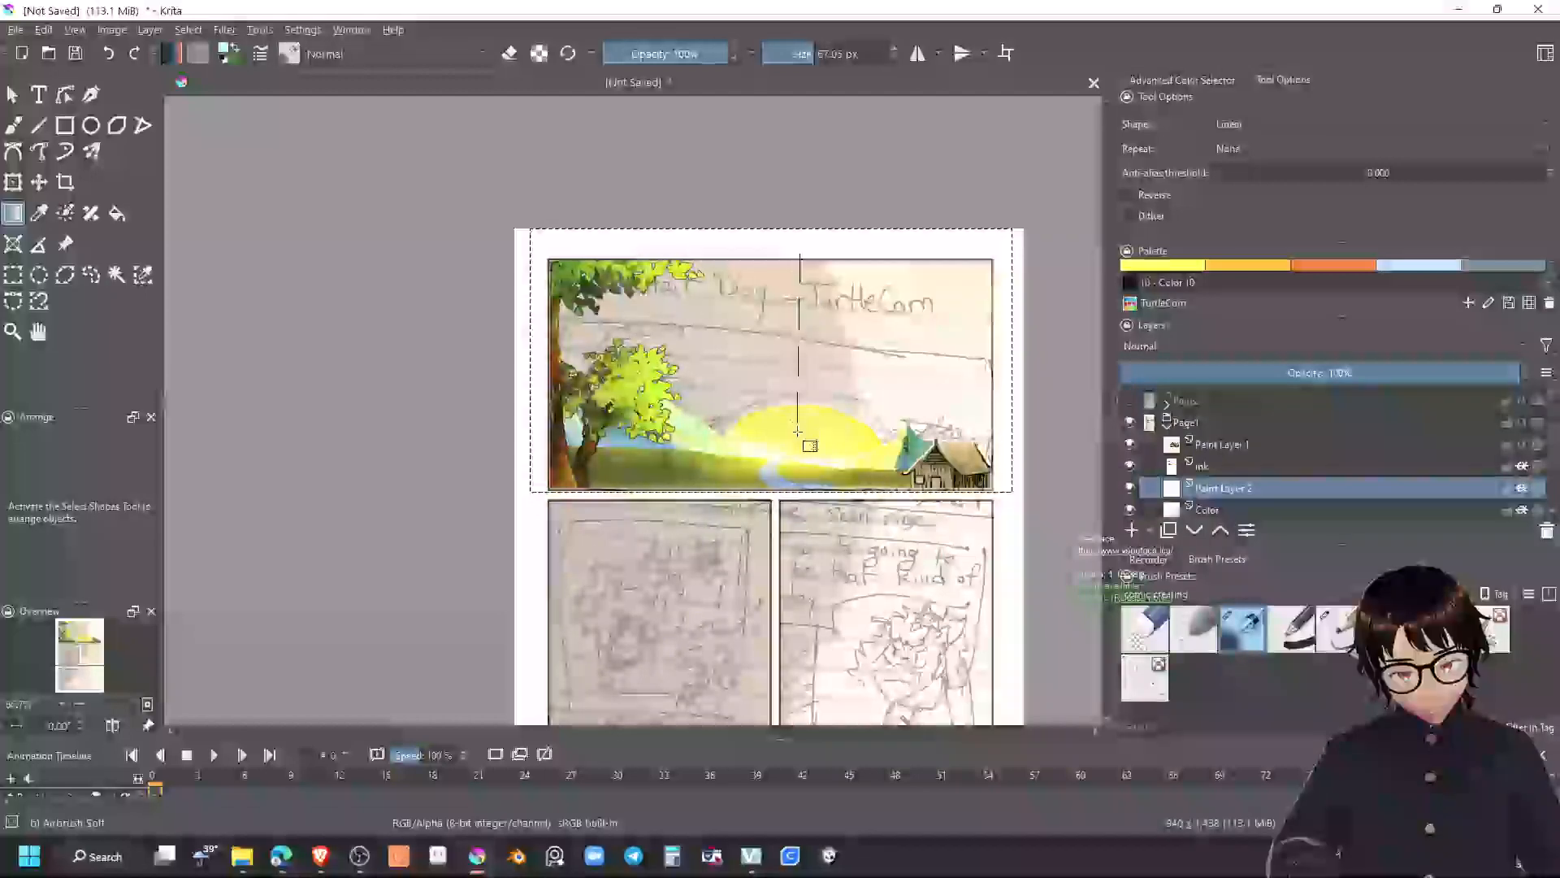
pyautogui.moveTo(797, 212); pyautogui.dragTo(793, 399)
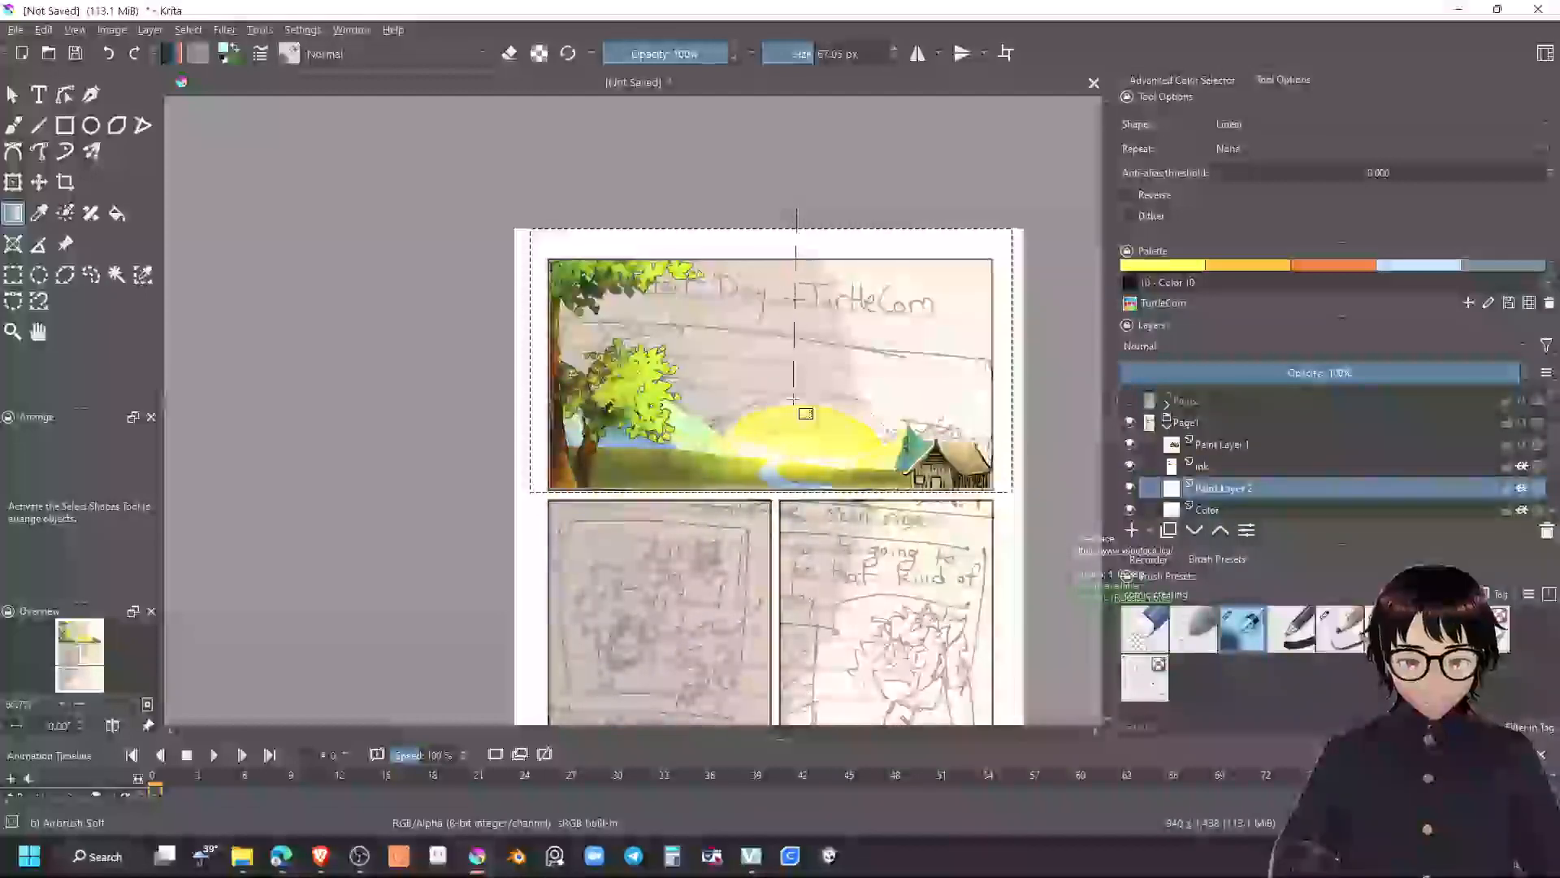
pyautogui.moveTo(796, 478); pyautogui.dragTo(792, 435)
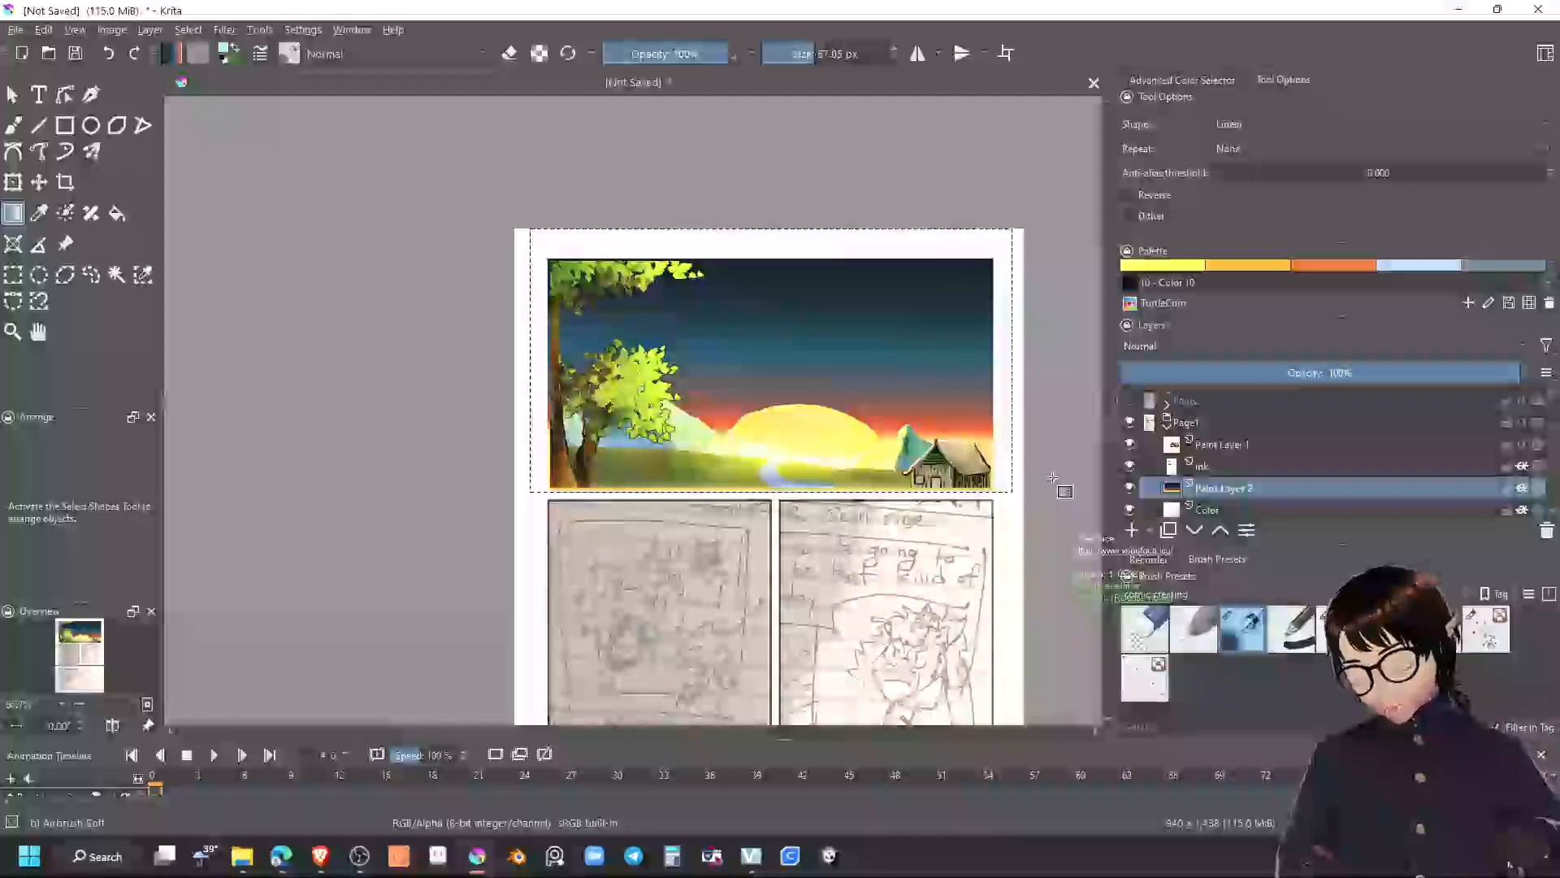
# Open the Color Adjustment filter on Paint Layer 2 and brighten the sky gradient by bowing the RGBA curve upward
pyautogui.hotkey('ctrl', 'm')
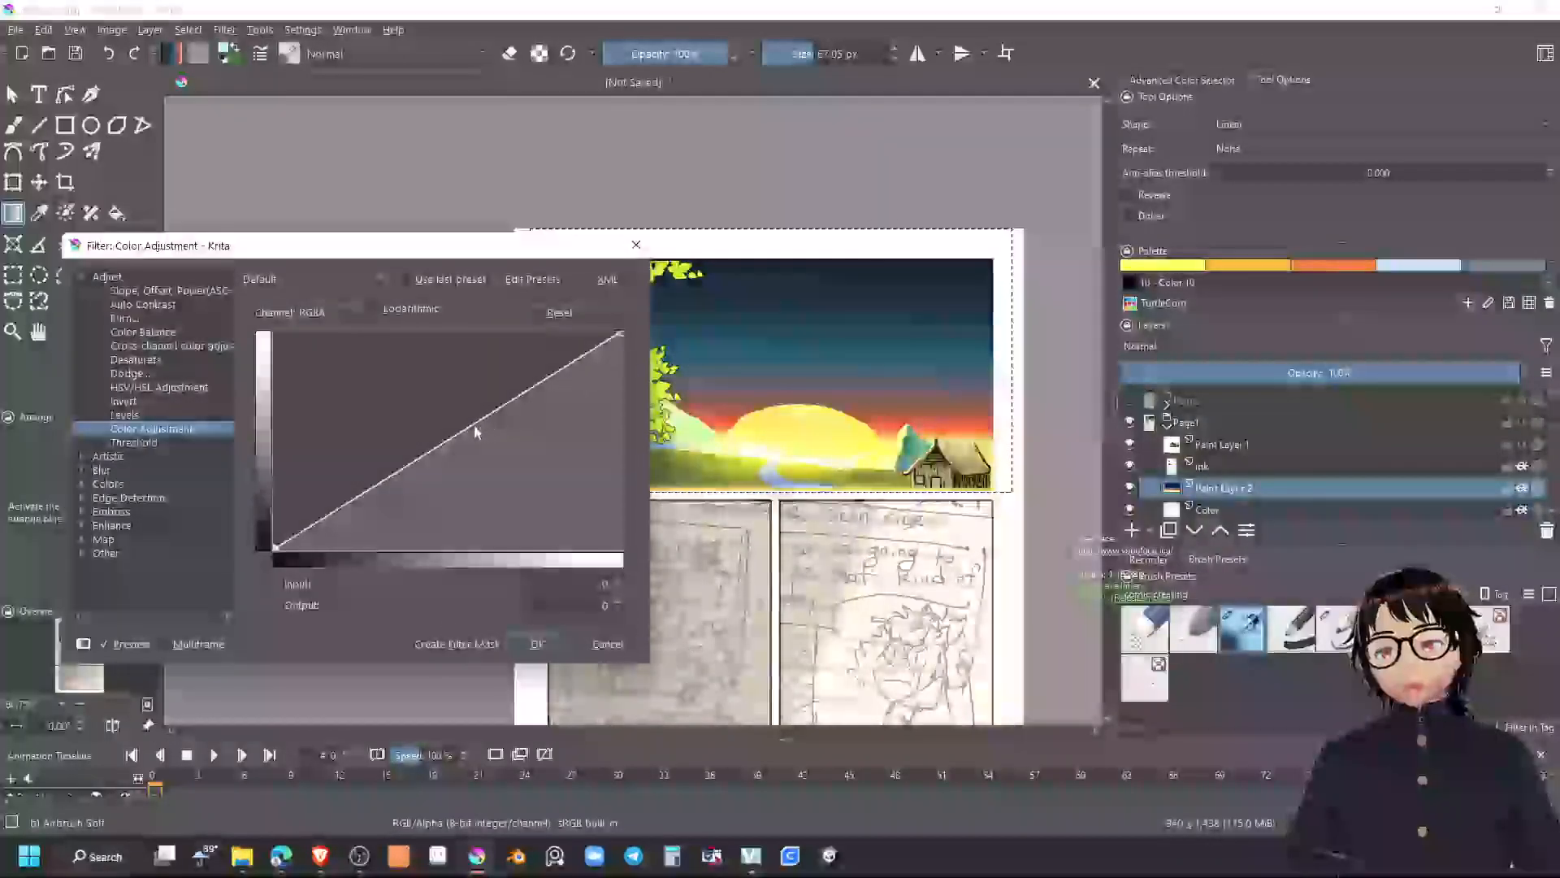
pyautogui.moveTo(466, 435)
pyautogui.mouseDown()
pyautogui.moveTo(480, 464)
pyautogui.moveTo(462, 445)
pyautogui.mouseUp()
pyautogui.moveTo(440, 425); pyautogui.dragTo(415, 409)
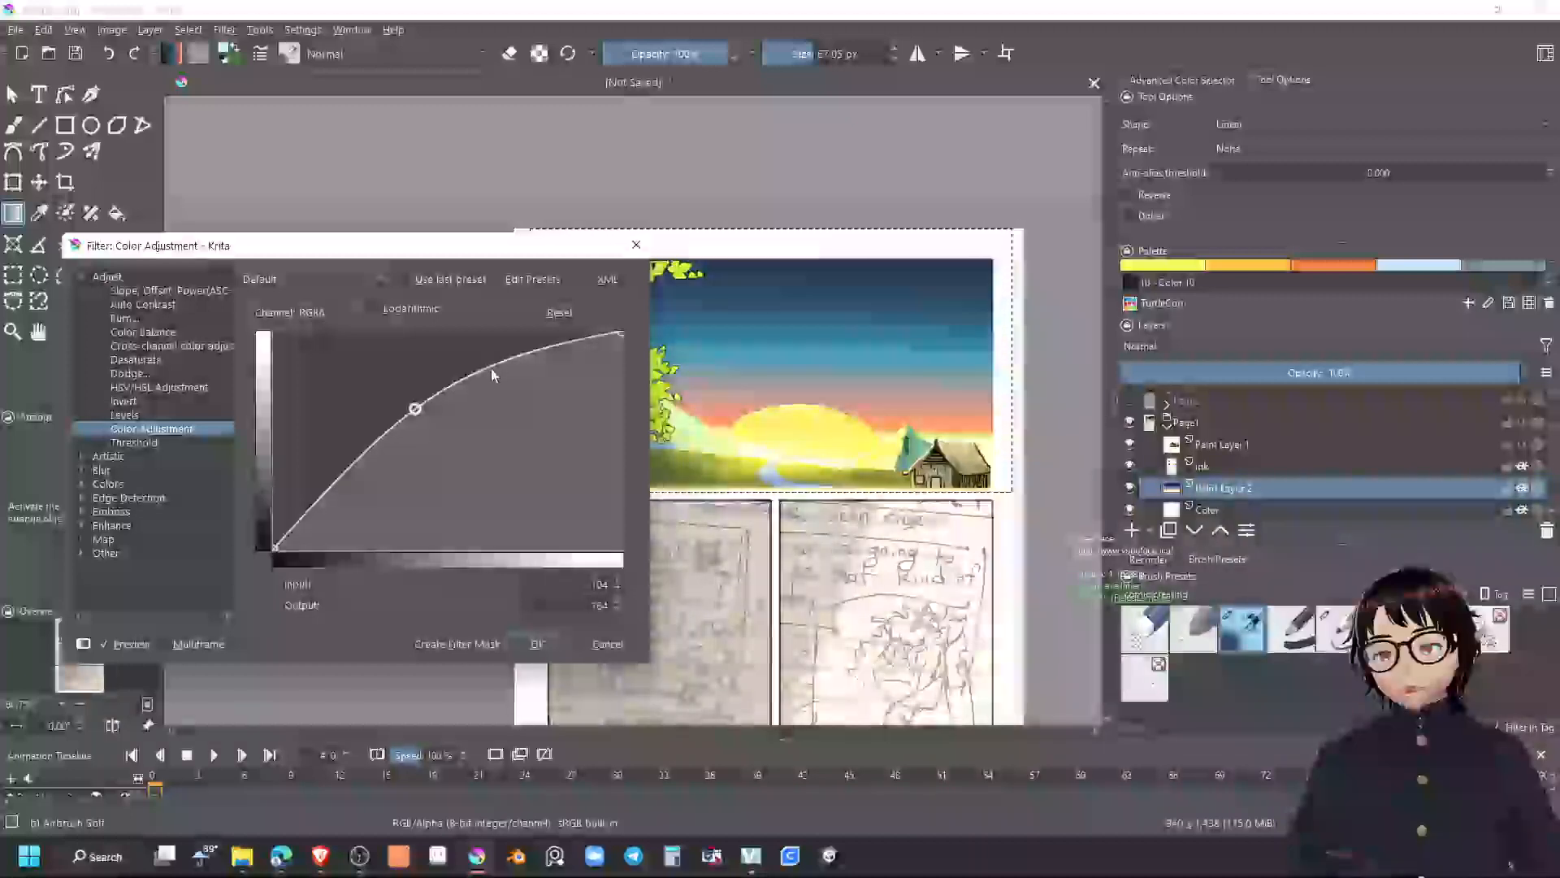
pyautogui.moveTo(504, 354); pyautogui.dragTo(543, 365)
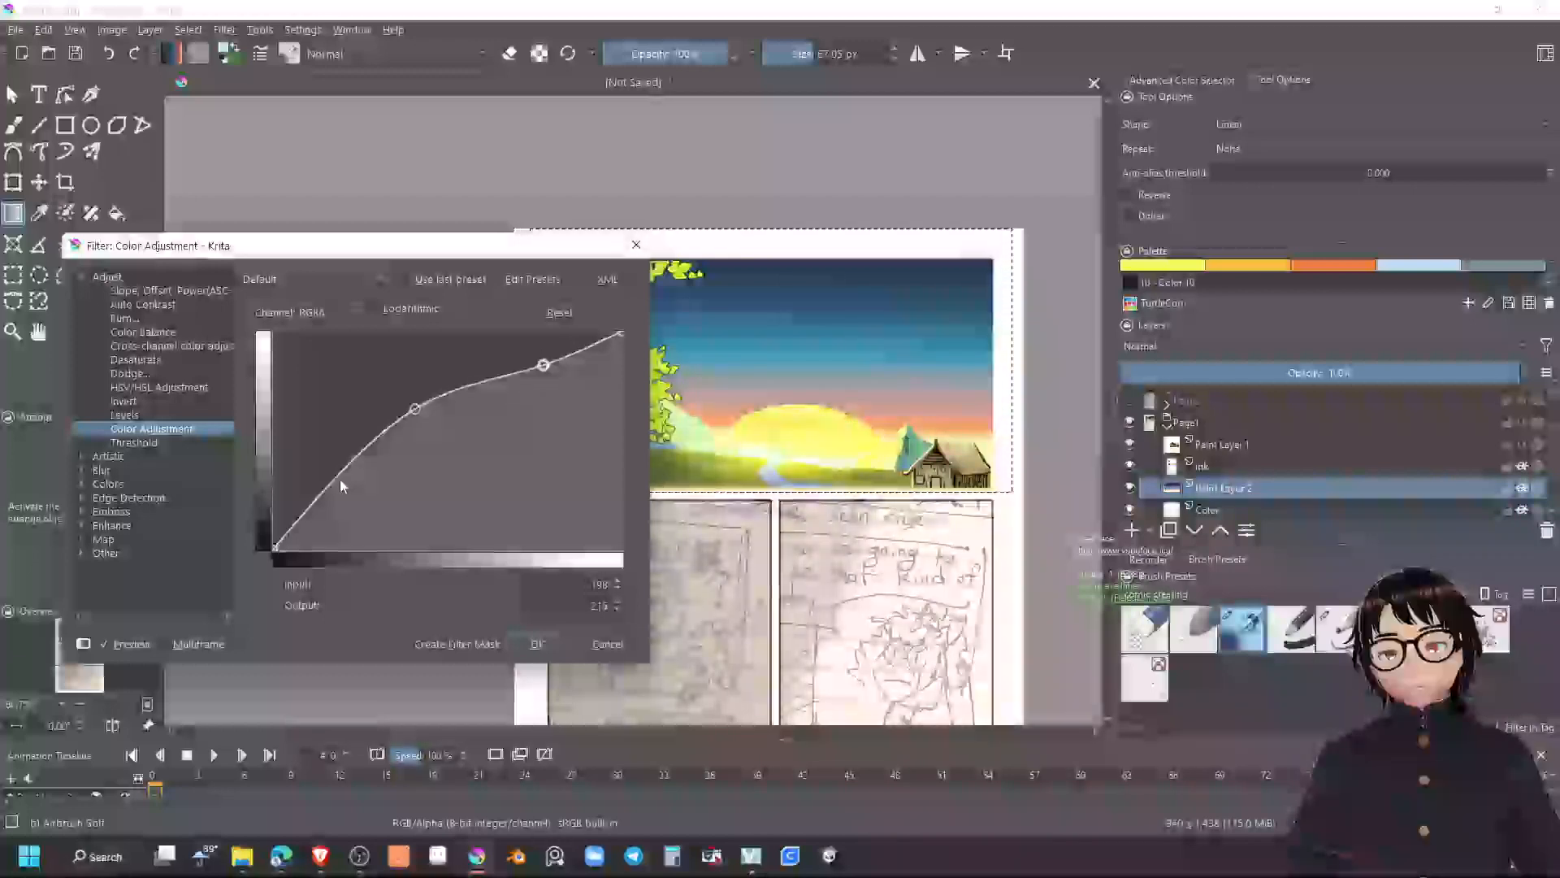
pyautogui.moveTo(340, 480)
pyautogui.mouseDown()
pyautogui.moveTo(368, 523)
pyautogui.moveTo(335, 458)
pyautogui.mouseUp()
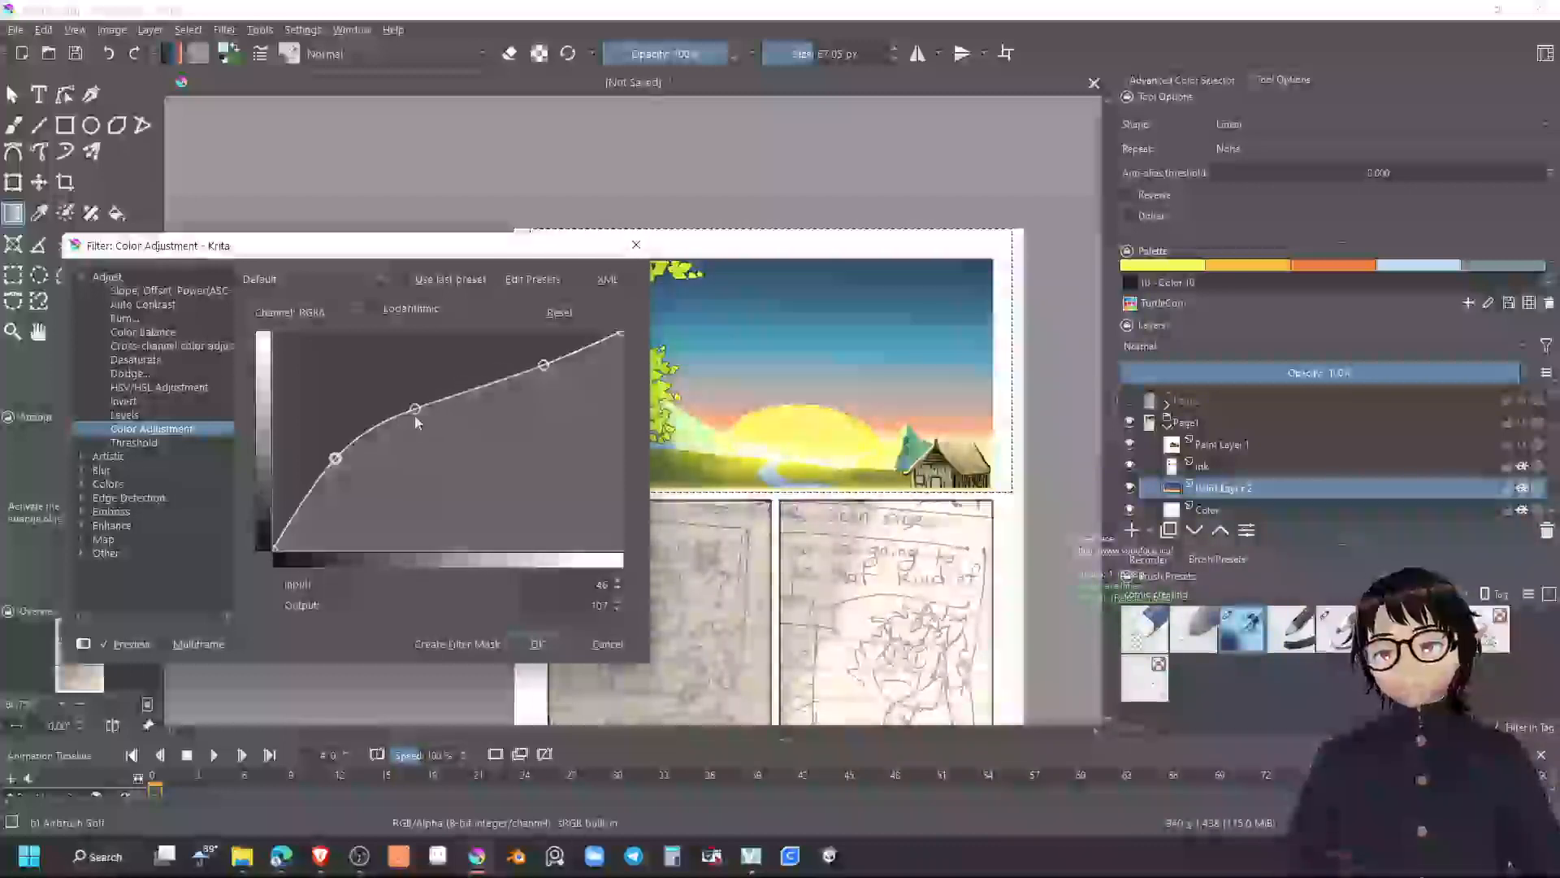
pyautogui.moveTo(414, 409); pyautogui.dragTo(410, 406)
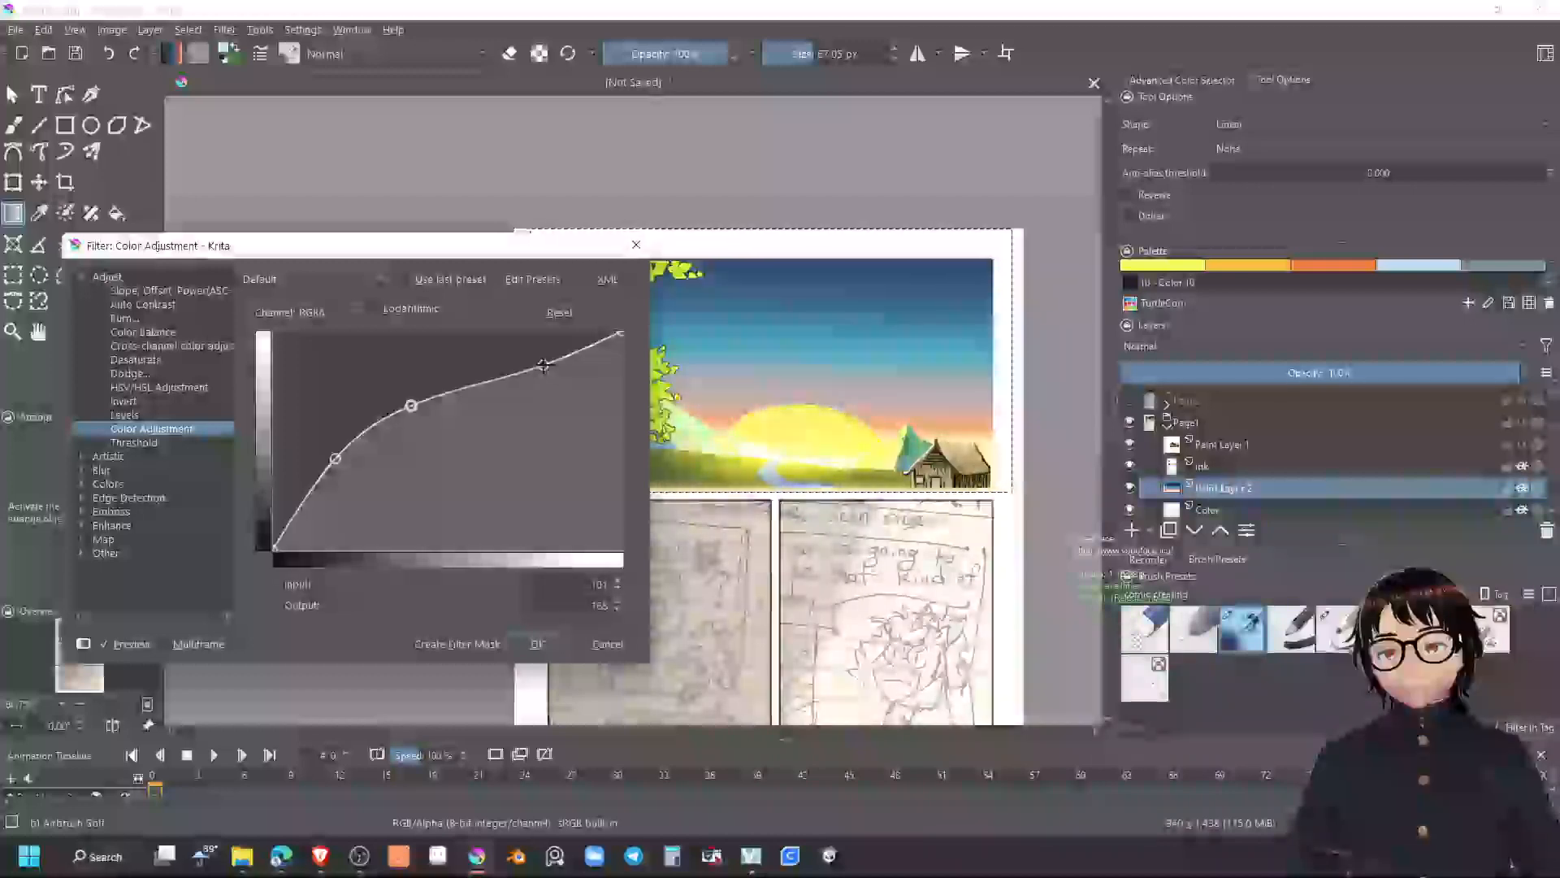
pyautogui.moveTo(544, 365); pyautogui.dragTo(624, 332)
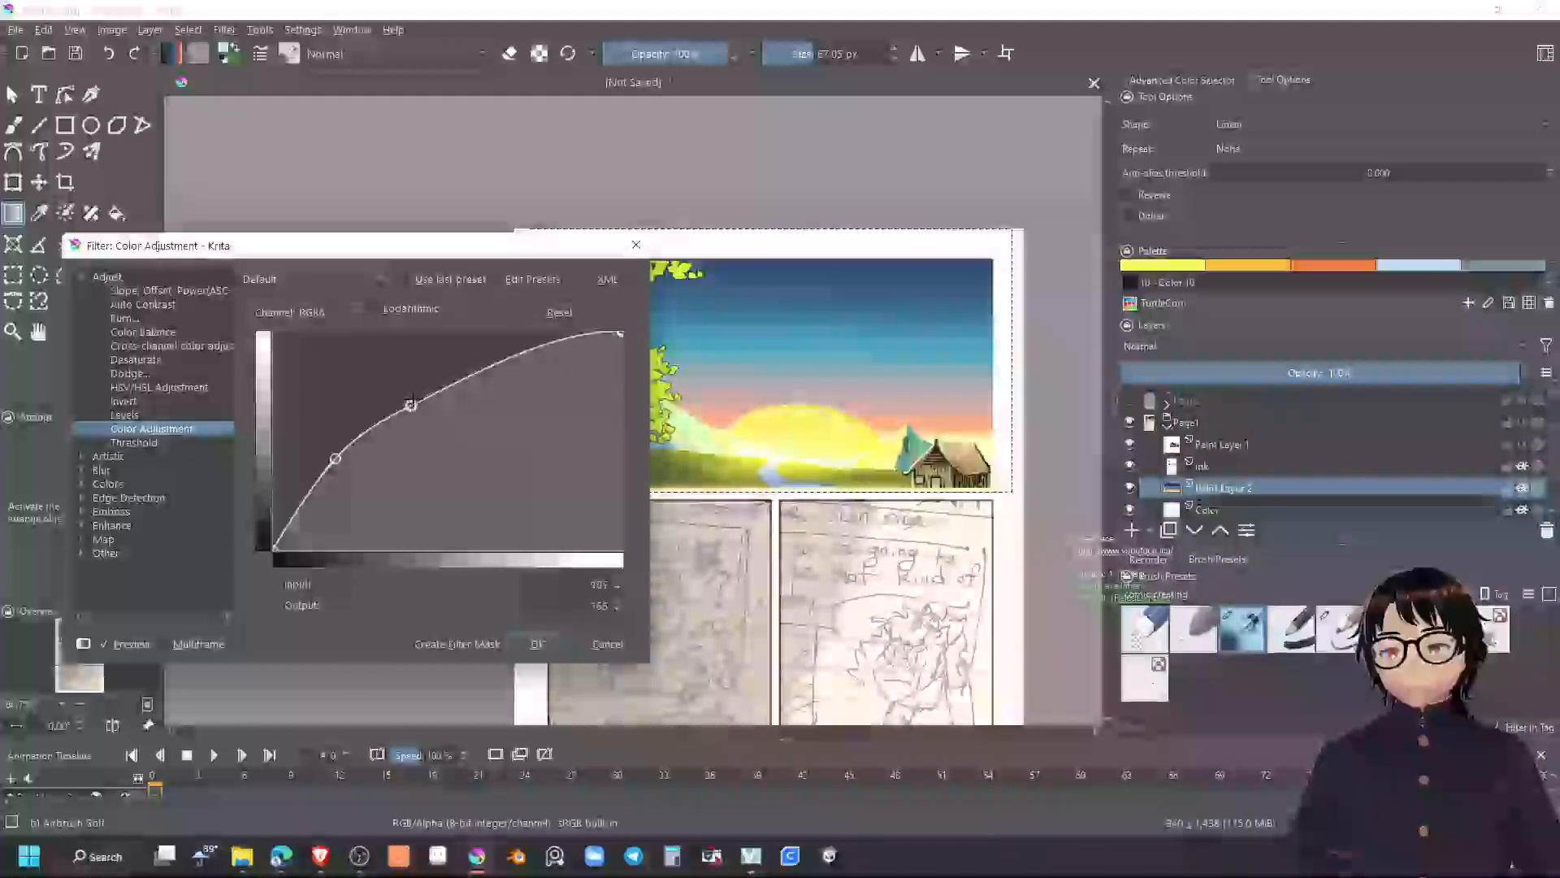
pyautogui.moveTo(411, 405); pyautogui.dragTo(419, 396)
# Reduce the sky's red by bending the Red channel's curve below the diagonal with two points
pyautogui.click(347, 313)
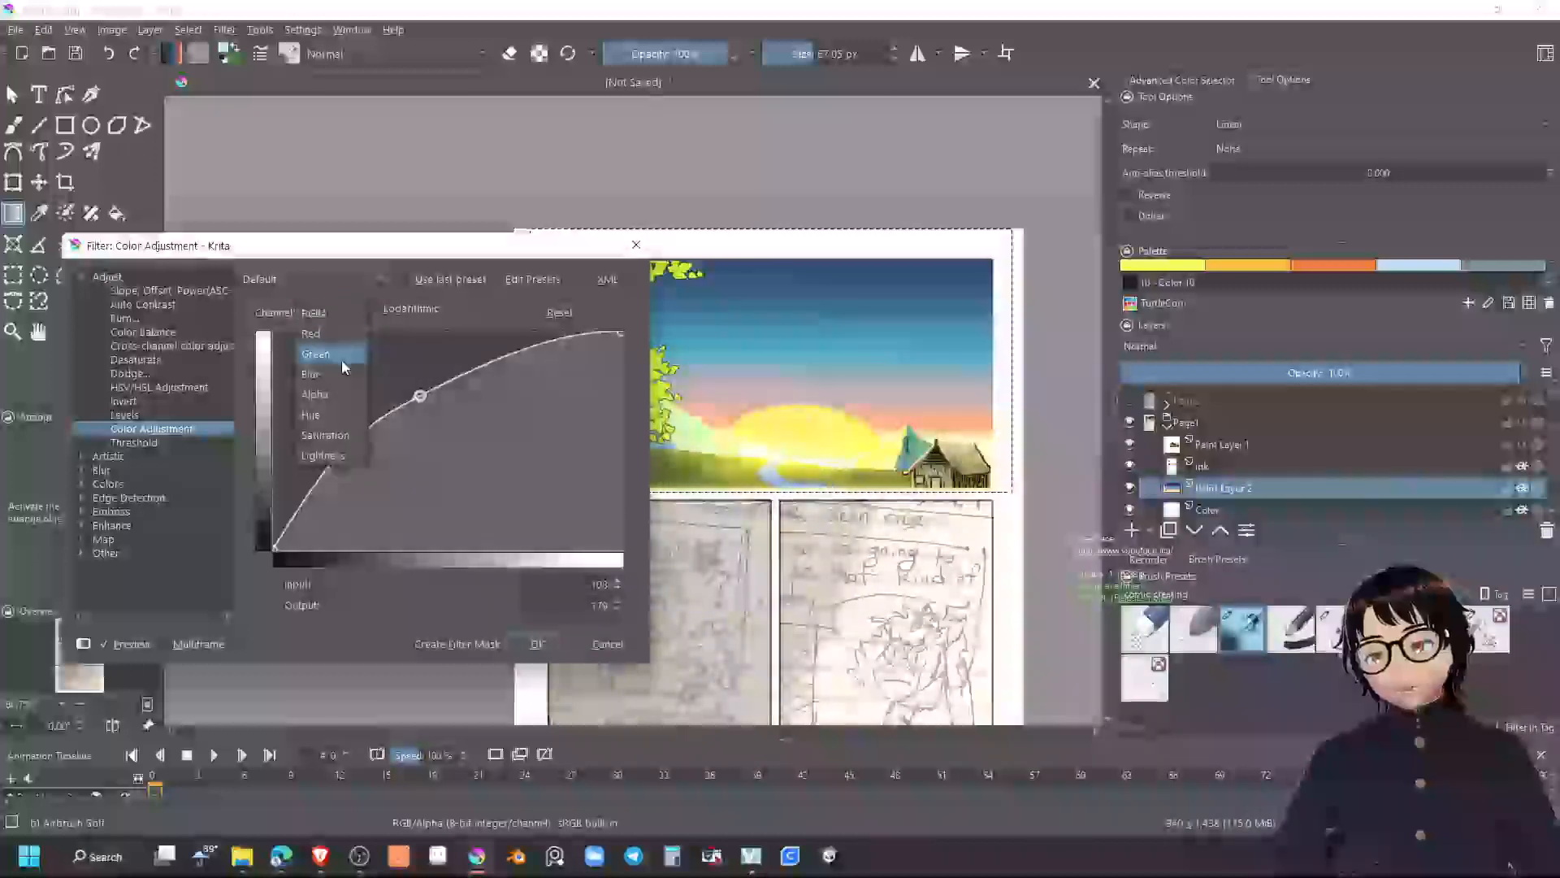
pyautogui.click(328, 334)
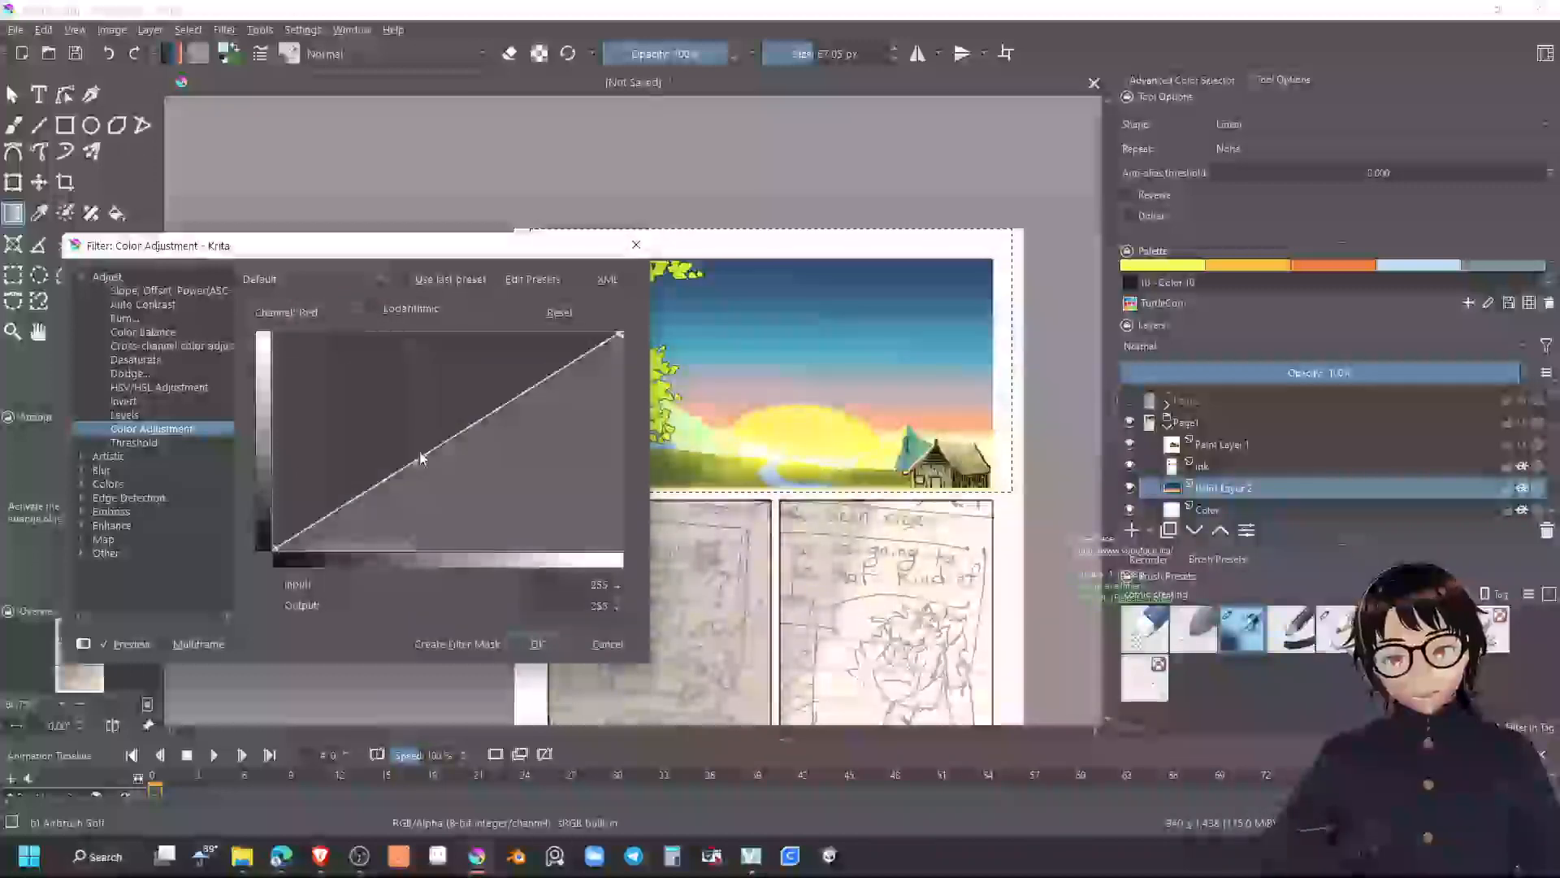
pyautogui.moveTo(418, 459); pyautogui.dragTo(388, 488)
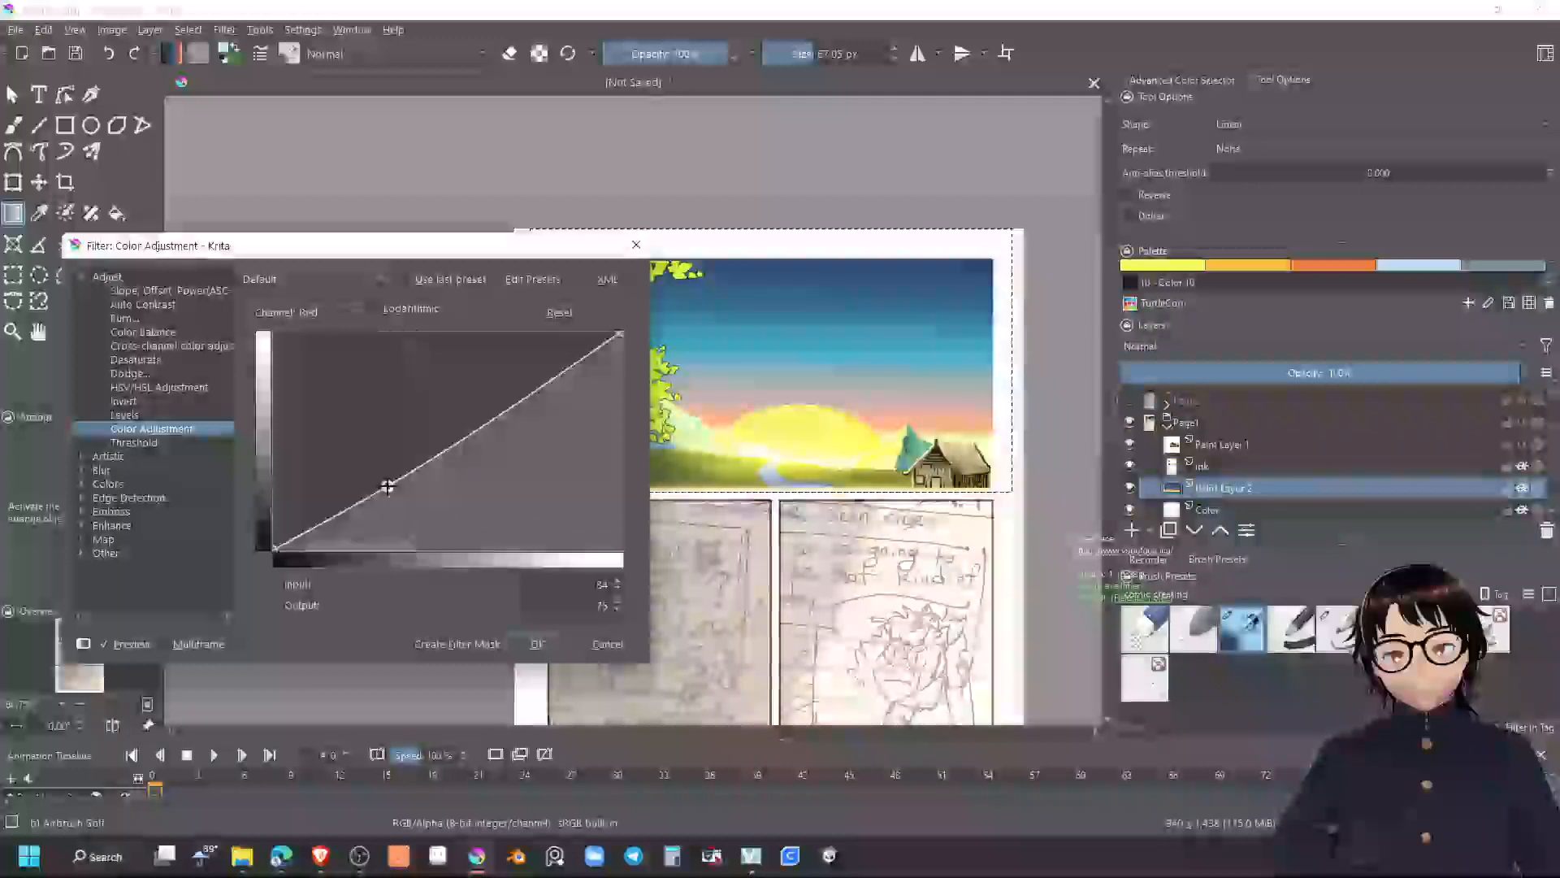
pyautogui.moveTo(527, 407)
pyautogui.mouseDown()
pyautogui.moveTo(557, 432)
pyautogui.moveTo(543, 404)
pyautogui.moveTo(547, 436)
pyautogui.moveTo(538, 421)
pyautogui.mouseUp()
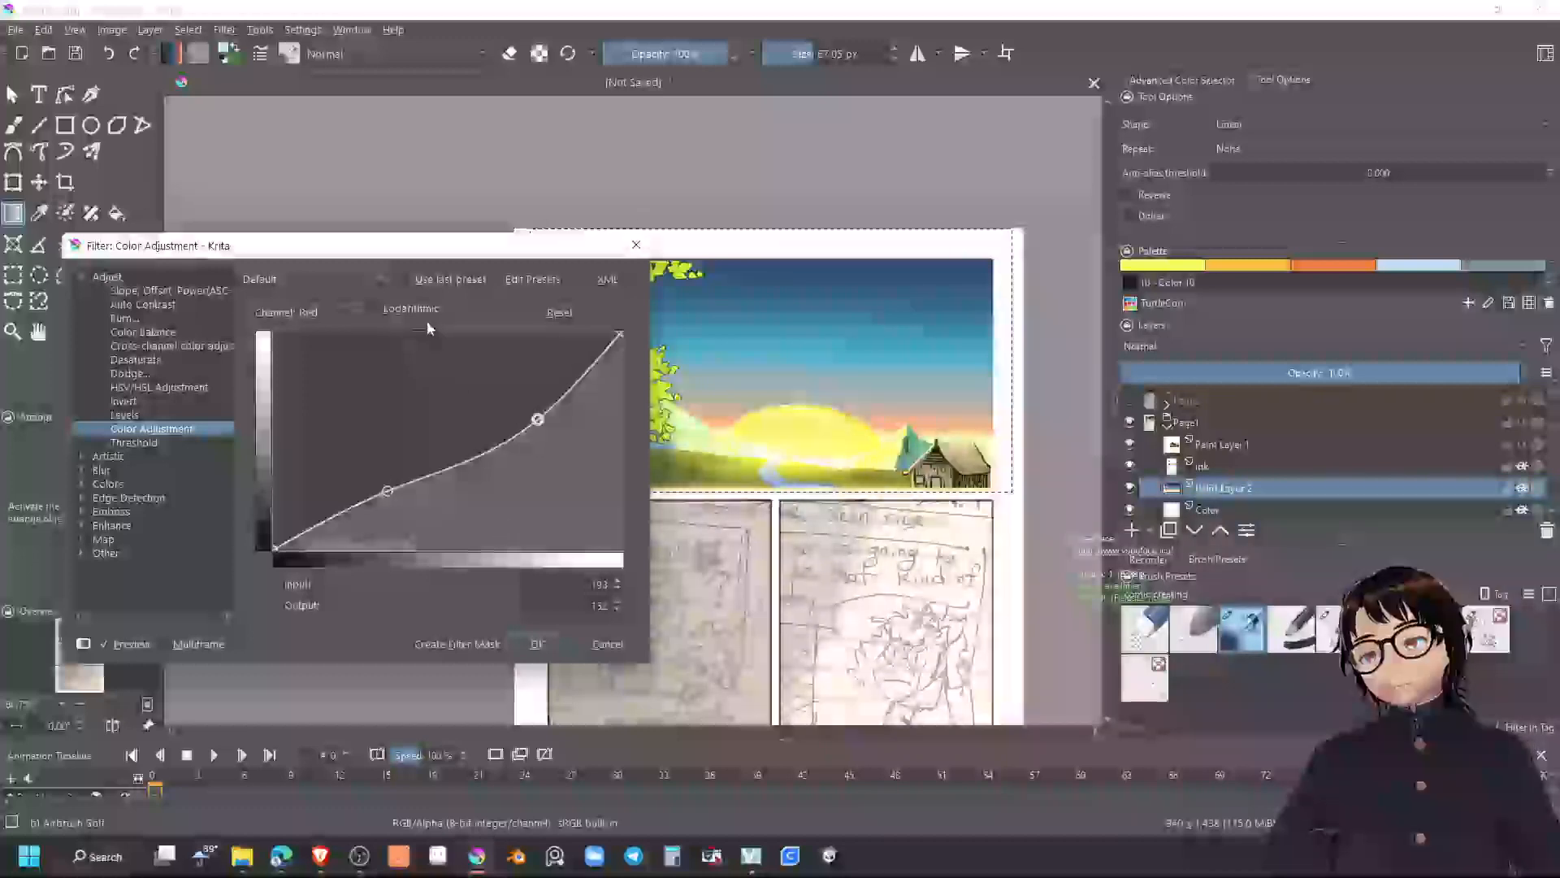
# Try lowering the middle of the Alpha channel's curve, and remove the added point
pyautogui.click(355, 312)
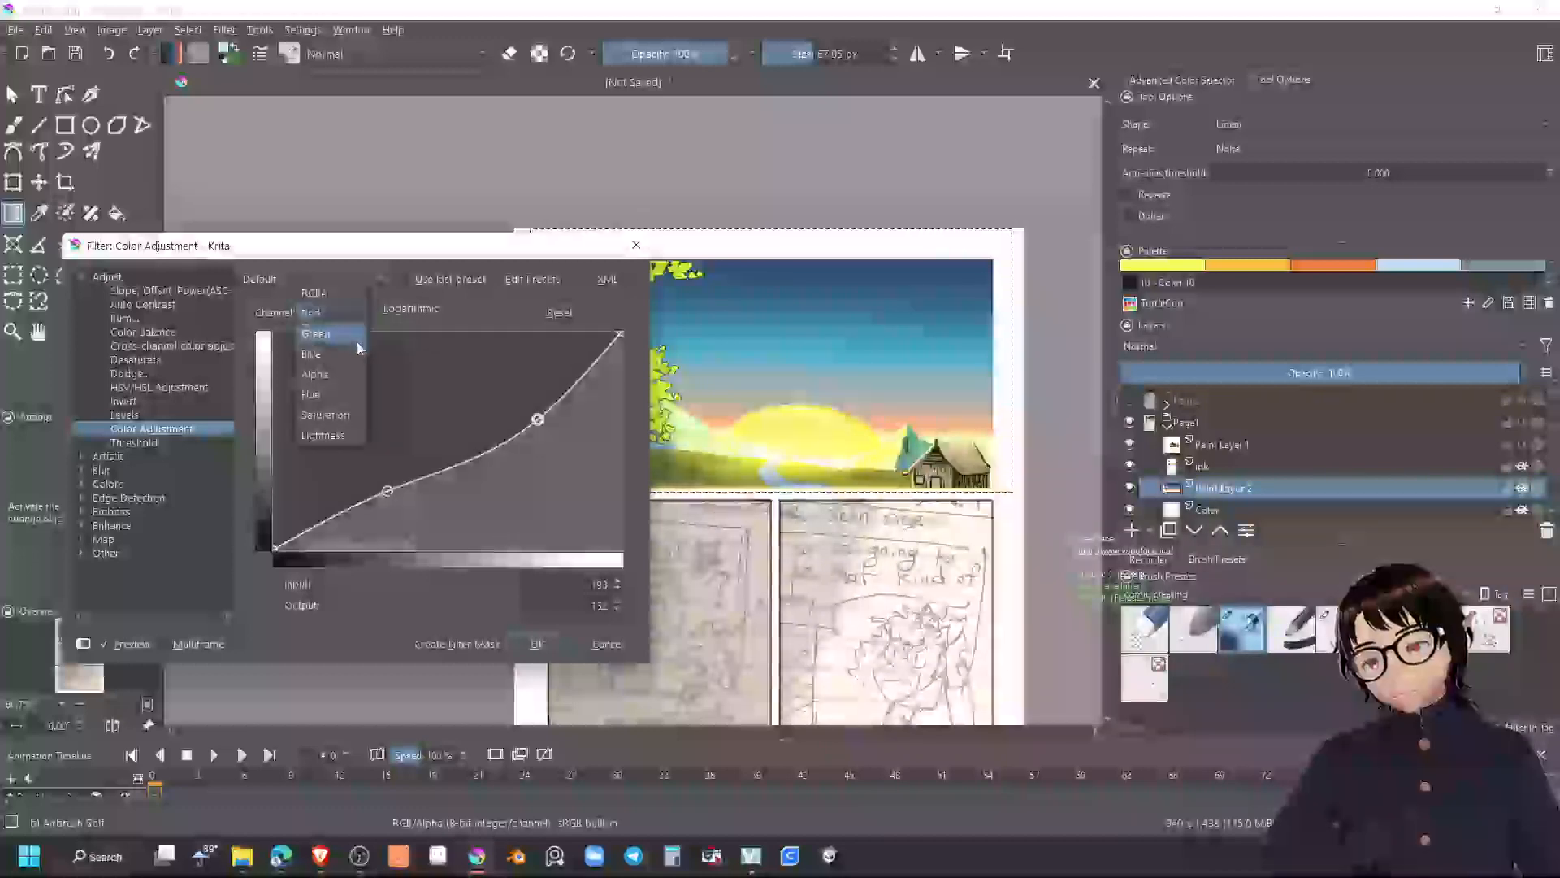
pyautogui.click(313, 374)
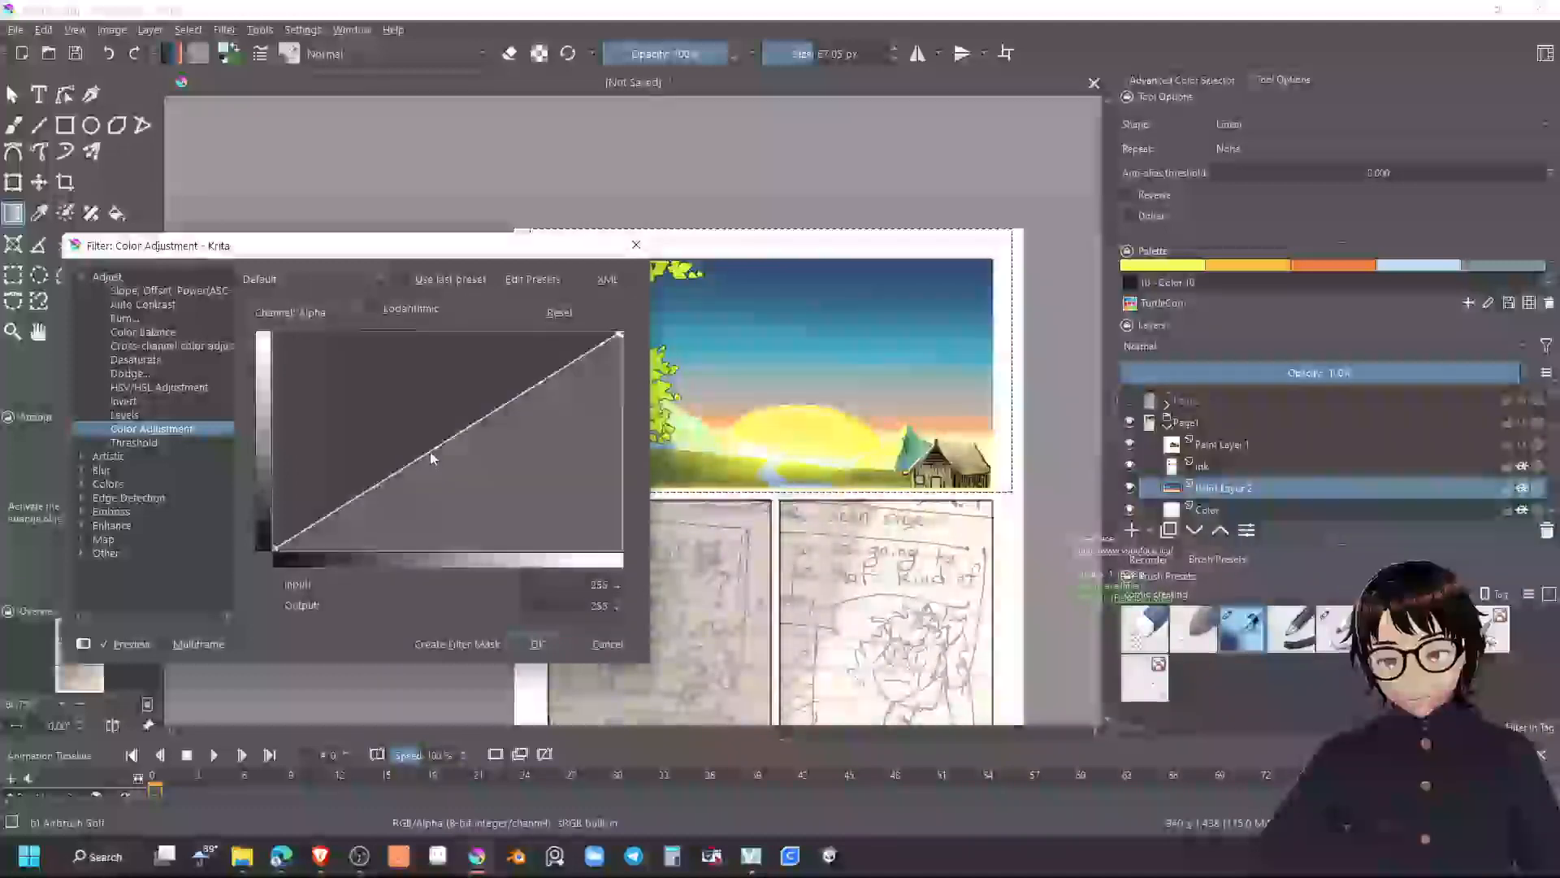
pyautogui.moveTo(432, 452); pyautogui.dragTo(451, 482)
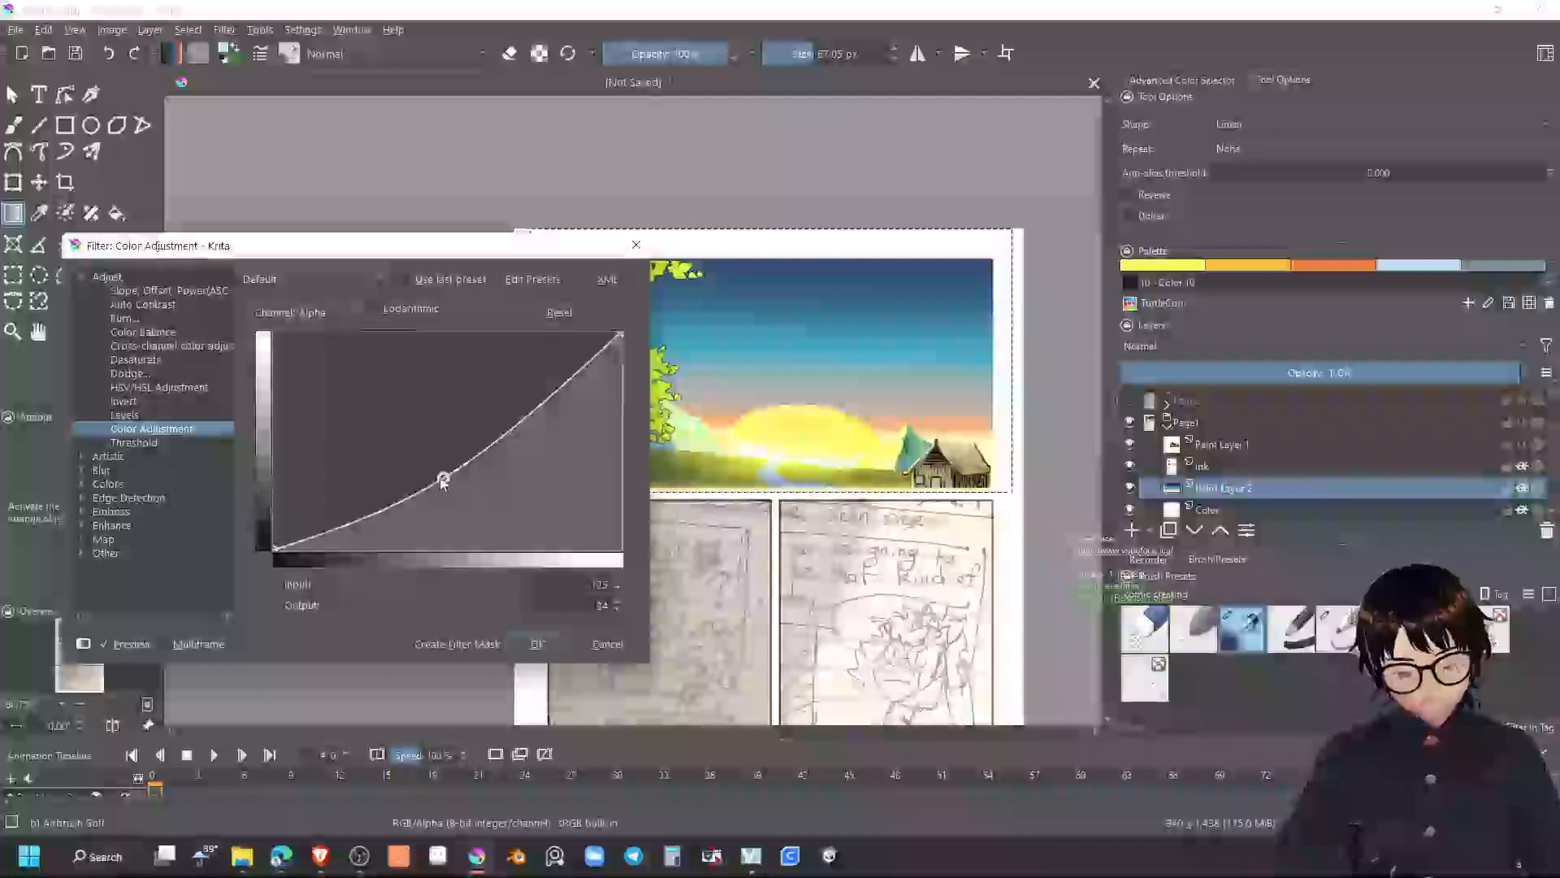
pyautogui.press('Delete')
# Shift the blue sky toward teal with a slight bend in the Hue curve, and apply the colour adjustment
pyautogui.click(335, 315)
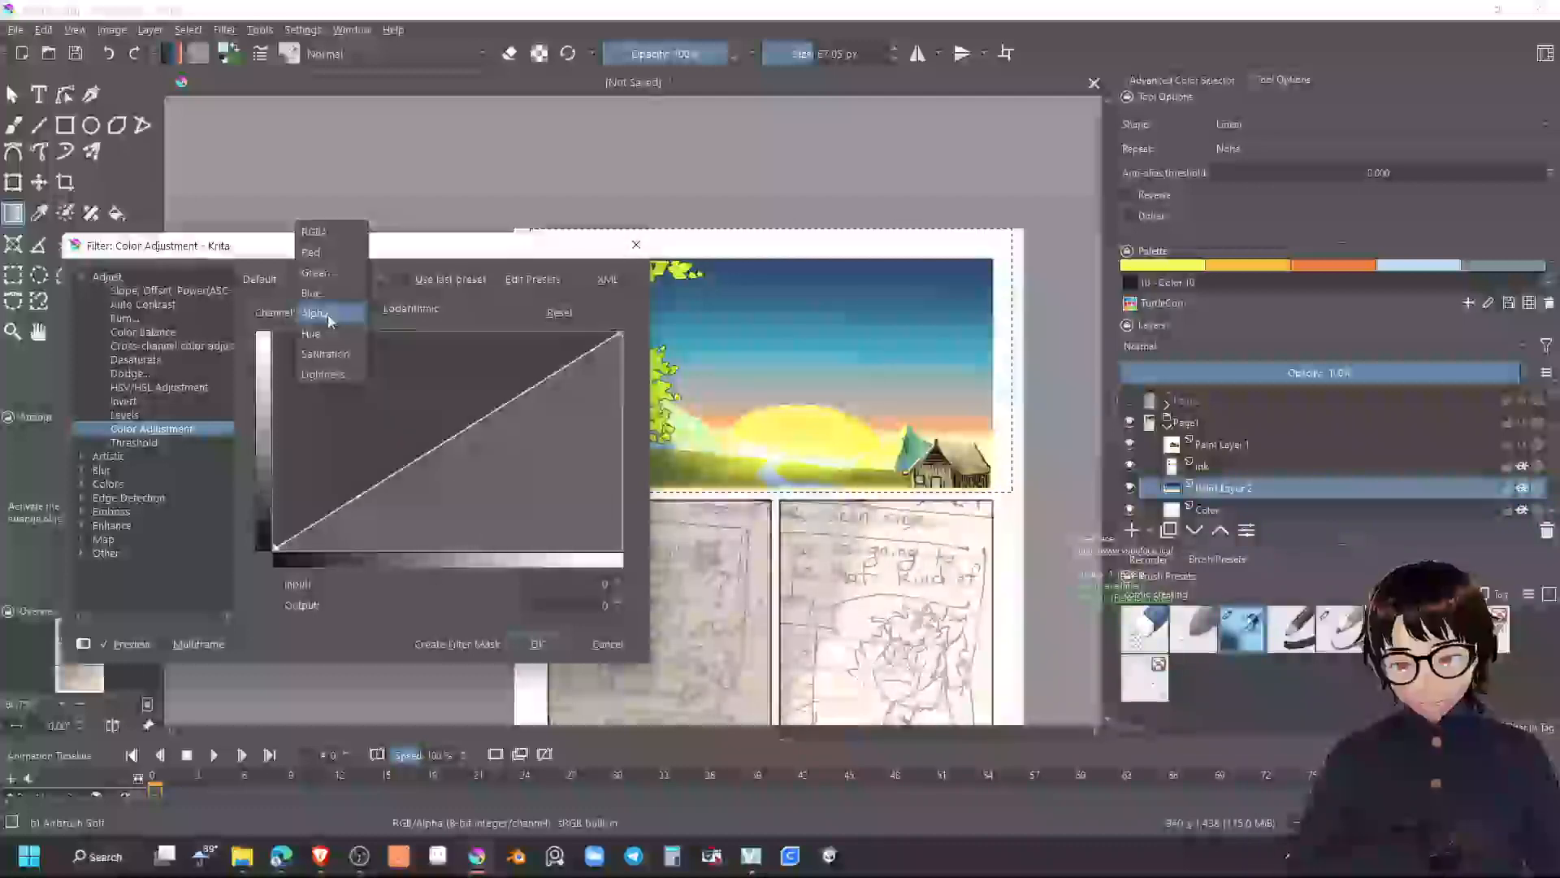
pyautogui.click(325, 347)
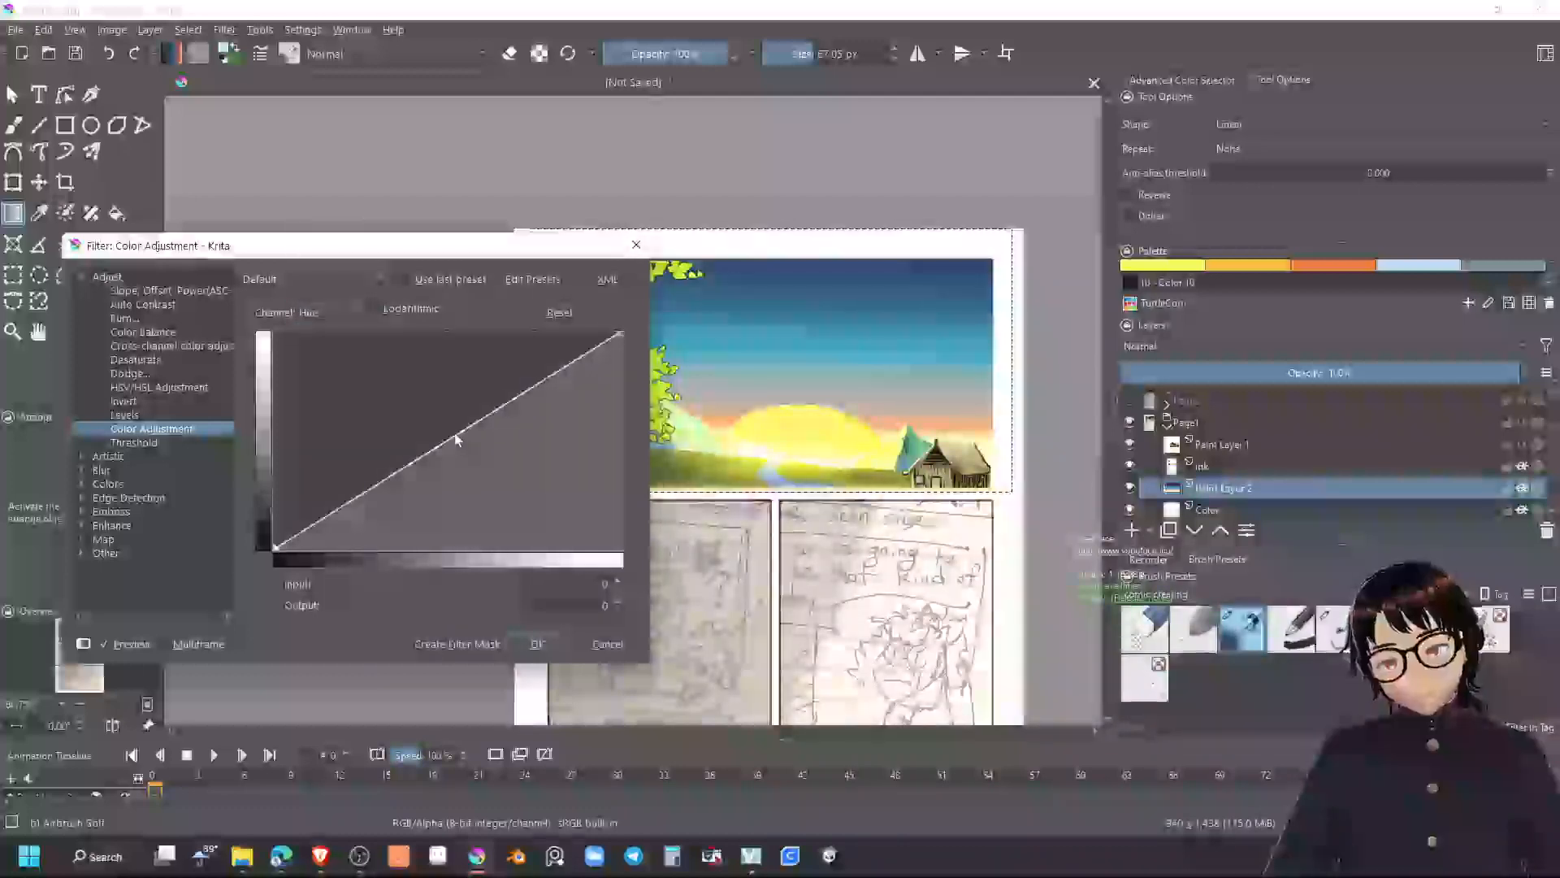
pyautogui.moveTo(456, 437); pyautogui.dragTo(354, 501)
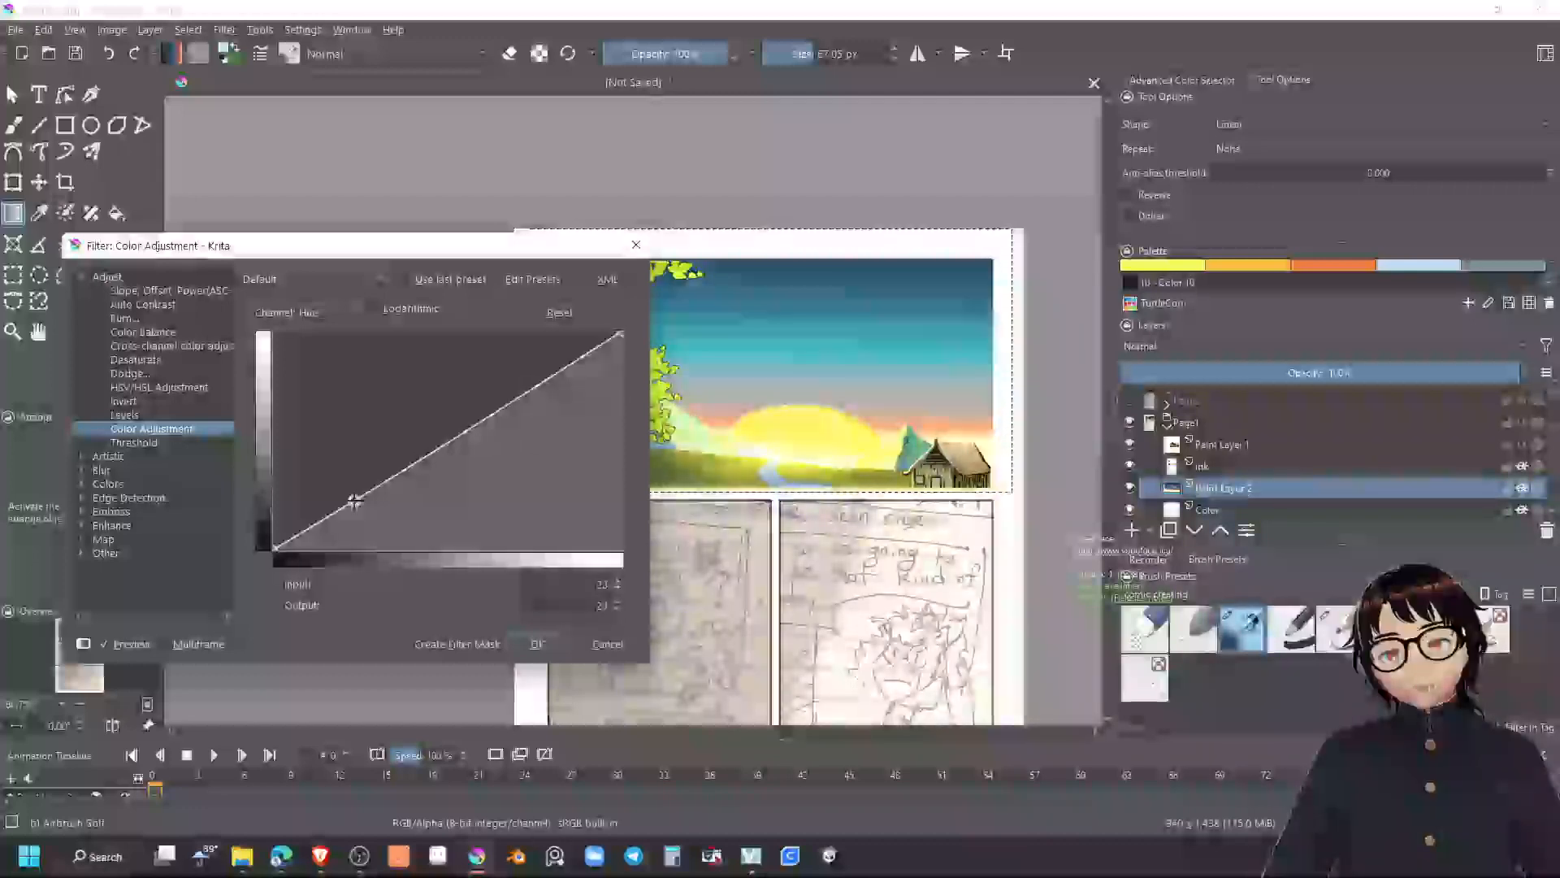
pyautogui.moveTo(552, 378)
pyautogui.mouseDown()
pyautogui.moveTo(534, 360)
pyautogui.moveTo(543, 389)
pyautogui.mouseUp()
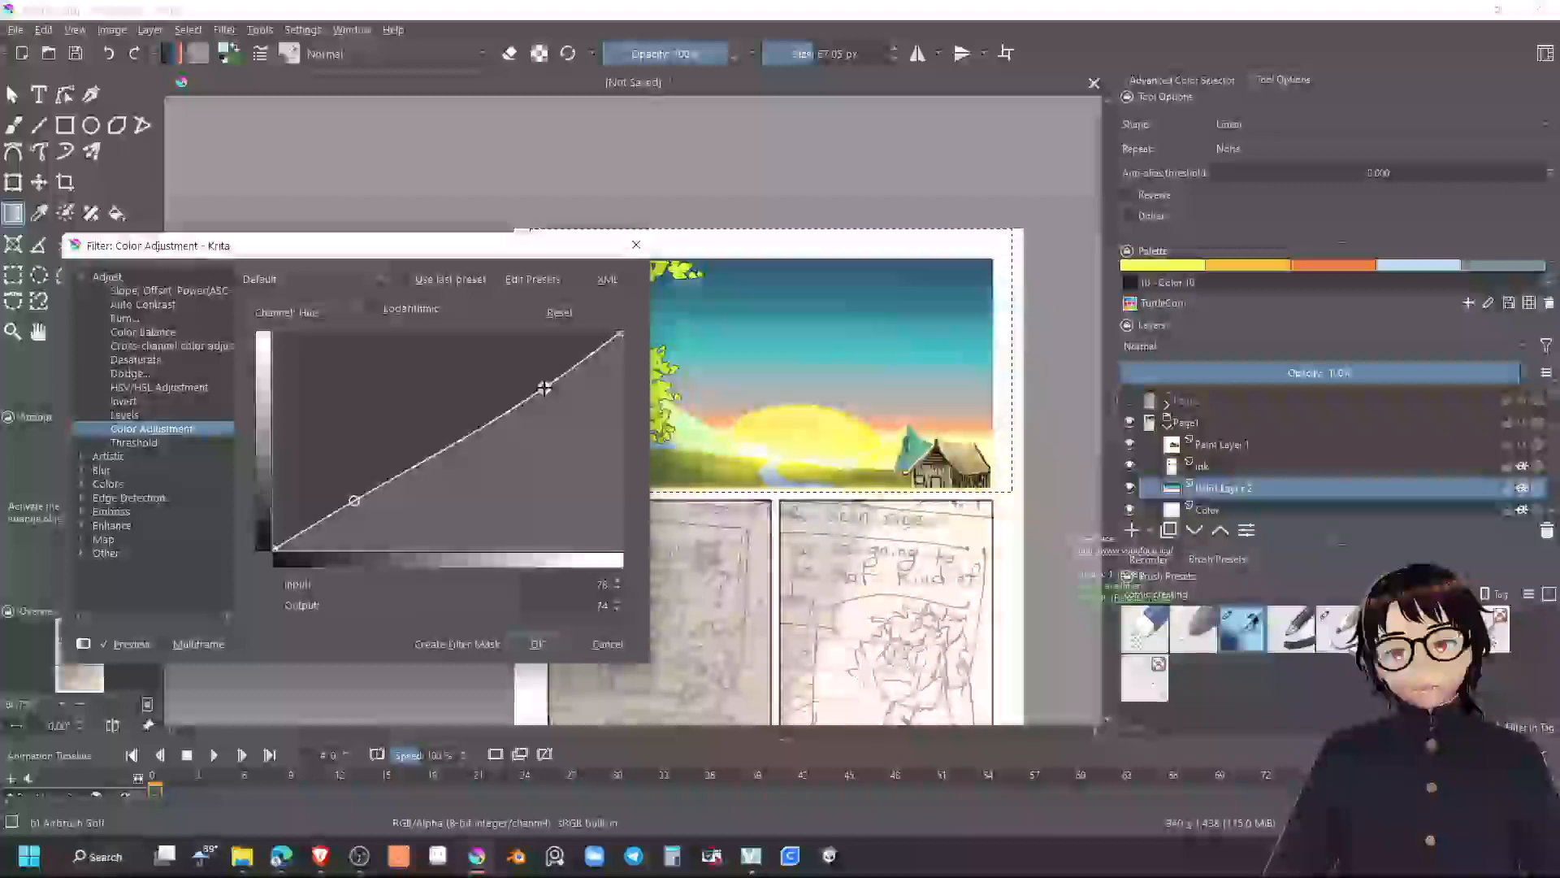
pyautogui.click(560, 642)
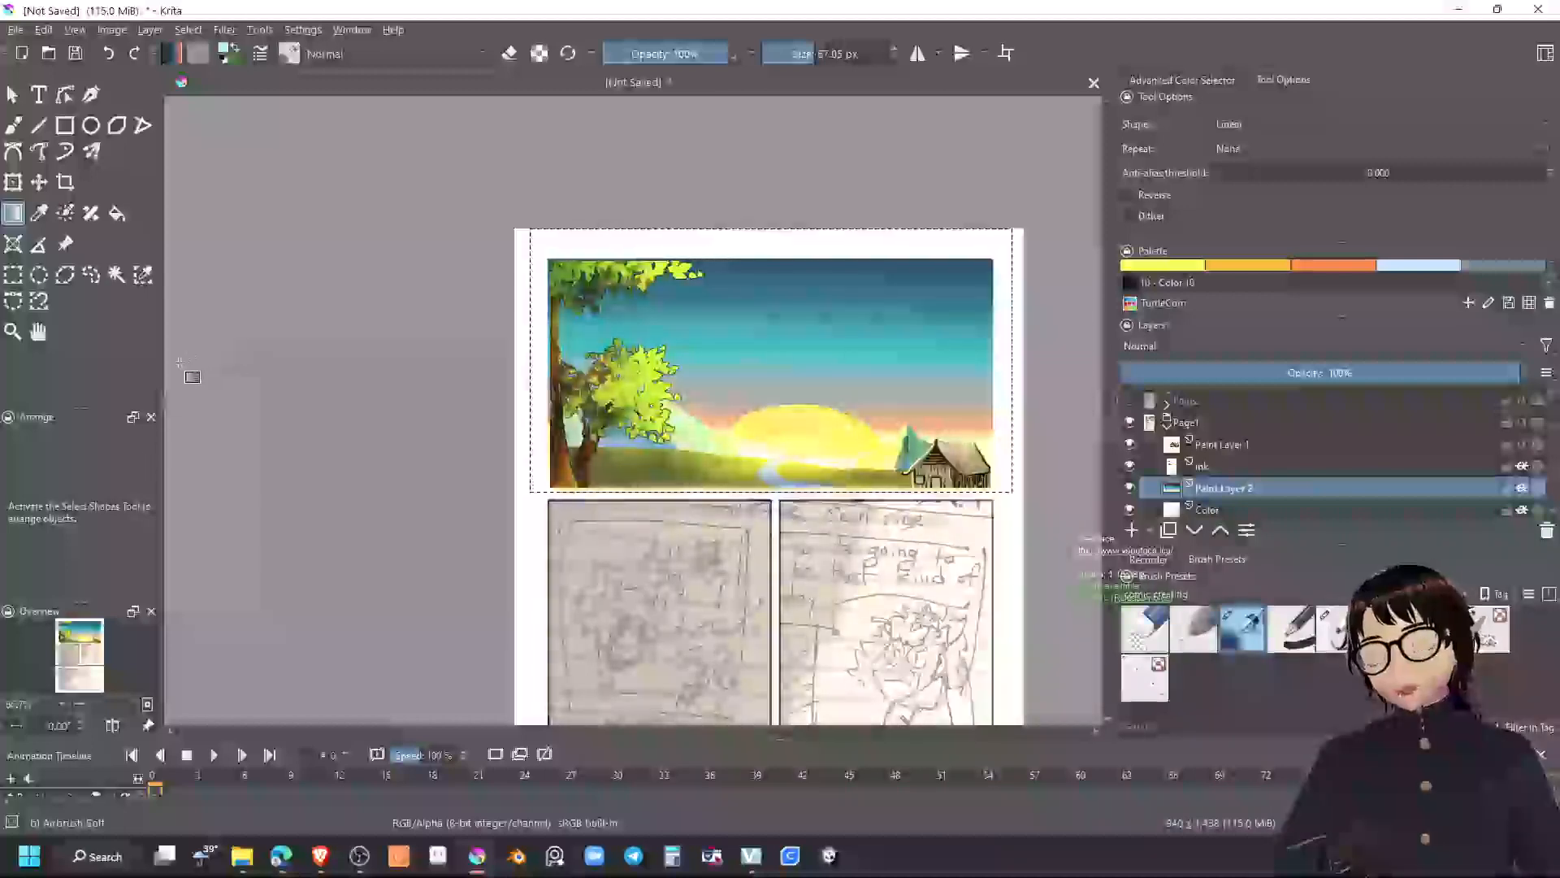
# Dot the sky on Paint Layer 2 with small stars, using the Freehand Brush with the Texture Starfield and Texture Splat presets
pyautogui.click(1166, 693)
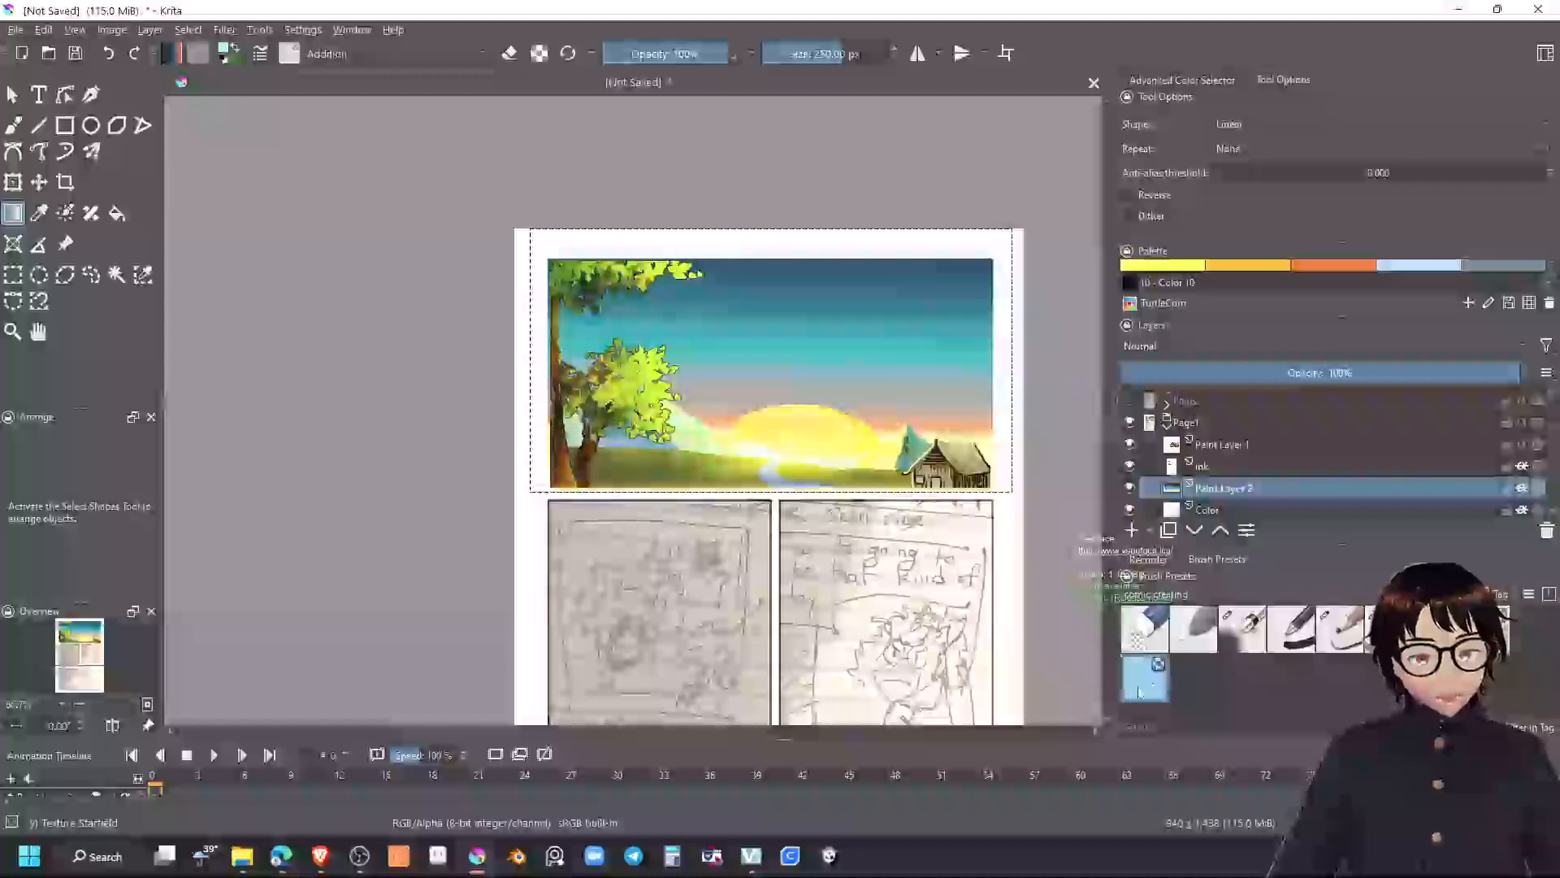
pyautogui.click(13, 127)
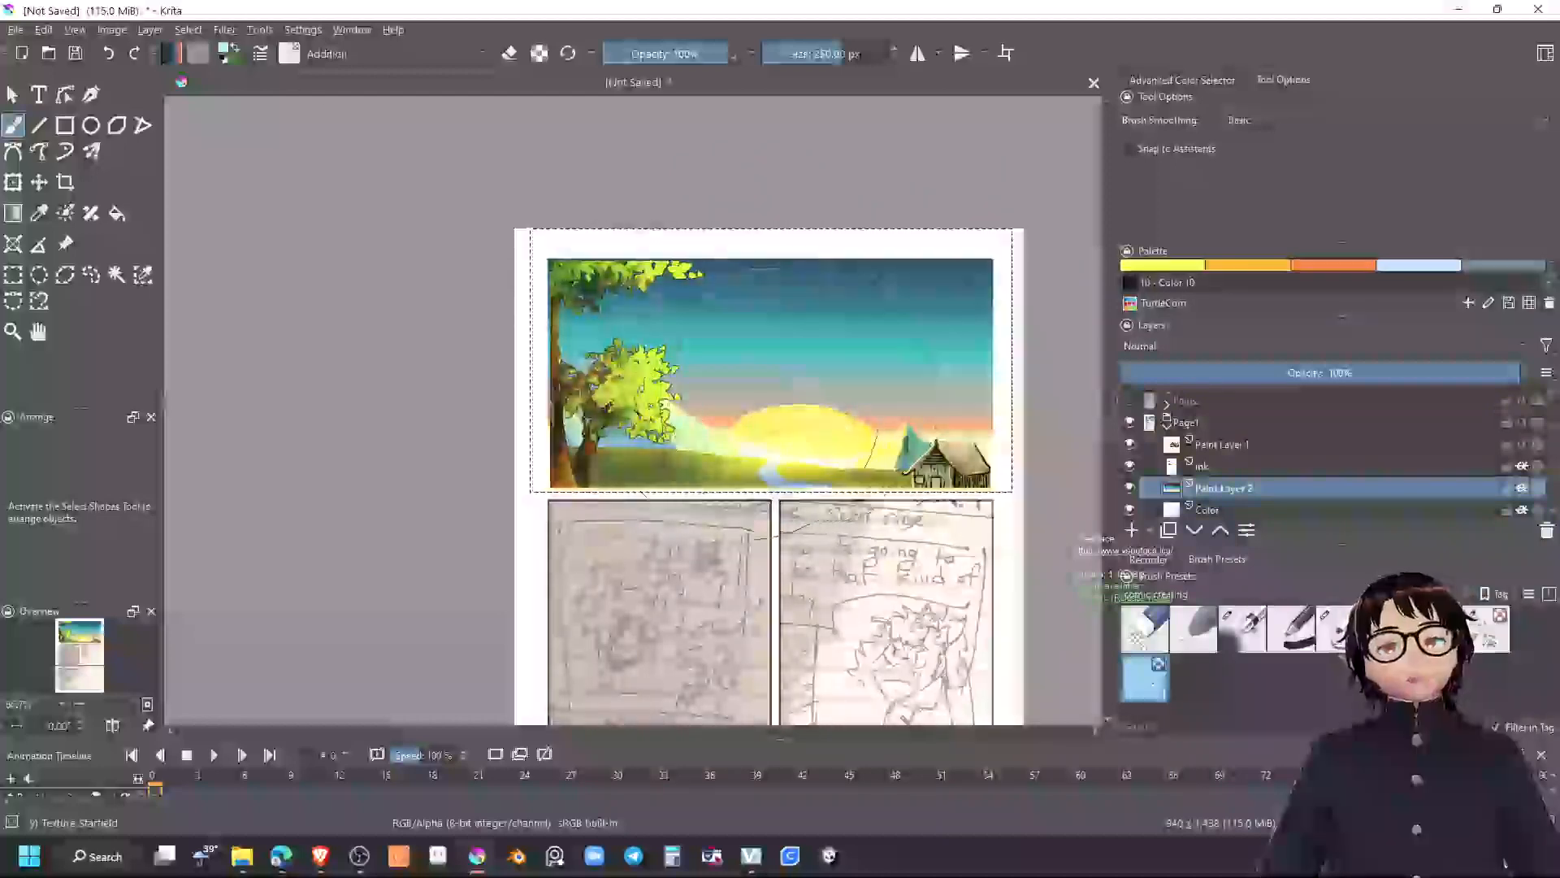
pyautogui.moveTo(790, 421); pyautogui.dragTo(688, 430)
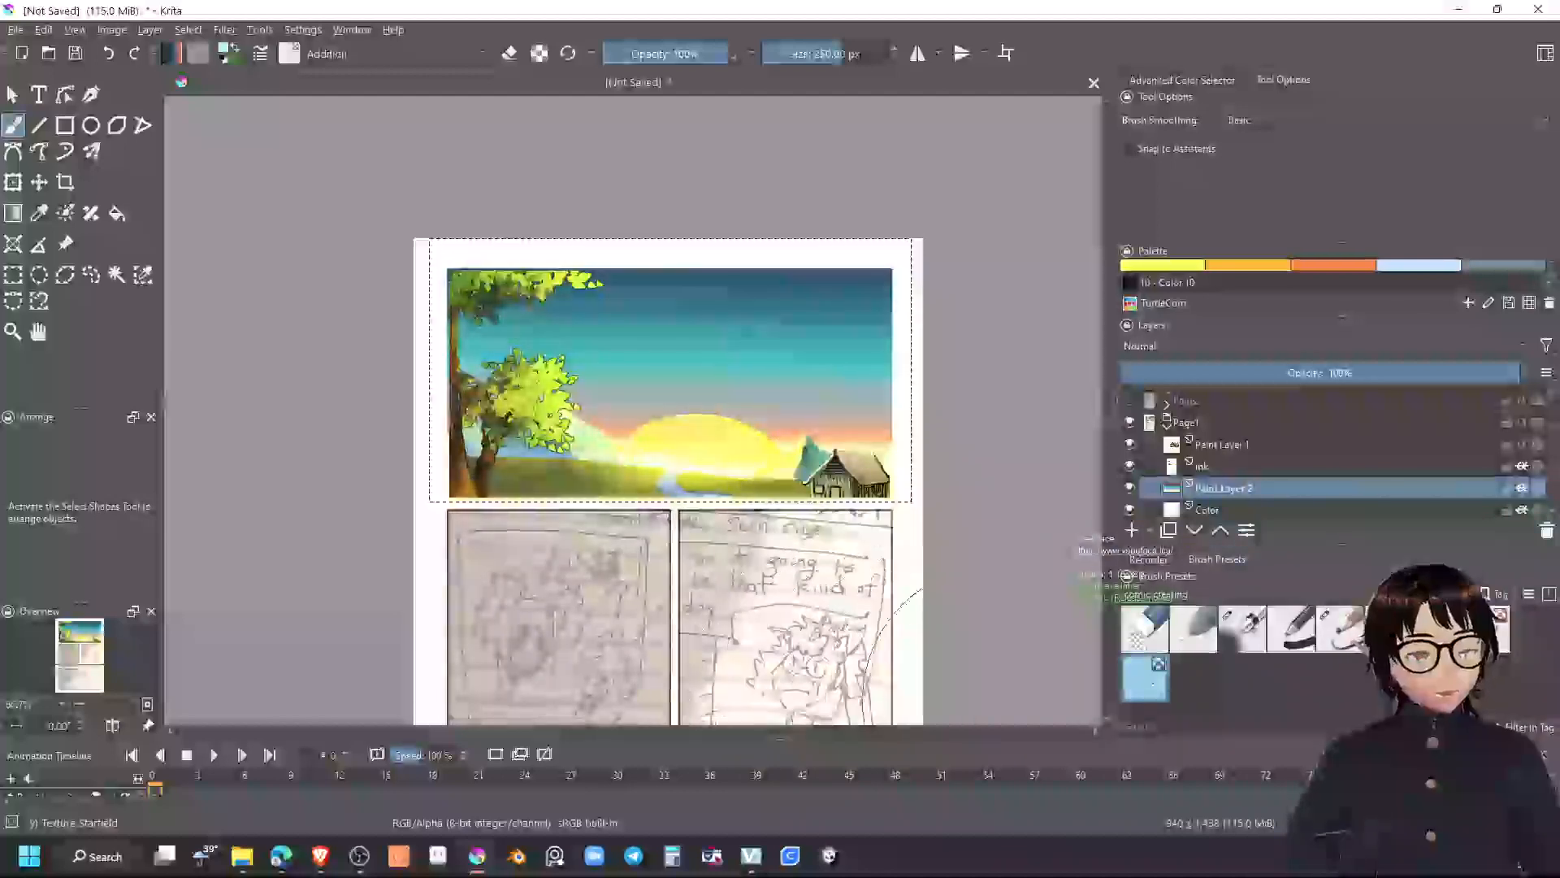
pyautogui.click(1489, 632)
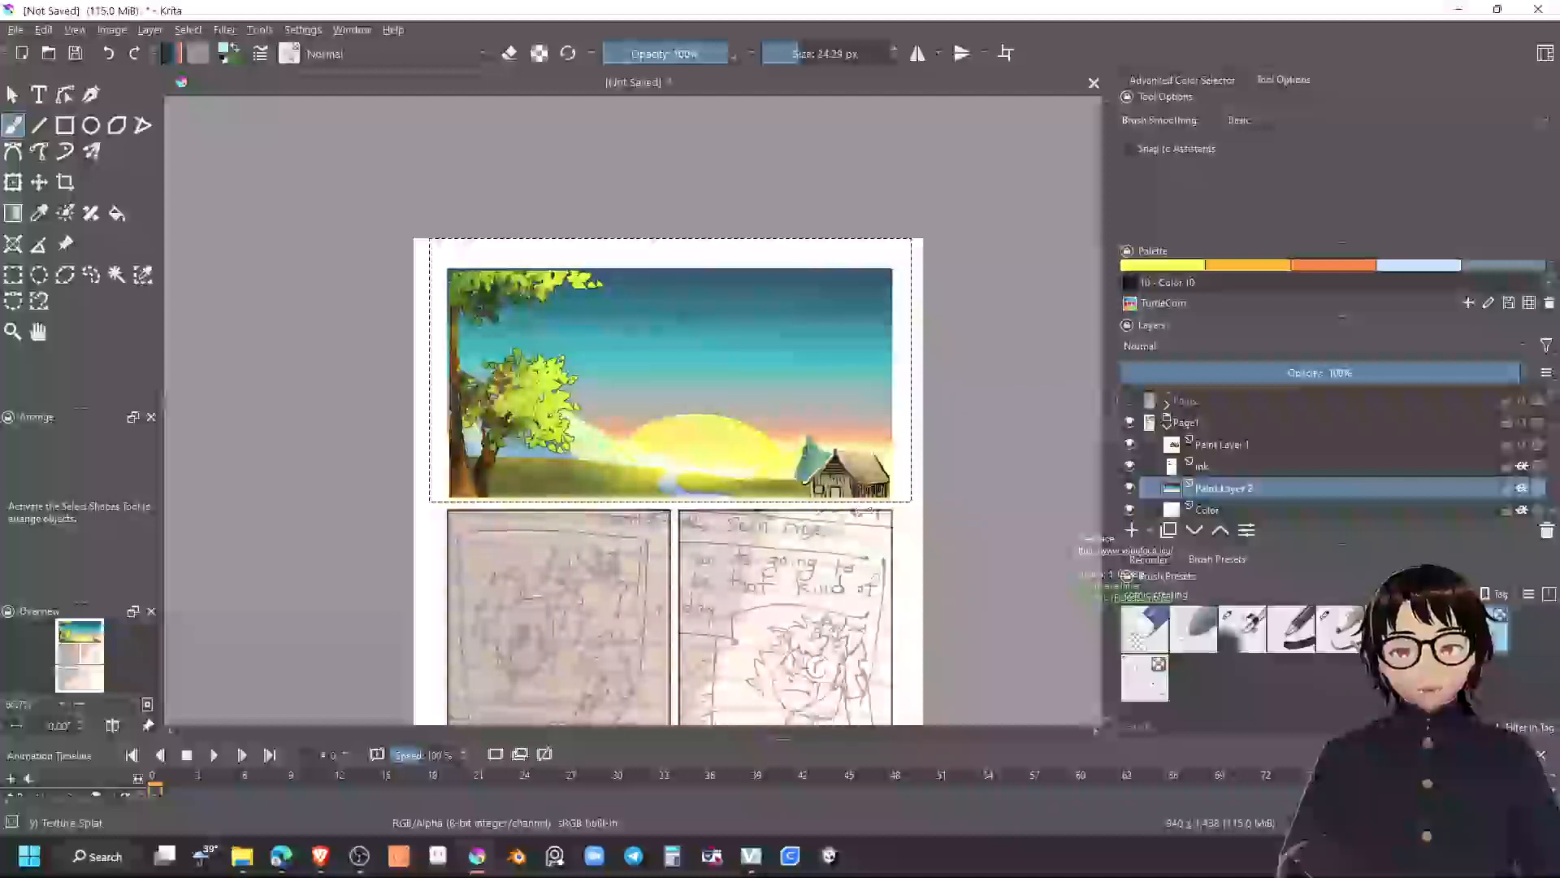
pyautogui.scroll(2, 493, 503)
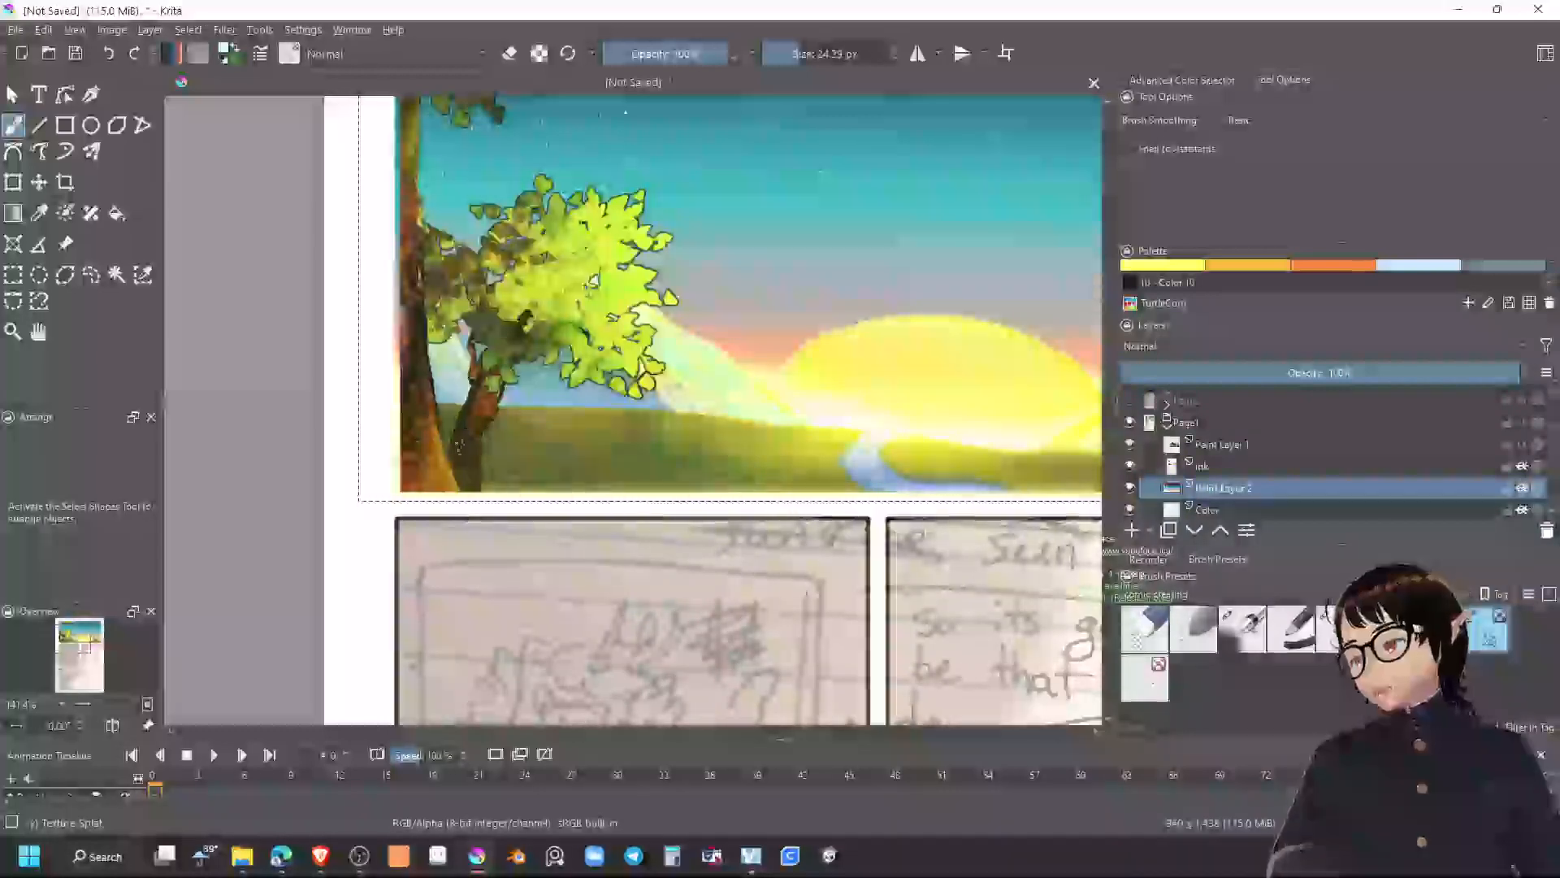
# Scatter light specks over the grass on the Ink layer with the Texture Splat brush enlarged to about 56 px
pyautogui.click(1219, 447)
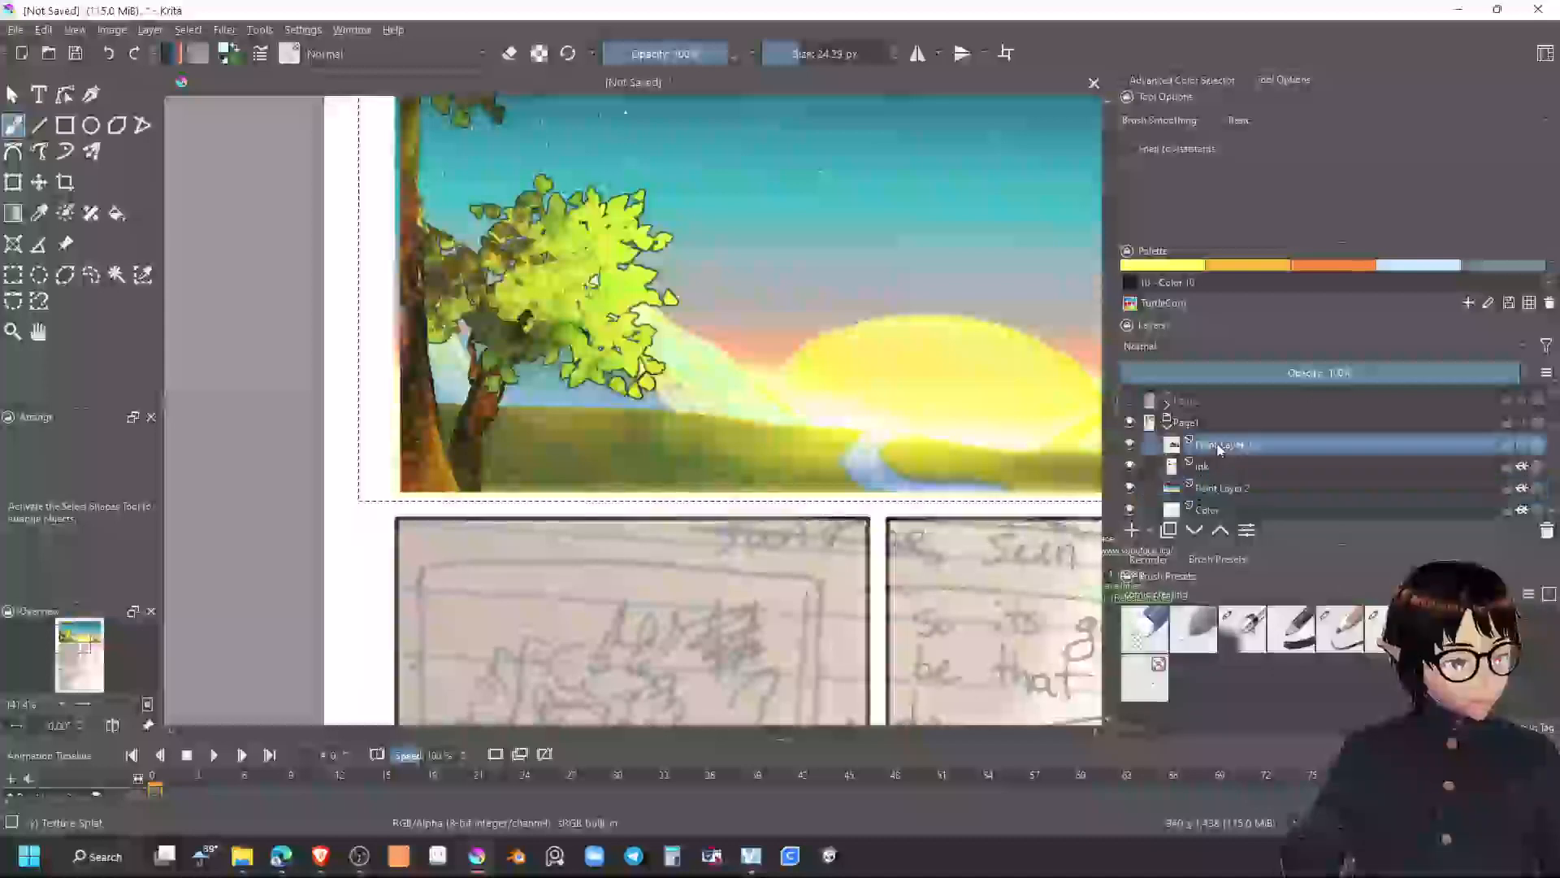
pyautogui.click(1216, 469)
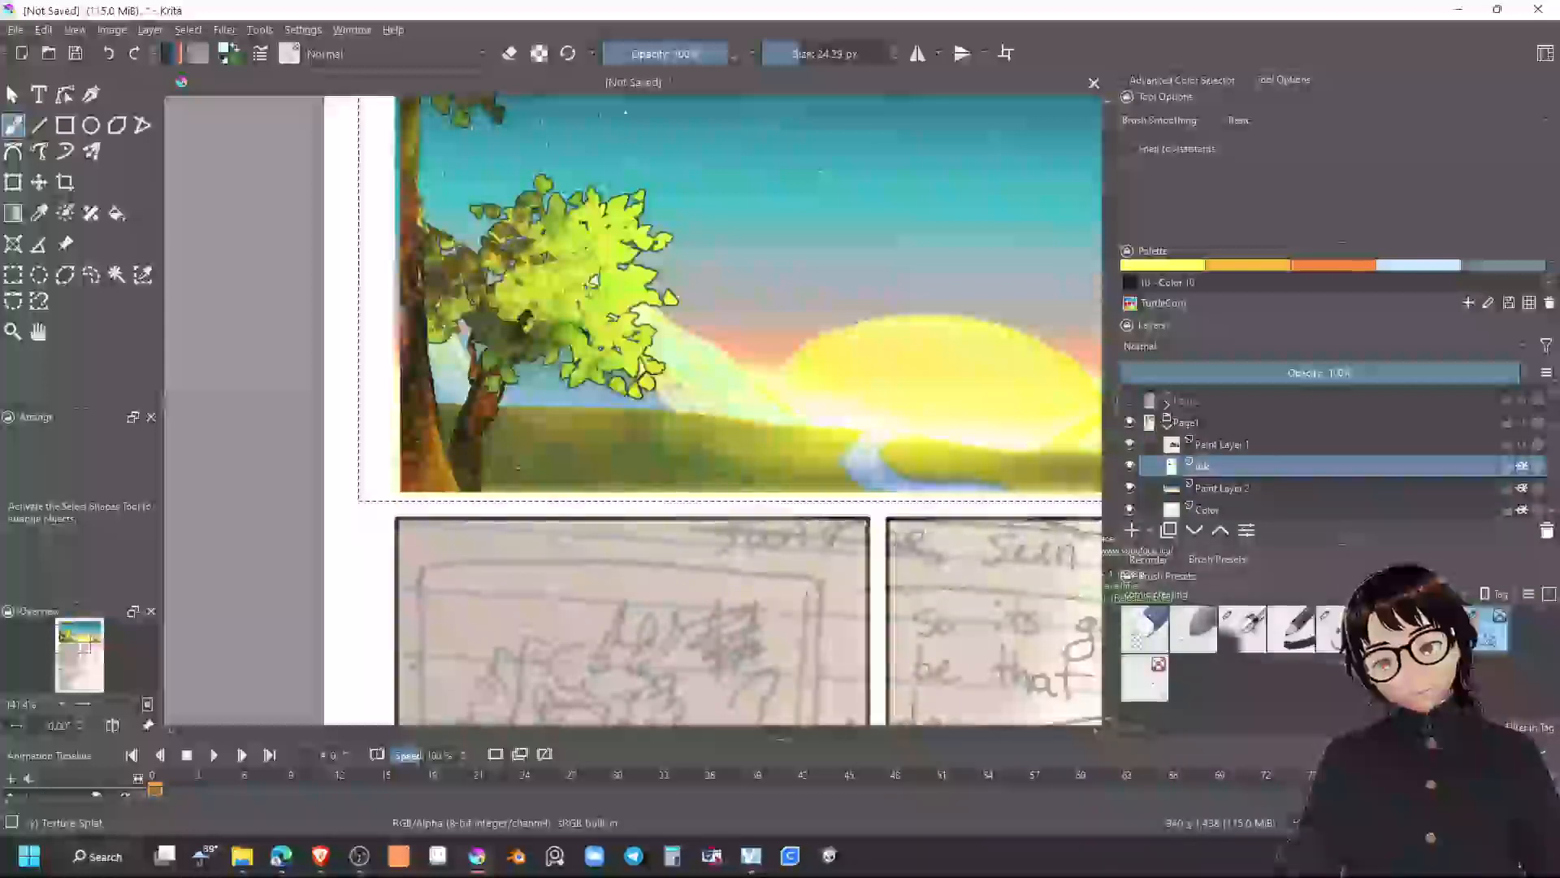
pyautogui.press(']')
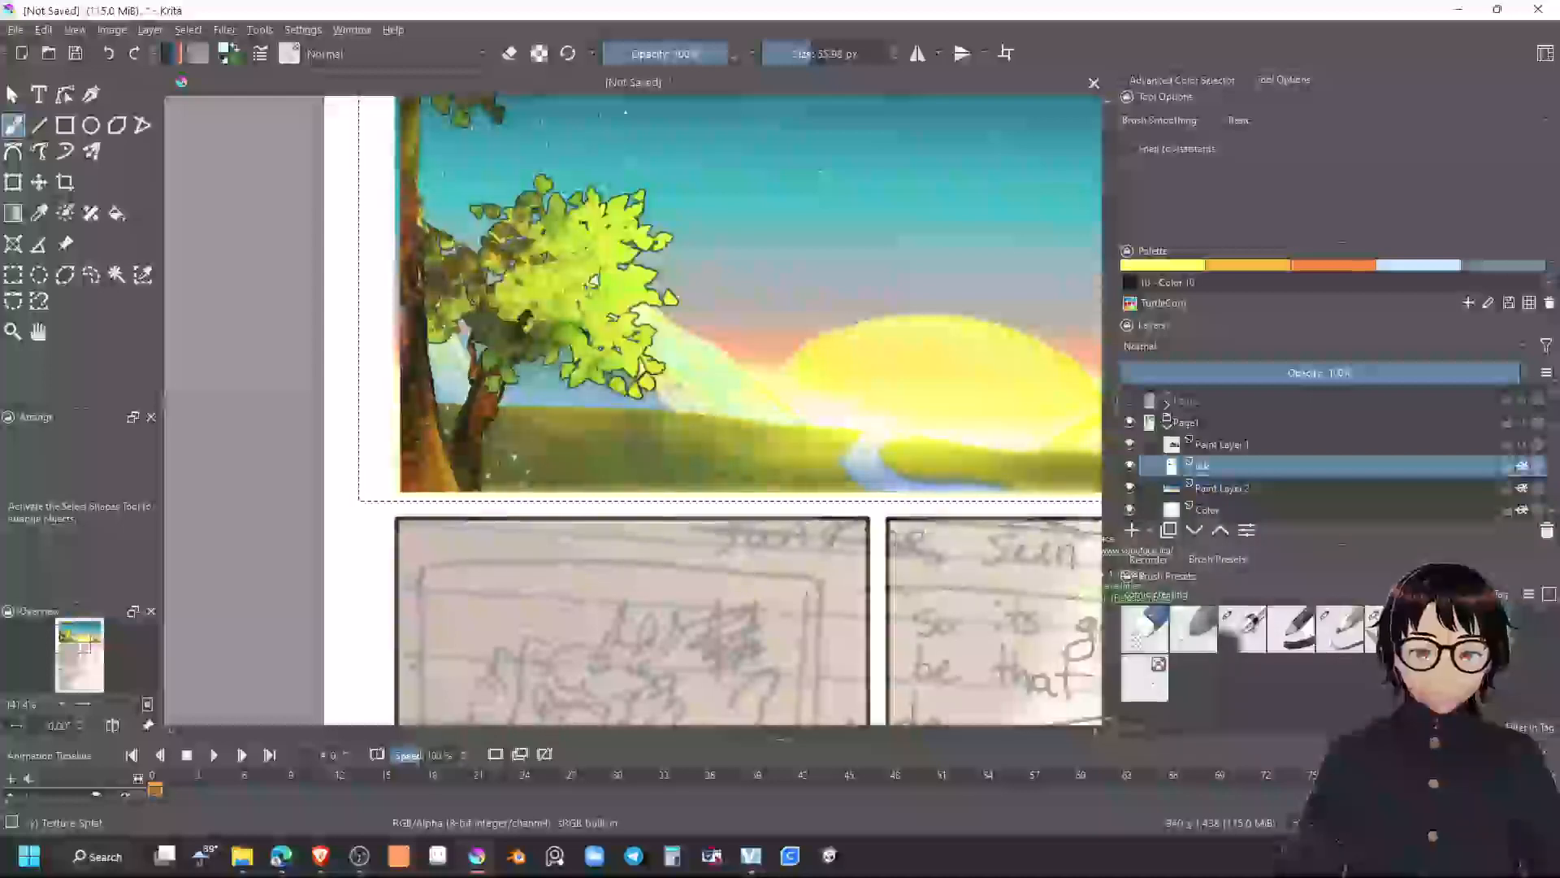
pyautogui.scroll(-2, 797, 448)
pyautogui.moveTo(797, 449); pyautogui.dragTo(577, 414)
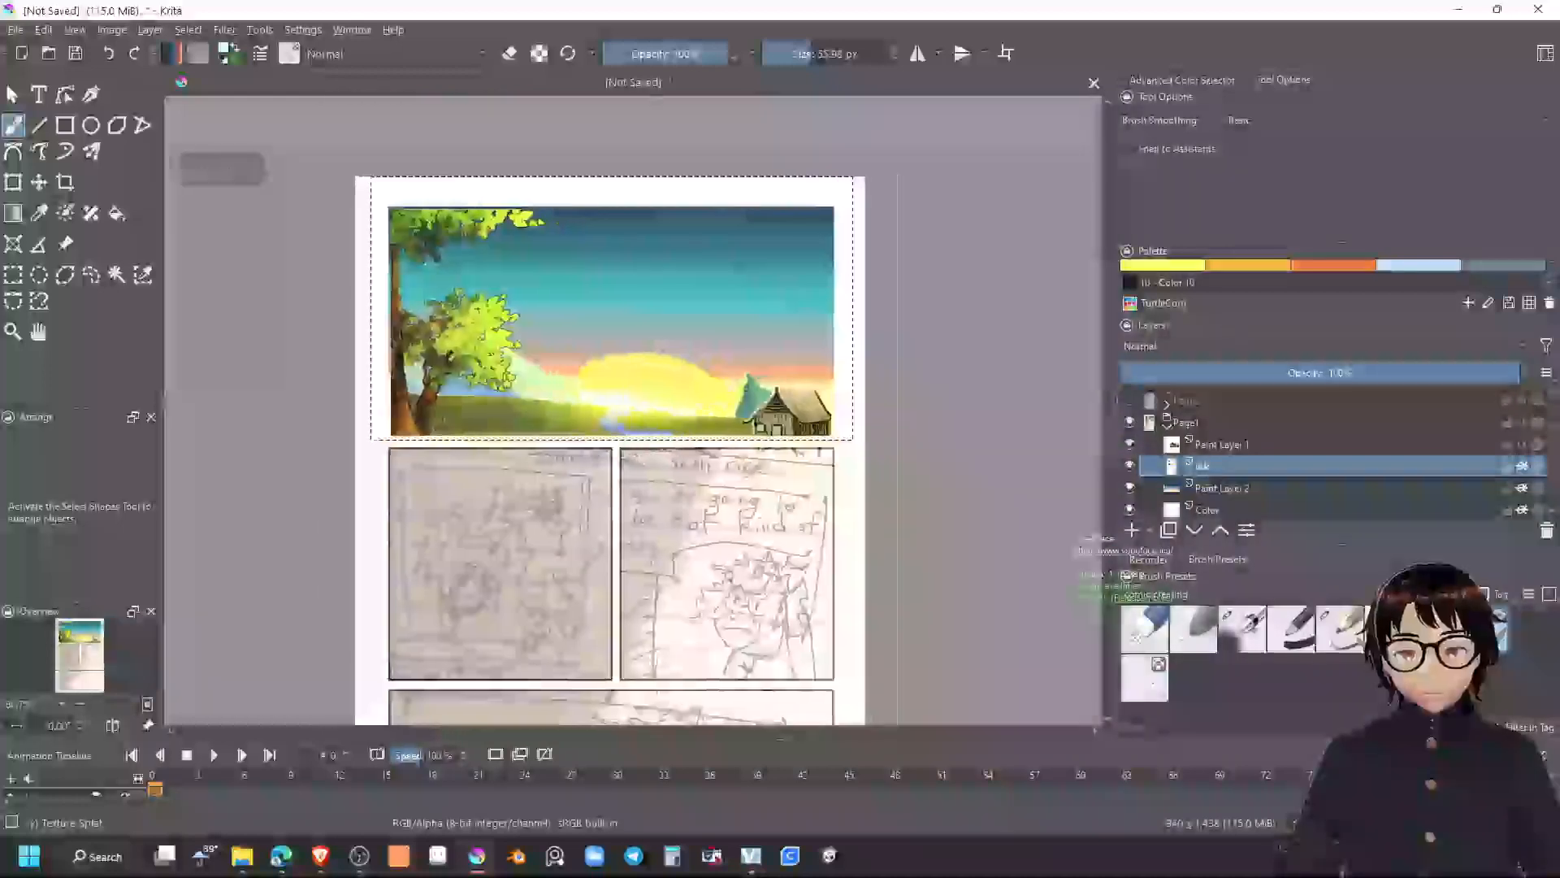
pyautogui.scroll(1, 751, 421)
pyautogui.scroll(1, 780, 431)
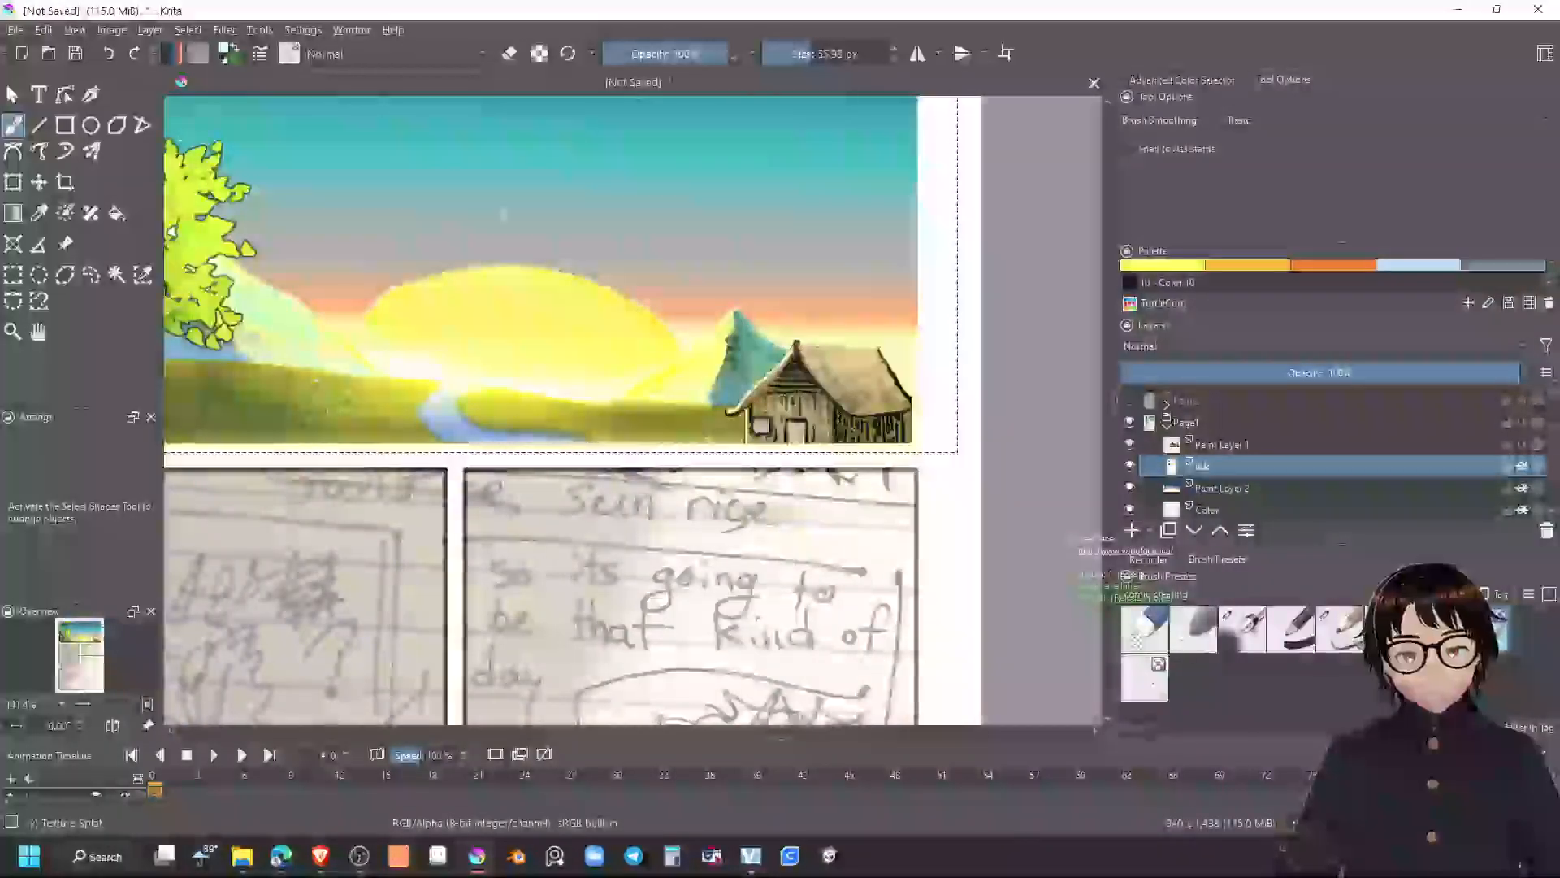
pyautogui.scroll(-2, 661, 446)
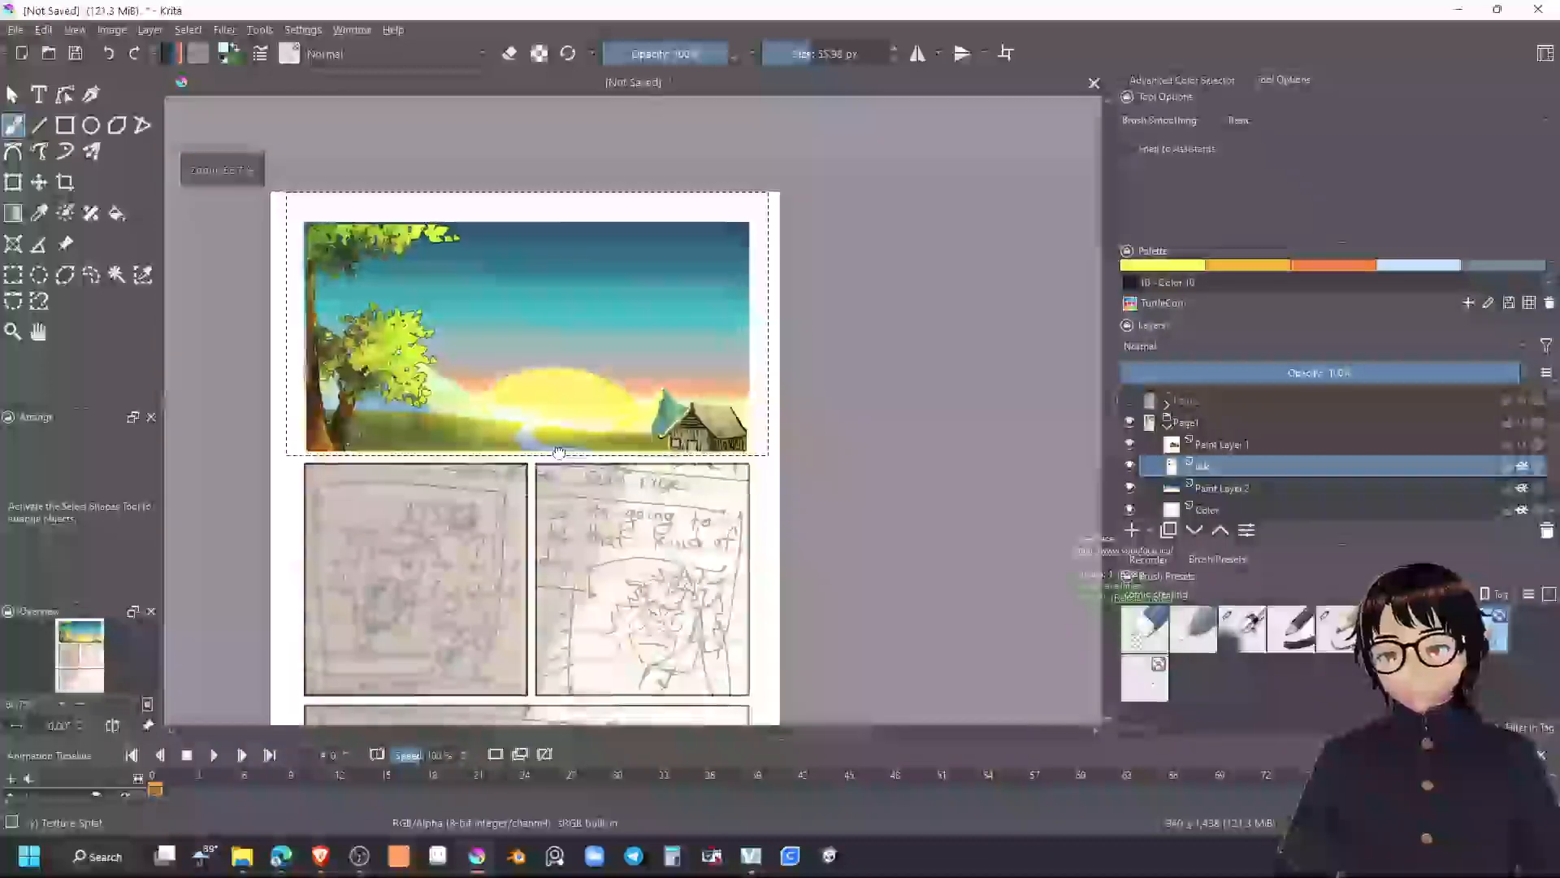
pyautogui.scroll(1, 586, 407)
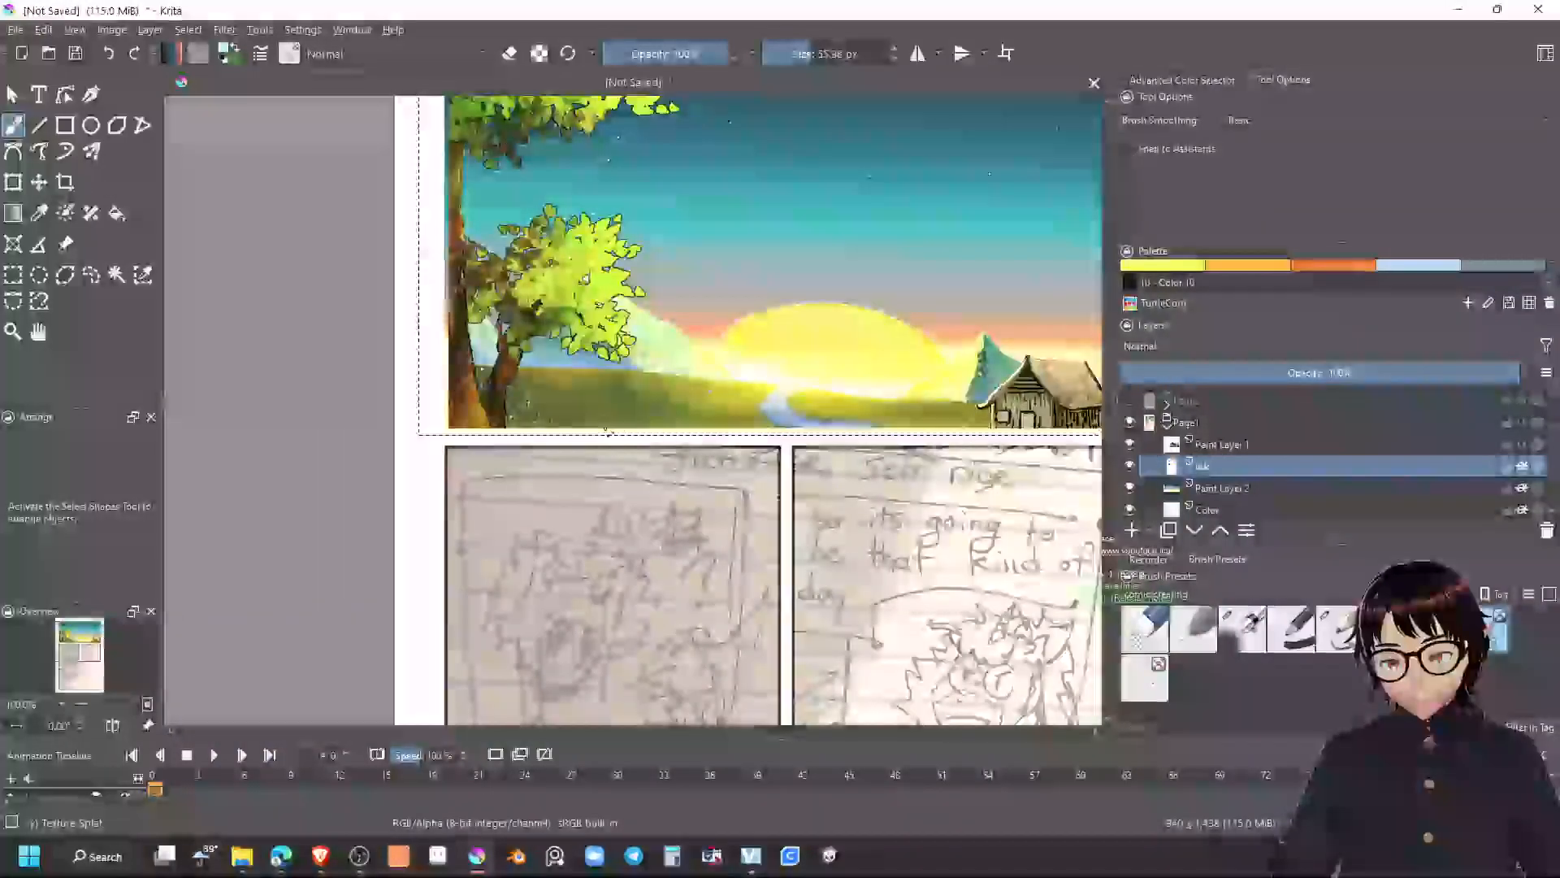
pyautogui.scroll(-2, 723, 437)
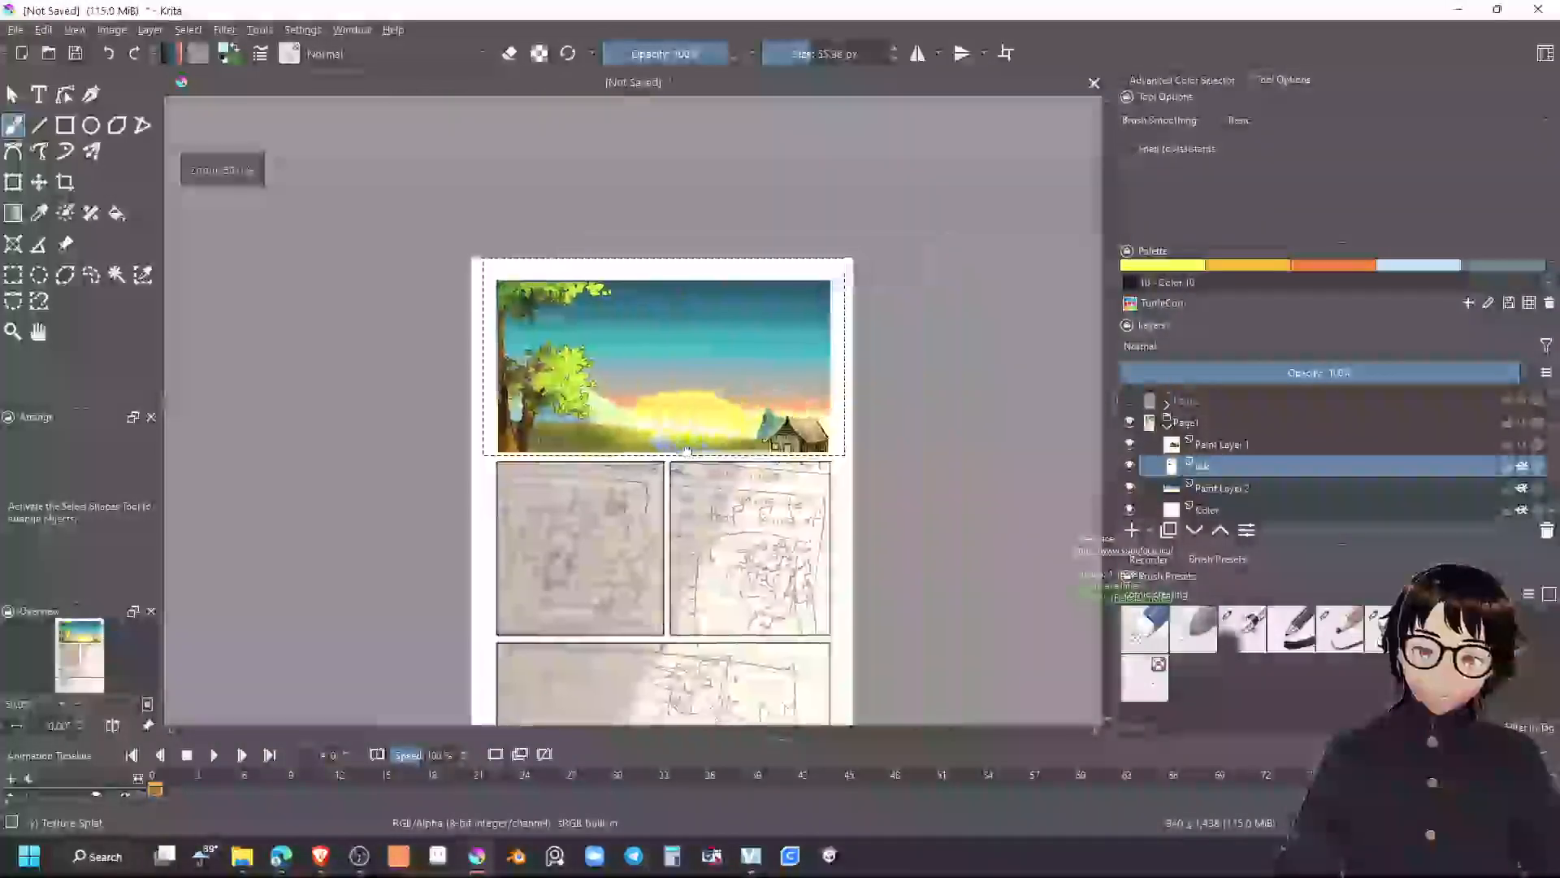
pyautogui.scroll(2, 590, 349)
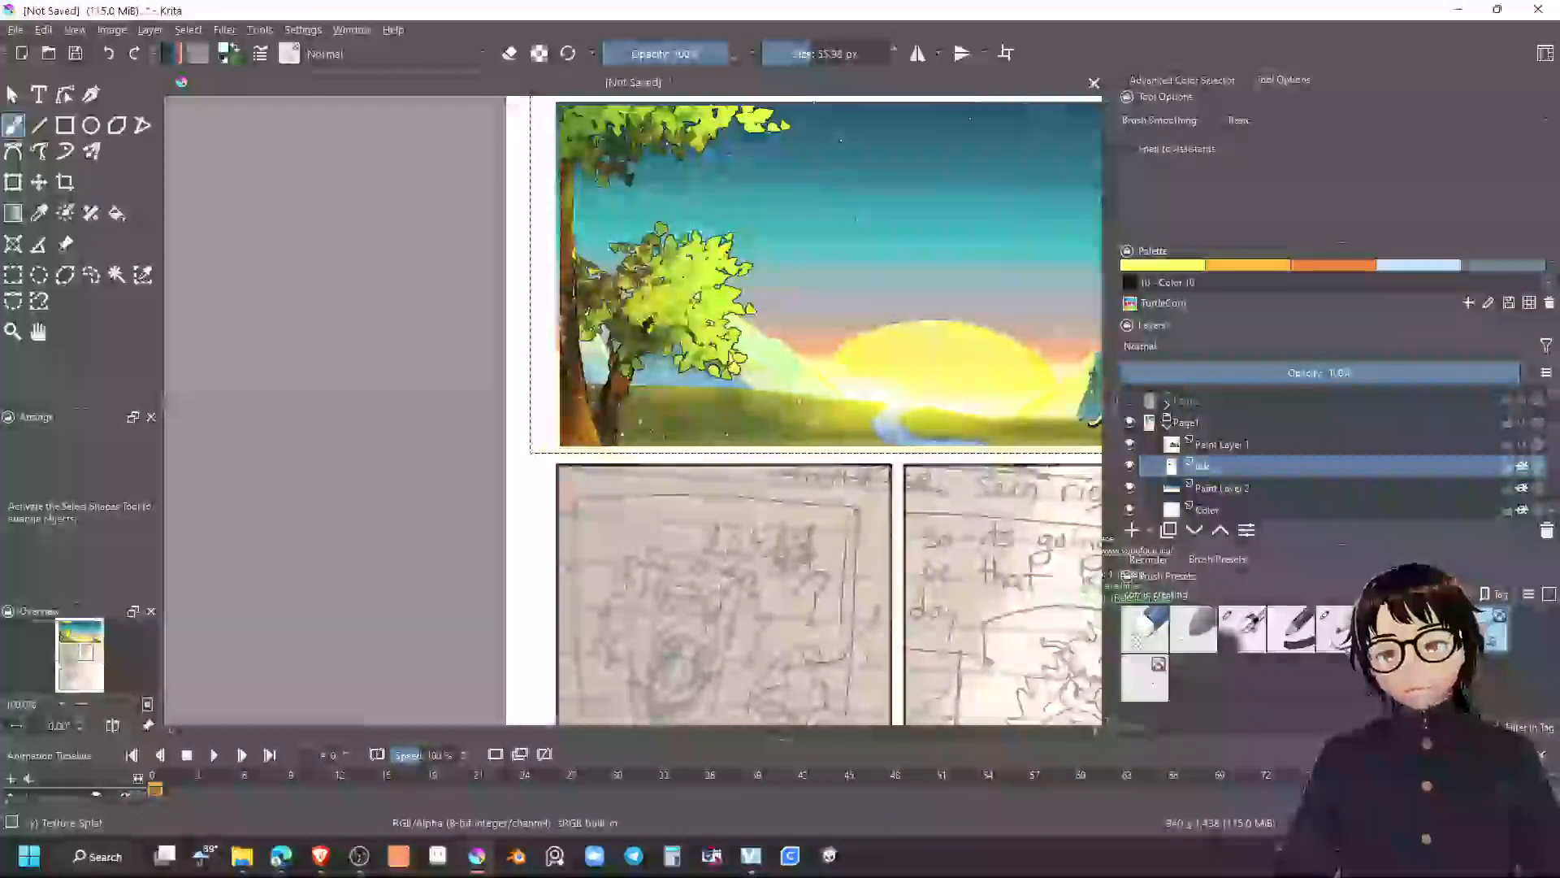
# Set the brush colour to the TurtleCorn palette's bright yellow, Color 11
pyautogui.click(1209, 79)
pyautogui.click(1178, 266)
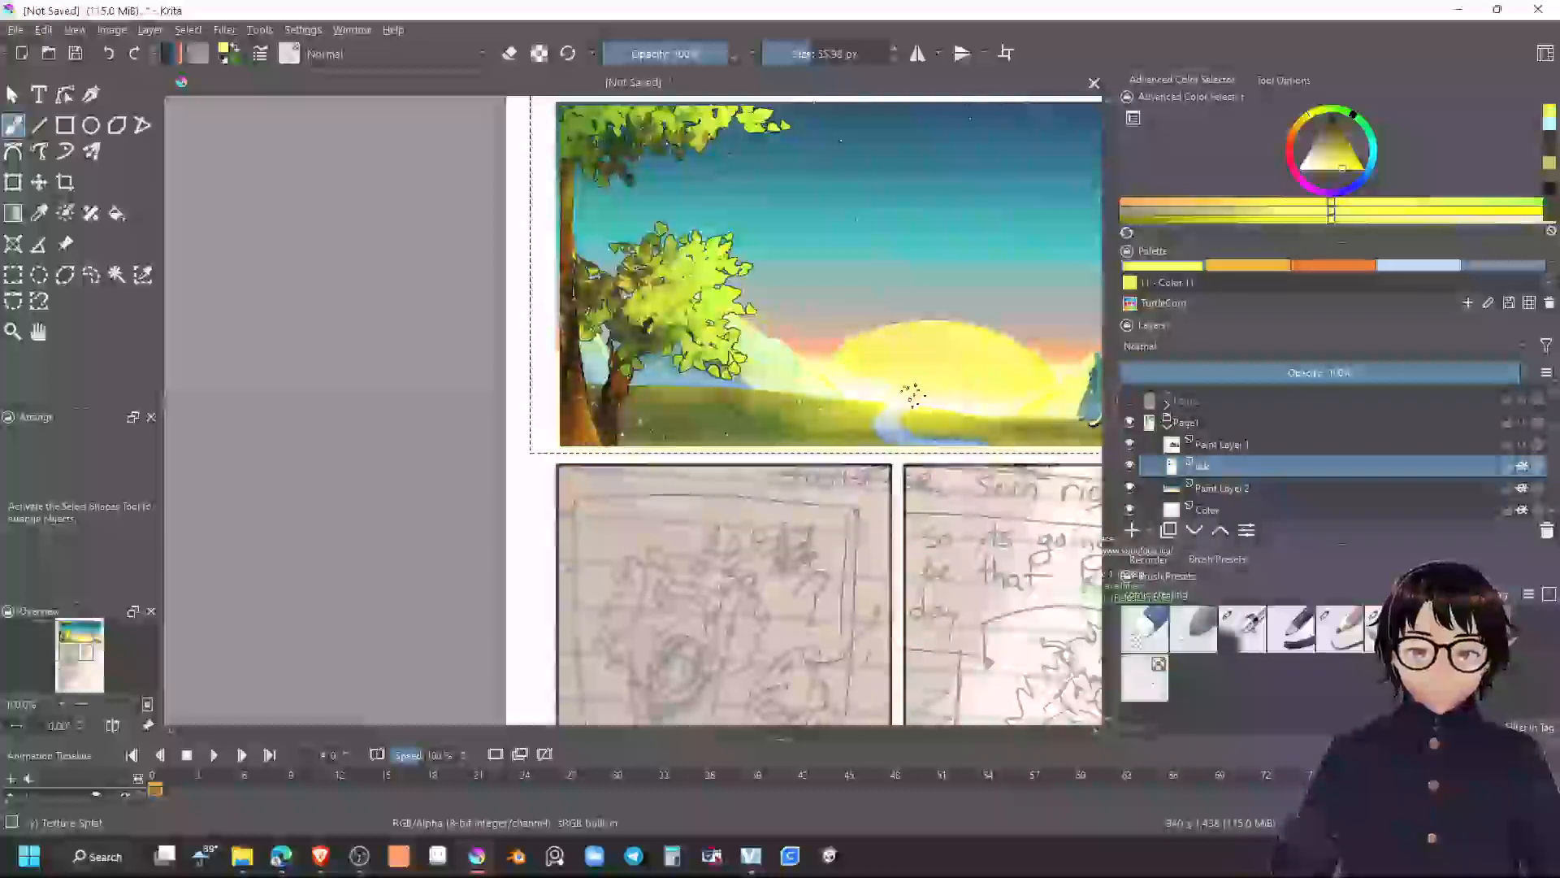
pyautogui.scroll(-3, 950, 373)
pyautogui.scroll(3, 767, 367)
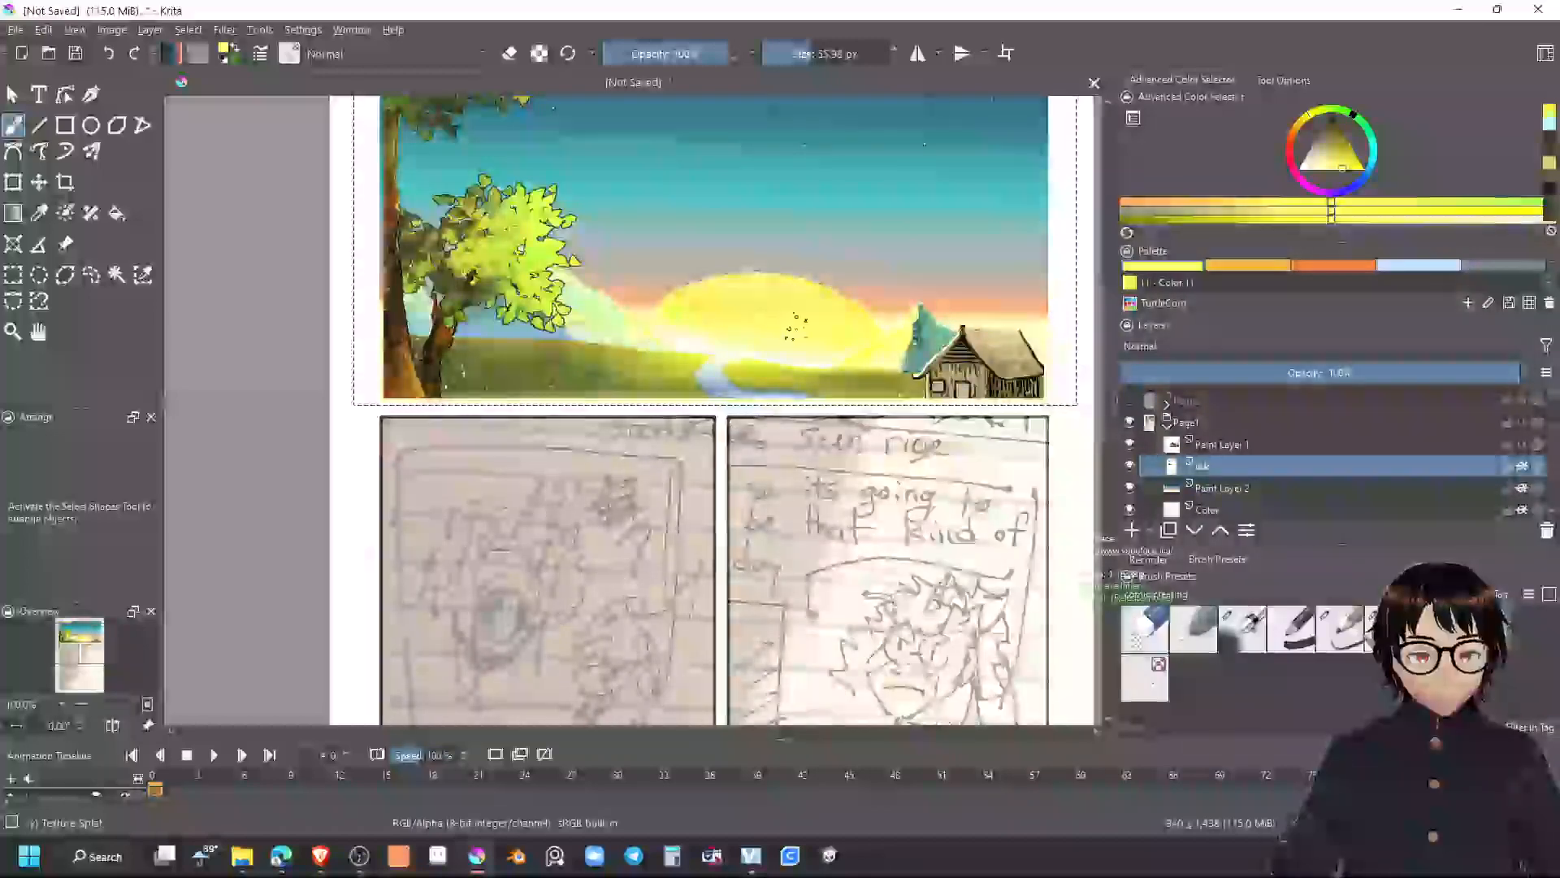
pyautogui.scroll(-2, 891, 379)
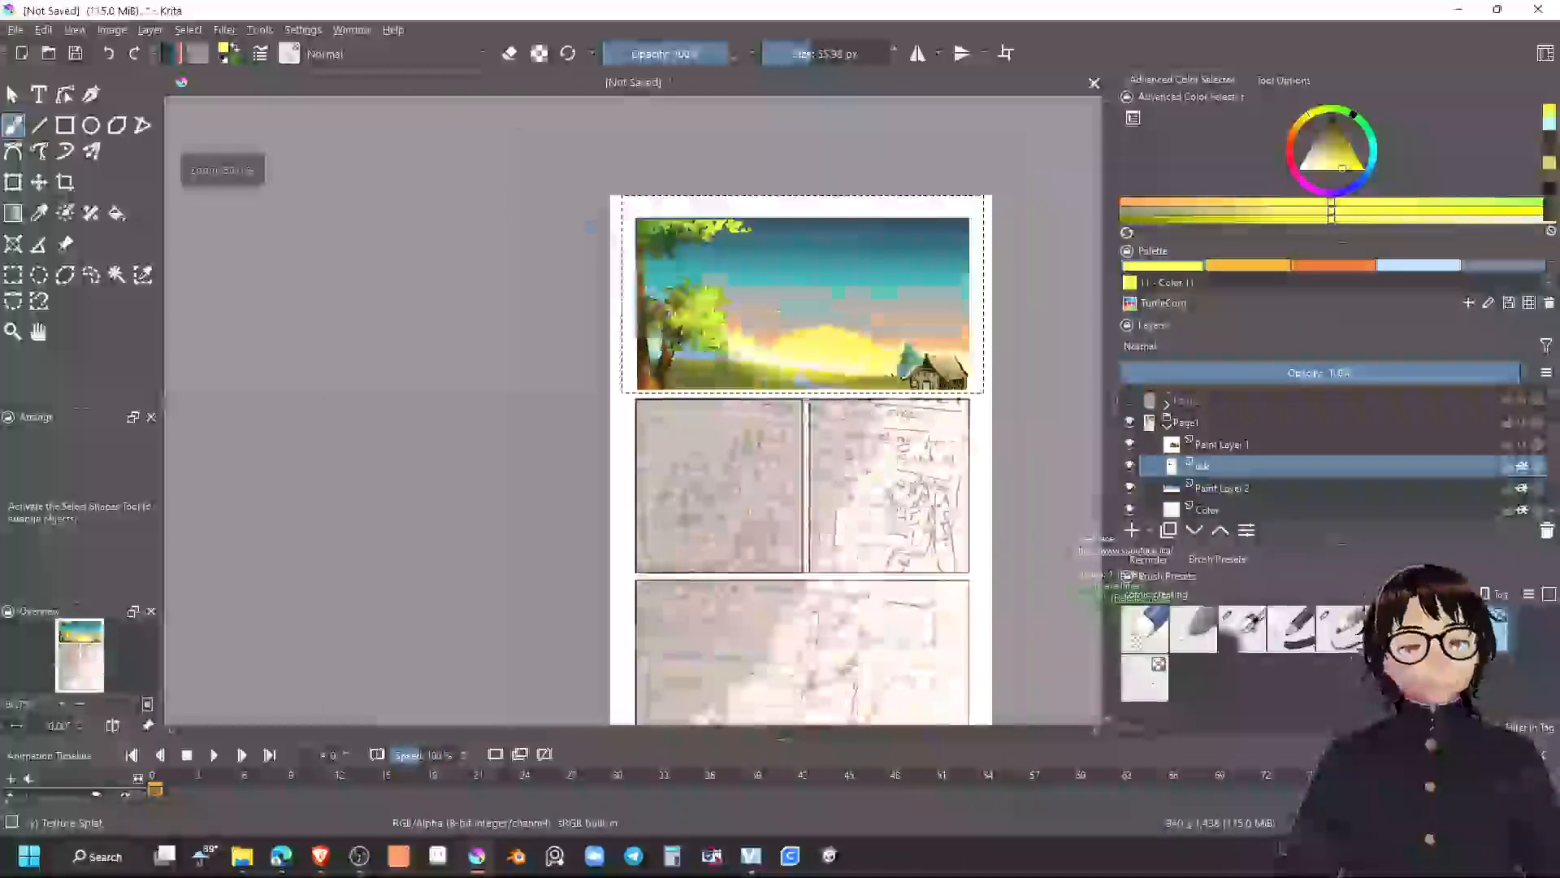
# Sprinkle bright yellow specks around the rising sun on the Ink layer with the Texture Splat brush
pyautogui.scroll(2, 864, 268)
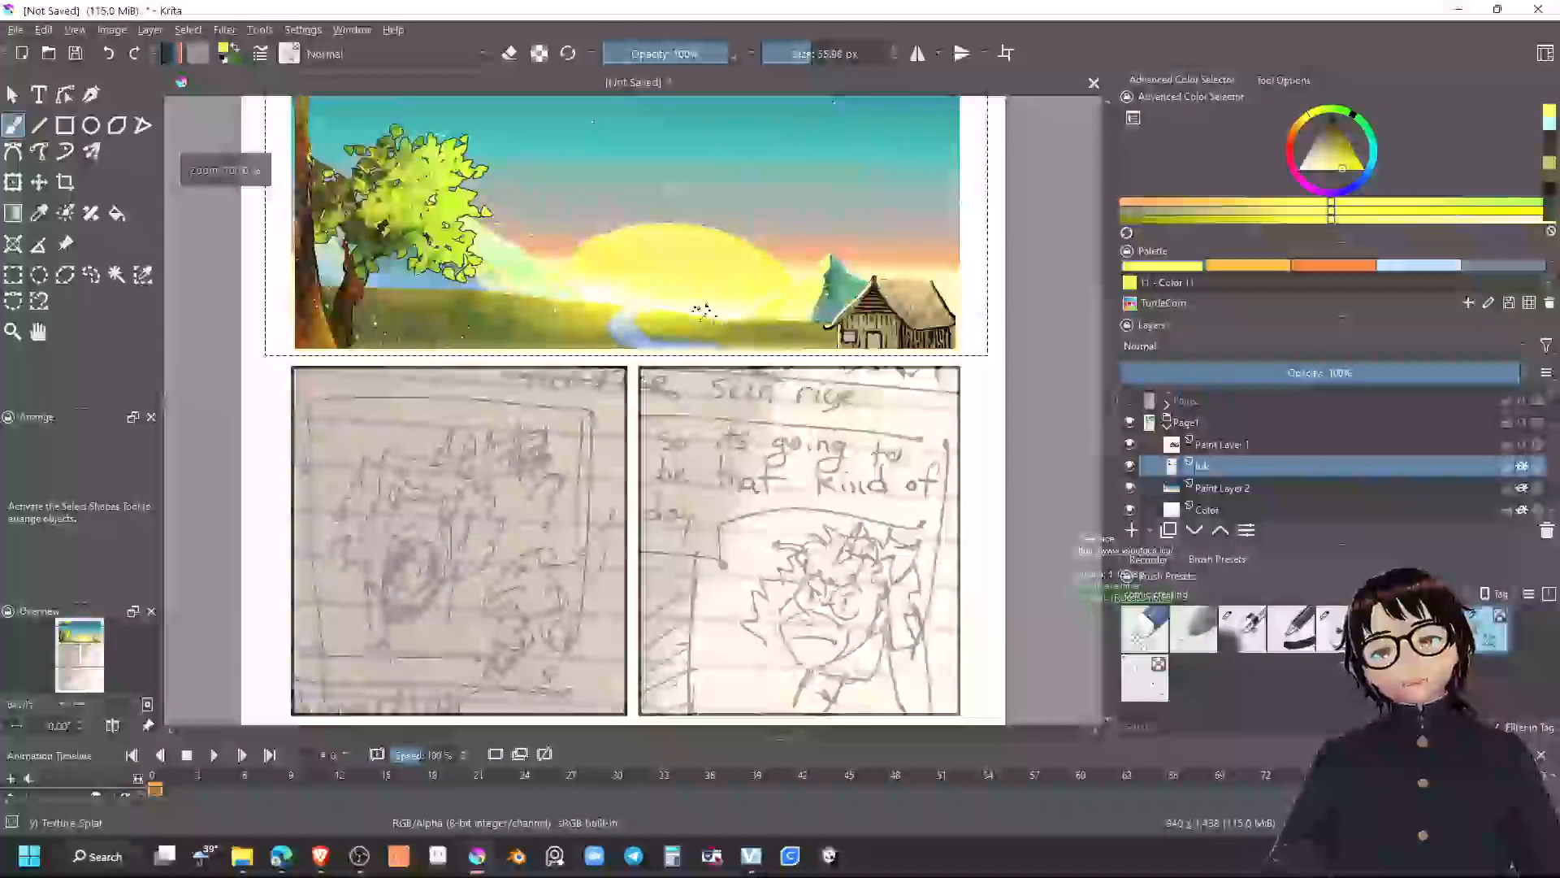
pyautogui.moveTo(817, 491); pyautogui.dragTo(764, 486)
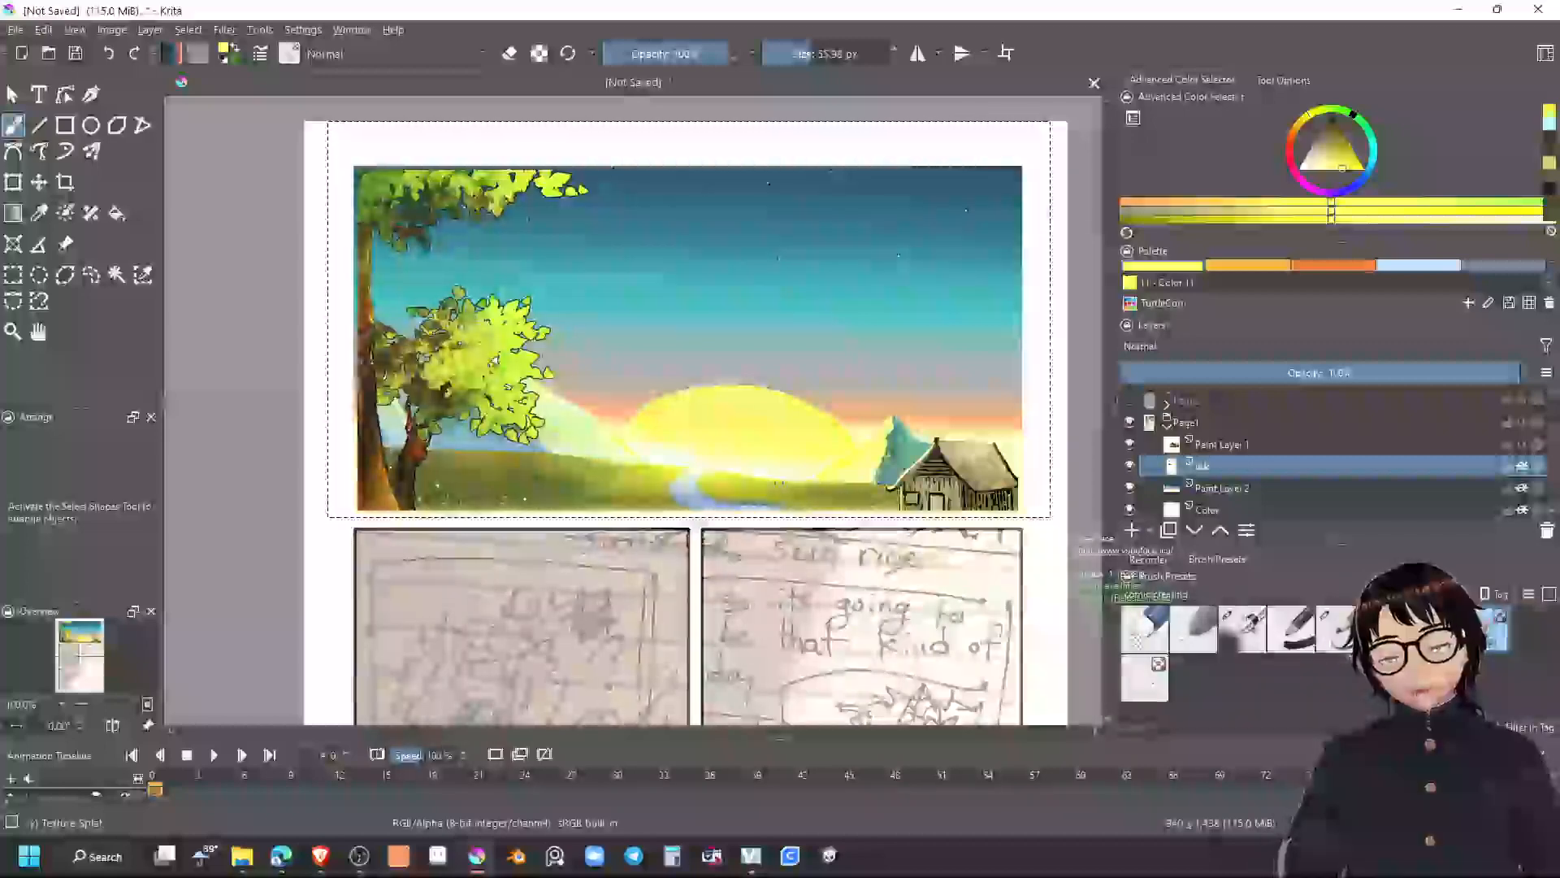
pyautogui.scroll(5, 807, 512)
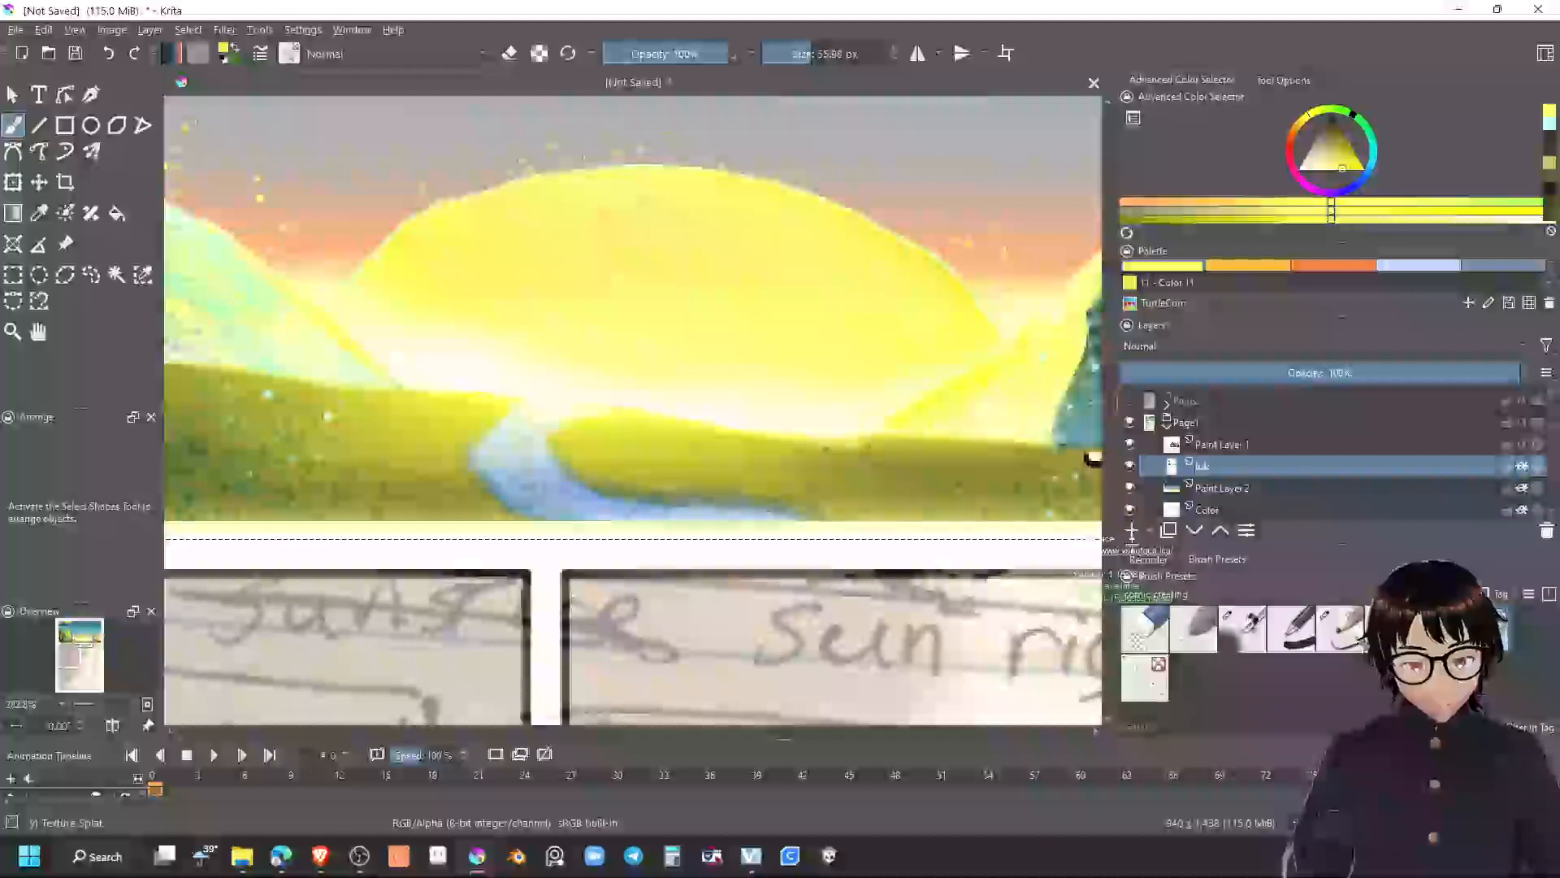
# Retouch the grass edge below the sun in sampled olive with the Pencil-3 Large 4B brush, toggling the Ink layer's visibility to compare
pyautogui.click(1341, 630)
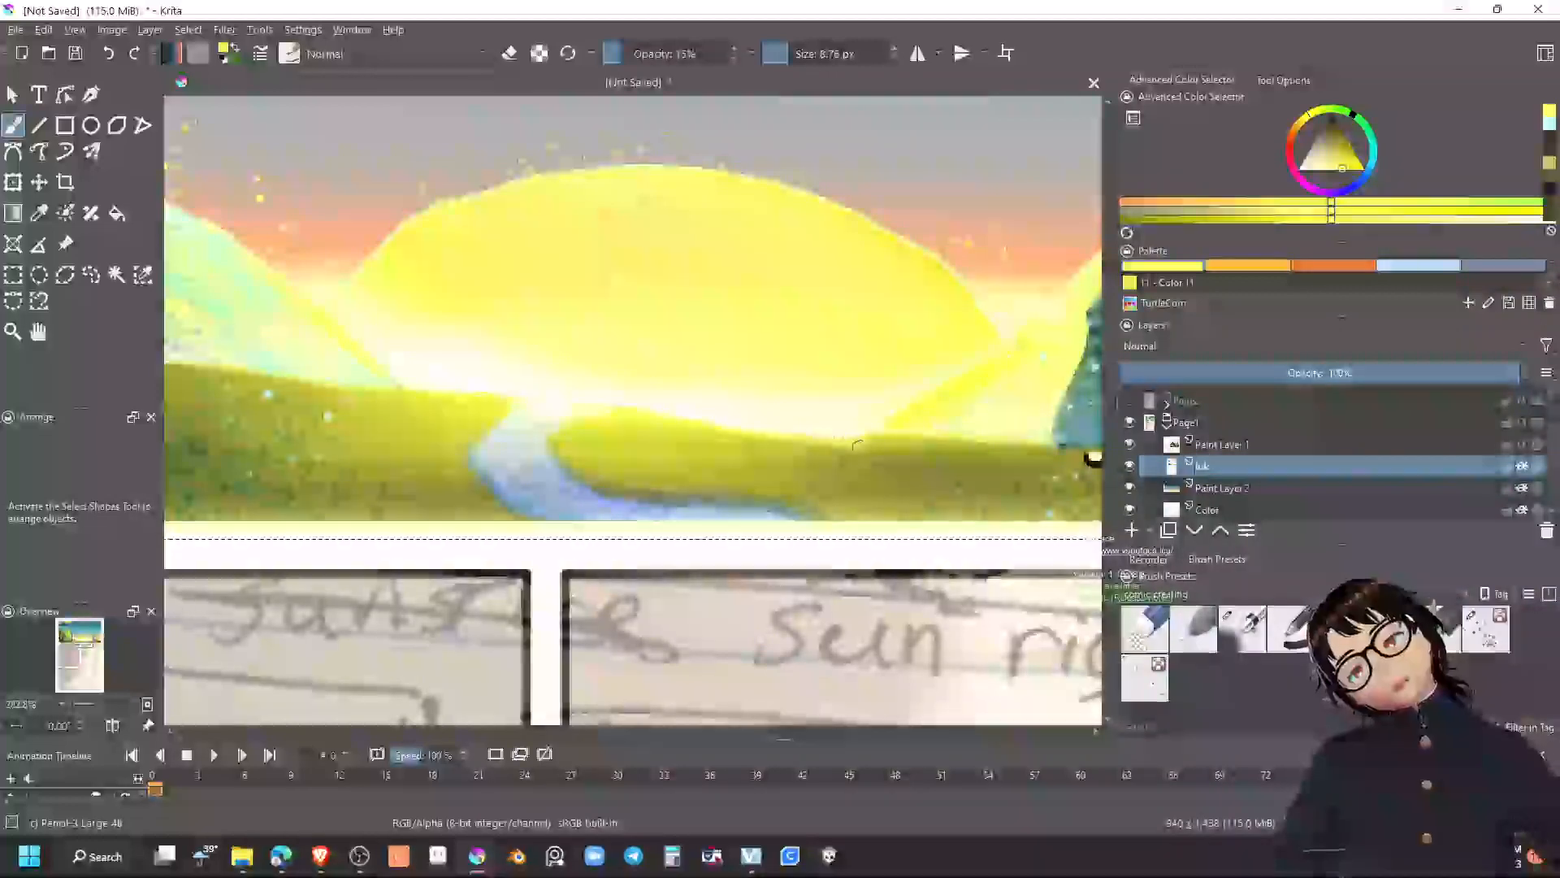
pyautogui.press('e')
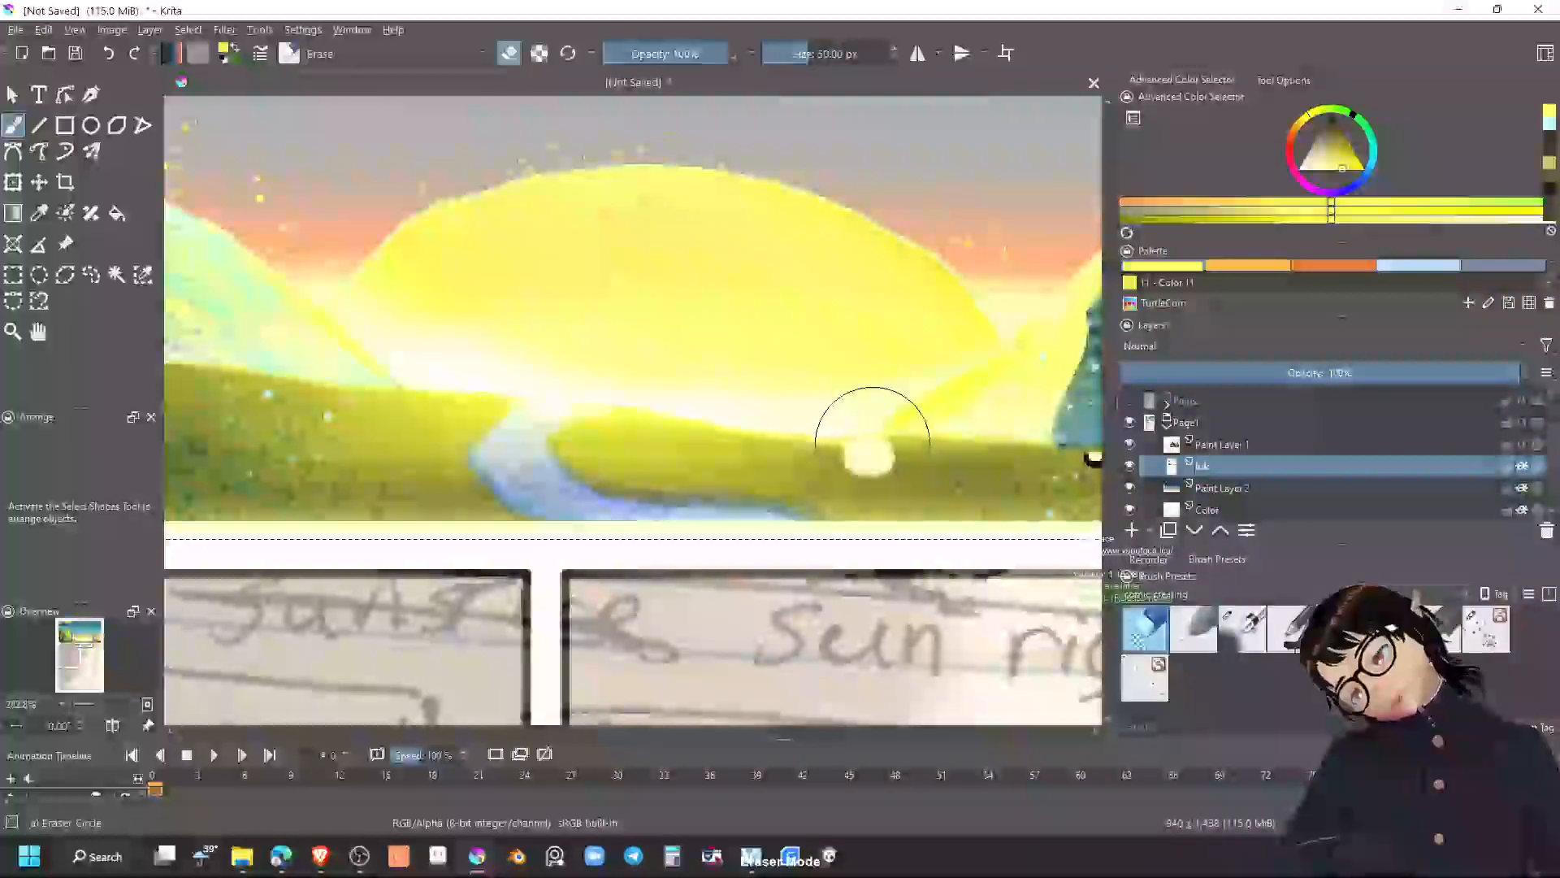
pyautogui.press('e')
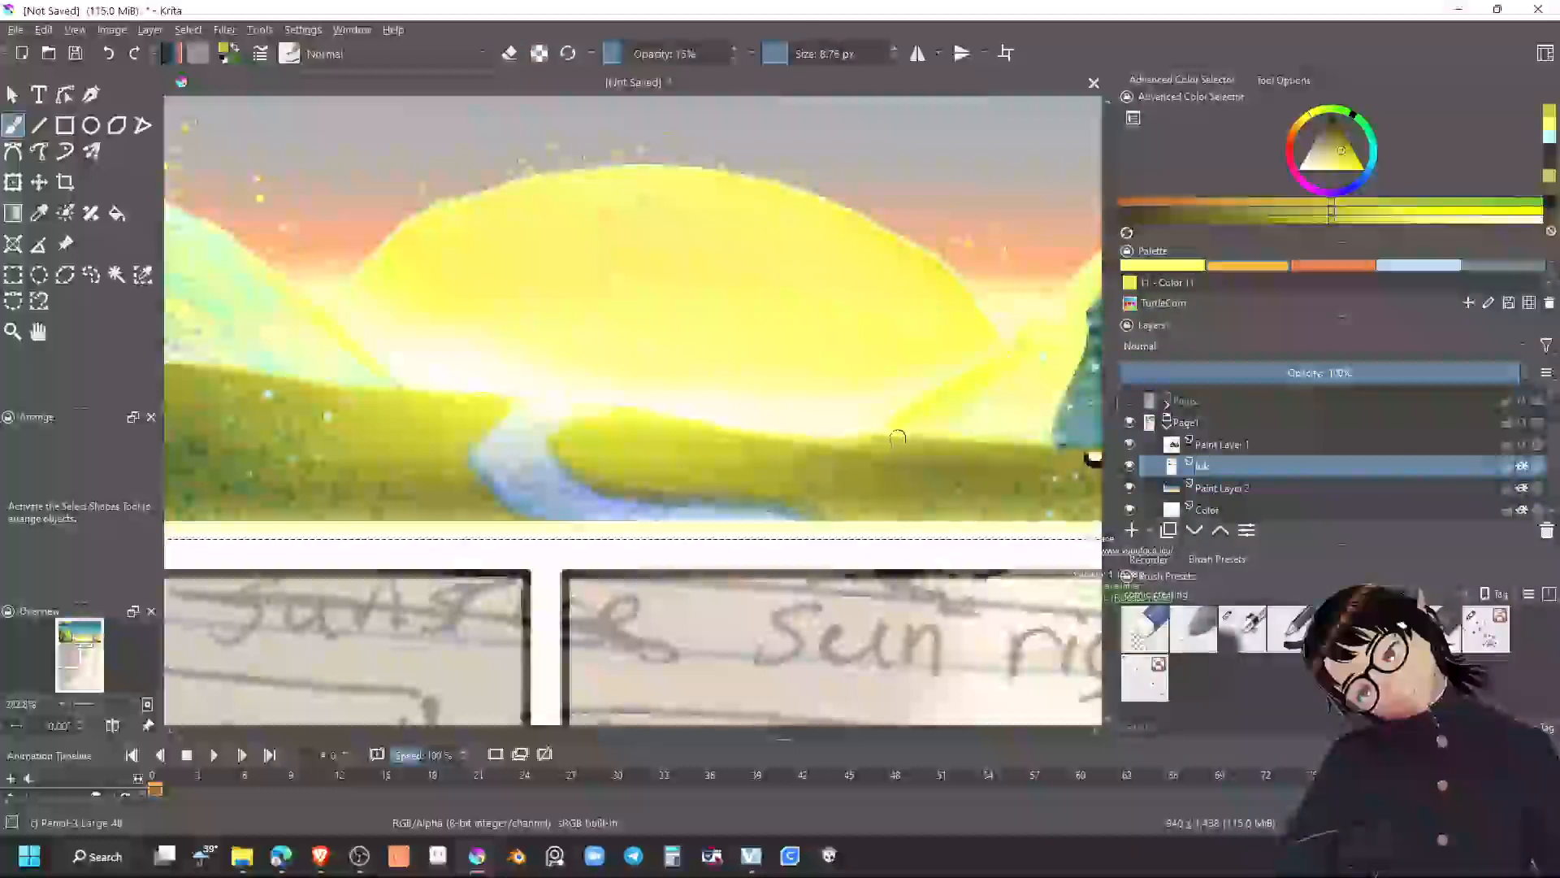
pyautogui.click(1130, 467)
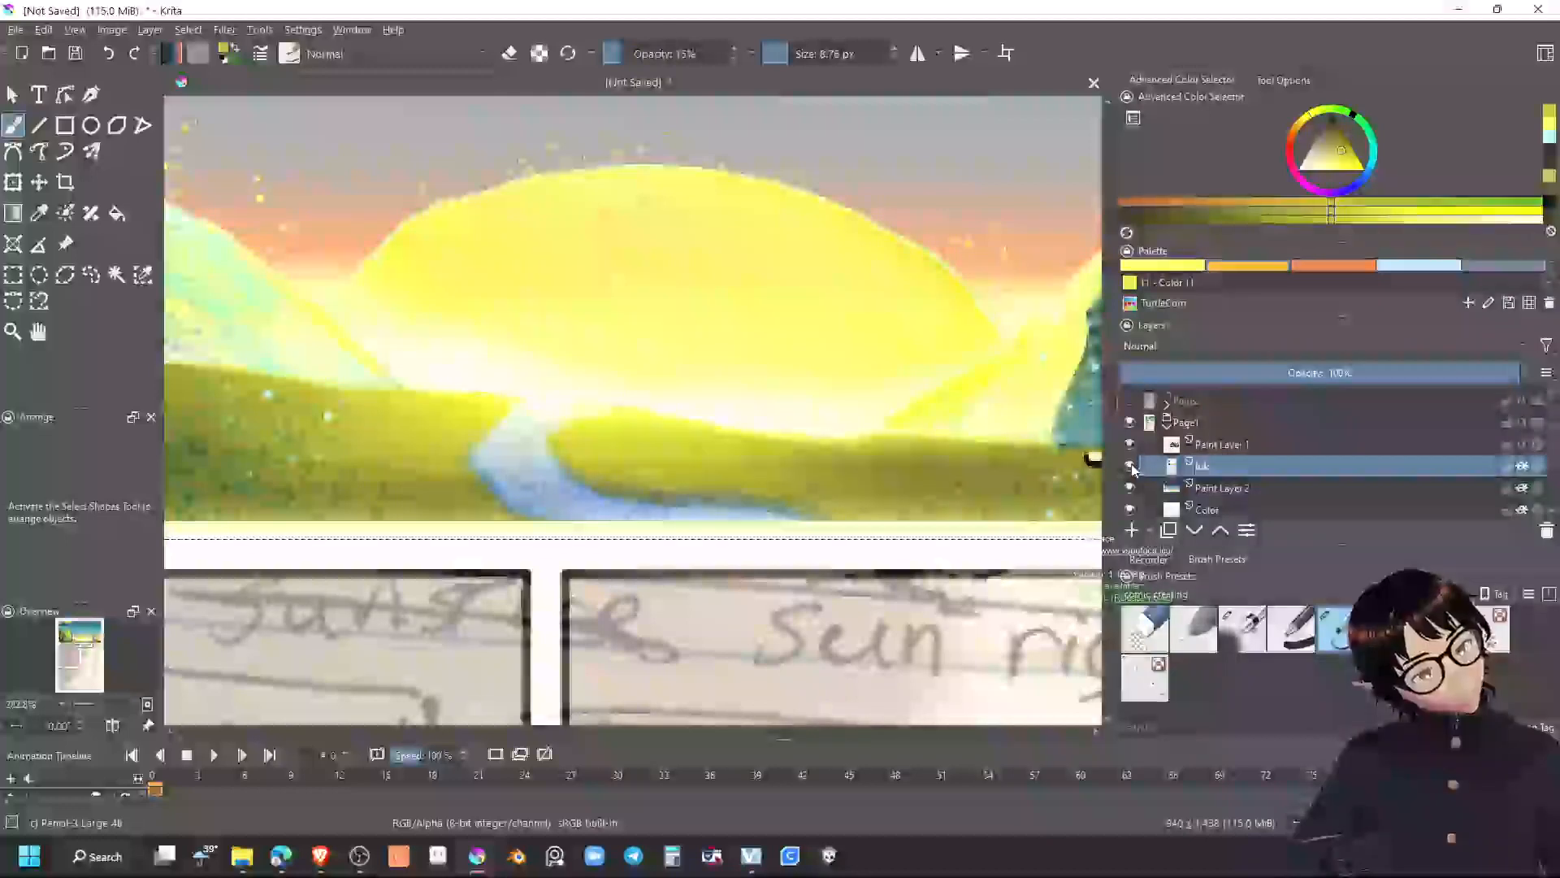
pyautogui.click(1130, 466)
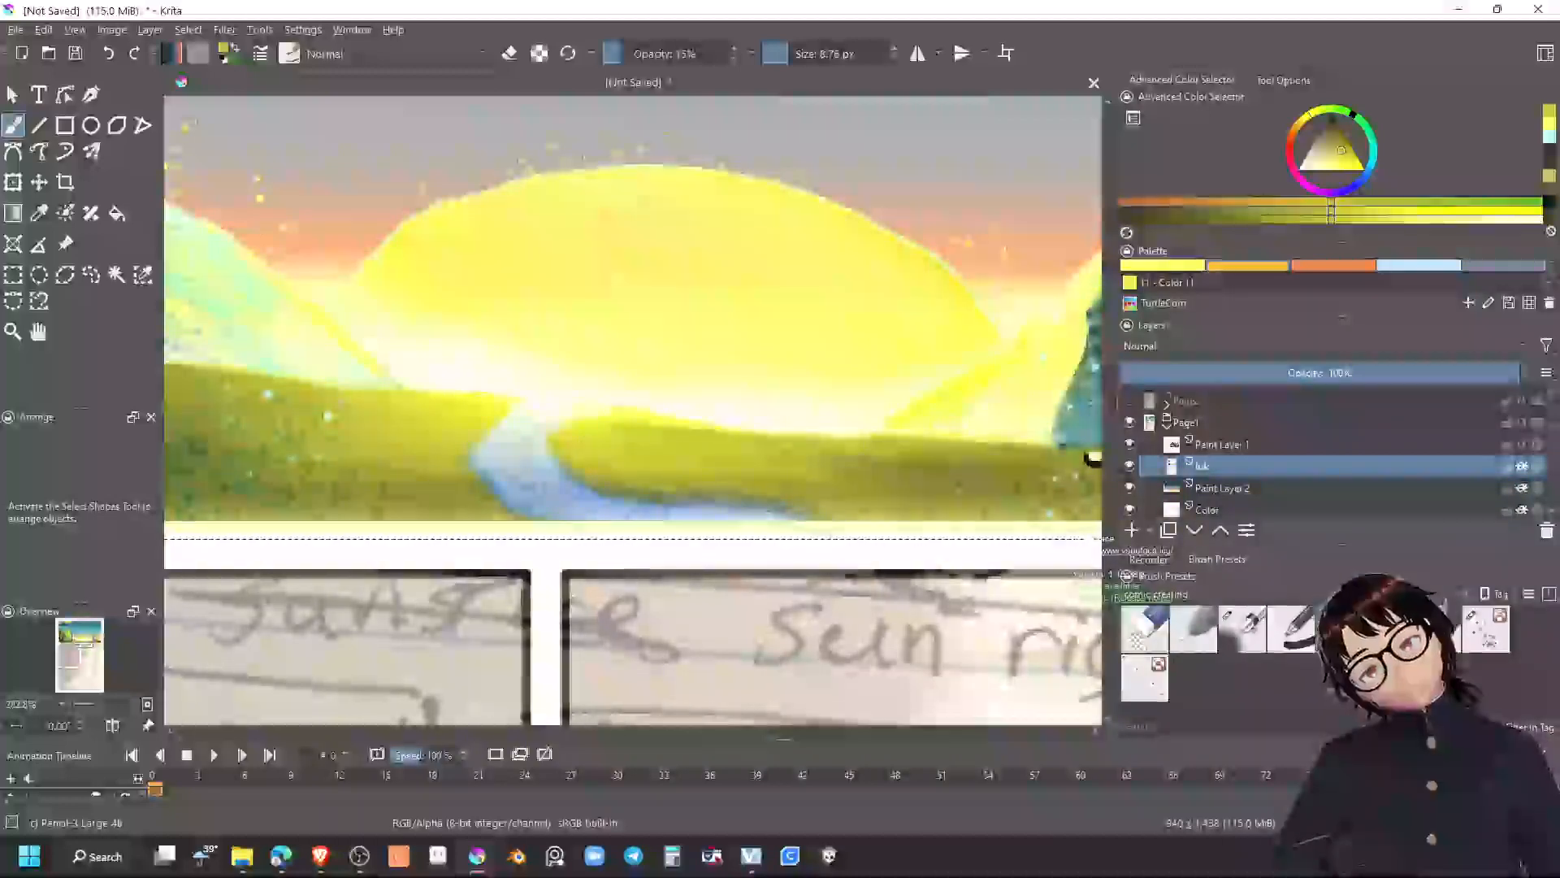
# Lighten the foot of the teal mountain beside the cottage in pale cyan, using the Adjust Lighten brush at about 21 px
pyautogui.moveTo(529, 428); pyautogui.dragTo(813, 426)
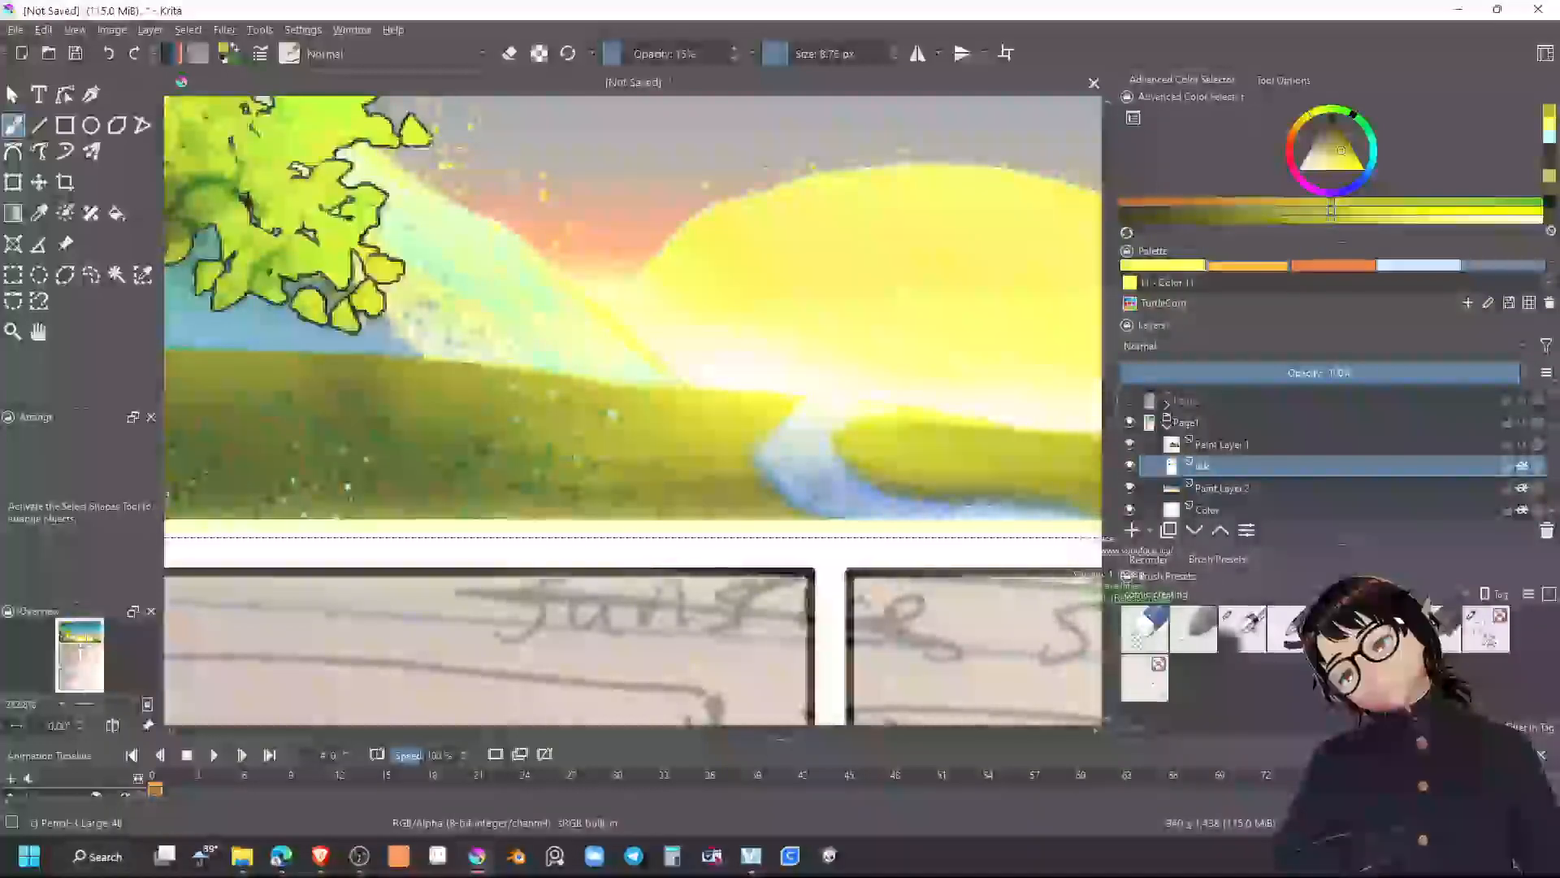
pyautogui.scroll(-4, 901, 406)
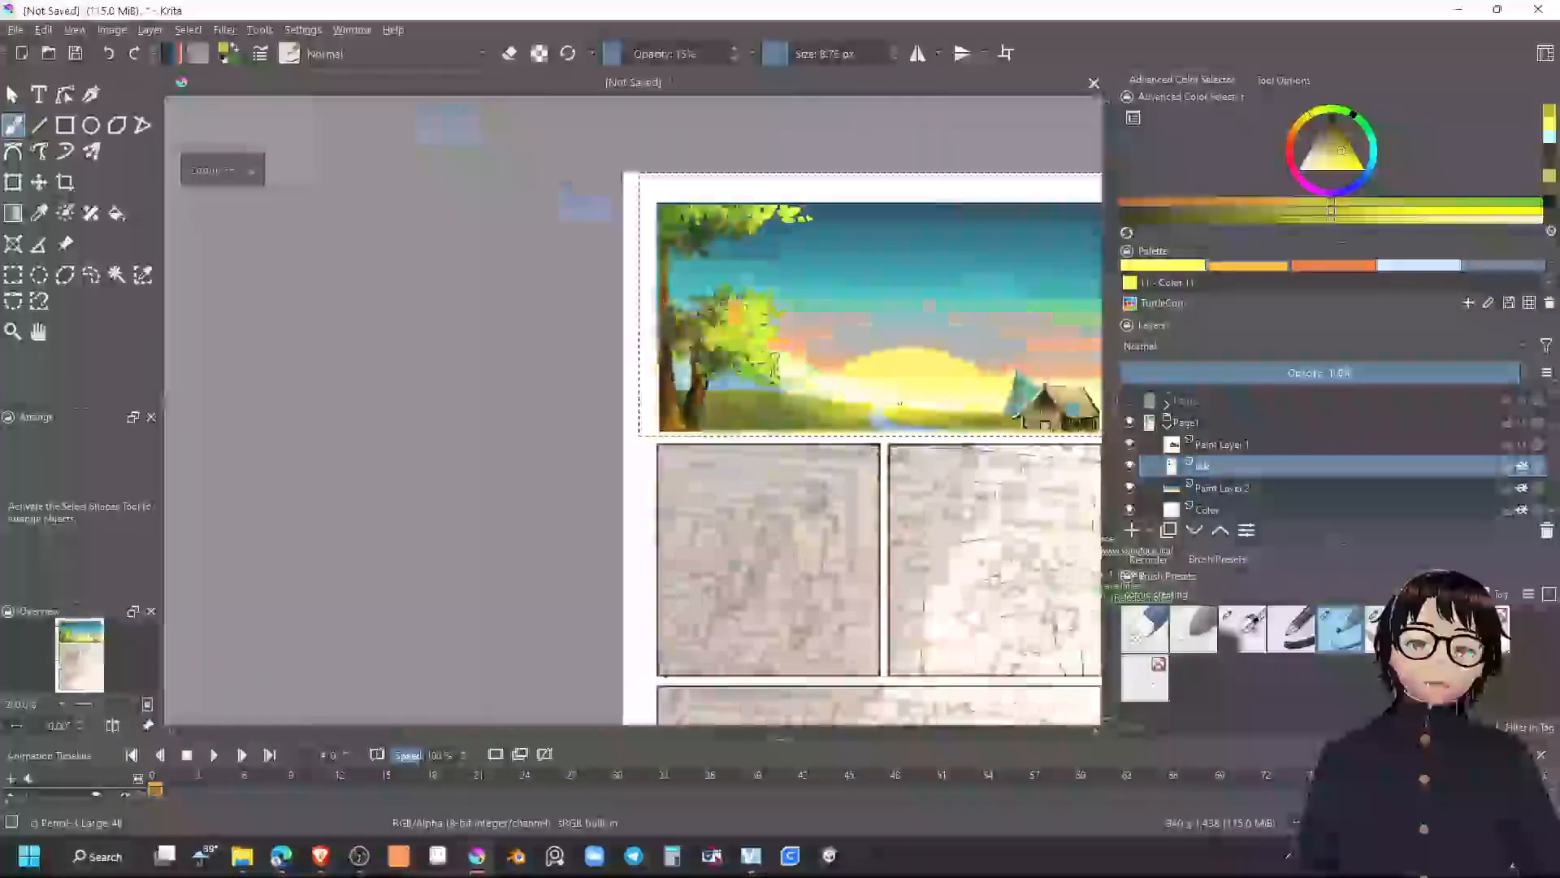
pyautogui.moveTo(877, 405); pyautogui.dragTo(673, 398)
pyautogui.scroll(5, 673, 398)
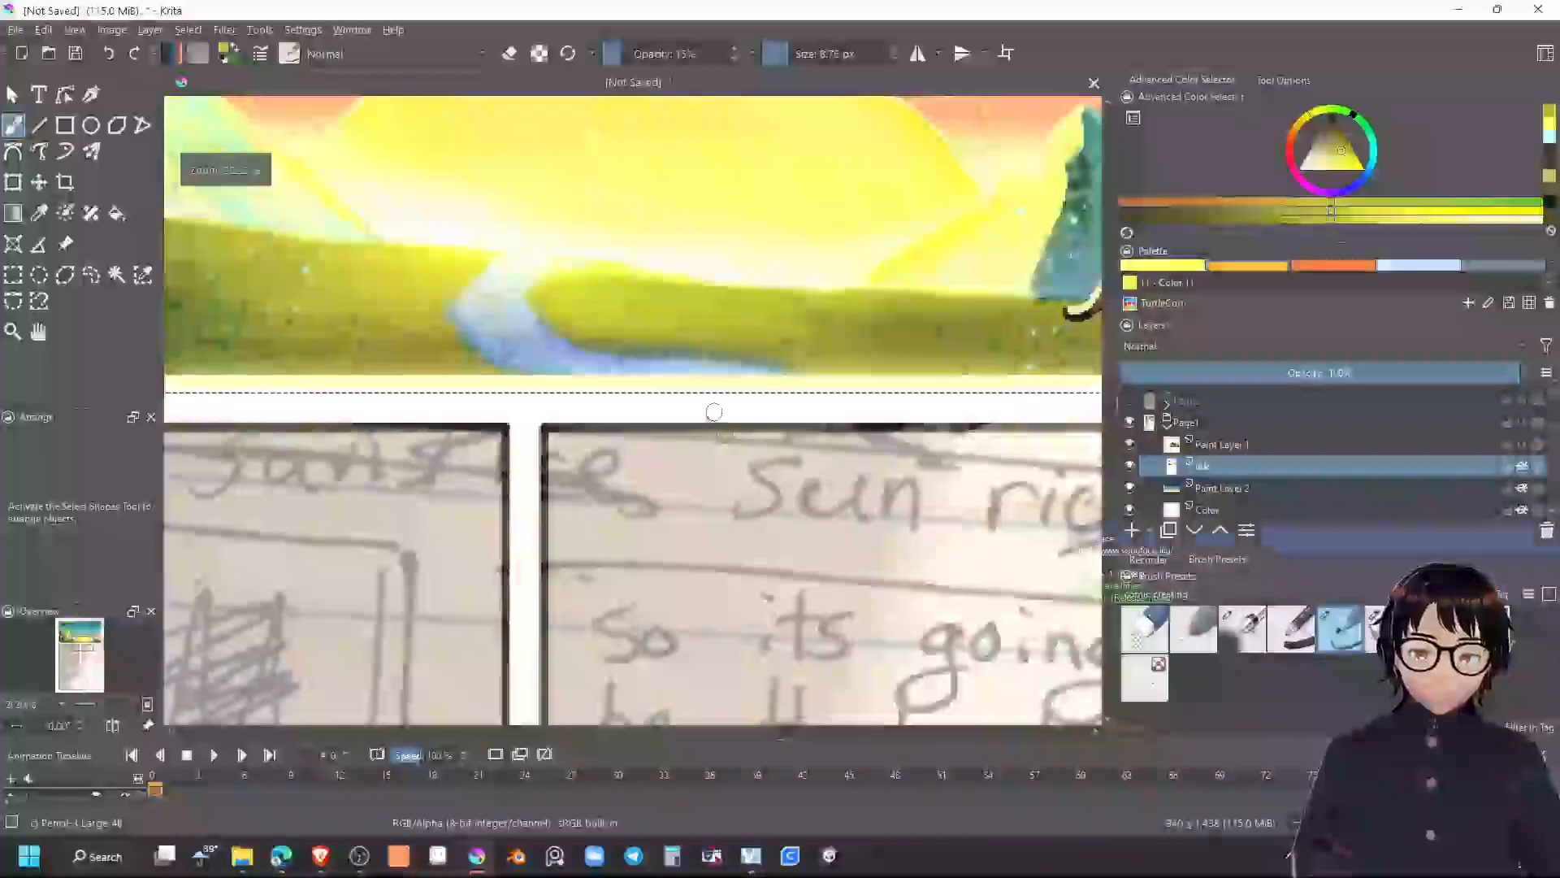
pyautogui.moveTo(565, 349)
pyautogui.mouseDown()
pyautogui.moveTo(604, 440)
pyautogui.moveTo(186, 528)
pyautogui.mouseUp()
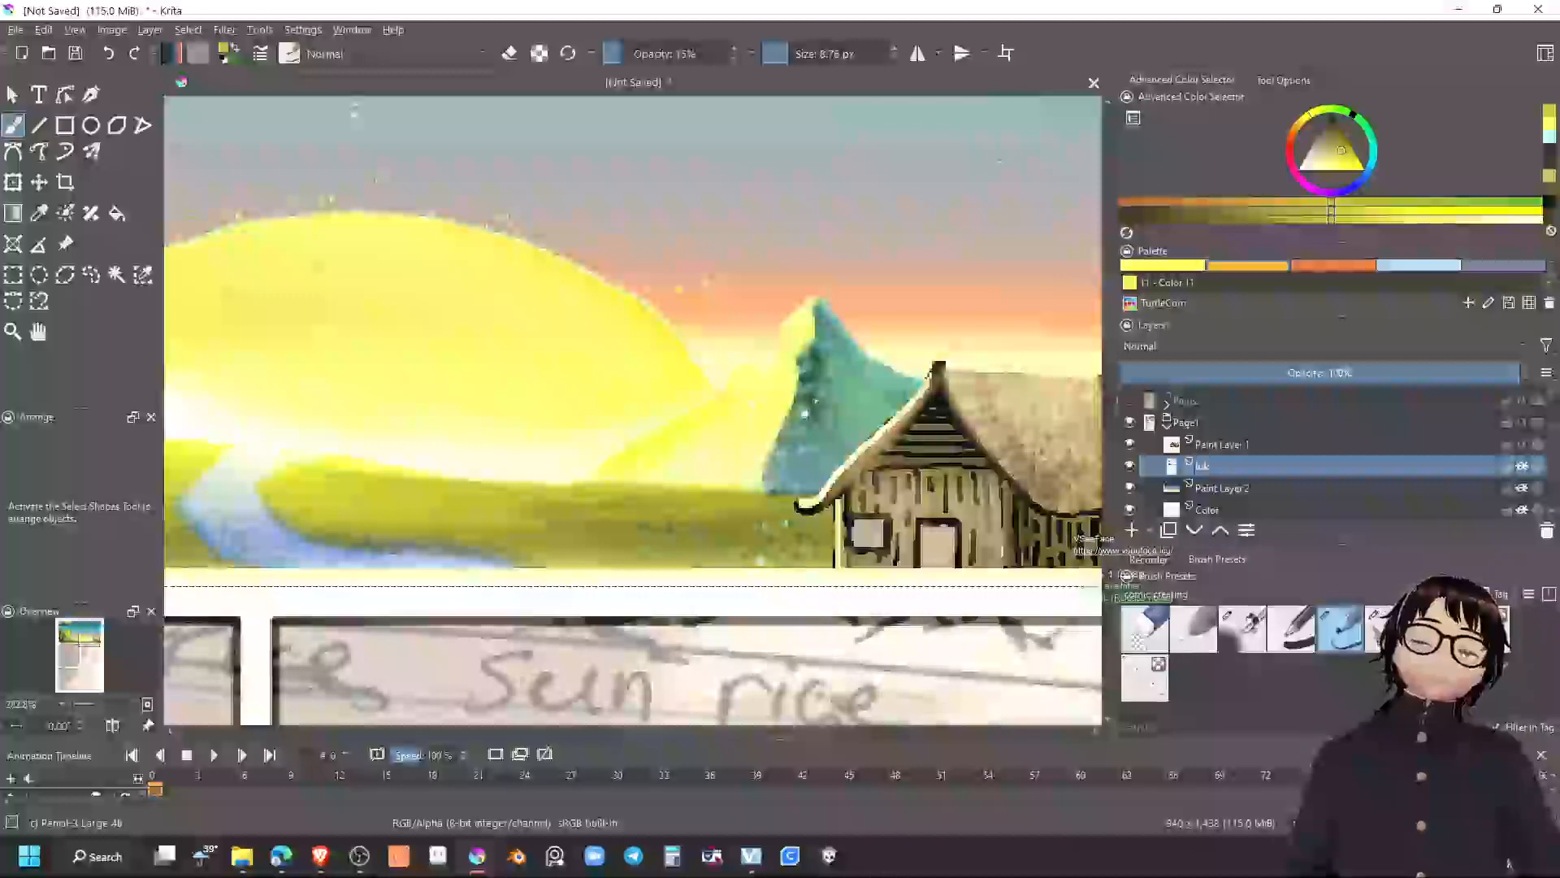
pyautogui.click(1376, 171)
pyautogui.moveTo(1345, 160); pyautogui.dragTo(1327, 166)
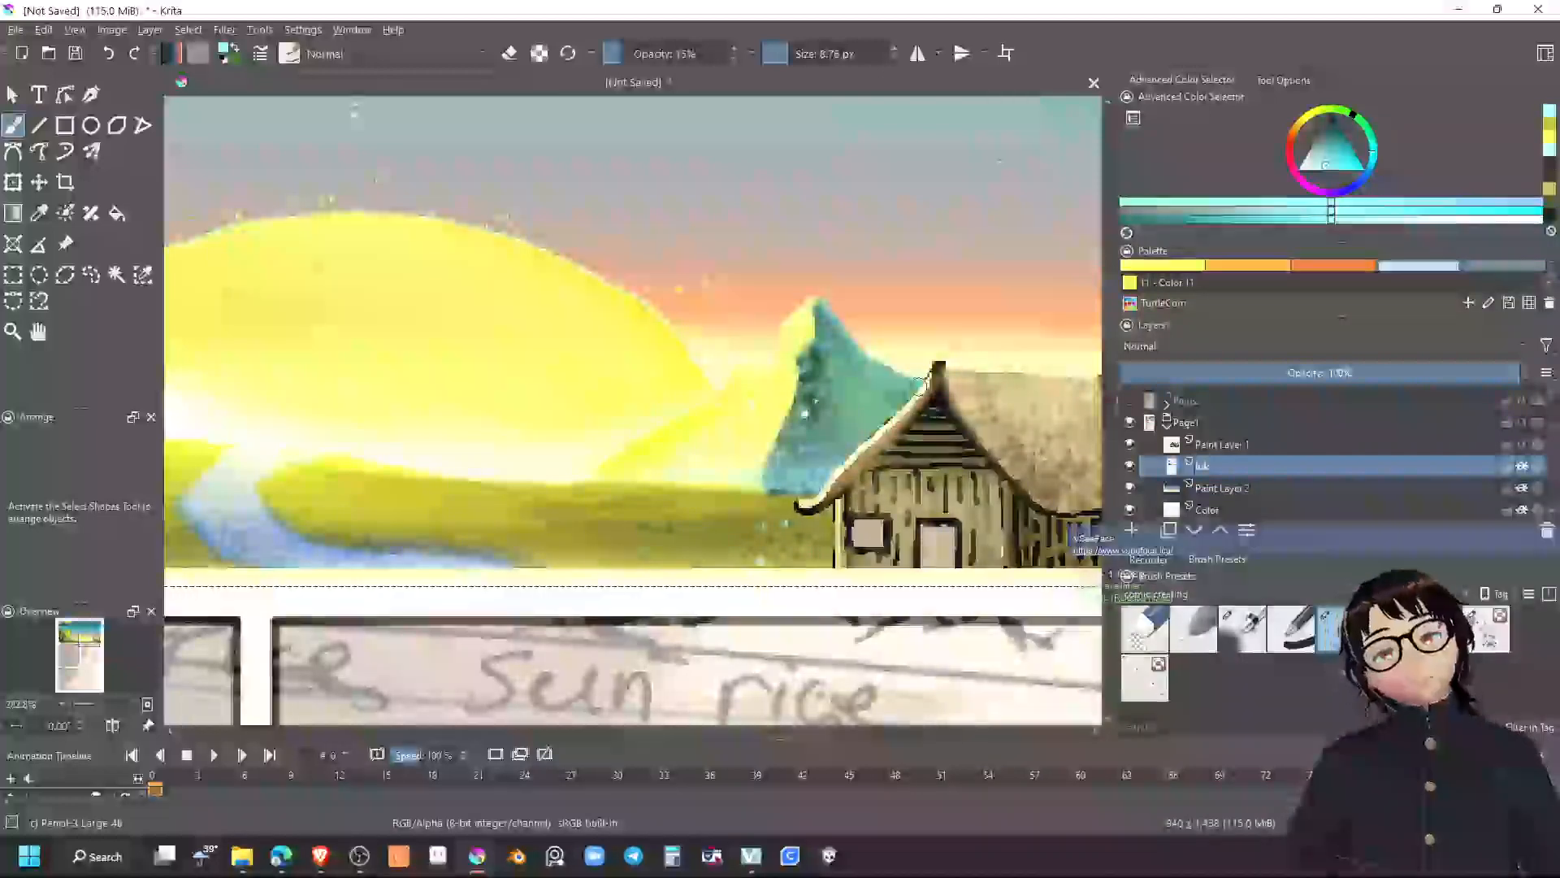
pyautogui.click(1337, 626)
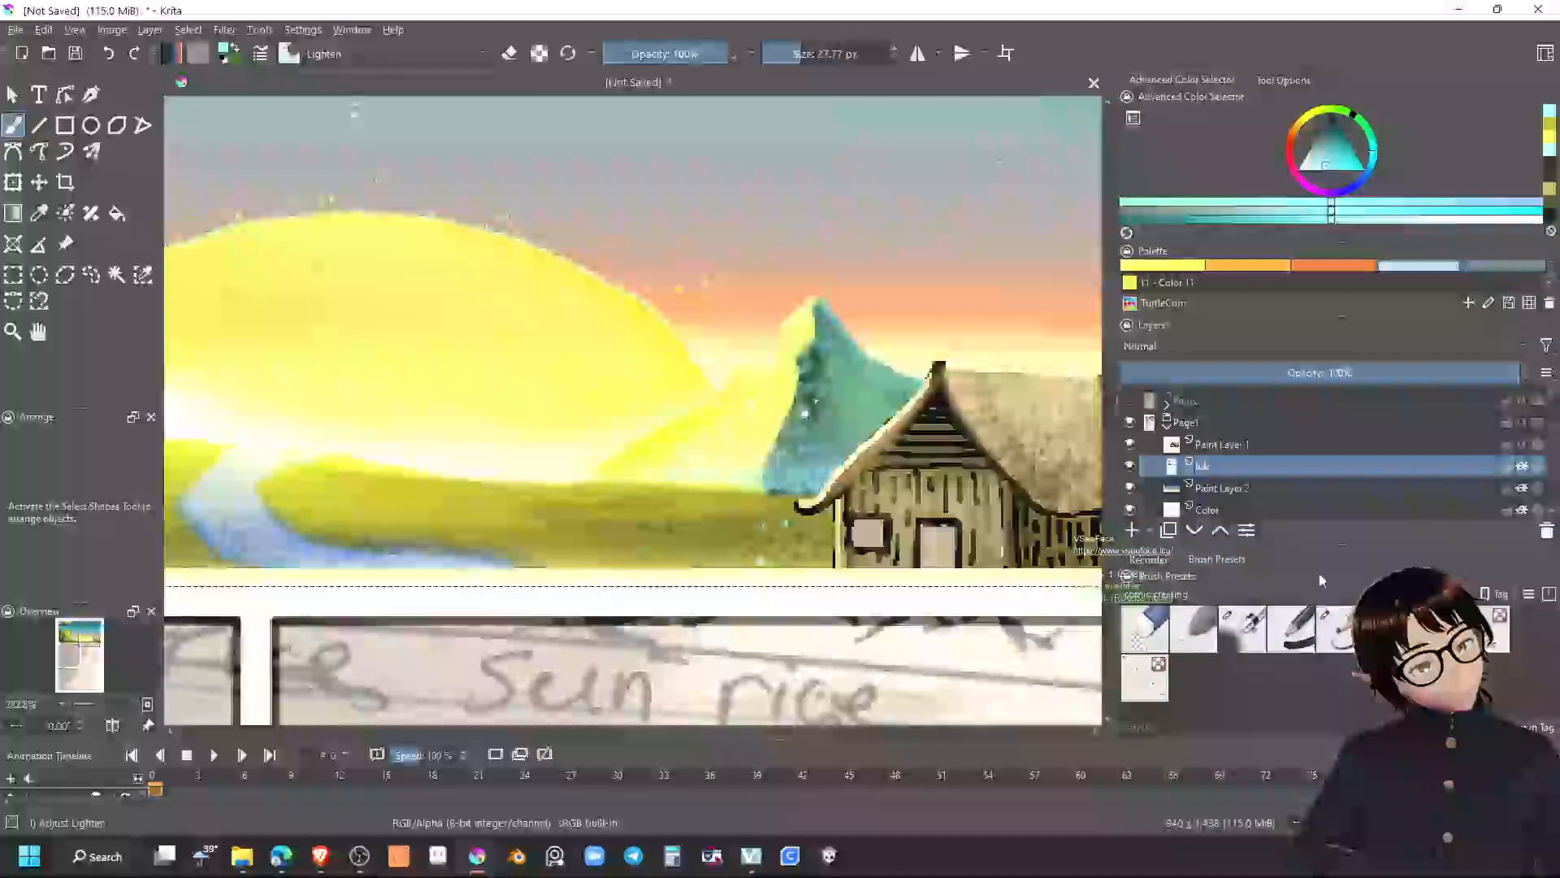
pyautogui.moveTo(809, 462)
pyautogui.mouseDown()
pyautogui.moveTo(752, 446)
pyautogui.moveTo(770, 478)
pyautogui.mouseUp()
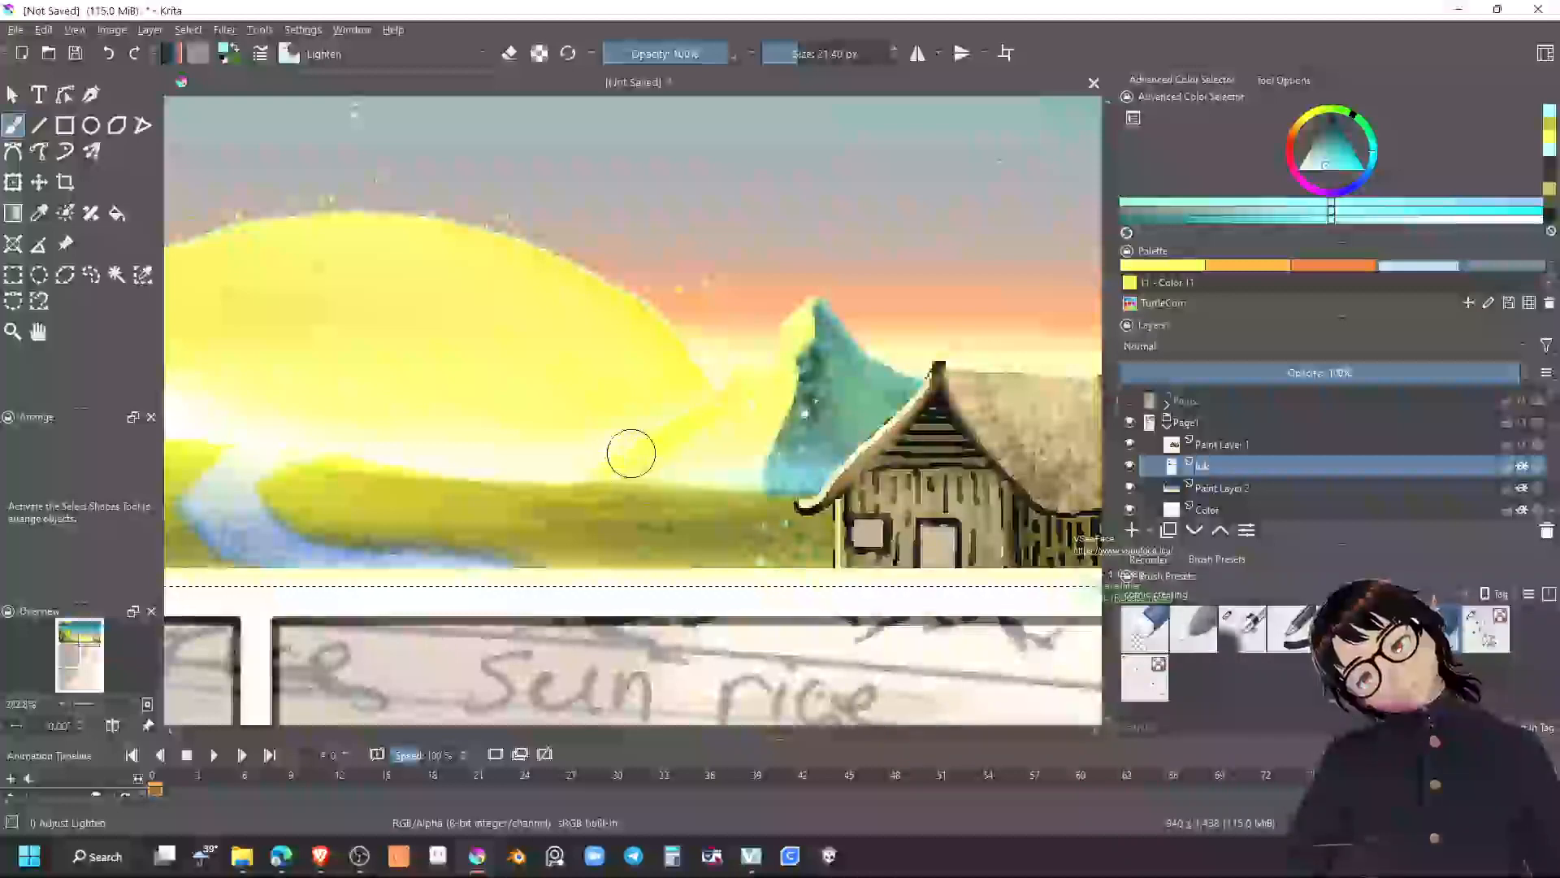
# Brighten the grass along the horizon below the sun with a light yellow and the Adjust Lighten brush
pyautogui.moveTo(1328, 119)
pyautogui.mouseDown()
pyautogui.moveTo(1341, 184)
pyautogui.moveTo(1334, 166)
pyautogui.mouseUp()
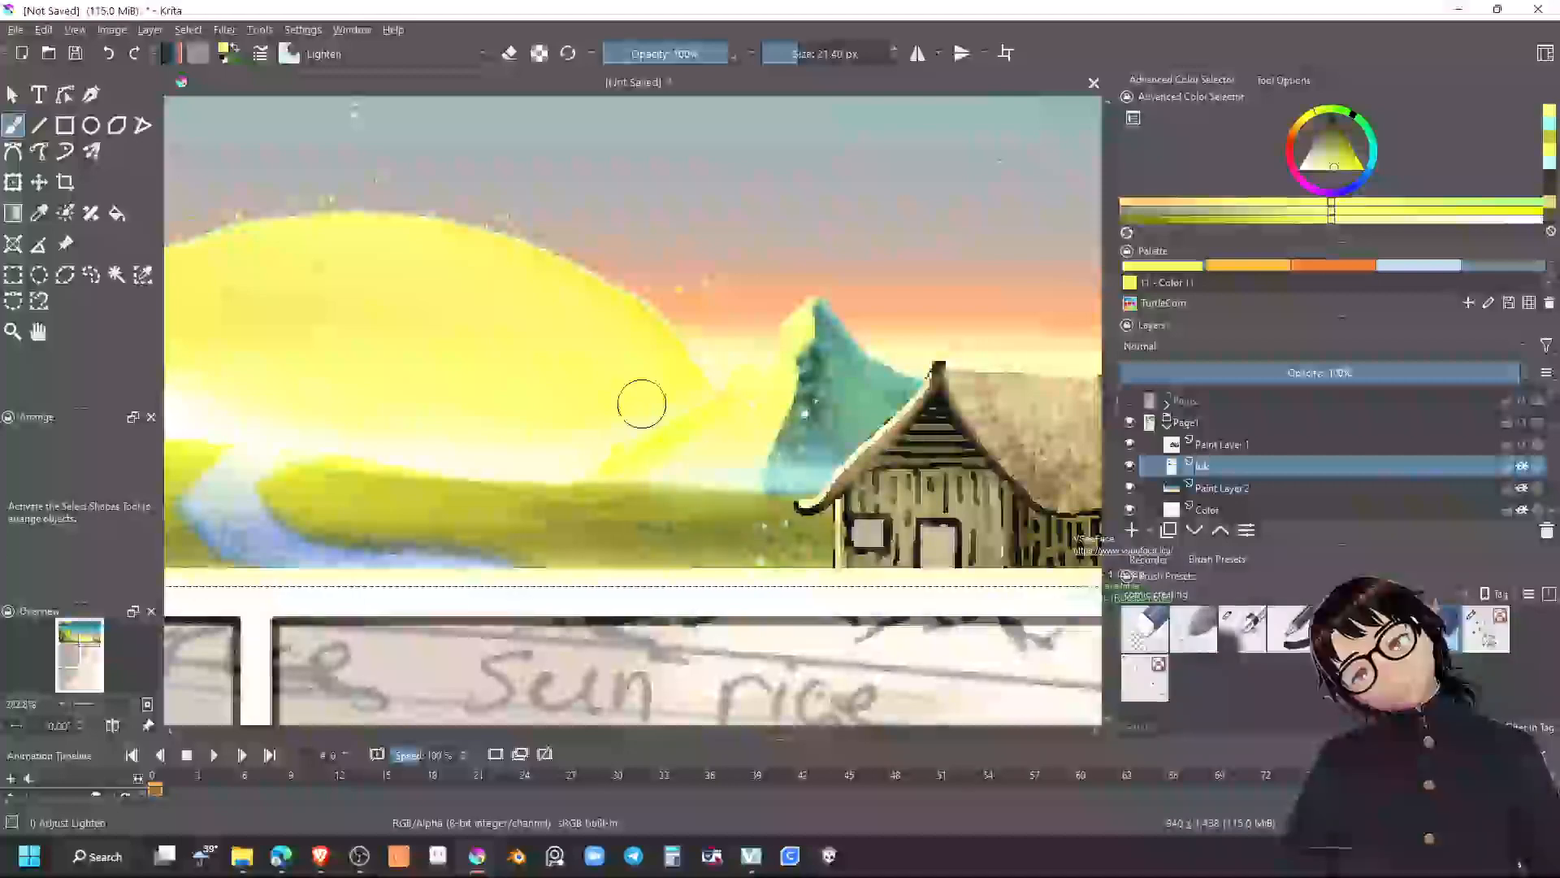
pyautogui.scroll(-5, 662, 372)
pyautogui.scroll(6, 693, 391)
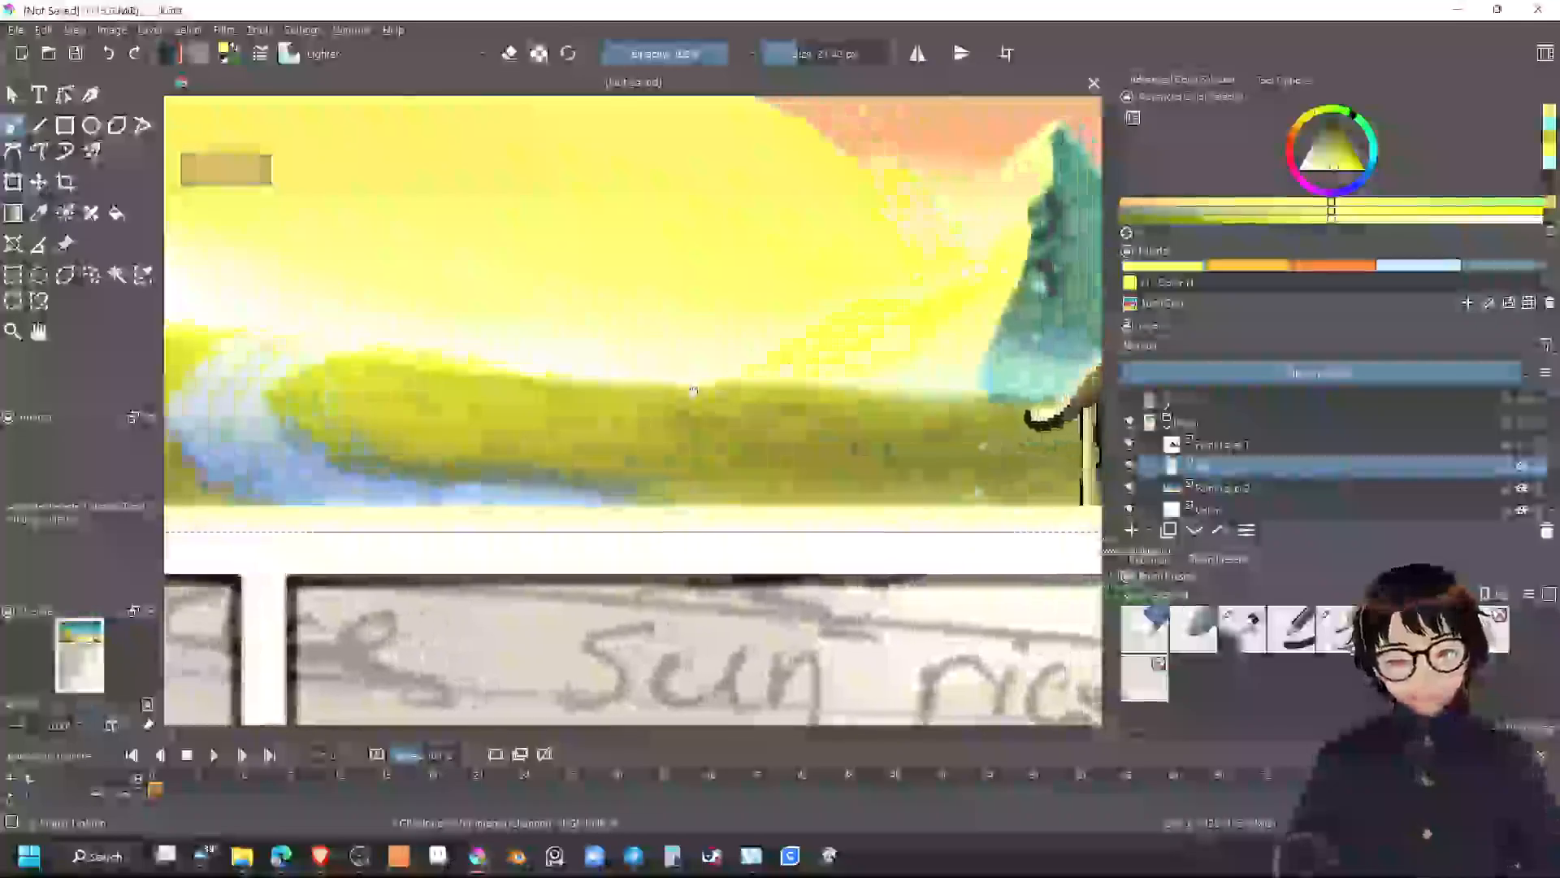
pyautogui.moveTo(694, 391); pyautogui.dragTo(556, 414)
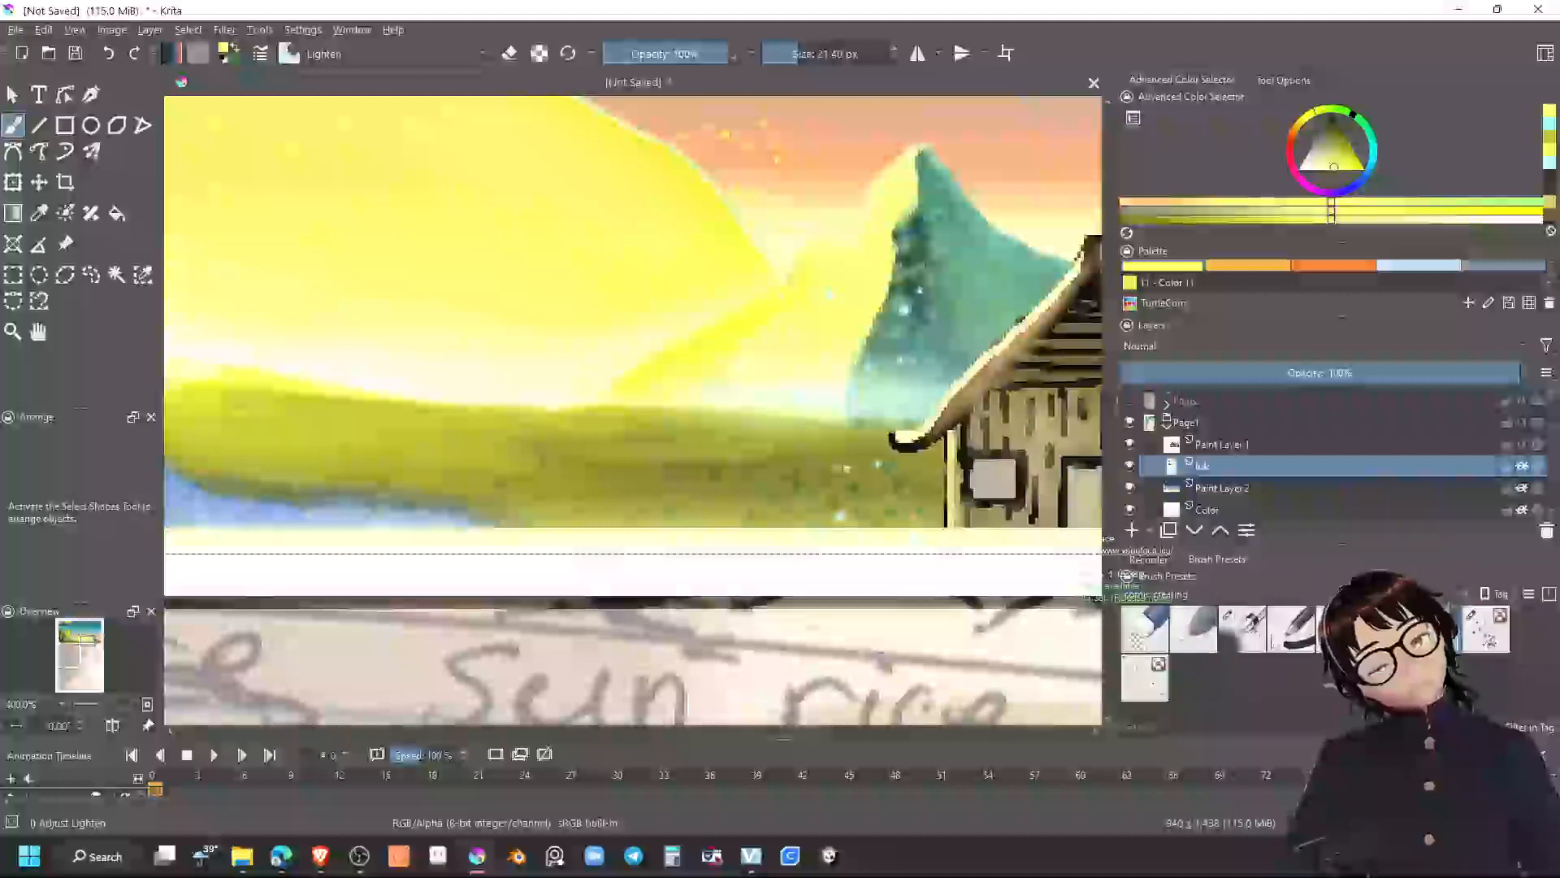
# Touch up the grass edge under the mountain beside the cottage roof in sampled olive with the Pencil-3 Large 4B brush
pyautogui.click(1335, 630)
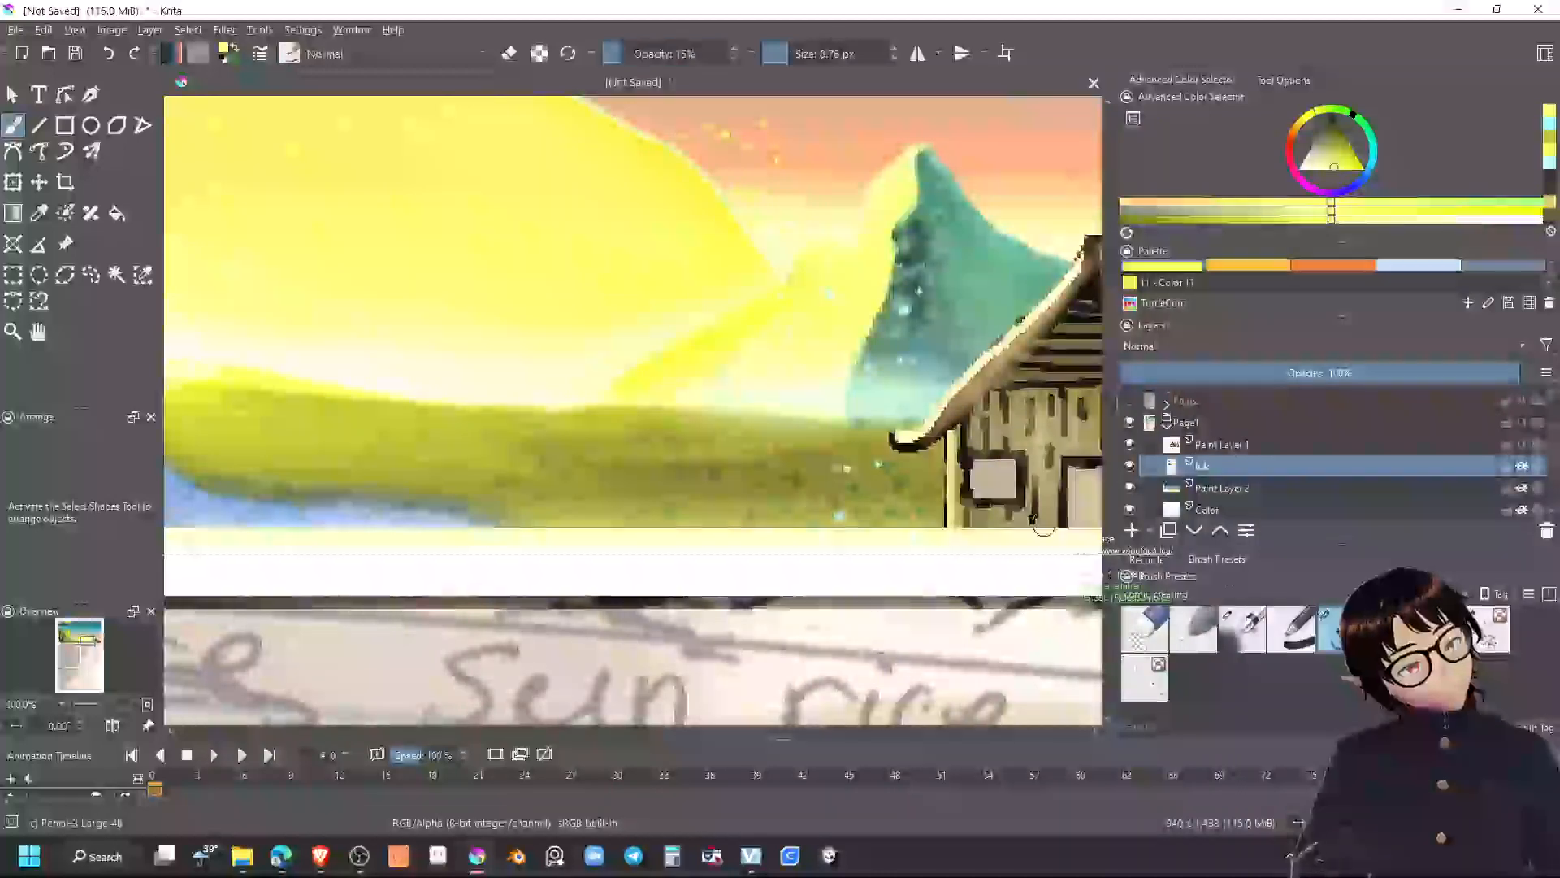
pyautogui.keyDown('ctrl'); pyautogui.click(855, 446); pyautogui.keyUp('ctrl')
pyautogui.moveTo(895, 434); pyautogui.dragTo(901, 441)
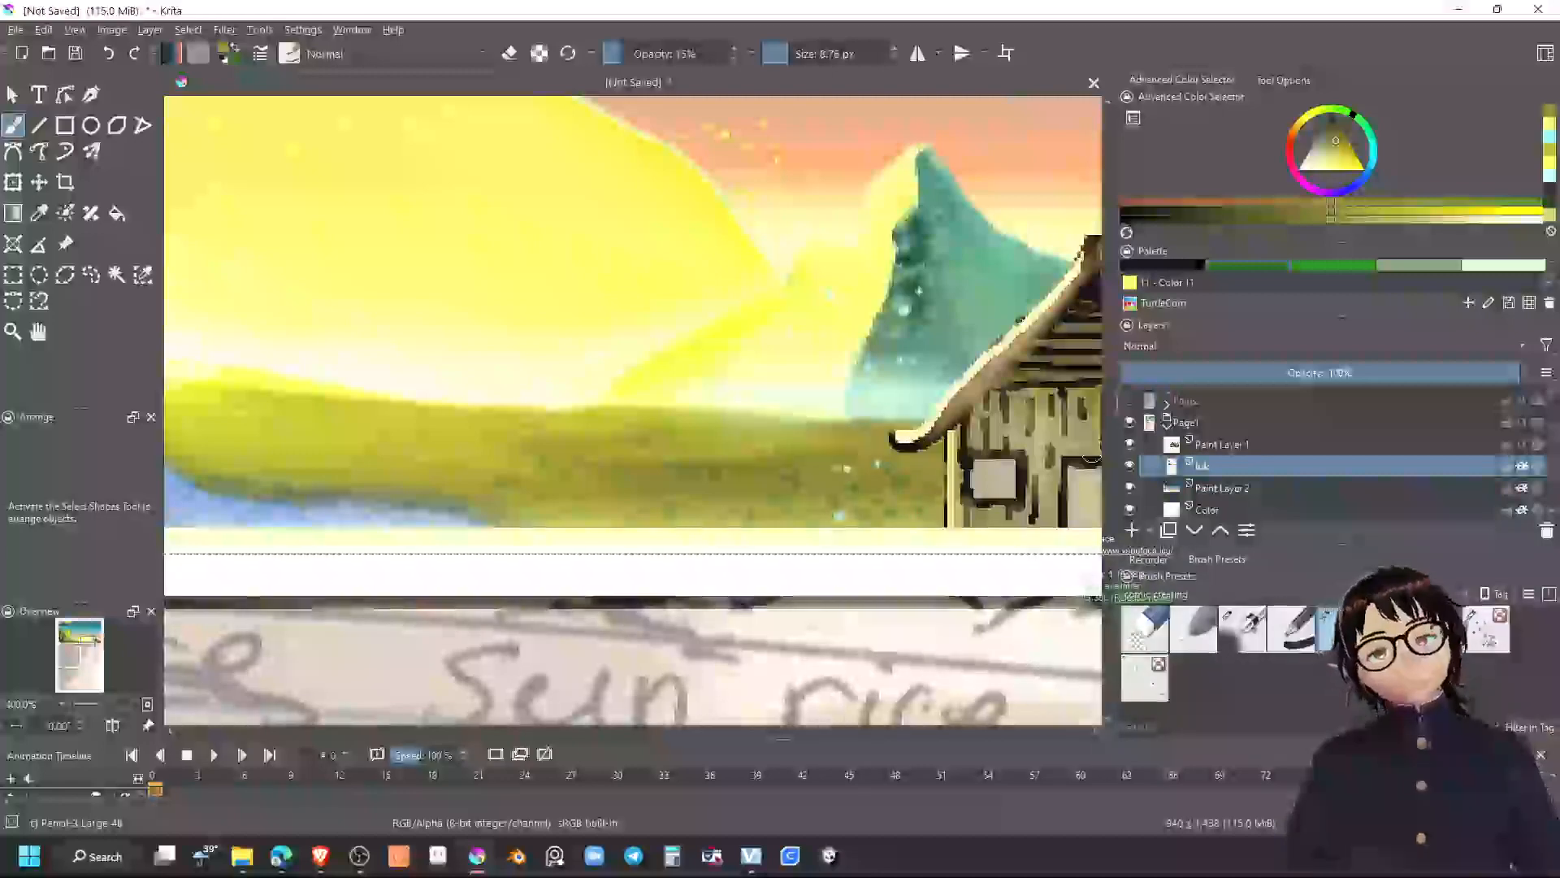
# Shade the pale base of the mountain beside the cottage roof with a grey-green sampled from the mountain
pyautogui.scroll(-4, 777, 323)
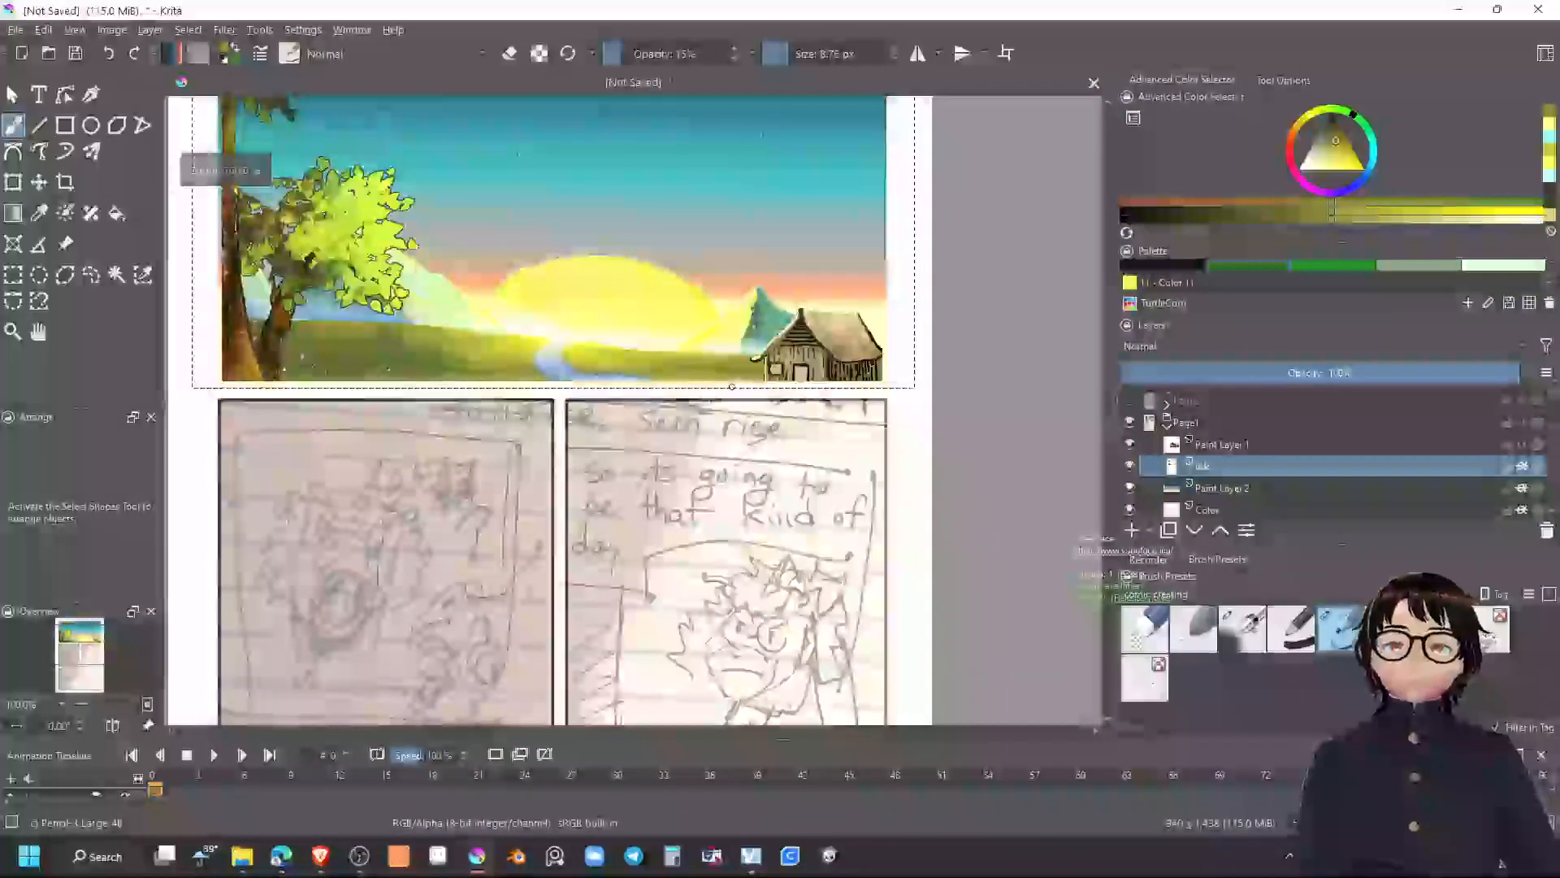
pyautogui.scroll(-2, 752, 343)
pyautogui.moveTo(524, 330); pyautogui.dragTo(659, 373)
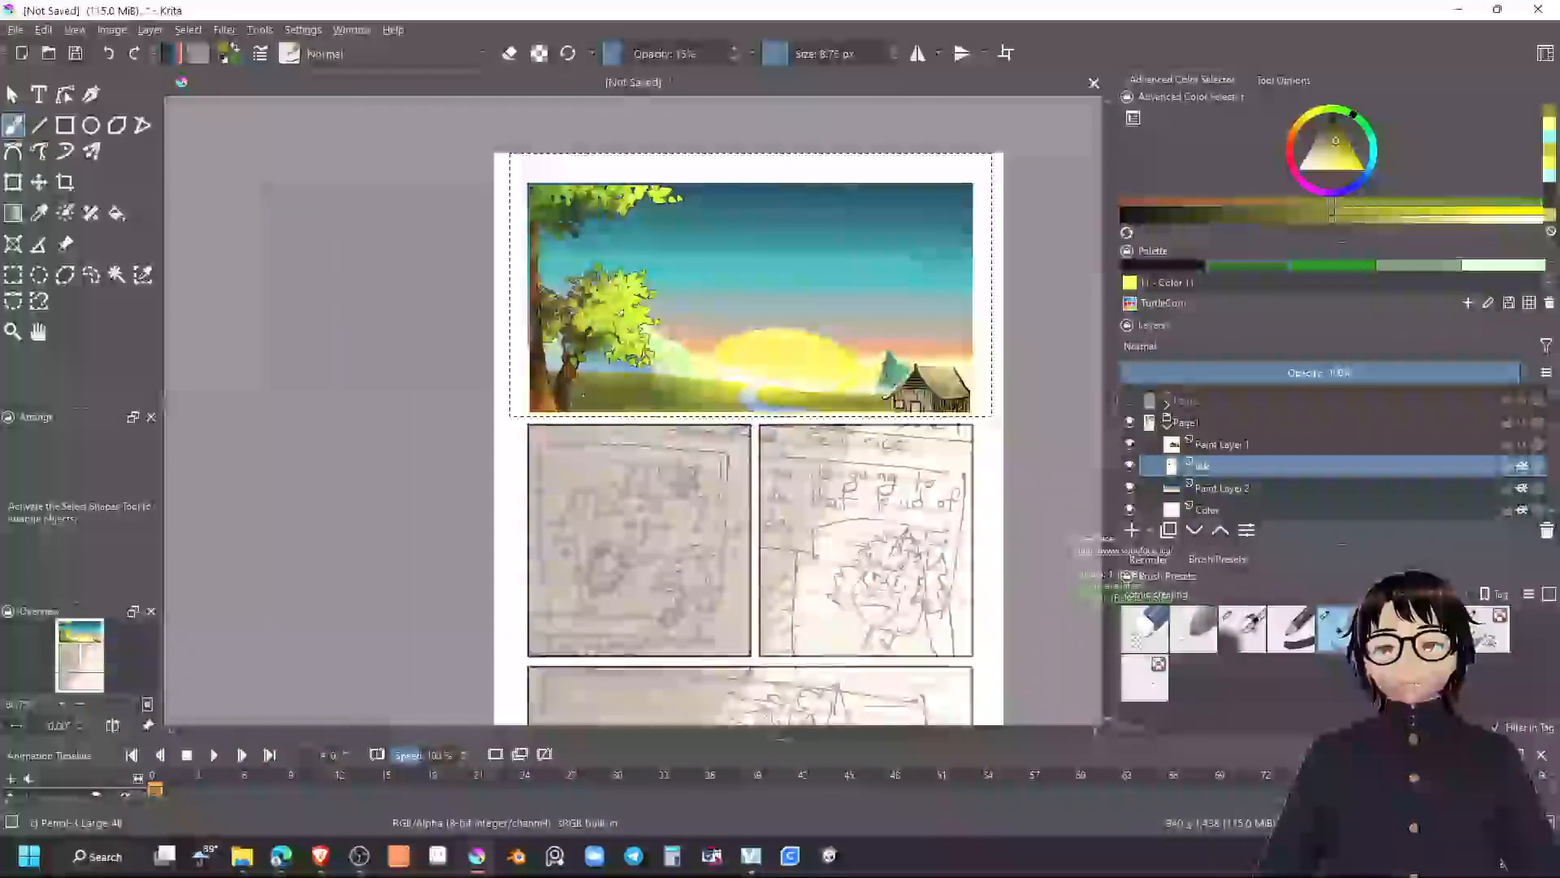
pyautogui.scroll(2, 659, 373)
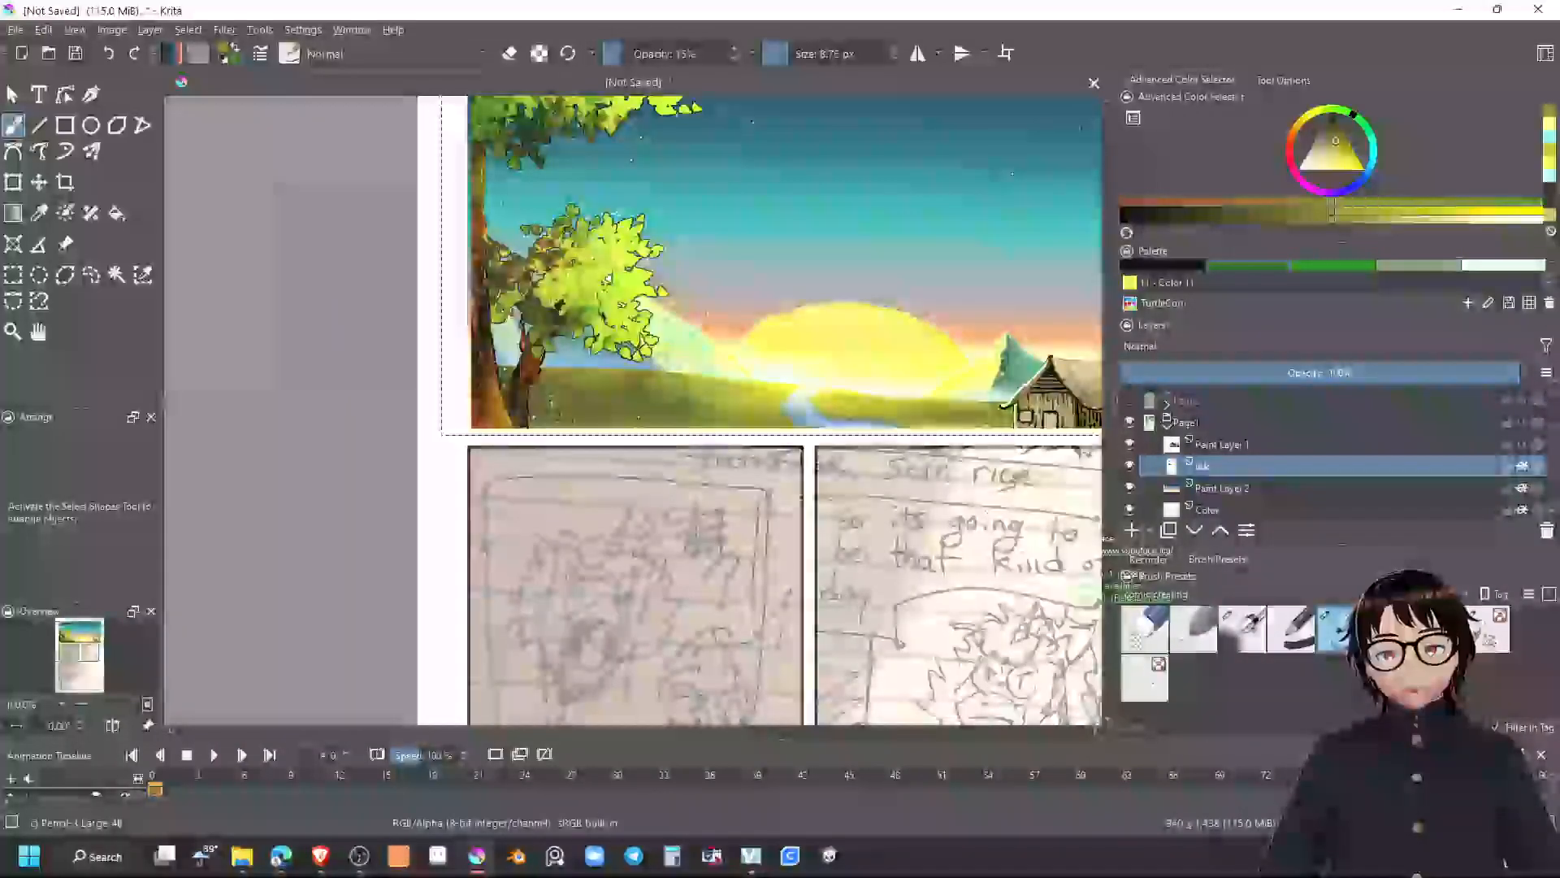
pyautogui.scroll(2, 673, 373)
pyautogui.scroll(-2, 763, 418)
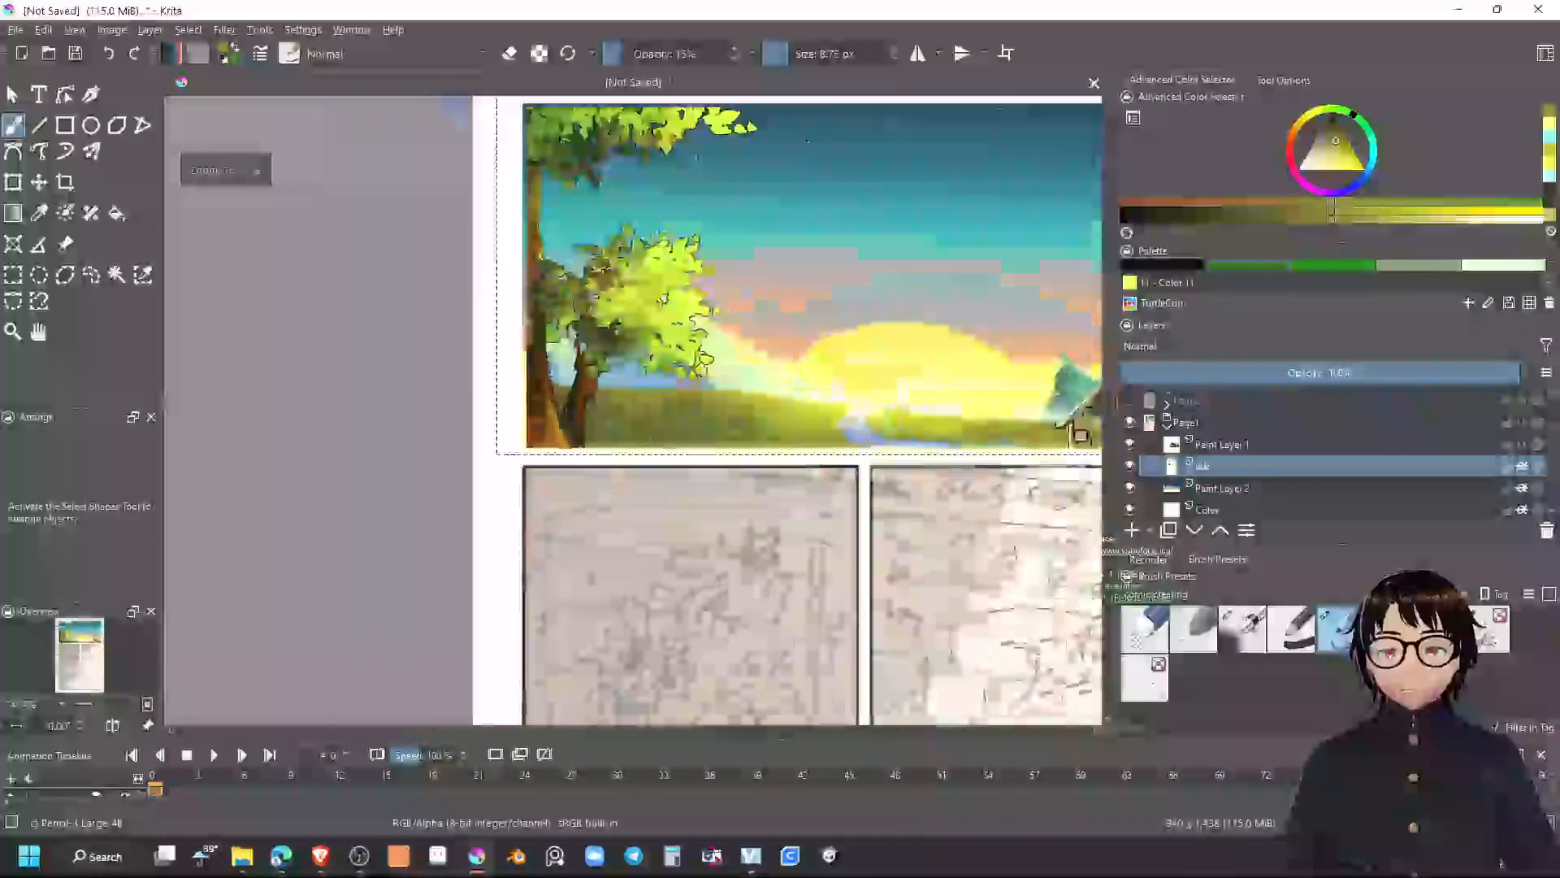
pyautogui.moveTo(1059, 409); pyautogui.dragTo(816, 453)
pyautogui.scroll(4, 817, 454)
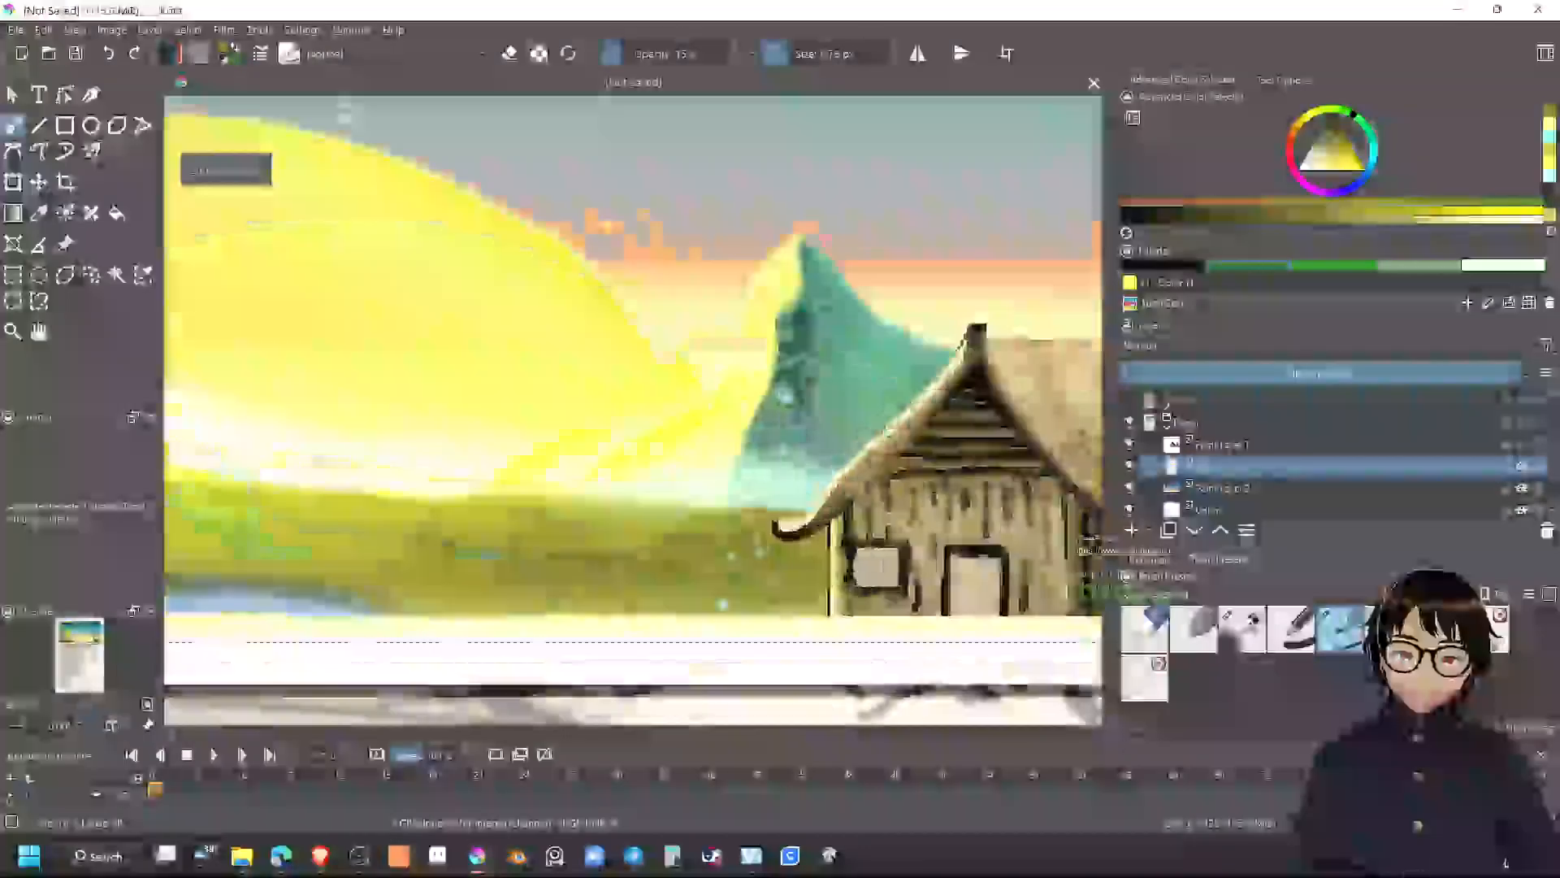
pyautogui.scroll(2, 816, 457)
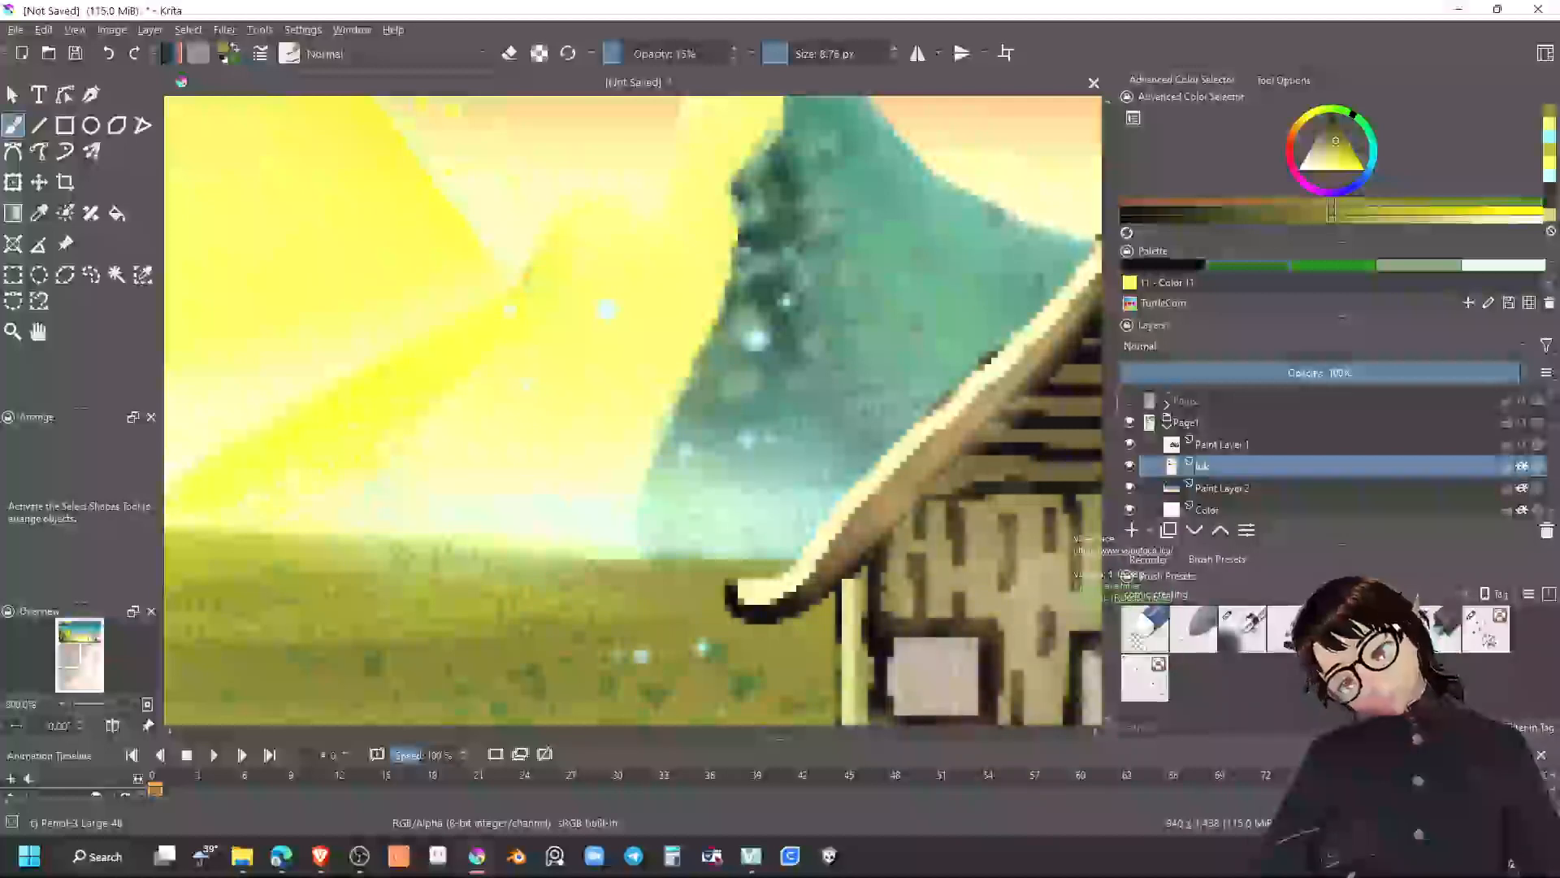
pyautogui.keyDown('ctrl'); pyautogui.click(721, 388); pyautogui.keyUp('ctrl')
pyautogui.moveTo(682, 464)
pyautogui.mouseDown()
pyautogui.moveTo(649, 530)
pyautogui.moveTo(738, 525)
pyautogui.moveTo(668, 501)
pyautogui.mouseUp()
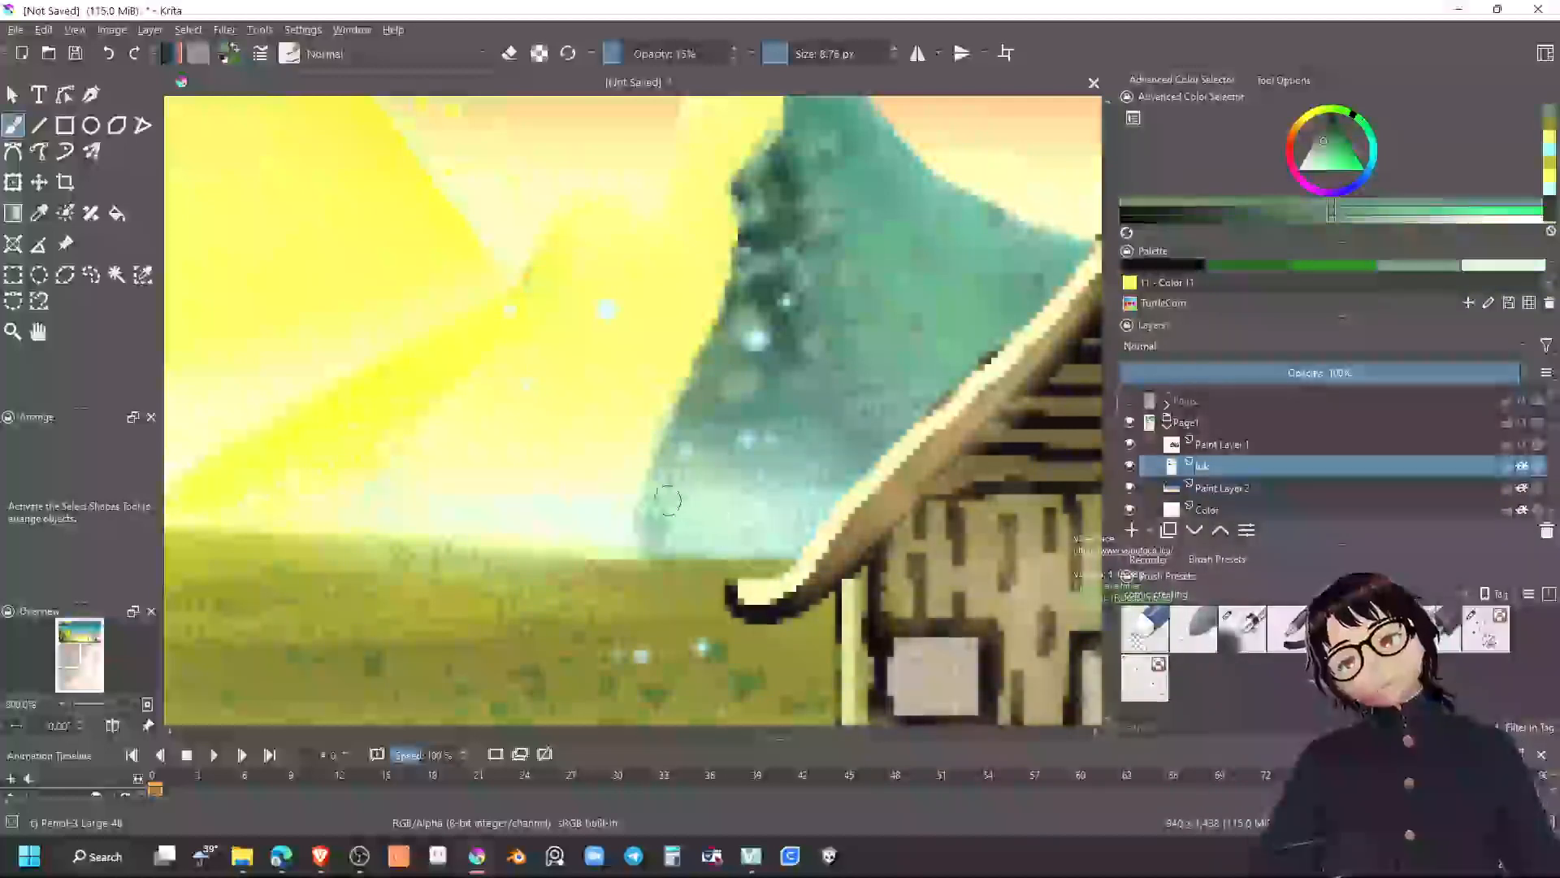
pyautogui.moveTo(739, 544); pyautogui.dragTo(720, 505)
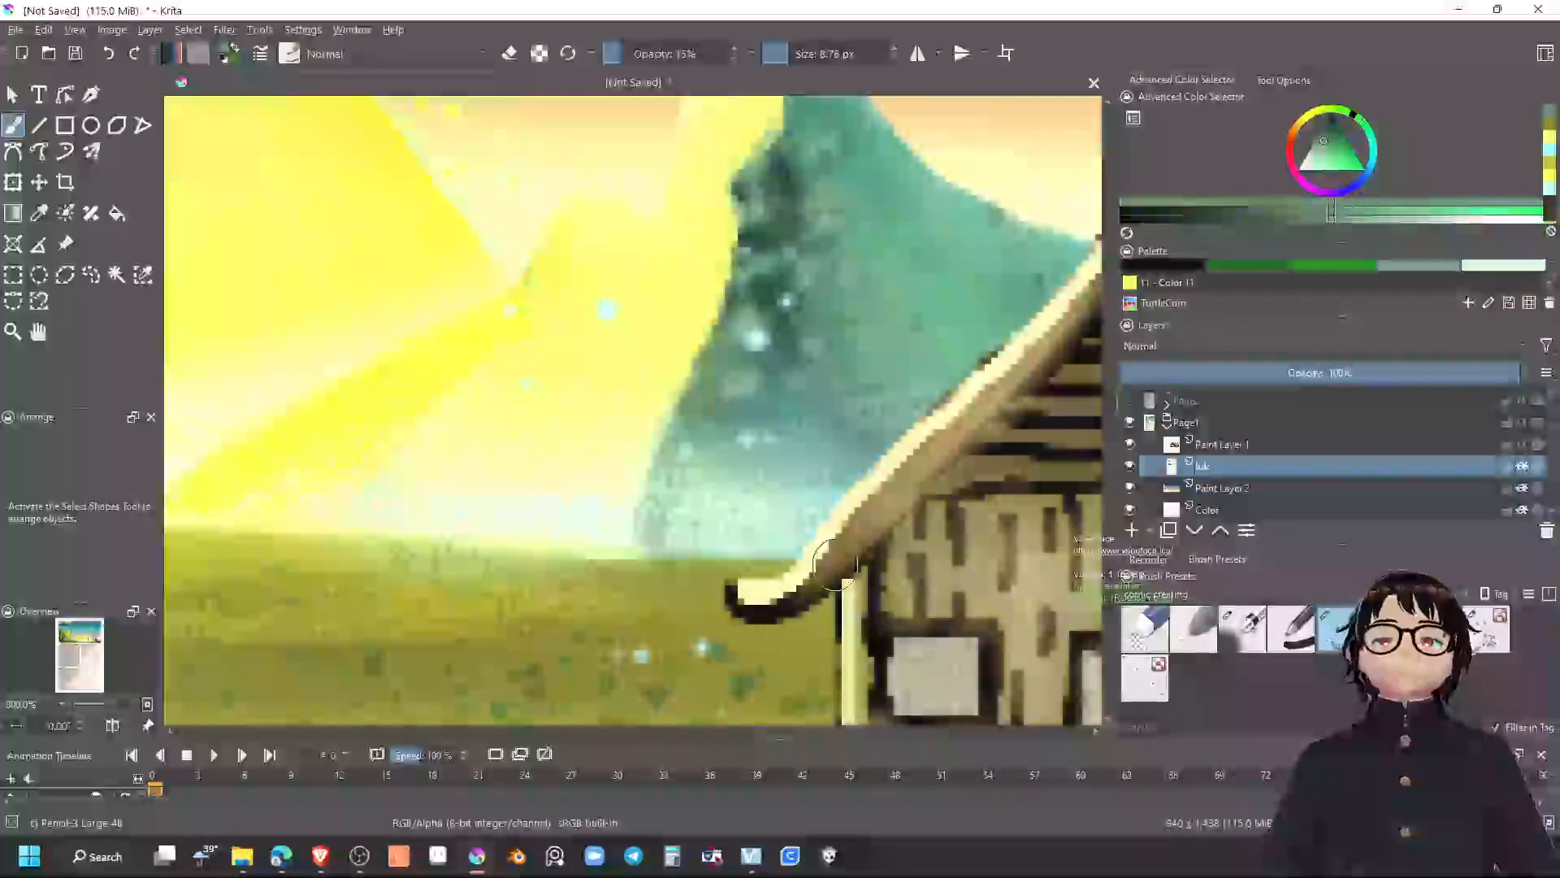
# Shade the sun-facing lower side of the mountain by the cottage with blue sampled from the distant hill behind the tree
pyautogui.scroll(-4, 835, 564)
pyautogui.moveTo(850, 294); pyautogui.dragTo(955, 317)
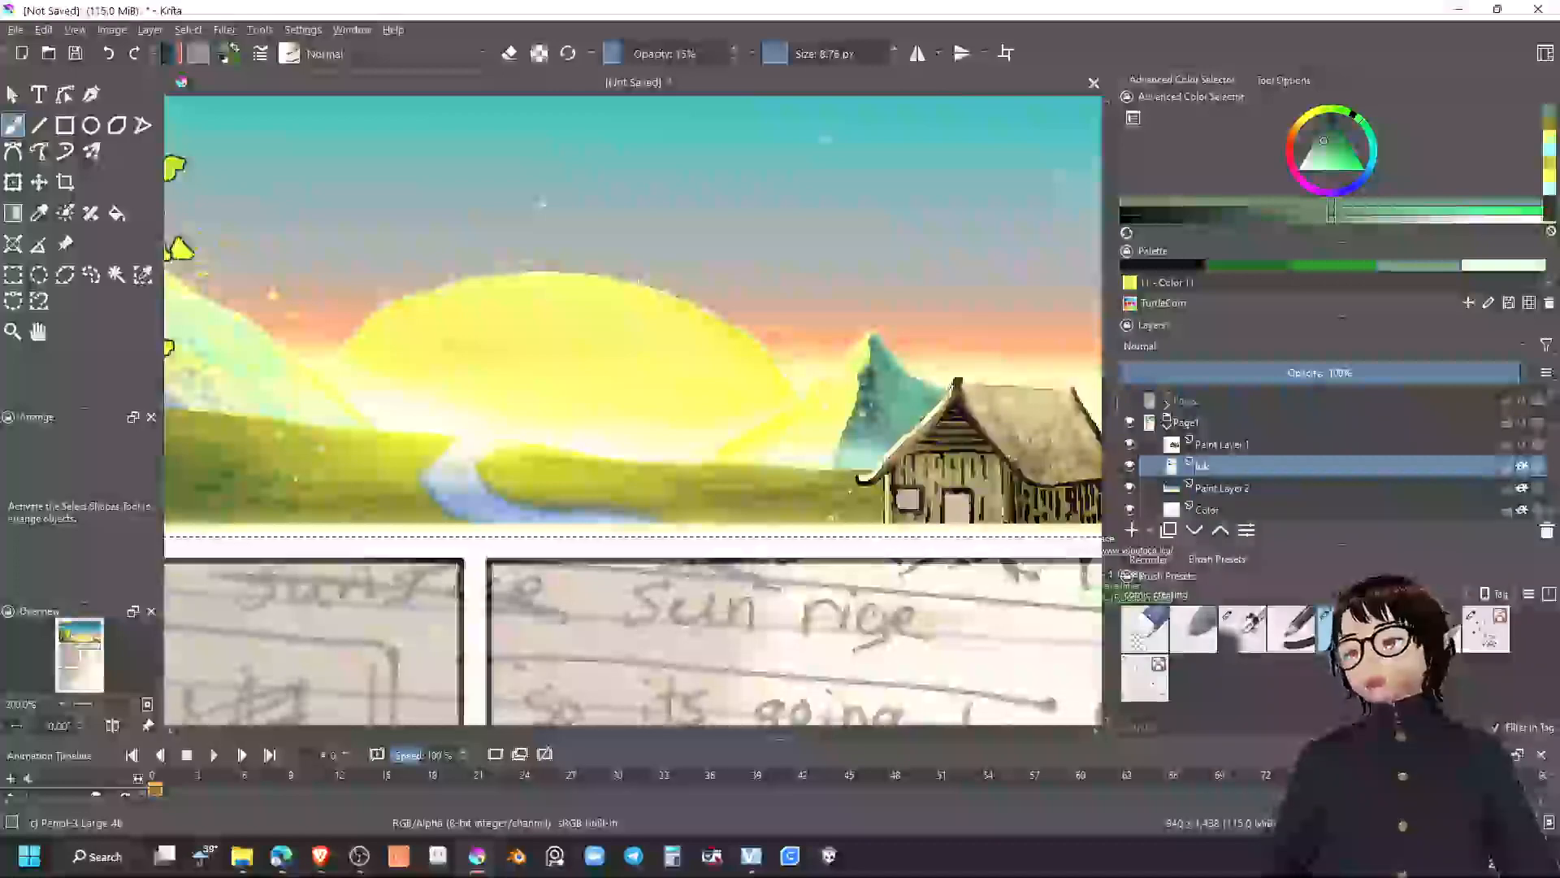
pyautogui.scroll(-3, 860, 436)
pyautogui.moveTo(860, 436); pyautogui.dragTo(958, 402)
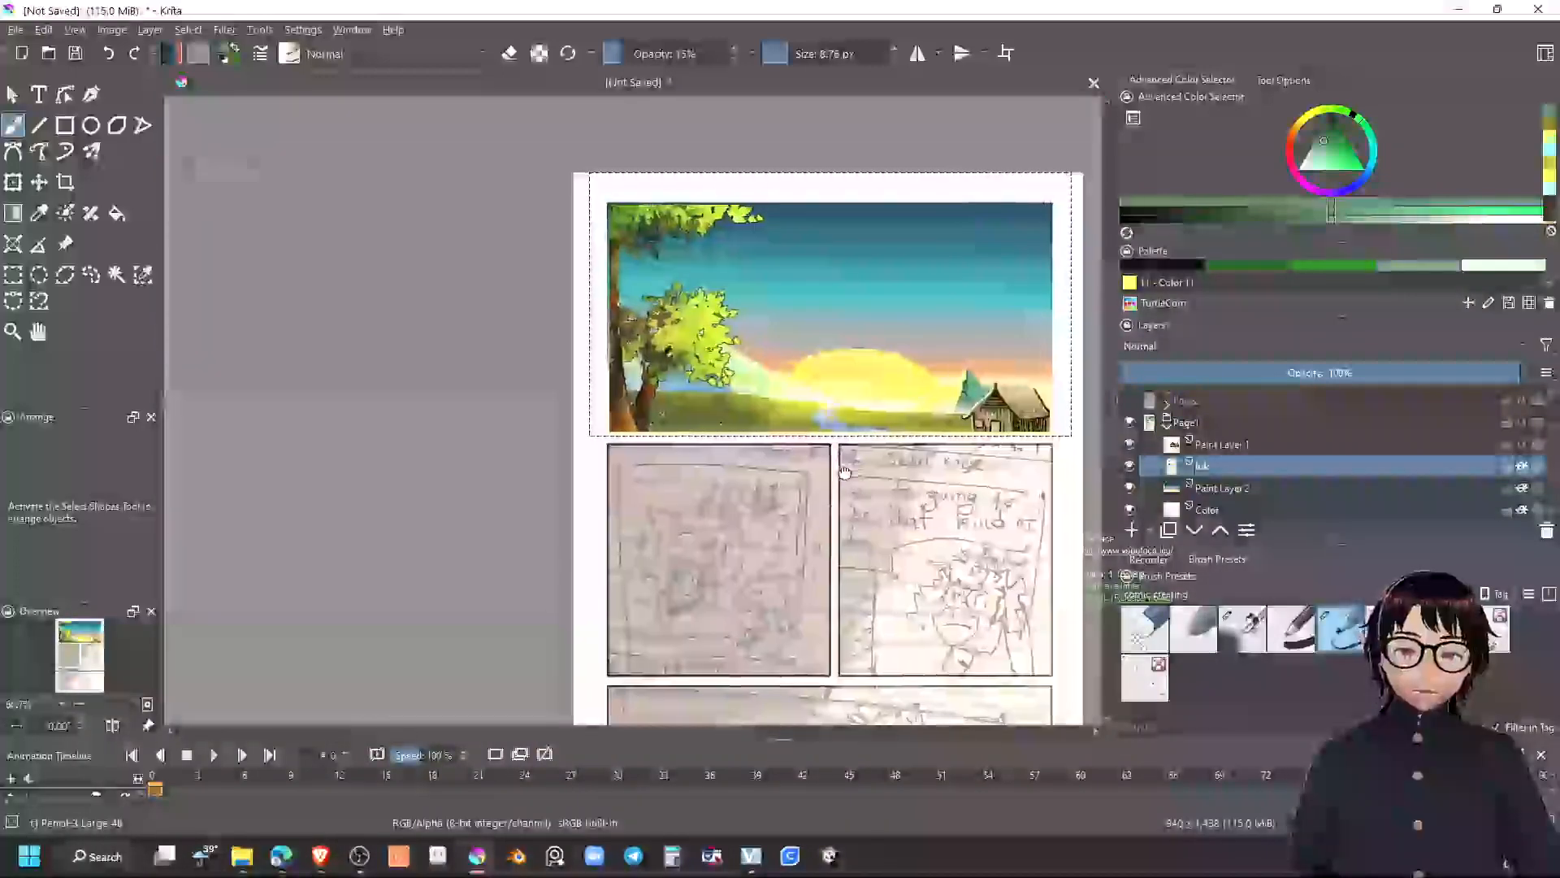
pyautogui.scroll(1, 847, 453)
pyautogui.scroll(3, 739, 382)
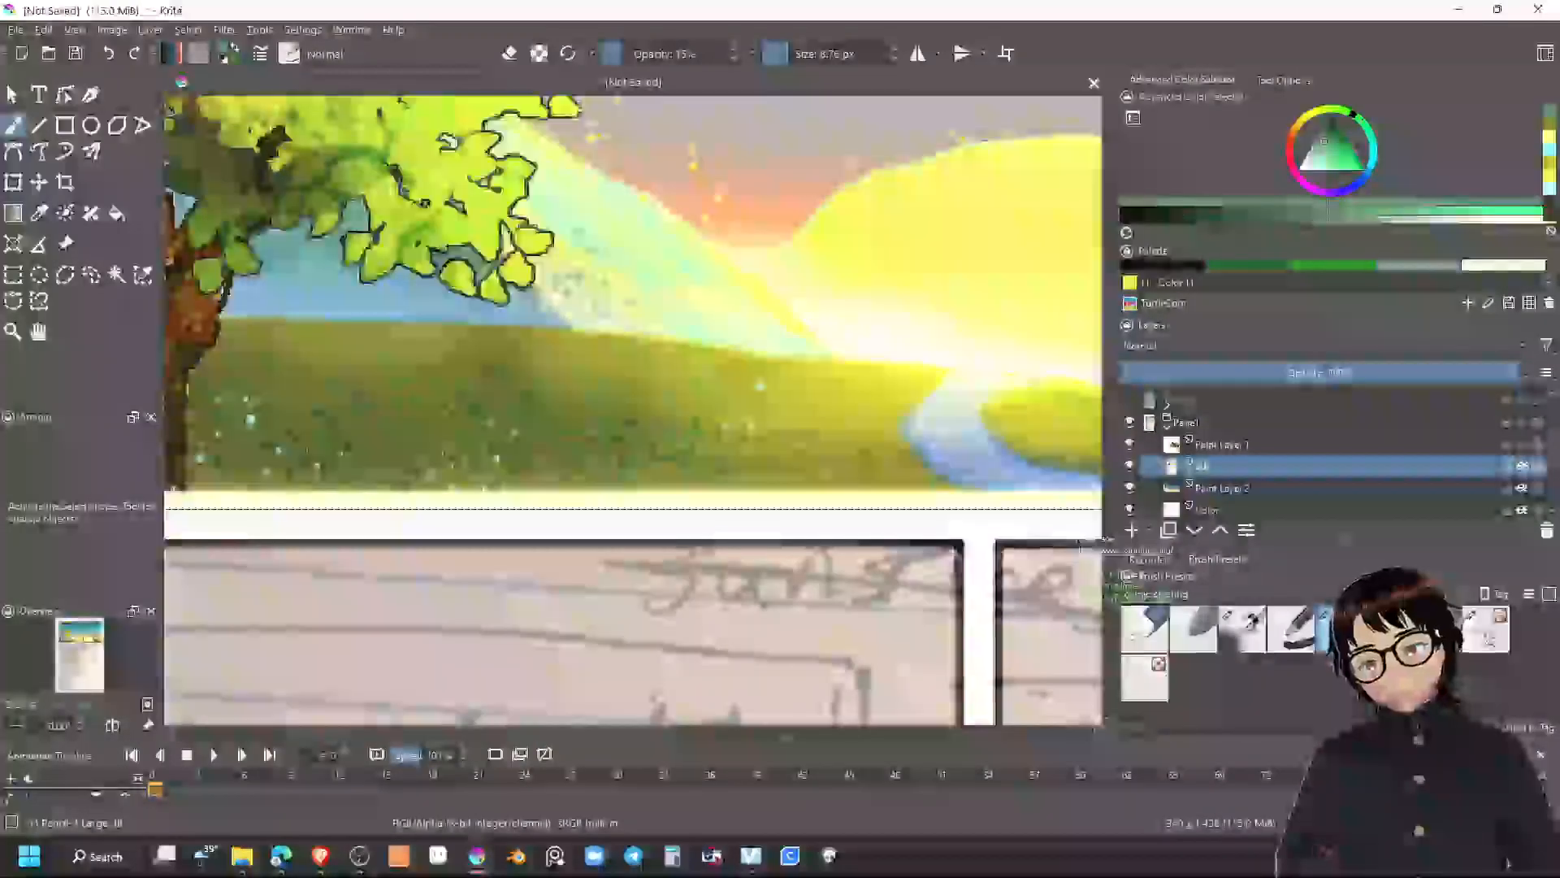
pyautogui.keyDown('ctrl'); pyautogui.click(511, 303); pyautogui.keyUp('ctrl')
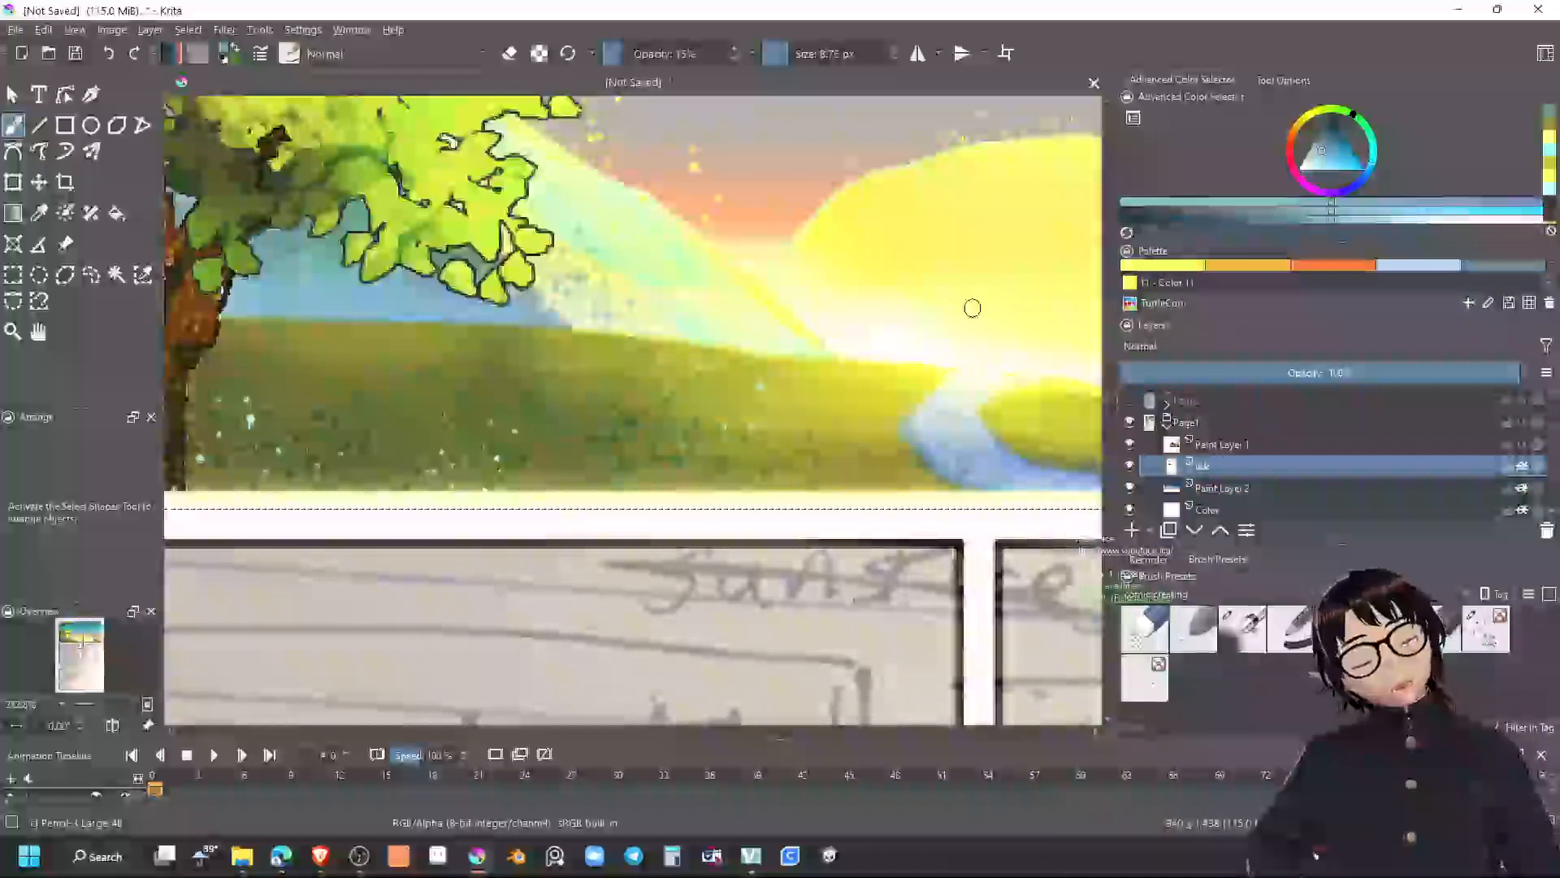
pyautogui.moveTo(799, 268); pyautogui.dragTo(199, 321)
pyautogui.scroll(4, 578, 385)
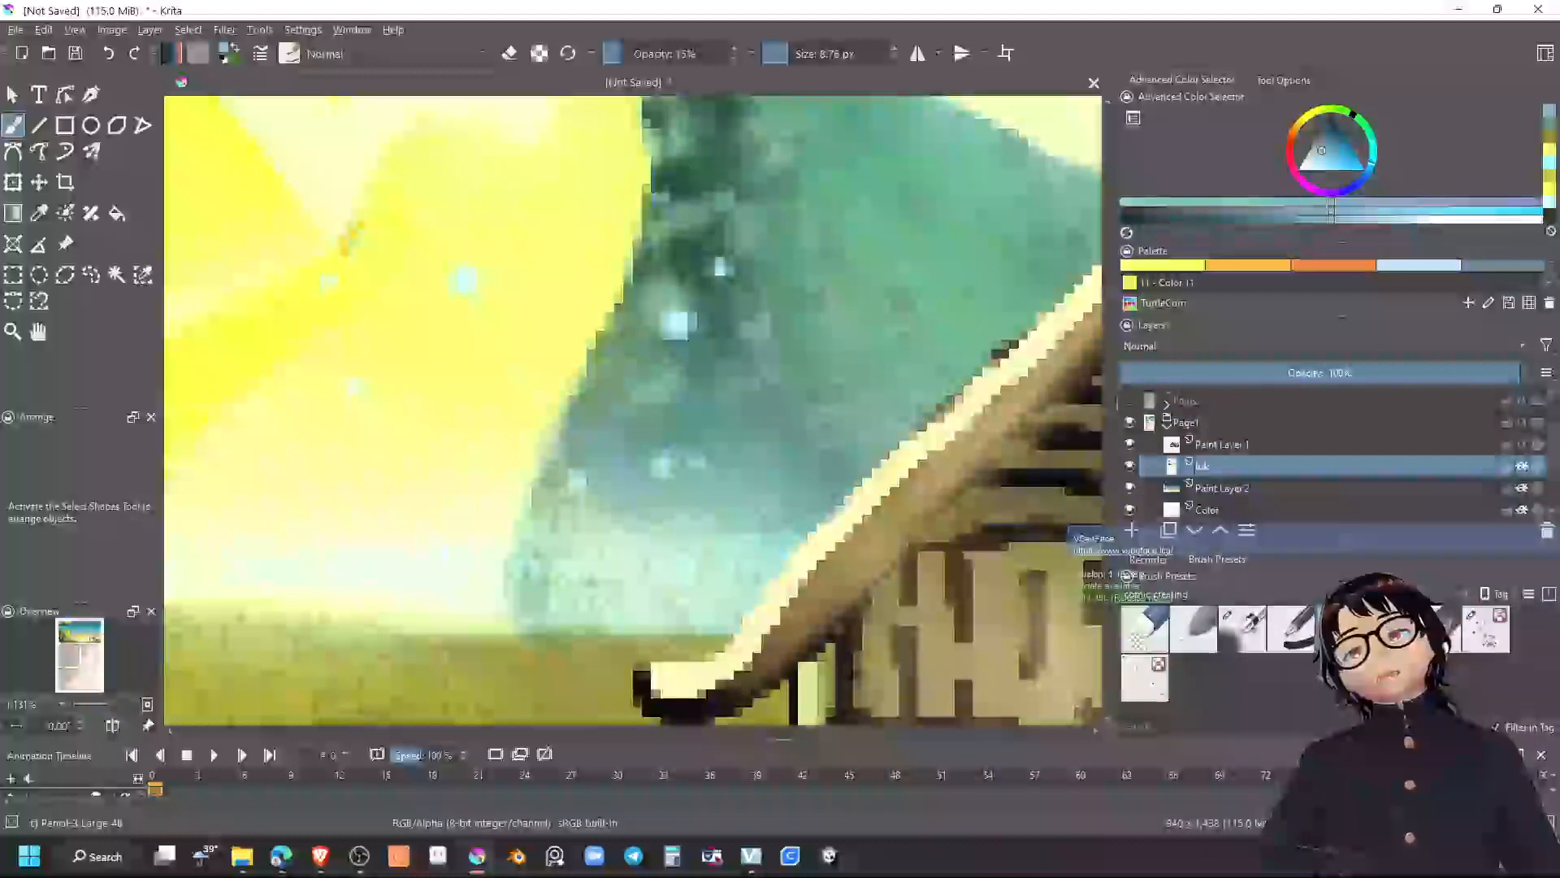
pyautogui.scroll(-5, 681, 325)
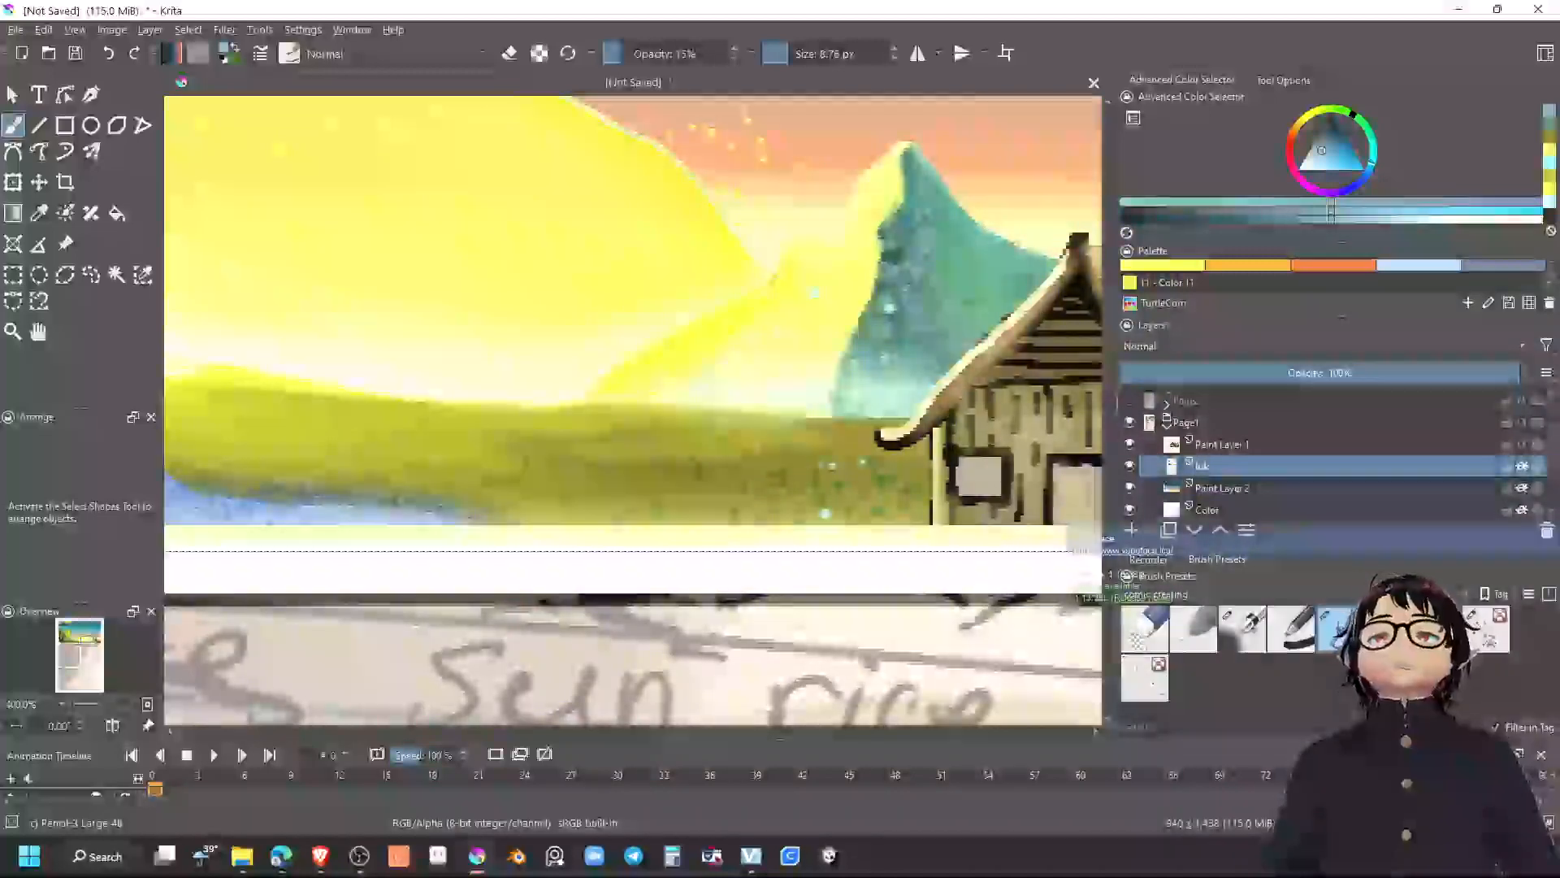
pyautogui.scroll(-4, 1049, 281)
pyautogui.moveTo(934, 278); pyautogui.dragTo(822, 315)
pyautogui.scroll(6, 822, 316)
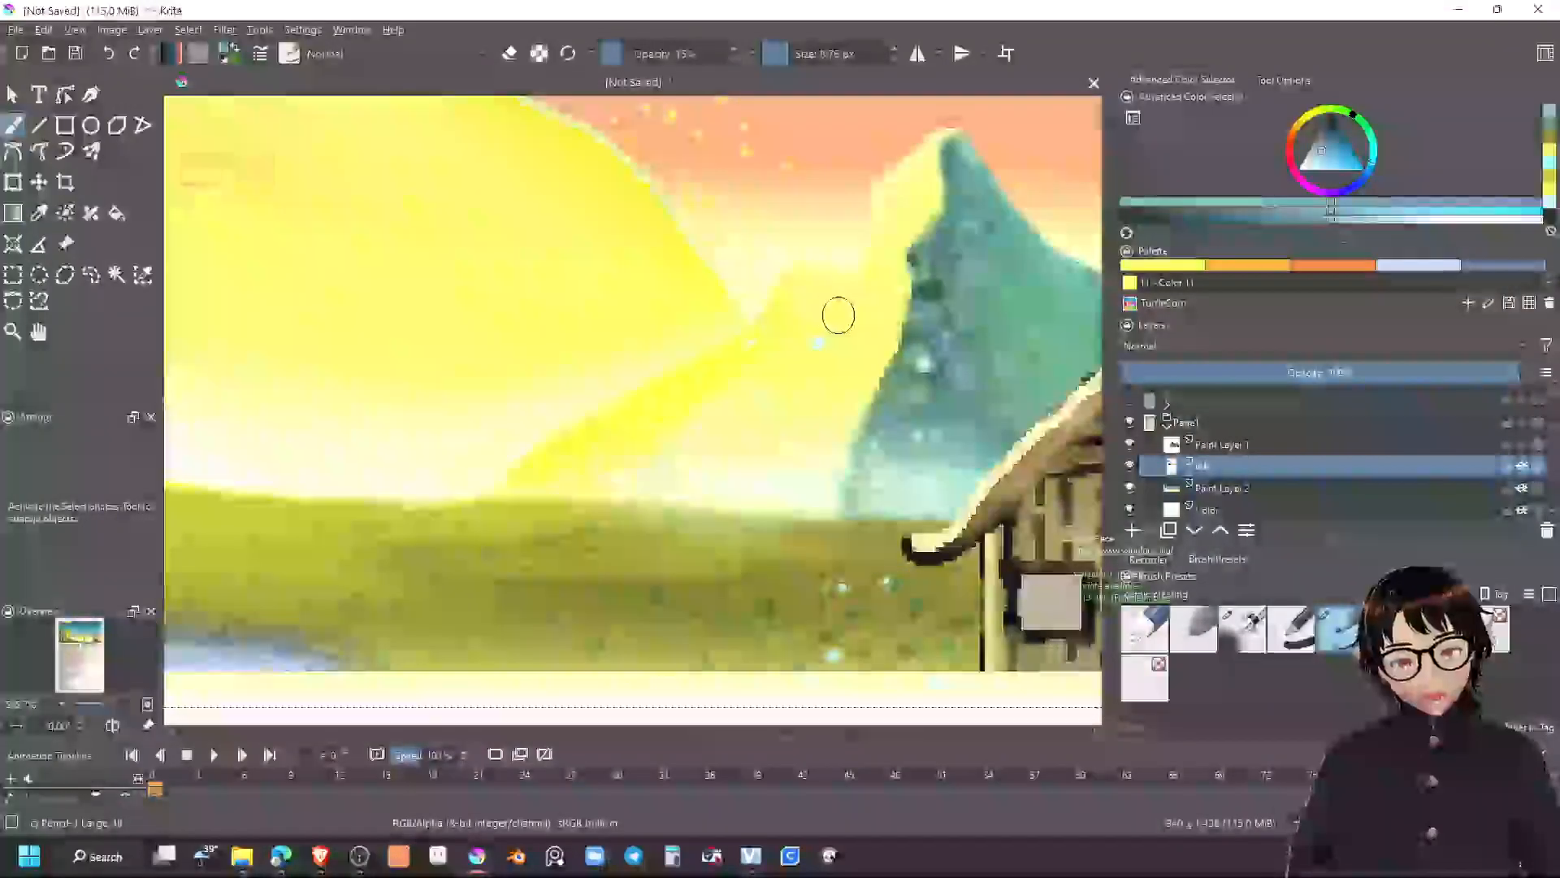
# Dab a small grey-green mark on the yellow hill beside the mountain and trim its edges with sampled yellow
pyautogui.scroll(2, 849, 325)
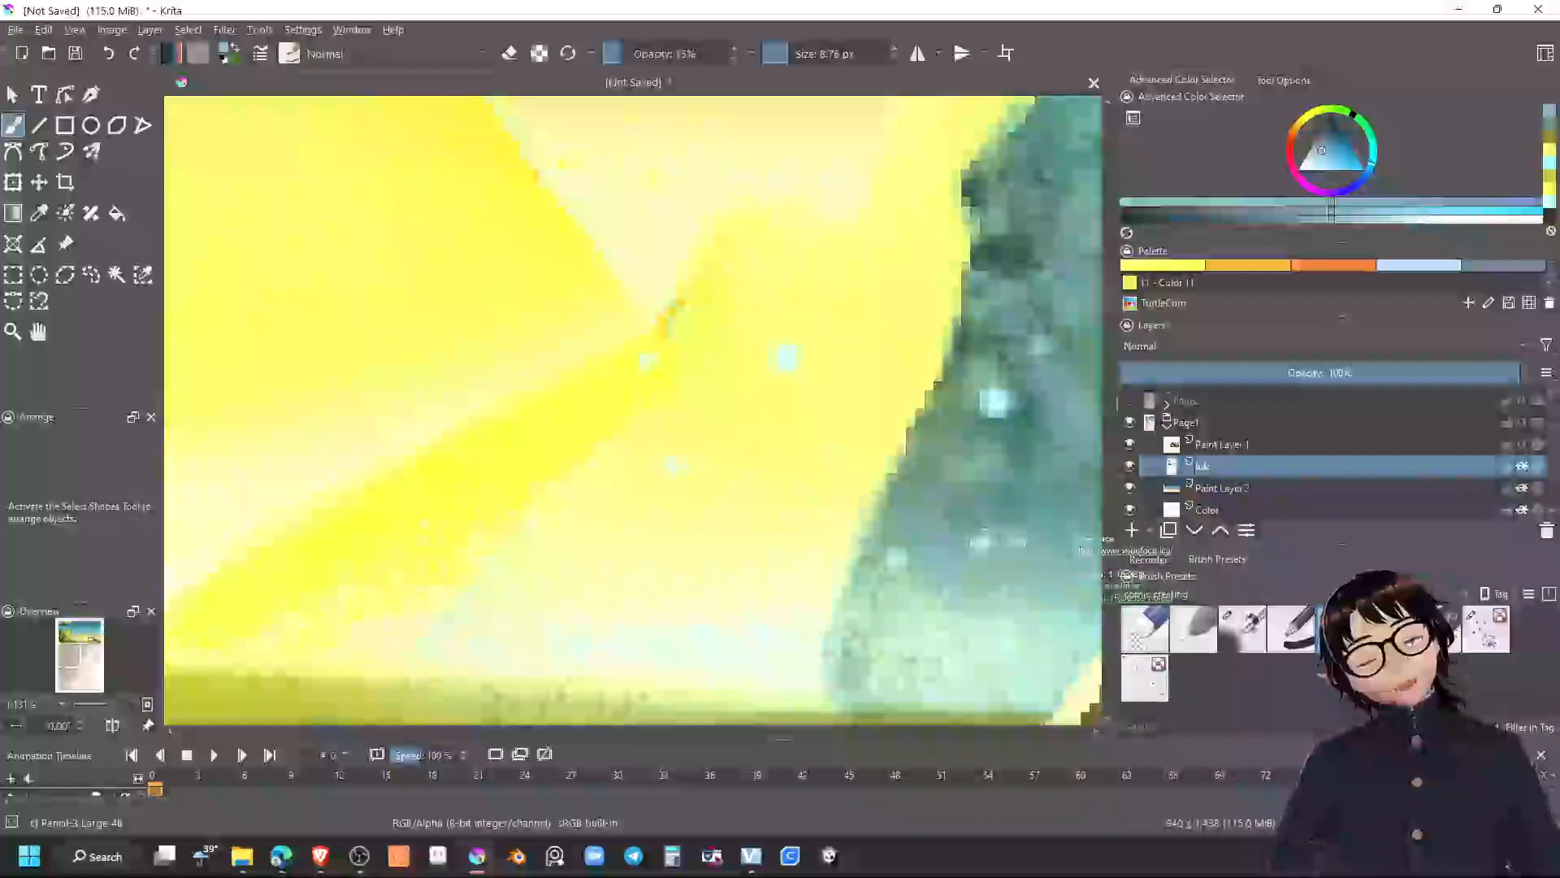
pyautogui.keyDown('ctrl'); pyautogui.click(962, 405); pyautogui.keyUp('ctrl')
pyautogui.click(761, 411)
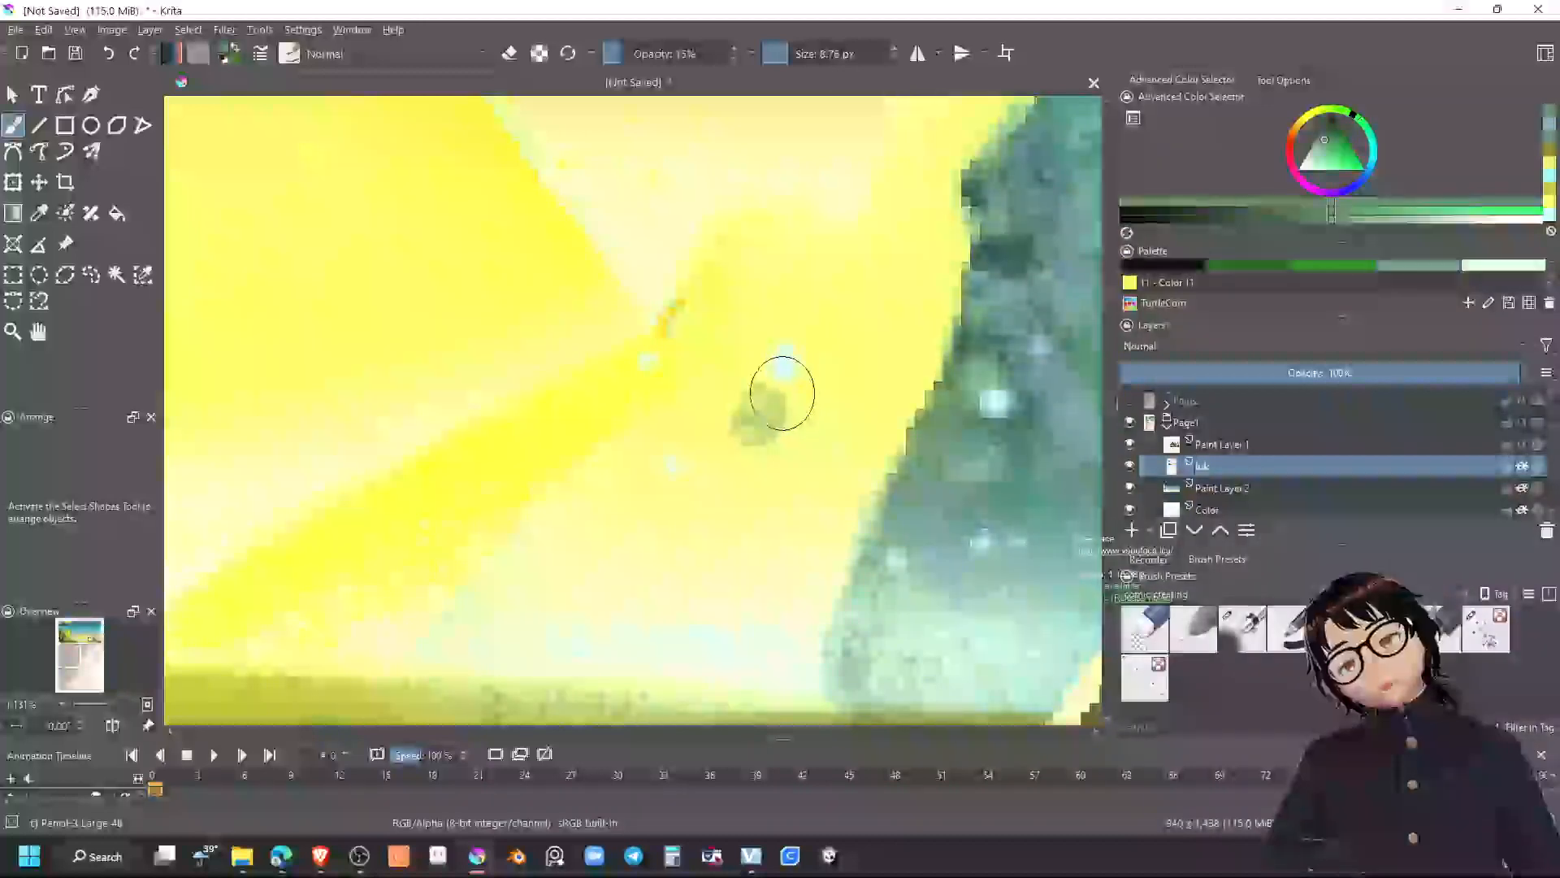
pyautogui.keyDown('ctrl'); pyautogui.click(828, 319); pyautogui.keyUp('ctrl')
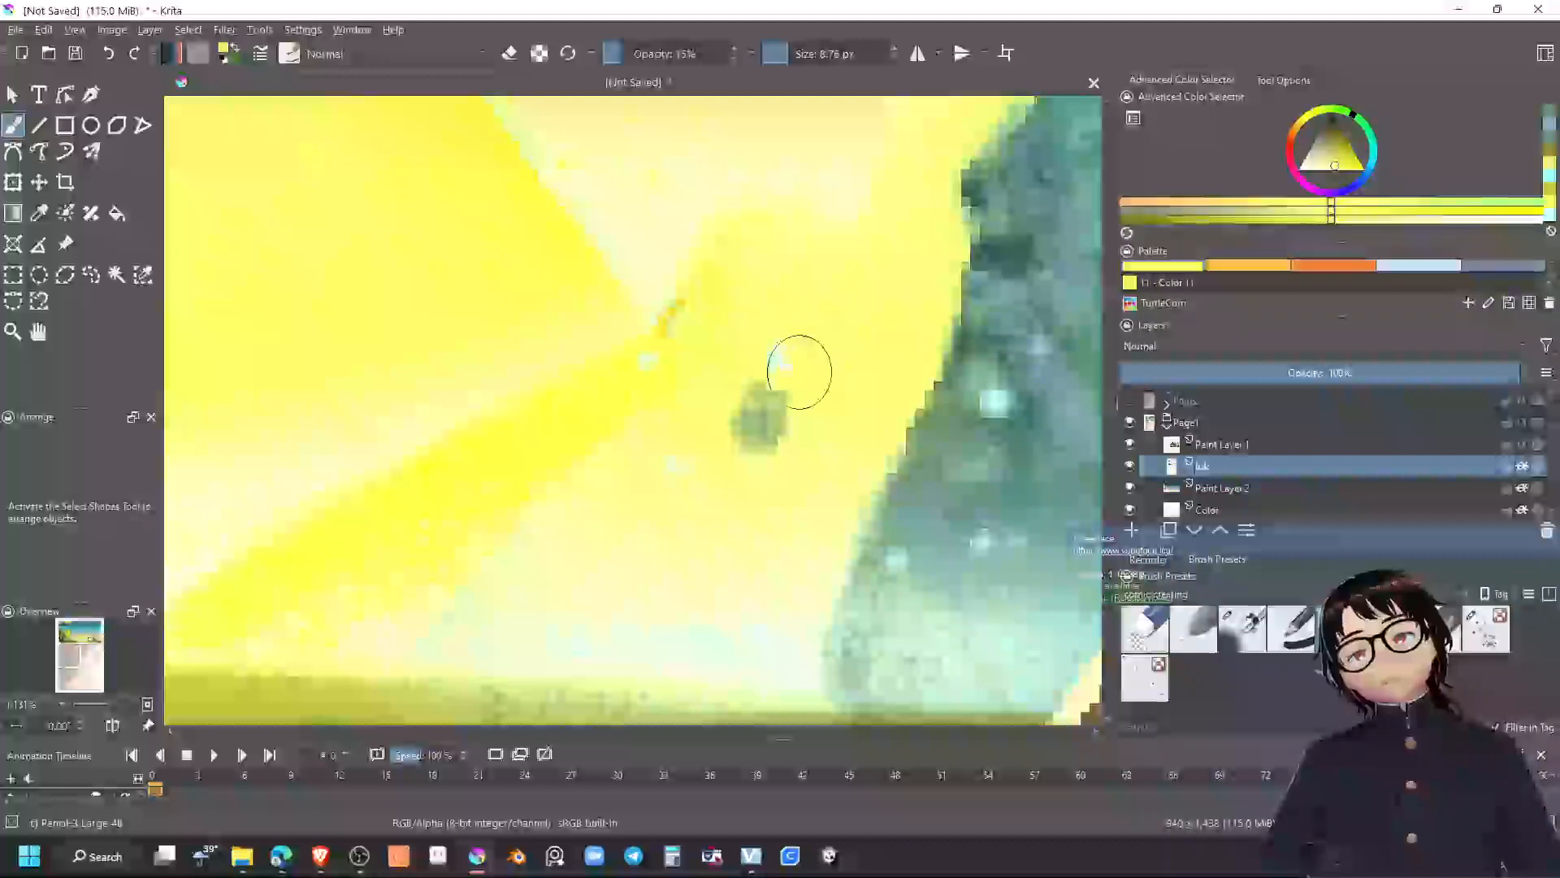
pyautogui.moveTo(801, 372)
pyautogui.mouseDown()
pyautogui.moveTo(741, 383)
pyautogui.moveTo(806, 364)
pyautogui.moveTo(761, 384)
pyautogui.moveTo(797, 360)
pyautogui.mouseUp()
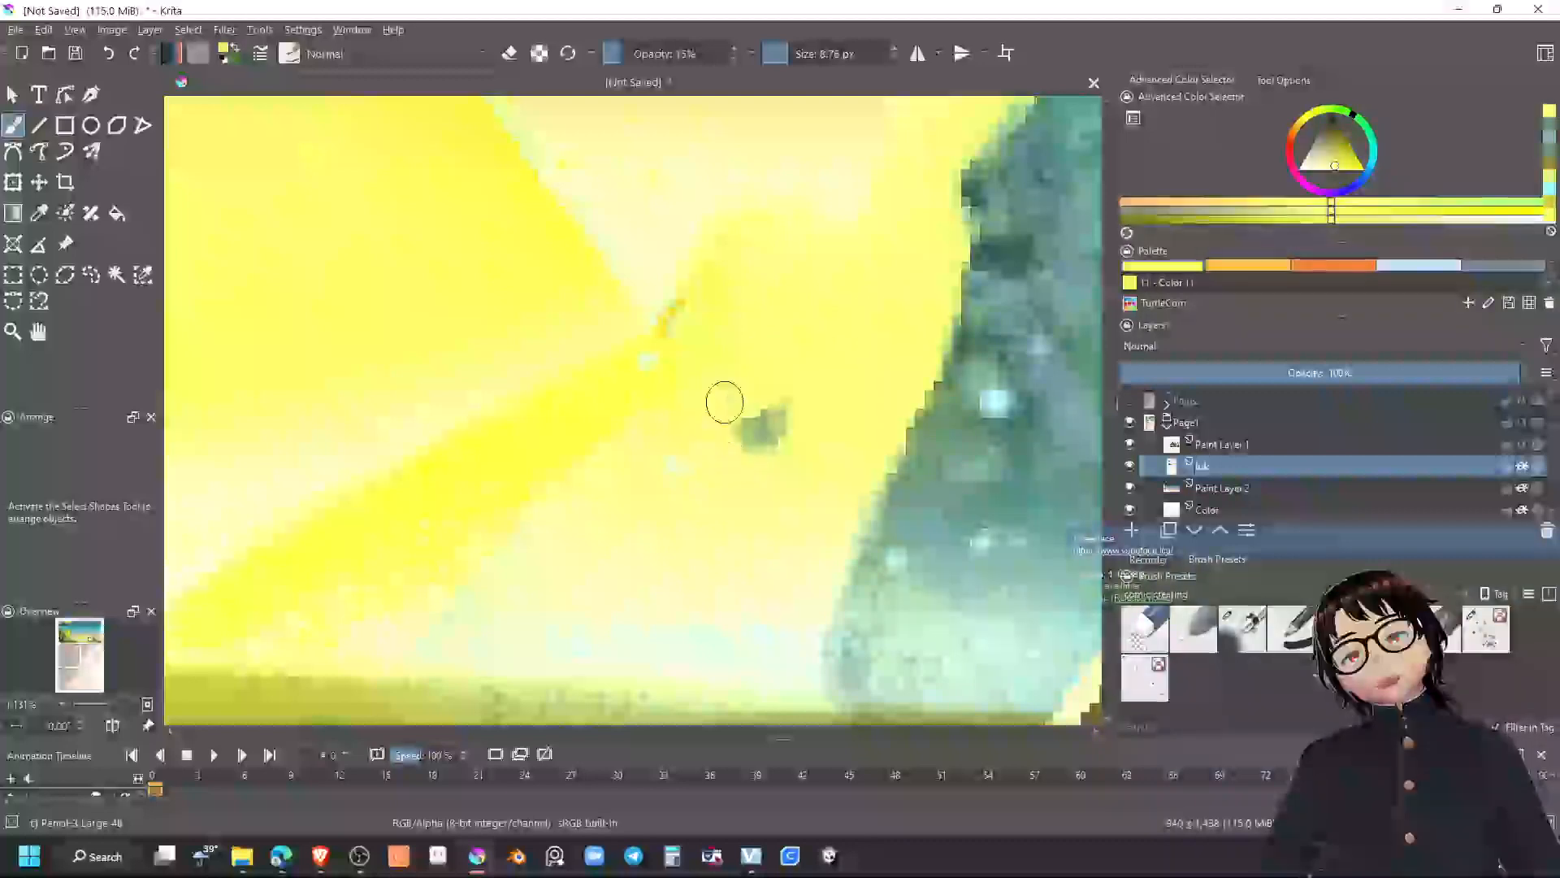
pyautogui.moveTo(722, 397); pyautogui.dragTo(759, 438)
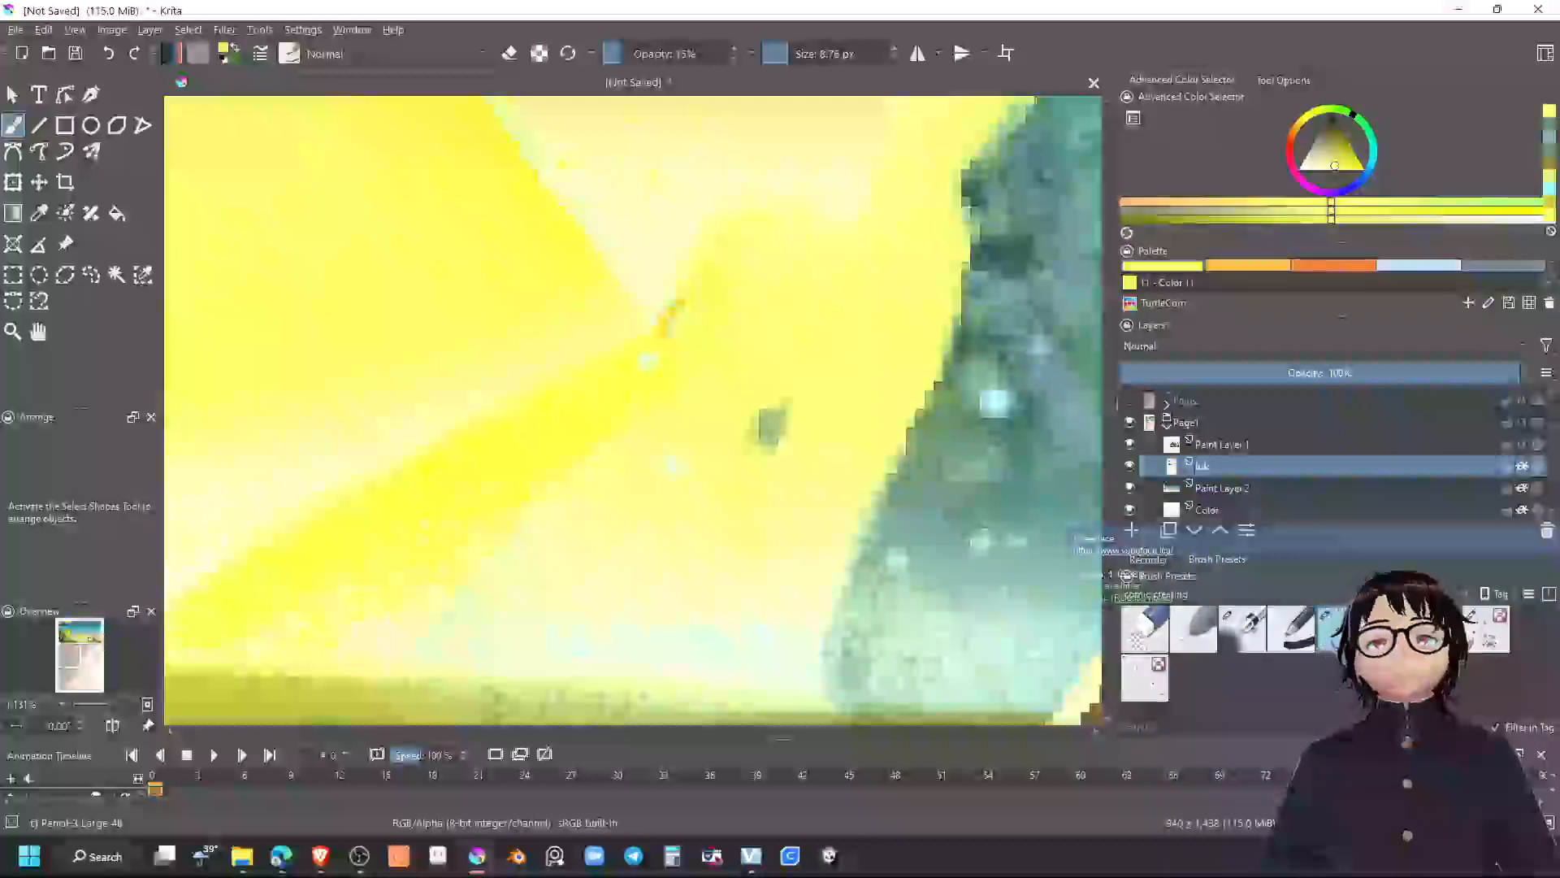
# Soften around the dark mark on the yellow hill with pale mint sampled from the mountain's base and resample the hill's yellow
pyautogui.scroll(-8, 1036, 424)
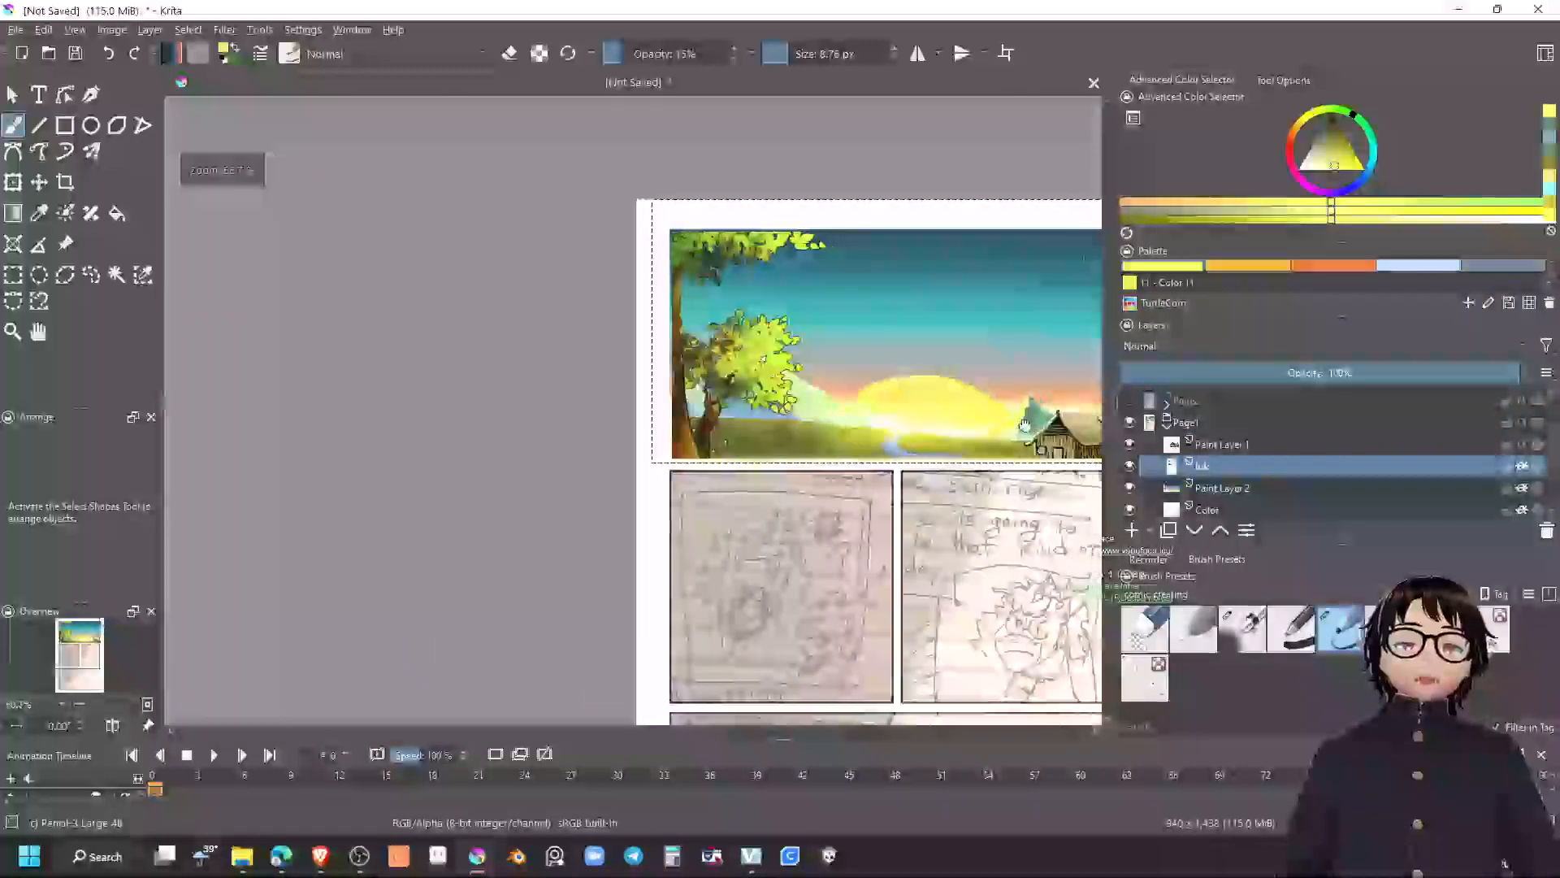
pyautogui.moveTo(1036, 424)
pyautogui.mouseDown()
pyautogui.moveTo(867, 421)
pyautogui.moveTo(953, 447)
pyautogui.moveTo(1041, 437)
pyautogui.mouseUp()
pyautogui.scroll(3, 939, 444)
pyautogui.scroll(3, 783, 388)
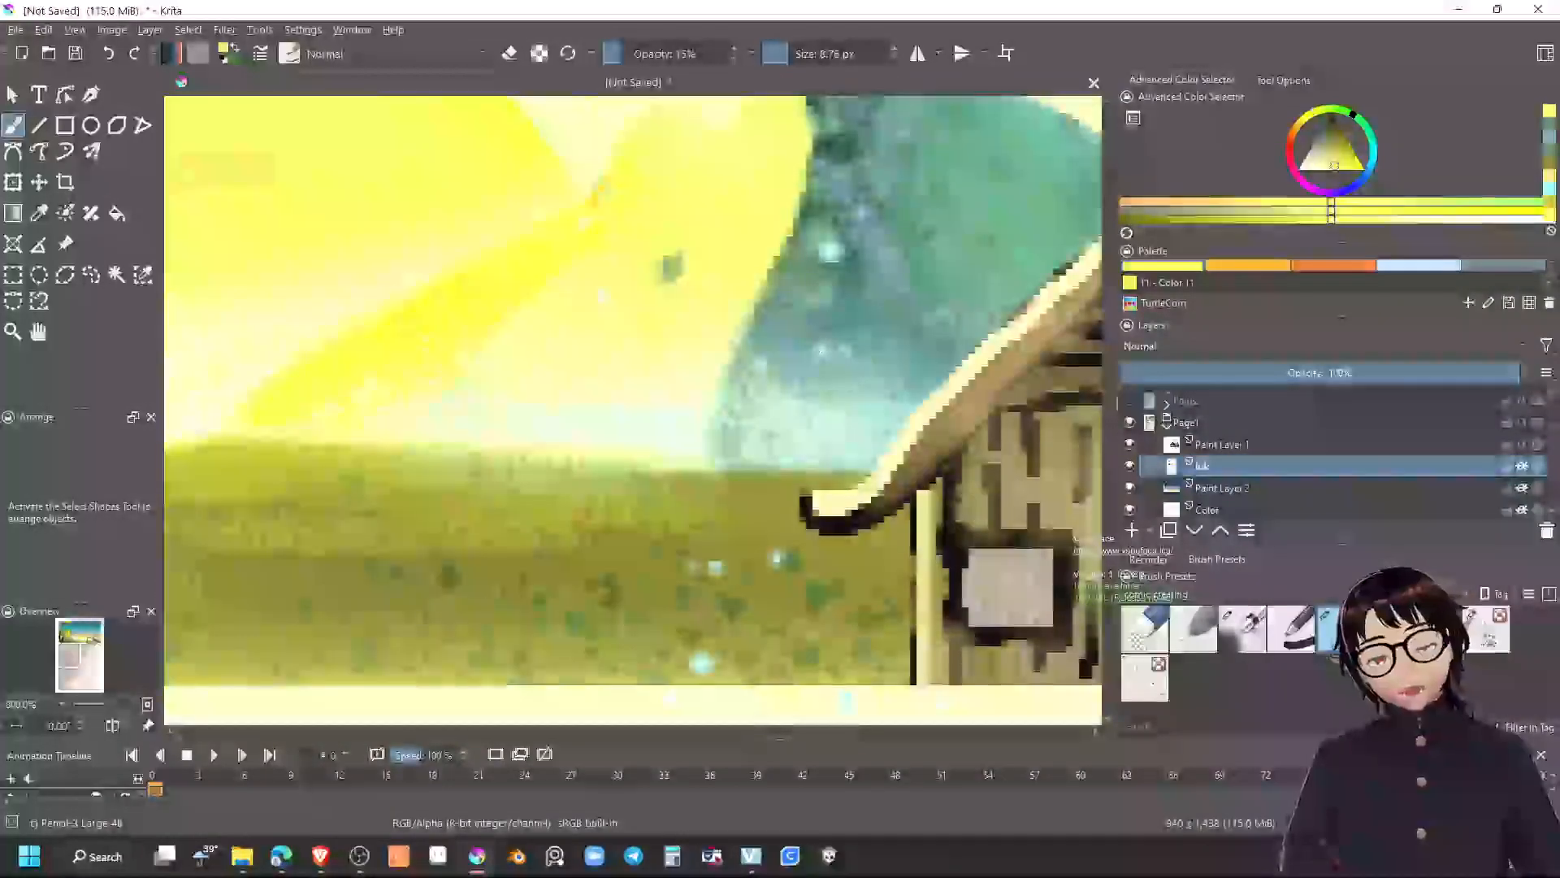
pyautogui.keyDown('ctrl'); pyautogui.click(798, 390); pyautogui.keyUp('ctrl')
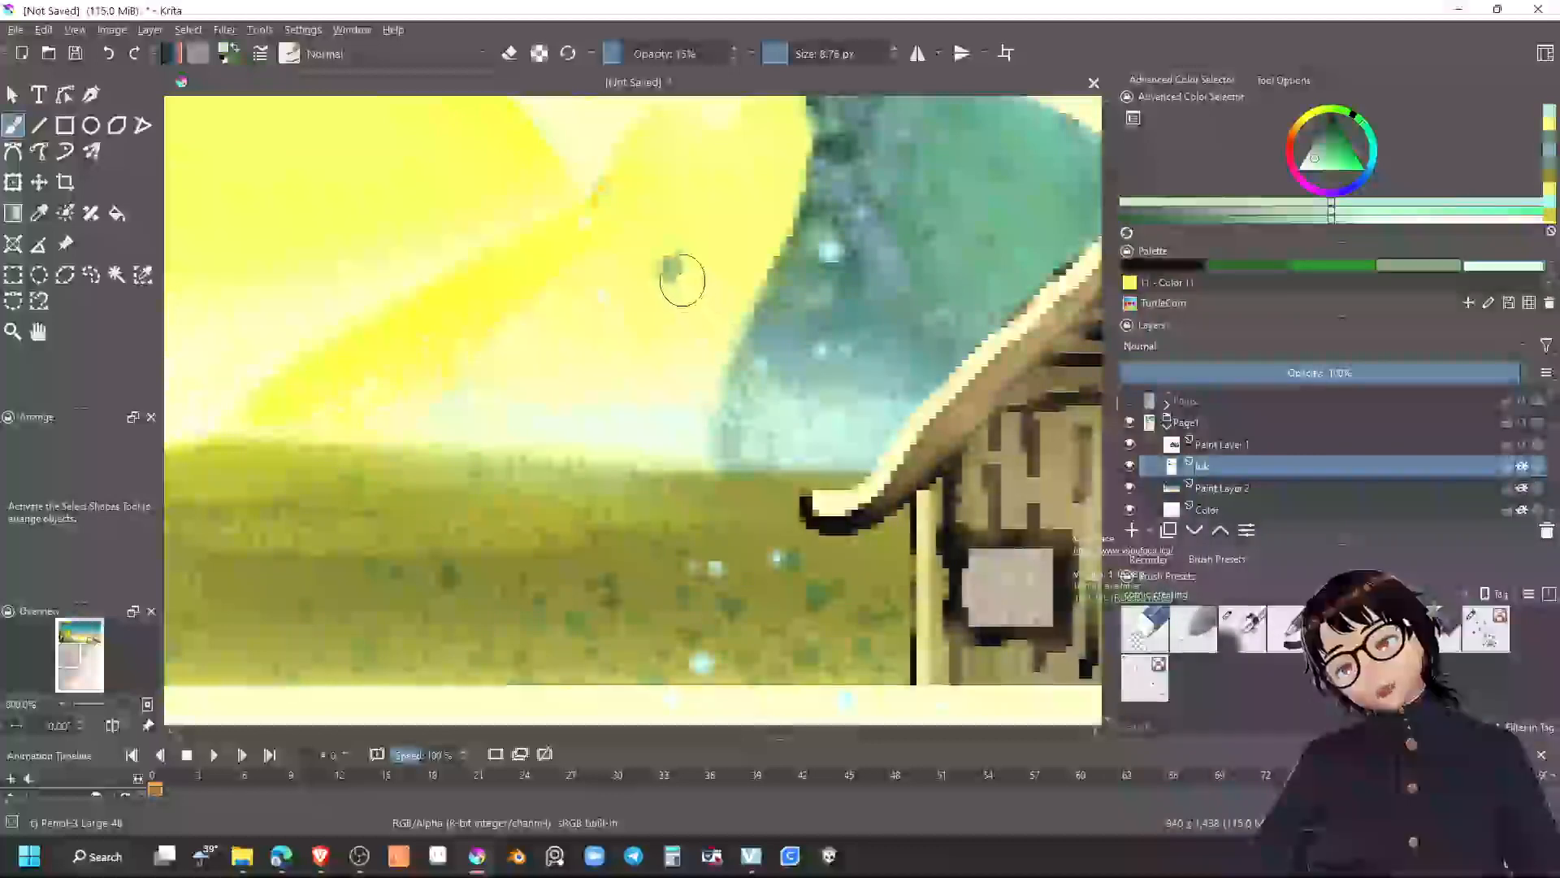
pyautogui.moveTo(680, 274)
pyautogui.mouseDown()
pyautogui.moveTo(706, 315)
pyautogui.moveTo(682, 274)
pyautogui.moveTo(693, 307)
pyautogui.moveTo(714, 239)
pyautogui.moveTo(700, 319)
pyautogui.moveTo(656, 294)
pyautogui.moveTo(704, 328)
pyautogui.mouseUp()
pyautogui.keyDown('ctrl'); pyautogui.click(715, 238); pyautogui.keyUp('ctrl')
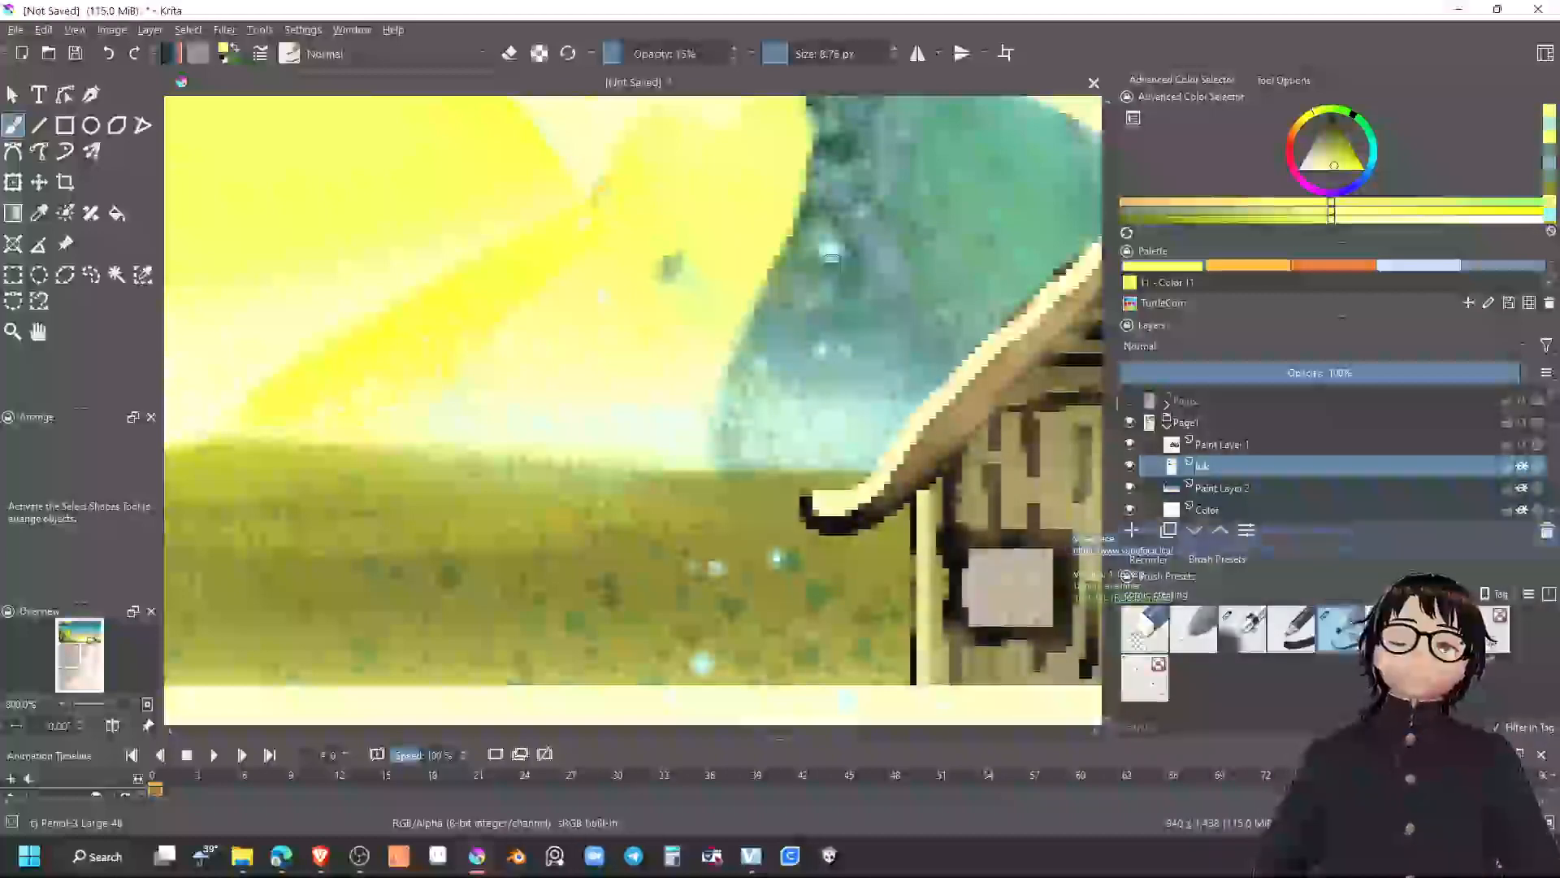
# Scatter teal specks sampled from the mountain over the yellow hill beside it with a reduced Texture Splat brush
pyautogui.scroll(-5, 830, 256)
pyautogui.scroll(-3, 839, 273)
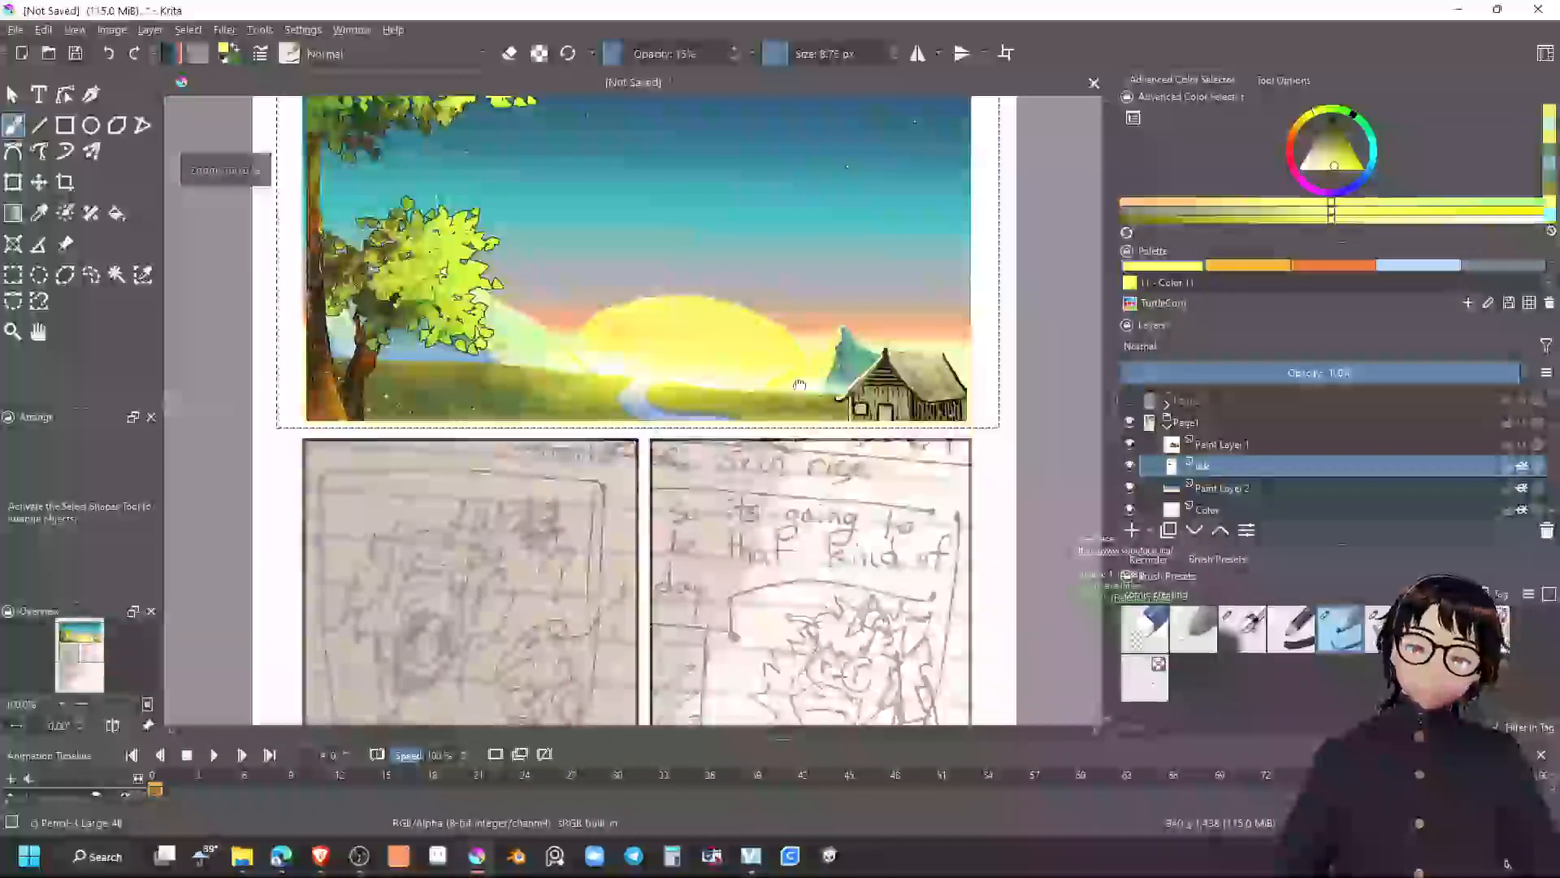
pyautogui.moveTo(737, 391); pyautogui.dragTo(830, 316)
pyautogui.moveTo(833, 315); pyautogui.dragTo(889, 396)
pyautogui.scroll(6, 889, 396)
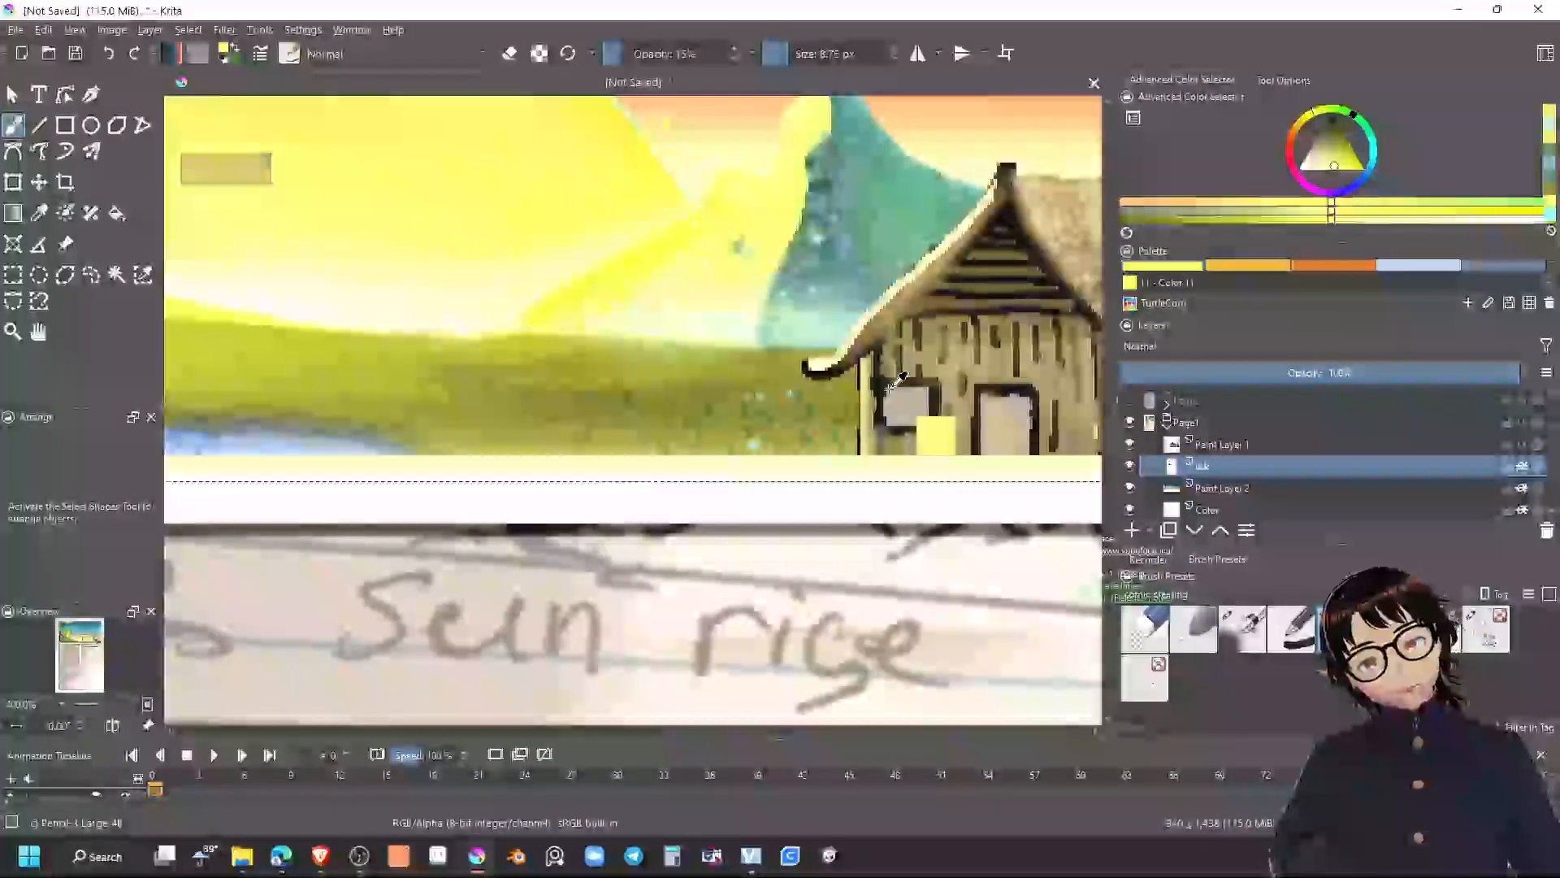
pyautogui.keyDown('ctrl'); pyautogui.click(827, 246); pyautogui.keyUp('ctrl')
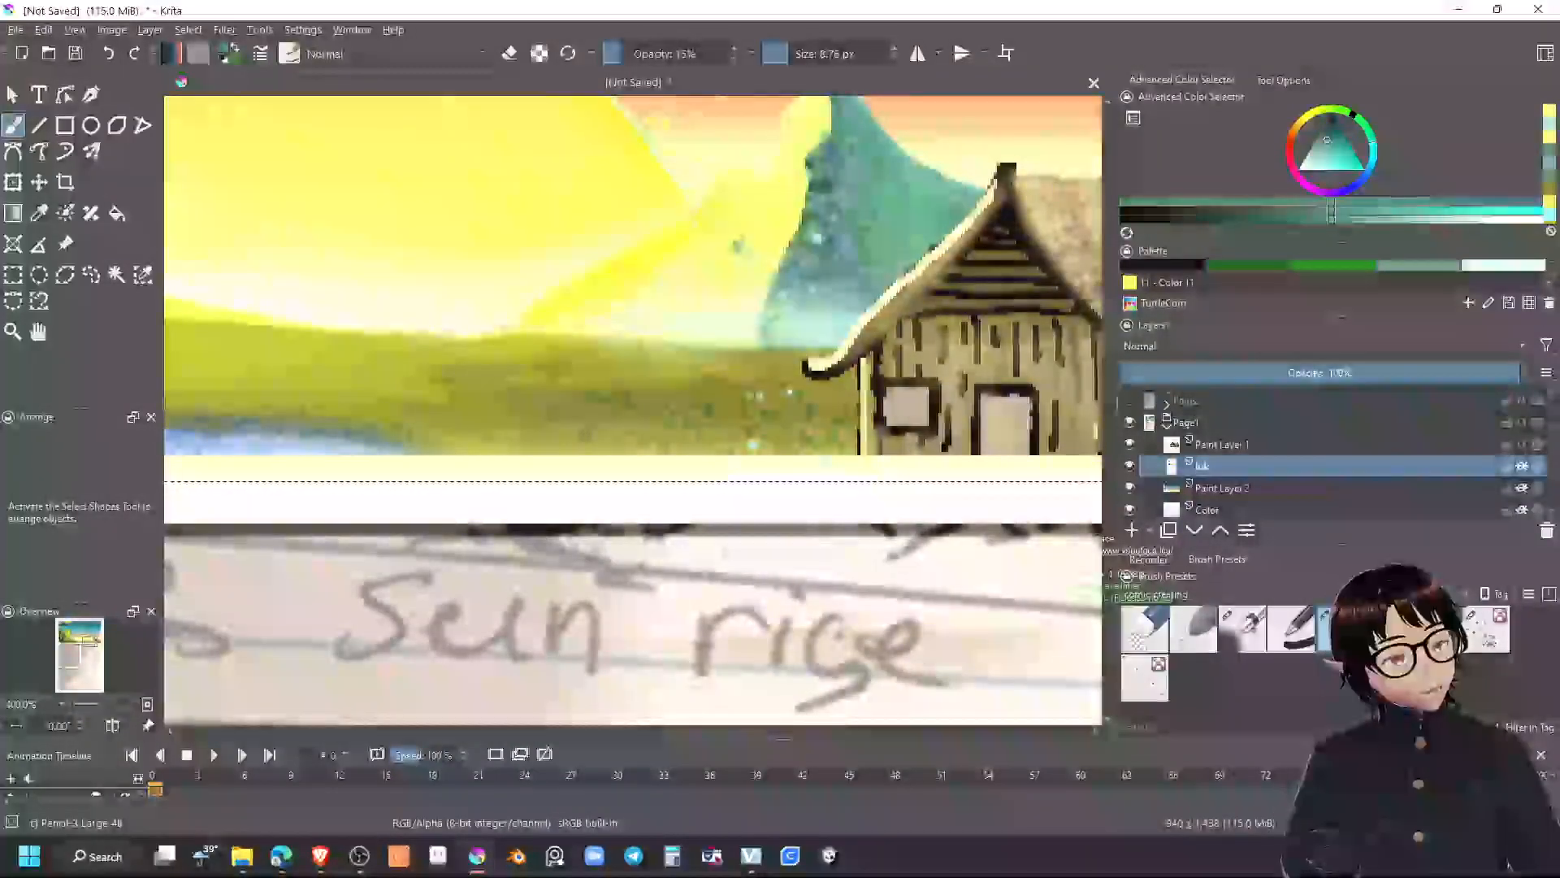
pyautogui.click(1487, 629)
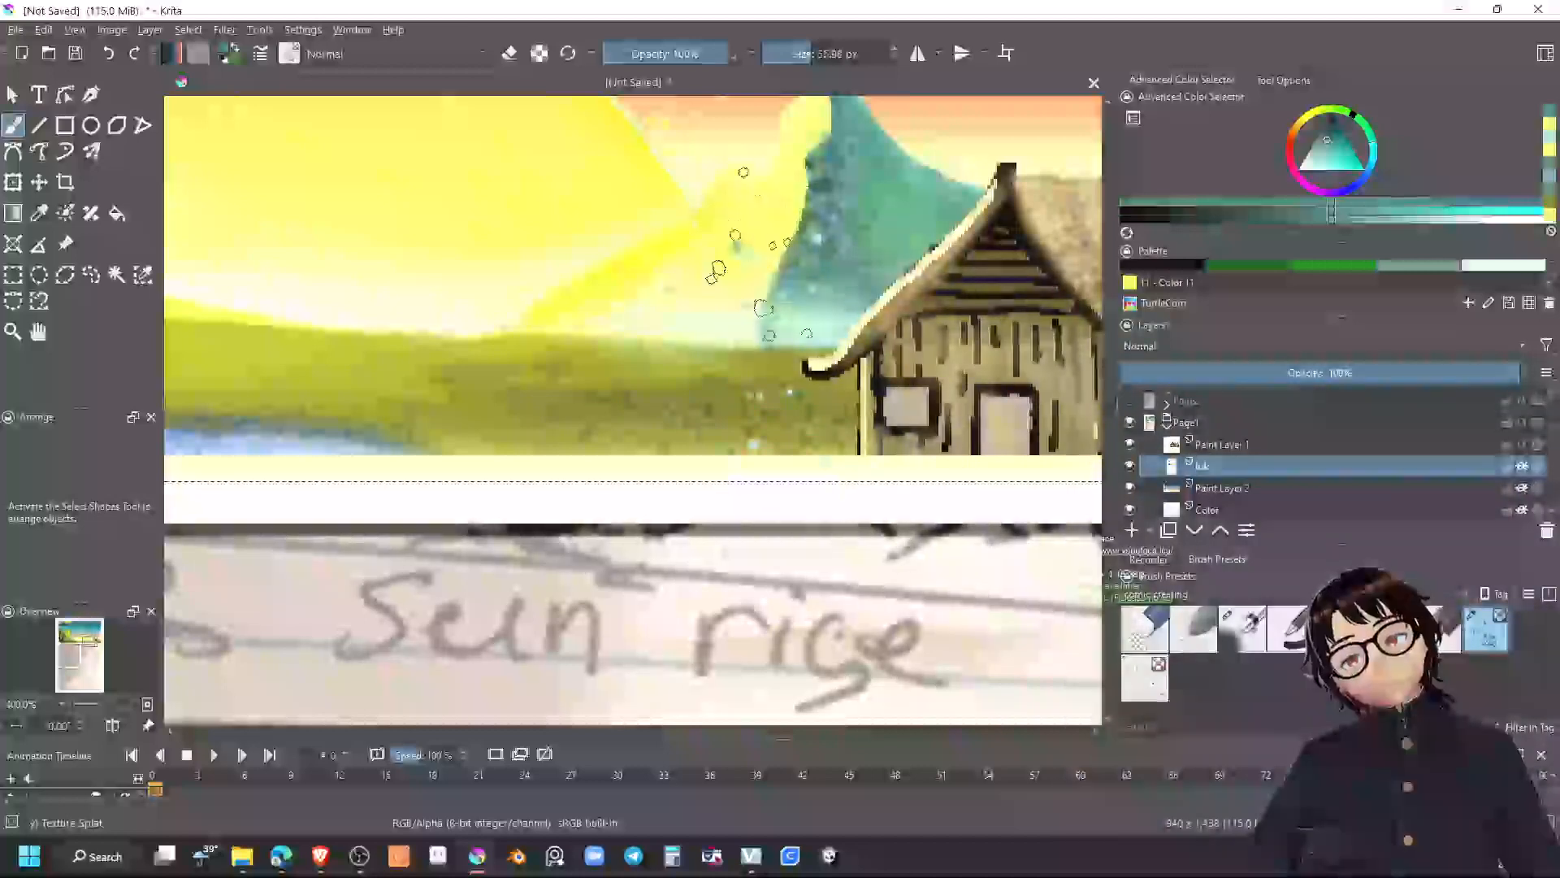
pyautogui.click(794, 54)
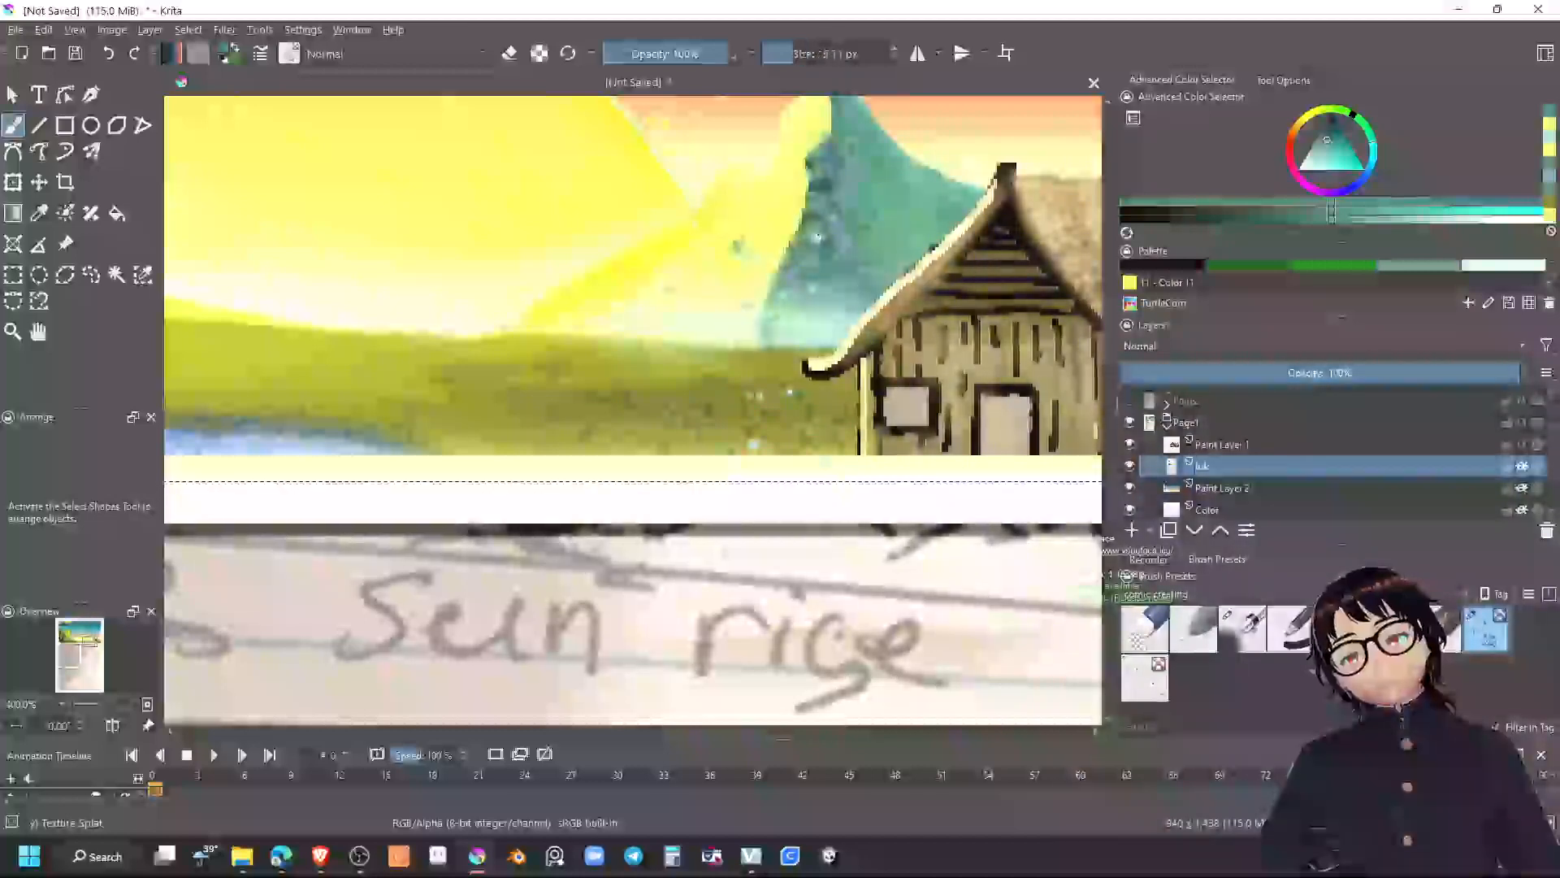
pyautogui.moveTo(778, 252); pyautogui.dragTo(794, 185)
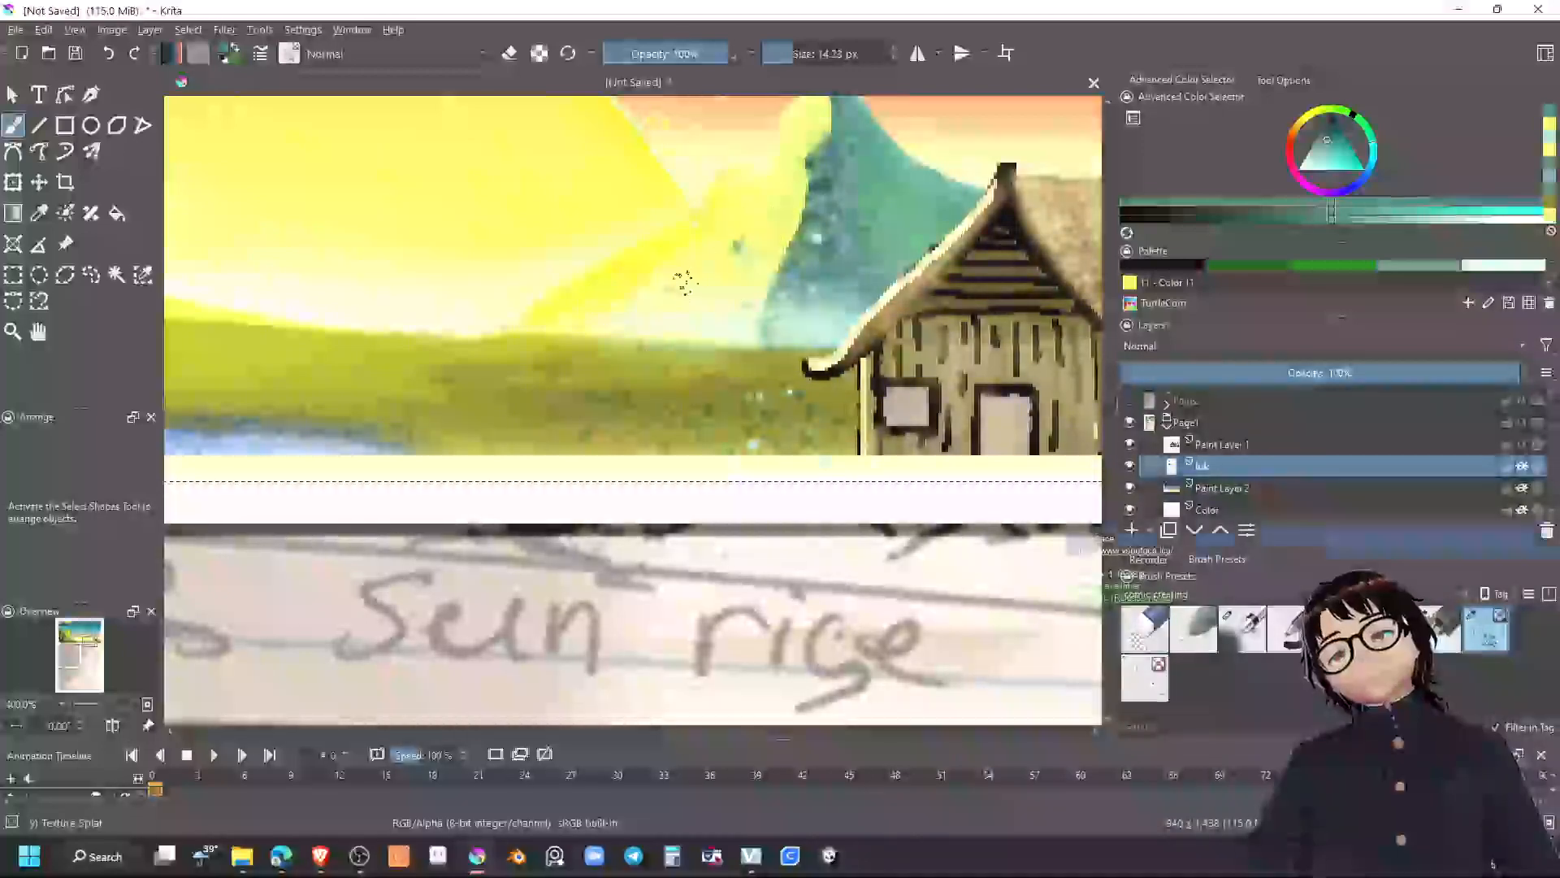
# Brighten the river bend below the sun with light cyan using the Pencil-3 Large 4B brush
pyautogui.scroll(-3, 681, 290)
pyautogui.moveTo(598, 373); pyautogui.dragTo(800, 408)
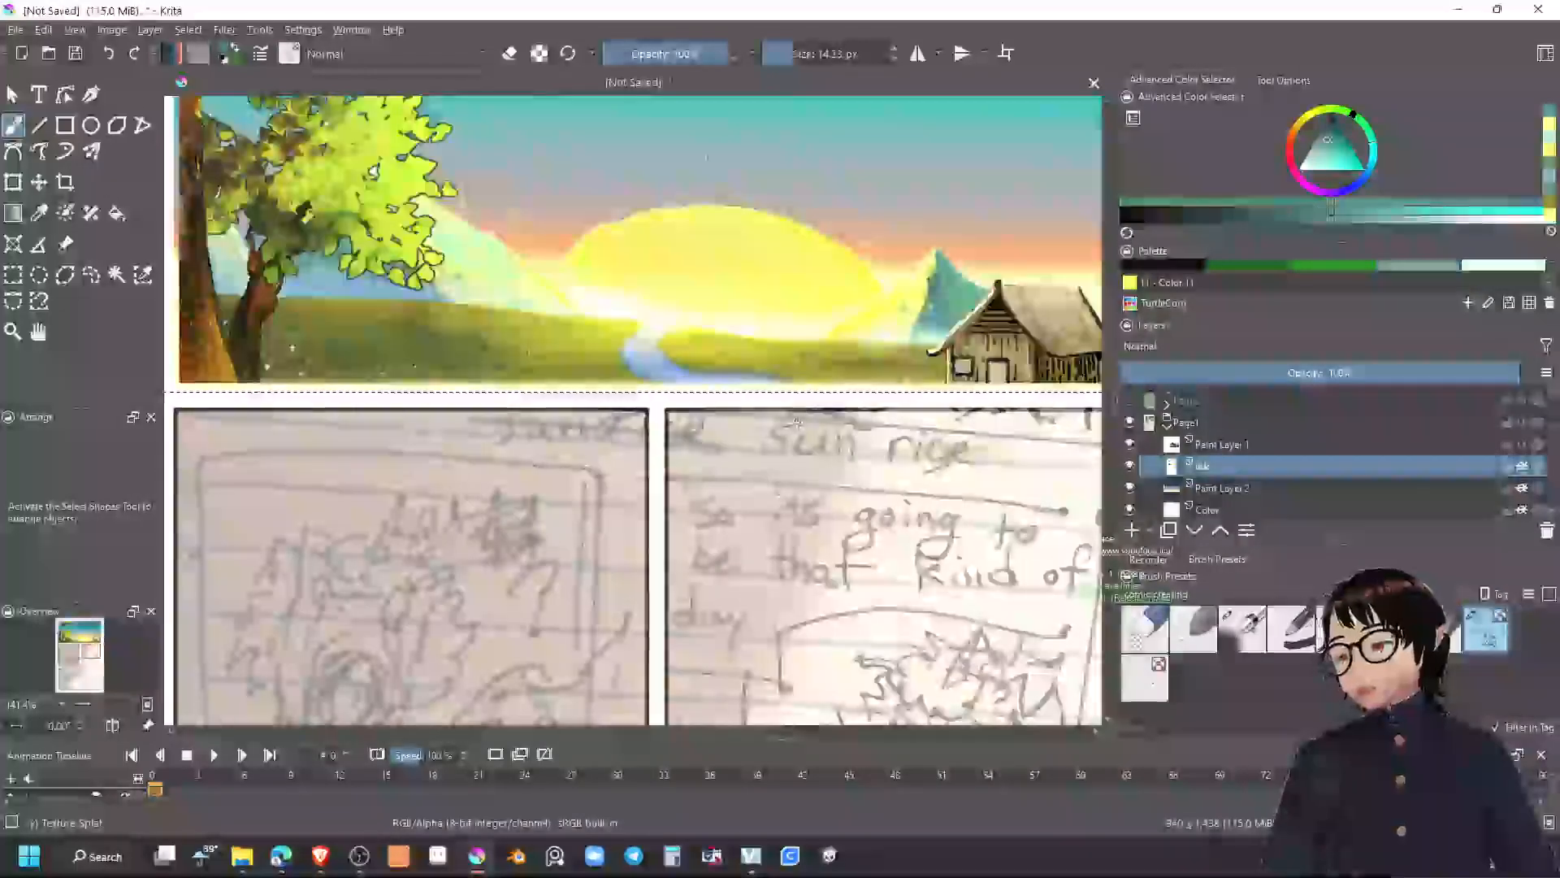
pyautogui.moveTo(870, 386); pyautogui.dragTo(818, 461)
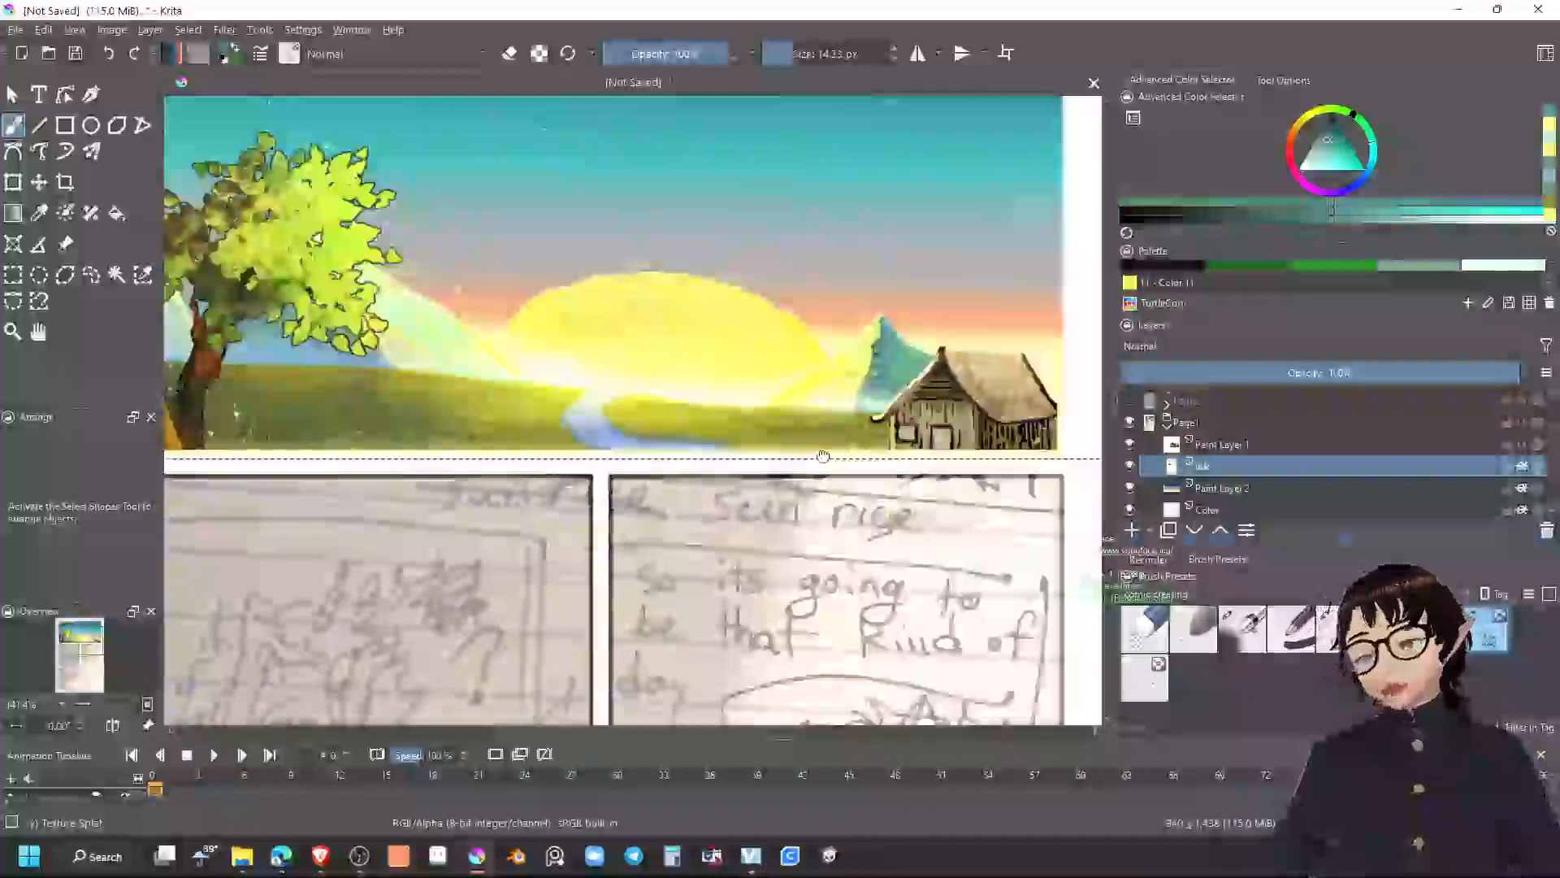
pyautogui.scroll(3, 817, 460)
pyautogui.scroll(-3, 851, 385)
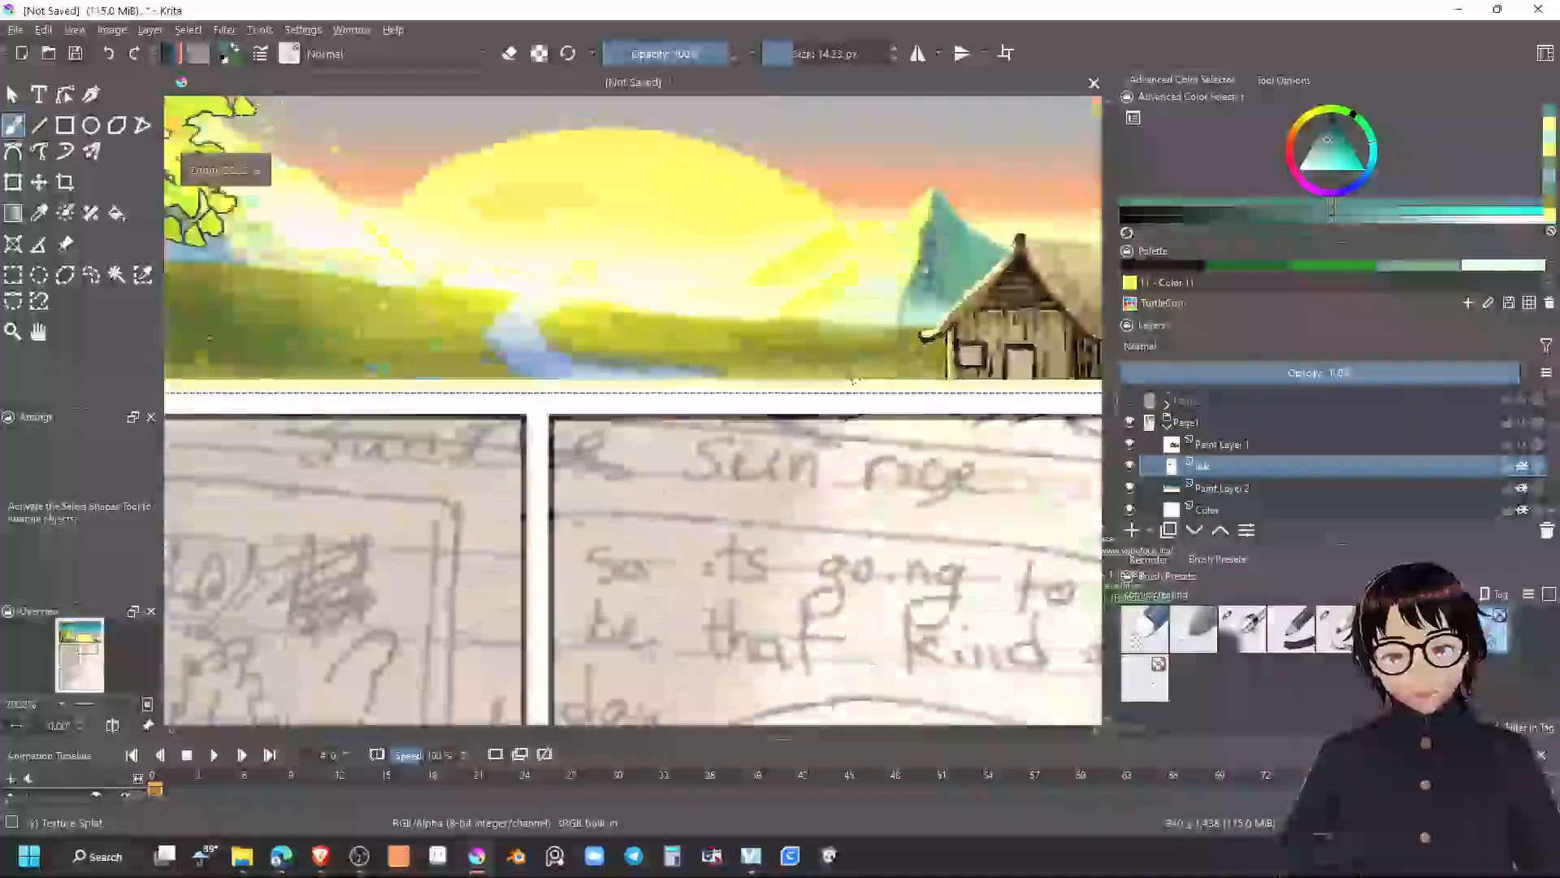
pyautogui.scroll(5, 723, 438)
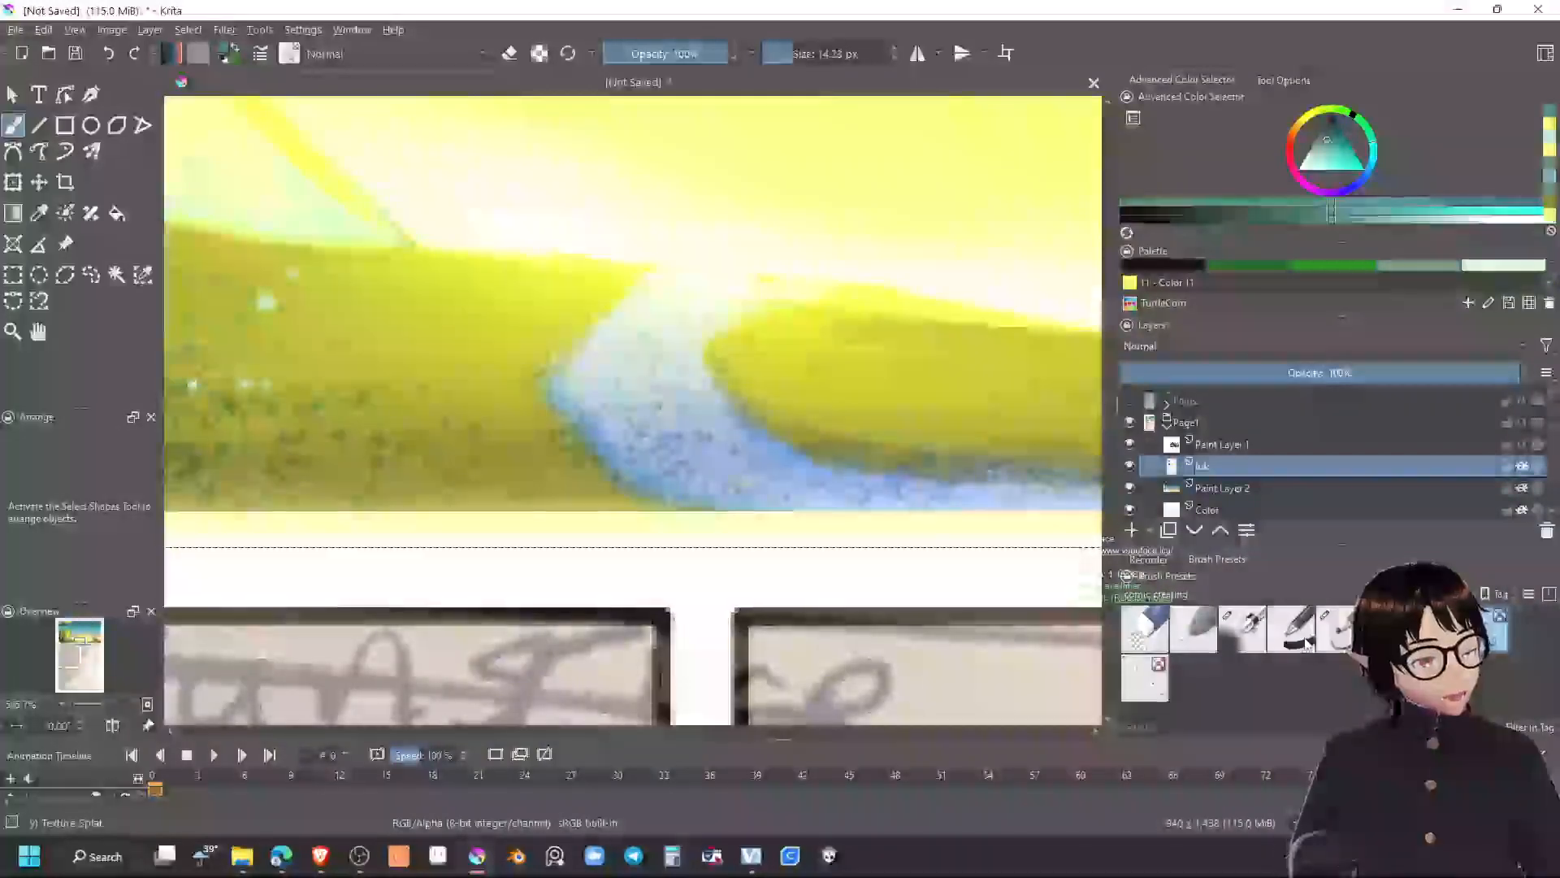
pyautogui.click(1333, 627)
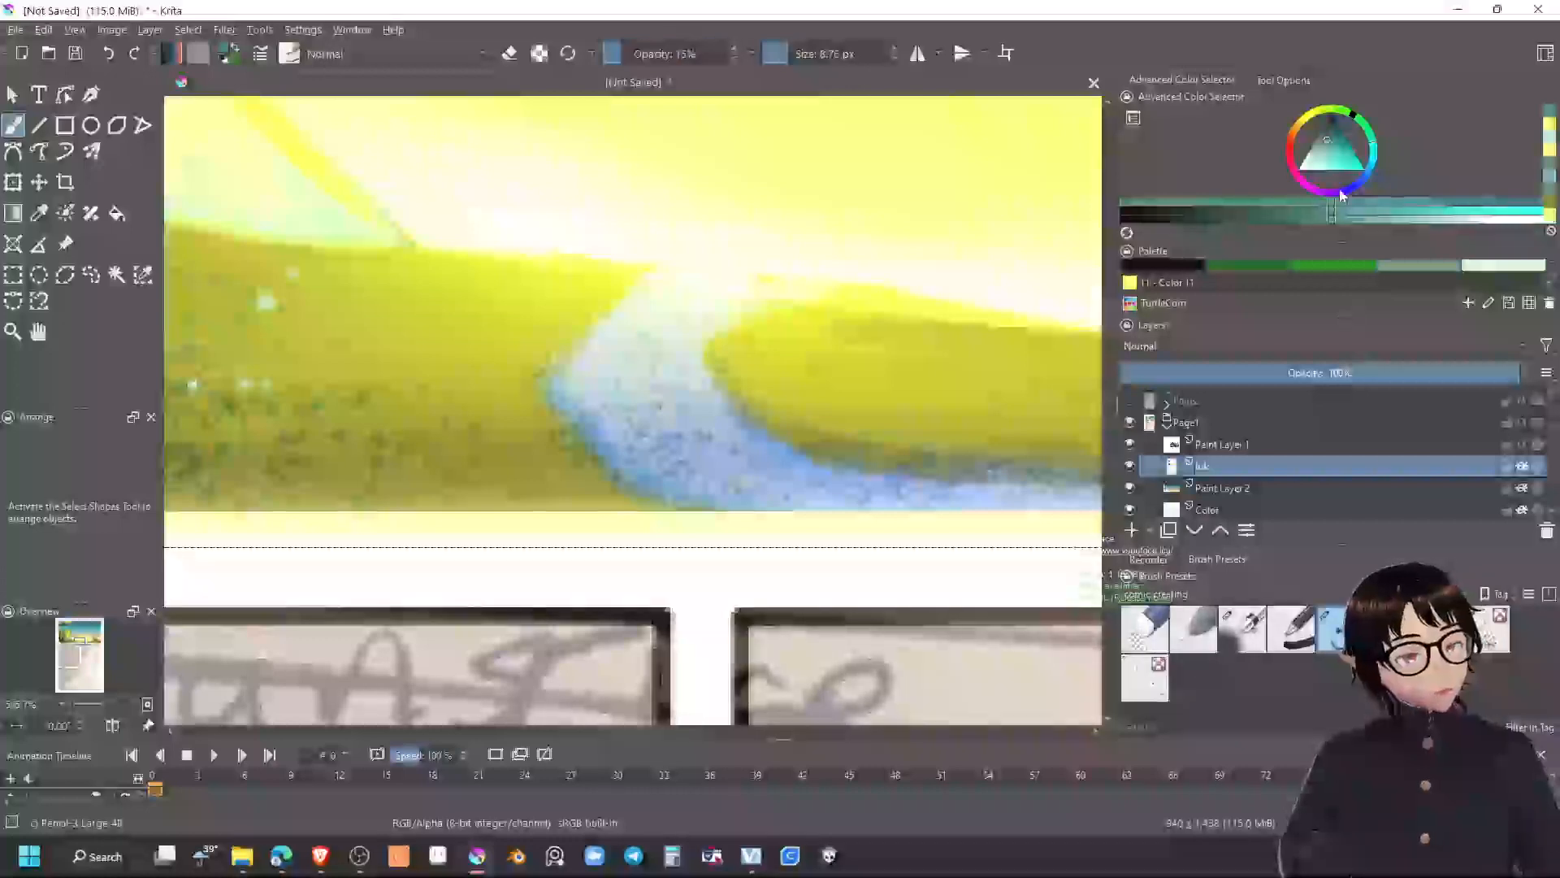
pyautogui.click(1334, 167)
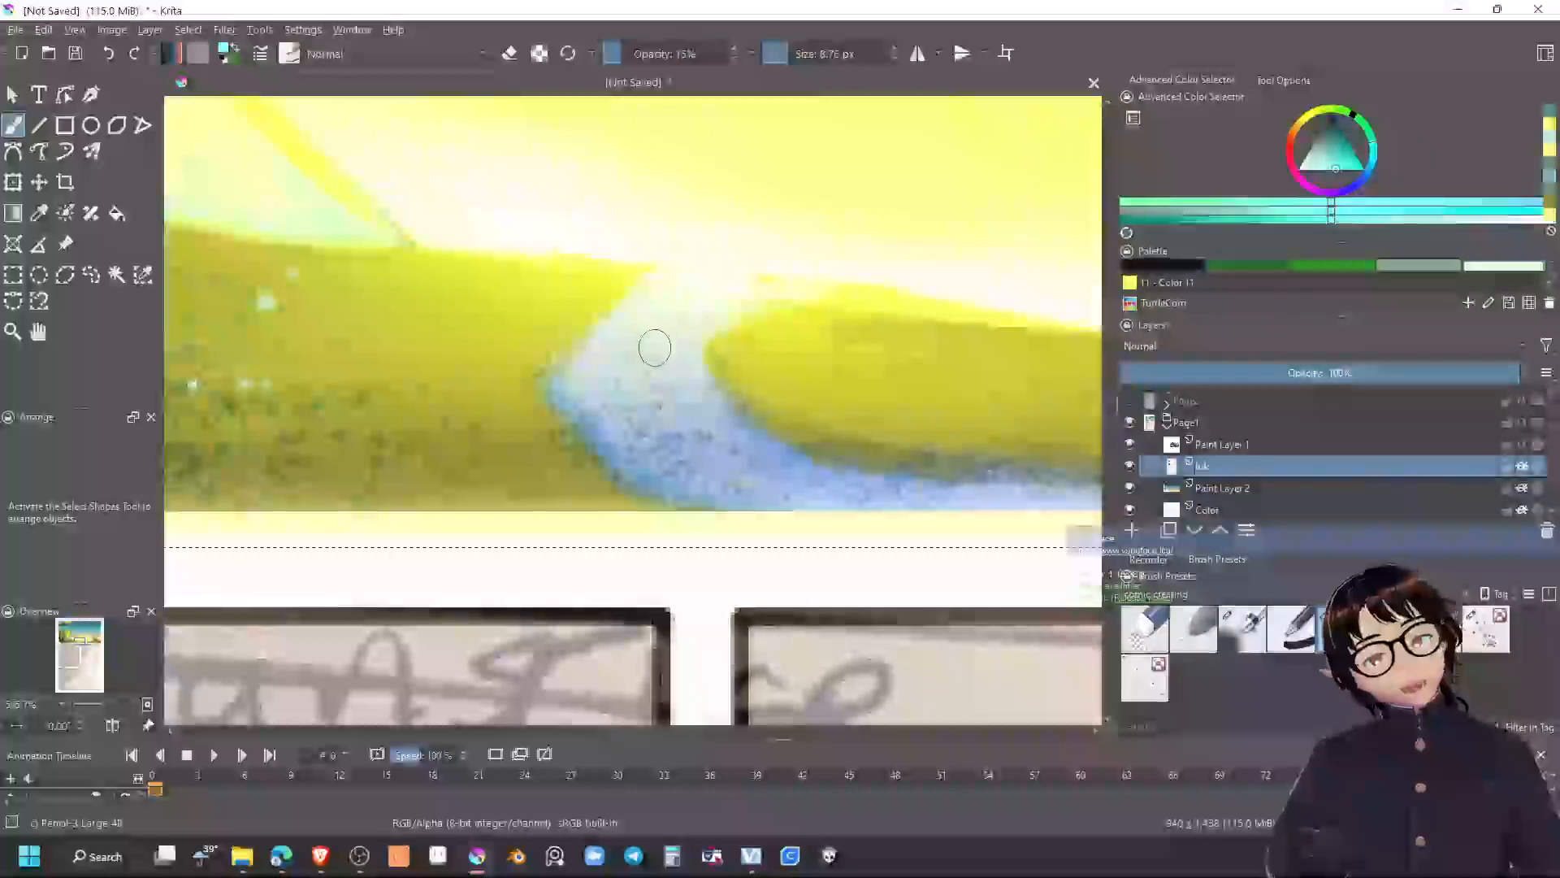
pyautogui.moveTo(637, 383); pyautogui.dragTo(648, 440)
pyautogui.moveTo(632, 387); pyautogui.dragTo(646, 416)
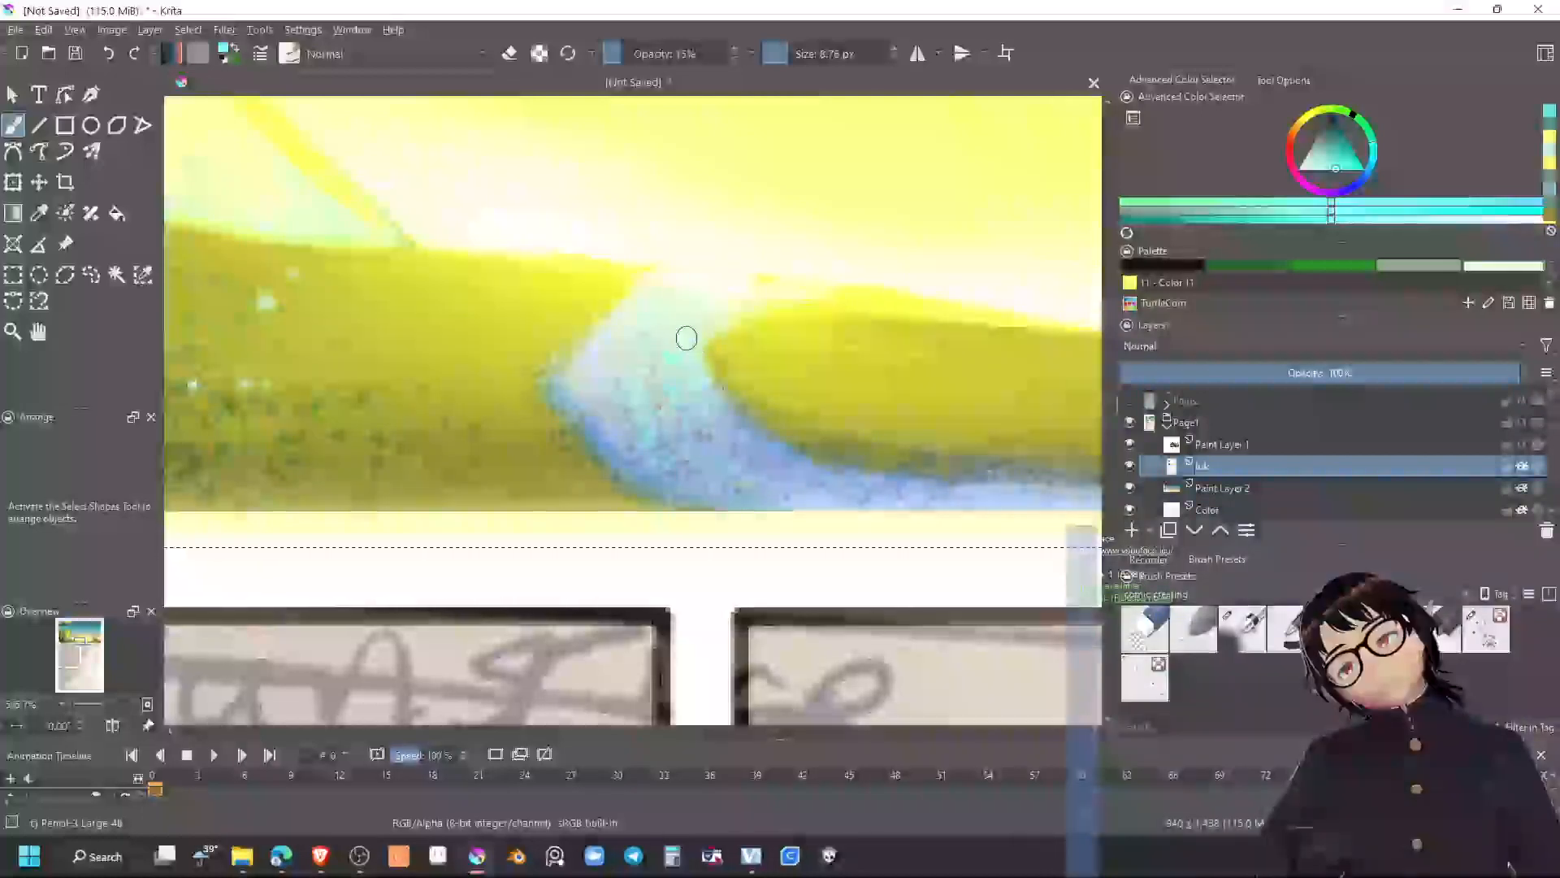
pyautogui.moveTo(686, 338); pyautogui.dragTo(661, 310)
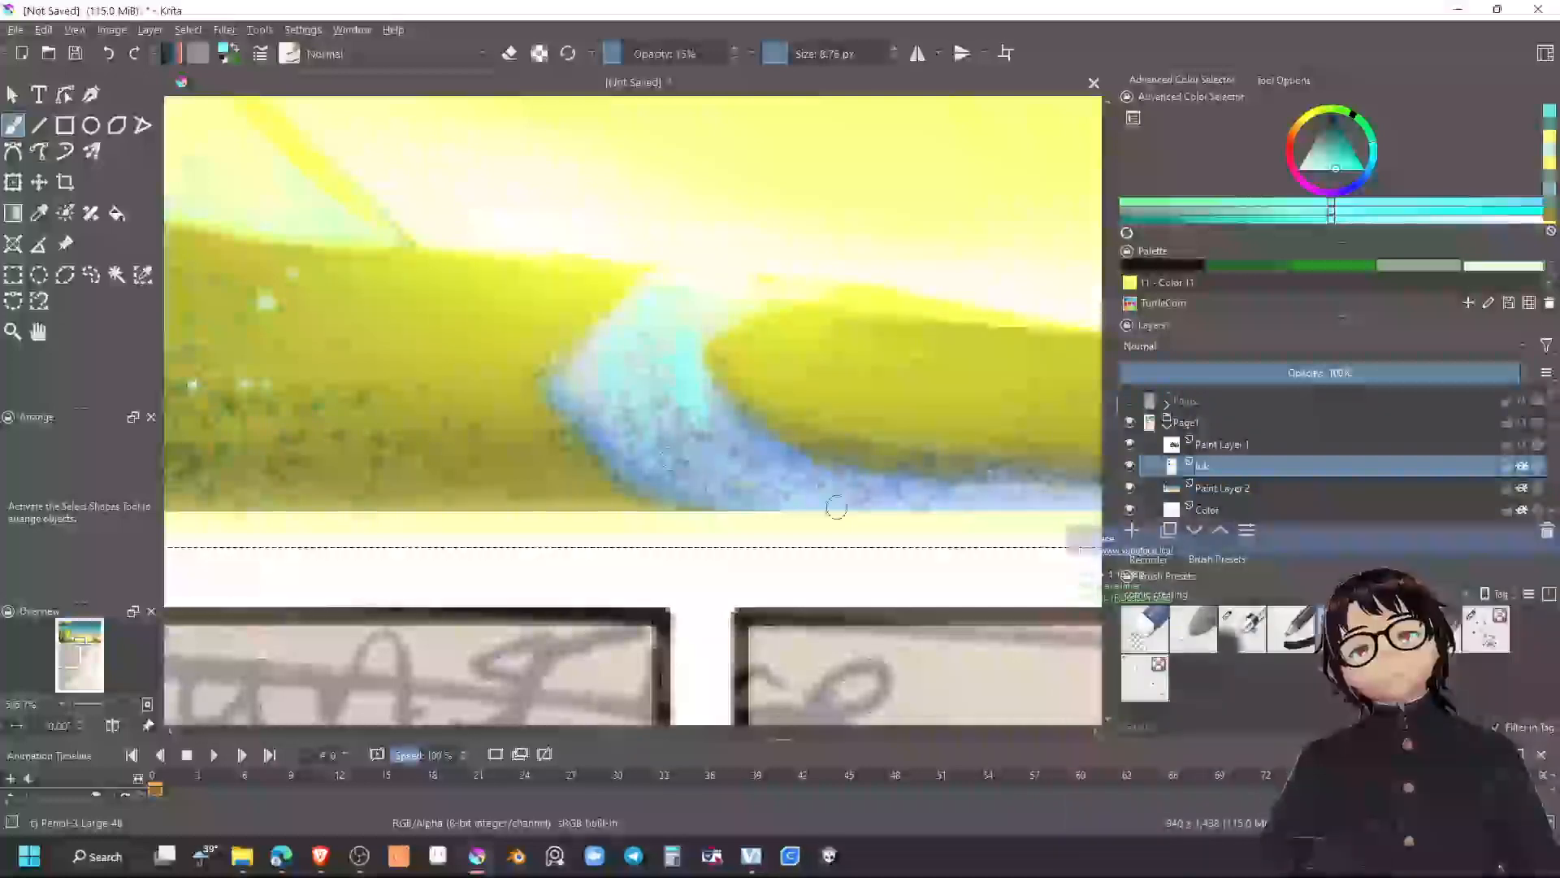
pyautogui.moveTo(720, 425)
pyautogui.mouseDown()
pyautogui.moveTo(847, 488)
pyautogui.moveTo(726, 488)
pyautogui.mouseUp()
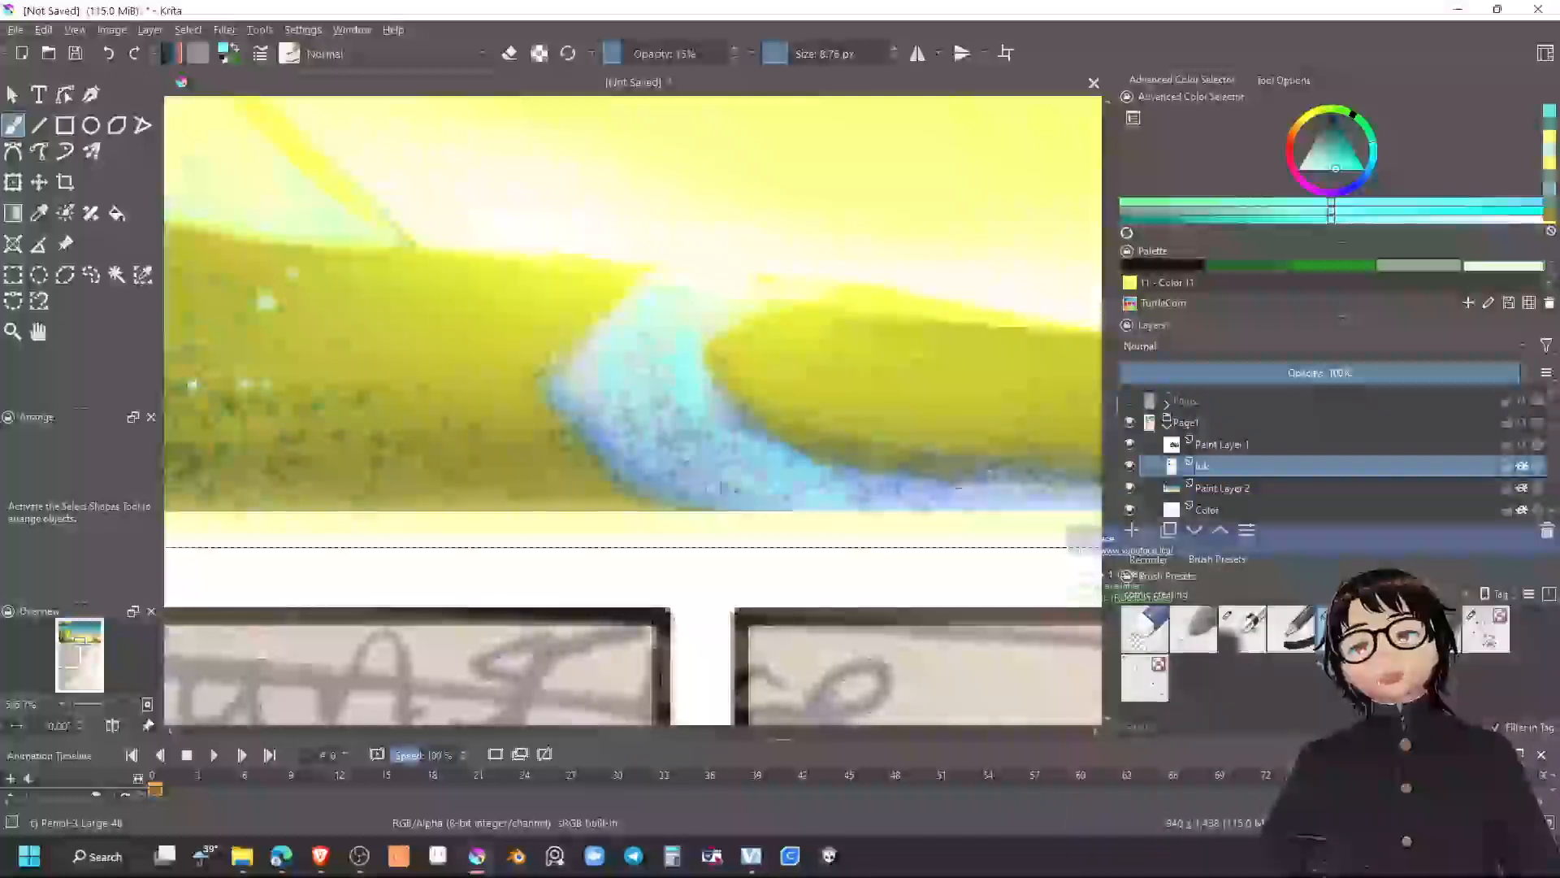
# Round off the river's outer grass bank on the tree side with yellow and olive tones sampled from the grass
pyautogui.scroll(-6, 959, 424)
pyautogui.moveTo(958, 425); pyautogui.dragTo(709, 435)
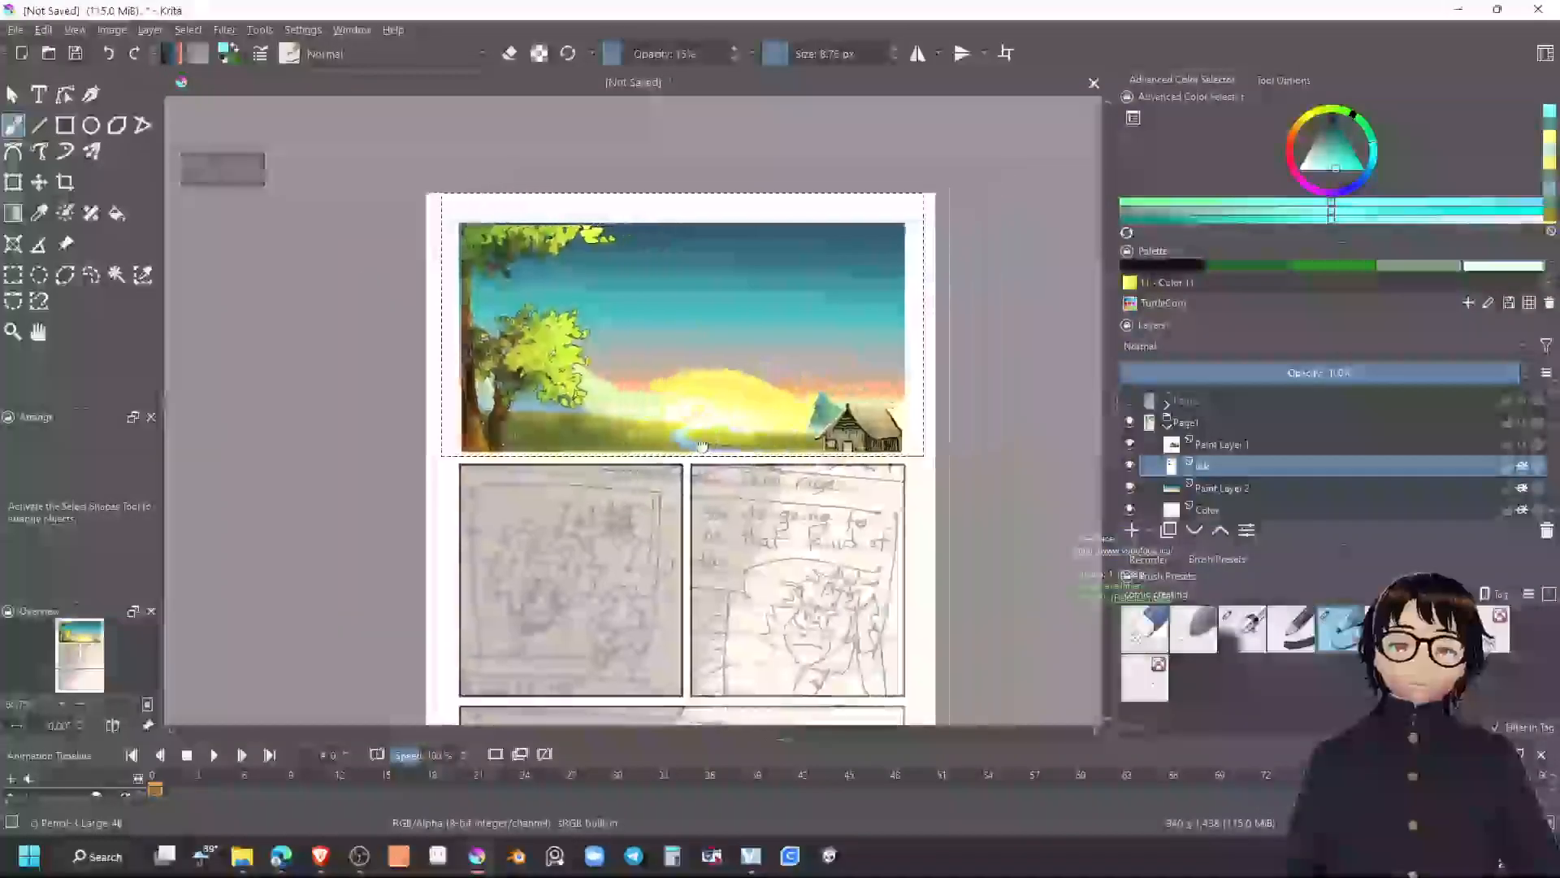
pyautogui.scroll(3, 707, 435)
pyautogui.scroll(4, 512, 372)
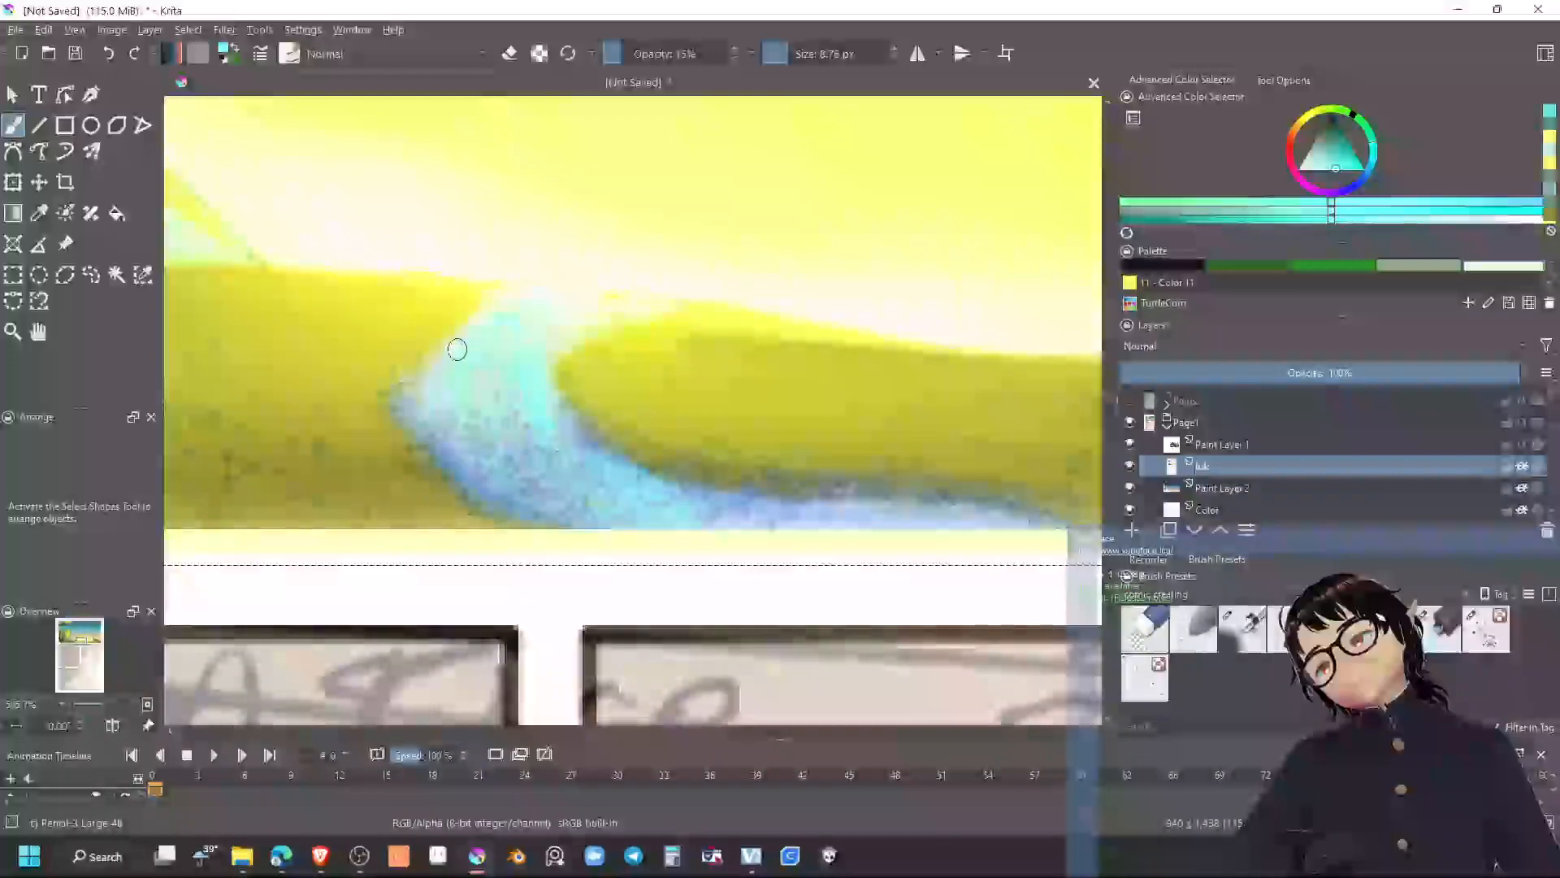
pyautogui.keyDown('ctrl'); pyautogui.click(418, 309); pyautogui.keyUp('ctrl')
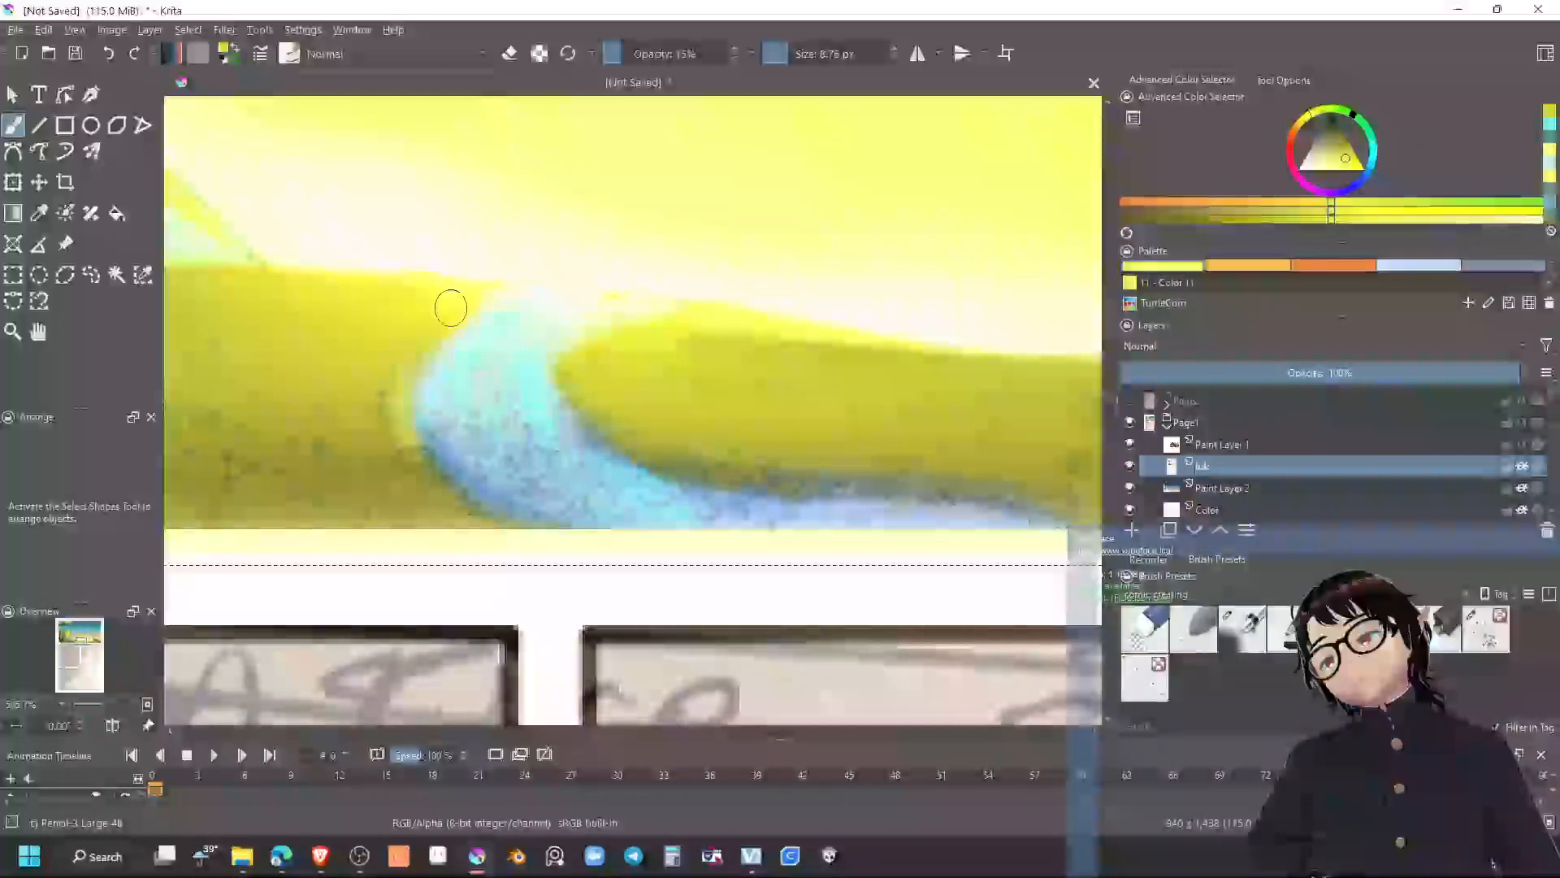
pyautogui.keyDown('ctrl'); pyautogui.click(383, 400); pyautogui.keyUp('ctrl')
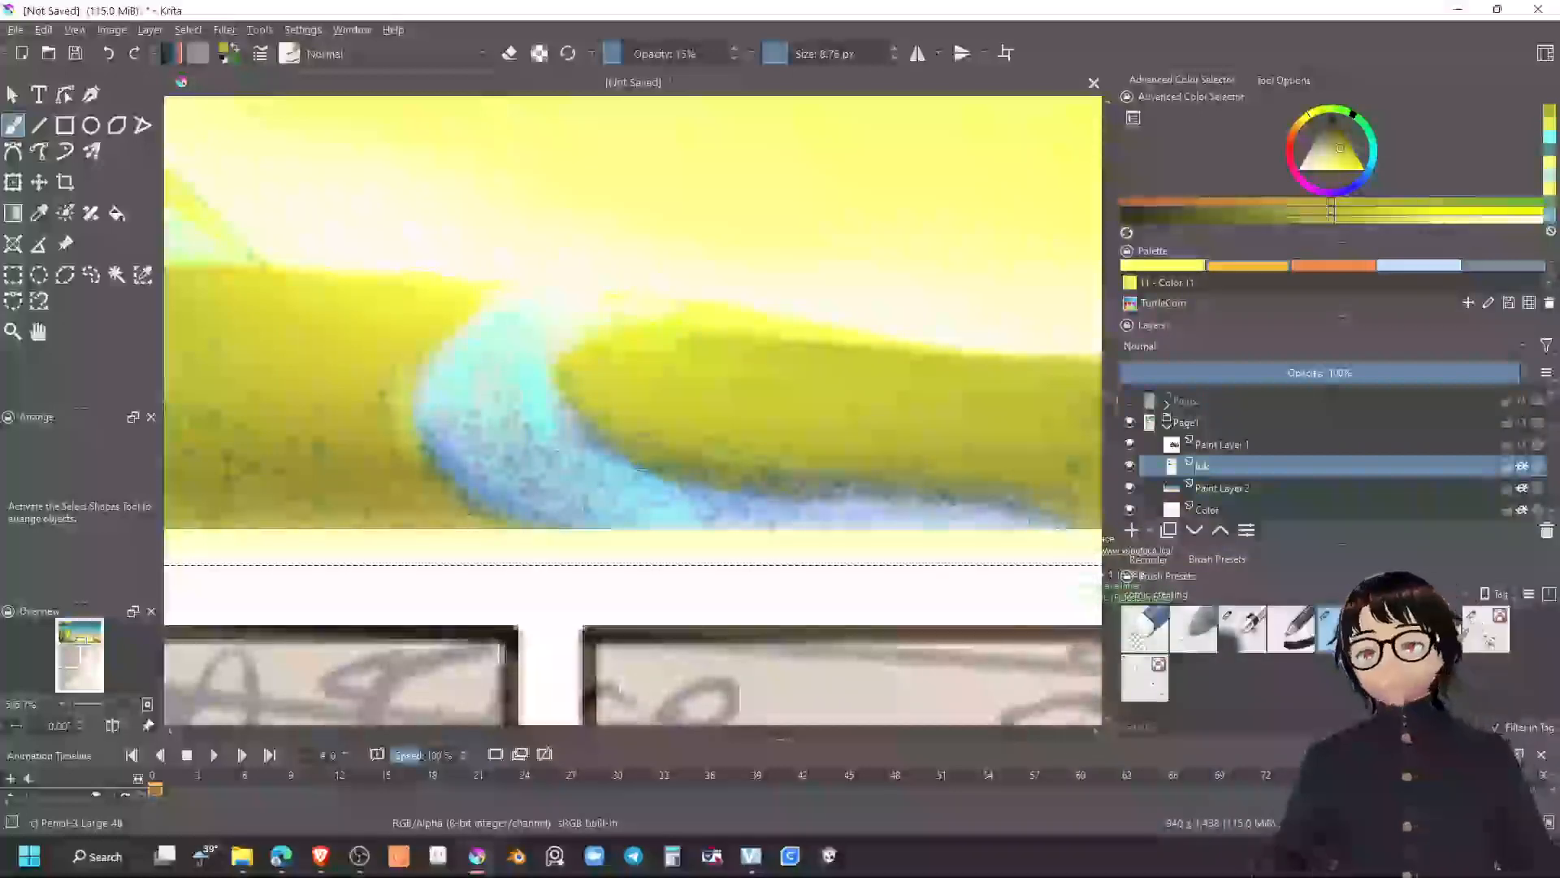
pyautogui.keyDown('ctrl'); pyautogui.click(375, 407); pyautogui.keyUp('ctrl')
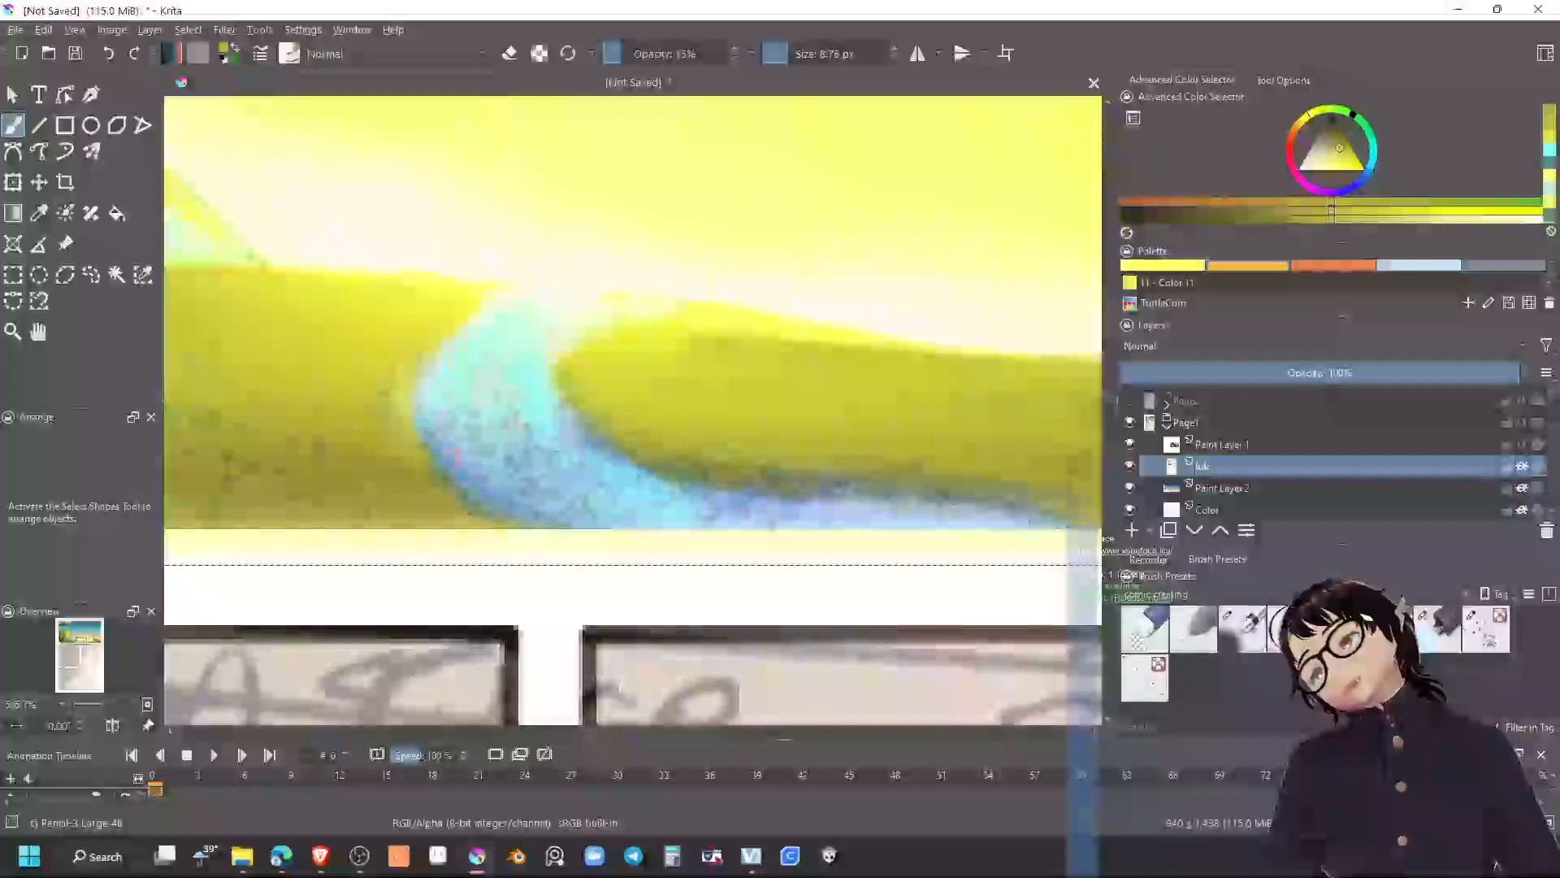
pyautogui.keyDown('ctrl'); pyautogui.click(392, 427); pyautogui.keyUp('ctrl')
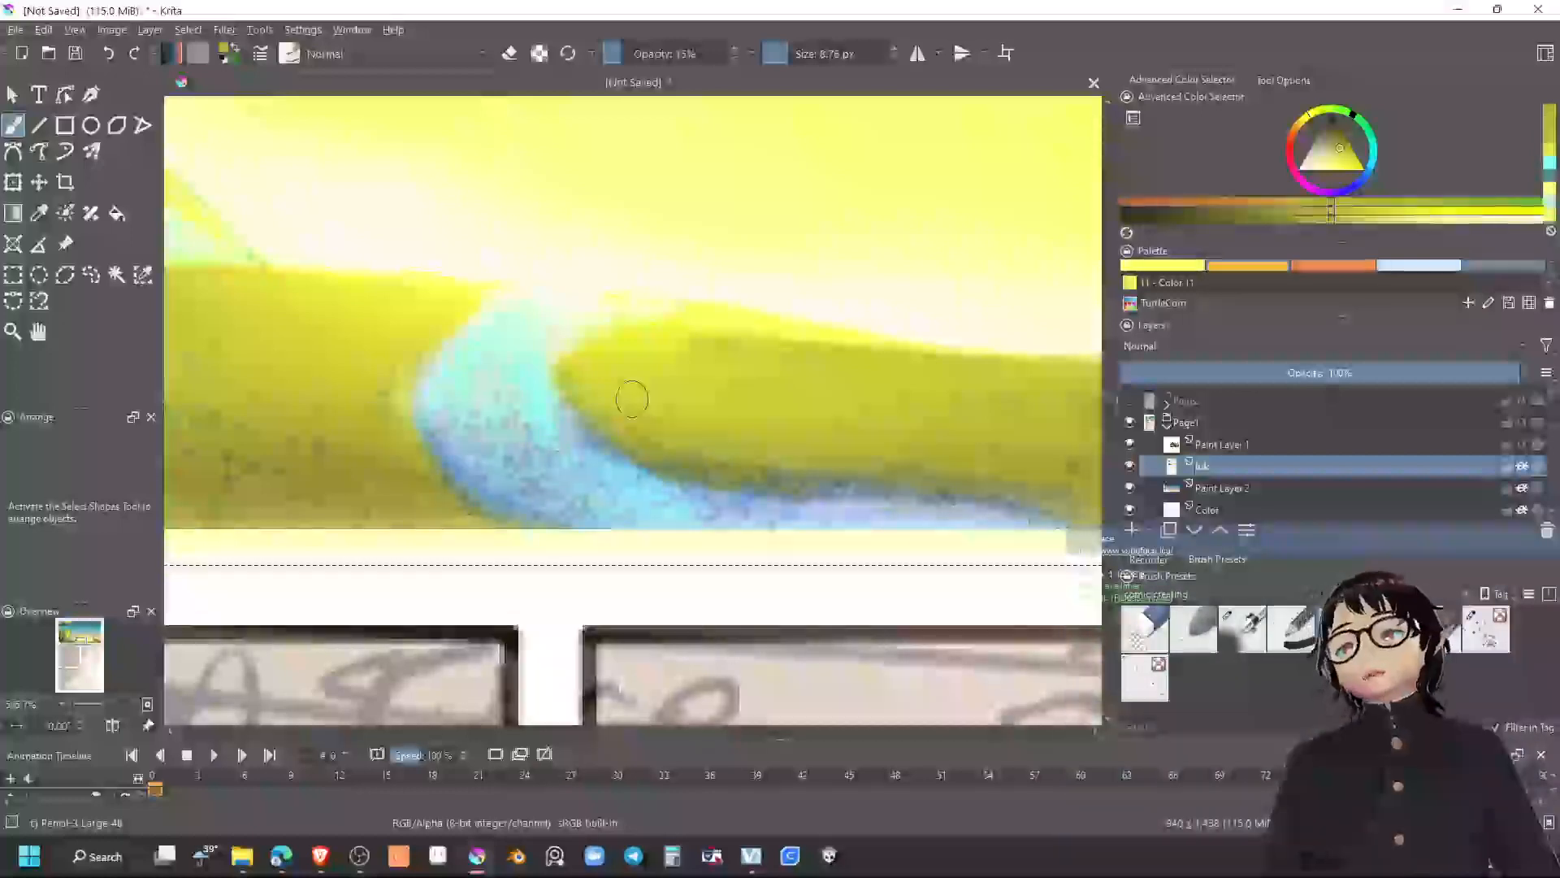
# Examine the recoloured river and its banks against the rest of the sunrise panel
pyautogui.scroll(-4, 632, 398)
pyautogui.moveTo(693, 397)
pyautogui.mouseDown()
pyautogui.moveTo(652, 418)
pyautogui.moveTo(609, 493)
pyautogui.mouseUp()
pyautogui.scroll(-2, 630, 492)
pyautogui.scroll(3, 674, 492)
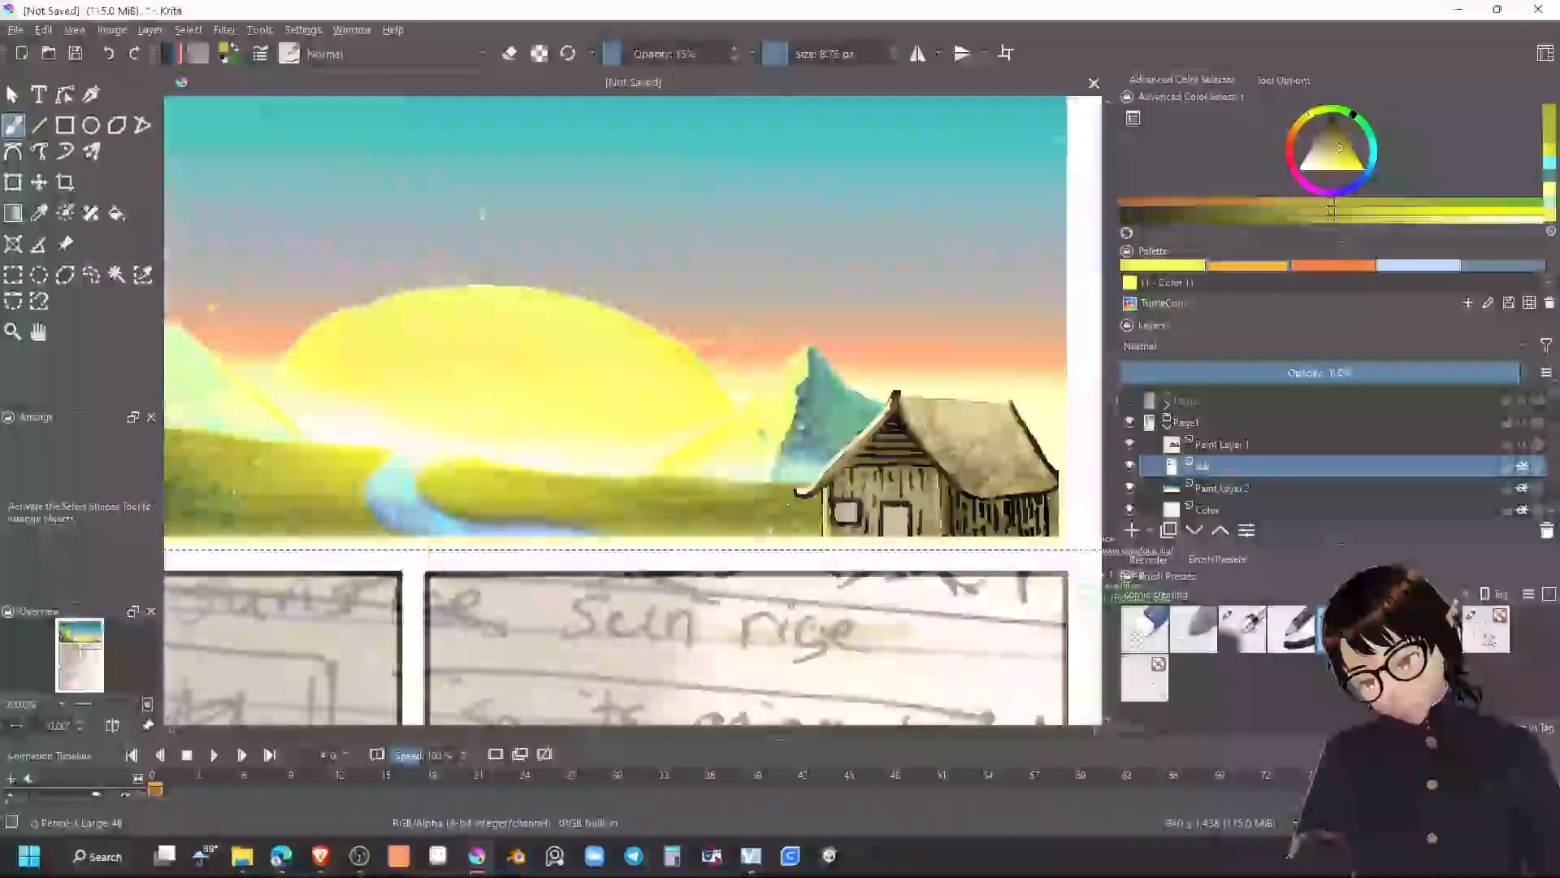
pyautogui.keyDown('ctrl'); pyautogui.click(387, 492); pyautogui.keyUp('ctrl')
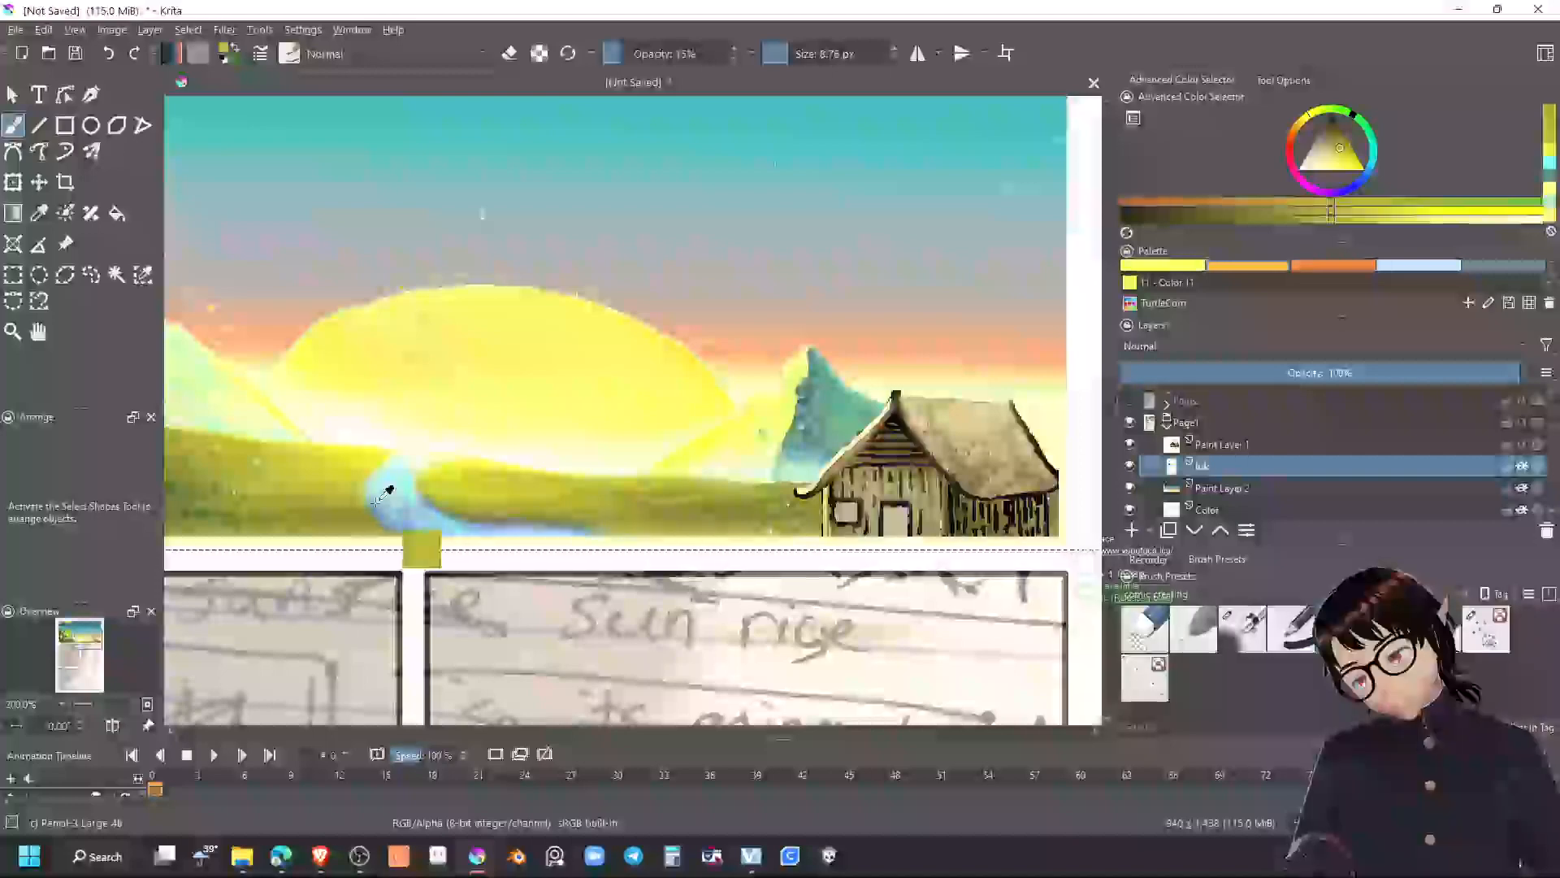
pyautogui.moveTo(456, 501)
pyautogui.mouseDown()
pyautogui.moveTo(607, 484)
pyautogui.moveTo(630, 477)
pyautogui.moveTo(591, 477)
pyautogui.moveTo(640, 464)
pyautogui.mouseUp()
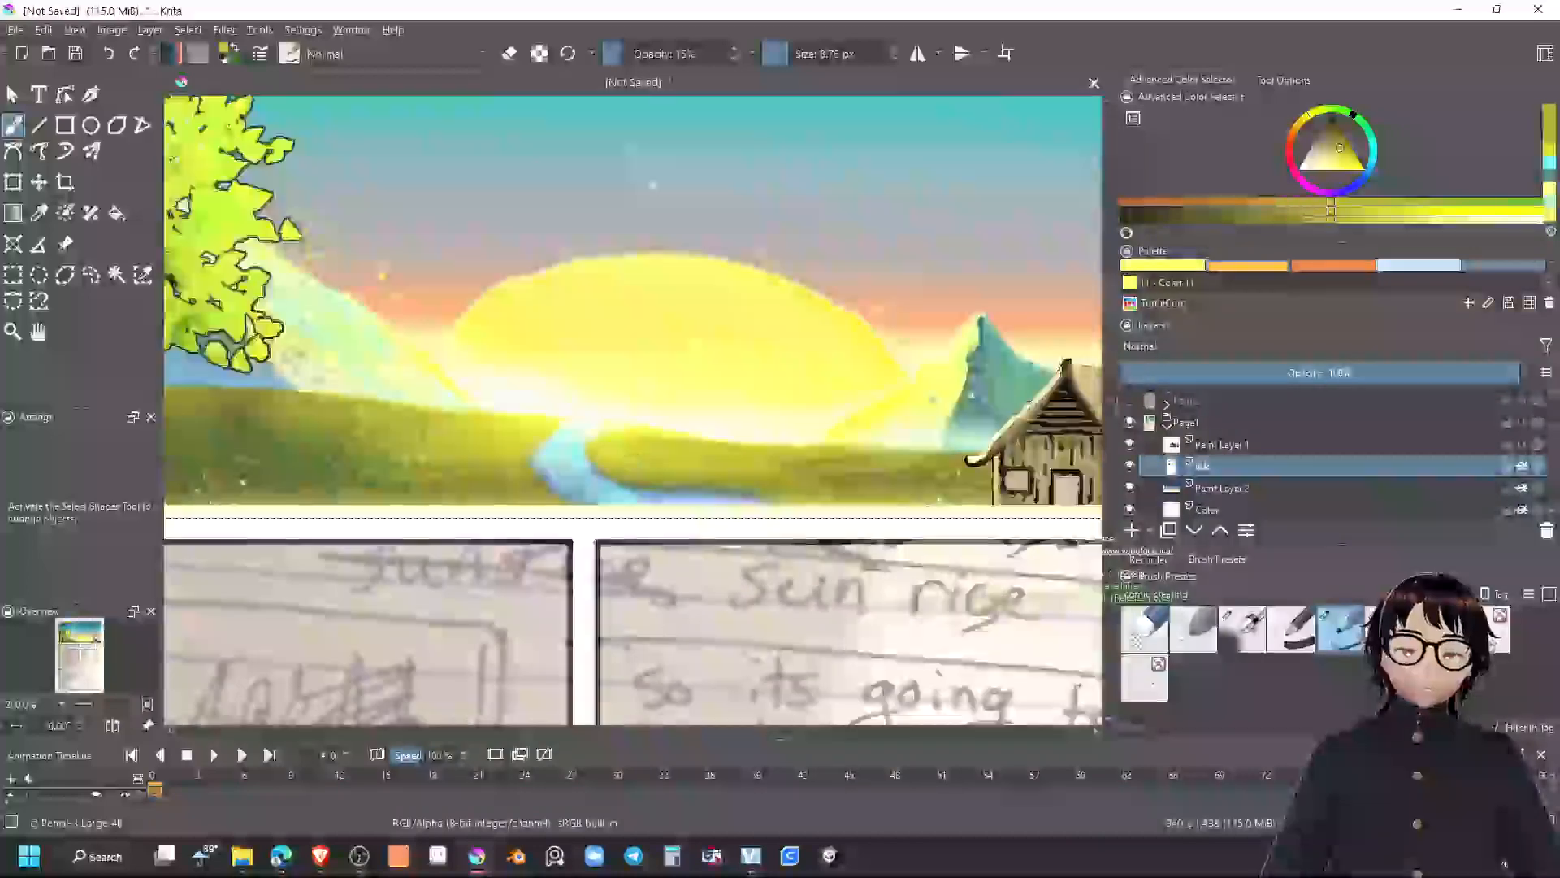
pyautogui.moveTo(773, 500); pyautogui.dragTo(691, 495)
pyautogui.scroll(-3, 692, 495)
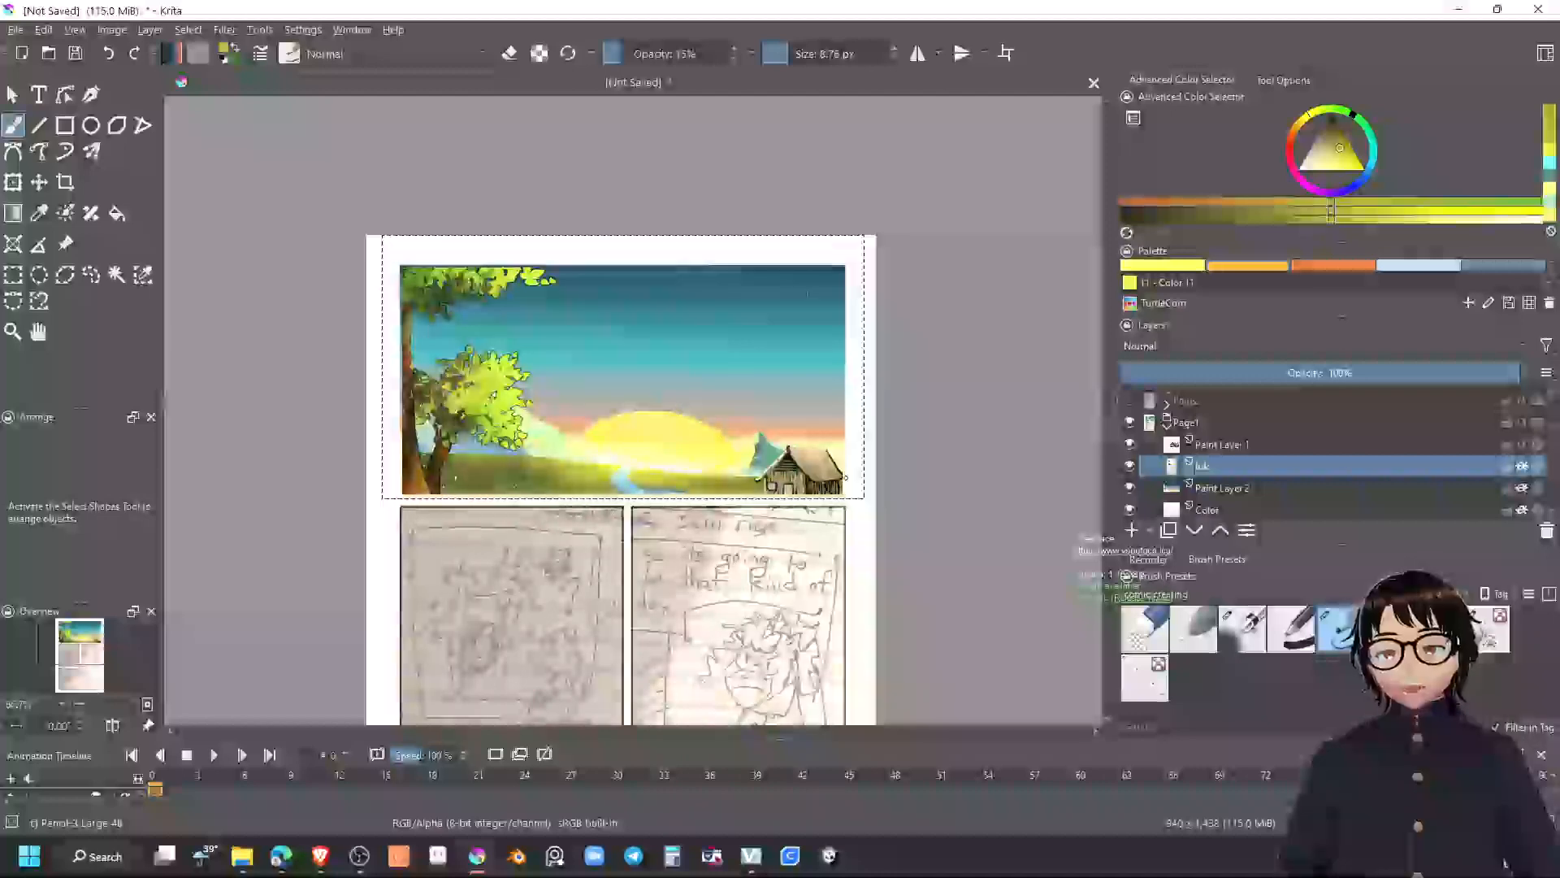
# Clear the active selection and enlarge the hut on Paint Layer 1 with Transform, keeping it anchored in the sunrise panel's lower corner
pyautogui.click(1225, 447)
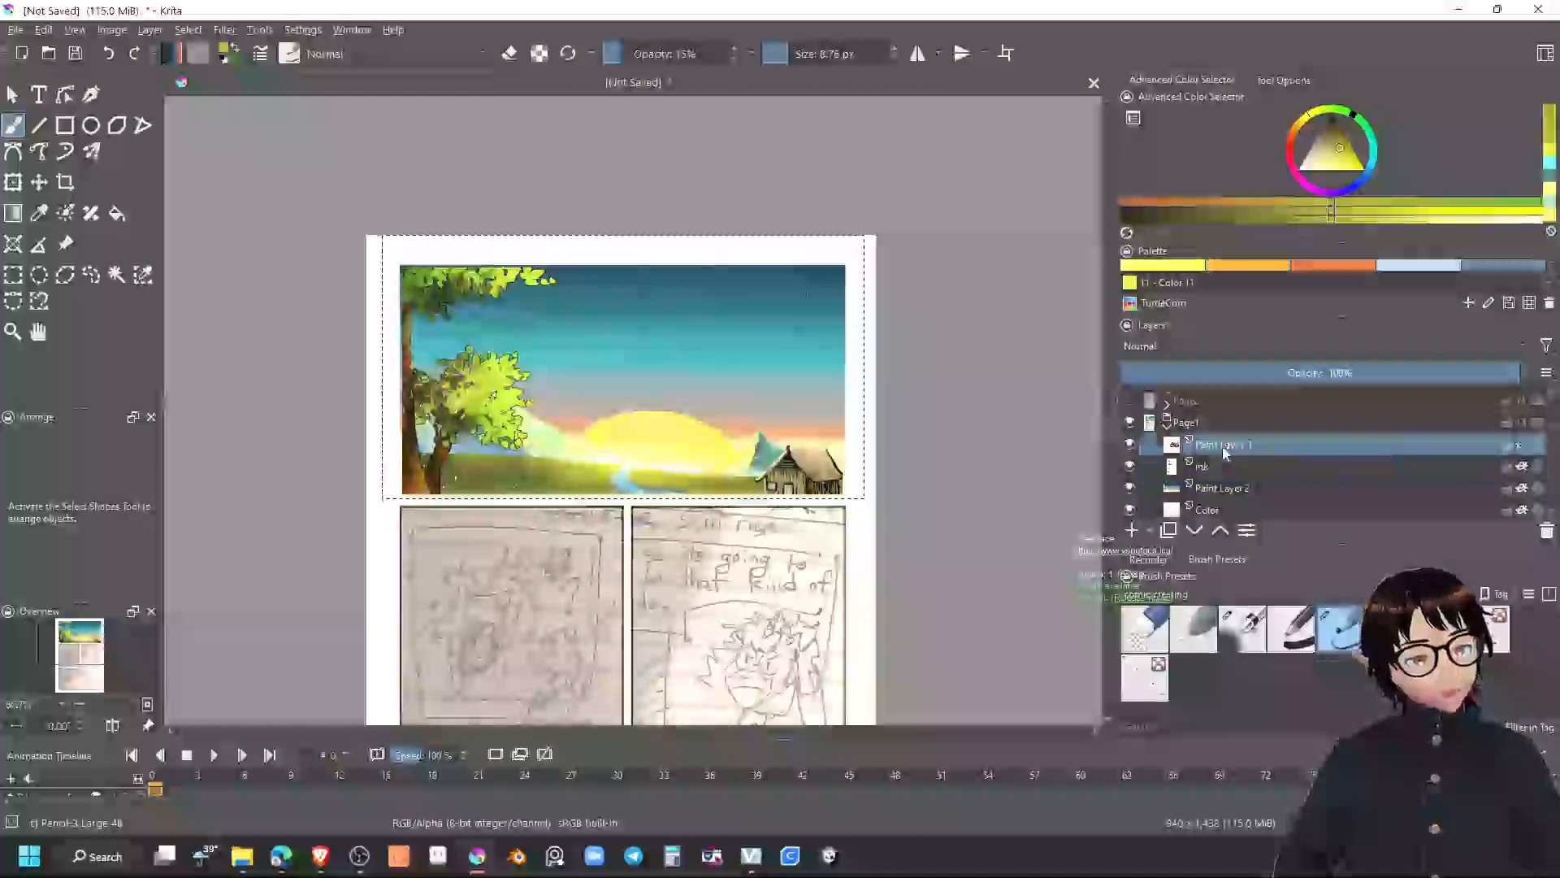
pyautogui.click(1130, 445)
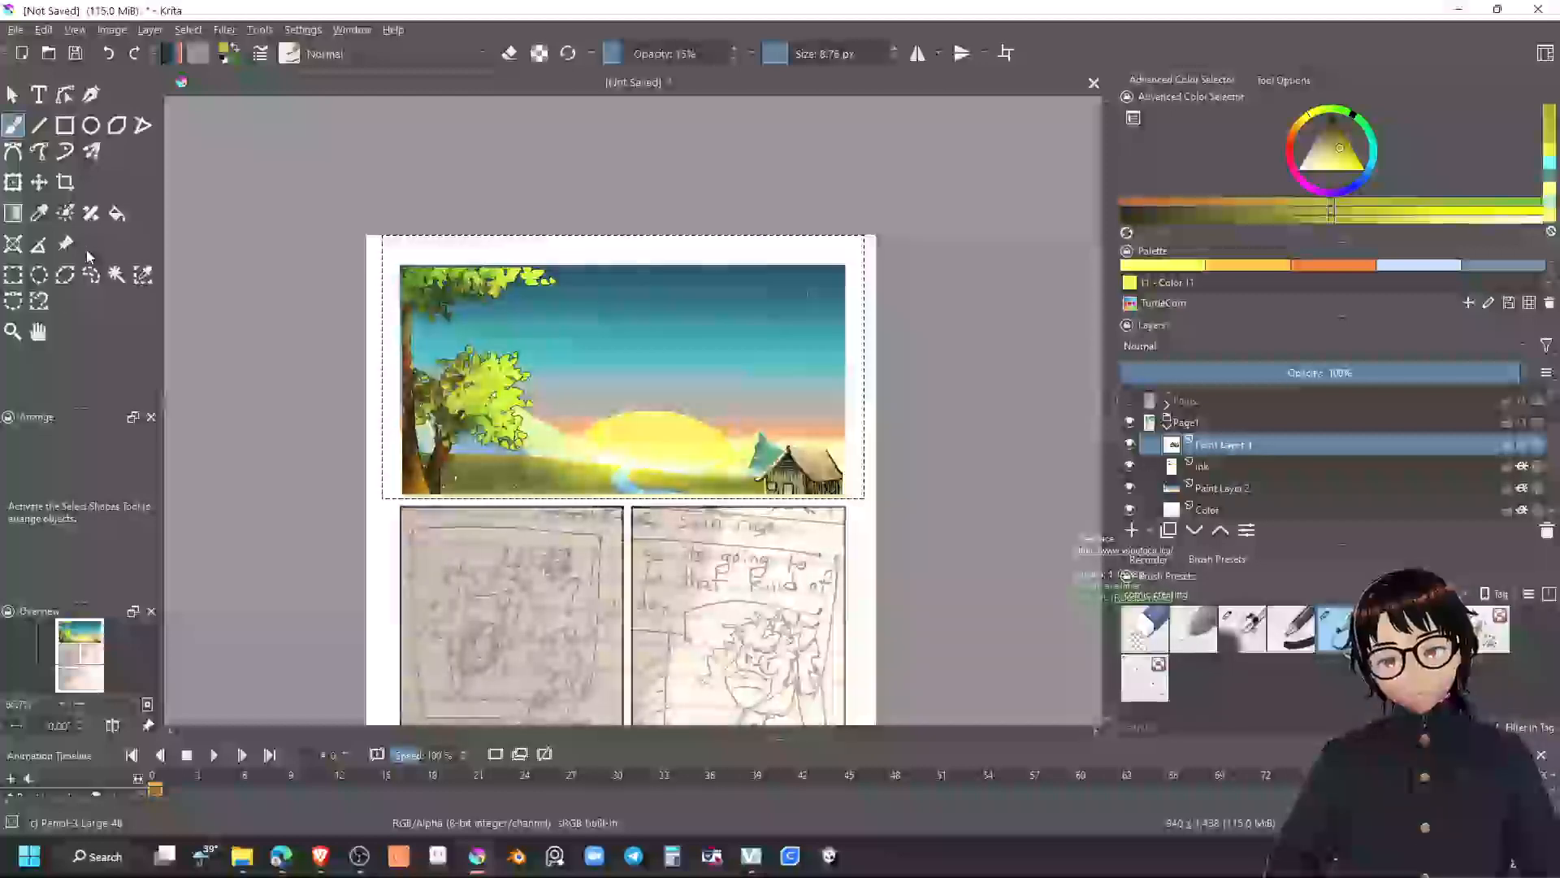
pyautogui.click(12, 275)
pyautogui.click(254, 267)
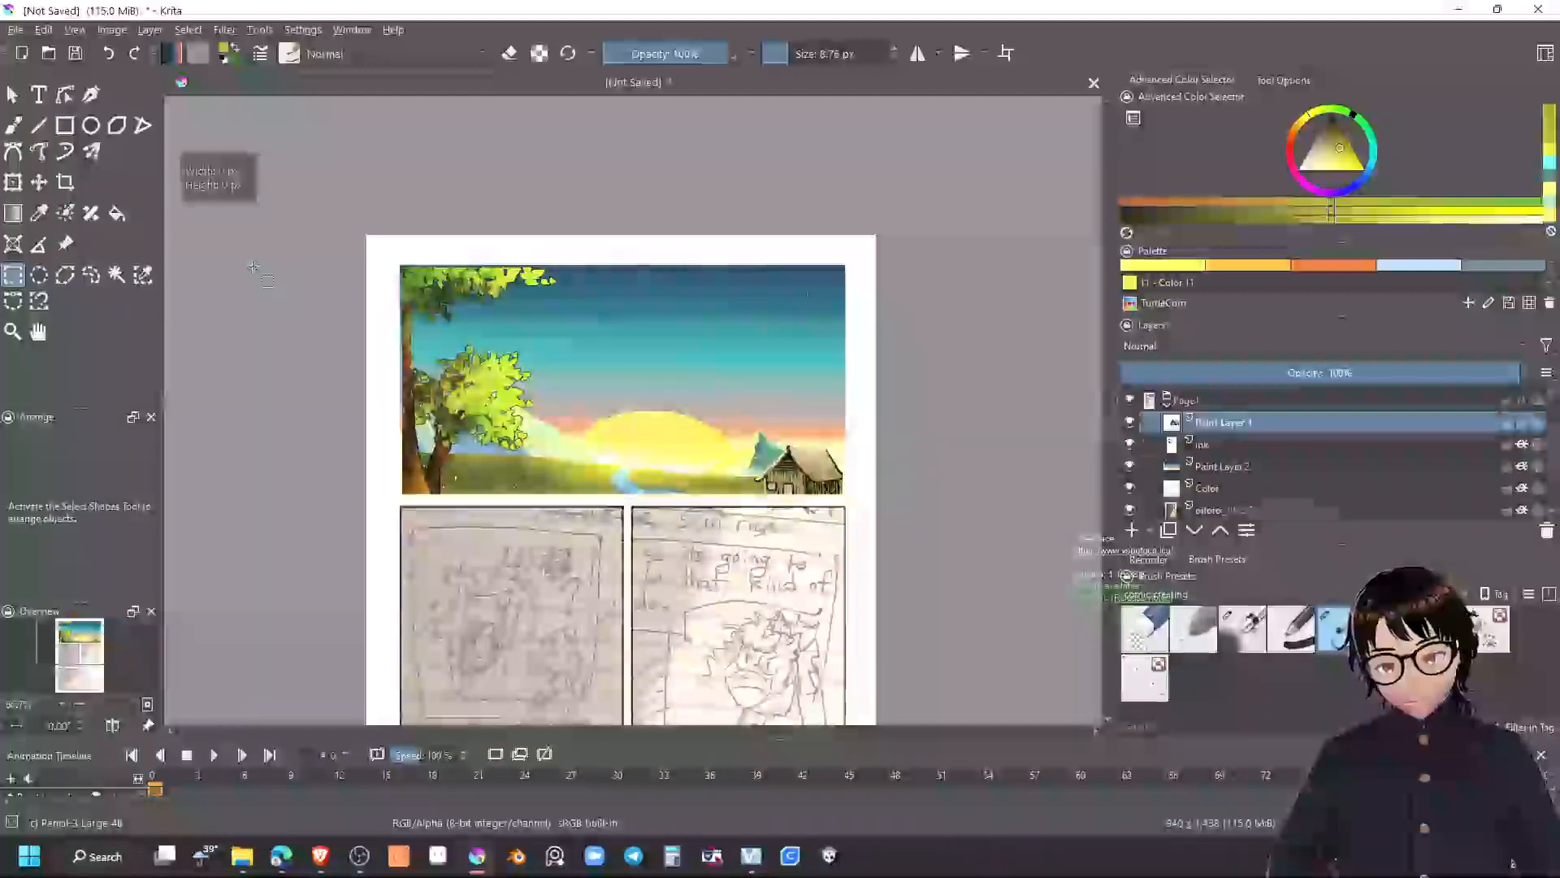
pyautogui.click(13, 183)
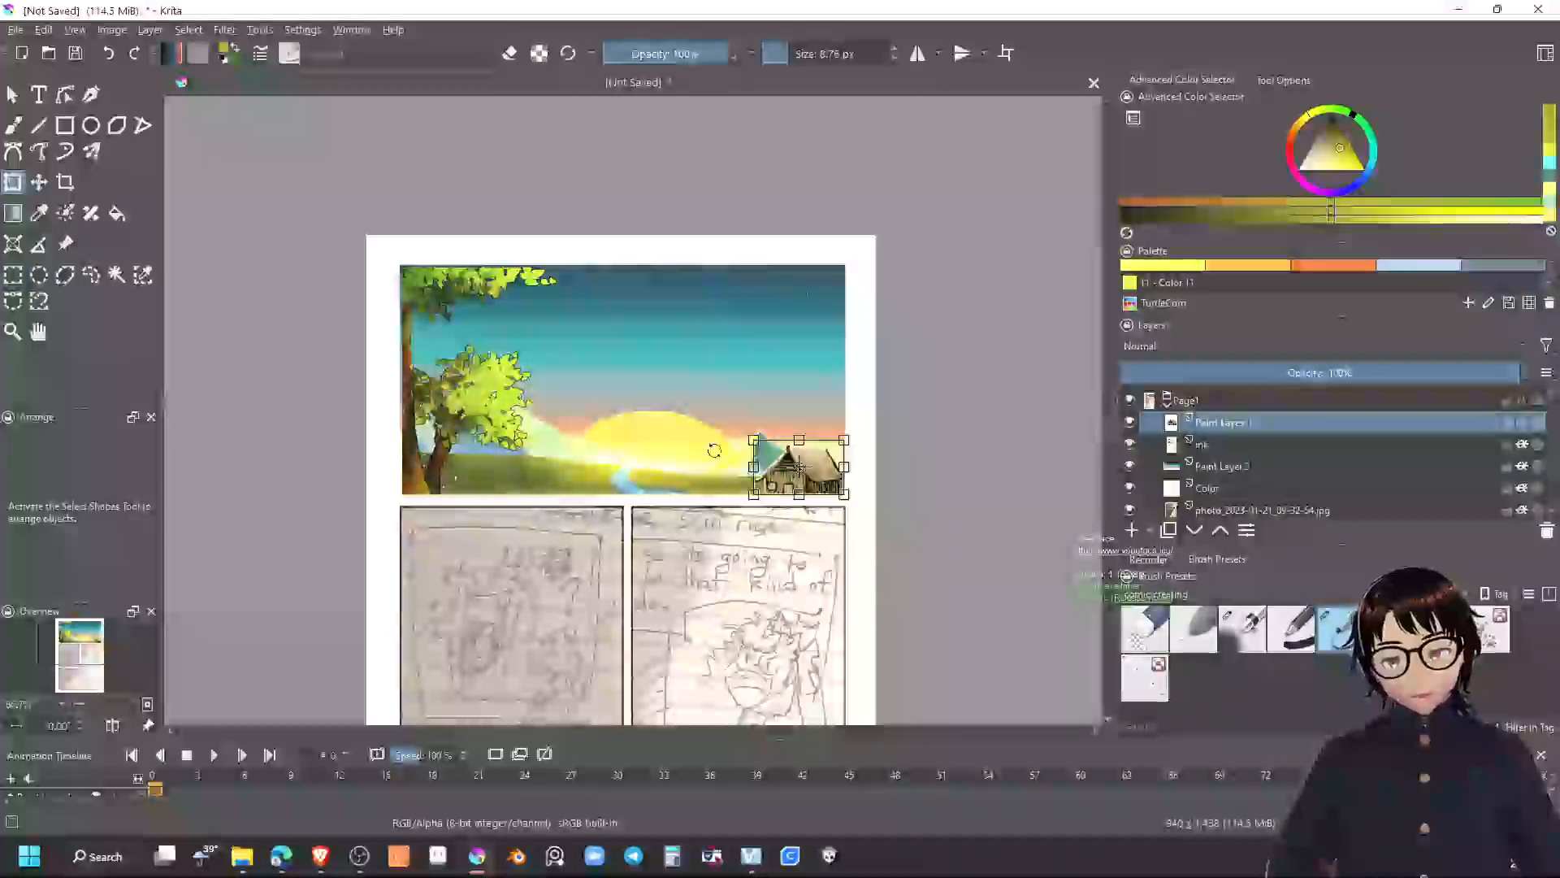
pyautogui.scroll(1, 800, 477)
pyautogui.scroll(1, 800, 477)
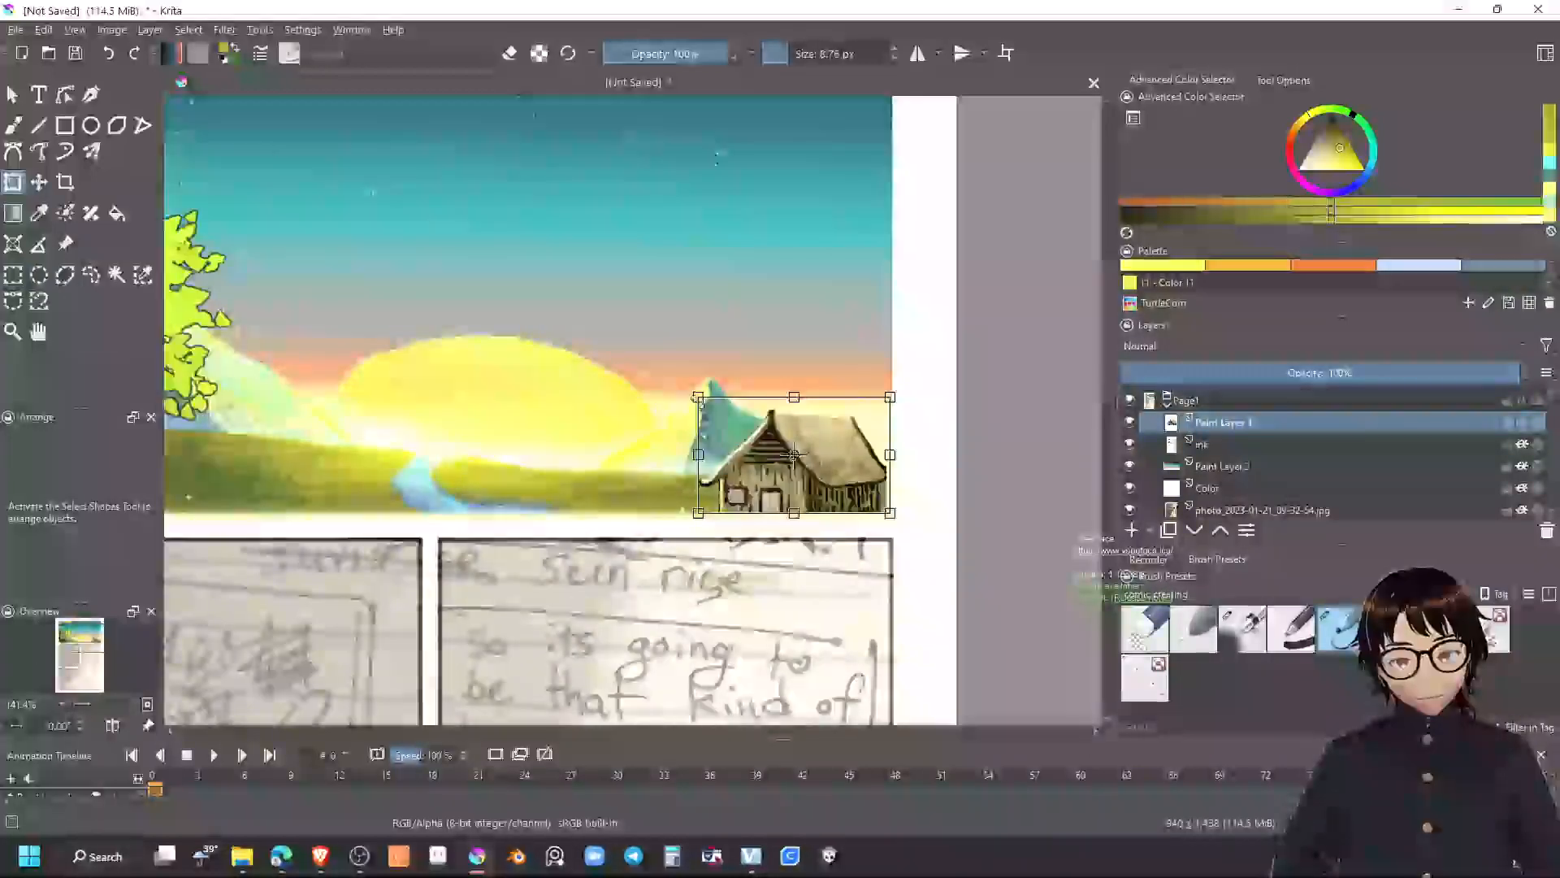
pyautogui.moveTo(698, 397); pyautogui.dragTo(637, 339)
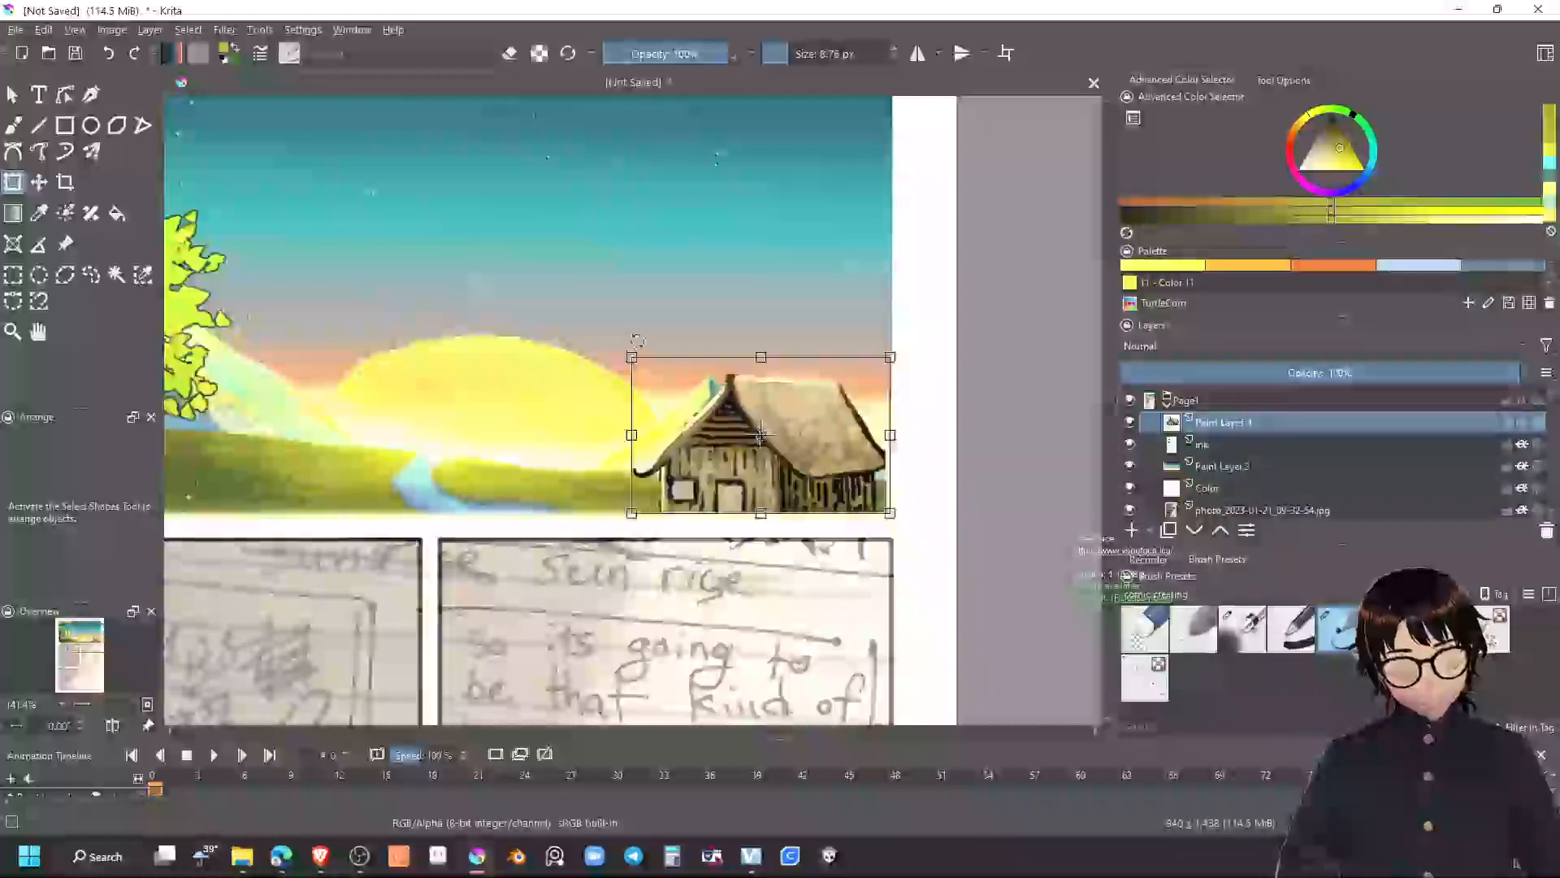
pyautogui.press('Return')
# Shift the enlarged hut slightly past the sunrise panel's right edge and clip it to the panel
pyautogui.scroll(-5, 879, 522)
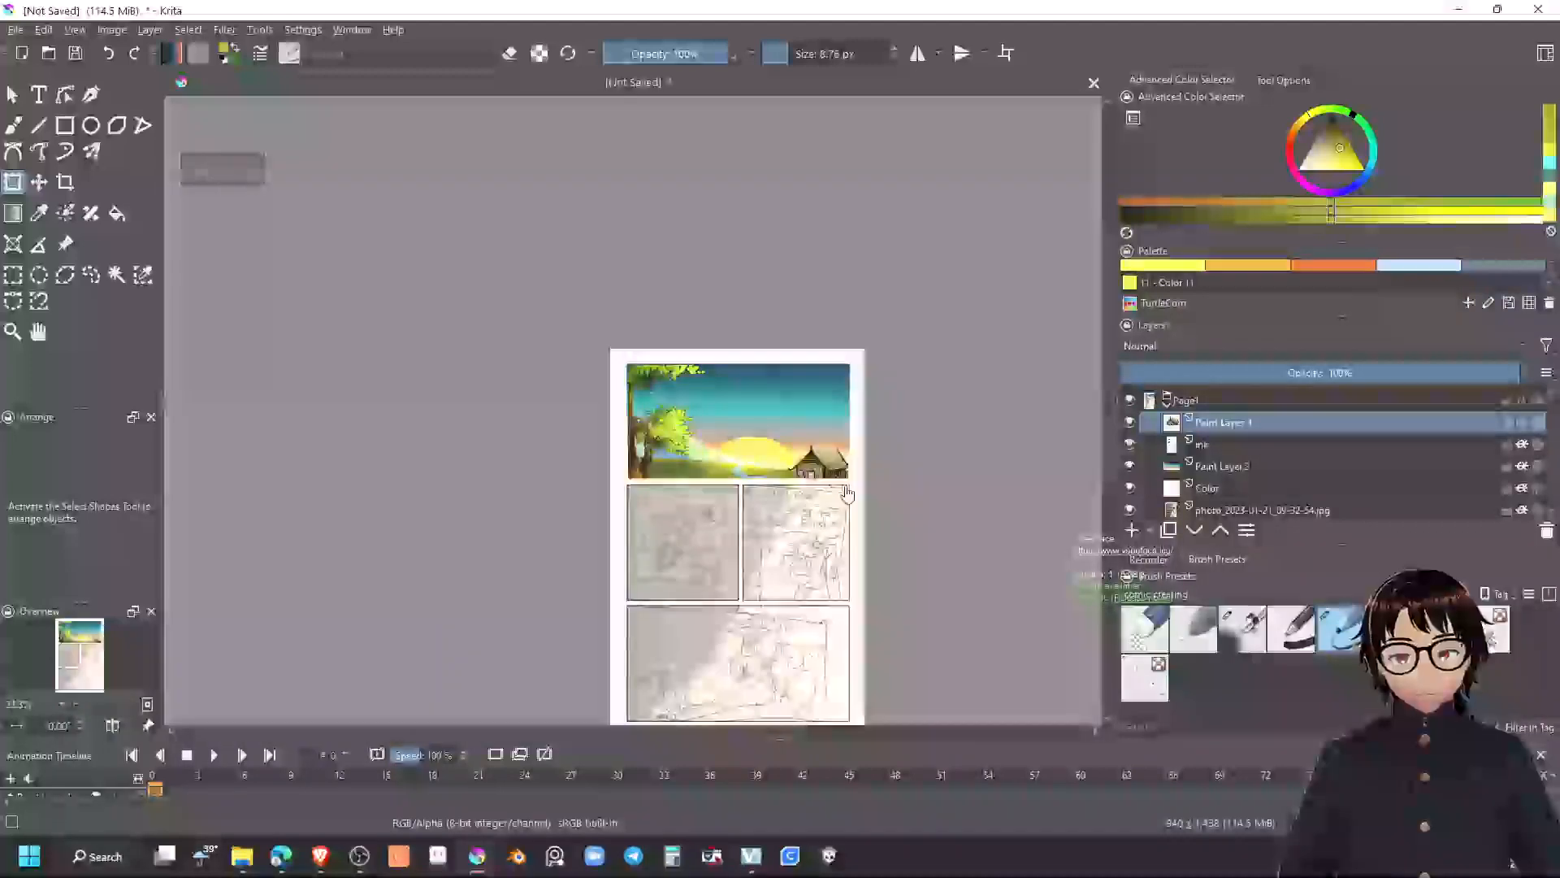
pyautogui.scroll(5, 878, 525)
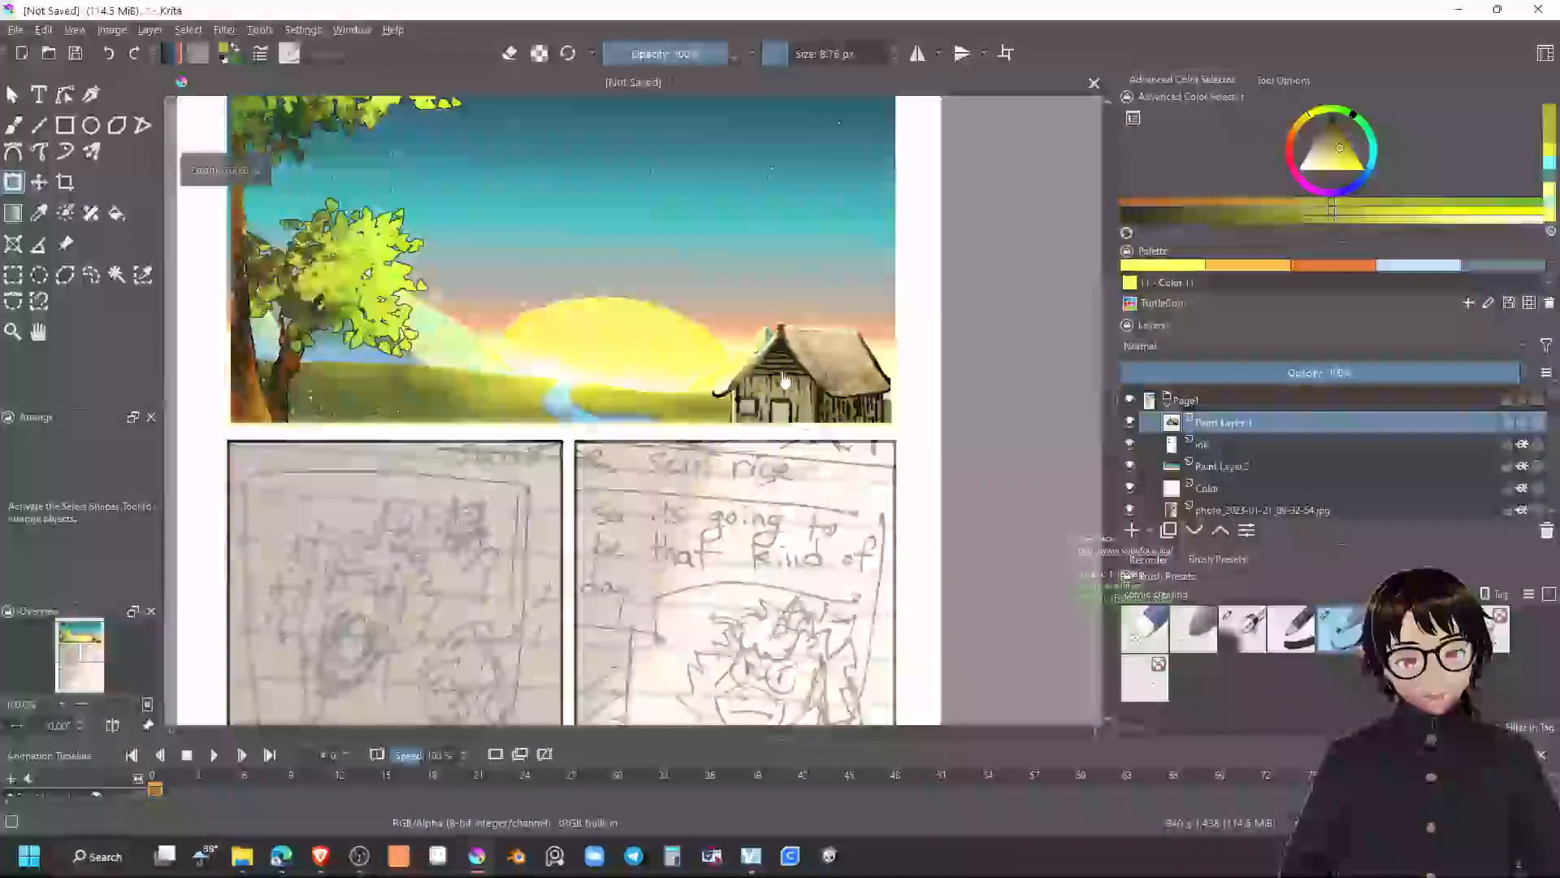
pyautogui.moveTo(817, 382); pyautogui.dragTo(848, 392)
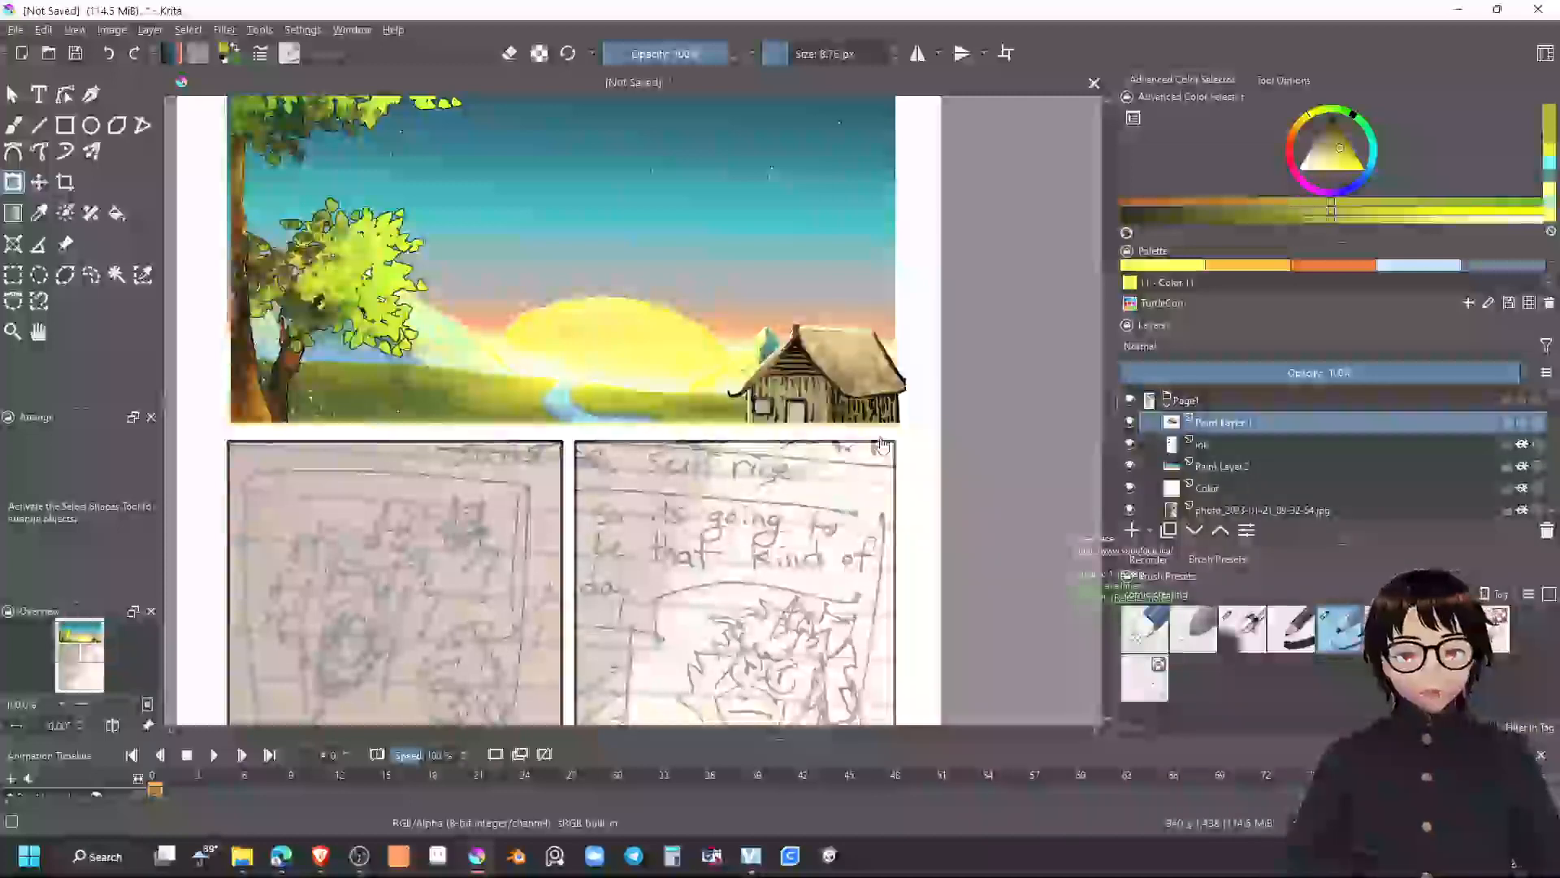
pyautogui.scroll(-2, 877, 435)
pyautogui.scroll(1, 982, 485)
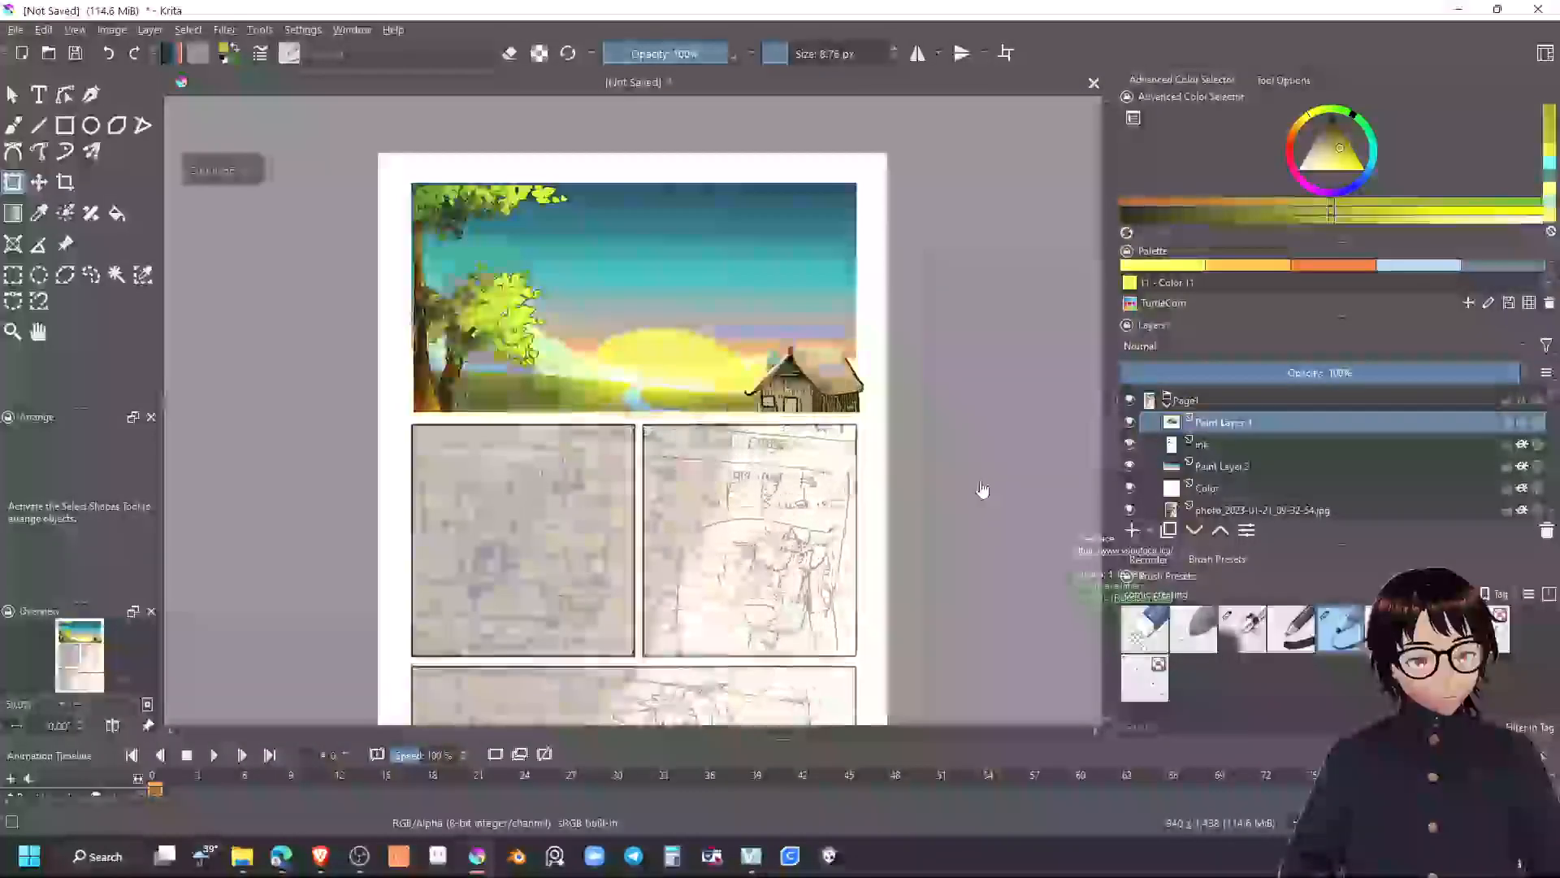
pyautogui.scroll(2, 919, 364)
pyautogui.moveTo(800, 358); pyautogui.dragTo(760, 485)
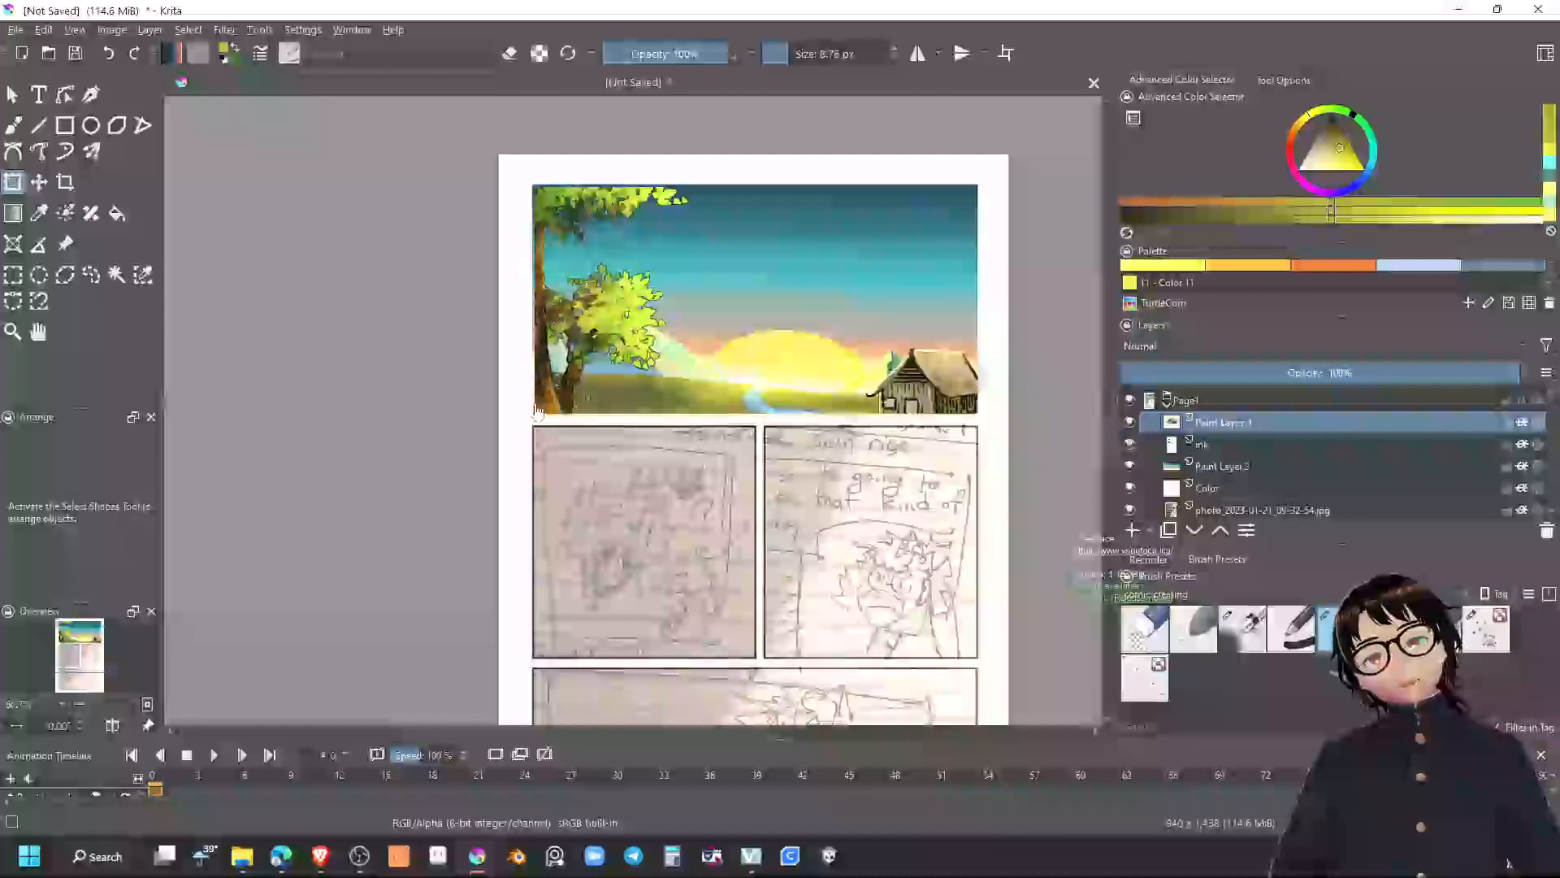
# Set the contiguous selection's feathering to 0 px and select the sunrise panel area from the Mask layer
pyautogui.scroll(1, 611, 424)
pyautogui.moveTo(571, 391); pyautogui.dragTo(620, 489)
pyautogui.scroll(-1, 1230, 478)
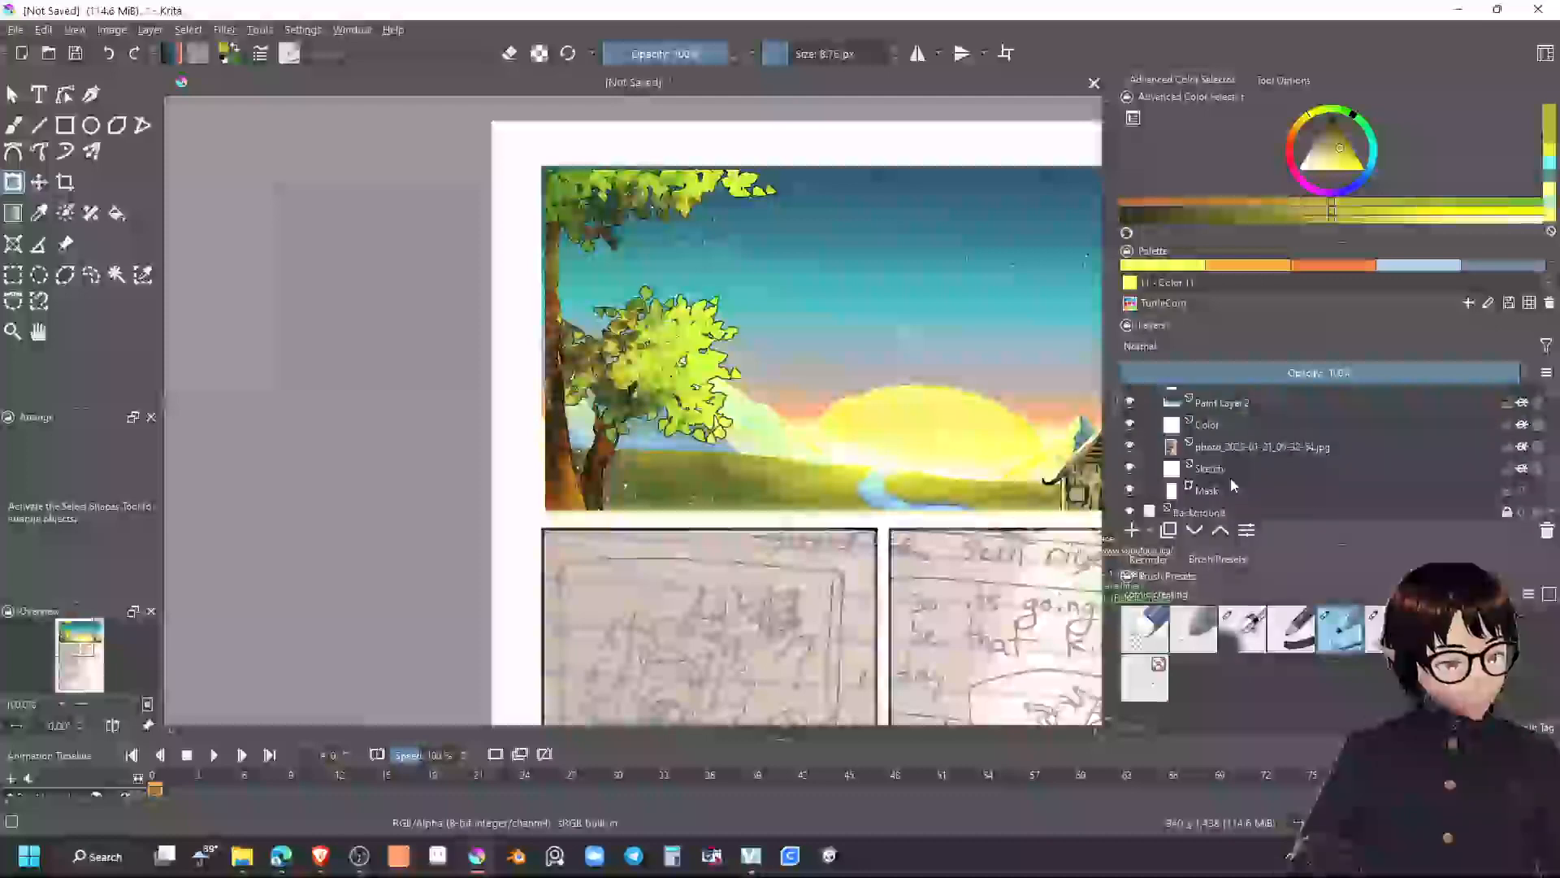
pyautogui.click(1230, 488)
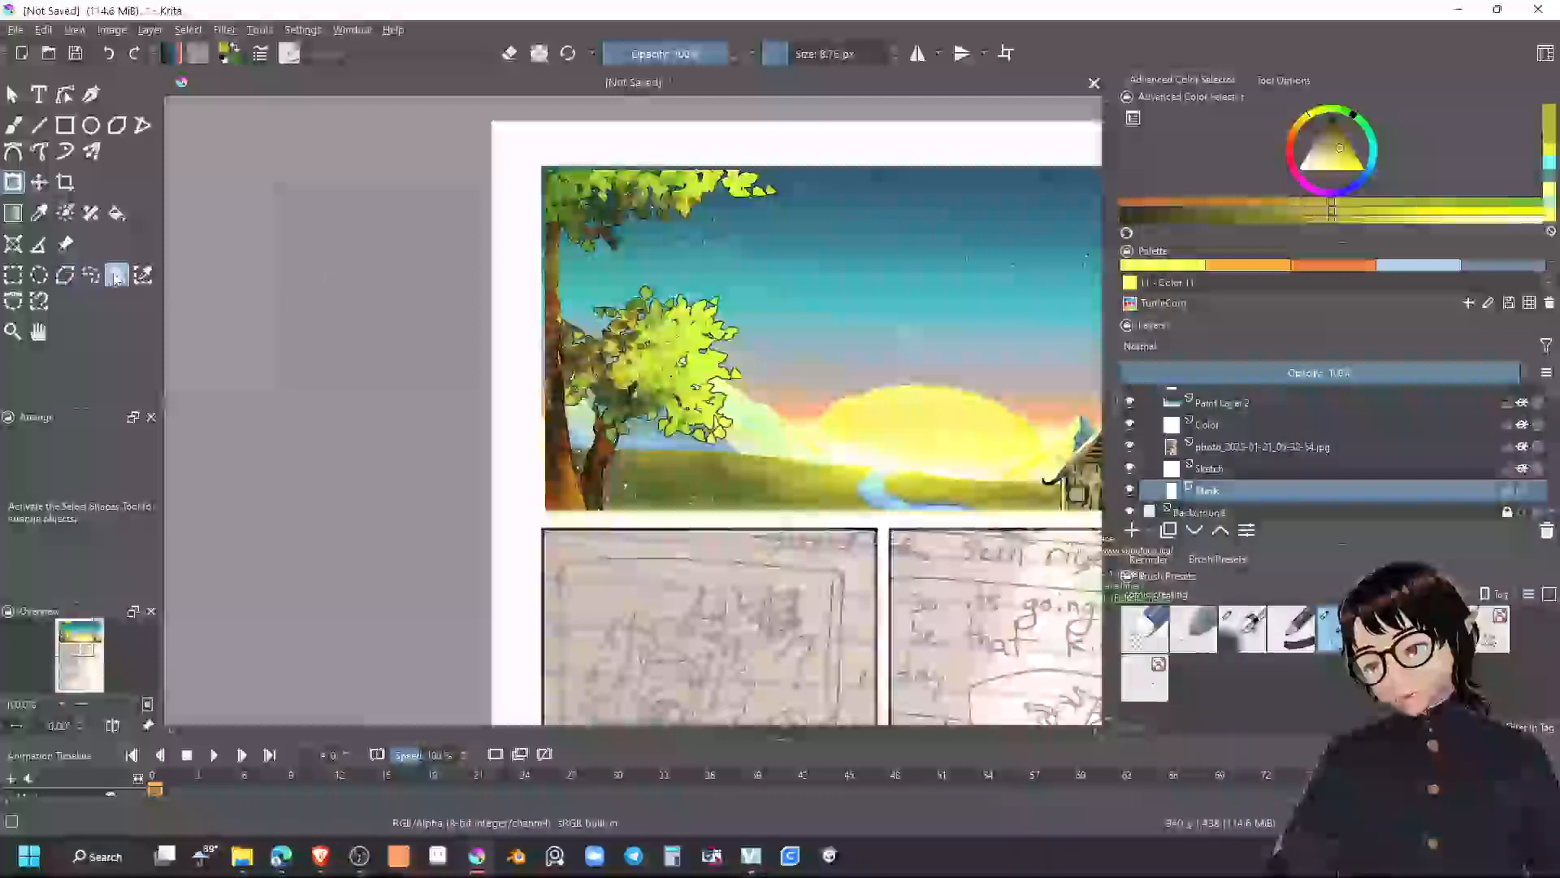
pyautogui.click(817, 409)
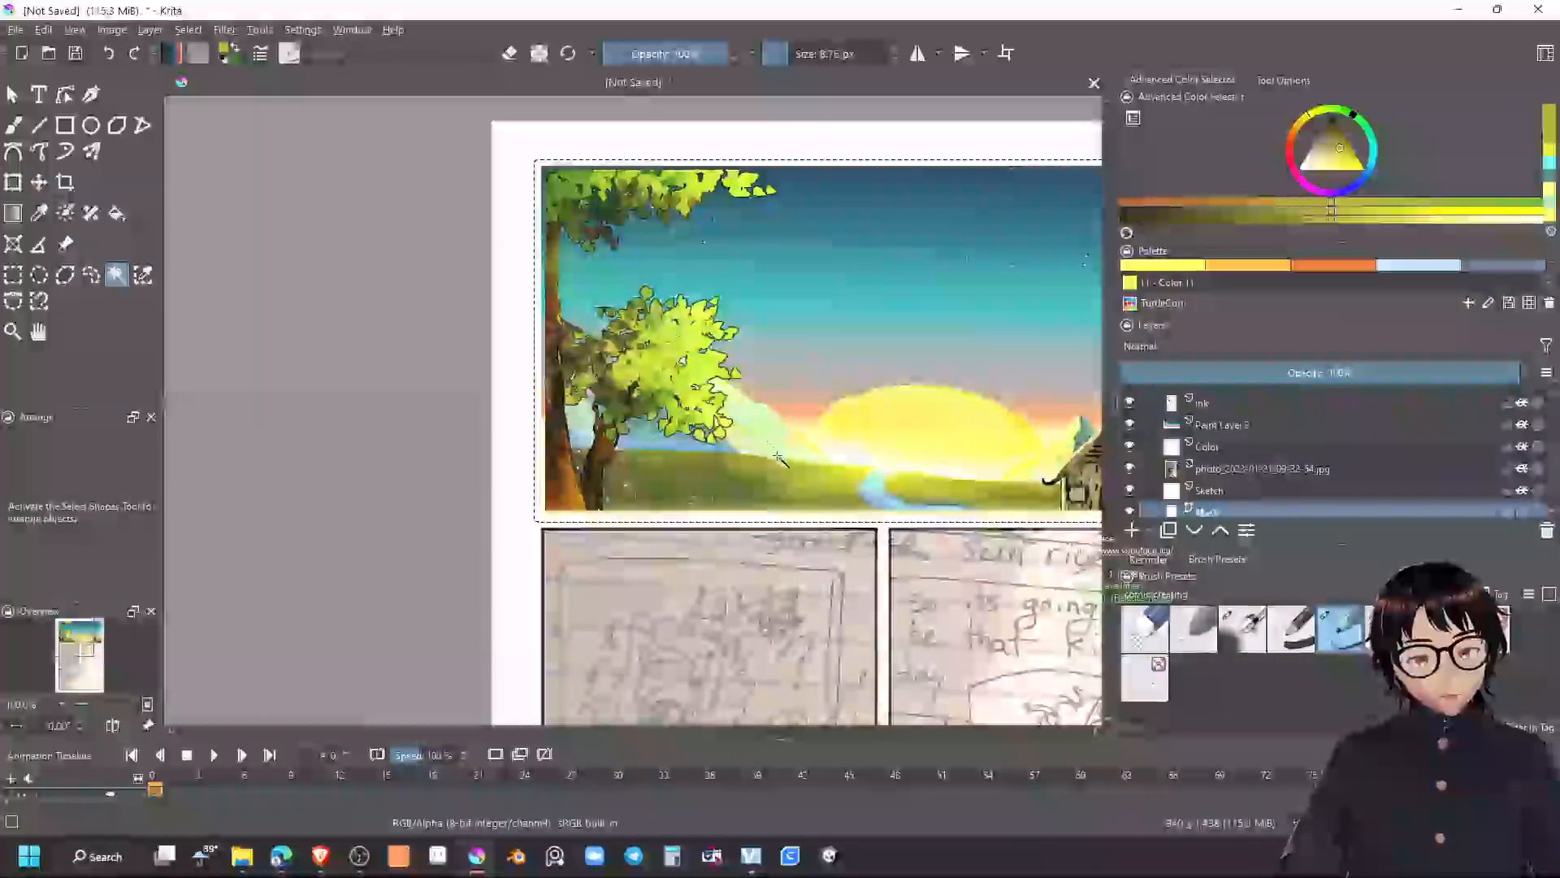
pyautogui.click(706, 575)
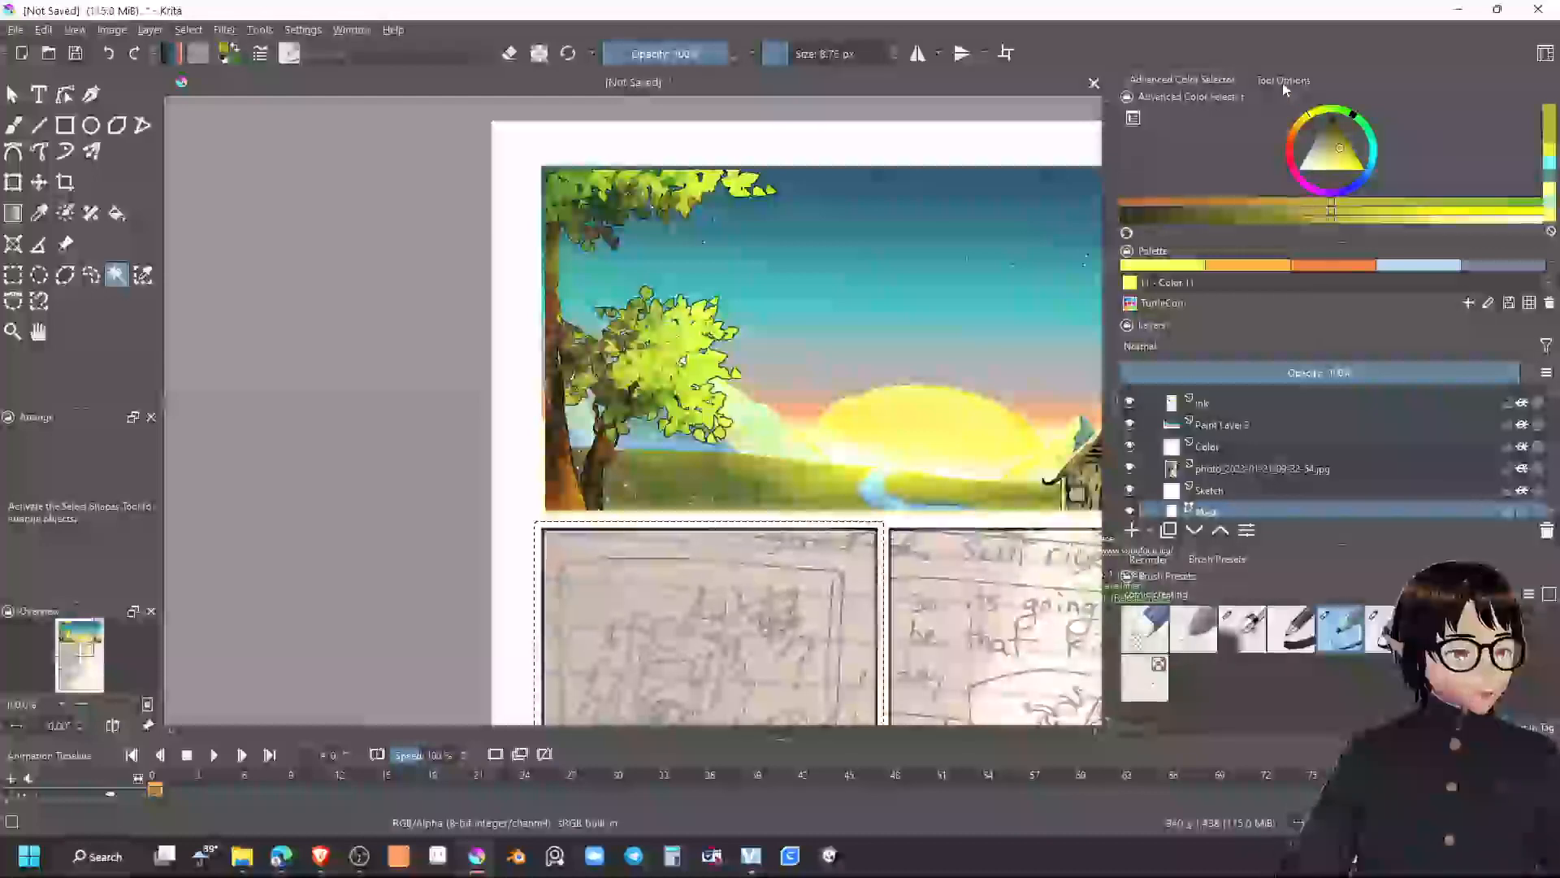
pyautogui.click(1283, 81)
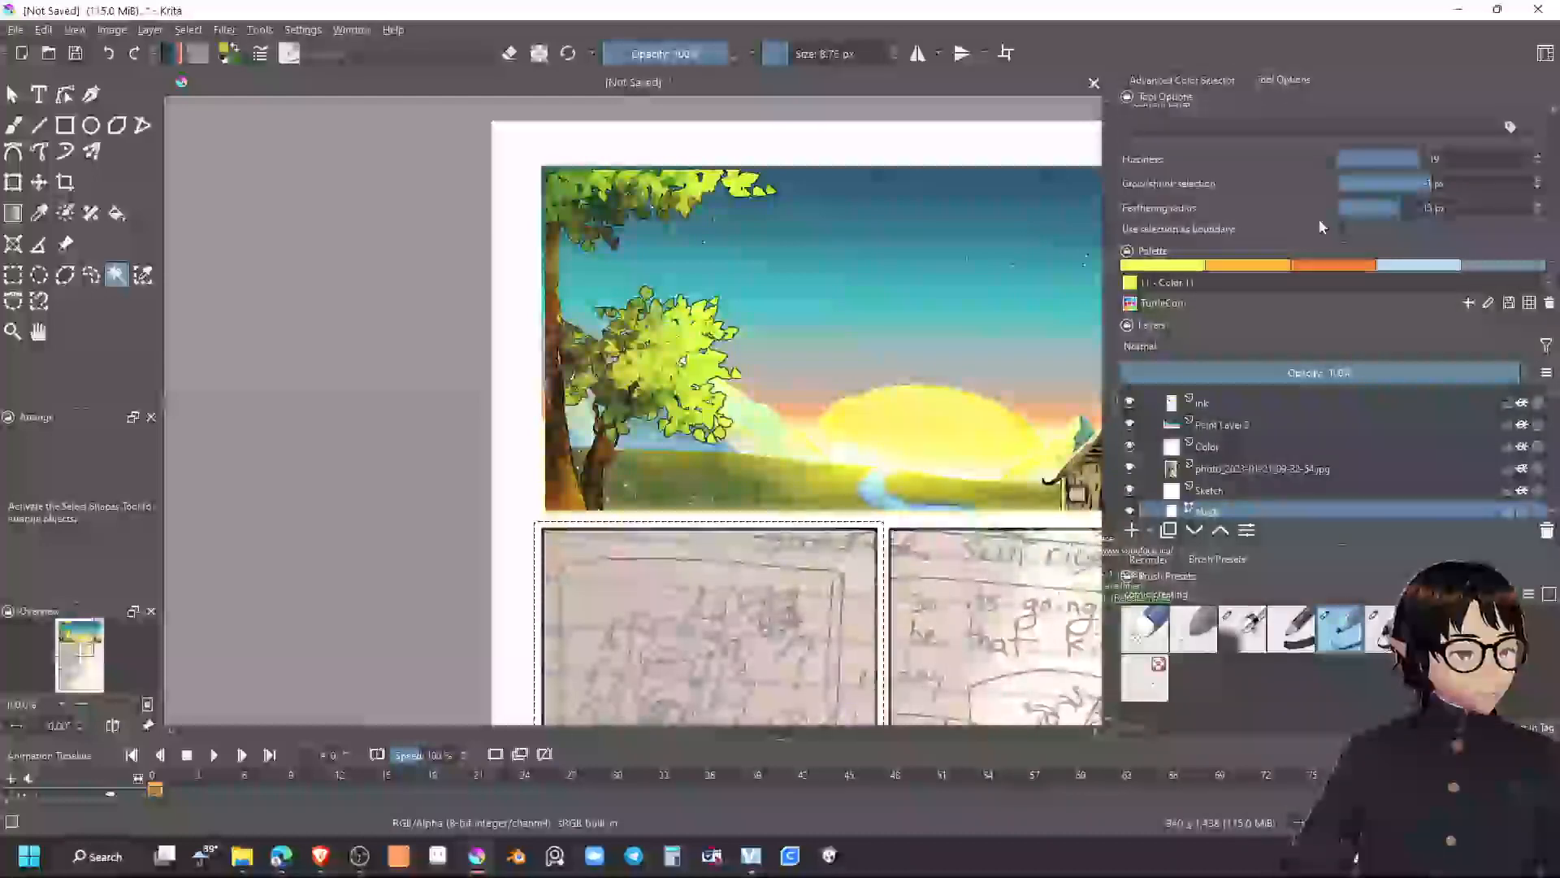
pyautogui.click(867, 371)
pyautogui.moveTo(927, 371); pyautogui.dragTo(749, 282)
# Try to isolate the overflow on Paint Layer 2 with an inverted selection of the lower sketch panels
pyautogui.moveTo(764, 539)
pyautogui.mouseDown()
pyautogui.moveTo(764, 451)
pyautogui.moveTo(734, 360)
pyautogui.mouseUp()
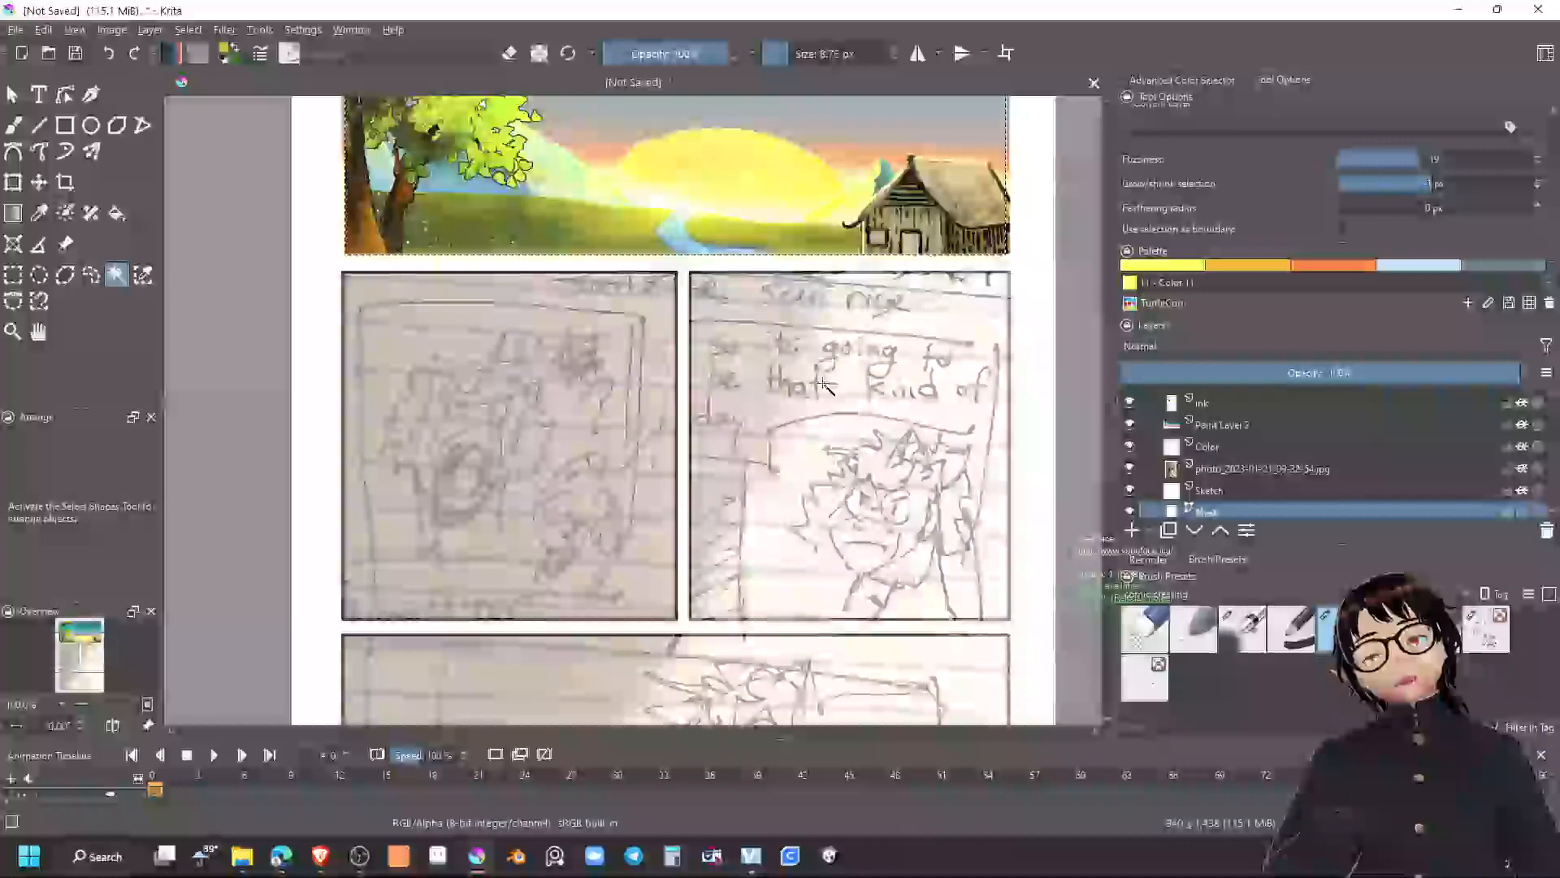
pyautogui.scroll(5, 894, 602)
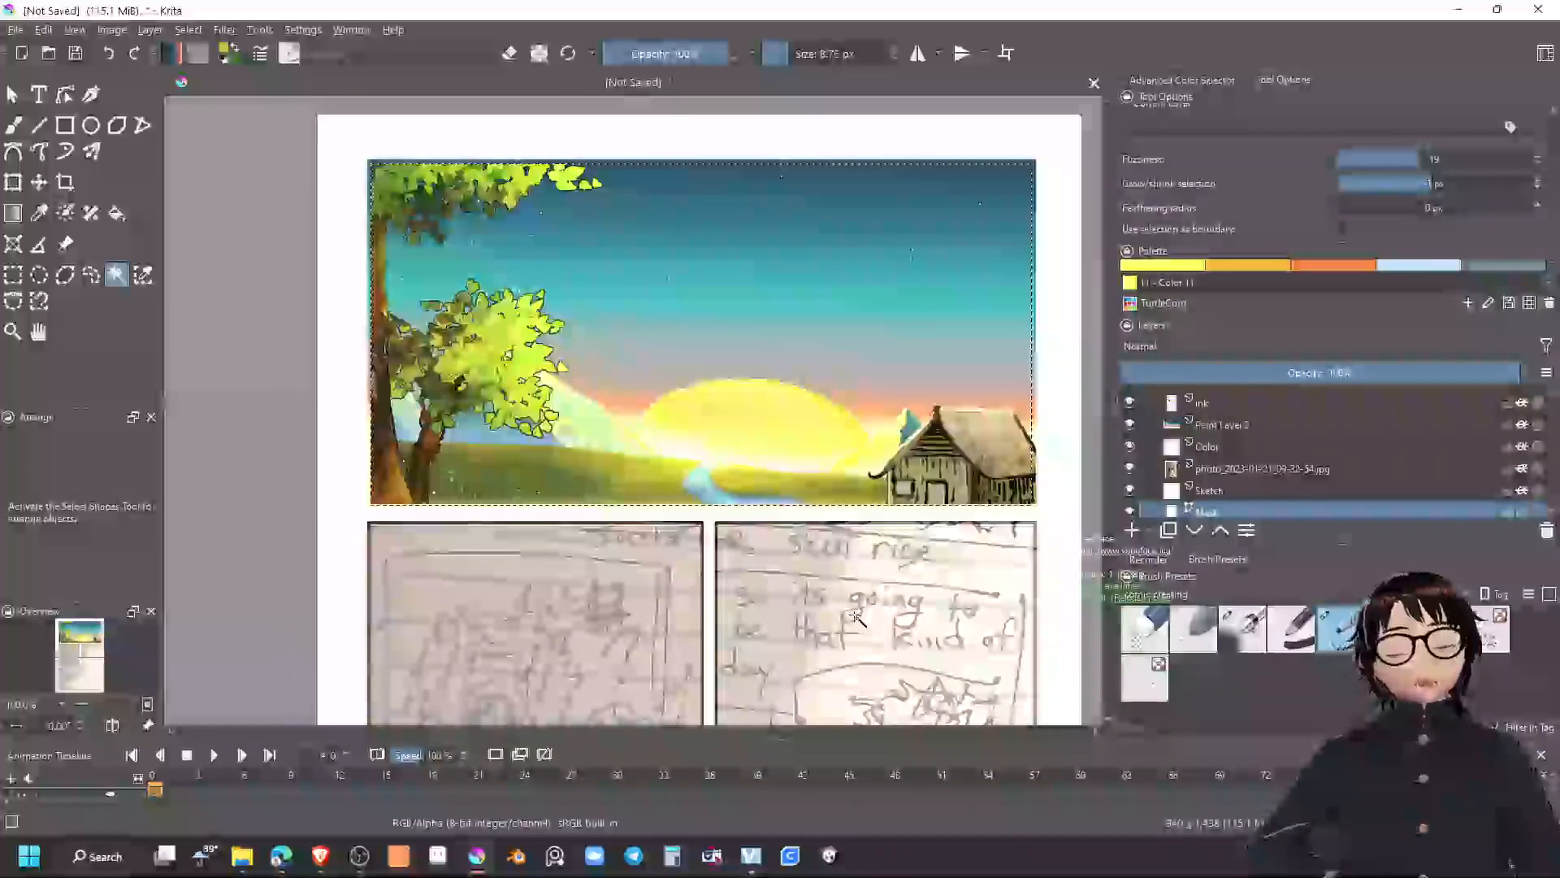
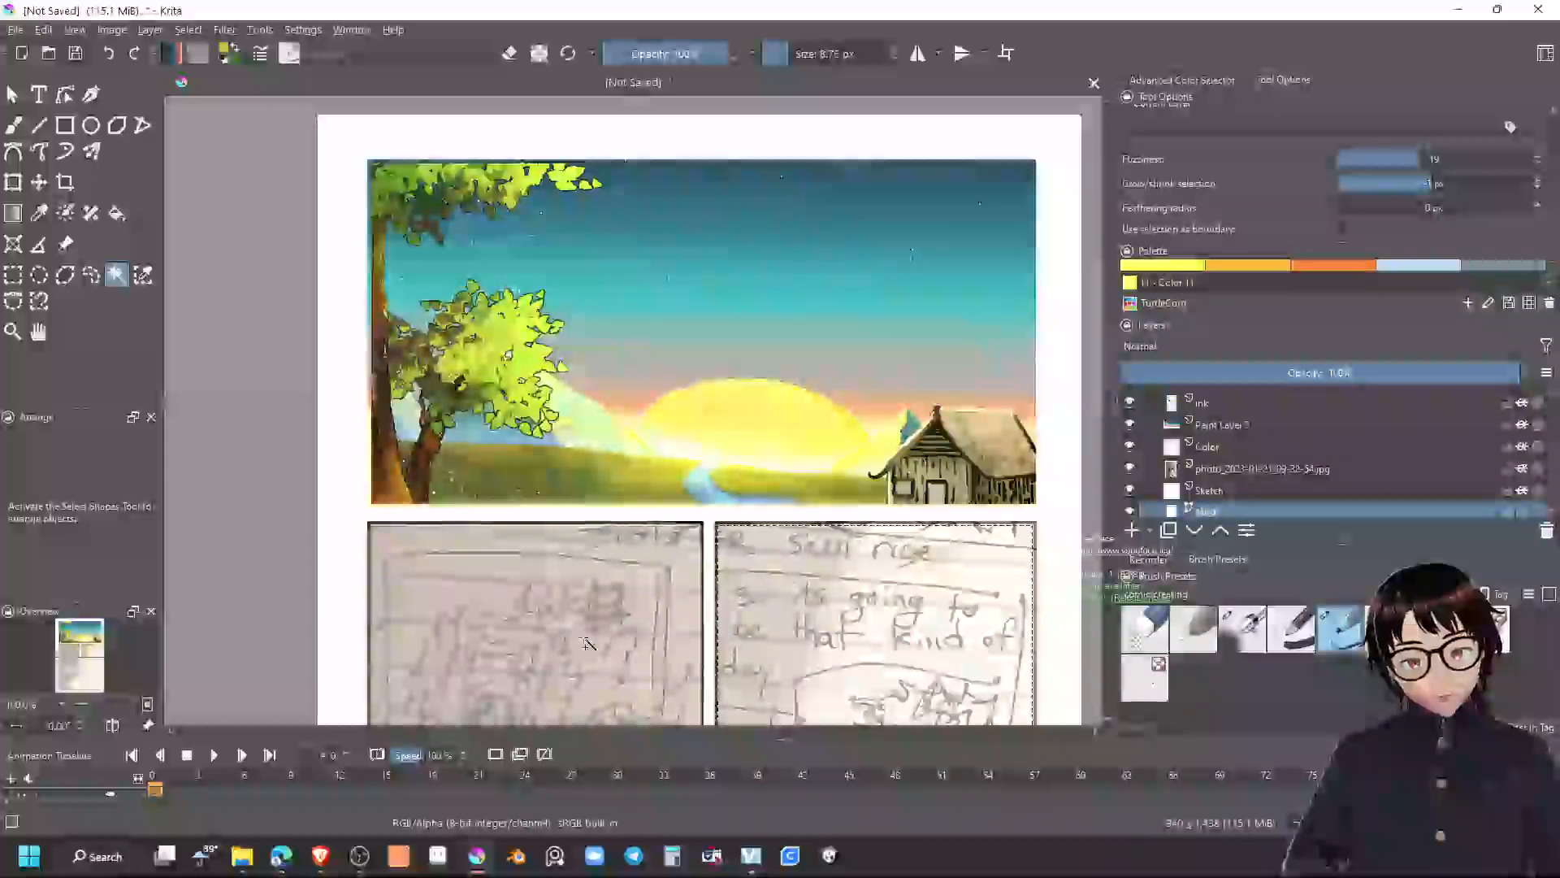
pyautogui.scroll(-5, 916, 685)
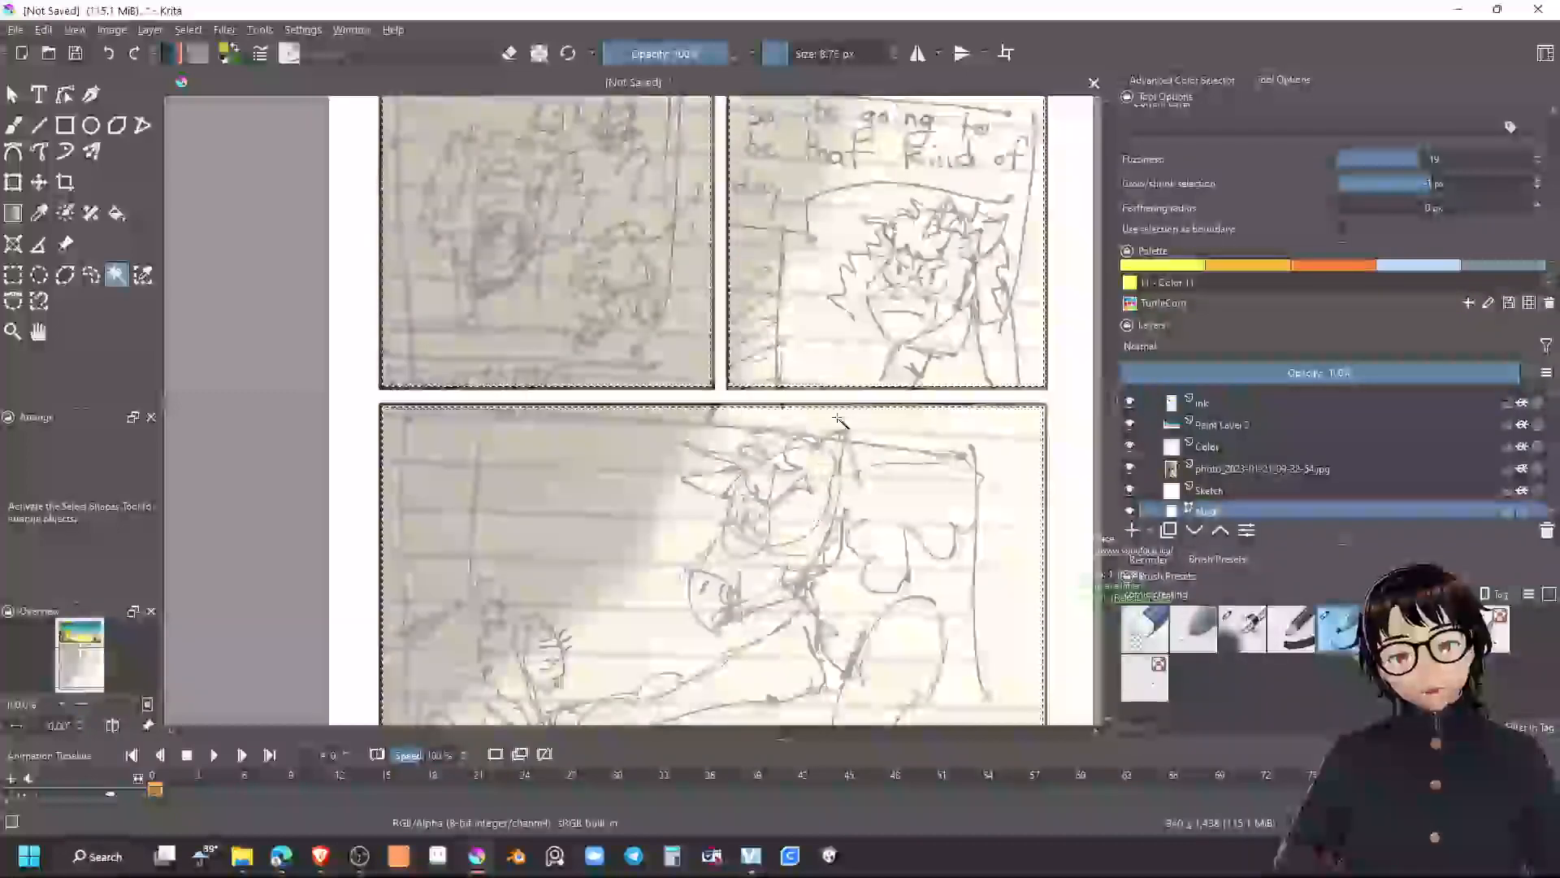
pyautogui.moveTo(837, 356); pyautogui.dragTo(837, 532)
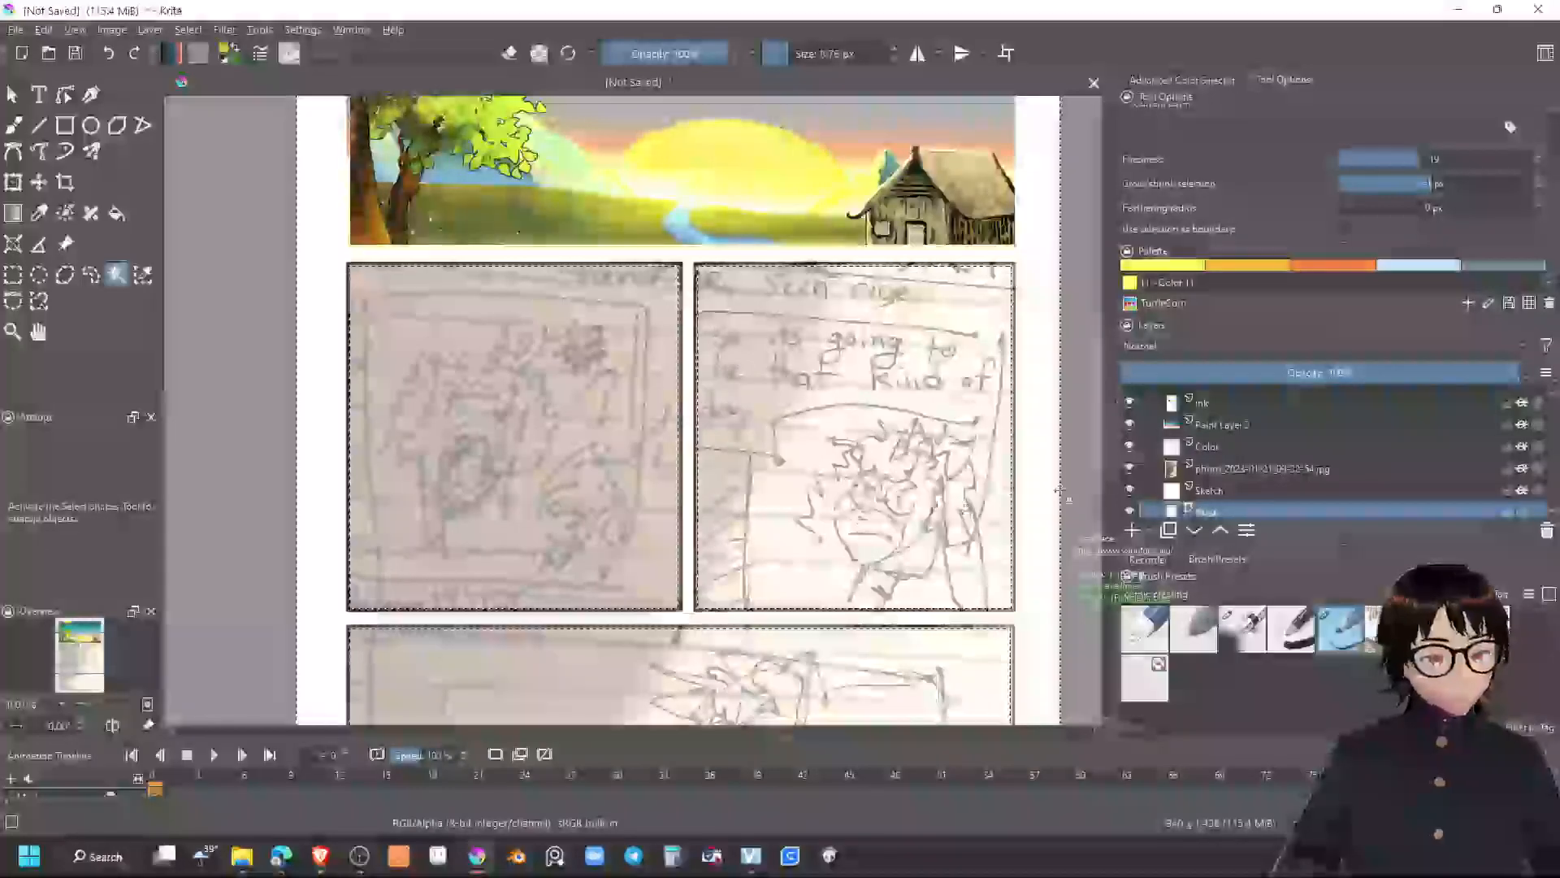
pyautogui.click(1219, 424)
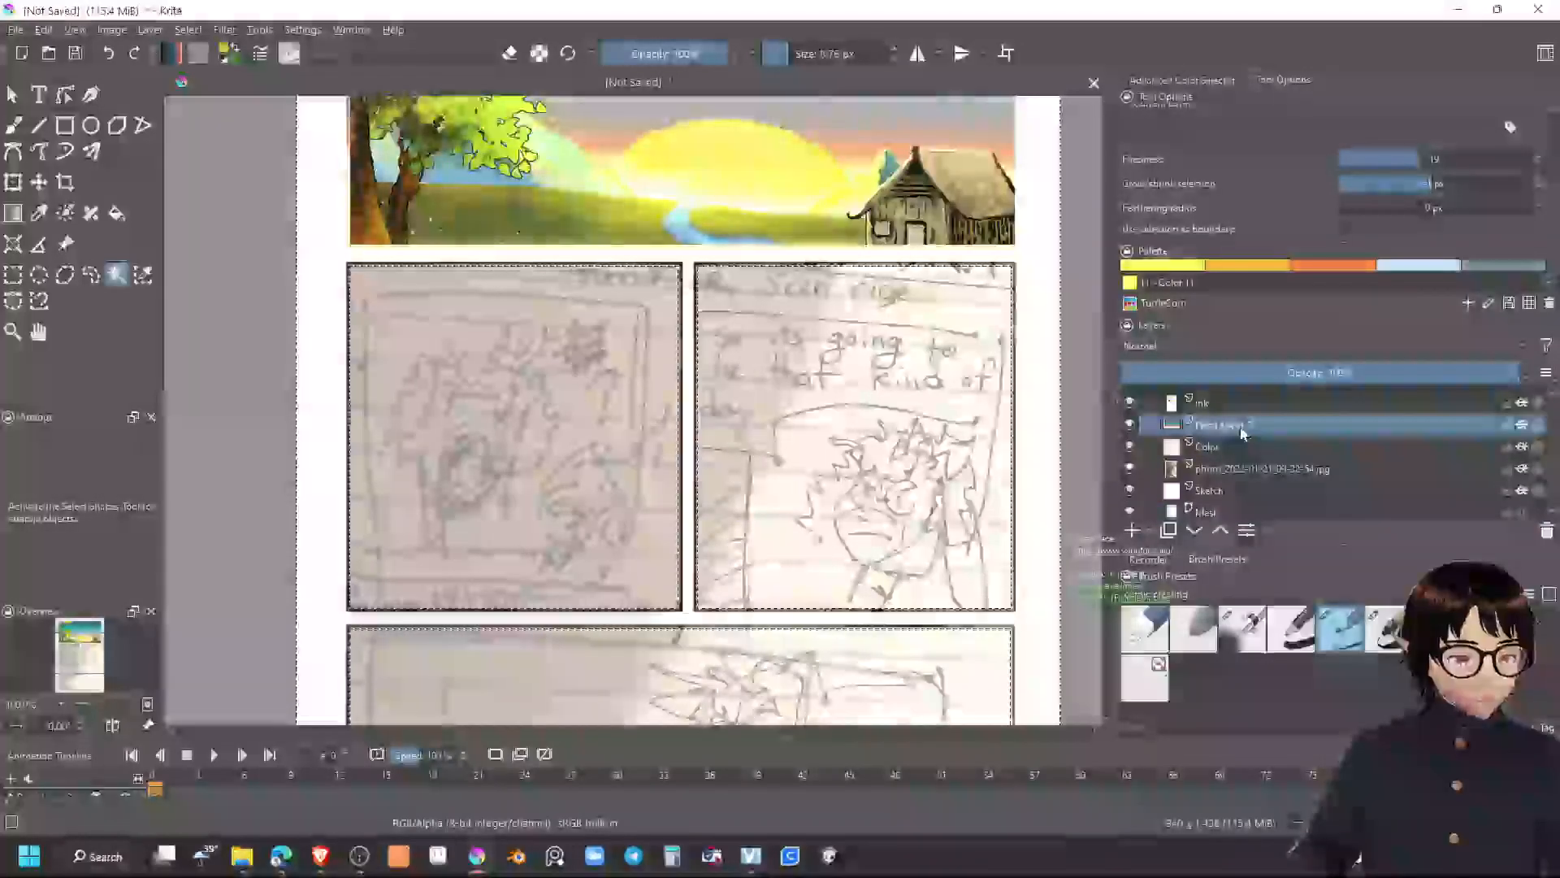
pyautogui.moveTo(993, 474); pyautogui.dragTo(961, 650)
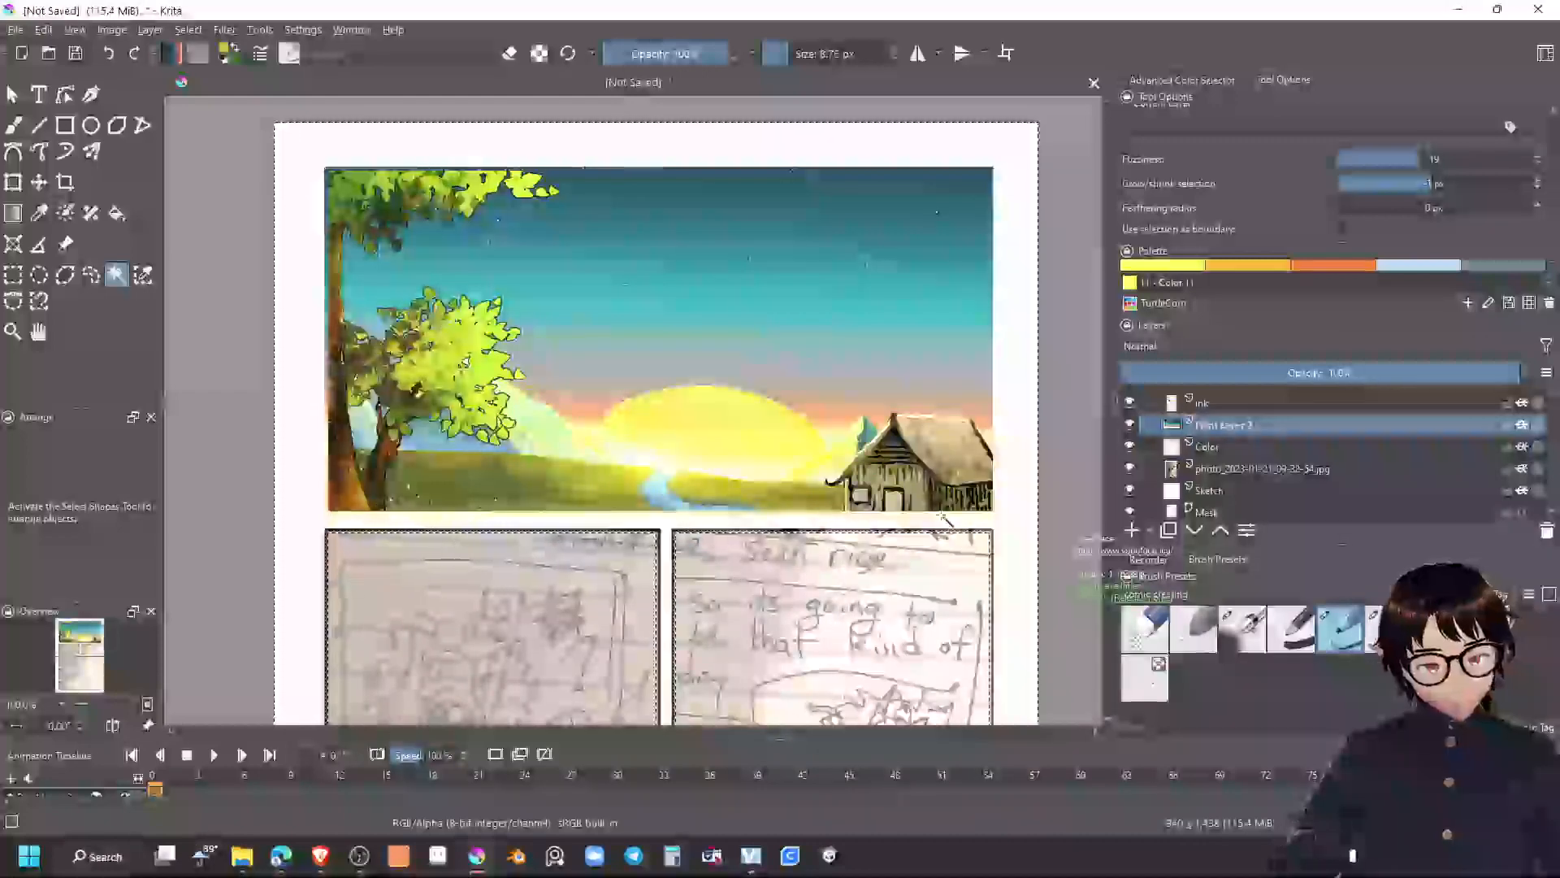
pyautogui.click(917, 494)
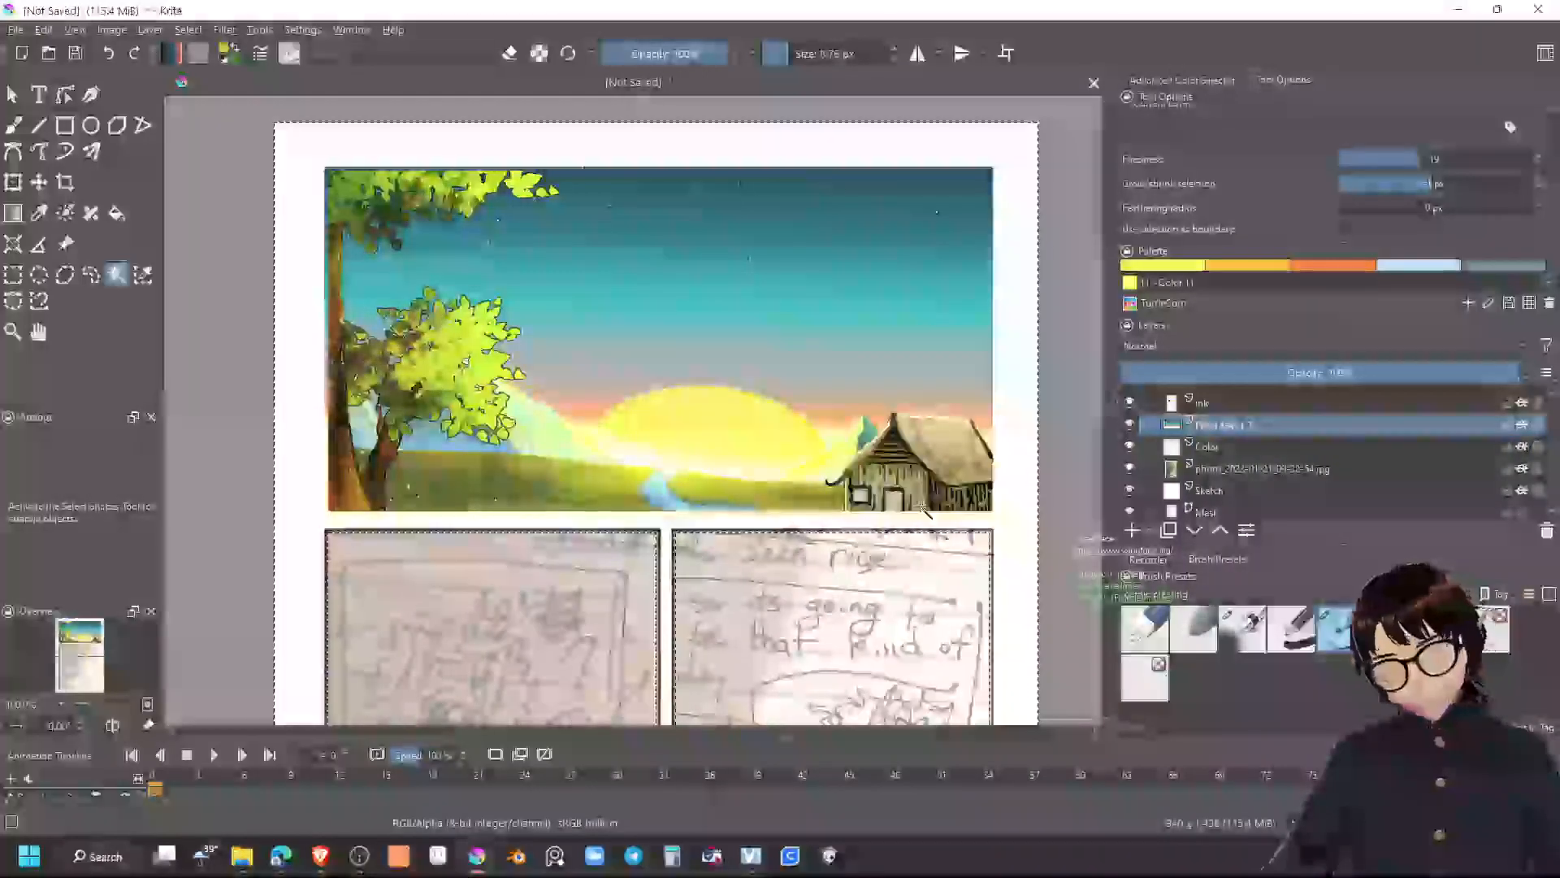
pyautogui.click(923, 521)
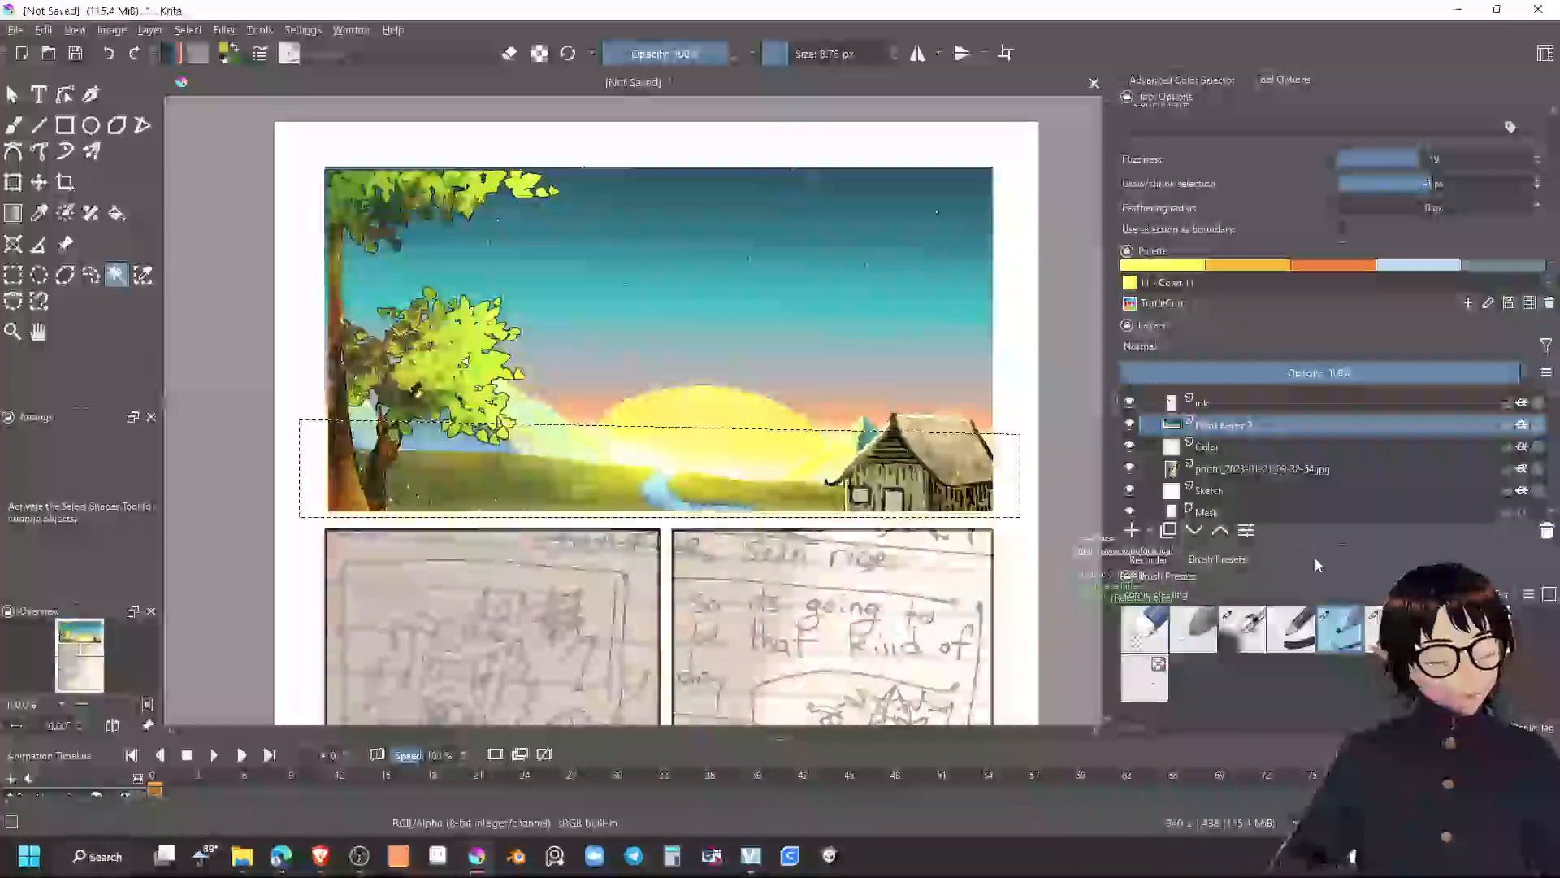
# Select the sunrise panel from the Mask layer, invert the selection and clear Paint Layer 2's overflow outside the frame
pyautogui.click(1219, 511)
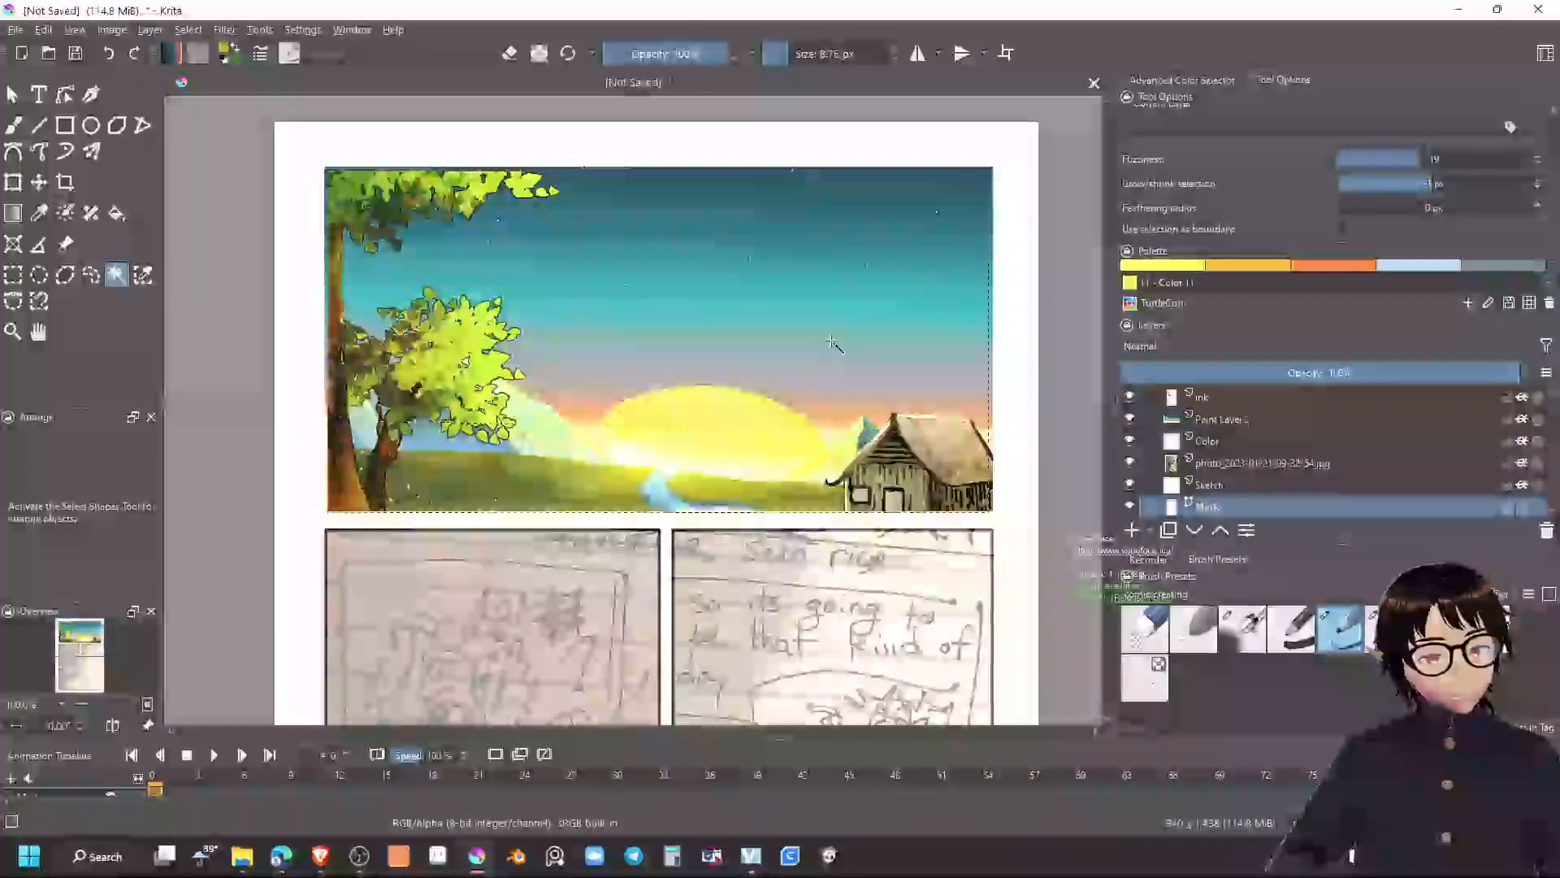
pyautogui.click(1223, 419)
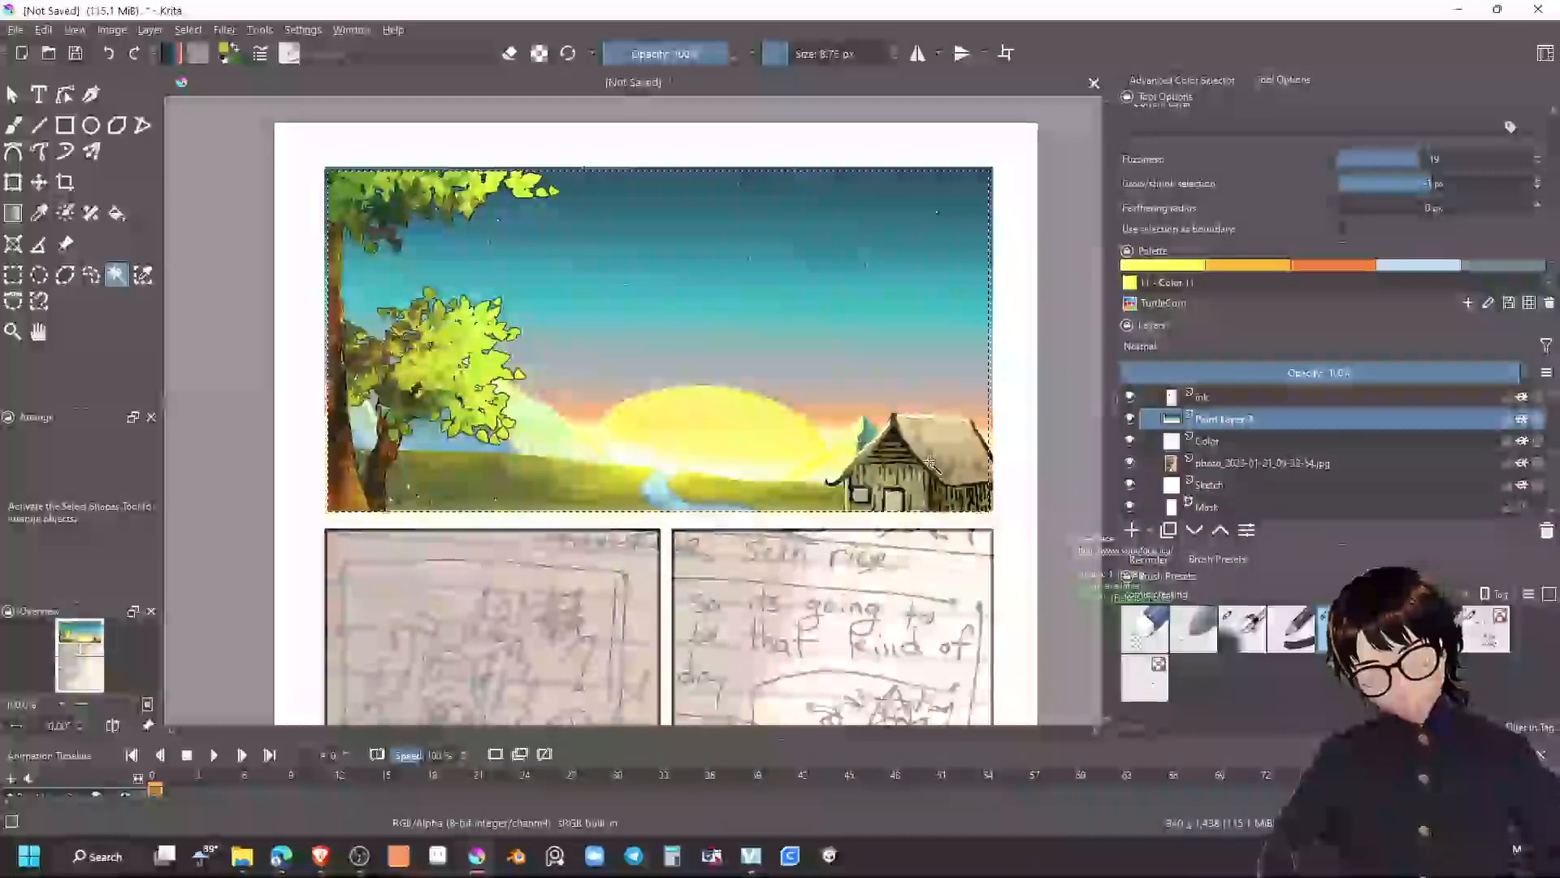
pyautogui.hotkey('ctrl', 'shift', 'i')
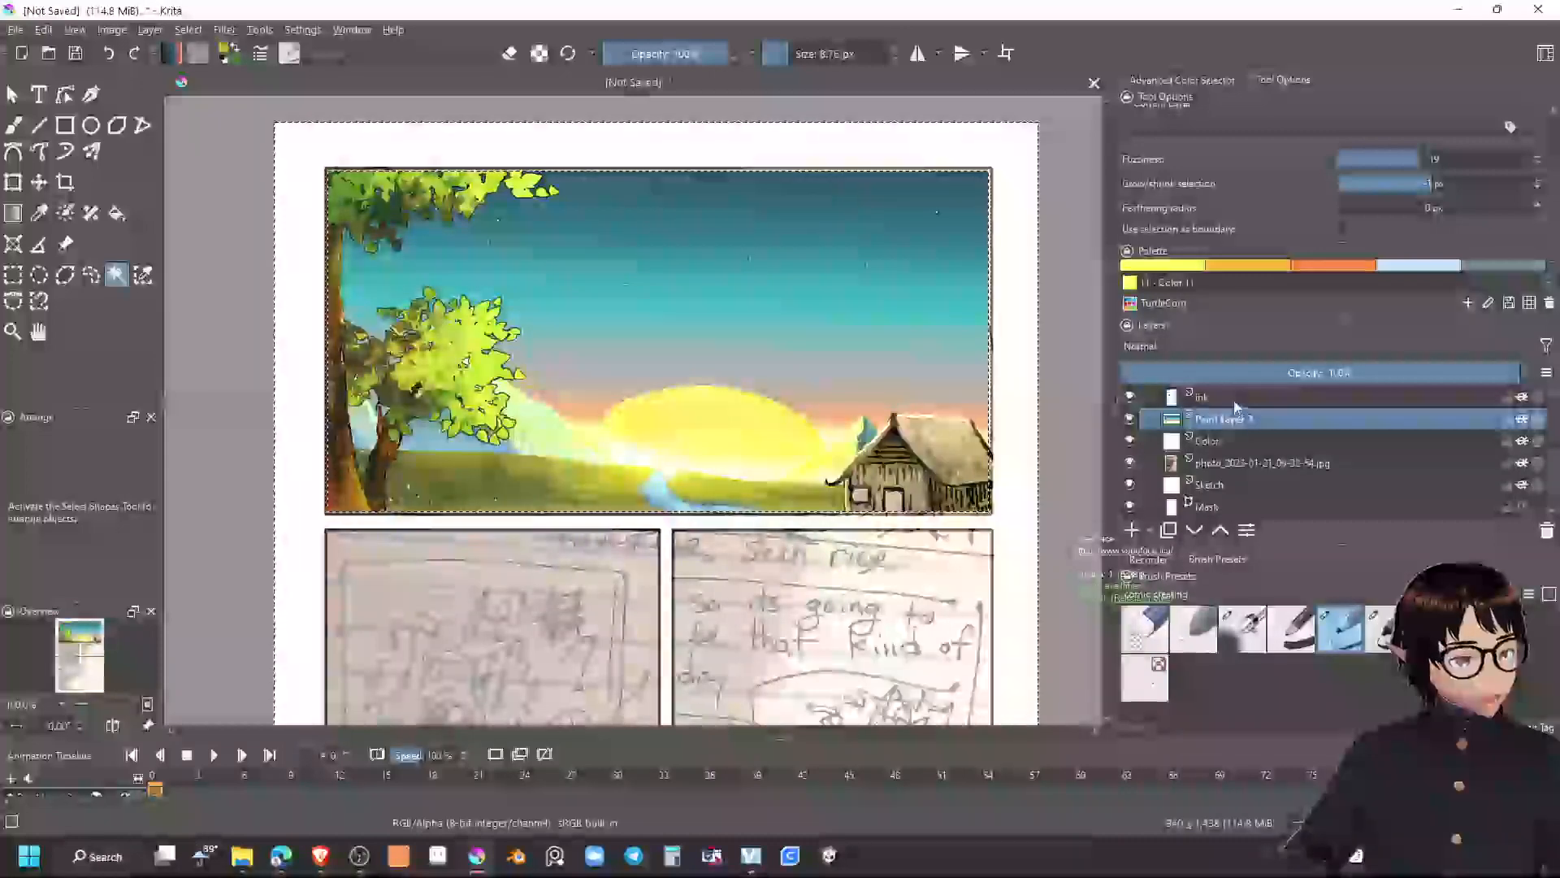
# Remove the hut's overflow outside the sunrise panel on Paint Layer 1 and clear the selection
pyautogui.click(1201, 397)
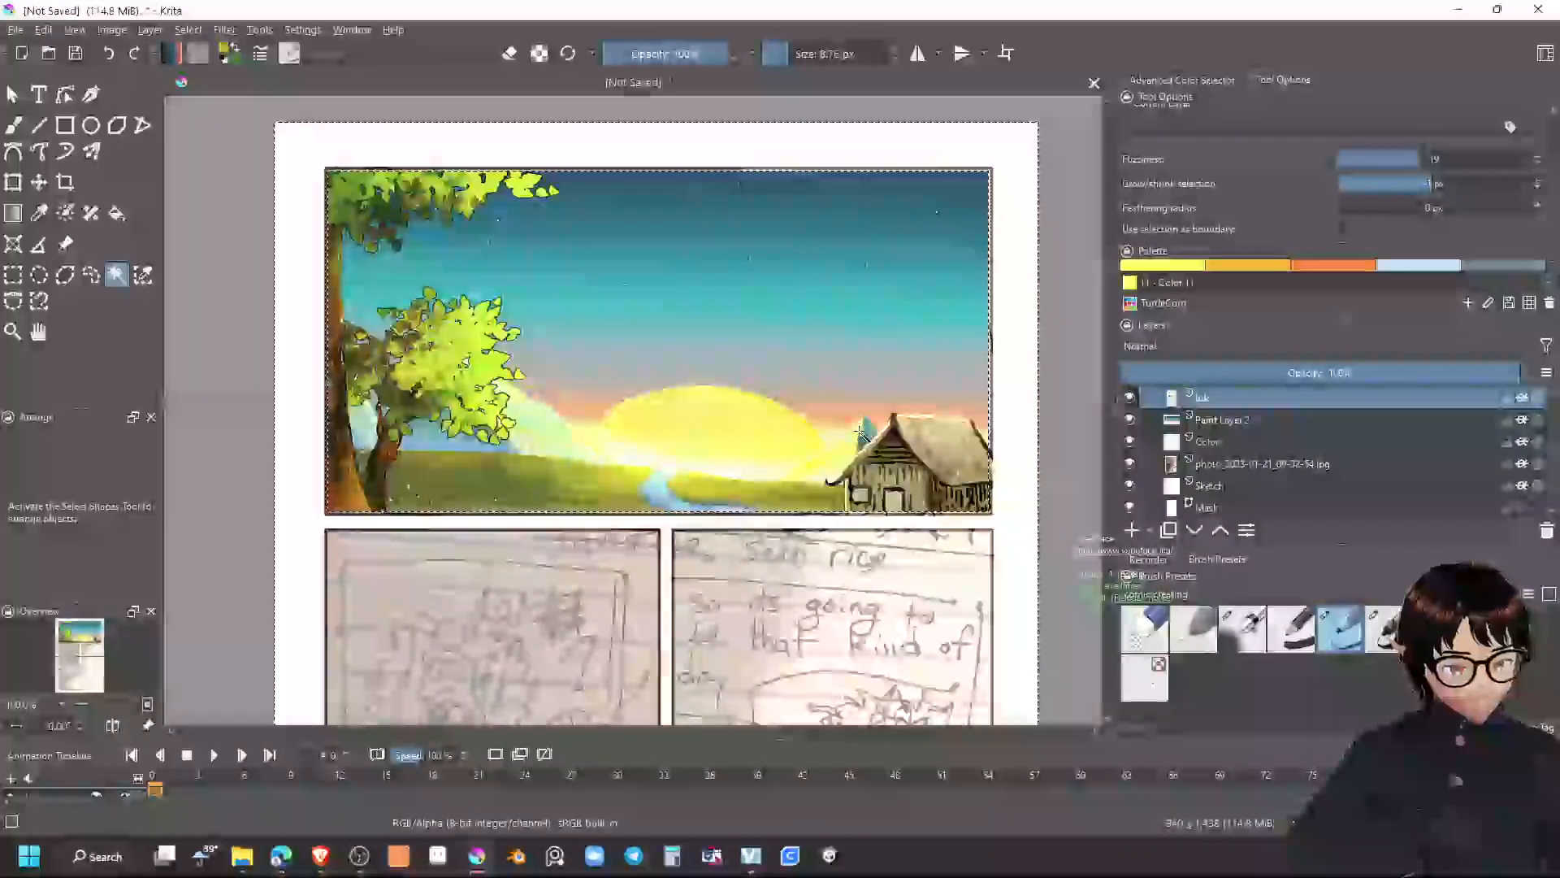
pyautogui.click(1219, 465)
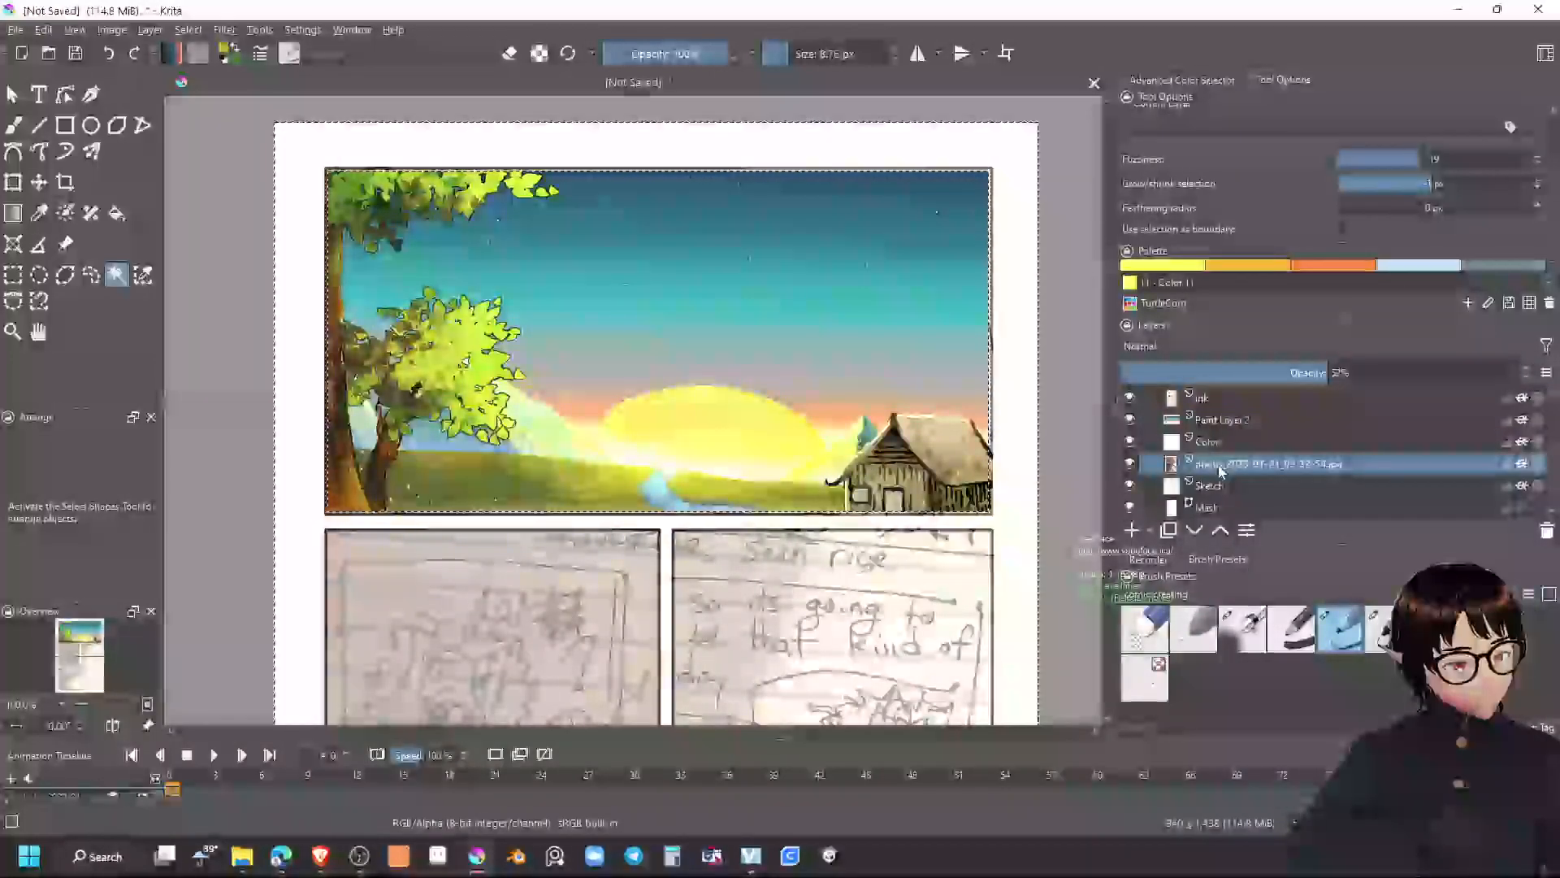
pyautogui.click(1208, 442)
pyautogui.scroll(1, 1208, 422)
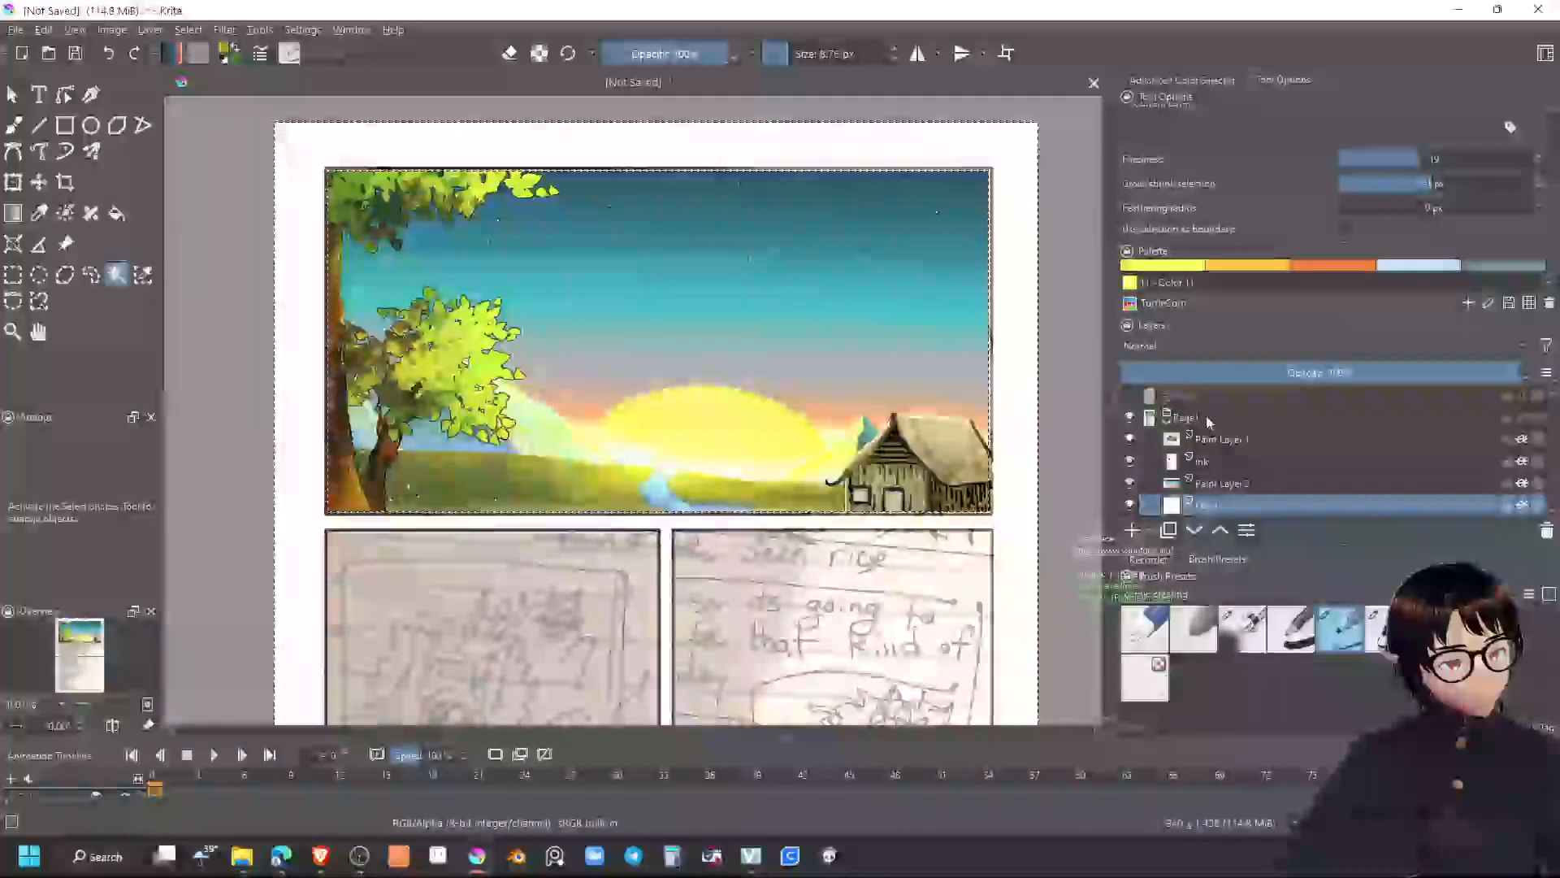
pyautogui.click(1204, 439)
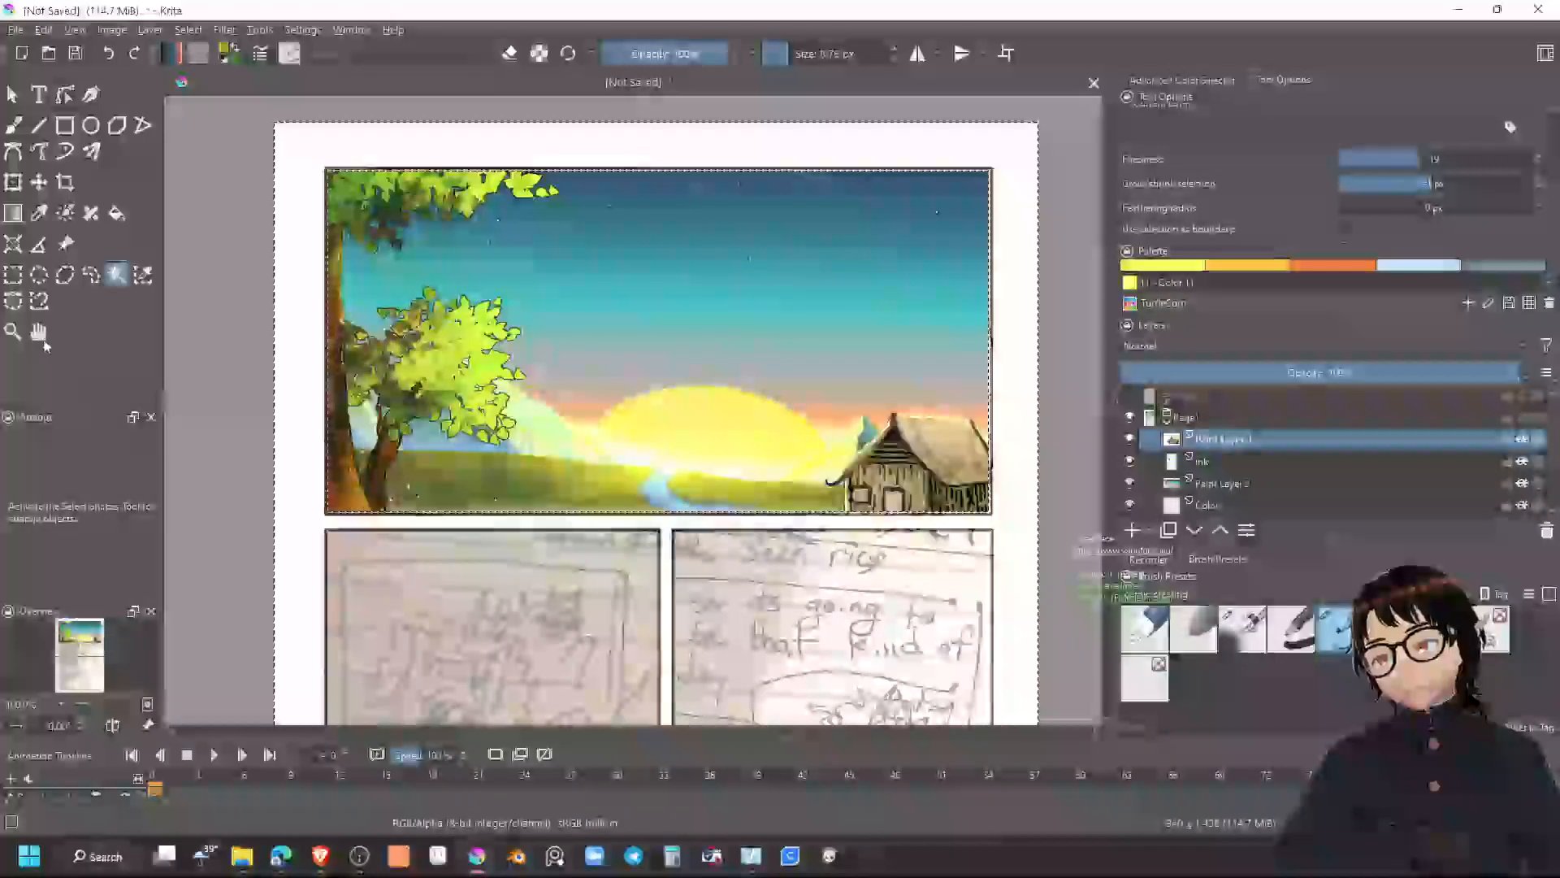
pyautogui.click(13, 275)
pyautogui.click(264, 320)
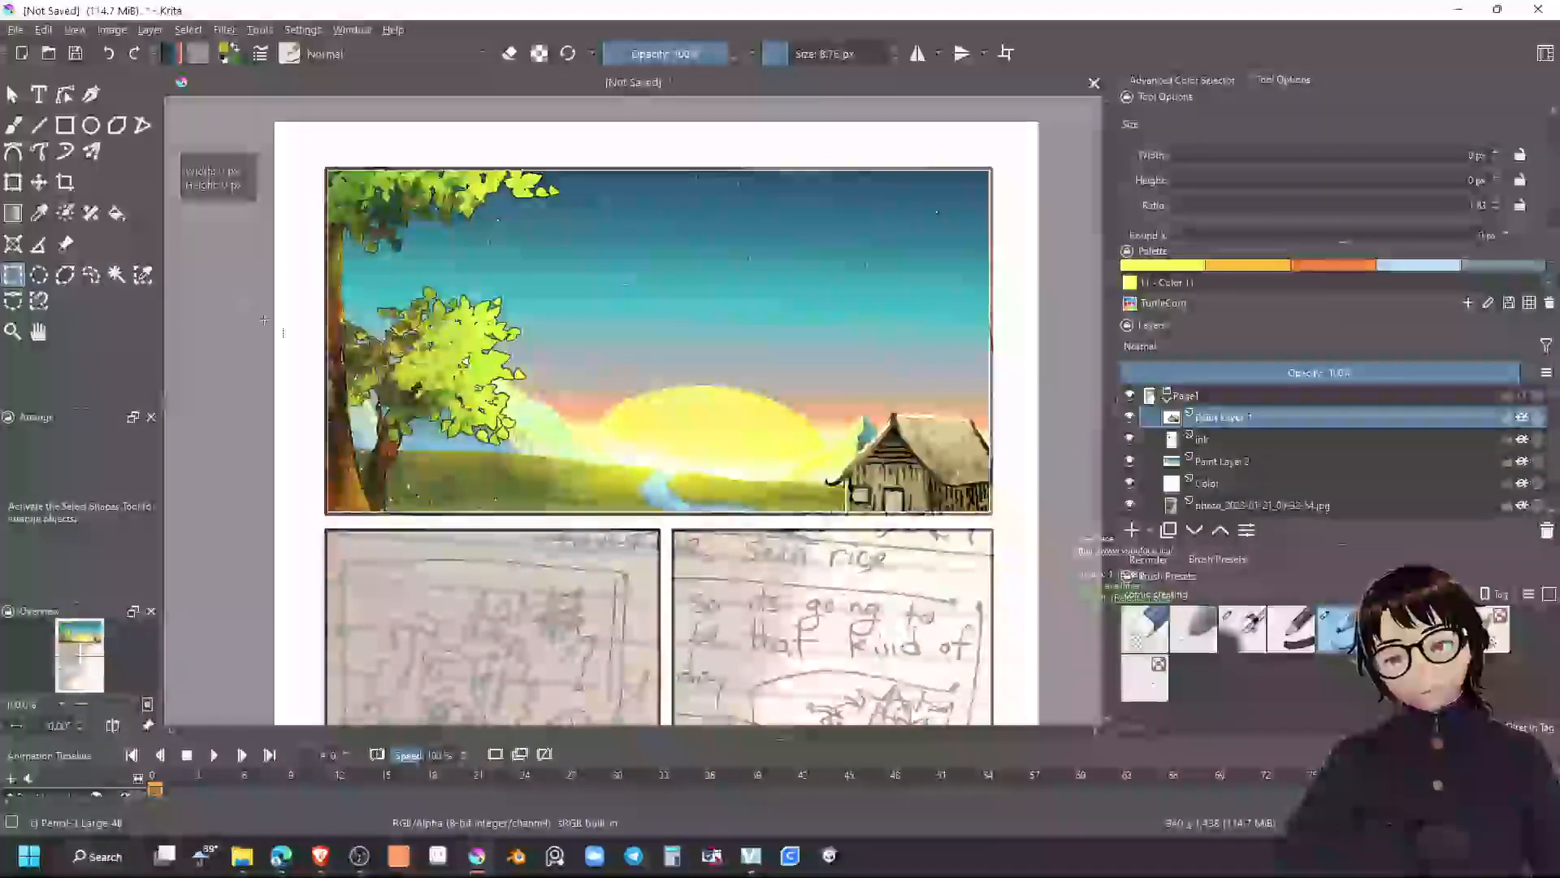
pyautogui.scroll(5, 321, 163)
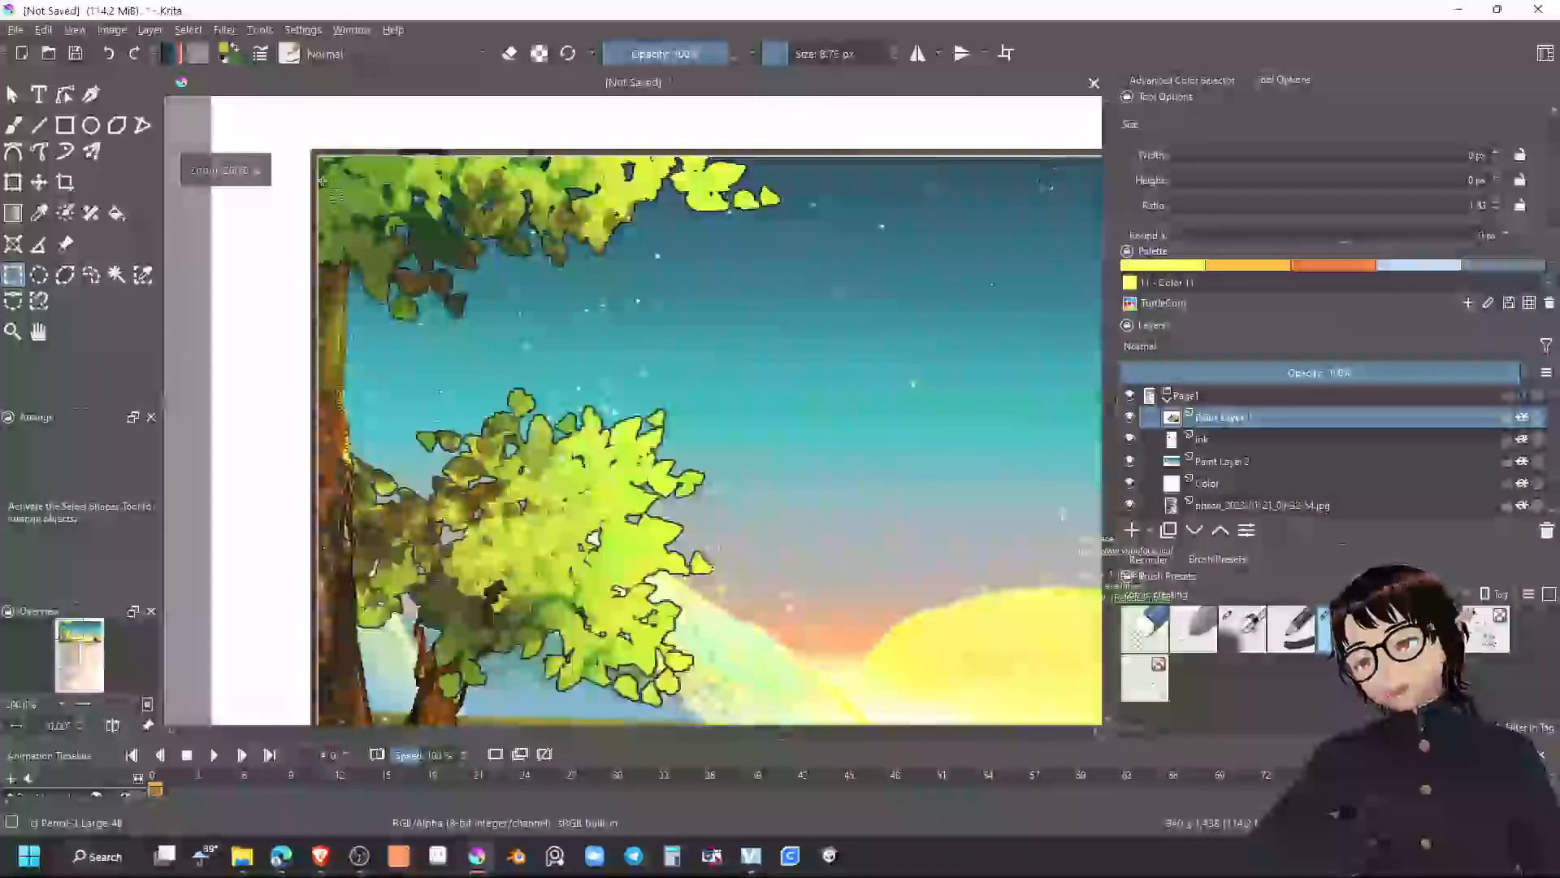
pyautogui.scroll(-4, 320, 162)
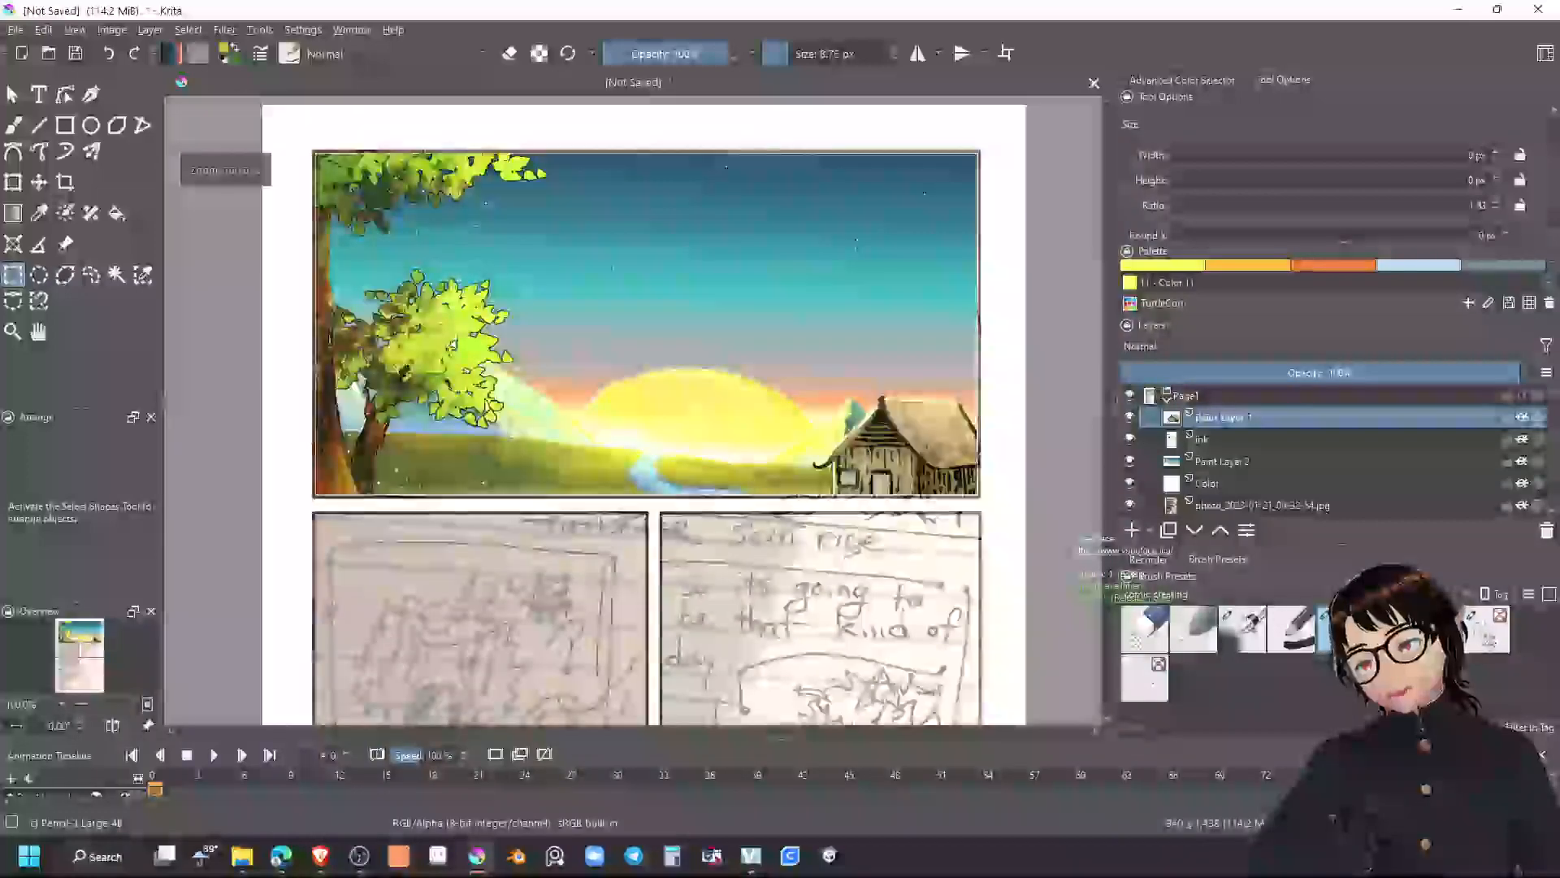
# Compare the page with the sketch photo layer hidden and shown again to check the trimmed sunrise panel
pyautogui.moveTo(510, 283); pyautogui.dragTo(406, 368)
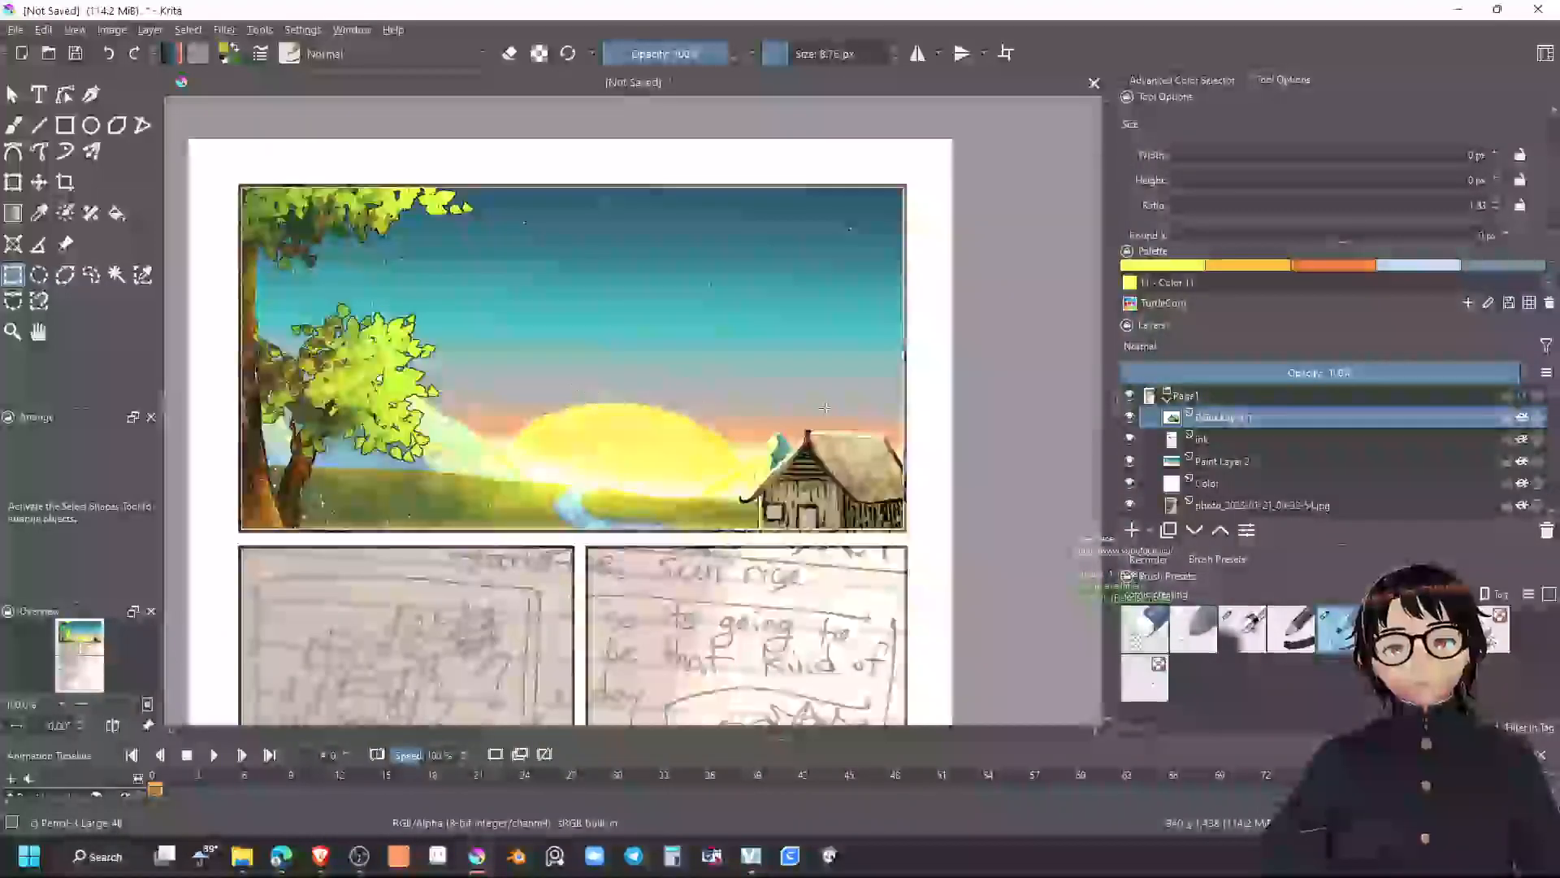
pyautogui.scroll(3, 867, 381)
pyautogui.scroll(-3, 867, 381)
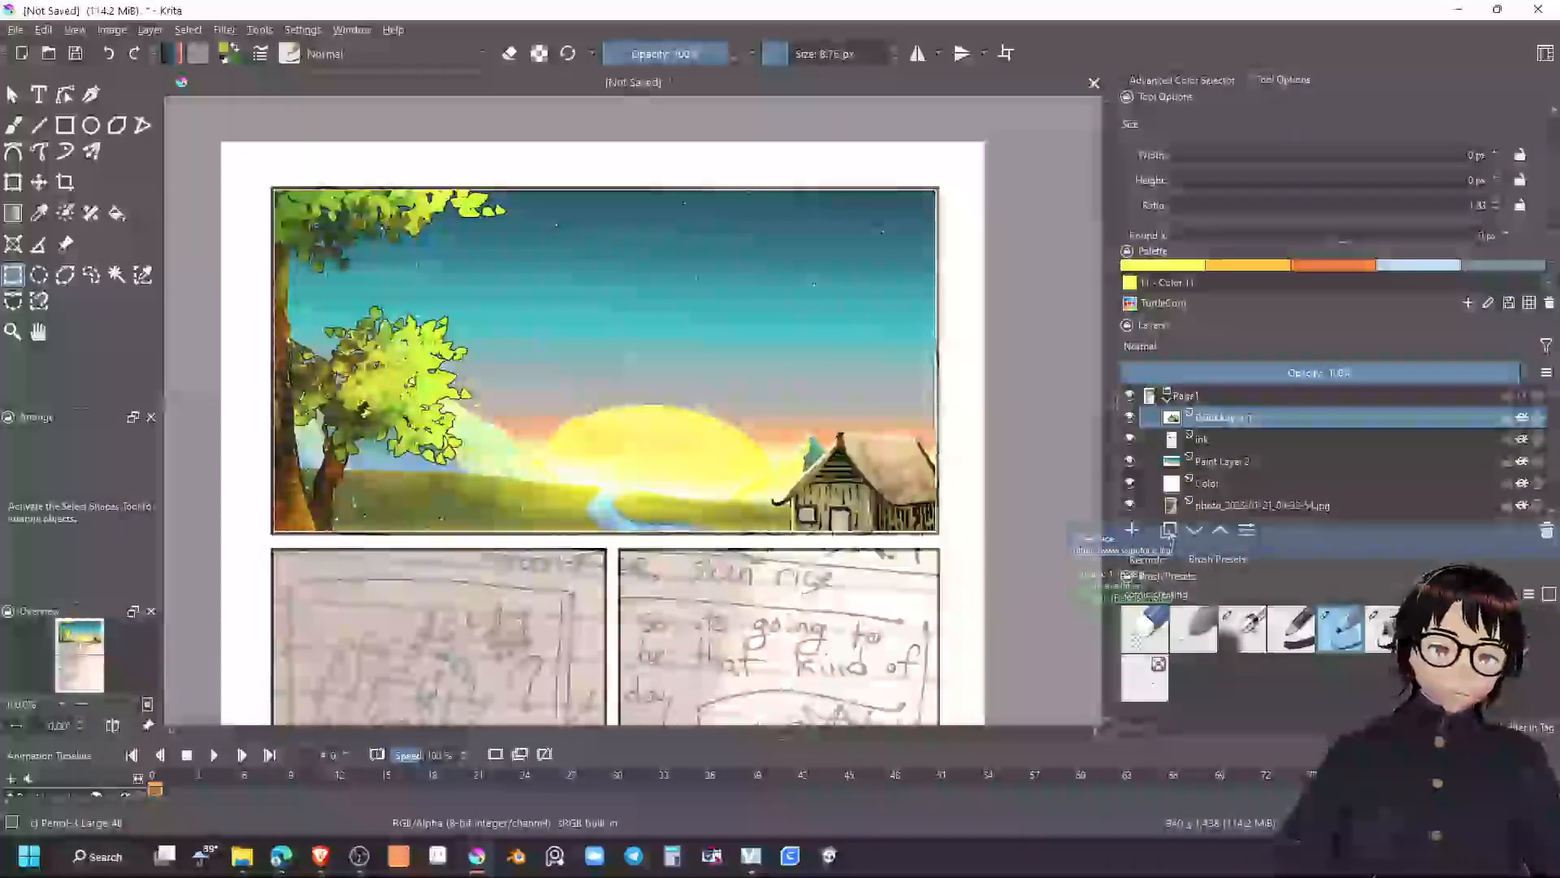
pyautogui.click(1129, 506)
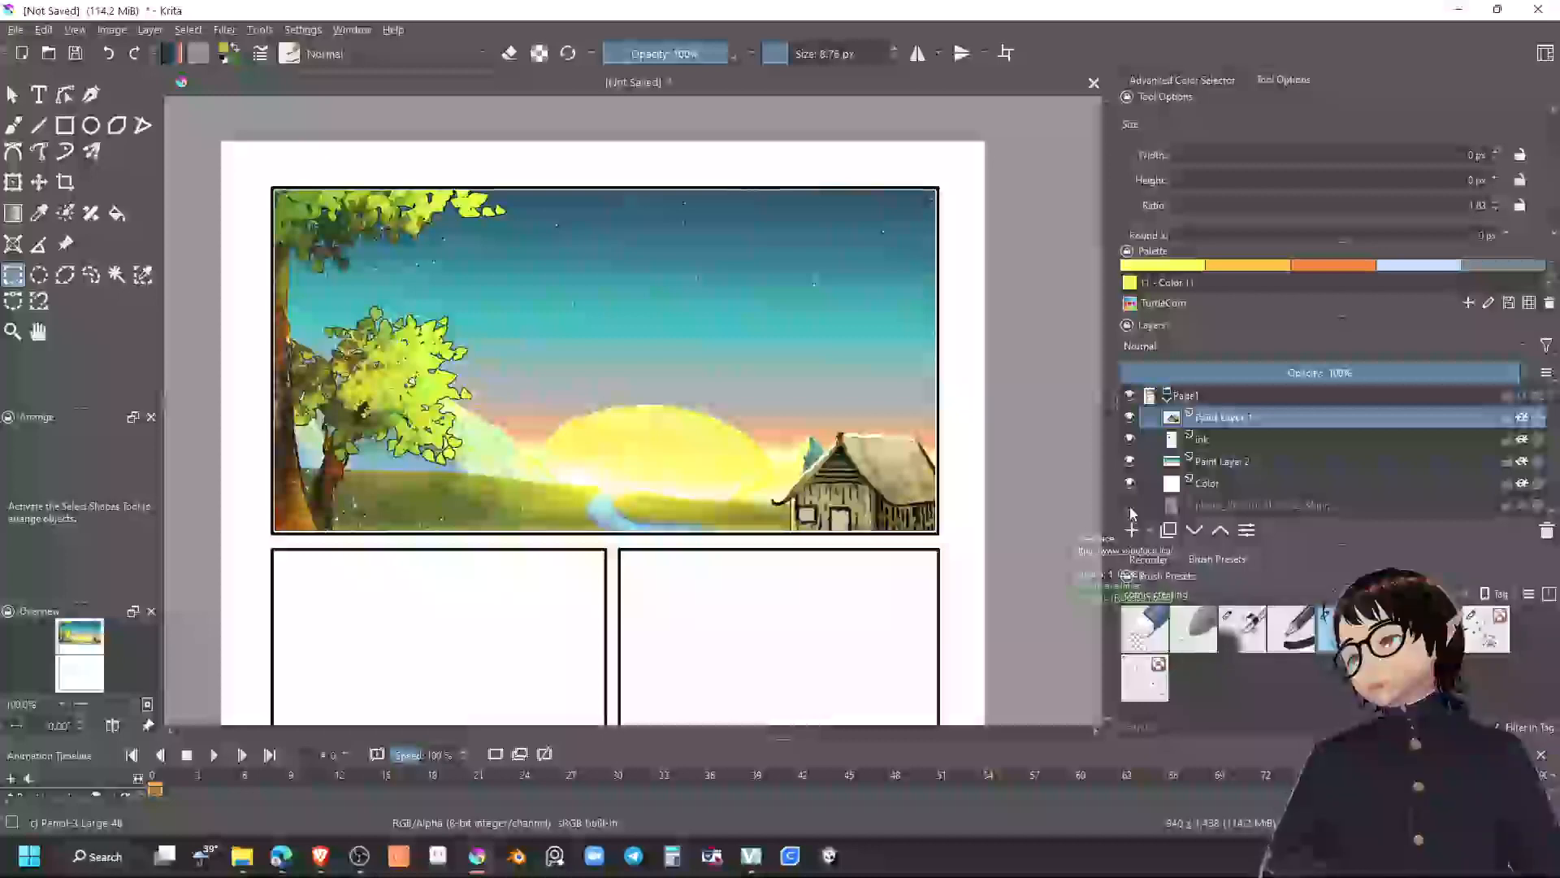
pyautogui.click(1131, 507)
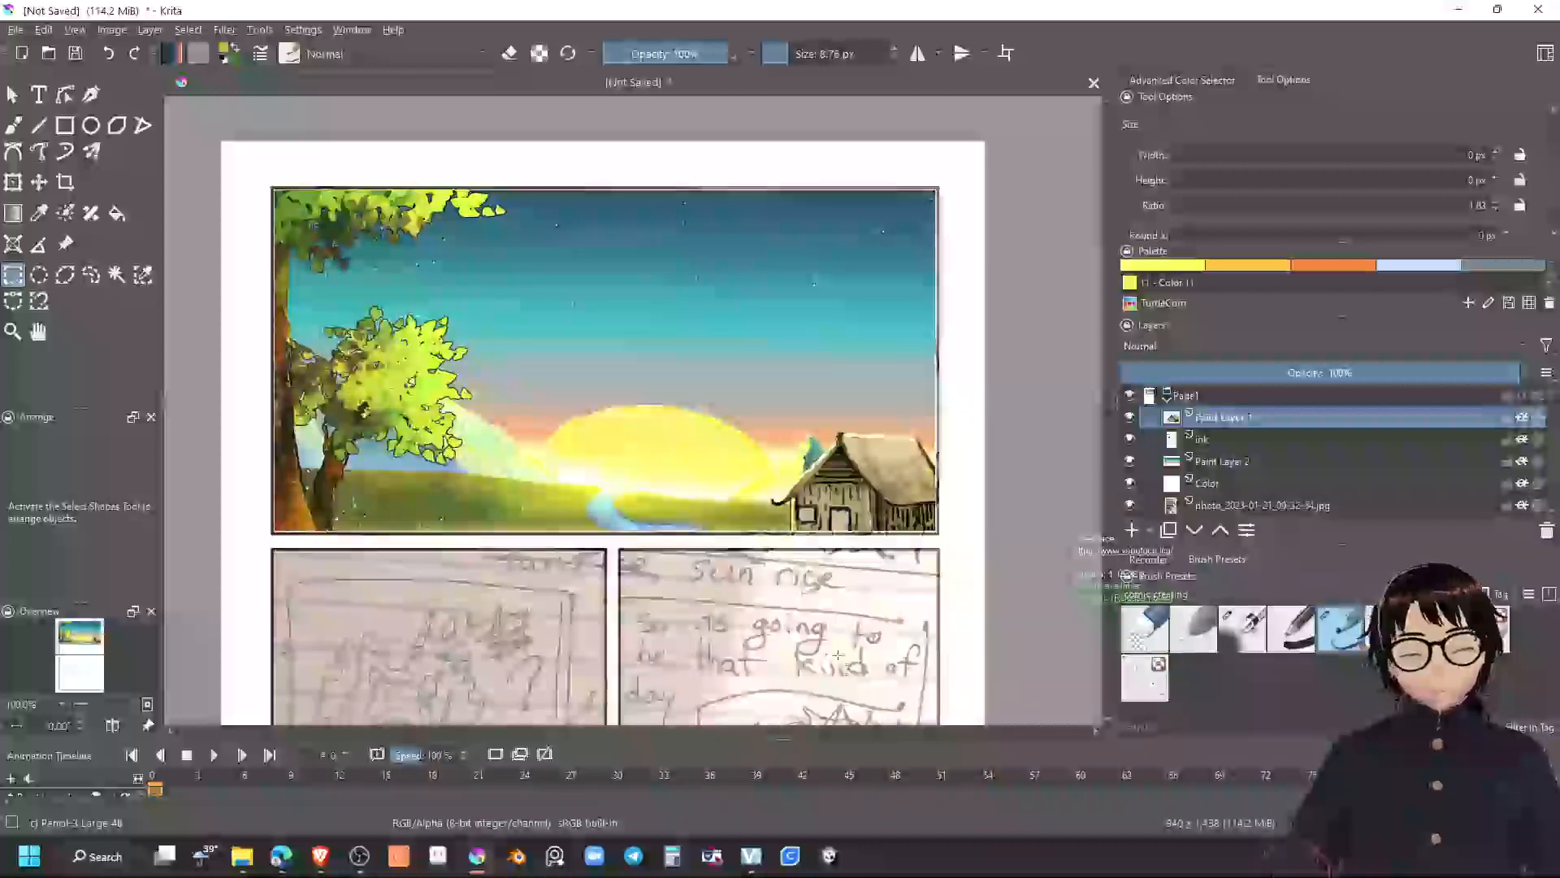
# Make the Ink layer active and switch to the Ink-8 Sumi-e brush for the sketch panel beneath the sunrise scene's trees
pyautogui.moveTo(763, 599); pyautogui.dragTo(866, 282)
pyautogui.moveTo(709, 495); pyautogui.dragTo(885, 484)
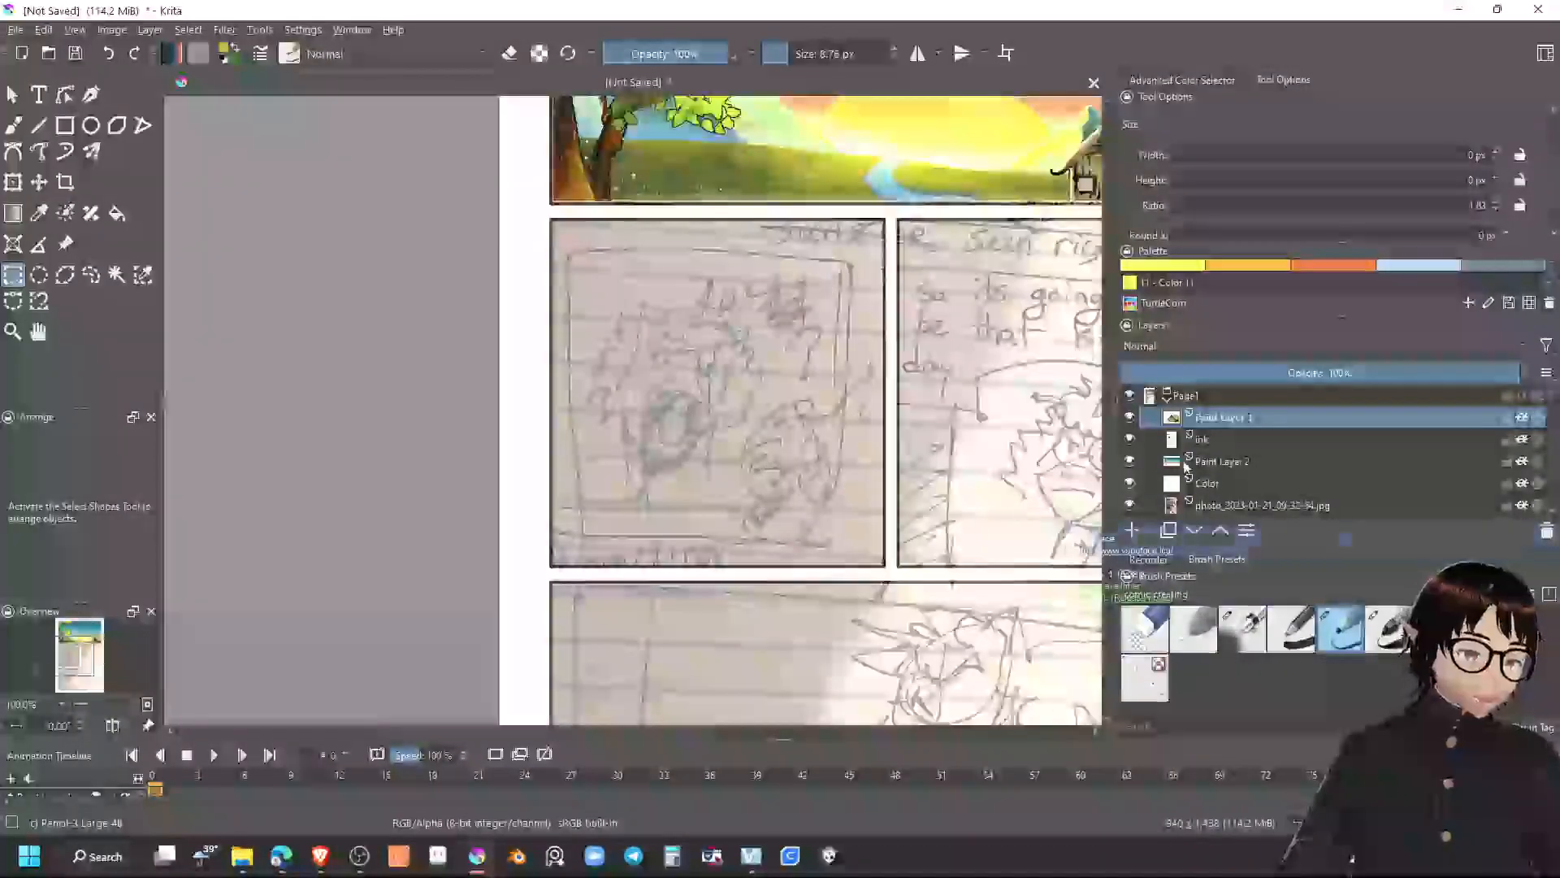
pyautogui.click(1223, 440)
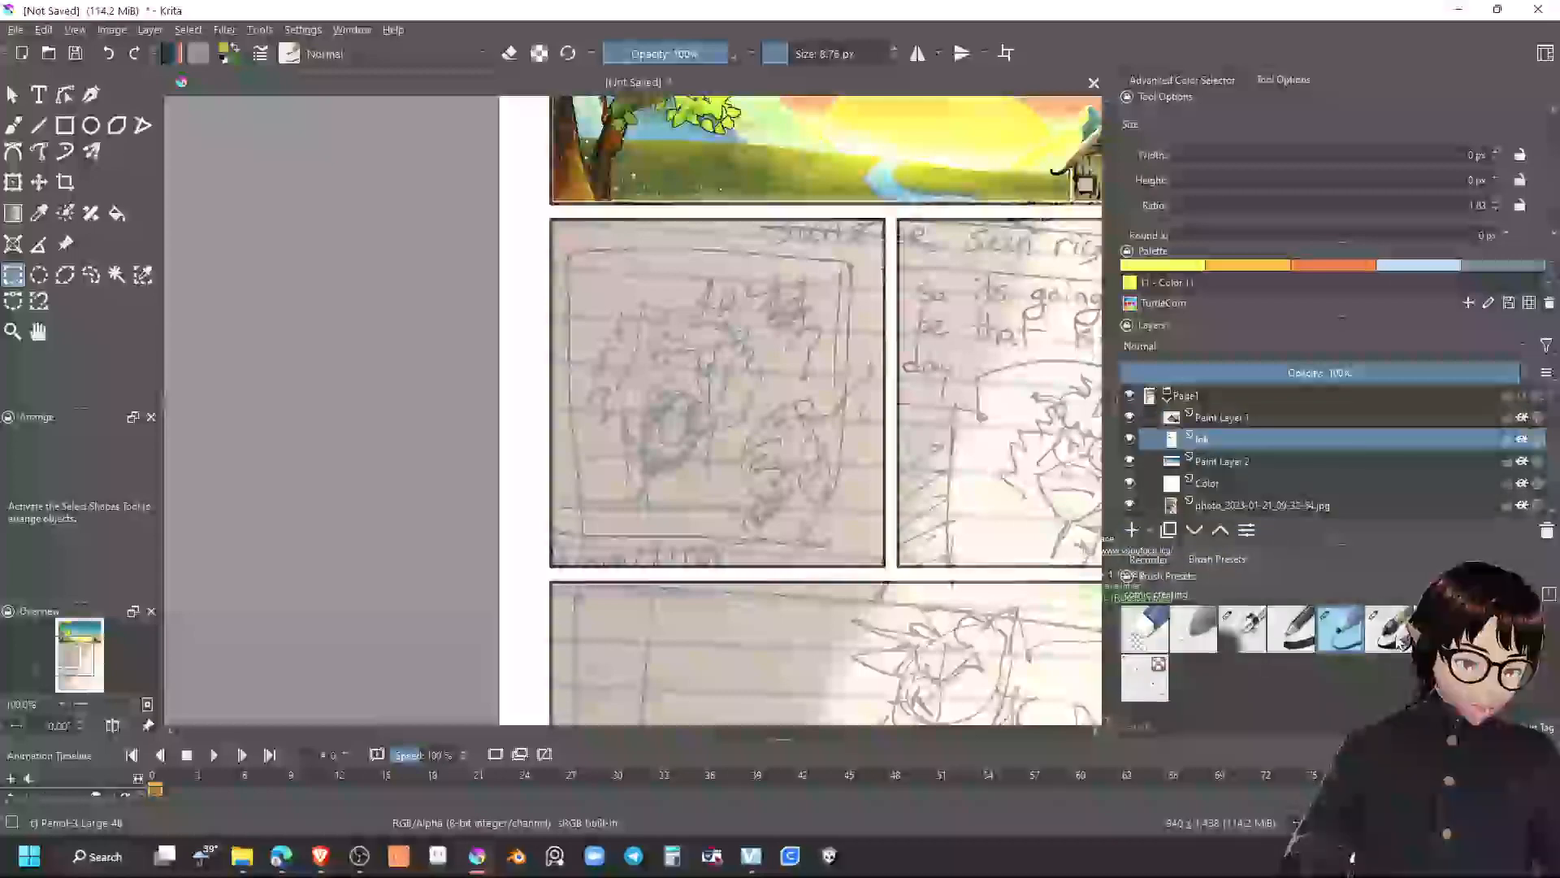
pyautogui.press('/')
pyautogui.moveTo(657, 473); pyautogui.dragTo(673, 507)
pyautogui.scroll(2, 697, 506)
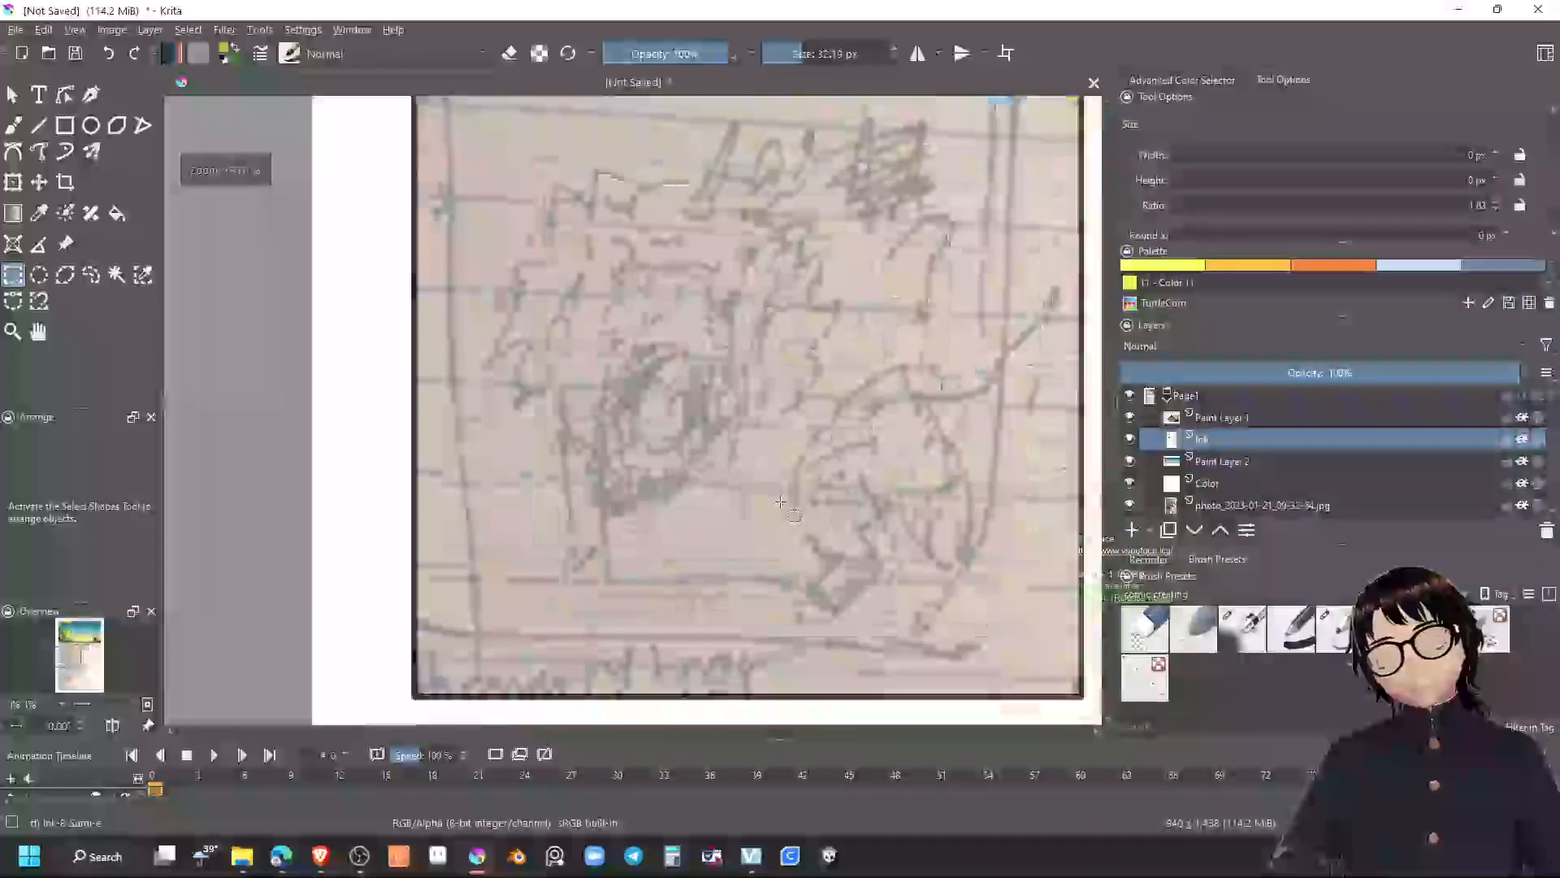
pyautogui.moveTo(773, 505); pyautogui.dragTo(691, 626)
pyautogui.scroll(-3, 700, 608)
pyautogui.moveTo(726, 482); pyautogui.dragTo(693, 351)
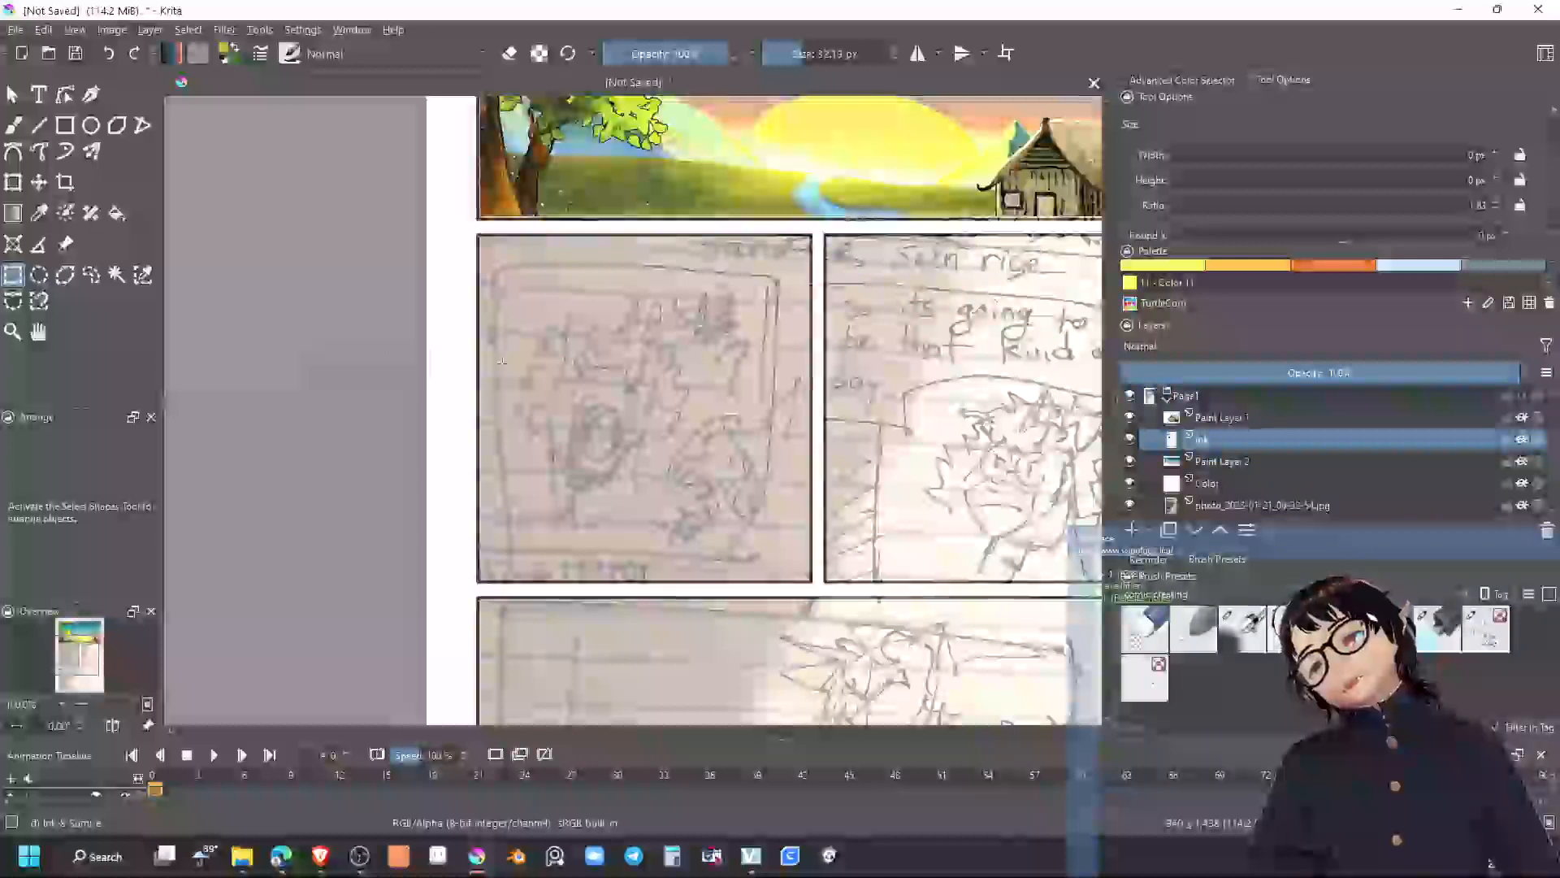
# Fill a rectangular selection of the first lower sketch panel on the Color layer with a light-blue Color 14 linear gradient, and deselect
pyautogui.moveTo(556, 412); pyautogui.dragTo(772, 585)
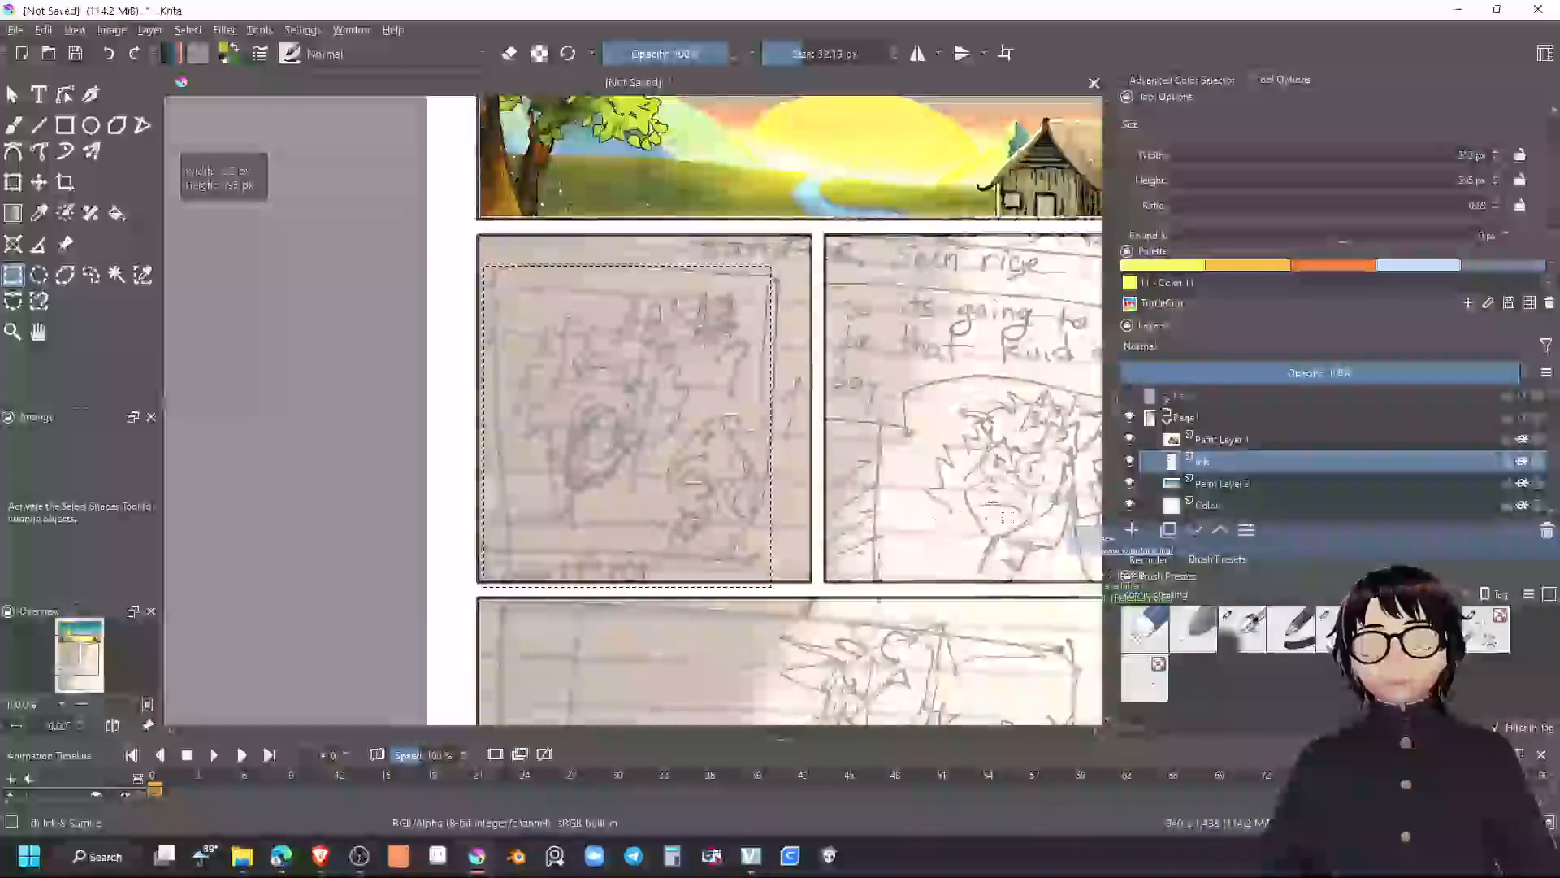
pyautogui.click(1277, 505)
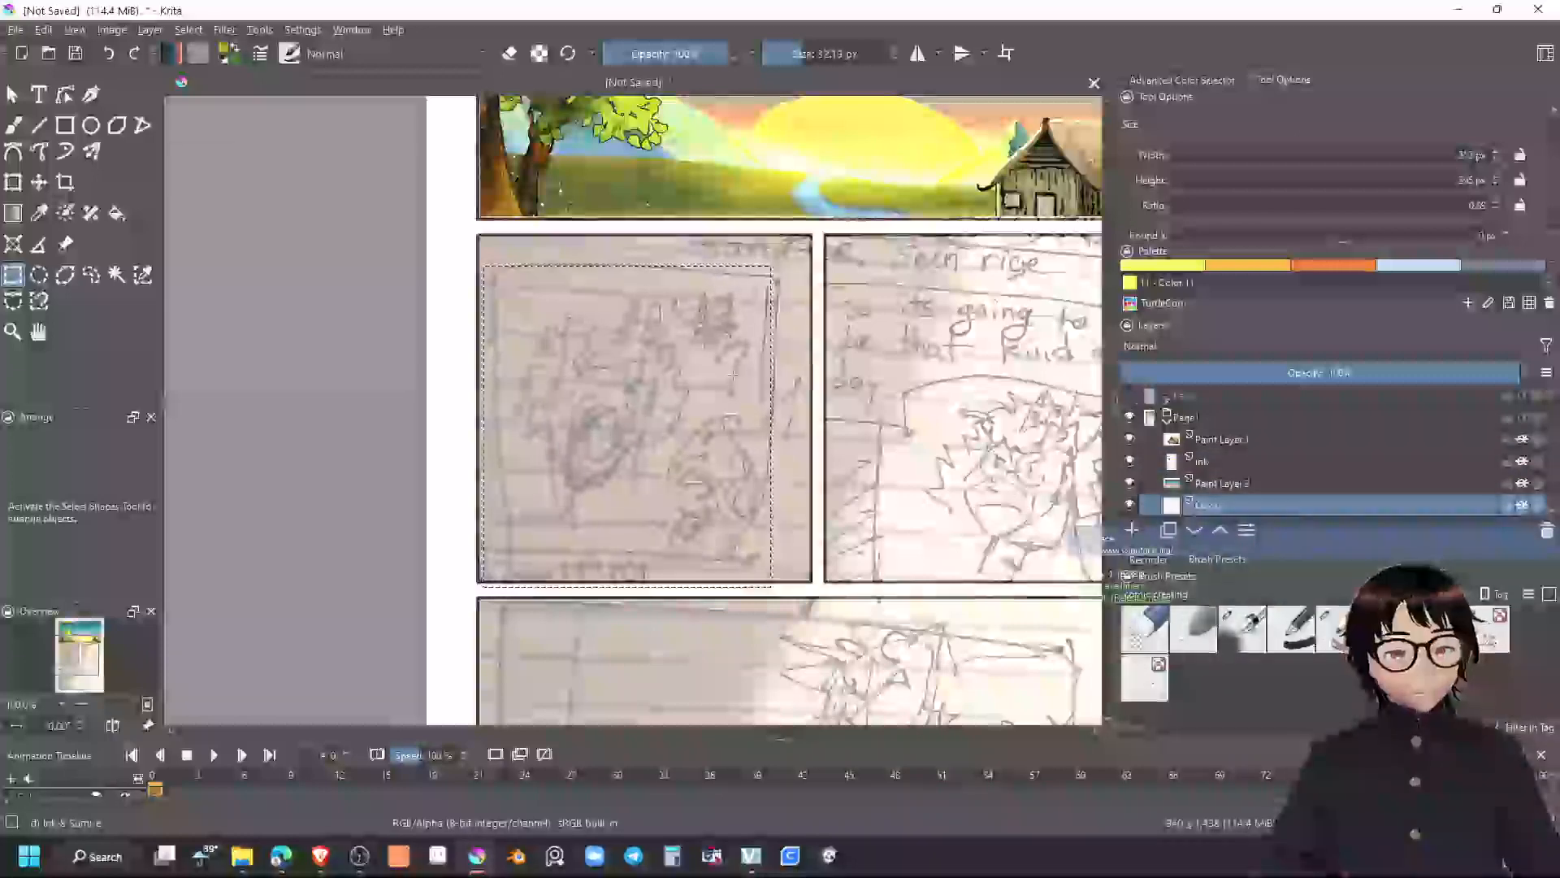
pyautogui.click(12, 213)
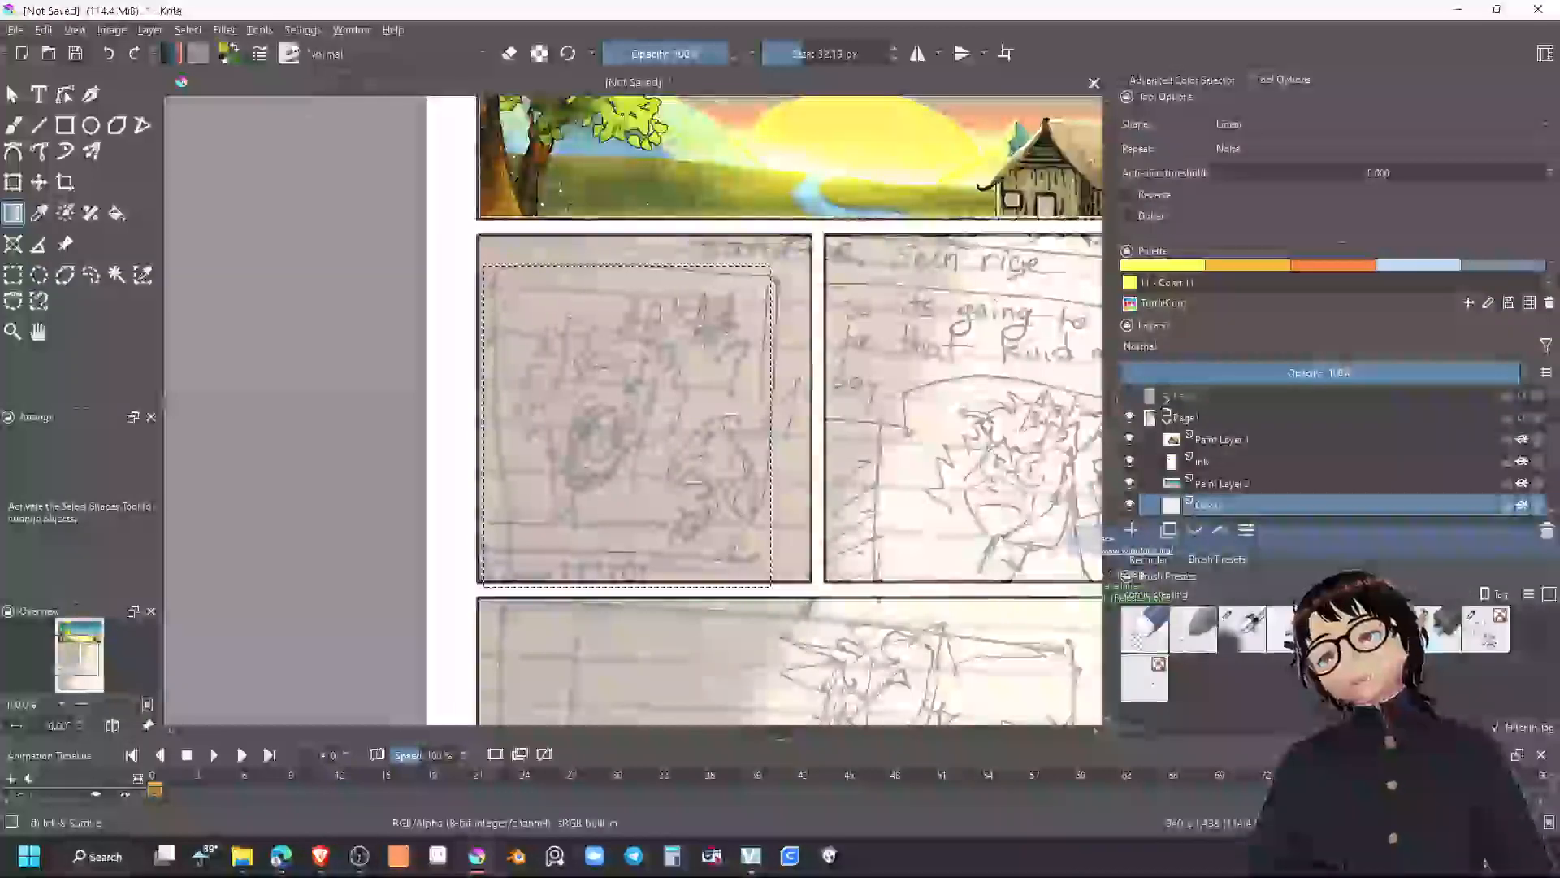
pyautogui.click(173, 54)
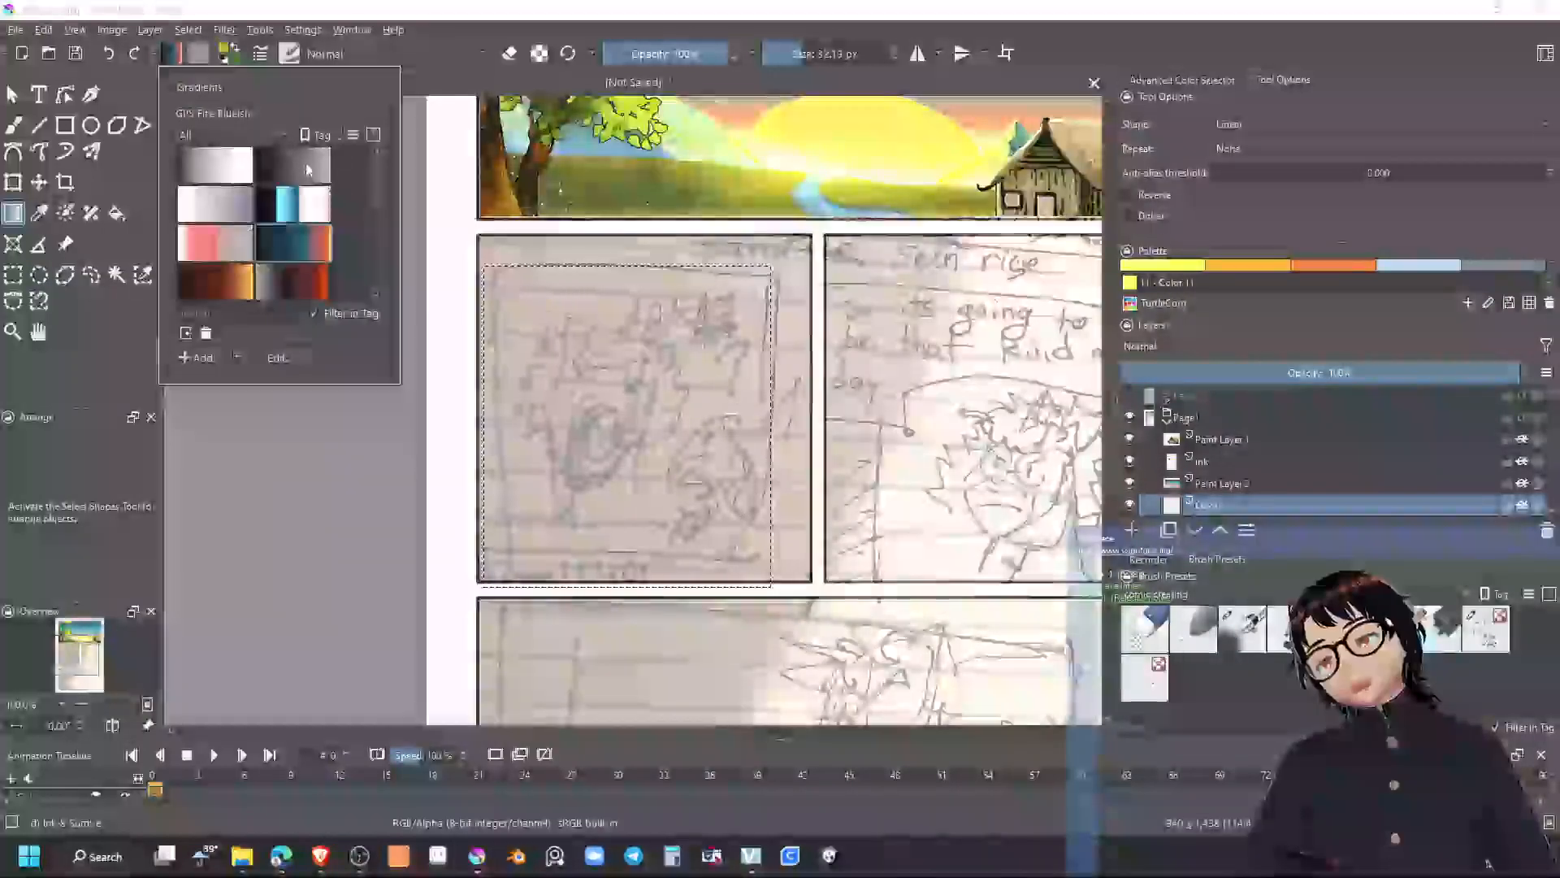
pyautogui.click(1430, 271)
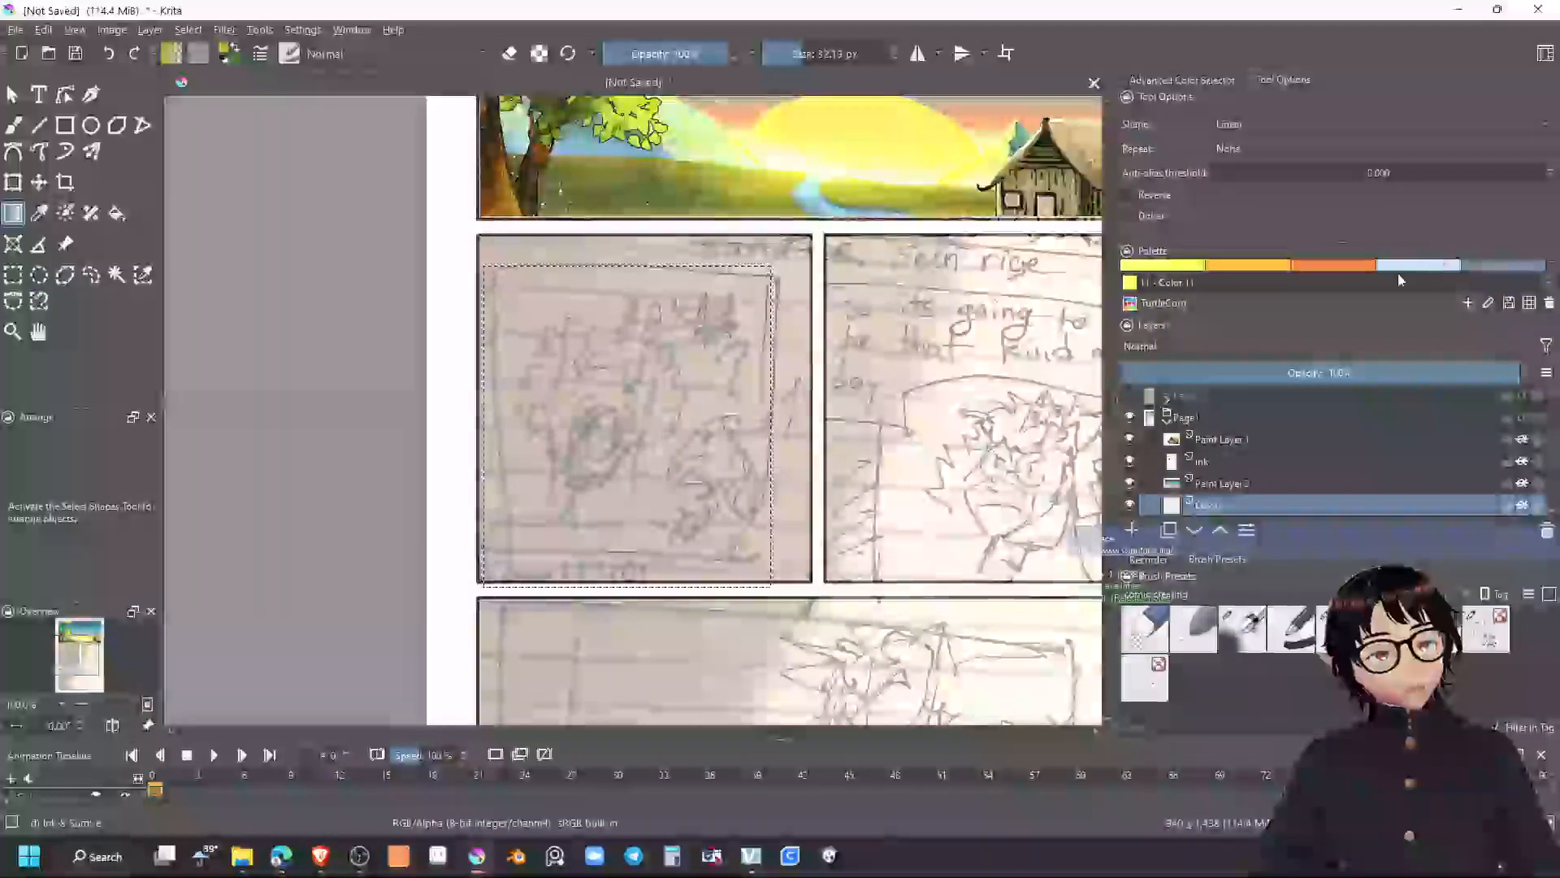
pyautogui.moveTo(515, 271); pyautogui.dragTo(818, 619)
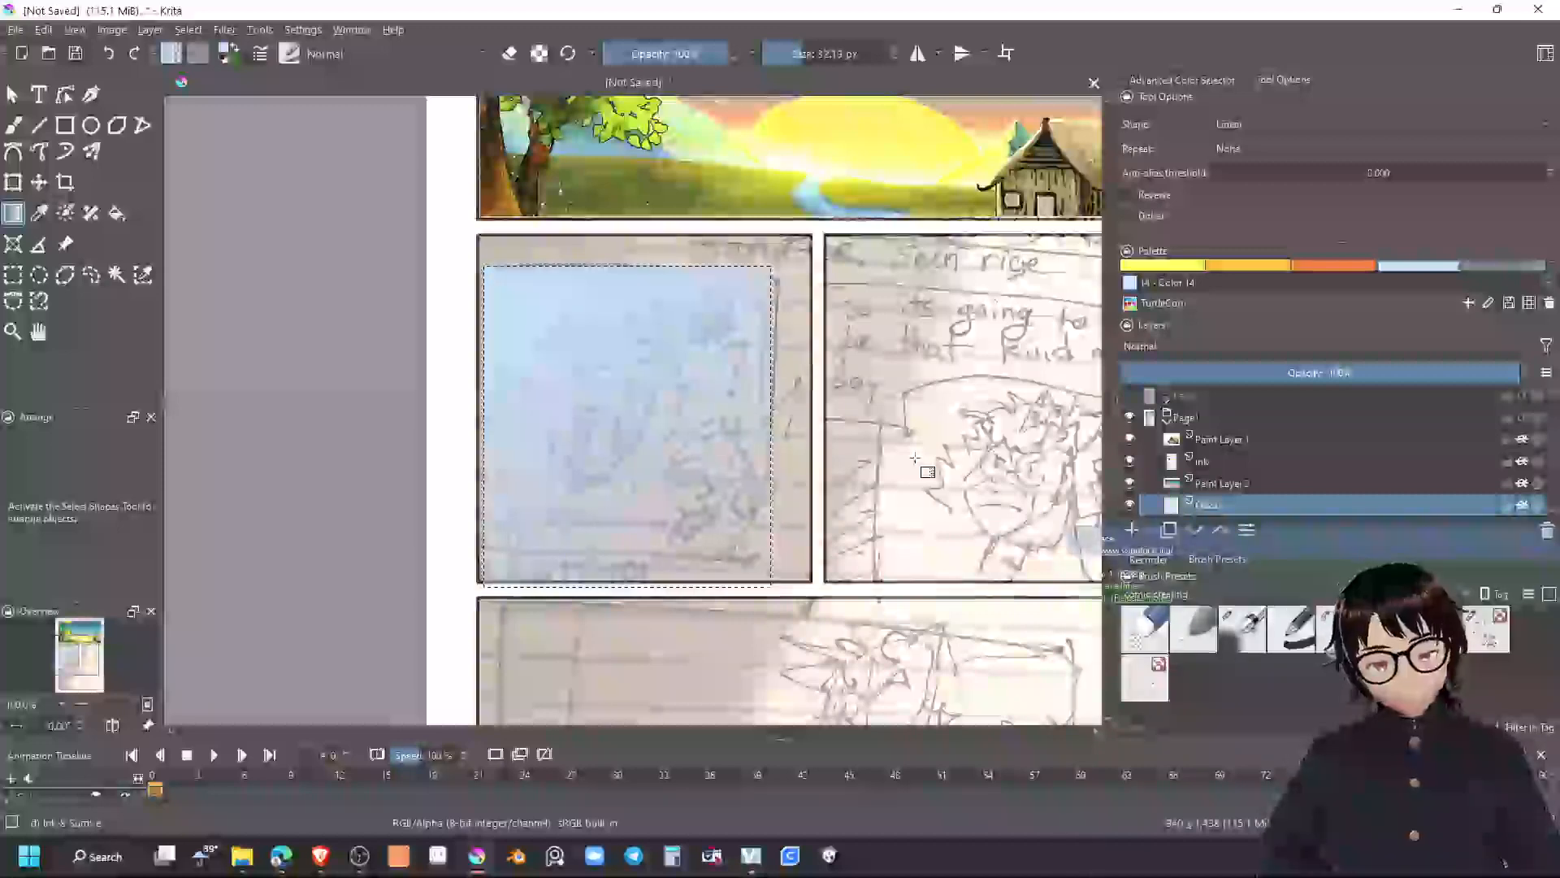
pyautogui.click(13, 276)
pyautogui.click(587, 406)
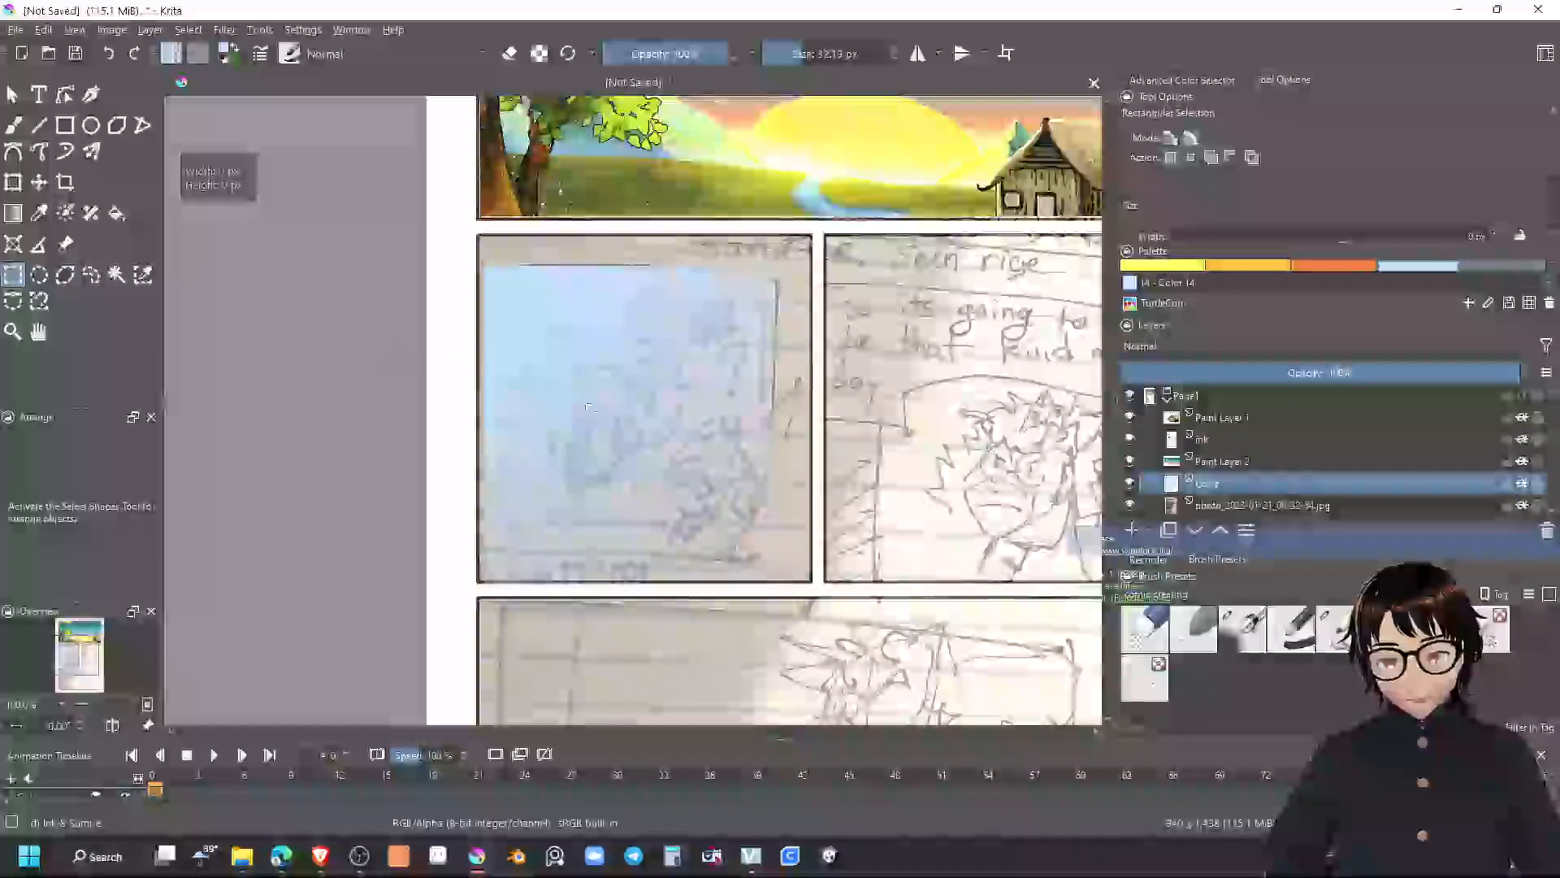
# Toggle the Color layer's visibility to check the gradient, restore the selection to delete the fill, and clear the selection
pyautogui.click(1131, 485)
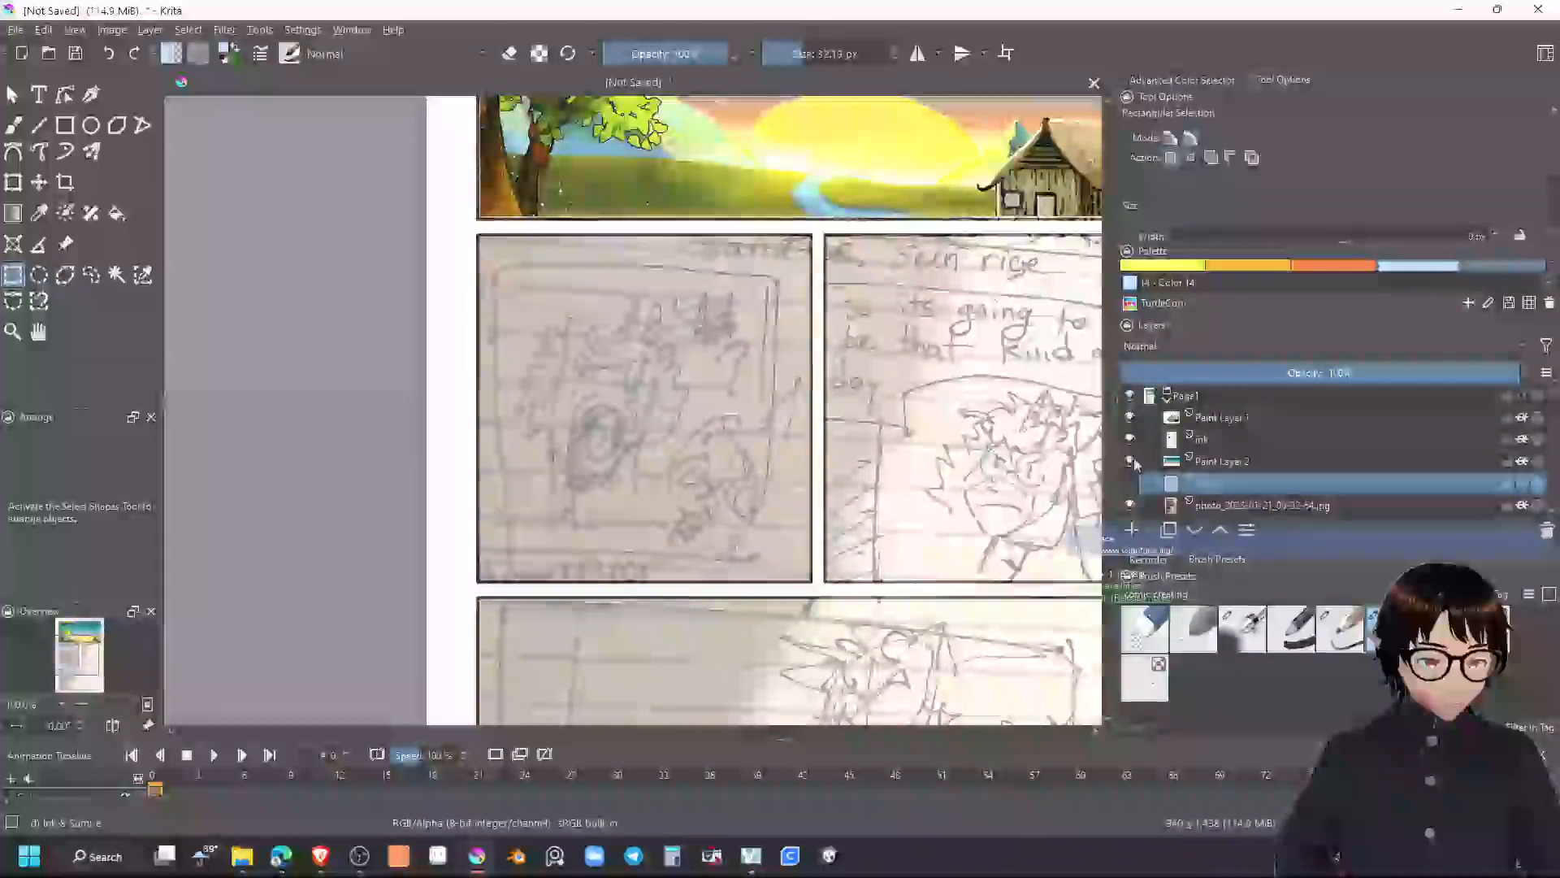
pyautogui.click(1130, 484)
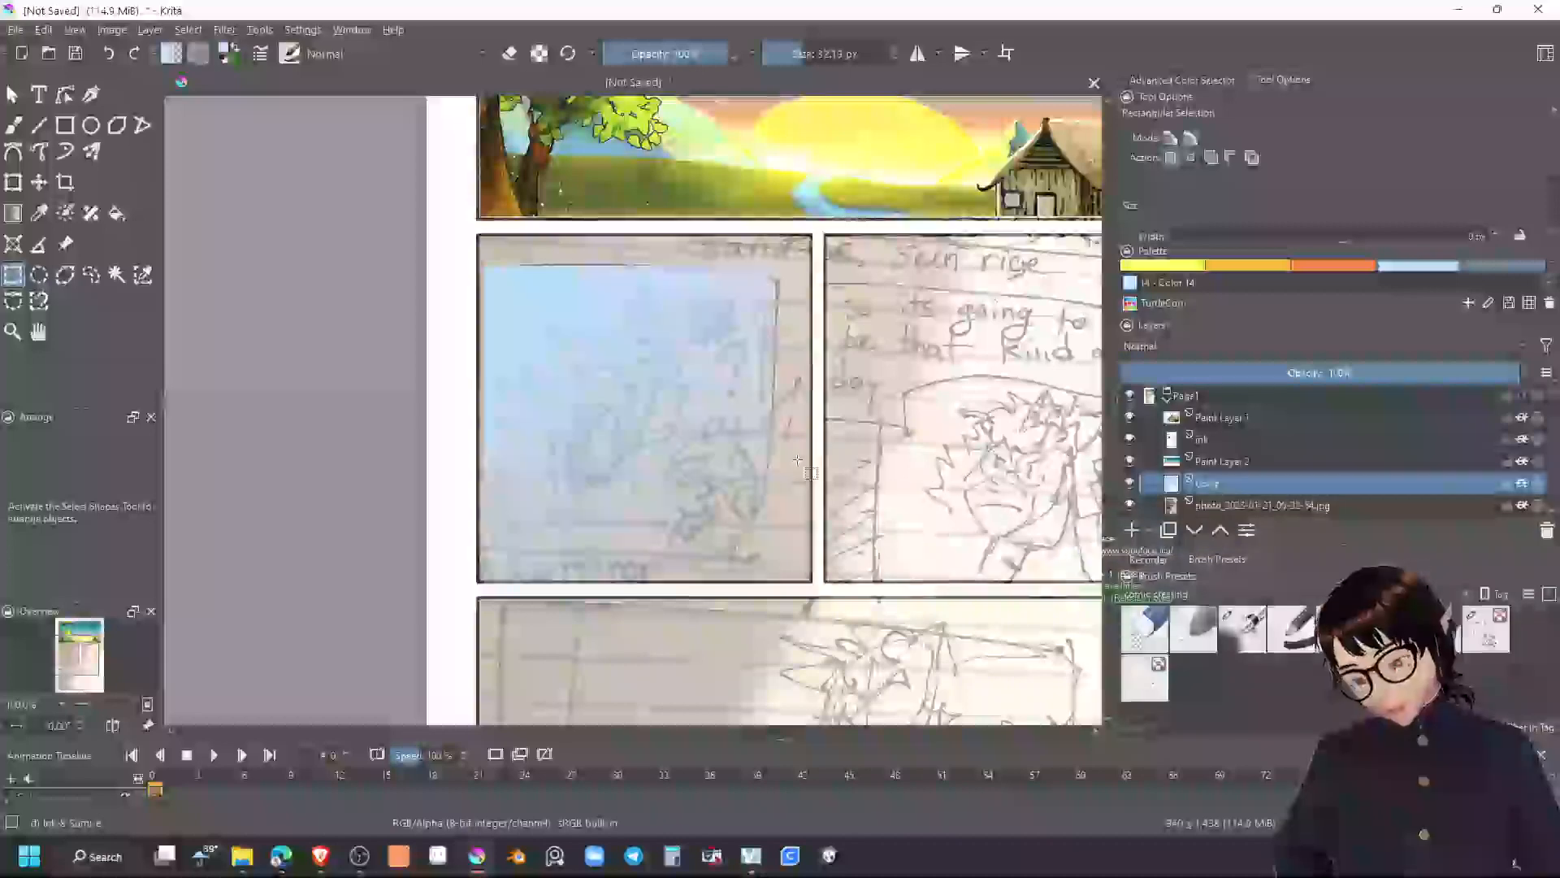
pyautogui.hotkey('ctrl', 'z')
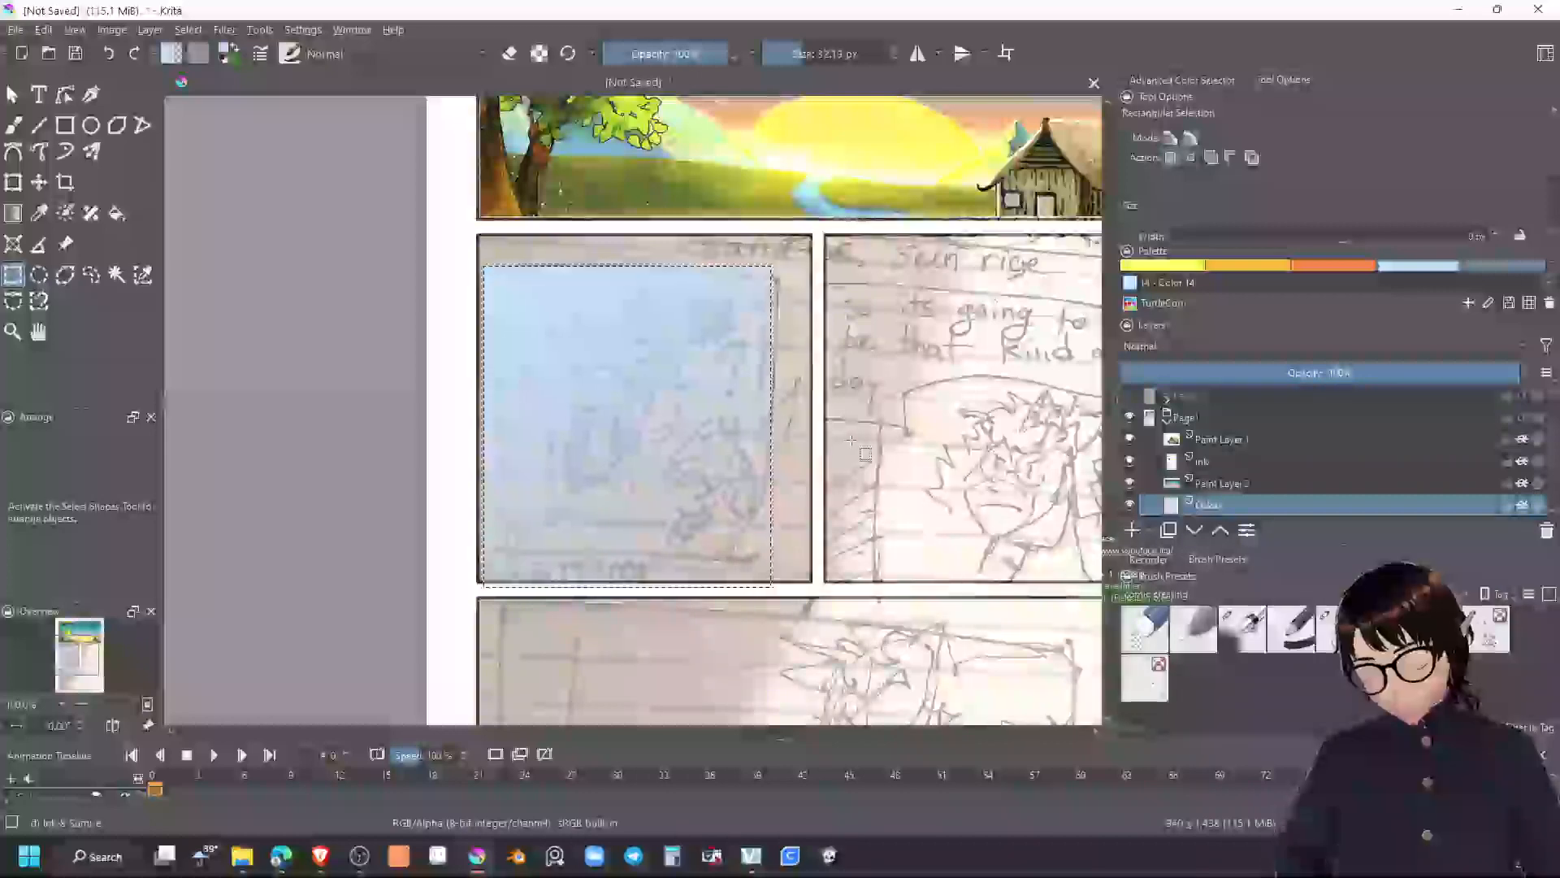
pyautogui.press('Delete')
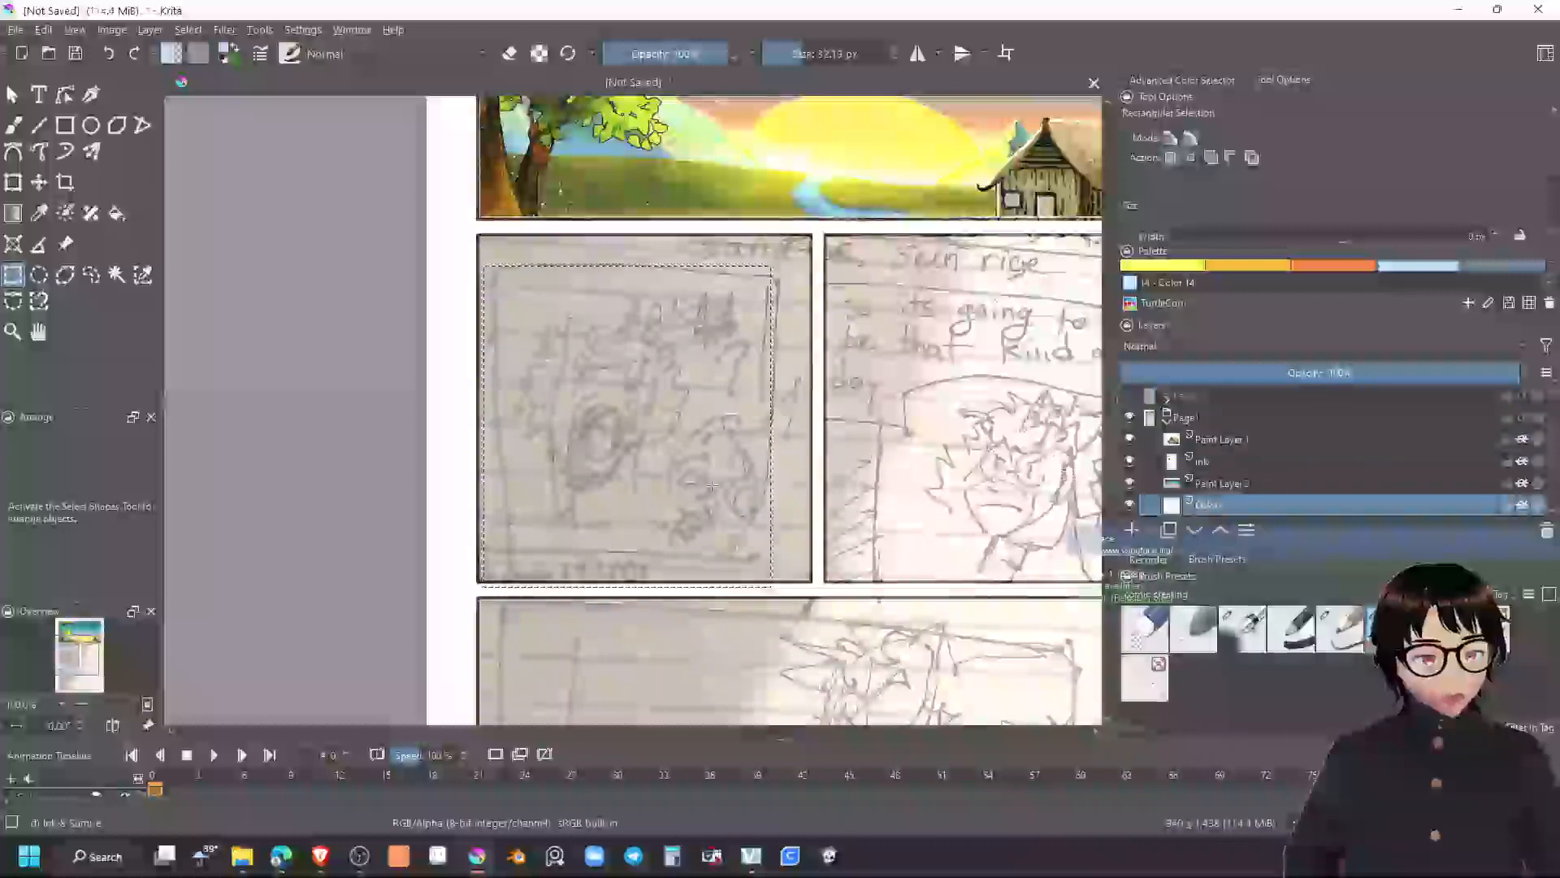
pyautogui.hotkey('ctrl', 'shift', 'a')
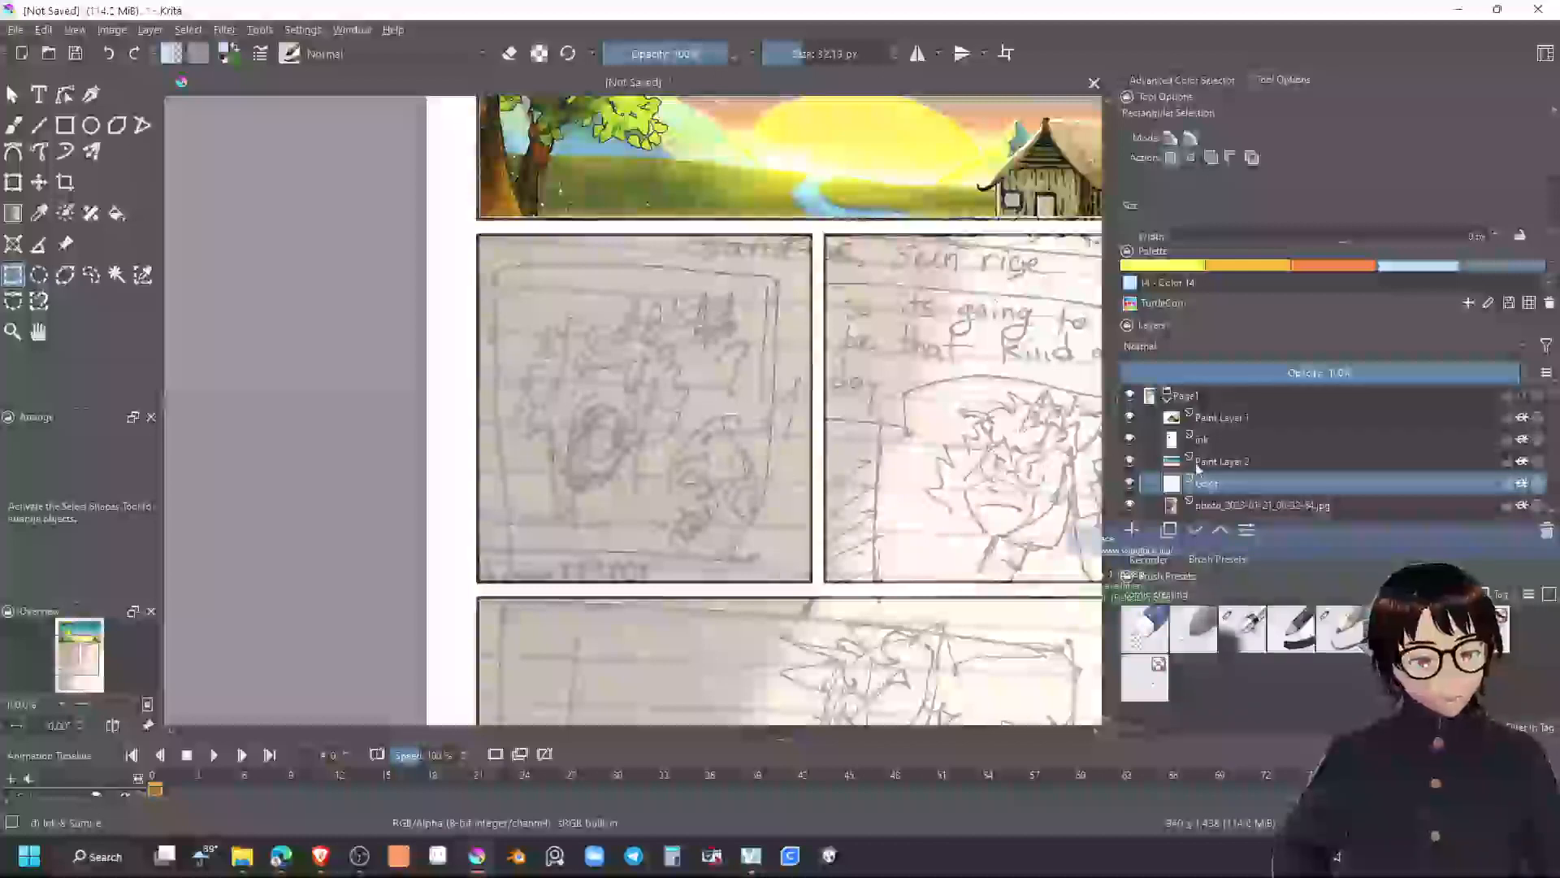
# Reactivate the Ink layer, enlarge the palette display and choose black Color 10 as the inking colour
pyautogui.click(1203, 439)
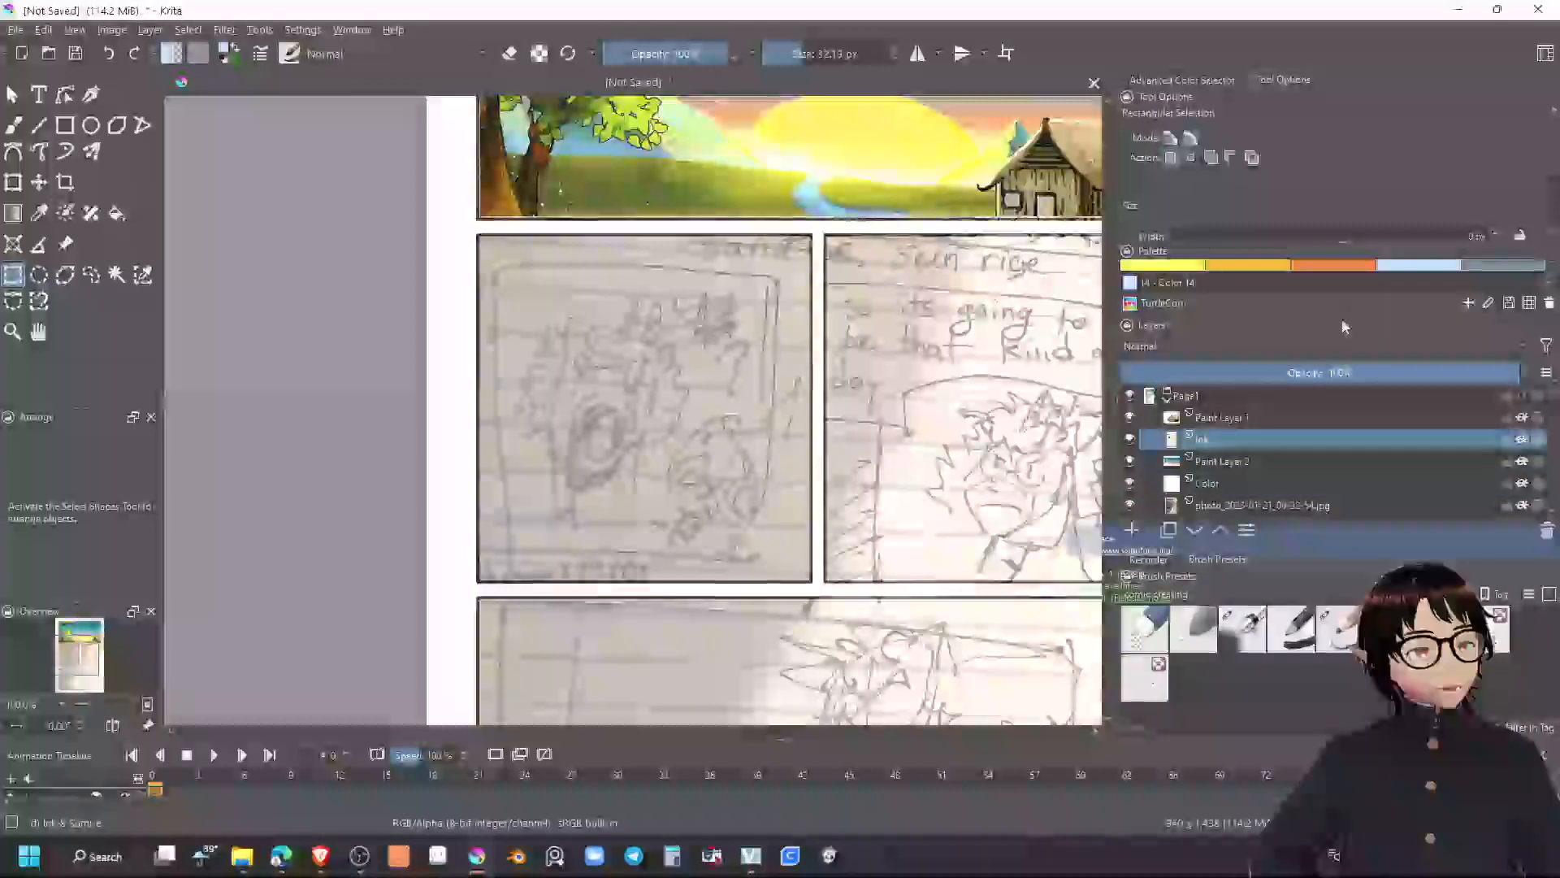
pyautogui.moveTo(1344, 317); pyautogui.dragTo(1344, 420)
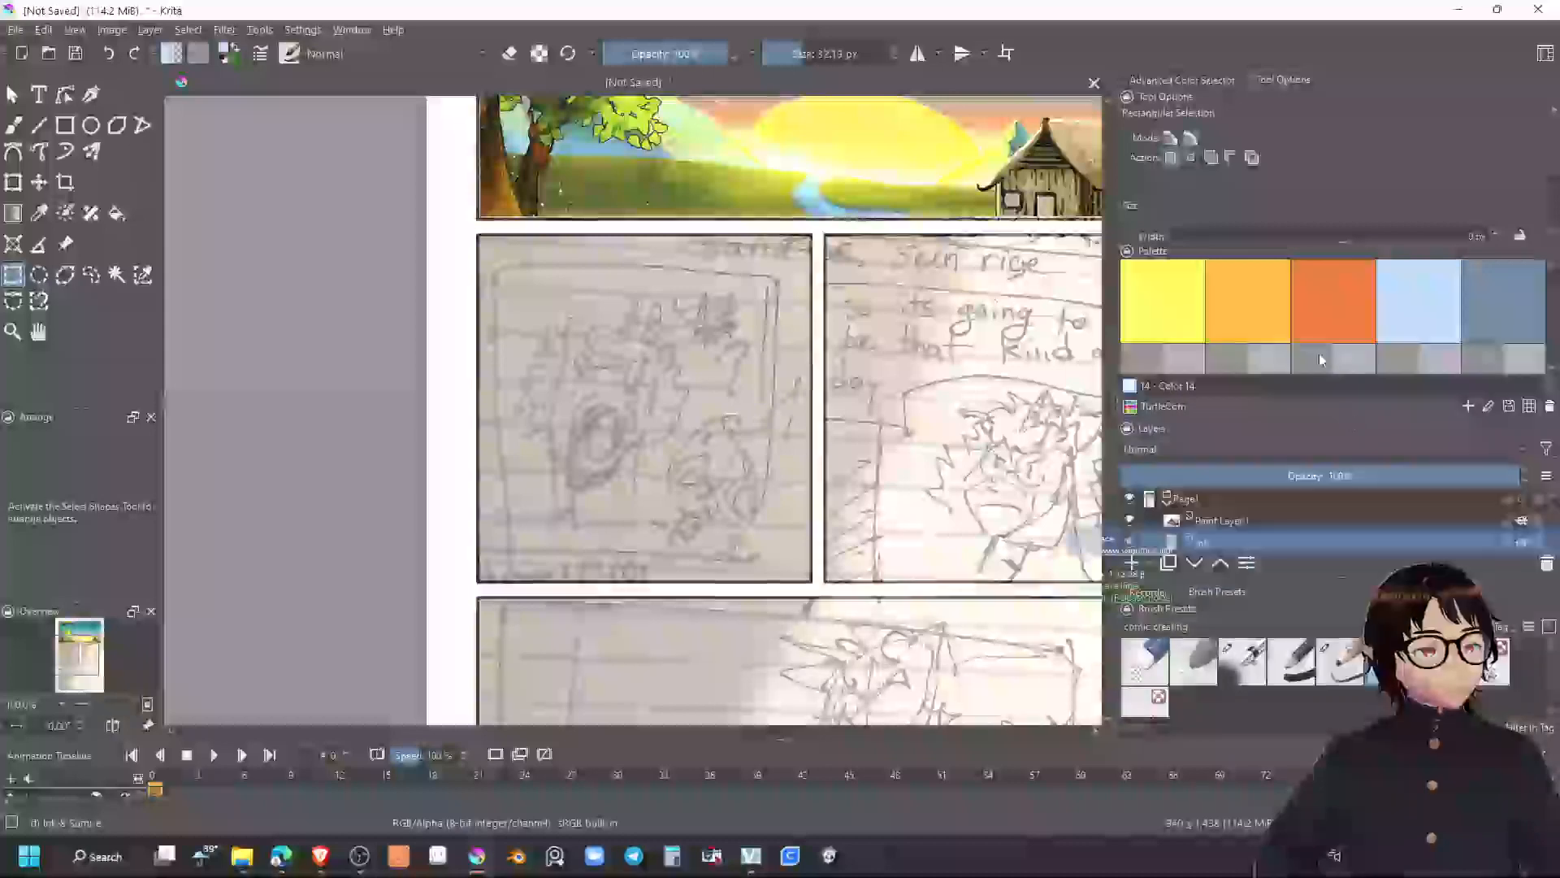
pyautogui.moveTo(1282, 350); pyautogui.dragTo(1266, 401)
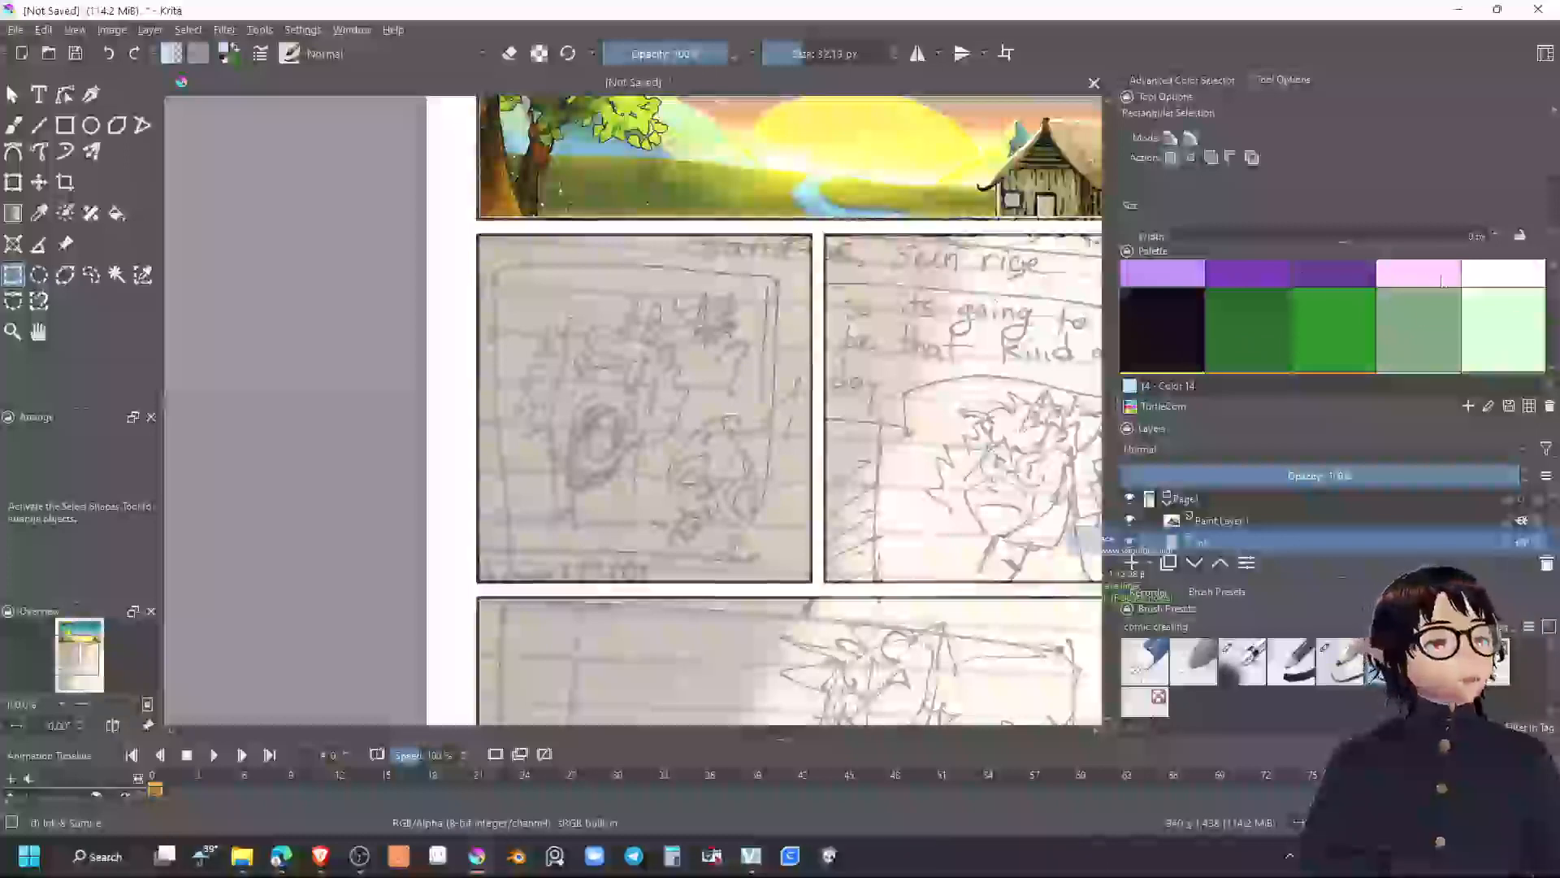
pyautogui.scroll(-2, 1381, 351)
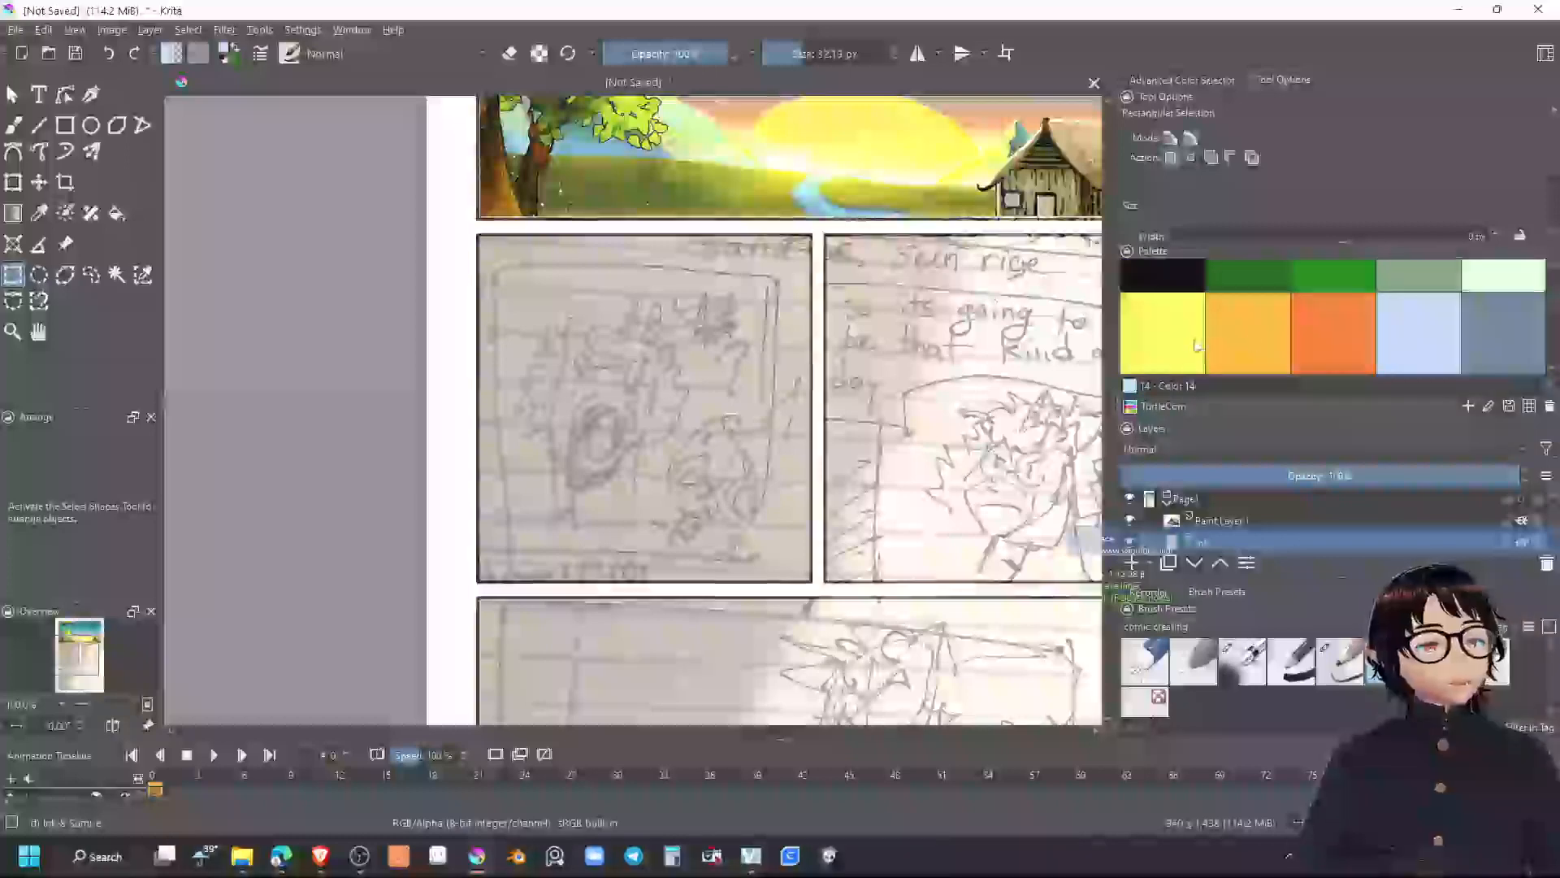
pyautogui.scroll(2, 1292, 319)
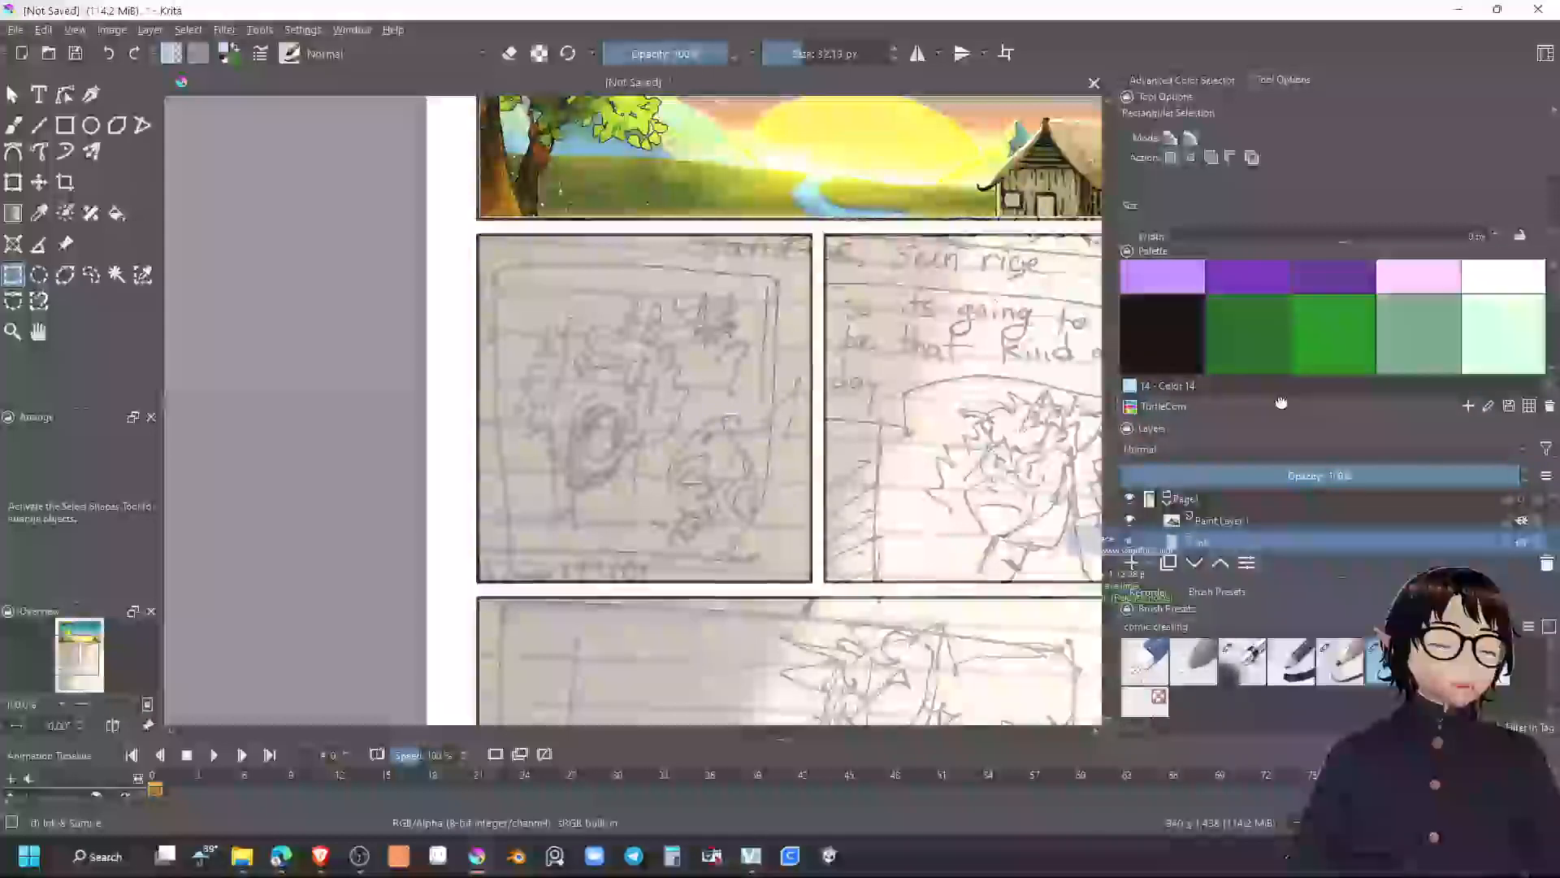
pyautogui.scroll(-2, 1287, 291)
pyautogui.scroll(-1, 1287, 291)
pyautogui.scroll(2, 1244, 333)
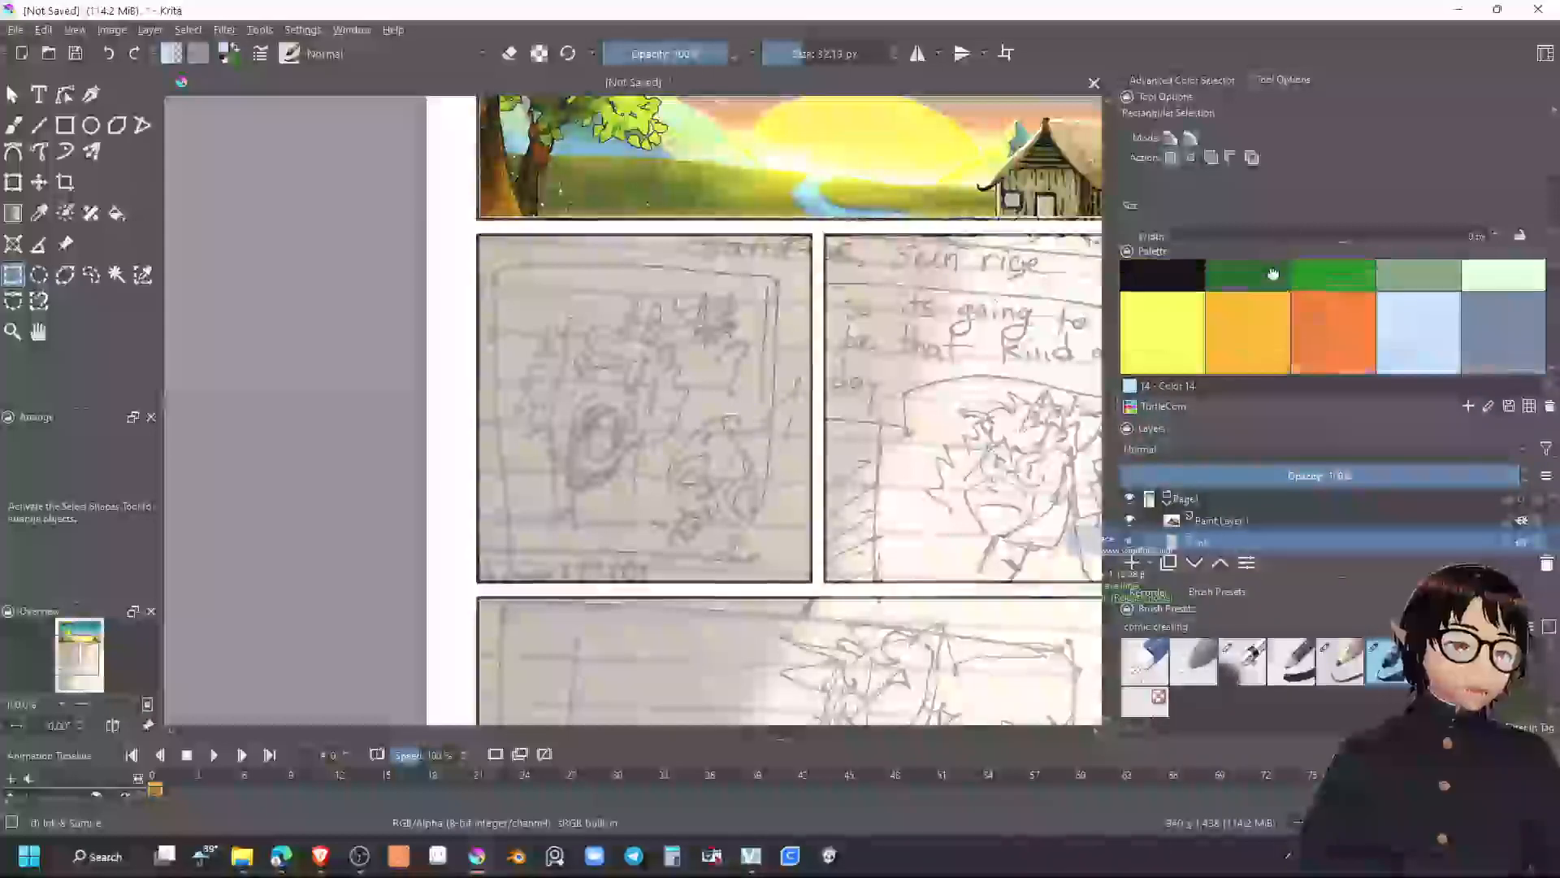
pyautogui.click(1201, 364)
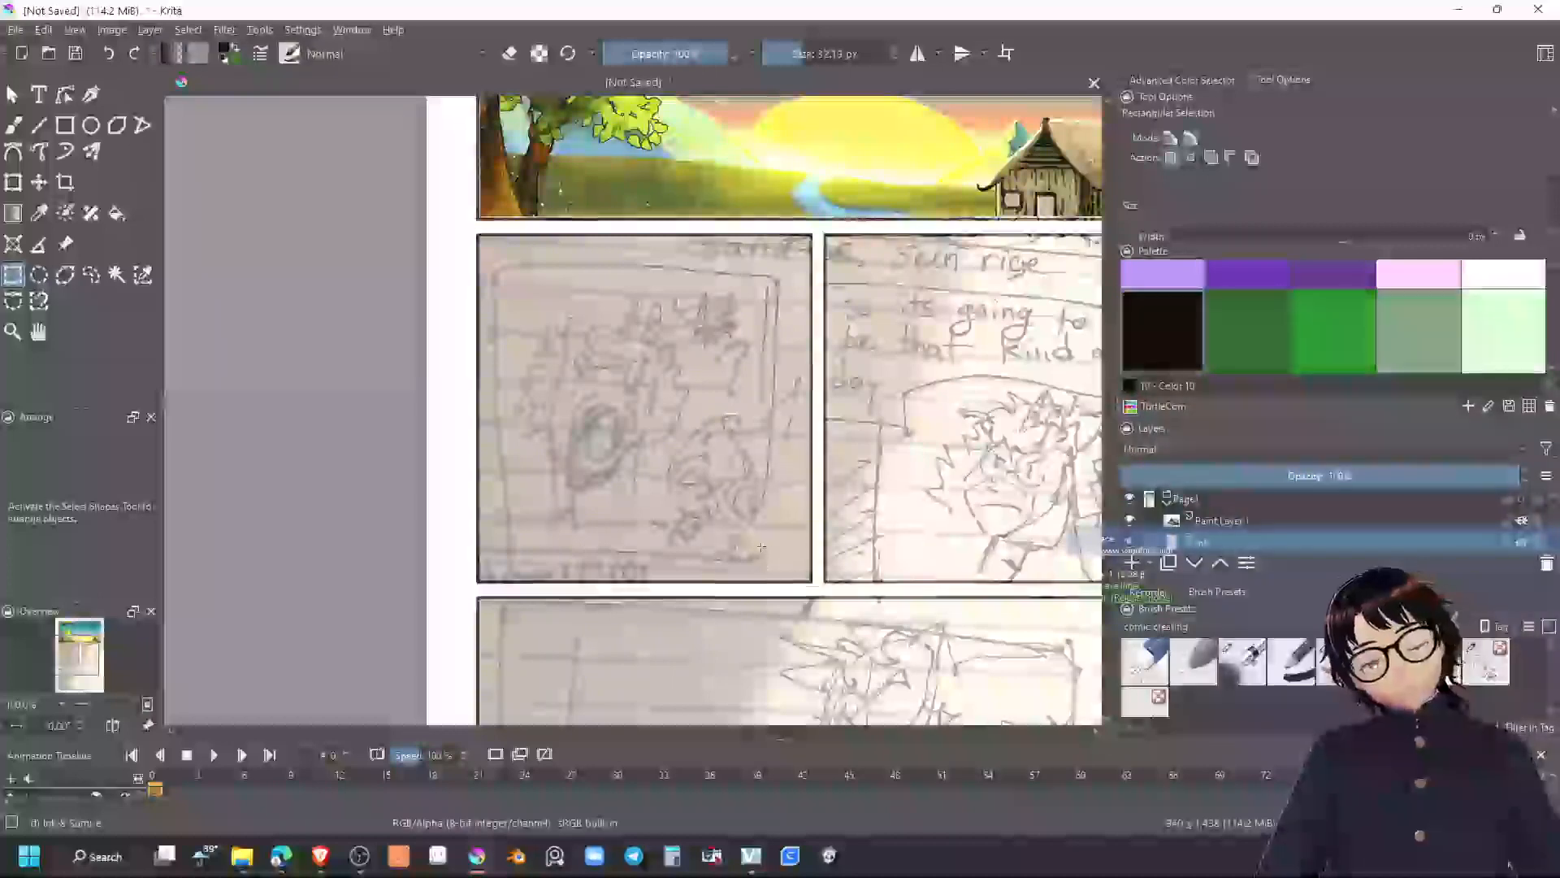
# Ink the character's snout outline and upper-lip contours with the freehand brush over the sketch in the first panel below the sunrise
pyautogui.press('e')
pyautogui.press('e')
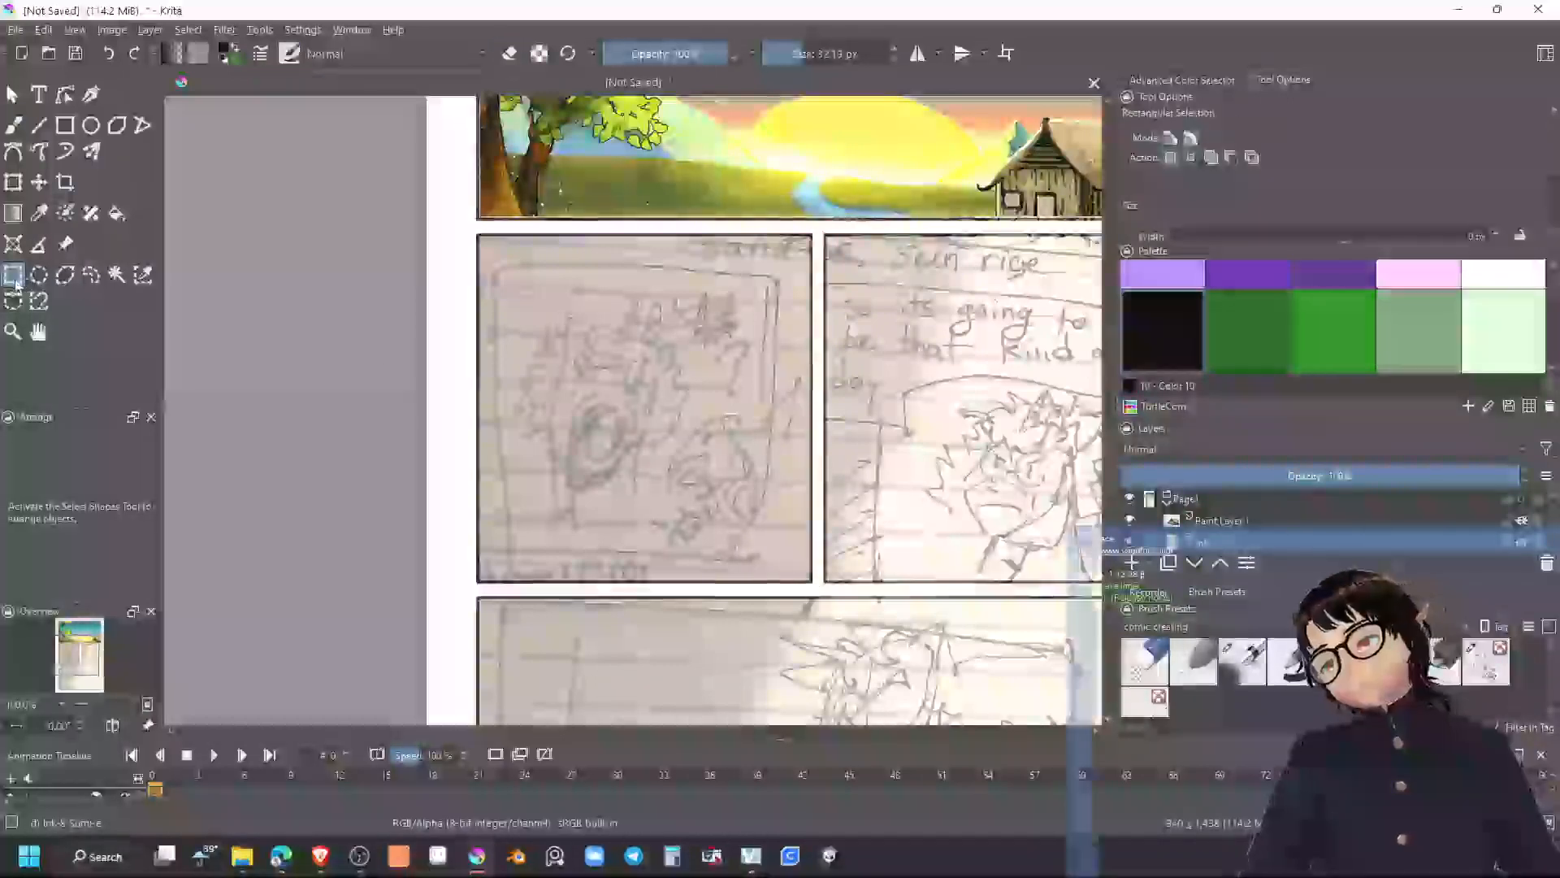
pyautogui.click(13, 125)
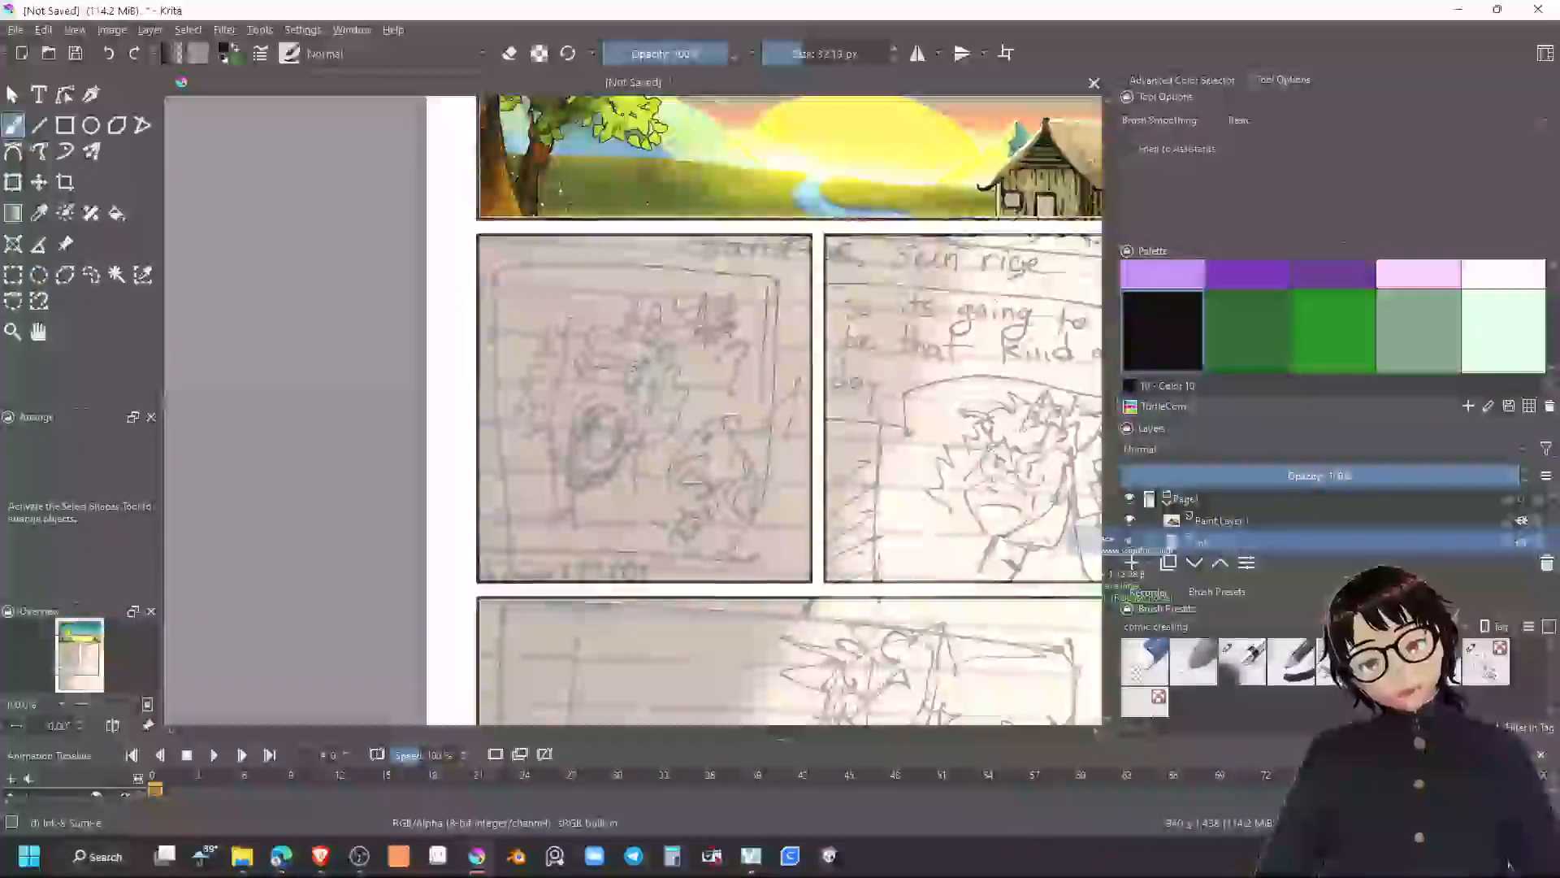
pyautogui.scroll(1, 616, 357)
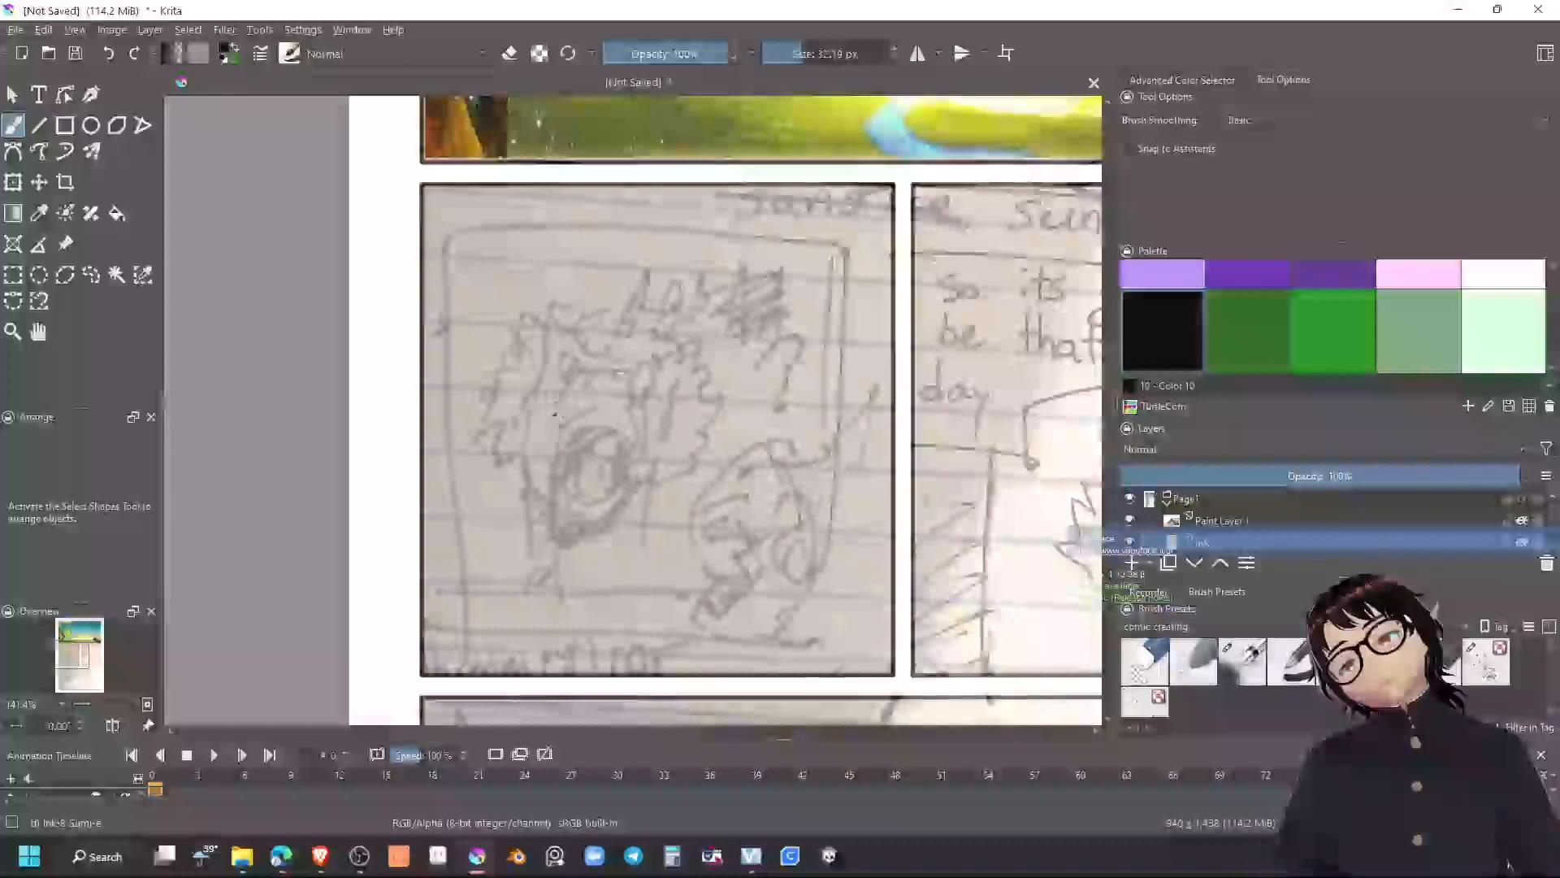
pyautogui.moveTo(596, 363)
pyautogui.mouseDown()
pyautogui.moveTo(647, 373)
pyautogui.moveTo(659, 439)
pyautogui.mouseUp()
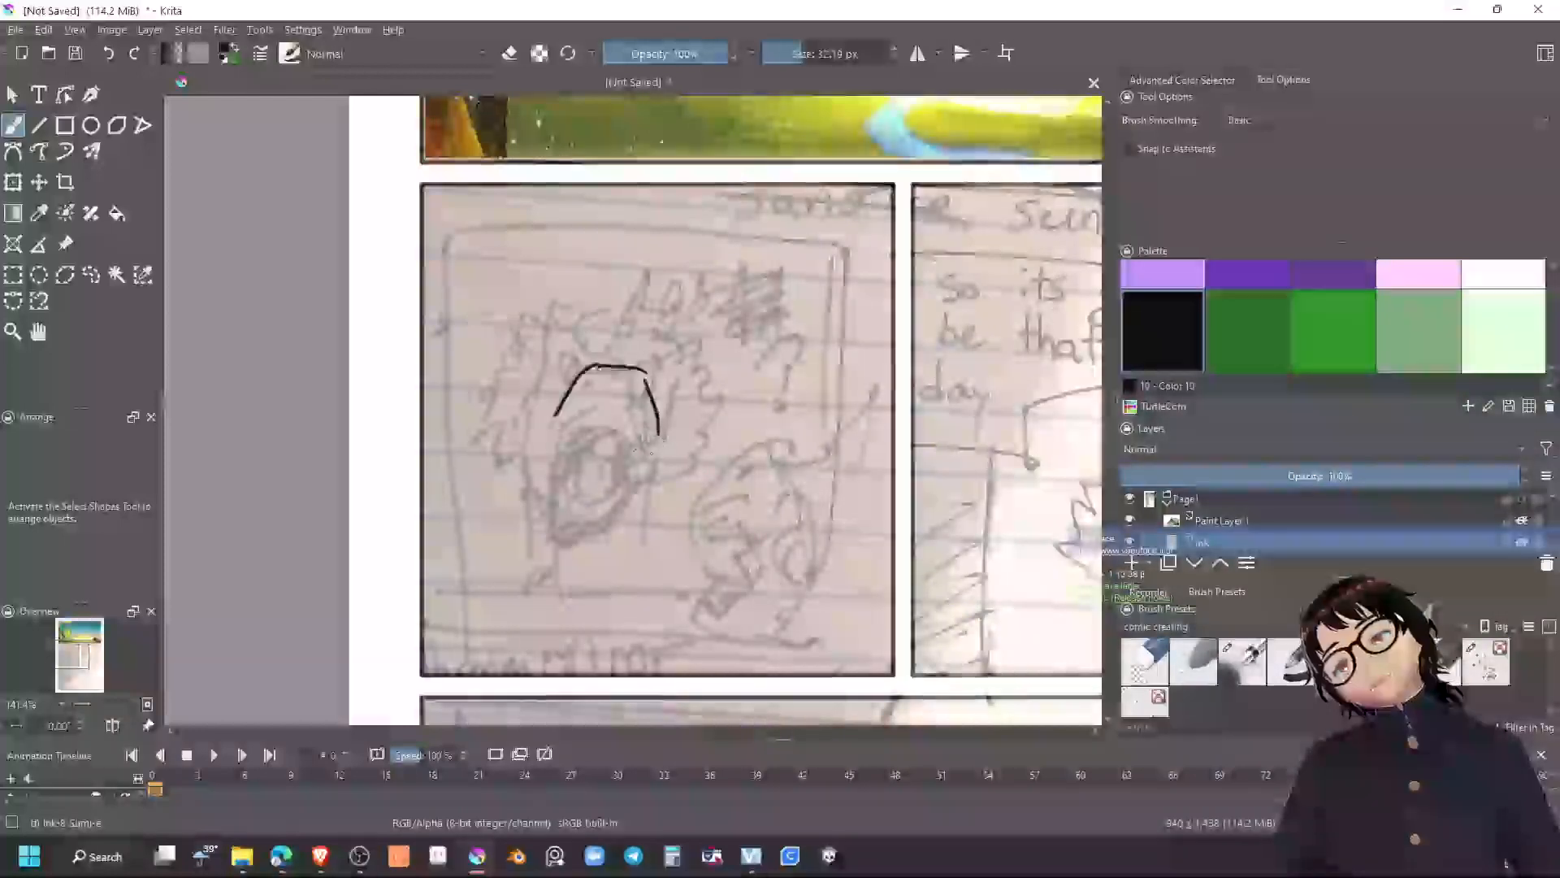
pyautogui.moveTo(559, 423)
pyautogui.mouseDown()
pyautogui.moveTo(633, 419)
pyautogui.moveTo(648, 470)
pyautogui.mouseUp()
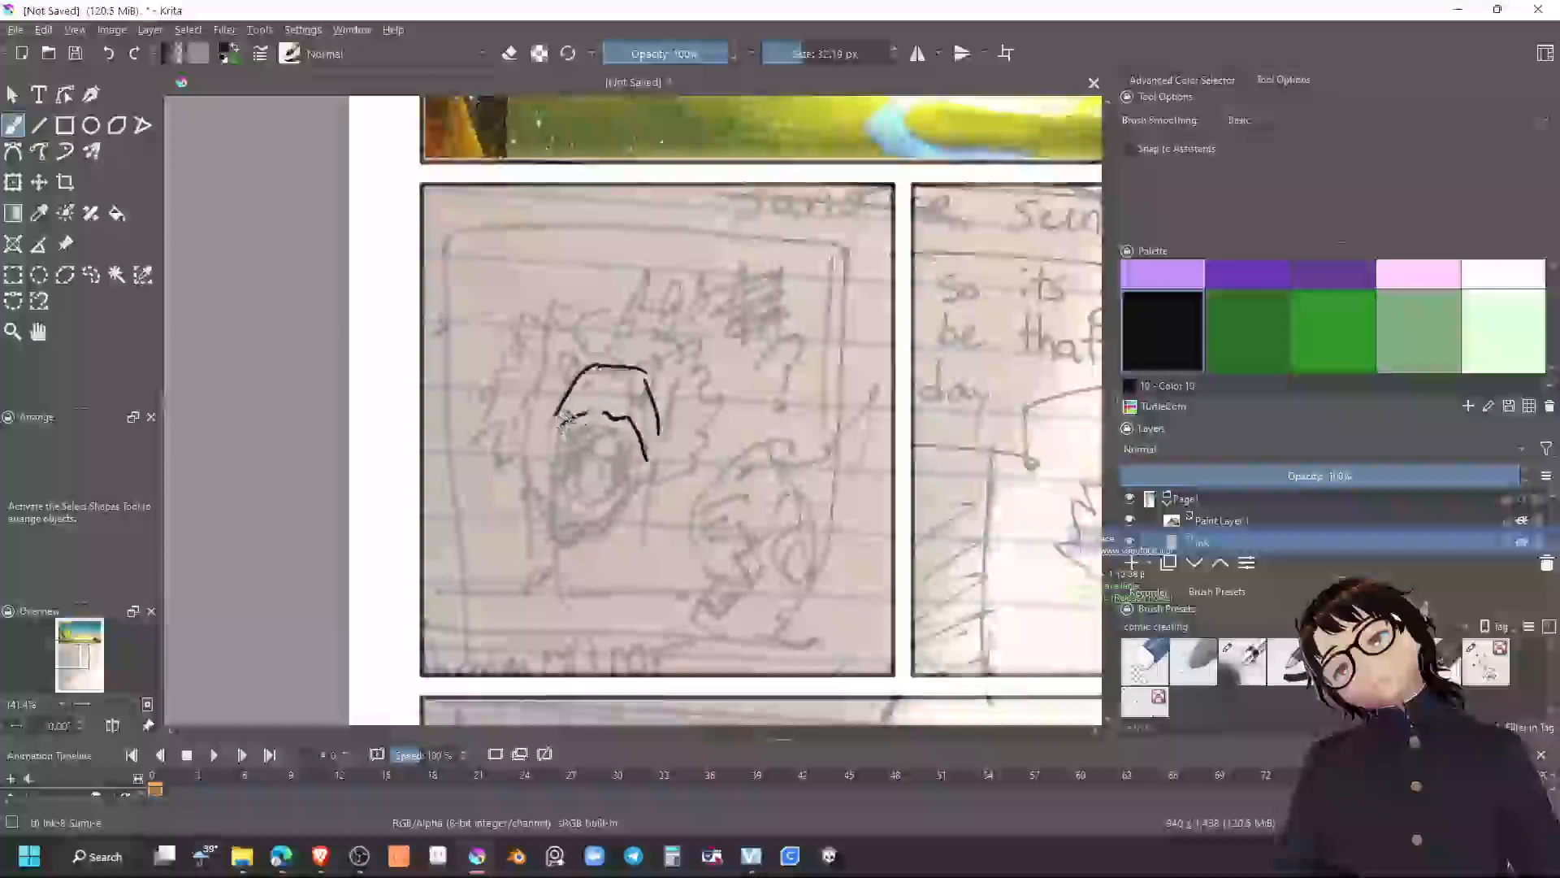
pyautogui.moveTo(561, 424); pyautogui.dragTo(623, 446)
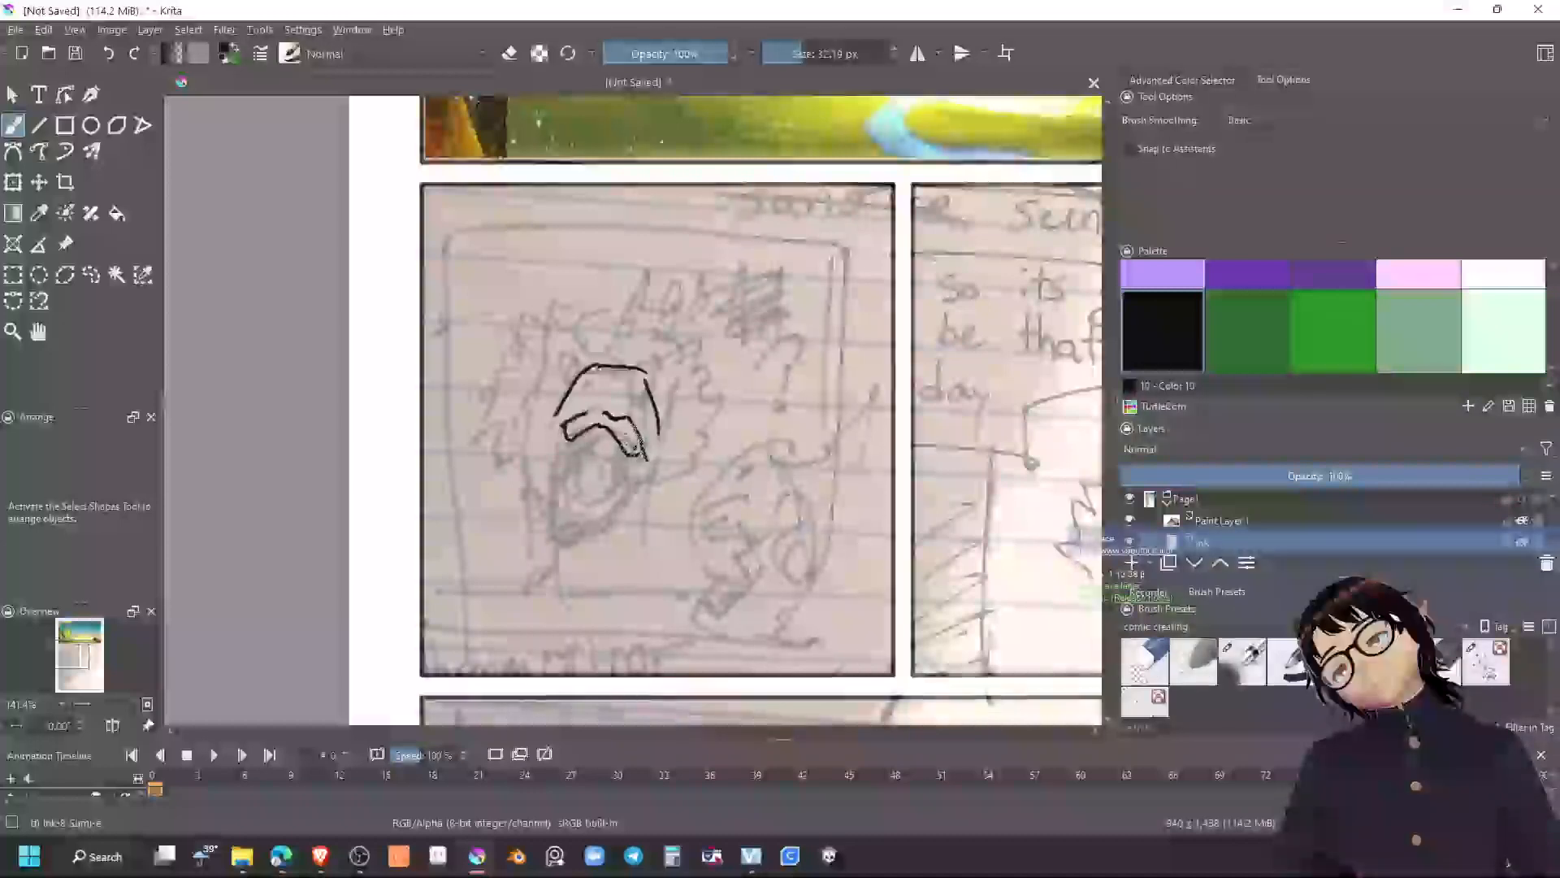
pyautogui.moveTo(600, 417); pyautogui.dragTo(658, 433)
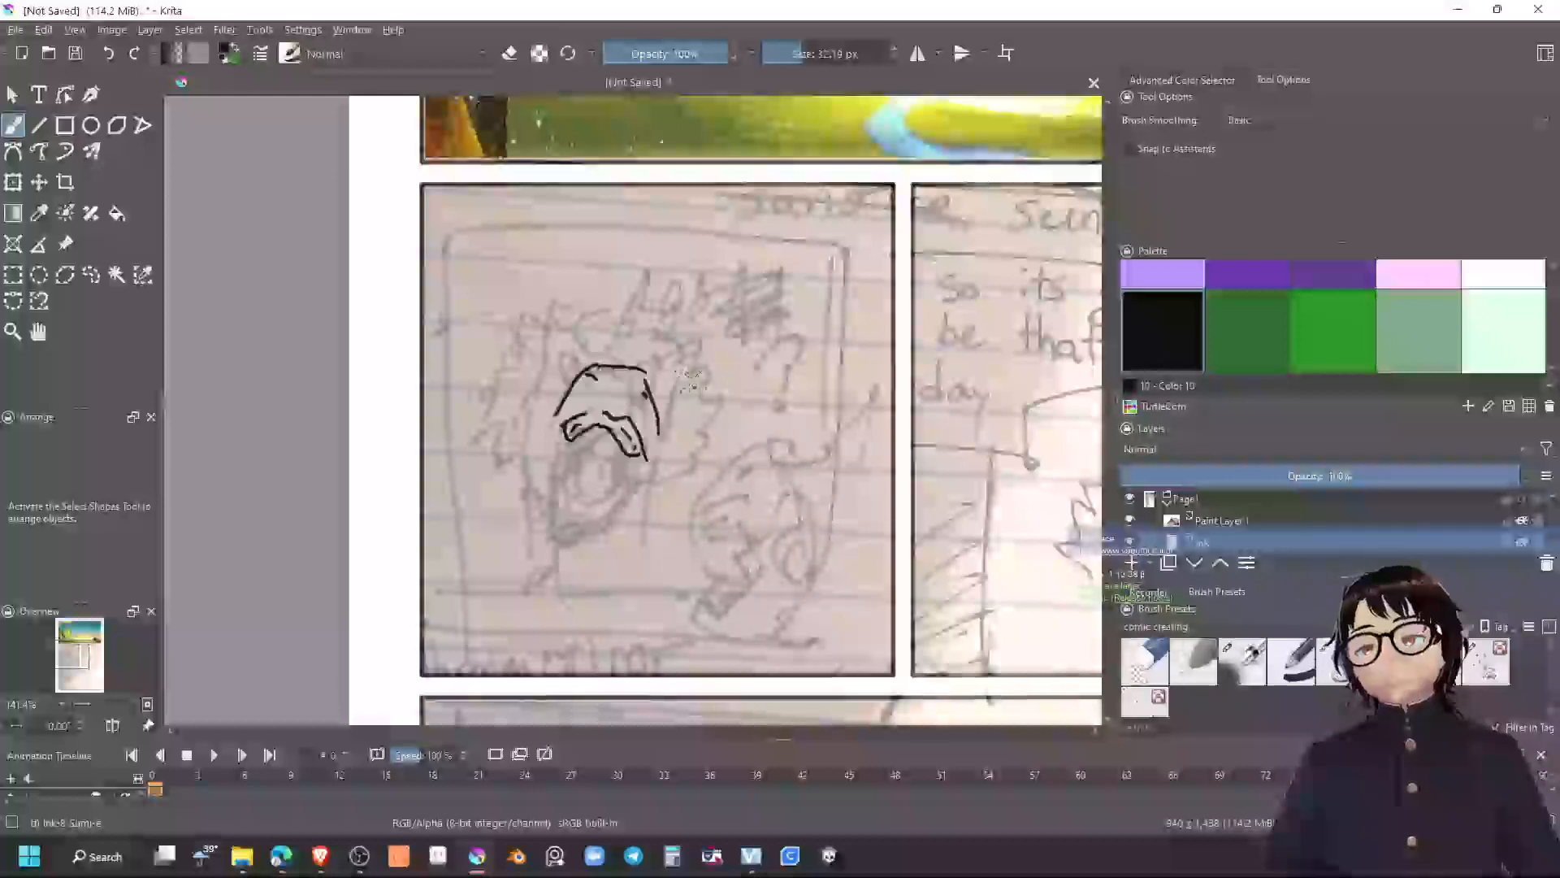
# Ink the character's wide-open mouth below the upper lip, with a dark throat, the tongue and the lower jaw
pyautogui.moveTo(561, 422)
pyautogui.mouseDown()
pyautogui.moveTo(559, 473)
pyautogui.moveTo(639, 470)
pyautogui.mouseUp()
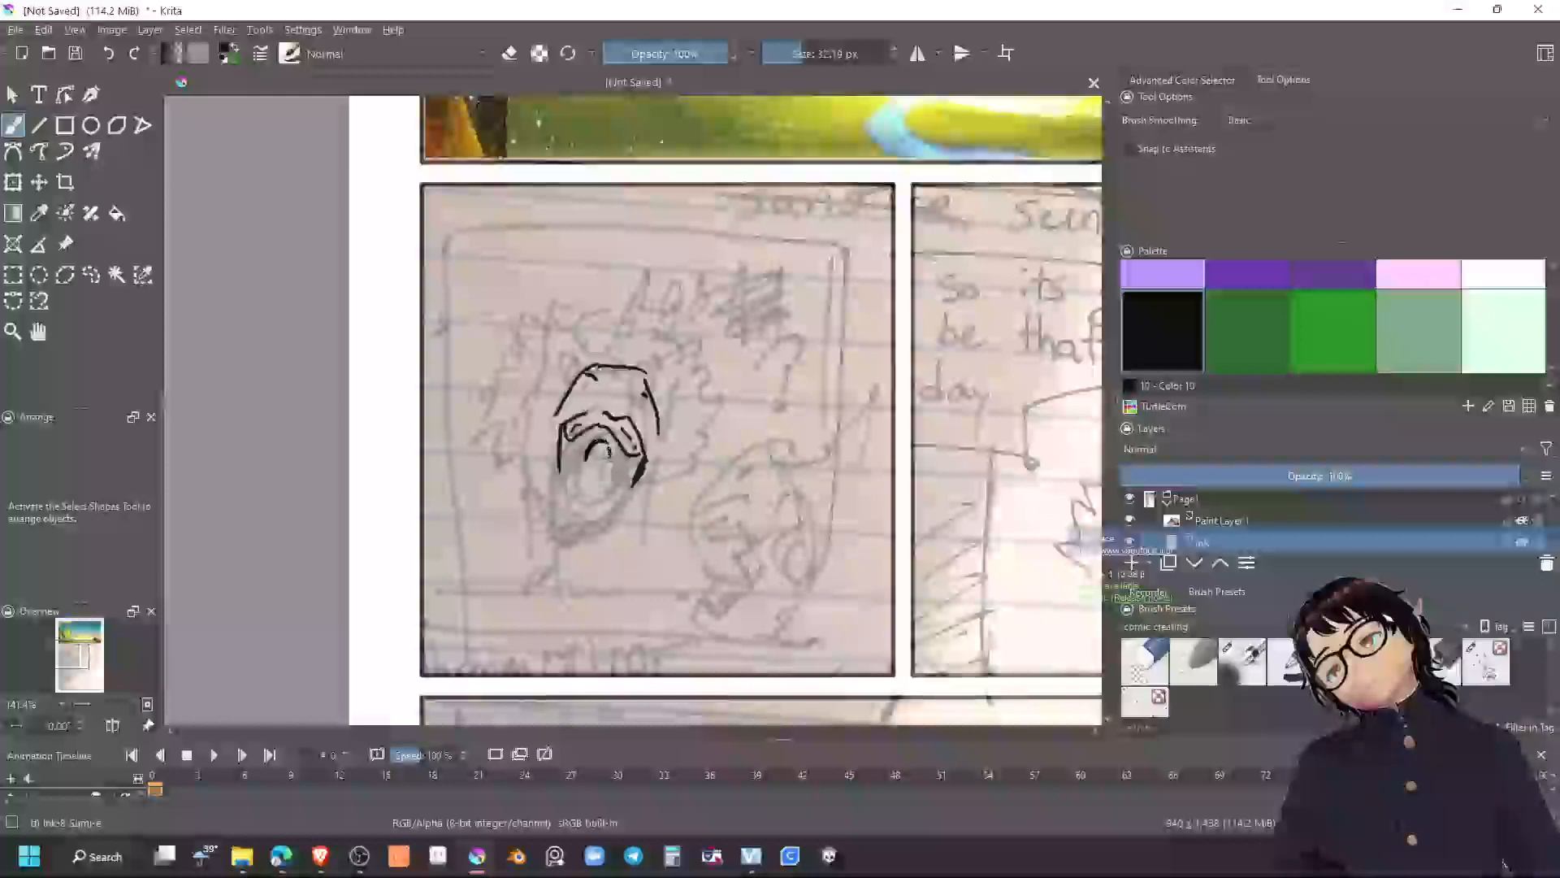
pyautogui.moveTo(599, 451); pyautogui.dragTo(603, 454)
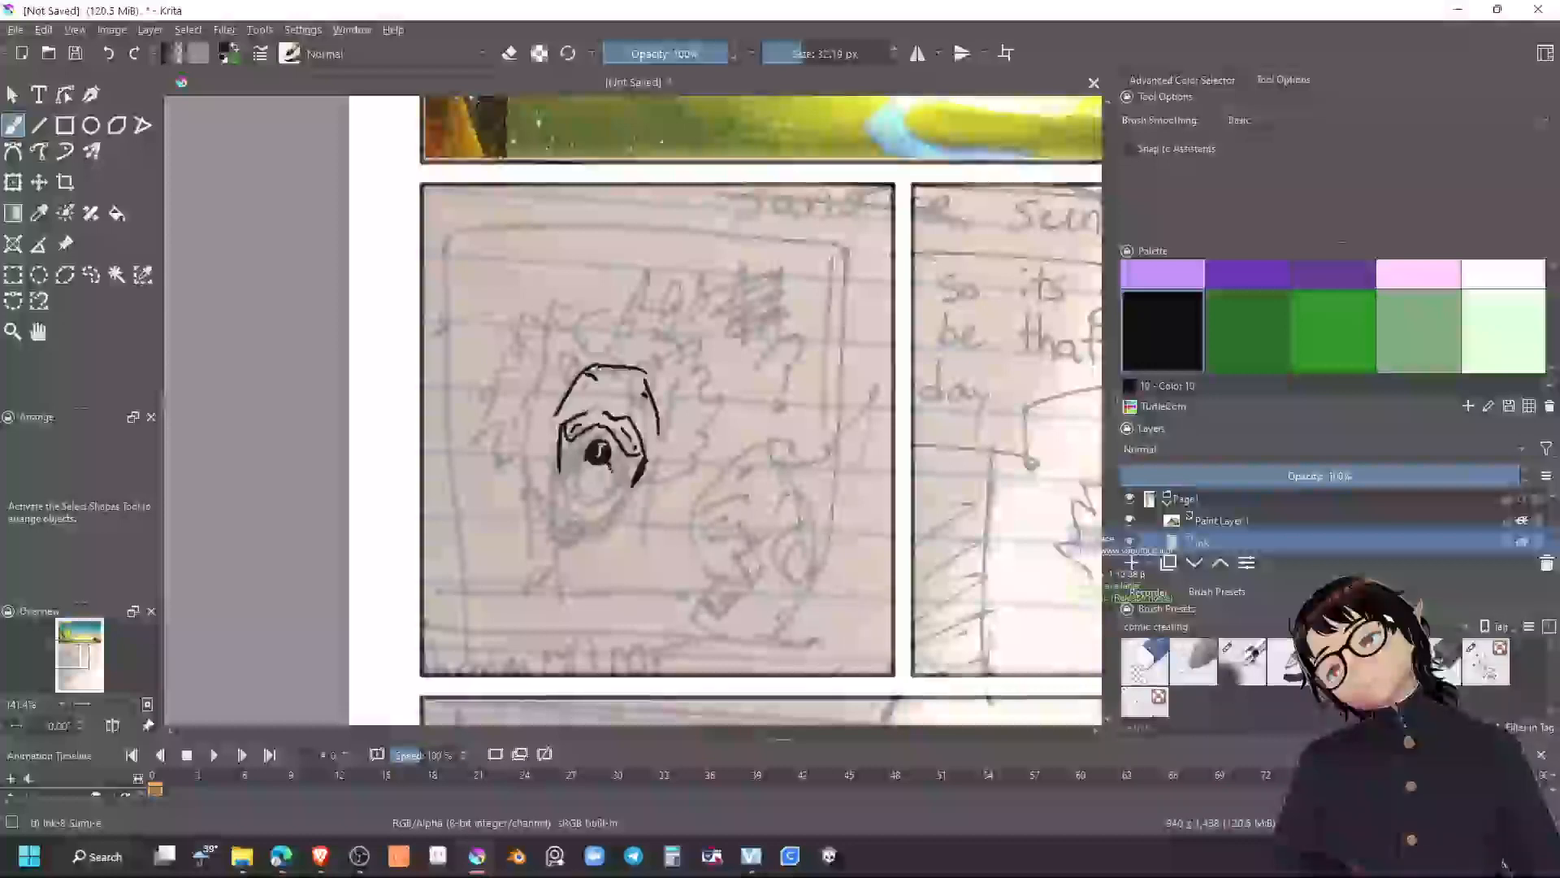
pyautogui.moveTo(599, 449)
pyautogui.mouseDown()
pyautogui.moveTo(598, 504)
pyautogui.moveTo(600, 448)
pyautogui.moveTo(562, 481)
pyautogui.moveTo(566, 497)
pyautogui.moveTo(612, 499)
pyautogui.moveTo(619, 472)
pyautogui.moveTo(555, 486)
pyautogui.moveTo(562, 515)
pyautogui.moveTo(623, 519)
pyautogui.moveTo(629, 476)
pyautogui.moveTo(559, 463)
pyautogui.mouseUp()
# Ink the sides of the head, both pointed ears, the forelock's lower edge and a ridged unicorn horn
pyautogui.moveTo(597, 366); pyautogui.dragTo(525, 455)
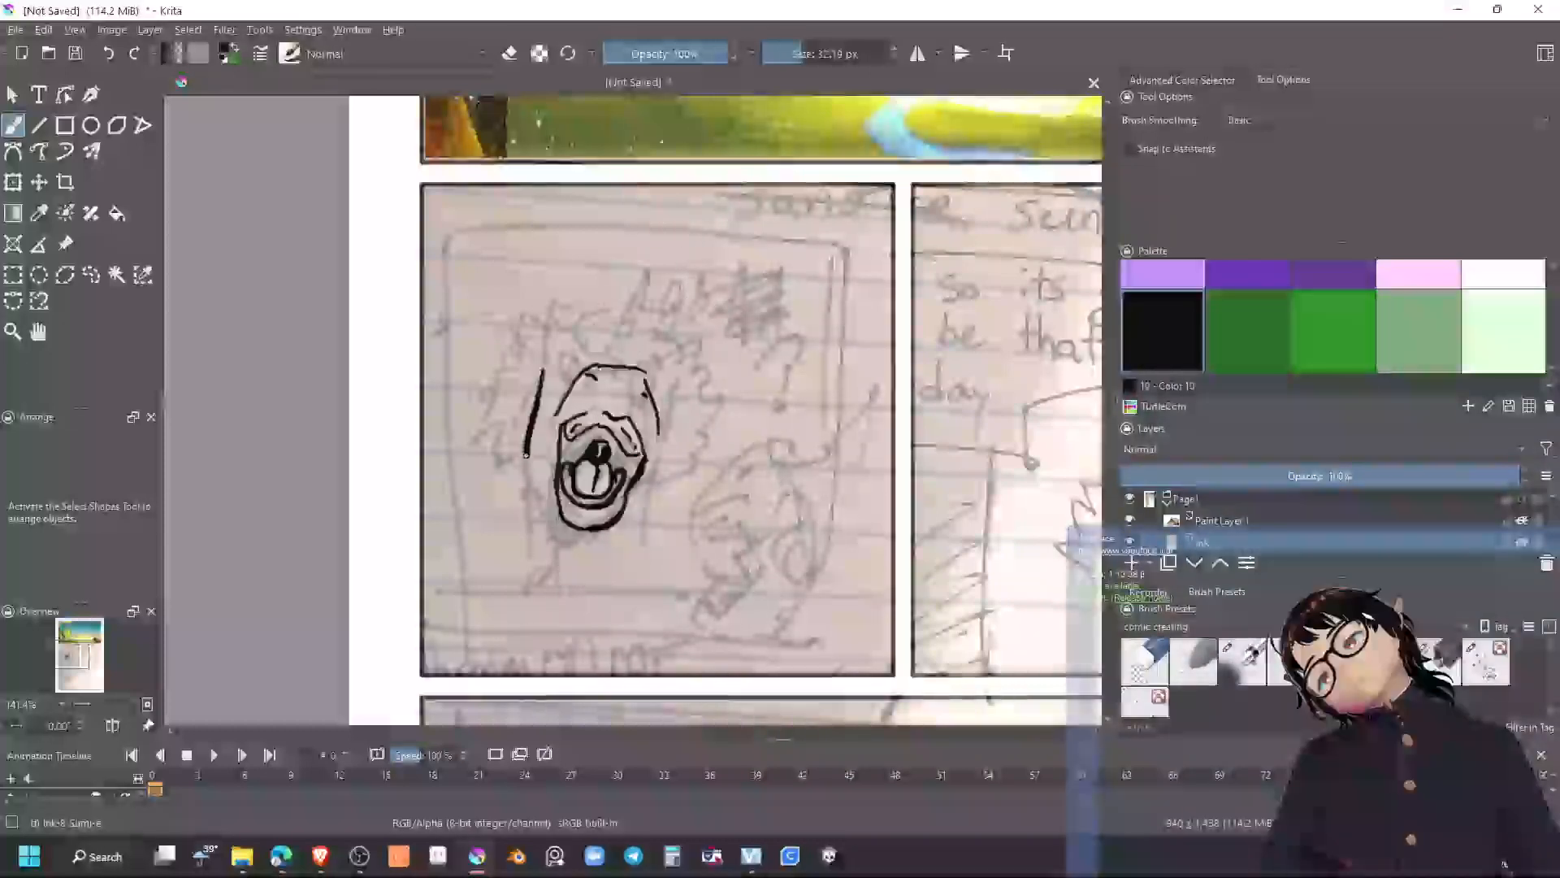
pyautogui.moveTo(630, 490)
pyautogui.mouseDown()
pyautogui.moveTo(659, 463)
pyautogui.moveTo(675, 390)
pyautogui.mouseUp()
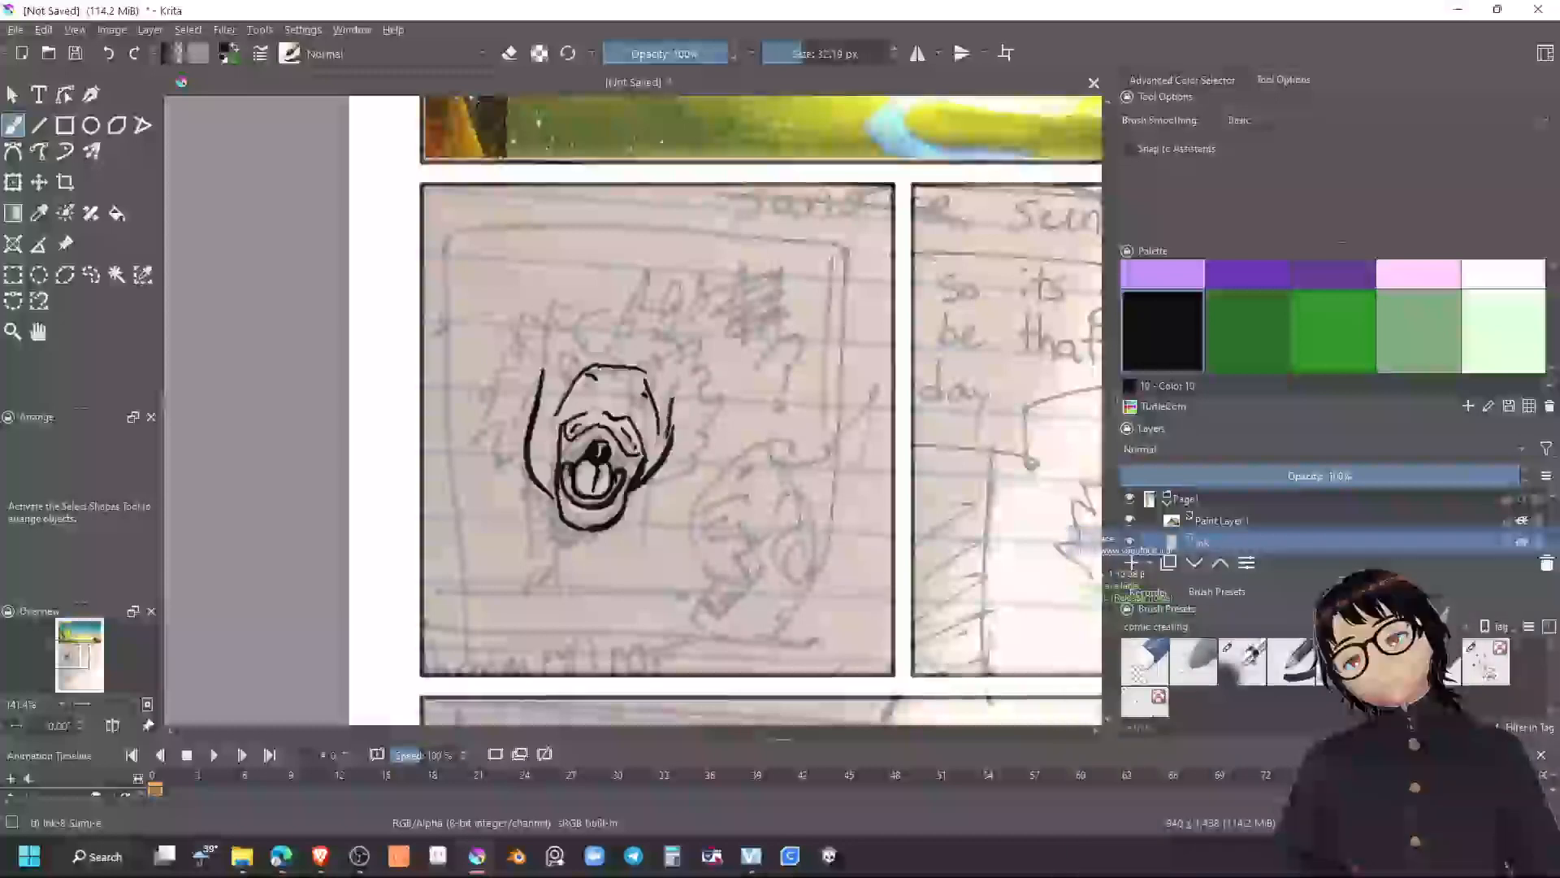
pyautogui.moveTo(547, 374)
pyautogui.mouseDown()
pyautogui.moveTo(550, 289)
pyautogui.moveTo(572, 315)
pyautogui.mouseUp()
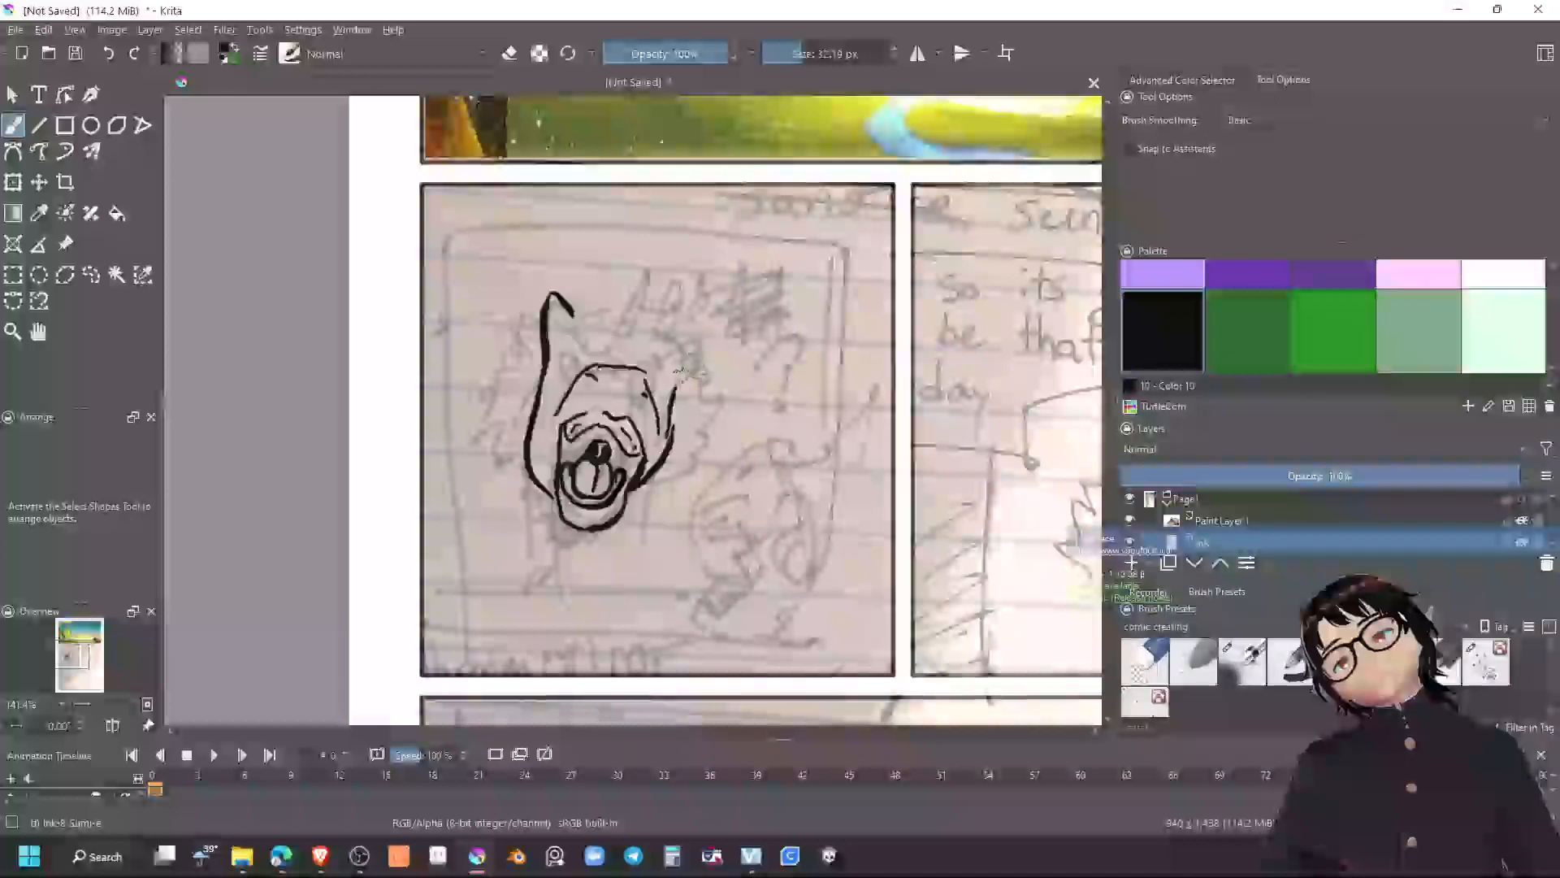
pyautogui.moveTo(685, 375); pyautogui.dragTo(704, 337)
pyautogui.moveTo(661, 356)
pyautogui.mouseDown()
pyautogui.moveTo(664, 321)
pyautogui.moveTo(665, 362)
pyautogui.moveTo(700, 333)
pyautogui.mouseUp()
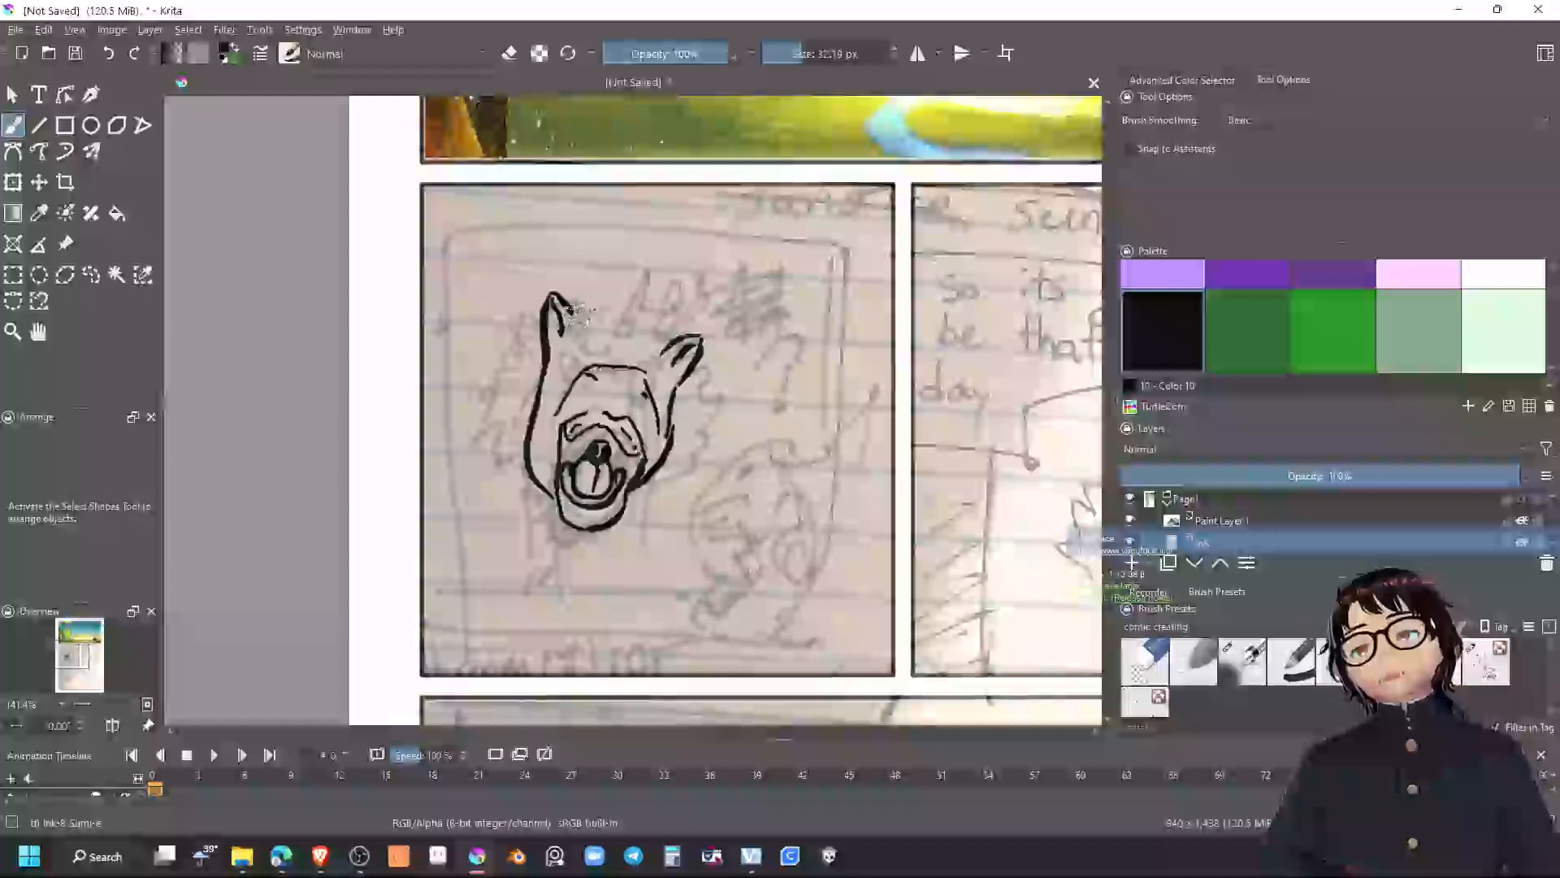
pyautogui.moveTo(575, 331)
pyautogui.mouseDown()
pyautogui.moveTo(612, 347)
pyautogui.moveTo(624, 364)
pyautogui.moveTo(669, 330)
pyautogui.moveTo(683, 278)
pyautogui.moveTo(648, 297)
pyautogui.moveTo(636, 272)
pyautogui.moveTo(645, 299)
pyautogui.moveTo(618, 318)
pyautogui.moveTo(661, 203)
pyautogui.moveTo(627, 301)
pyautogui.mouseUp()
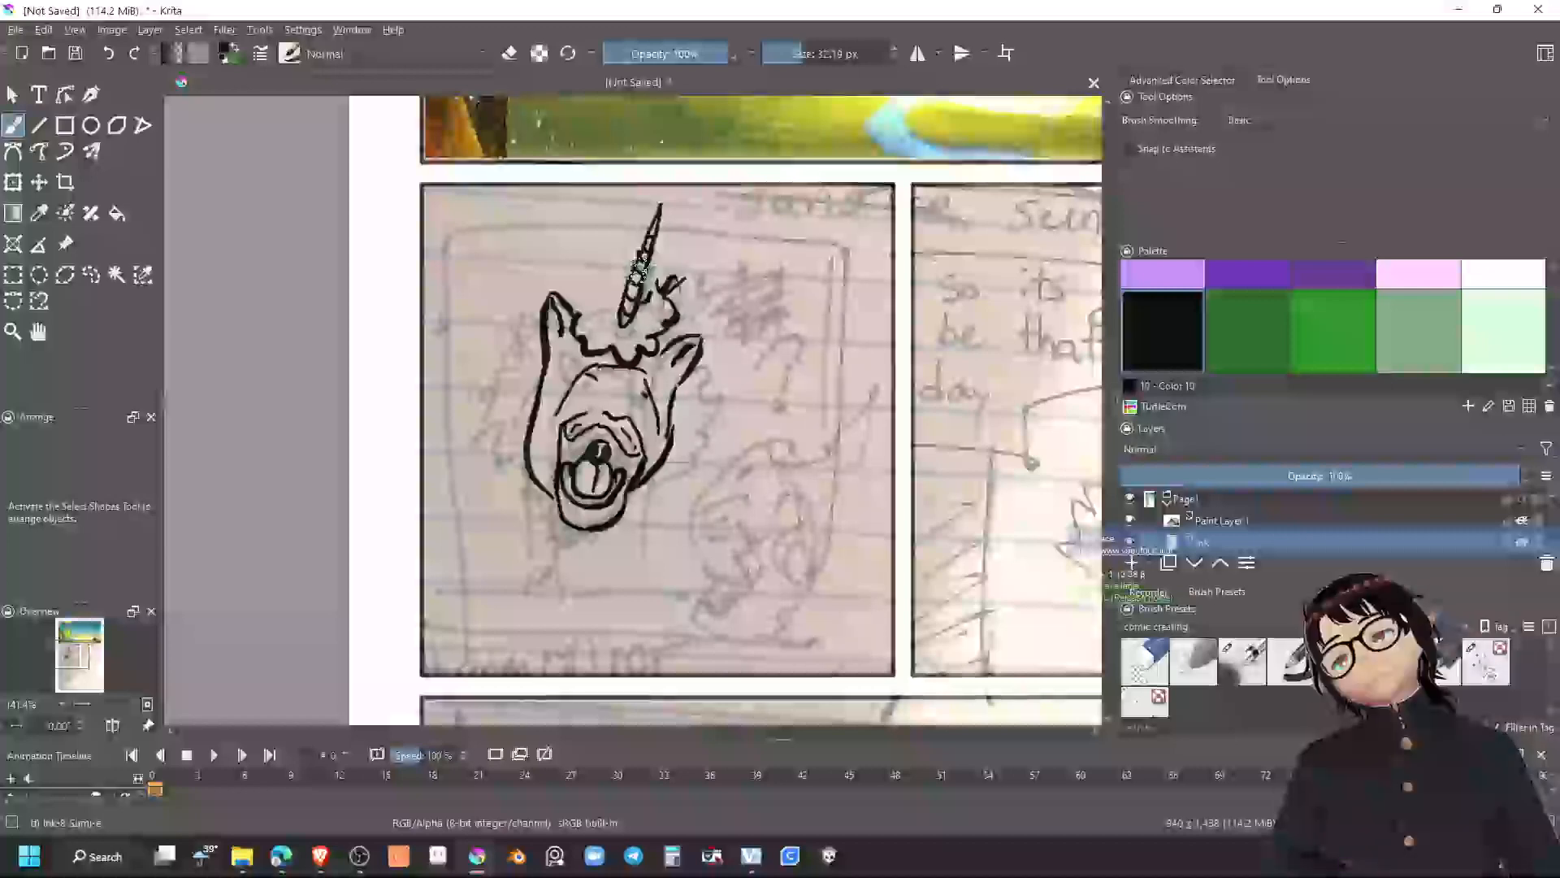
# Undo the ridge strokes inside the unicorn's horn and redraw them as evenly spaced diagonal lines up to its tip
pyautogui.hotkey('ctrl', 'z')
pyautogui.hotkey('ctrl', 'z')
pyautogui.hotkey('ctrl', 'z')
pyautogui.hotkey('ctrl', 'z')
pyautogui.hotkey('ctrl', 'z')
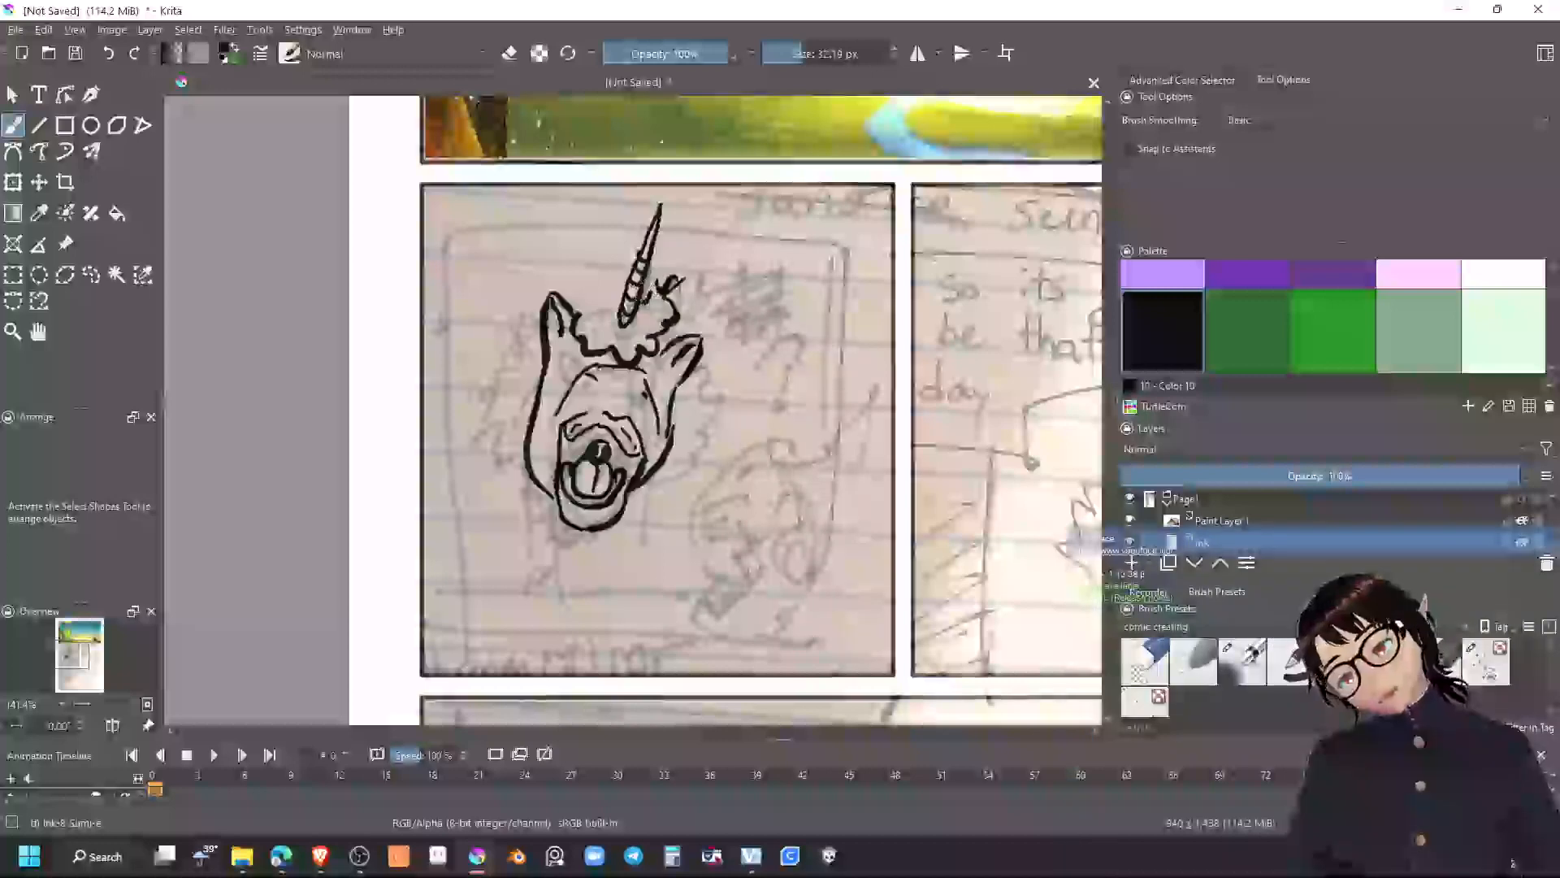
pyautogui.hotkey('ctrl', 'z')
pyautogui.hotkey('ctrl', 'z')
pyautogui.hotkey('ctrl', 'z')
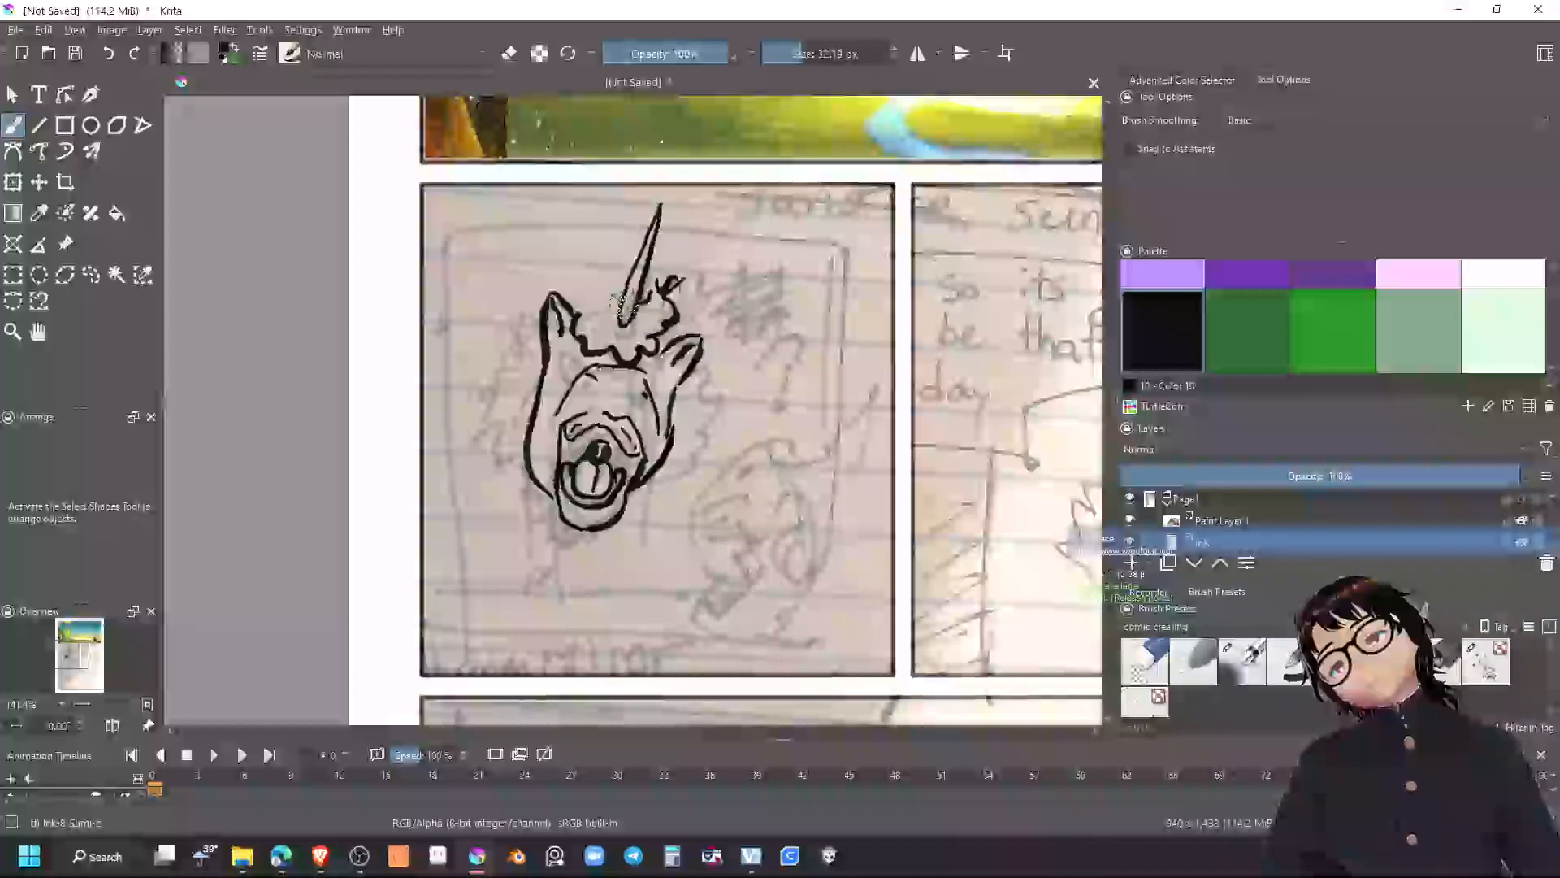
pyautogui.moveTo(628, 295); pyautogui.dragTo(650, 262)
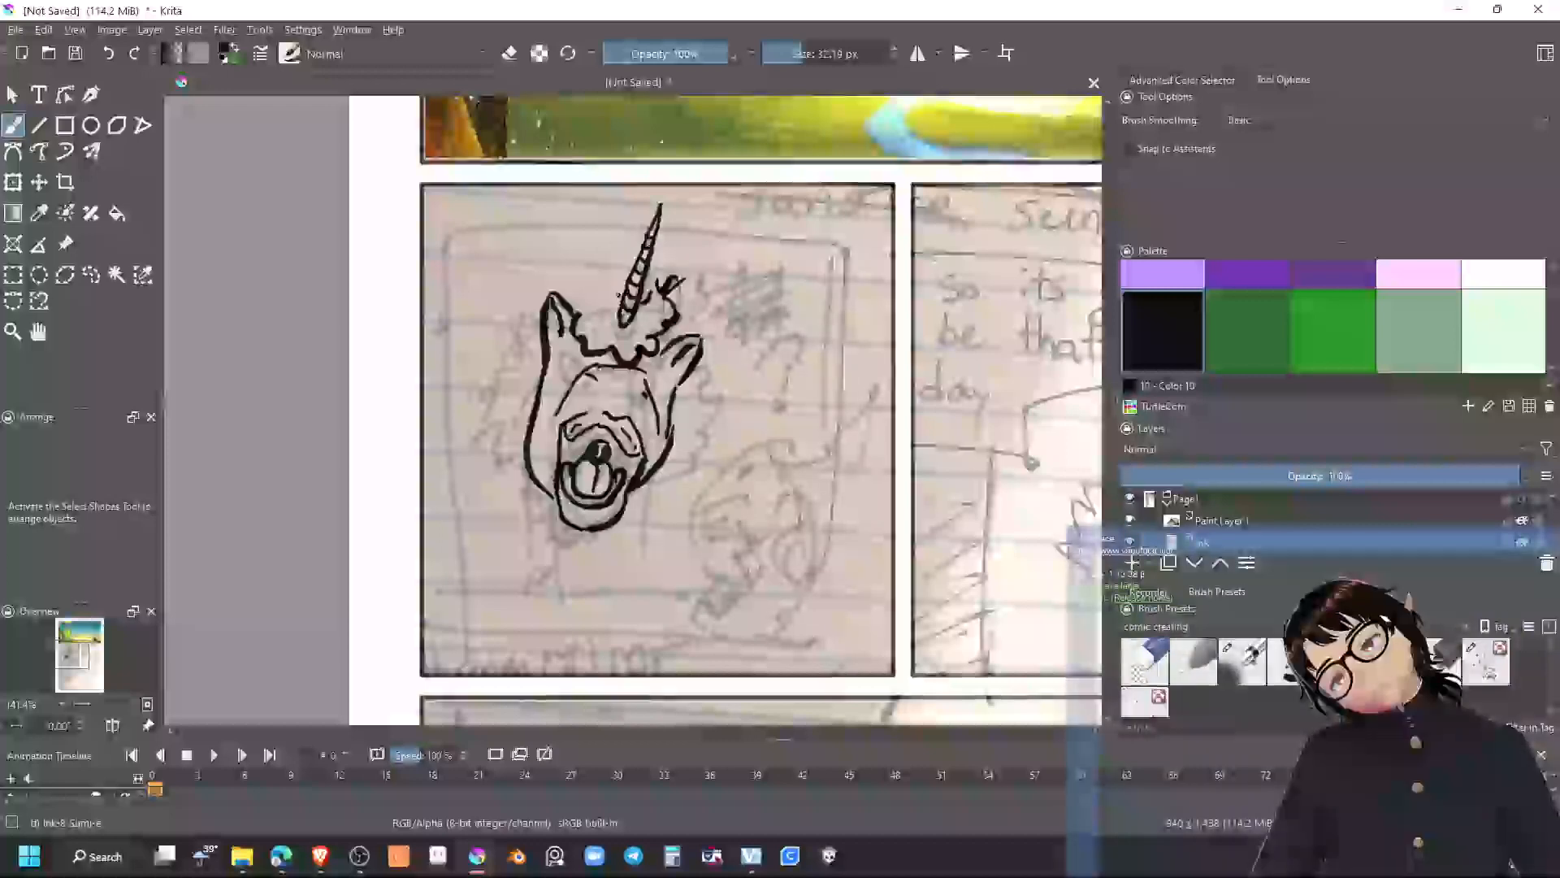
# Ink the top of the forelock, the wavy mane around both sides of the unicorn's head and the neck fur
pyautogui.moveTo(588, 290)
pyautogui.mouseDown()
pyautogui.moveTo(509, 336)
pyautogui.moveTo(486, 319)
pyautogui.moveTo(506, 356)
pyautogui.moveTo(462, 445)
pyautogui.moveTo(486, 461)
pyautogui.moveTo(466, 490)
pyautogui.moveTo(501, 493)
pyautogui.moveTo(492, 542)
pyautogui.moveTo(543, 541)
pyautogui.moveTo(539, 583)
pyautogui.moveTo(600, 450)
pyautogui.moveTo(603, 597)
pyautogui.mouseUp()
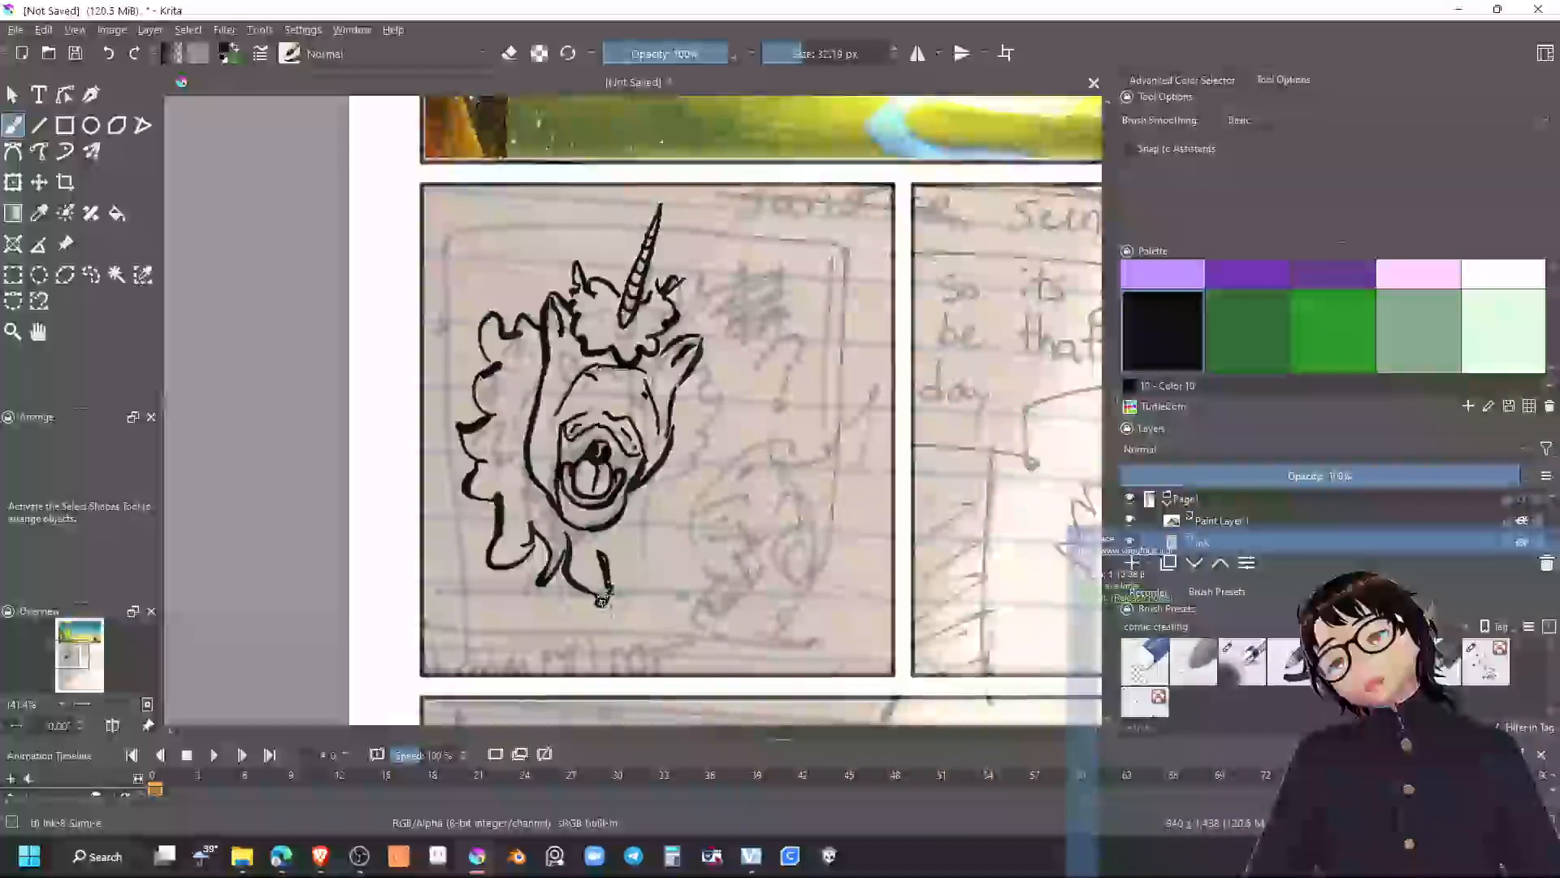
pyautogui.moveTo(648, 484); pyautogui.dragTo(642, 561)
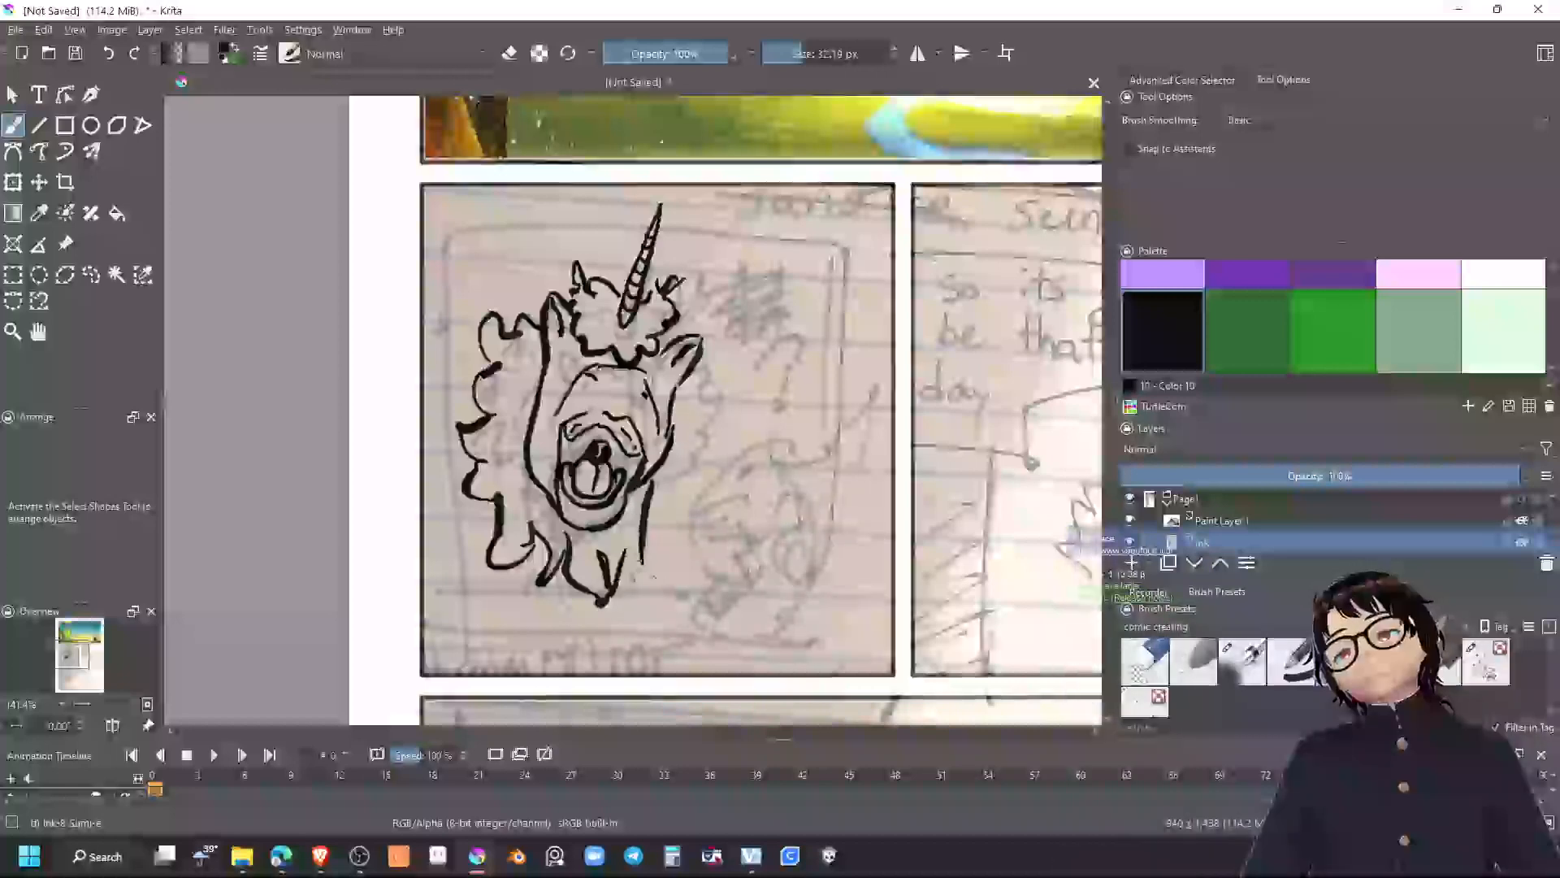
pyautogui.moveTo(650, 494); pyautogui.dragTo(644, 585)
pyautogui.moveTo(675, 501); pyautogui.dragTo(655, 530)
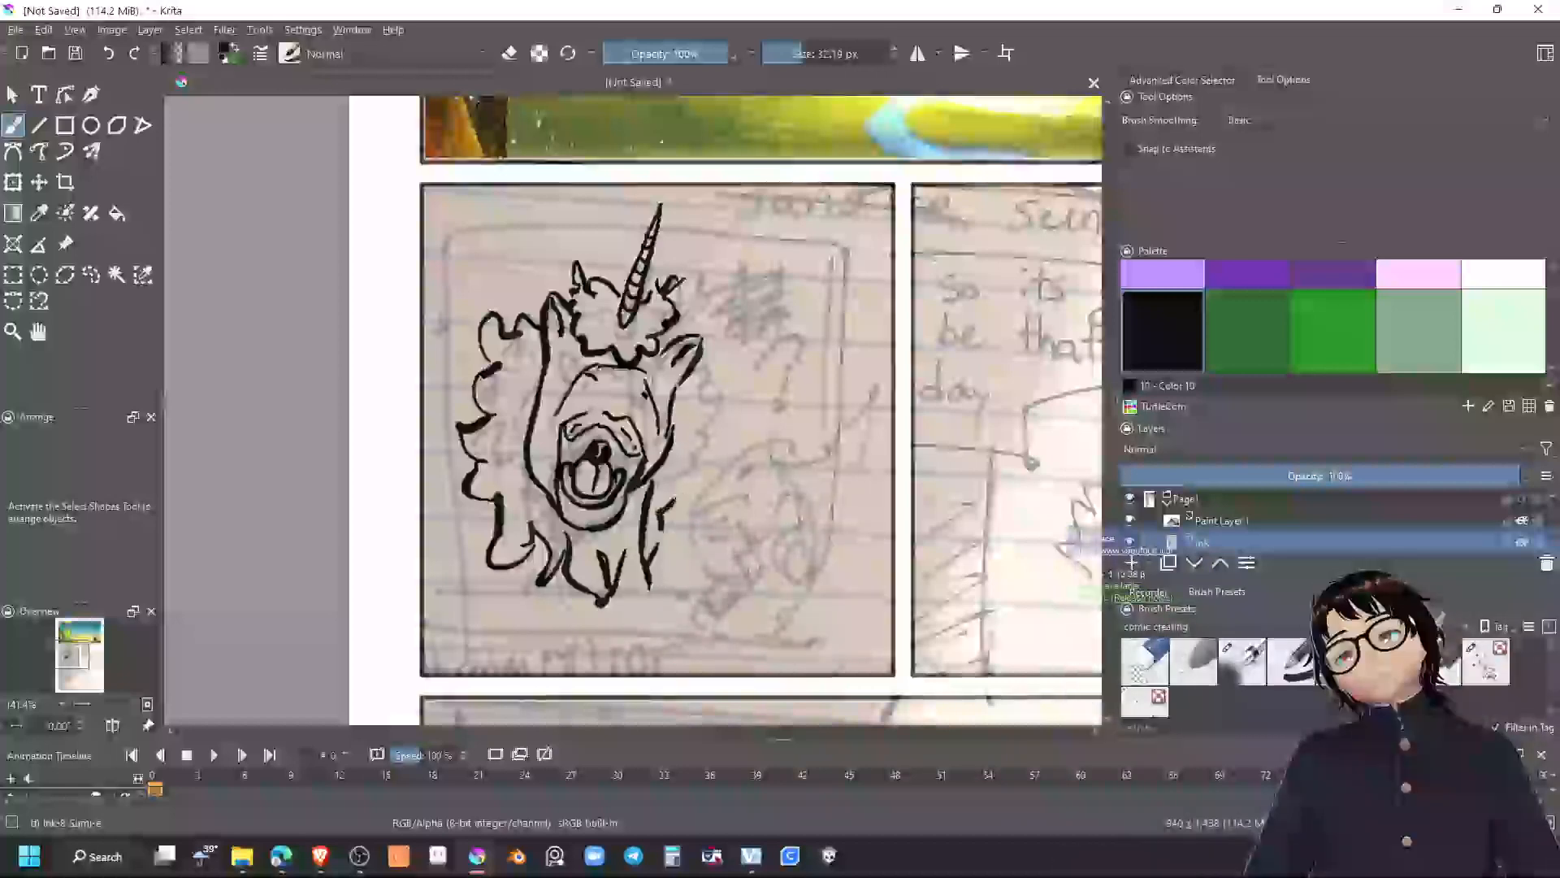
pyautogui.moveTo(697, 435); pyautogui.dragTo(683, 497)
pyautogui.moveTo(728, 359); pyautogui.dragTo(733, 404)
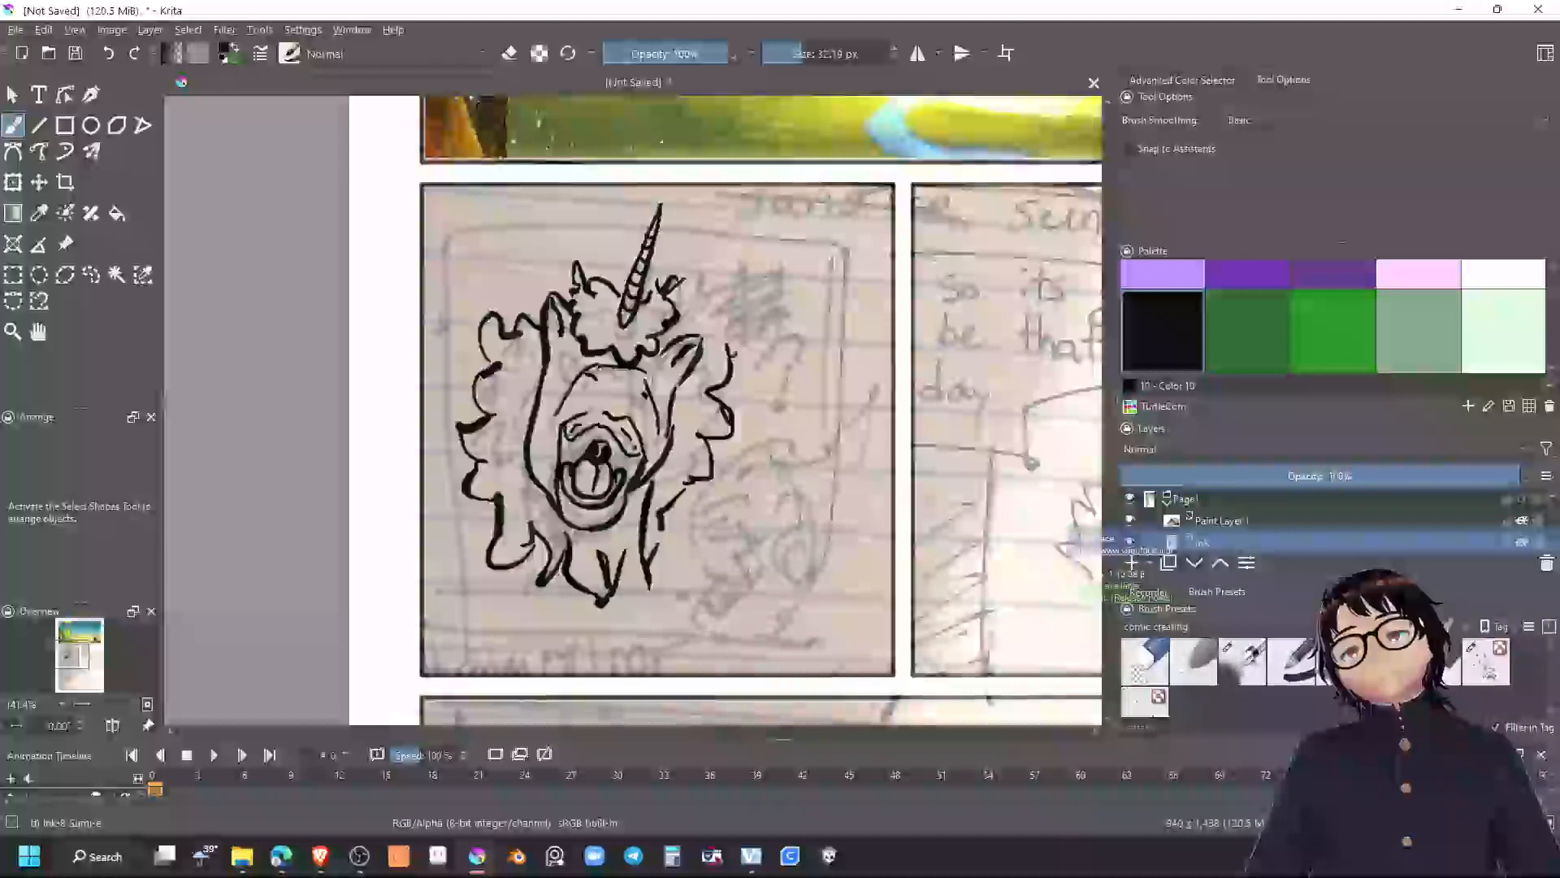
pyautogui.moveTo(706, 309)
pyautogui.mouseDown()
pyautogui.moveTo(713, 348)
pyautogui.moveTo(705, 309)
pyautogui.mouseUp()
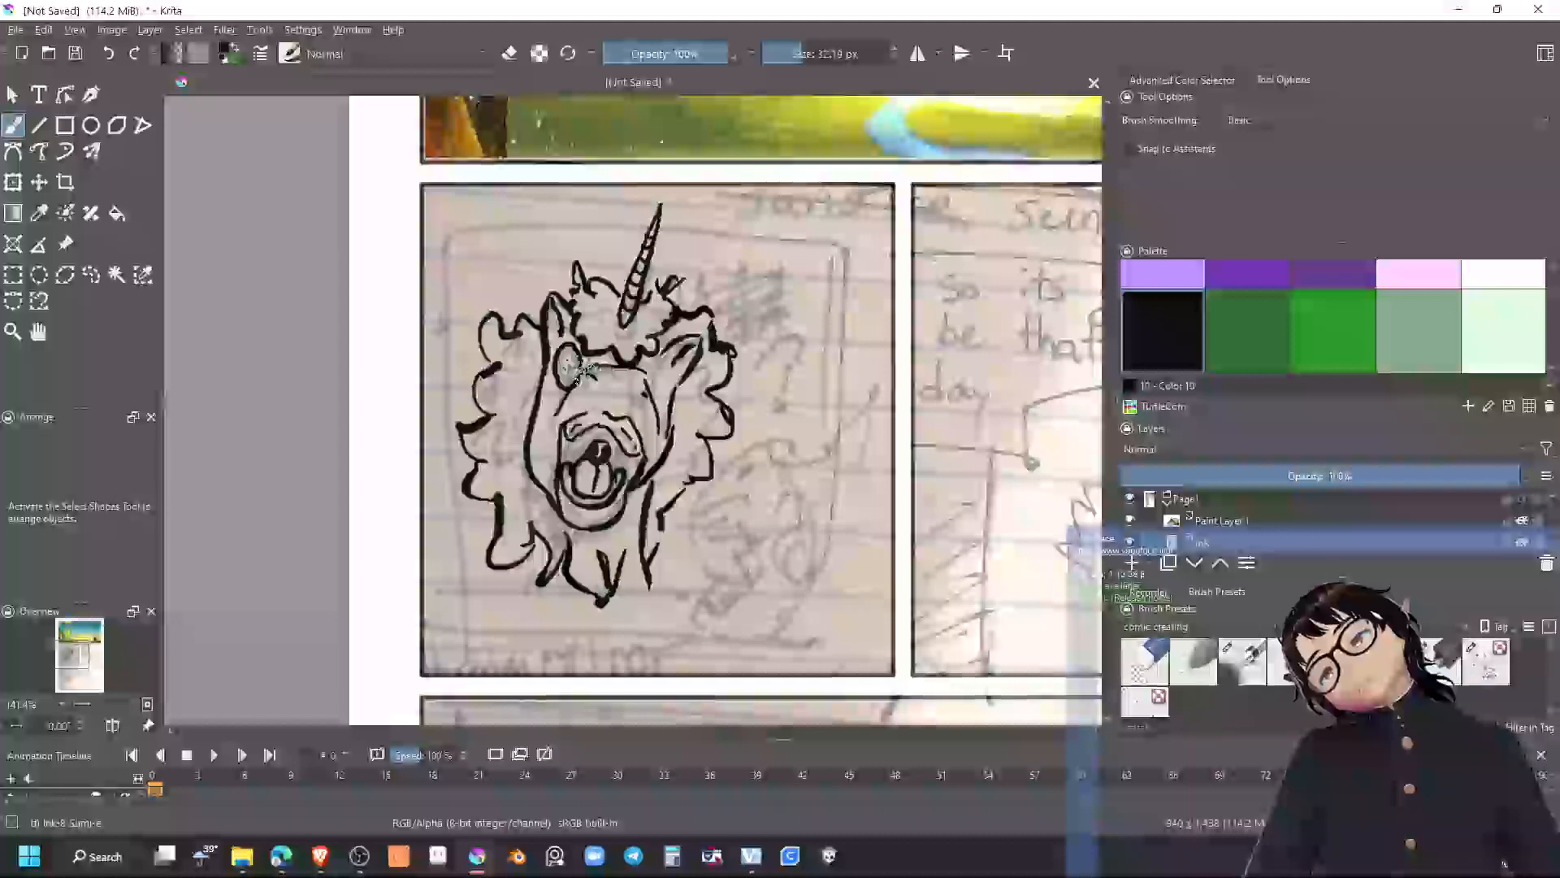
# Ink both of the unicorn's eyes with their pupils, and draw the shoulder lines sloping down from the neck fur
pyautogui.moveTo(547, 365); pyautogui.dragTo(554, 376)
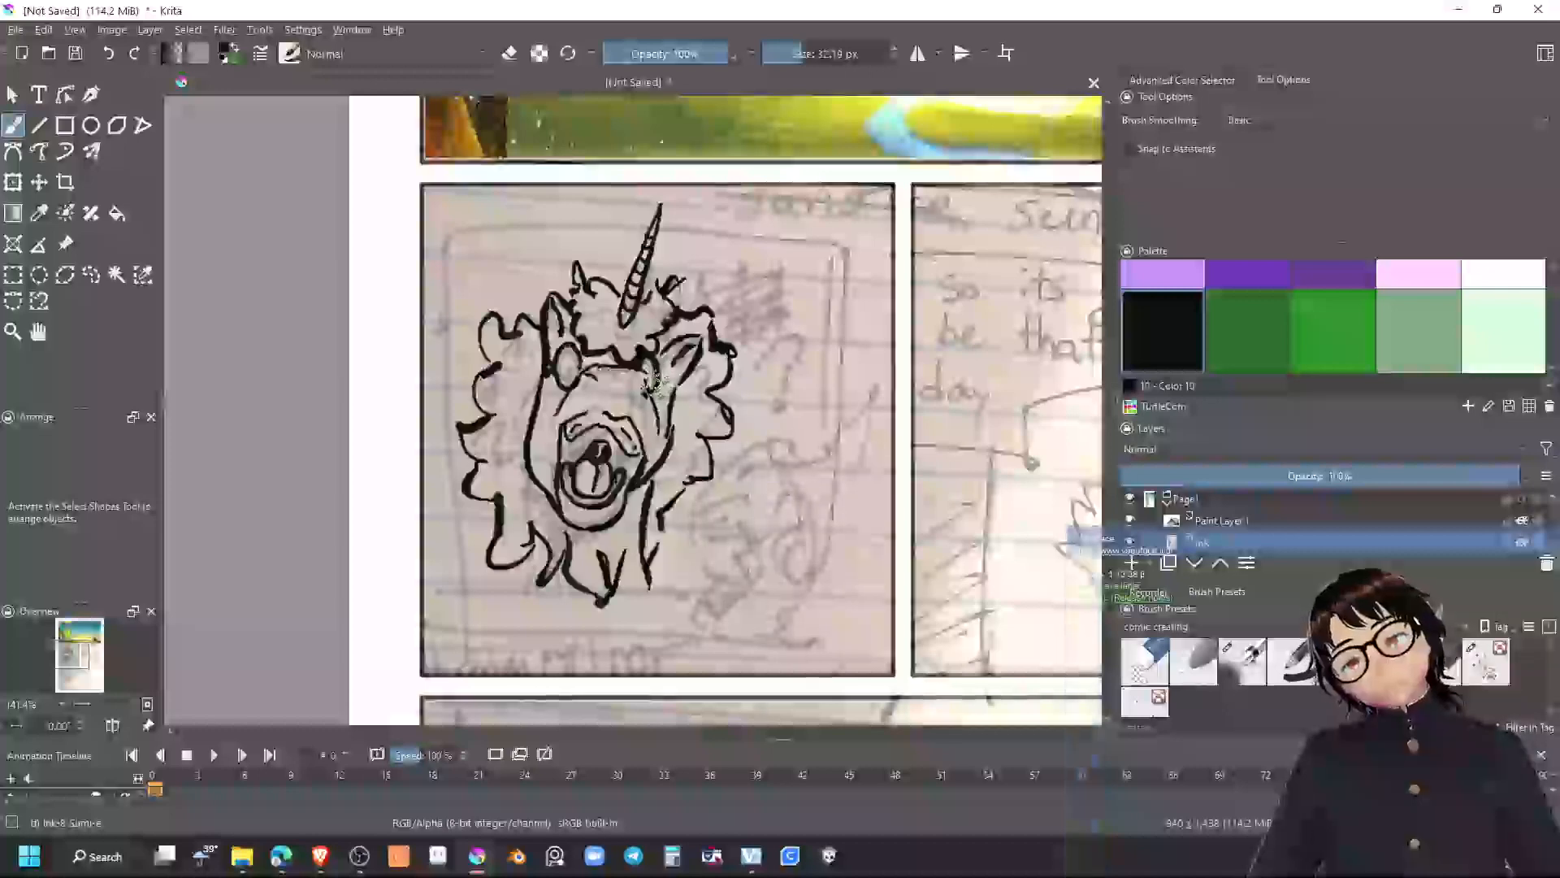
pyautogui.moveTo(660, 383)
pyautogui.mouseDown()
pyautogui.moveTo(670, 393)
pyautogui.moveTo(605, 355)
pyautogui.moveTo(569, 368)
pyautogui.mouseUp()
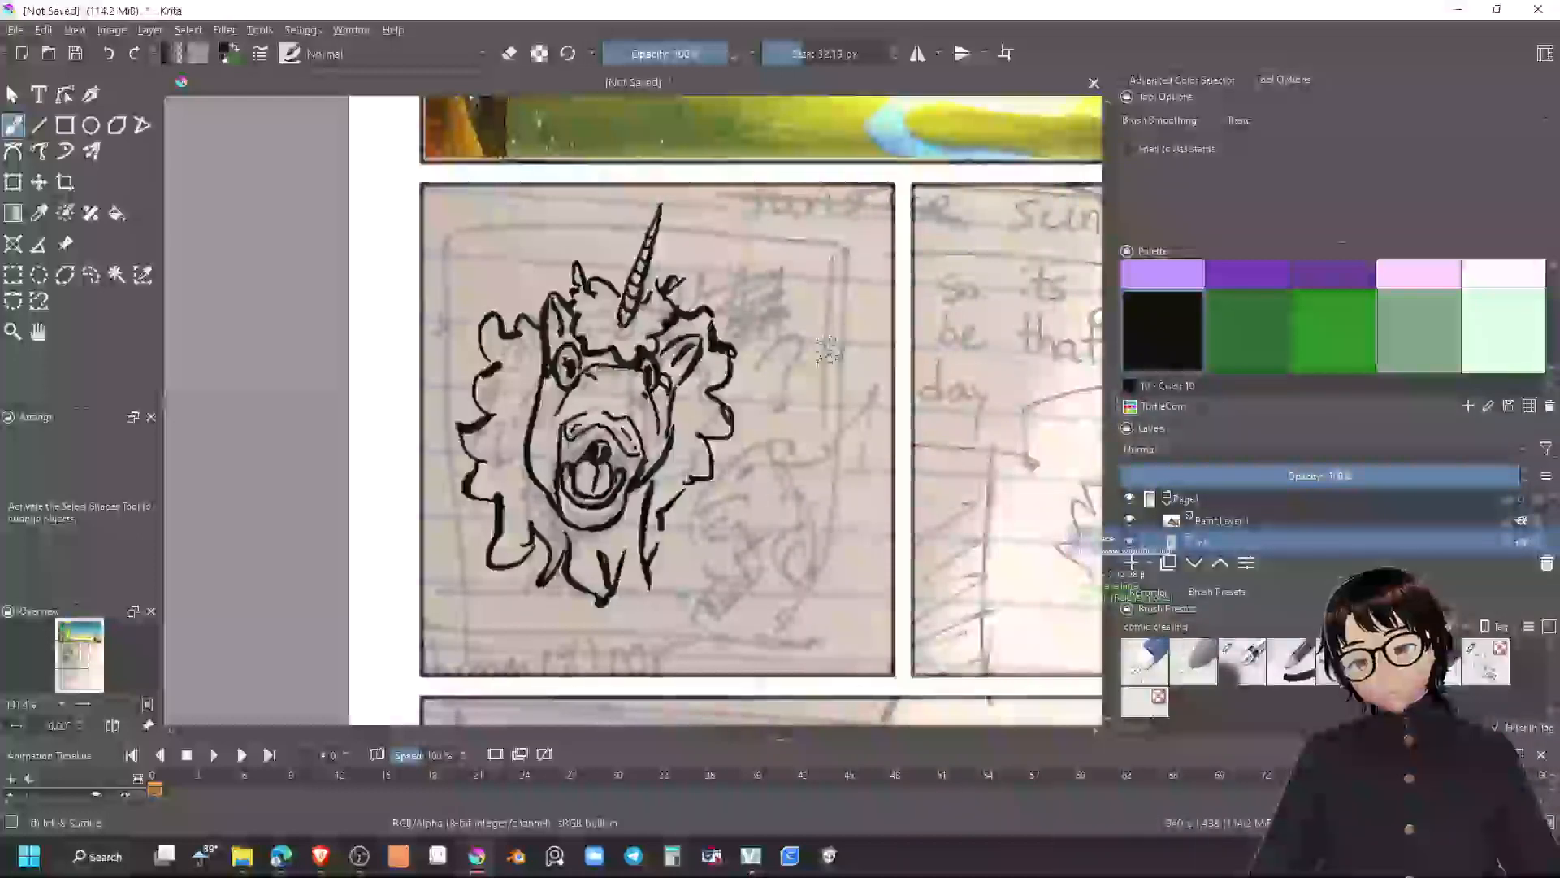
pyautogui.moveTo(563, 563); pyautogui.dragTo(559, 588)
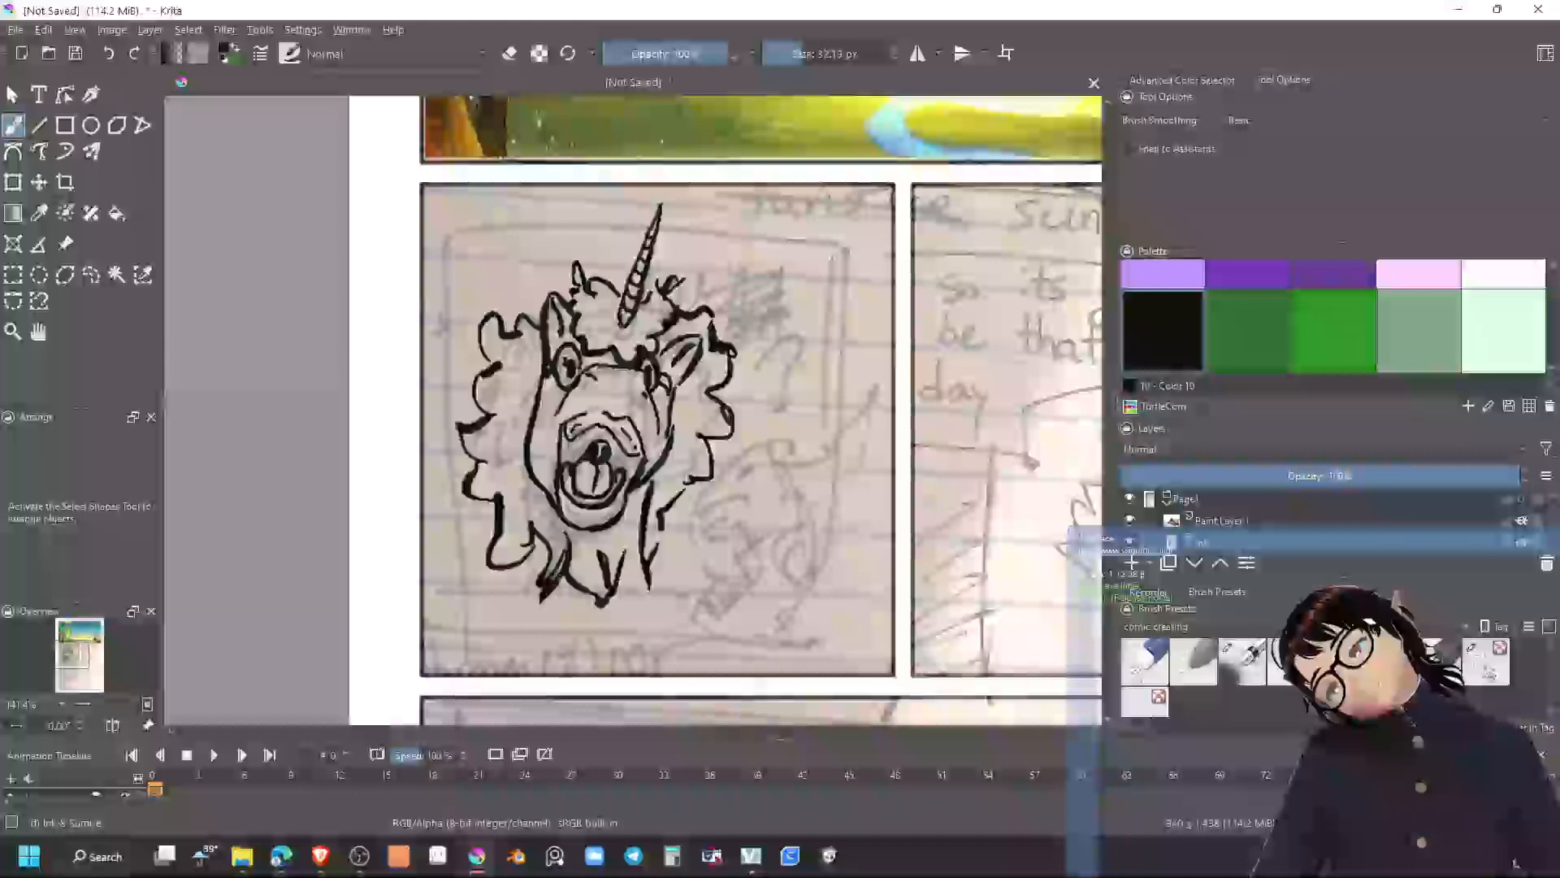
pyautogui.moveTo(663, 575)
pyautogui.mouseDown()
pyautogui.moveTo(691, 618)
pyautogui.moveTo(691, 658)
pyautogui.mouseUp()
pyautogui.moveTo(543, 569); pyautogui.dragTo(492, 647)
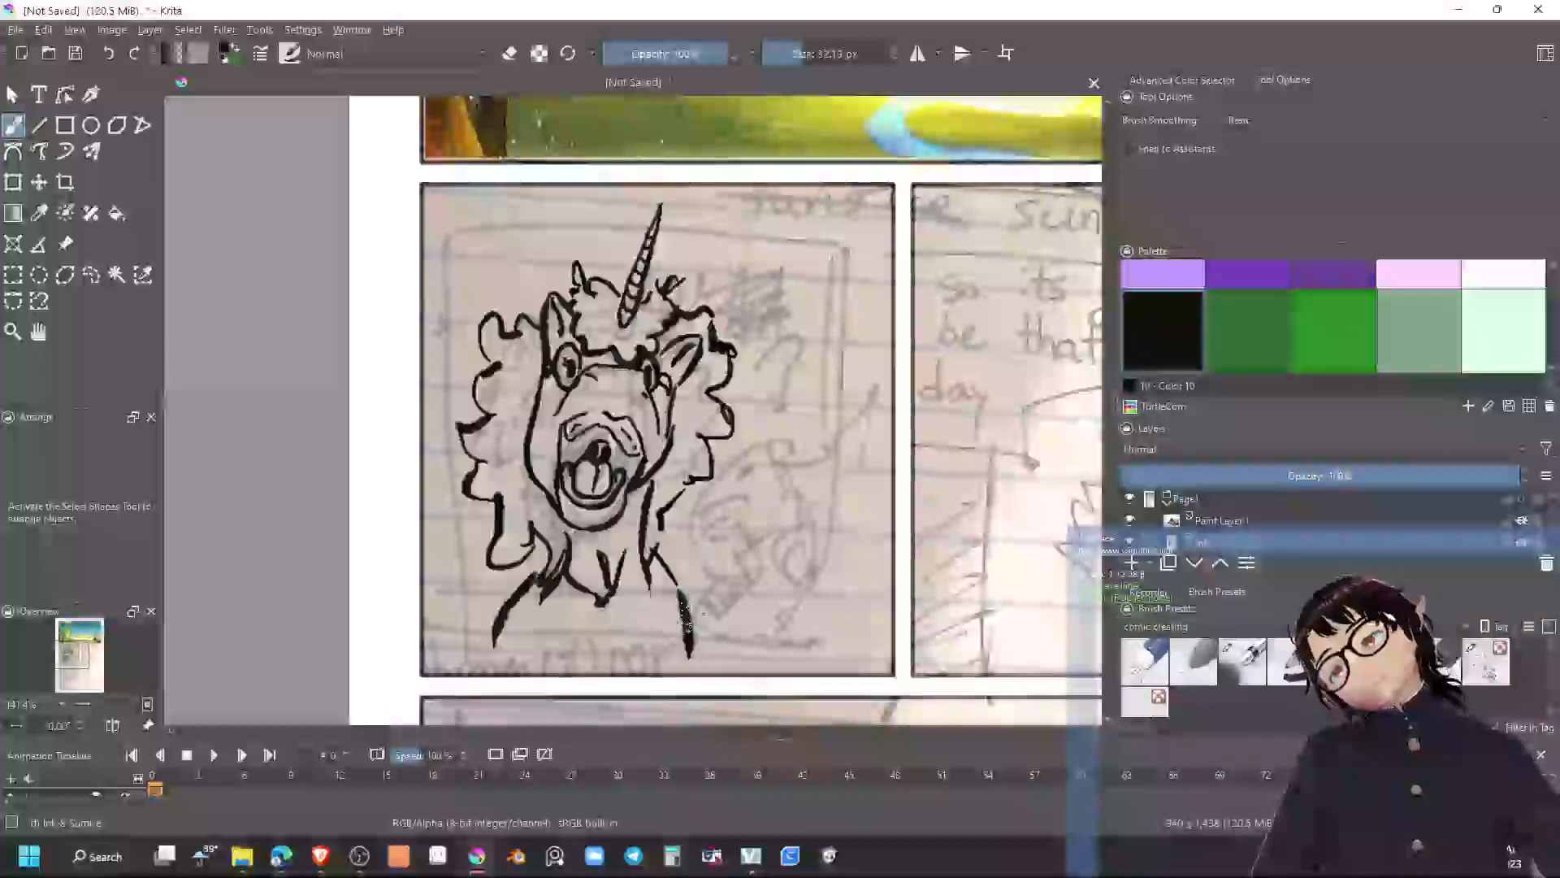
pyautogui.moveTo(681, 595); pyautogui.dragTo(691, 651)
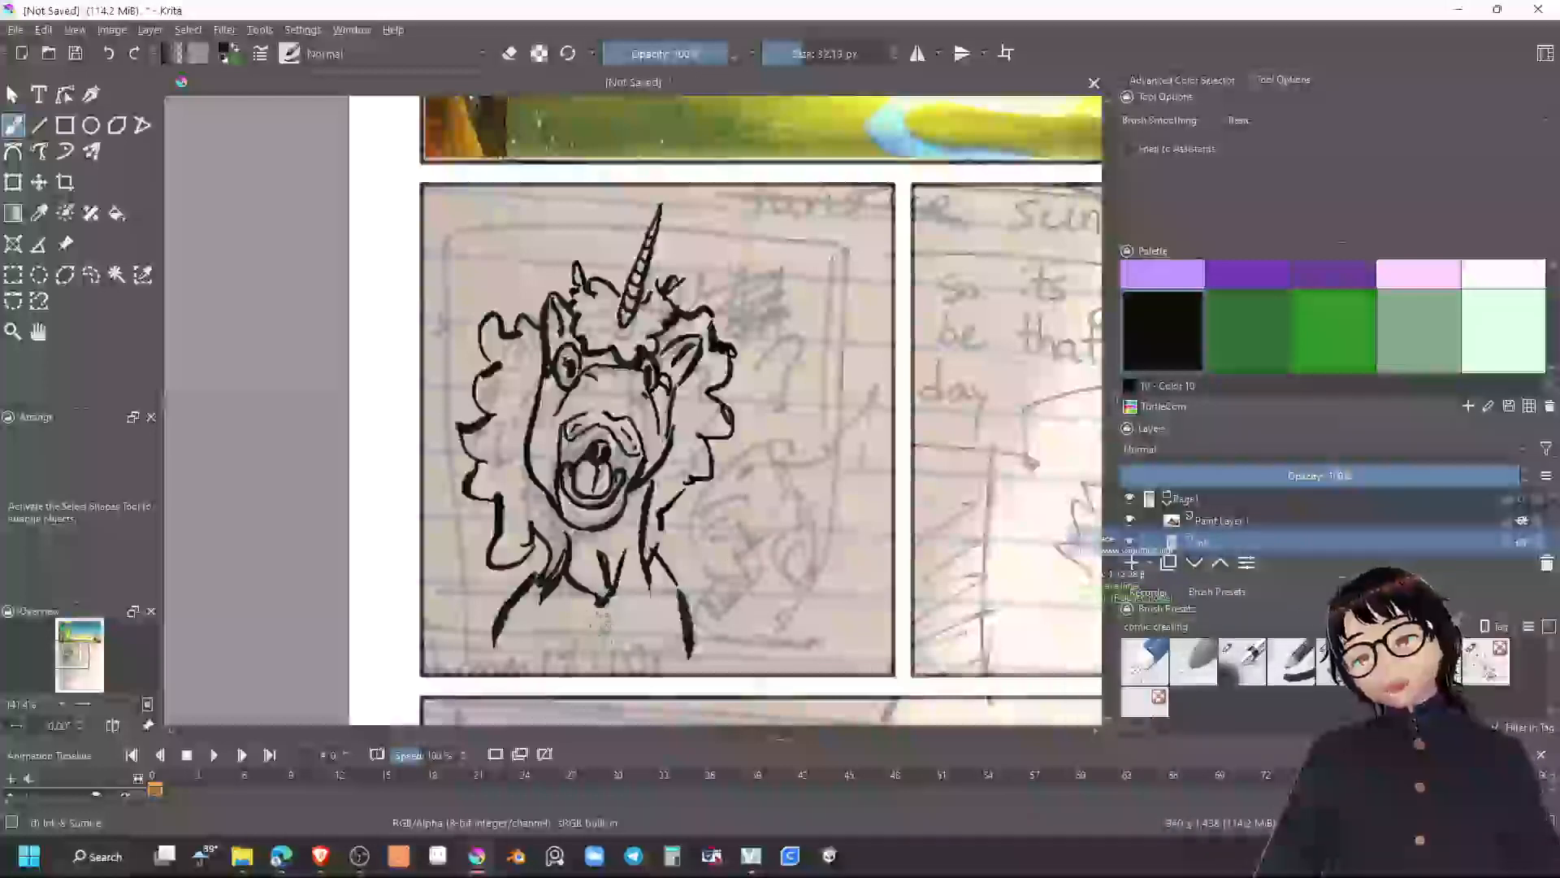
# Erase the pointed lower end of the neck fur and ink a V-shaped tuft lower on the unicorn's chest
pyautogui.press('e')
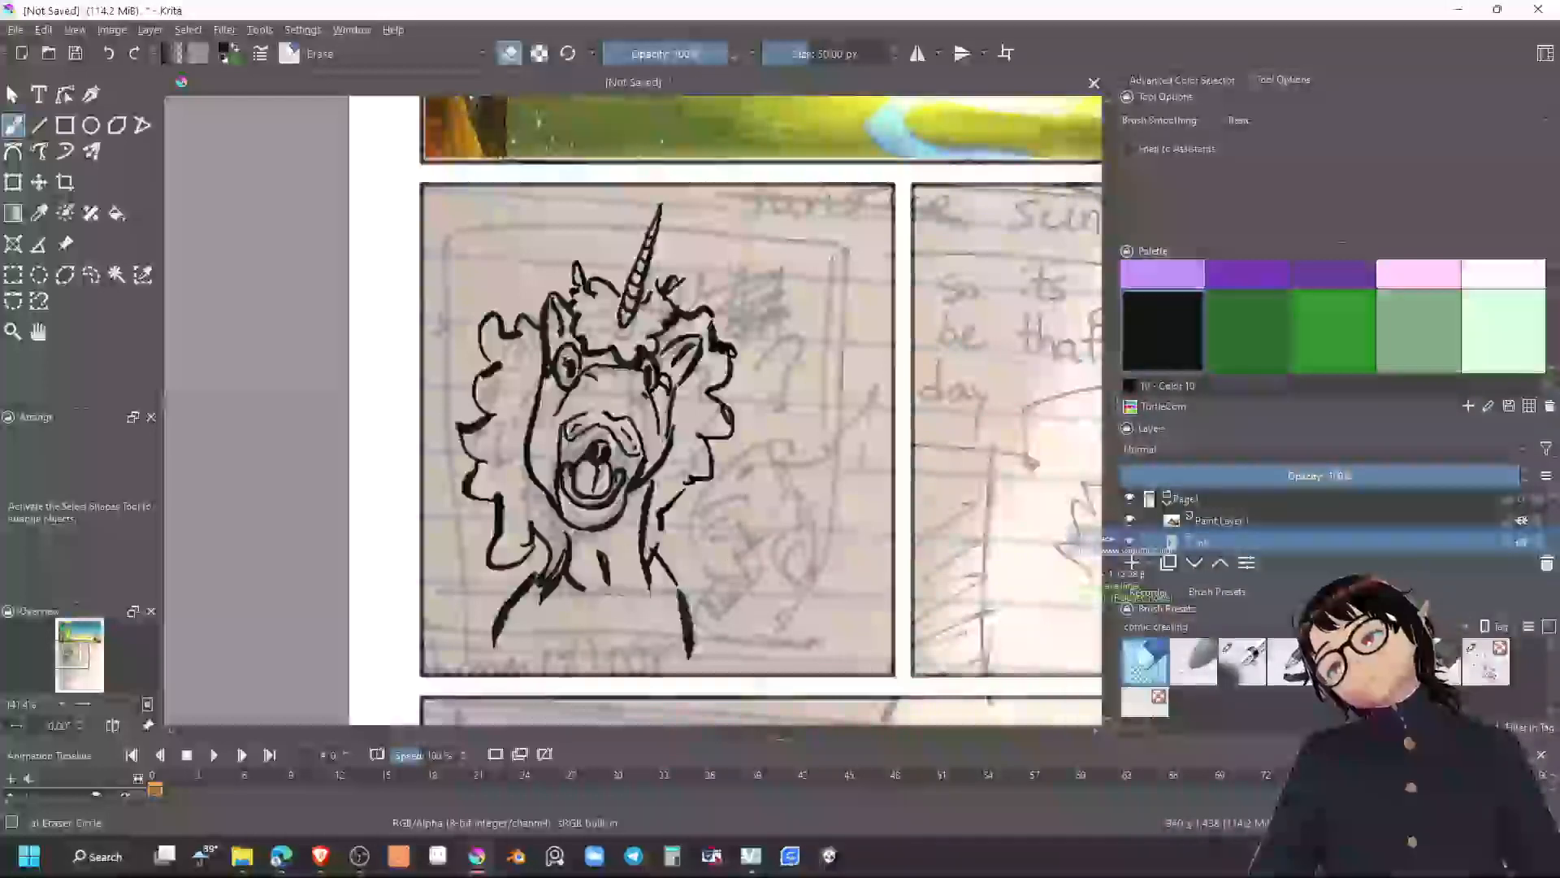
pyautogui.press('/')
pyautogui.moveTo(577, 611); pyautogui.dragTo(605, 674)
pyautogui.moveTo(627, 610); pyautogui.dragTo(611, 672)
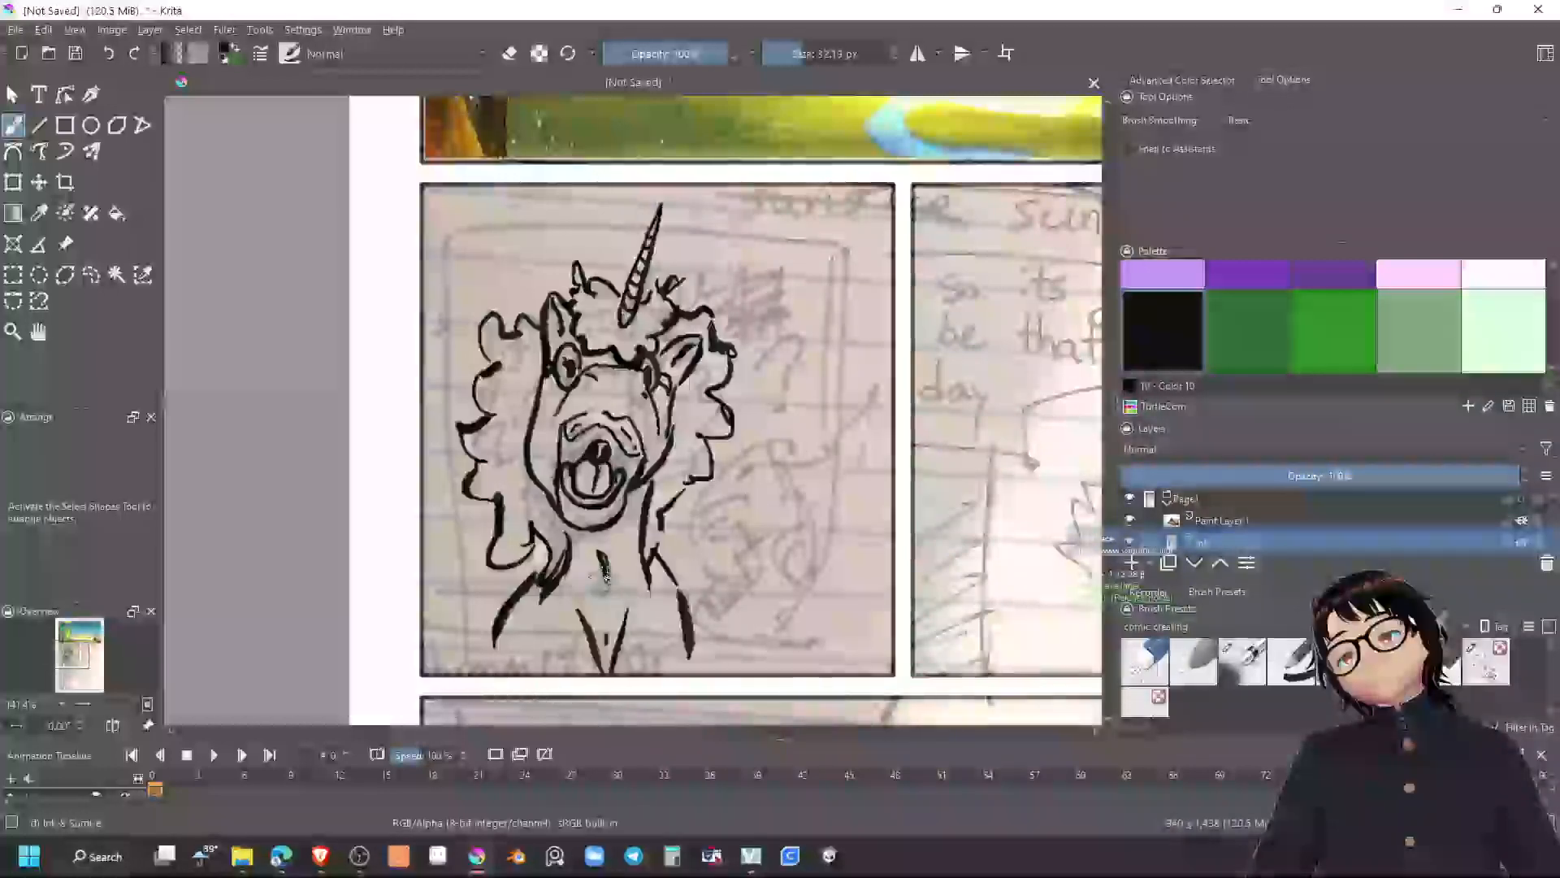
# Ink the unicorn's lower torso and outer body lines down to the panel's lower border
pyautogui.moveTo(562, 639); pyautogui.dragTo(565, 687)
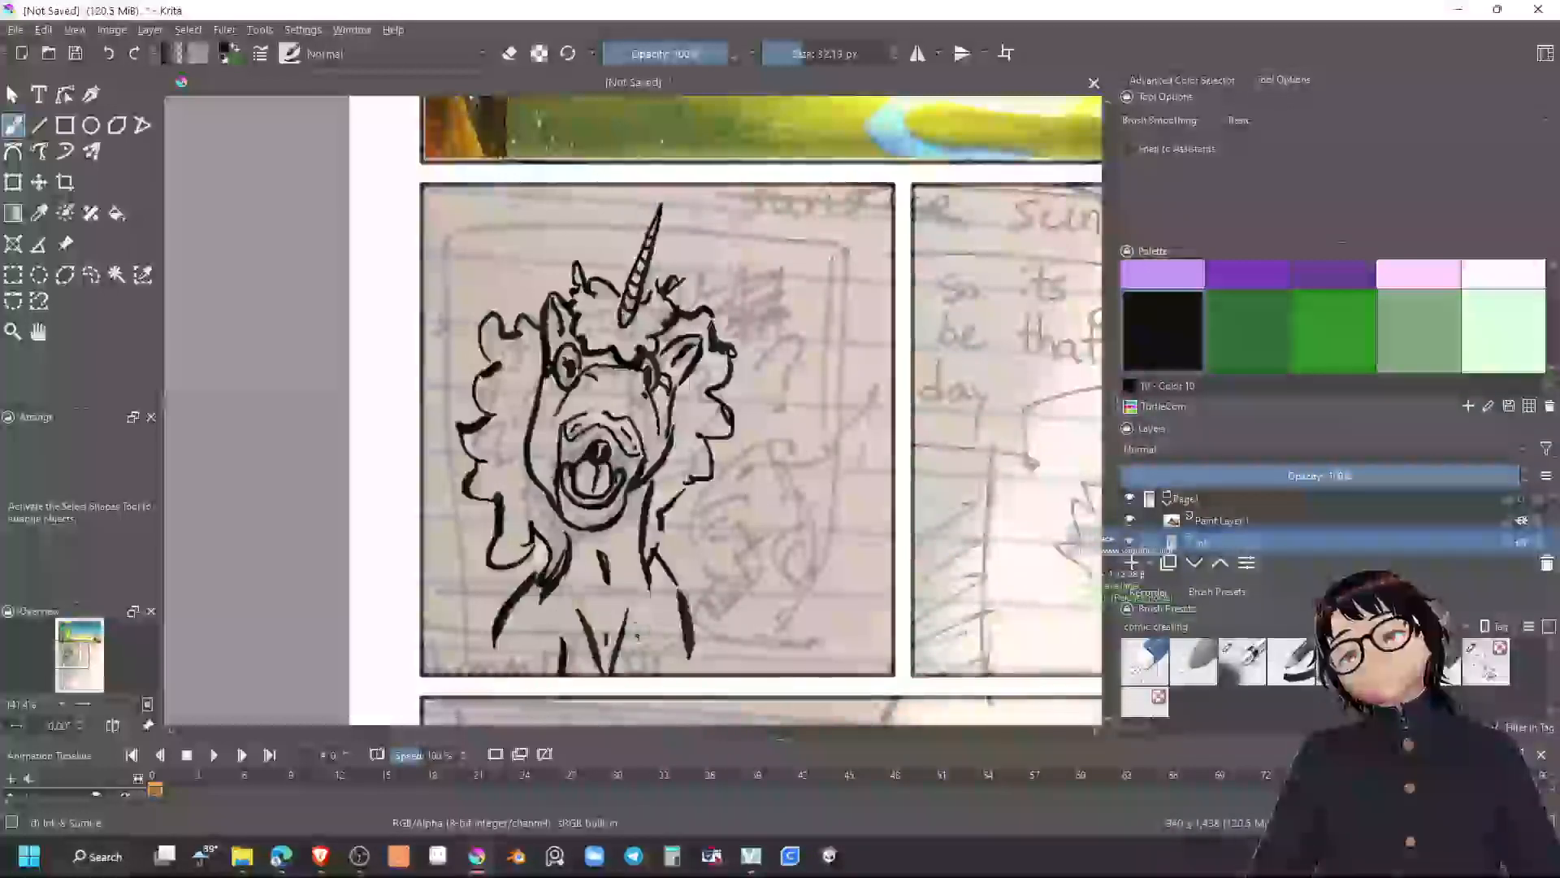
pyautogui.moveTo(636, 636); pyautogui.dragTo(640, 686)
pyautogui.moveTo(686, 632); pyautogui.dragTo(706, 673)
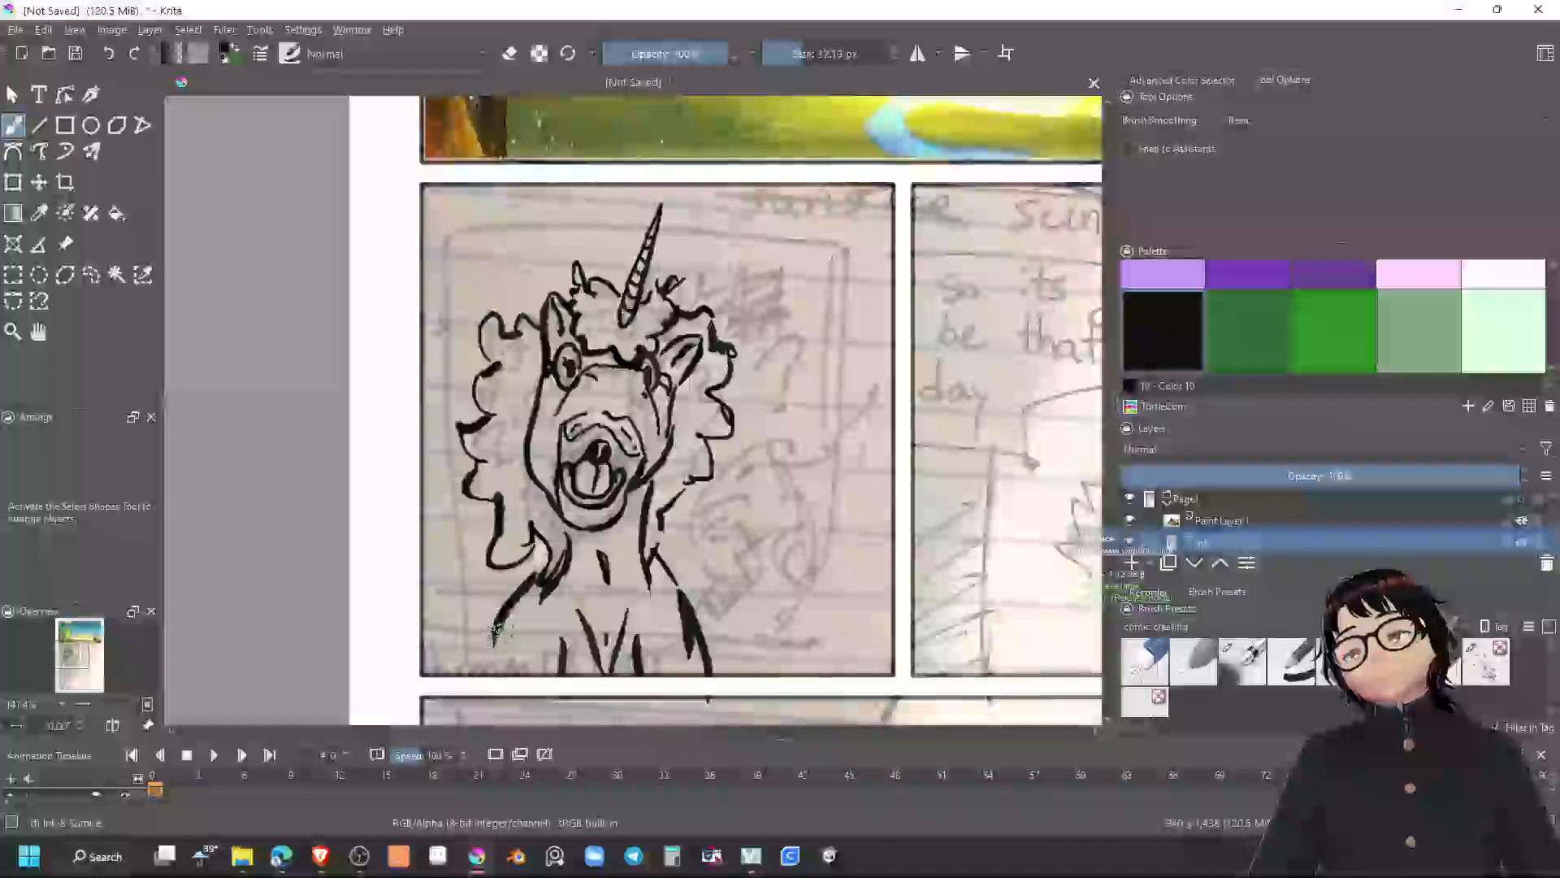
pyautogui.moveTo(510, 620); pyautogui.dragTo(488, 675)
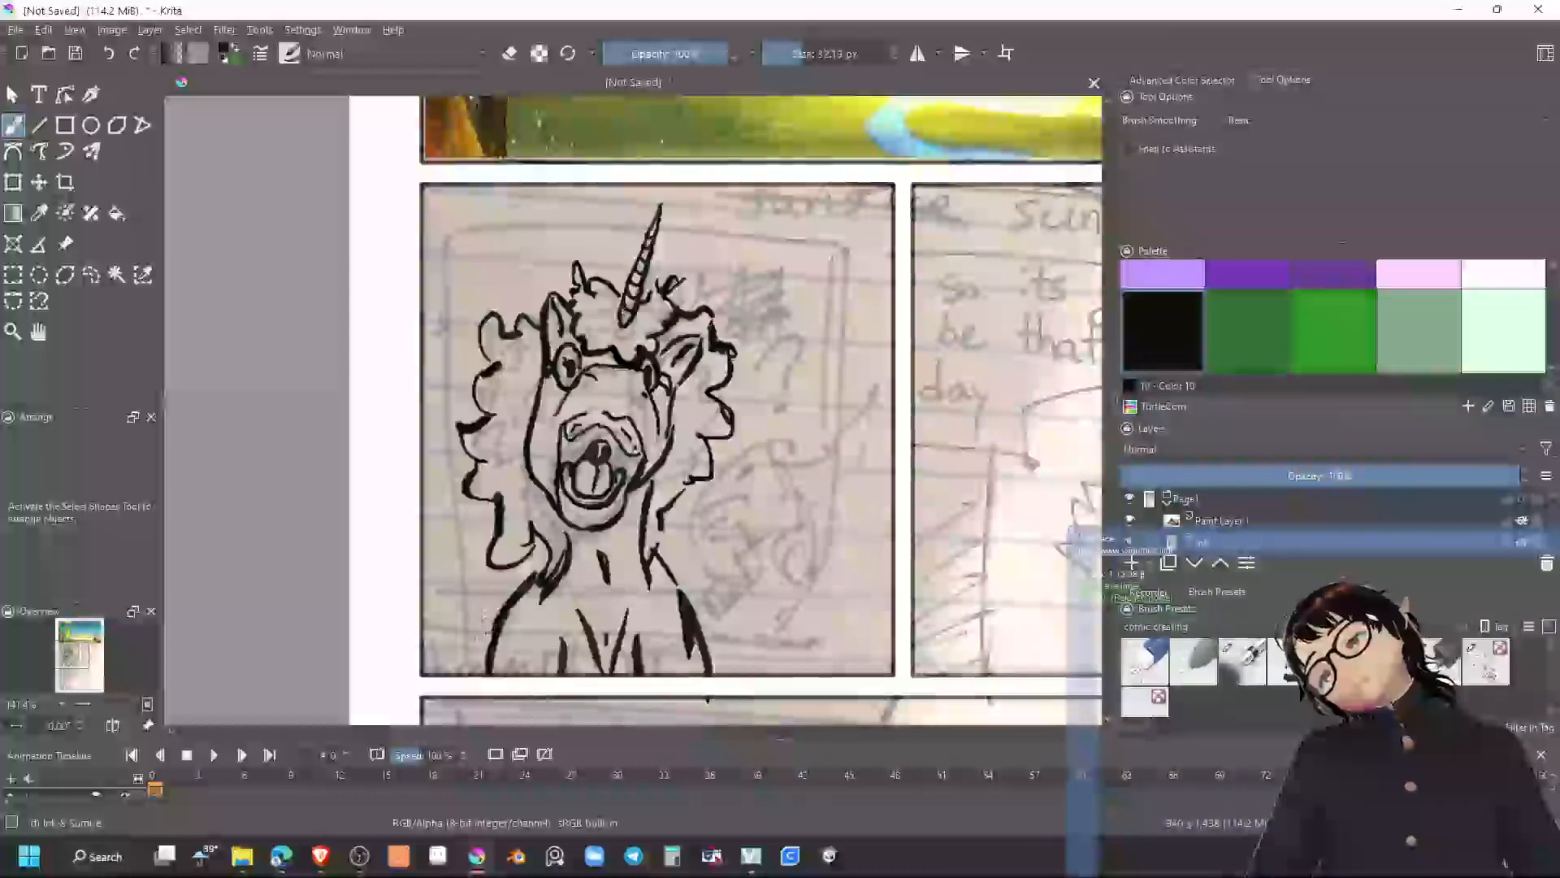
# Erase the unicorn's body linework along the lower border of the panel with the eraser preset
pyautogui.click(1145, 660)
pyautogui.moveTo(491, 667)
pyautogui.mouseDown()
pyautogui.moveTo(702, 648)
pyautogui.moveTo(696, 636)
pyautogui.moveTo(580, 679)
pyautogui.moveTo(808, 687)
pyautogui.mouseUp()
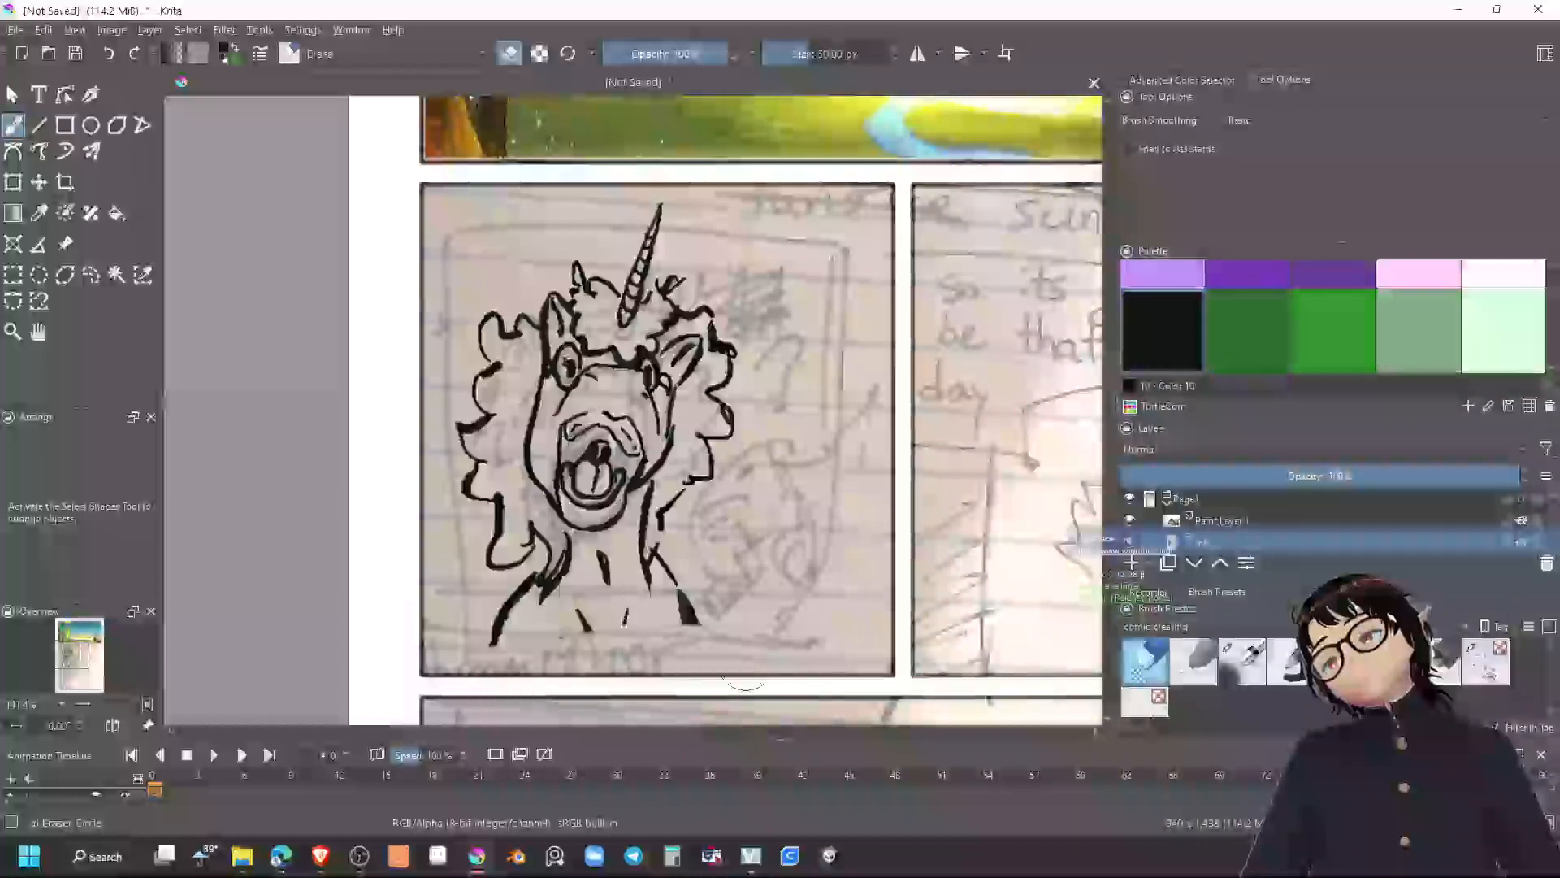
# Return to the ink brush and draw a rectangular frame around the unicorn with the Line tool
pyautogui.press('/')
pyautogui.moveTo(460, 648); pyautogui.dragTo(719, 648)
pyautogui.hotkey('ctrl', 'z')
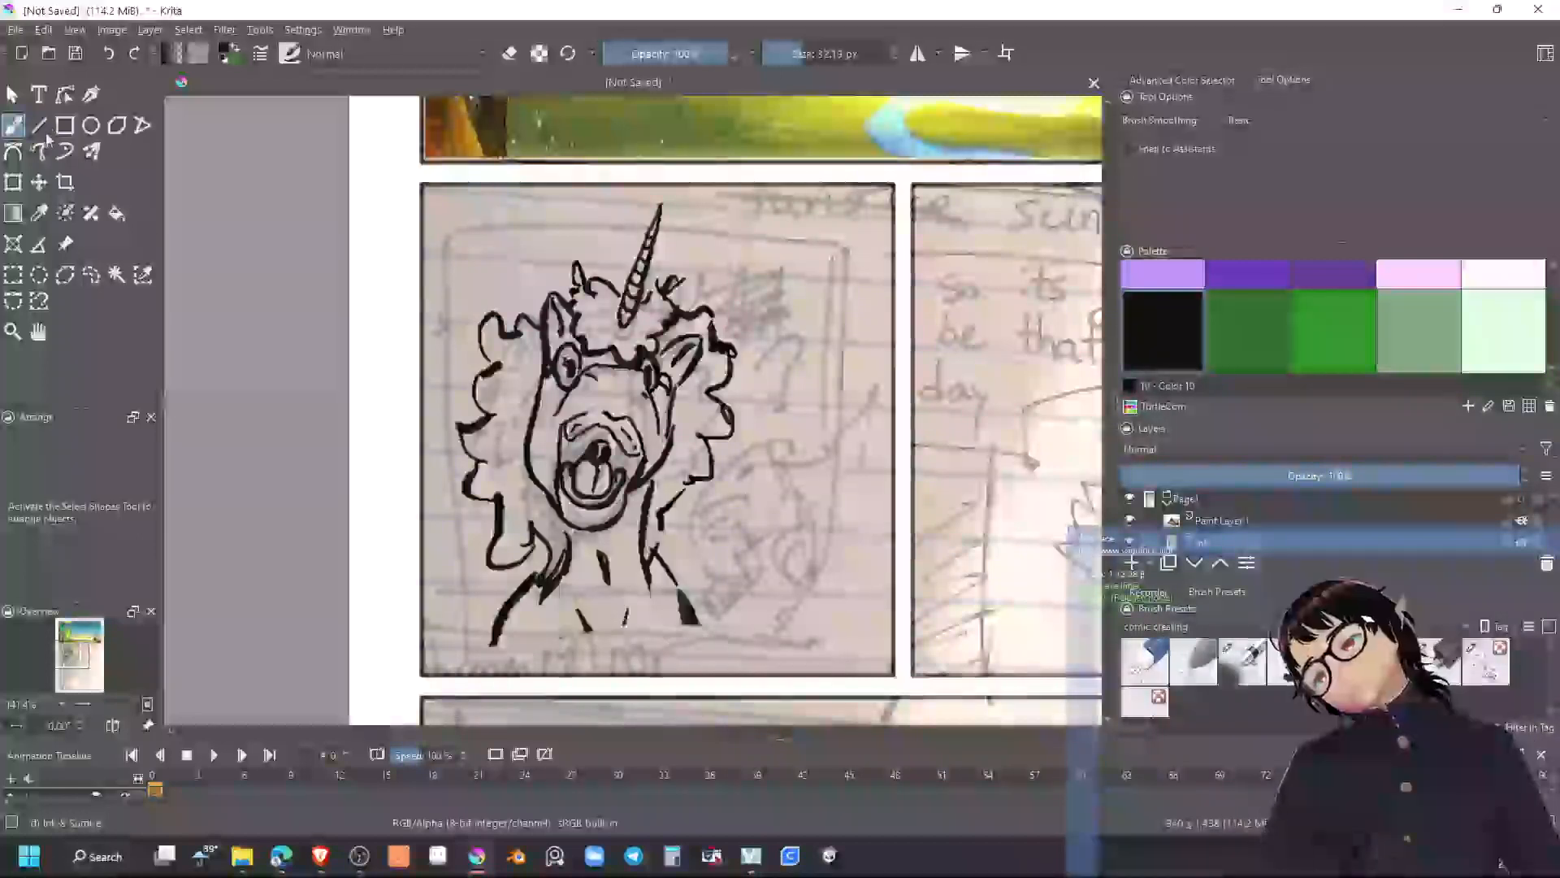
pyautogui.press('v')
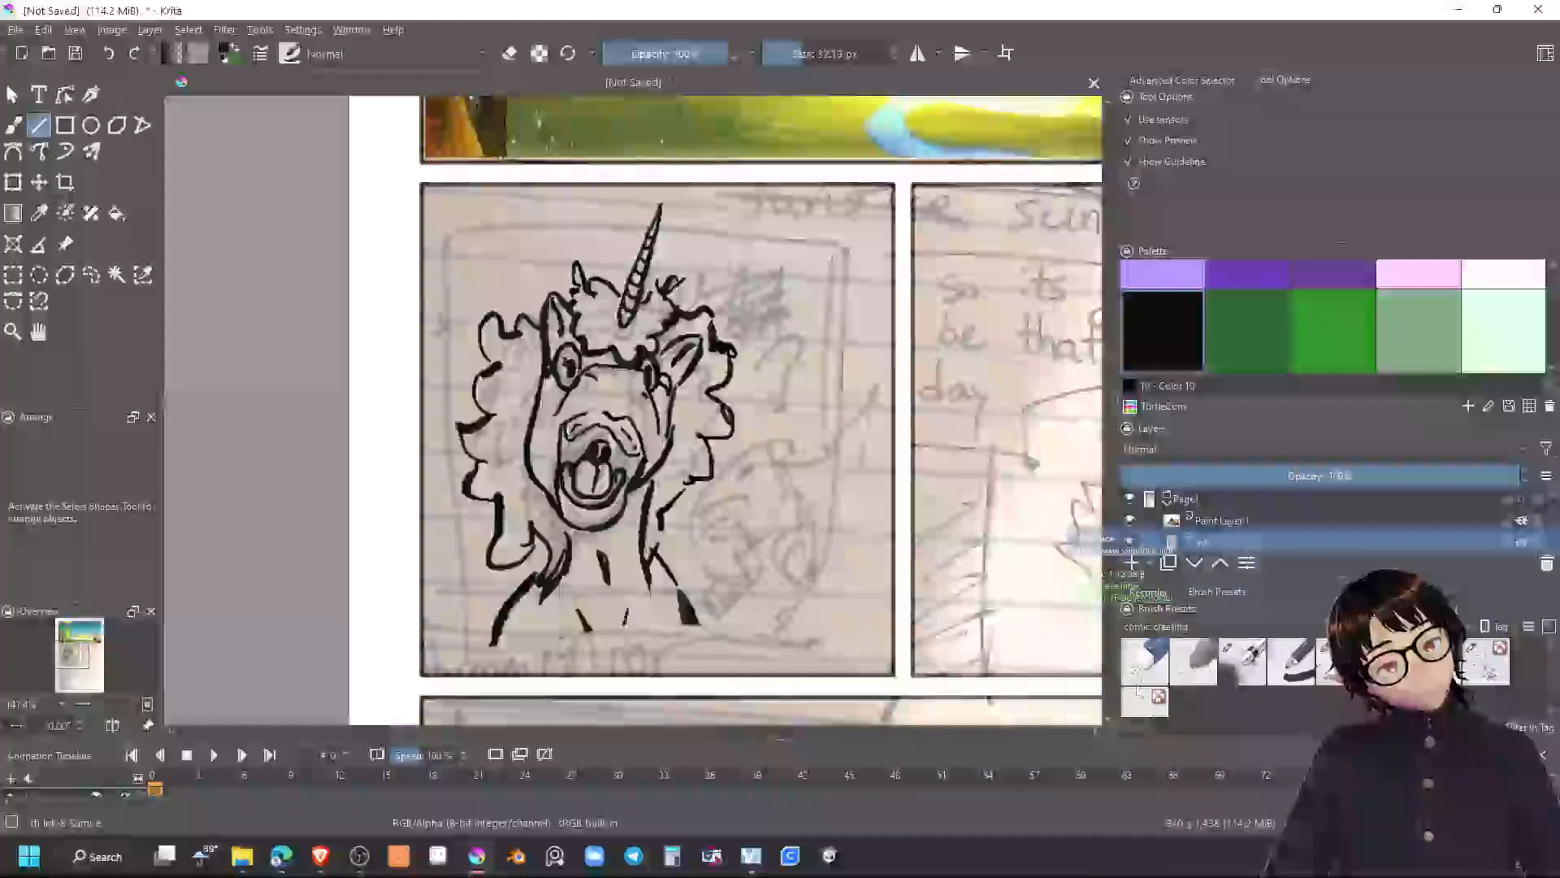
pyautogui.moveTo(468, 648); pyautogui.dragTo(738, 234)
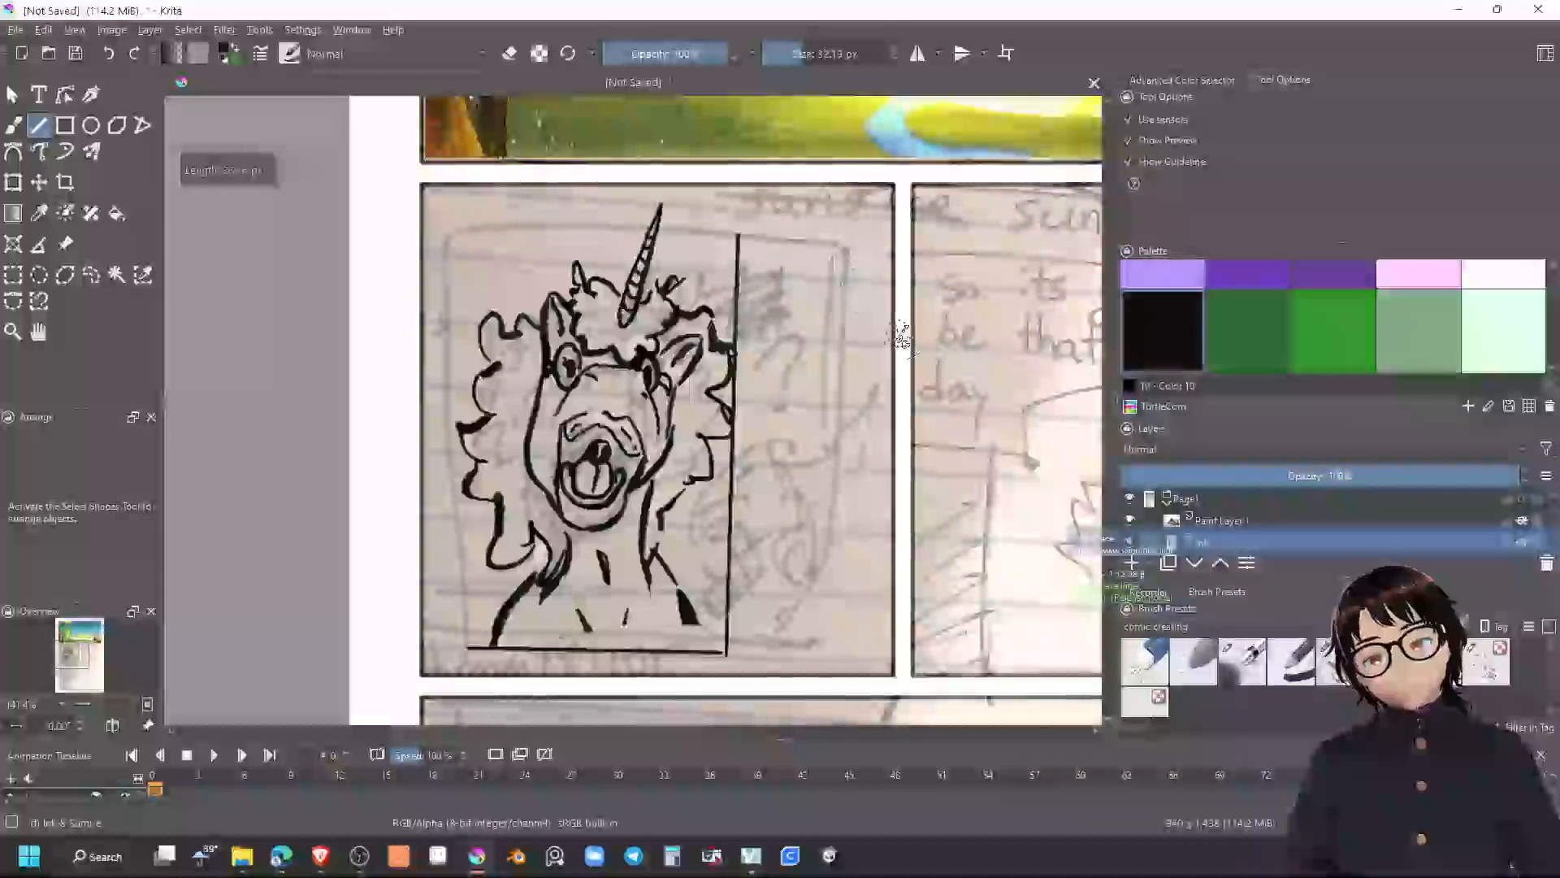
pyautogui.hotkey('ctrl', 'z')
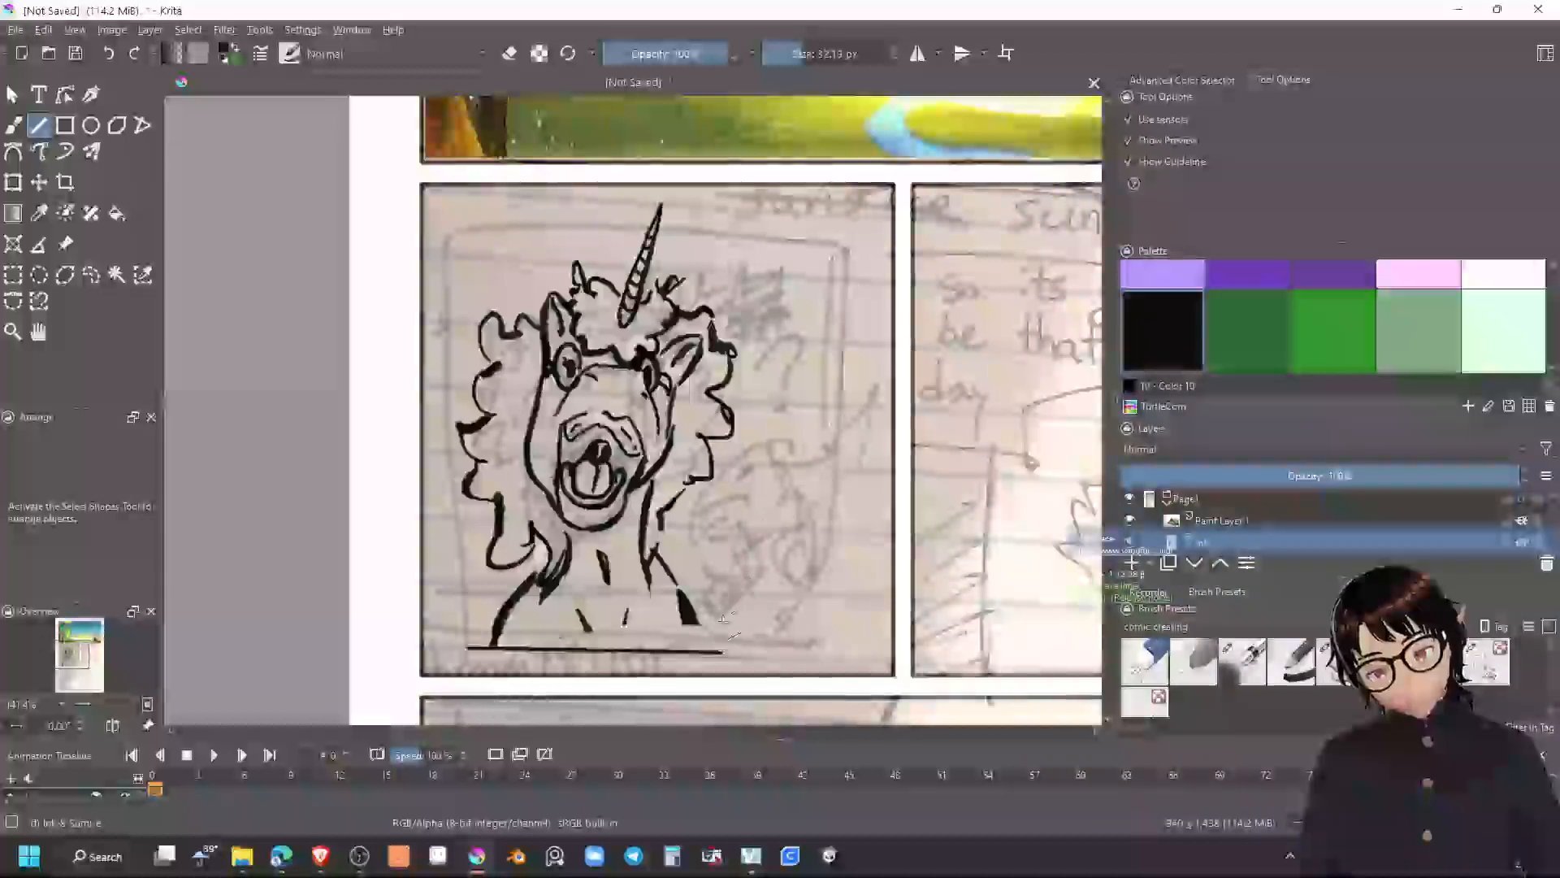
pyautogui.hotkey('ctrl', 'z')
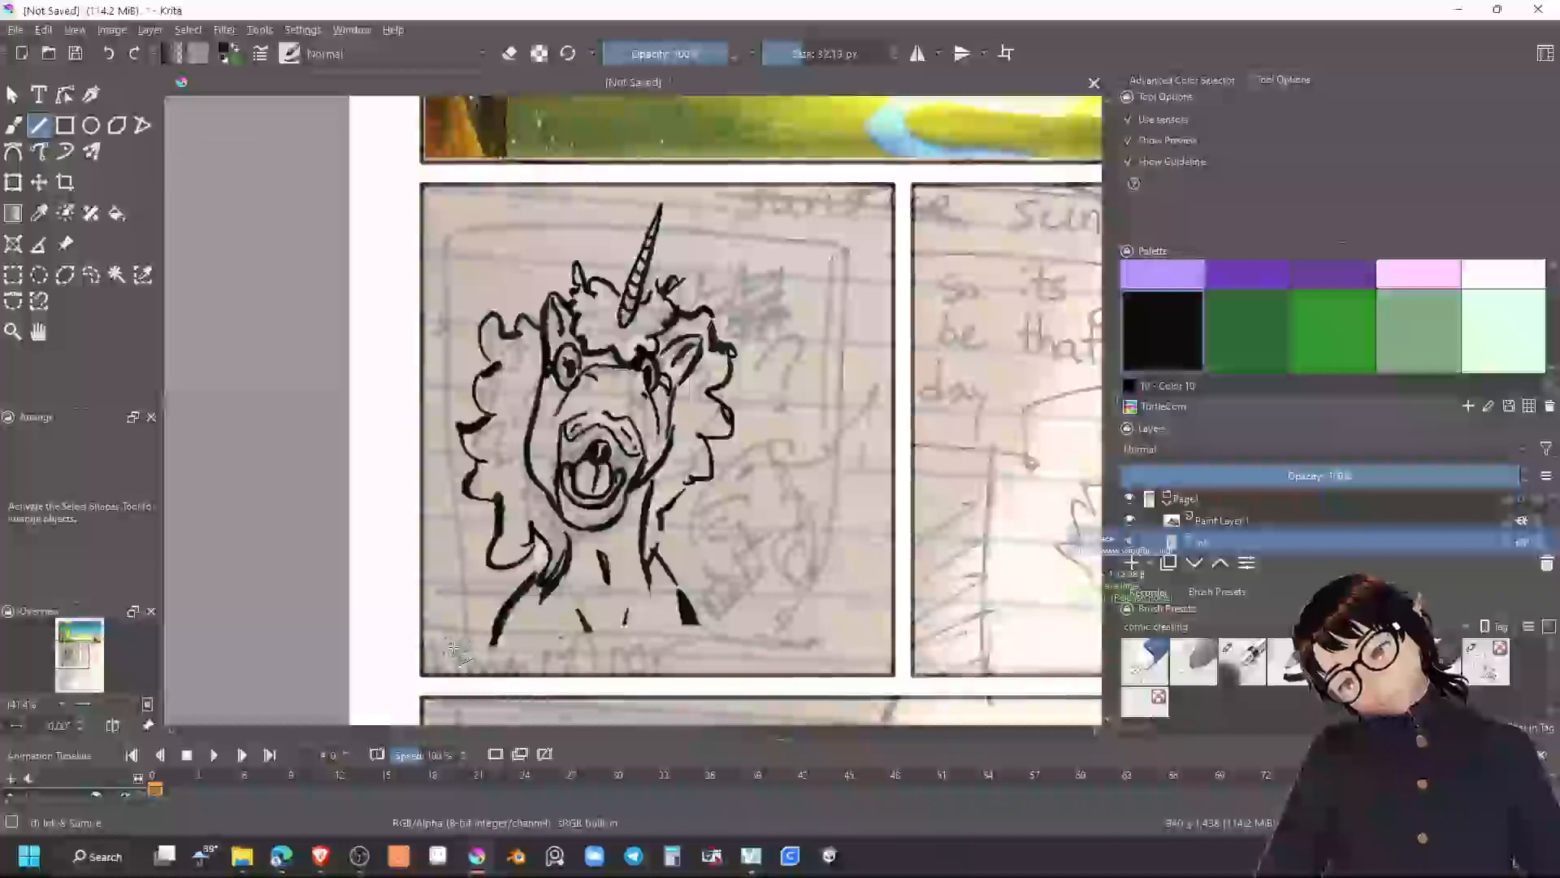
pyautogui.moveTo(469, 648); pyautogui.dragTo(769, 232)
pyautogui.moveTo(770, 232); pyautogui.dragTo(449, 647)
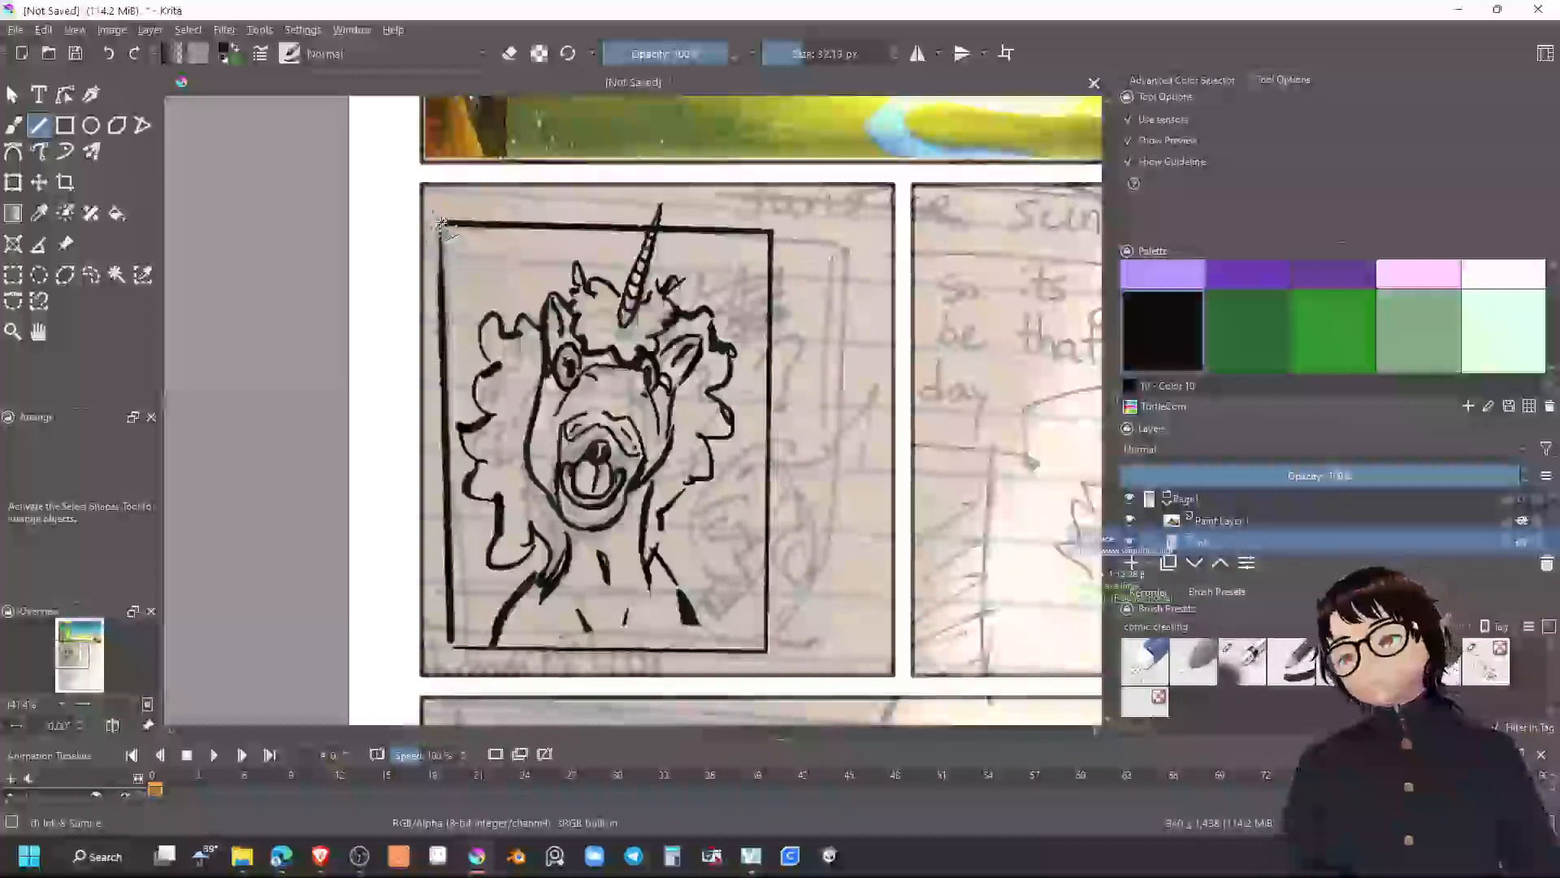
# Connect the frame's four corners to the panel's side borders with straight lines
pyautogui.moveTo(441, 224); pyautogui.dragTo(421, 226)
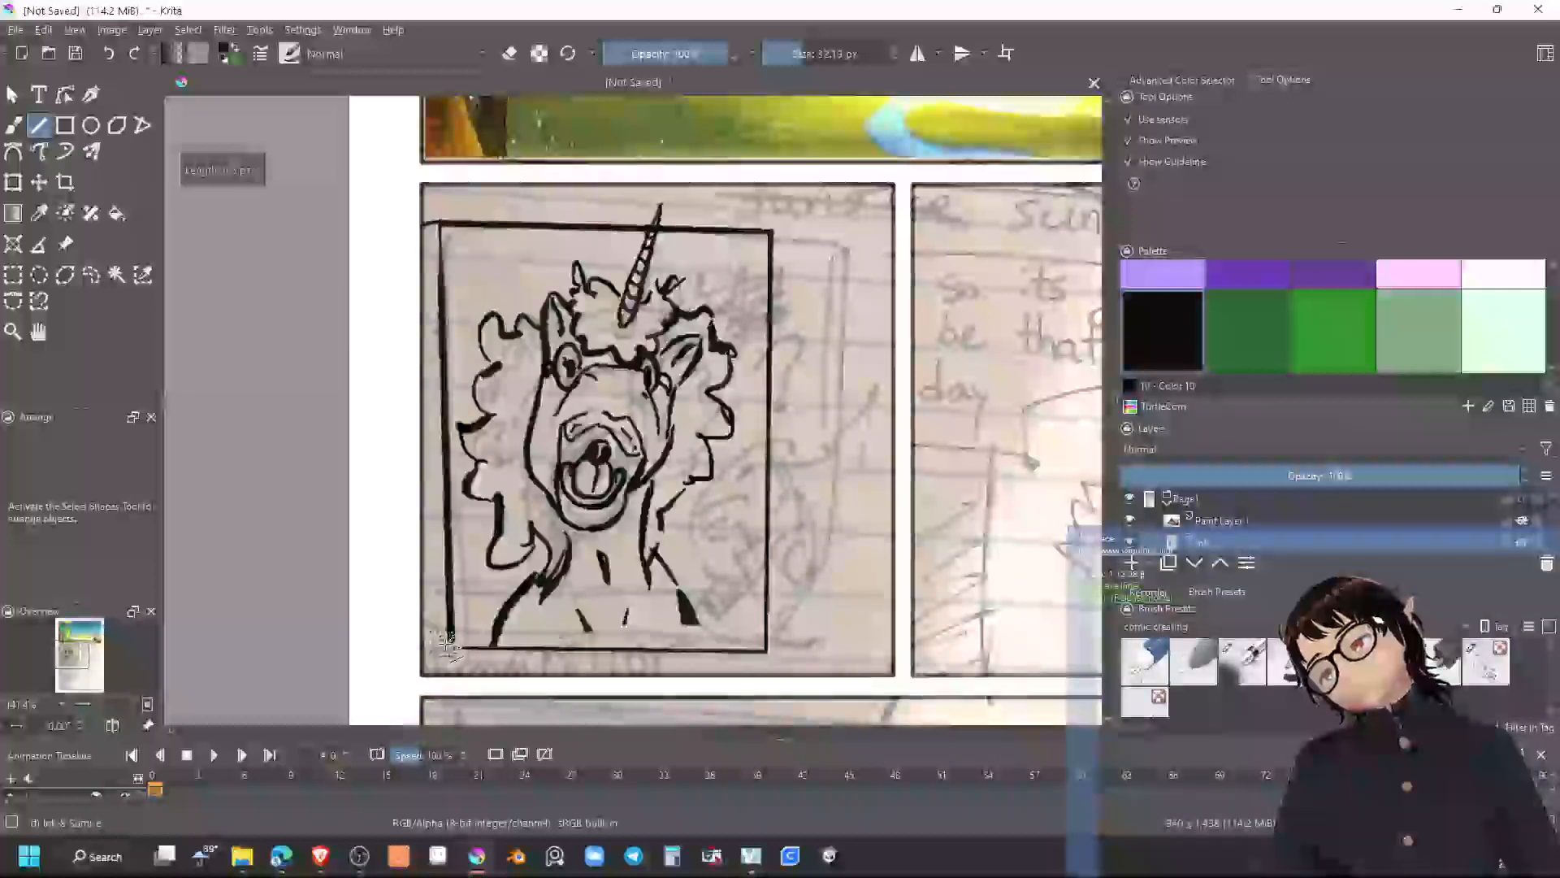
pyautogui.moveTo(451, 646); pyautogui.dragTo(417, 633)
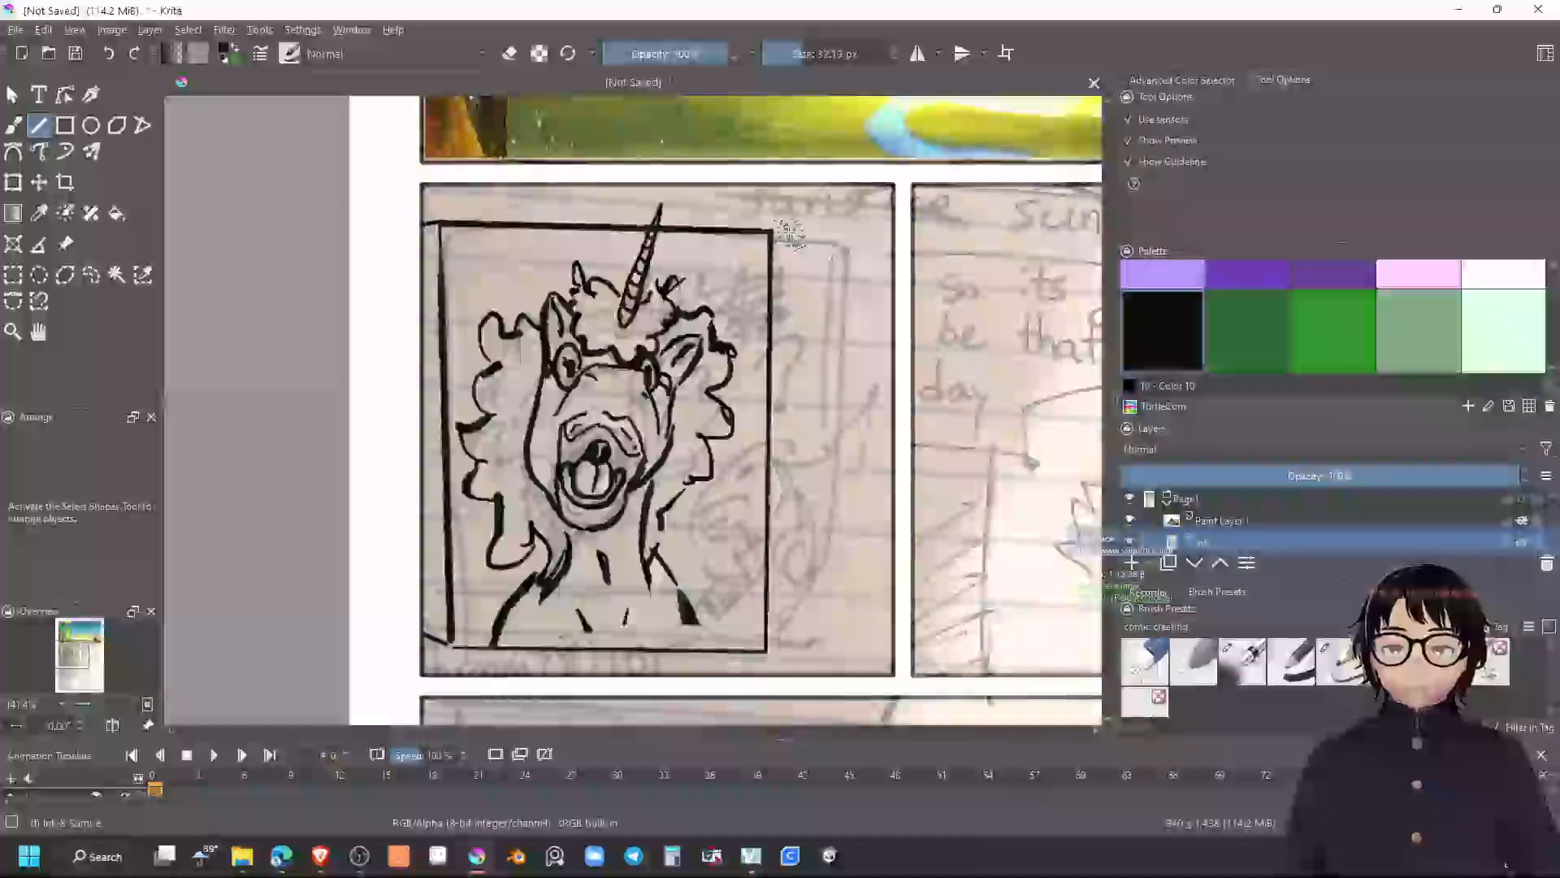
pyautogui.moveTo(776, 232); pyautogui.dragTo(892, 232)
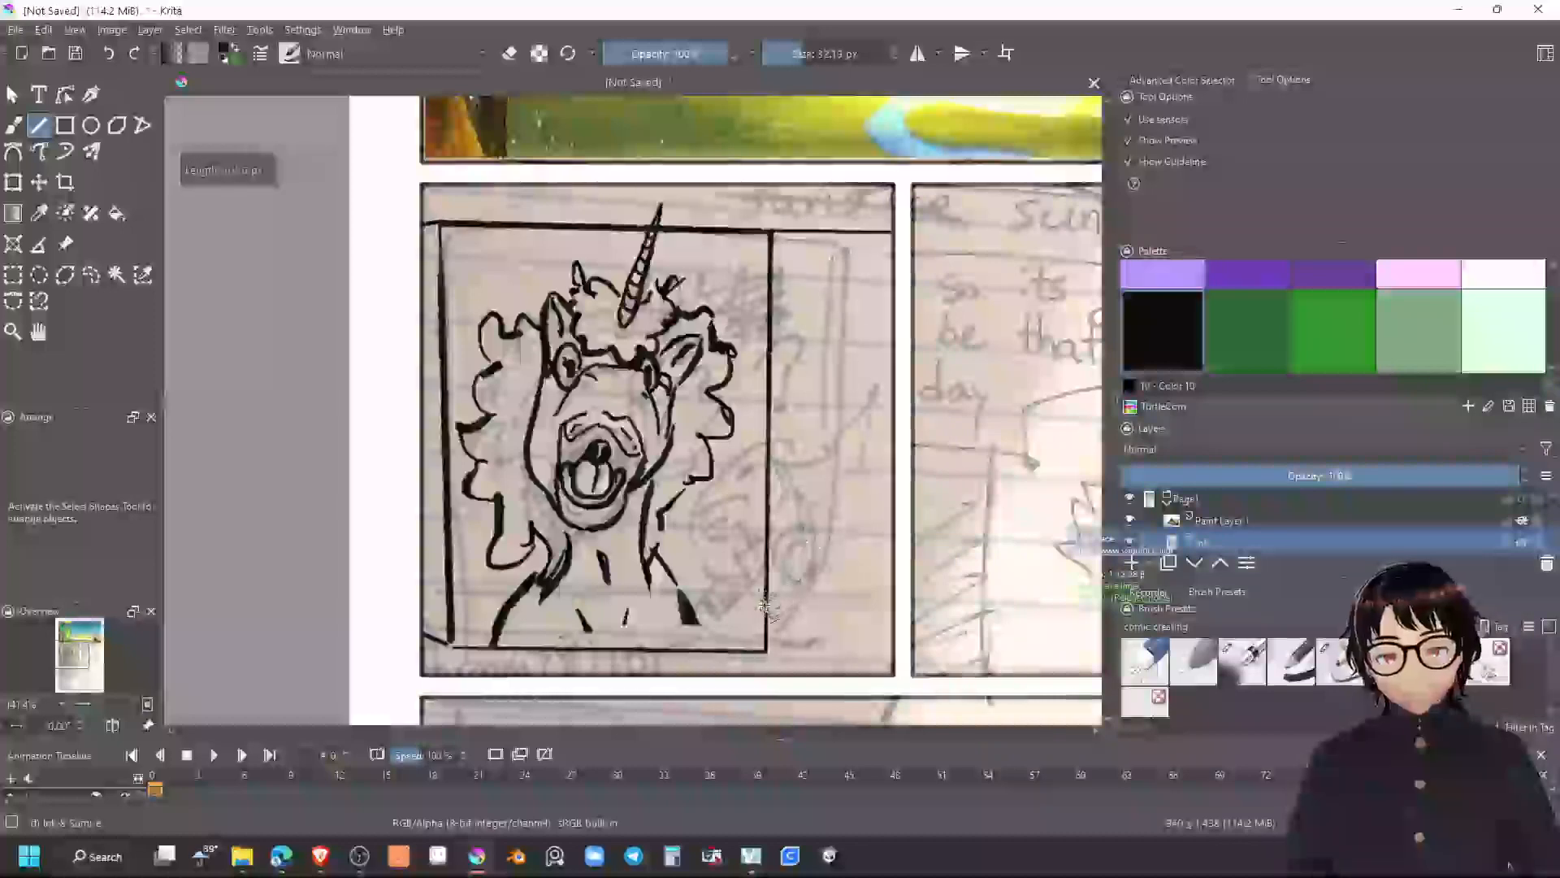
pyautogui.moveTo(761, 648); pyautogui.dragTo(894, 650)
pyautogui.hotkey('ctrl', 'z')
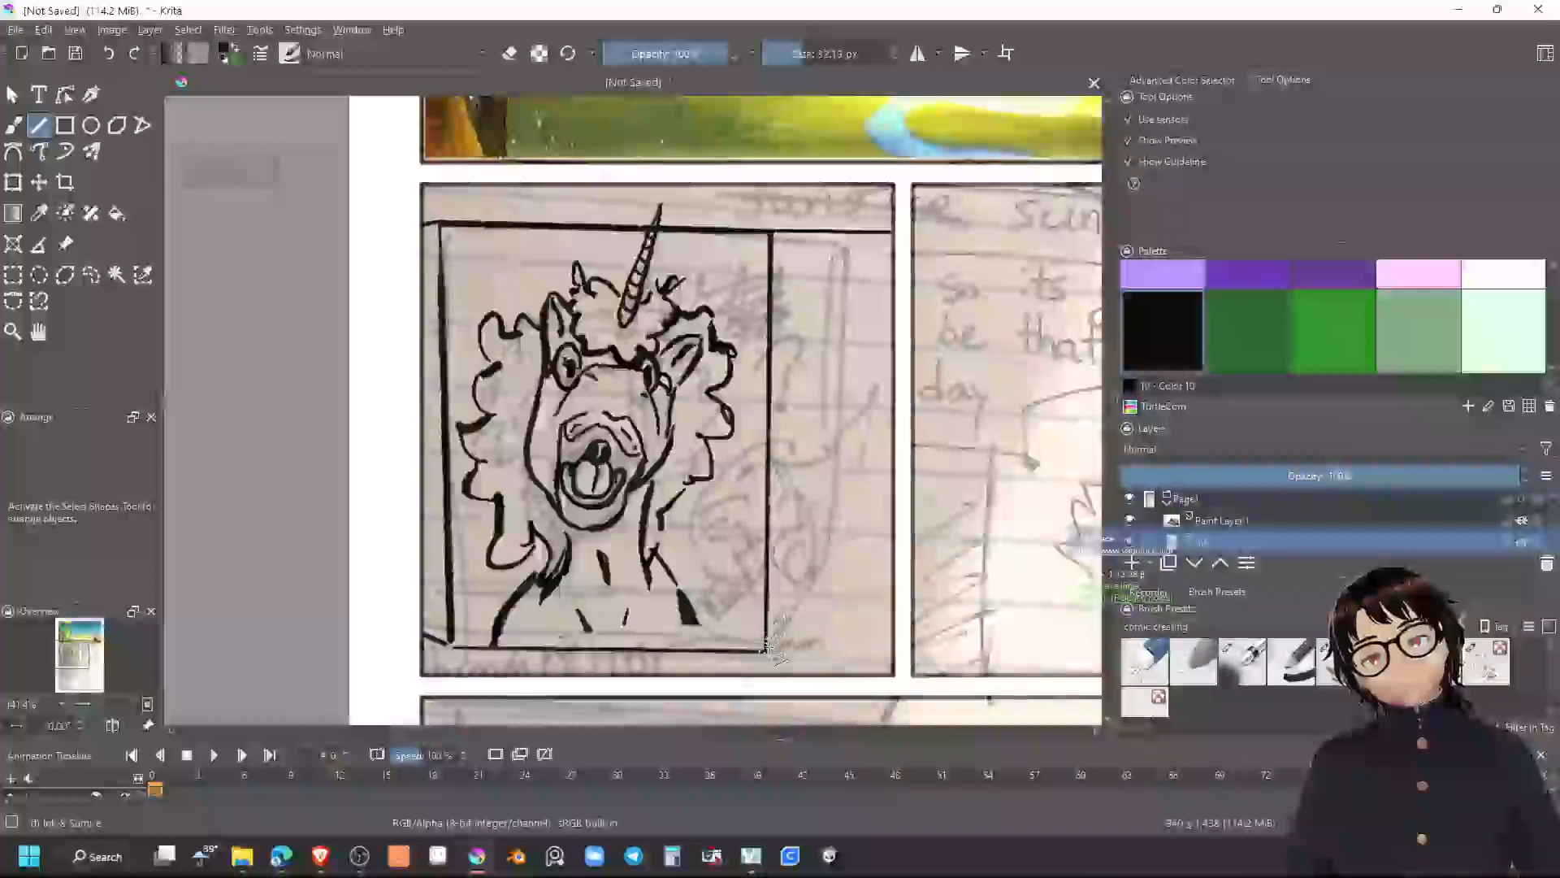
pyautogui.moveTo(781, 646); pyautogui.dragTo(895, 650)
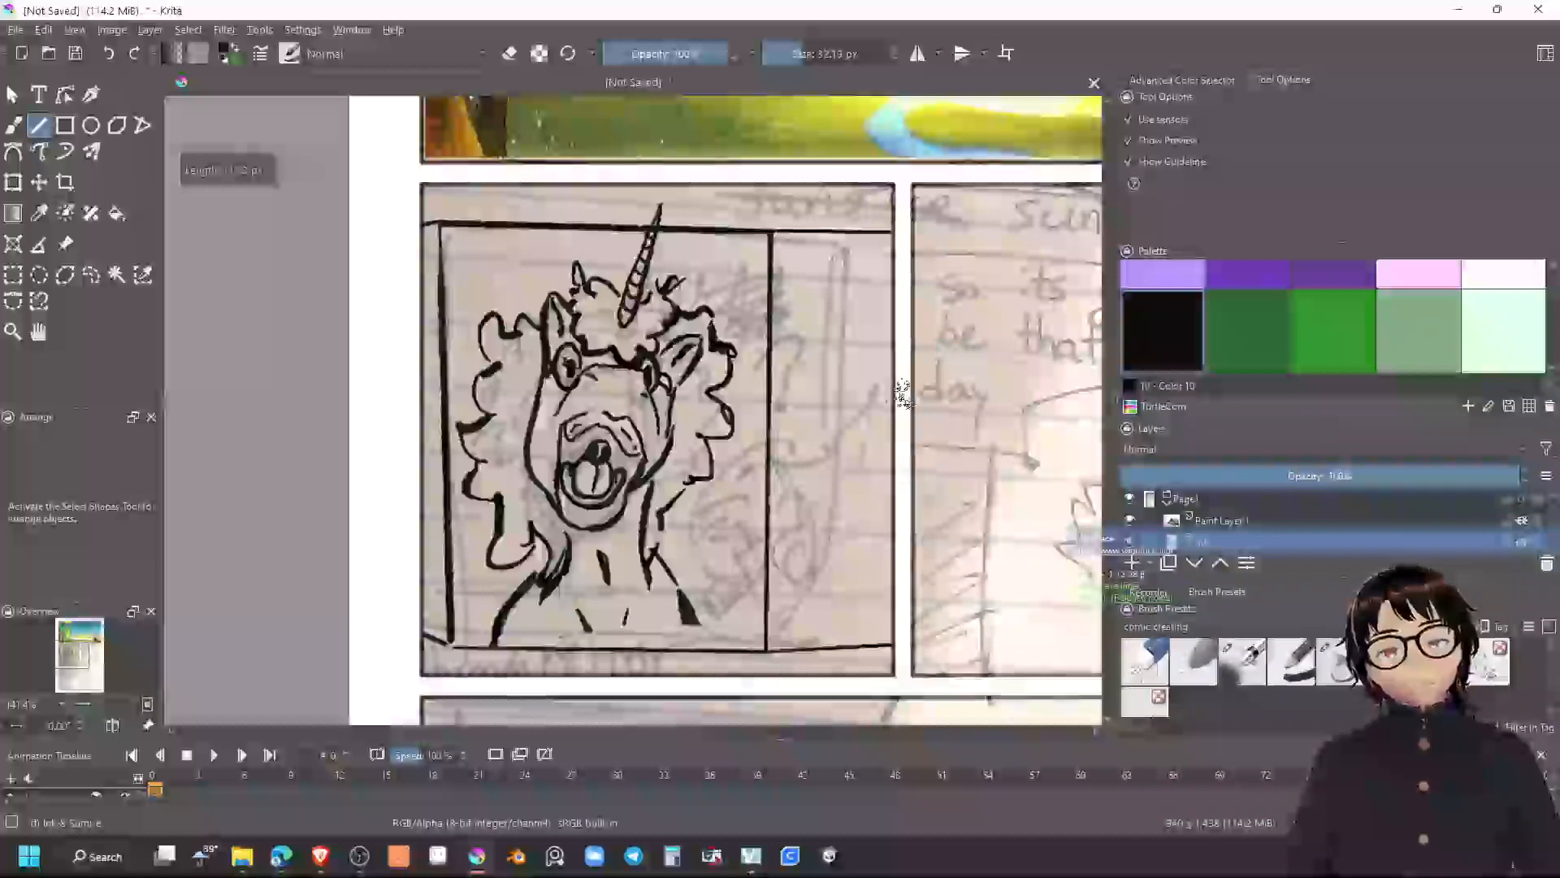
pyautogui.moveTo(764, 654)
pyautogui.mouseDown()
pyautogui.moveTo(919, 650)
pyautogui.moveTo(906, 642)
pyautogui.mouseUp()
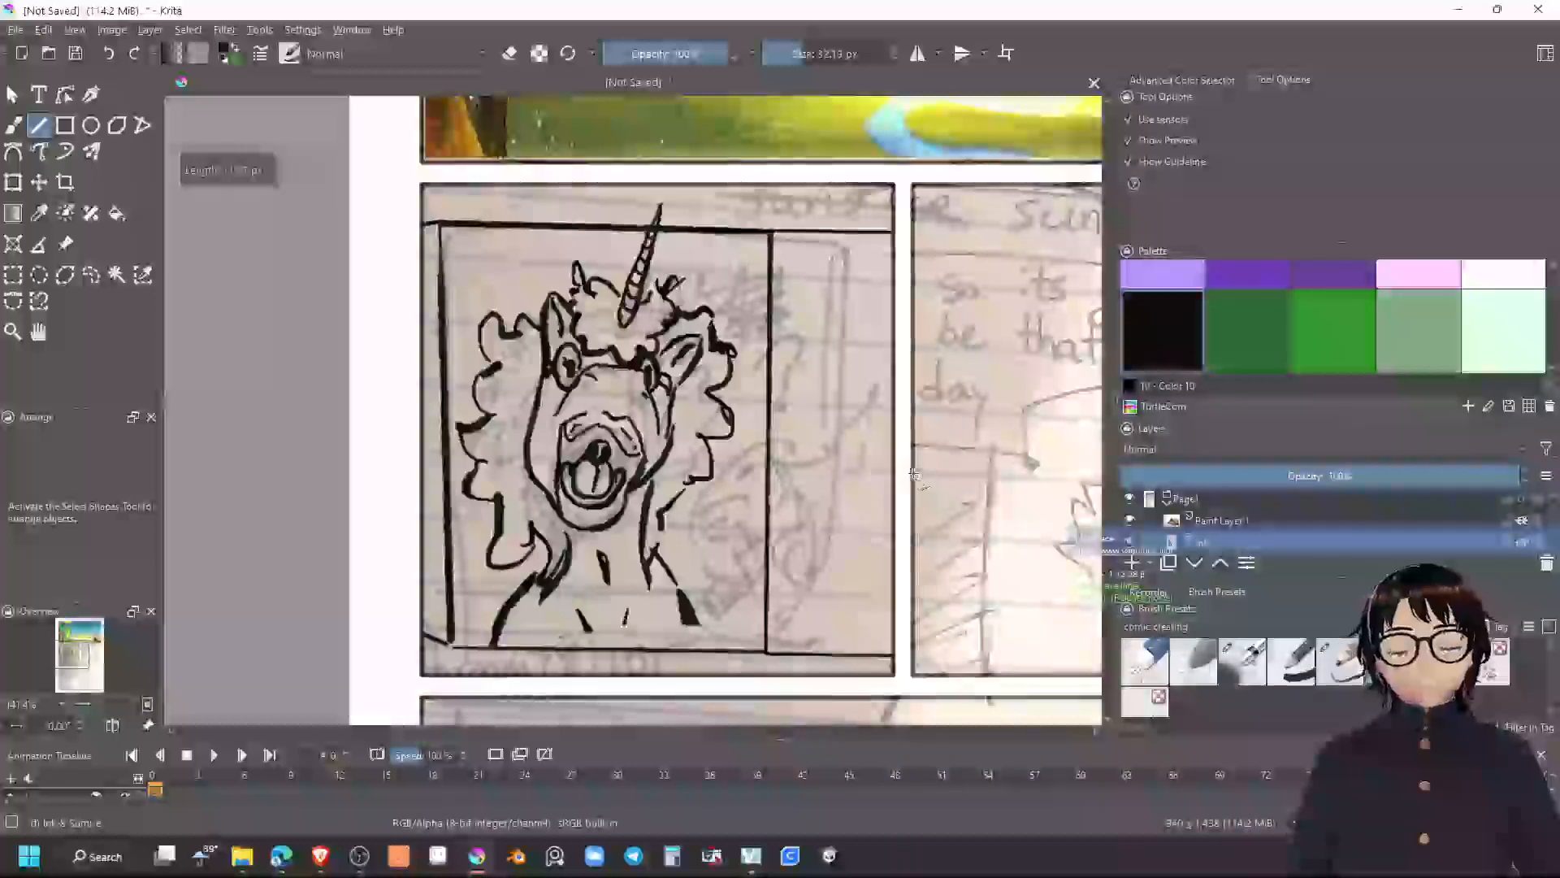
pyautogui.hotkey('ctrl', 'z')
pyautogui.moveTo(767, 652); pyautogui.dragTo(892, 650)
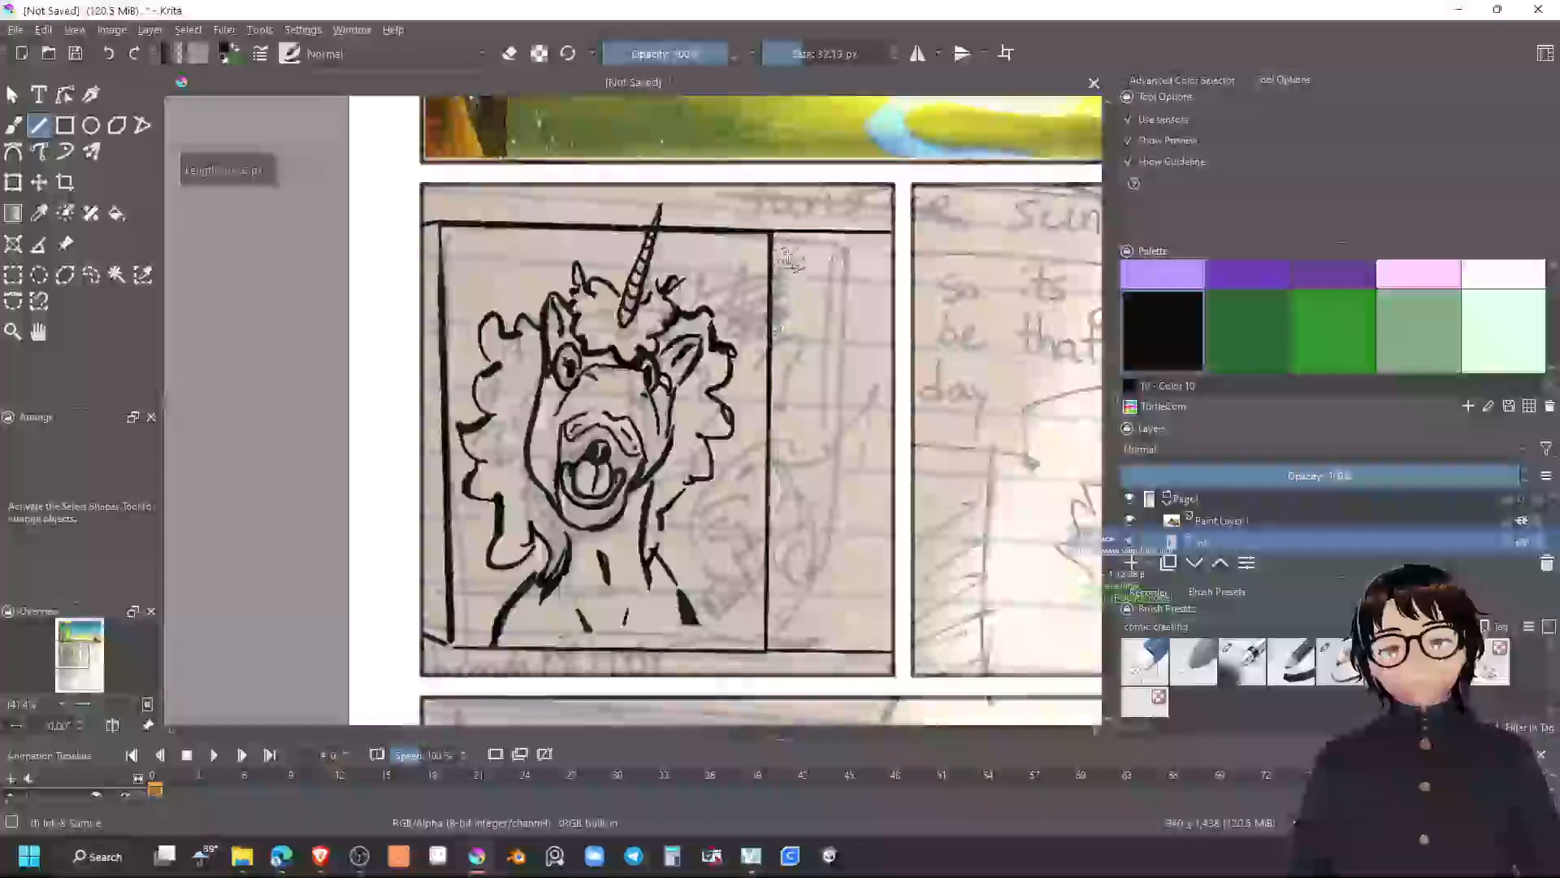
# Draw vertical lines on both sides of the frame's right edge and add an angular handle halfway down it
pyautogui.moveTo(782, 233); pyautogui.dragTo(773, 650)
pyautogui.moveTo(761, 246); pyautogui.dragTo(752, 654)
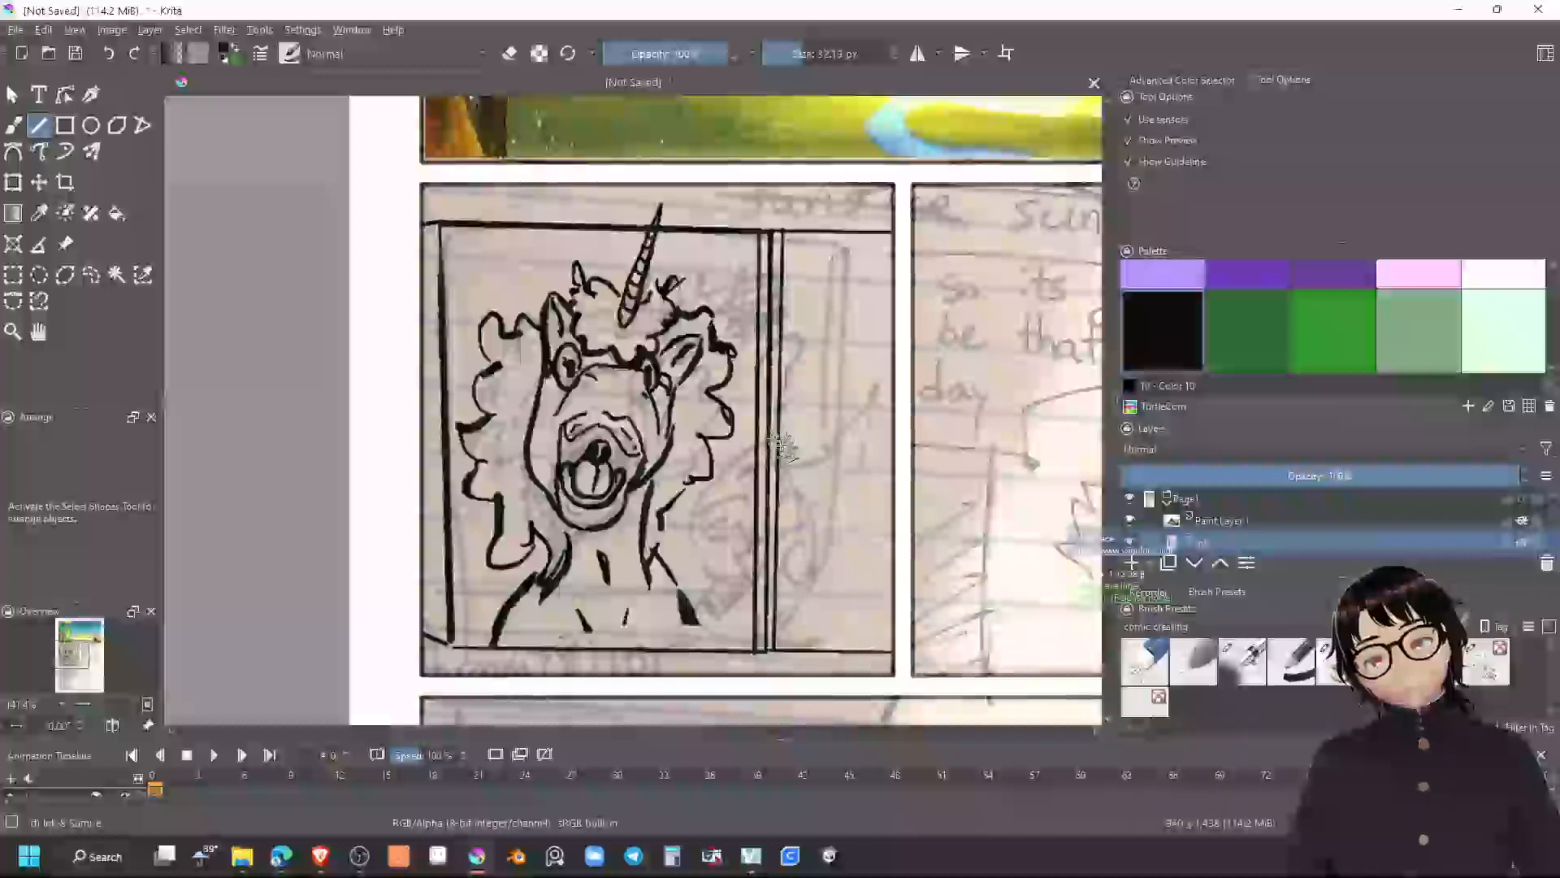
pyautogui.moveTo(778, 425); pyautogui.dragTo(770, 523)
pyautogui.moveTo(782, 431)
pyautogui.mouseDown()
pyautogui.moveTo(776, 512)
pyautogui.moveTo(782, 443)
pyautogui.mouseUp()
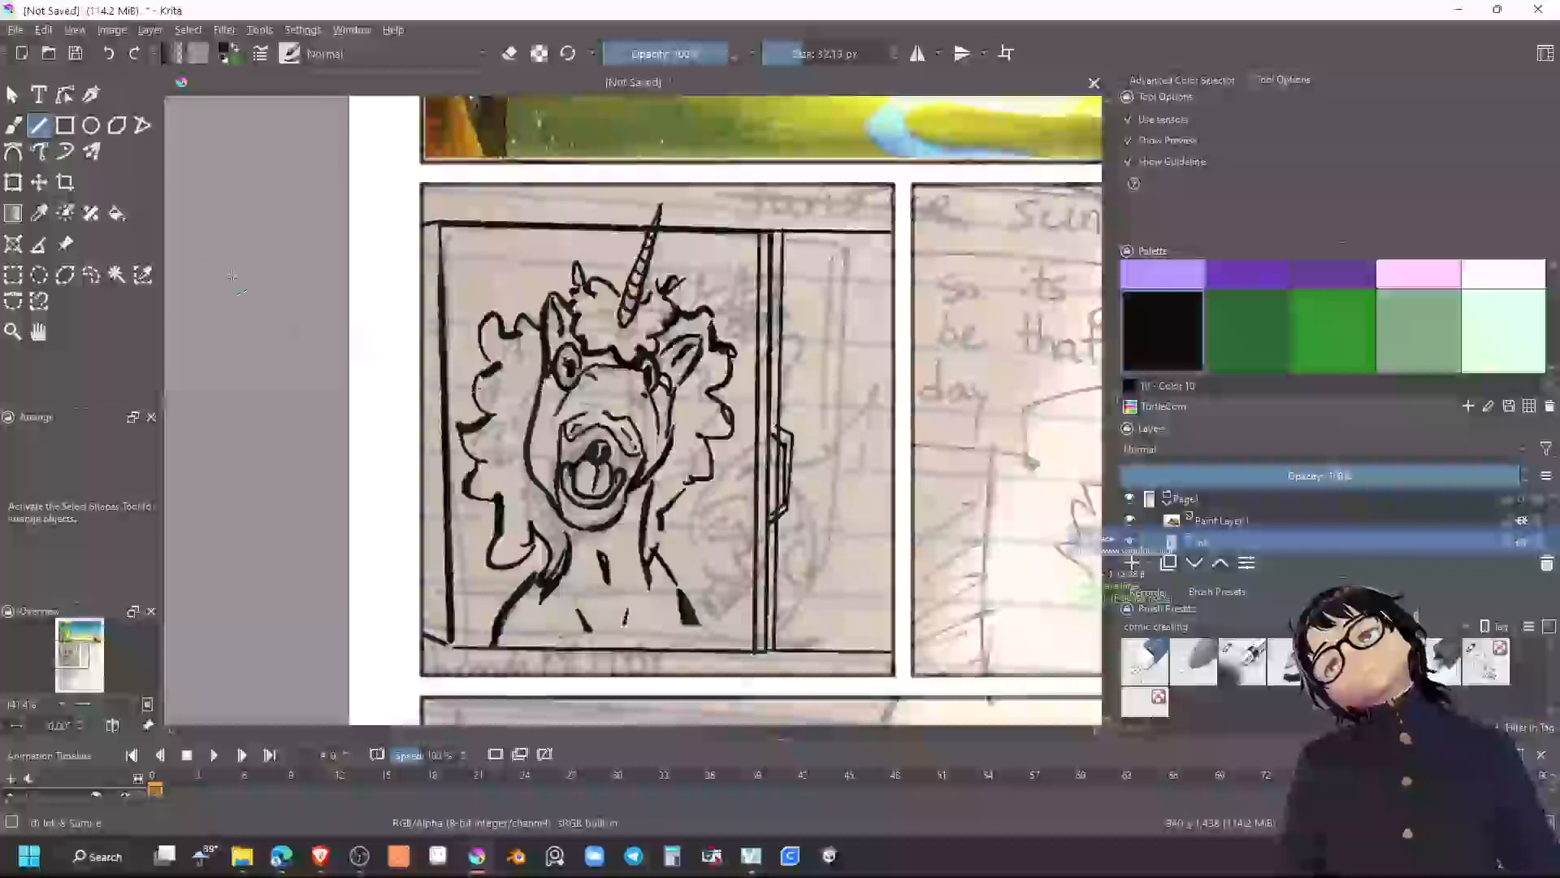
# Erase the edge line inside the handle, touch up the handle's upper corner in ink, and erase its straight middle section
pyautogui.press('b')
pyautogui.press('e')
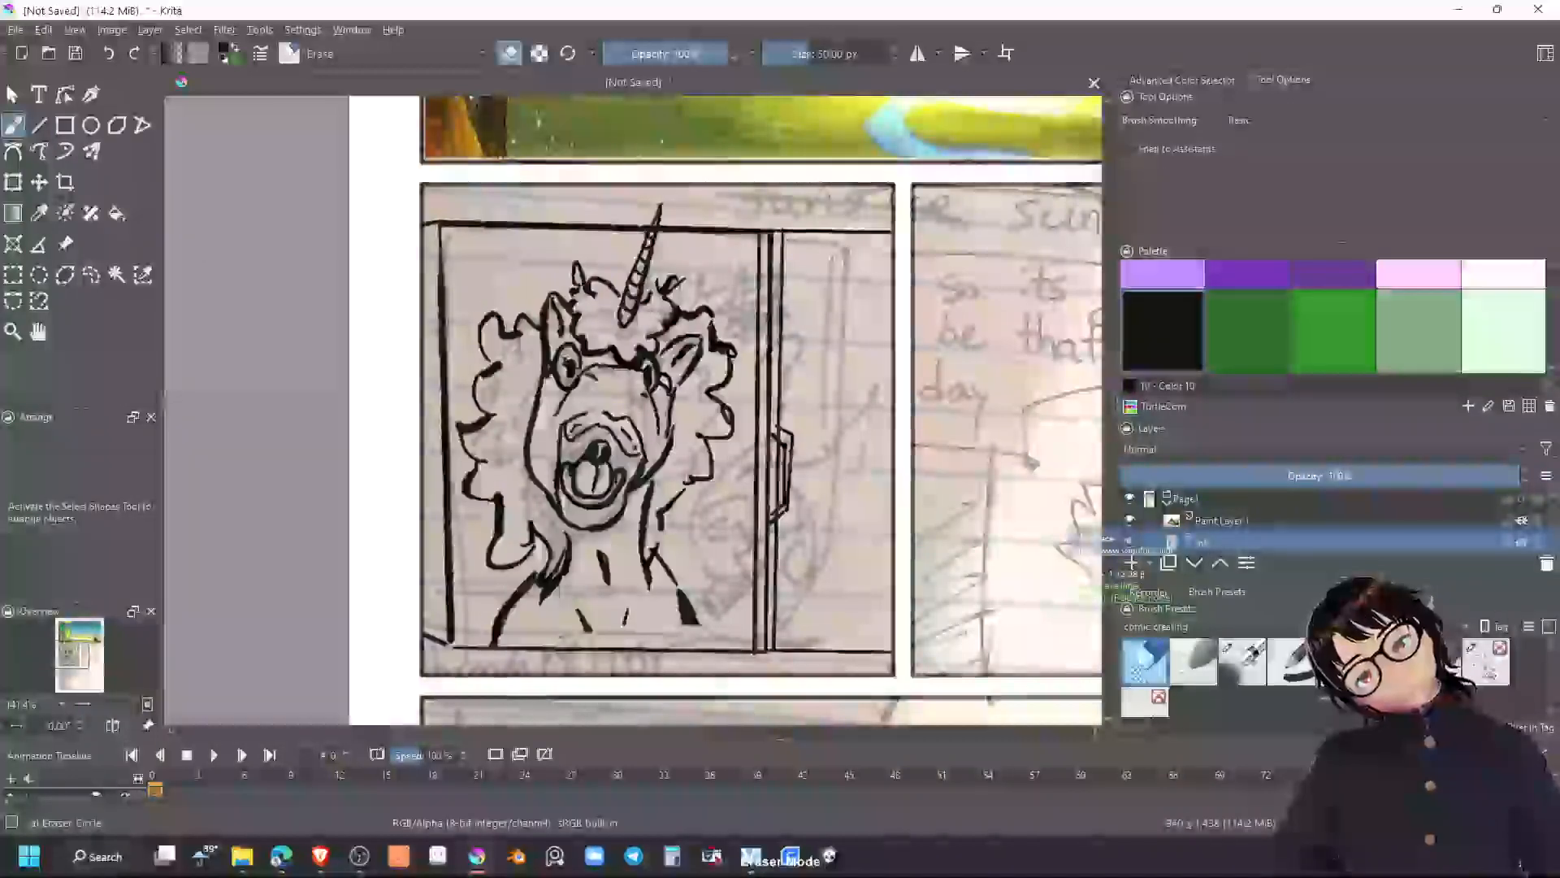
pyautogui.moveTo(782, 445); pyautogui.dragTo(780, 512)
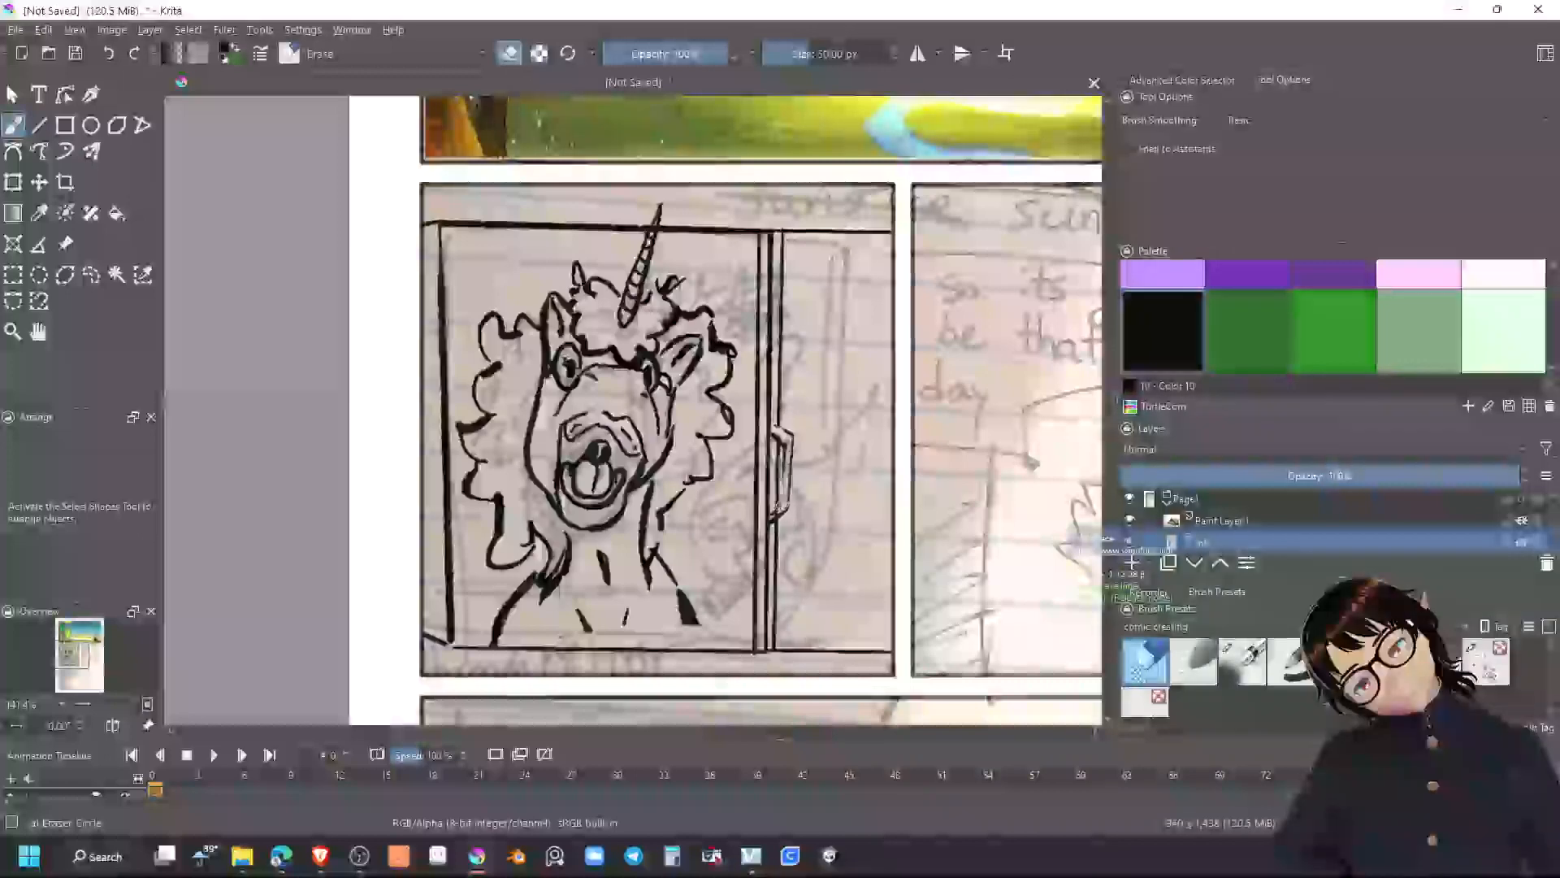
pyautogui.press('e')
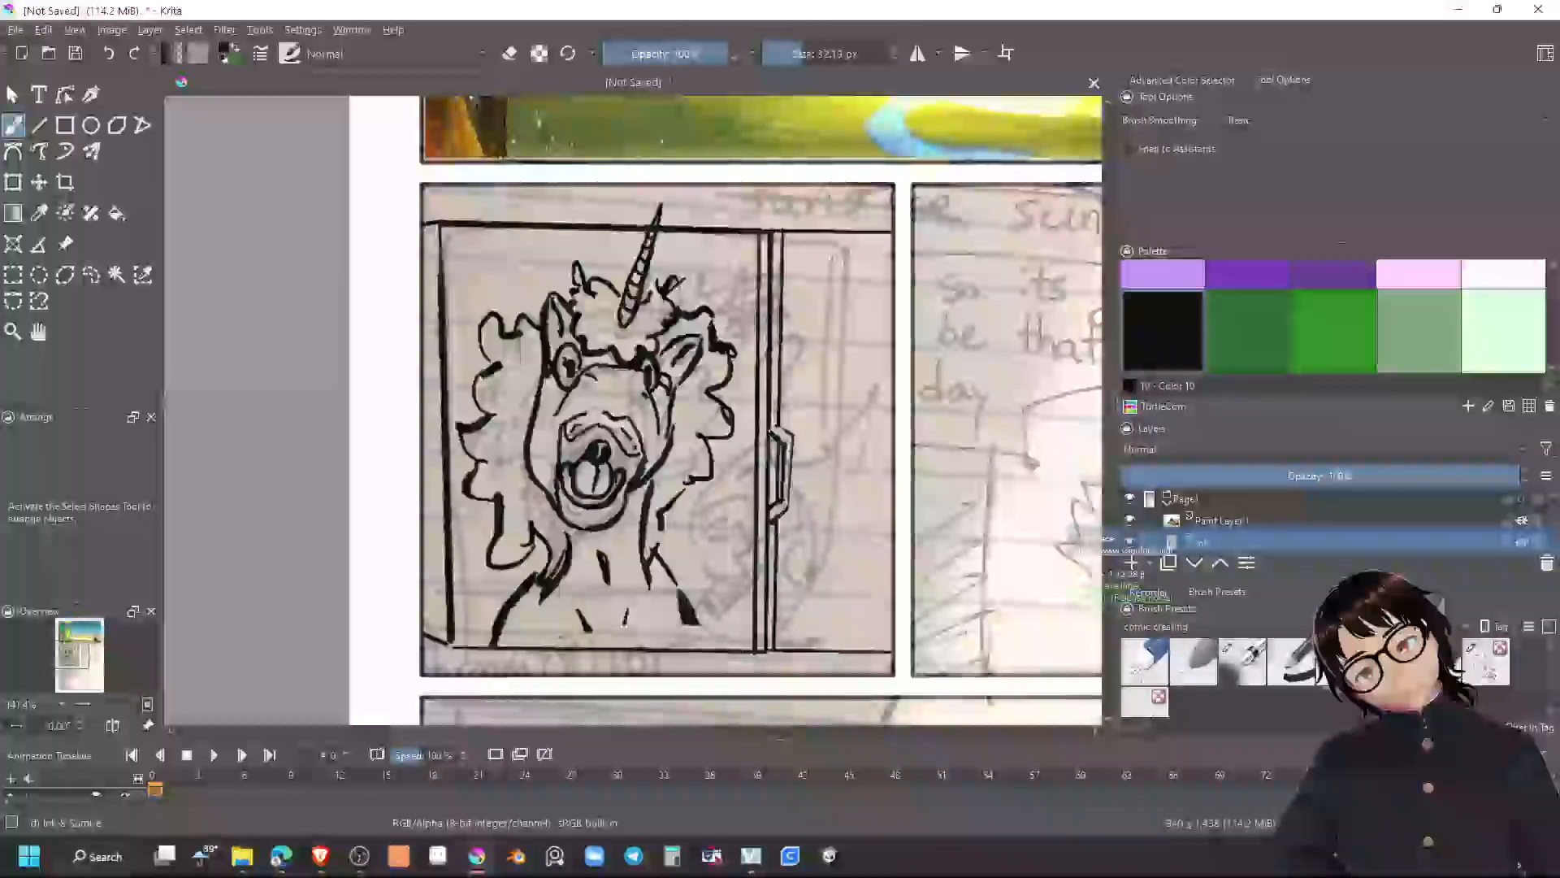
pyautogui.moveTo(779, 422); pyautogui.dragTo(793, 428)
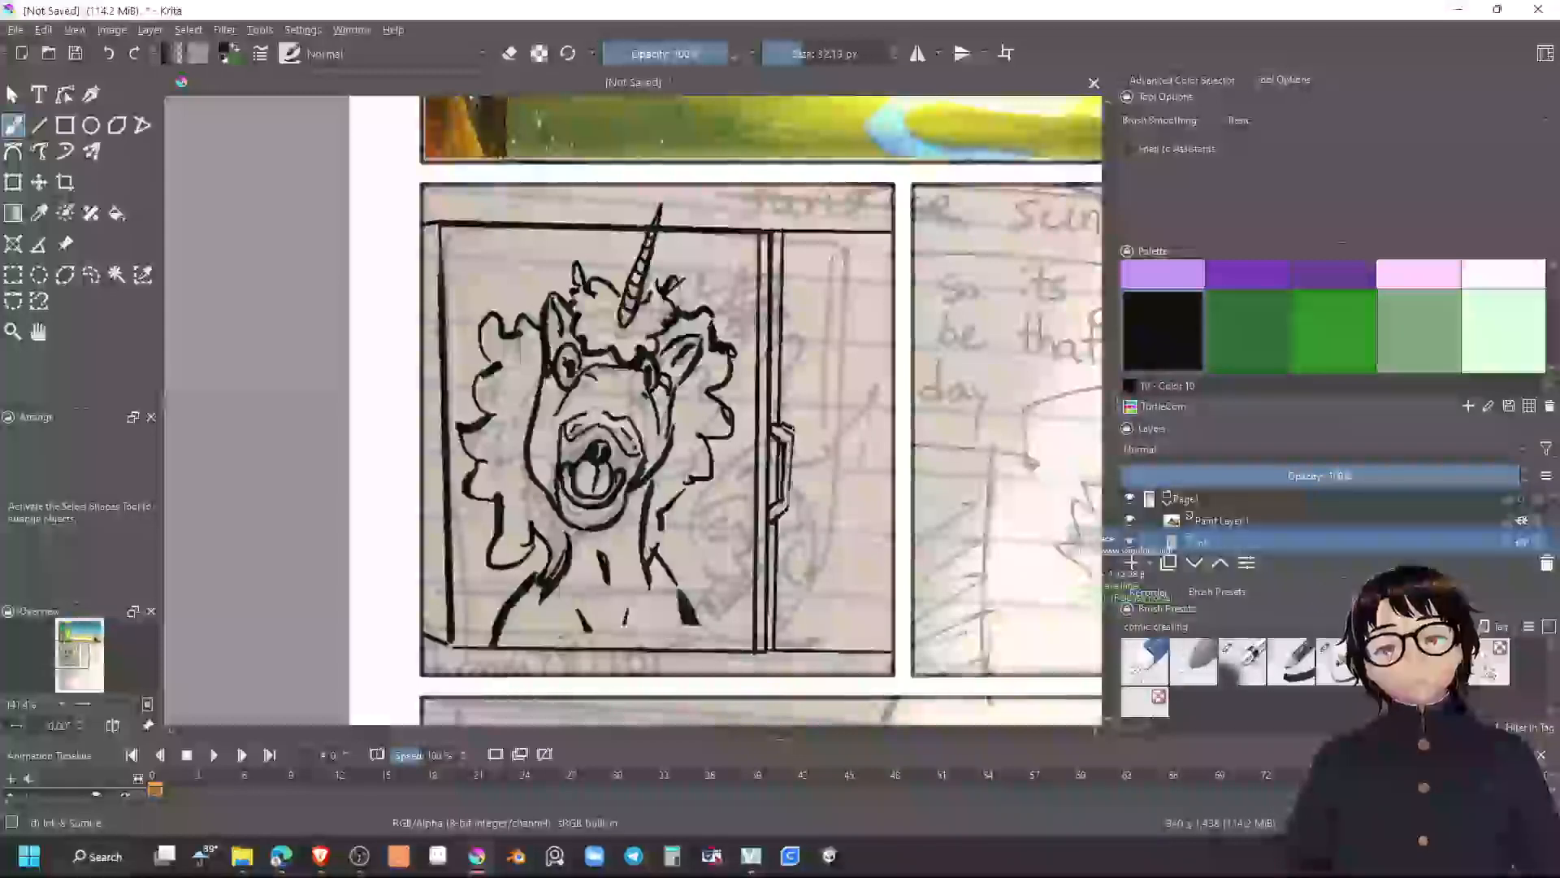
pyautogui.press('e')
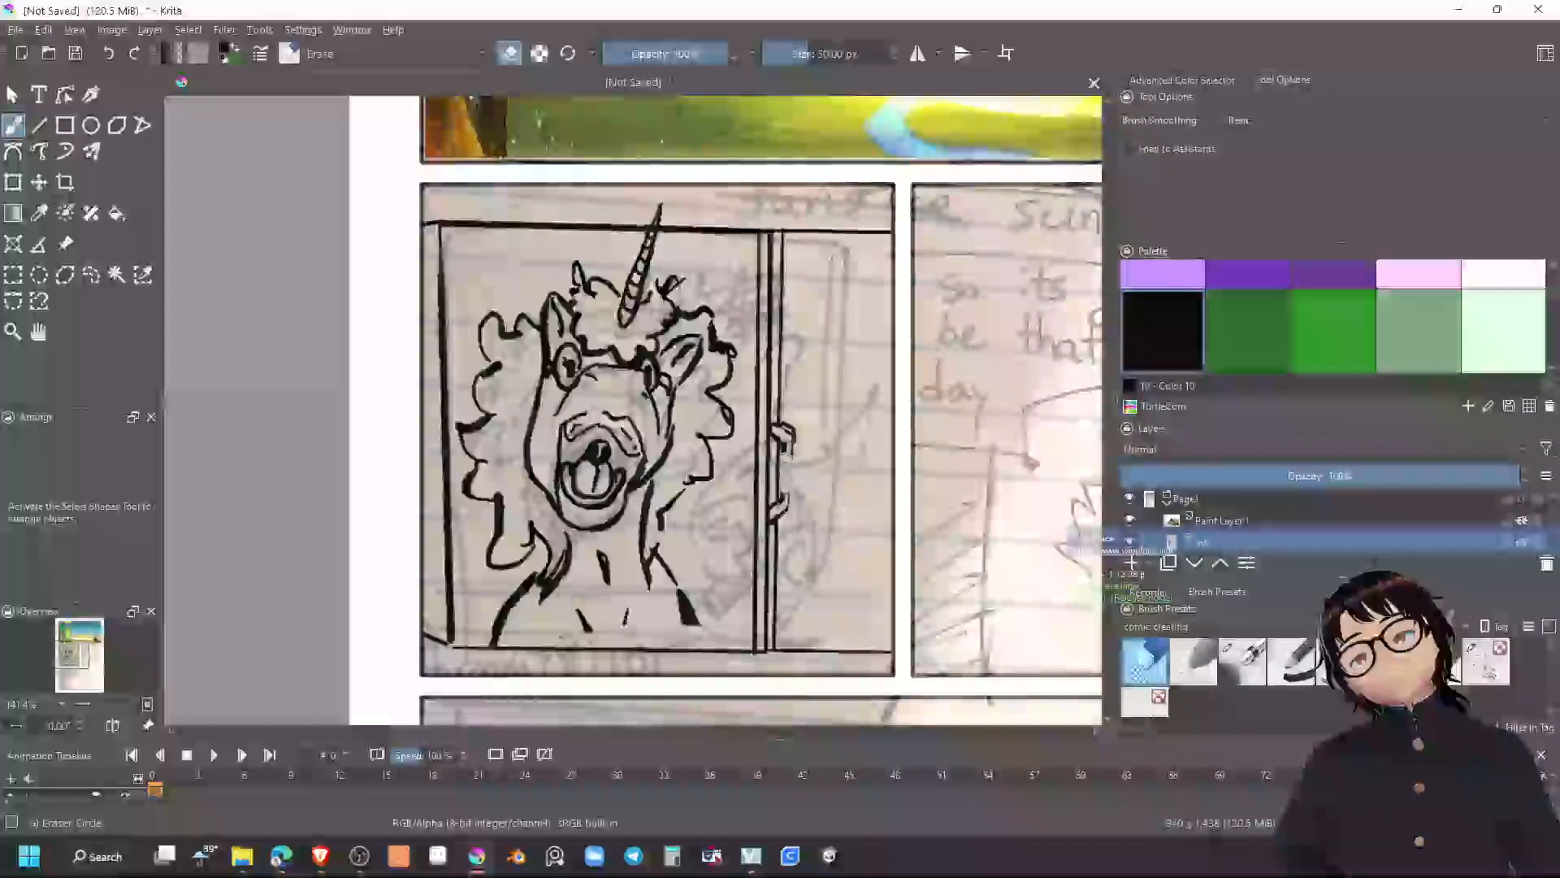
# Ink a rounded grip with short cross lines between the handle's ends and reinforce its upper and lower corners
pyautogui.press('e')
pyautogui.moveTo(785, 447); pyautogui.dragTo(796, 474)
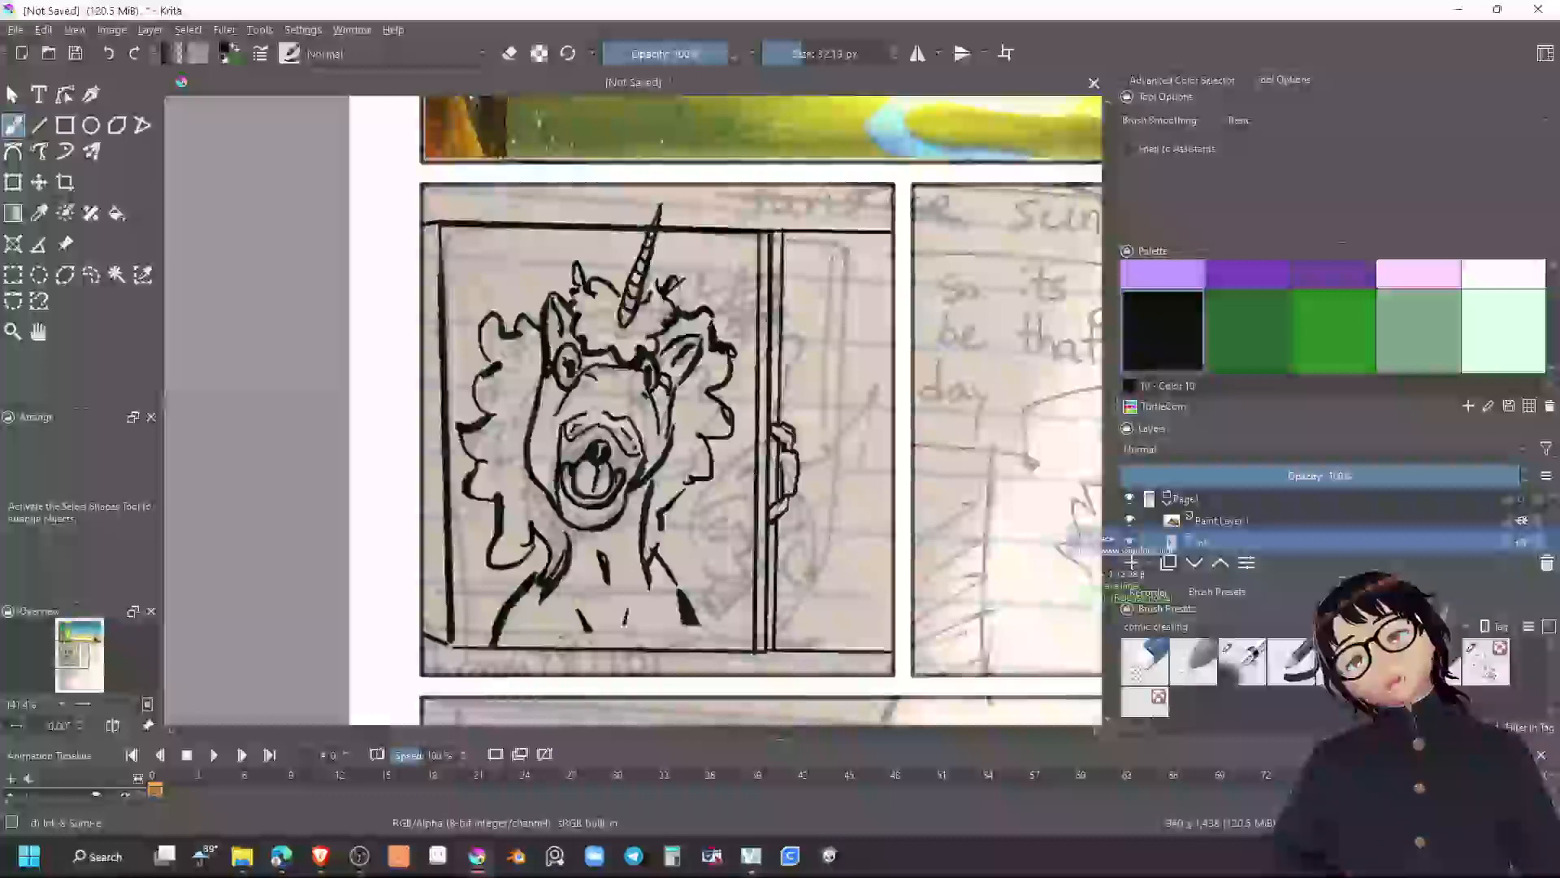
pyautogui.moveTo(781, 468)
pyautogui.mouseDown()
pyautogui.moveTo(797, 481)
pyautogui.moveTo(797, 455)
pyautogui.mouseUp()
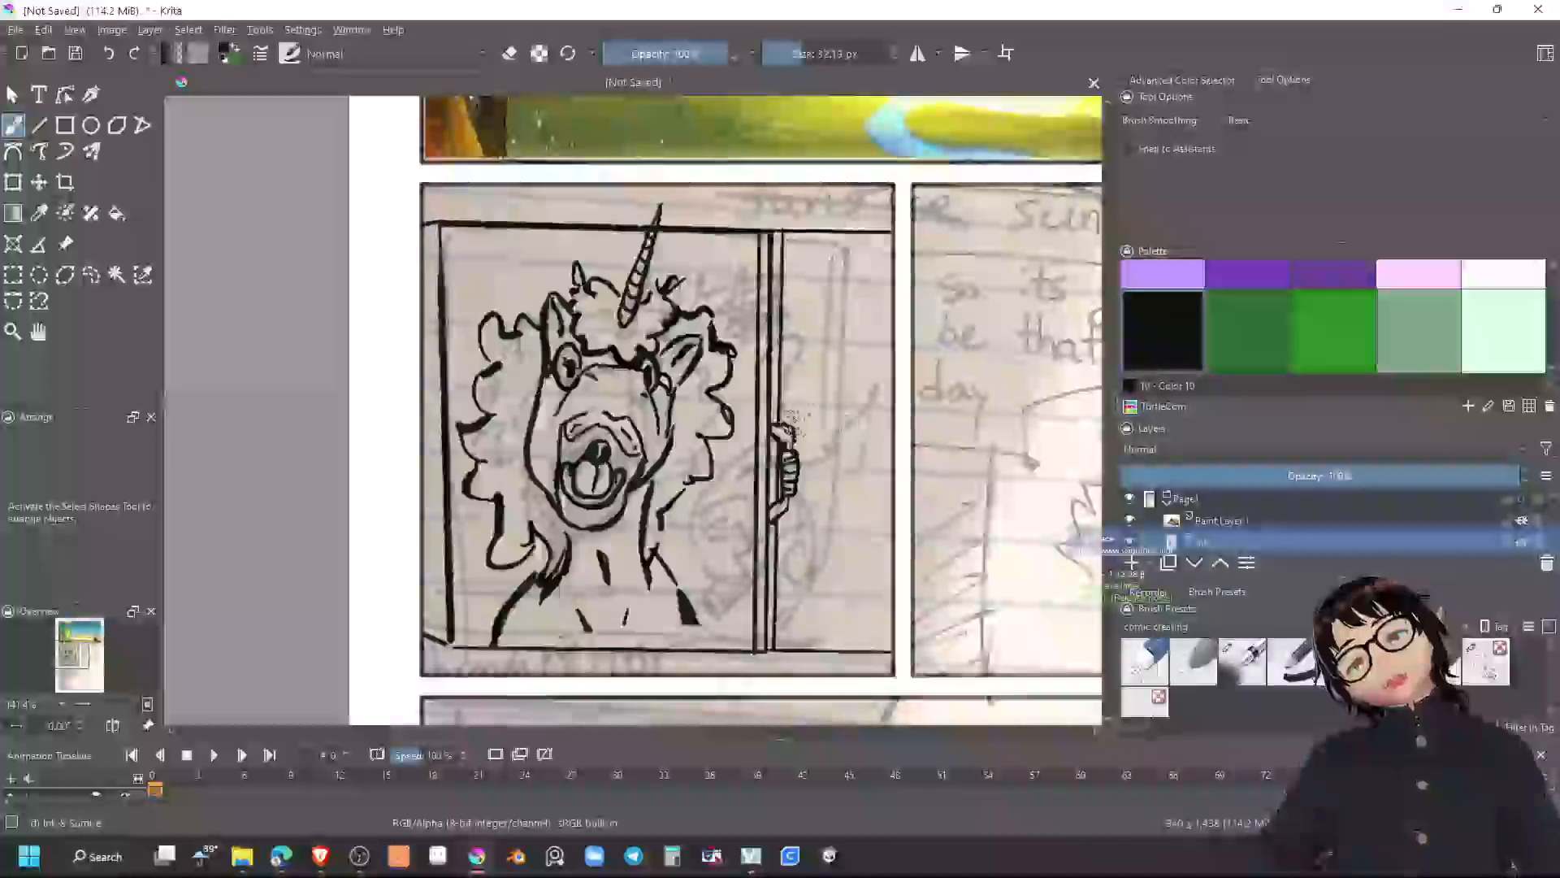
pyautogui.moveTo(780, 423)
pyautogui.mouseDown()
pyautogui.moveTo(796, 440)
pyautogui.moveTo(781, 504)
pyautogui.mouseUp()
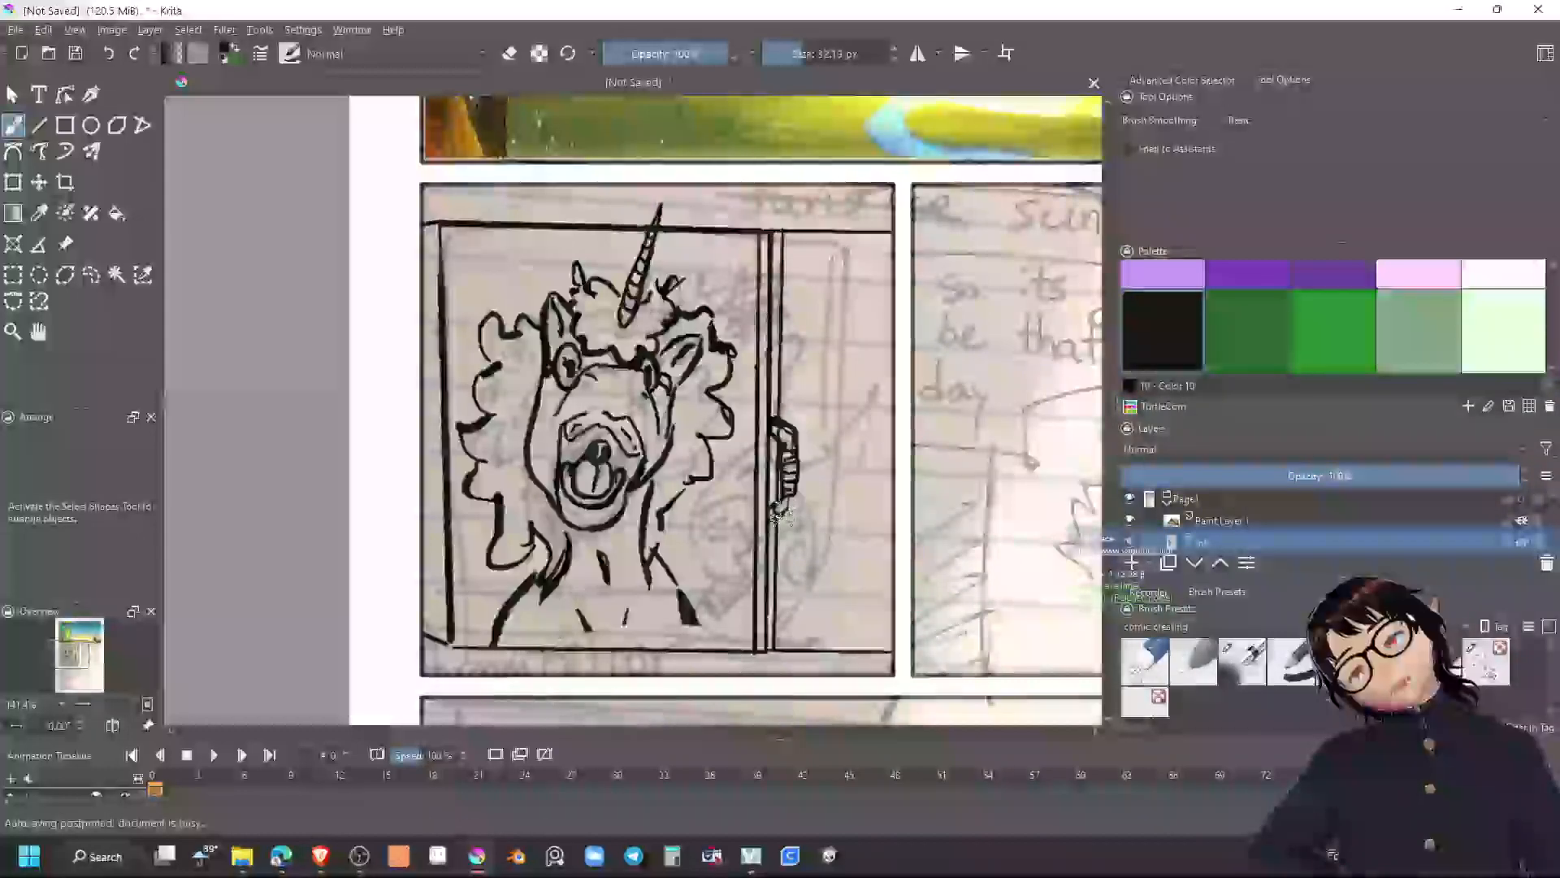
pyautogui.moveTo(790, 508); pyautogui.dragTo(773, 520)
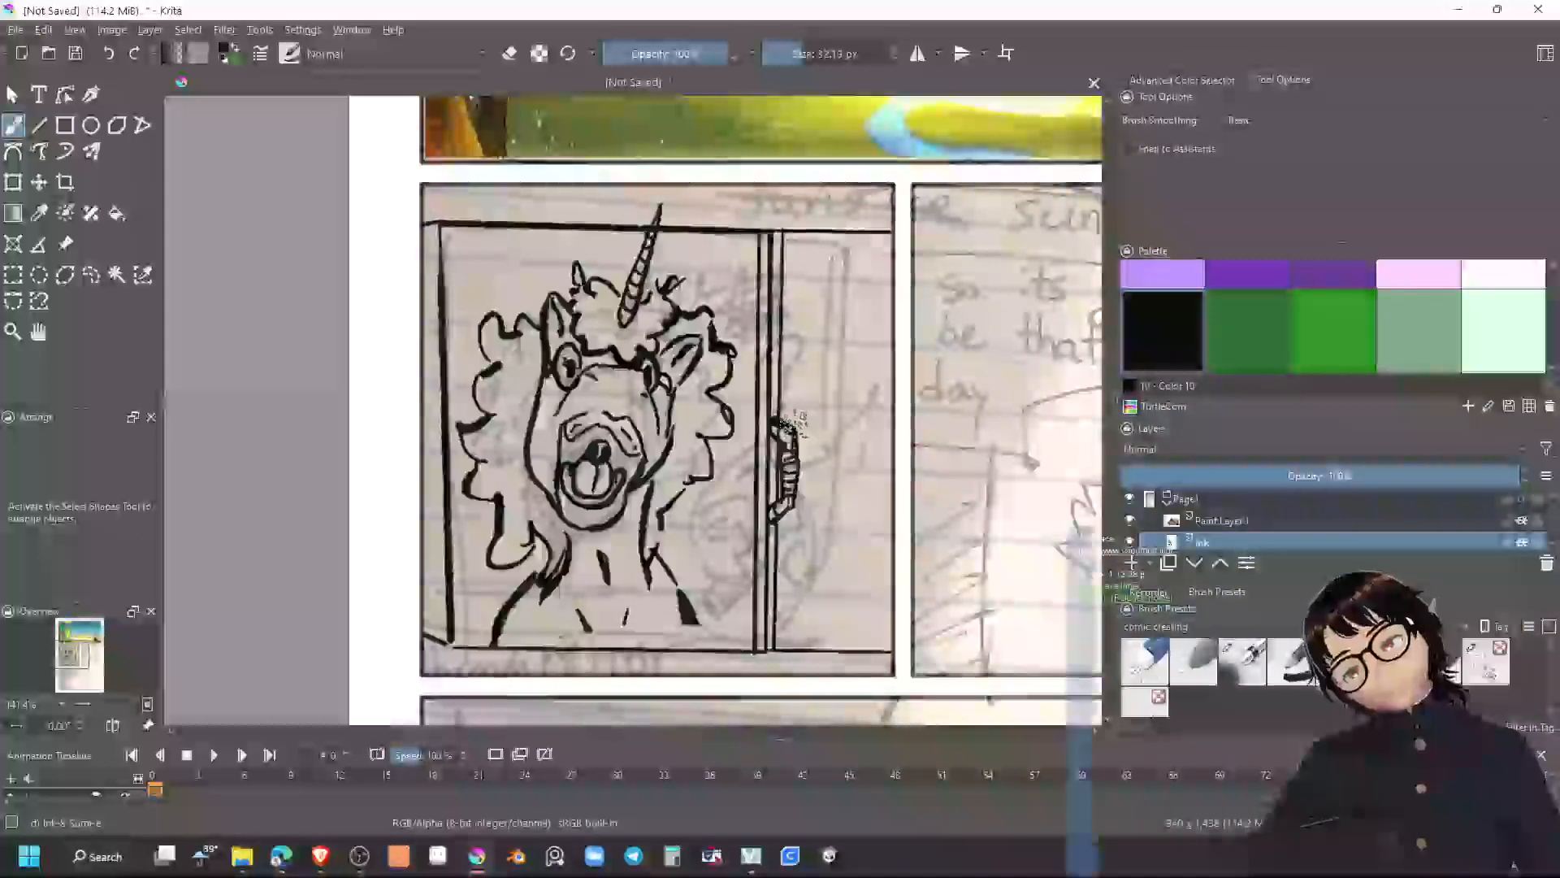
# Erase the frame's vertical edge lines where they cross the handle, and return to the ink brush
pyautogui.press('e')
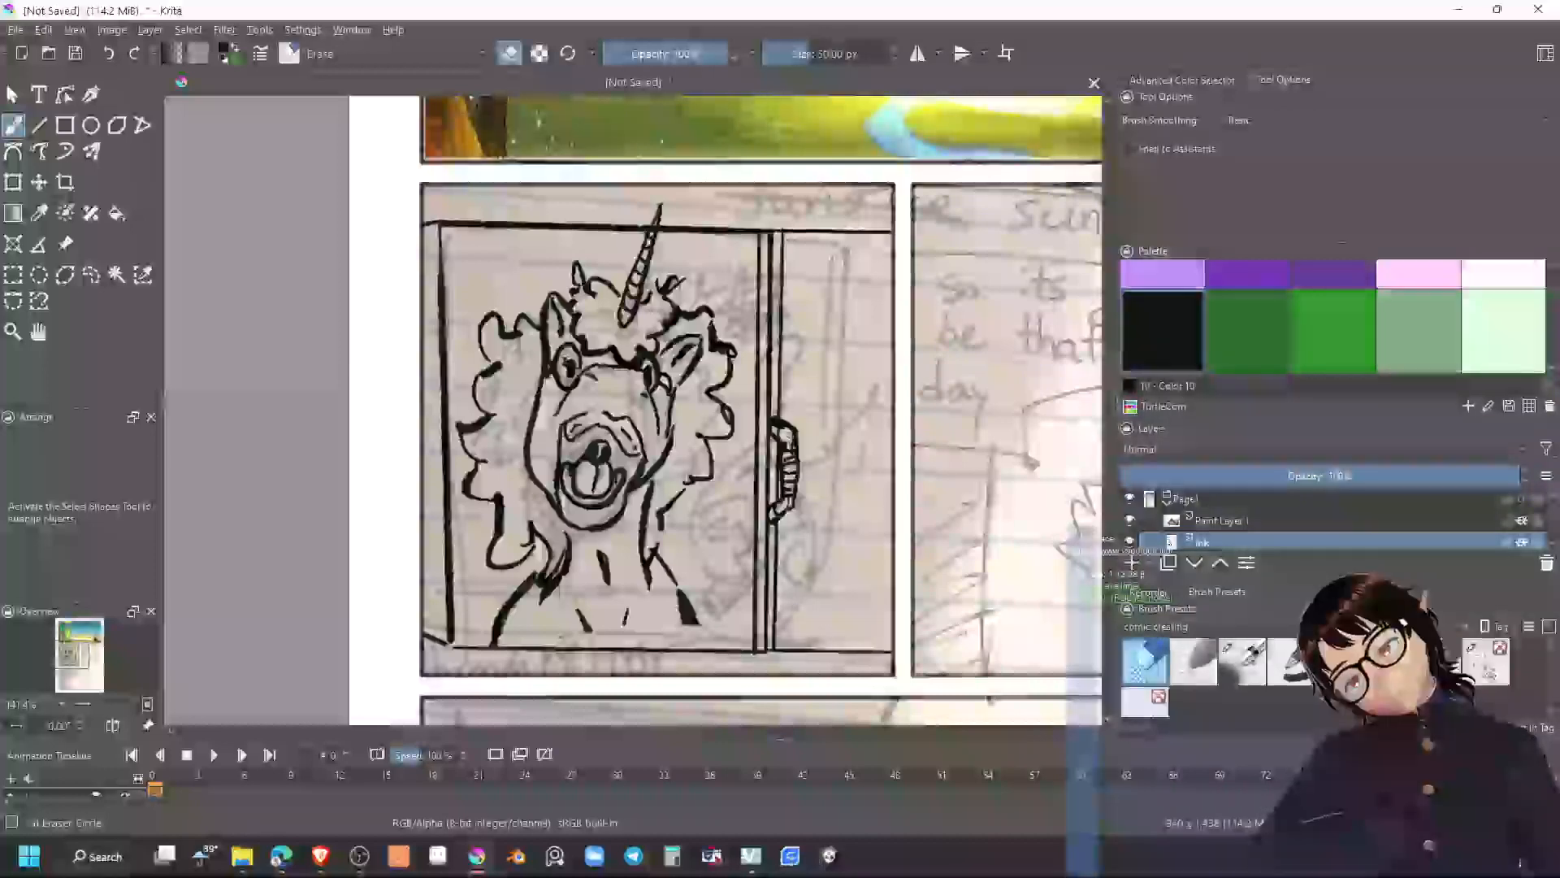
pyautogui.moveTo(796, 426)
pyautogui.mouseDown()
pyautogui.moveTo(767, 443)
pyautogui.moveTo(768, 517)
pyautogui.mouseUp()
pyautogui.press('e')
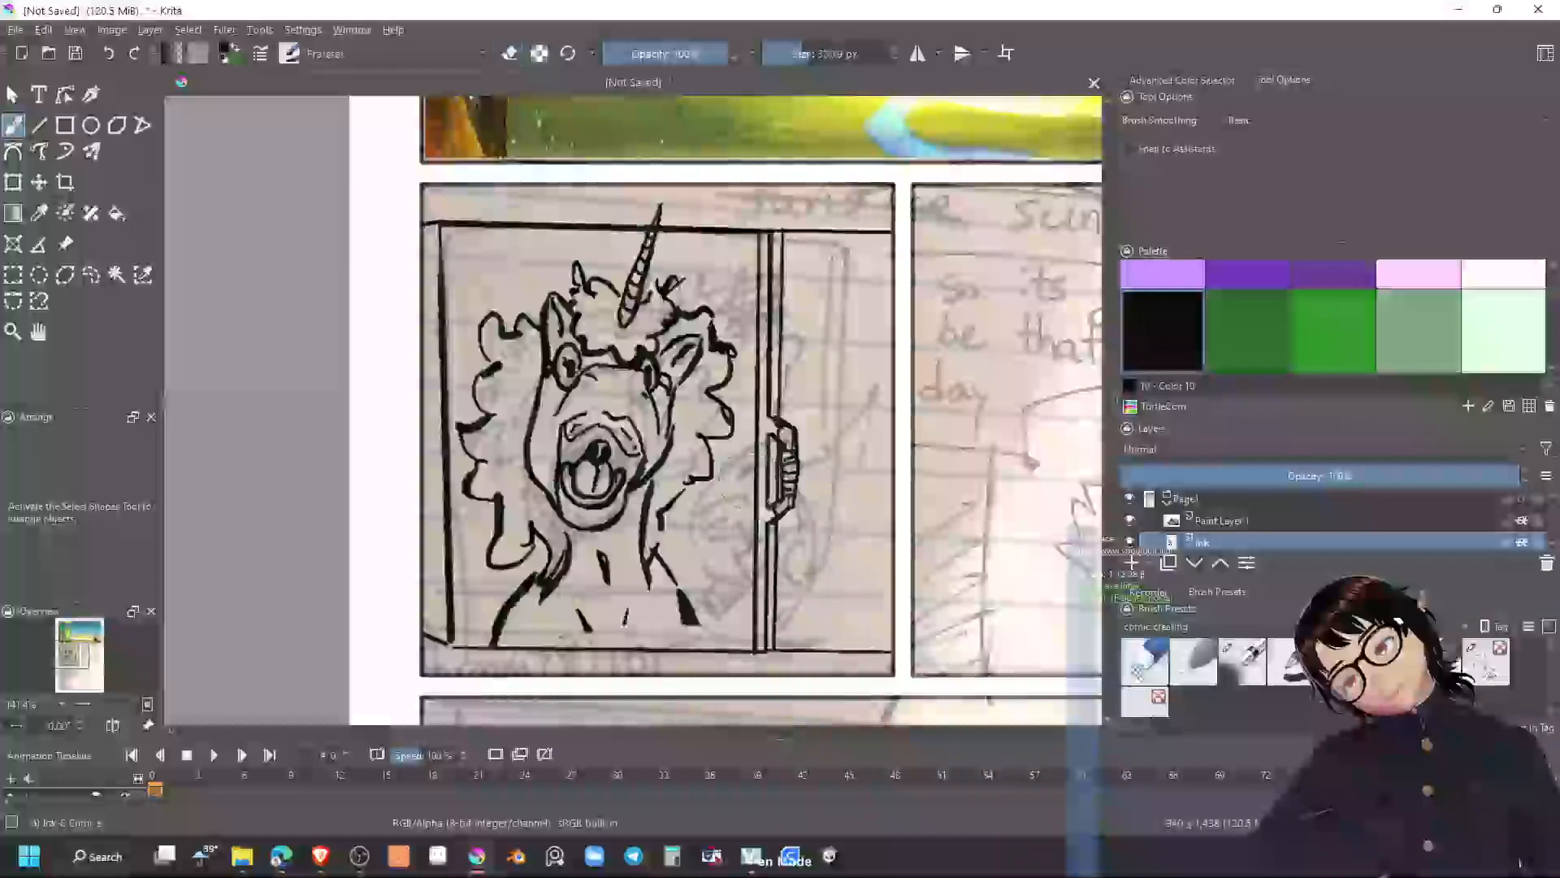
pyautogui.press('e')
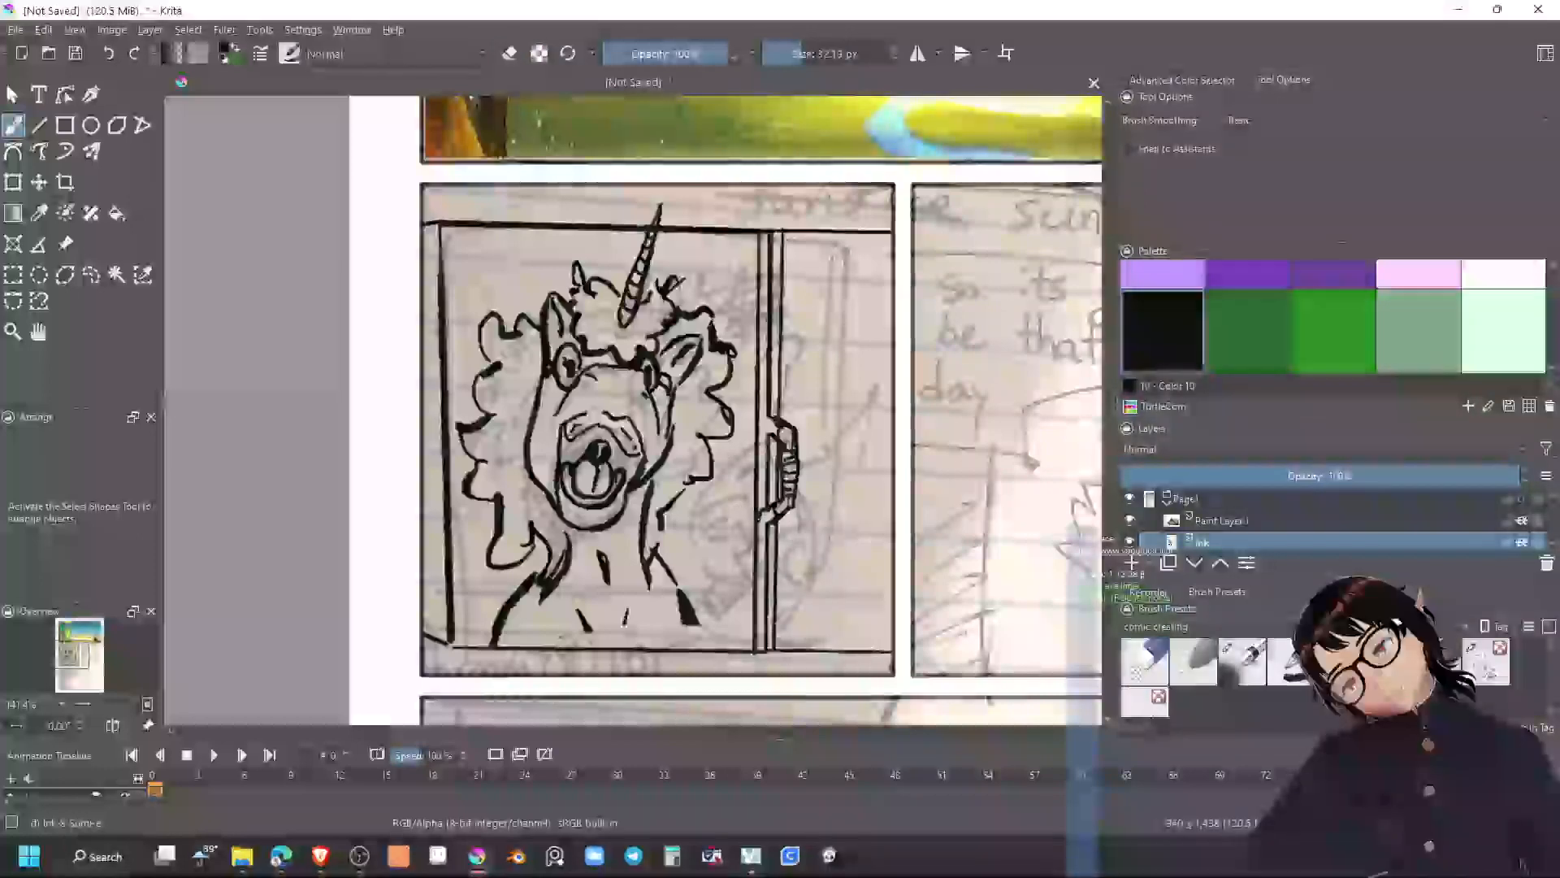
# Ink the handle's end mounts across the edge strip, add an outer outline around the grip, and detail its cross lines
pyautogui.moveTo(776, 506)
pyautogui.mouseDown()
pyautogui.moveTo(762, 527)
pyautogui.moveTo(764, 399)
pyautogui.moveTo(772, 437)
pyautogui.moveTo(777, 422)
pyautogui.mouseUp()
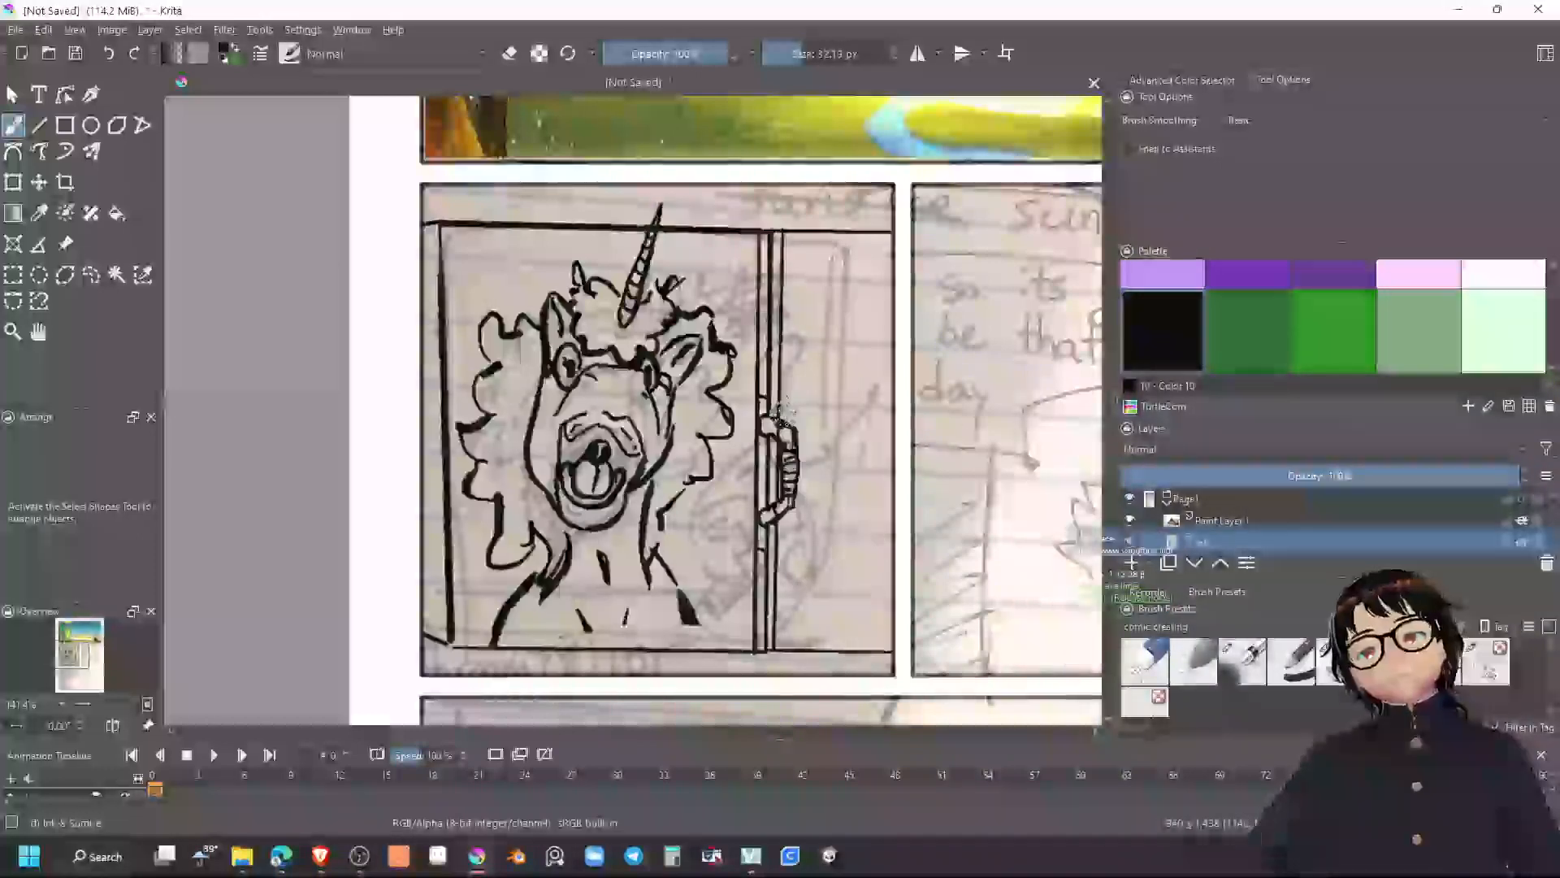
pyautogui.moveTo(794, 418); pyautogui.dragTo(792, 524)
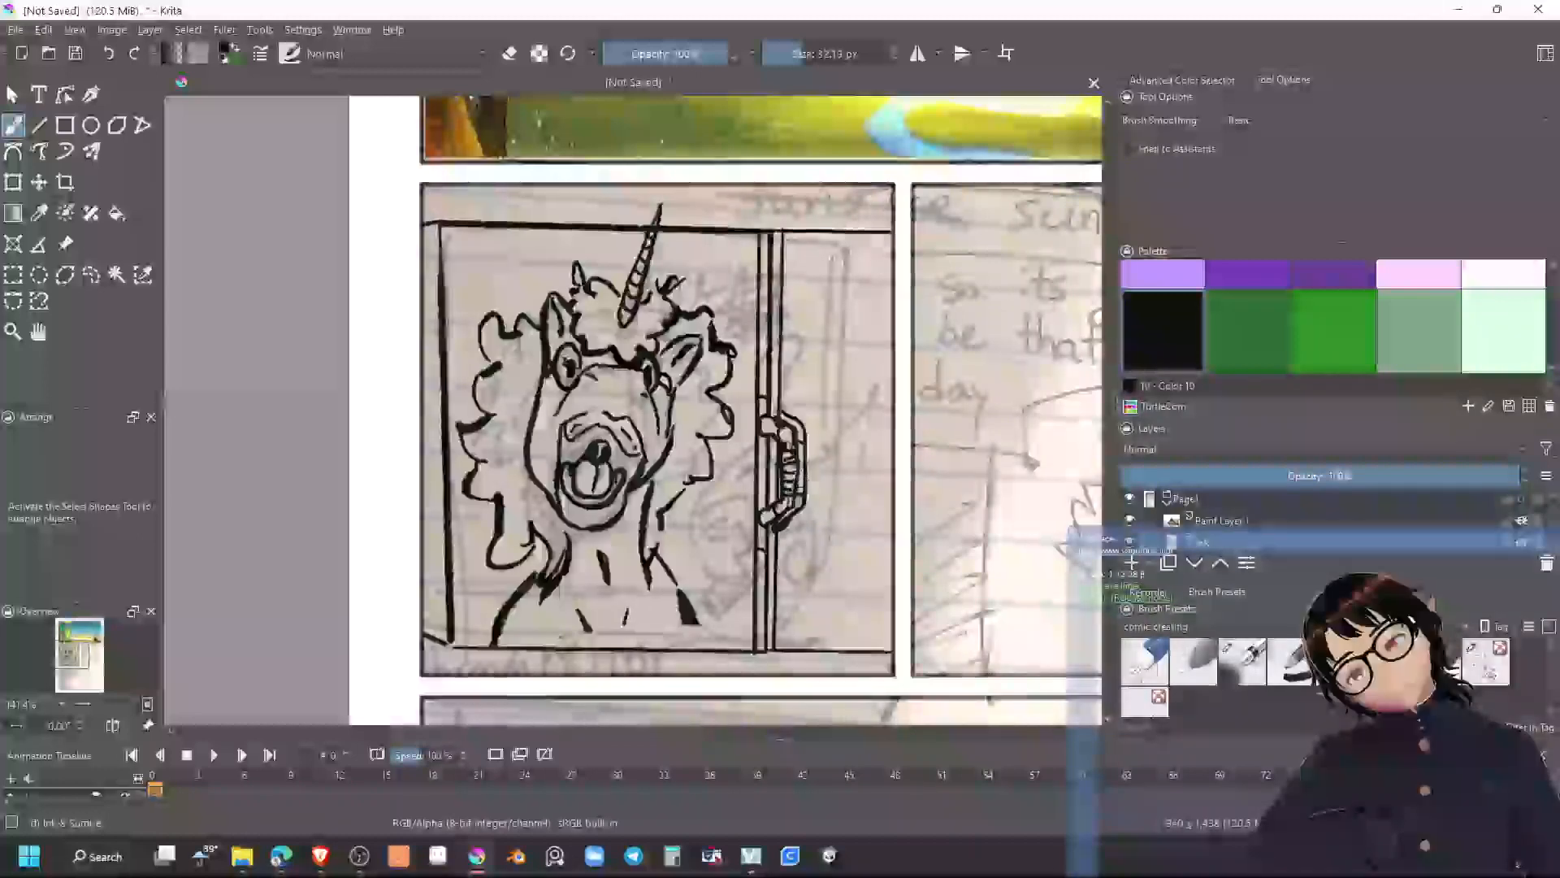
pyautogui.moveTo(790, 460); pyautogui.dragTo(795, 520)
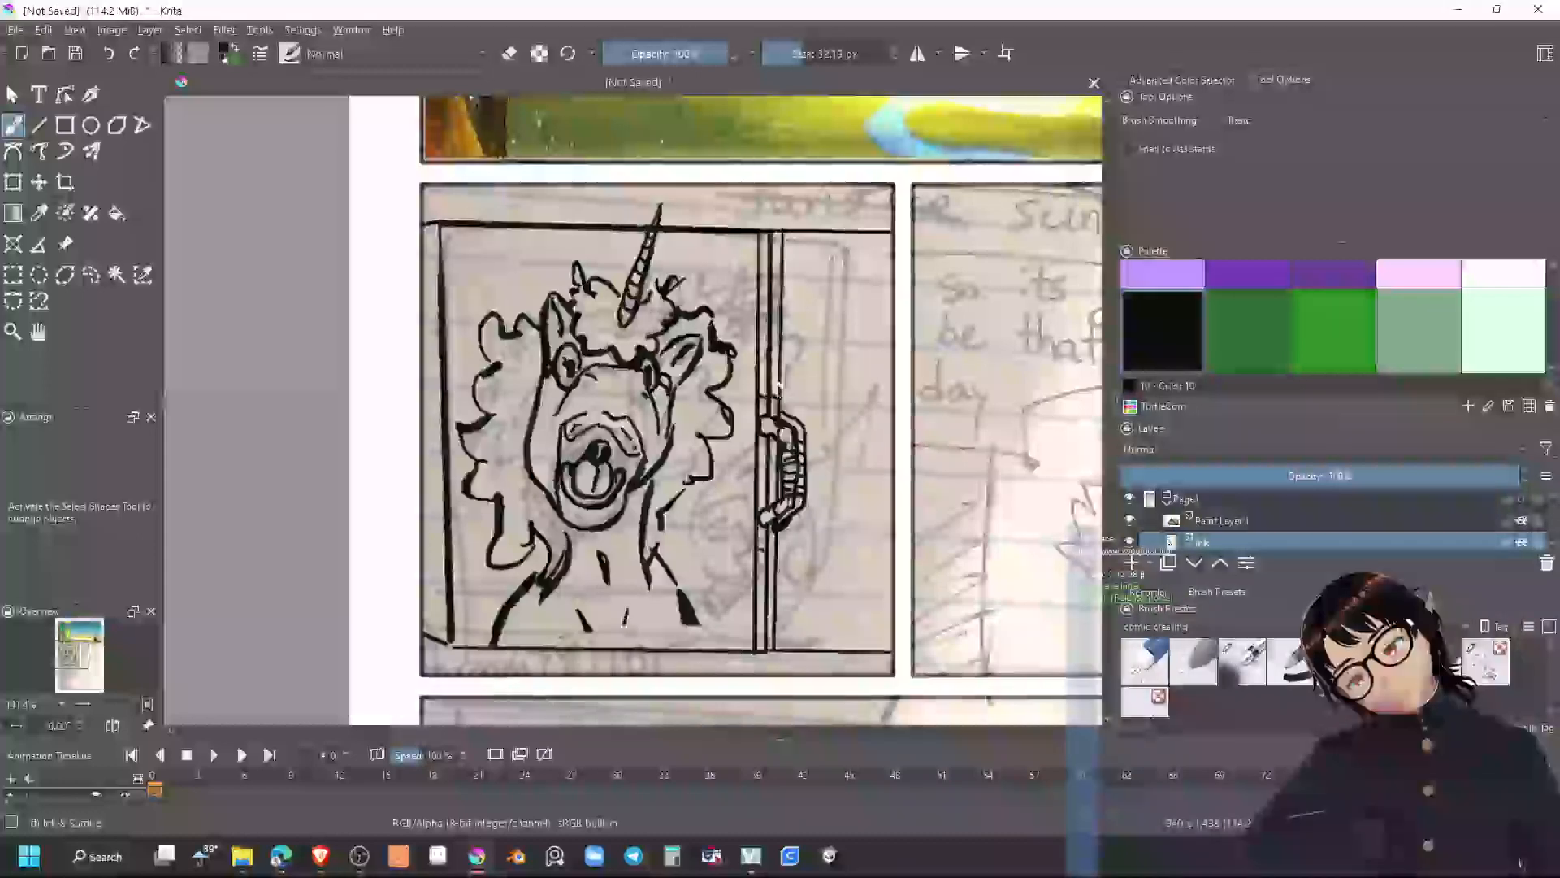
pyautogui.moveTo(758, 396)
pyautogui.mouseDown()
pyautogui.moveTo(782, 398)
pyautogui.moveTo(780, 415)
pyautogui.mouseUp()
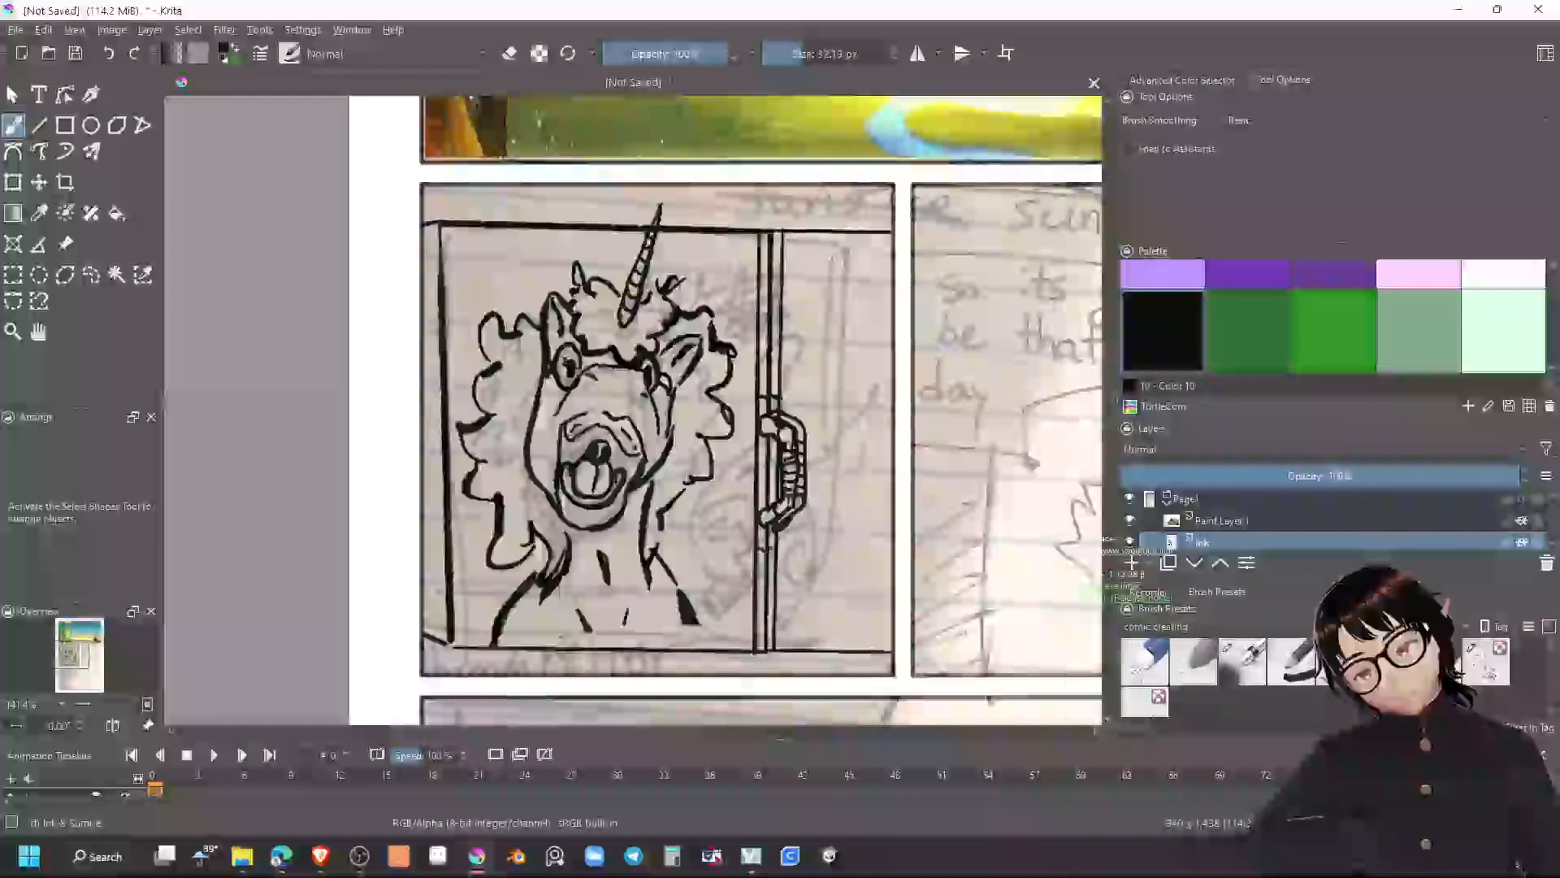
# Ink the strip beneath the handle's lower mount and erase stray lines along the inside of the grip
pyautogui.moveTo(759, 548); pyautogui.dragTo(783, 548)
pyautogui.press('e')
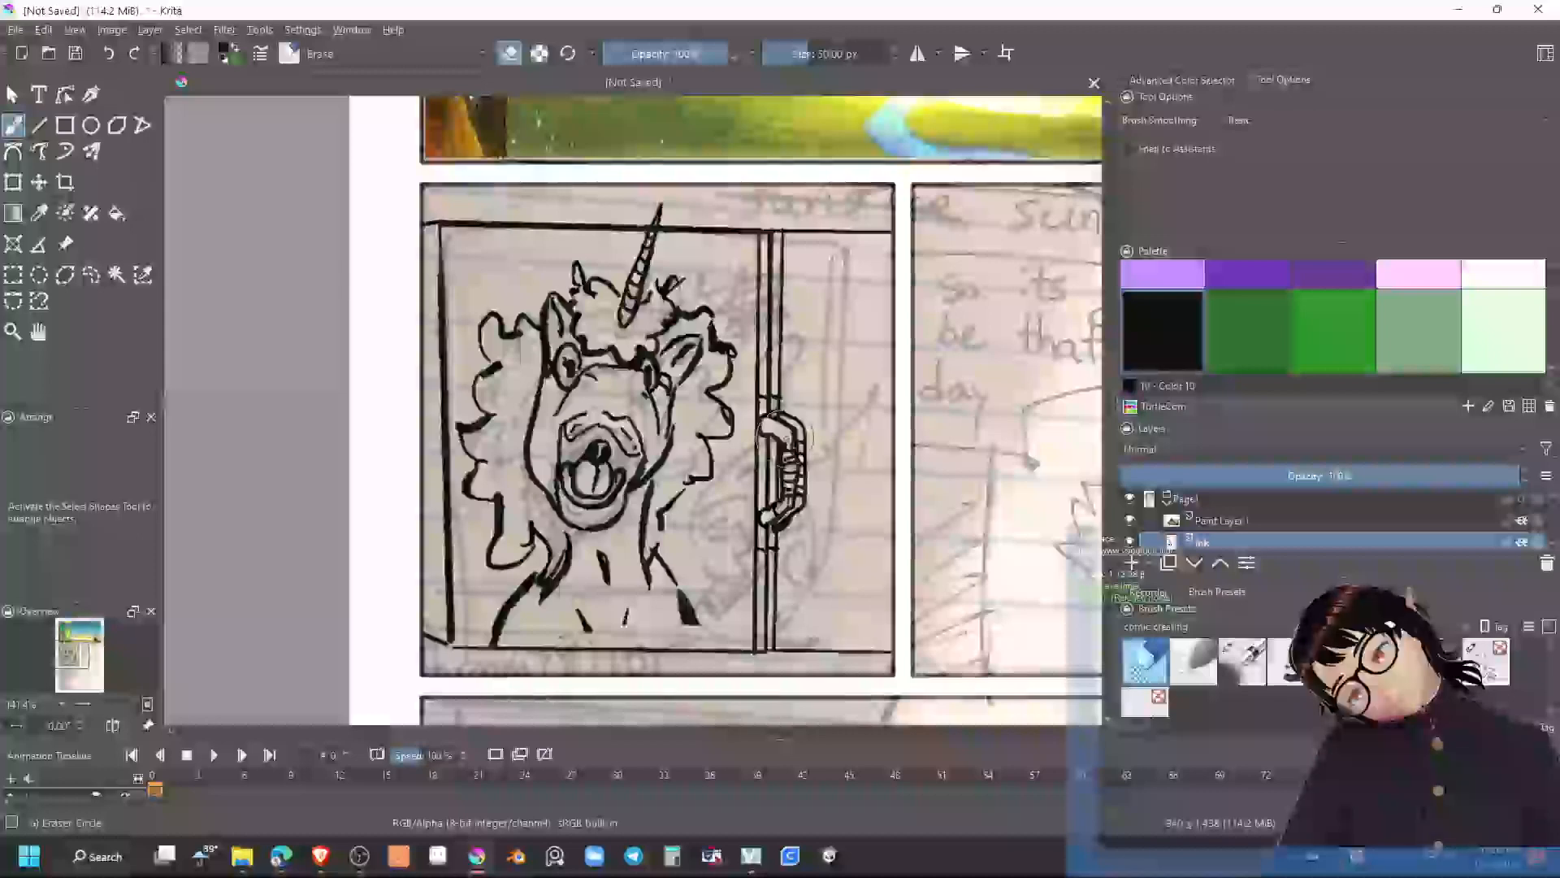
pyautogui.moveTo(771, 514); pyautogui.dragTo(781, 504)
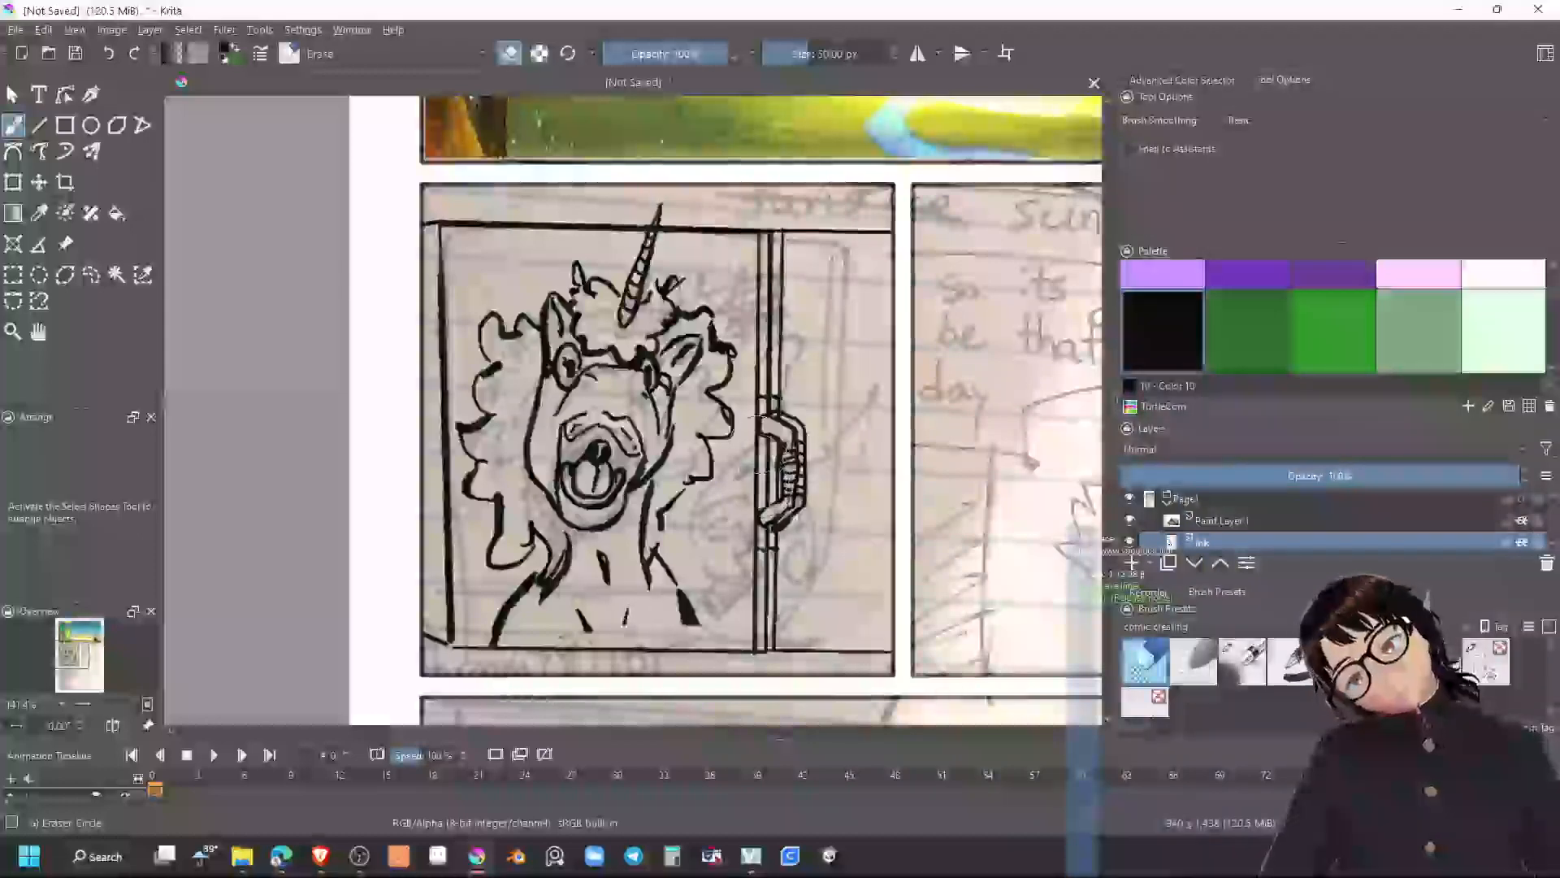
pyautogui.moveTo(776, 495); pyautogui.dragTo(772, 410)
pyautogui.scroll(-1, 771, 464)
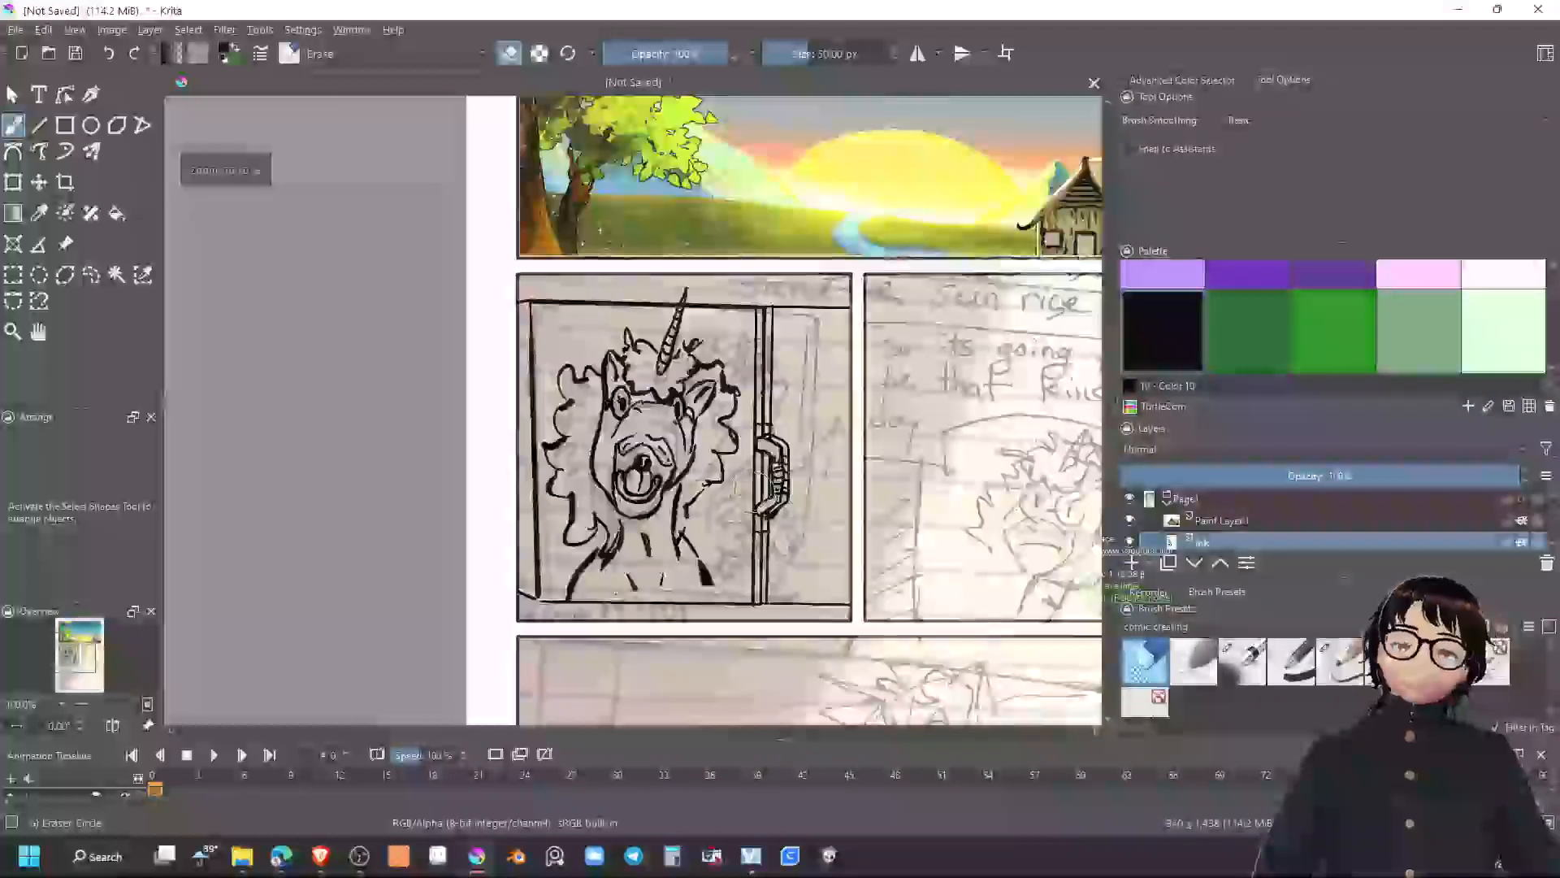
pyautogui.scroll(-3, 771, 463)
pyautogui.scroll(-2, 770, 460)
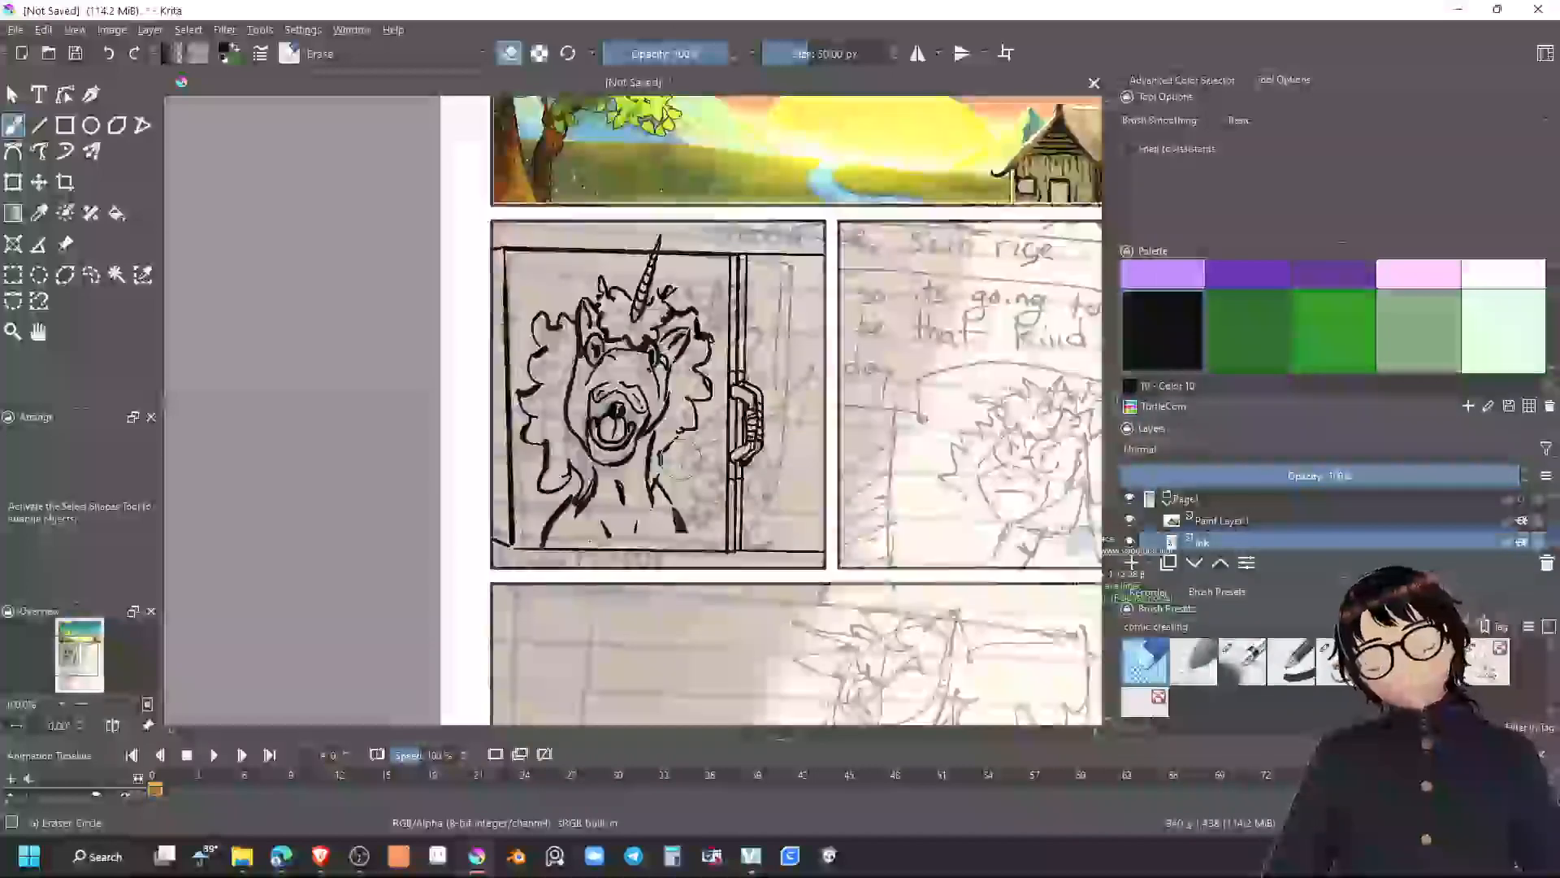
# Erase the tip of the unicorn's horn where it extends above the doorway's upper frame line
pyautogui.press('e')
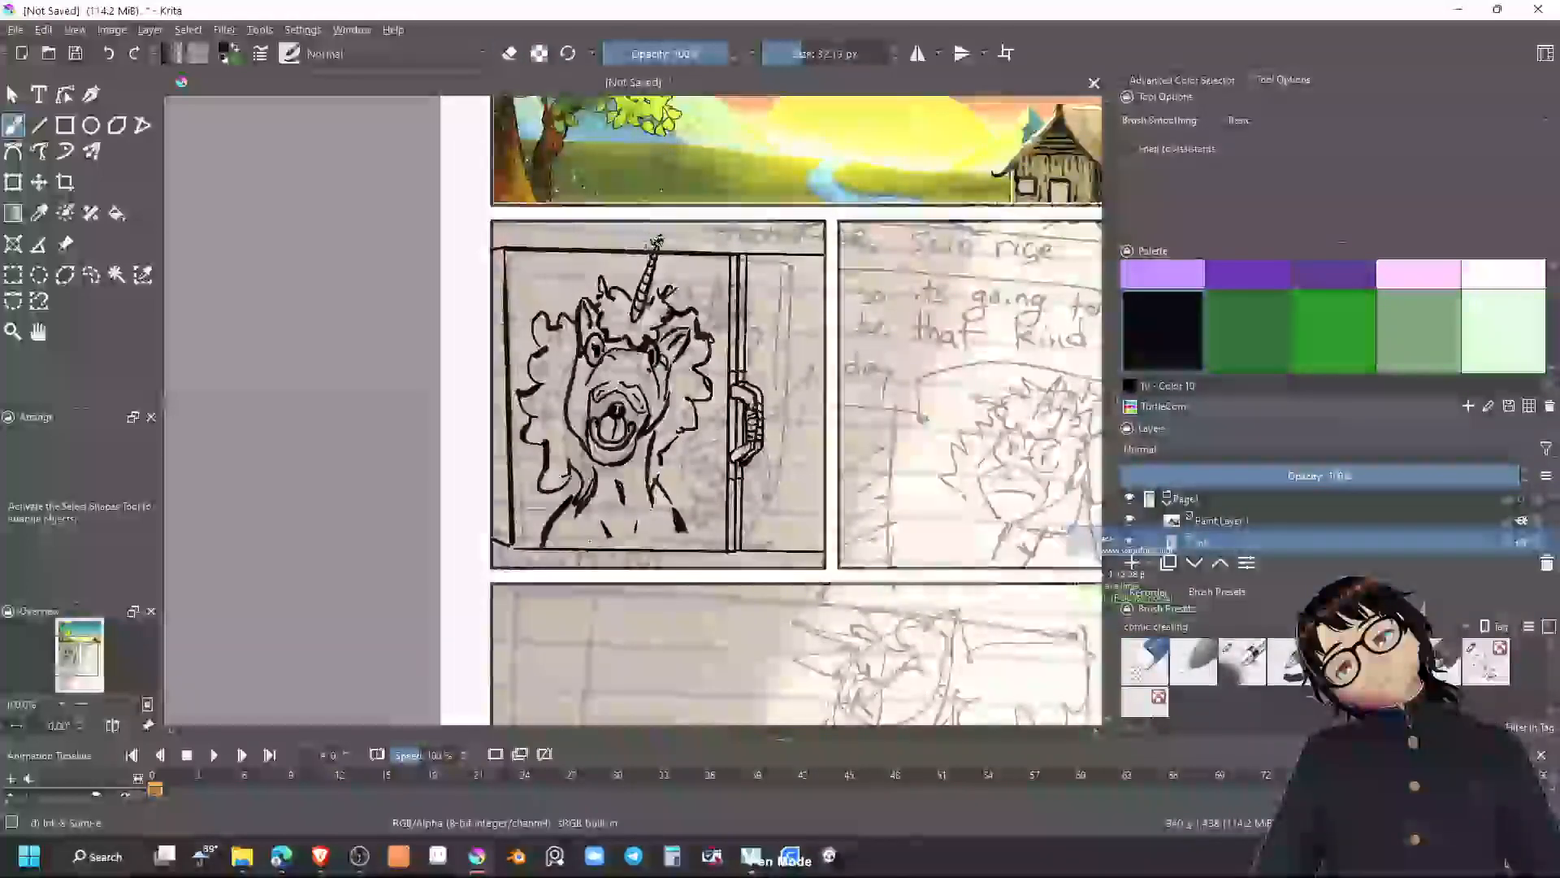
pyautogui.press('e')
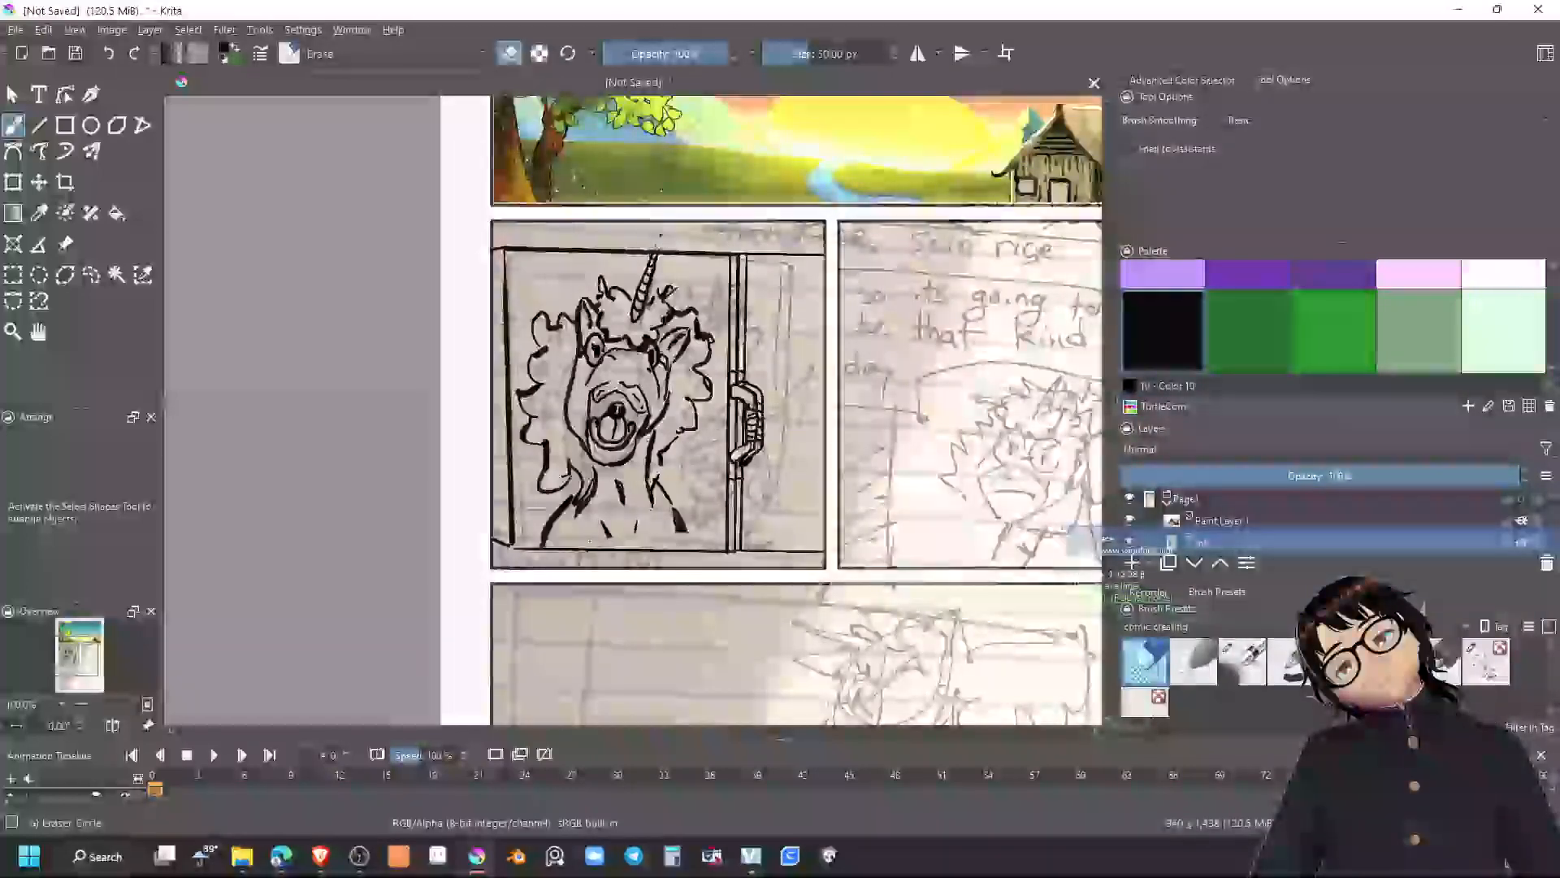
pyautogui.press('e')
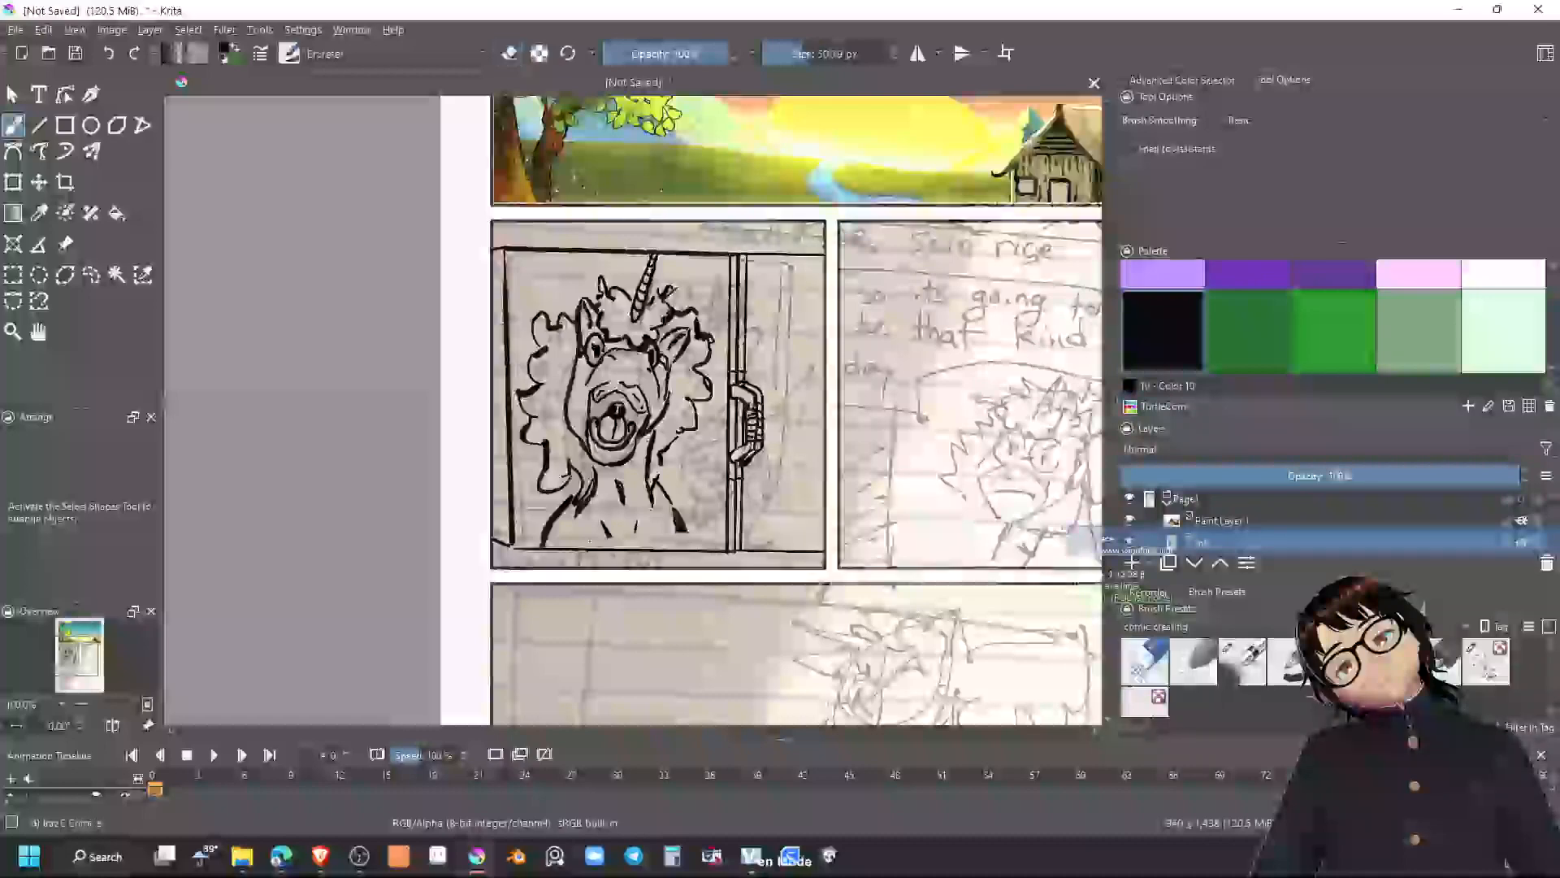
pyautogui.press('e')
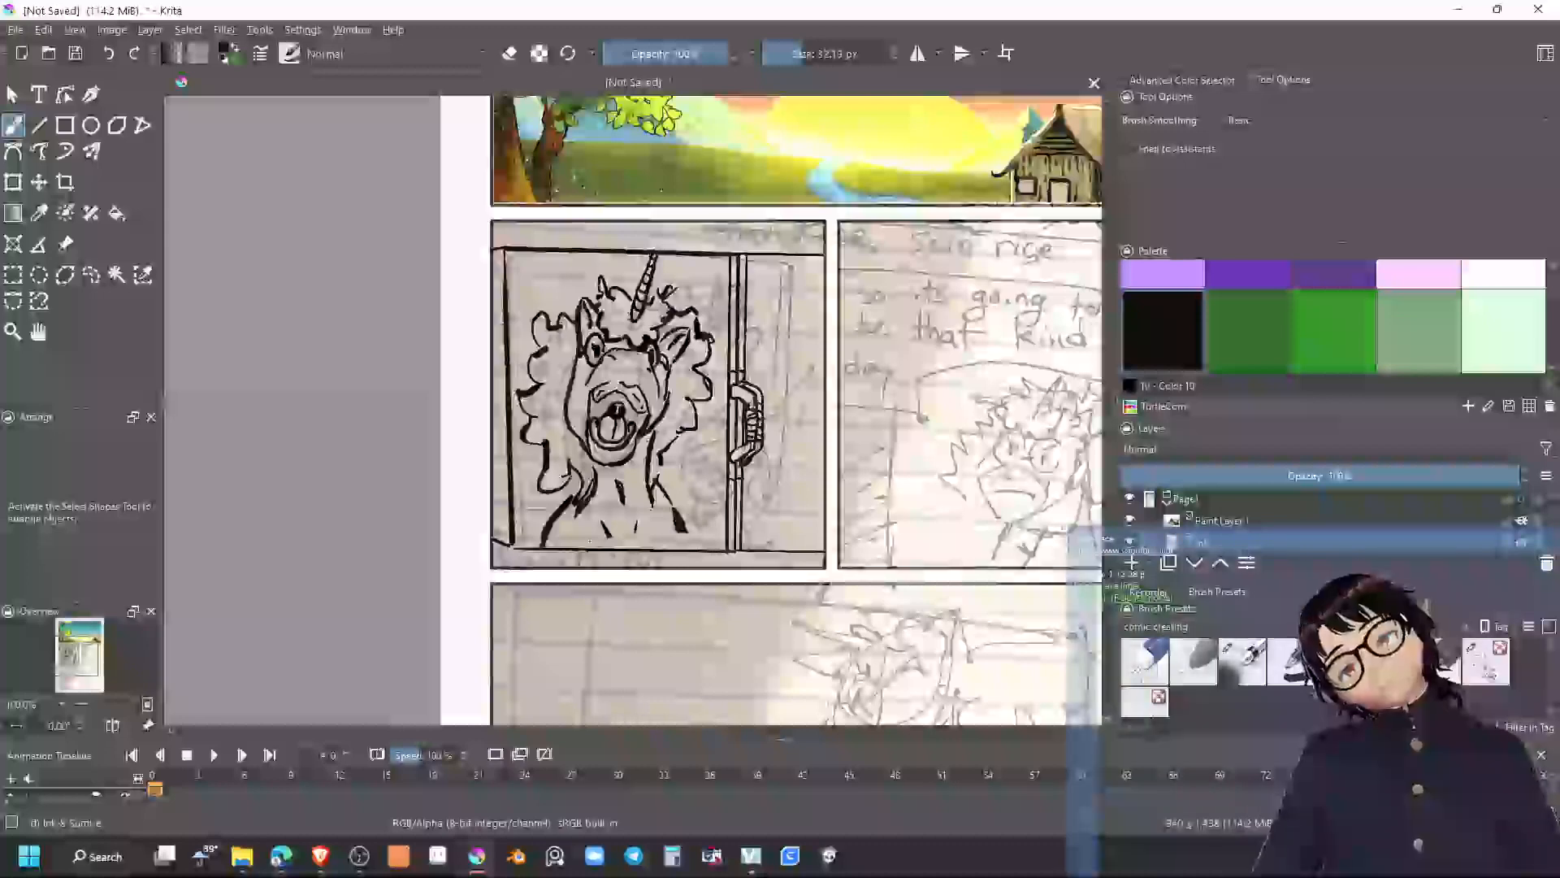
# Ink large curved contours of an outstretched arm from the unicorn's chest across the door frame to the panel's edge
pyautogui.moveTo(775, 537)
pyautogui.mouseDown()
pyautogui.moveTo(816, 519)
pyautogui.moveTo(784, 539)
pyautogui.mouseUp()
pyautogui.moveTo(689, 538)
pyautogui.mouseDown()
pyautogui.moveTo(762, 521)
pyautogui.moveTo(685, 532)
pyautogui.mouseUp()
pyautogui.moveTo(697, 535)
pyautogui.mouseDown()
pyautogui.moveTo(694, 494)
pyautogui.moveTo(734, 489)
pyautogui.moveTo(685, 429)
pyautogui.moveTo(786, 353)
pyautogui.moveTo(831, 357)
pyautogui.mouseUp()
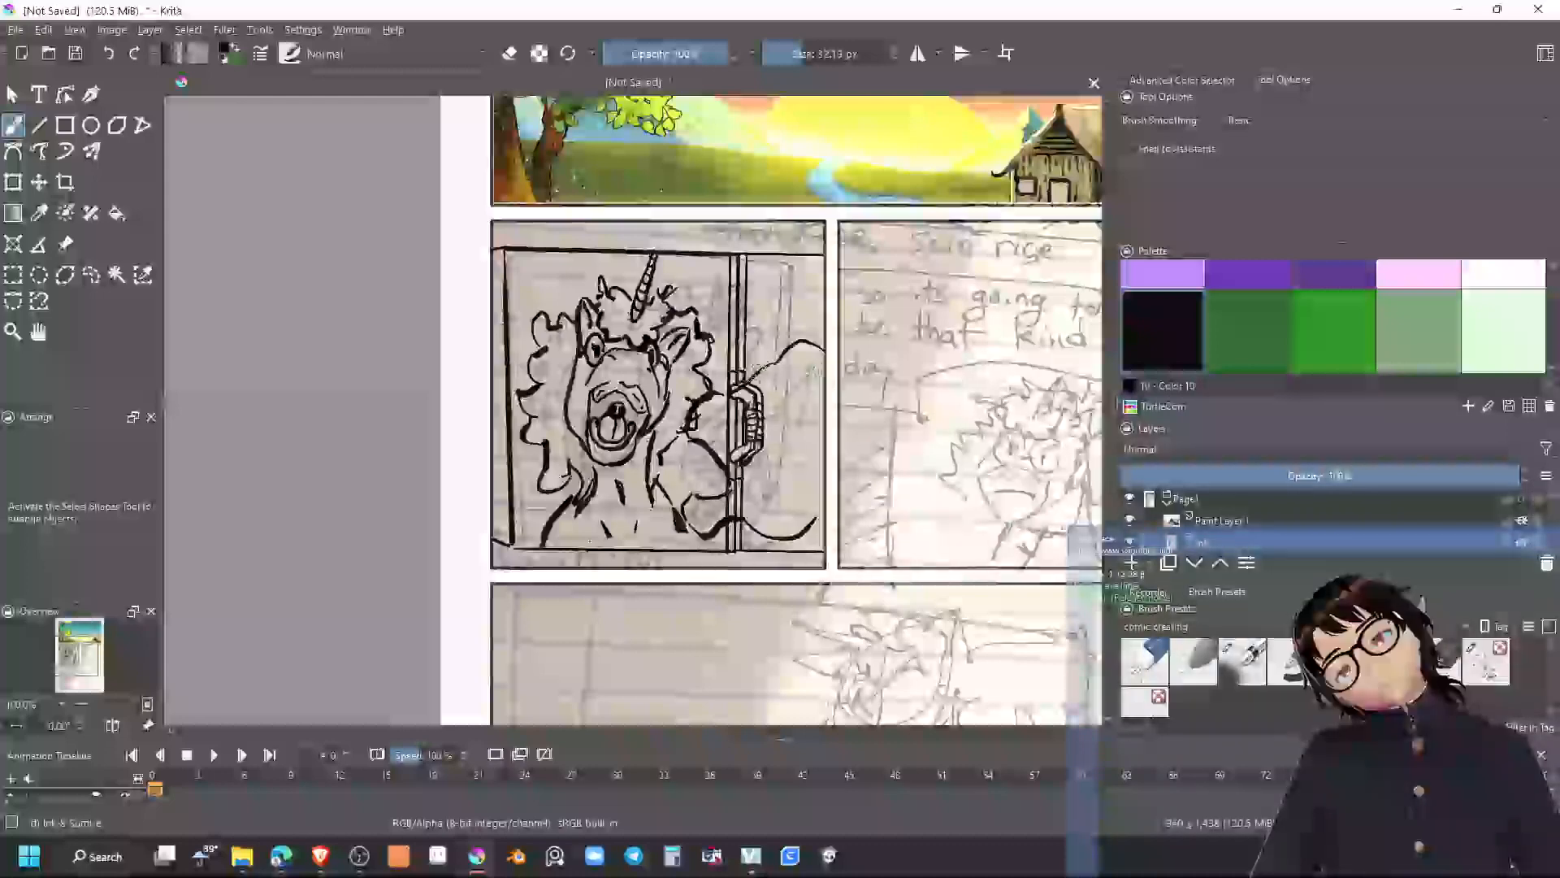
pyautogui.press('e')
pyautogui.press('e')
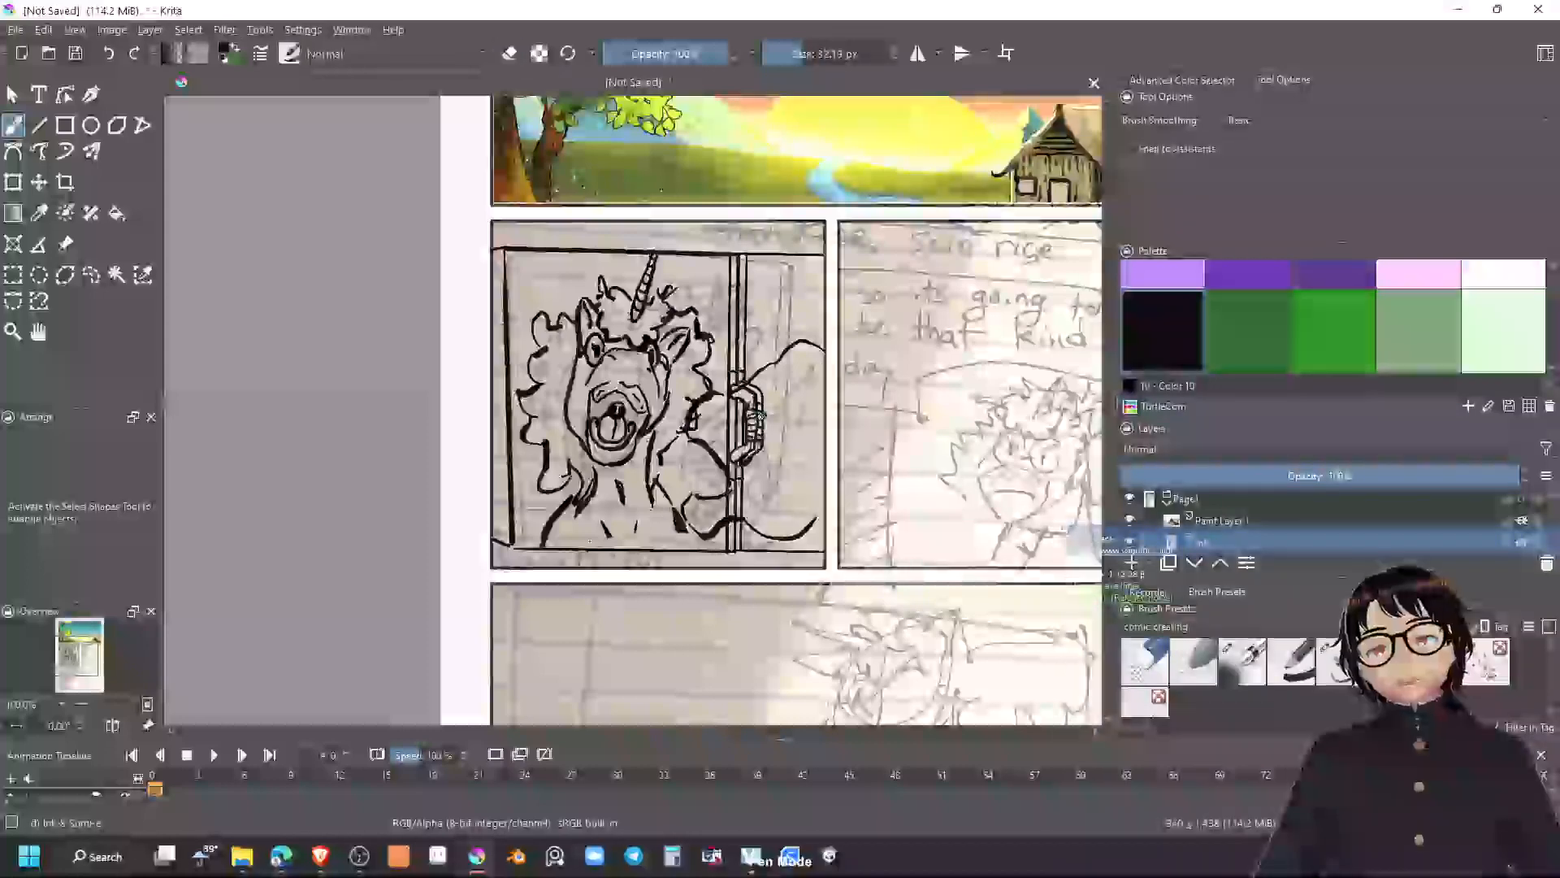
# Erase the handle and the frame lines crossing the arm, and re-ink the contour along the arm's upper side
pyautogui.moveTo(755, 402)
pyautogui.mouseDown()
pyautogui.moveTo(760, 459)
pyautogui.moveTo(758, 418)
pyautogui.moveTo(754, 447)
pyautogui.moveTo(739, 457)
pyautogui.moveTo(734, 439)
pyautogui.moveTo(741, 513)
pyautogui.moveTo(759, 531)
pyautogui.moveTo(810, 532)
pyautogui.moveTo(726, 394)
pyautogui.moveTo(762, 398)
pyautogui.moveTo(812, 363)
pyautogui.moveTo(756, 345)
pyautogui.moveTo(757, 376)
pyautogui.moveTo(803, 342)
pyautogui.mouseUp()
pyautogui.press('e')
pyautogui.press('/')
pyautogui.press('e')
pyautogui.moveTo(782, 370)
pyautogui.mouseDown()
pyautogui.moveTo(741, 389)
pyautogui.moveTo(736, 356)
pyautogui.moveTo(745, 395)
pyautogui.moveTo(736, 377)
pyautogui.moveTo(731, 397)
pyautogui.mouseUp()
pyautogui.press('e')
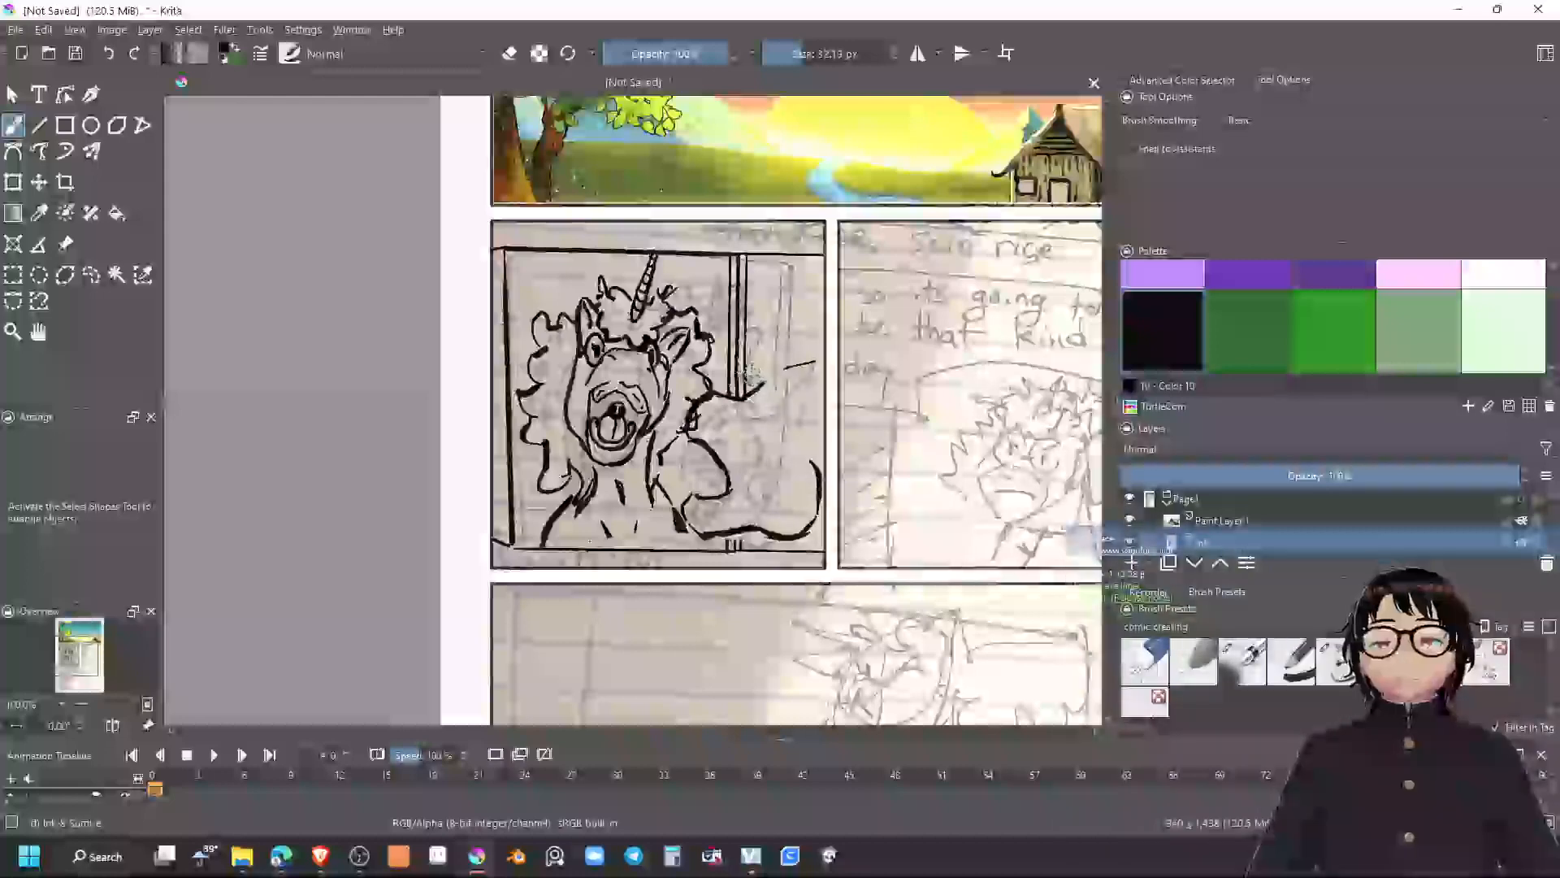
# Ink the short frame section below the arm and trim the vertical frame lines where they meet the arm's contours
pyautogui.moveTo(741, 534); pyautogui.dragTo(740, 550)
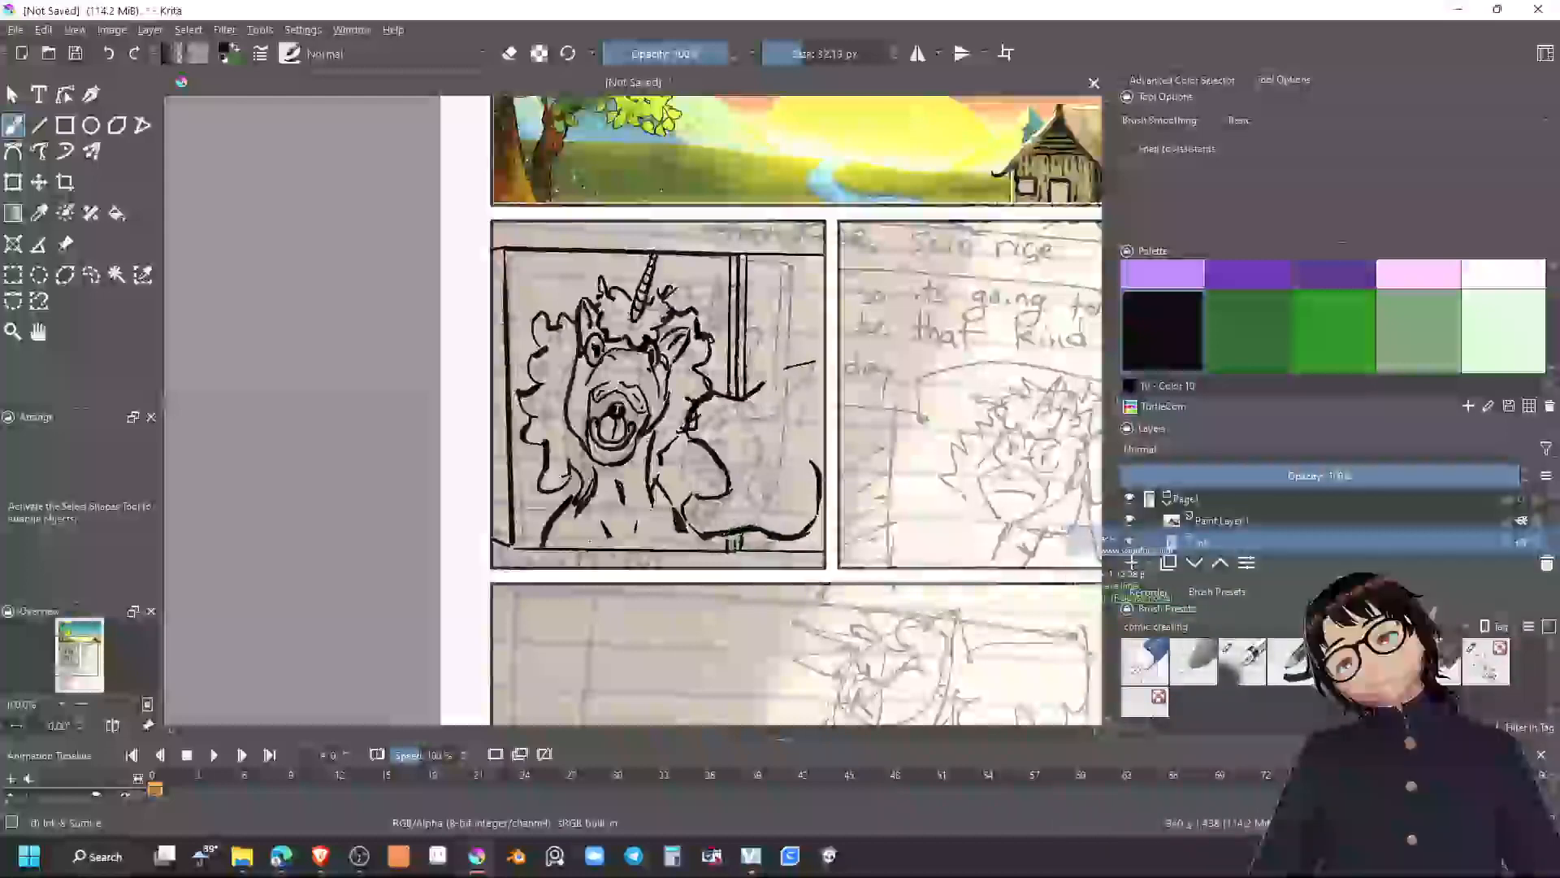
pyautogui.press('e')
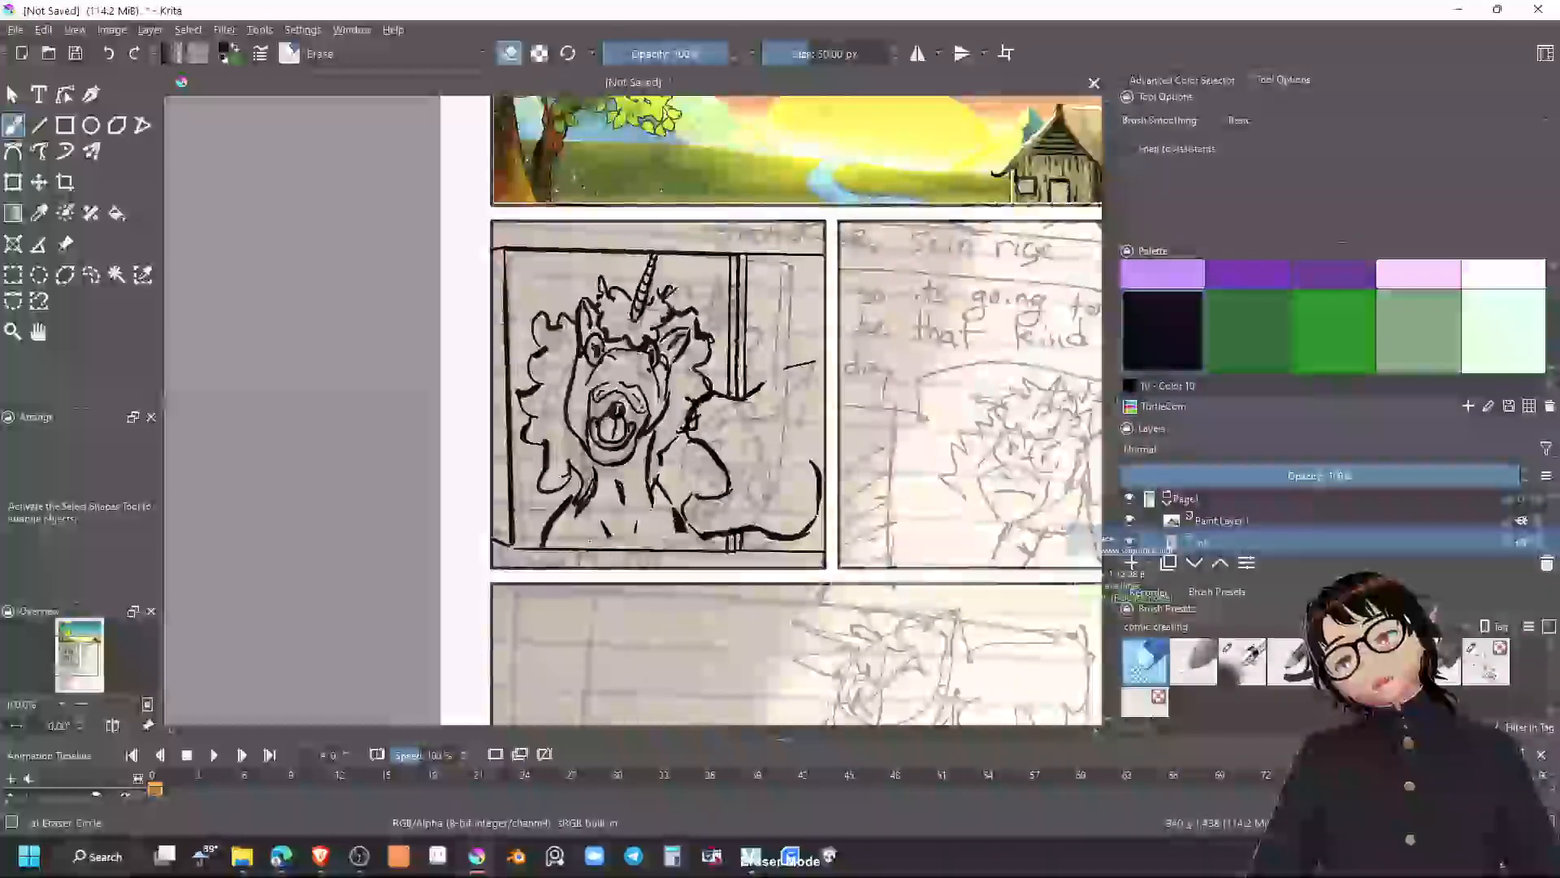
pyautogui.moveTo(728, 542); pyautogui.dragTo(722, 537)
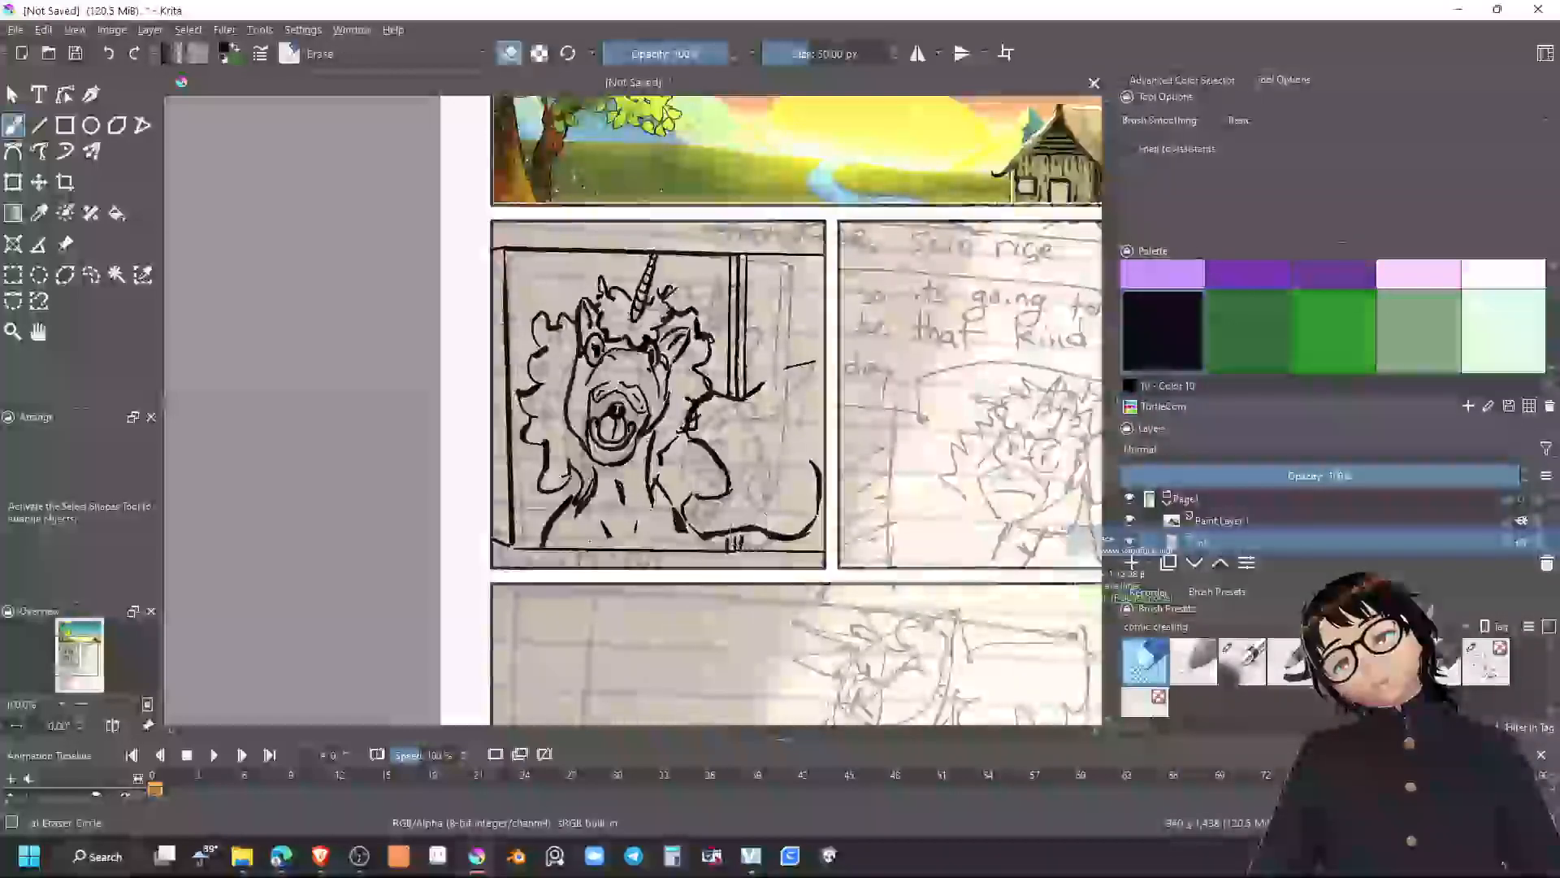
pyautogui.moveTo(723, 385)
pyautogui.mouseDown()
pyautogui.moveTo(749, 385)
pyautogui.moveTo(744, 399)
pyautogui.mouseUp()
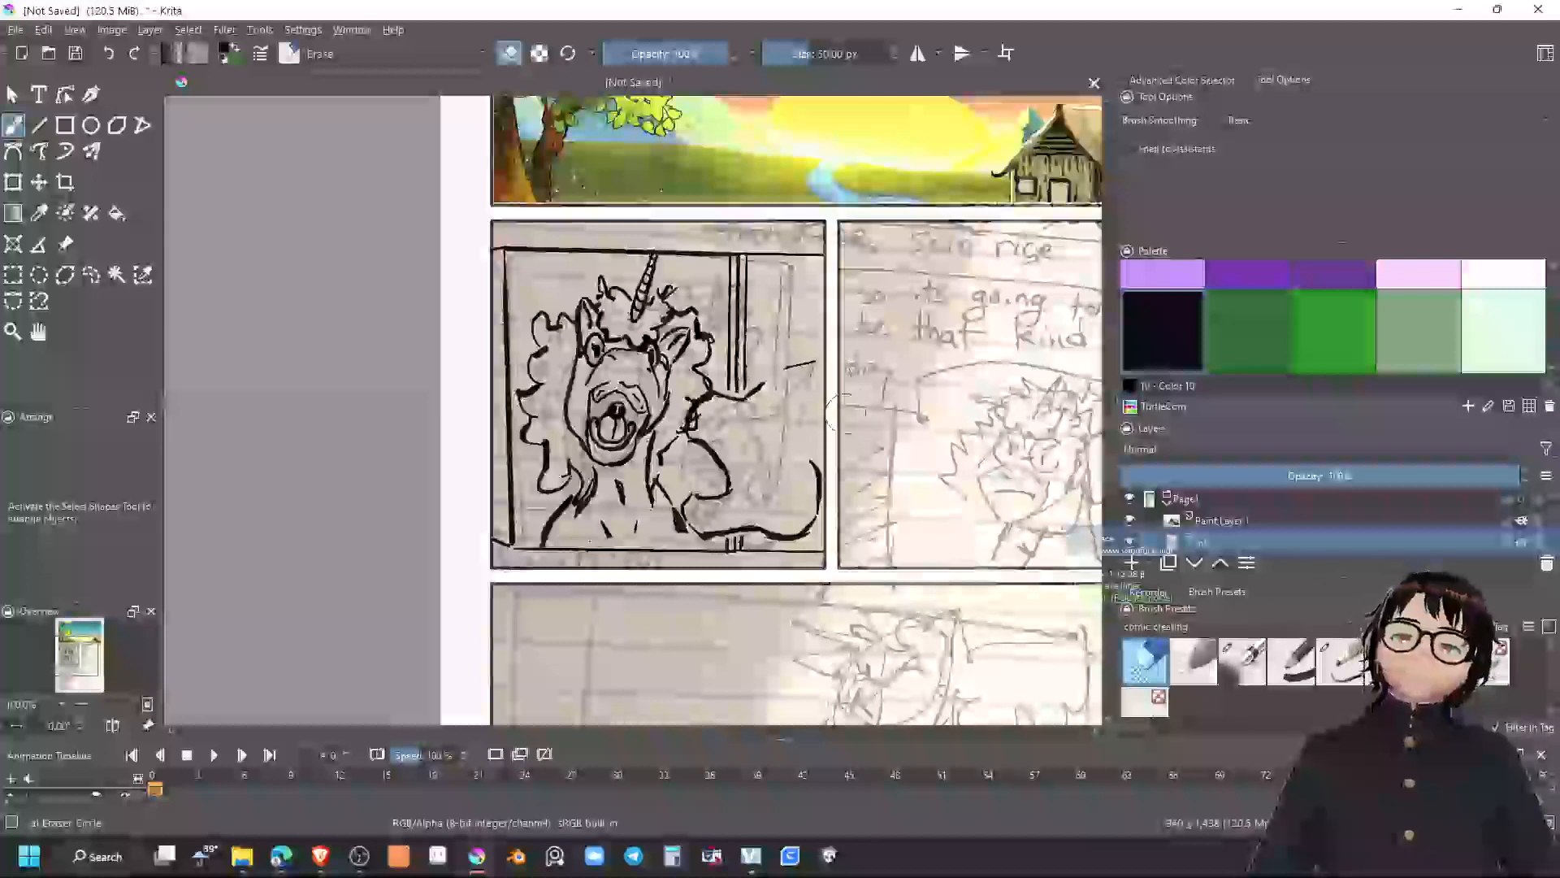
pyautogui.press('e')
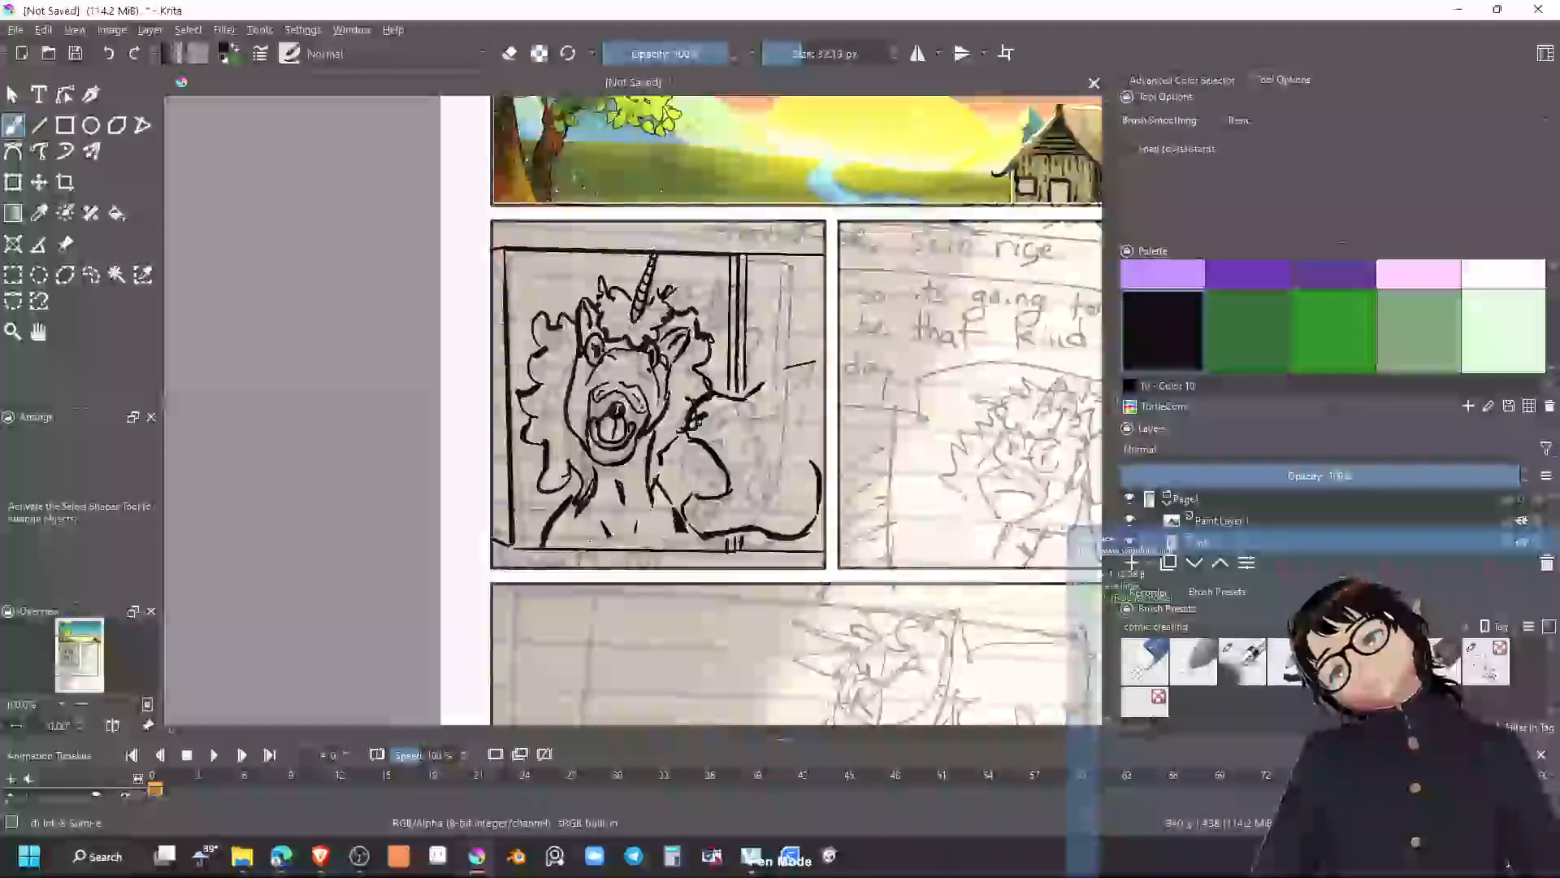
# Ink the rounded shoulder curve and erase the stray marks beside the shoulder and at the arm's lower base
pyautogui.moveTo(703, 406); pyautogui.dragTo(692, 424)
pyautogui.press('e')
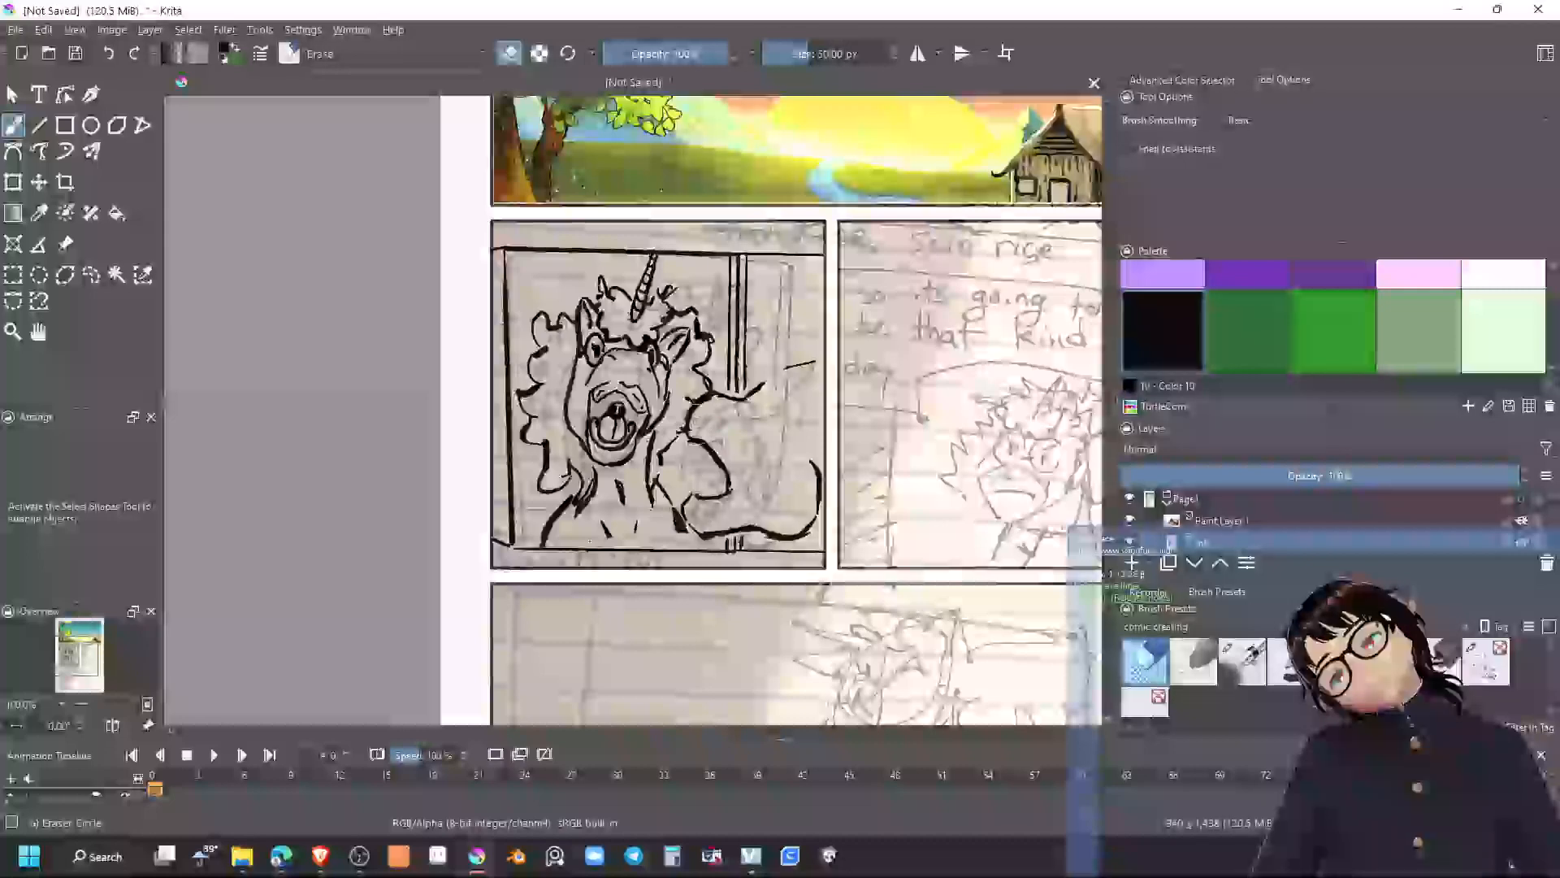
pyautogui.moveTo(689, 396); pyautogui.dragTo(701, 401)
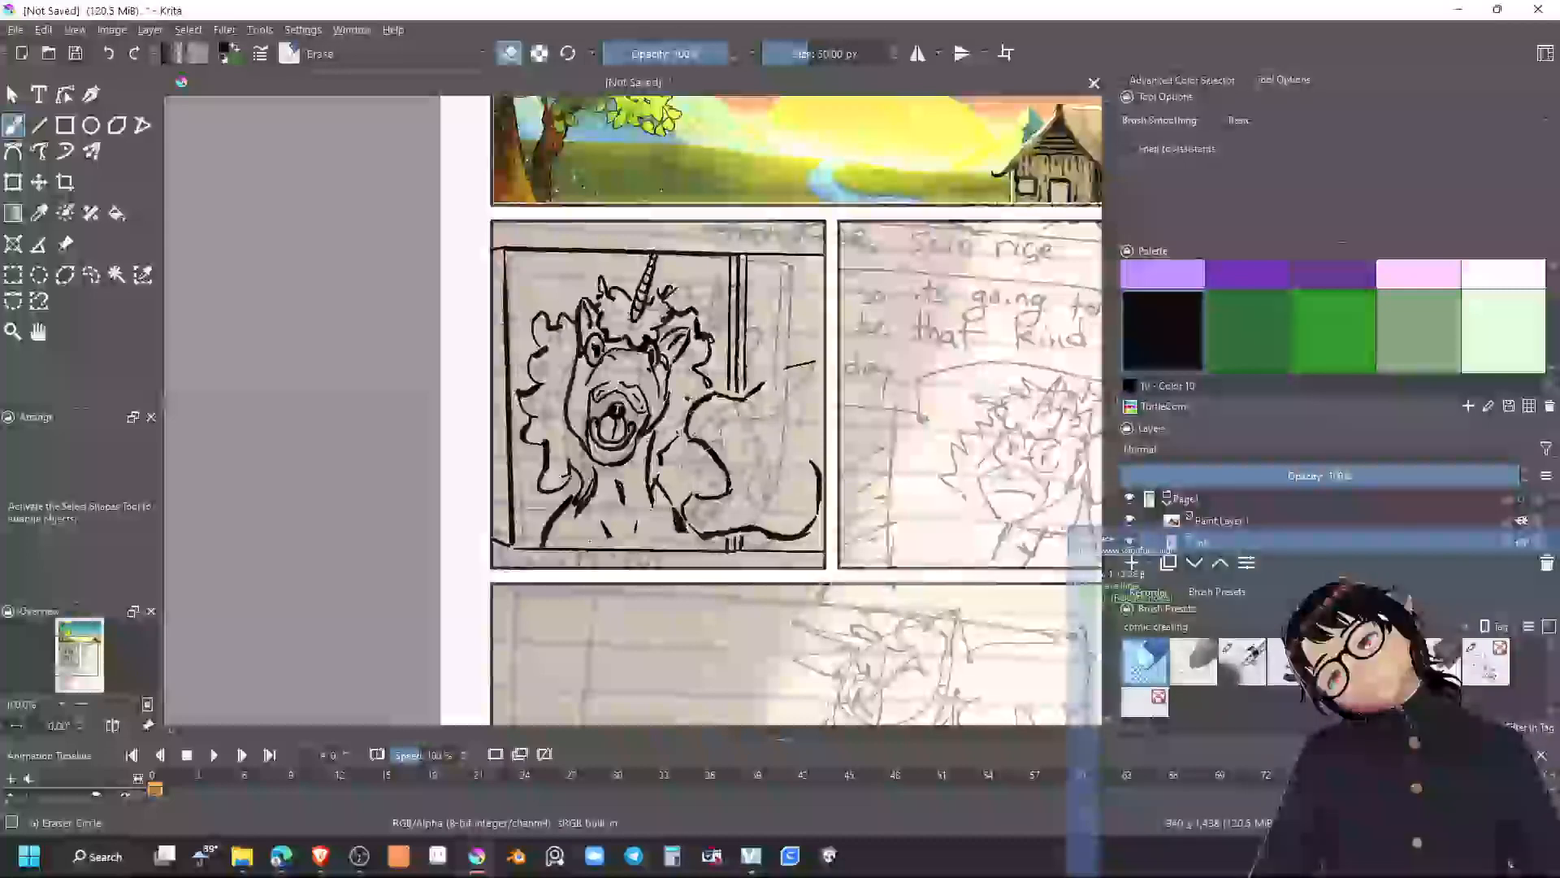
pyautogui.moveTo(684, 512); pyautogui.dragTo(685, 550)
pyautogui.press('/')
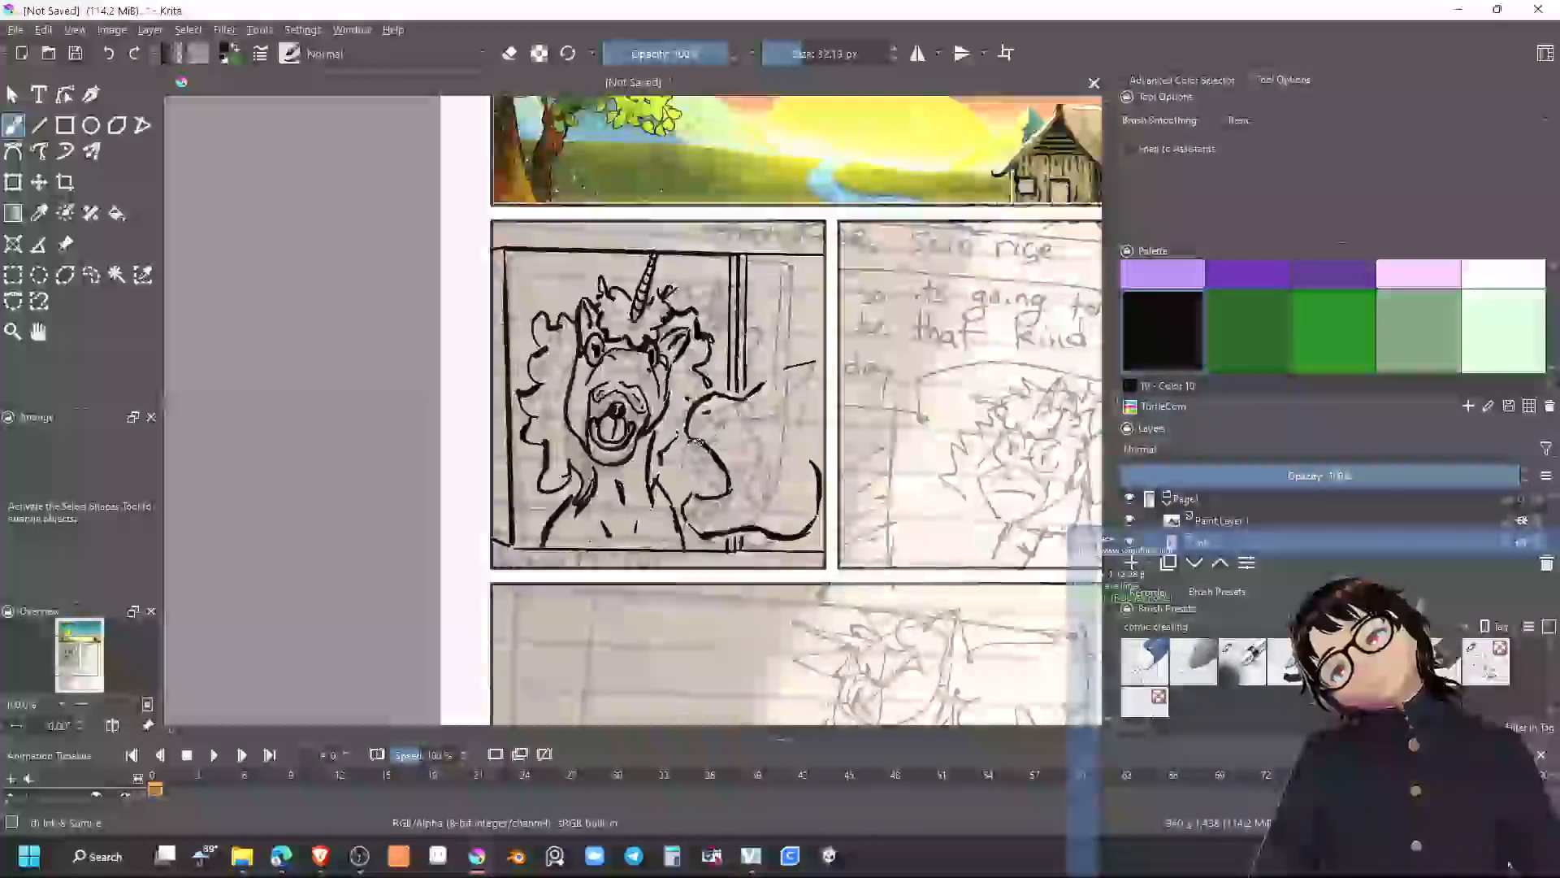
# Ink fold lines on the inner upper arm and a long curve running down from the shoulder to the arm's lower contour
pyautogui.moveTo(689, 439)
pyautogui.mouseDown()
pyautogui.moveTo(701, 447)
pyautogui.moveTo(684, 507)
pyautogui.moveTo(706, 484)
pyautogui.moveTo(728, 491)
pyautogui.mouseUp()
pyautogui.moveTo(762, 387); pyautogui.dragTo(738, 398)
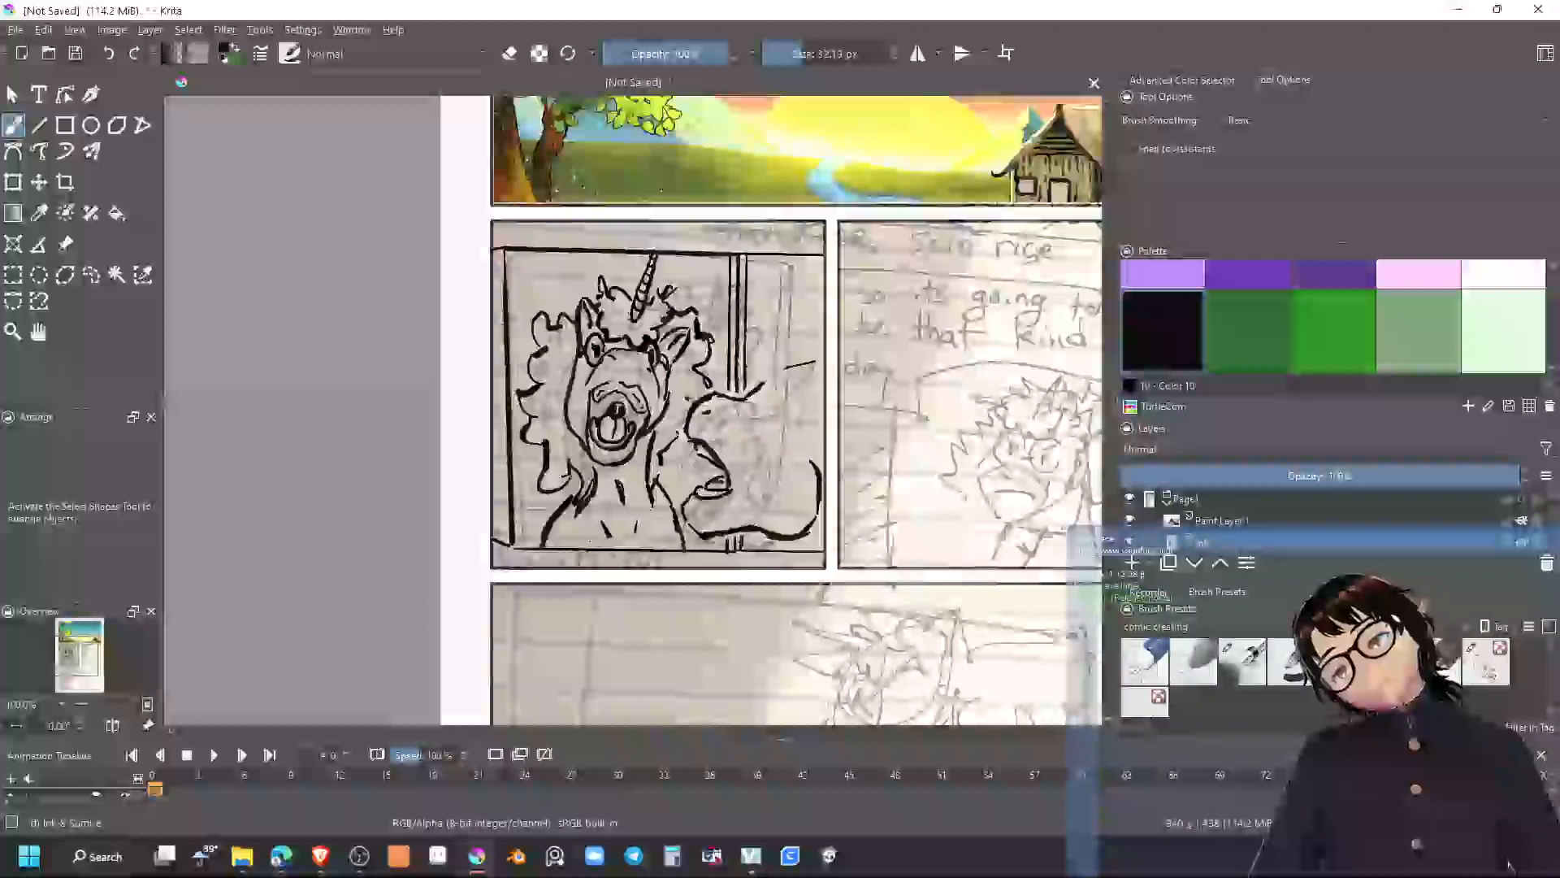
pyautogui.moveTo(595, 396); pyautogui.dragTo(596, 444)
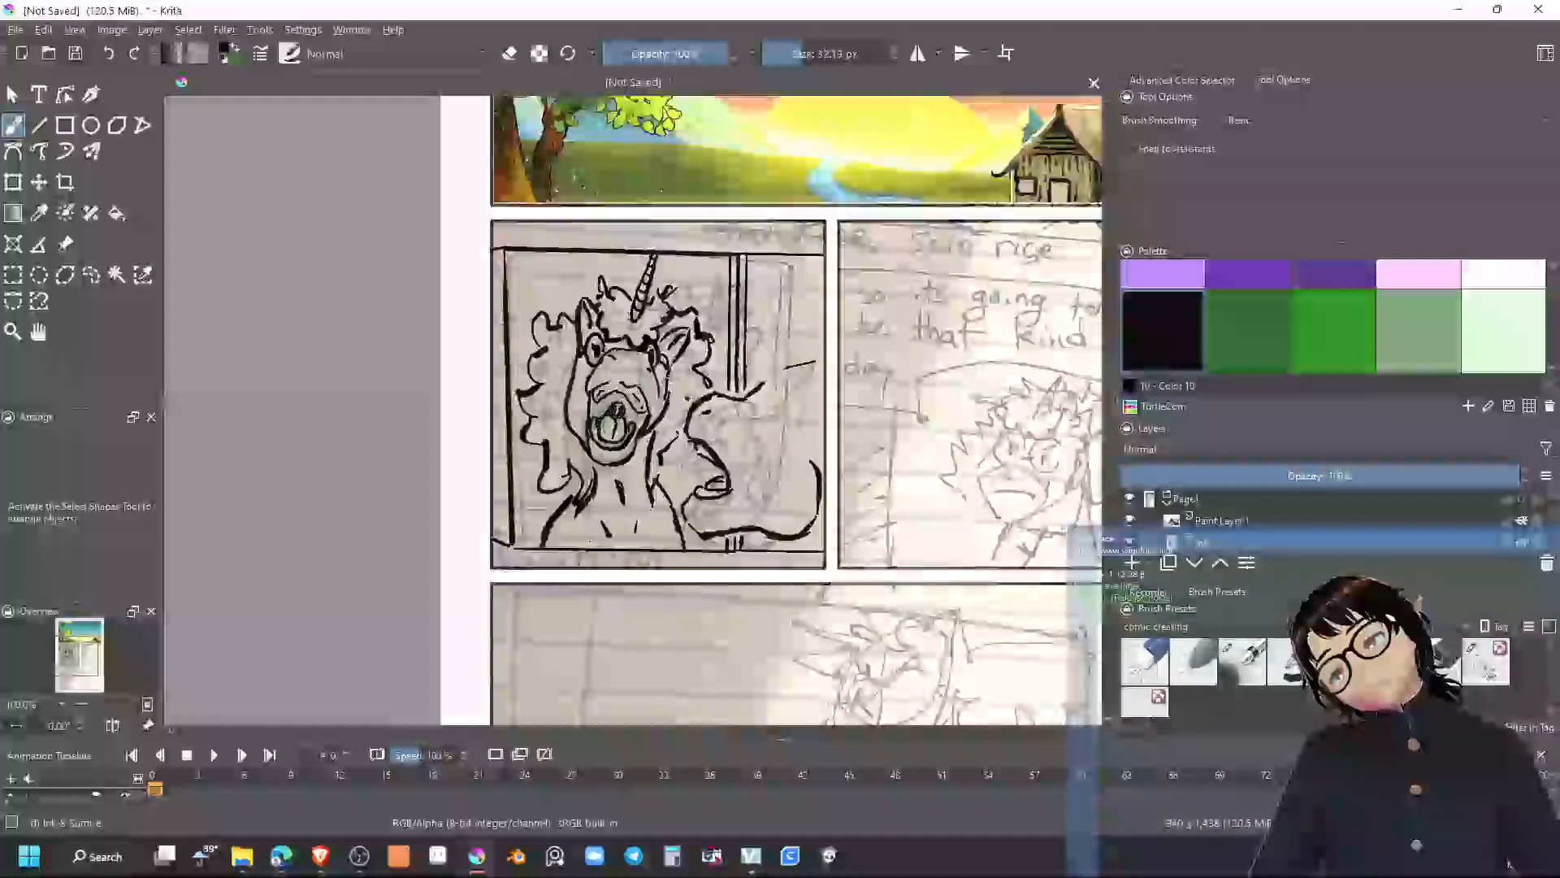
pyautogui.moveTo(740, 439); pyautogui.dragTo(737, 527)
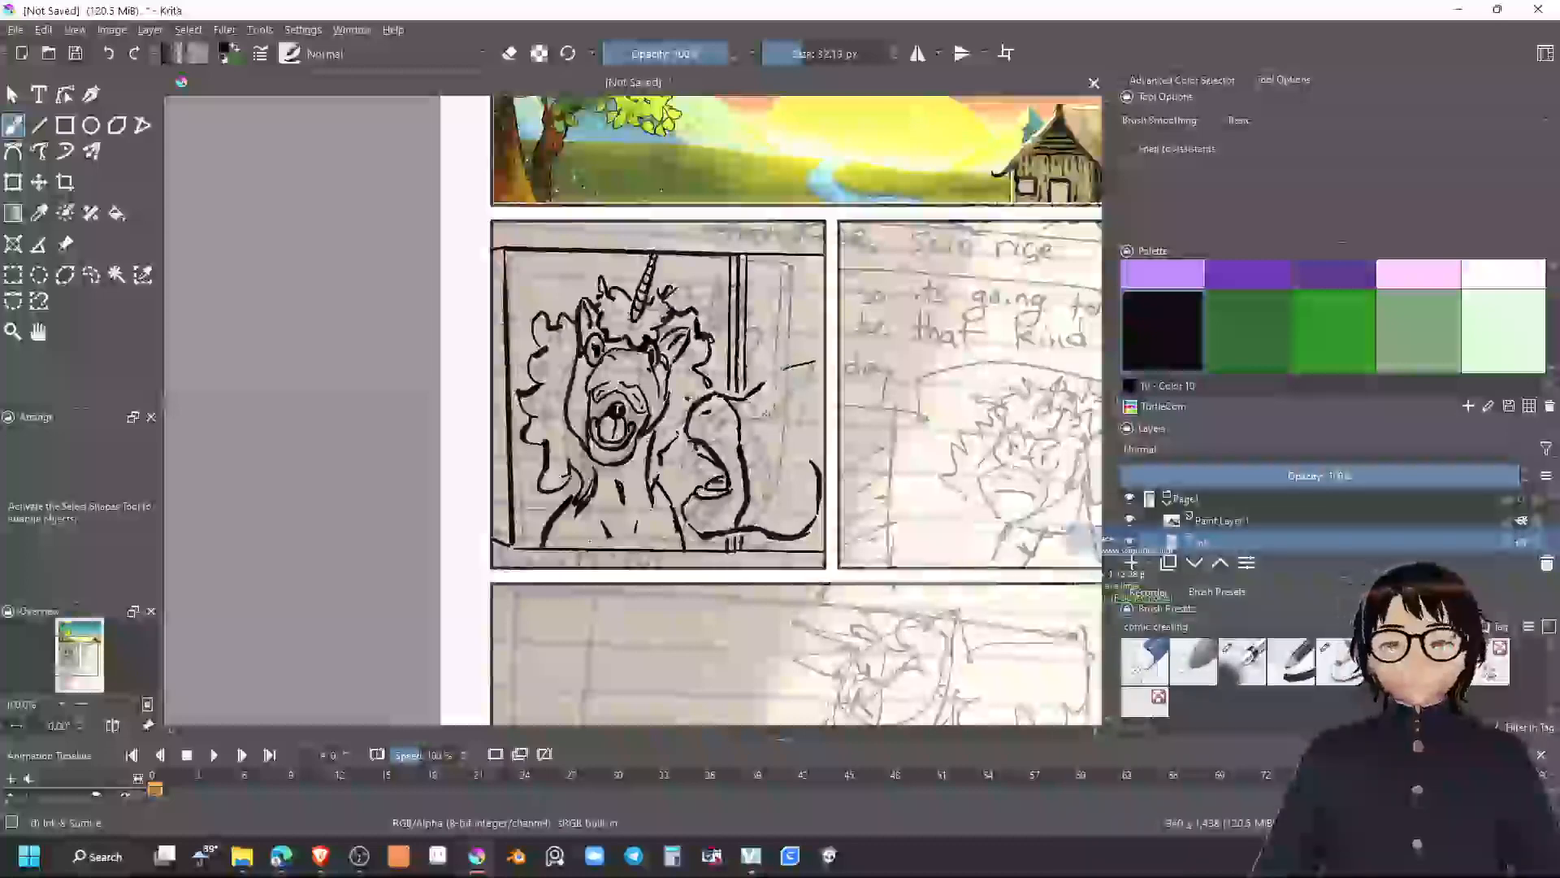
# Redraw the ends of the arm's upper and lower contours so that both run out to the panel's edge
pyautogui.press('e')
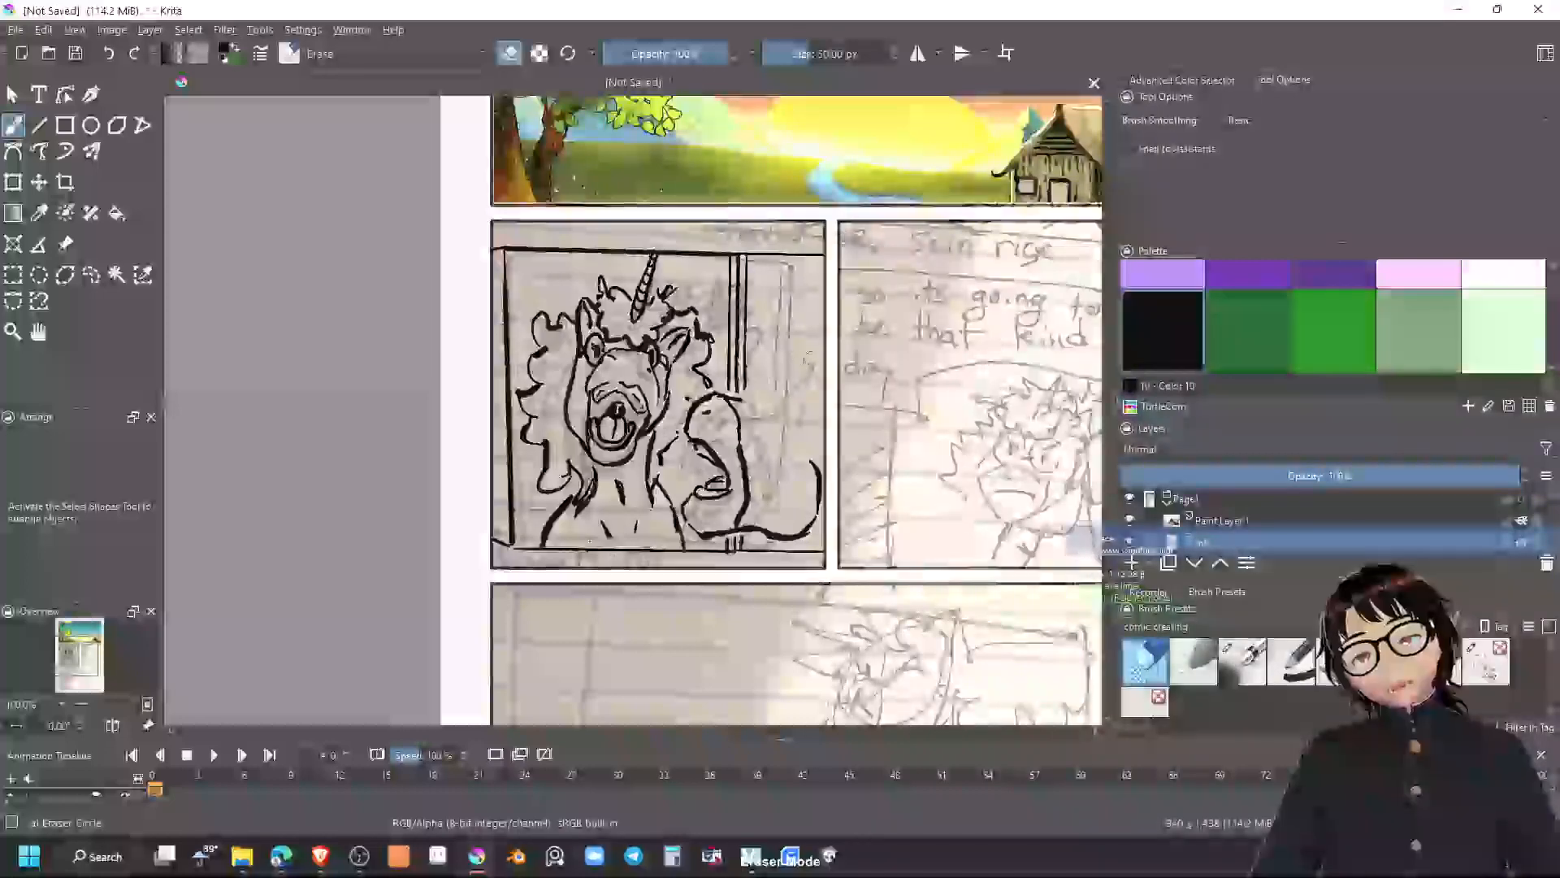
pyautogui.press('e')
pyautogui.moveTo(754, 399); pyautogui.dragTo(825, 372)
pyautogui.press('e')
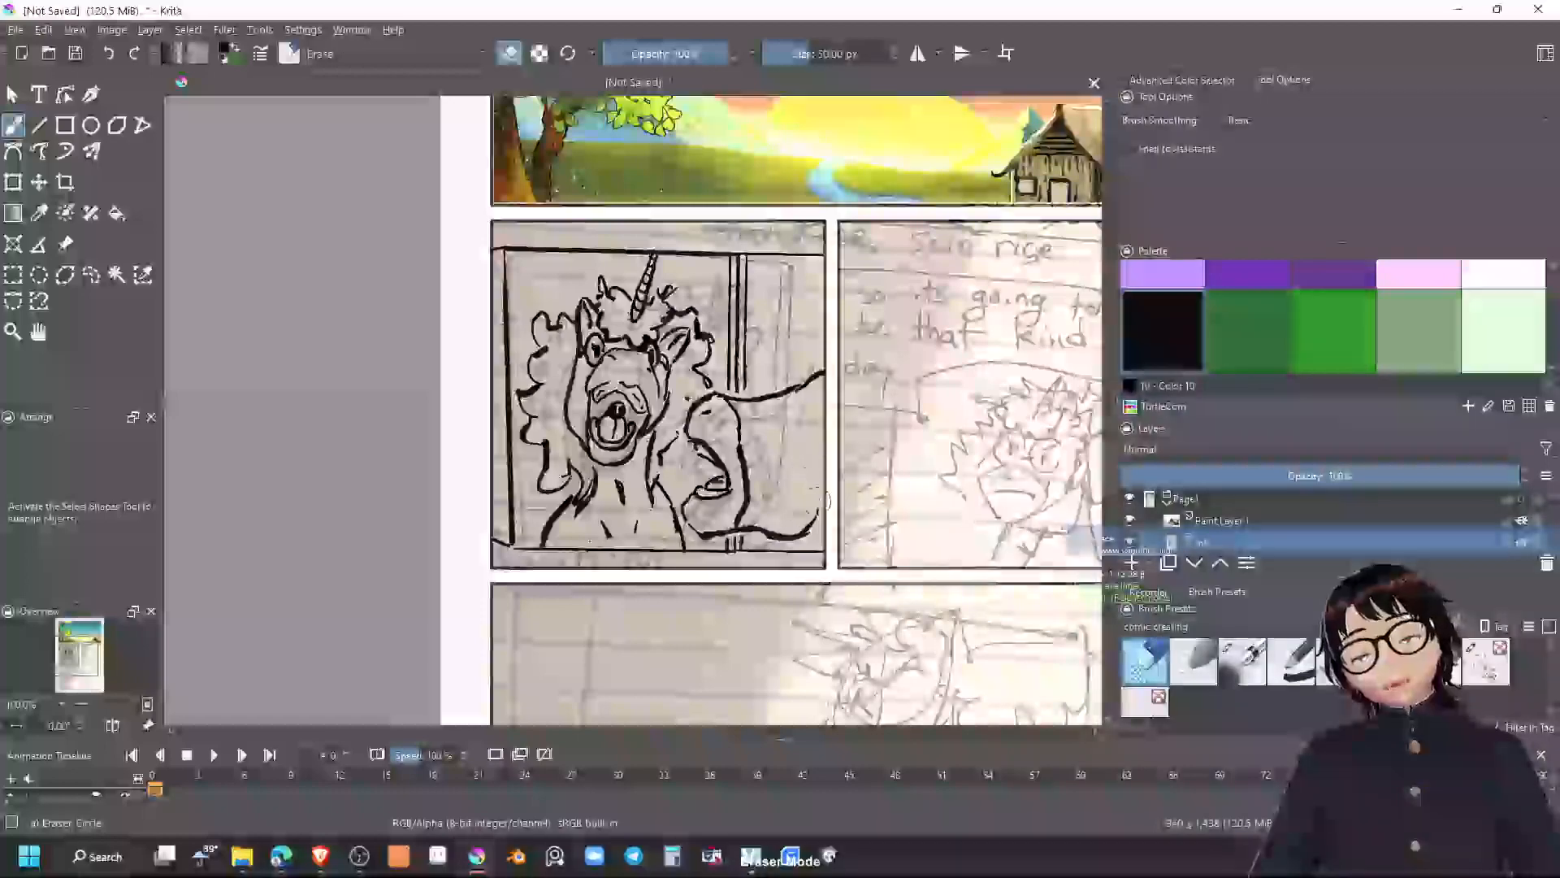
pyautogui.moveTo(808, 536)
pyautogui.mouseDown()
pyautogui.moveTo(756, 534)
pyautogui.moveTo(824, 535)
pyautogui.mouseUp()
pyautogui.press('e')
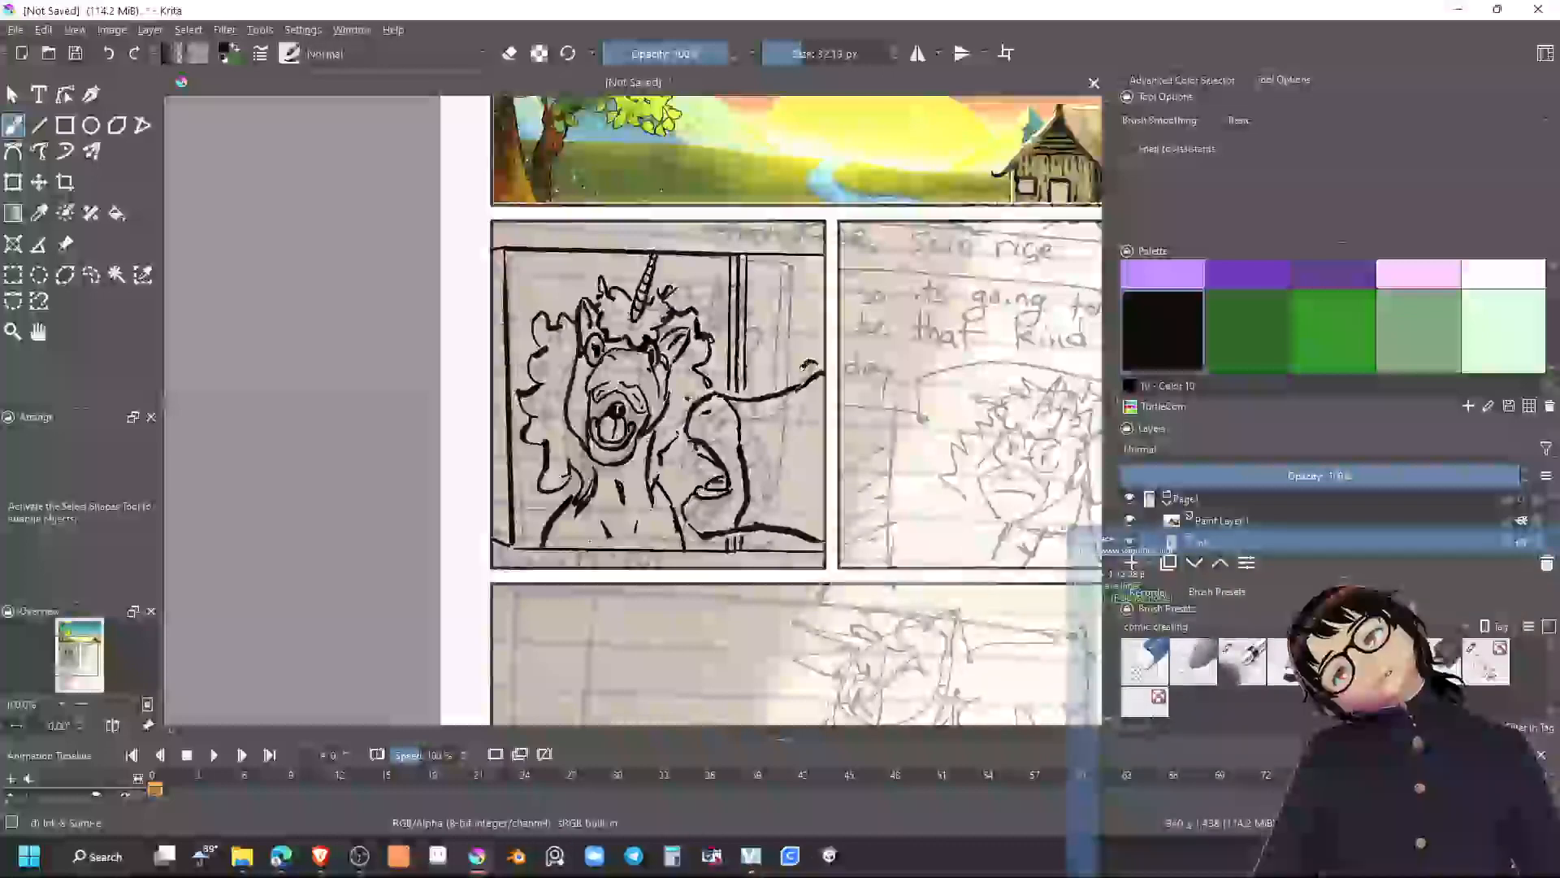
# Ink a curved shape at the end of the arm's upper contour and erase its surplus inner and outer lines
pyautogui.moveTo(804, 428)
pyautogui.mouseDown()
pyautogui.moveTo(820, 421)
pyautogui.moveTo(808, 403)
pyautogui.moveTo(820, 420)
pyautogui.mouseUp()
pyautogui.press('e')
pyautogui.moveTo(810, 377); pyautogui.dragTo(808, 414)
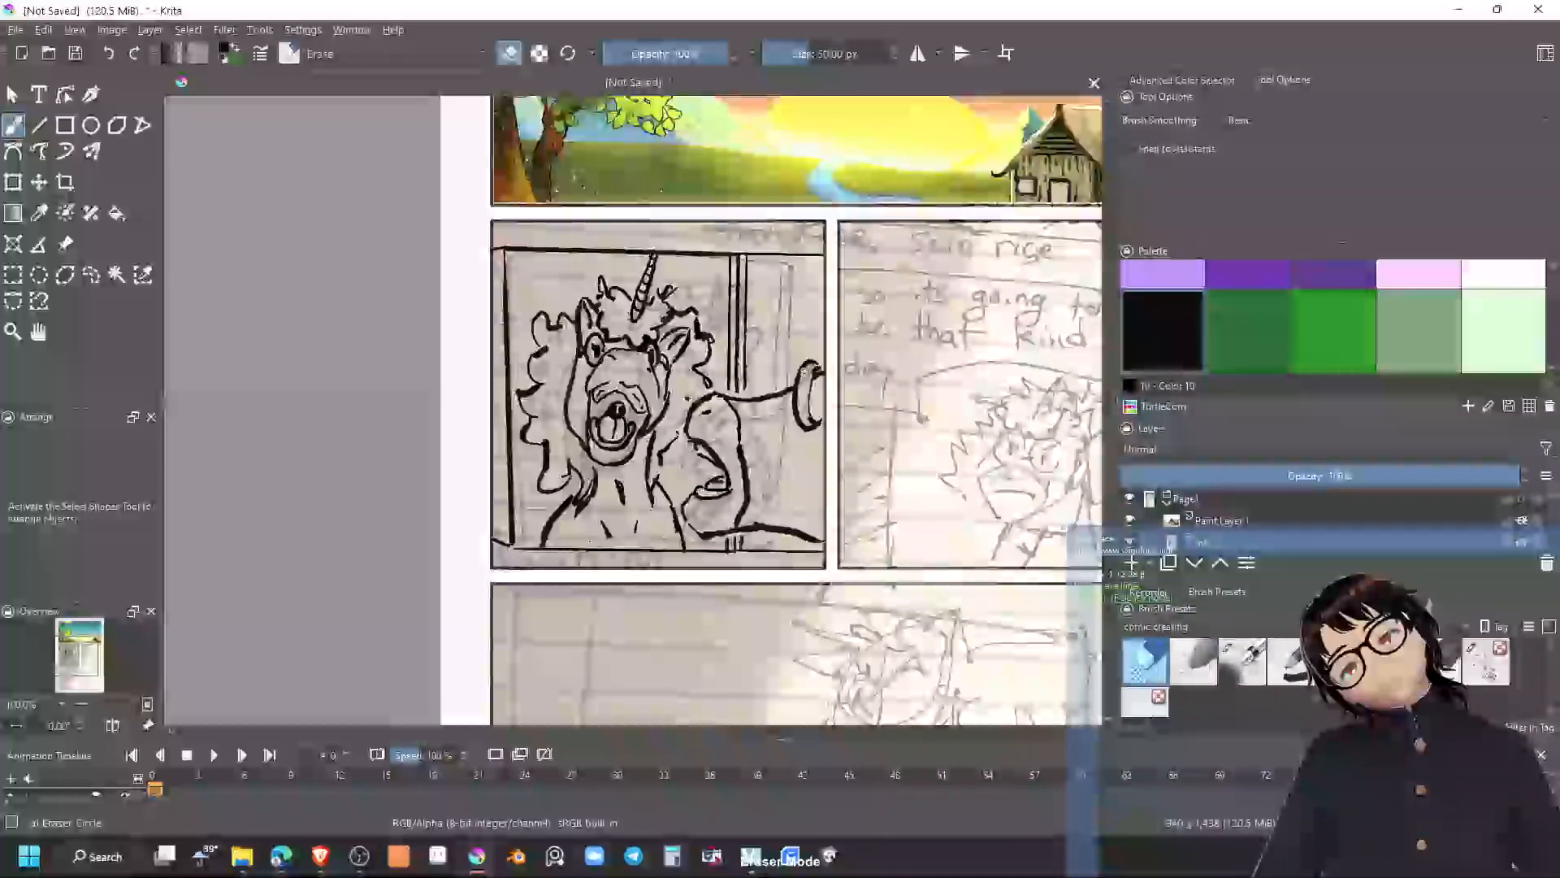
pyautogui.press('e')
pyautogui.press('e')
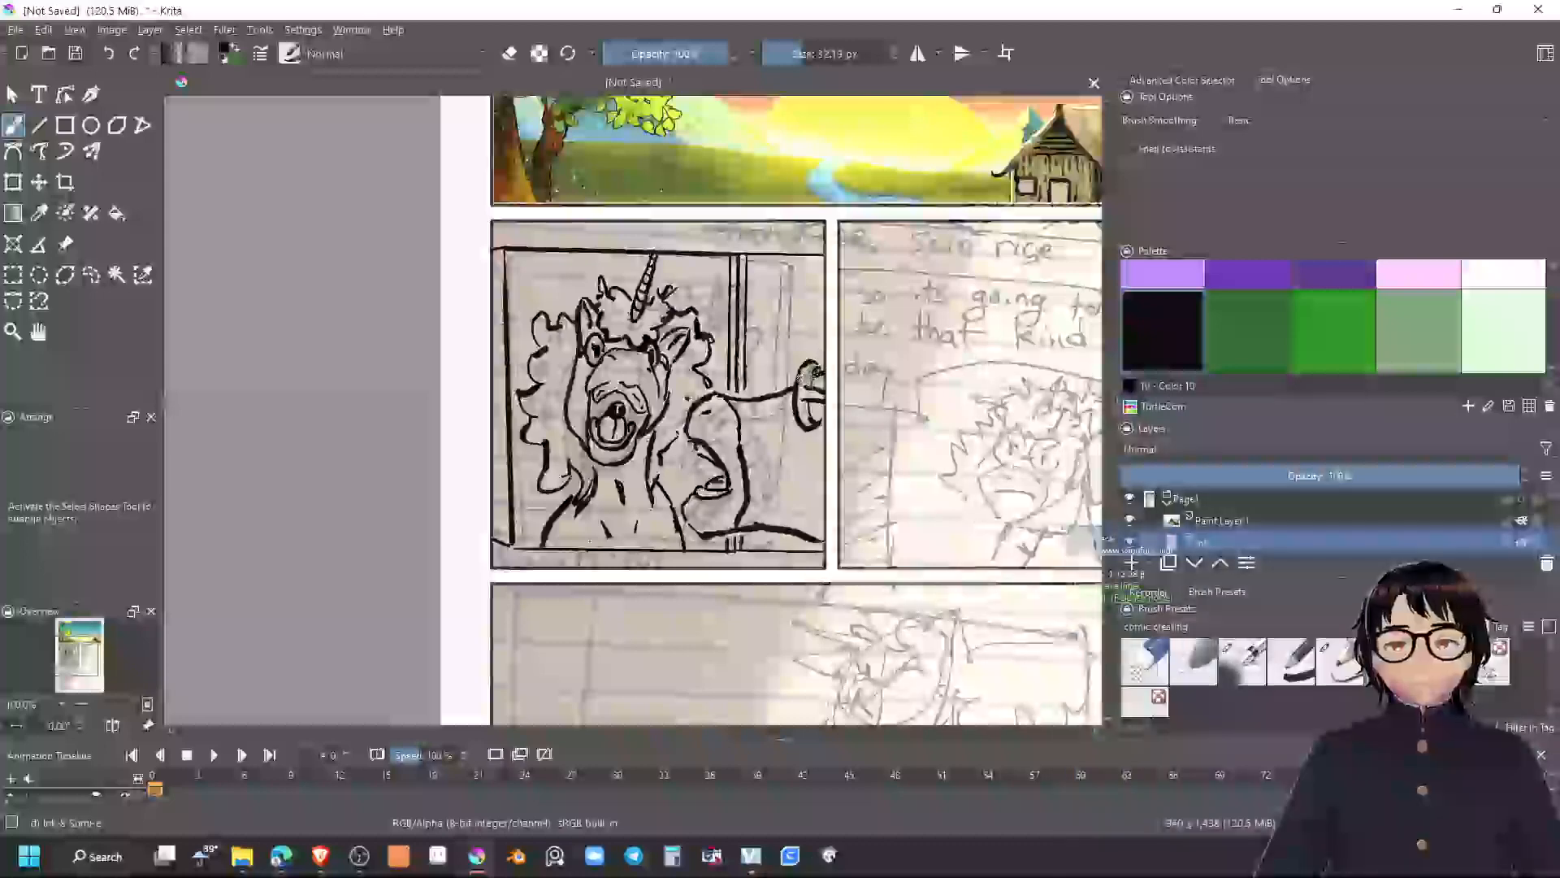
pyautogui.press('e')
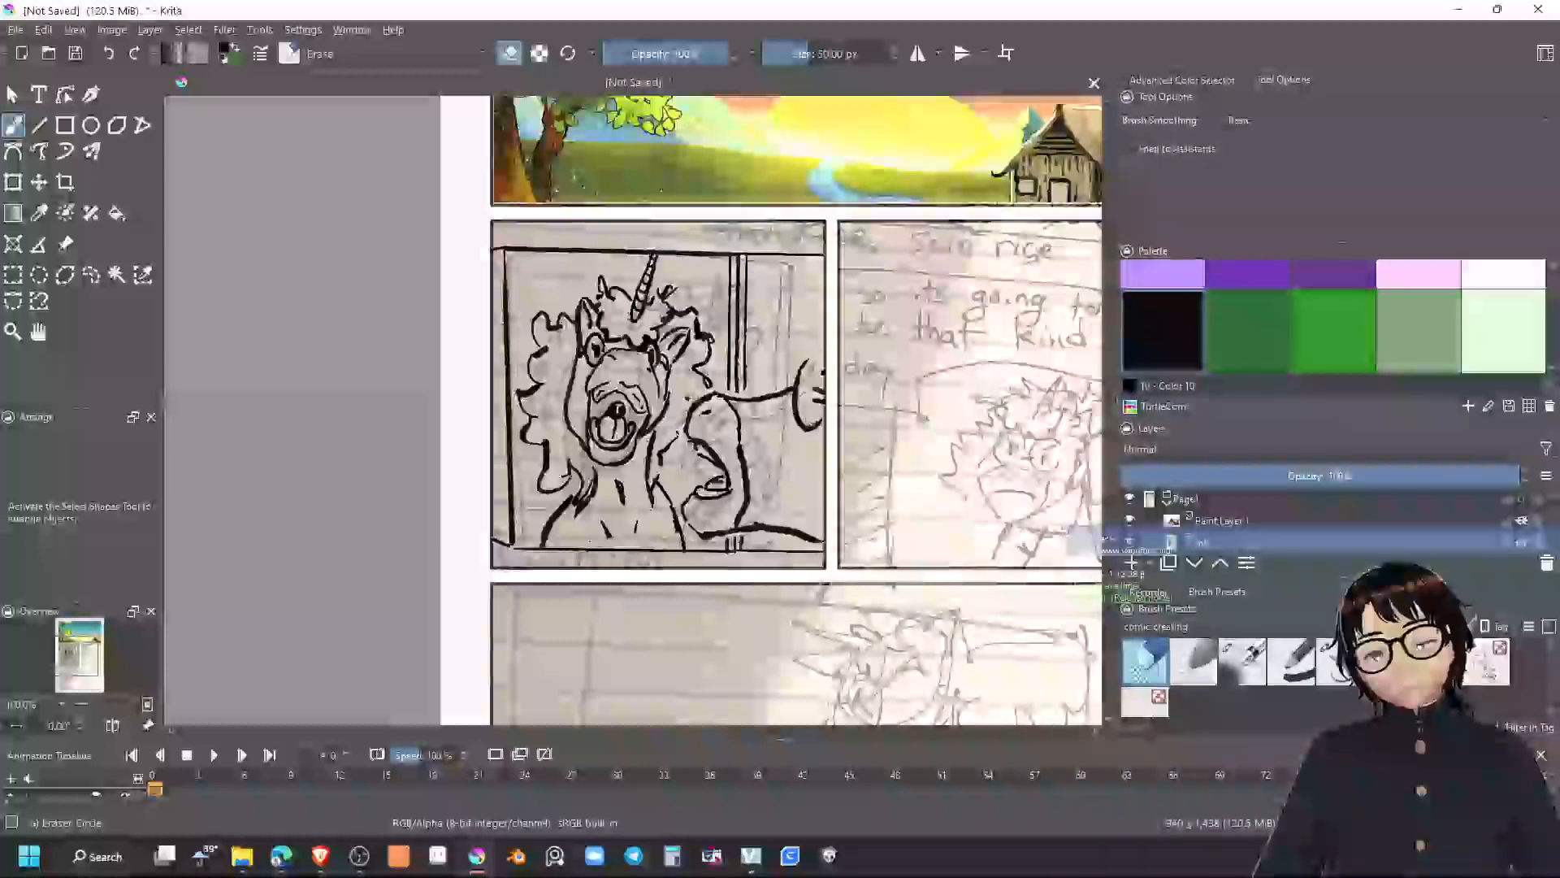
pyautogui.press('e')
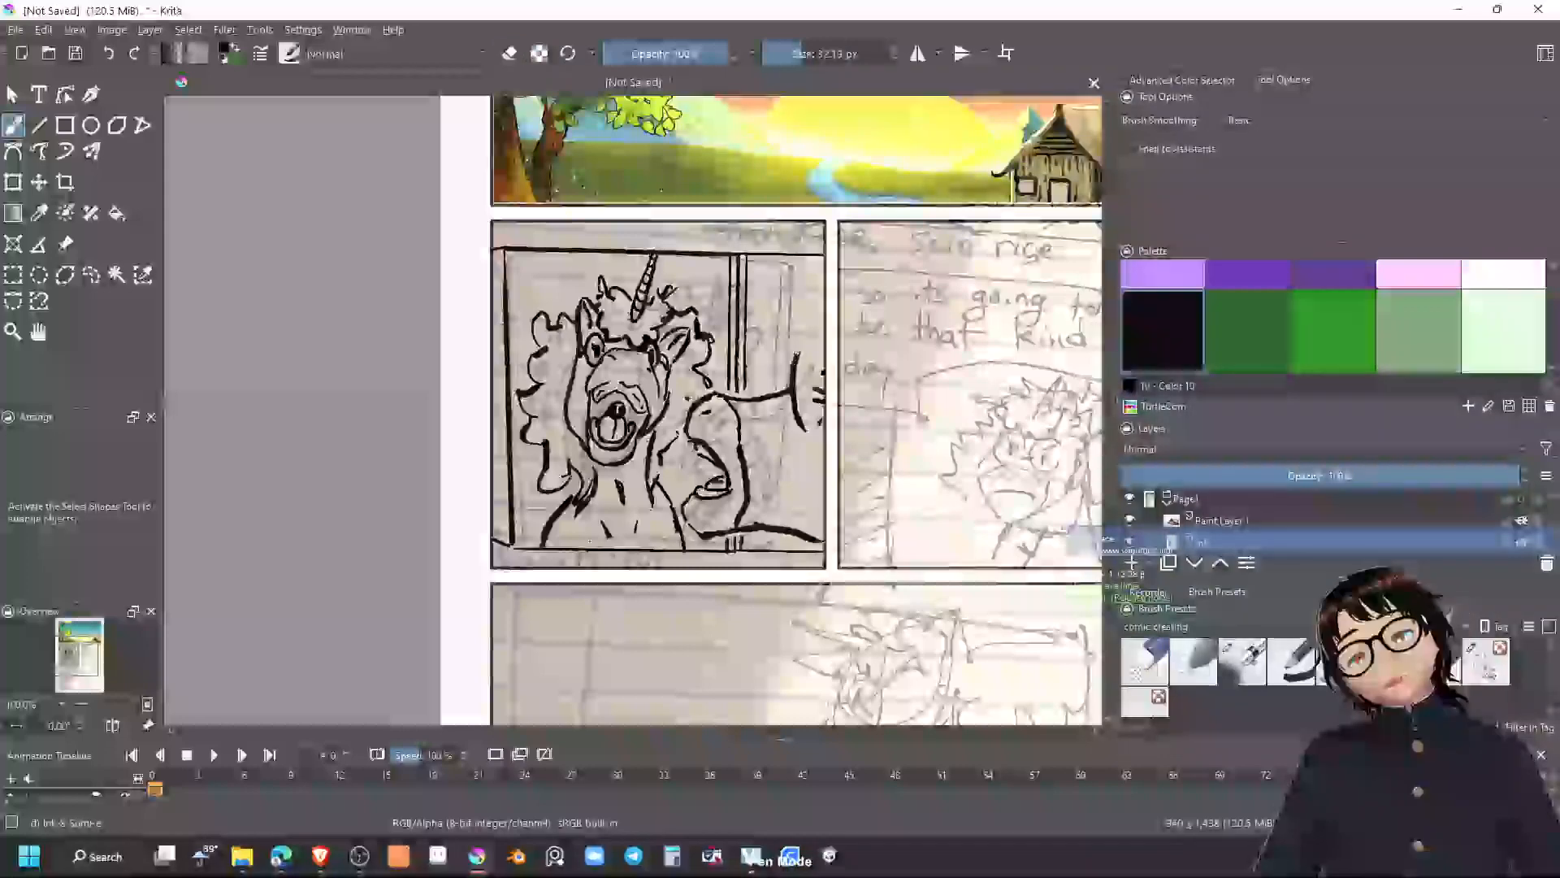
# Ink a tall oval with inner lines at the end of the arm's upper contour and trim it with the eraser
pyautogui.moveTo(793, 392)
pyautogui.mouseDown()
pyautogui.moveTo(806, 347)
pyautogui.moveTo(803, 420)
pyautogui.mouseUp()
pyautogui.moveTo(816, 358); pyautogui.dragTo(814, 423)
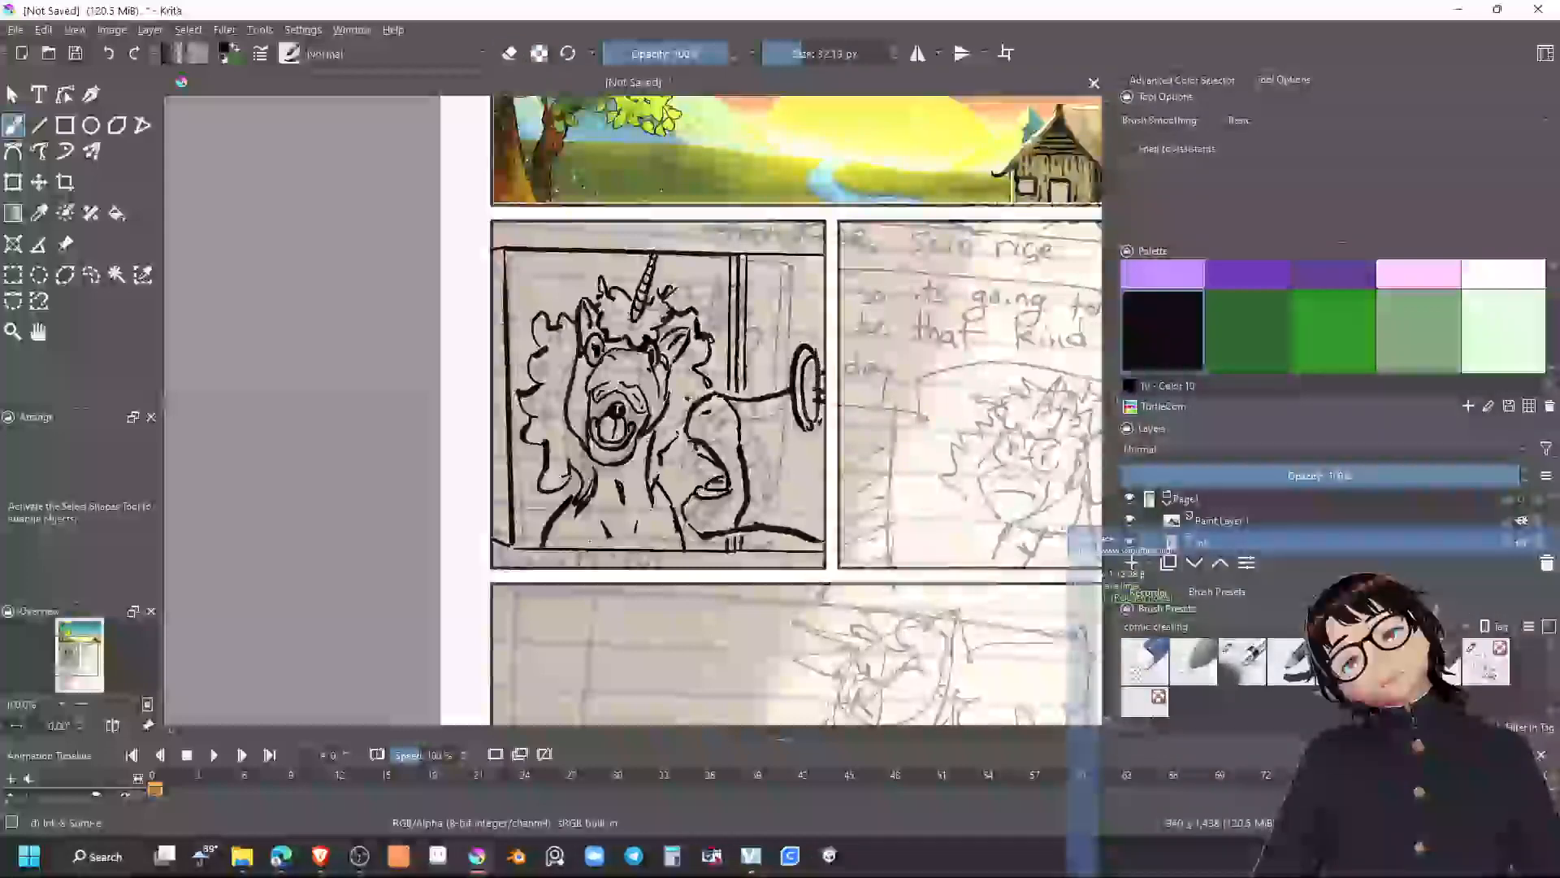
pyautogui.press('e')
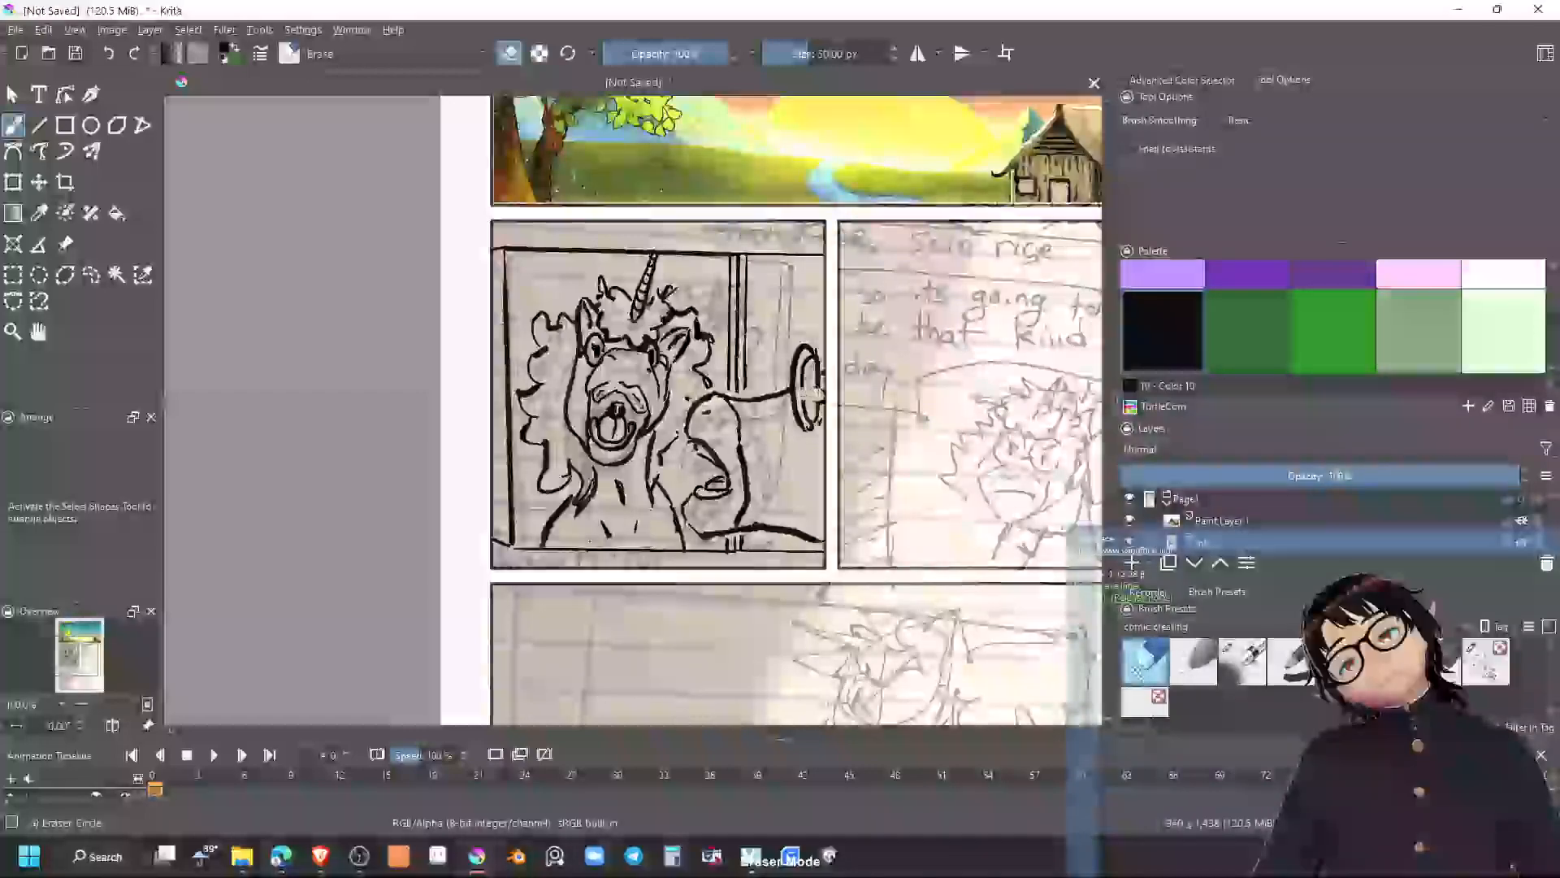
pyautogui.press('e')
pyautogui.press('e')
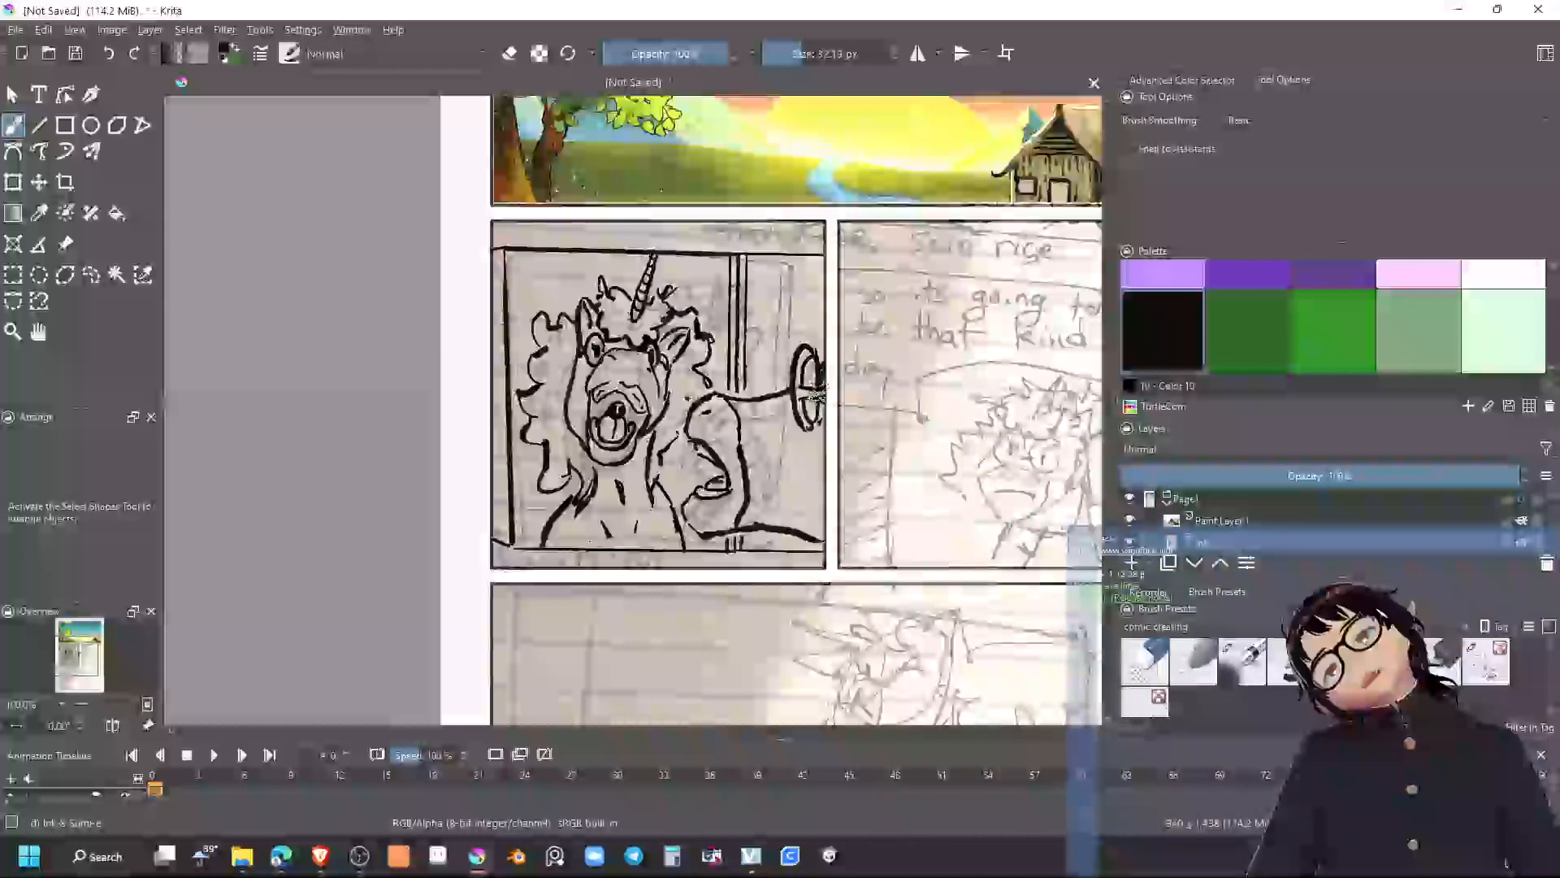
pyautogui.press('e')
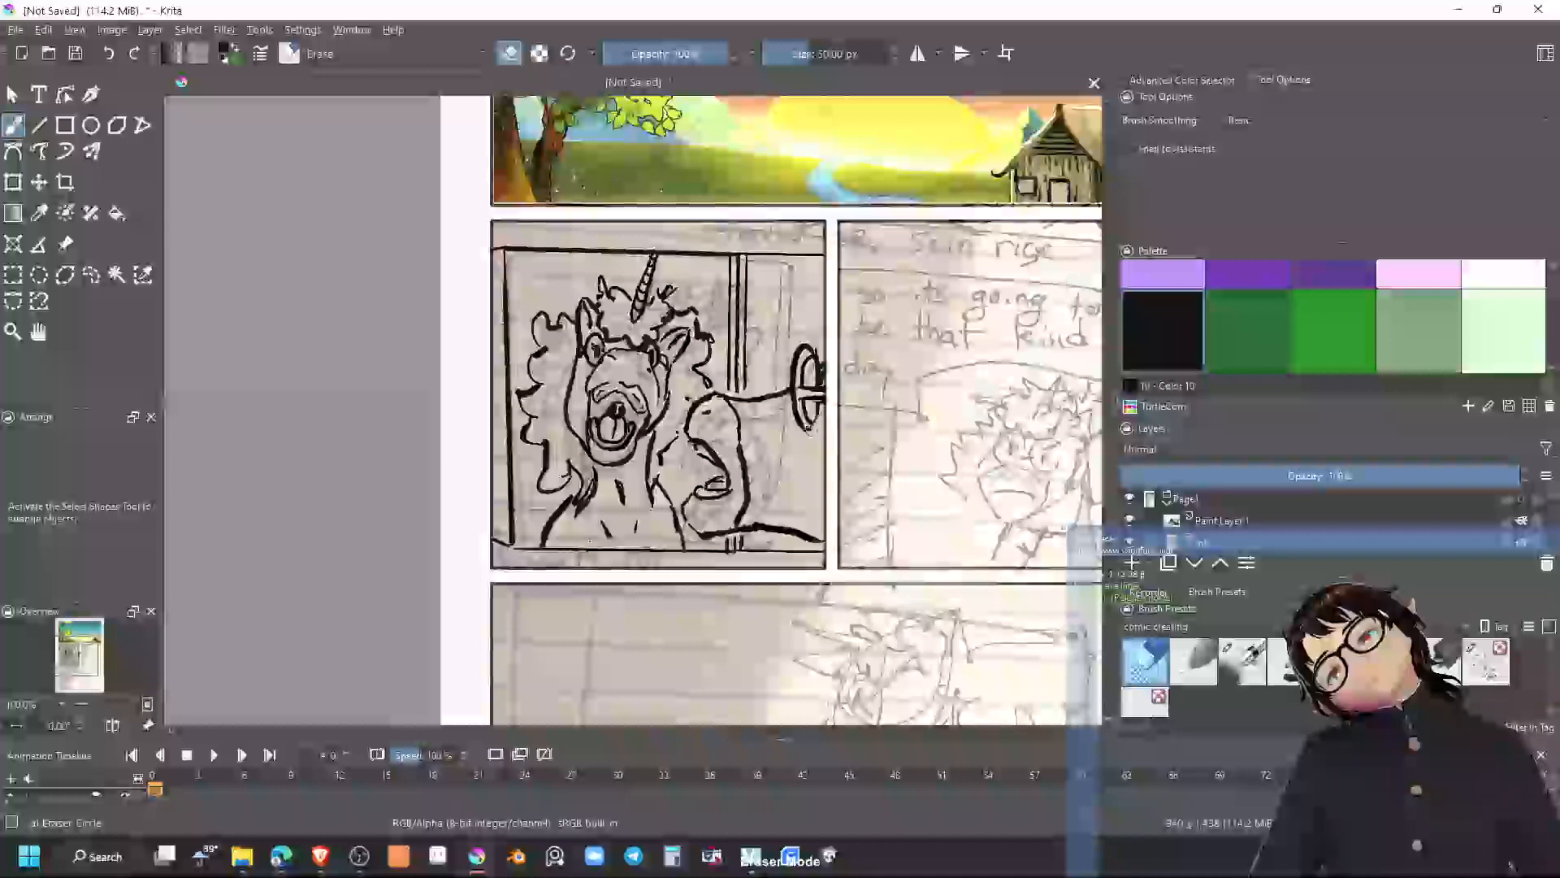
pyautogui.press('e')
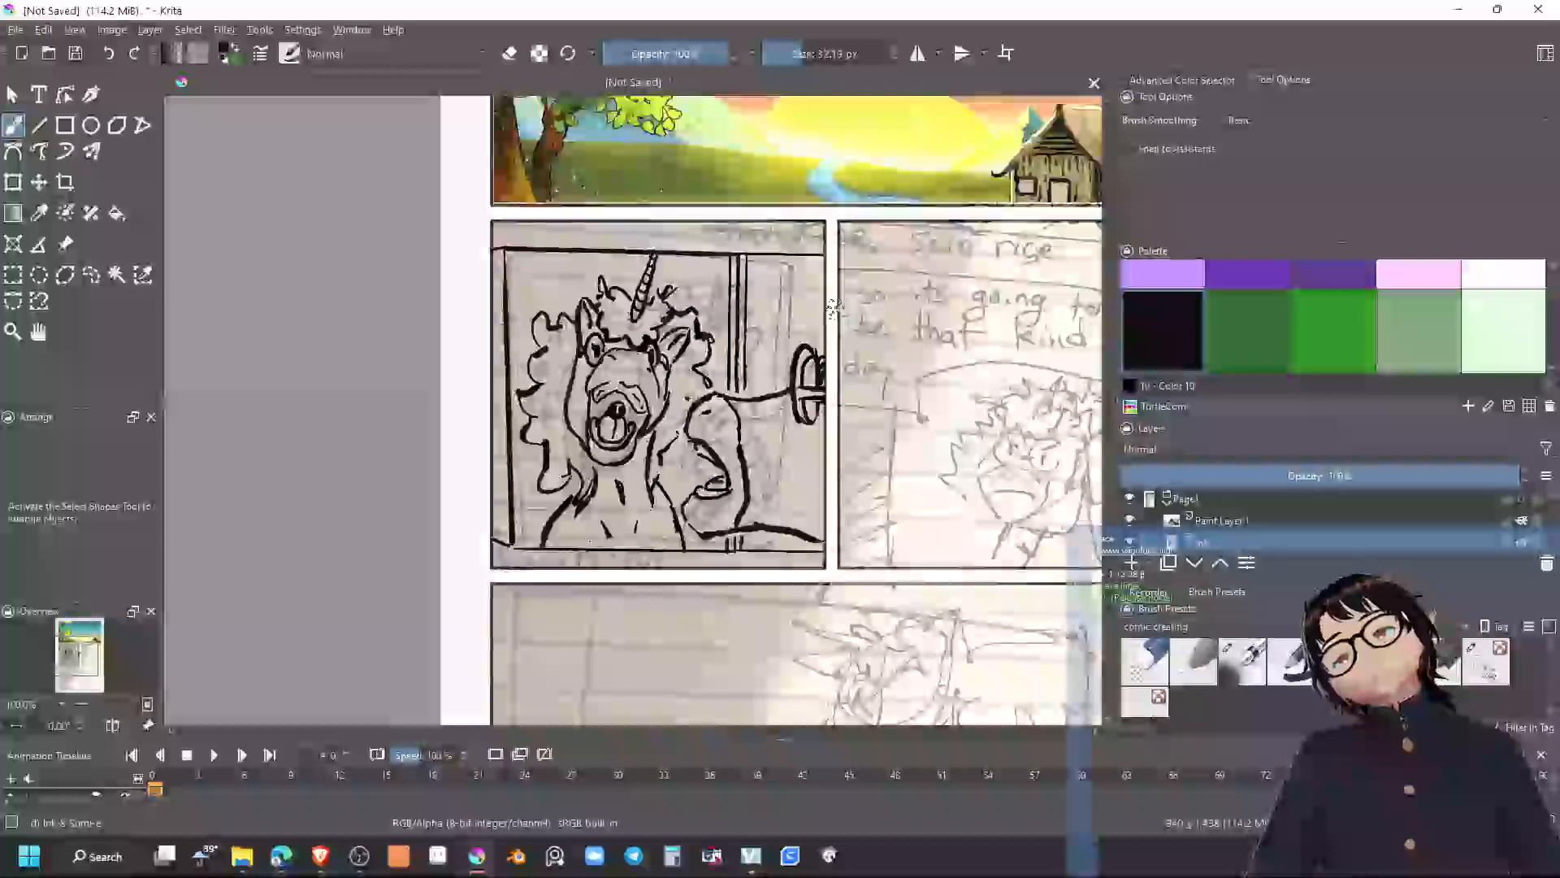
pyautogui.press('e')
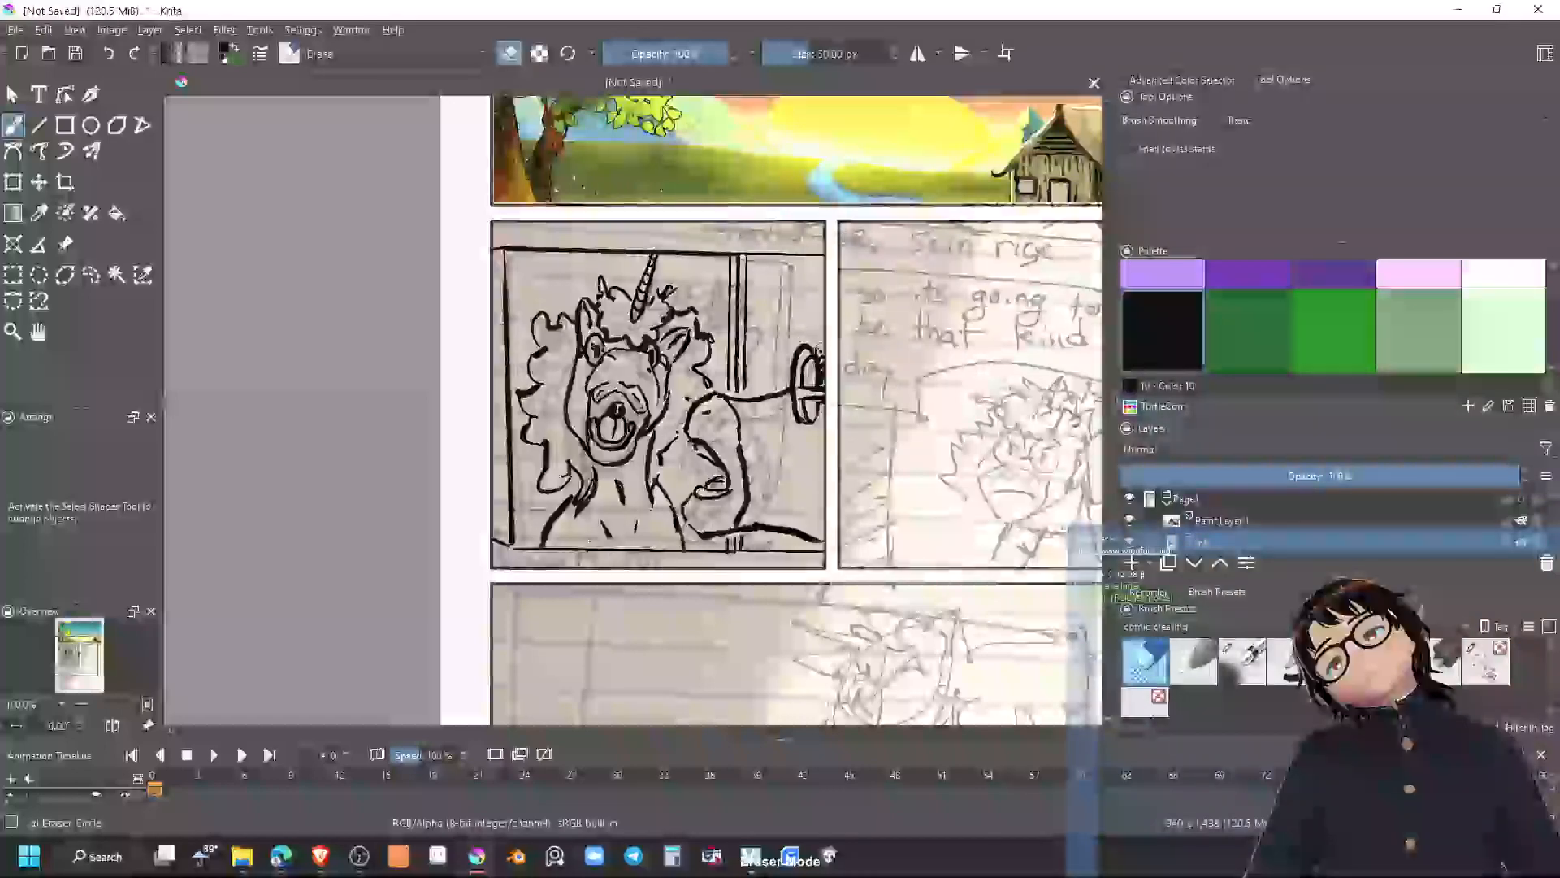
pyautogui.press('e')
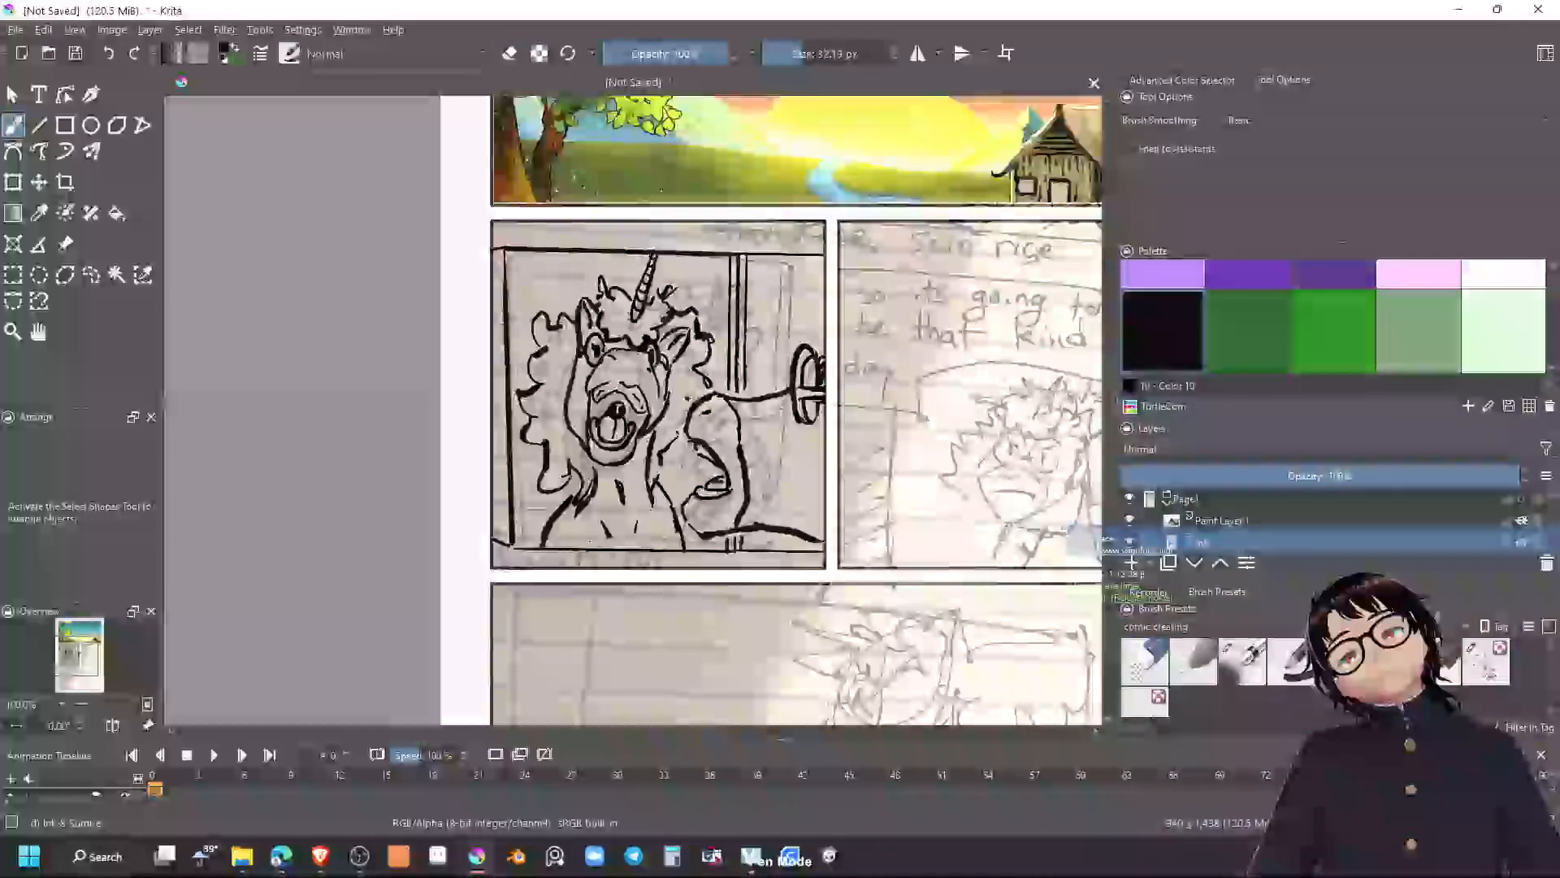
# Ink a wavy line above the oval along the panel's edge and clean up its end
pyautogui.moveTo(813, 305)
pyautogui.mouseDown()
pyautogui.moveTo(811, 283)
pyautogui.moveTo(827, 283)
pyautogui.mouseUp()
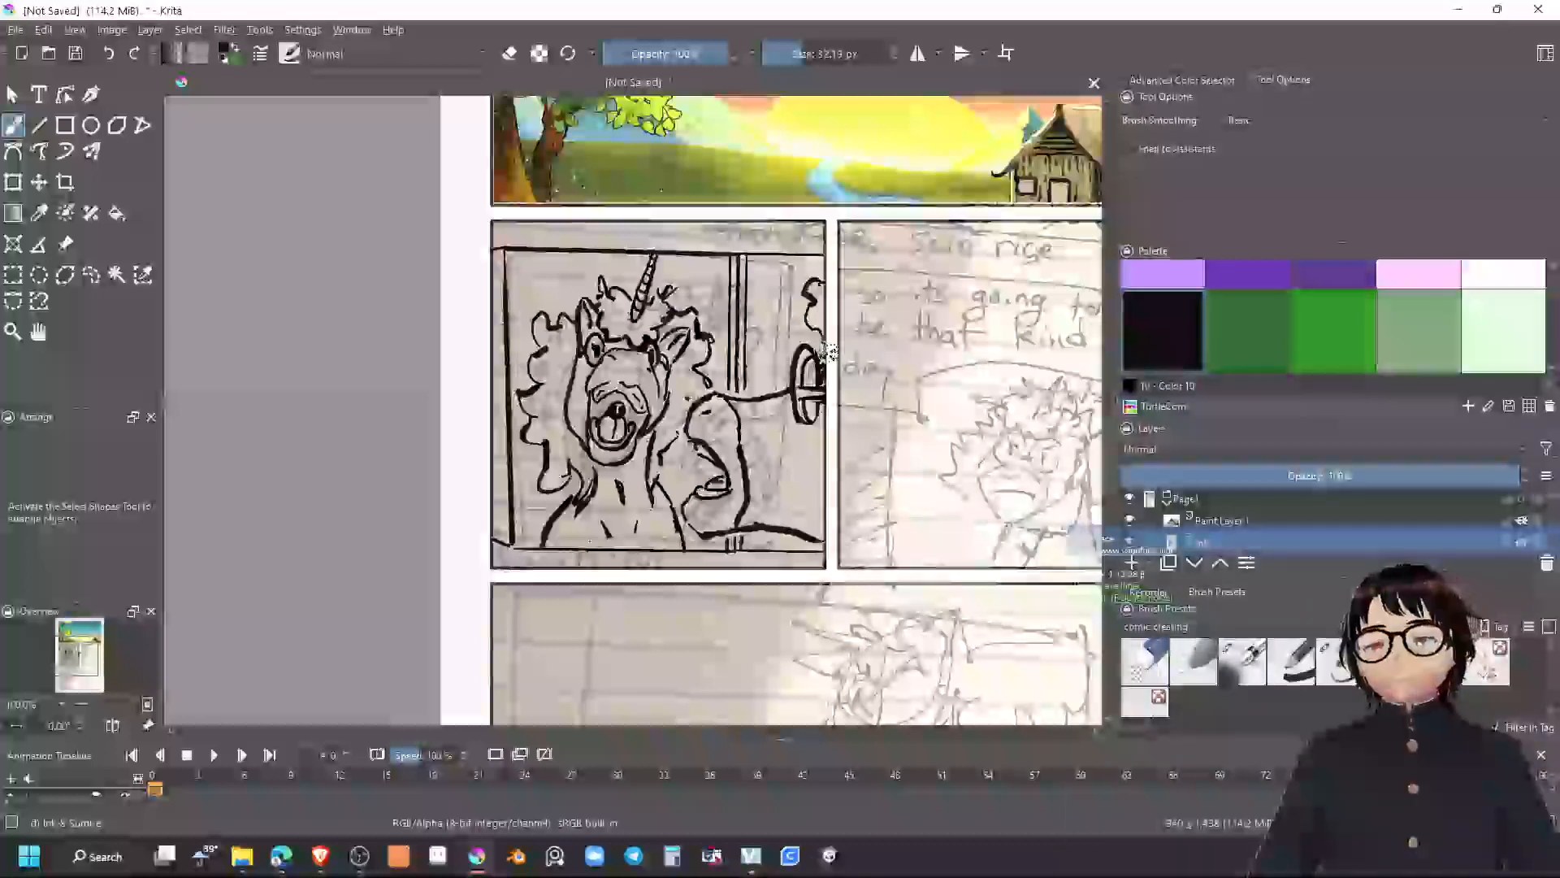
pyautogui.press('e')
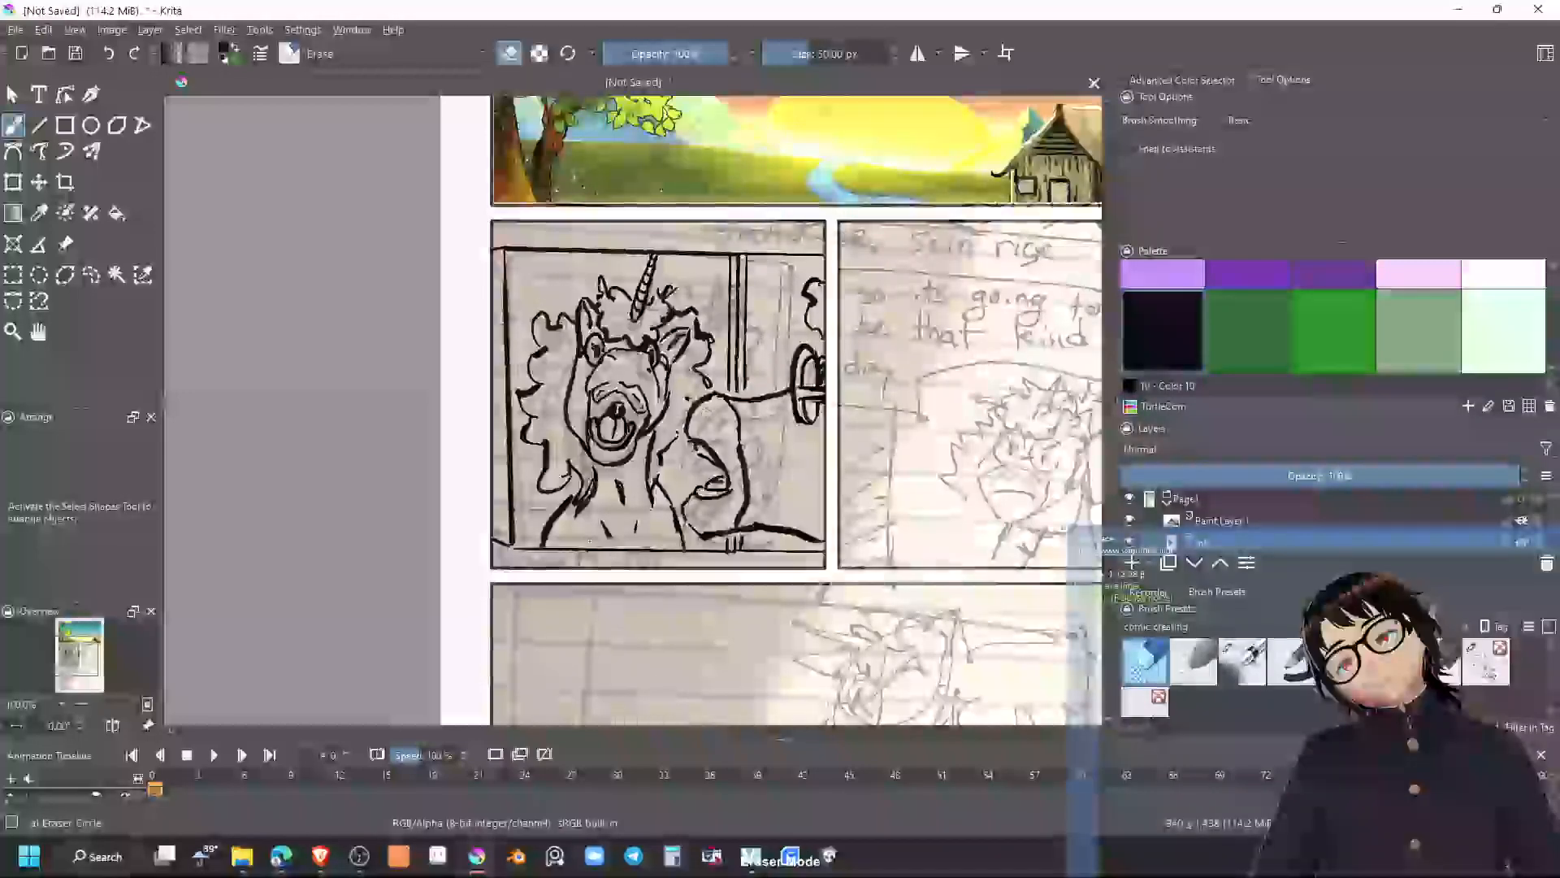
pyautogui.press('e')
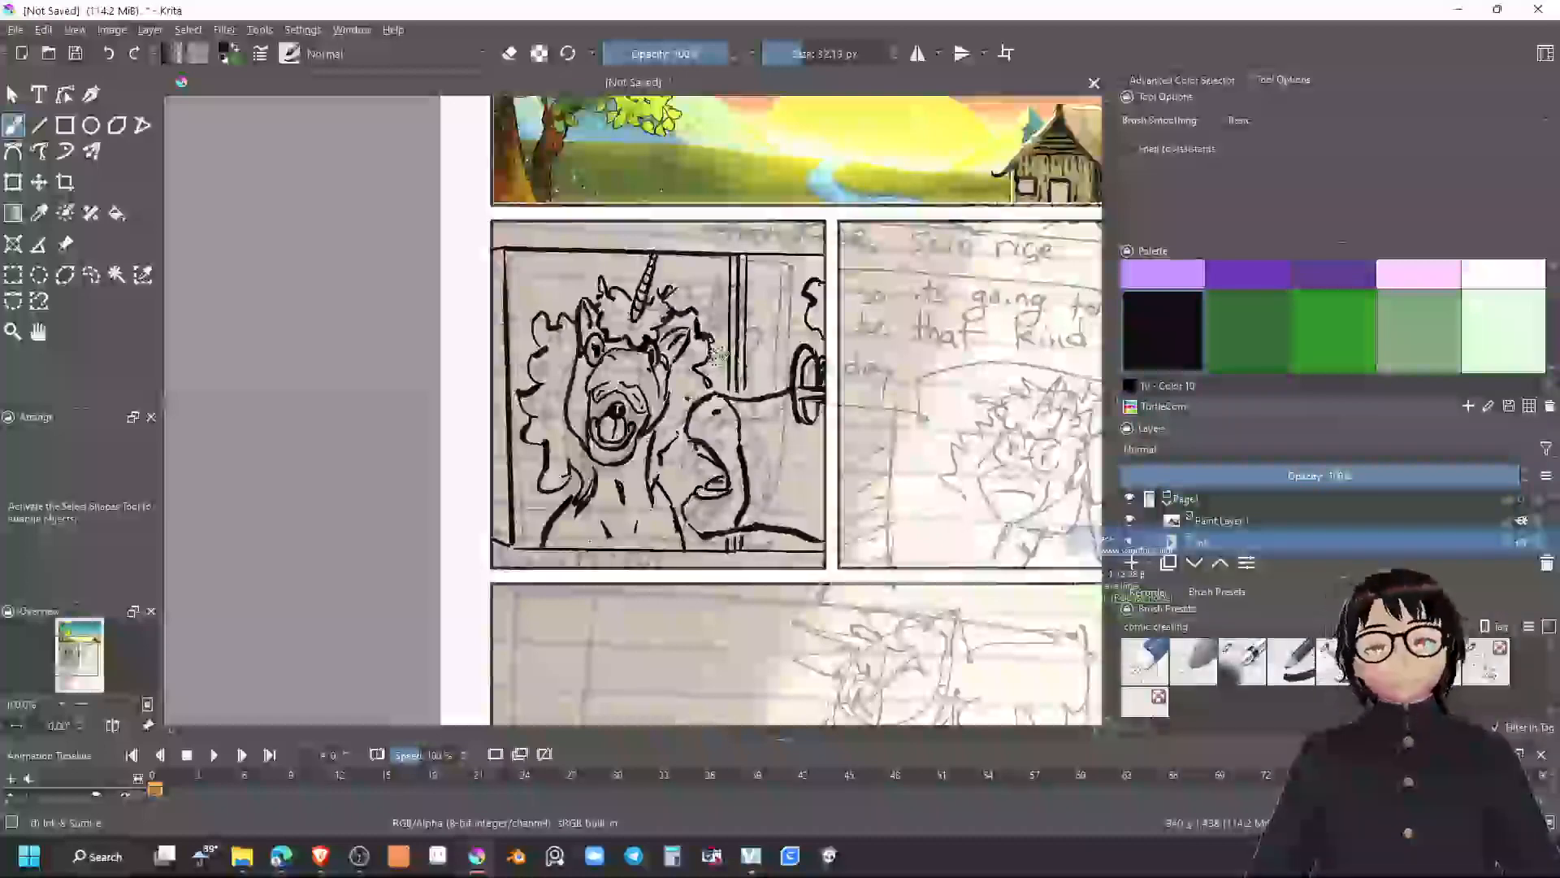
# In the next panel, ink a round muzzle overlapping a larger rounded head outline over the sketch, thickening the head's rear edge
pyautogui.scroll(-1, 715, 357)
pyautogui.moveTo(855, 409); pyautogui.dragTo(674, 370)
pyautogui.scroll(1, 591, 406)
pyautogui.scroll(1, 591, 407)
pyautogui.scroll(-1, 598, 406)
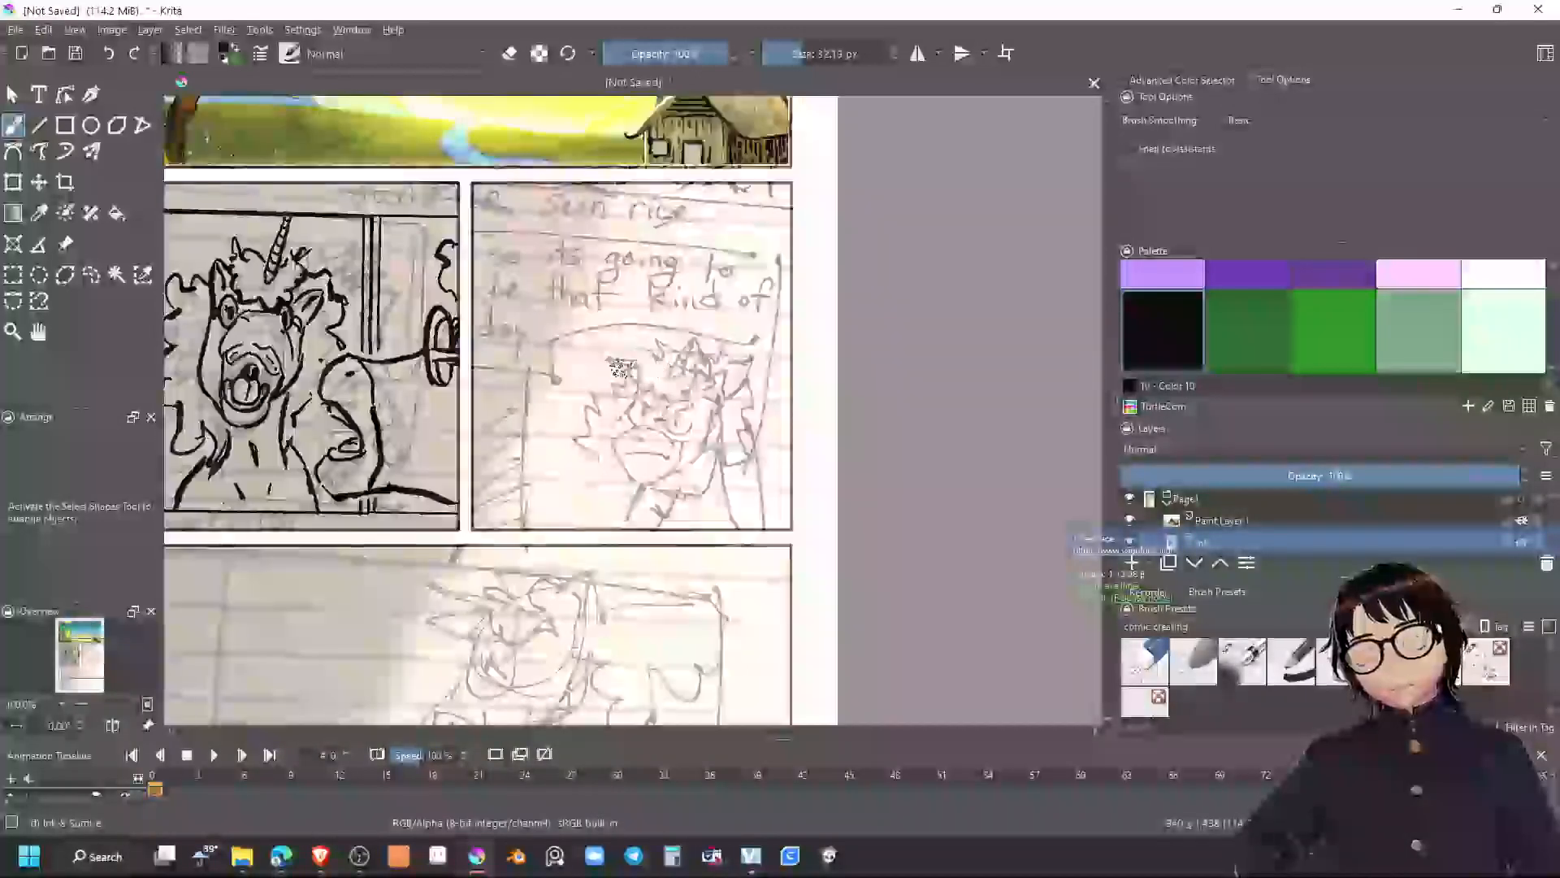
pyautogui.moveTo(516, 429); pyautogui.dragTo(547, 473)
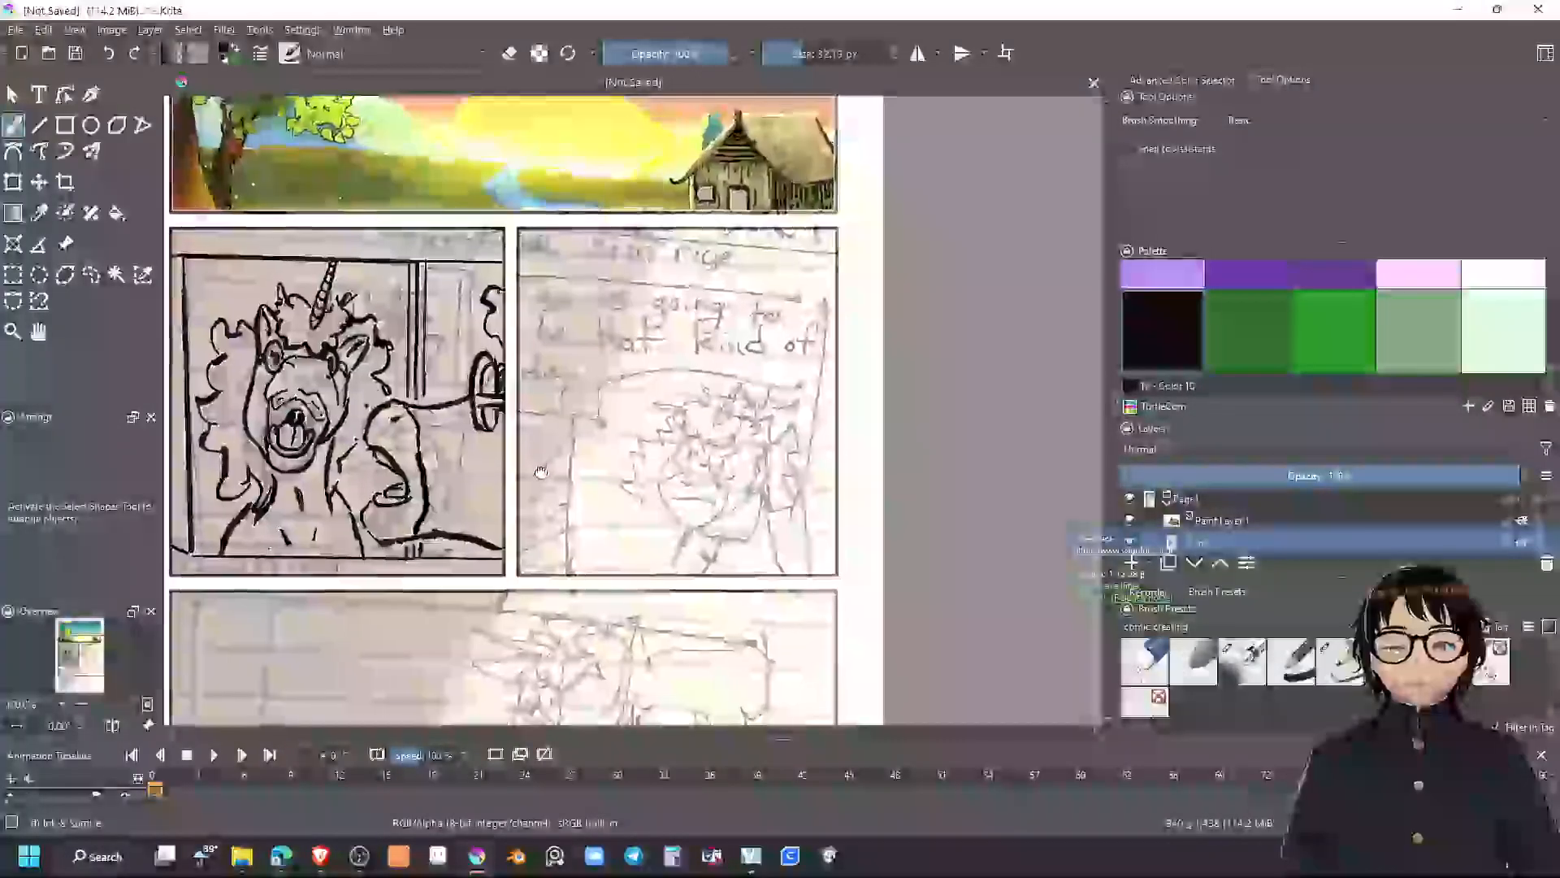
pyautogui.moveTo(730, 477); pyautogui.dragTo(664, 471)
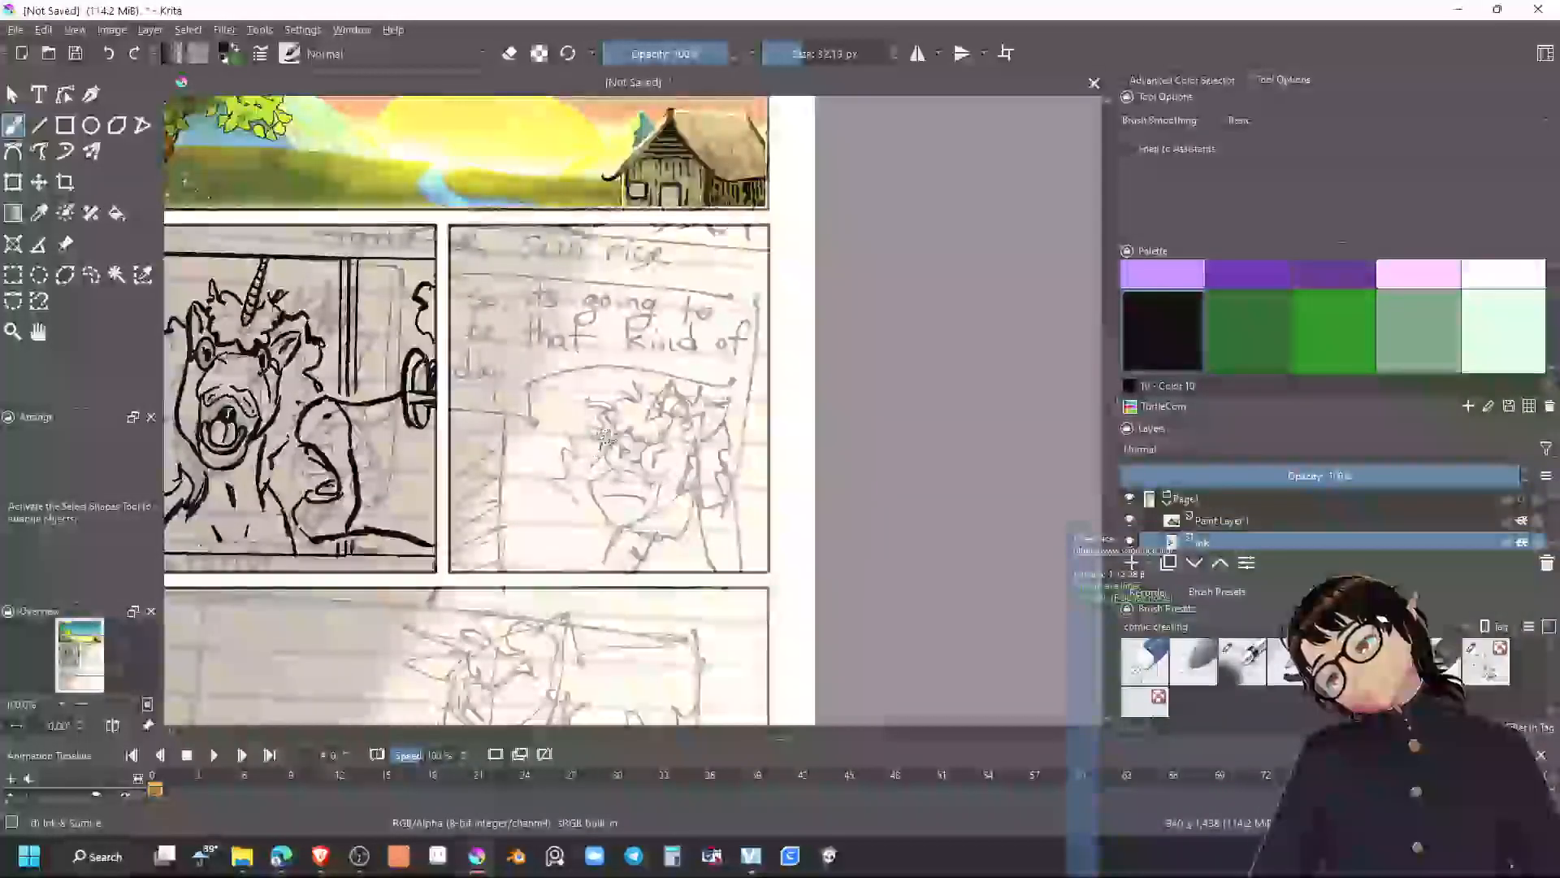
pyautogui.moveTo(640, 529); pyautogui.dragTo(666, 513)
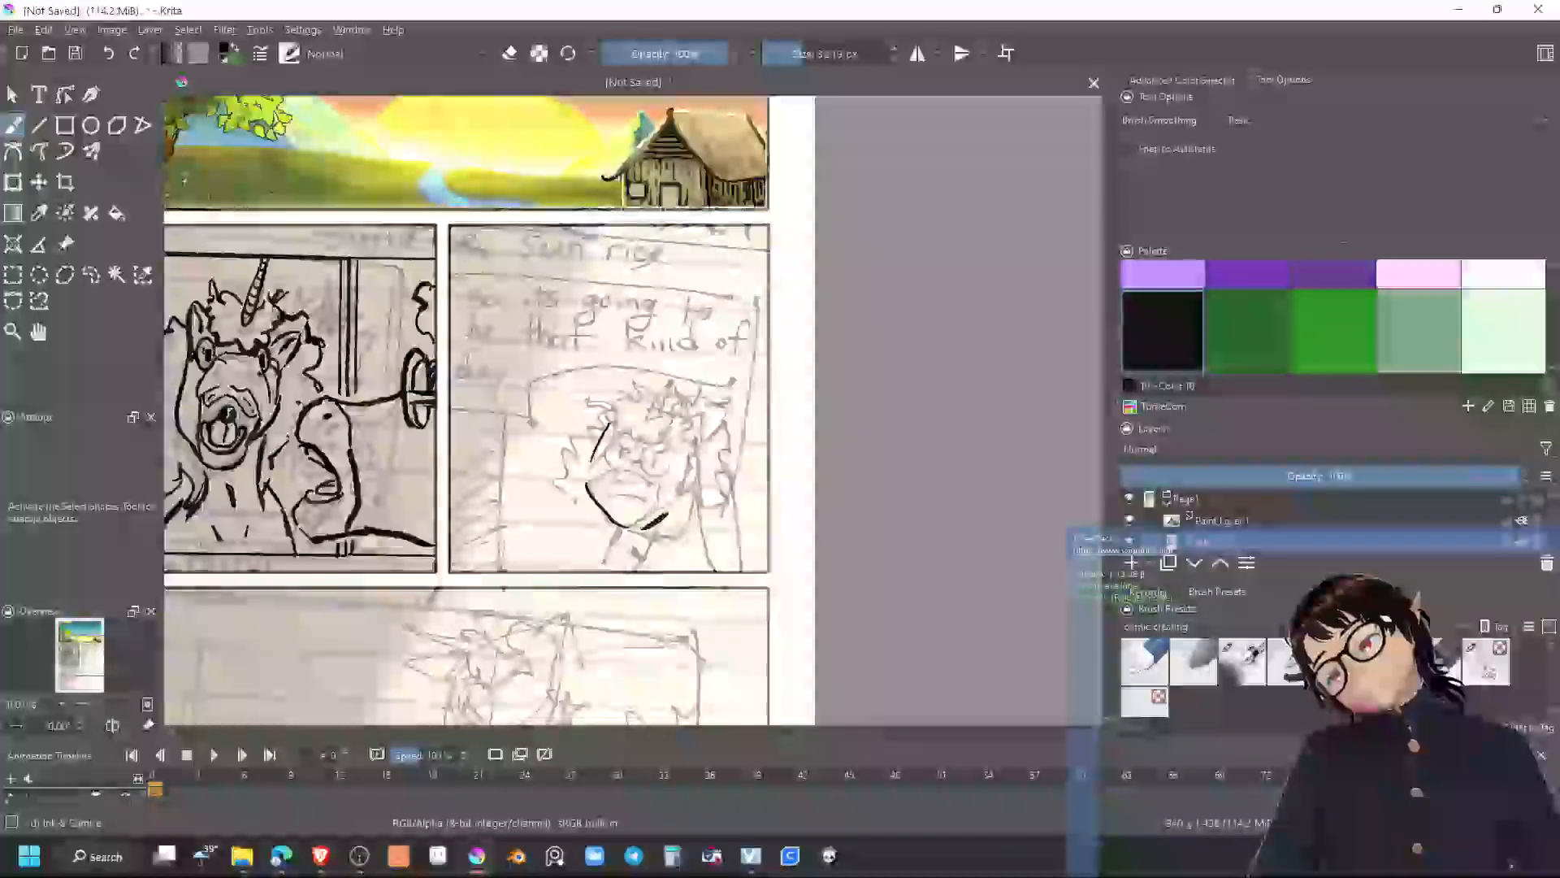
pyautogui.moveTo(689, 452)
pyautogui.mouseDown()
pyautogui.moveTo(668, 392)
pyautogui.moveTo(598, 428)
pyautogui.moveTo(650, 470)
pyautogui.moveTo(576, 439)
pyautogui.moveTo(563, 507)
pyautogui.moveTo(564, 487)
pyautogui.moveTo(562, 505)
pyautogui.moveTo(629, 529)
pyautogui.moveTo(607, 468)
pyautogui.moveTo(596, 523)
pyautogui.moveTo(617, 504)
pyautogui.moveTo(581, 472)
pyautogui.mouseUp()
pyautogui.press('e')
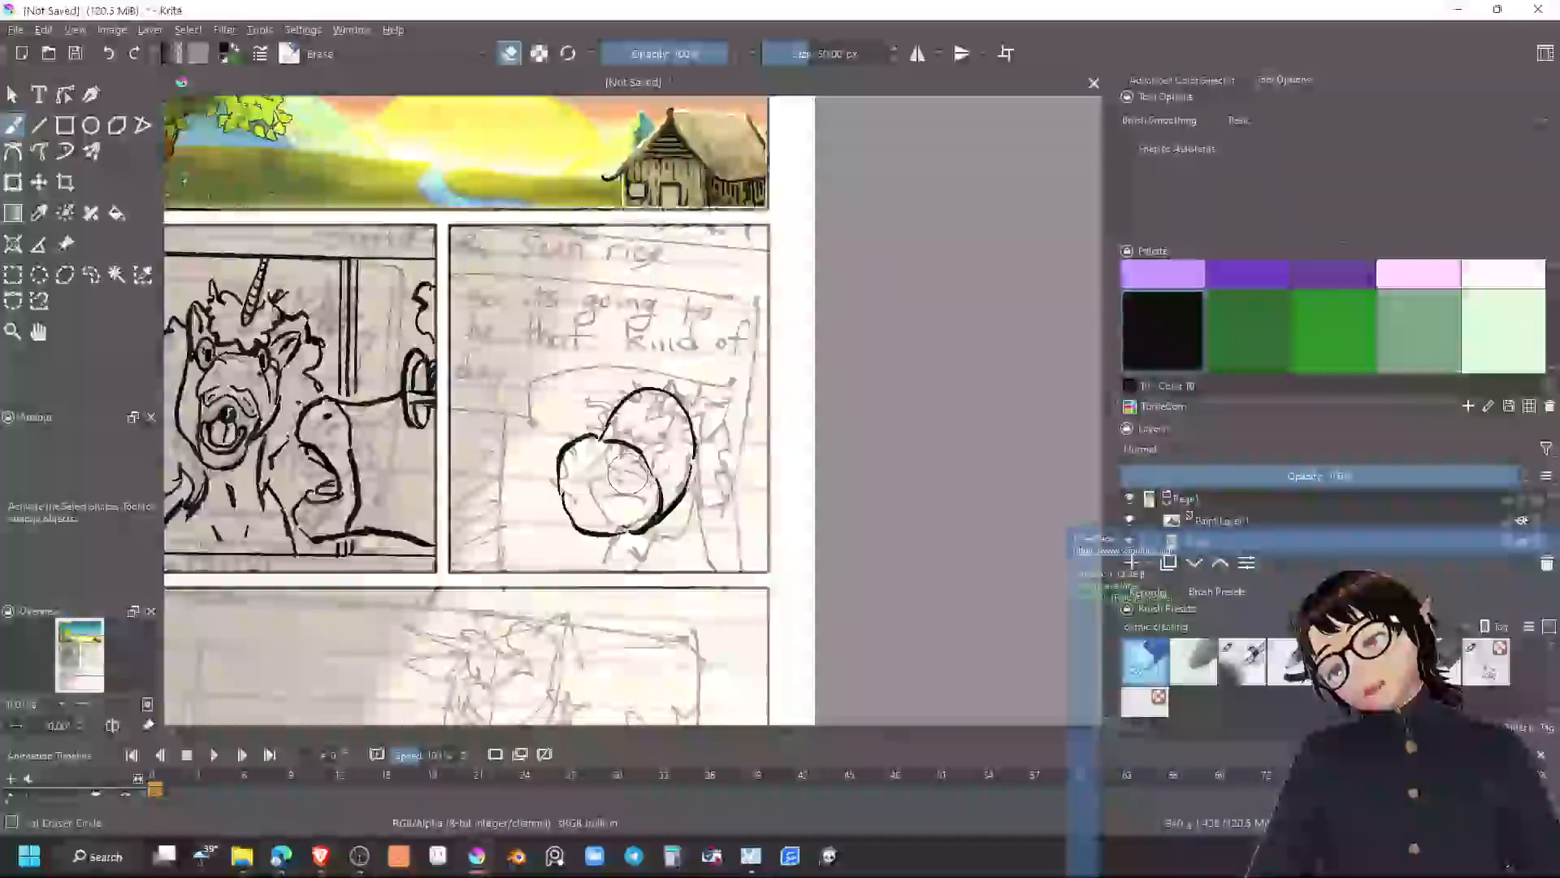
pyautogui.press('e')
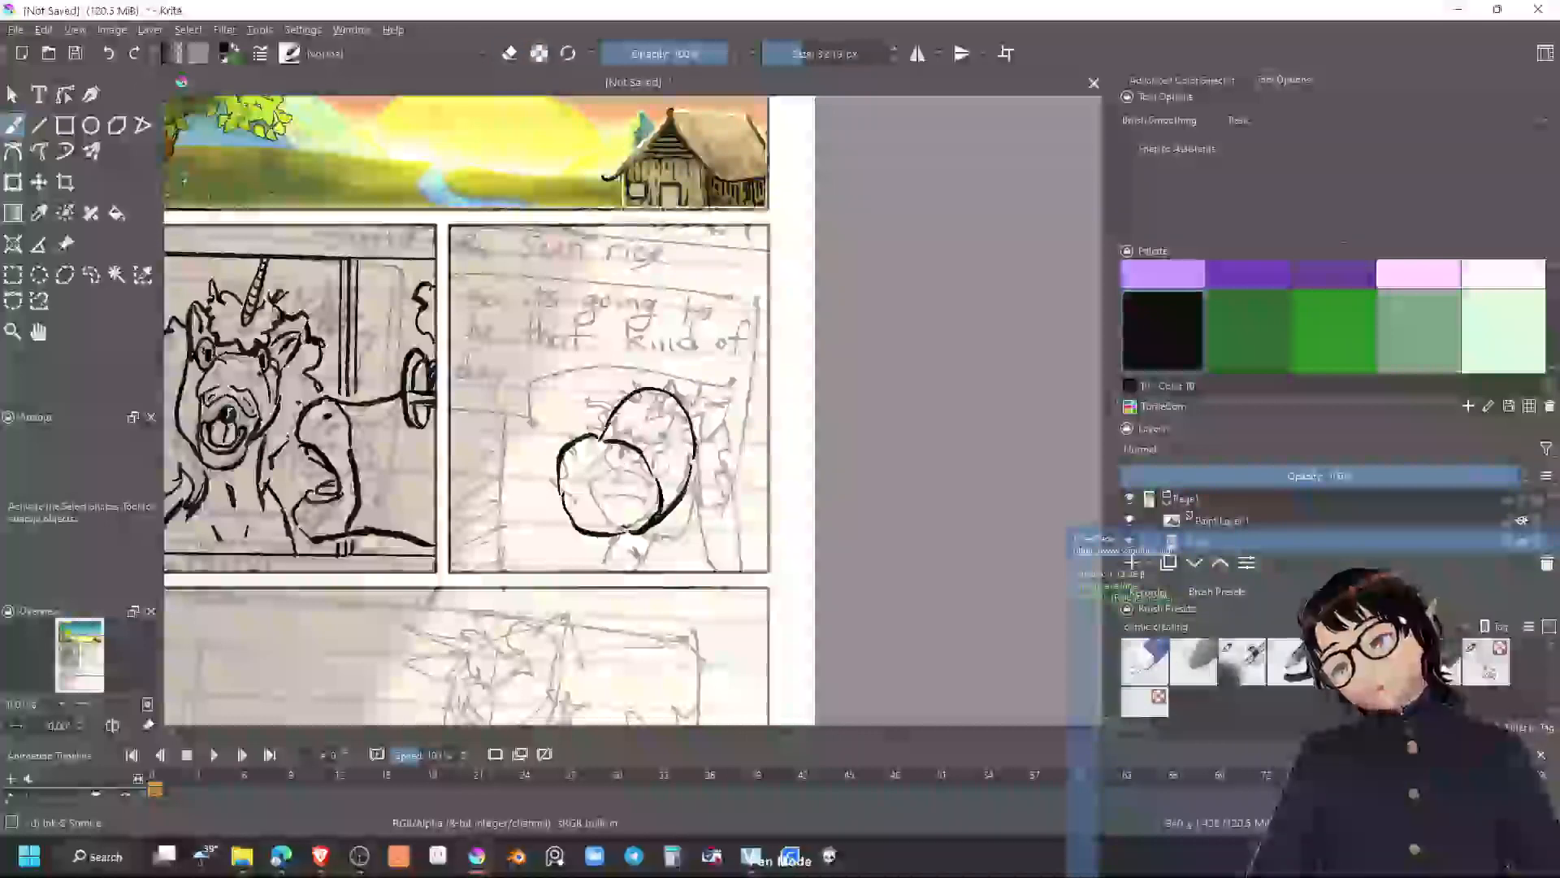
pyautogui.moveTo(690, 439); pyautogui.dragTo(690, 429)
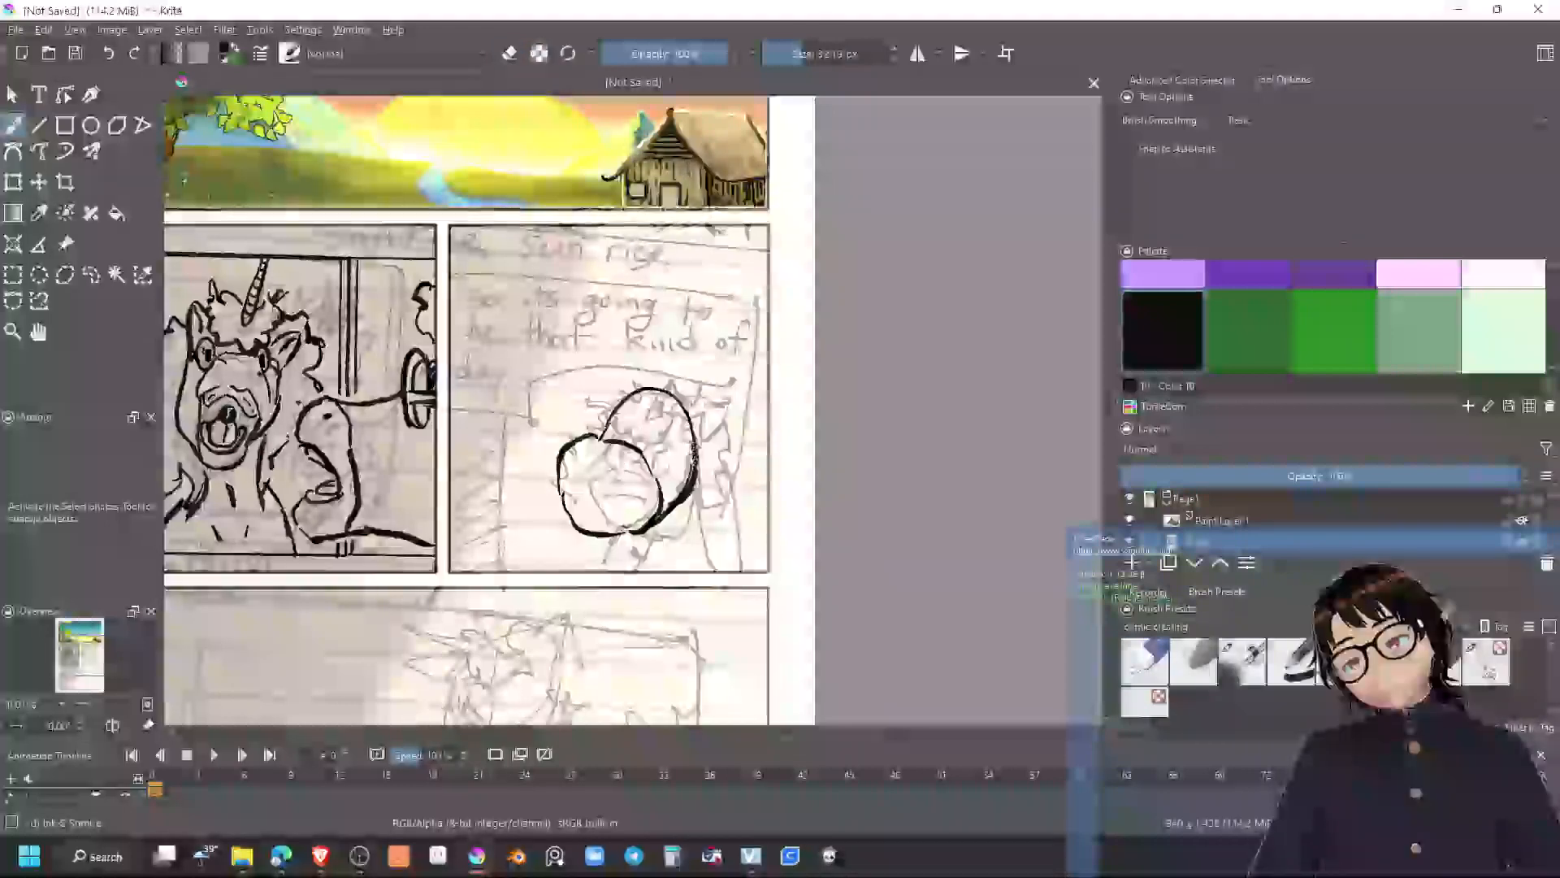
# Ink a long pointed horn rising from the top of the new head and clean up its base
pyautogui.moveTo(642, 354)
pyautogui.mouseDown()
pyautogui.moveTo(632, 303)
pyautogui.moveTo(647, 353)
pyautogui.mouseUp()
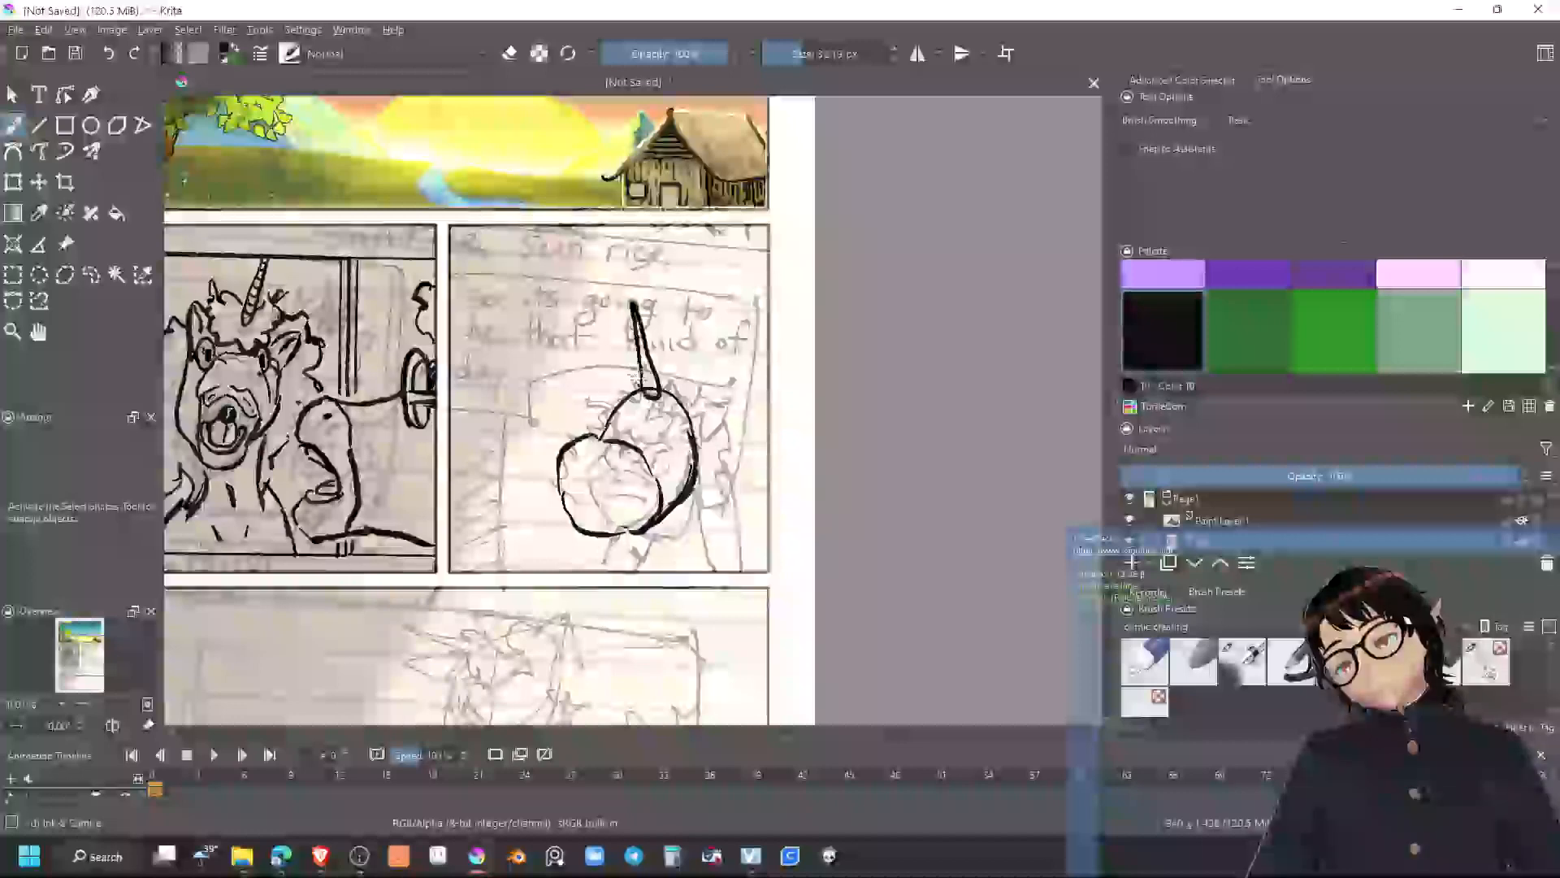
pyautogui.press('e')
pyautogui.press('e')
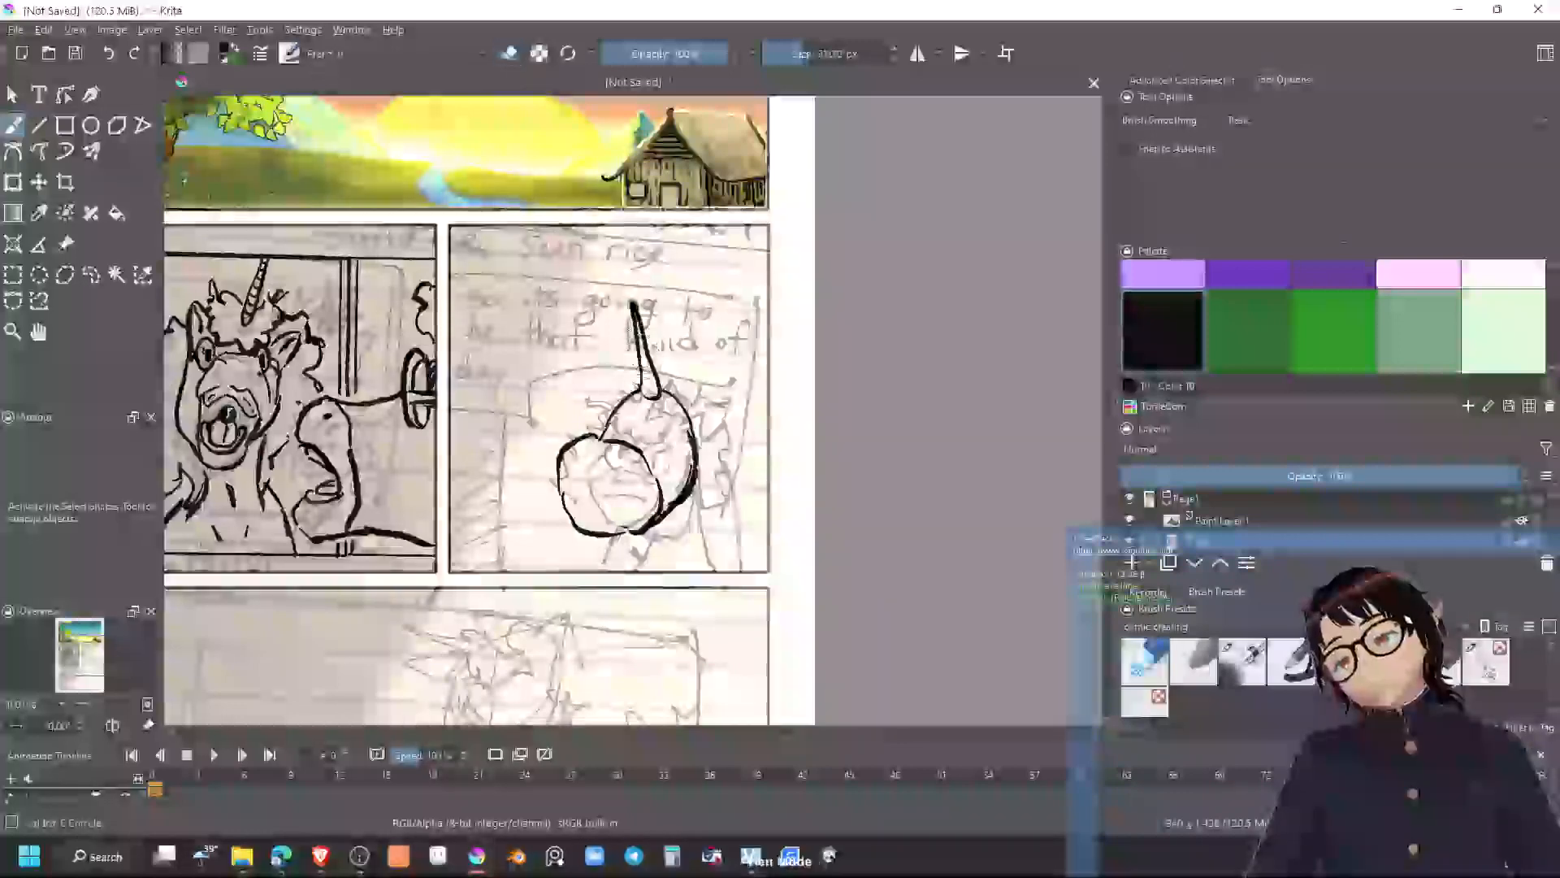
# Ink a jagged hair tuft around the horn's base and a pointed ear, and erase the head line behind them
pyautogui.moveTo(639, 381)
pyautogui.mouseDown()
pyautogui.moveTo(668, 409)
pyautogui.moveTo(677, 382)
pyautogui.moveTo(672, 363)
pyautogui.moveTo(623, 368)
pyautogui.moveTo(673, 365)
pyautogui.moveTo(685, 390)
pyautogui.moveTo(668, 398)
pyautogui.moveTo(696, 378)
pyautogui.moveTo(694, 408)
pyautogui.moveTo(659, 378)
pyautogui.moveTo(601, 407)
pyautogui.moveTo(649, 390)
pyautogui.mouseUp()
pyautogui.press('e')
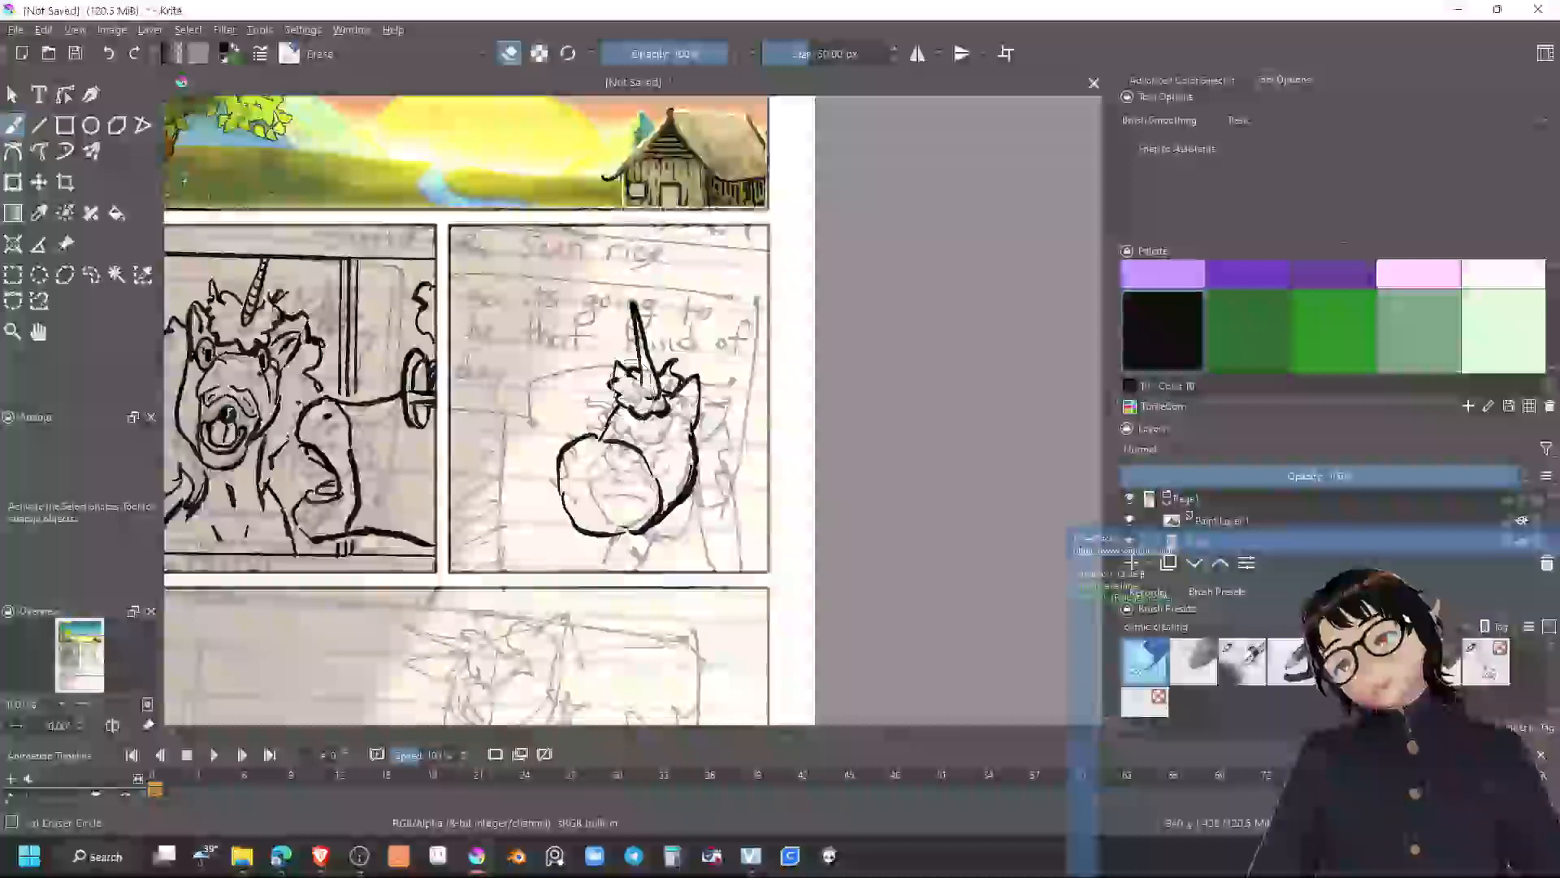
pyautogui.press('e')
pyautogui.press('e')
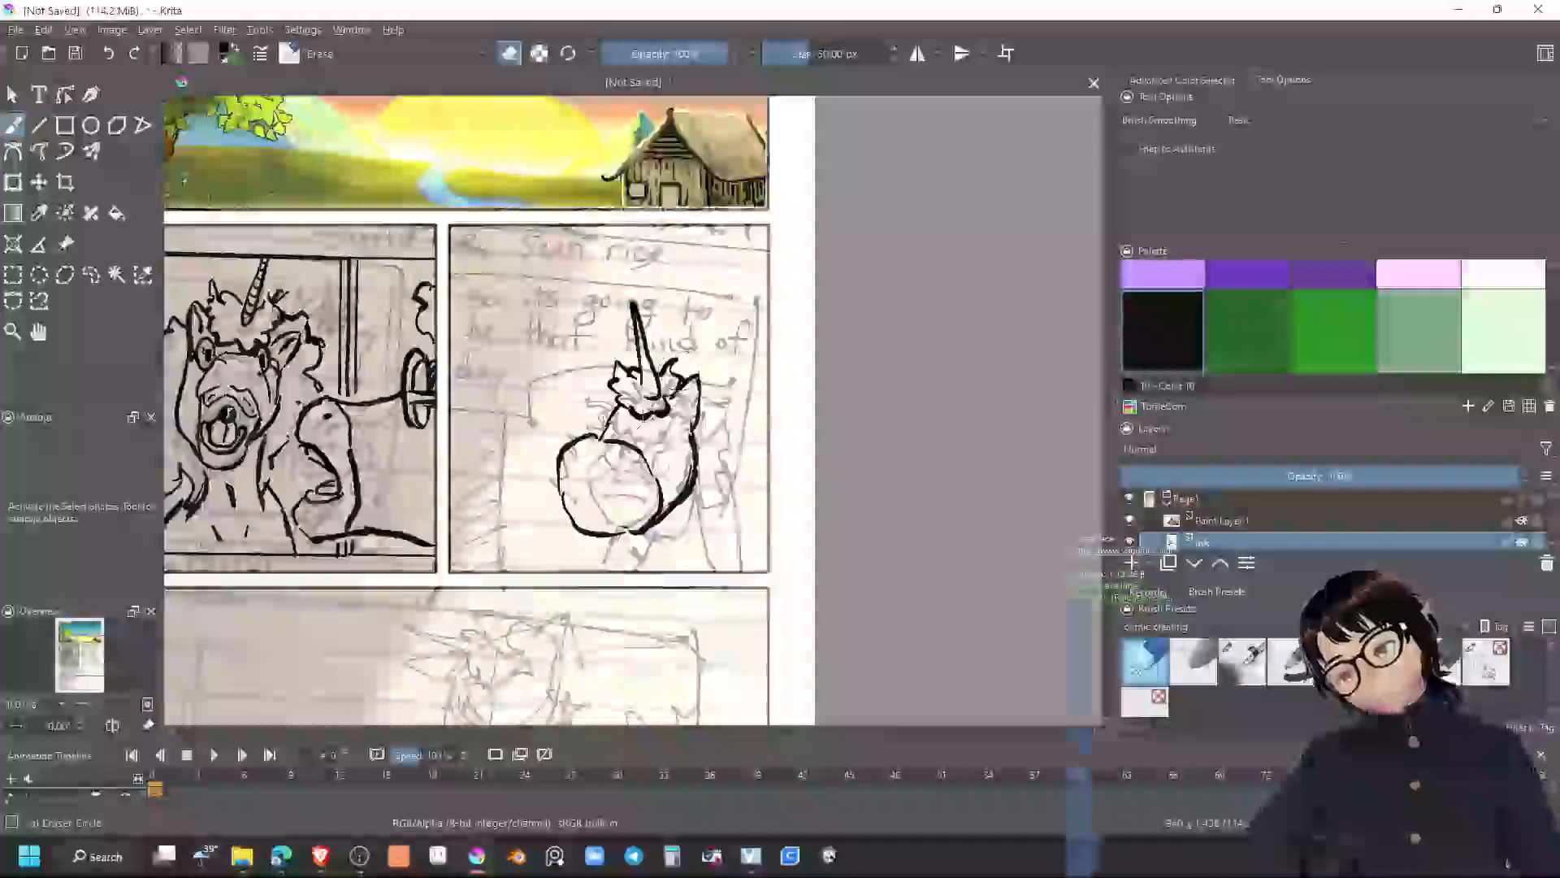
# Erase the muzzle's inner edge where it crosses the cheek and redraw it as a narrower curve down to the chin
pyautogui.press('e')
pyautogui.press('e')
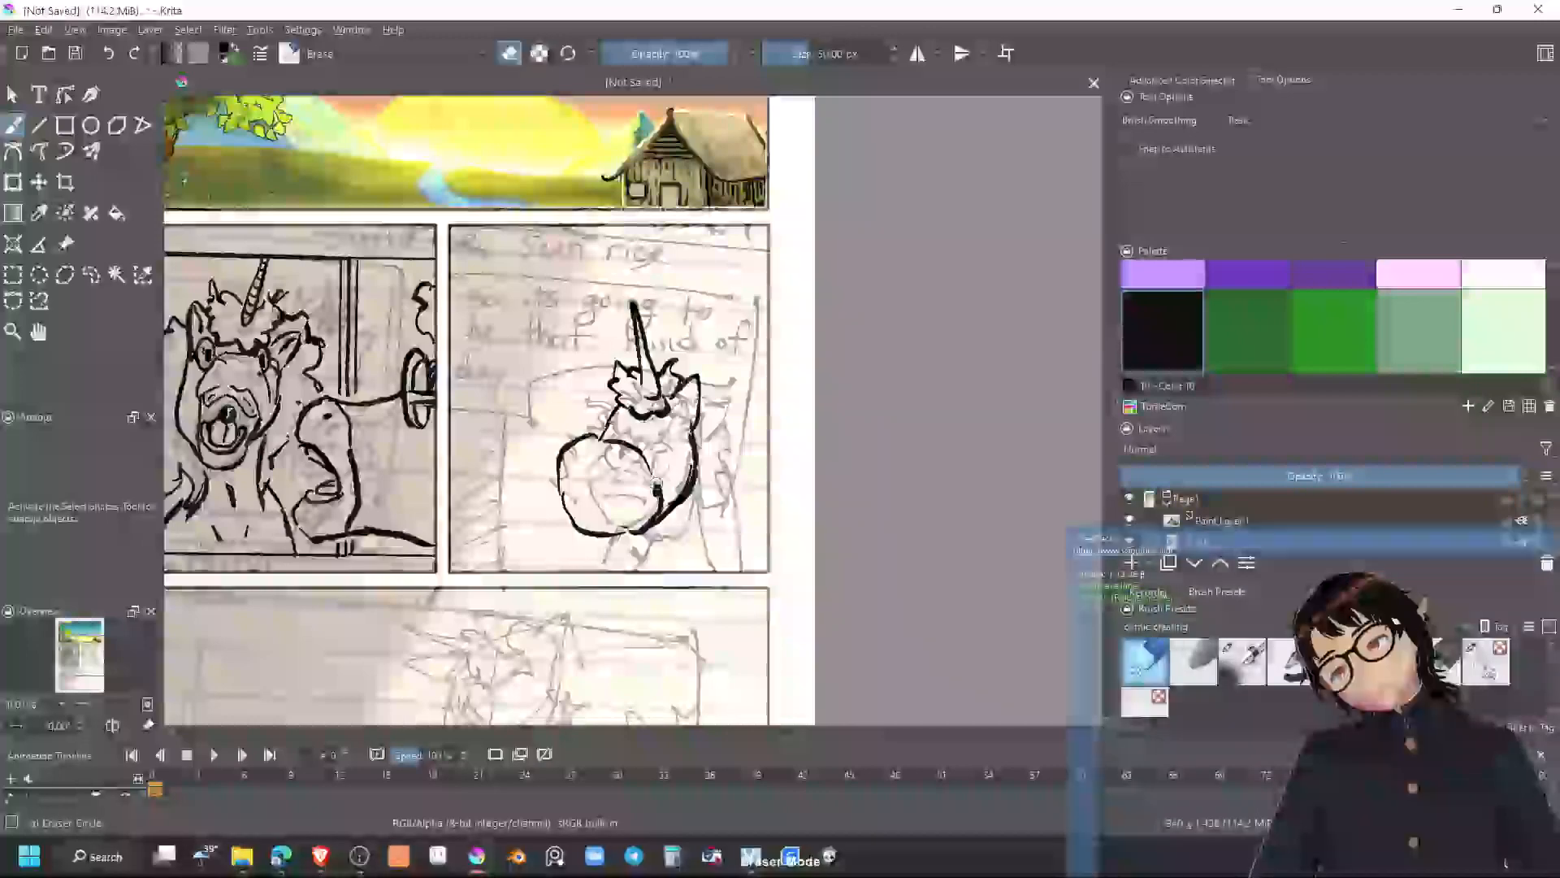
pyautogui.moveTo(655, 488)
pyautogui.mouseDown()
pyautogui.moveTo(639, 449)
pyautogui.moveTo(634, 530)
pyautogui.mouseUp()
pyautogui.press('e')
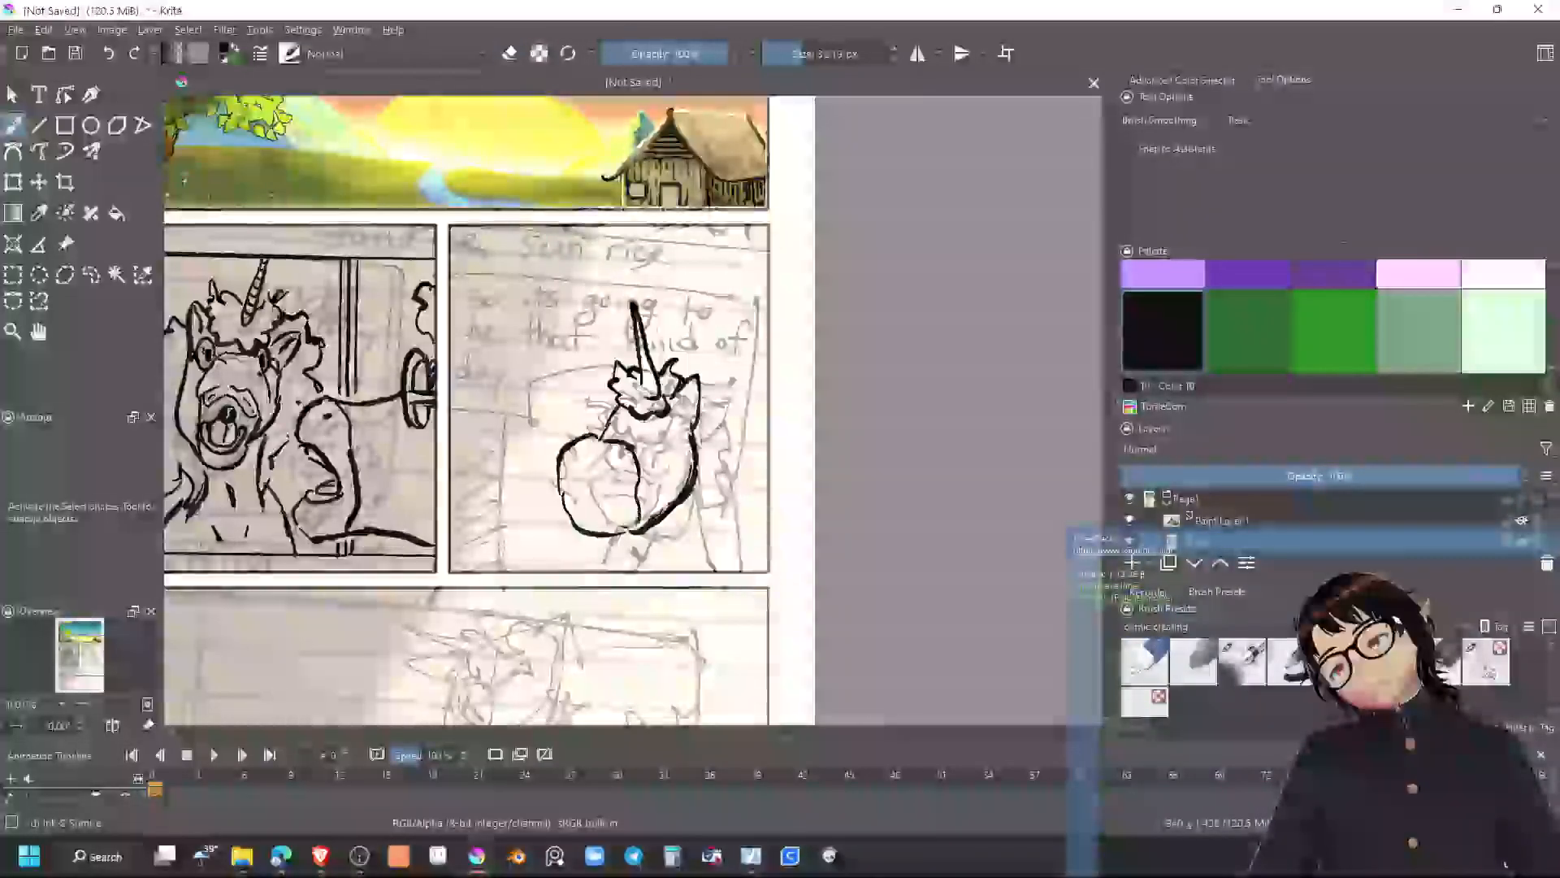
# Ink the nostrils and a frowning mouth on the muzzle, refining the marks with the eraser
pyautogui.moveTo(615, 459); pyautogui.dragTo(621, 464)
pyautogui.moveTo(628, 451); pyautogui.dragTo(607, 456)
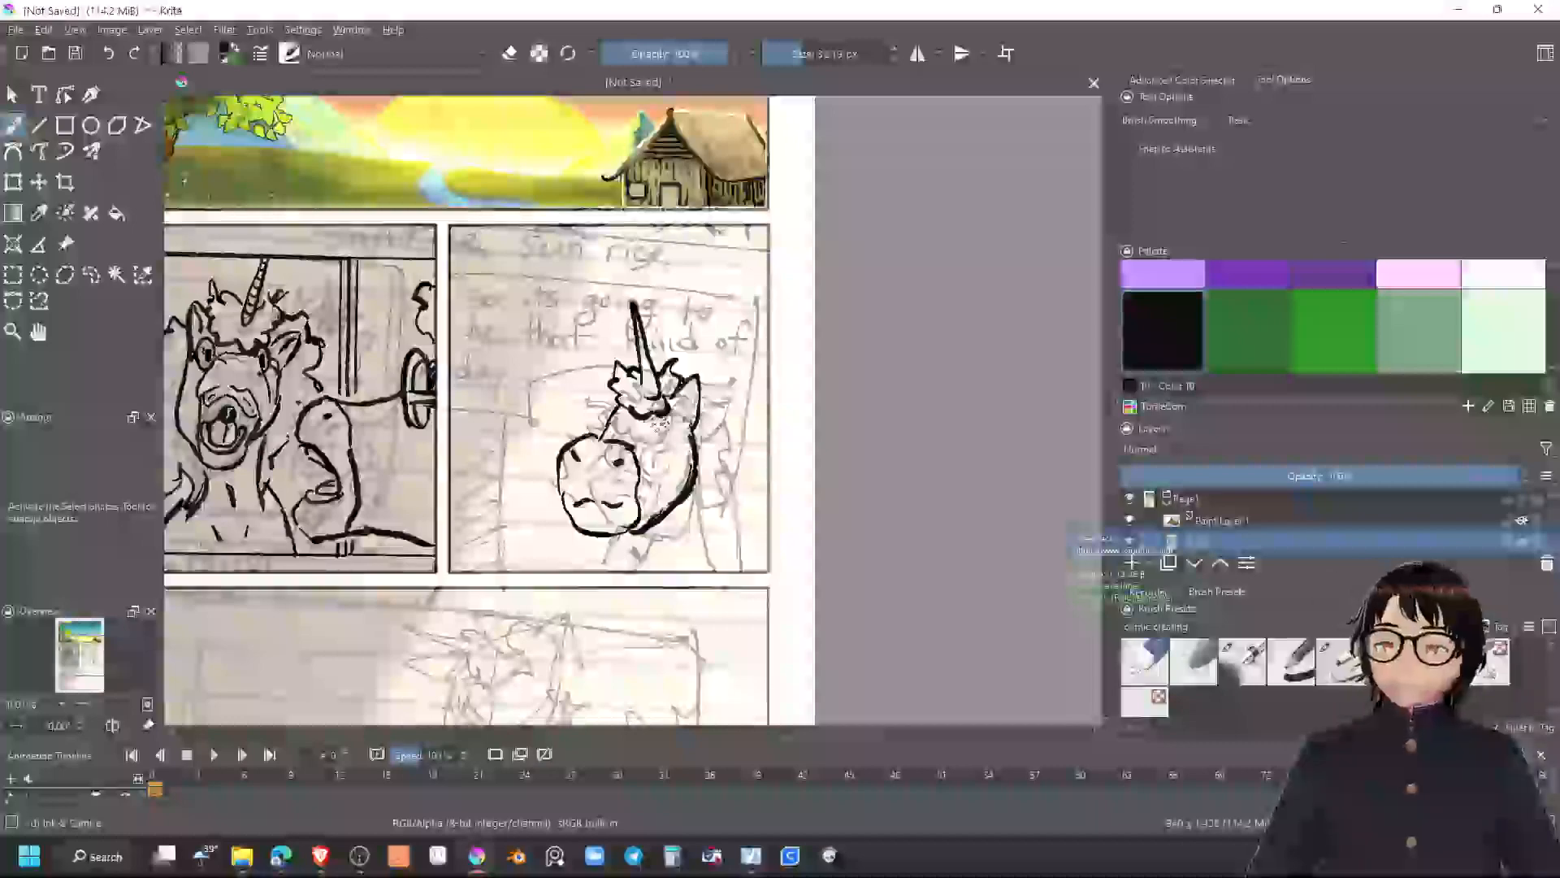
pyautogui.press('e')
pyautogui.press('e')
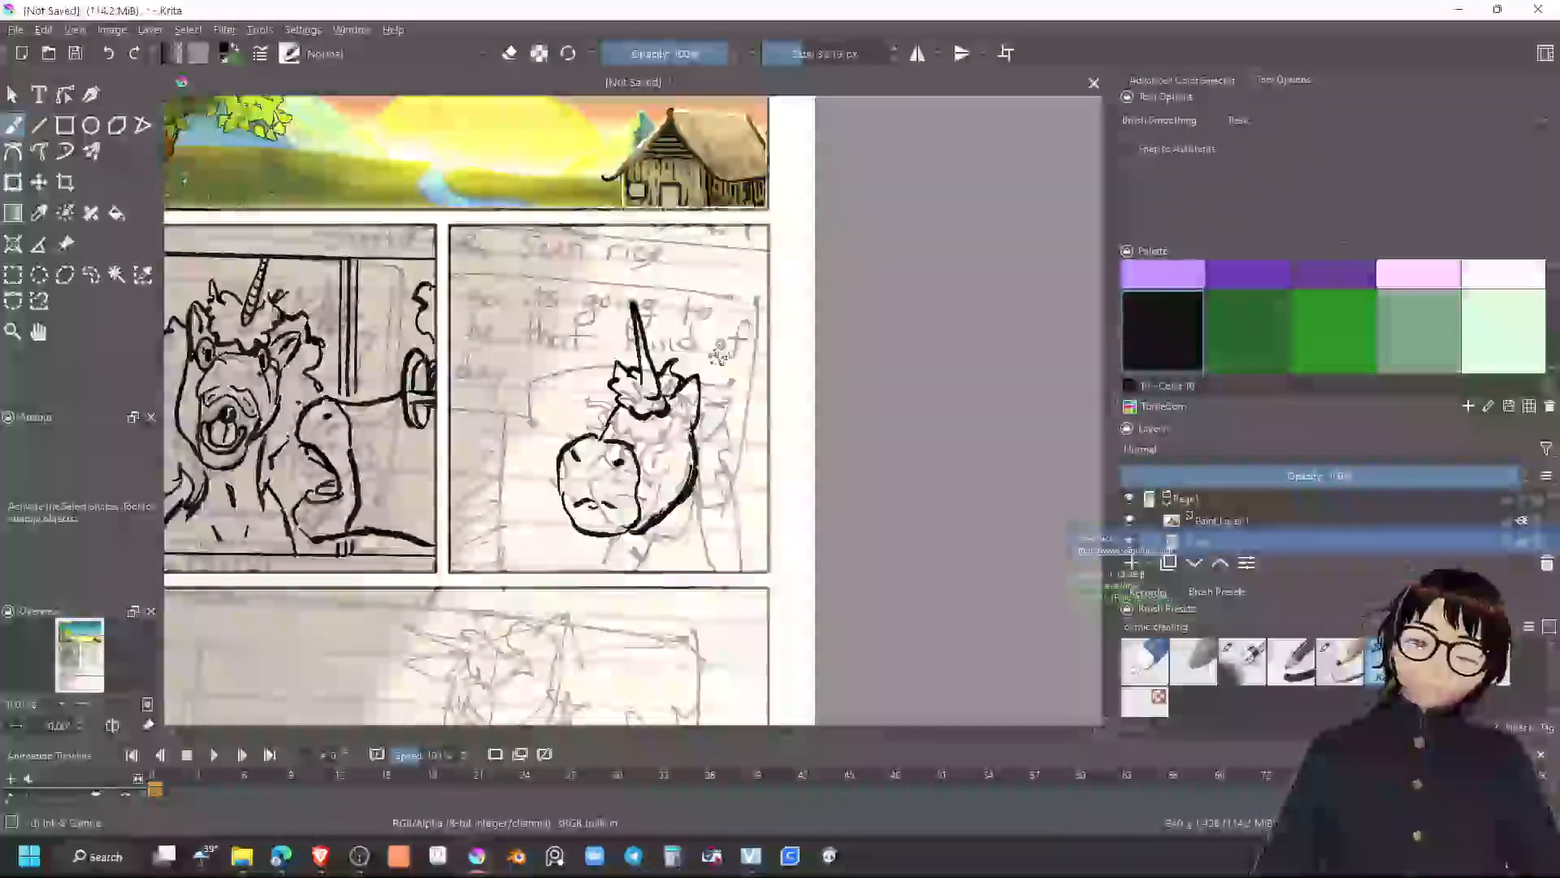
pyautogui.press('e')
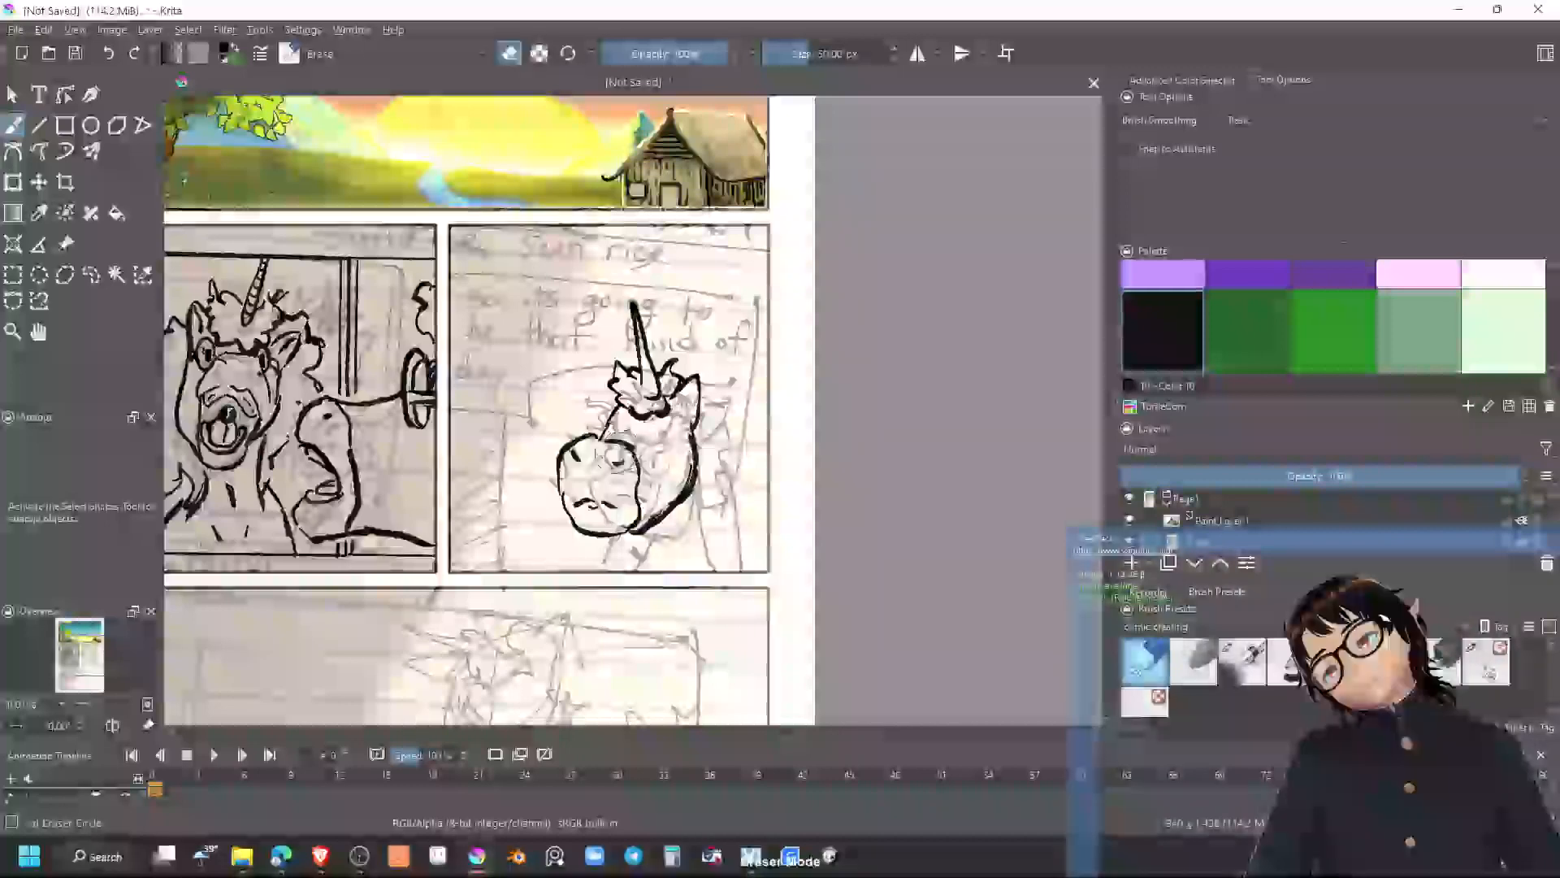
pyautogui.moveTo(619, 459); pyautogui.dragTo(624, 458)
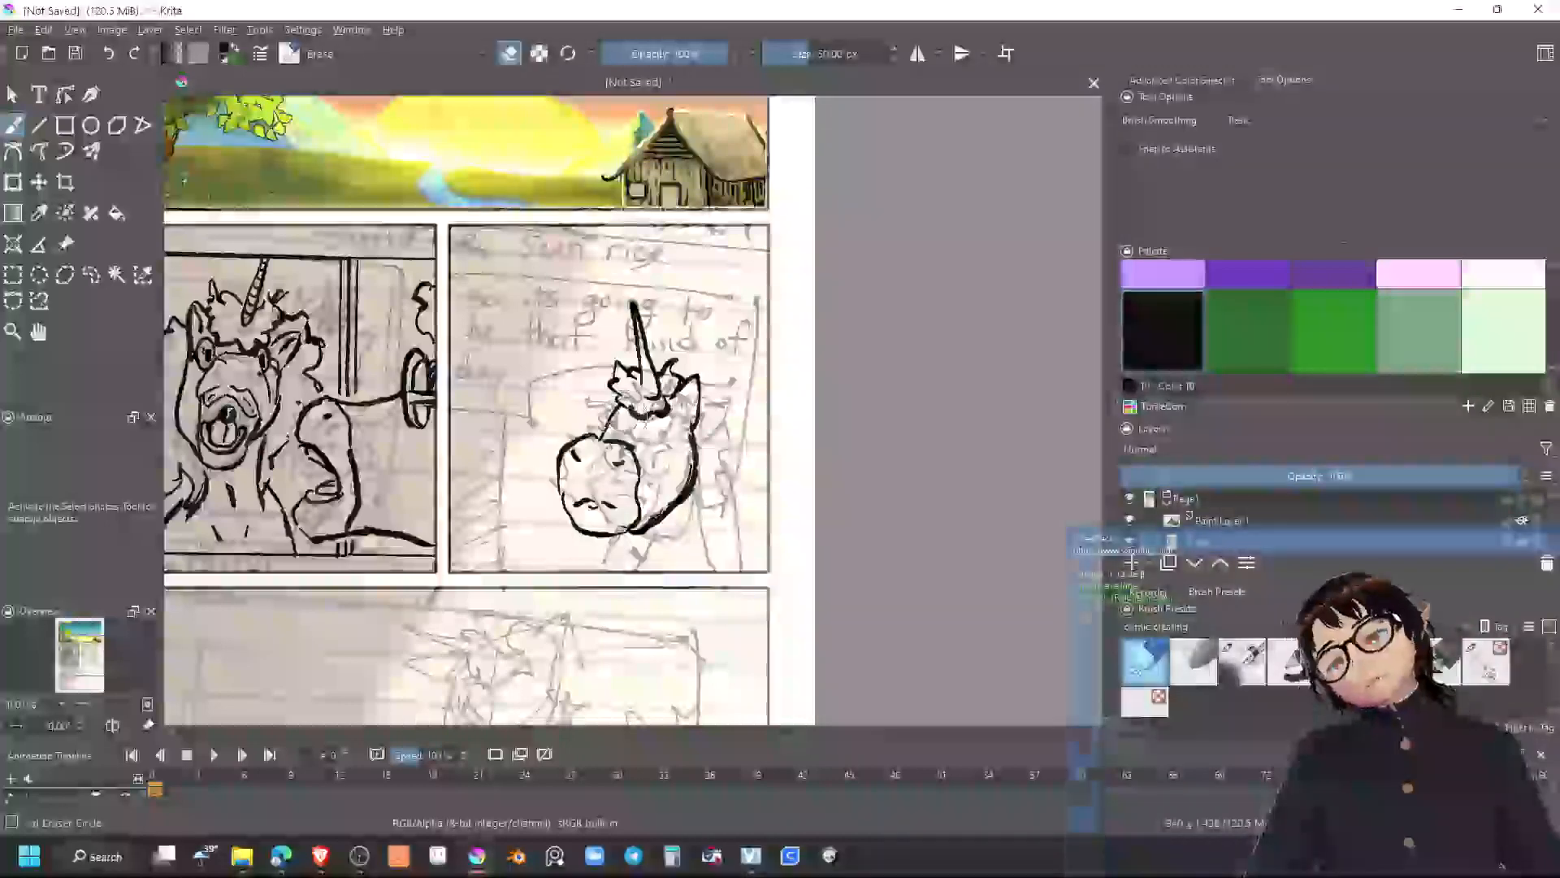
pyautogui.press('e')
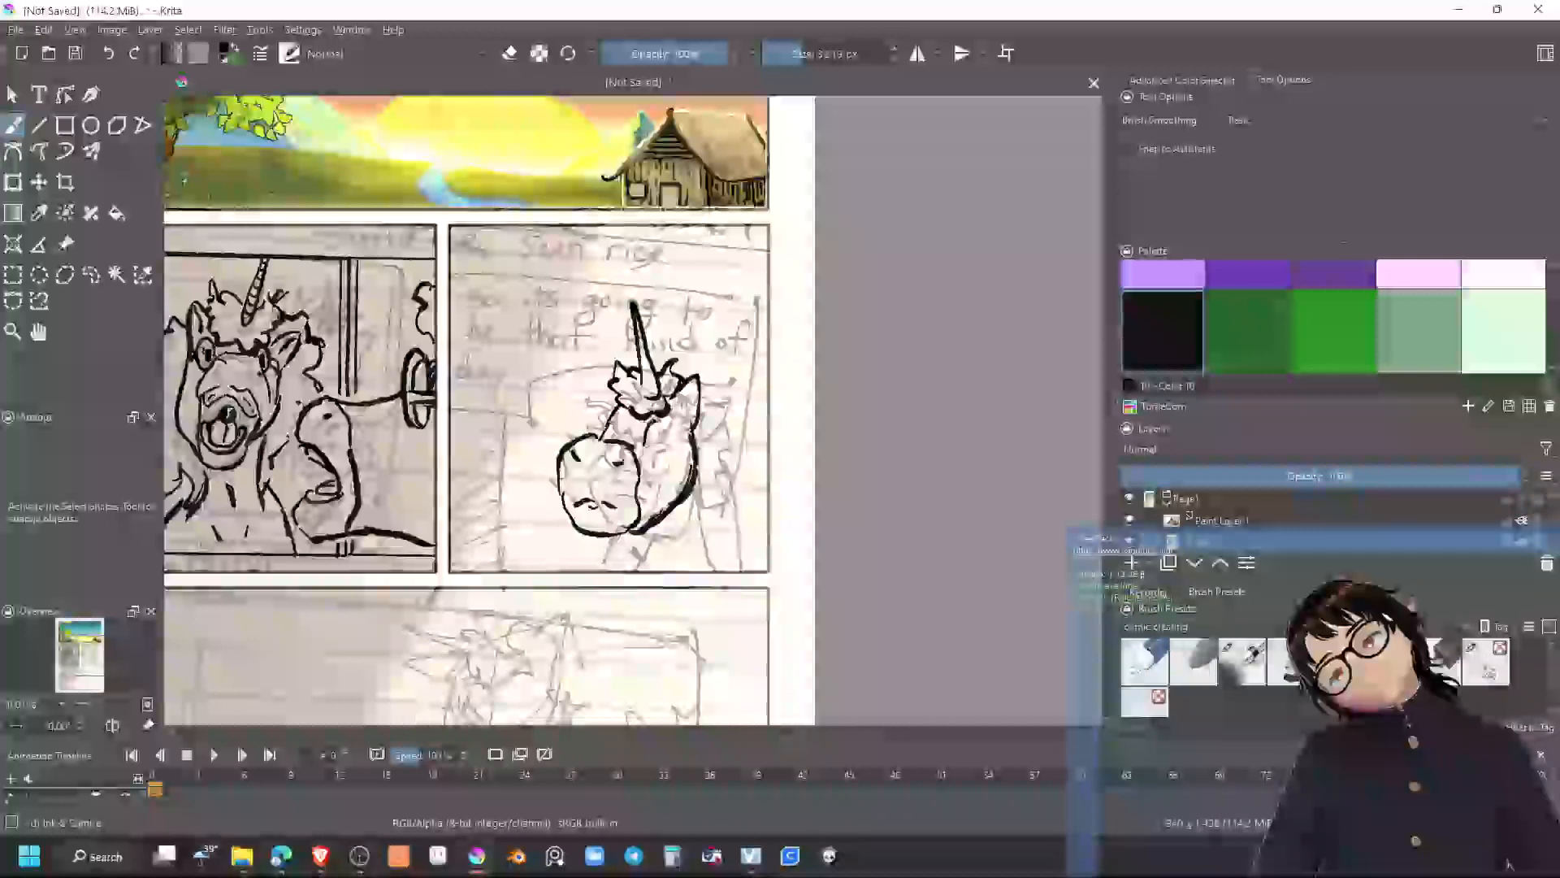
# Ink two oval eyes above the muzzle, erase the surplus lines inside the far eye, and add a pupil to each
pyautogui.moveTo(665, 416); pyautogui.dragTo(669, 467)
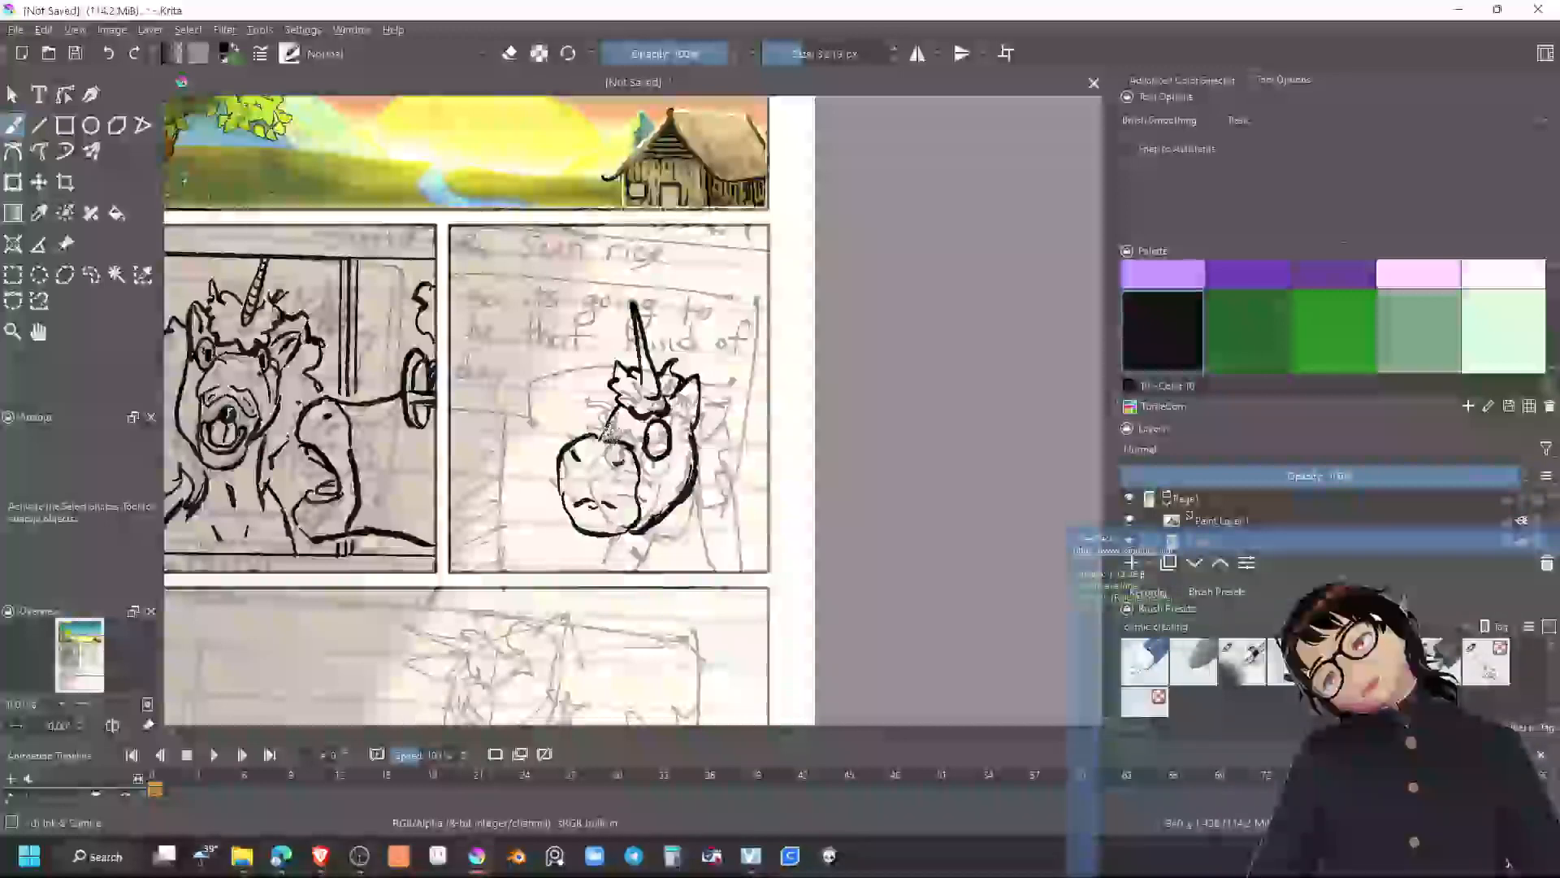
pyautogui.moveTo(616, 404); pyautogui.dragTo(602, 420)
pyautogui.press('e')
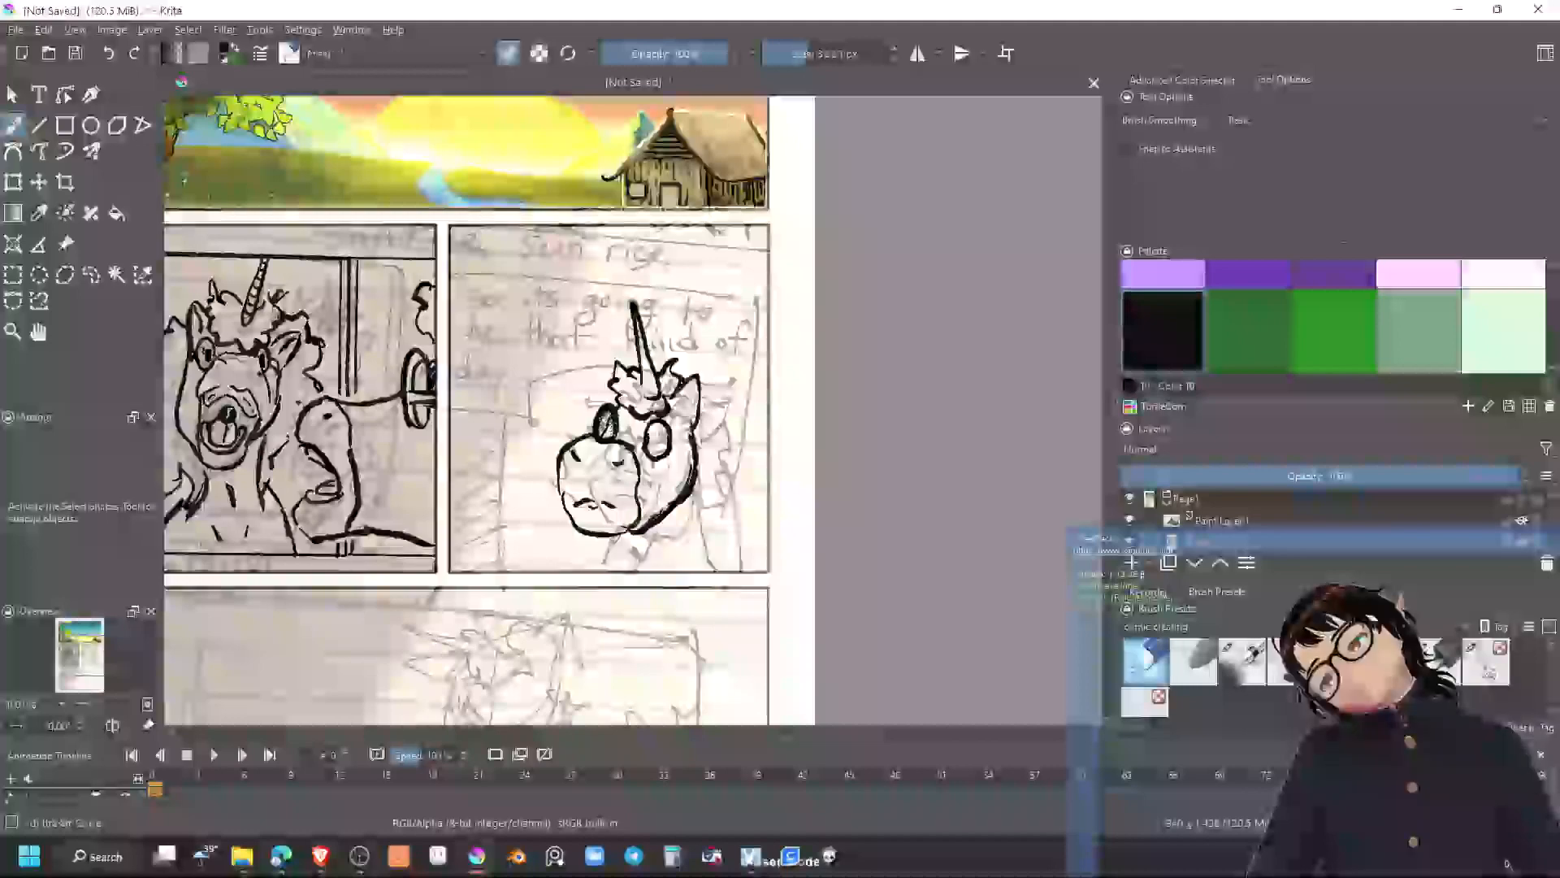
pyautogui.press('e')
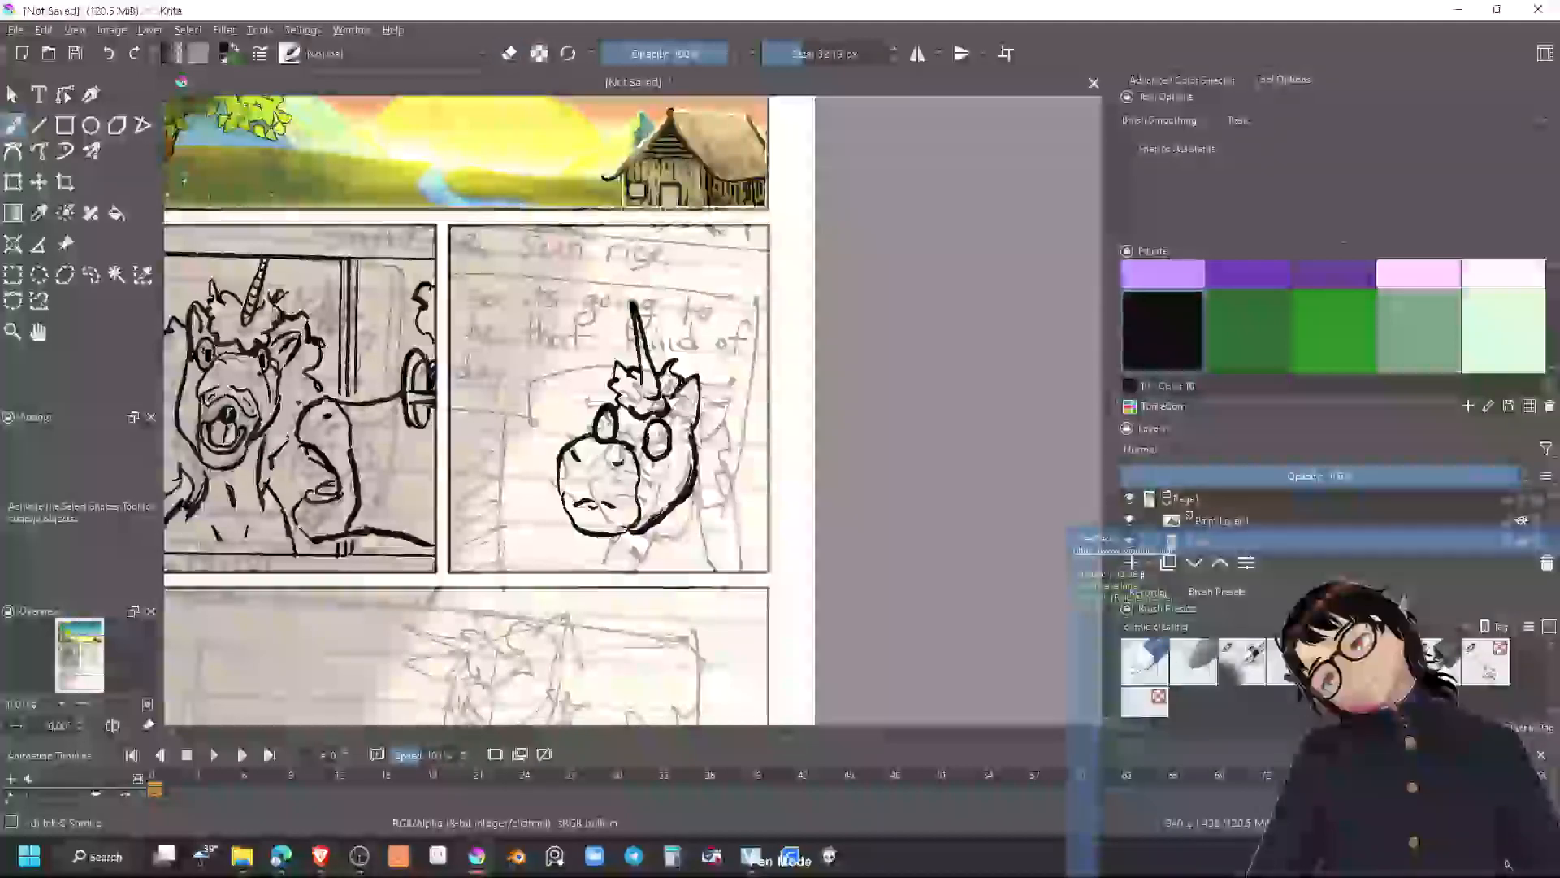
pyautogui.press('e')
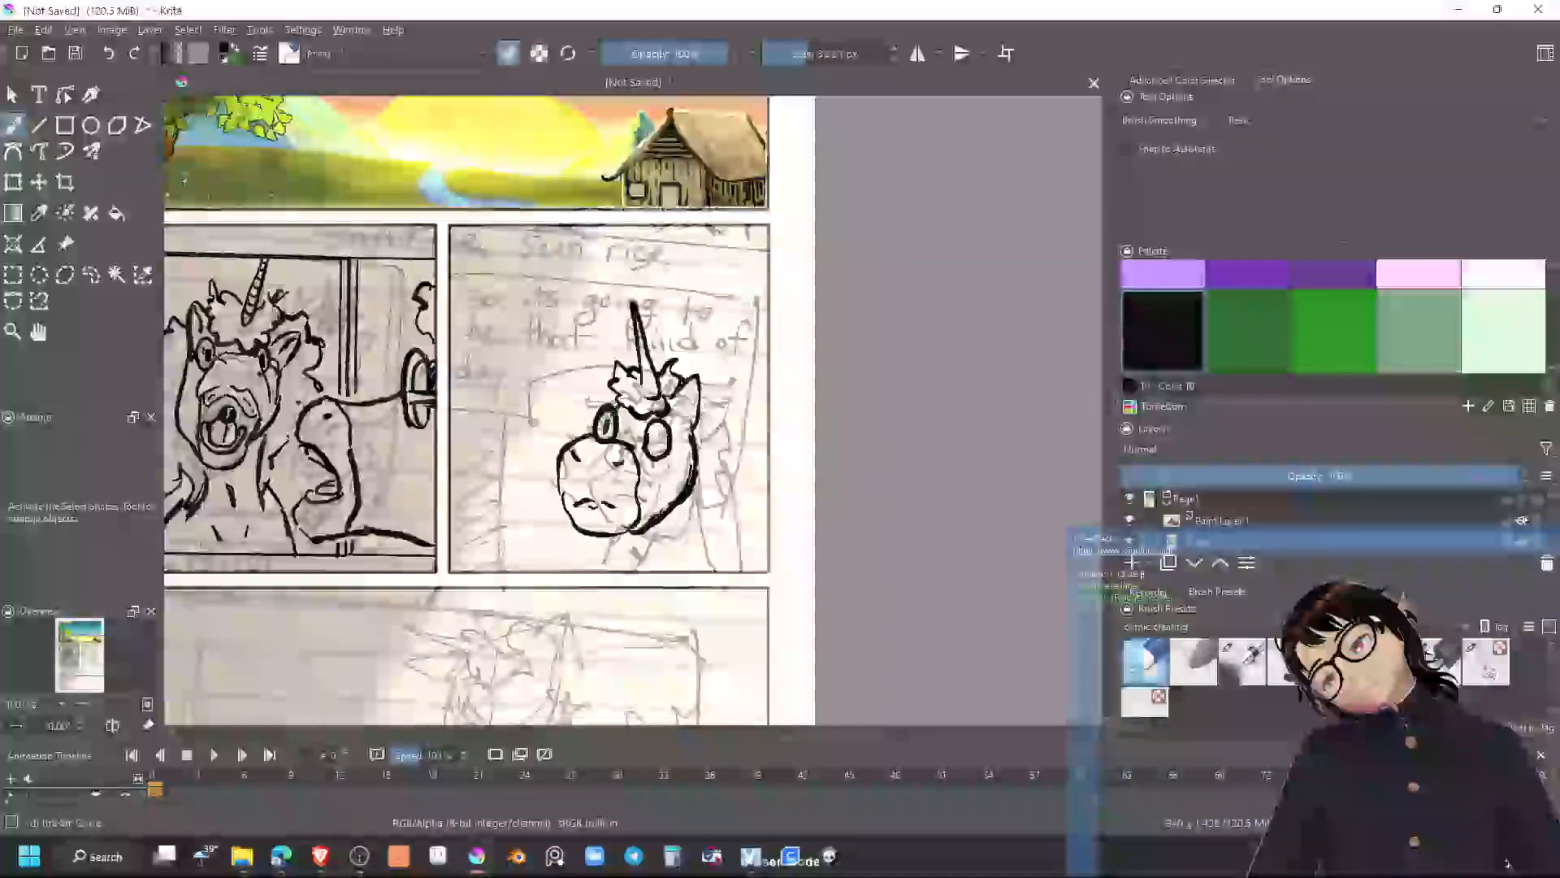
pyautogui.press('e')
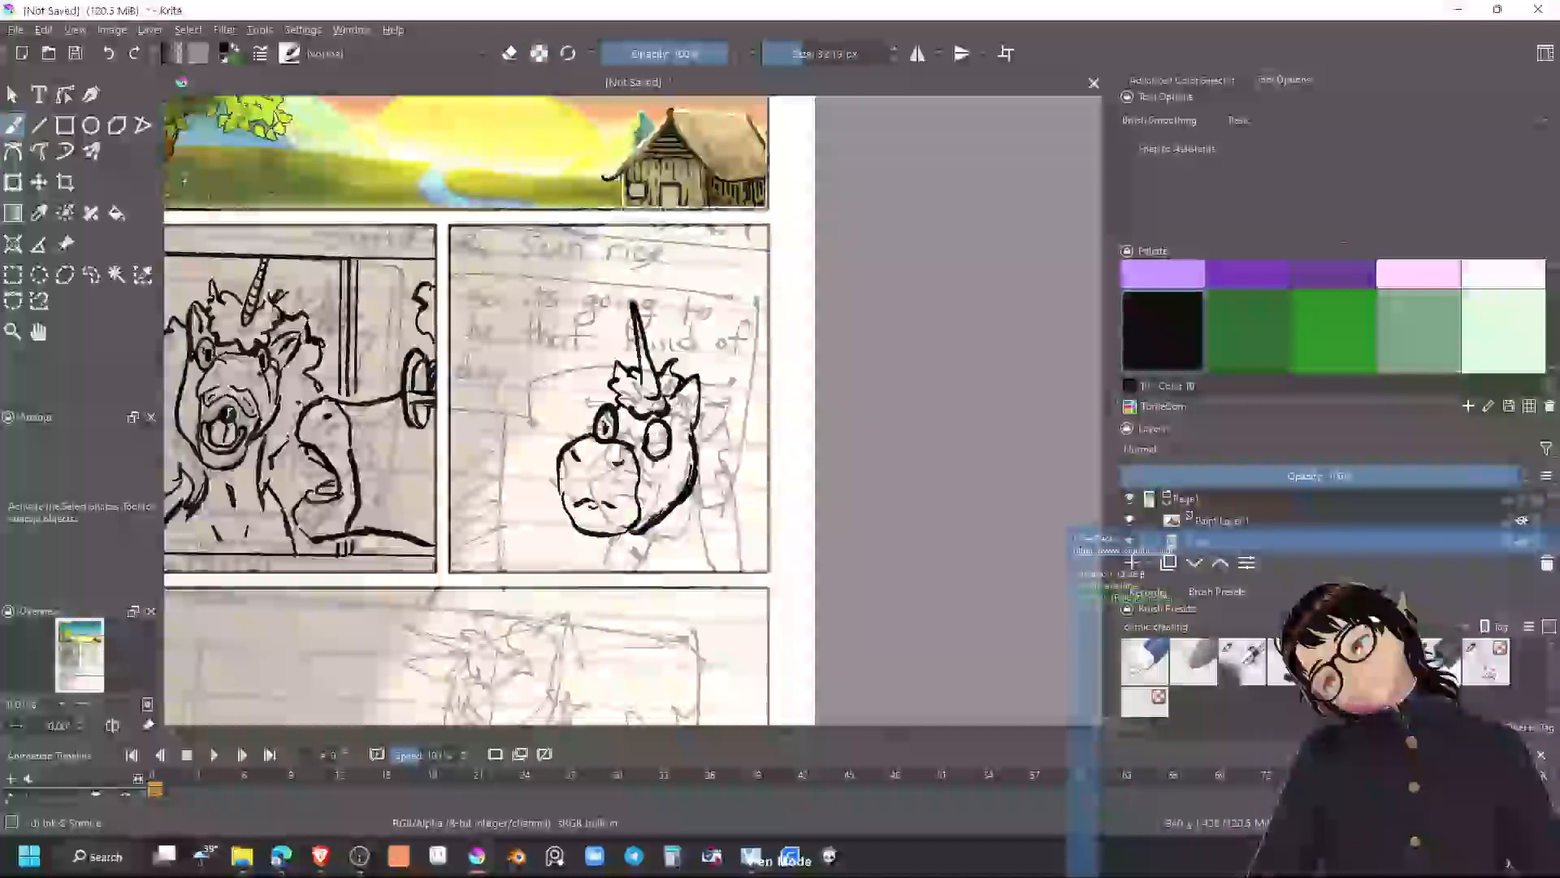
pyautogui.moveTo(606, 422); pyautogui.dragTo(604, 428)
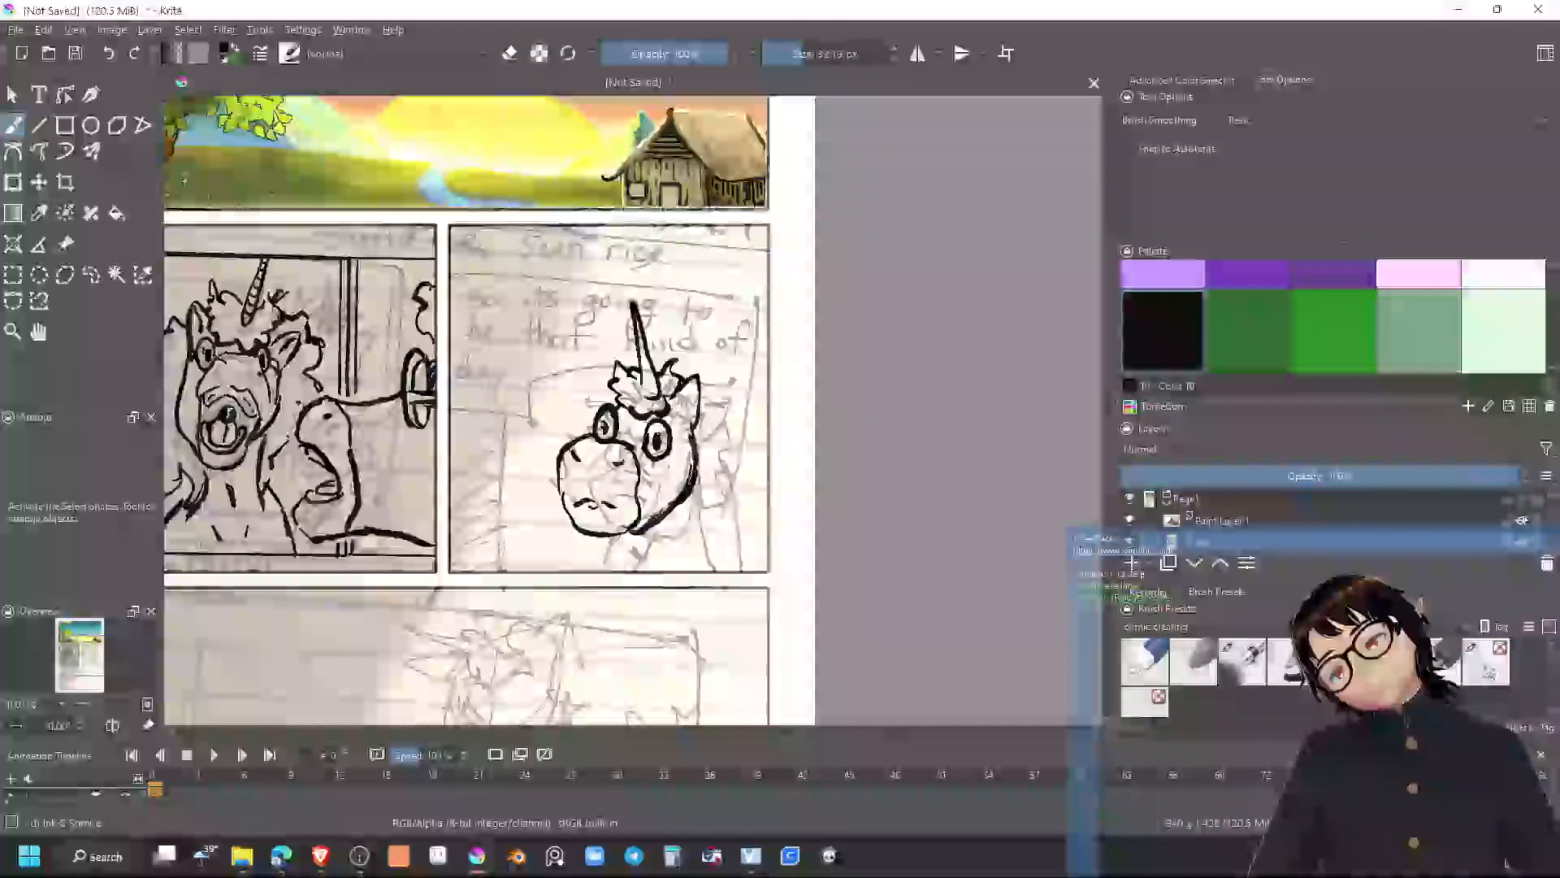
pyautogui.press('e')
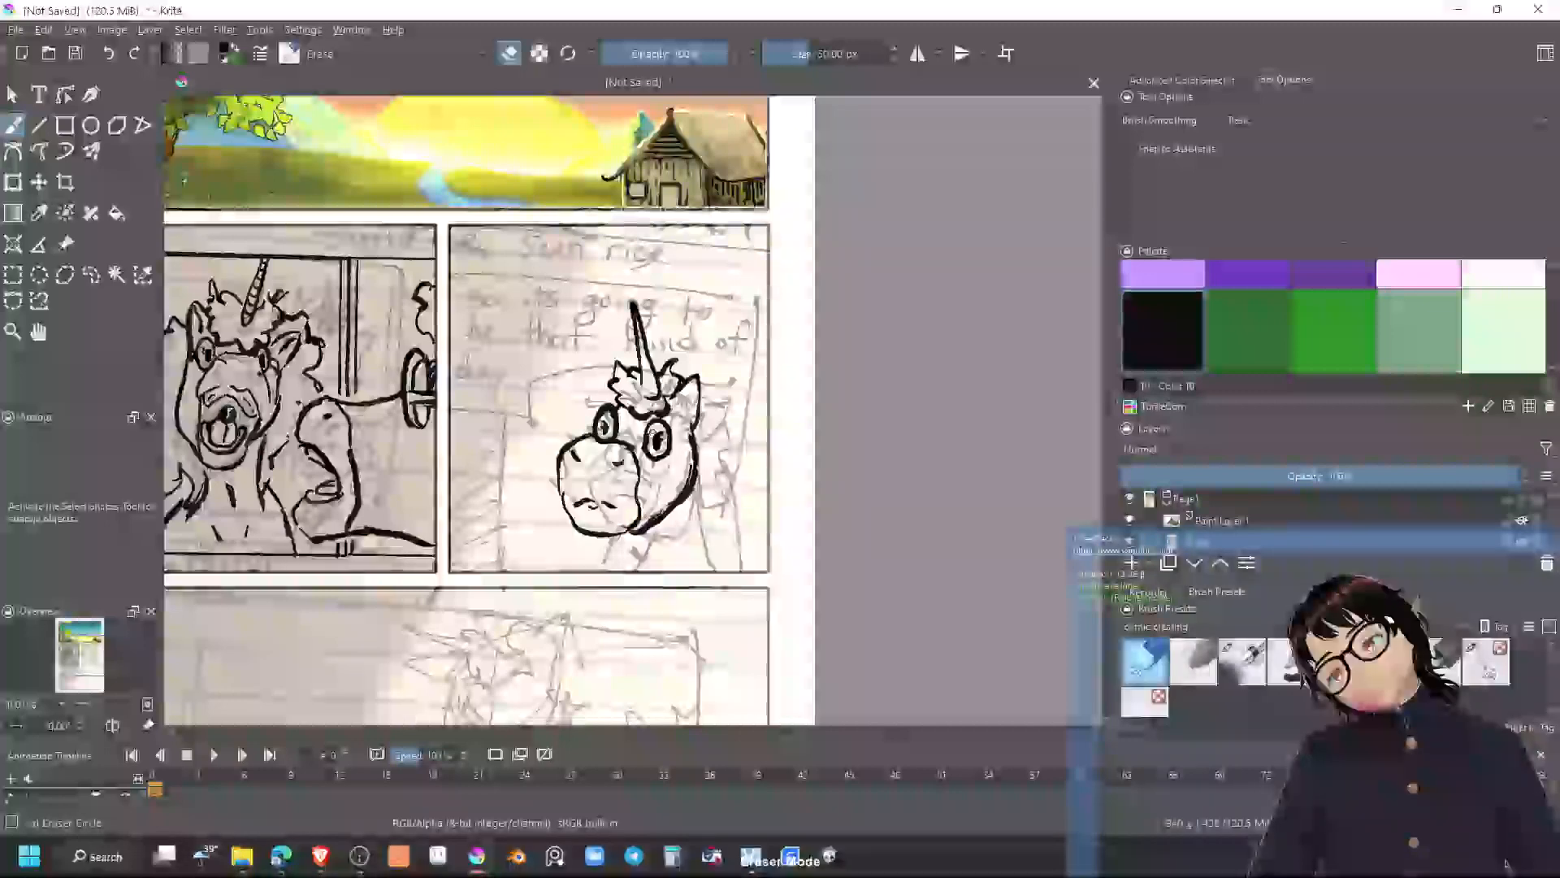
# Erase the thick jaw and cheek line on the frowning unicorn and redraw it as a thinner curve from the chin toward the ear
pyautogui.press('e')
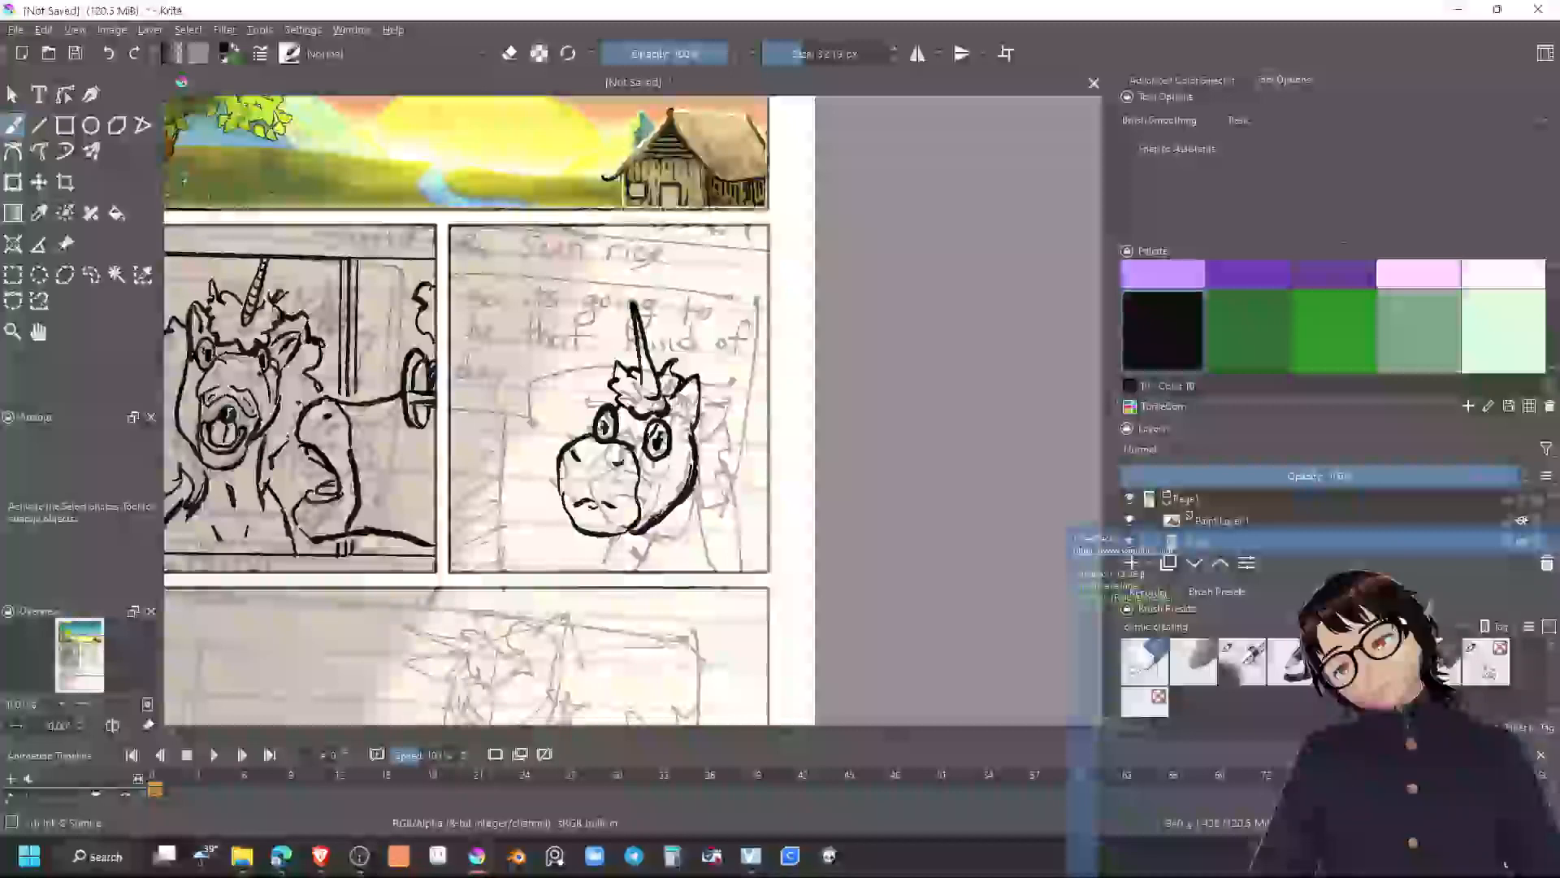
pyautogui.hotkey('ctrl', 'z')
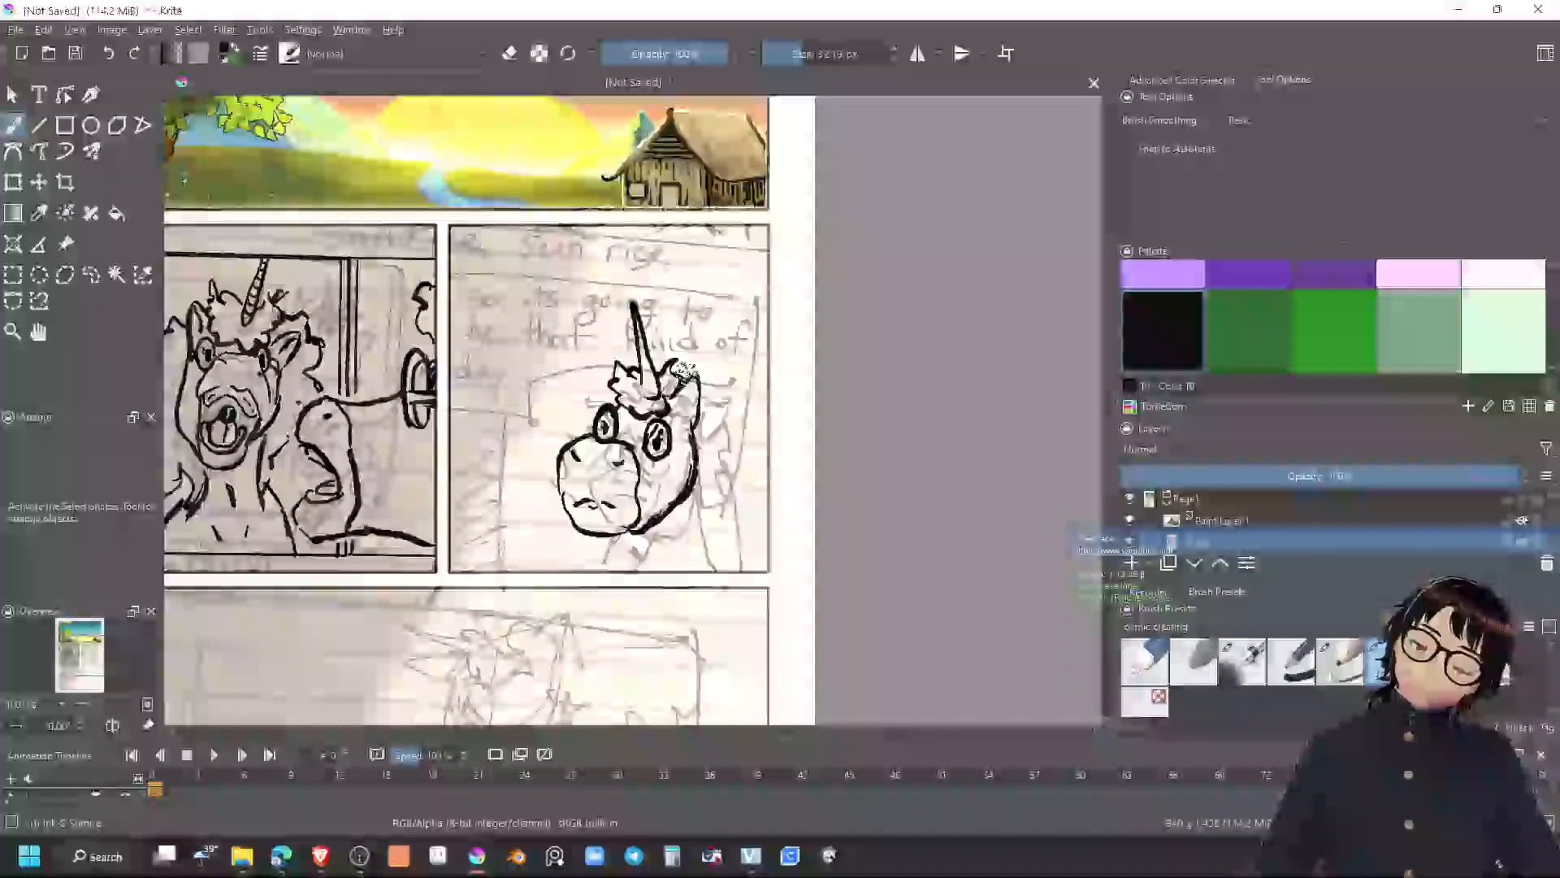
pyautogui.press('e')
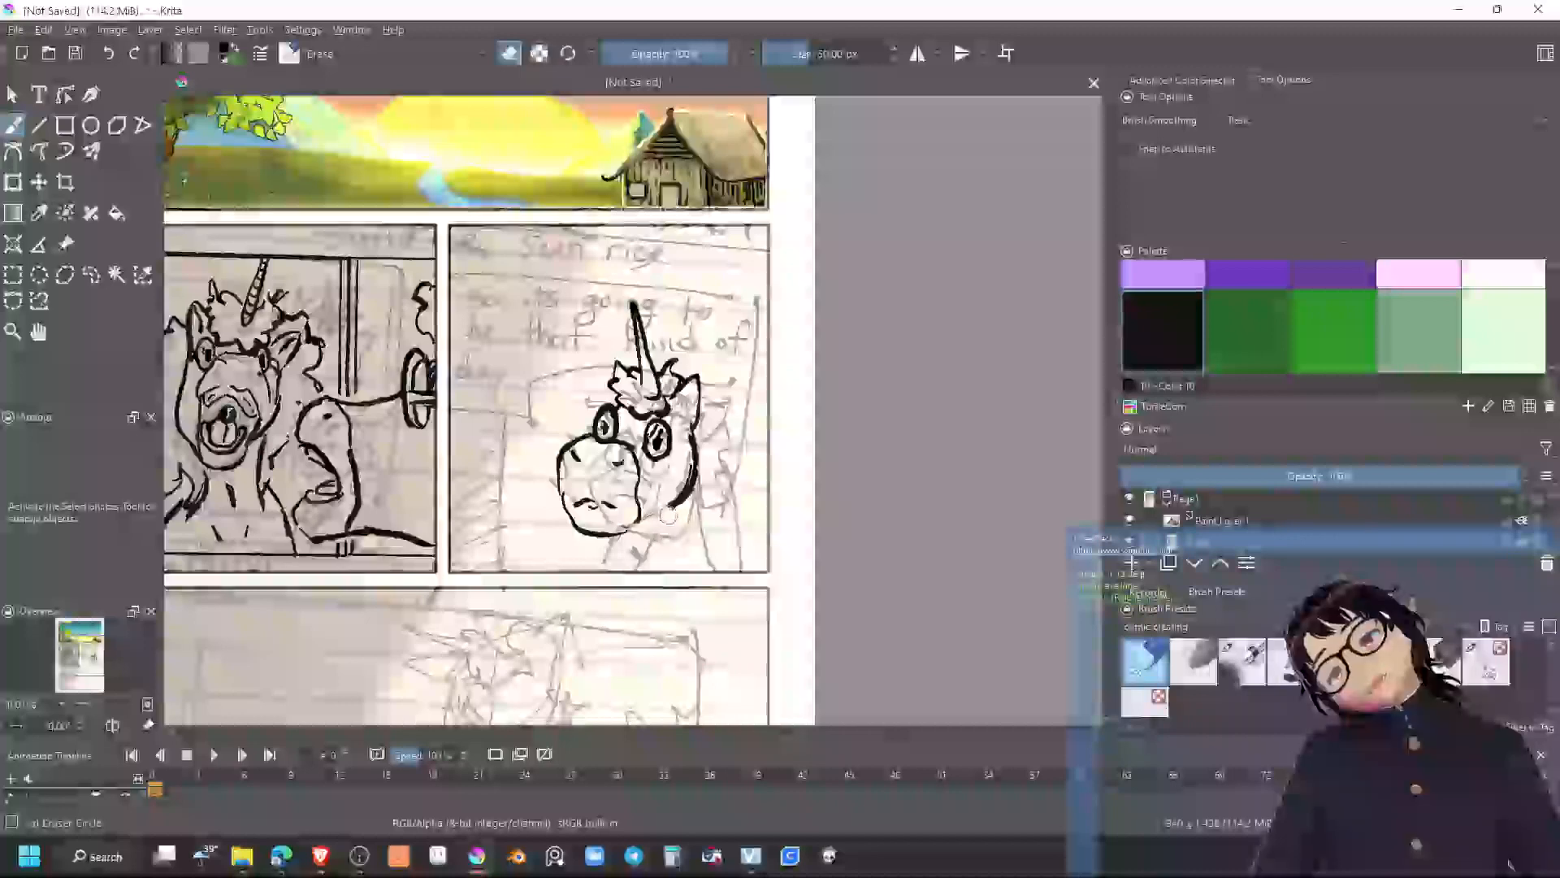
pyautogui.moveTo(665, 512); pyautogui.dragTo(691, 487)
pyautogui.press('e')
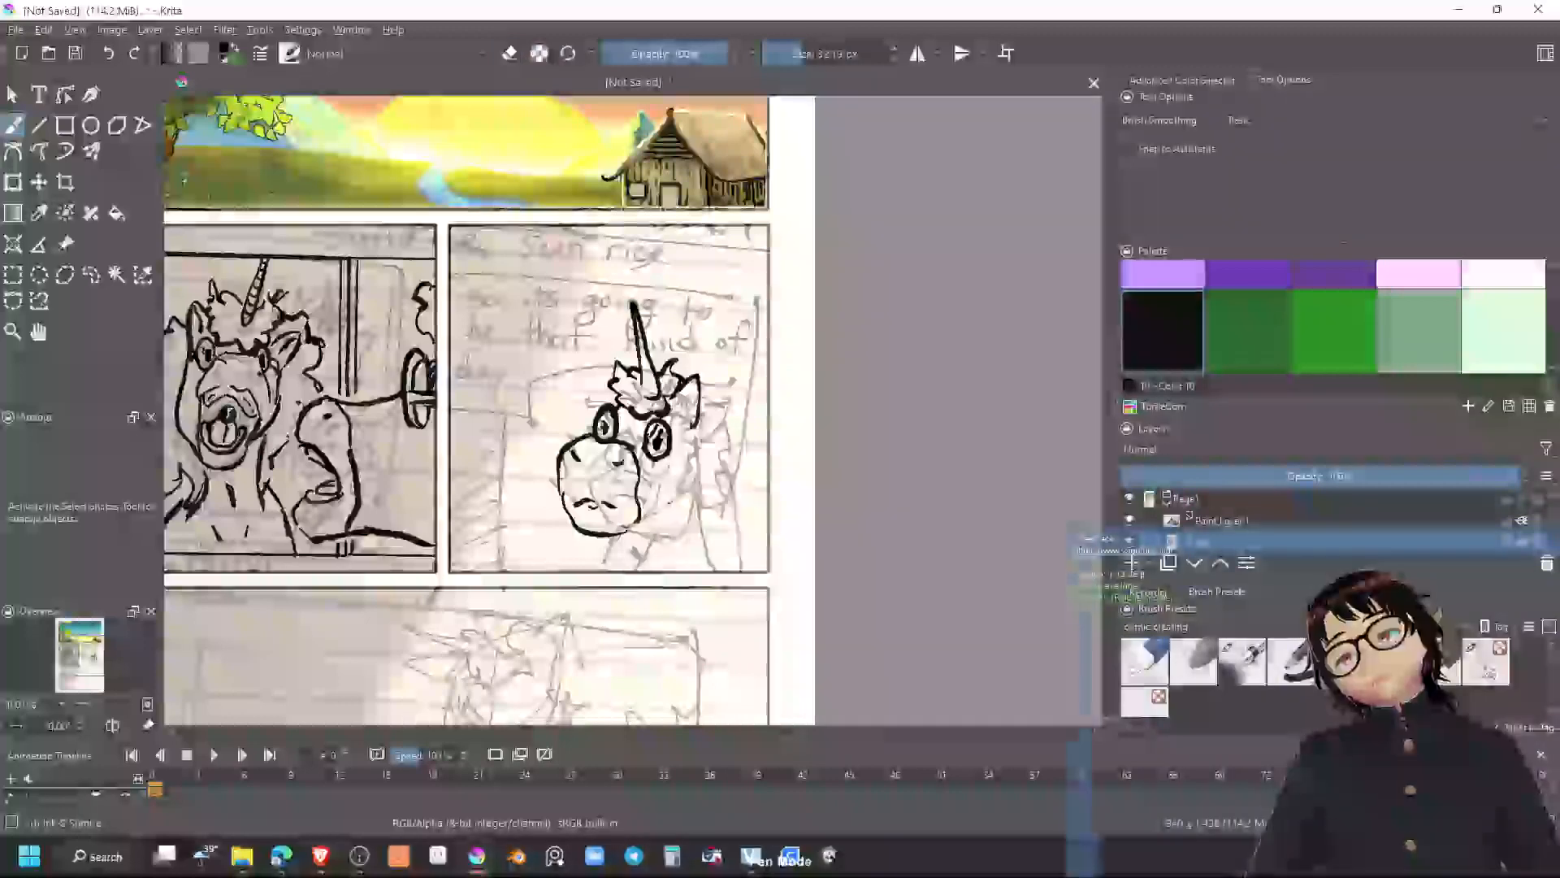
pyautogui.moveTo(623, 529)
pyautogui.mouseDown()
pyautogui.moveTo(690, 486)
pyautogui.moveTo(694, 464)
pyautogui.mouseUp()
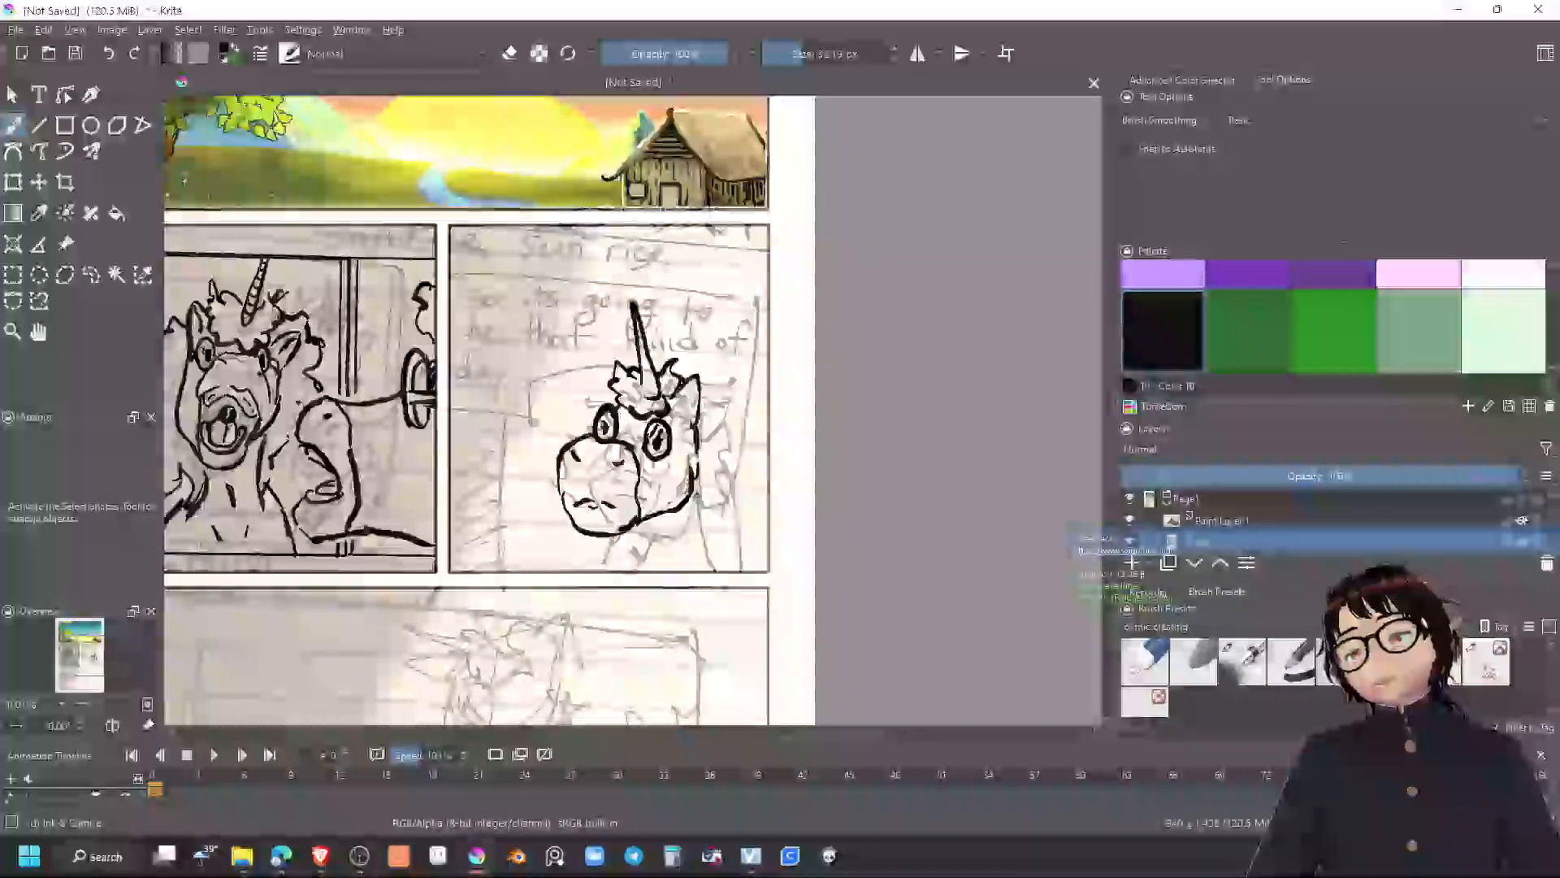
# Ink the neck and shoulder lines below the frowning unicorn's head, plus a wavy tuft of mane under the chin
pyautogui.moveTo(624, 554); pyautogui.dragTo(625, 559)
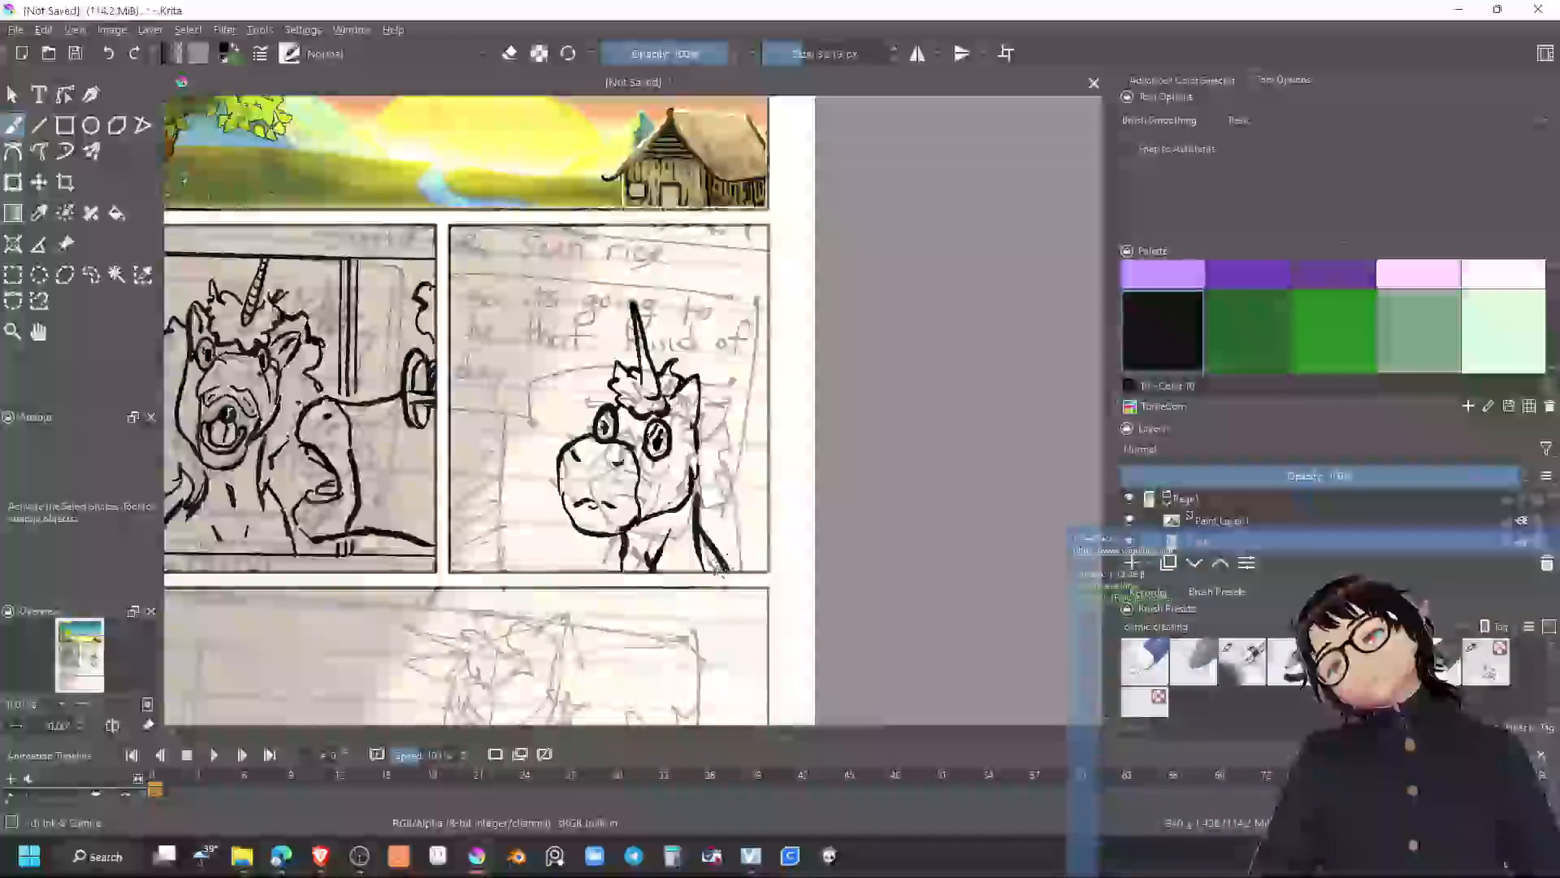
pyautogui.press('e')
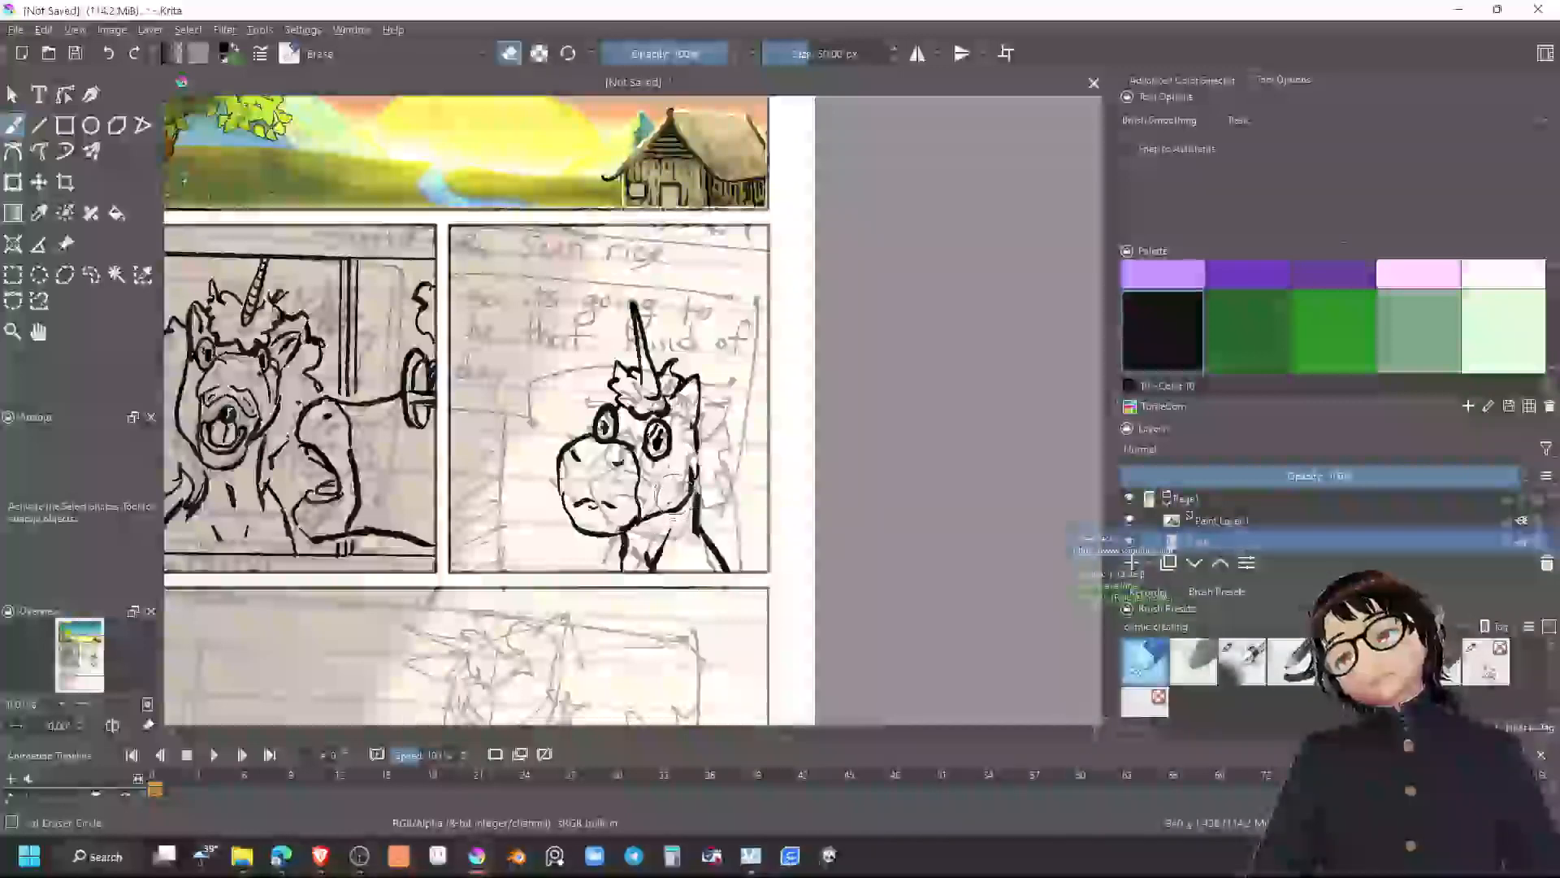
pyautogui.press('e')
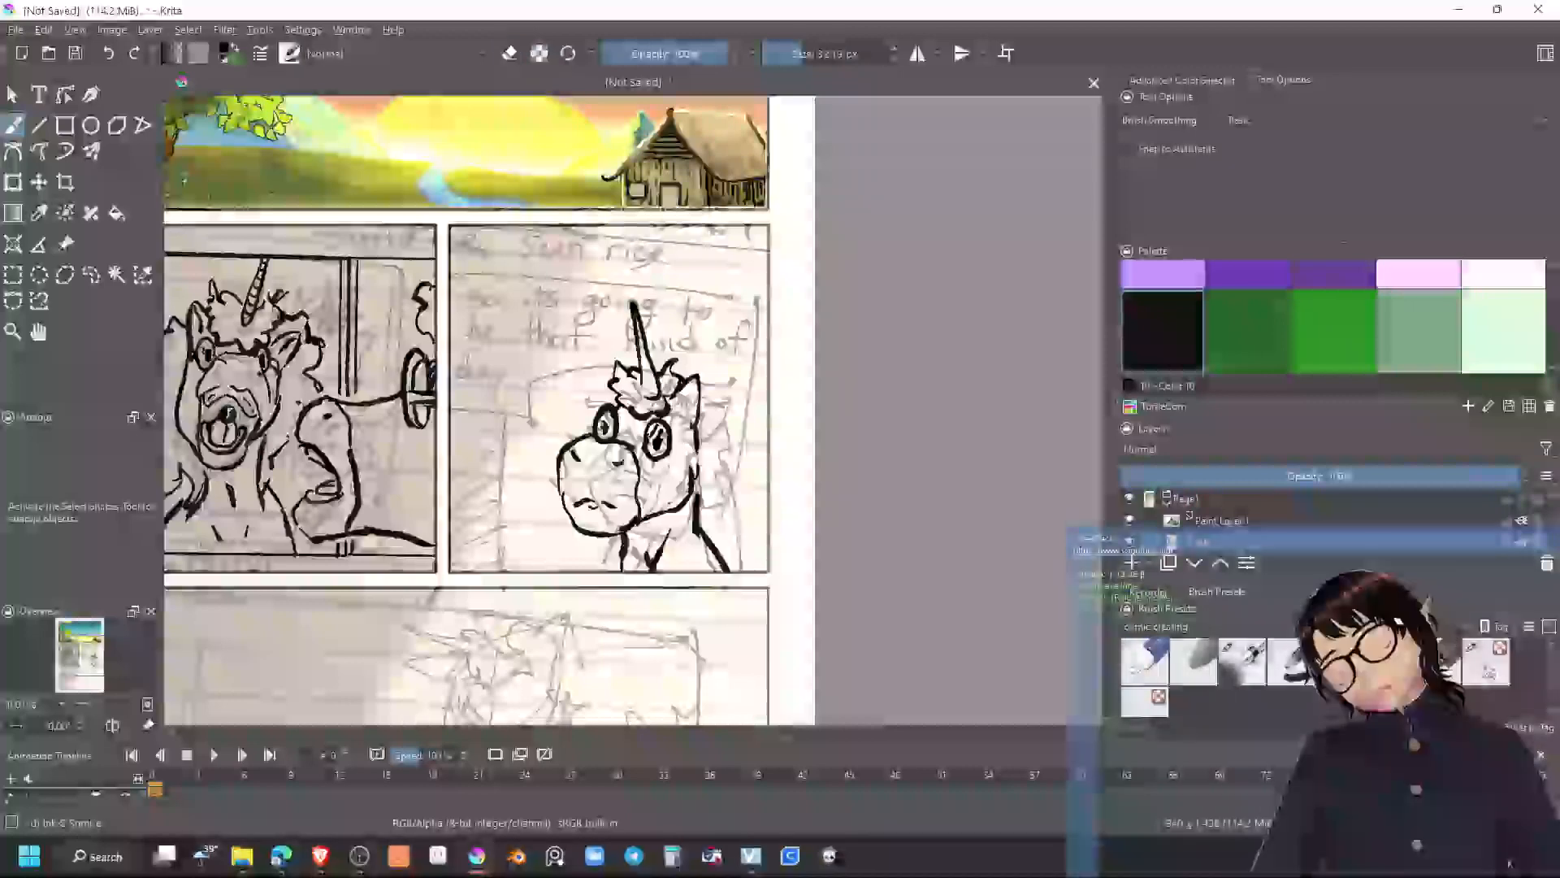
pyautogui.moveTo(583, 536); pyautogui.dragTo(581, 554)
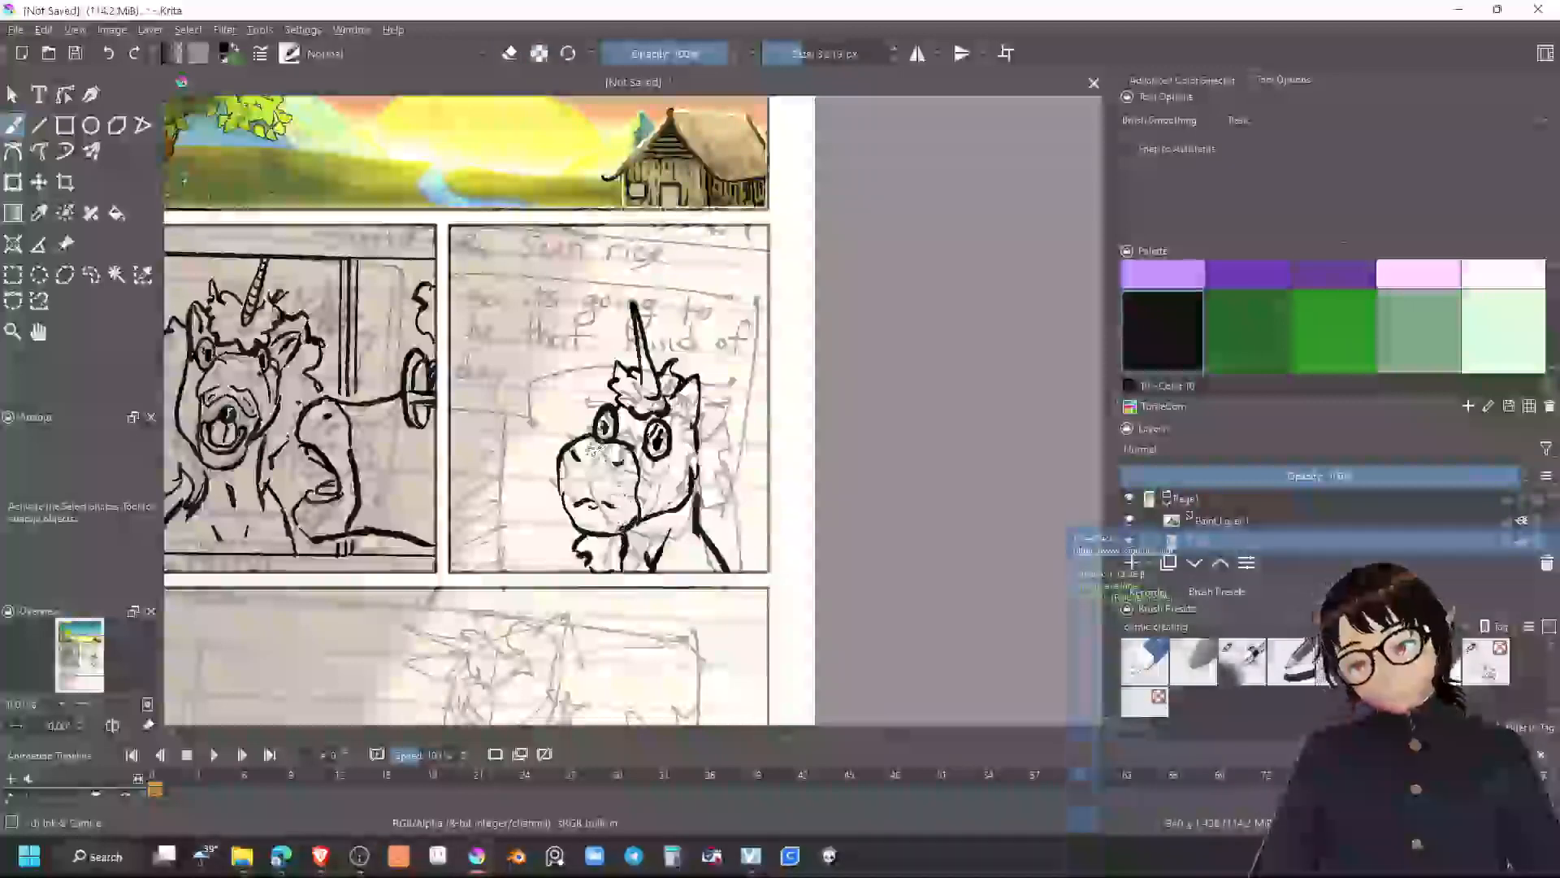
# Ink the frowning unicorn's wavy mane over the top of the head and down behind the ear to the panel's lower border
pyautogui.moveTo(586, 426)
pyautogui.mouseDown()
pyautogui.moveTo(608, 347)
pyautogui.moveTo(611, 392)
pyautogui.moveTo(608, 377)
pyautogui.moveTo(697, 375)
pyautogui.moveTo(677, 380)
pyautogui.moveTo(729, 398)
pyautogui.moveTo(758, 528)
pyautogui.moveTo(739, 566)
pyautogui.mouseUp()
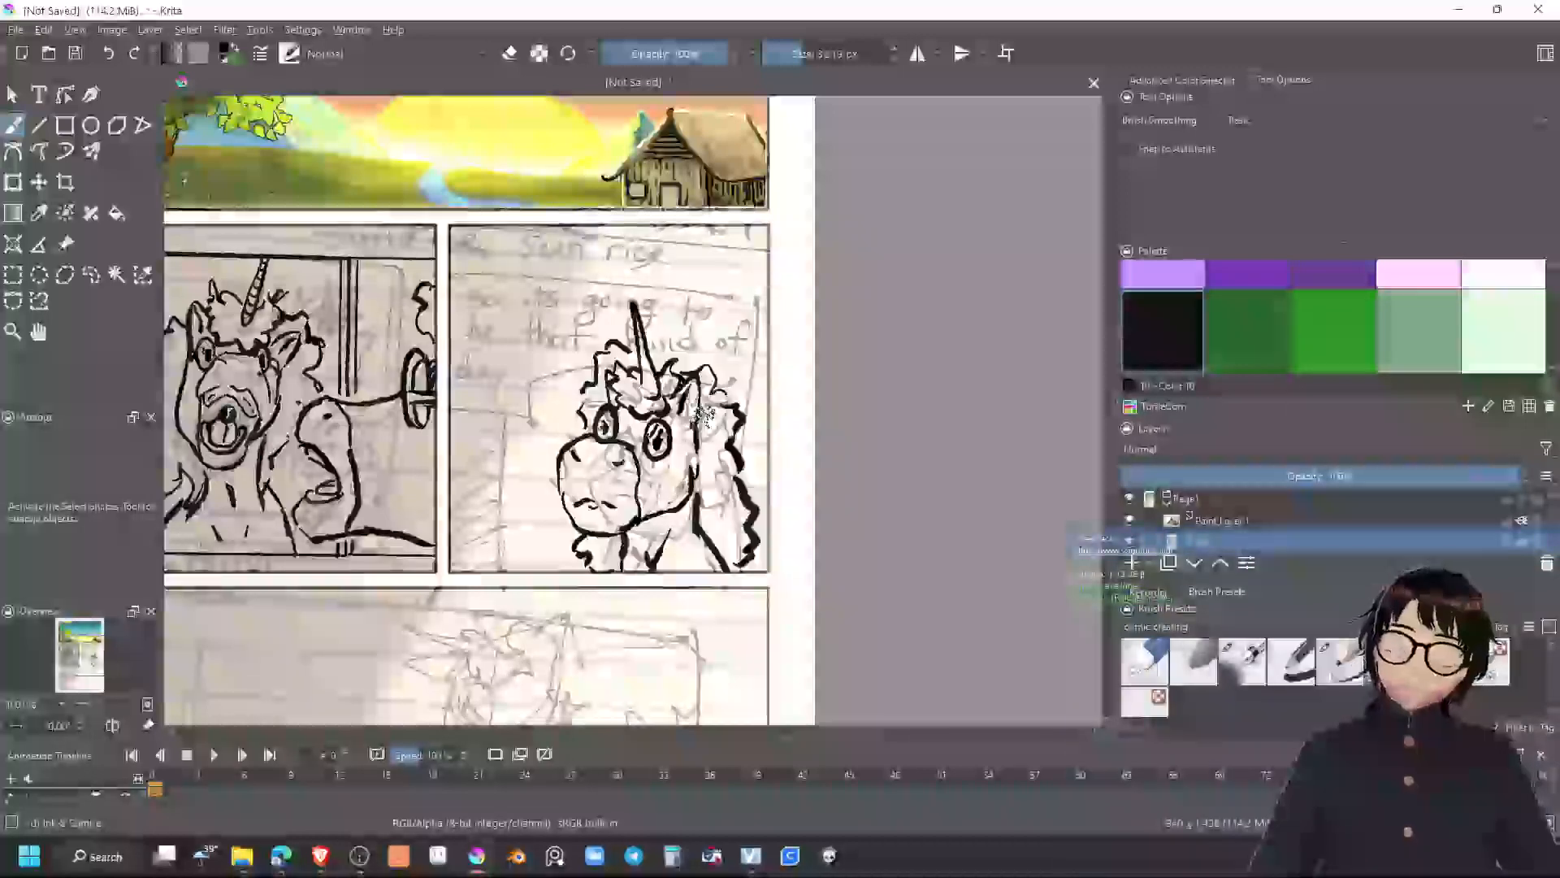
pyautogui.moveTo(616, 456)
pyautogui.mouseDown()
pyautogui.moveTo(815, 500)
pyautogui.moveTo(809, 515)
pyautogui.moveTo(761, 479)
pyautogui.mouseUp()
pyautogui.scroll(2, 766, 457)
pyautogui.scroll(-2, 795, 447)
pyautogui.moveTo(766, 470); pyautogui.dragTo(744, 486)
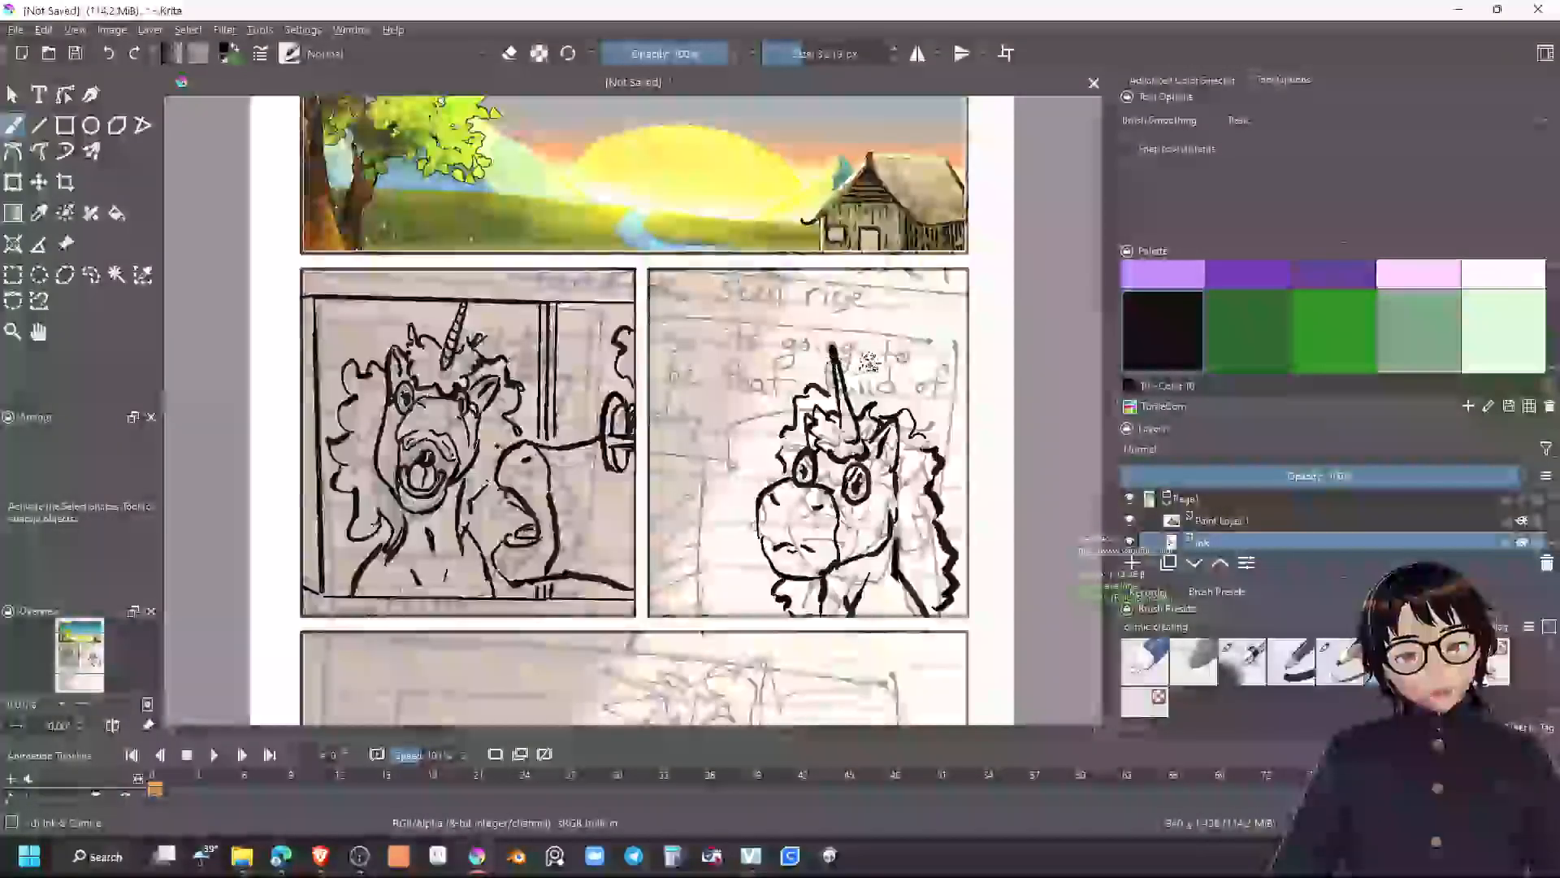
pyautogui.moveTo(734, 407); pyautogui.dragTo(740, 522)
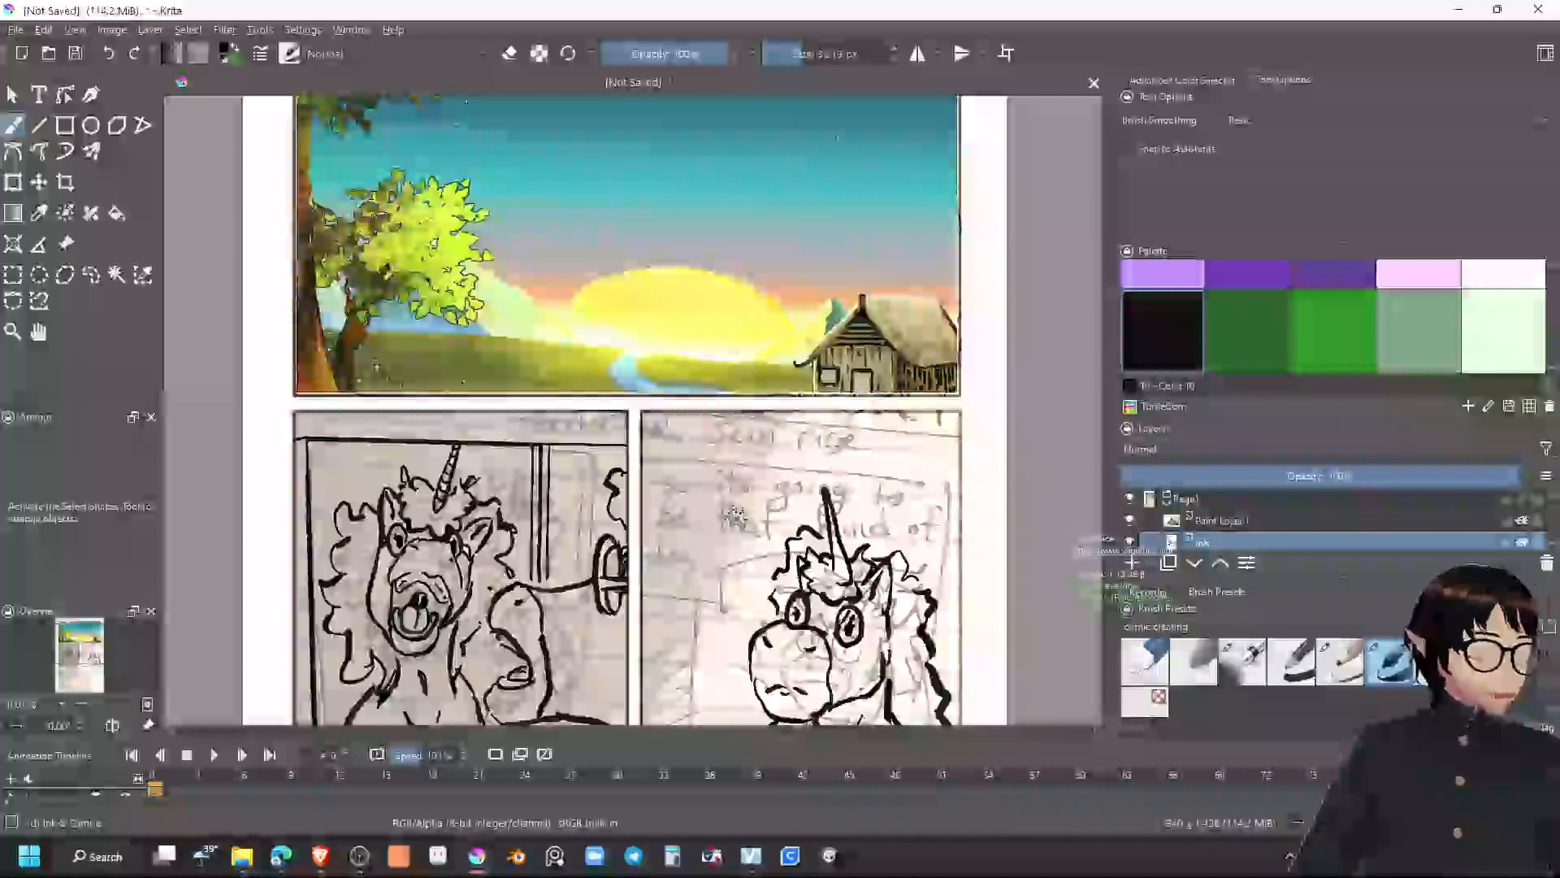
pyautogui.press('XF86AudioLowerVolume')
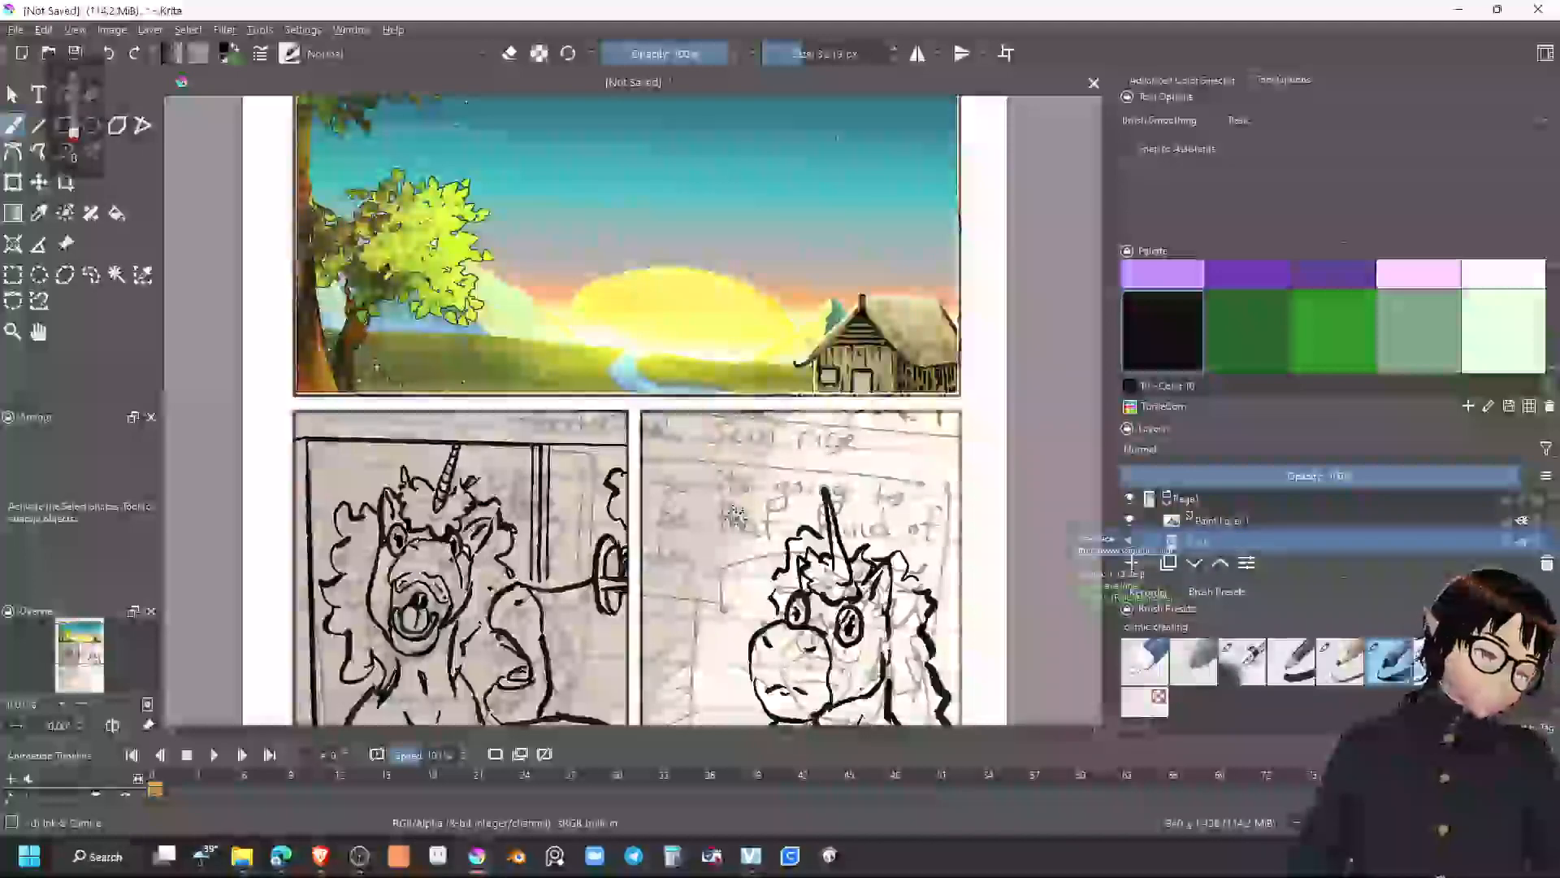
pyautogui.press('XF86AudioLowerVolume')
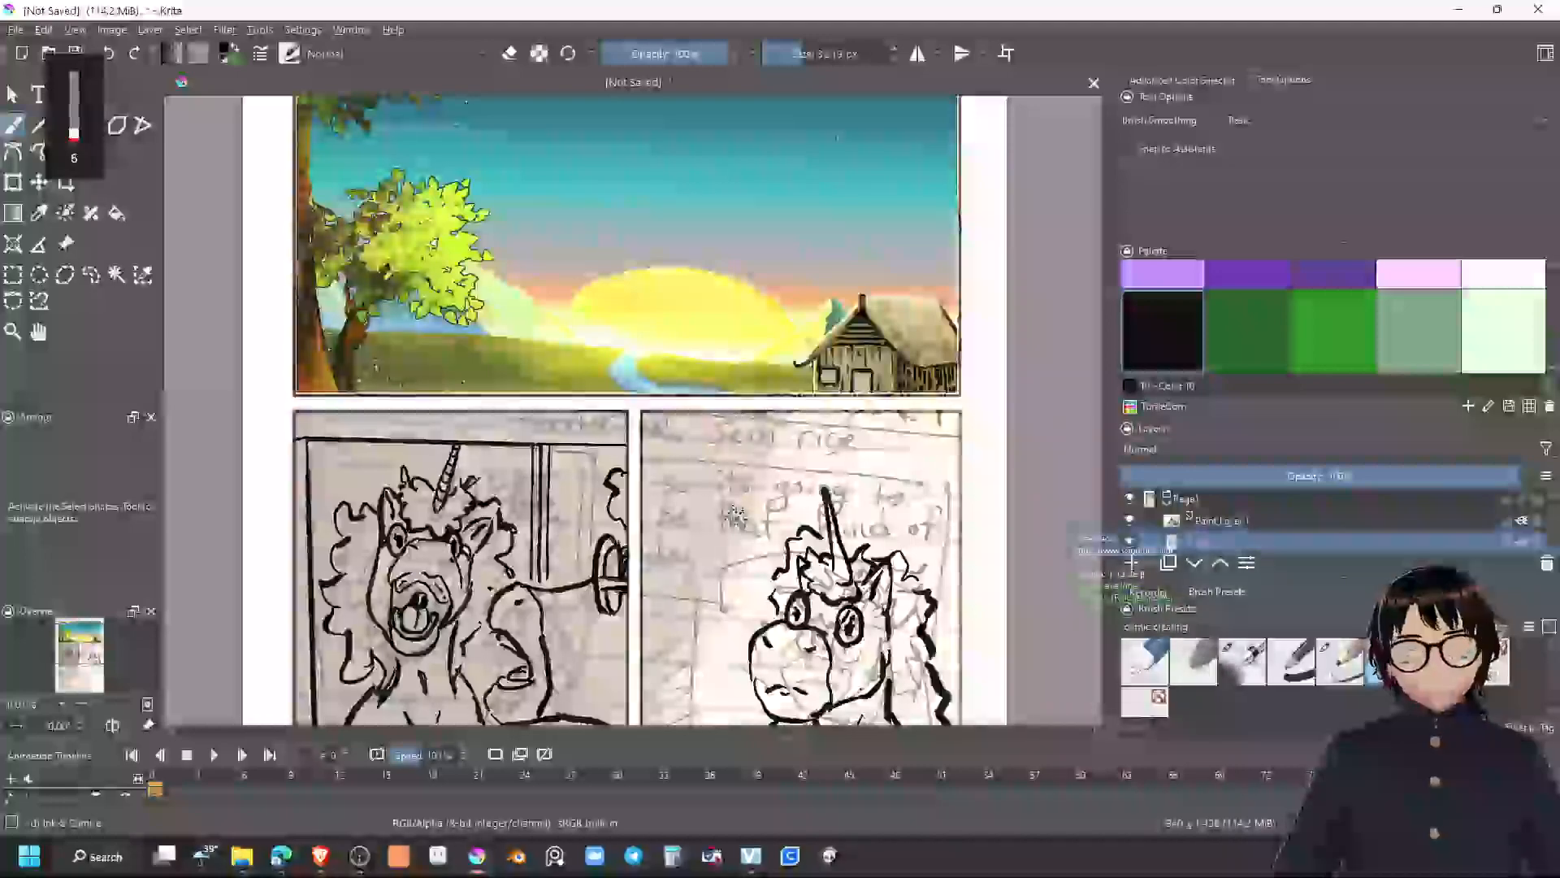
pyautogui.press('XF86AudioLowerVolume')
pyautogui.press('XF86AudioLowerVolume')
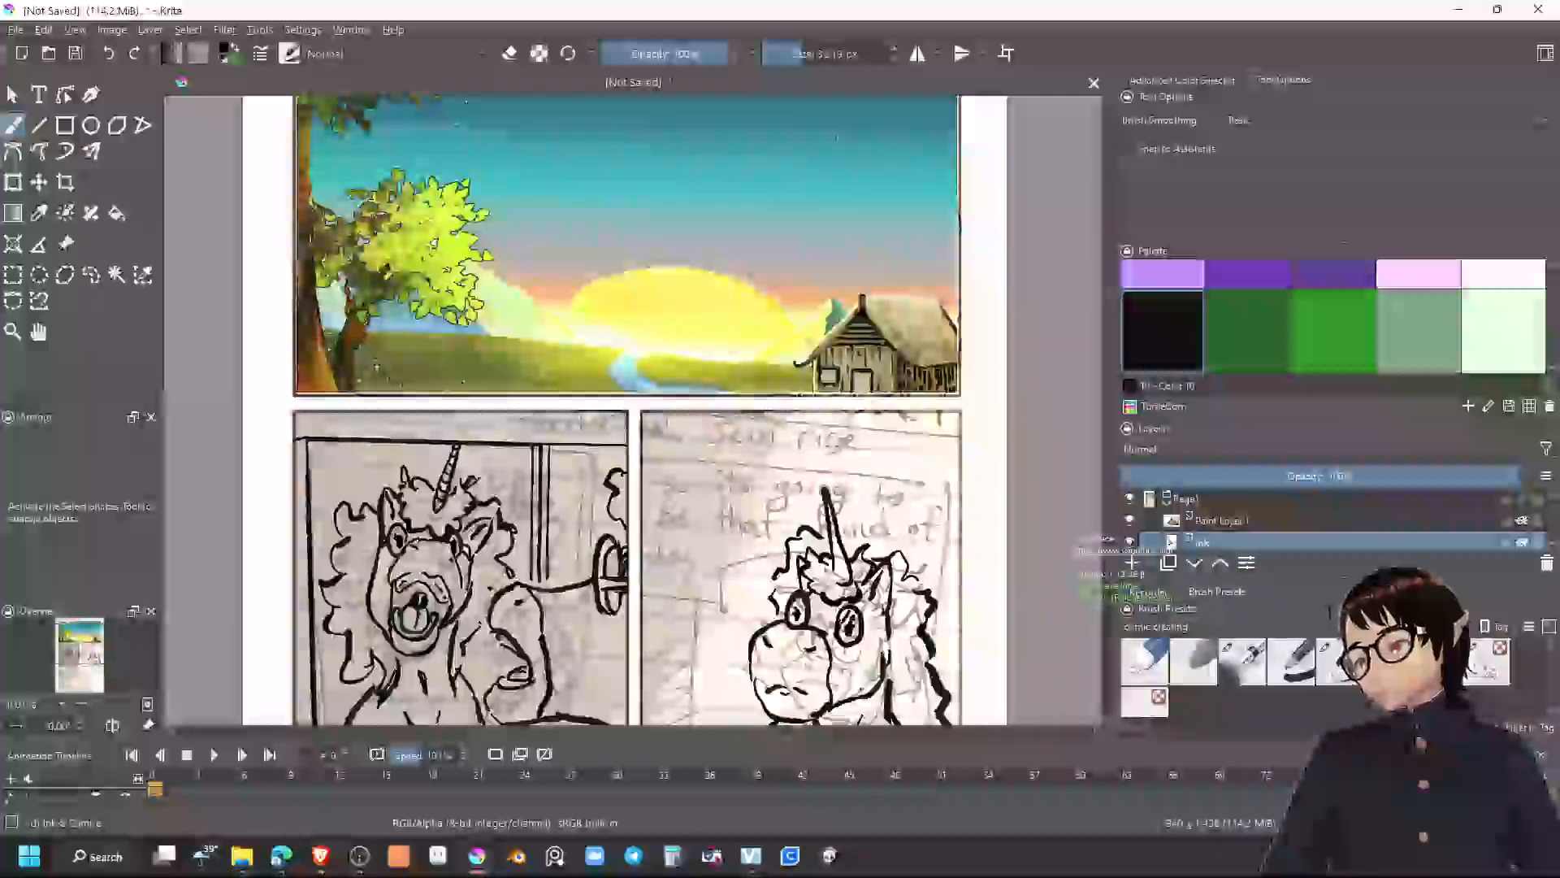
pyautogui.press('XF86AudioLowerVolume')
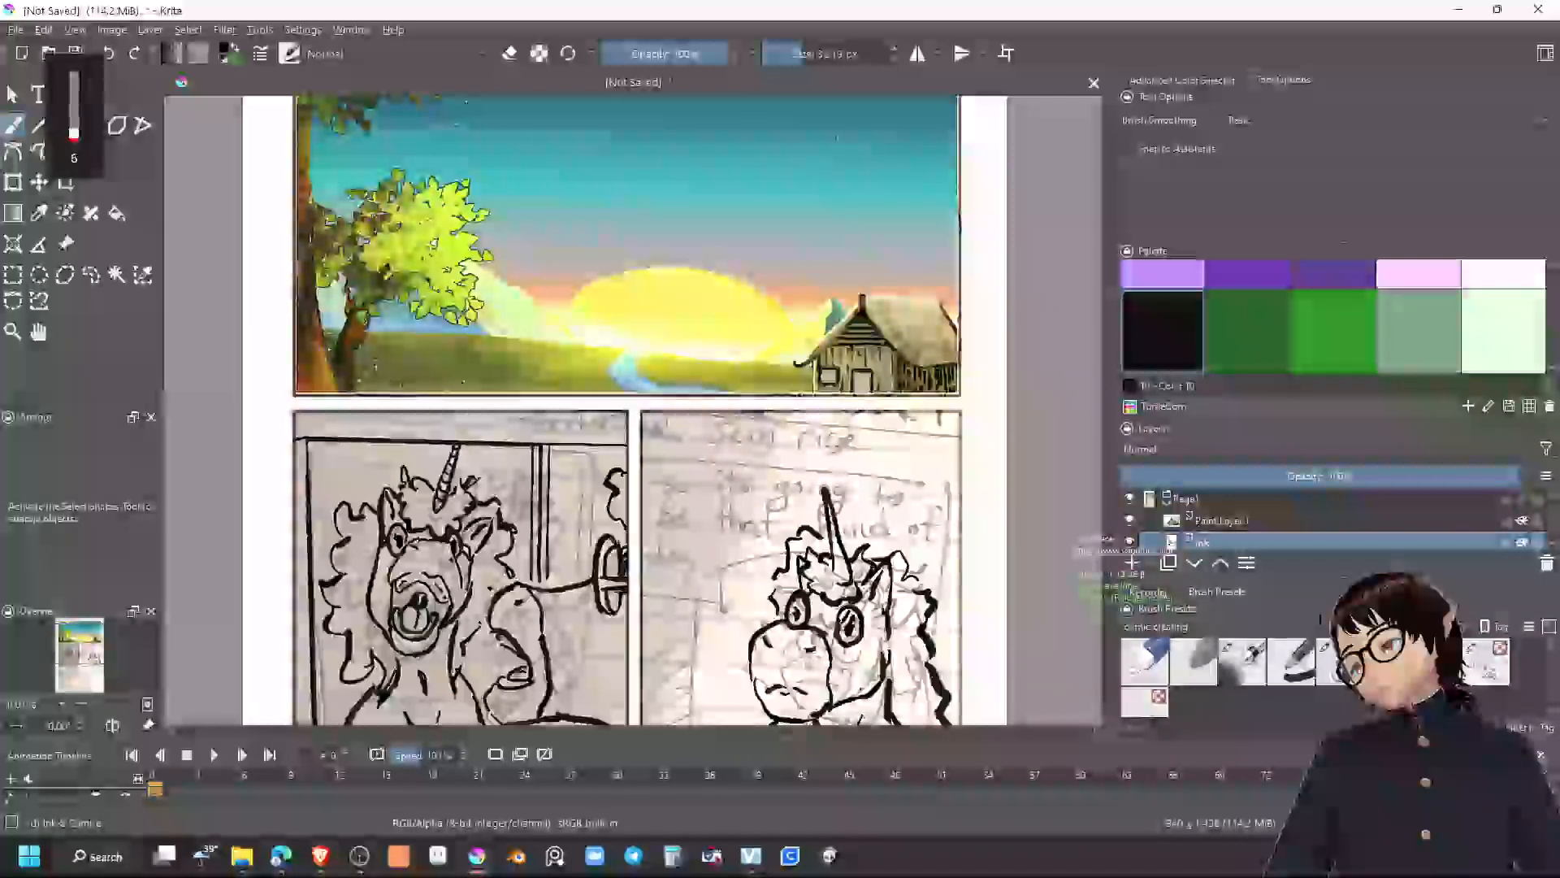
pyautogui.press('XF86AudioLowerVolume')
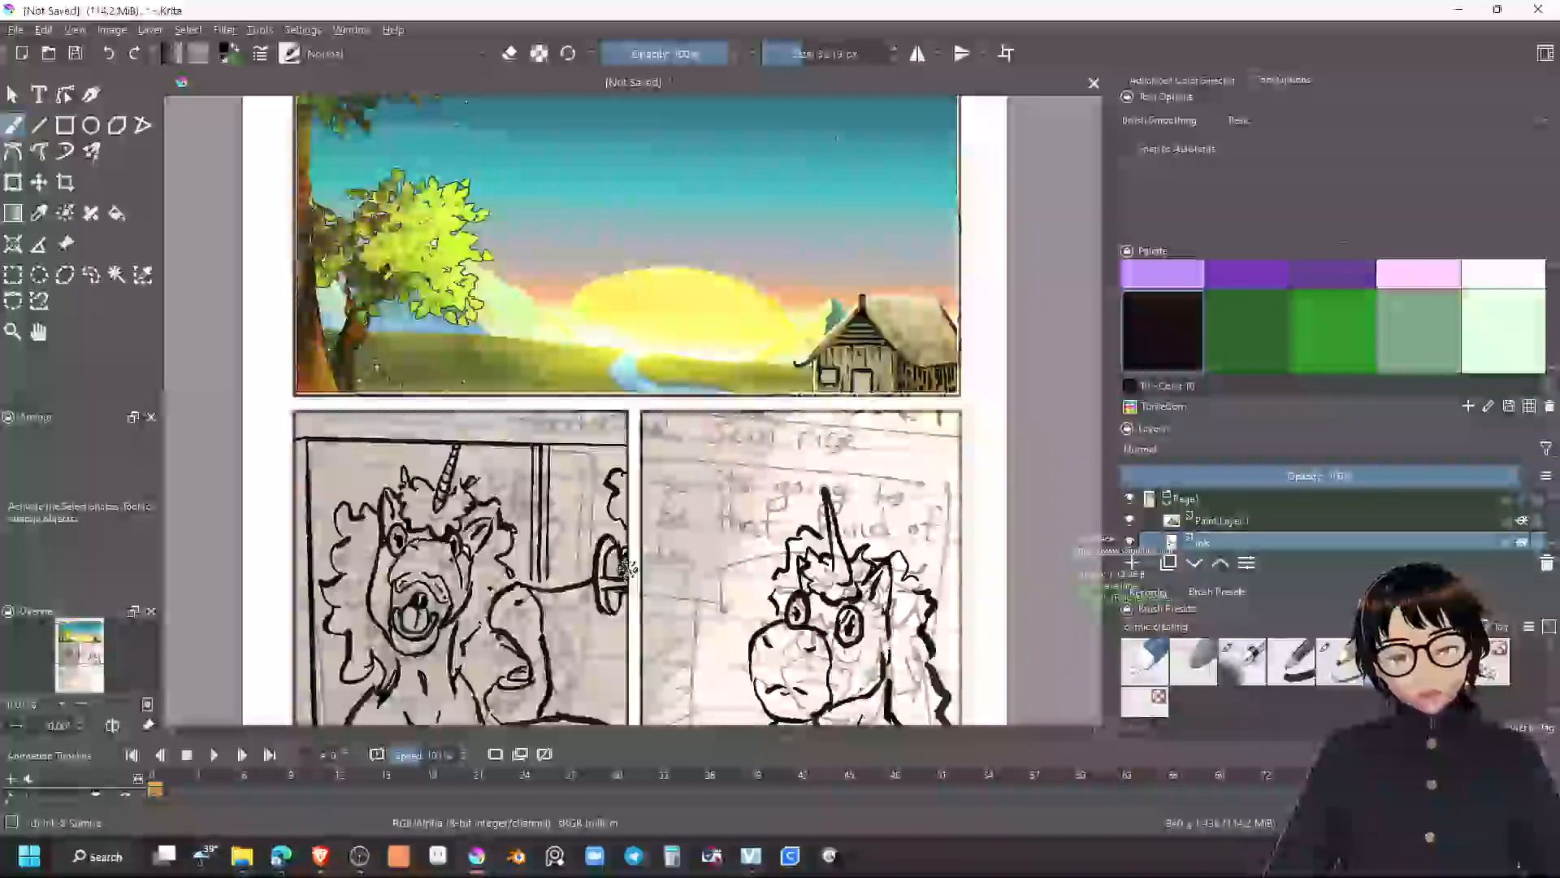
# Hand-letter "So it's going to be" as the first dialogue line above the frowning unicorn
pyautogui.scroll(-4, 639, 558)
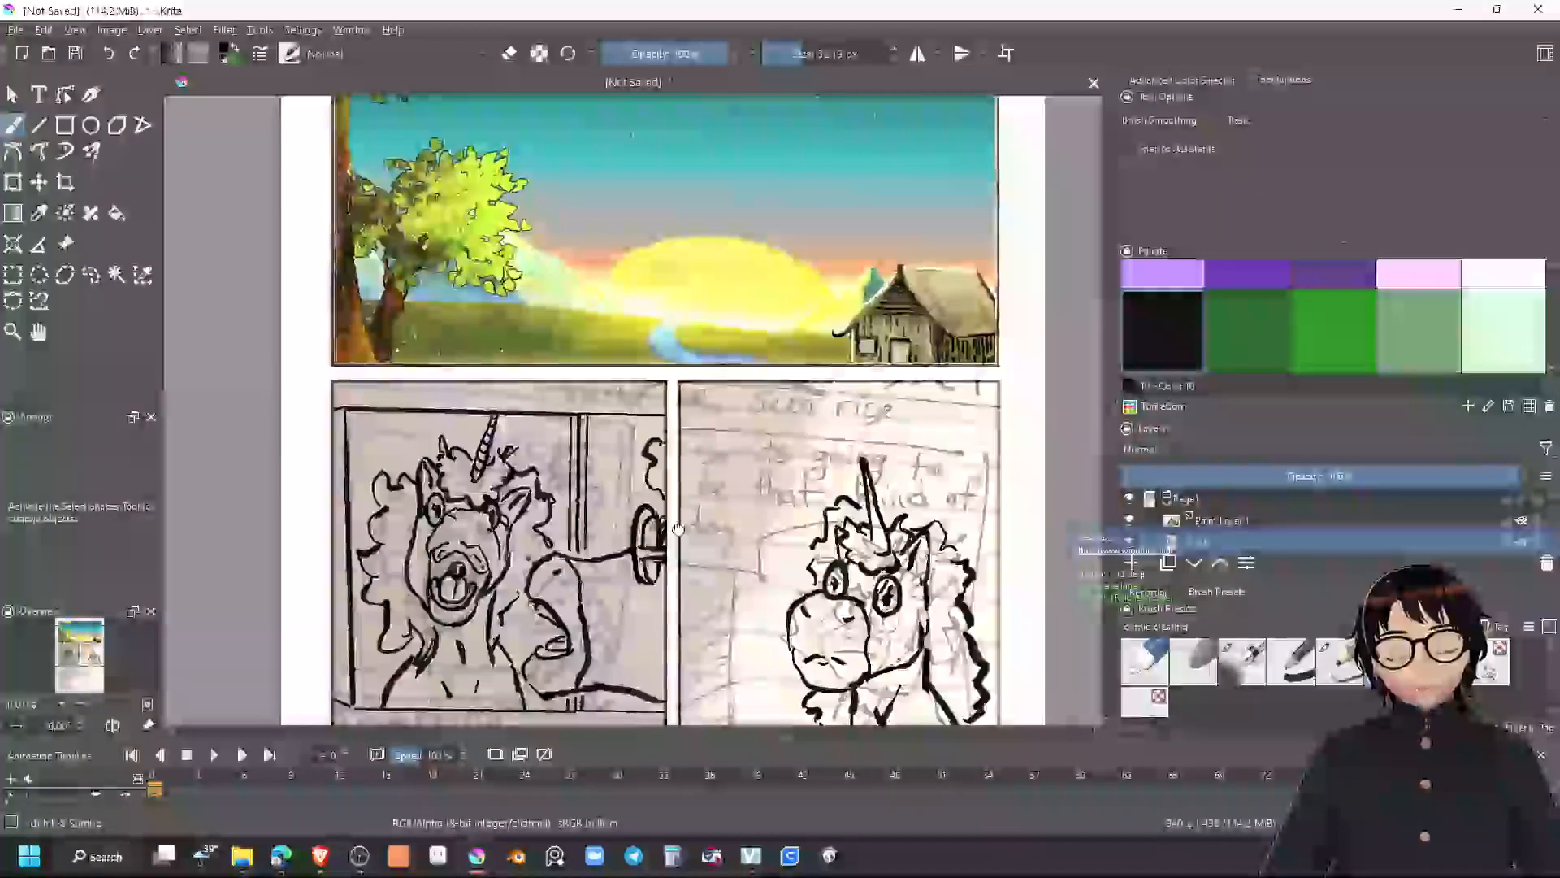
pyautogui.scroll(4, 697, 497)
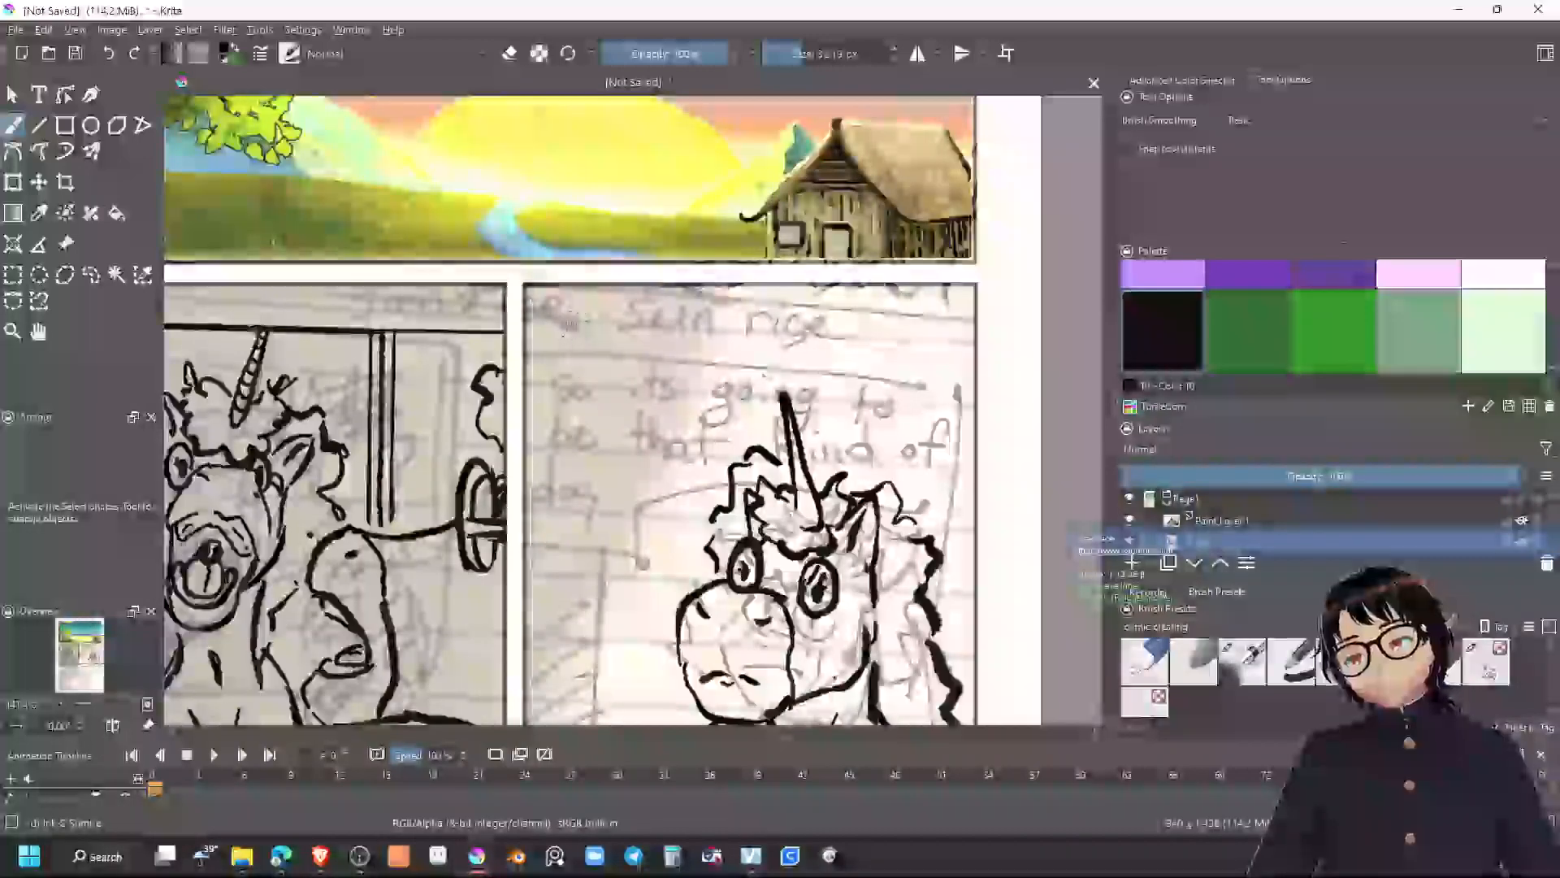
pyautogui.moveTo(584, 333)
pyautogui.mouseDown()
pyautogui.moveTo(569, 348)
pyautogui.moveTo(587, 372)
pyautogui.moveTo(616, 354)
pyautogui.mouseUp()
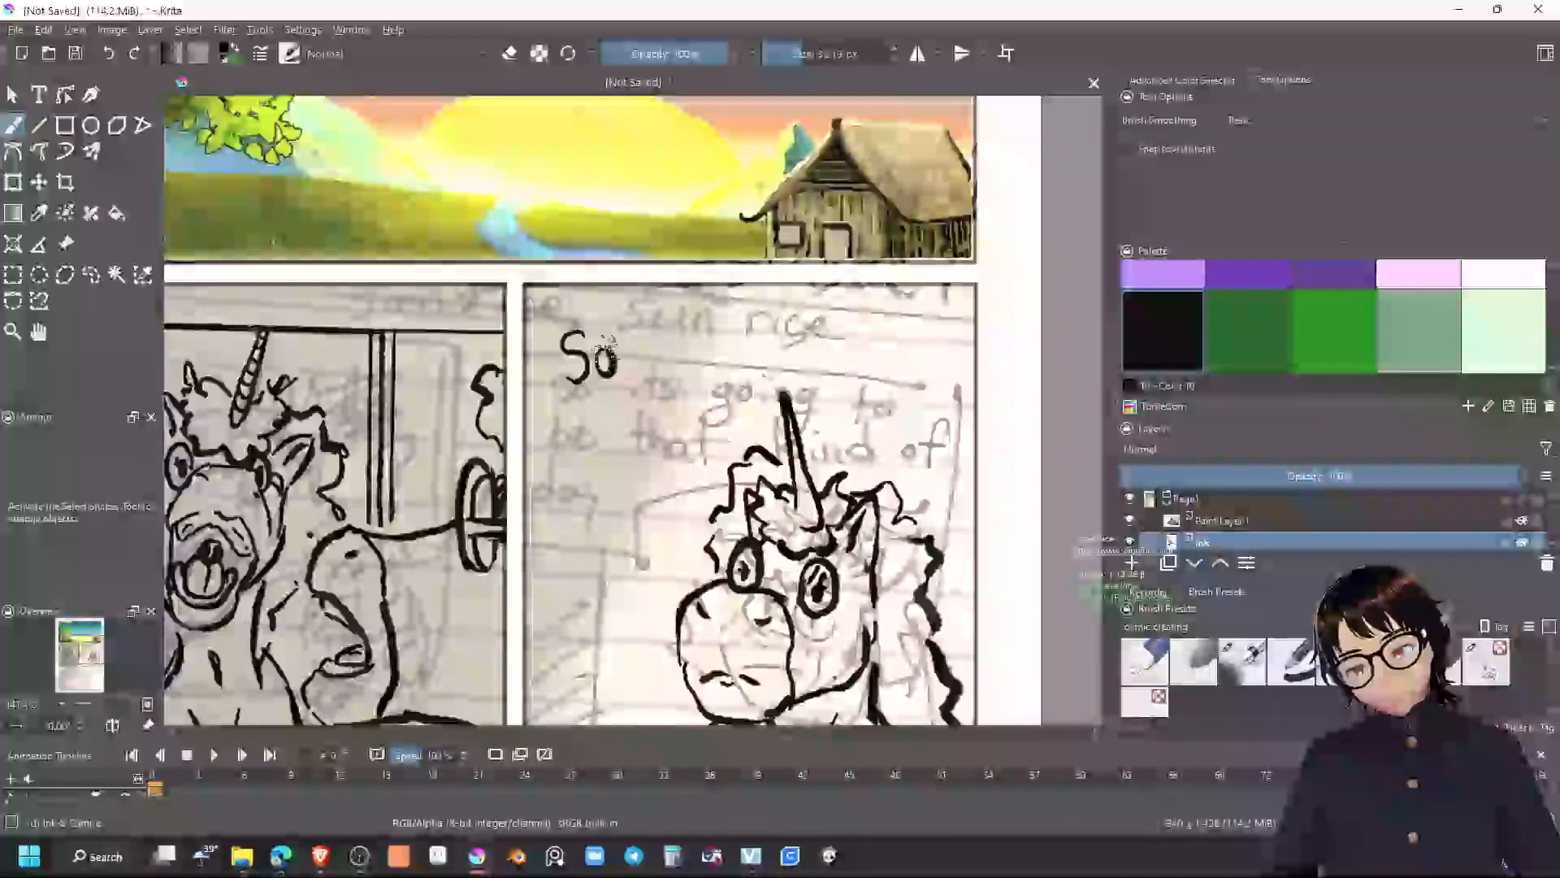
pyautogui.click(671, 326)
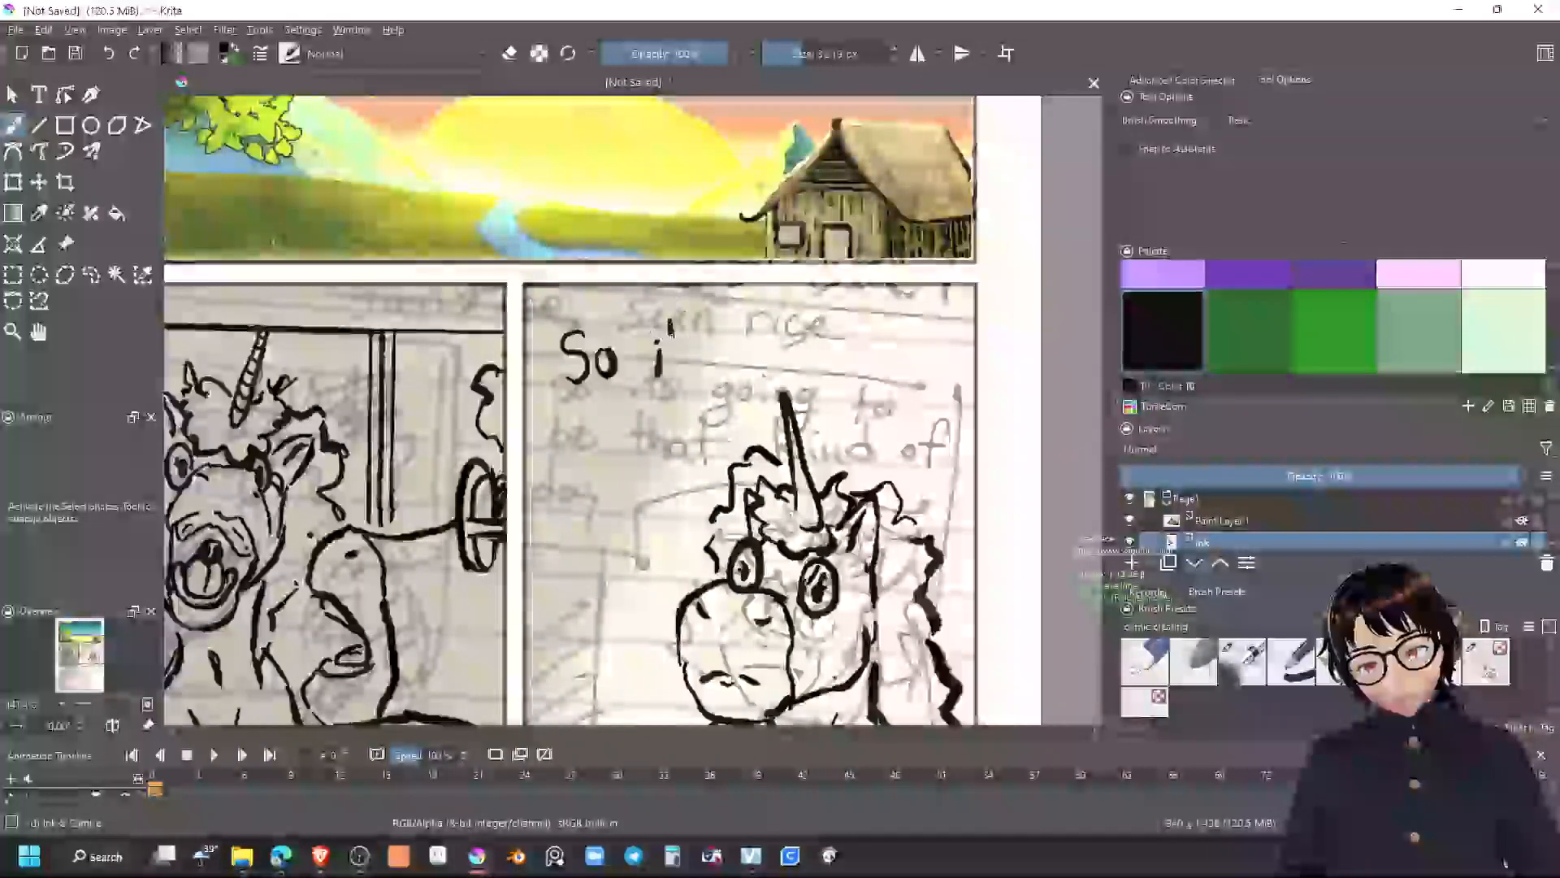
pyautogui.moveTo(684, 332); pyautogui.dragTo(681, 345)
pyautogui.moveTo(702, 345)
pyautogui.mouseDown()
pyautogui.moveTo(687, 372)
pyautogui.moveTo(741, 394)
pyautogui.mouseUp()
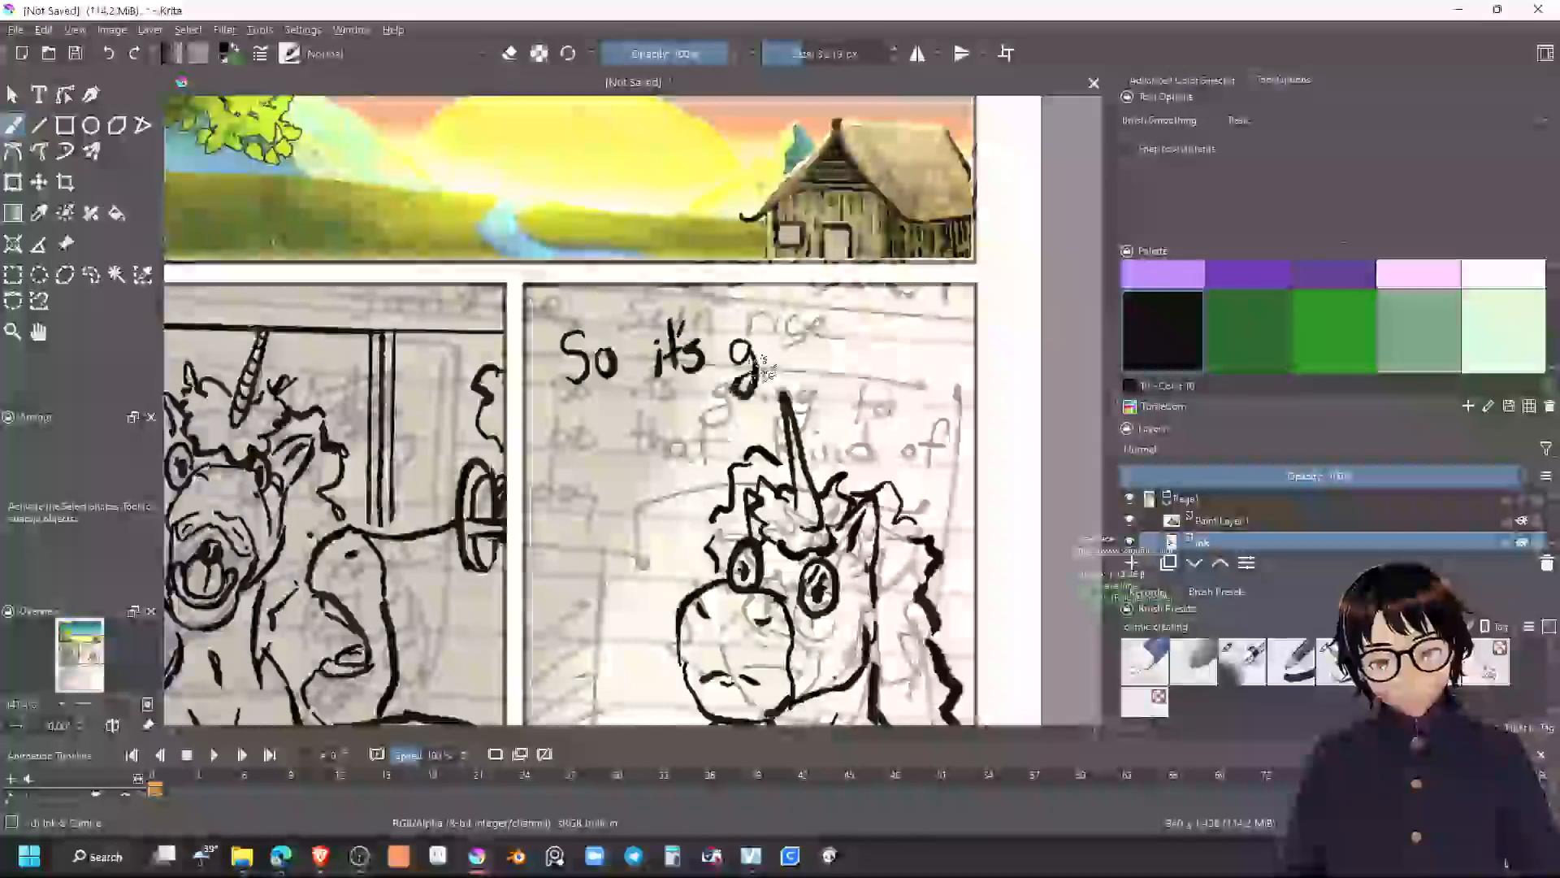
pyautogui.moveTo(770, 343)
pyautogui.mouseDown()
pyautogui.moveTo(820, 351)
pyautogui.moveTo(829, 393)
pyautogui.mouseUp()
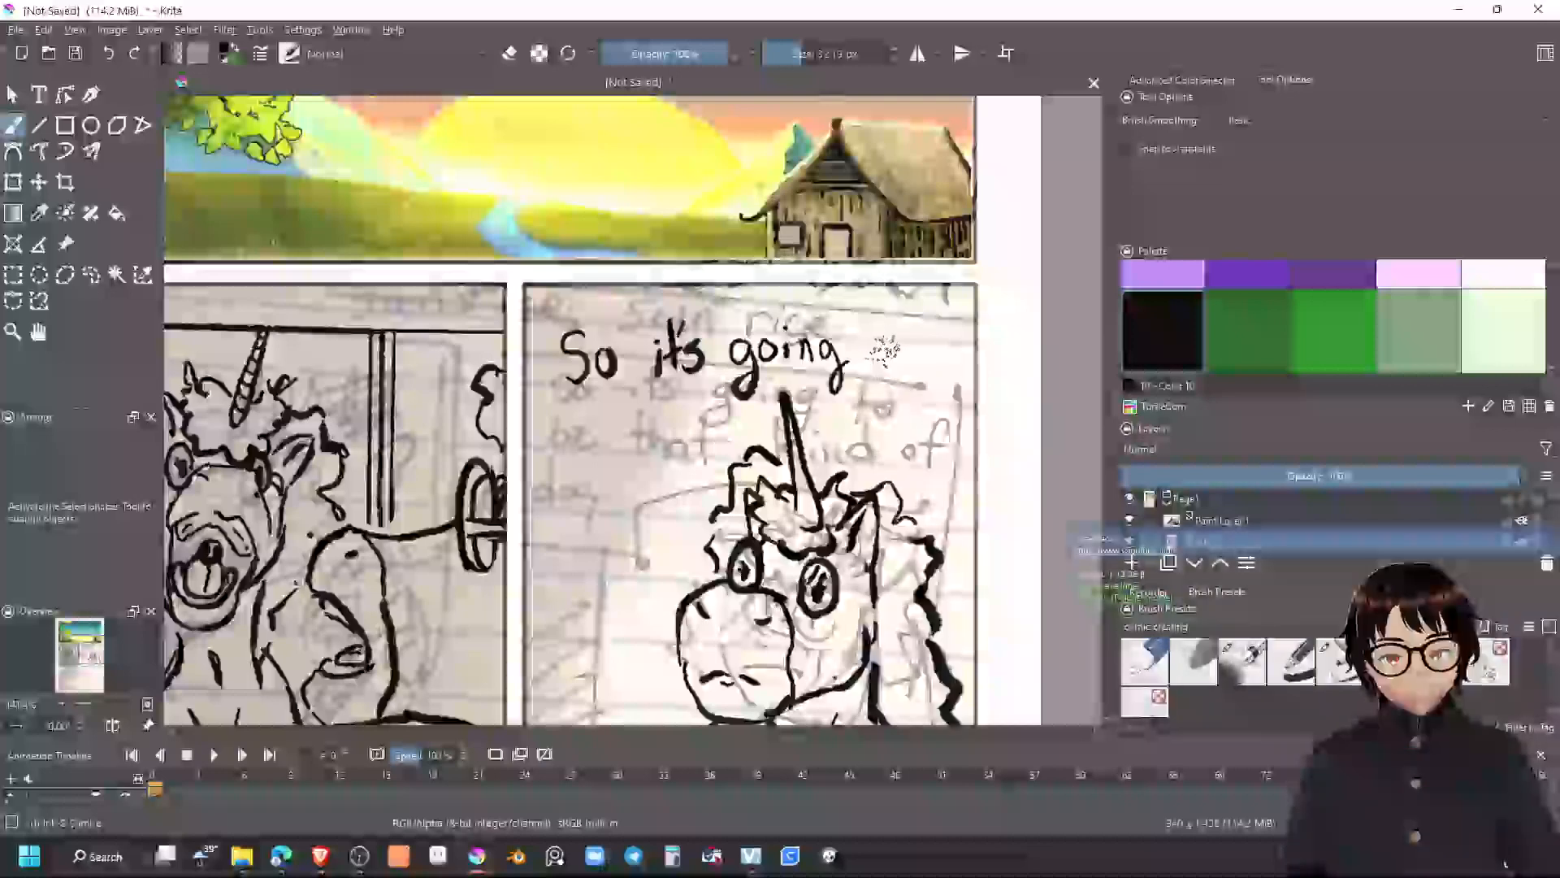
pyautogui.moveTo(878, 319)
pyautogui.mouseDown()
pyautogui.moveTo(878, 366)
pyautogui.moveTo(961, 348)
pyautogui.mouseUp()
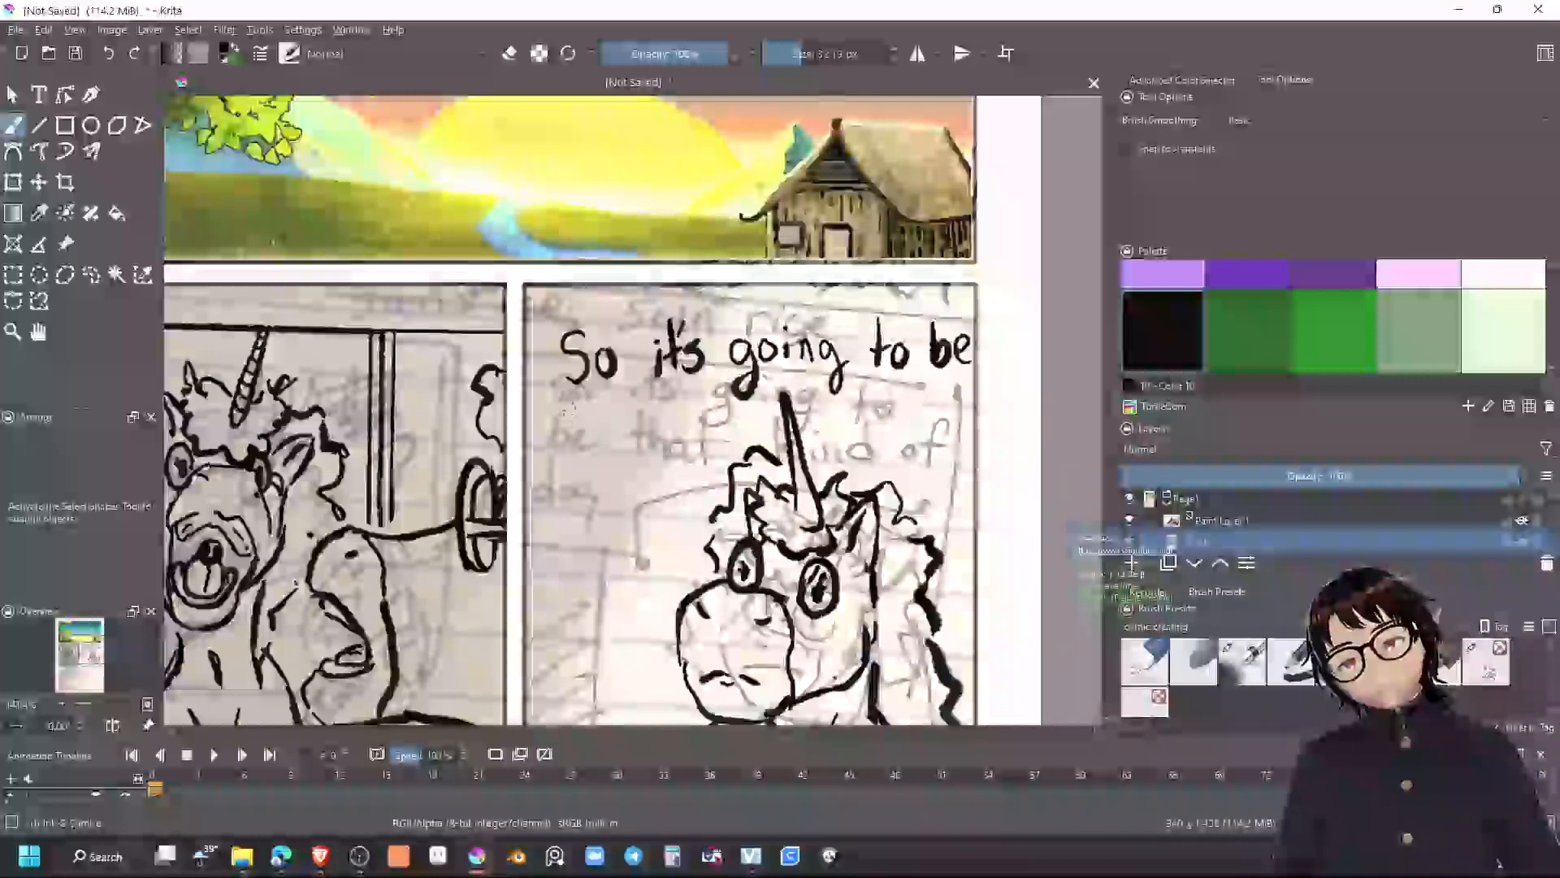
# Hand-letter "that kind of day" as the second dialogue line, leaving a gap for the horn
pyautogui.moveTo(548, 418); pyautogui.dragTo(610, 443)
pyautogui.moveTo(598, 418)
pyautogui.mouseDown()
pyautogui.moveTo(634, 421)
pyautogui.moveTo(728, 375)
pyautogui.moveTo(667, 412)
pyautogui.moveTo(664, 437)
pyautogui.moveTo(732, 418)
pyautogui.mouseUp()
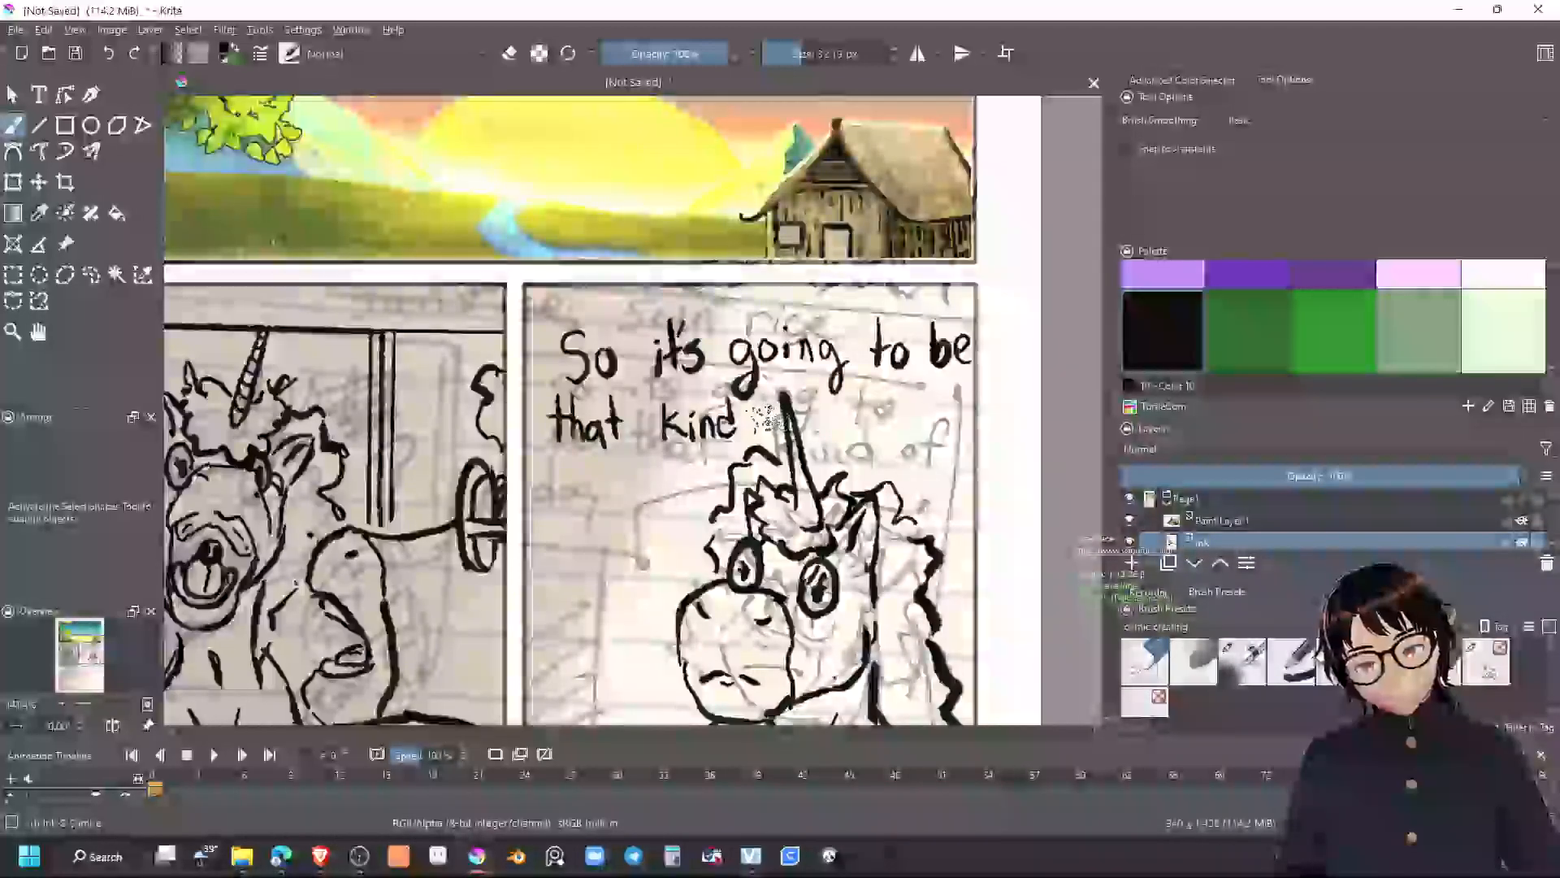
pyautogui.moveTo(830, 426)
pyautogui.mouseDown()
pyautogui.moveTo(845, 417)
pyautogui.moveTo(935, 443)
pyautogui.moveTo(936, 470)
pyautogui.mouseUp()
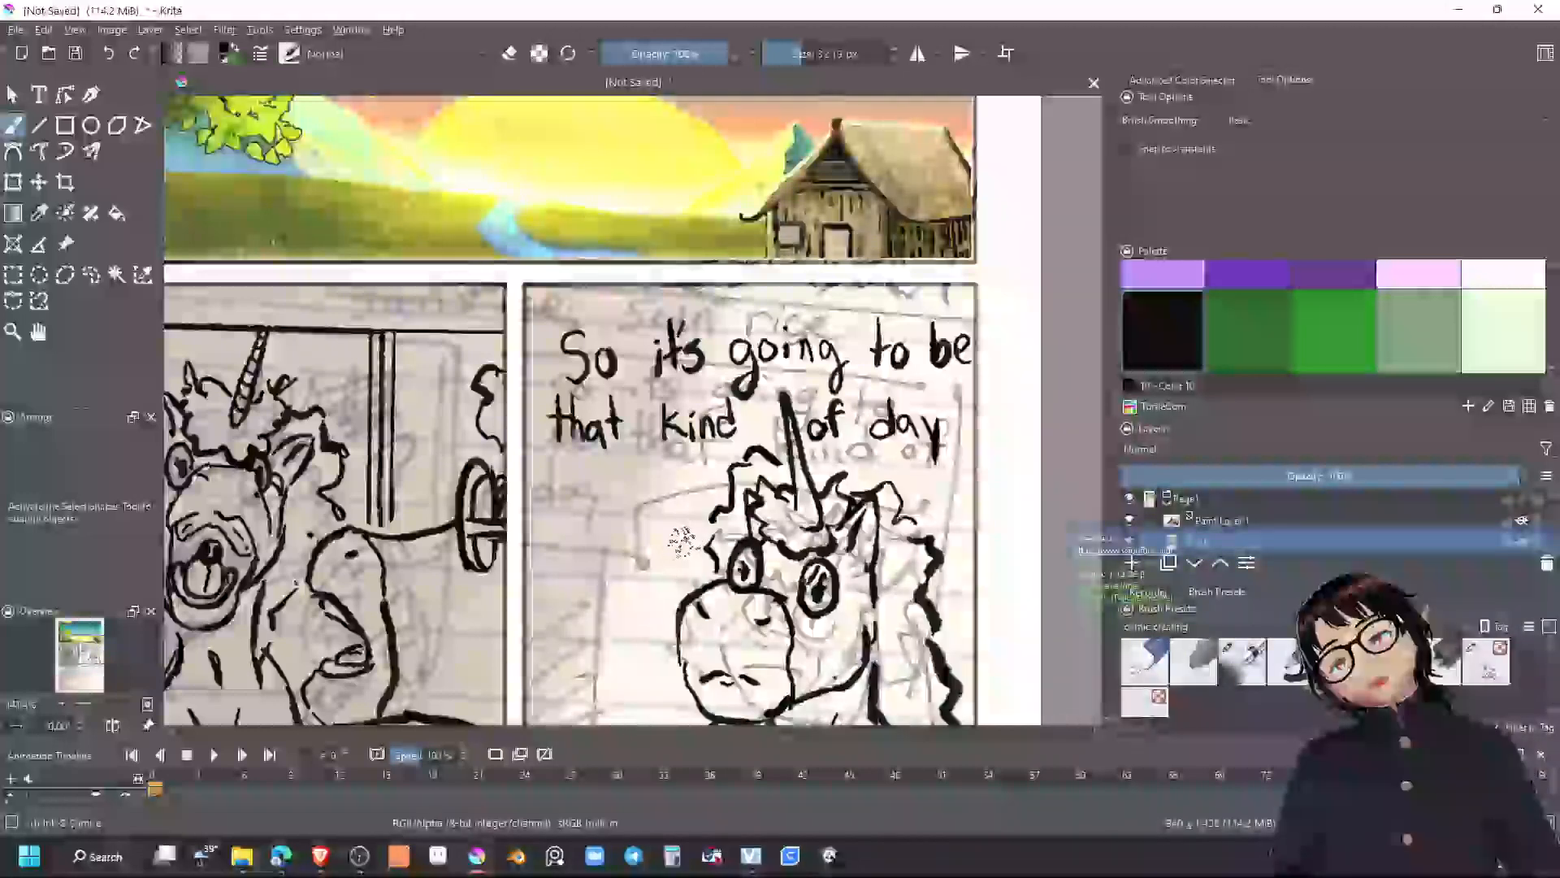
# Draw a rounded speech bubble around the two lines of lettering, with a tail reaching down toward the frowning unicorn
pyautogui.moveTo(664, 497)
pyautogui.mouseDown()
pyautogui.moveTo(579, 476)
pyautogui.moveTo(533, 418)
pyautogui.mouseUp()
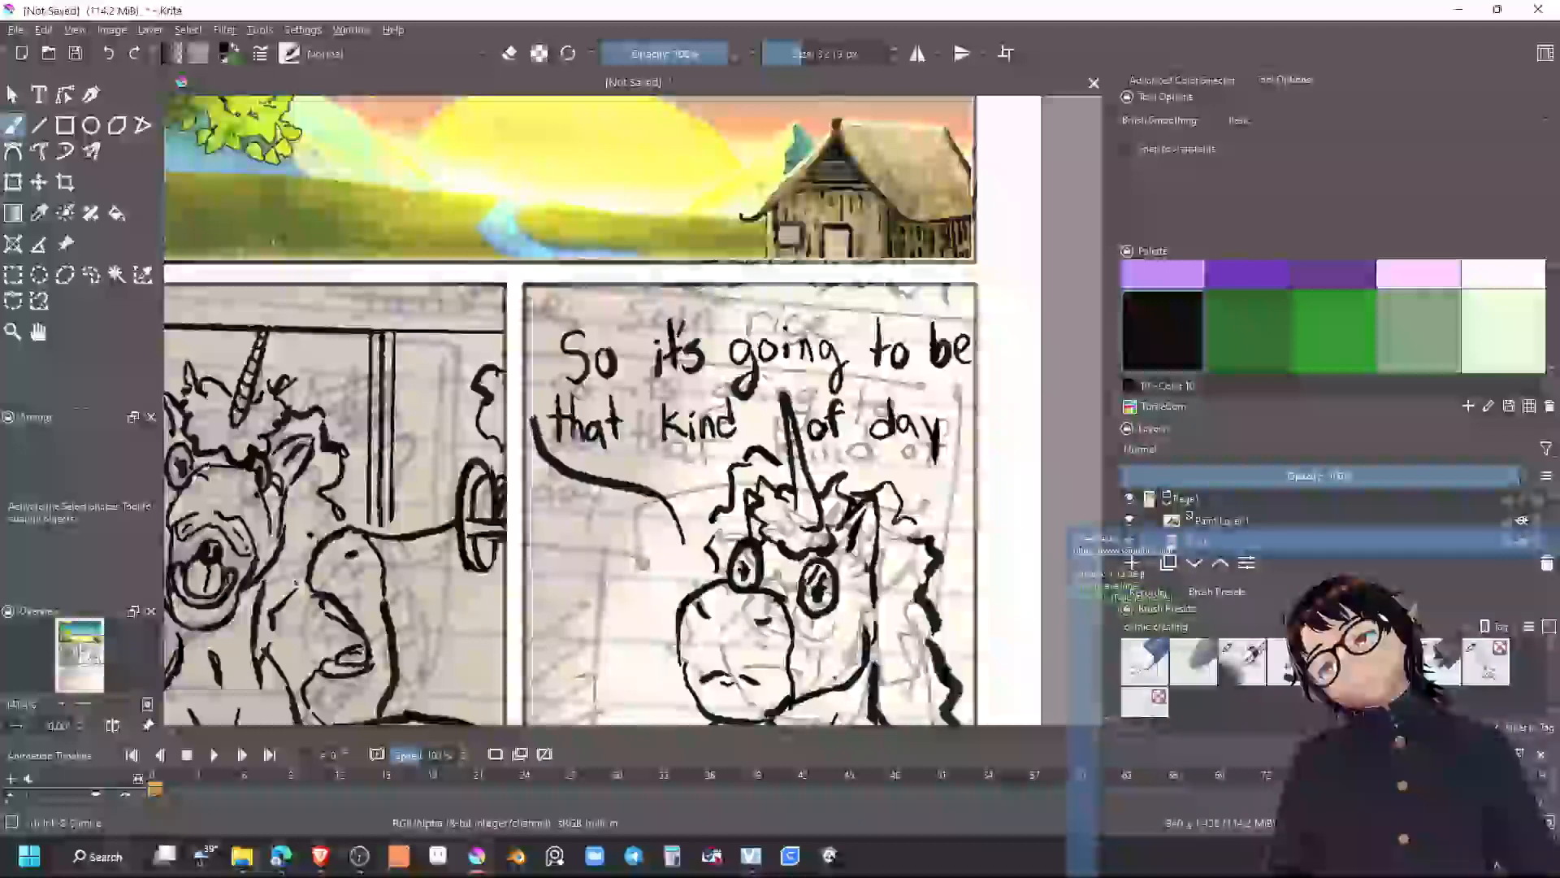
pyautogui.moveTo(528, 362)
pyautogui.mouseDown()
pyautogui.moveTo(558, 309)
pyautogui.moveTo(691, 289)
pyautogui.moveTo(972, 320)
pyautogui.moveTo(974, 406)
pyautogui.moveTo(914, 470)
pyautogui.moveTo(816, 448)
pyautogui.moveTo(710, 482)
pyautogui.moveTo(685, 546)
pyautogui.mouseUp()
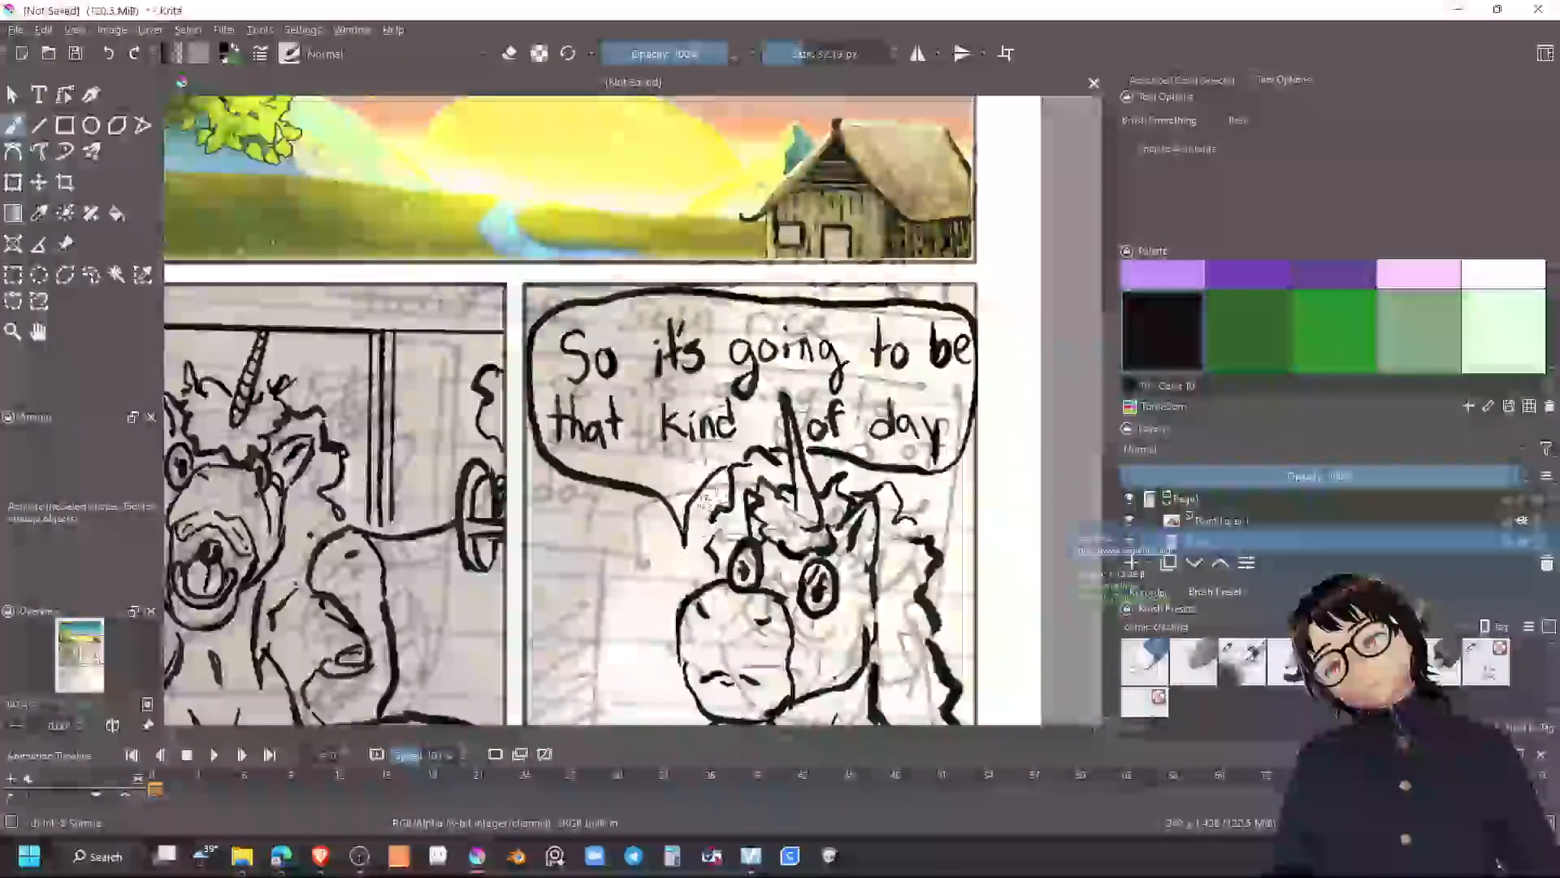
pyautogui.scroll(-1, 704, 479)
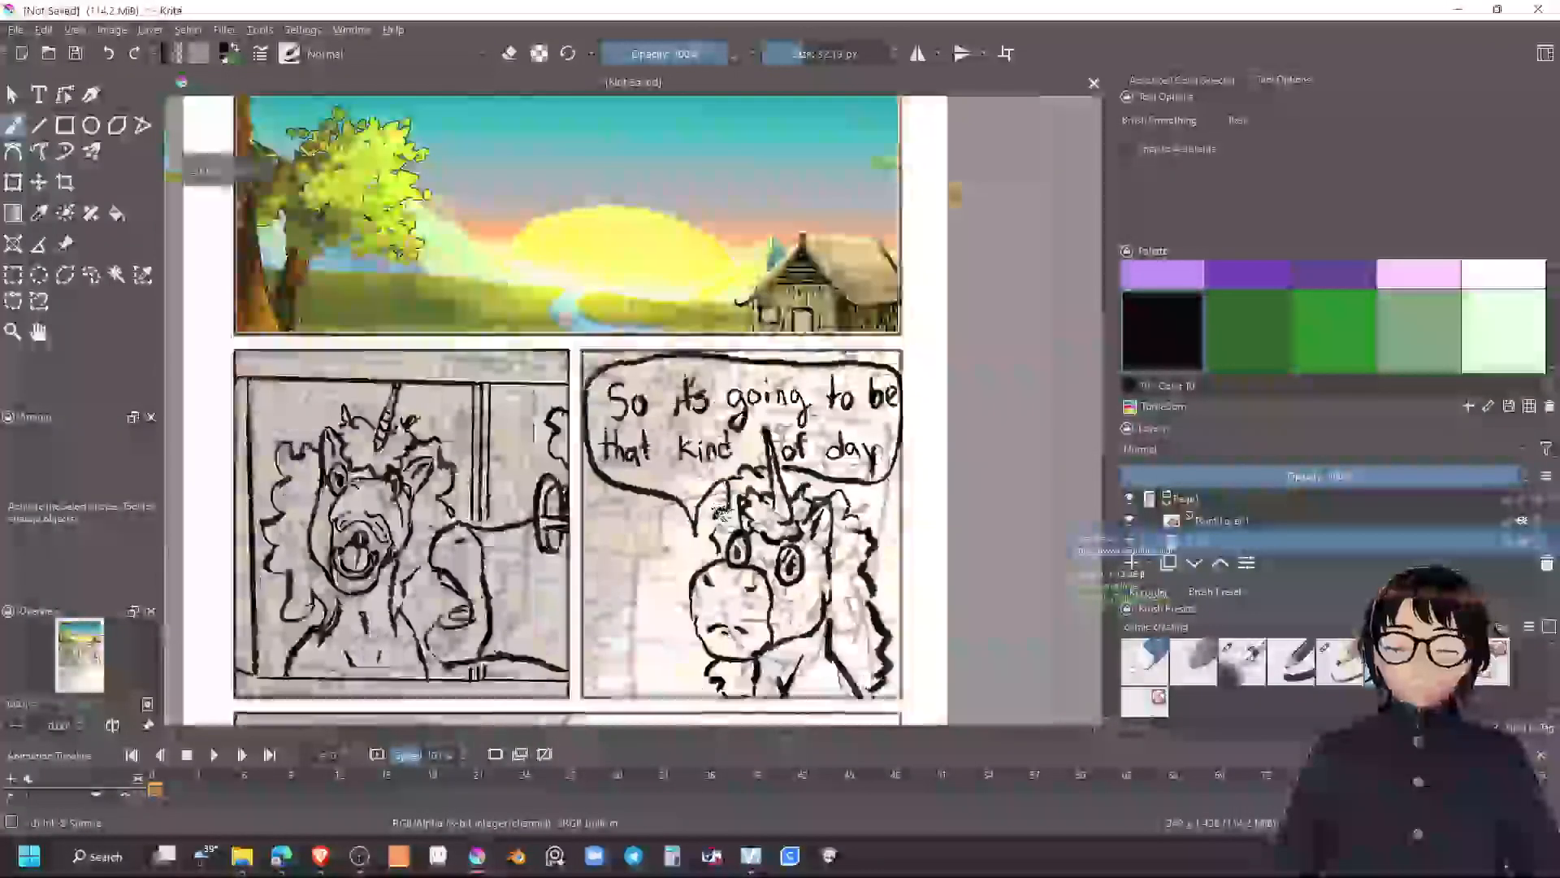
pyautogui.moveTo(719, 534); pyautogui.dragTo(721, 451)
pyautogui.scroll(1, 688, 562)
pyautogui.moveTo(687, 546); pyautogui.dragTo(701, 580)
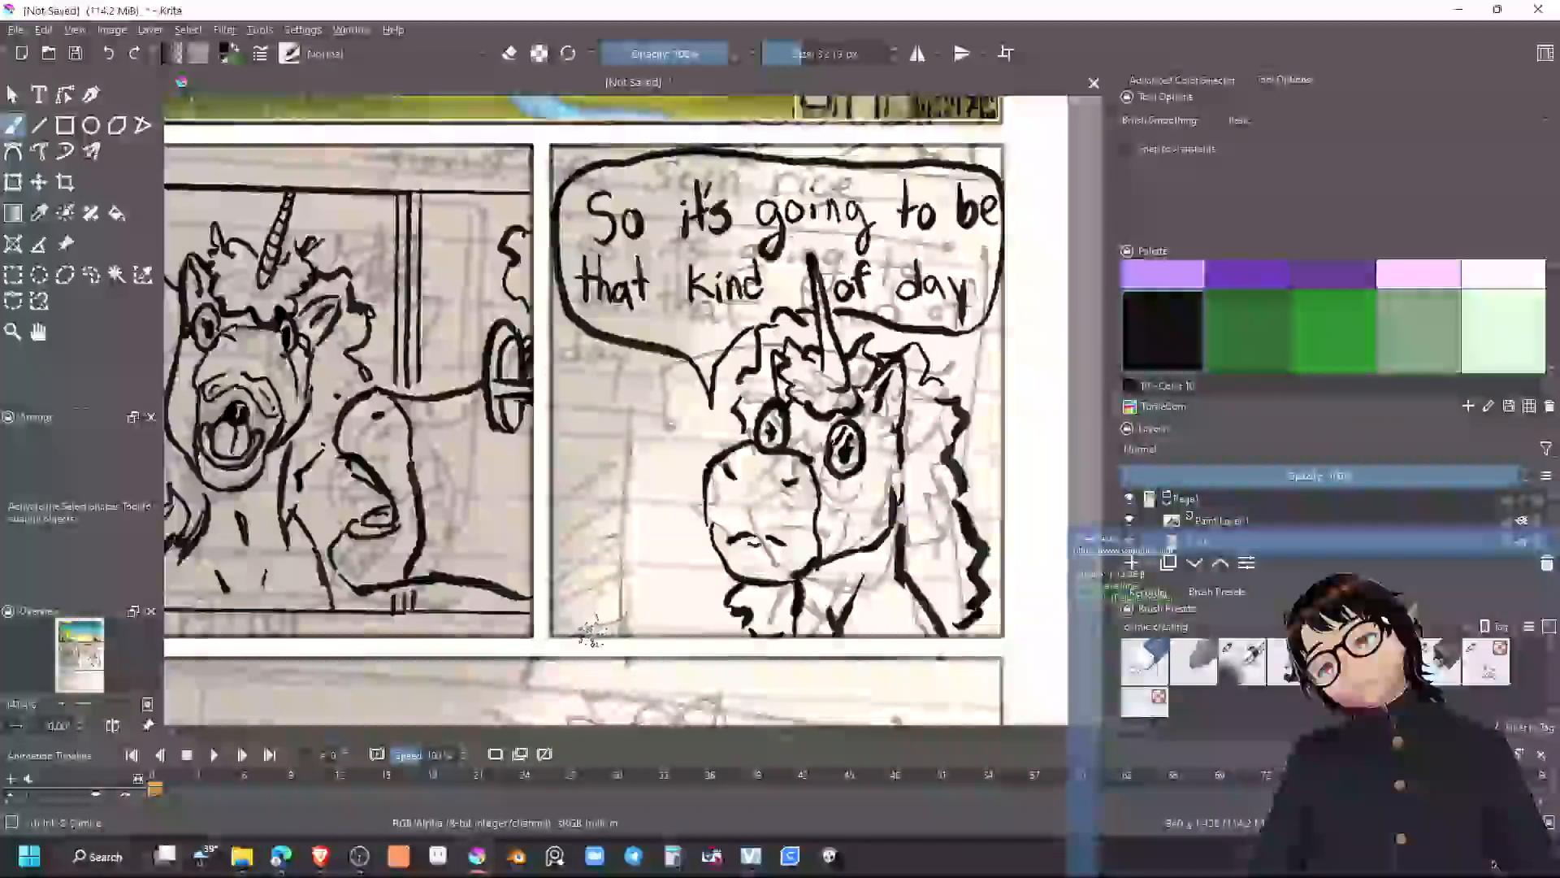
pyautogui.moveTo(594, 634)
pyautogui.mouseDown()
pyautogui.moveTo(591, 341)
pyautogui.moveTo(592, 331)
pyautogui.mouseUp()
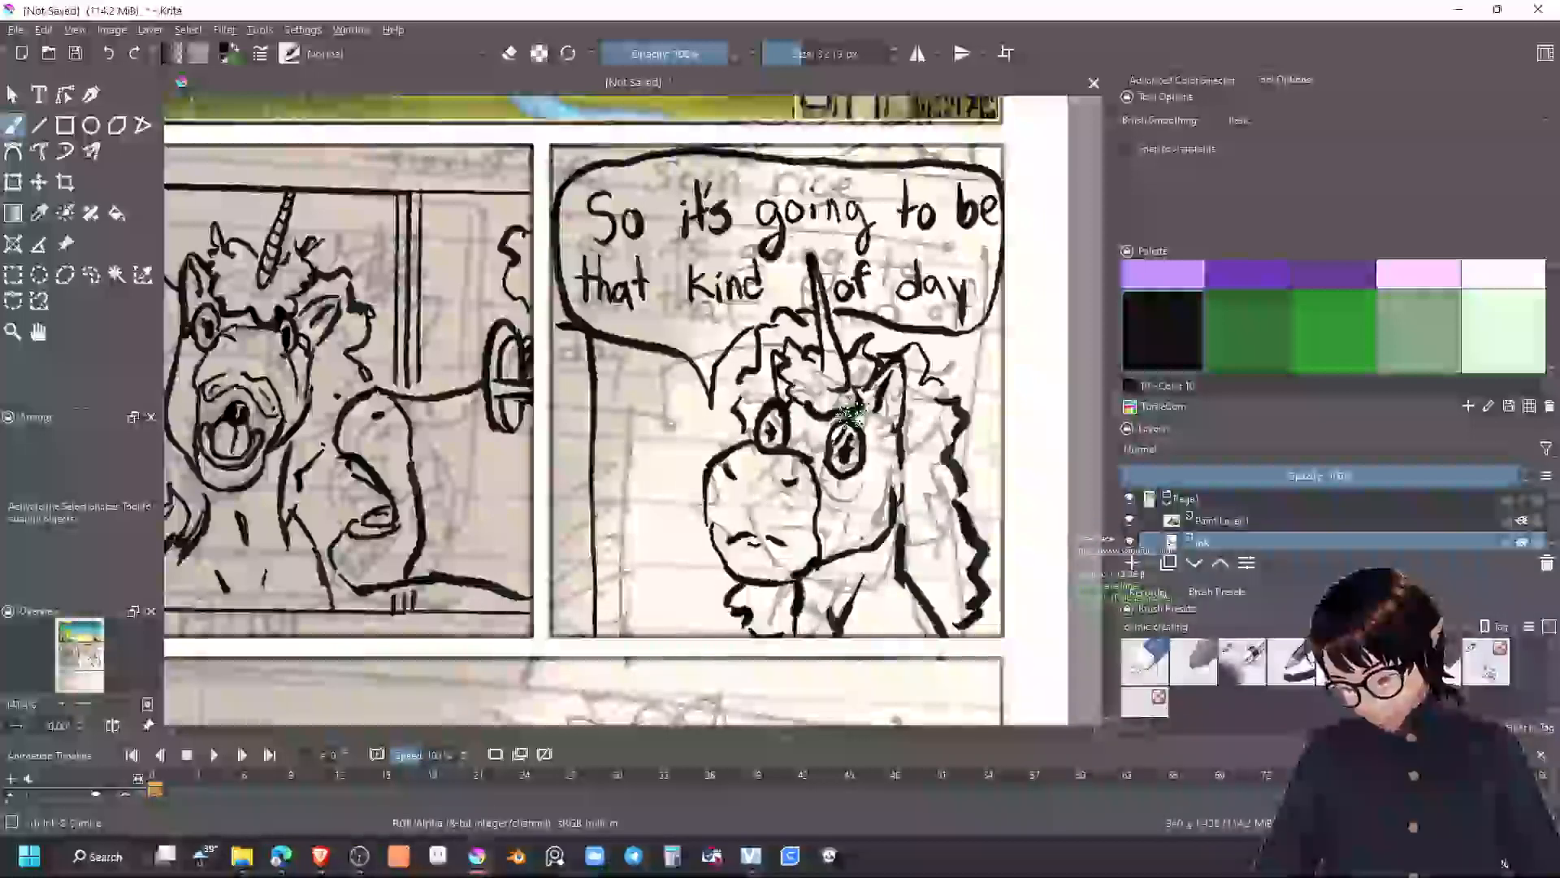
pyautogui.press('e')
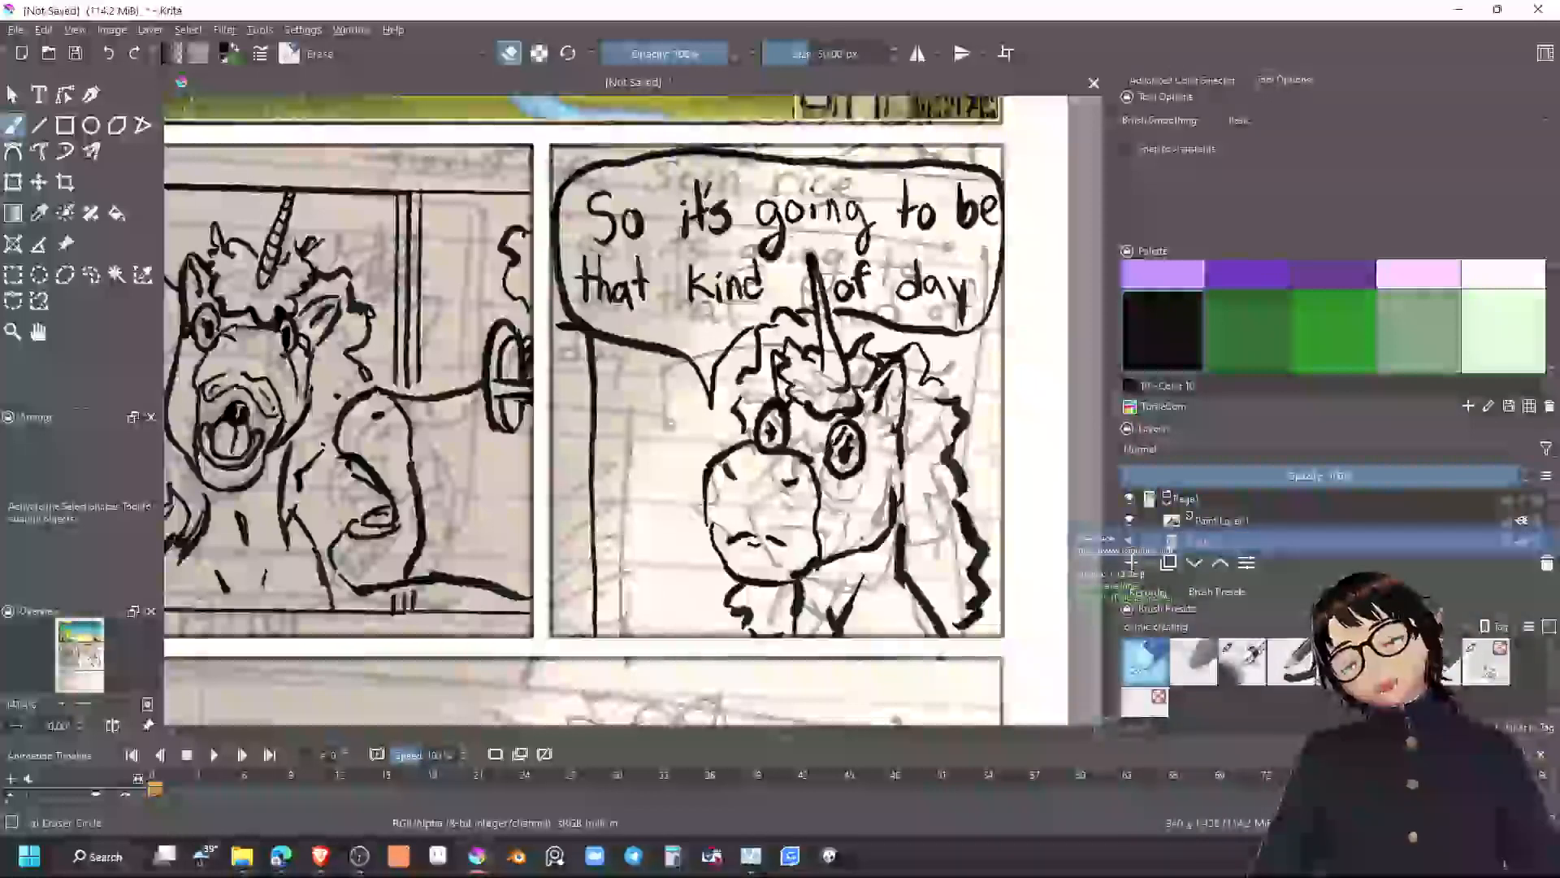
pyautogui.press('e')
pyautogui.press('e')
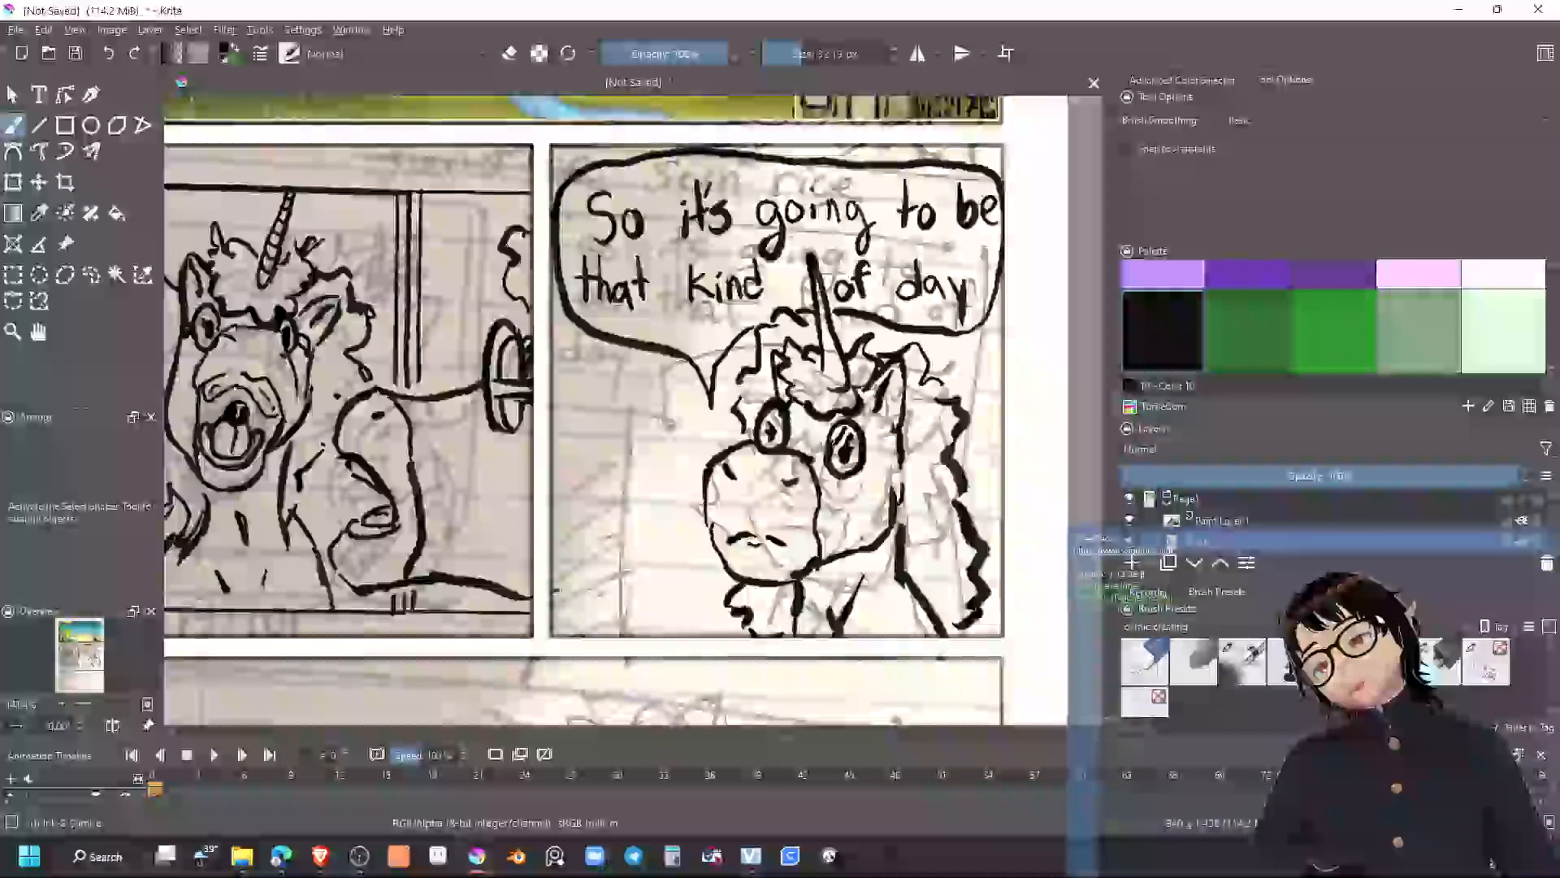
# Ink a vertical background line close to the panel's left border beneath the bubble, with short corner pieces at its ends
pyautogui.moveTo(573, 568); pyautogui.dragTo(573, 475)
pyautogui.moveTo(573, 382); pyautogui.dragTo(573, 329)
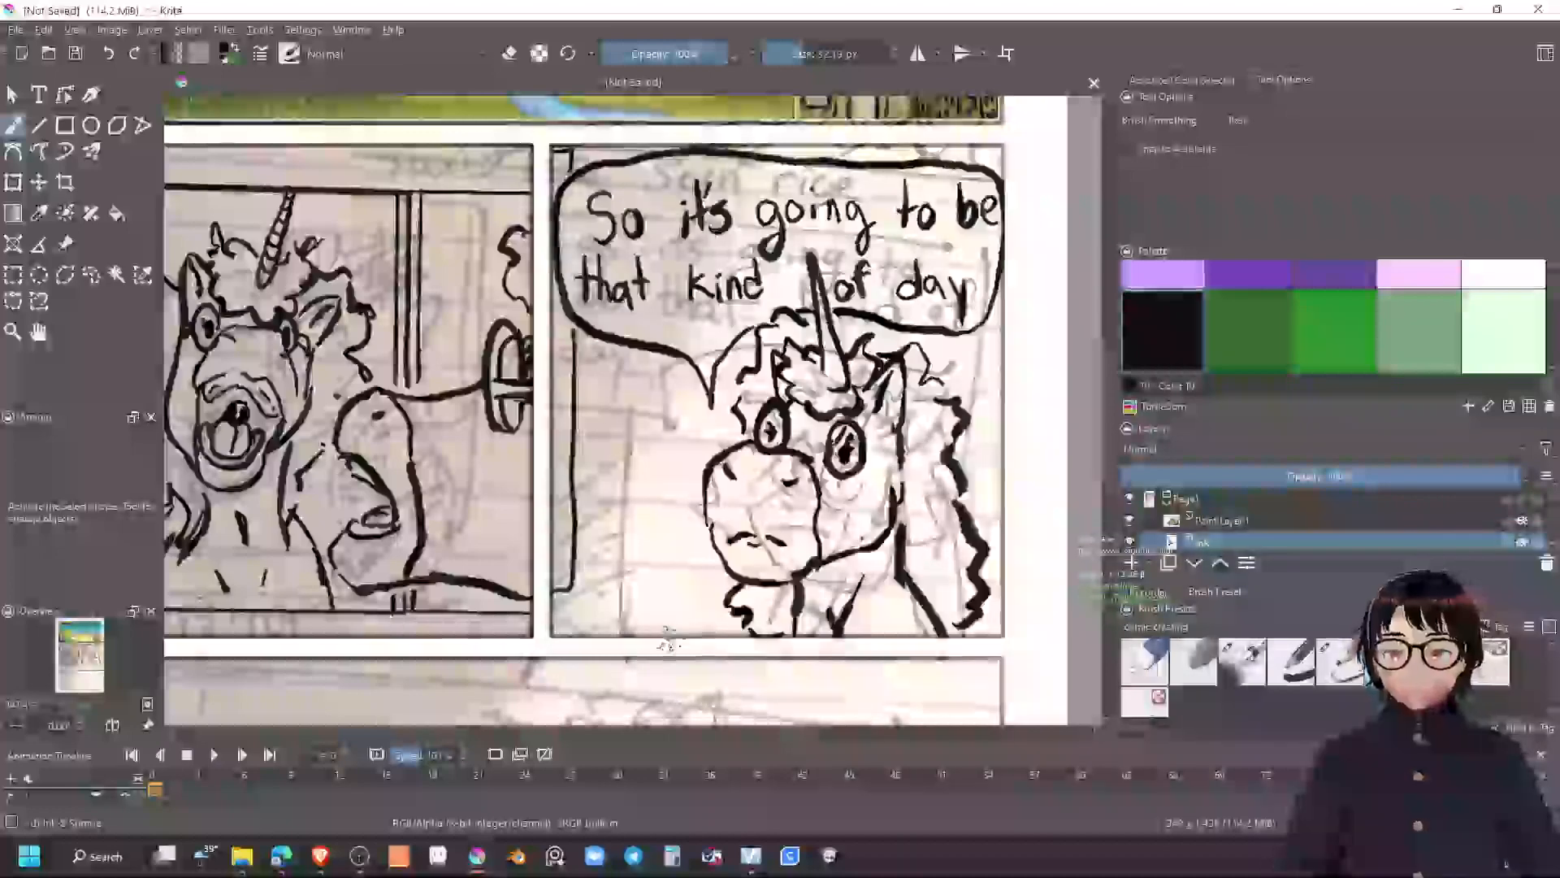
pyautogui.scroll(-1, 659, 642)
pyautogui.moveTo(639, 639)
pyautogui.mouseDown()
pyautogui.moveTo(818, 586)
pyautogui.moveTo(812, 627)
pyautogui.mouseUp()
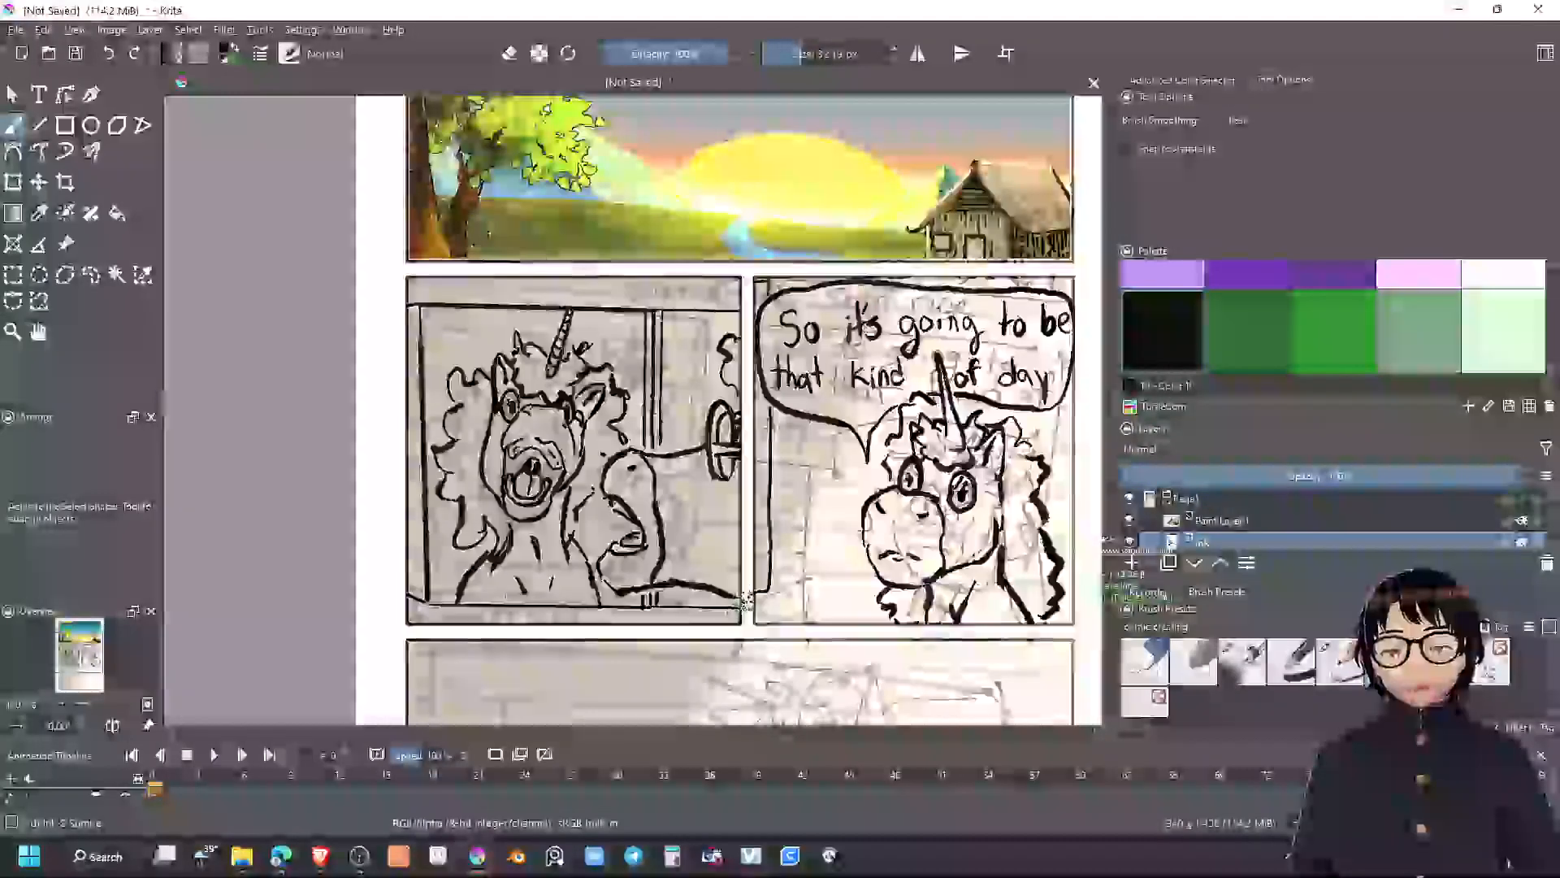
# Erase the lower end of the vertical background line in the frowning unicorn panel and redraw its short corner piece higher up
pyautogui.scroll(5, 746, 601)
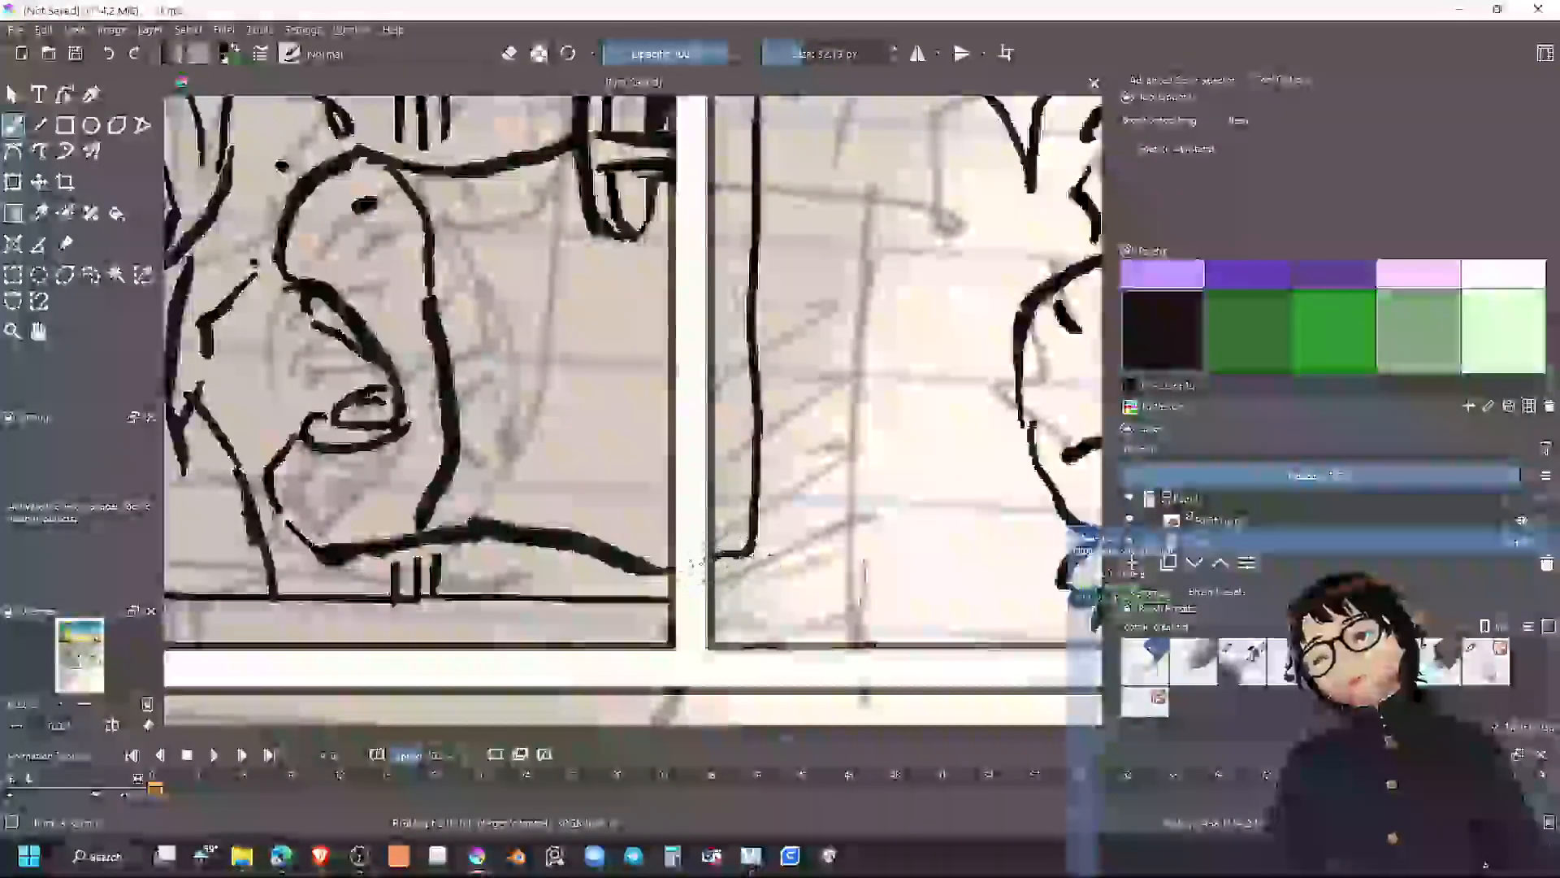
pyautogui.press('e')
pyautogui.moveTo(687, 572)
pyautogui.mouseDown()
pyautogui.moveTo(760, 543)
pyautogui.moveTo(752, 505)
pyautogui.mouseUp()
pyautogui.press('e')
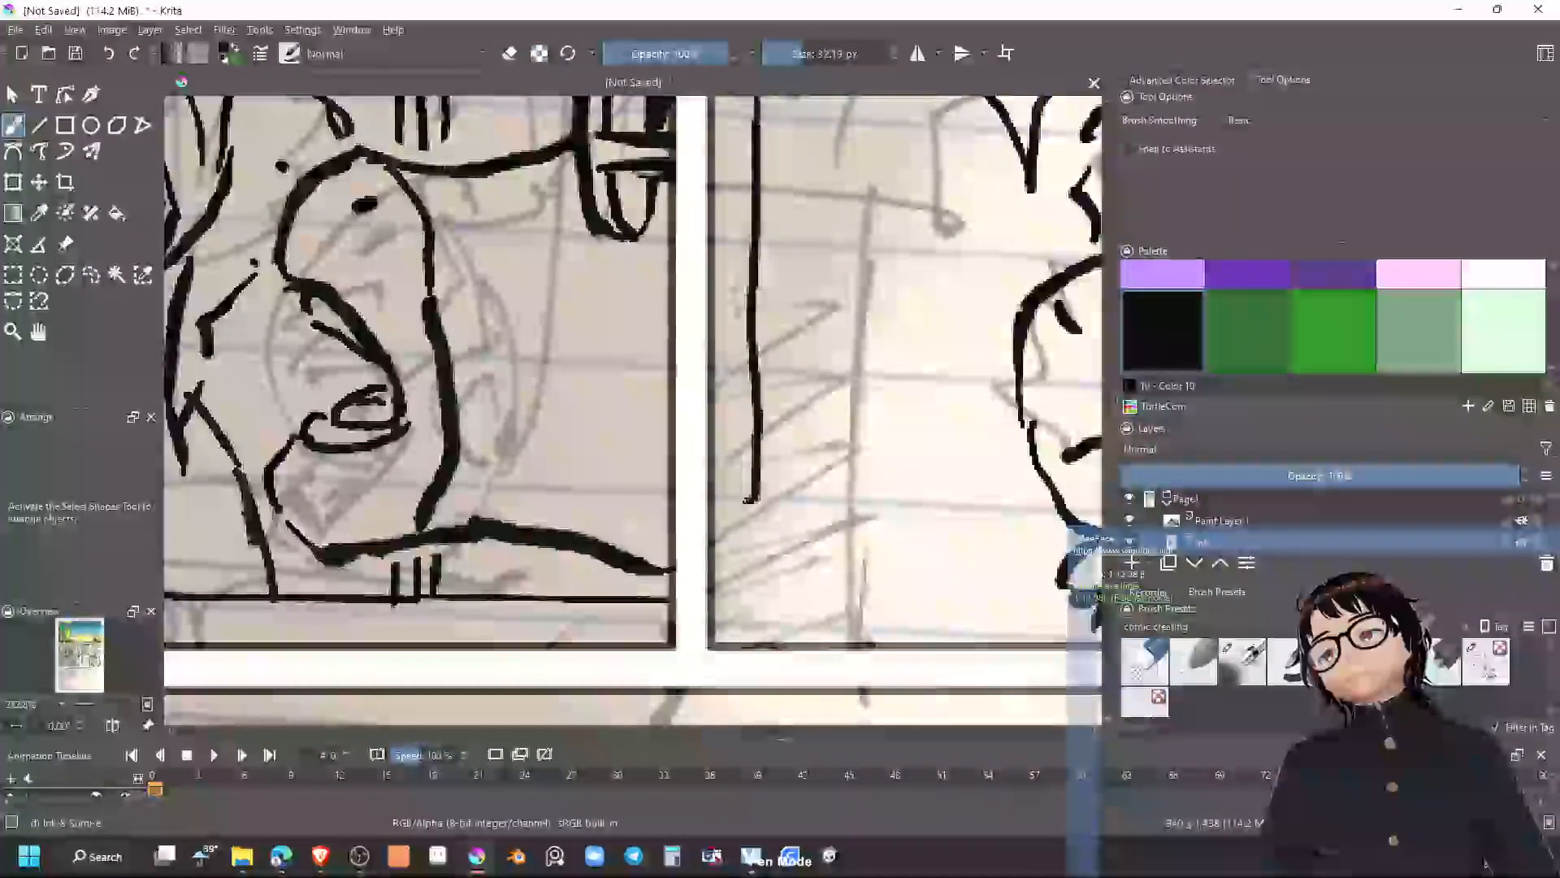
pyautogui.scroll(-5, 715, 503)
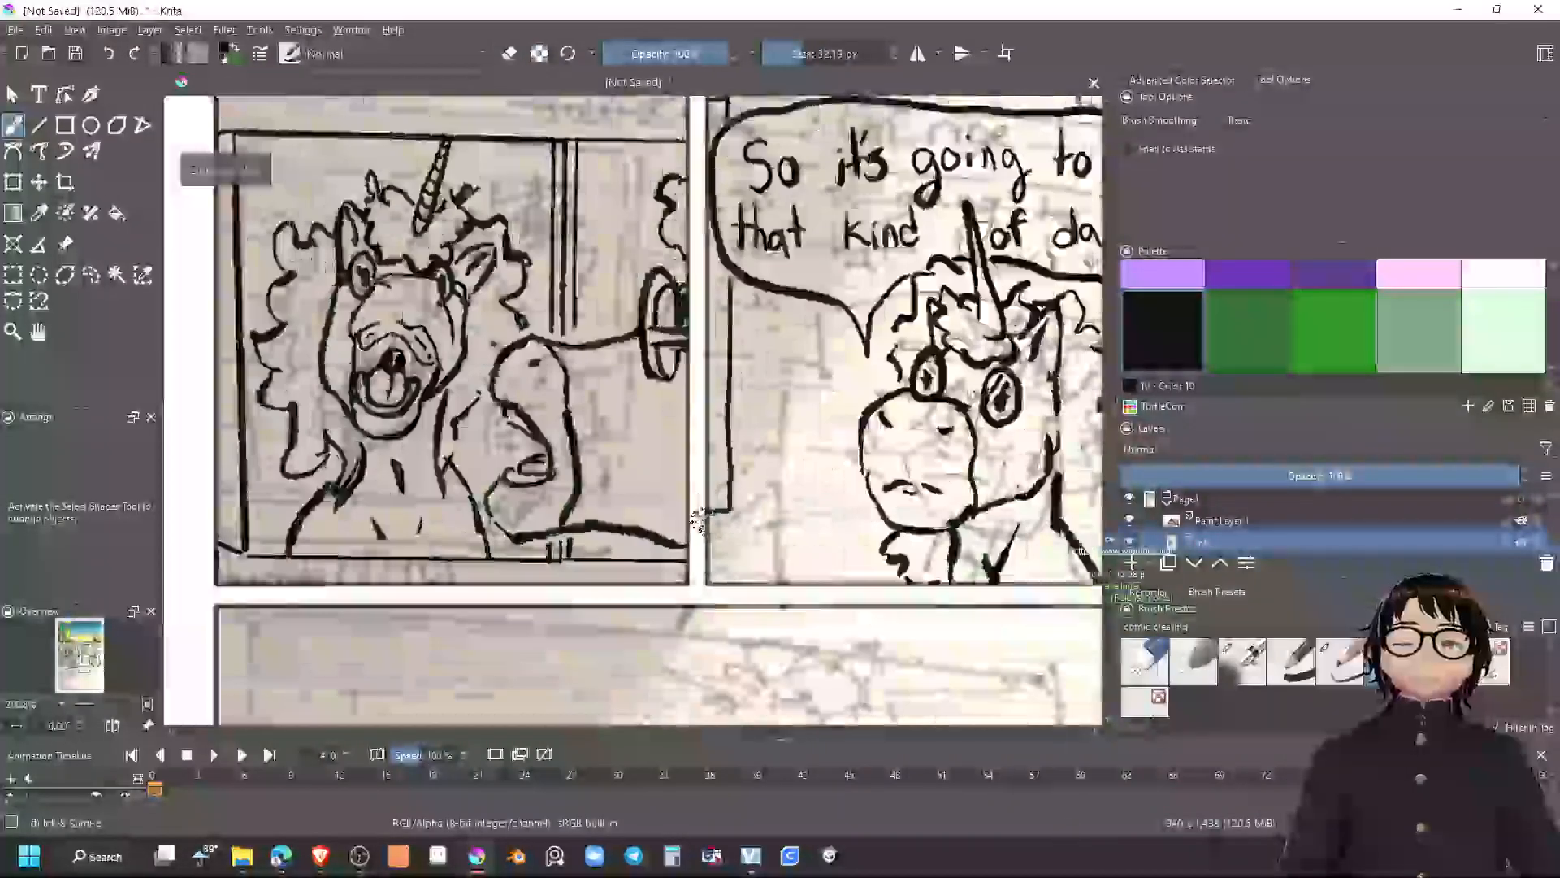
pyautogui.moveTo(735, 527); pyautogui.dragTo(756, 592)
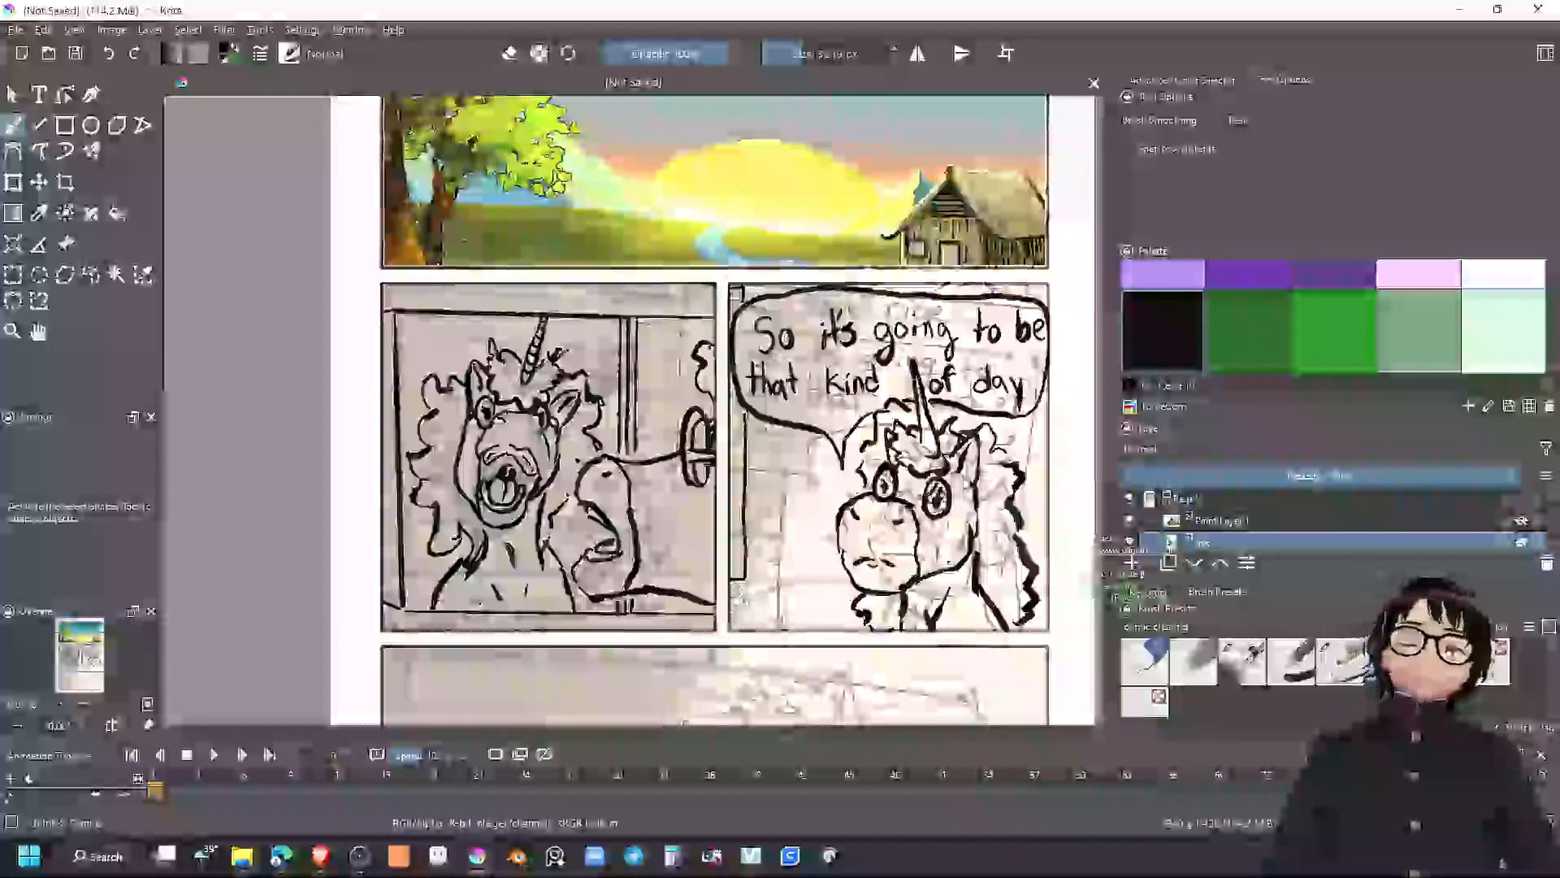
# Ink a slanted, banded unicorn horn in the bottom panel, running down from its upper border to the sketched head
pyautogui.moveTo(715, 650)
pyautogui.mouseDown()
pyautogui.moveTo(813, 493)
pyautogui.moveTo(635, 354)
pyautogui.moveTo(644, 329)
pyautogui.mouseUp()
pyautogui.moveTo(566, 462)
pyautogui.mouseDown()
pyautogui.moveTo(659, 489)
pyautogui.moveTo(725, 381)
pyautogui.mouseUp()
pyautogui.moveTo(797, 425); pyautogui.dragTo(669, 467)
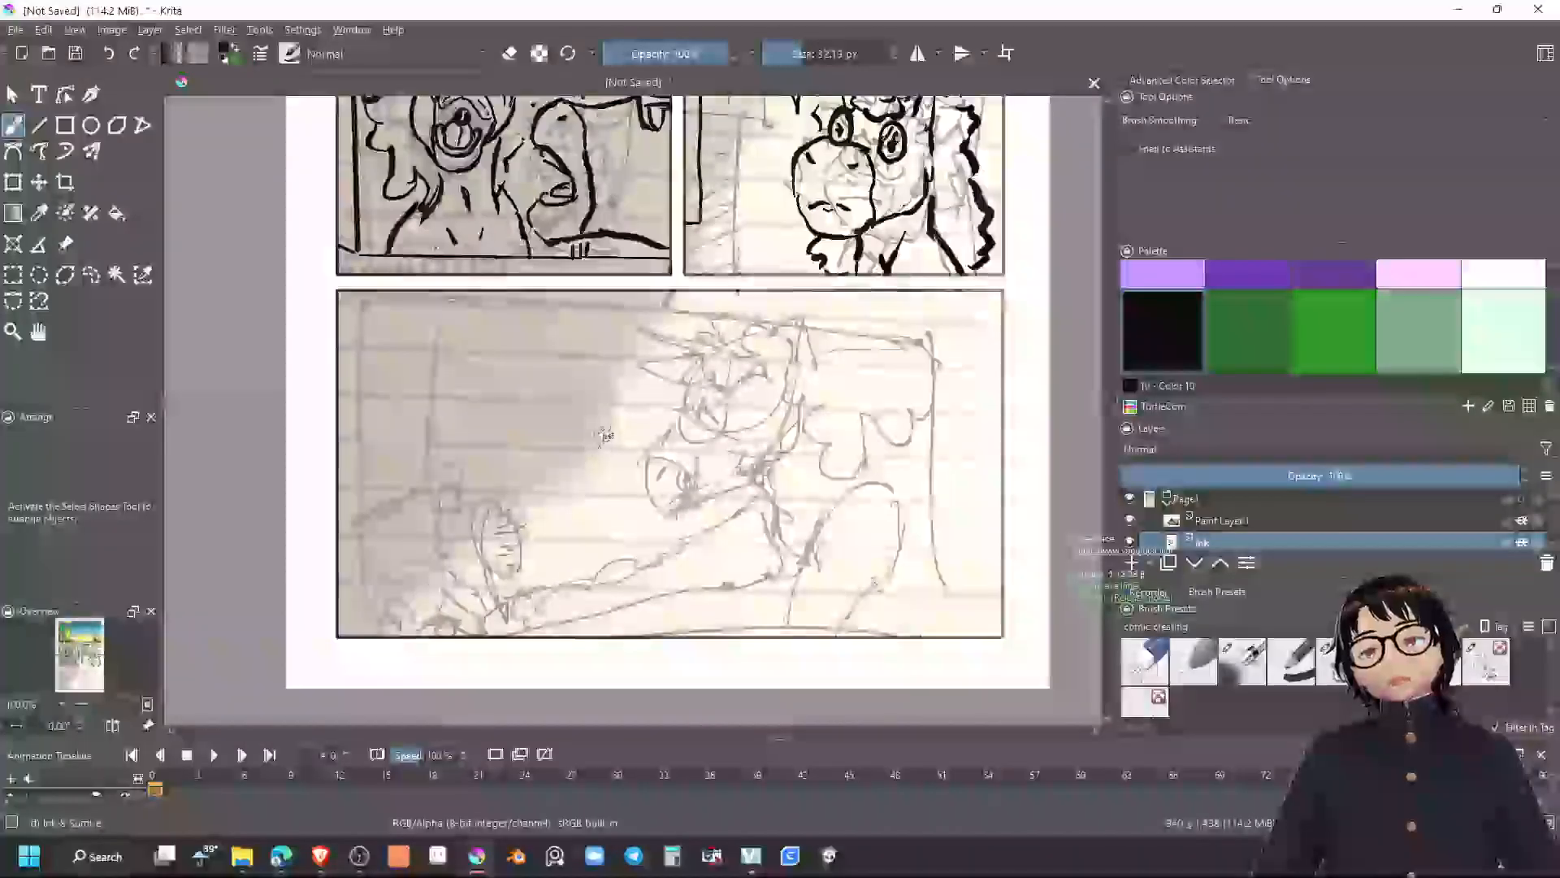
pyautogui.moveTo(606, 430); pyautogui.dragTo(923, 385)
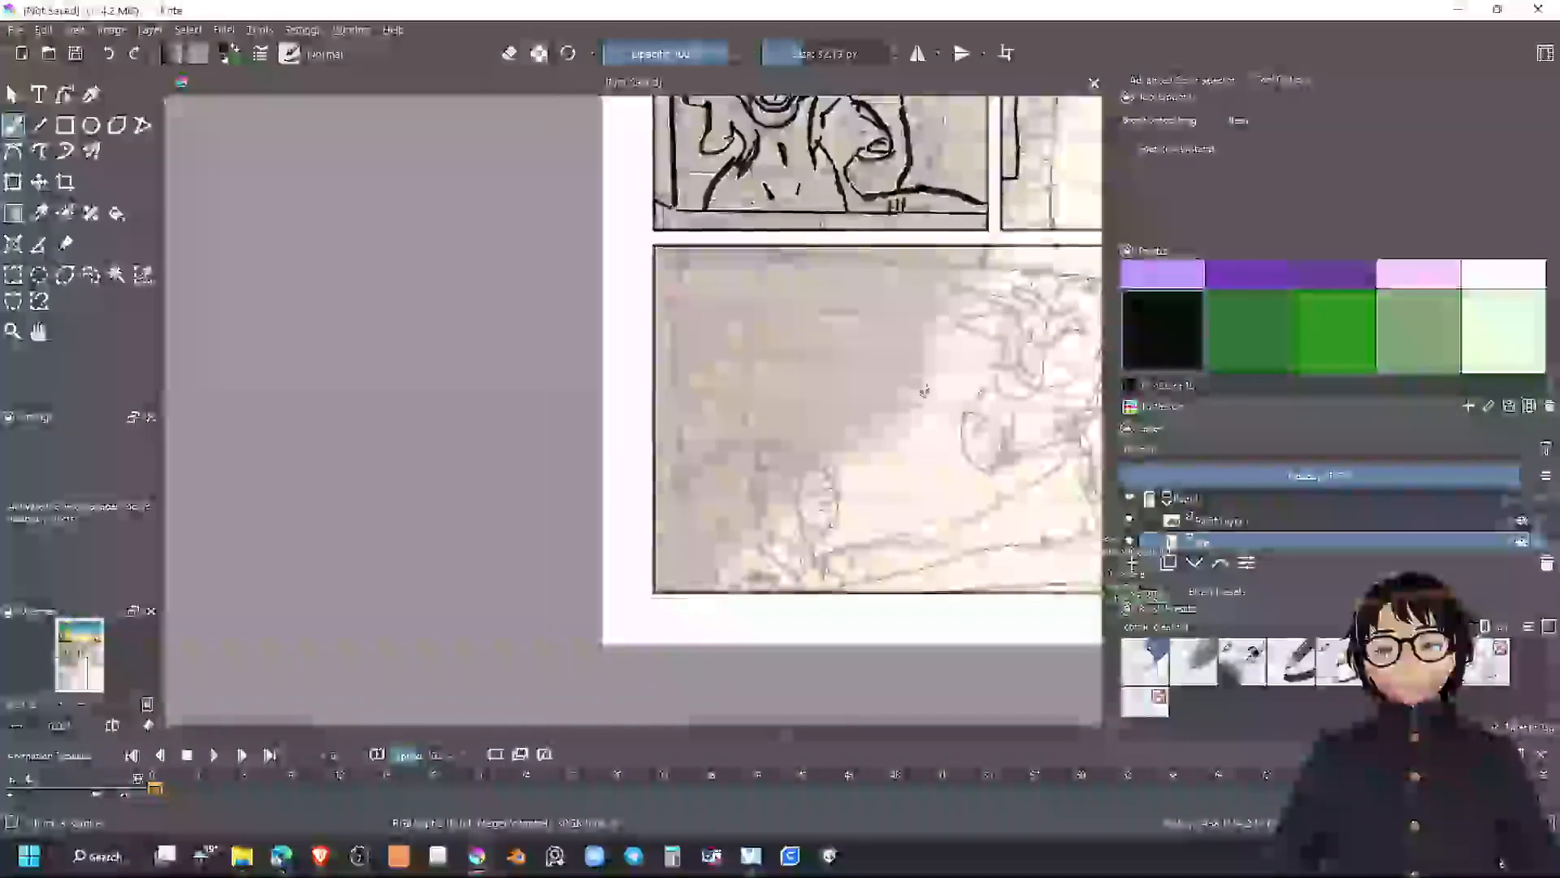
pyautogui.scroll(2, 785, 535)
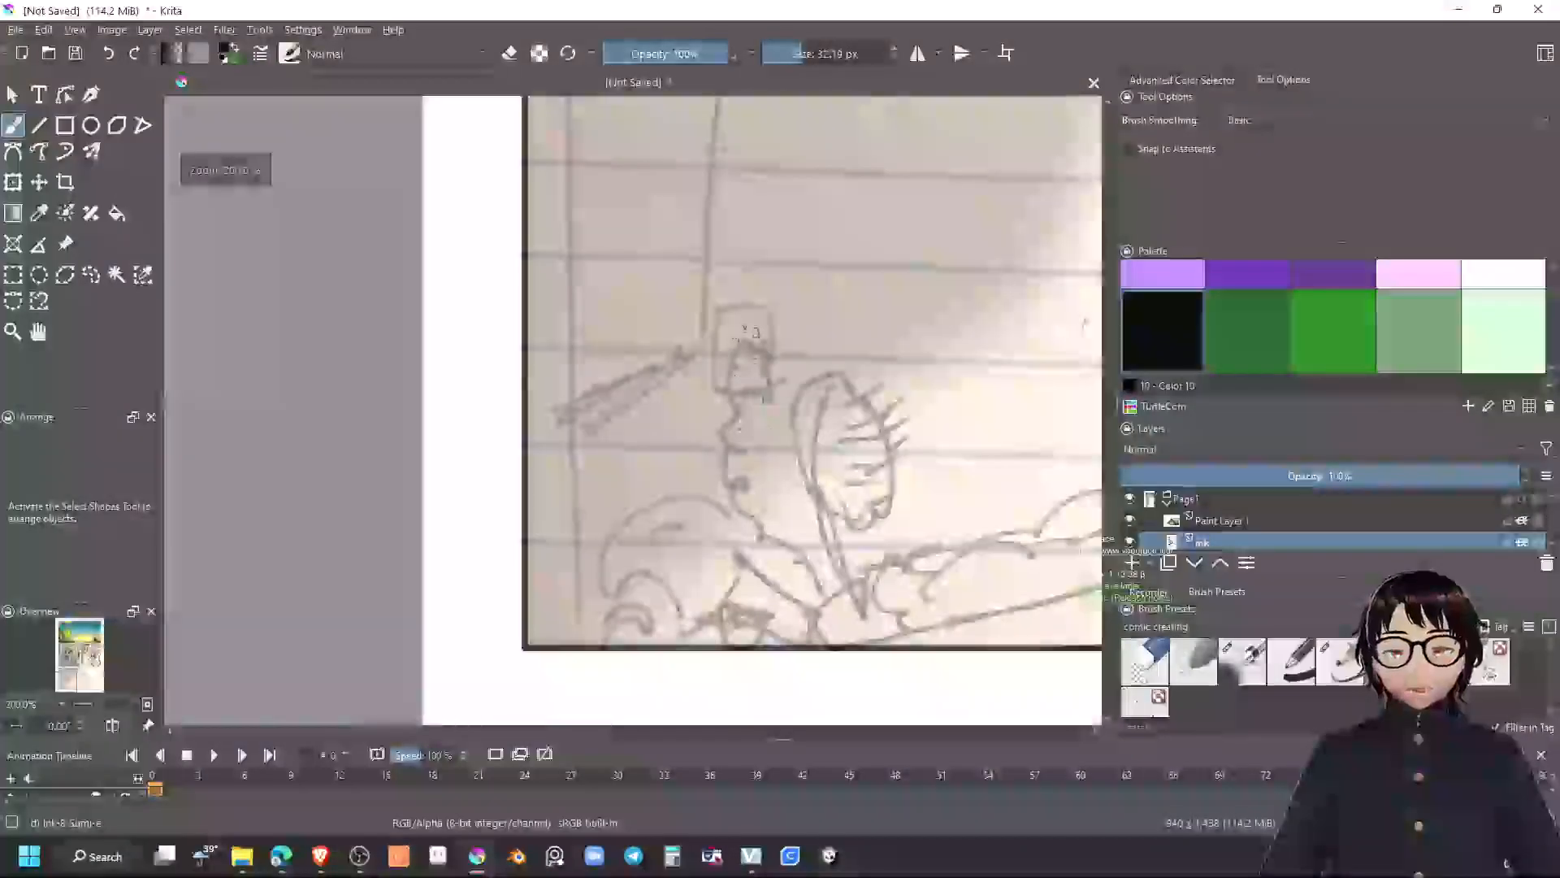
pyautogui.moveTo(742, 348); pyautogui.dragTo(788, 527)
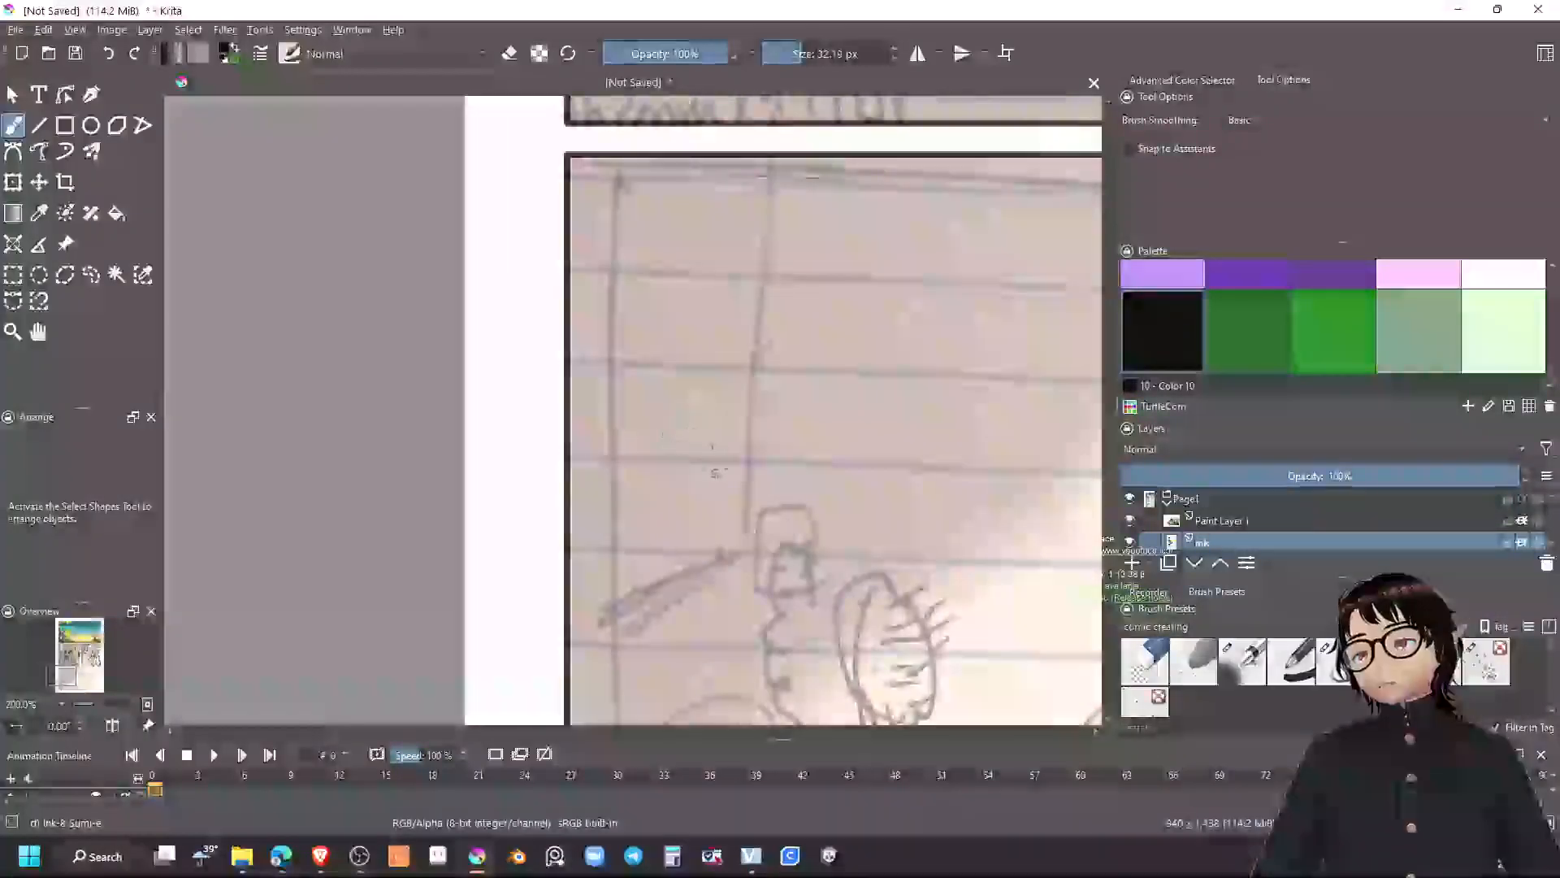
pyautogui.scroll(-3, 605, 535)
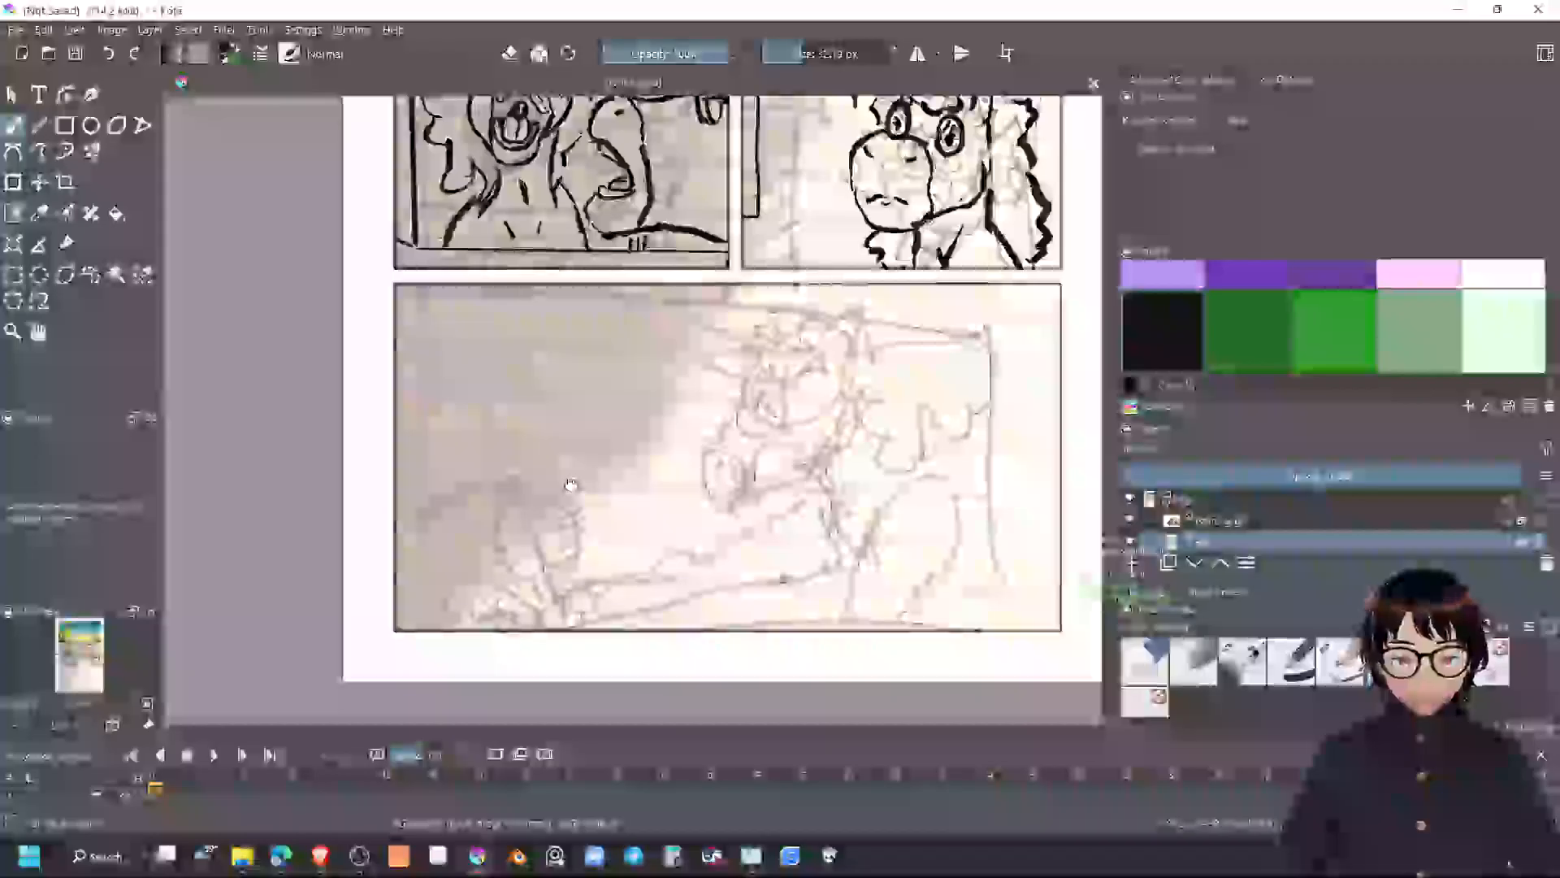
pyautogui.moveTo(571, 486); pyautogui.dragTo(541, 543)
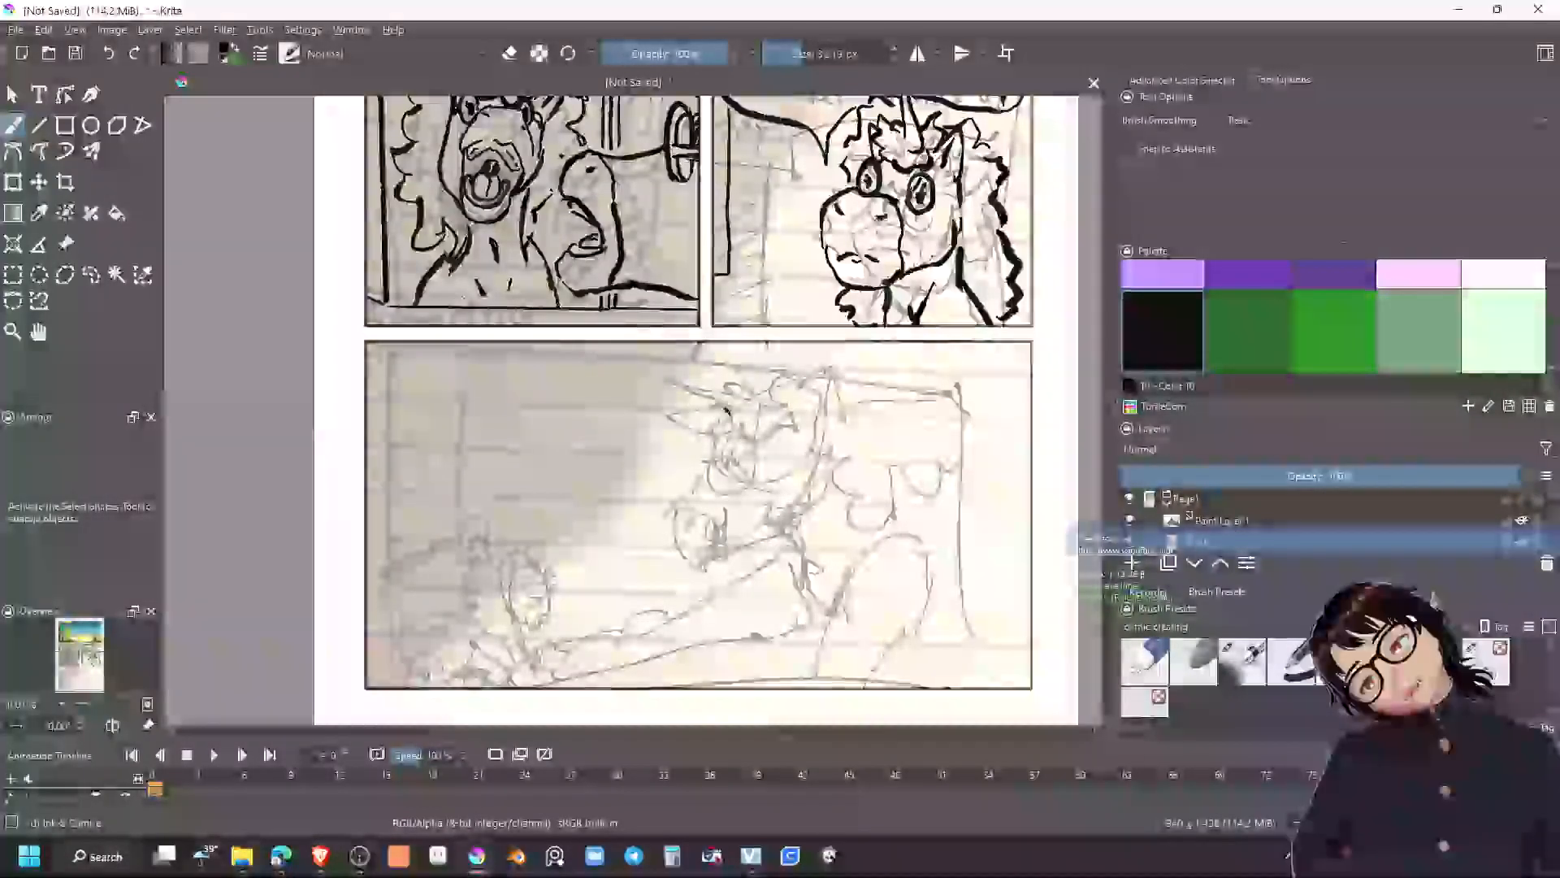
pyautogui.moveTo(670, 348)
pyautogui.mouseDown()
pyautogui.moveTo(658, 334)
pyautogui.moveTo(729, 388)
pyautogui.moveTo(712, 388)
pyautogui.moveTo(730, 407)
pyautogui.moveTo(674, 353)
pyautogui.mouseUp()
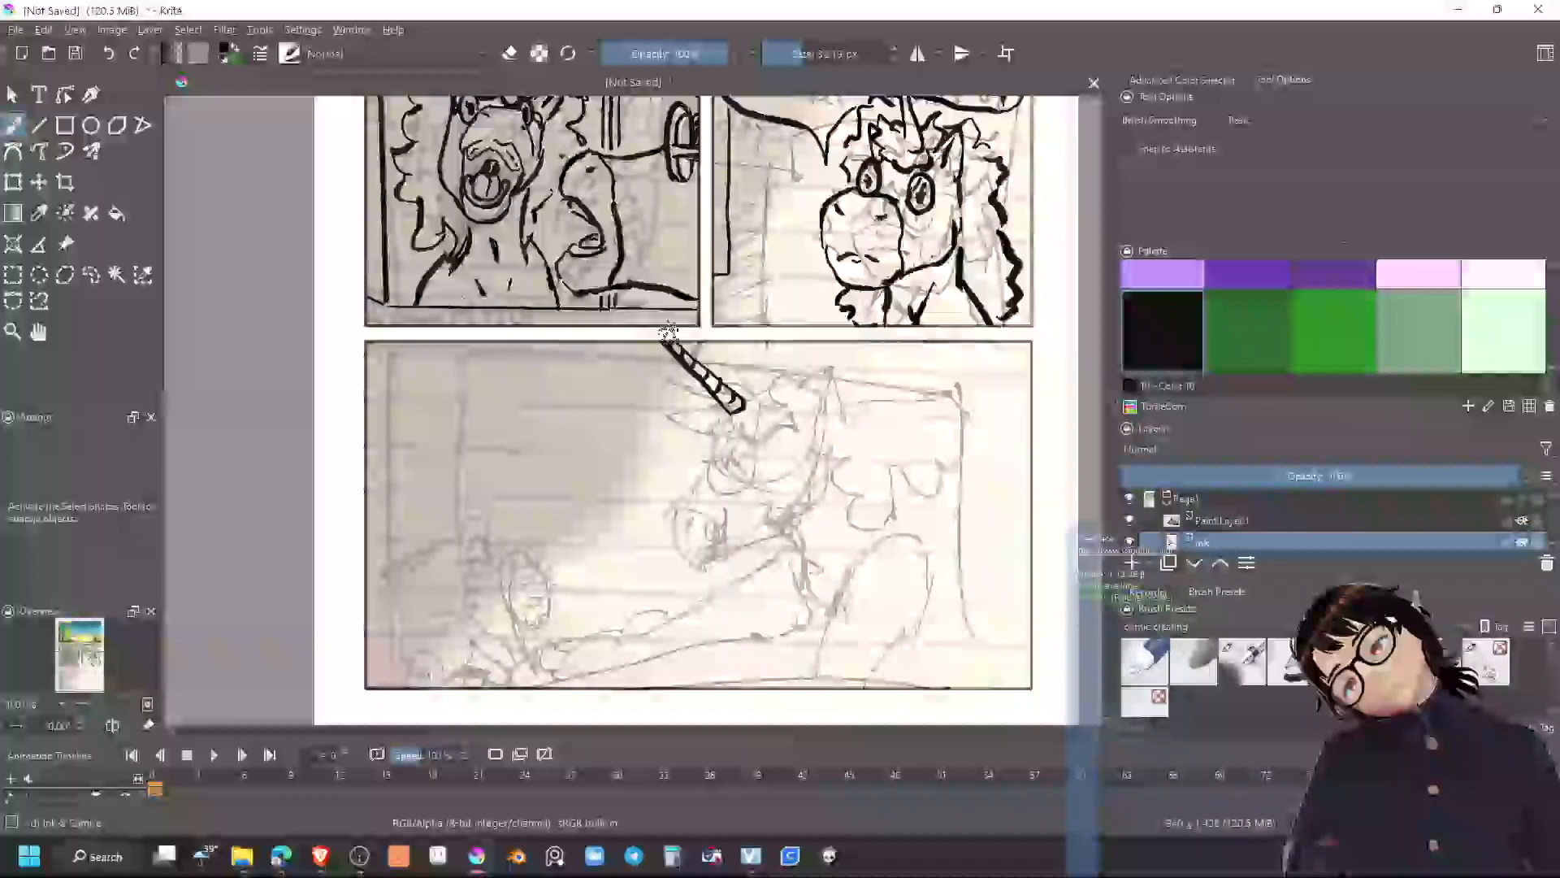
# Erase the frowning unicorn's horn where it overlaps the lettering and ink a shorter banded horn below the bubble
pyautogui.scroll(3, 911, 274)
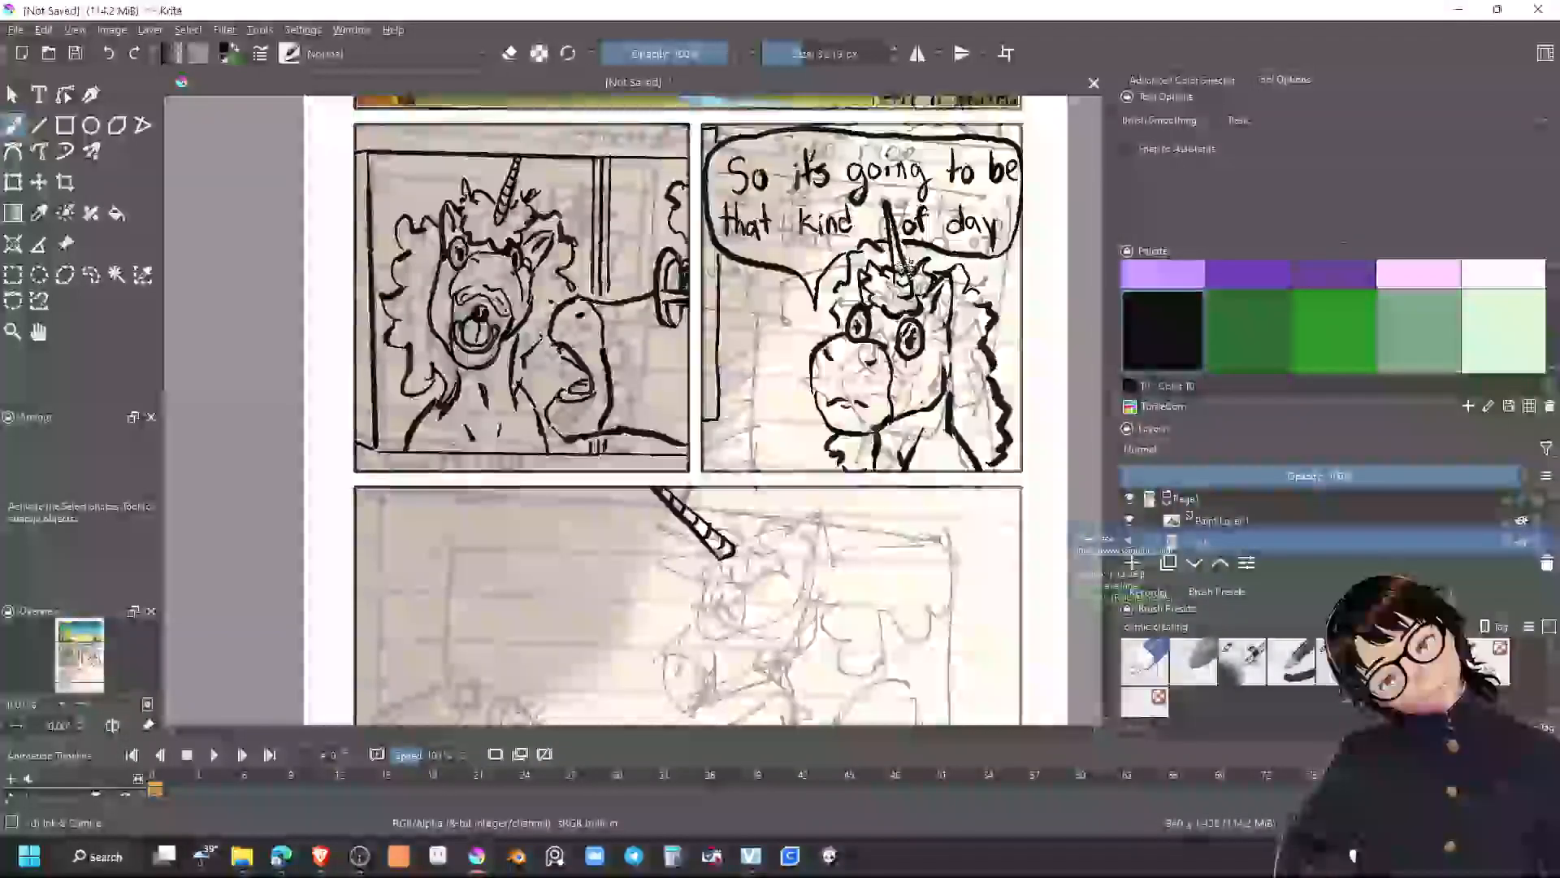
pyautogui.moveTo(895, 261); pyautogui.dragTo(897, 223)
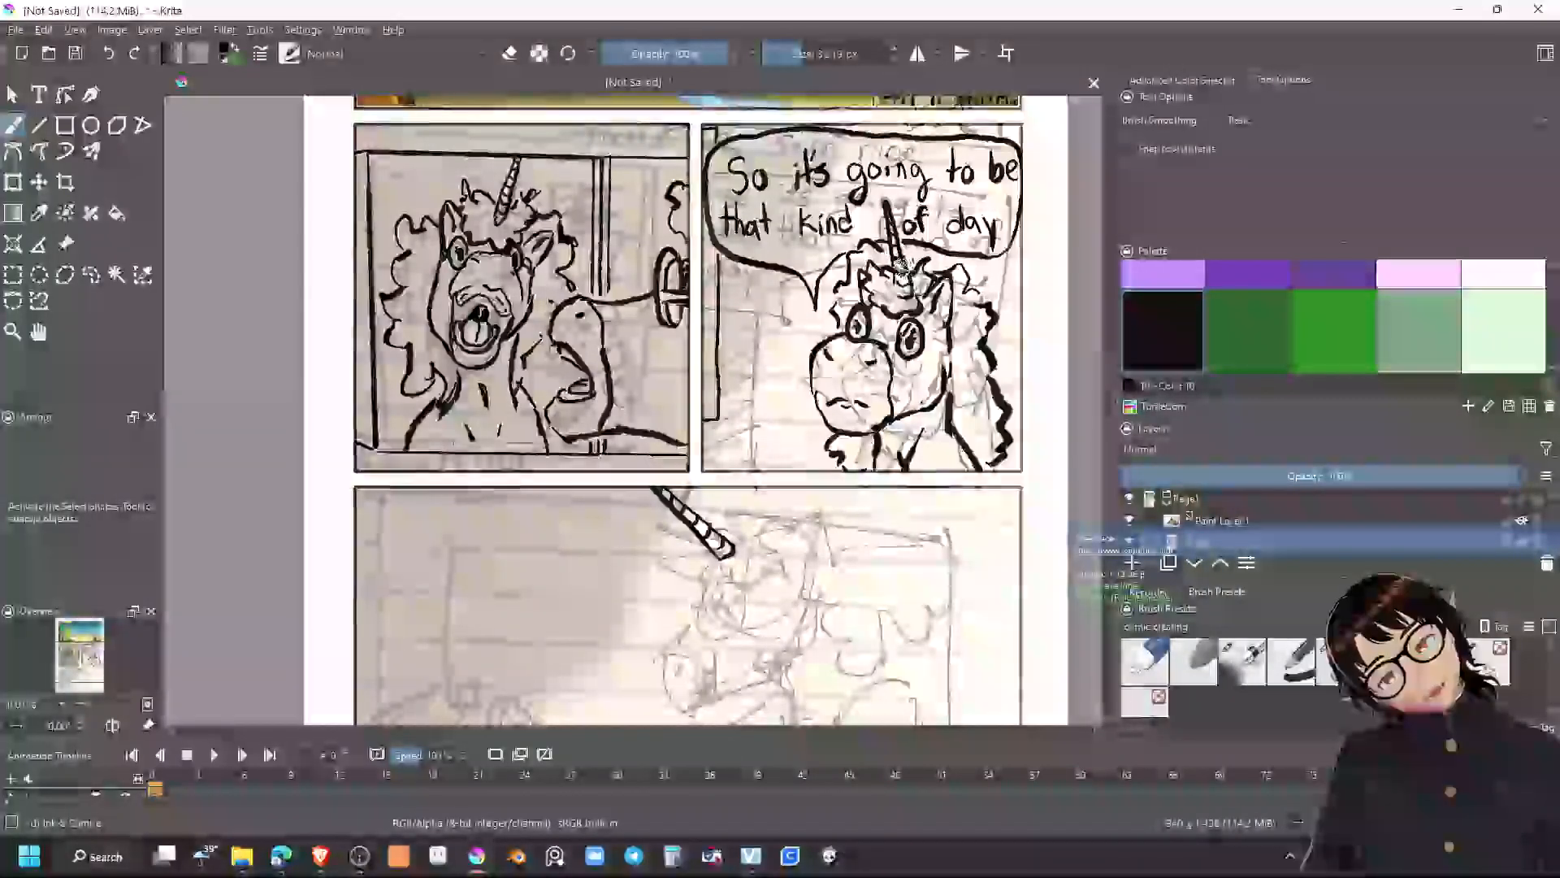
pyautogui.moveTo(889, 220); pyautogui.dragTo(896, 217)
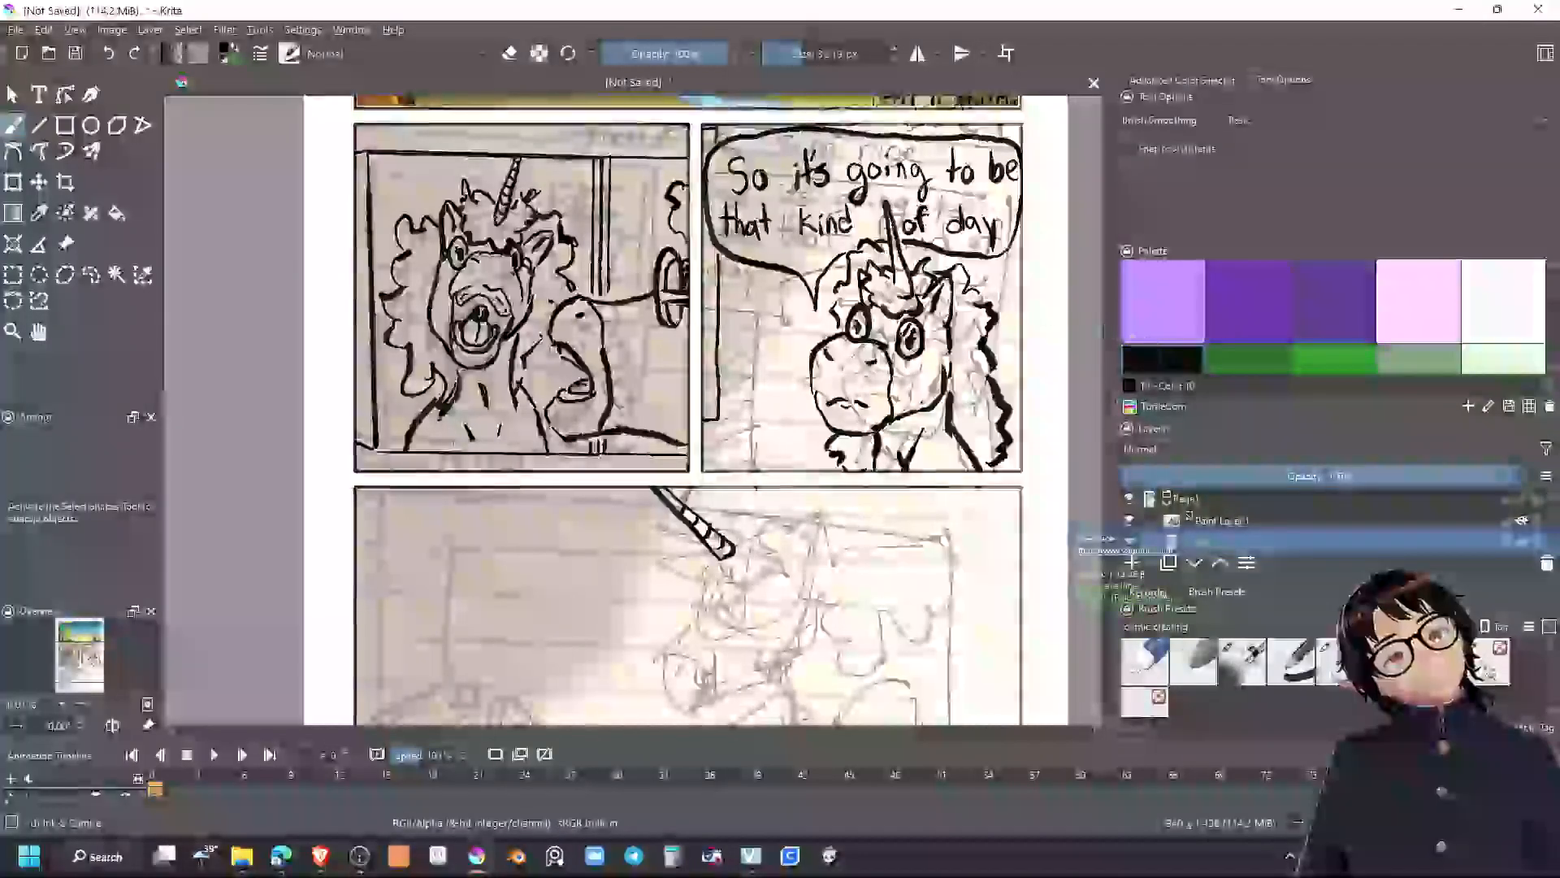
pyautogui.press('e')
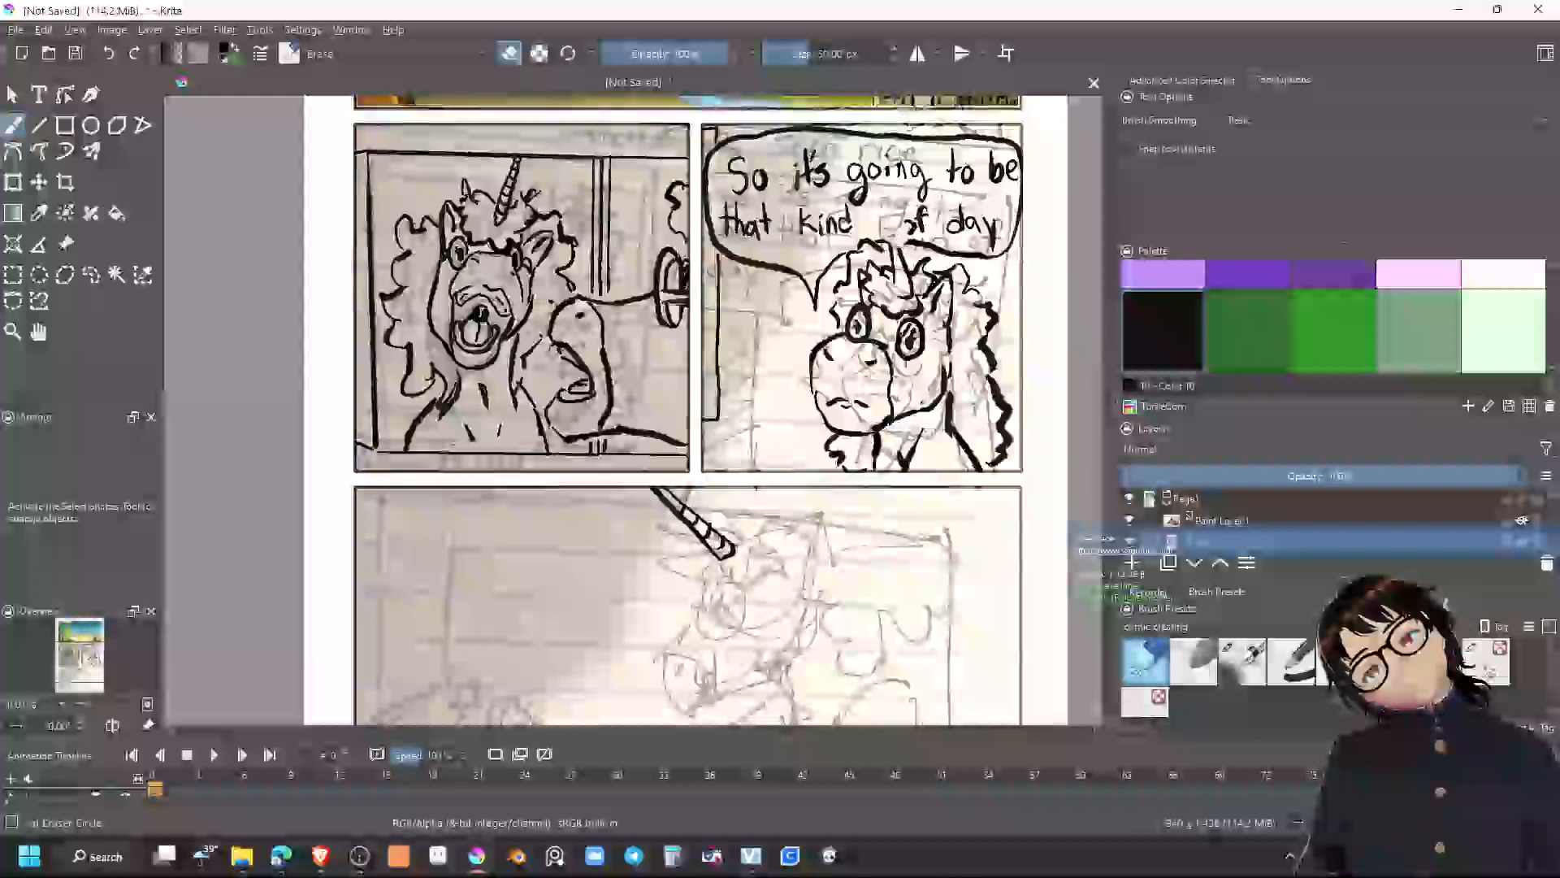
pyautogui.press('e')
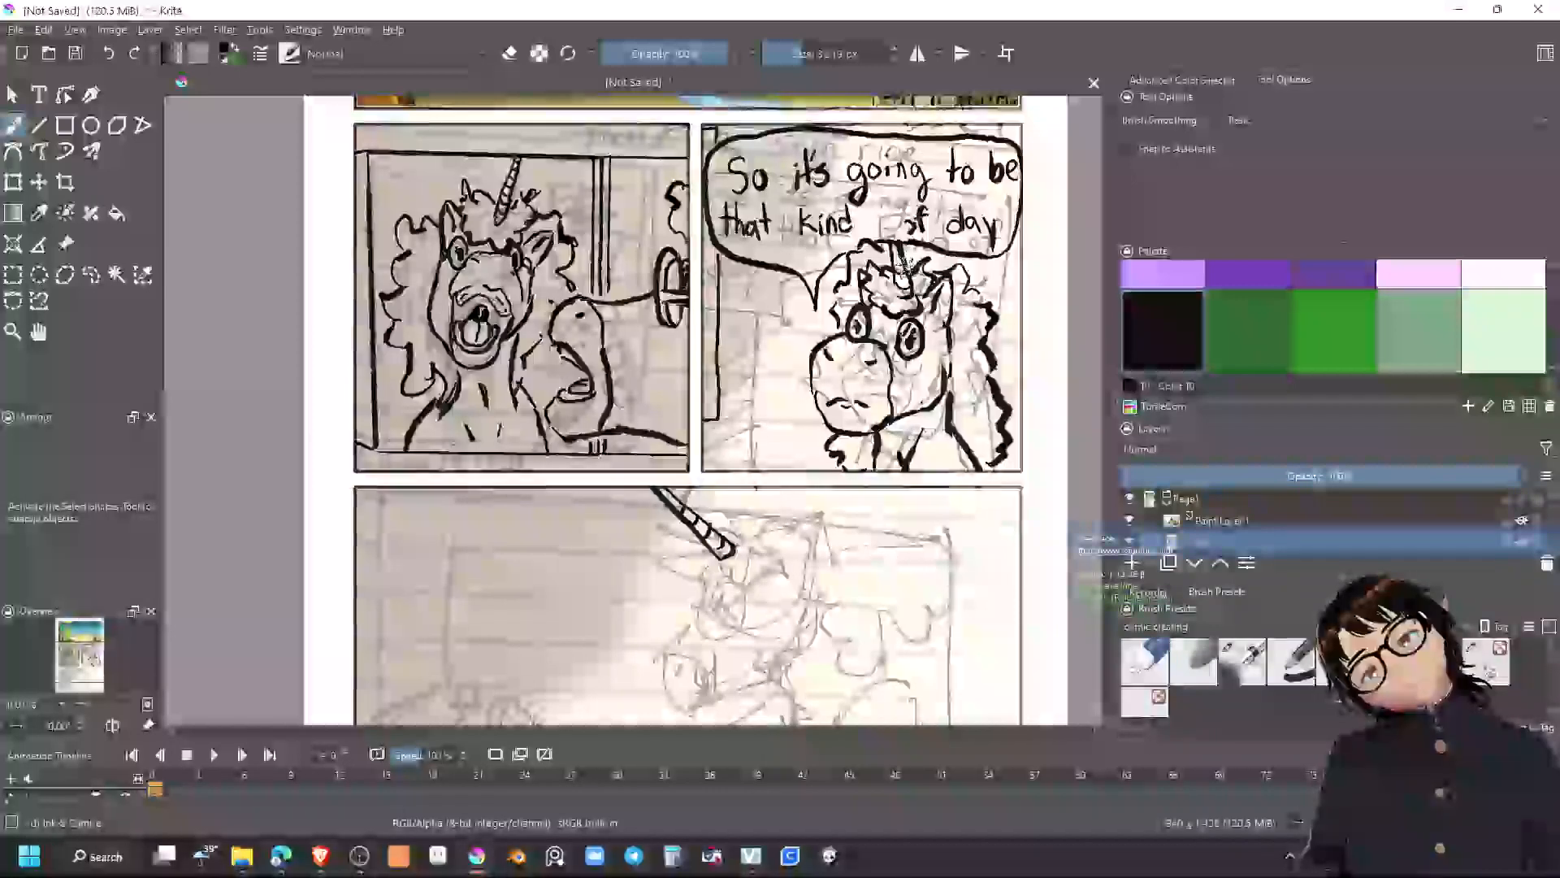
pyautogui.moveTo(932, 299); pyautogui.dragTo(952, 272)
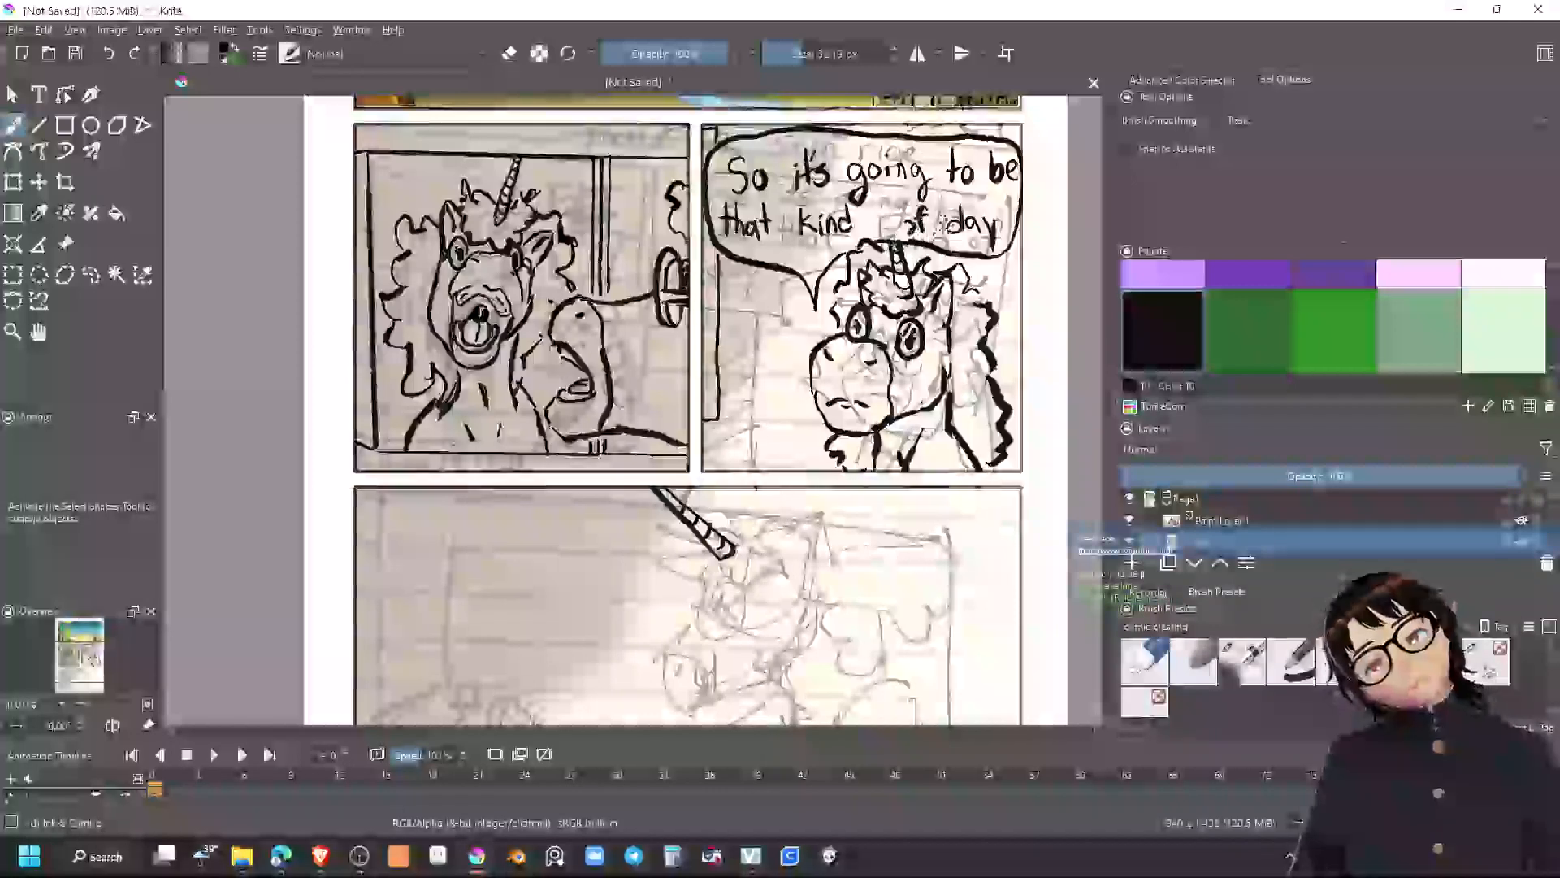
# Ink the bottom-panel unicorn's curly forelock around the horn base, both ears and the mane tuft between them
pyautogui.scroll(-3, 788, 372)
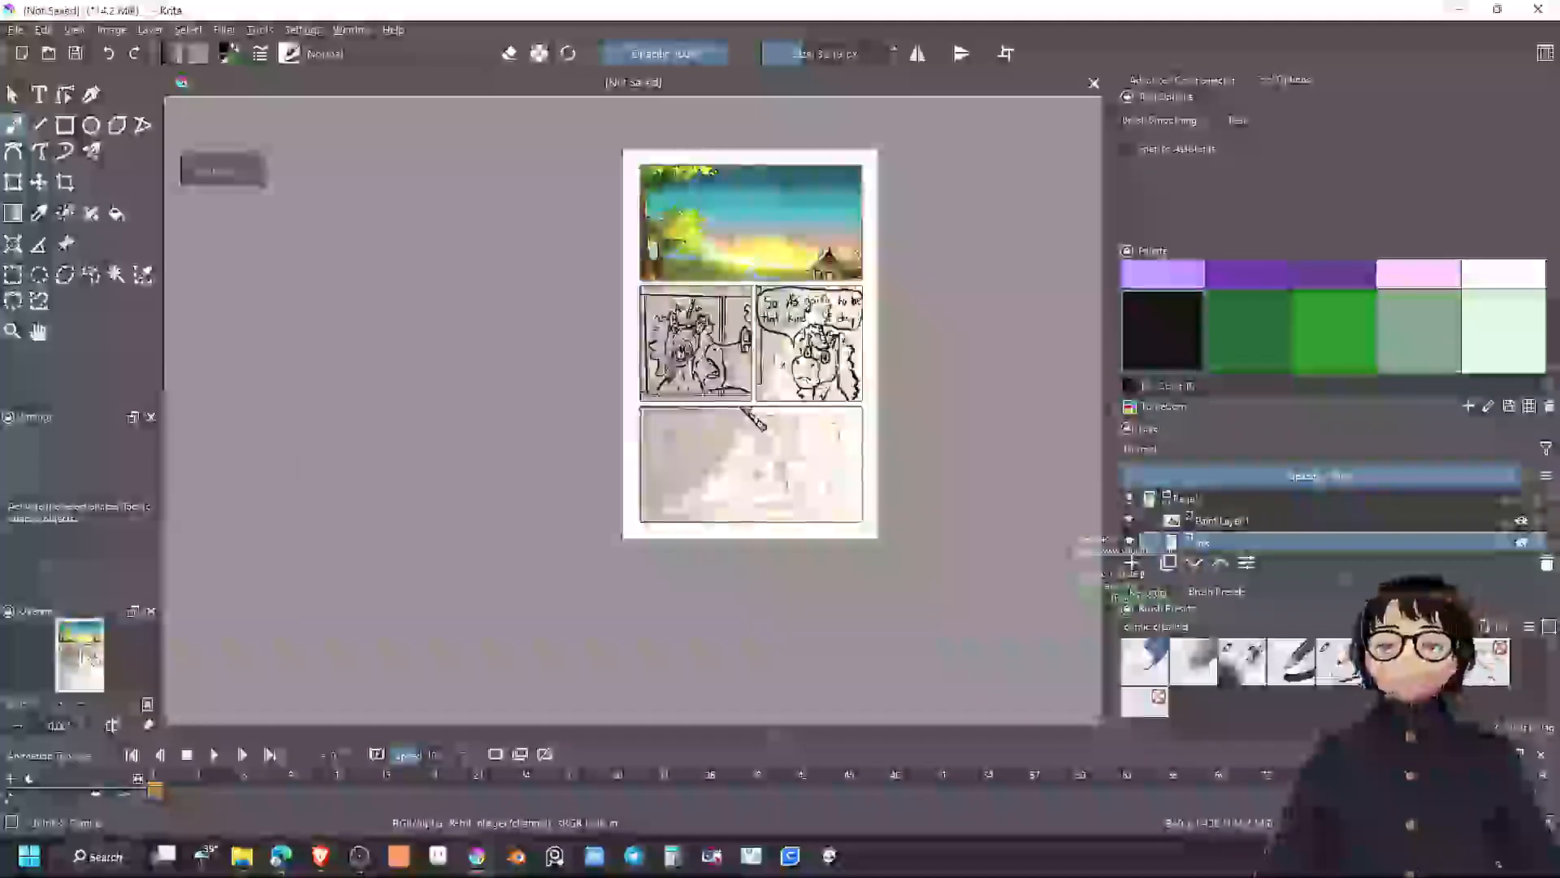
pyautogui.scroll(2, 792, 374)
pyautogui.moveTo(740, 436); pyautogui.dragTo(788, 417)
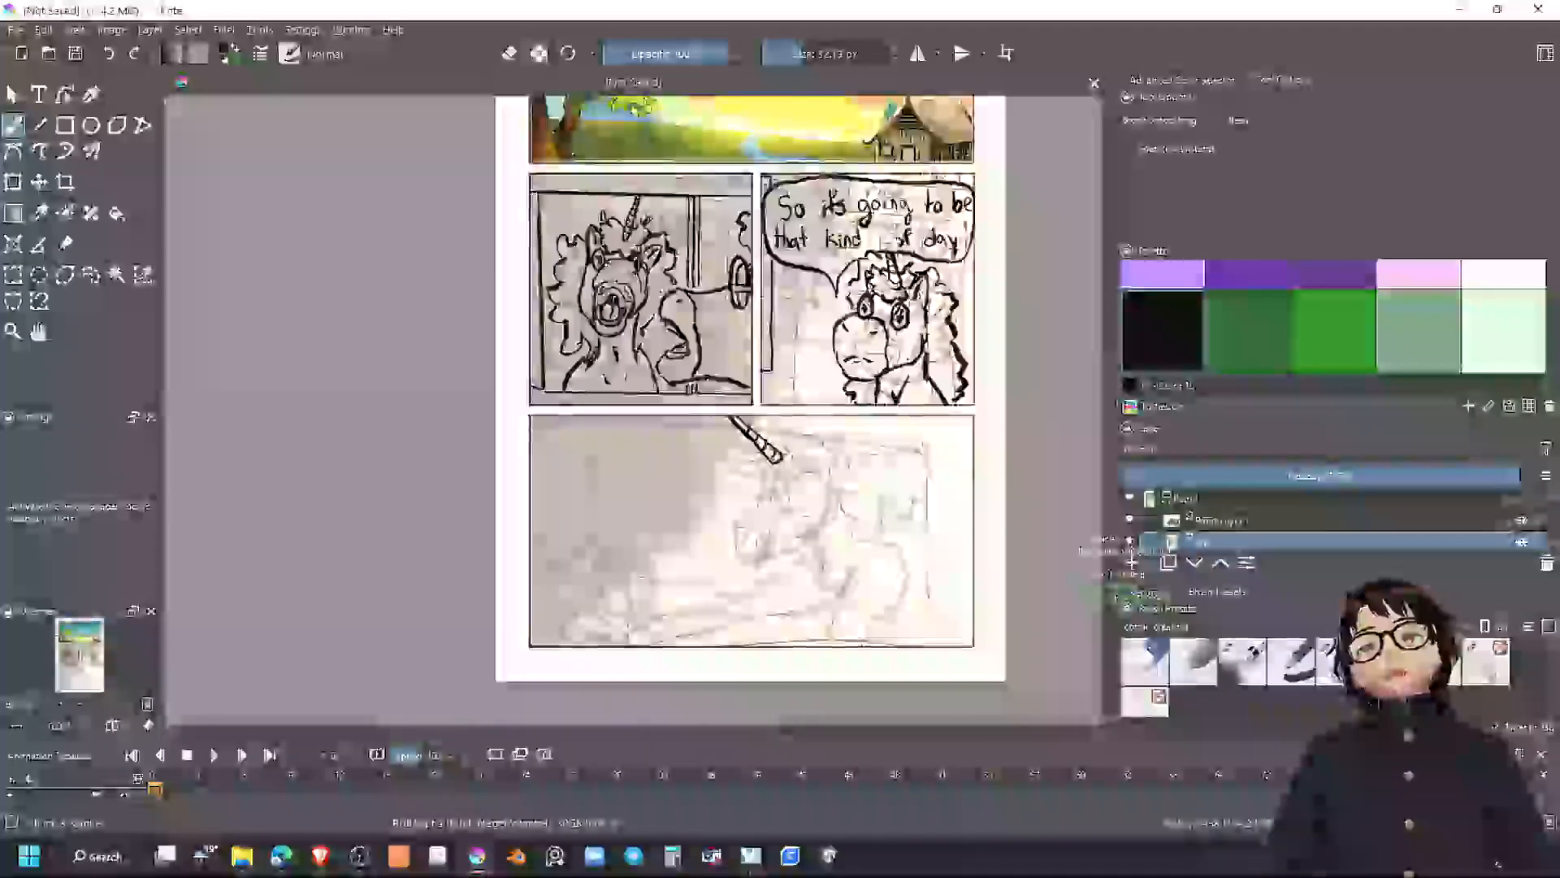
pyautogui.moveTo(697, 522); pyautogui.dragTo(809, 438)
pyautogui.scroll(4, 809, 439)
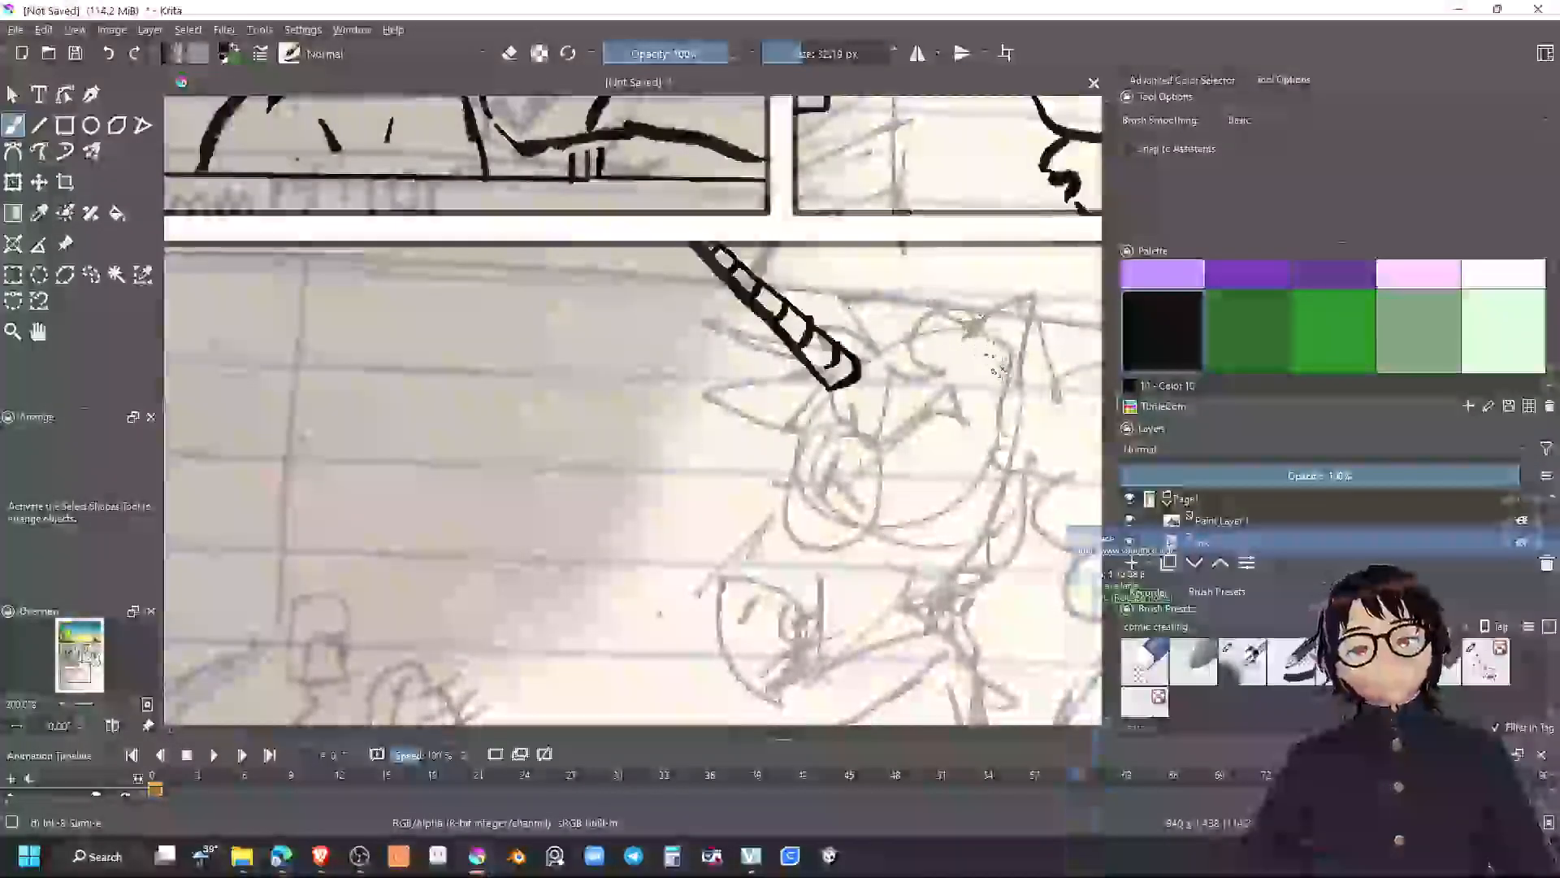
pyautogui.moveTo(800, 347)
pyautogui.mouseDown()
pyautogui.moveTo(742, 366)
pyautogui.moveTo(733, 399)
pyautogui.moveTo(771, 439)
pyautogui.mouseUp()
pyautogui.moveTo(863, 412)
pyautogui.mouseDown()
pyautogui.moveTo(903, 296)
pyautogui.moveTo(953, 257)
pyautogui.moveTo(980, 388)
pyautogui.moveTo(924, 352)
pyautogui.moveTo(948, 292)
pyautogui.mouseUp()
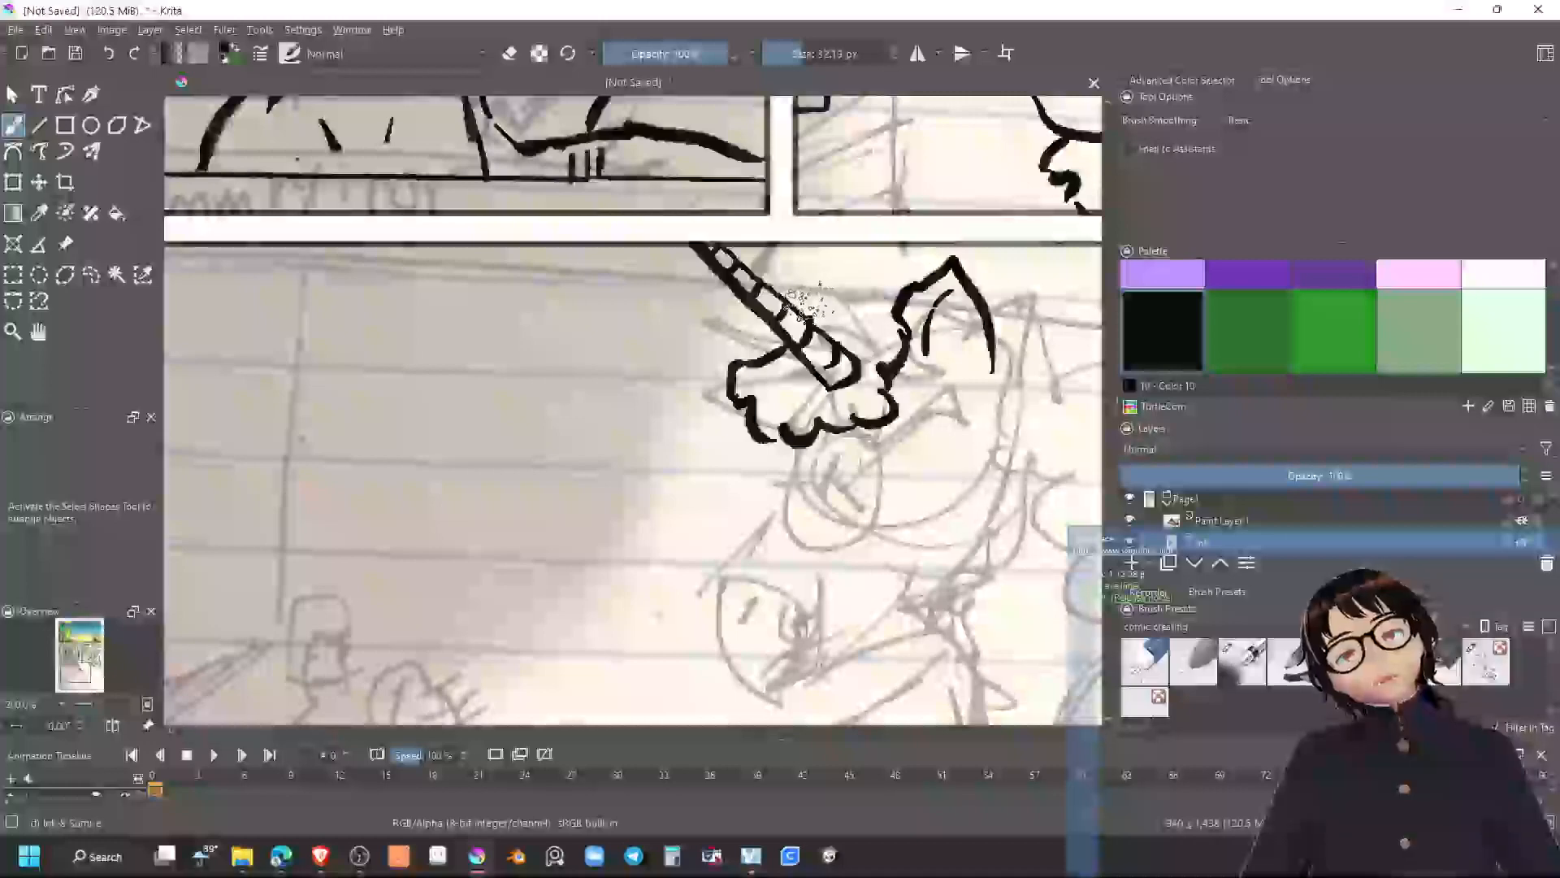
pyautogui.moveTo(812, 303); pyautogui.dragTo(914, 264)
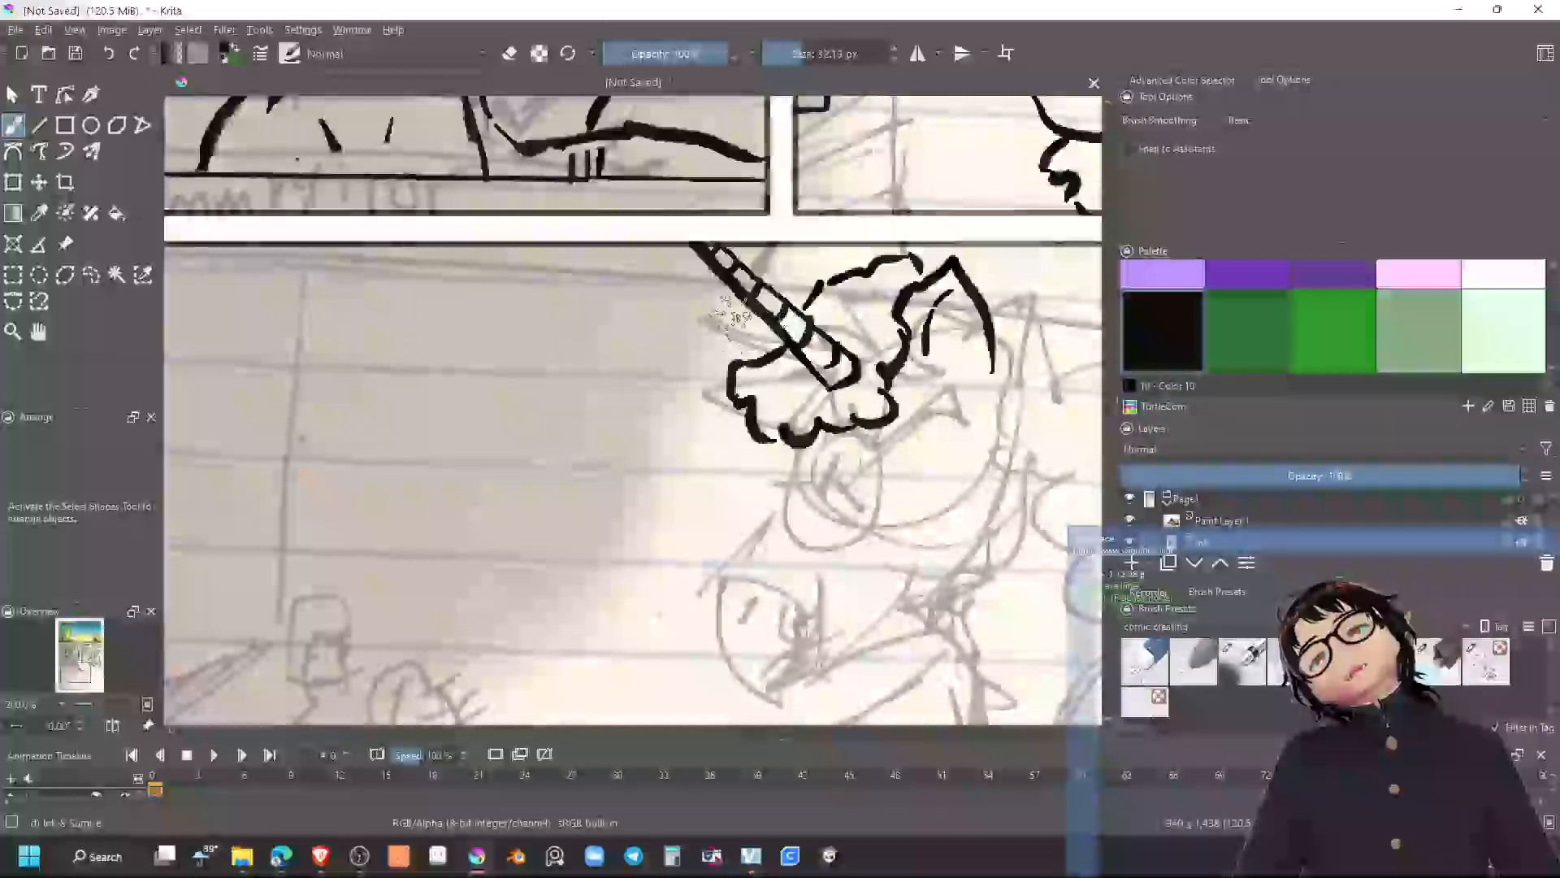
pyautogui.moveTo(813, 289); pyautogui.dragTo(844, 267)
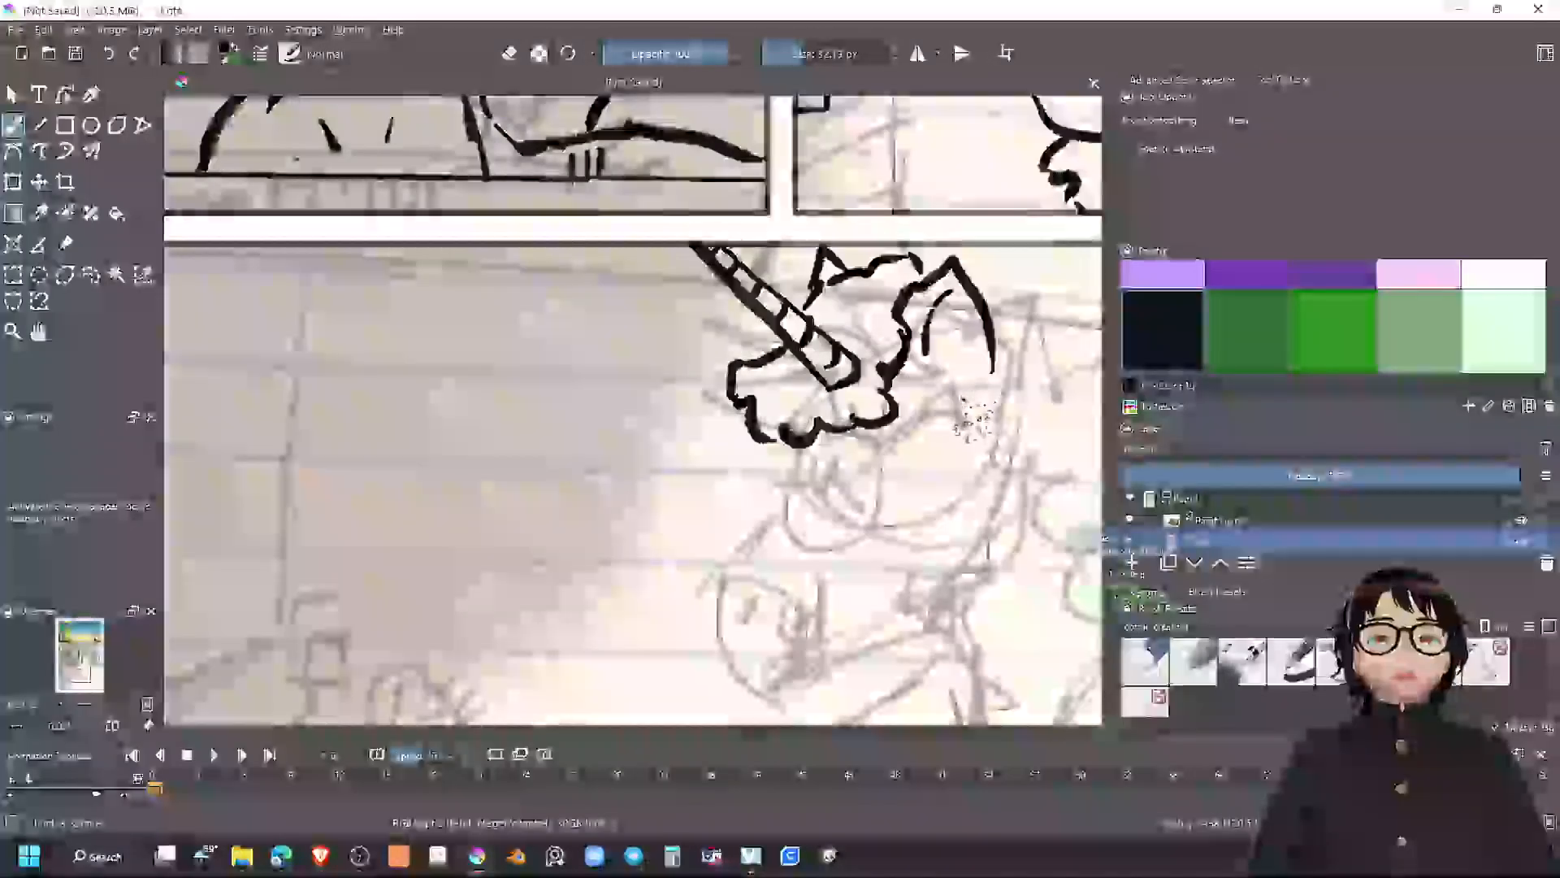
# Ink the bottom-panel unicorn's face outline, from the curved cheek and jaw to the forehead and rounded muzzle
pyautogui.moveTo(962, 441)
pyautogui.mouseDown()
pyautogui.moveTo(772, 327)
pyautogui.moveTo(751, 424)
pyautogui.moveTo(692, 429)
pyautogui.mouseUp()
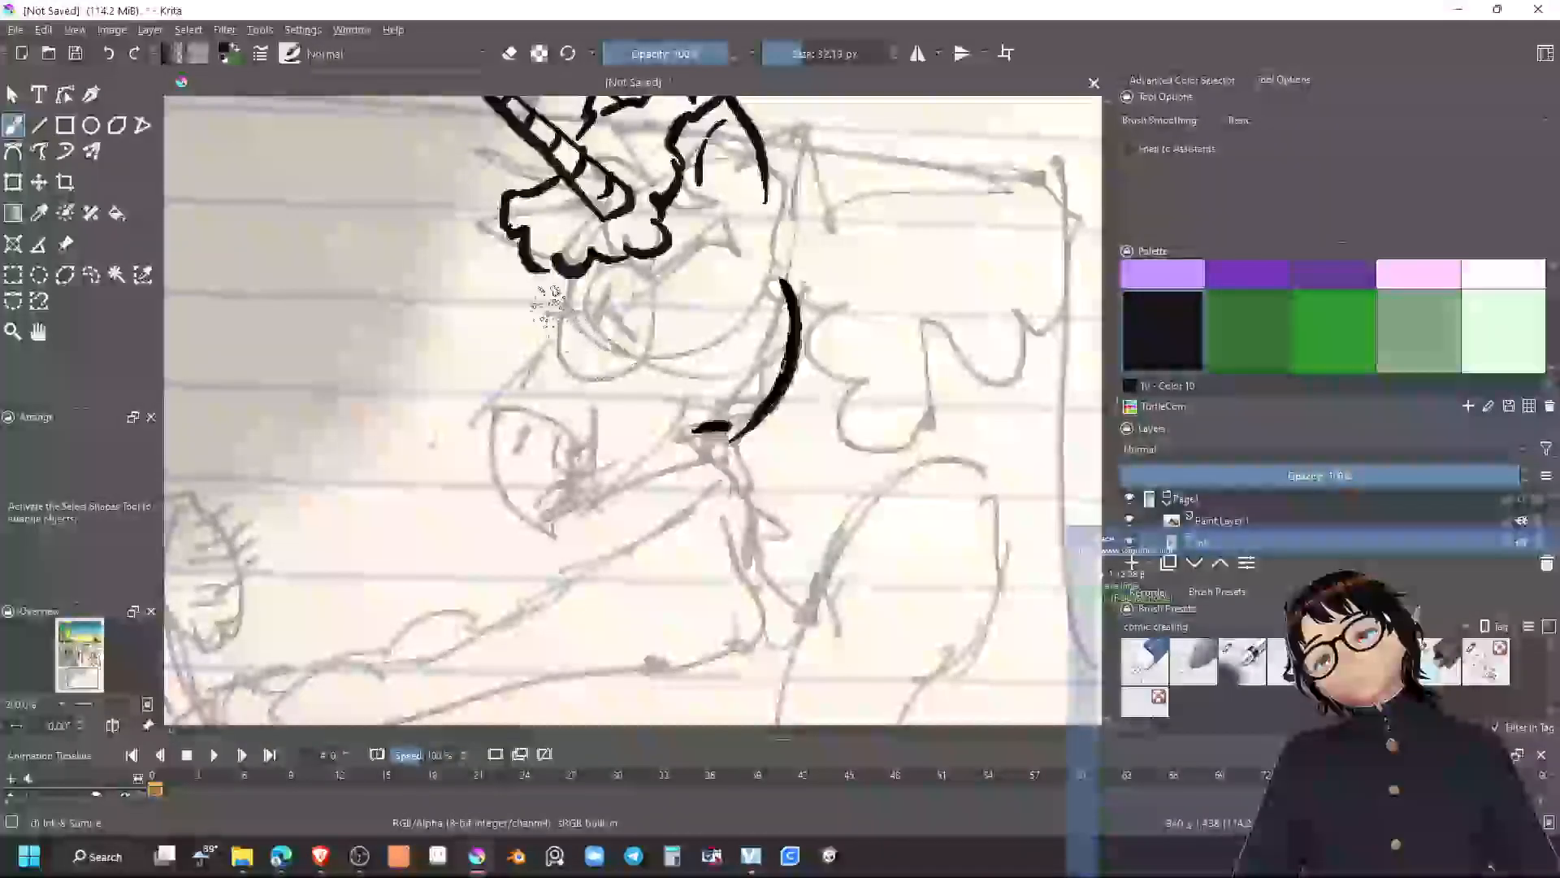
pyautogui.moveTo(567, 275); pyautogui.dragTo(530, 387)
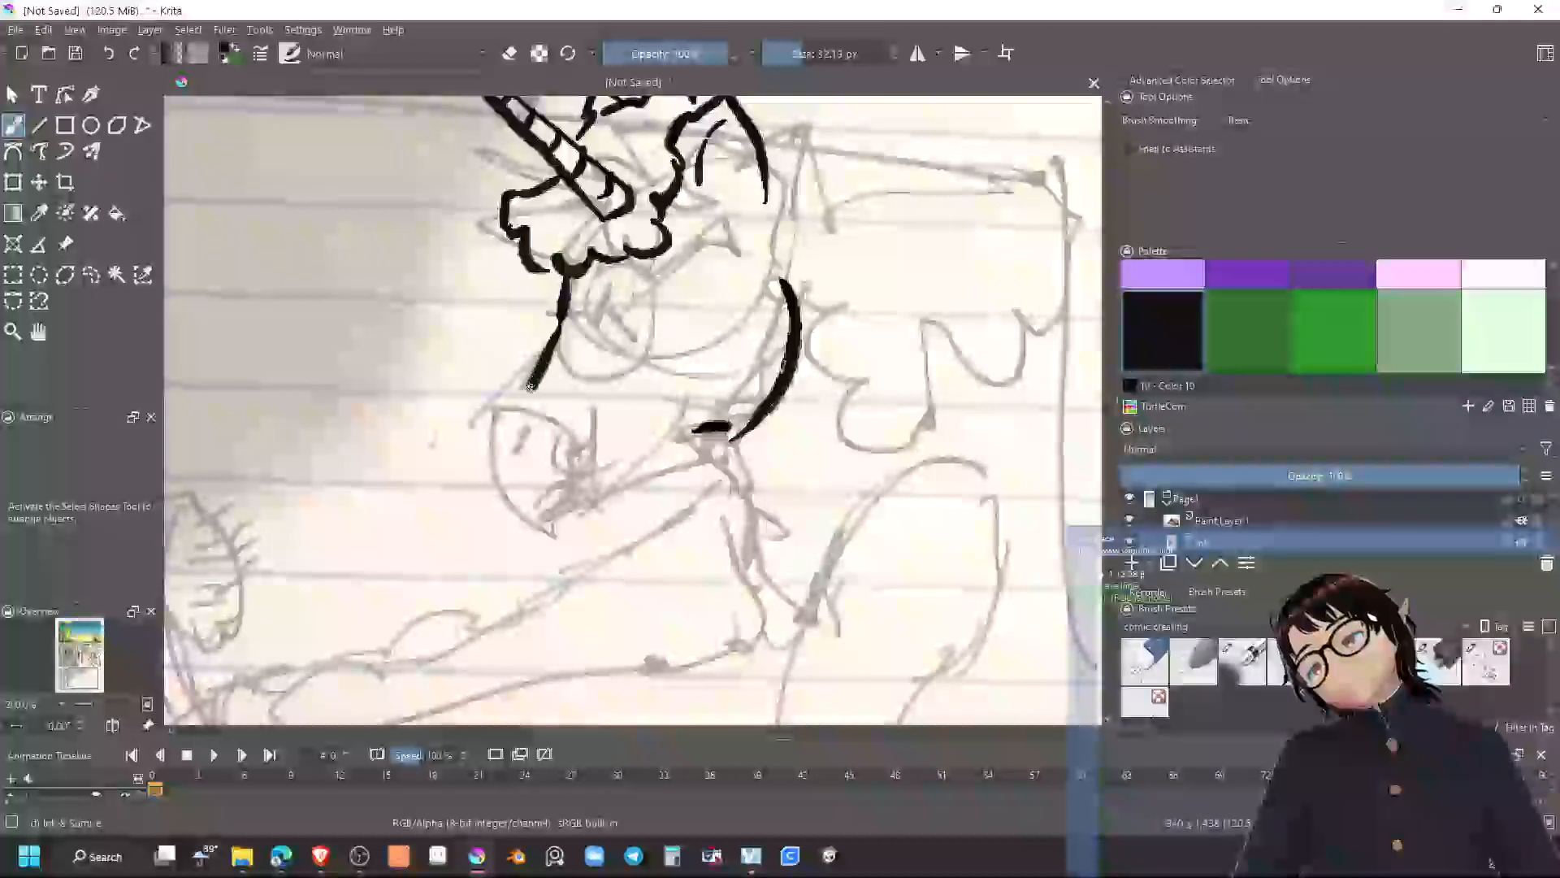
pyautogui.moveTo(497, 457)
pyautogui.mouseDown()
pyautogui.moveTo(507, 512)
pyautogui.moveTo(647, 542)
pyautogui.moveTo(776, 416)
pyautogui.mouseUp()
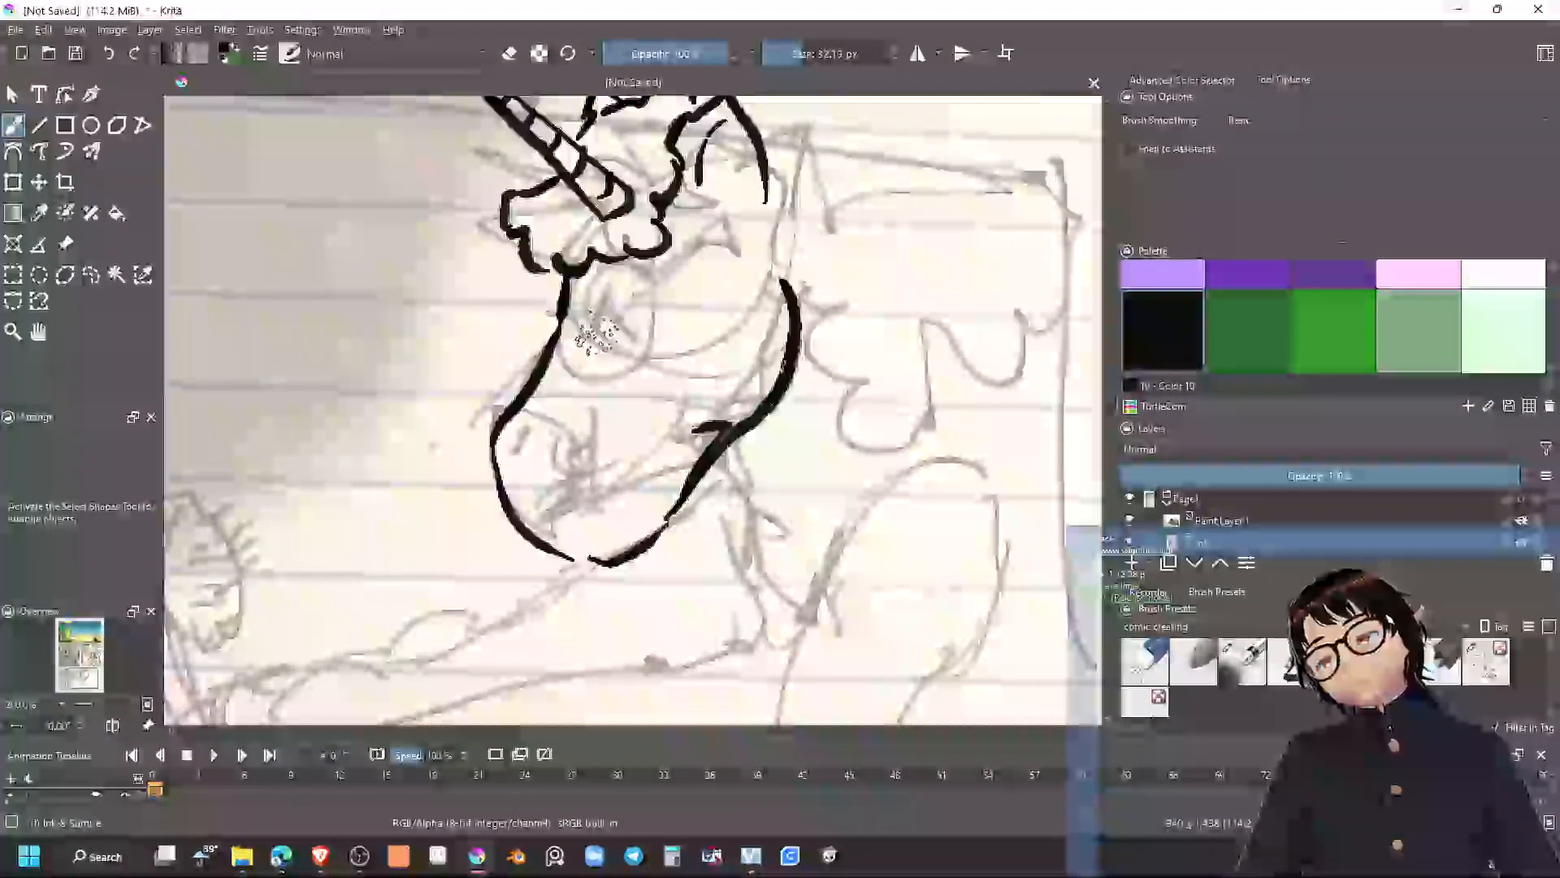
# Ink the unicorn's tilted oval eye with its pupil, plus a curled eyebrow line above it
pyautogui.moveTo(579, 294)
pyautogui.mouseDown()
pyautogui.moveTo(621, 301)
pyautogui.moveTo(642, 364)
pyautogui.mouseUp()
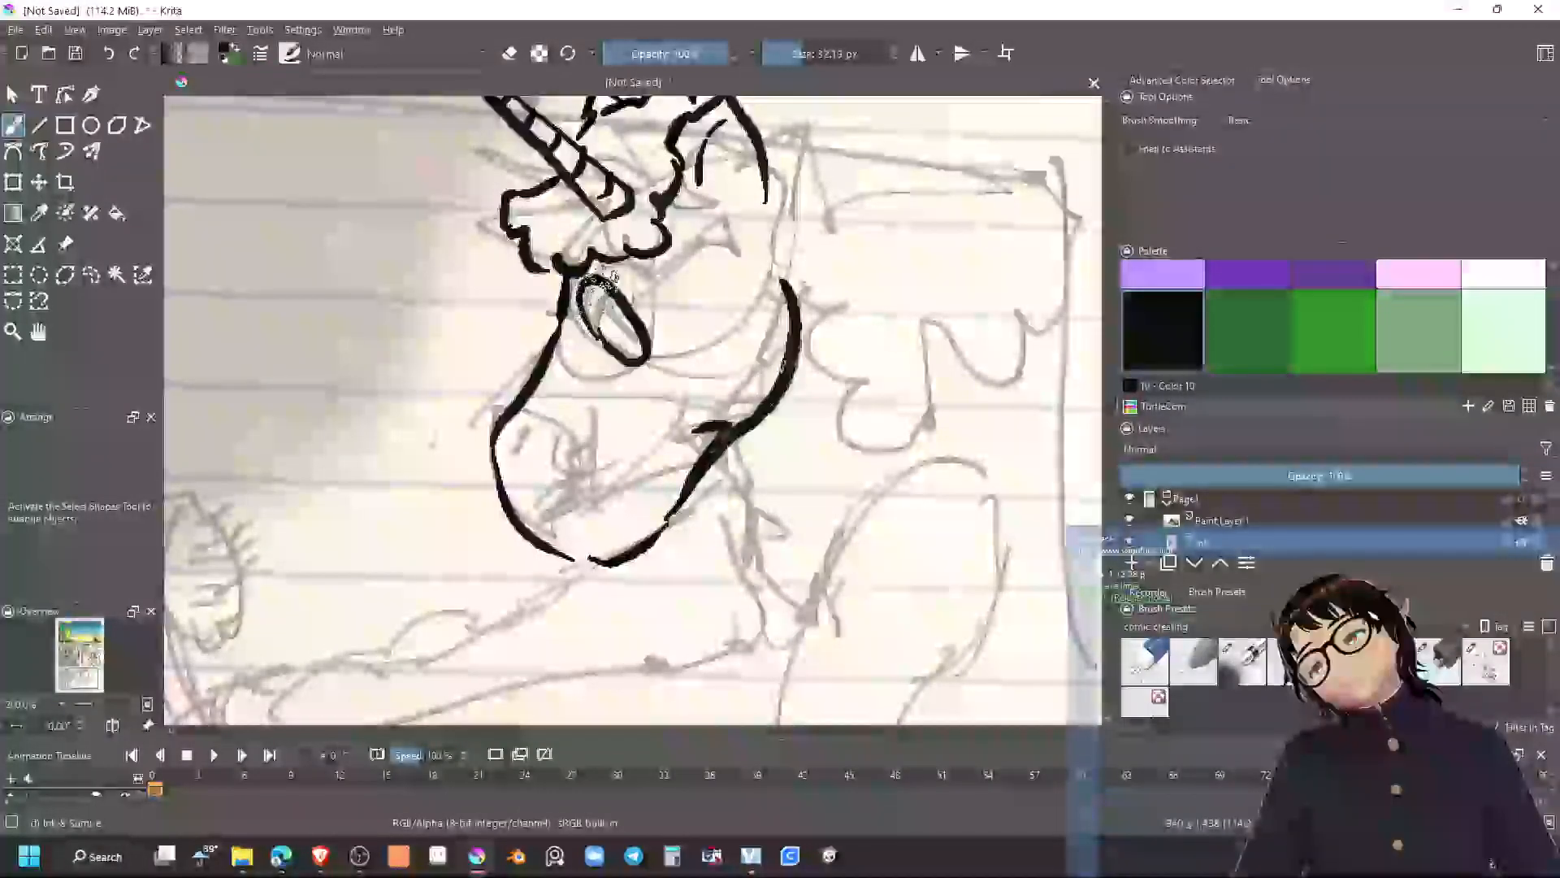
pyautogui.moveTo(605, 276)
pyautogui.mouseDown()
pyautogui.moveTo(646, 316)
pyautogui.moveTo(650, 353)
pyautogui.mouseUp()
pyautogui.moveTo(629, 291)
pyautogui.mouseDown()
pyautogui.moveTo(660, 252)
pyautogui.moveTo(700, 256)
pyautogui.moveTo(624, 297)
pyautogui.moveTo(649, 240)
pyautogui.moveTo(599, 290)
pyautogui.moveTo(618, 322)
pyautogui.mouseUp()
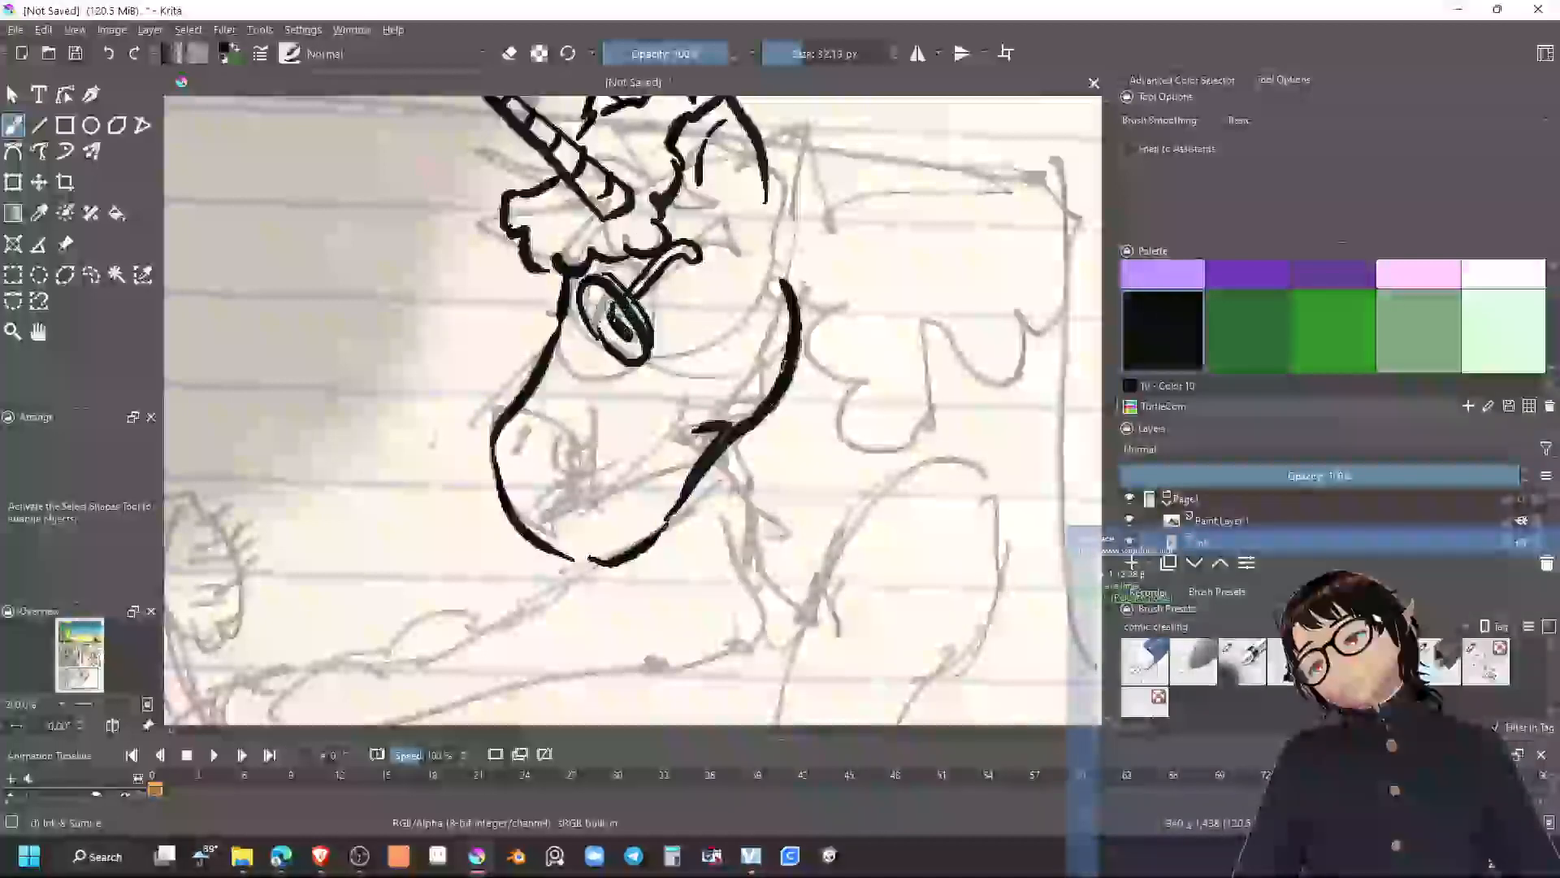
# Ink two short nostril strokes and a small open mouth at the tip of the unicorn's muzzle
pyautogui.moveTo(610, 451); pyautogui.dragTo(615, 503)
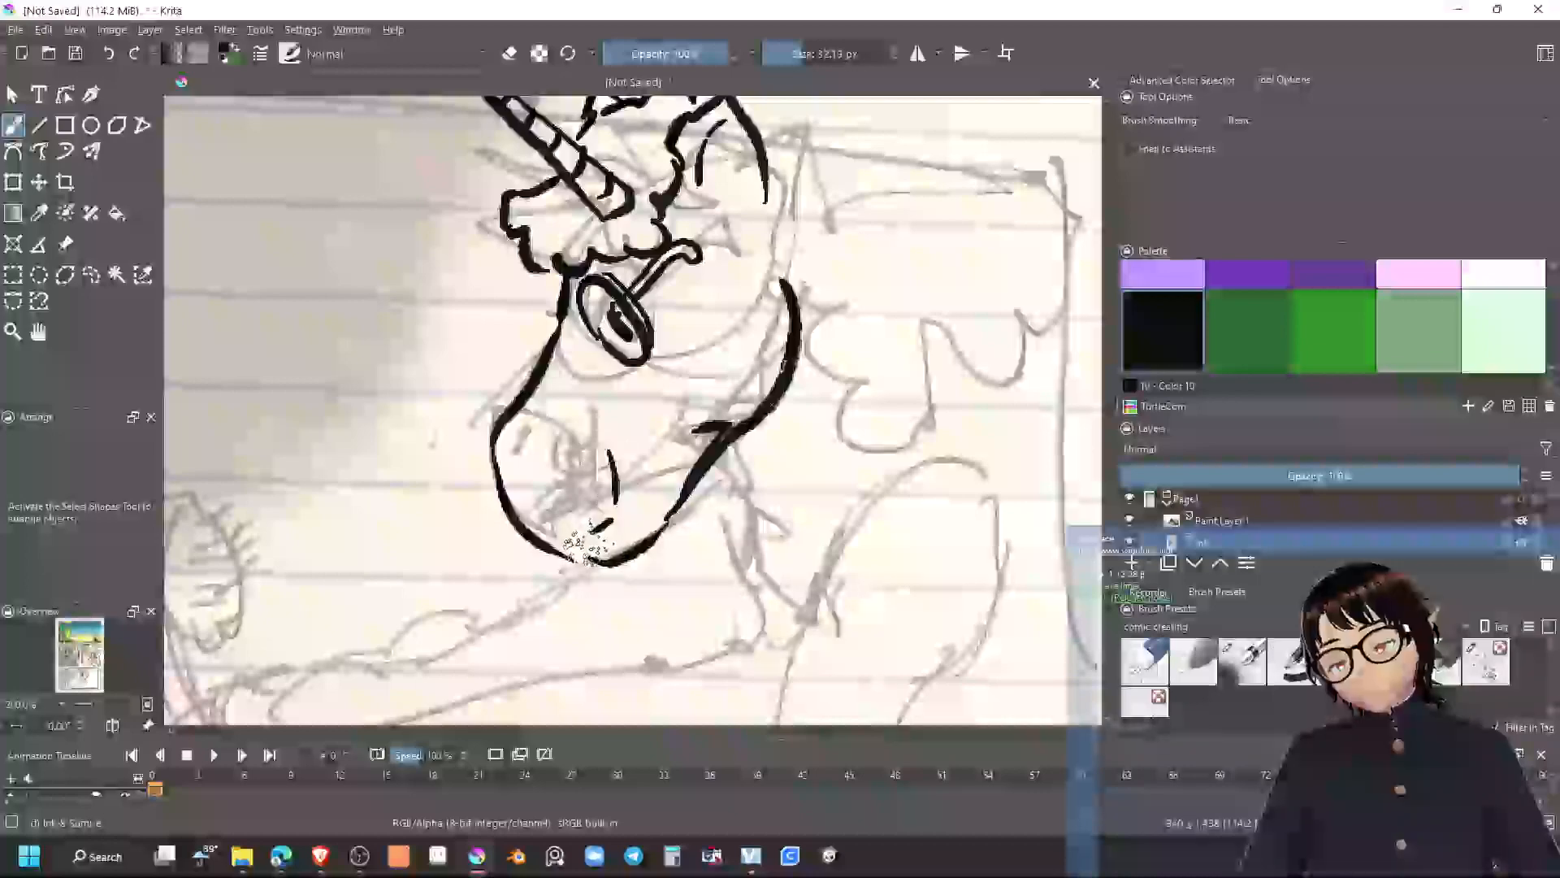
pyautogui.moveTo(605, 525)
pyautogui.mouseDown()
pyautogui.moveTo(598, 545)
pyautogui.moveTo(599, 524)
pyautogui.mouseUp()
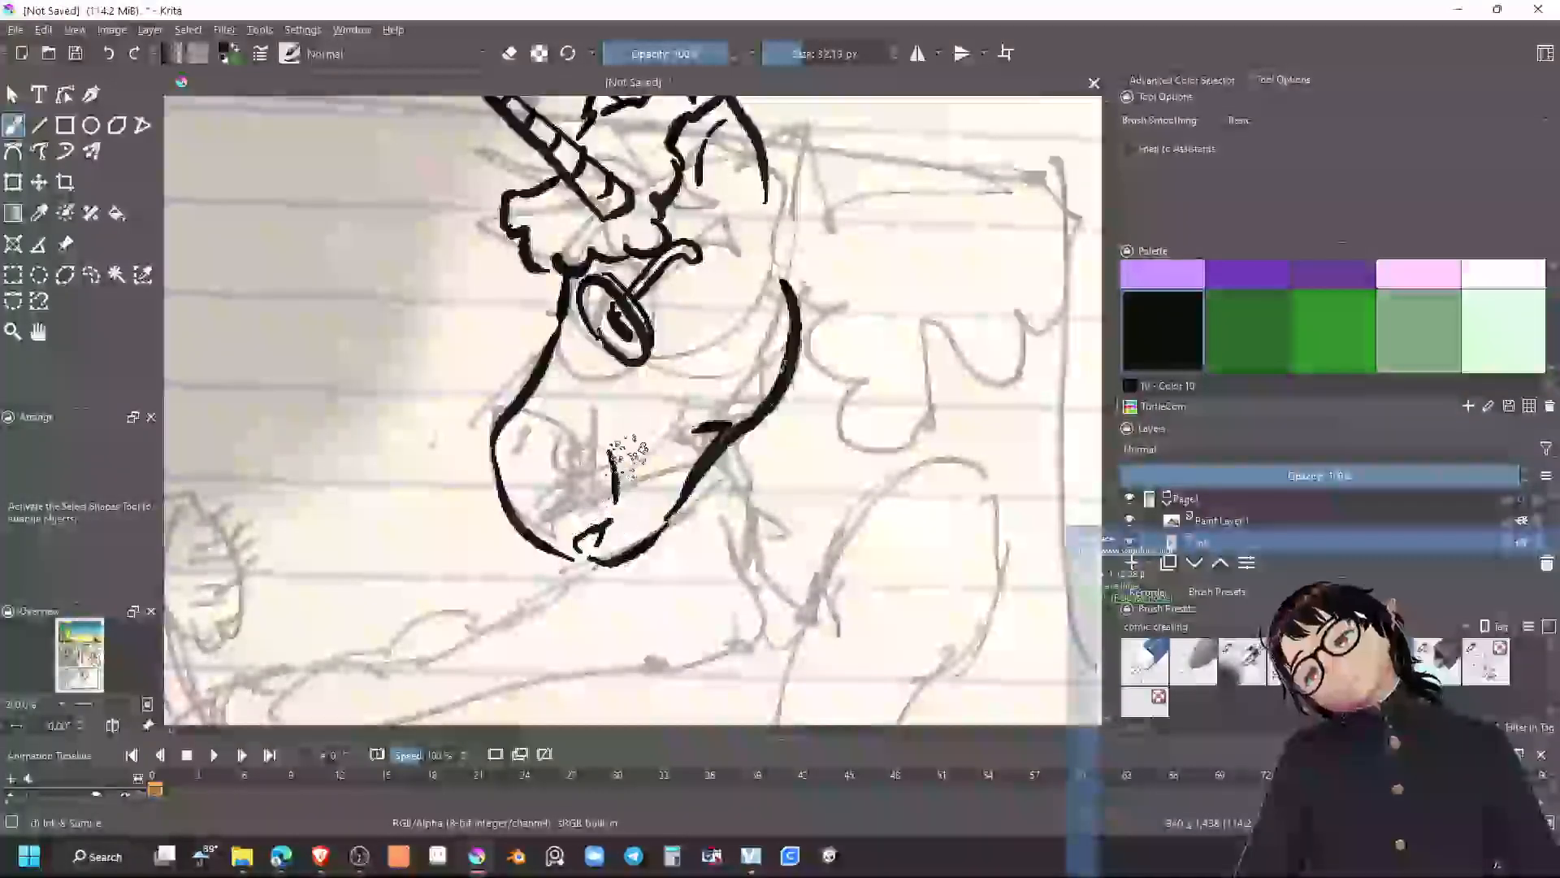
pyautogui.moveTo(533, 453); pyautogui.dragTo(531, 477)
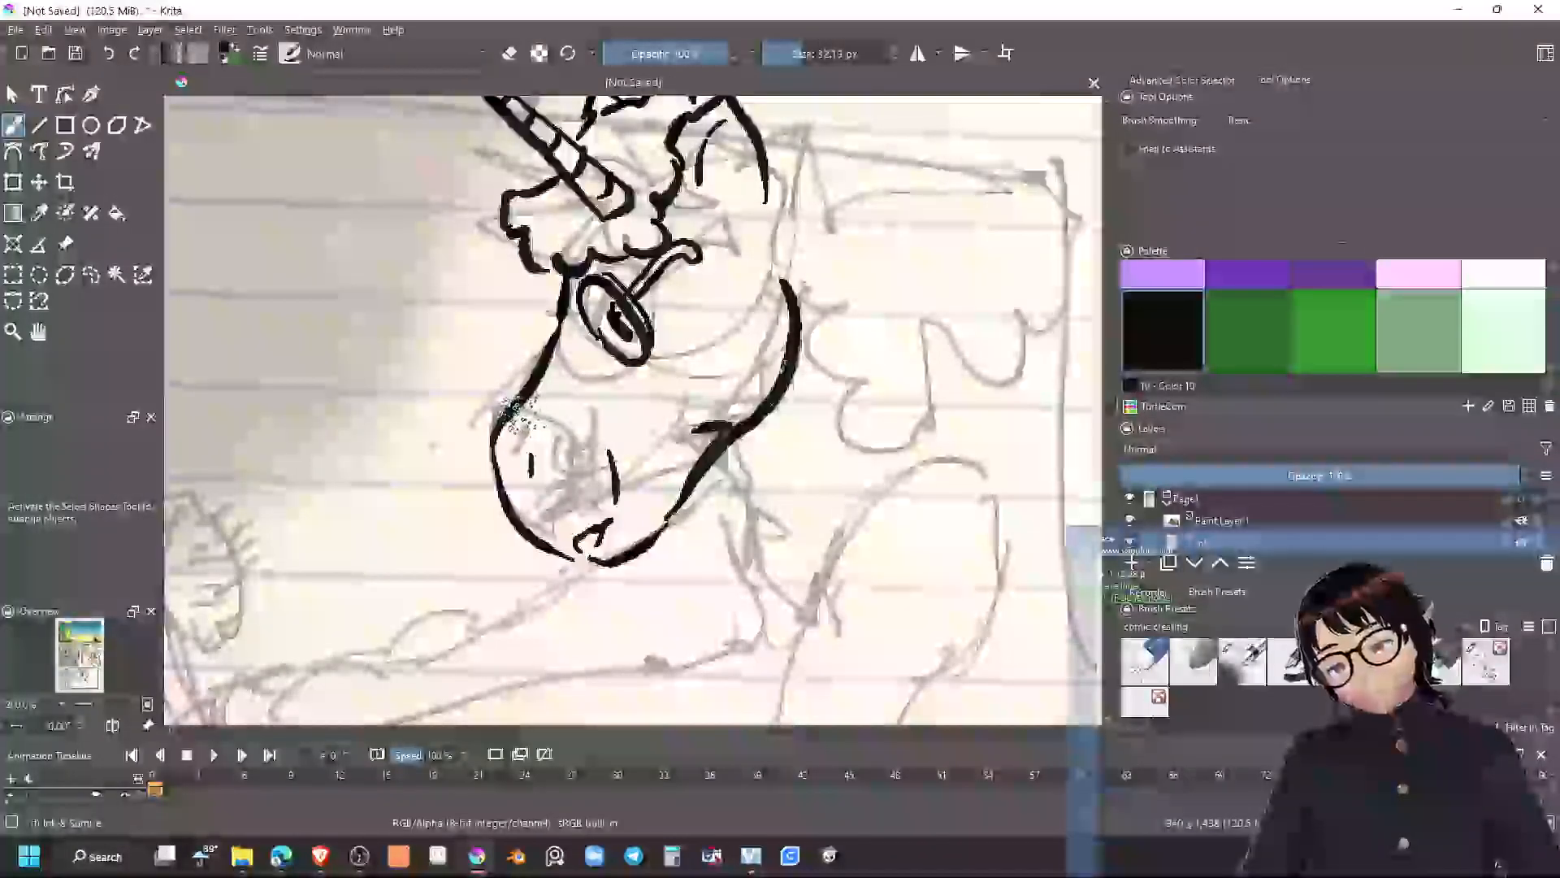
pyautogui.moveTo(585, 432); pyautogui.dragTo(639, 481)
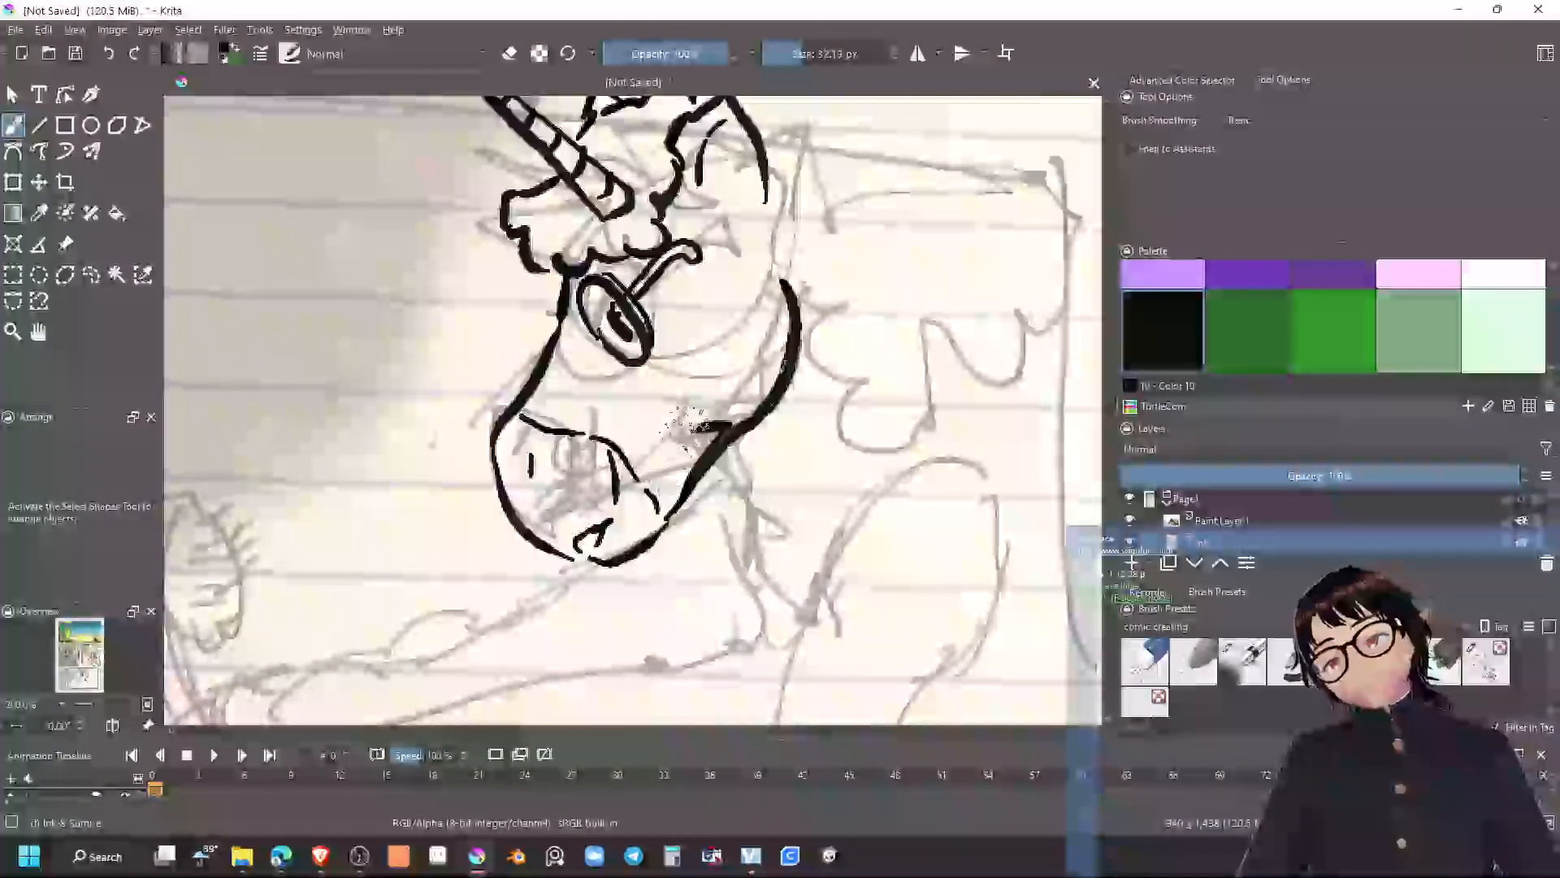
pyautogui.hotkey('ctrl', 'z')
pyautogui.hotkey('ctrl', 'z')
pyautogui.hotkey('ctrl', 'z')
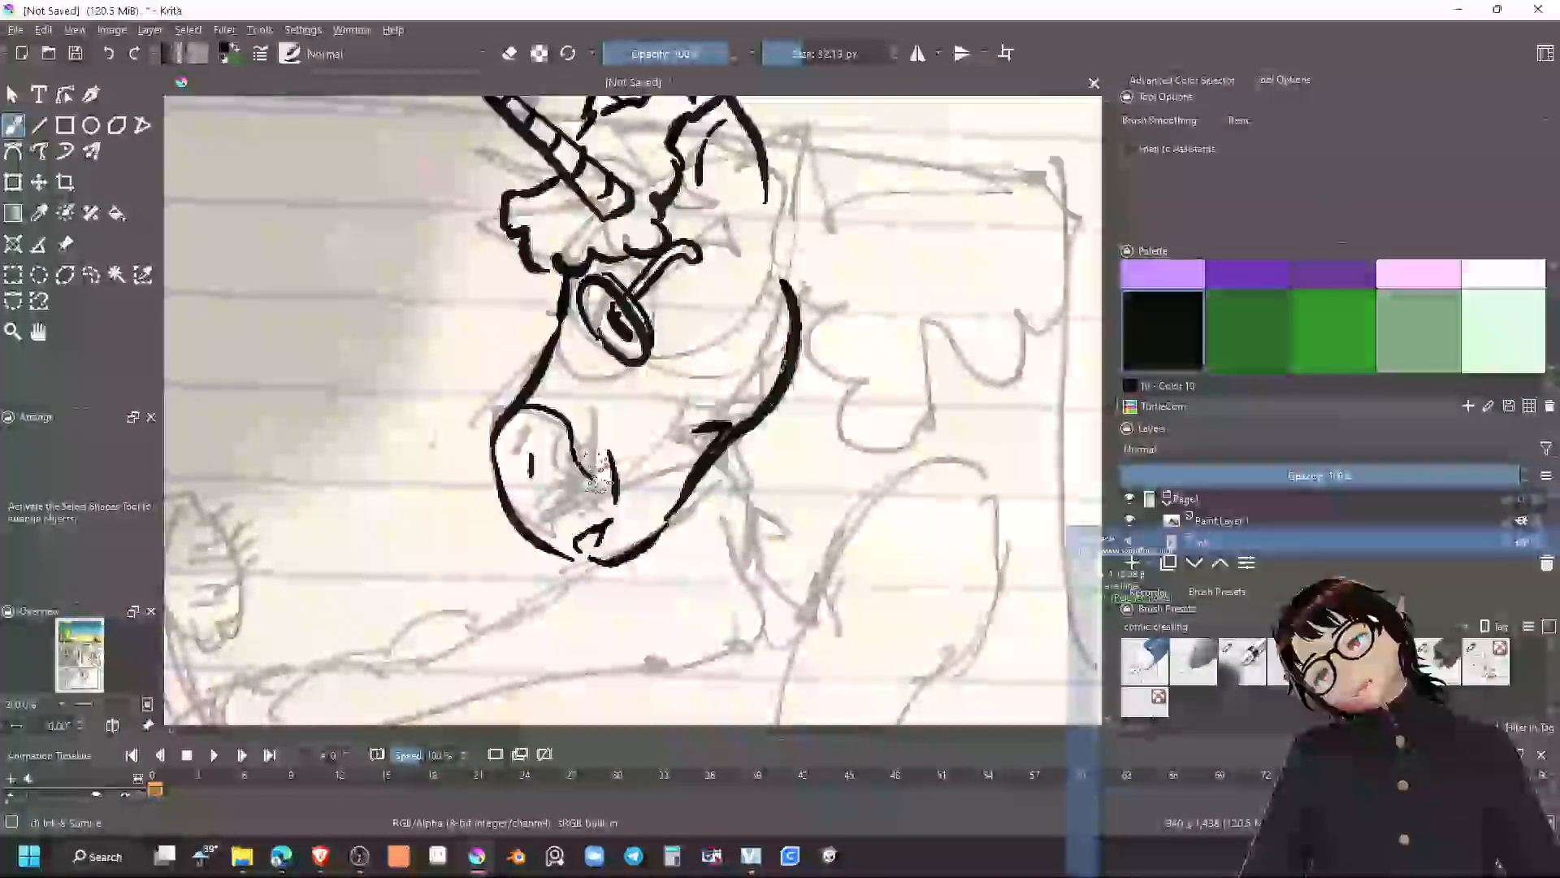
# Ink a curved contour across the top of the unicorn's muzzle and darken the inside of the small mouth
pyautogui.moveTo(519, 419)
pyautogui.mouseDown()
pyautogui.moveTo(552, 420)
pyautogui.moveTo(656, 513)
pyautogui.mouseUp()
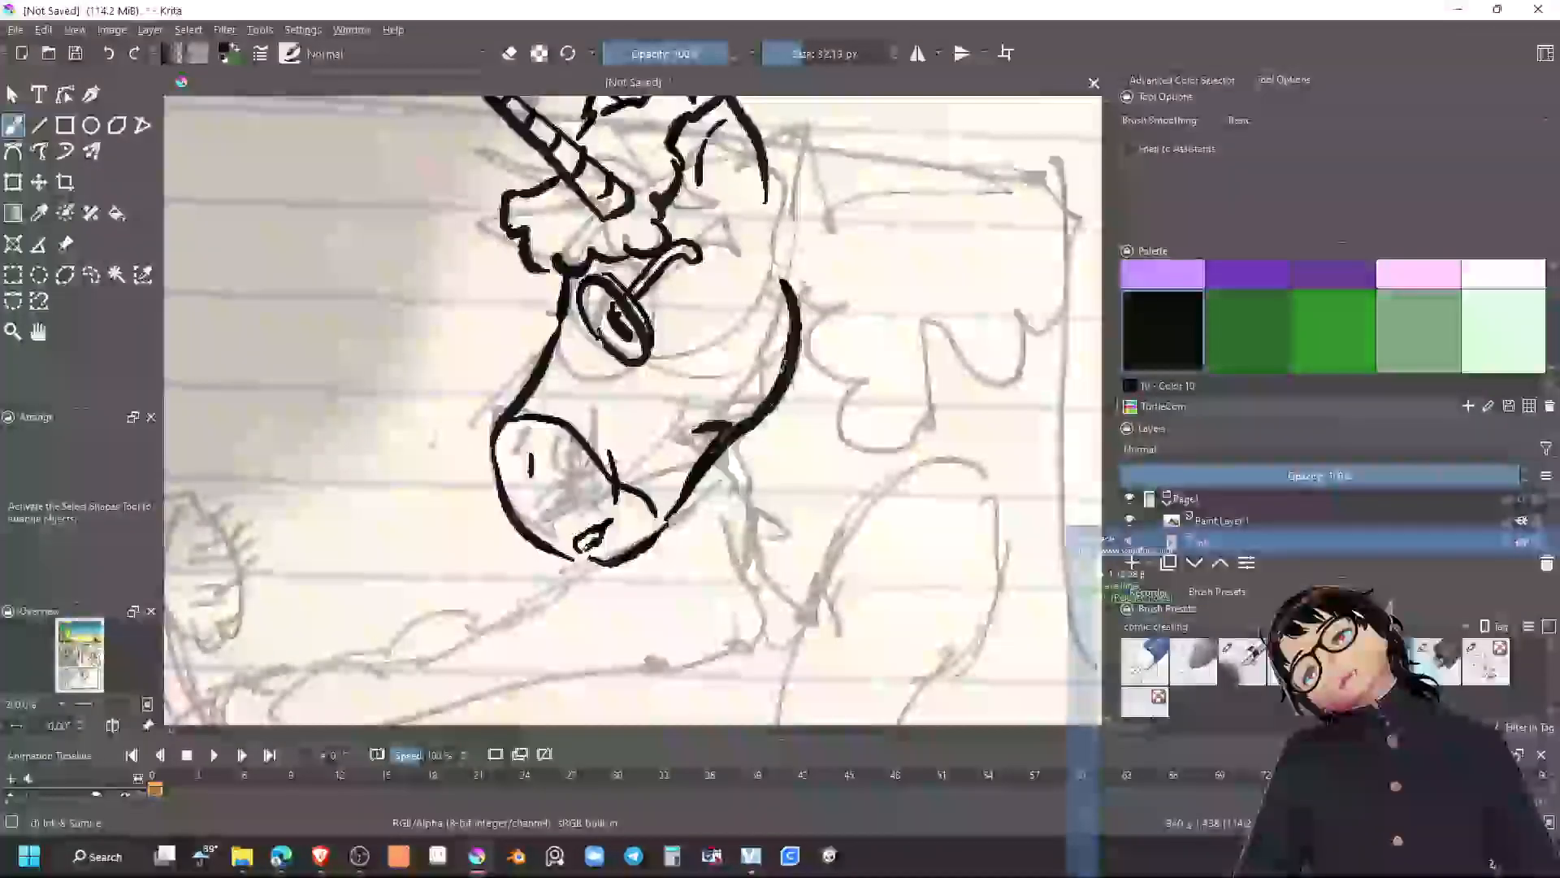
pyautogui.moveTo(599, 525); pyautogui.dragTo(587, 546)
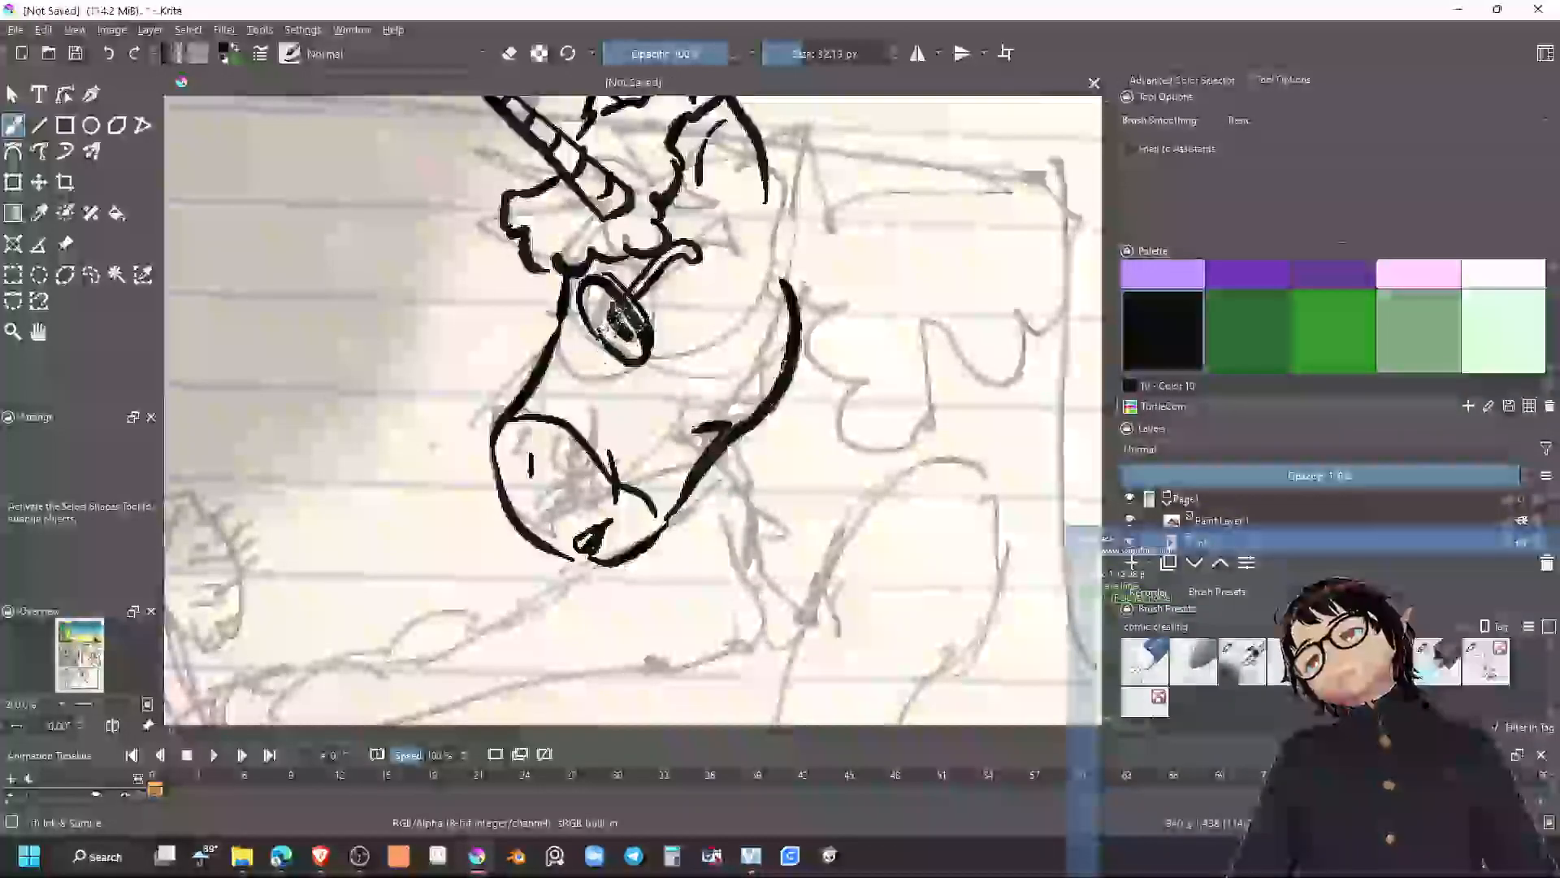
# Ink the edge of the unicorn's far eye peeking past its face, and the curly mane flowing behind its head and neck
pyautogui.moveTo(559, 333)
pyautogui.mouseDown()
pyautogui.moveTo(603, 336)
pyautogui.moveTo(544, 322)
pyautogui.mouseUp()
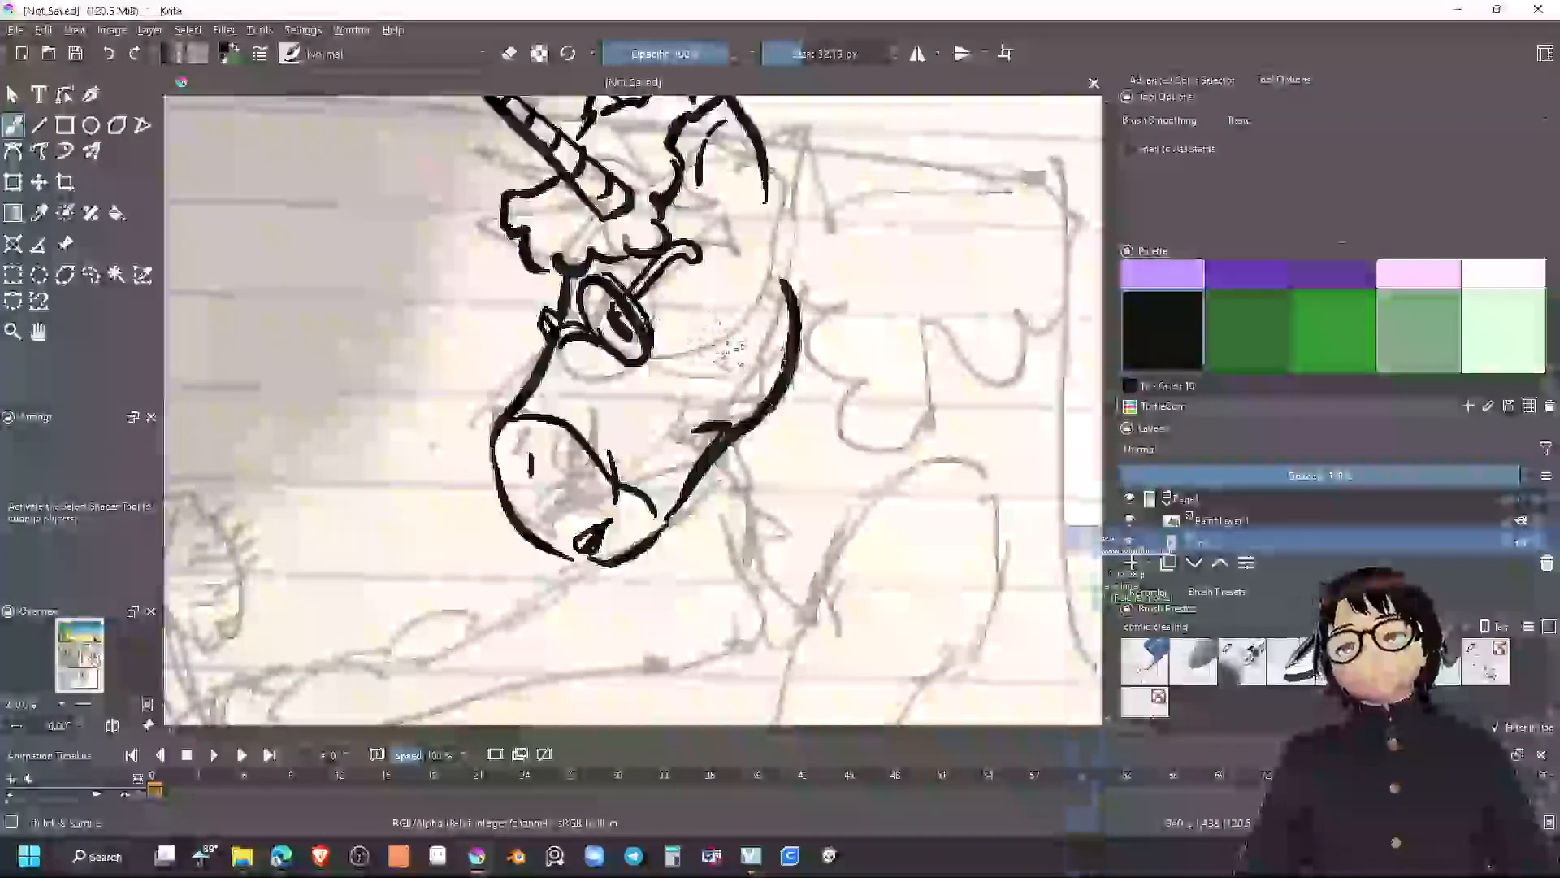
pyautogui.moveTo(823, 403); pyautogui.dragTo(539, 503)
pyautogui.moveTo(480, 280)
pyautogui.mouseDown()
pyautogui.moveTo(528, 371)
pyautogui.moveTo(592, 546)
pyautogui.moveTo(667, 534)
pyautogui.moveTo(678, 575)
pyautogui.moveTo(757, 498)
pyautogui.mouseUp()
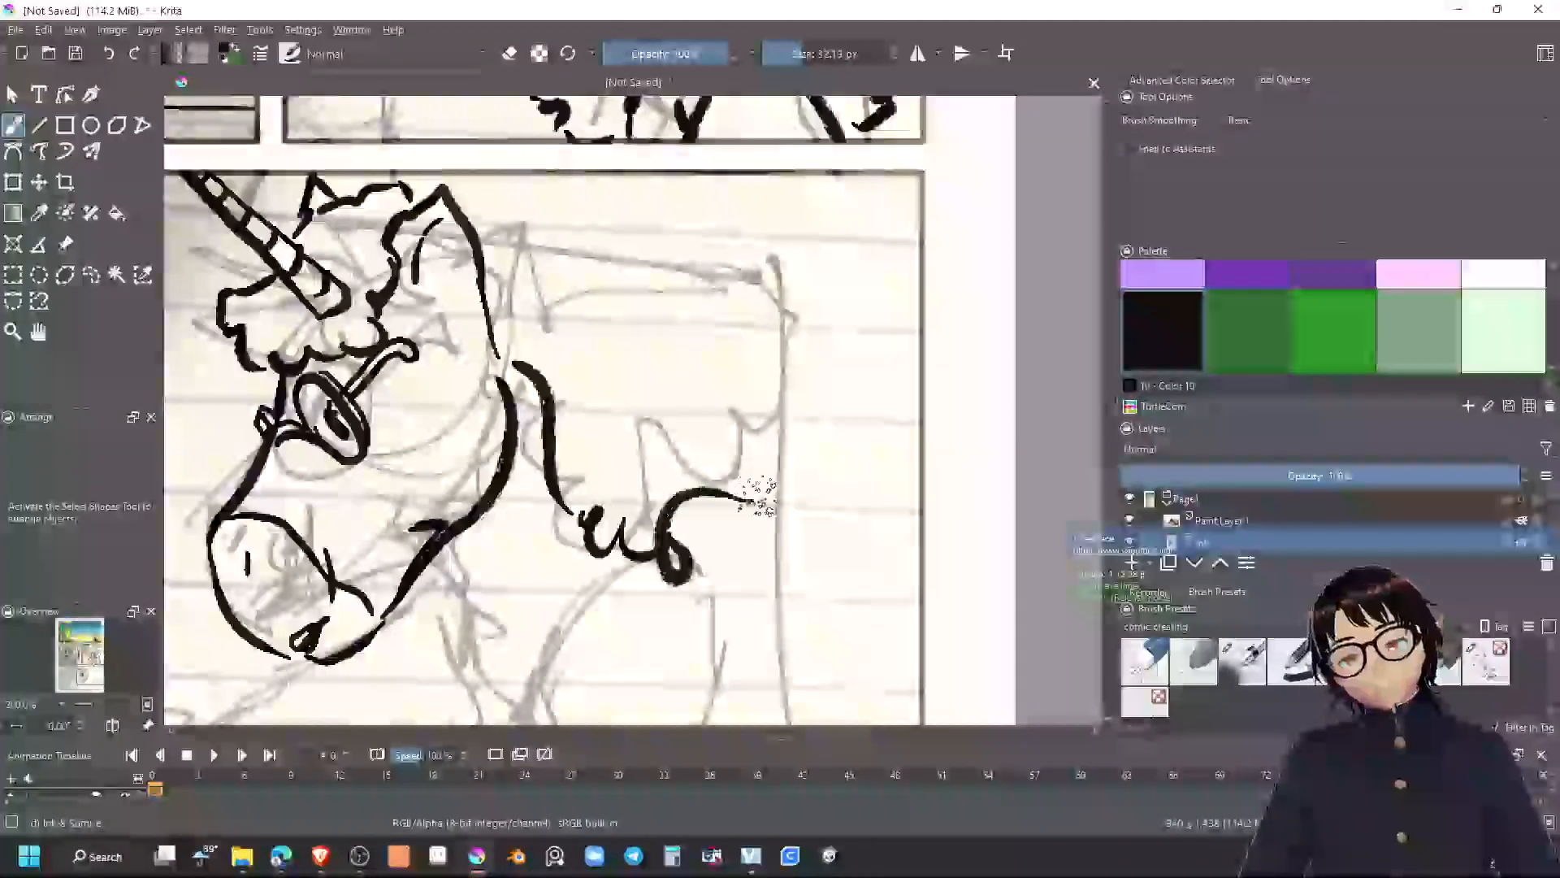
pyautogui.moveTo(813, 440); pyautogui.dragTo(726, 386)
pyautogui.moveTo(849, 301)
pyautogui.mouseDown()
pyautogui.moveTo(788, 196)
pyautogui.moveTo(722, 180)
pyautogui.moveTo(577, 193)
pyautogui.mouseUp()
pyautogui.moveTo(485, 172); pyautogui.dragTo(473, 206)
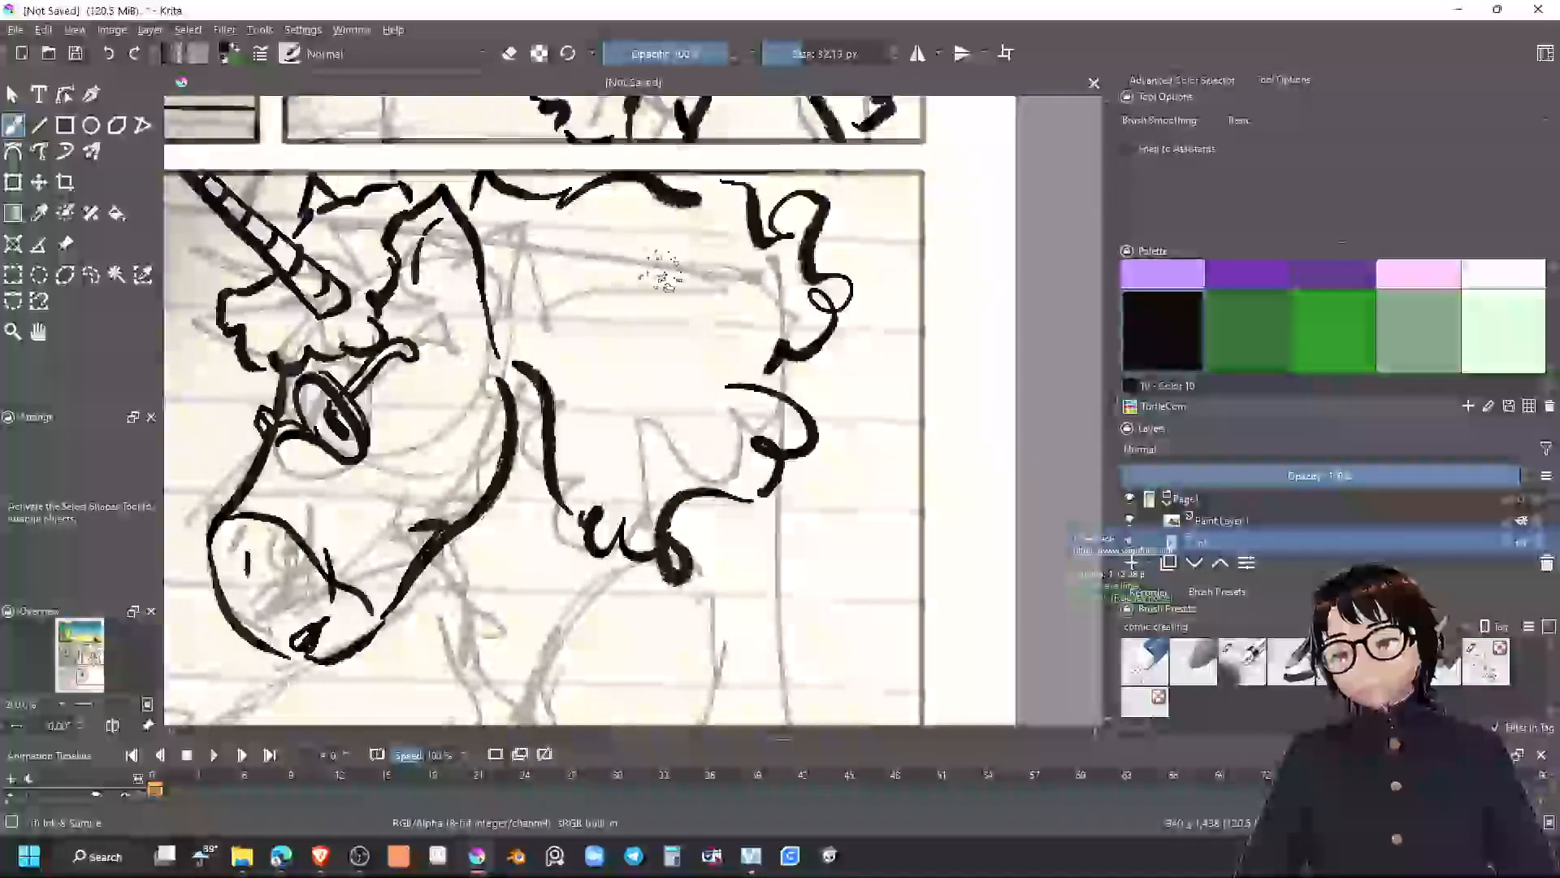
pyautogui.moveTo(736, 354)
pyautogui.mouseDown()
pyautogui.moveTo(777, 405)
pyautogui.moveTo(861, 447)
pyautogui.mouseUp()
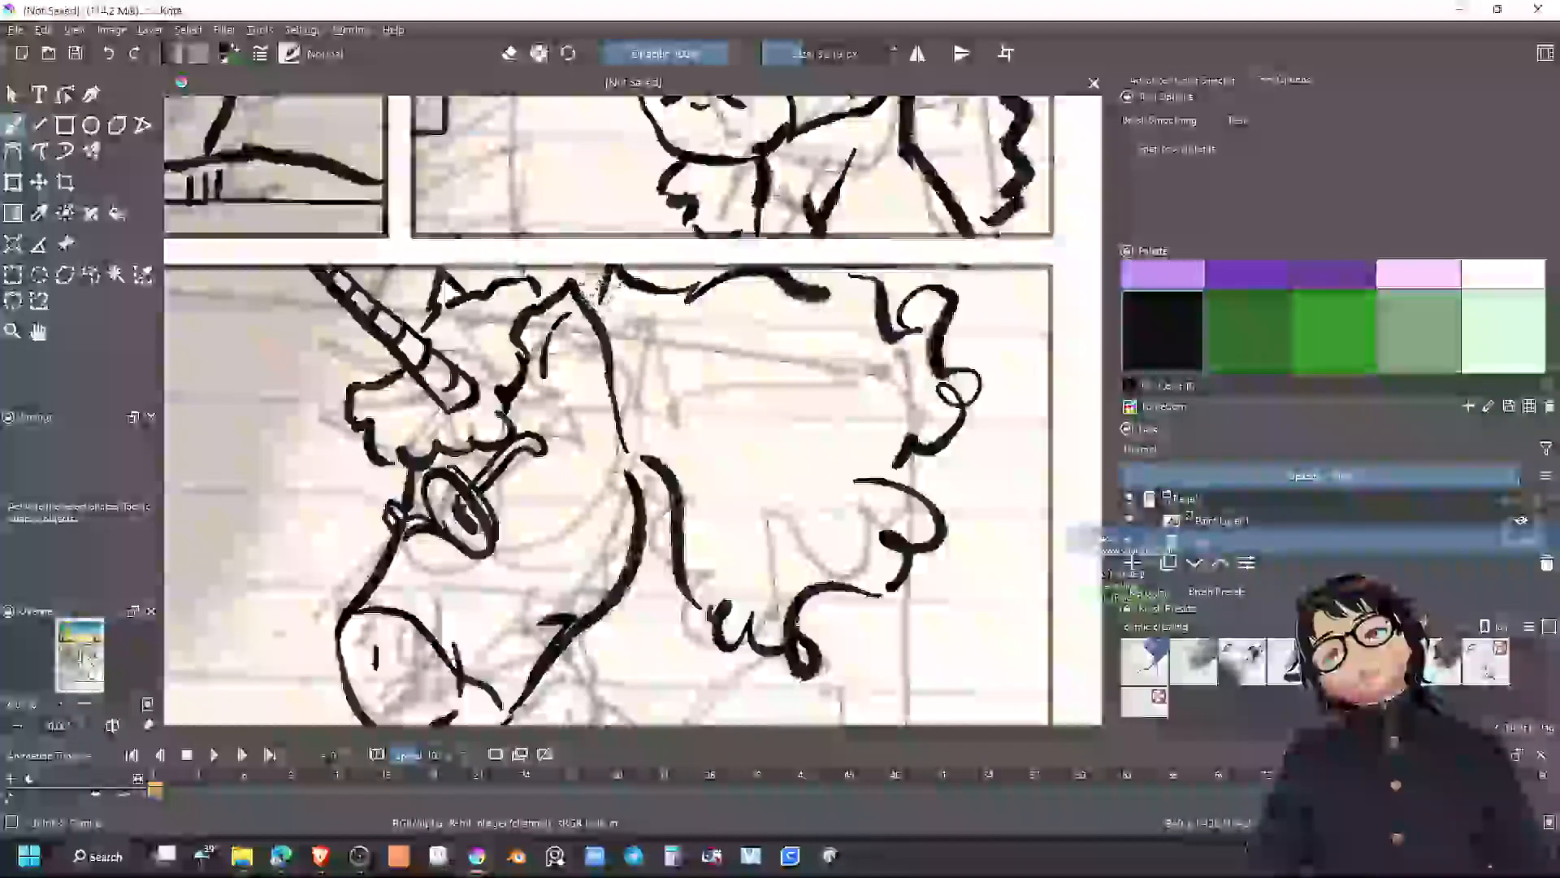
pyautogui.moveTo(576, 269); pyautogui.dragTo(601, 302)
# Ink the bottom-panel unicorn's throat line descending from the jaw and fill the shadow beneath the jaw in solid black
pyautogui.moveTo(845, 477); pyautogui.dragTo(753, 627)
pyautogui.moveTo(772, 494); pyautogui.dragTo(917, 192)
pyautogui.moveTo(790, 553); pyautogui.dragTo(797, 411)
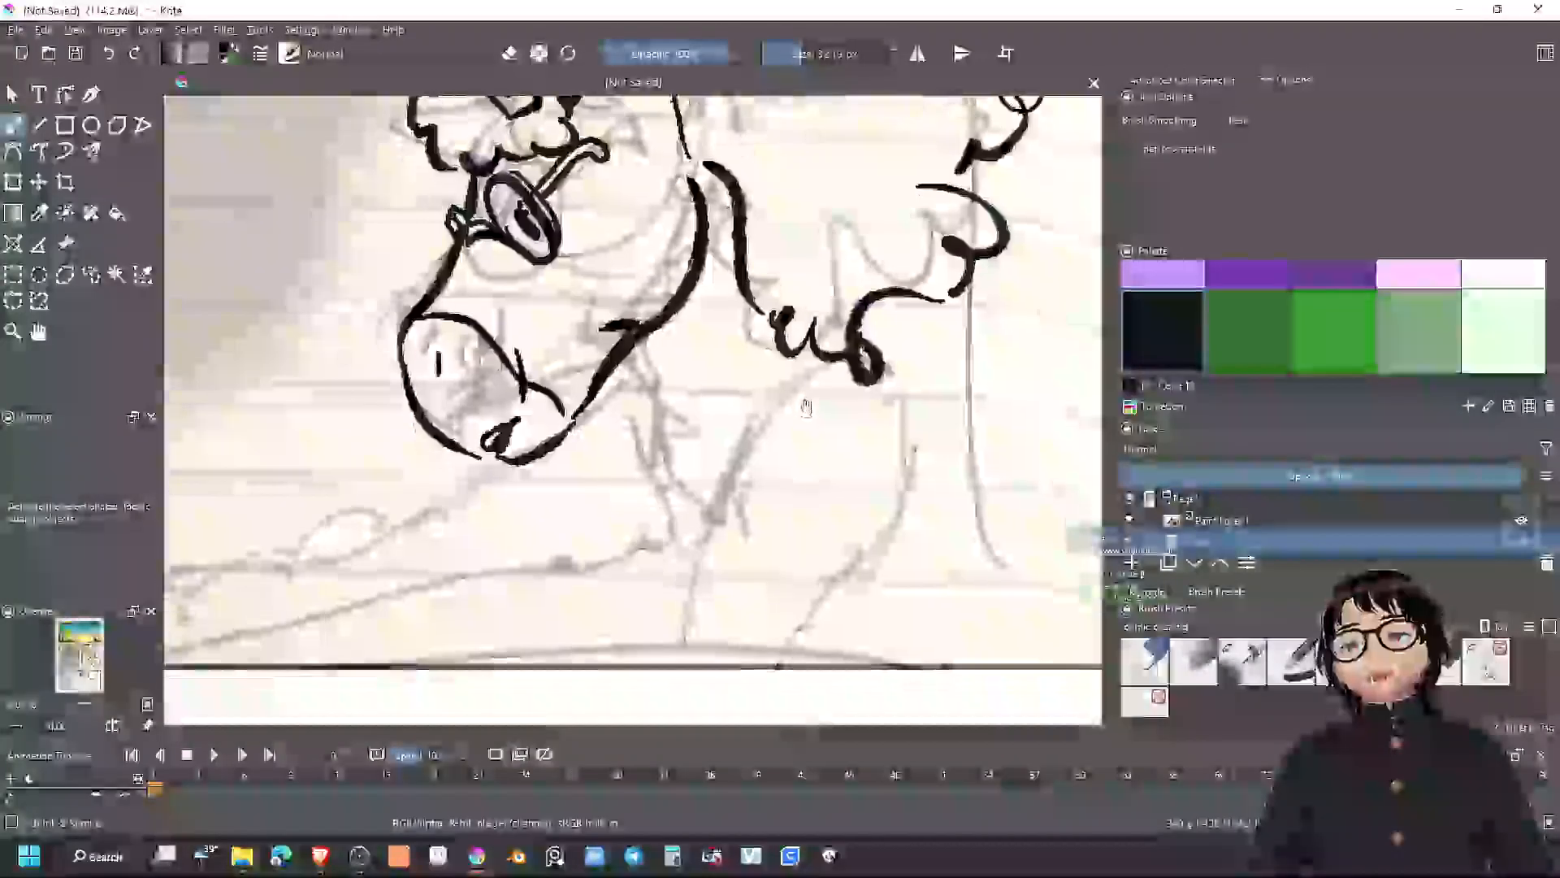
pyautogui.moveTo(632, 326)
pyautogui.mouseDown()
pyautogui.moveTo(691, 520)
pyautogui.moveTo(719, 545)
pyautogui.moveTo(668, 392)
pyautogui.moveTo(648, 397)
pyautogui.moveTo(680, 475)
pyautogui.mouseUp()
pyautogui.moveTo(624, 357)
pyautogui.mouseDown()
pyautogui.moveTo(646, 395)
pyautogui.moveTo(633, 365)
pyautogui.mouseUp()
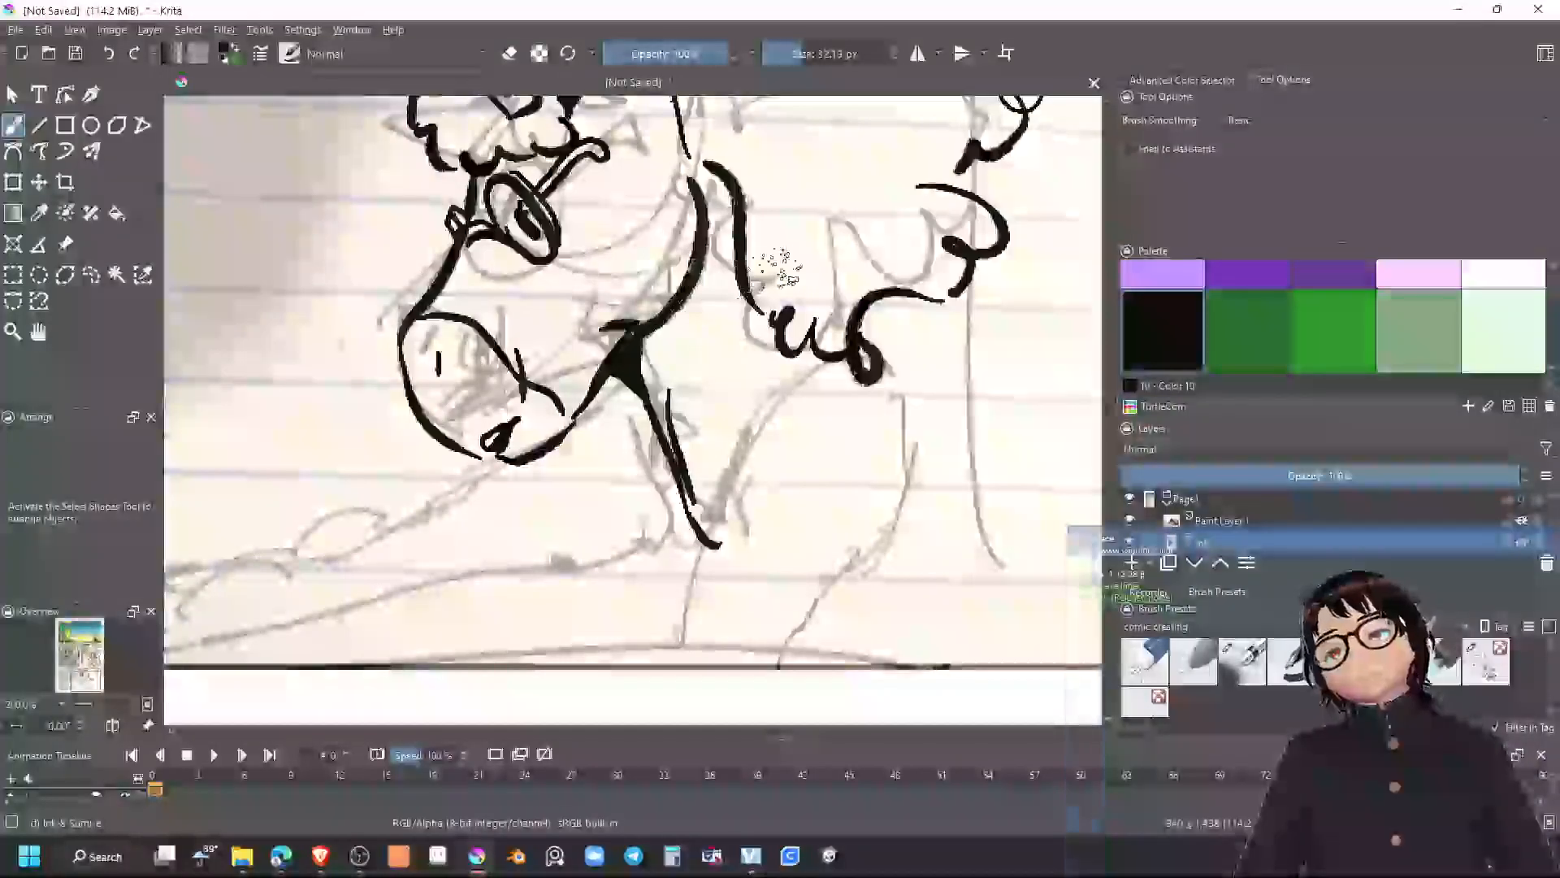
# Darken the under-chin shadows of the unicorns in the two middle-row panels with black ink
pyautogui.moveTo(862, 231); pyautogui.dragTo(667, 707)
pyautogui.moveTo(660, 313)
pyautogui.mouseDown()
pyautogui.moveTo(634, 326)
pyautogui.moveTo(692, 352)
pyautogui.moveTo(693, 319)
pyautogui.moveTo(829, 322)
pyautogui.moveTo(846, 334)
pyautogui.moveTo(800, 383)
pyautogui.moveTo(837, 333)
pyautogui.moveTo(865, 325)
pyautogui.moveTo(858, 376)
pyautogui.moveTo(864, 348)
pyautogui.moveTo(849, 351)
pyautogui.mouseUp()
pyautogui.press('e')
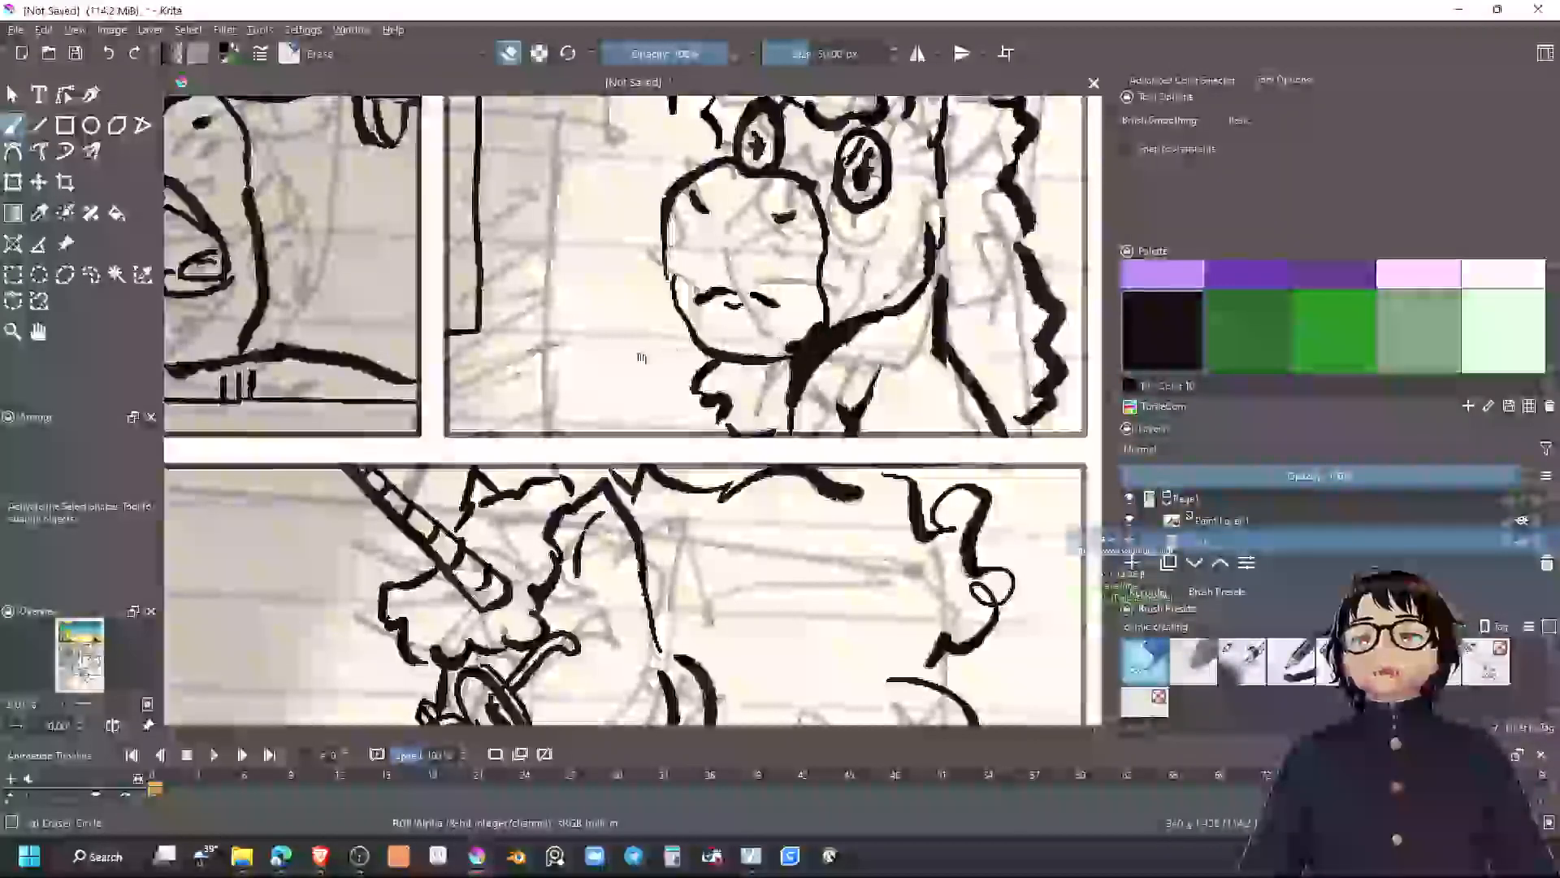
pyautogui.moveTo(641, 355); pyautogui.dragTo(1067, 429)
pyautogui.moveTo(650, 338); pyautogui.dragTo(837, 420)
pyautogui.press('e')
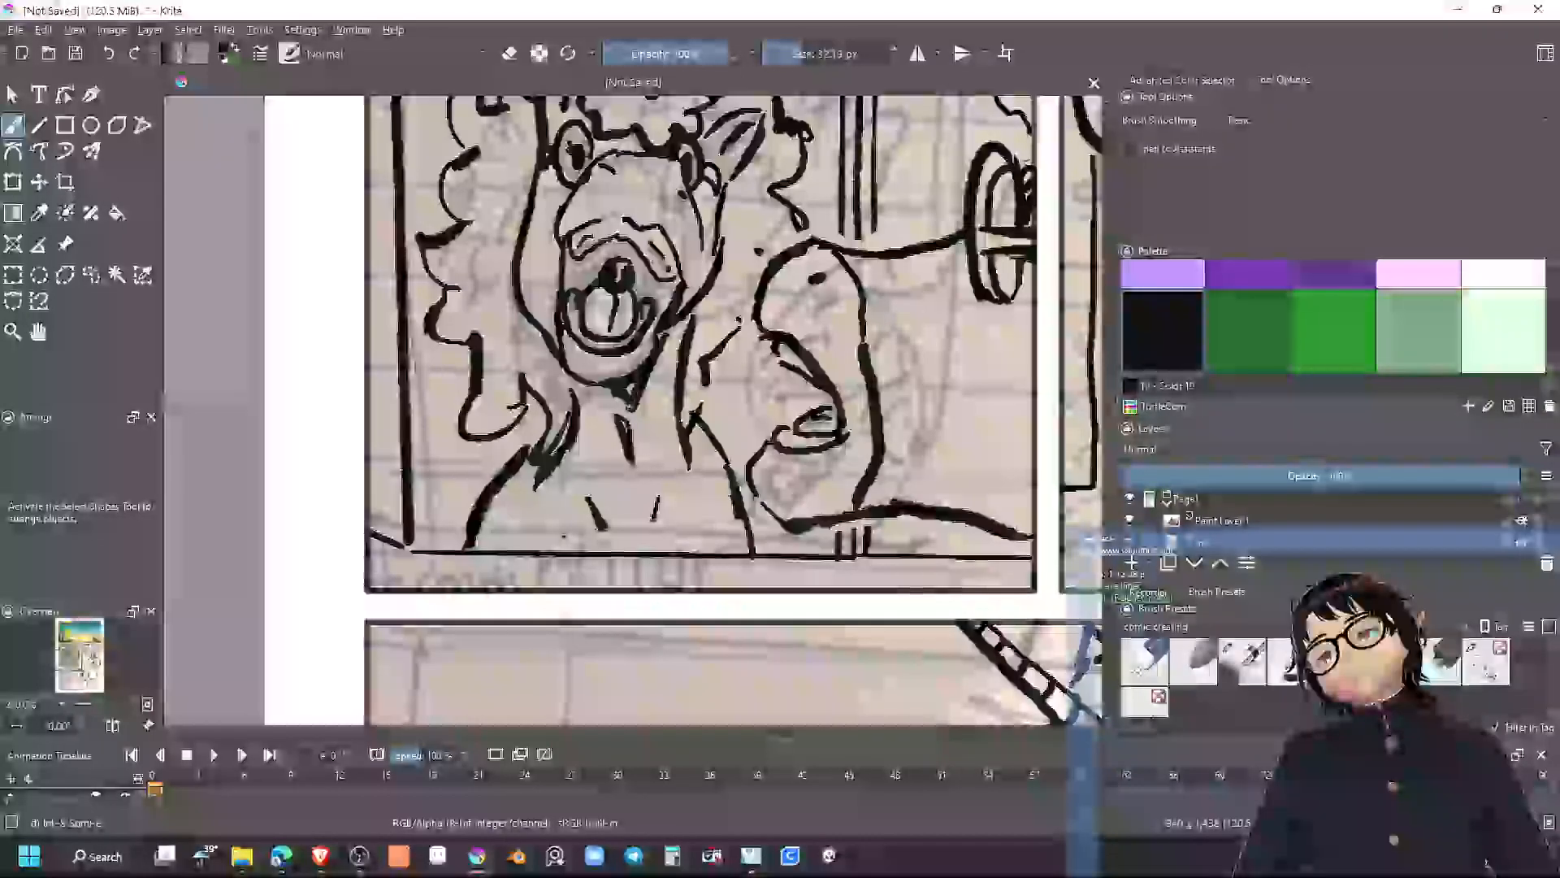
pyautogui.moveTo(624, 383); pyautogui.dragTo(631, 401)
pyautogui.moveTo(825, 379)
pyautogui.mouseDown()
pyautogui.moveTo(781, 333)
pyautogui.moveTo(722, 381)
pyautogui.mouseUp()
# Ink the bottom-panel unicorn's rounded shoulder and both sides of its near foreleg down to the panel's lower border
pyautogui.scroll(-3, 757, 326)
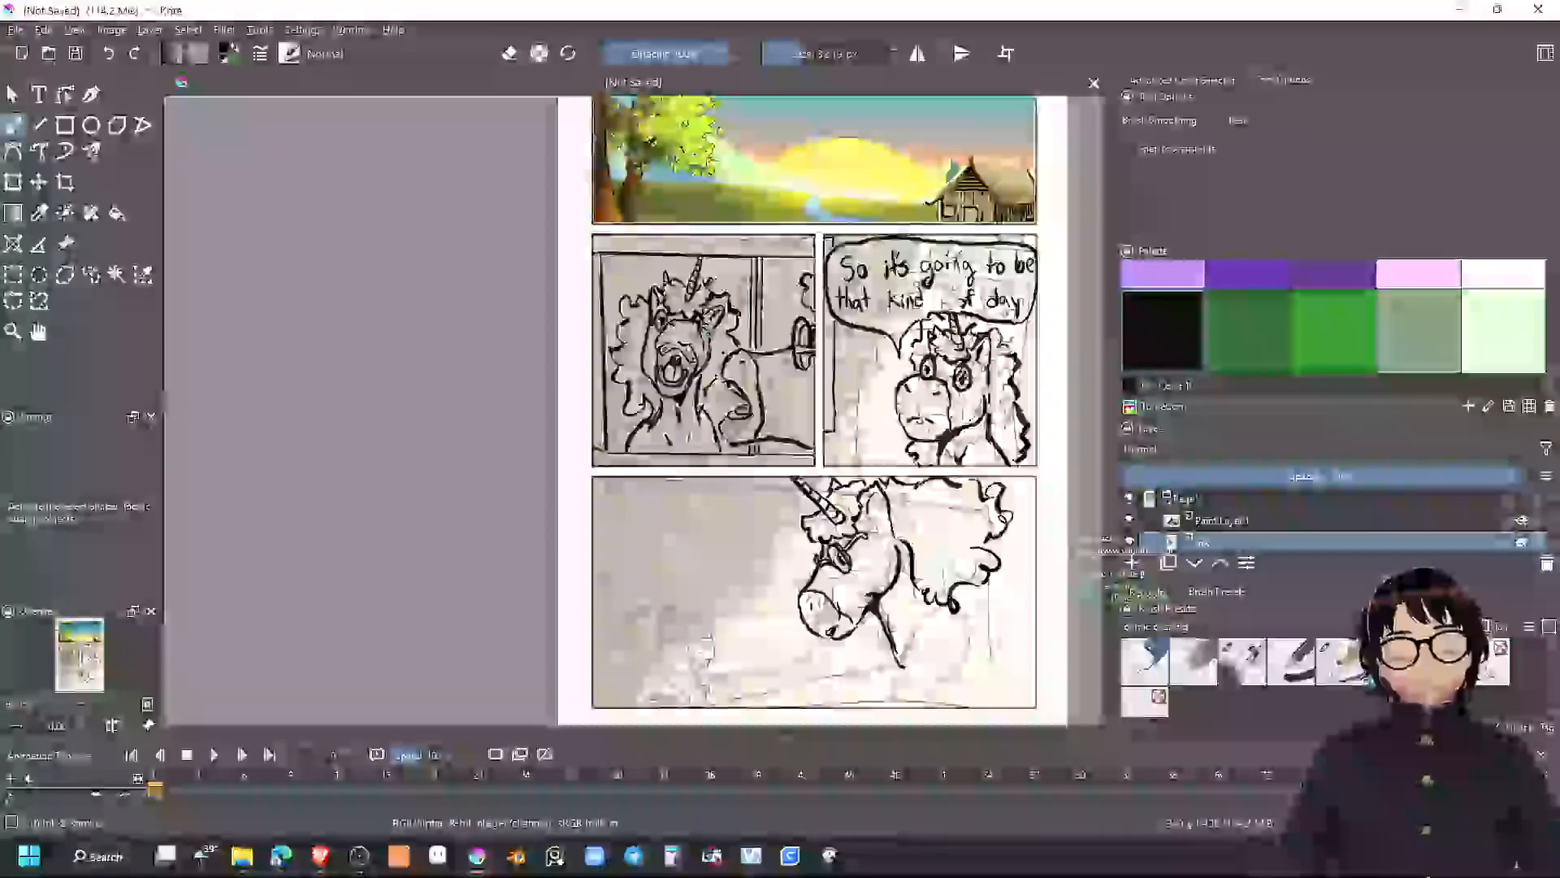
pyautogui.scroll(1, 707, 337)
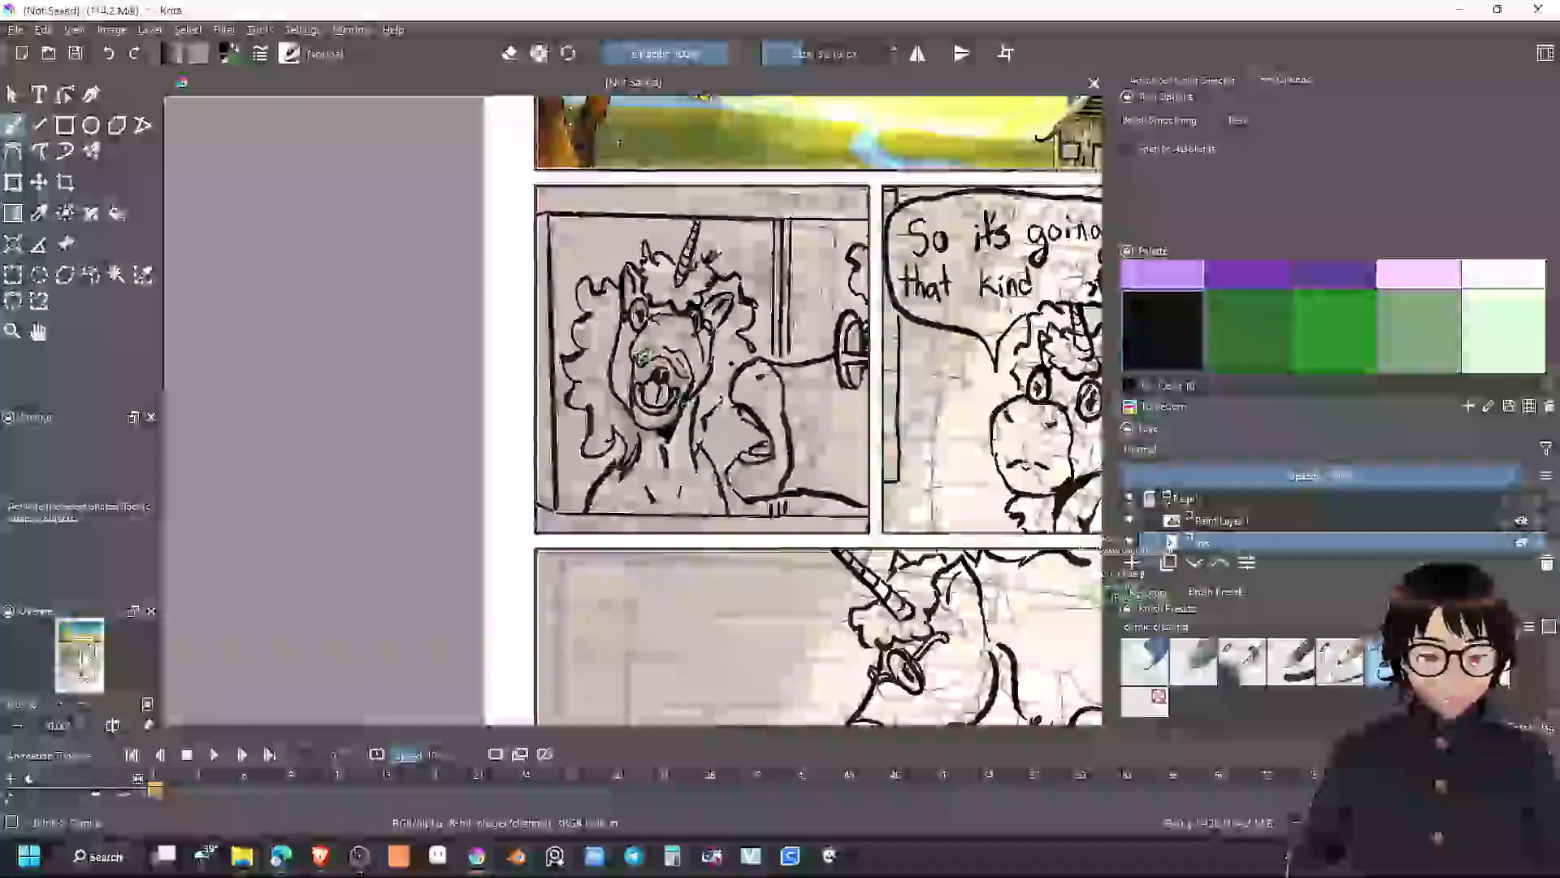
pyautogui.moveTo(744, 455); pyautogui.dragTo(686, 374)
pyautogui.moveTo(806, 464); pyautogui.dragTo(630, 445)
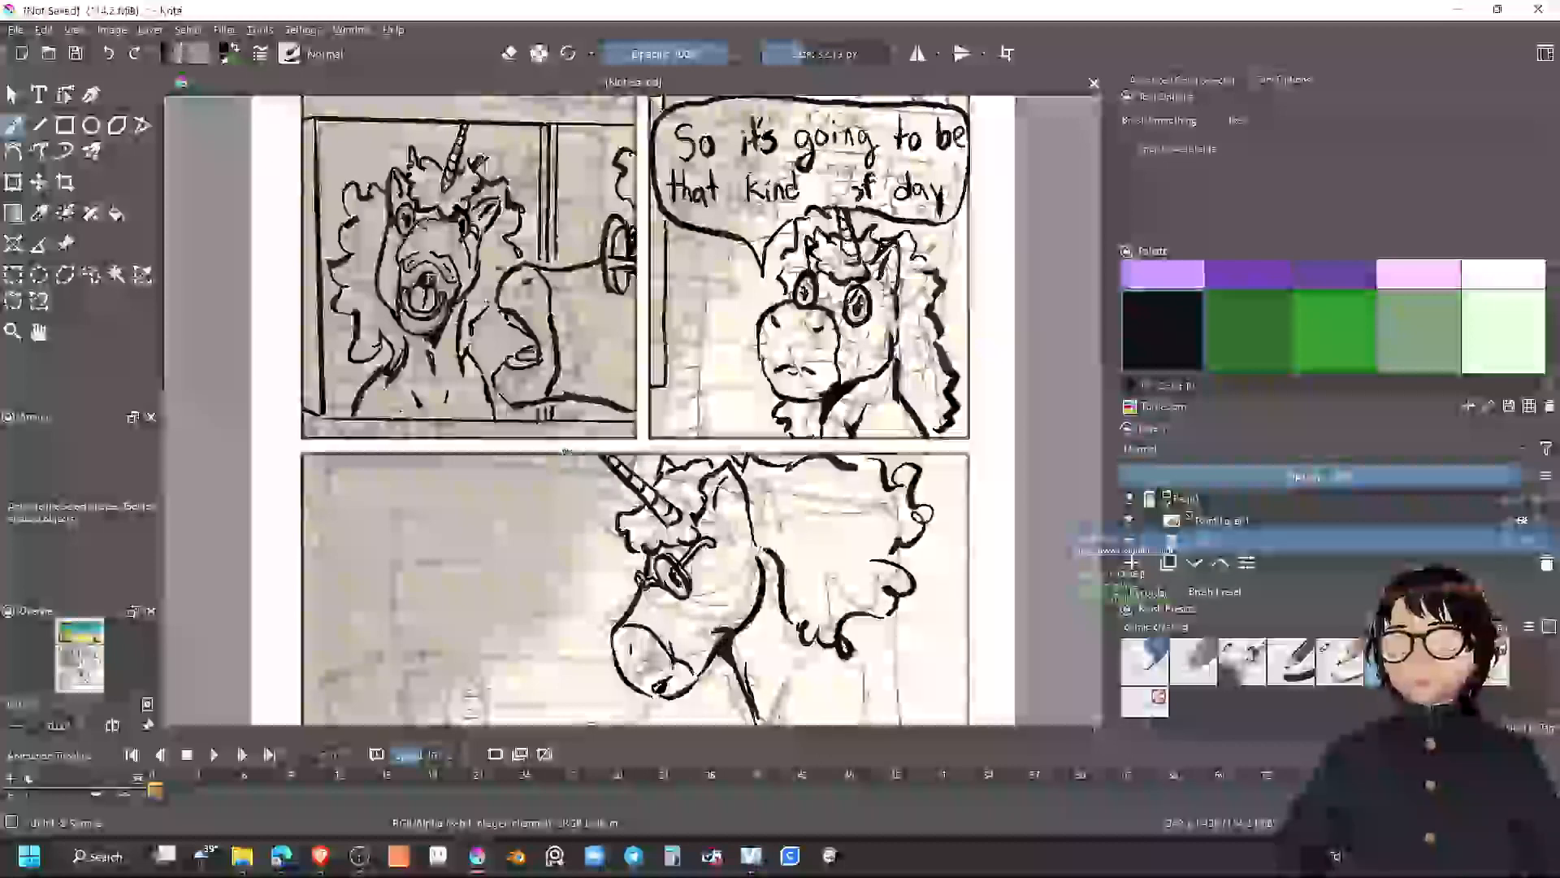
pyautogui.moveTo(738, 579); pyautogui.dragTo(722, 321)
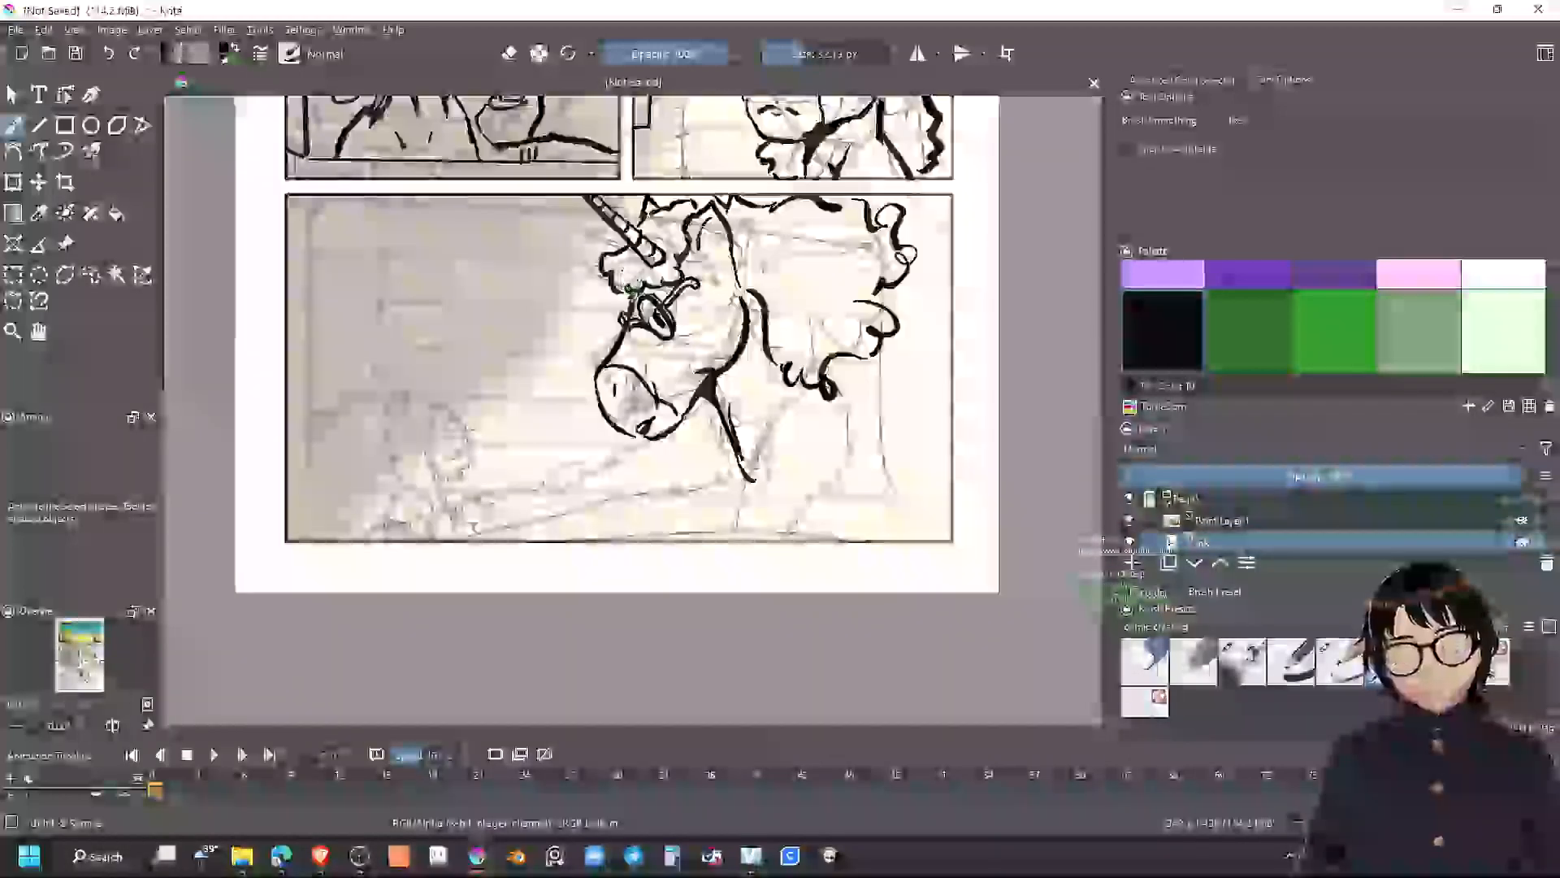
pyautogui.scroll(1, 722, 321)
pyautogui.scroll(-2, 721, 321)
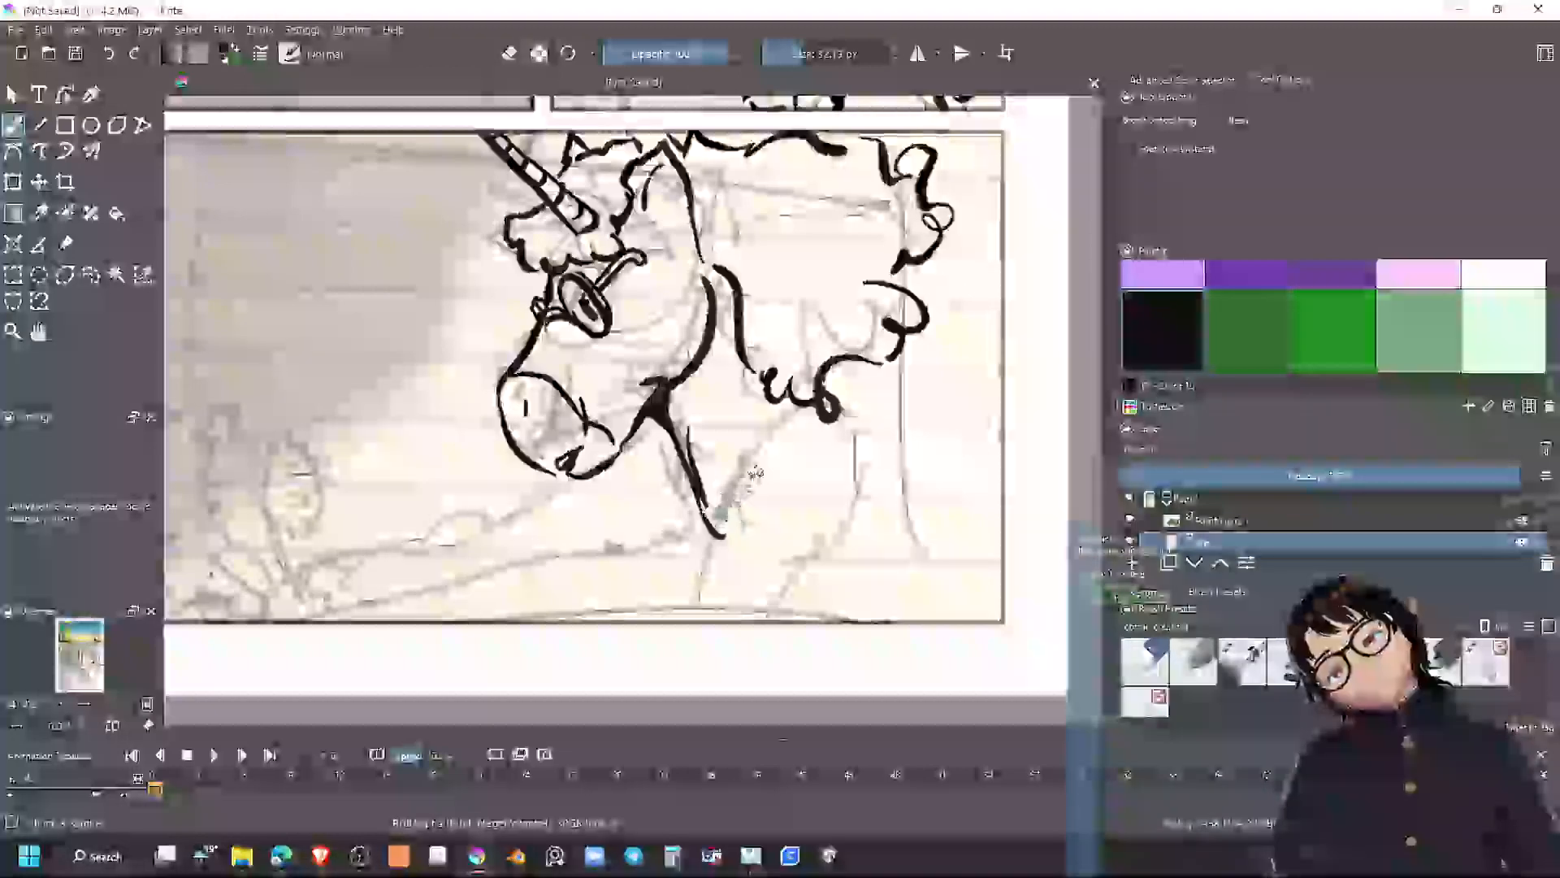
pyautogui.moveTo(769, 433); pyautogui.dragTo(720, 510)
pyautogui.moveTo(836, 433); pyautogui.dragTo(885, 508)
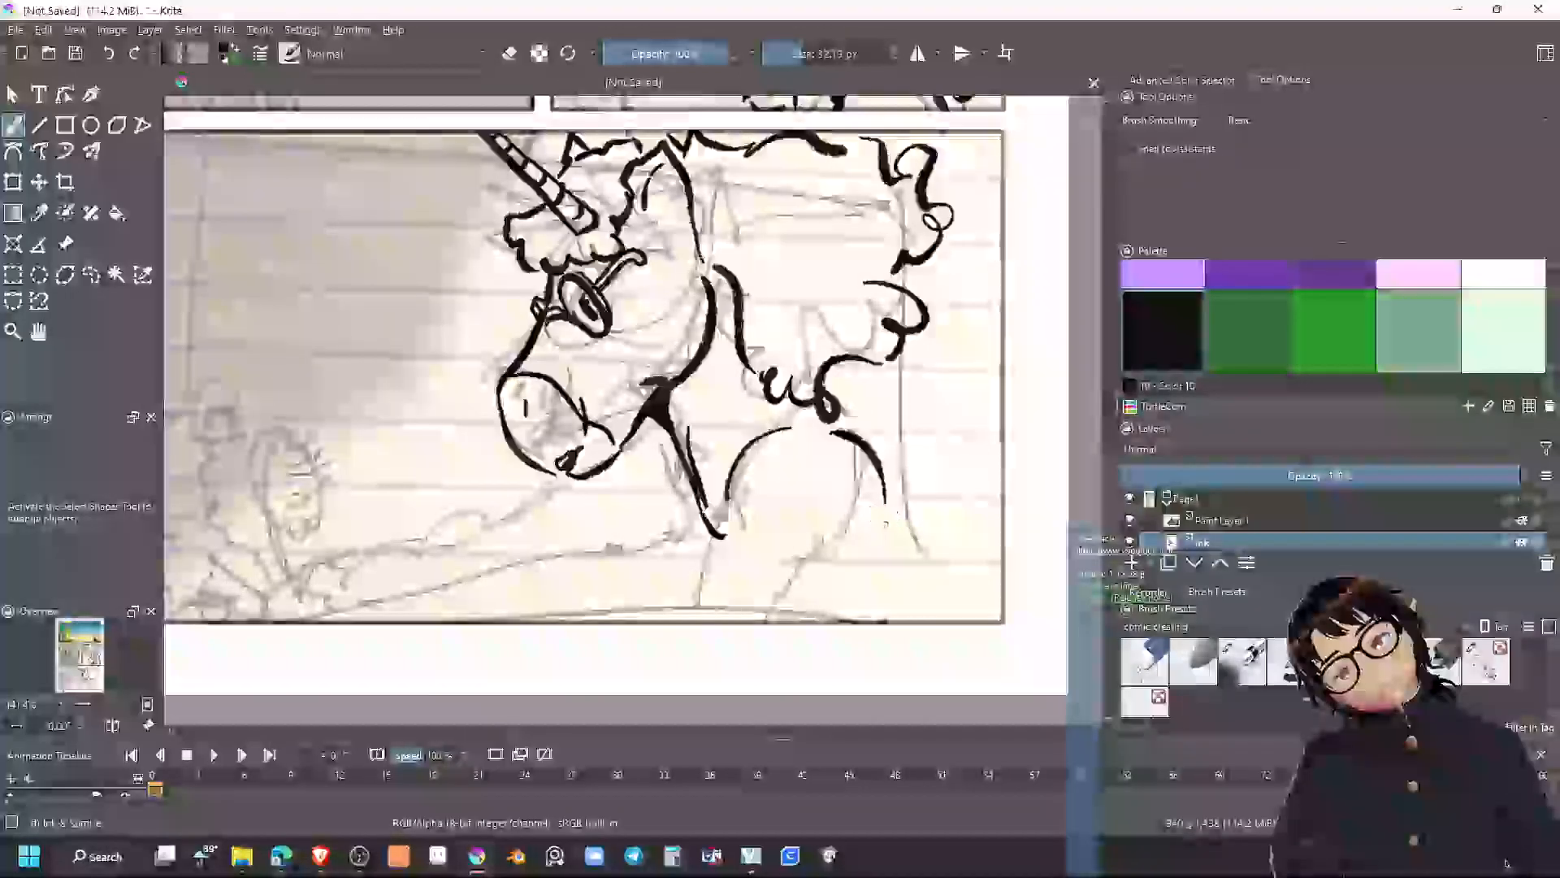
pyautogui.moveTo(723, 508); pyautogui.dragTo(711, 599)
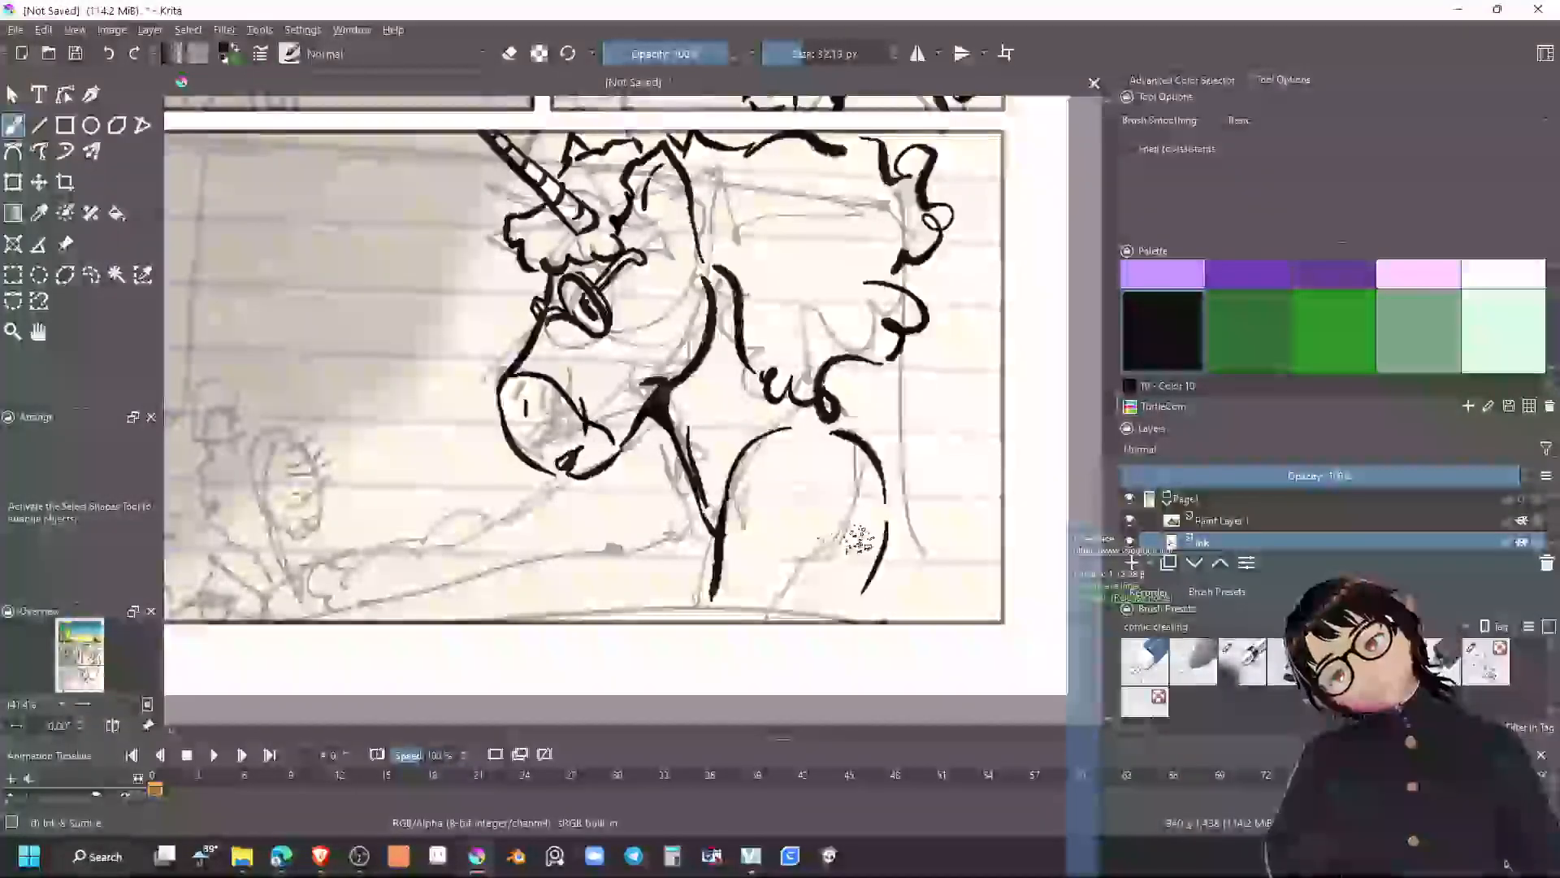
pyautogui.moveTo(863, 573); pyautogui.dragTo(829, 622)
pyautogui.moveTo(715, 578); pyautogui.dragTo(710, 623)
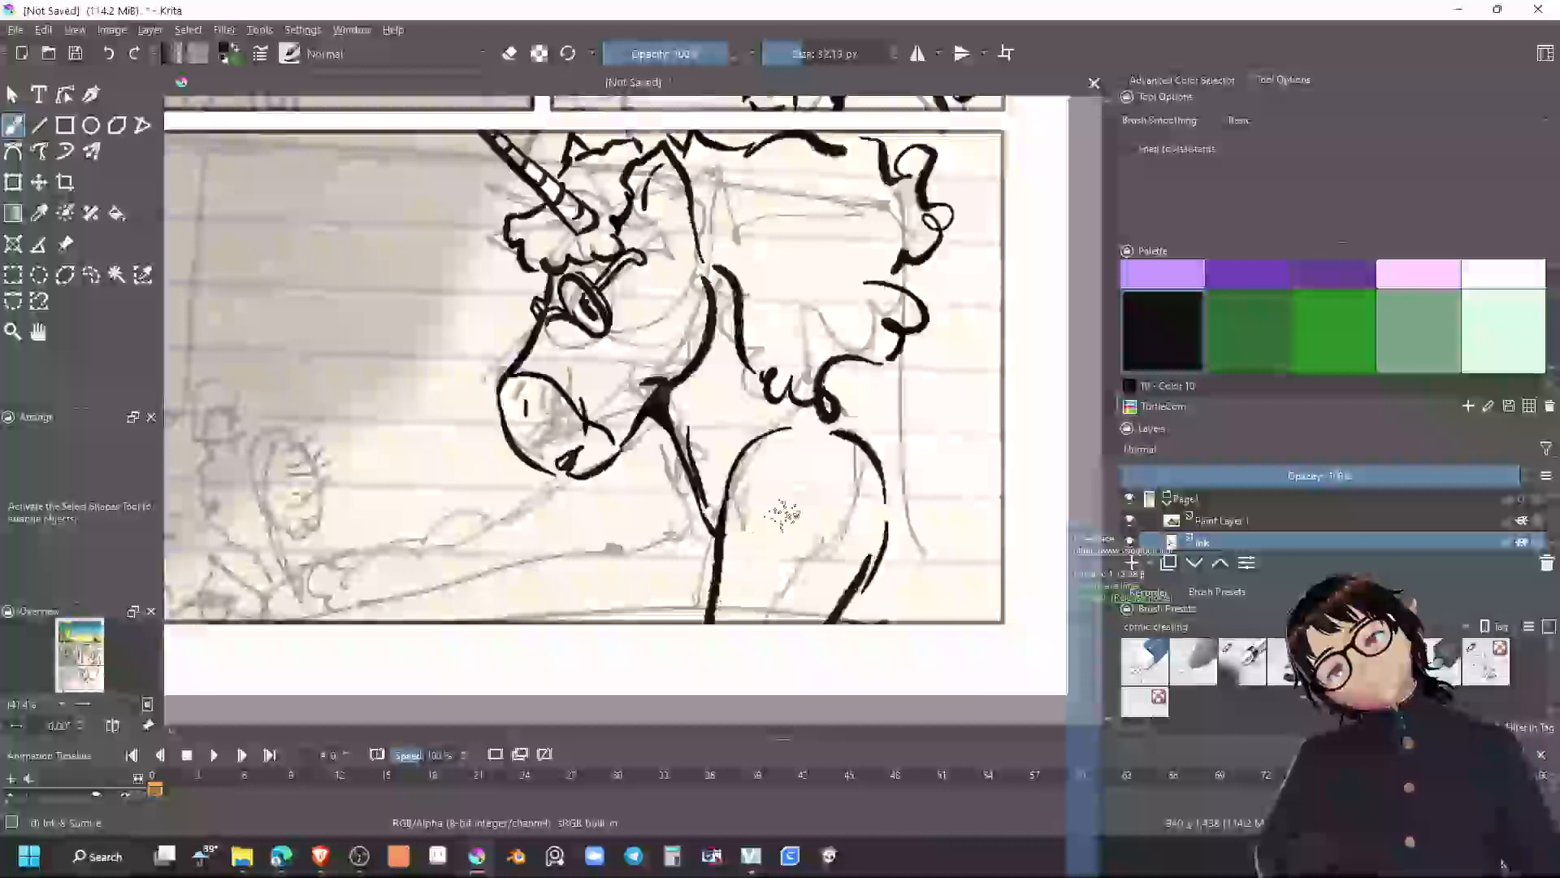
# Ink the unicorn's other foreleg stretched along the bottom of the panel, ending in a blunt hoof, with its chest line
pyautogui.moveTo(680, 478); pyautogui.dragTo(541, 546)
pyautogui.moveTo(478, 544)
pyautogui.mouseDown()
pyautogui.moveTo(389, 568)
pyautogui.moveTo(334, 562)
pyautogui.moveTo(308, 595)
pyautogui.moveTo(435, 605)
pyautogui.moveTo(711, 564)
pyautogui.mouseUp()
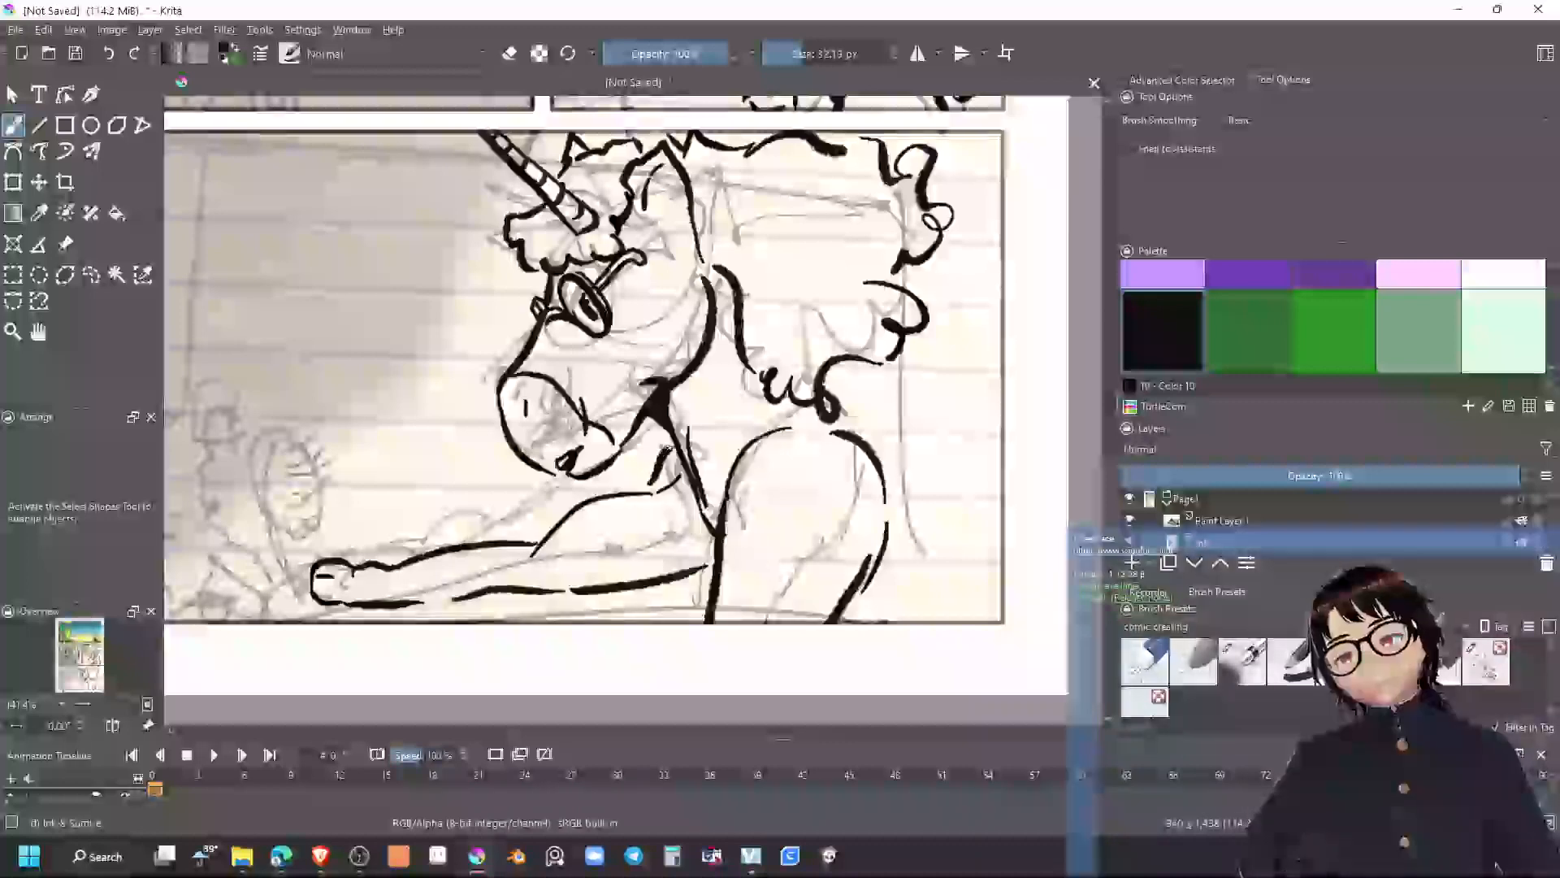
# Ink the unicorn's back line from the mane to the panel's edge and a low line behind the near foreleg
pyautogui.press('e')
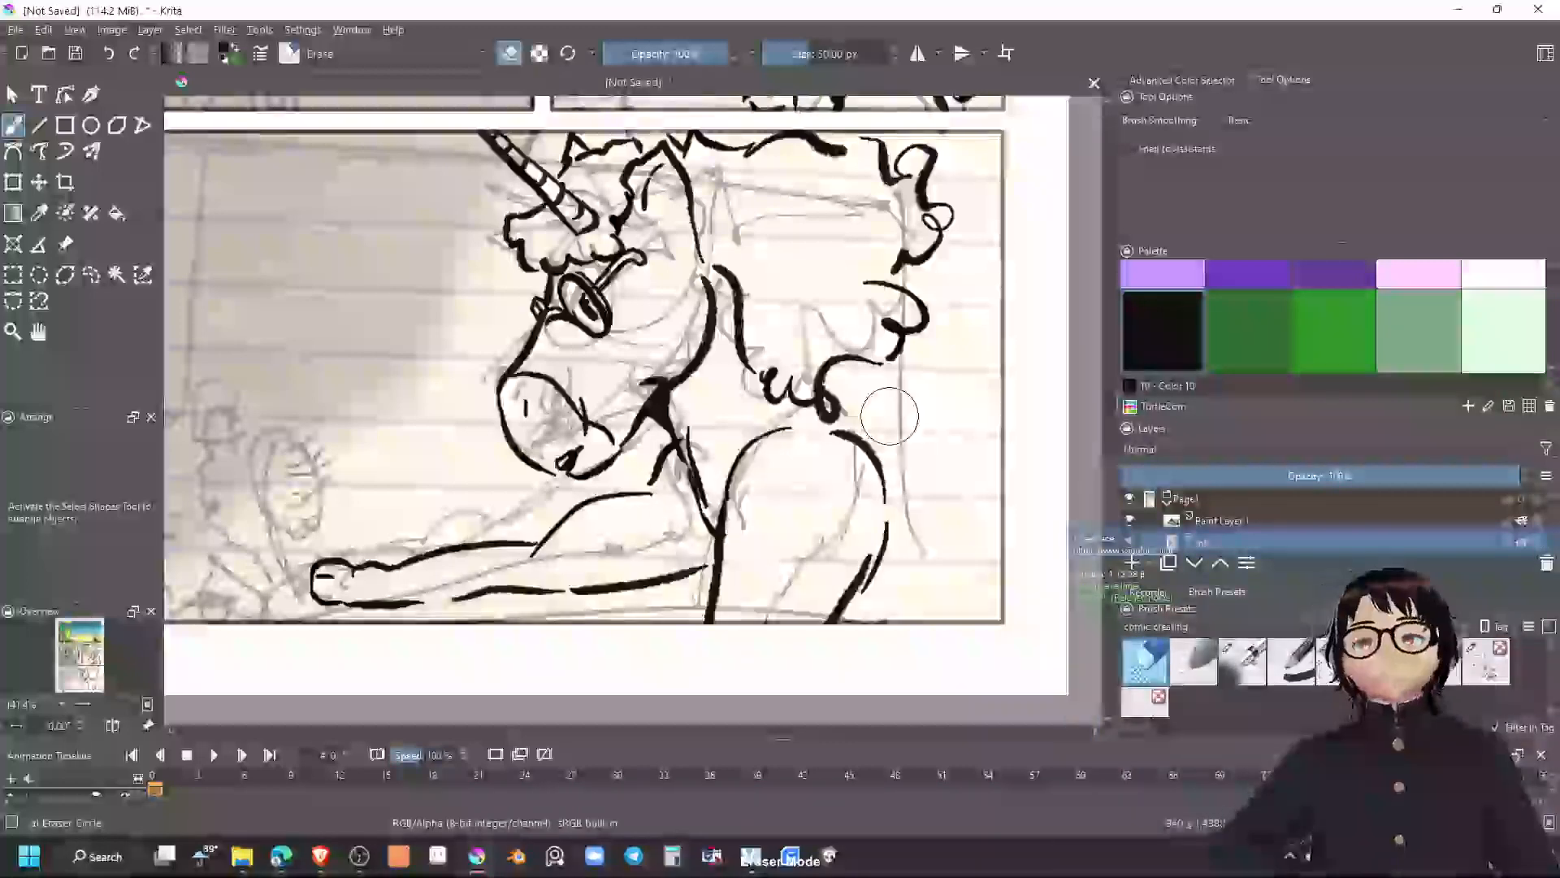
pyautogui.scroll(-2, 892, 414)
pyautogui.scroll(5, 891, 414)
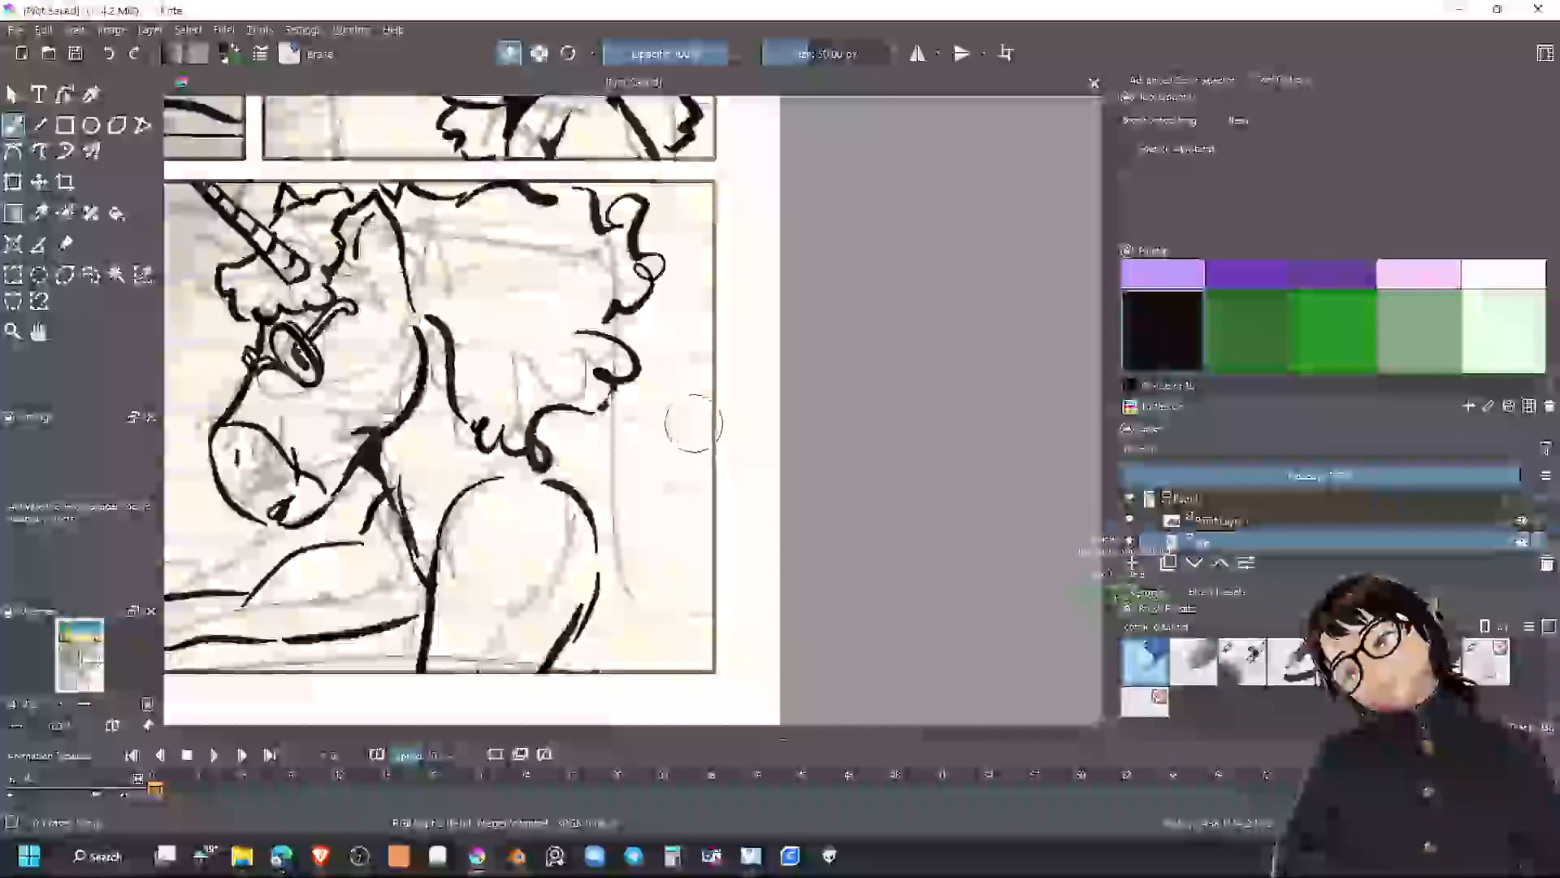
pyautogui.press('e')
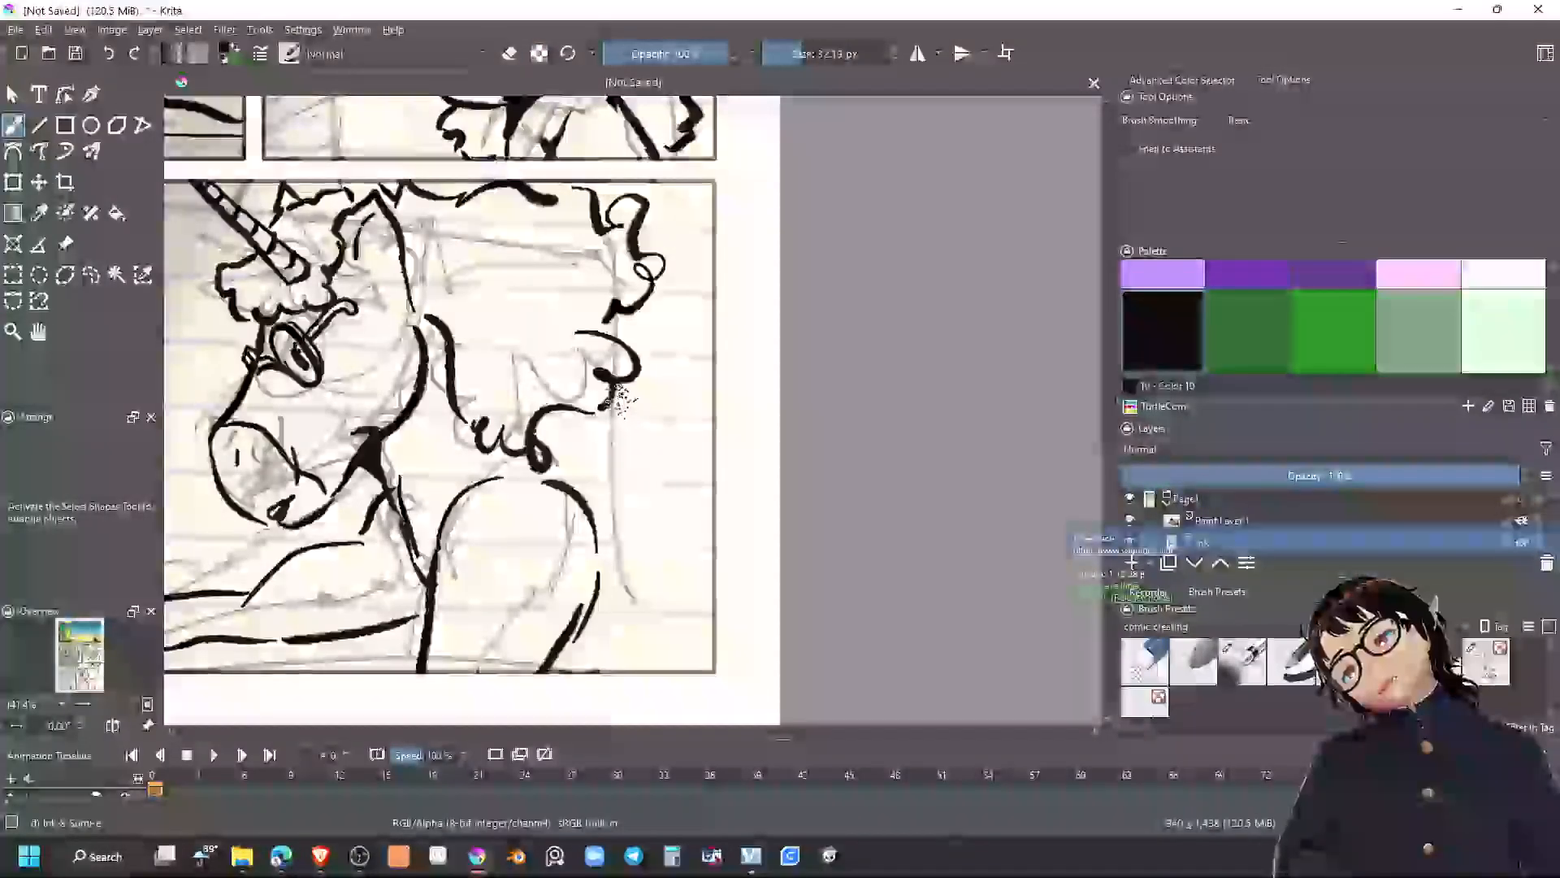
pyautogui.moveTo(671, 428); pyautogui.dragTo(735, 453)
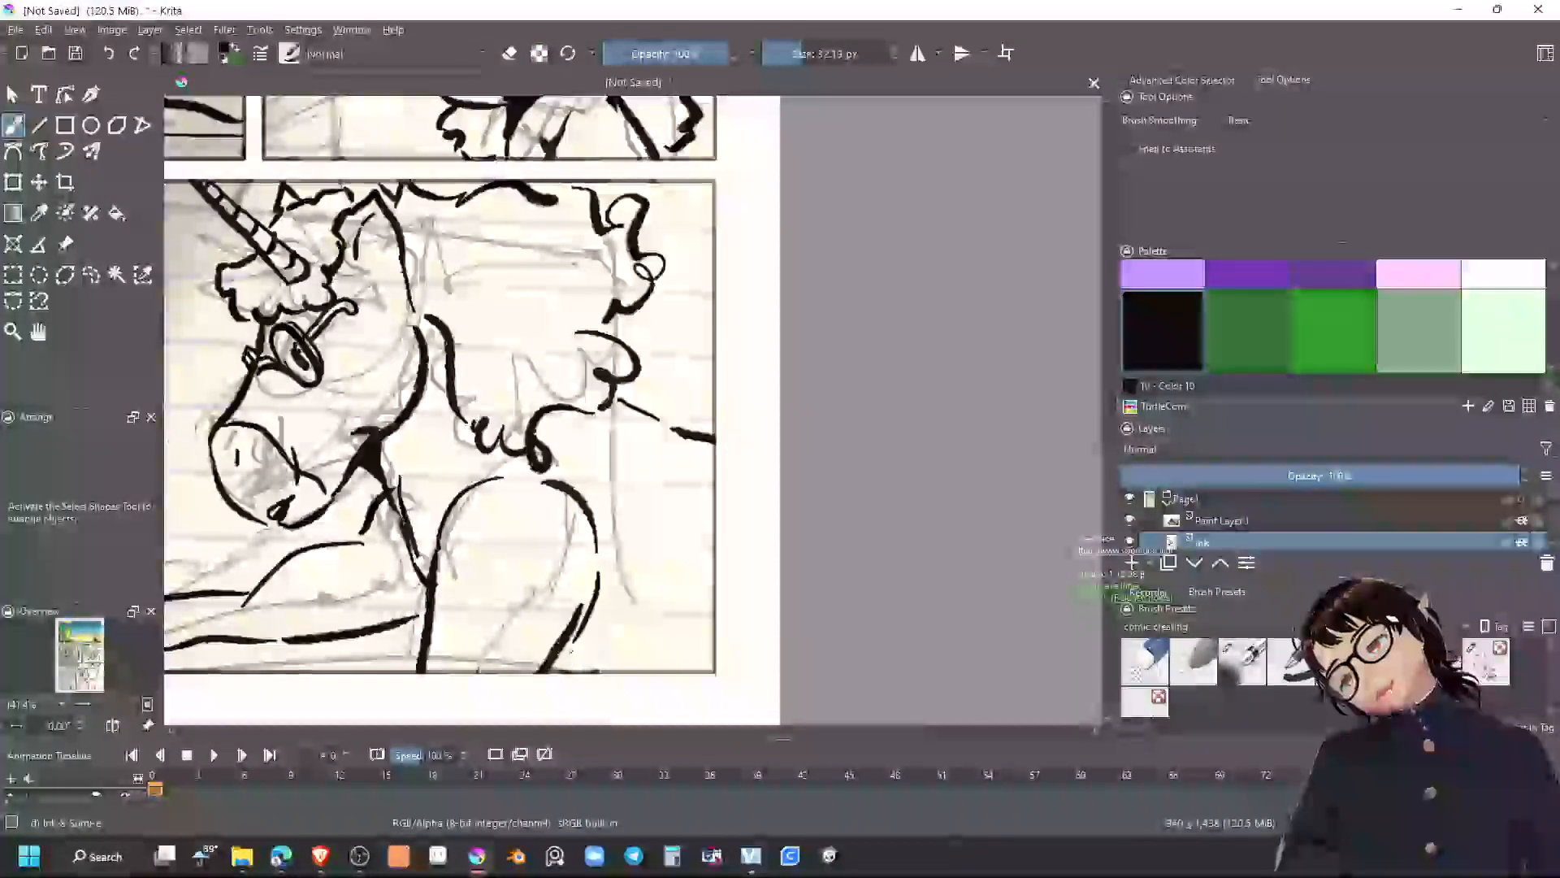
pyautogui.moveTo(571, 650); pyautogui.dragTo(720, 659)
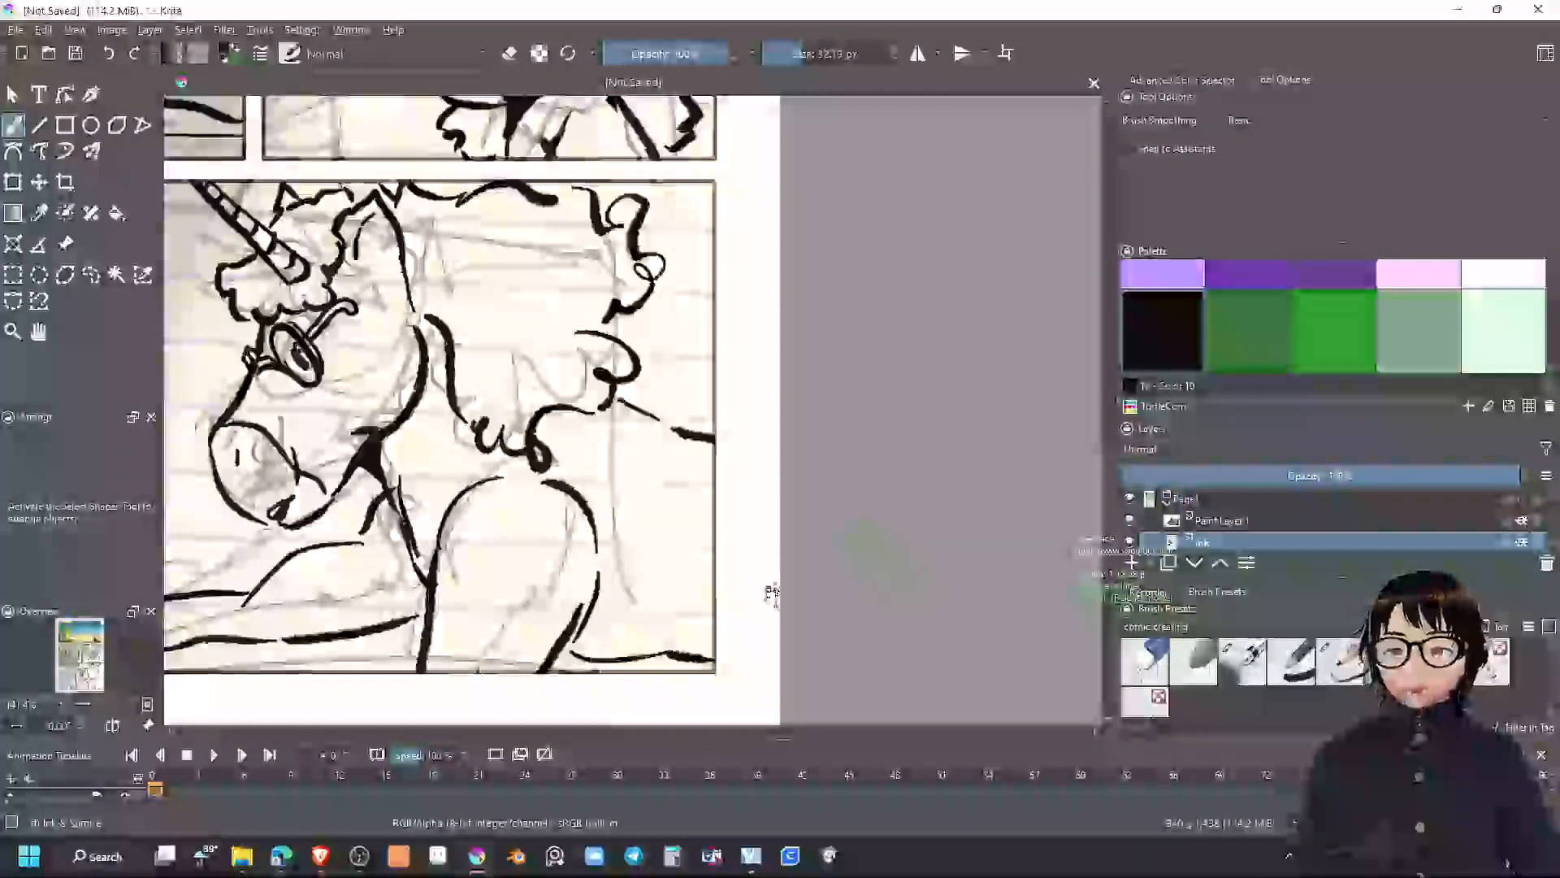
# Ink a short curved line across the end of the outstretched foreleg to separate the hoof
pyautogui.moveTo(693, 616)
pyautogui.mouseDown()
pyautogui.moveTo(774, 605)
pyautogui.moveTo(972, 650)
pyautogui.moveTo(1010, 635)
pyautogui.mouseUp()
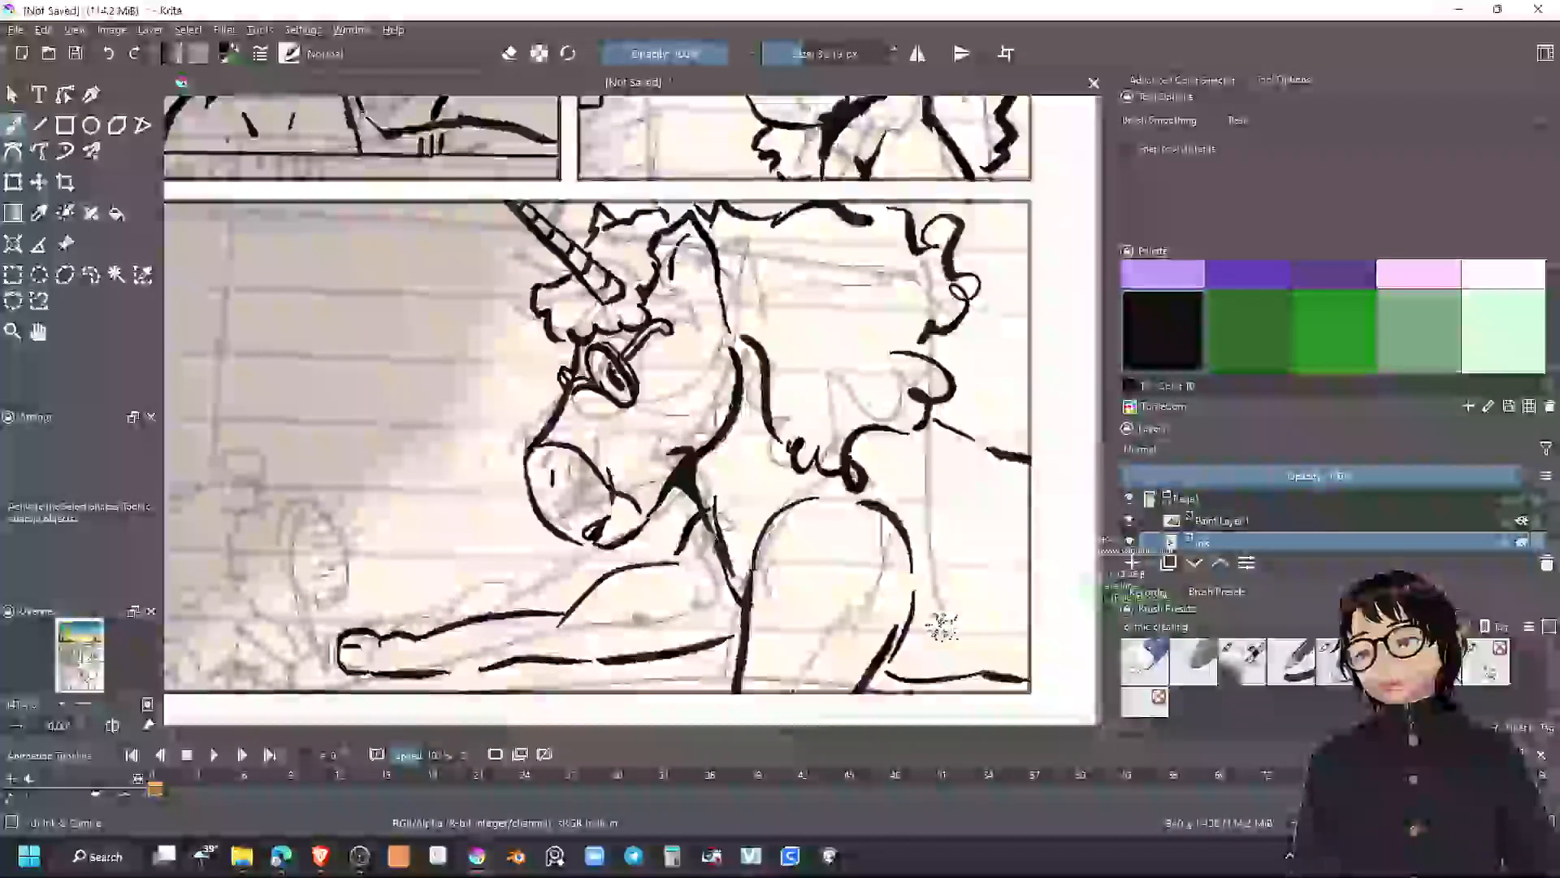
pyautogui.moveTo(778, 640); pyautogui.dragTo(917, 625)
pyautogui.scroll(4, 662, 698)
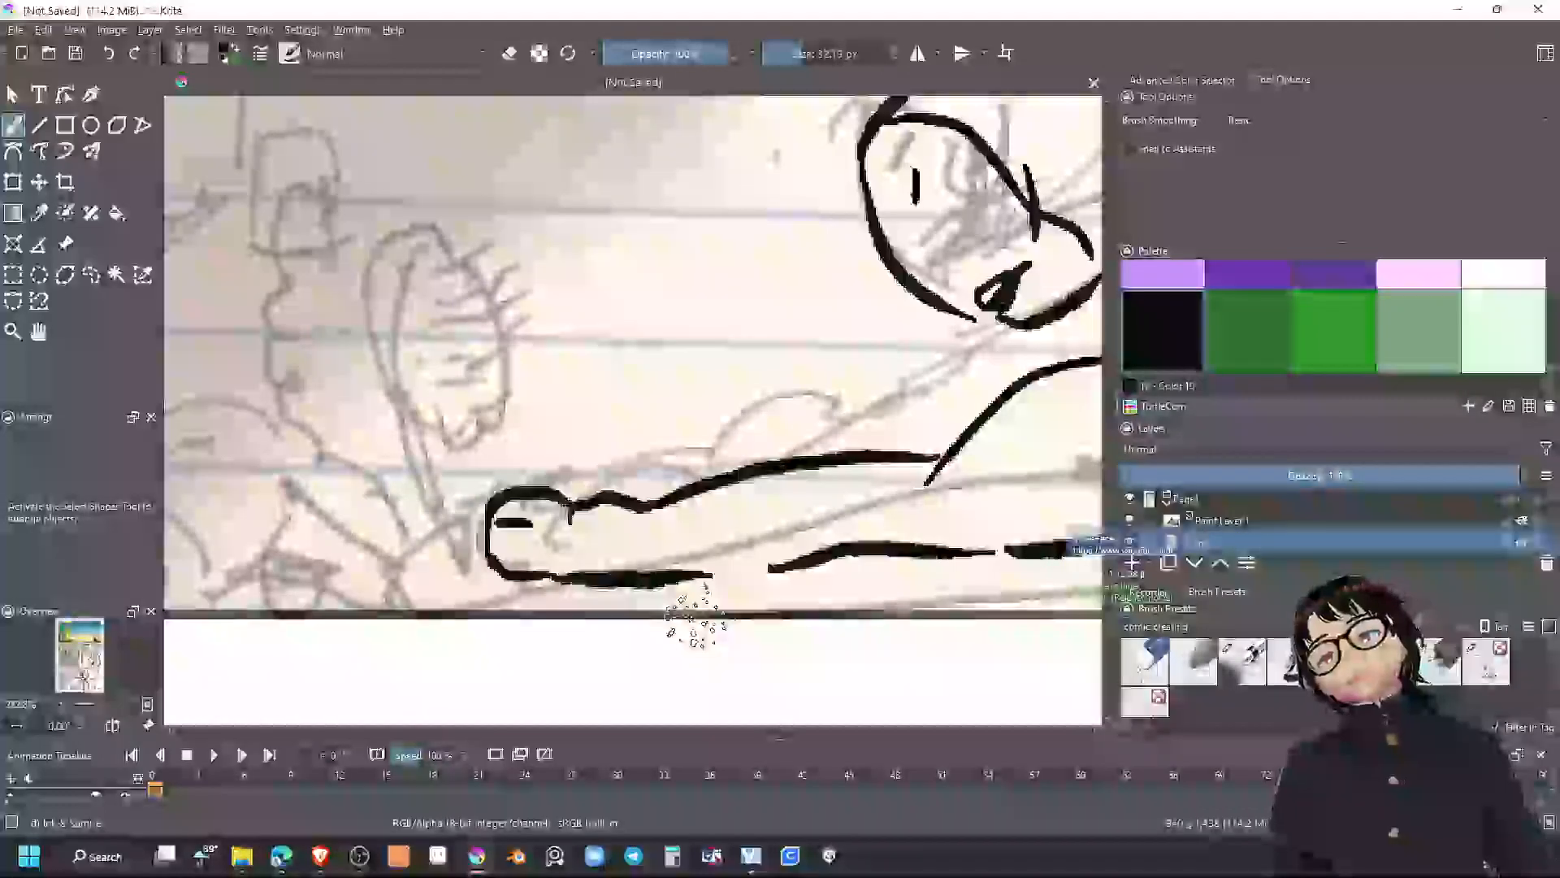
pyautogui.moveTo(569, 506); pyautogui.dragTo(554, 573)
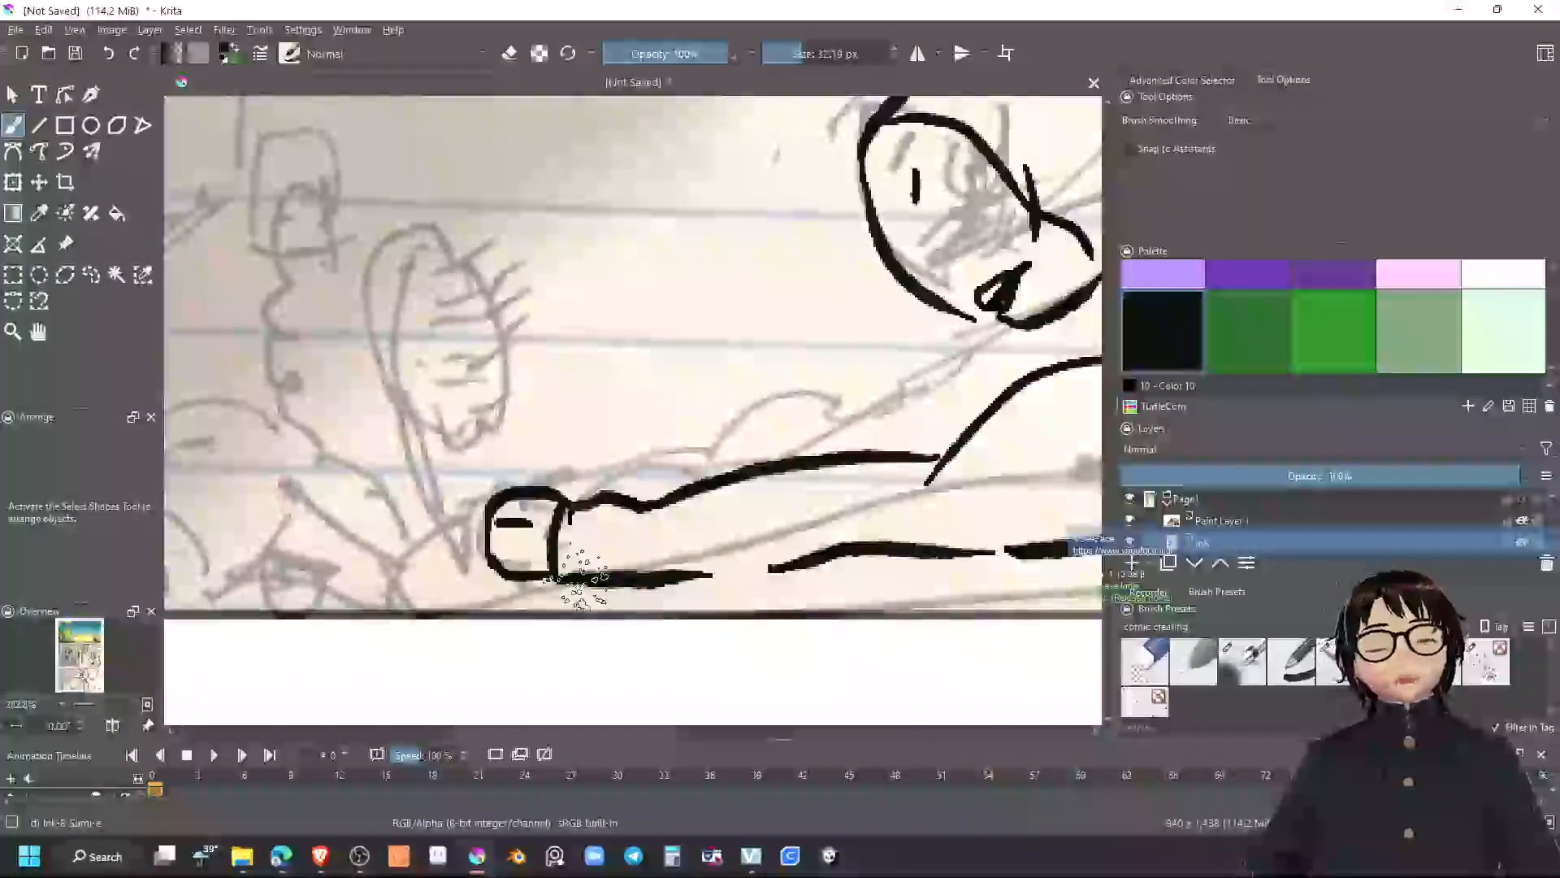
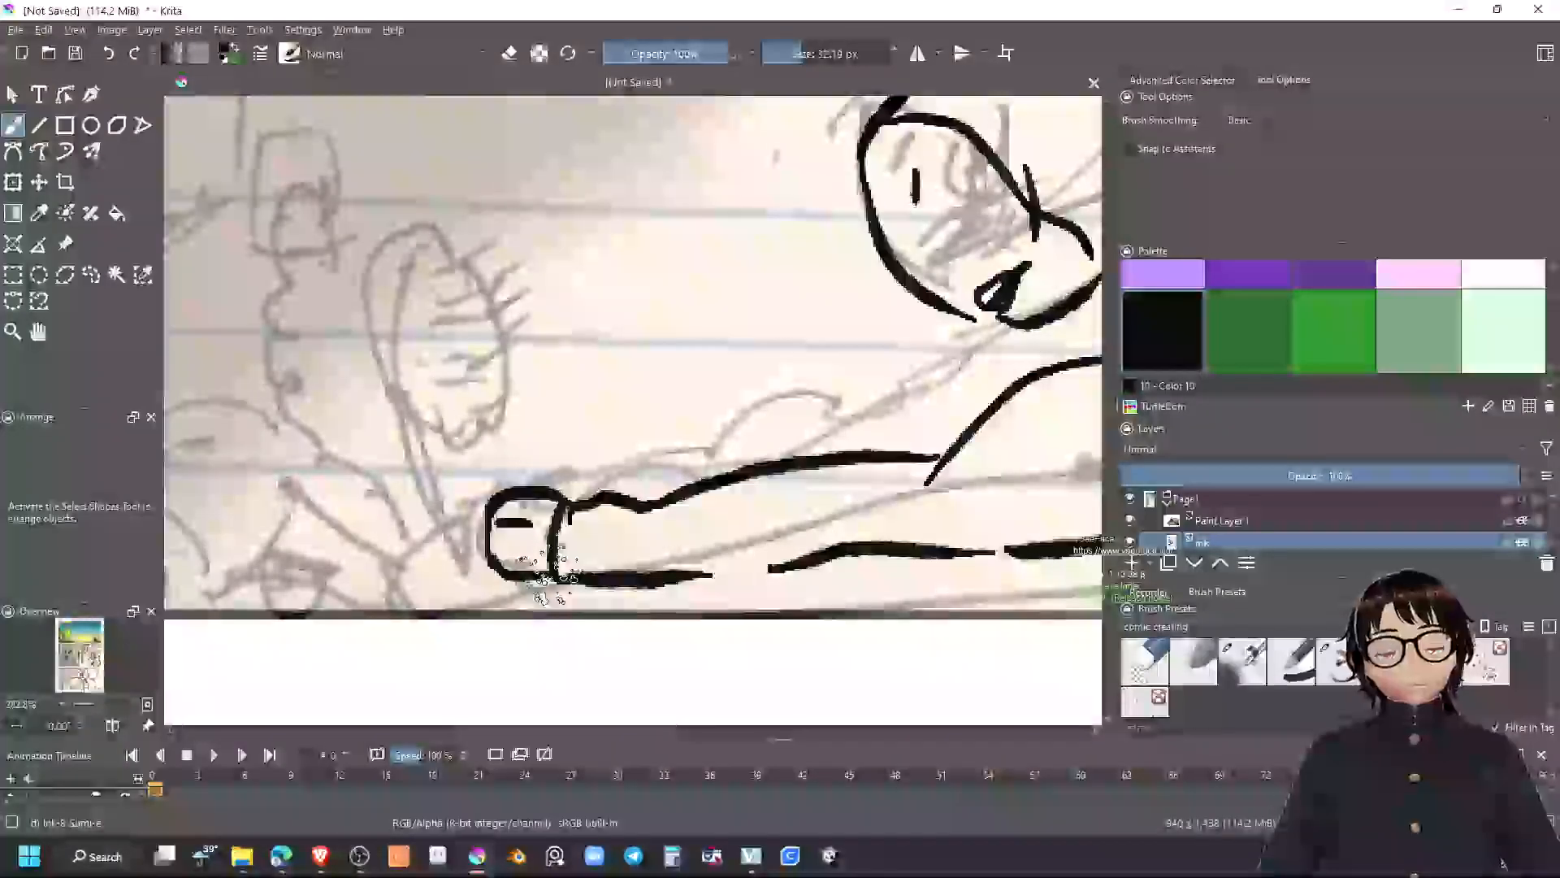
# Erase the underside line of the outstretched foreleg and re-ink it lower, close to the panel's bottom border
pyautogui.scroll(-3, 595, 410)
pyautogui.moveTo(596, 410); pyautogui.dragTo(527, 526)
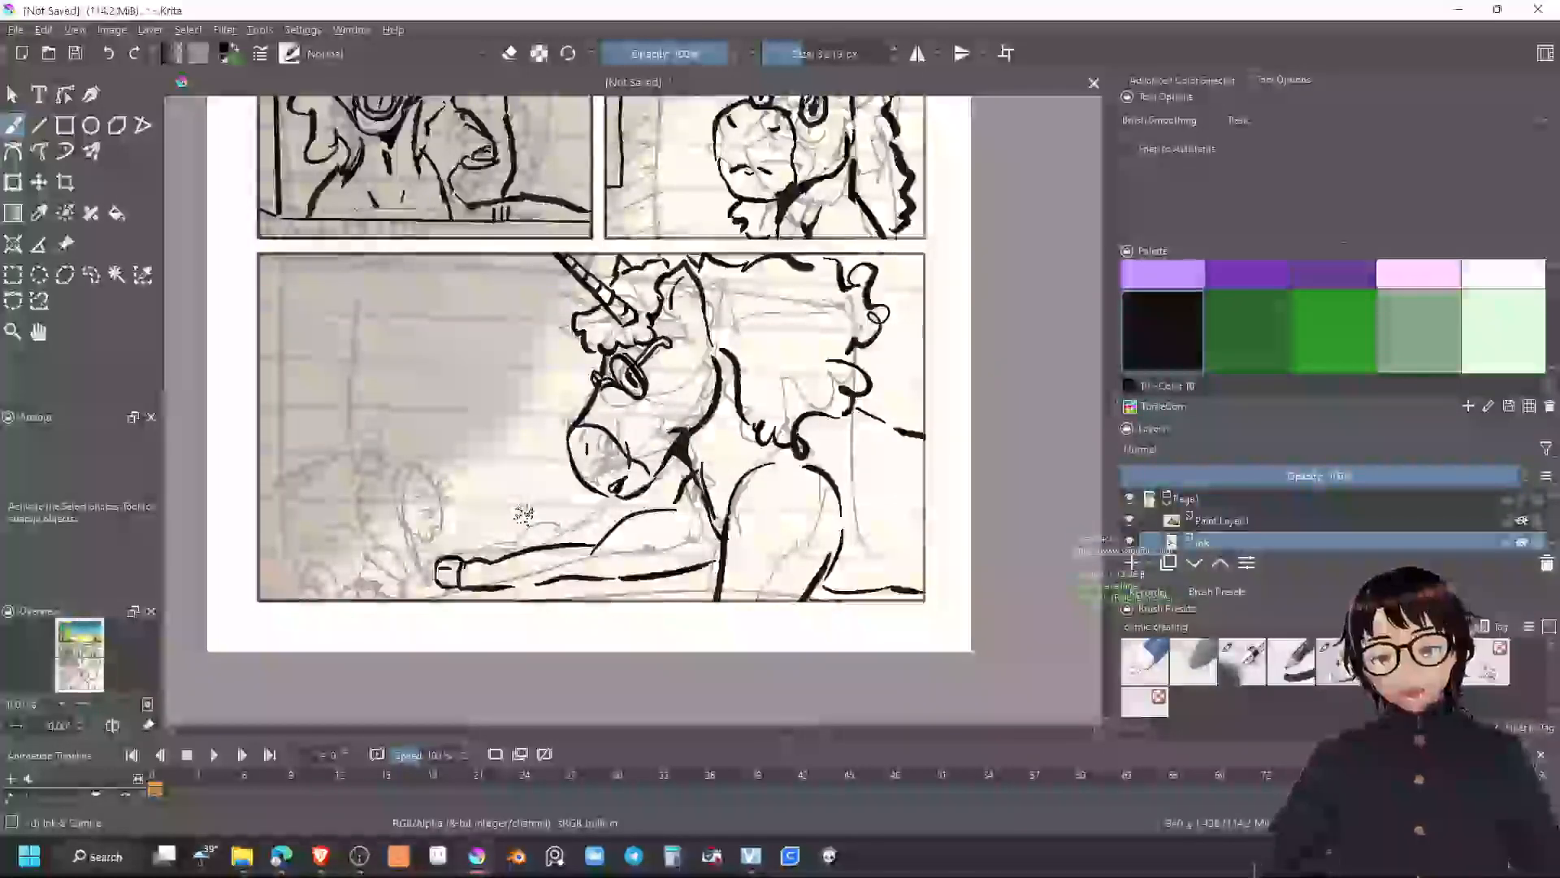
pyautogui.moveTo(705, 438); pyautogui.dragTo(800, 640)
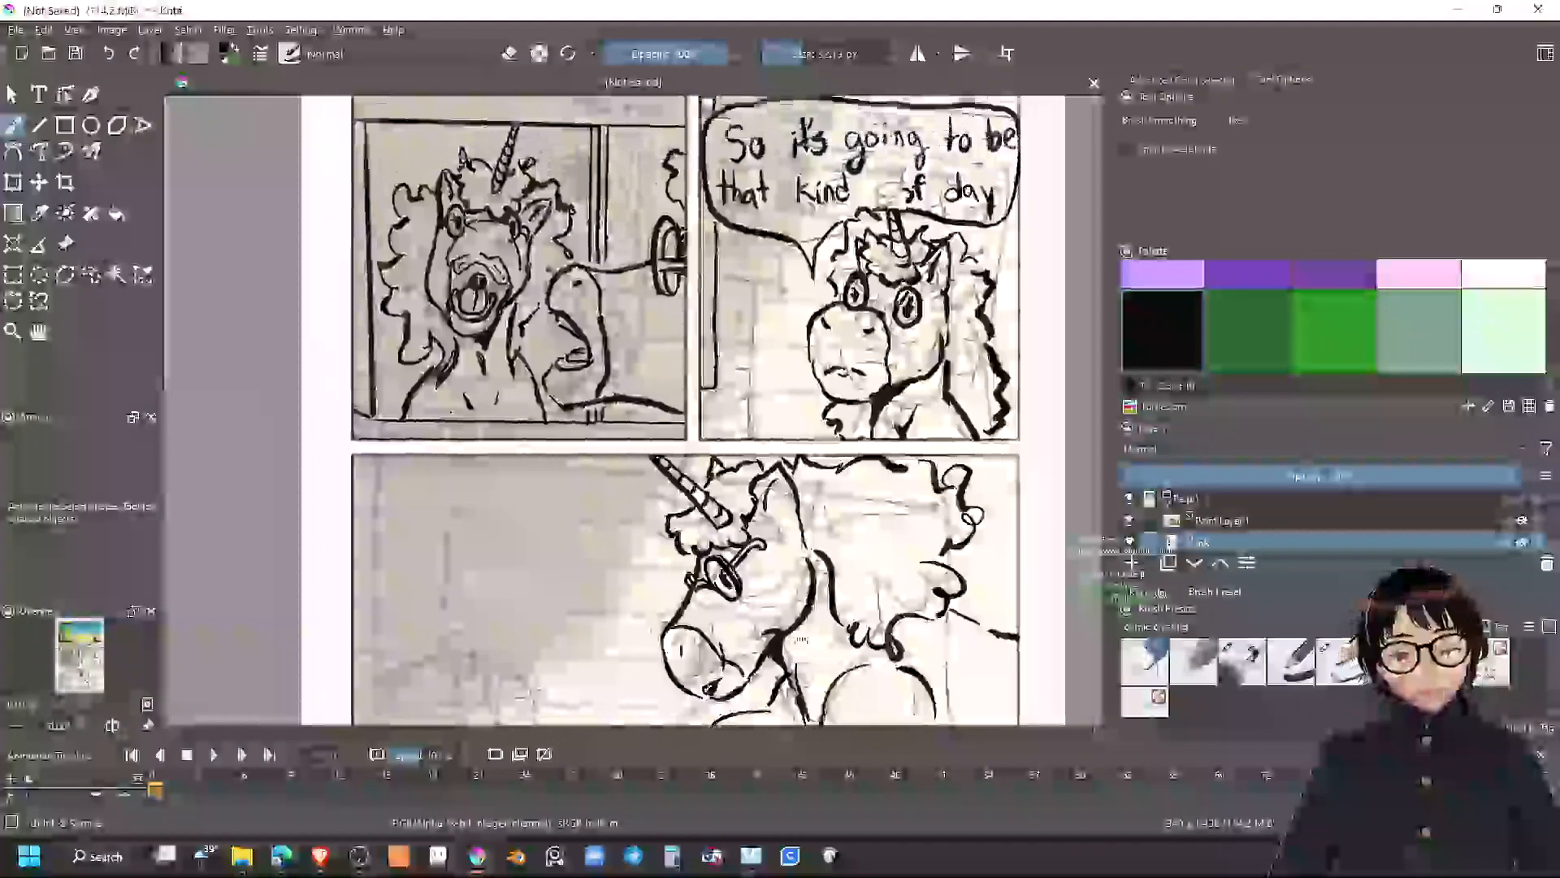
pyautogui.scroll(-5, 800, 640)
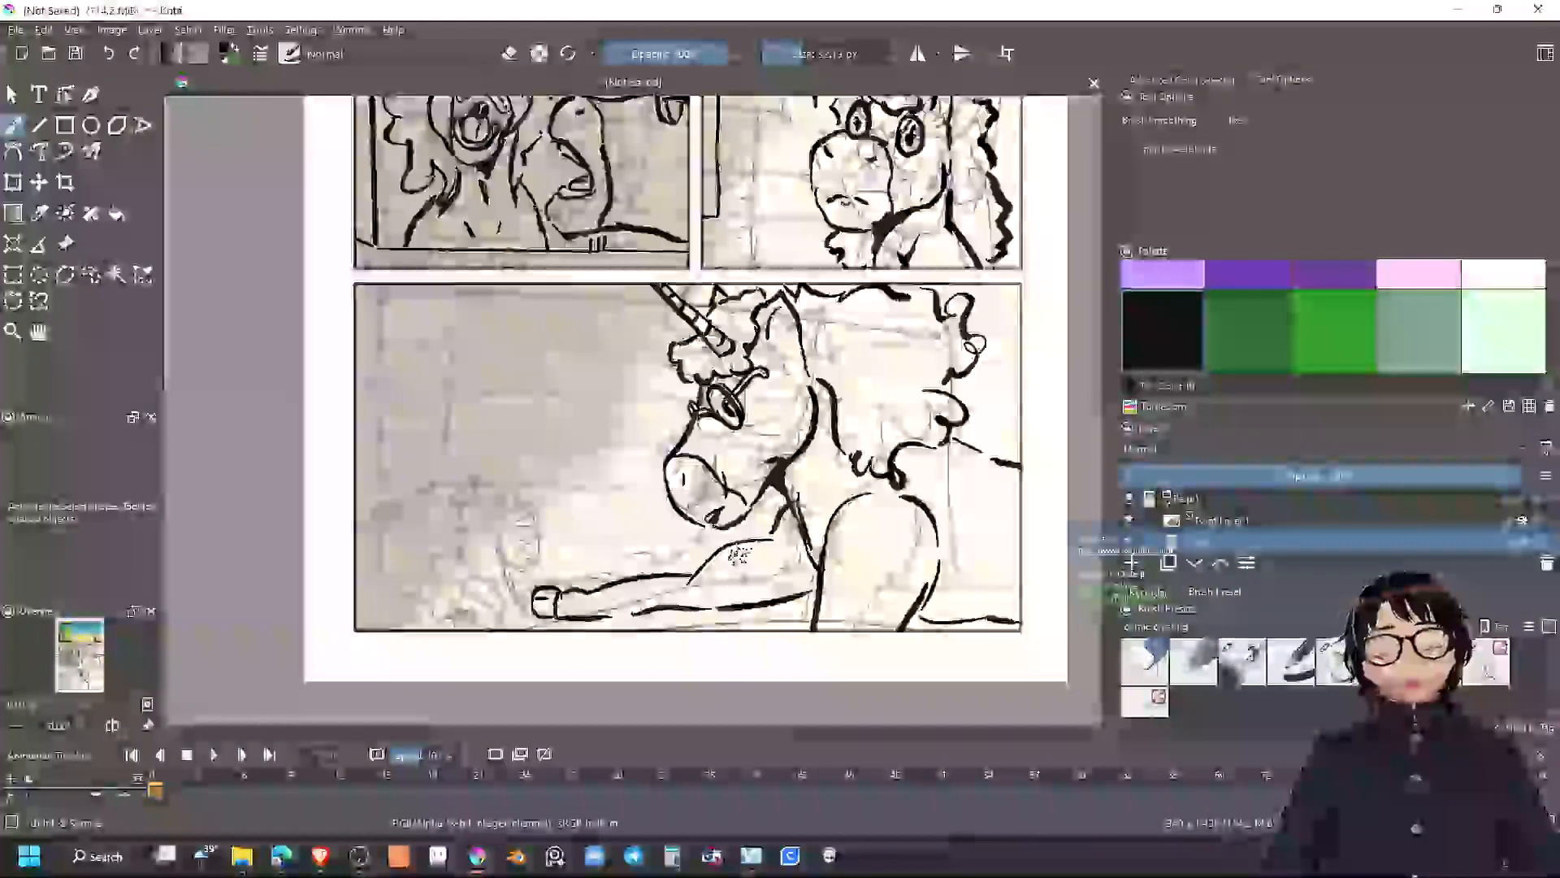
pyautogui.scroll(3, 739, 555)
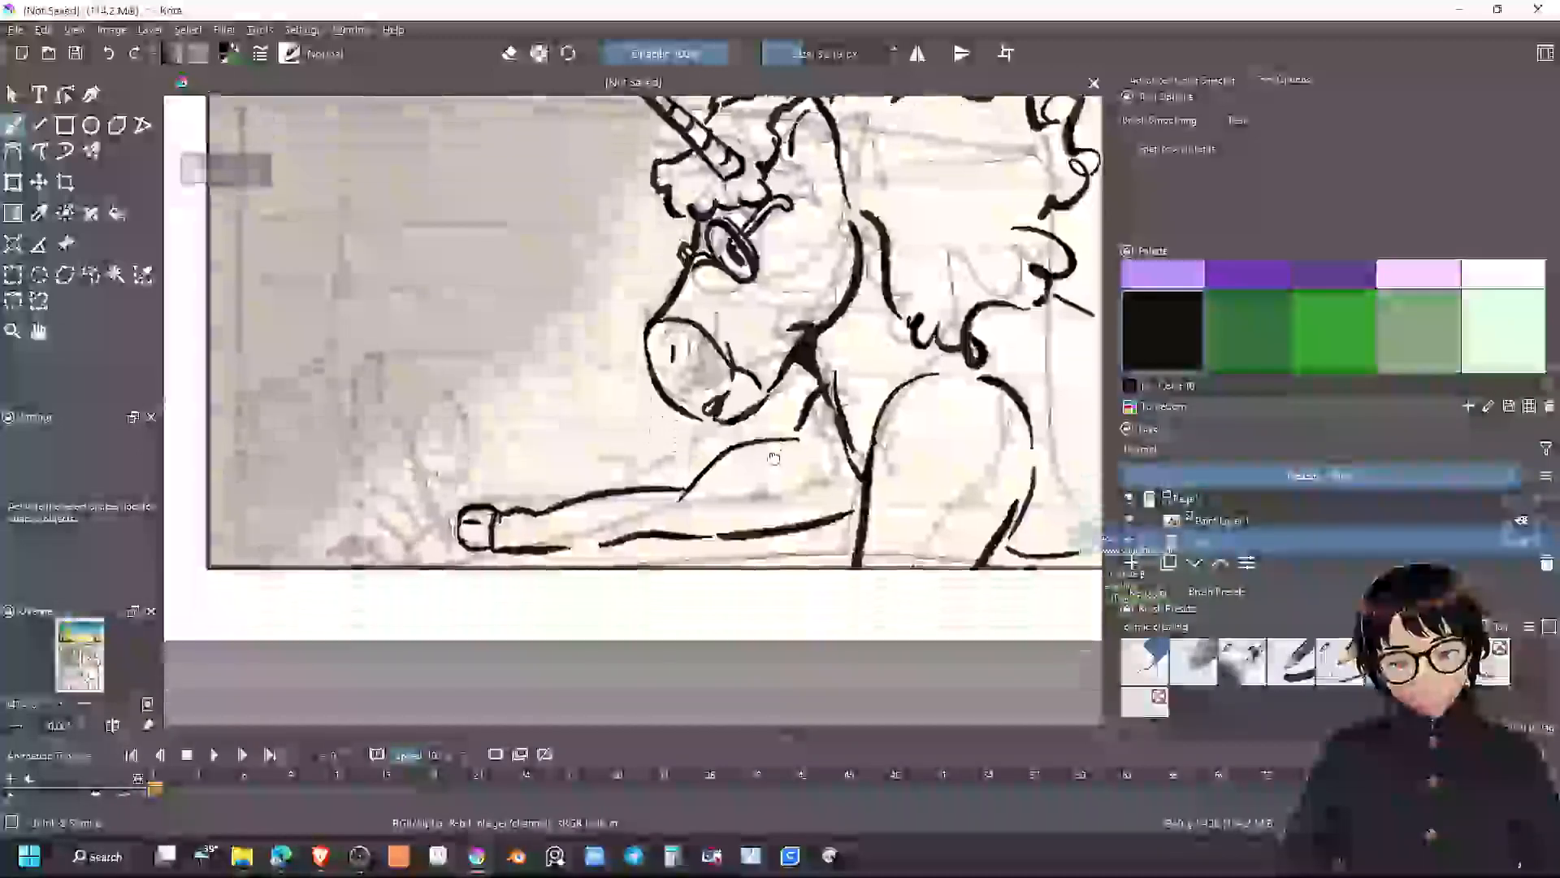
pyautogui.moveTo(774, 457); pyautogui.dragTo(774, 436)
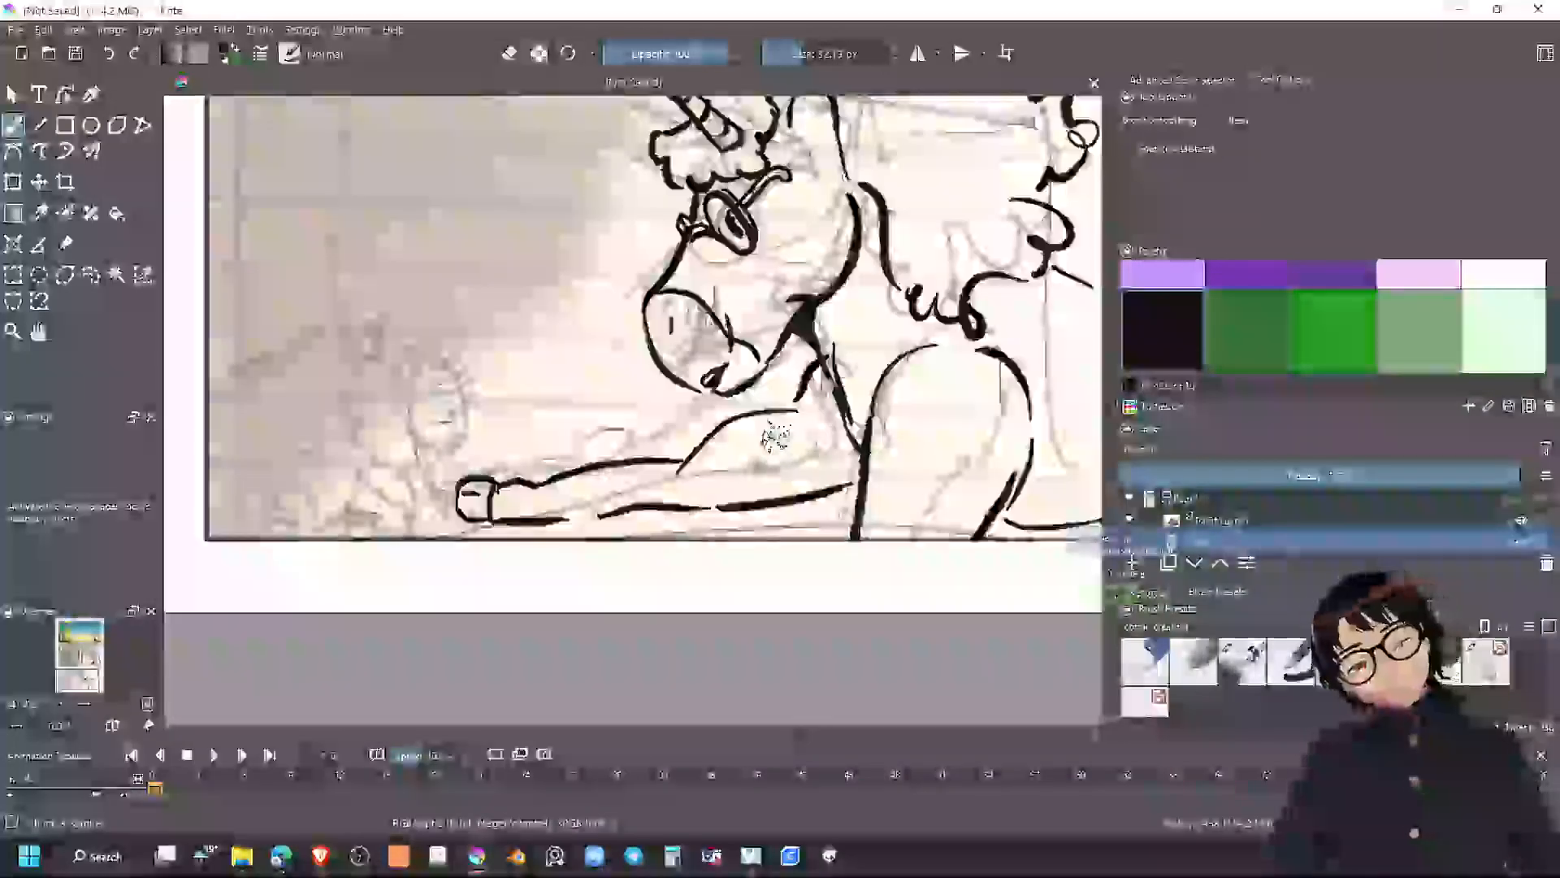
pyautogui.press('e')
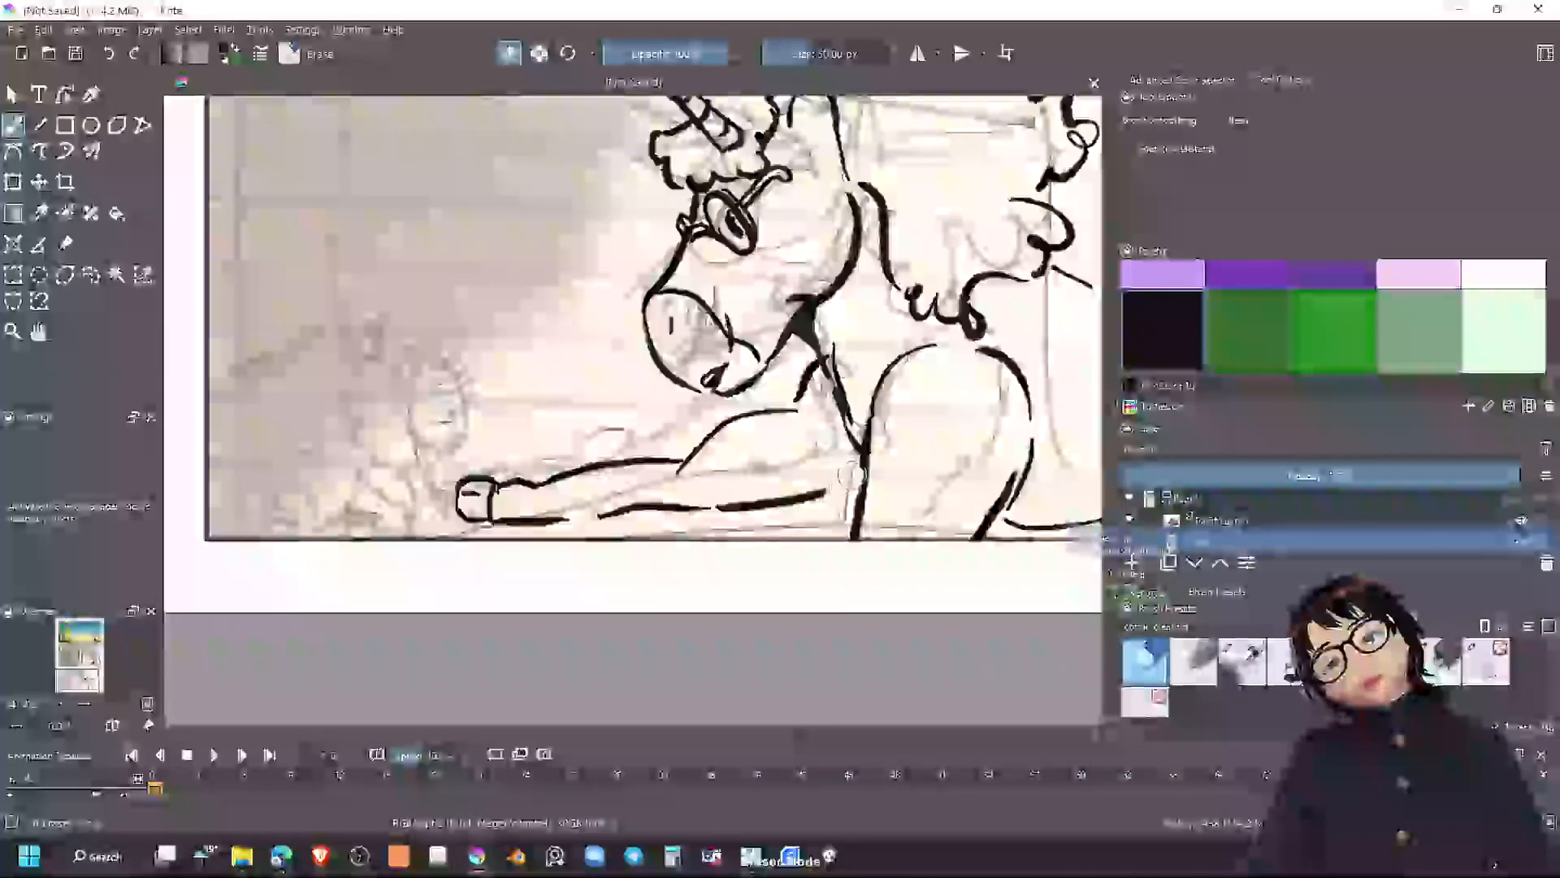
pyautogui.moveTo(822, 502)
pyautogui.mouseDown()
pyautogui.moveTo(640, 510)
pyautogui.moveTo(678, 529)
pyautogui.moveTo(807, 536)
pyautogui.moveTo(853, 520)
pyautogui.mouseUp()
pyautogui.press('e')
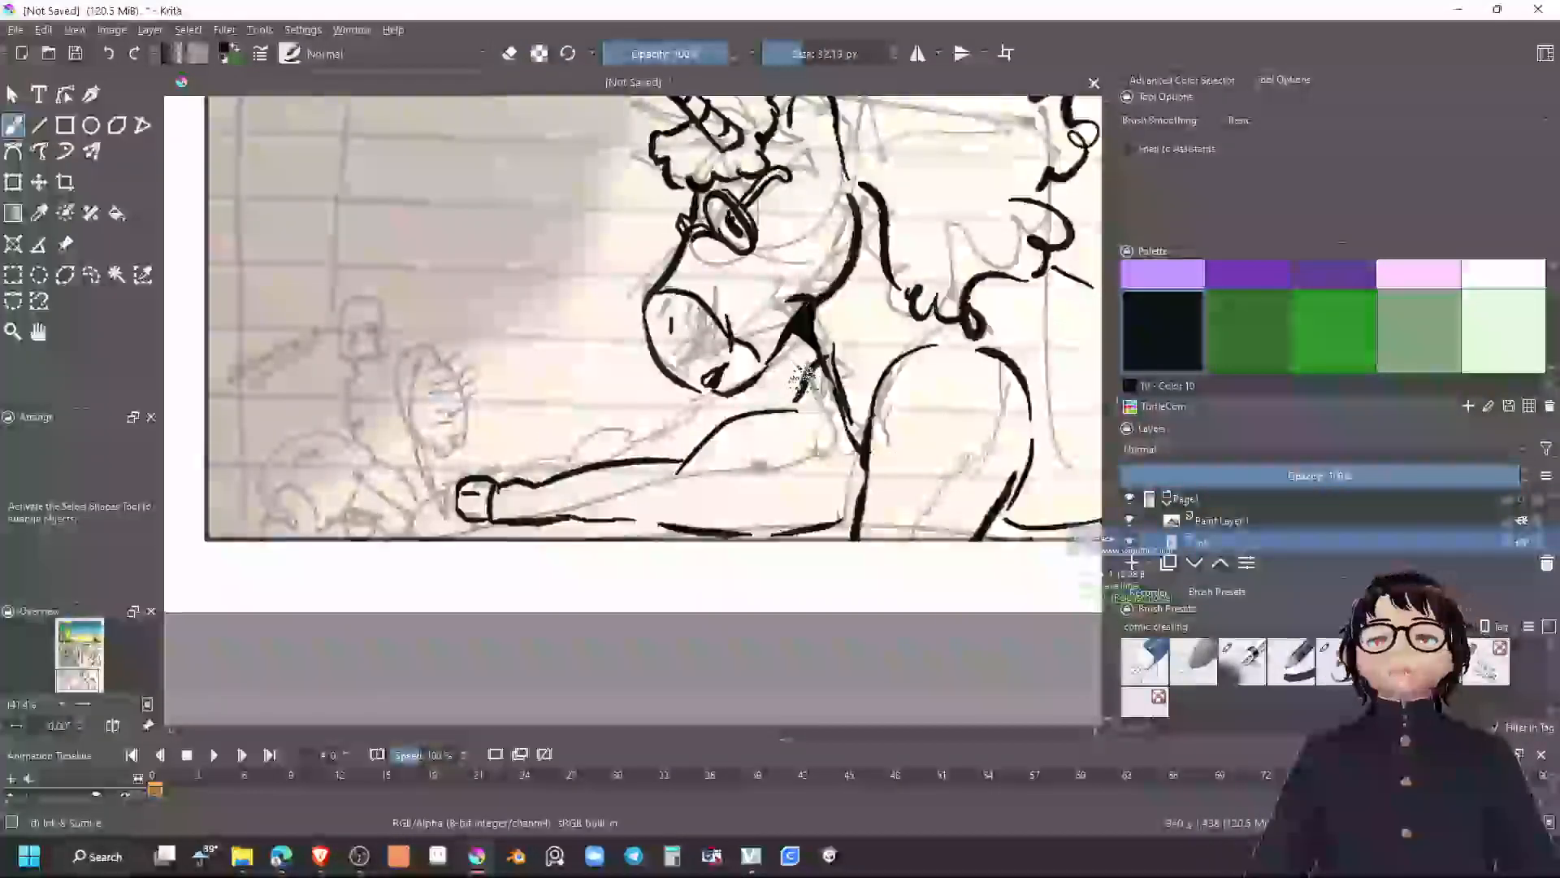
pyautogui.scroll(-1, 836, 367)
pyautogui.scroll(-2, 837, 366)
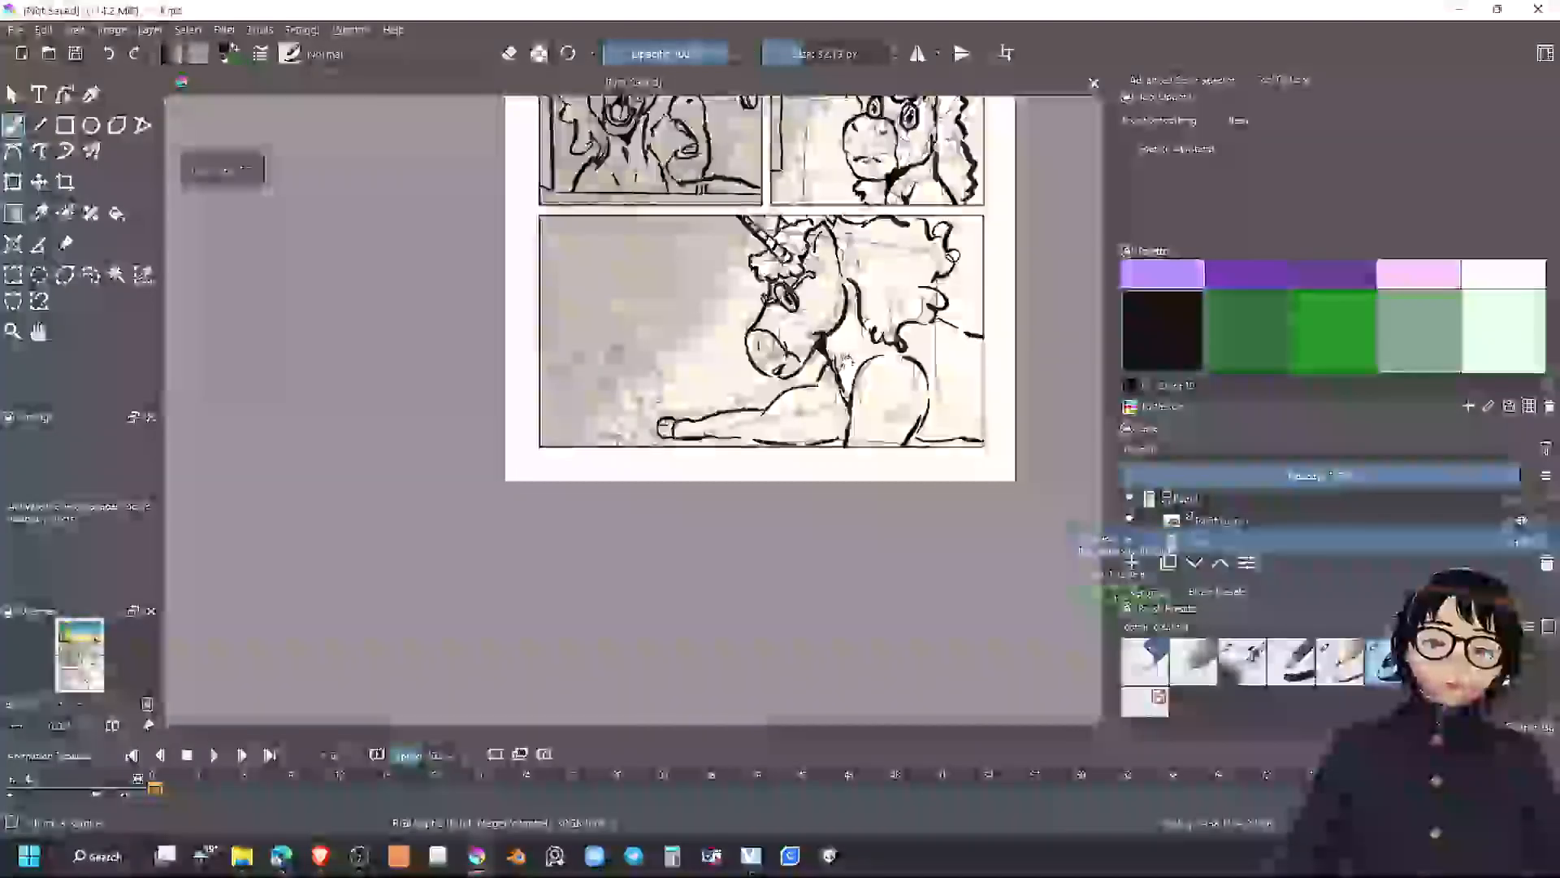
pyautogui.moveTo(837, 366)
pyautogui.mouseDown()
pyautogui.moveTo(758, 467)
pyautogui.moveTo(815, 352)
pyautogui.mouseUp()
pyautogui.scroll(3, 737, 341)
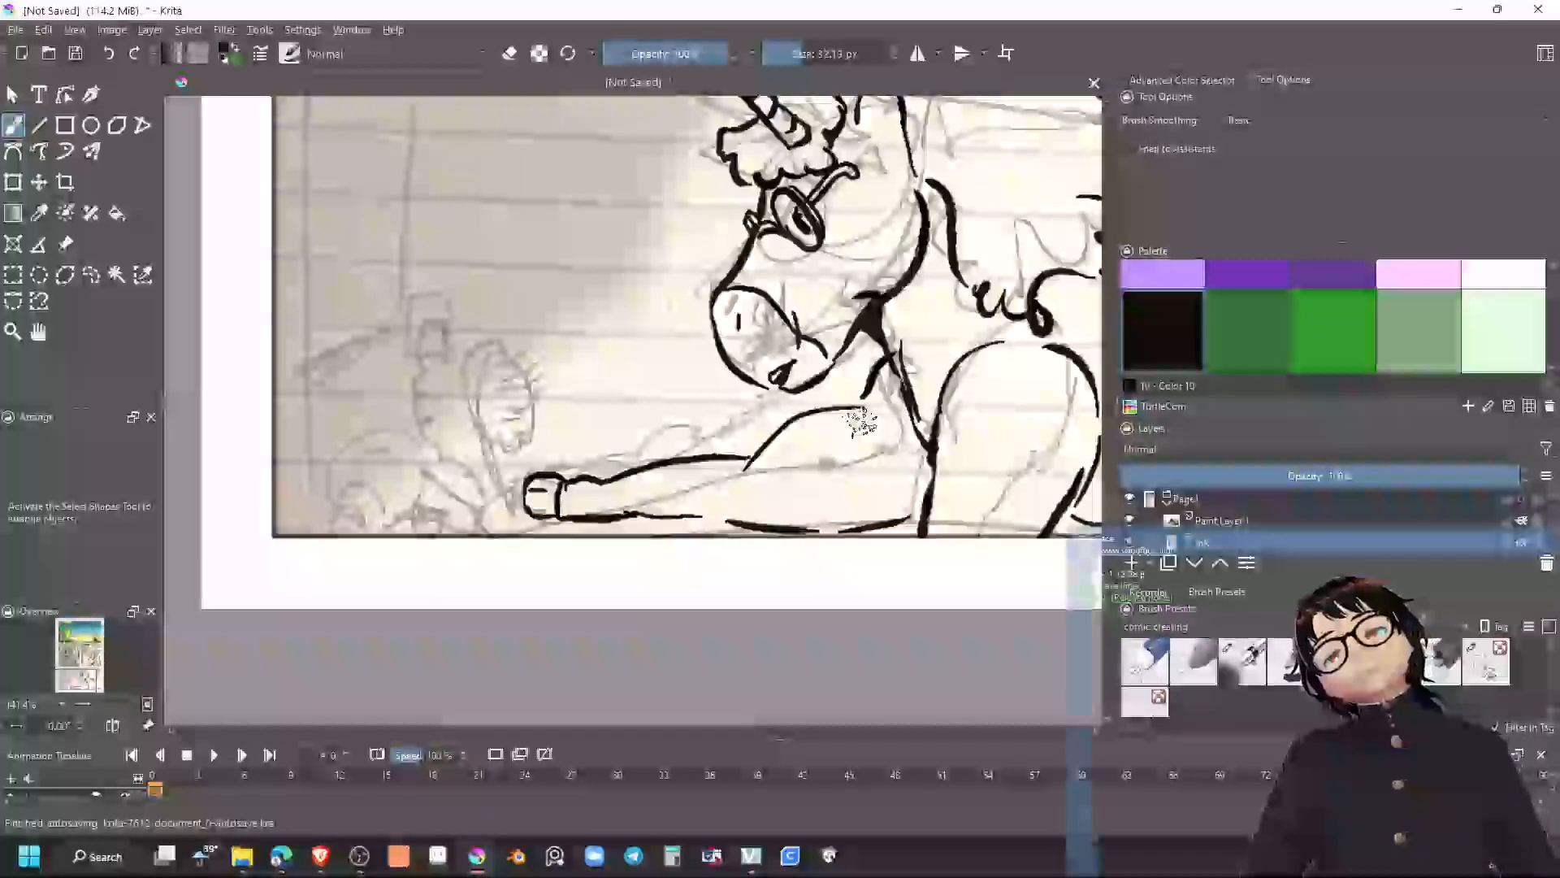
# Erase the outstretched foreleg's upper and lower lines up to the hoof and re-ink them as straight tapering lines from the chest
pyautogui.press('e')
pyautogui.moveTo(863, 409)
pyautogui.mouseDown()
pyautogui.moveTo(765, 456)
pyautogui.moveTo(844, 401)
pyautogui.moveTo(744, 459)
pyautogui.moveTo(761, 442)
pyautogui.moveTo(582, 479)
pyautogui.moveTo(575, 513)
pyautogui.moveTo(657, 519)
pyautogui.mouseUp()
pyautogui.moveTo(821, 509); pyautogui.dragTo(844, 517)
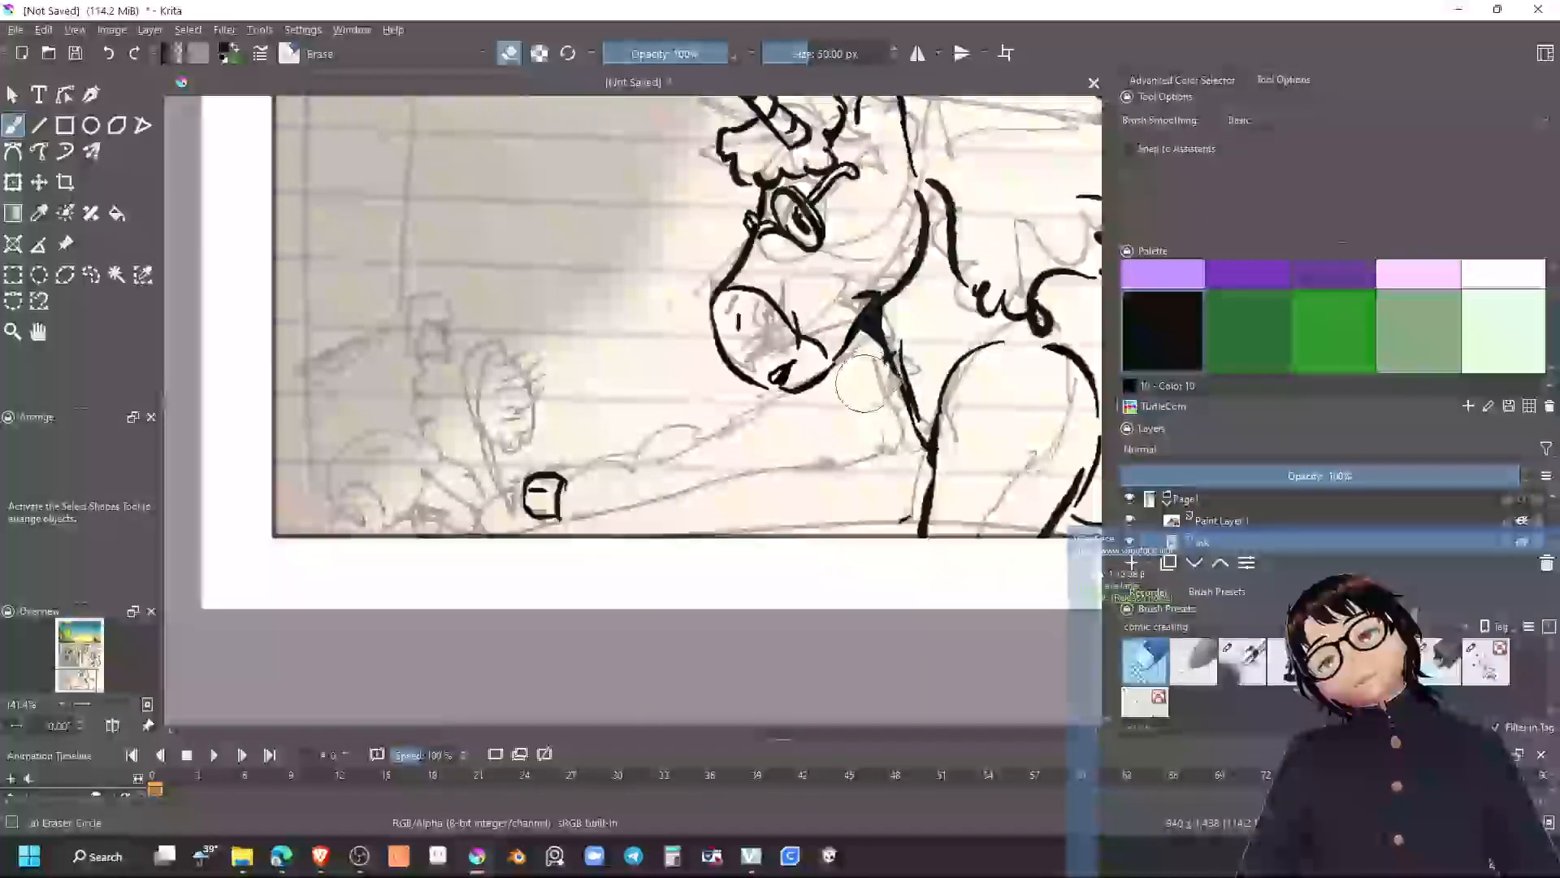
pyautogui.press('e')
pyautogui.moveTo(802, 396)
pyautogui.mouseDown()
pyautogui.moveTo(547, 477)
pyautogui.moveTo(597, 521)
pyautogui.mouseUp()
pyautogui.moveTo(731, 512); pyautogui.dragTo(872, 510)
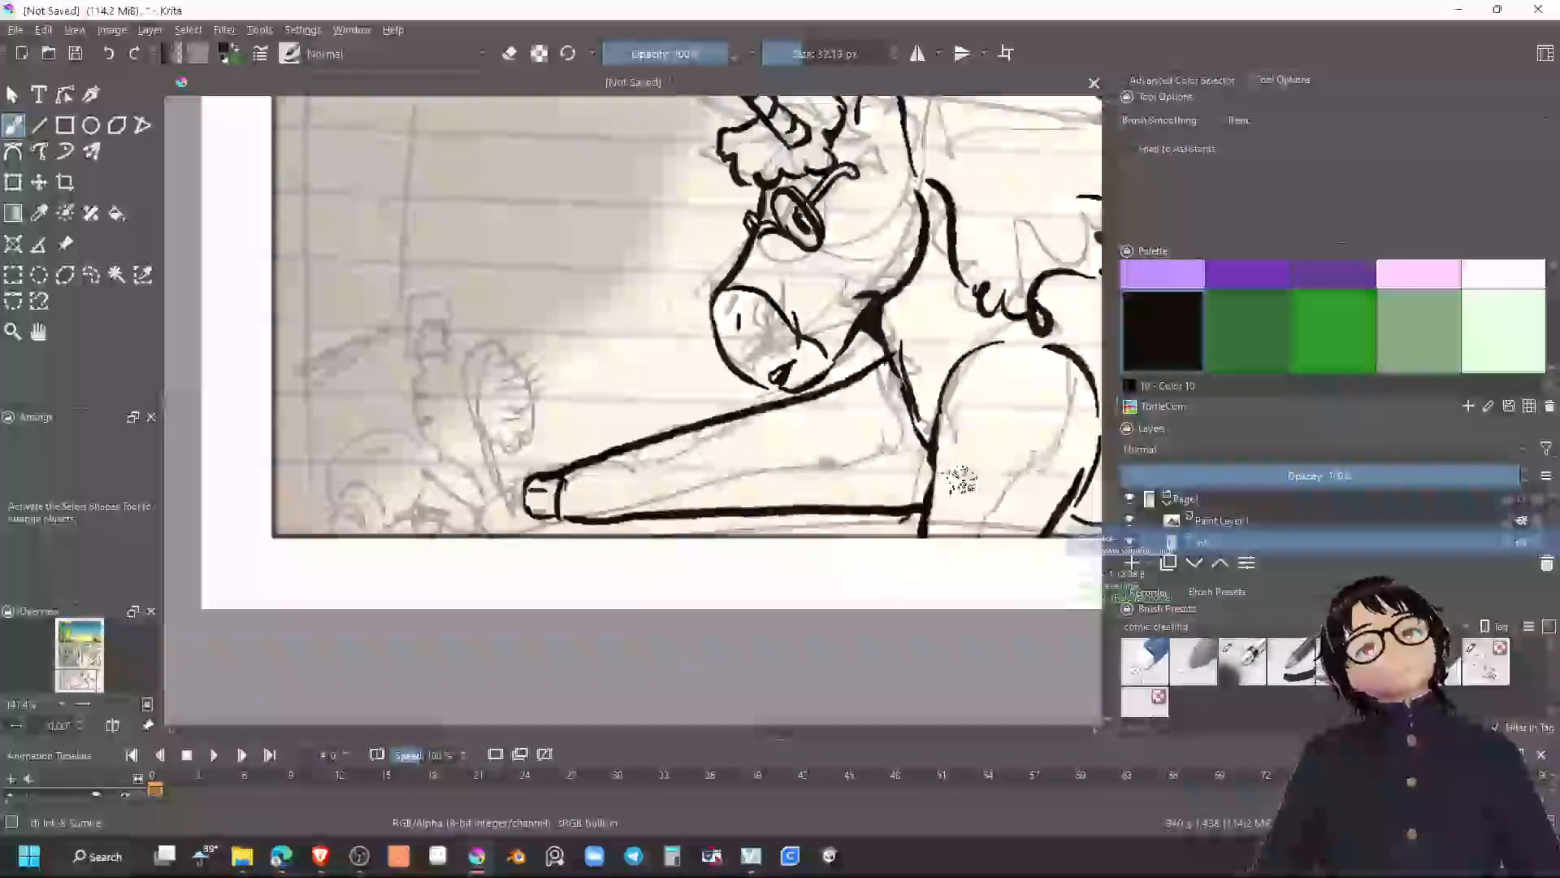
# Fill a solid black shadow where the outstretched foreleg meets the near foreleg and add short tick marks under the leg's upper line
pyautogui.scroll(-8, 864, 434)
pyautogui.scroll(3, 864, 433)
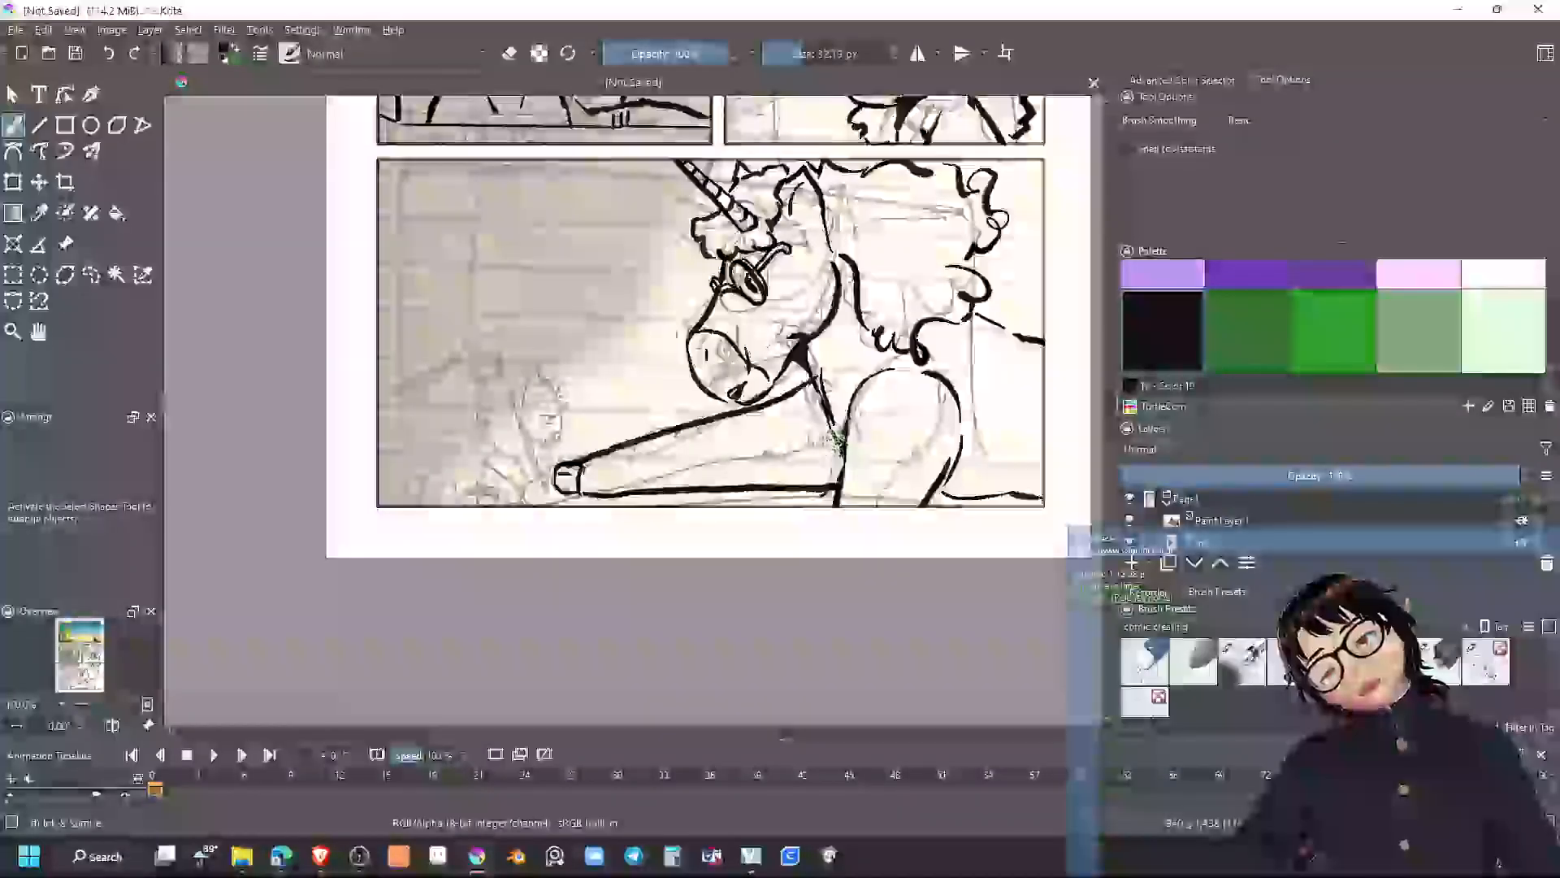
pyautogui.moveTo(833, 429)
pyautogui.mouseDown()
pyautogui.moveTo(801, 464)
pyautogui.moveTo(839, 486)
pyautogui.mouseUp()
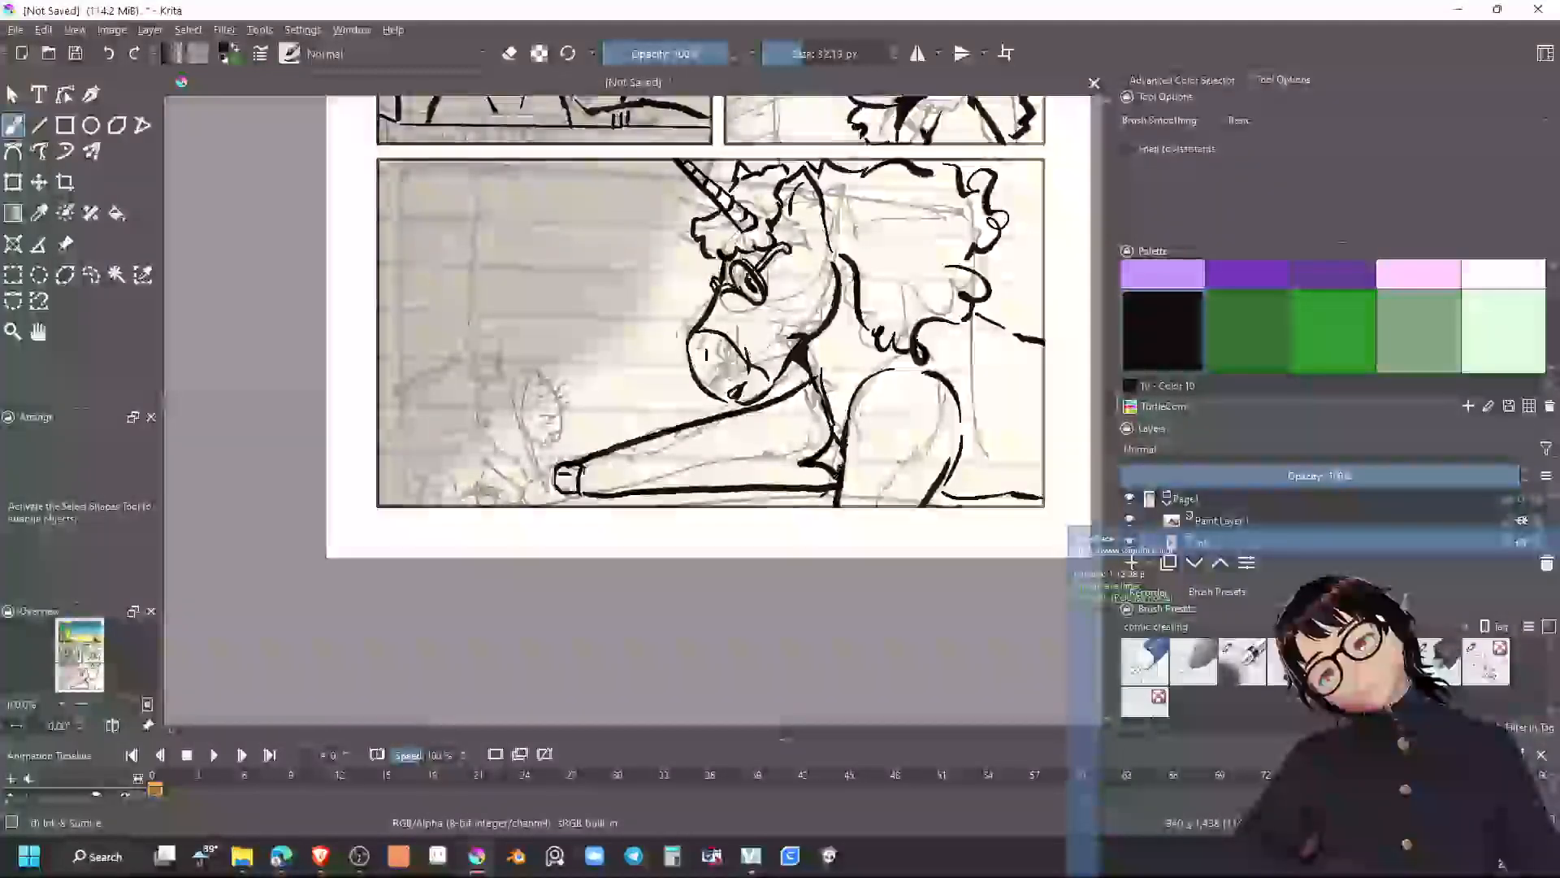
pyautogui.moveTo(832, 430); pyautogui.dragTo(839, 488)
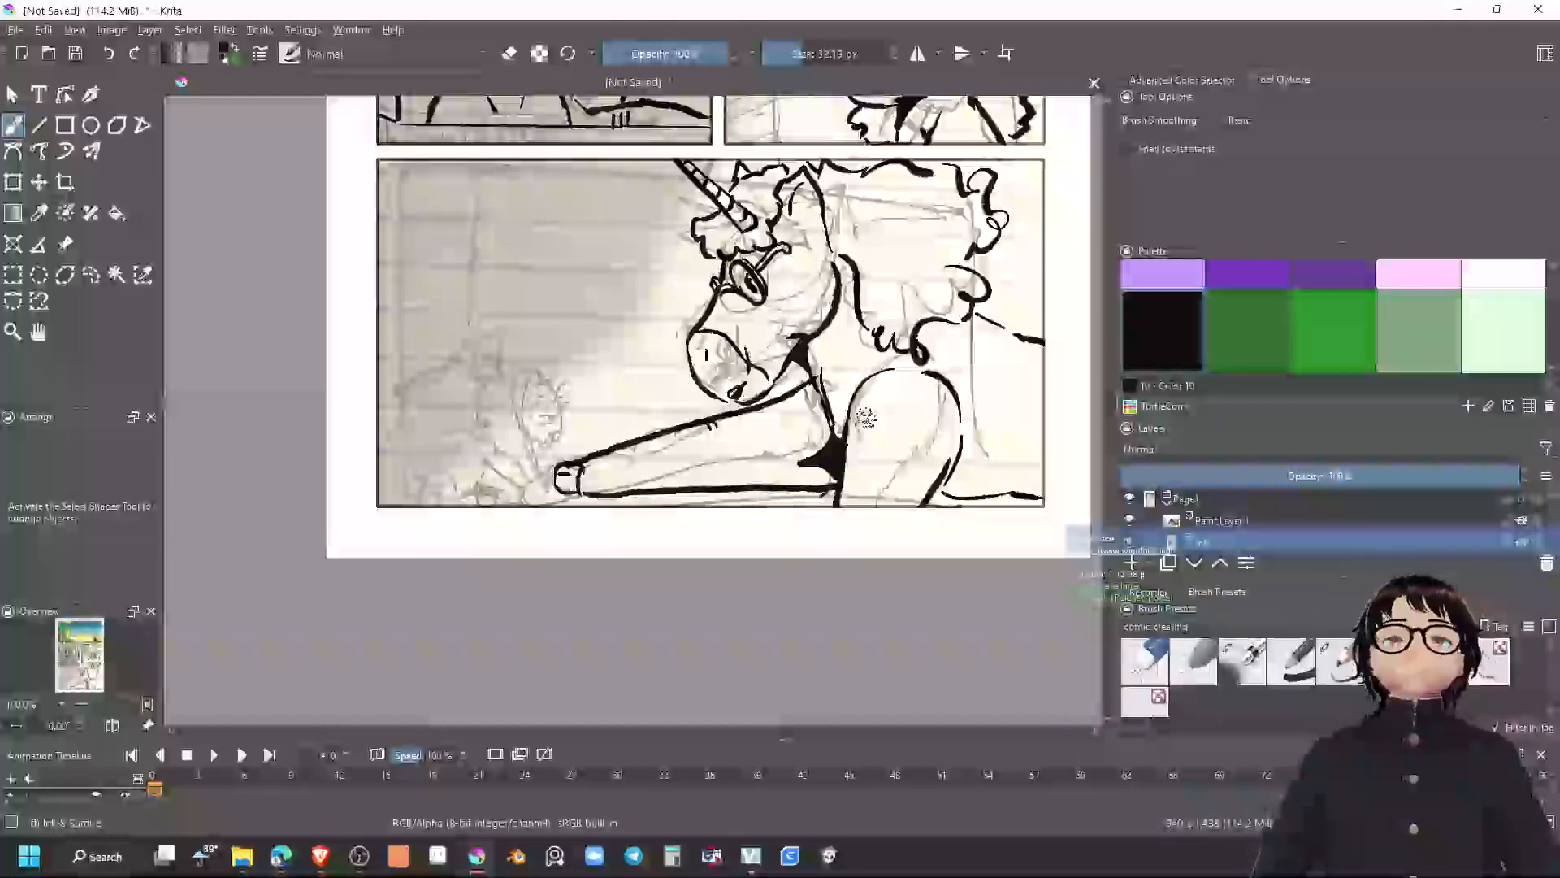
# Erase the blunt hoof and re-ink it larger and rounded, with an inner front edge and a curved line separating it from the leg
pyautogui.scroll(2, 642, 445)
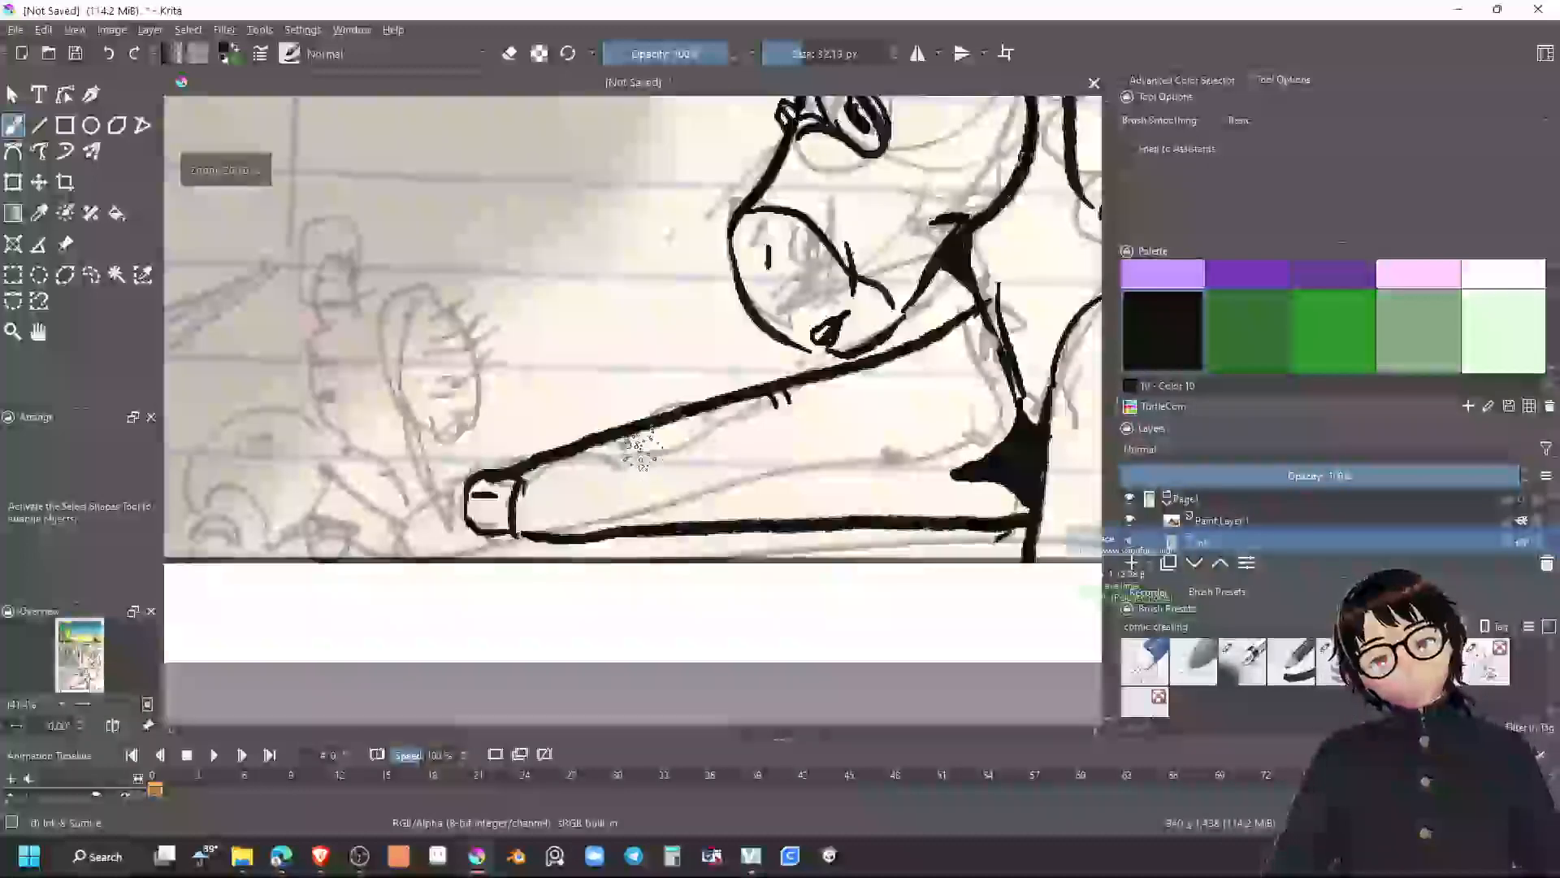
pyautogui.press('e')
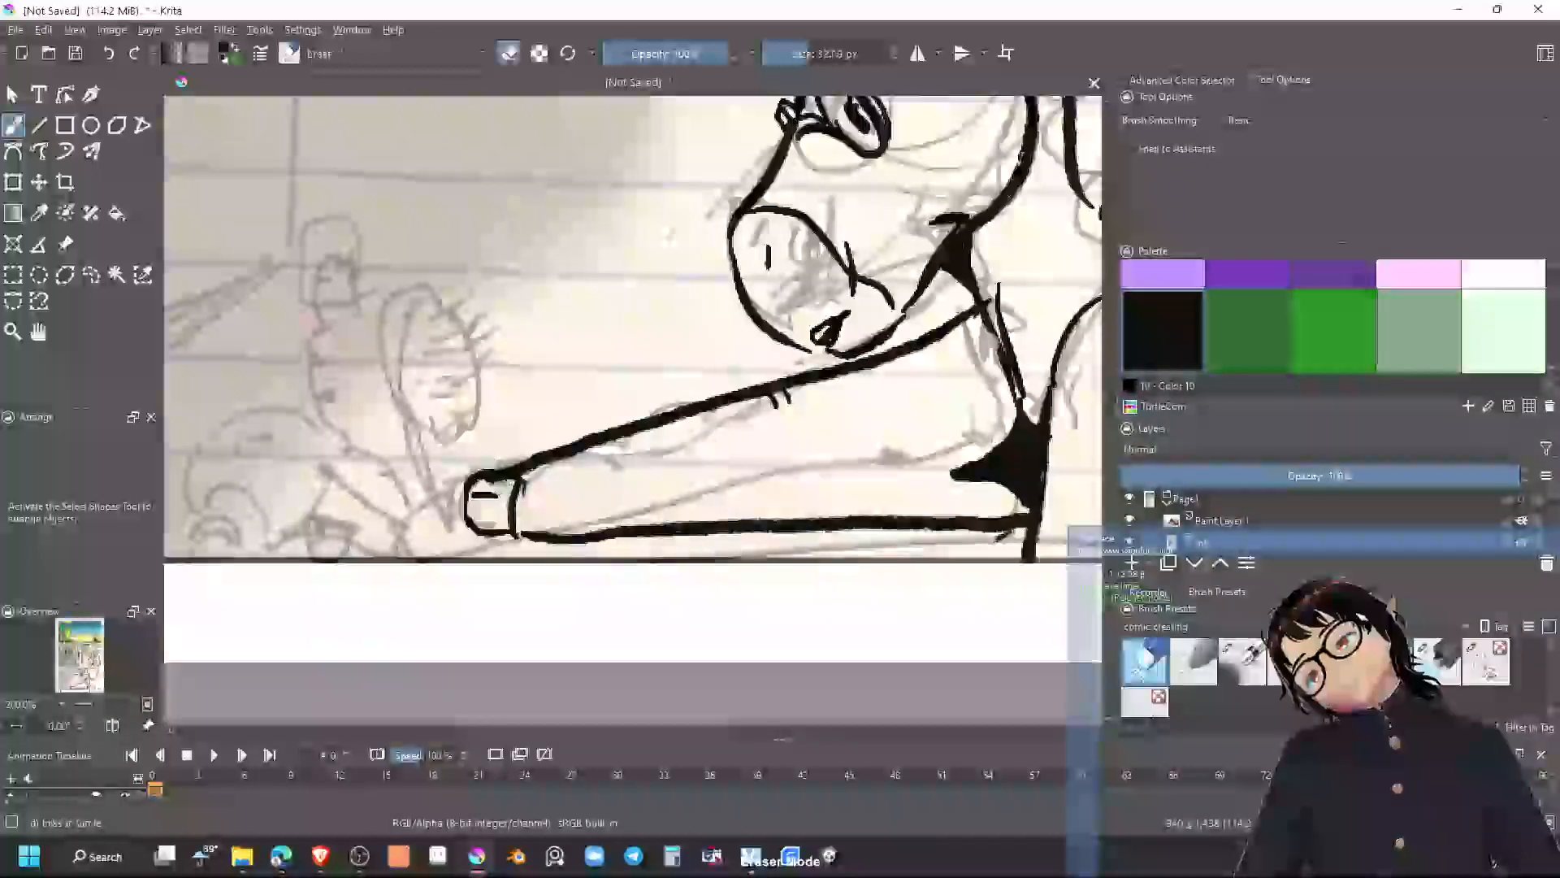
pyautogui.moveTo(490, 478)
pyautogui.mouseDown()
pyautogui.moveTo(491, 510)
pyautogui.moveTo(507, 485)
pyautogui.moveTo(514, 520)
pyautogui.mouseUp()
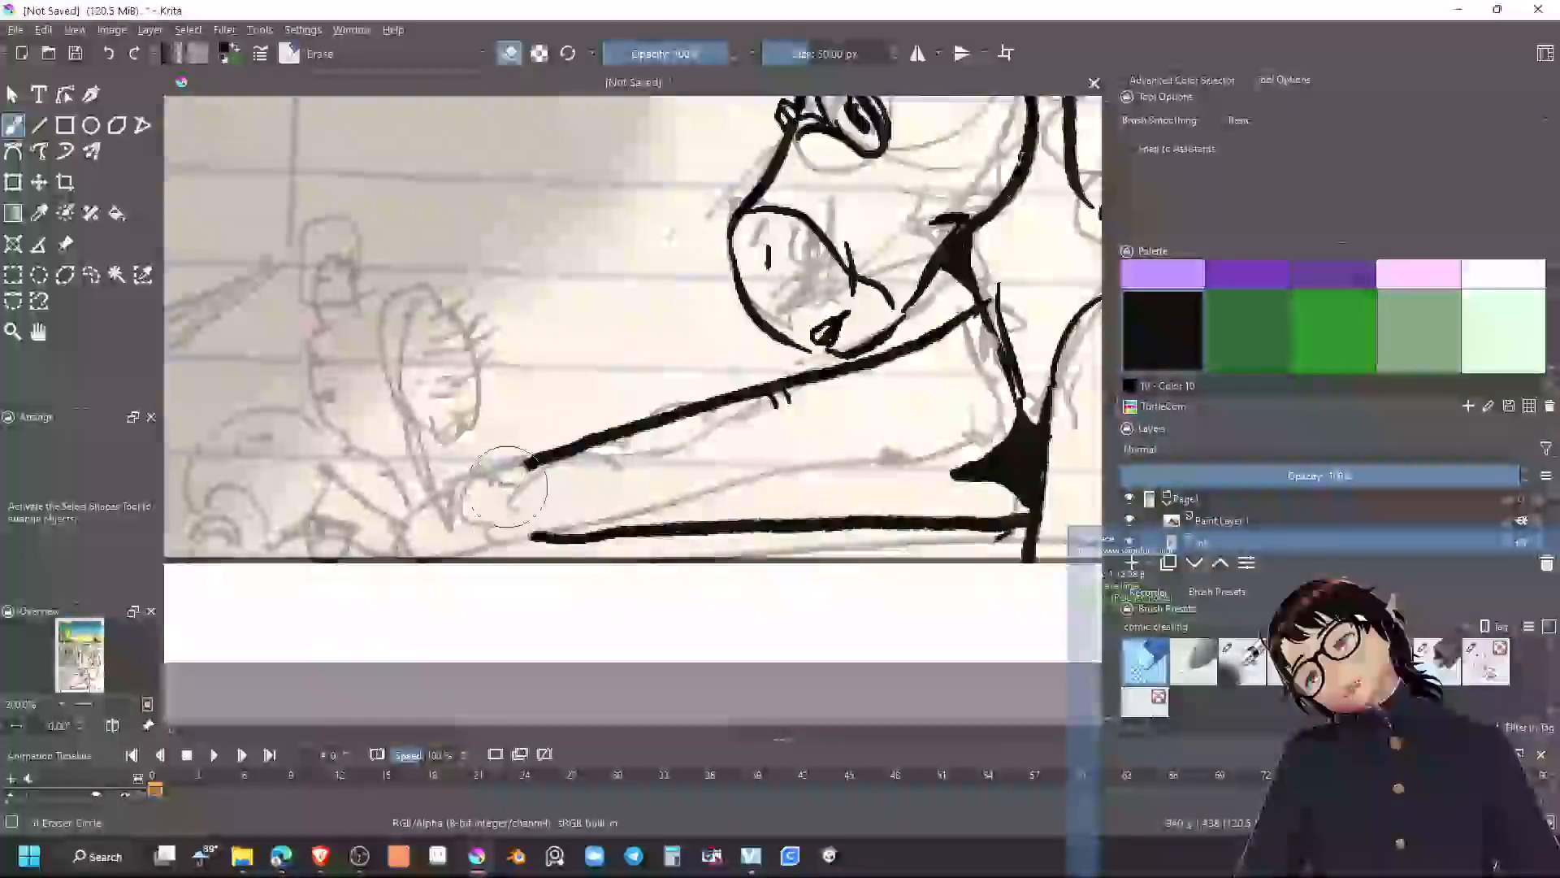
pyautogui.press('e')
pyautogui.press('e')
pyautogui.moveTo(528, 465)
pyautogui.mouseDown()
pyautogui.moveTo(470, 447)
pyautogui.moveTo(453, 469)
pyautogui.moveTo(477, 539)
pyautogui.moveTo(540, 538)
pyautogui.mouseUp()
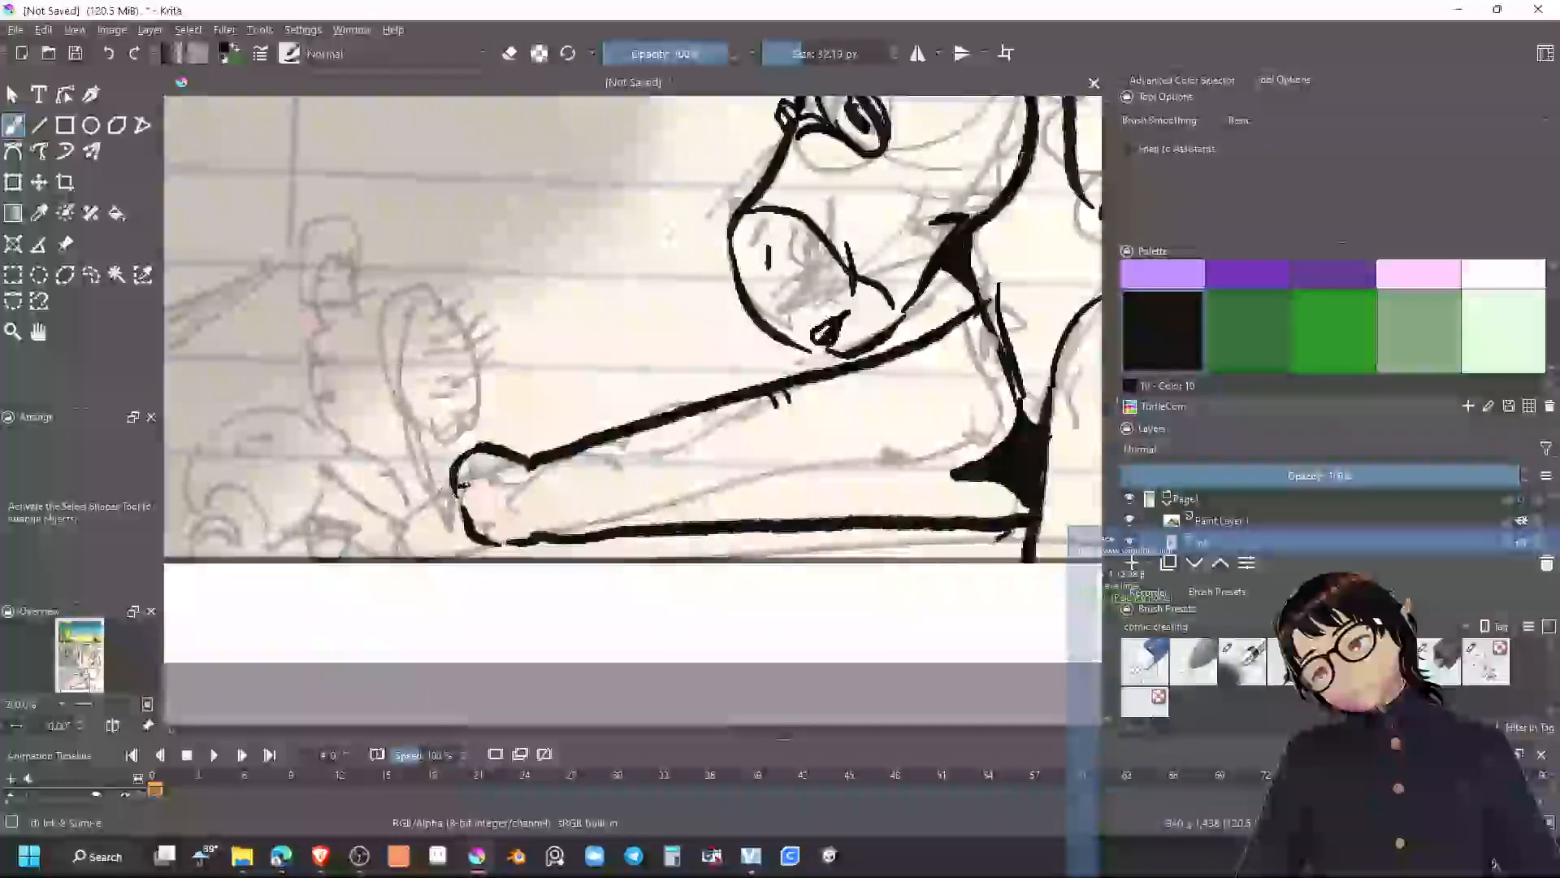
pyautogui.moveTo(456, 486)
pyautogui.mouseDown()
pyautogui.moveTo(477, 487)
pyautogui.moveTo(473, 469)
pyautogui.moveTo(491, 543)
pyautogui.mouseUp()
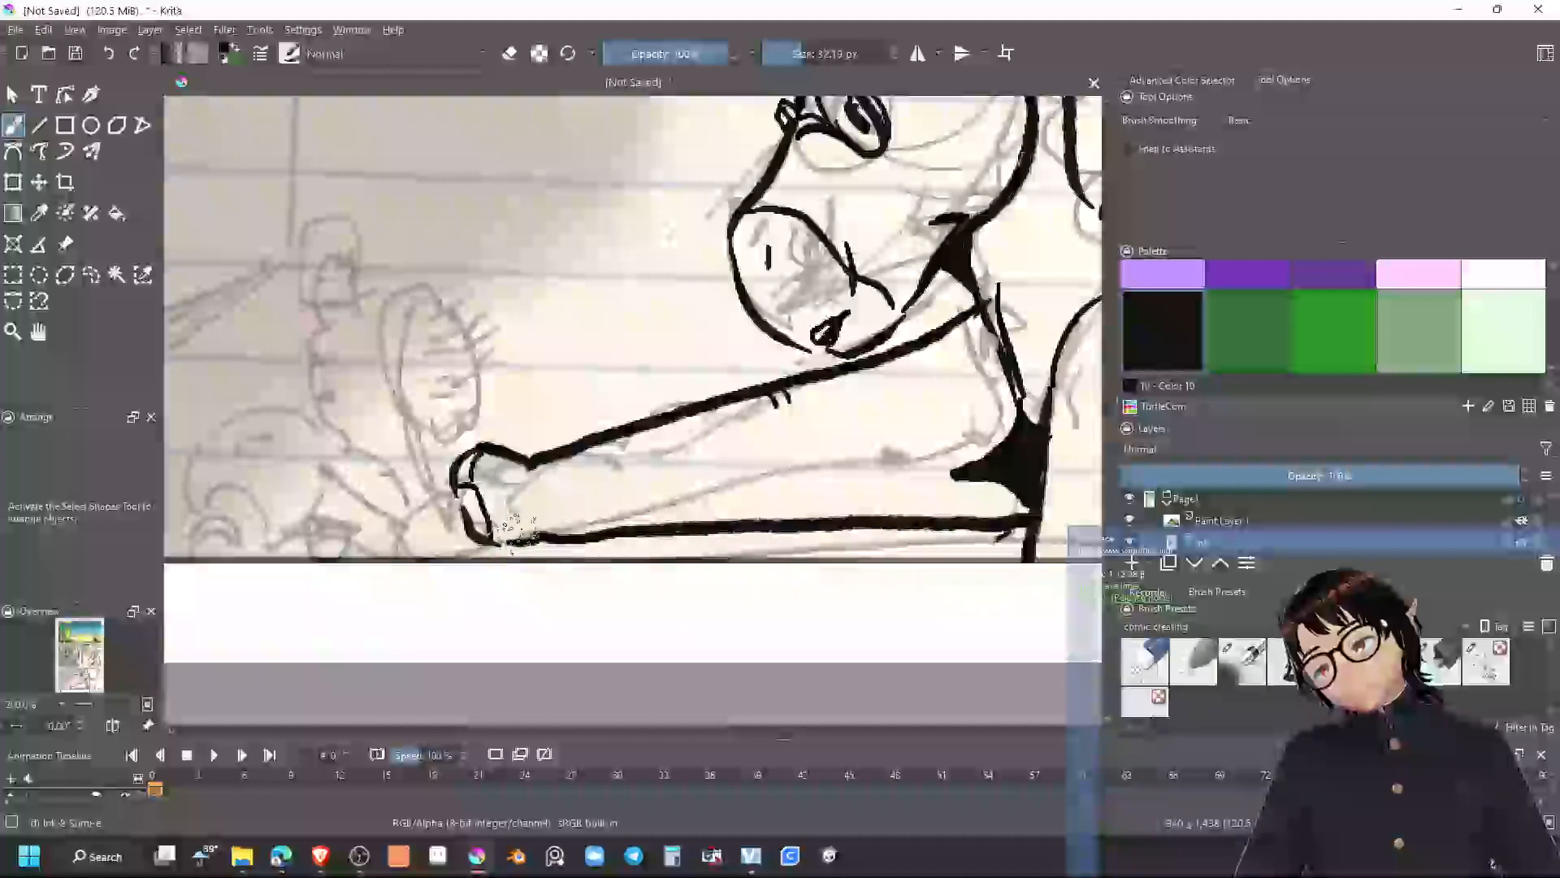
pyautogui.moveTo(524, 464); pyautogui.dragTo(528, 540)
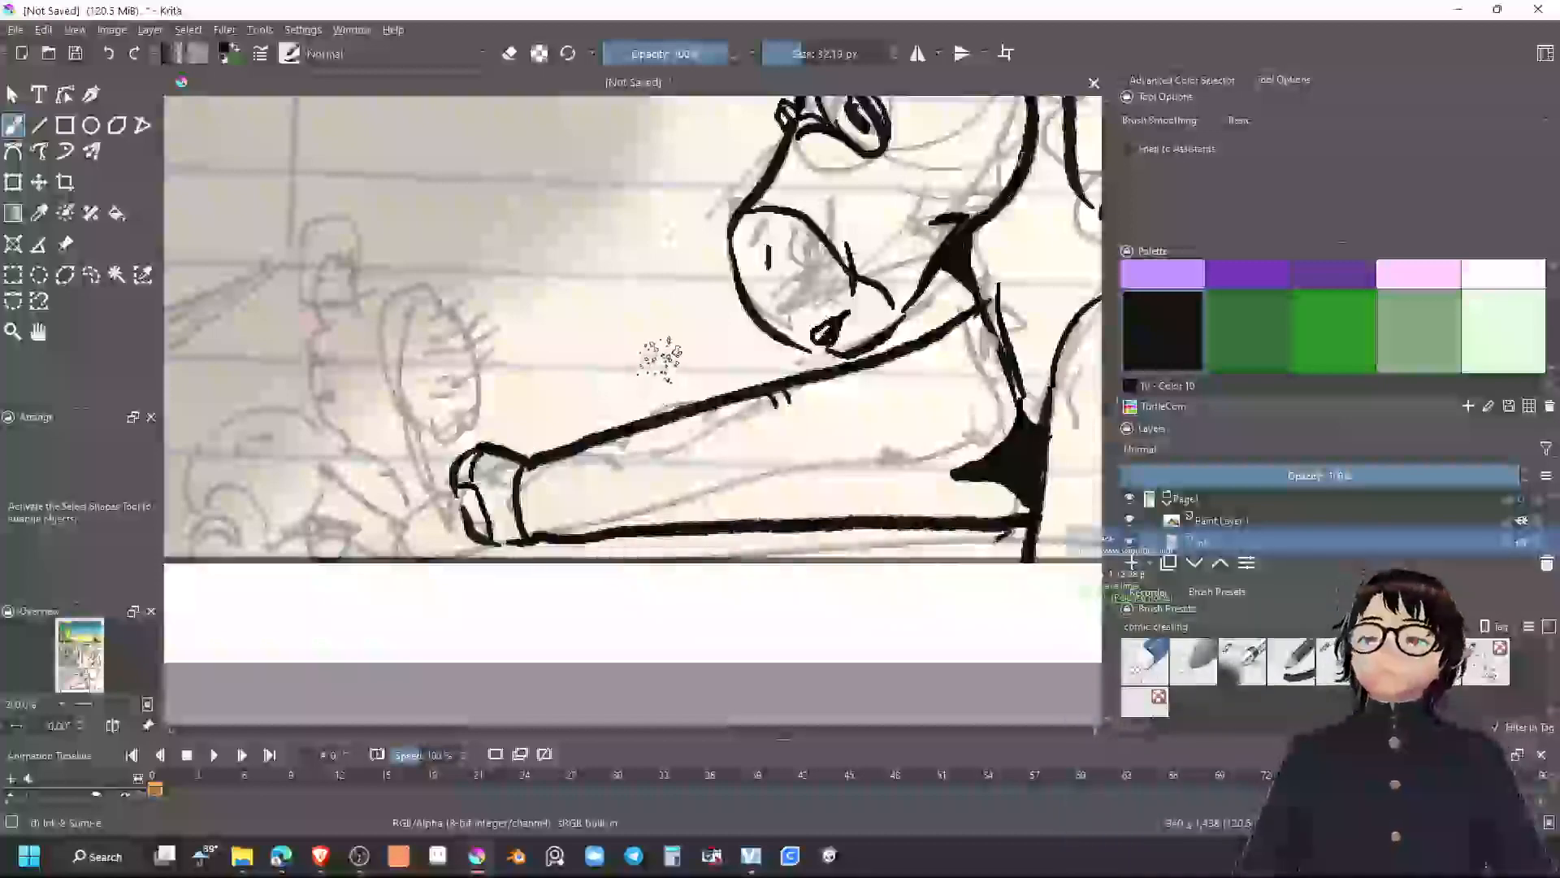
# Ink the upright hairbrush beside the hoof, with a slim handle, curved back and oval bristle pad
pyautogui.moveTo(652, 379); pyautogui.dragTo(798, 429)
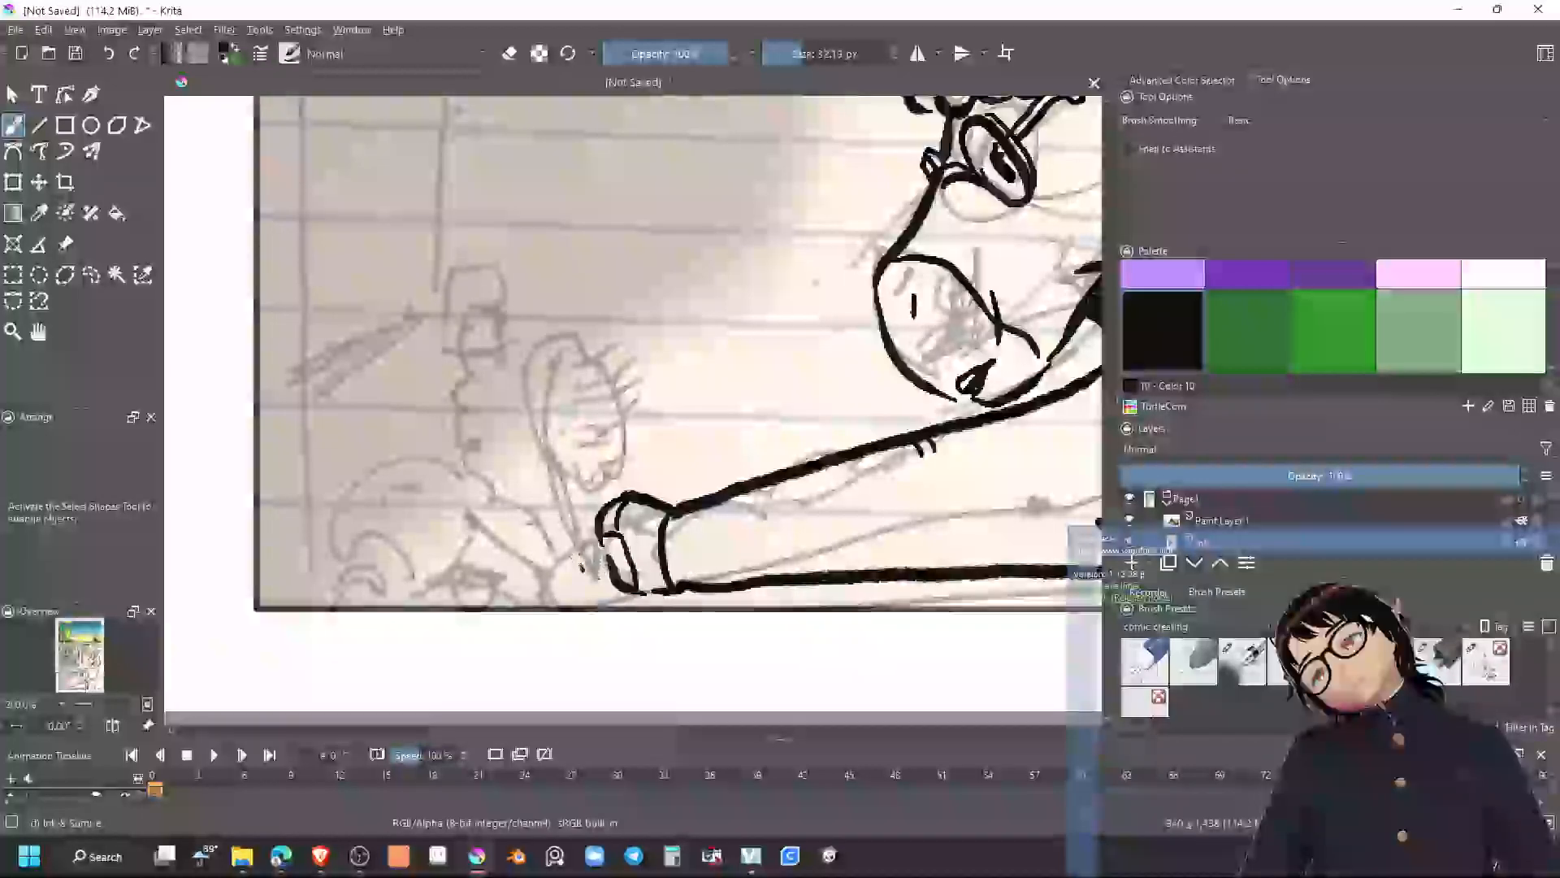
pyautogui.moveTo(544, 480)
pyautogui.mouseDown()
pyautogui.moveTo(534, 445)
pyautogui.moveTo(595, 538)
pyautogui.moveTo(569, 500)
pyautogui.moveTo(578, 571)
pyautogui.moveTo(605, 544)
pyautogui.moveTo(563, 437)
pyautogui.moveTo(529, 446)
pyautogui.moveTo(521, 397)
pyautogui.mouseUp()
pyautogui.moveTo(528, 328)
pyautogui.mouseDown()
pyautogui.moveTo(571, 325)
pyautogui.moveTo(591, 372)
pyautogui.mouseUp()
pyautogui.moveTo(608, 449)
pyautogui.mouseDown()
pyautogui.moveTo(555, 459)
pyautogui.moveTo(538, 383)
pyautogui.mouseUp()
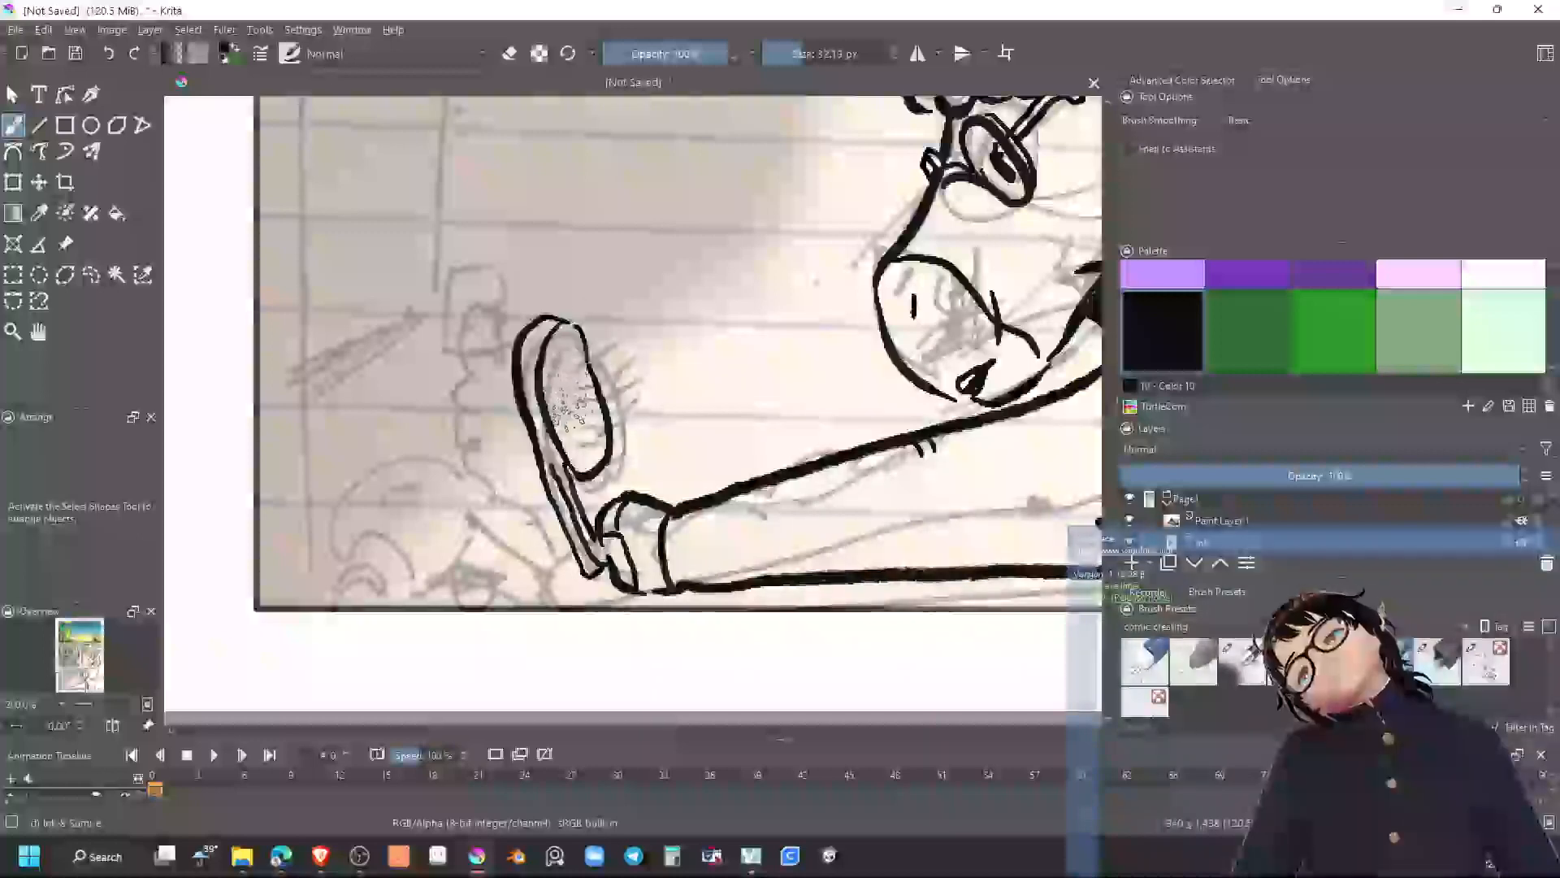
# Ink rows of short bristle strokes across the hairbrush's oval pad, some extending past its outer edge
pyautogui.moveTo(611, 461)
pyautogui.mouseDown()
pyautogui.moveTo(581, 462)
pyautogui.moveTo(562, 429)
pyautogui.mouseUp()
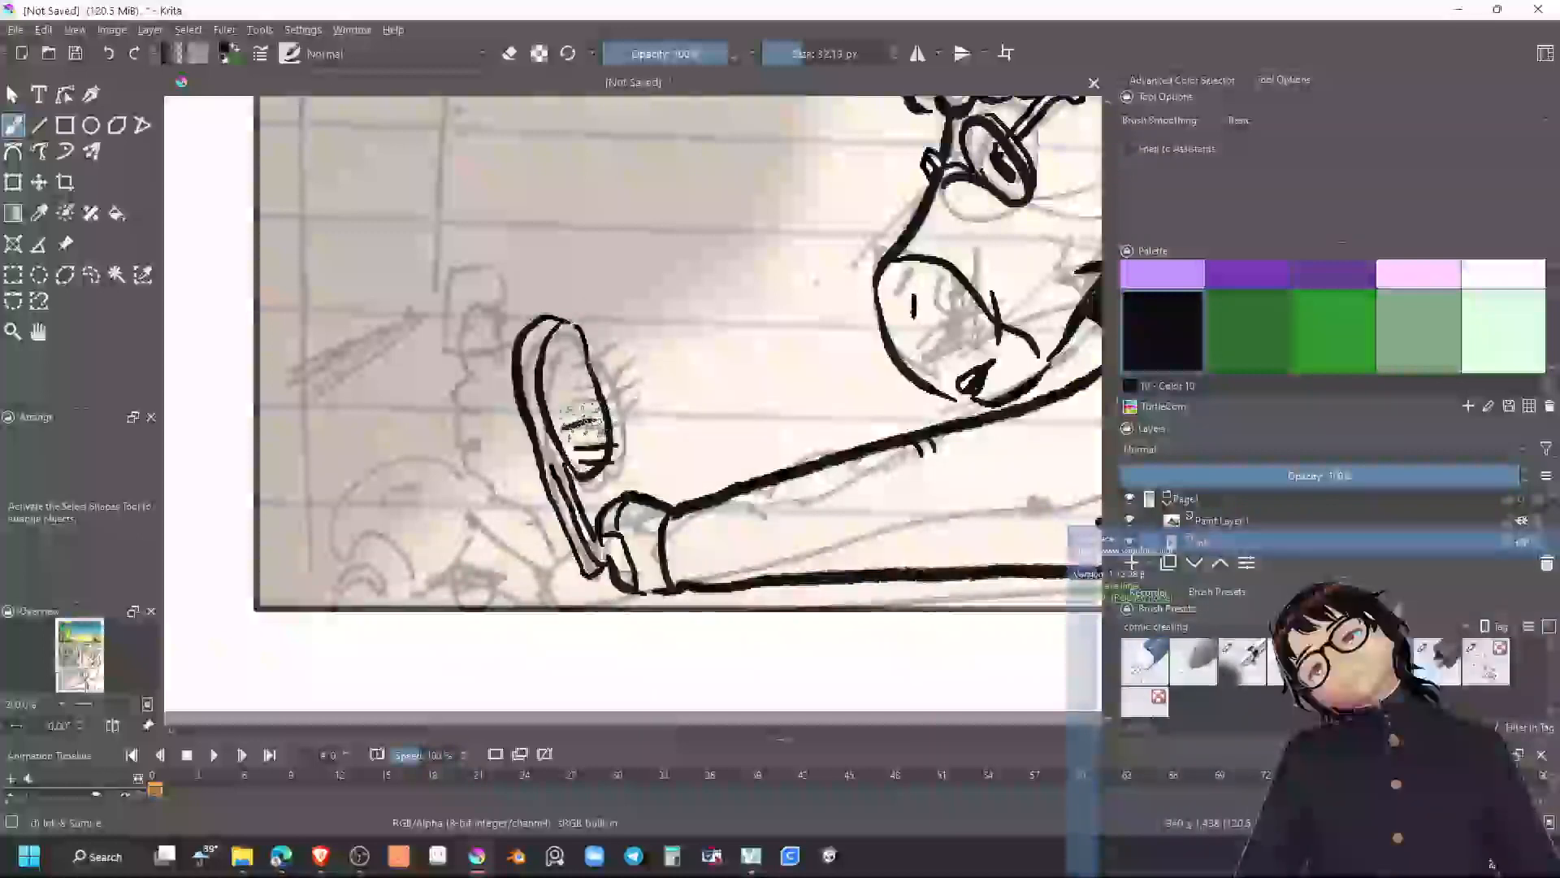
pyautogui.moveTo(578, 364)
pyautogui.mouseDown()
pyautogui.moveTo(601, 321)
pyautogui.moveTo(580, 329)
pyautogui.moveTo(608, 375)
pyautogui.mouseUp()
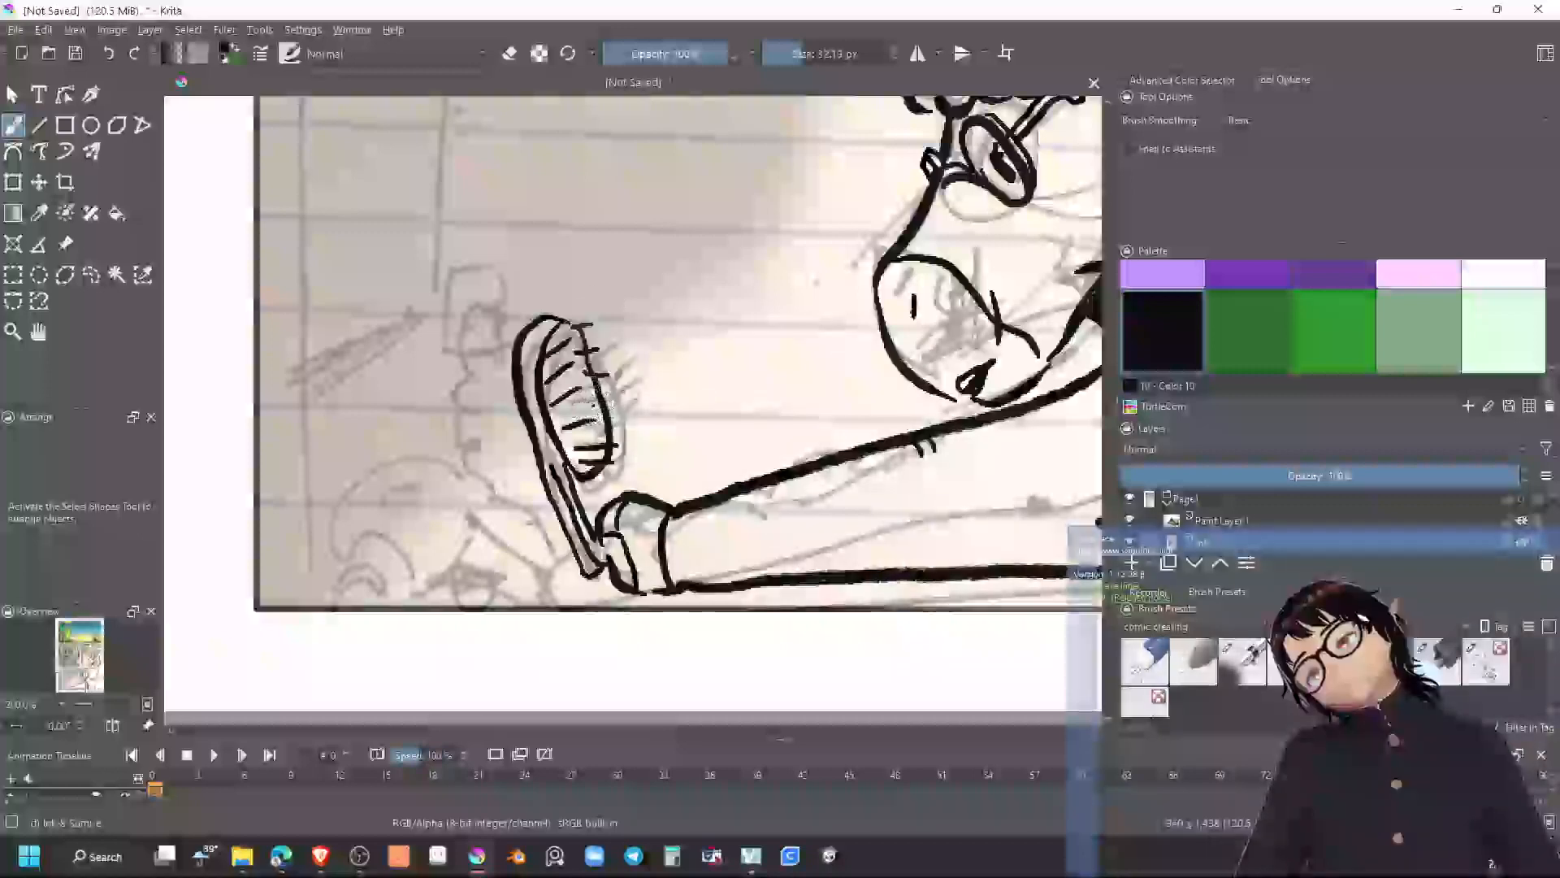
pyautogui.moveTo(601, 429)
pyautogui.mouseDown()
pyautogui.moveTo(622, 425)
pyautogui.moveTo(576, 404)
pyautogui.mouseUp()
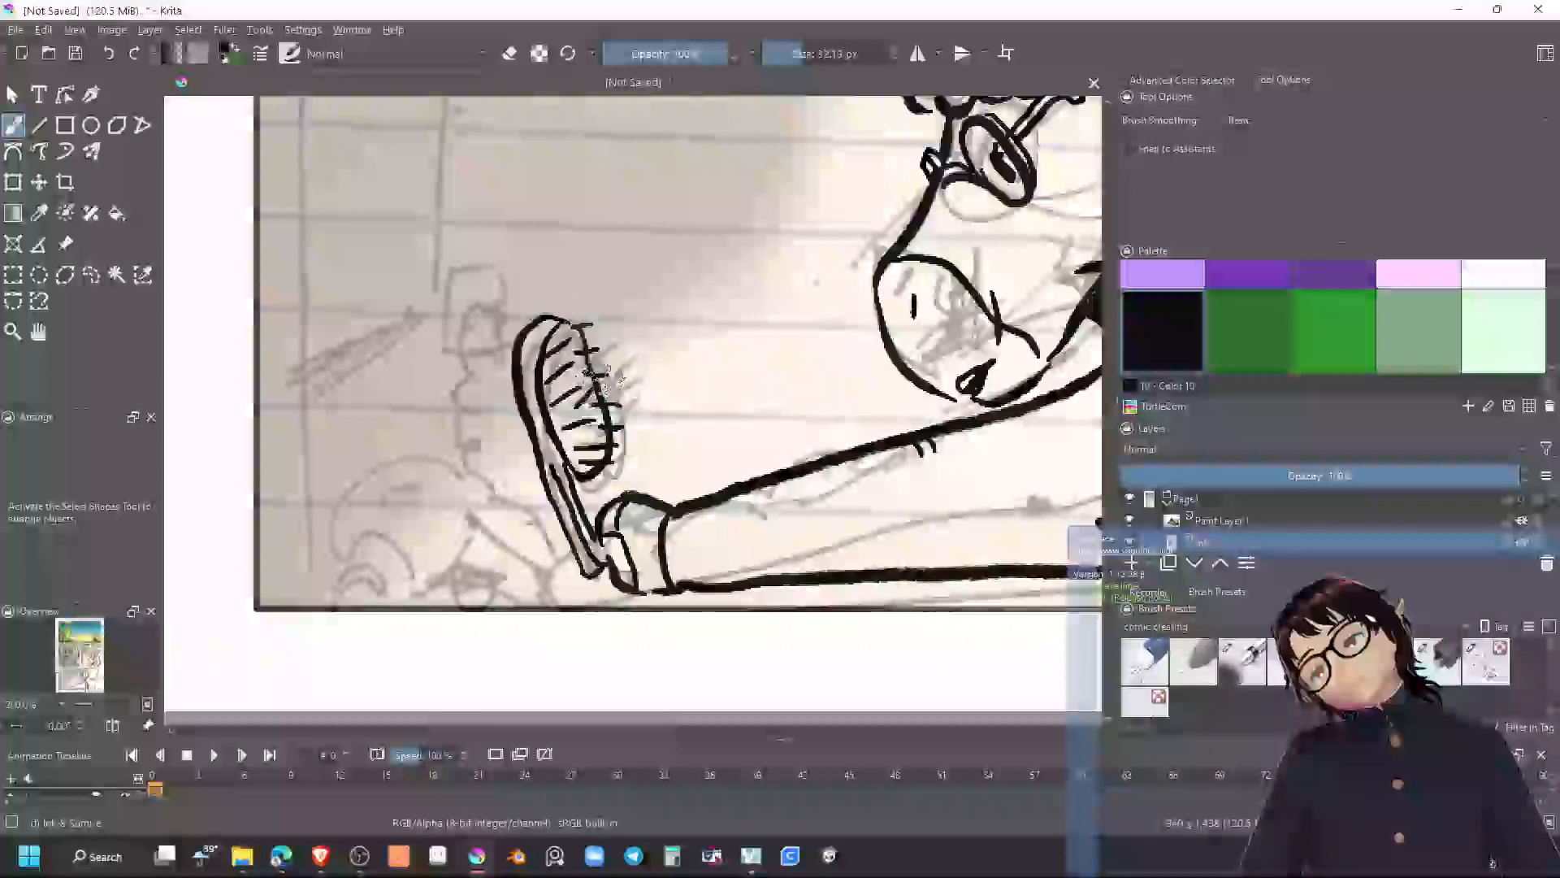
pyautogui.moveTo(594, 340)
pyautogui.mouseDown()
pyautogui.moveTo(571, 376)
pyautogui.moveTo(600, 350)
pyautogui.moveTo(578, 406)
pyautogui.moveTo(610, 375)
pyautogui.mouseUp()
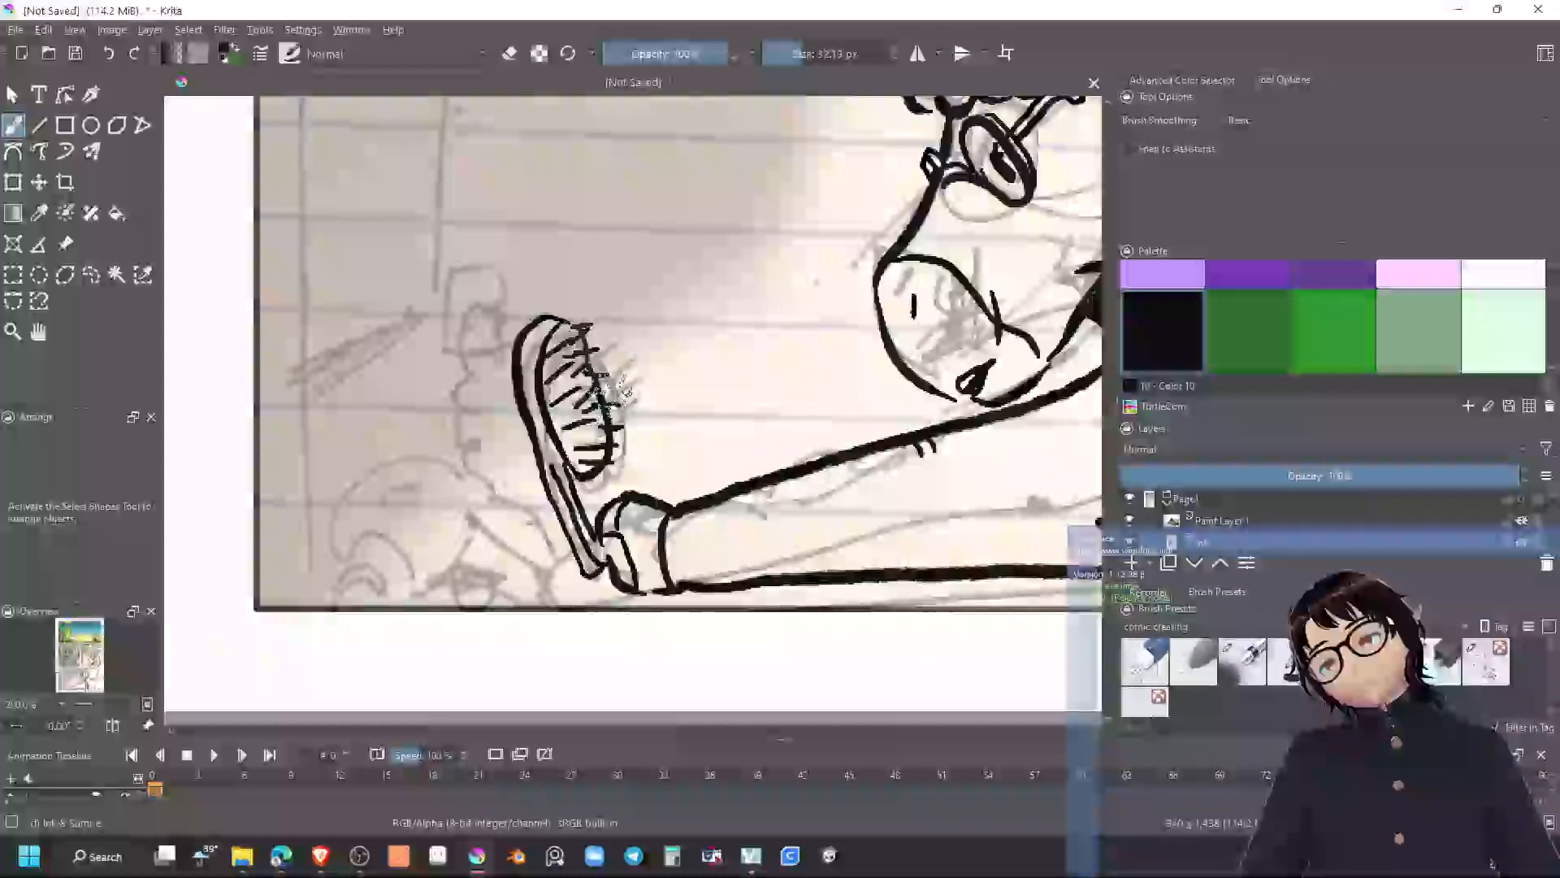
pyautogui.moveTo(568, 425); pyautogui.dragTo(596, 420)
pyautogui.moveTo(569, 366); pyautogui.dragTo(597, 359)
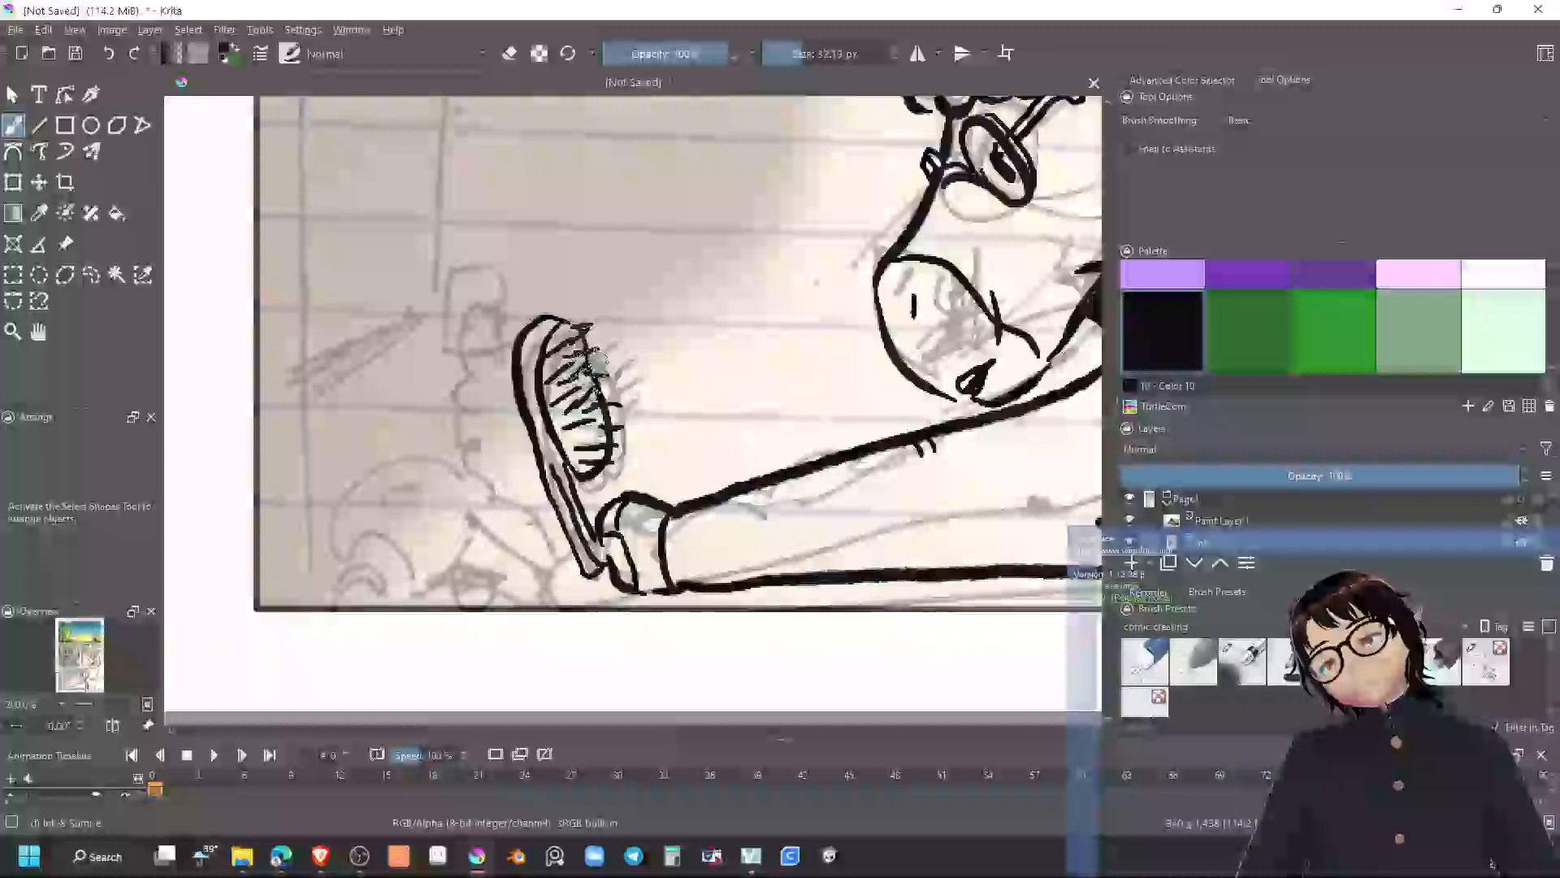
pyautogui.moveTo(597, 434); pyautogui.dragTo(619, 429)
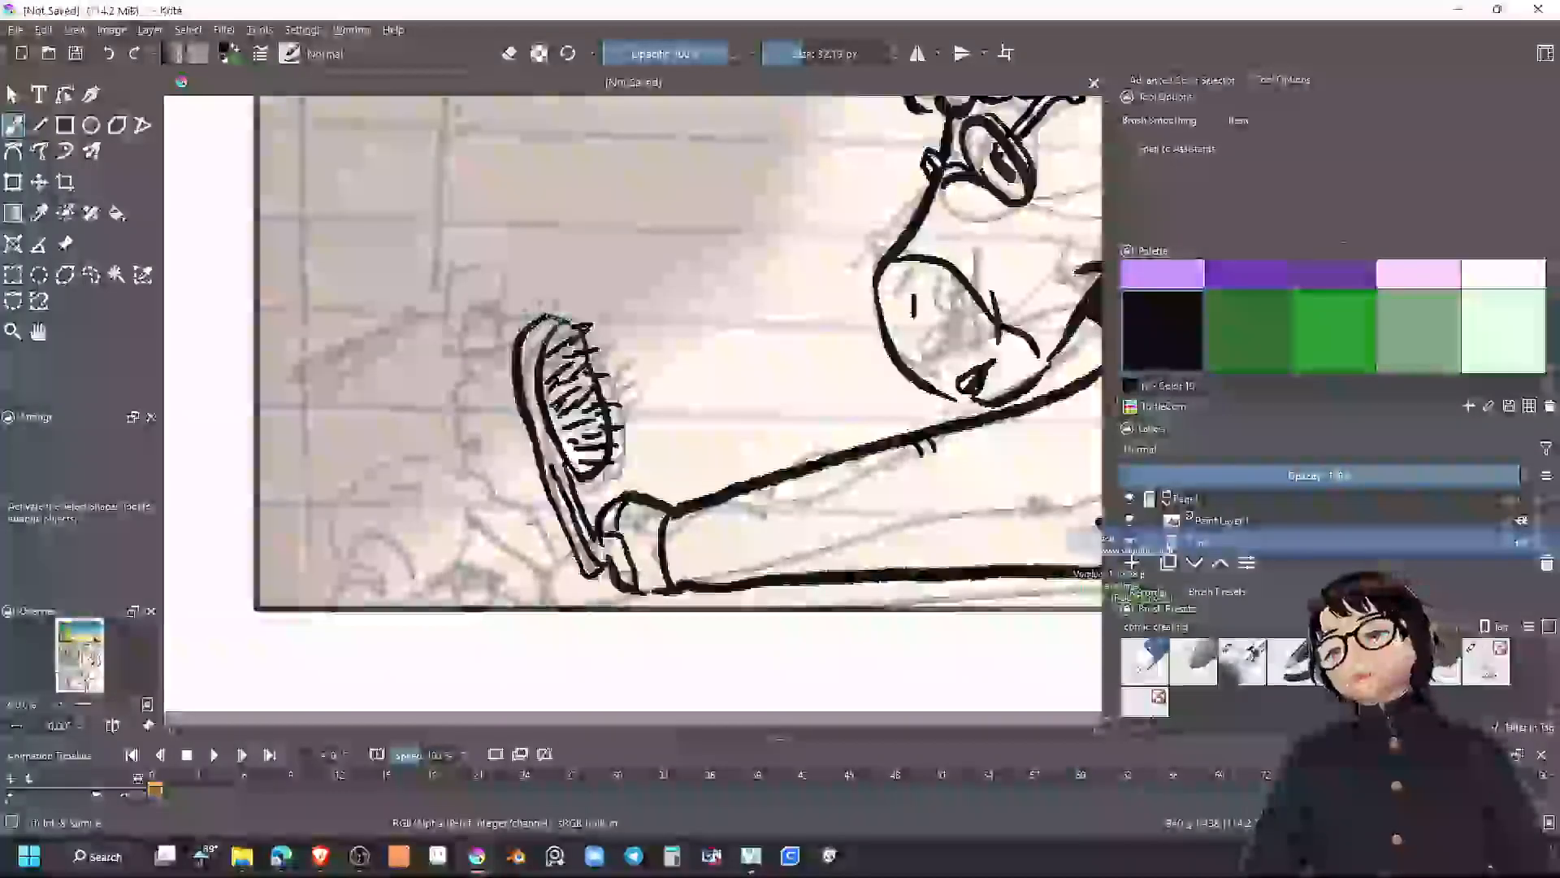
# Add an inner contour along the hairbrush's back and darken its handle down to the hoof
pyautogui.moveTo(535, 410); pyautogui.dragTo(579, 486)
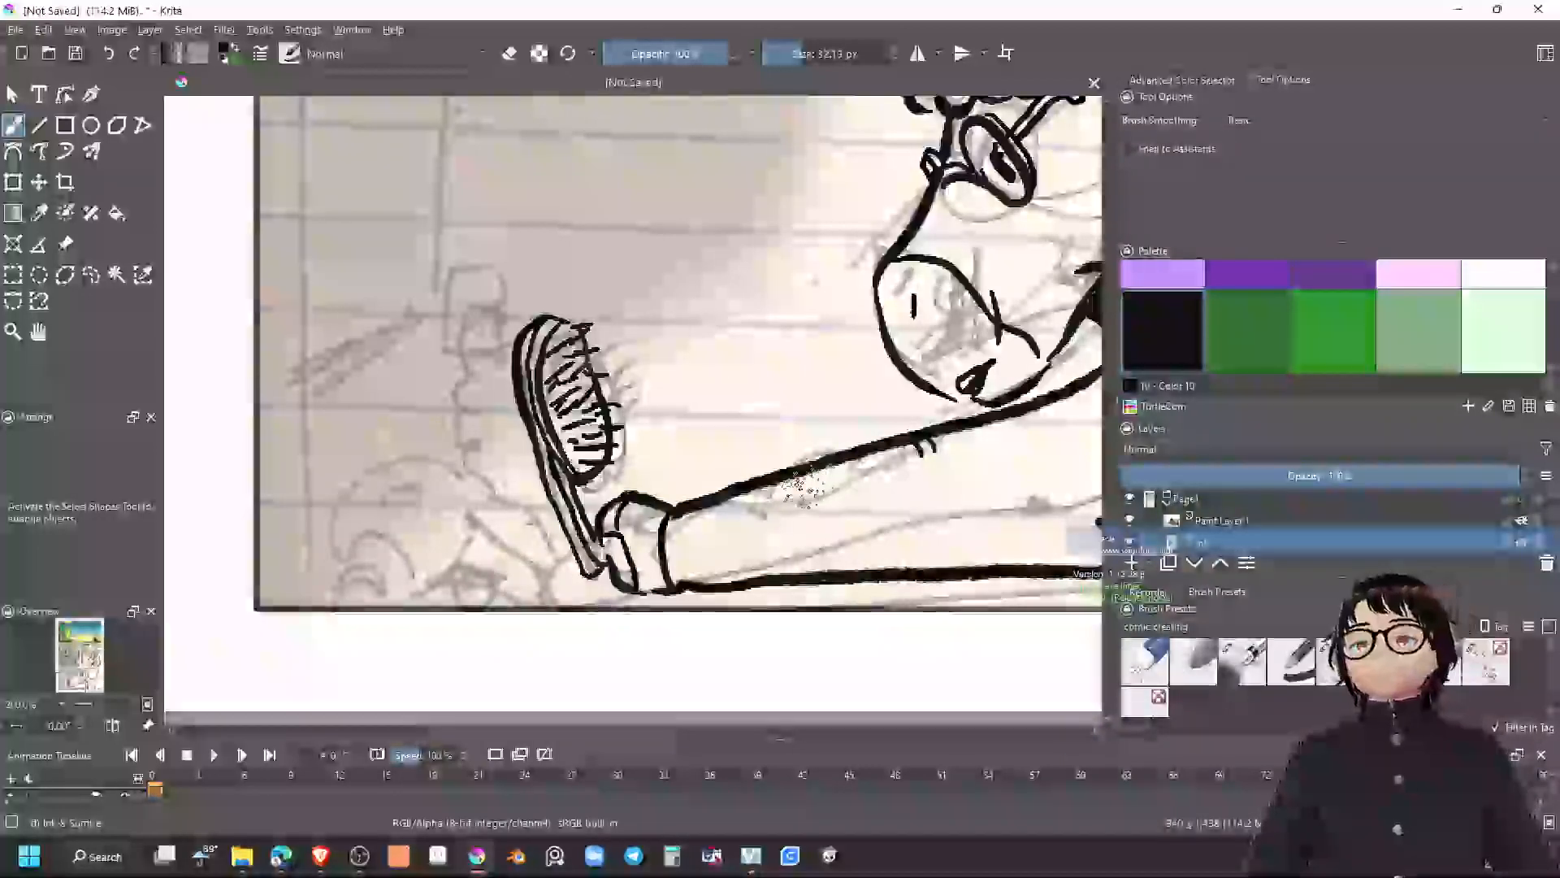
pyautogui.moveTo(575, 515); pyautogui.dragTo(604, 564)
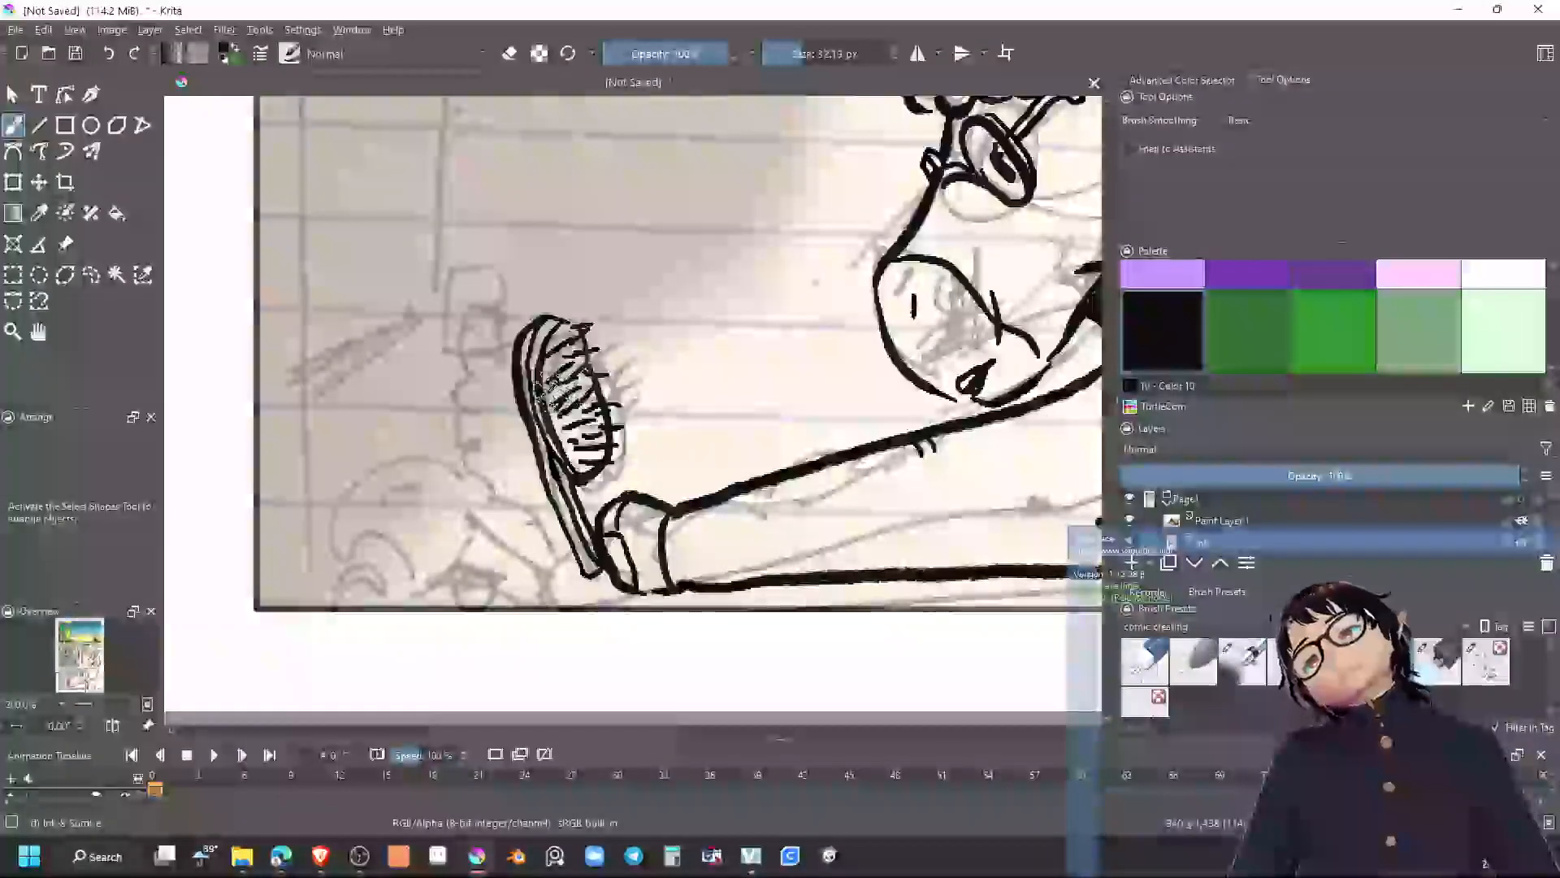
pyautogui.moveTo(551, 484); pyautogui.dragTo(592, 574)
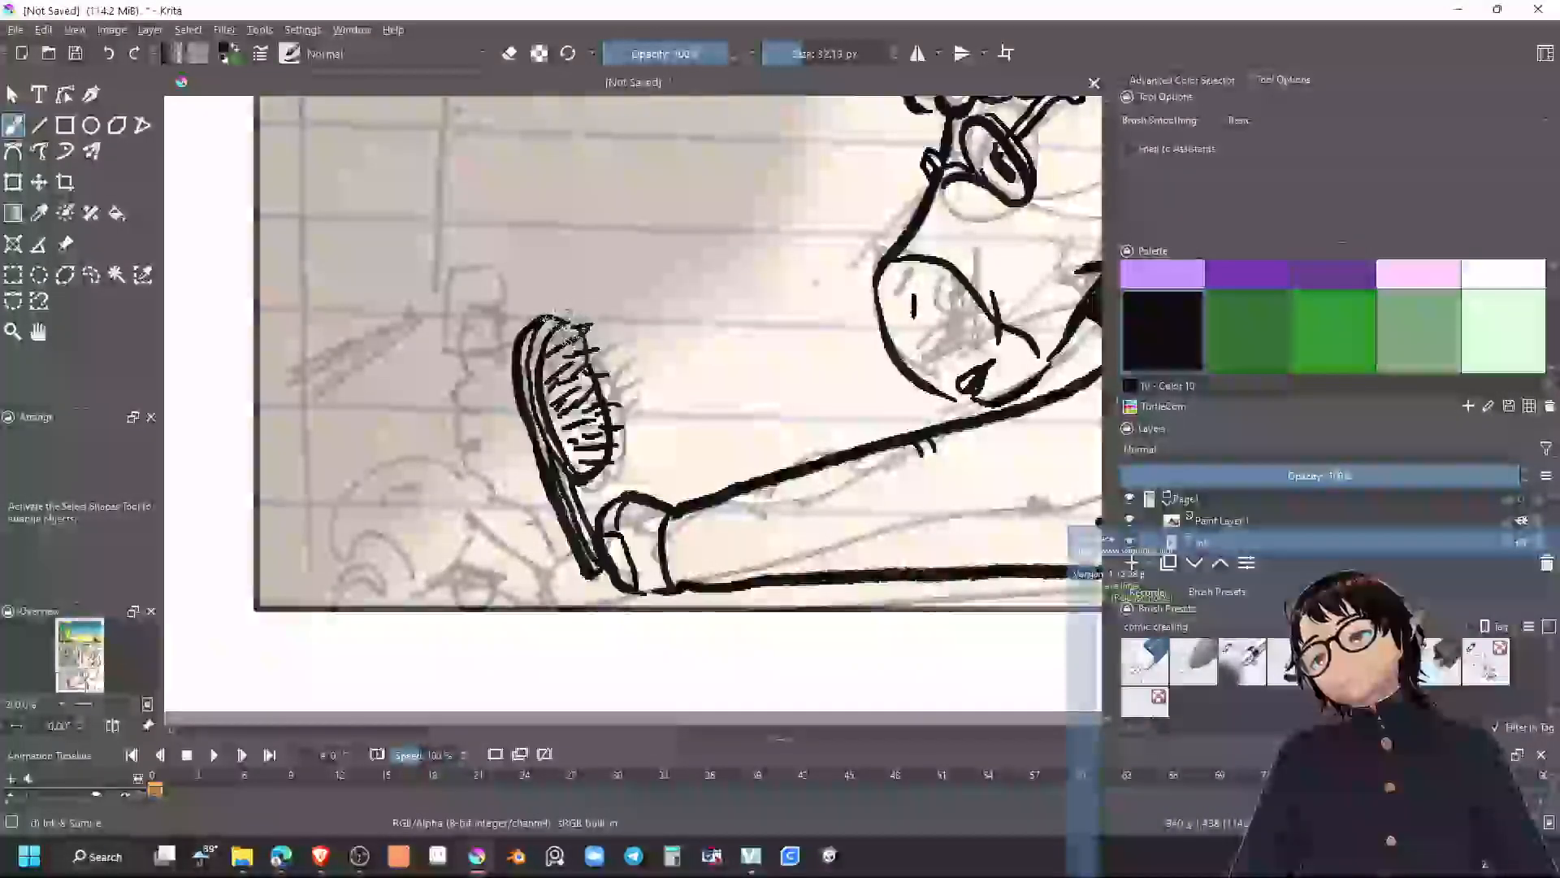
# Thicken the bristle pad's inner edge with black, including its lower curve and upper tip
pyautogui.moveTo(565, 331); pyautogui.dragTo(593, 560)
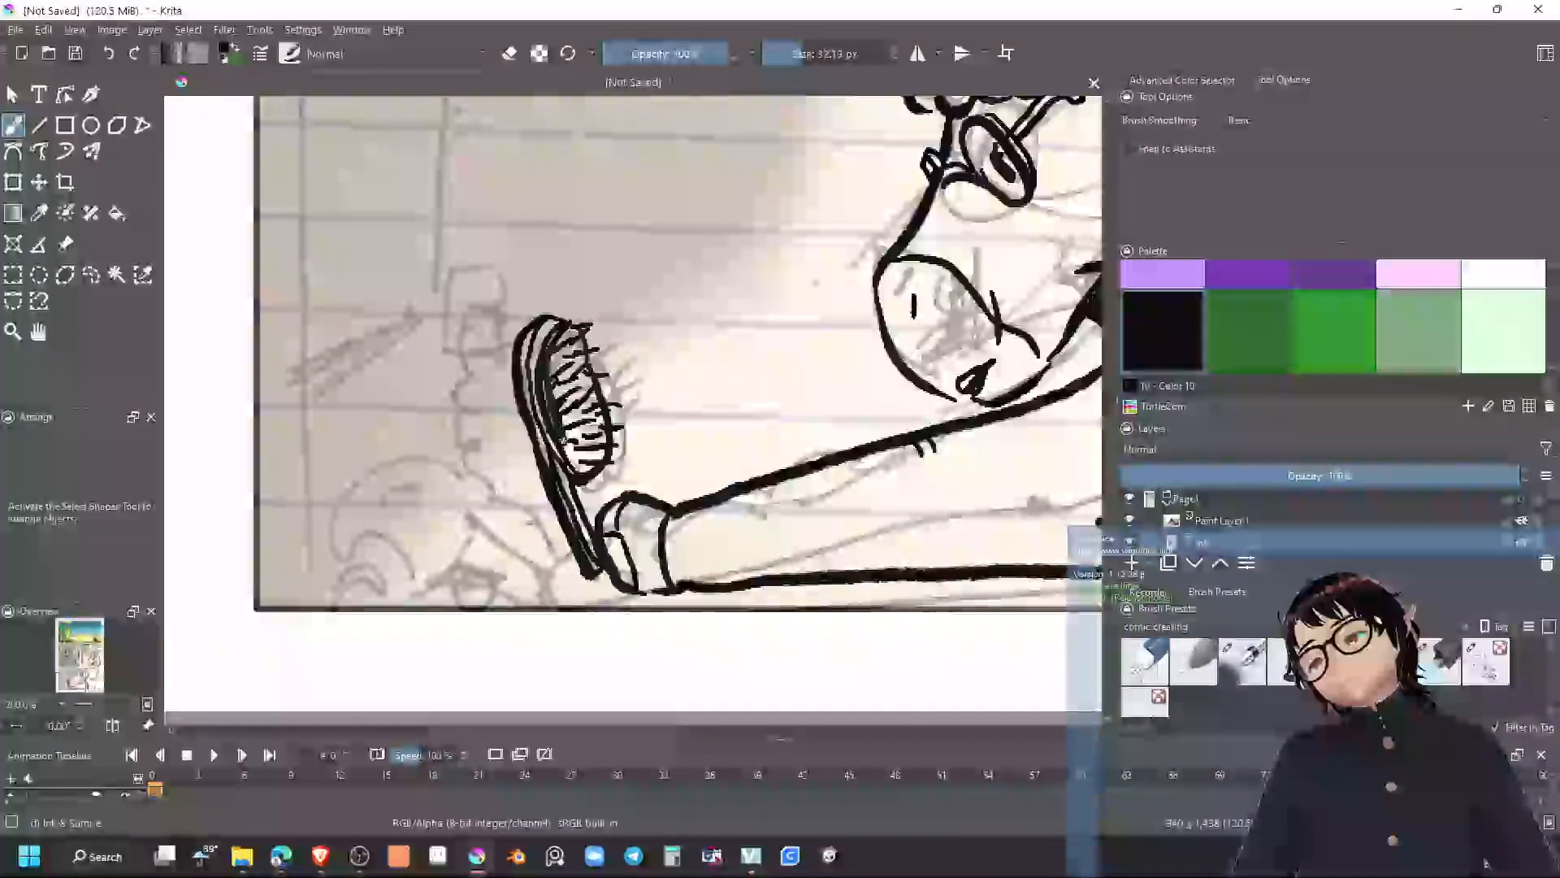
pyautogui.moveTo(577, 466); pyautogui.dragTo(589, 469)
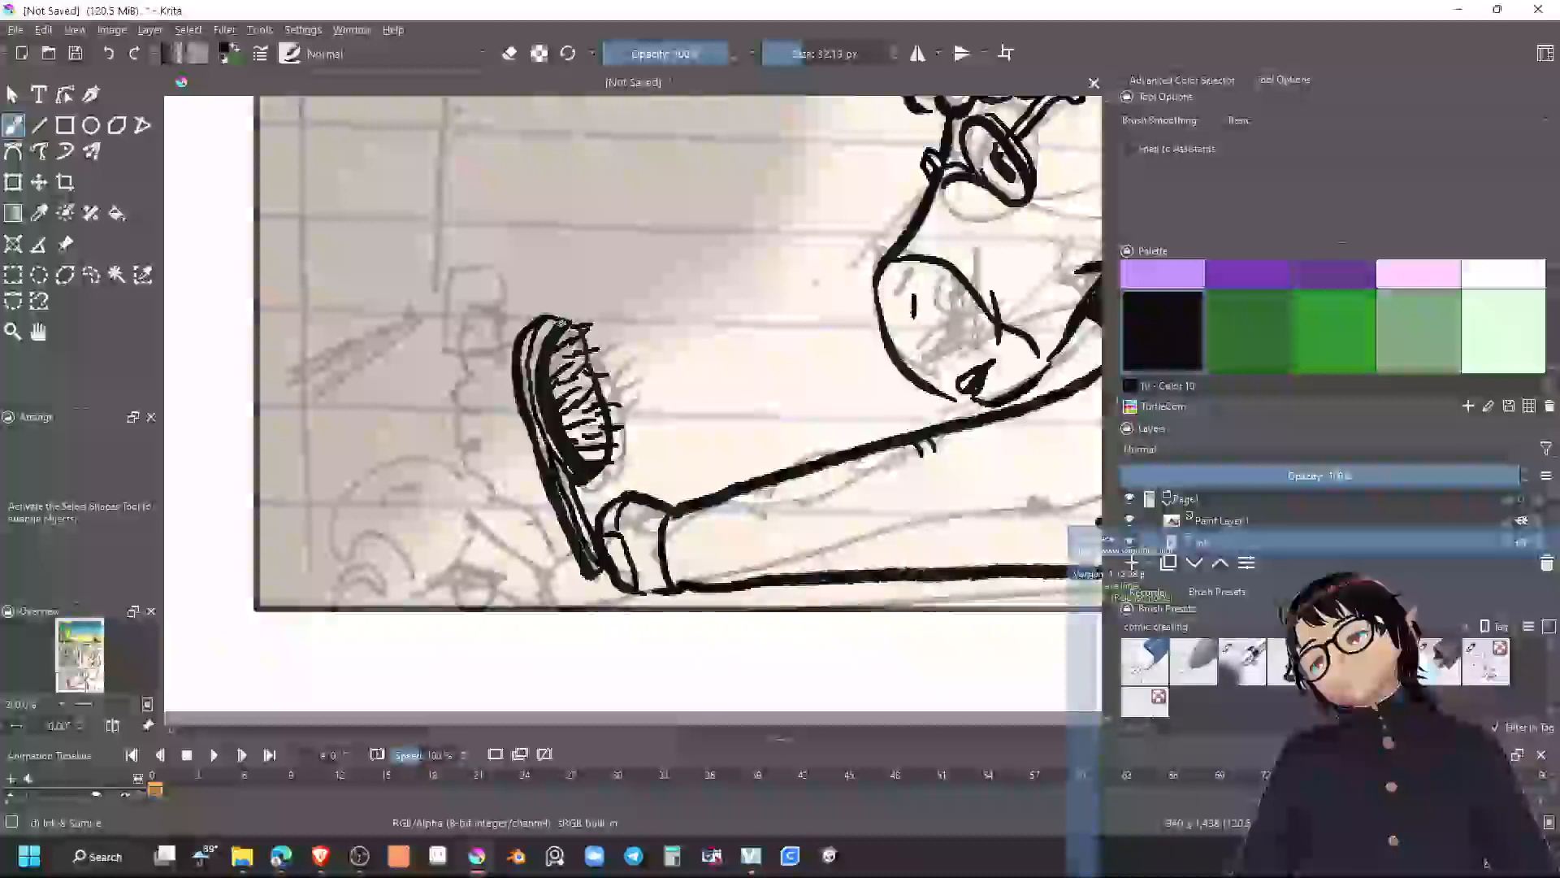
pyautogui.moveTo(578, 325)
pyautogui.mouseDown()
pyautogui.moveTo(598, 342)
pyautogui.moveTo(549, 315)
pyautogui.moveTo(567, 308)
pyautogui.moveTo(590, 332)
pyautogui.mouseUp()
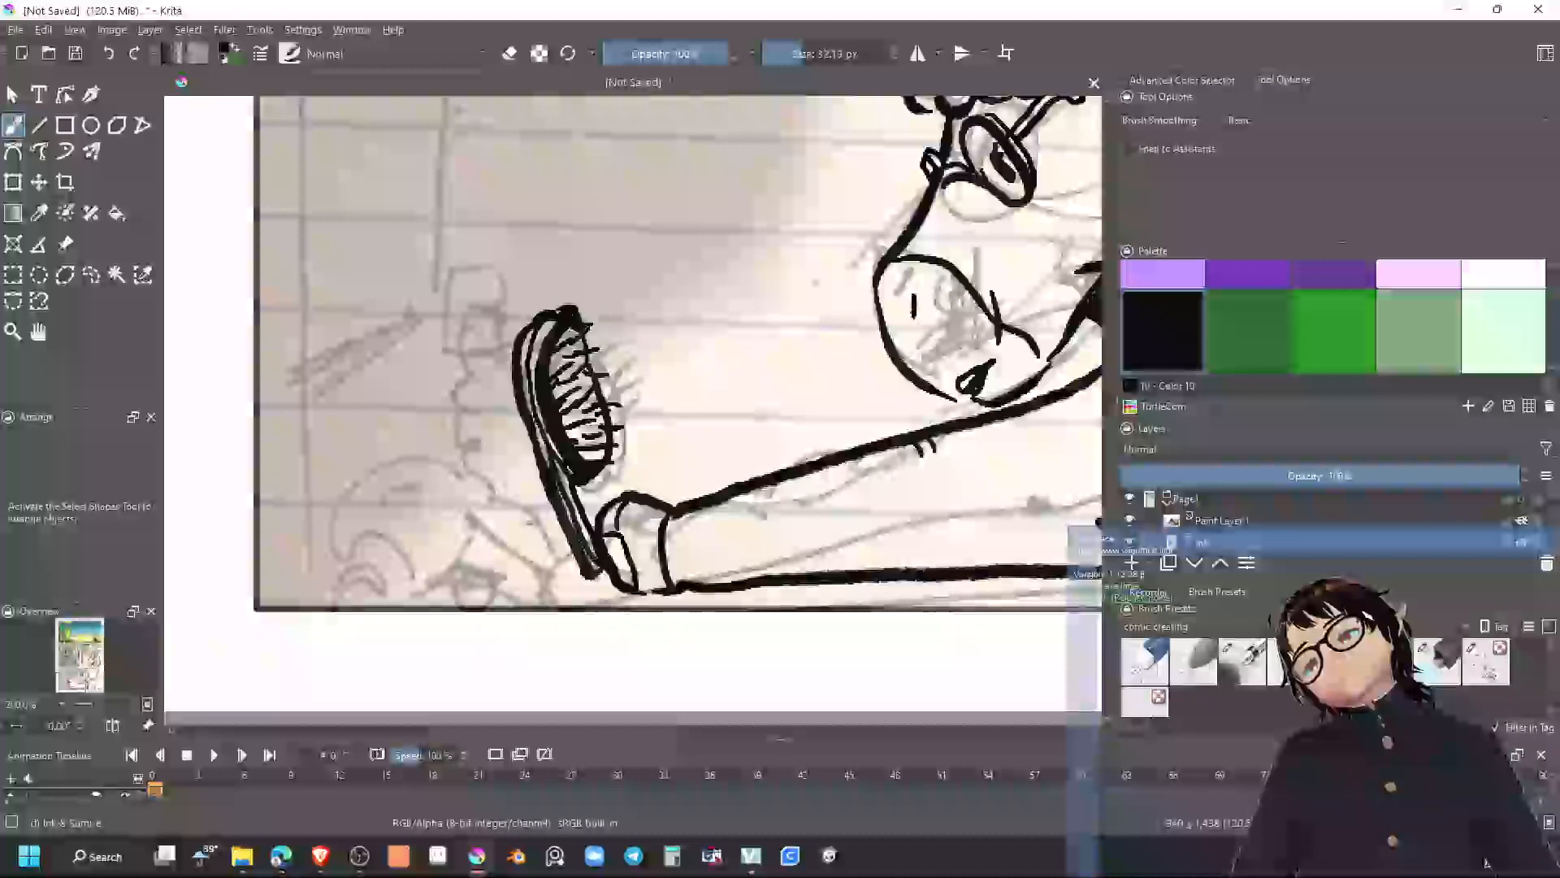
# Trim the heavy ink around the hairbrush's upper tip with the eraser and re-ink its rounded outline
pyautogui.press('e')
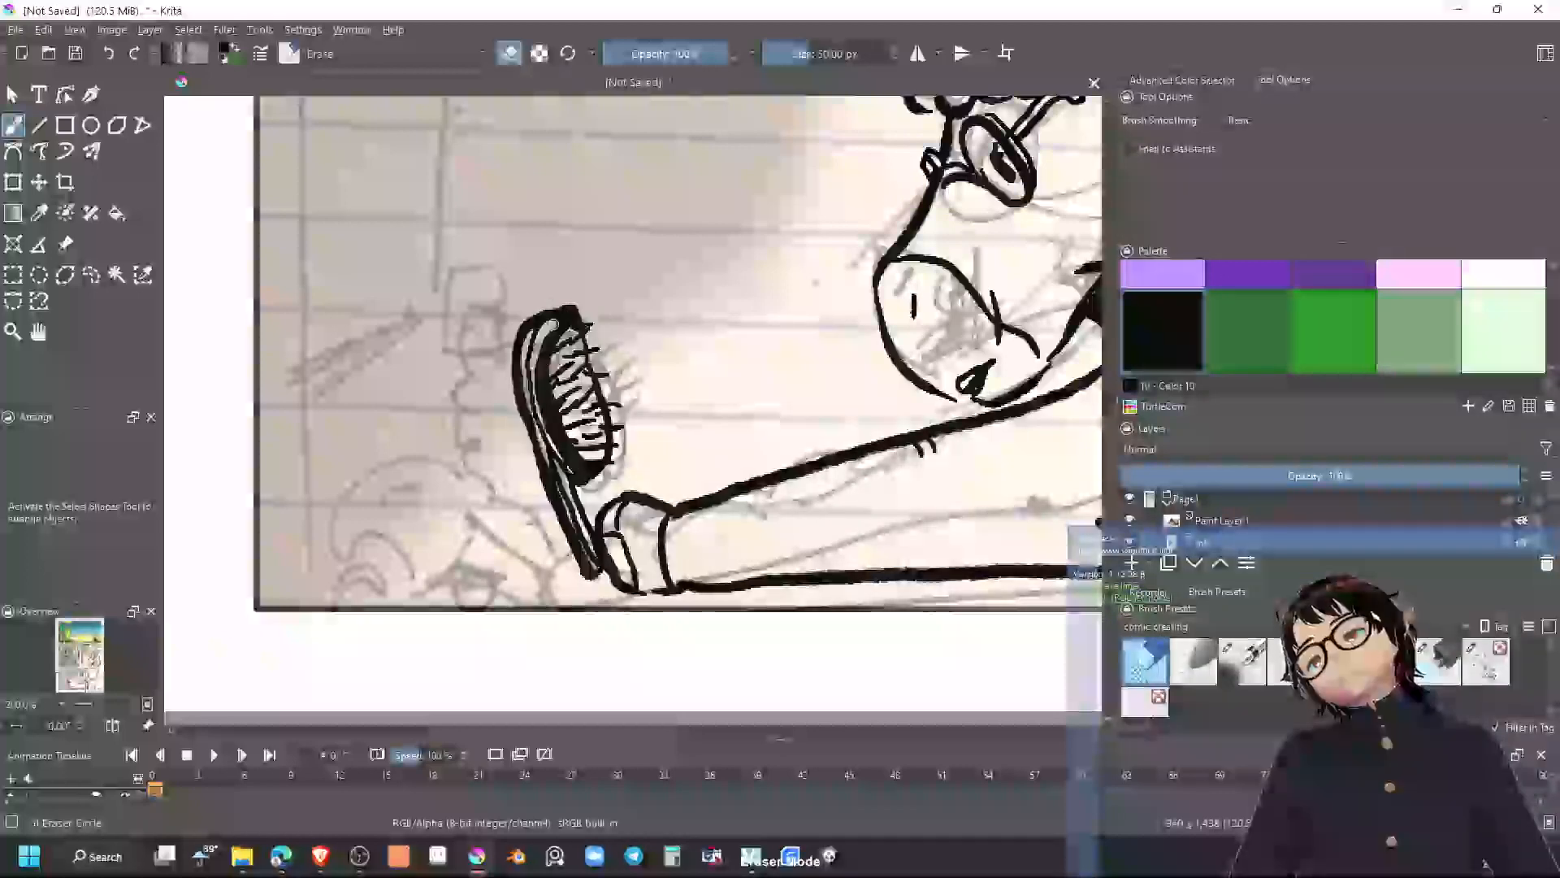
pyautogui.moveTo(561, 316)
pyautogui.mouseDown()
pyautogui.moveTo(537, 323)
pyautogui.moveTo(538, 340)
pyautogui.mouseUp()
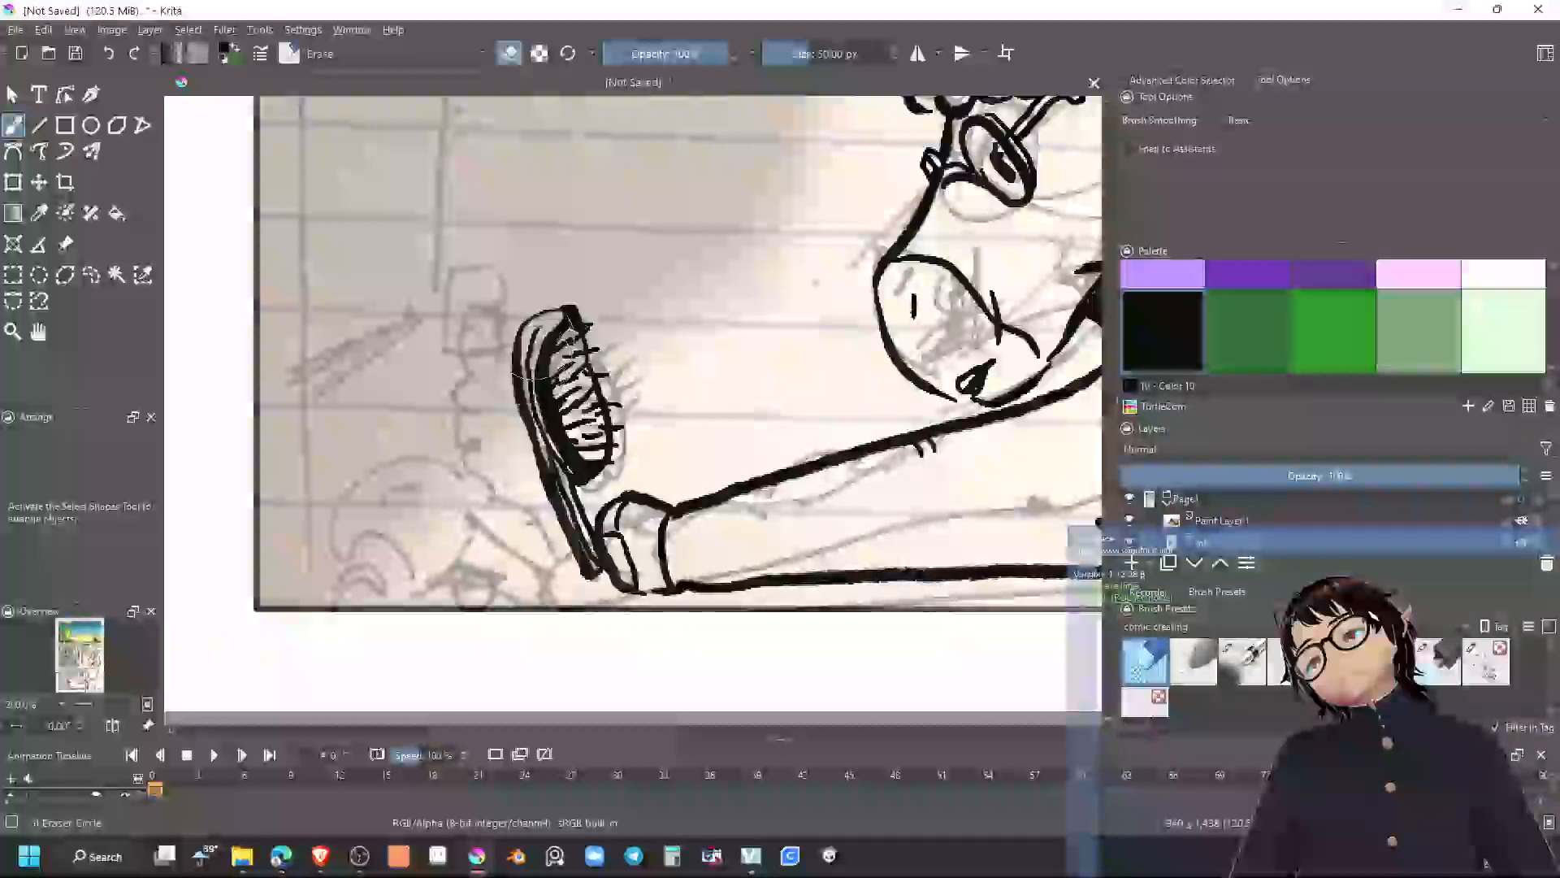
pyautogui.press('e')
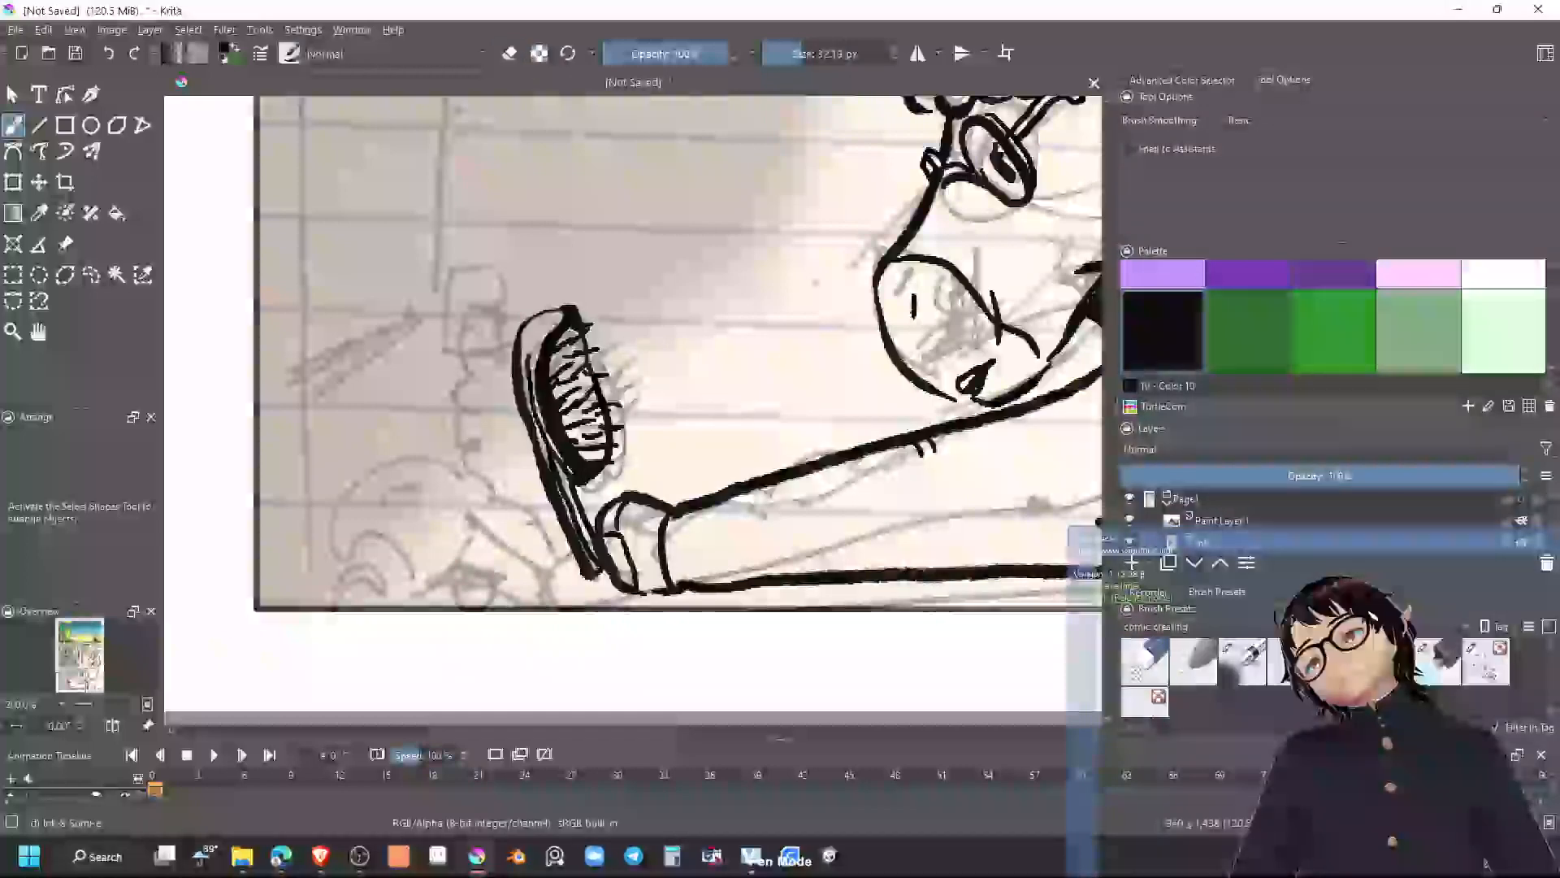
pyautogui.moveTo(542, 317); pyautogui.dragTo(528, 367)
pyautogui.moveTo(572, 315)
pyautogui.mouseDown()
pyautogui.moveTo(546, 336)
pyautogui.moveTo(582, 321)
pyautogui.mouseUp()
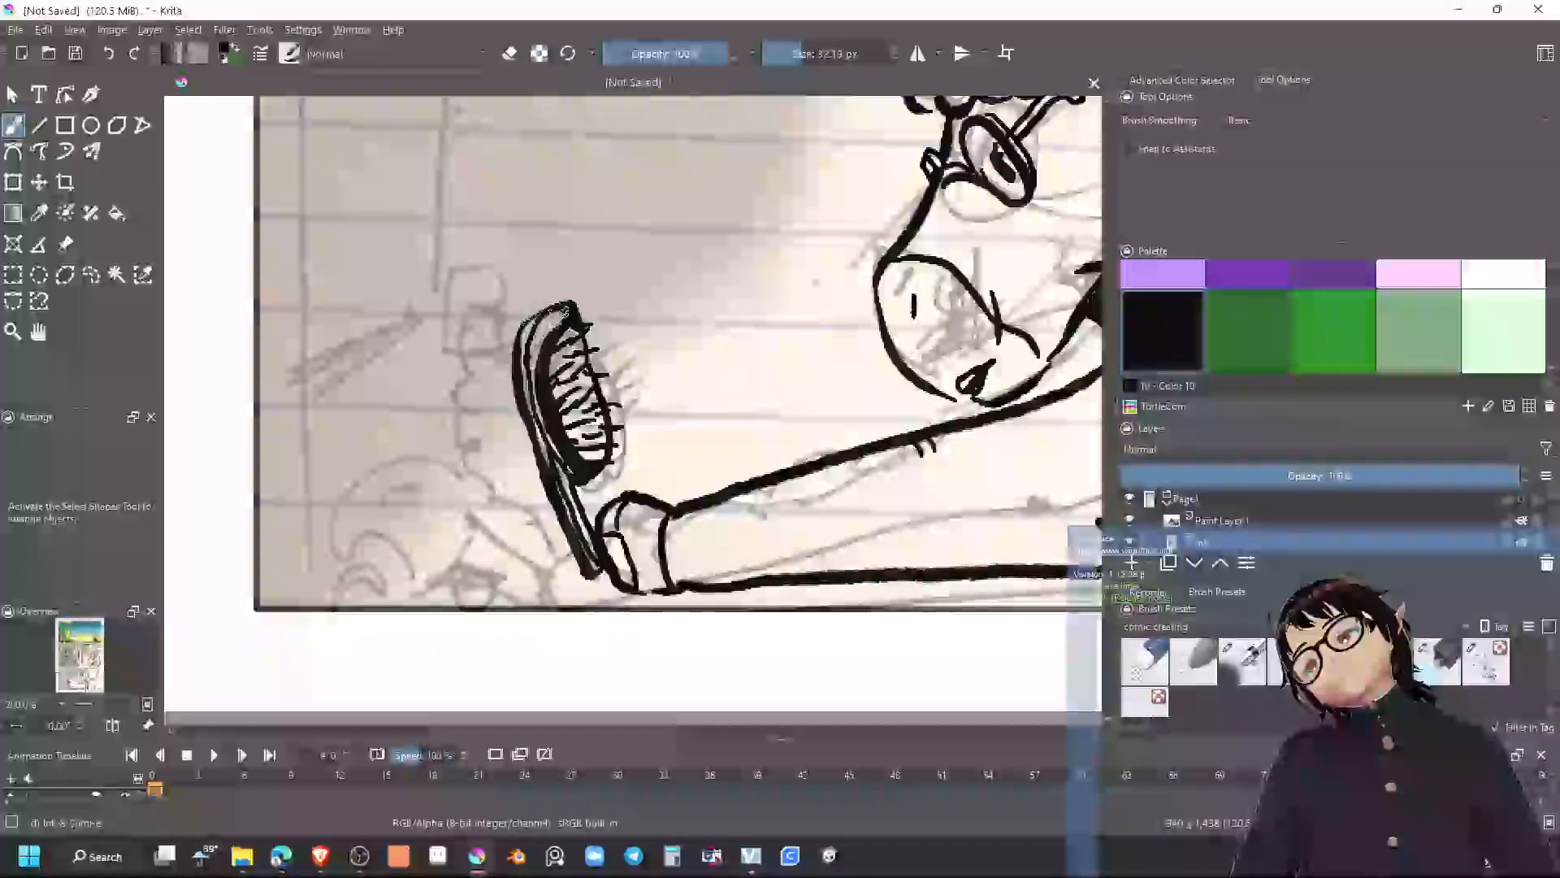
# Erase the heavy black along the bristle pad's inner edge to leave a clear gap to the brush's back, then return to the inking brush
pyautogui.press('e')
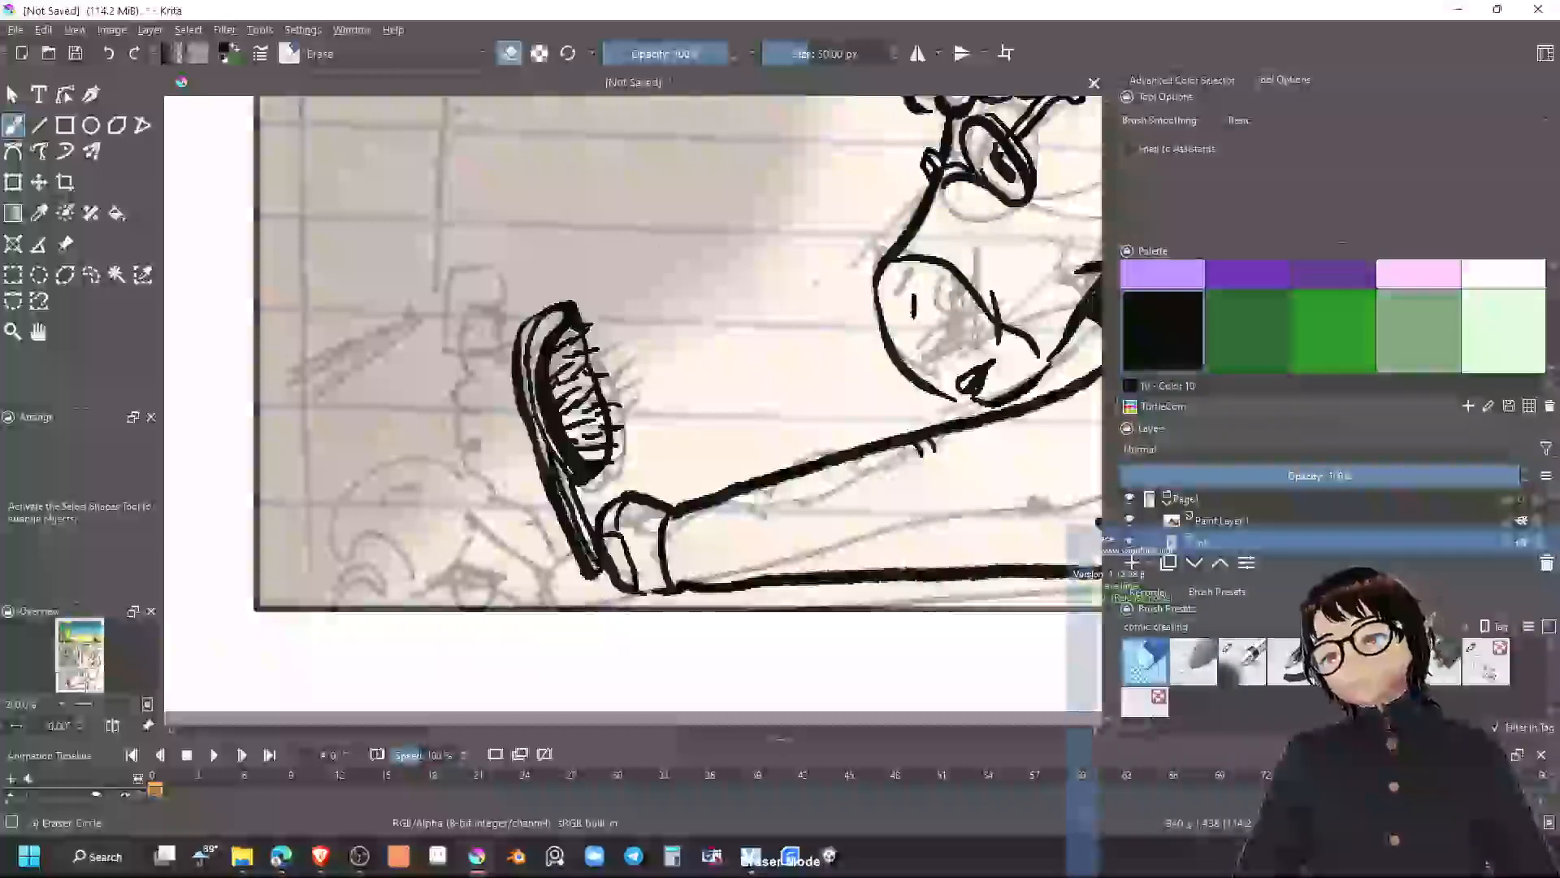
pyautogui.moveTo(572, 341)
pyautogui.mouseDown()
pyautogui.moveTo(571, 307)
pyautogui.moveTo(543, 334)
pyautogui.moveTo(548, 402)
pyautogui.moveTo(571, 458)
pyautogui.moveTo(601, 469)
pyautogui.moveTo(569, 467)
pyautogui.mouseUp()
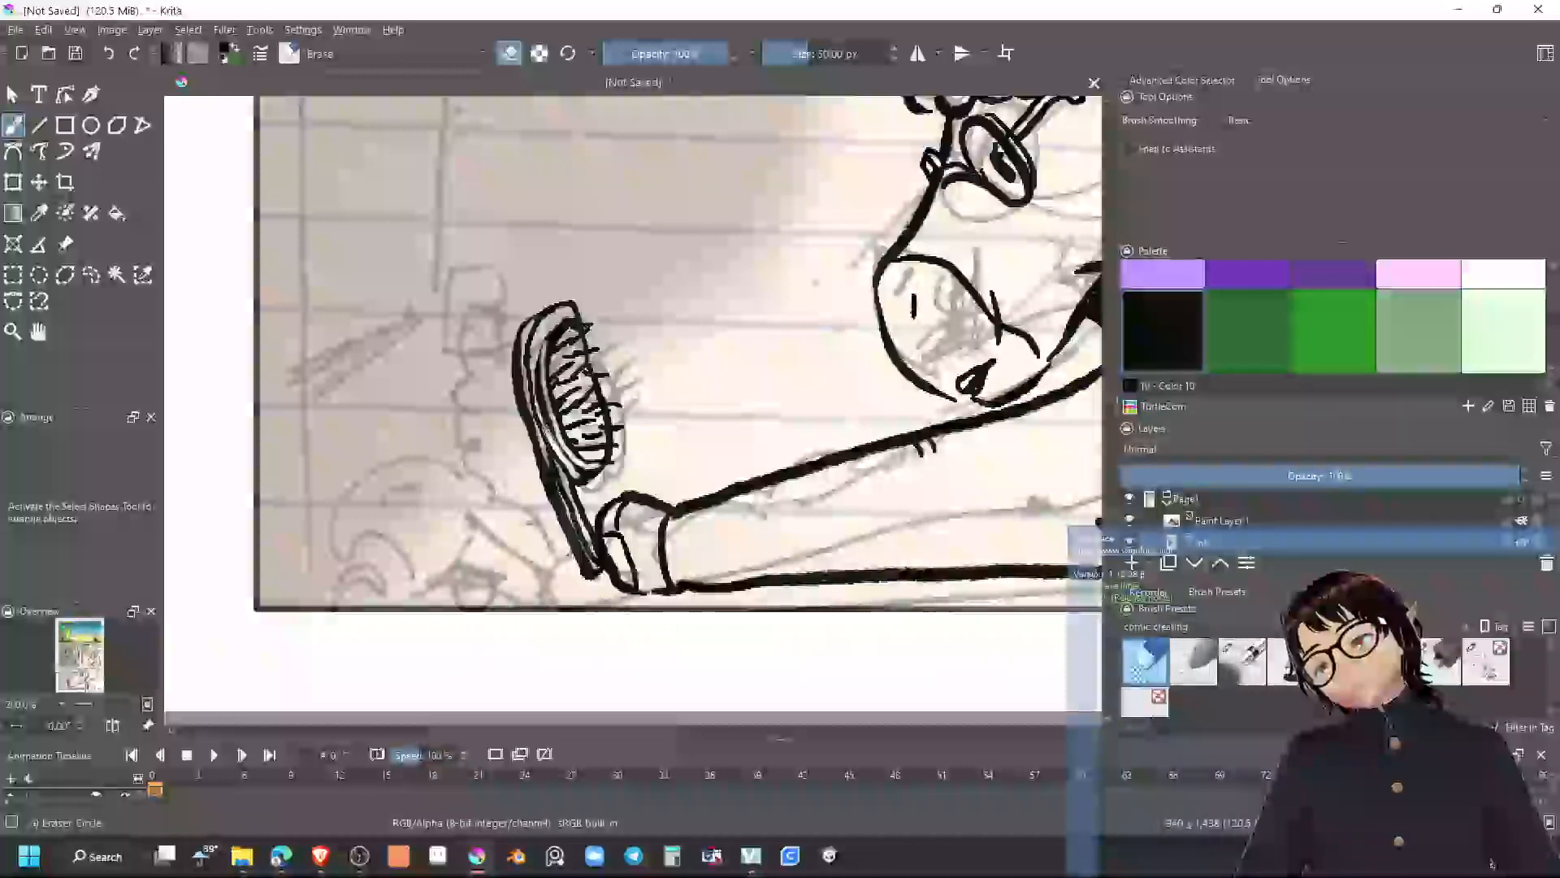
pyautogui.moveTo(536, 373)
pyautogui.mouseDown()
pyautogui.moveTo(542, 403)
pyautogui.moveTo(543, 376)
pyautogui.mouseUp()
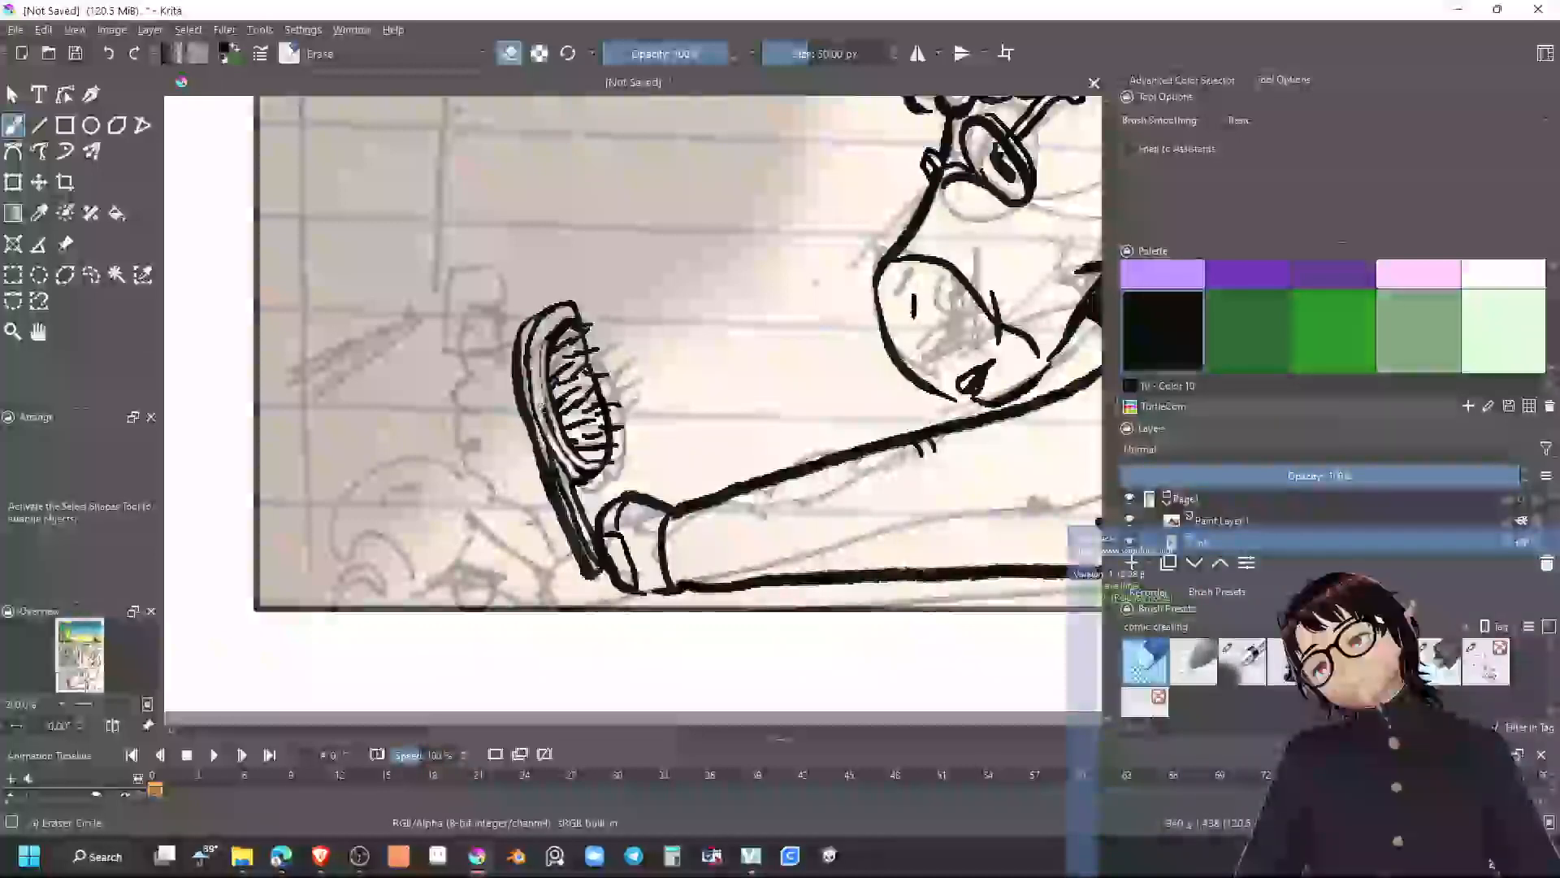
pyautogui.moveTo(569, 459)
pyautogui.mouseDown()
pyautogui.moveTo(585, 476)
pyautogui.moveTo(564, 450)
pyautogui.mouseUp()
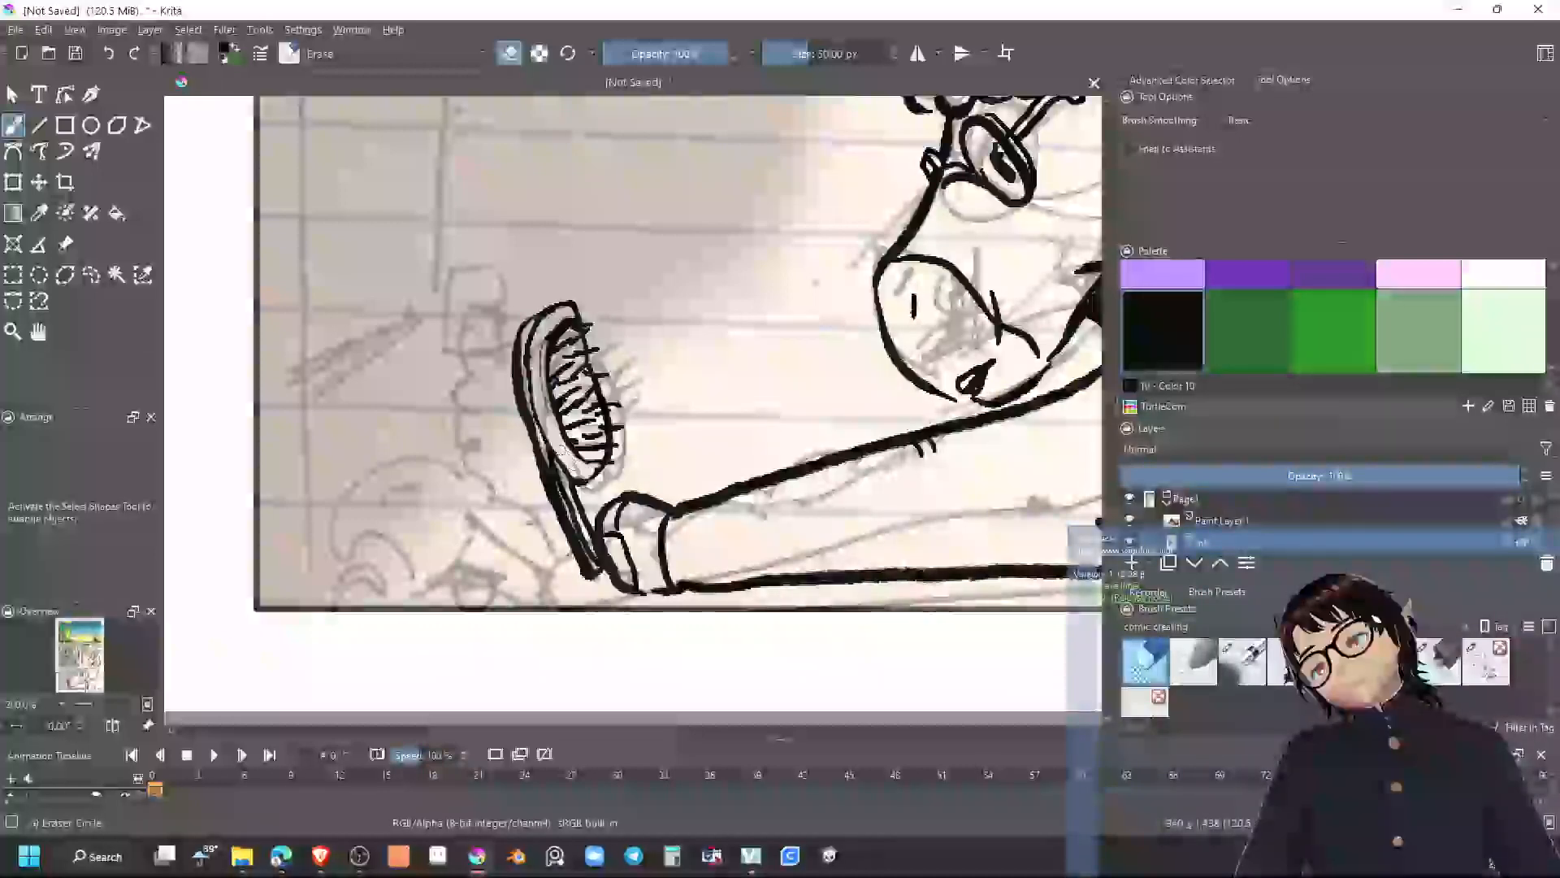
pyautogui.moveTo(543, 335); pyautogui.dragTo(568, 471)
pyautogui.moveTo(550, 356); pyautogui.dragTo(572, 324)
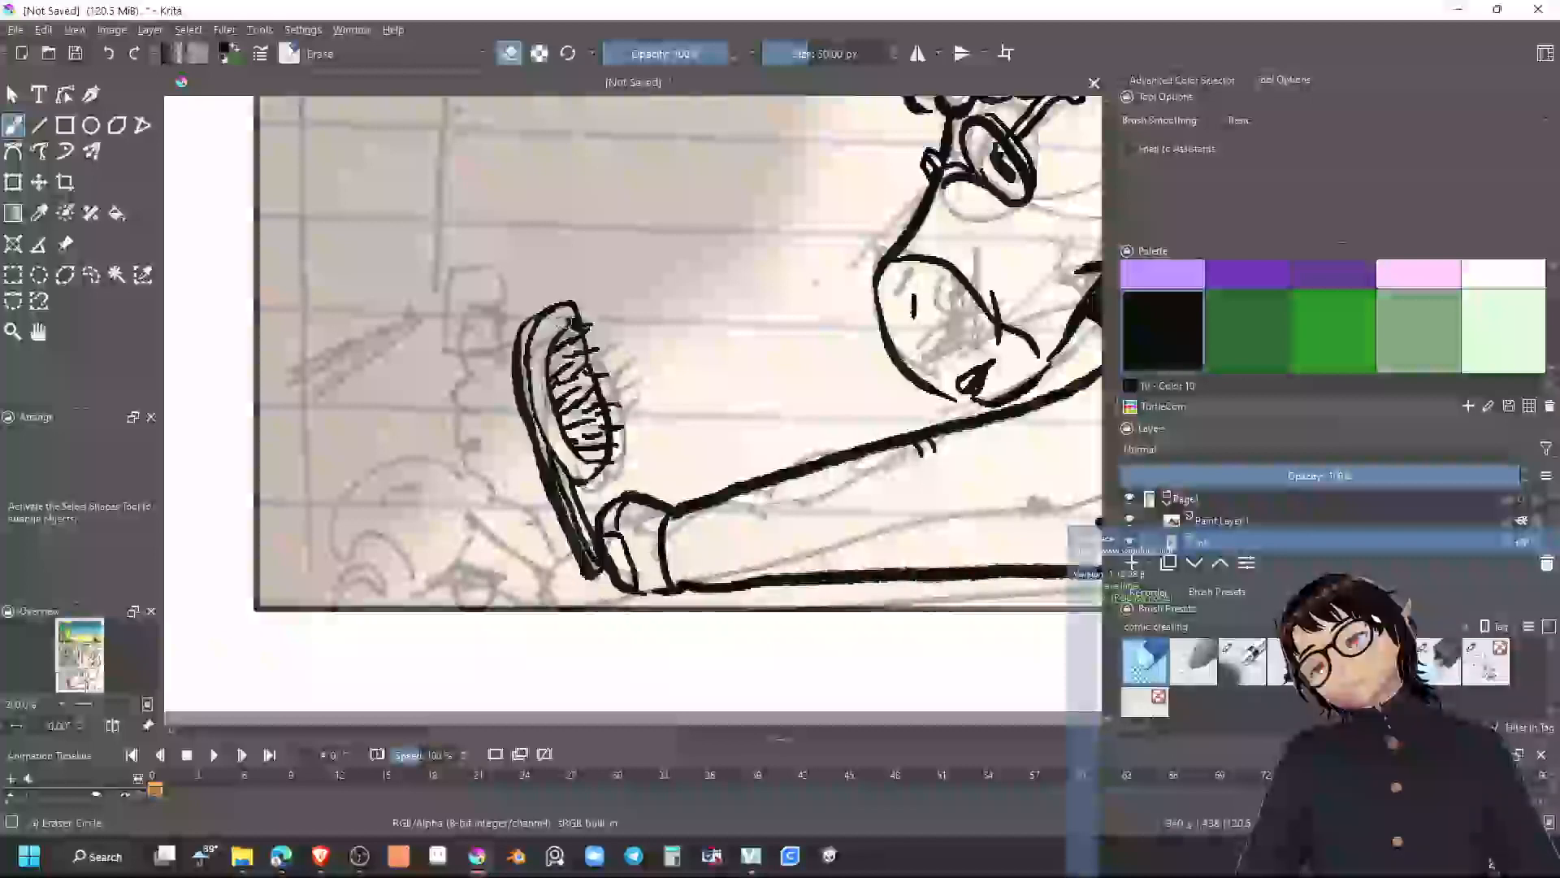
pyautogui.press('/')
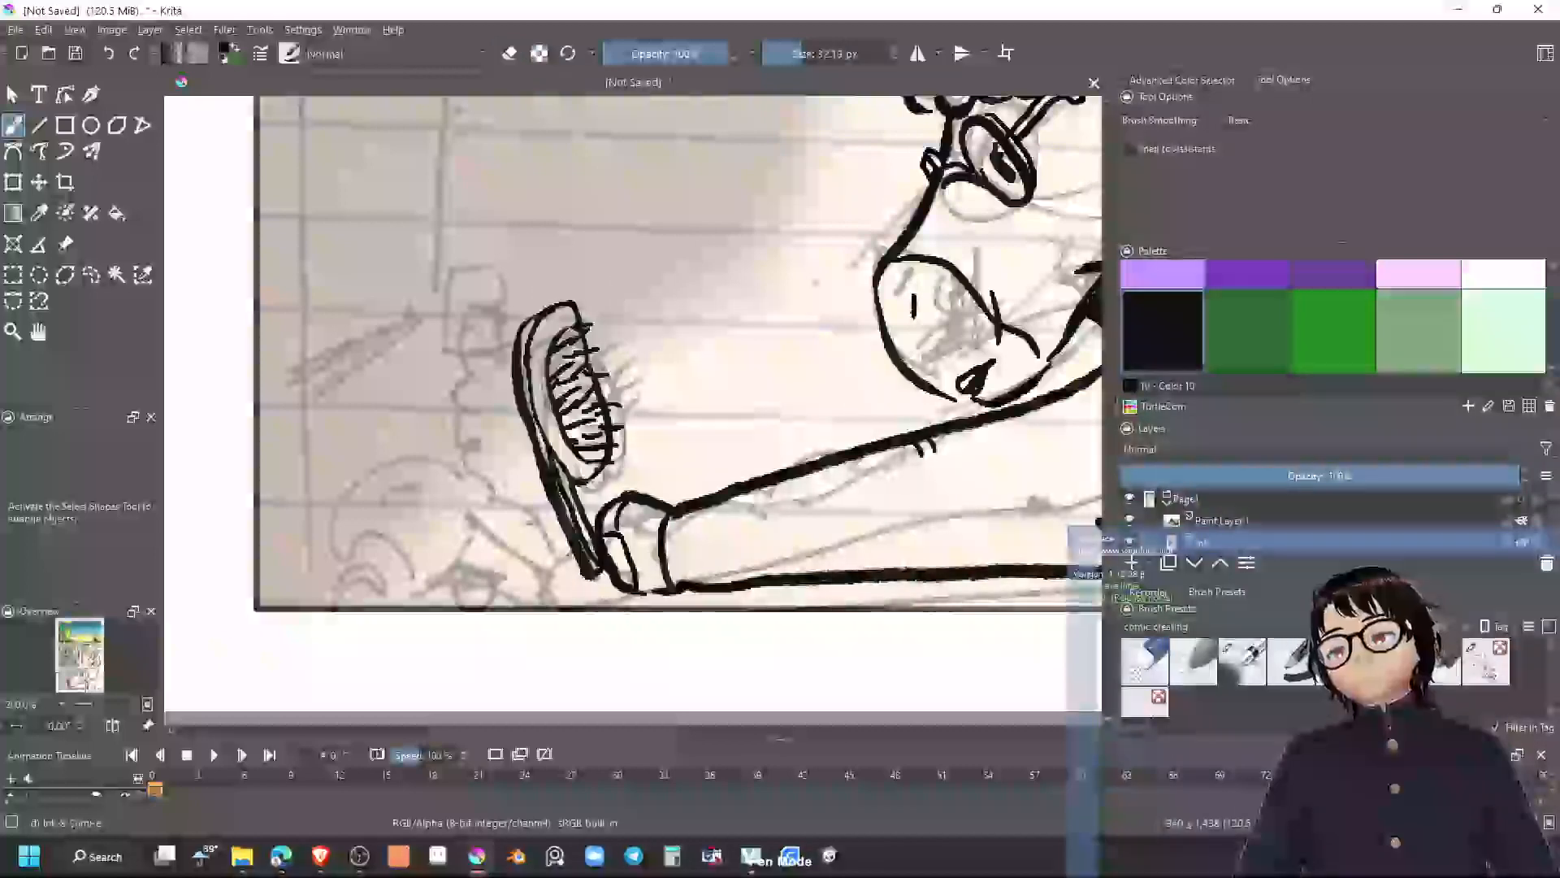
# Re-ink the bristle pad's inner edge and the hairbrush handle's line down to the hoof
pyautogui.moveTo(561, 327)
pyautogui.mouseDown()
pyautogui.moveTo(556, 427)
pyautogui.moveTo(611, 456)
pyautogui.moveTo(578, 480)
pyautogui.mouseUp()
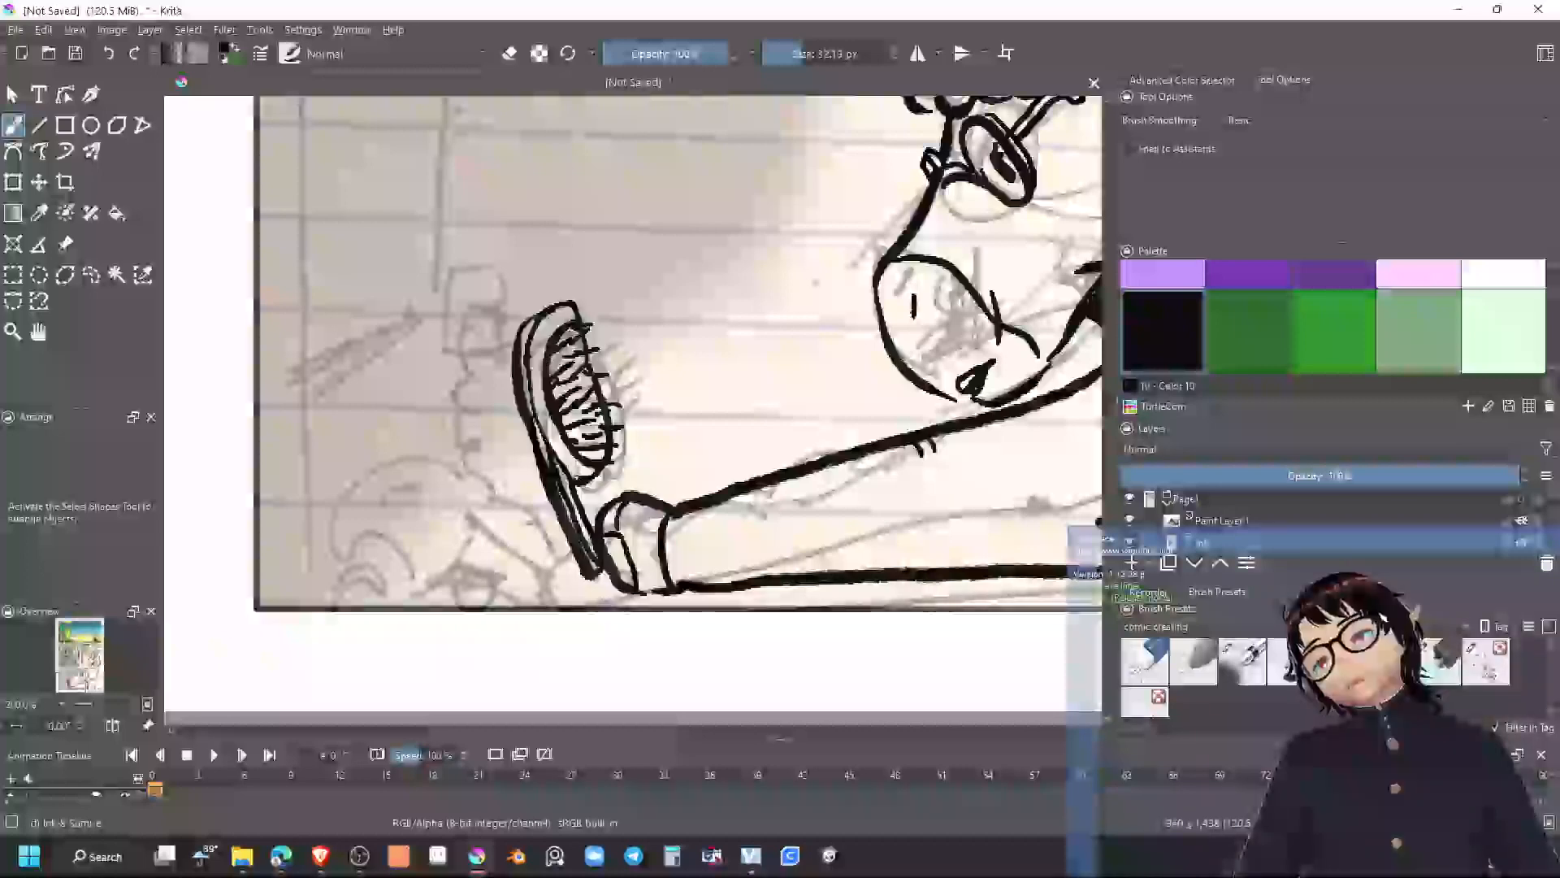
pyautogui.moveTo(539, 432); pyautogui.dragTo(636, 590)
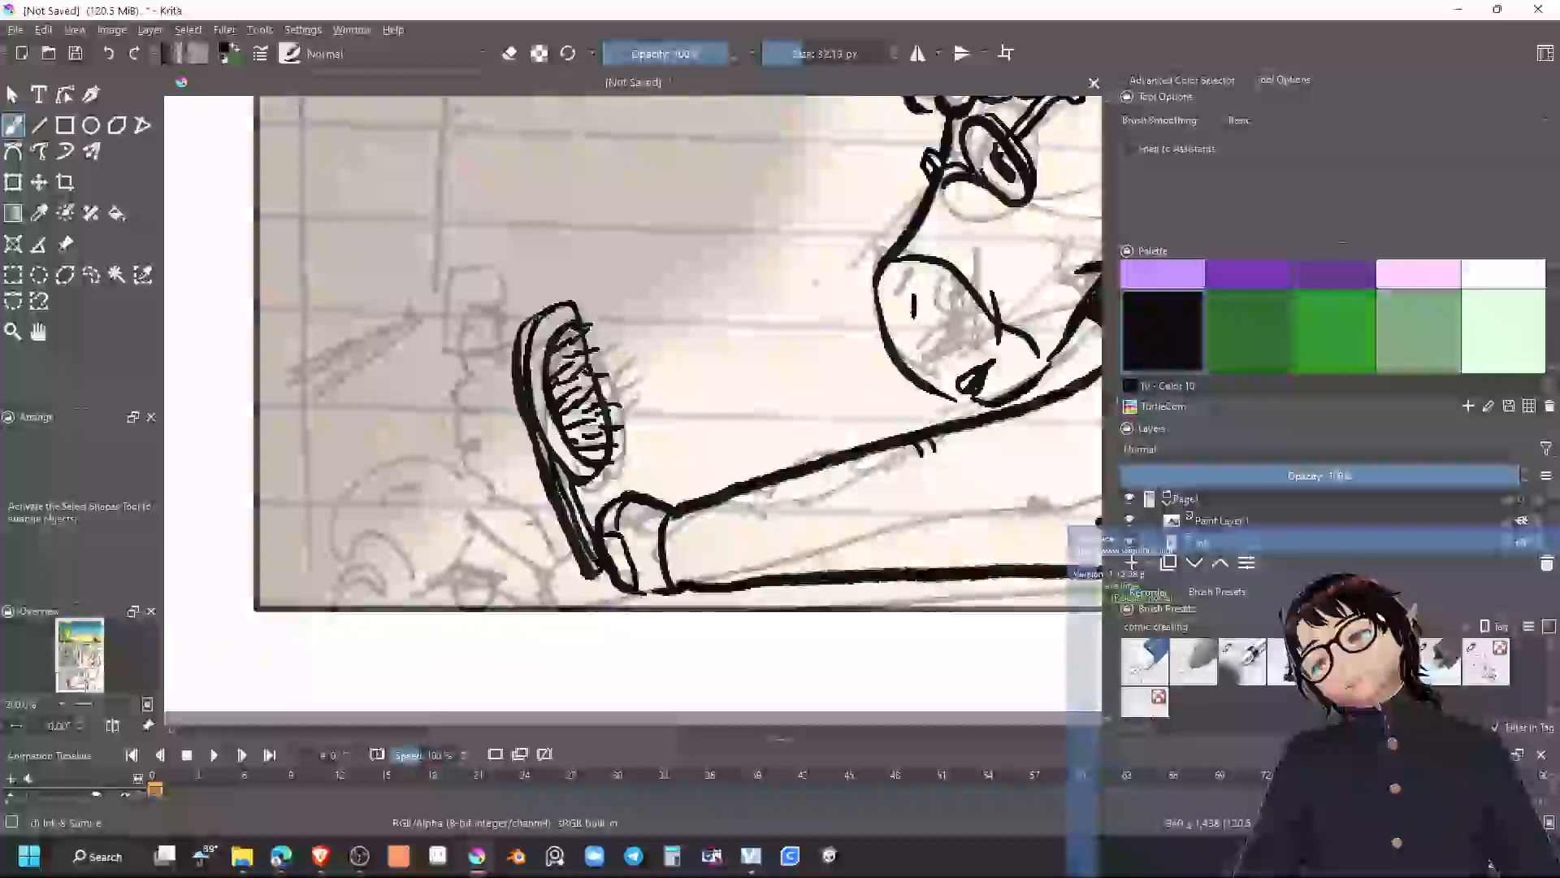
pyautogui.moveTo(576, 325)
pyautogui.mouseDown()
pyautogui.moveTo(608, 439)
pyautogui.moveTo(578, 480)
pyautogui.mouseUp()
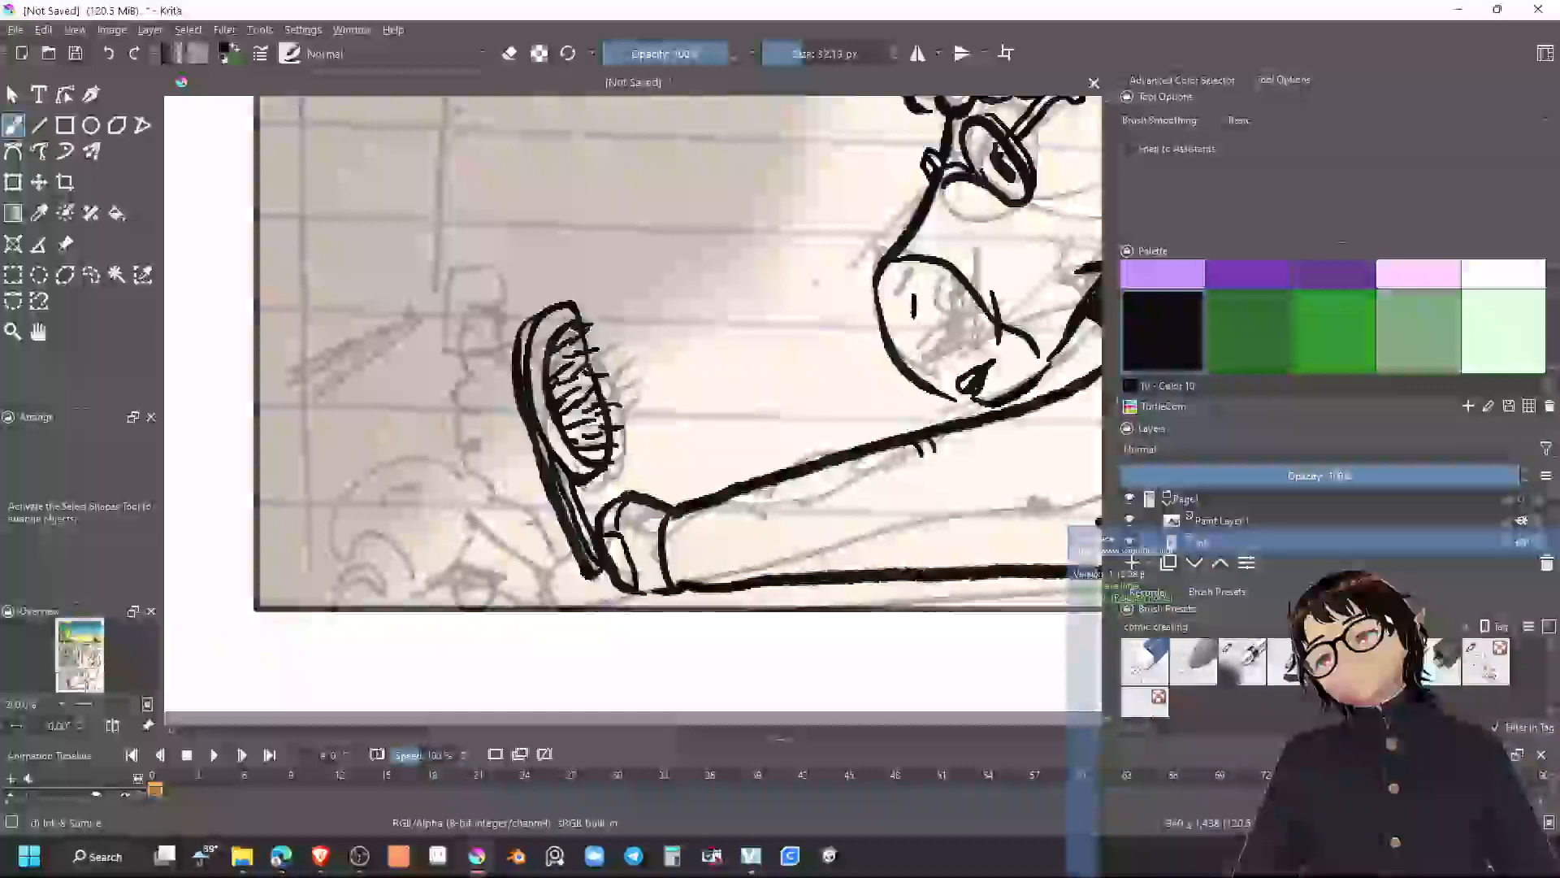
# Erase the excess ink at the bristle pad's lower end and the hairbrush's upper tip, and re-ink the tip's rounded outline
pyautogui.press('e')
pyautogui.moveTo(599, 481)
pyautogui.mouseDown()
pyautogui.moveTo(575, 489)
pyautogui.moveTo(562, 467)
pyautogui.mouseUp()
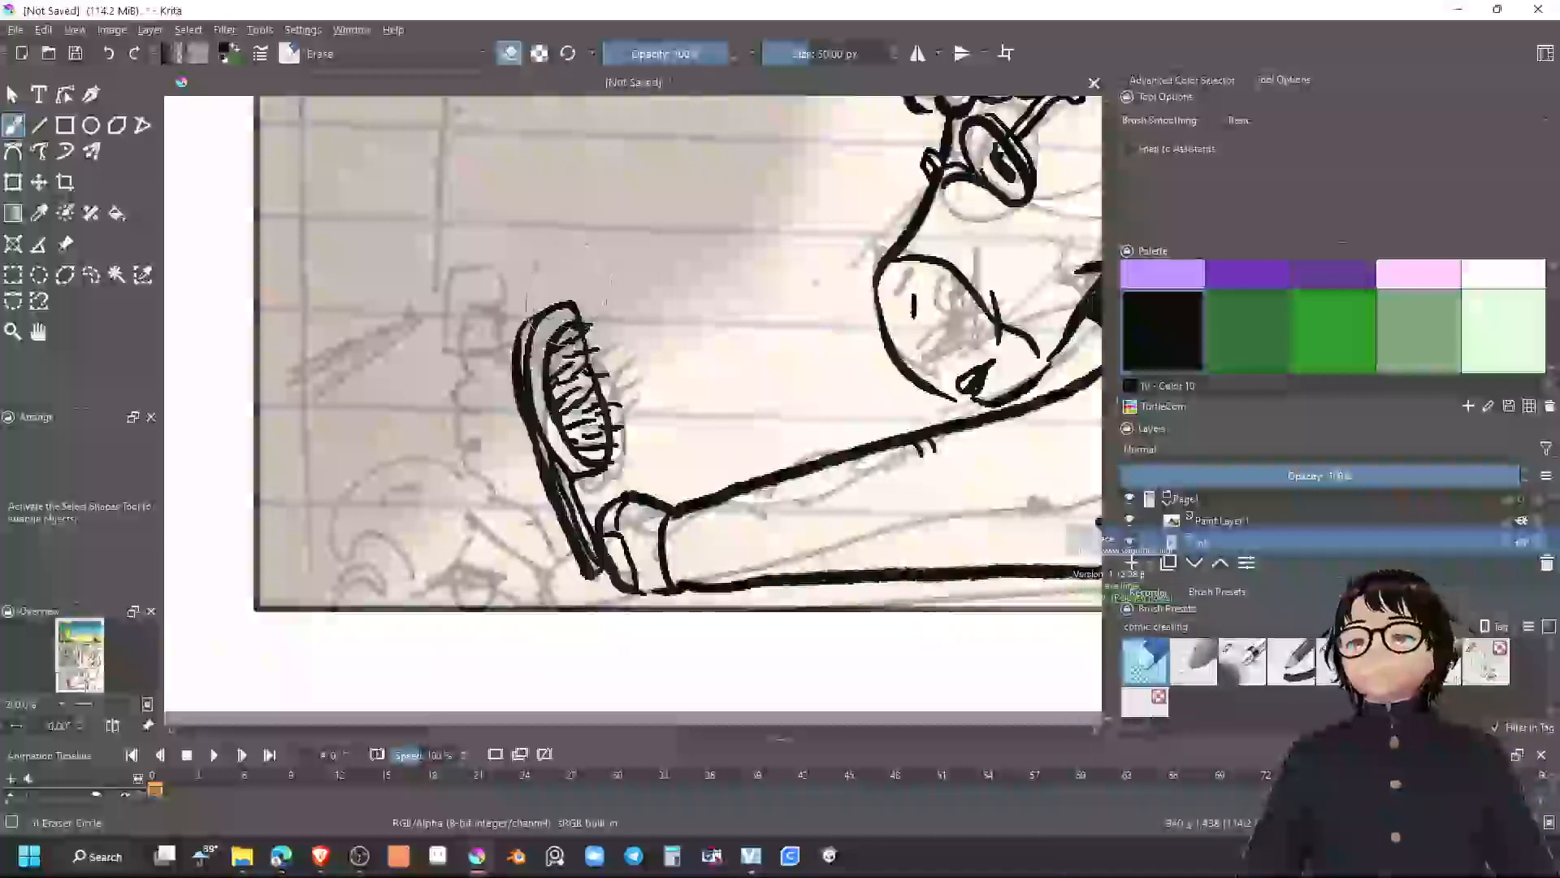
pyautogui.moveTo(571, 305); pyautogui.dragTo(579, 317)
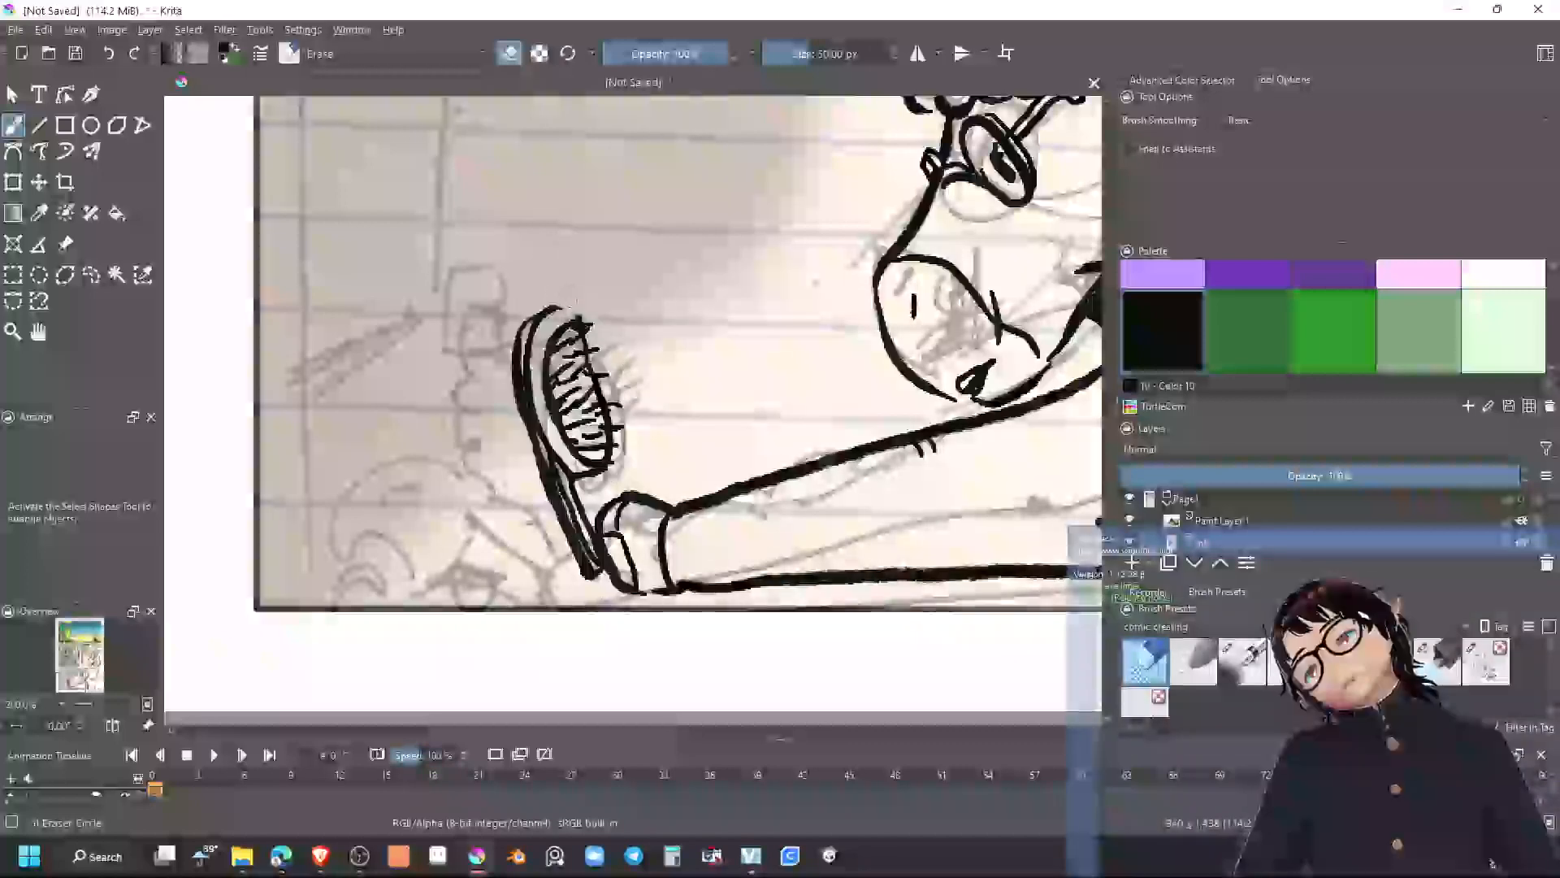
pyautogui.press('e')
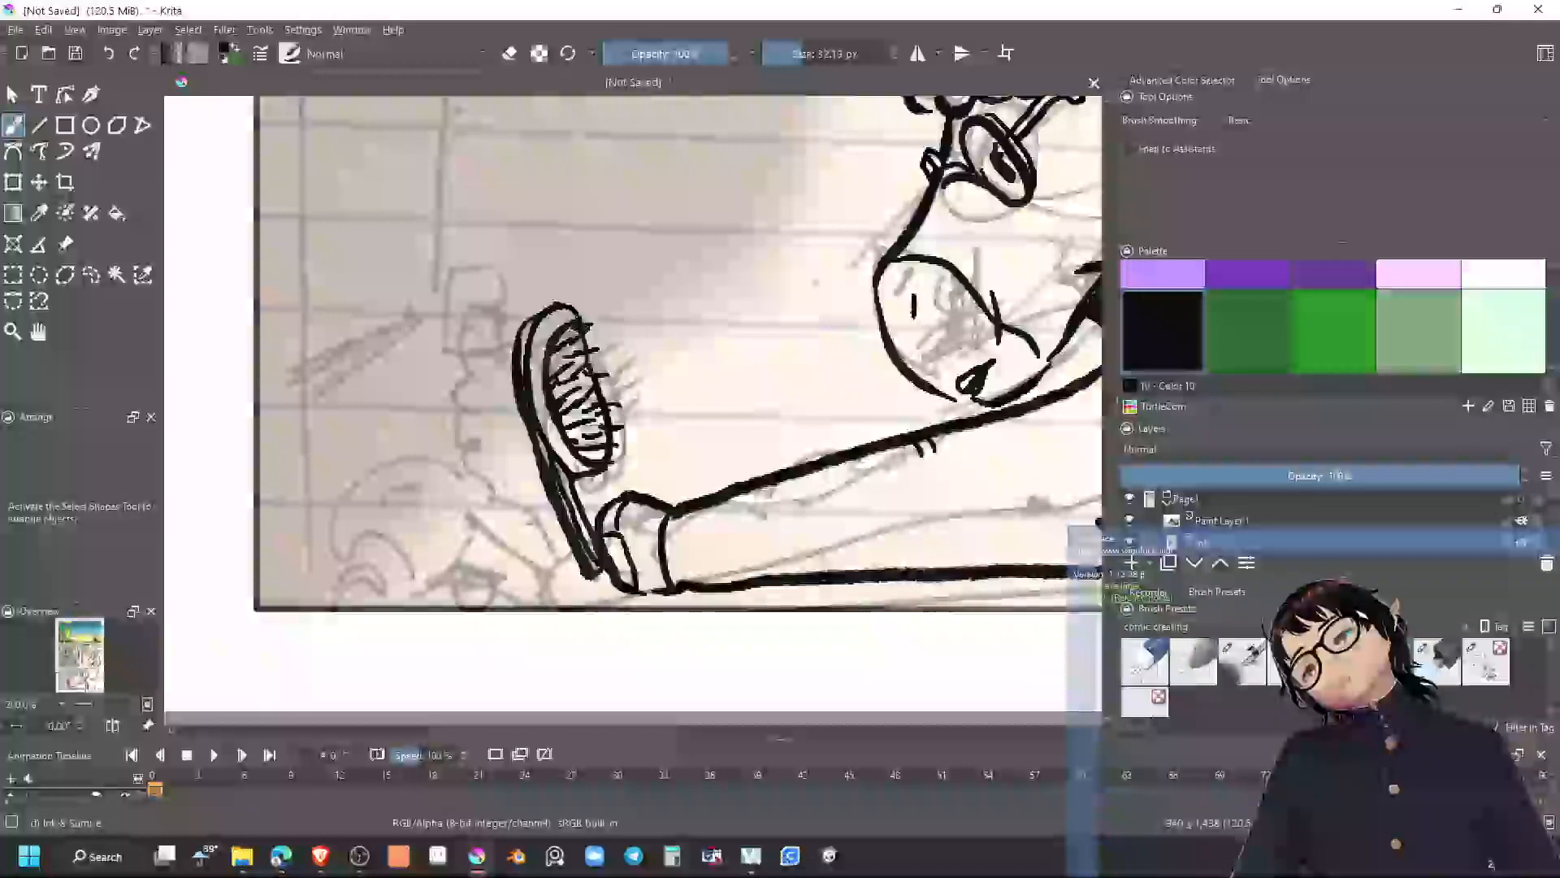
pyautogui.moveTo(558, 306); pyautogui.dragTo(582, 326)
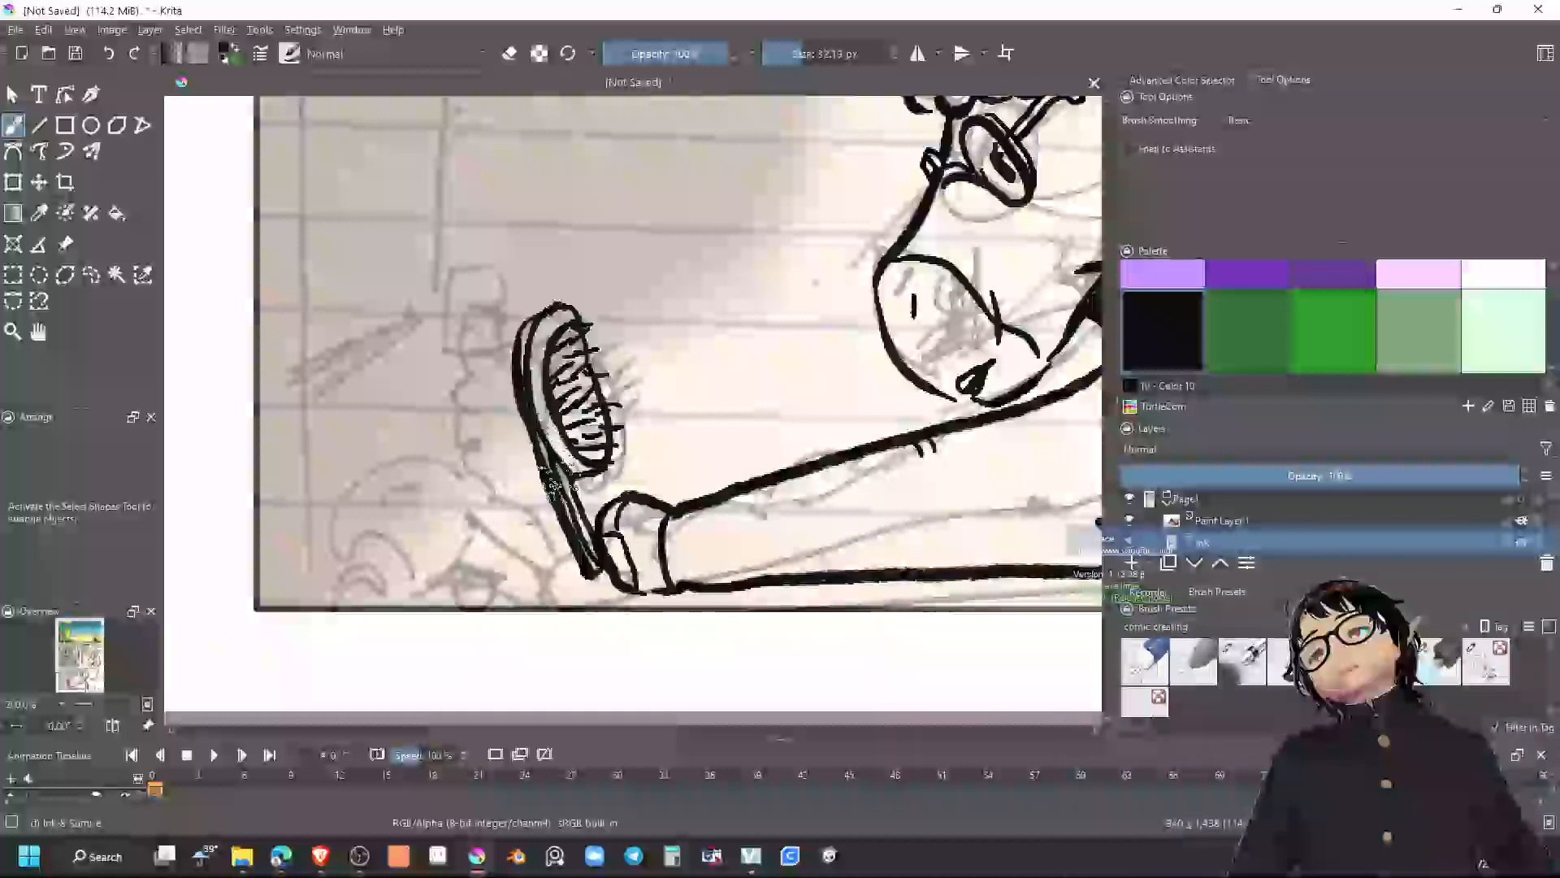
# Ink the rounded hoof outline around the base of the hairbrush handle, down to the panel's lower border
pyautogui.moveTo(552, 561)
pyautogui.mouseDown()
pyautogui.moveTo(559, 595)
pyautogui.moveTo(589, 605)
pyautogui.moveTo(577, 582)
pyautogui.moveTo(593, 599)
pyautogui.moveTo(598, 566)
pyautogui.moveTo(642, 604)
pyautogui.mouseUp()
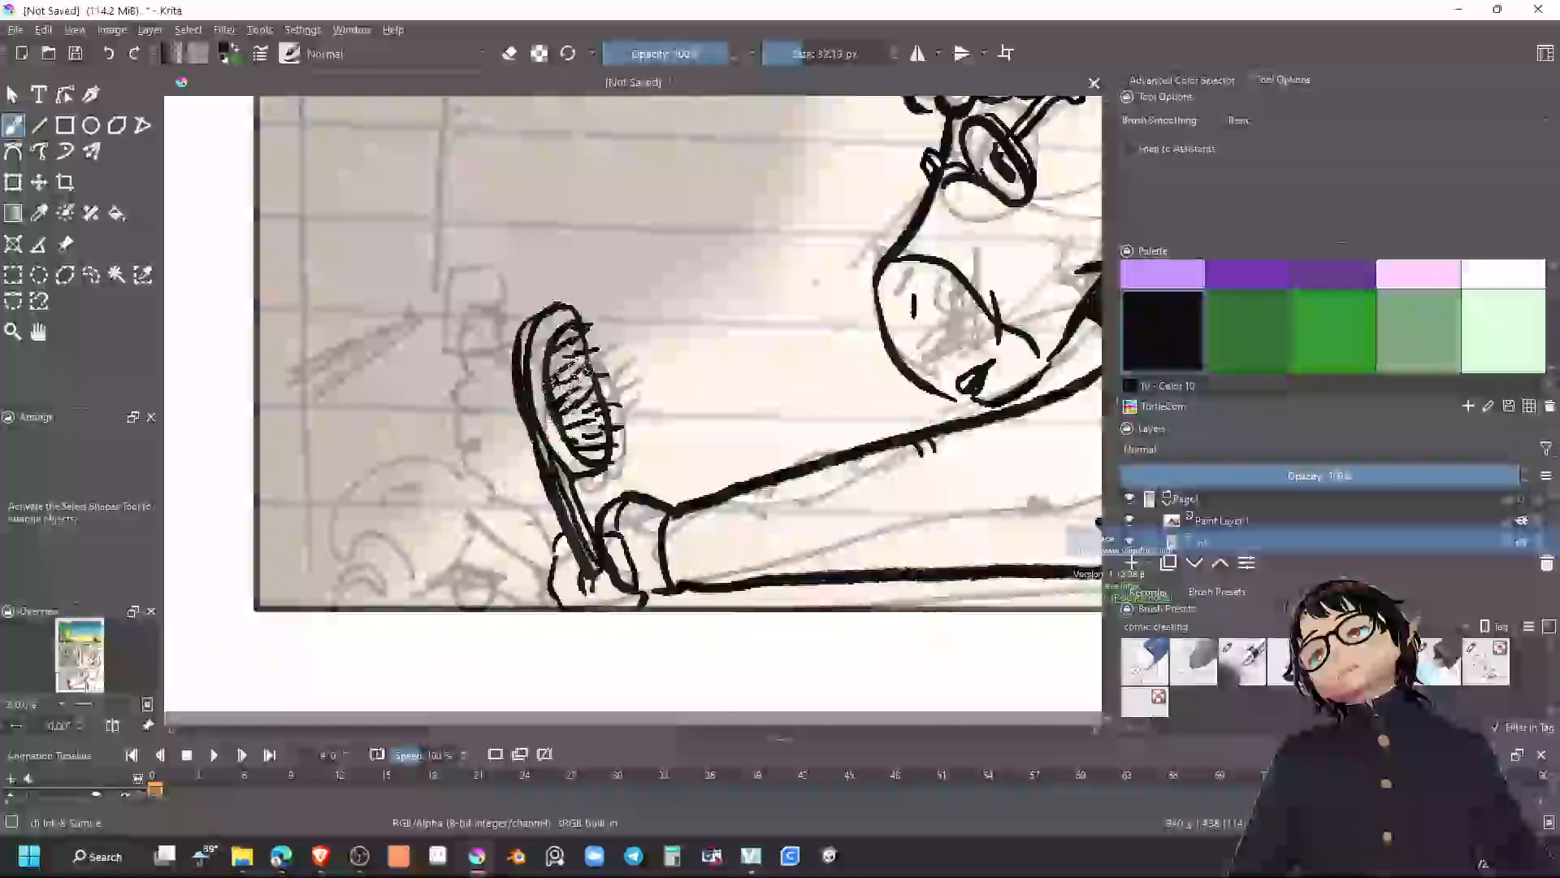
# Ink the hair dryer's domed body in the bottom panel's lower-left corner, with its inner contour arc and banded nozzle
pyautogui.moveTo(680, 404); pyautogui.dragTo(719, 425)
pyautogui.scroll(2, 719, 425)
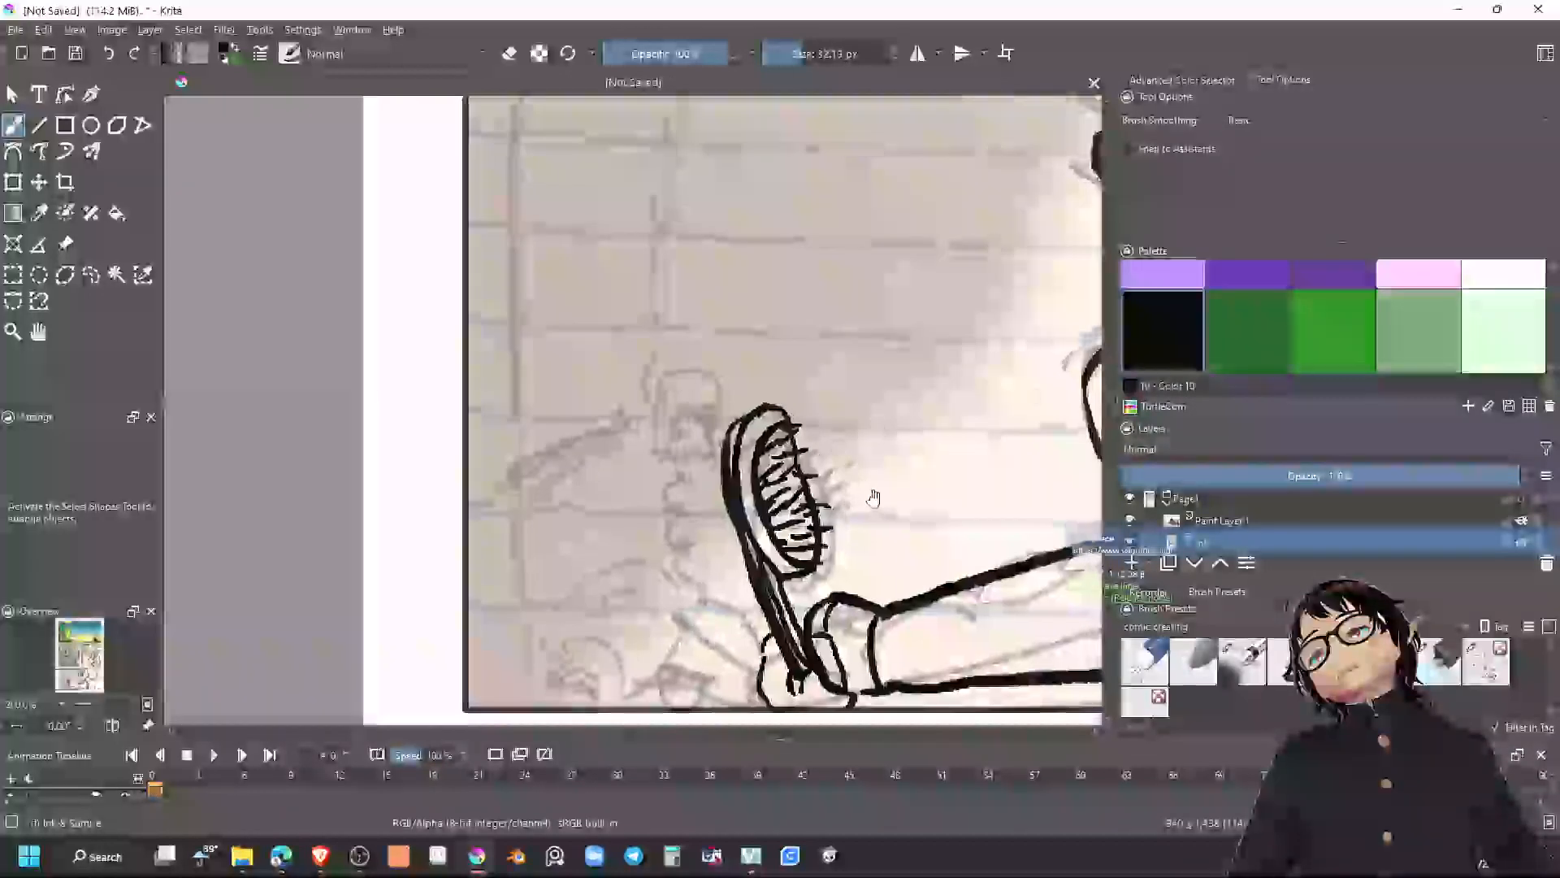
pyautogui.moveTo(533, 665)
pyautogui.mouseDown()
pyautogui.moveTo(666, 560)
pyautogui.moveTo(695, 660)
pyautogui.mouseUp()
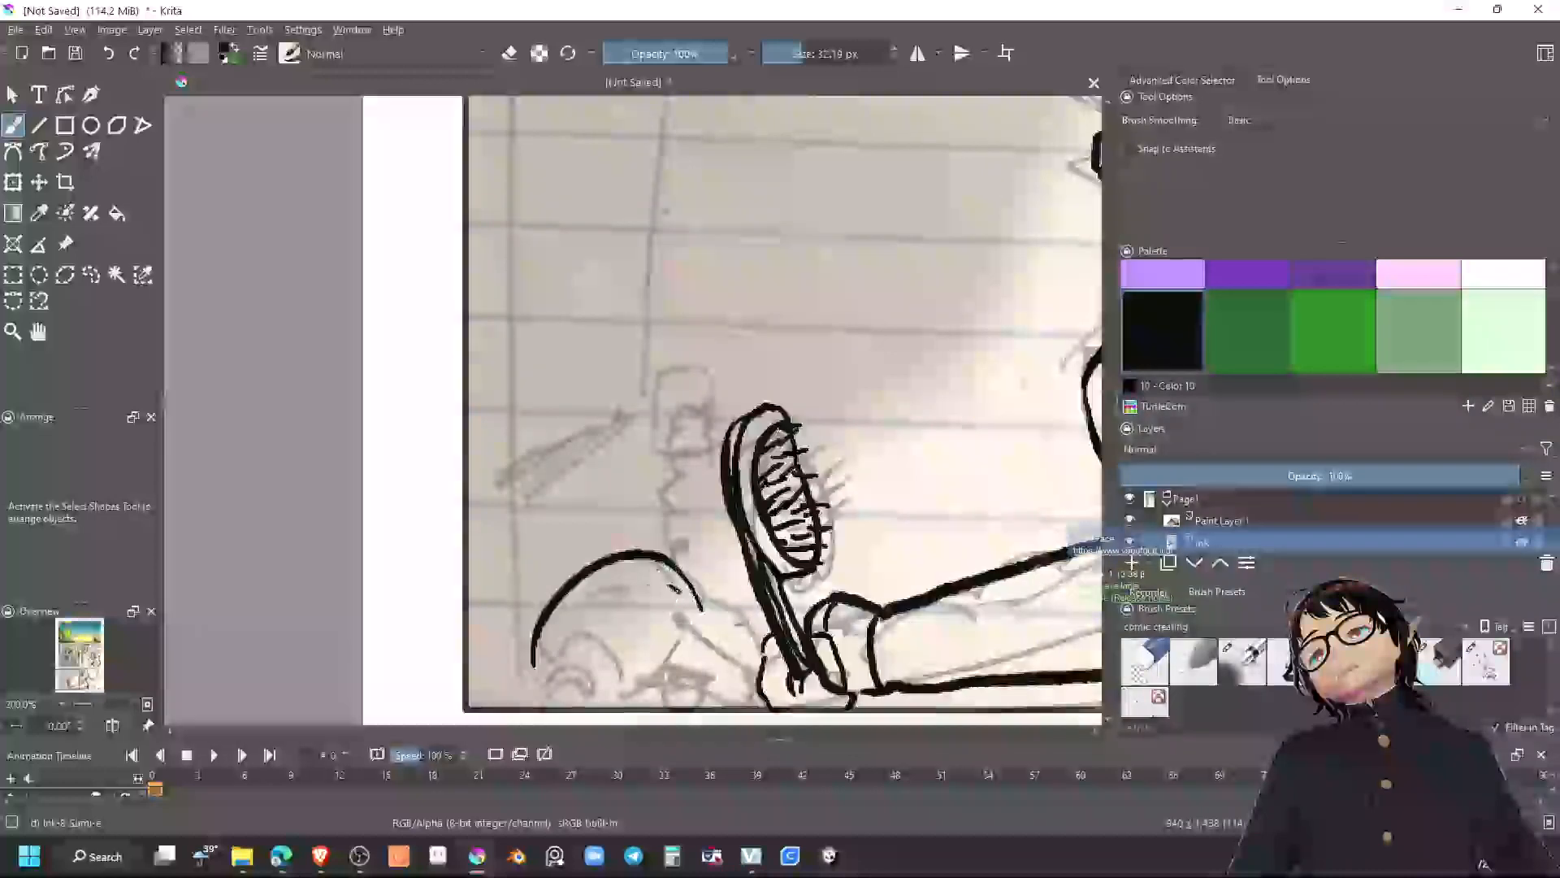
pyautogui.moveTo(581, 607)
pyautogui.mouseDown()
pyautogui.moveTo(613, 618)
pyautogui.moveTo(634, 659)
pyautogui.mouseUp()
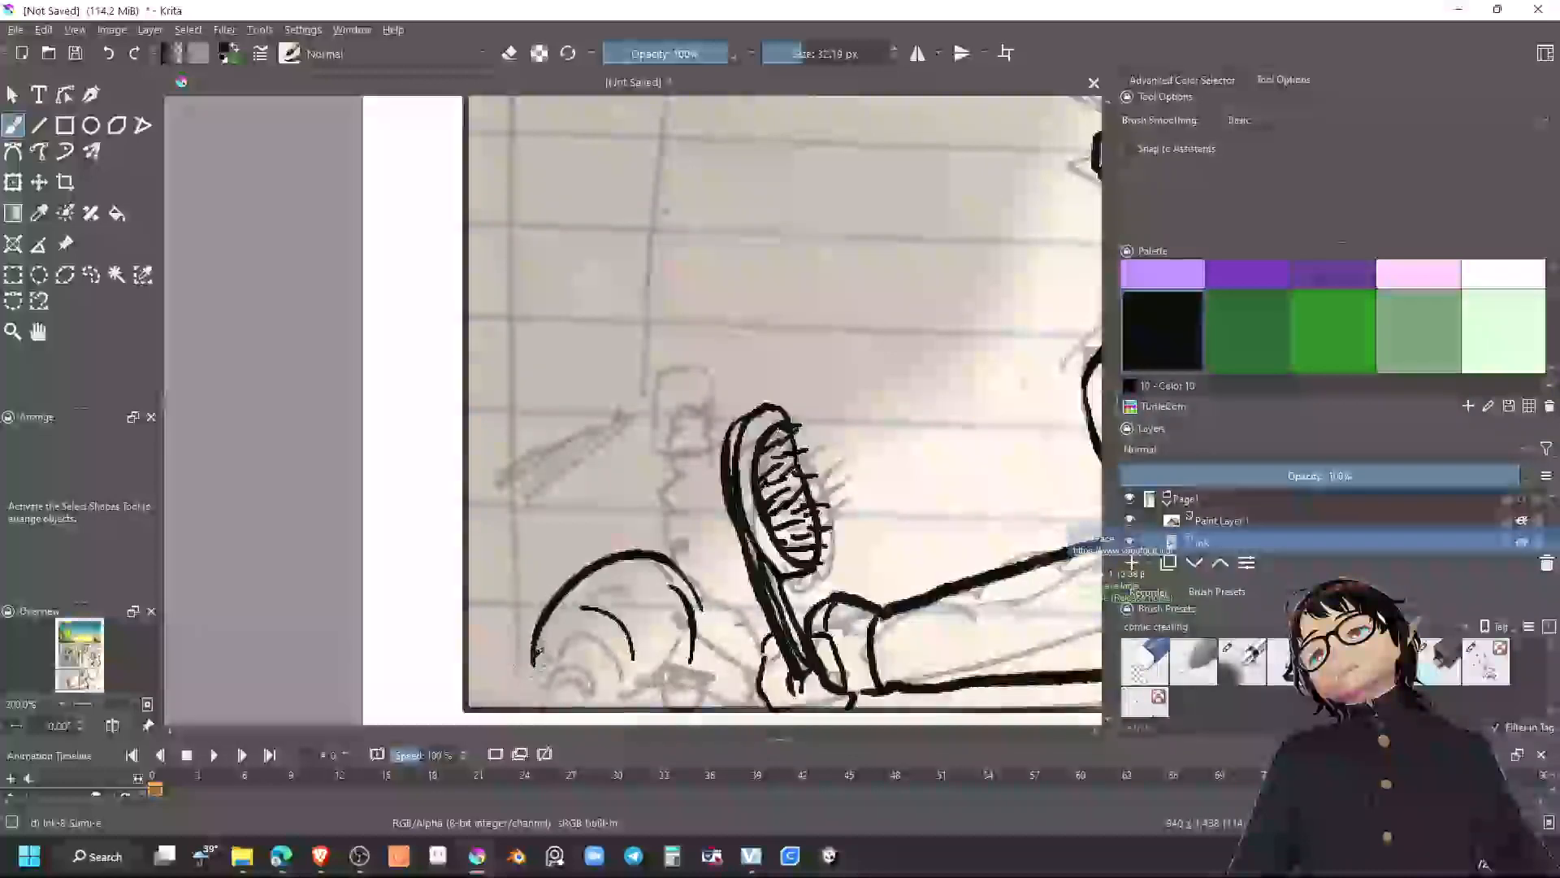
pyautogui.moveTo(535, 650)
pyautogui.mouseDown()
pyautogui.moveTo(573, 652)
pyautogui.moveTo(613, 706)
pyautogui.mouseUp()
pyautogui.moveTo(530, 662)
pyautogui.mouseDown()
pyautogui.moveTo(508, 699)
pyautogui.moveTo(519, 713)
pyautogui.moveTo(655, 702)
pyautogui.moveTo(712, 669)
pyautogui.moveTo(692, 653)
pyautogui.moveTo(643, 664)
pyautogui.moveTo(699, 661)
pyautogui.moveTo(659, 653)
pyautogui.moveTo(692, 656)
pyautogui.moveTo(675, 648)
pyautogui.moveTo(698, 661)
pyautogui.moveTo(641, 680)
pyautogui.mouseUp()
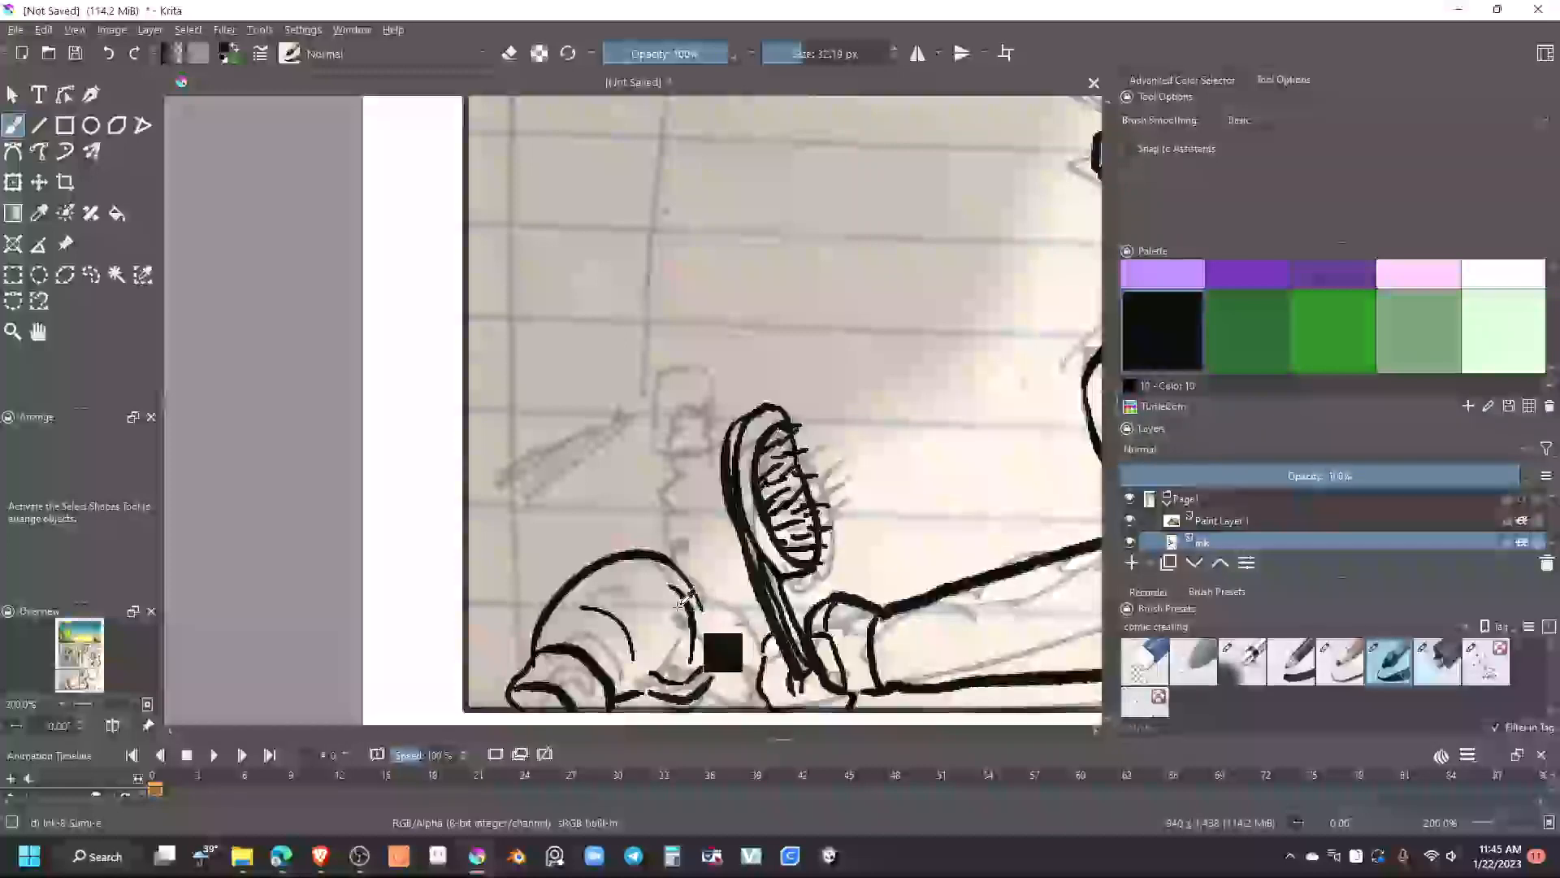
# Undo the rough strokes under the hair dryer and ink its lower edge and handle running toward the hoof
pyautogui.hotkey('ctrl', 'z')
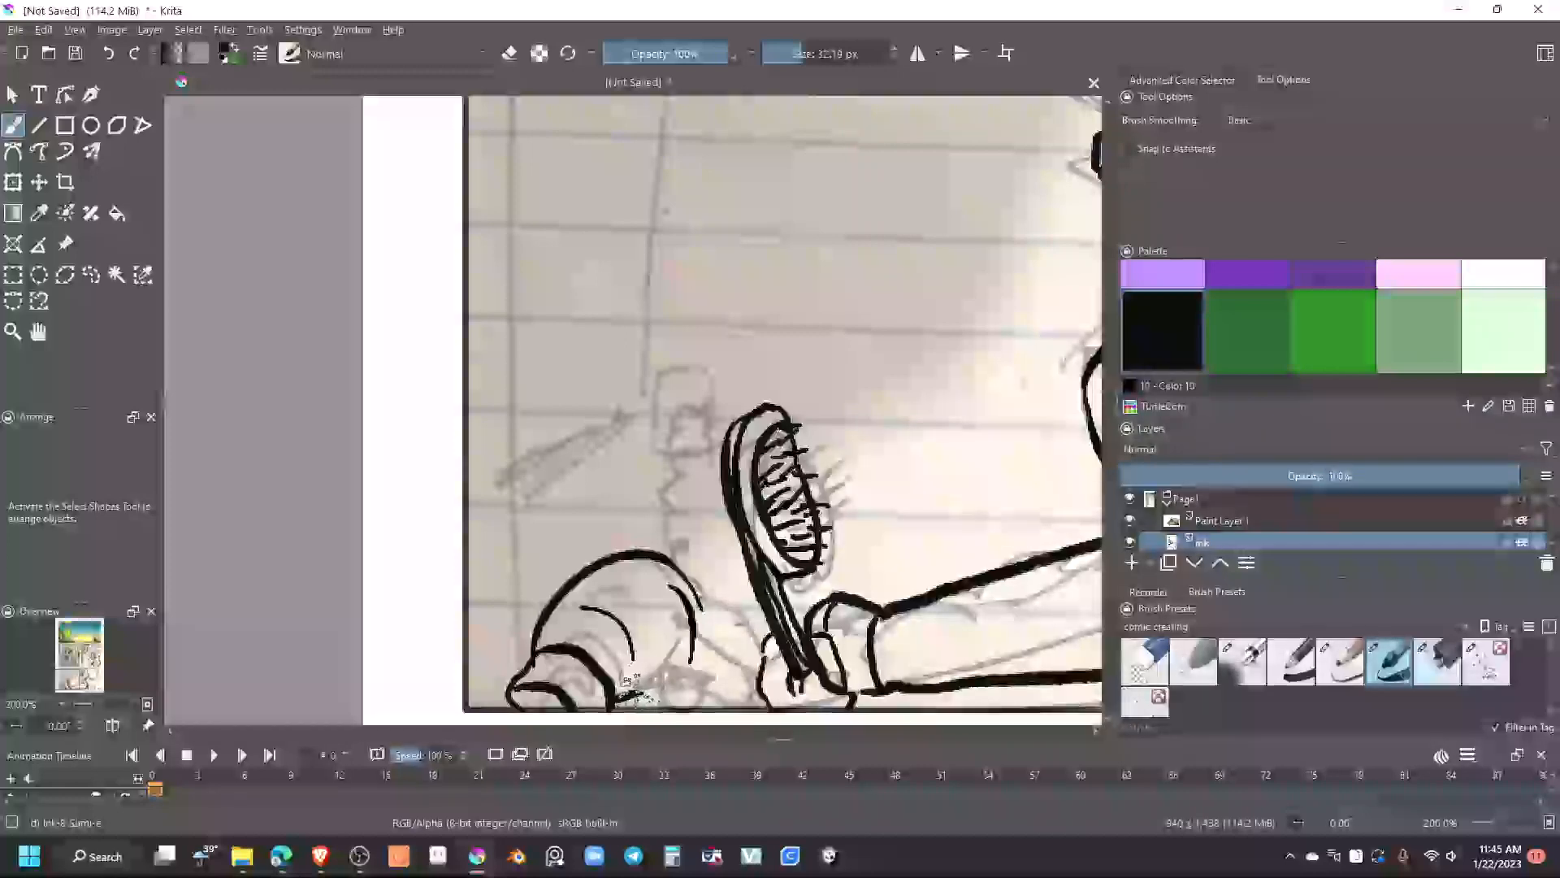
pyautogui.moveTo(699, 683); pyautogui.dragTo(736, 708)
pyautogui.hotkey('ctrl', 'z')
pyautogui.moveTo(646, 692); pyautogui.dragTo(767, 707)
pyautogui.moveTo(696, 596); pyautogui.dragTo(705, 622)
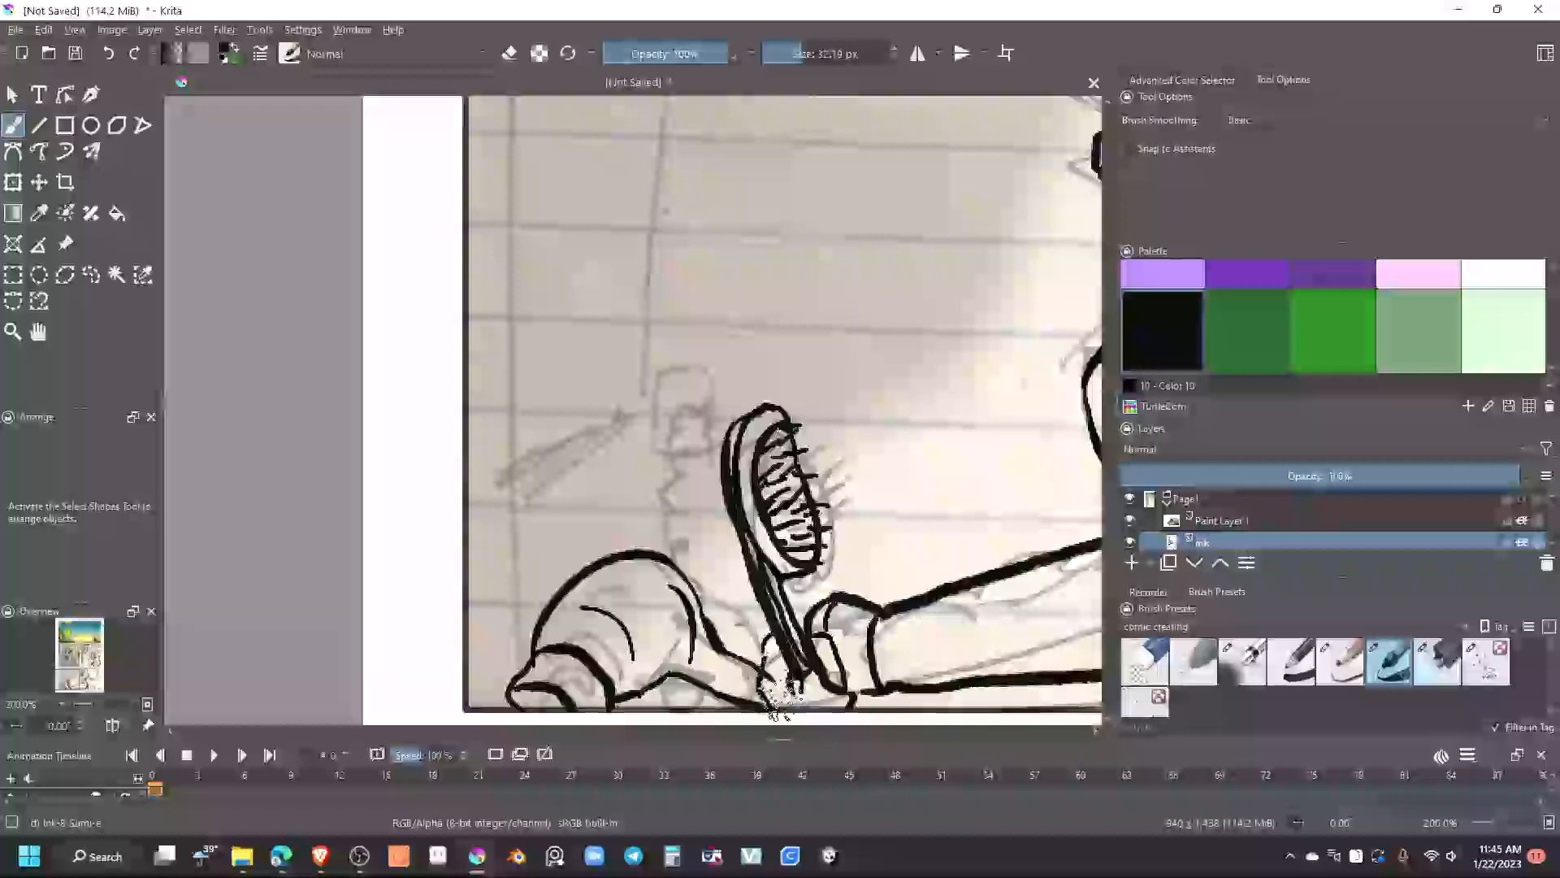
# Ink the small segmented detail on the hair dryer's handle beside the hoof, undoing the stray stroke above it
pyautogui.press('e')
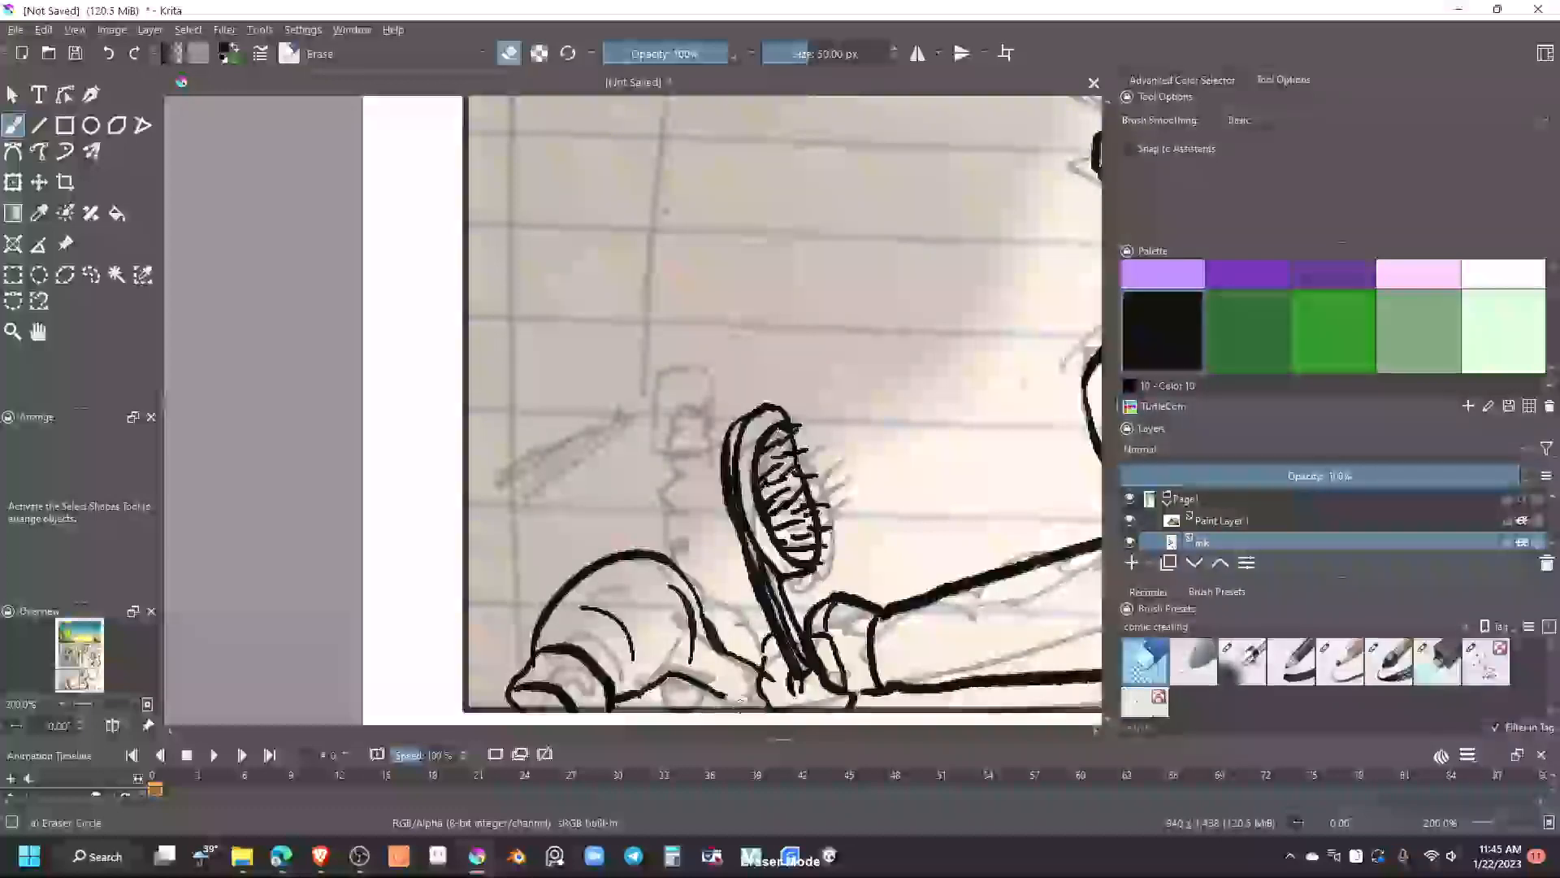
pyautogui.press('e')
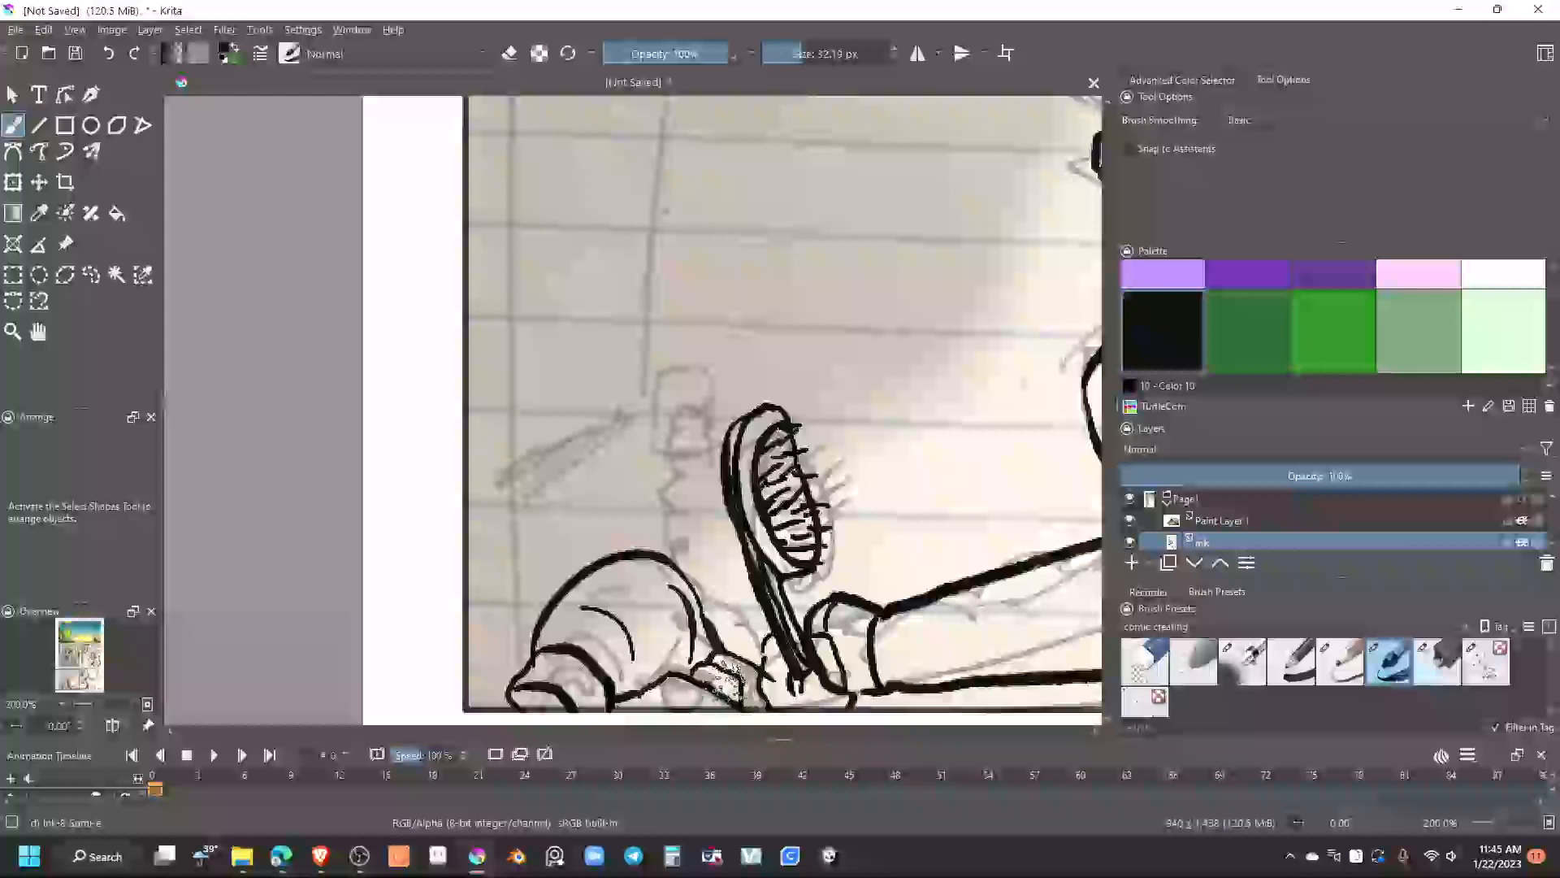
pyautogui.moveTo(715, 665)
pyautogui.mouseDown()
pyautogui.moveTo(741, 706)
pyautogui.moveTo(715, 699)
pyautogui.moveTo(767, 650)
pyautogui.moveTo(715, 593)
pyautogui.moveTo(730, 611)
pyautogui.mouseUp()
pyautogui.hotkey('ctrl', 'z')
# Ink the coiled cord rising from the hair dryer's handle, with its plug and the rectangular wall outlet plate
pyautogui.moveTo(671, 497); pyautogui.dragTo(684, 569)
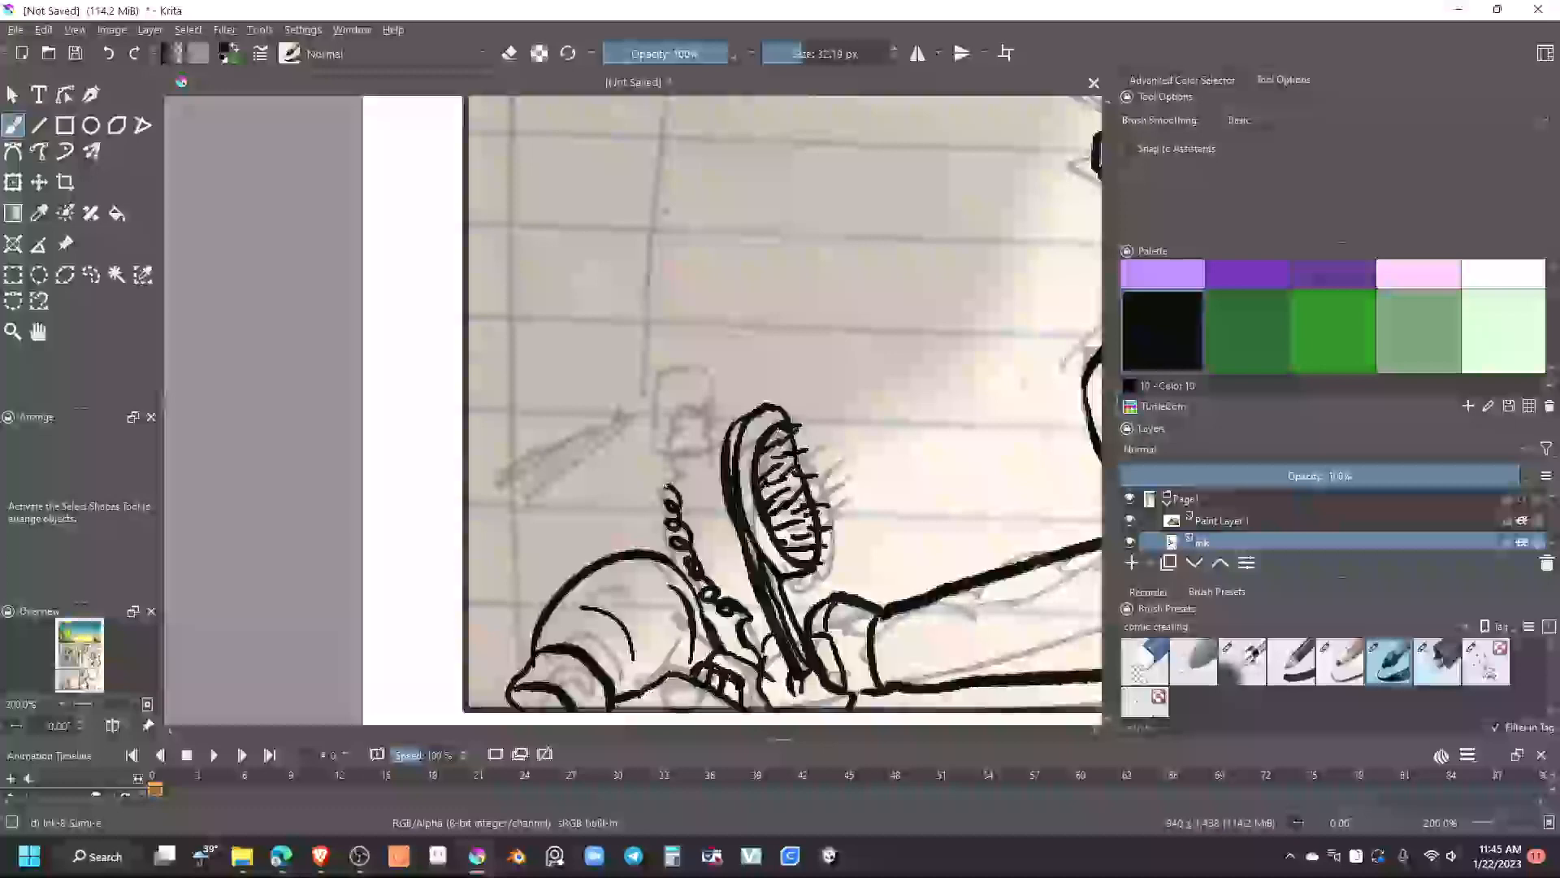
pyautogui.moveTo(687, 503); pyautogui.dragTo(680, 445)
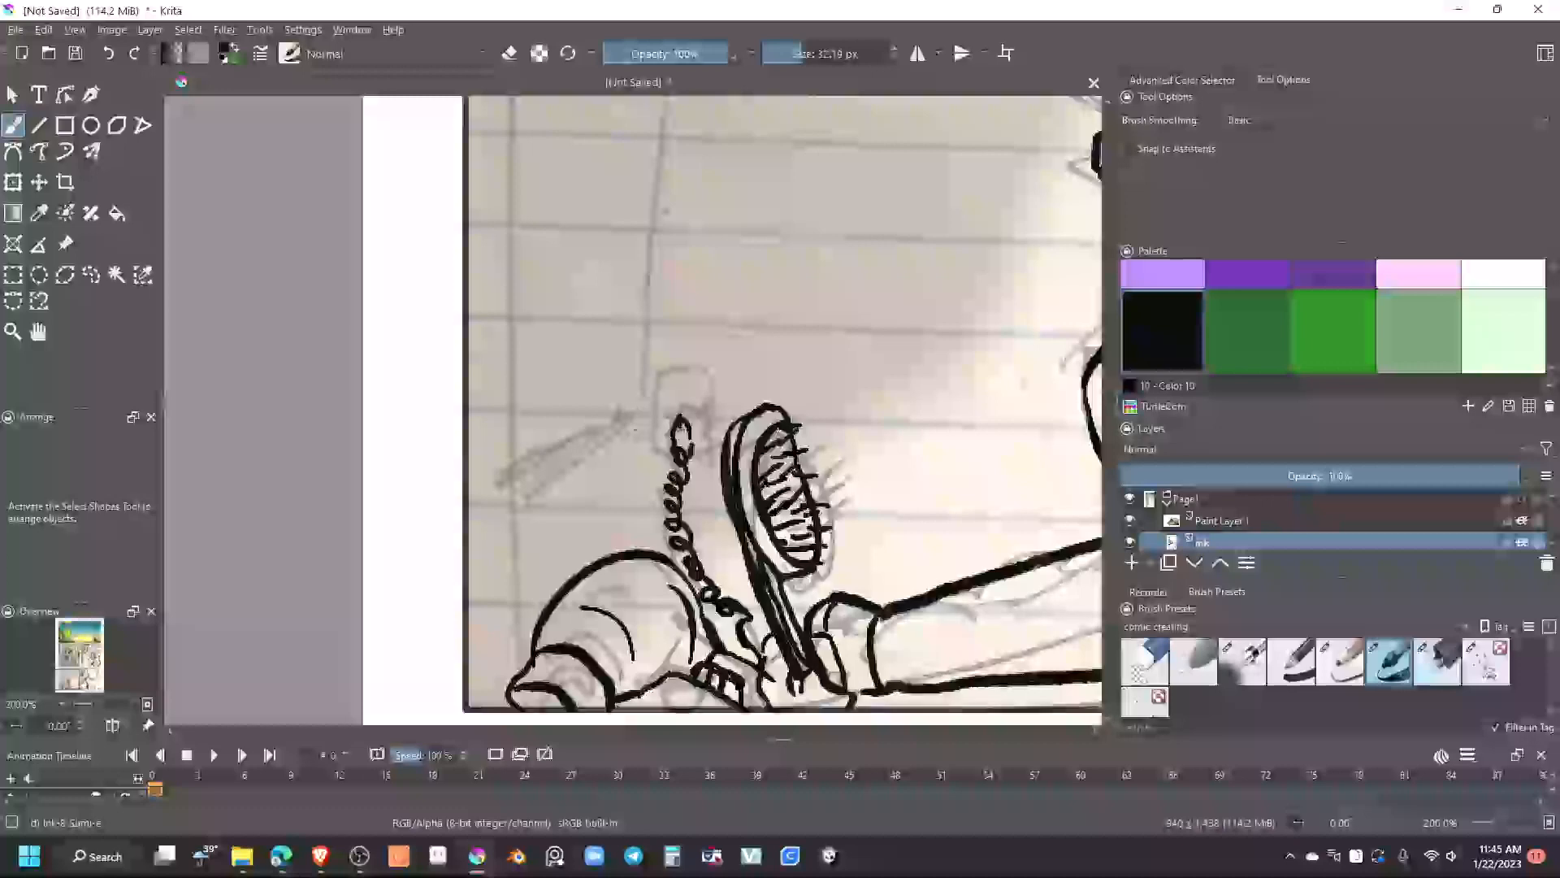
pyautogui.moveTo(664, 380)
pyautogui.mouseDown()
pyautogui.moveTo(707, 396)
pyautogui.moveTo(705, 457)
pyautogui.mouseUp()
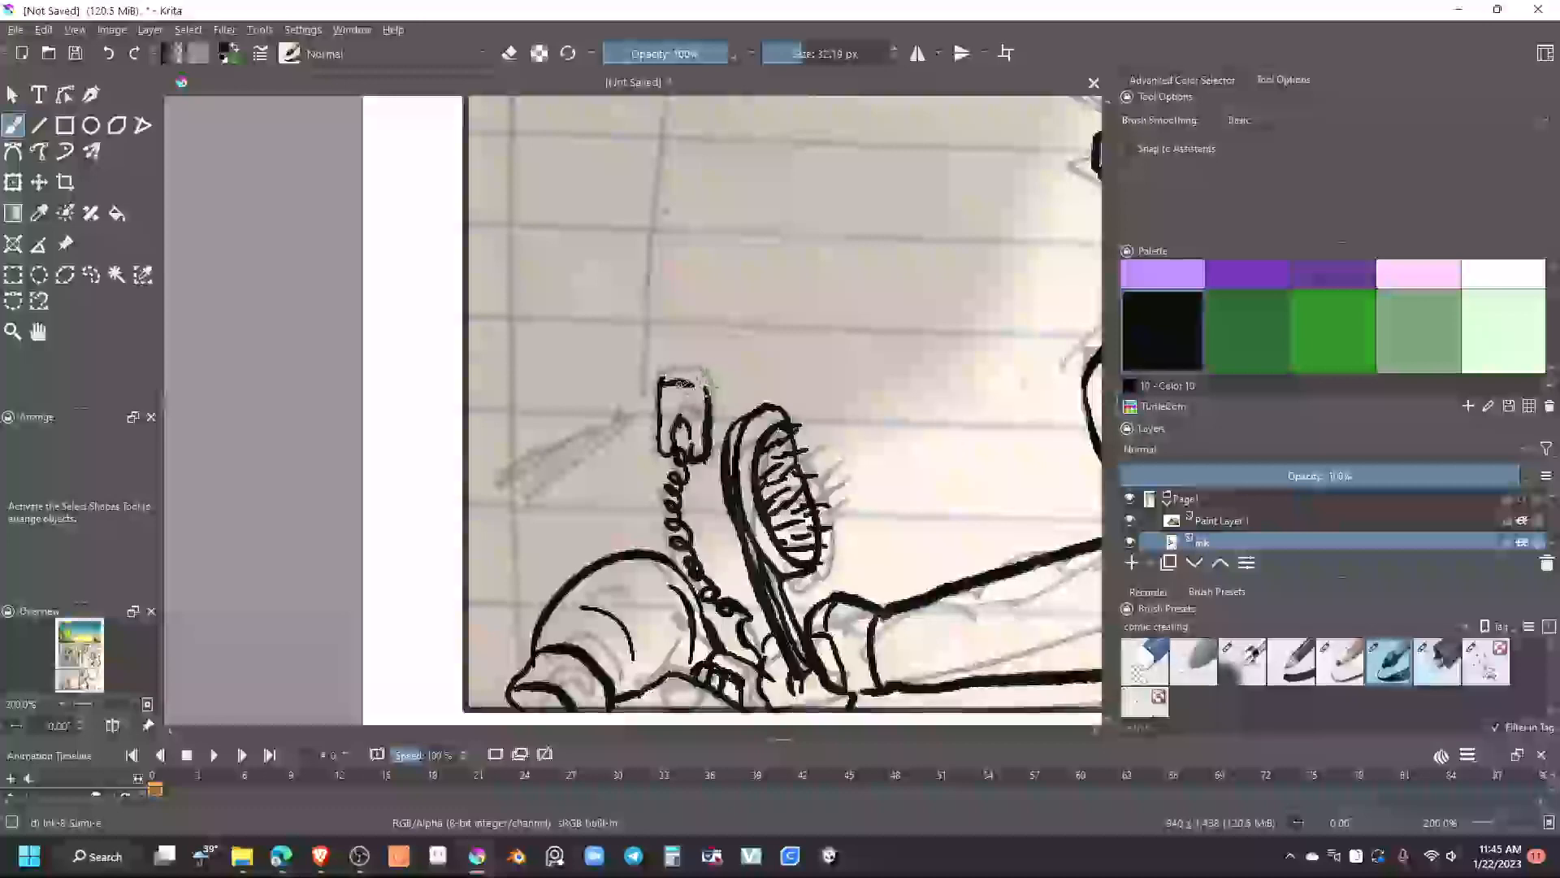
pyautogui.moveTo(705, 377); pyautogui.dragTo(710, 414)
pyautogui.moveTo(651, 362); pyautogui.dragTo(656, 455)
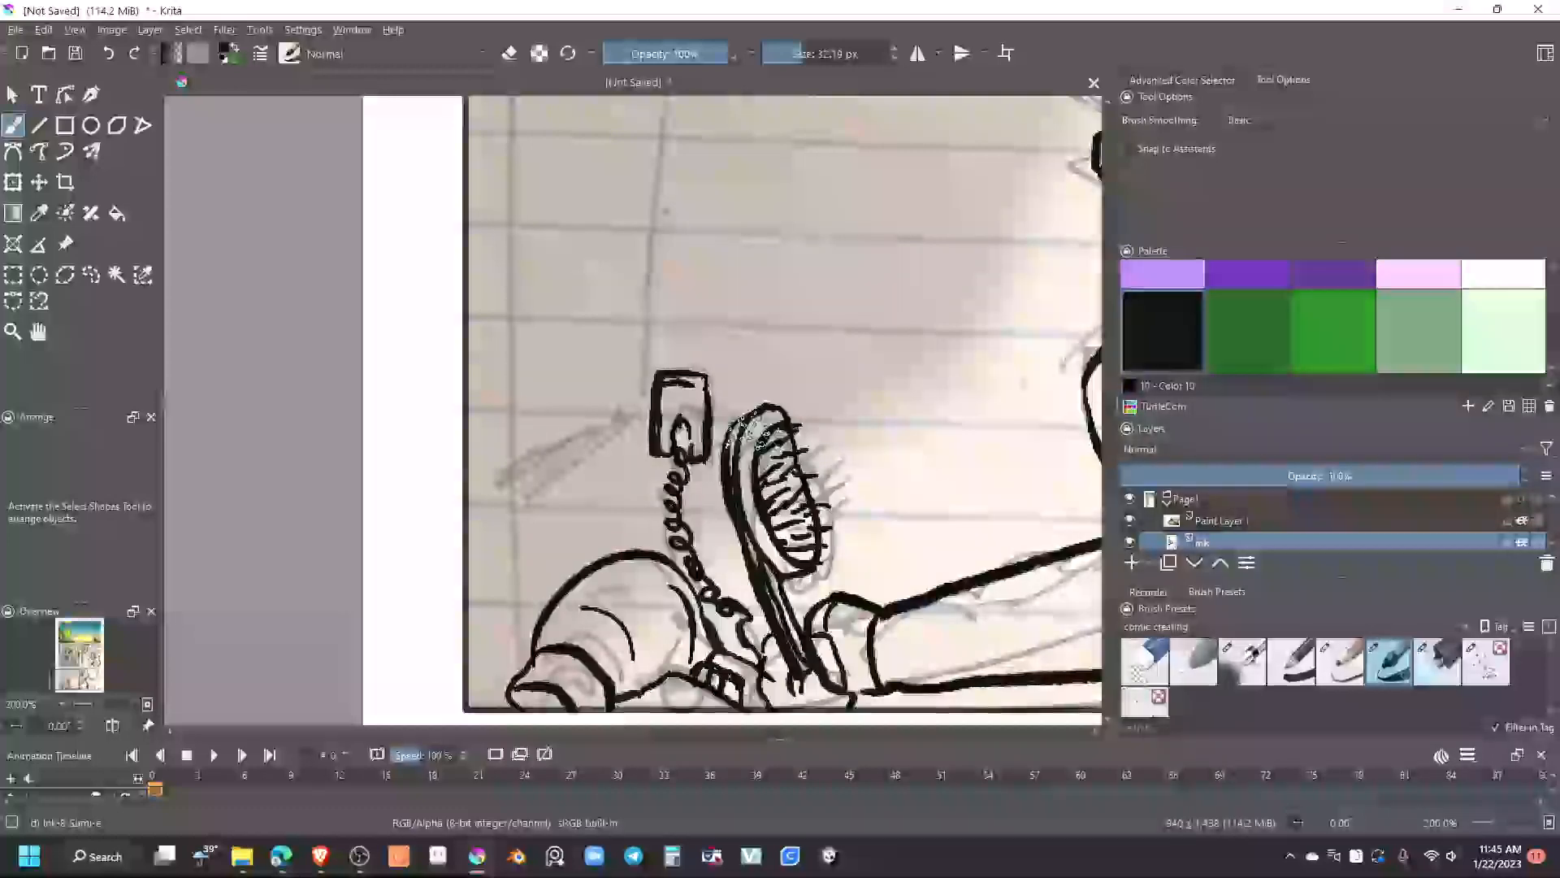
# Clean up the hair dryer nozzle's lower edge with the eraser and ink the grille lines across its opening
pyautogui.scroll(1, 573, 600)
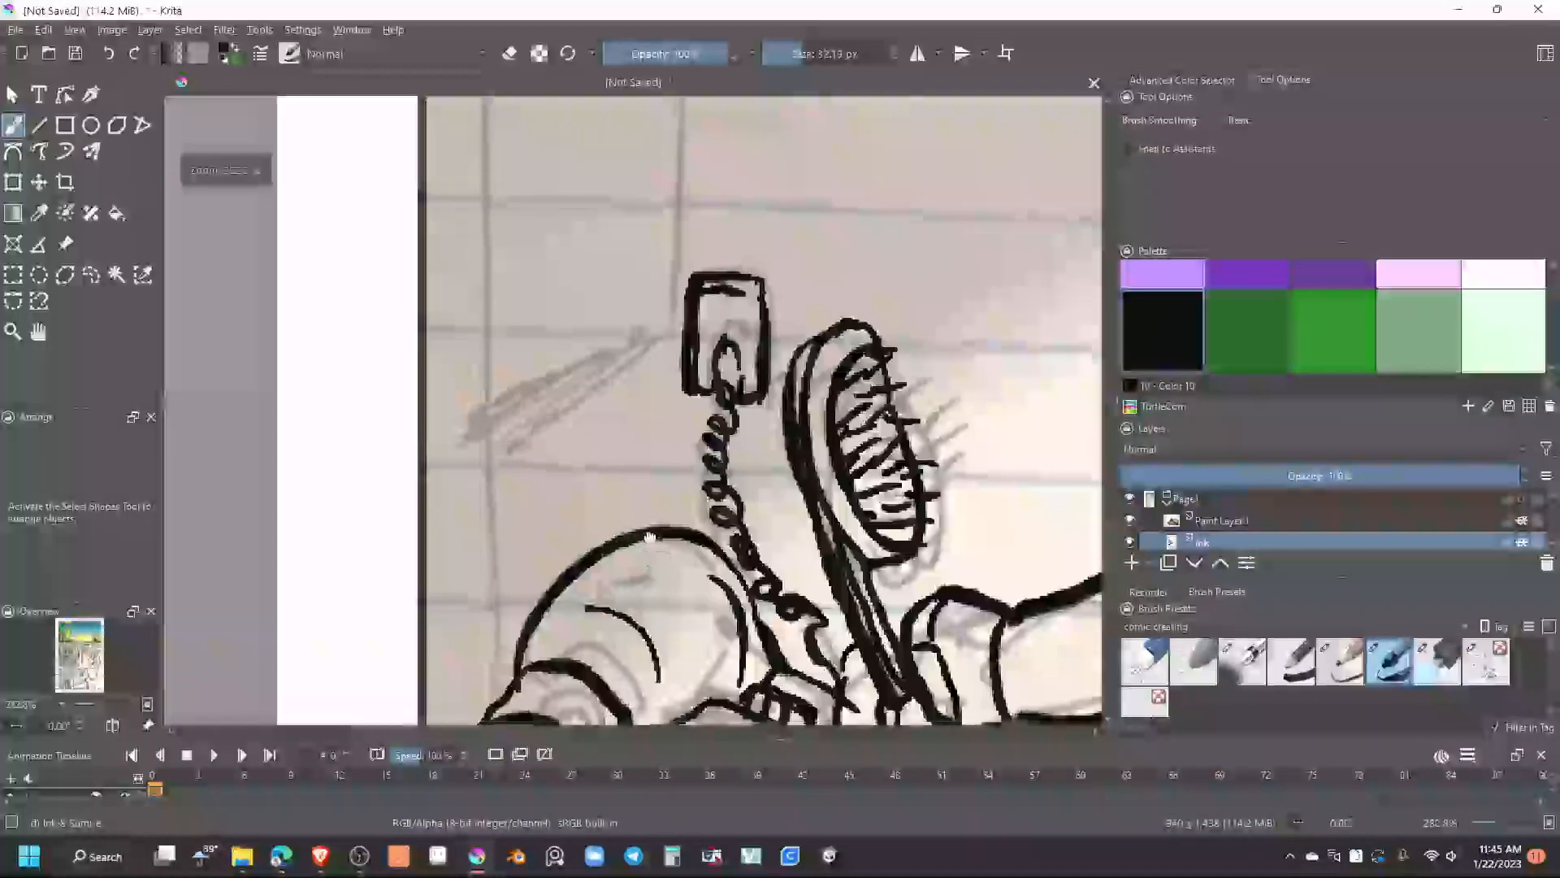
pyautogui.moveTo(650, 539); pyautogui.dragTo(937, 285)
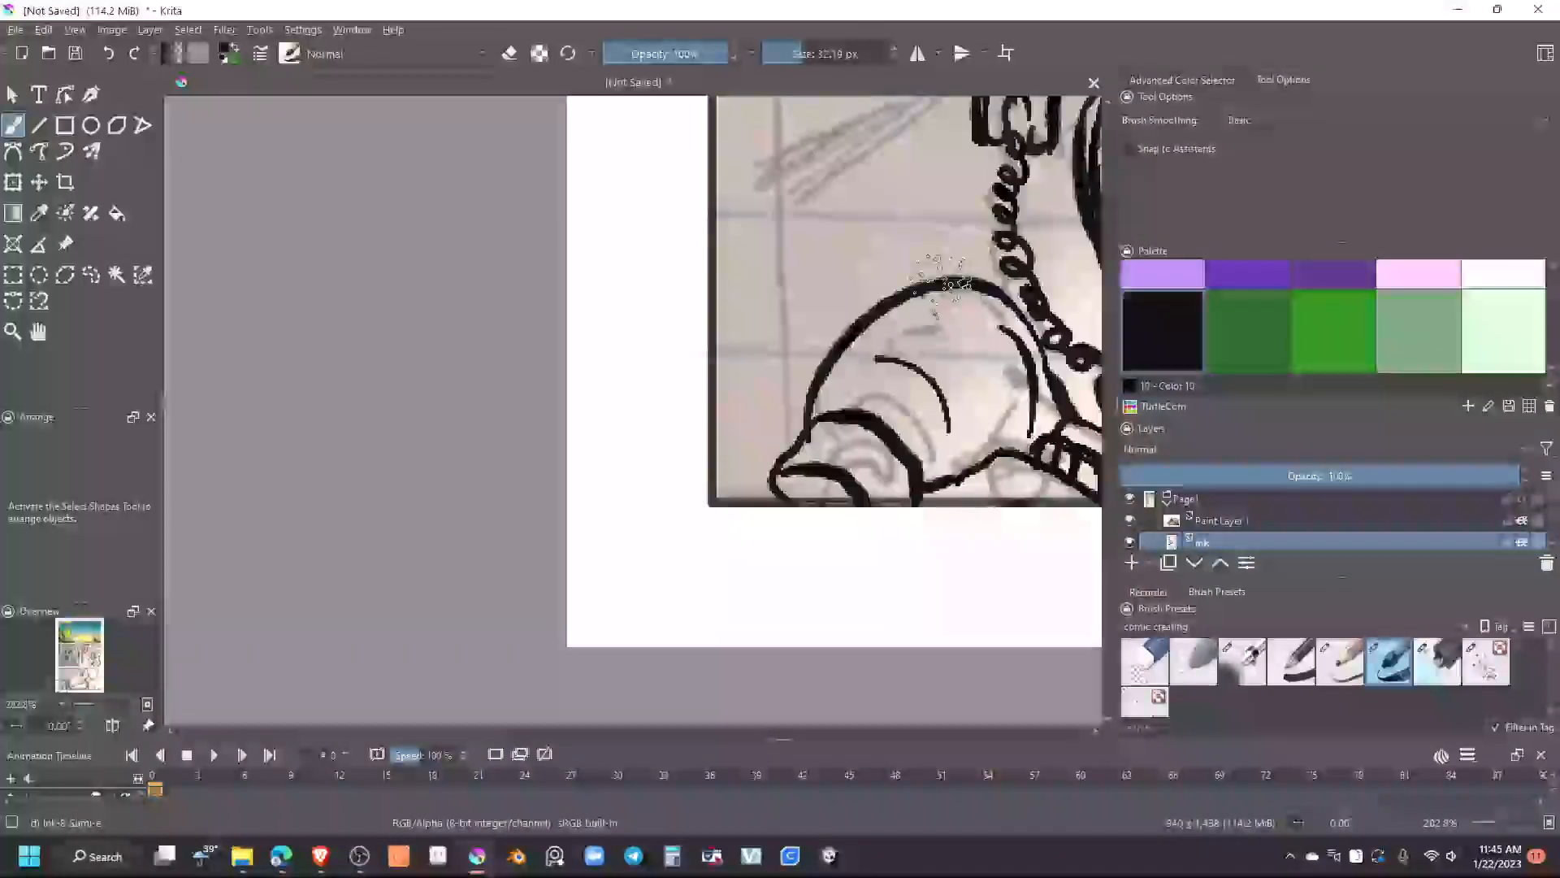
pyautogui.press('e')
pyautogui.moveTo(792, 504)
pyautogui.mouseDown()
pyautogui.moveTo(779, 466)
pyautogui.moveTo(803, 510)
pyautogui.moveTo(871, 506)
pyautogui.moveTo(799, 470)
pyautogui.moveTo(779, 506)
pyautogui.moveTo(819, 484)
pyautogui.moveTo(835, 502)
pyautogui.moveTo(771, 488)
pyautogui.mouseUp()
pyautogui.press('e')
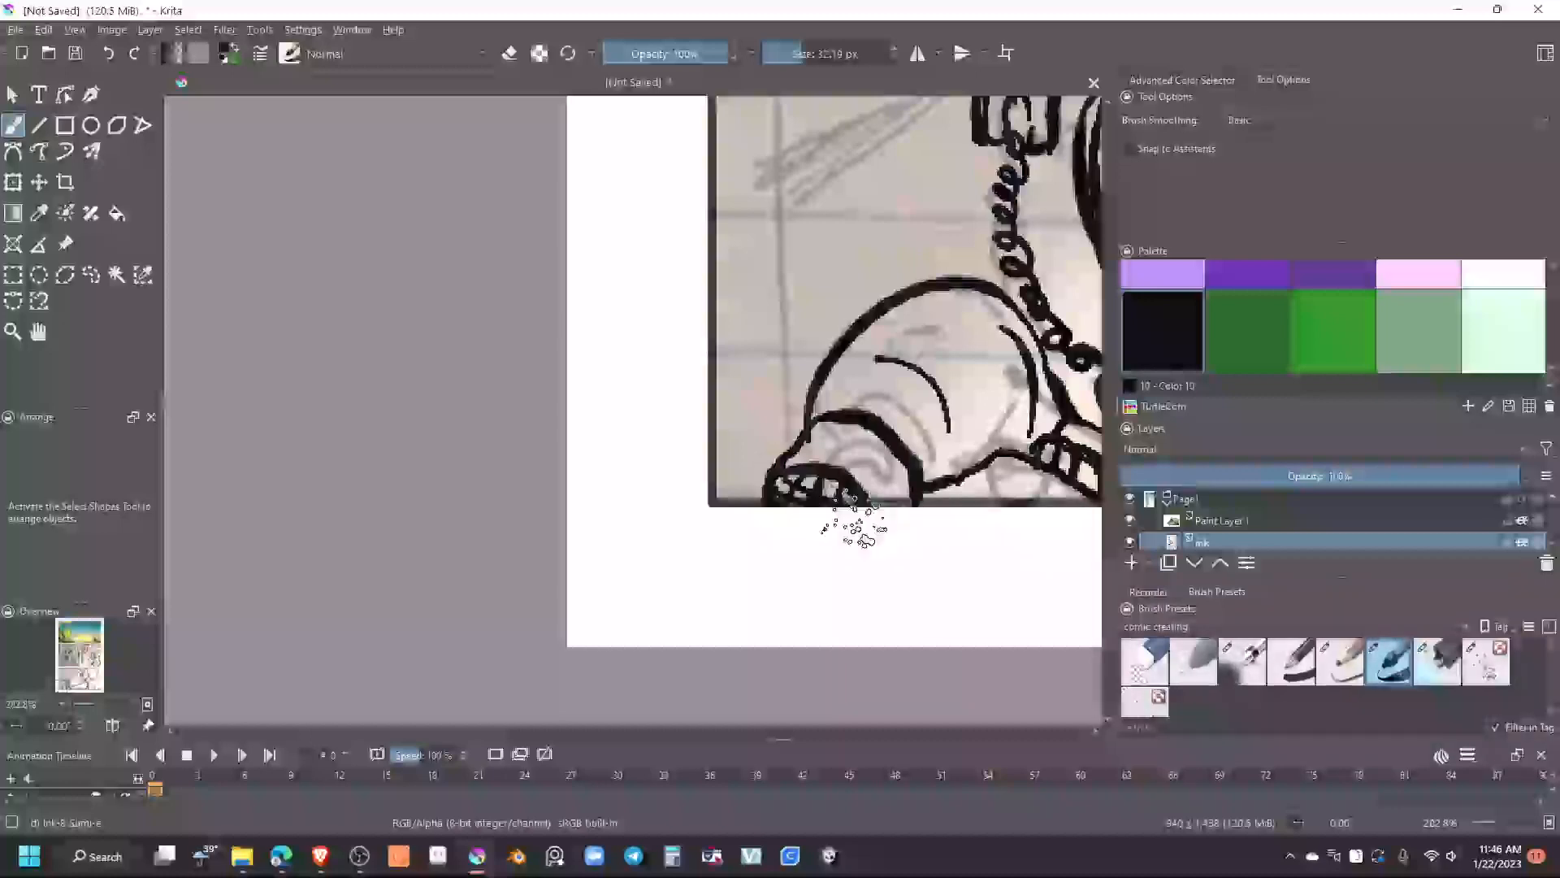
# Ink the door at the bottom panel's left border: a long vertical edge, a diagonal base line and an inner vertical line
pyautogui.scroll(-4, 854, 529)
pyautogui.moveTo(932, 415); pyautogui.dragTo(743, 460)
pyautogui.scroll(2, 743, 460)
pyautogui.scroll(2, 735, 465)
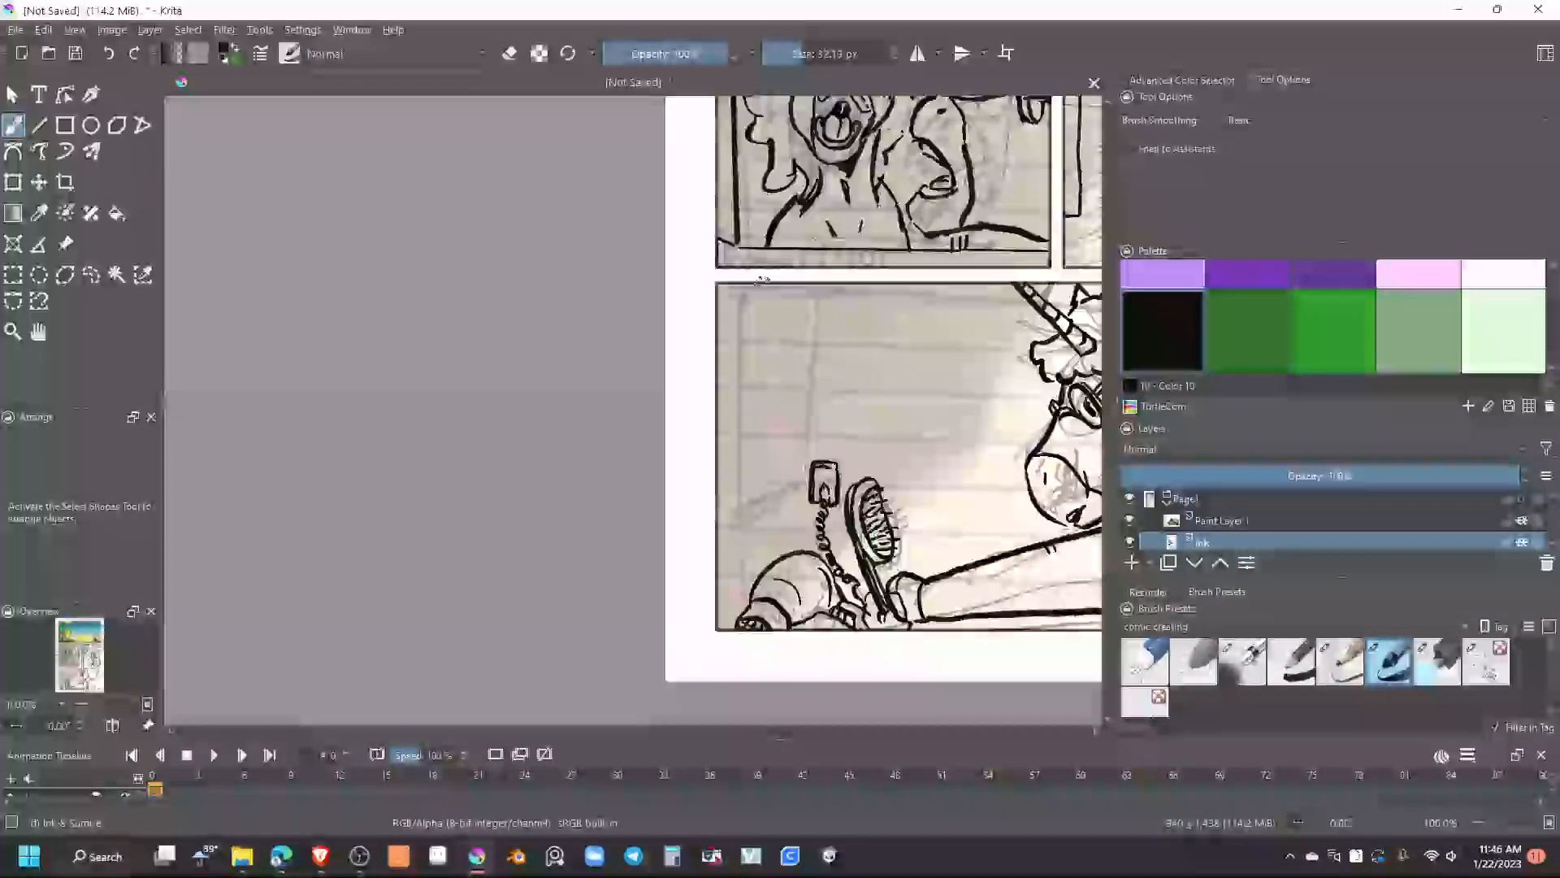
pyautogui.moveTo(772, 286); pyautogui.dragTo(770, 354)
pyautogui.moveTo(769, 423)
pyautogui.mouseDown()
pyautogui.moveTo(766, 496)
pyautogui.moveTo(714, 549)
pyautogui.mouseUp()
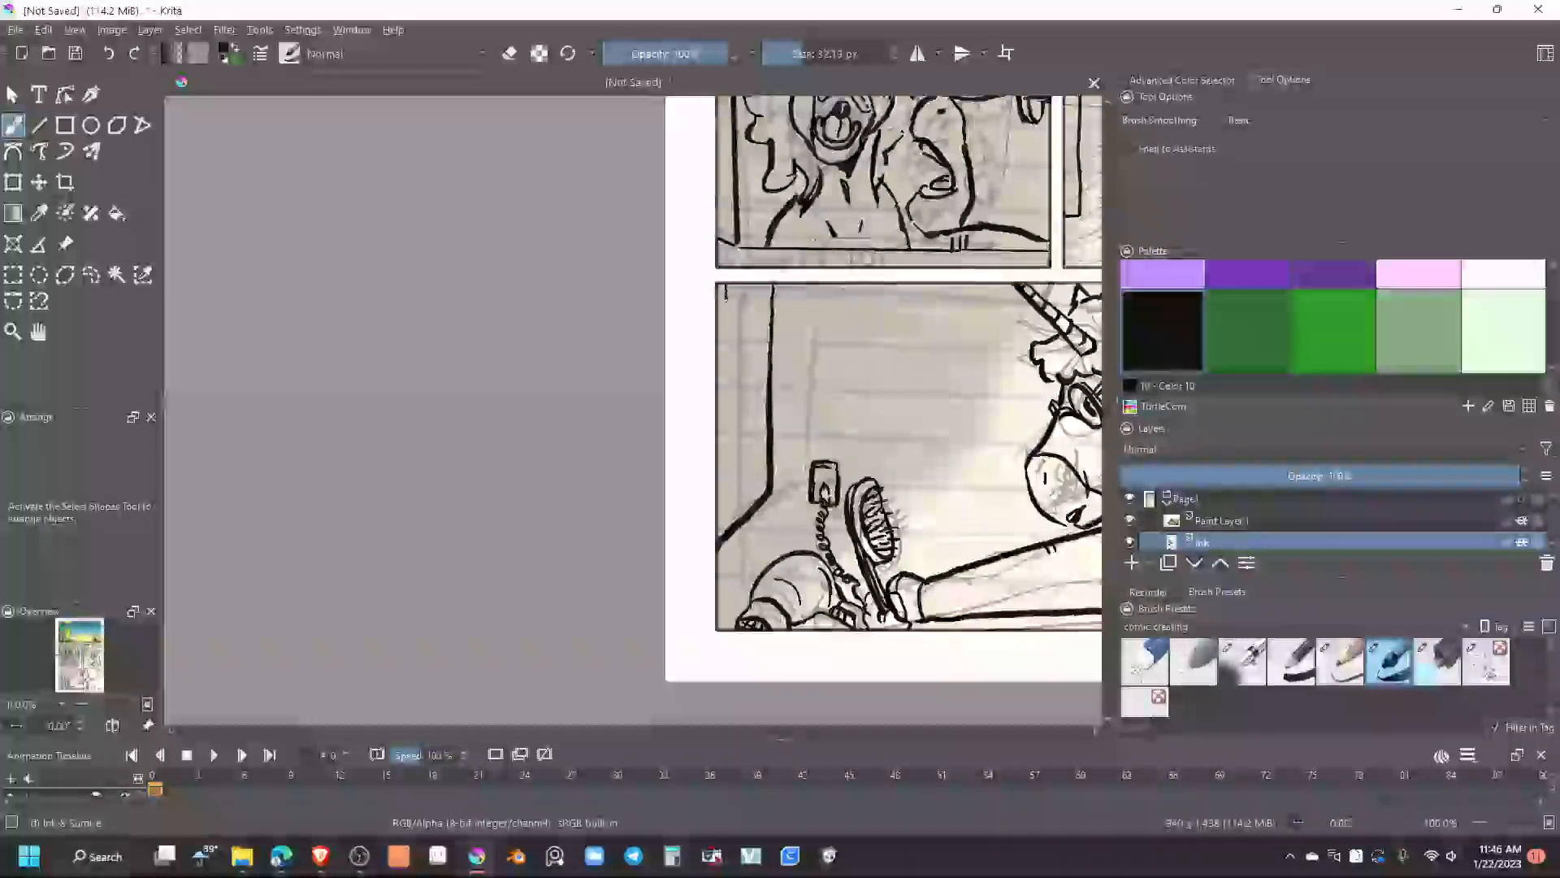
pyautogui.moveTo(722, 367); pyautogui.dragTo(722, 435)
pyautogui.moveTo(722, 493); pyautogui.dragTo(722, 537)
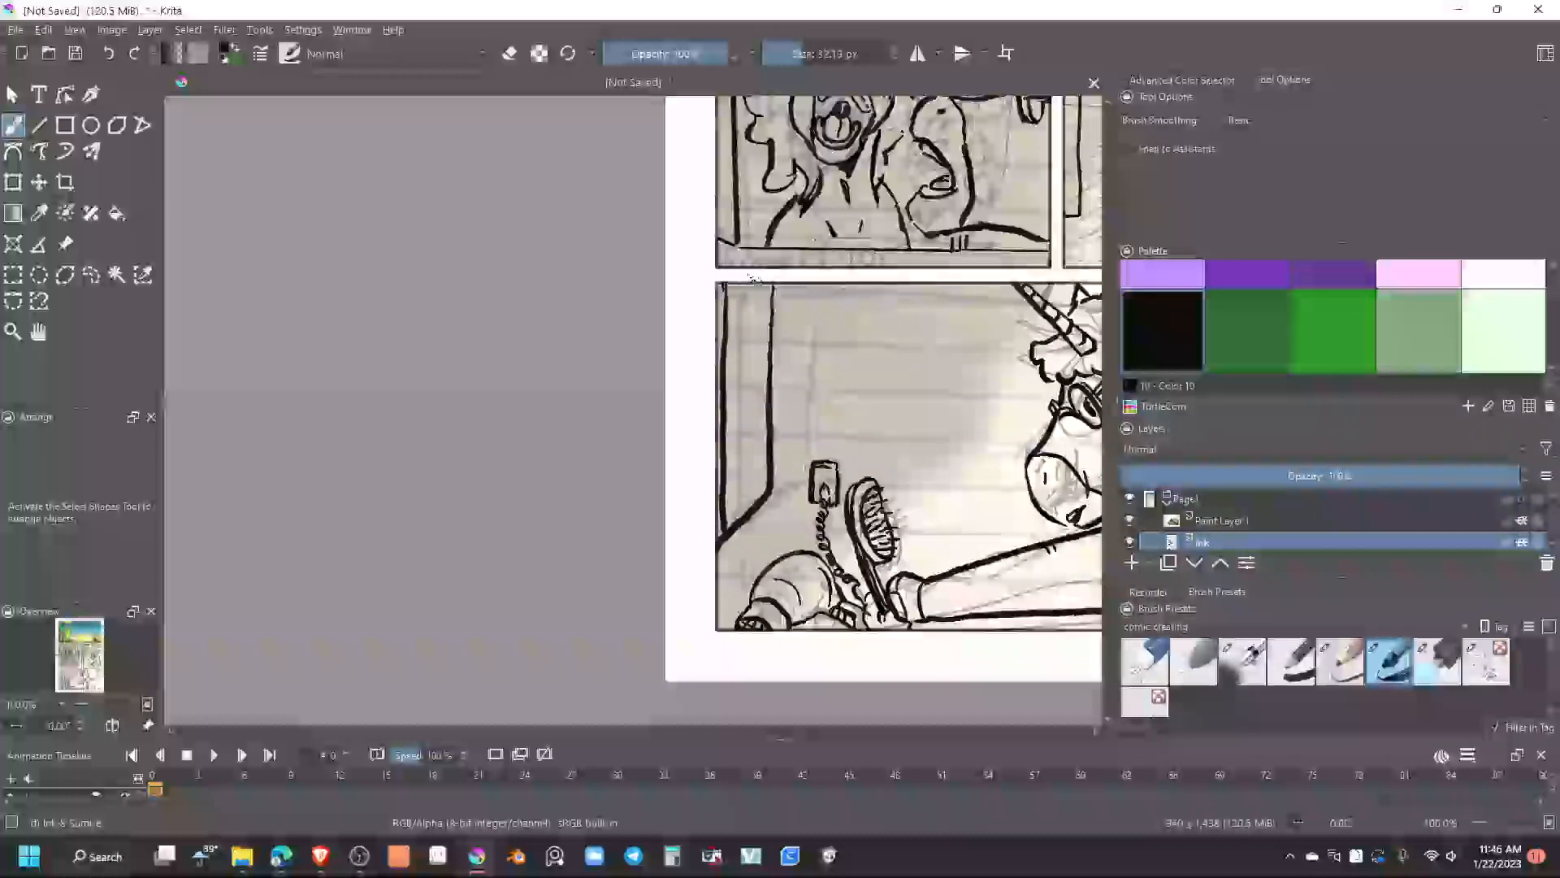
# Ink the narrow rounded handle on the door and finish the door's inner vertical line
pyautogui.moveTo(726, 309); pyautogui.dragTo(726, 365)
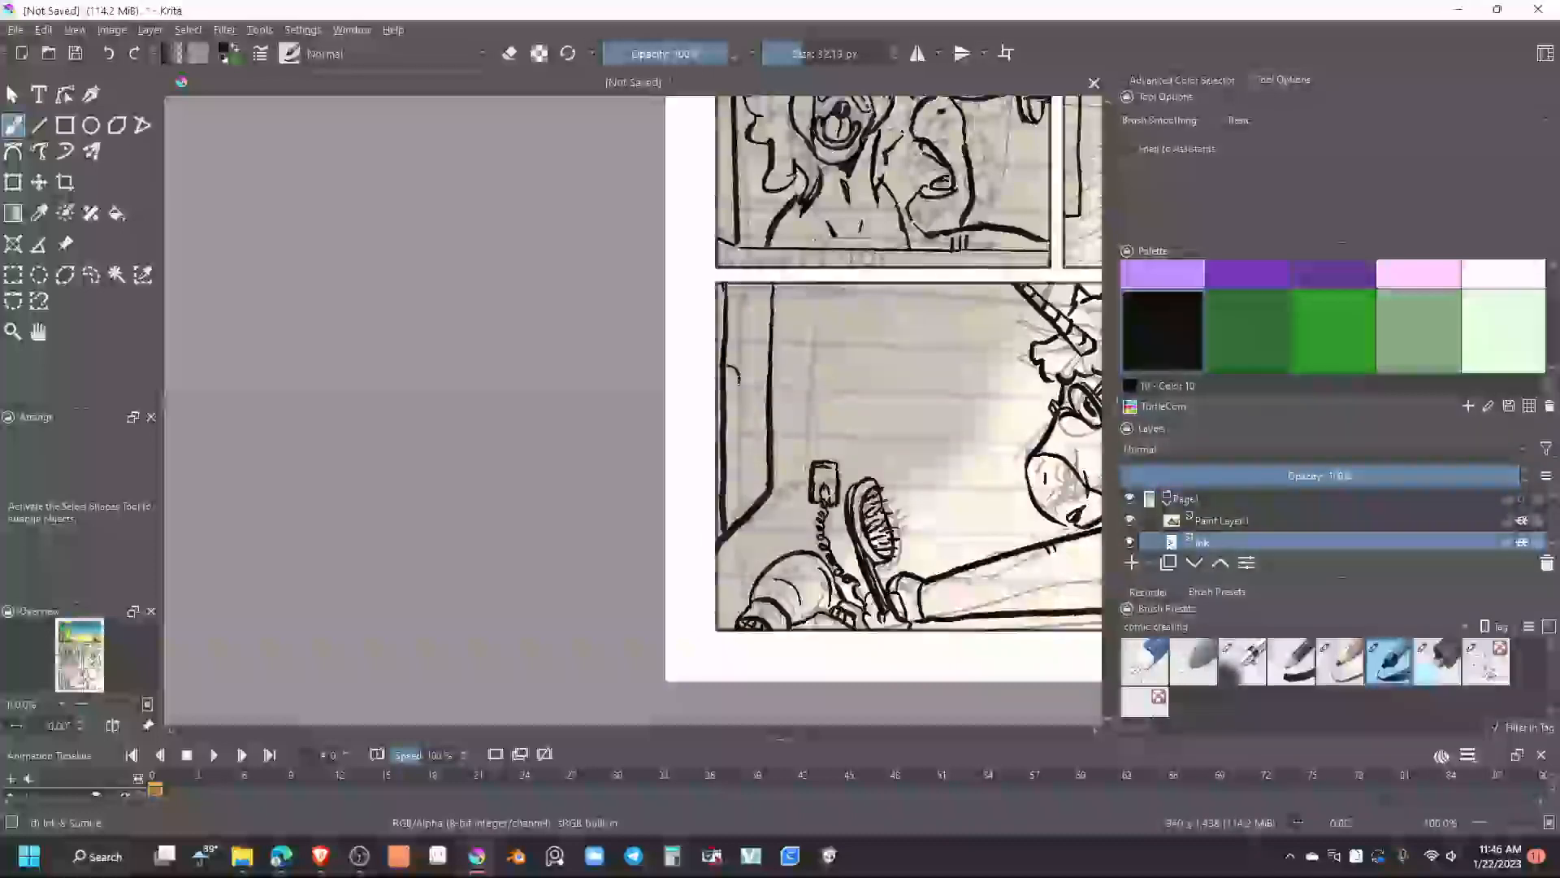
pyautogui.moveTo(737, 424); pyautogui.dragTo(726, 439)
pyautogui.moveTo(727, 374); pyautogui.dragTo(728, 426)
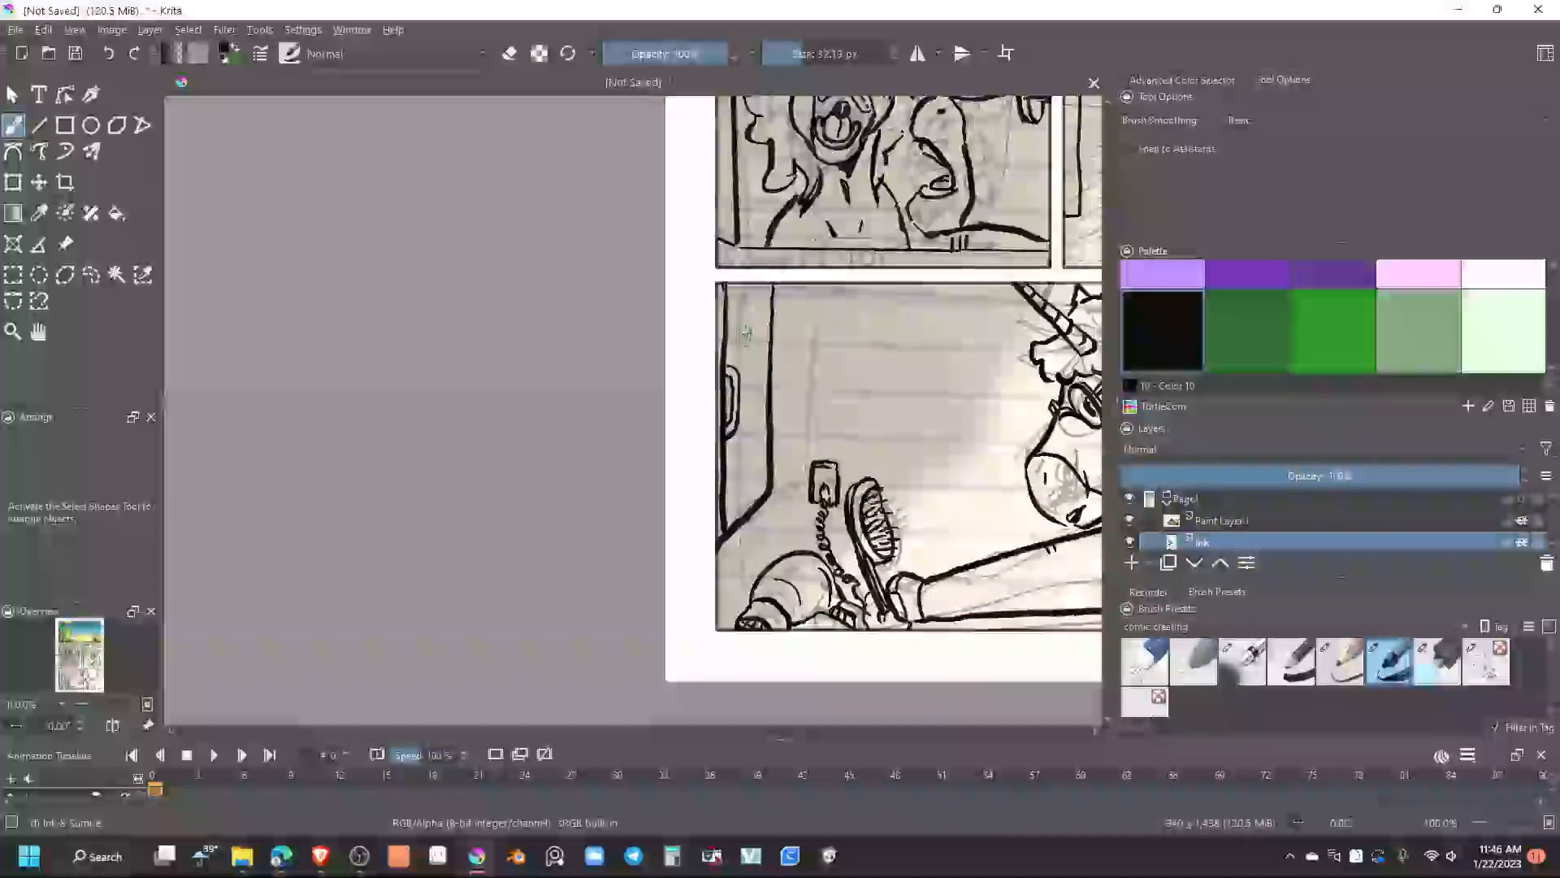
pyautogui.scroll(-6, 778, 448)
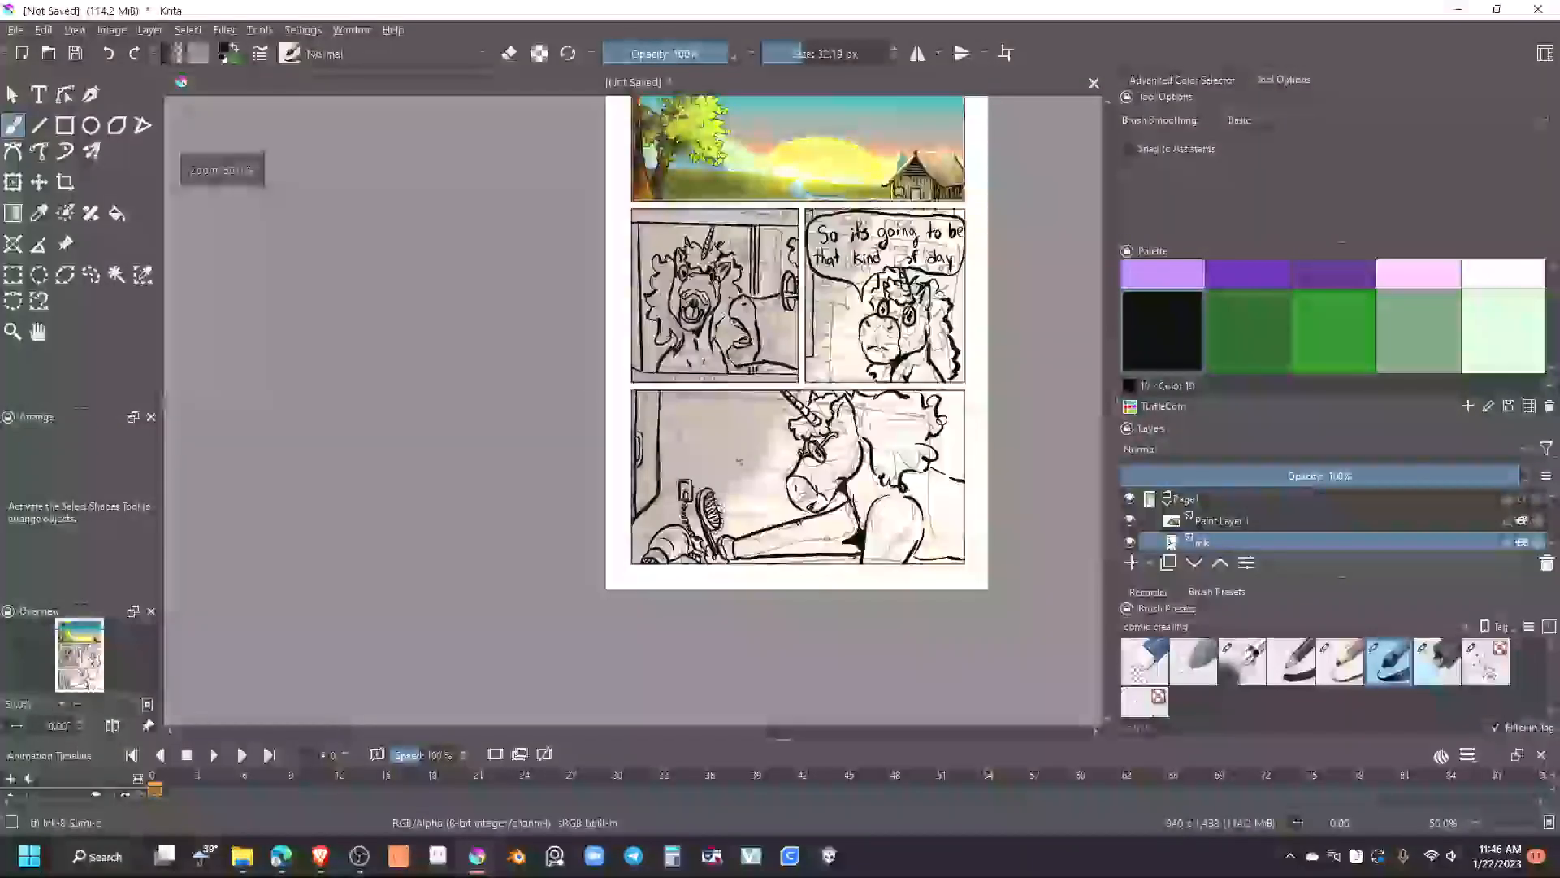
pyautogui.moveTo(740, 466); pyautogui.dragTo(806, 421)
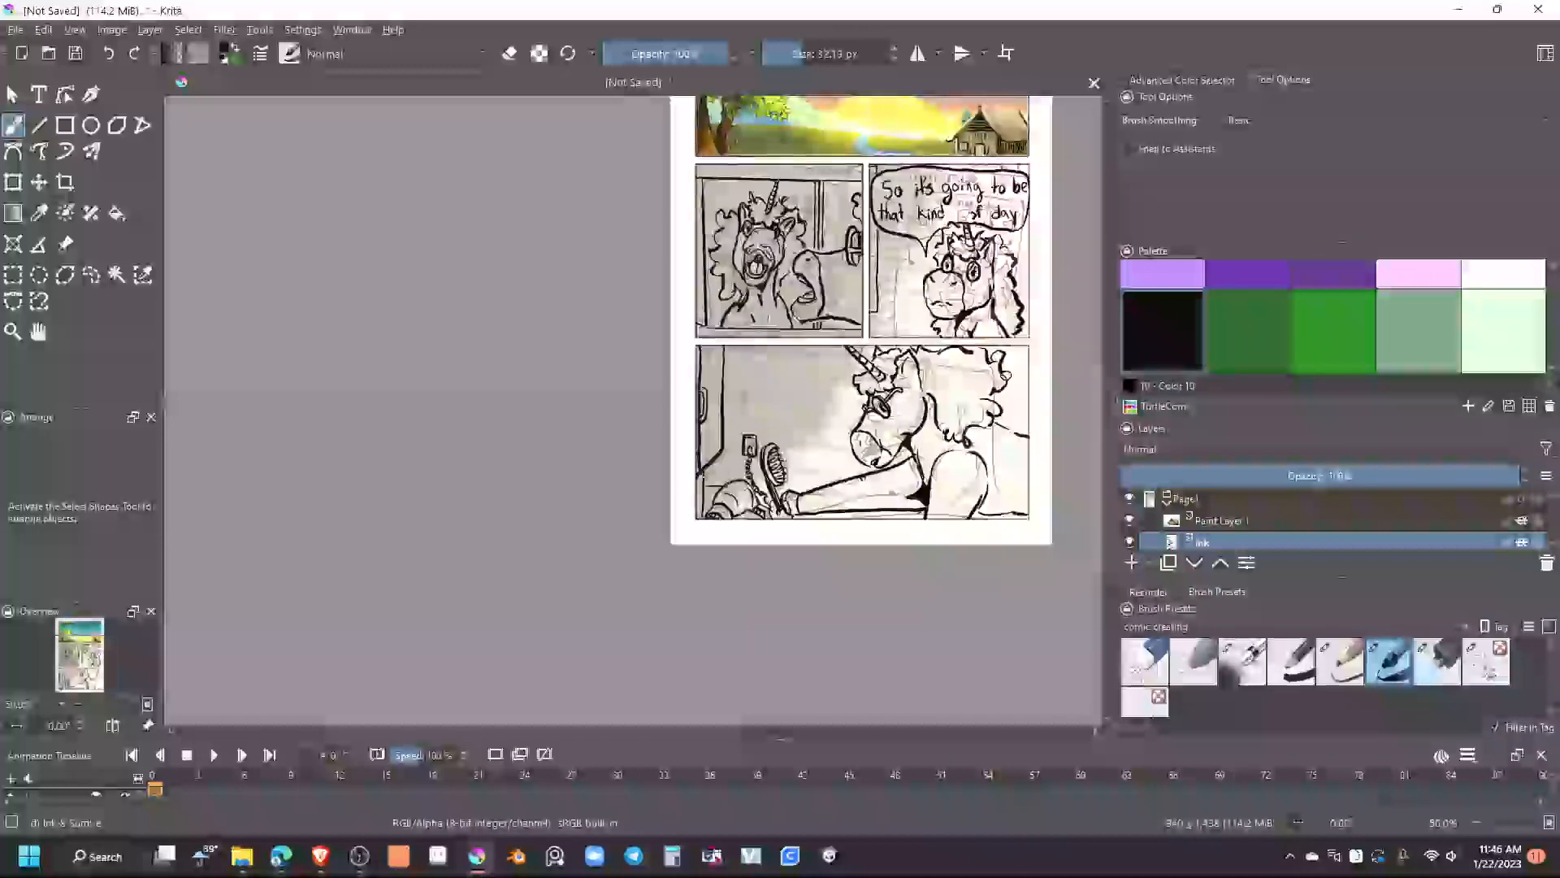
pyautogui.press('e')
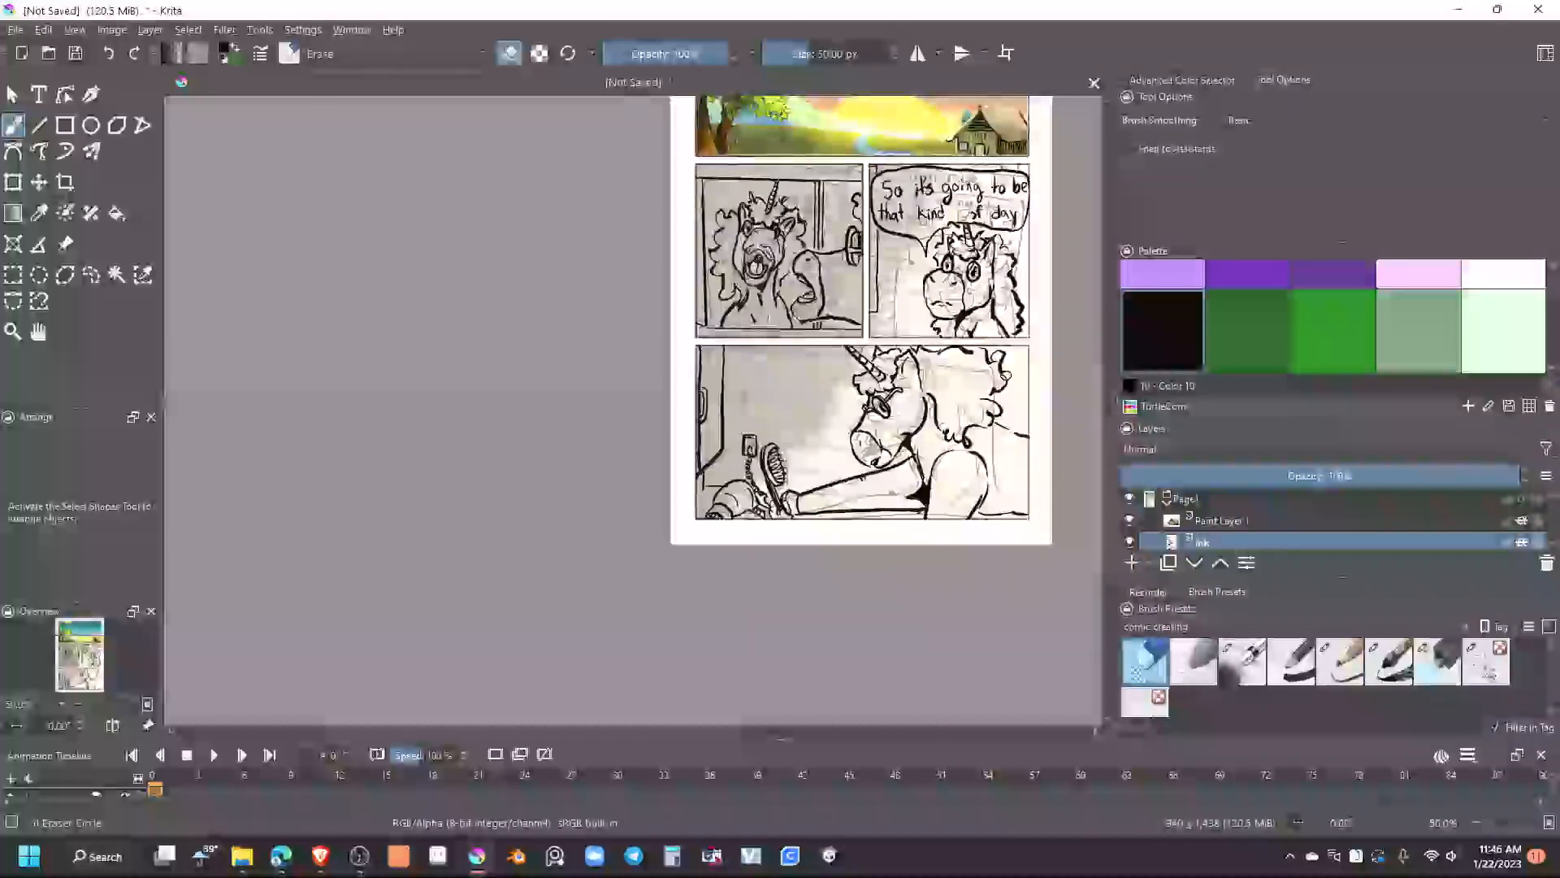
pyautogui.press('e')
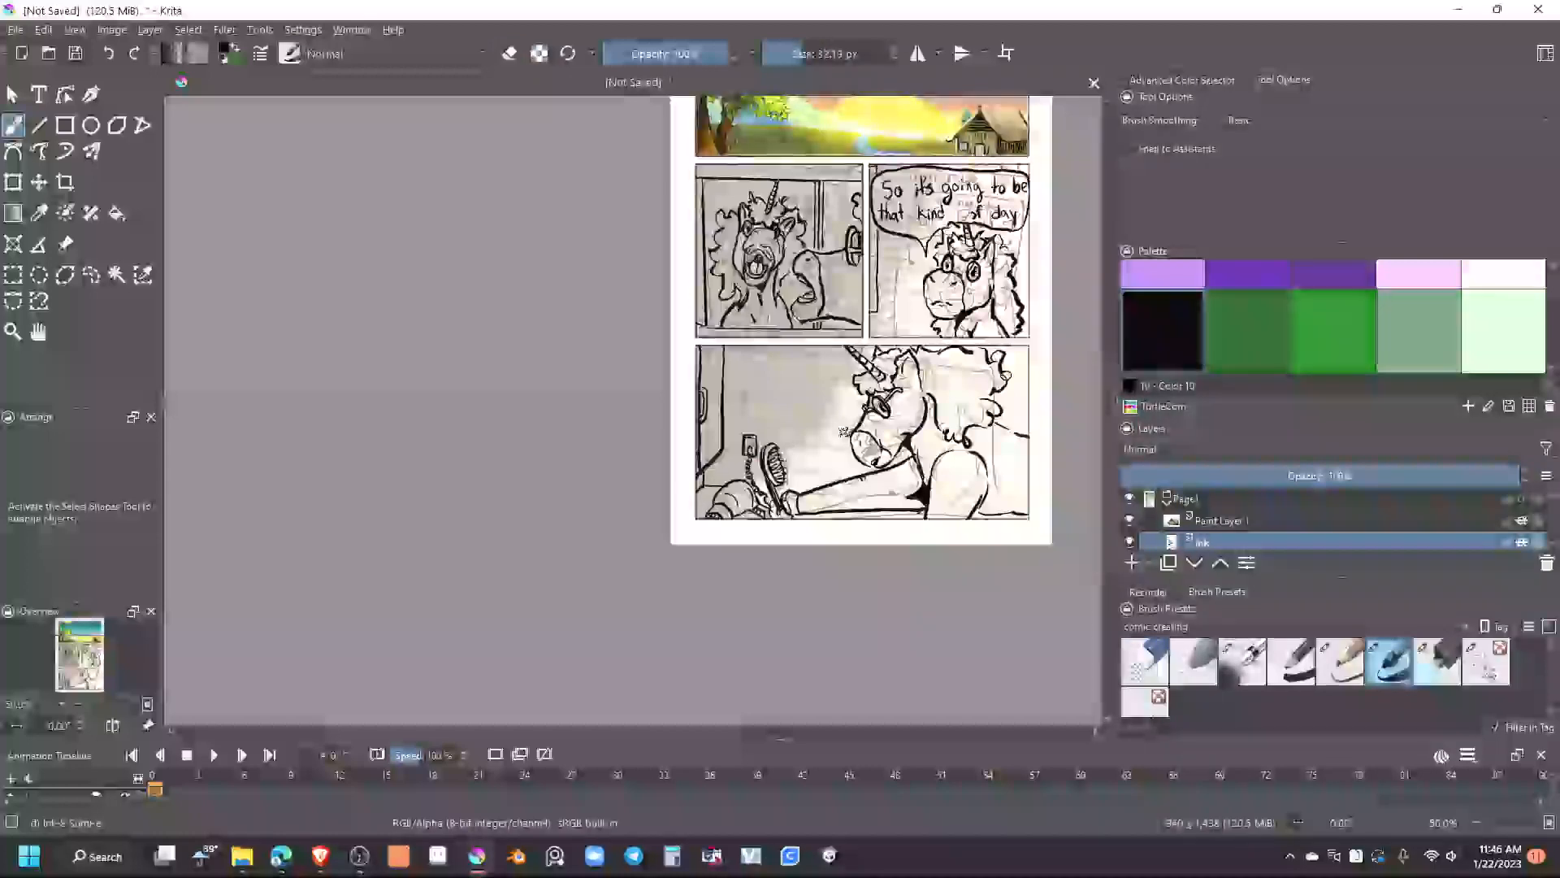
pyautogui.moveTo(792, 513)
pyautogui.mouseDown()
pyautogui.moveTo(858, 512)
pyautogui.moveTo(813, 494)
pyautogui.mouseUp()
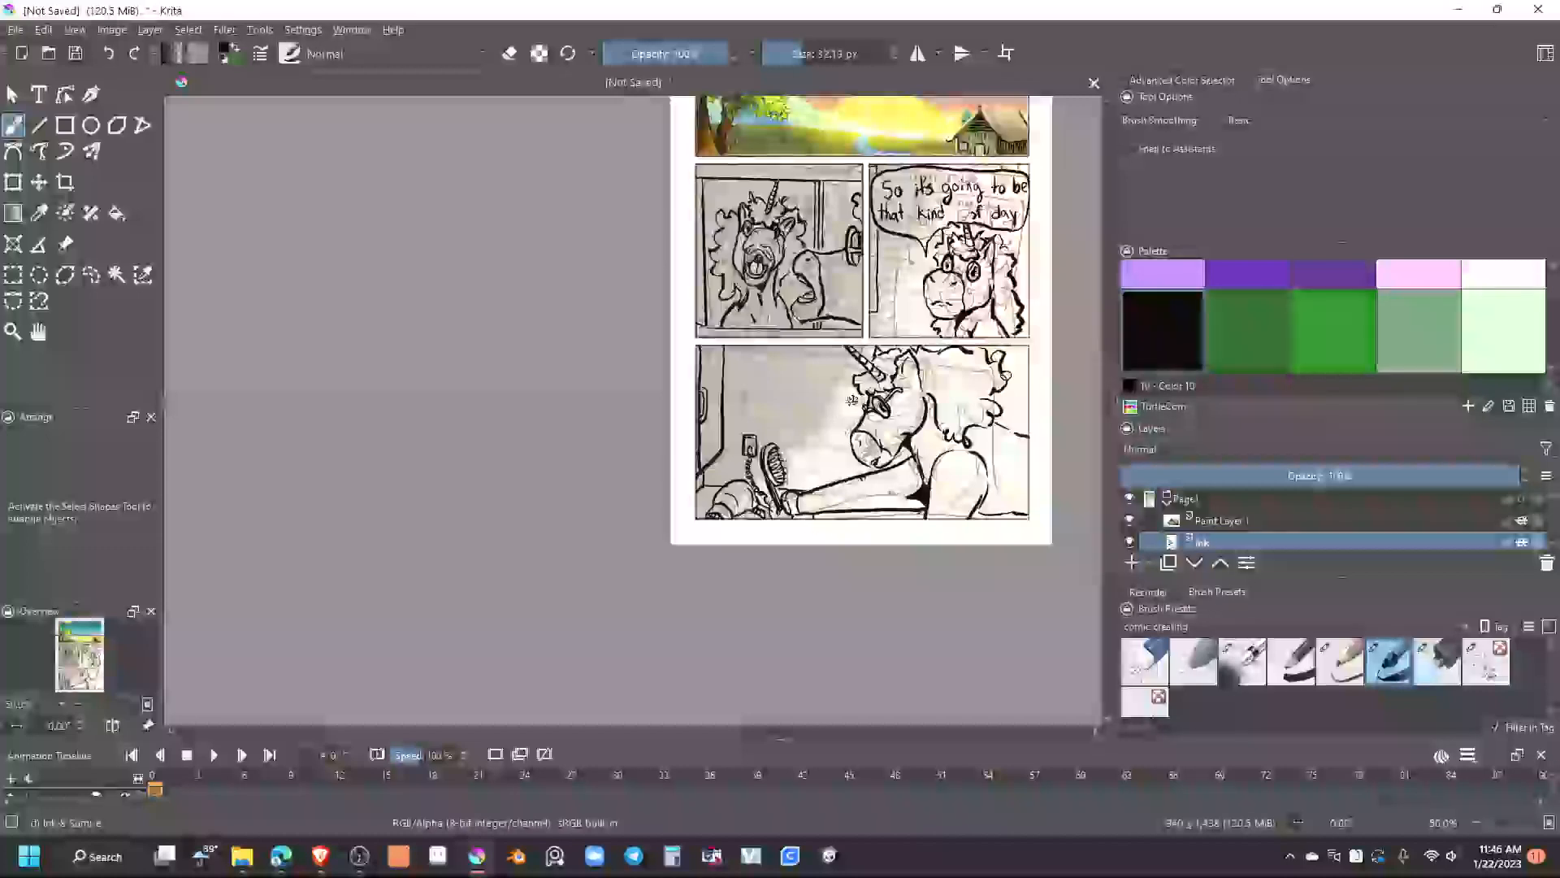
pyautogui.press('-')
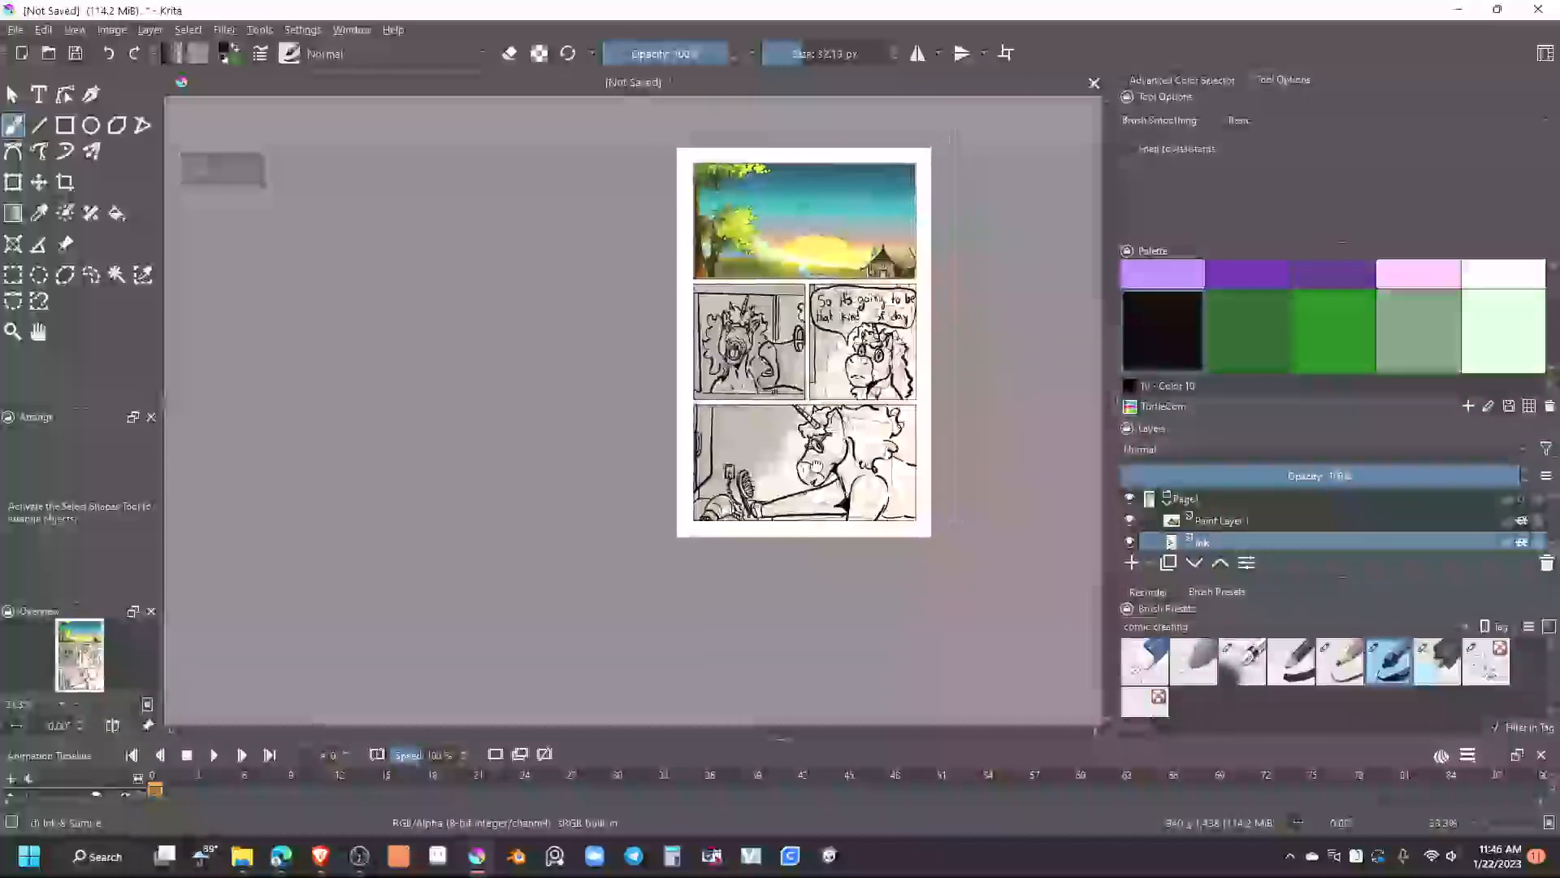
pyautogui.press('+')
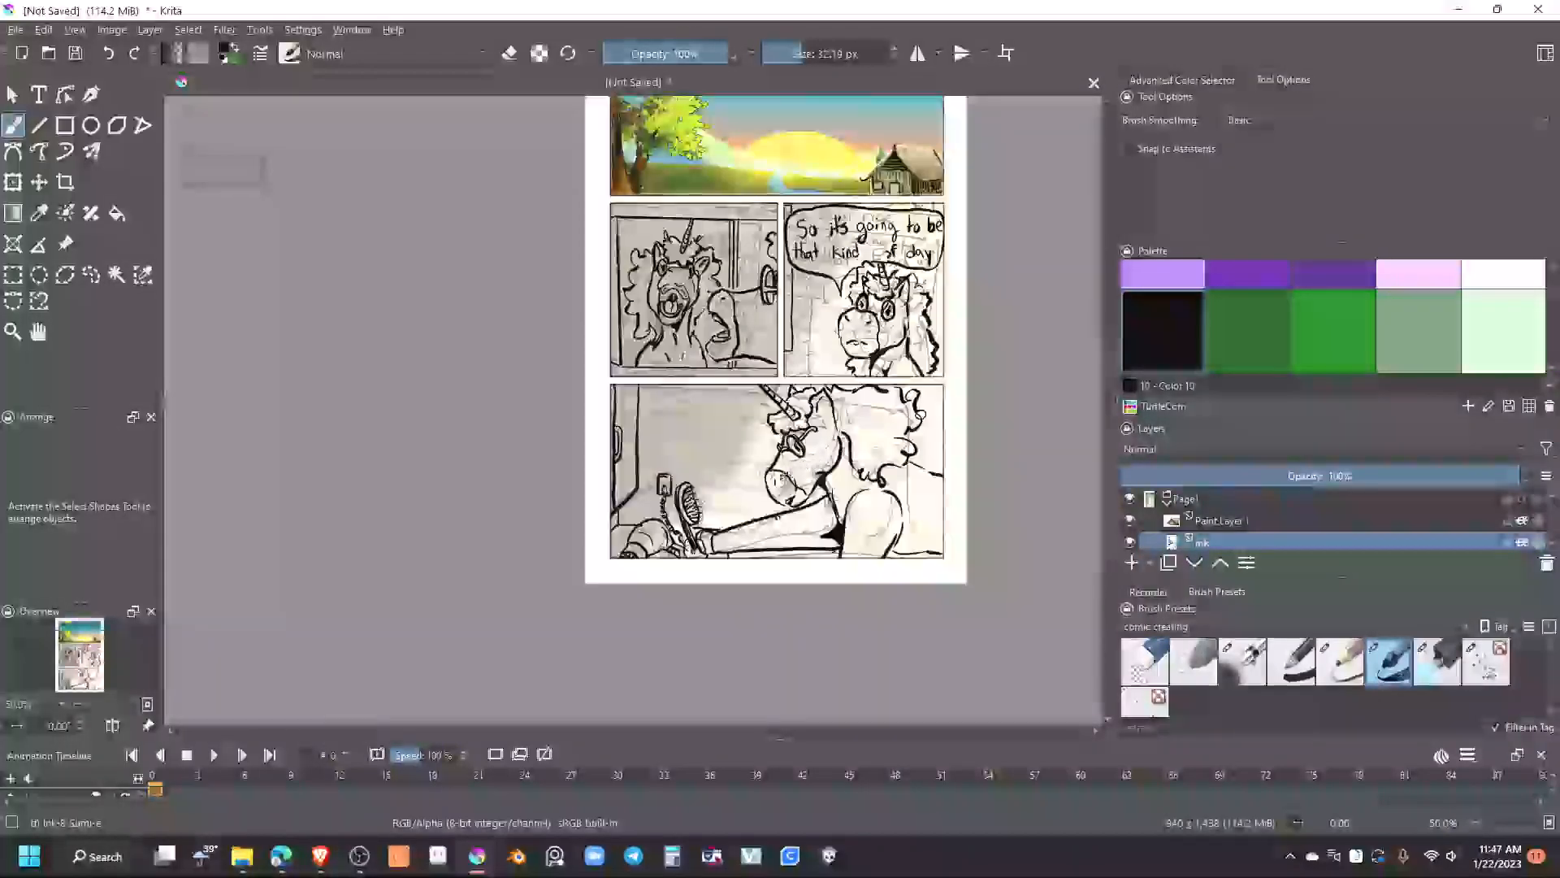
# Hide the scanned pencil sketch layer so only the inked lines and color layers show
pyautogui.moveTo(801, 480); pyautogui.dragTo(820, 540)
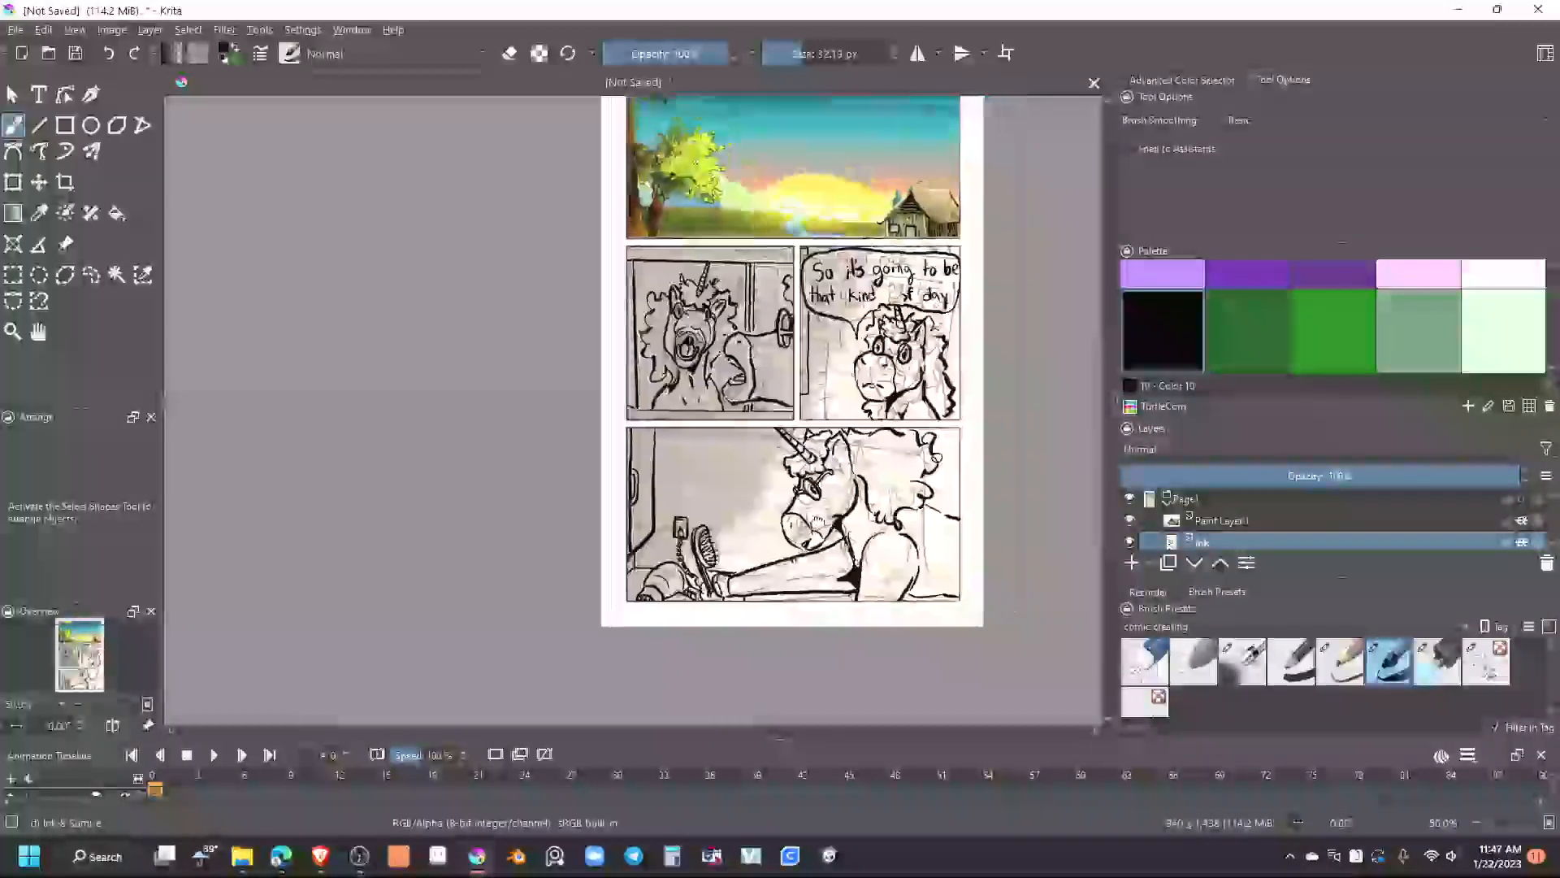
pyautogui.moveTo(891, 429); pyautogui.dragTo(853, 504)
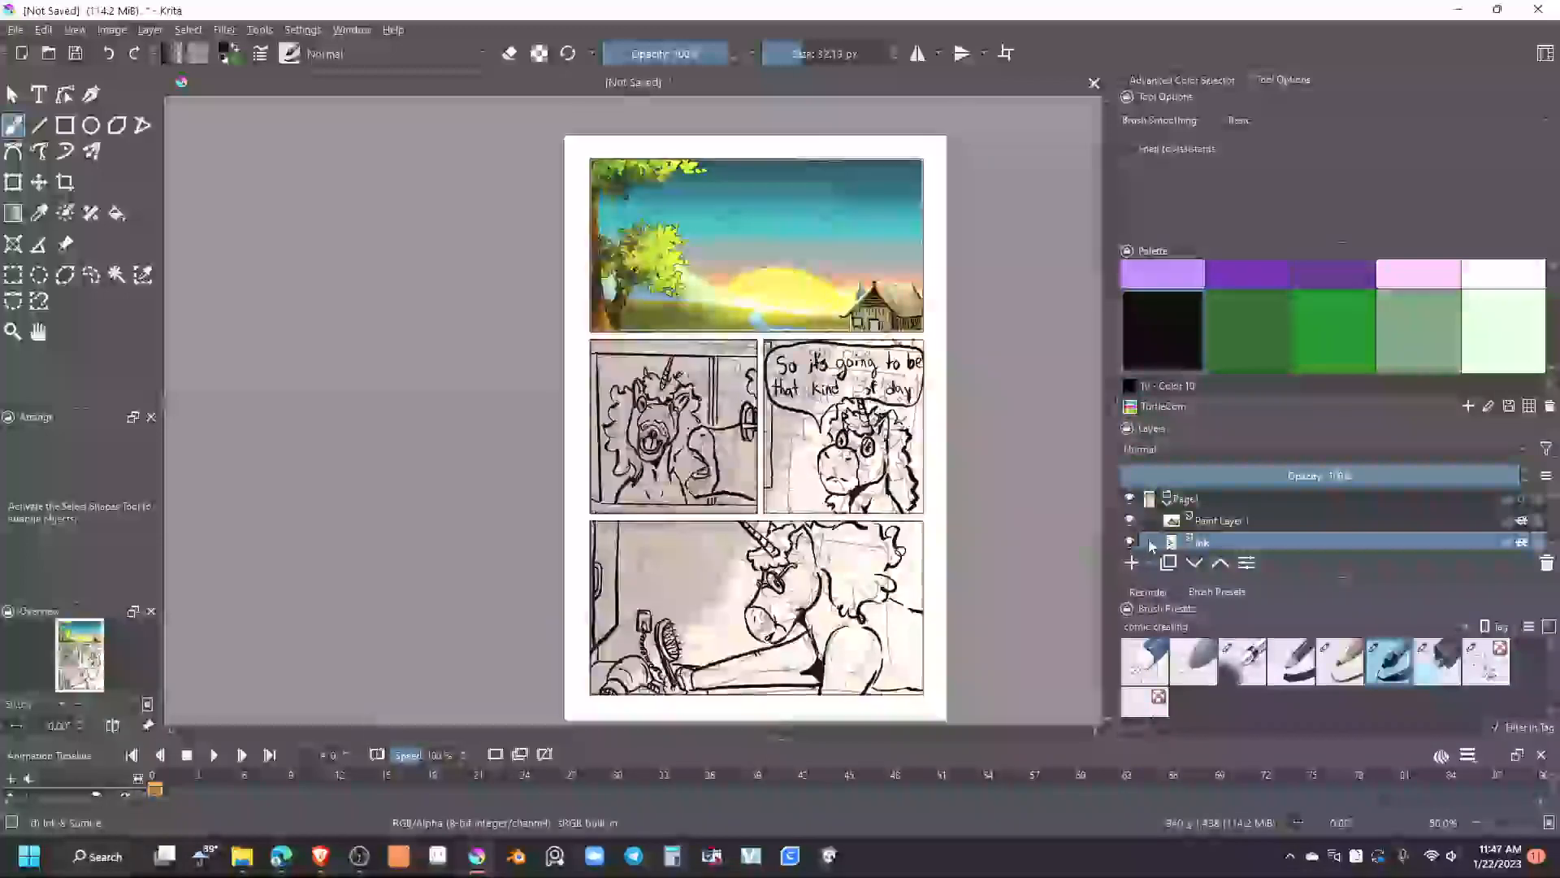
pyautogui.scroll(-3, 1138, 535)
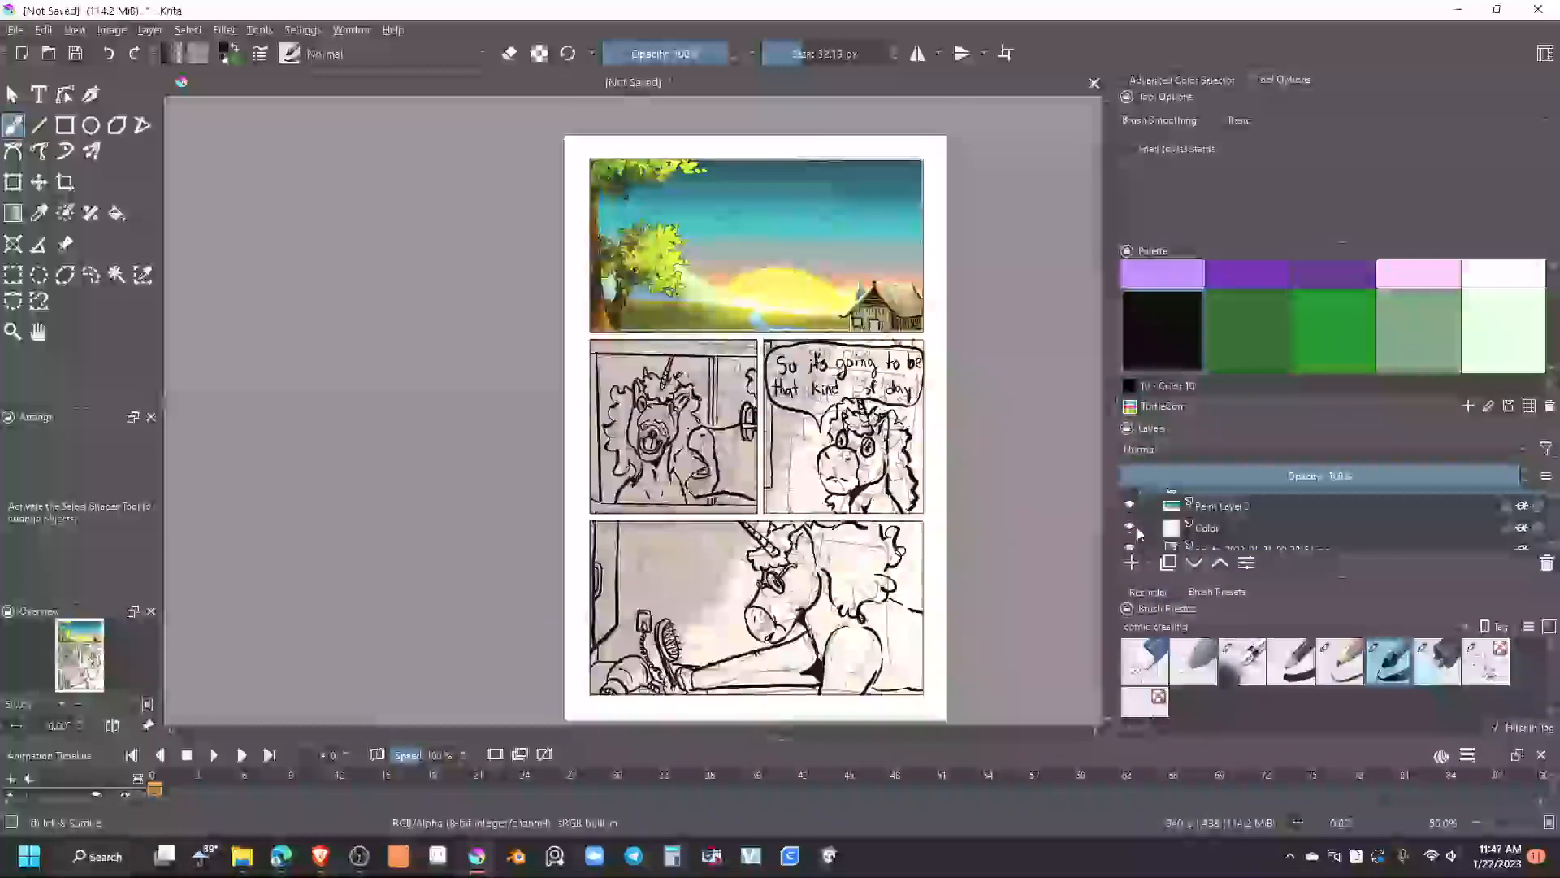
pyautogui.click(1133, 550)
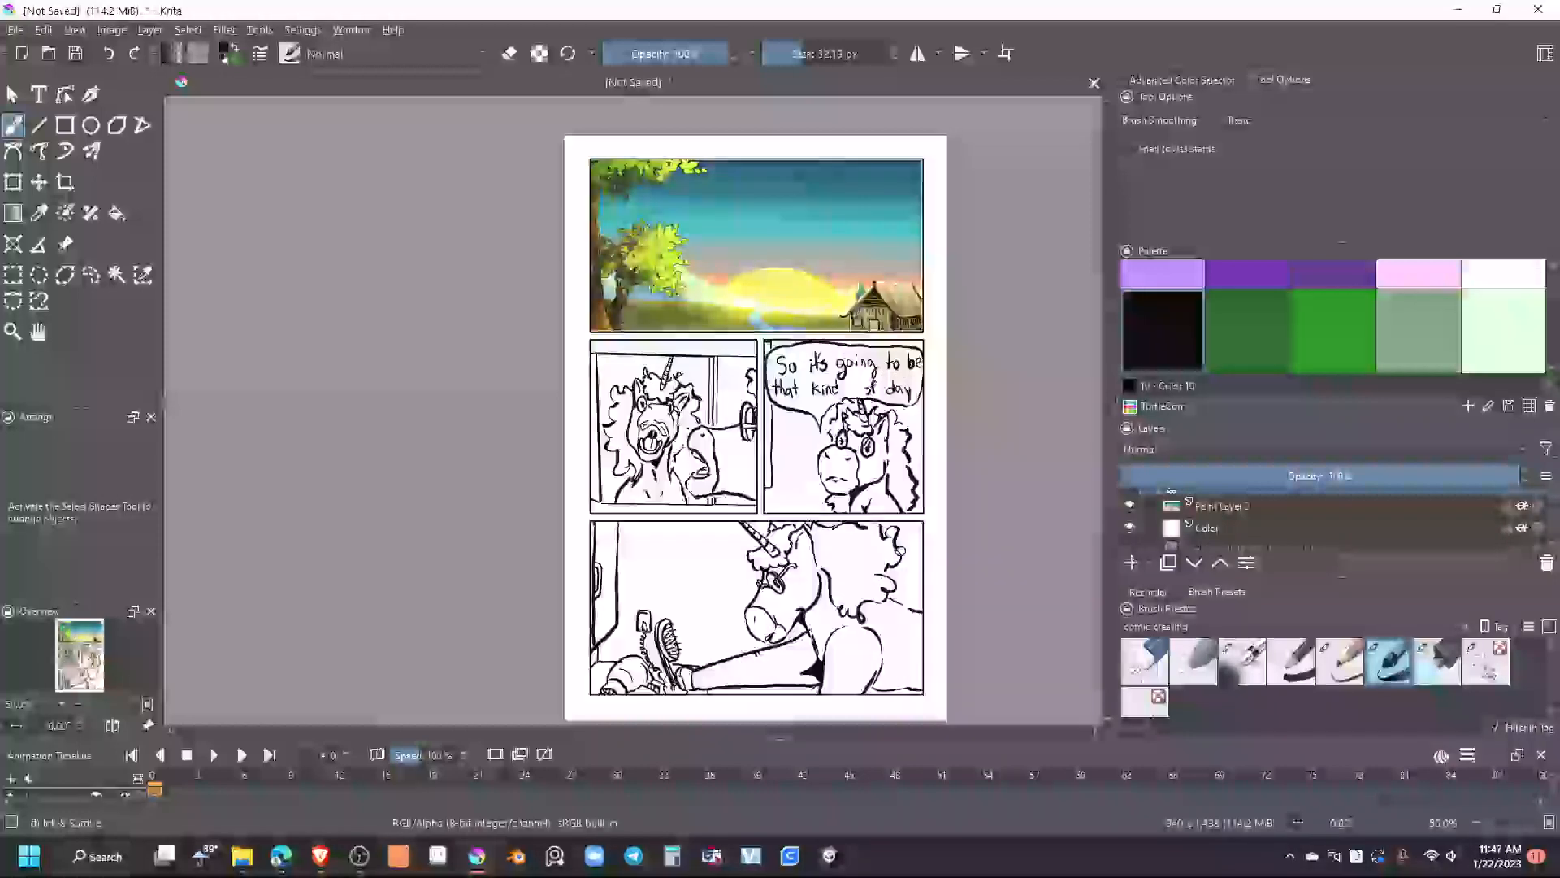
# Ink loose curls and inner strands in the unicorn's mane in the bottom panel and the speech-bubble panel
pyautogui.moveTo(909, 559); pyautogui.dragTo(906, 460)
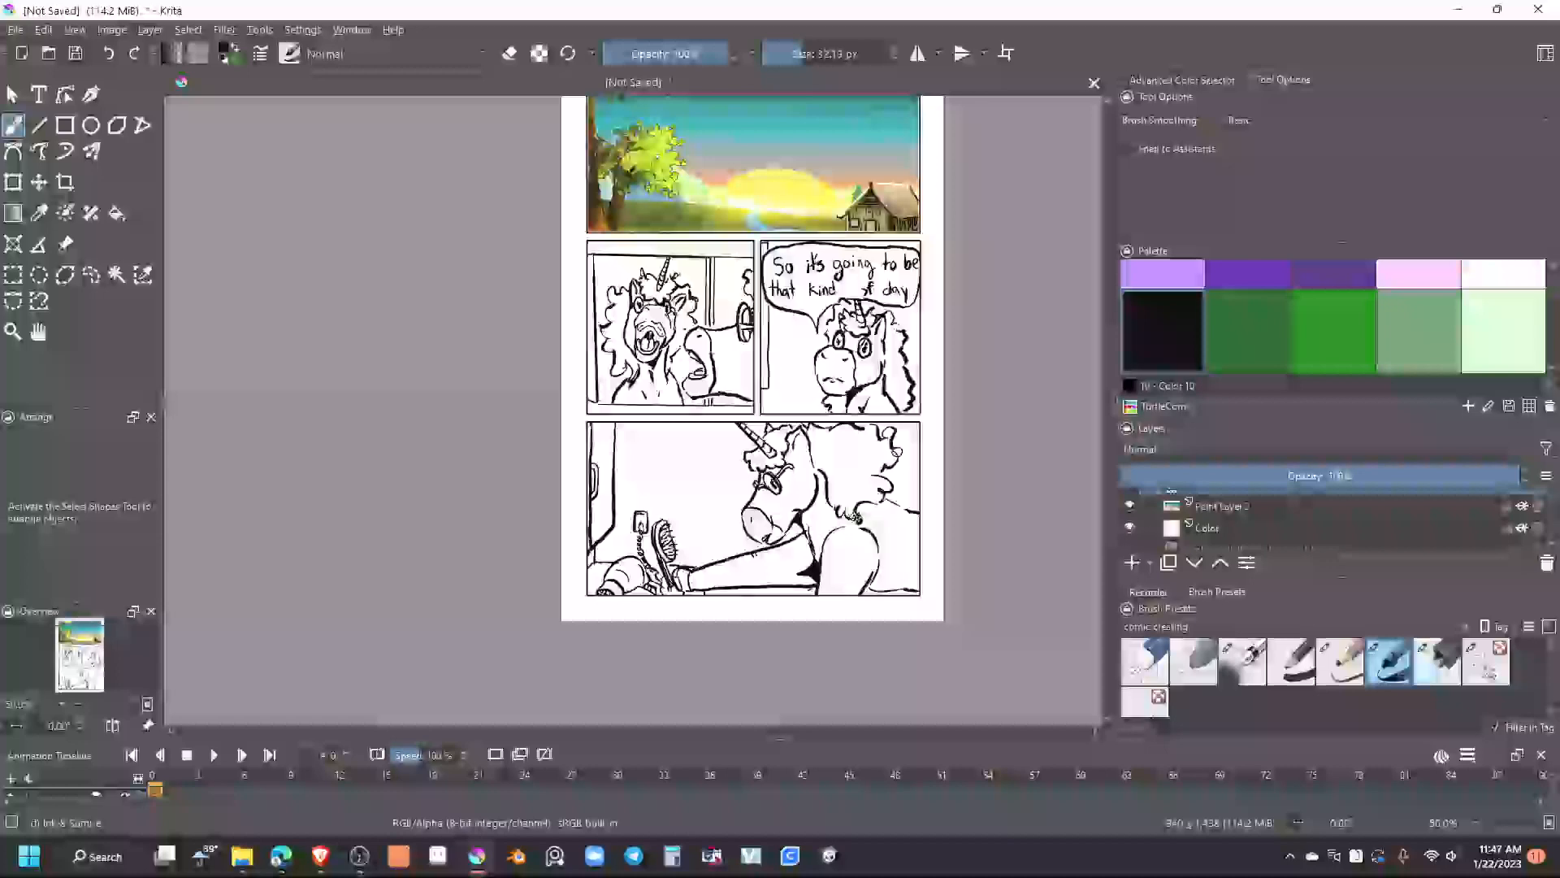
pyautogui.moveTo(819, 533)
pyautogui.mouseDown()
pyautogui.moveTo(839, 535)
pyautogui.moveTo(817, 536)
pyautogui.mouseUp()
pyautogui.scroll(2, 821, 542)
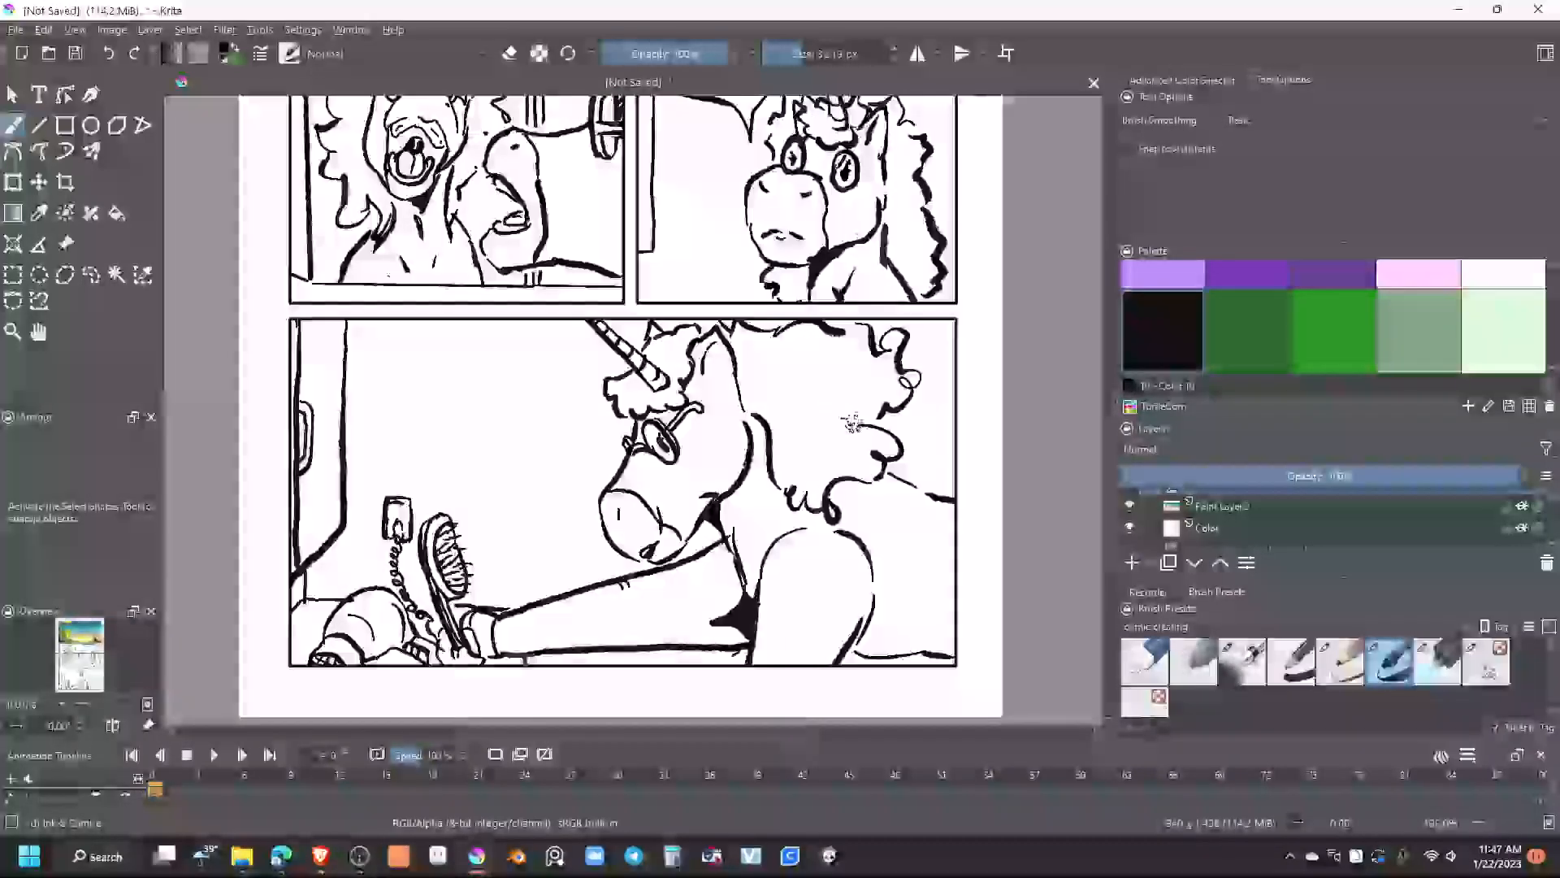
pyautogui.moveTo(833, 400)
pyautogui.mouseDown()
pyautogui.moveTo(873, 459)
pyautogui.moveTo(917, 404)
pyautogui.mouseUp()
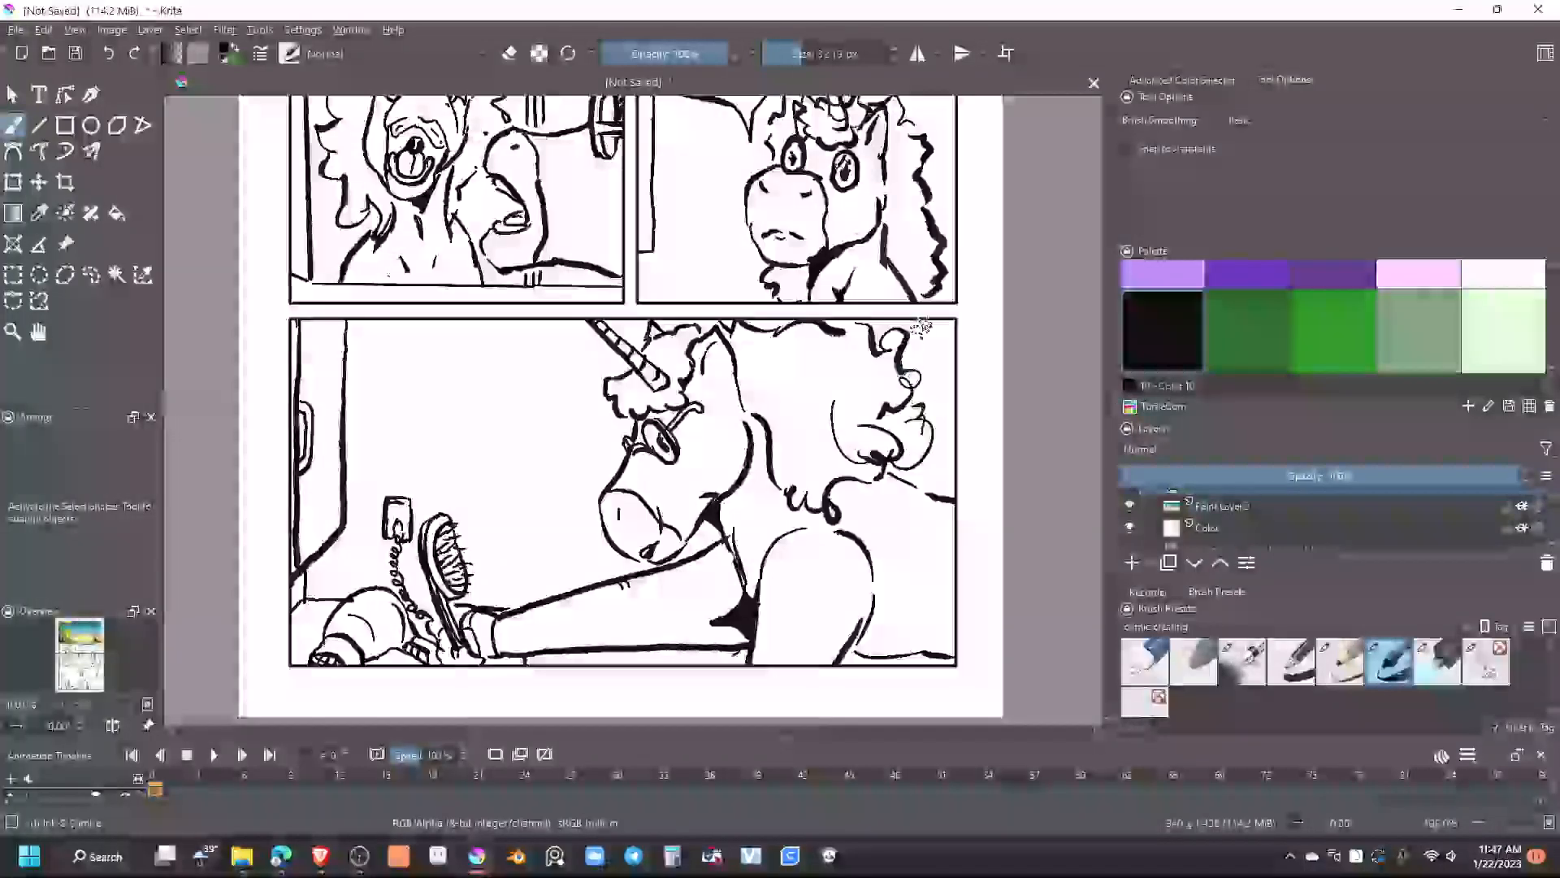
pyautogui.moveTo(904, 343); pyautogui.dragTo(931, 369)
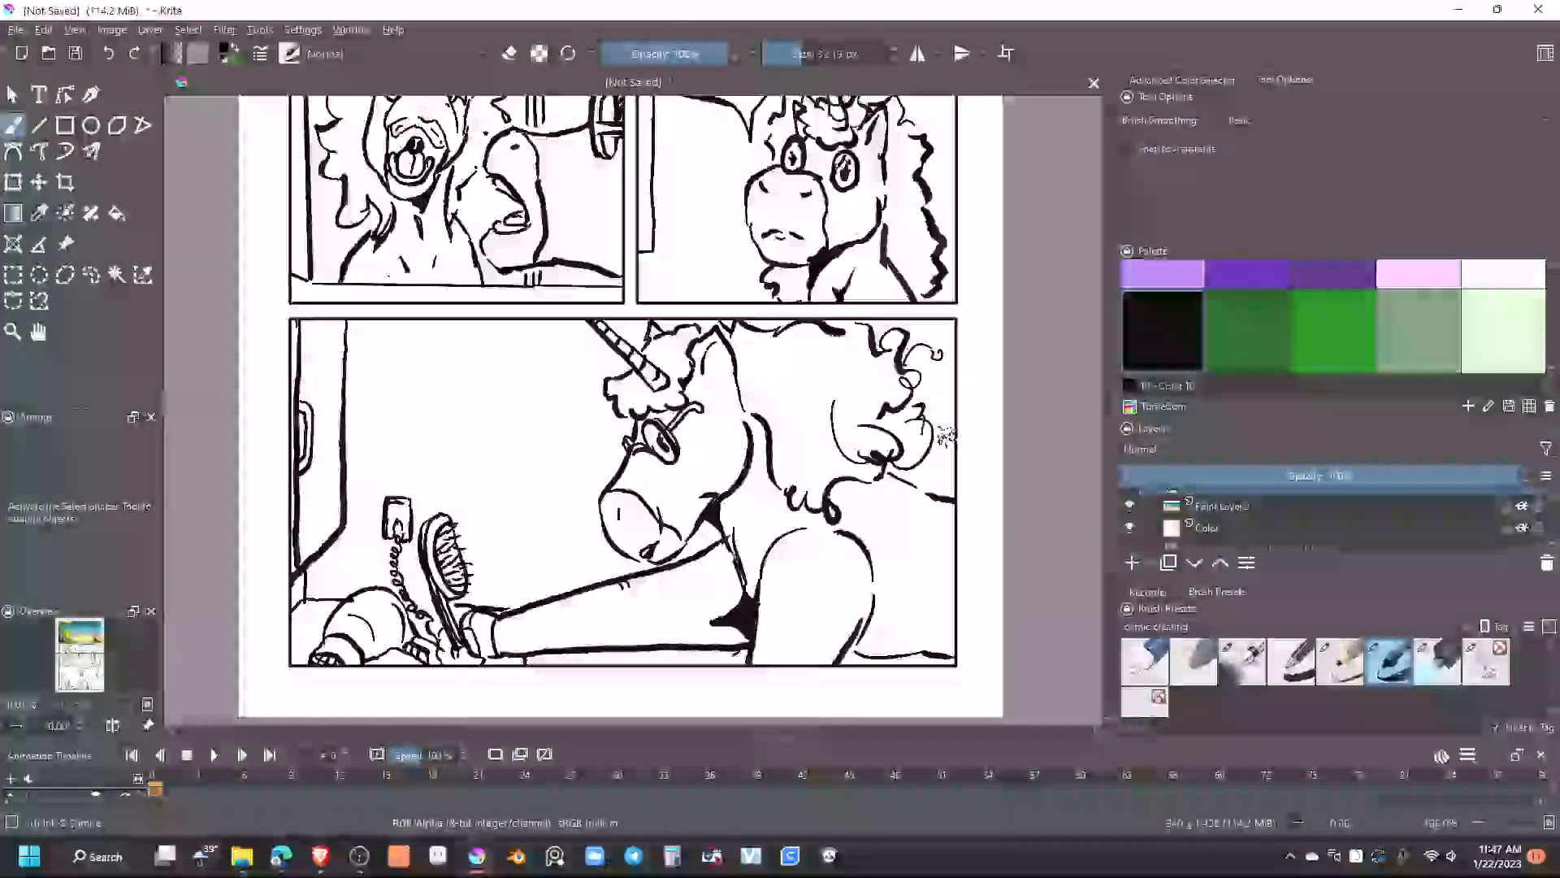
pyautogui.moveTo(794, 398); pyautogui.dragTo(800, 415)
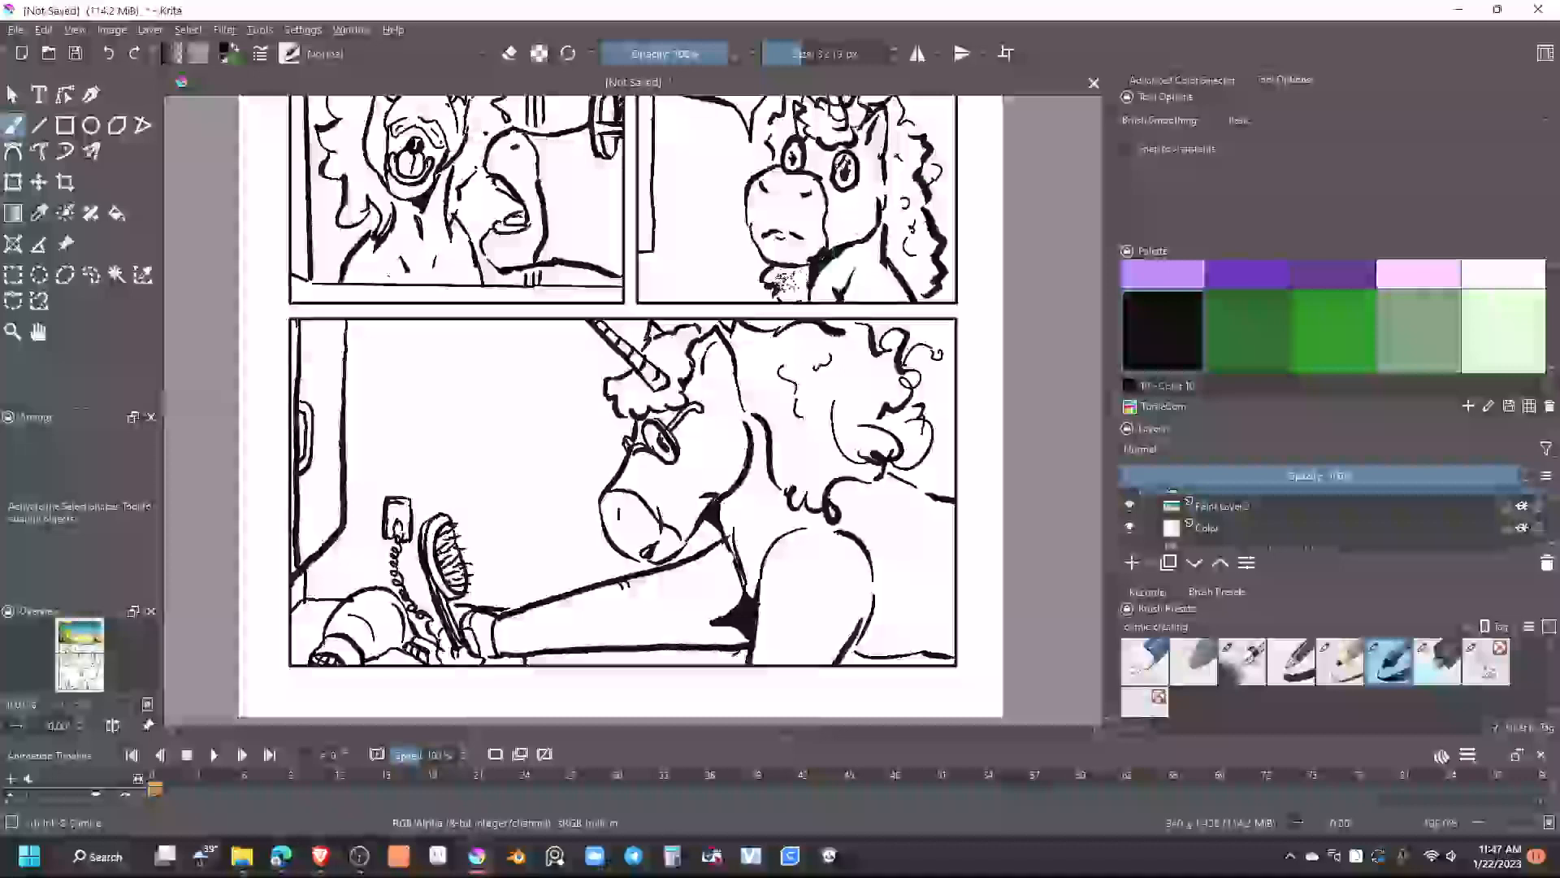
# Ink flyaway curls and frizzy strands along both sides of the unicorn's mane in the mirror panel
pyautogui.moveTo(765, 278)
pyautogui.mouseDown()
pyautogui.moveTo(748, 267)
pyautogui.moveTo(938, 400)
pyautogui.mouseUp()
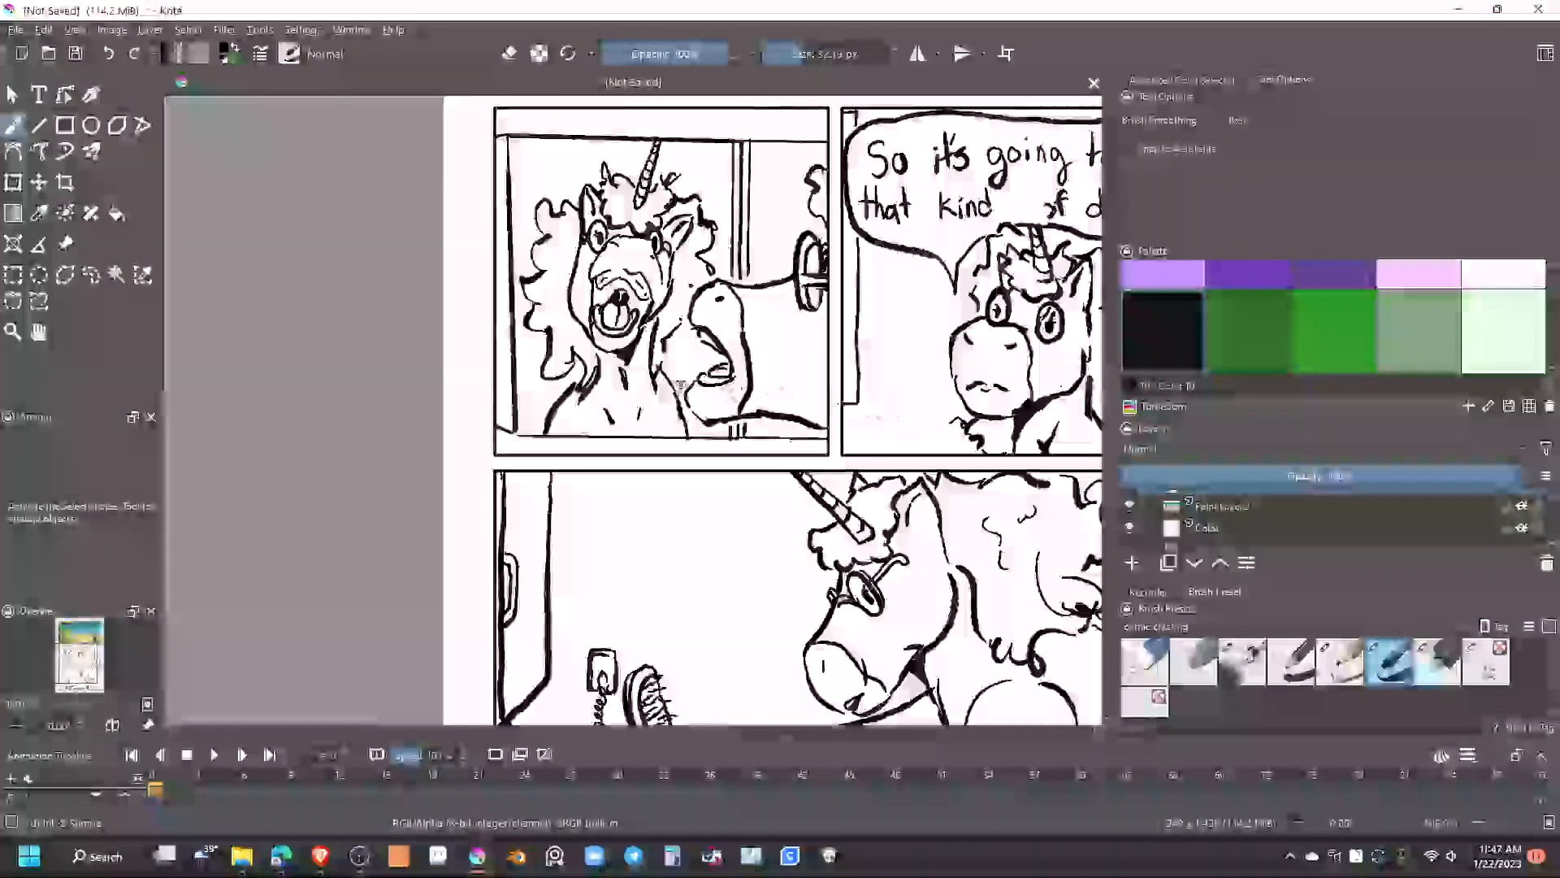
pyautogui.moveTo(545, 348); pyautogui.dragTo(528, 378)
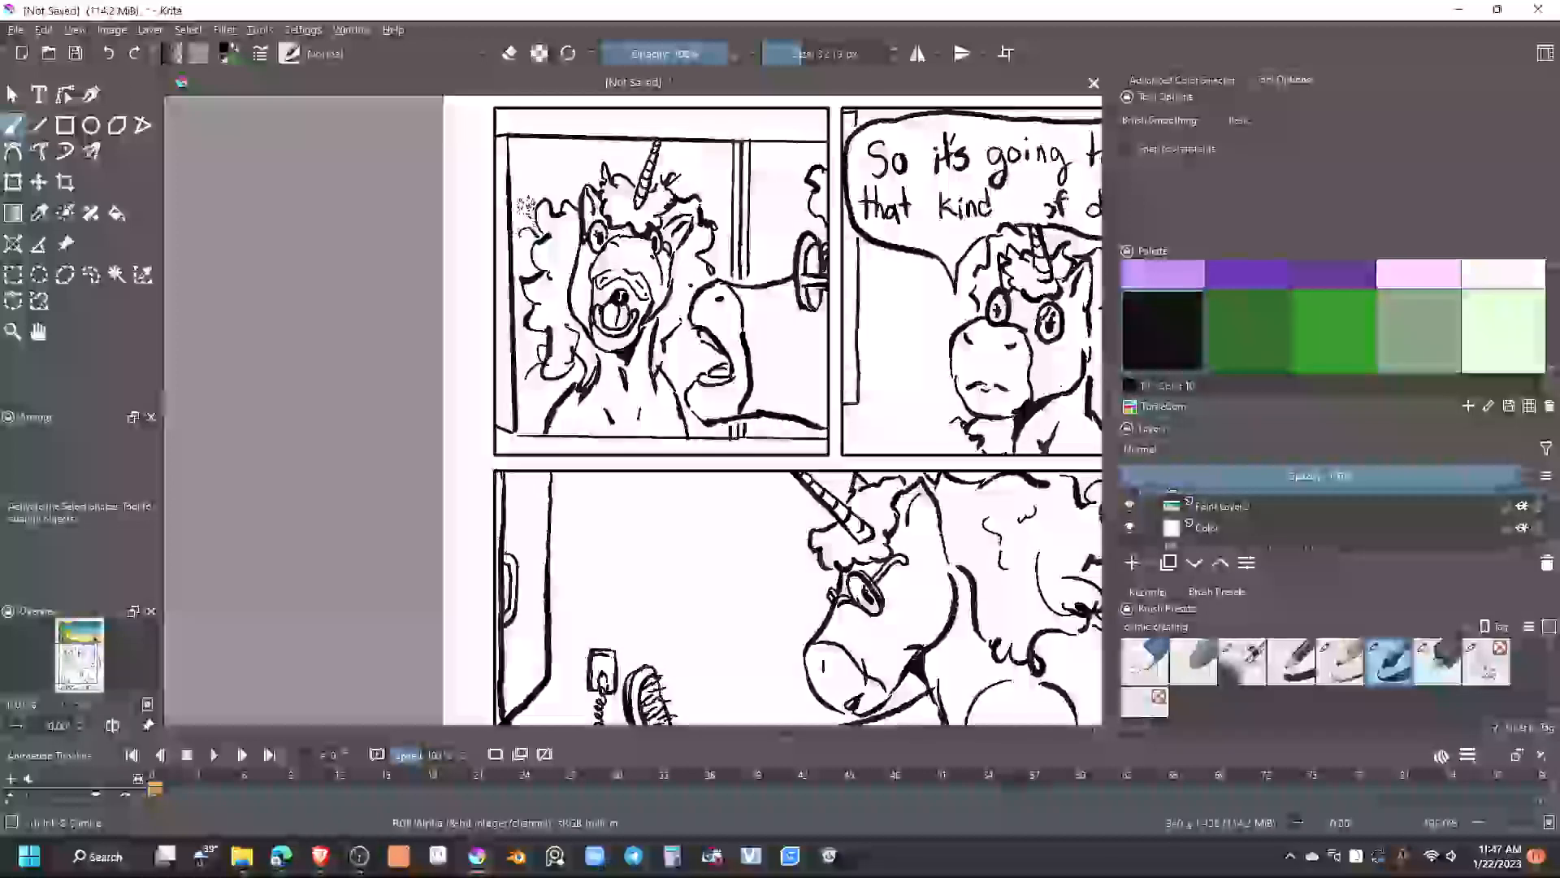
pyautogui.moveTo(571, 207); pyautogui.dragTo(565, 233)
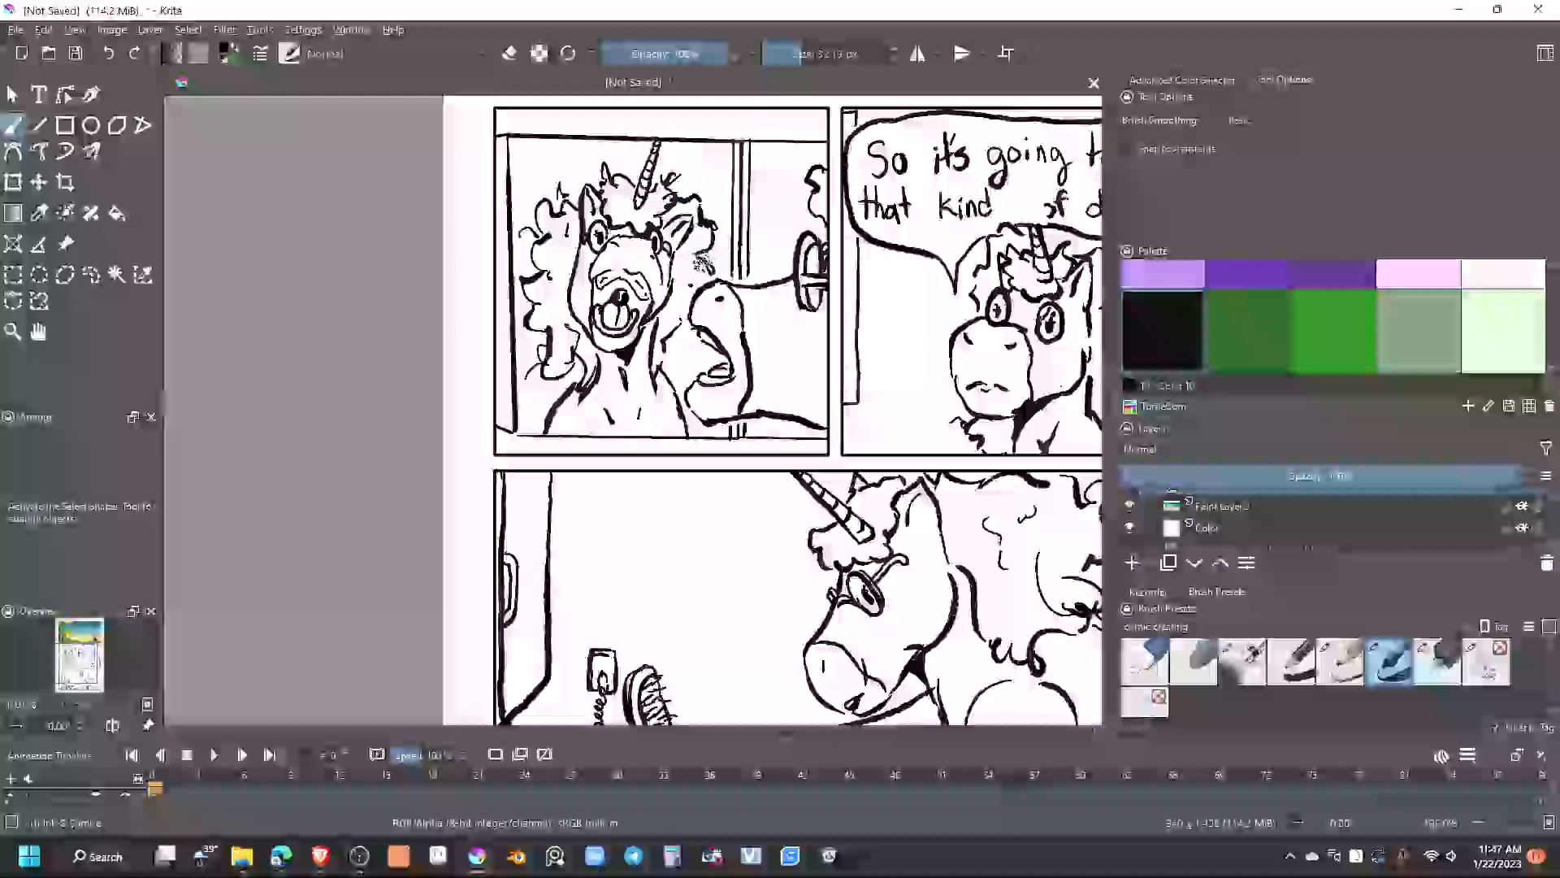
pyautogui.moveTo(707, 256); pyautogui.dragTo(722, 271)
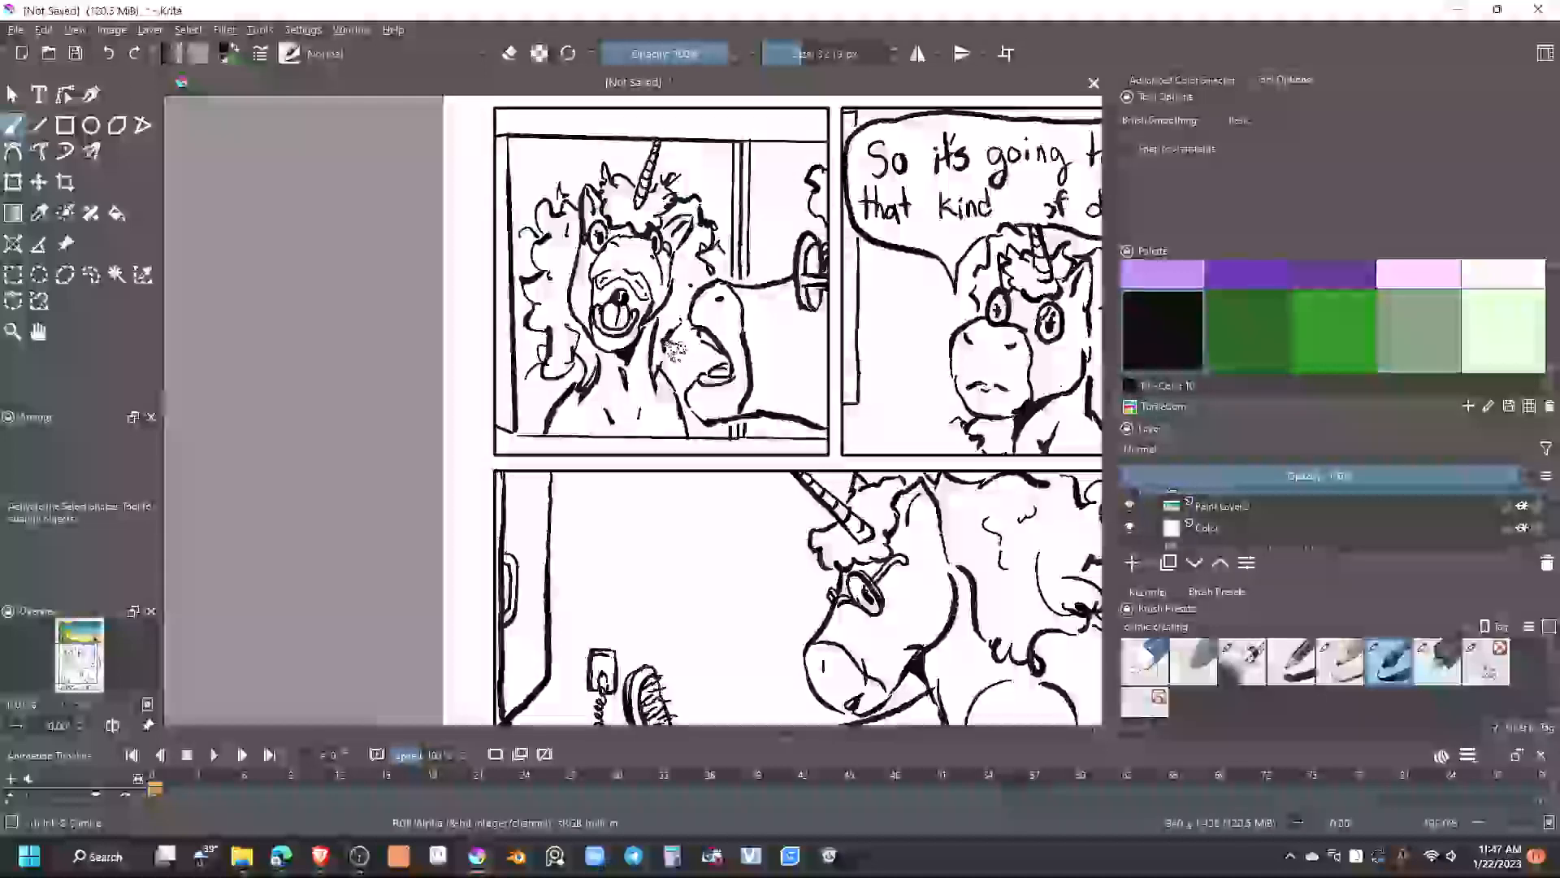
pyautogui.moveTo(672, 319); pyautogui.dragTo(689, 340)
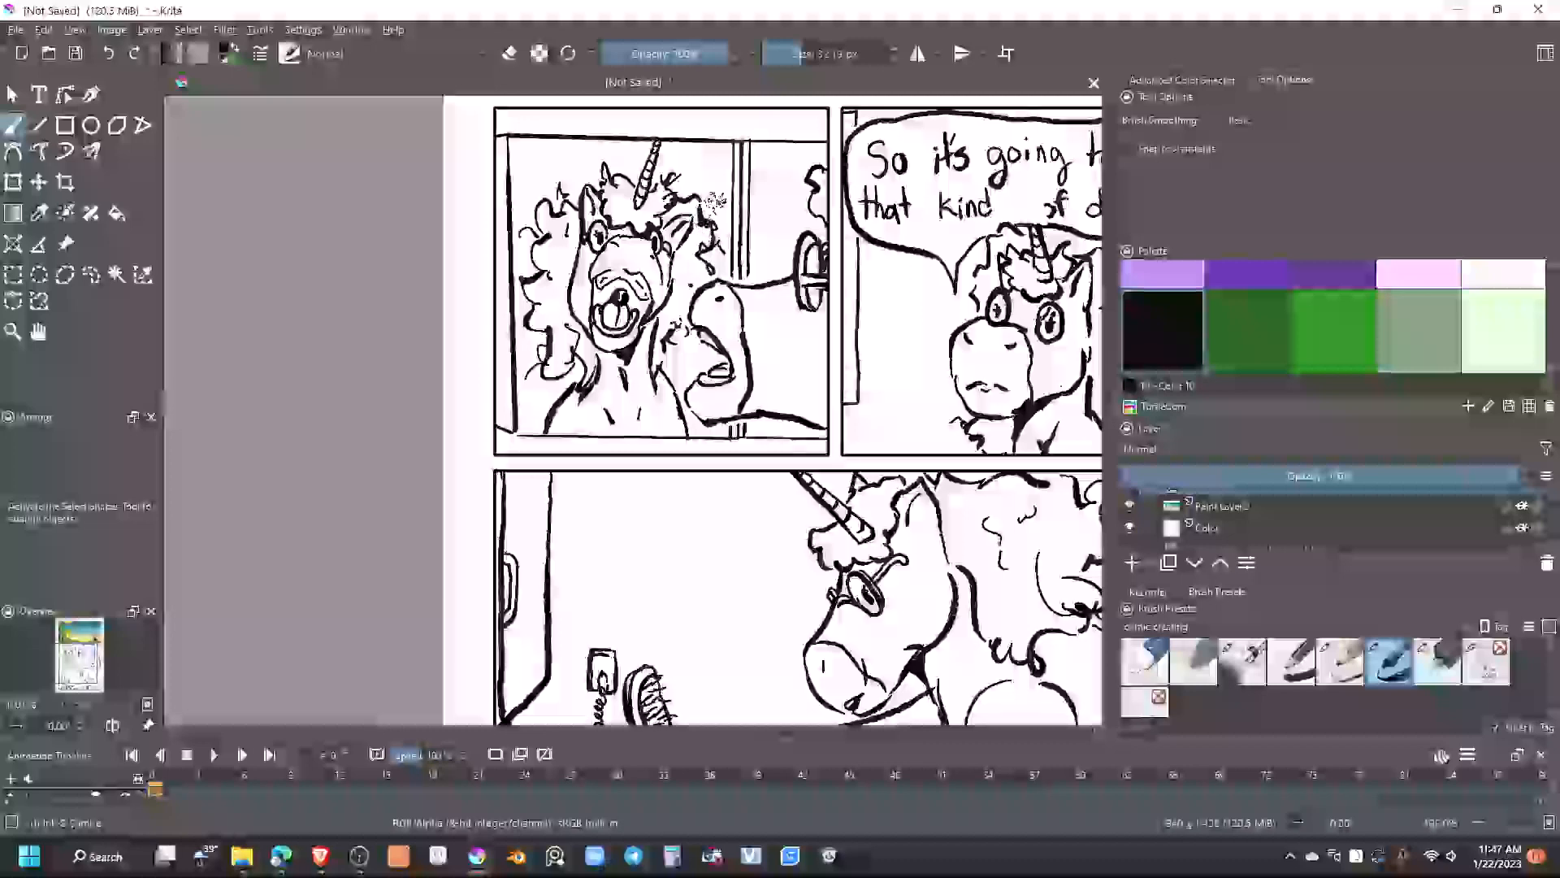
pyautogui.moveTo(695, 198); pyautogui.dragTo(703, 224)
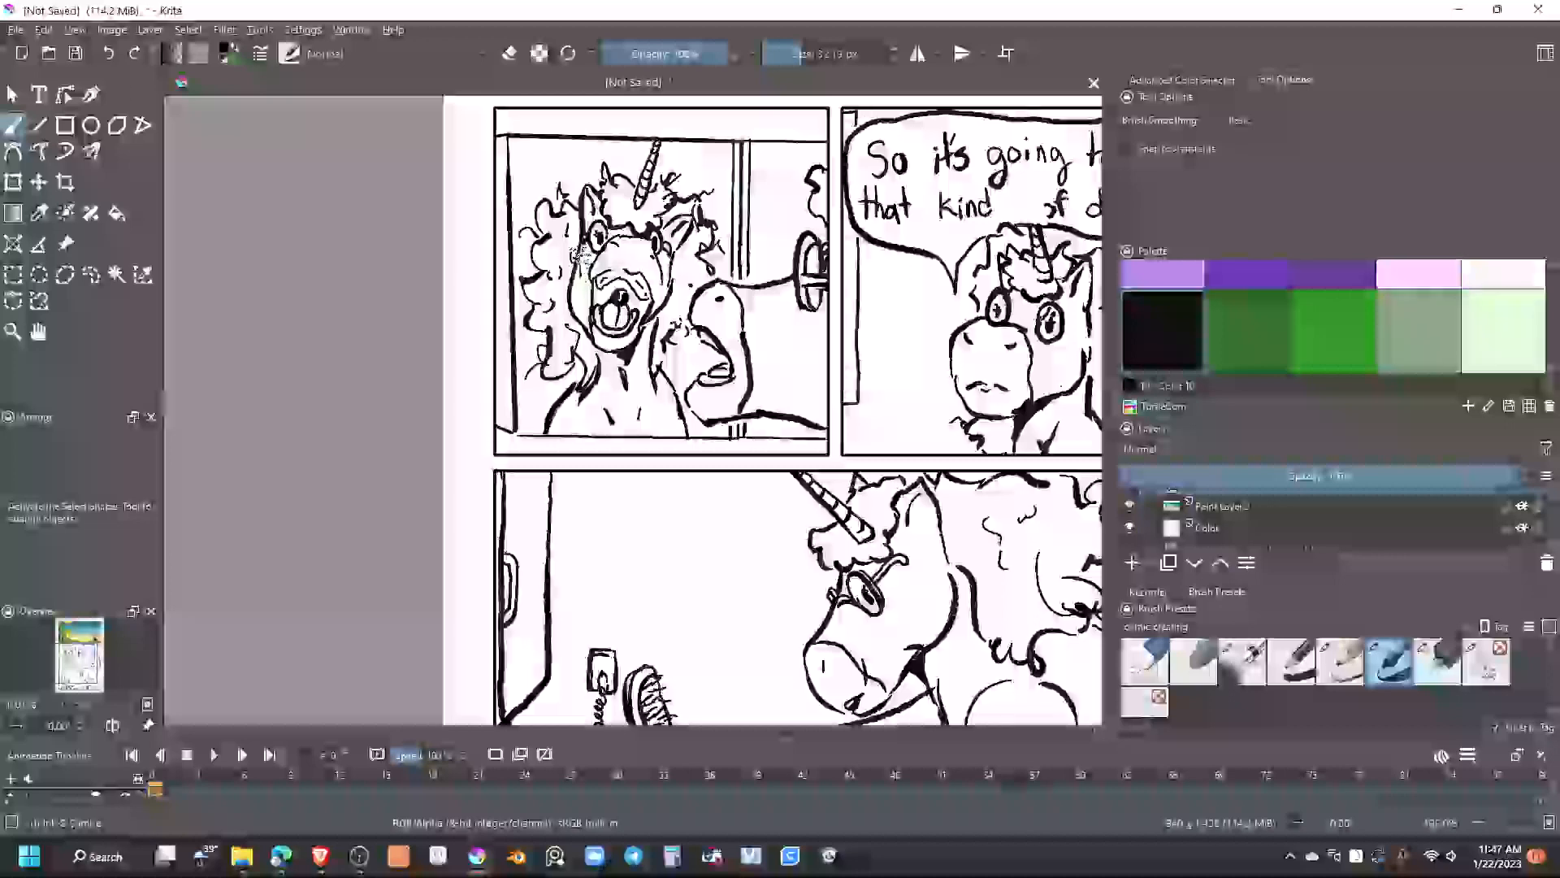
pyautogui.moveTo(574, 247); pyautogui.dragTo(576, 225)
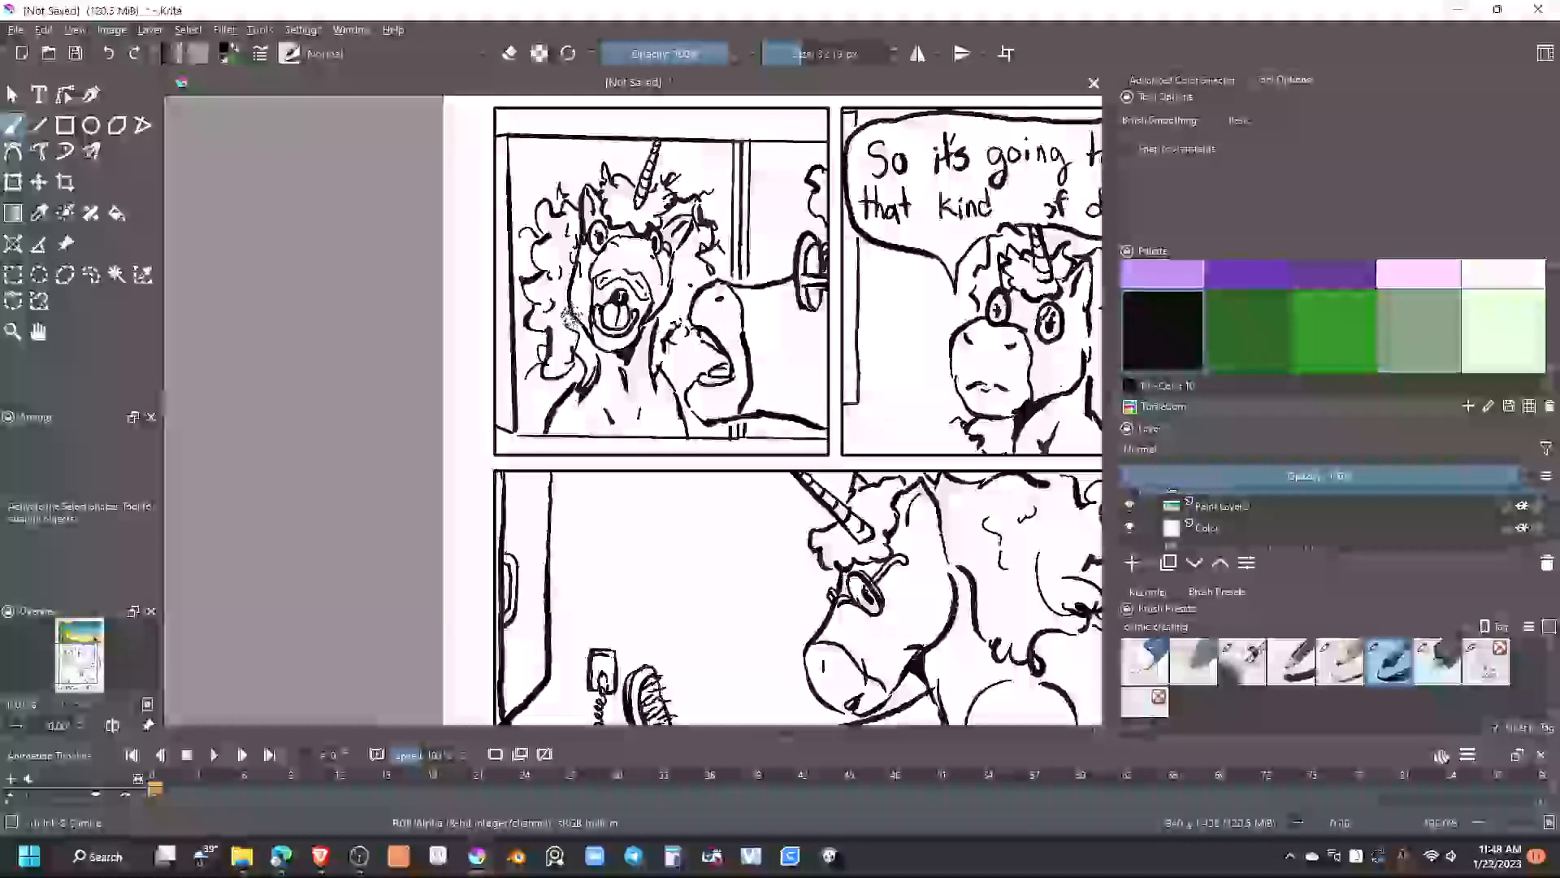
pyautogui.moveTo(570, 292); pyautogui.dragTo(595, 369)
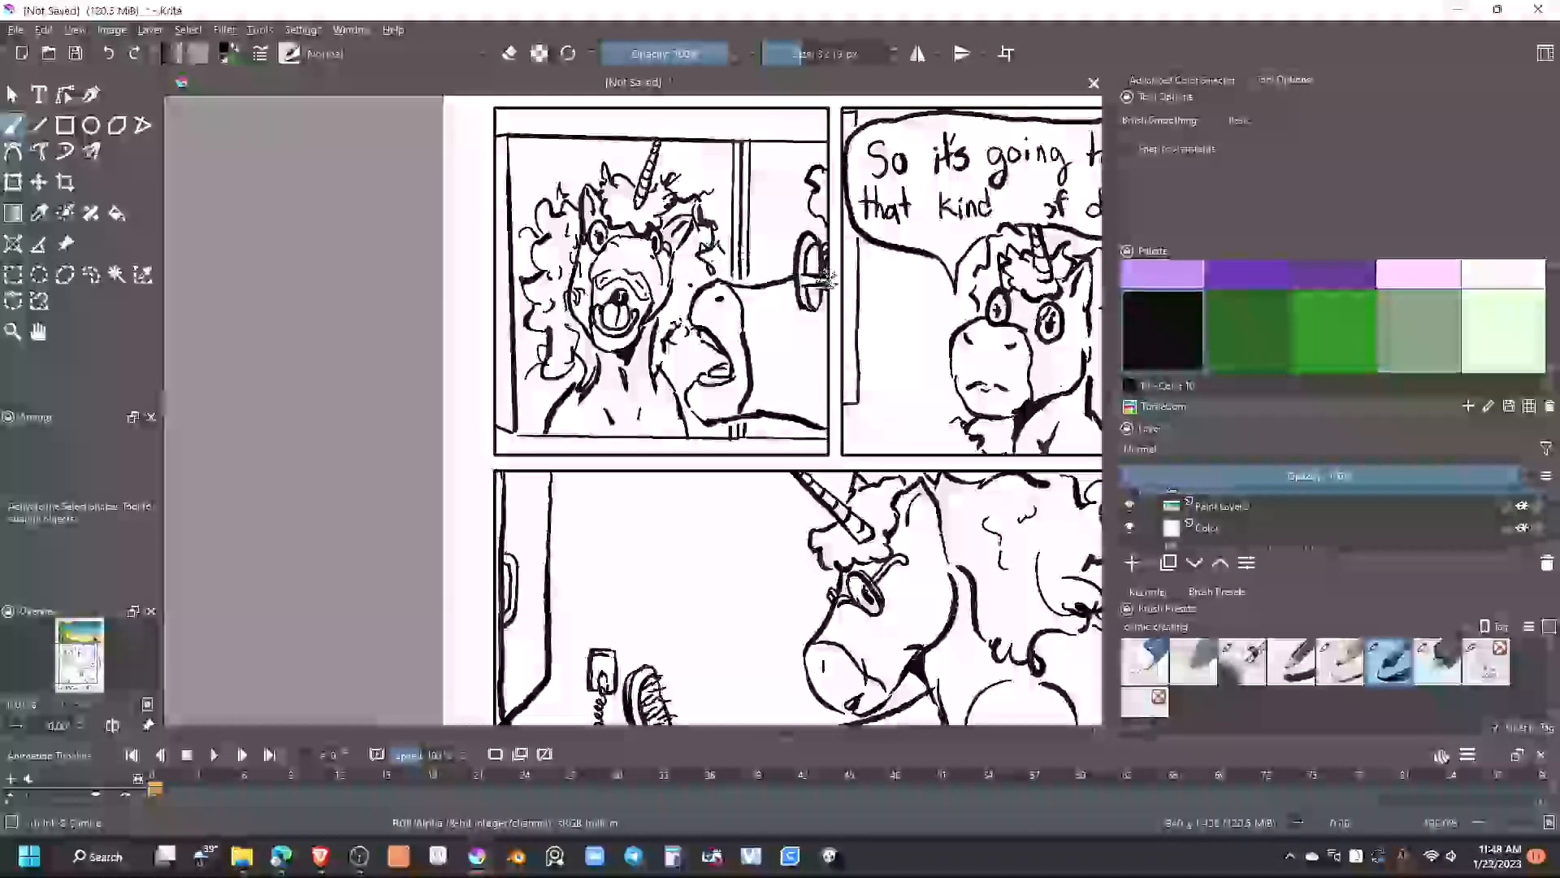
# Erase the bottom unicorn's mane line behind the ear and ink wavy hair, a small cheek tuft and inner mane strands
pyautogui.moveTo(903, 456); pyautogui.dragTo(828, 292)
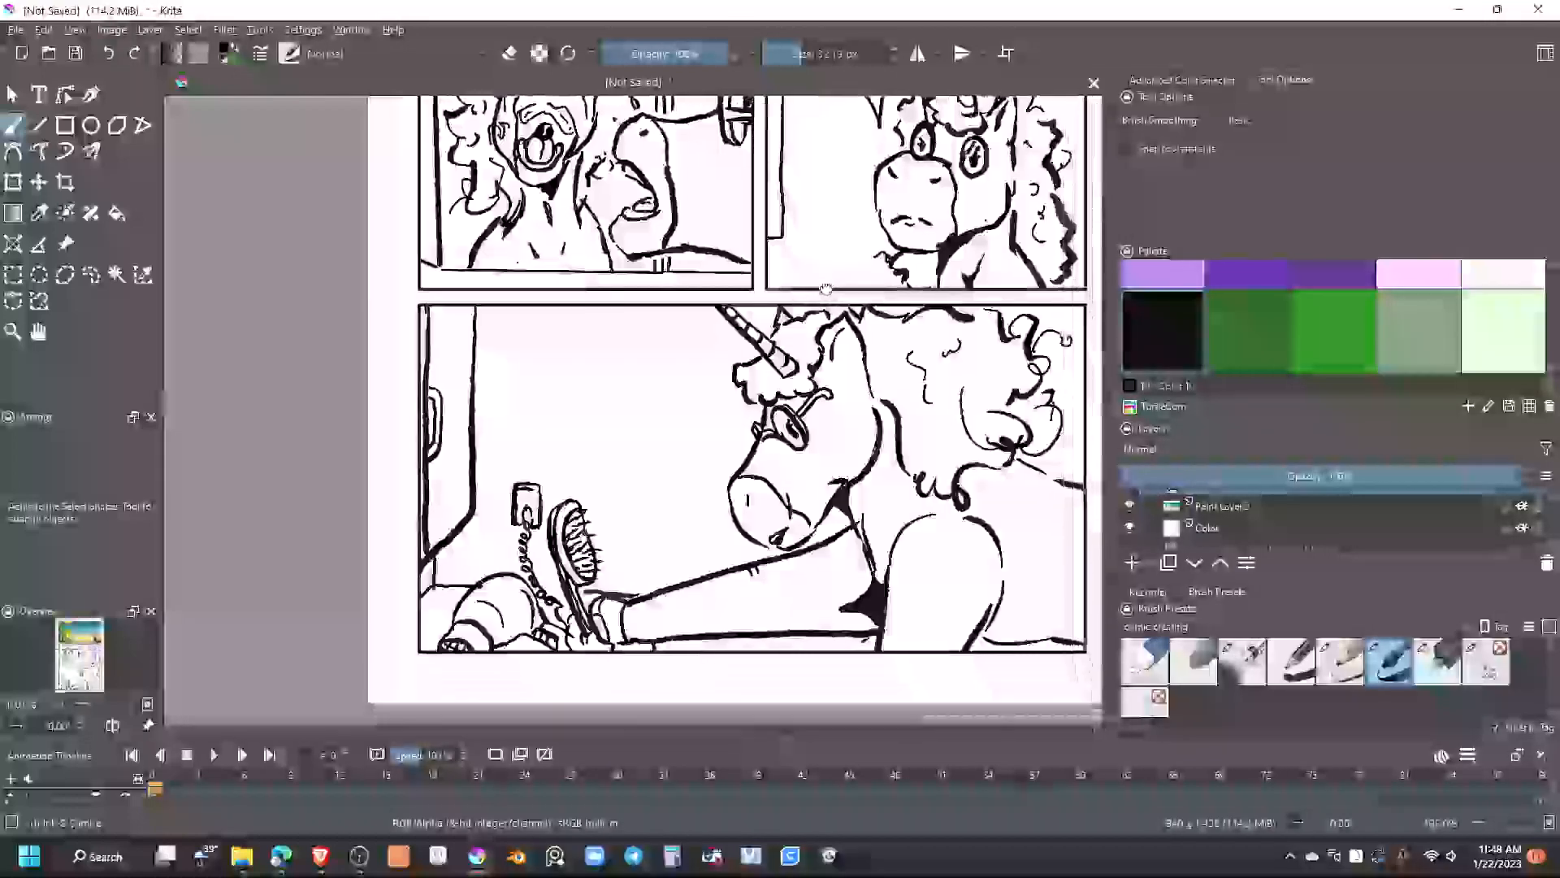
pyautogui.press('e')
pyautogui.press('e')
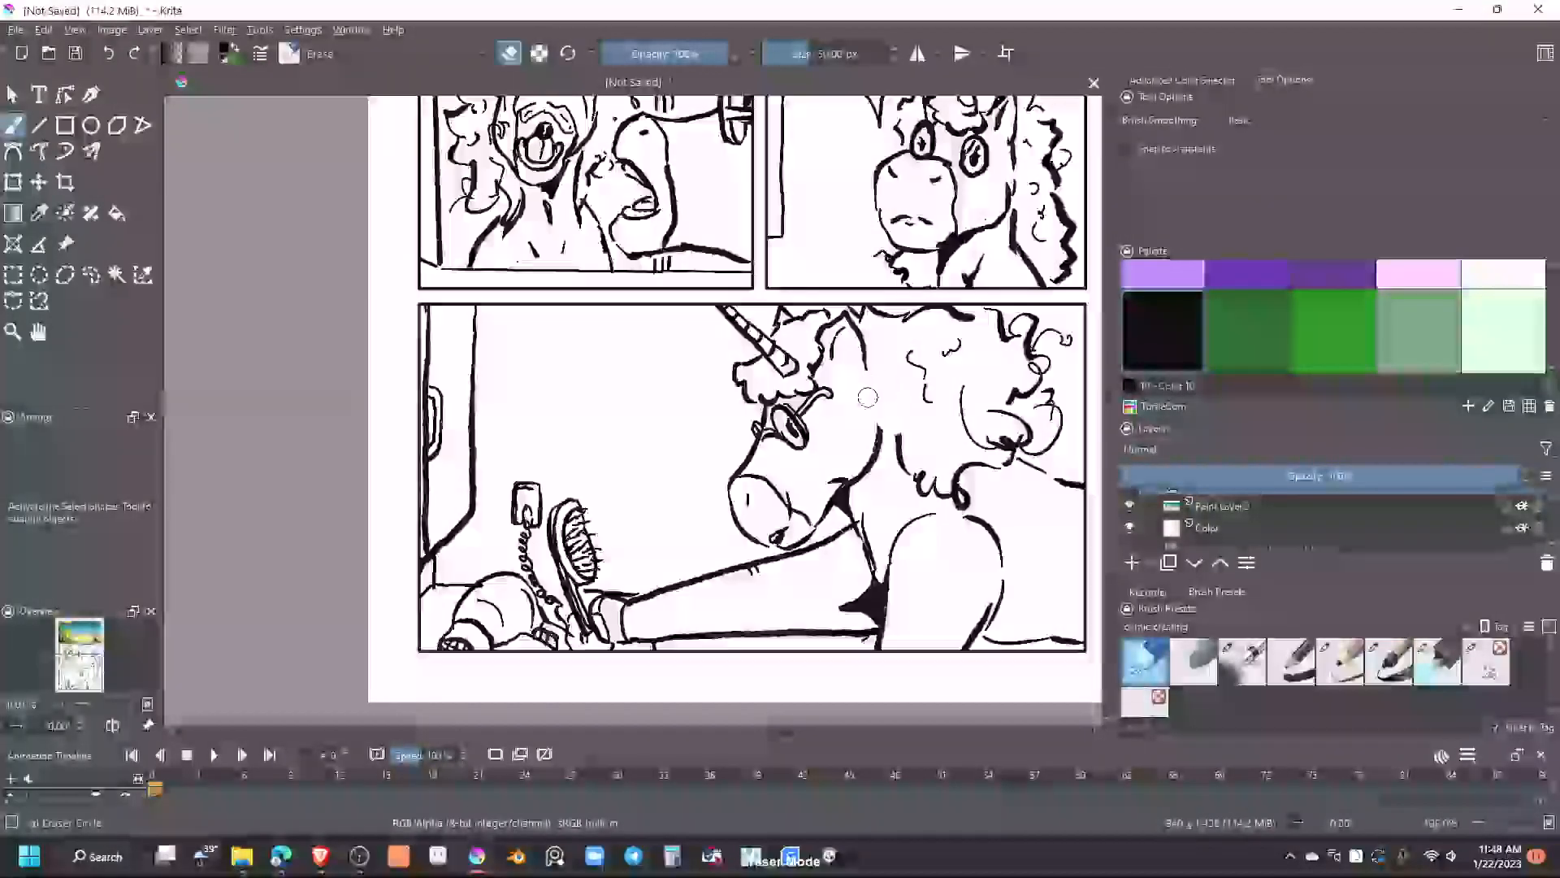
pyautogui.moveTo(859, 394)
pyautogui.mouseDown()
pyautogui.moveTo(851, 420)
pyautogui.moveTo(889, 439)
pyautogui.mouseUp()
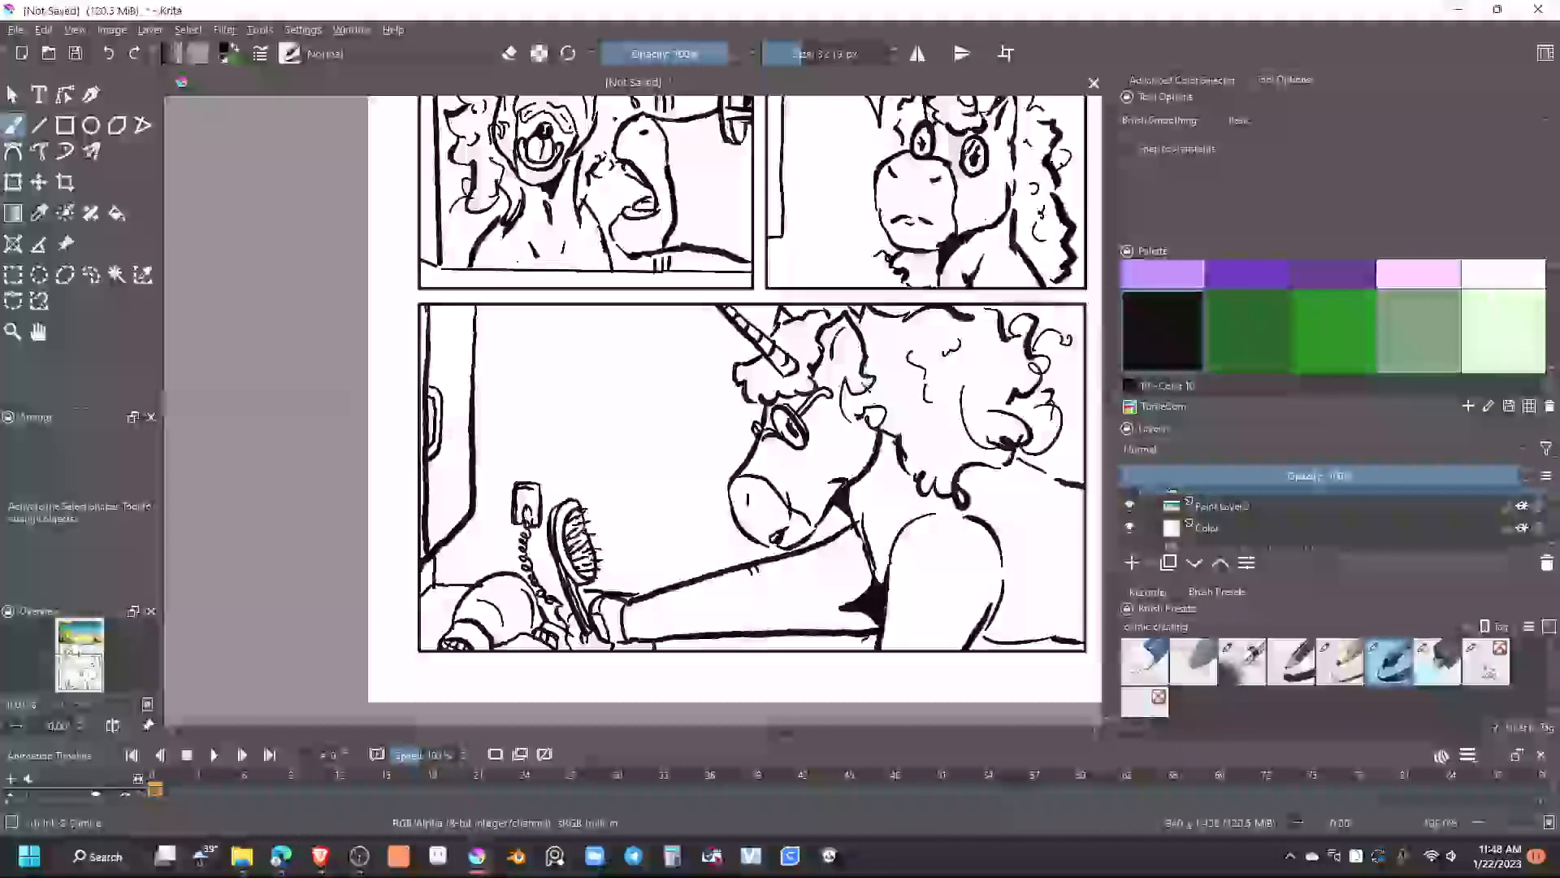
pyautogui.moveTo(875, 375); pyautogui.dragTo(865, 392)
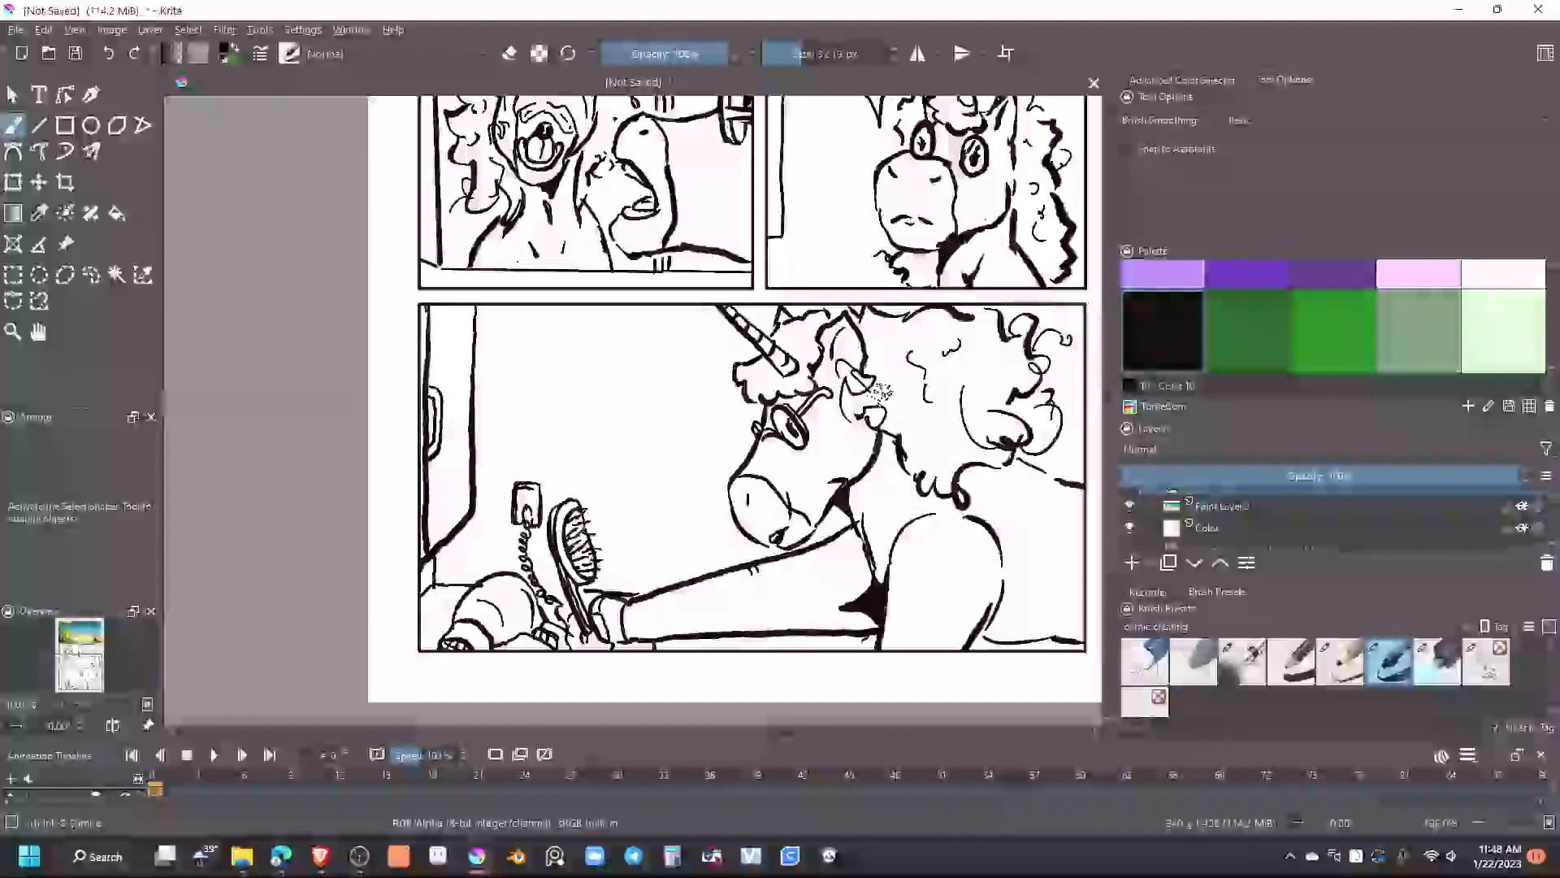
pyautogui.hotkey('ctrl', 'z')
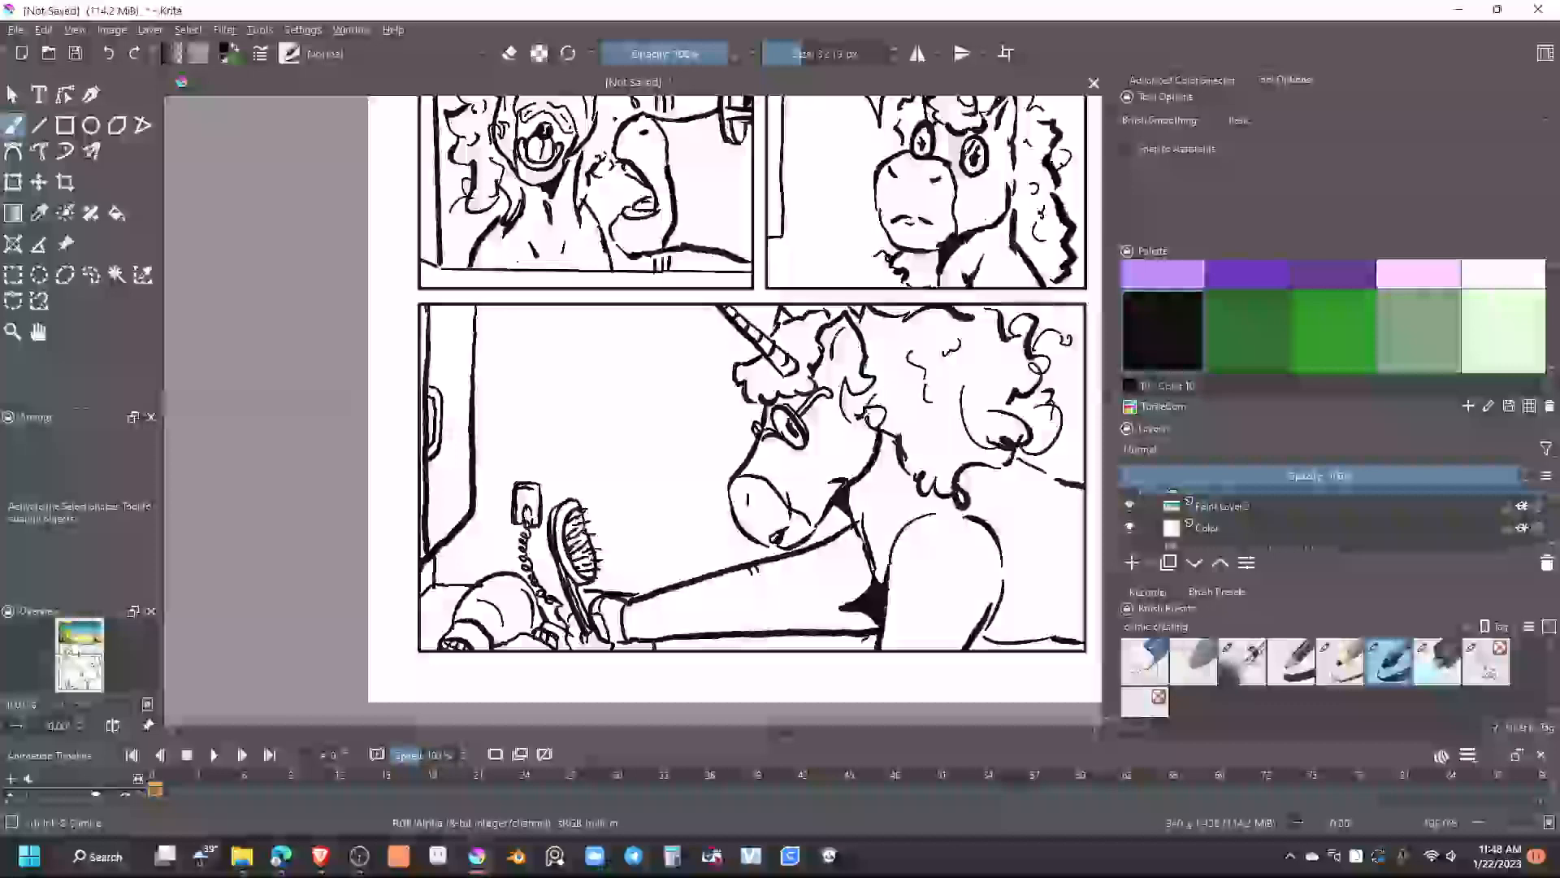
pyautogui.moveTo(875, 411); pyautogui.dragTo(861, 431)
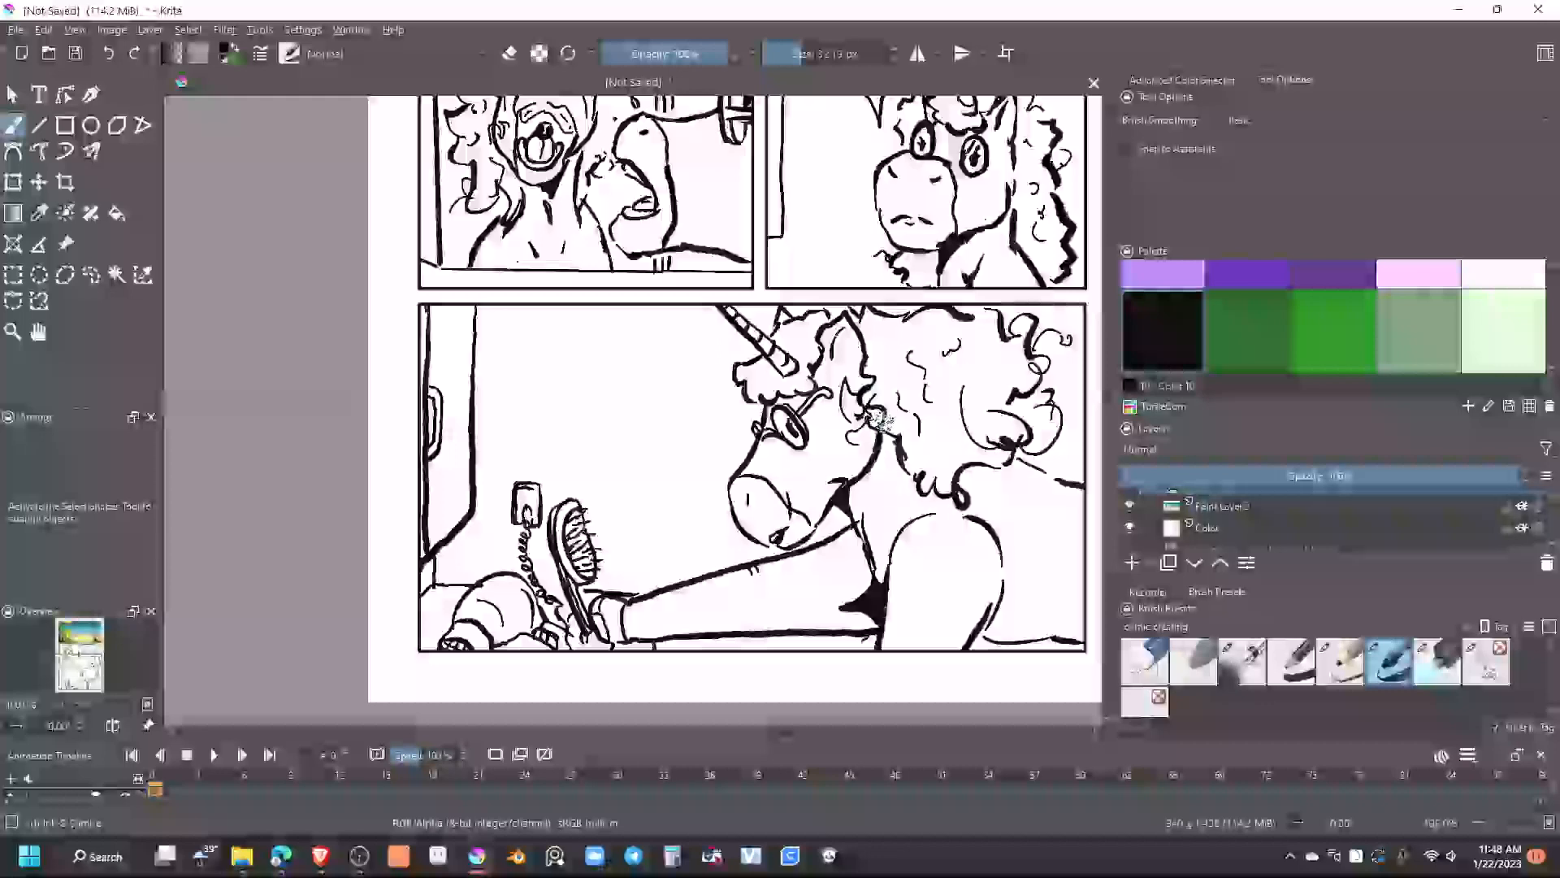
pyautogui.moveTo(902, 459); pyautogui.dragTo(904, 449)
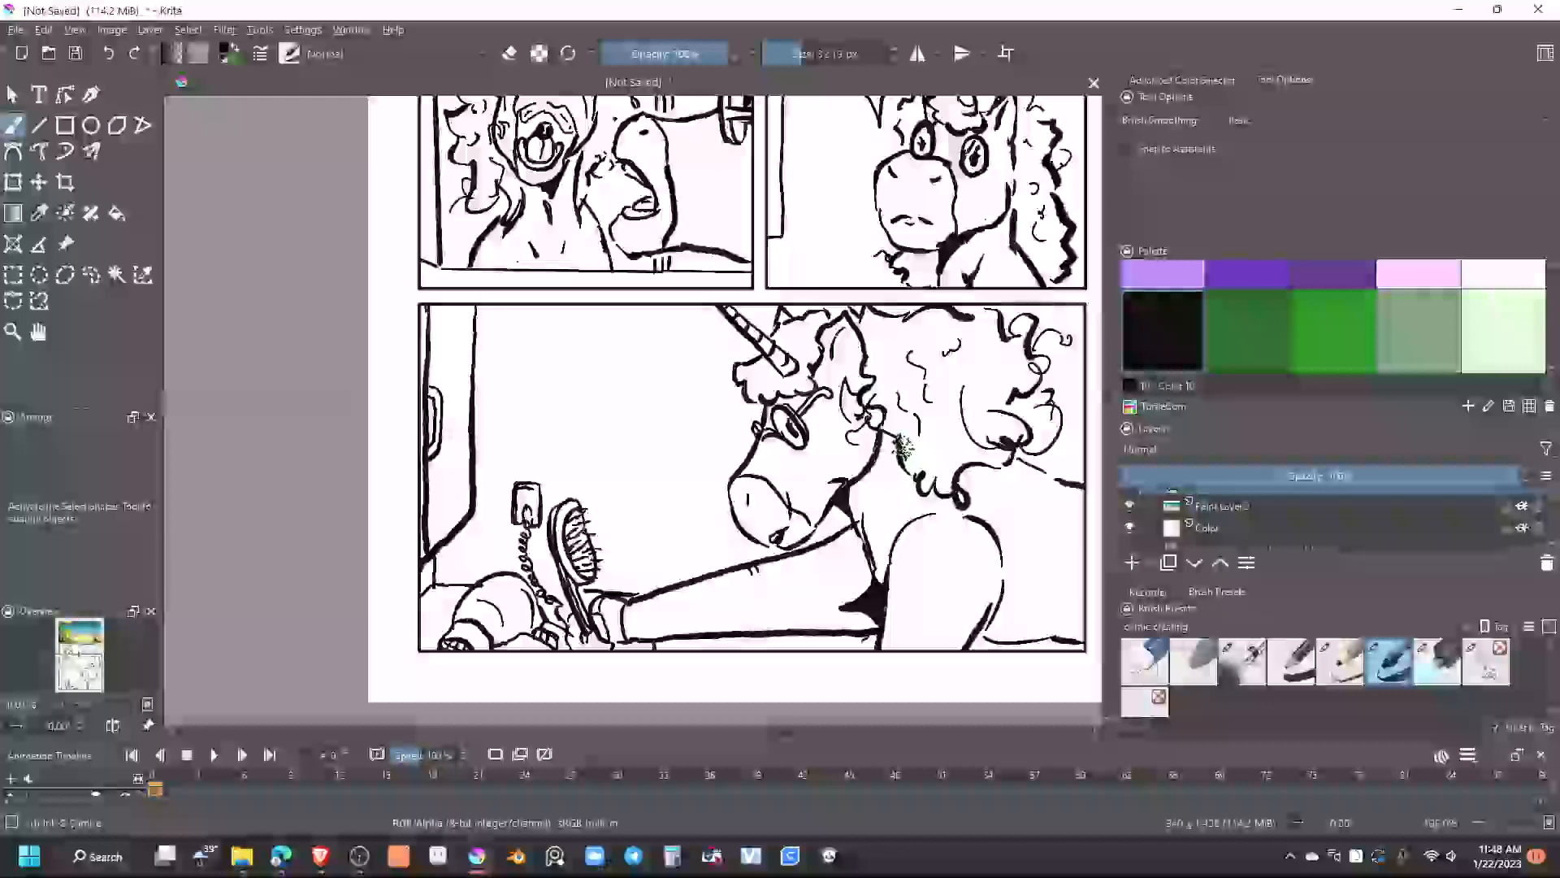
pyautogui.scroll(-5, 941, 439)
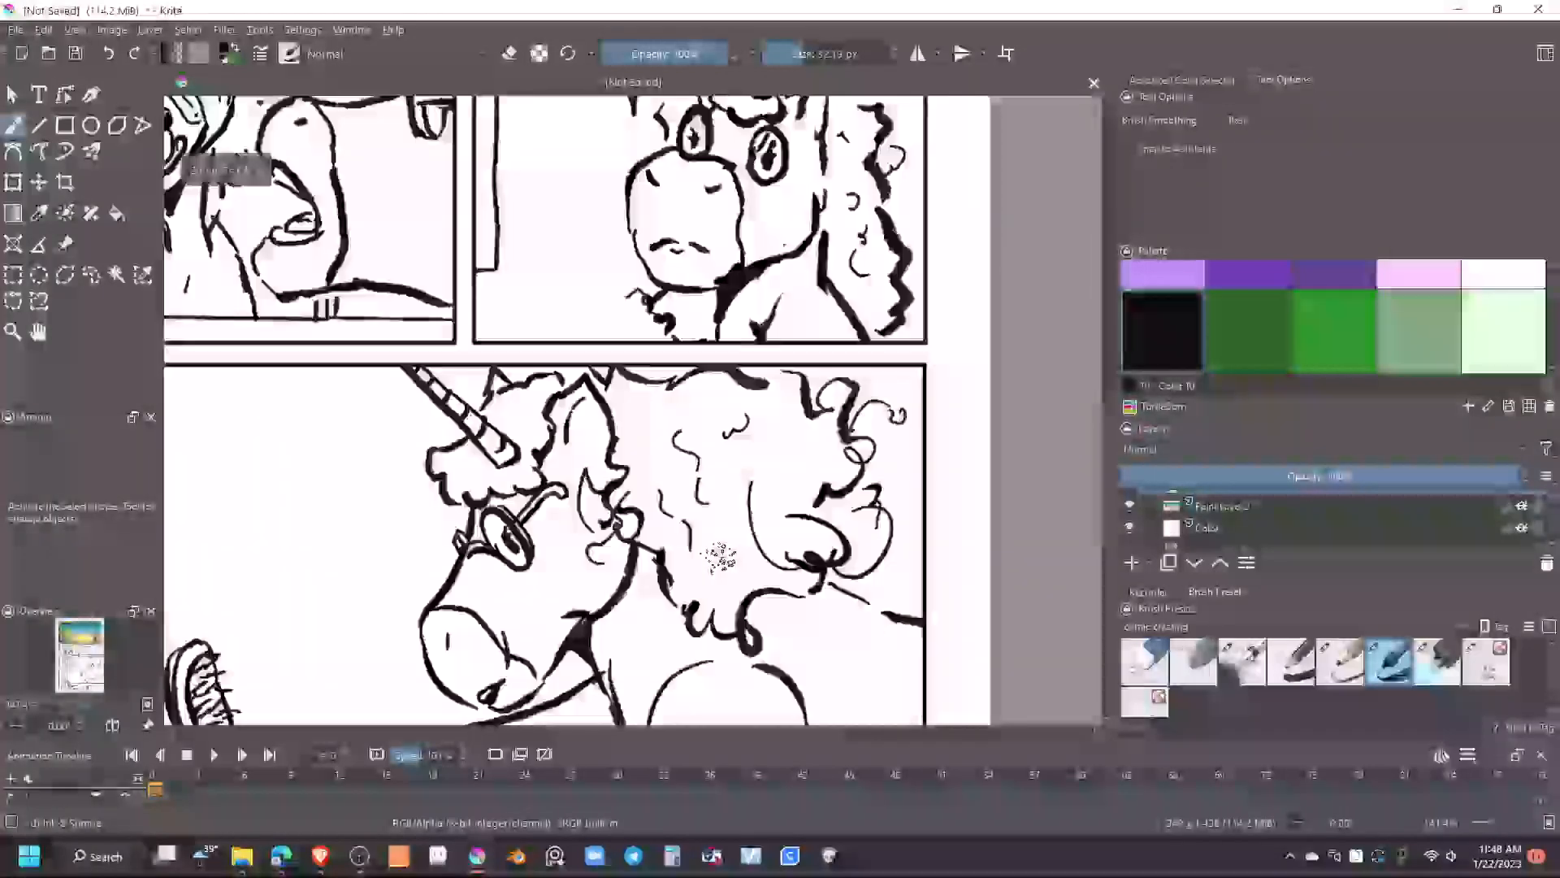
pyautogui.scroll(5, 731, 561)
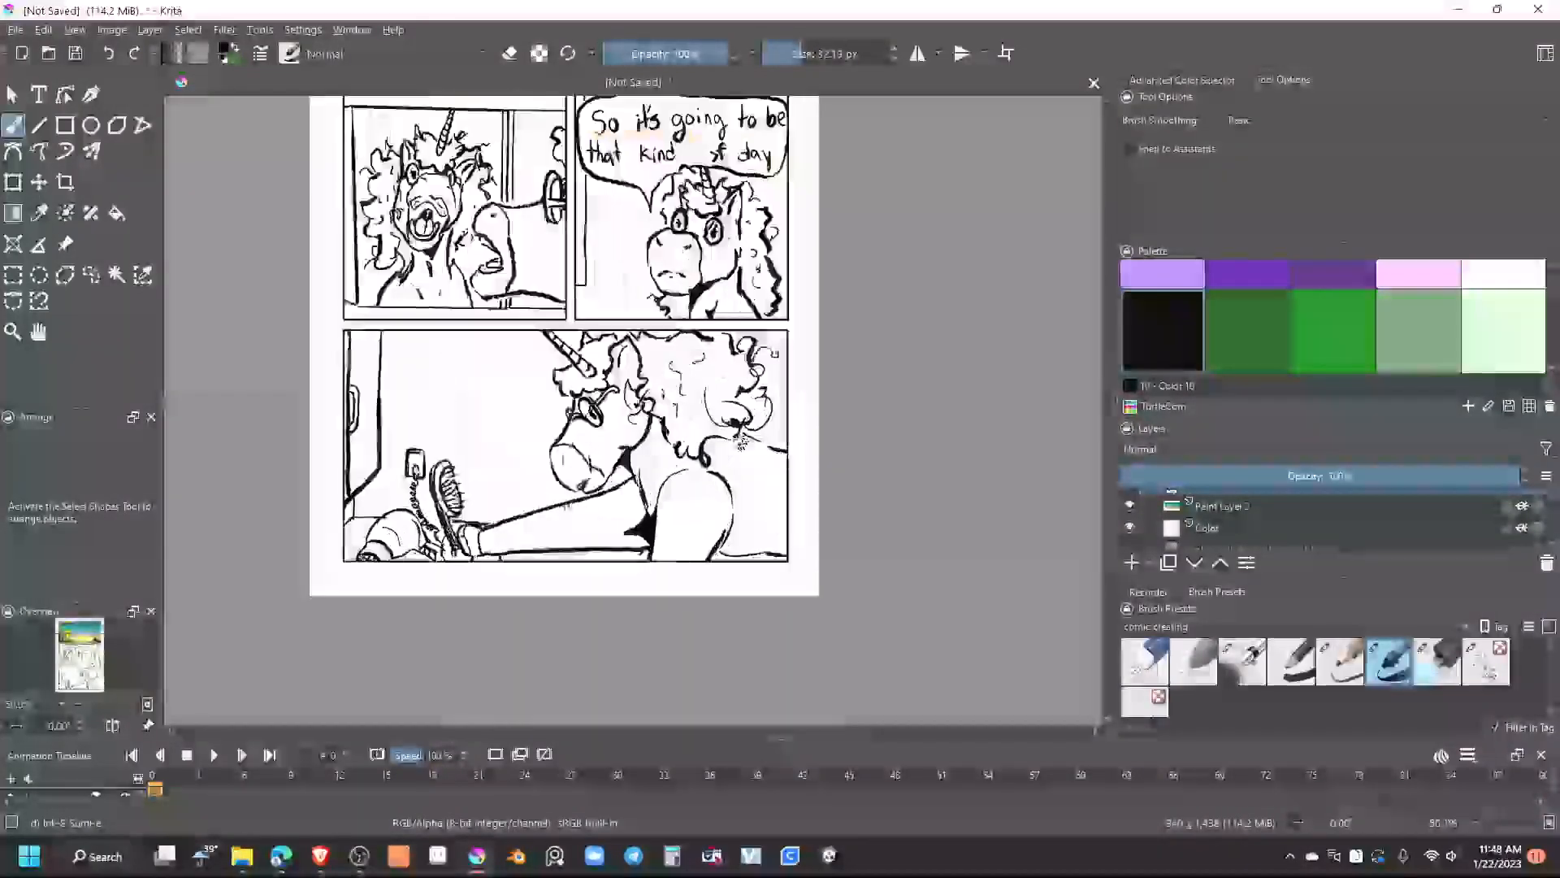
# Compare the inked panels with the underlying paper sketch by briefly showing its layer, and review the whole comic page
pyautogui.scroll(-4, 568, 625)
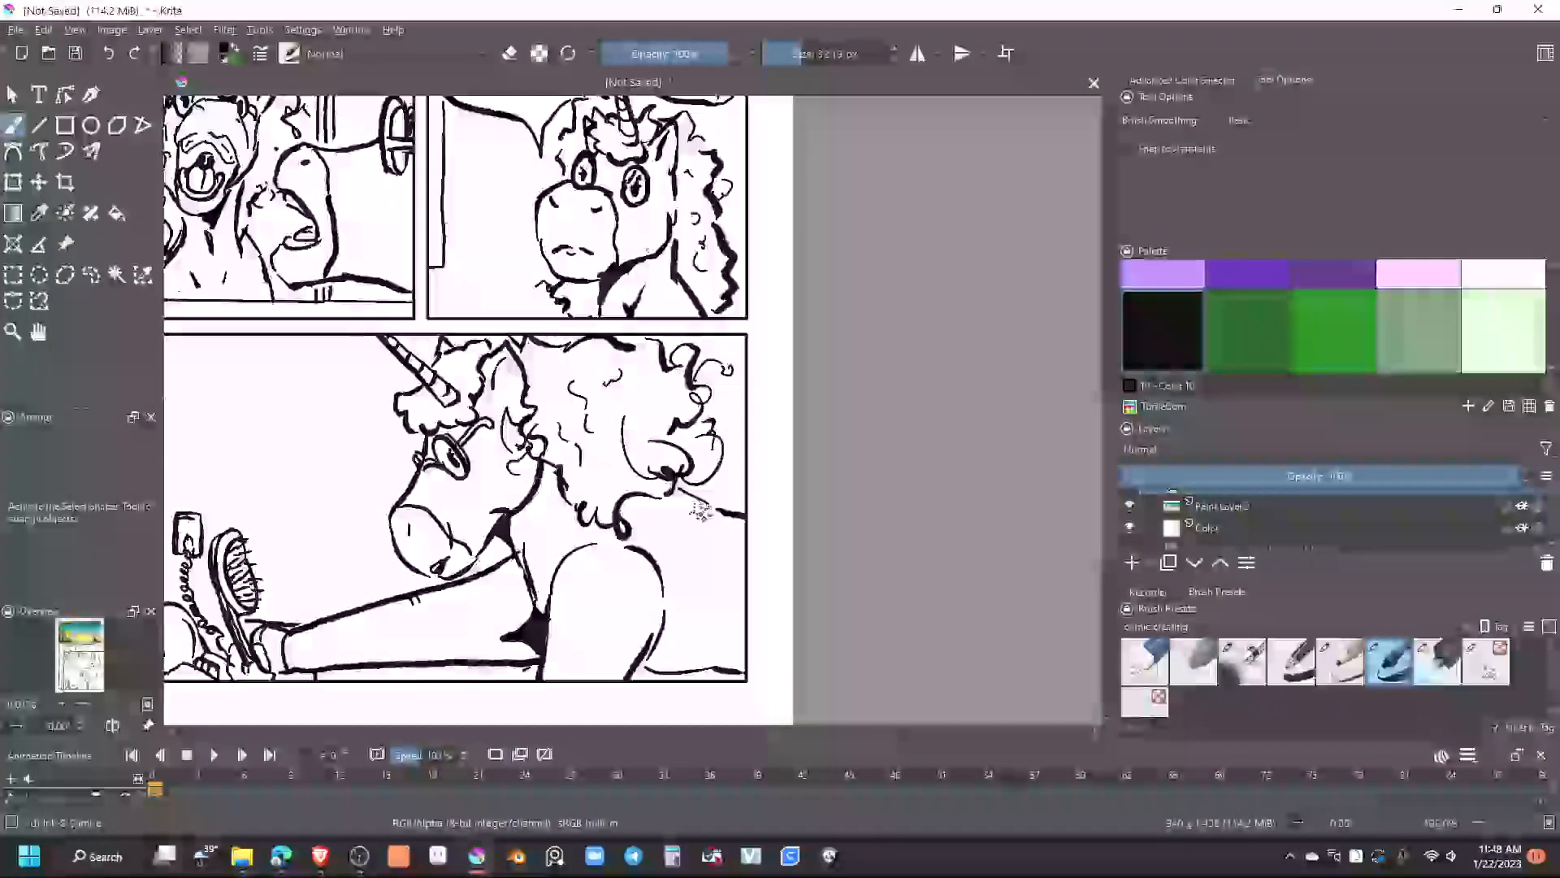
pyautogui.moveTo(663, 515)
pyautogui.mouseDown()
pyautogui.moveTo(782, 567)
pyautogui.moveTo(793, 551)
pyautogui.moveTo(626, 518)
pyautogui.moveTo(645, 491)
pyautogui.mouseUp()
pyautogui.scroll(-2, 780, 562)
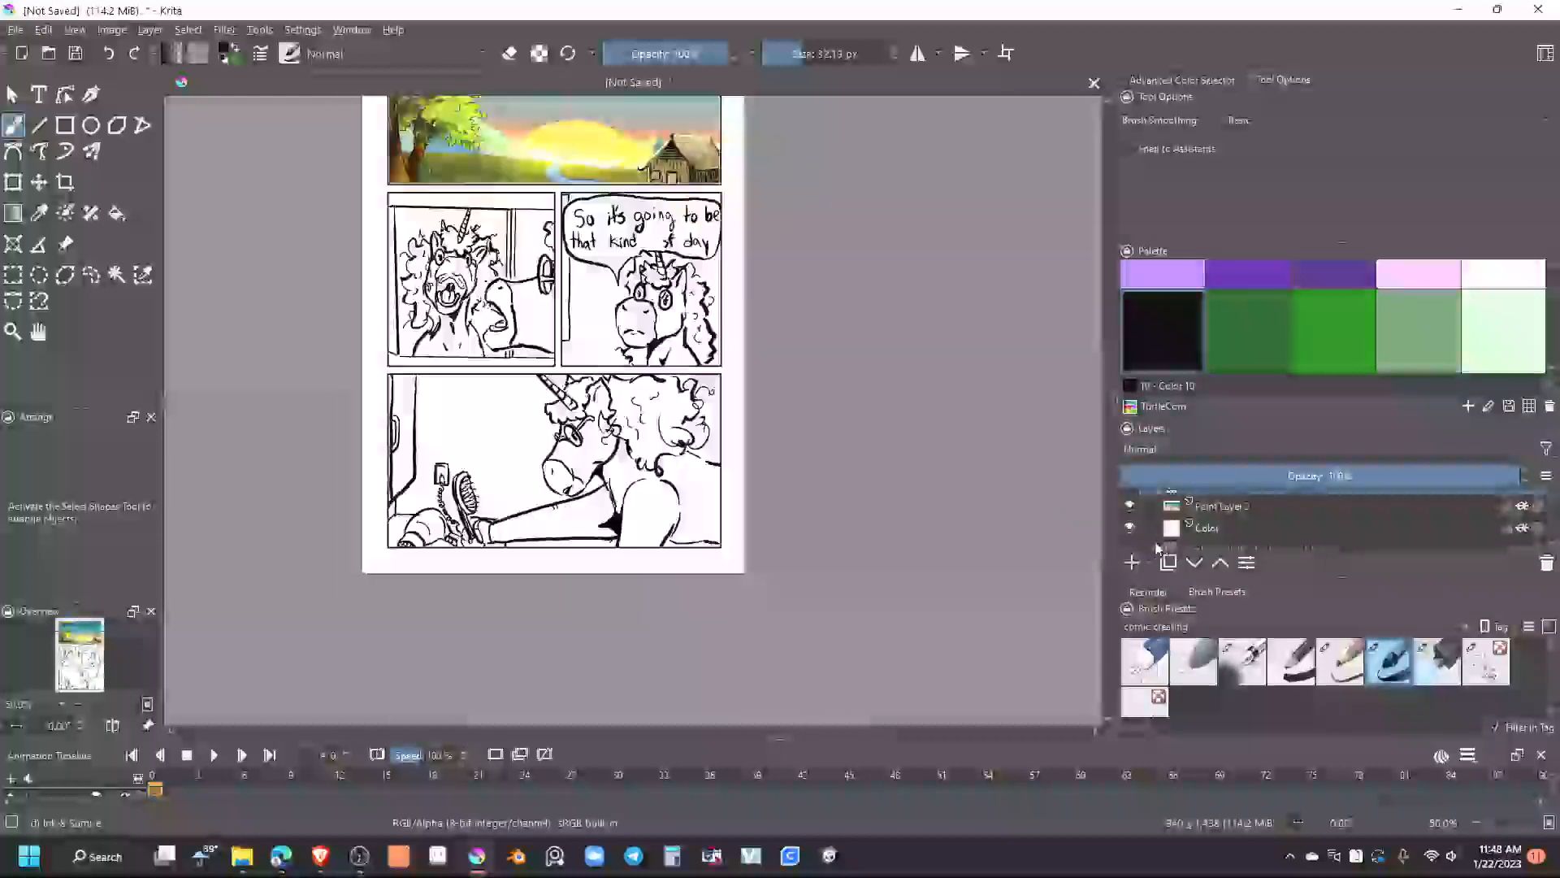
pyautogui.click(1130, 547)
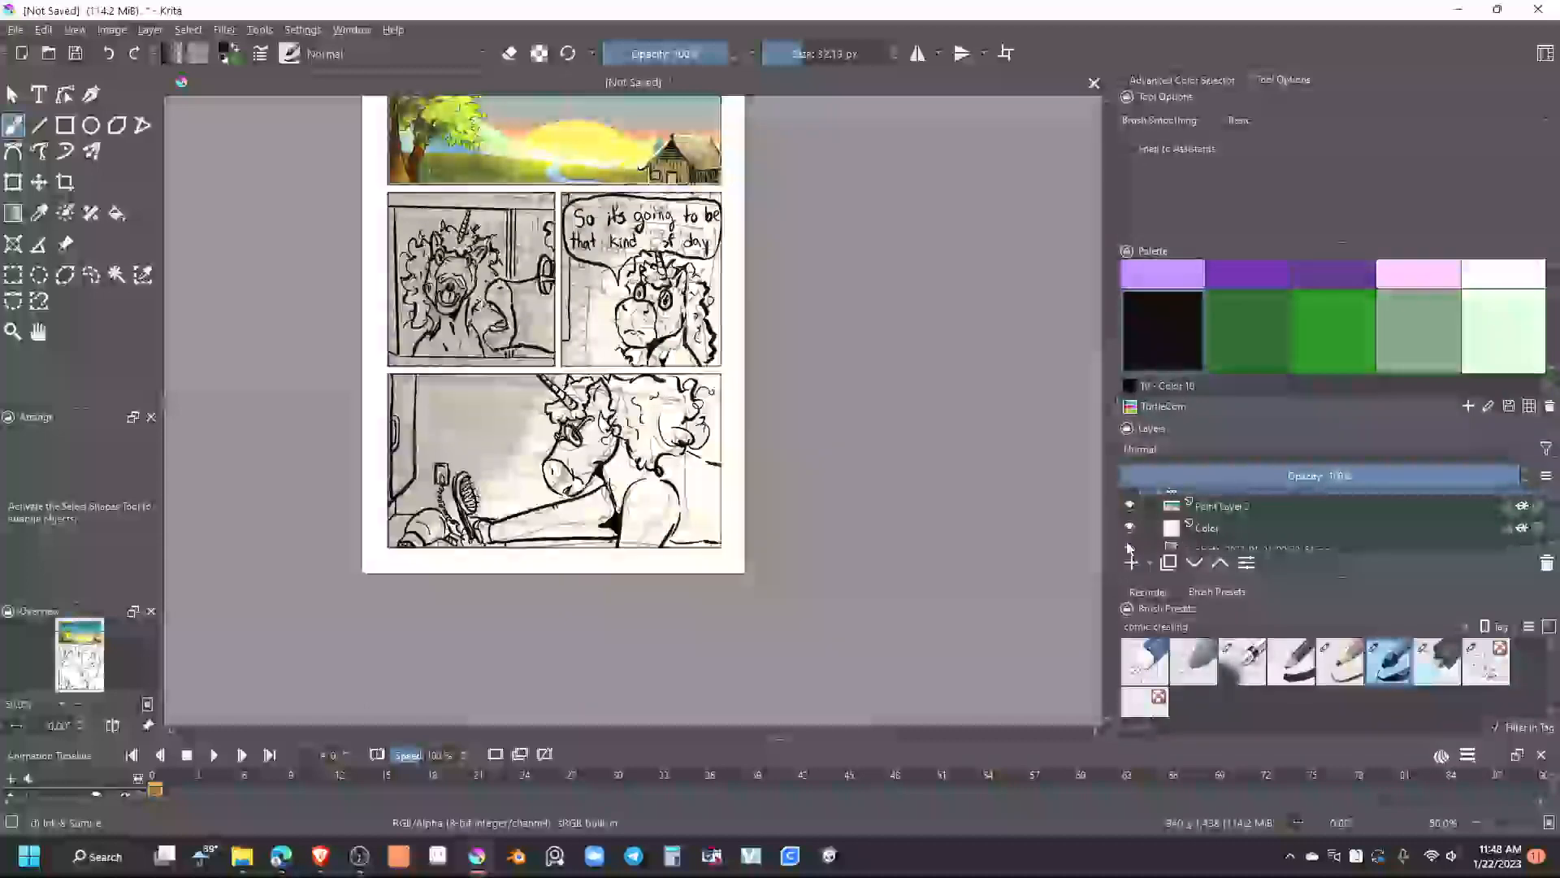
pyautogui.click(1130, 547)
pyautogui.scroll(2, 736, 524)
pyautogui.moveTo(737, 524); pyautogui.dragTo(783, 580)
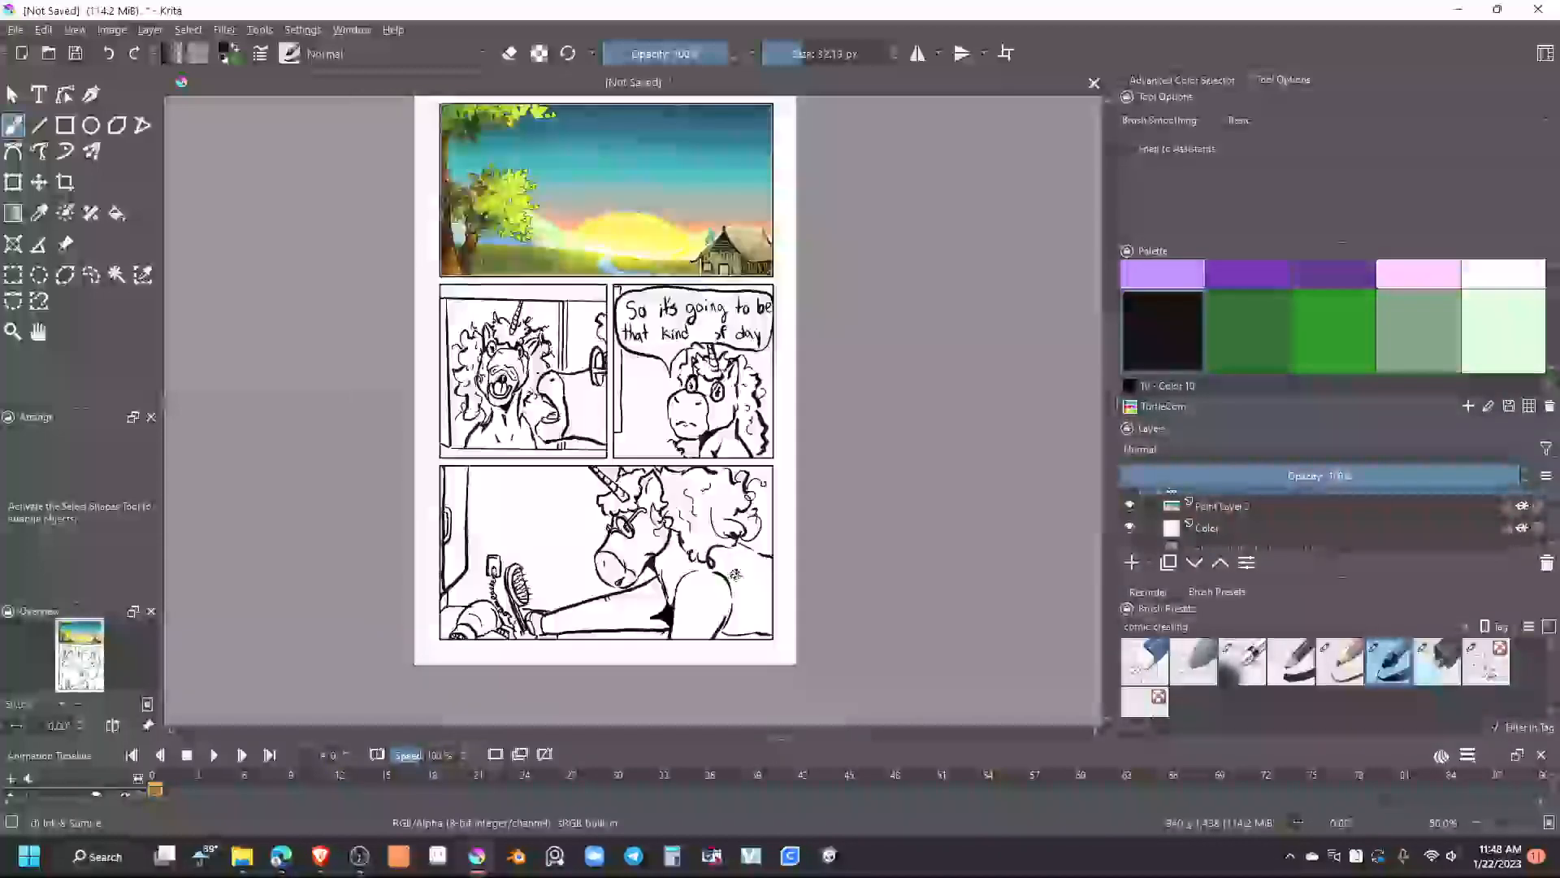
pyautogui.moveTo(790, 576); pyautogui.dragTo(955, 595)
pyautogui.scroll(1, 858, 567)
pyautogui.moveTo(858, 566); pyautogui.dragTo(878, 649)
# Close the broken letter "o" of the word "of" in the speech bubble with the ink brush
pyautogui.scroll(3, 911, 515)
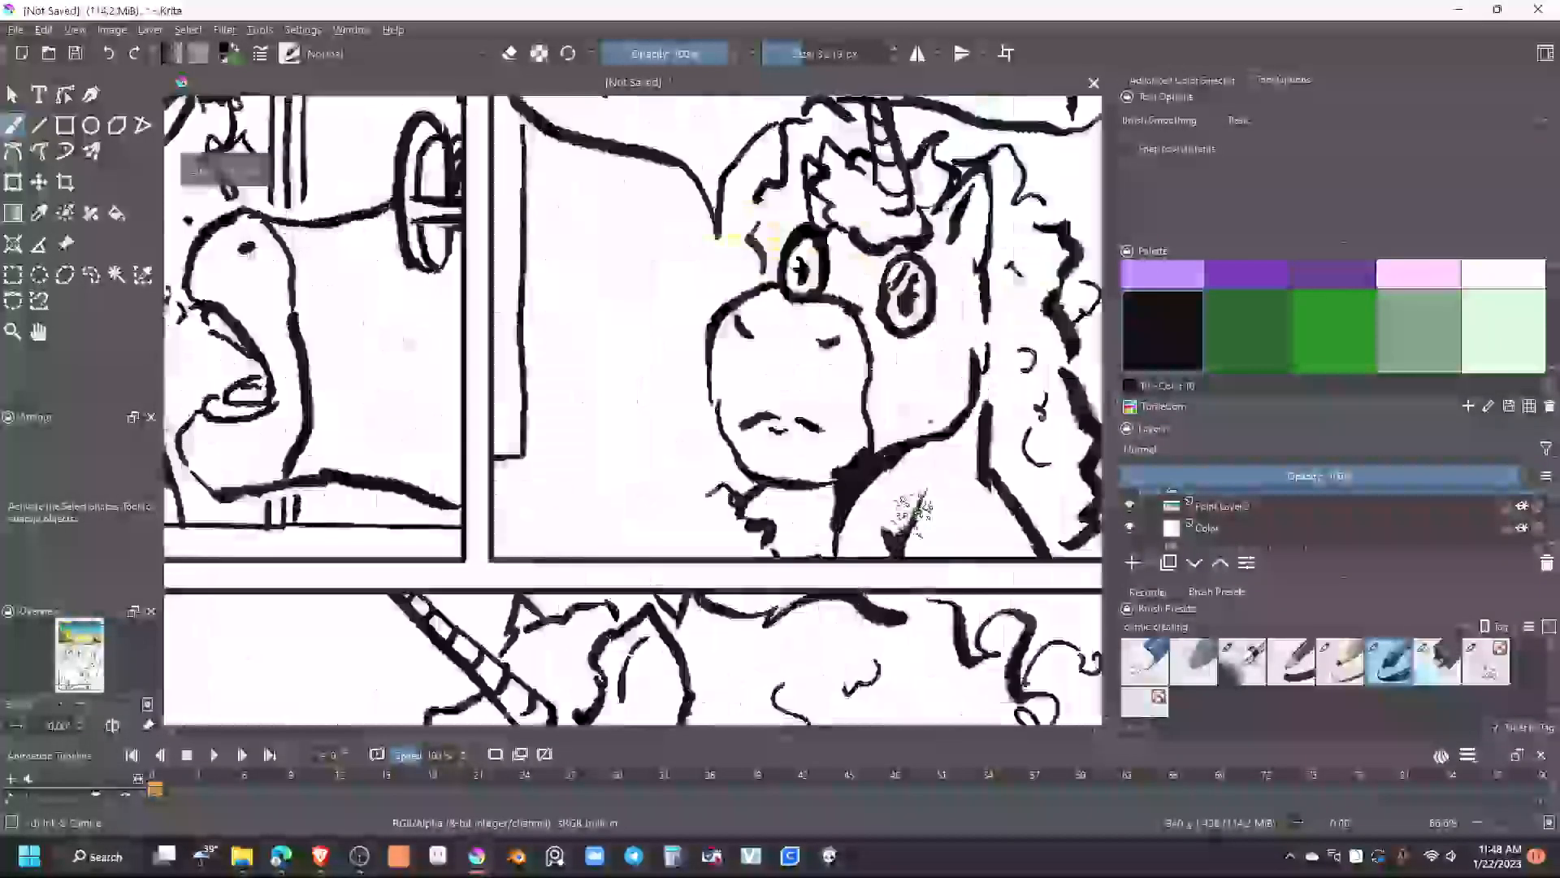
pyautogui.moveTo(906, 434); pyautogui.dragTo(864, 700)
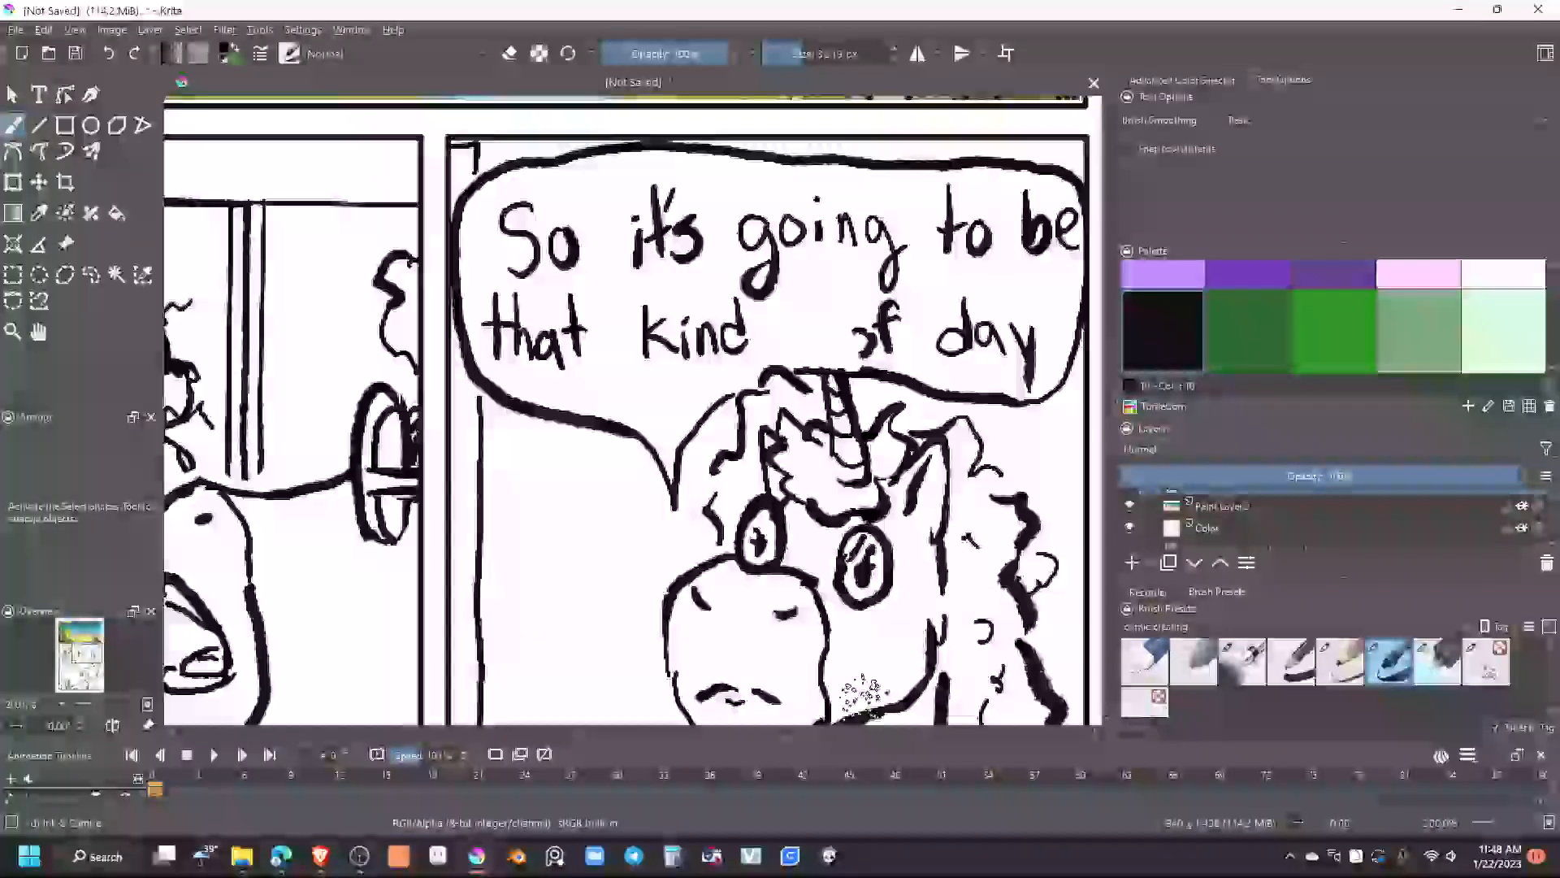
pyautogui.moveTo(866, 330)
pyautogui.mouseDown()
pyautogui.moveTo(858, 354)
pyautogui.moveTo(872, 338)
pyautogui.moveTo(855, 330)
pyautogui.mouseUp()
pyautogui.hotkey('ctrl', 'z')
pyautogui.hotkey('ctrl', 'z')
pyautogui.hotkey('ctrl', 'z')
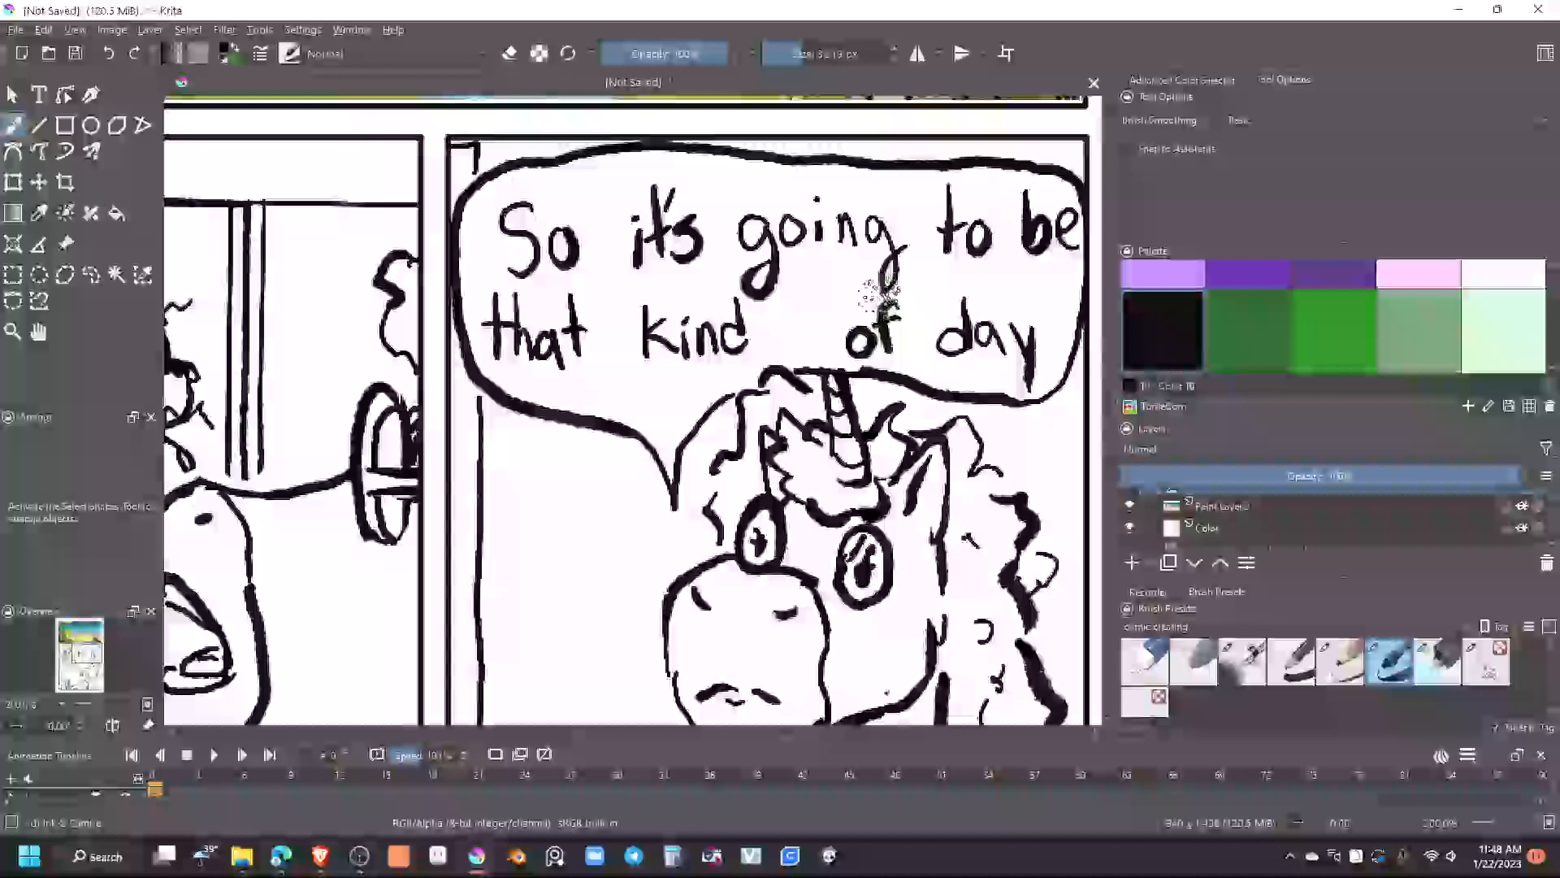
# Clean up the speech bubble's lower outline above the unicorn's horn by erasing stray hair lines and re-inking the edge
pyautogui.press('e')
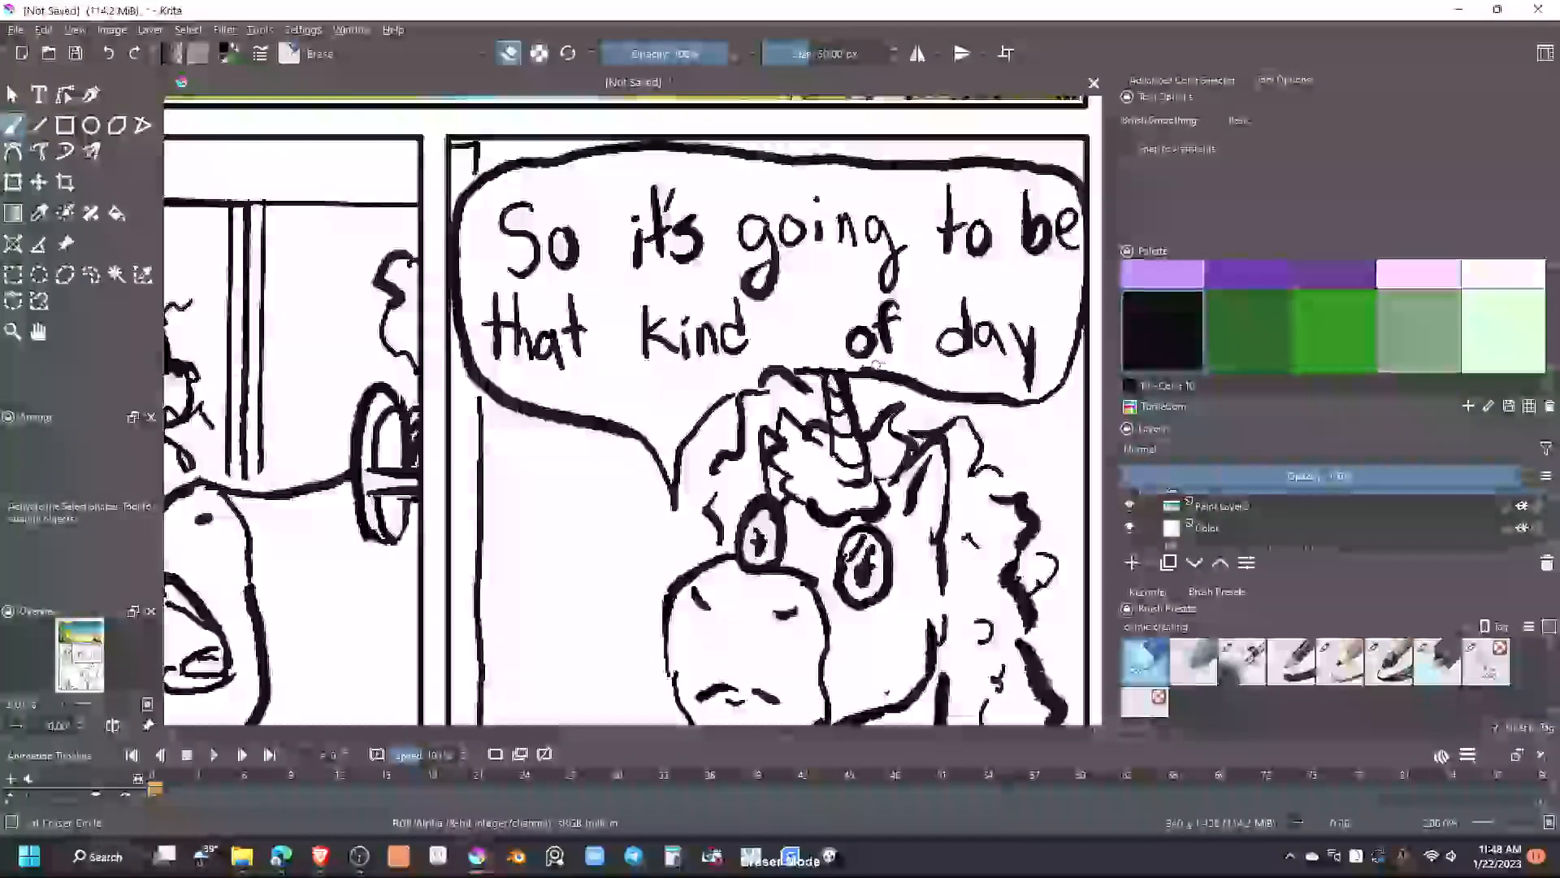
pyautogui.moveTo(792, 360); pyautogui.dragTo(731, 378)
pyautogui.press('/')
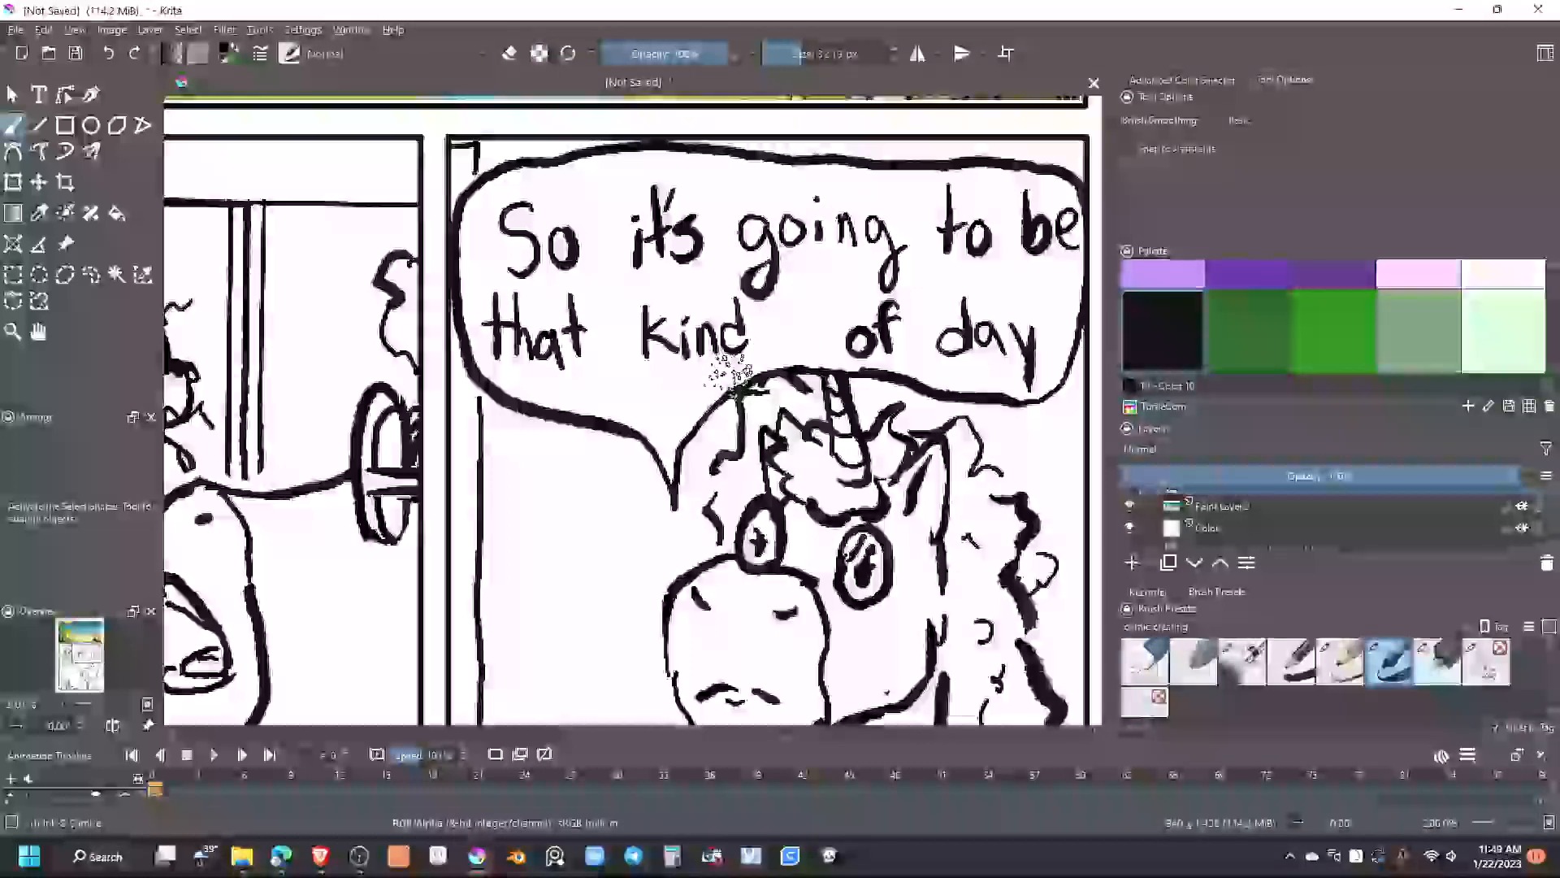
pyautogui.moveTo(808, 371); pyautogui.dragTo(840, 370)
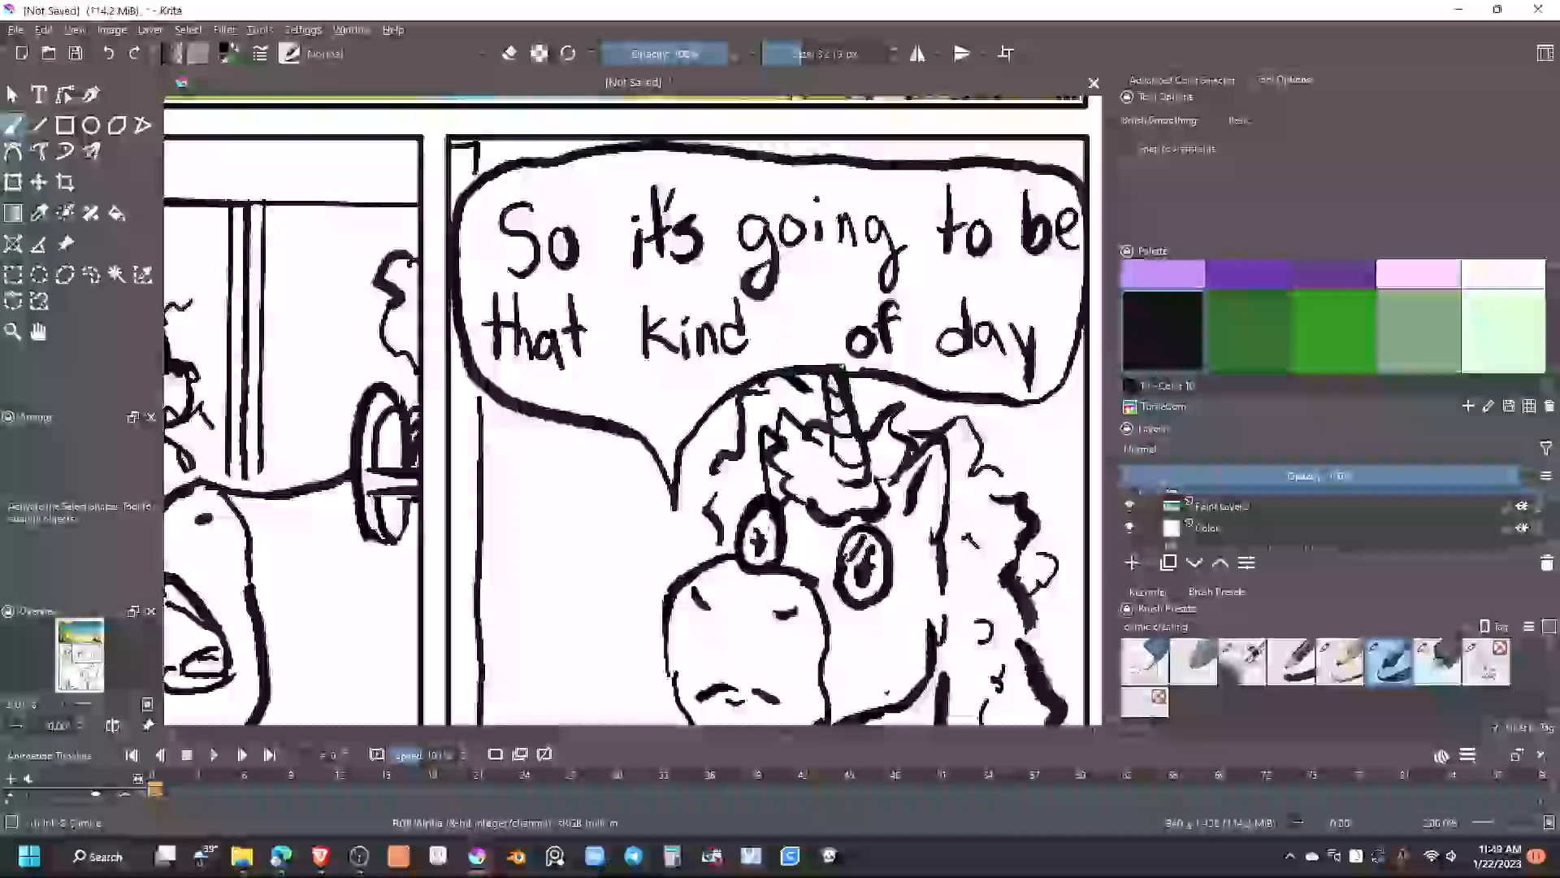
pyautogui.press('e')
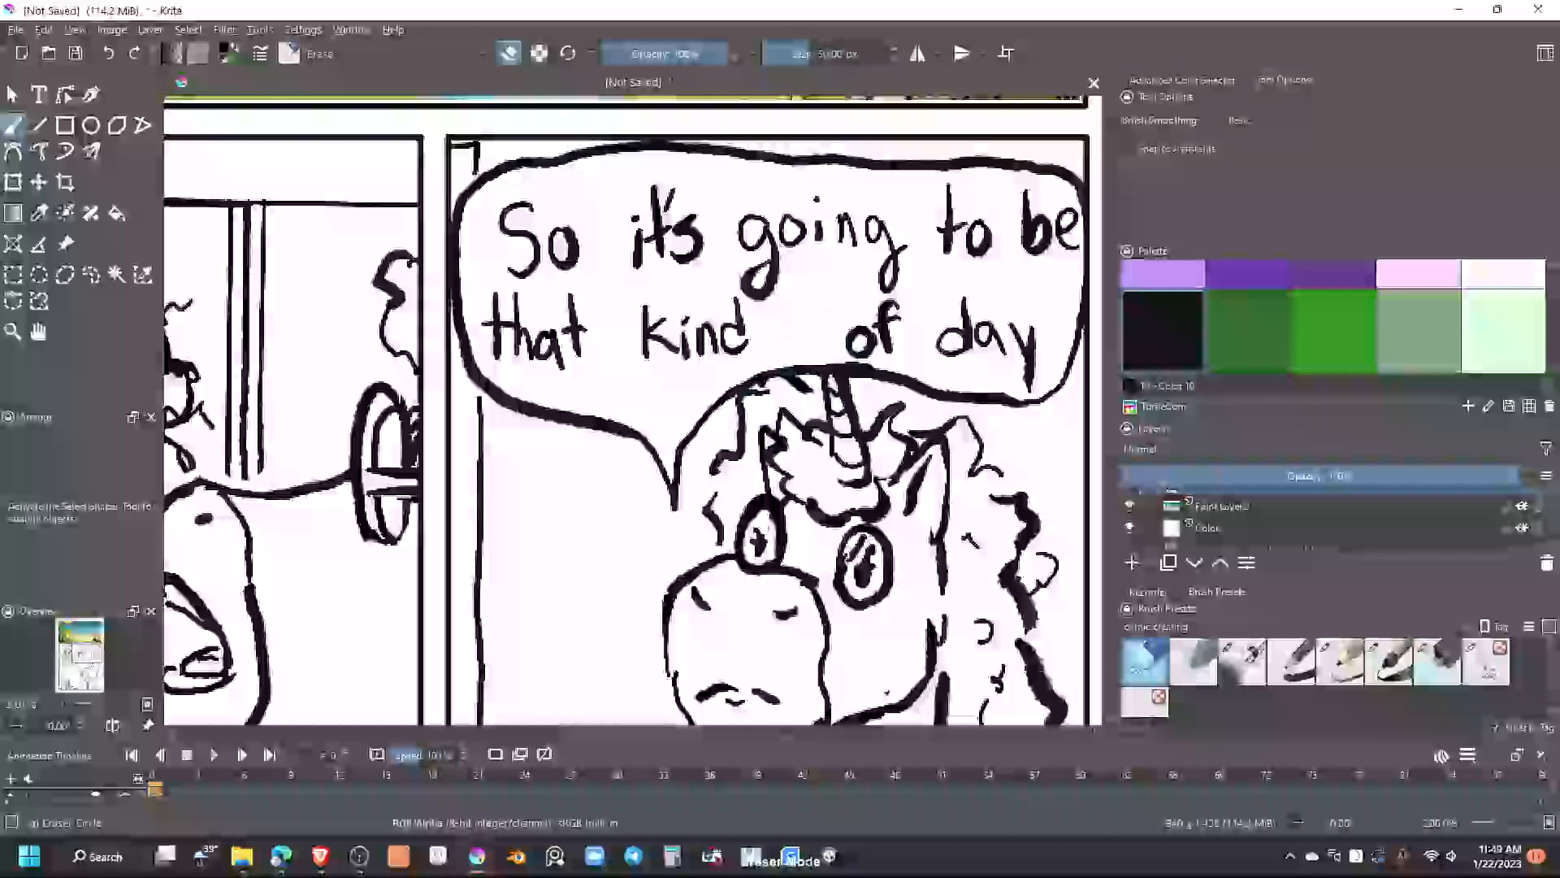
pyautogui.moveTo(850, 382); pyautogui.dragTo(729, 362)
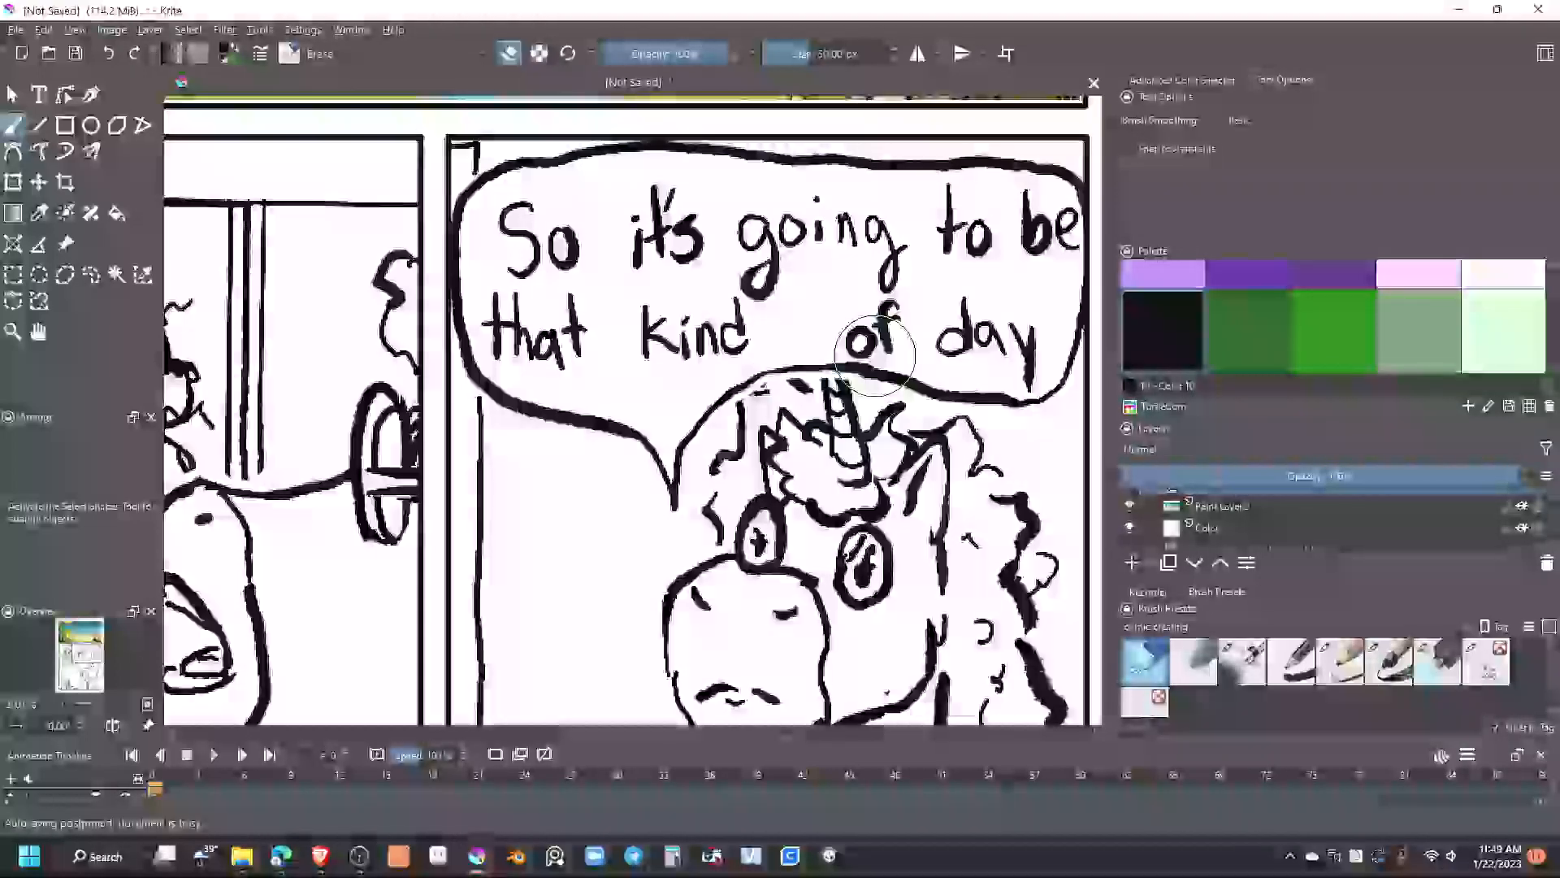
# Ink an extra curl of mane between the horn and the ear of the unicorn under the speech bubble
pyautogui.scroll(-4, 880, 354)
pyautogui.moveTo(949, 449); pyautogui.dragTo(853, 400)
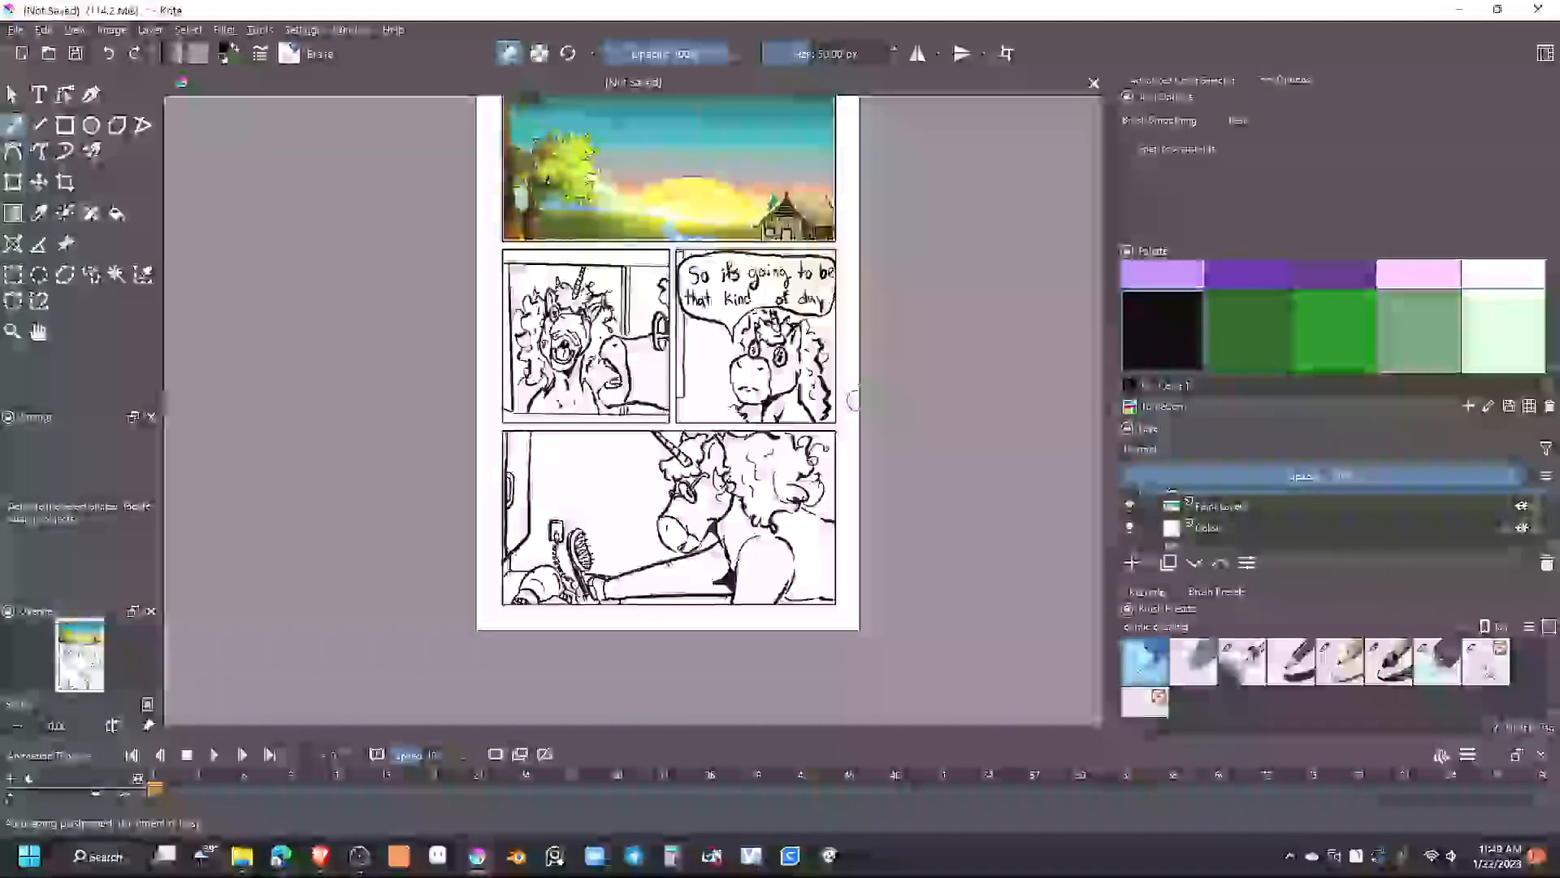
pyautogui.scroll(3, 771, 429)
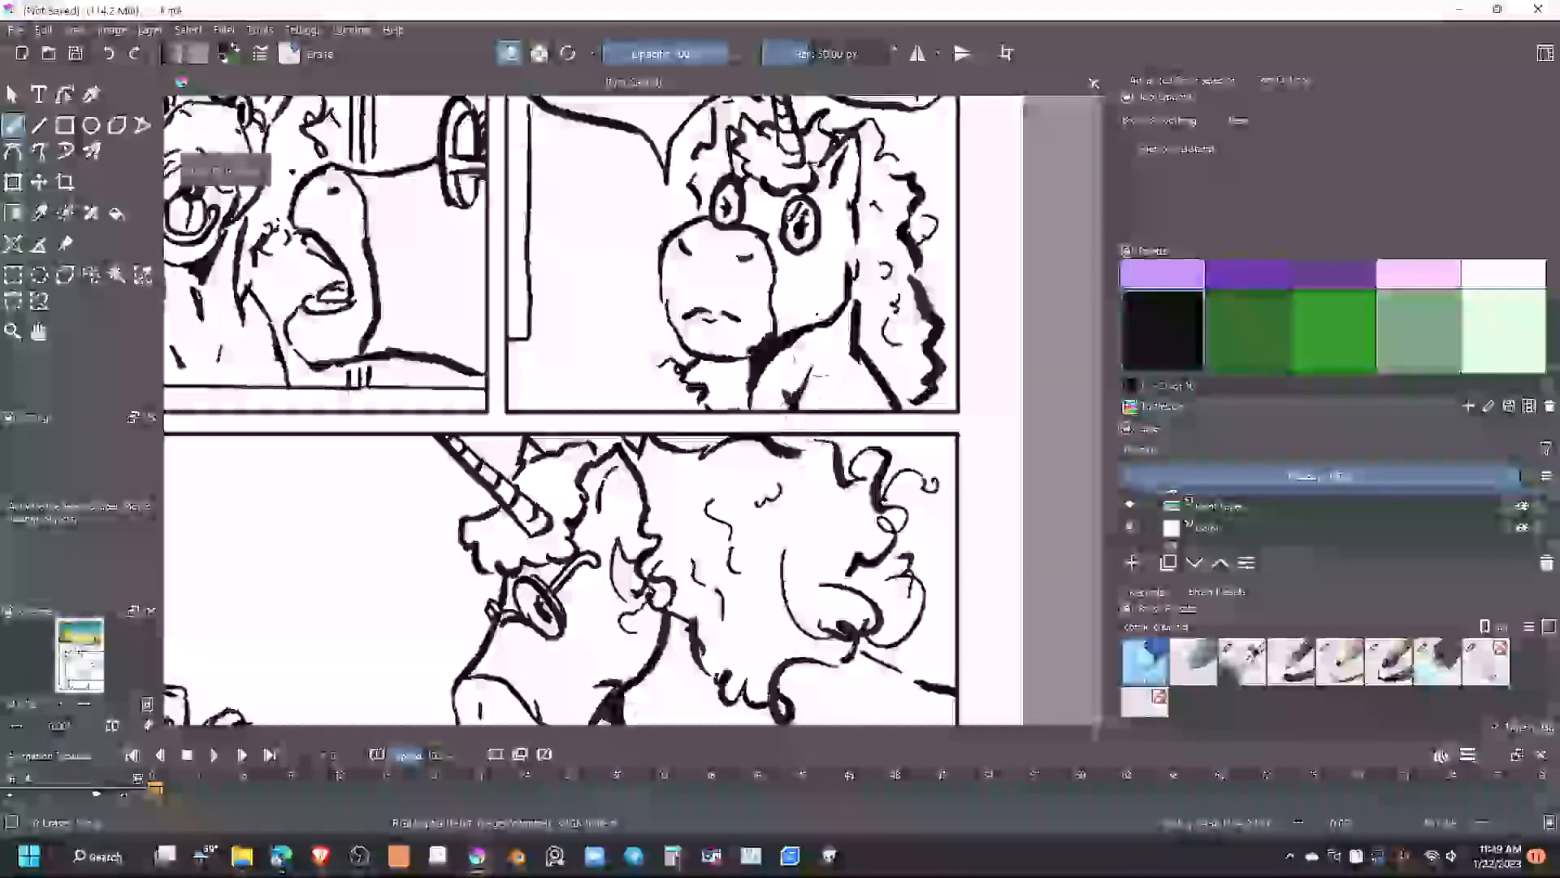
pyautogui.moveTo(823, 335); pyautogui.dragTo(845, 440)
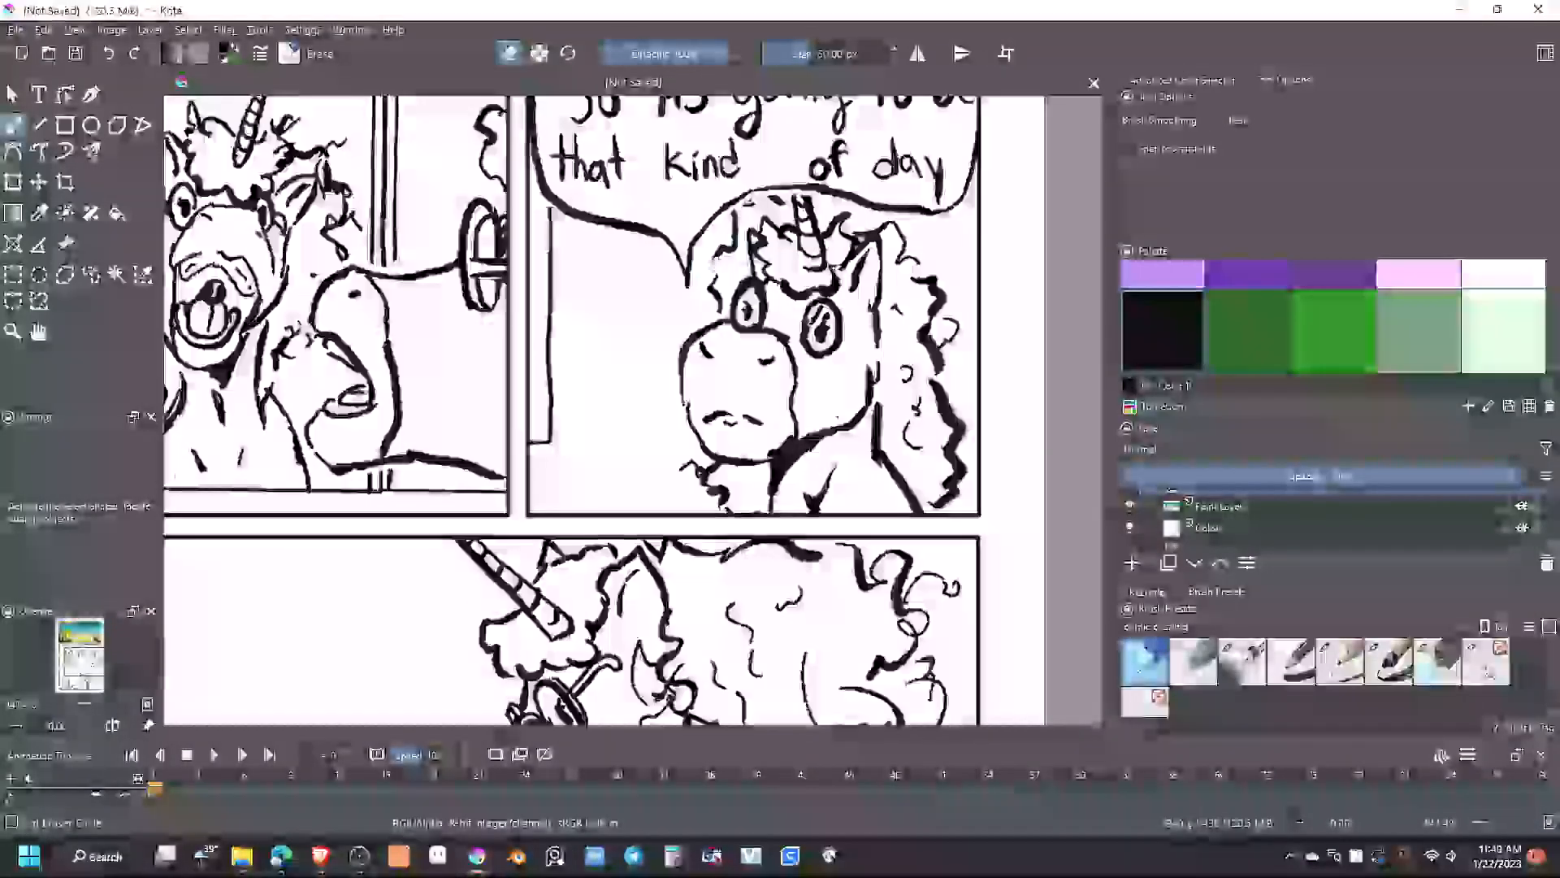
pyautogui.press('e')
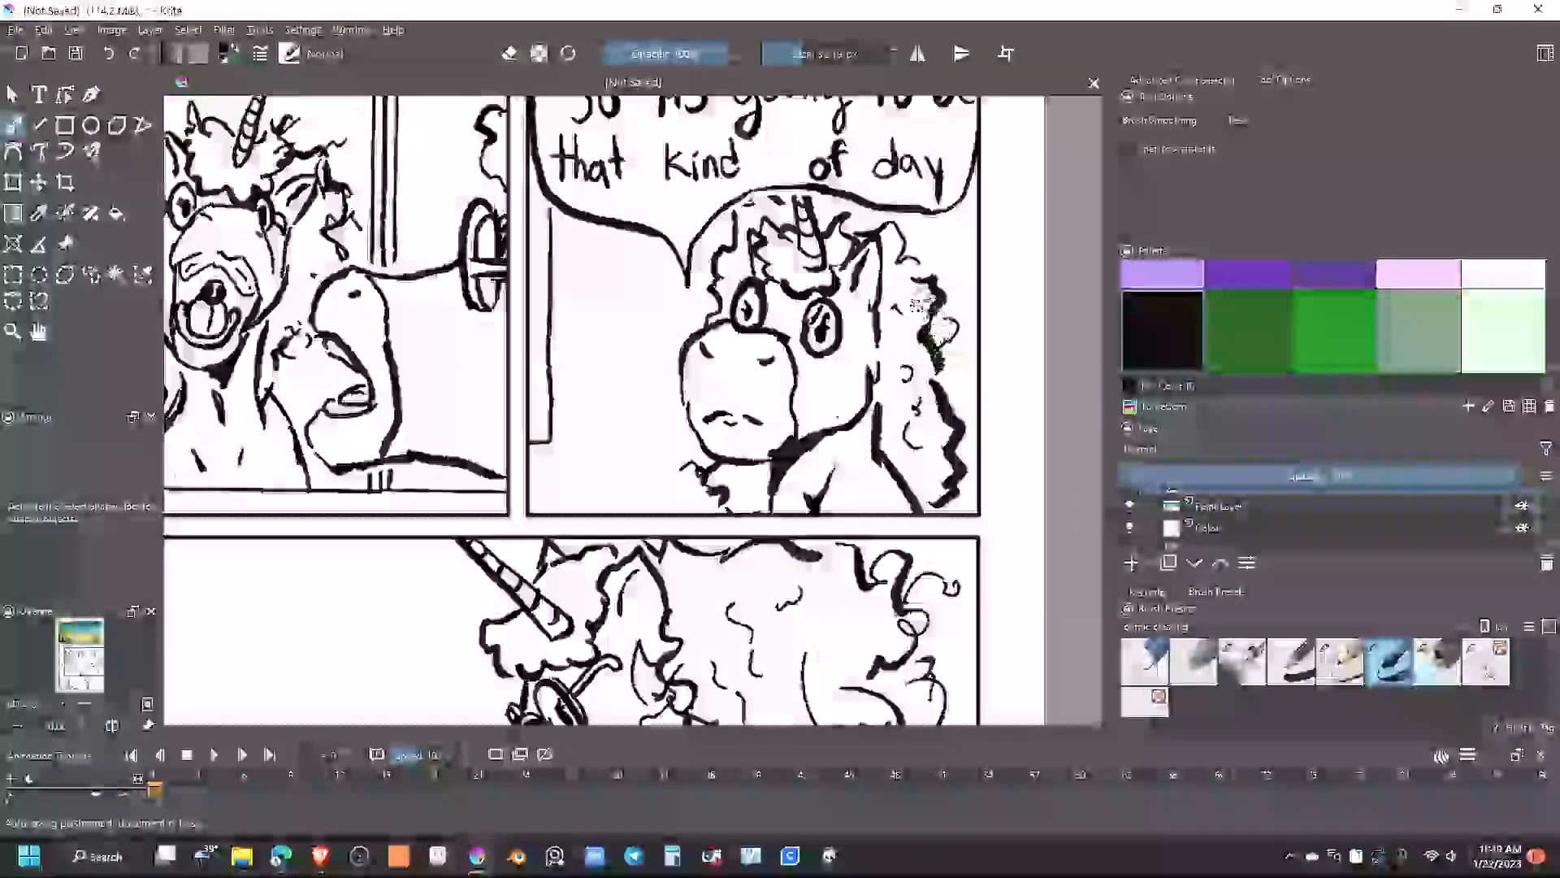
pyautogui.moveTo(852, 214); pyautogui.dragTo(878, 230)
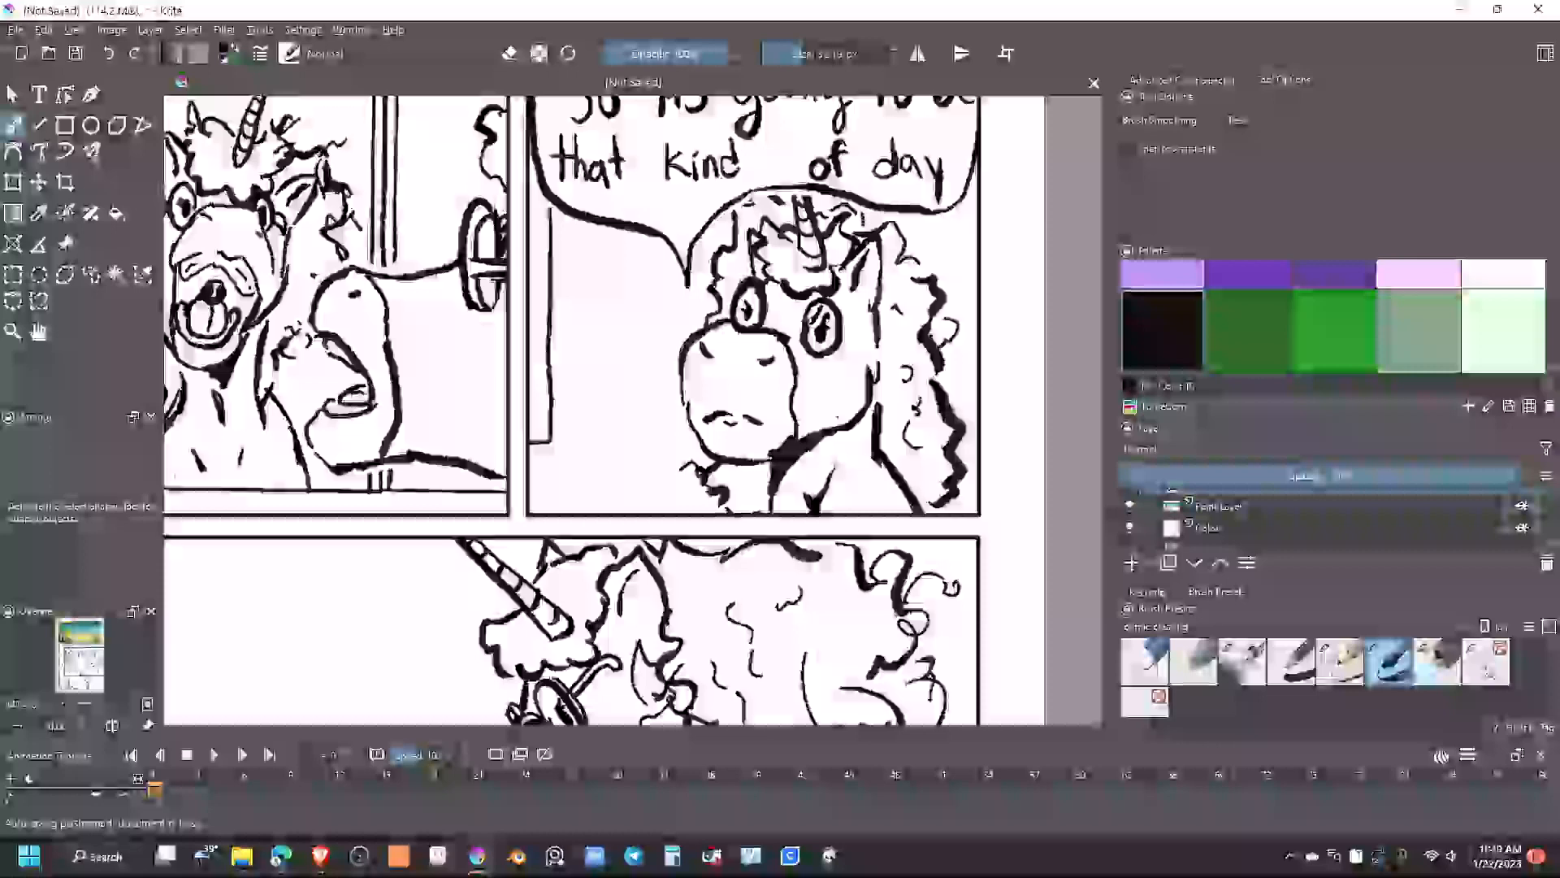
pyautogui.press('e')
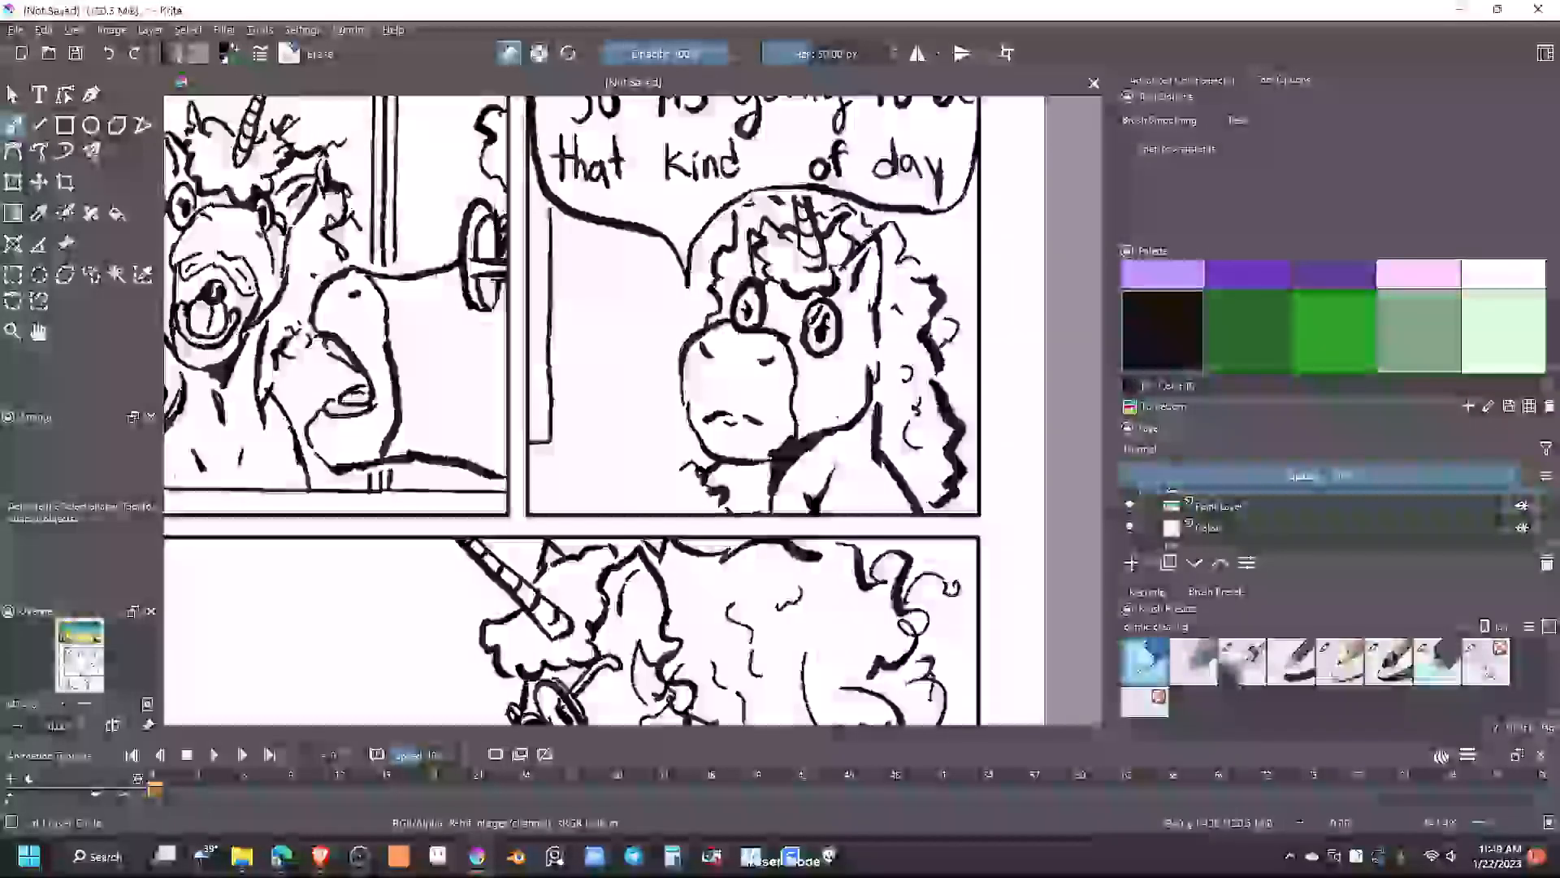
pyautogui.press('e')
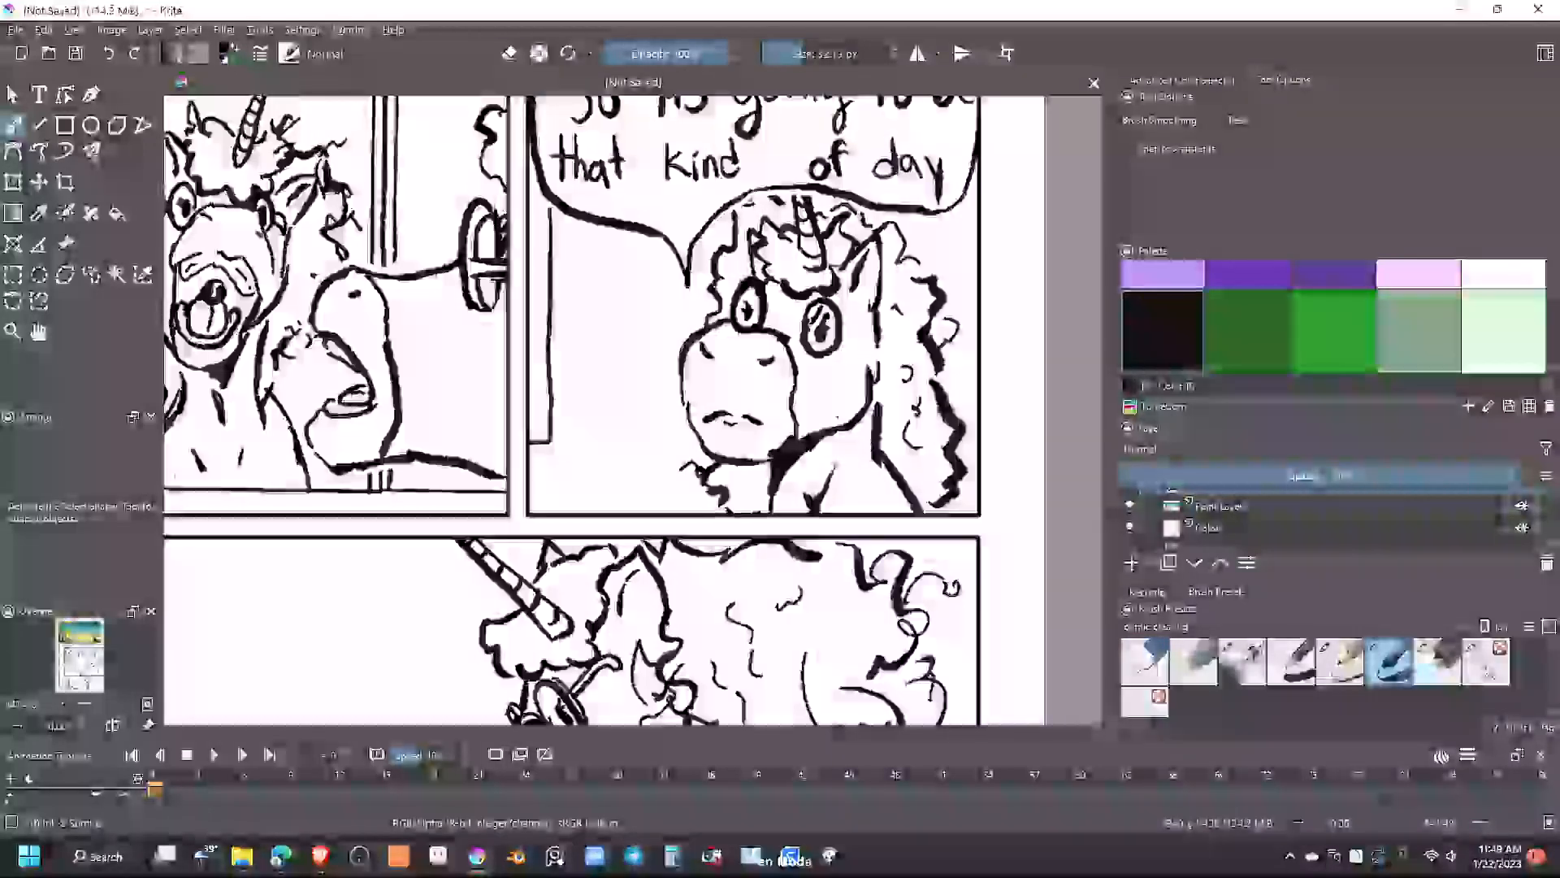
# Erase stray hair lines around the horn of the unicorn under the speech bubble
pyautogui.scroll(-3, 300, 258)
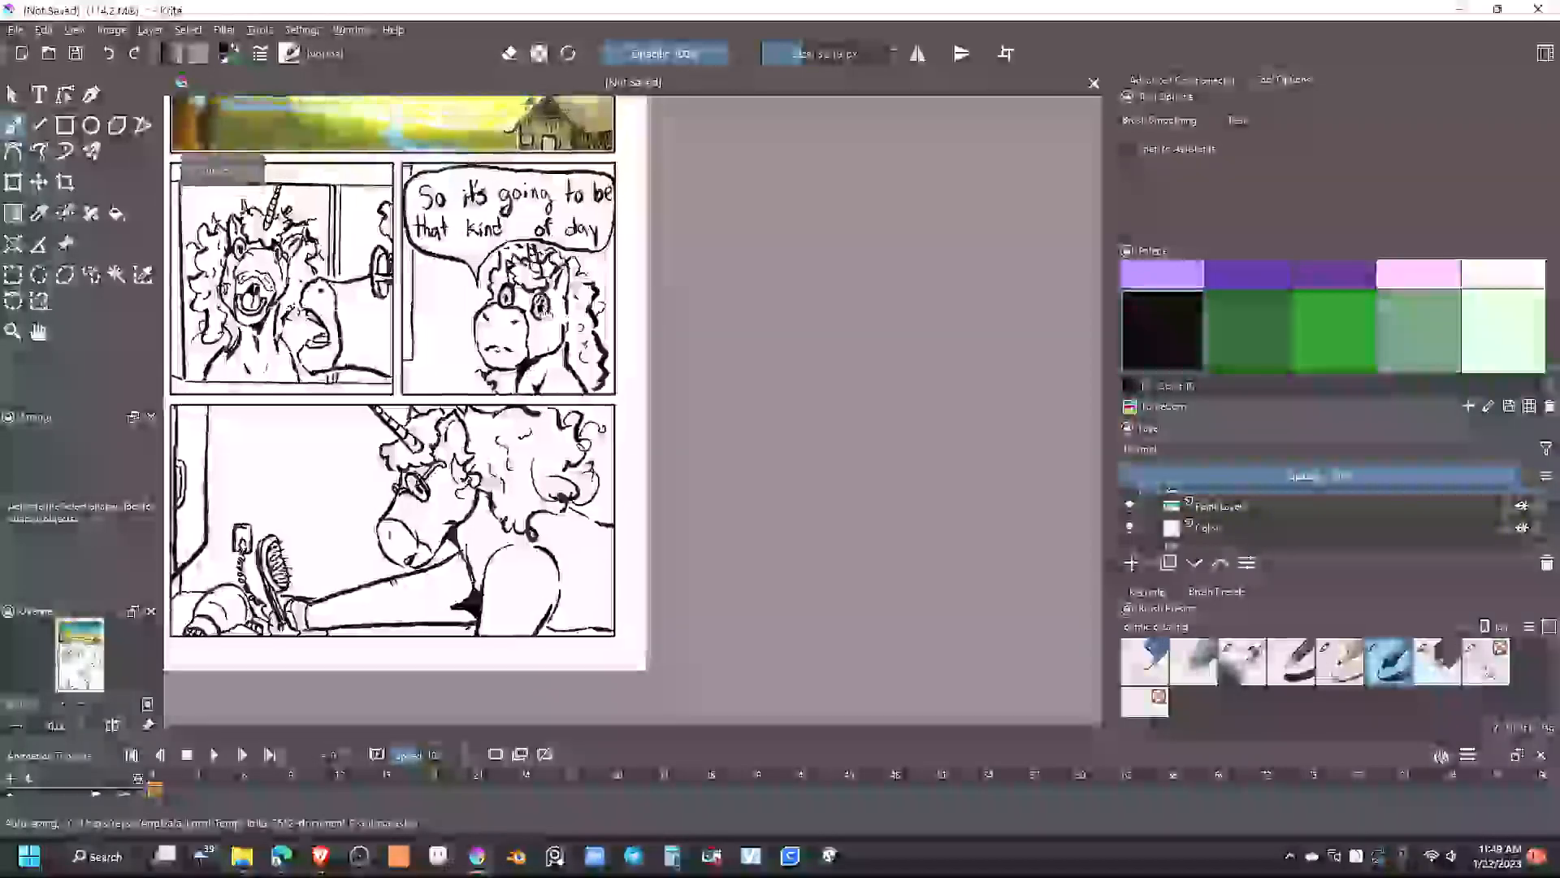
pyautogui.scroll(5, 579, 312)
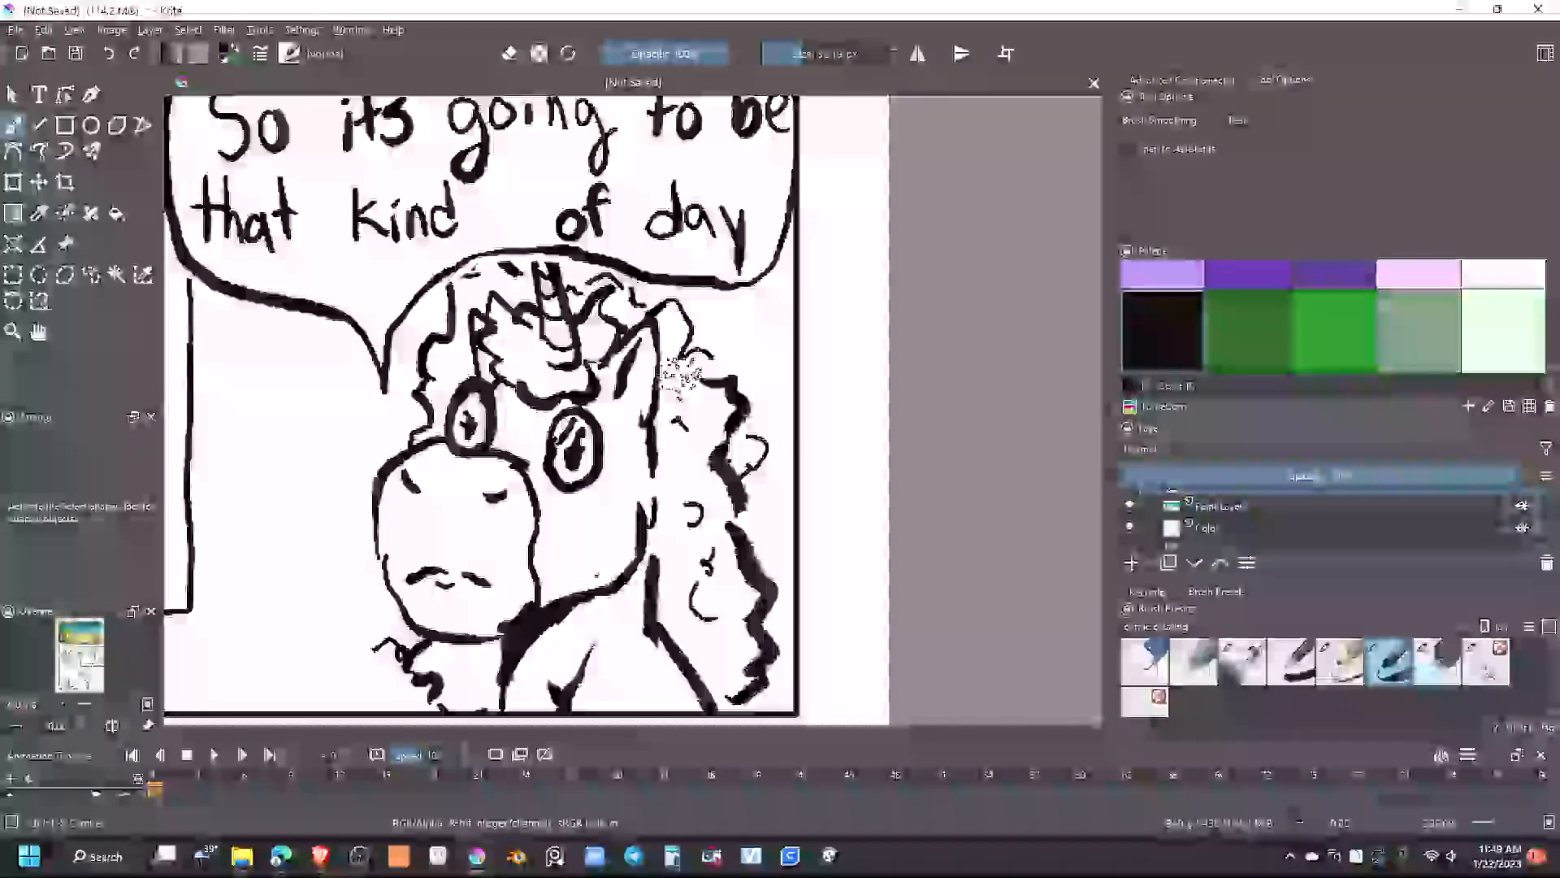
pyautogui.press('e')
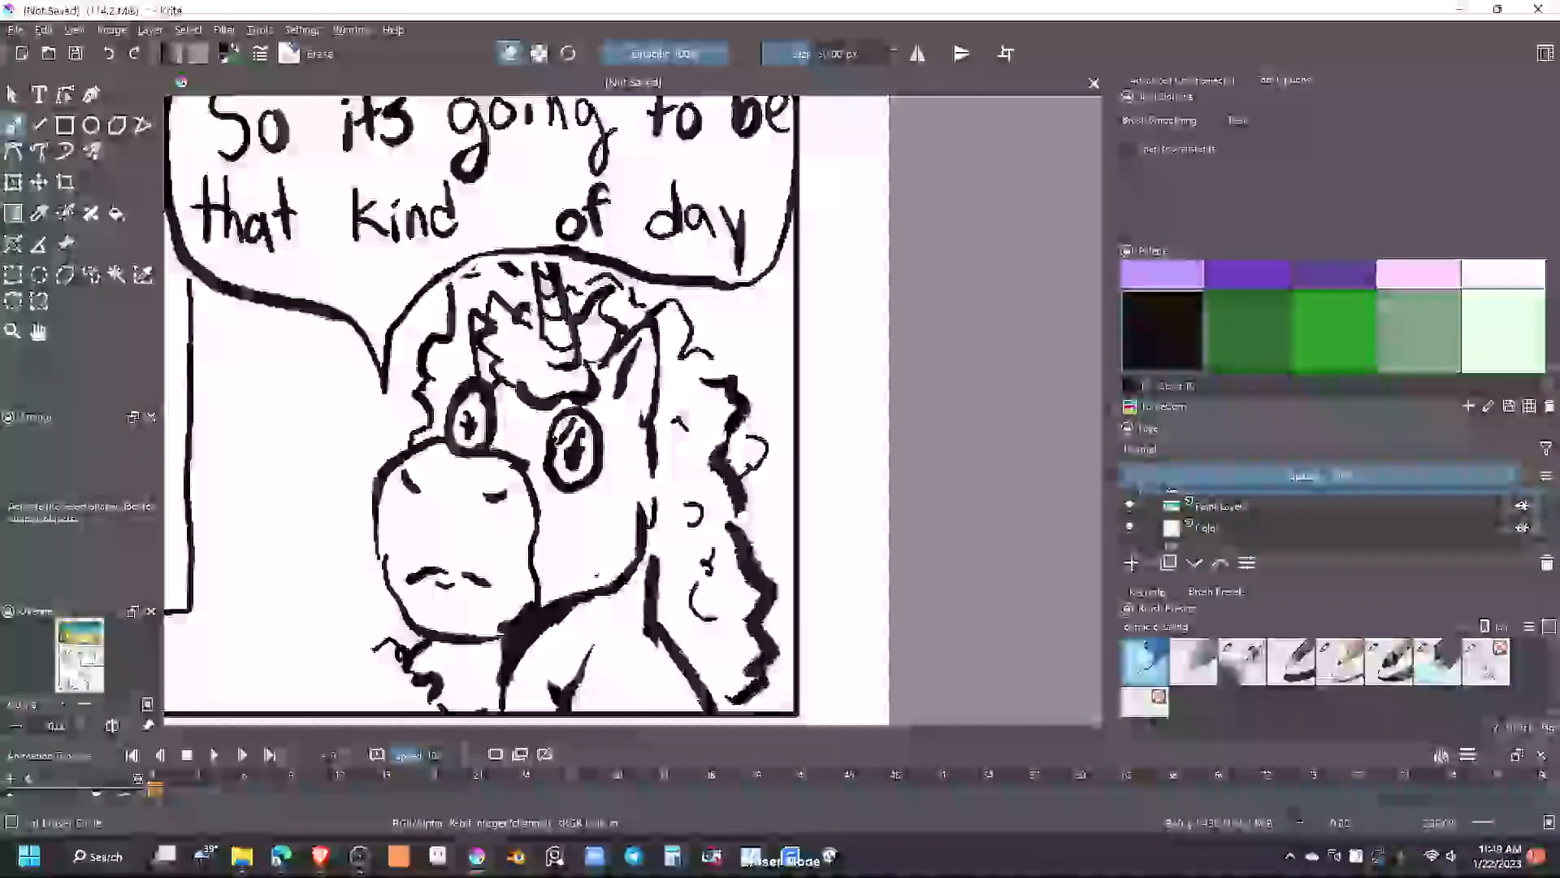
pyautogui.moveTo(525, 302); pyautogui.dragTo(530, 320)
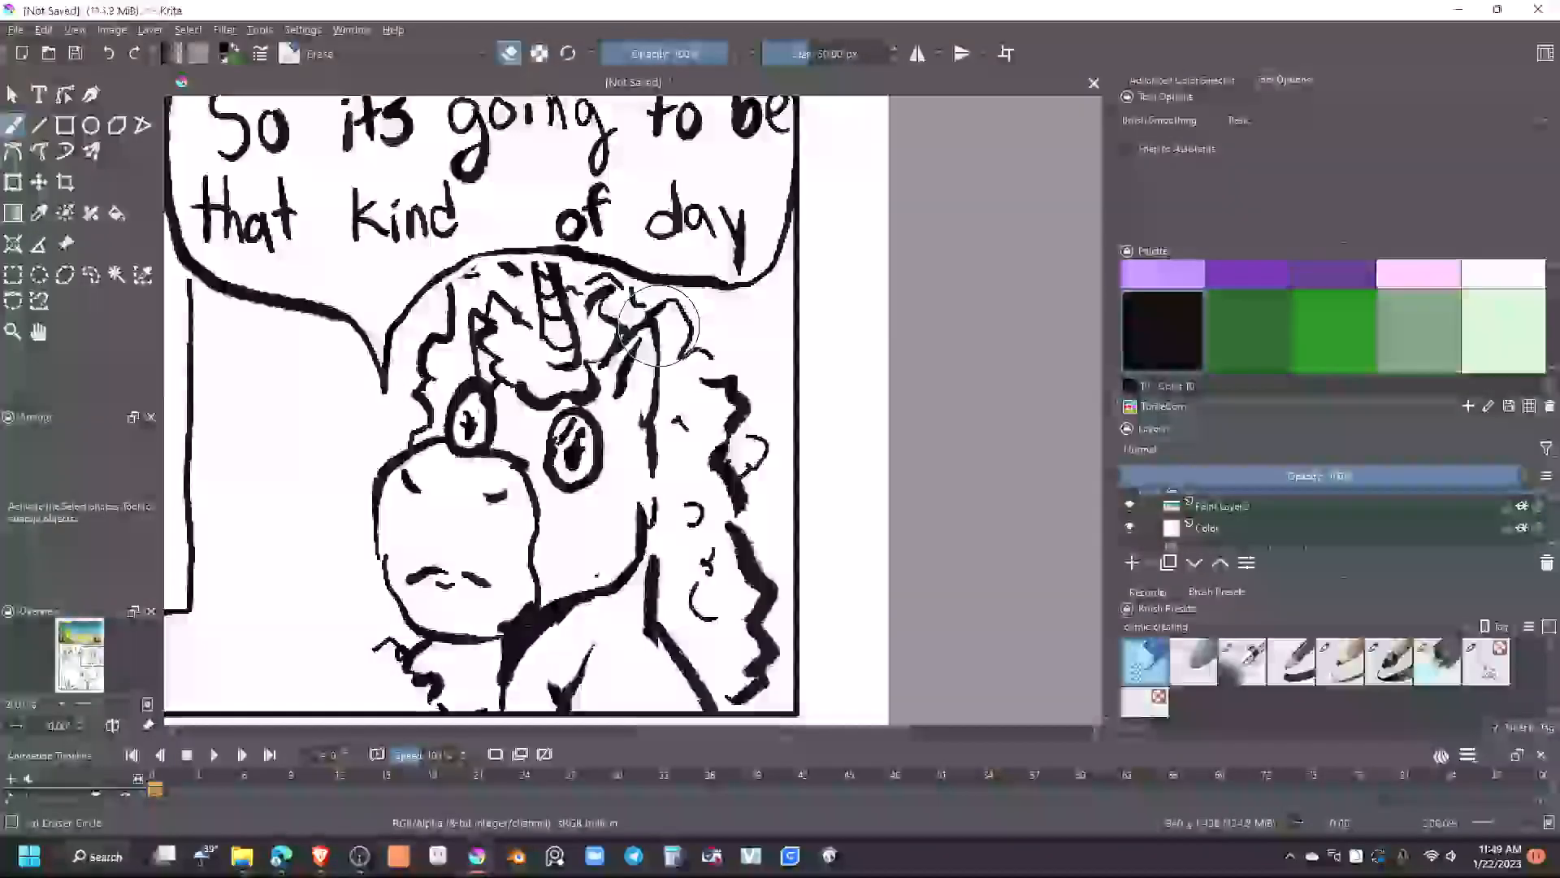
# Ink the lower mane curls and the missing contour of the raised hand in the yawning unicorn panel
pyautogui.scroll(-4, 627, 461)
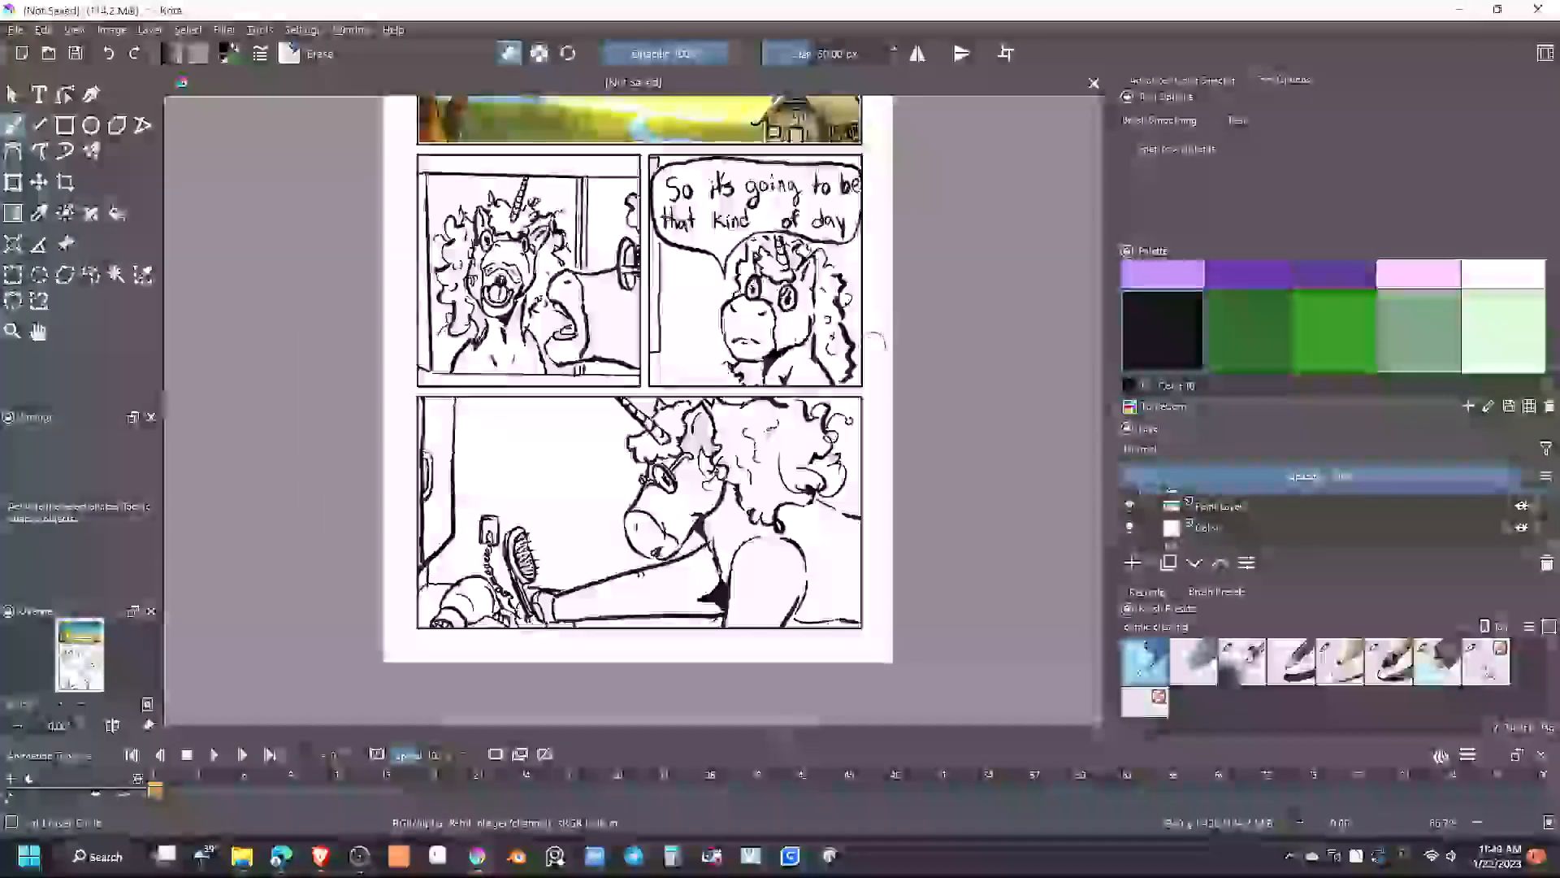
pyautogui.scroll(-2, 880, 578)
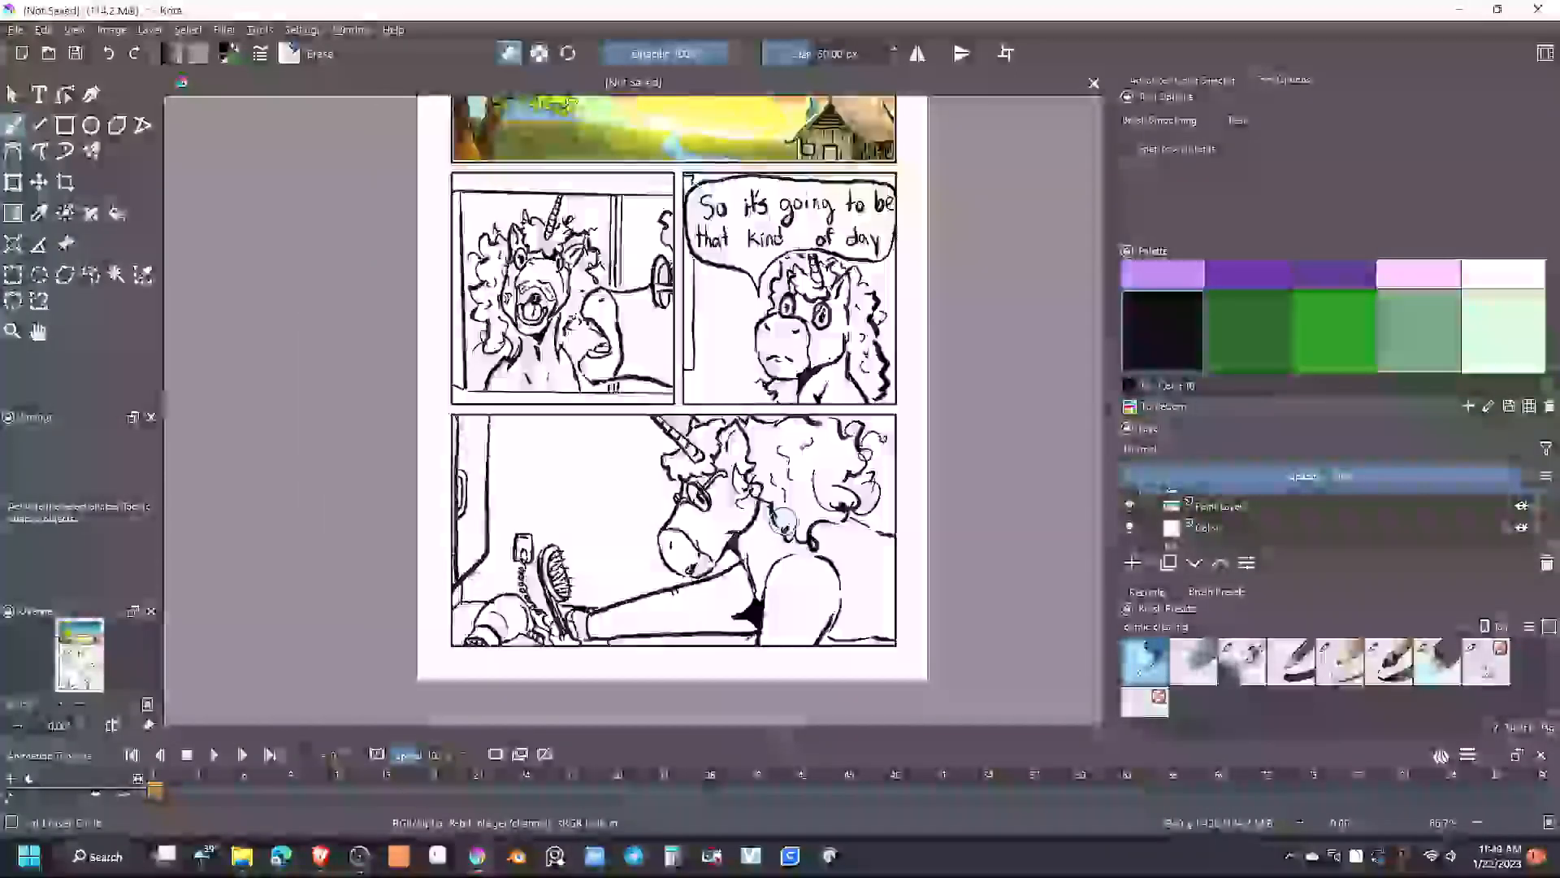
pyautogui.moveTo(778, 520); pyautogui.dragTo(701, 474)
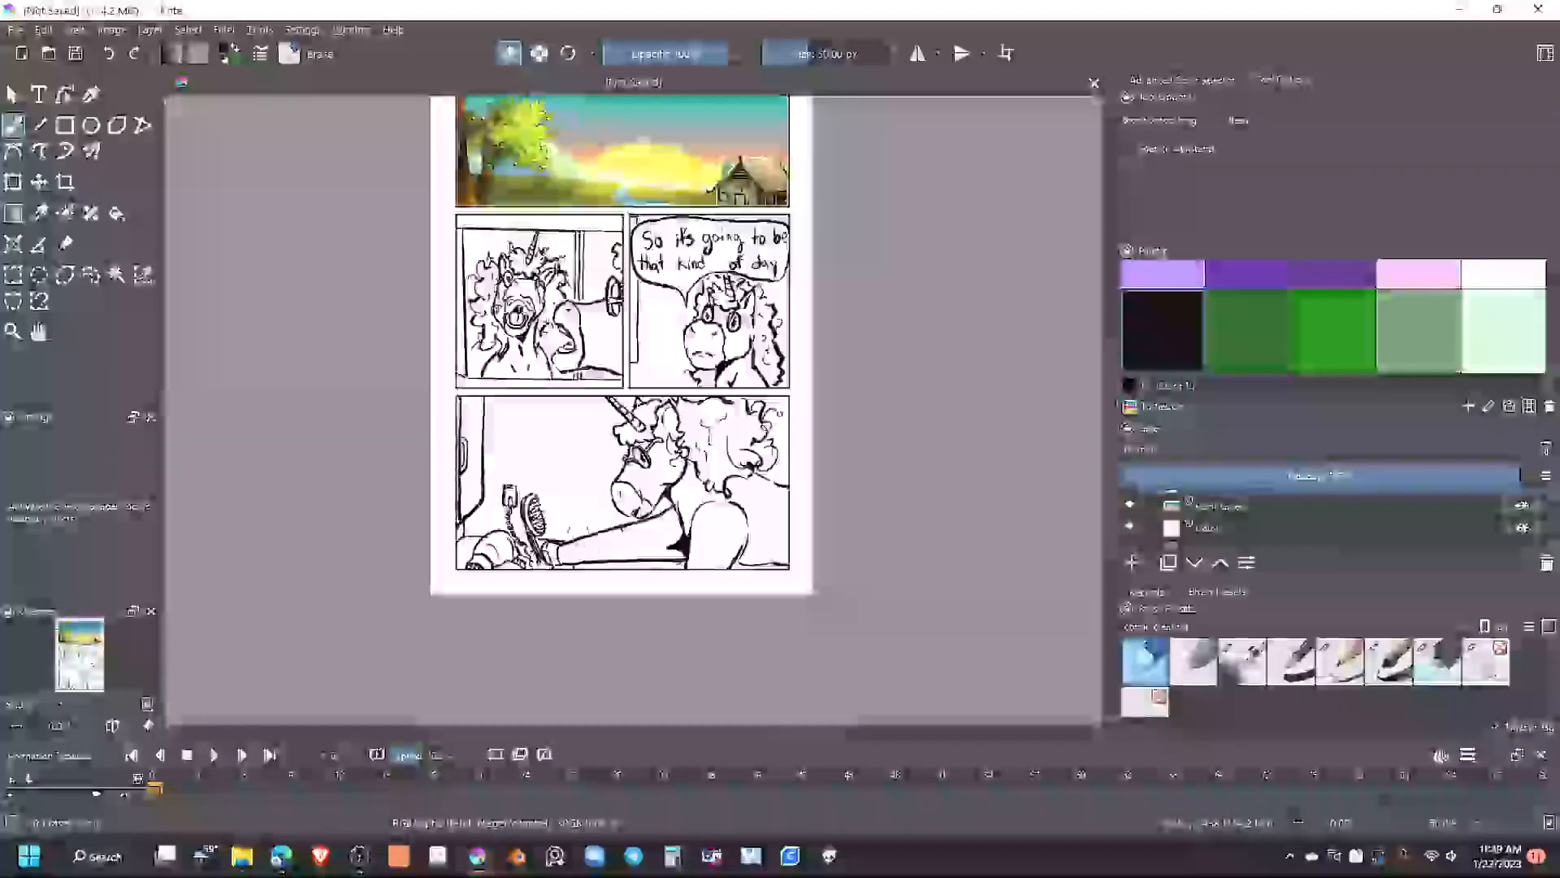
pyautogui.scroll(3, 500, 382)
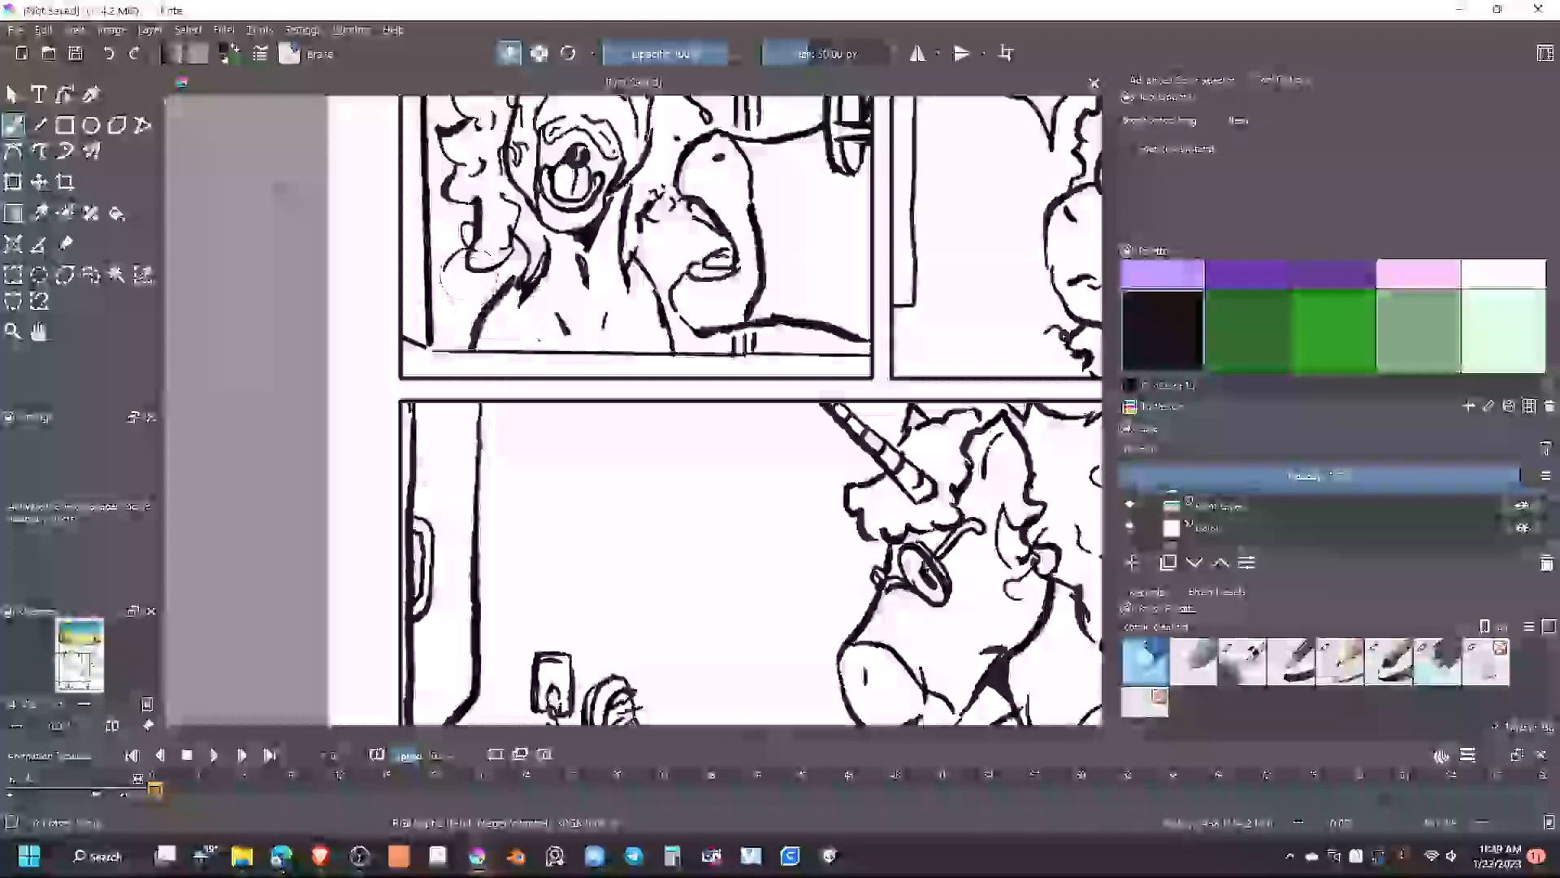
pyautogui.press('/')
pyautogui.moveTo(466, 257); pyautogui.dragTo(472, 289)
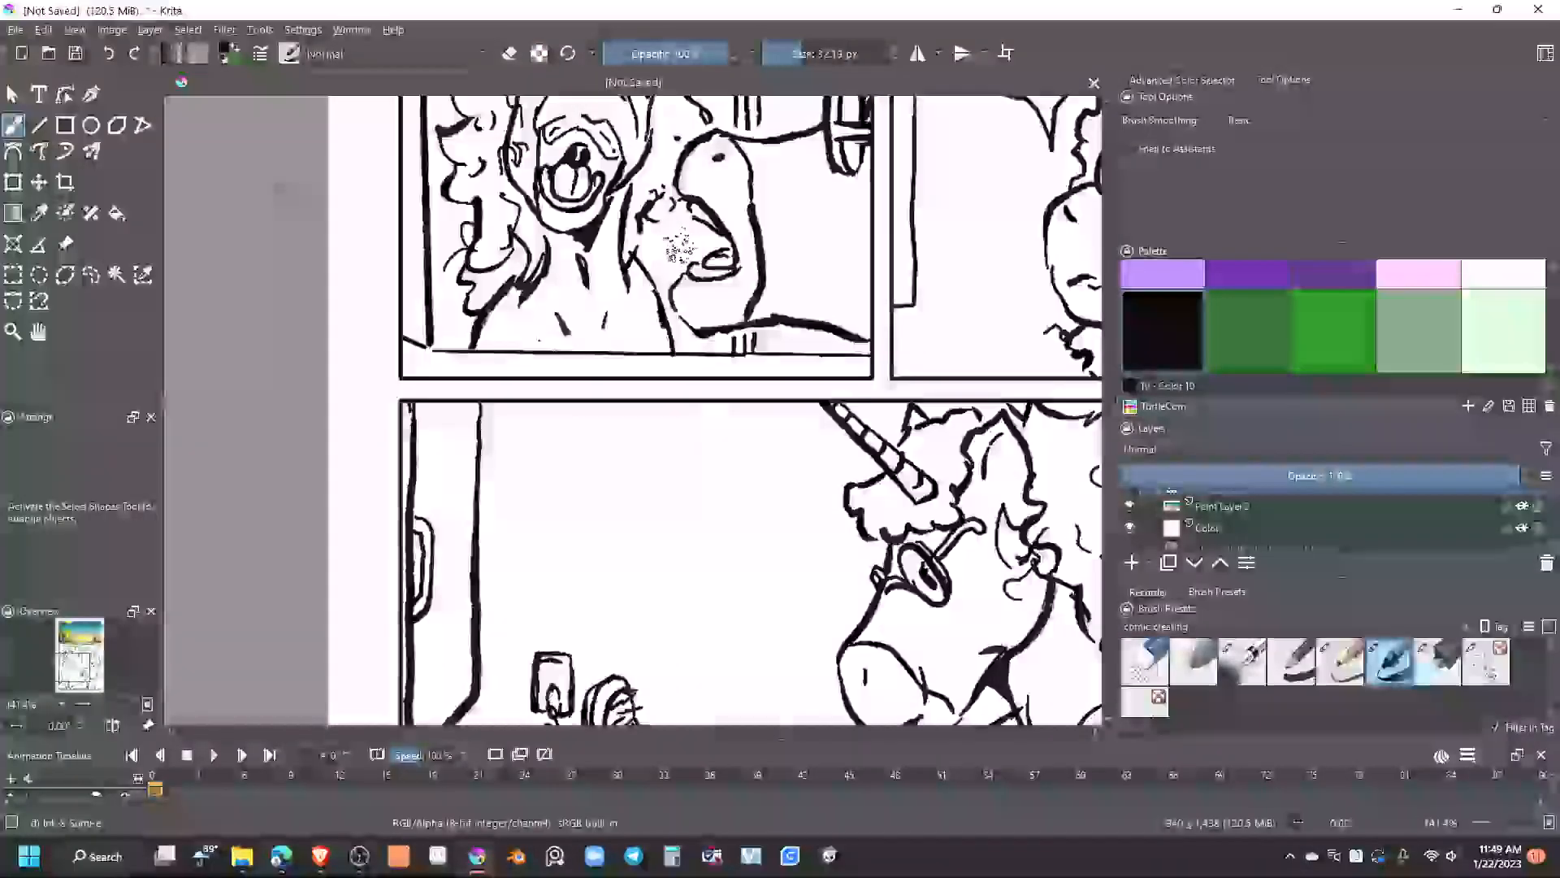
pyautogui.moveTo(665, 223); pyautogui.dragTo(648, 275)
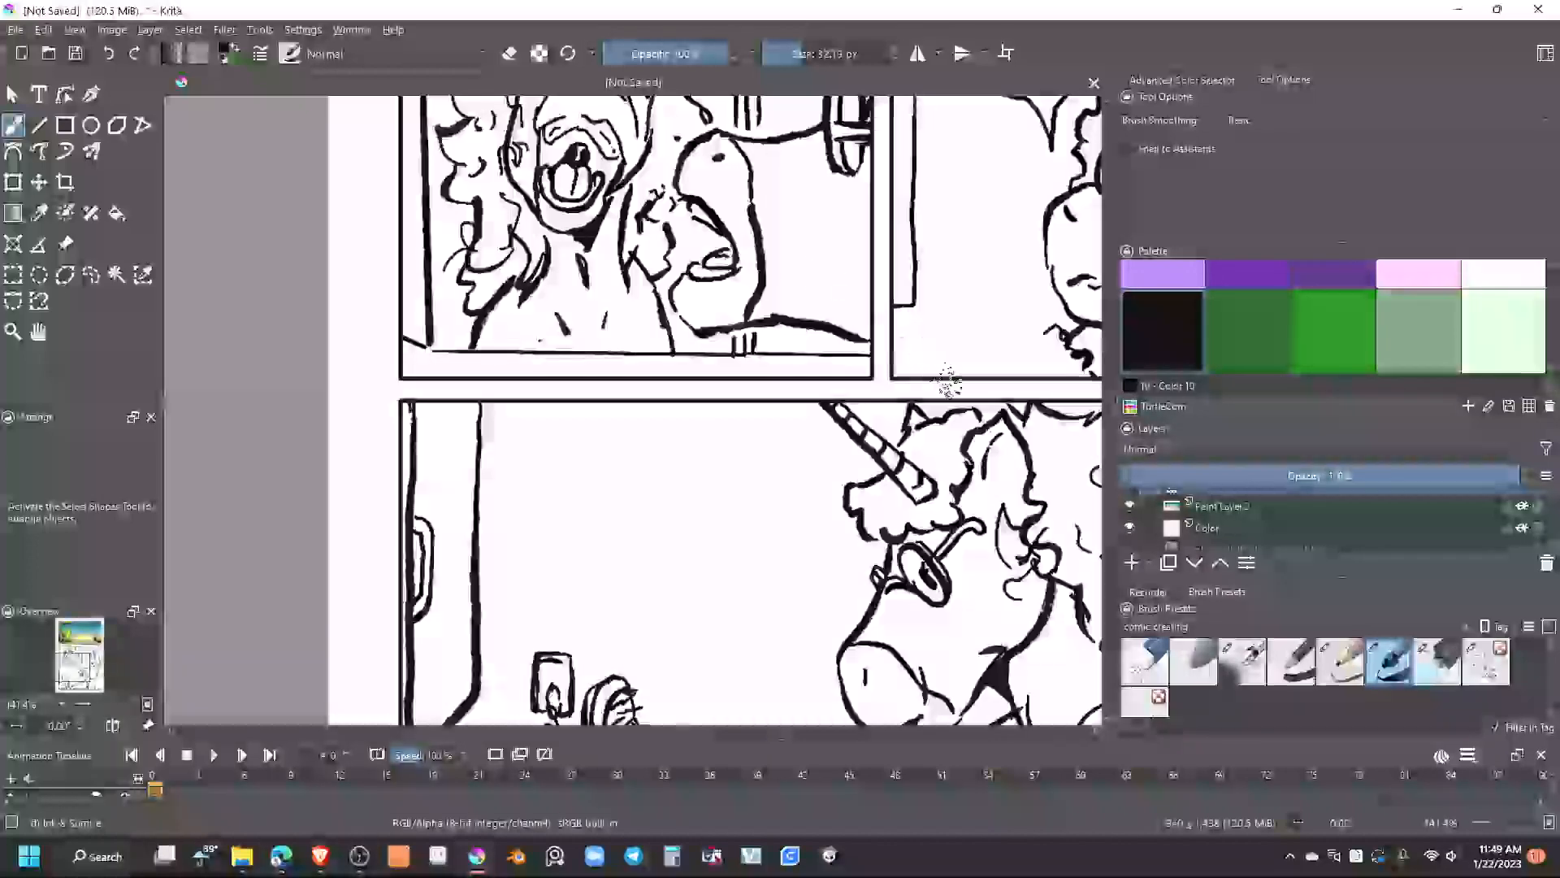
# Ink jagged curls along the mane's lower edge above the unicorn's shoulder in the bottom panel, and erase stray lines around them
pyautogui.moveTo(1045, 372); pyautogui.dragTo(520, 524)
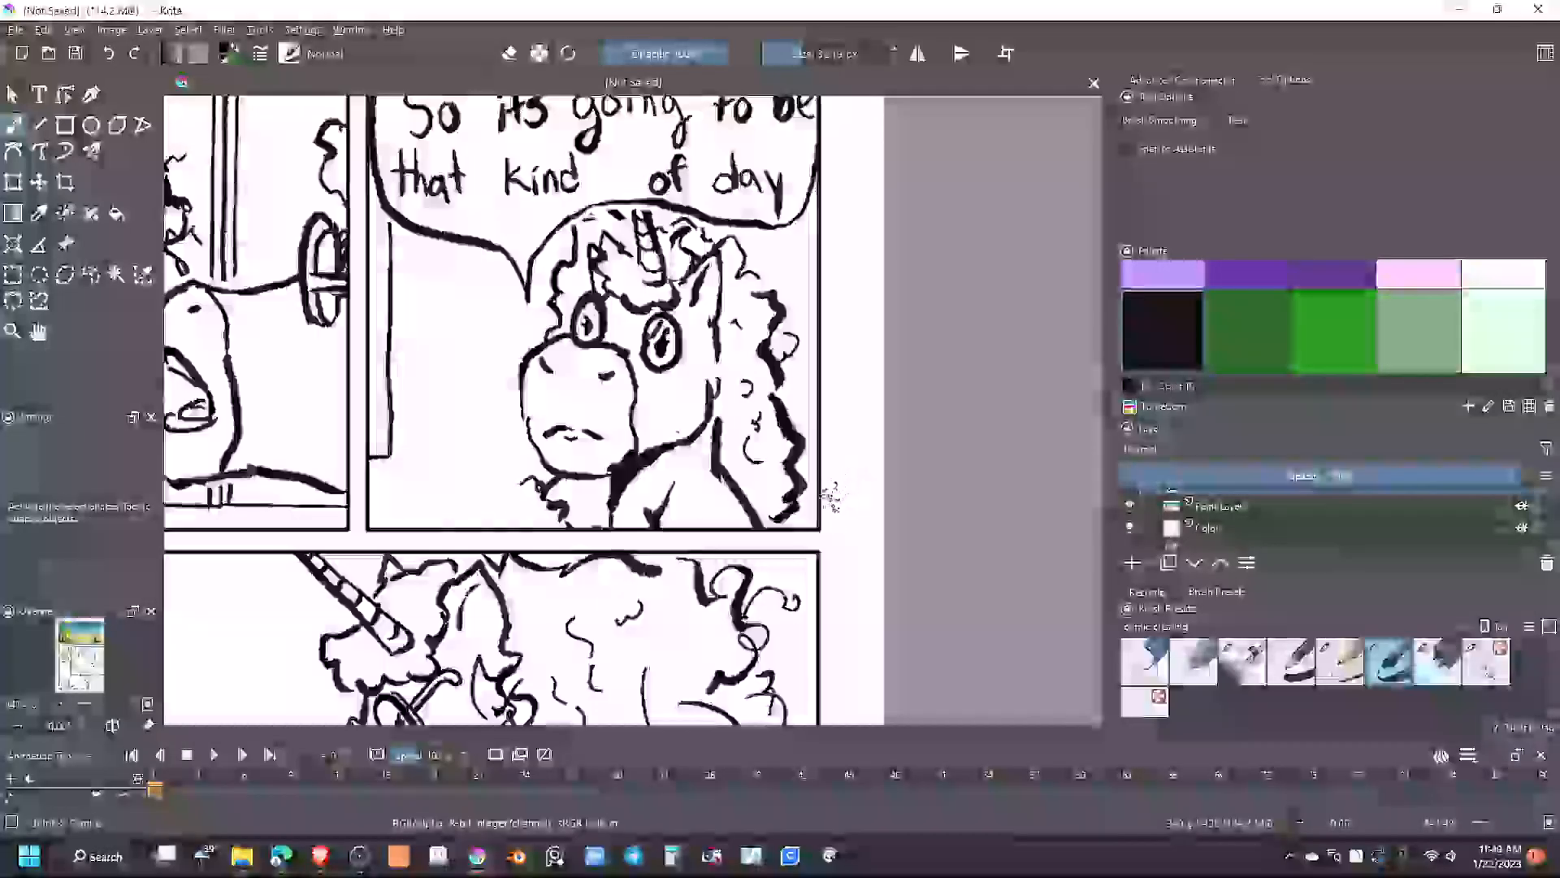
pyautogui.moveTo(819, 520); pyautogui.dragTo(766, 148)
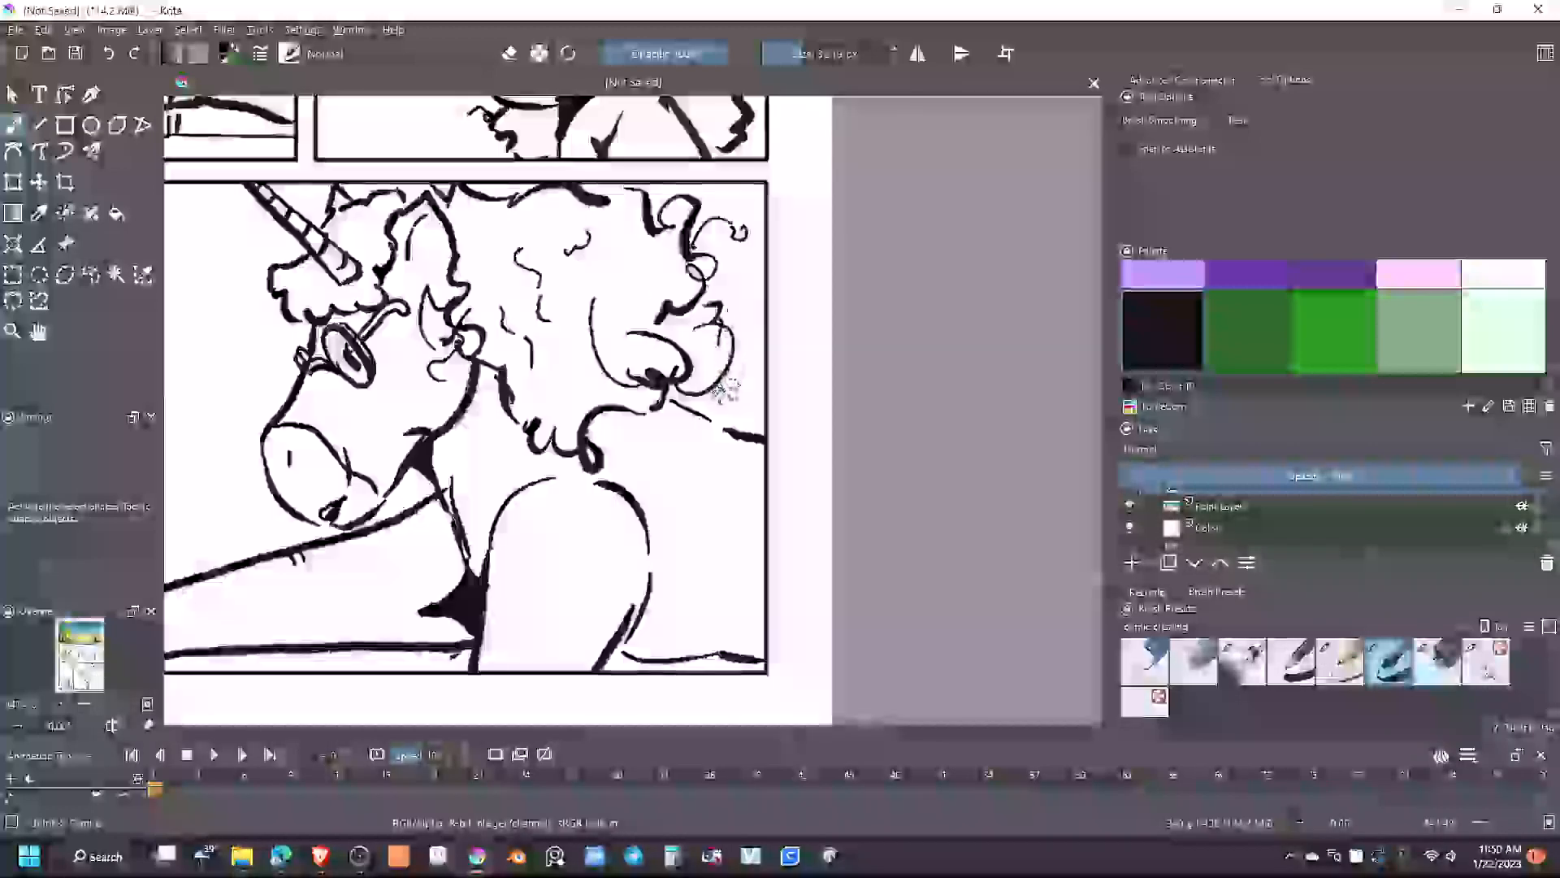
pyautogui.moveTo(721, 356)
pyautogui.mouseDown()
pyautogui.moveTo(752, 418)
pyautogui.moveTo(706, 439)
pyautogui.mouseUp()
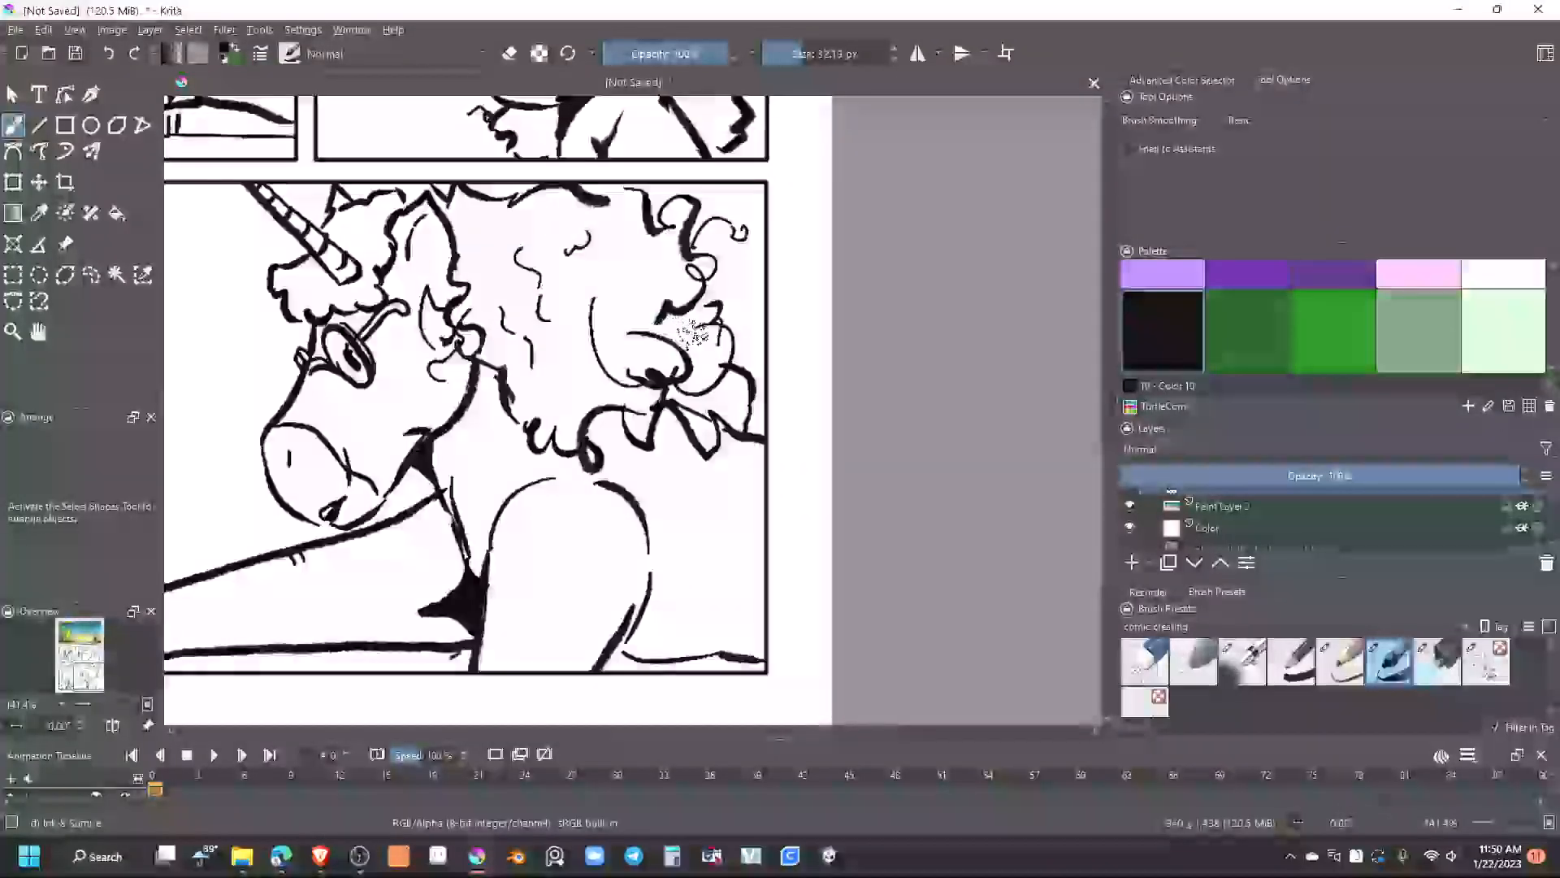
pyautogui.press('e')
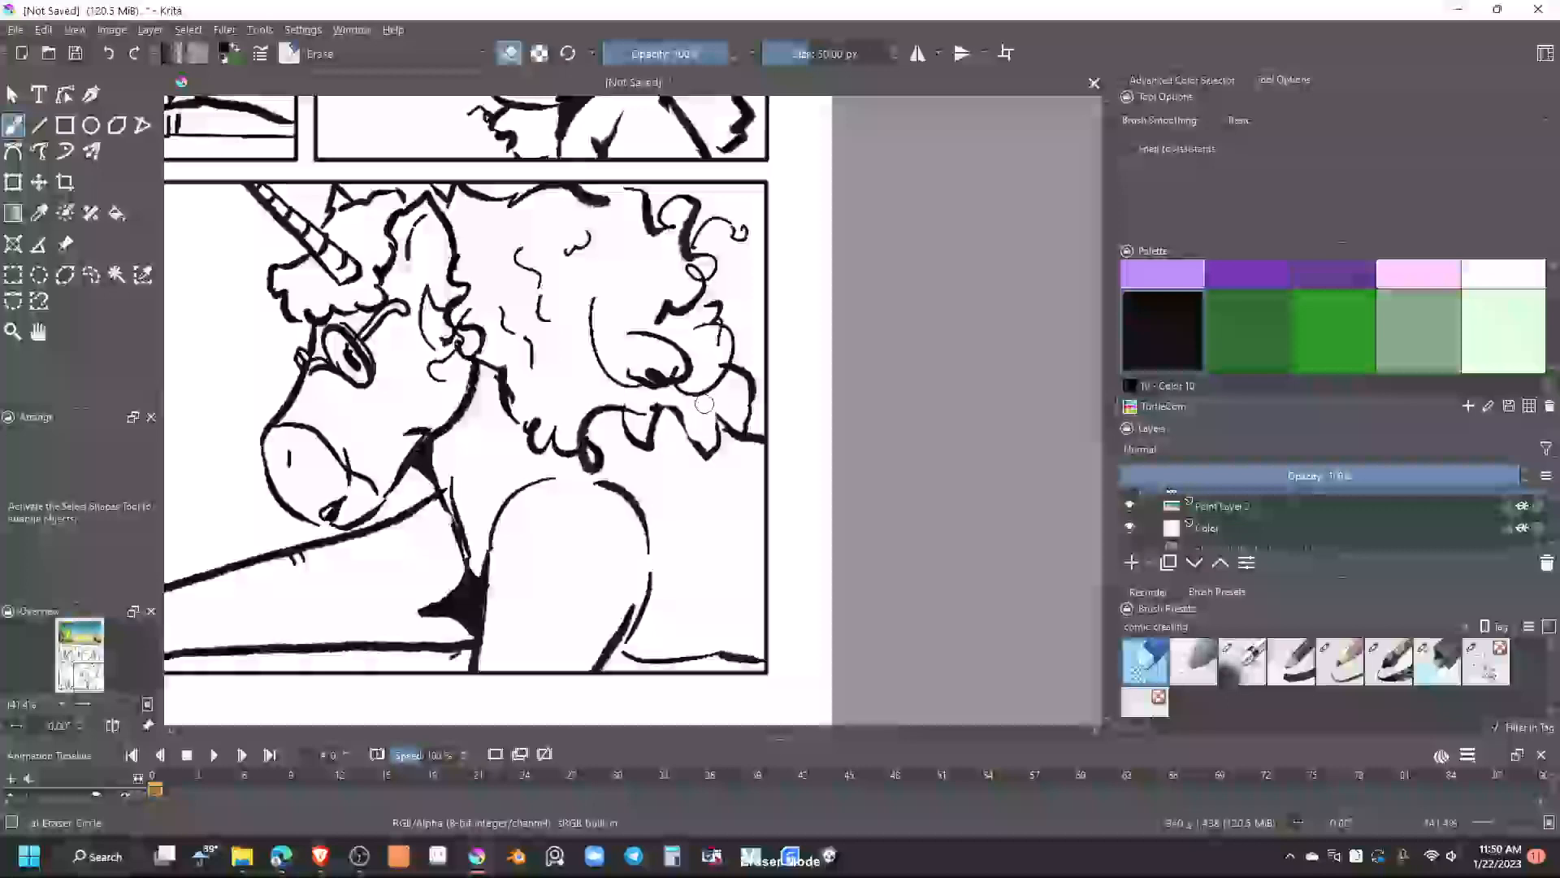
pyautogui.press('e')
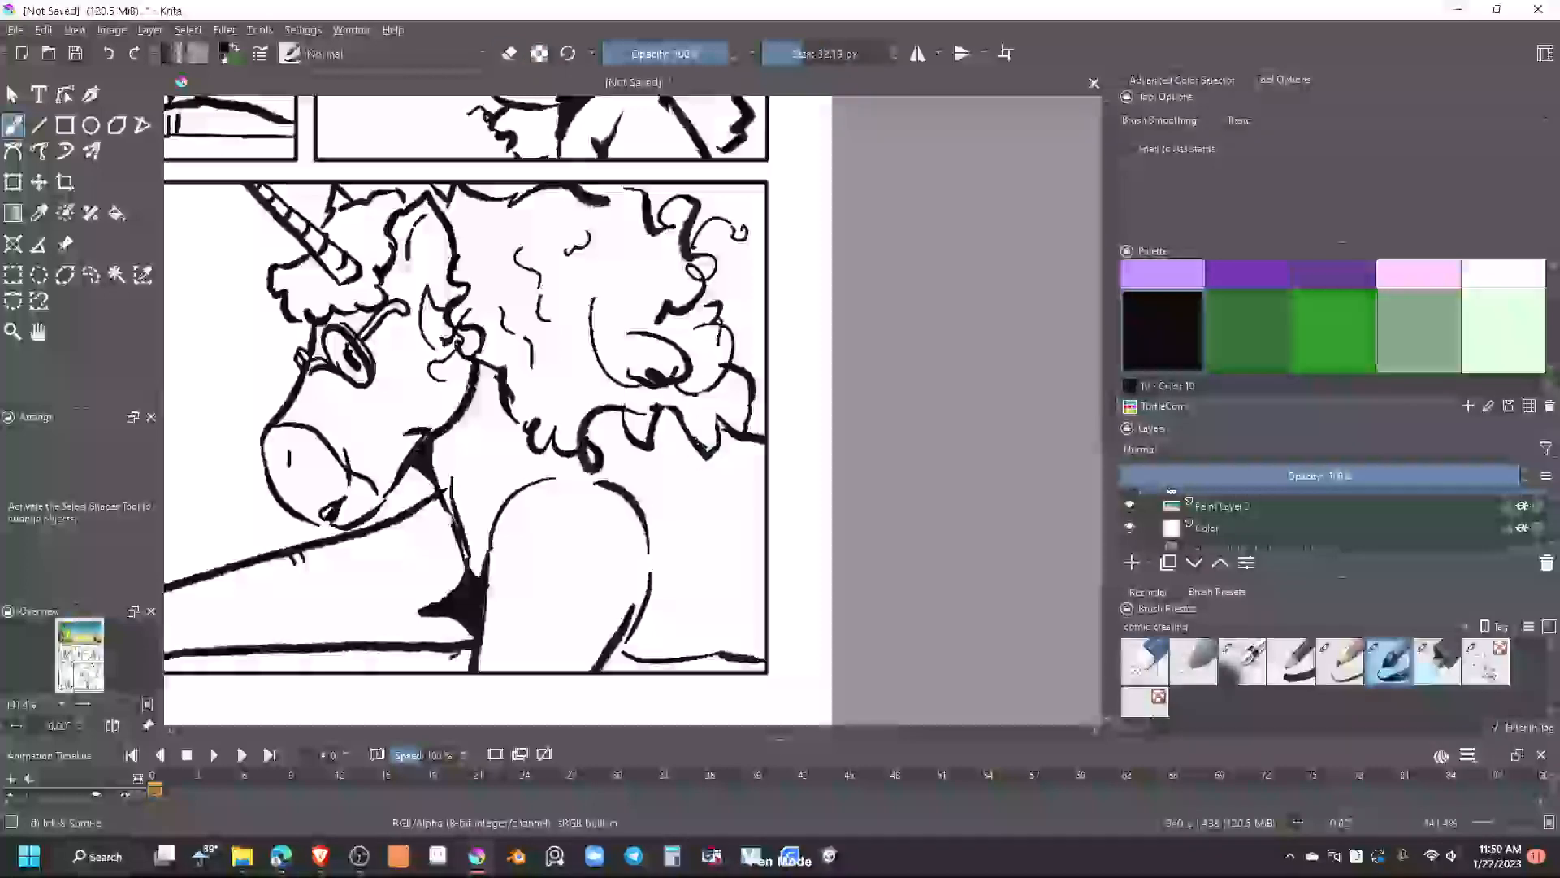
pyautogui.press('e')
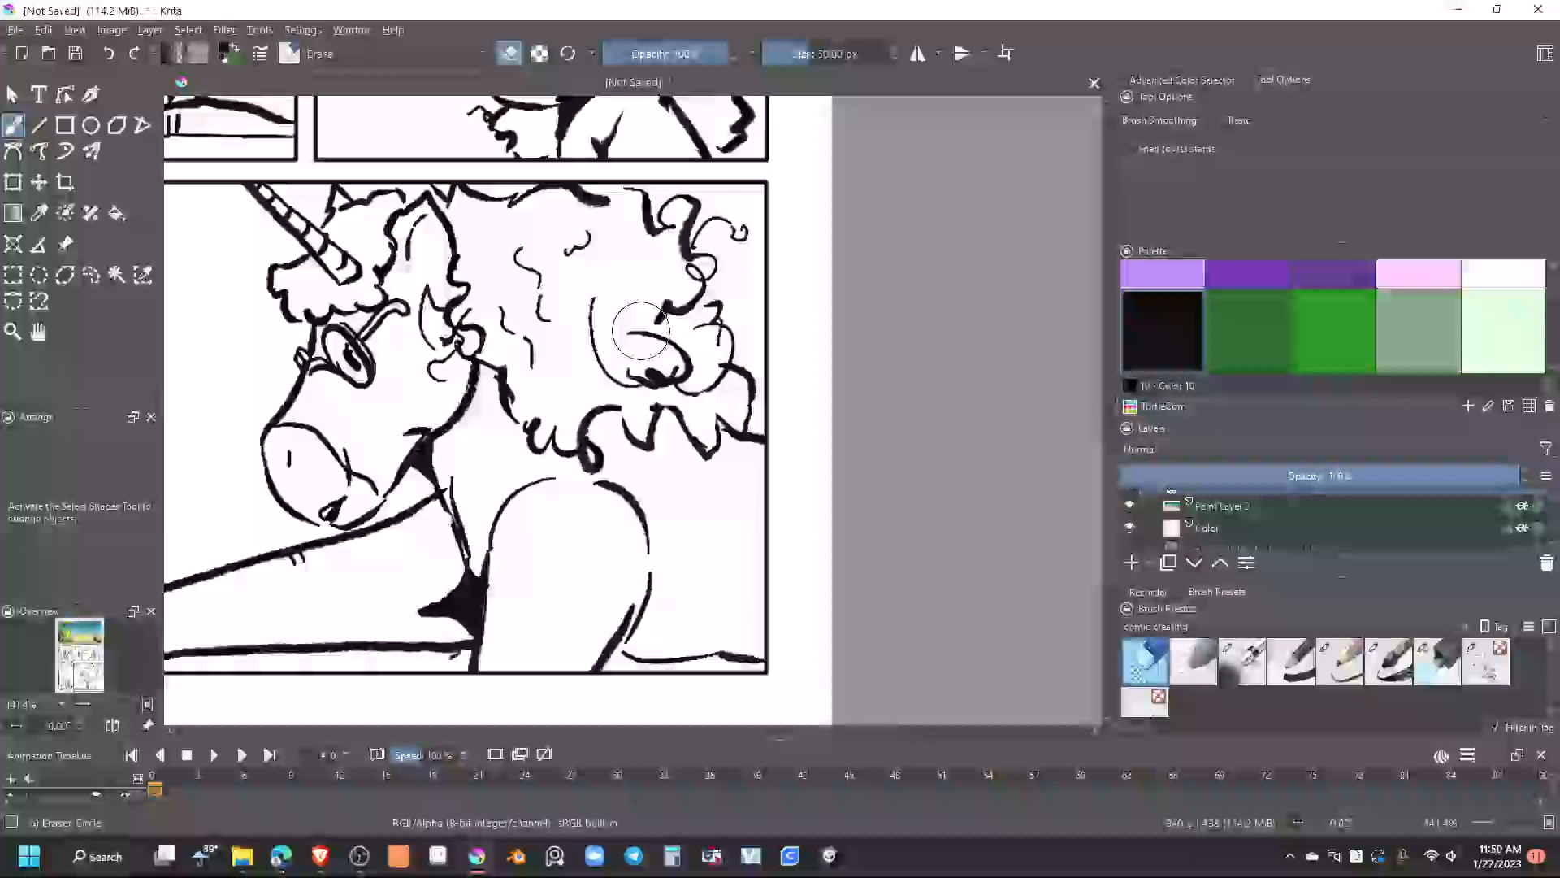
pyautogui.press('e')
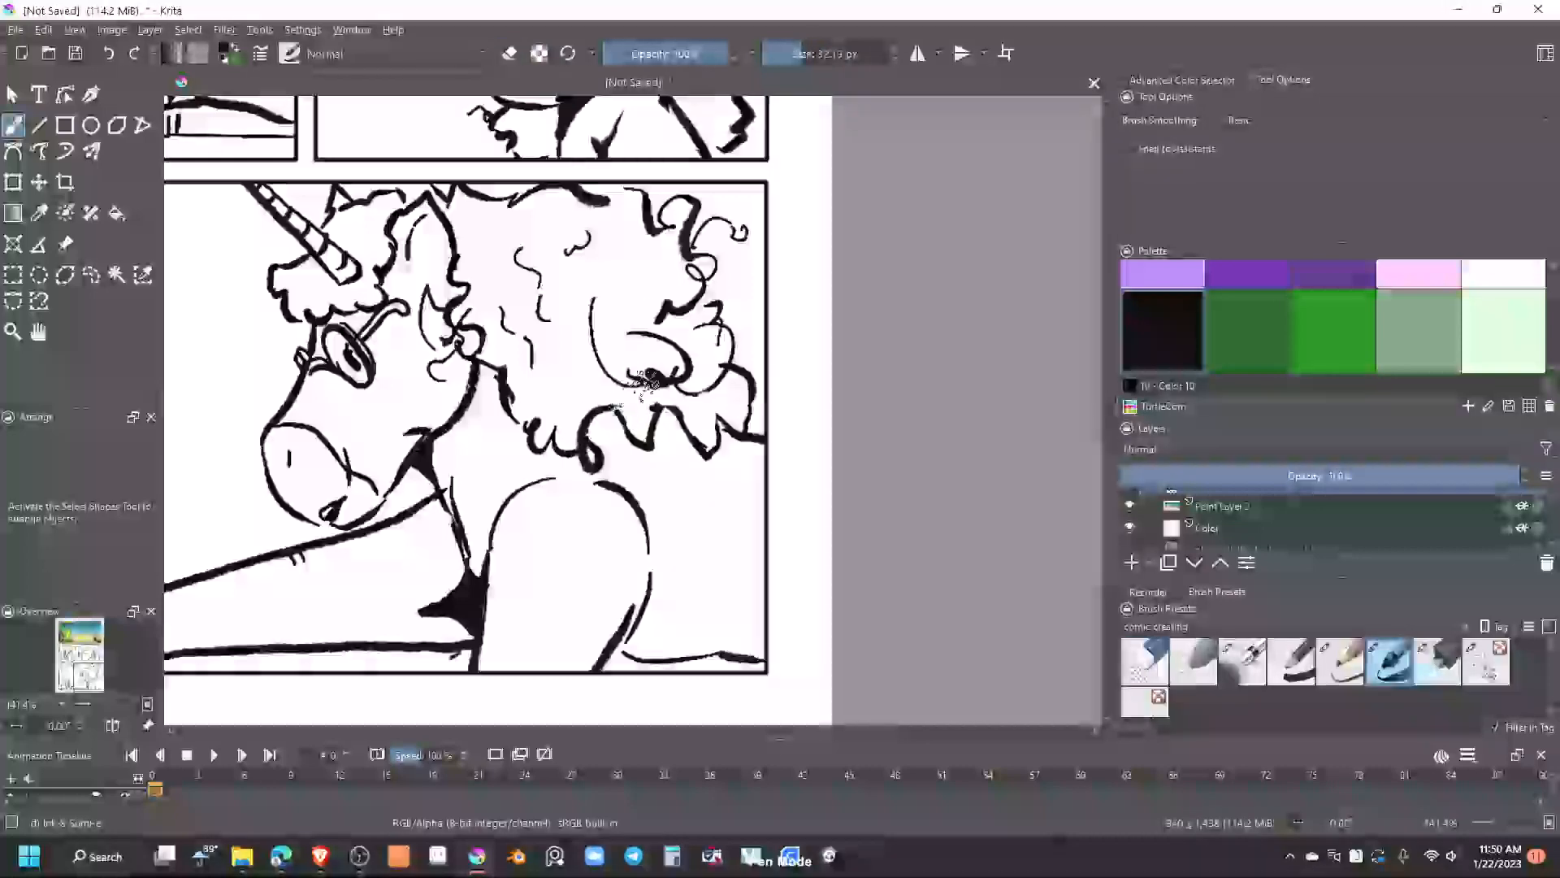
# View the Page2 sketch with Page1 hidden, restore Page1 alone, and look over the whole comic page
pyautogui.scroll(-4, 650, 382)
pyautogui.moveTo(767, 464); pyautogui.dragTo(935, 441)
pyautogui.scroll(1, 827, 427)
pyautogui.moveTo(838, 412); pyautogui.dragTo(872, 566)
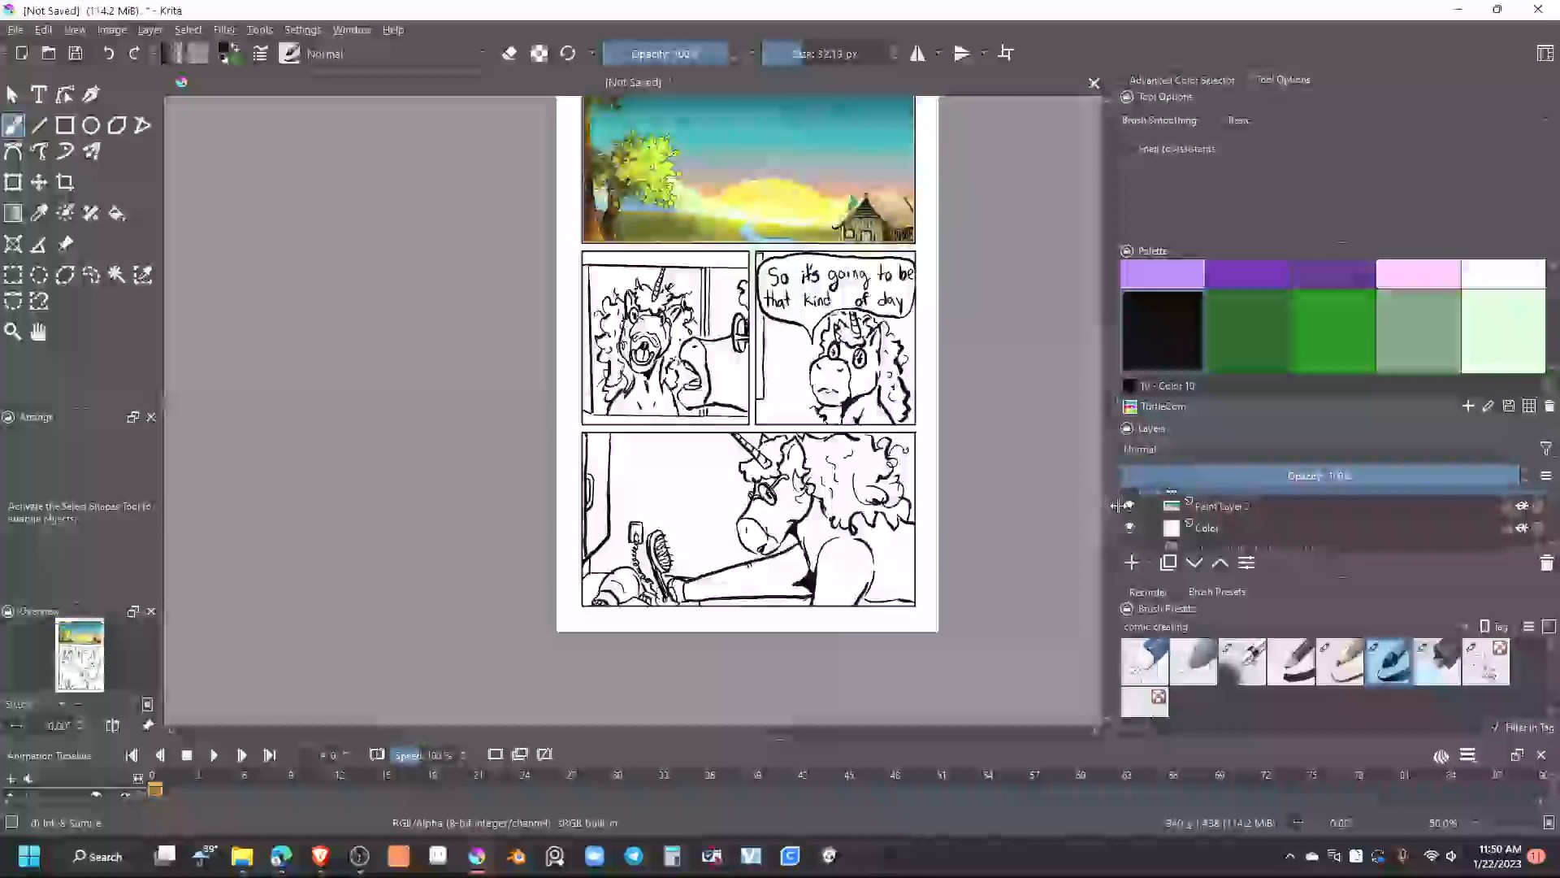
pyautogui.scroll(-3, 1153, 512)
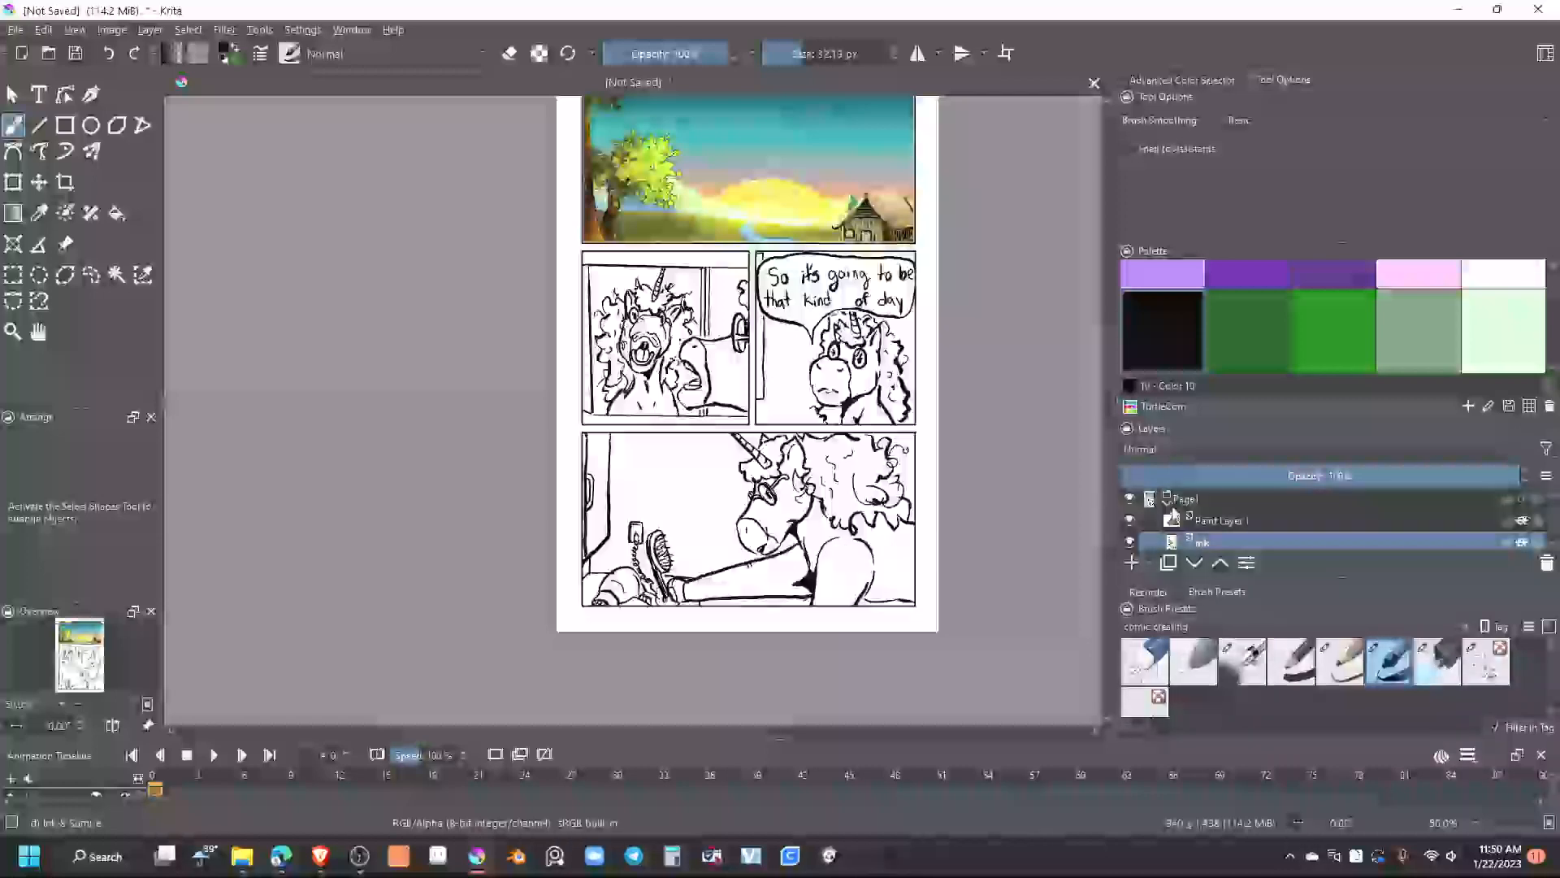
pyautogui.click(1130, 516)
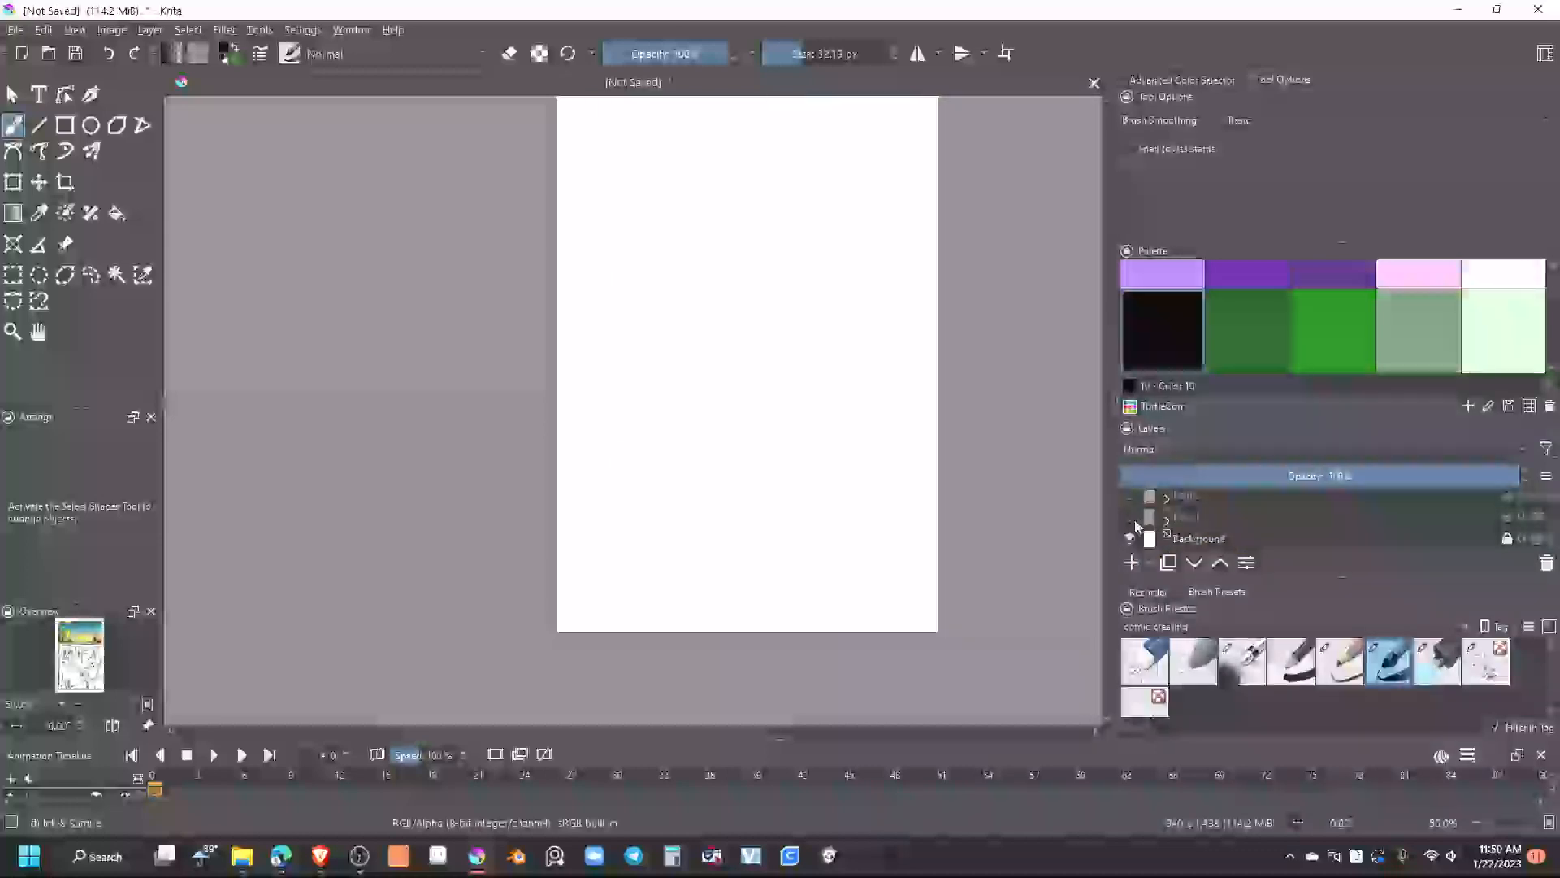
pyautogui.click(1131, 494)
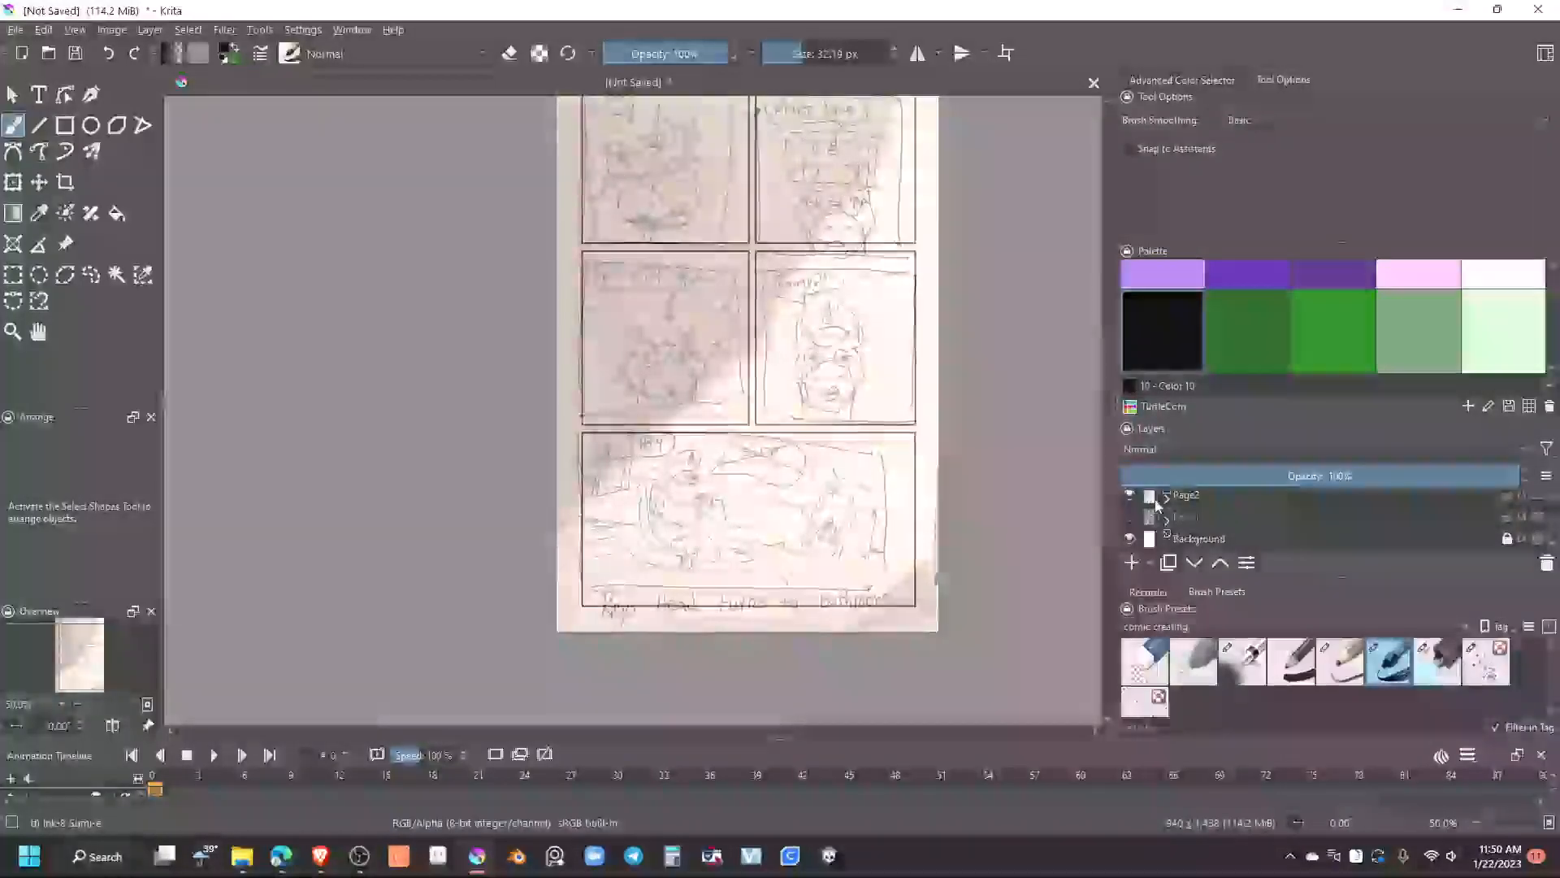
pyautogui.click(1130, 495)
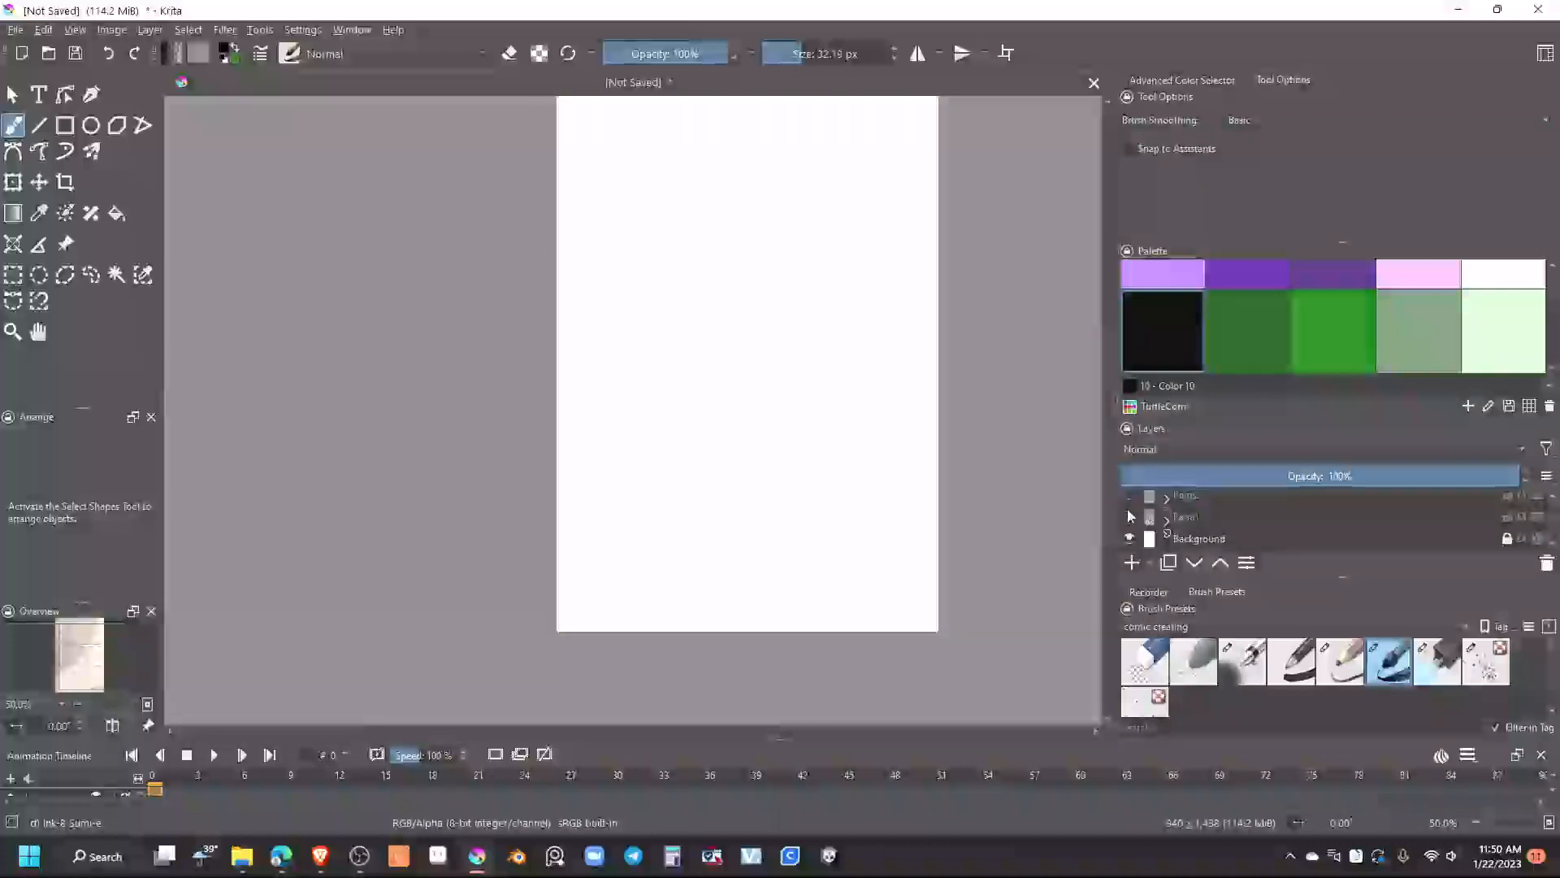
pyautogui.click(1129, 518)
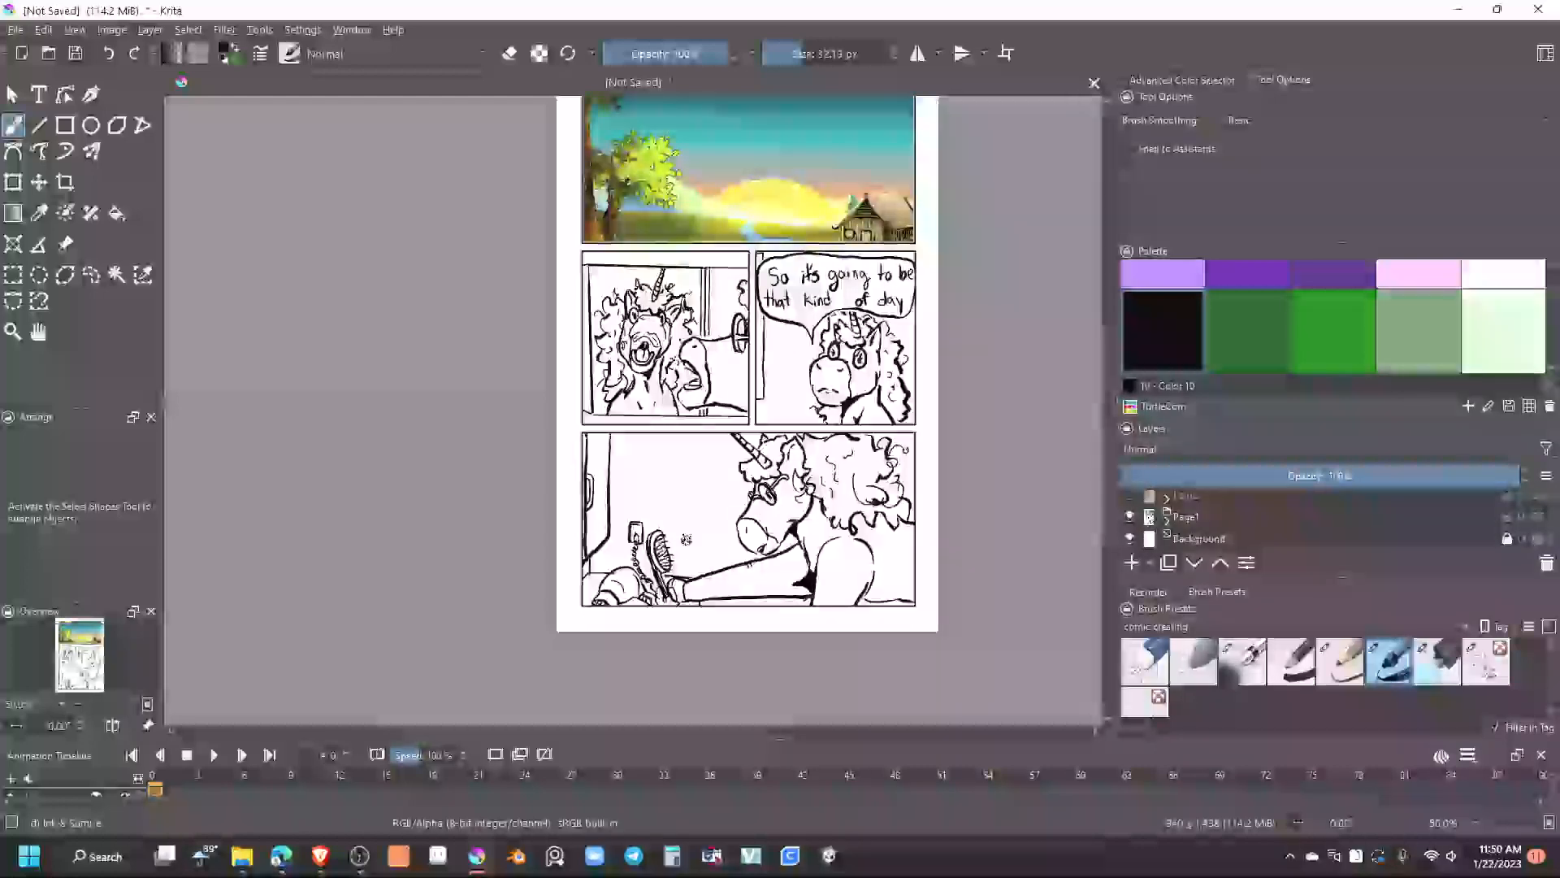
pyautogui.moveTo(666, 554); pyautogui.dragTo(701, 622)
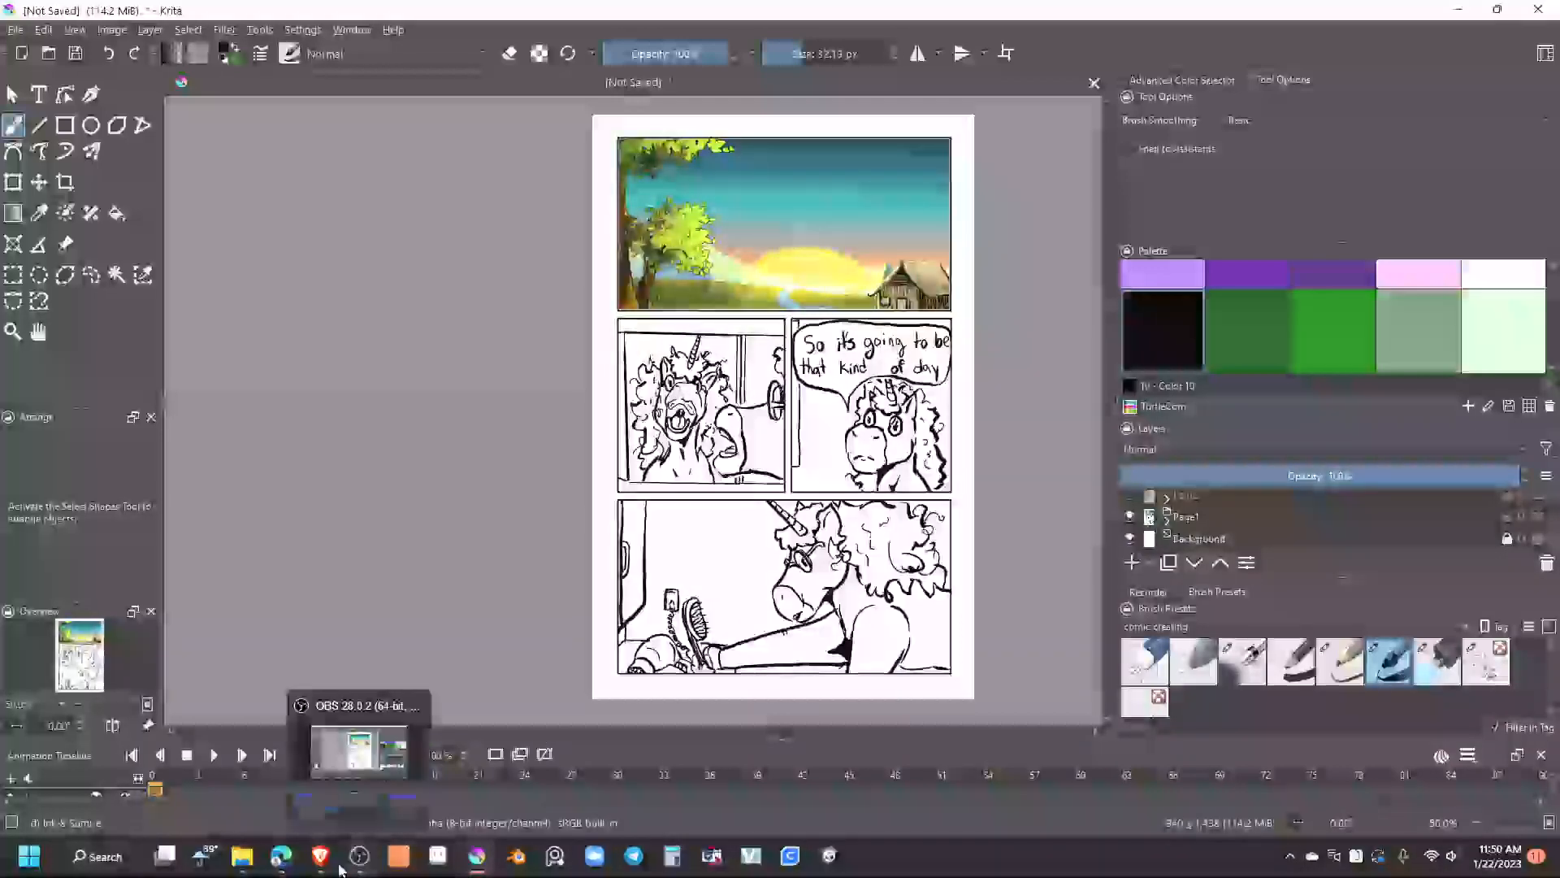
# Switch to the Brave browser and search the web for "scetsh pad" in a new tab
pyautogui.click(305, 868)
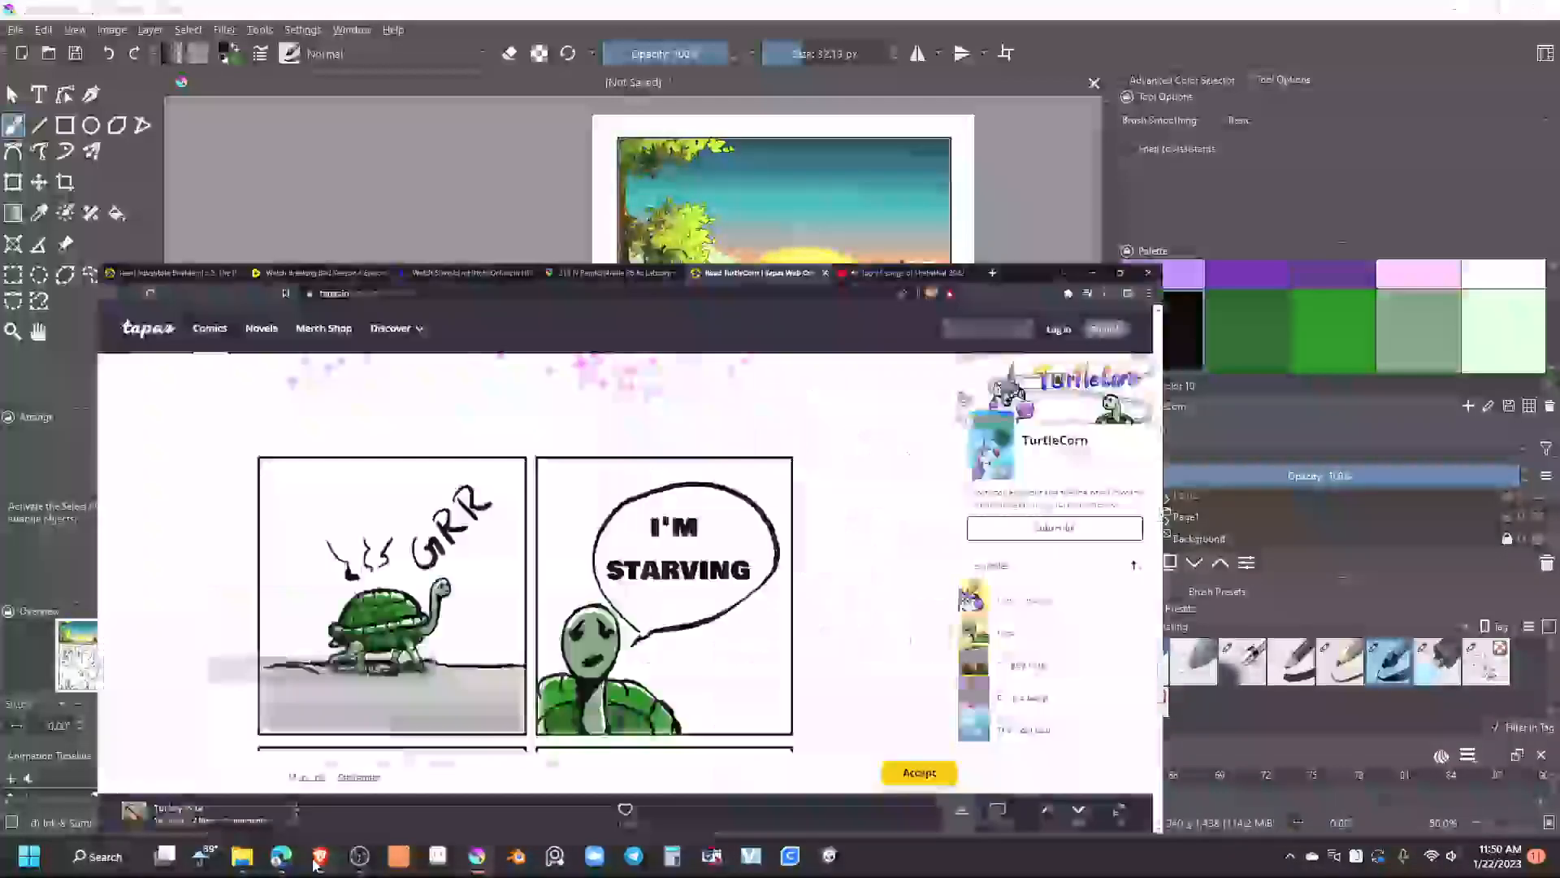
pyautogui.click(1176, 8)
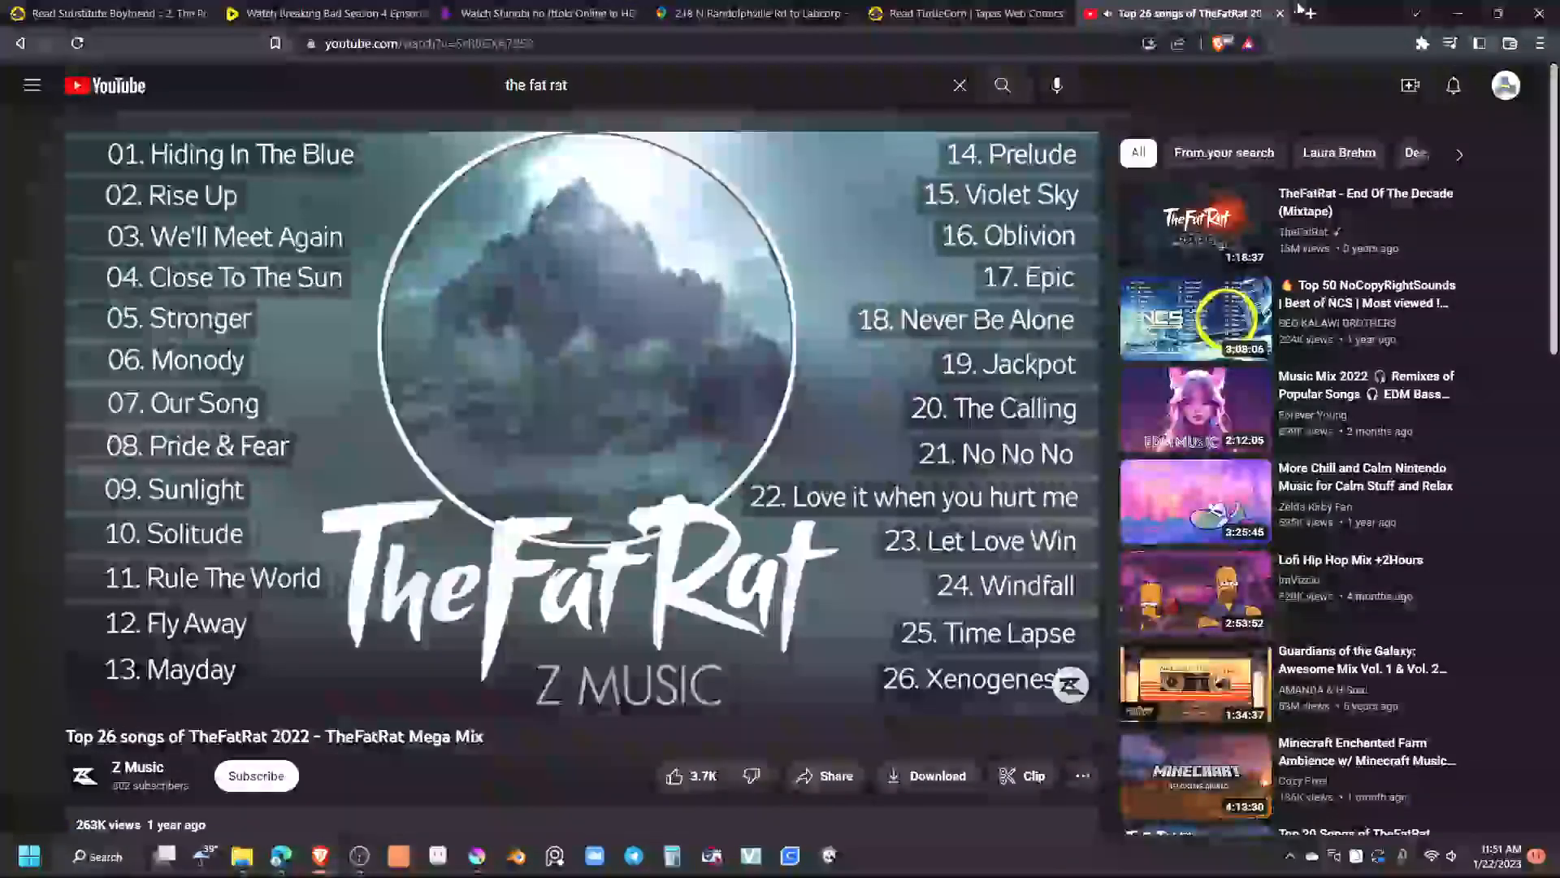
pyautogui.click(1314, 13)
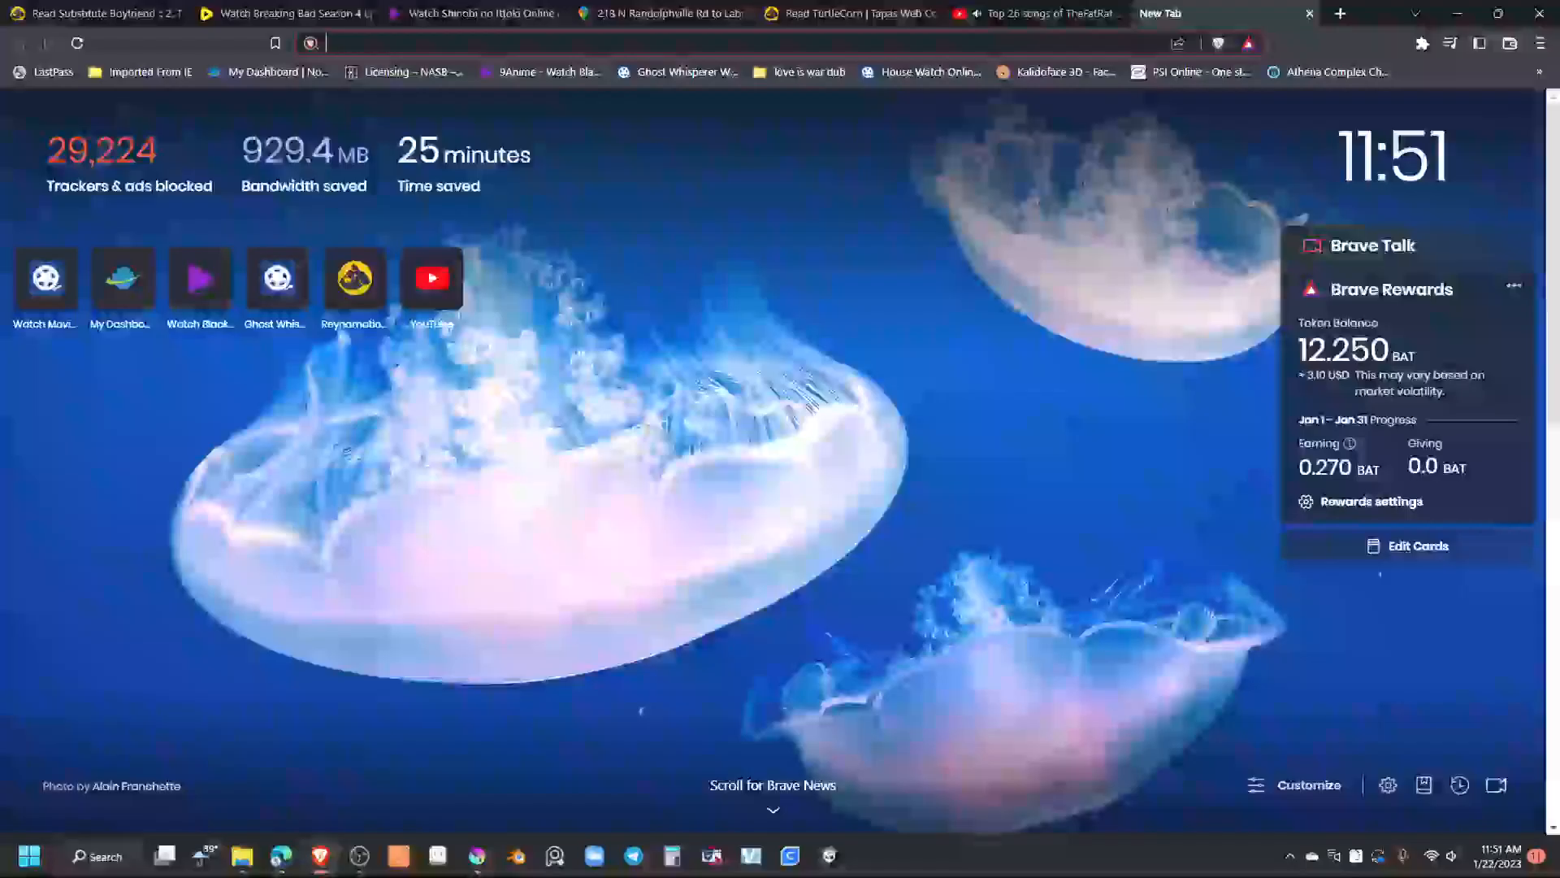
pyautogui.scroll(-2, 822, 786)
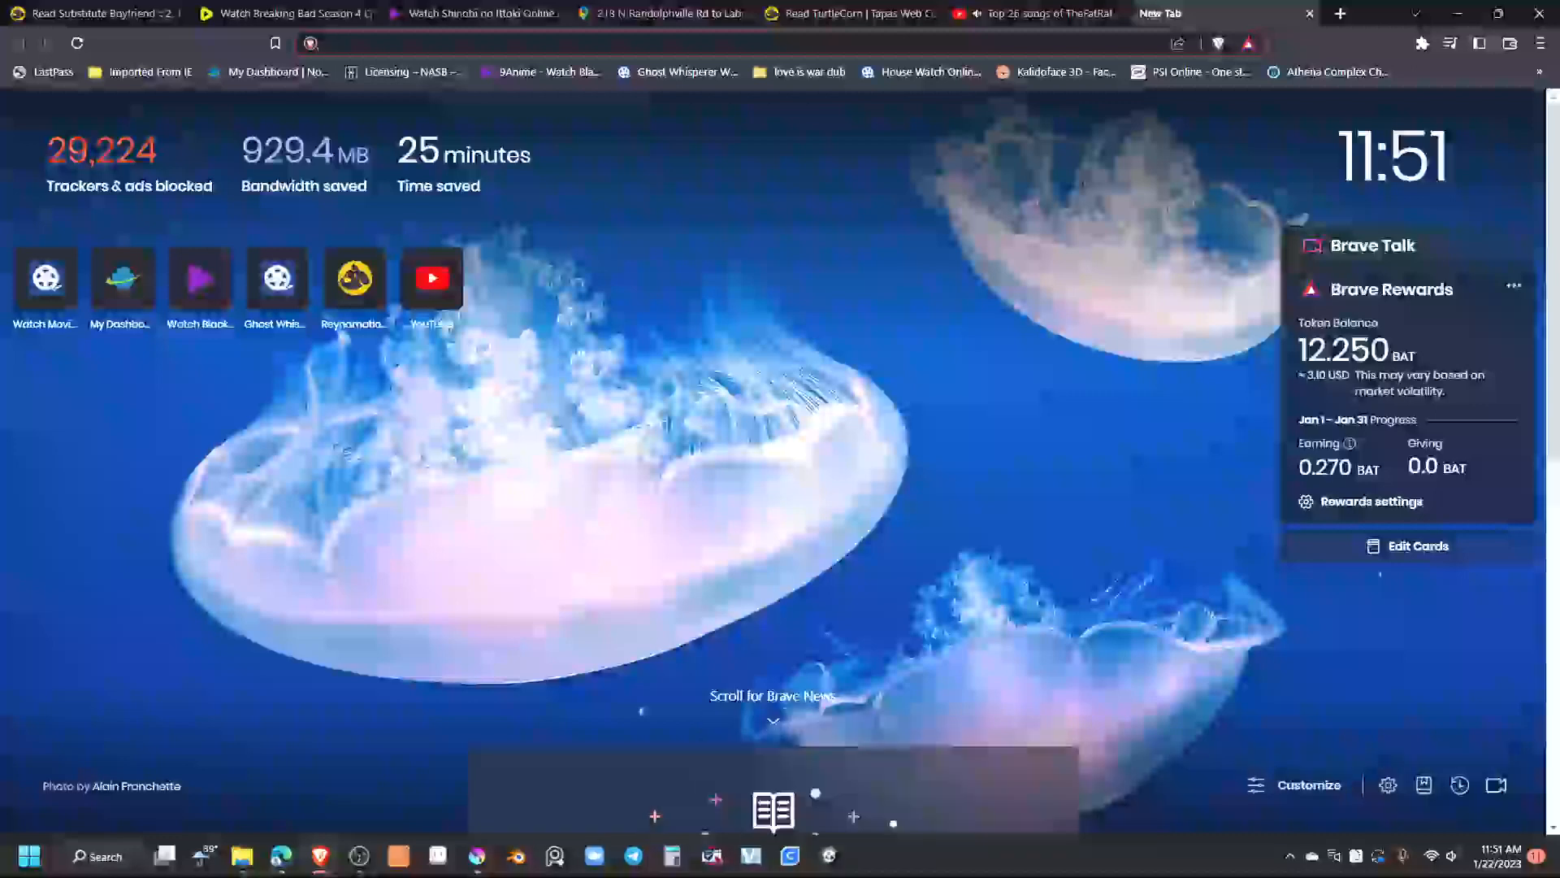
pyautogui.write('scet')
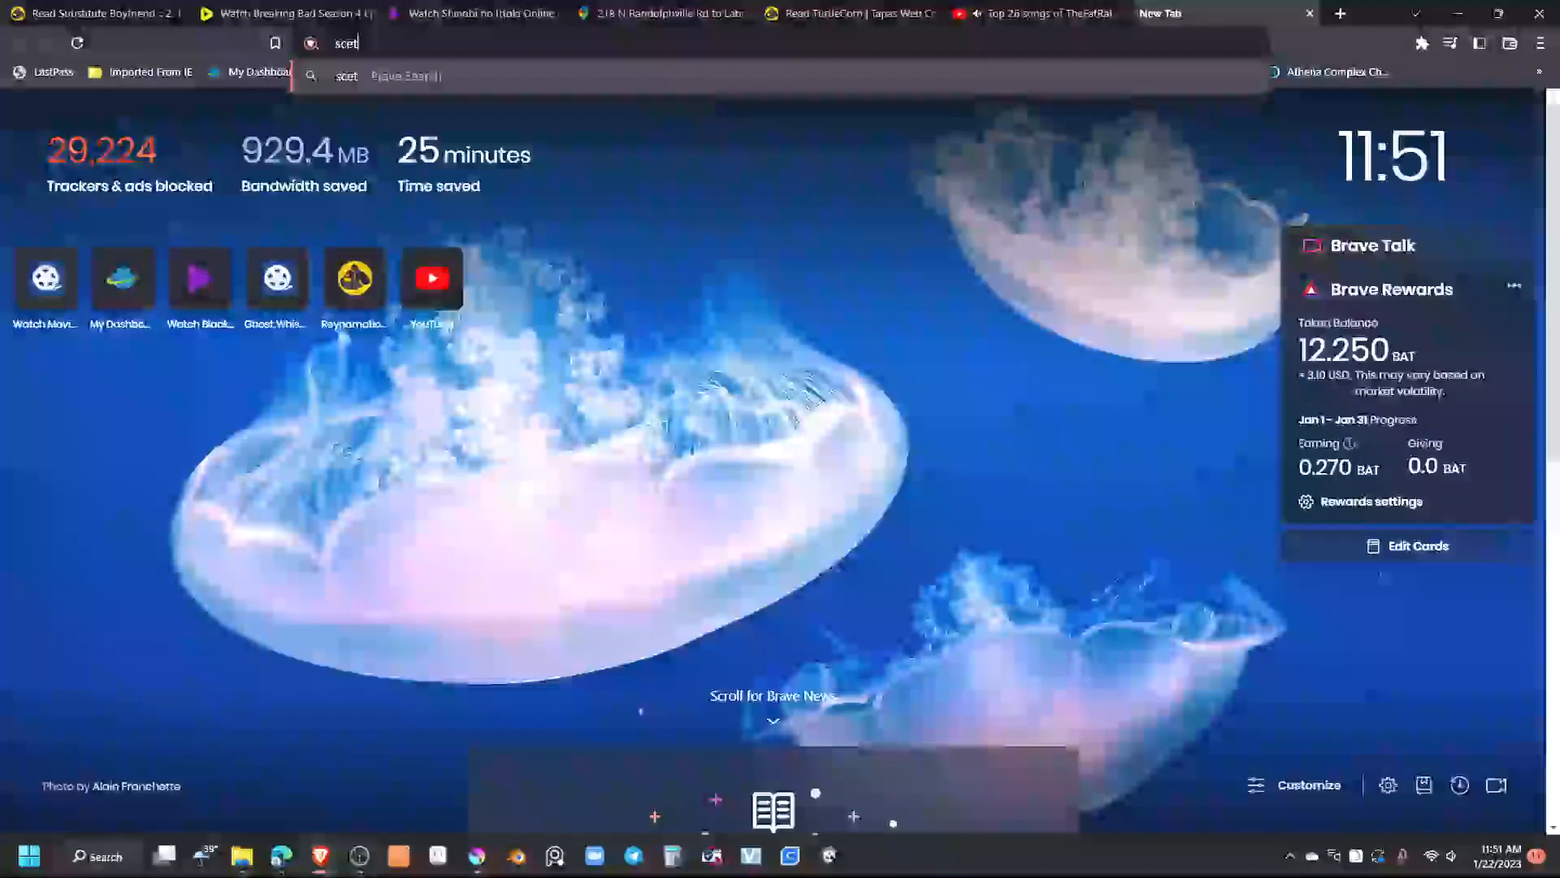
pyautogui.write('sh pa')
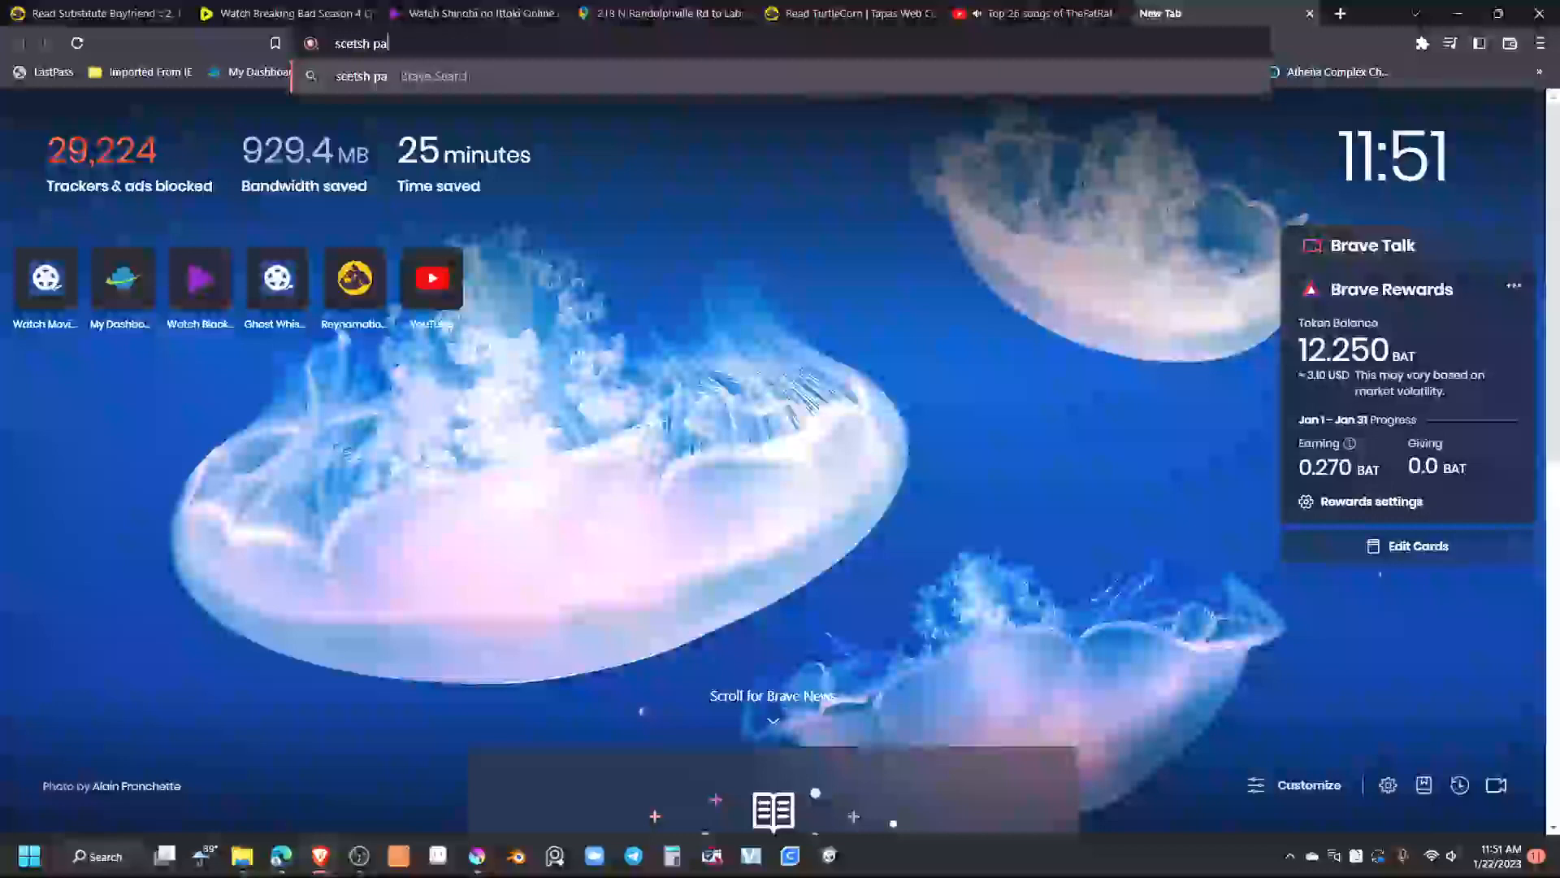
pyautogui.write('d')
pyautogui.press('Return')
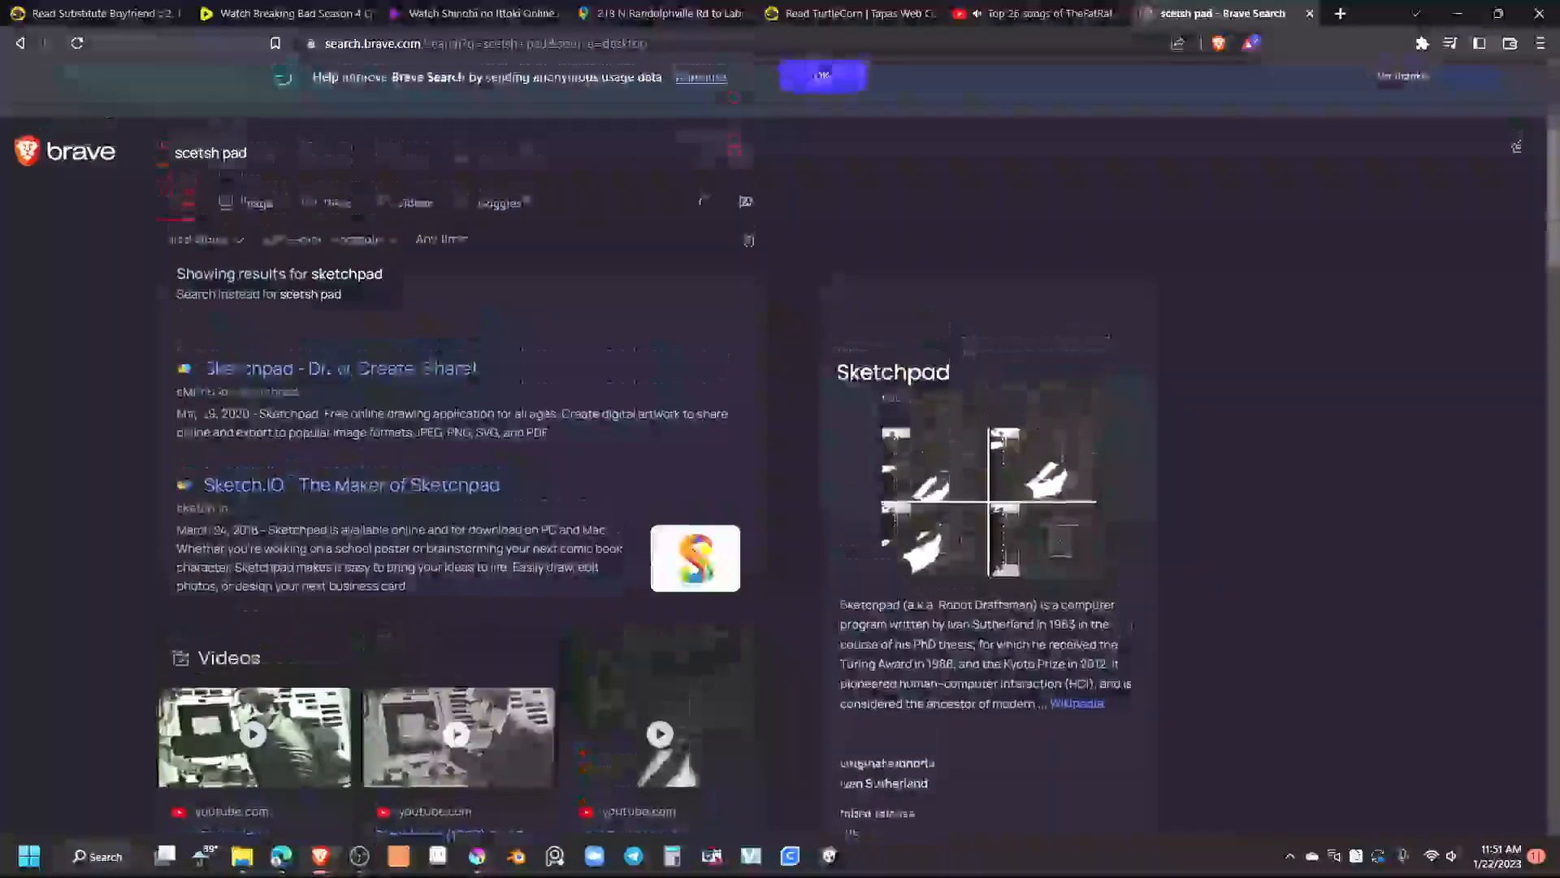
# Examine the image results for sketchpads to find a suitable reference picture
pyautogui.scroll(-2, 601, 325)
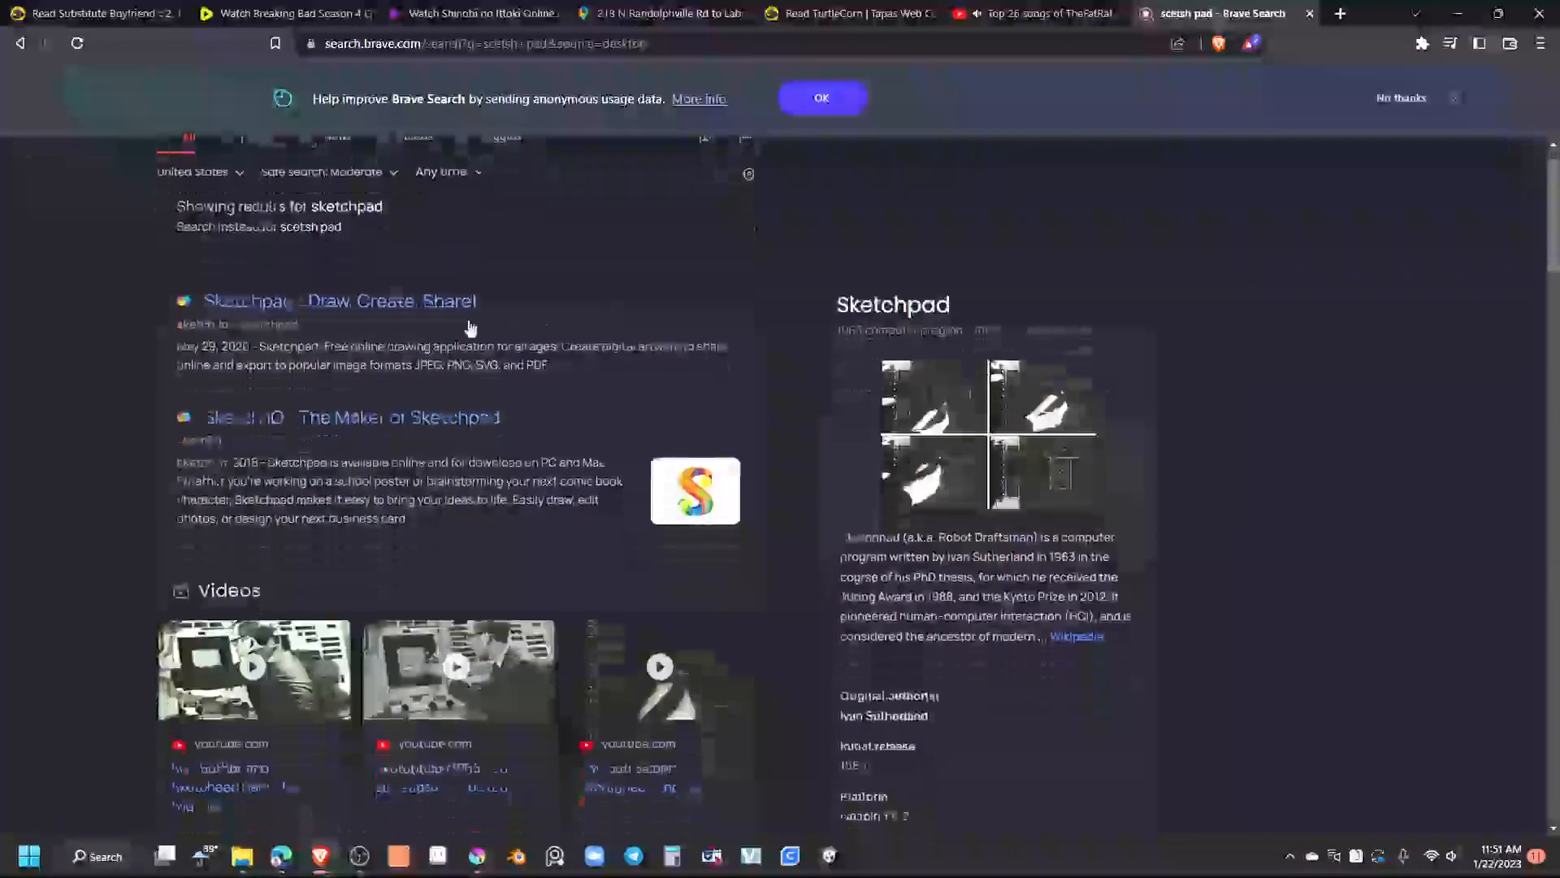
pyautogui.scroll(2, 488, 308)
pyautogui.click(262, 231)
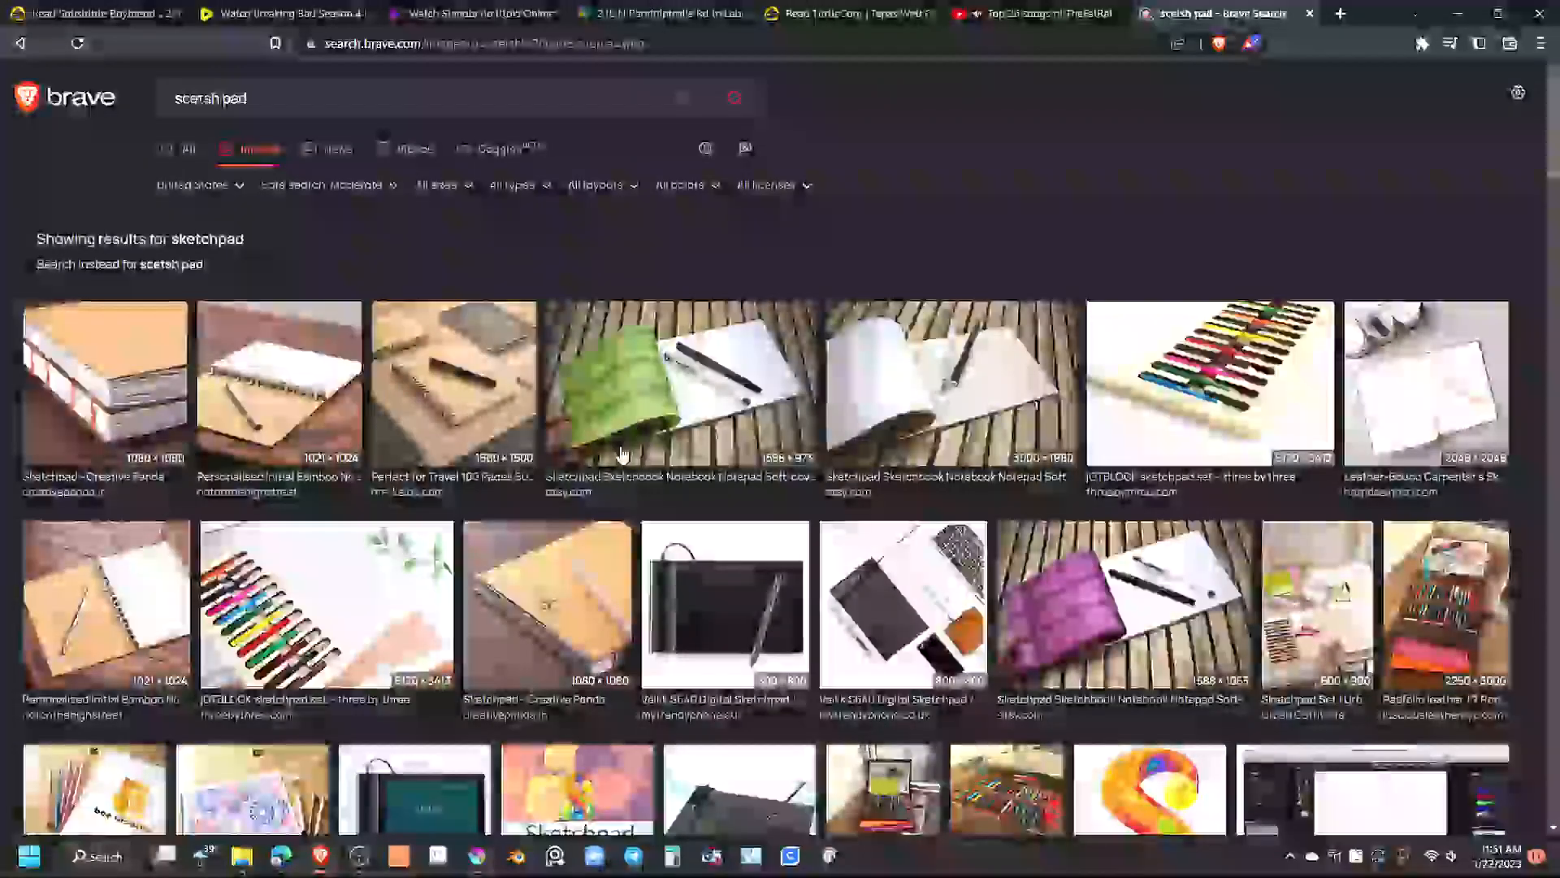
pyautogui.scroll(-1, 618, 455)
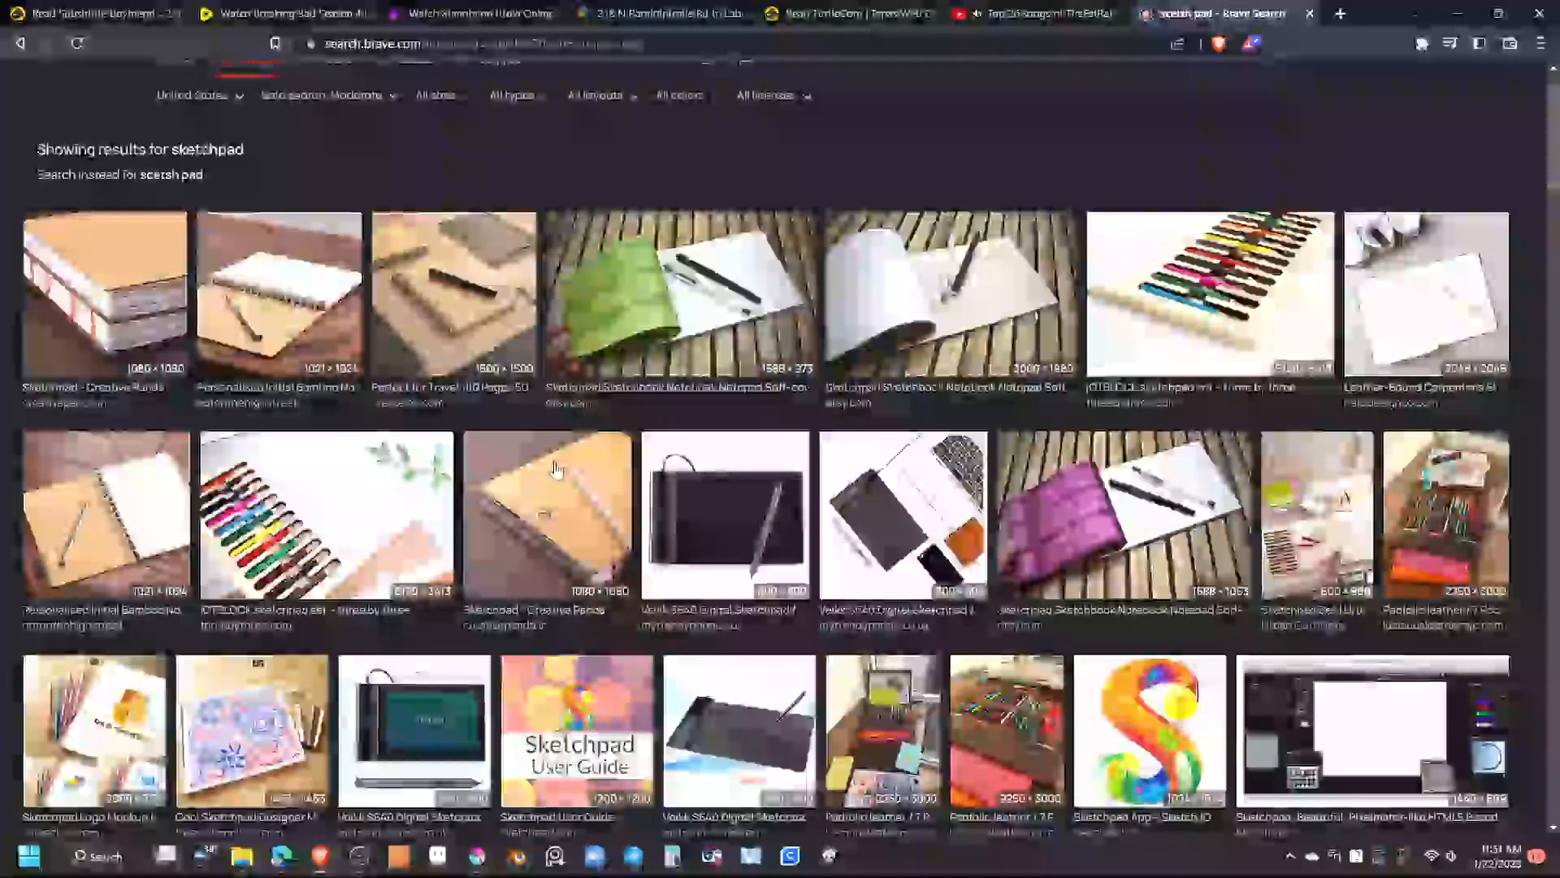
pyautogui.scroll(-6, 565, 466)
pyautogui.scroll(-5, 555, 469)
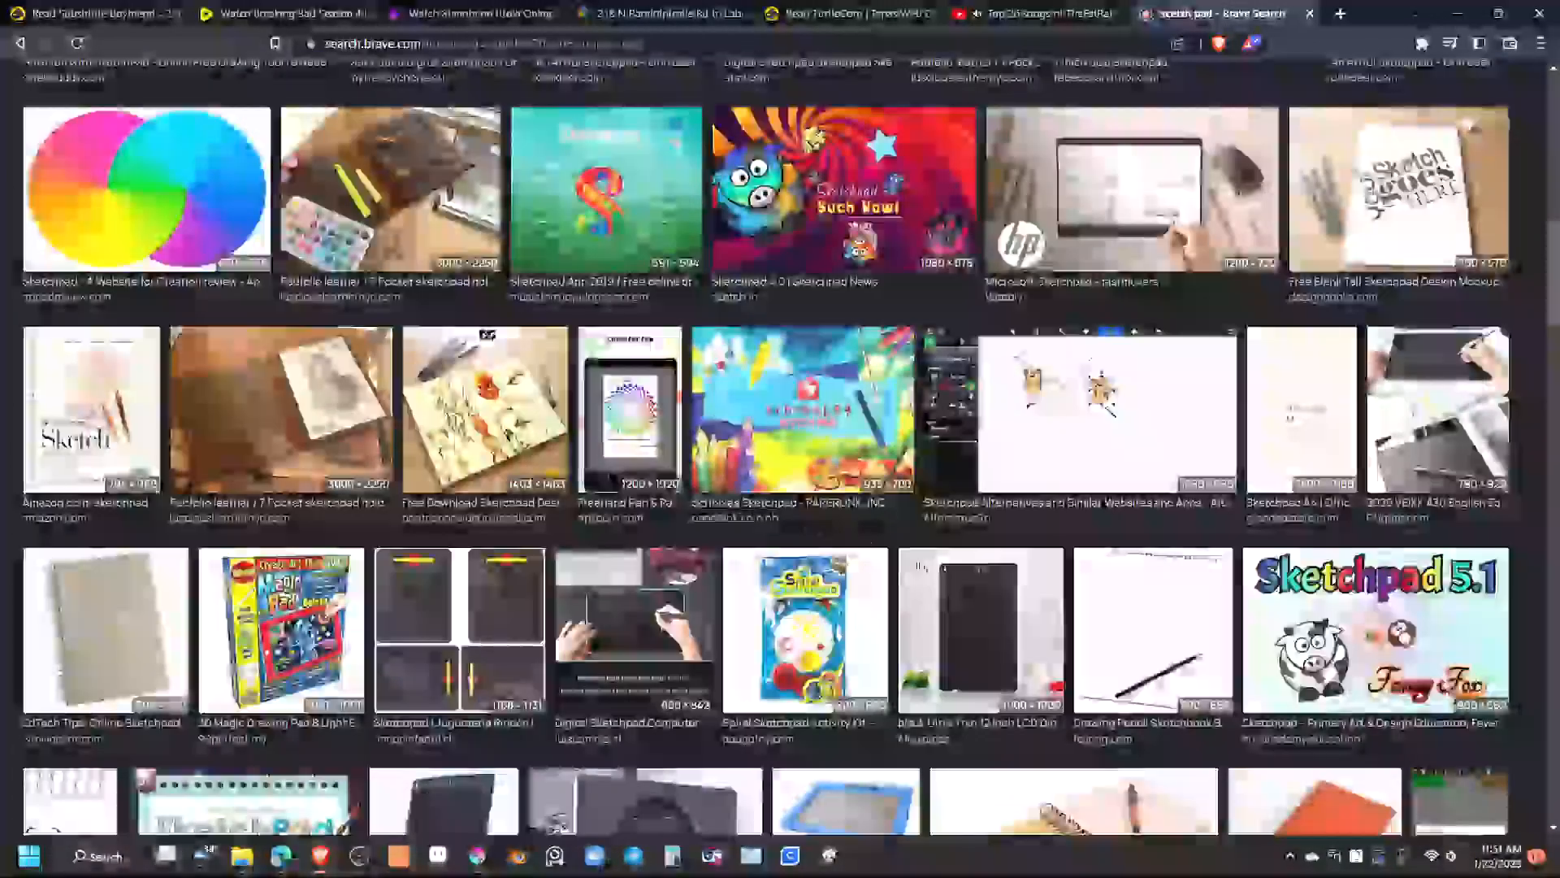
pyautogui.scroll(-8, 1118, 641)
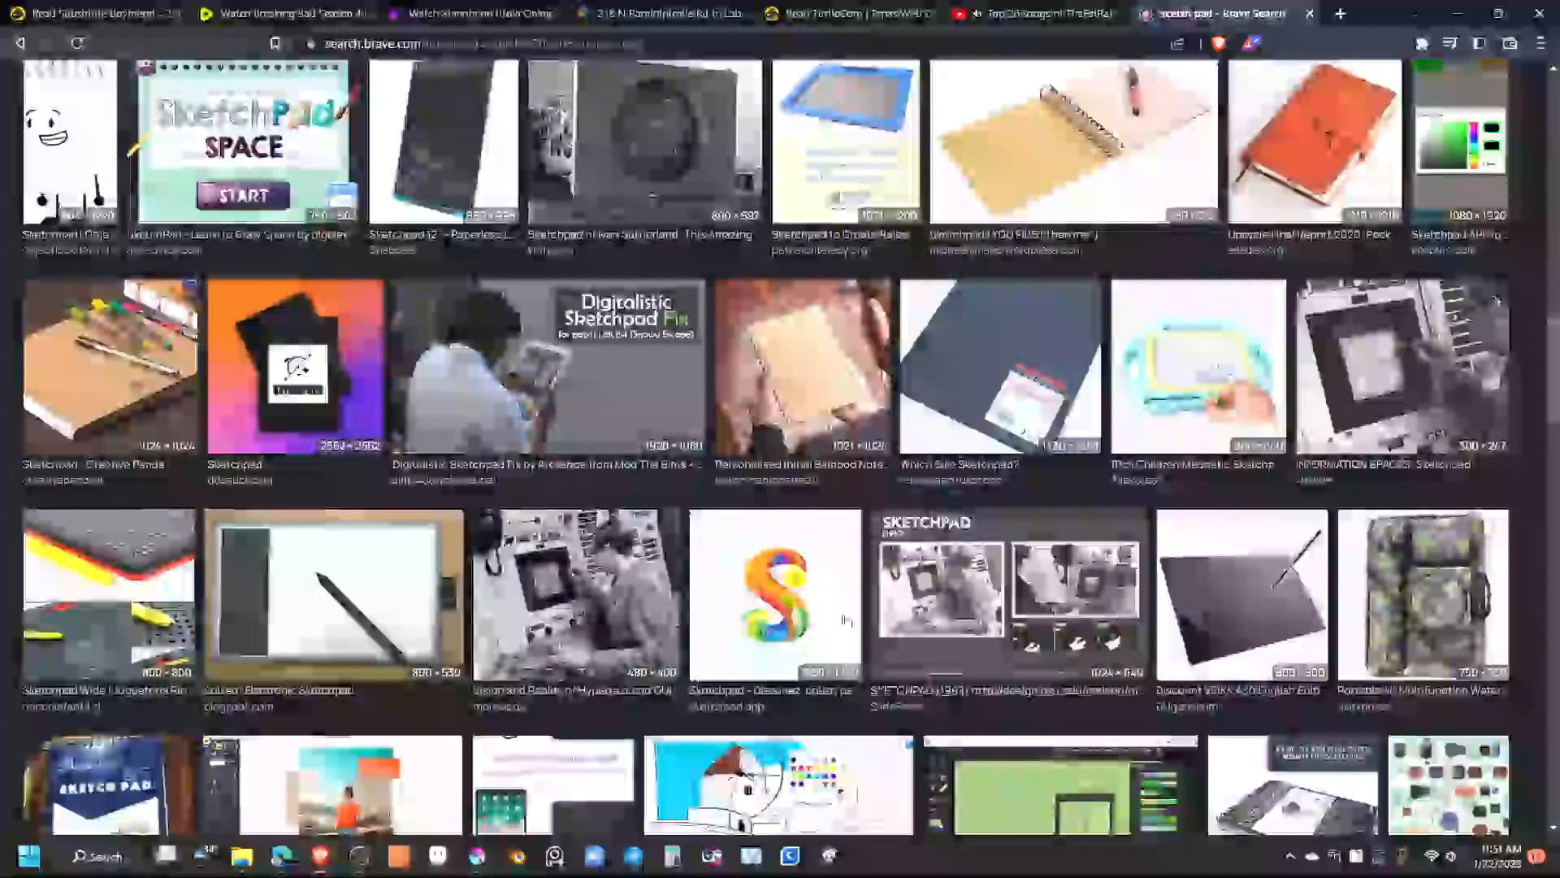
pyautogui.scroll(-4, 844, 636)
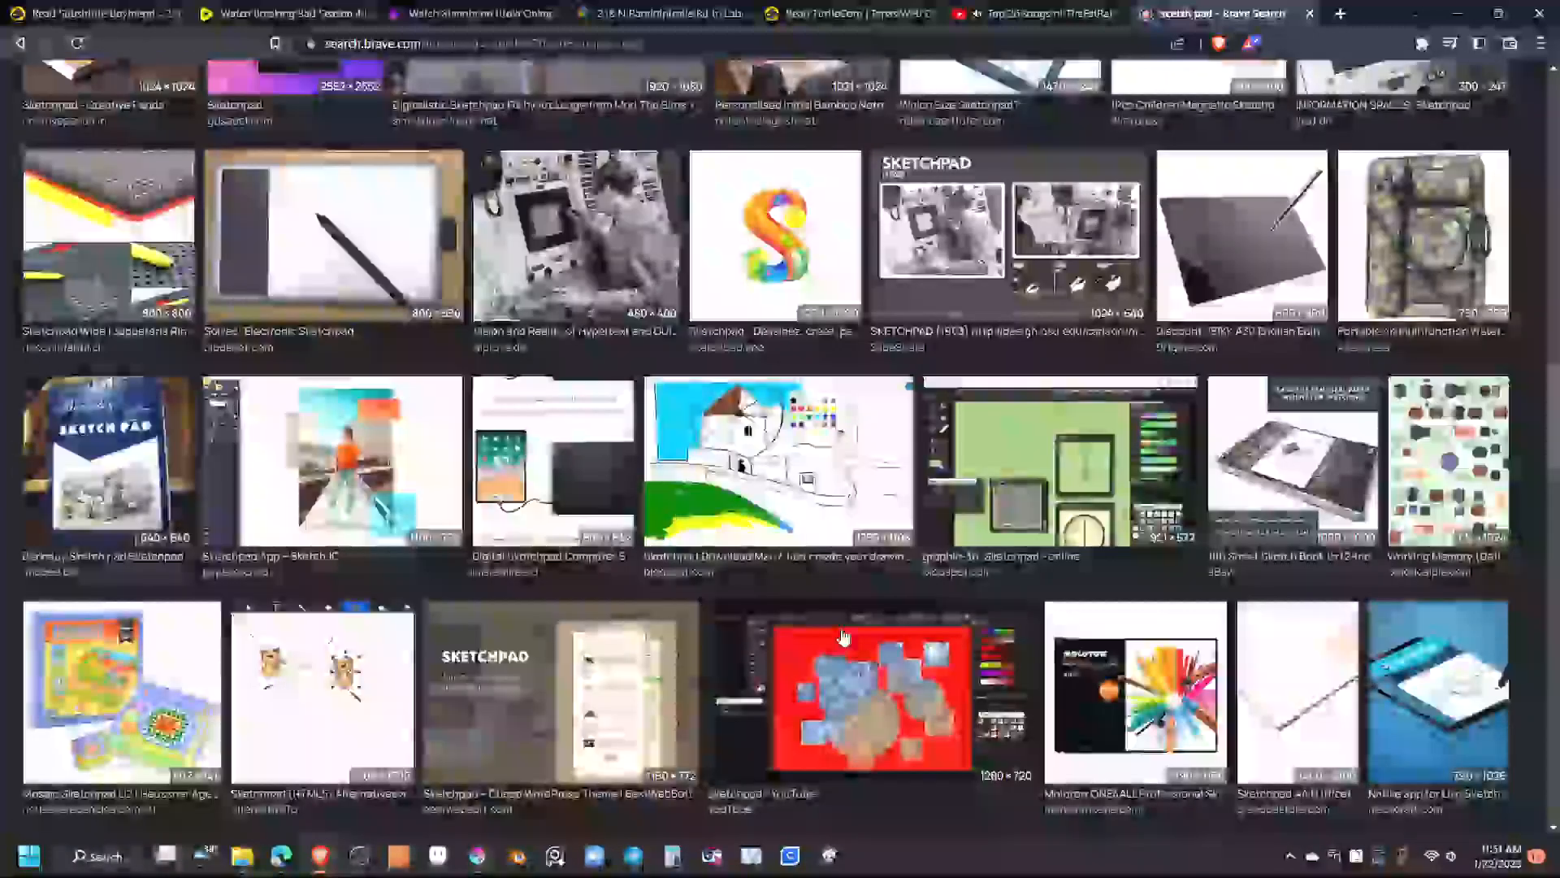
pyautogui.scroll(10, 843, 637)
pyautogui.scroll(5, 778, 543)
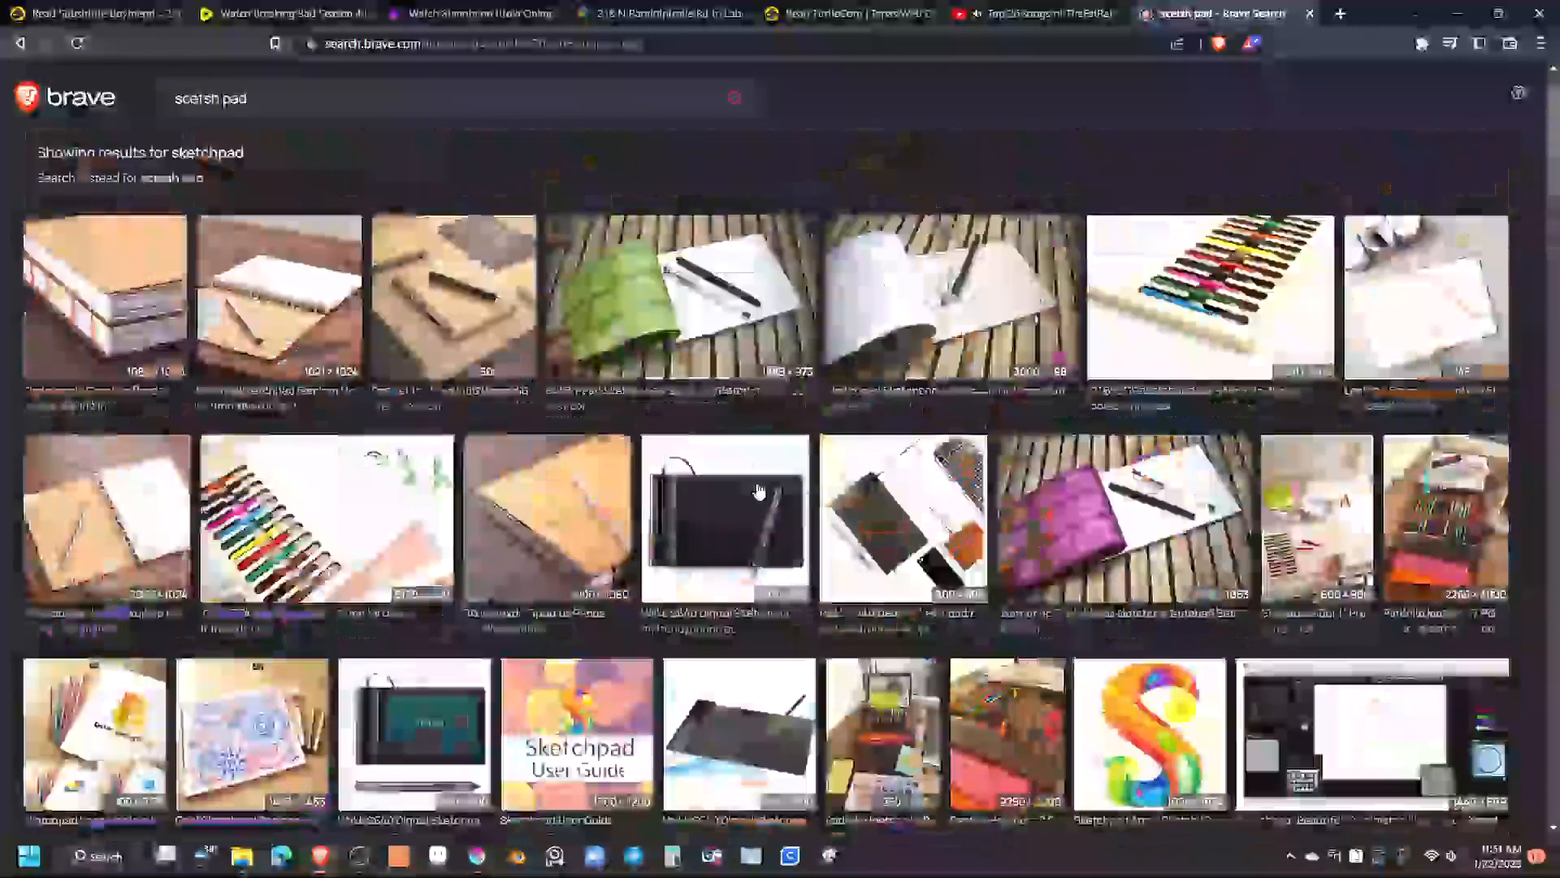
# Refine the image search to "scetsh pad lined"
pyautogui.click(327, 98)
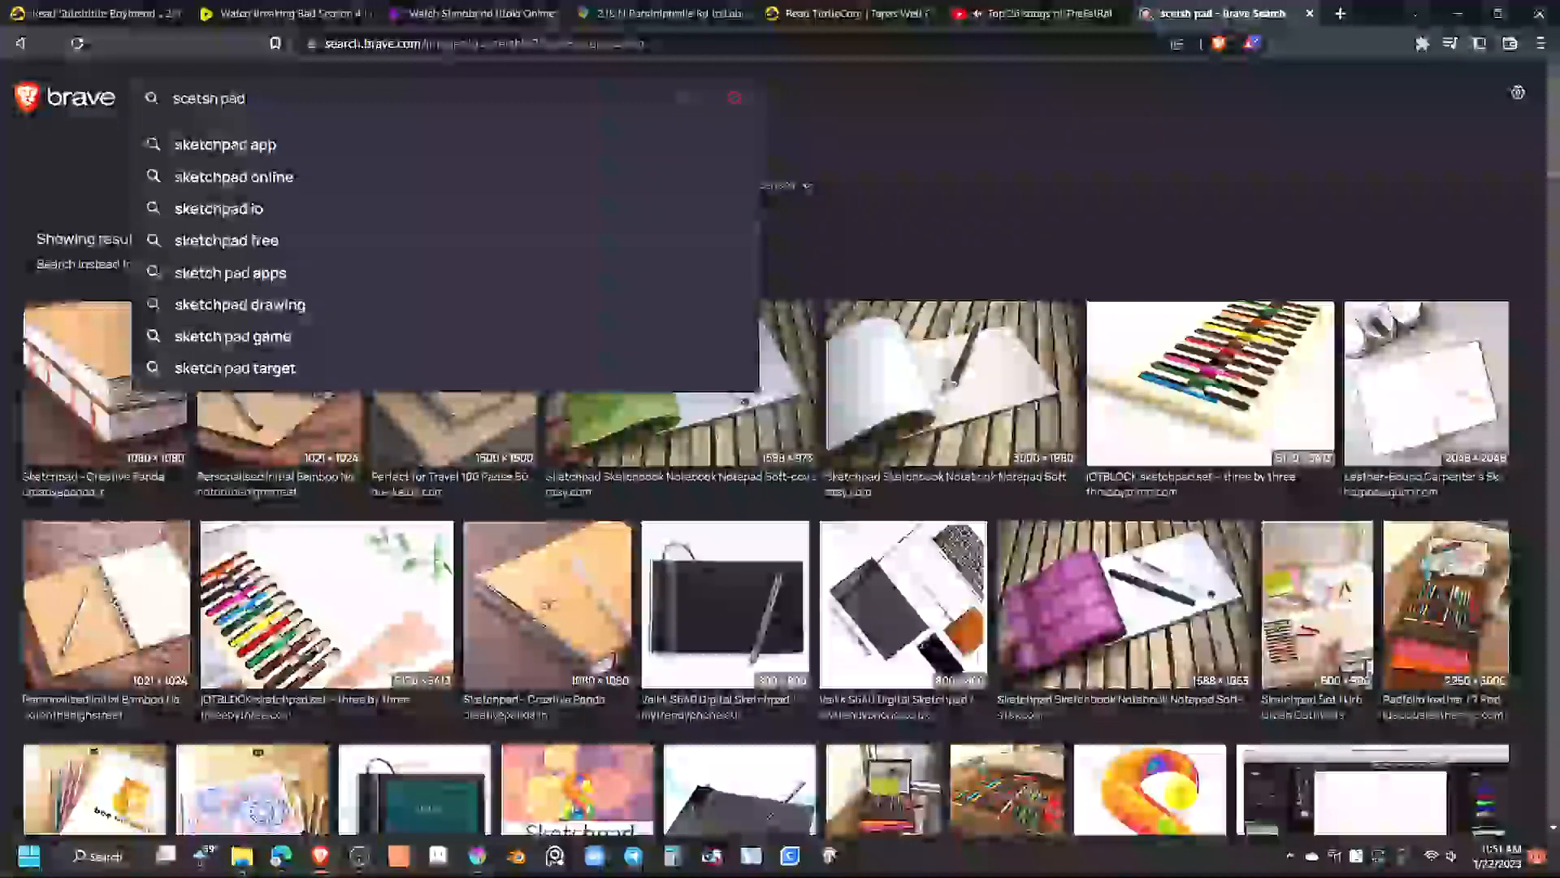
pyautogui.write('lin')
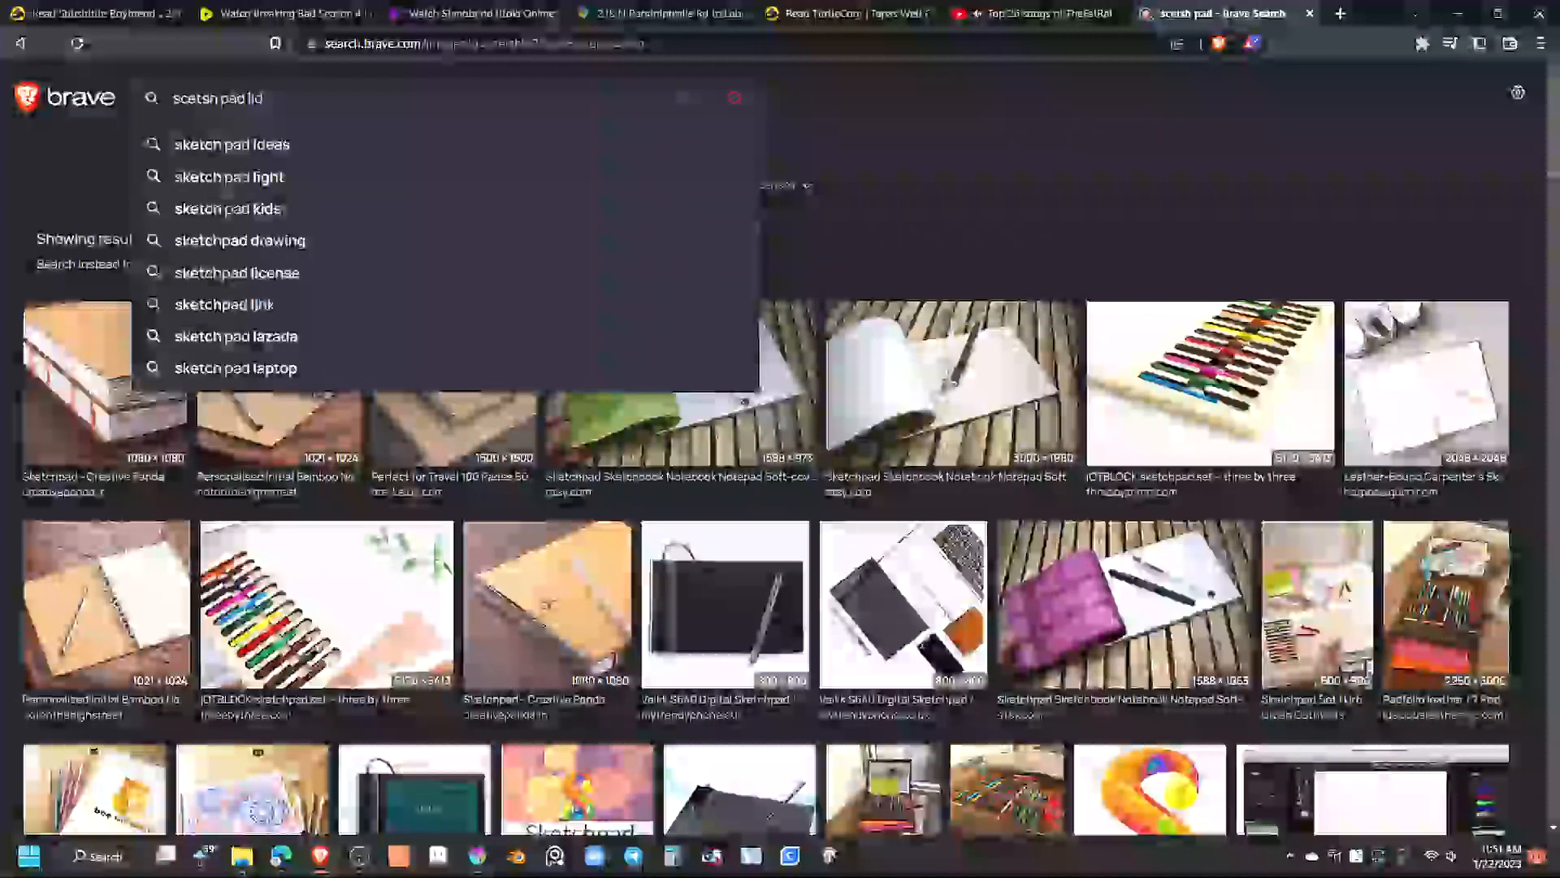
pyautogui.write('nn')
pyautogui.press('Return')
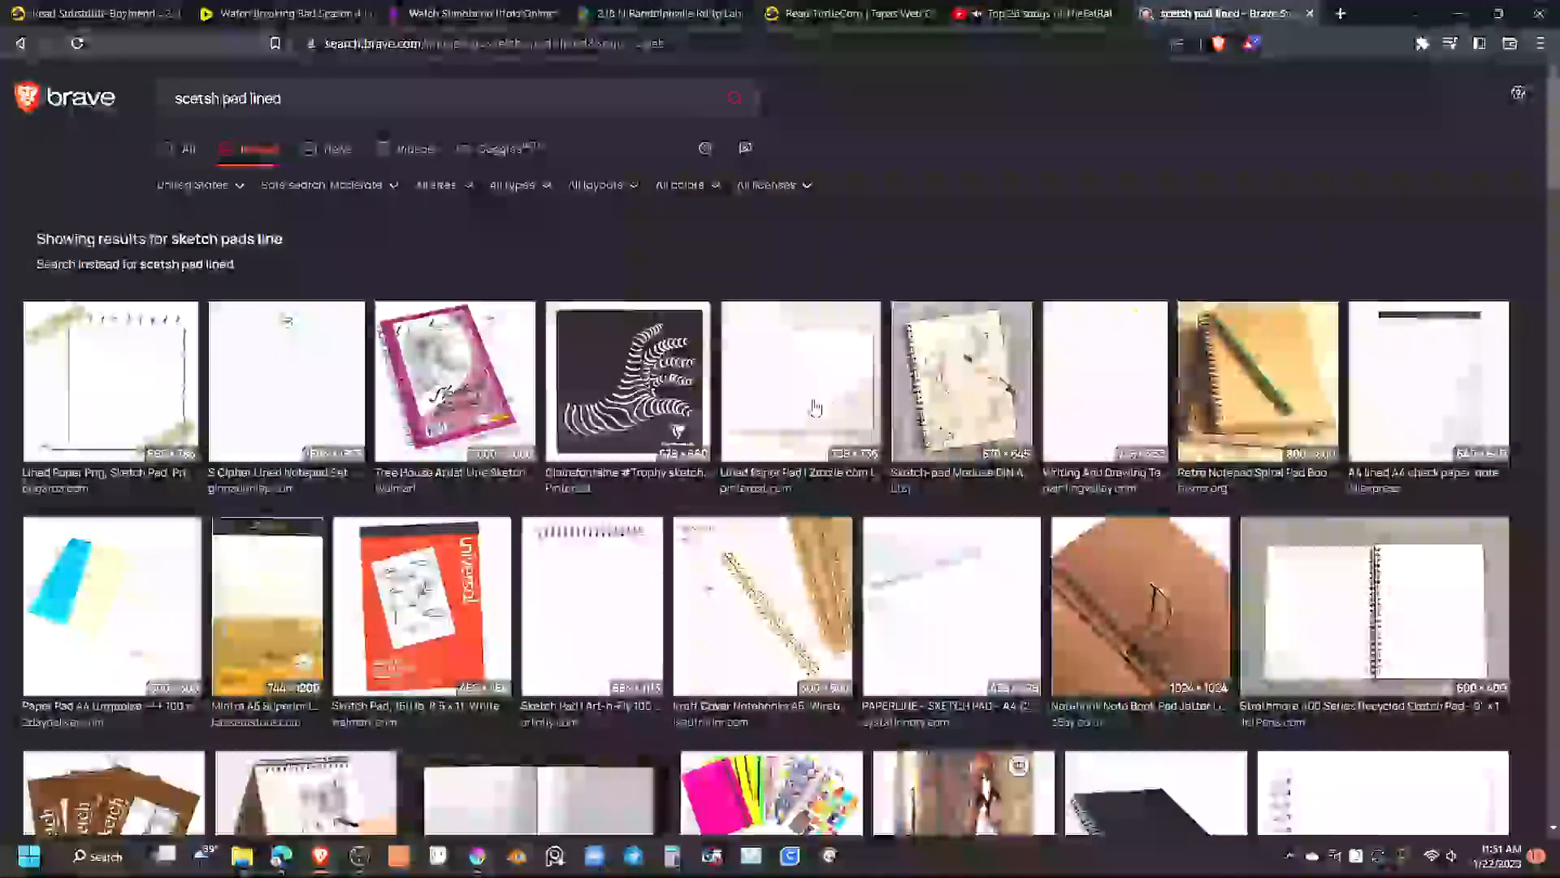
# Preview candidate images of lined pads, including the Zazzle paper pad, kraft notebooks, kraft sketch book and thick-line writing paper
pyautogui.click(855, 409)
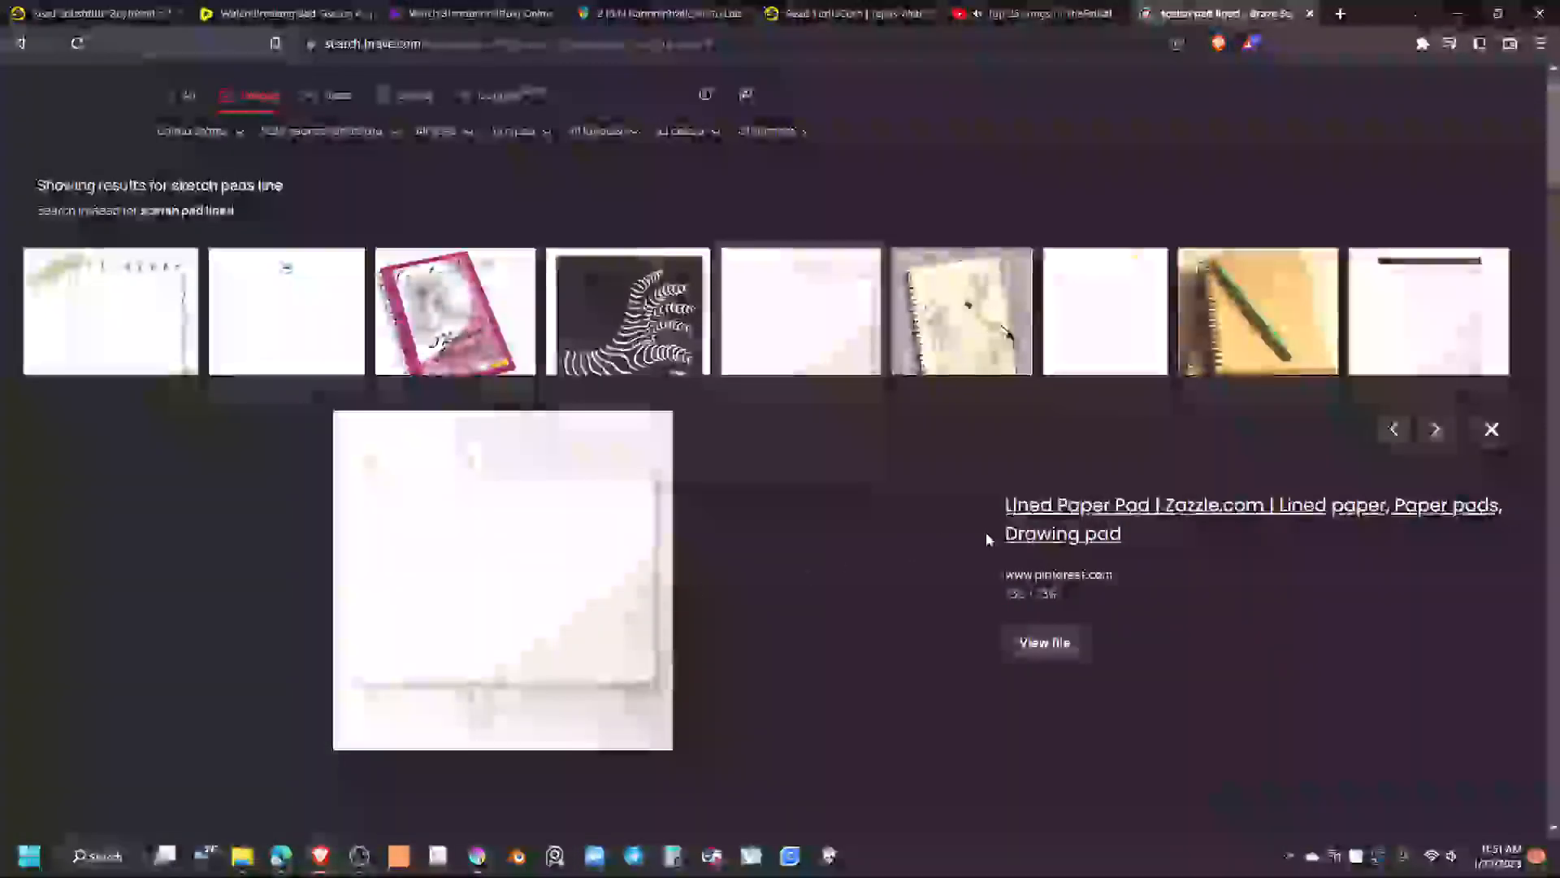
pyautogui.click(1493, 438)
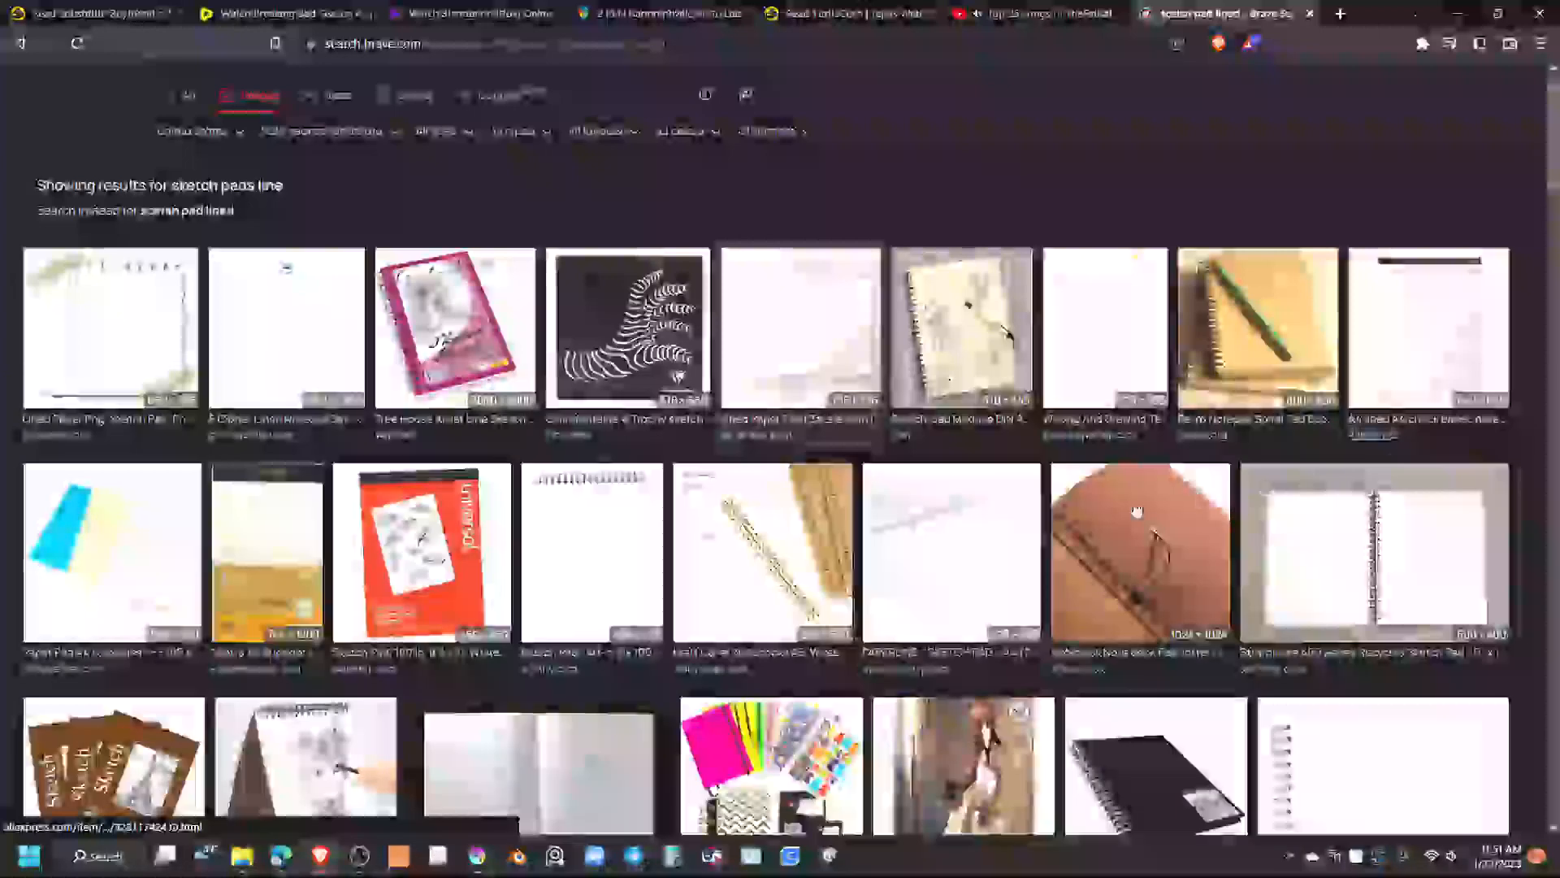
pyautogui.scroll(-2, 1044, 579)
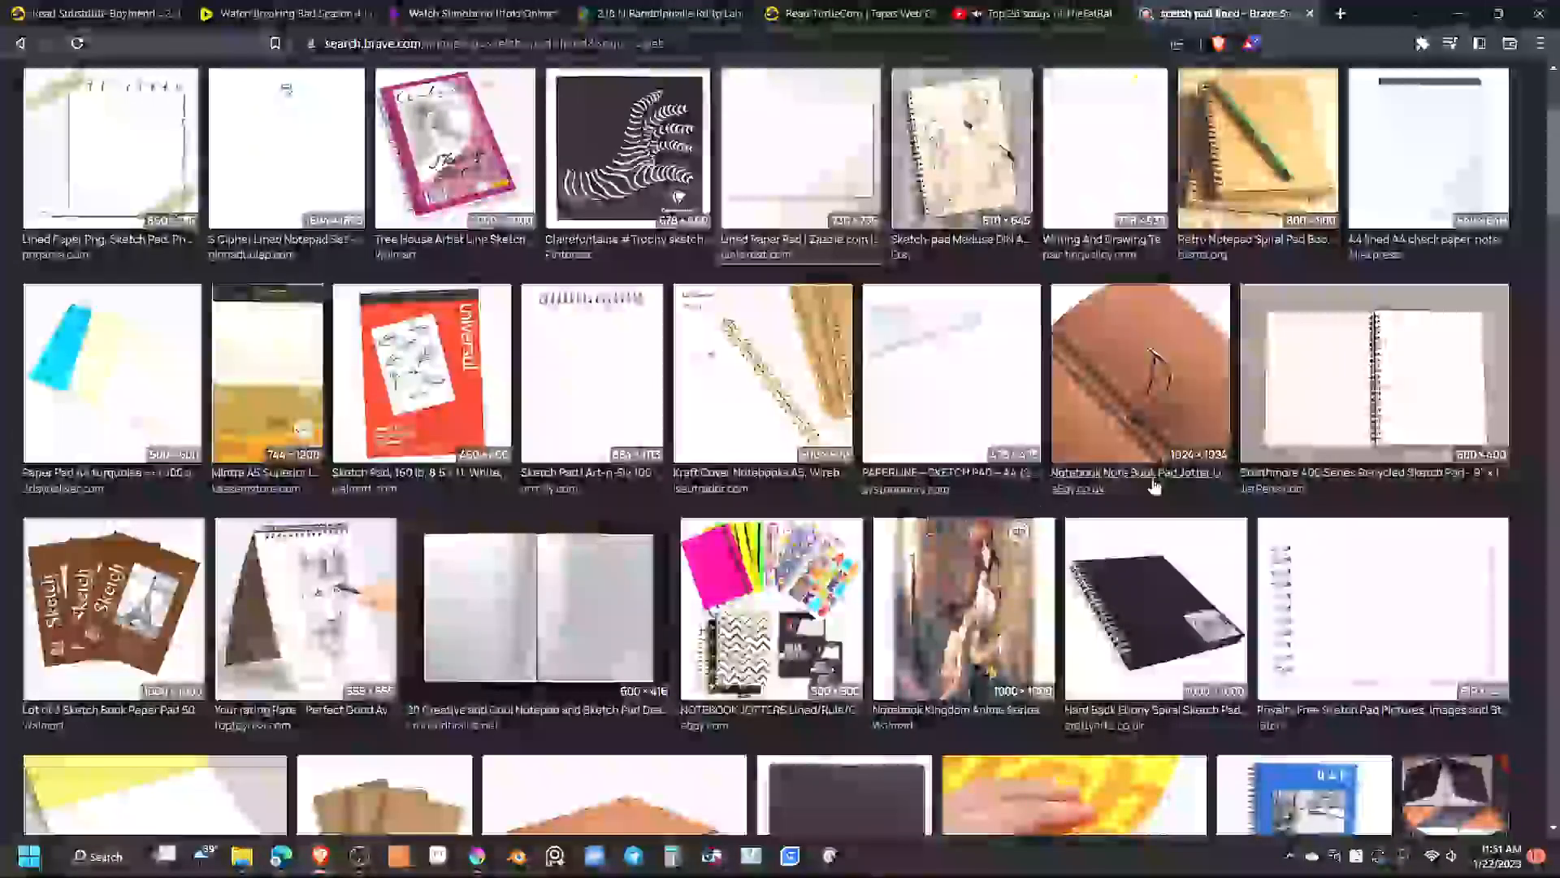
pyautogui.scroll(-3, 917, 592)
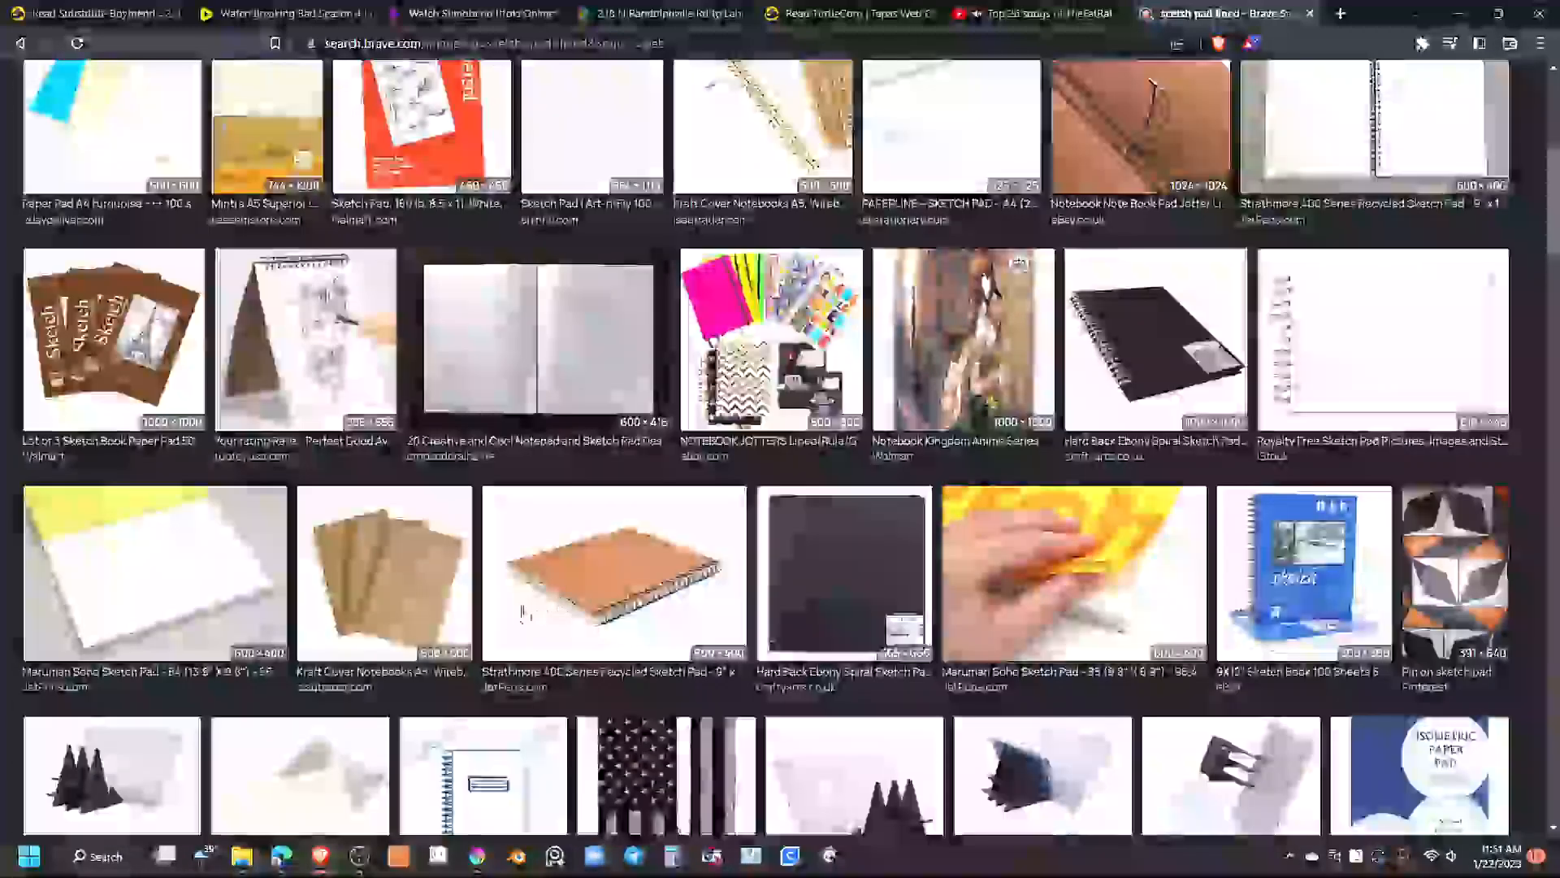
pyautogui.click(431, 627)
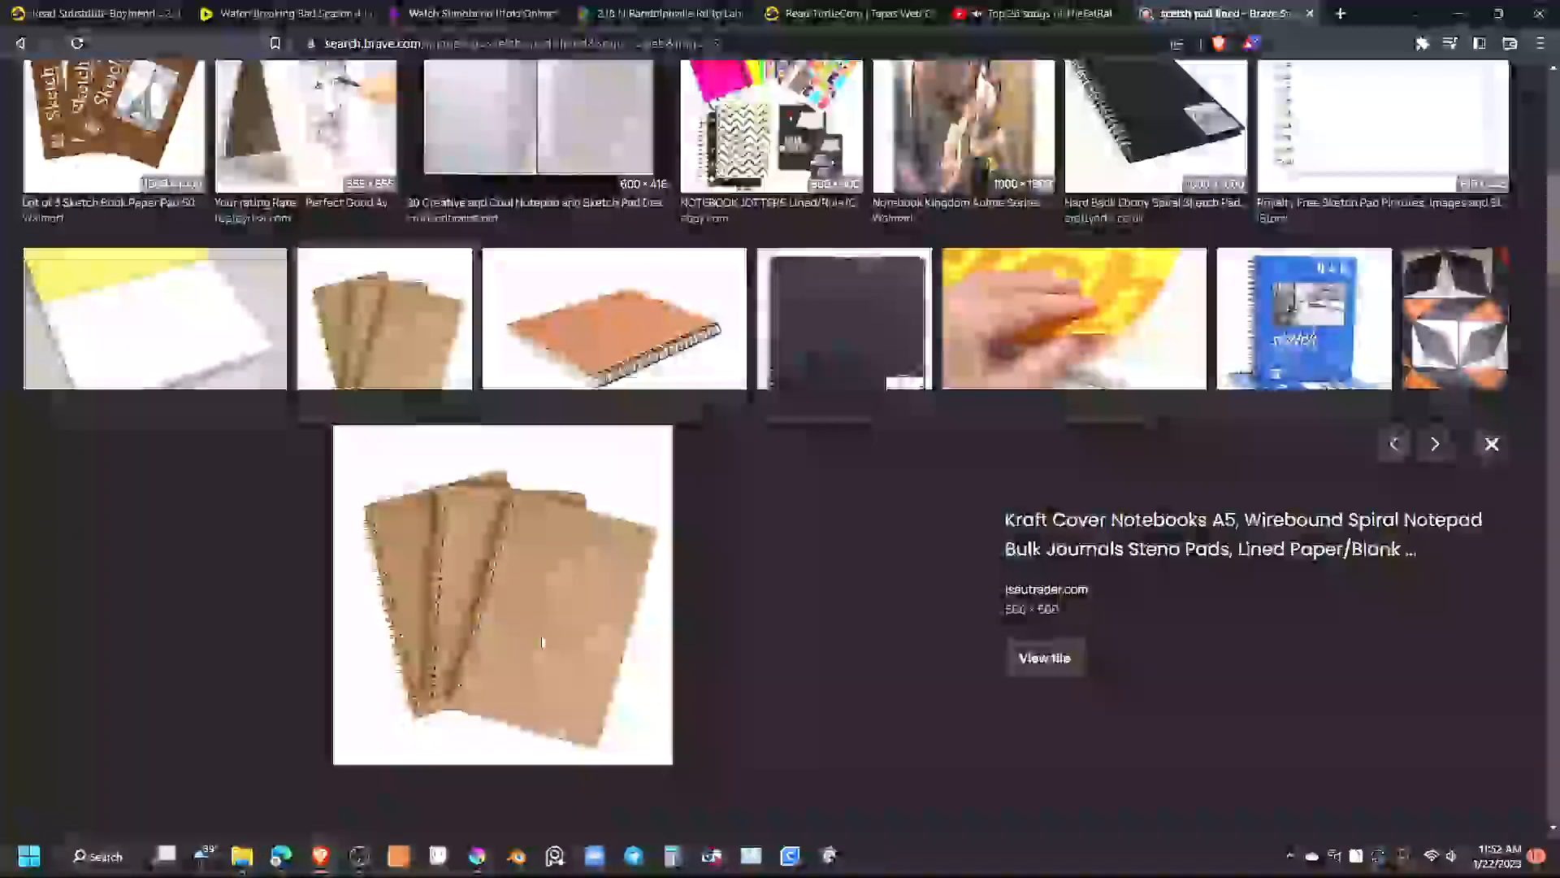
pyautogui.click(1492, 444)
pyautogui.scroll(-2, 884, 648)
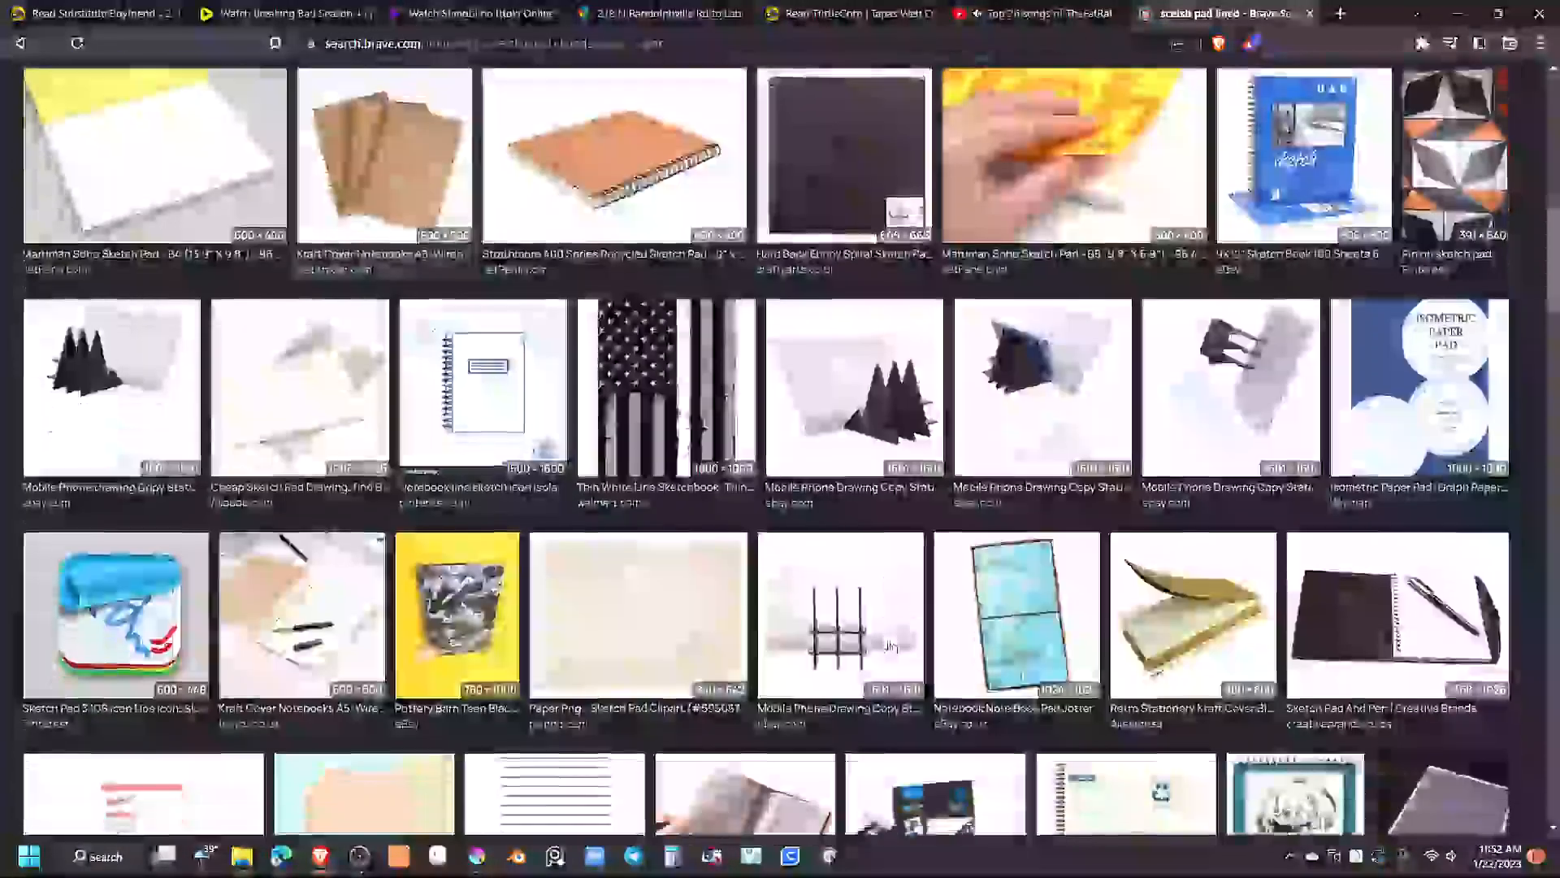
pyautogui.click(1193, 615)
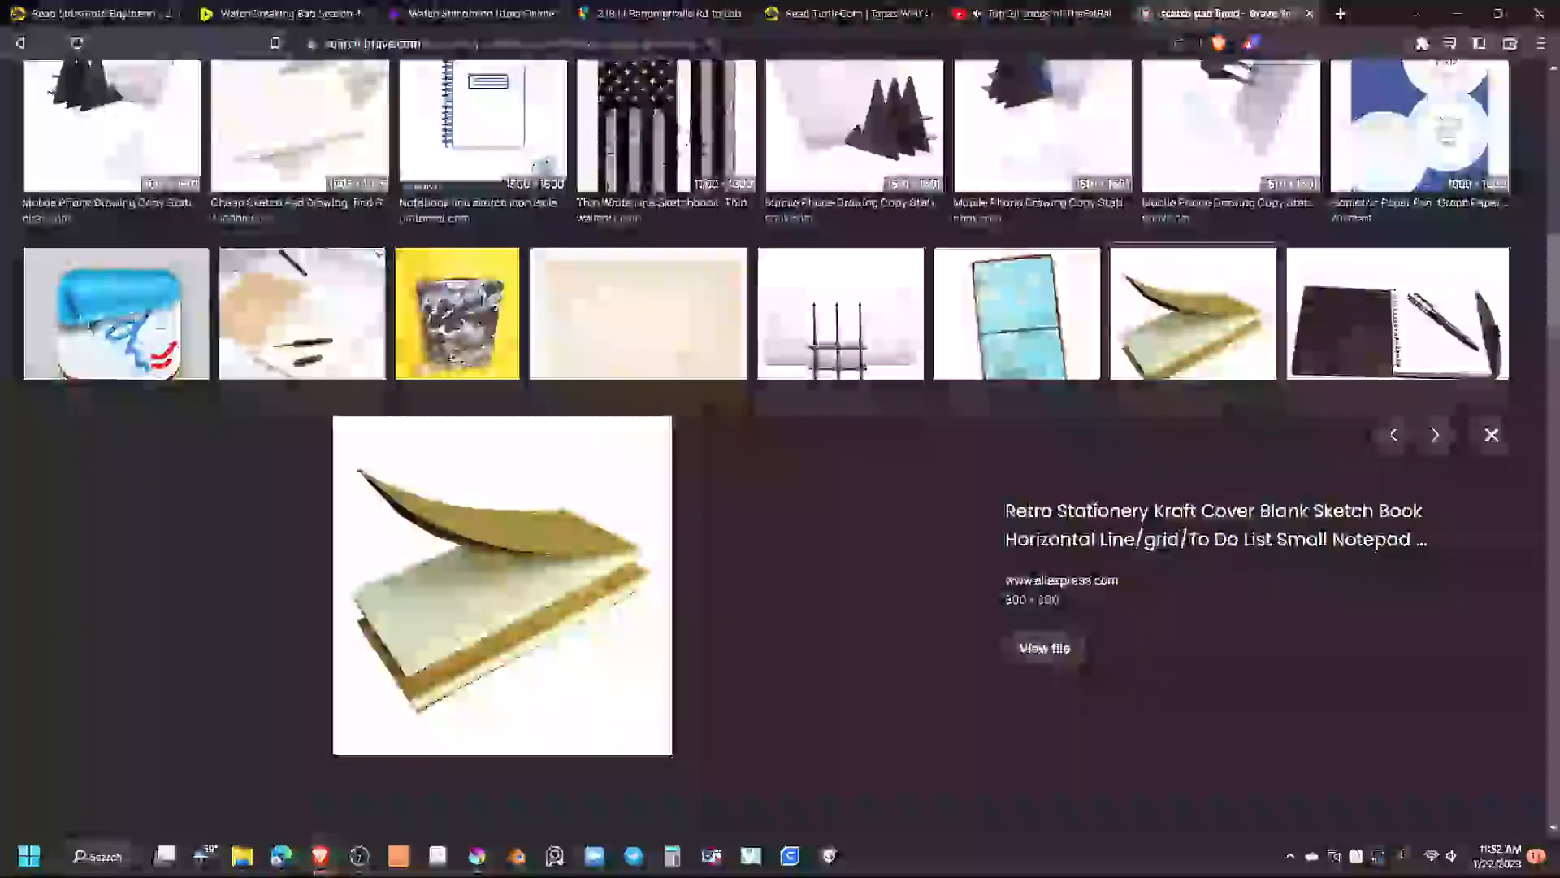
pyautogui.click(1492, 437)
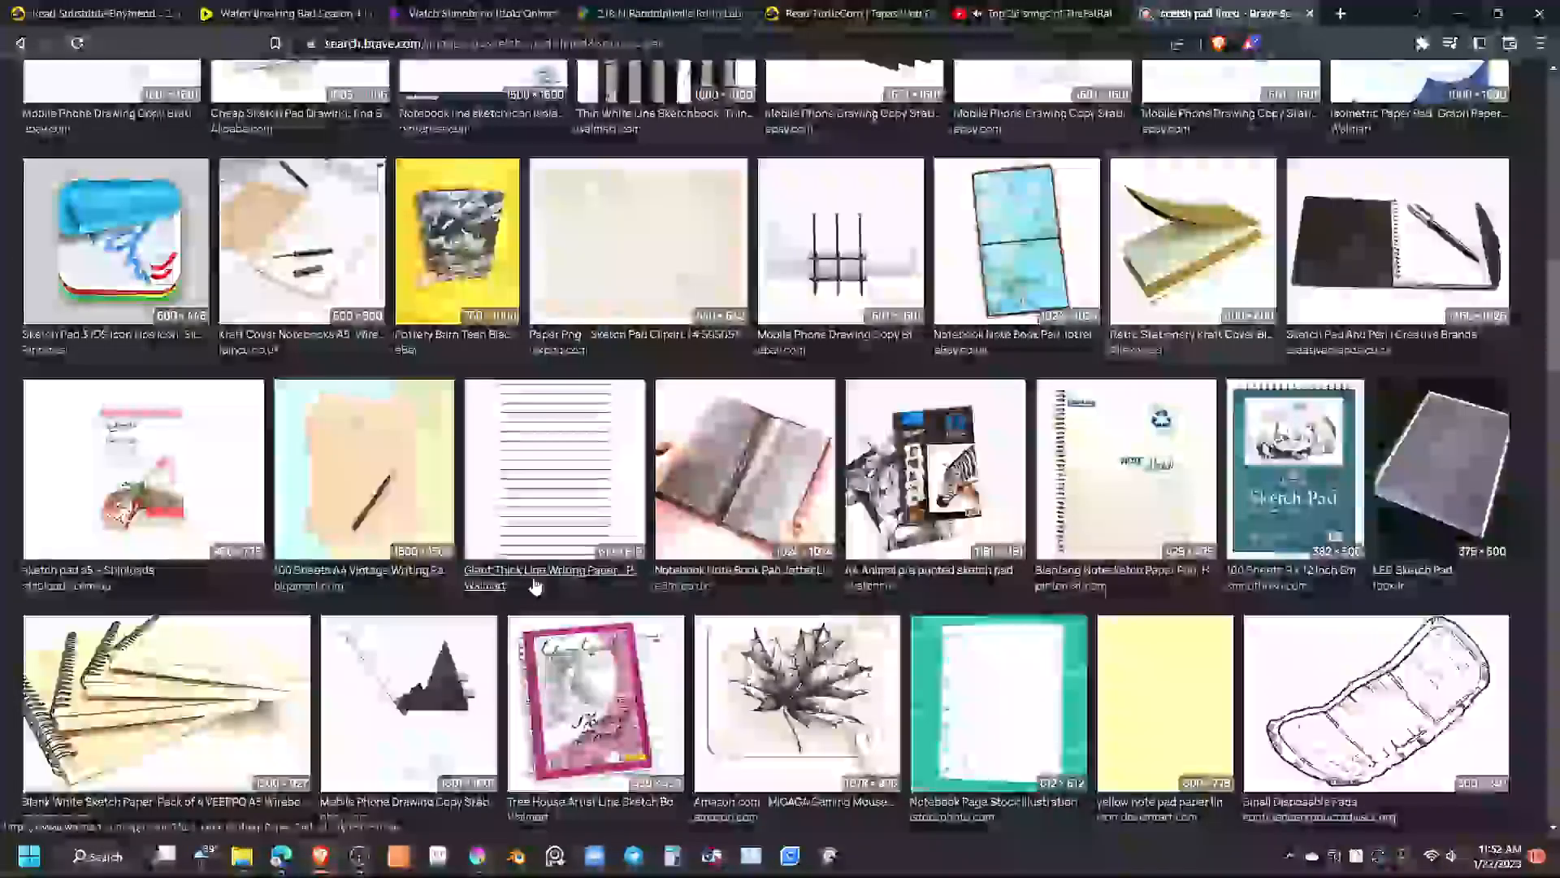
pyautogui.click(570, 500)
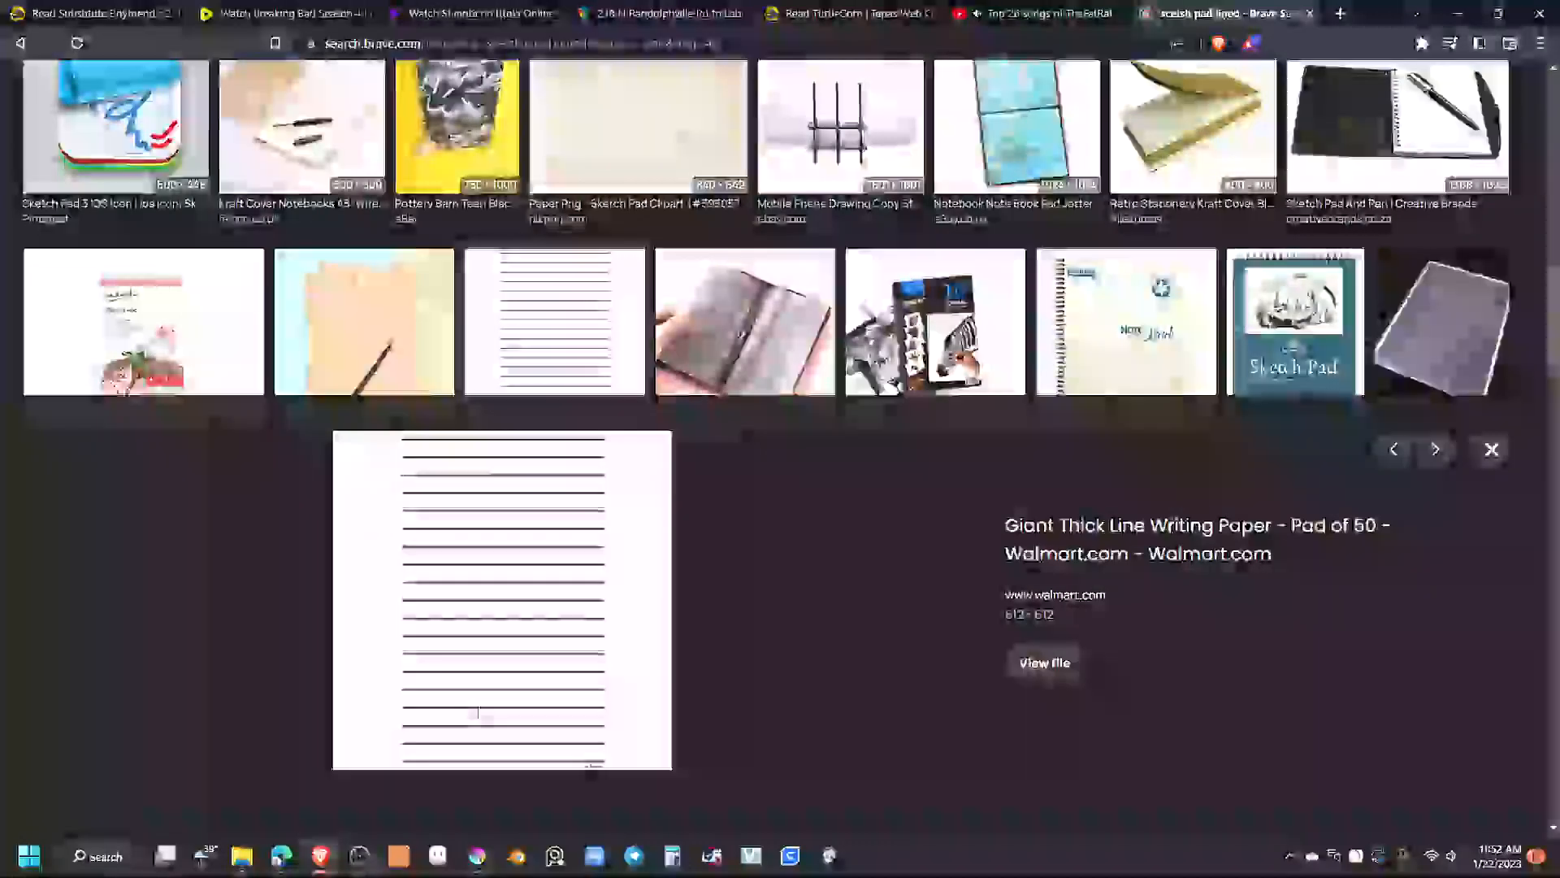
pyautogui.click(1491, 451)
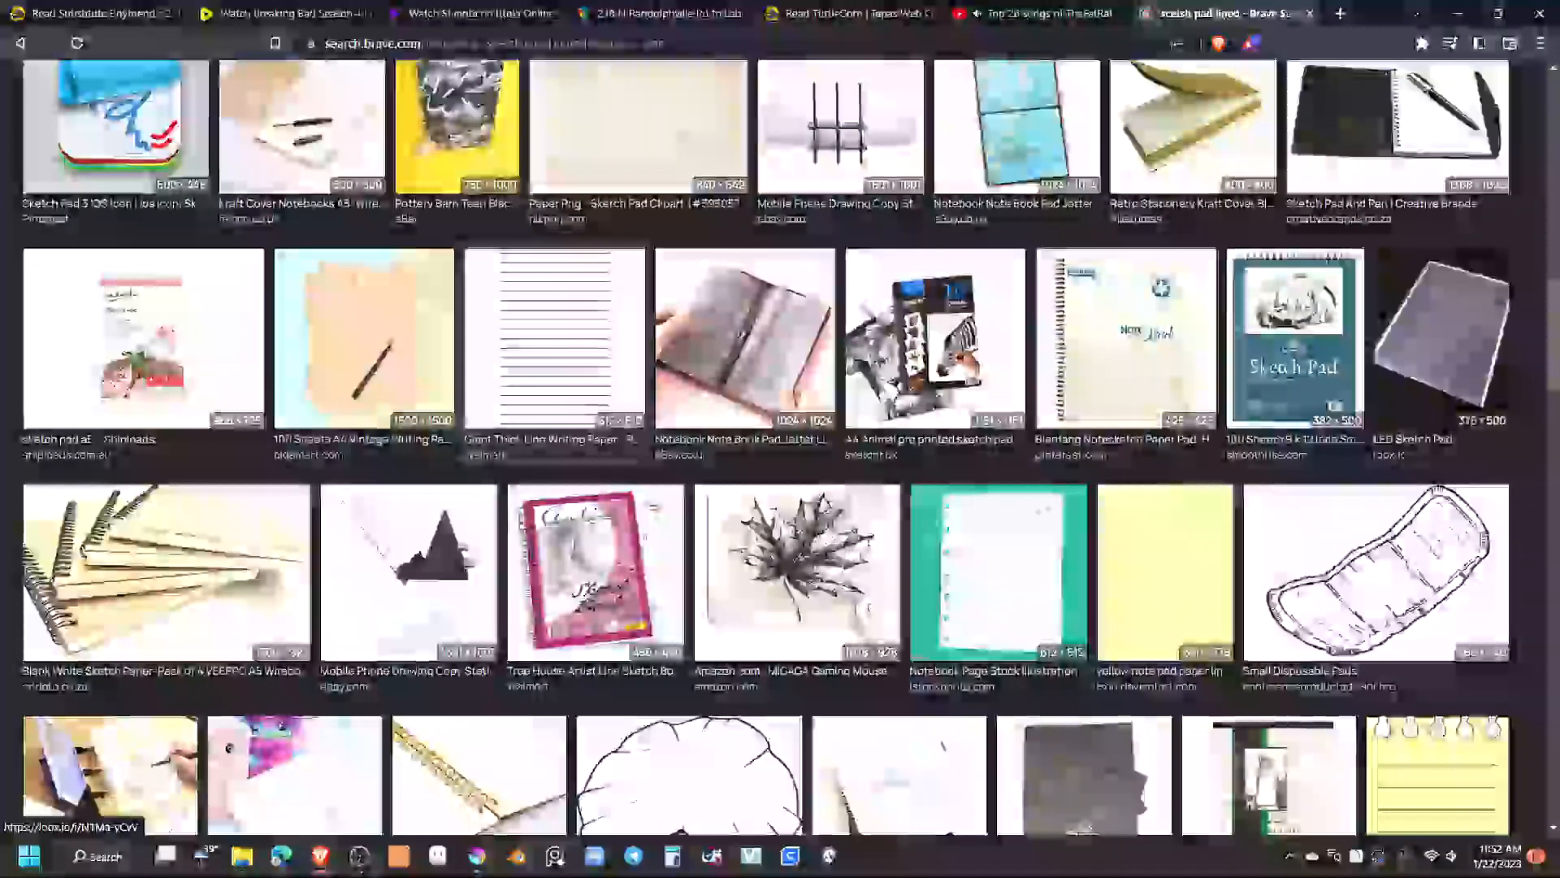
# Look through further lined sketch pad results for a usable page image, previewing the Mintra A5 lined note pad
pyautogui.scroll(-5, 768, 447)
pyautogui.scroll(8, 634, 537)
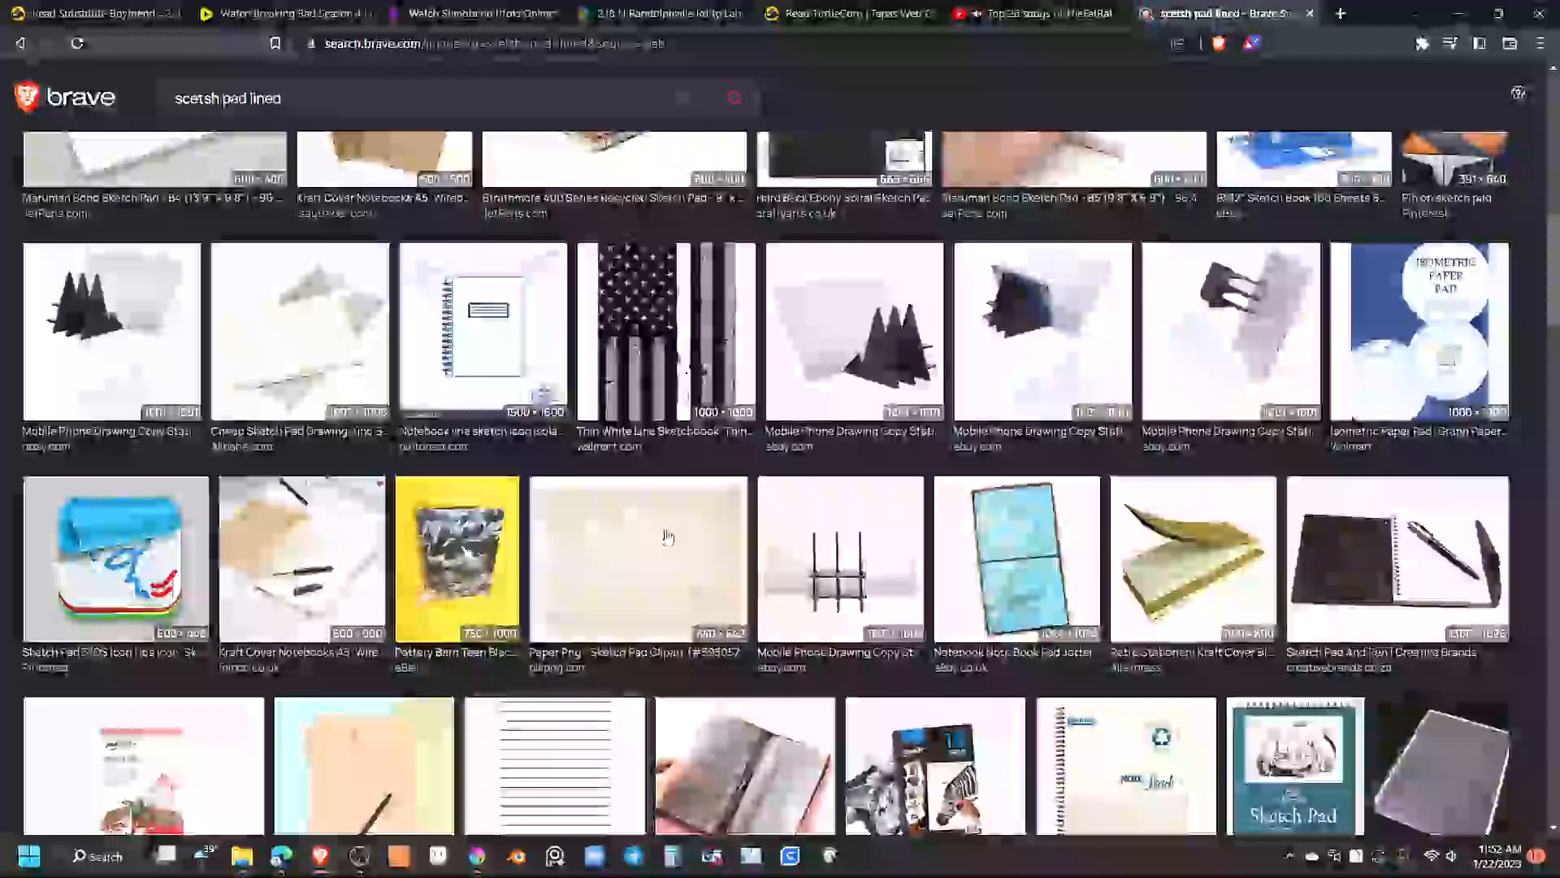
pyautogui.scroll(5, 659, 550)
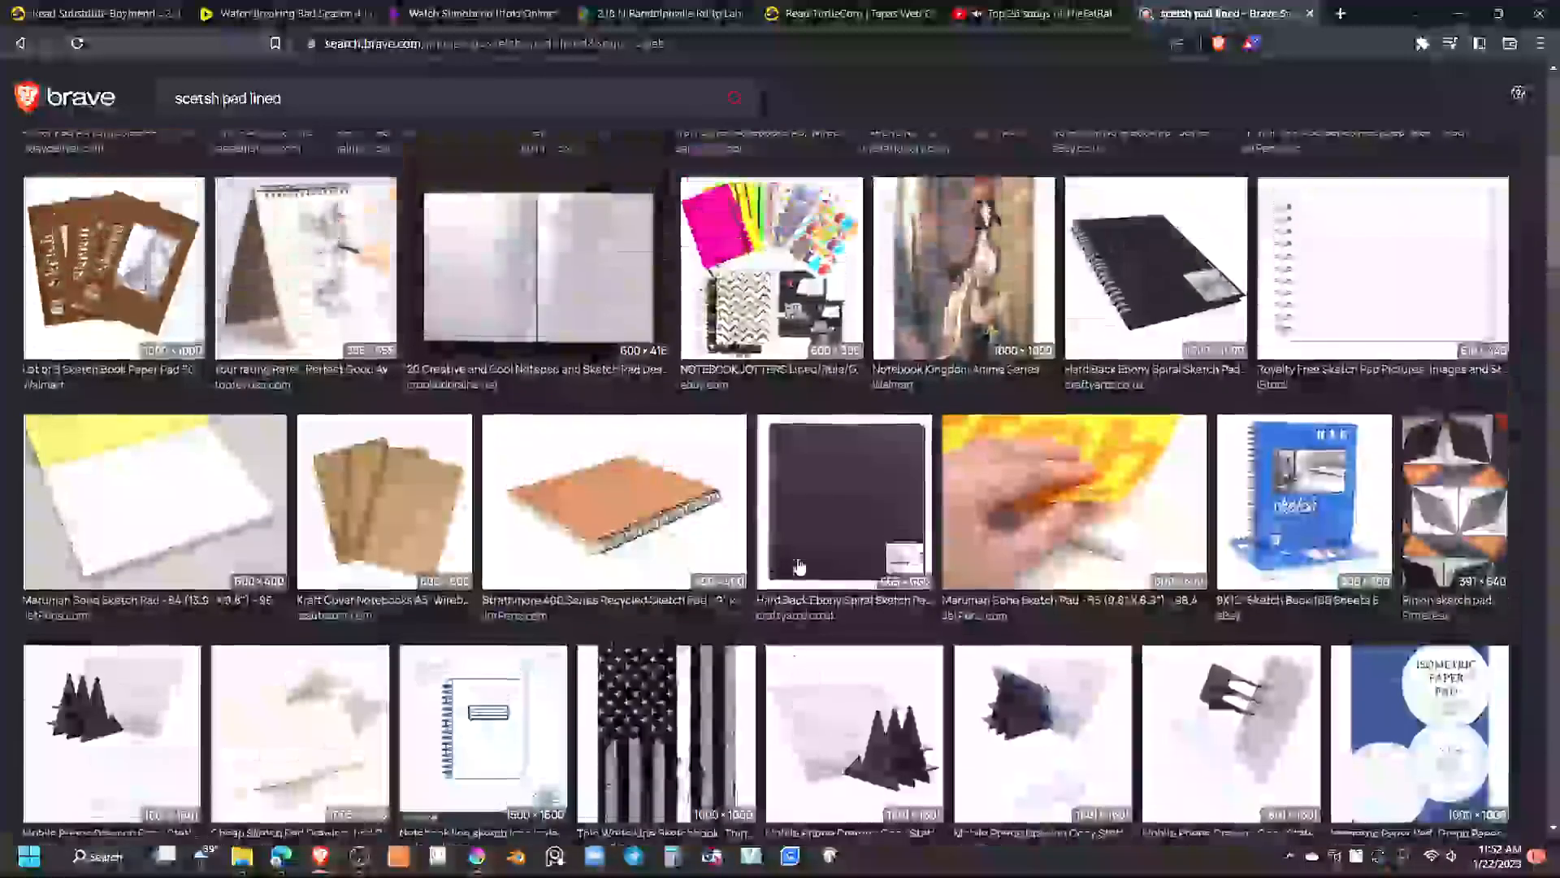
pyautogui.scroll(2, 772, 571)
pyautogui.scroll(2, 727, 578)
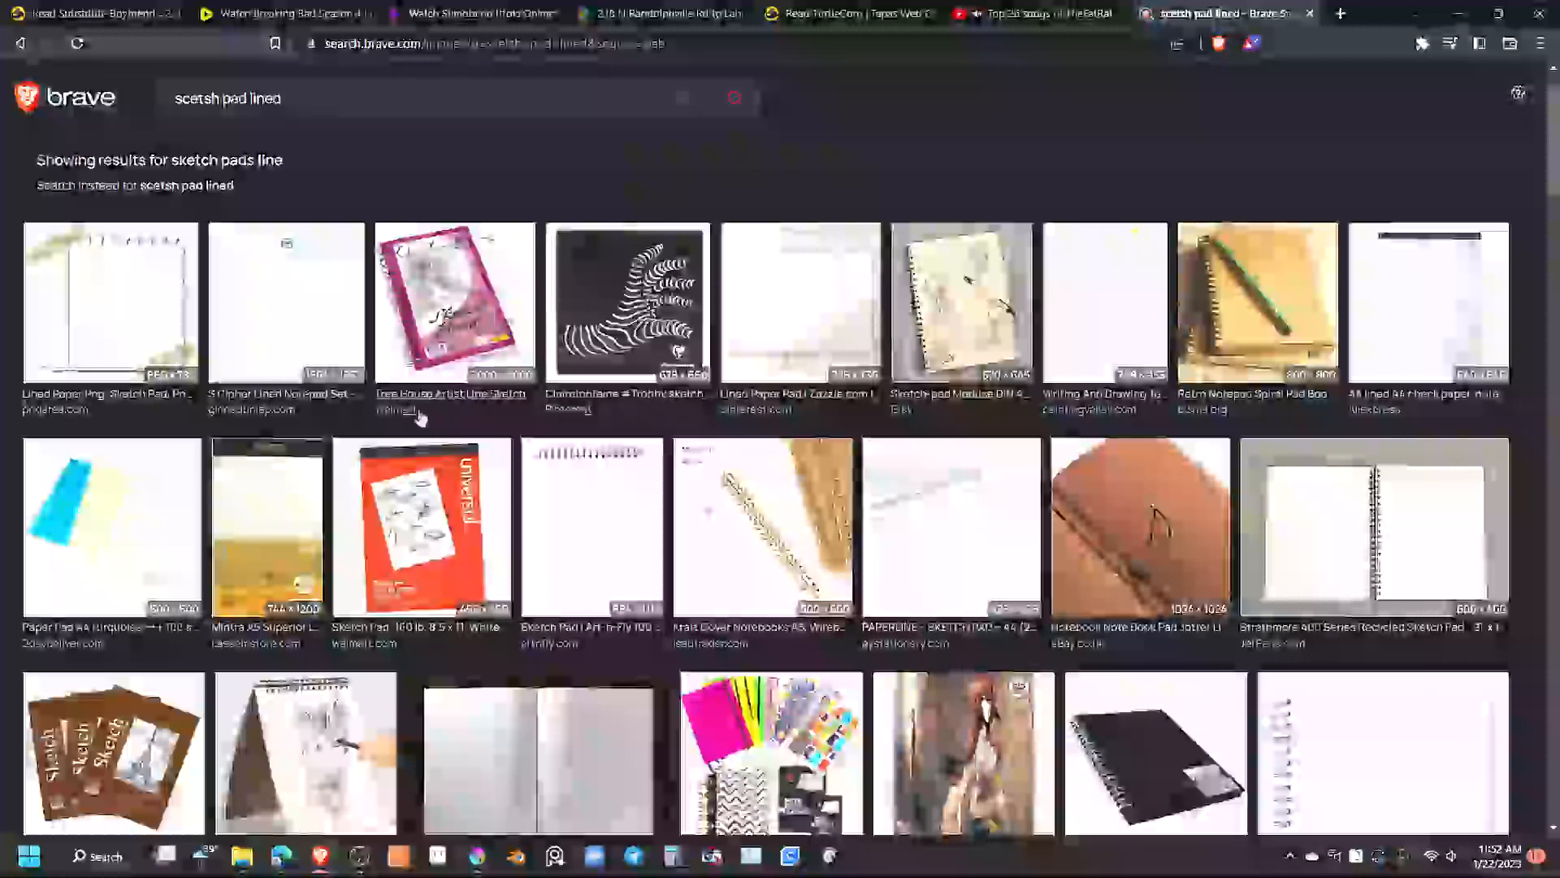
pyautogui.click(293, 445)
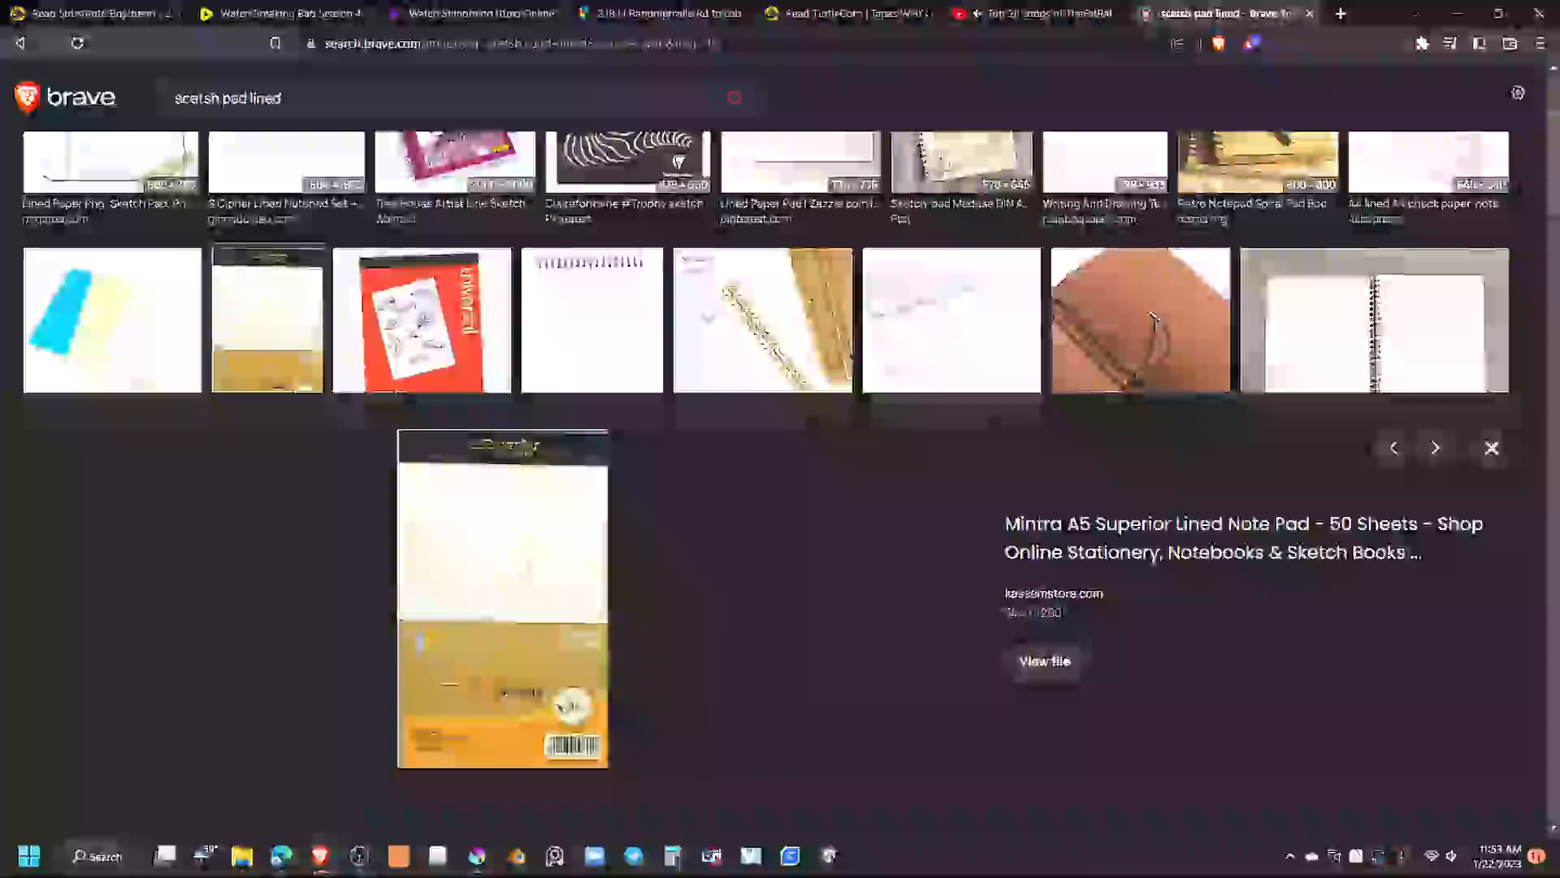
pyautogui.click(1491, 448)
pyautogui.scroll(-5, 858, 699)
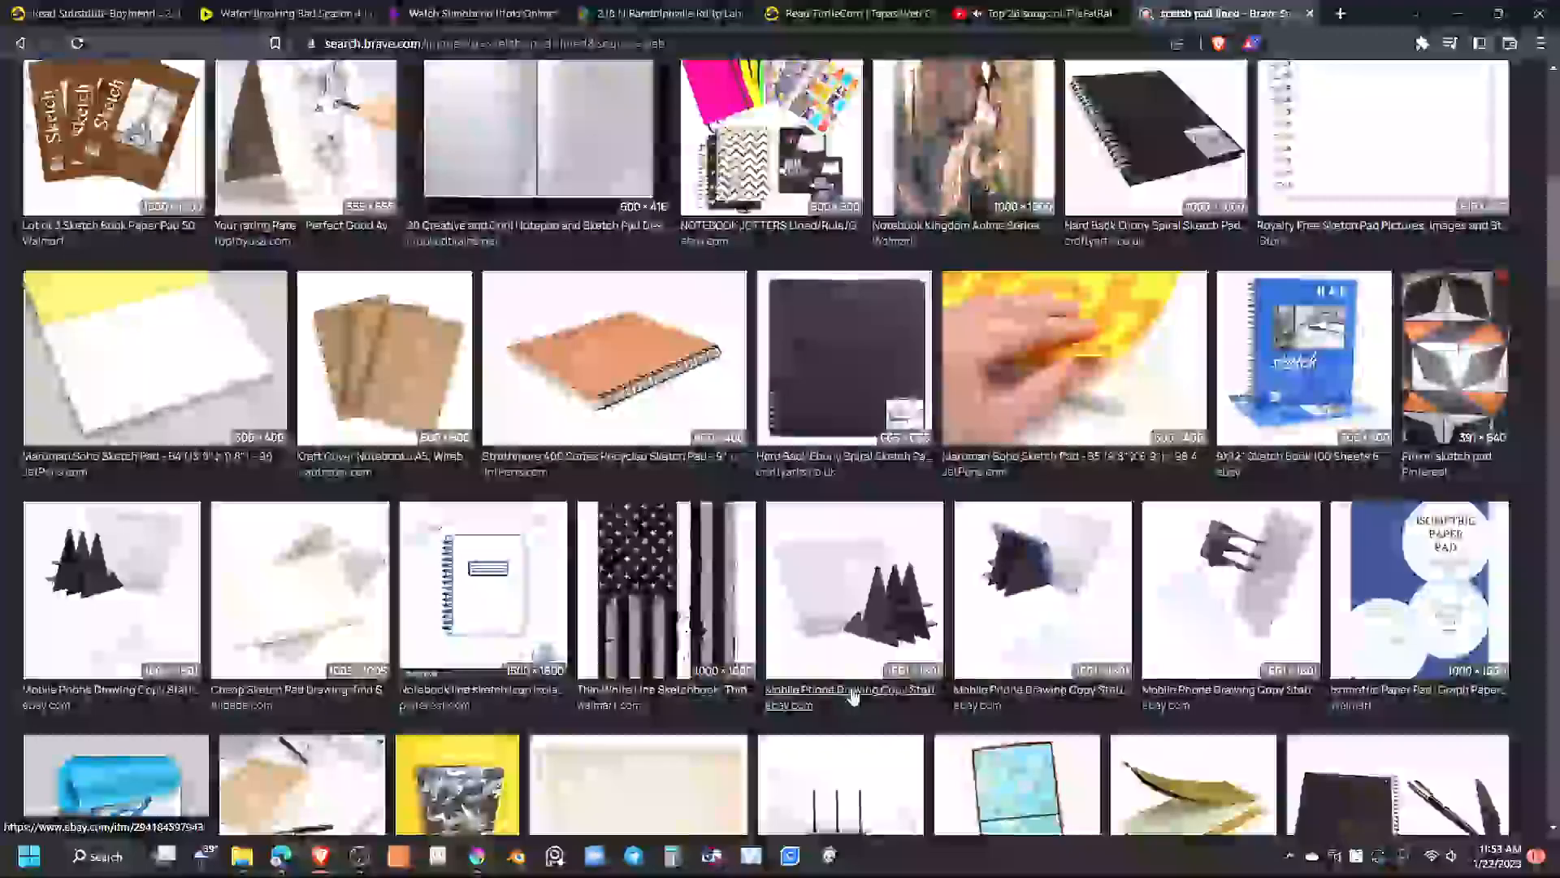
pyautogui.scroll(-4, 858, 699)
pyautogui.scroll(-5, 763, 707)
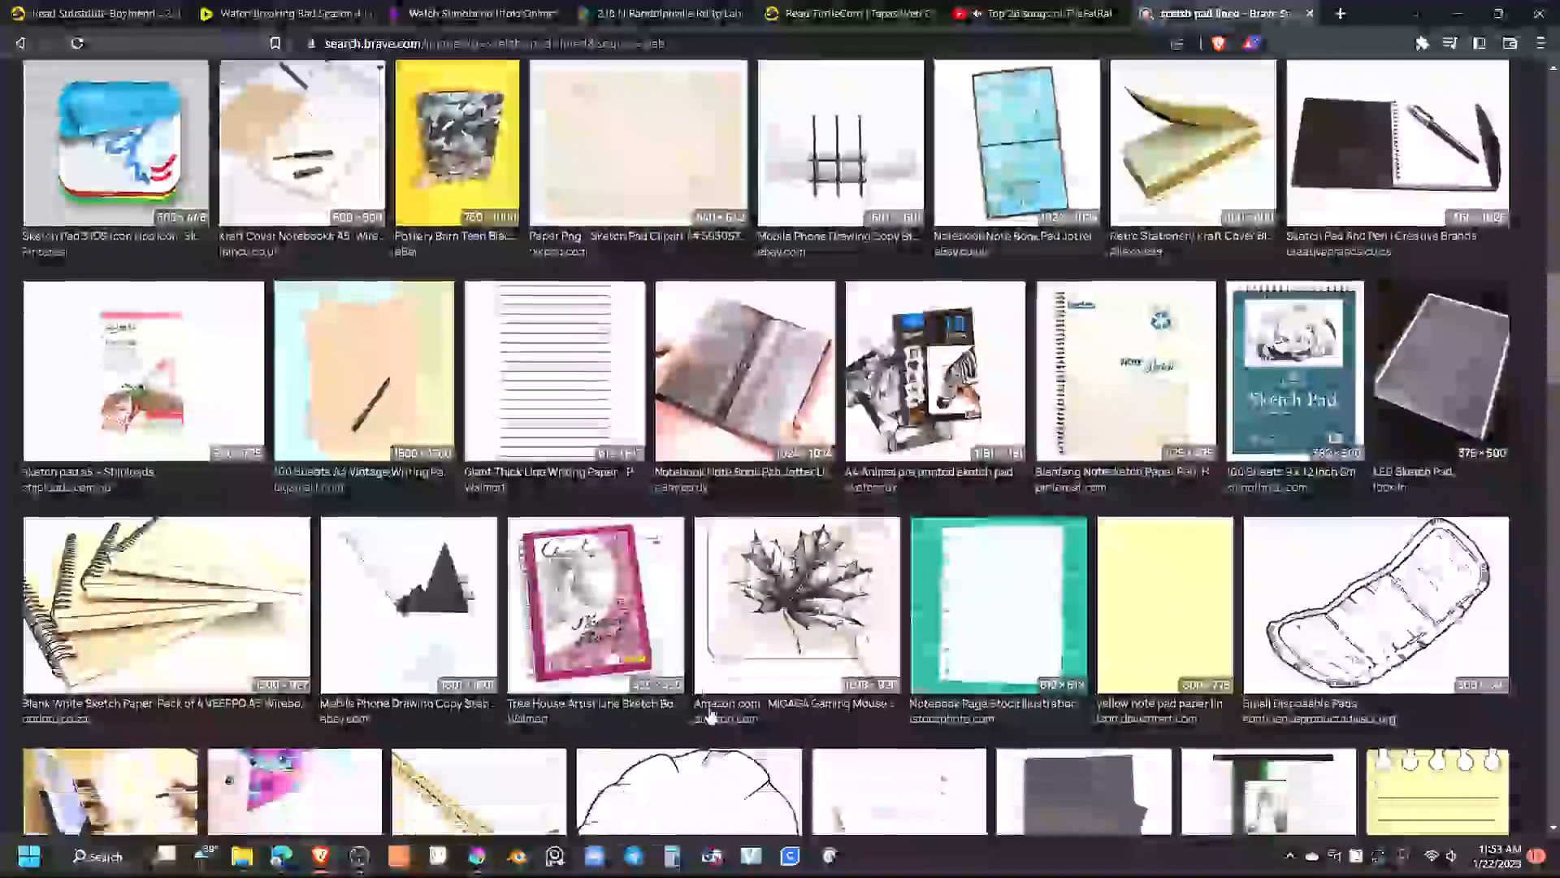
pyautogui.scroll(-9, 730, 708)
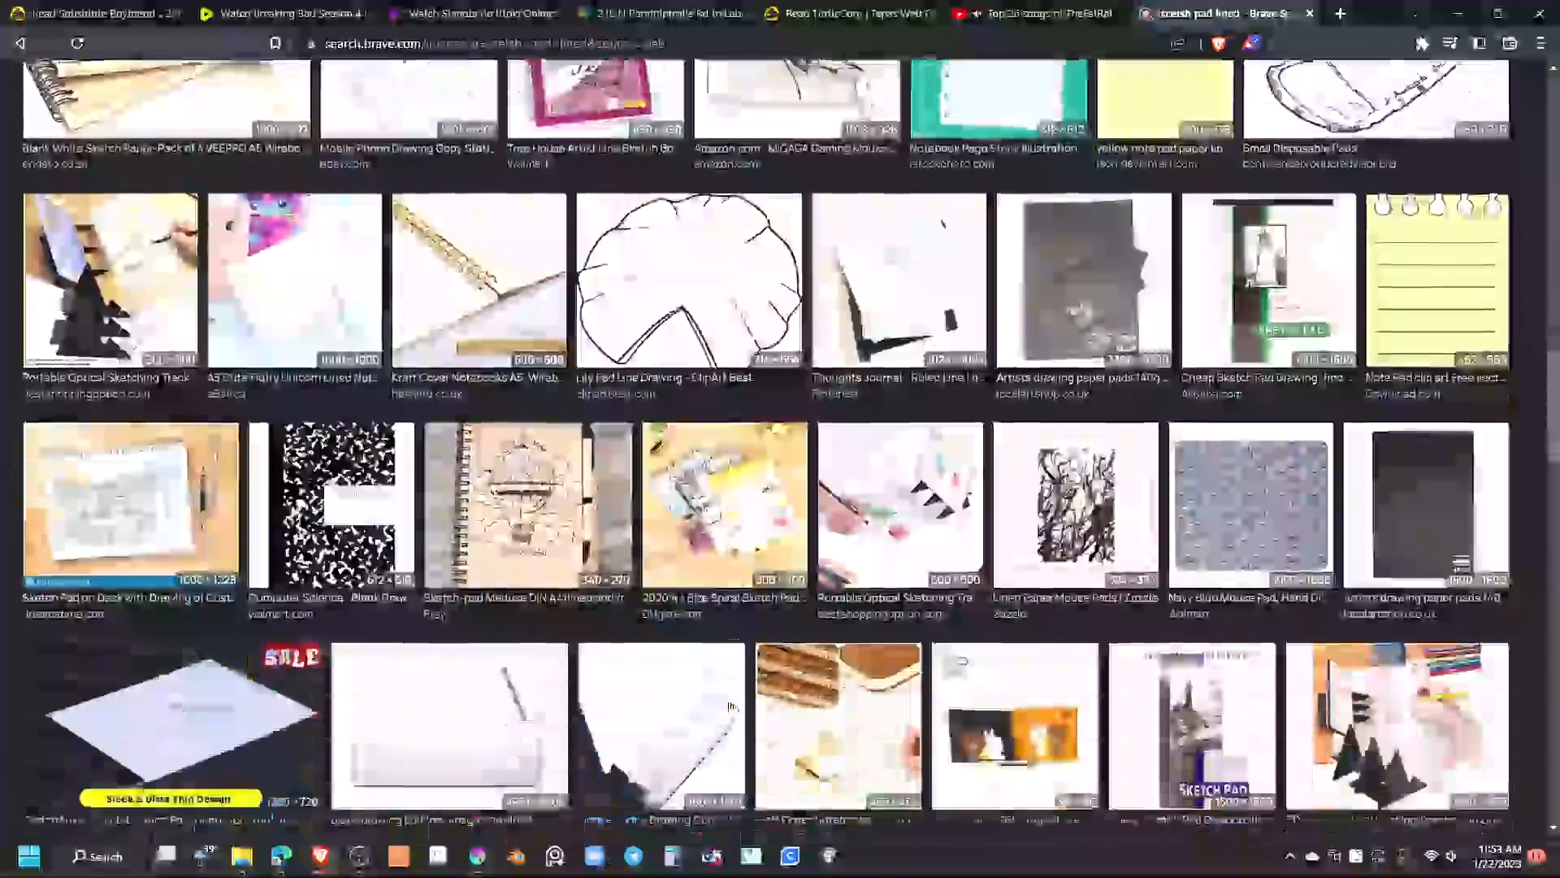
pyautogui.scroll(-7, 721, 713)
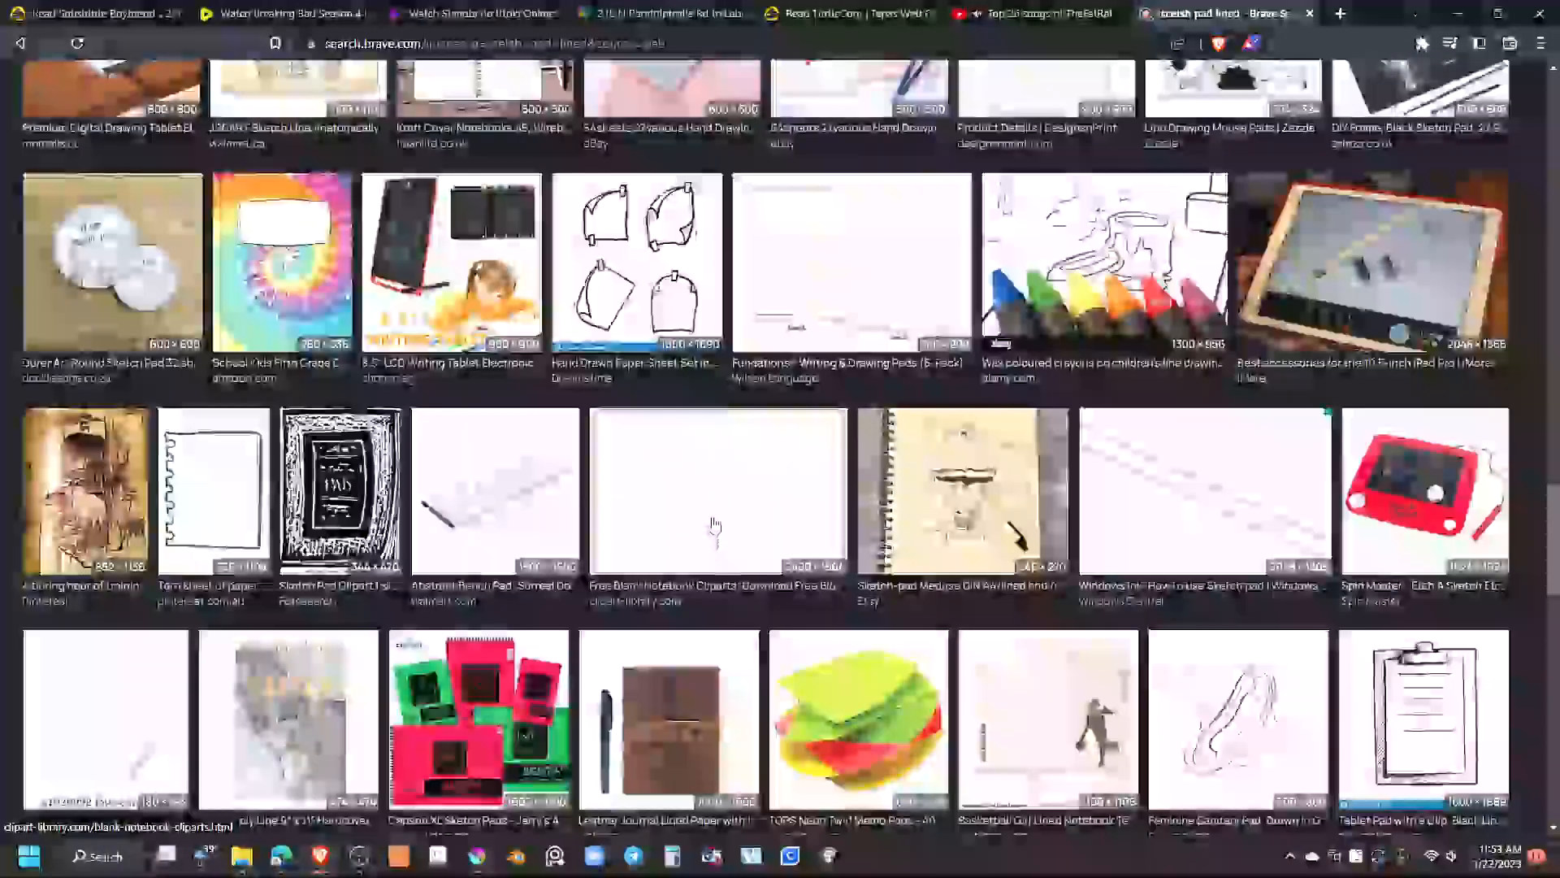
# Open the blank notebook clipart from clipart-library.com and bring the image into the comic document in Krita as a layer
pyautogui.click(715, 527)
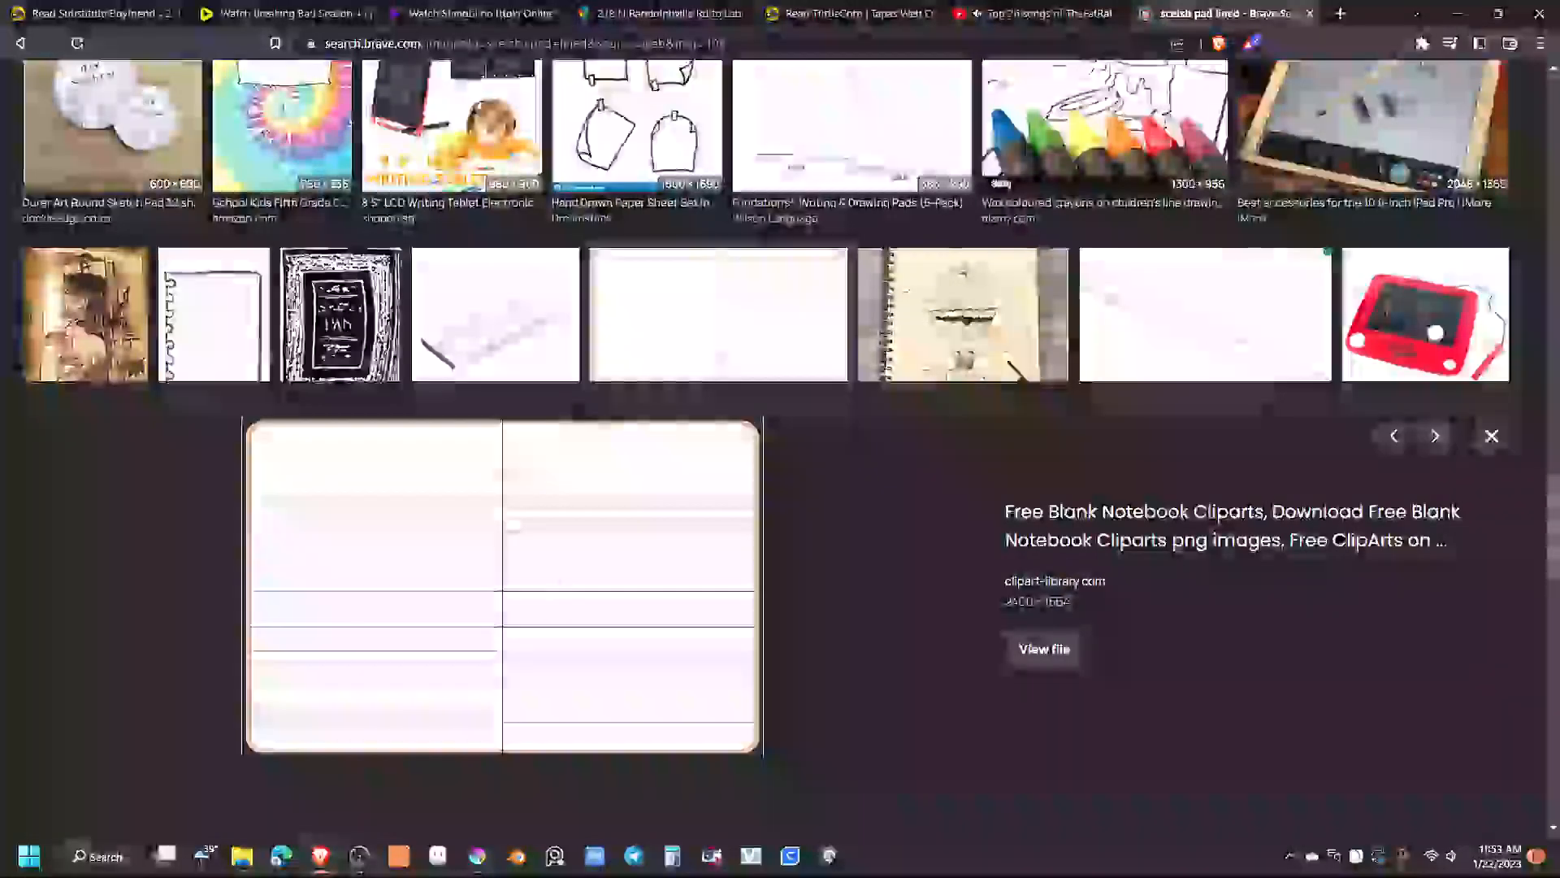
pyautogui.moveTo(479, 855)
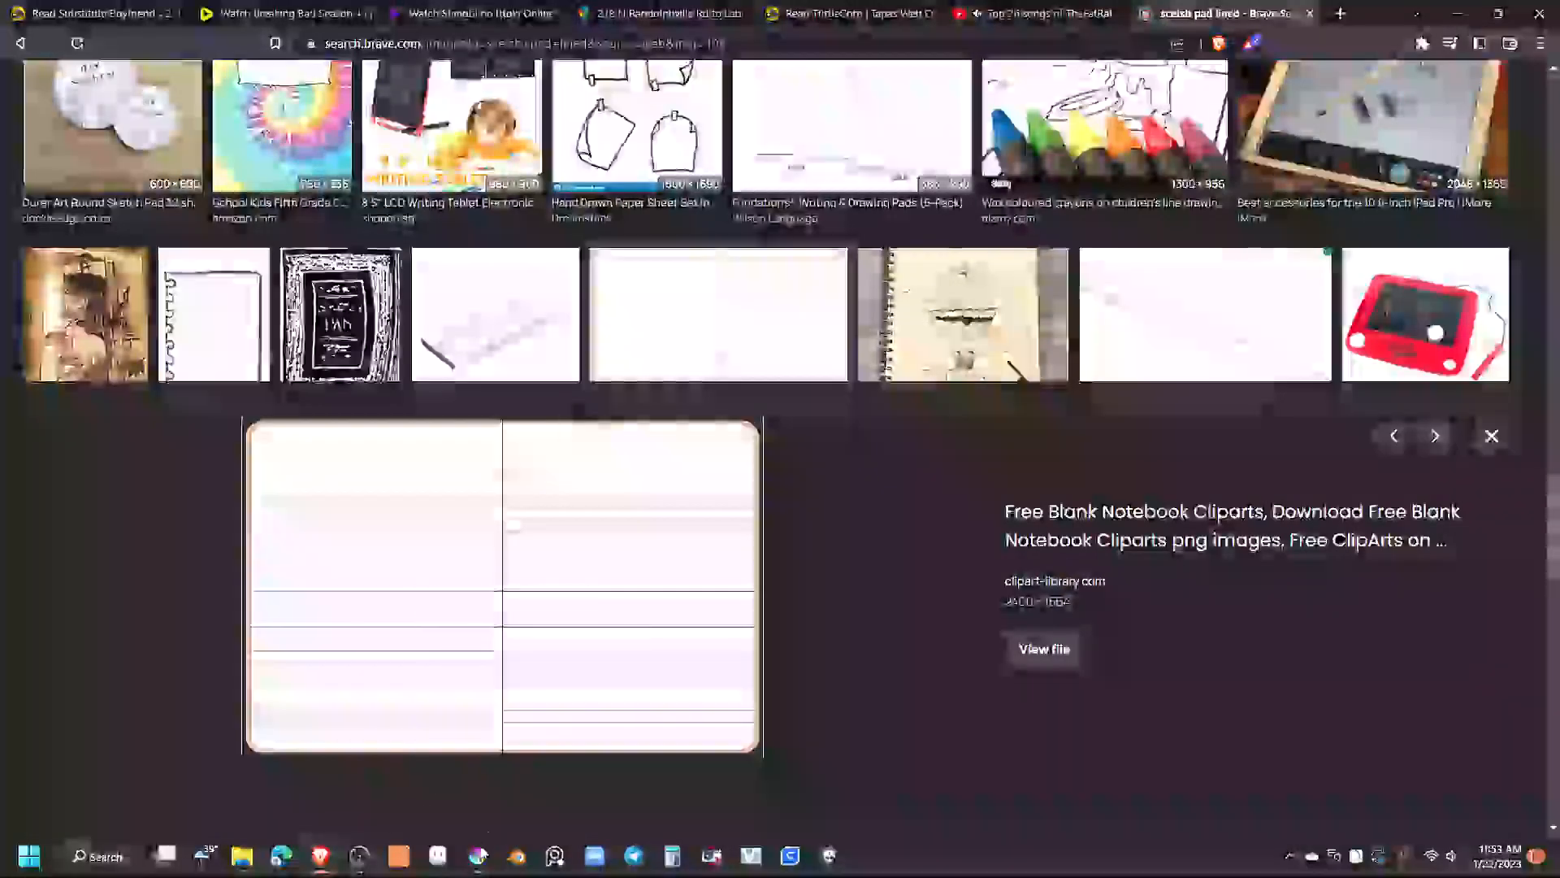
pyautogui.click(478, 855)
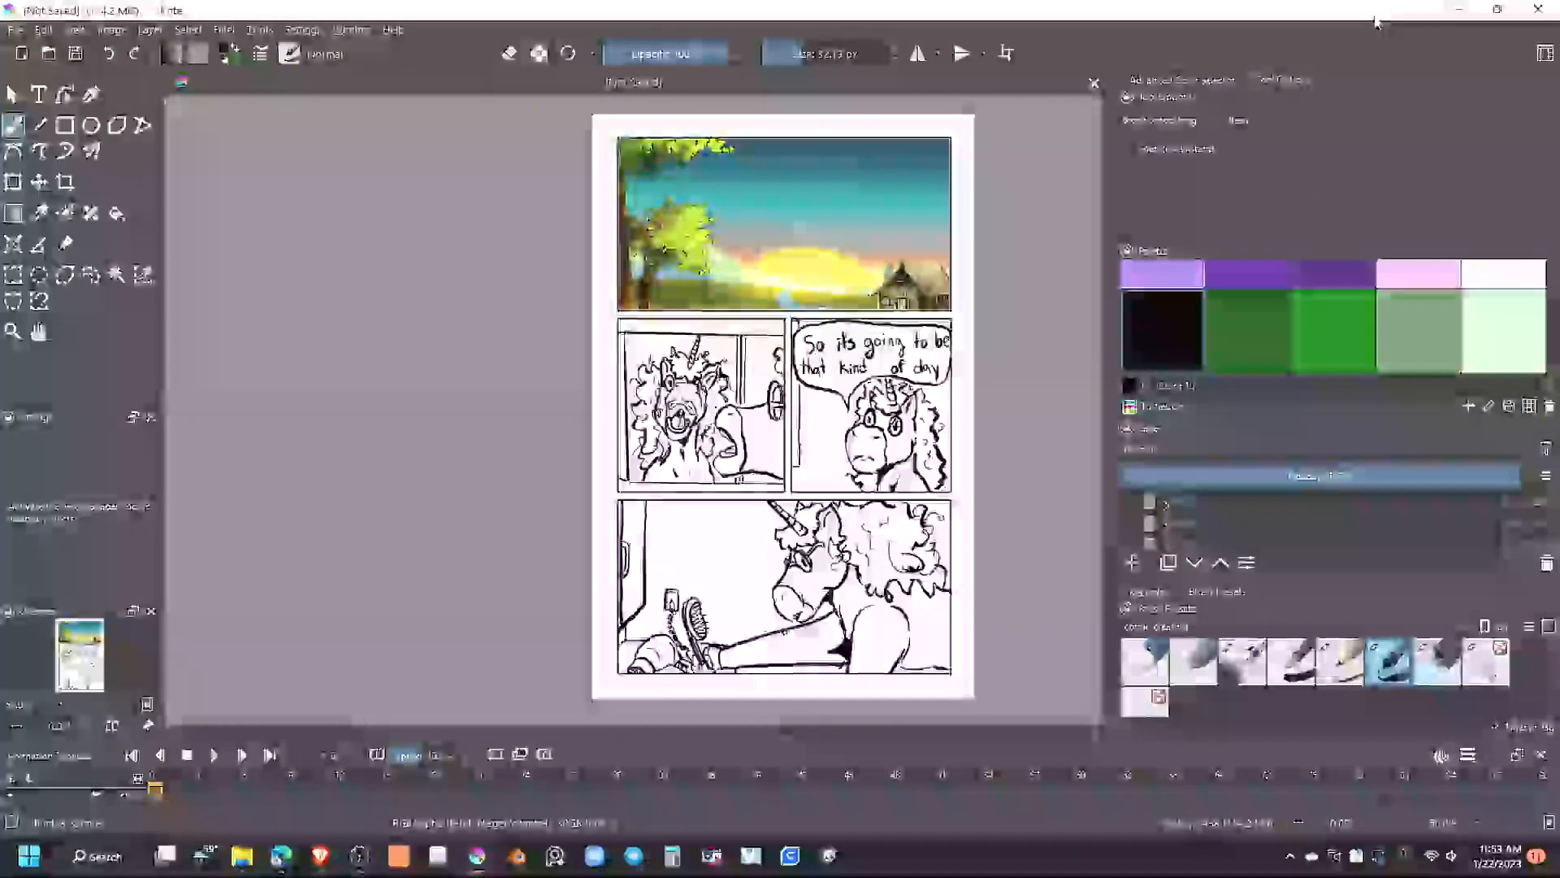
pyautogui.moveTo(1381, 11); pyautogui.dragTo(1559, 99)
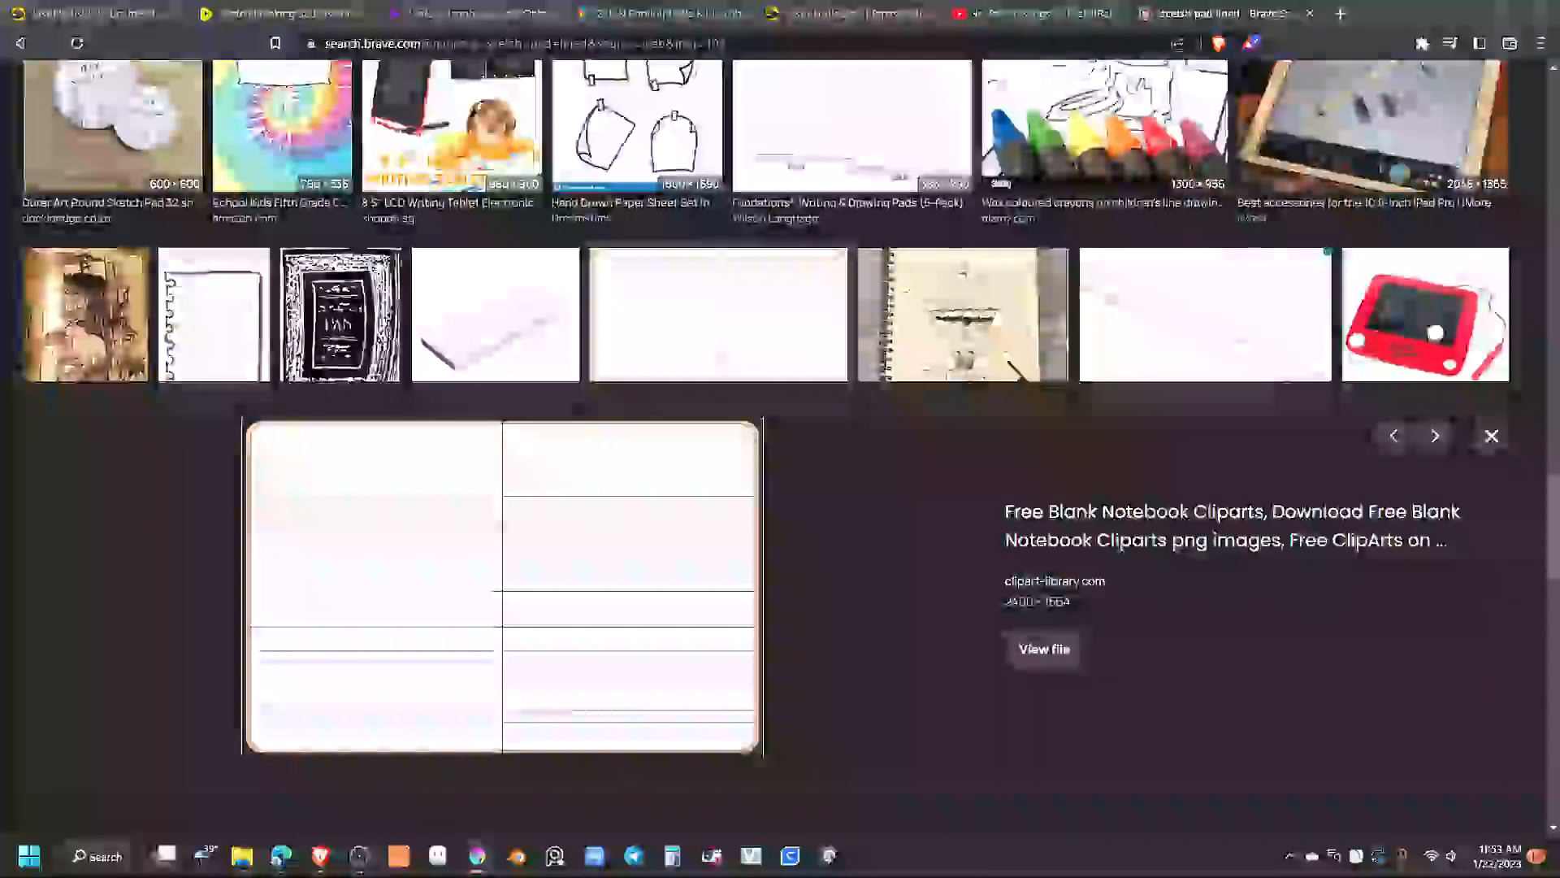
pyautogui.moveTo(1559, 235); pyautogui.dragTo(1010, 4)
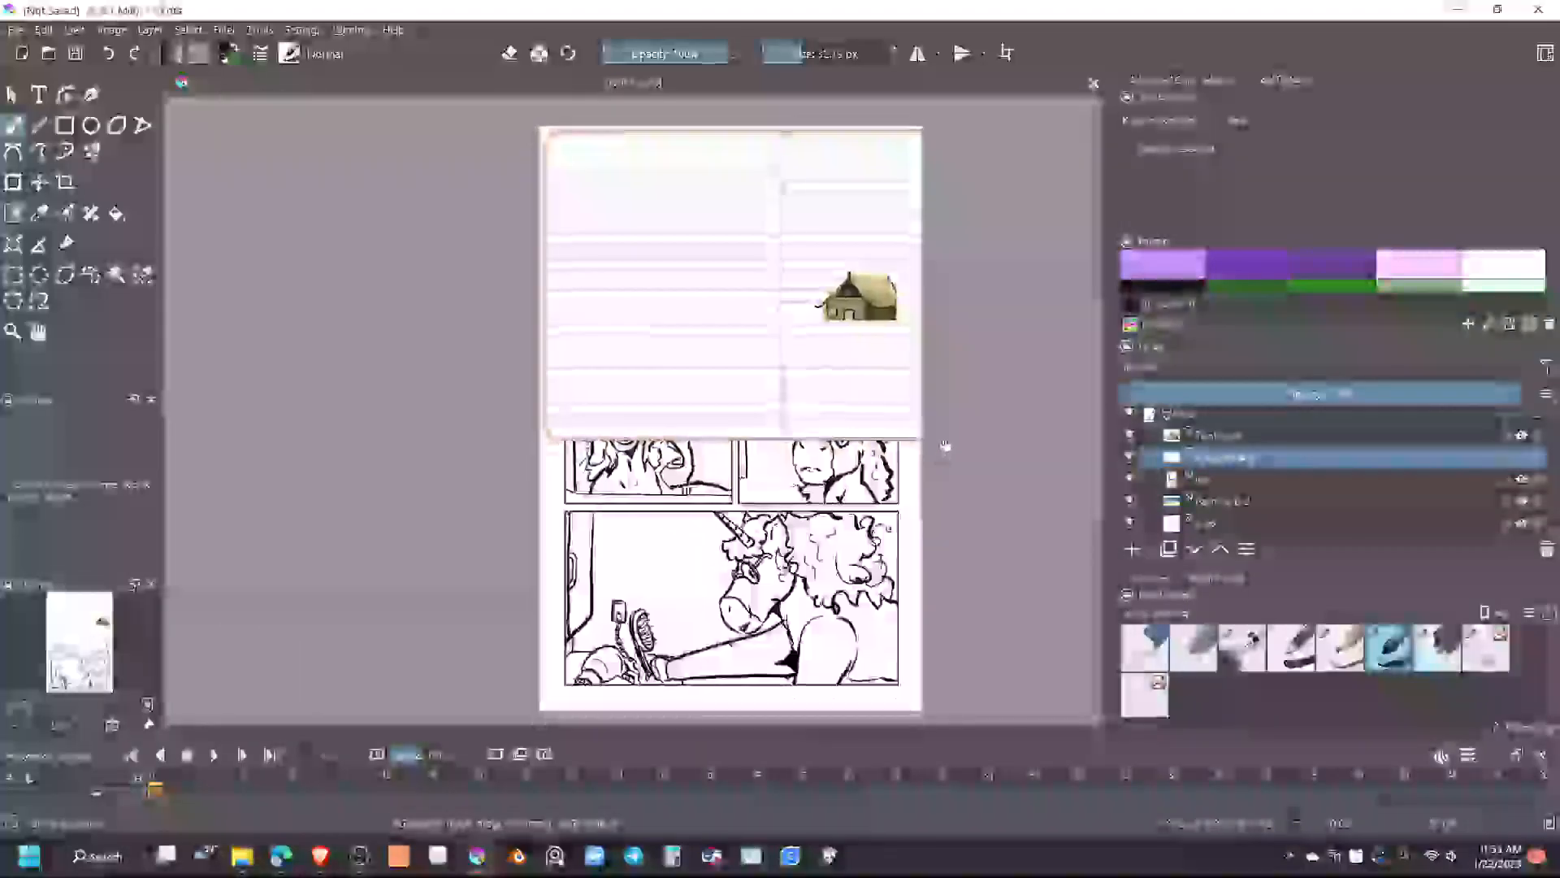
# Move the notebook image layer out of the Page1 group to just above it, and hide Page1
pyautogui.moveTo(1252, 465); pyautogui.dragTo(1320, 431)
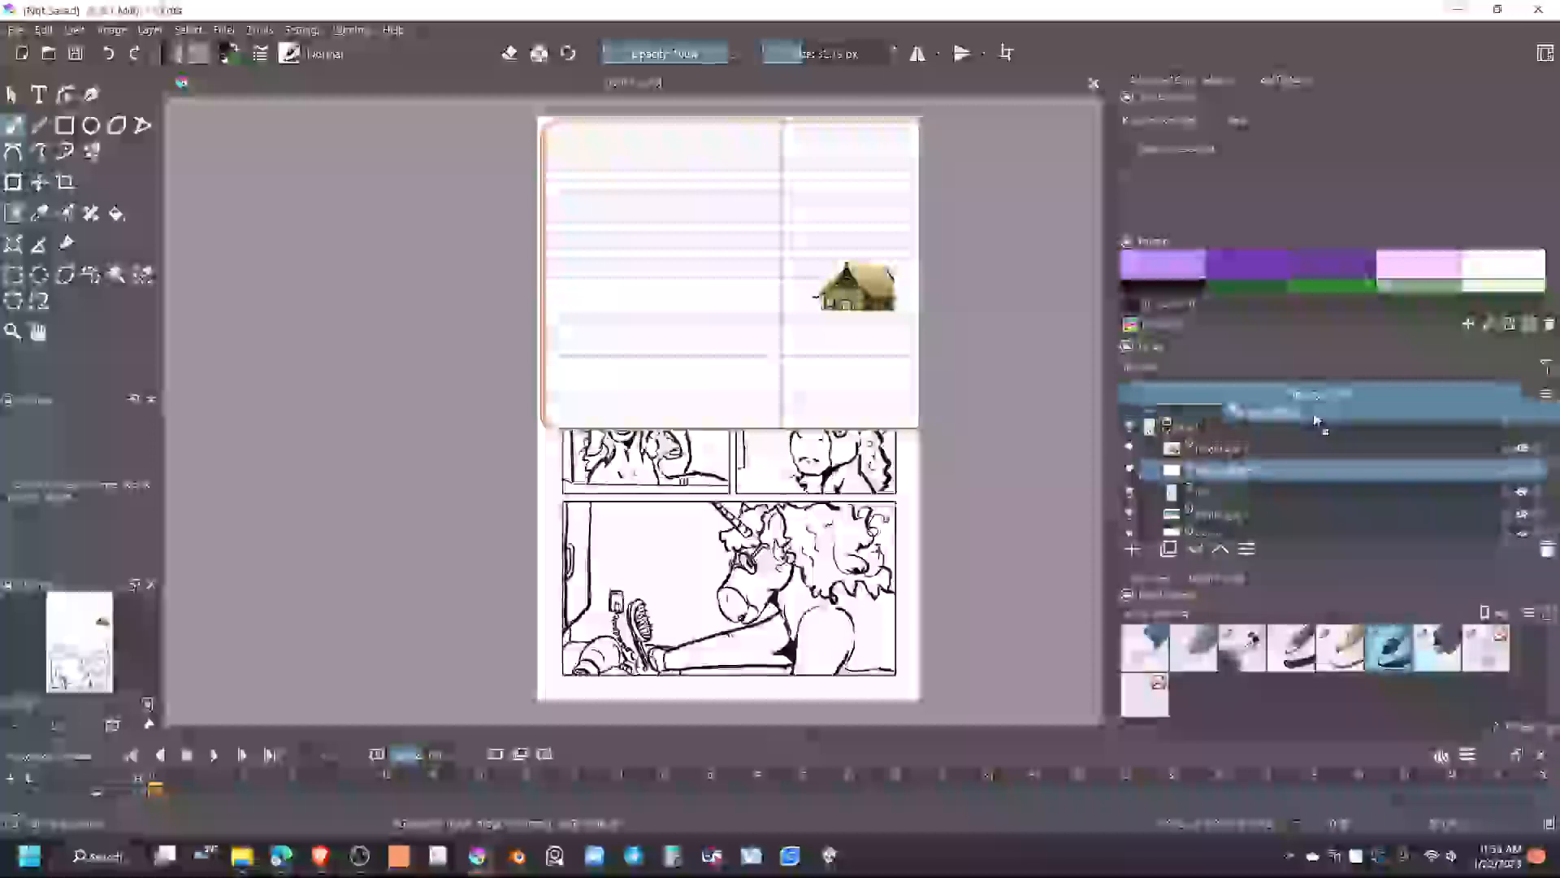
pyautogui.click(1167, 465)
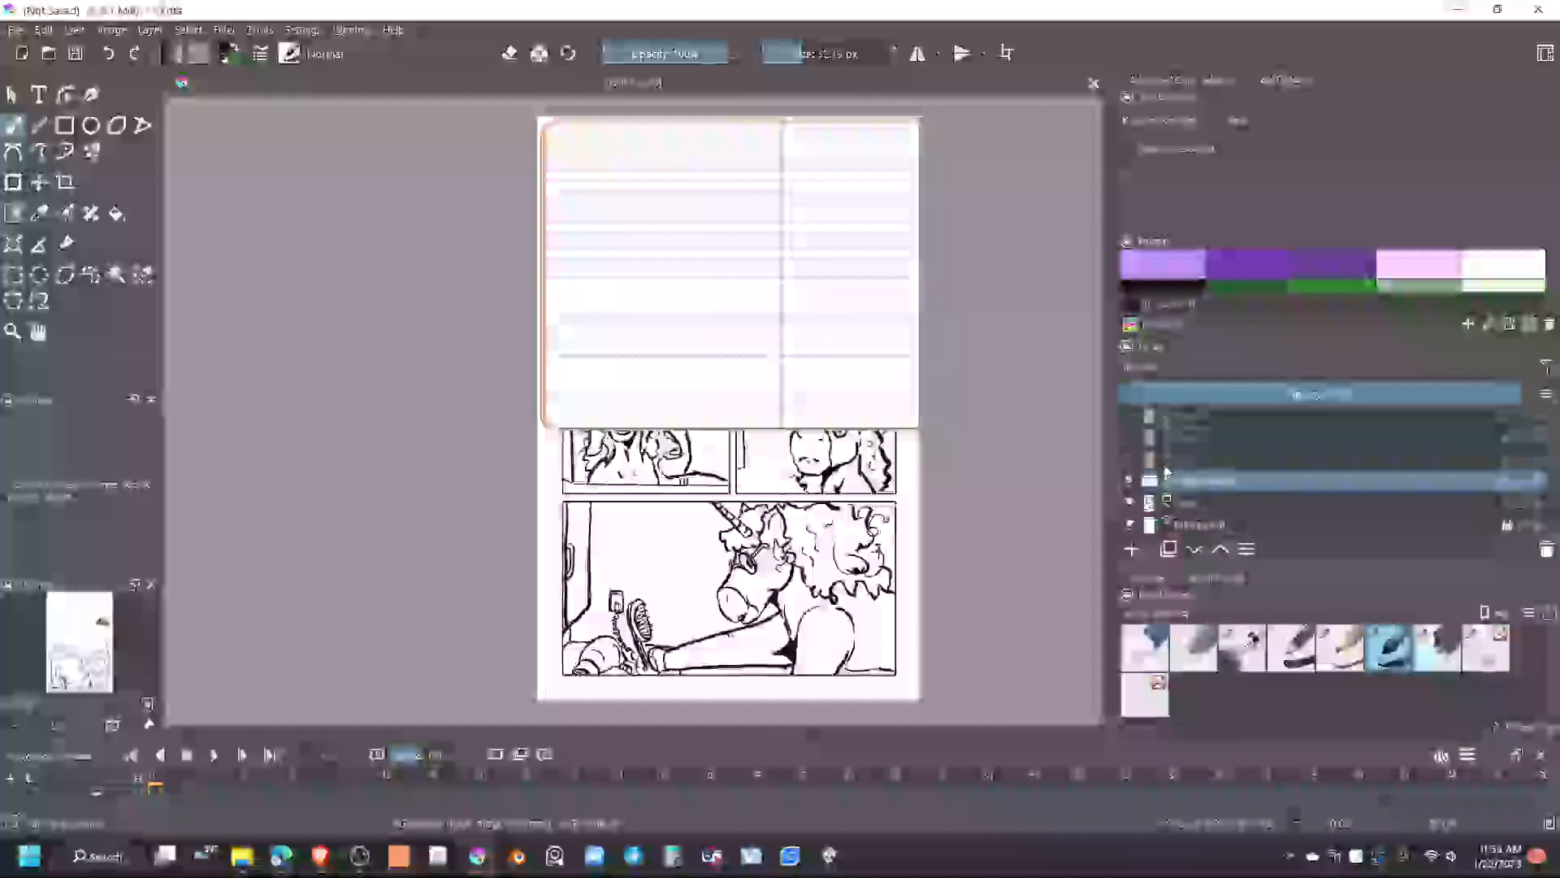
pyautogui.click(1130, 503)
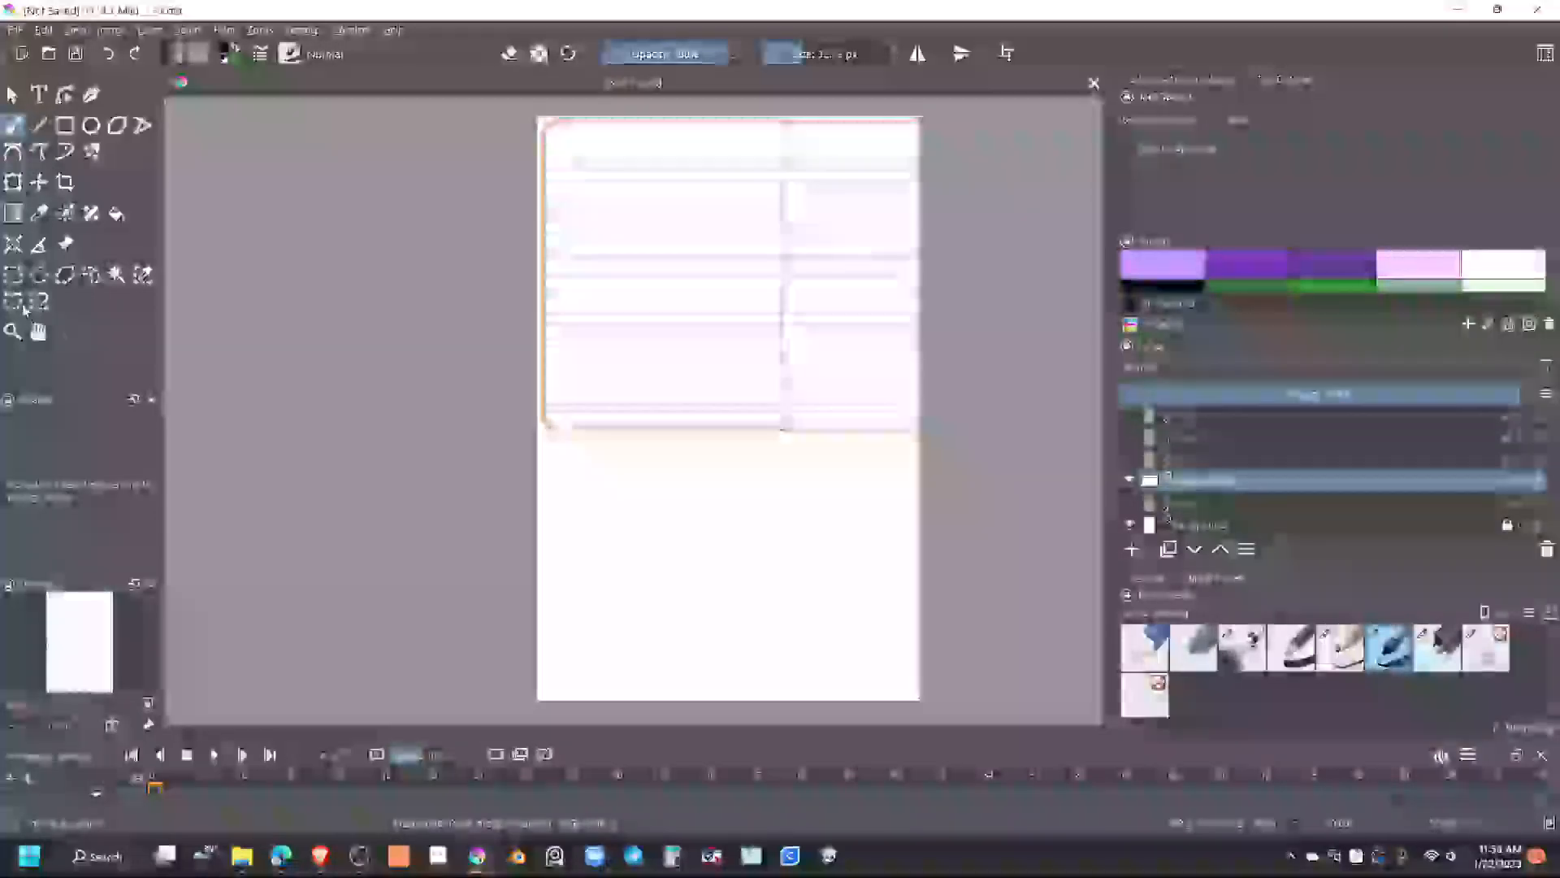
# Transform the notebook image, enlarging and repositioning it until one side's ruled lines fill the whole page without borders
pyautogui.click(12, 183)
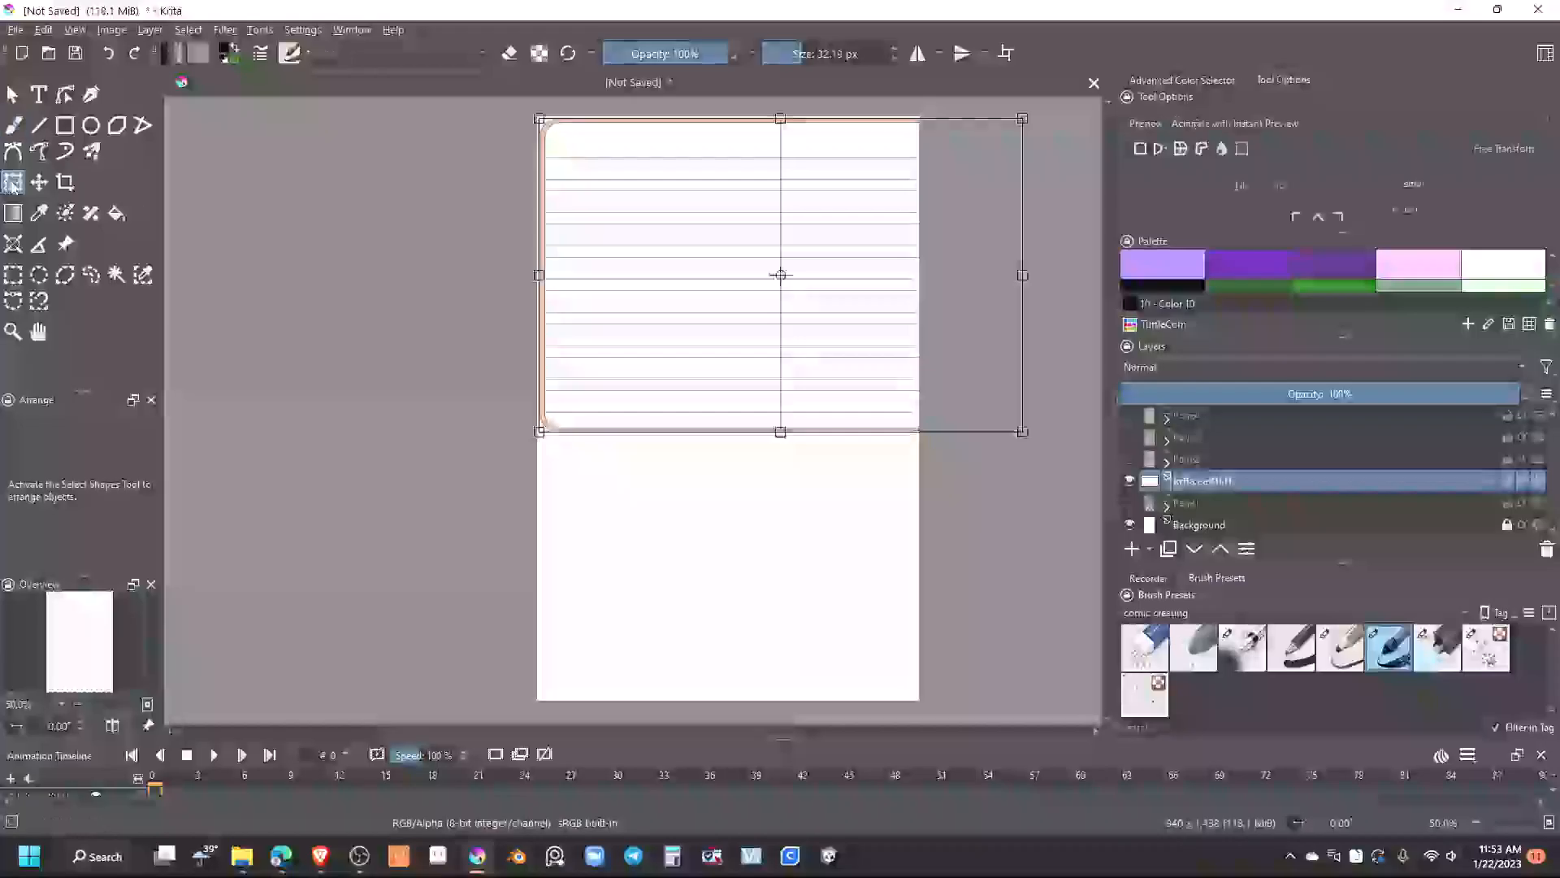
pyautogui.moveTo(700, 342); pyautogui.dragTo(708, 442)
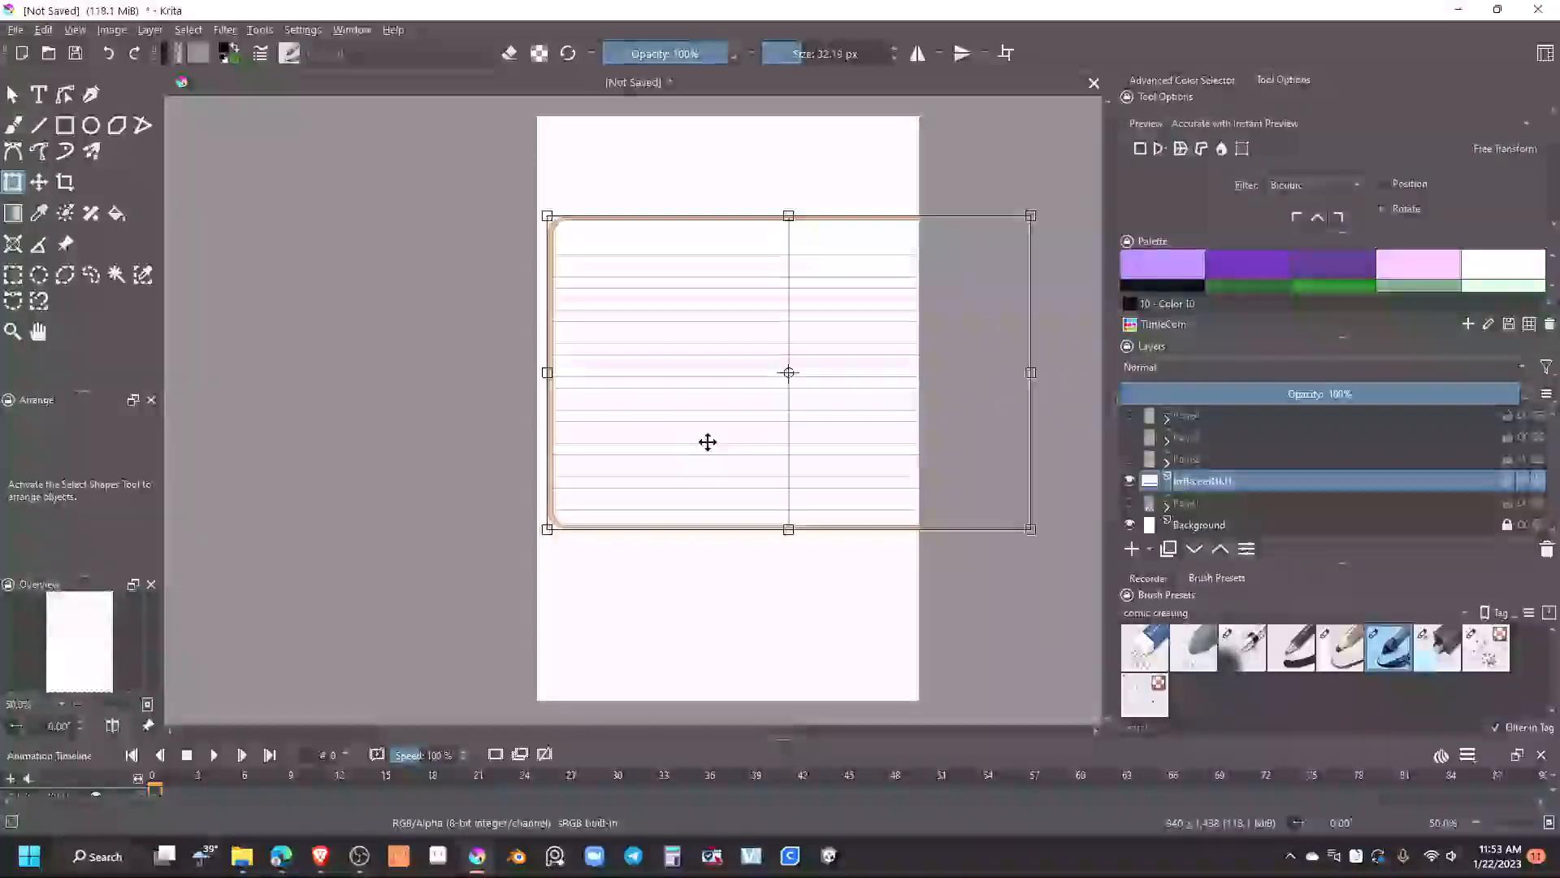
pyautogui.moveTo(1031, 216); pyautogui.dragTo(1154, 57)
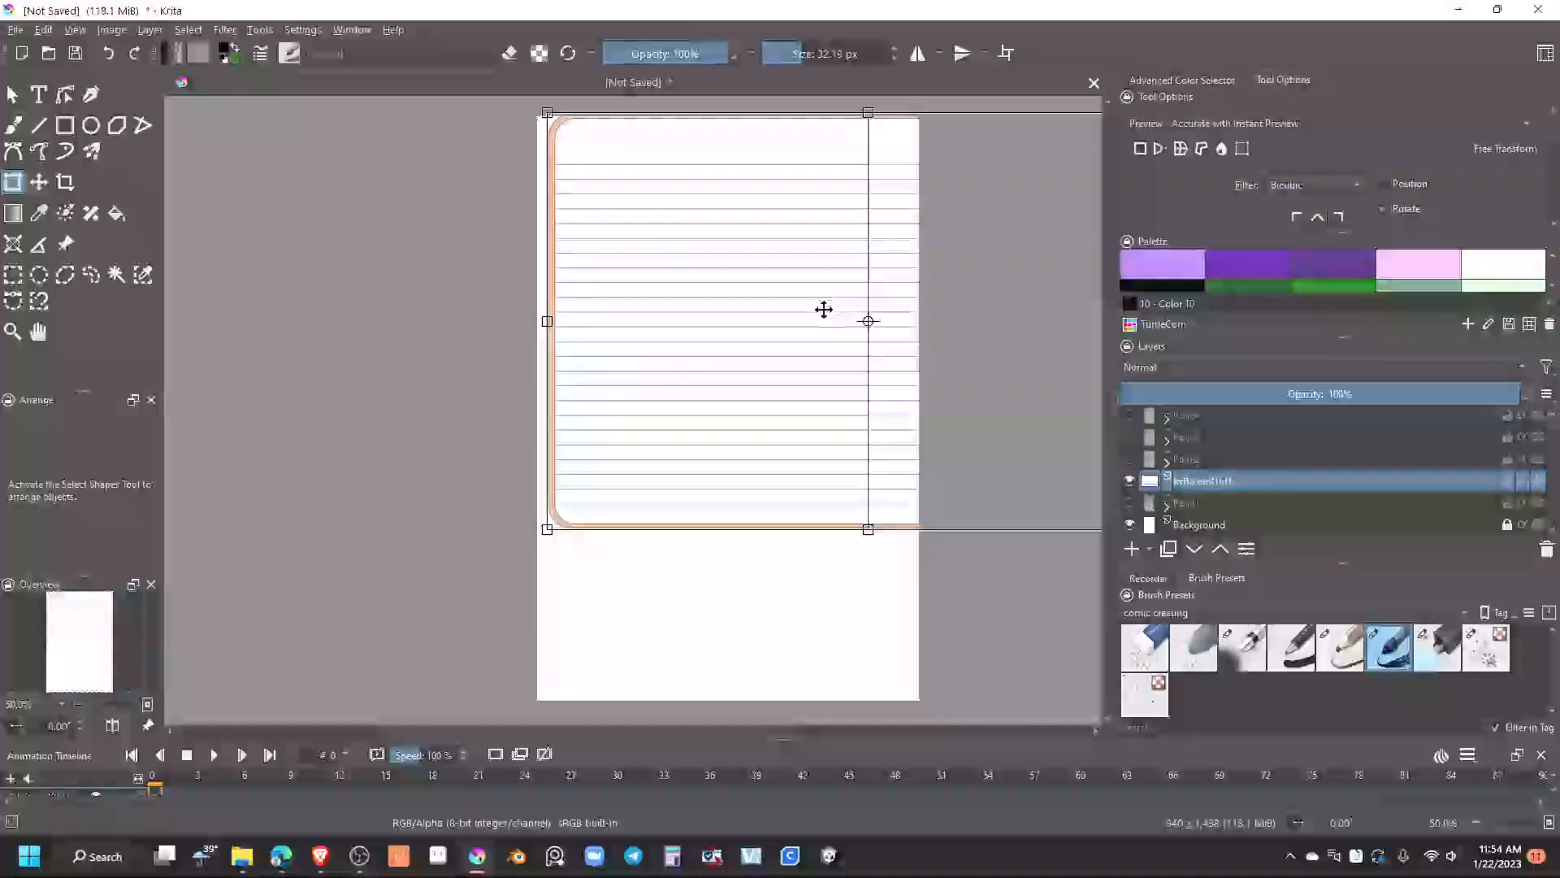
pyautogui.moveTo(826, 309); pyautogui.dragTo(807, 478)
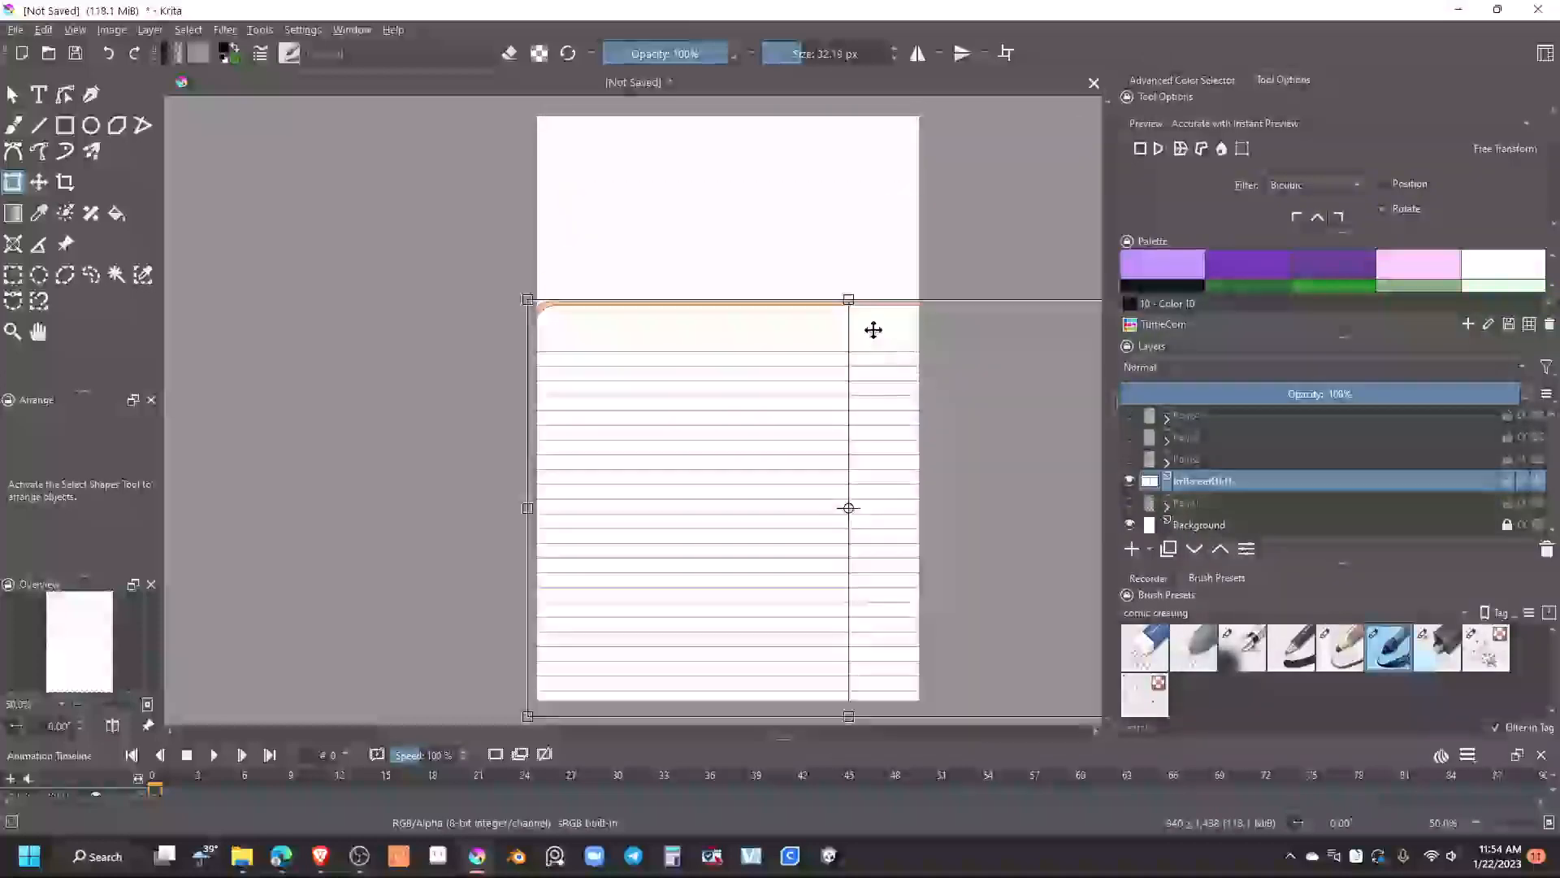
pyautogui.moveTo(849, 300); pyautogui.dragTo(851, 57)
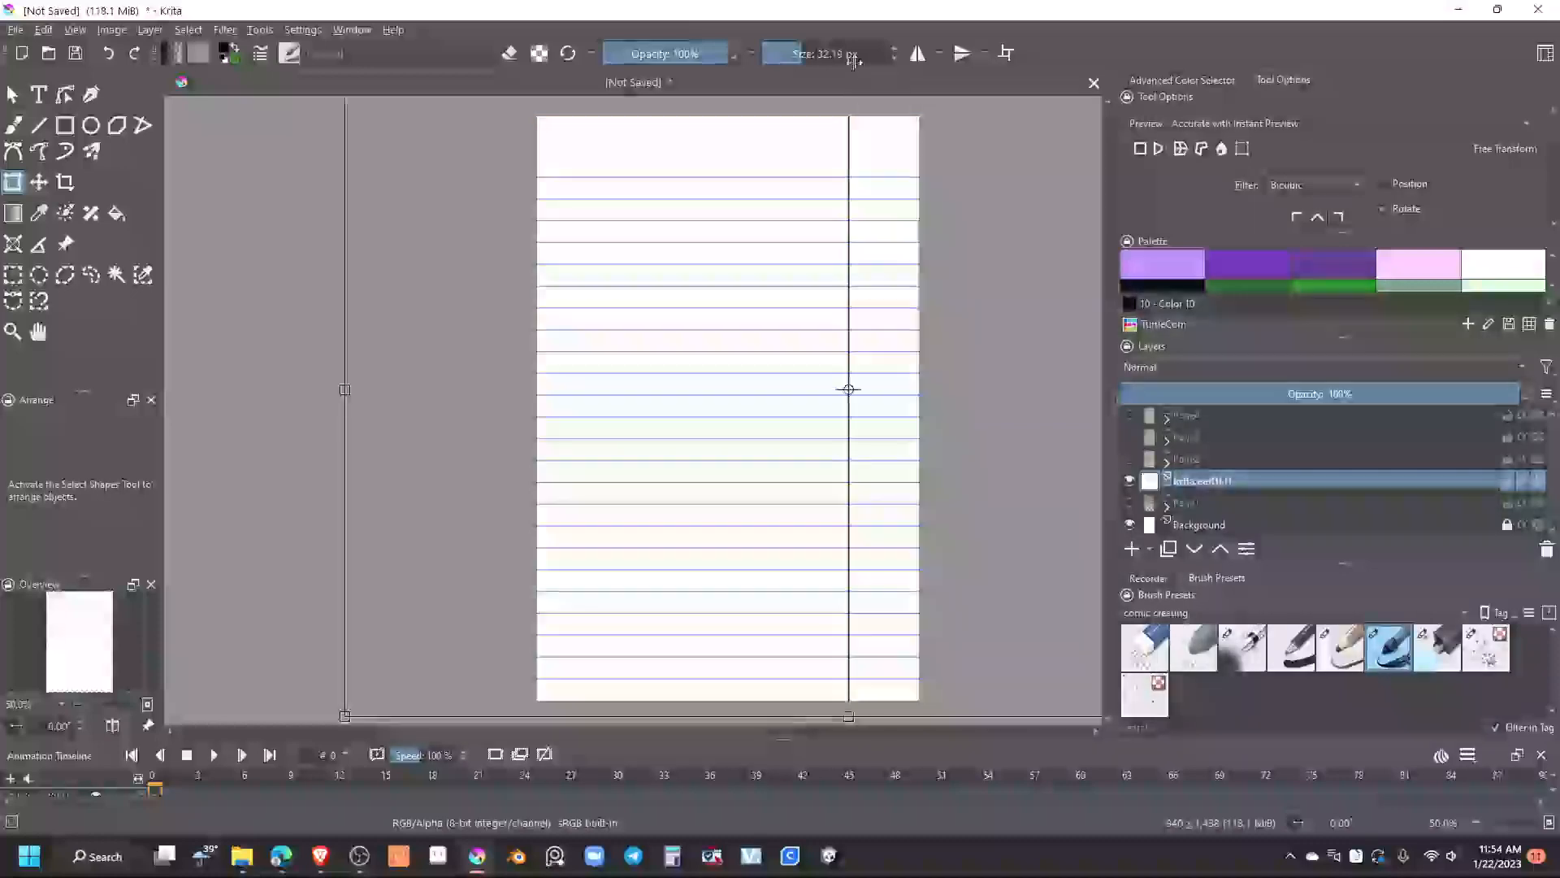
pyautogui.press('Return')
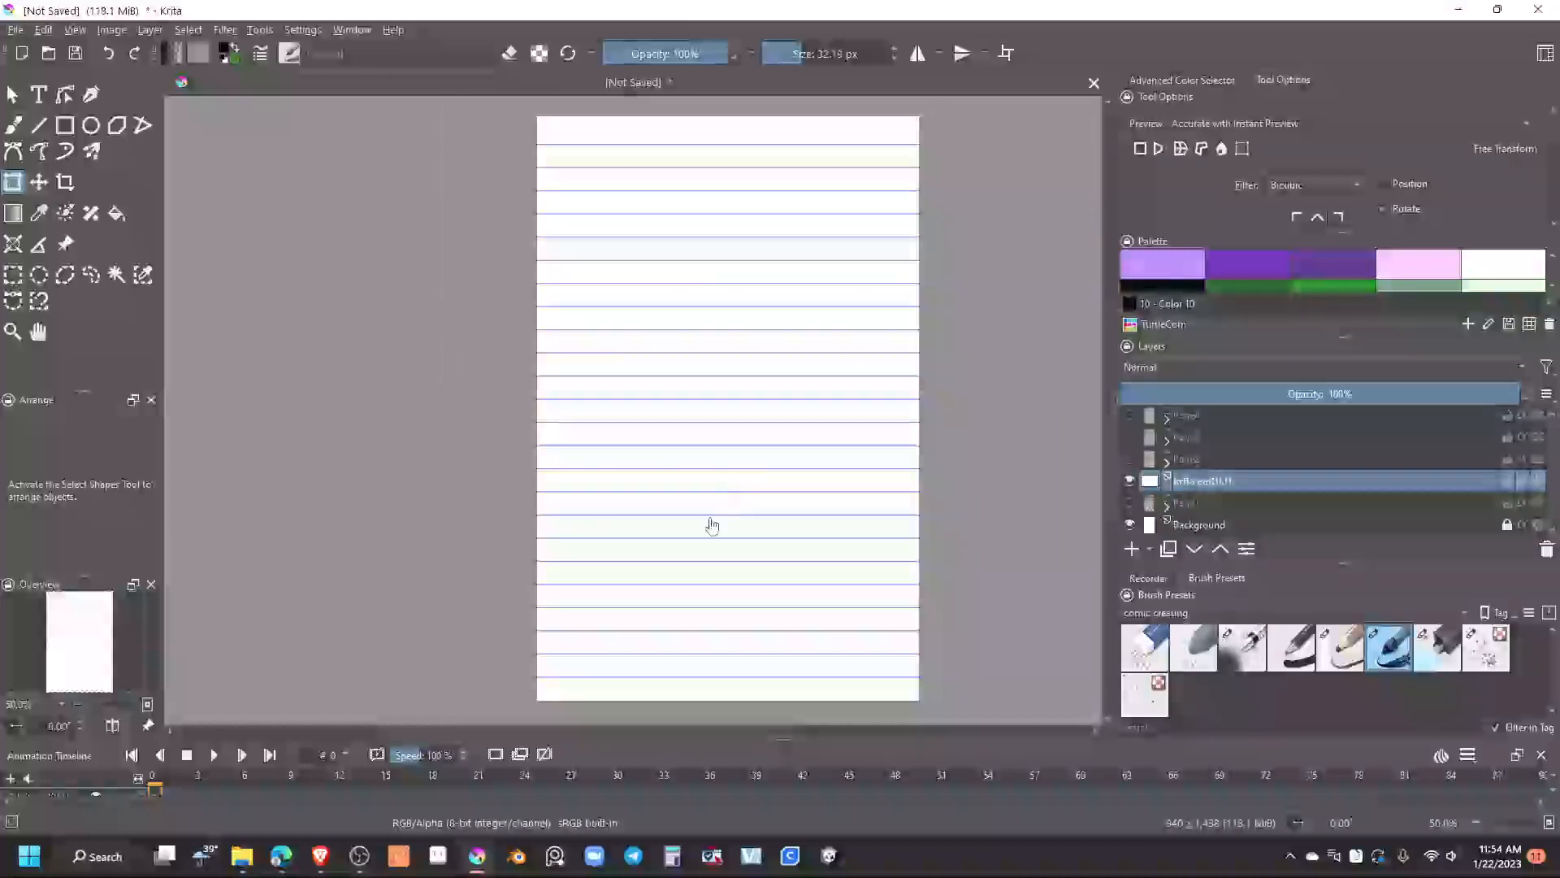
# Add a paint layer above the lined paper at 86% opacity and select the Ink-8 Sumi-e brush
pyautogui.click(1132, 548)
pyautogui.click(1344, 666)
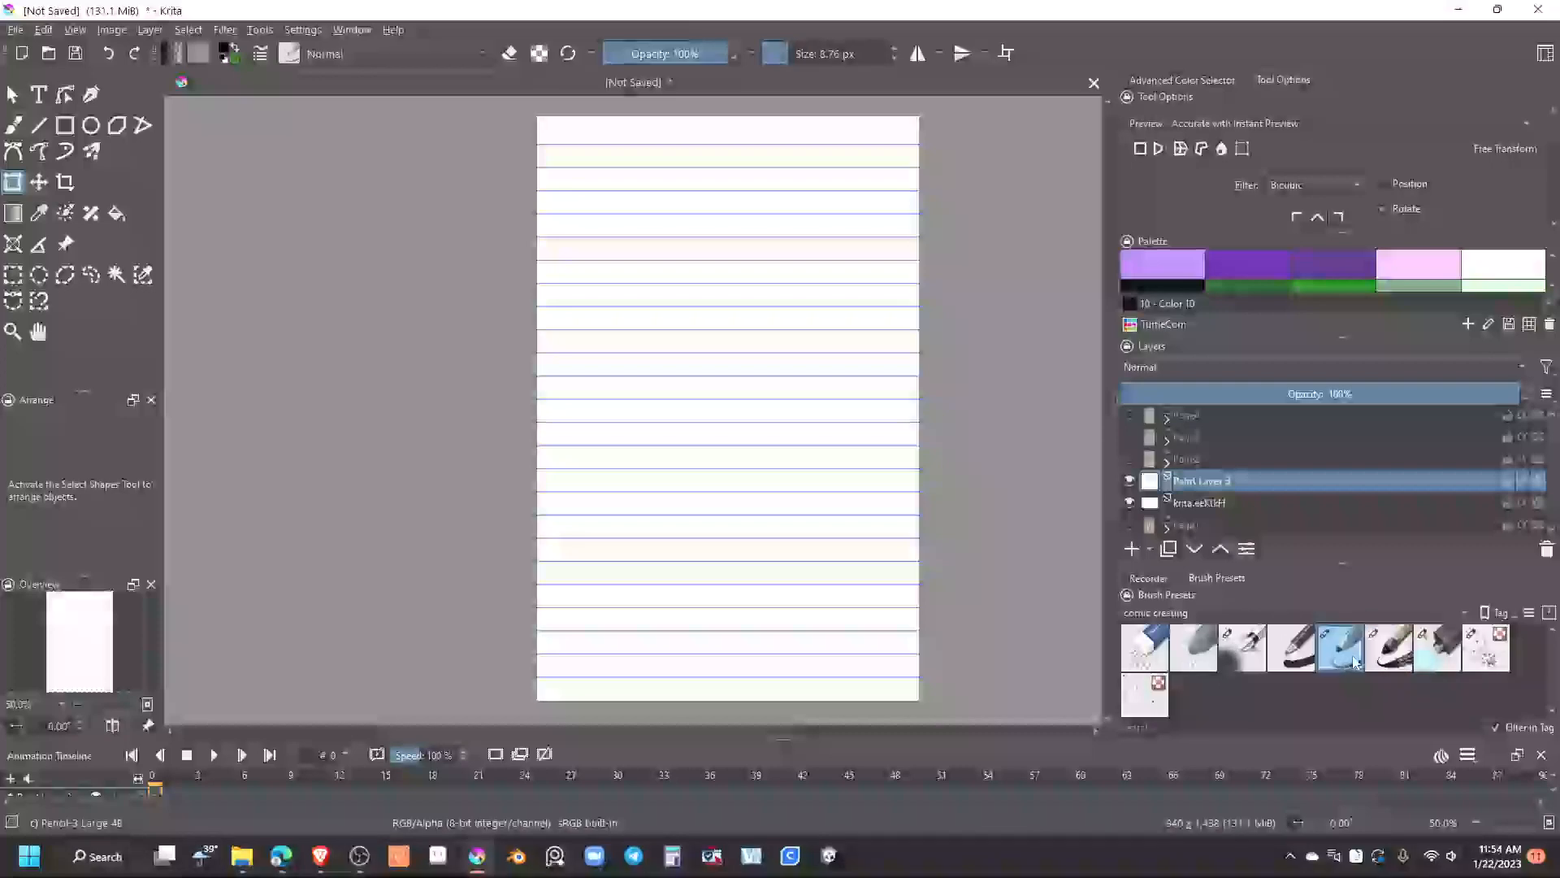
pyautogui.click(1387, 651)
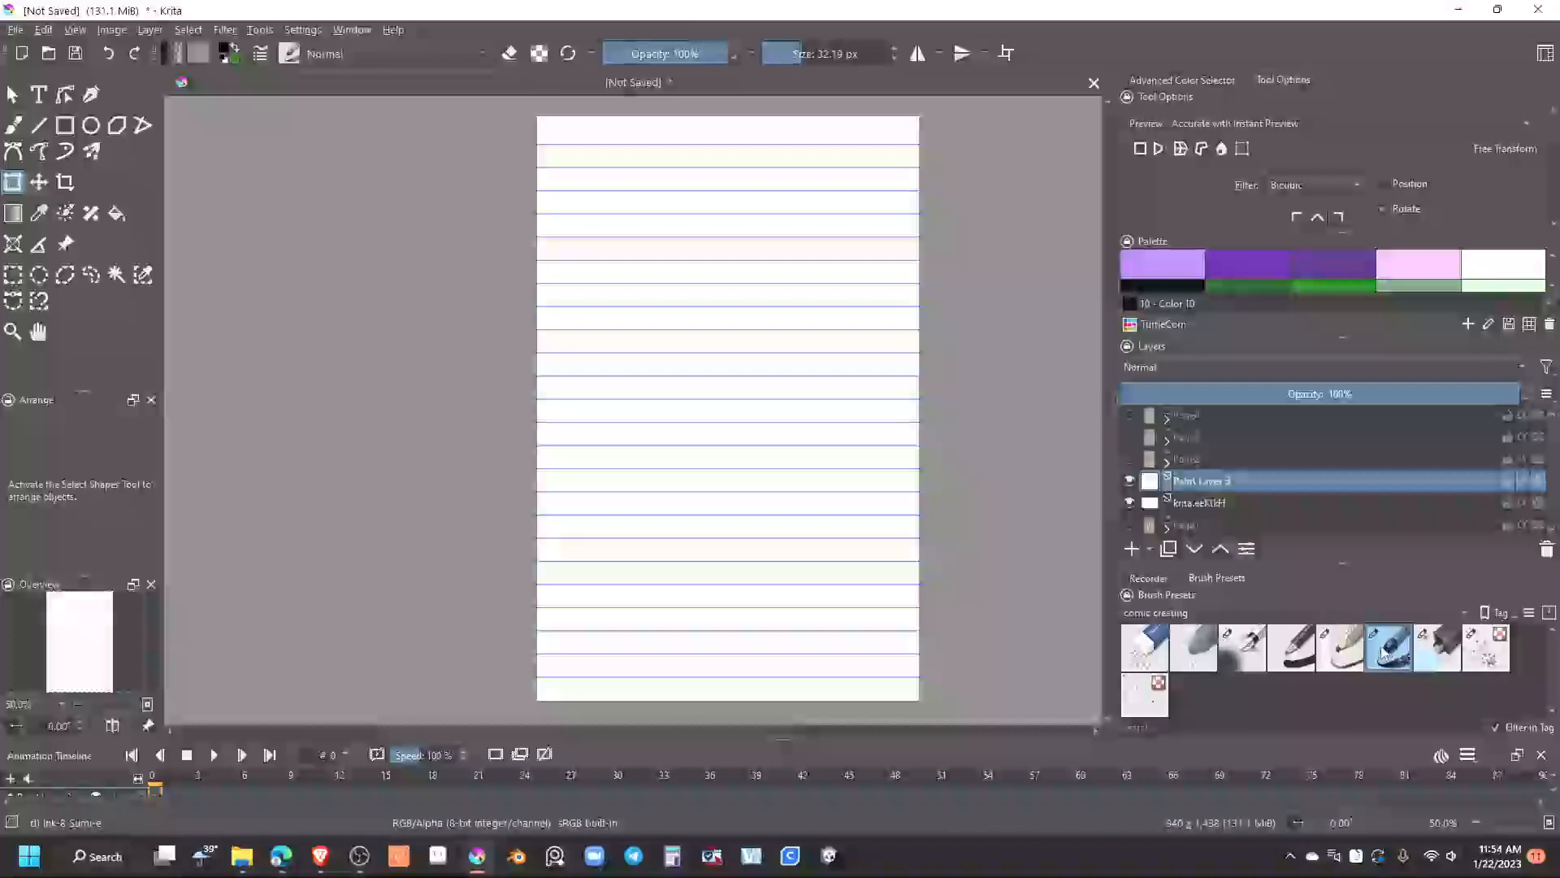
pyautogui.moveTo(1509, 402); pyautogui.dragTo(1465, 397)
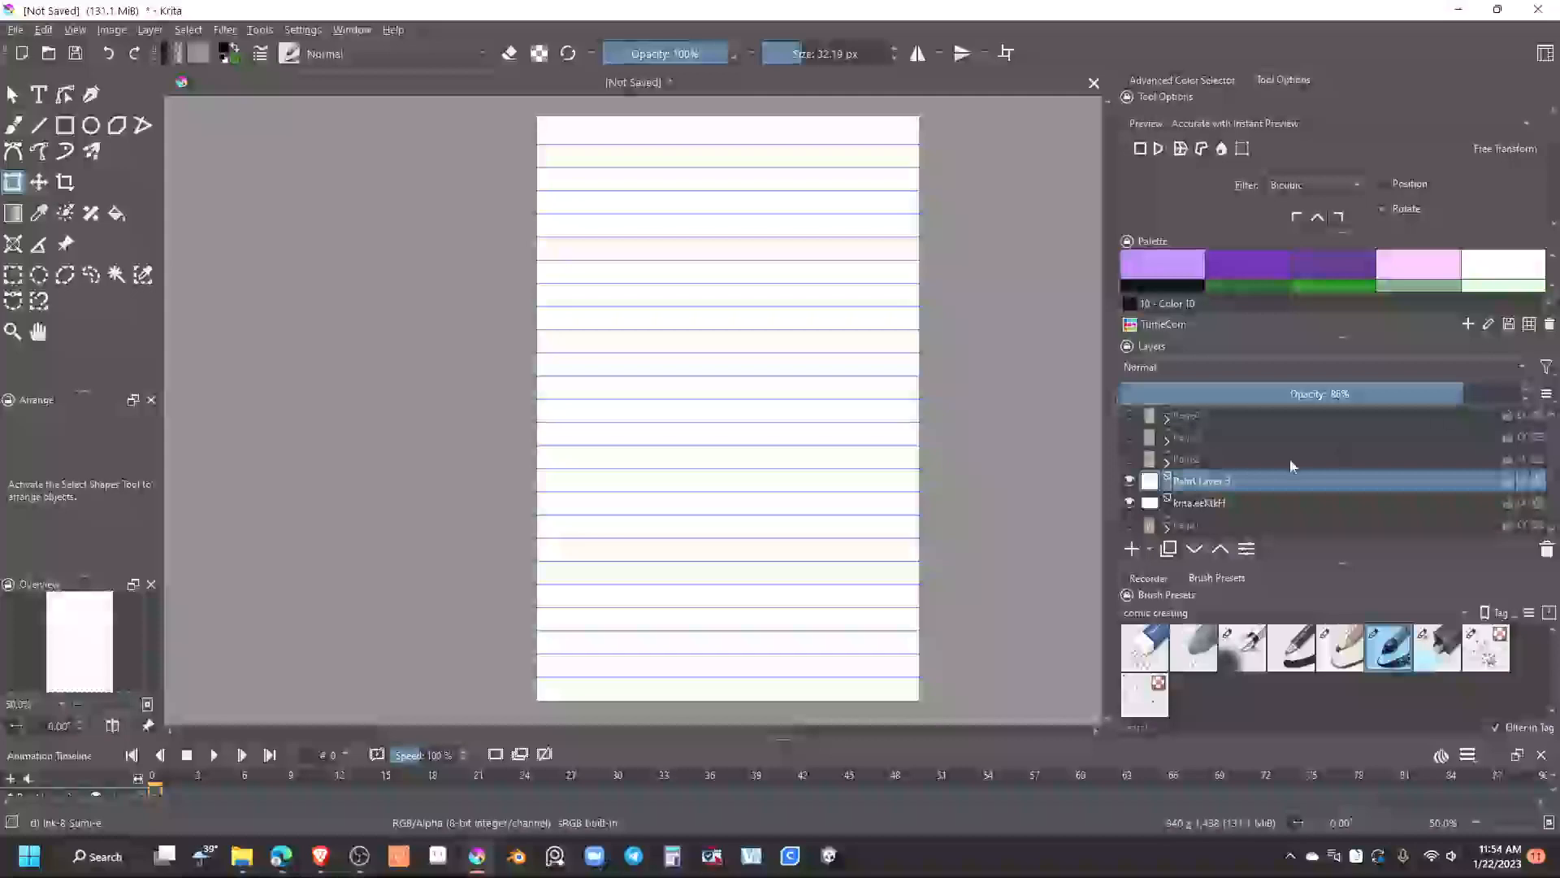
# Activate the freehand brush and test the Ink-8 Sumi-e preset with strokes on the lined page, undoing them
pyautogui.moveTo(1294, 460)
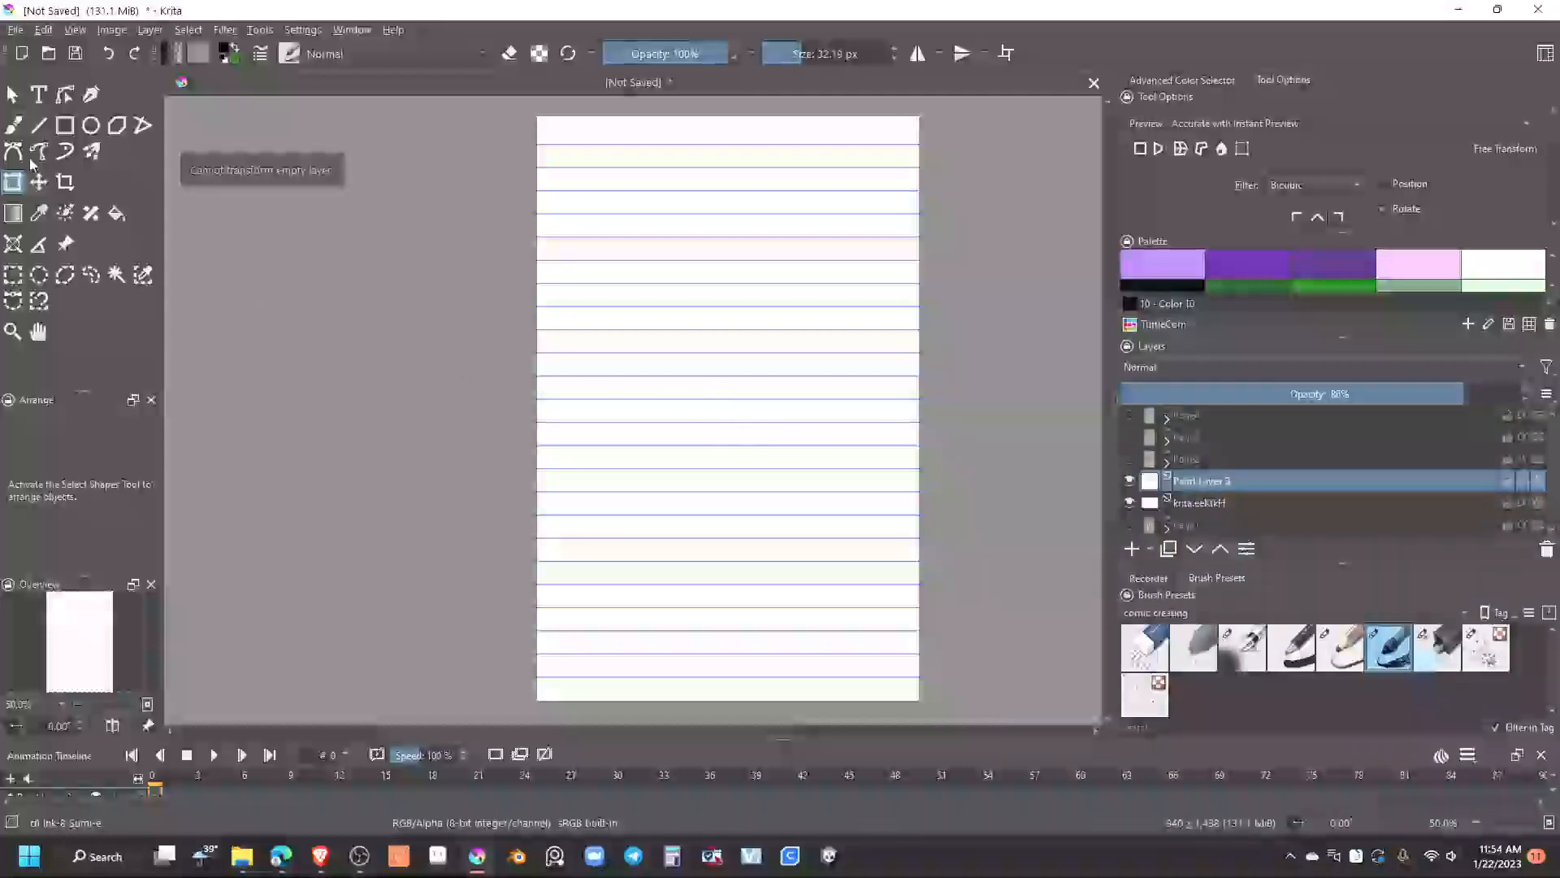
pyautogui.click(13, 126)
pyautogui.moveTo(682, 387)
pyautogui.mouseDown()
pyautogui.moveTo(737, 420)
pyautogui.moveTo(764, 387)
pyautogui.moveTo(817, 461)
pyautogui.mouseUp()
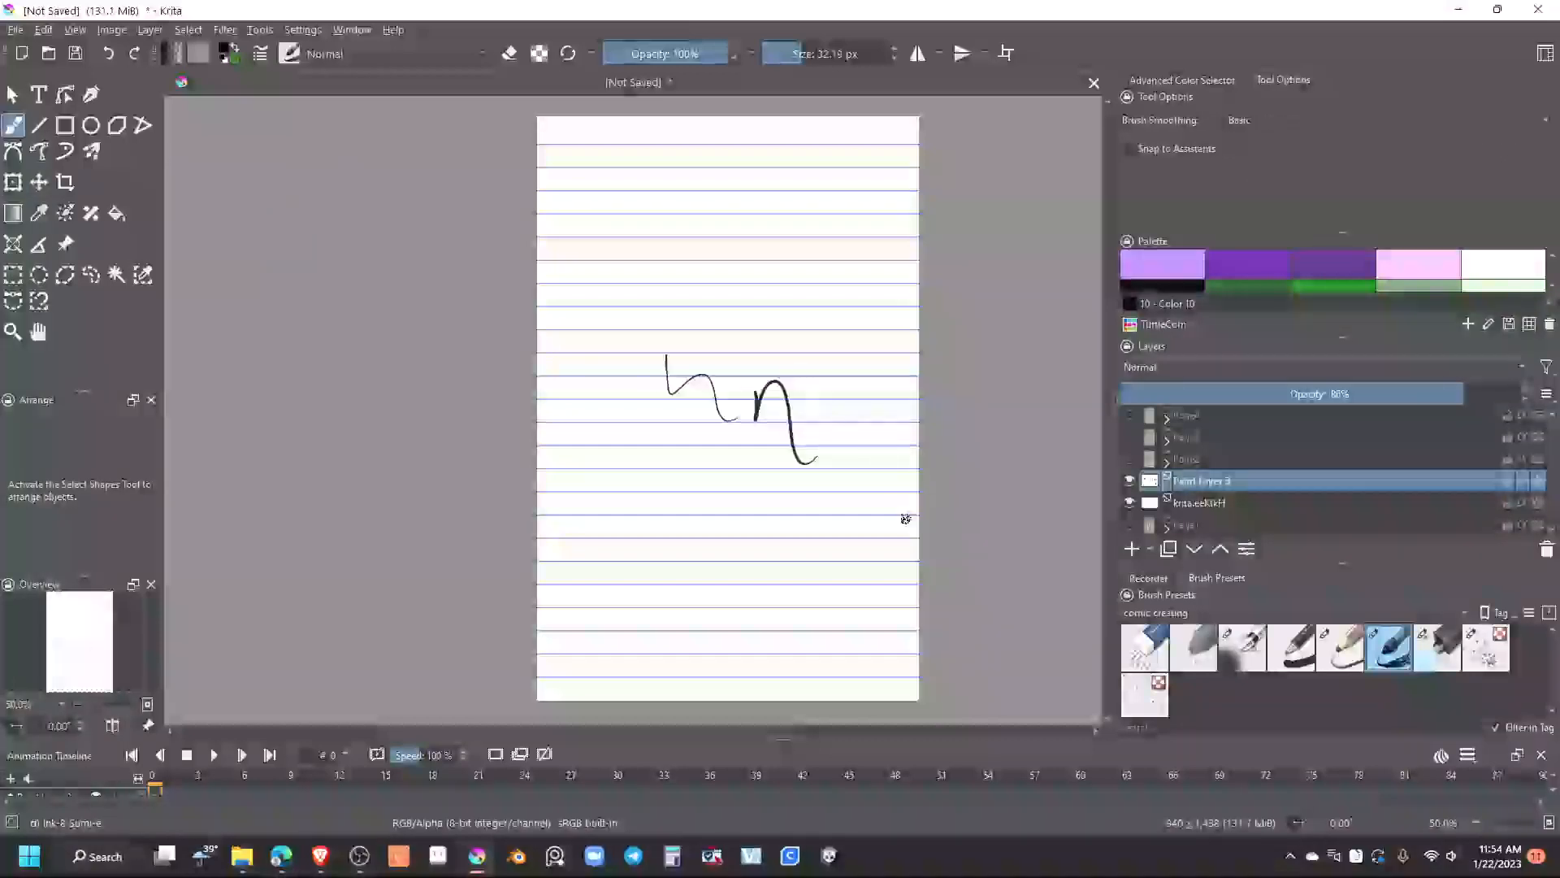
pyautogui.hotkey('ctrl', 'z')
pyautogui.hotkey('ctrl', 'z')
# Try the Pencil-3 Large 4B preset on the lined page at 57% and 64% layer opacity, undoing each test stroke
pyautogui.click(1360, 668)
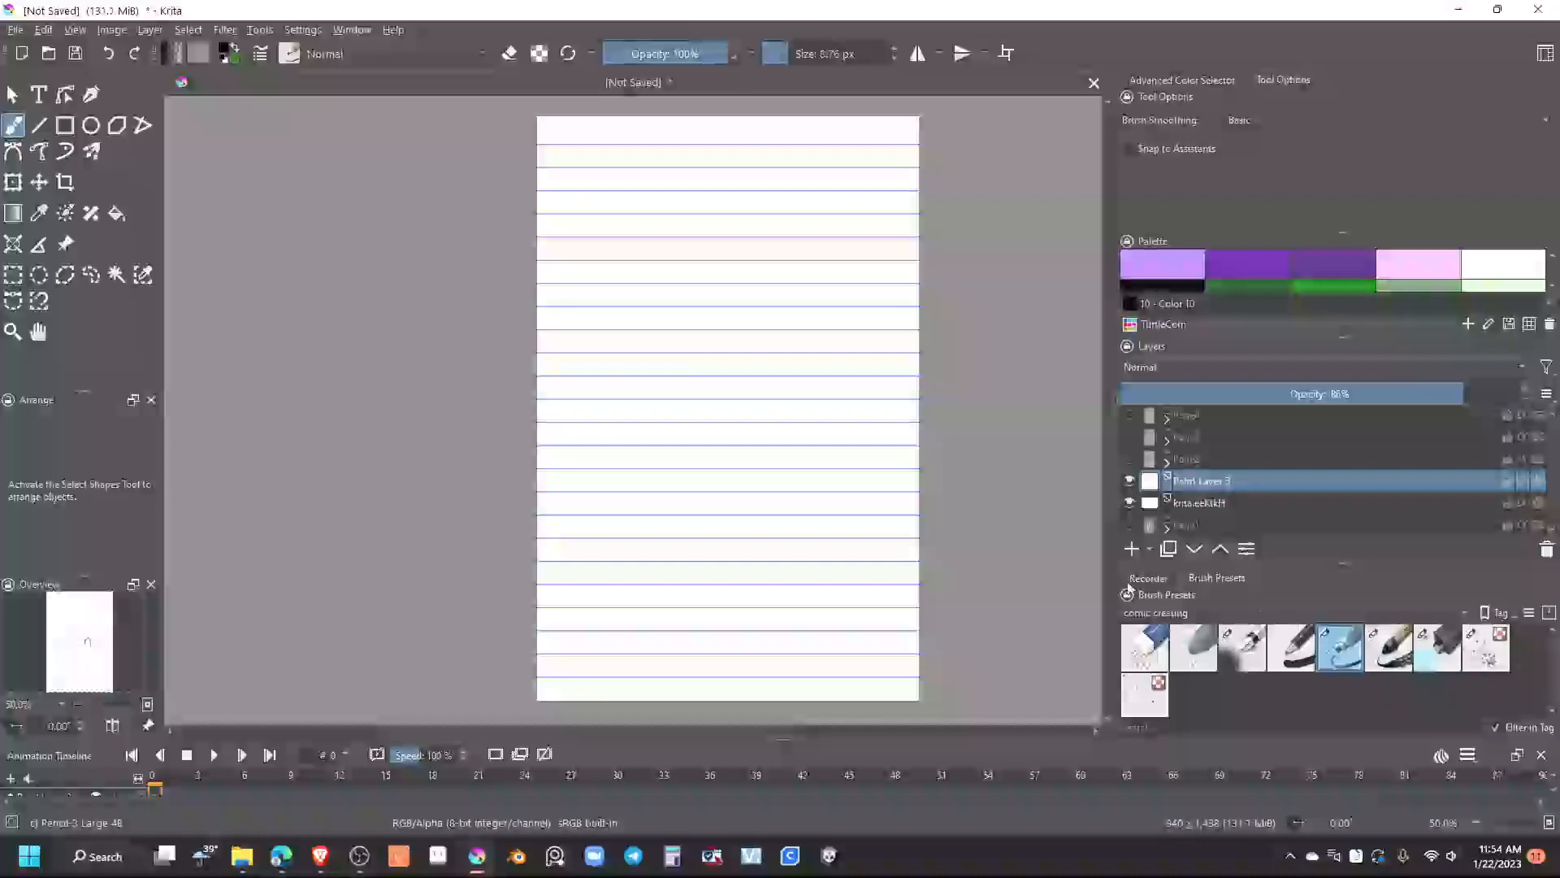
pyautogui.moveTo(723, 461)
pyautogui.mouseDown()
pyautogui.moveTo(742, 540)
pyautogui.moveTo(837, 467)
pyautogui.mouseUp()
pyautogui.hotkey('ctrl', 'z')
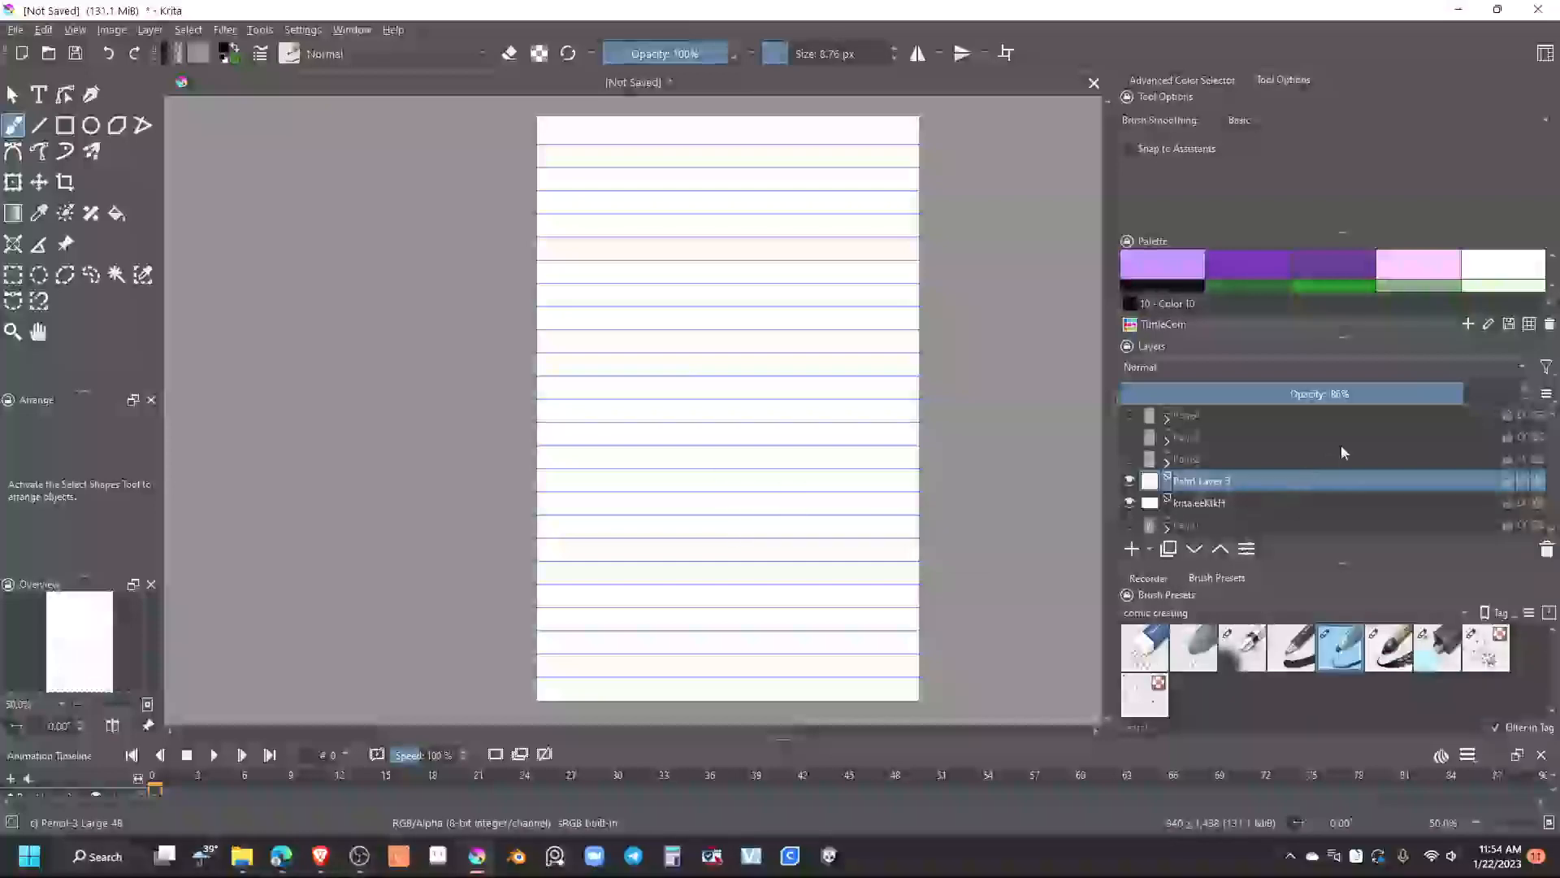
pyautogui.moveTo(1384, 387); pyautogui.dragTo(1347, 394)
pyautogui.moveTo(738, 421)
pyautogui.mouseDown()
pyautogui.moveTo(763, 491)
pyautogui.moveTo(846, 504)
pyautogui.mouseUp()
pyautogui.hotkey('ctrl', 'z')
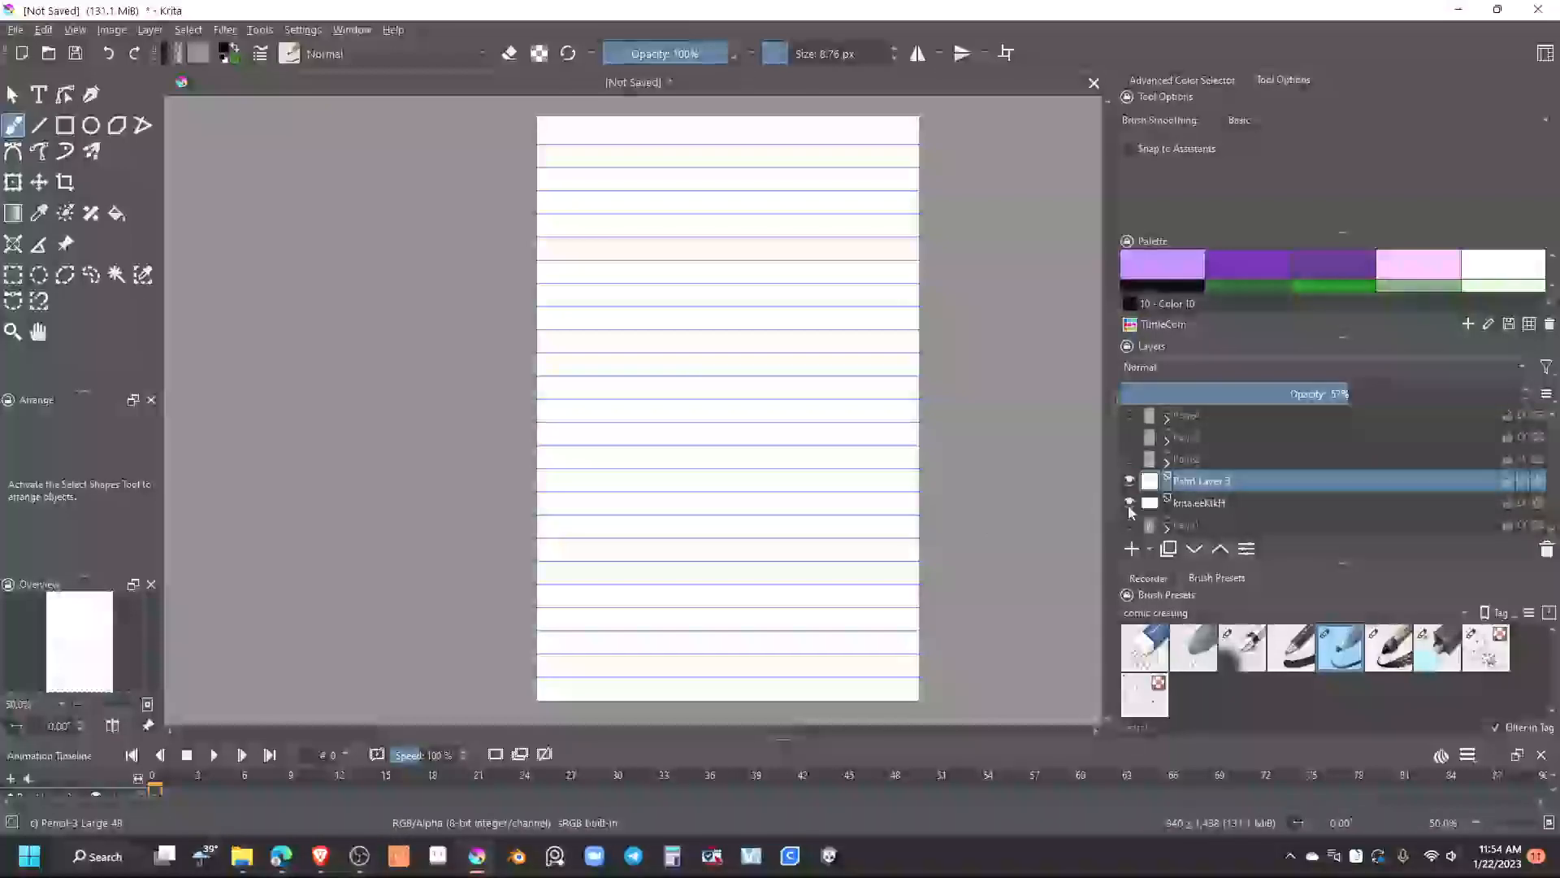
pyautogui.moveTo(1341, 395); pyautogui.dragTo(1372, 393)
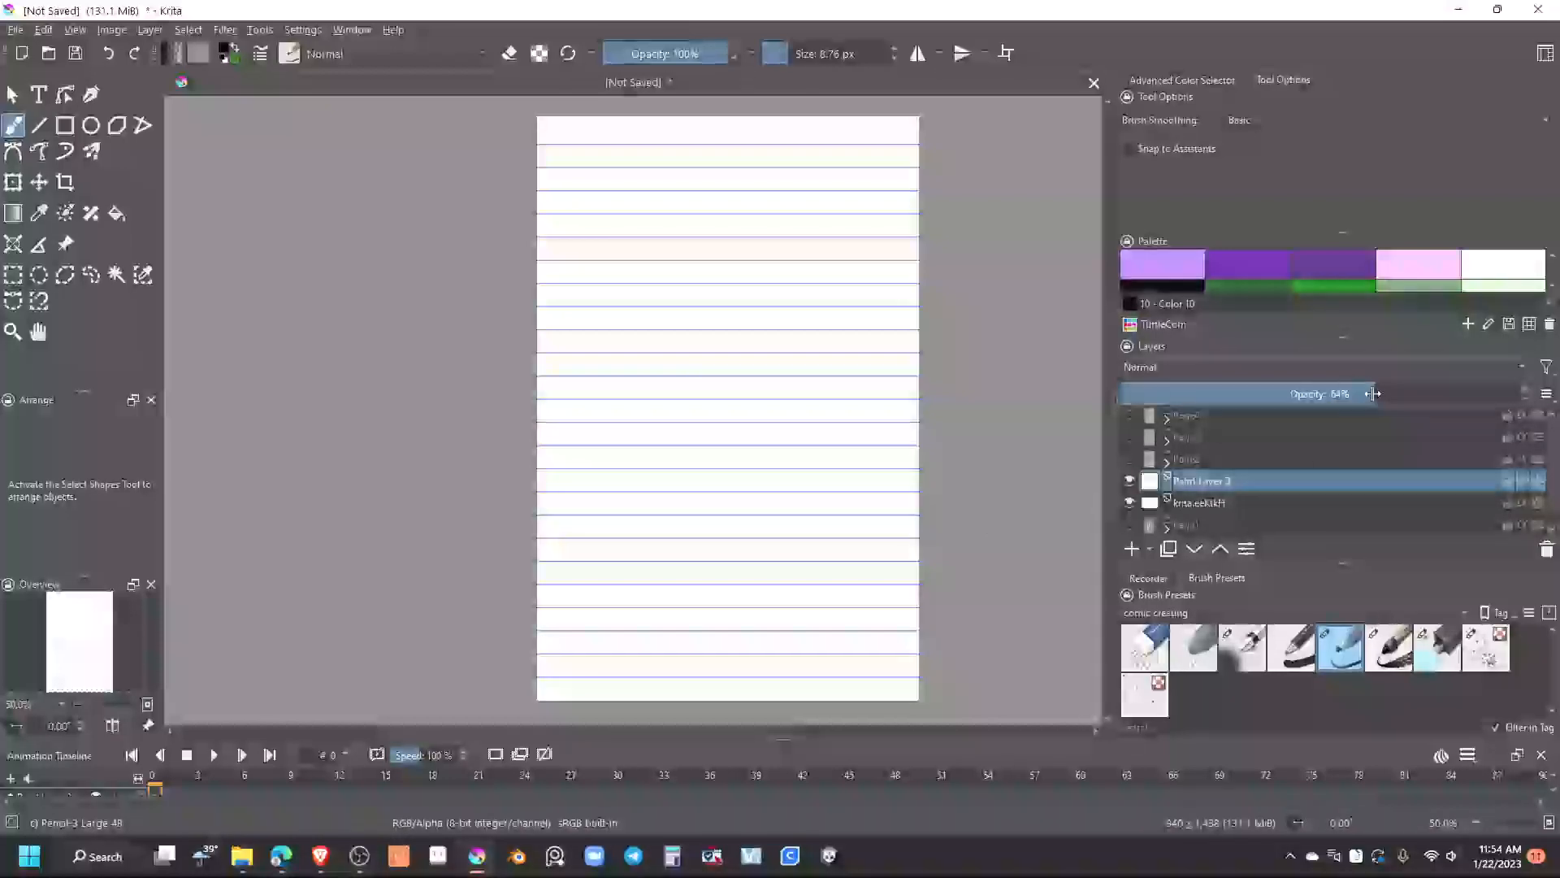
pyautogui.moveTo(735, 424)
pyautogui.mouseDown()
pyautogui.moveTo(741, 447)
pyautogui.moveTo(786, 448)
pyautogui.mouseUp()
pyautogui.hotkey('ctrl', 'z')
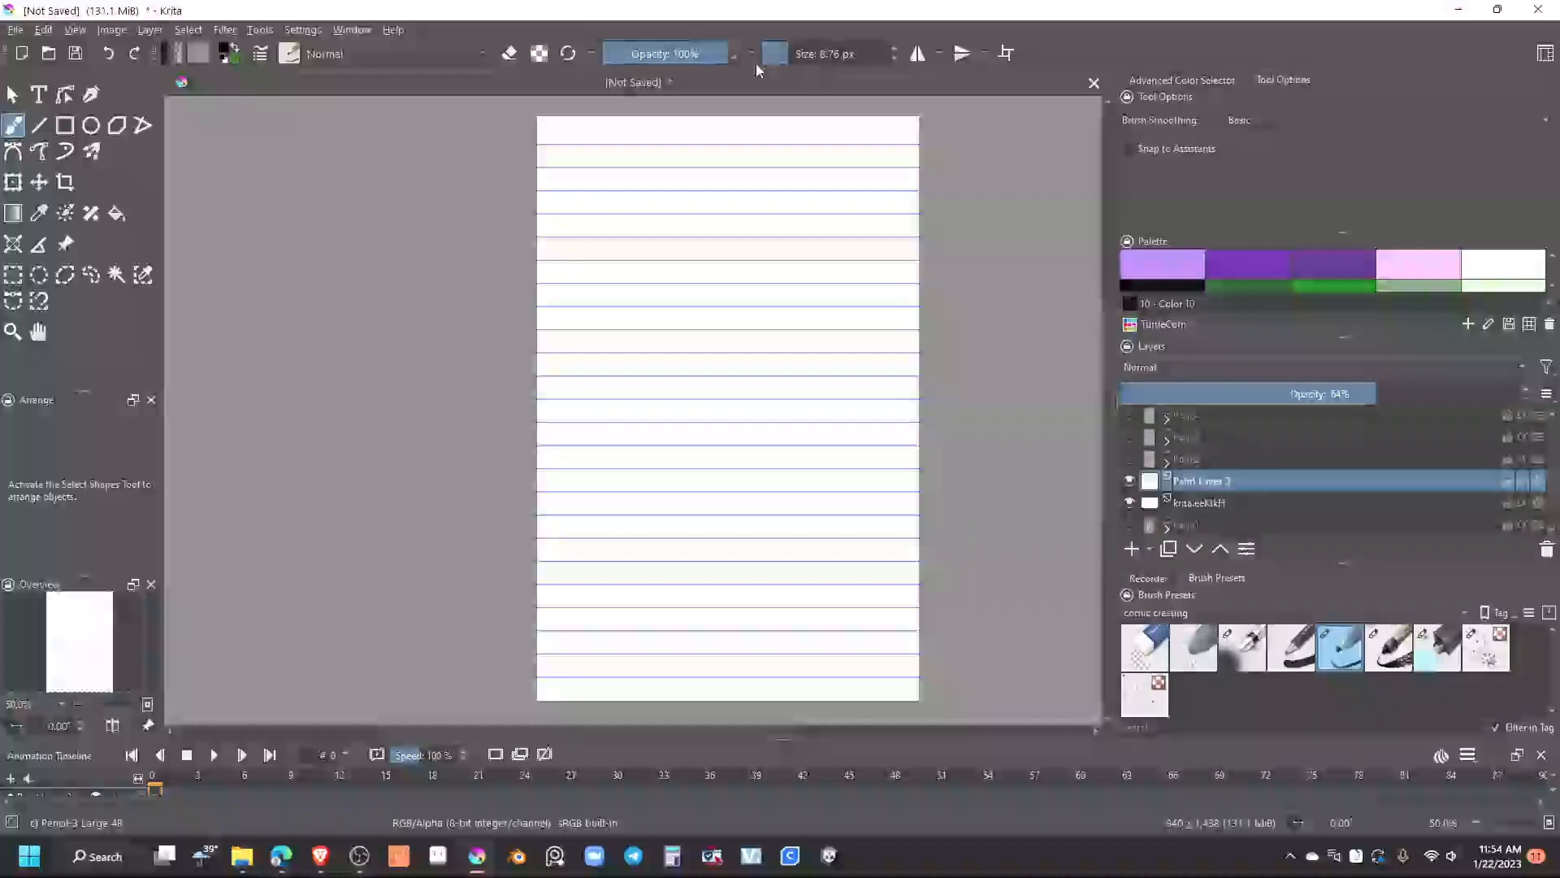
pyautogui.click(592, 57)
pyautogui.click(592, 57)
pyautogui.click(592, 57)
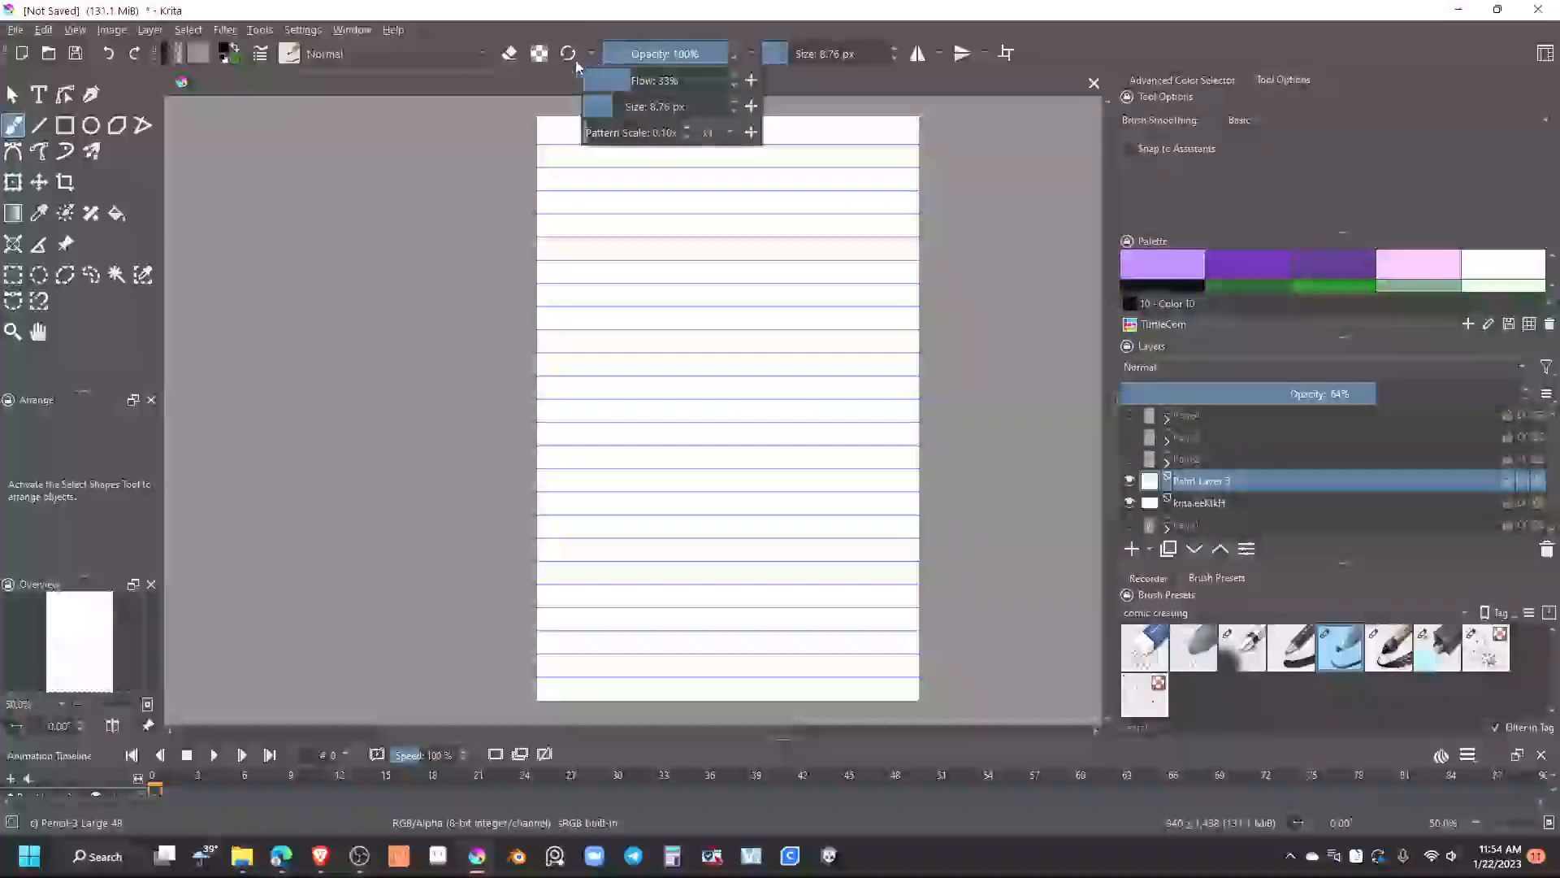
pyautogui.click(540, 55)
pyautogui.click(539, 53)
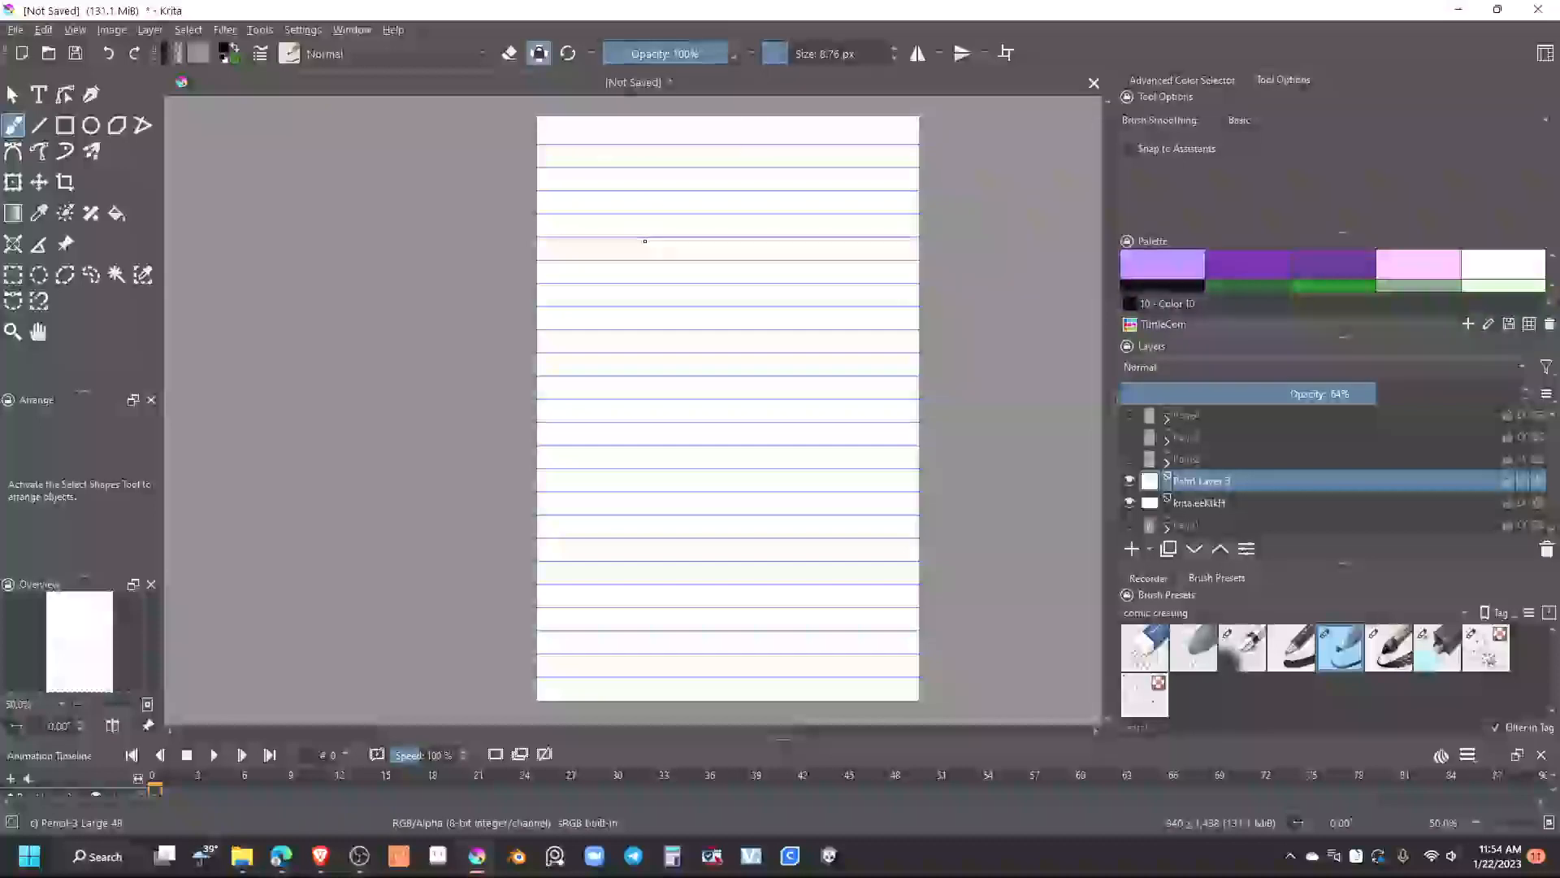
pyautogui.click(539, 53)
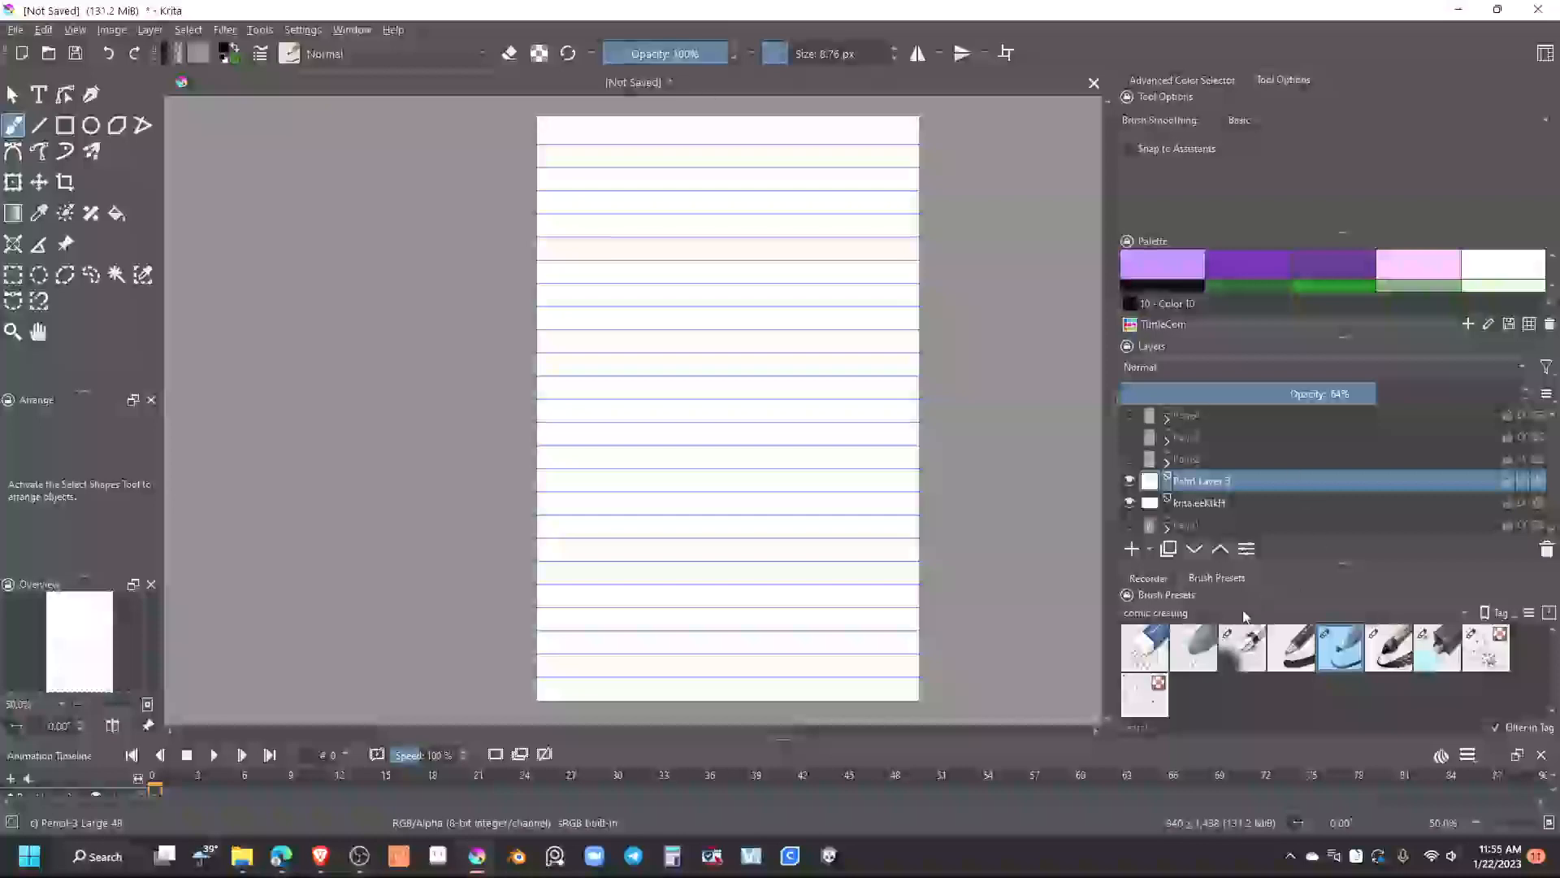
# Show all brush presets, select Pencil-1 Sketch (mypaint) and test it with a stroke on the page
pyautogui.click(1351, 609)
pyautogui.click(1222, 576)
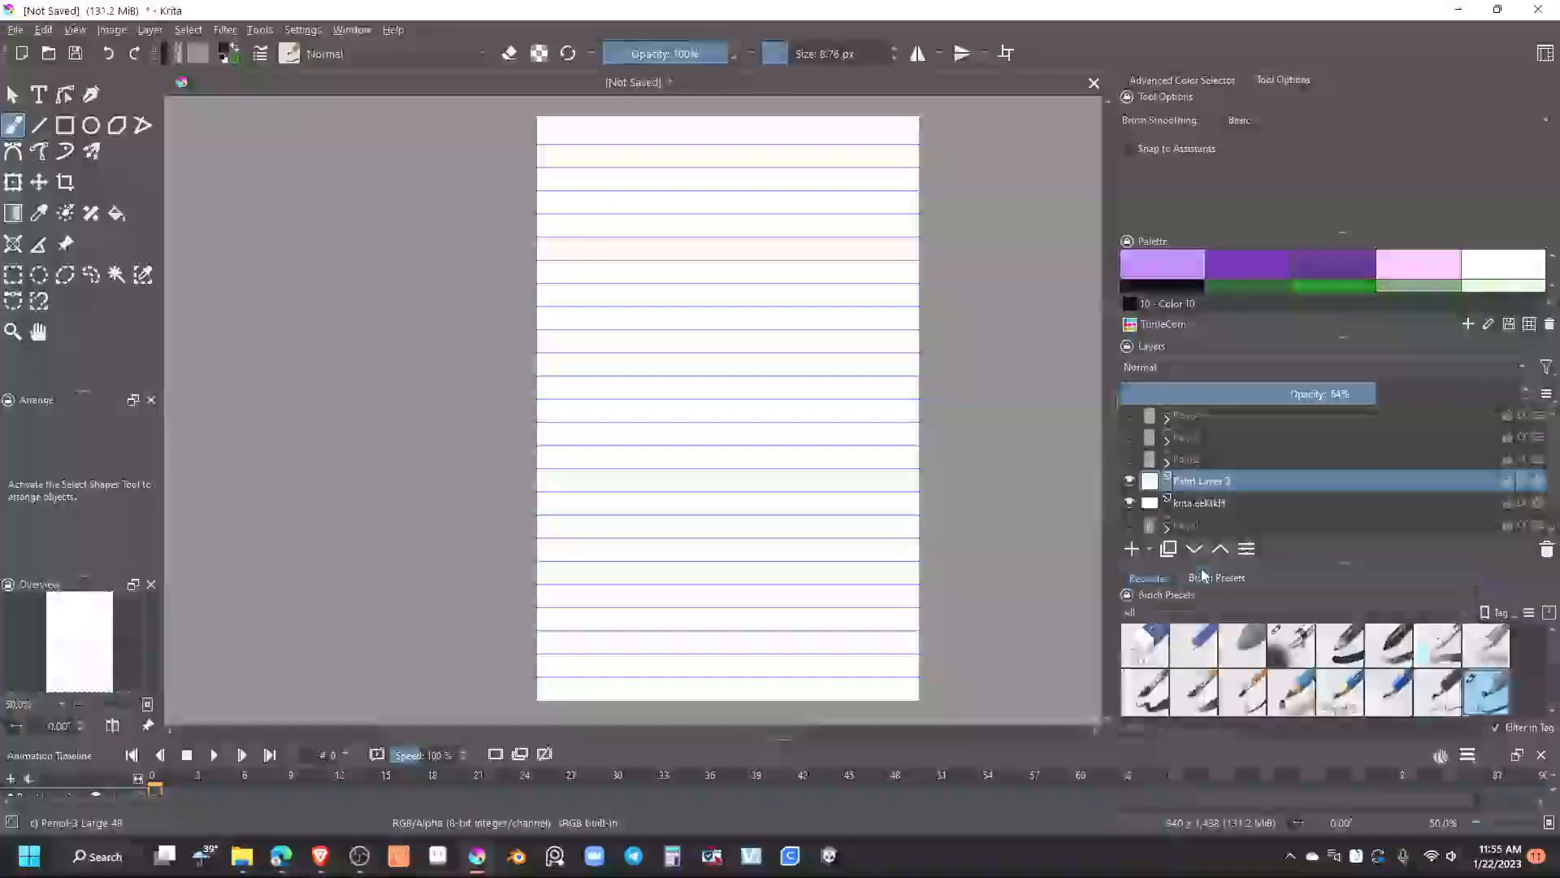
pyautogui.click(1296, 701)
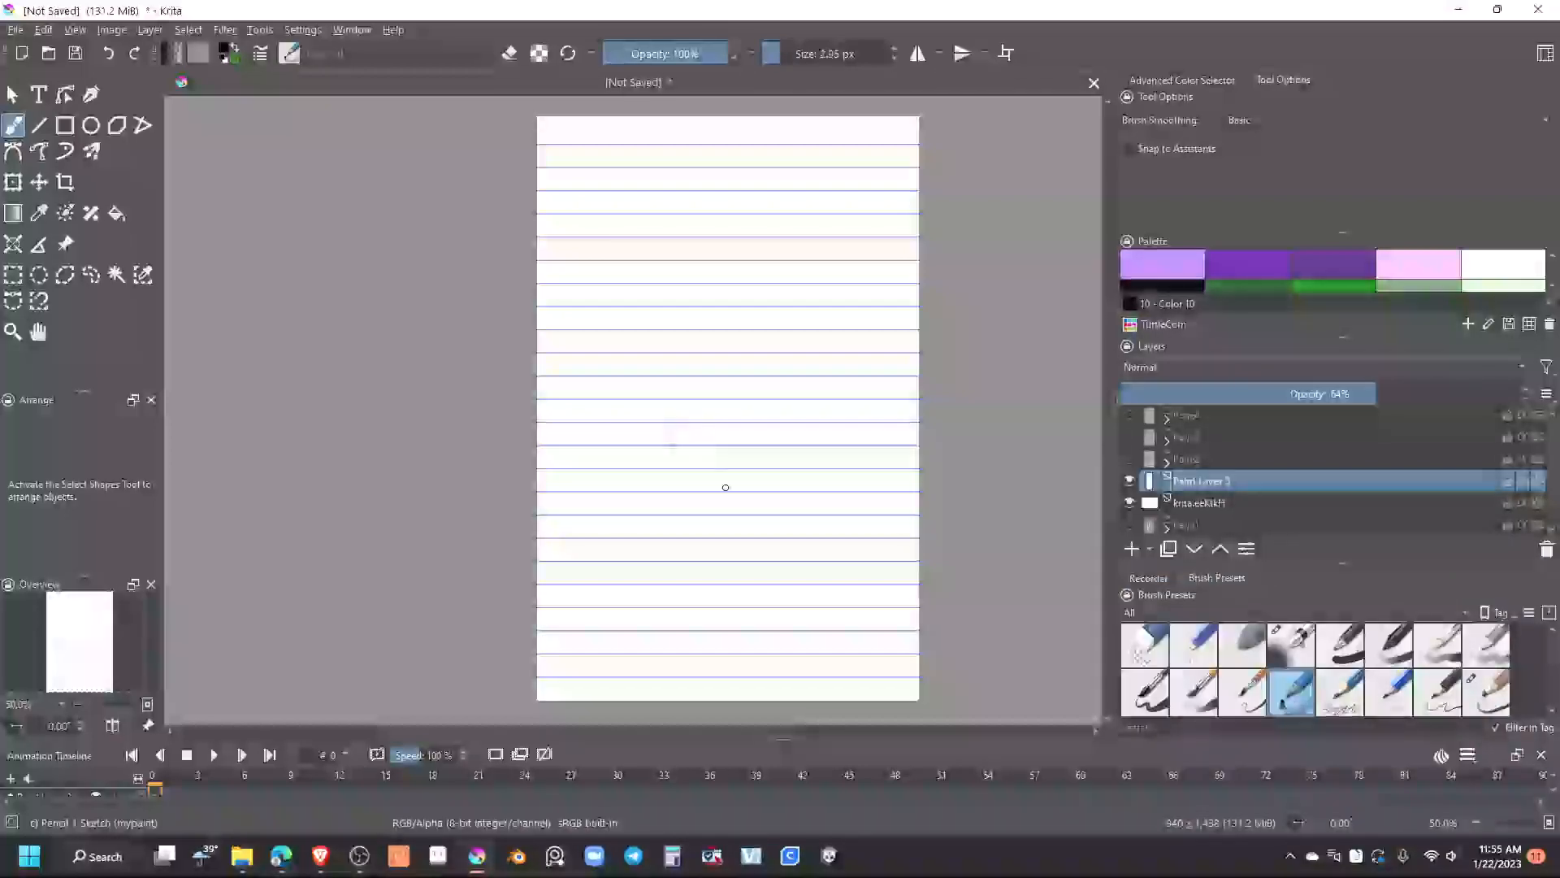
pyautogui.moveTo(755, 450); pyautogui.dragTo(761, 406)
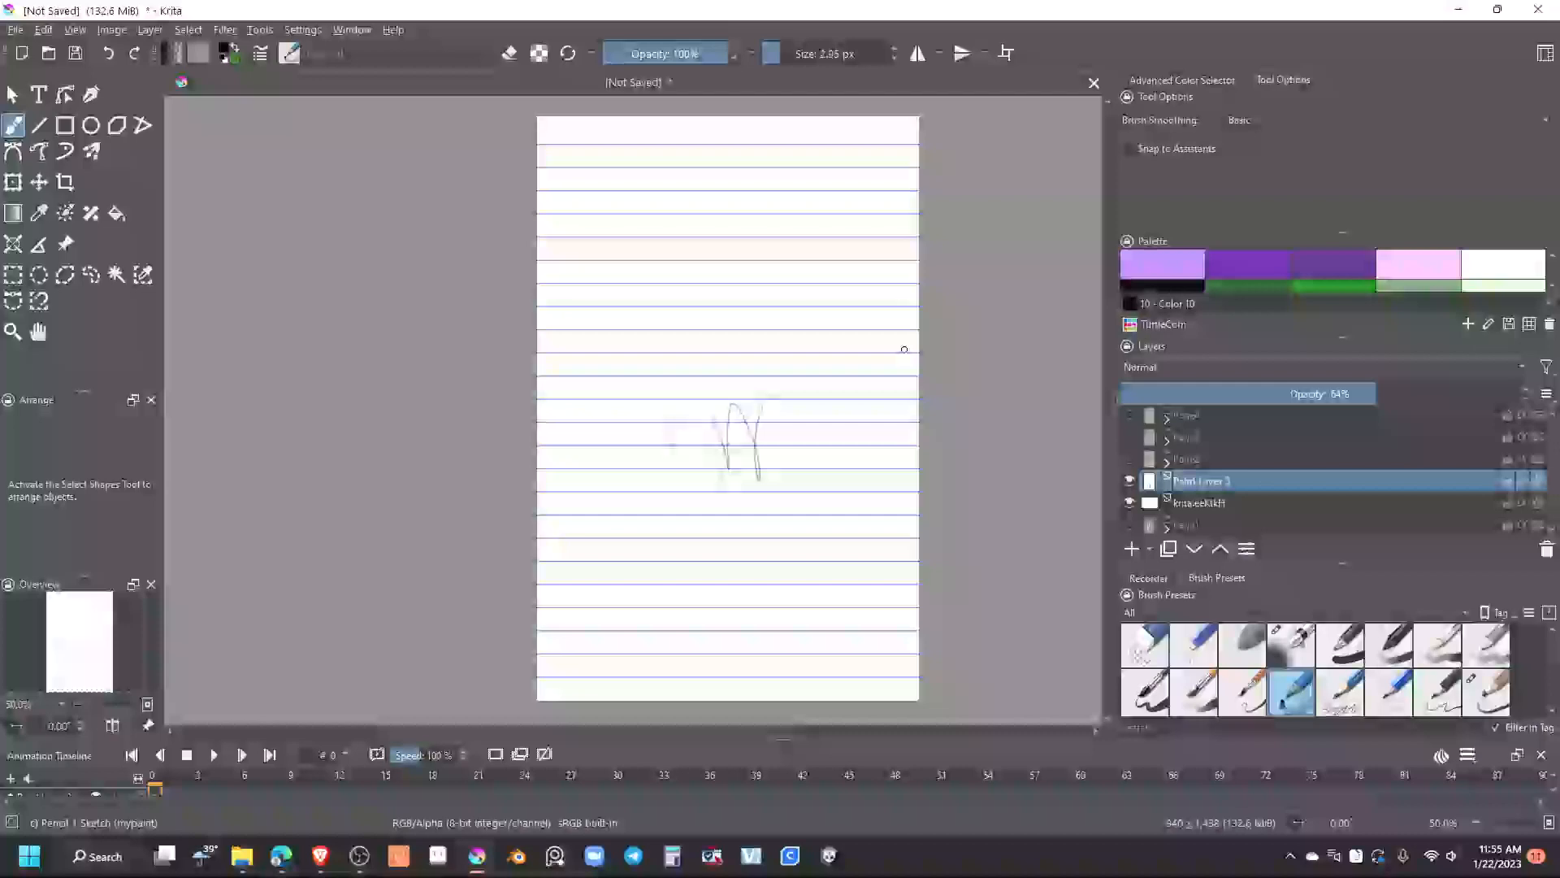
# Set the paint layer's opacity to 100%, test the pencil once more and clear all test strokes from the layer
pyautogui.moveTo(1373, 395); pyautogui.dragTo(1526, 395)
pyautogui.moveTo(768, 465); pyautogui.dragTo(853, 431)
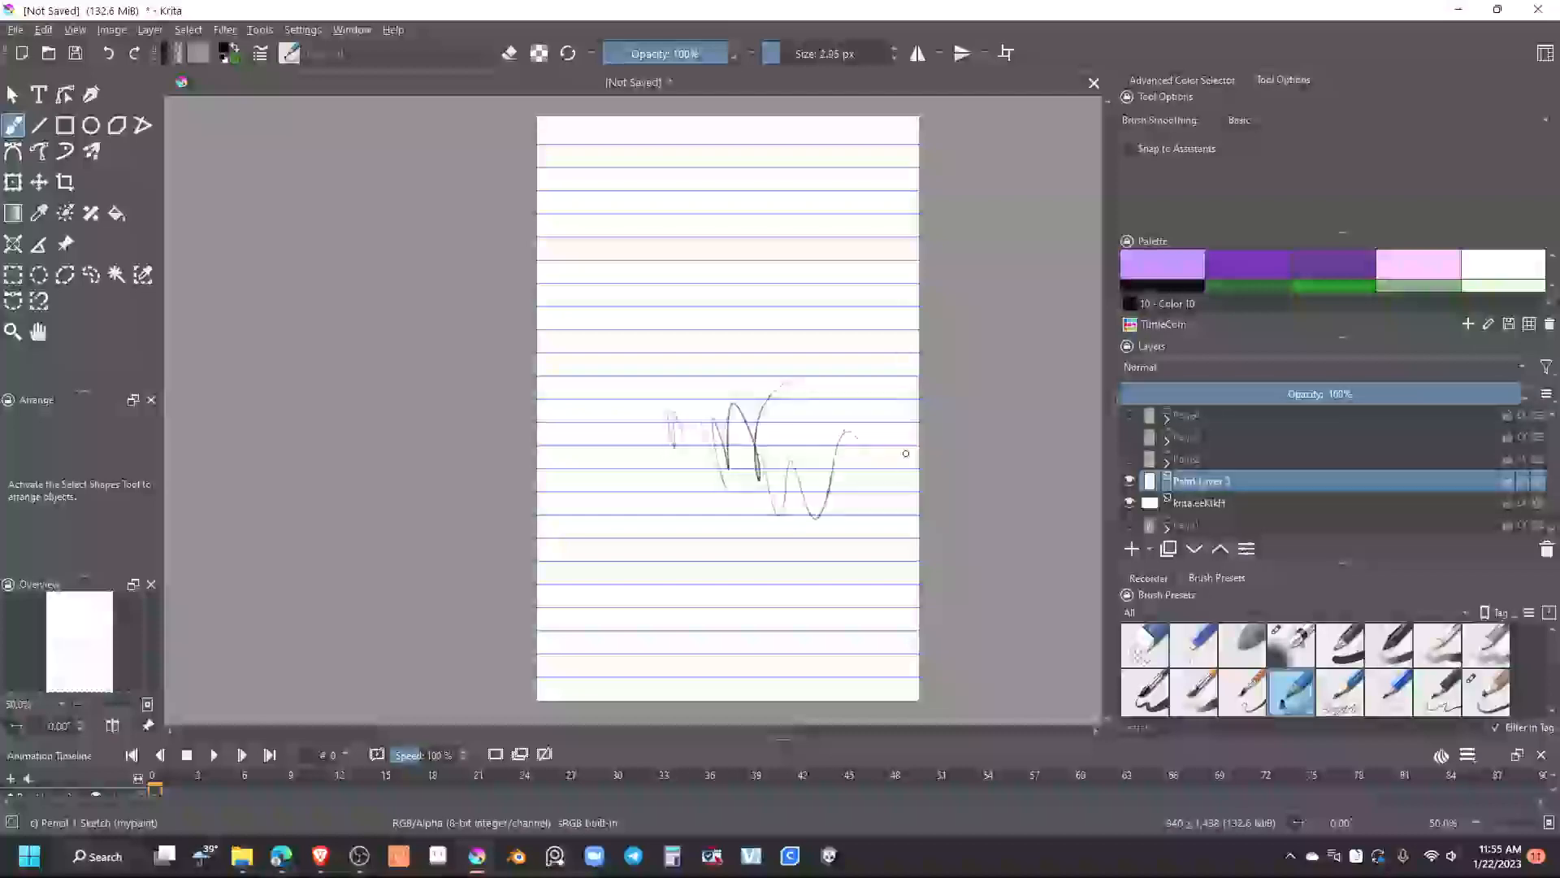
pyautogui.press('Delete')
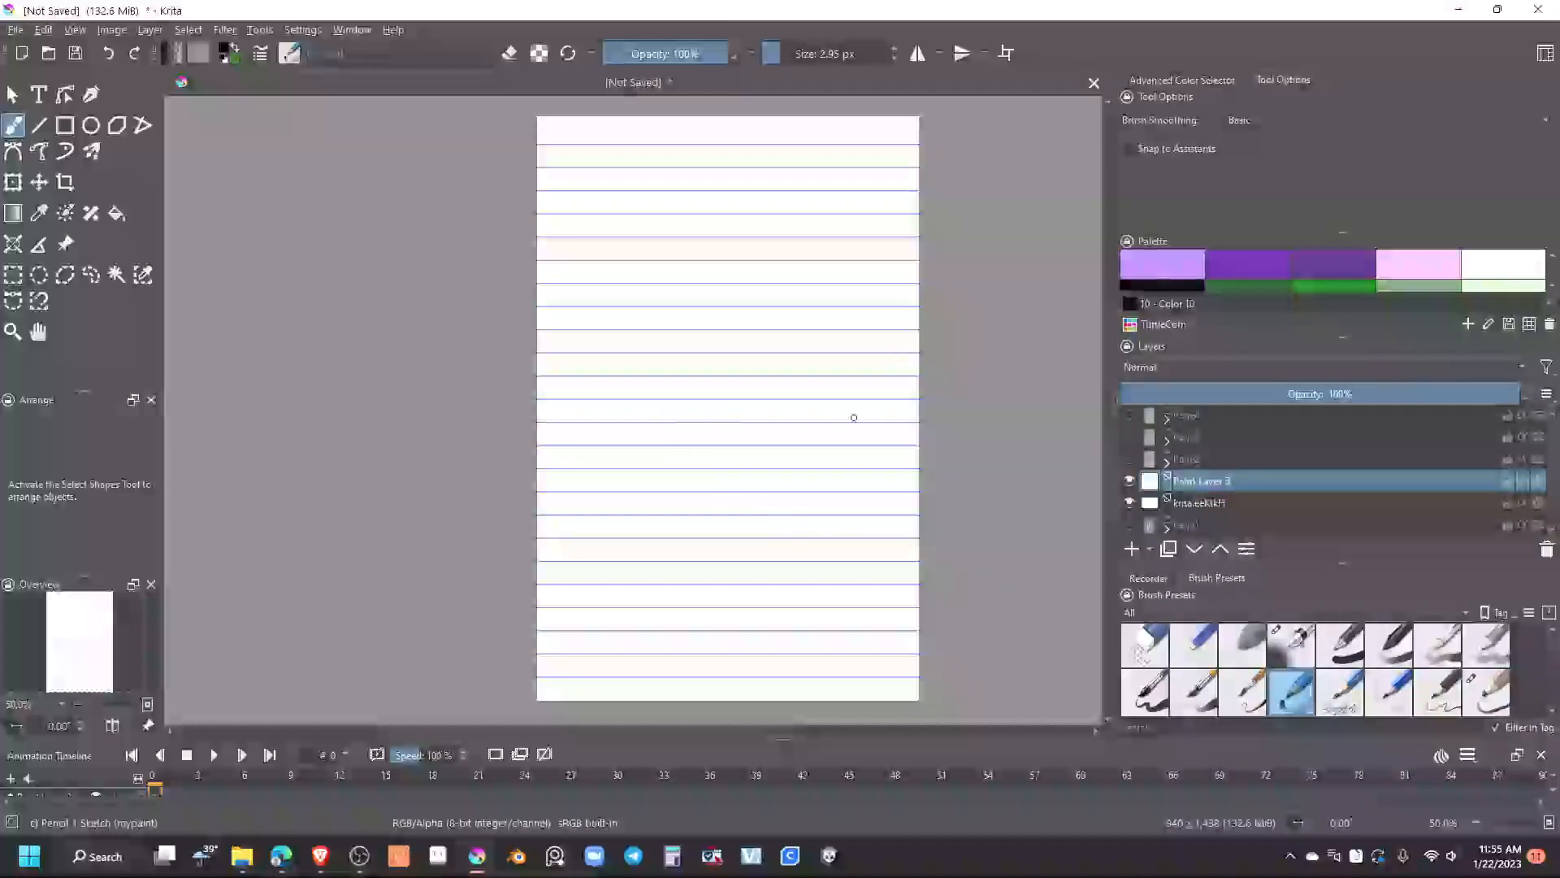
# Sketch a rough square comic panel with a ground strip in the page's upper-left corner
pyautogui.scroll(2, 710, 522)
pyautogui.scroll(-1, 631, 398)
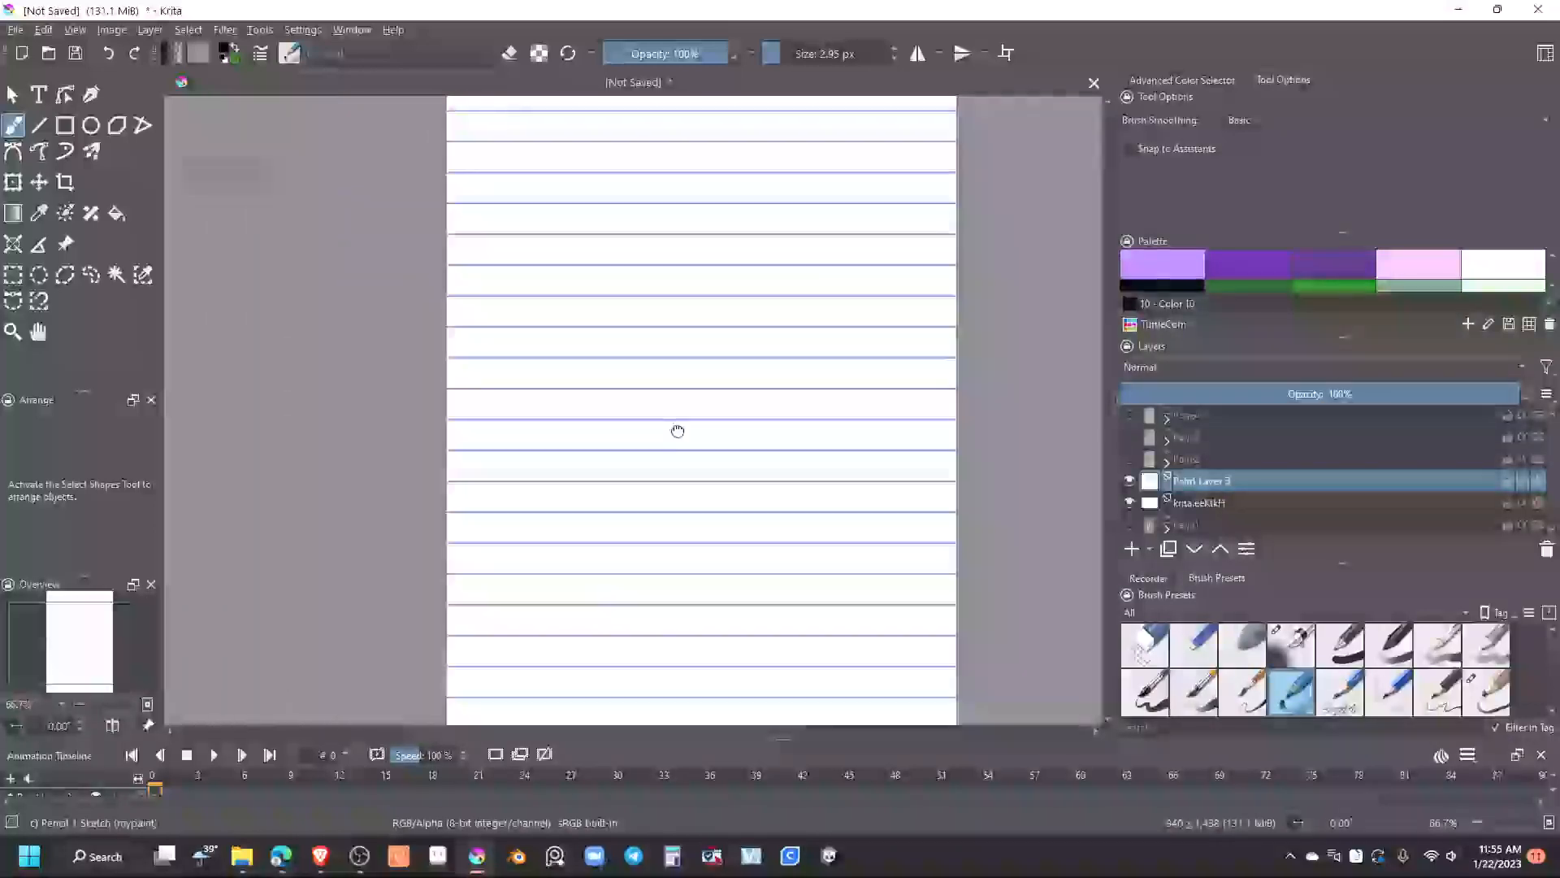
pyautogui.scroll(-1, 686, 418)
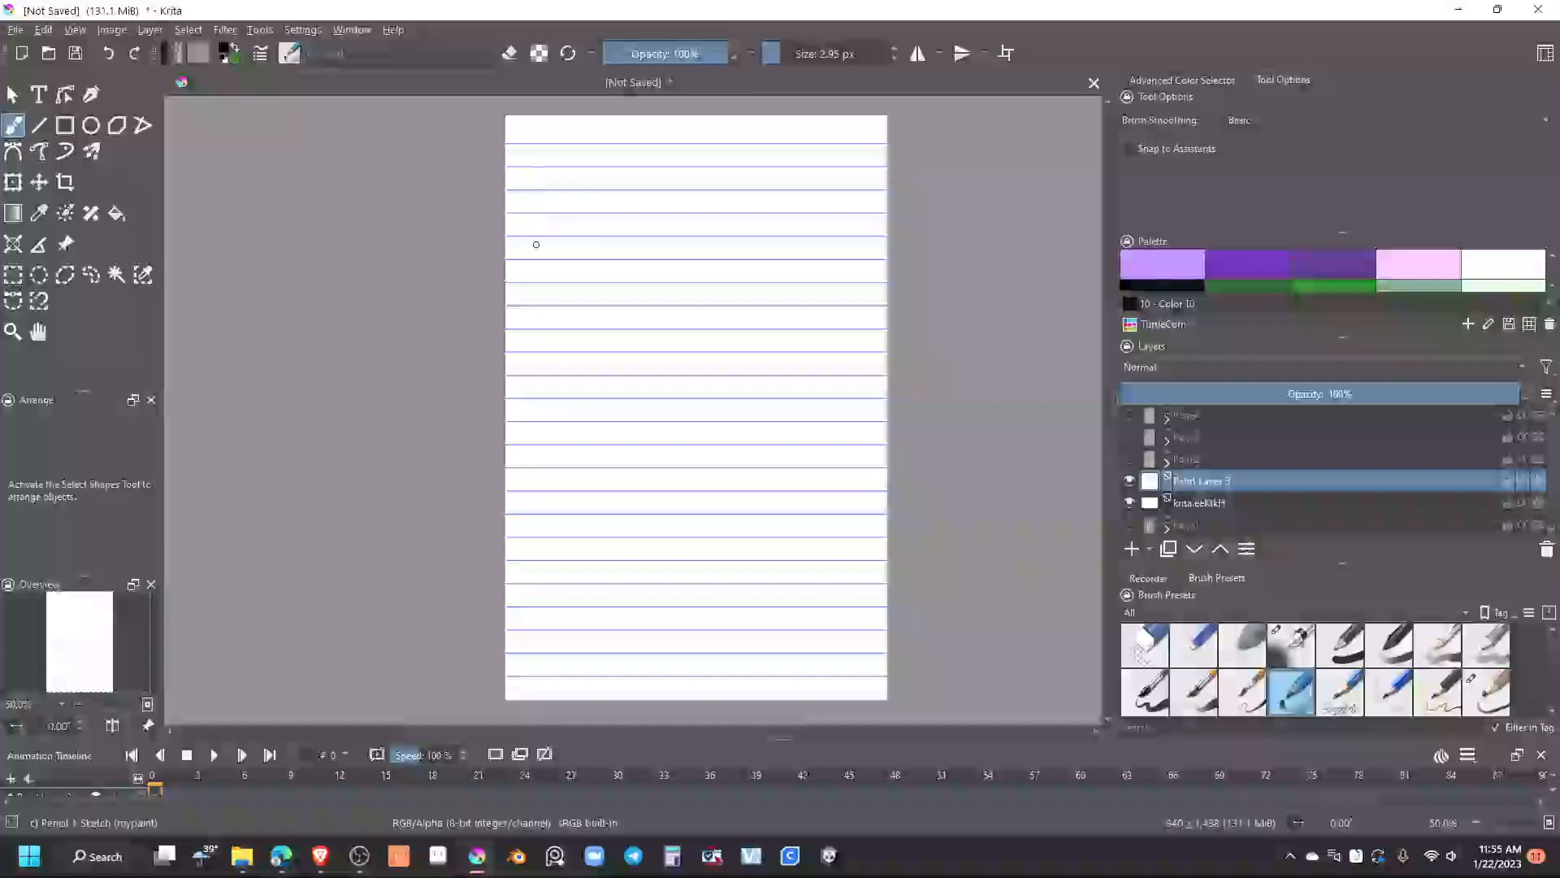
pyautogui.moveTo(530, 158); pyautogui.dragTo(535, 299)
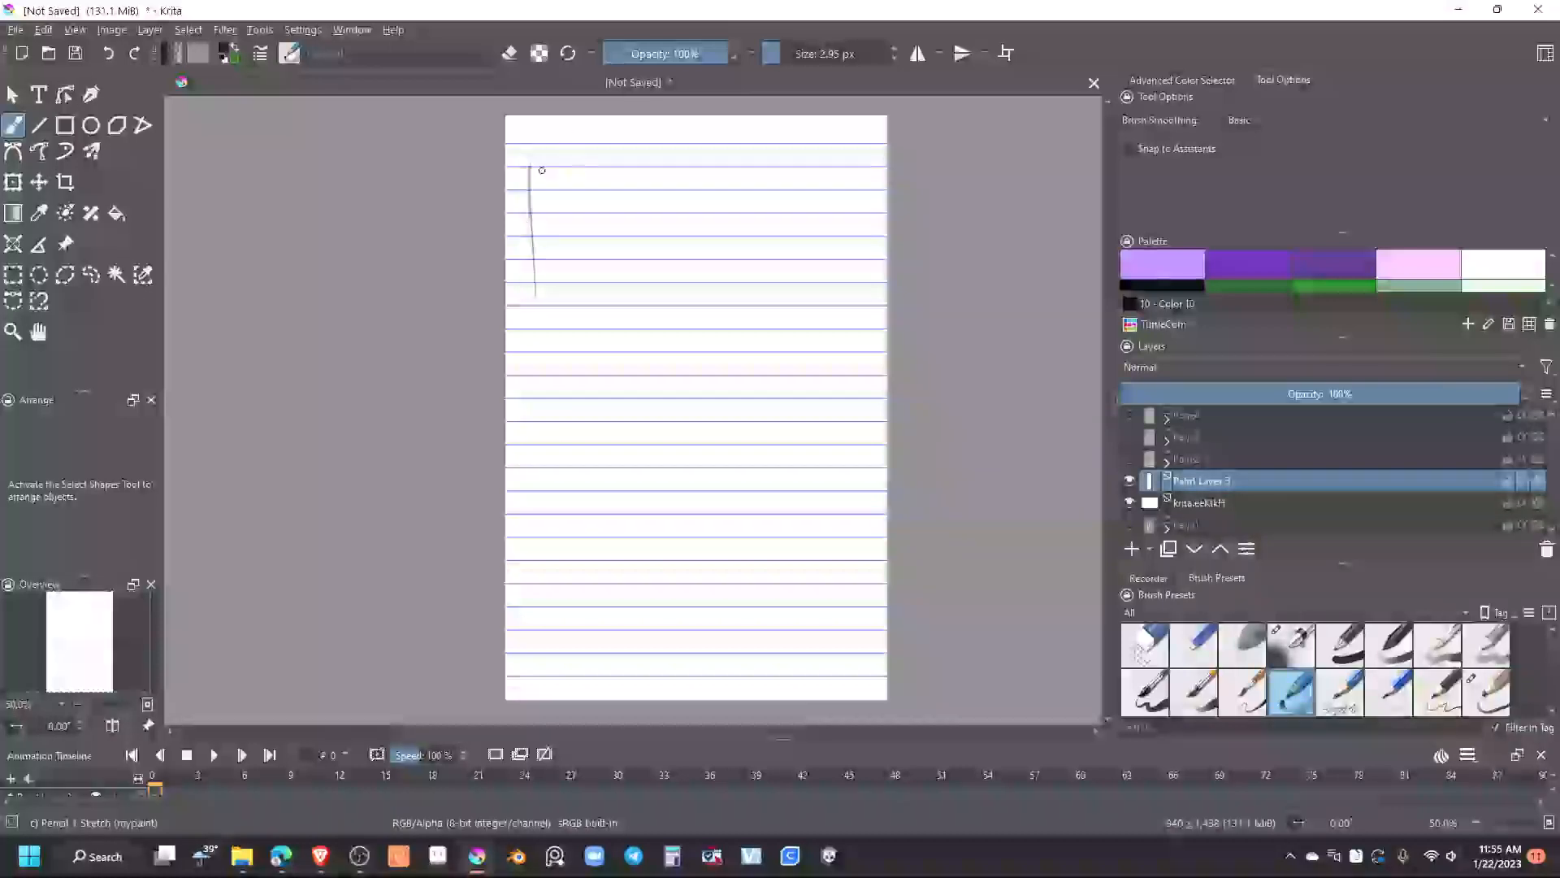
pyautogui.moveTo(536, 152); pyautogui.dragTo(671, 157)
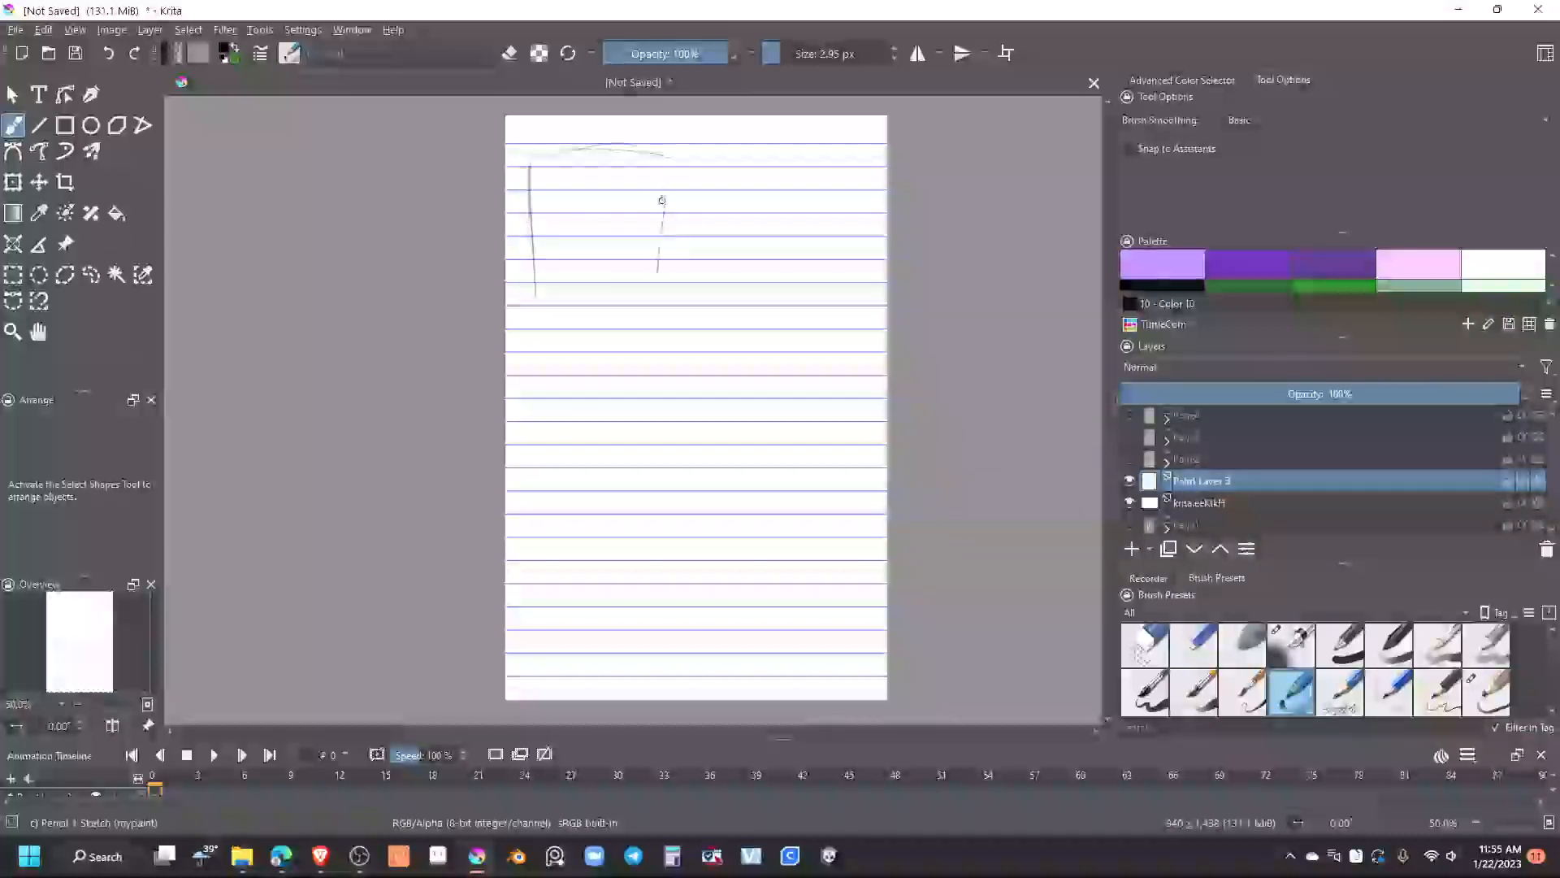
pyautogui.moveTo(664, 212); pyautogui.dragTo(658, 294)
pyautogui.moveTo(548, 306)
pyautogui.mouseDown()
pyautogui.moveTo(530, 298)
pyautogui.moveTo(662, 290)
pyautogui.mouseUp()
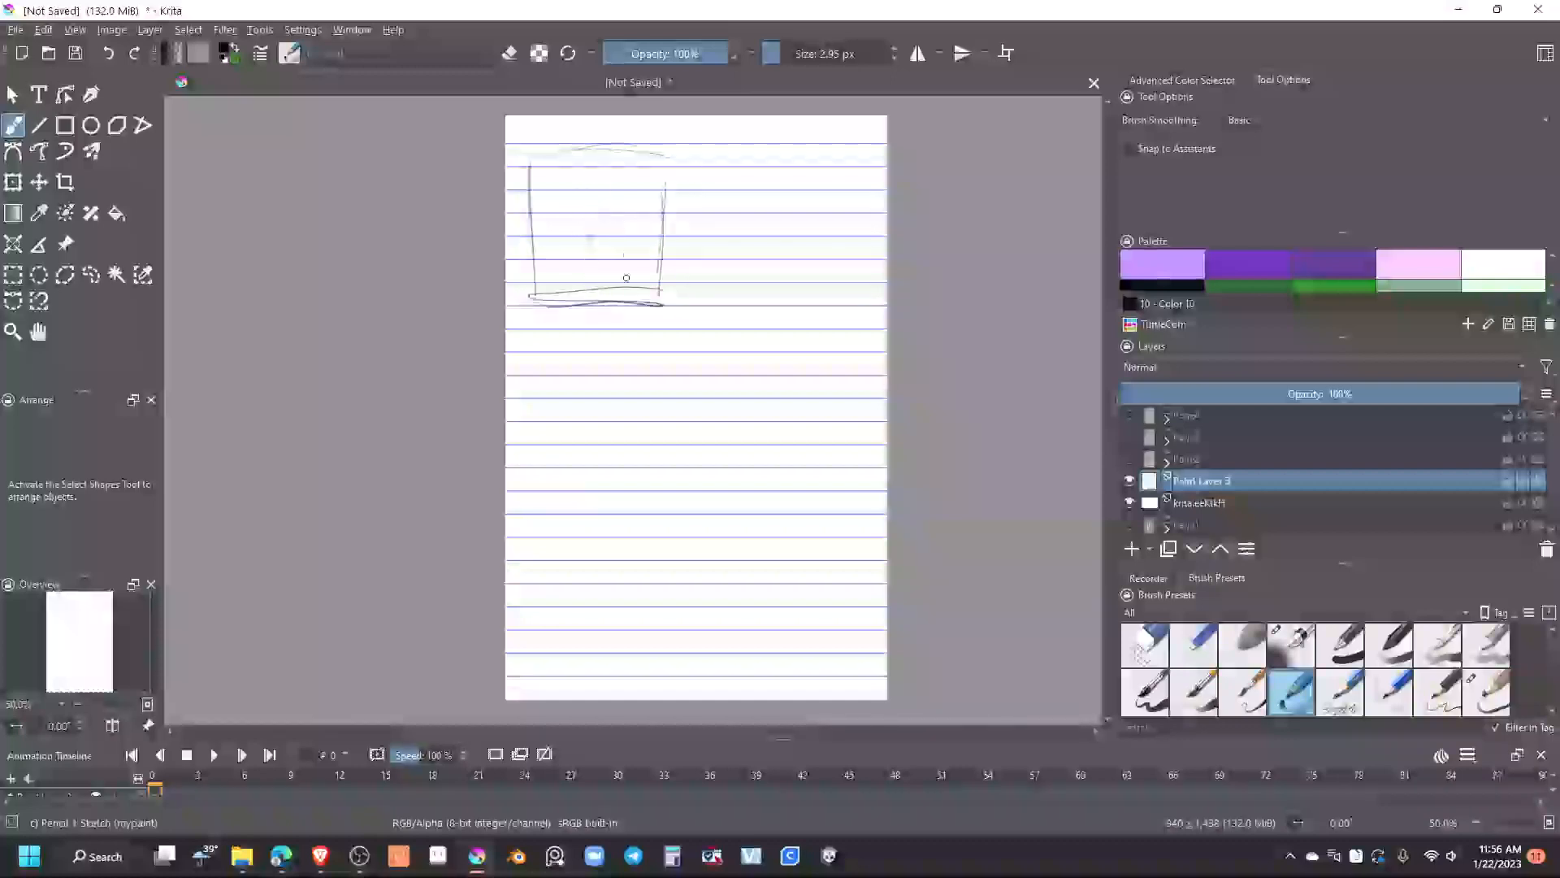
# Sketch a penguin figure inside the first panel with a speech bubble above it reading "Today is the day"
pyautogui.moveTo(589, 276)
pyautogui.mouseDown()
pyautogui.moveTo(589, 240)
pyautogui.moveTo(590, 299)
pyautogui.moveTo(625, 271)
pyautogui.moveTo(600, 301)
pyautogui.moveTo(625, 287)
pyautogui.moveTo(614, 256)
pyautogui.moveTo(632, 290)
pyautogui.moveTo(627, 248)
pyautogui.moveTo(627, 270)
pyautogui.moveTo(582, 244)
pyautogui.moveTo(587, 278)
pyautogui.mouseUp()
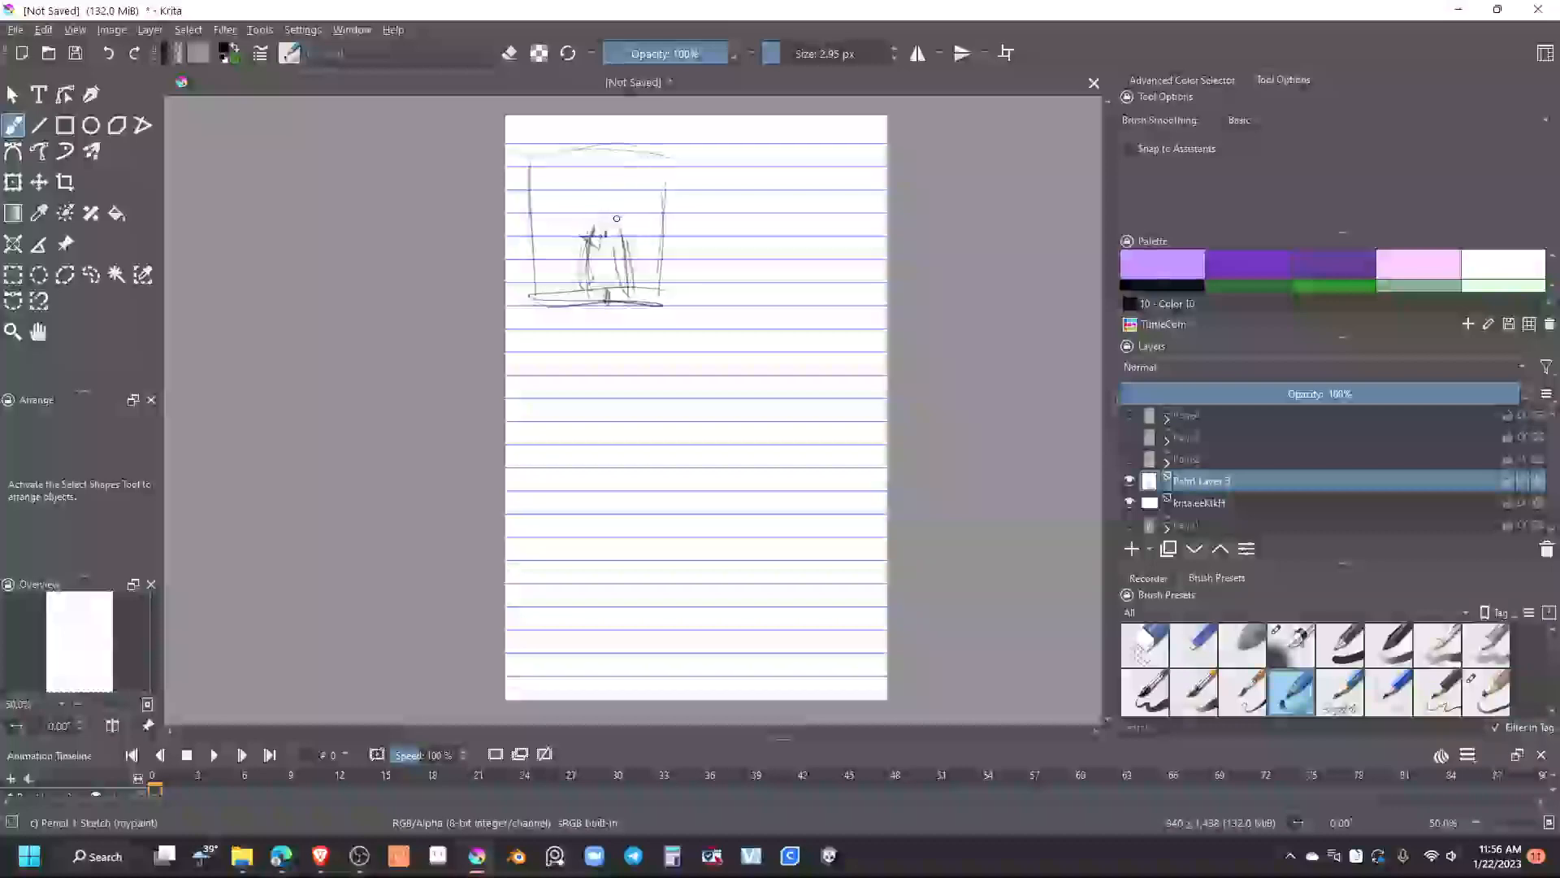
pyautogui.moveTo(581, 210)
pyautogui.mouseDown()
pyautogui.moveTo(534, 181)
pyautogui.moveTo(615, 156)
pyautogui.moveTo(619, 199)
pyautogui.moveTo(587, 213)
pyautogui.moveTo(567, 165)
pyautogui.moveTo(550, 167)
pyautogui.moveTo(594, 180)
pyautogui.moveTo(625, 164)
pyautogui.moveTo(548, 195)
pyautogui.moveTo(580, 202)
pyautogui.mouseUp()
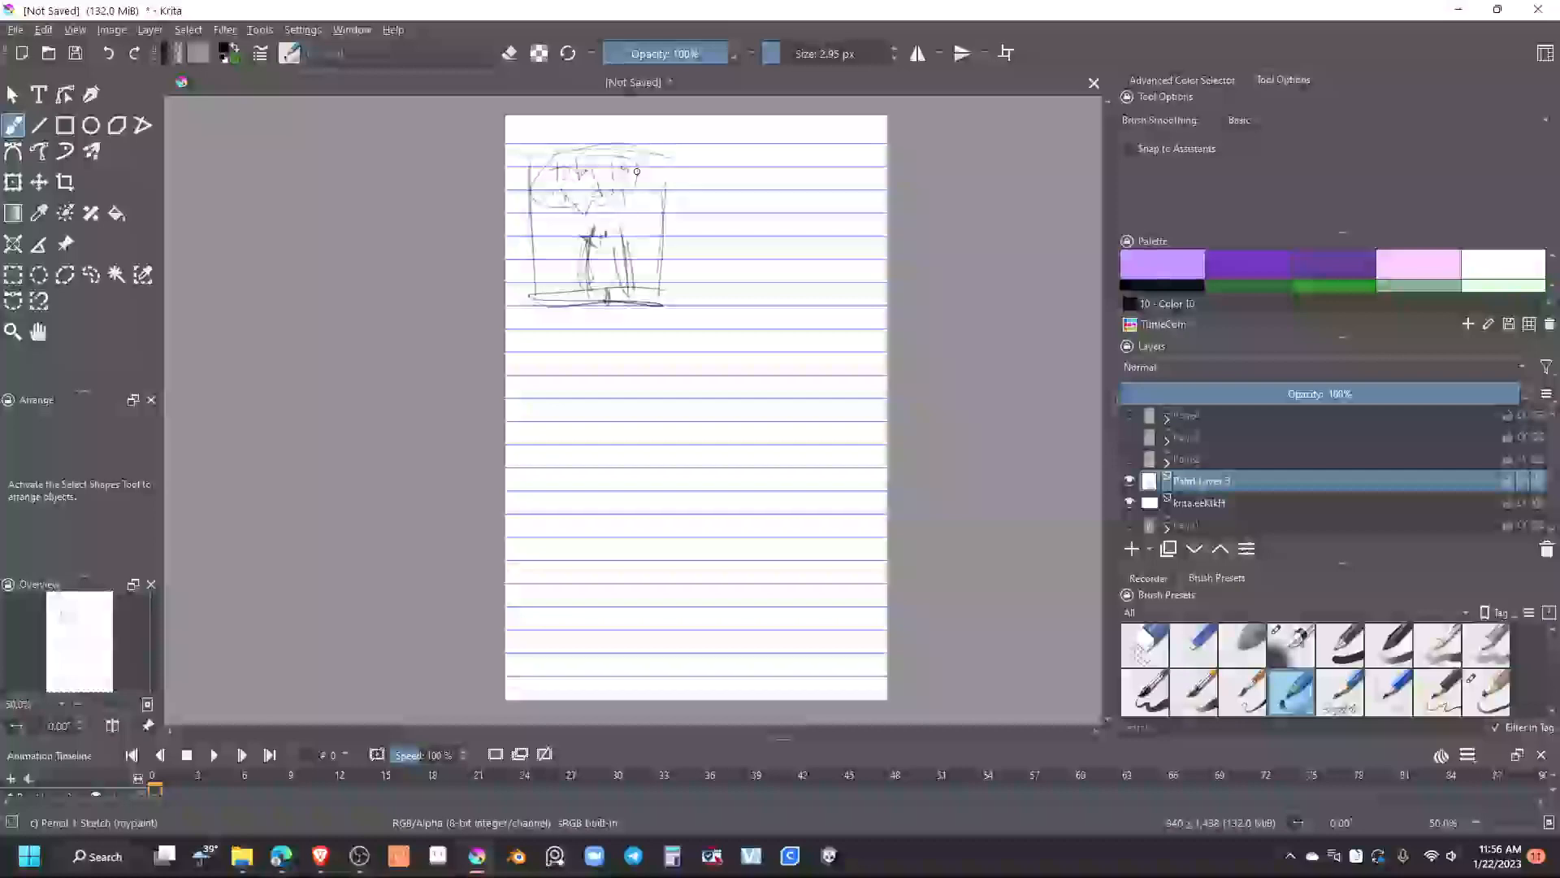
# Sketch the frame of a second comic panel beside the first one
pyautogui.hotkey('ctrl', '+')
pyautogui.hotkey('ctrl', '+')
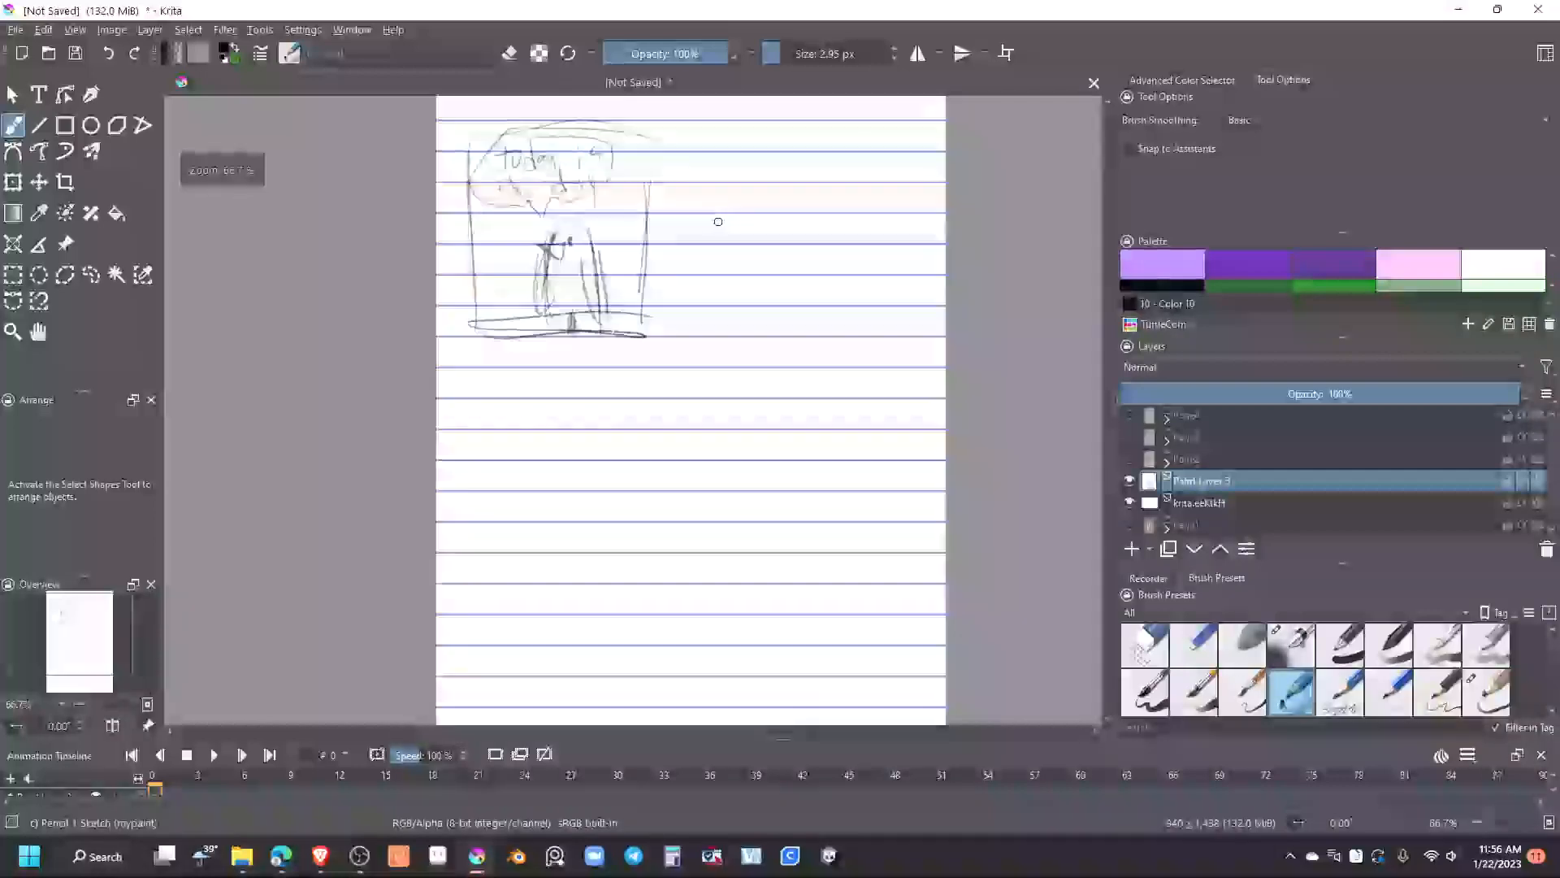
pyautogui.moveTo(718, 229); pyautogui.dragTo(636, 393)
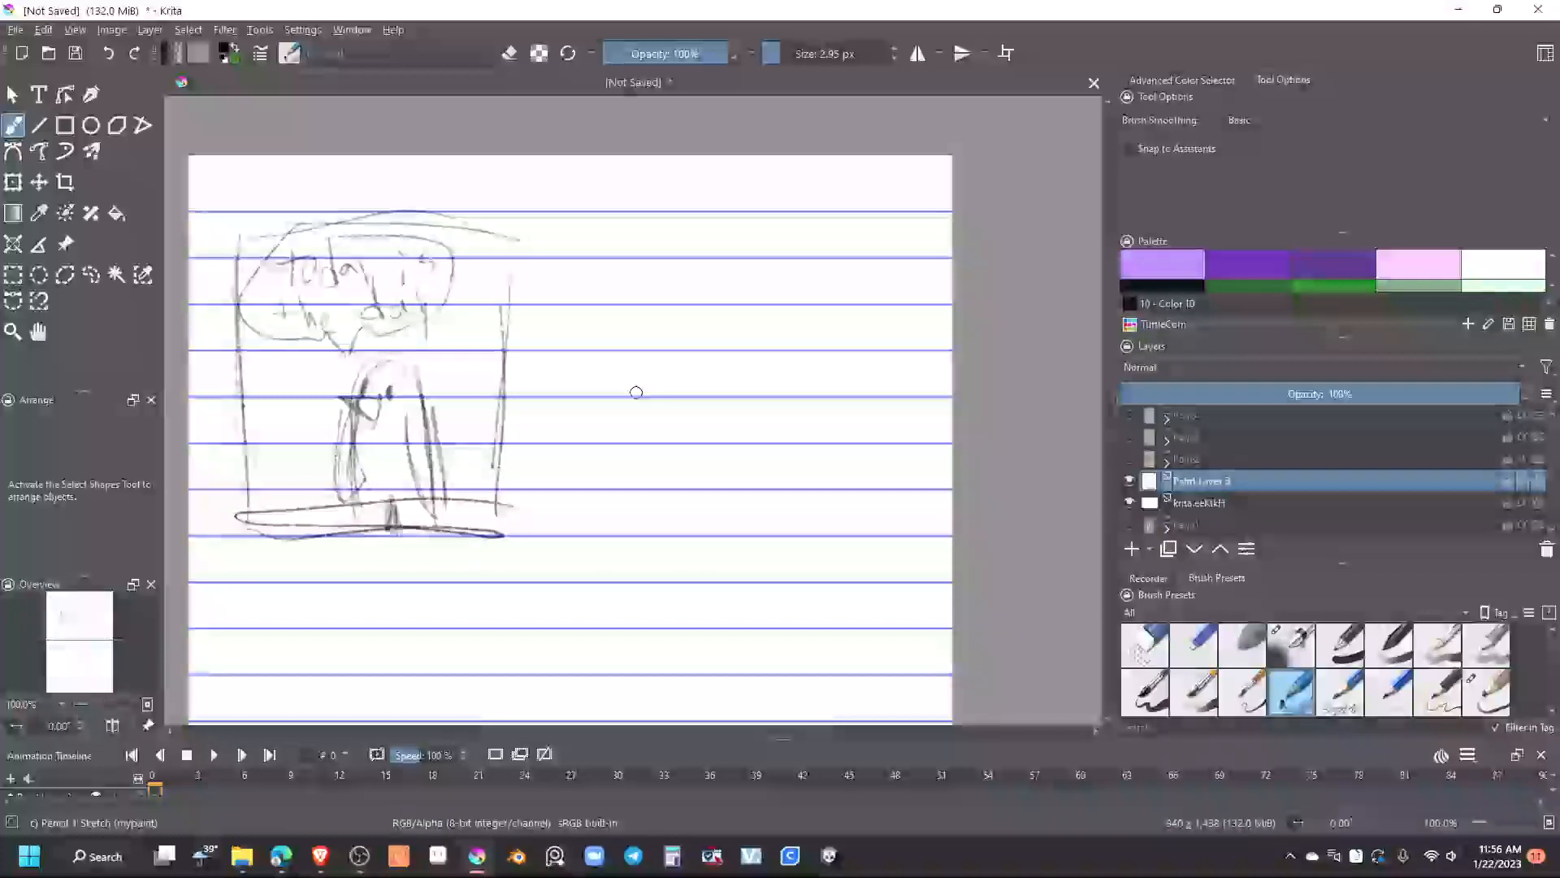
pyautogui.moveTo(581, 557)
pyautogui.mouseDown()
pyautogui.moveTo(585, 248)
pyautogui.moveTo(706, 216)
pyautogui.moveTo(916, 213)
pyautogui.moveTo(894, 504)
pyautogui.mouseUp()
pyautogui.moveTo(605, 517); pyautogui.dragTo(916, 517)
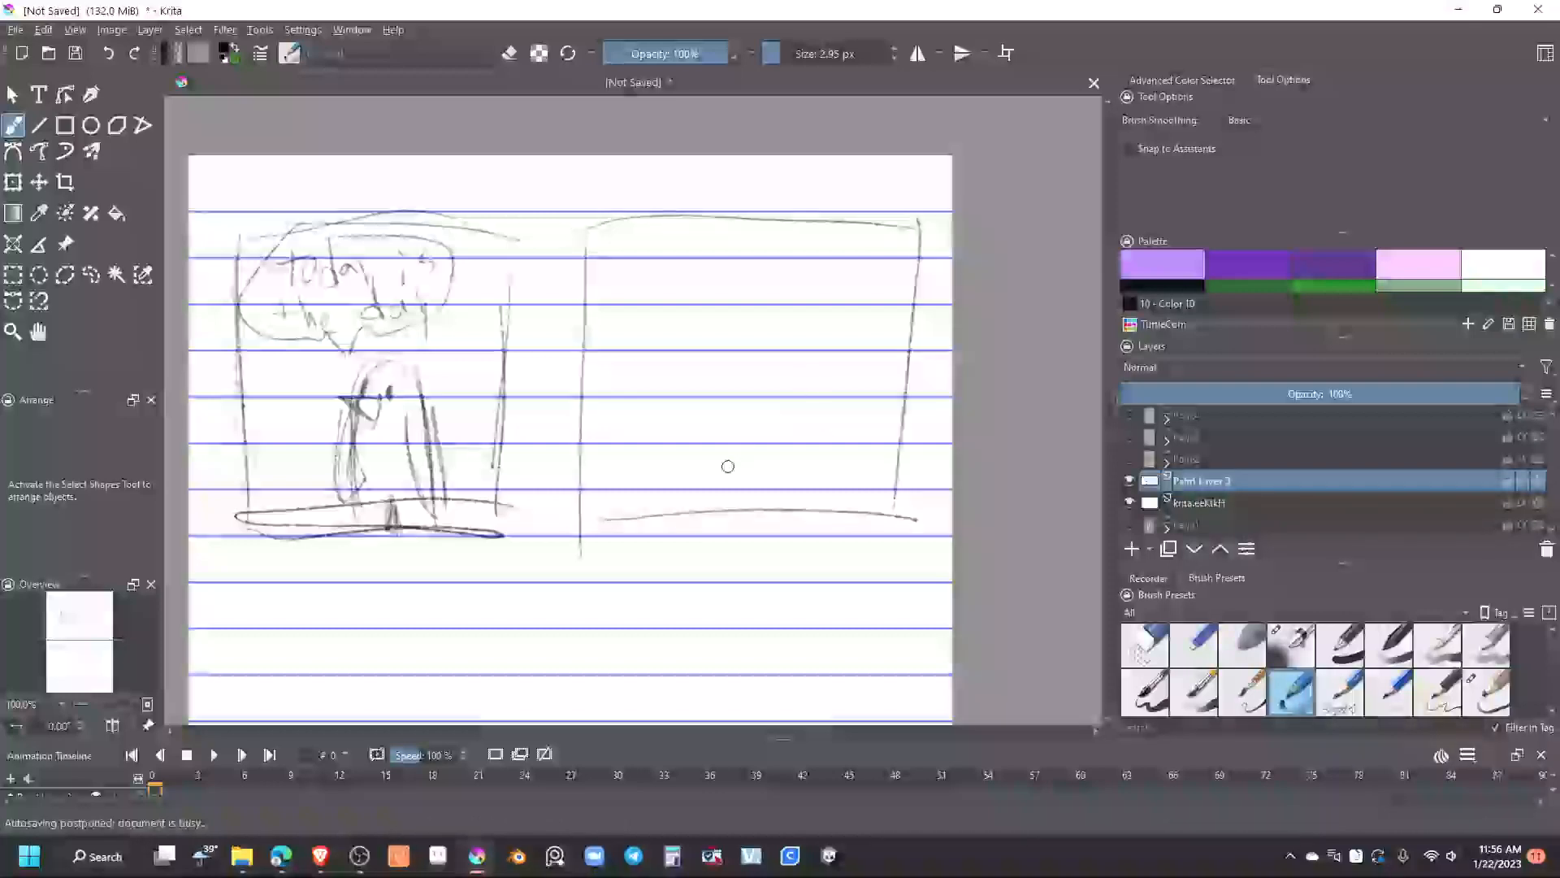
# Try a large rounded figure at the second panel's right side and erase it
pyautogui.moveTo(764, 479)
pyautogui.mouseDown()
pyautogui.moveTo(856, 353)
pyautogui.moveTo(886, 516)
pyautogui.mouseUp()
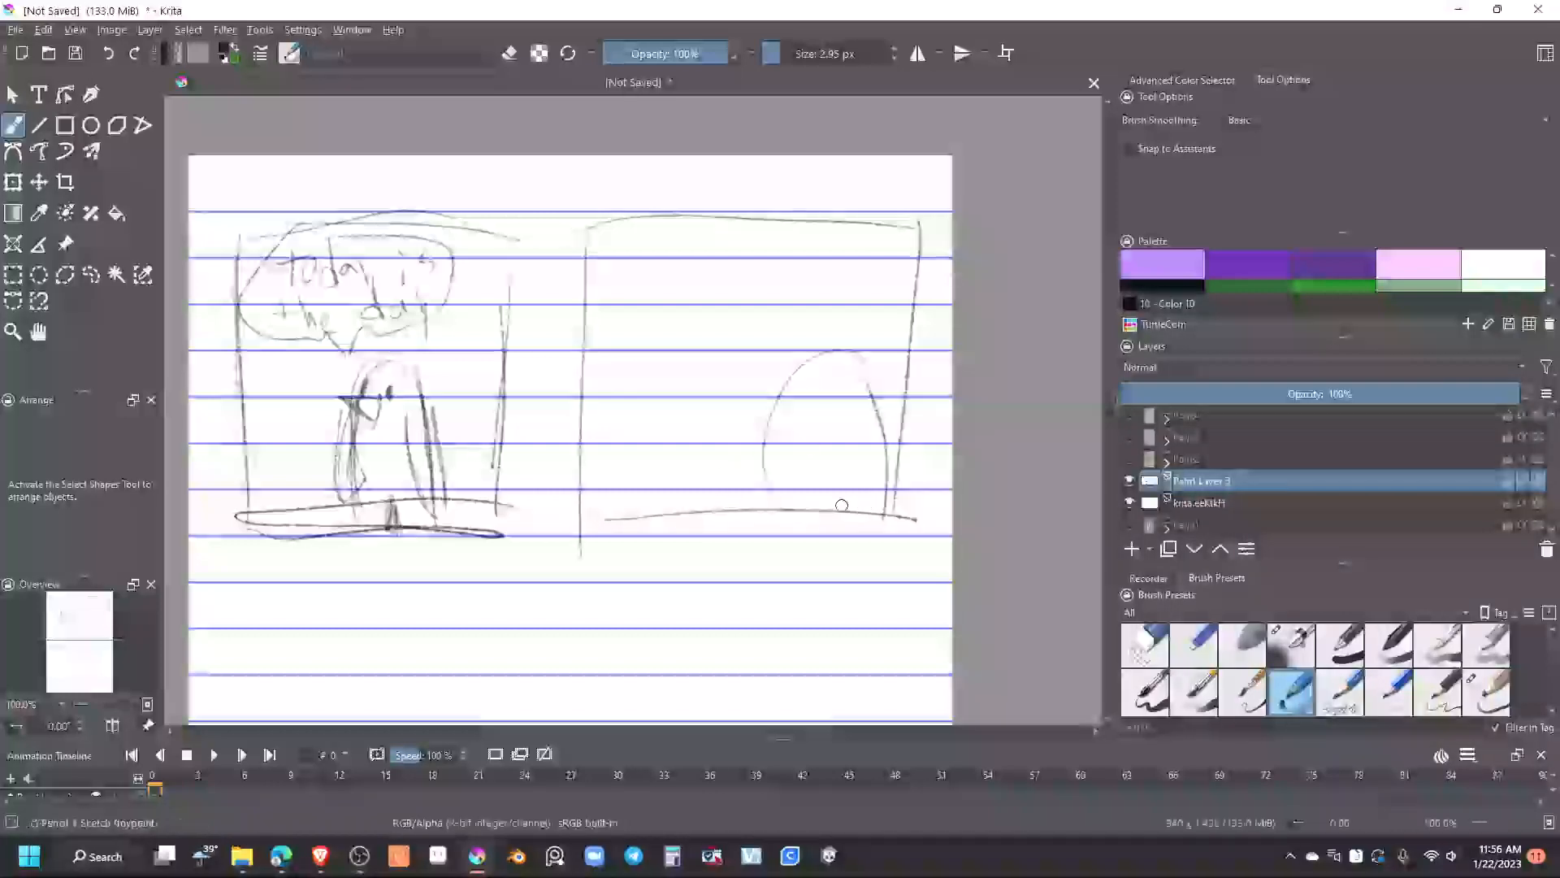
pyautogui.press('e')
pyautogui.moveTo(792, 487)
pyautogui.mouseDown()
pyautogui.moveTo(795, 360)
pyautogui.moveTo(777, 473)
pyautogui.moveTo(895, 466)
pyautogui.mouseUp()
pyautogui.press('e')
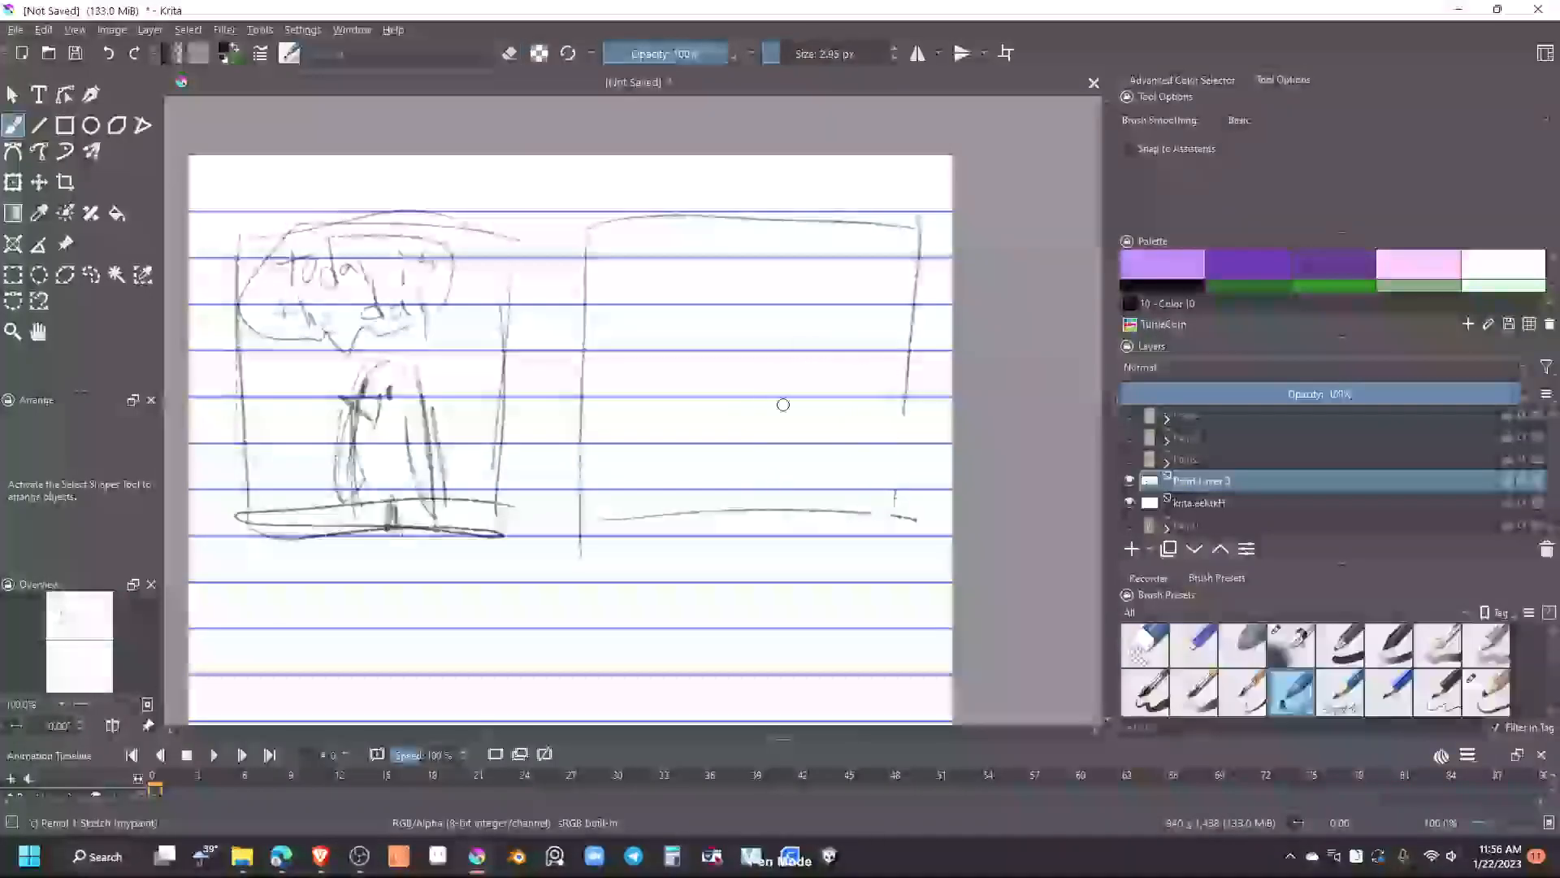
# Sketch a small standing penguin with head, wings, body and feet in the right half of the second panel
pyautogui.moveTo(812, 344)
pyautogui.mouseDown()
pyautogui.moveTo(821, 411)
pyautogui.moveTo(785, 418)
pyautogui.moveTo(783, 383)
pyautogui.moveTo(787, 427)
pyautogui.mouseUp()
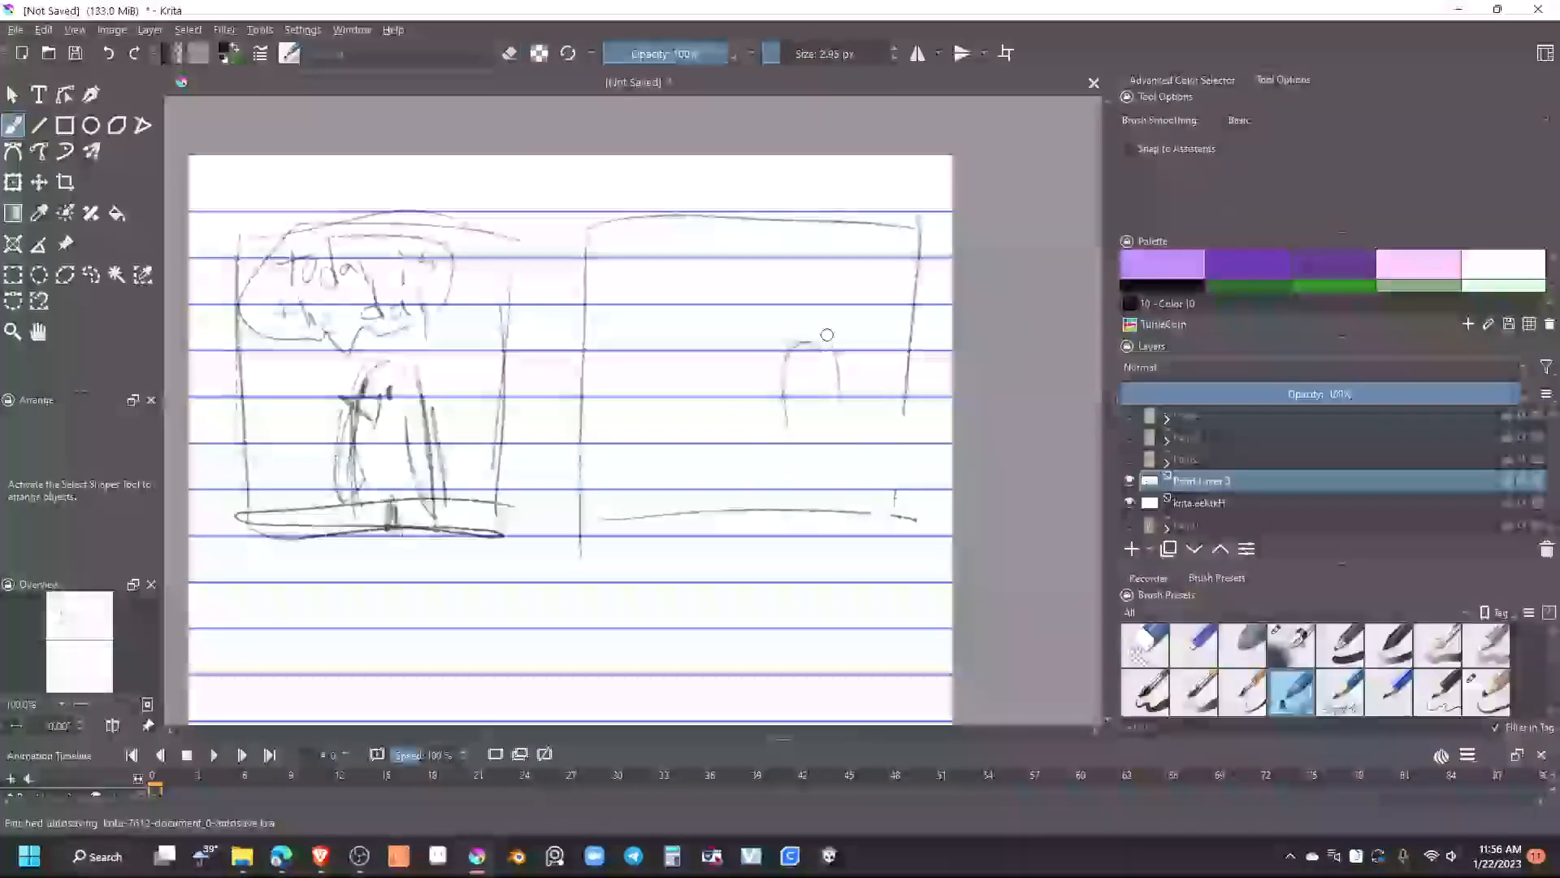
pyautogui.moveTo(830, 340)
pyautogui.mouseDown()
pyautogui.moveTo(835, 403)
pyautogui.moveTo(783, 382)
pyautogui.moveTo(779, 403)
pyautogui.moveTo(784, 378)
pyautogui.moveTo(746, 424)
pyautogui.moveTo(788, 418)
pyautogui.moveTo(800, 396)
pyautogui.moveTo(782, 418)
pyautogui.moveTo(800, 399)
pyautogui.moveTo(846, 404)
pyautogui.mouseUp()
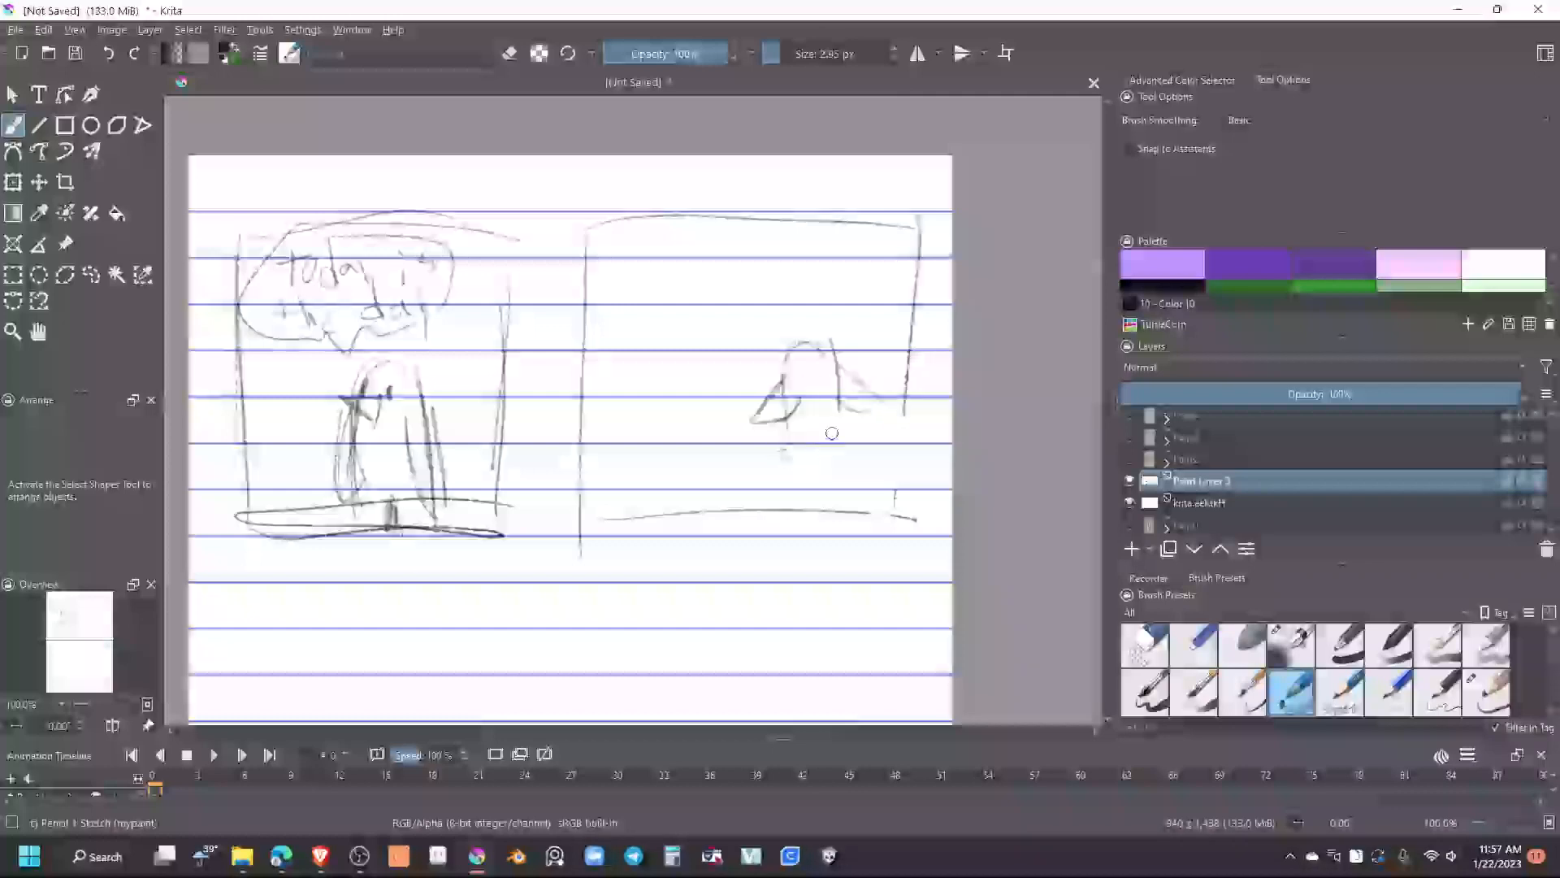
pyautogui.moveTo(842, 409)
pyautogui.mouseDown()
pyautogui.moveTo(841, 451)
pyautogui.moveTo(772, 454)
pyautogui.moveTo(849, 449)
pyautogui.moveTo(787, 421)
pyautogui.moveTo(828, 466)
pyautogui.mouseUp()
pyautogui.moveTo(837, 455)
pyautogui.mouseDown()
pyautogui.moveTo(840, 426)
pyautogui.moveTo(819, 445)
pyautogui.moveTo(837, 448)
pyautogui.mouseUp()
pyautogui.press('/')
pyautogui.press('/')
pyautogui.moveTo(790, 457); pyautogui.dragTo(800, 457)
pyautogui.moveTo(805, 457)
pyautogui.mouseDown()
pyautogui.moveTo(815, 465)
pyautogui.moveTo(856, 455)
pyautogui.mouseUp()
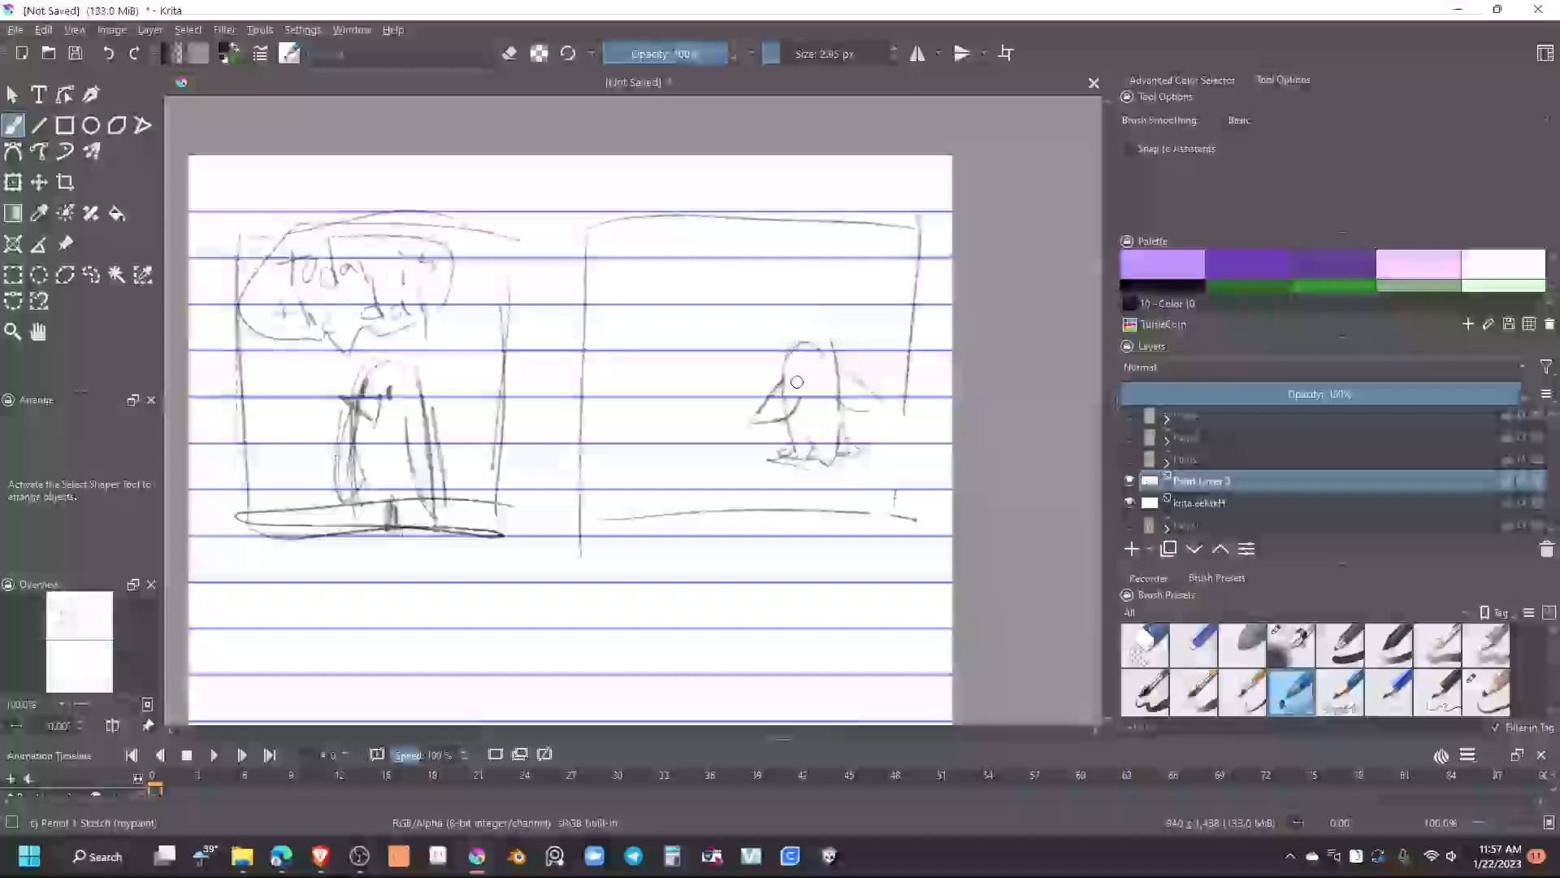
# Sketch a ledge beneath the small penguin and fill the area beside it with loose horizontal lines
pyautogui.moveTo(749, 465)
pyautogui.mouseDown()
pyautogui.moveTo(637, 508)
pyautogui.moveTo(701, 497)
pyautogui.moveTo(707, 533)
pyautogui.mouseUp()
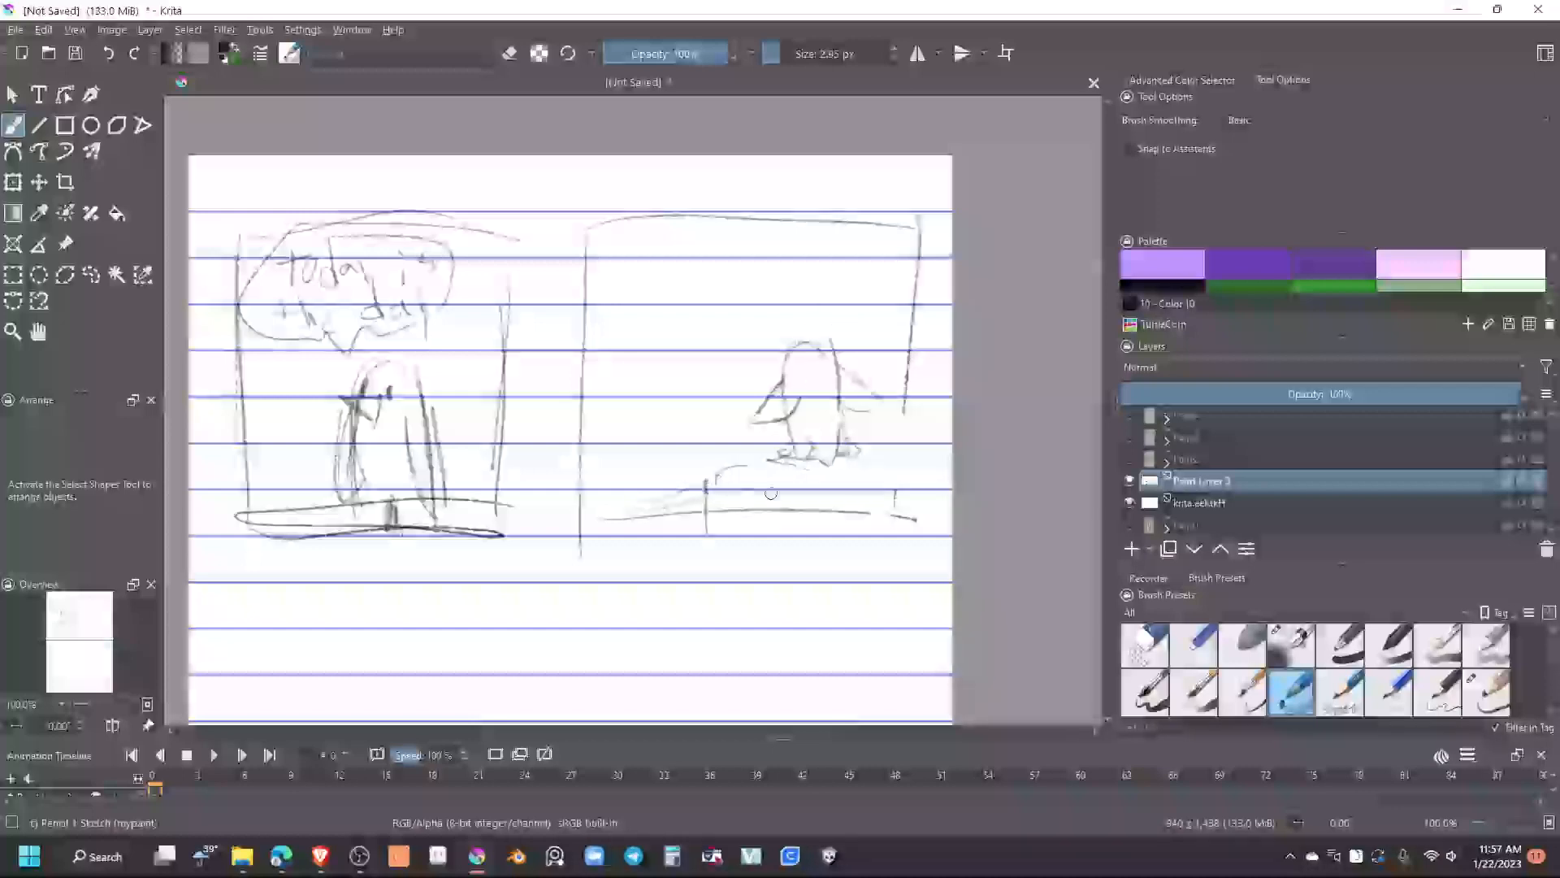
pyautogui.moveTo(895, 470); pyautogui.dragTo(927, 477)
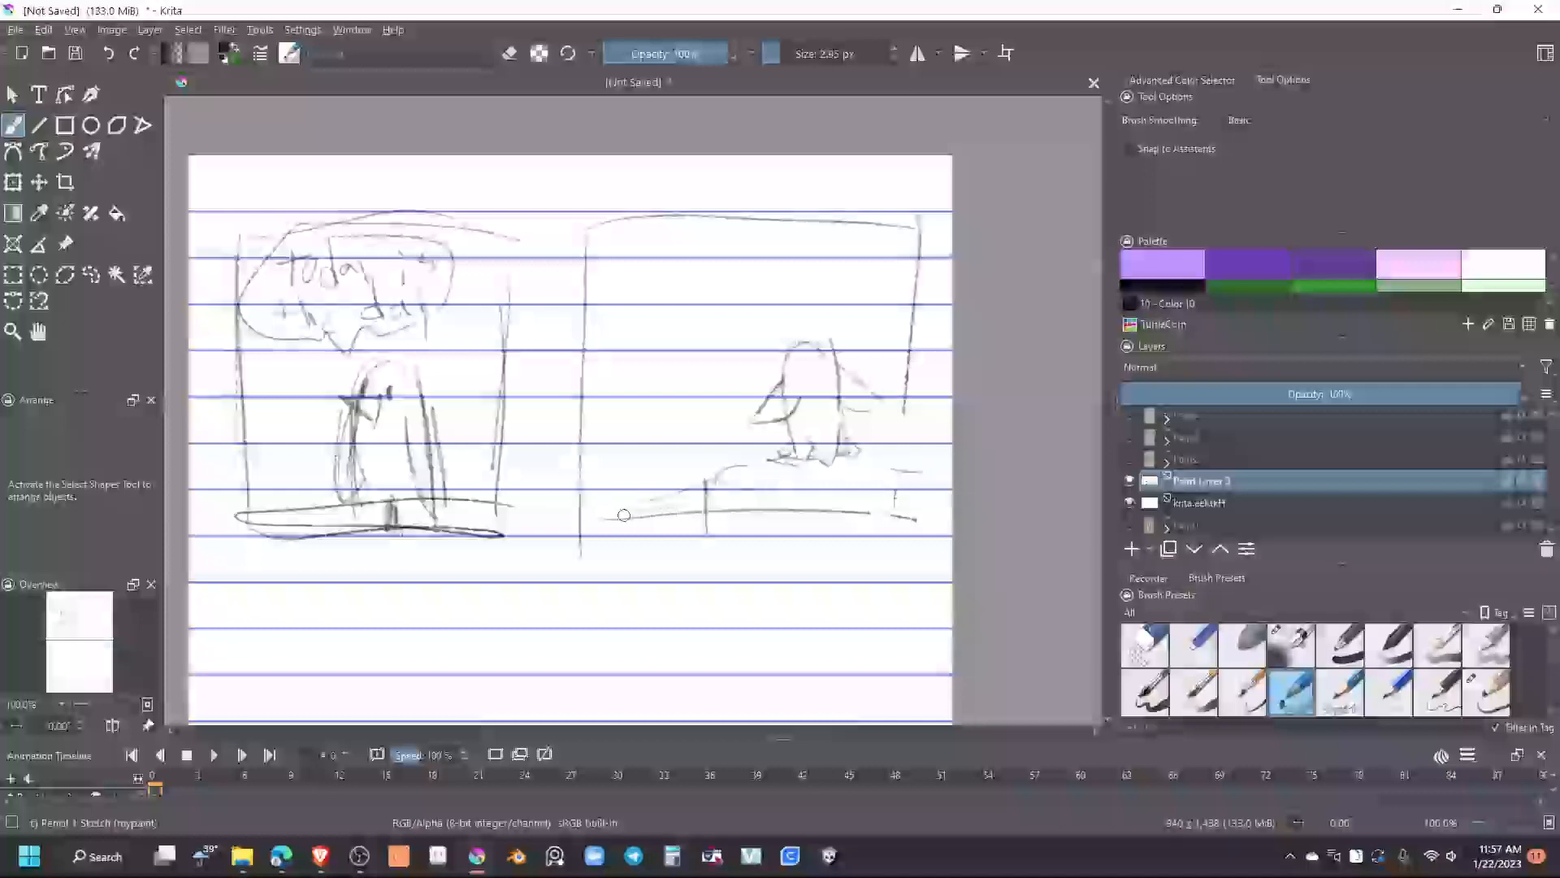
pyautogui.moveTo(644, 502)
pyautogui.mouseDown()
pyautogui.moveTo(681, 500)
pyautogui.moveTo(657, 487)
pyautogui.mouseUp()
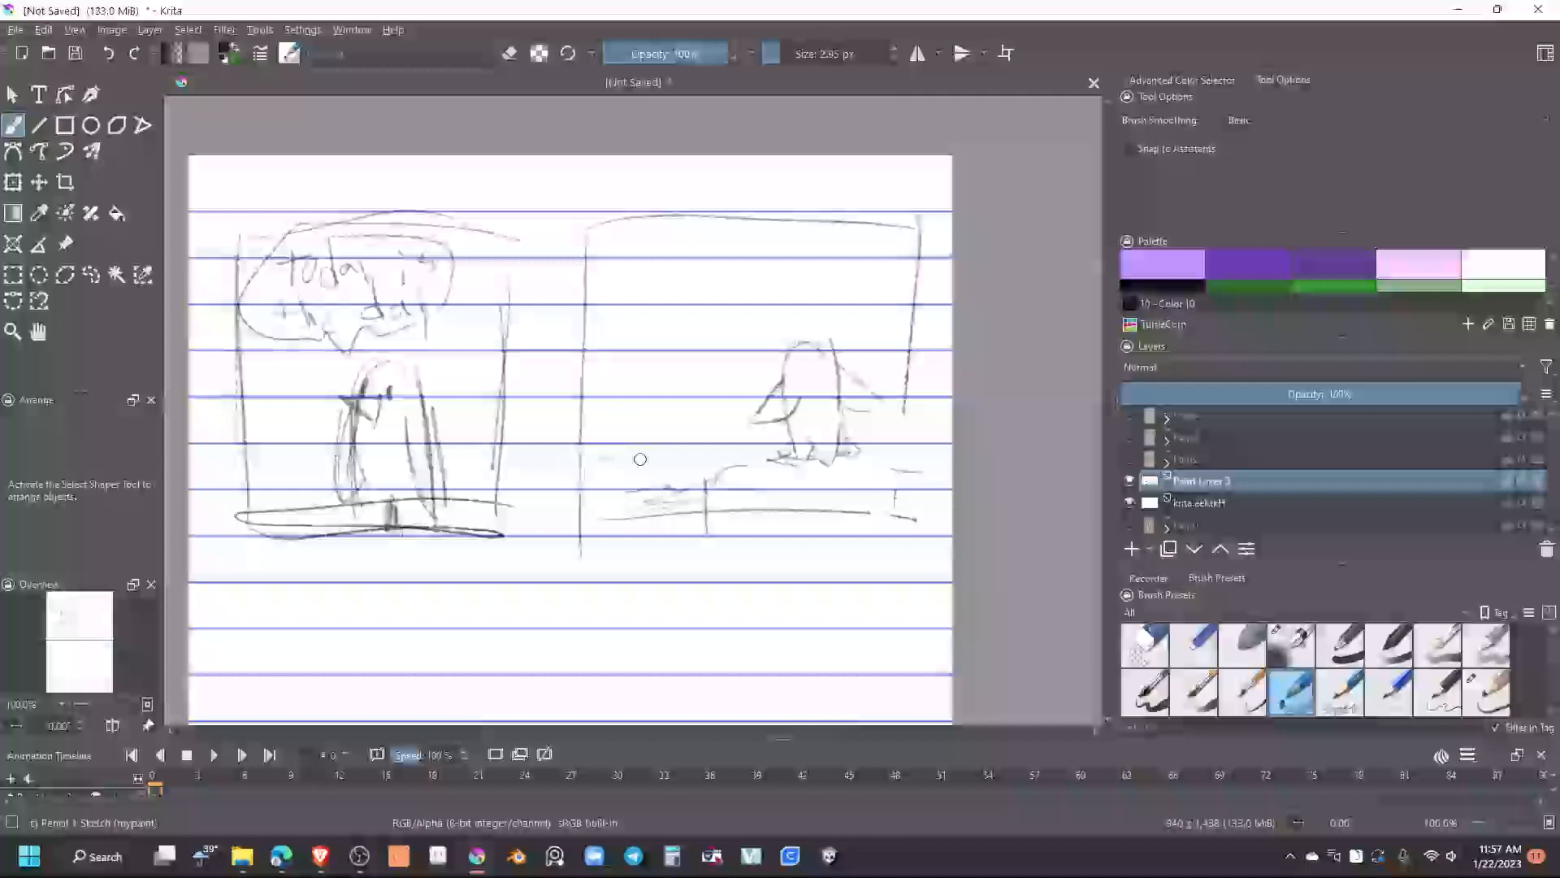
pyautogui.moveTo(655, 442)
pyautogui.mouseDown()
pyautogui.moveTo(776, 432)
pyautogui.moveTo(728, 414)
pyautogui.moveTo(568, 419)
pyautogui.moveTo(619, 396)
pyautogui.moveTo(569, 399)
pyautogui.moveTo(725, 411)
pyautogui.mouseUp()
pyautogui.moveTo(578, 377)
pyautogui.mouseDown()
pyautogui.moveTo(780, 368)
pyautogui.moveTo(765, 343)
pyautogui.moveTo(634, 345)
pyautogui.mouseUp()
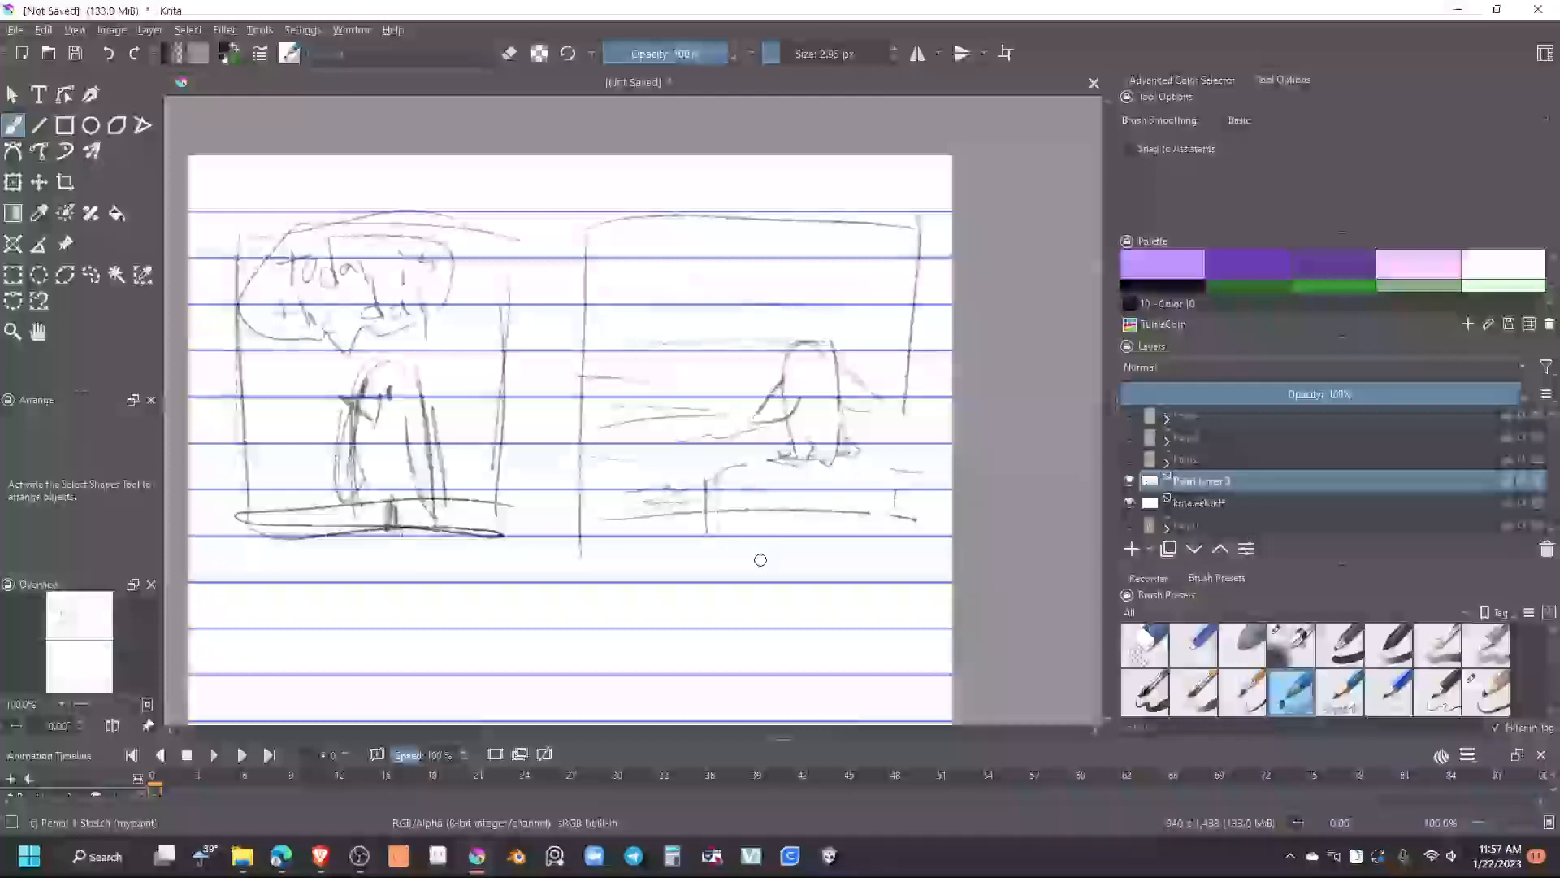
pyautogui.moveTo(707, 617); pyautogui.dragTo(972, 212)
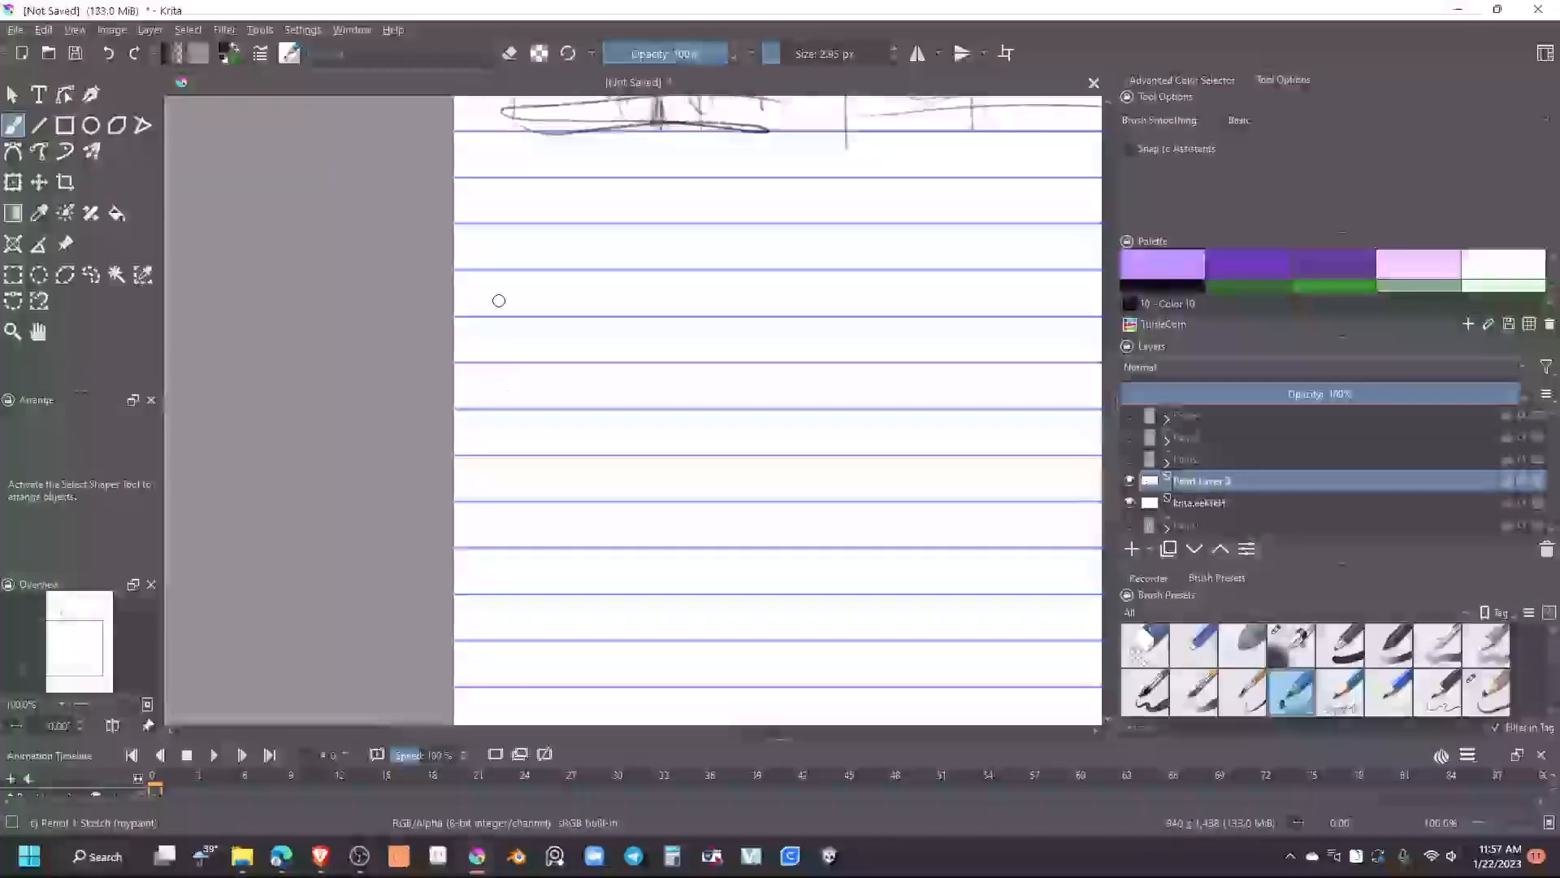
# Sketch the frame of a tall narrow third panel below the first panel, with a flat base strip along its lower edge
pyautogui.moveTo(491, 178); pyautogui.dragTo(488, 495)
pyautogui.moveTo(490, 179)
pyautogui.mouseDown()
pyautogui.moveTo(568, 171)
pyautogui.moveTo(676, 535)
pyautogui.mouseUp()
pyautogui.moveTo(477, 547); pyautogui.dragTo(651, 553)
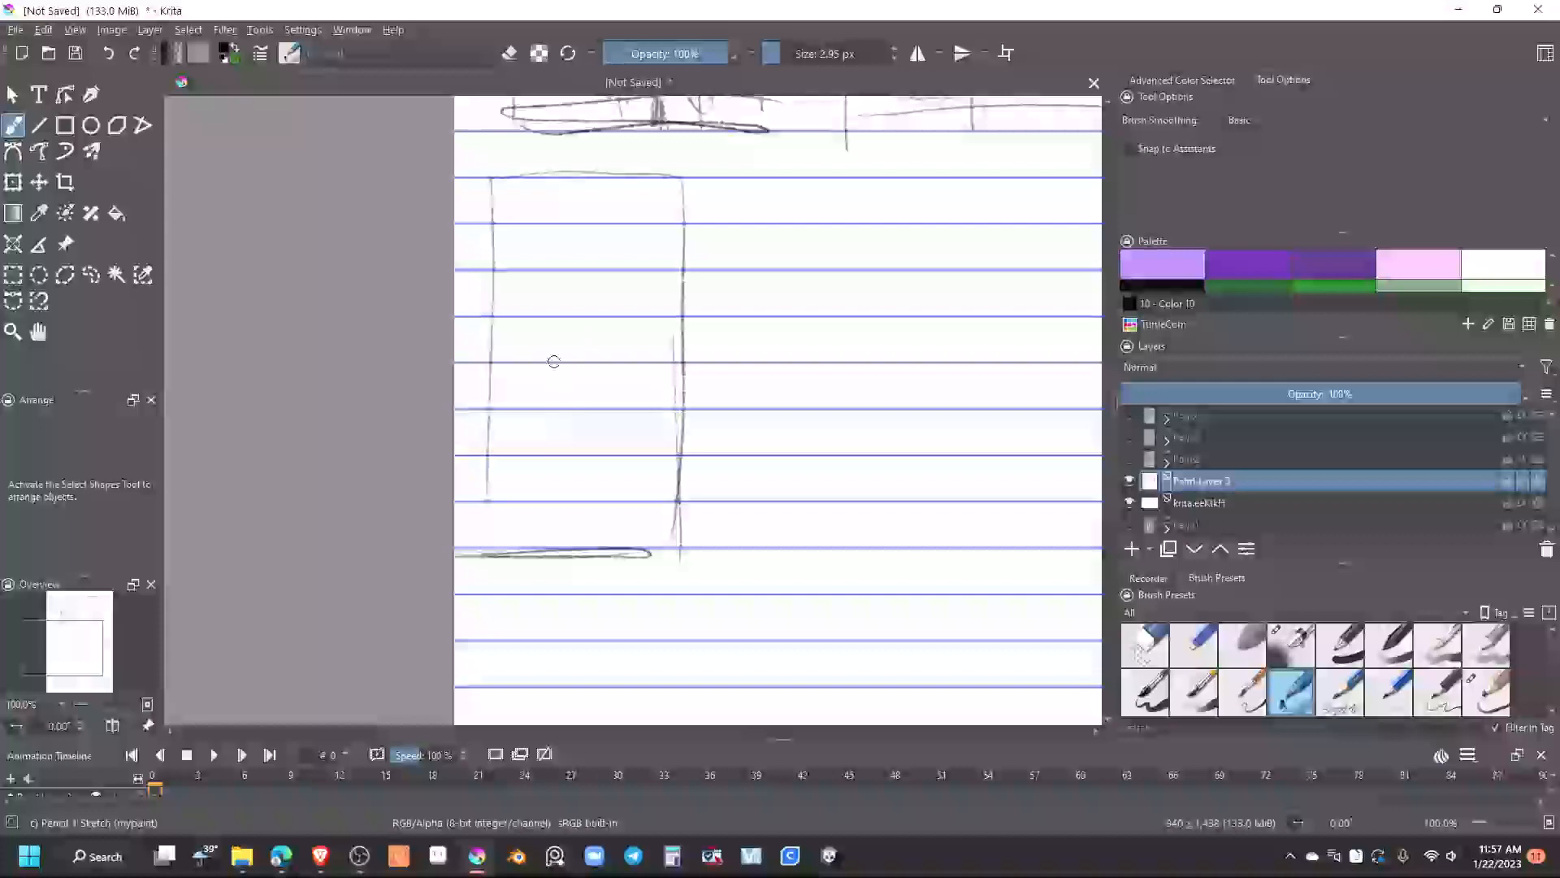
# Sketch a tapering form in the third panel with small marks at its top, an arrow above it and loose ground strokes across its base
pyautogui.moveTo(539, 302)
pyautogui.mouseDown()
pyautogui.moveTo(530, 402)
pyautogui.moveTo(491, 460)
pyautogui.mouseUp()
pyautogui.moveTo(625, 306); pyautogui.dragTo(661, 451)
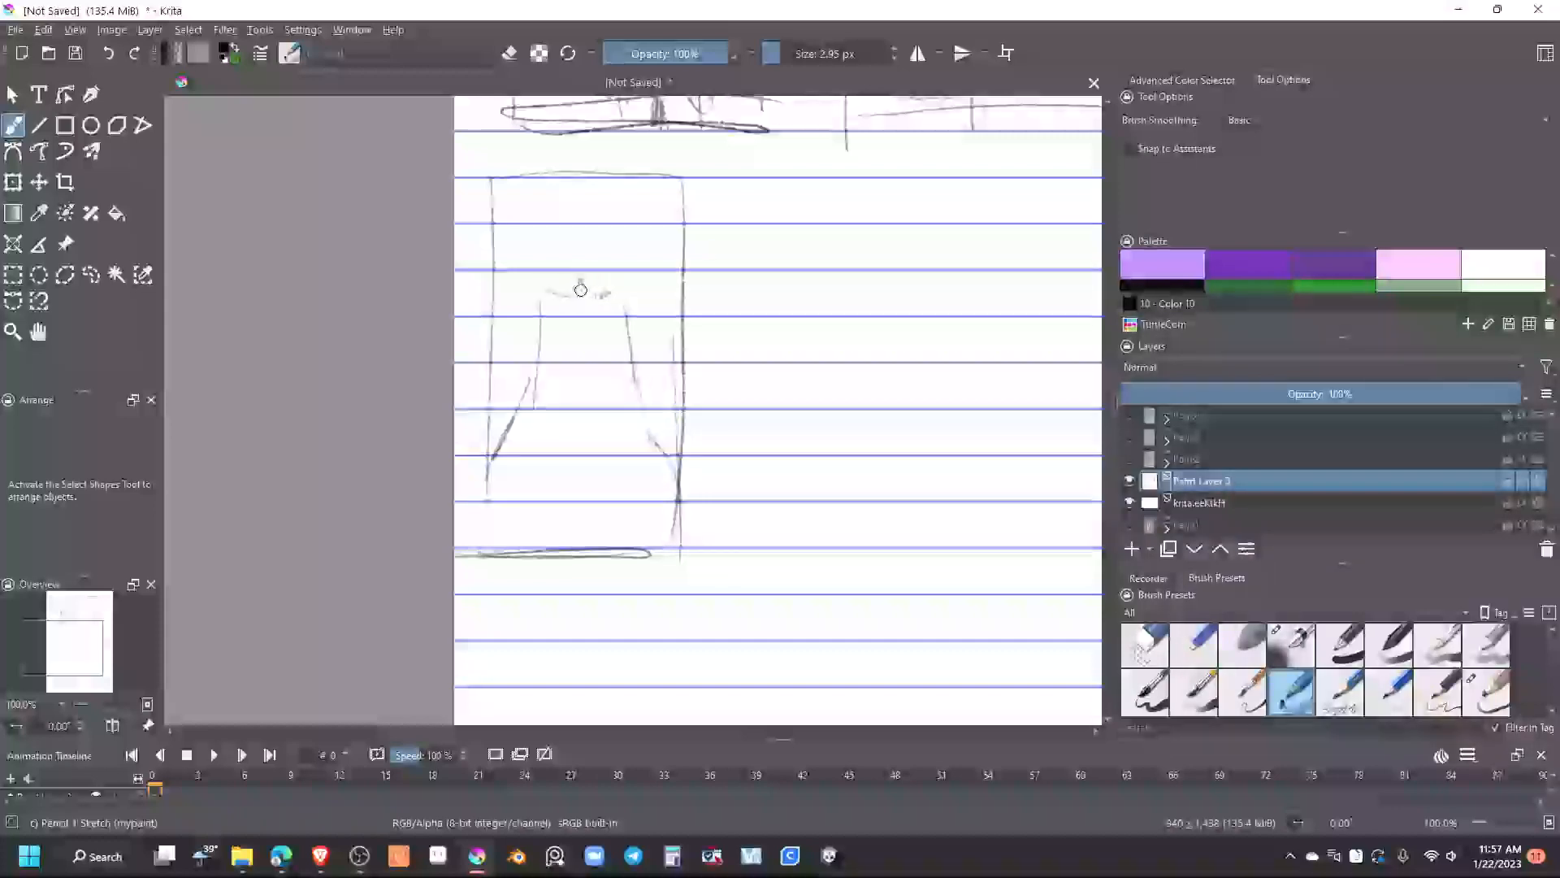
pyautogui.moveTo(641, 211); pyautogui.dragTo(607, 250)
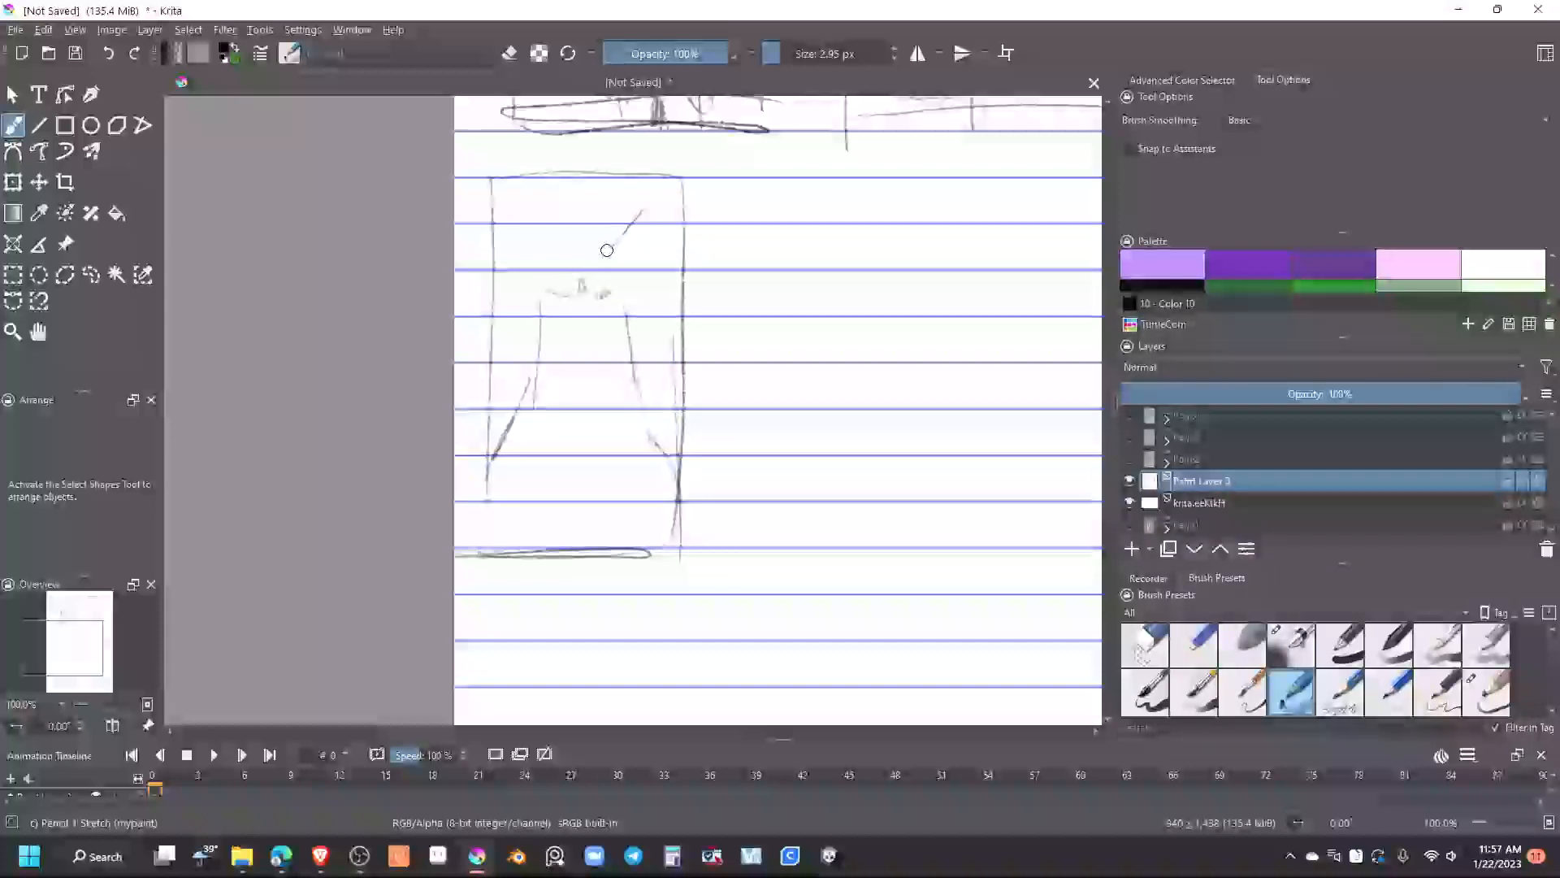
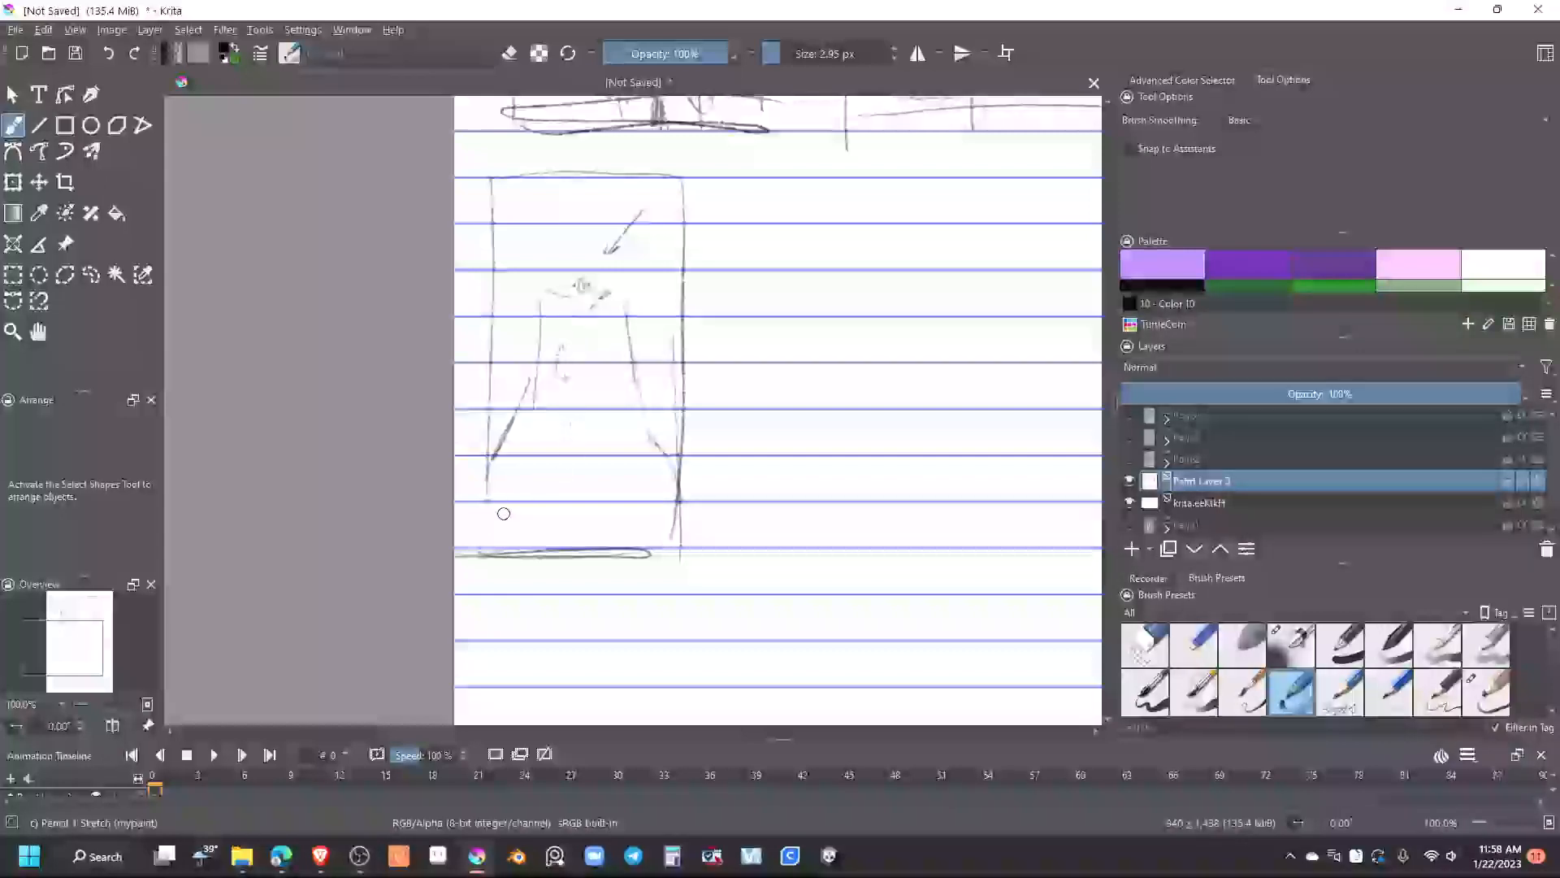
pyautogui.moveTo(617, 545)
pyautogui.mouseDown()
pyautogui.moveTo(648, 522)
pyautogui.moveTo(681, 527)
pyautogui.mouseUp()
pyautogui.moveTo(525, 524)
pyautogui.mouseDown()
pyautogui.moveTo(582, 521)
pyautogui.moveTo(527, 527)
pyautogui.mouseUp()
pyautogui.moveTo(542, 517); pyautogui.dragTo(695, 538)
pyautogui.moveTo(463, 527); pyautogui.dragTo(731, 522)
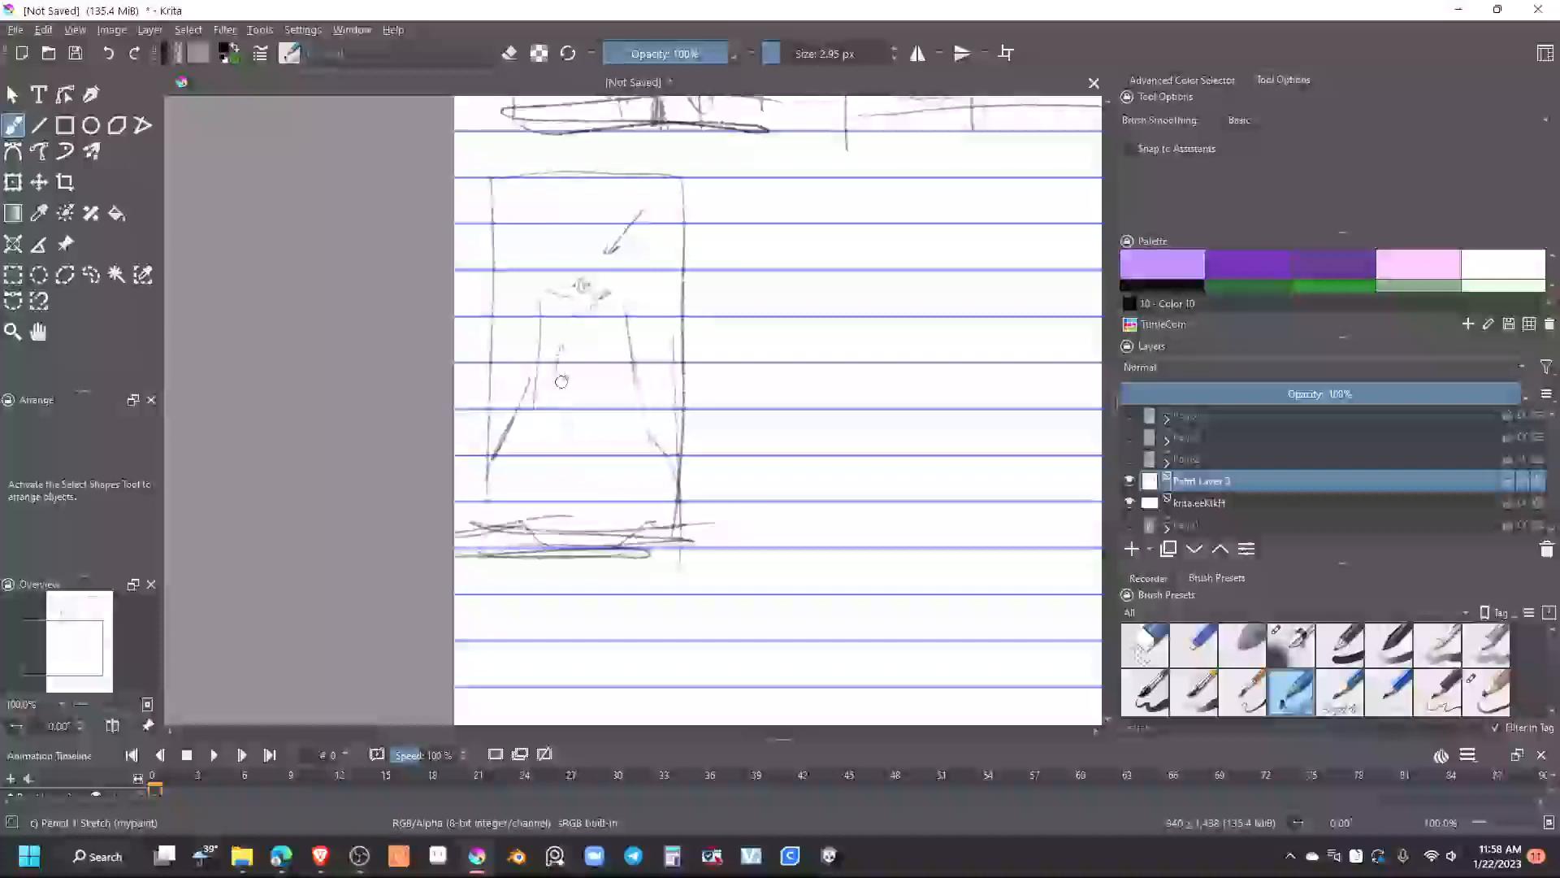
# Add curved strokes beside the tapering form, an angular outline above its top and small scribbles along its right side
pyautogui.moveTo(529, 283); pyautogui.dragTo(516, 291)
pyautogui.moveTo(626, 303); pyautogui.dragTo(650, 318)
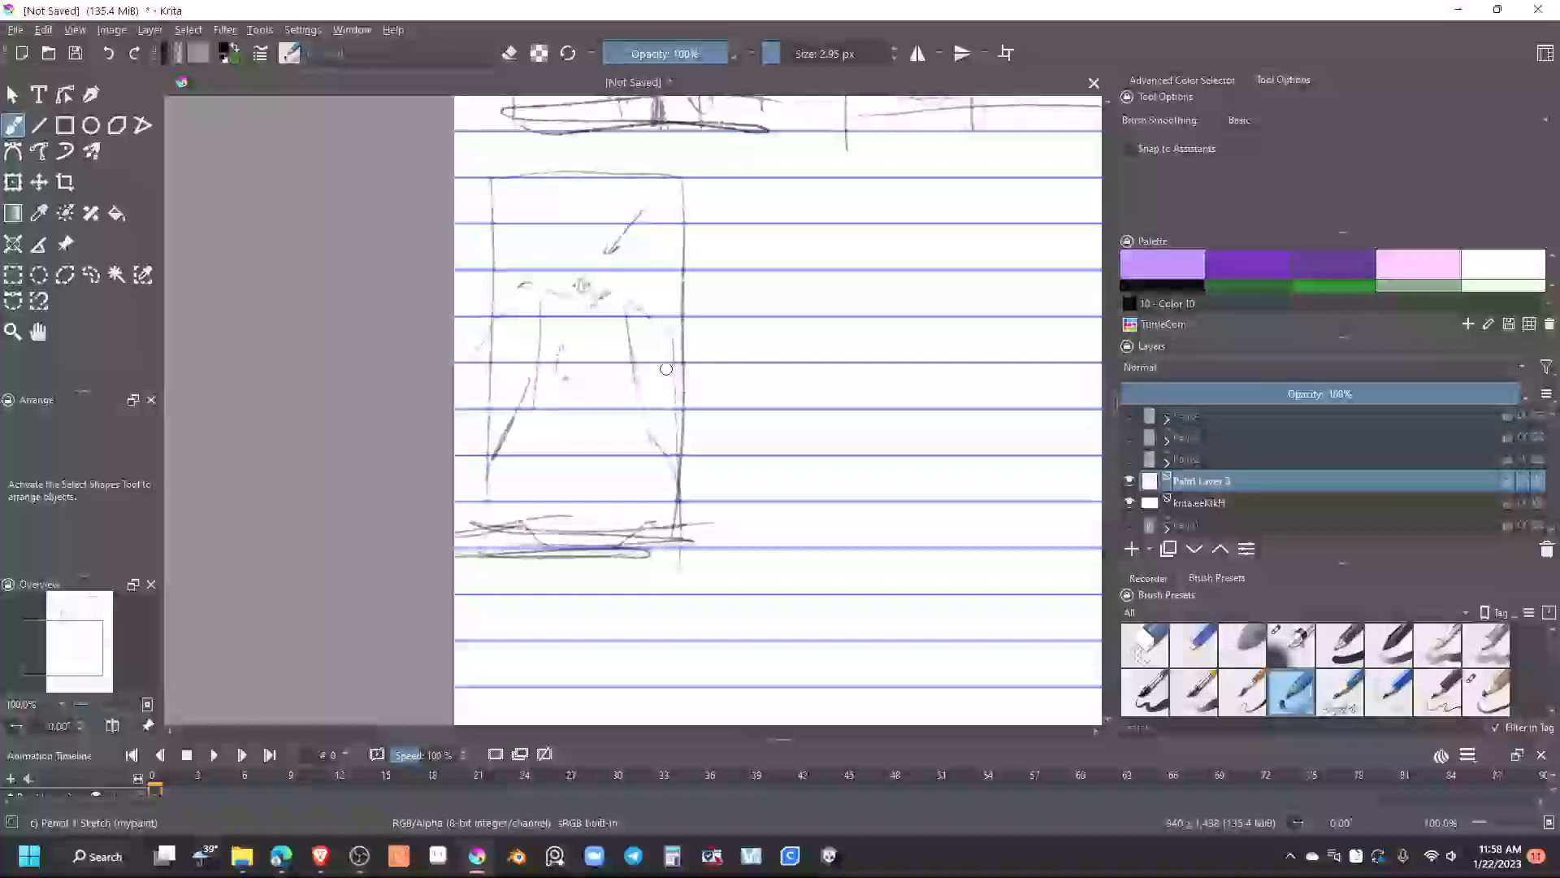
pyautogui.moveTo(654, 393); pyautogui.dragTo(655, 398)
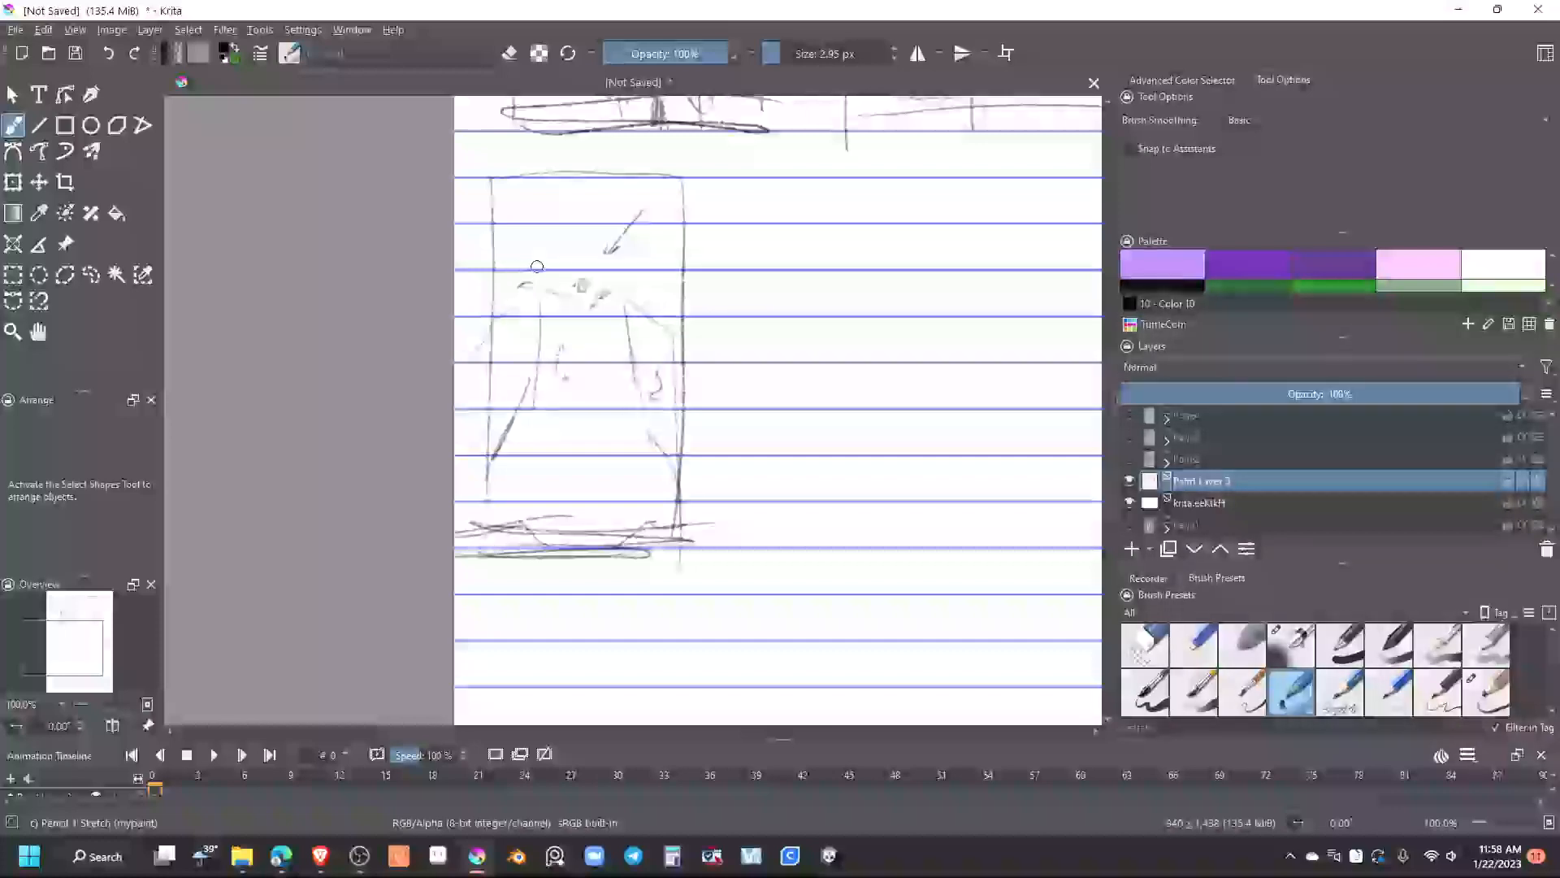
pyautogui.moveTo(540, 268)
pyautogui.mouseDown()
pyautogui.moveTo(556, 223)
pyautogui.moveTo(559, 269)
pyautogui.moveTo(548, 257)
pyautogui.moveTo(628, 256)
pyautogui.moveTo(663, 312)
pyautogui.mouseUp()
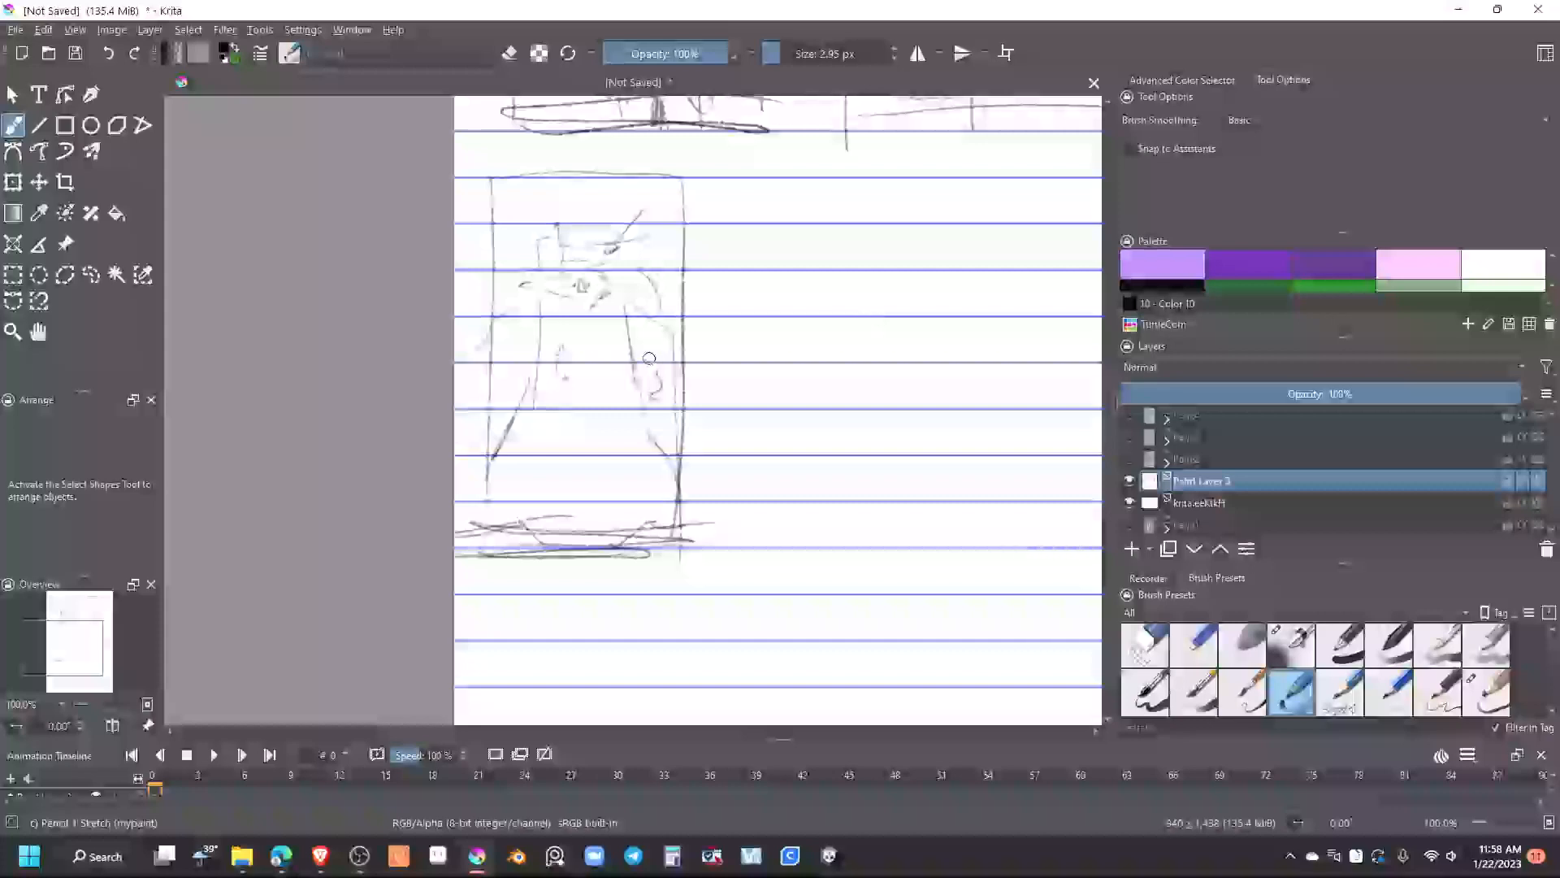
pyautogui.moveTo(638, 379); pyautogui.dragTo(659, 380)
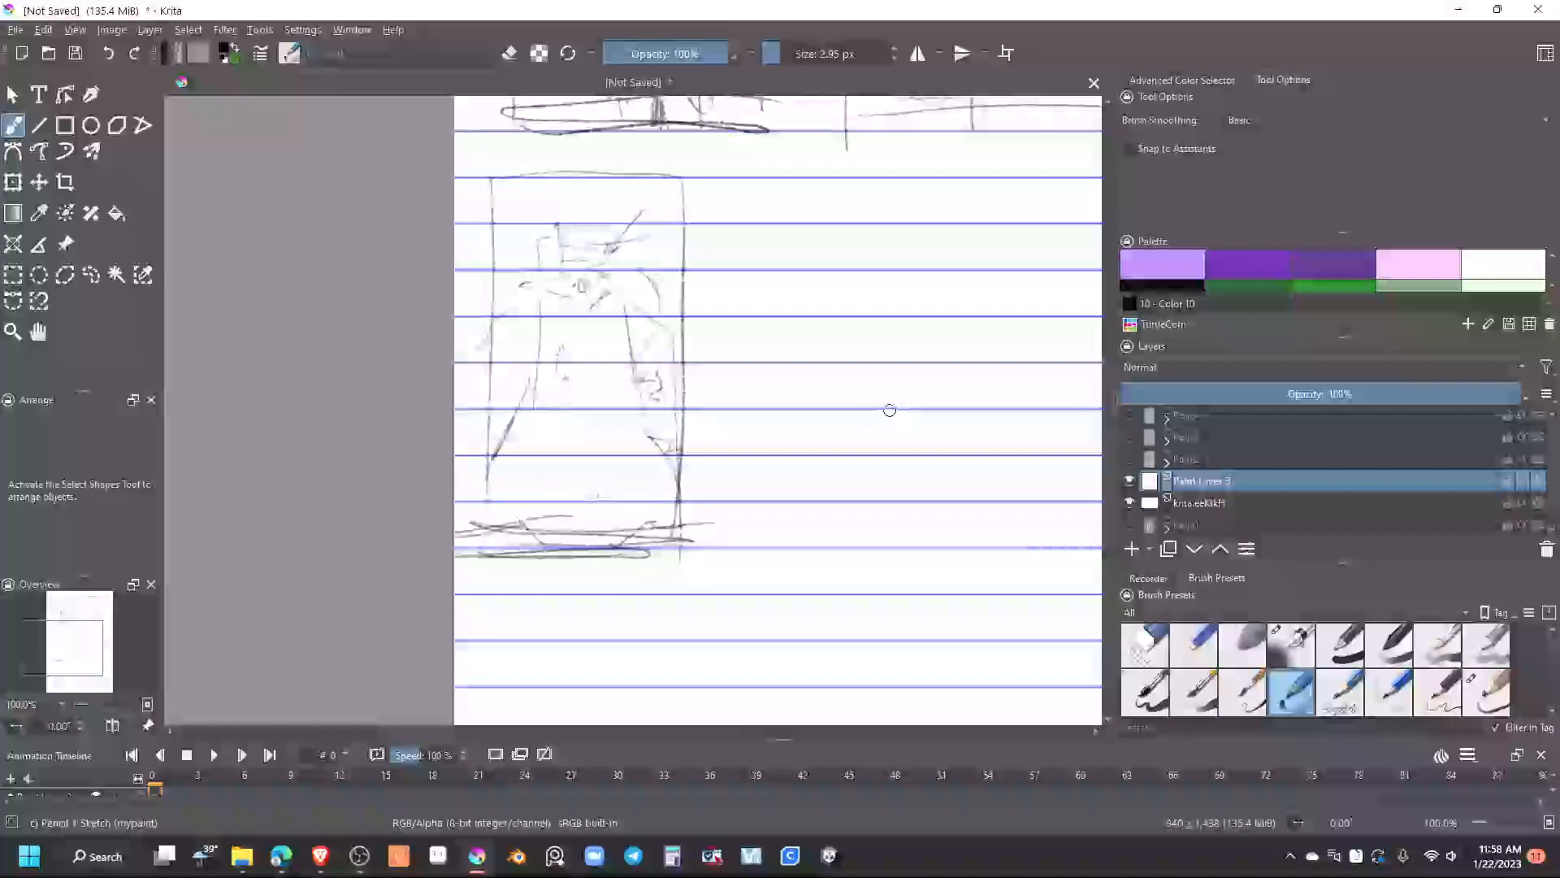
# Hand-letter "I'm goin to fly" above the small penguin in the second panel and enclose it in a speech bubble
pyautogui.moveTo(894, 430); pyautogui.dragTo(812, 623)
pyautogui.moveTo(921, 406)
pyautogui.mouseDown()
pyautogui.moveTo(818, 477)
pyautogui.moveTo(781, 543)
pyautogui.moveTo(828, 496)
pyautogui.mouseUp()
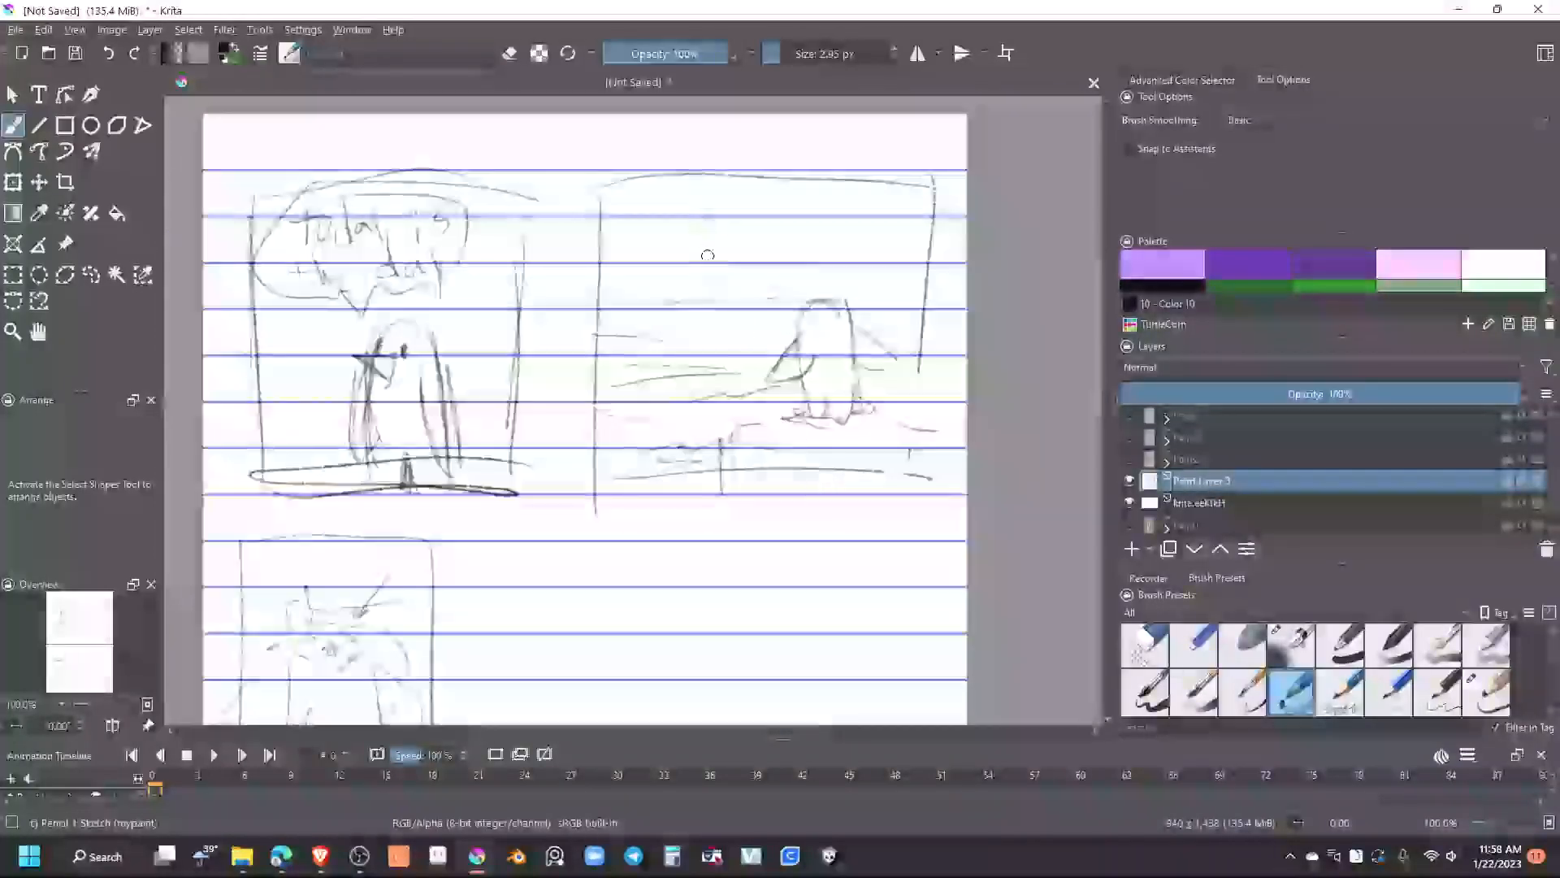
pyautogui.moveTo(656, 214)
pyautogui.mouseDown()
pyautogui.moveTo(687, 210)
pyautogui.moveTo(677, 241)
pyautogui.moveTo(710, 231)
pyautogui.mouseUp()
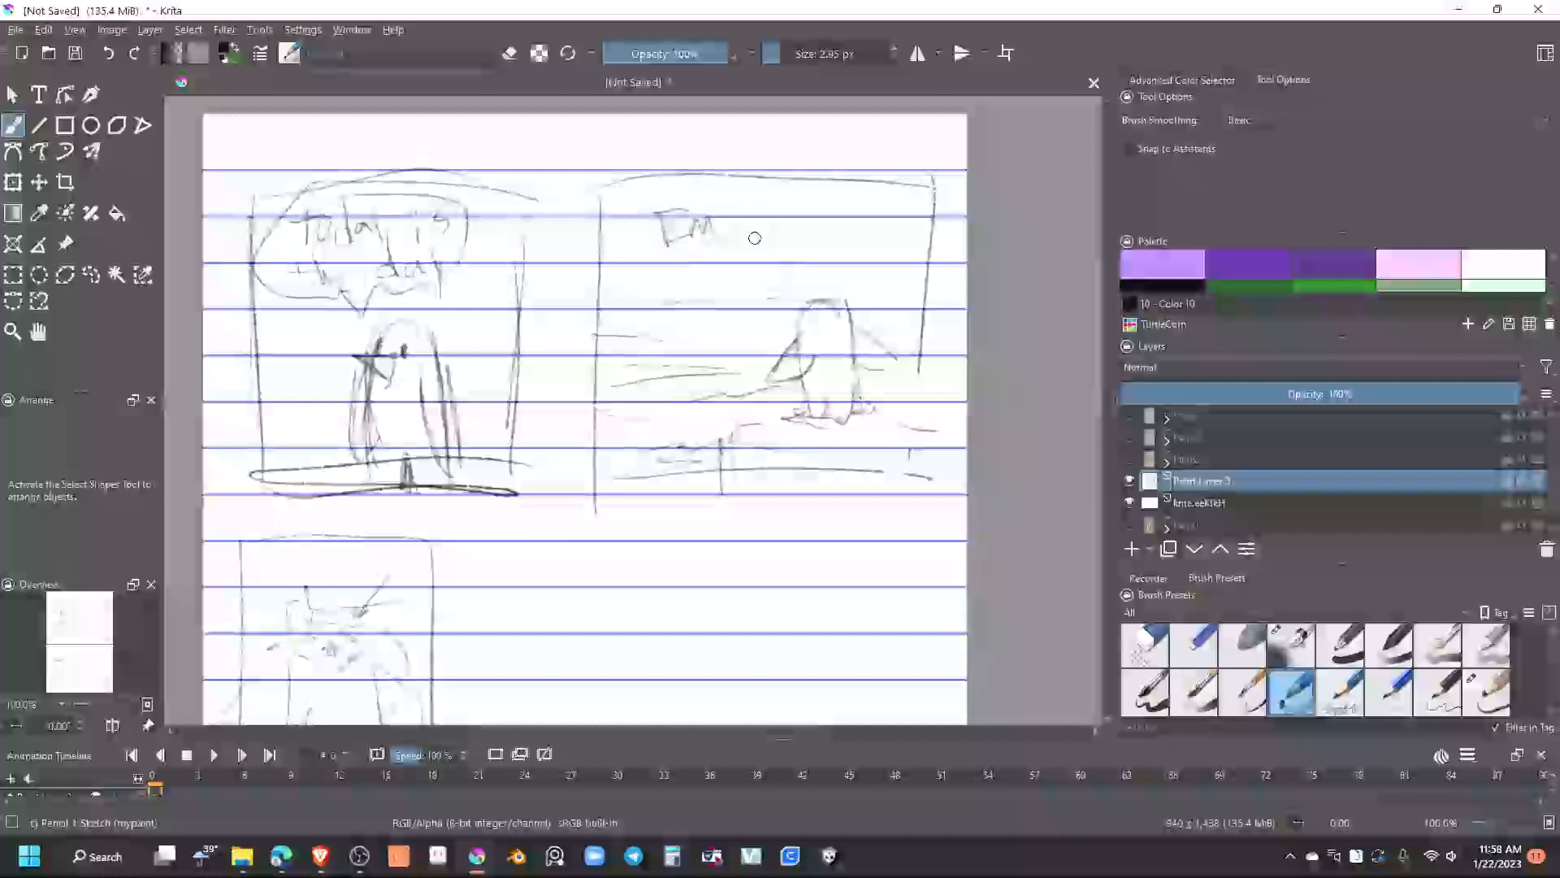
pyautogui.moveTo(785, 234)
pyautogui.mouseDown()
pyautogui.moveTo(864, 256)
pyautogui.moveTo(884, 237)
pyautogui.mouseUp()
pyautogui.moveTo(671, 257)
pyautogui.mouseDown()
pyautogui.moveTo(658, 273)
pyautogui.moveTo(691, 322)
pyautogui.moveTo(686, 294)
pyautogui.mouseUp()
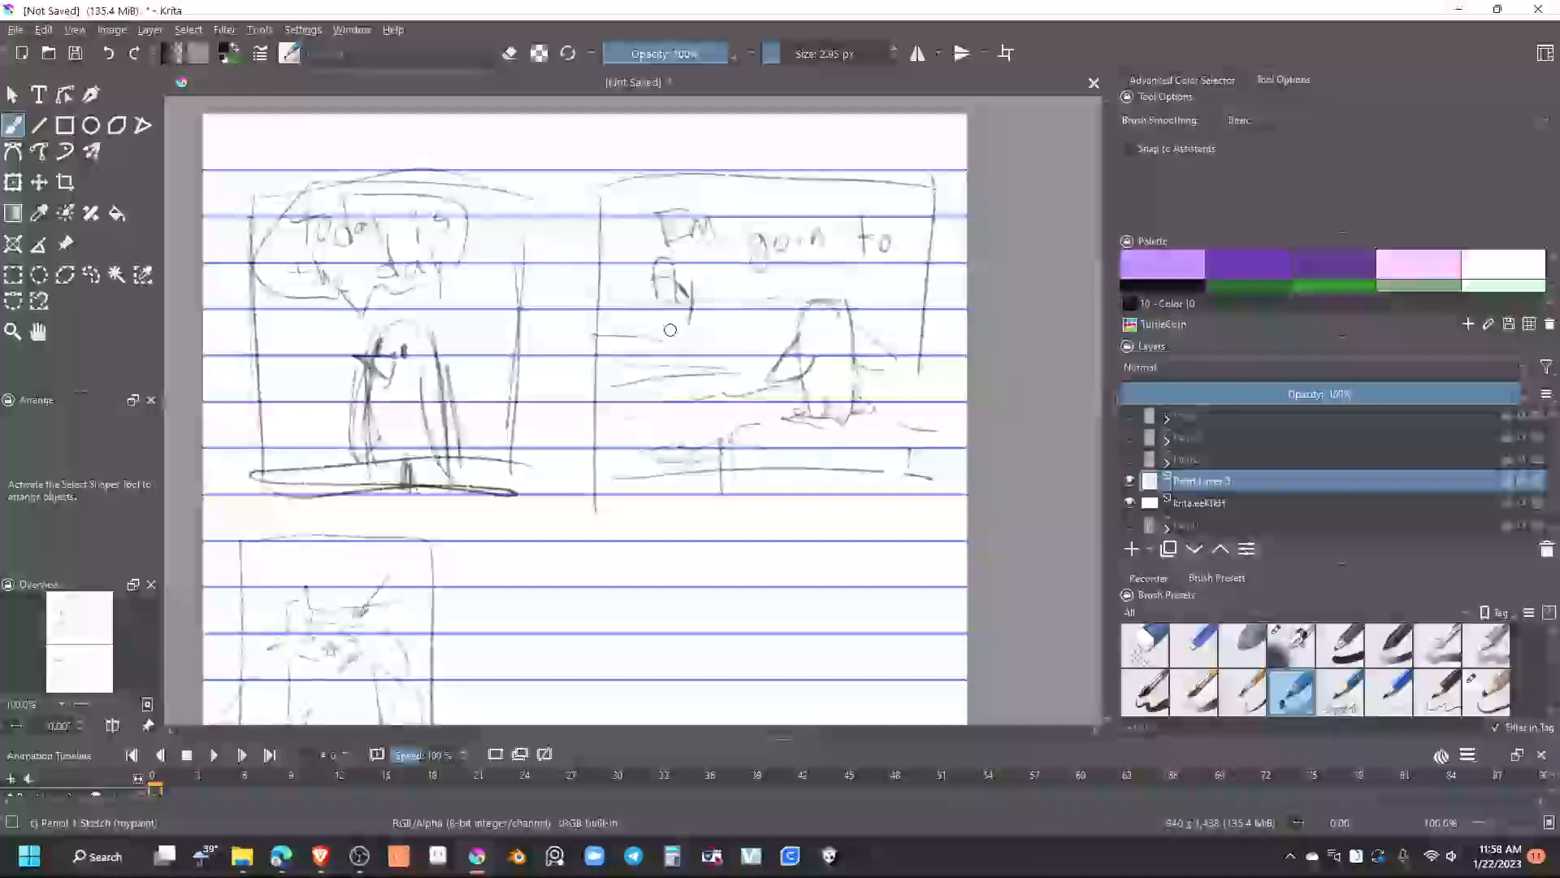
pyautogui.moveTo(695, 352)
pyautogui.mouseDown()
pyautogui.moveTo(710, 282)
pyautogui.moveTo(899, 272)
pyautogui.moveTo(920, 243)
pyautogui.moveTo(878, 195)
pyautogui.moveTo(669, 181)
pyautogui.moveTo(615, 203)
pyautogui.moveTo(642, 309)
pyautogui.mouseUp()
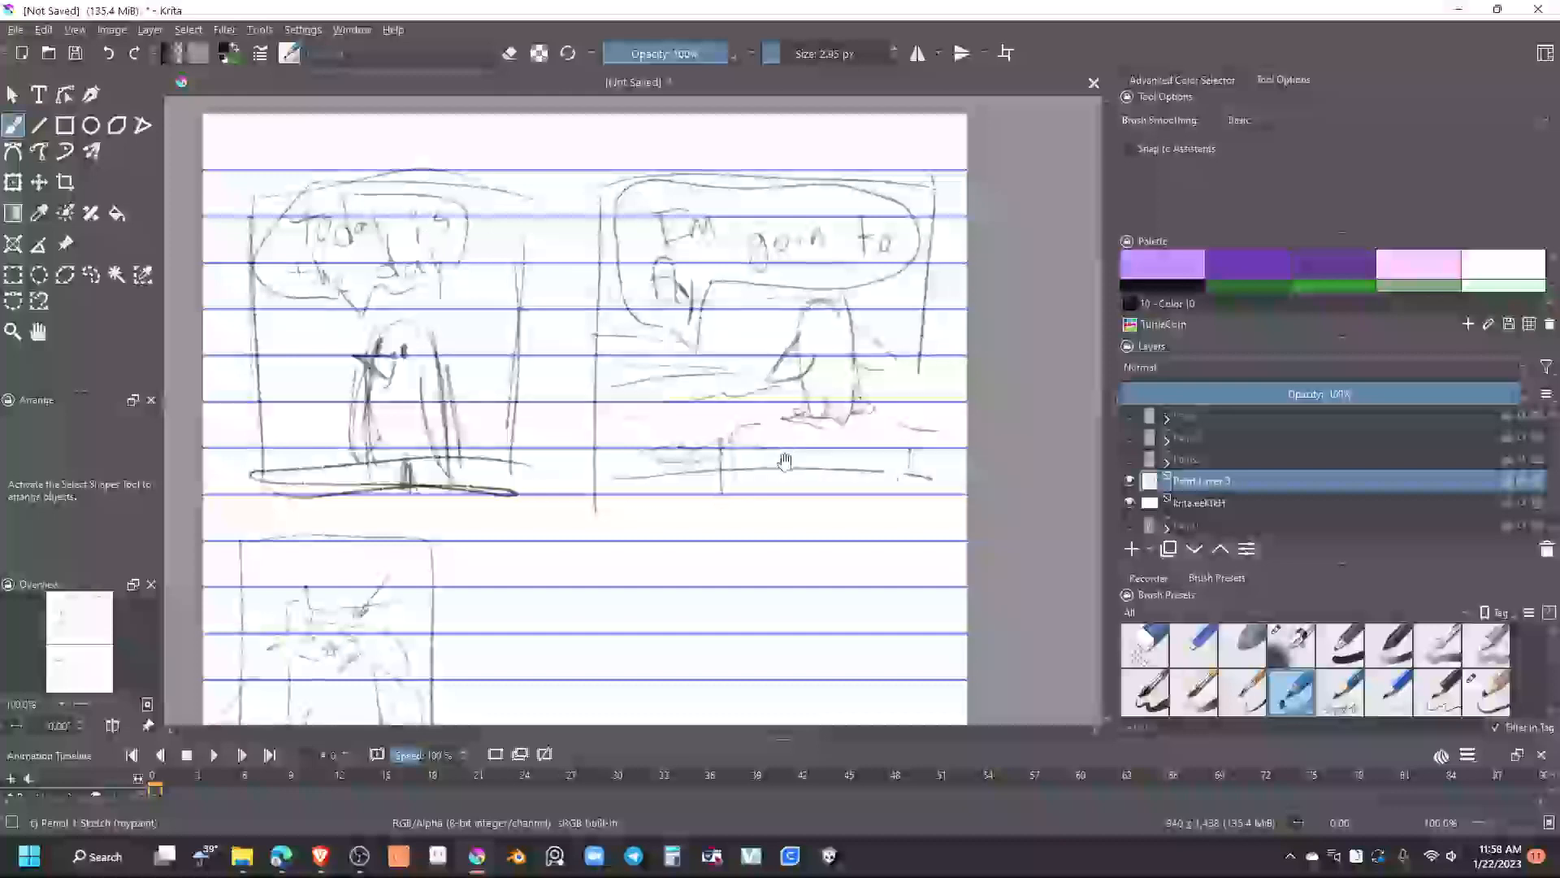
# Sketch the frame of a fourth panel beside the third one in the lower row
pyautogui.moveTo(714, 523); pyautogui.dragTo(849, 221)
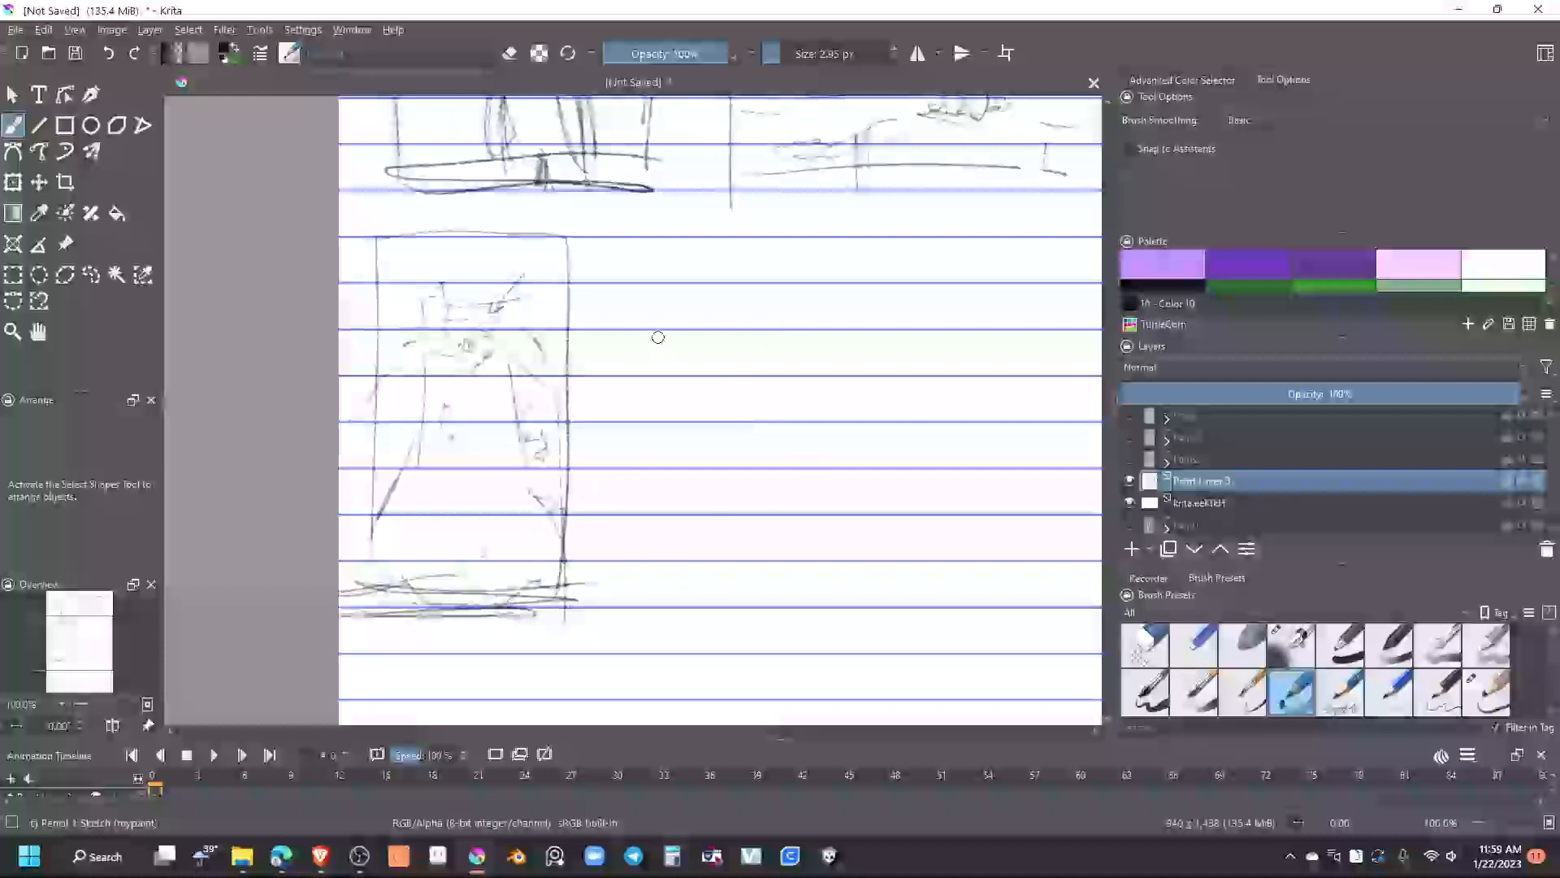
pyautogui.moveTo(616, 246); pyautogui.dragTo(610, 461)
pyautogui.moveTo(630, 276)
pyautogui.mouseDown()
pyautogui.moveTo(609, 593)
pyautogui.moveTo(780, 588)
pyautogui.mouseUp()
pyautogui.moveTo(615, 239)
pyautogui.mouseDown()
pyautogui.moveTo(817, 255)
pyautogui.moveTo(819, 608)
pyautogui.mouseUp()
# Sketch a large close-up penguin in the fourth panel with a rounded body, two wings and a long pointed beak
pyautogui.moveTo(658, 513)
pyautogui.mouseDown()
pyautogui.moveTo(714, 349)
pyautogui.moveTo(793, 469)
pyautogui.moveTo(768, 586)
pyautogui.mouseUp()
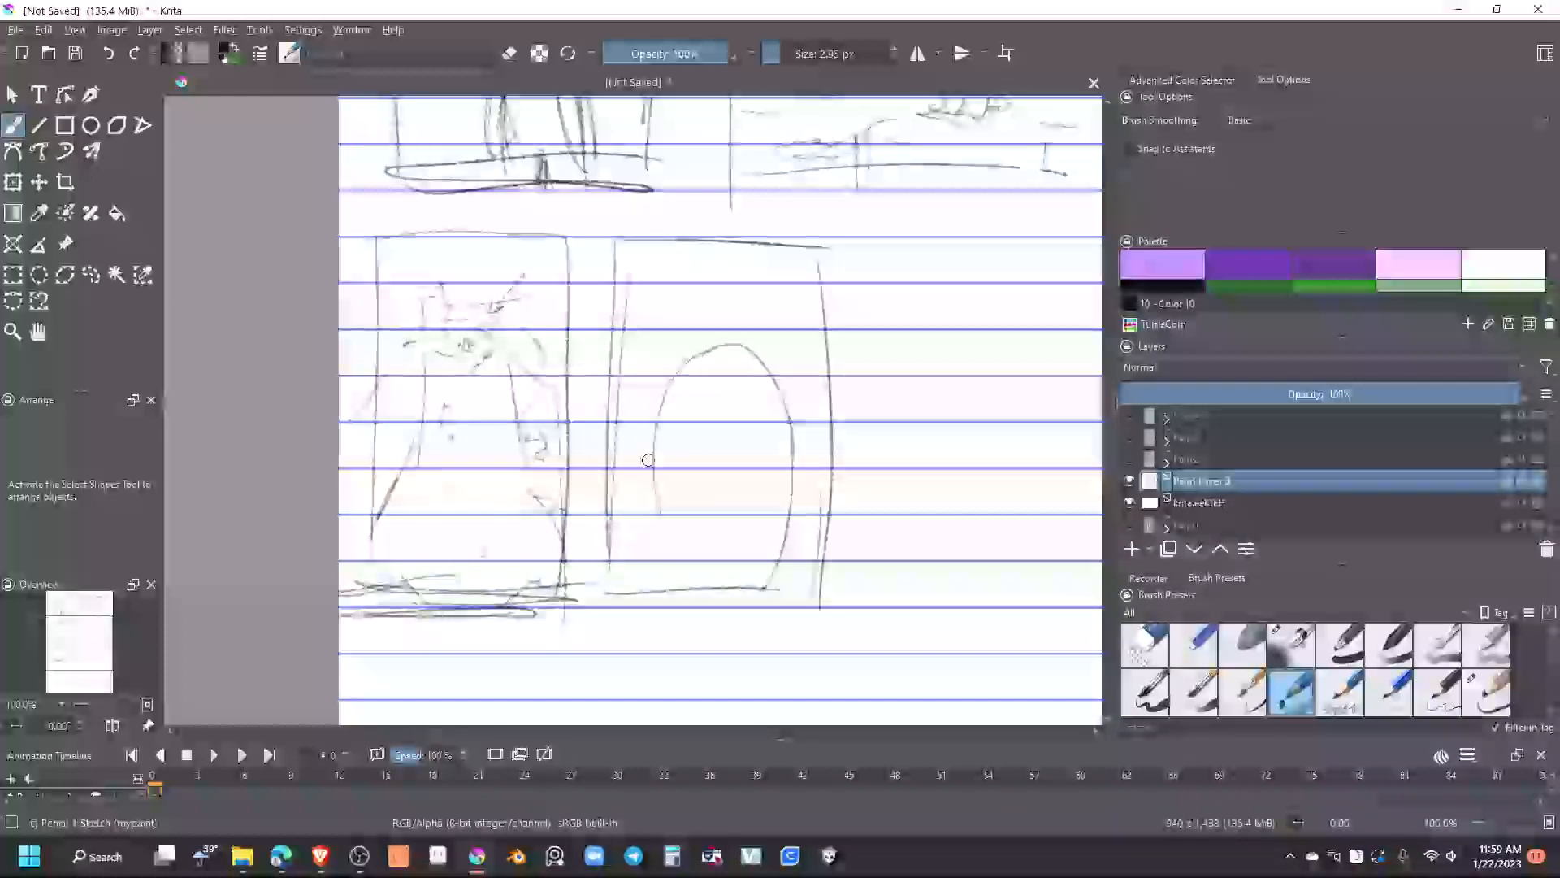
pyautogui.moveTo(645, 495); pyautogui.dragTo(609, 559)
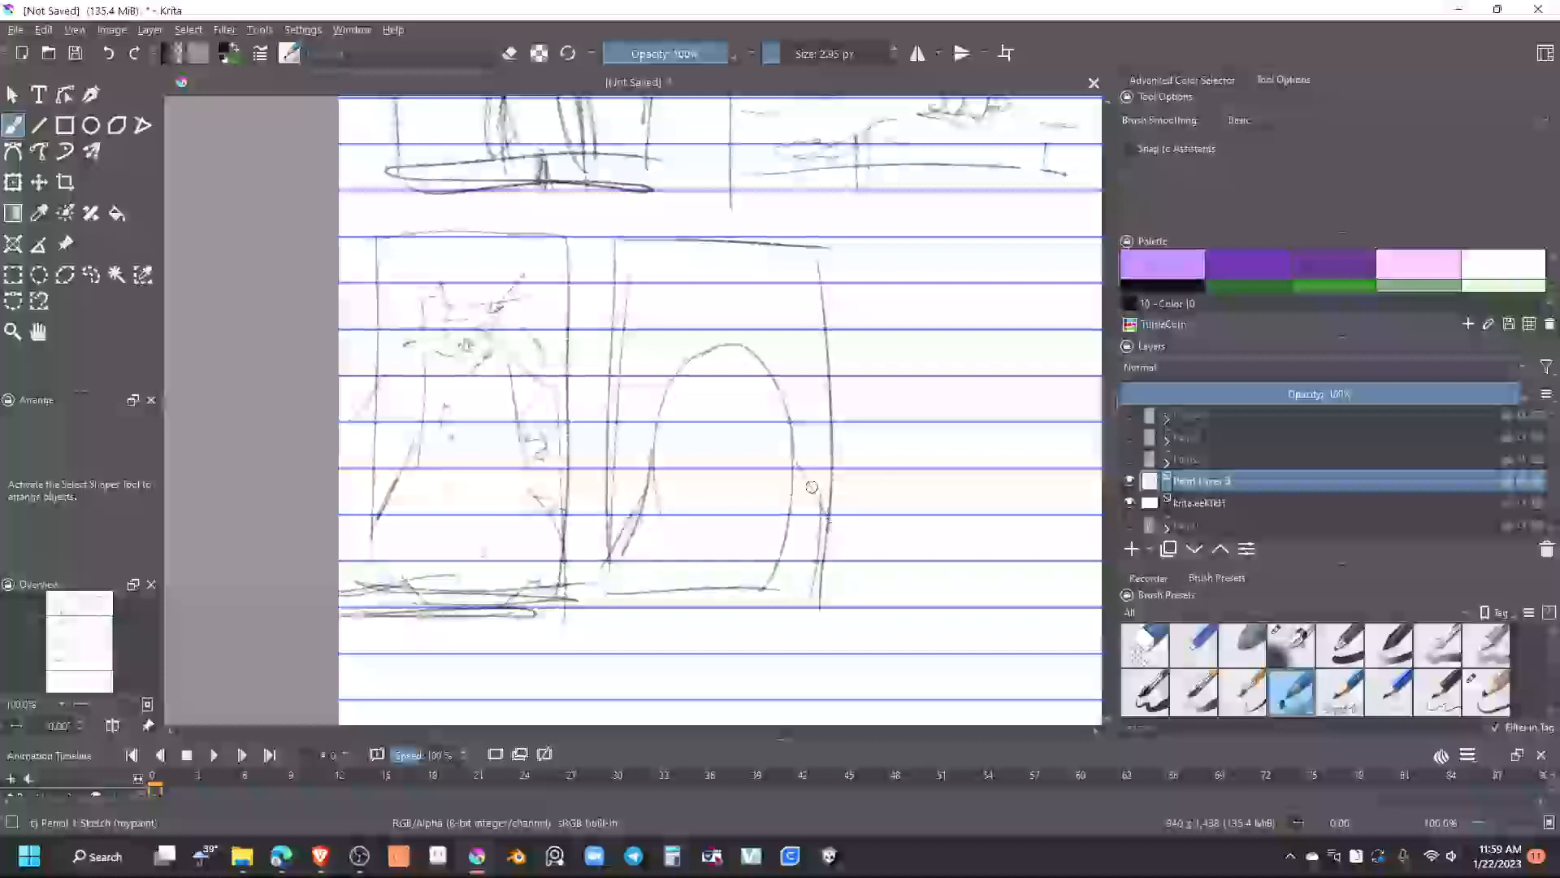
pyautogui.moveTo(794, 465); pyautogui.dragTo(845, 541)
pyautogui.moveTo(708, 457); pyautogui.dragTo(741, 585)
pyautogui.moveTo(782, 507)
pyautogui.mouseDown()
pyautogui.moveTo(760, 576)
pyautogui.moveTo(760, 540)
pyautogui.mouseUp()
pyautogui.moveTo(778, 457)
pyautogui.mouseDown()
pyautogui.moveTo(764, 478)
pyautogui.moveTo(740, 446)
pyautogui.mouseUp()
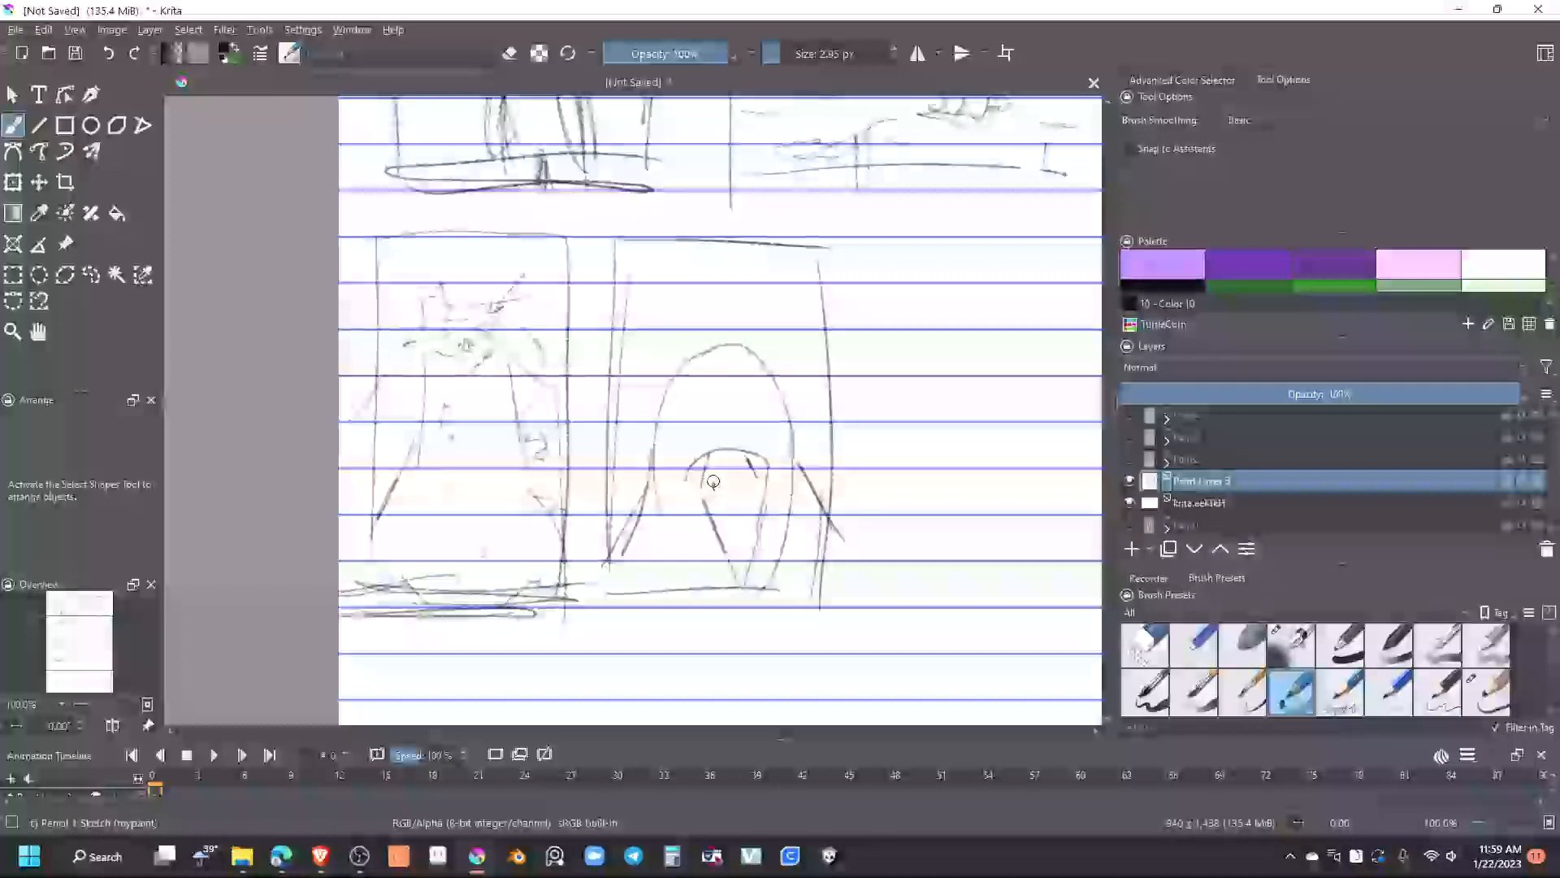
# Add two nostril marks to the large penguin's beak and draw angry slanted eyes above it
pyautogui.press('e')
pyautogui.press('e')
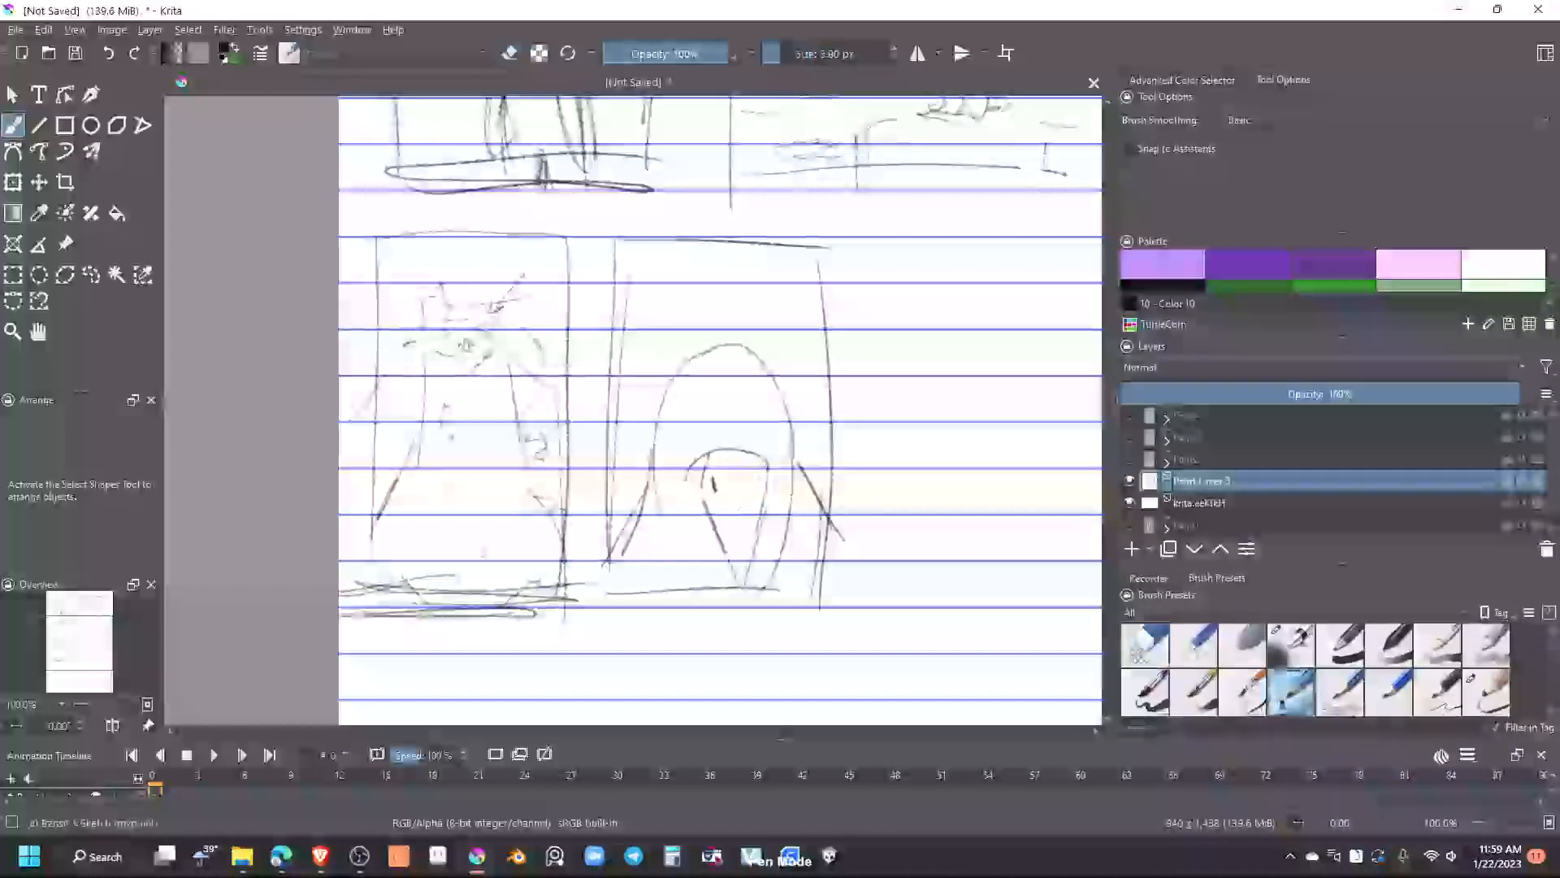
pyautogui.press('e')
pyautogui.press('e')
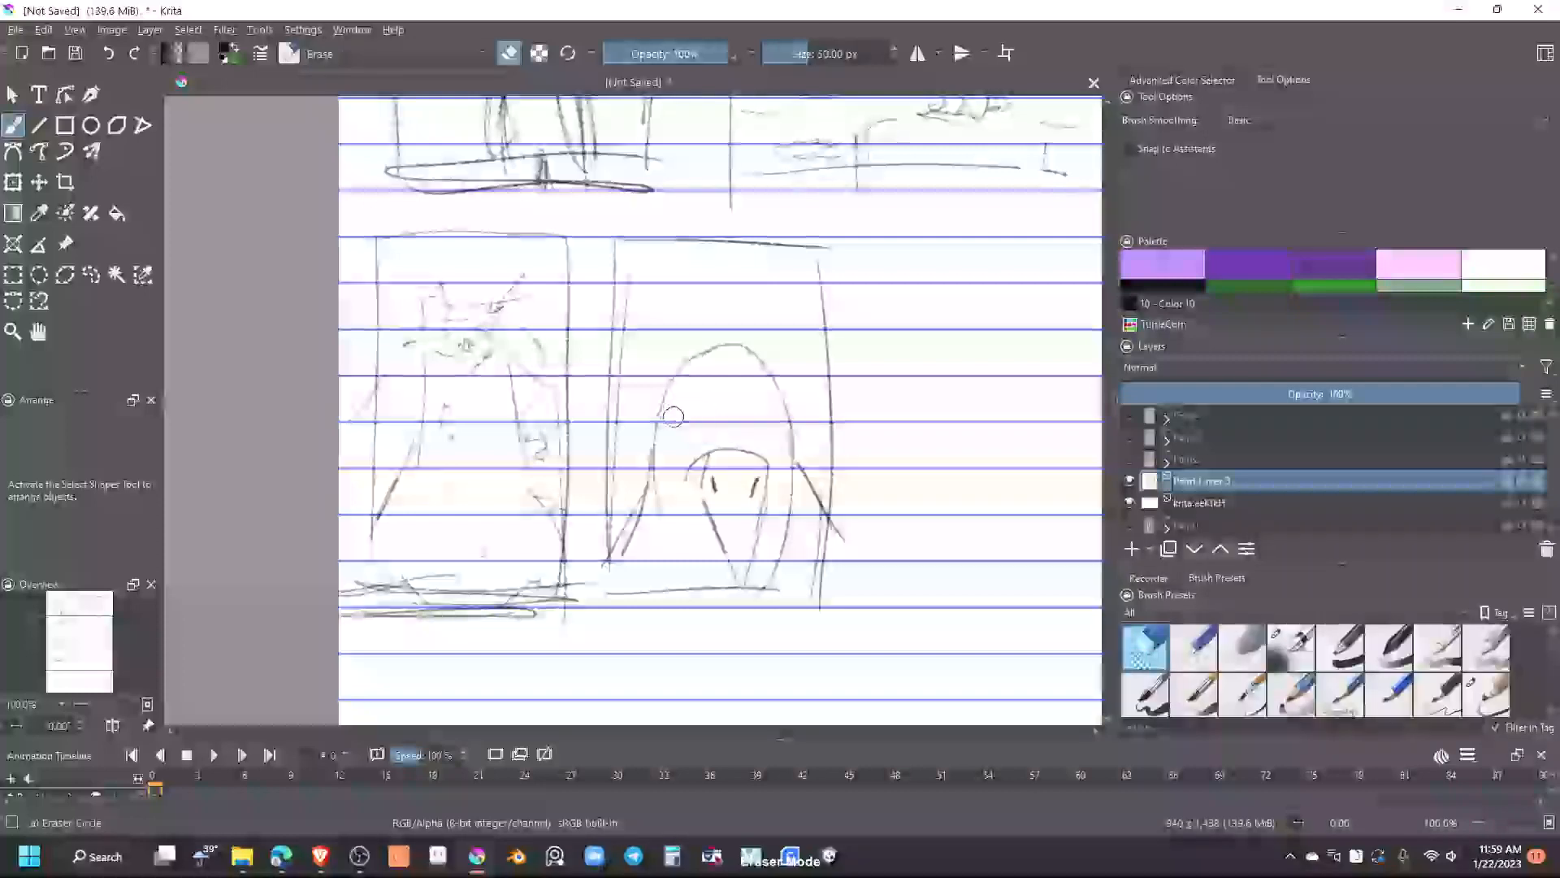
pyautogui.moveTo(682, 420)
pyautogui.mouseDown()
pyautogui.moveTo(699, 433)
pyautogui.moveTo(685, 449)
pyautogui.mouseUp()
pyautogui.moveTo(764, 411); pyautogui.dragTo(758, 443)
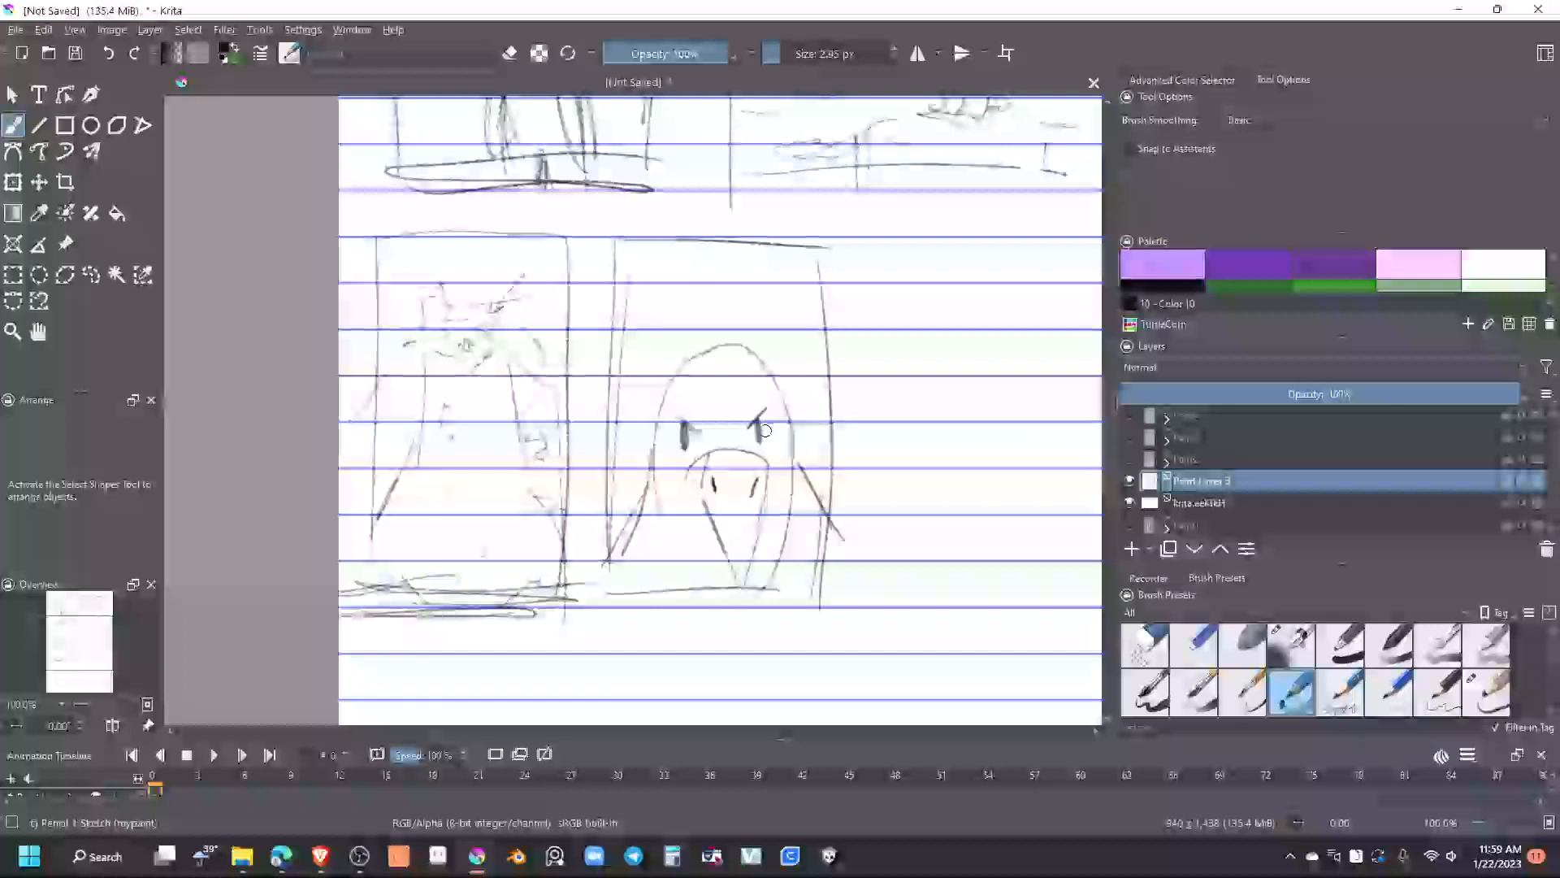
# Draw a head tuft on the close-up penguin and on the penguins in the two upper panels
pyautogui.moveTo(714, 348)
pyautogui.mouseDown()
pyautogui.moveTo(678, 282)
pyautogui.moveTo(715, 345)
pyautogui.moveTo(714, 316)
pyautogui.moveTo(718, 348)
pyautogui.moveTo(741, 313)
pyautogui.mouseUp()
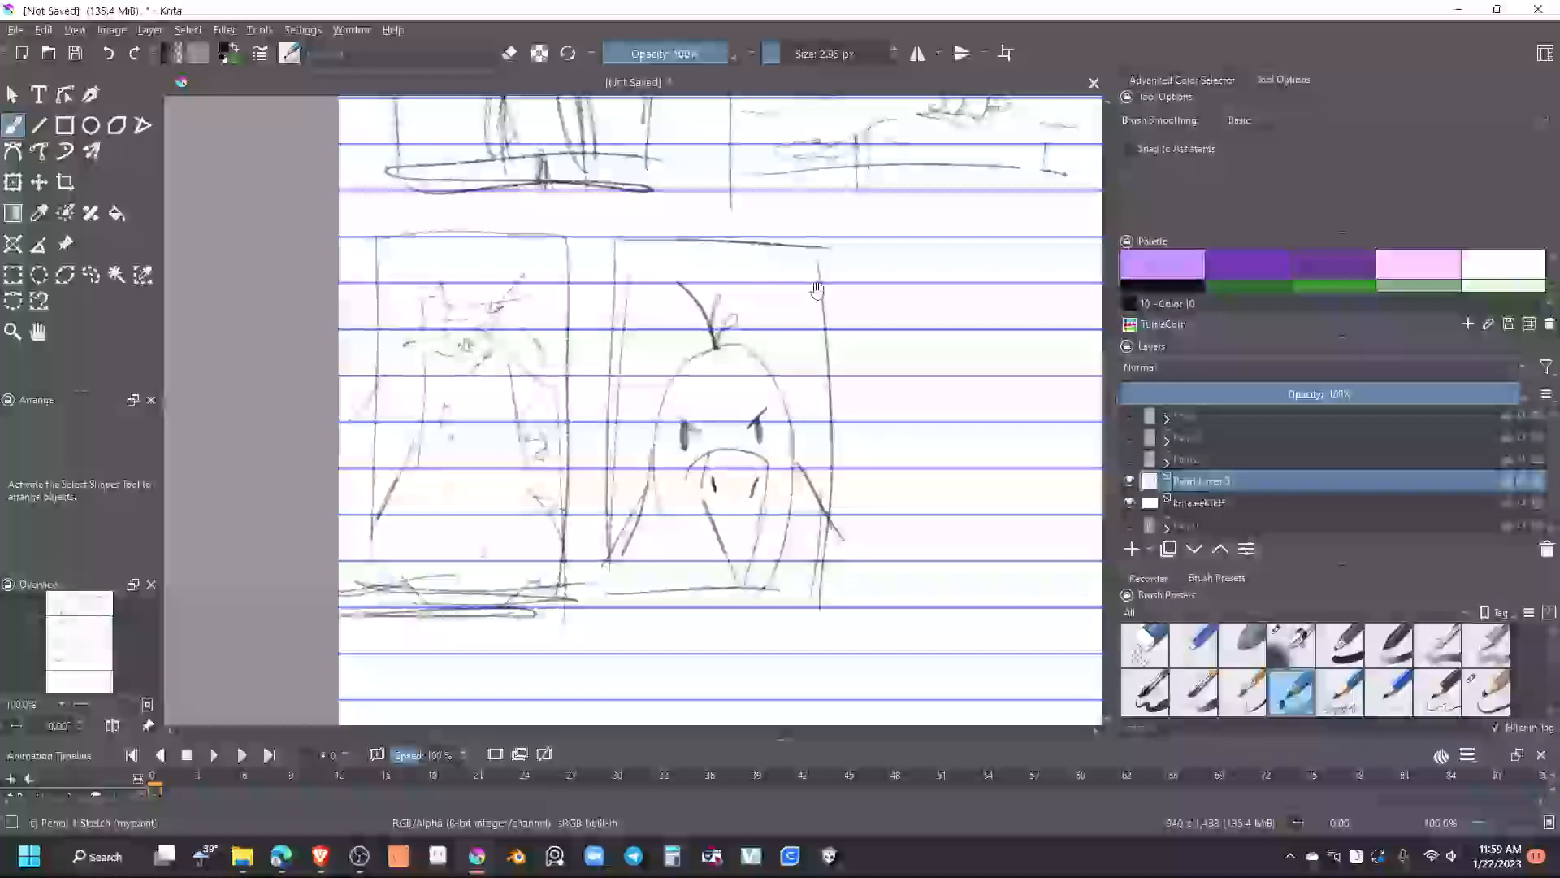
pyautogui.moveTo(824, 278); pyautogui.dragTo(721, 655)
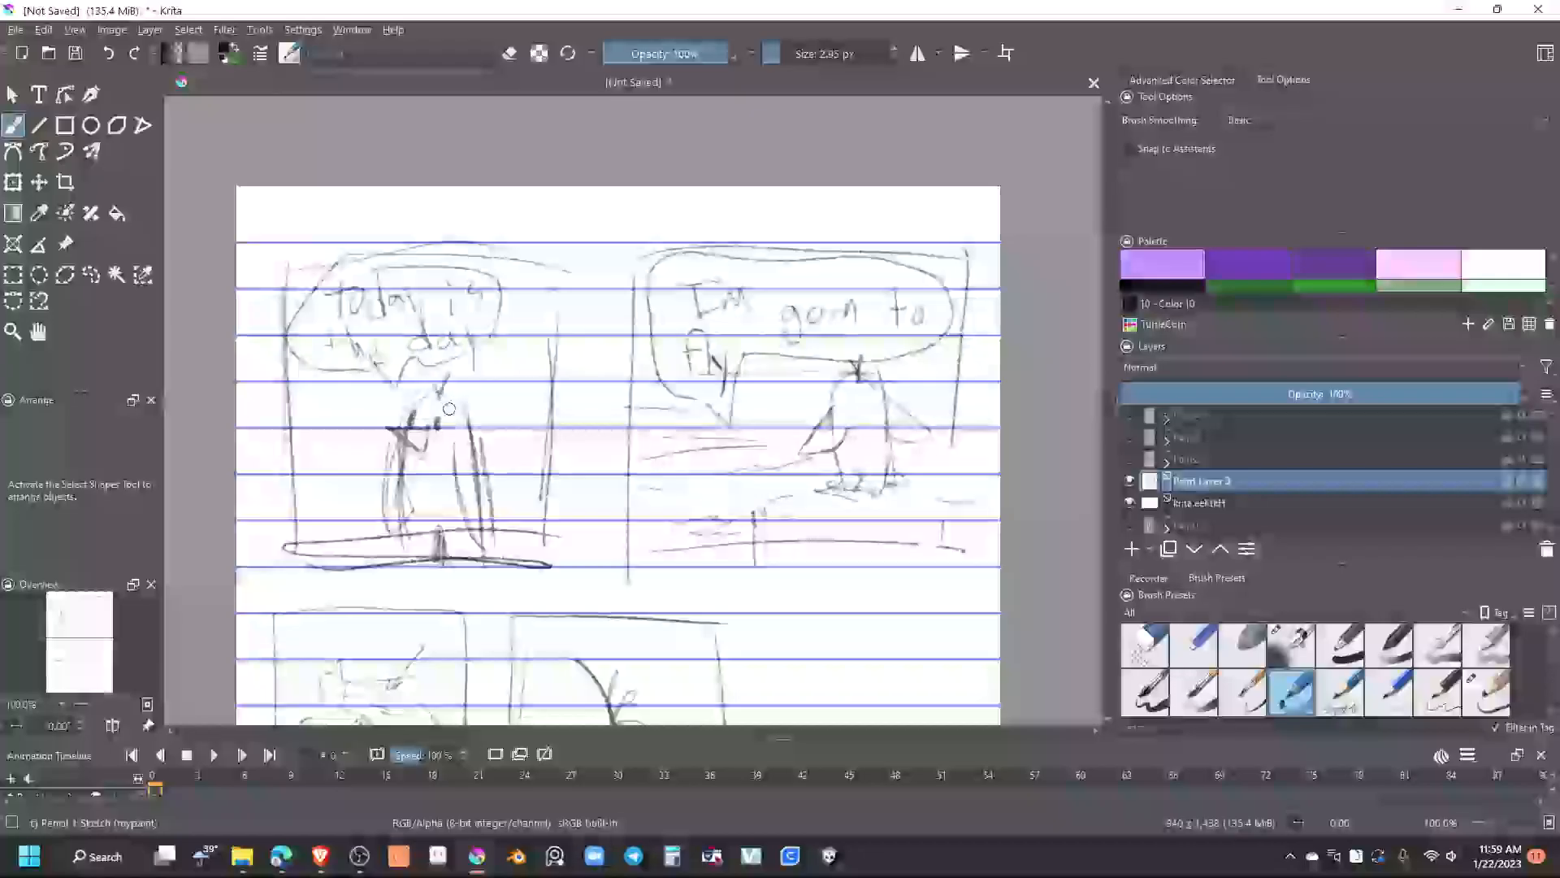
# Sketch the frame of a fifth panel beside the close-up penguin, at the page's right edge
pyautogui.moveTo(764, 580); pyautogui.dragTo(843, 243)
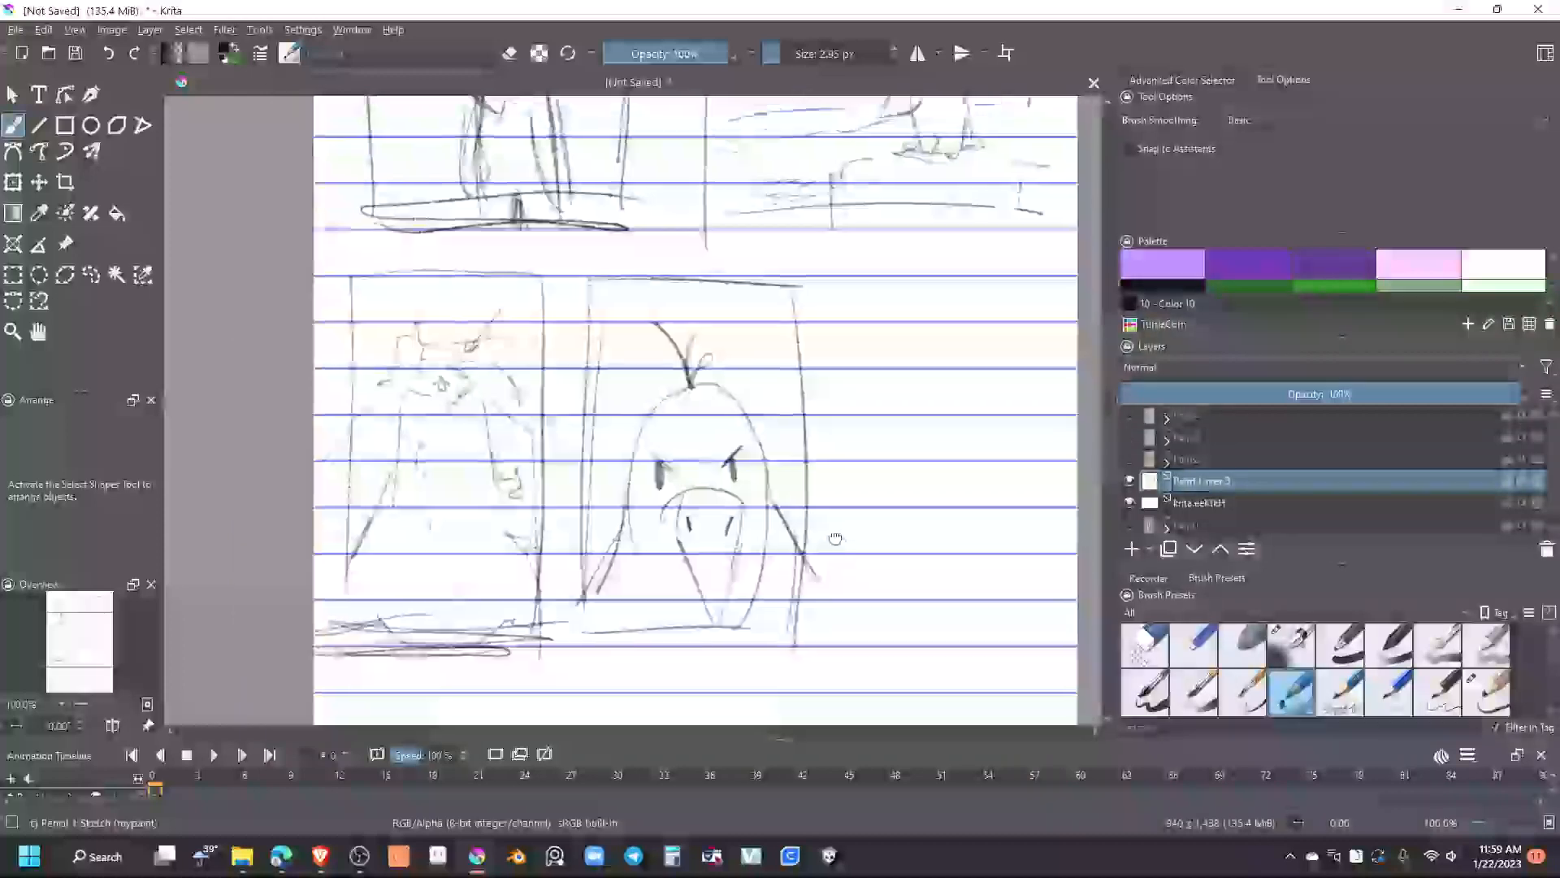
pyautogui.moveTo(834, 540); pyautogui.dragTo(787, 318)
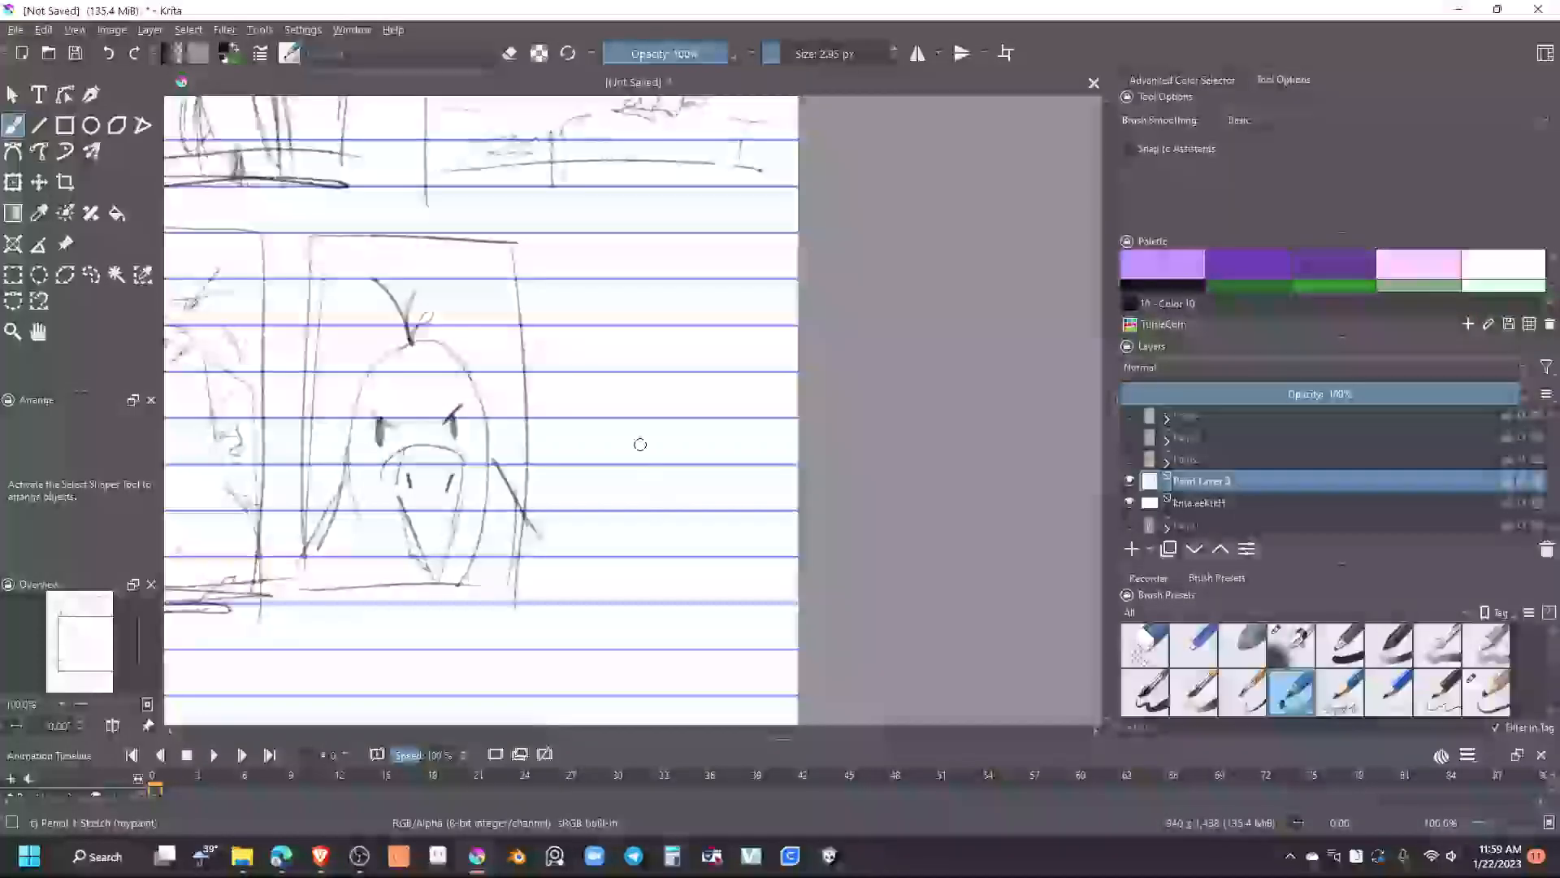
pyautogui.moveTo(568, 250)
pyautogui.mouseDown()
pyautogui.moveTo(566, 412)
pyautogui.moveTo(666, 603)
pyautogui.moveTo(768, 599)
pyautogui.moveTo(773, 251)
pyautogui.moveTo(756, 658)
pyautogui.mouseUp()
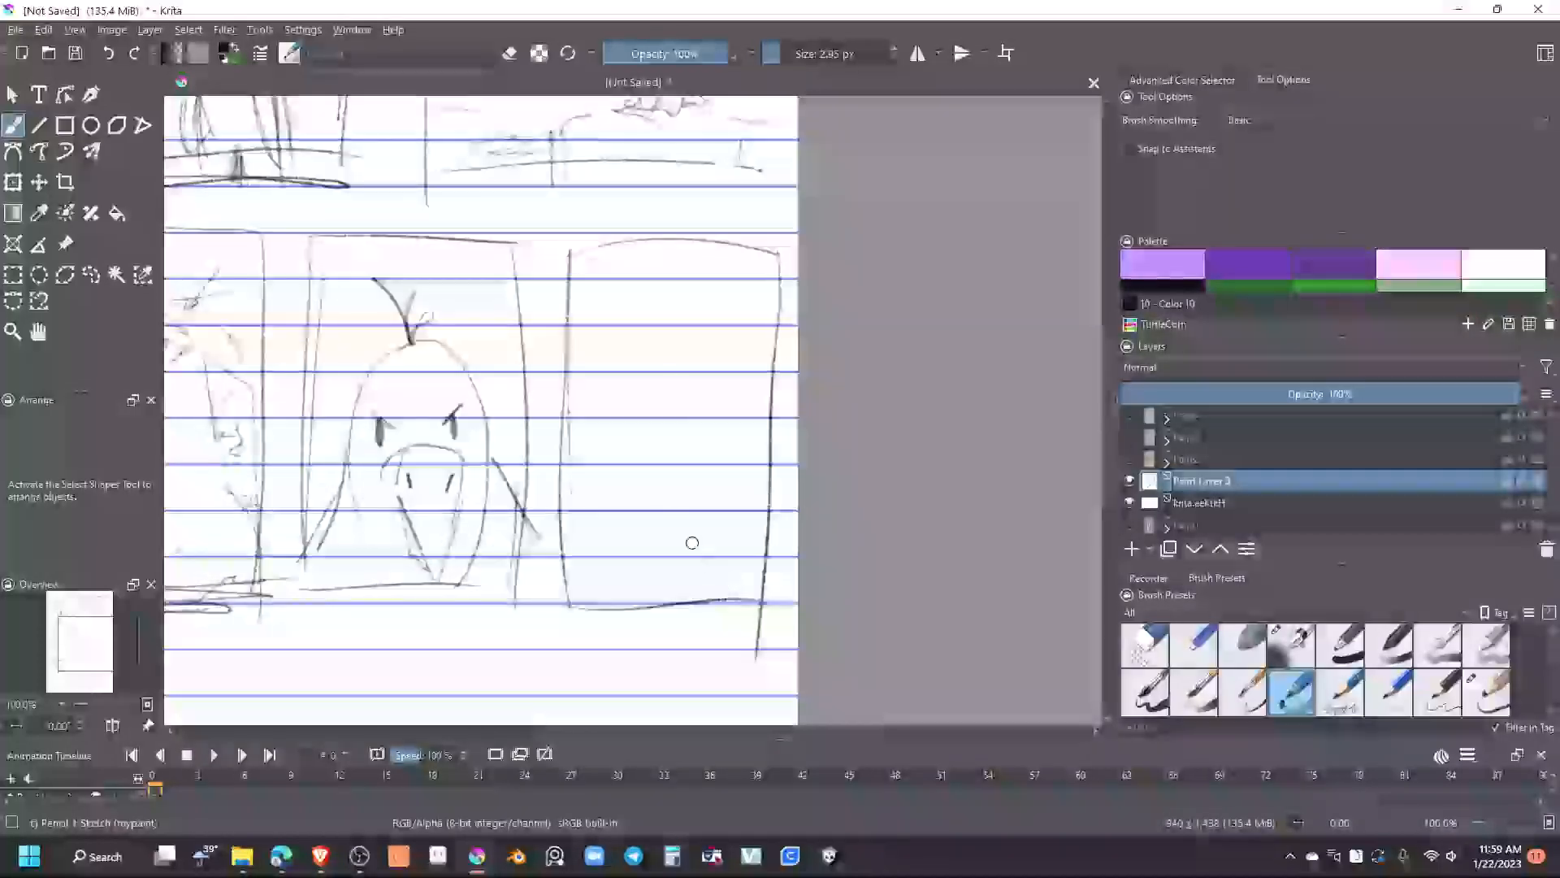
# Sketch a small beaked figure with outstretched wings in the middle of the fifth panel, beneath a horizontal line
pyautogui.moveTo(565, 537)
pyautogui.mouseDown()
pyautogui.moveTo(856, 486)
pyautogui.moveTo(858, 456)
pyautogui.moveTo(738, 456)
pyautogui.mouseUp()
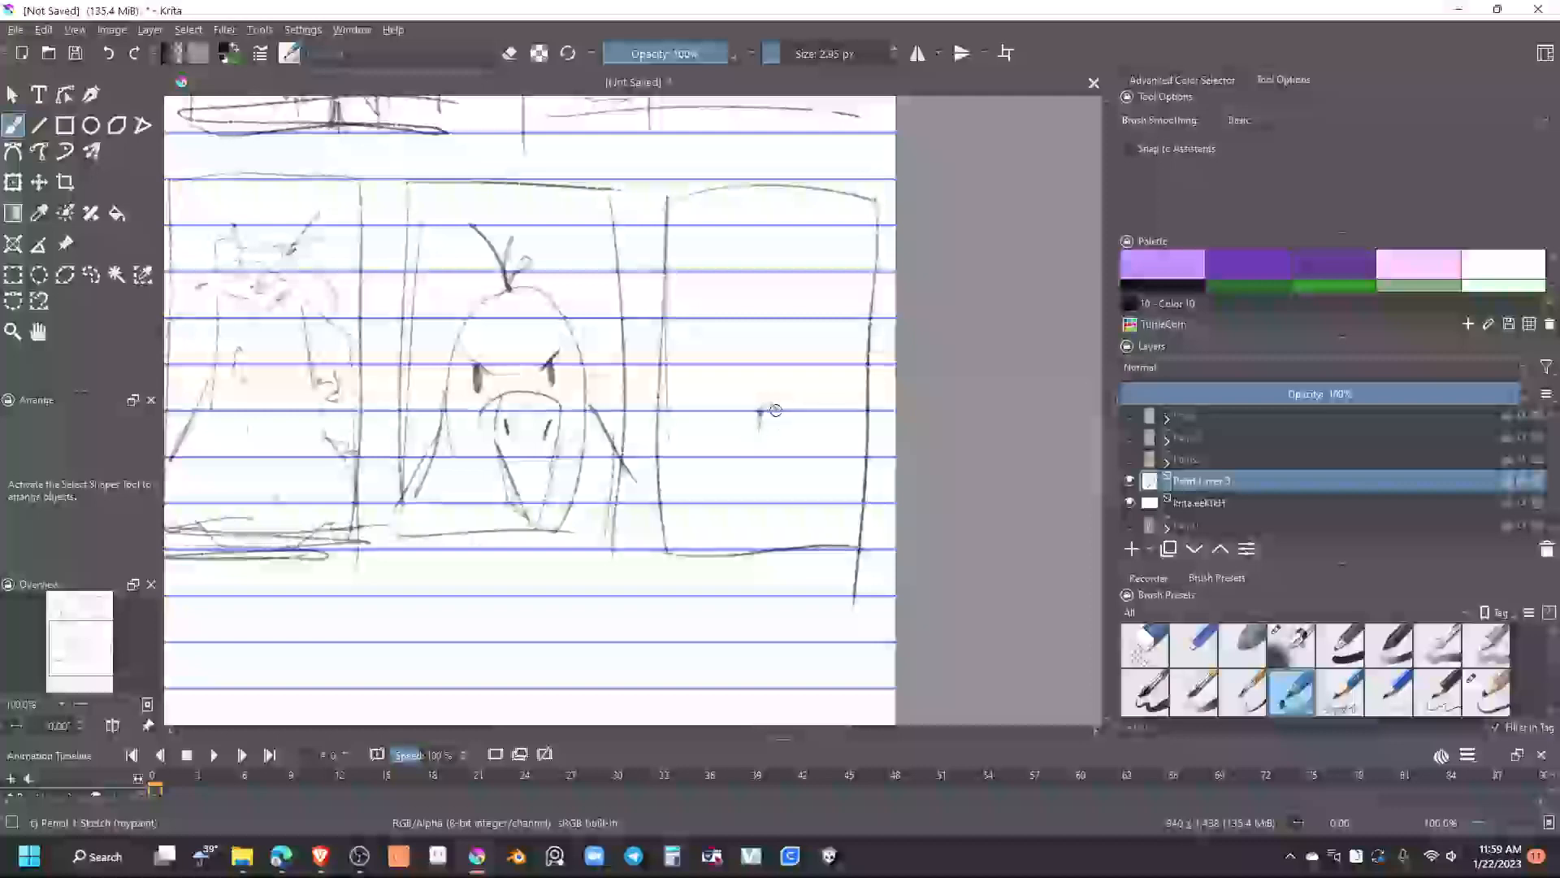
pyautogui.moveTo(758, 428)
pyautogui.mouseDown()
pyautogui.moveTo(757, 442)
pyautogui.moveTo(782, 439)
pyautogui.moveTo(767, 424)
pyautogui.mouseUp()
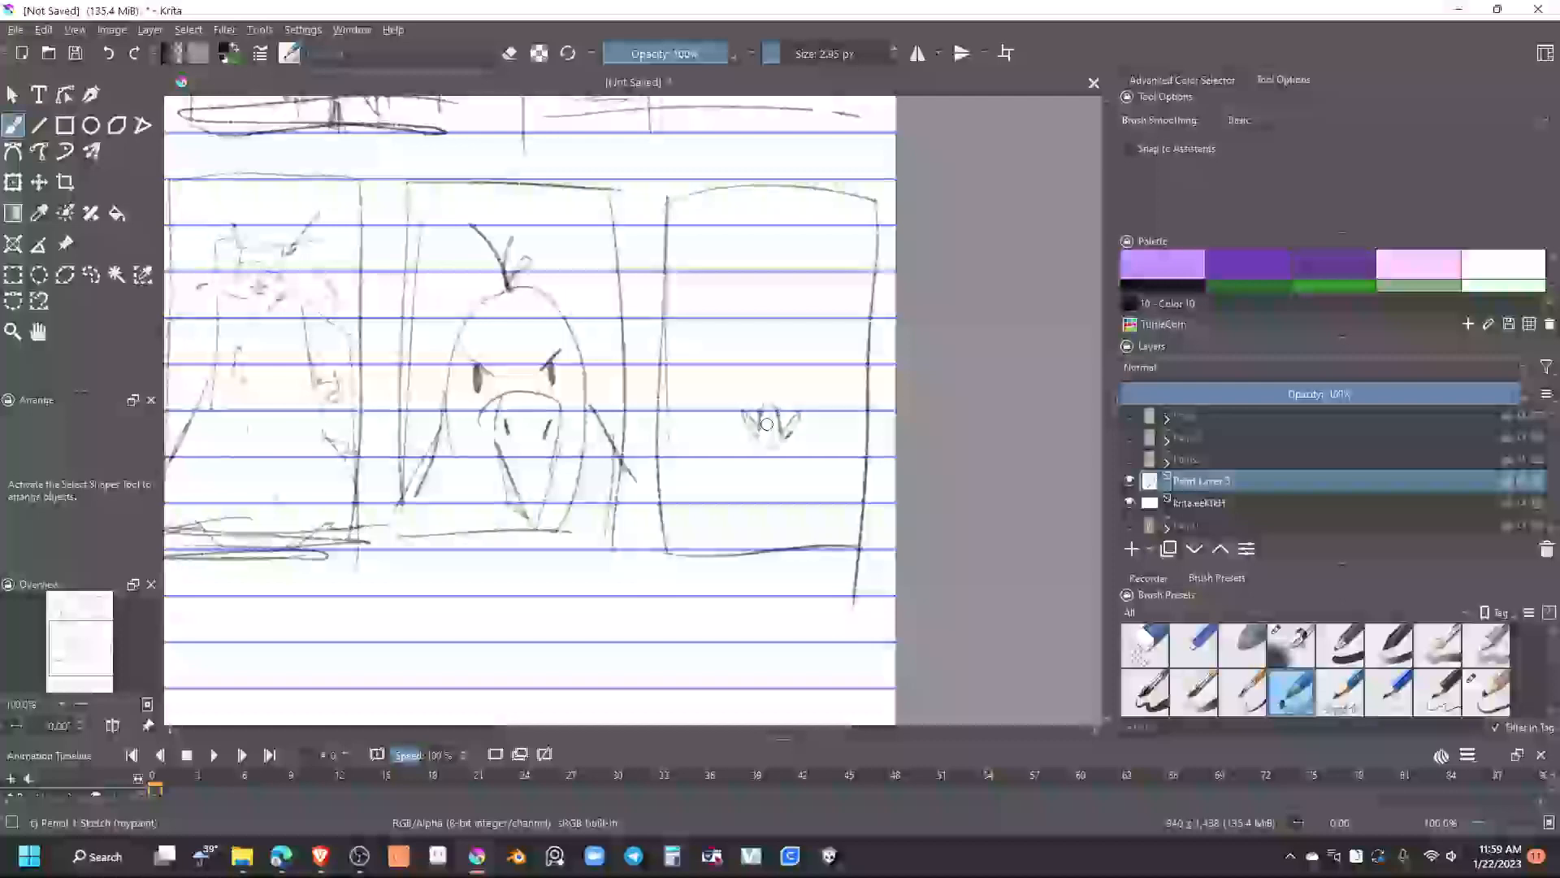
pyautogui.moveTo(744, 353)
pyautogui.mouseDown()
pyautogui.moveTo(763, 376)
pyautogui.moveTo(681, 306)
pyautogui.moveTo(850, 276)
pyautogui.moveTo(812, 369)
pyautogui.mouseUp()
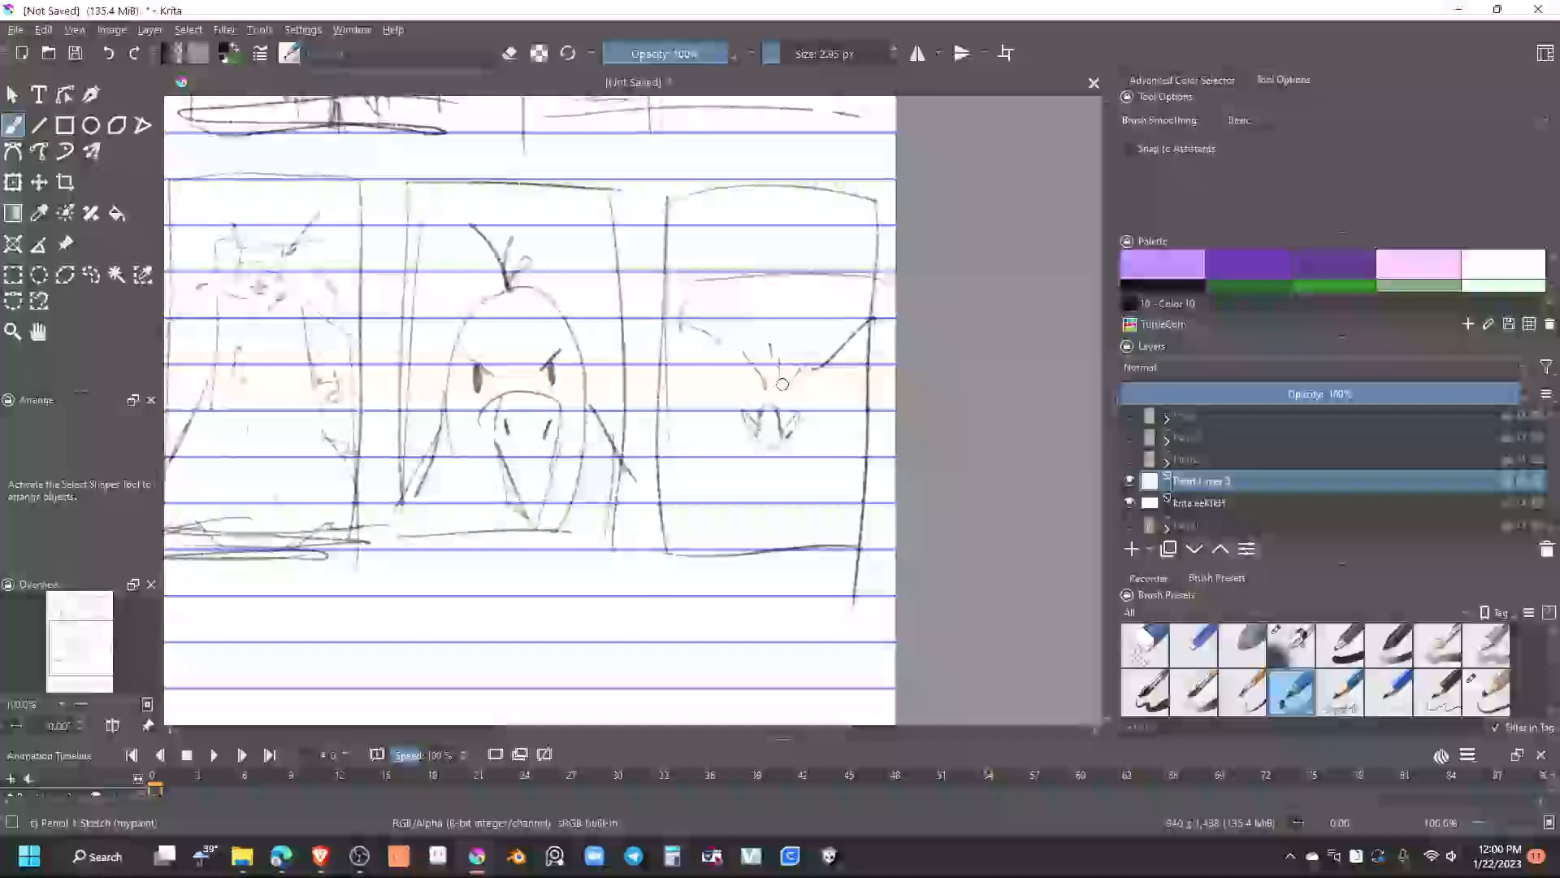
pyautogui.moveTo(779, 343); pyautogui.dragTo(778, 416)
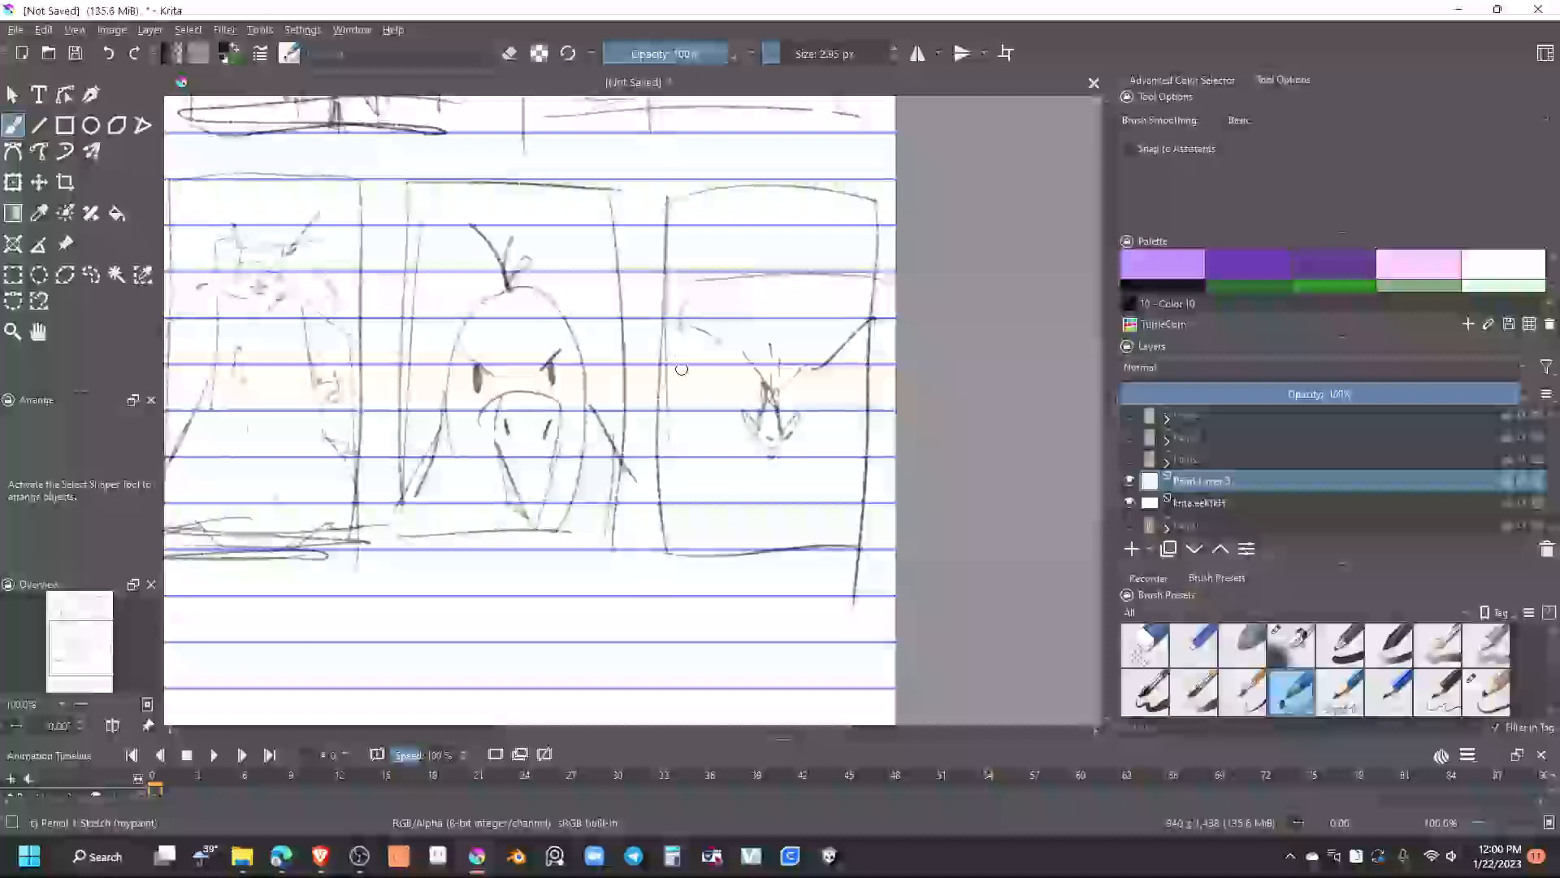
# Try a curved line down the inside of the fifth panel's left edge and erase it
pyautogui.moveTo(668, 345); pyautogui.dragTo(698, 473)
pyautogui.moveTo(681, 412); pyautogui.dragTo(697, 495)
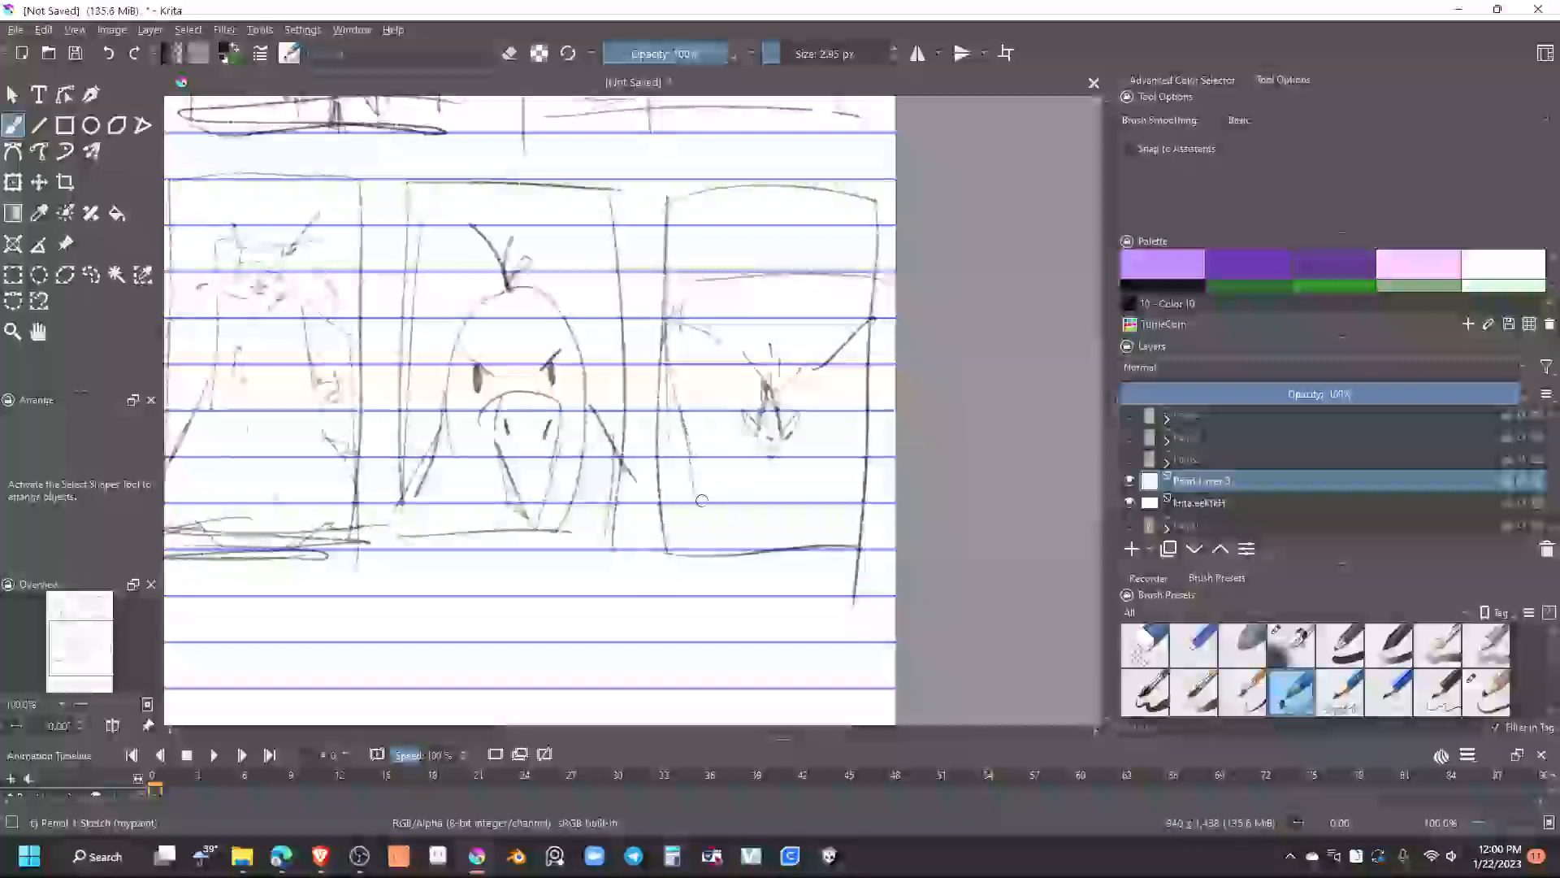
pyautogui.press('e')
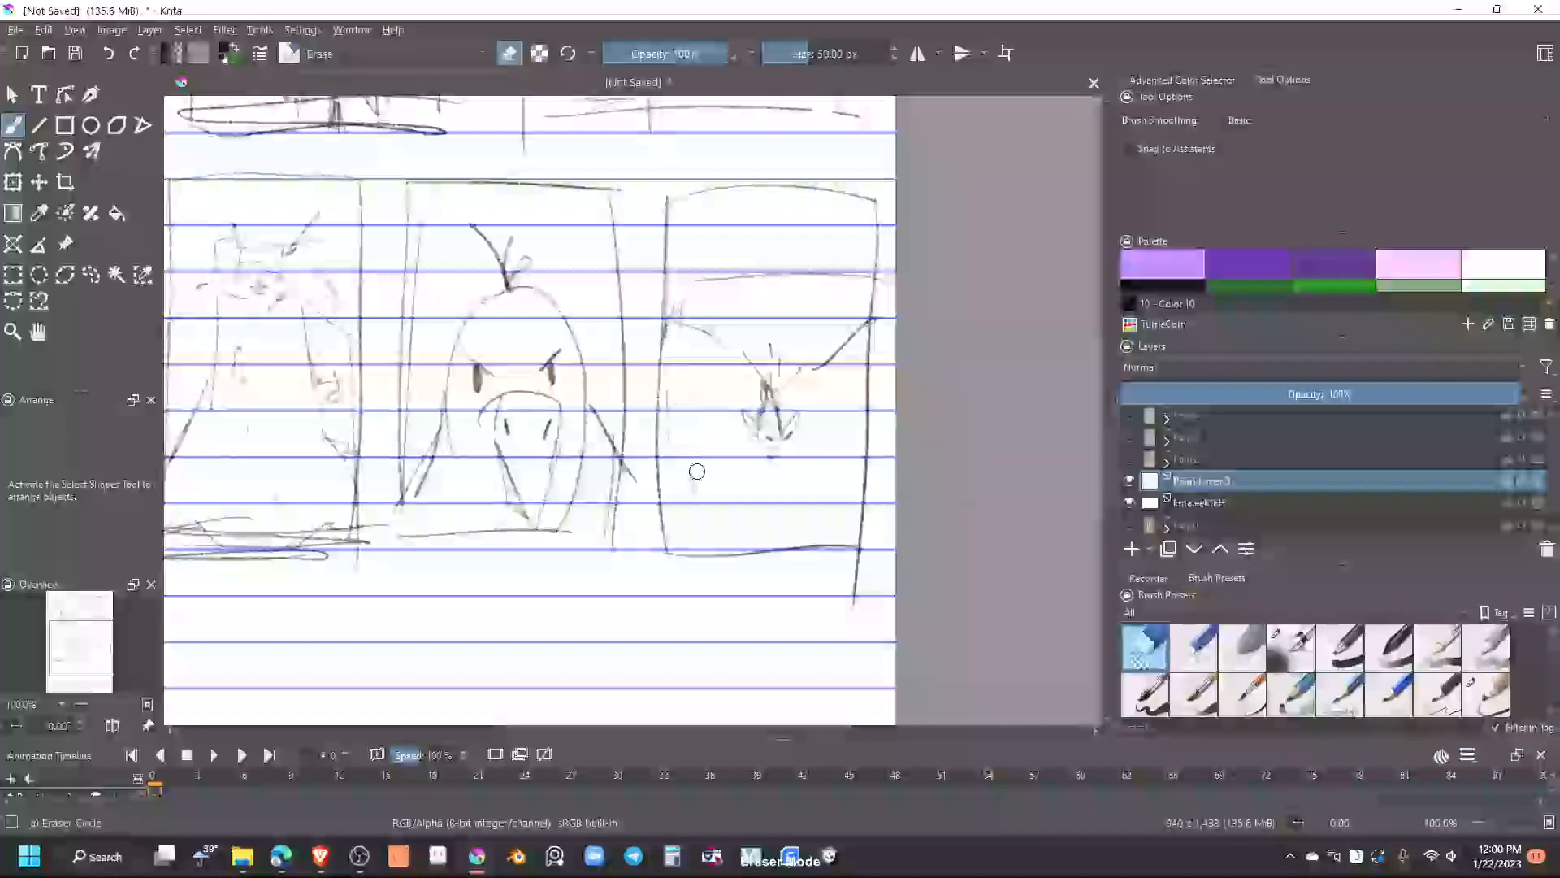
pyautogui.press('e')
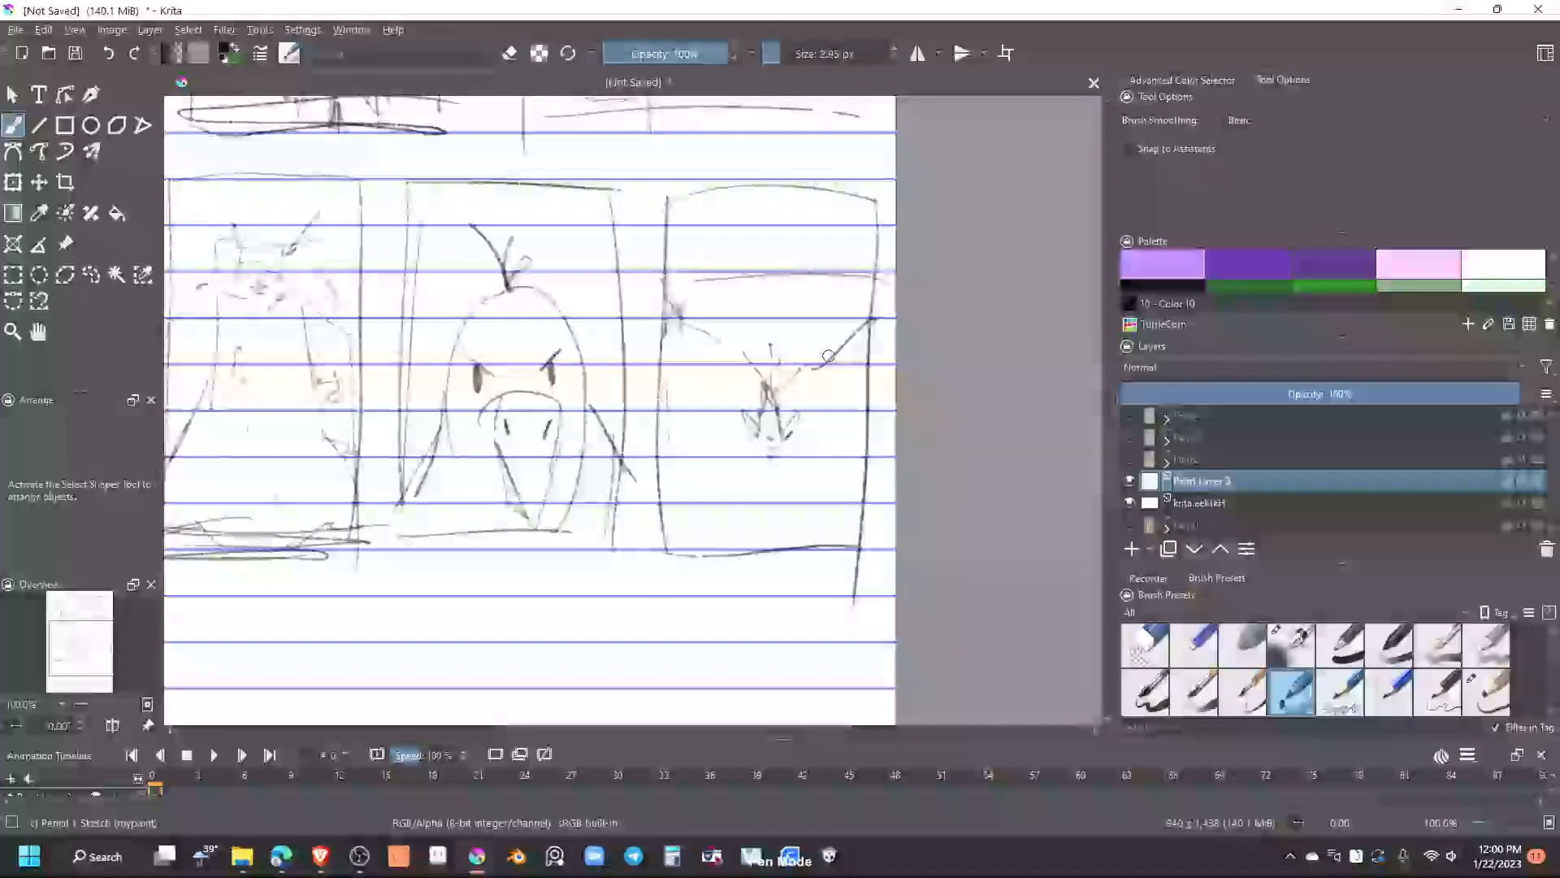
# Darken the figure's wing tip in the fifth panel and add short loose marks around the figure and above its head
pyautogui.moveTo(886, 320); pyautogui.dragTo(827, 359)
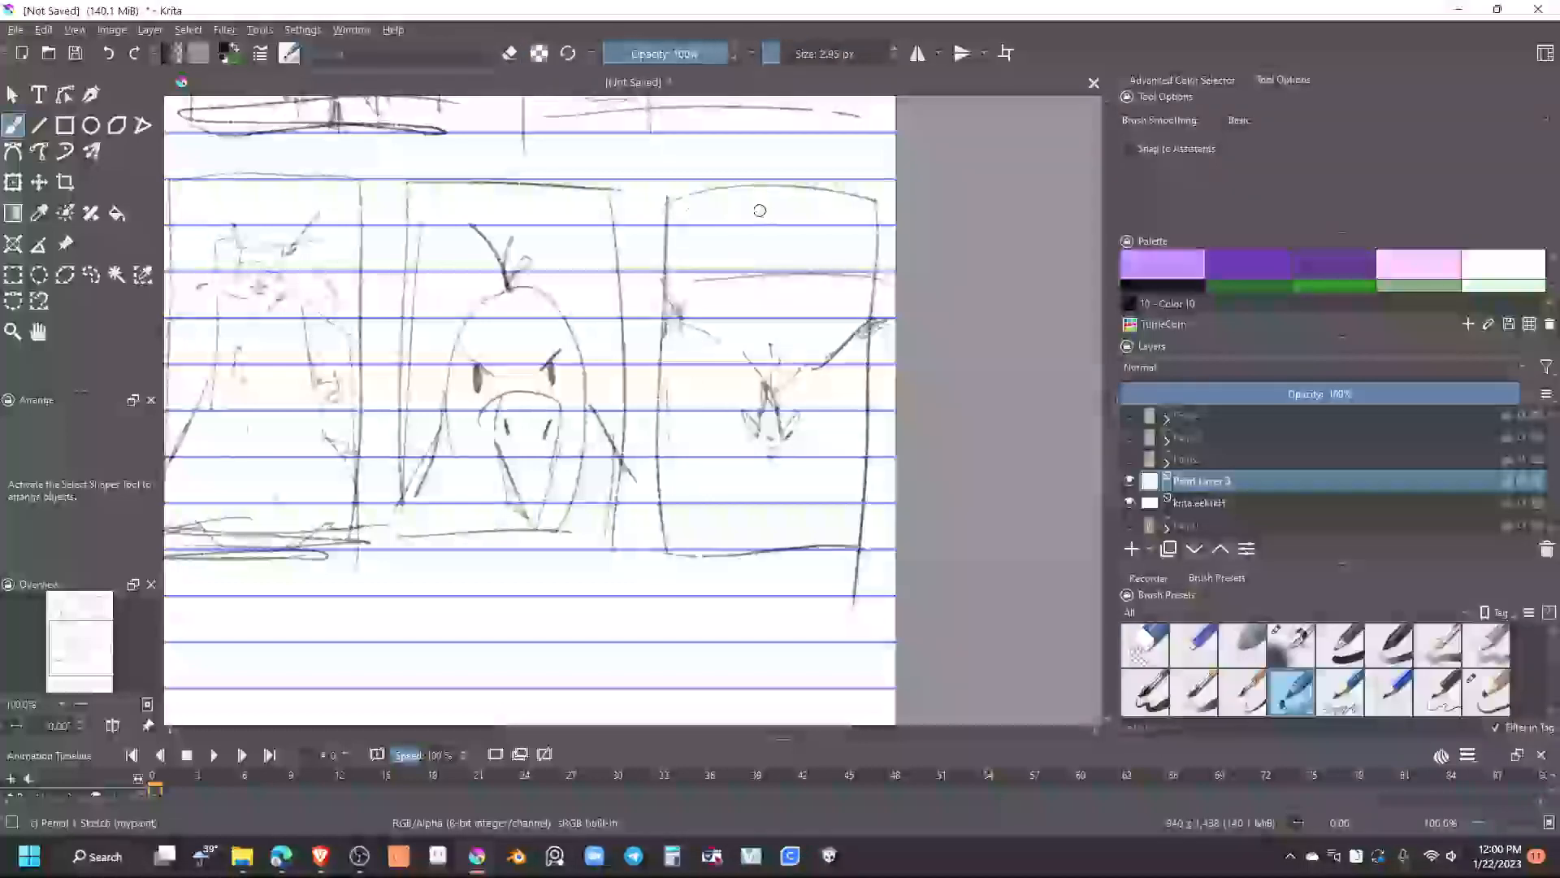
pyautogui.moveTo(811, 211); pyautogui.dragTo(839, 221)
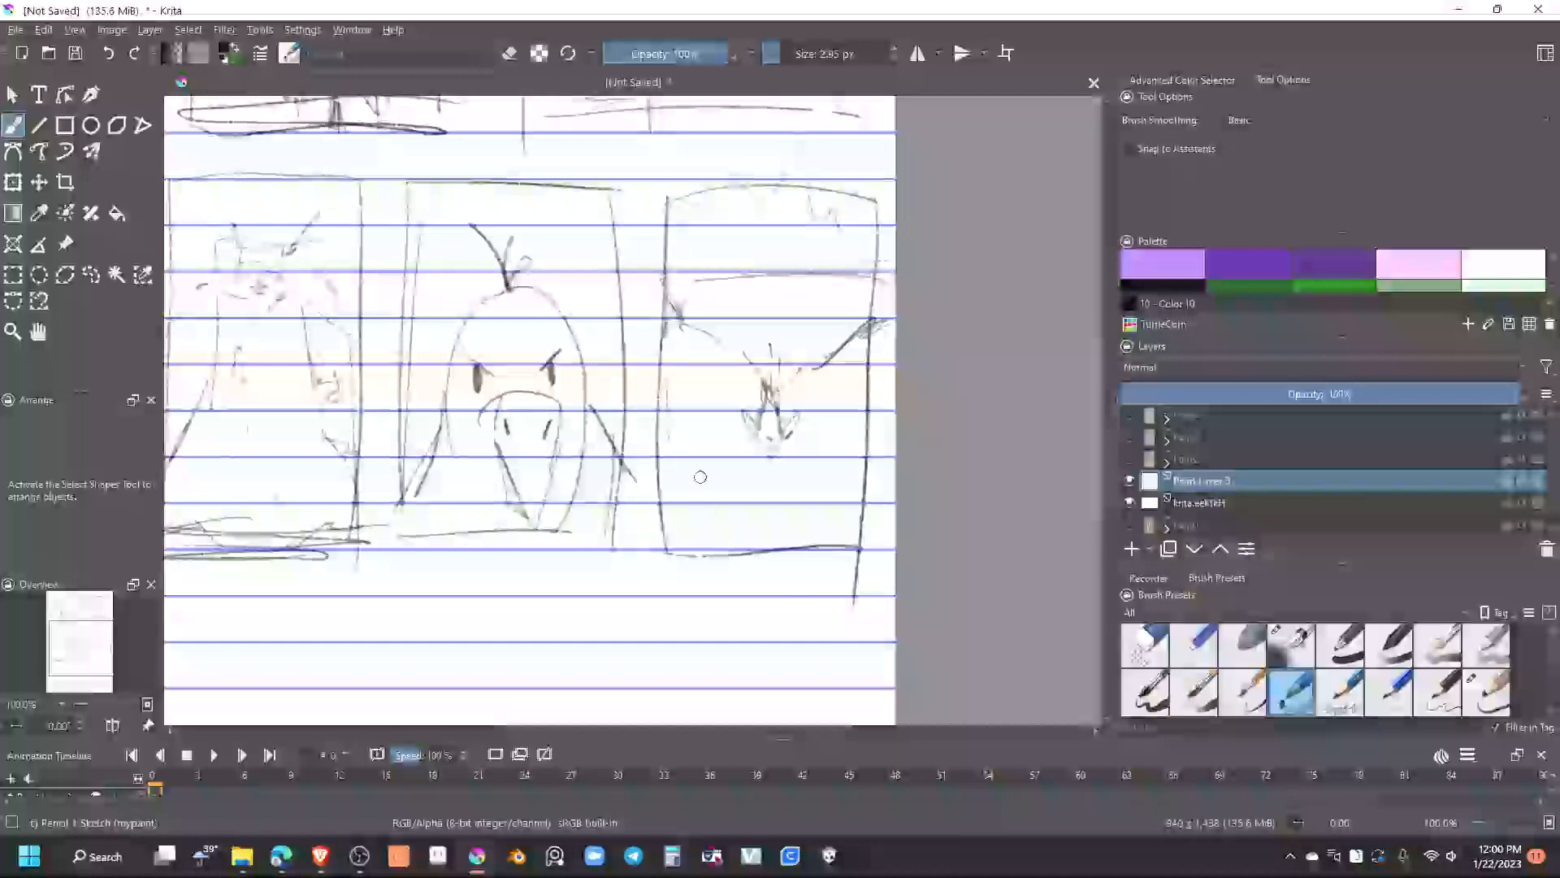
pyautogui.moveTo(742, 481)
pyautogui.mouseDown()
pyautogui.moveTo(745, 531)
pyautogui.moveTo(718, 524)
pyautogui.mouseUp()
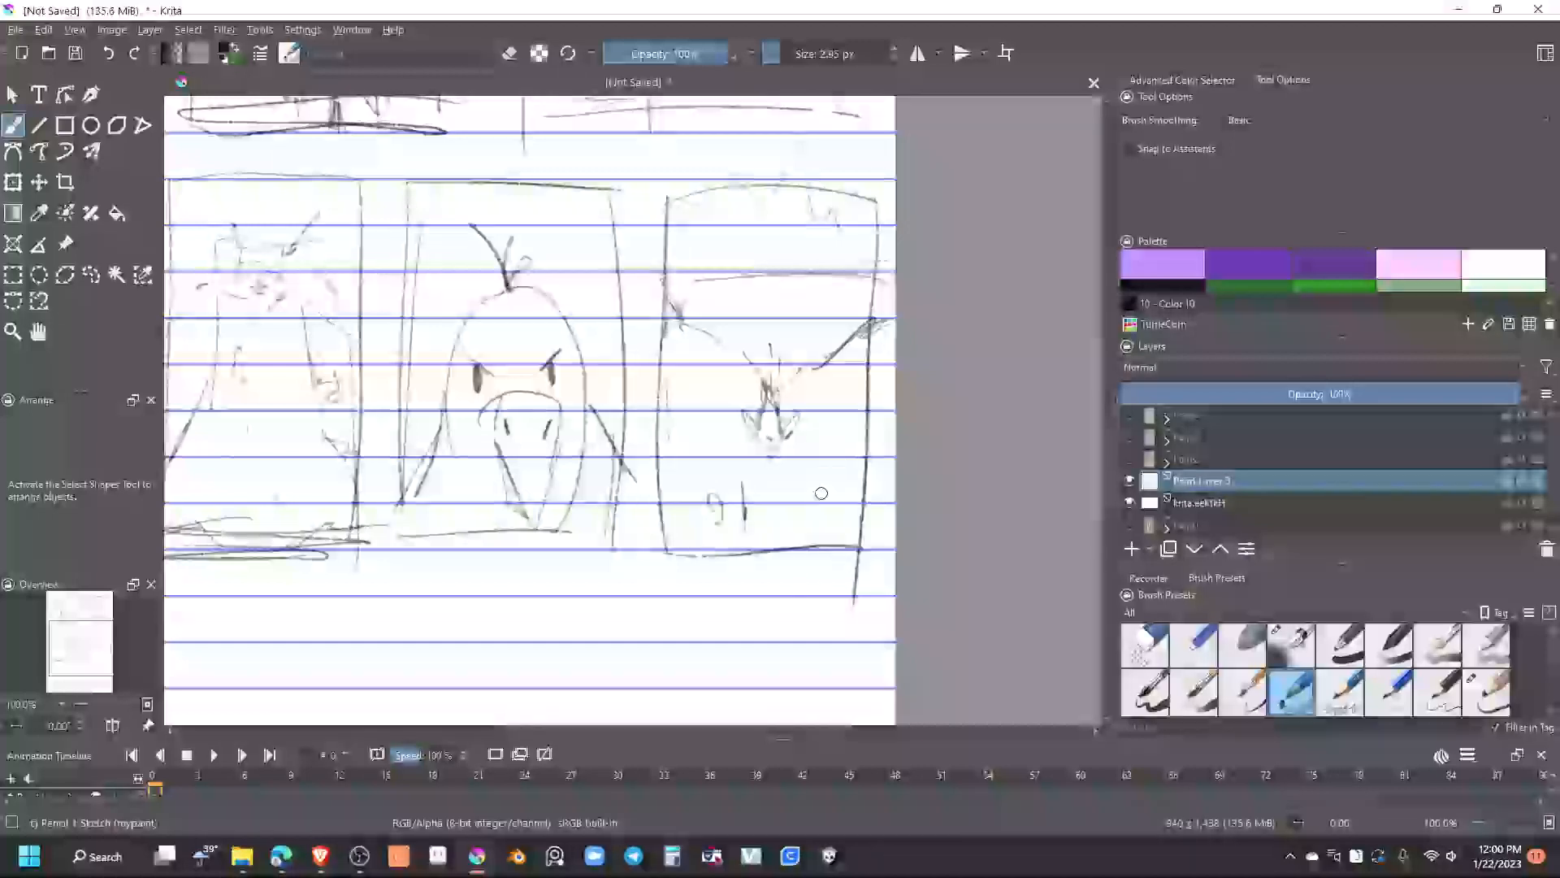
pyautogui.moveTo(825, 490); pyautogui.dragTo(837, 513)
pyautogui.click(845, 449)
pyautogui.moveTo(838, 405)
pyautogui.mouseDown()
pyautogui.moveTo(842, 361)
pyautogui.moveTo(785, 371)
pyautogui.mouseUp()
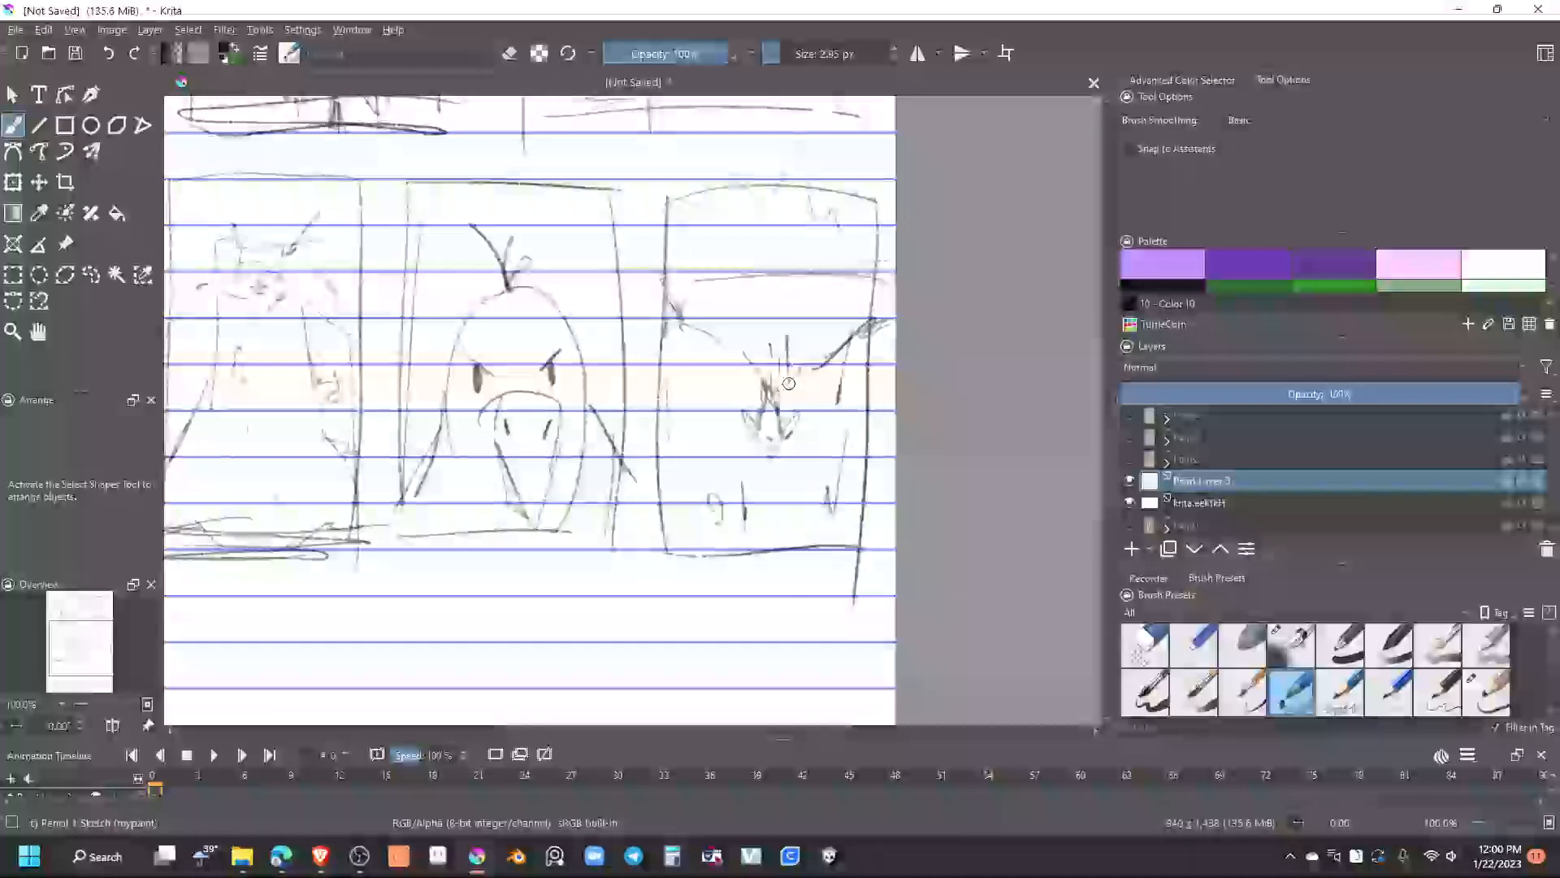
pyautogui.press('e')
pyautogui.press('e')
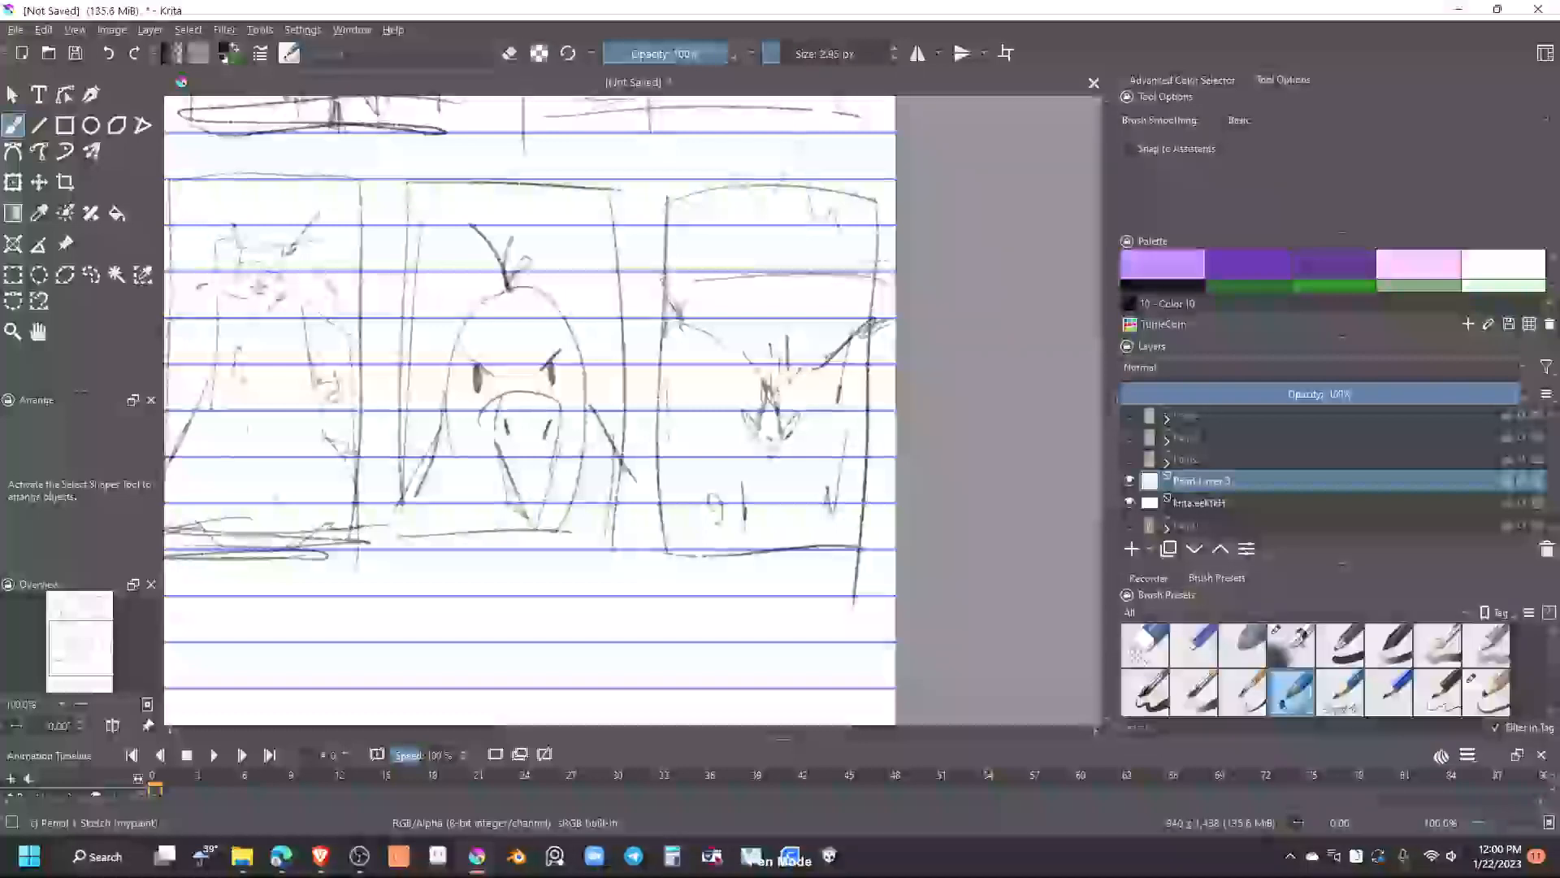
# Select the fifth-panel figure's beak freehand, transform it taller and narrower, and move it down towards the panel's lower edge
pyautogui.click(91, 275)
pyautogui.moveTo(779, 476); pyautogui.dragTo(795, 453)
pyautogui.moveTo(791, 405)
pyautogui.mouseDown()
pyautogui.moveTo(752, 377)
pyautogui.moveTo(733, 391)
pyautogui.moveTo(771, 486)
pyautogui.mouseUp()
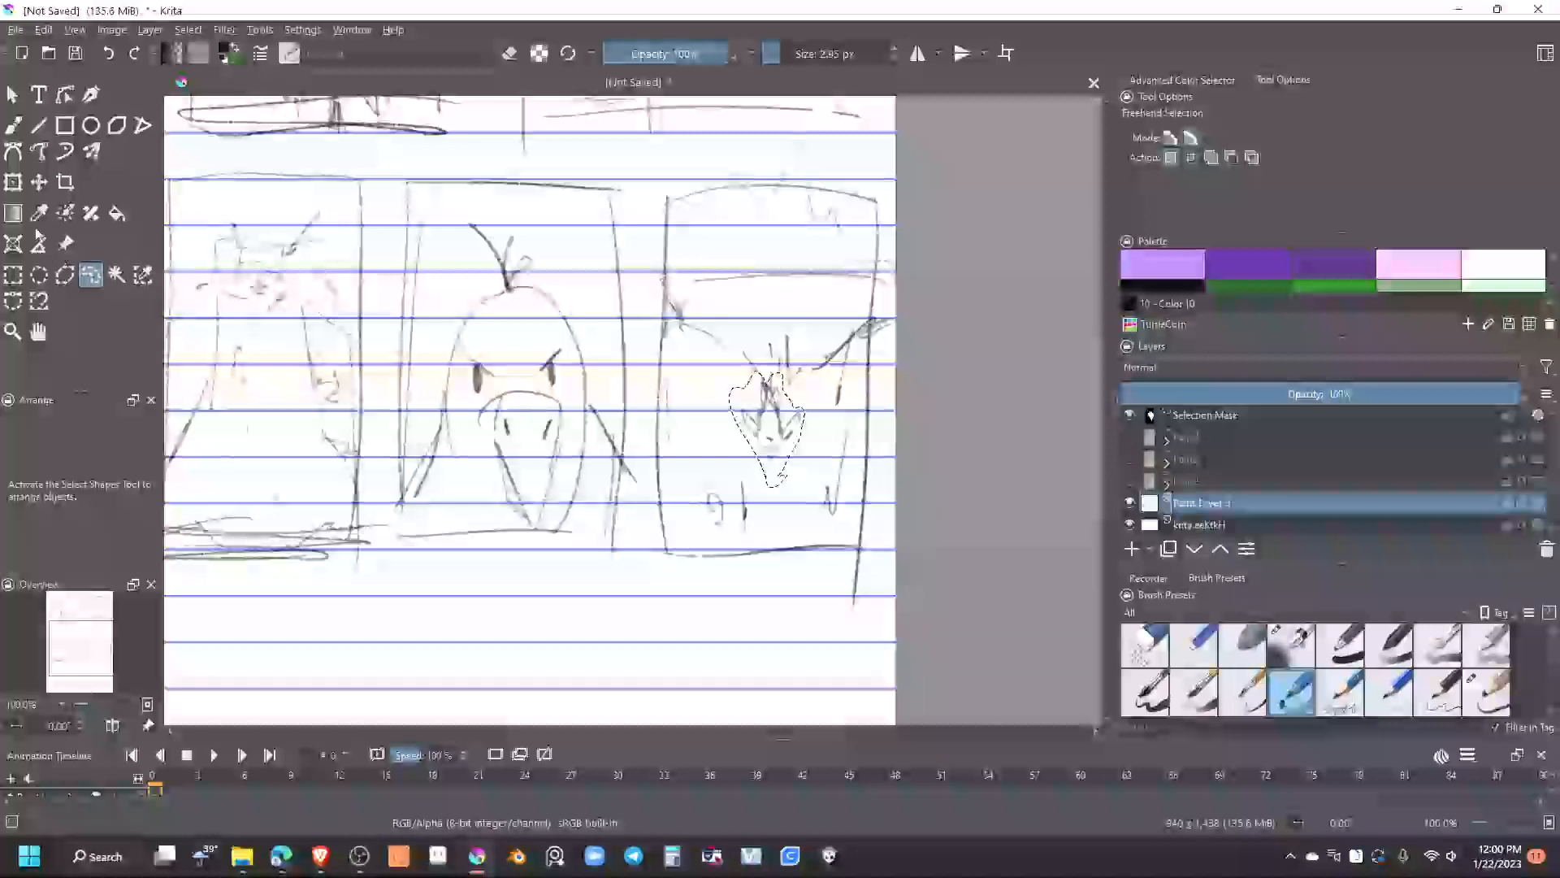
pyautogui.click(13, 182)
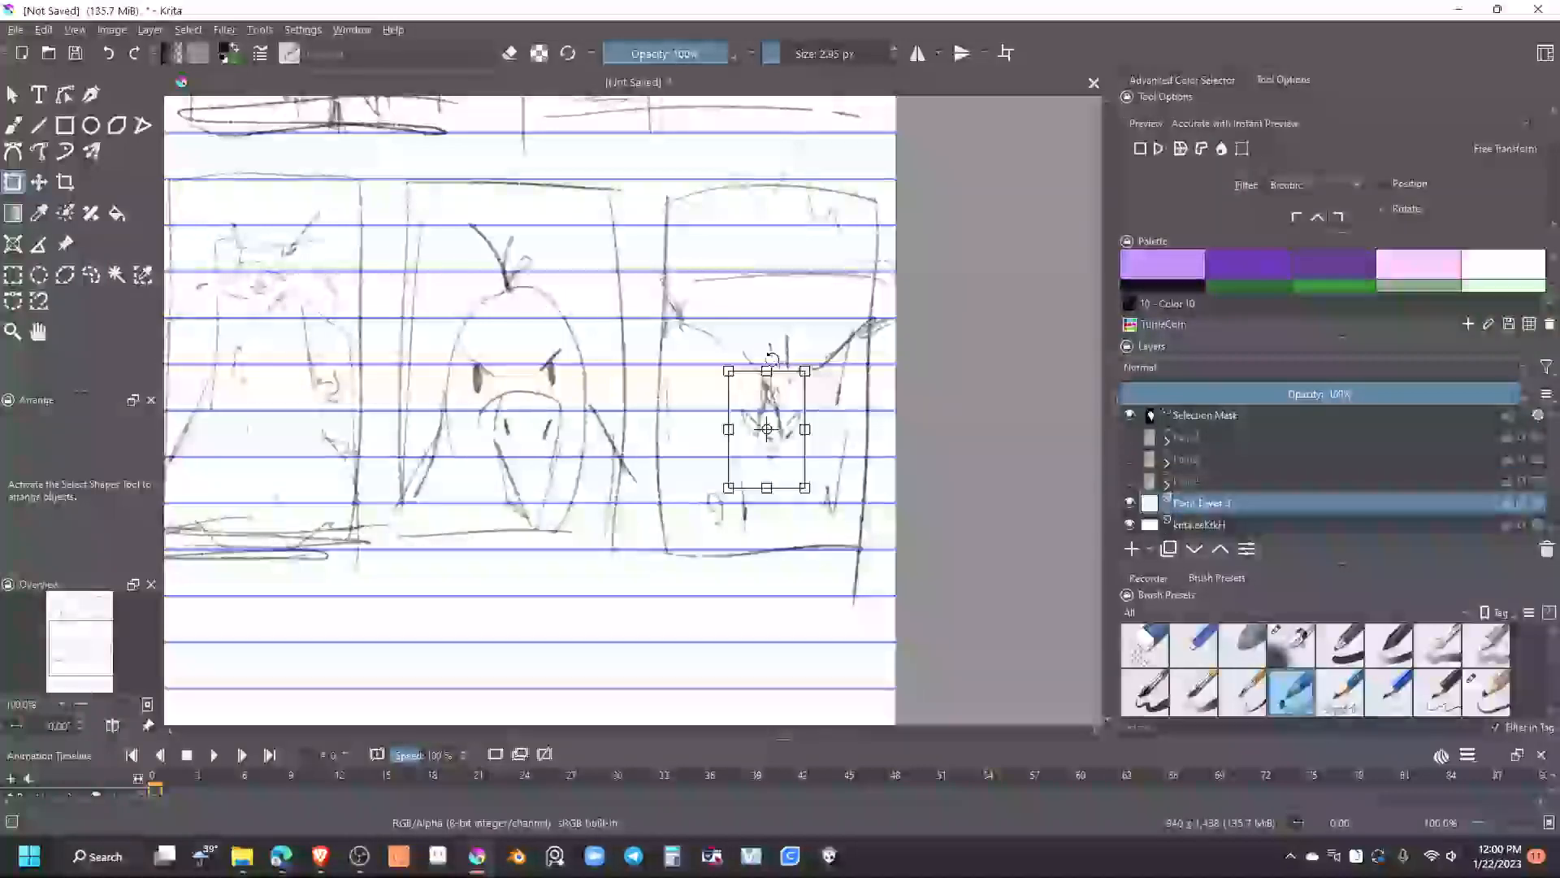
pyautogui.moveTo(766, 428); pyautogui.dragTo(767, 301)
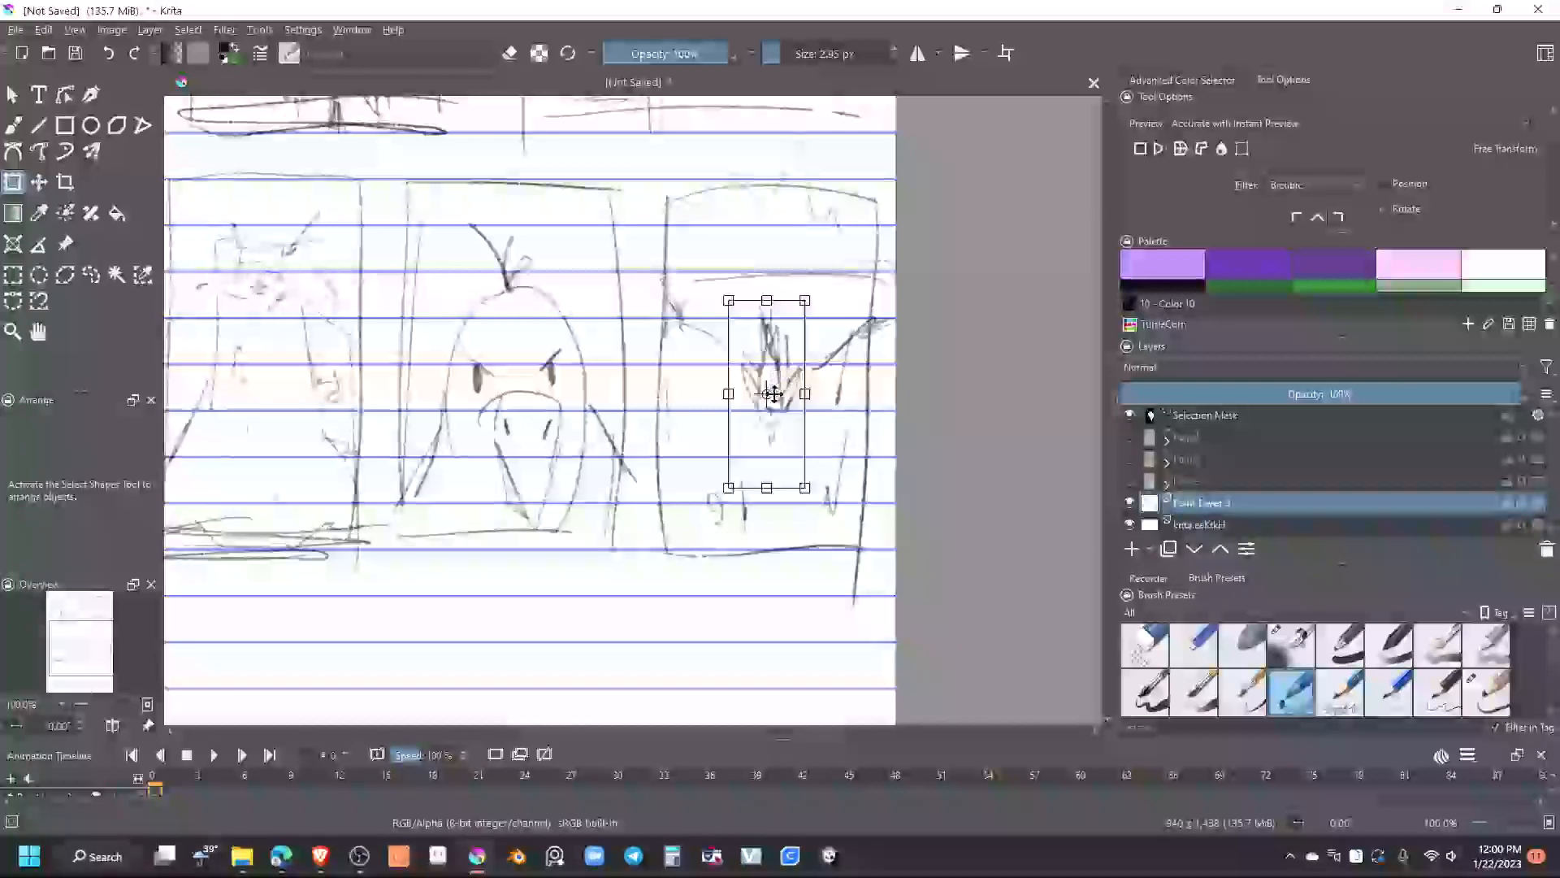
pyautogui.moveTo(730, 395)
pyautogui.mouseDown()
pyautogui.moveTo(803, 396)
pyautogui.moveTo(776, 494)
pyautogui.mouseUp()
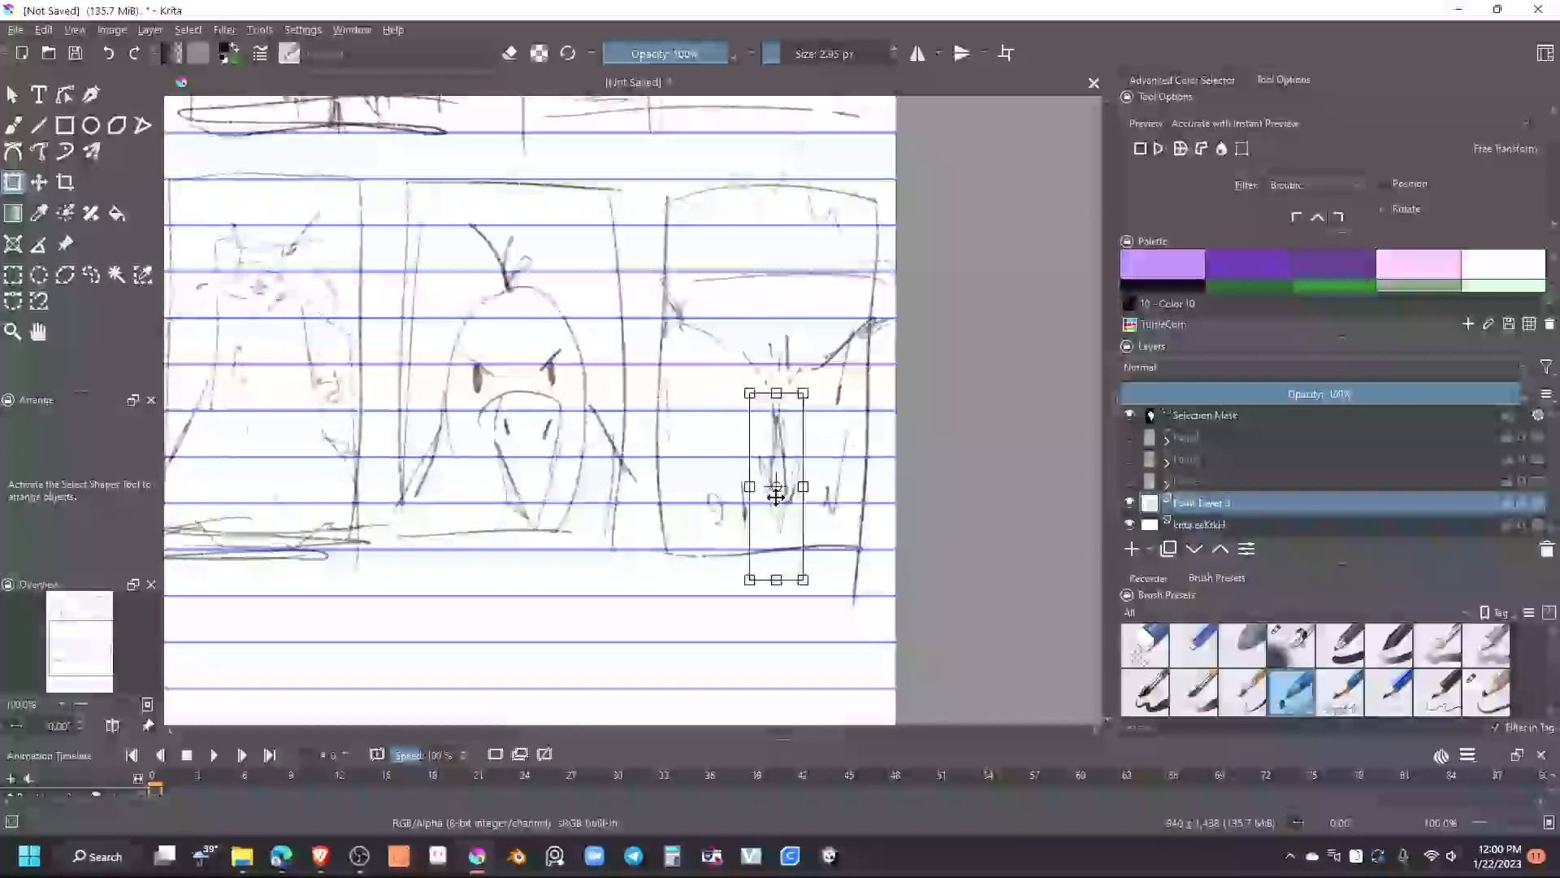
pyautogui.press('Return')
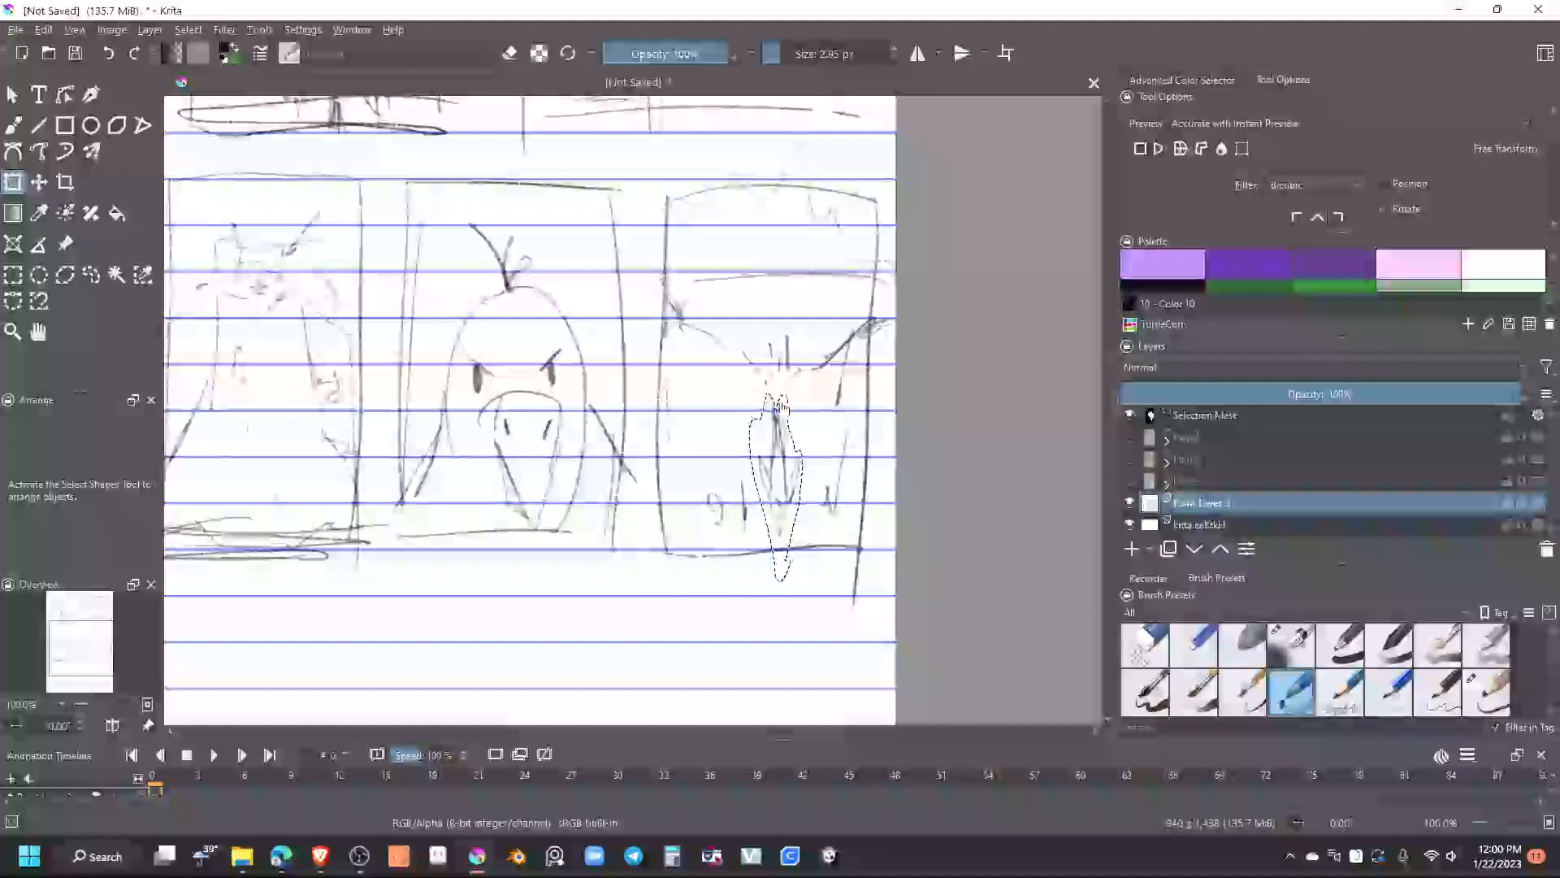
# Deselect the beak and redraw the figure's head and tuft strokes above it with the pencil brush
pyautogui.click(16, 278)
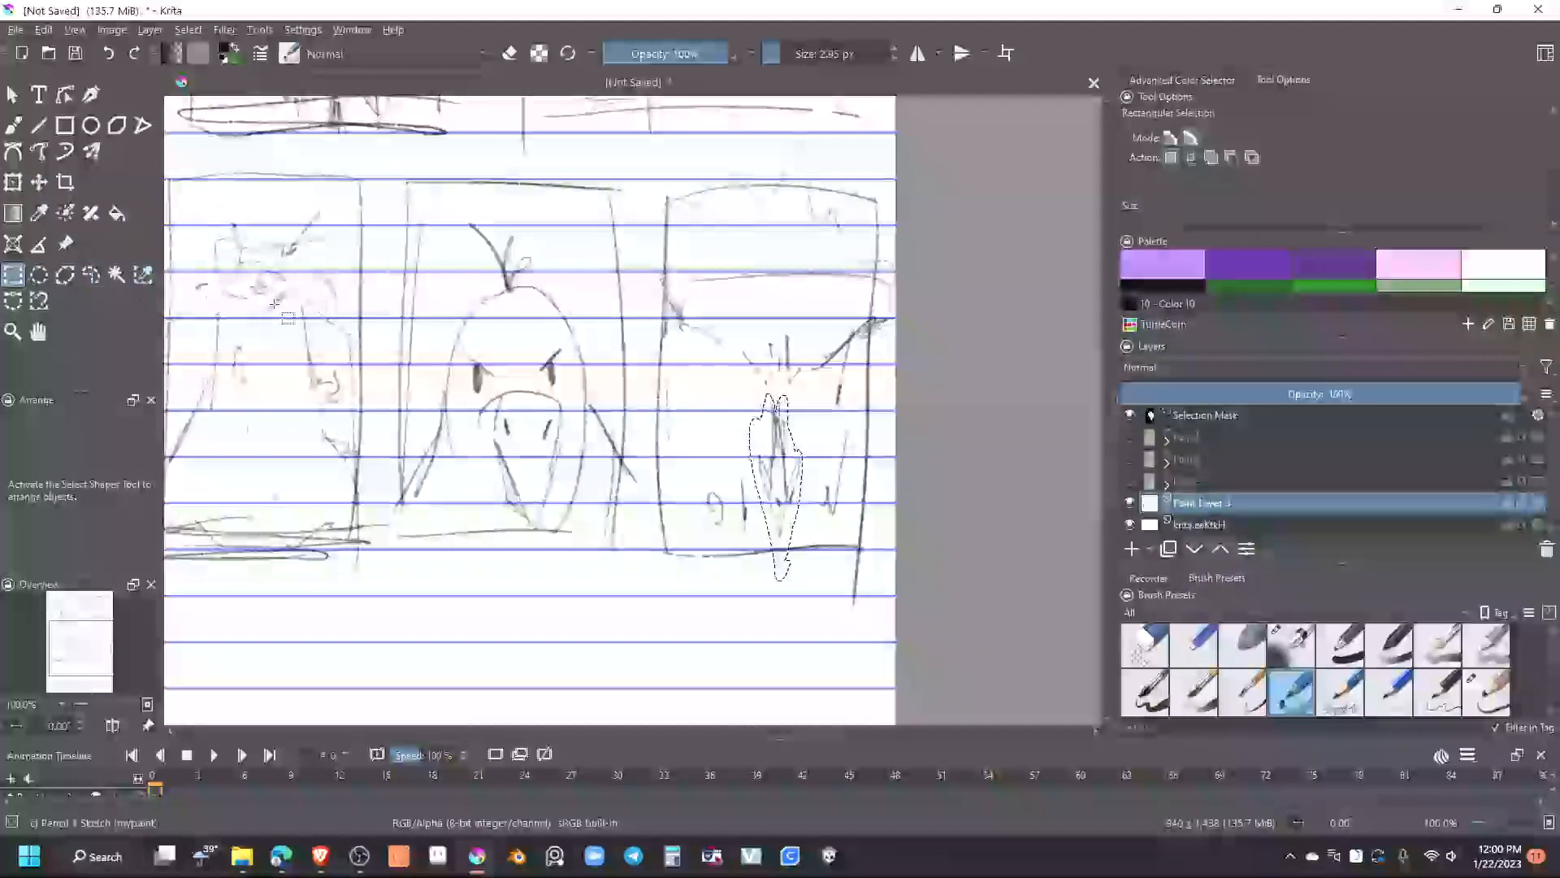
pyautogui.click(733, 307)
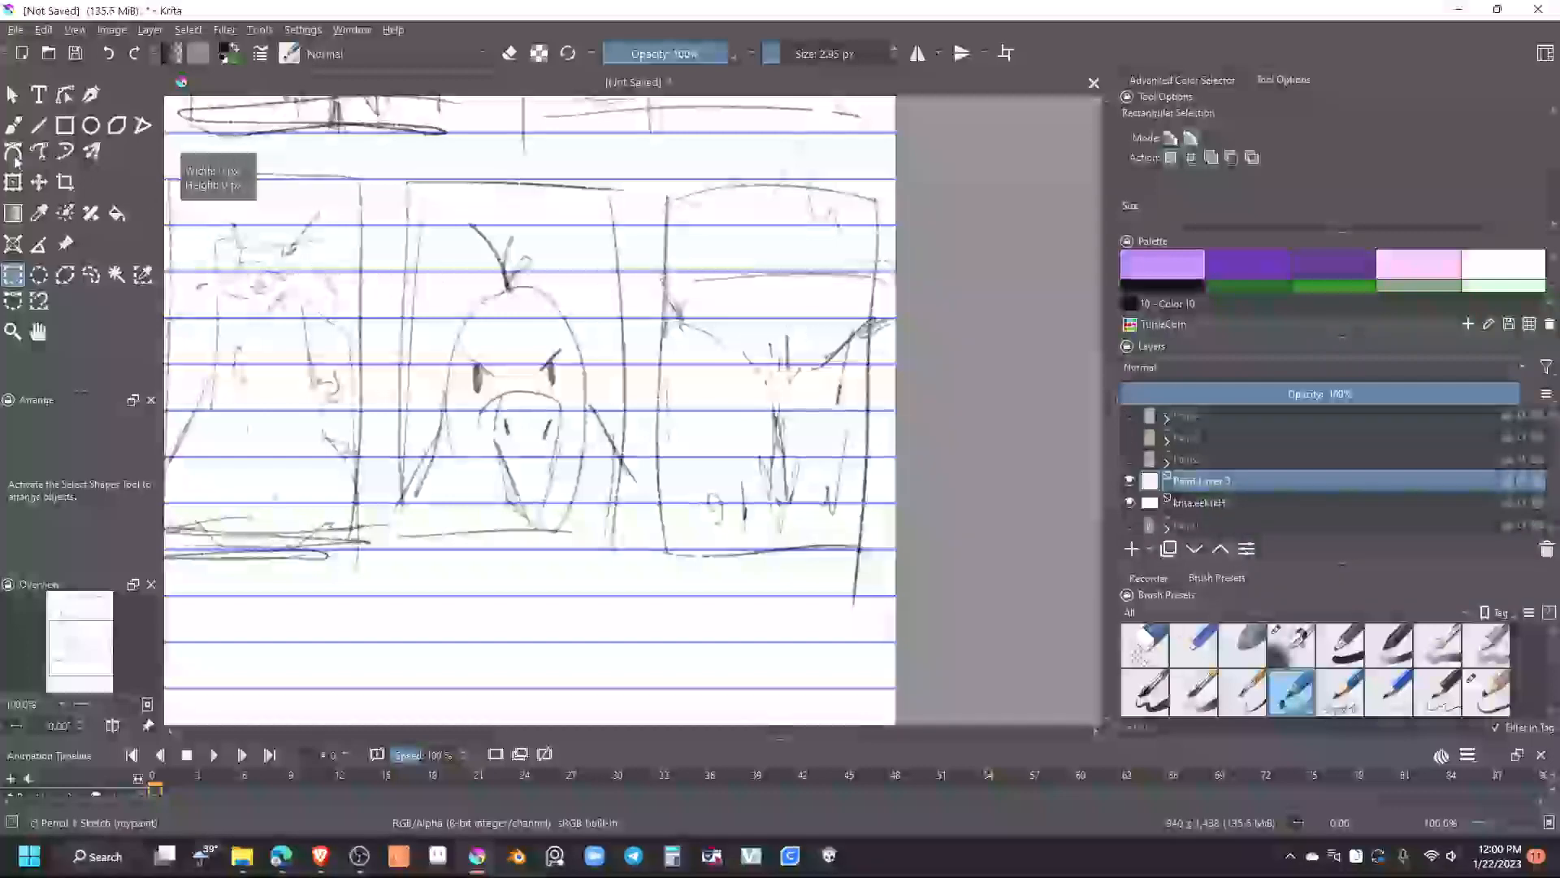
pyautogui.press('b')
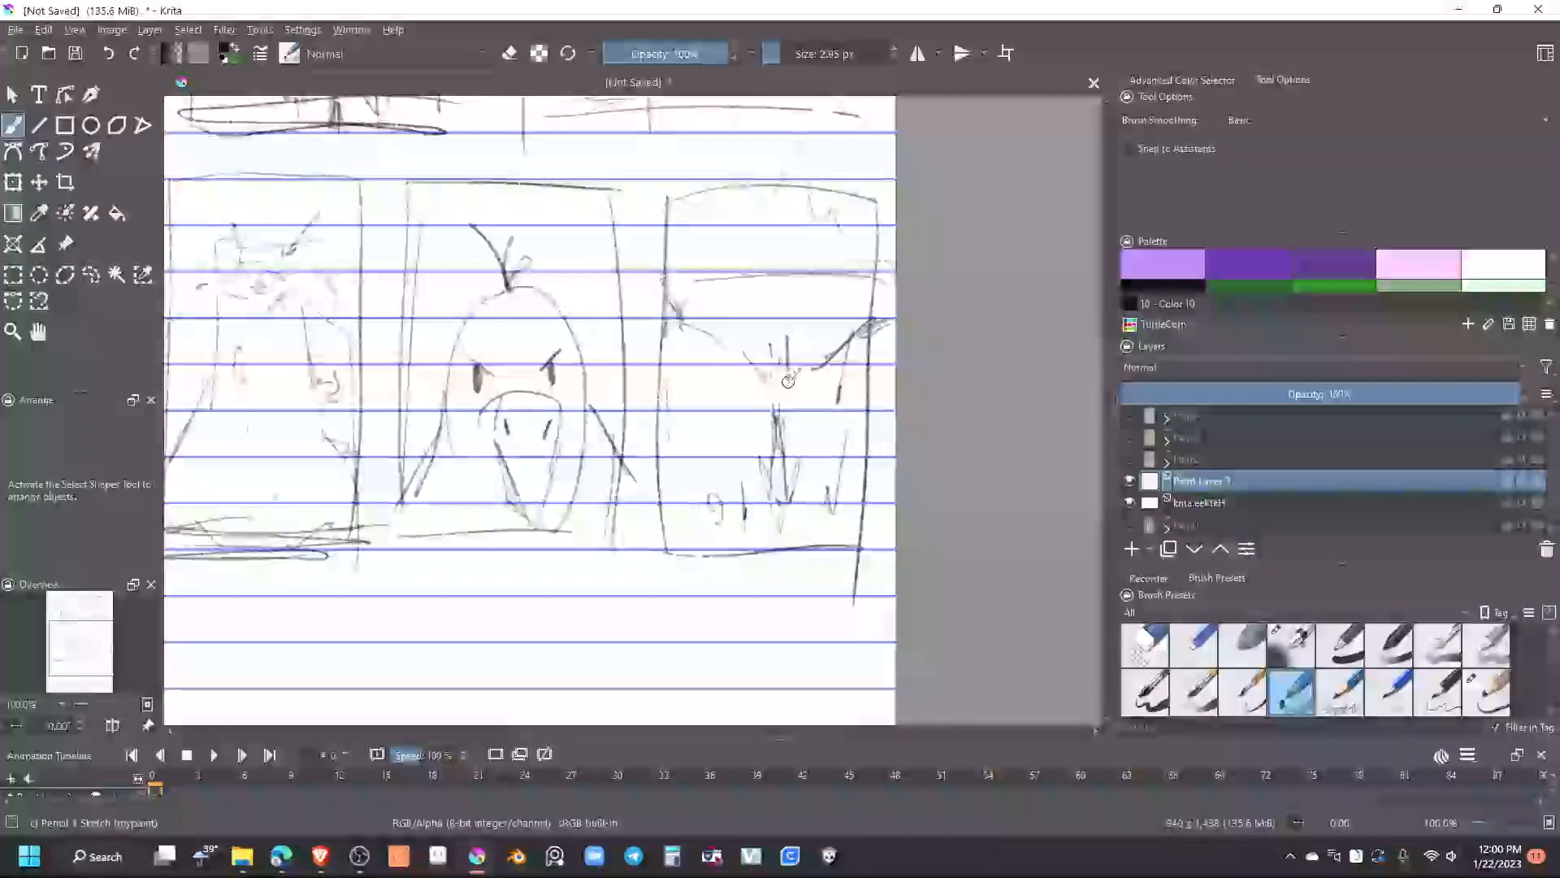
pyautogui.moveTo(781, 364)
pyautogui.mouseDown()
pyautogui.moveTo(784, 425)
pyautogui.moveTo(792, 373)
pyautogui.moveTo(760, 344)
pyautogui.moveTo(800, 351)
pyautogui.mouseUp()
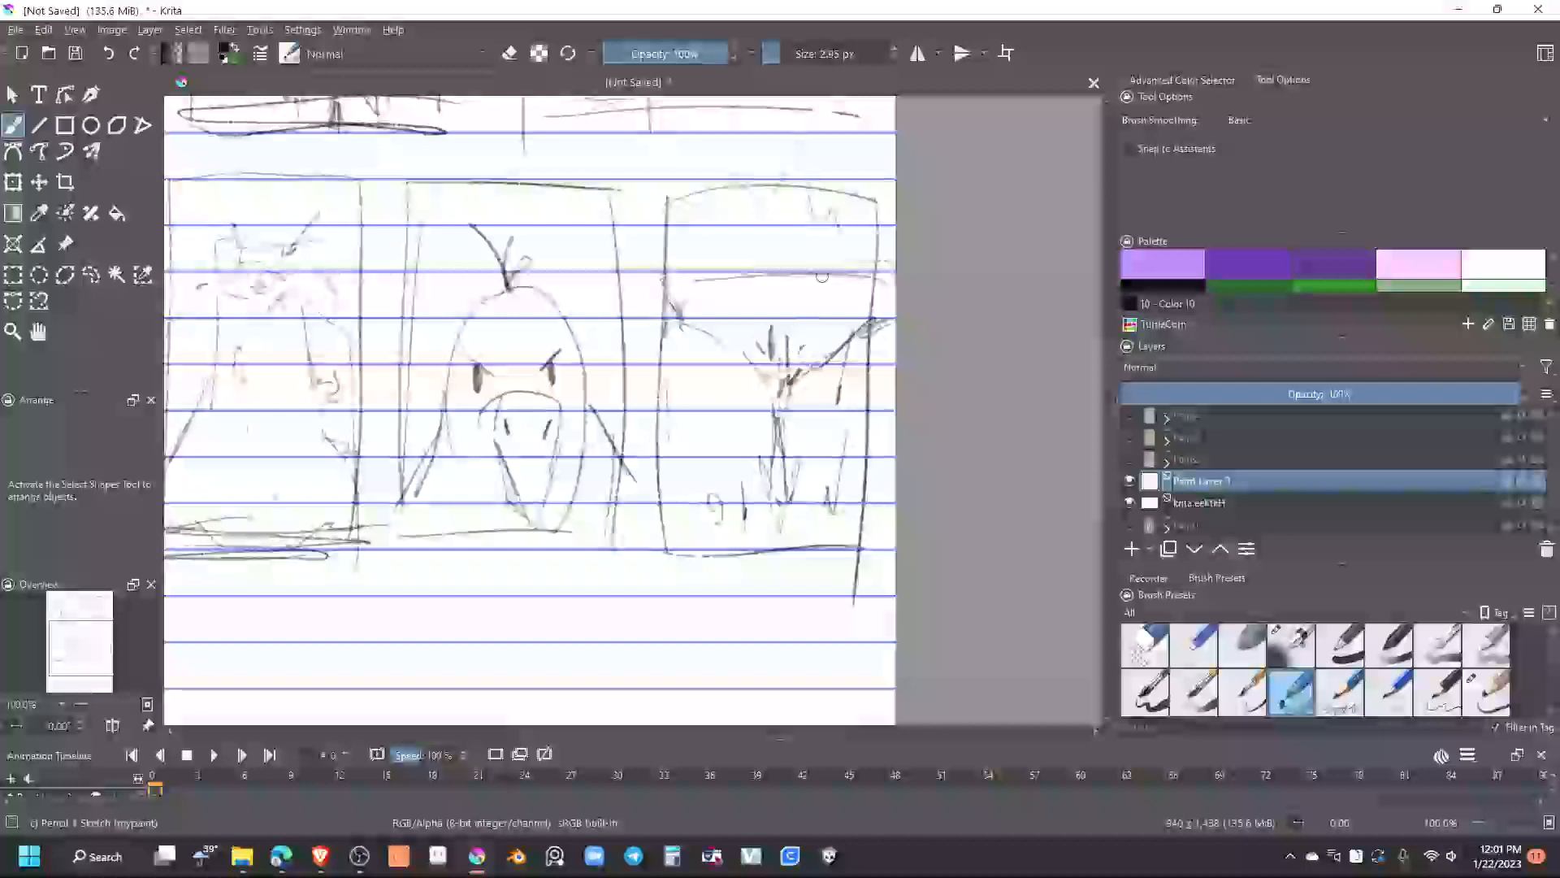
# Sketch the rectangular frame of a wide sixth panel in the blank area at the page's lower-left corner
pyautogui.scroll(-2, 785, 419)
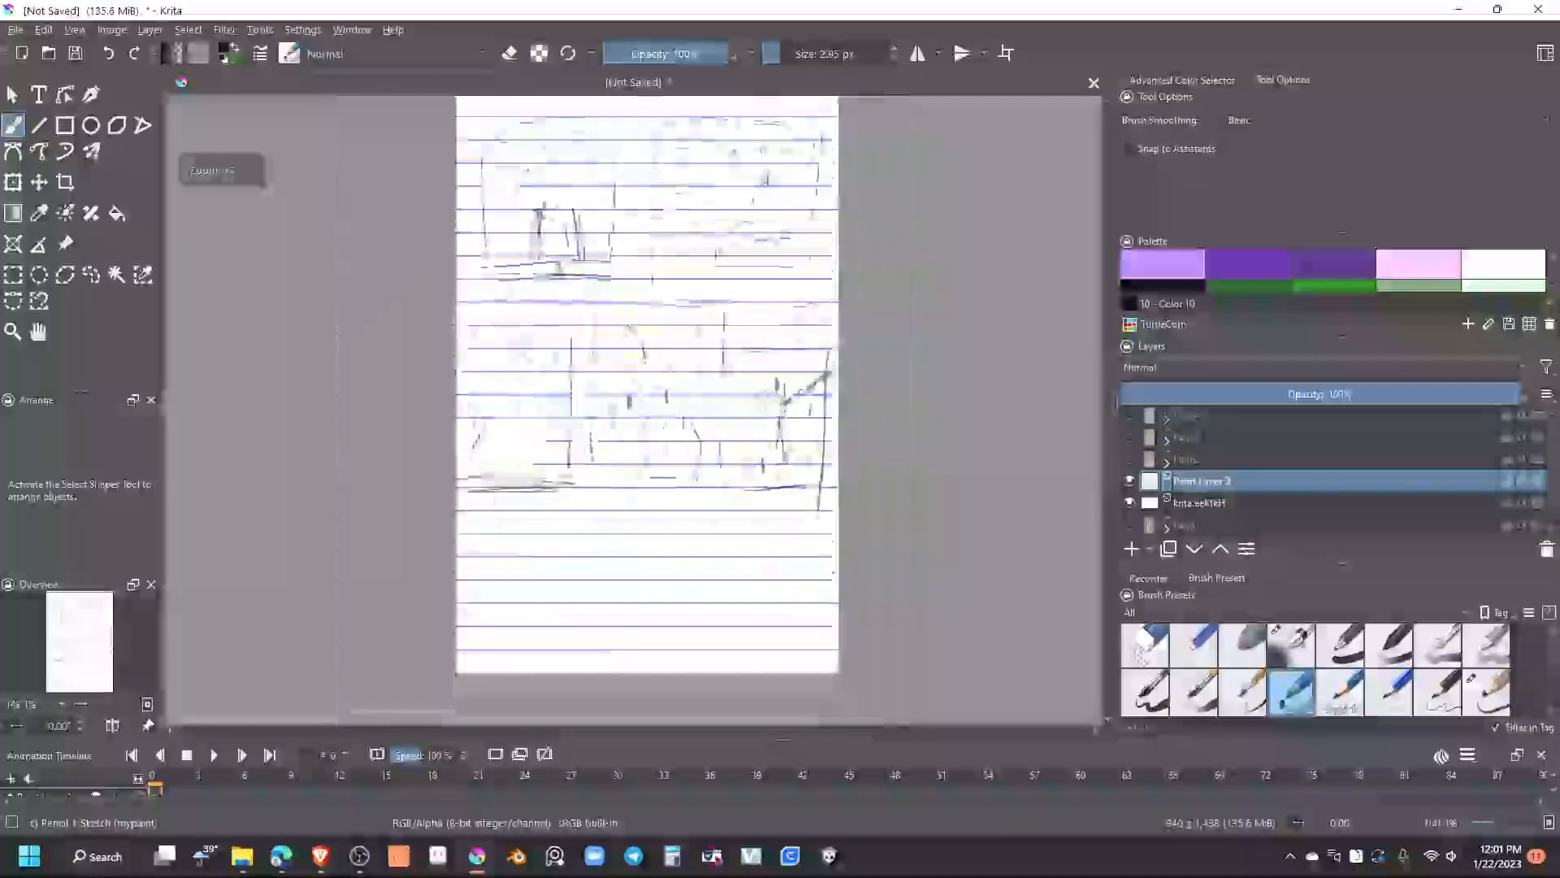
pyautogui.moveTo(606, 514); pyautogui.dragTo(724, 339)
pyautogui.scroll(1, 784, 337)
pyautogui.scroll(2, 730, 334)
pyautogui.scroll(-1, 729, 334)
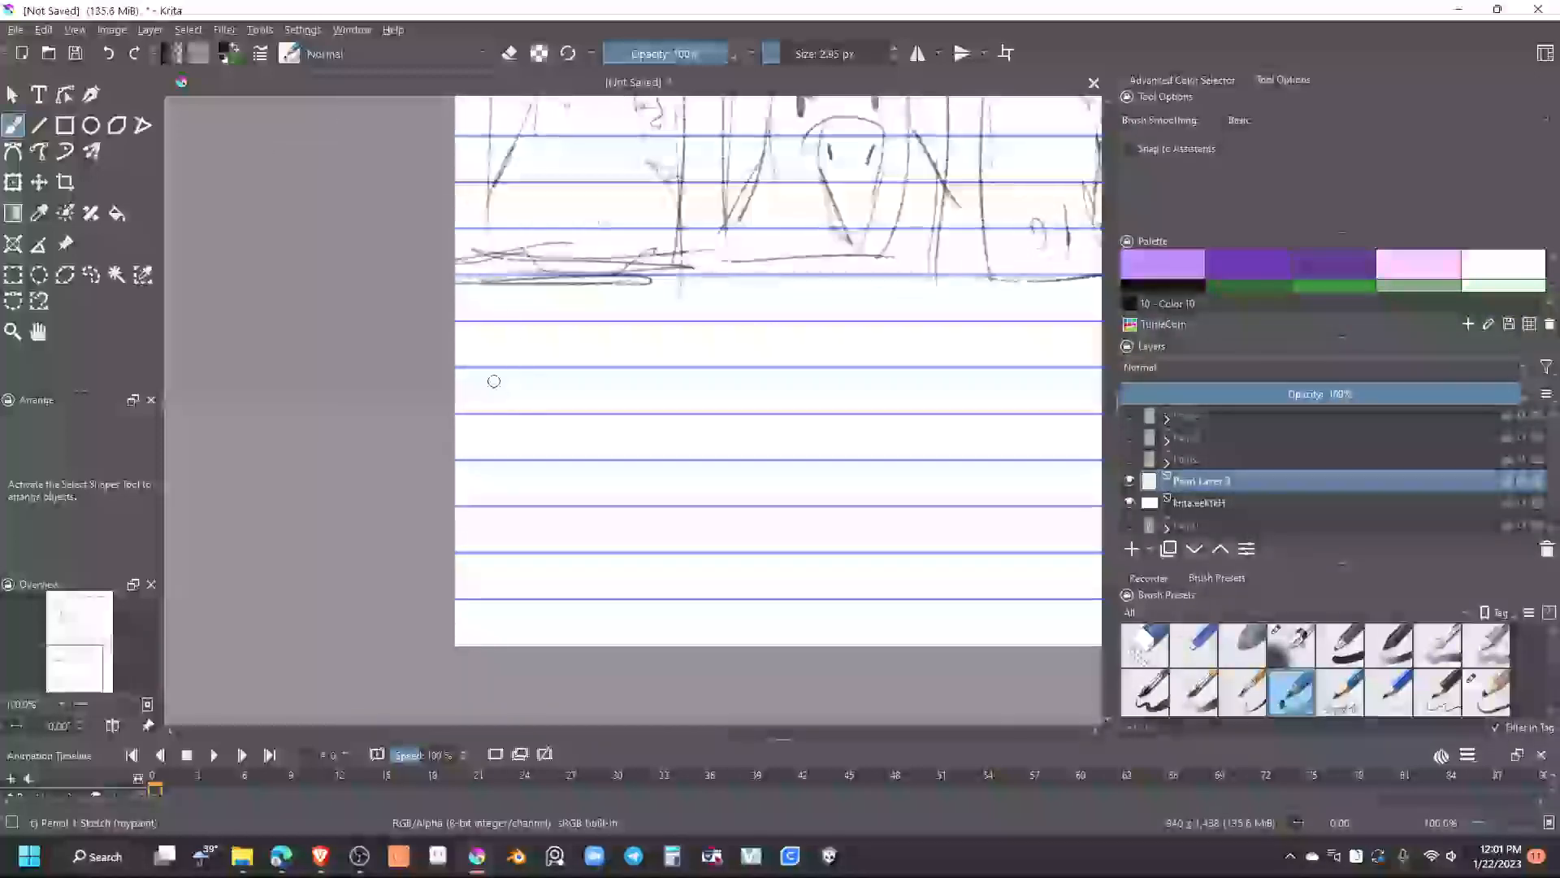
pyautogui.moveTo(499, 325); pyautogui.dragTo(504, 602)
pyautogui.moveTo(498, 335)
pyautogui.mouseDown()
pyautogui.moveTo(786, 336)
pyautogui.moveTo(837, 460)
pyautogui.moveTo(830, 596)
pyautogui.mouseUp()
pyautogui.moveTo(504, 604); pyautogui.dragTo(836, 618)
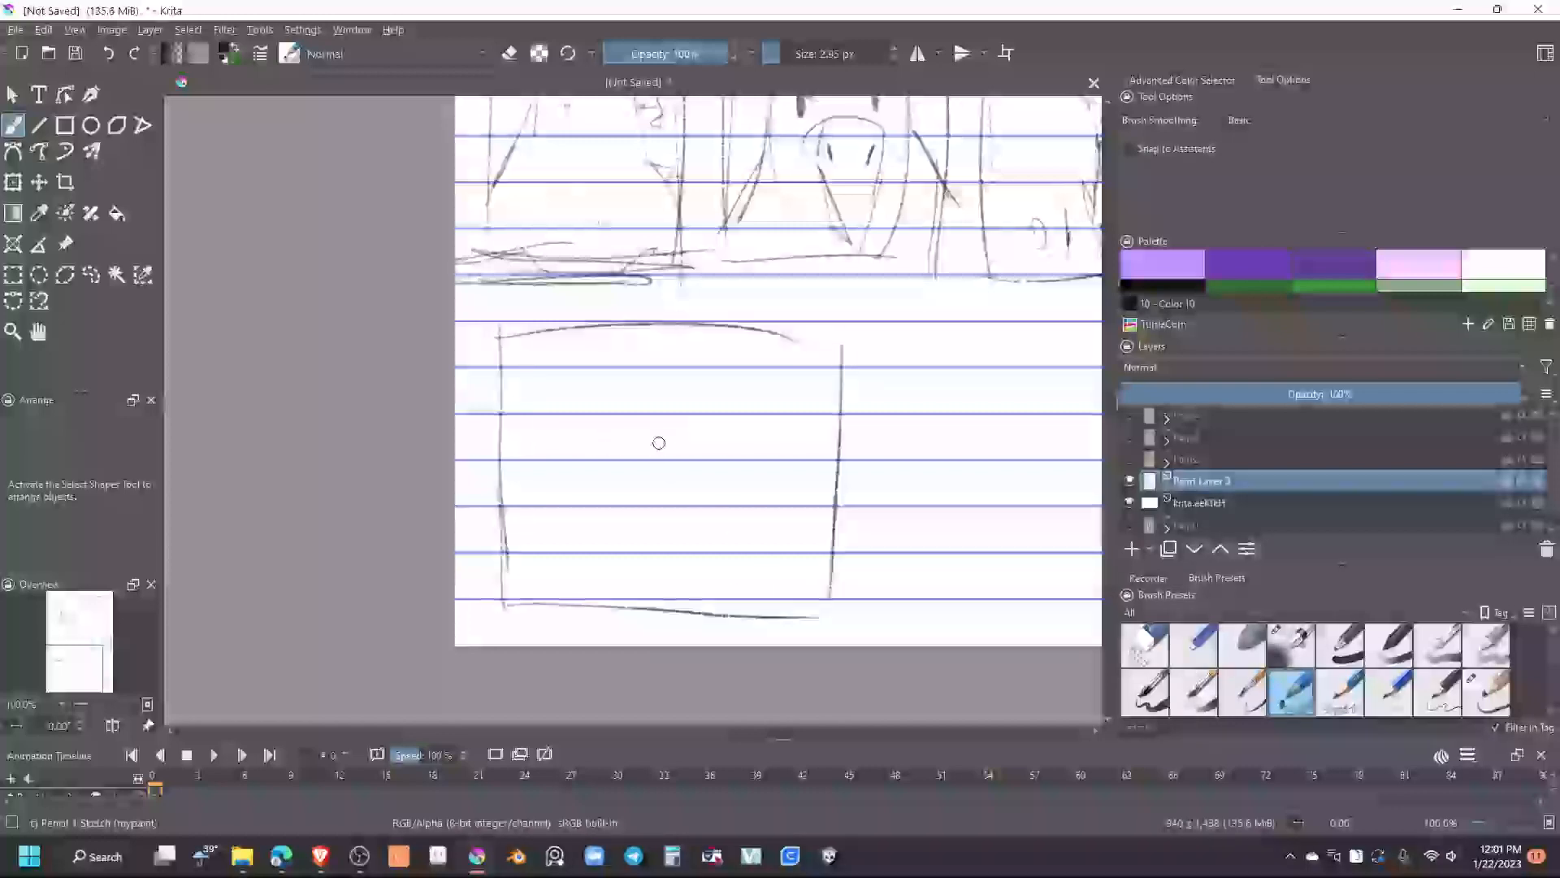
# Sketch the body of a horizontally flying penguin in the sixth panel, with a large pointed wing and trailing limbs
pyautogui.moveTo(623, 484); pyautogui.dragTo(743, 460)
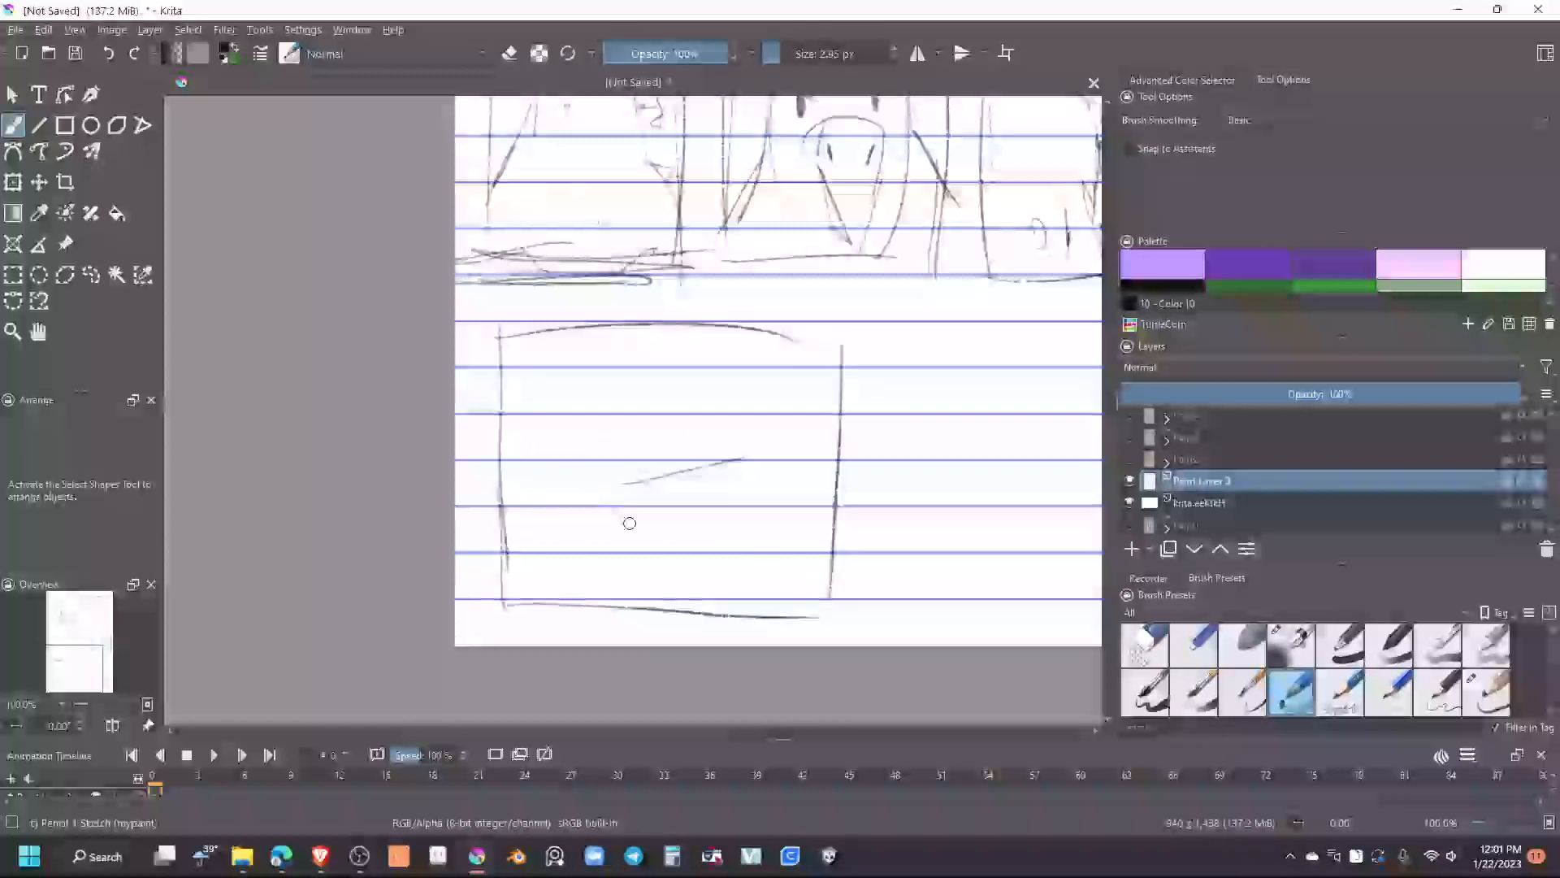
pyautogui.moveTo(642, 534)
pyautogui.mouseDown()
pyautogui.moveTo(669, 558)
pyautogui.moveTo(799, 507)
pyautogui.moveTo(805, 491)
pyautogui.moveTo(739, 460)
pyautogui.mouseUp()
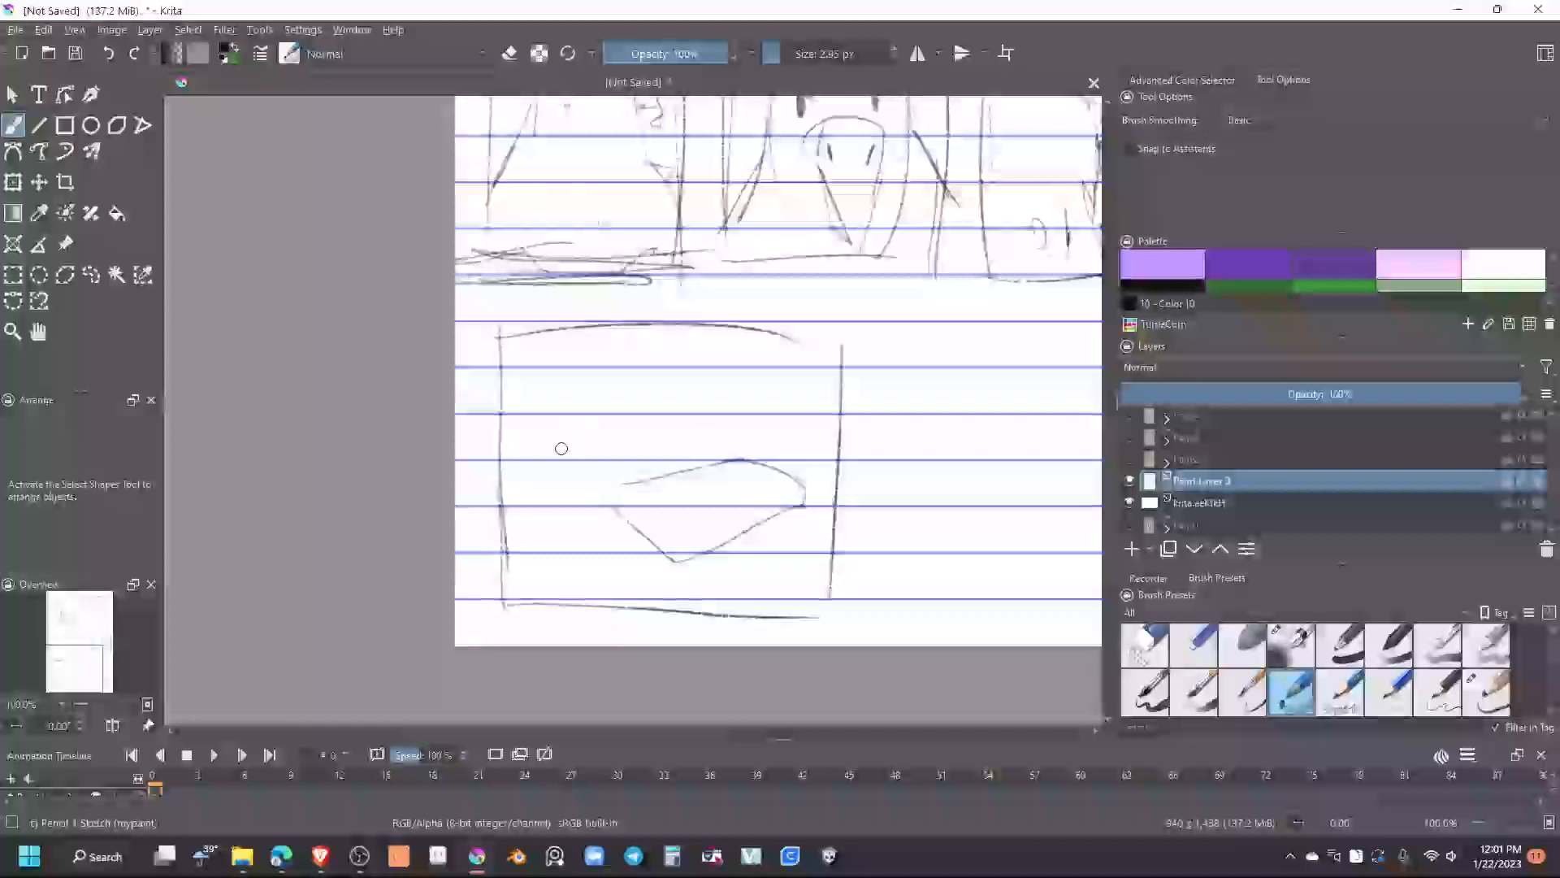
pyautogui.moveTo(561, 444)
pyautogui.mouseDown()
pyautogui.moveTo(608, 355)
pyautogui.moveTo(661, 347)
pyautogui.moveTo(662, 408)
pyautogui.mouseUp()
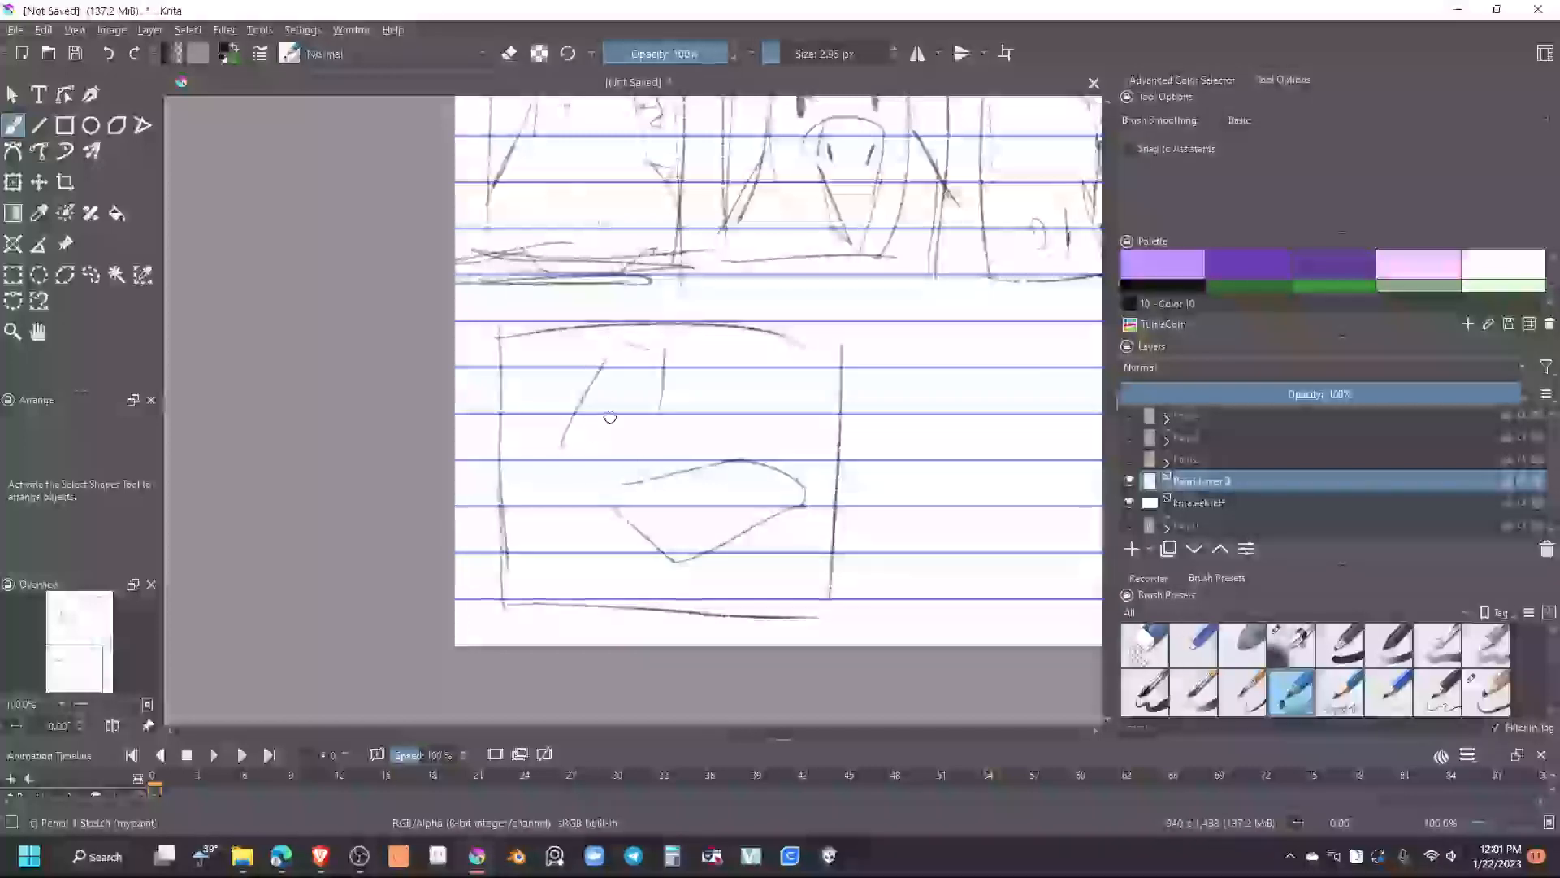
pyautogui.moveTo(582, 440)
pyautogui.mouseDown()
pyautogui.moveTo(747, 446)
pyautogui.moveTo(830, 385)
pyautogui.mouseUp()
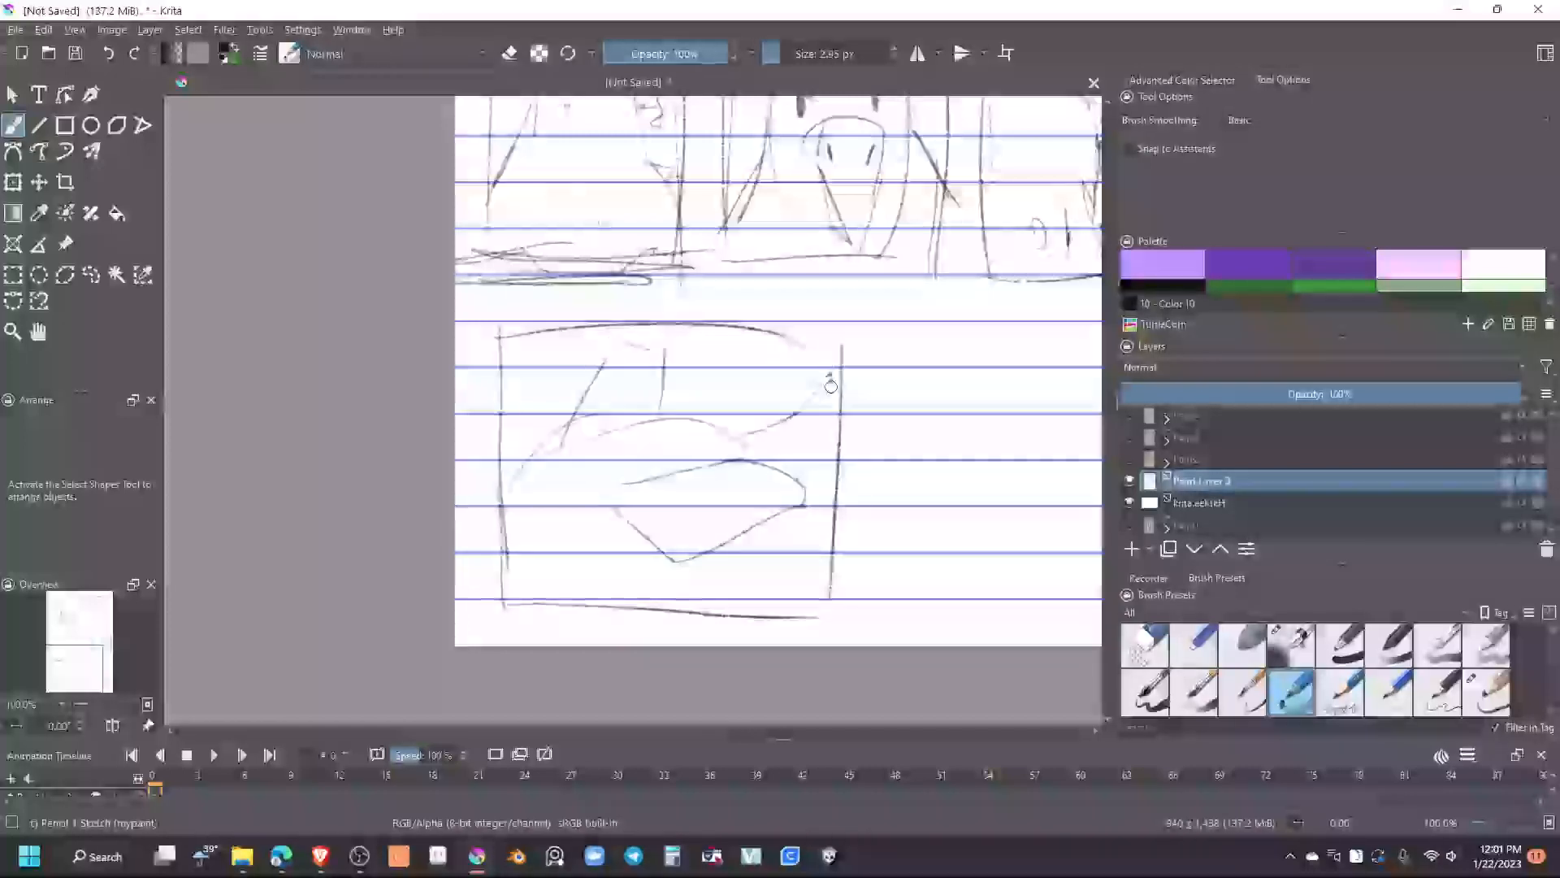
pyautogui.moveTo(757, 450); pyautogui.dragTo(832, 433)
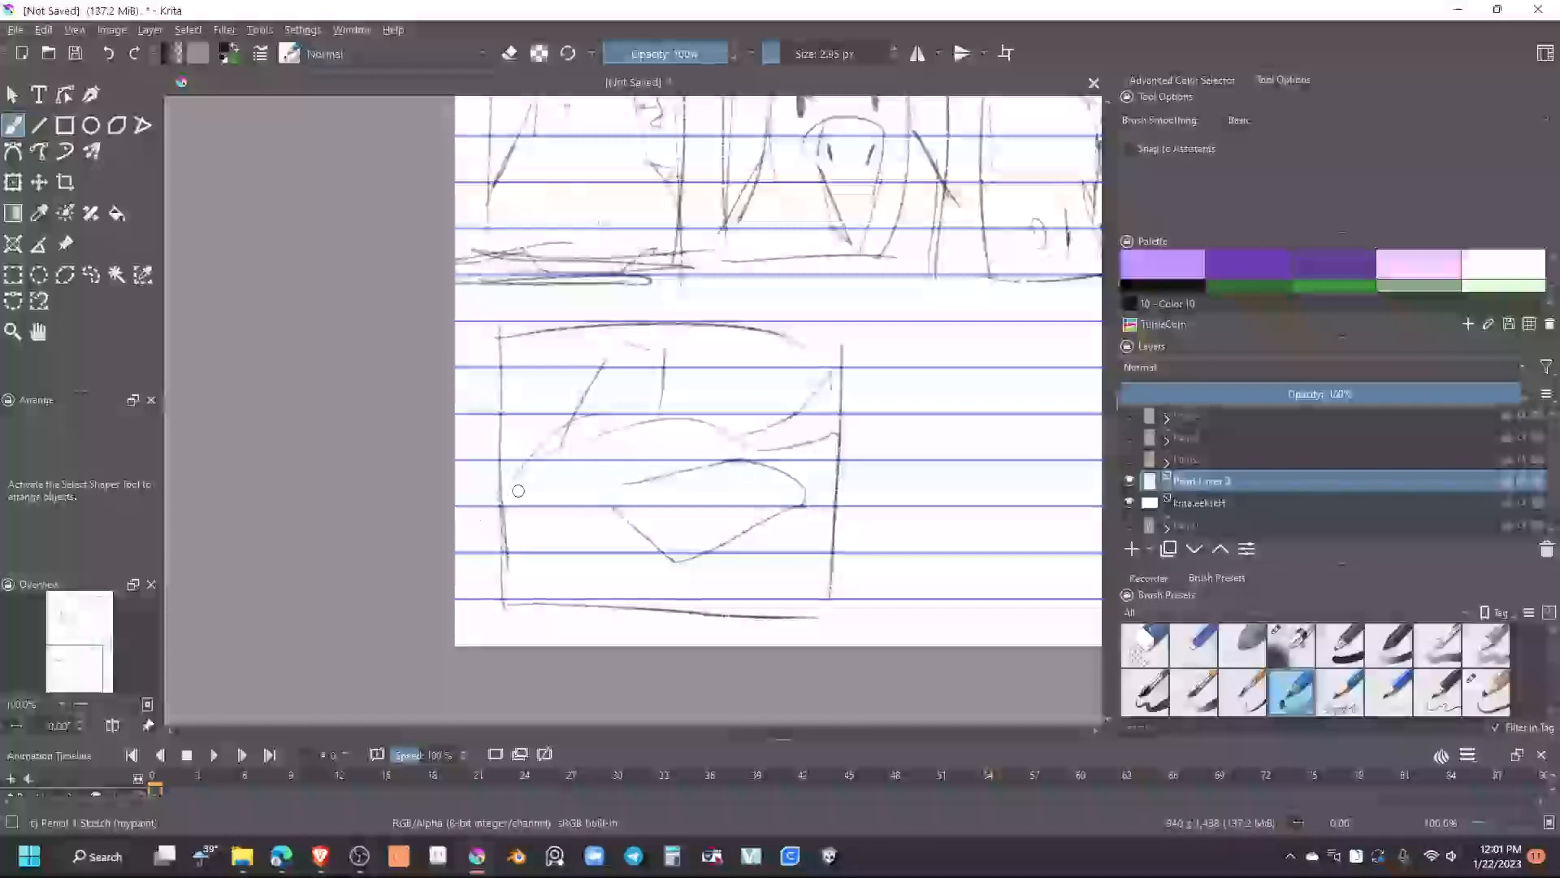
# Sketch the flying penguin's beak, rounded head, eyes and spiky head tuft near the sixth panel's left edge
pyautogui.moveTo(502, 515); pyautogui.dragTo(560, 533)
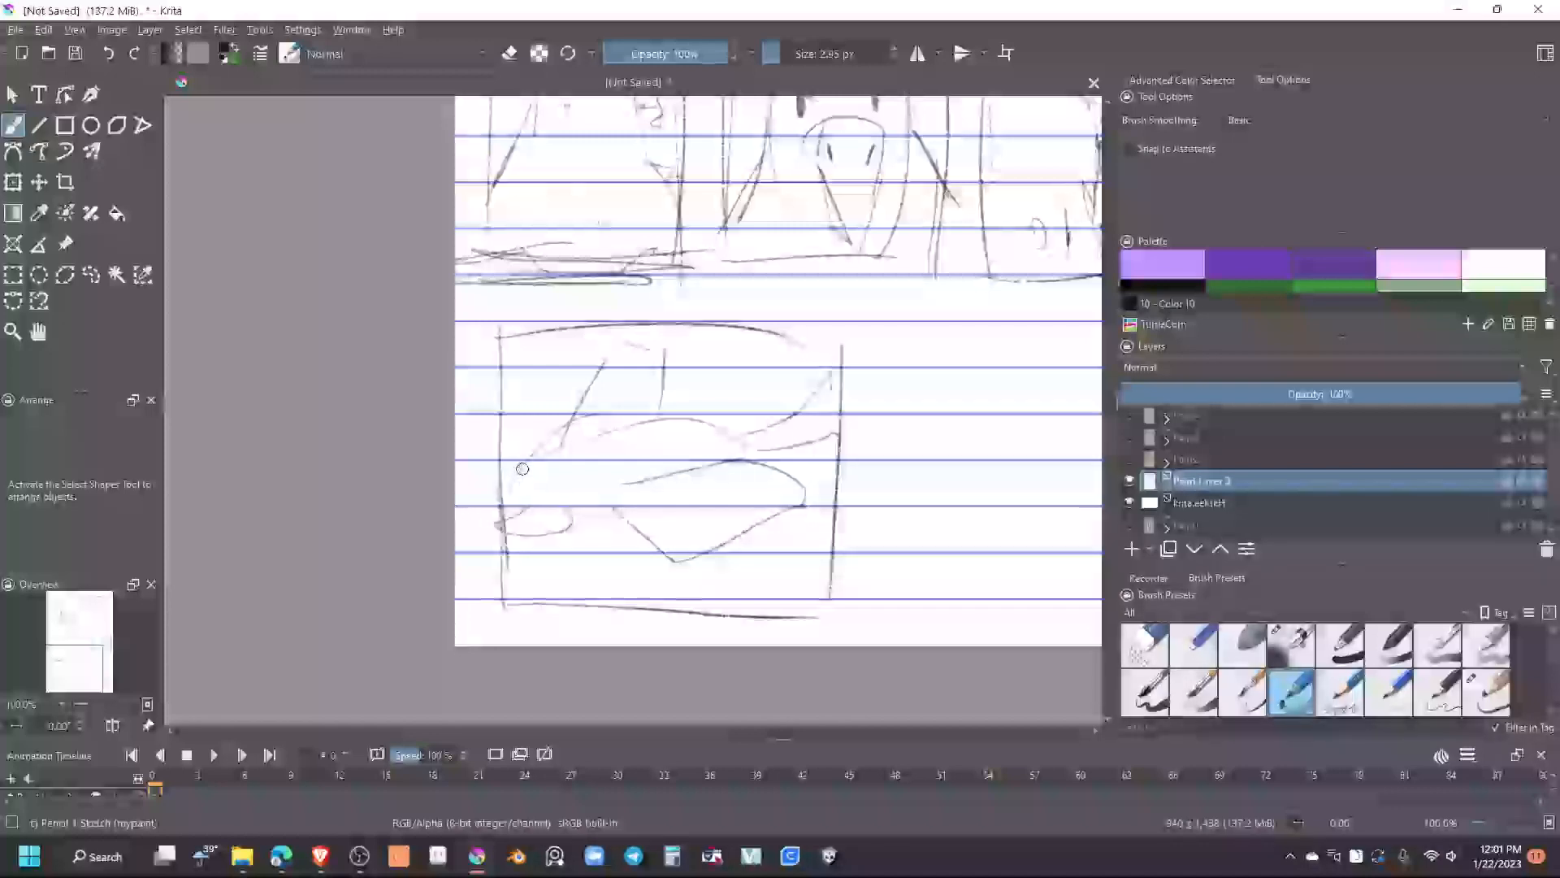
pyautogui.moveTo(517, 476)
pyautogui.mouseDown()
pyautogui.moveTo(573, 464)
pyautogui.moveTo(538, 453)
pyautogui.moveTo(563, 523)
pyautogui.mouseUp()
pyautogui.moveTo(573, 423)
pyautogui.mouseDown()
pyautogui.moveTo(662, 426)
pyautogui.moveTo(601, 520)
pyautogui.moveTo(784, 455)
pyautogui.moveTo(741, 415)
pyautogui.moveTo(535, 489)
pyautogui.moveTo(536, 423)
pyautogui.moveTo(560, 439)
pyautogui.moveTo(552, 406)
pyautogui.mouseUp()
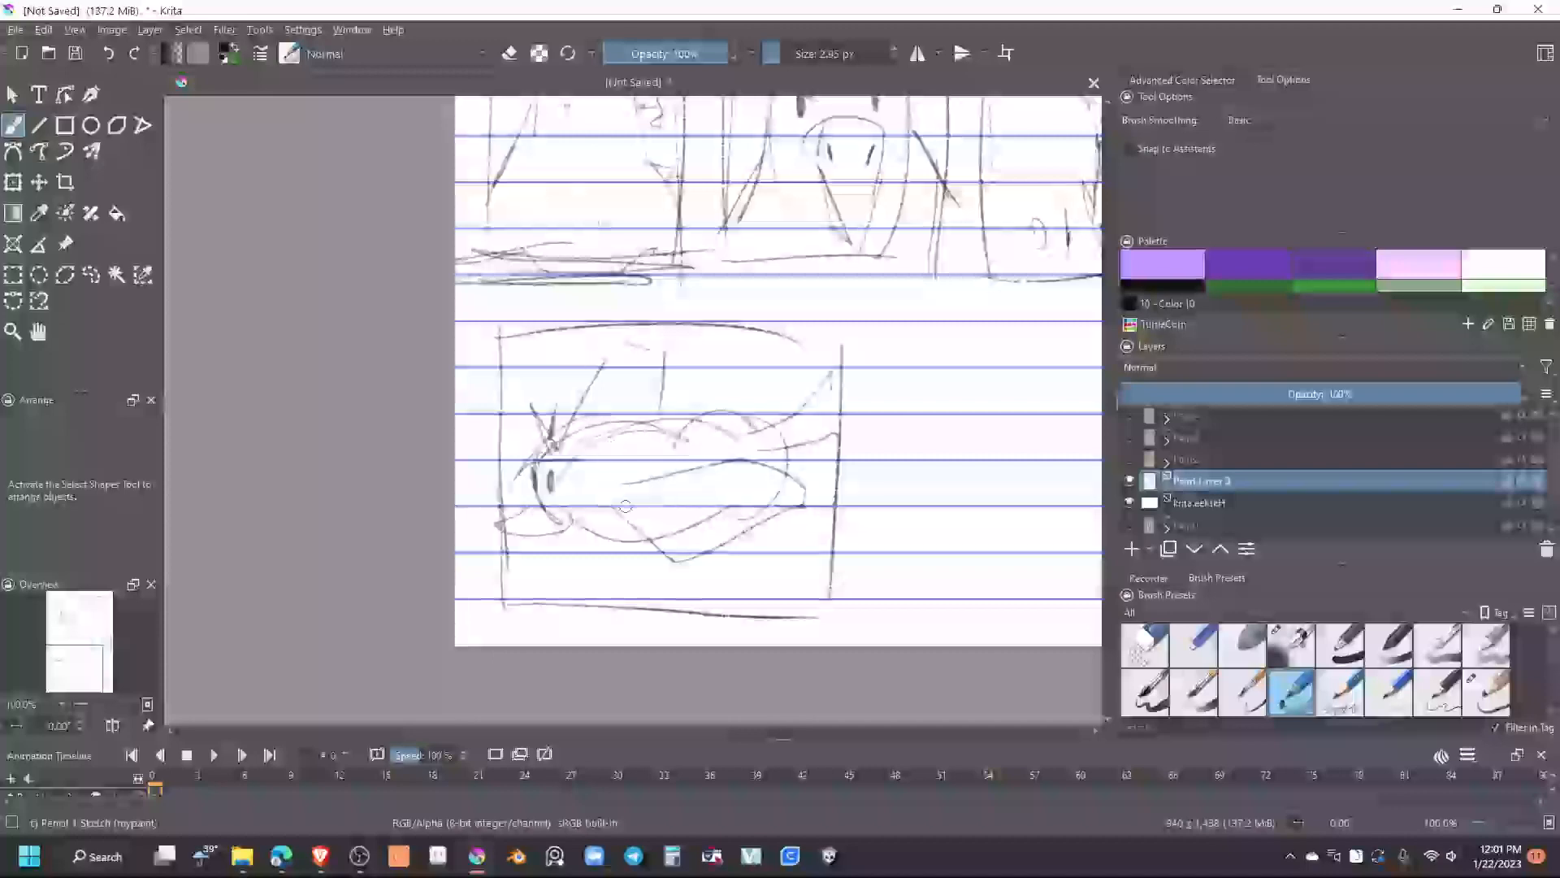
pyautogui.moveTo(540, 510)
pyautogui.mouseDown()
pyautogui.moveTo(500, 529)
pyautogui.moveTo(541, 505)
pyautogui.moveTo(564, 519)
pyautogui.moveTo(542, 537)
pyautogui.mouseUp()
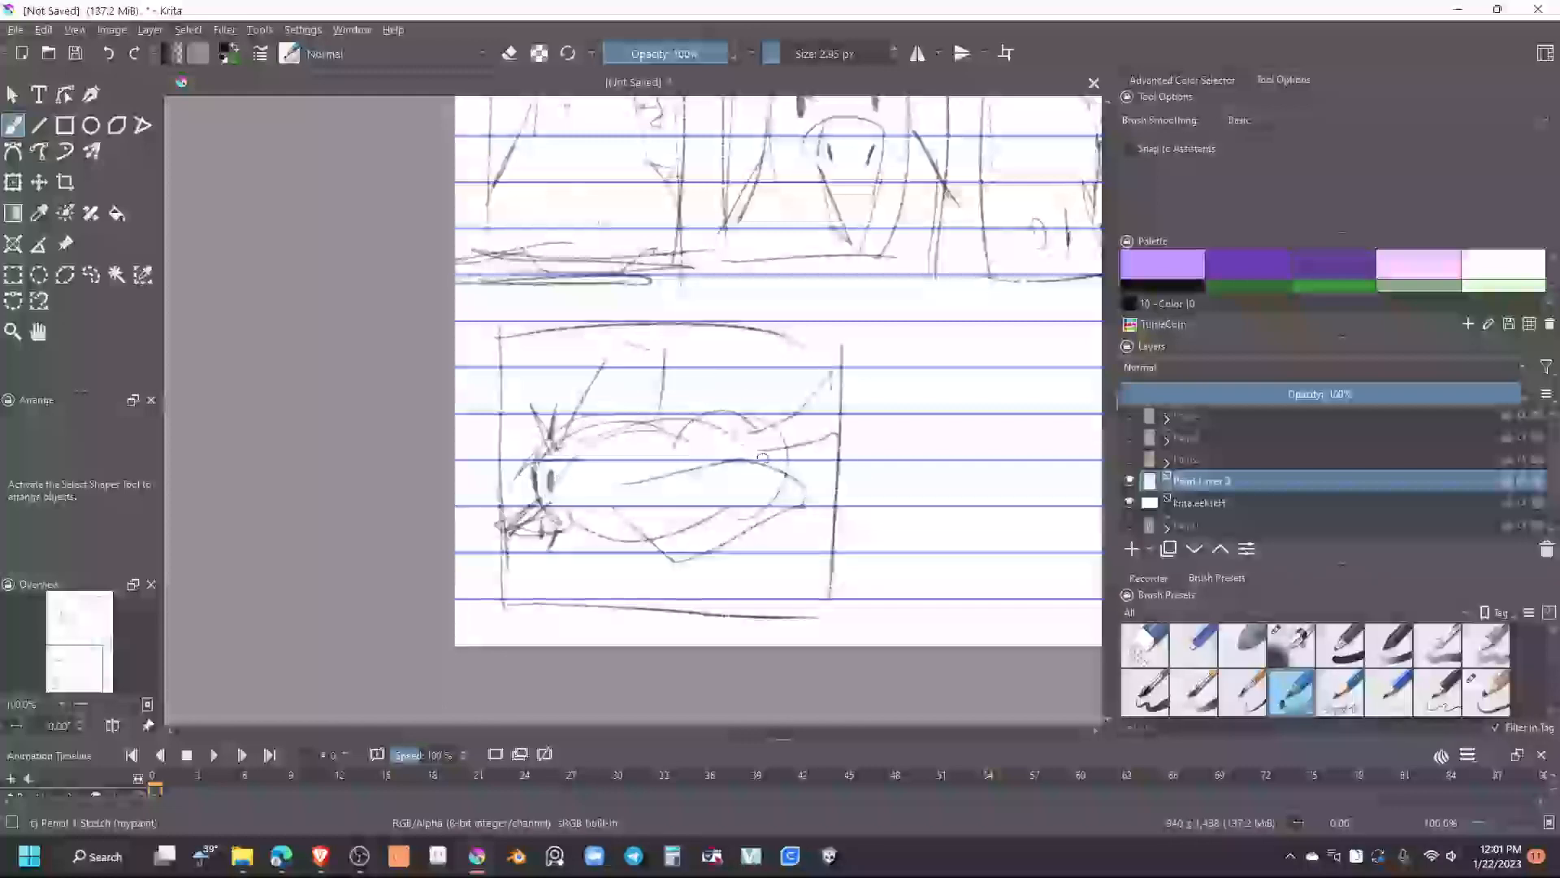
# Finish the flying penguin's trailing limbs at the panel's right edge and letter "Im flying" across the panel's top
pyautogui.moveTo(756, 461); pyautogui.dragTo(846, 474)
pyautogui.moveTo(847, 474); pyautogui.dragTo(841, 447)
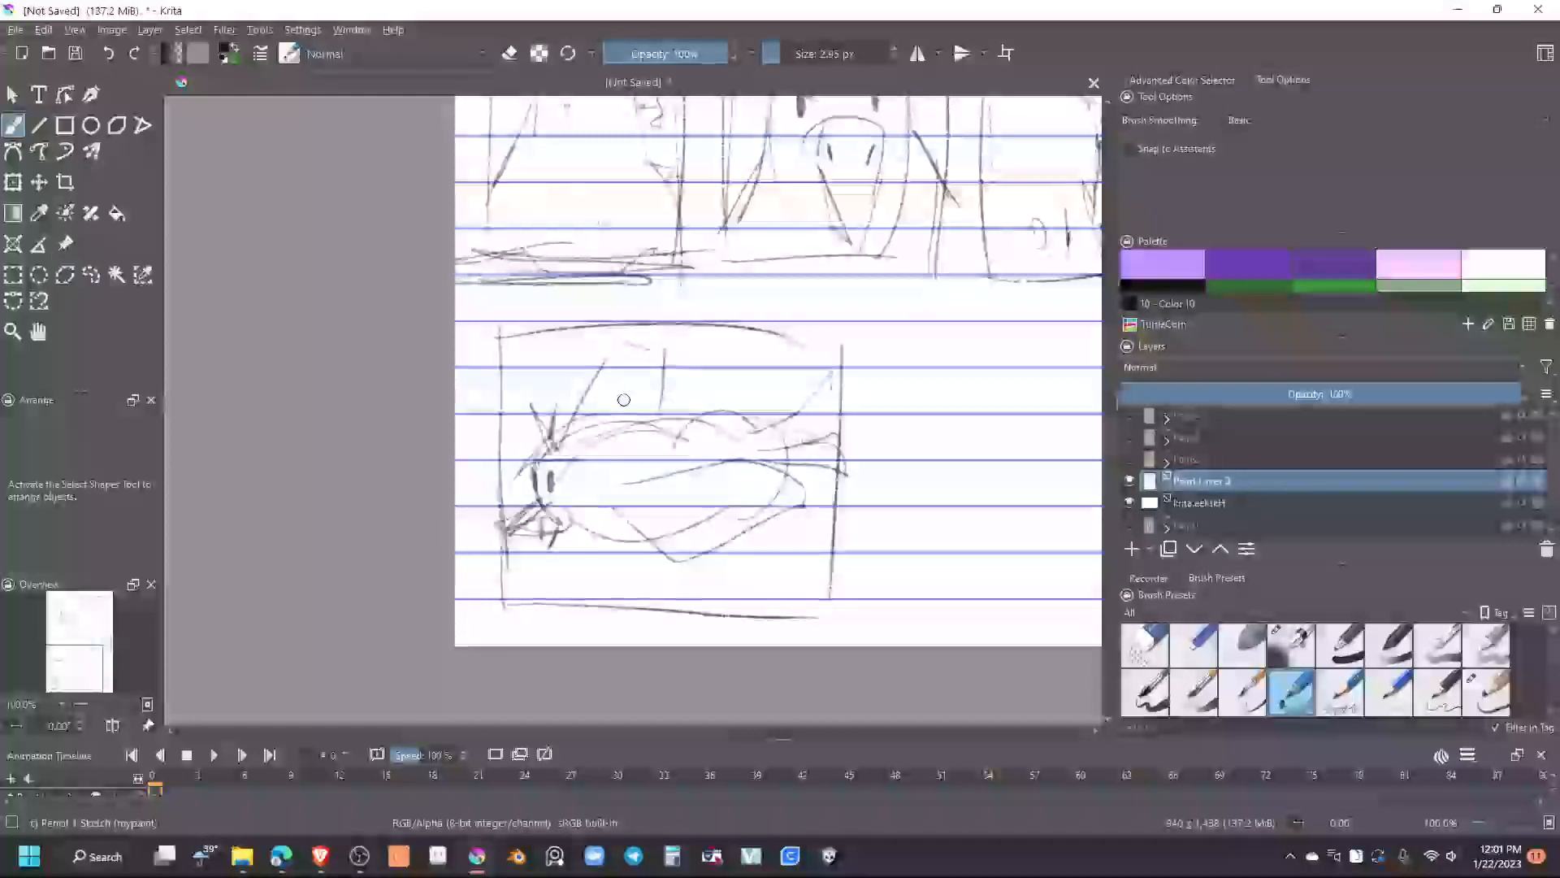
pyautogui.moveTo(527, 340)
pyautogui.mouseDown()
pyautogui.moveTo(612, 368)
pyautogui.moveTo(596, 333)
pyautogui.moveTo(592, 356)
pyautogui.moveTo(612, 352)
pyautogui.moveTo(611, 324)
pyautogui.moveTo(619, 357)
pyautogui.moveTo(648, 361)
pyautogui.moveTo(644, 335)
pyautogui.moveTo(689, 377)
pyautogui.moveTo(714, 353)
pyautogui.mouseUp()
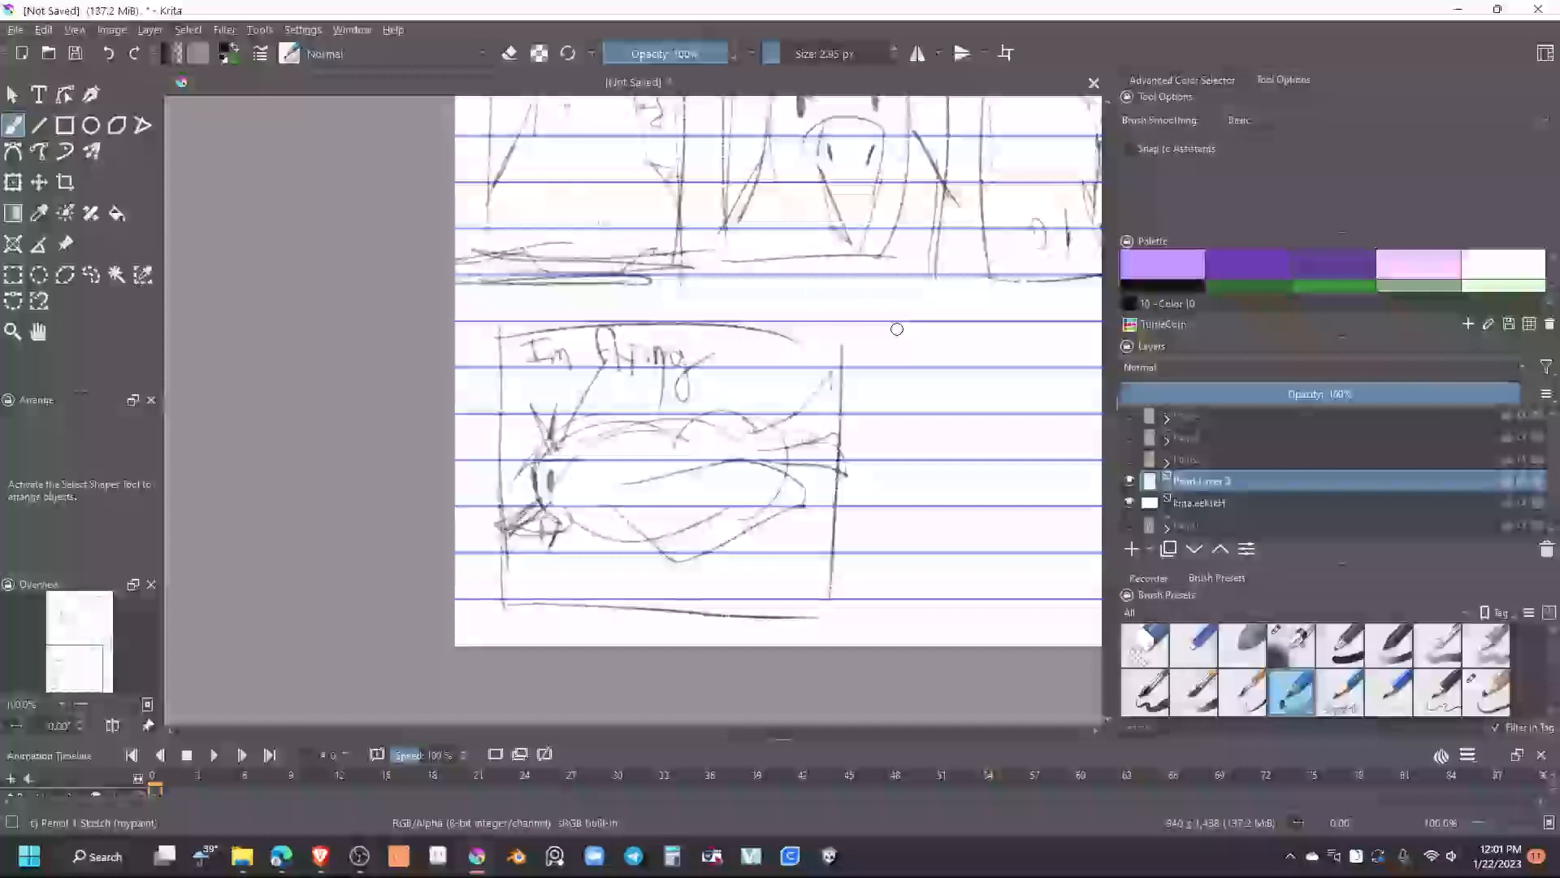
# Sketch a narrow seventh panel beside the flying penguin, with jagged impact marks low inside and the lettering "Spat" above them
pyautogui.moveTo(919, 440)
pyautogui.mouseDown()
pyautogui.moveTo(501, 407)
pyautogui.moveTo(455, 520)
pyautogui.moveTo(567, 578)
pyautogui.mouseUp()
pyautogui.moveTo(573, 533)
pyautogui.mouseDown()
pyautogui.moveTo(576, 435)
pyautogui.moveTo(475, 320)
pyautogui.moveTo(449, 326)
pyautogui.mouseUp()
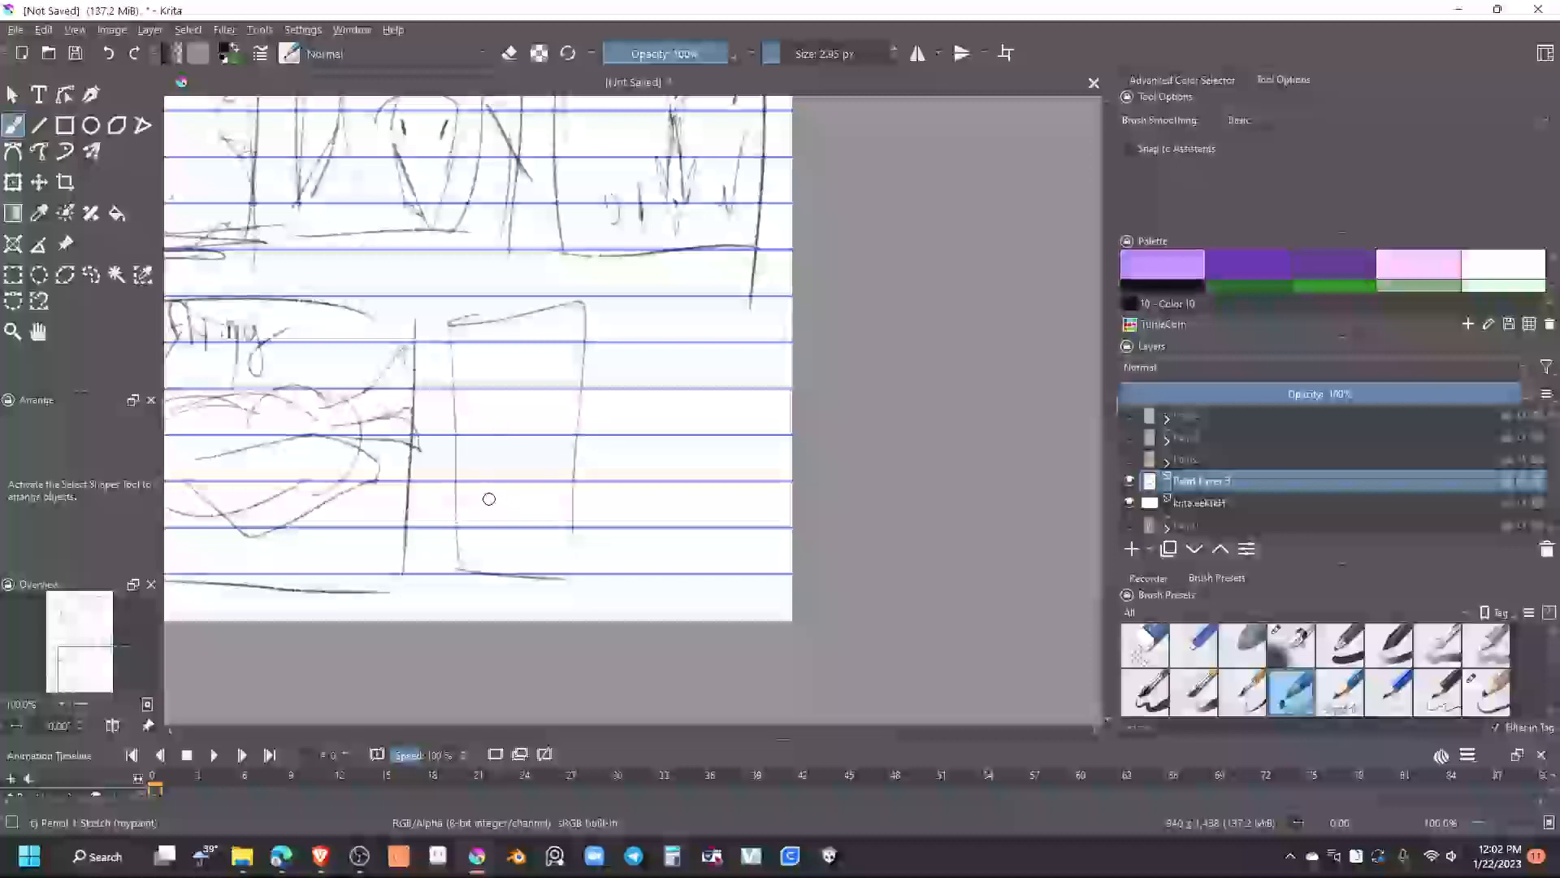
pyautogui.moveTo(495, 502)
pyautogui.mouseDown()
pyautogui.moveTo(505, 517)
pyautogui.moveTo(551, 491)
pyautogui.mouseUp()
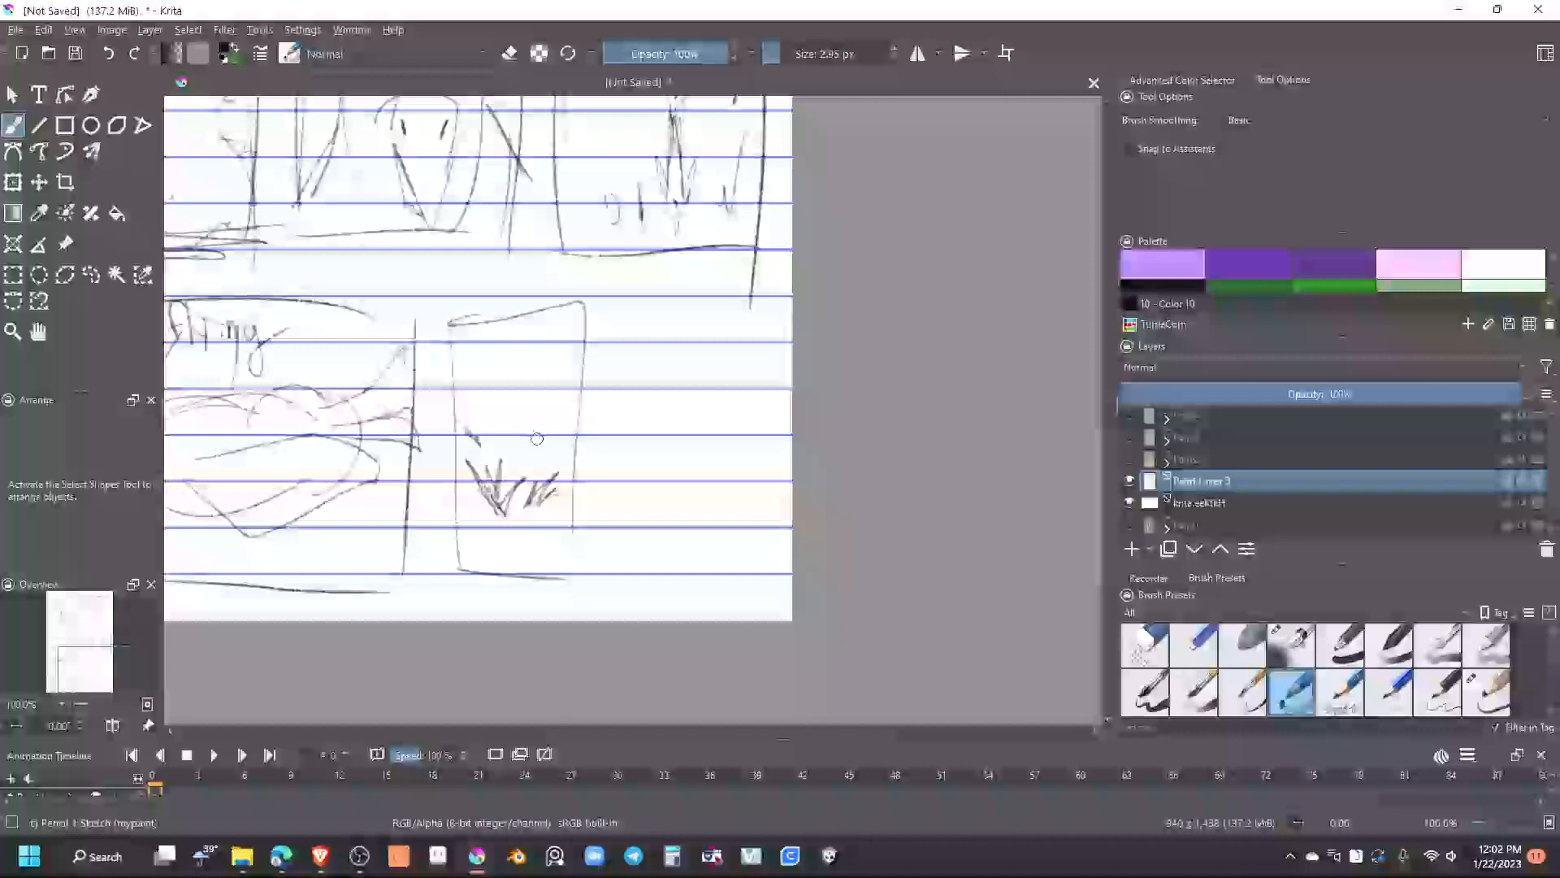
pyautogui.moveTo(554, 432)
pyautogui.mouseDown()
pyautogui.moveTo(524, 507)
pyautogui.moveTo(508, 474)
pyautogui.moveTo(519, 462)
pyautogui.moveTo(531, 489)
pyautogui.moveTo(522, 518)
pyautogui.moveTo(505, 444)
pyautogui.moveTo(507, 482)
pyautogui.moveTo(497, 466)
pyautogui.moveTo(522, 496)
pyautogui.moveTo(523, 461)
pyautogui.mouseUp()
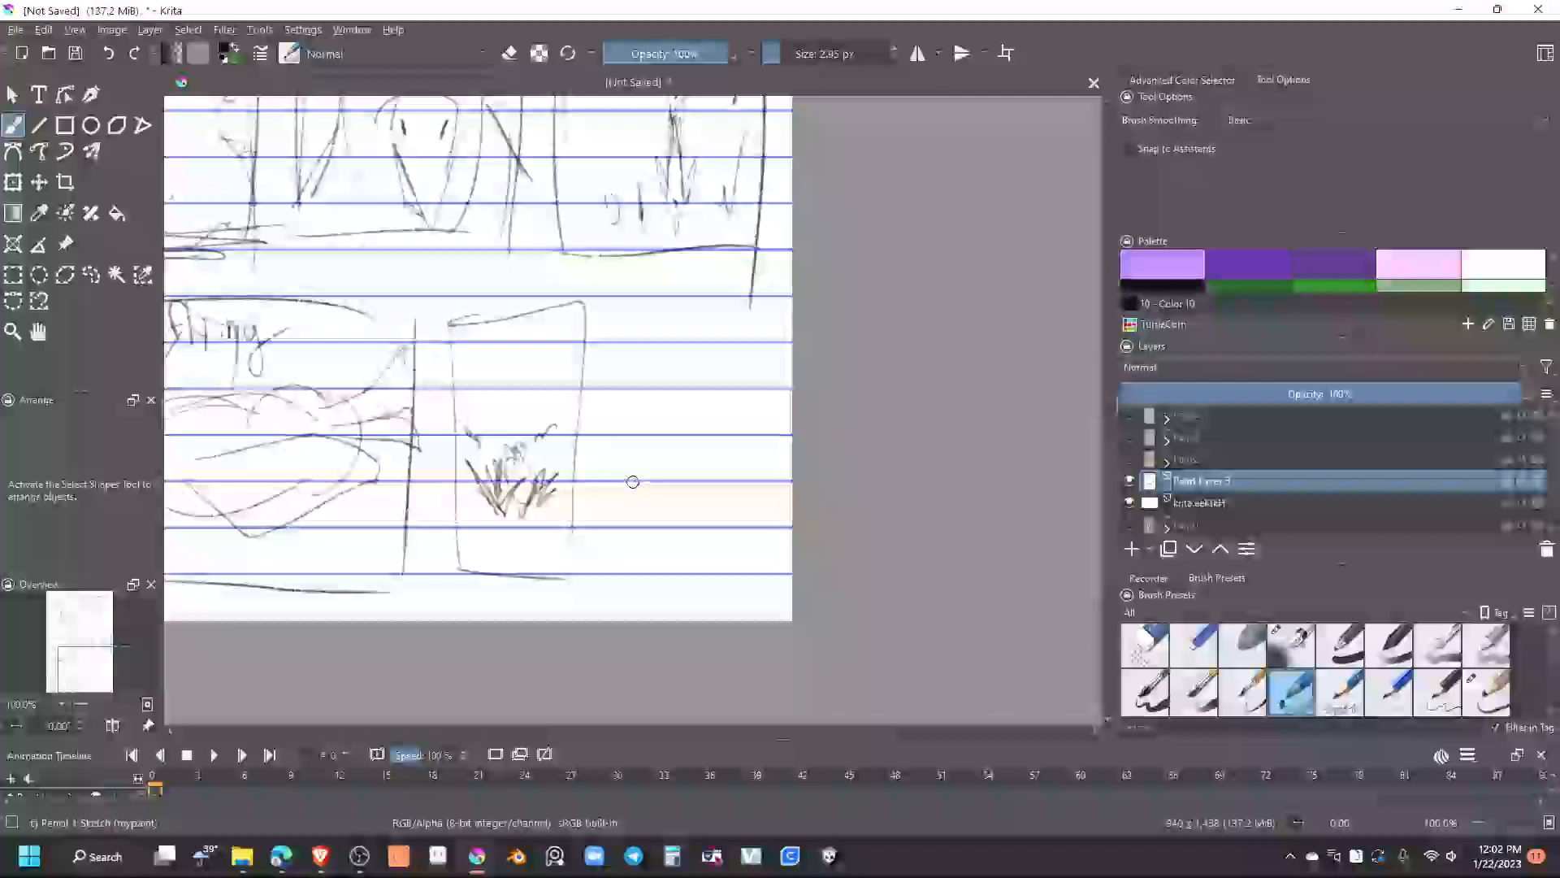
pyautogui.moveTo(459, 351)
pyautogui.mouseDown()
pyautogui.moveTo(465, 387)
pyautogui.moveTo(490, 382)
pyautogui.moveTo(483, 335)
pyautogui.moveTo(514, 358)
pyautogui.moveTo(507, 312)
pyautogui.moveTo(509, 336)
pyautogui.moveTo(543, 318)
pyautogui.moveTo(614, 532)
pyautogui.mouseUp()
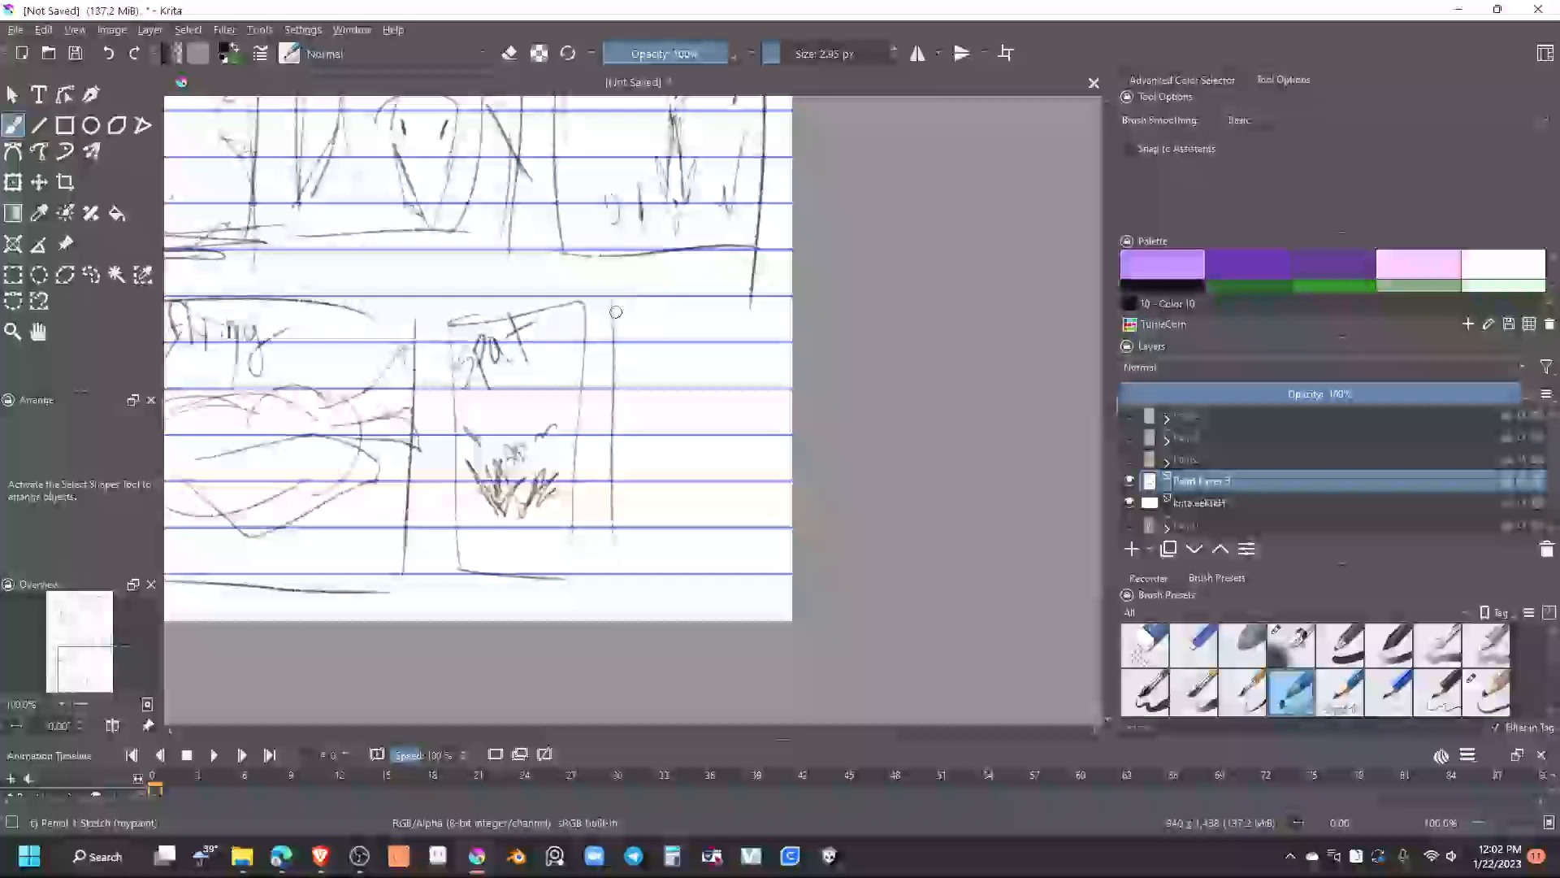
# Sketch the frame of an eighth panel at the page's lower-right corner, with a tall oval body inside it
pyautogui.moveTo(624, 308)
pyautogui.mouseDown()
pyautogui.moveTo(784, 302)
pyautogui.moveTo(769, 574)
pyautogui.mouseUp()
pyautogui.moveTo(624, 561); pyautogui.dragTo(739, 555)
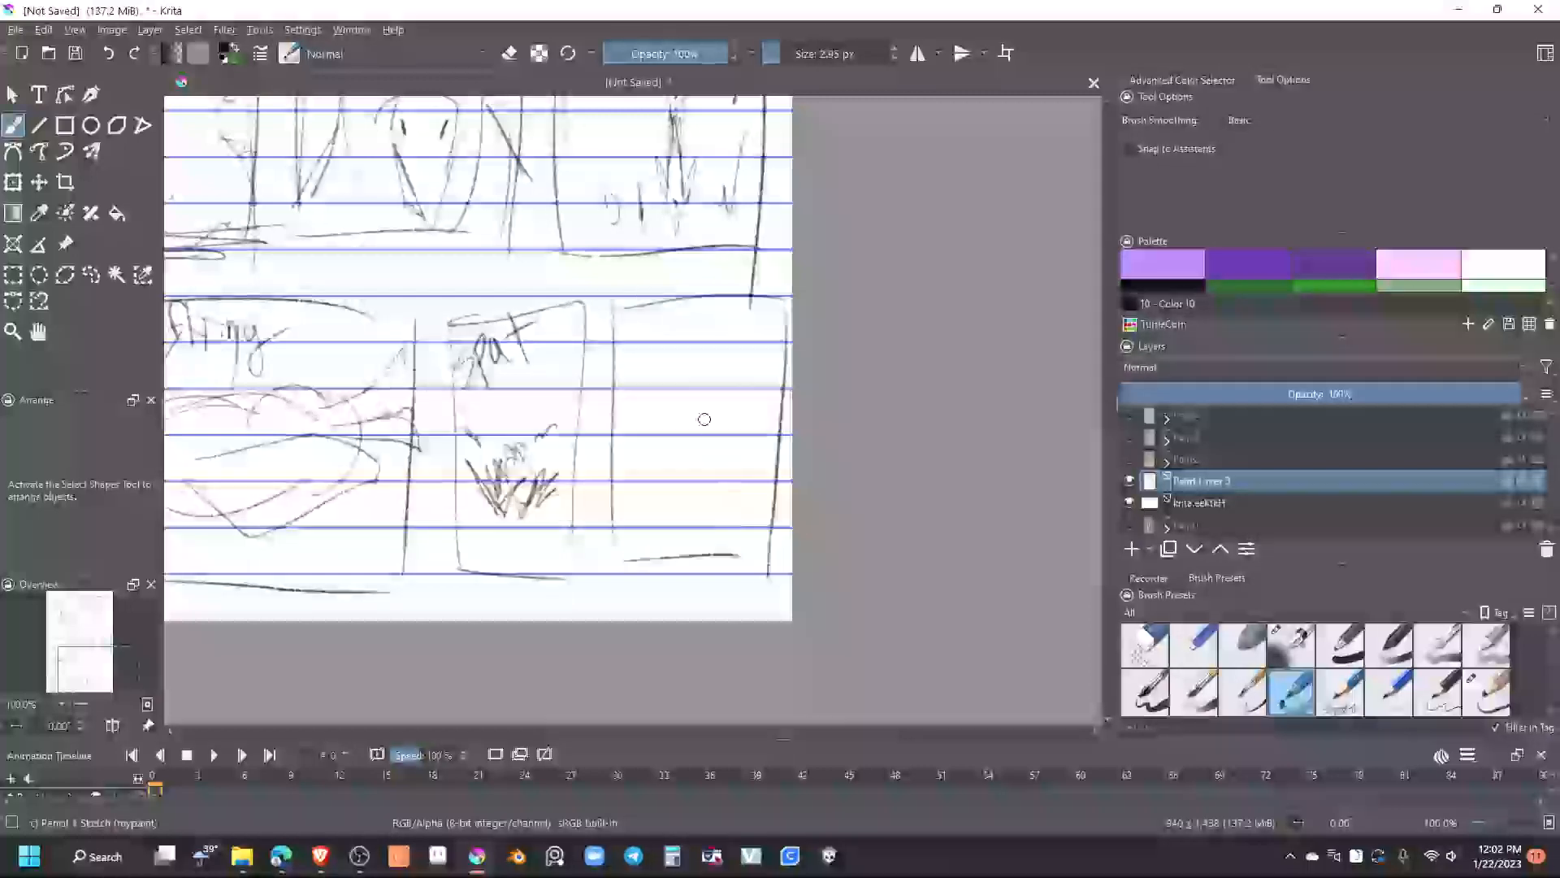
pyautogui.moveTo(652, 488)
pyautogui.mouseDown()
pyautogui.moveTo(697, 373)
pyautogui.moveTo(715, 512)
pyautogui.mouseUp()
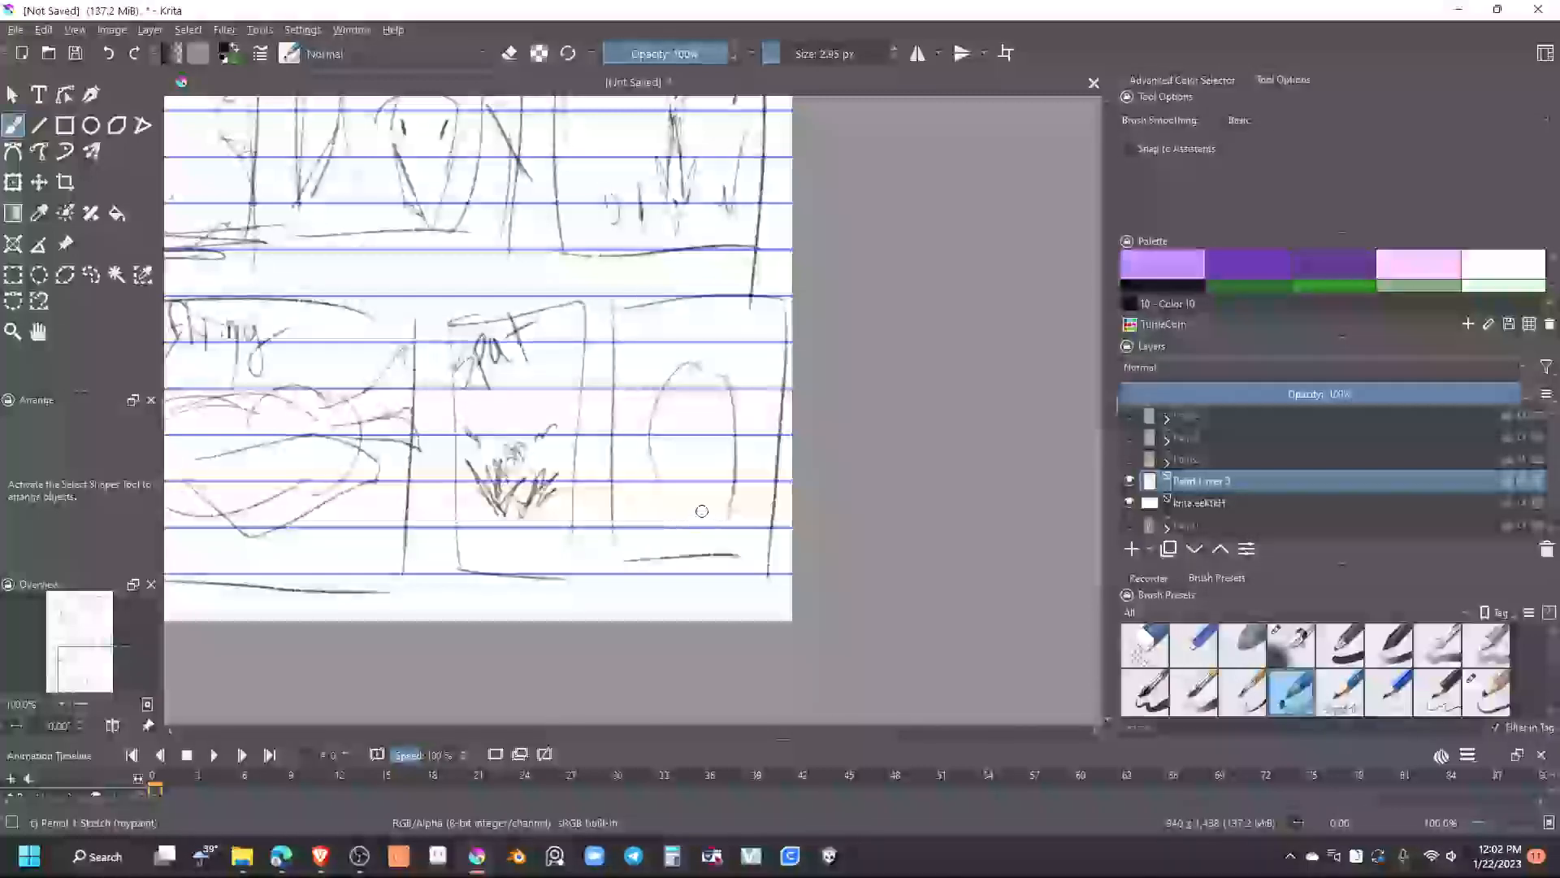
# Sketch spiky marks around the oval body in the eighth panel and extend its sides down to the panel's base
pyautogui.moveTo(651, 412)
pyautogui.mouseDown()
pyautogui.moveTo(636, 341)
pyautogui.moveTo(685, 396)
pyautogui.moveTo(691, 360)
pyautogui.mouseUp()
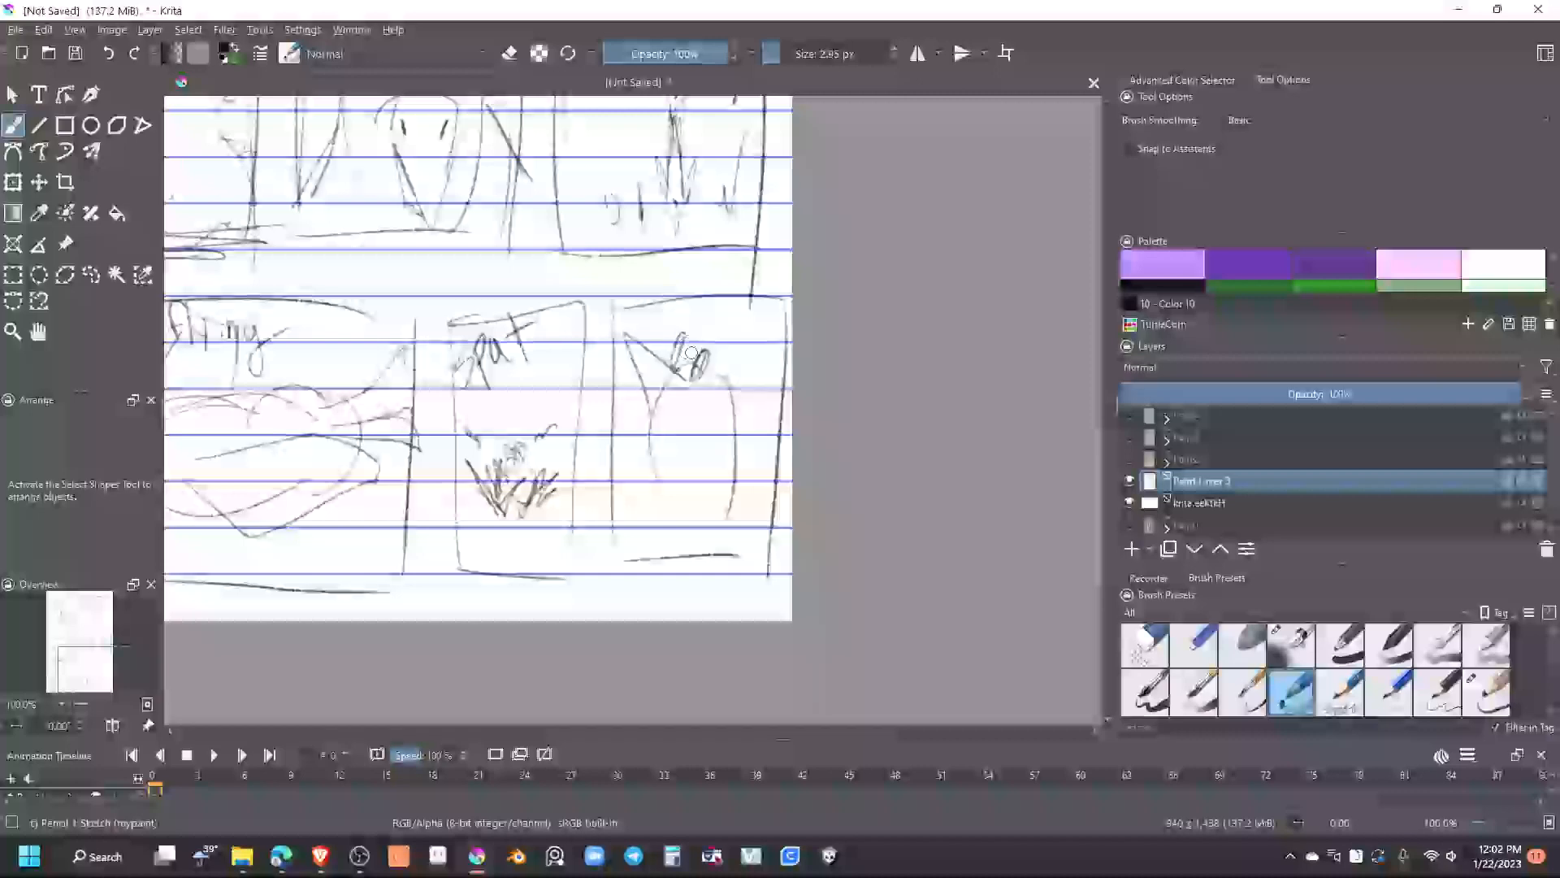
pyautogui.moveTo(616, 397); pyautogui.dragTo(660, 389)
pyautogui.moveTo(615, 413)
pyautogui.mouseDown()
pyautogui.moveTo(669, 427)
pyautogui.moveTo(660, 436)
pyautogui.moveTo(683, 395)
pyautogui.moveTo(624, 393)
pyautogui.moveTo(634, 411)
pyautogui.moveTo(677, 381)
pyautogui.moveTo(671, 365)
pyautogui.moveTo(646, 374)
pyautogui.moveTo(653, 389)
pyautogui.moveTo(624, 372)
pyautogui.moveTo(685, 396)
pyautogui.mouseUp()
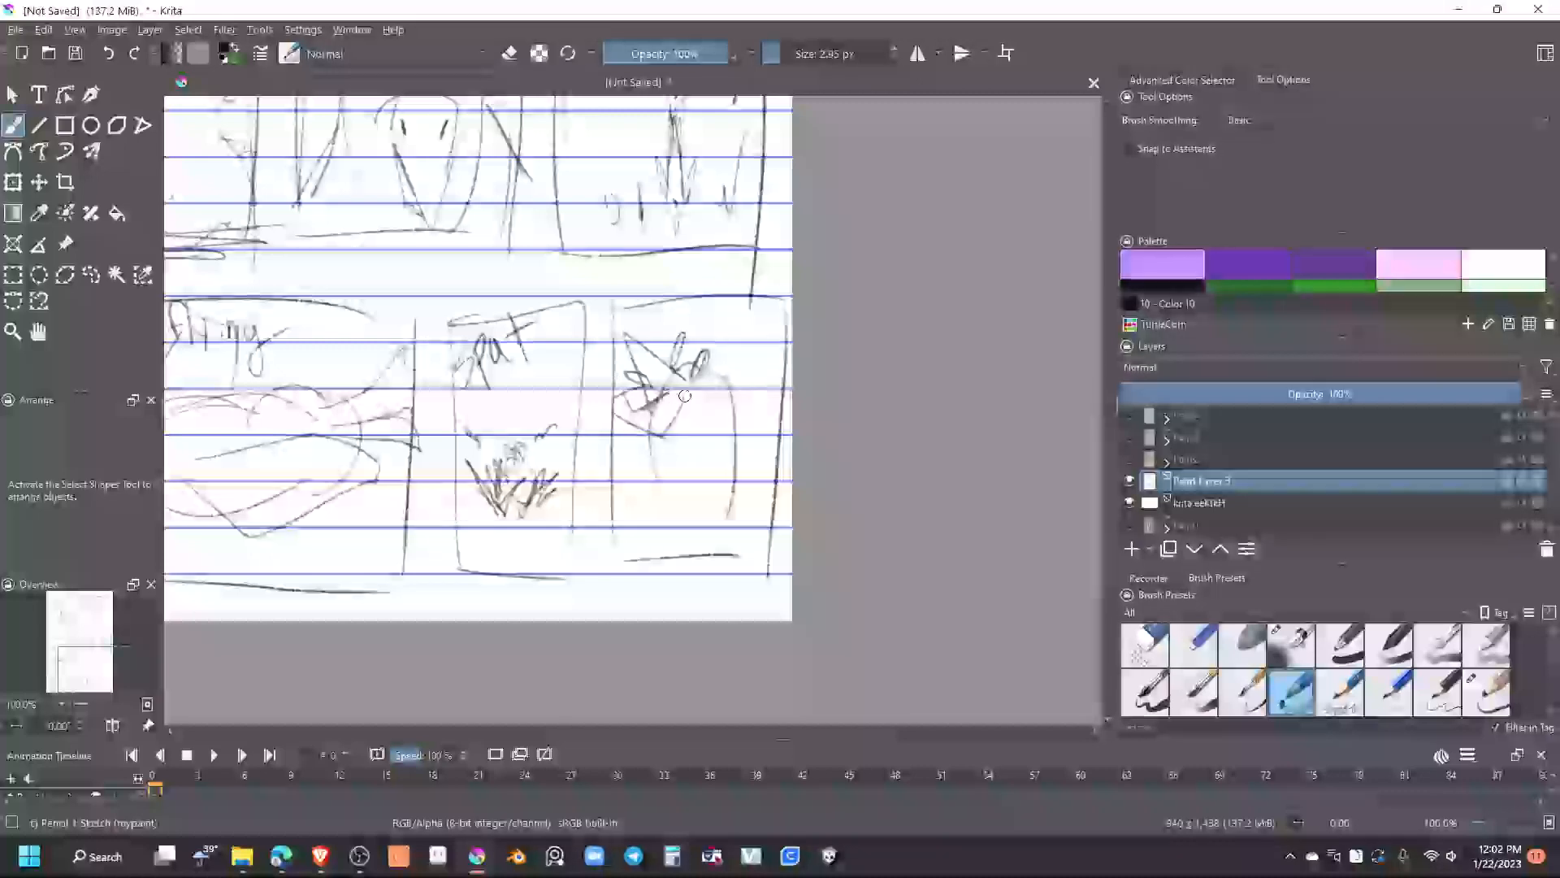
pyautogui.moveTo(730, 325)
pyautogui.mouseDown()
pyautogui.moveTo(710, 364)
pyautogui.moveTo(730, 345)
pyautogui.moveTo(723, 360)
pyautogui.moveTo(786, 365)
pyautogui.moveTo(739, 418)
pyautogui.moveTo(744, 460)
pyautogui.moveTo(726, 405)
pyautogui.moveTo(779, 422)
pyautogui.moveTo(744, 480)
pyautogui.moveTo(724, 457)
pyautogui.moveTo(711, 416)
pyautogui.moveTo(789, 501)
pyautogui.mouseUp()
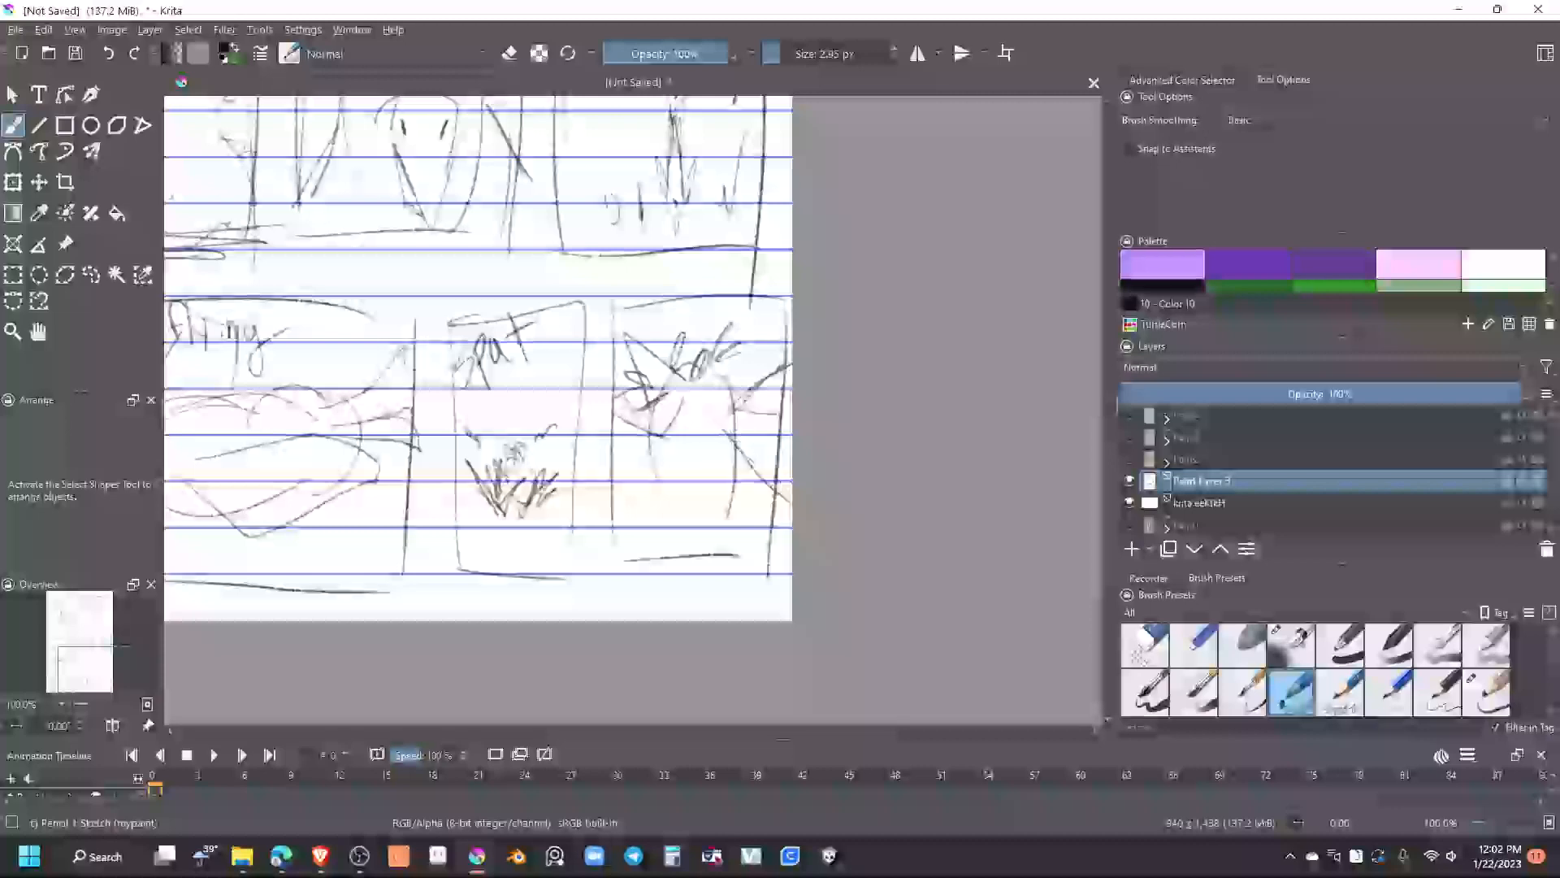
pyautogui.moveTo(737, 420)
pyautogui.mouseDown()
pyautogui.moveTo(785, 449)
pyautogui.moveTo(790, 416)
pyautogui.mouseUp()
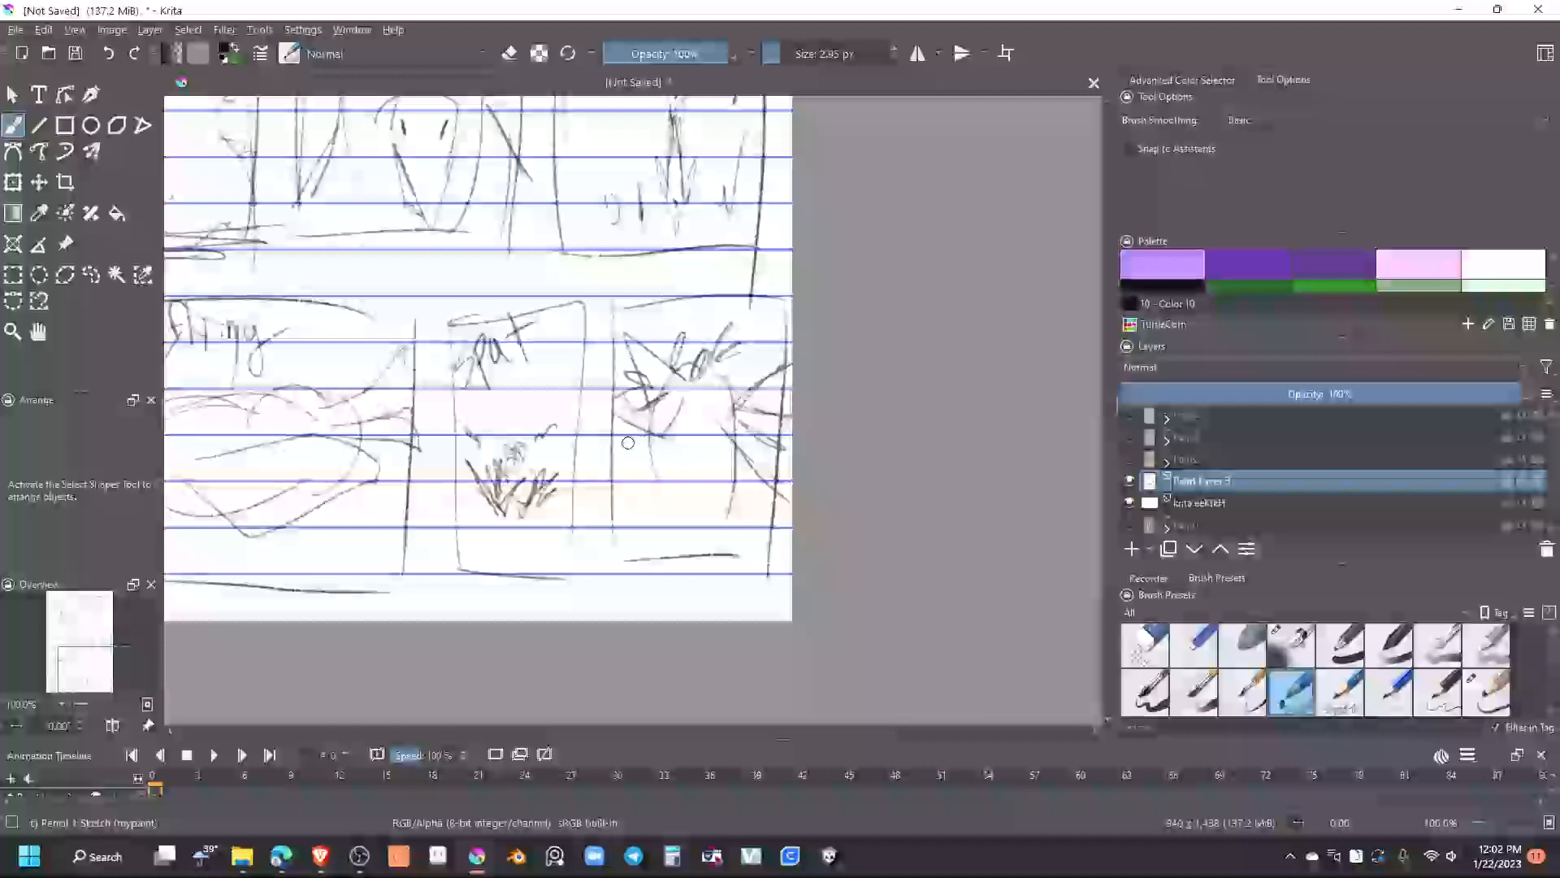
pyautogui.moveTo(637, 431); pyautogui.dragTo(603, 485)
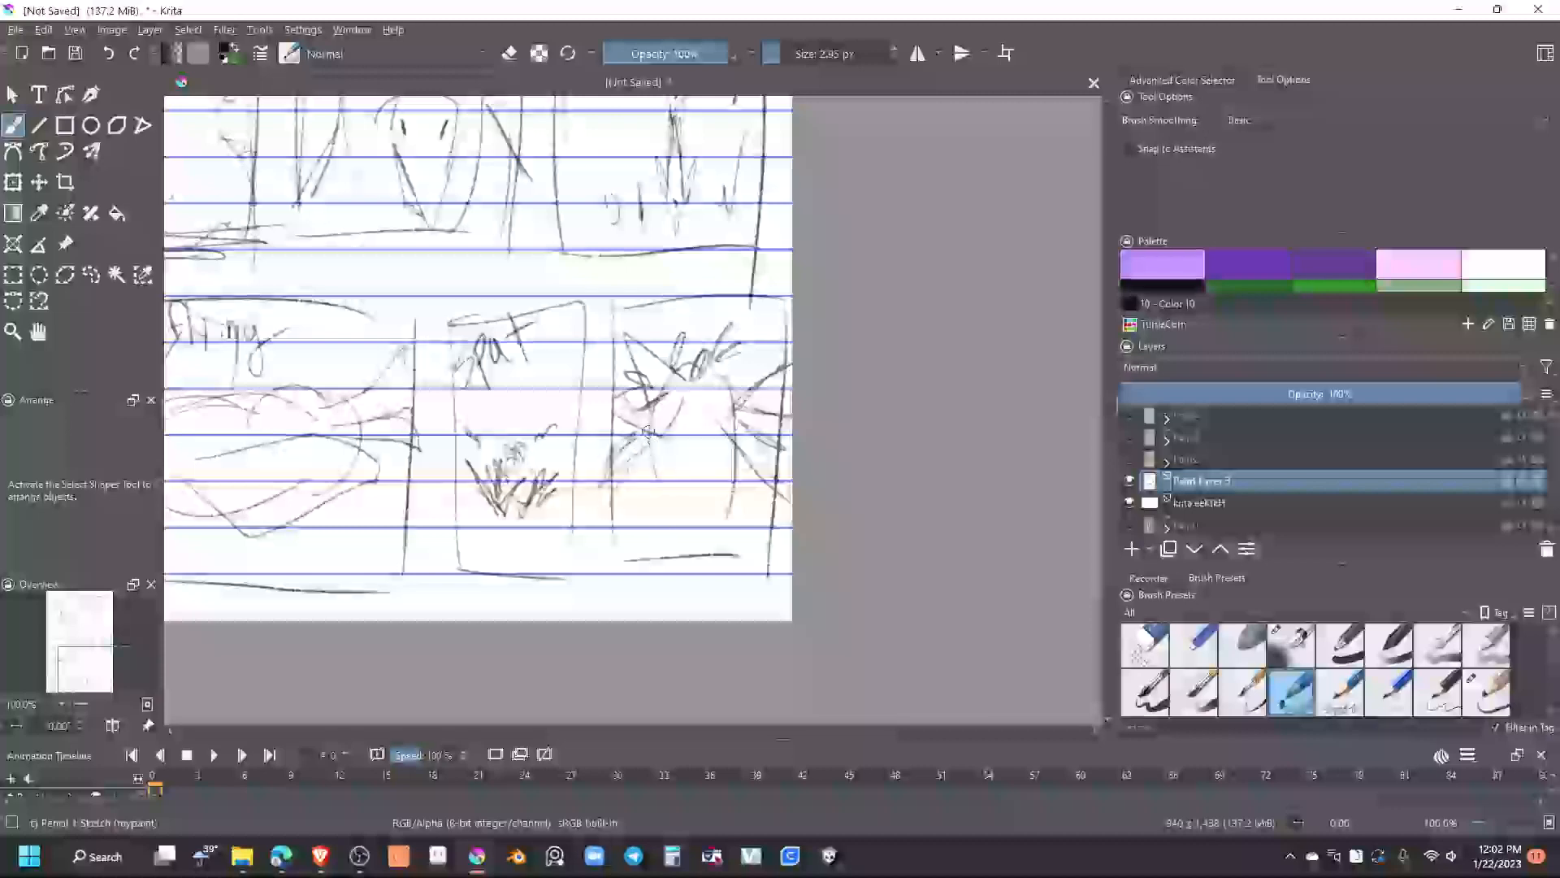
pyautogui.moveTo(649, 434)
pyautogui.mouseDown()
pyautogui.moveTo(628, 464)
pyautogui.moveTo(647, 553)
pyautogui.moveTo(700, 565)
pyautogui.mouseUp()
pyautogui.moveTo(725, 445); pyautogui.dragTo(737, 554)
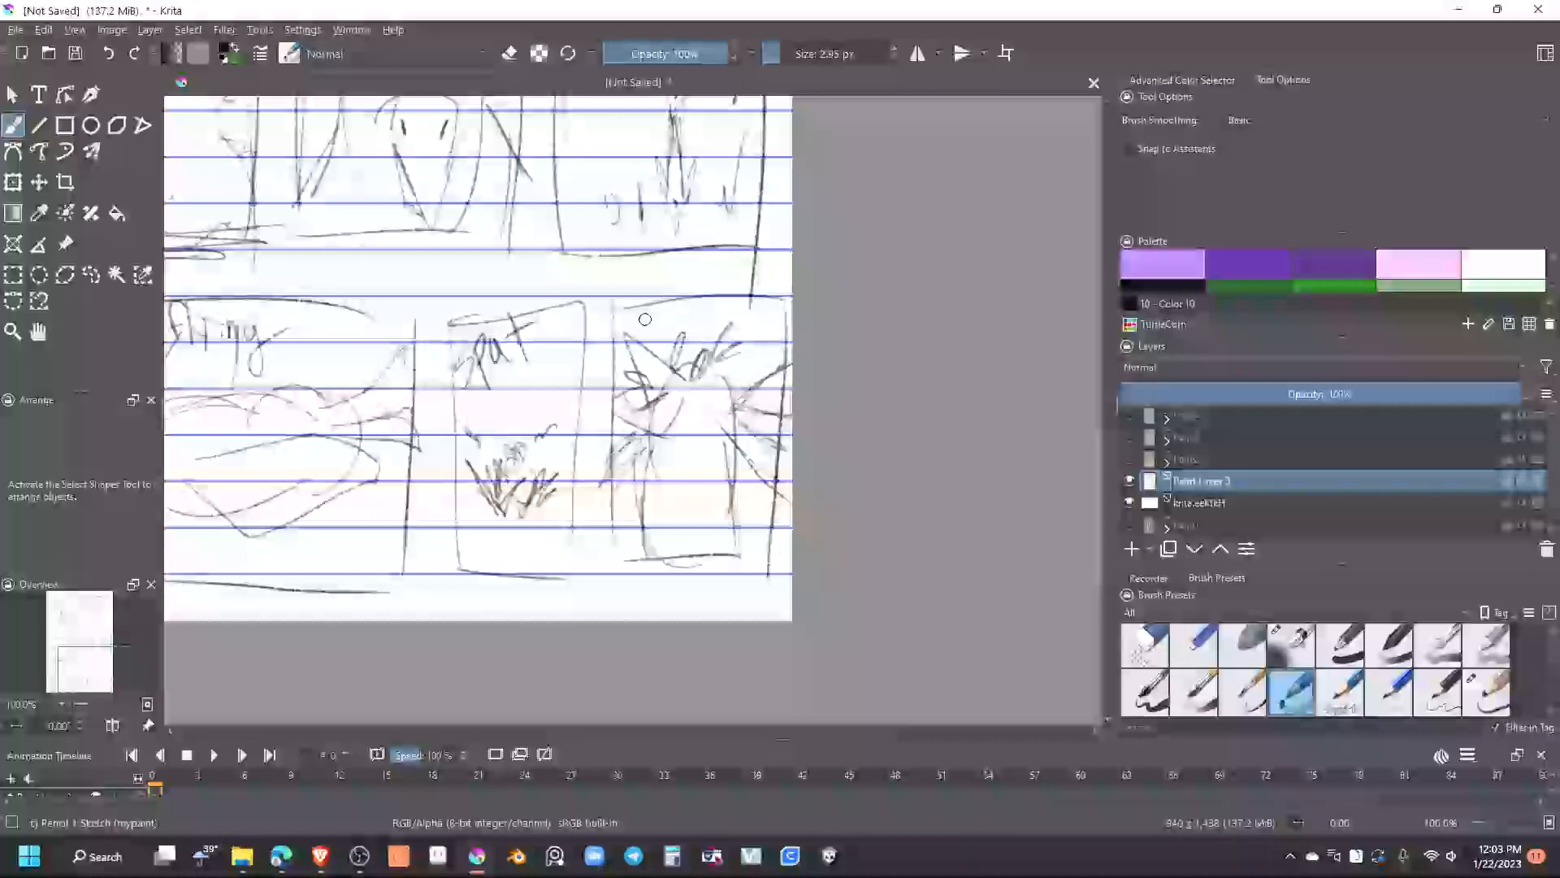
# Letter "AAA" across the top edge of the eighth panel
pyautogui.moveTo(645, 297)
pyautogui.mouseDown()
pyautogui.moveTo(659, 332)
pyautogui.moveTo(645, 329)
pyautogui.mouseUp()
pyautogui.moveTo(640, 313)
pyautogui.mouseDown()
pyautogui.moveTo(660, 309)
pyautogui.moveTo(665, 326)
pyautogui.mouseUp()
pyautogui.moveTo(669, 290); pyautogui.dragTo(688, 320)
pyautogui.moveTo(698, 284); pyautogui.dragTo(709, 315)
pyautogui.moveTo(689, 302); pyautogui.dragTo(717, 295)
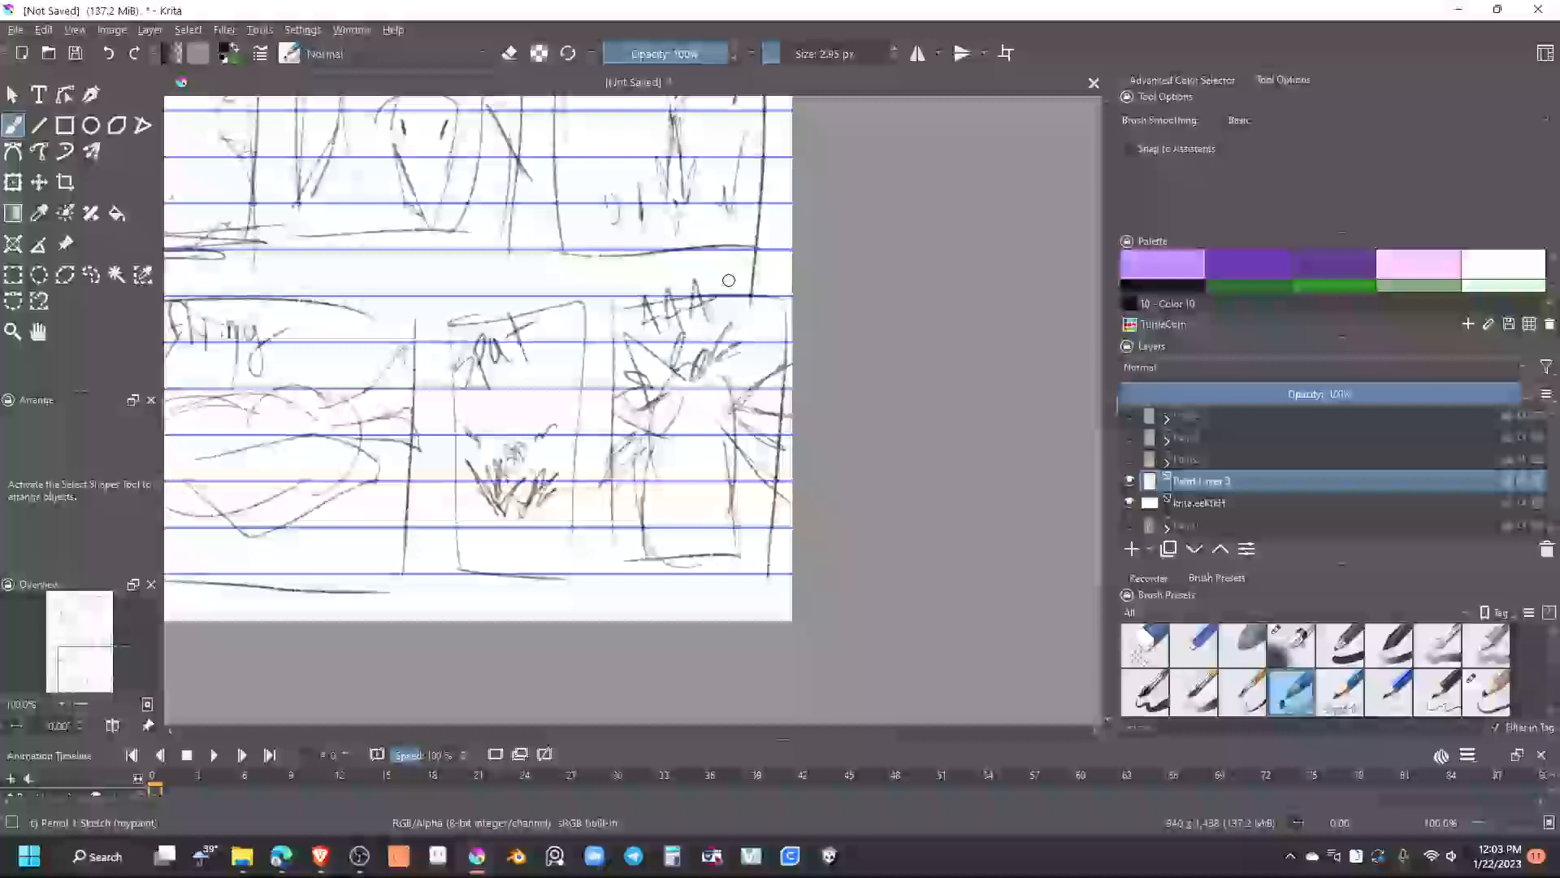
# Hide the finished comic page's sketch layer and add a new paint layer above it for another page
pyautogui.scroll(-6, 729, 281)
pyautogui.scroll(3, 650, 404)
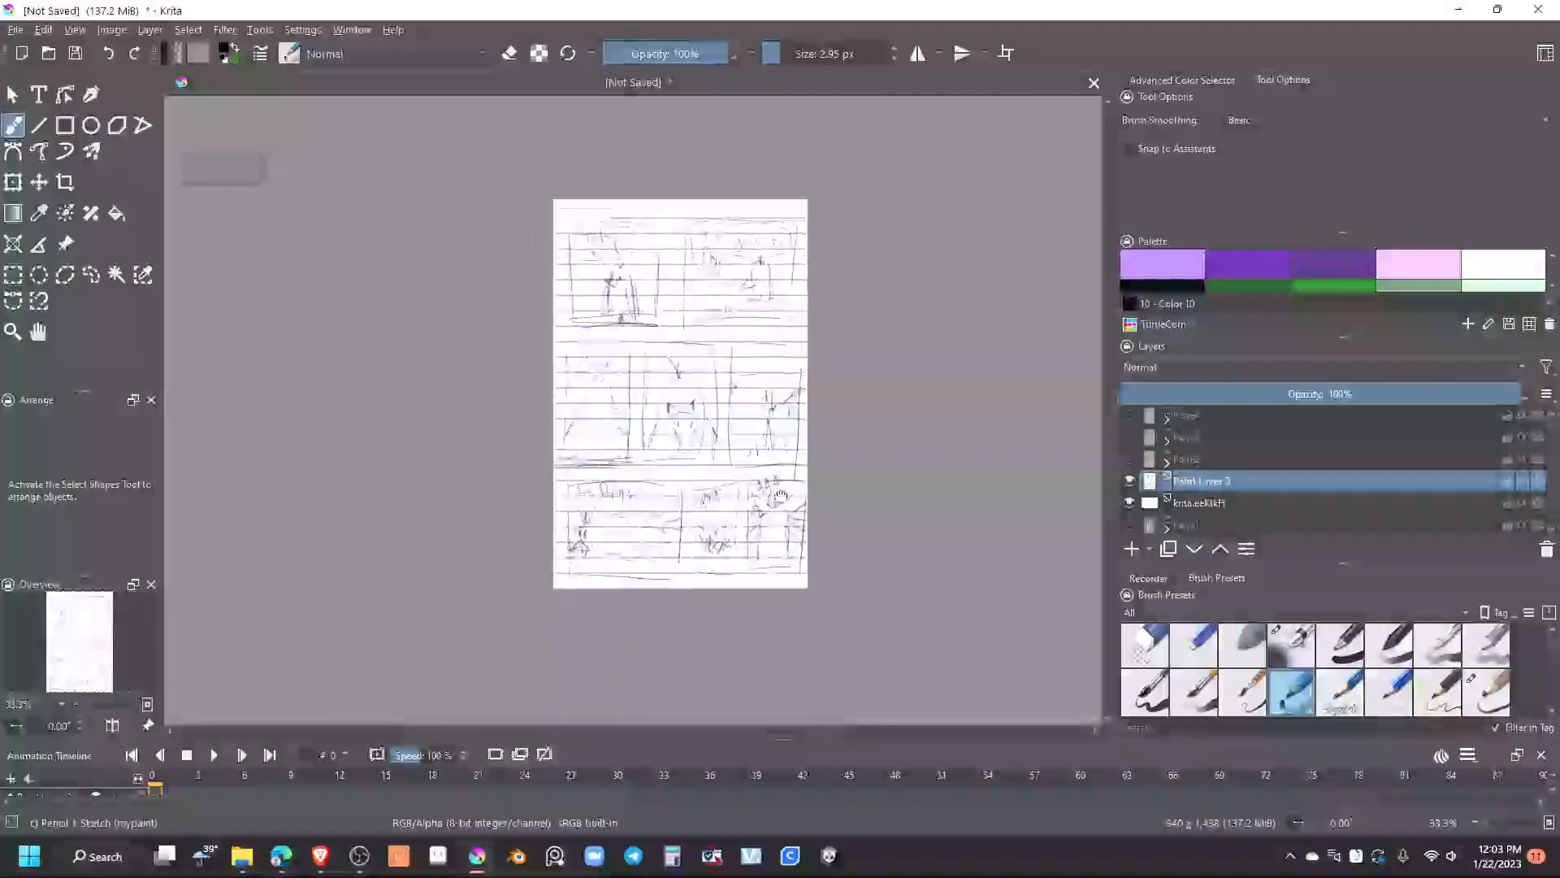
pyautogui.moveTo(732, 481); pyautogui.dragTo(798, 499)
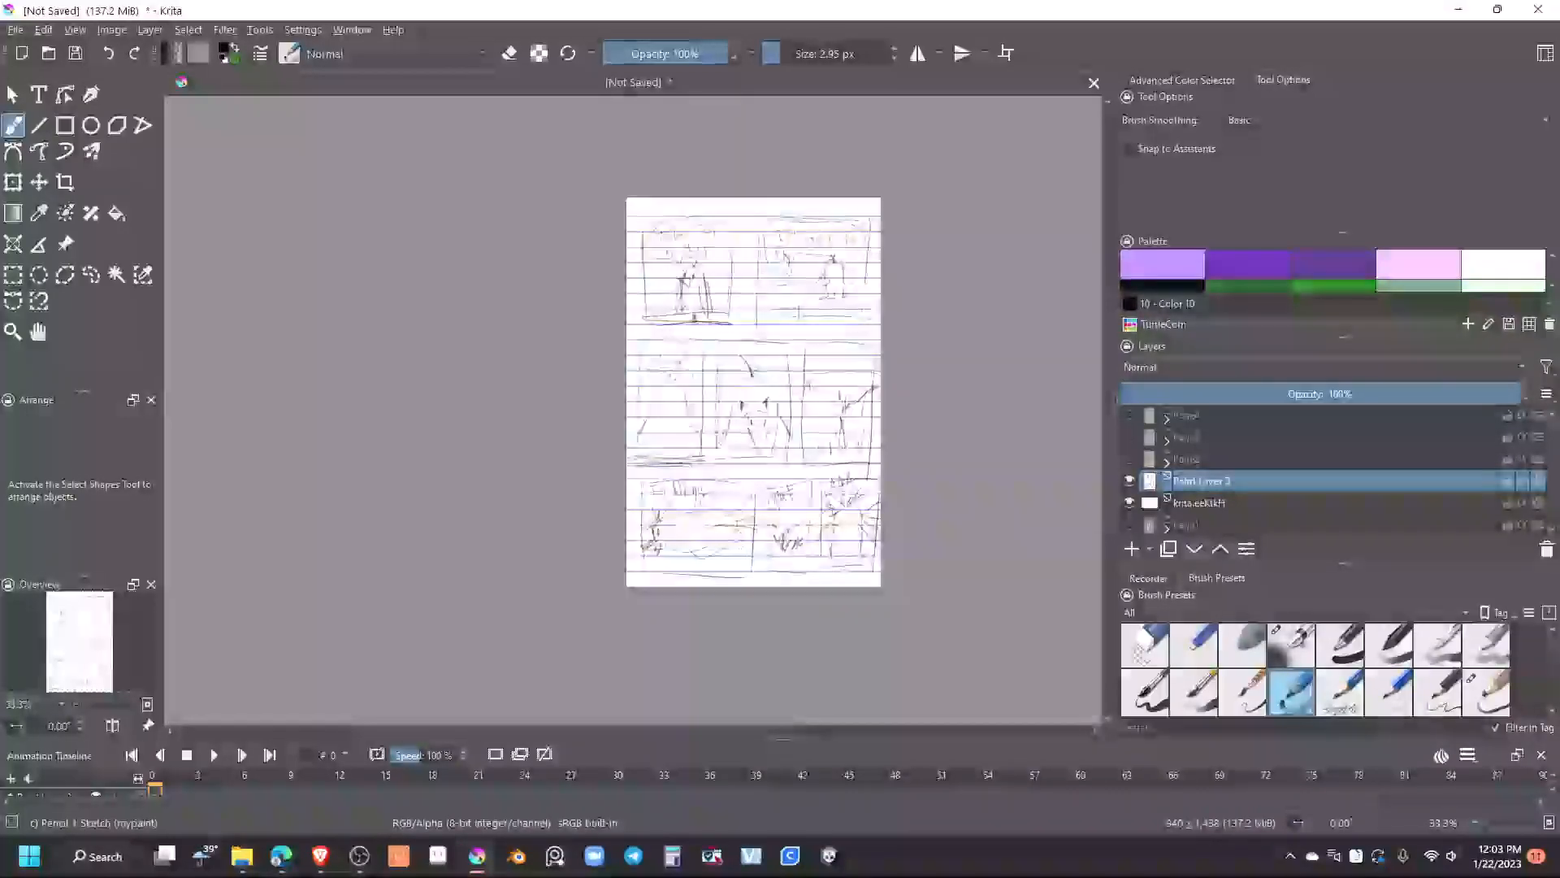
pyautogui.scroll(1, 735, 532)
pyautogui.moveTo(759, 446); pyautogui.dragTo(730, 610)
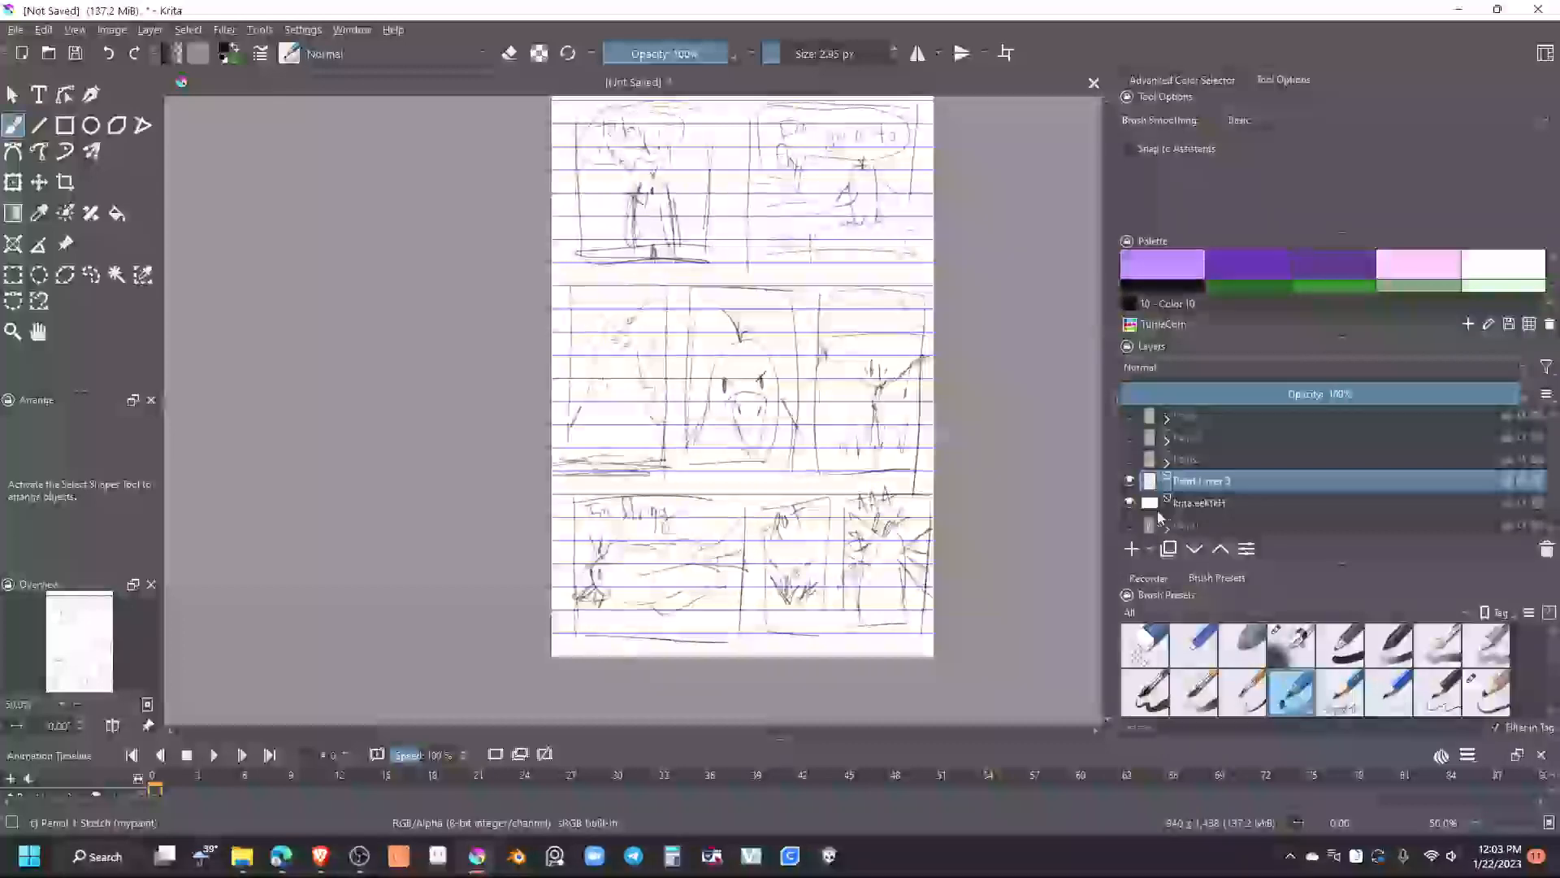
pyautogui.click(1130, 480)
pyautogui.click(1129, 549)
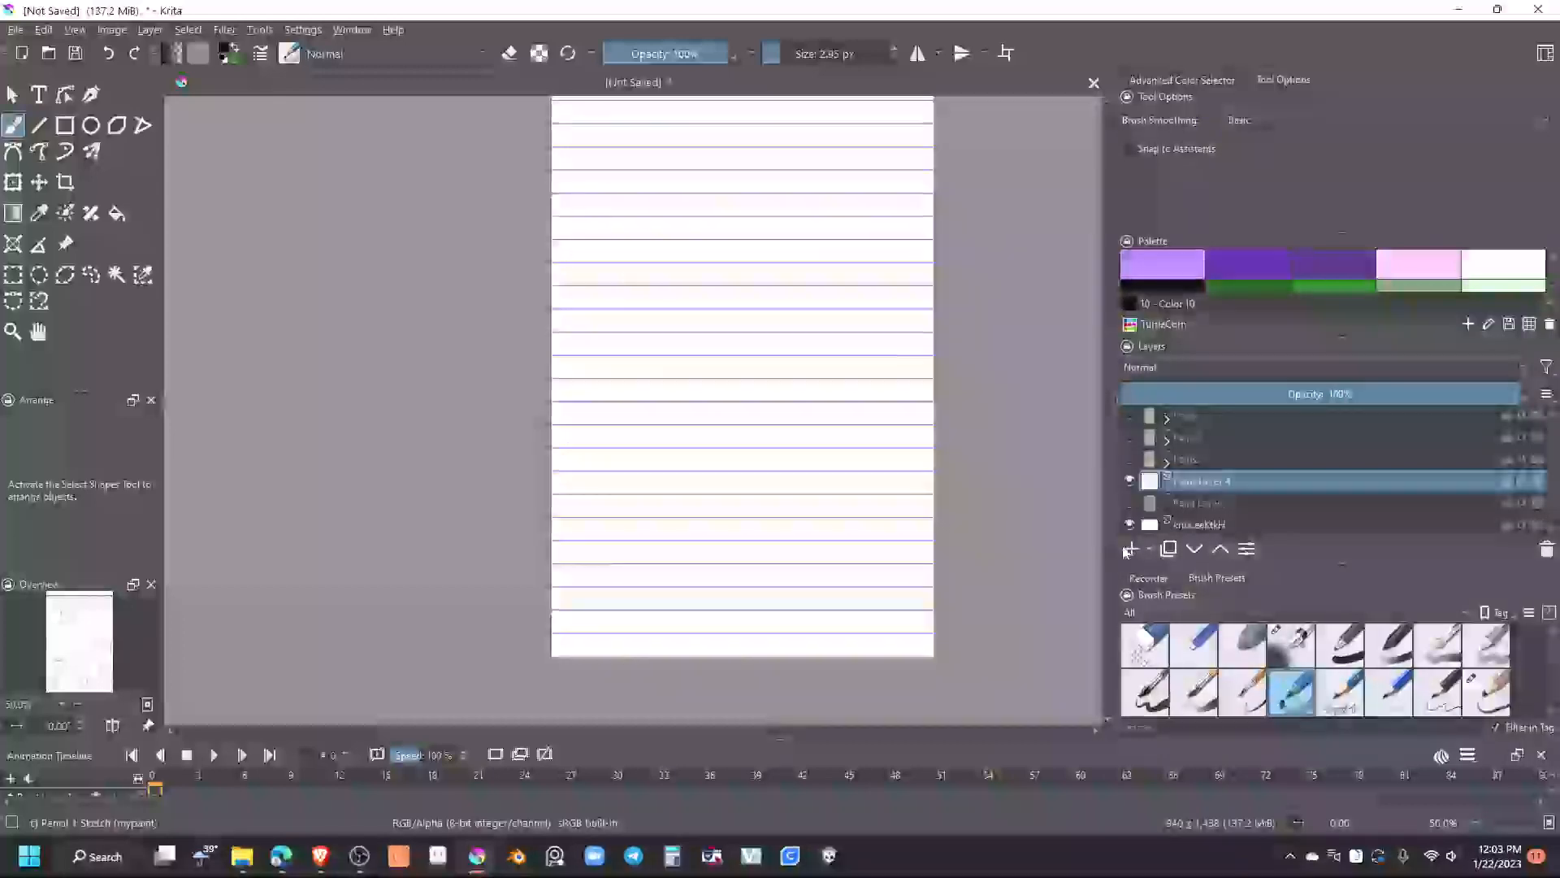
# Sketch a tall rectangular panel frame in the blank page's upper-left corner, doubling some of its edges
pyautogui.moveTo(730, 375); pyautogui.dragTo(763, 451)
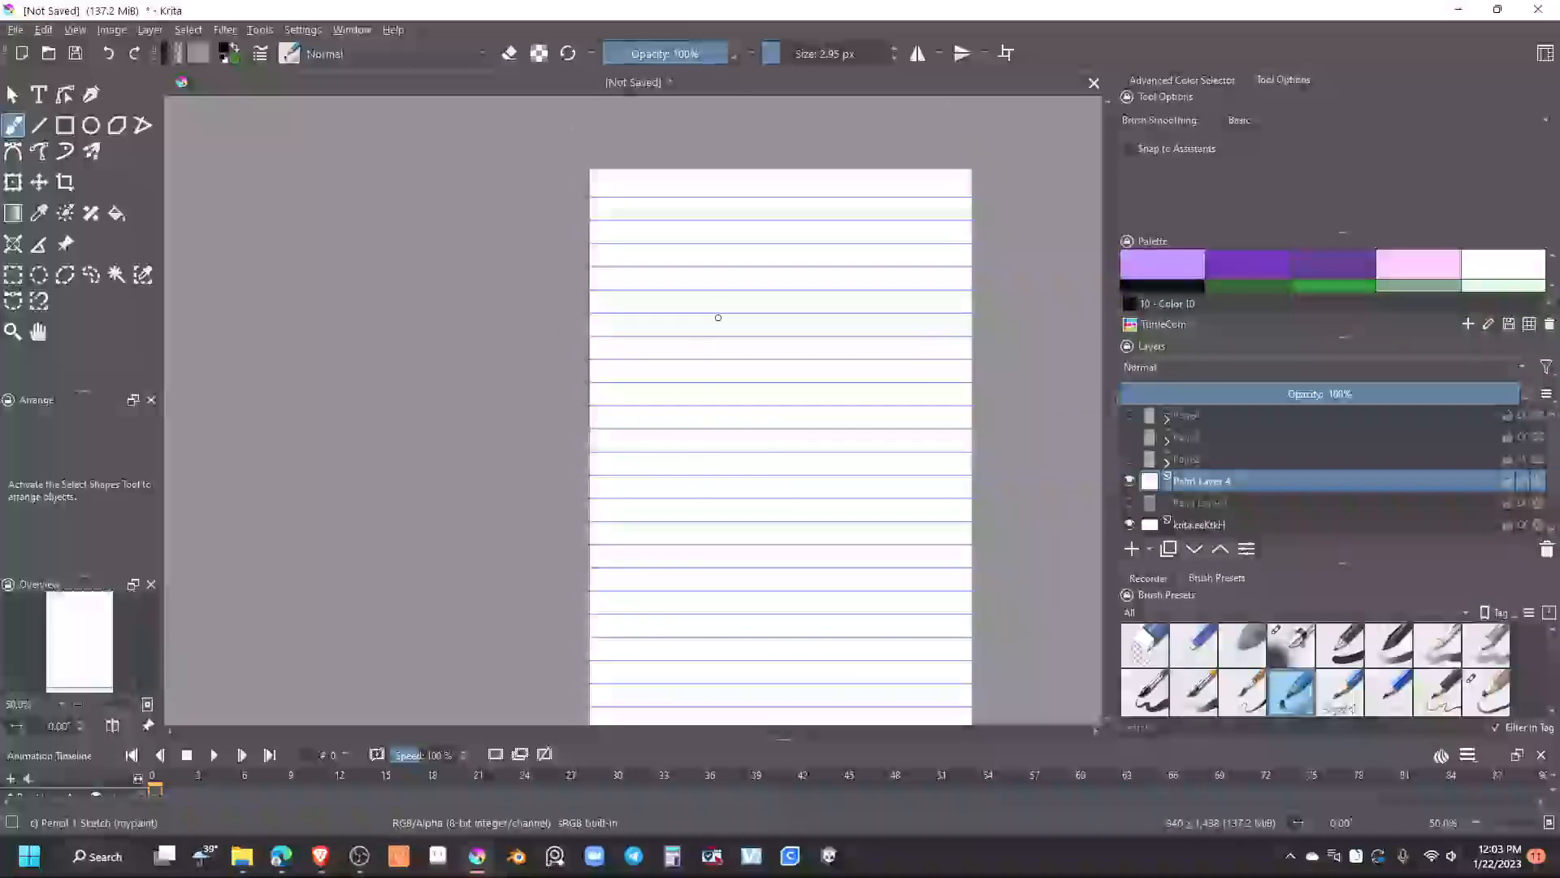
pyautogui.moveTo(634, 195)
pyautogui.mouseDown()
pyautogui.moveTo(776, 189)
pyautogui.moveTo(782, 421)
pyautogui.mouseUp()
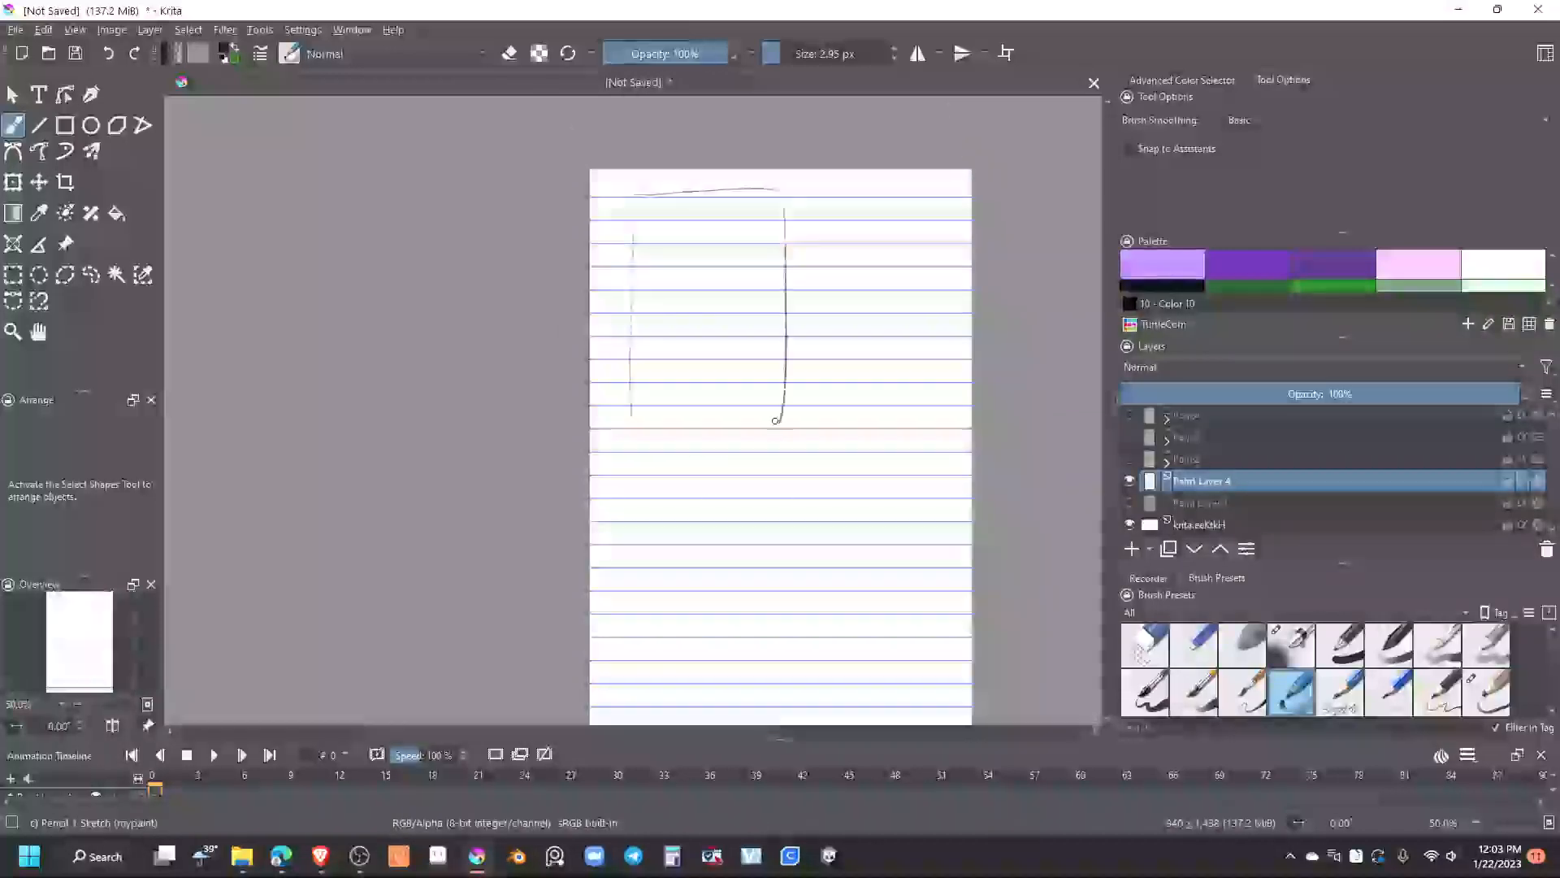
pyautogui.moveTo(631, 416)
pyautogui.mouseDown()
pyautogui.moveTo(802, 417)
pyautogui.moveTo(637, 189)
pyautogui.moveTo(788, 188)
pyautogui.mouseUp()
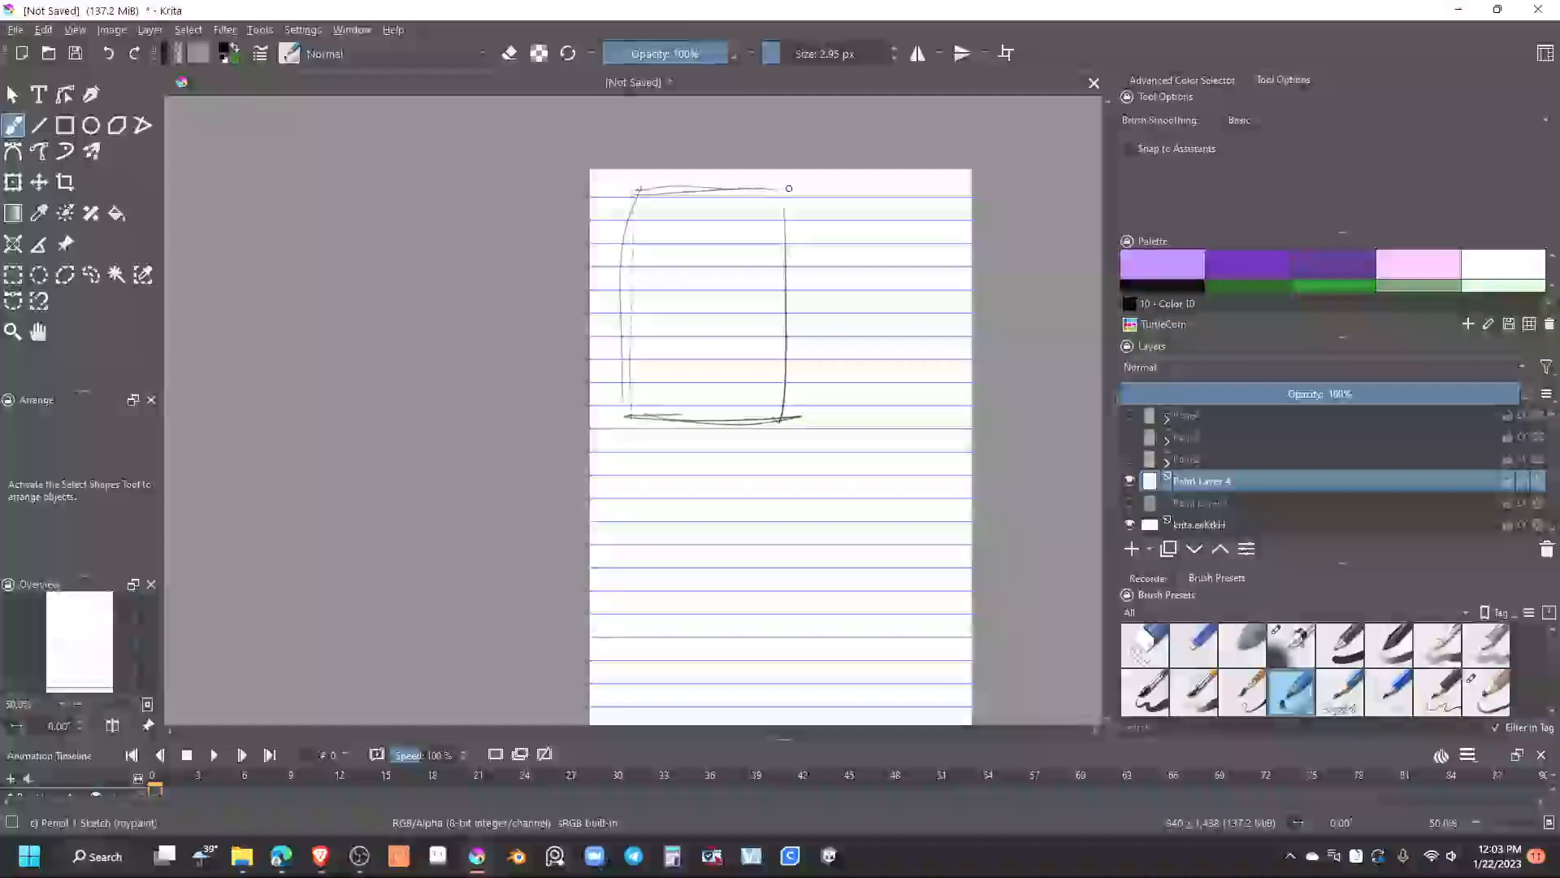
# Sketch a second tall panel frame in the page's lower-right corner with doubled, slightly slanted edges
pyautogui.moveTo(750, 465); pyautogui.dragTo(744, 675)
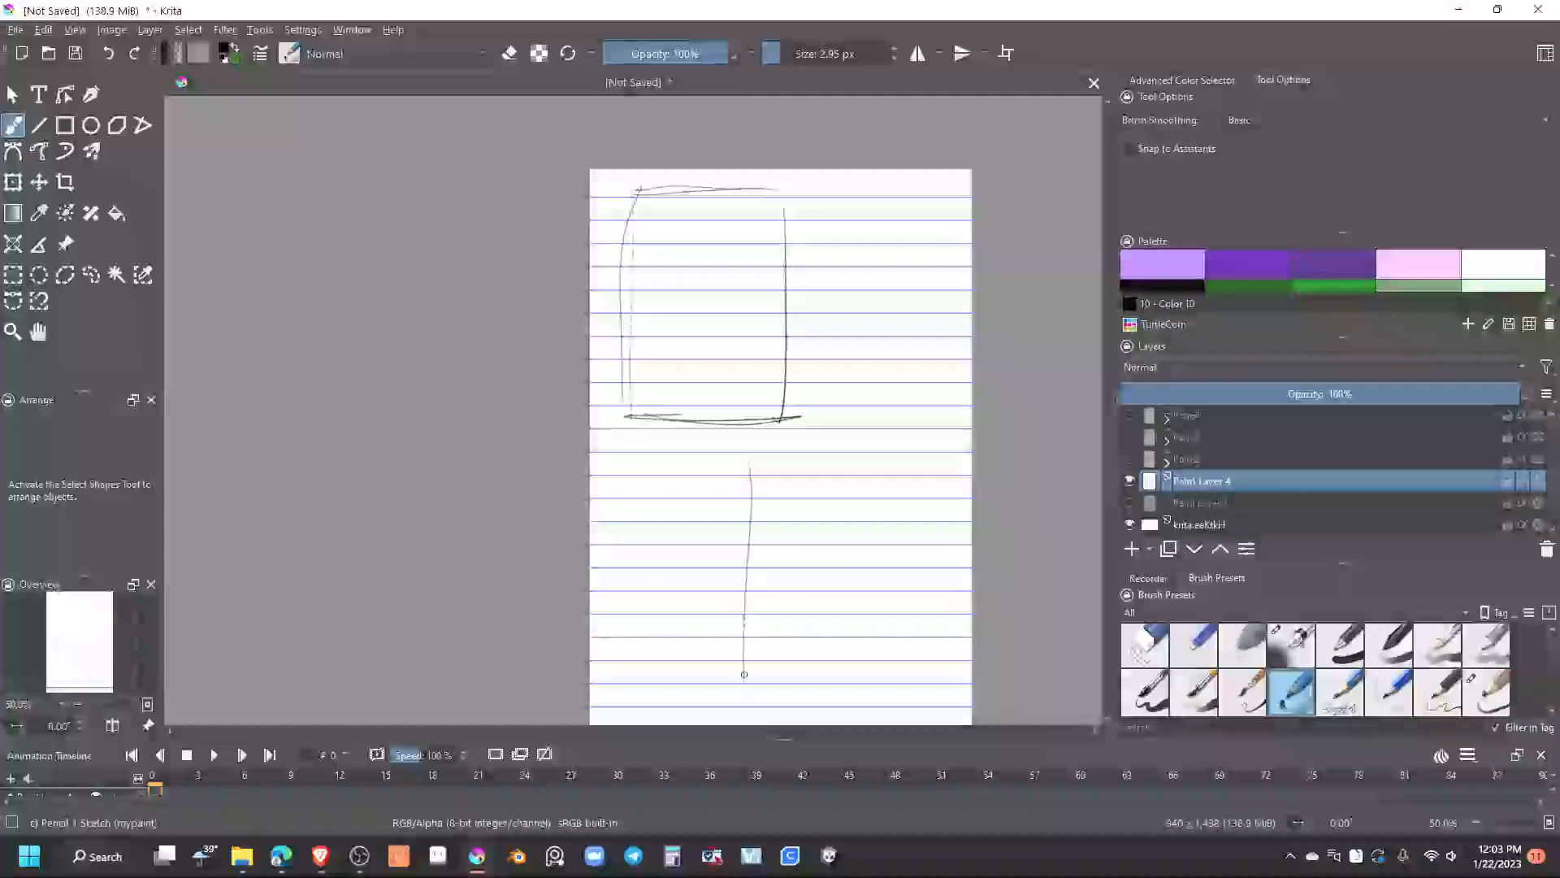
pyautogui.scroll(-5, 867, 498)
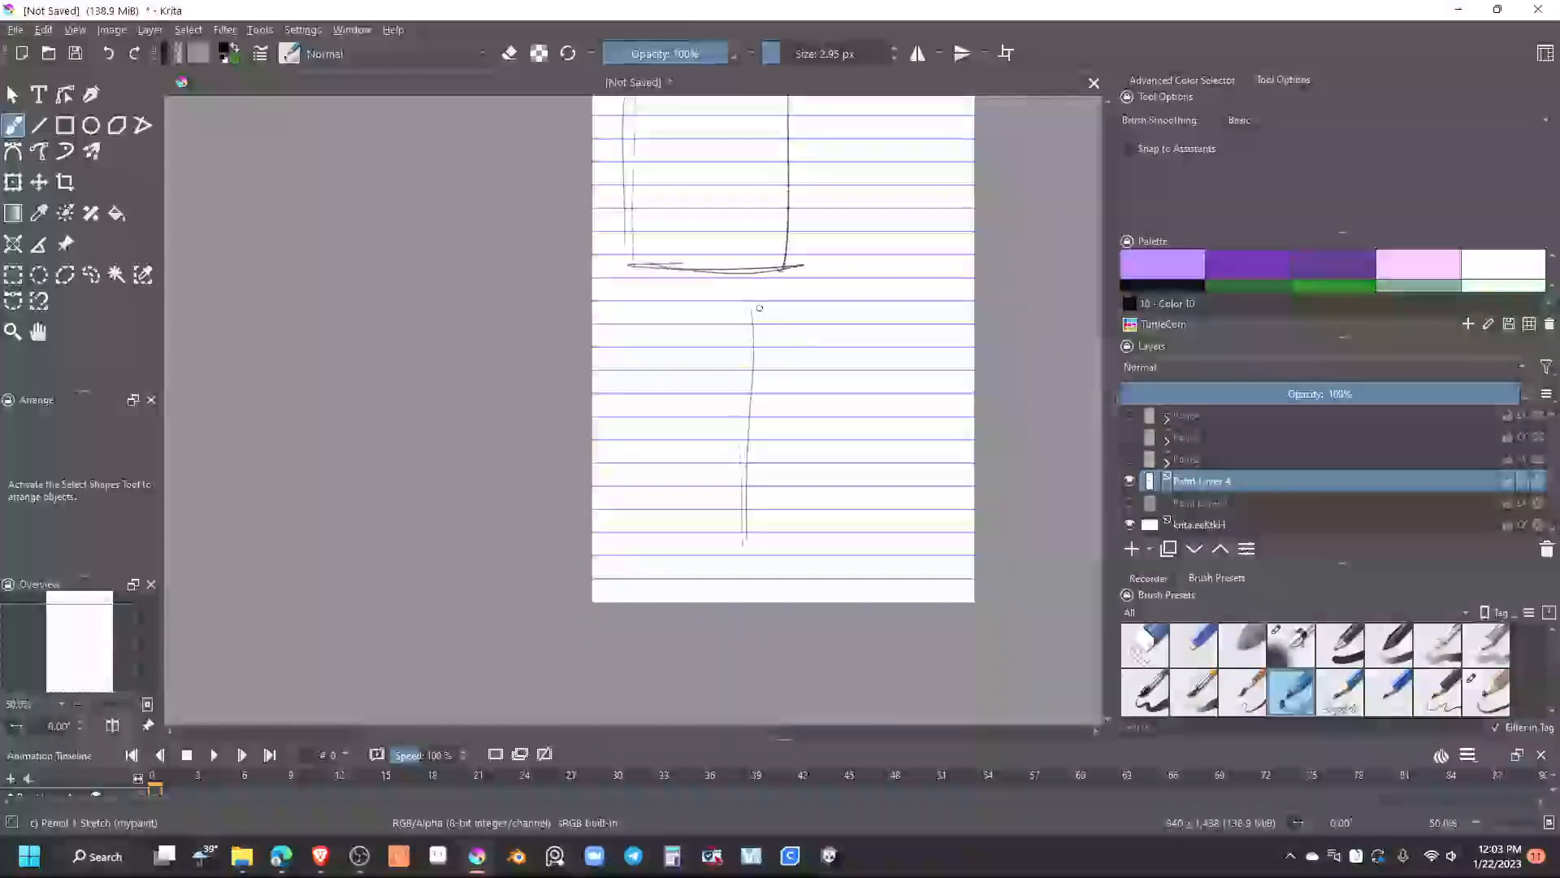
pyautogui.moveTo(752, 310)
pyautogui.mouseDown()
pyautogui.moveTo(908, 303)
pyautogui.moveTo(945, 484)
pyautogui.moveTo(924, 572)
pyautogui.mouseUp()
pyautogui.moveTo(742, 565); pyautogui.dragTo(924, 572)
pyautogui.moveTo(924, 573); pyautogui.dragTo(765, 564)
pyautogui.moveTo(749, 544)
pyautogui.mouseDown()
pyautogui.moveTo(771, 303)
pyautogui.moveTo(948, 319)
pyautogui.moveTo(918, 578)
pyautogui.mouseUp()
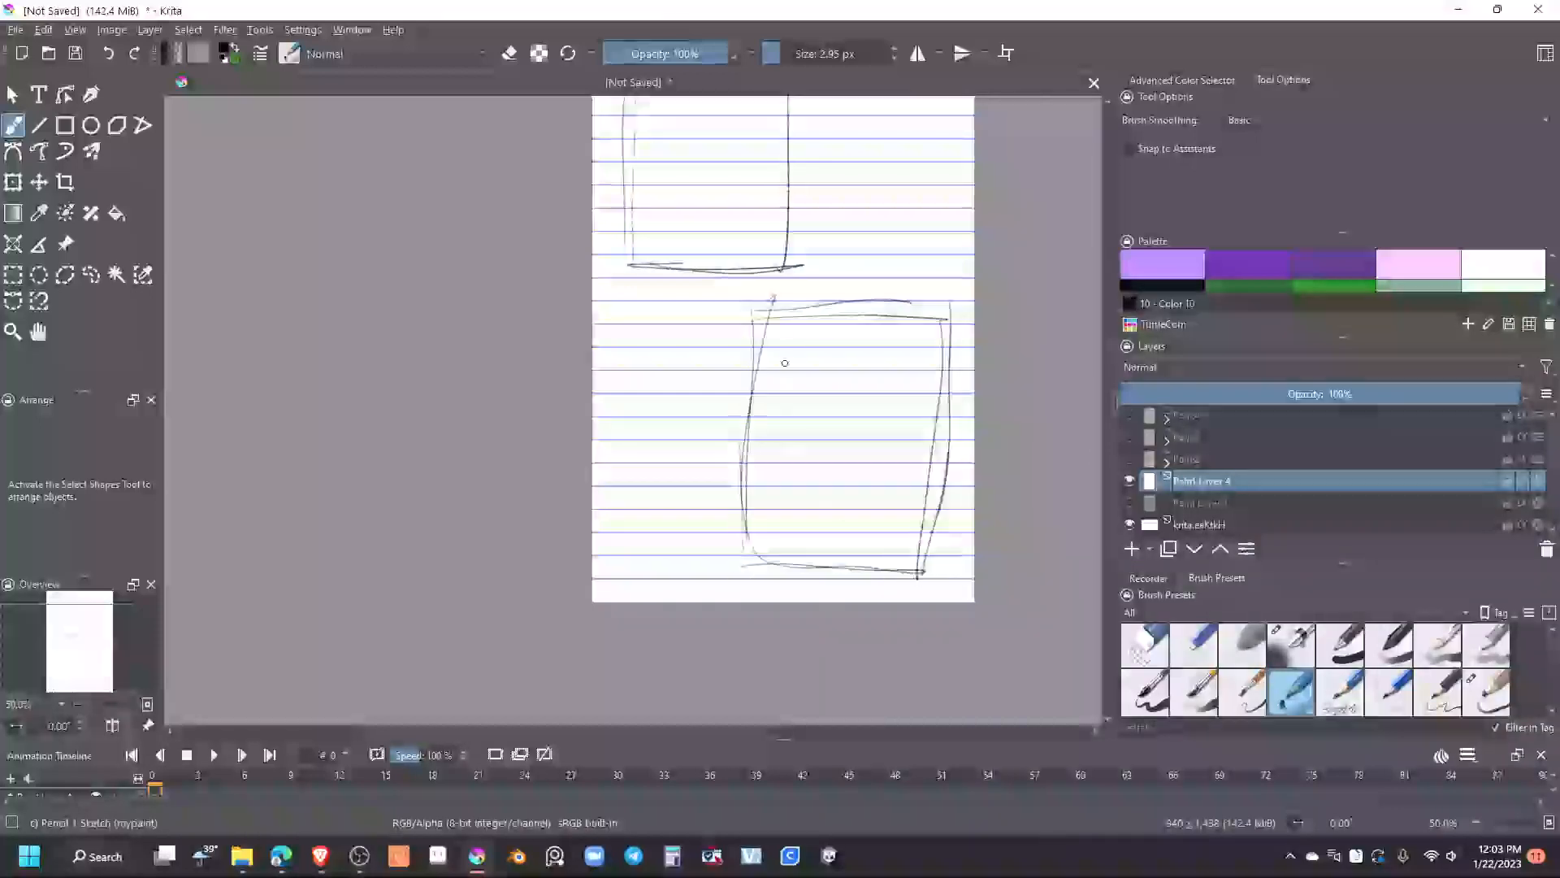
# Sketch the frame of a smaller panel in the page's upper-right area, beside the first panel
pyautogui.moveTo(843, 220); pyautogui.dragTo(787, 452)
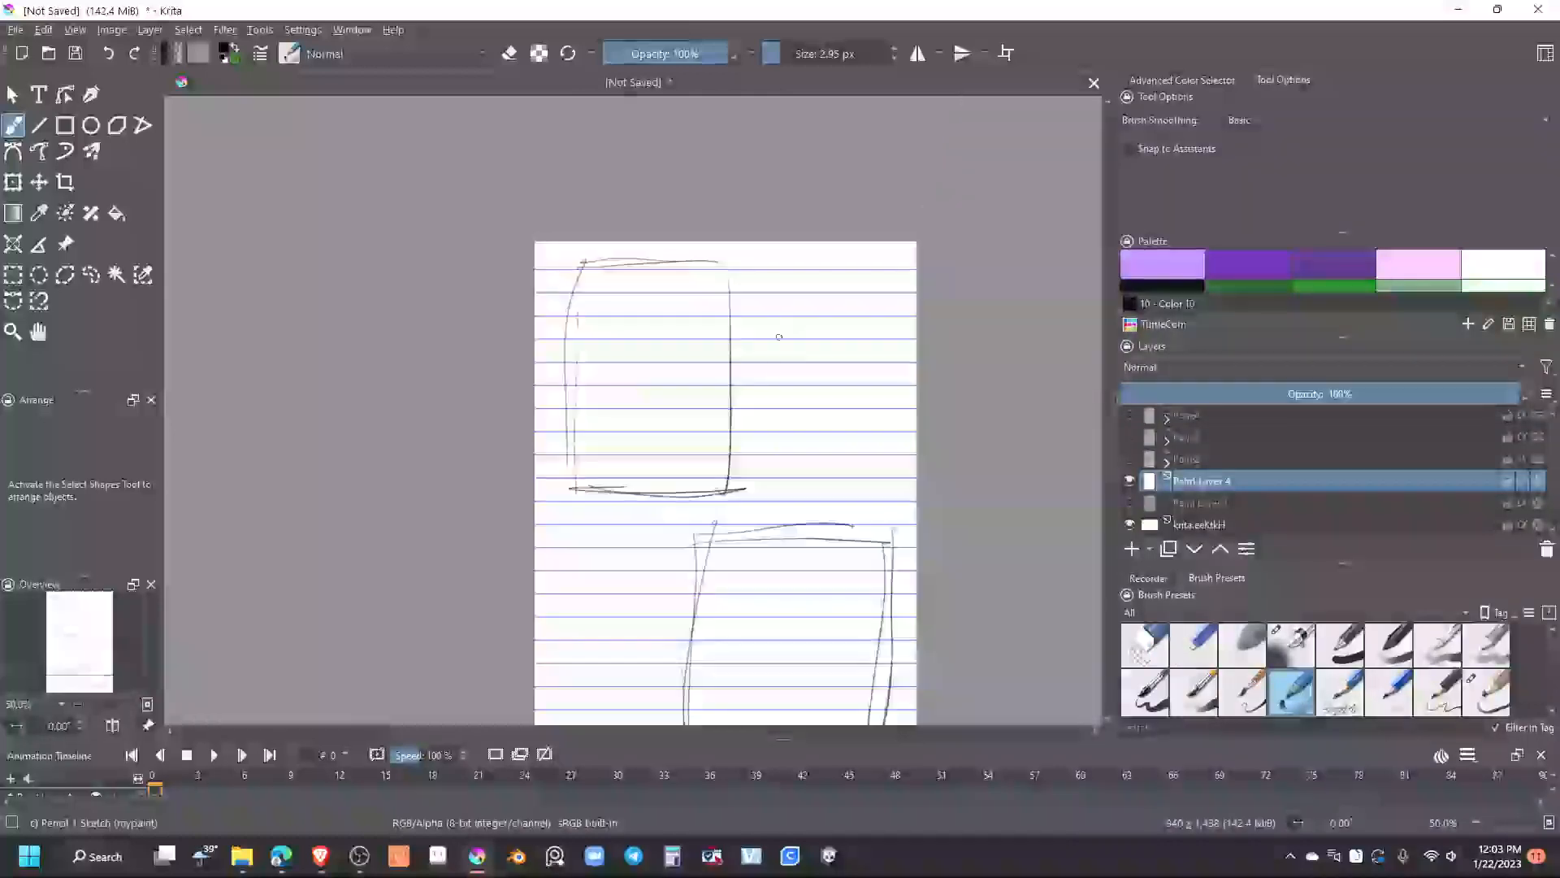
pyautogui.moveTo(766, 302); pyautogui.dragTo(886, 301)
pyautogui.moveTo(797, 440)
pyautogui.mouseDown()
pyautogui.moveTo(833, 443)
pyautogui.moveTo(837, 400)
pyautogui.moveTo(882, 408)
pyautogui.mouseUp()
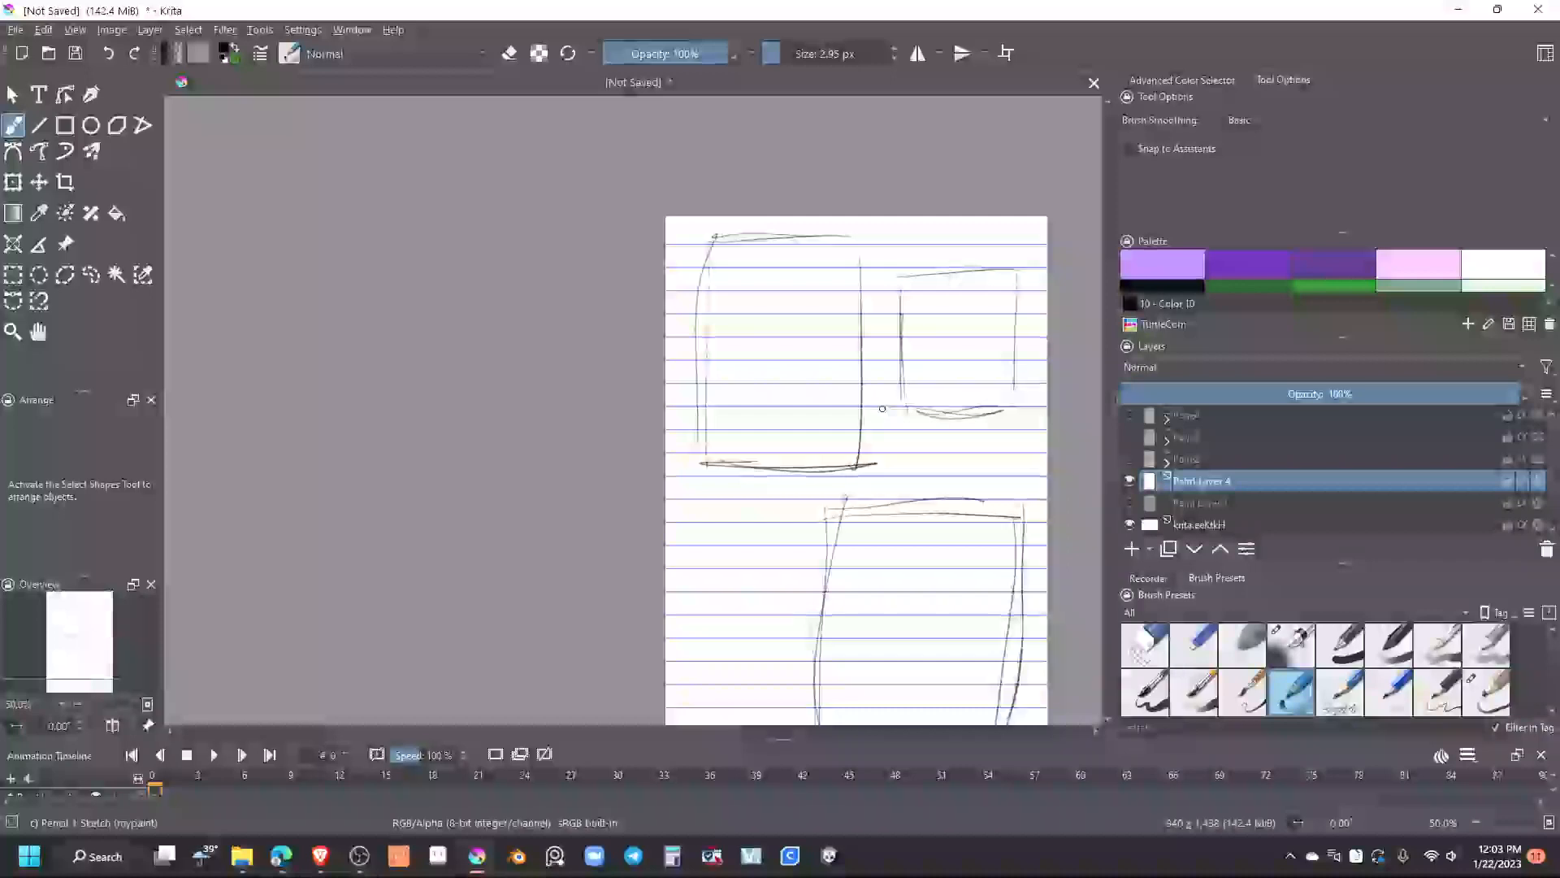
# Sketch the penguin's rounded body outline and hanging flipper lines inside the page's upper-left panel
pyautogui.keyDown('ctrl'); pyautogui.scroll(2, 882, 408); pyautogui.keyUp('ctrl')
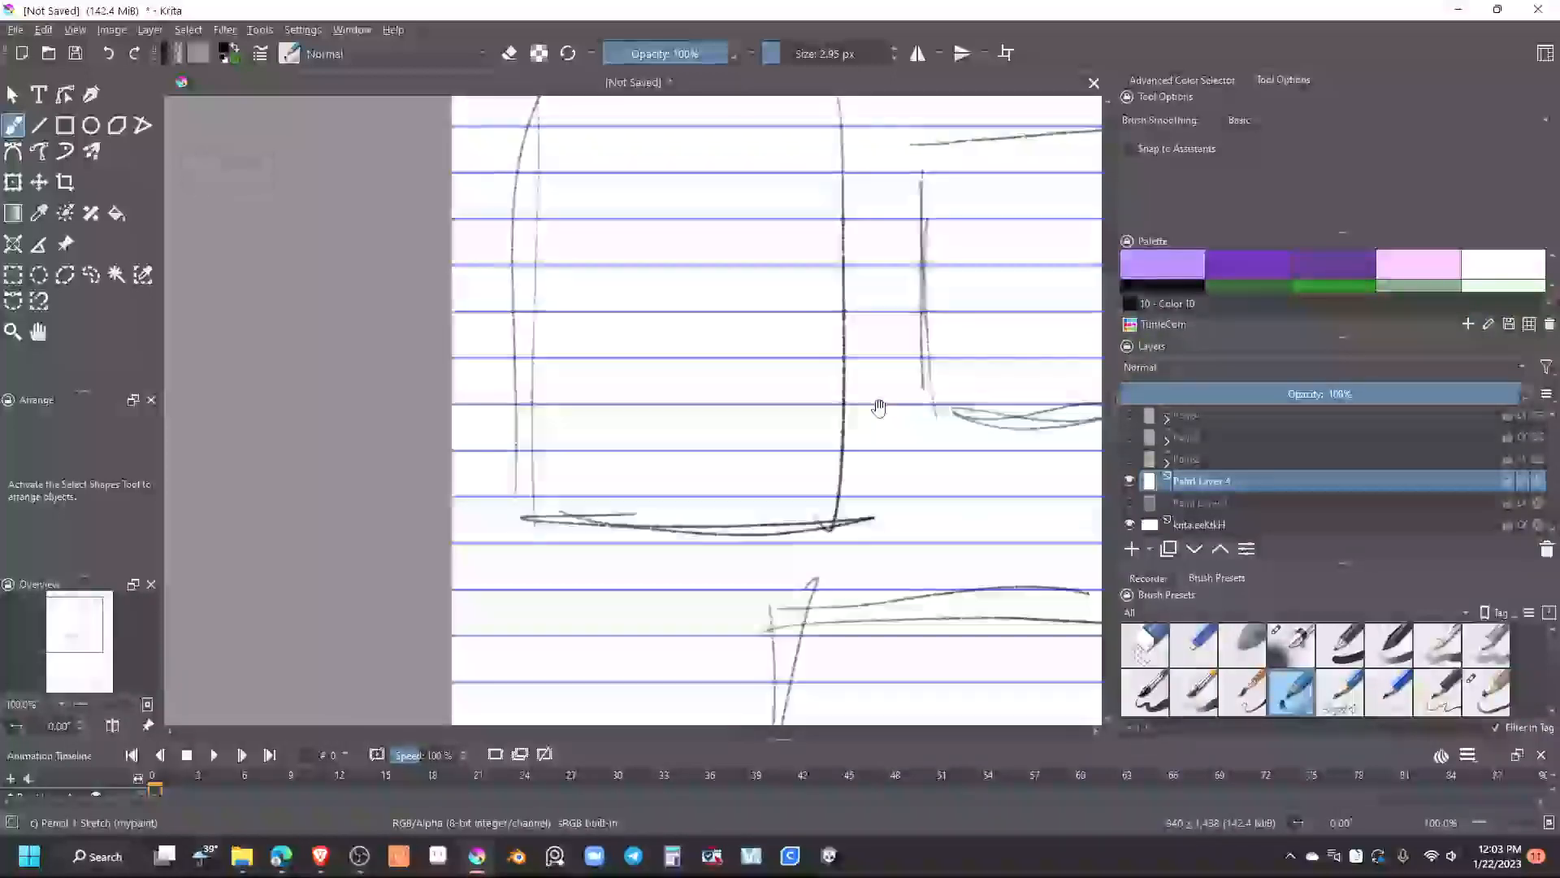
pyautogui.moveTo(757, 361); pyautogui.dragTo(772, 497)
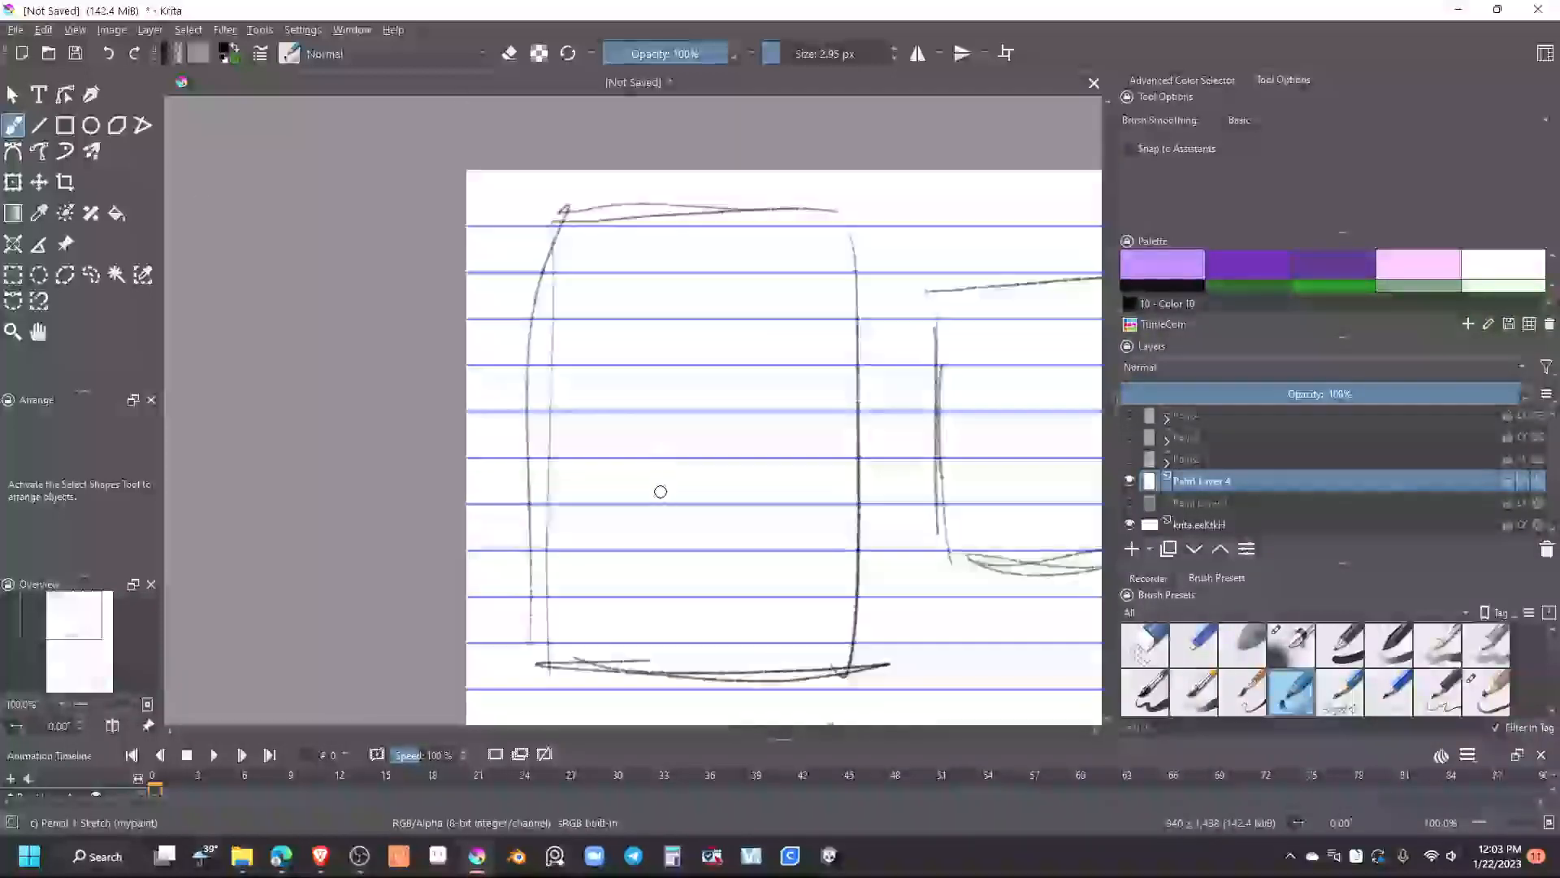
pyautogui.moveTo(656, 486)
pyautogui.mouseDown()
pyautogui.moveTo(667, 418)
pyautogui.moveTo(806, 508)
pyautogui.moveTo(809, 532)
pyautogui.moveTo(648, 622)
pyautogui.mouseUp()
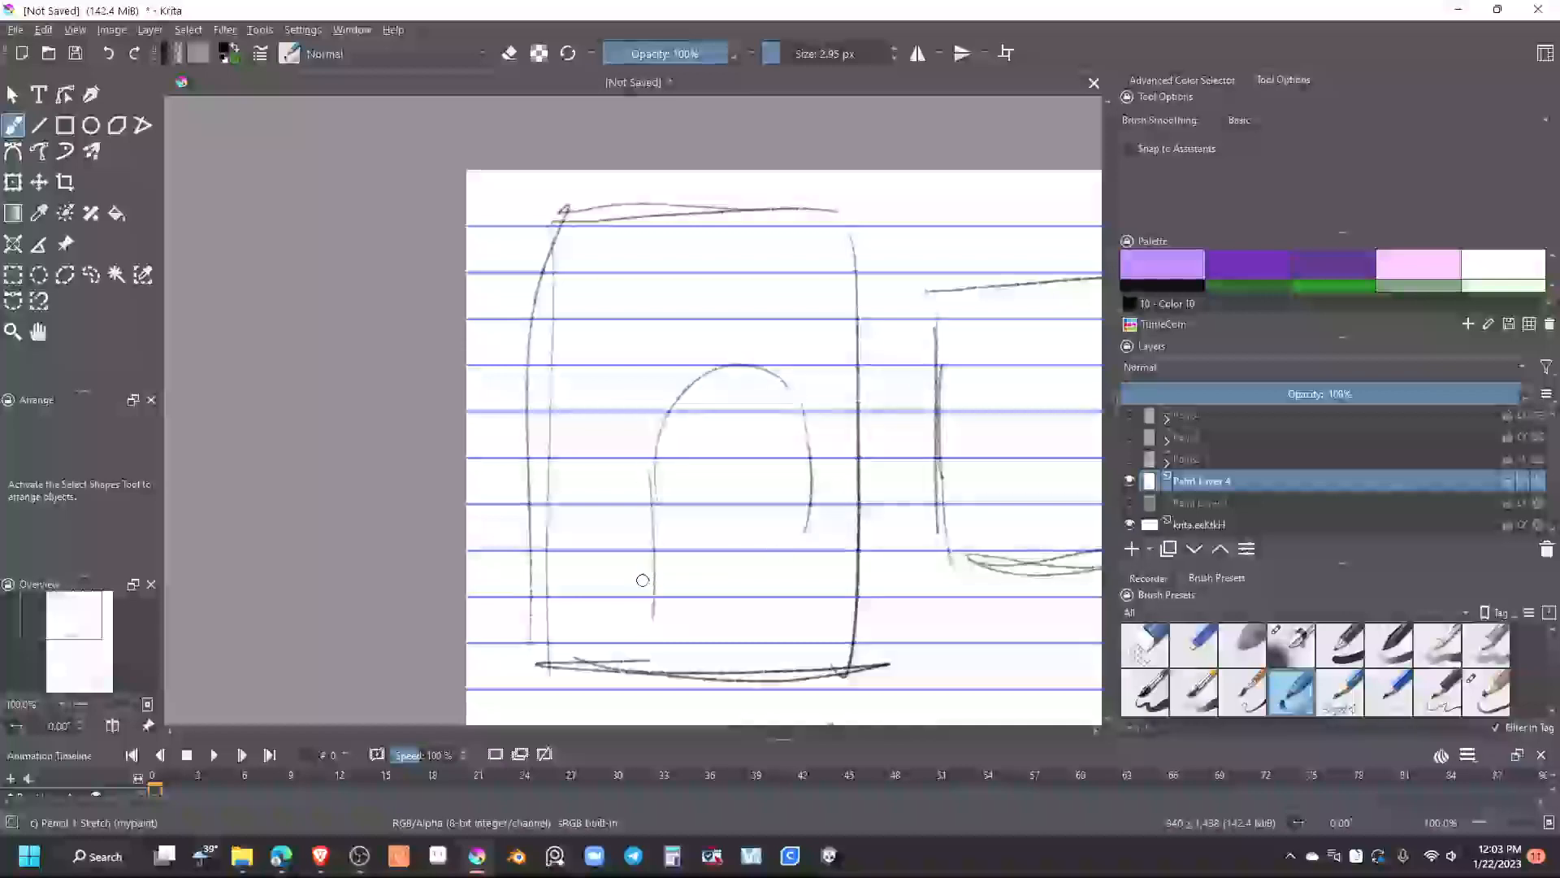
pyautogui.moveTo(709, 479); pyautogui.dragTo(729, 646)
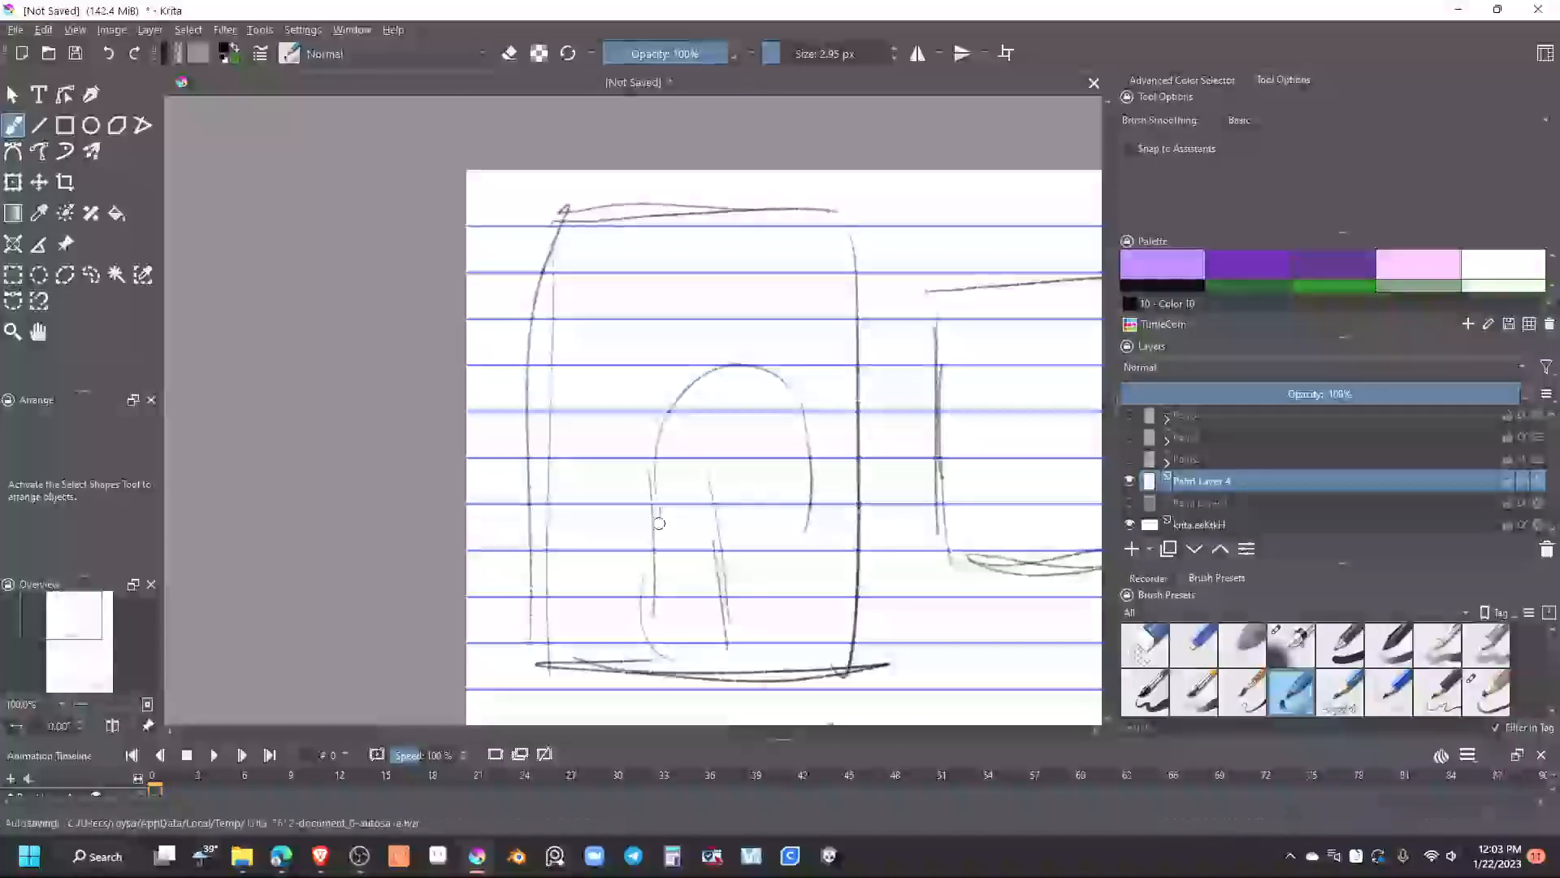
pyautogui.moveTo(662, 508); pyautogui.dragTo(636, 635)
# Add the head tuft, beak, eye and back line to the upper-left panel's penguin, with a question mark above its head
pyautogui.moveTo(746, 378)
pyautogui.mouseDown()
pyautogui.moveTo(761, 283)
pyautogui.moveTo(782, 321)
pyautogui.mouseUp()
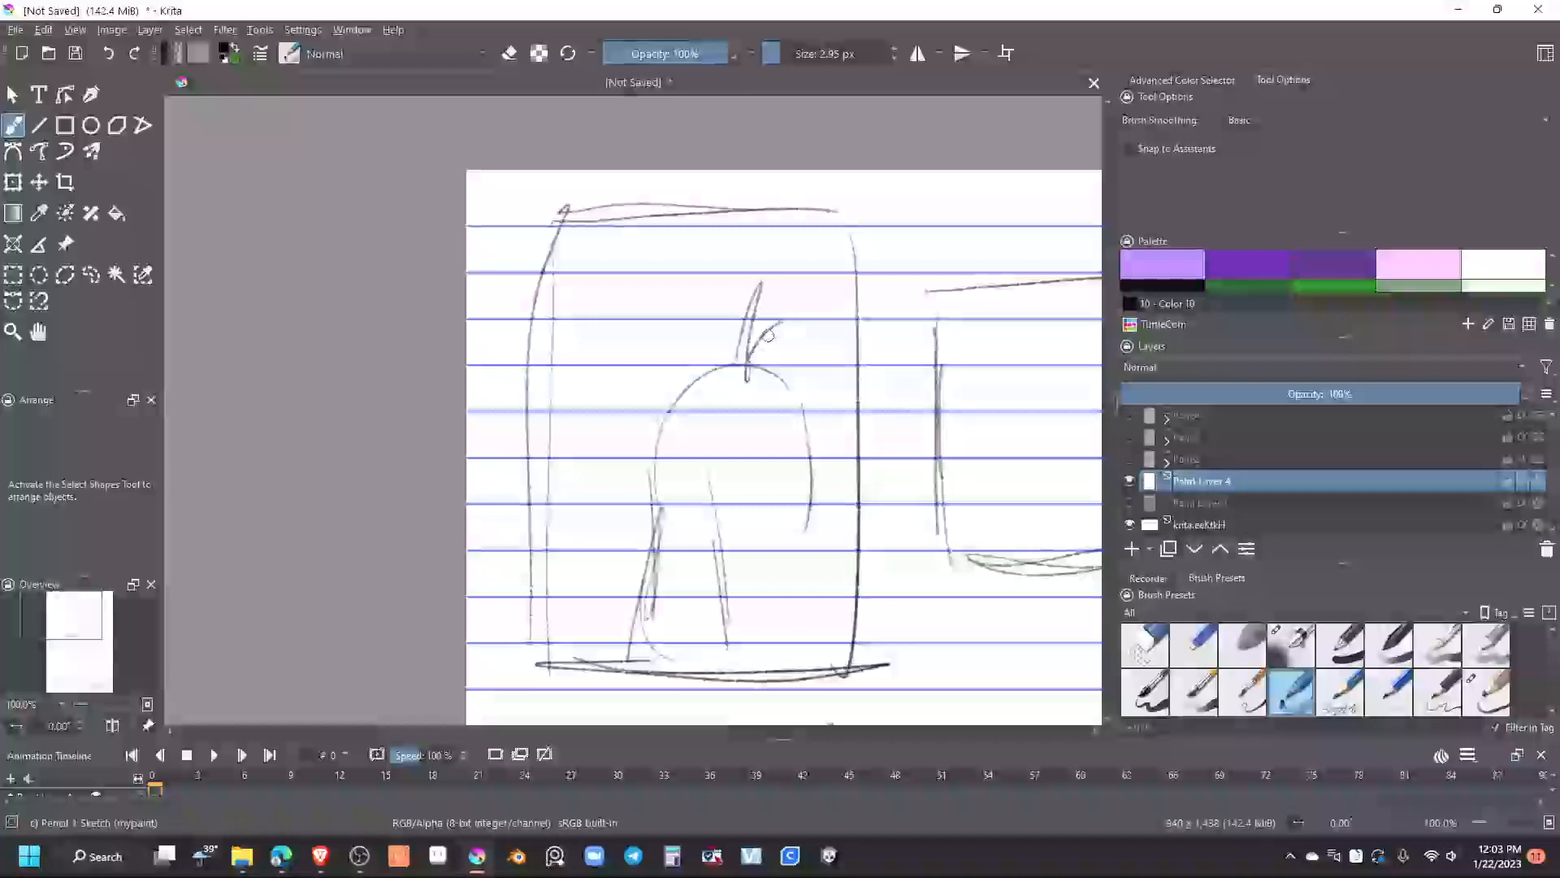
pyautogui.moveTo(664, 405)
pyautogui.mouseDown()
pyautogui.moveTo(626, 405)
pyautogui.moveTo(660, 440)
pyautogui.moveTo(678, 418)
pyautogui.mouseUp()
pyautogui.moveTo(669, 257); pyautogui.dragTo(669, 282)
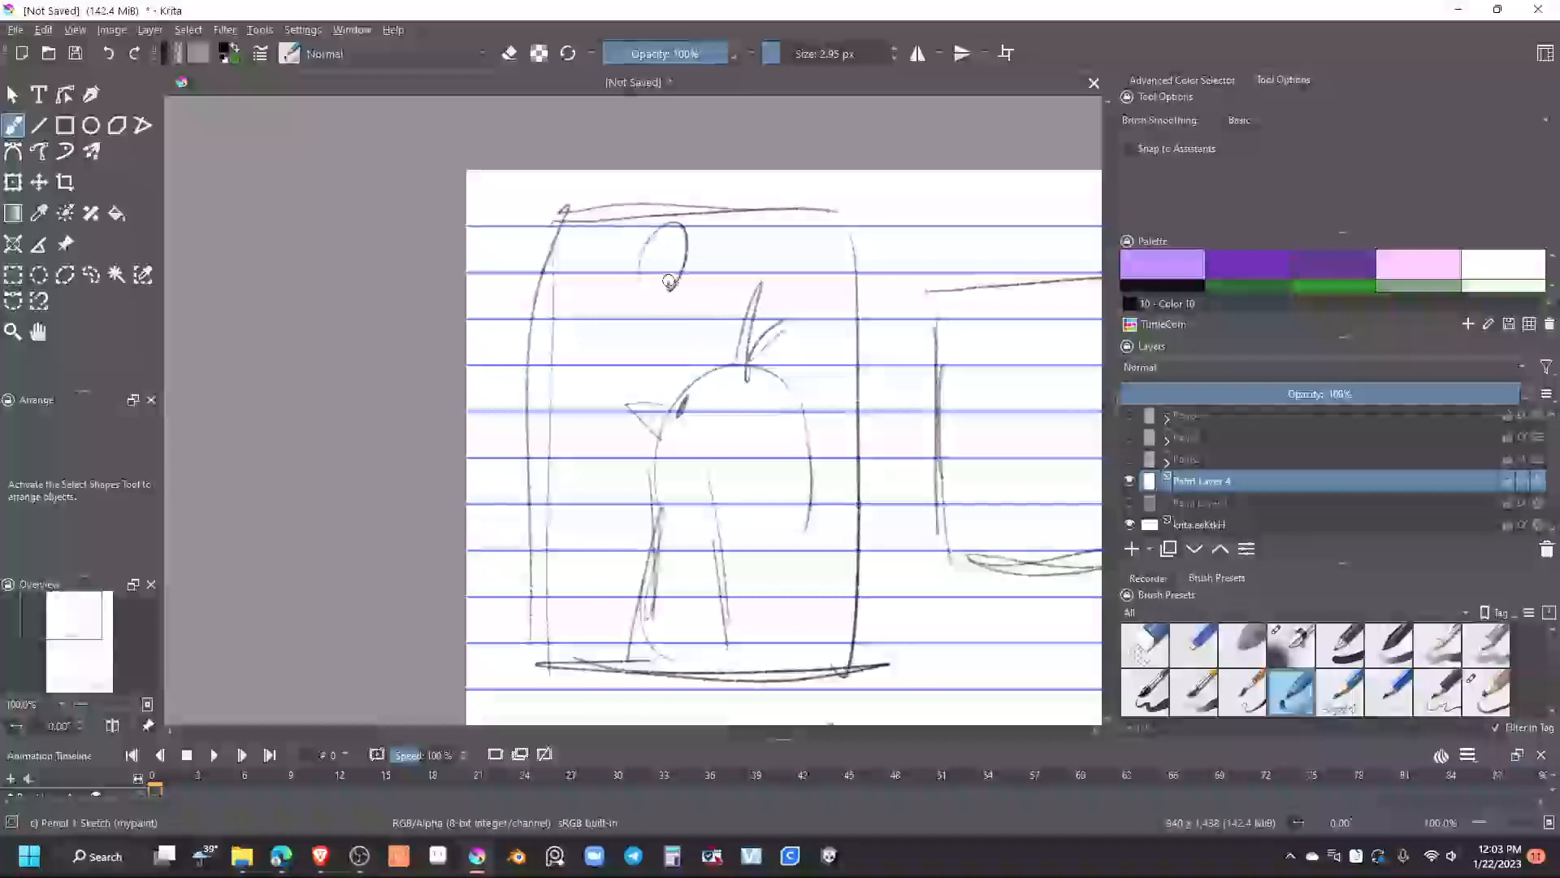
pyautogui.click(673, 341)
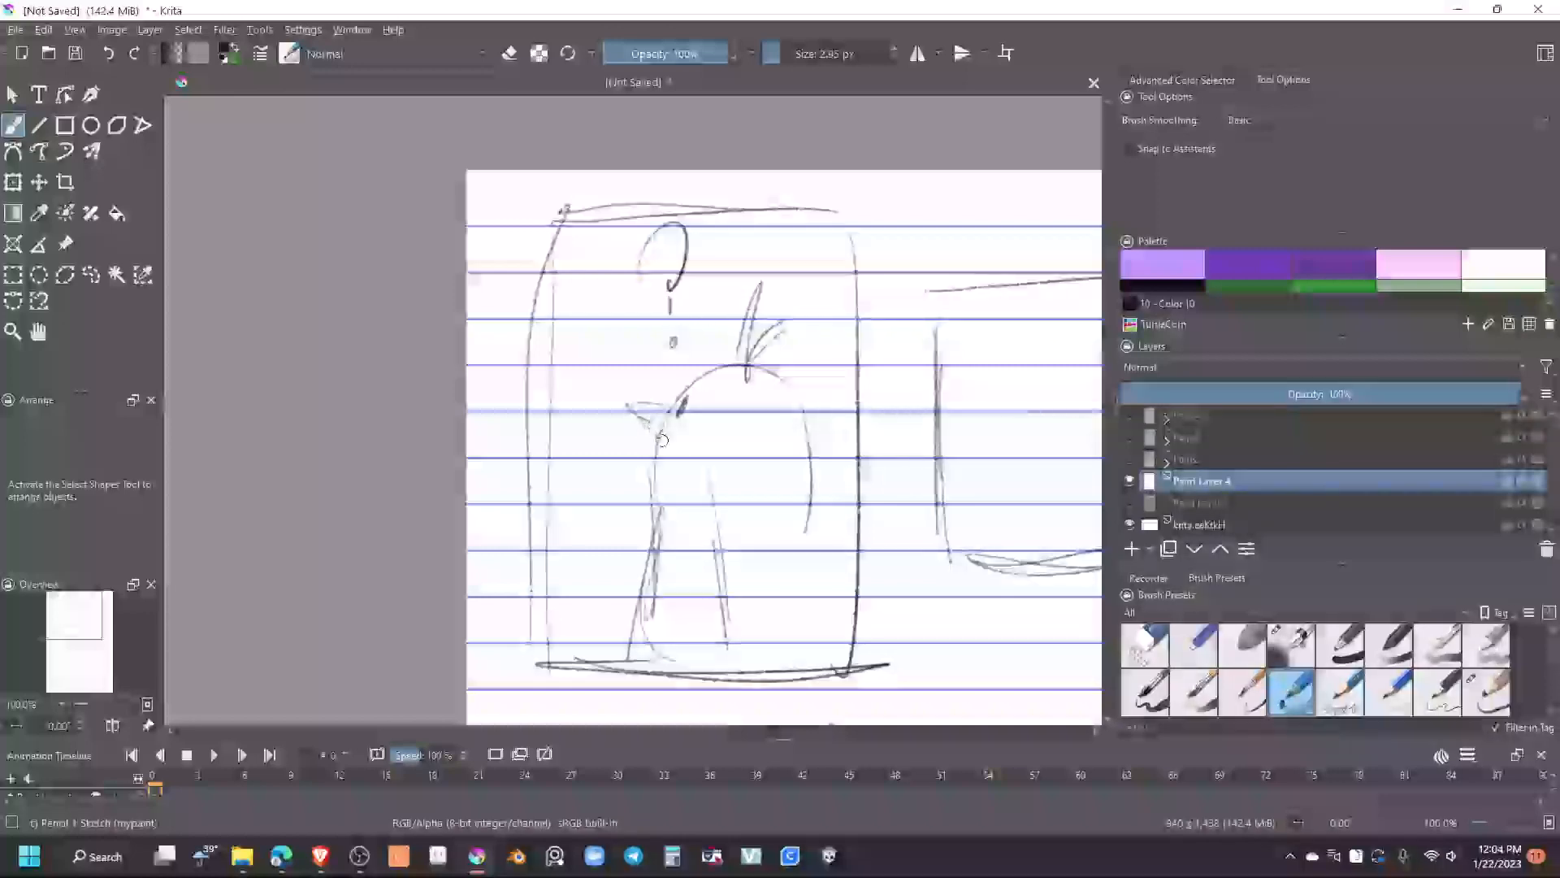
pyautogui.moveTo(804, 443); pyautogui.dragTo(832, 585)
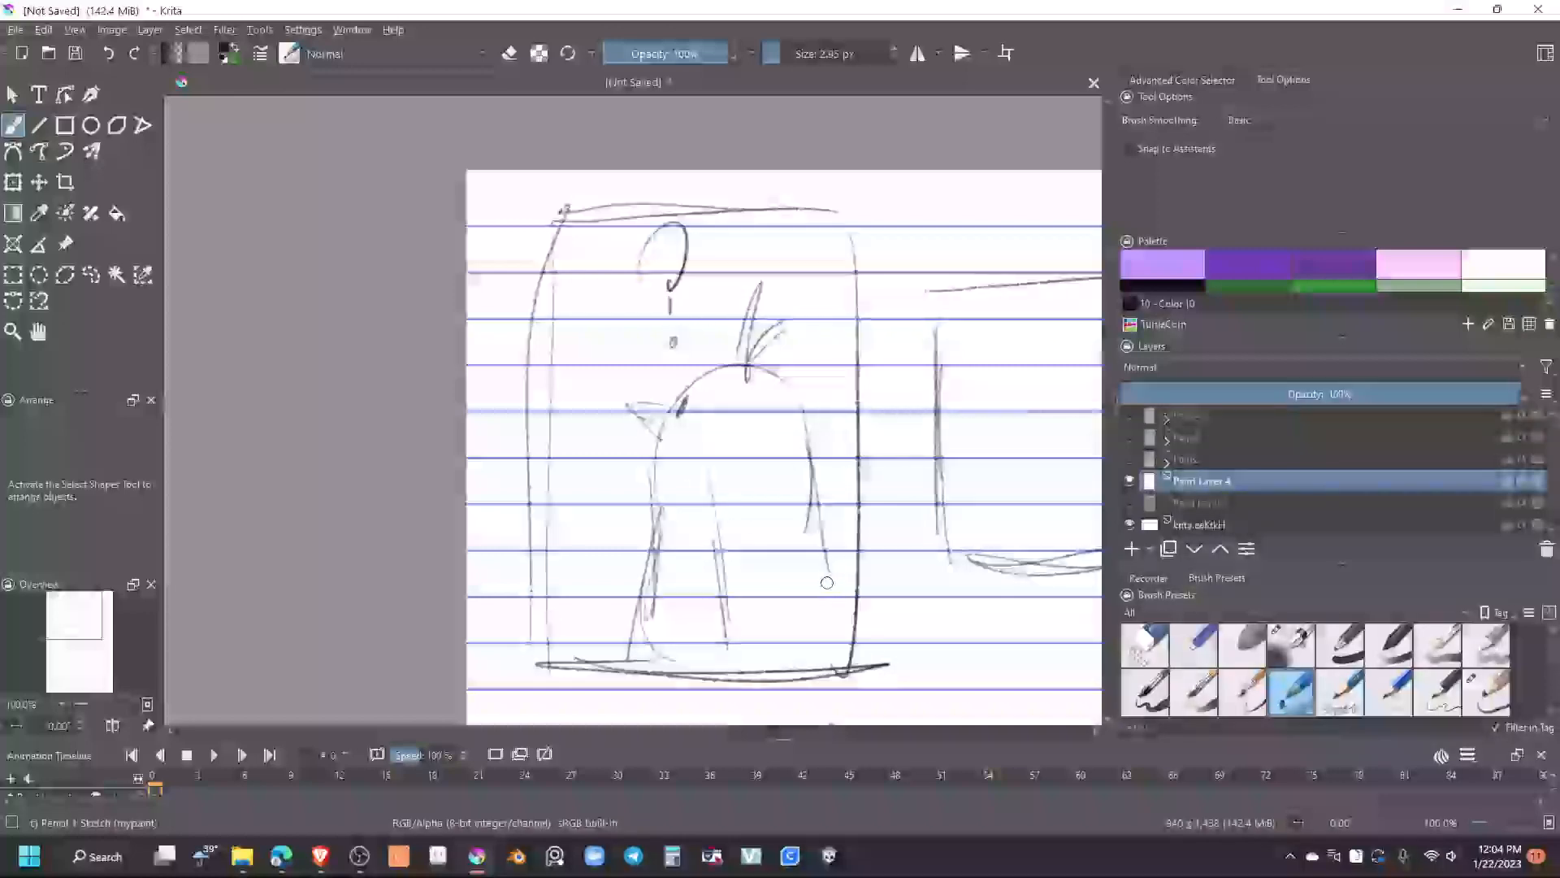
# Letter "What?" inside the small upper-right panel and rough in a shape beneath the lettering
pyautogui.moveTo(895, 455); pyautogui.dragTo(514, 366)
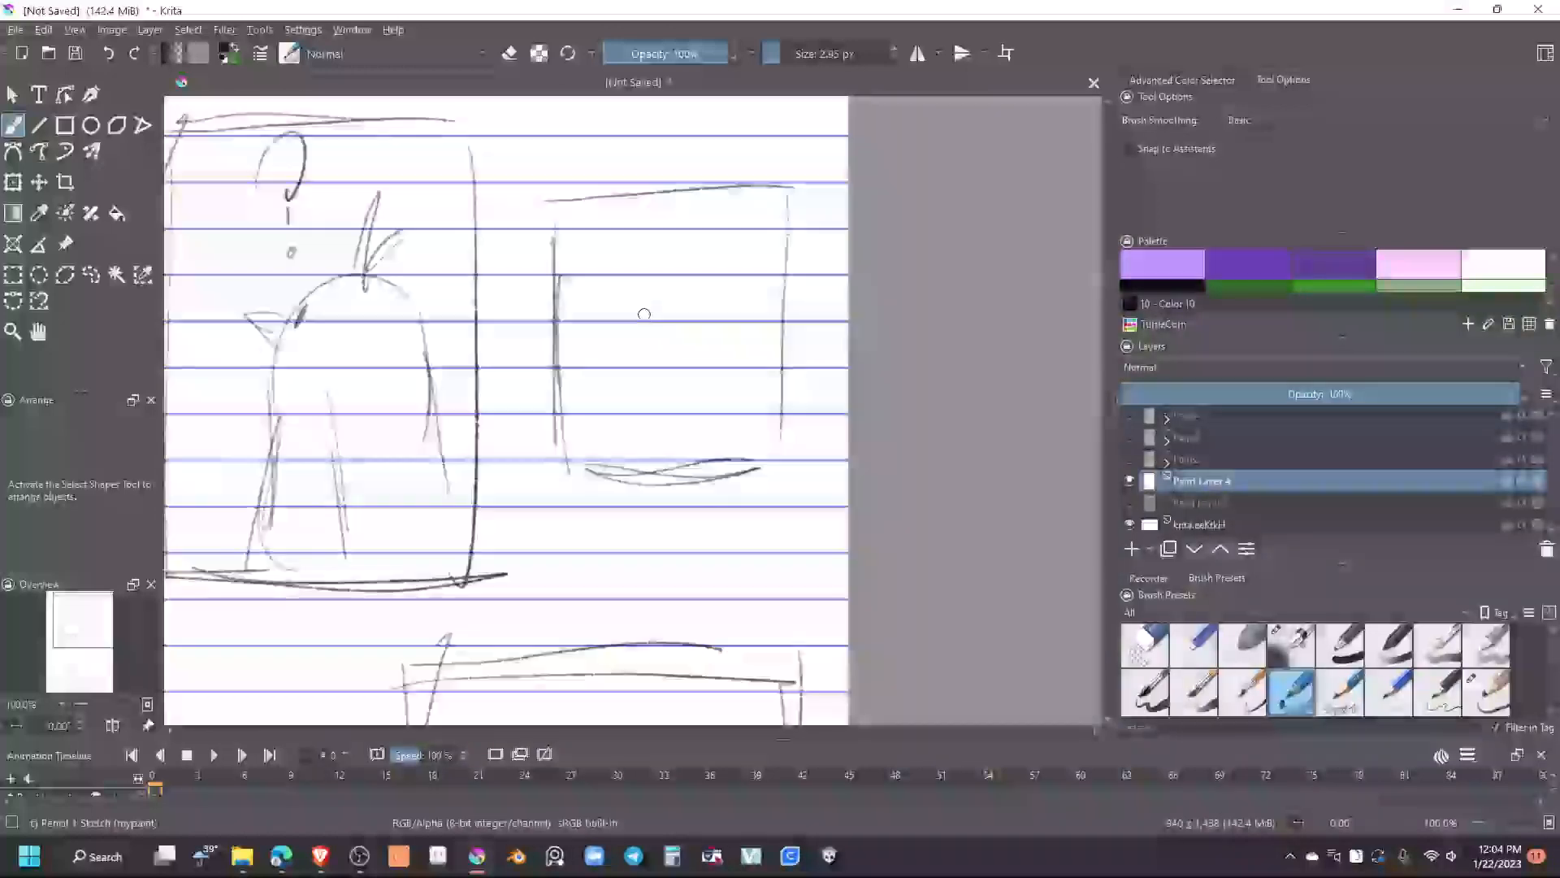
pyautogui.moveTo(587, 232)
pyautogui.mouseDown()
pyautogui.moveTo(597, 276)
pyautogui.moveTo(617, 239)
pyautogui.moveTo(615, 265)
pyautogui.moveTo(646, 281)
pyautogui.mouseUp()
pyautogui.moveTo(654, 220)
pyautogui.mouseDown()
pyautogui.moveTo(705, 204)
pyautogui.moveTo(696, 244)
pyautogui.mouseUp()
pyautogui.click(707, 271)
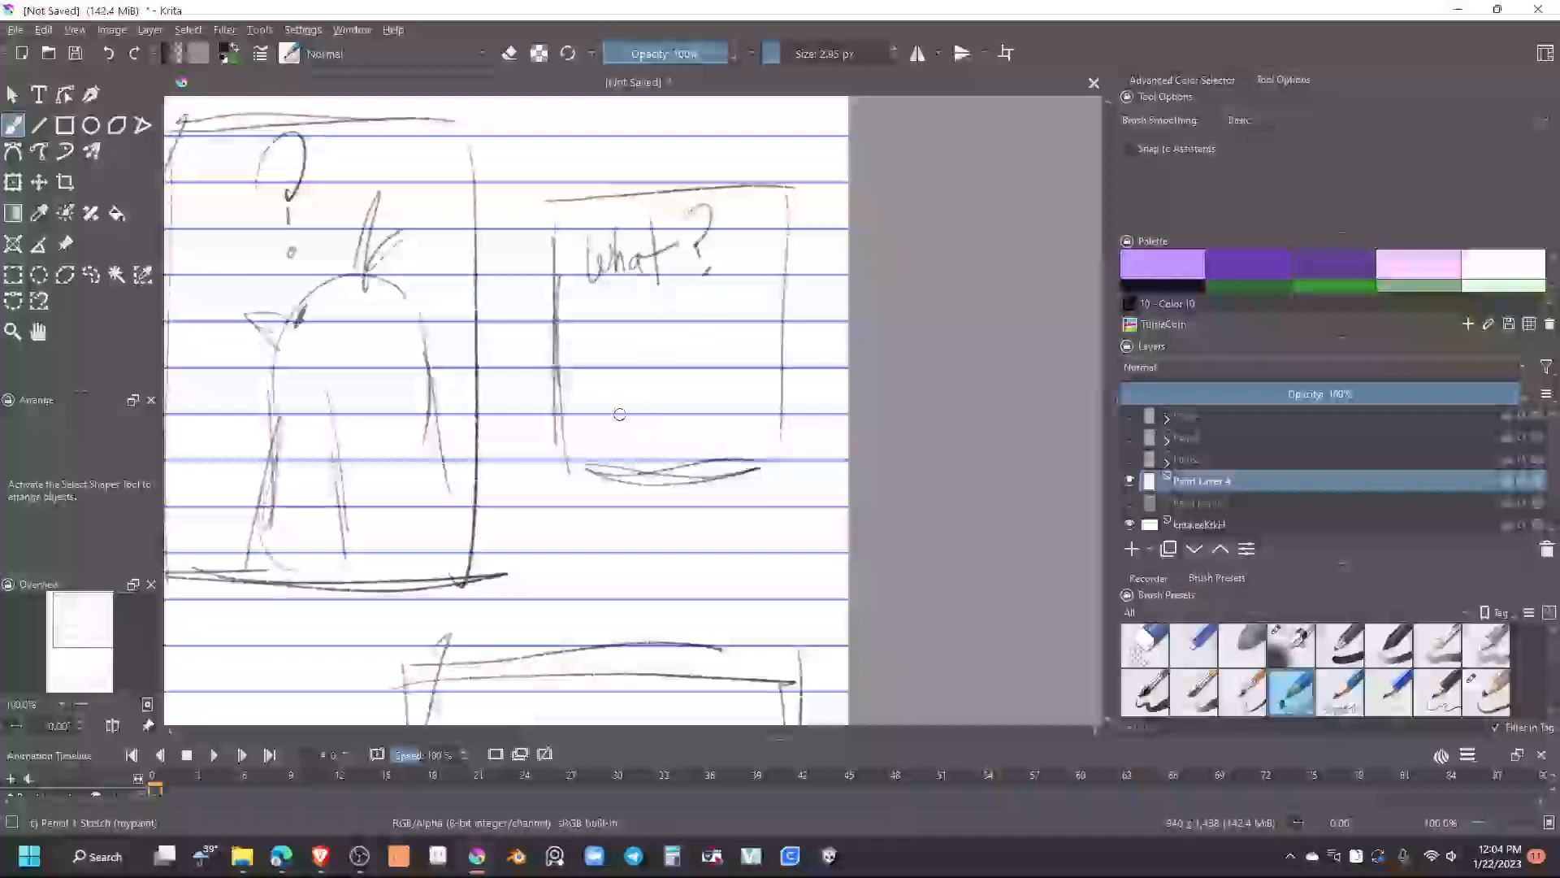
pyautogui.moveTo(620, 416)
pyautogui.mouseDown()
pyautogui.moveTo(715, 381)
pyautogui.moveTo(727, 447)
pyautogui.mouseUp()
pyautogui.moveTo(637, 374)
pyautogui.mouseDown()
pyautogui.moveTo(637, 388)
pyautogui.moveTo(700, 373)
pyautogui.moveTo(661, 424)
pyautogui.moveTo(685, 435)
pyautogui.moveTo(658, 423)
pyautogui.moveTo(739, 452)
pyautogui.mouseUp()
pyautogui.press('e')
pyautogui.press('/')
# Letter "It was just a Dream again" on three lines in the upper part of the large lower-right panel
pyautogui.moveTo(664, 560); pyautogui.dragTo(929, 73)
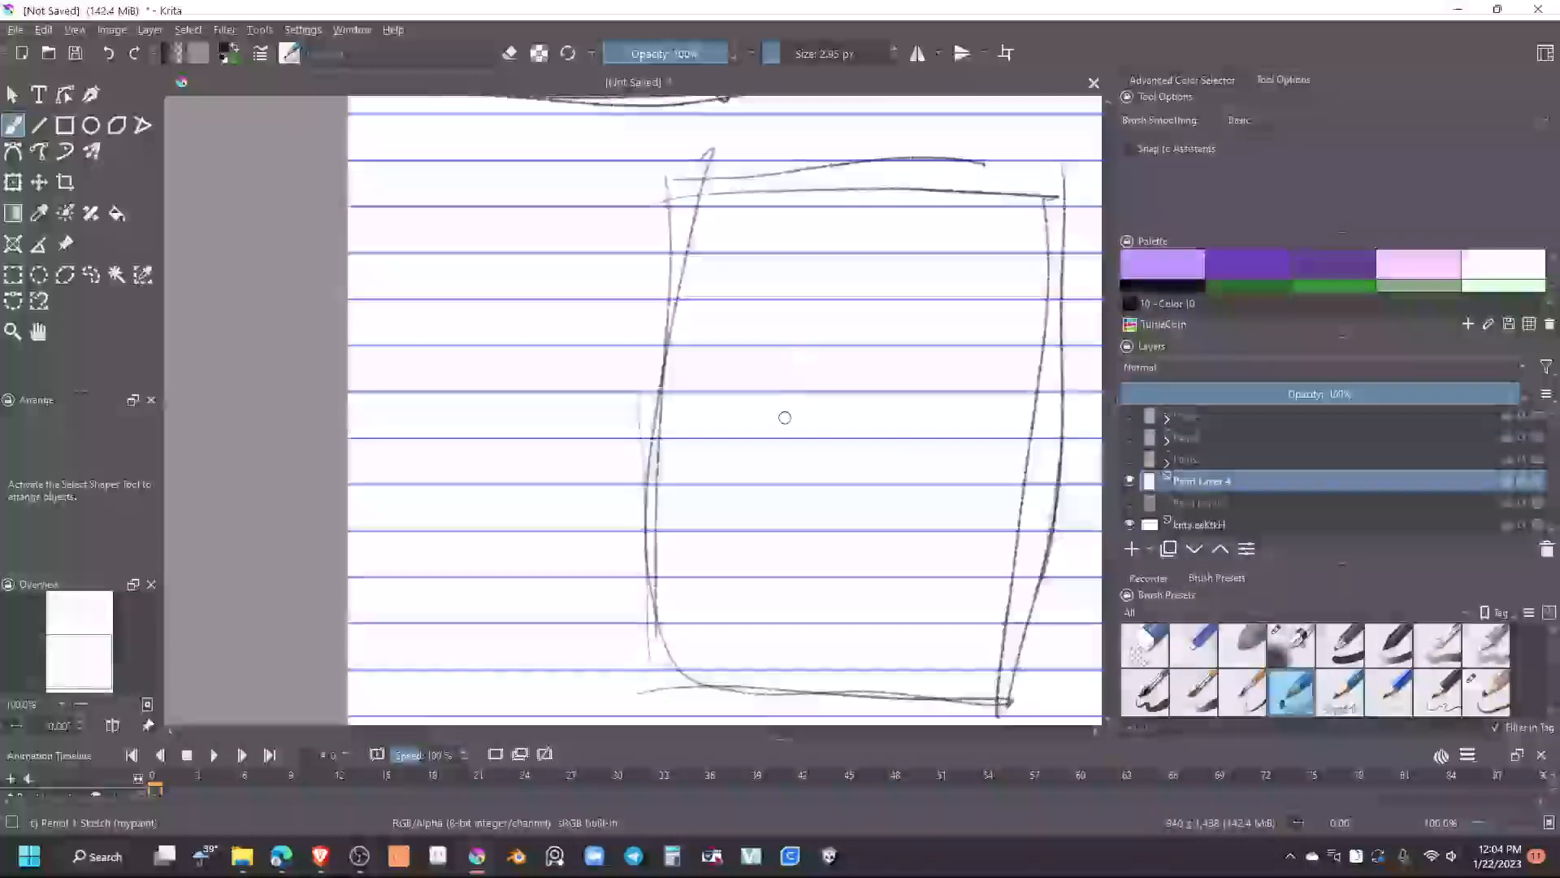
pyautogui.moveTo(742, 224)
pyautogui.mouseDown()
pyautogui.moveTo(783, 252)
pyautogui.moveTo(792, 232)
pyautogui.moveTo(879, 235)
pyautogui.moveTo(886, 259)
pyautogui.moveTo(974, 259)
pyautogui.mouseUp()
pyautogui.moveTo(1008, 208); pyautogui.dragTo(998, 233)
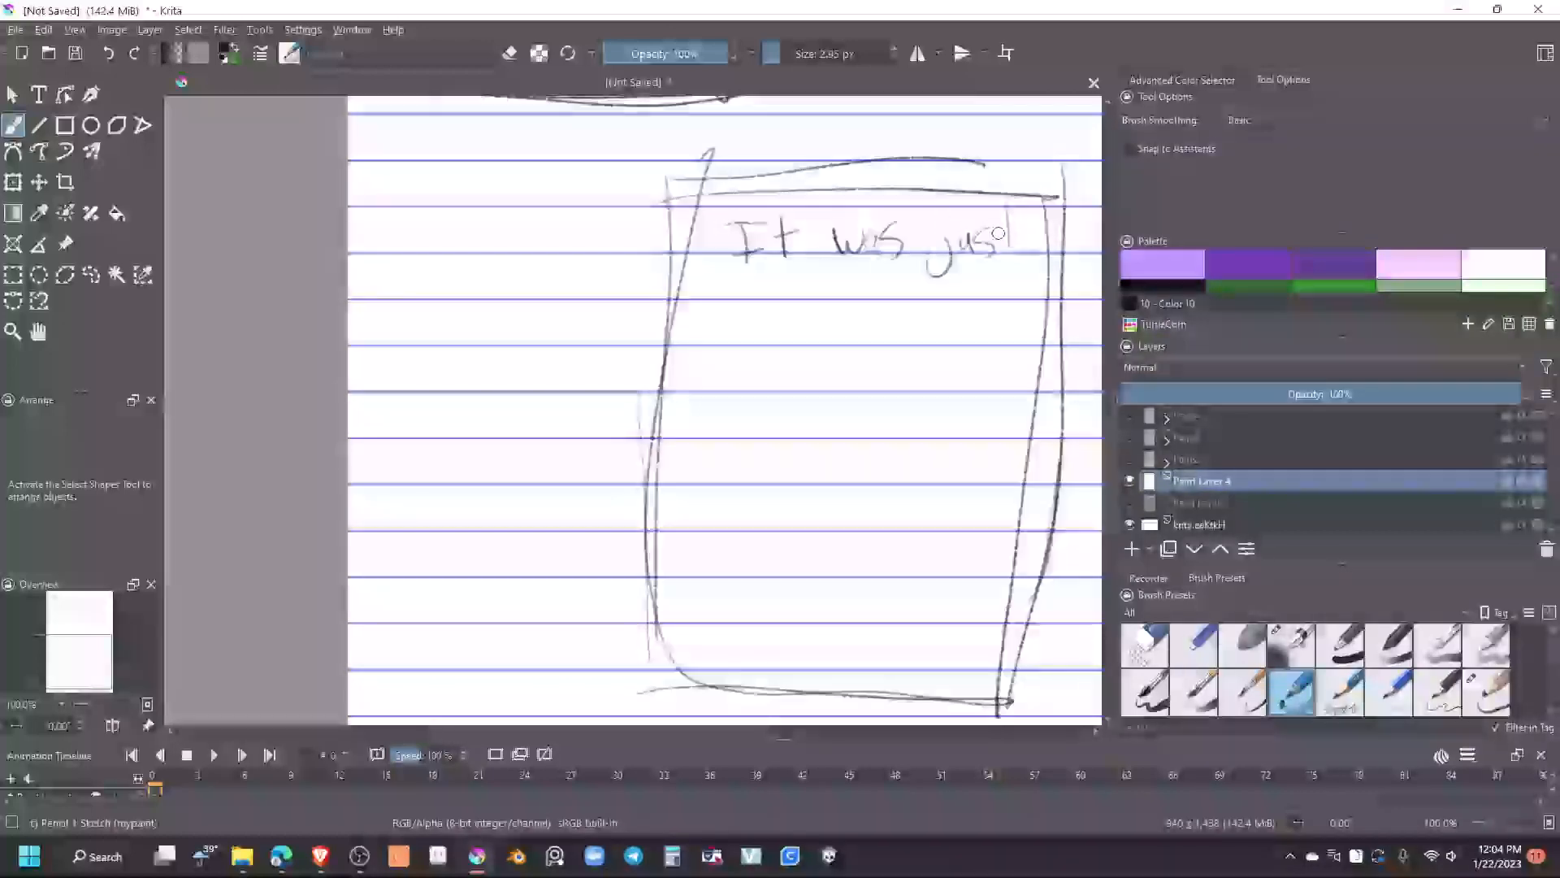
pyautogui.moveTo(736, 286)
pyautogui.mouseDown()
pyautogui.moveTo(749, 277)
pyautogui.moveTo(808, 308)
pyautogui.moveTo(850, 279)
pyautogui.moveTo(927, 294)
pyautogui.moveTo(963, 278)
pyautogui.moveTo(985, 299)
pyautogui.mouseUp()
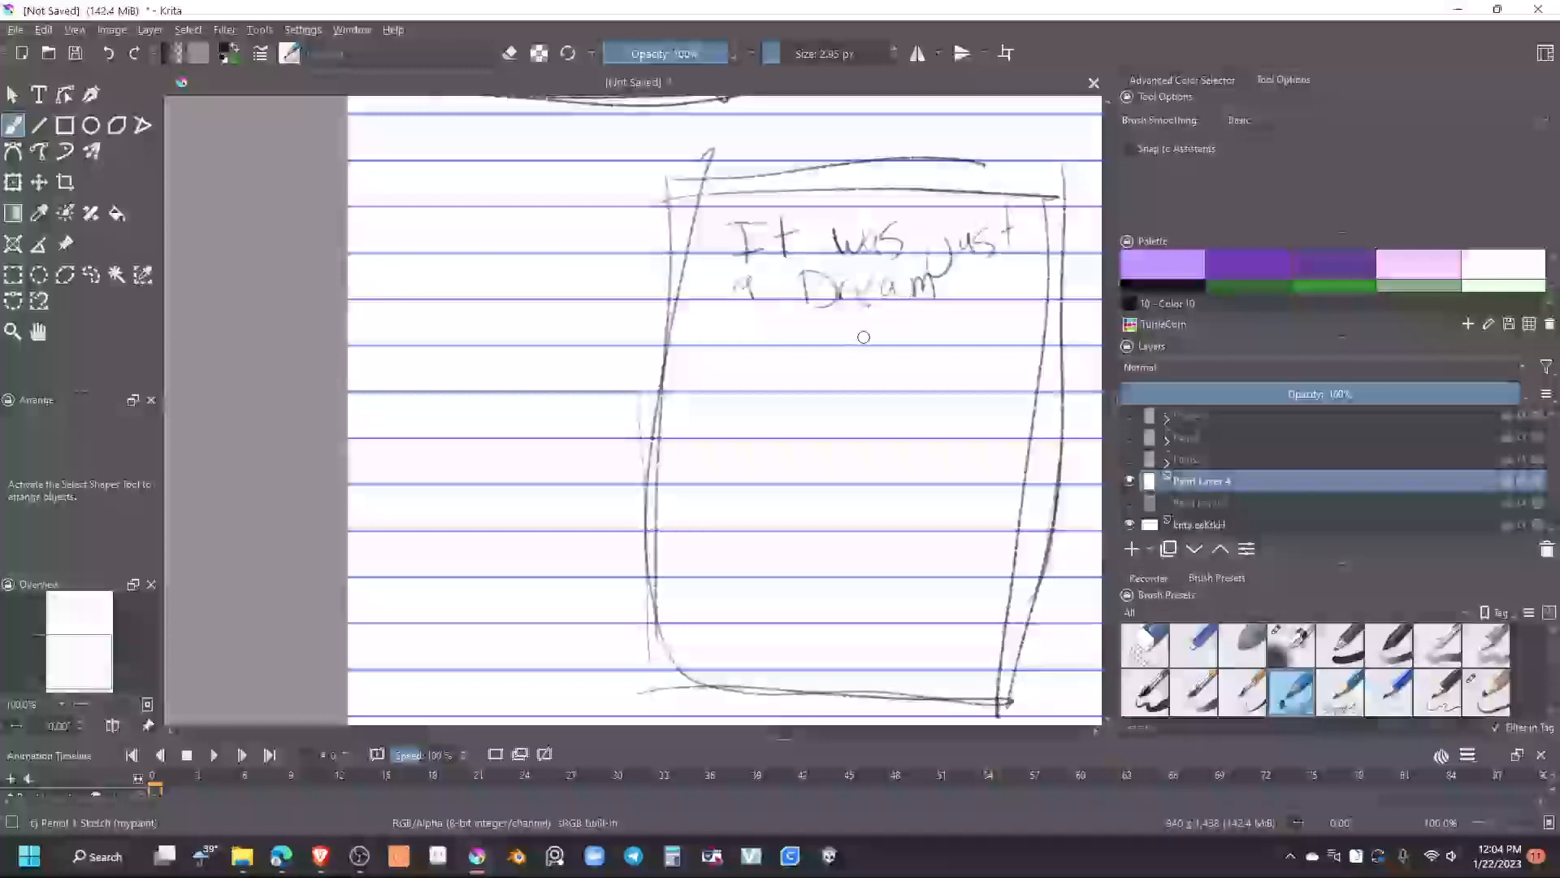
pyautogui.moveTo(786, 325)
pyautogui.mouseDown()
pyautogui.moveTo(813, 355)
pyautogui.moveTo(897, 342)
pyautogui.mouseUp()
pyautogui.click(863, 310)
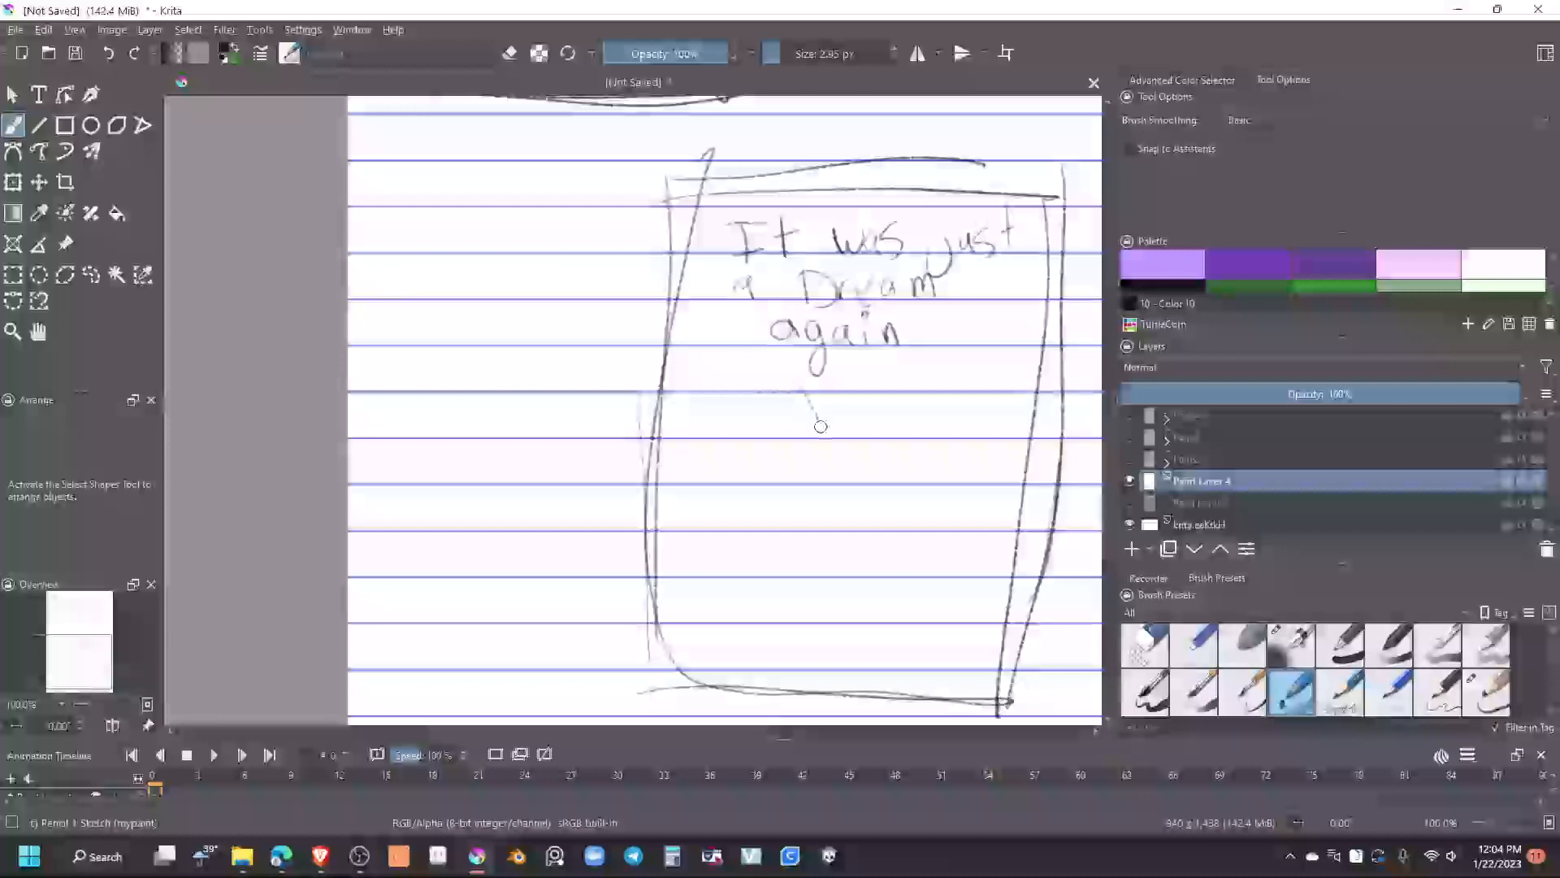
# Draw a speech bubble with a downward tail around the dream lettering and outline a tall rounded body beneath it
pyautogui.moveTo(809, 384)
pyautogui.mouseDown()
pyautogui.moveTo(922, 385)
pyautogui.moveTo(1019, 296)
pyautogui.moveTo(1010, 198)
pyautogui.moveTo(783, 185)
pyautogui.moveTo(709, 197)
pyautogui.moveTo(708, 304)
pyautogui.moveTo(812, 388)
pyautogui.mouseUp()
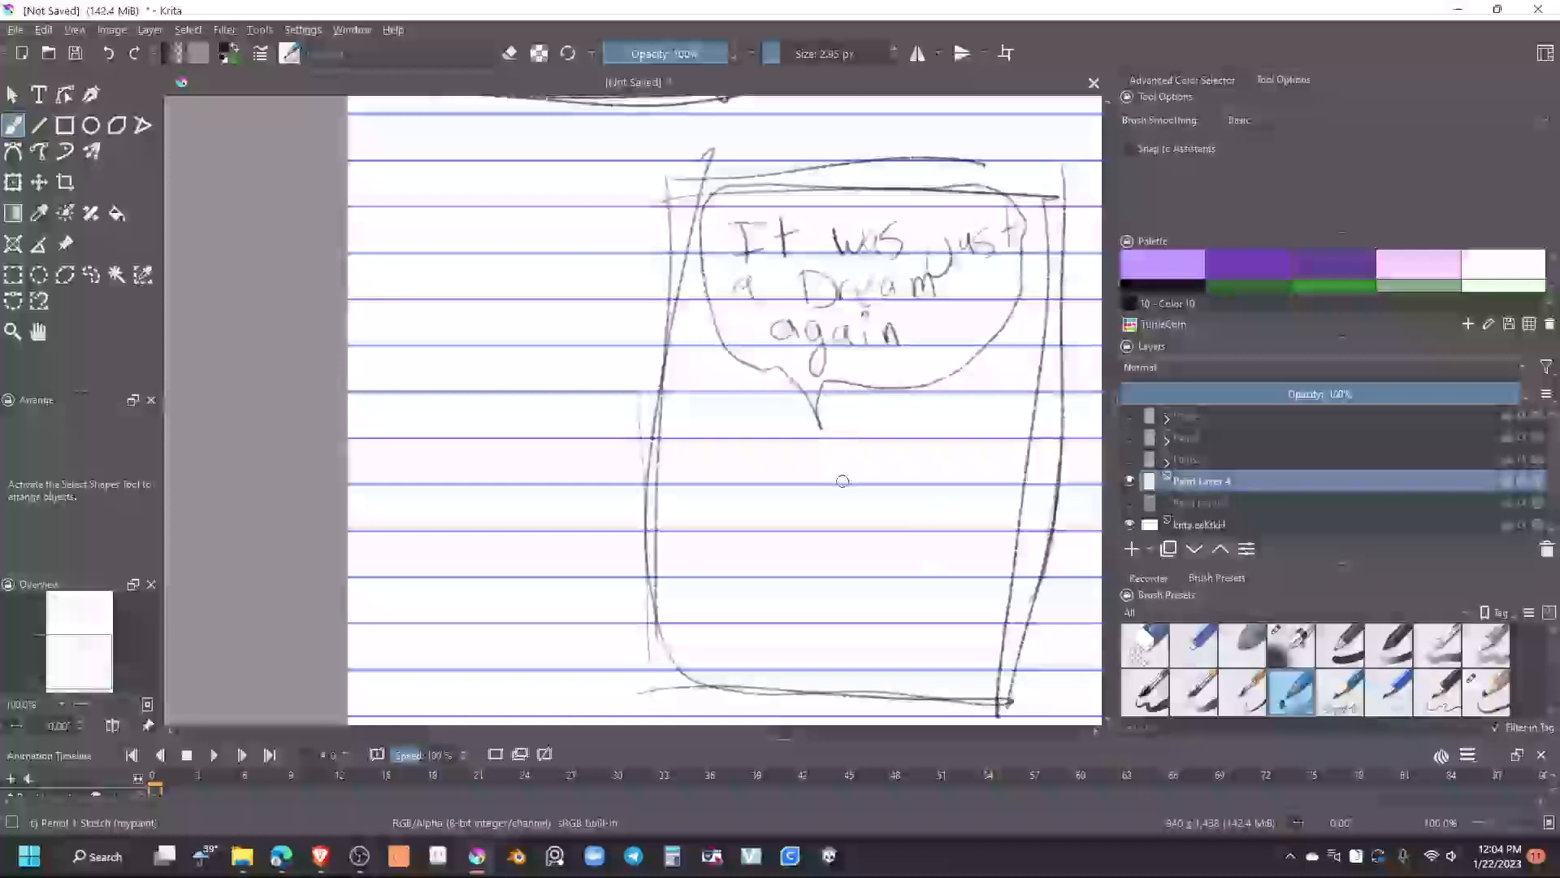
pyautogui.moveTo(814, 542)
pyautogui.mouseDown()
pyautogui.moveTo(930, 481)
pyautogui.moveTo(937, 521)
pyautogui.moveTo(885, 678)
pyautogui.mouseUp()
pyautogui.moveTo(818, 511); pyautogui.dragTo(788, 674)
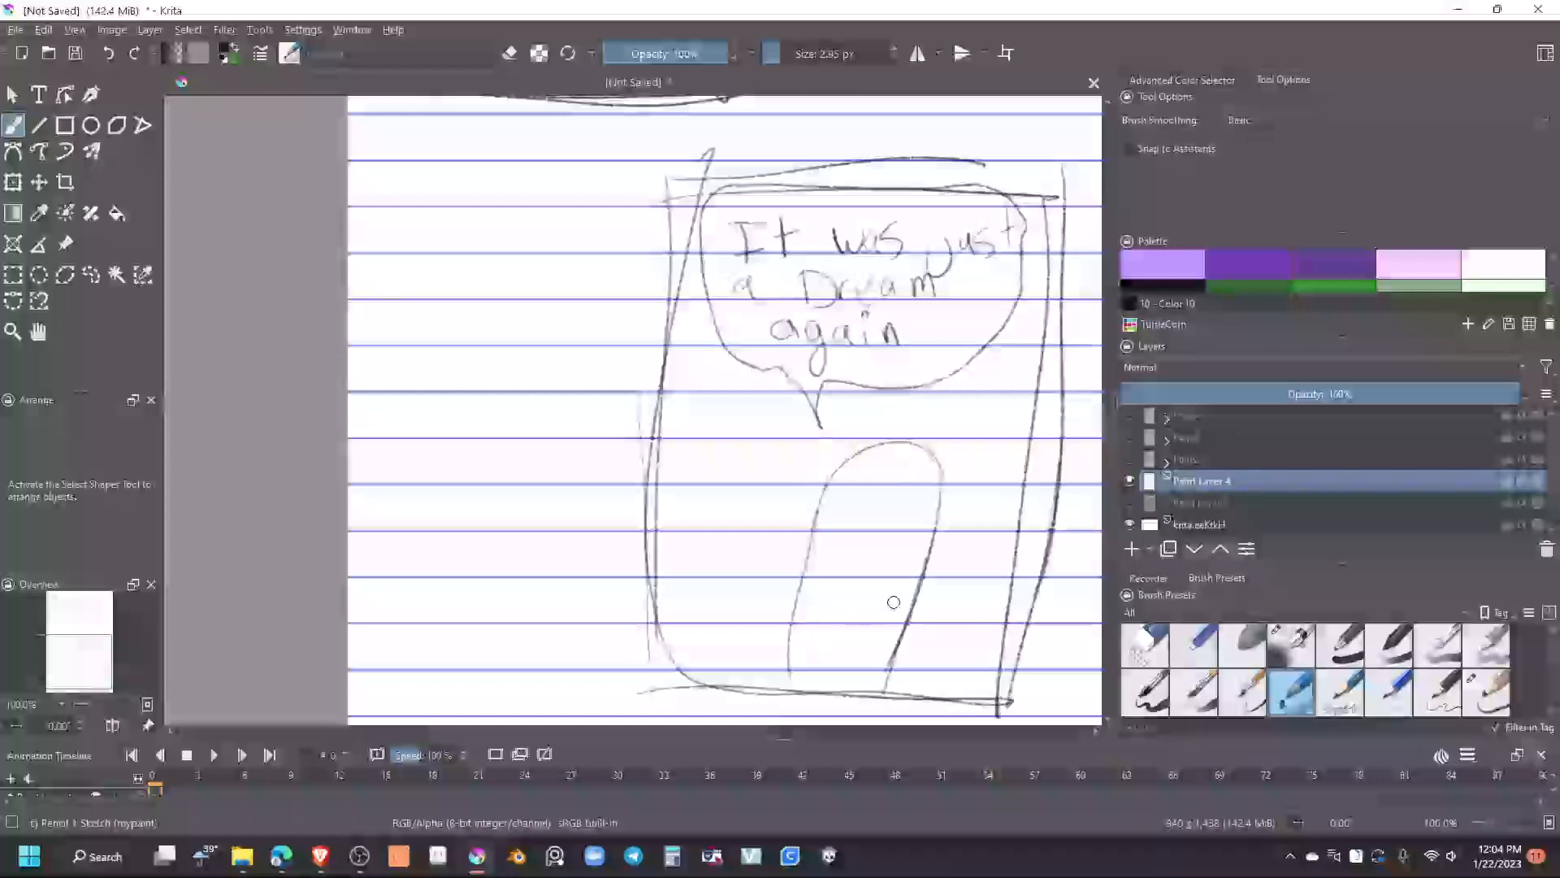
# Draw the penguin's flippers, beak, eye and head tuft on the rounded body beneath the dream speech bubble
pyautogui.moveTo(931, 508); pyautogui.dragTo(936, 719)
pyautogui.moveTo(901, 546); pyautogui.dragTo(894, 630)
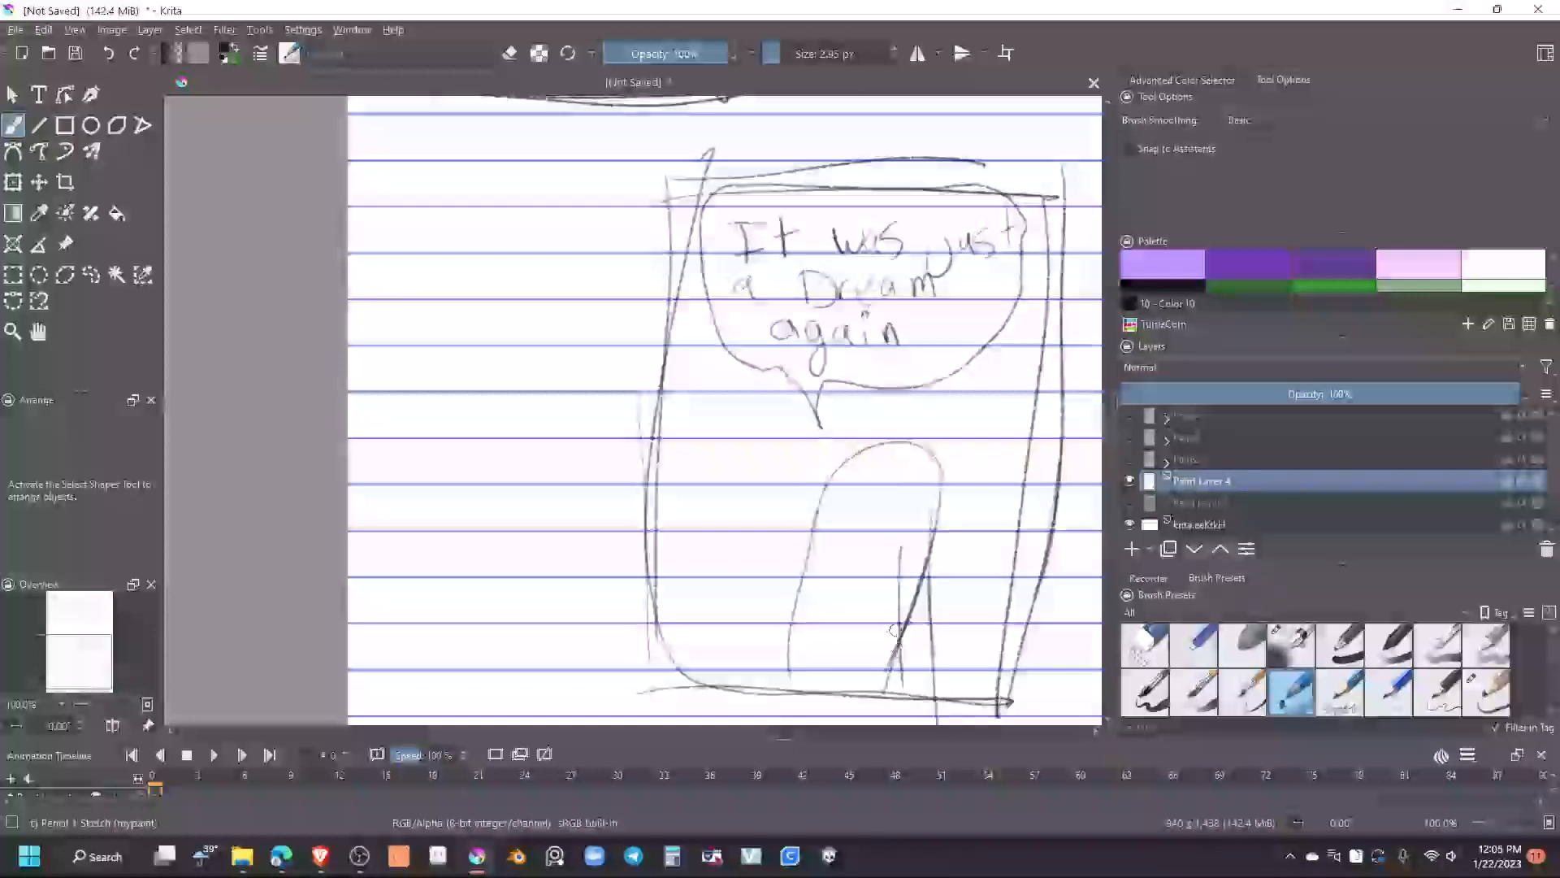
pyautogui.moveTo(936, 524); pyautogui.dragTo(909, 675)
pyautogui.moveTo(814, 524)
pyautogui.mouseDown()
pyautogui.moveTo(776, 609)
pyautogui.moveTo(846, 663)
pyautogui.moveTo(815, 547)
pyautogui.moveTo(841, 654)
pyautogui.mouseUp()
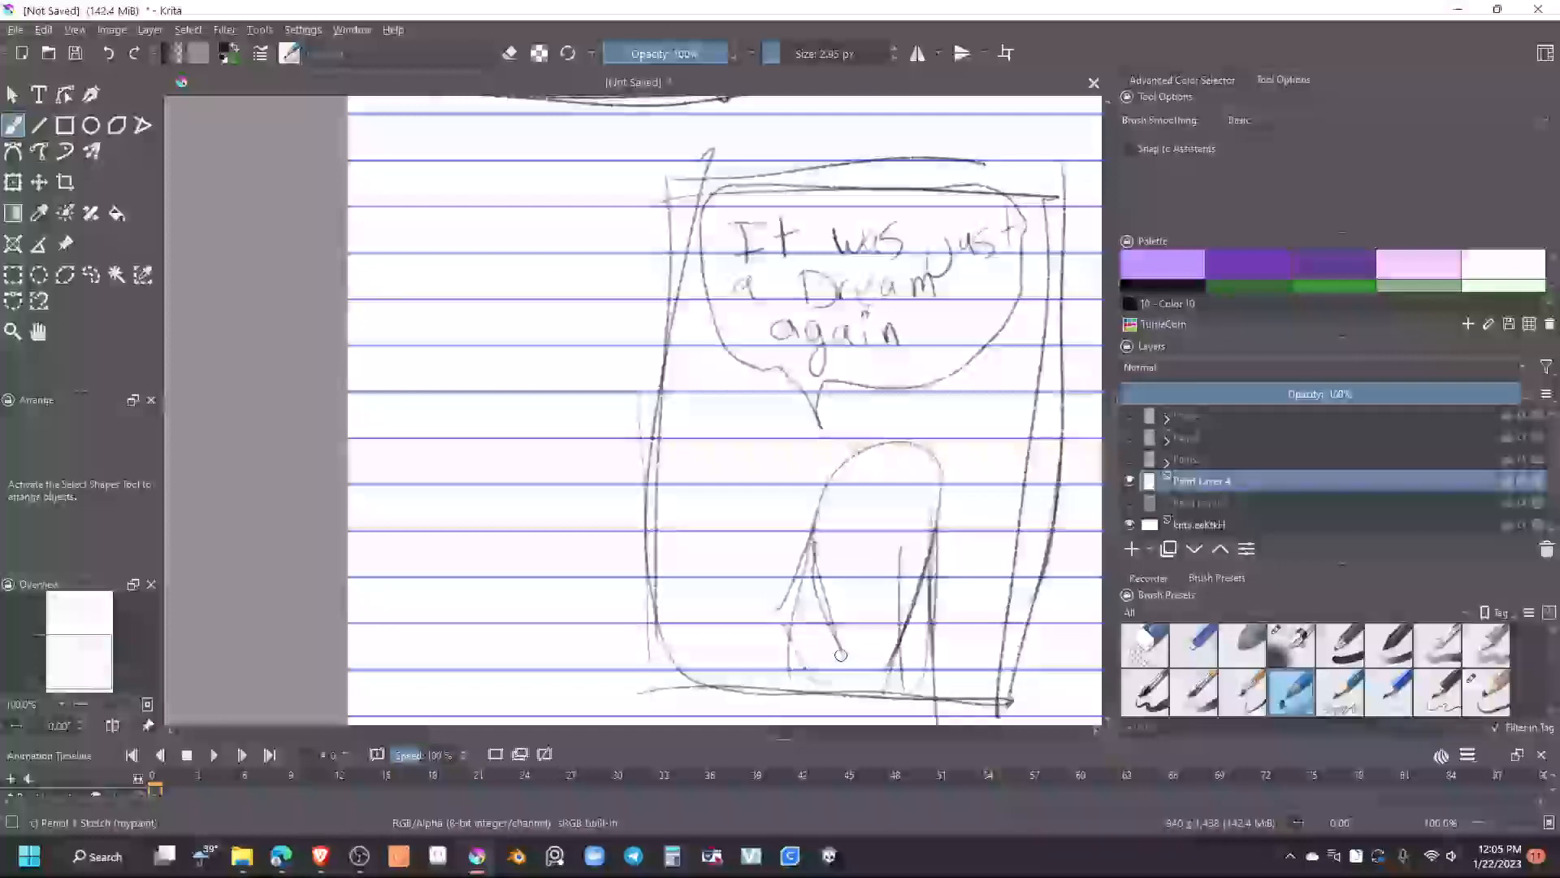
pyautogui.moveTo(855, 496)
pyautogui.mouseDown()
pyautogui.moveTo(824, 546)
pyautogui.moveTo(806, 493)
pyautogui.moveTo(849, 528)
pyautogui.moveTo(865, 500)
pyautogui.moveTo(833, 489)
pyautogui.mouseUp()
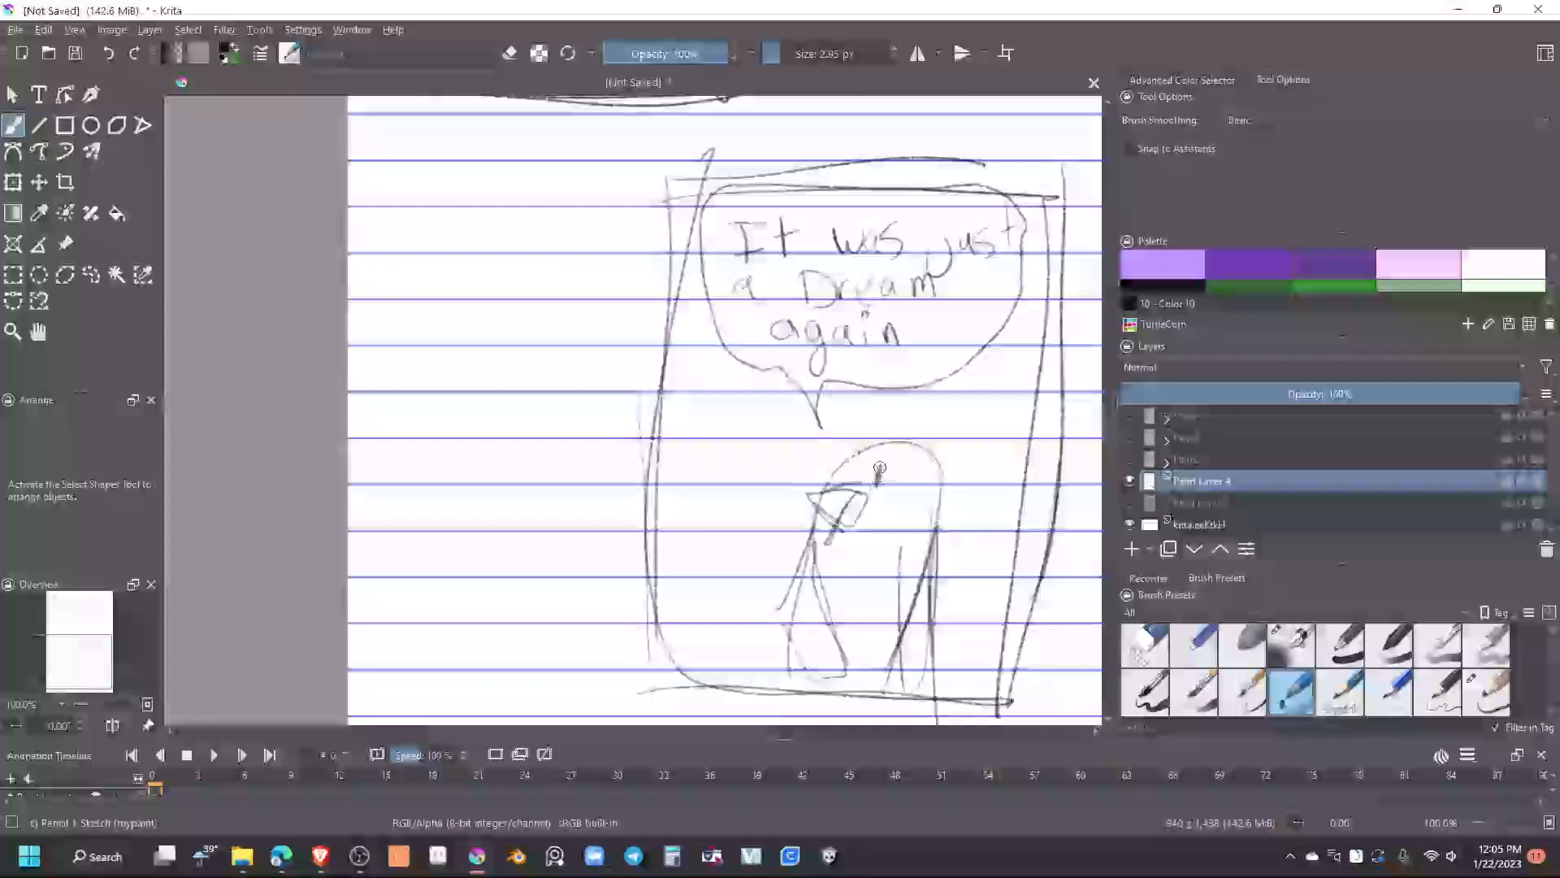
pyautogui.moveTo(892, 435)
pyautogui.mouseDown()
pyautogui.moveTo(888, 398)
pyautogui.moveTo(897, 437)
pyautogui.moveTo(912, 408)
pyautogui.moveTo(894, 438)
pyautogui.moveTo(921, 406)
pyautogui.mouseUp()
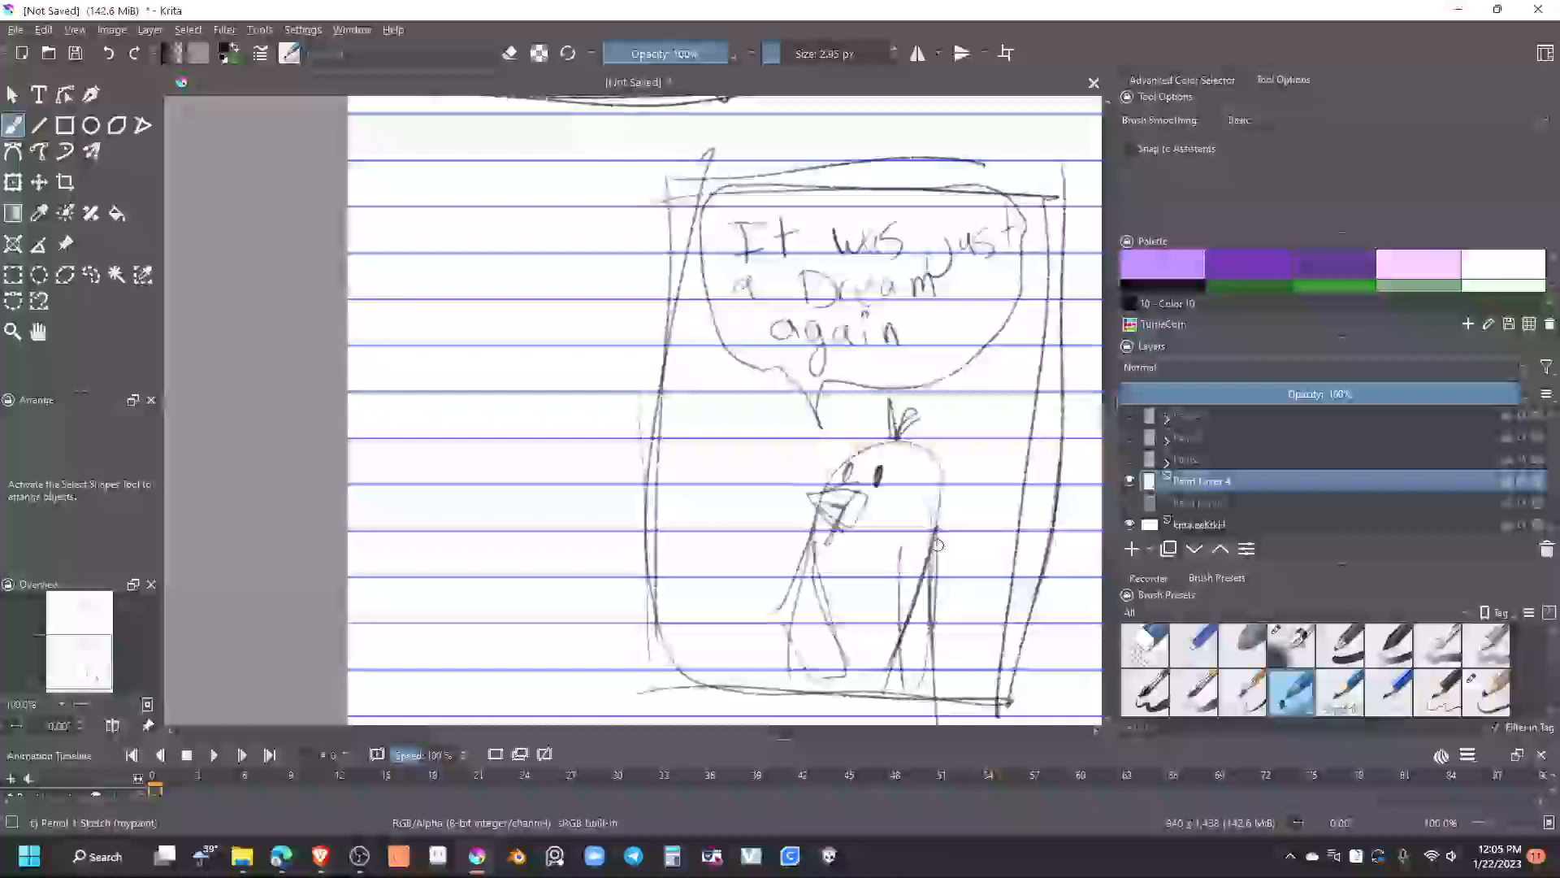
# Select the "What?" panel with a rectangular selection, enlarge it to fill the space beside the question-mark panel, and deselect it
pyautogui.scroll(-2, 937, 544)
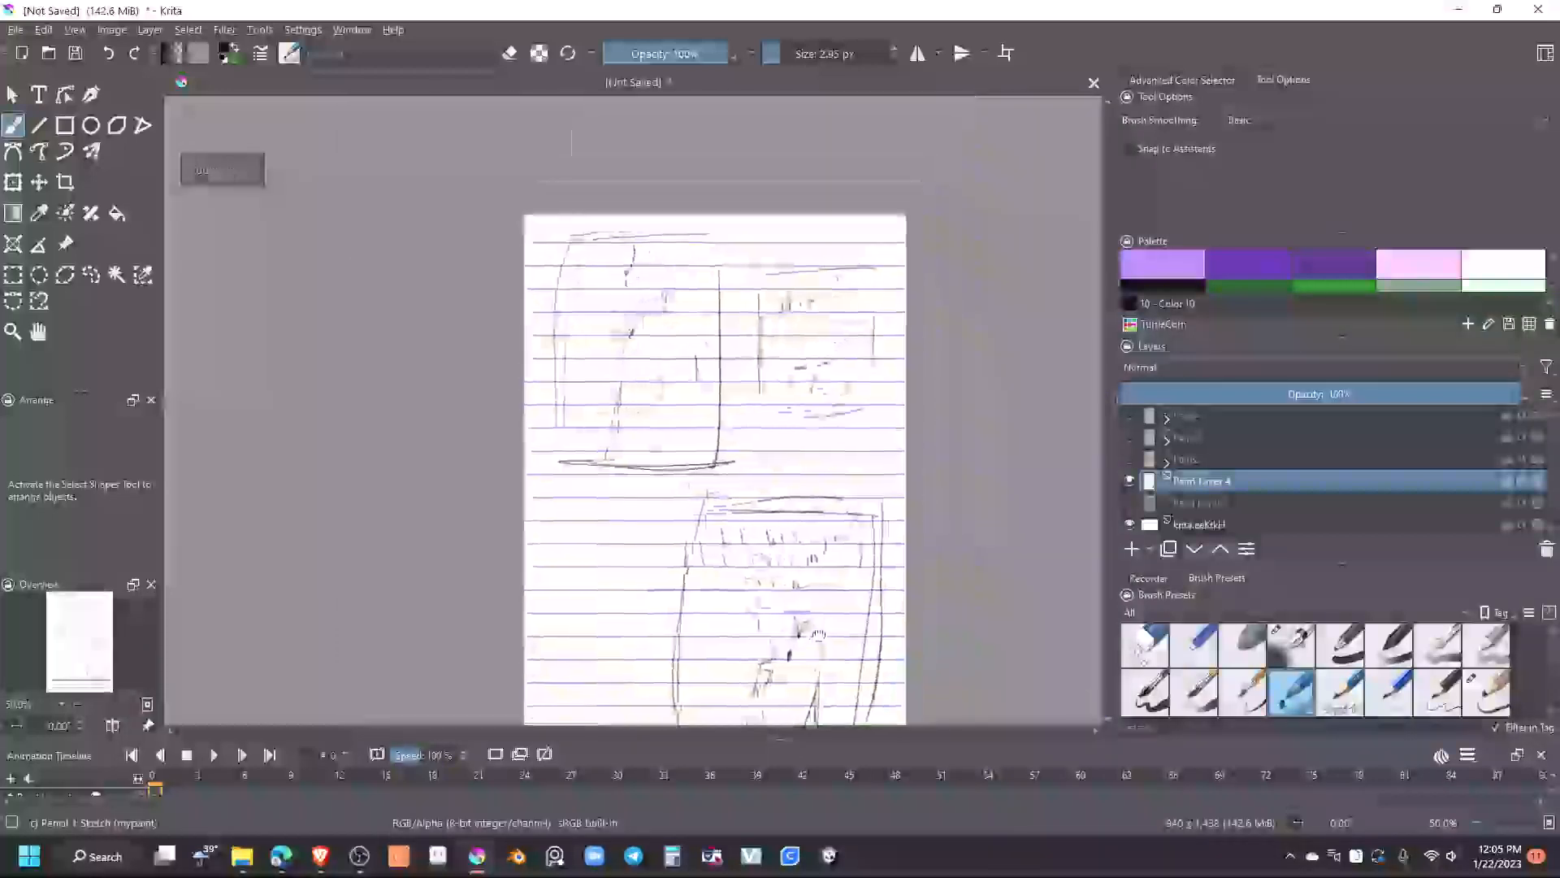
pyautogui.moveTo(830, 568)
pyautogui.mouseDown()
pyautogui.moveTo(794, 449)
pyautogui.moveTo(804, 585)
pyautogui.moveTo(811, 522)
pyautogui.moveTo(909, 526)
pyautogui.moveTo(913, 452)
pyautogui.moveTo(918, 557)
pyautogui.moveTo(938, 515)
pyautogui.mouseUp()
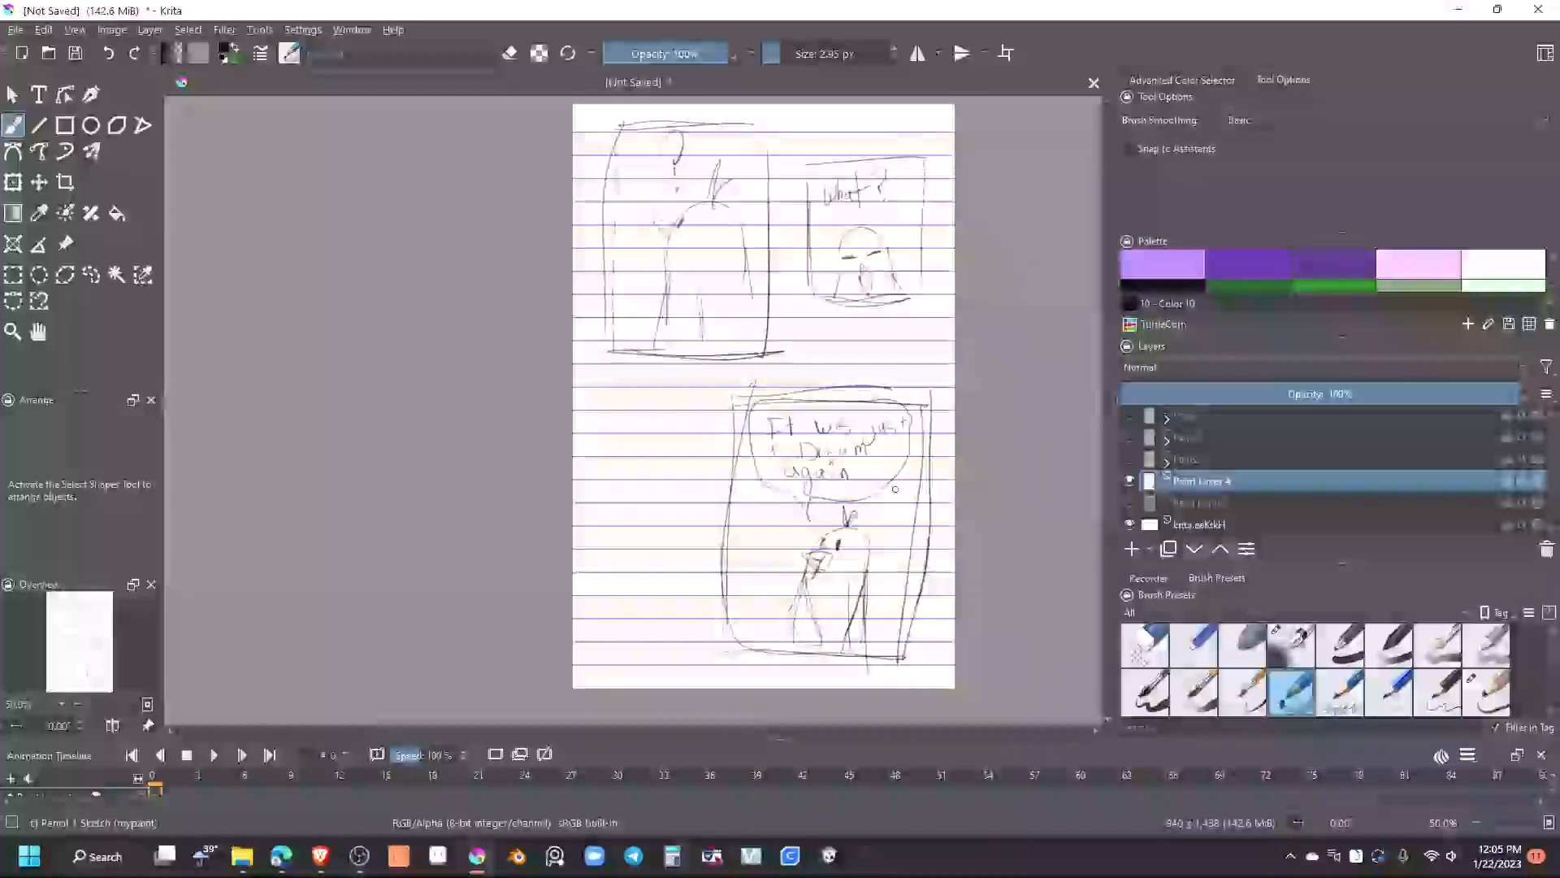
pyautogui.click(13, 274)
pyautogui.moveTo(805, 125); pyautogui.dragTo(942, 339)
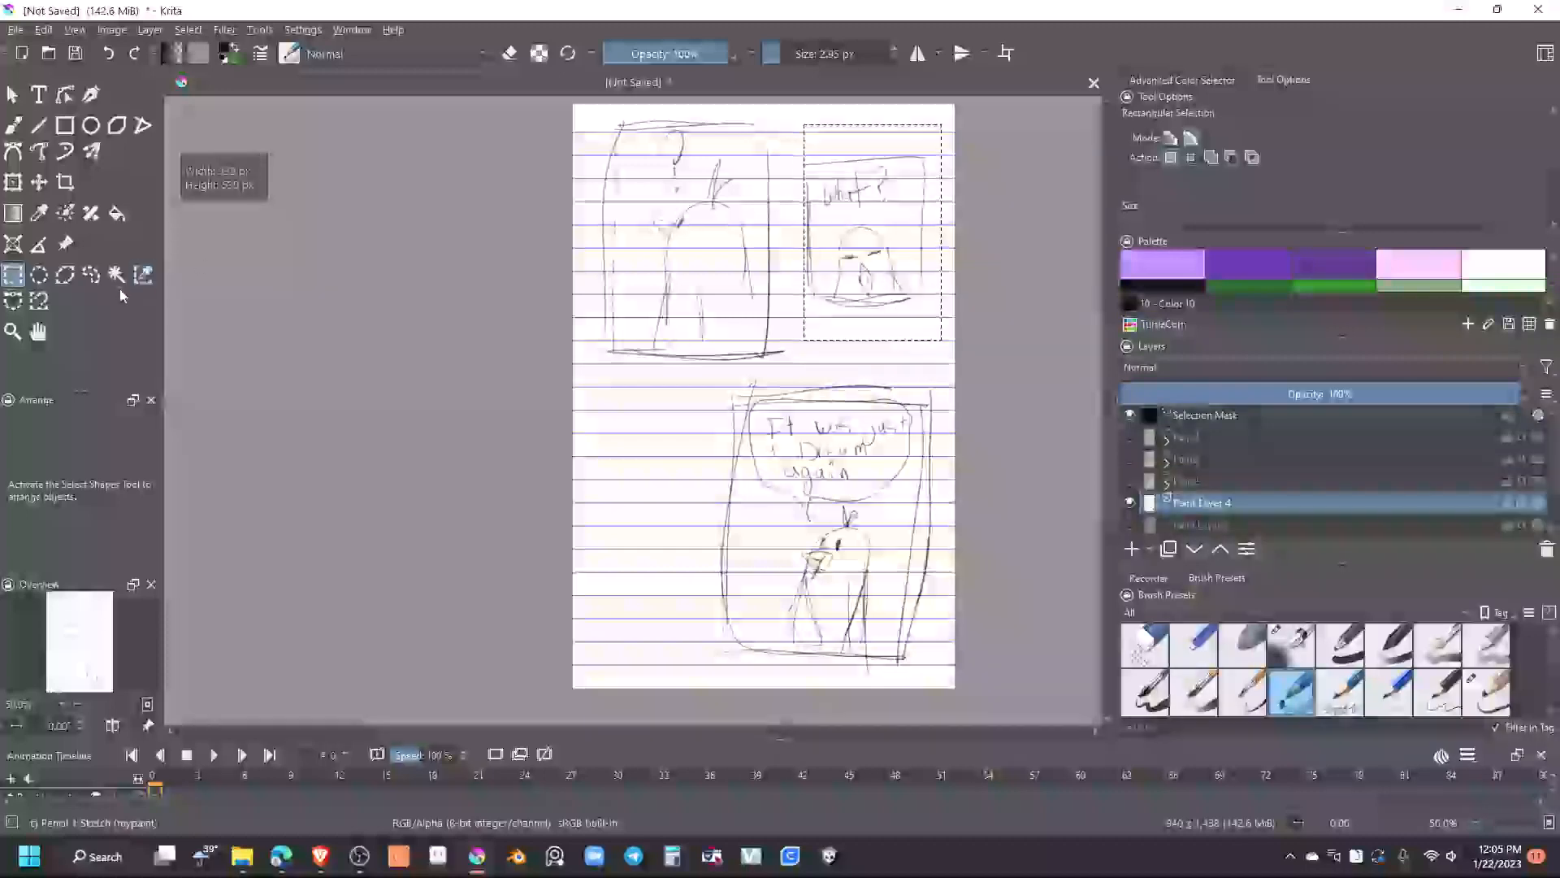
pyautogui.click(13, 182)
pyautogui.moveTo(806, 336)
pyautogui.mouseDown()
pyautogui.moveTo(728, 388)
pyautogui.moveTo(724, 405)
pyautogui.moveTo(748, 416)
pyautogui.mouseUp()
pyautogui.moveTo(829, 338); pyautogui.dragTo(858, 315)
pyautogui.press('Return')
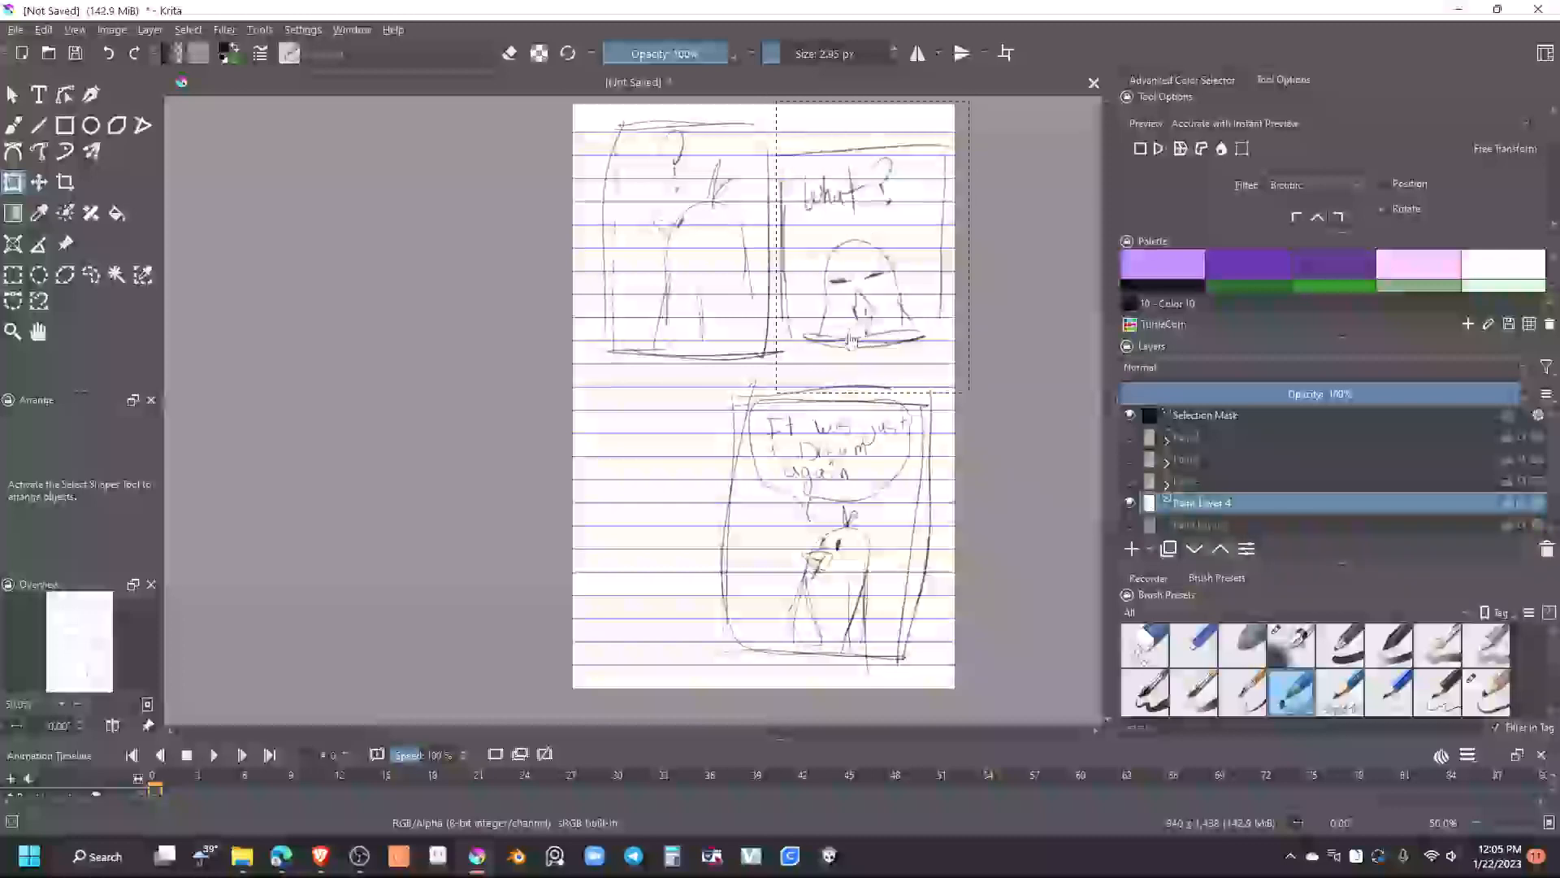
pyautogui.hotkey('ctrl', 'shift', 'a')
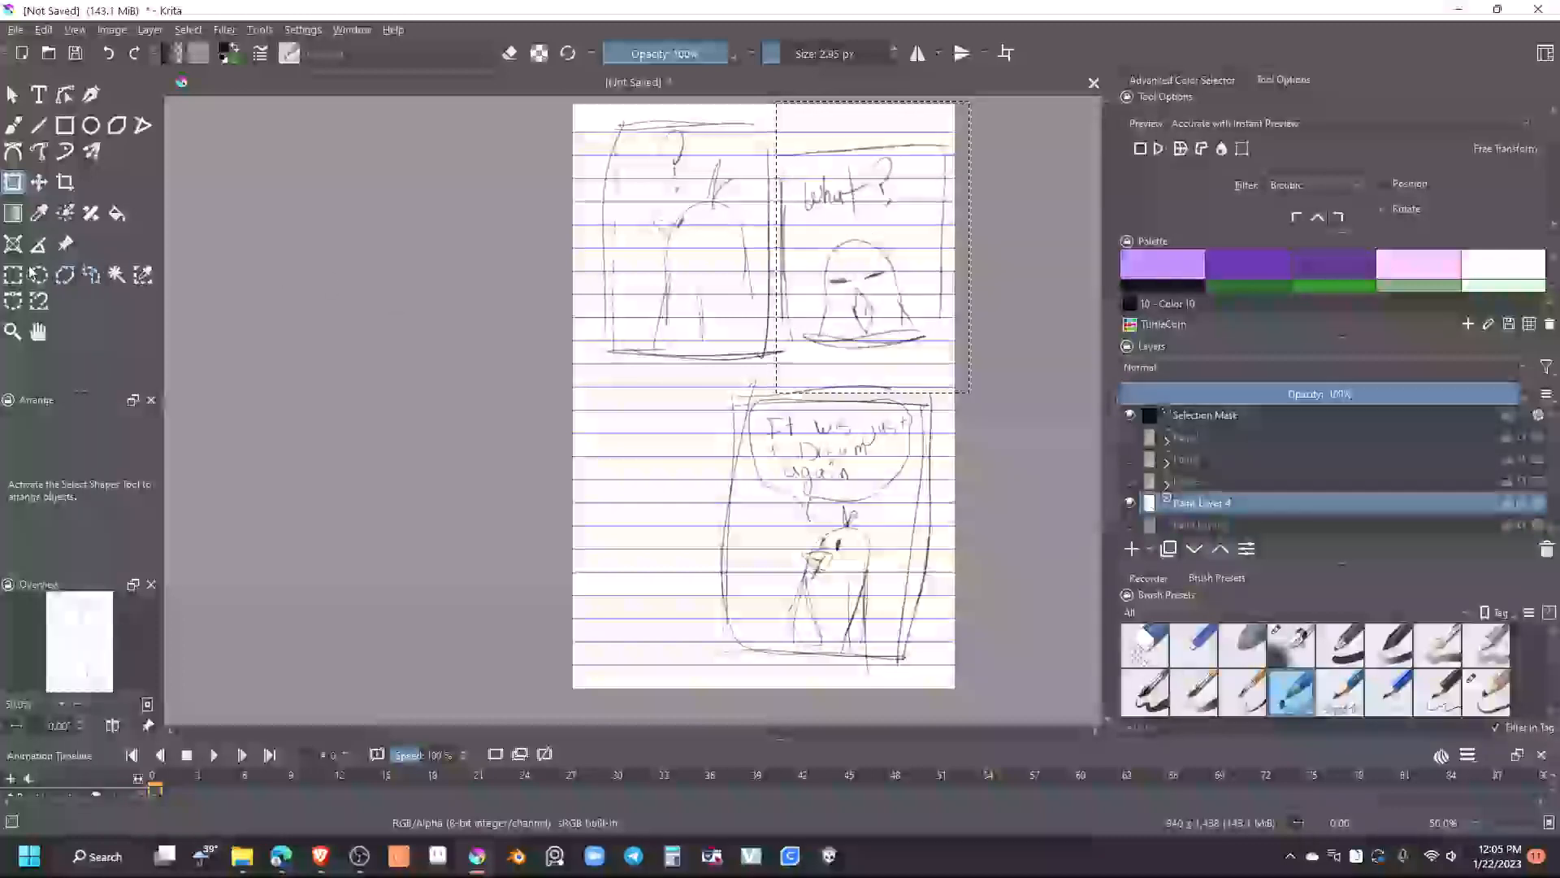
# Select the dream panel with a rectangular selection and stretch it sideways to the page's left edge
pyautogui.hotkey('ctrl', 'r')
pyautogui.scroll(-1, 818, 512)
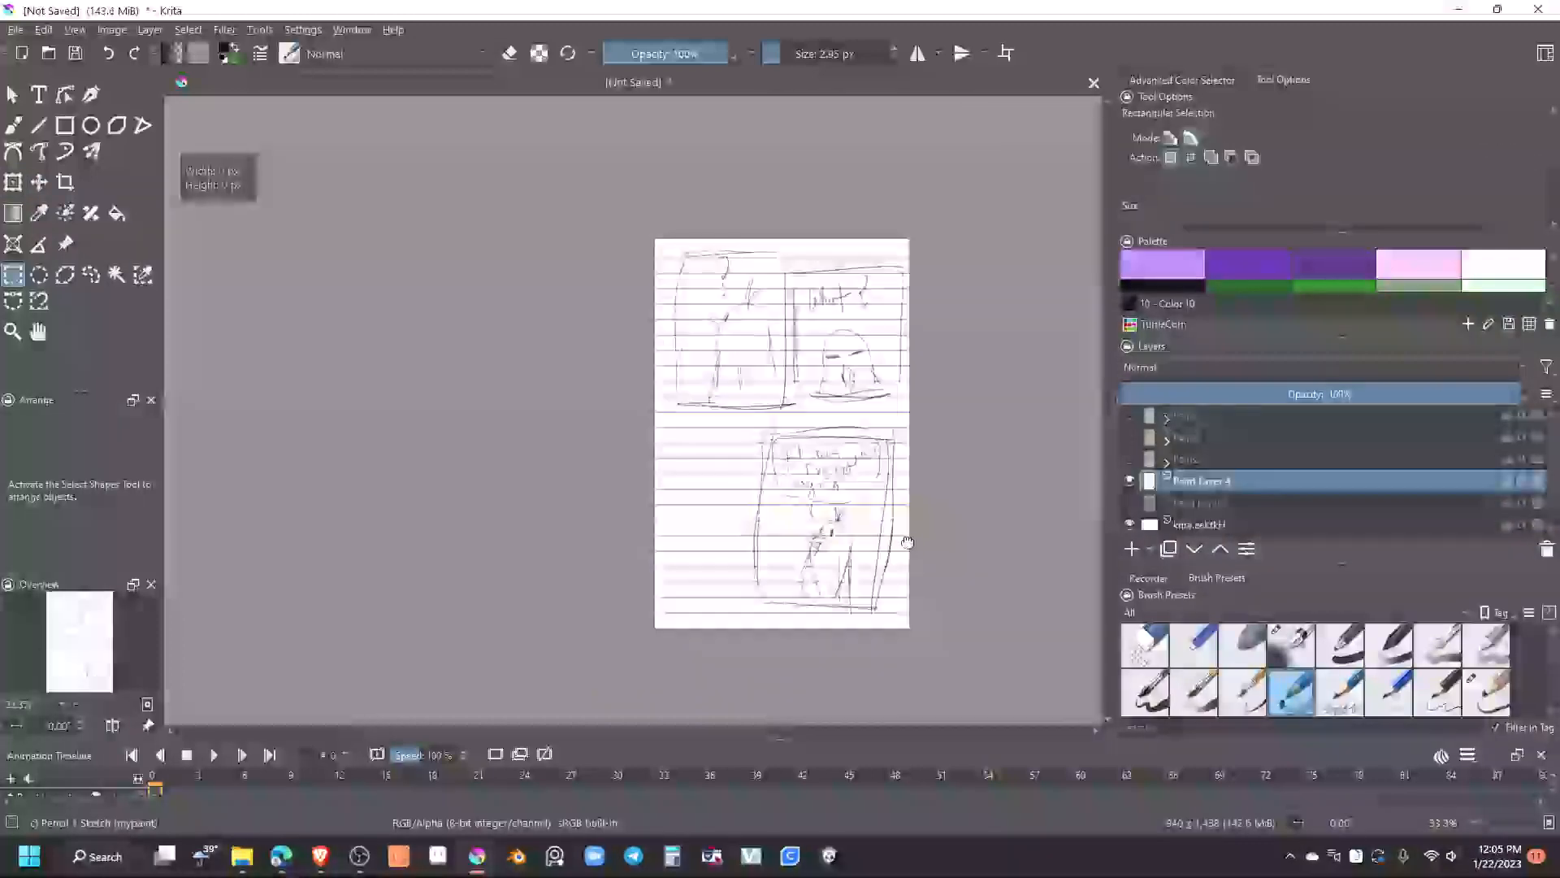
pyautogui.moveTo(905, 533); pyautogui.dragTo(884, 483)
pyautogui.scroll(1, 884, 482)
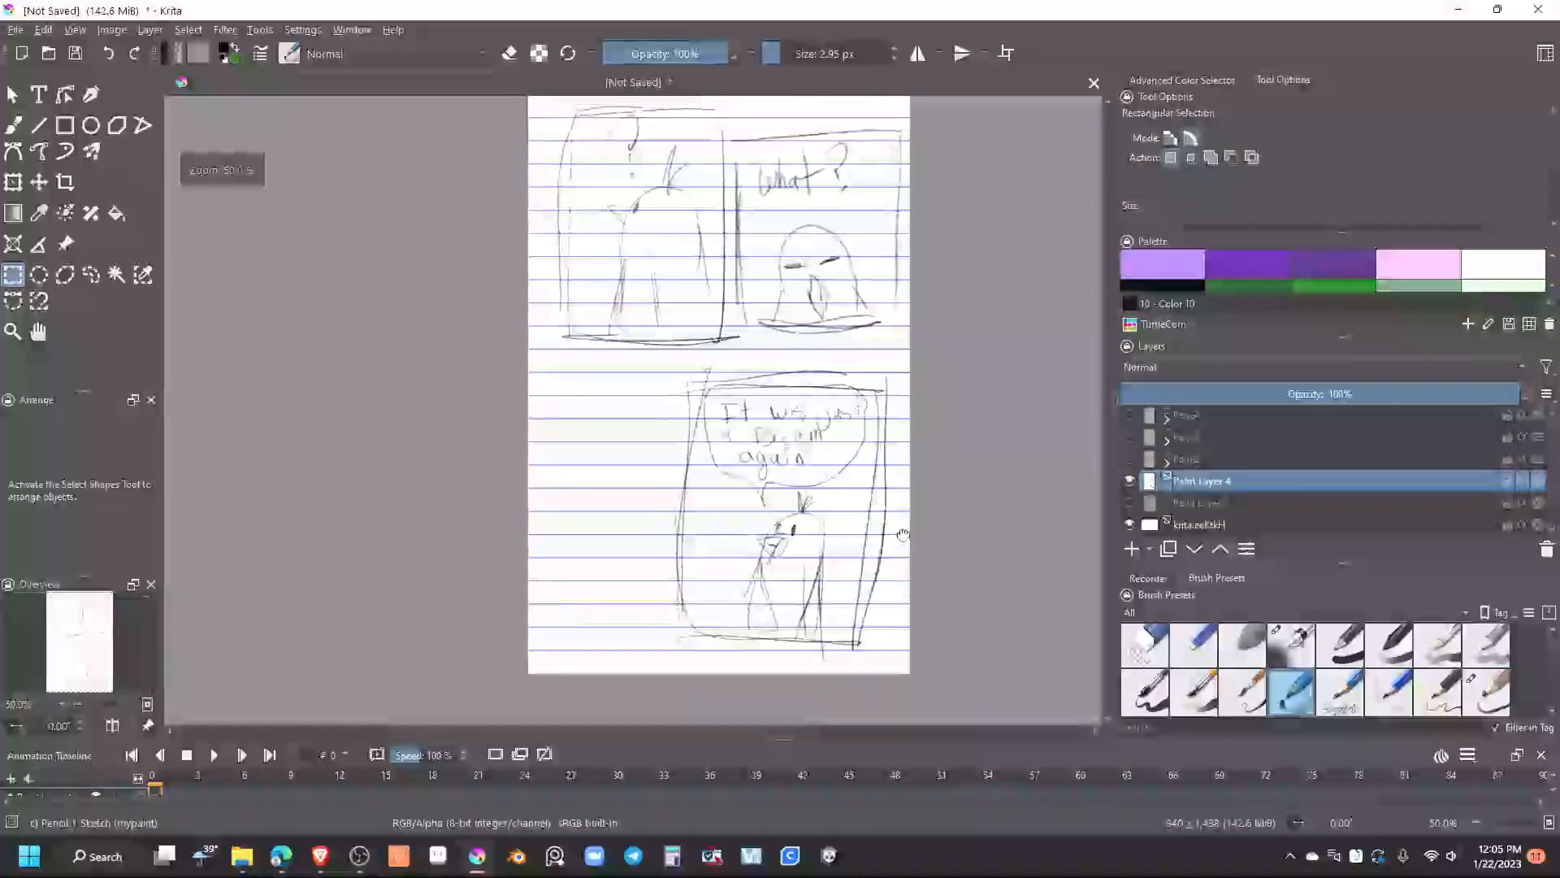
pyautogui.moveTo(653, 370); pyautogui.dragTo(947, 661)
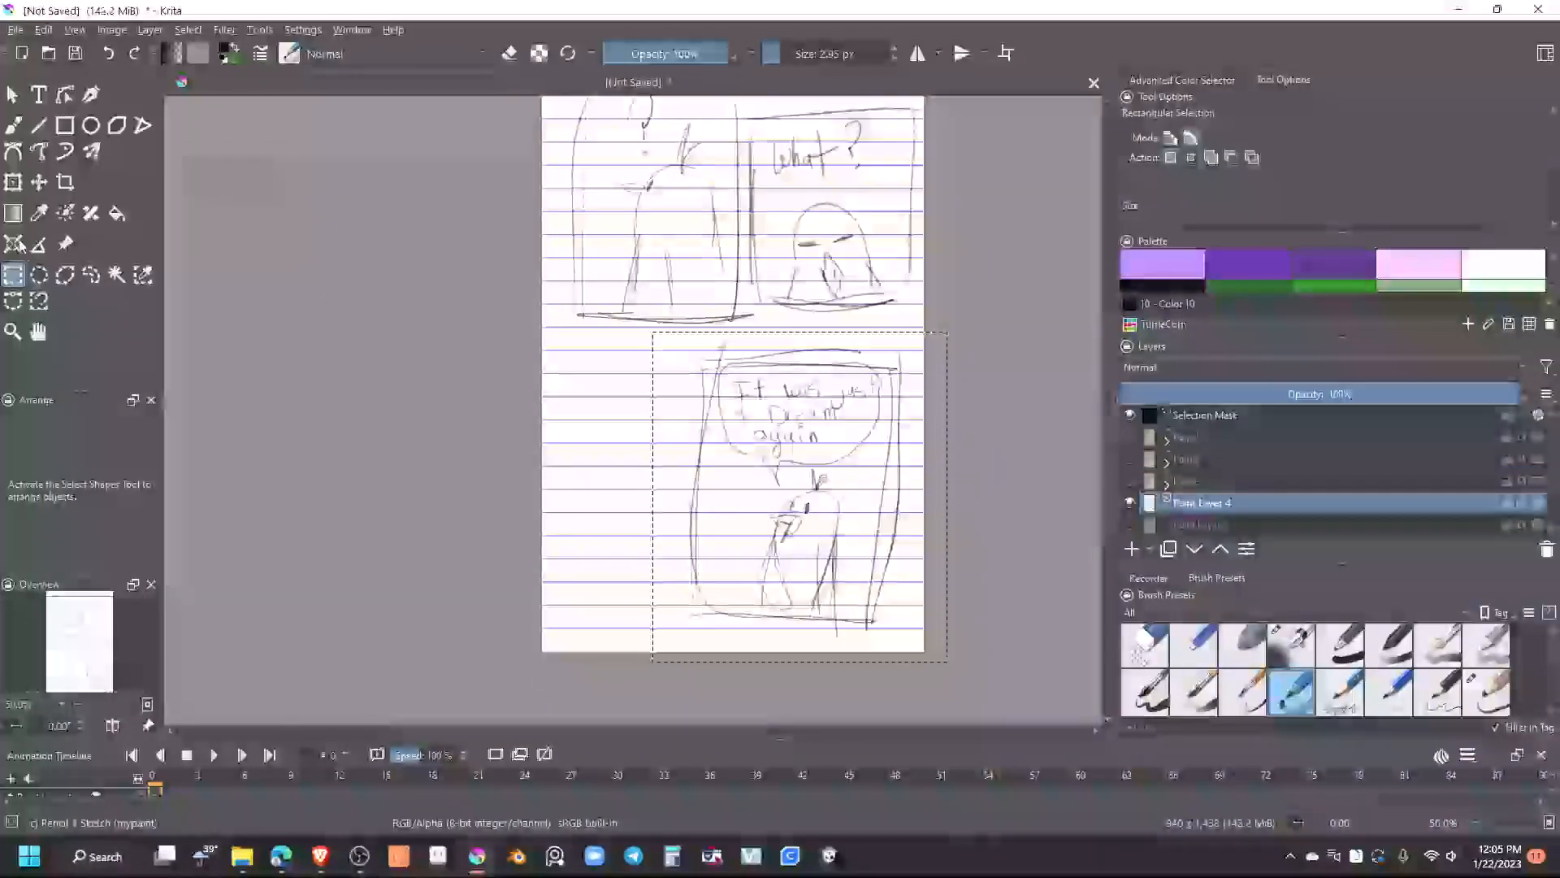
pyautogui.click(13, 301)
pyautogui.click(13, 182)
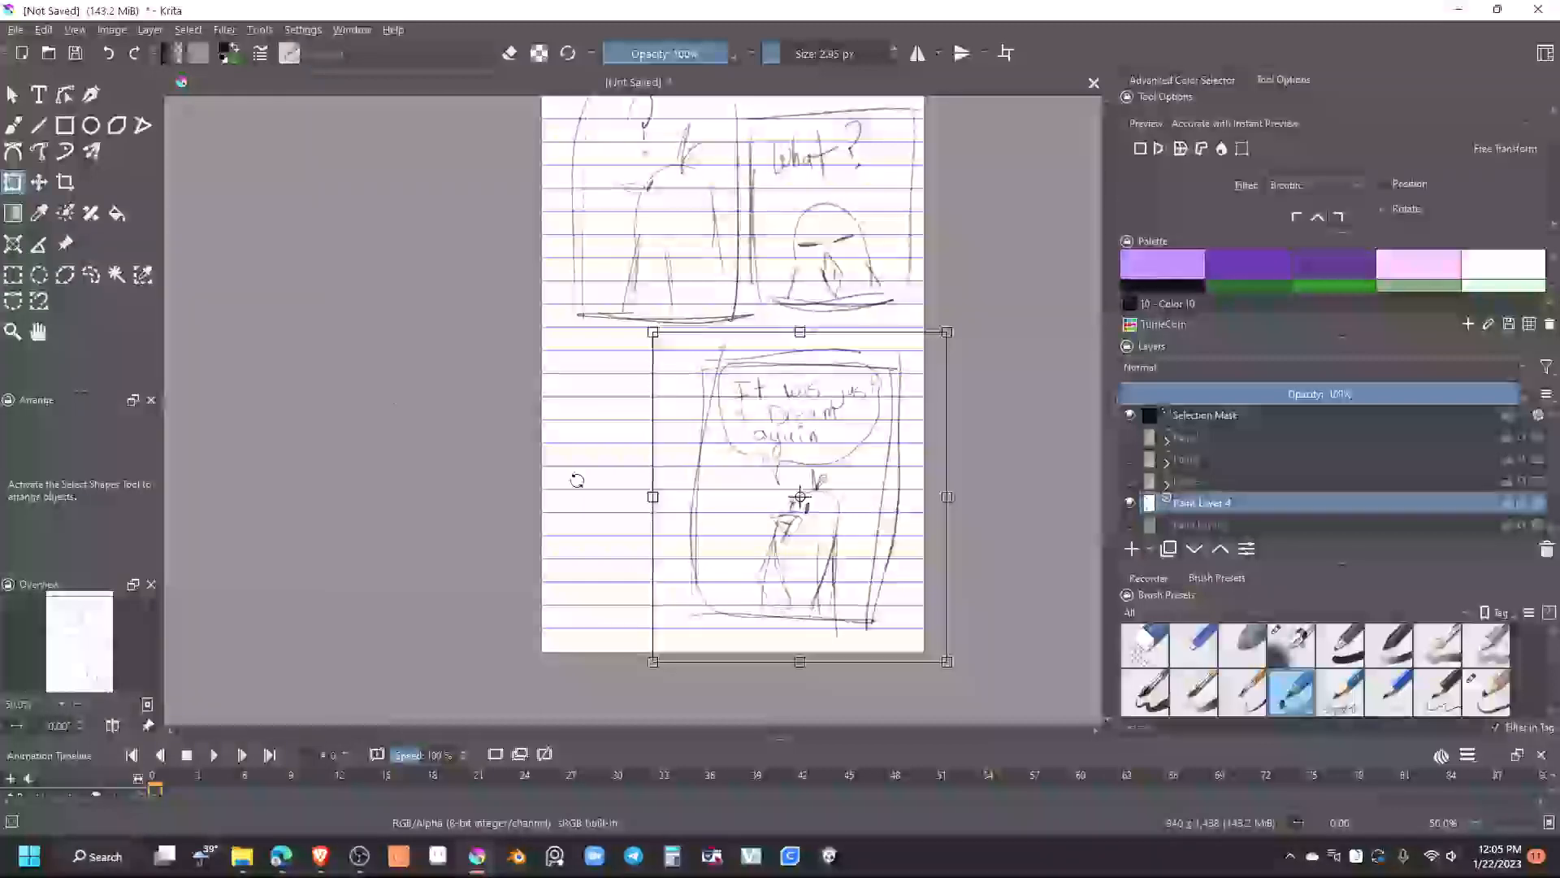
pyautogui.moveTo(656, 489); pyautogui.dragTo(542, 498)
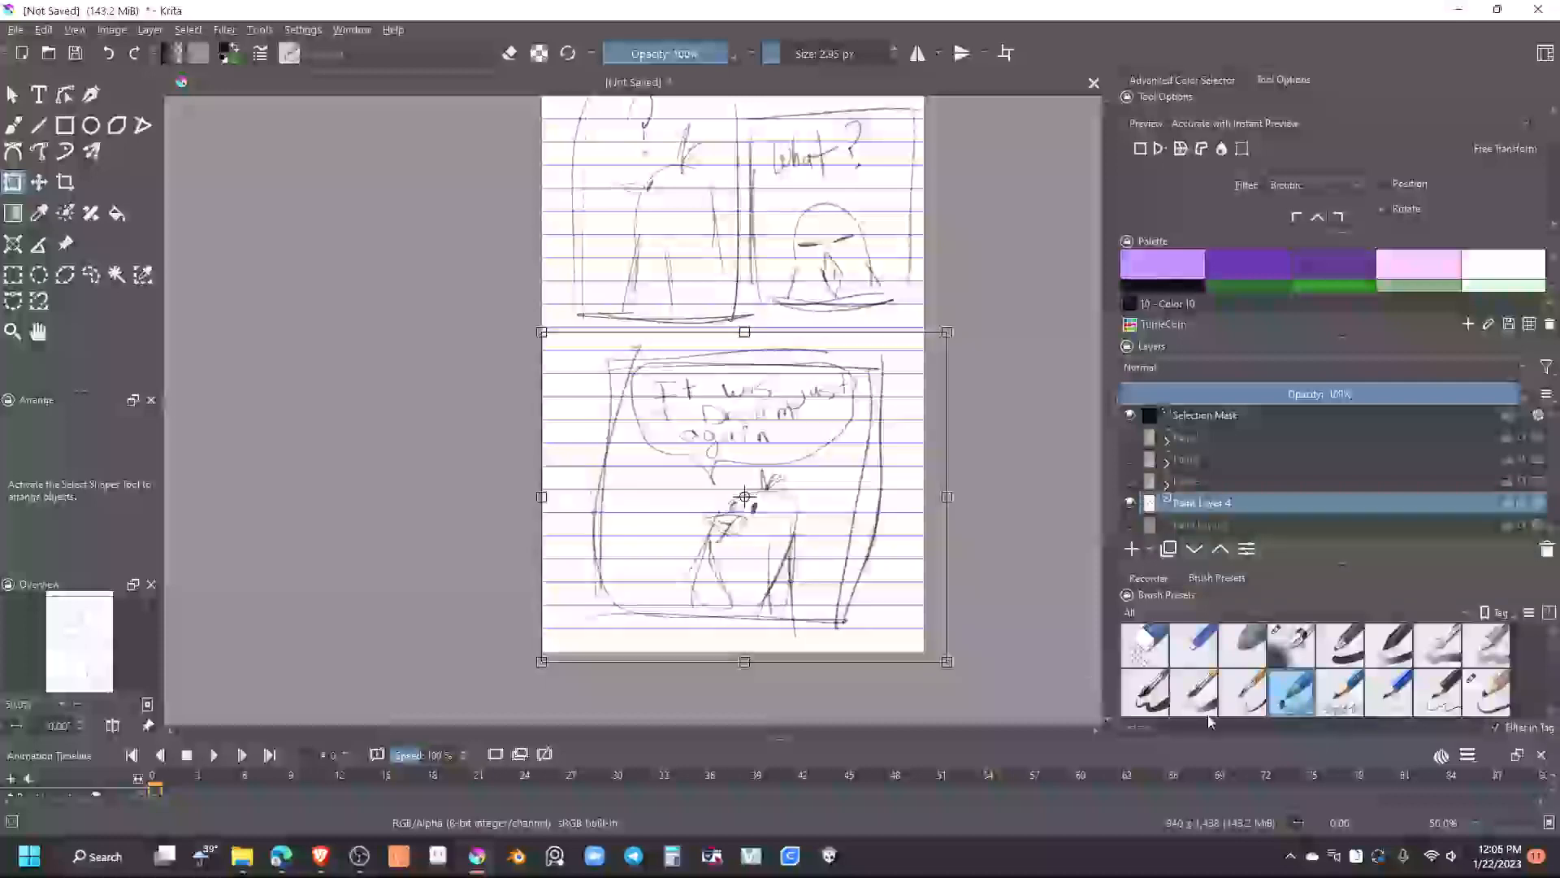
pyautogui.press('Return')
# Rotate the dream panel slightly counterclockwise, apply the transform, deselect it and return to the Freehand Brush
pyautogui.moveTo(1046, 620); pyautogui.dragTo(1038, 626)
pyautogui.press('Return')
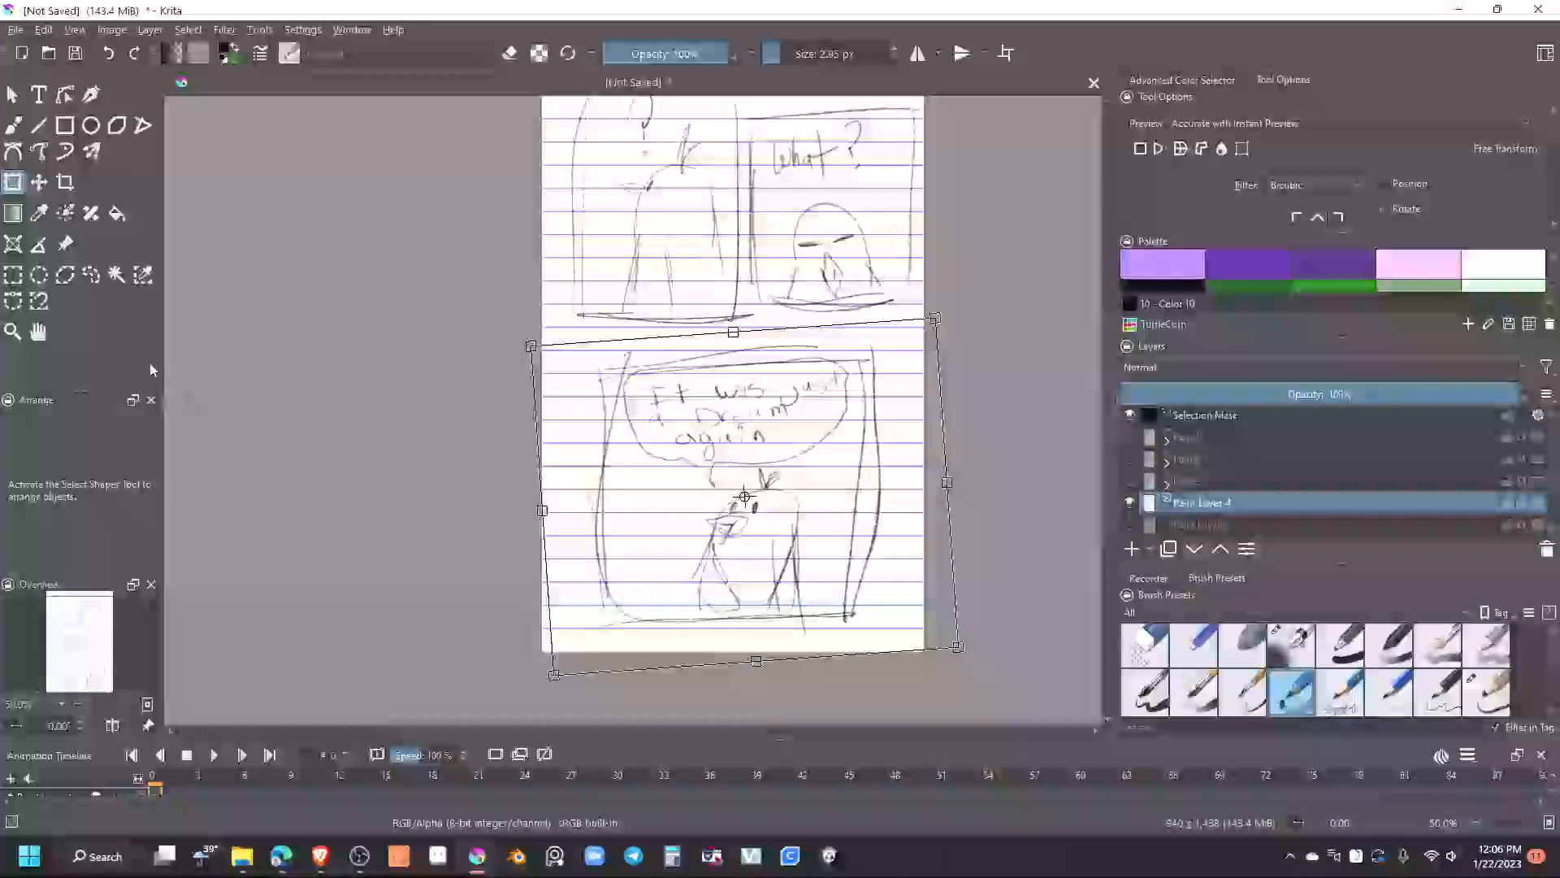
pyautogui.click(13, 275)
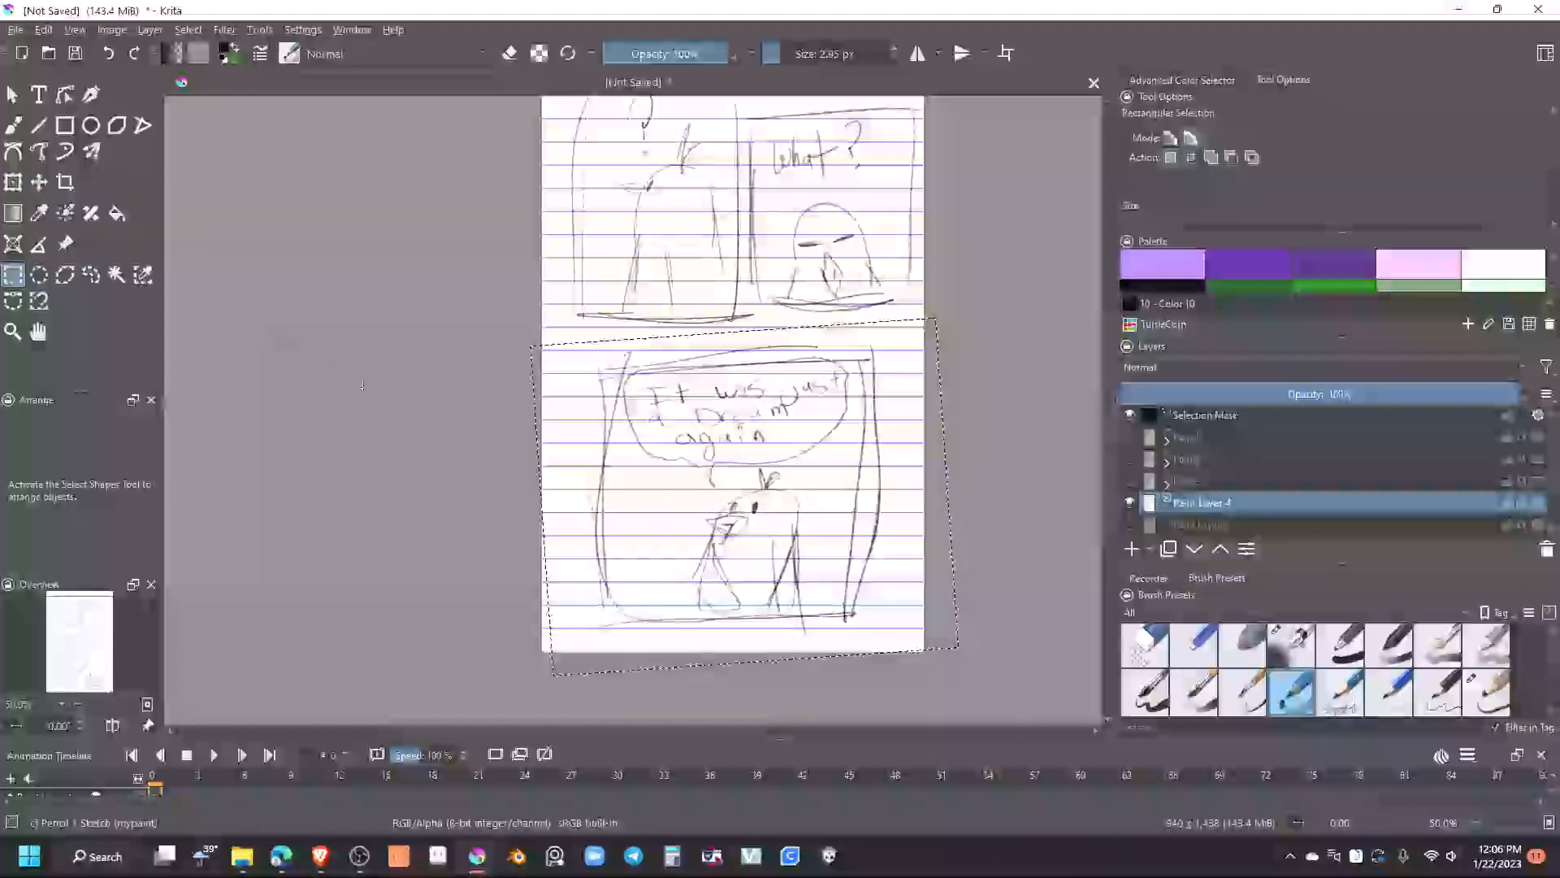
pyautogui.click(174, 154)
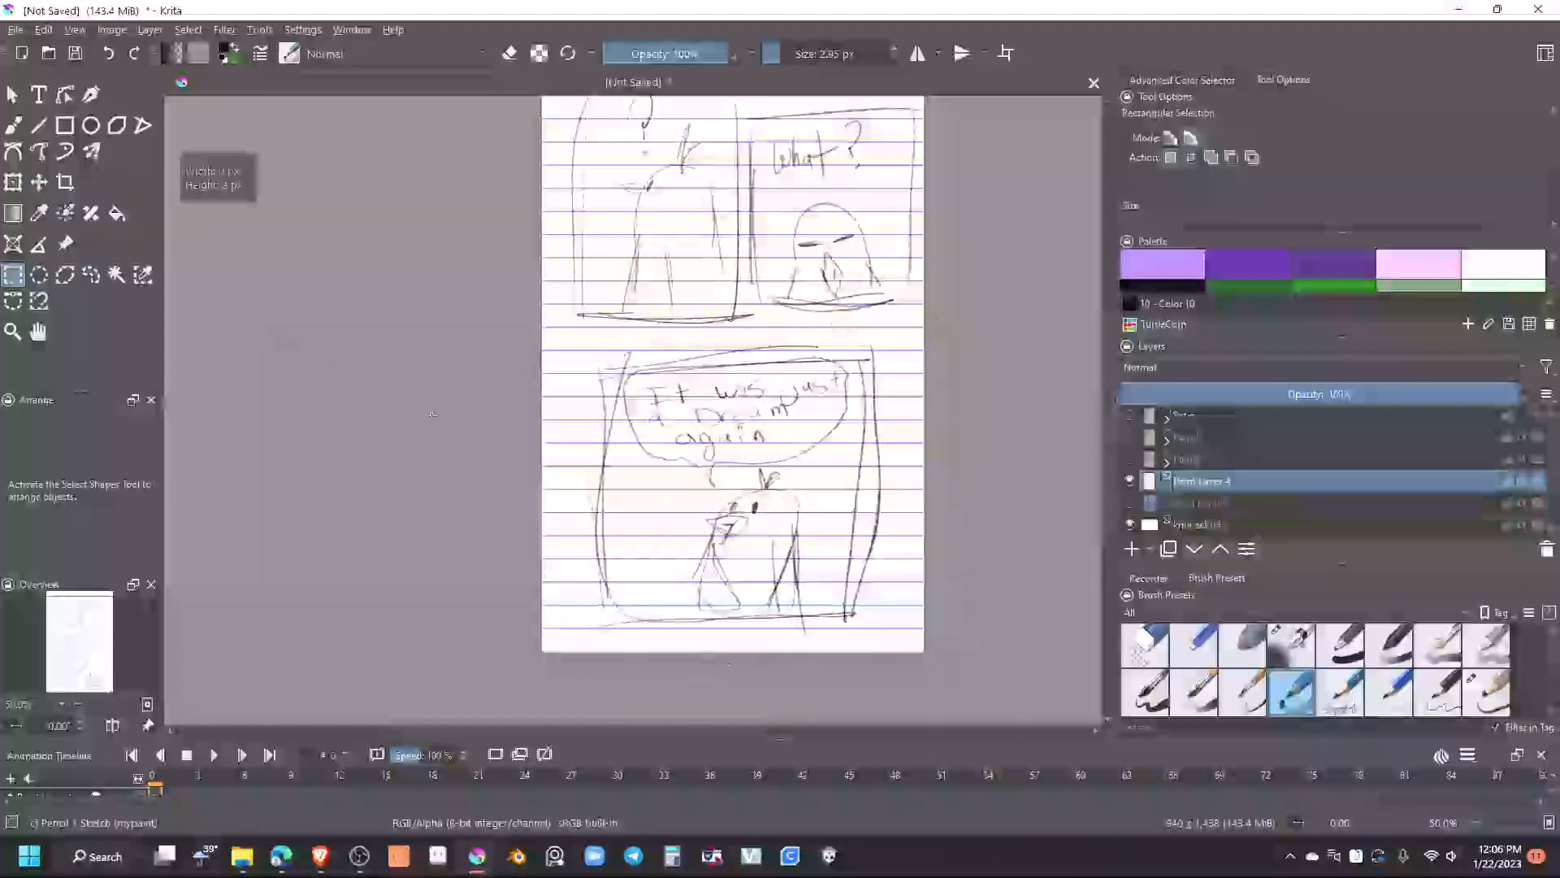
pyautogui.click(22, 189)
pyautogui.click(15, 126)
# Compare the two rough comic pages by alternating the visibility of Paint Layer 4 and Paint Layer 3
pyautogui.scroll(-1, 805, 568)
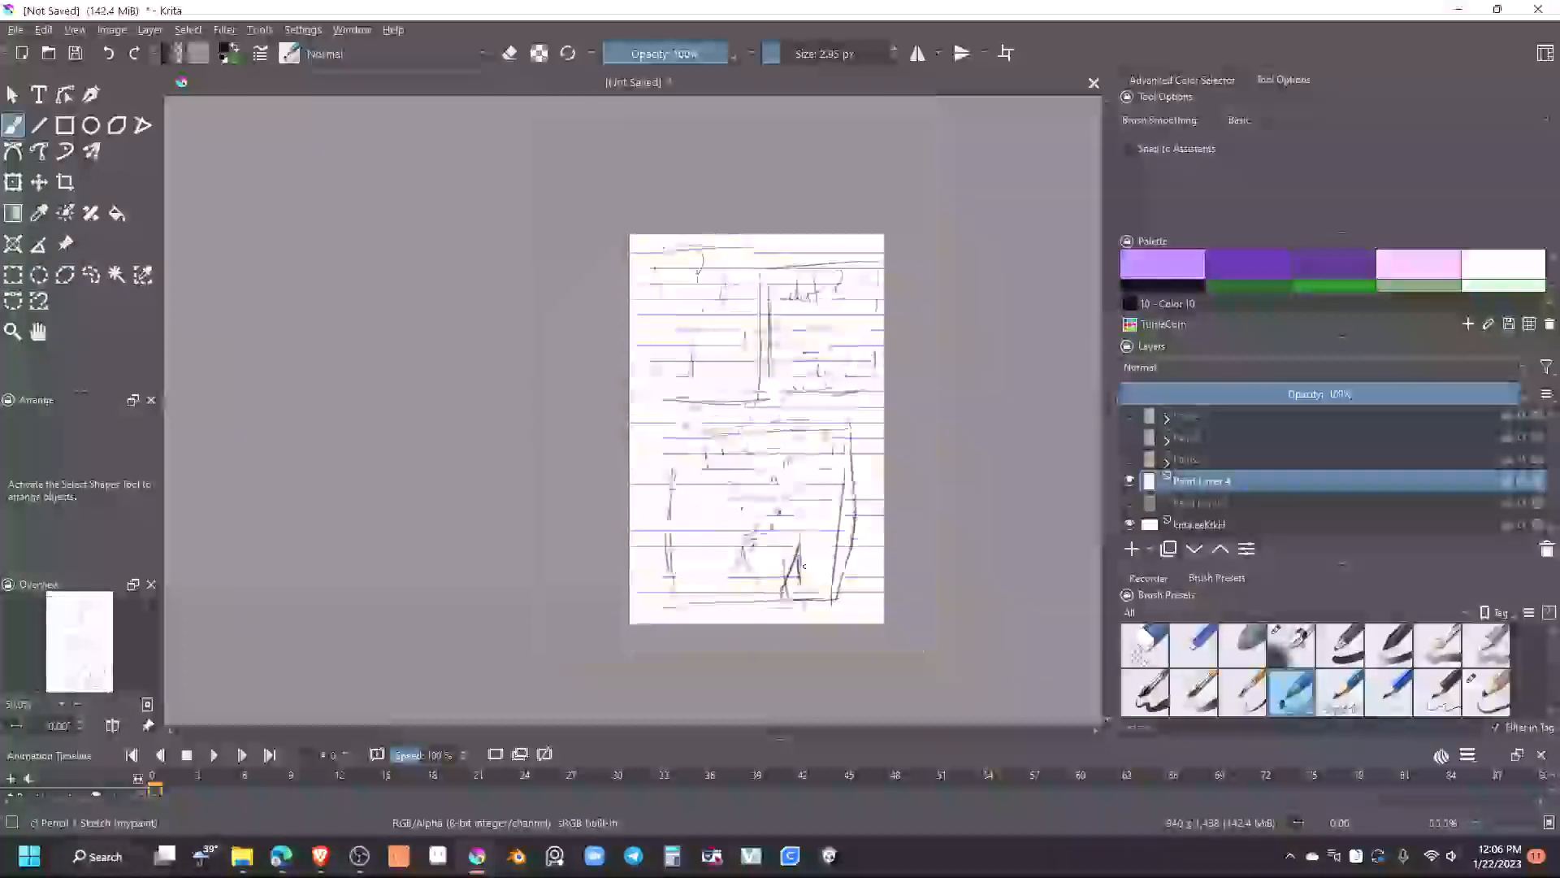
pyautogui.moveTo(817, 537); pyautogui.dragTo(790, 573)
pyautogui.scroll(-1, 789, 570)
pyautogui.scroll(2, 795, 568)
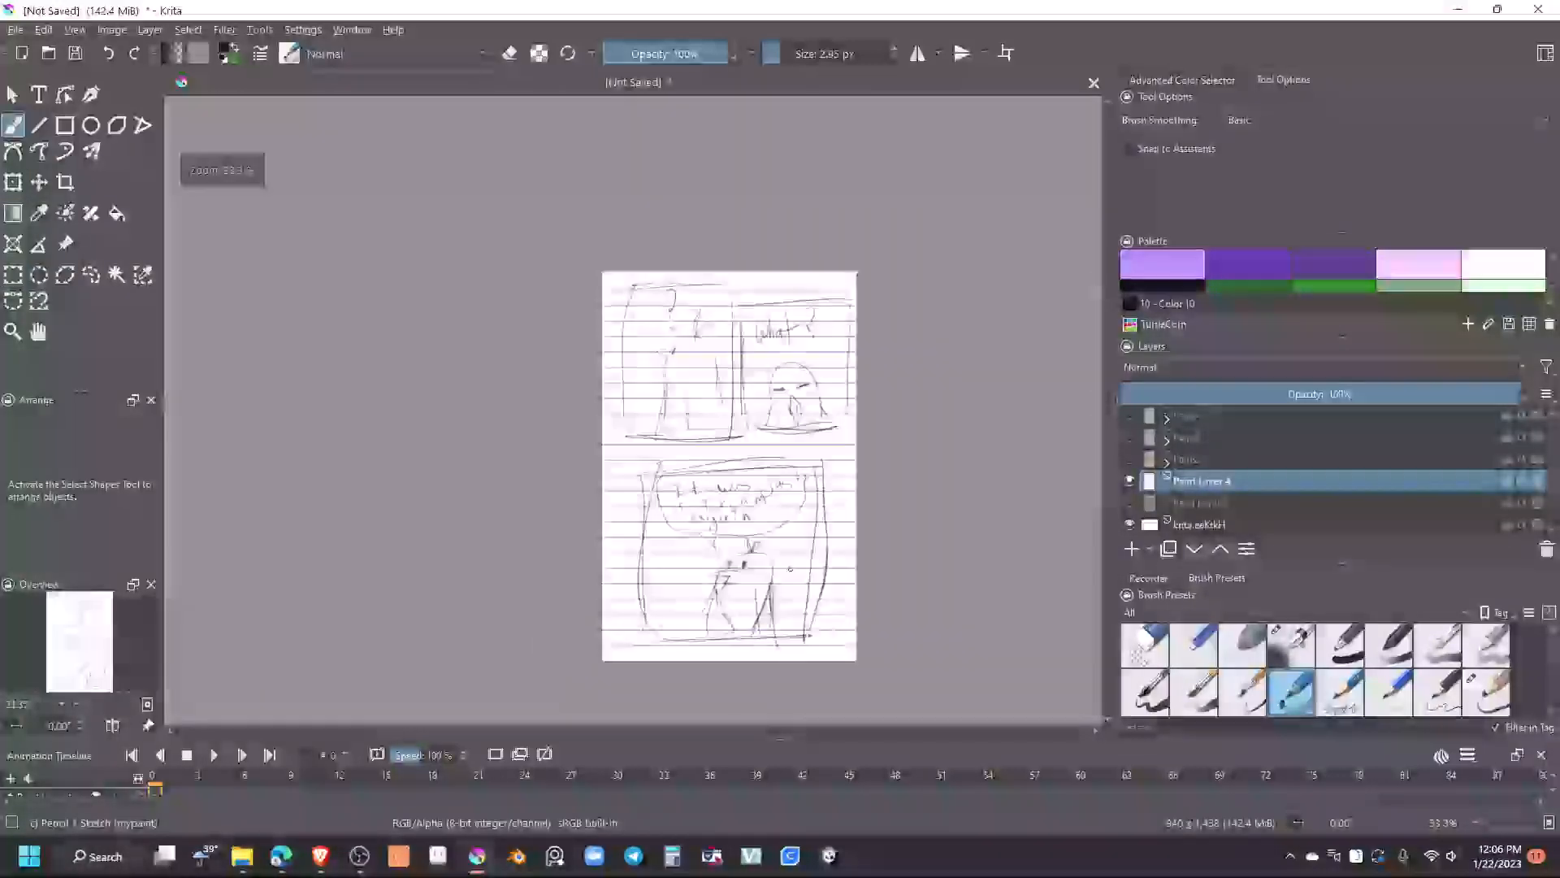
pyautogui.click(1129, 480)
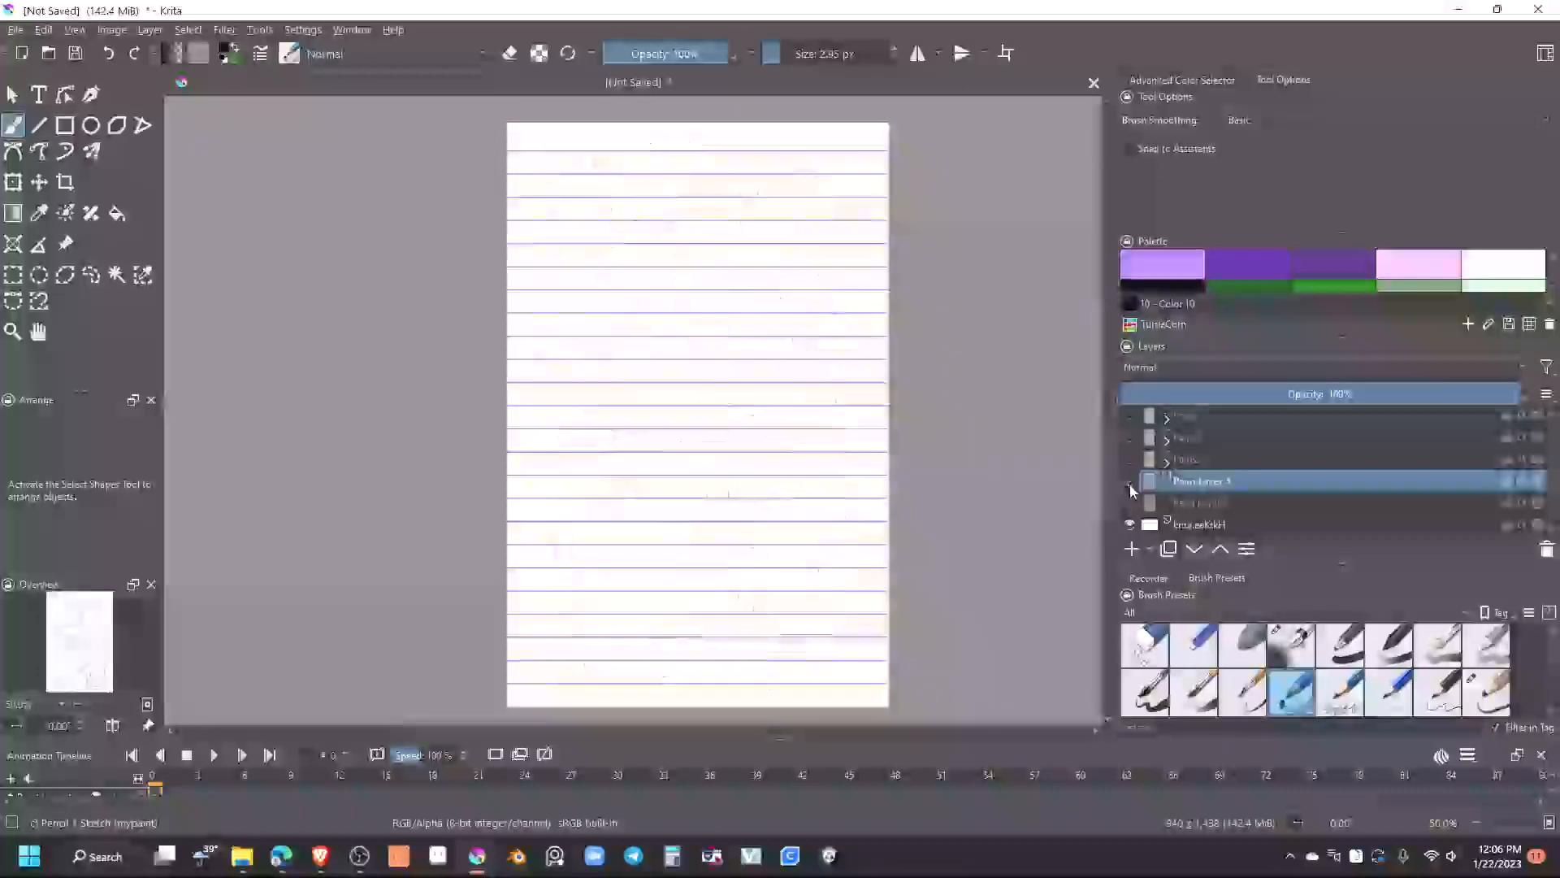
pyautogui.click(1128, 502)
pyautogui.click(1128, 503)
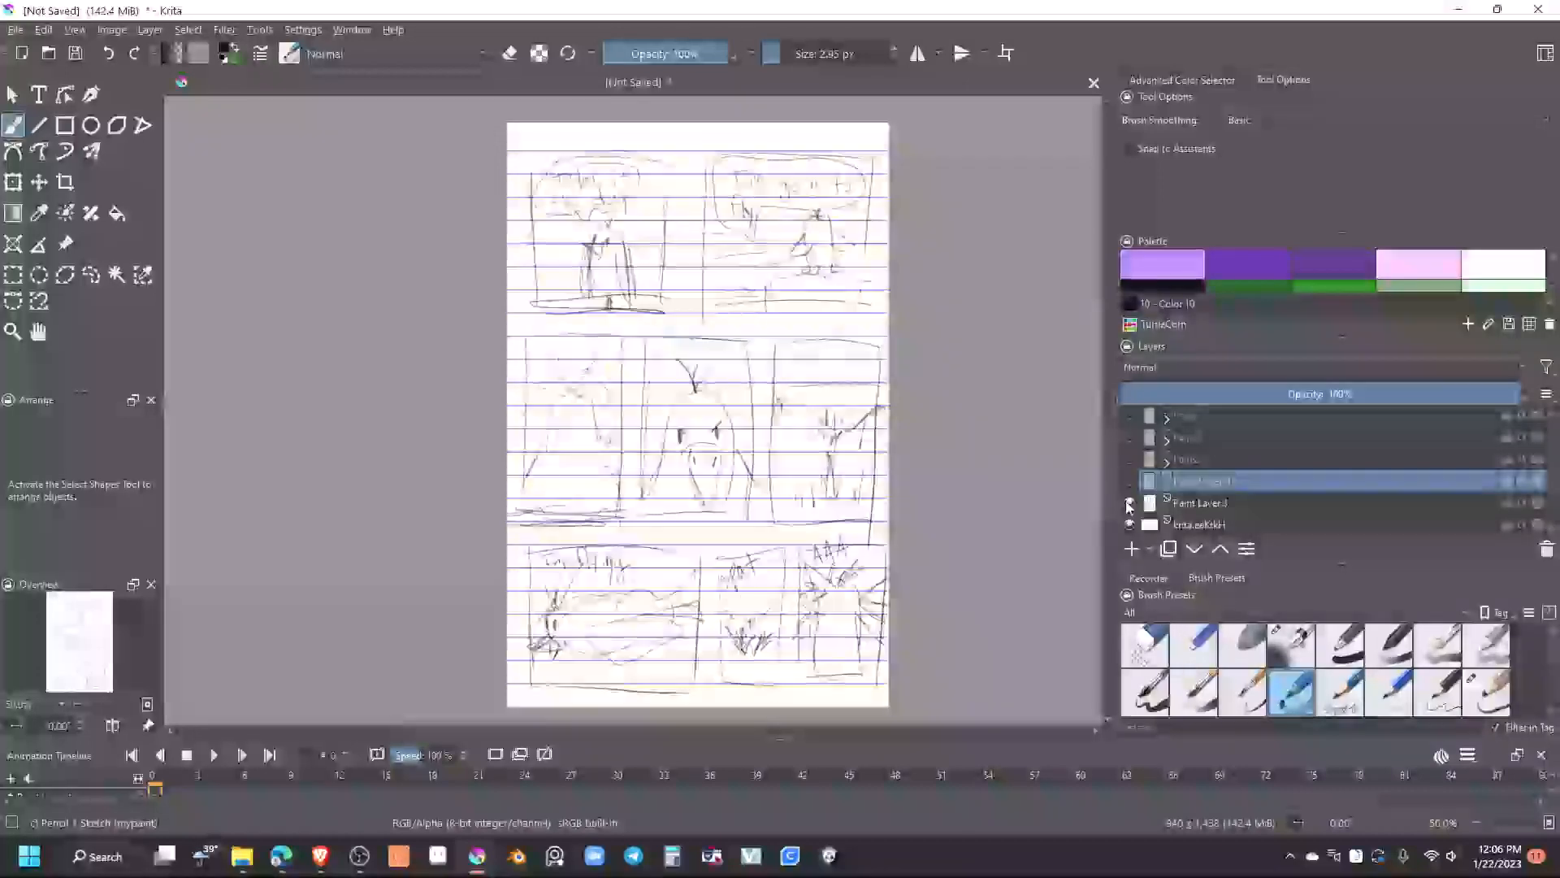
pyautogui.click(1128, 503)
pyautogui.click(1129, 483)
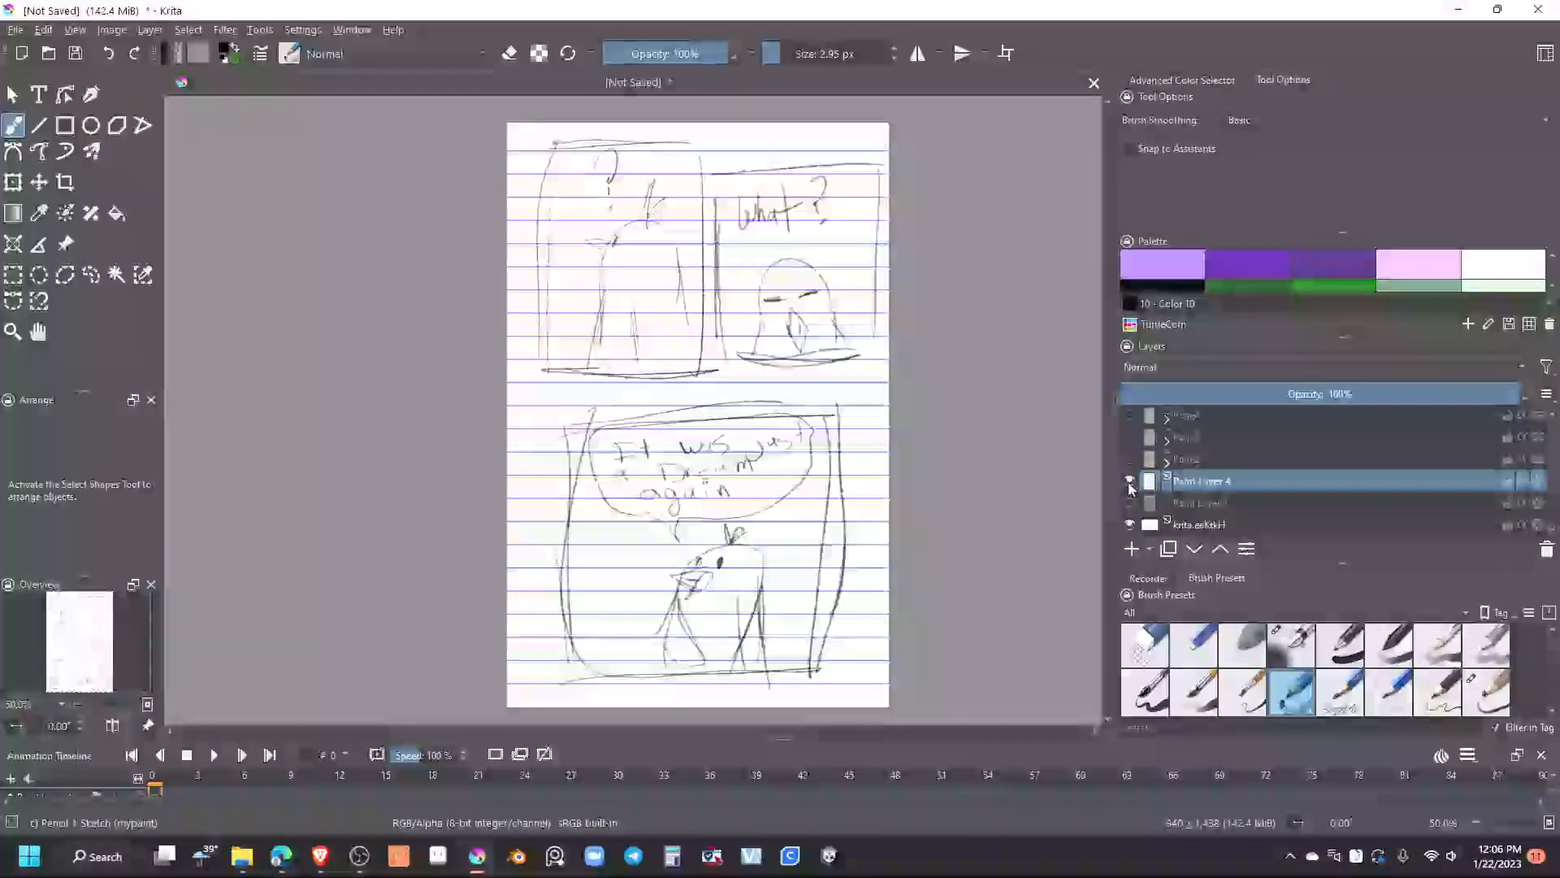
pyautogui.click(1130, 483)
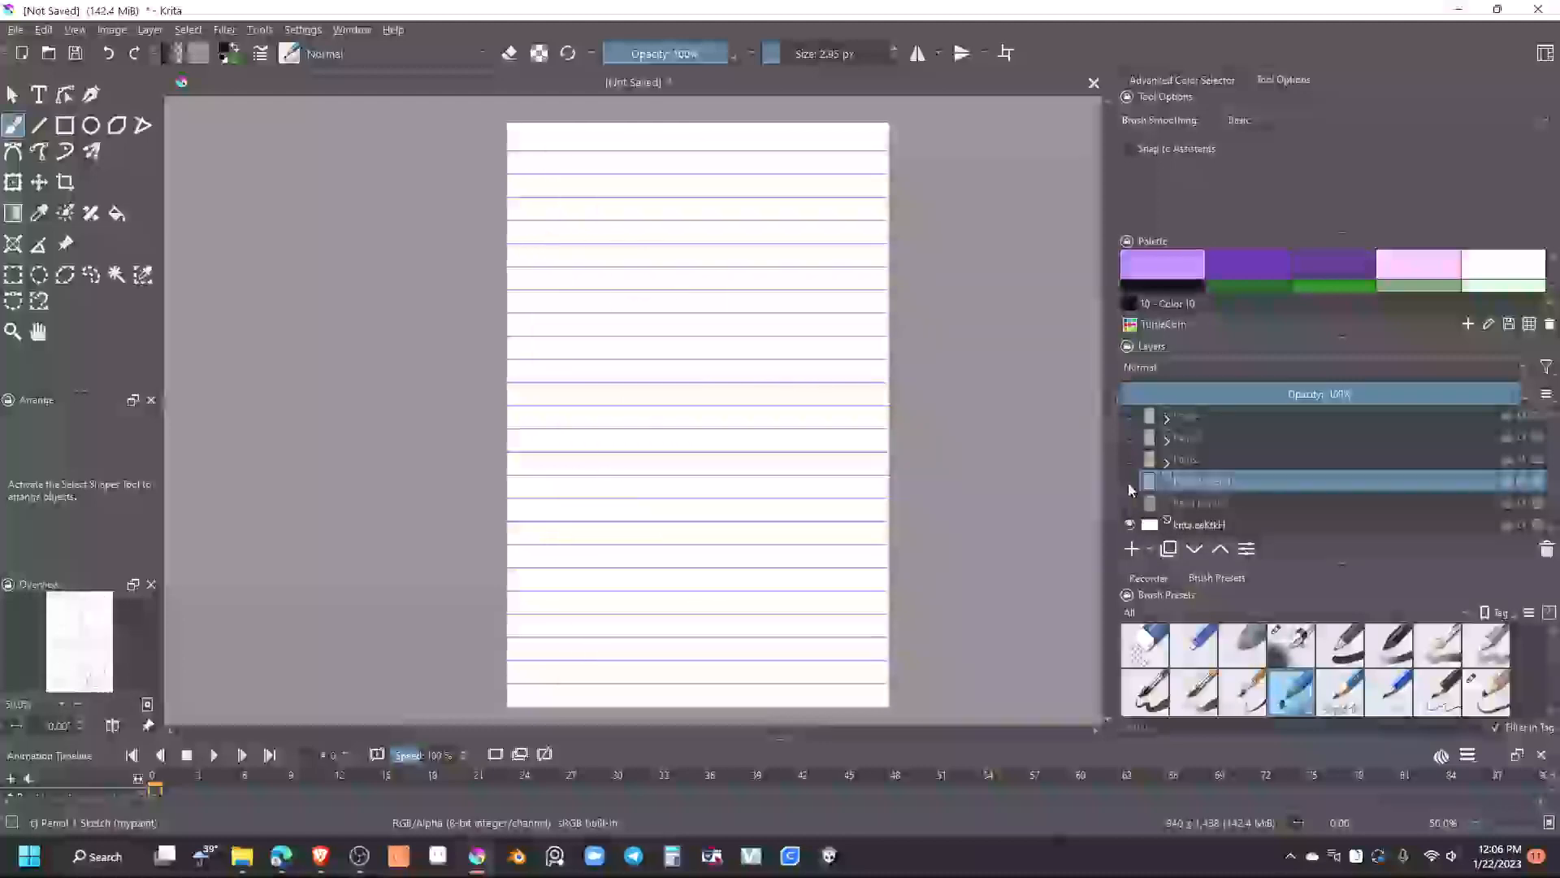
pyautogui.click(1133, 503)
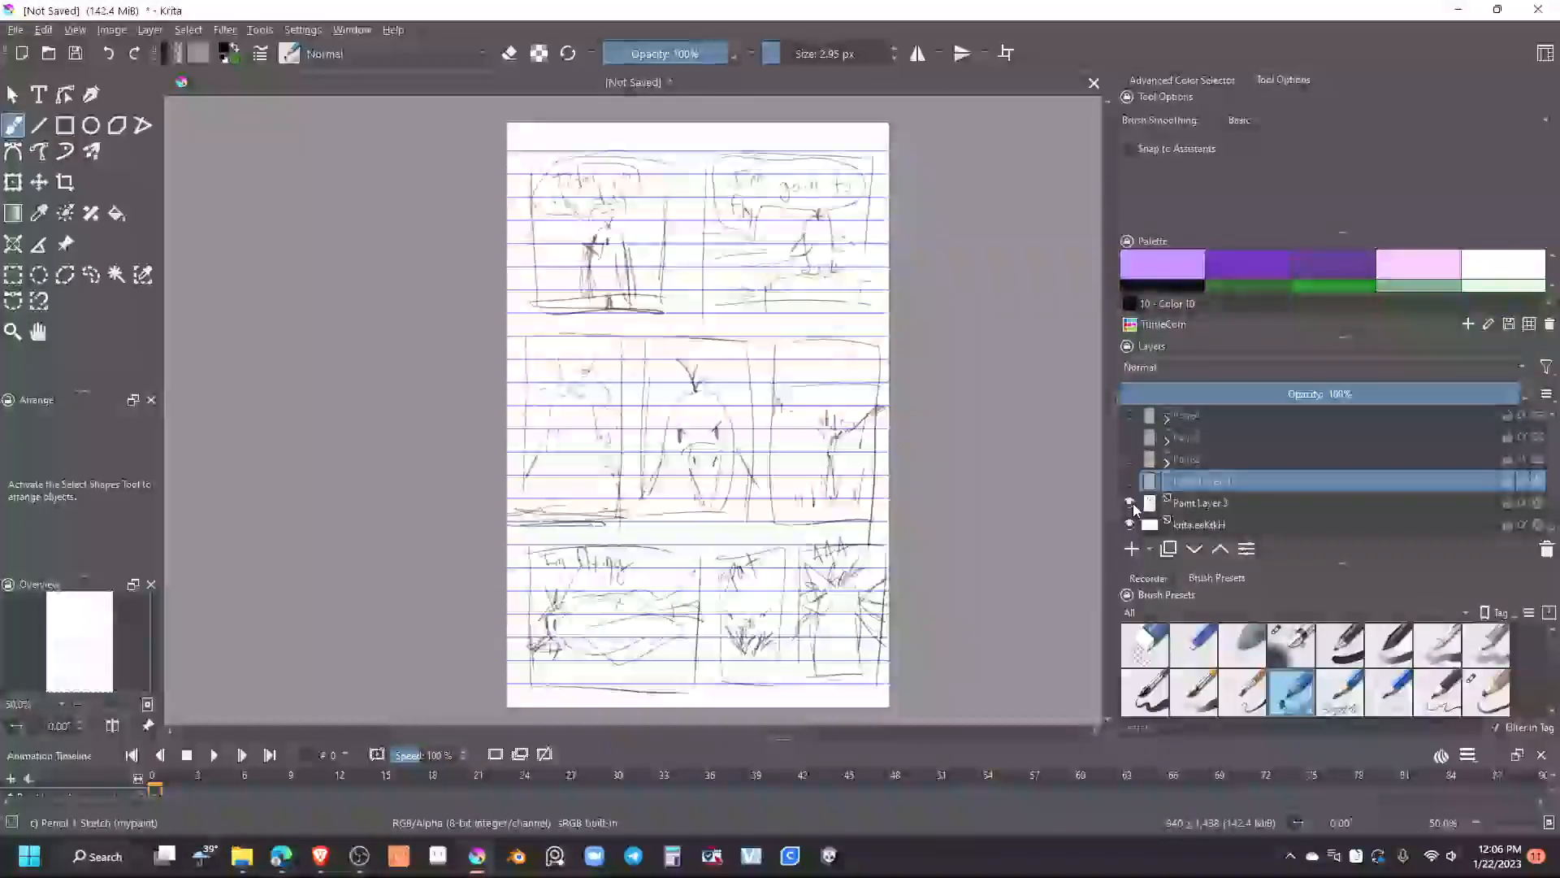
# Make Paint Layer 3 the active layer, recheck both rough pages and leave Paint Layers 3 and 4 hidden
pyautogui.click(1203, 504)
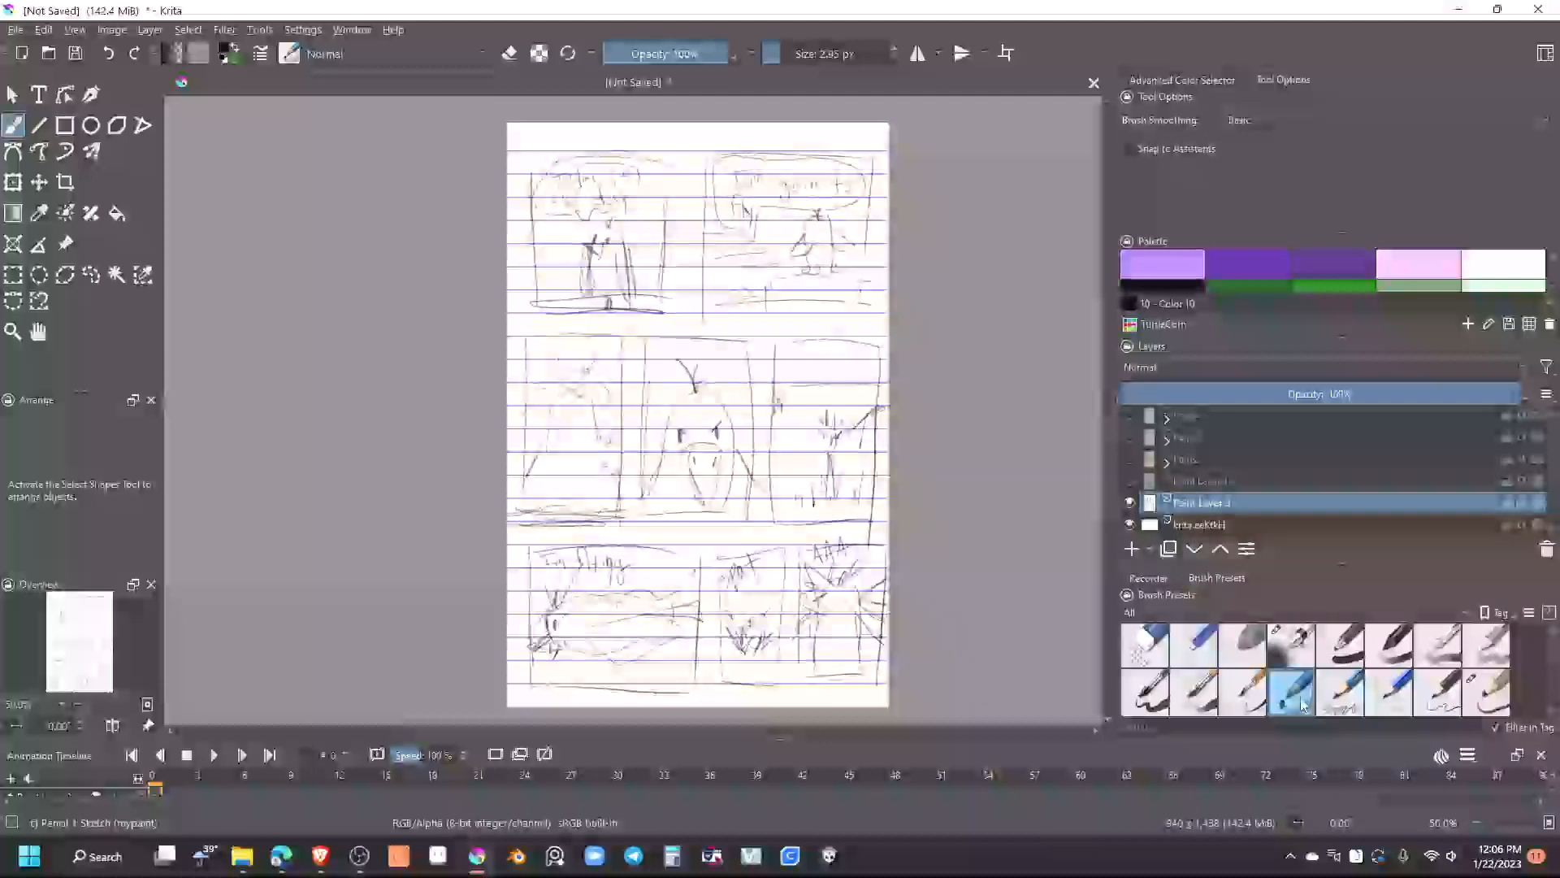
pyautogui.click(1131, 503)
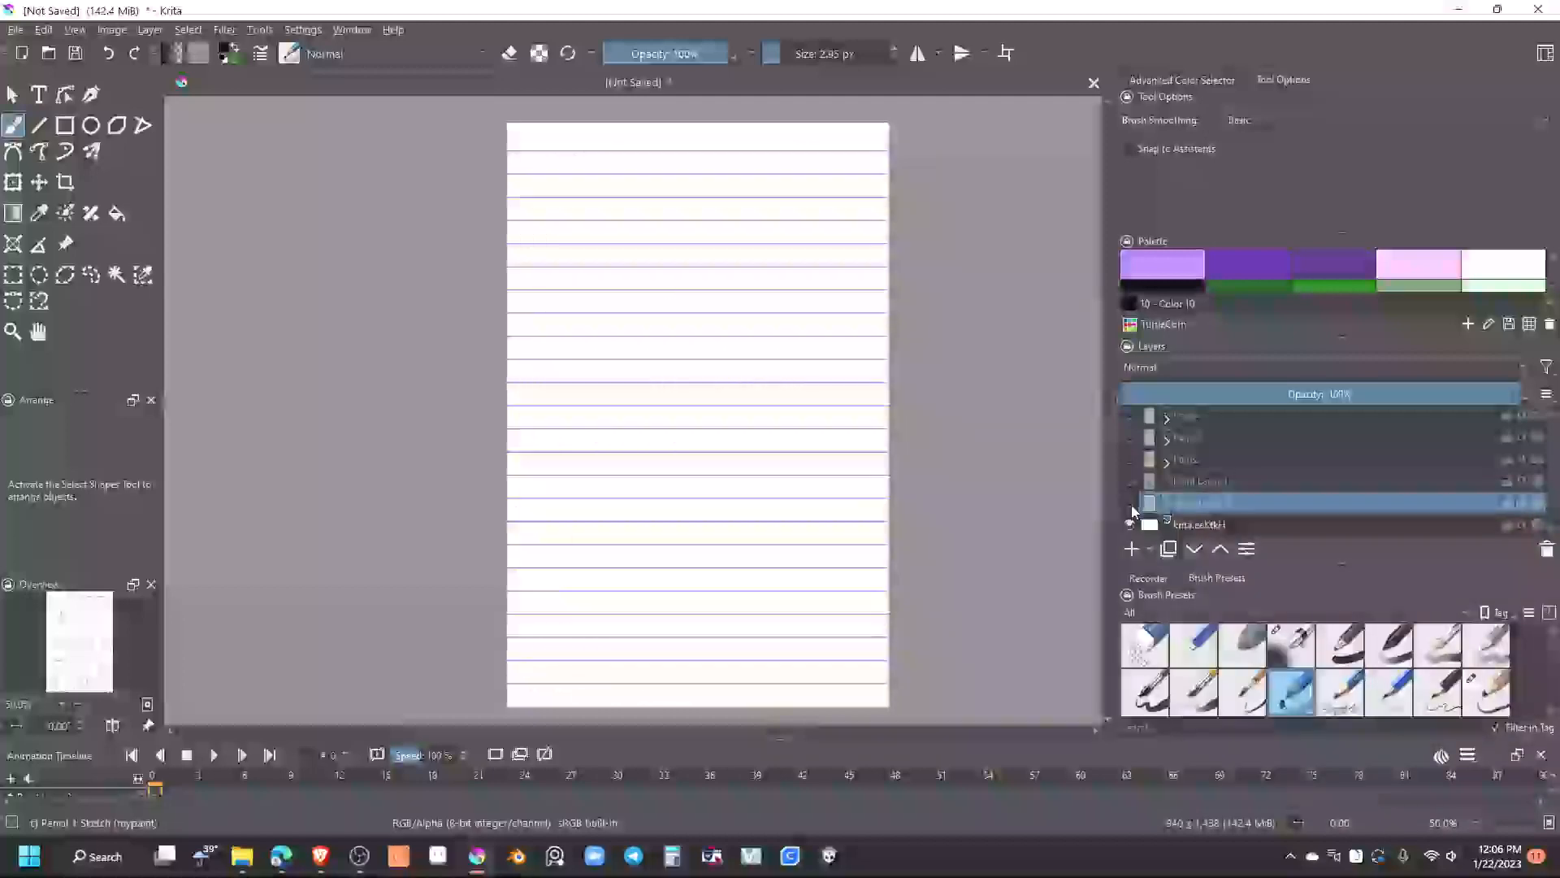
pyautogui.click(1130, 502)
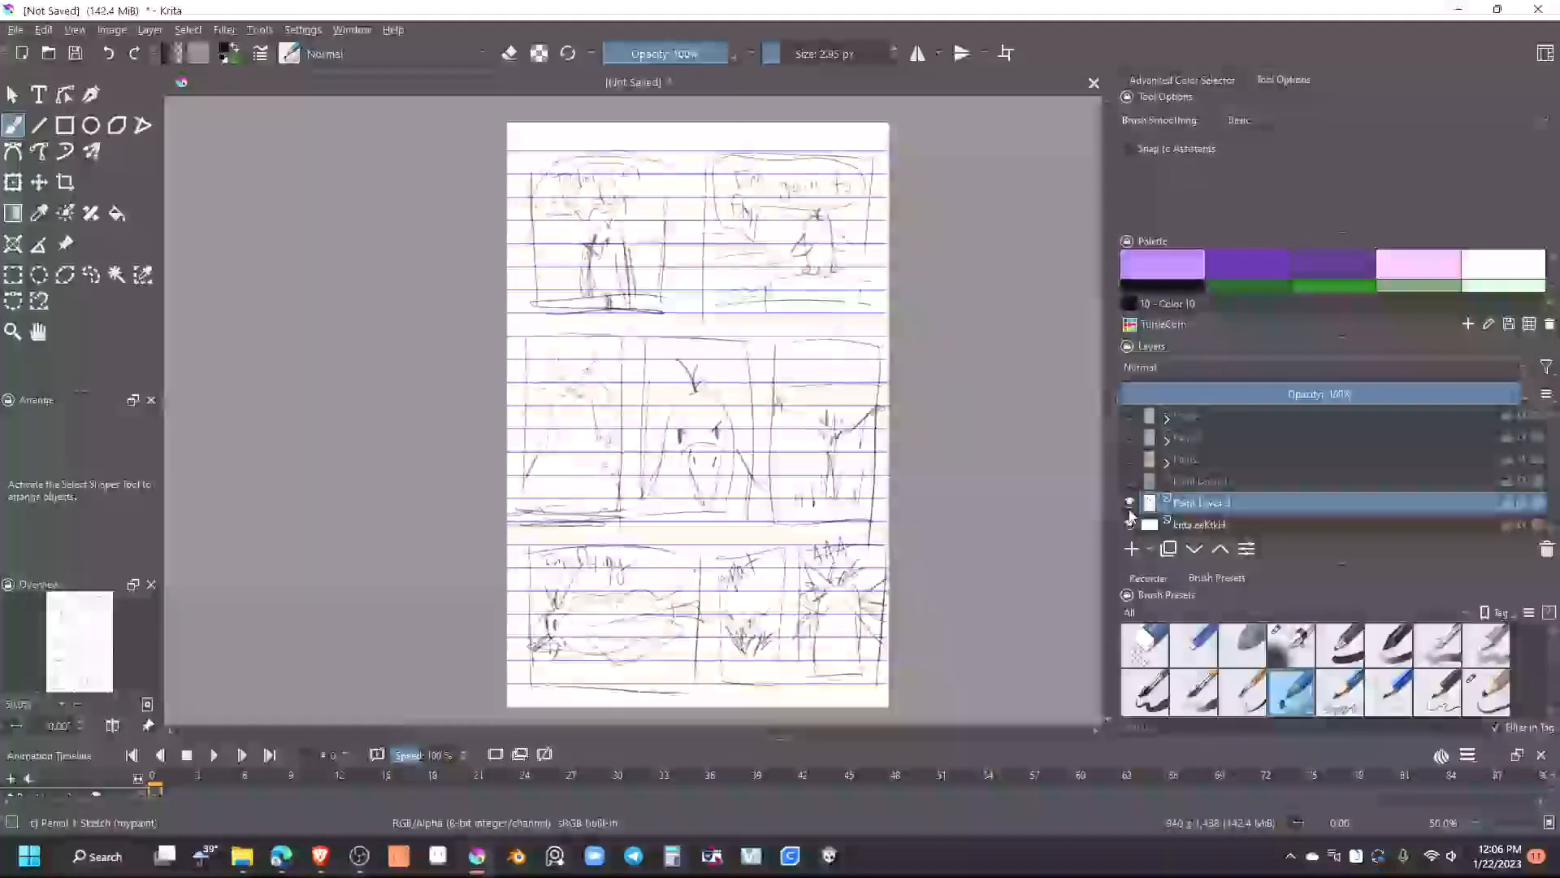
pyautogui.click(1129, 502)
pyautogui.click(1131, 481)
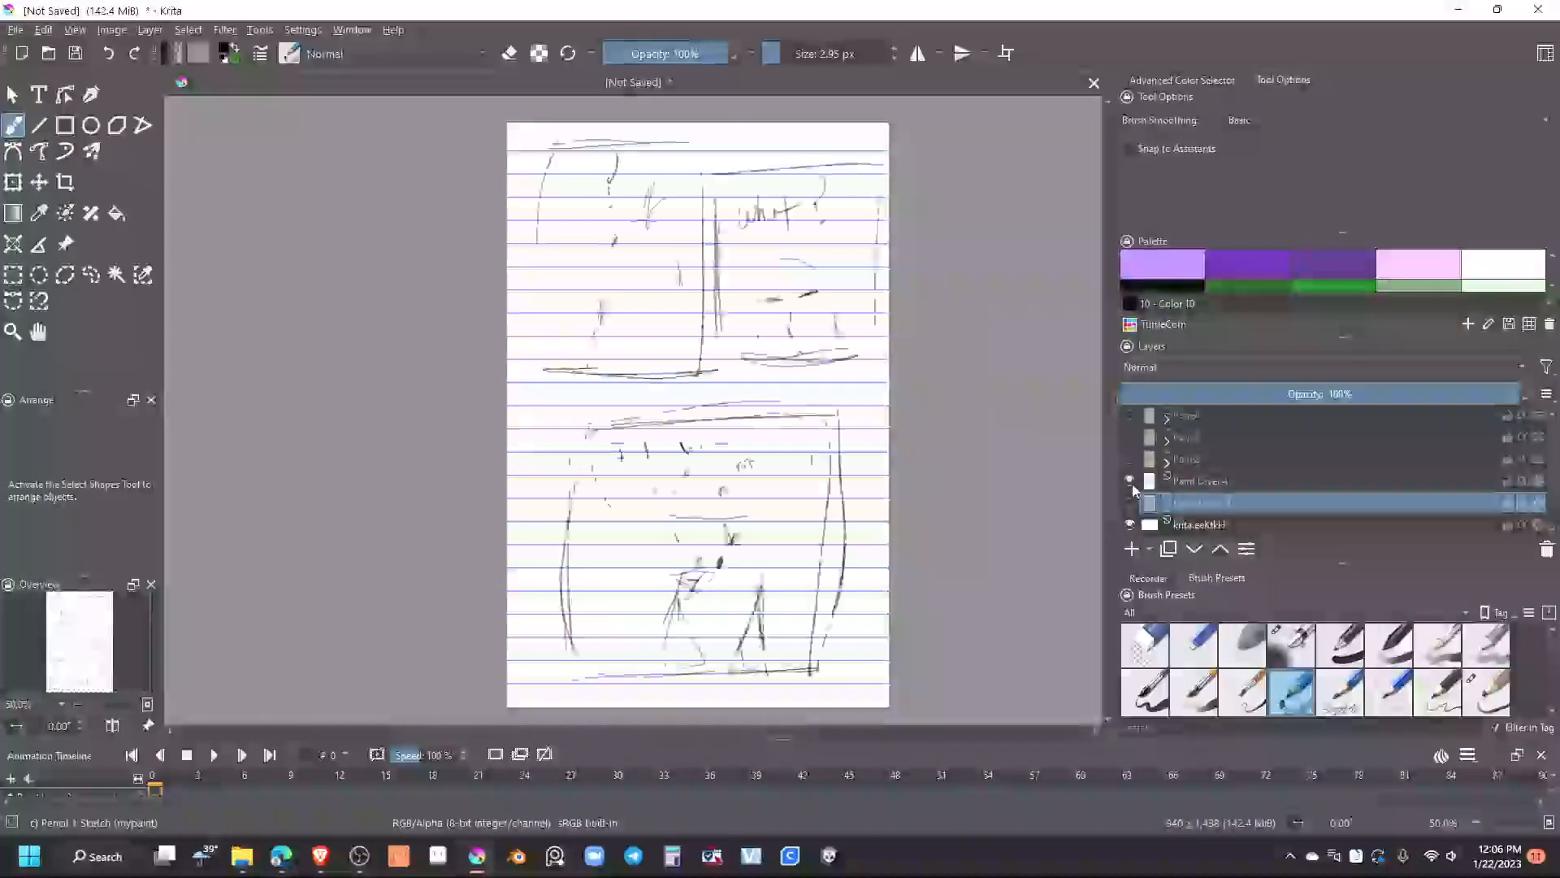
pyautogui.click(1131, 481)
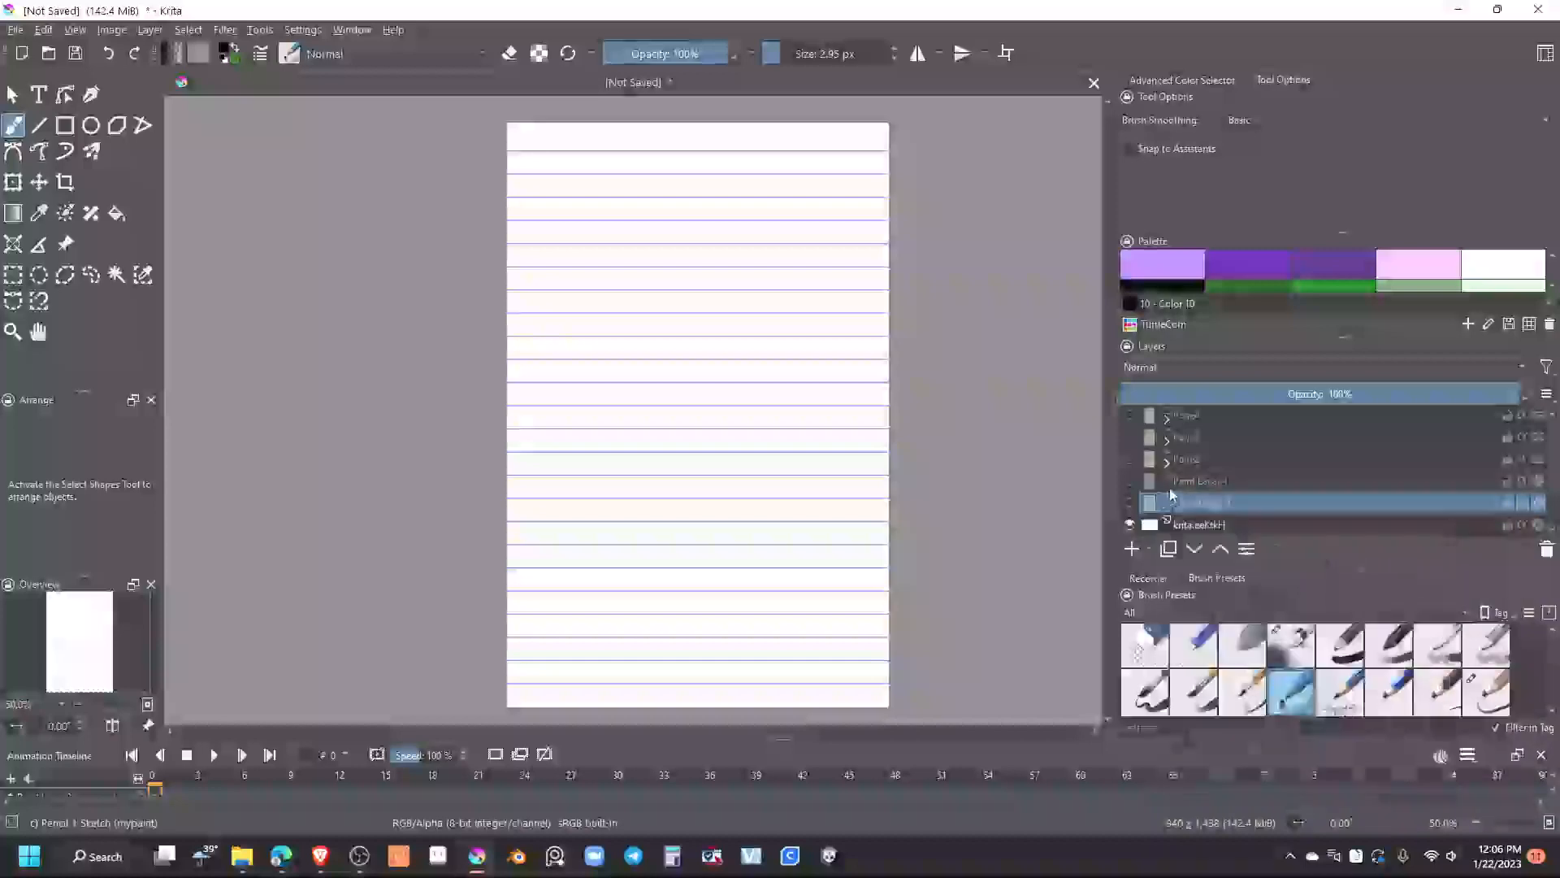
# Show and expand the Page2 group, and toggle its Mask layer to examine the panel frames, leaving the mask on
pyautogui.click(1130, 459)
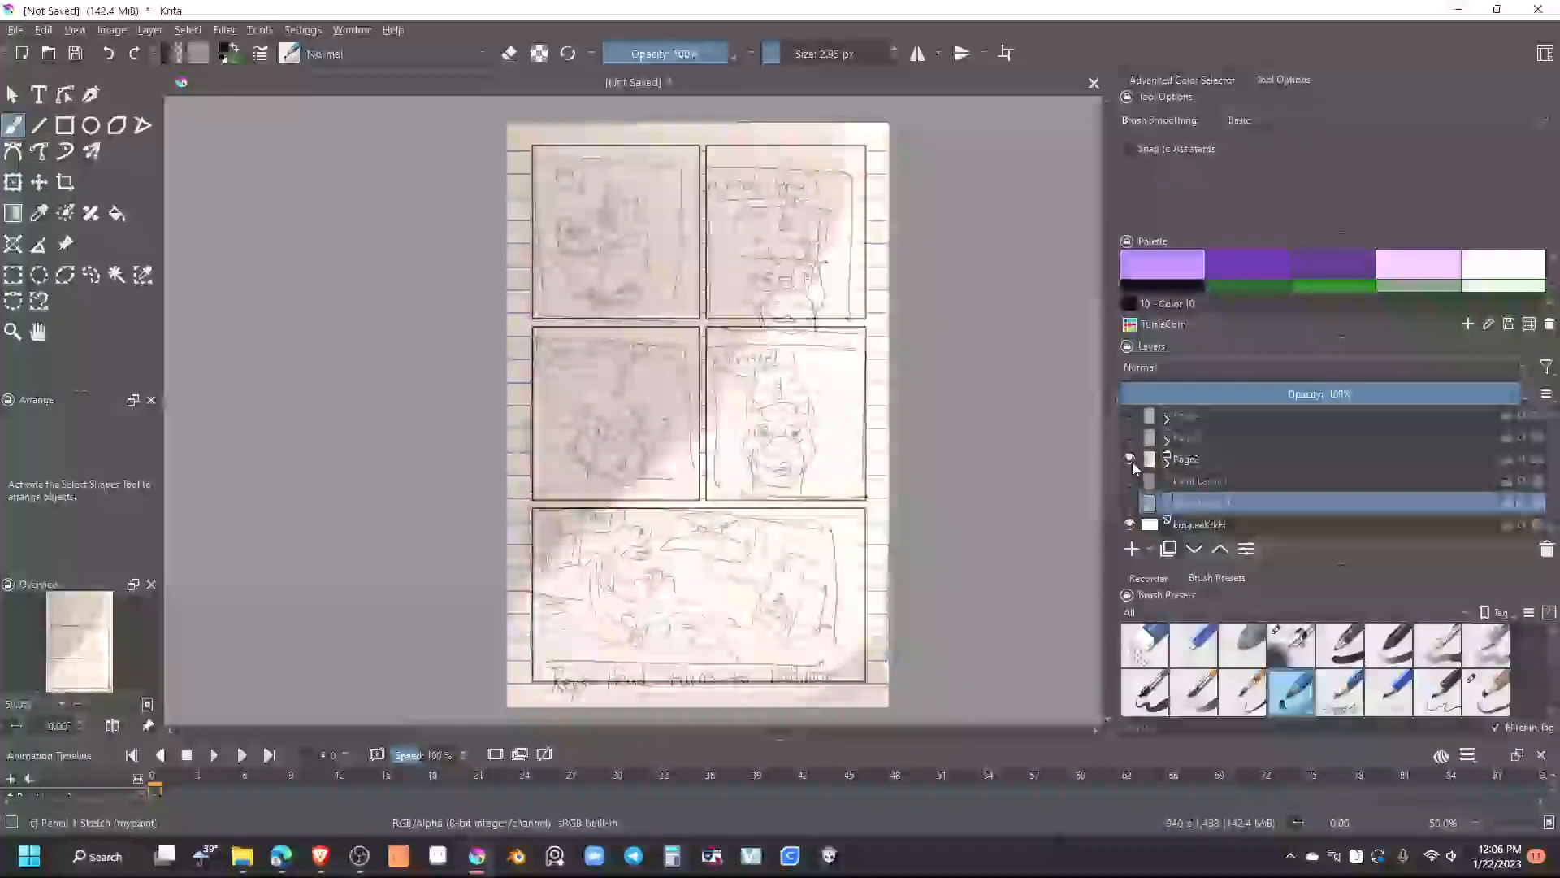
pyautogui.click(1167, 459)
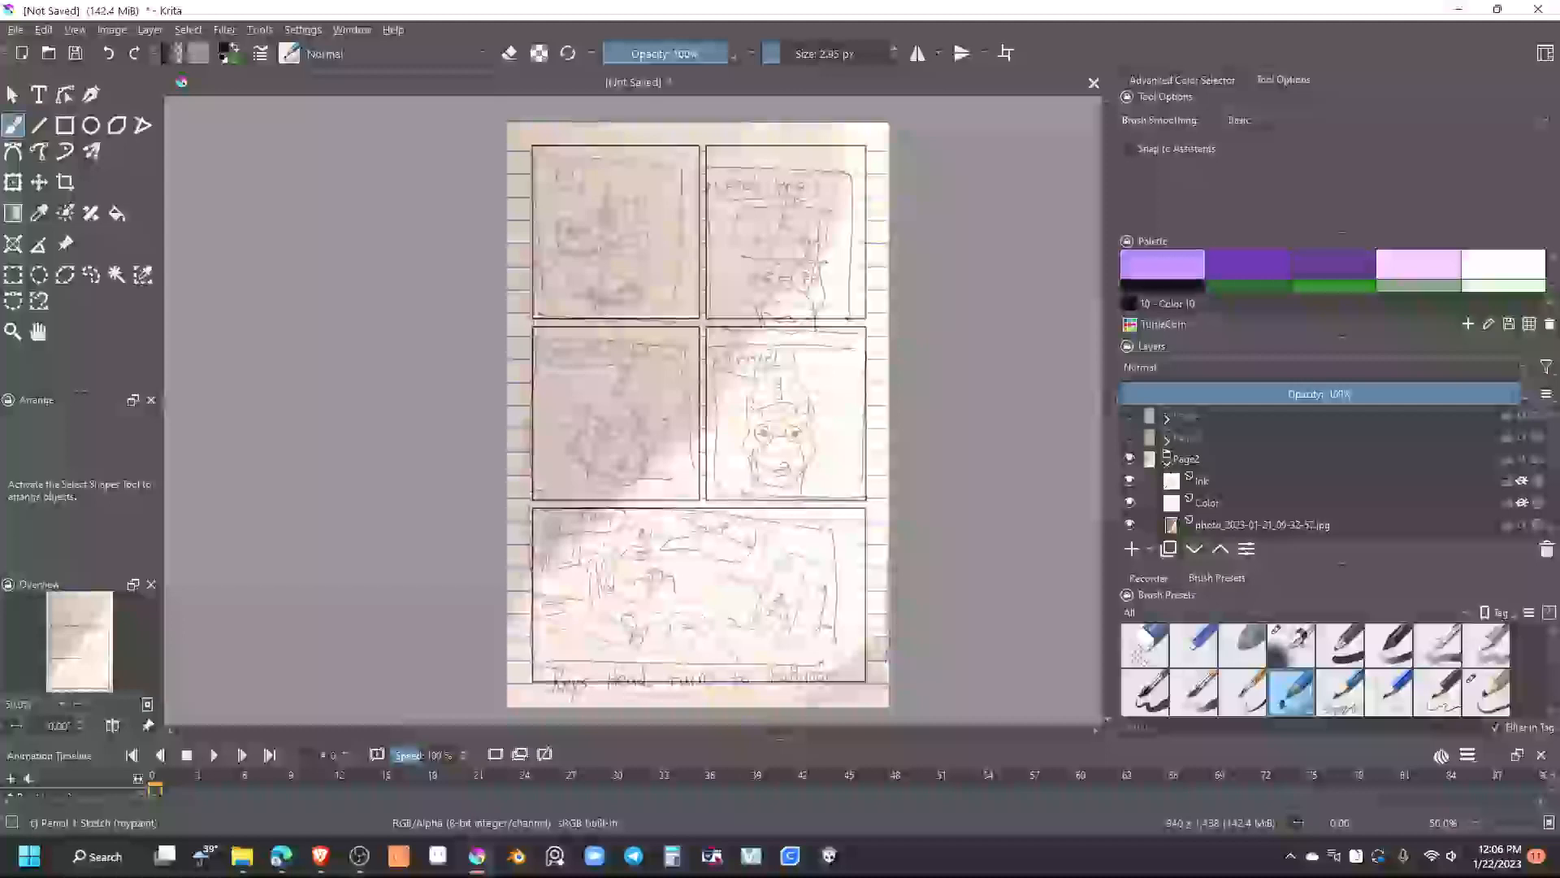
pyautogui.scroll(-3, 1146, 504)
pyautogui.click(1131, 505)
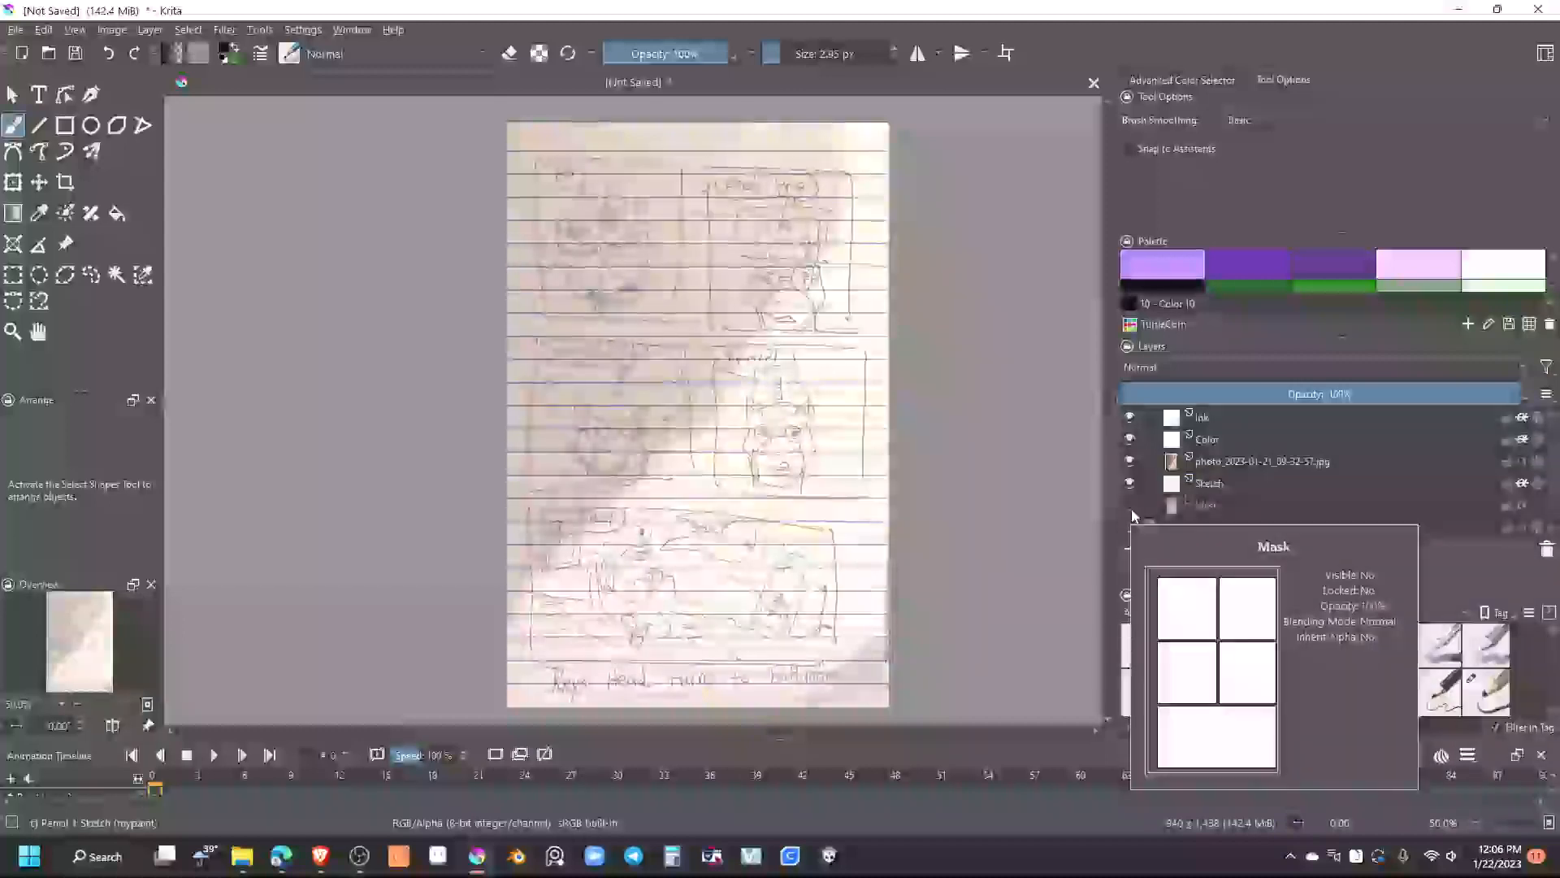
pyautogui.click(1130, 506)
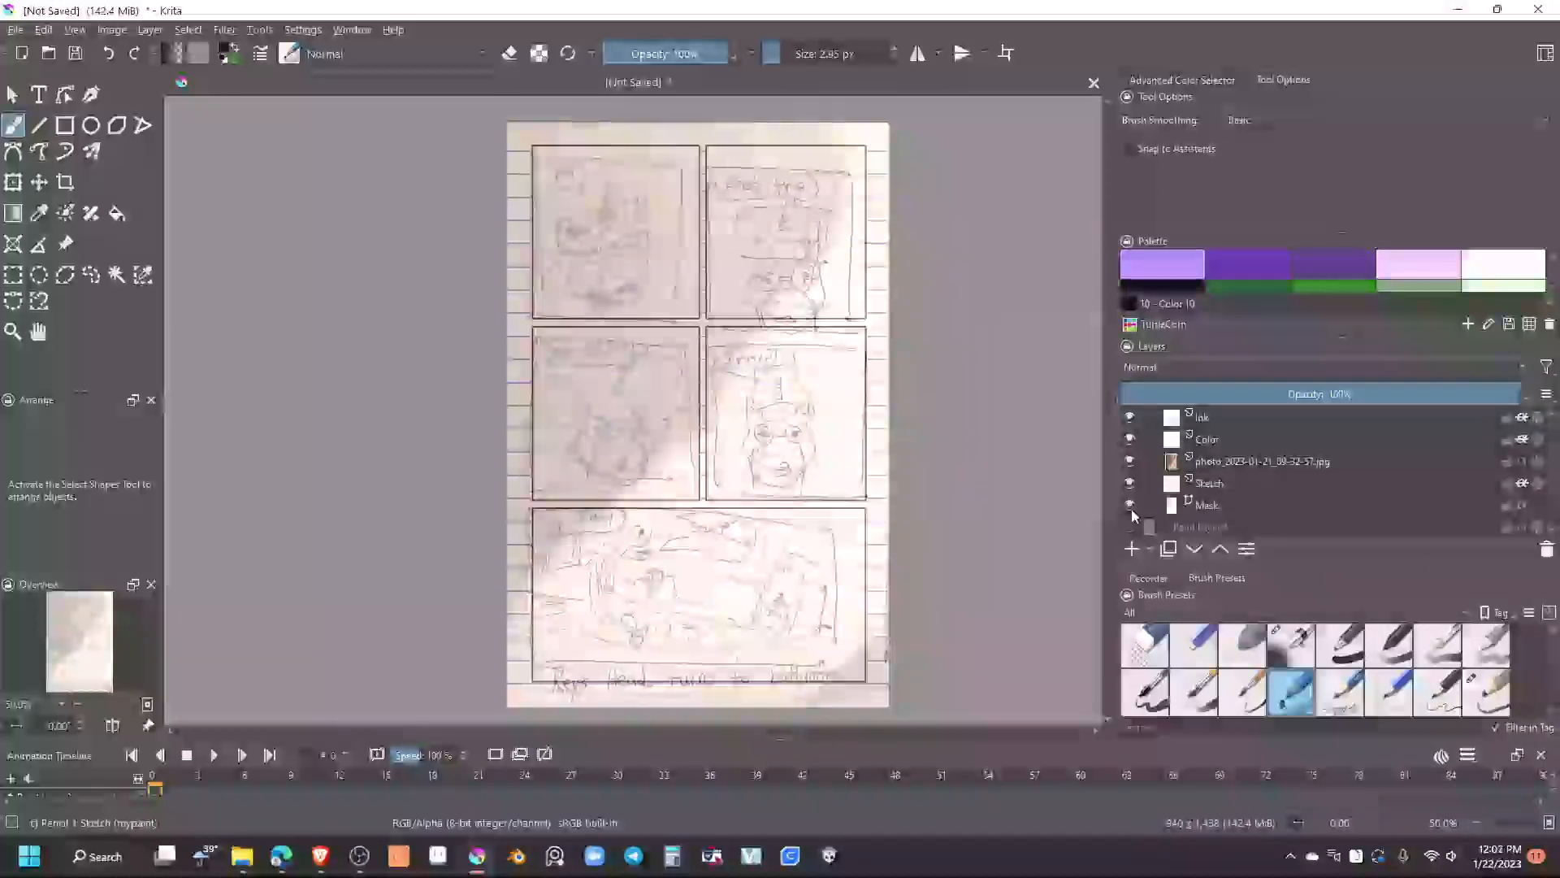
pyautogui.click(1130, 506)
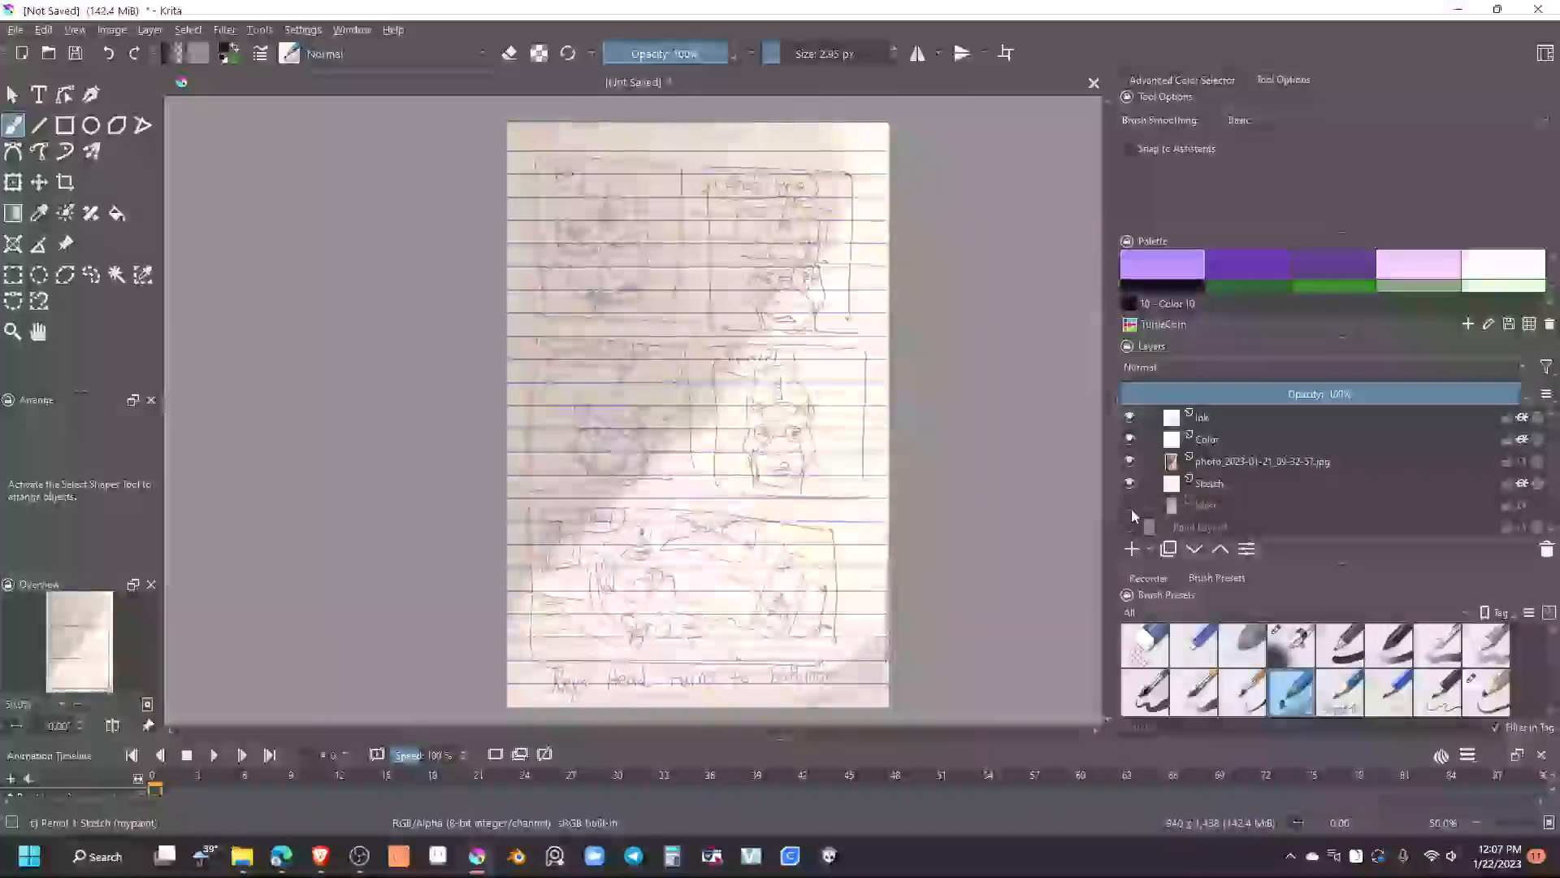
pyautogui.click(1130, 505)
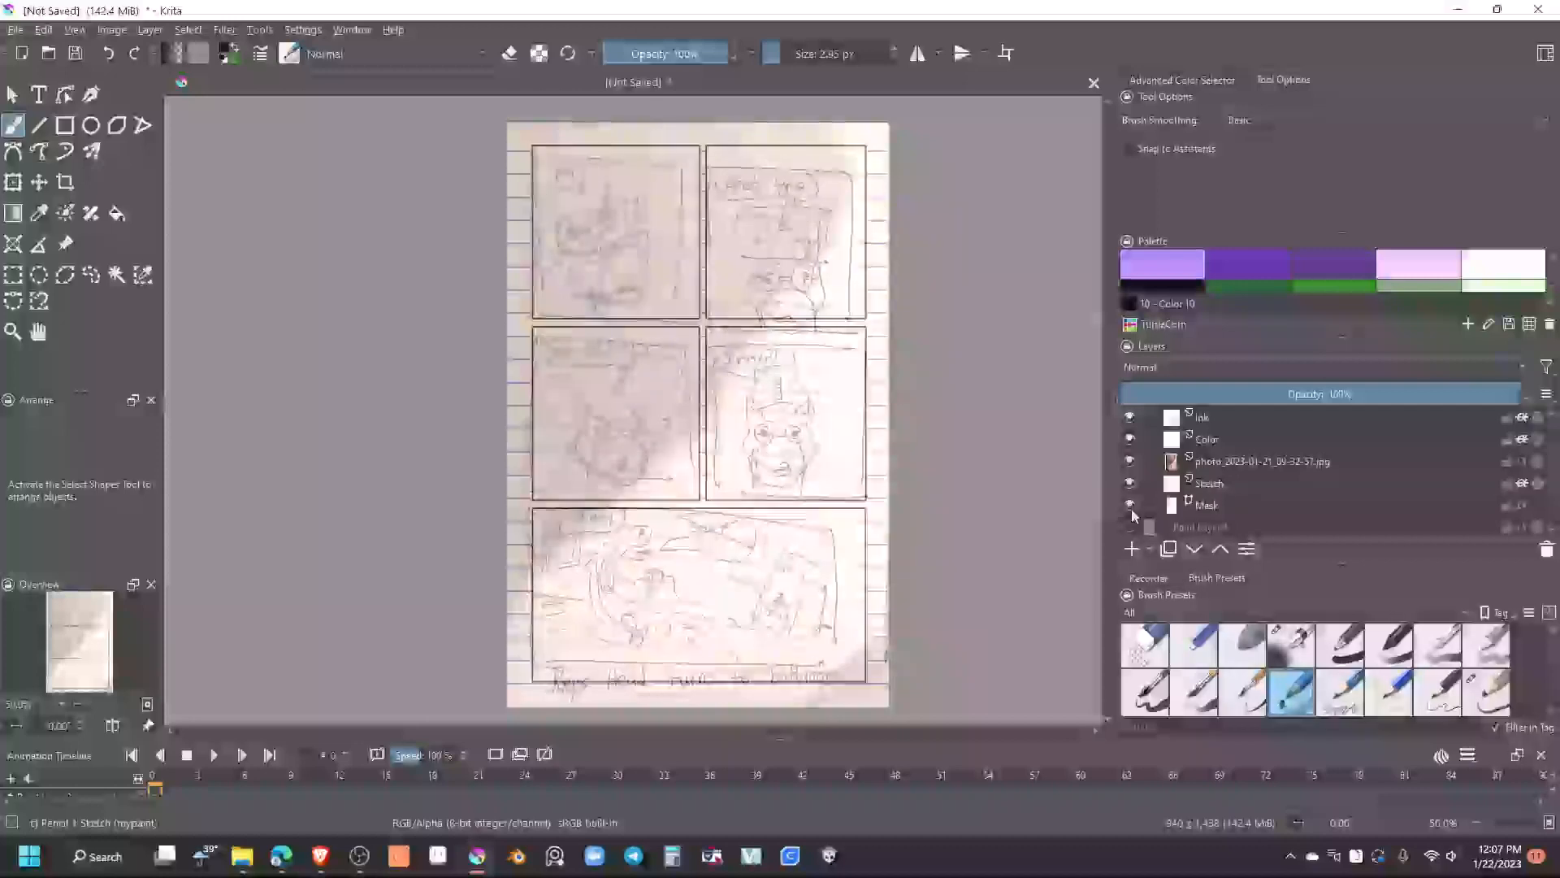
# Switch the Page2 Mask layer off and on repeatedly to compare the rough page with and without its panel frames
pyautogui.click(1131, 509)
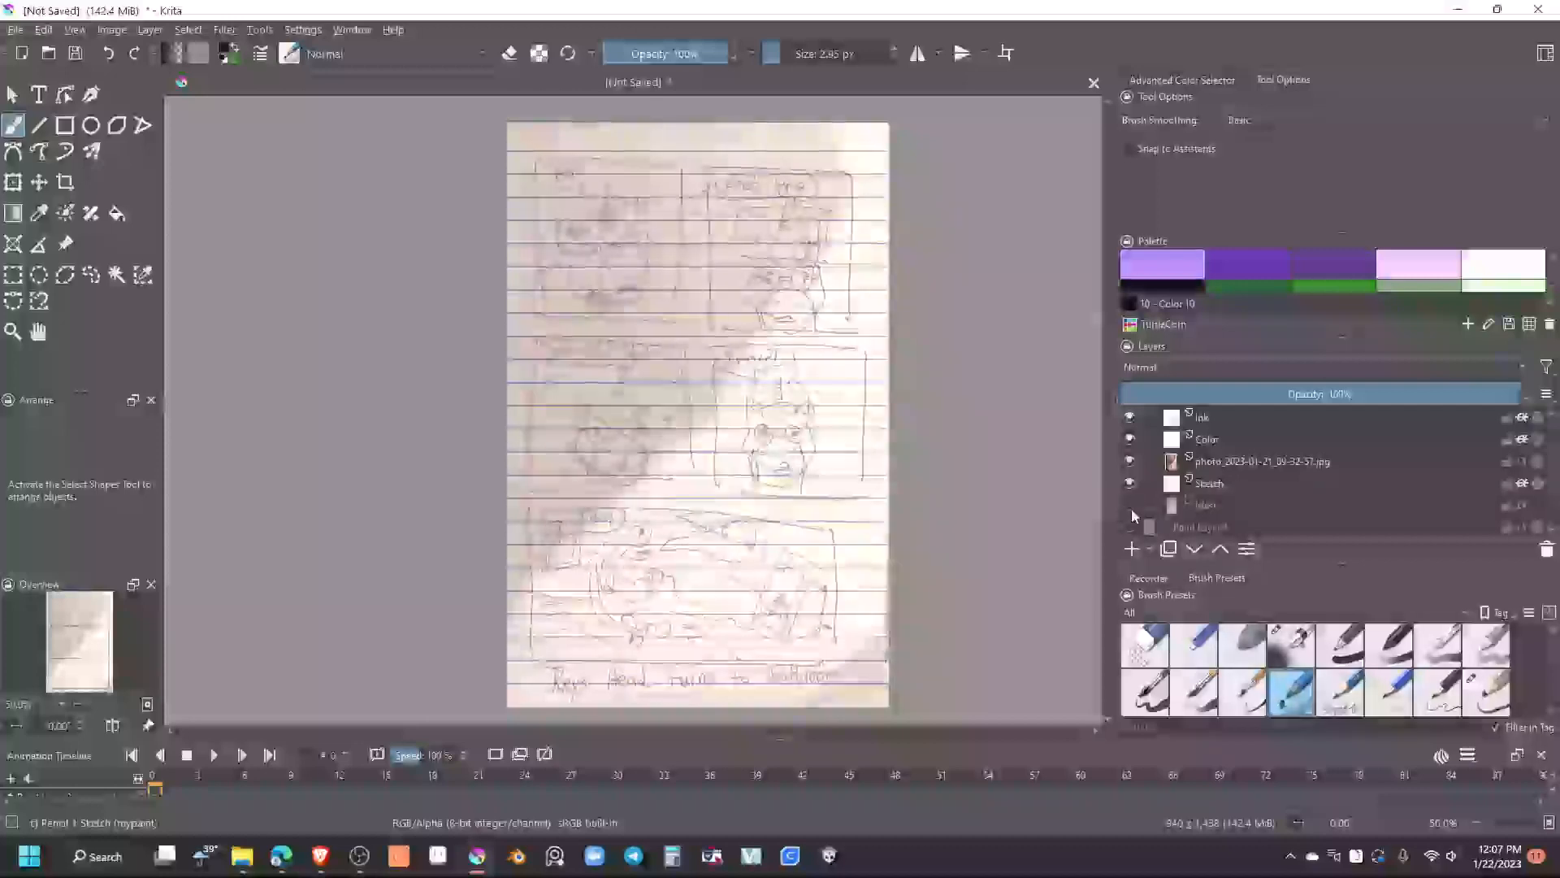
pyautogui.click(1131, 509)
pyautogui.click(1131, 509)
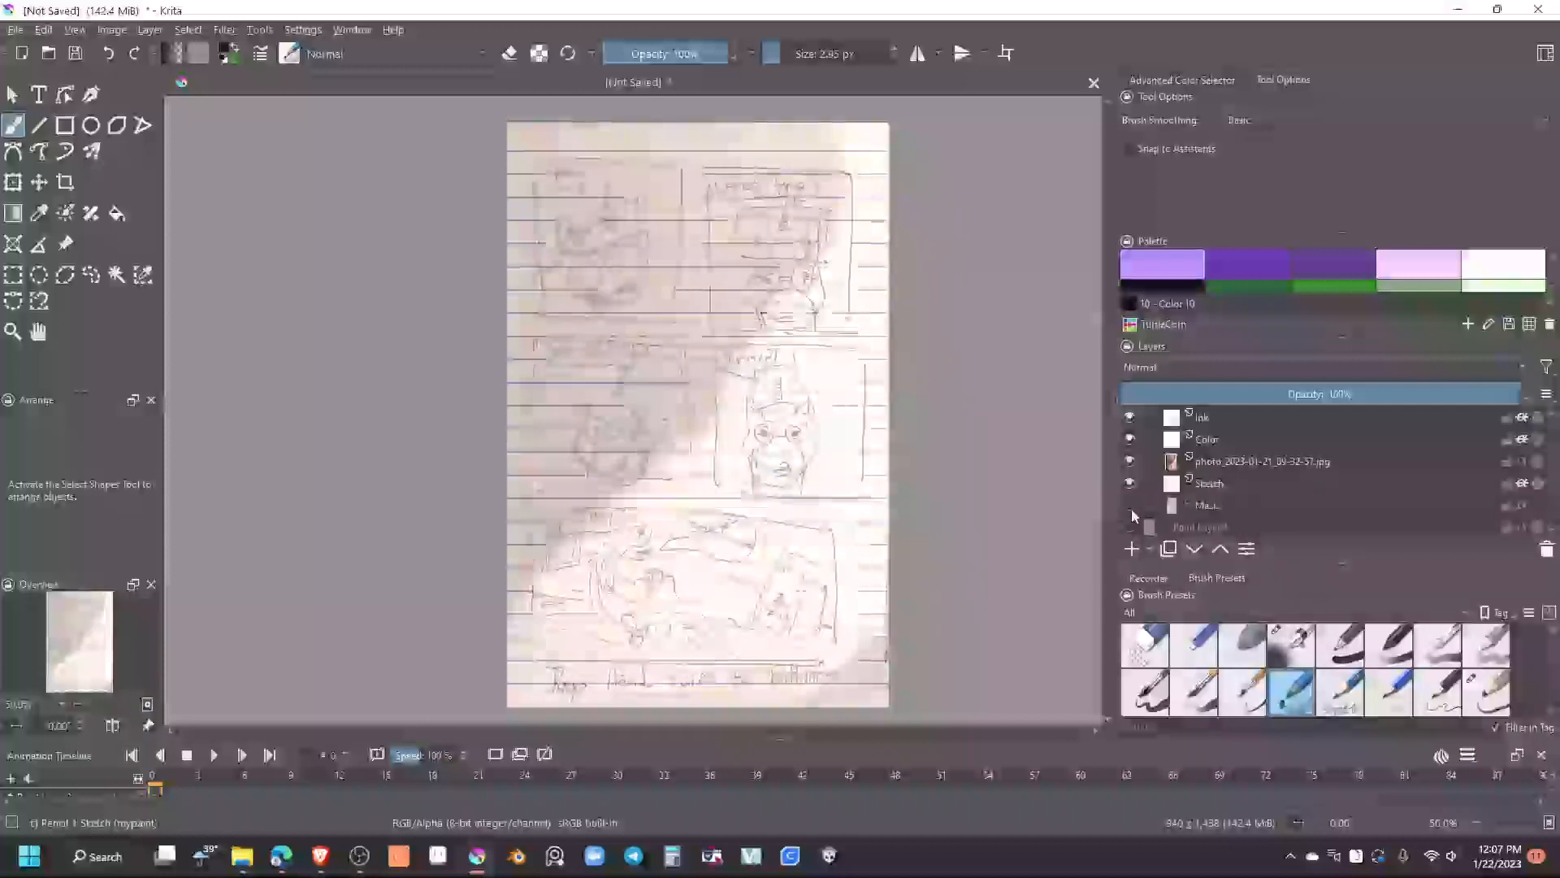
pyautogui.click(1131, 509)
pyautogui.click(1132, 509)
pyautogui.click(1131, 509)
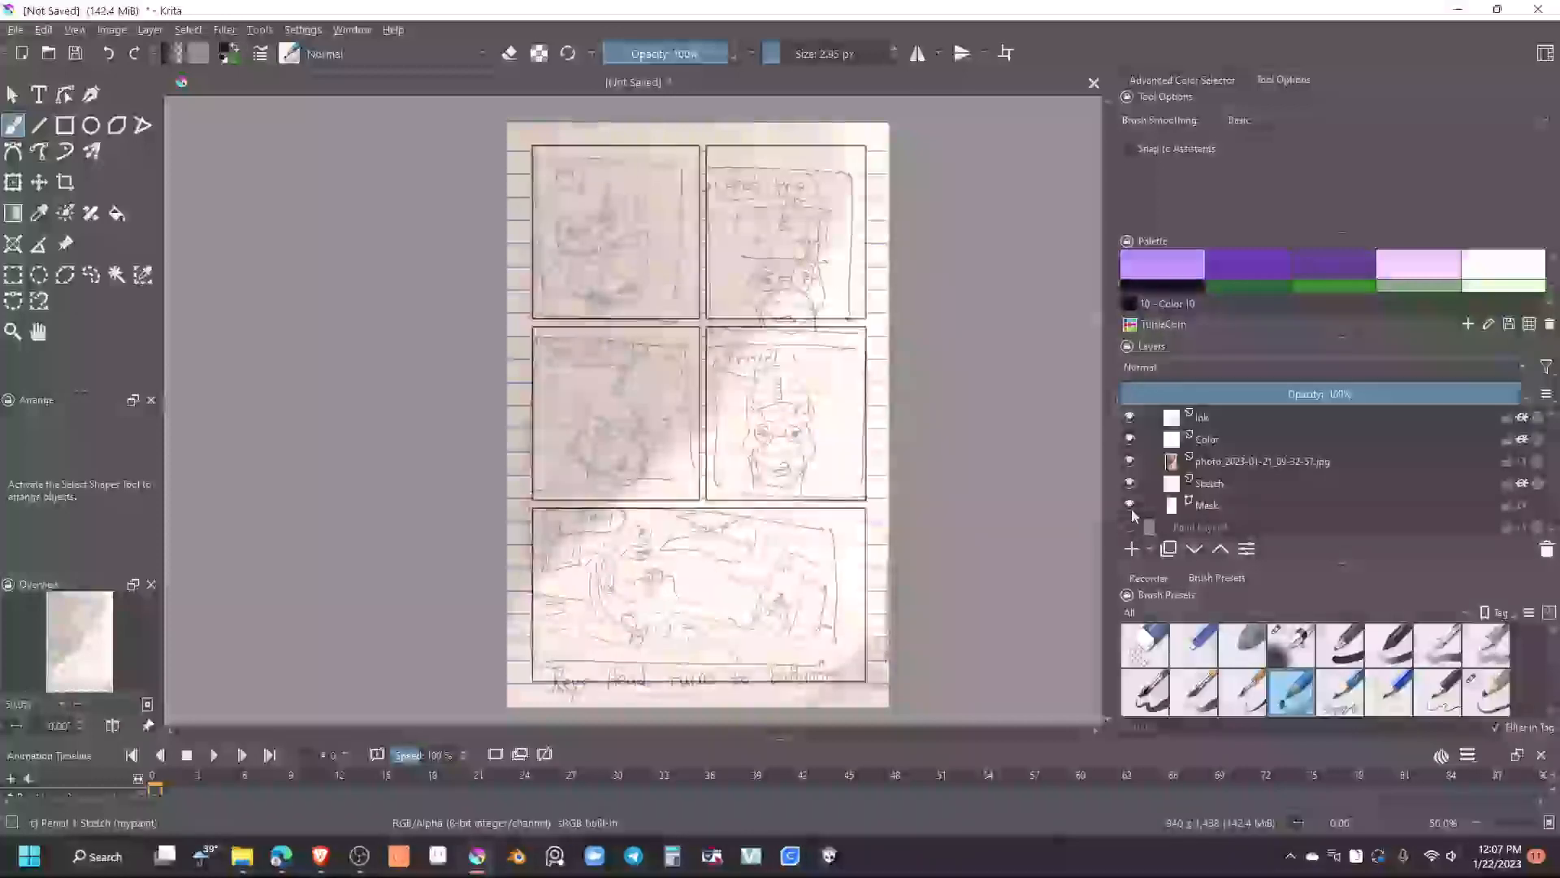
pyautogui.click(1131, 509)
pyautogui.click(1131, 509)
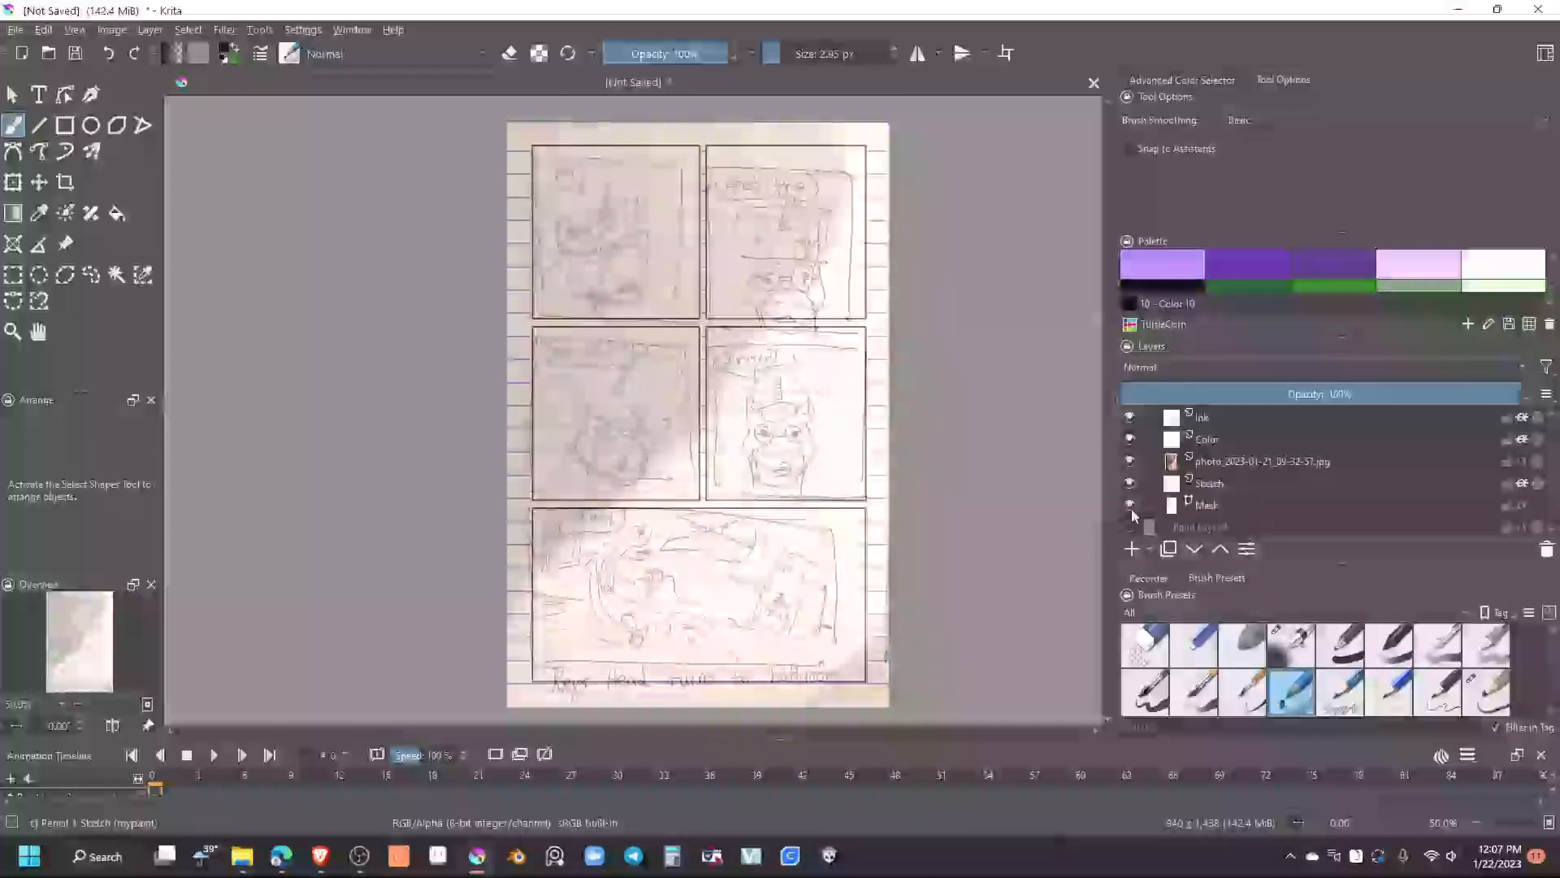
pyautogui.click(1131, 509)
pyautogui.click(1131, 508)
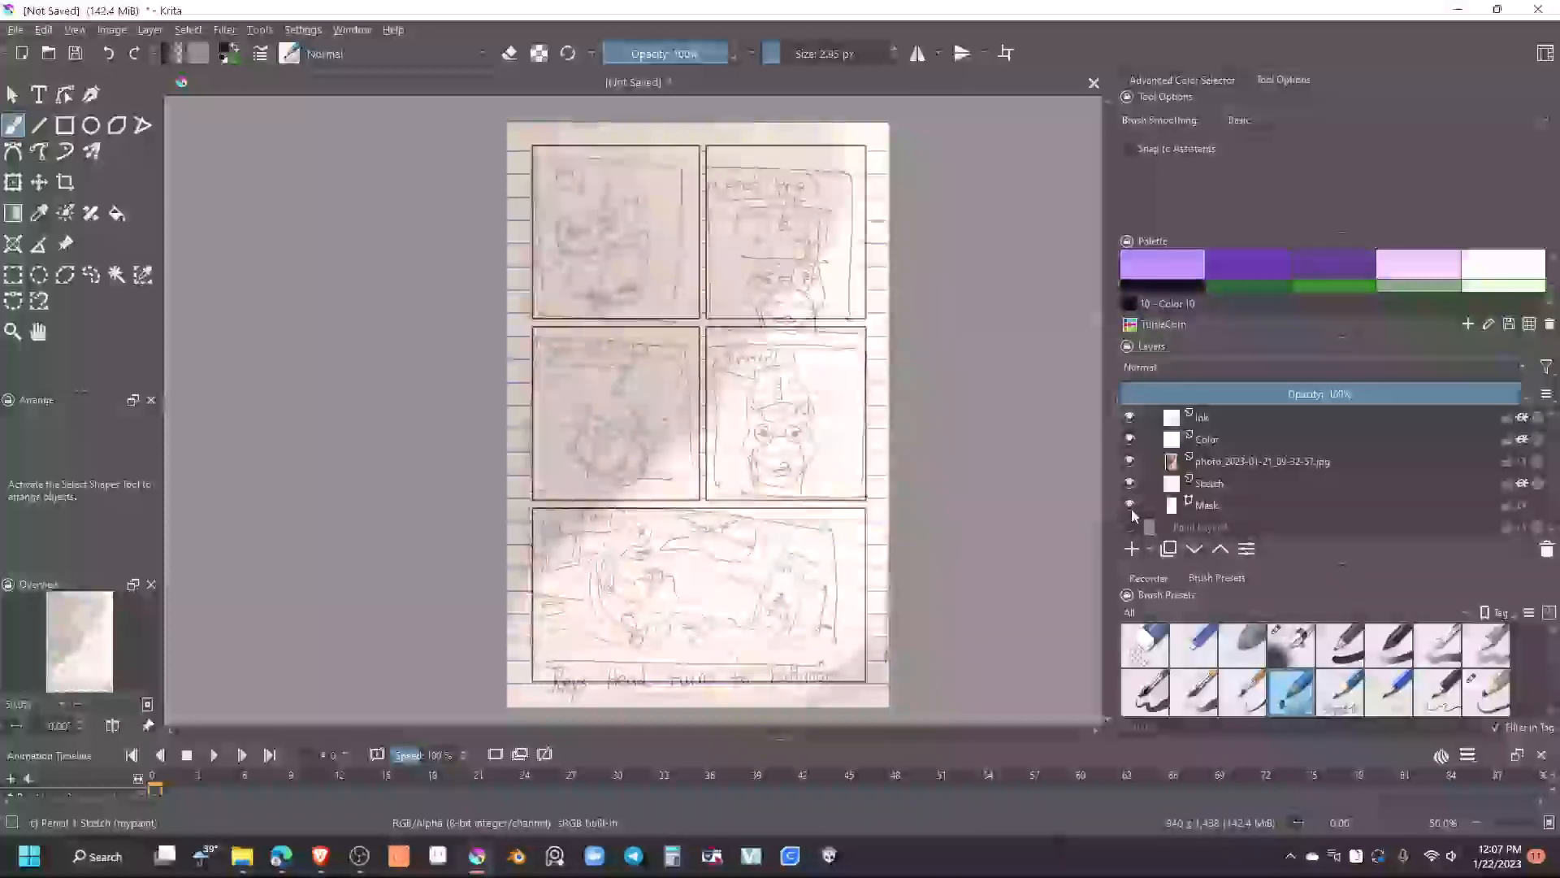
# Inspect the Mask's edge up close around the upper-right panel, toggle the mask once more and return to the whole-page view
pyautogui.keyDown('ctrl'); pyautogui.scroll(3, 870, 240); pyautogui.keyUp('ctrl')
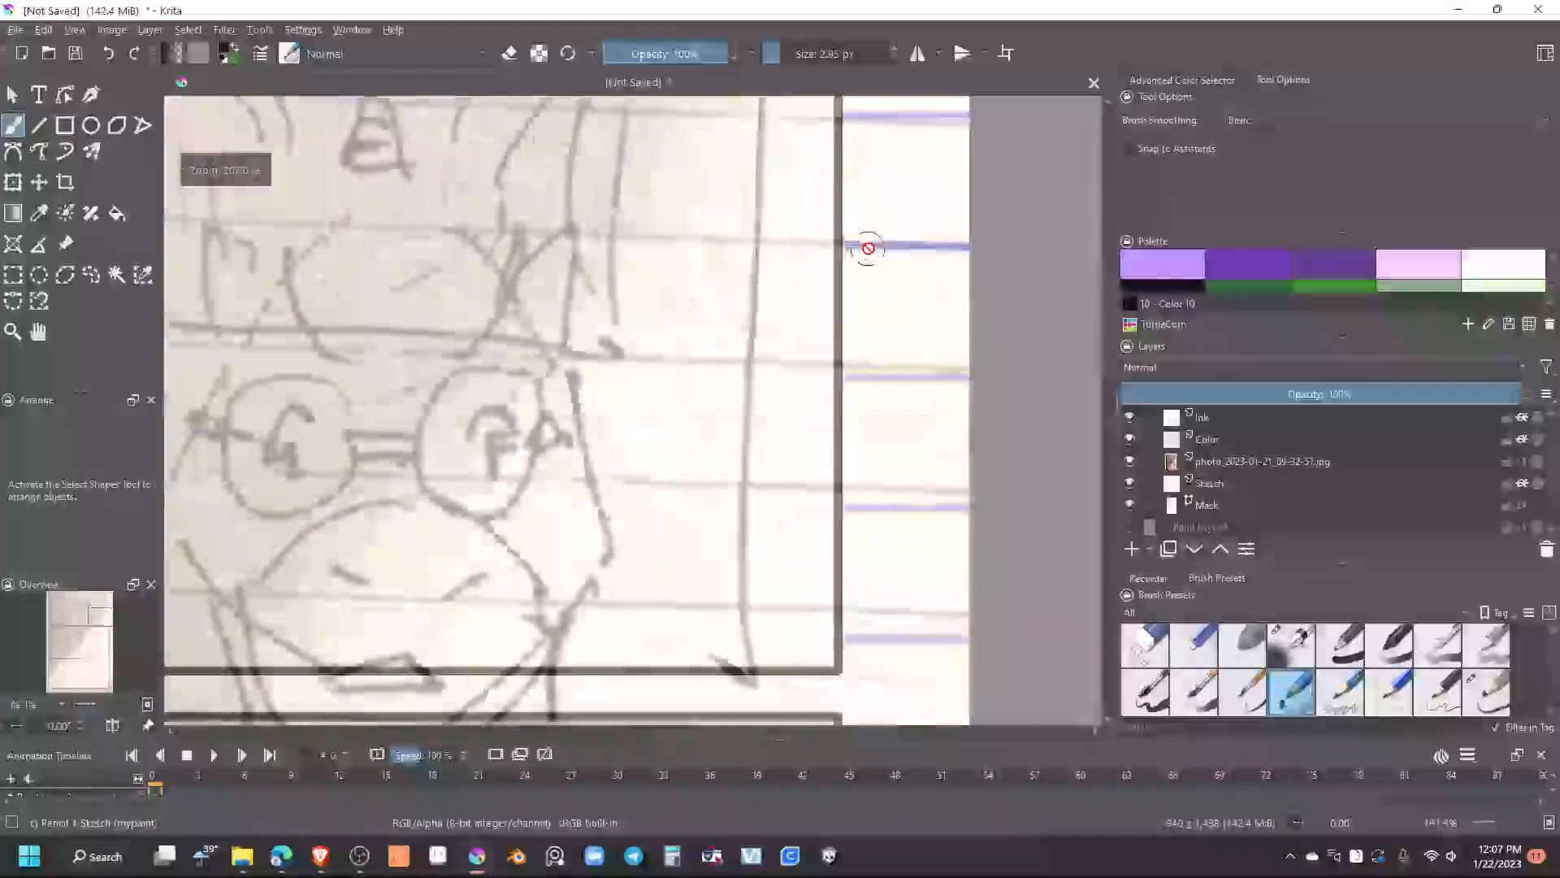
pyautogui.keyDown('ctrl'); pyautogui.scroll(1, 788, 241); pyautogui.keyUp('ctrl')
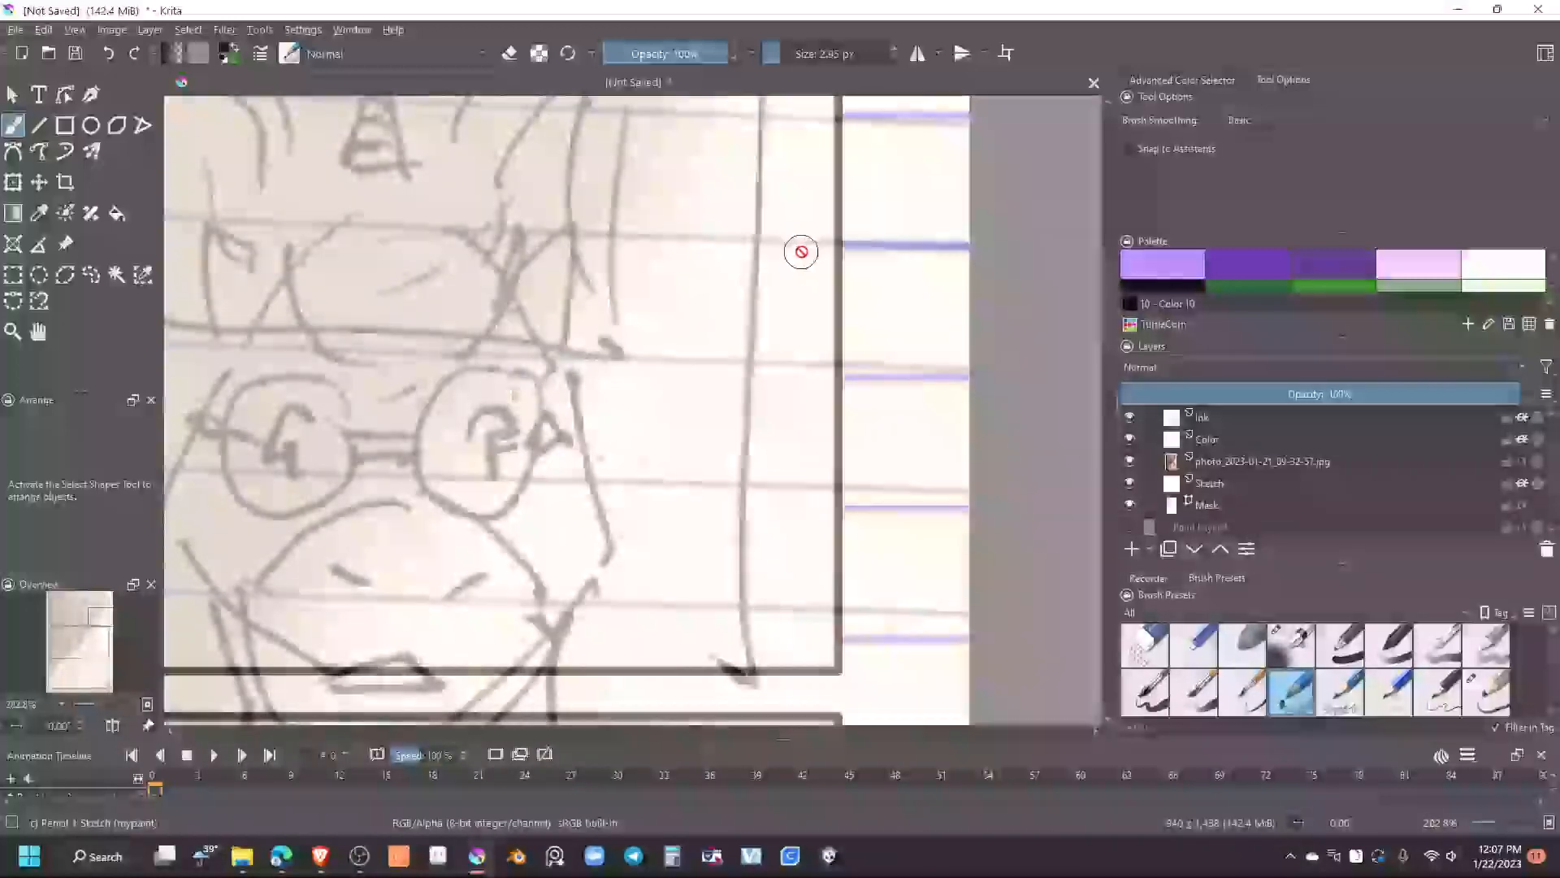
pyautogui.click(1129, 504)
pyautogui.click(1129, 505)
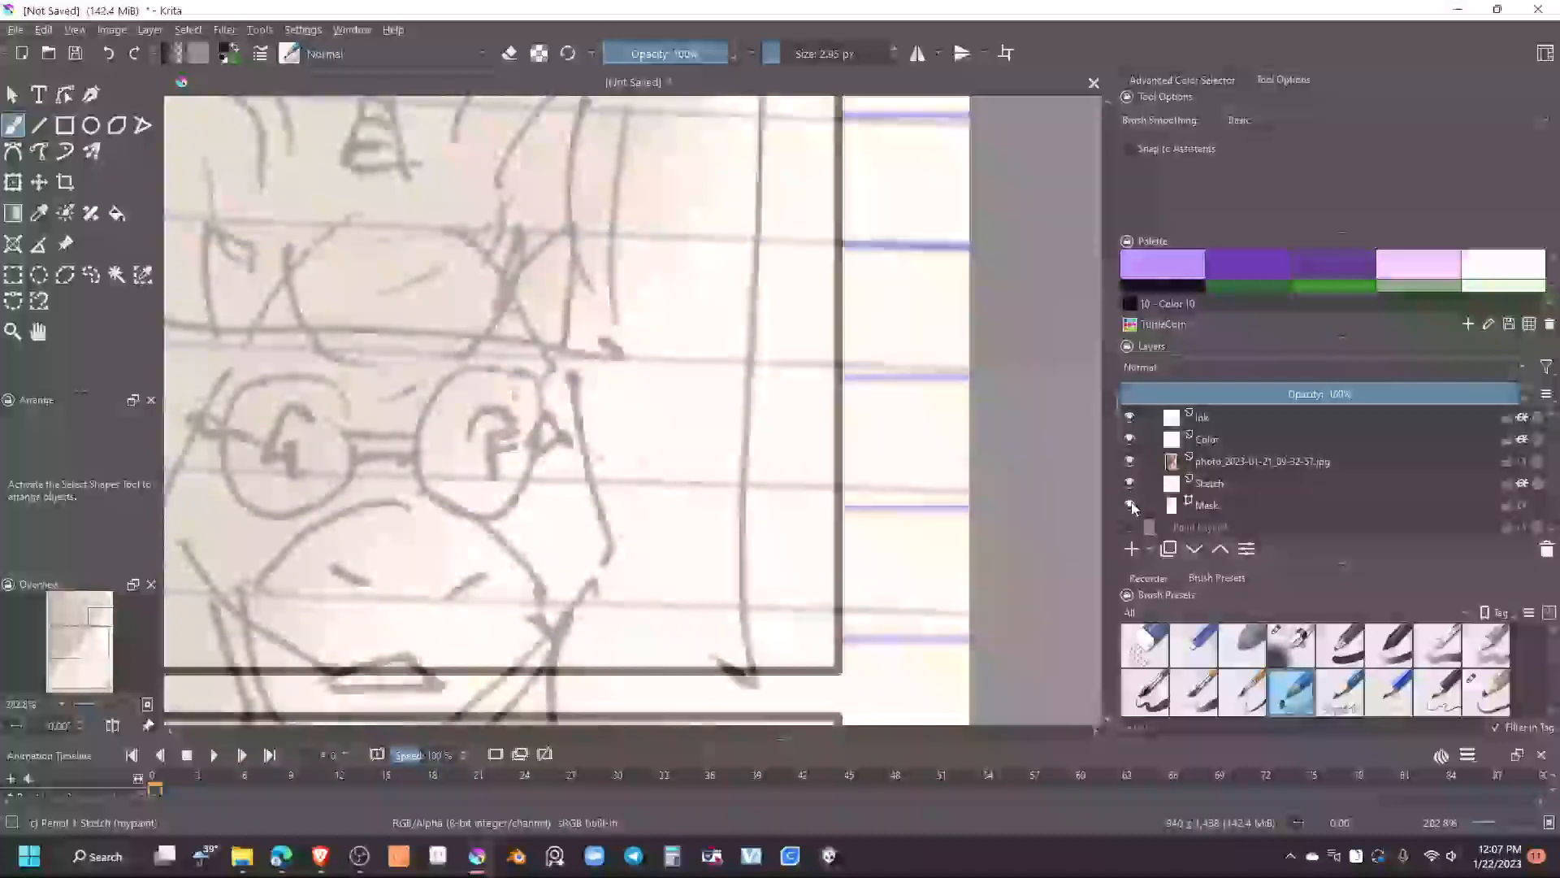
pyautogui.scroll(-5, 996, 493)
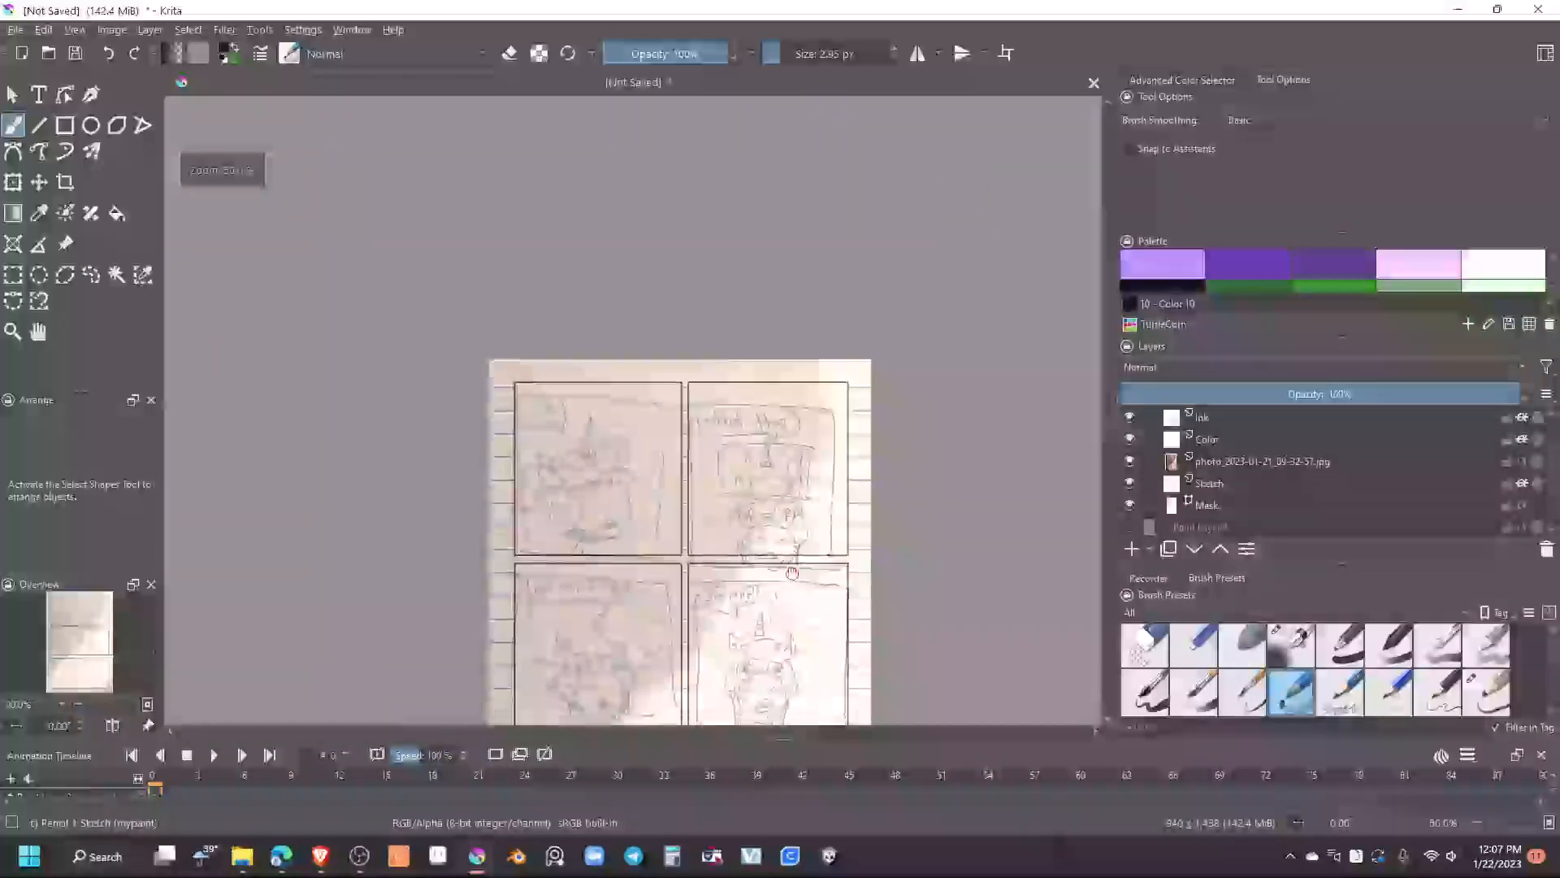
pyautogui.moveTo(761, 520); pyautogui.dragTo(749, 466)
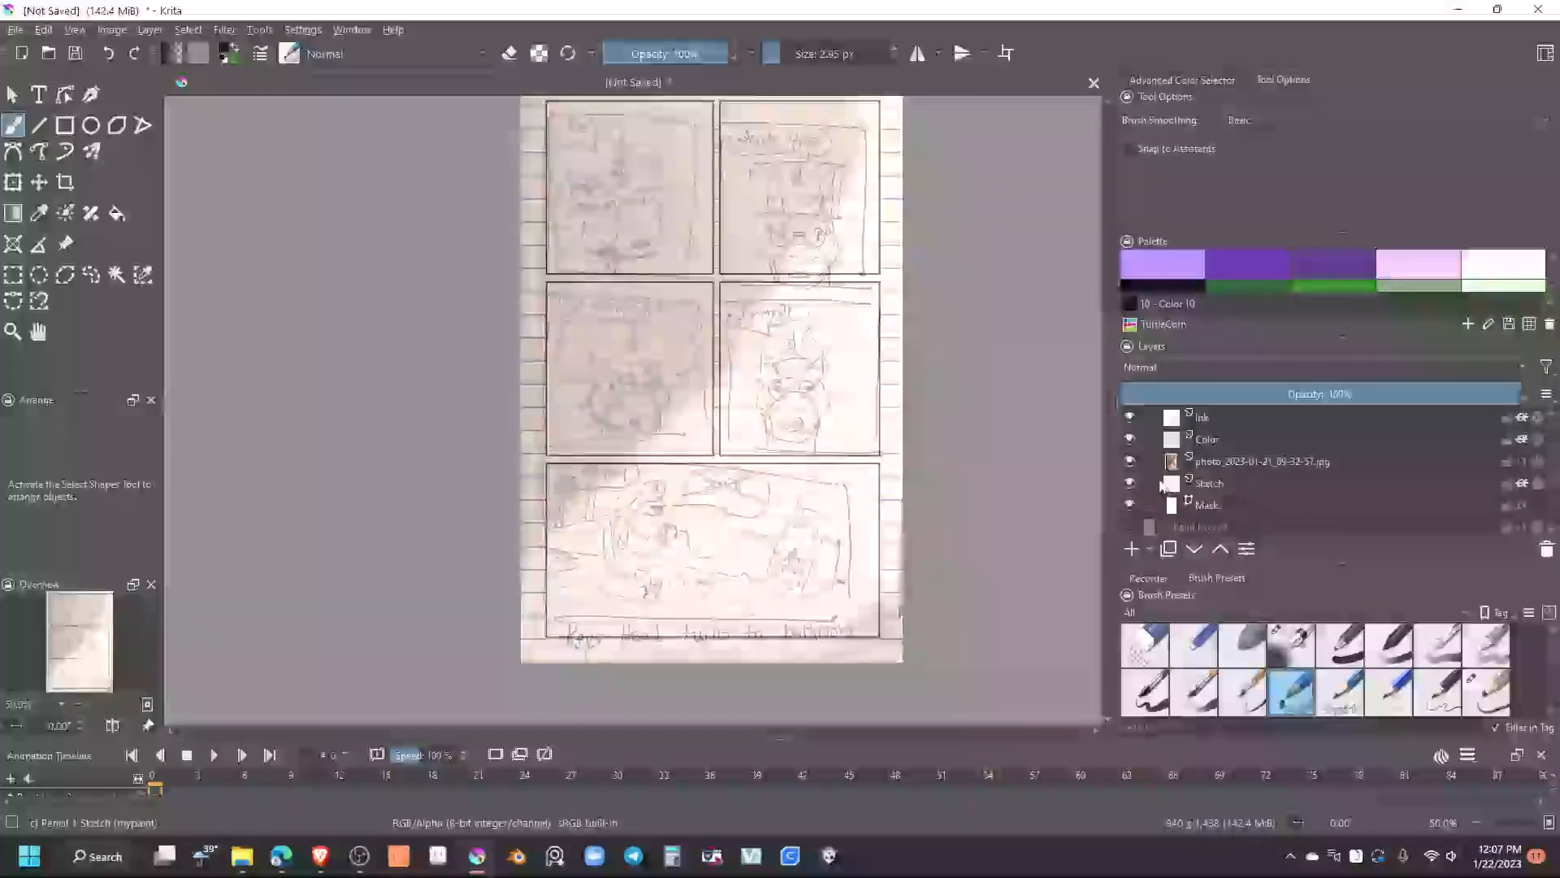
# Hide the Page2 group and leave it collapsed after rechecking its contents and visibility
pyautogui.scroll(1, 1150, 472)
pyautogui.click(1167, 459)
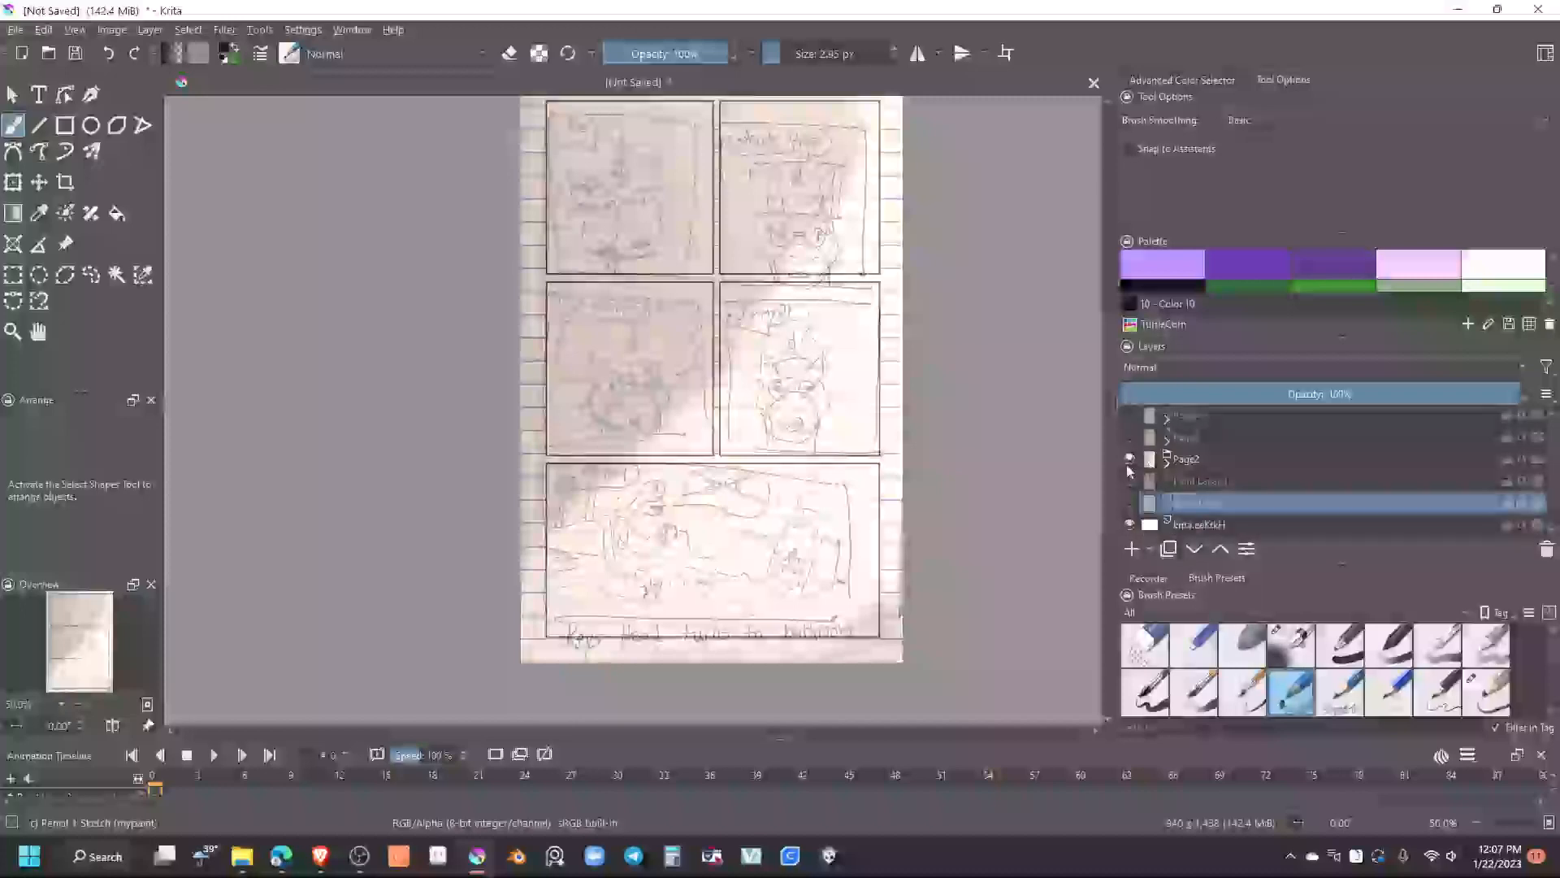
pyautogui.click(1129, 459)
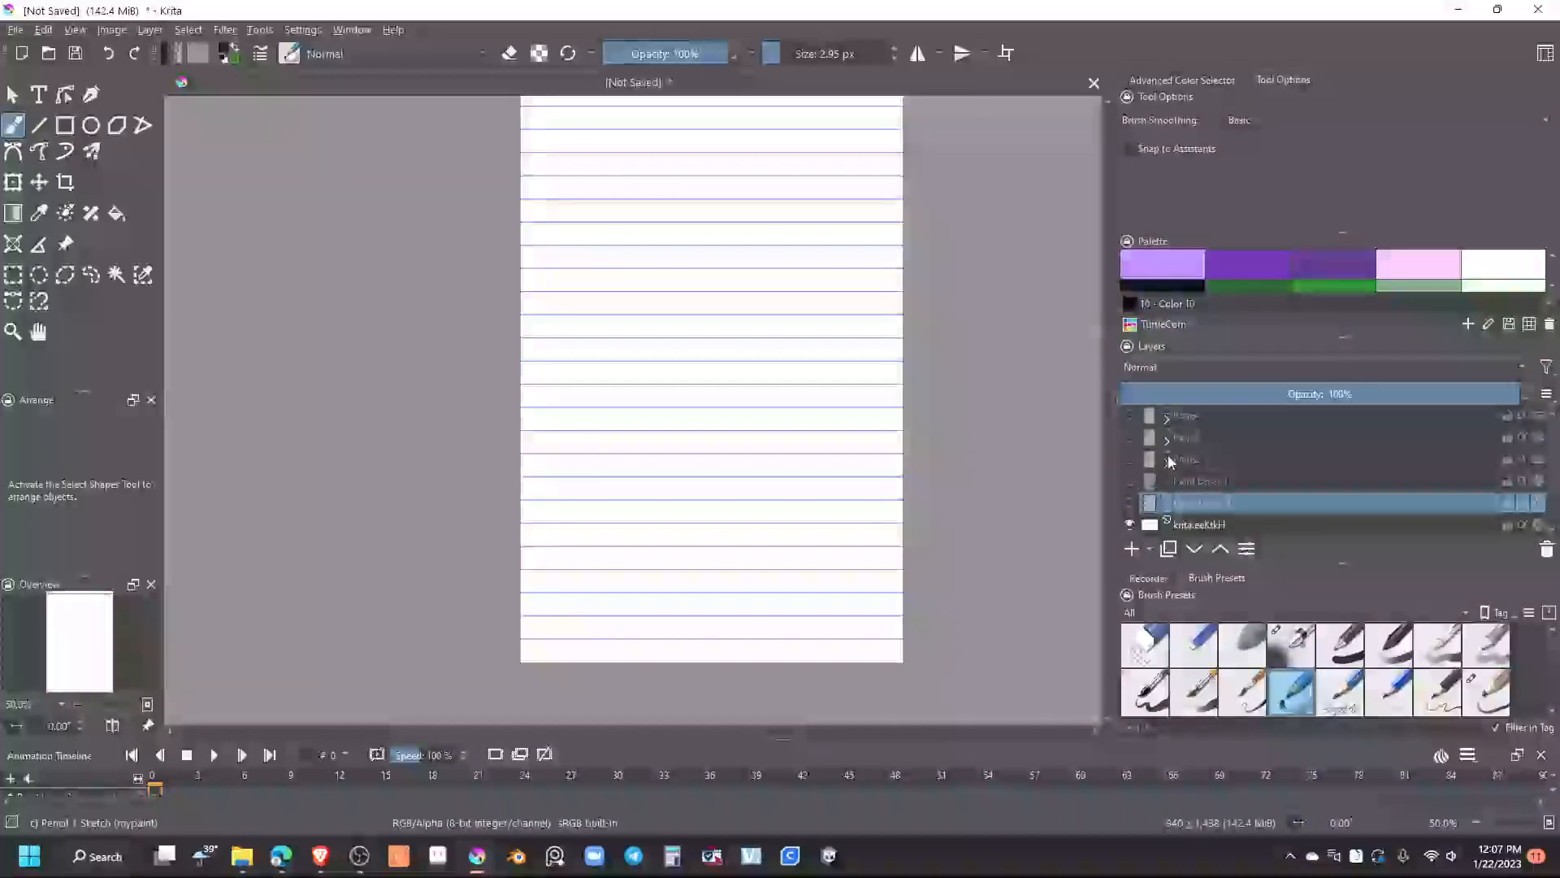
pyautogui.click(1166, 464)
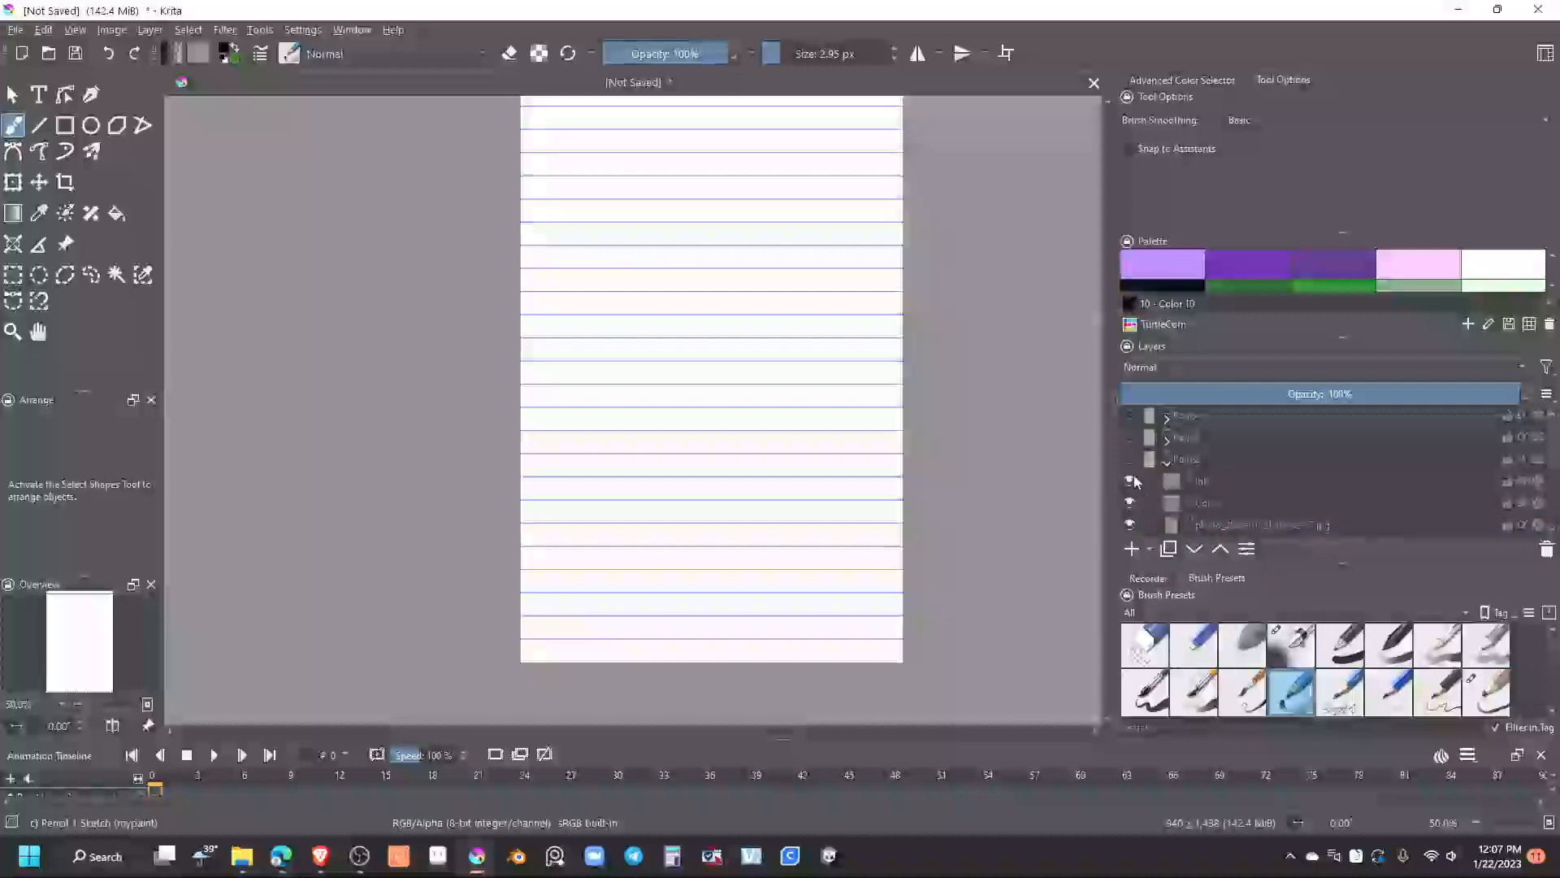
pyautogui.click(1129, 459)
pyautogui.click(1130, 459)
pyautogui.click(1167, 463)
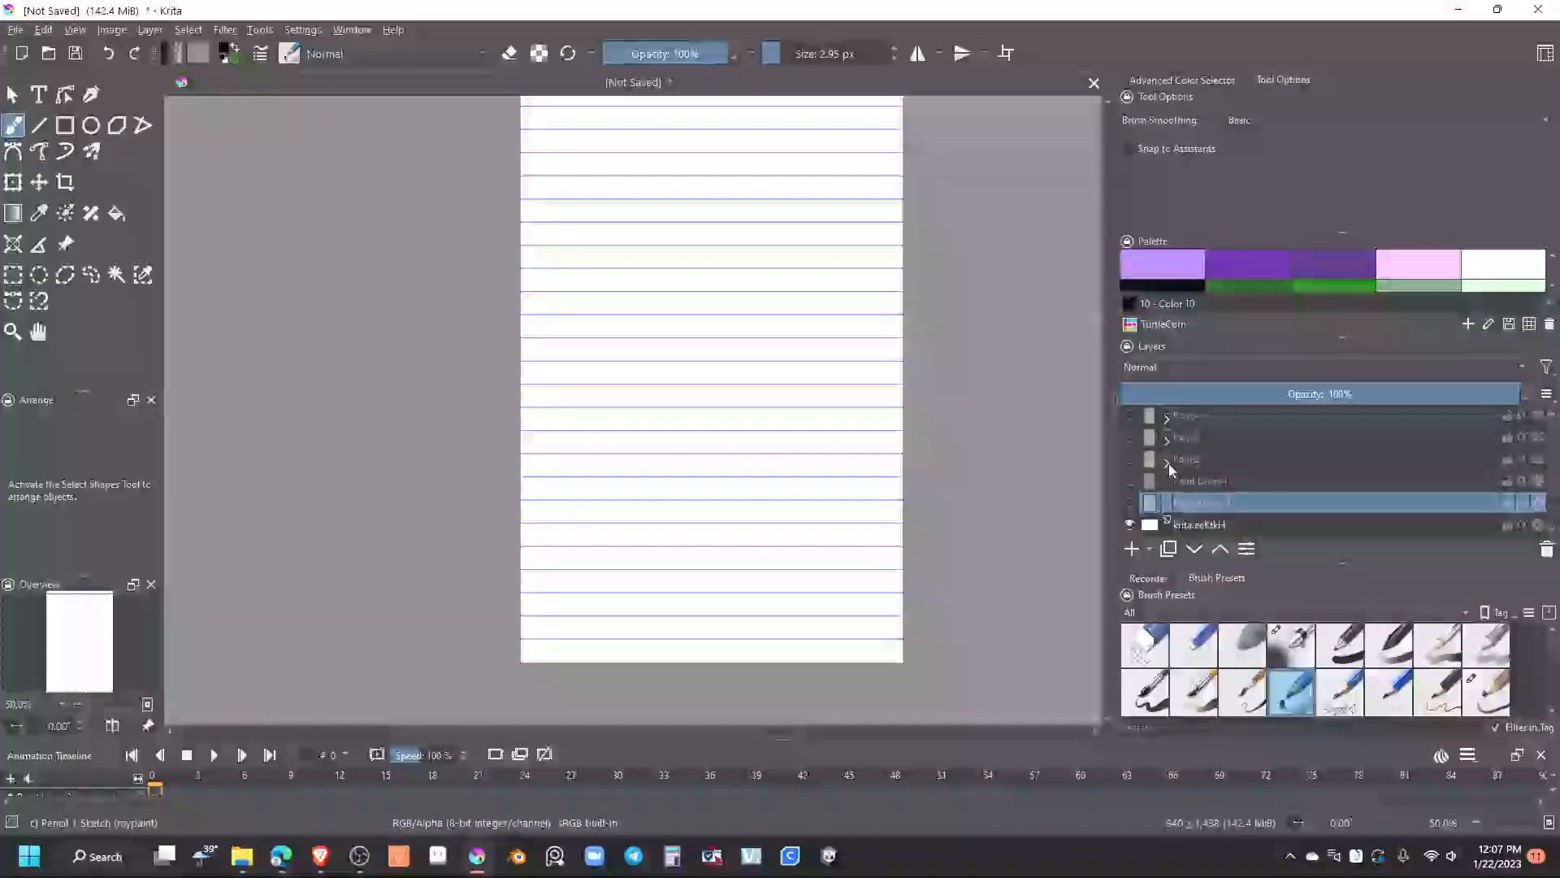
# Hide the ruled-paper layer krita.eeKtkH and show the Page1 group above the plain background
pyautogui.moveTo(1168, 464)
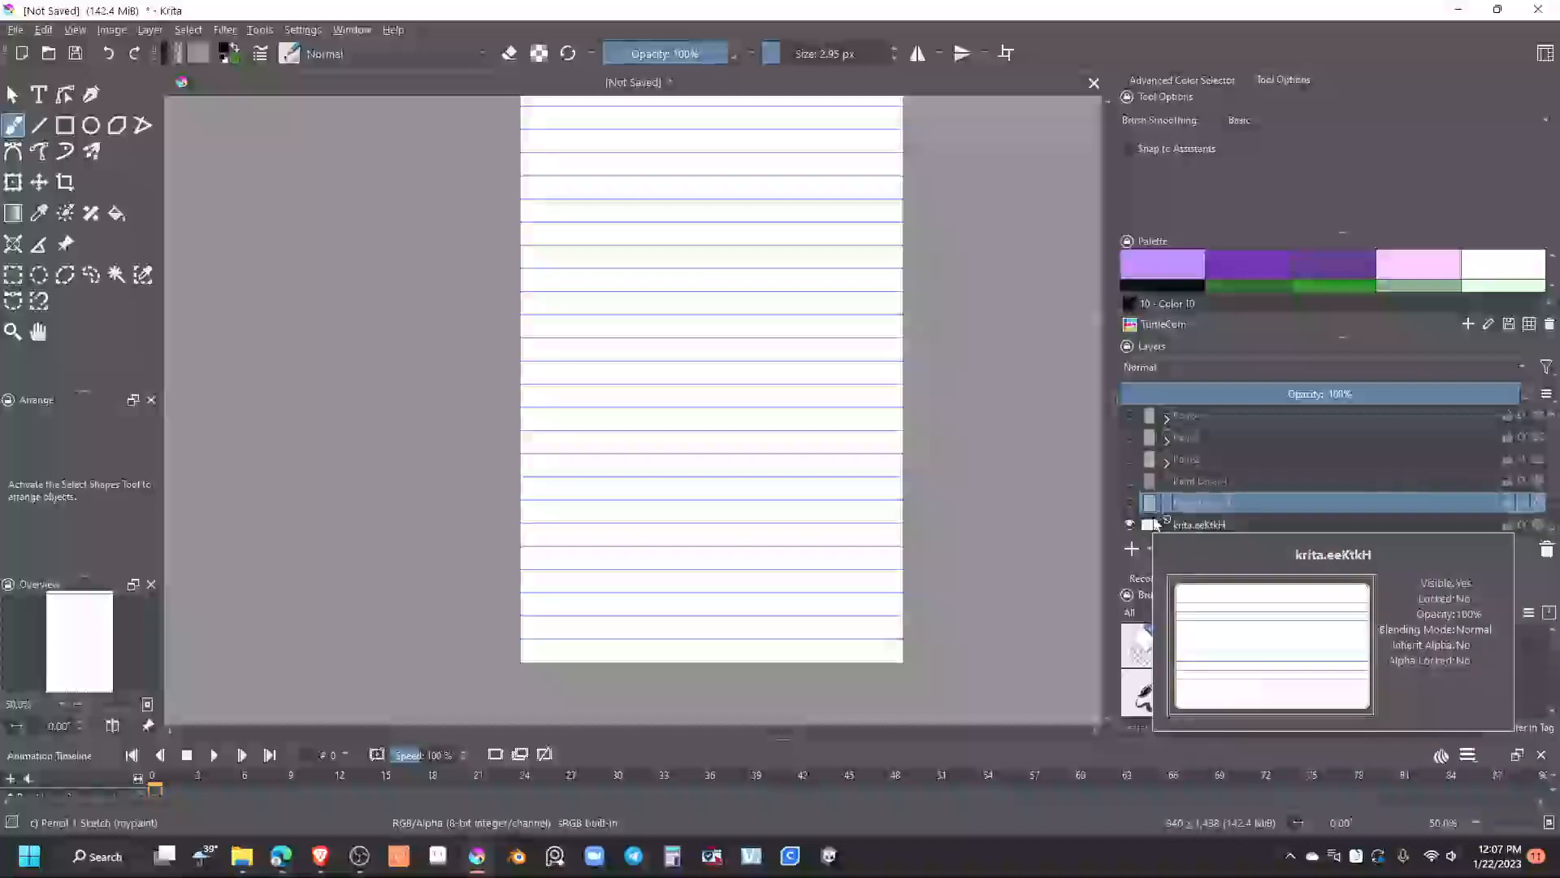
pyautogui.scroll(-2, 1169, 491)
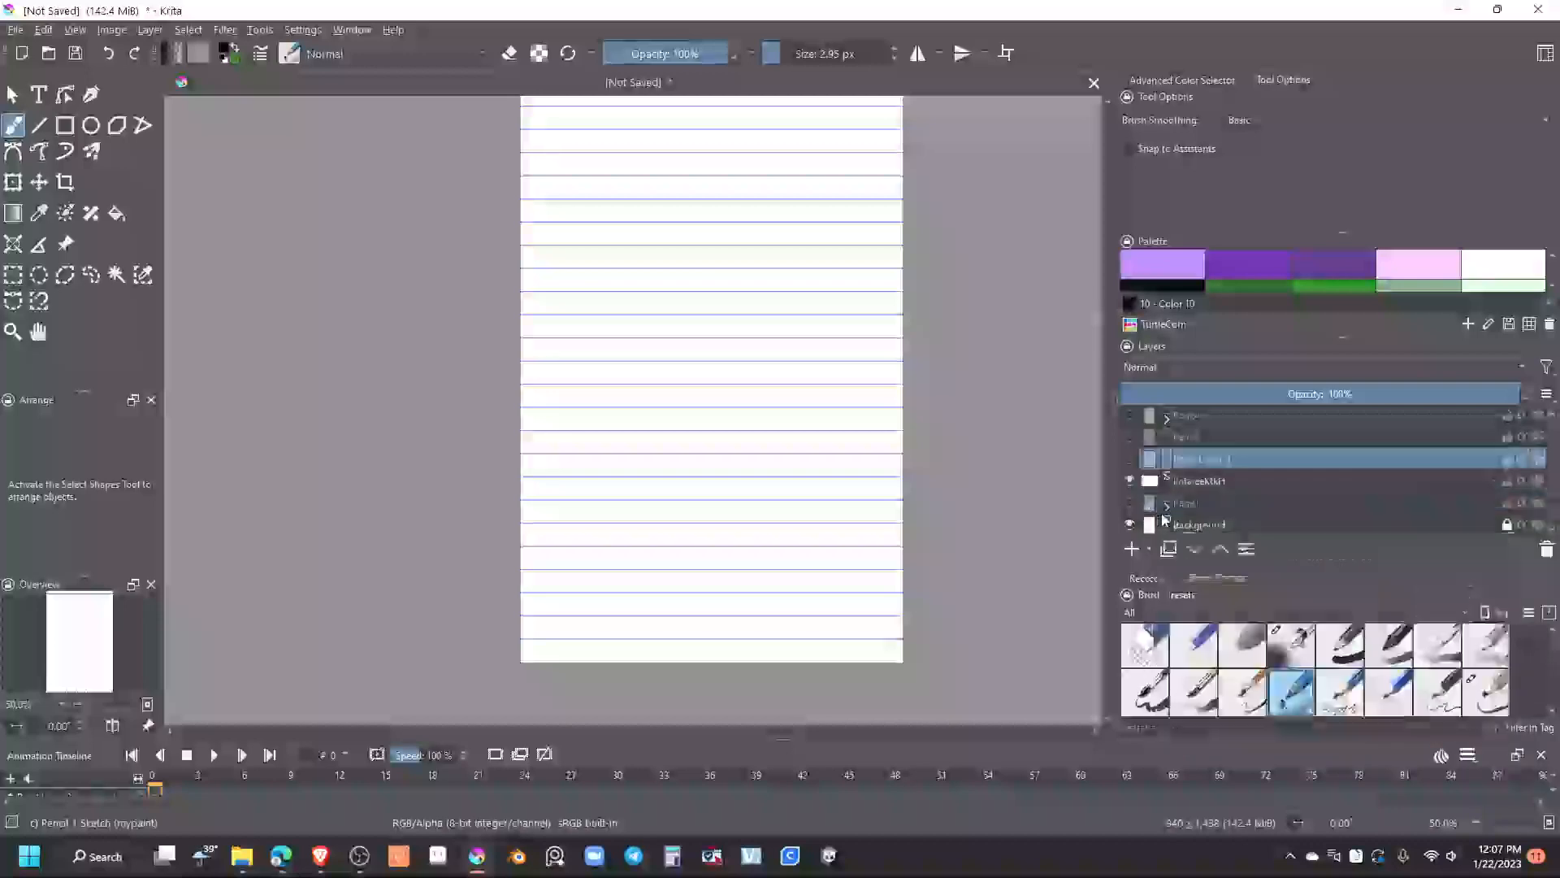
pyautogui.click(1129, 481)
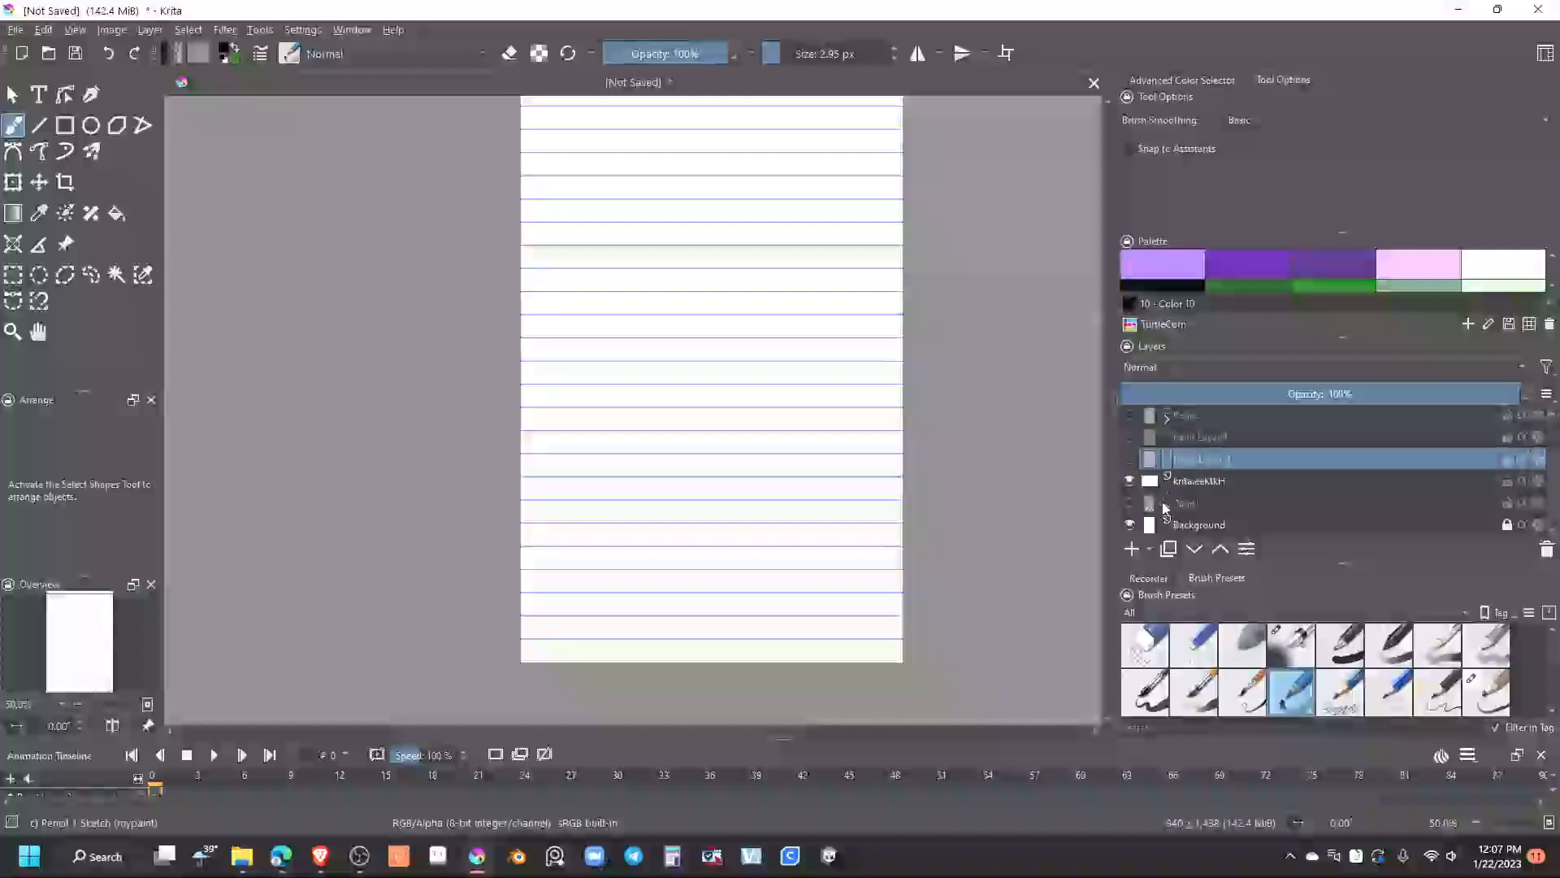
pyautogui.click(1130, 482)
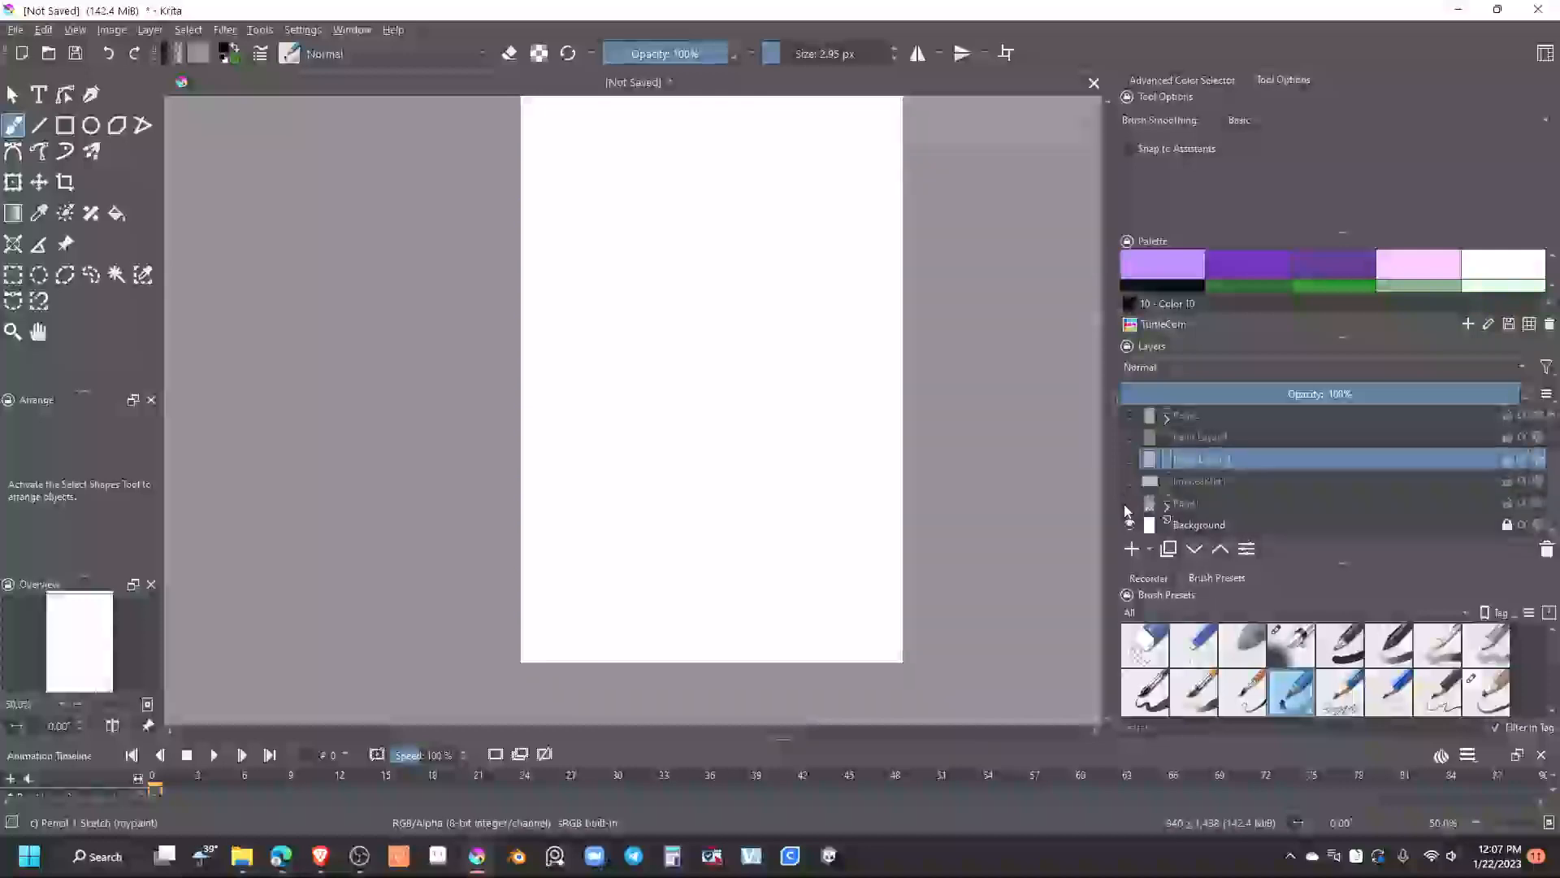
pyautogui.click(1130, 503)
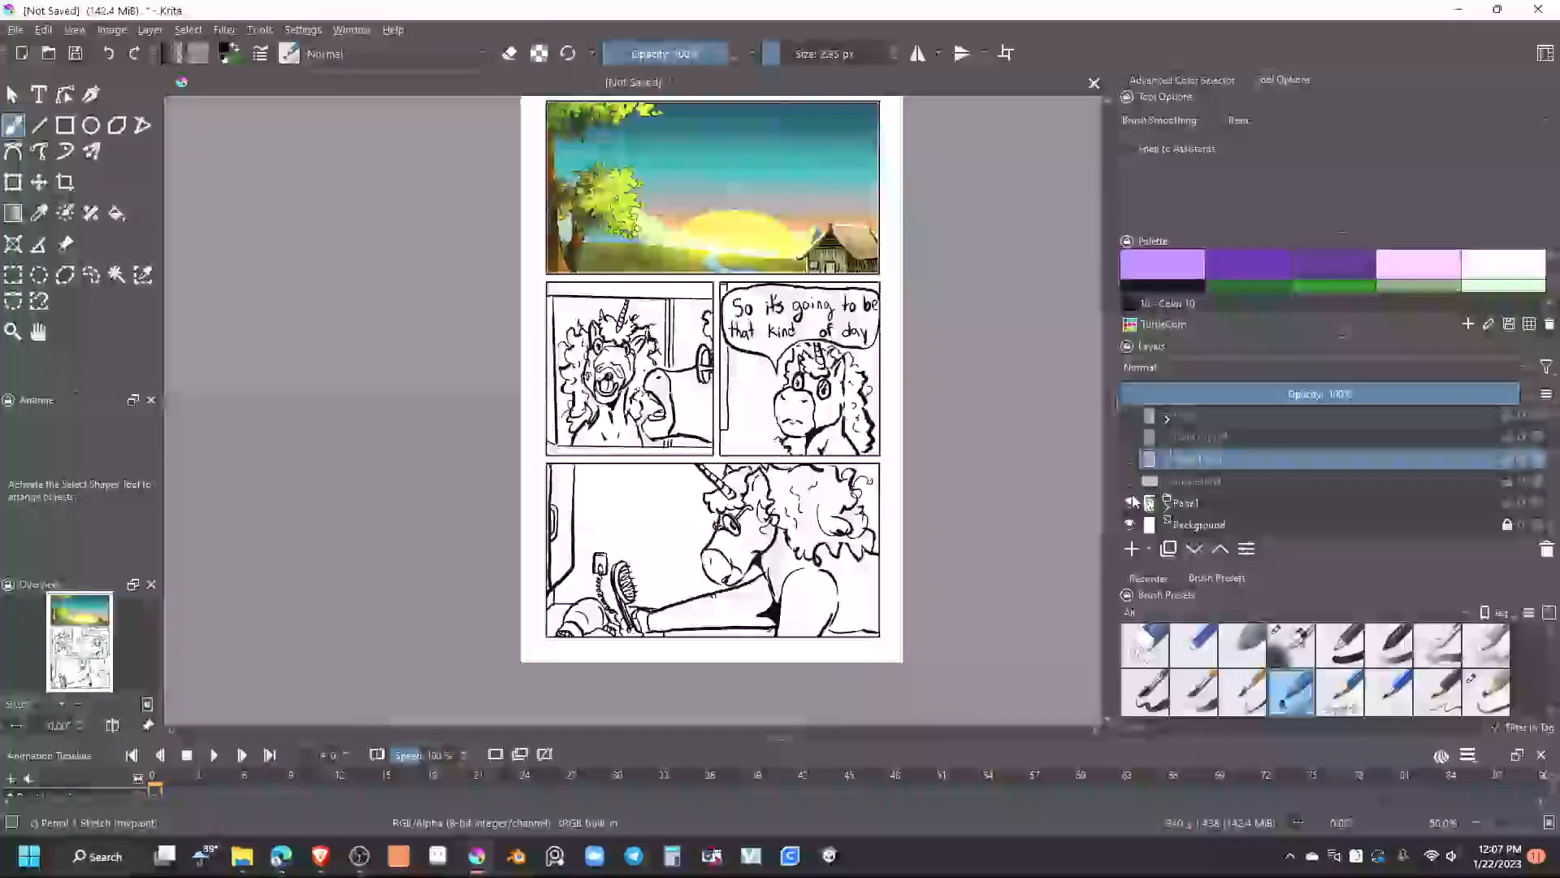
pyautogui.click(1130, 481)
pyautogui.click(1129, 481)
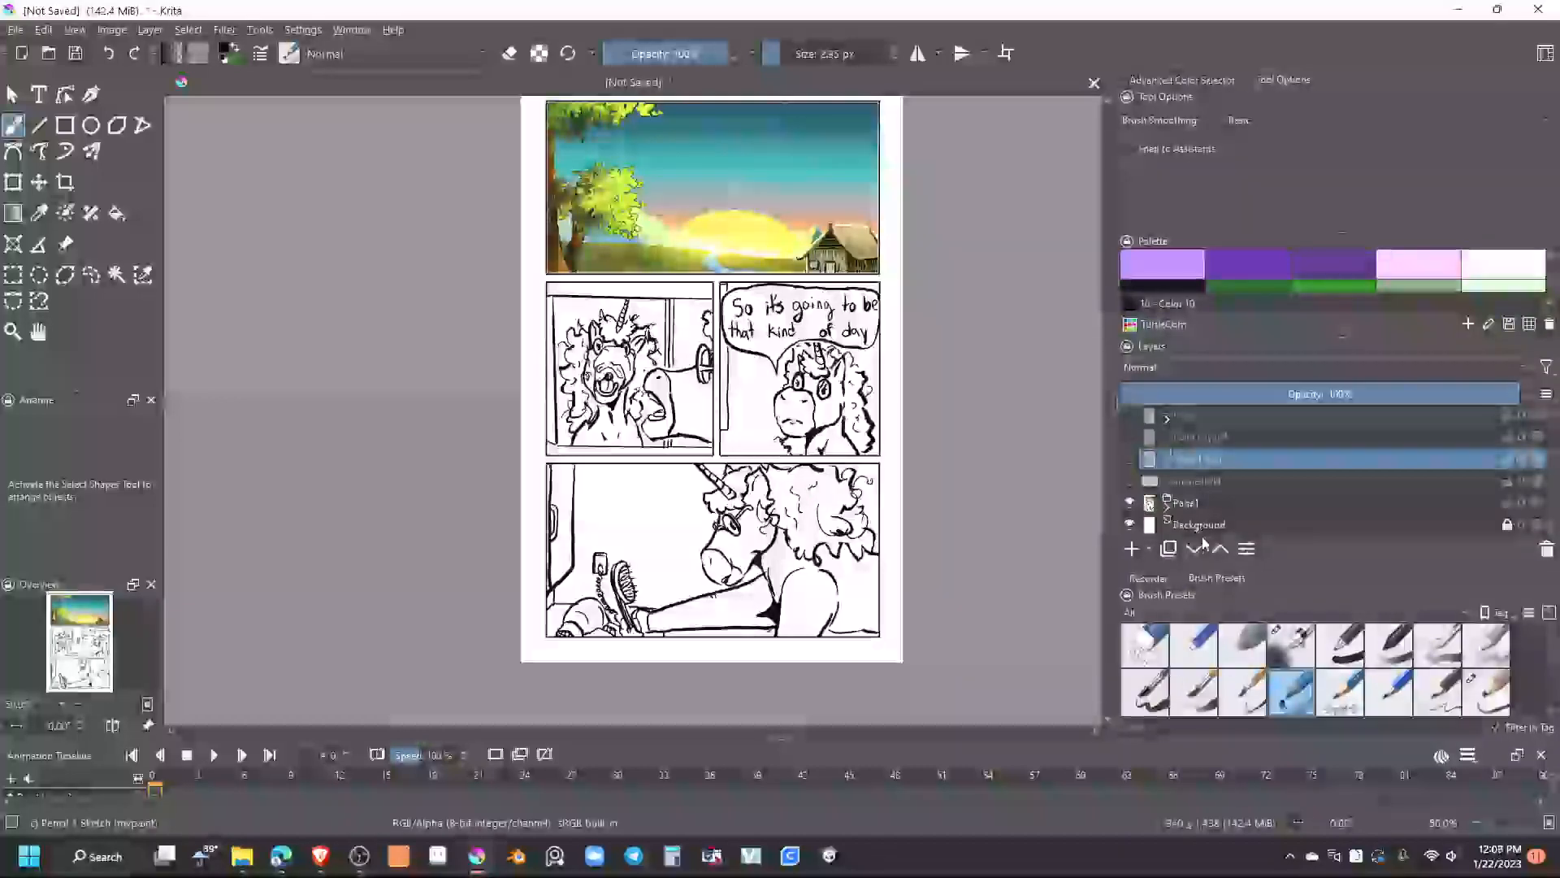
# Select the Basic-1 brush, review the brush presets tagged comic creating and return to the full preset list
pyautogui.click(1347, 655)
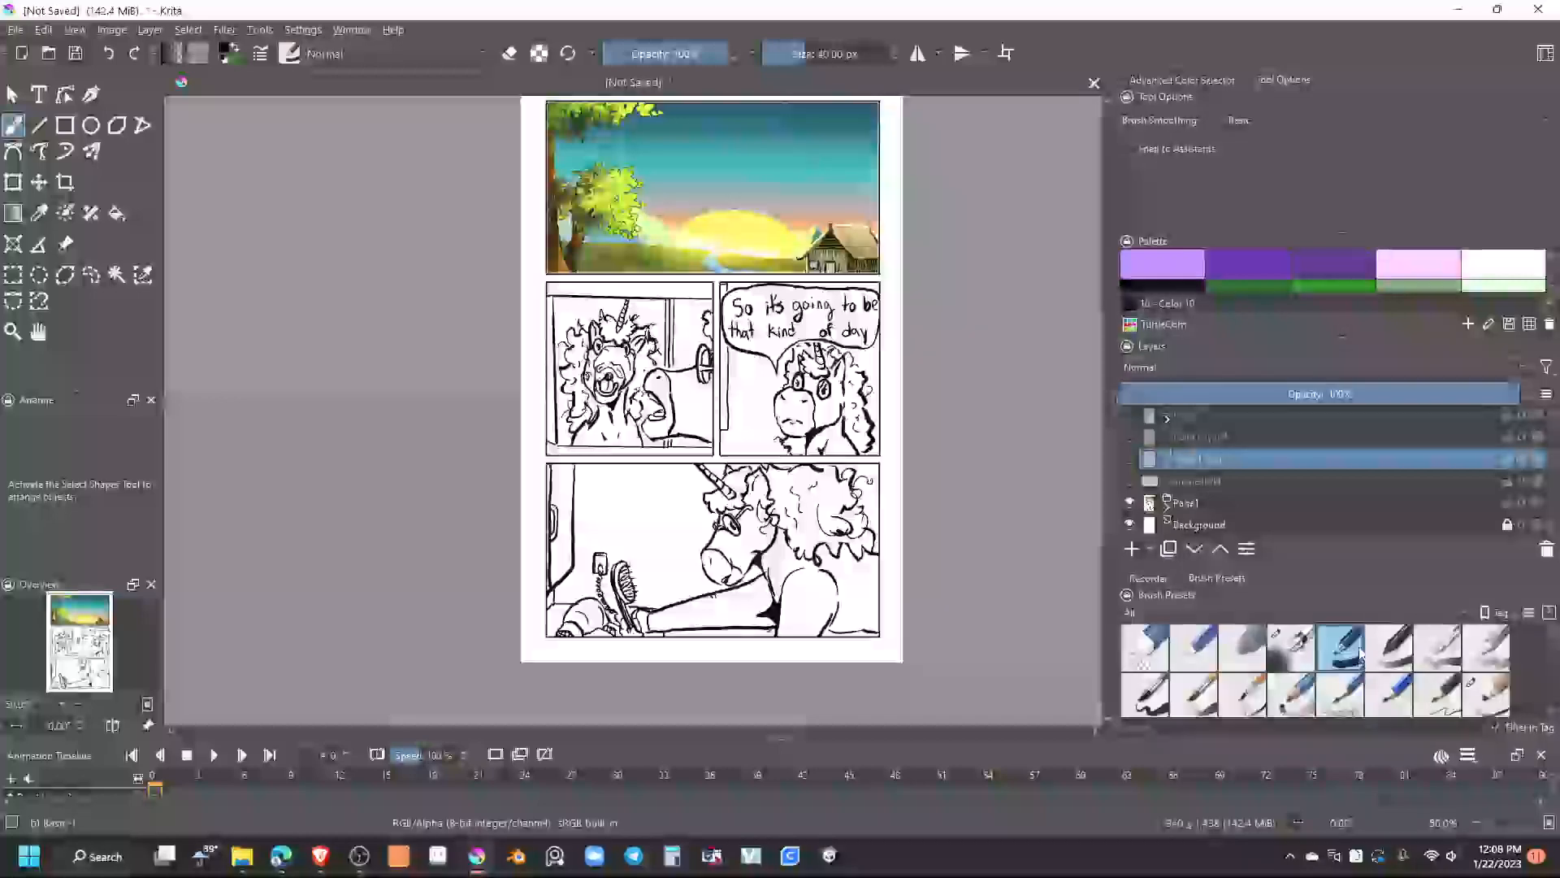
pyautogui.click(1294, 610)
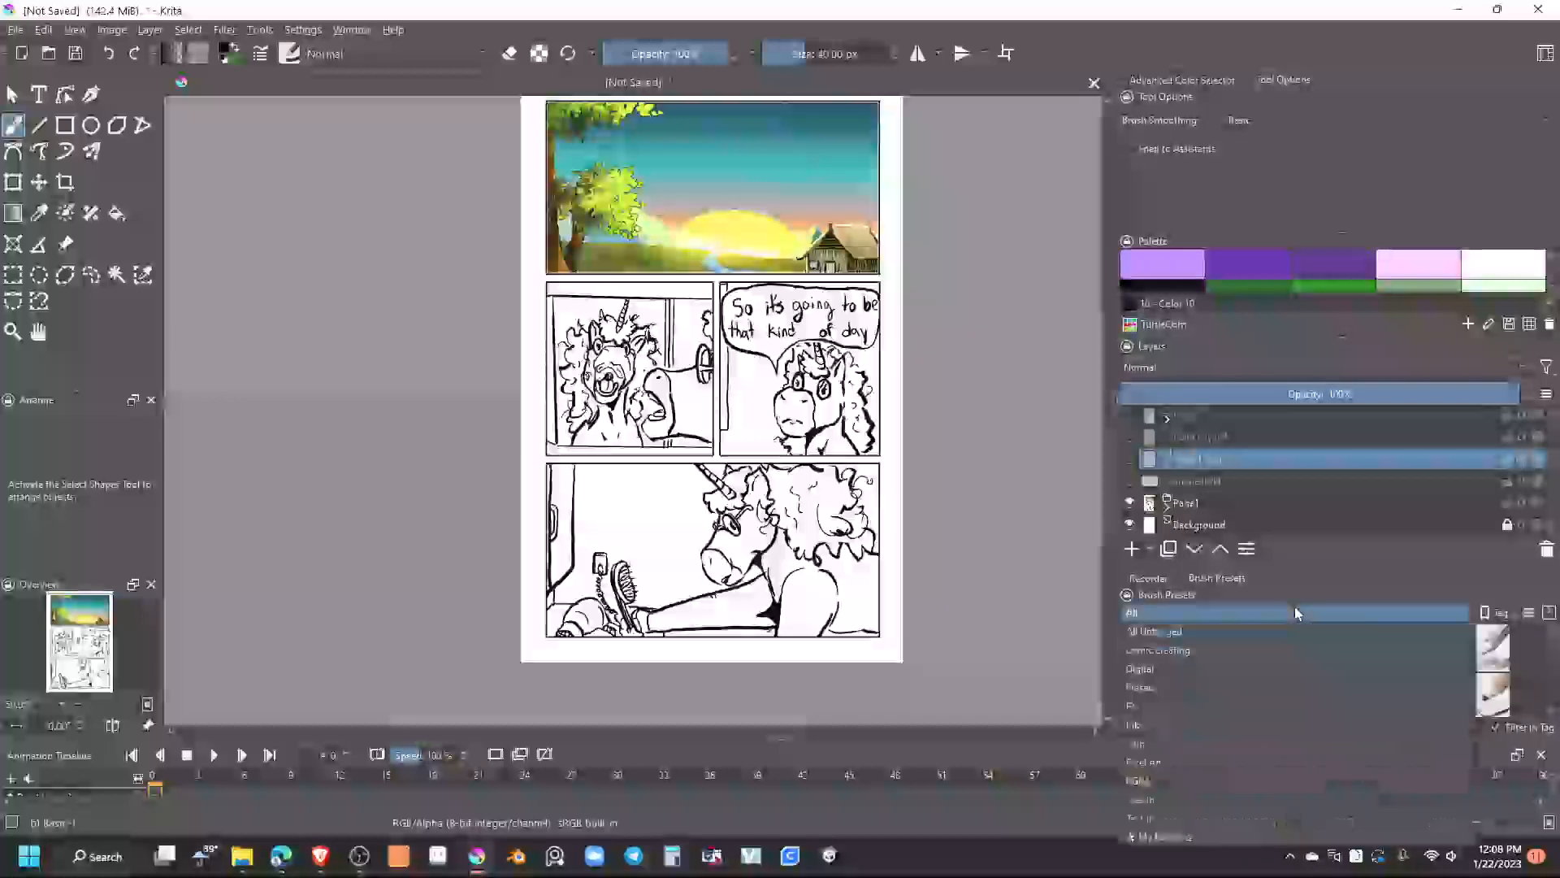
pyautogui.click(1188, 652)
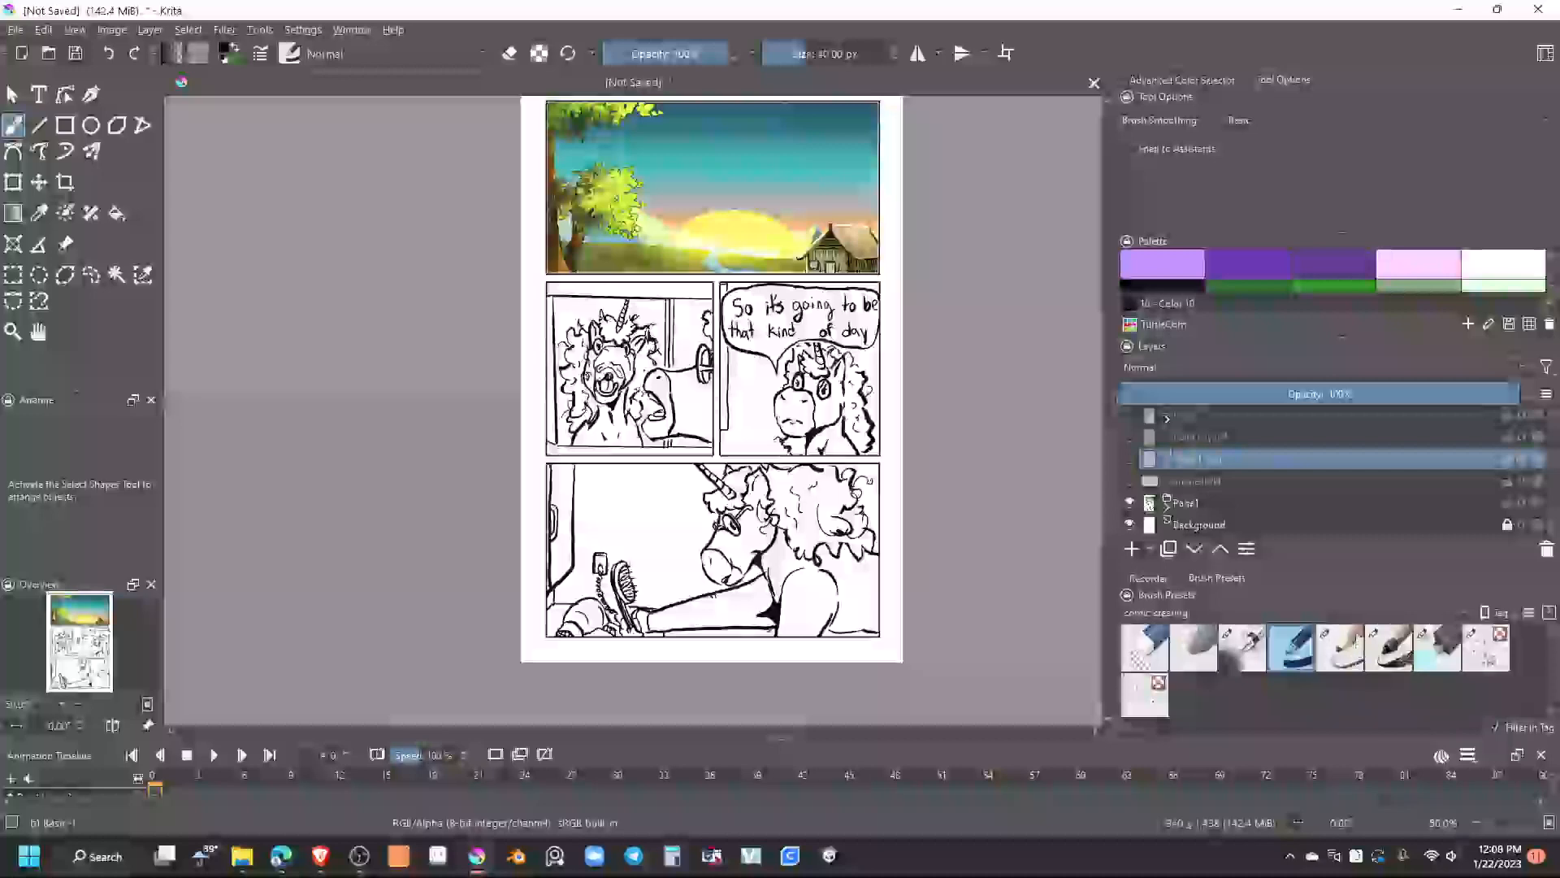
pyautogui.click(1178, 613)
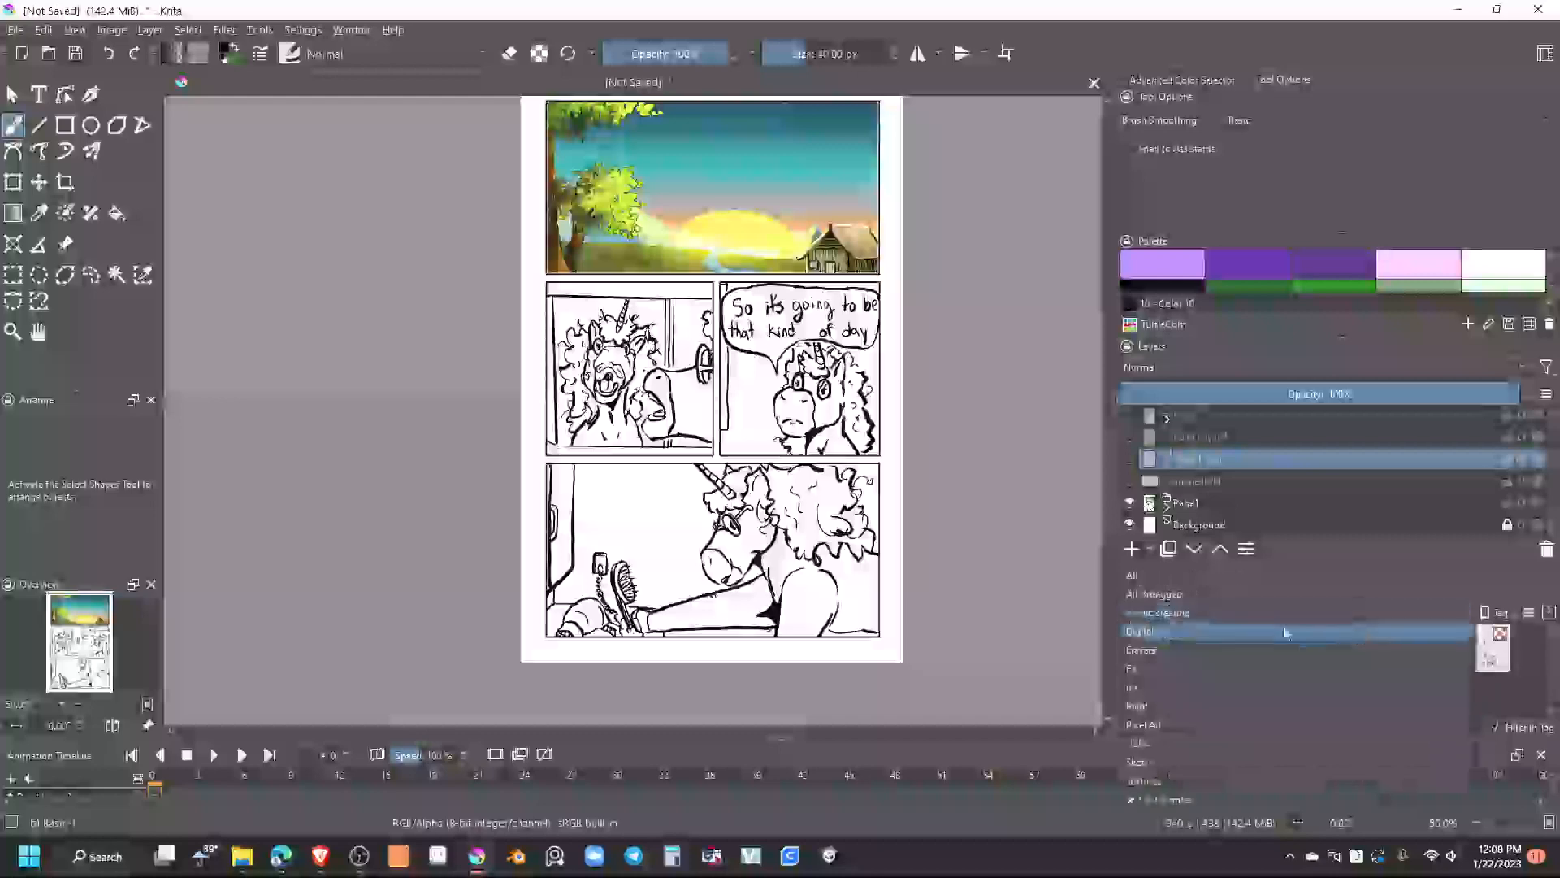
pyautogui.click(1235, 579)
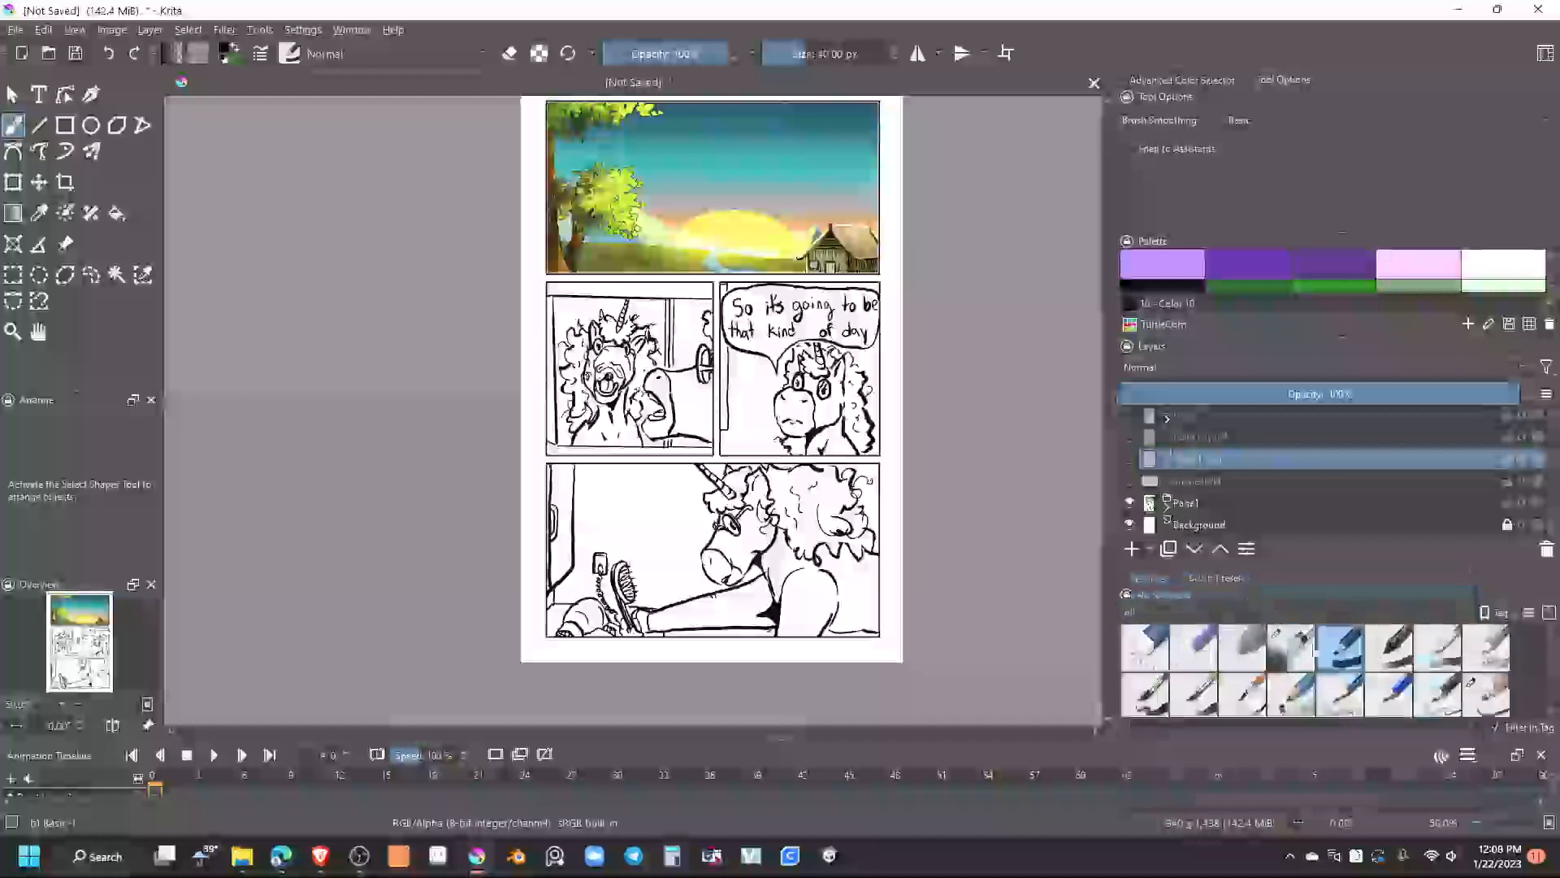
# Assign the Pencil 1 Sketch brush preset to the comic creating tag and filter the presets by that tag
pyautogui.click(1300, 694)
pyautogui.rightClick(1301, 694)
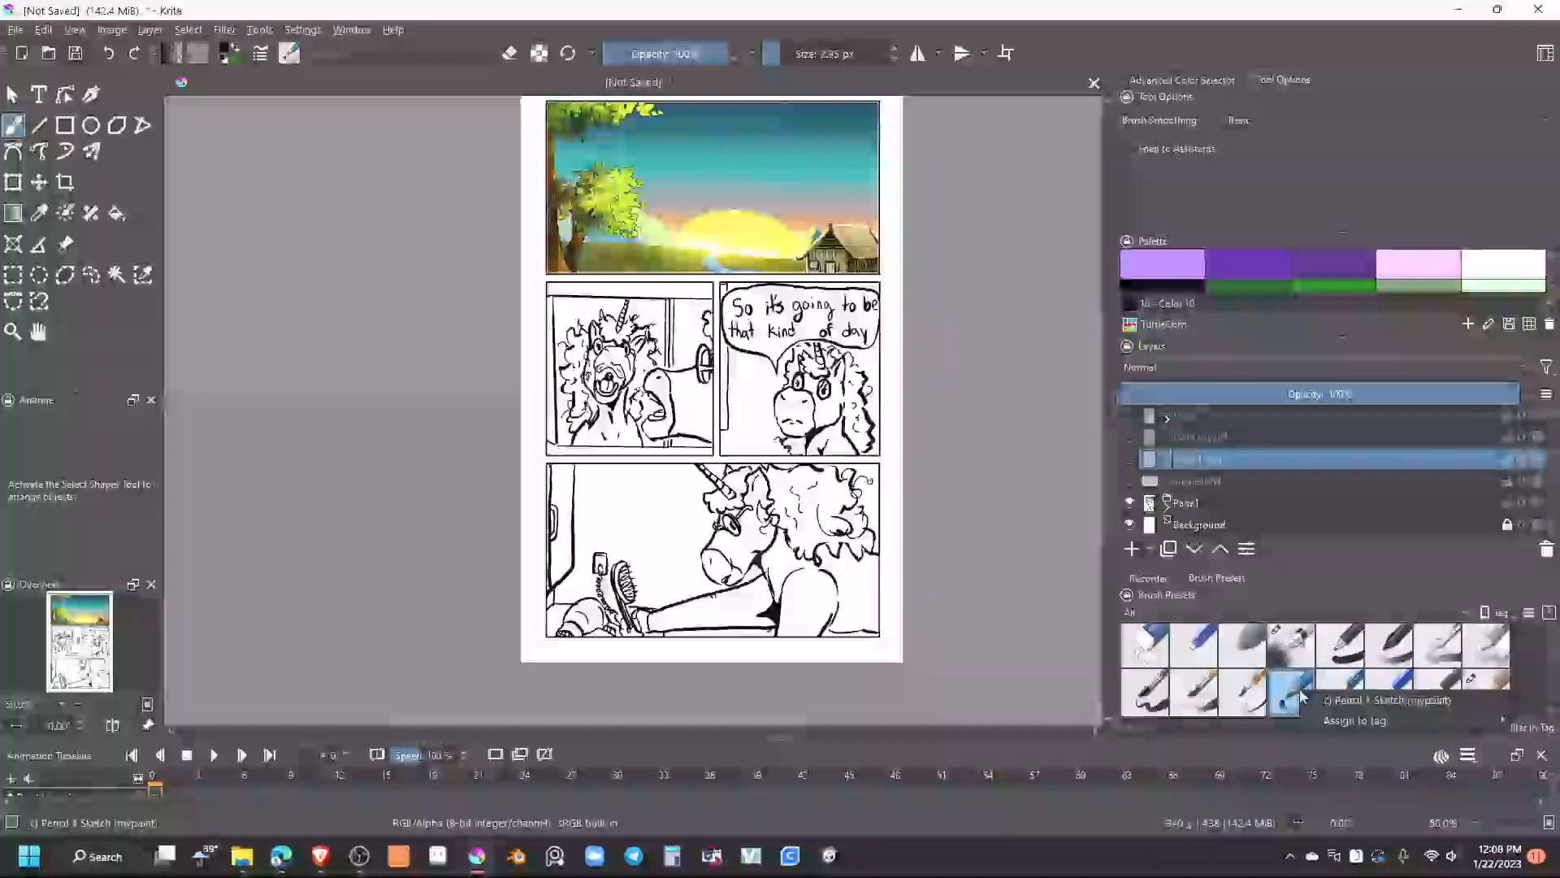
pyautogui.moveTo(1365, 723)
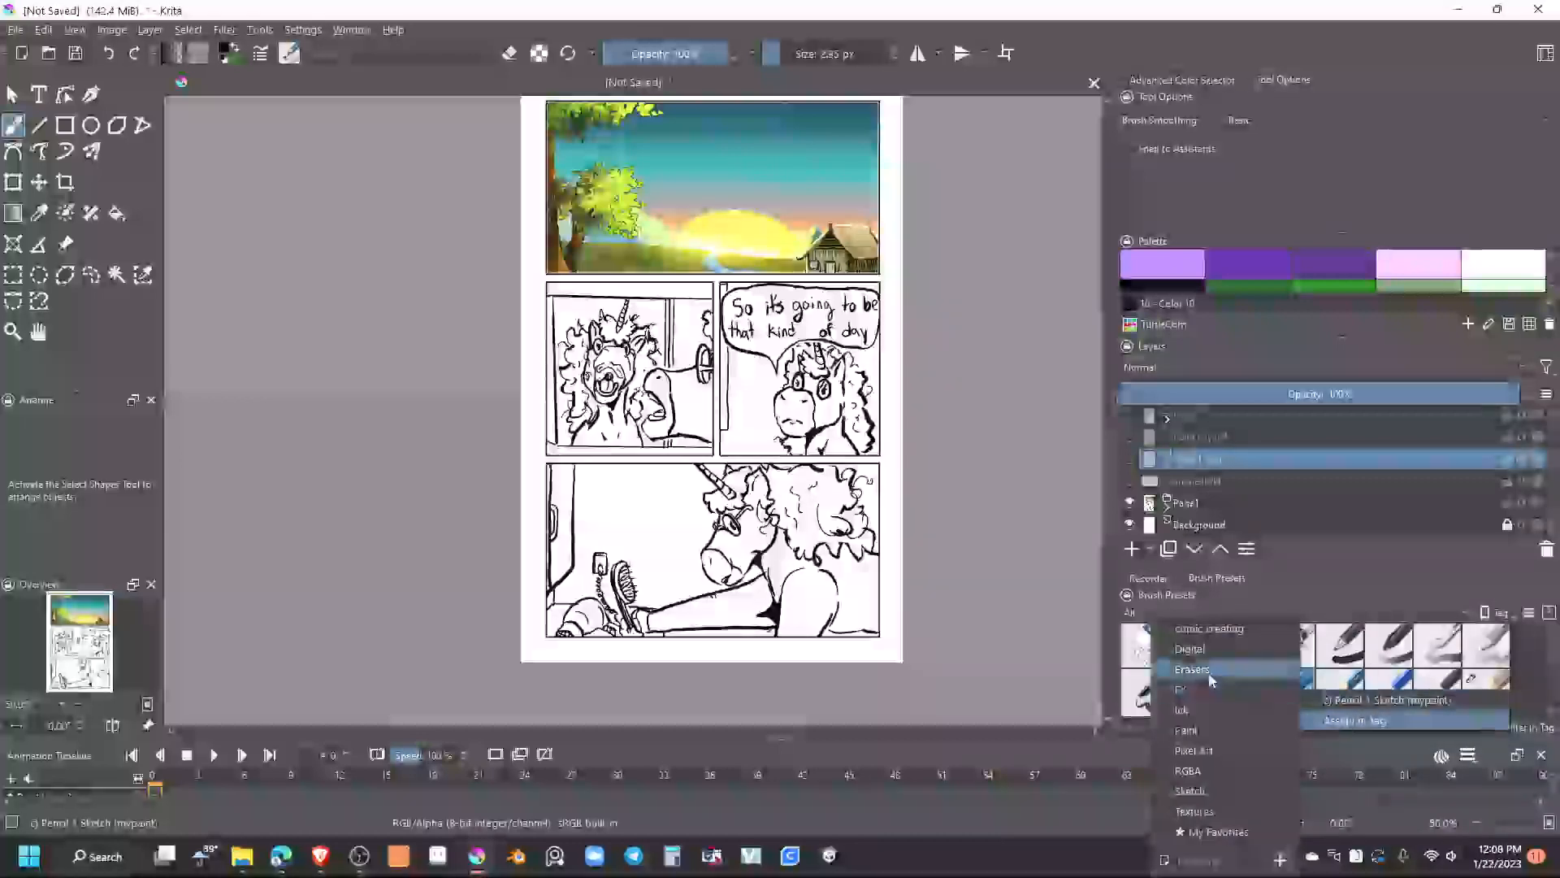
pyautogui.click(1222, 630)
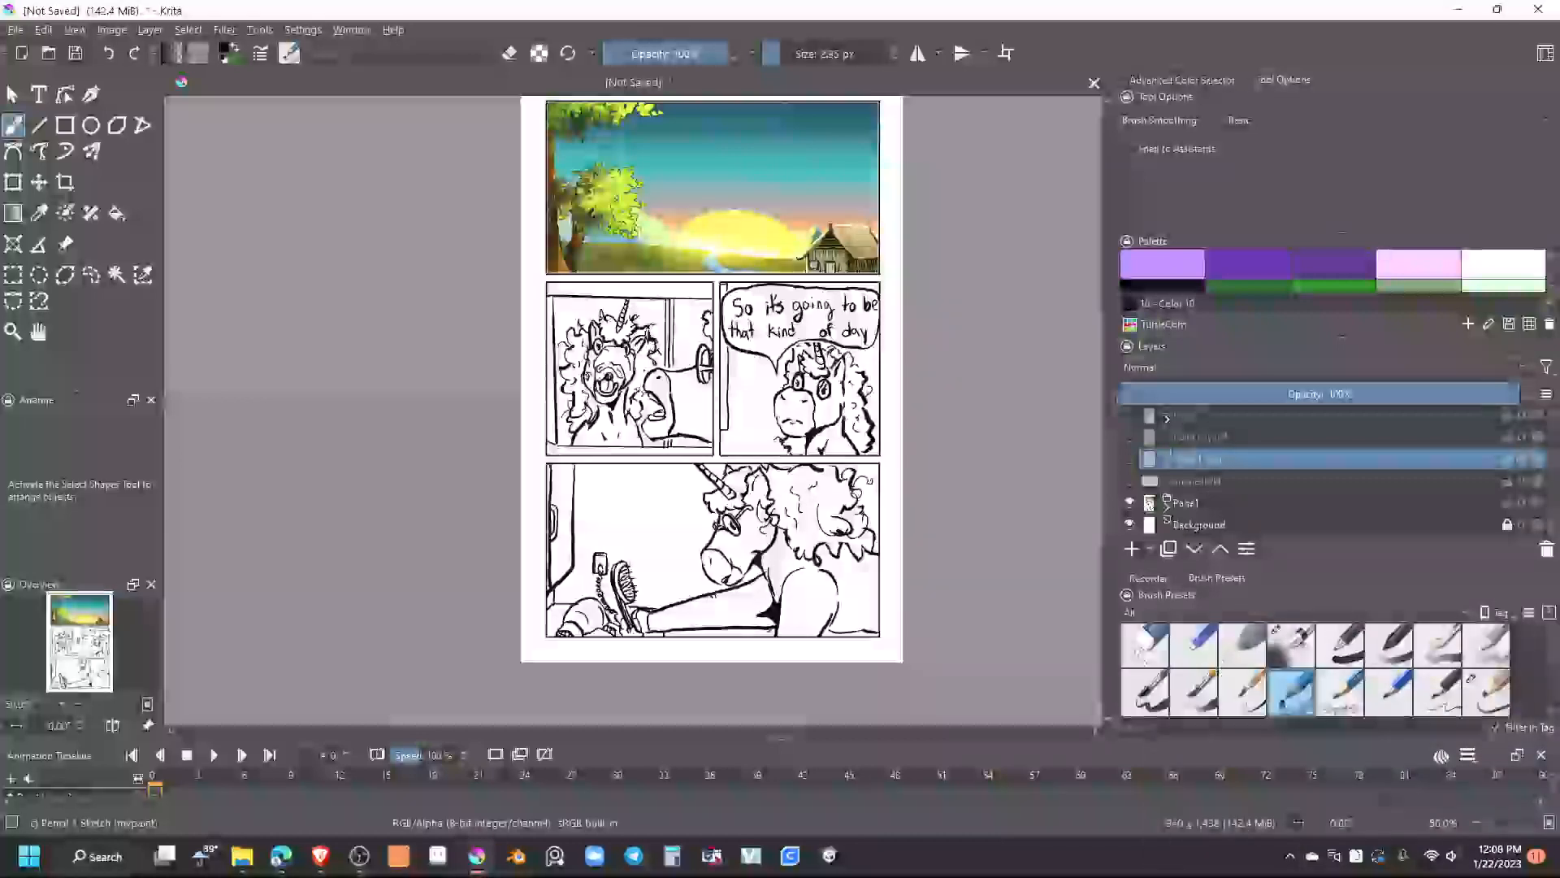
pyautogui.click(1249, 612)
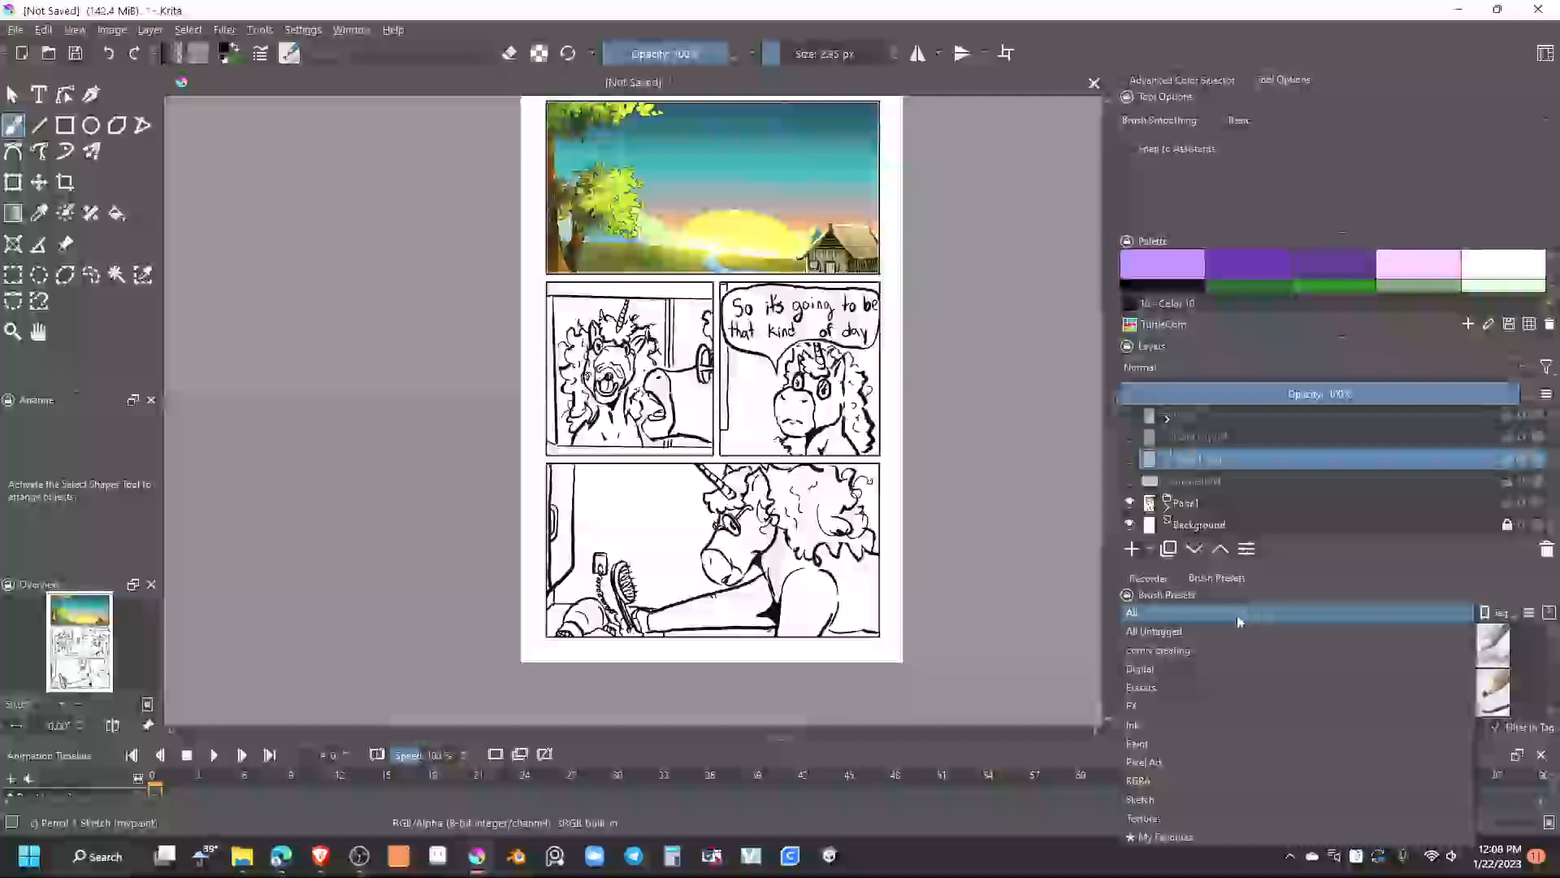
pyautogui.click(1186, 654)
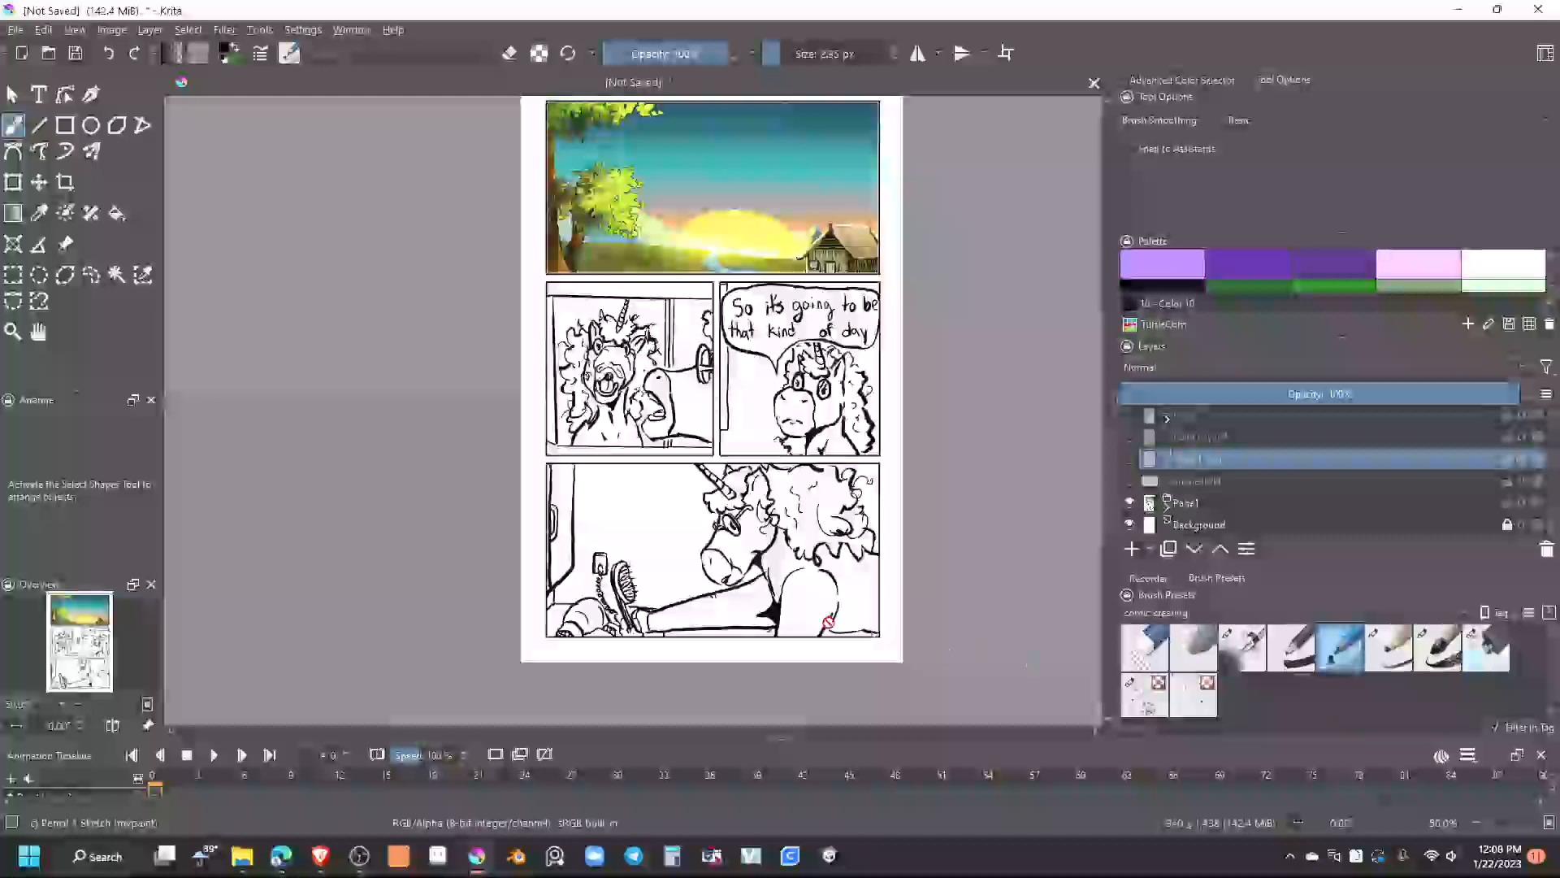
# On Page1's Color layer, paint the unicorn's muzzle and mane in the last panel with Basic-1 in the Color 2 purple
pyautogui.click(1290, 660)
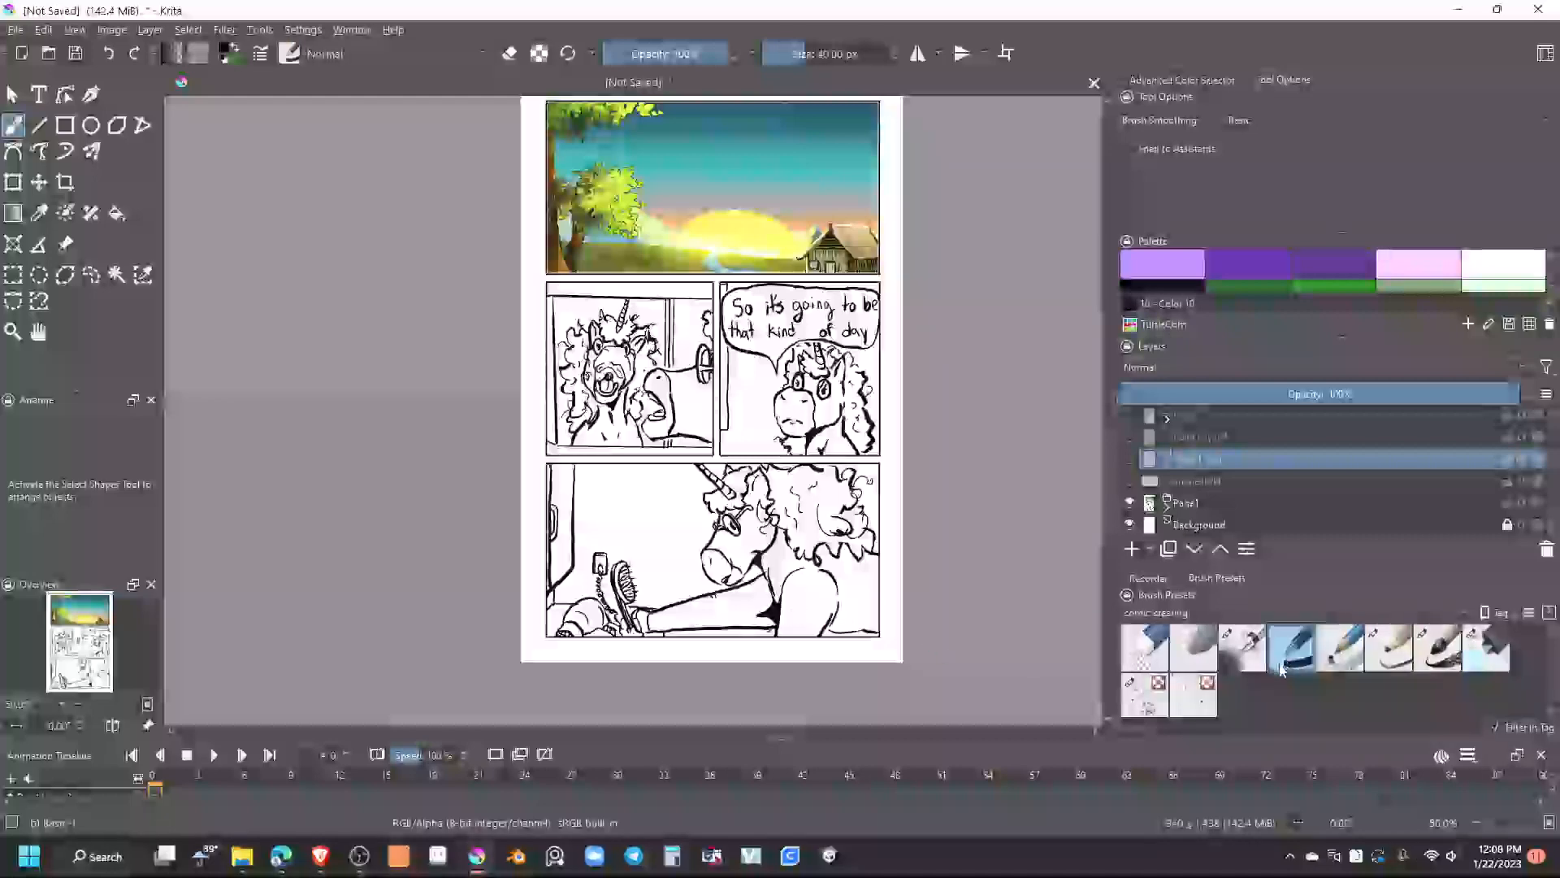
pyautogui.click(1167, 502)
pyautogui.click(1209, 465)
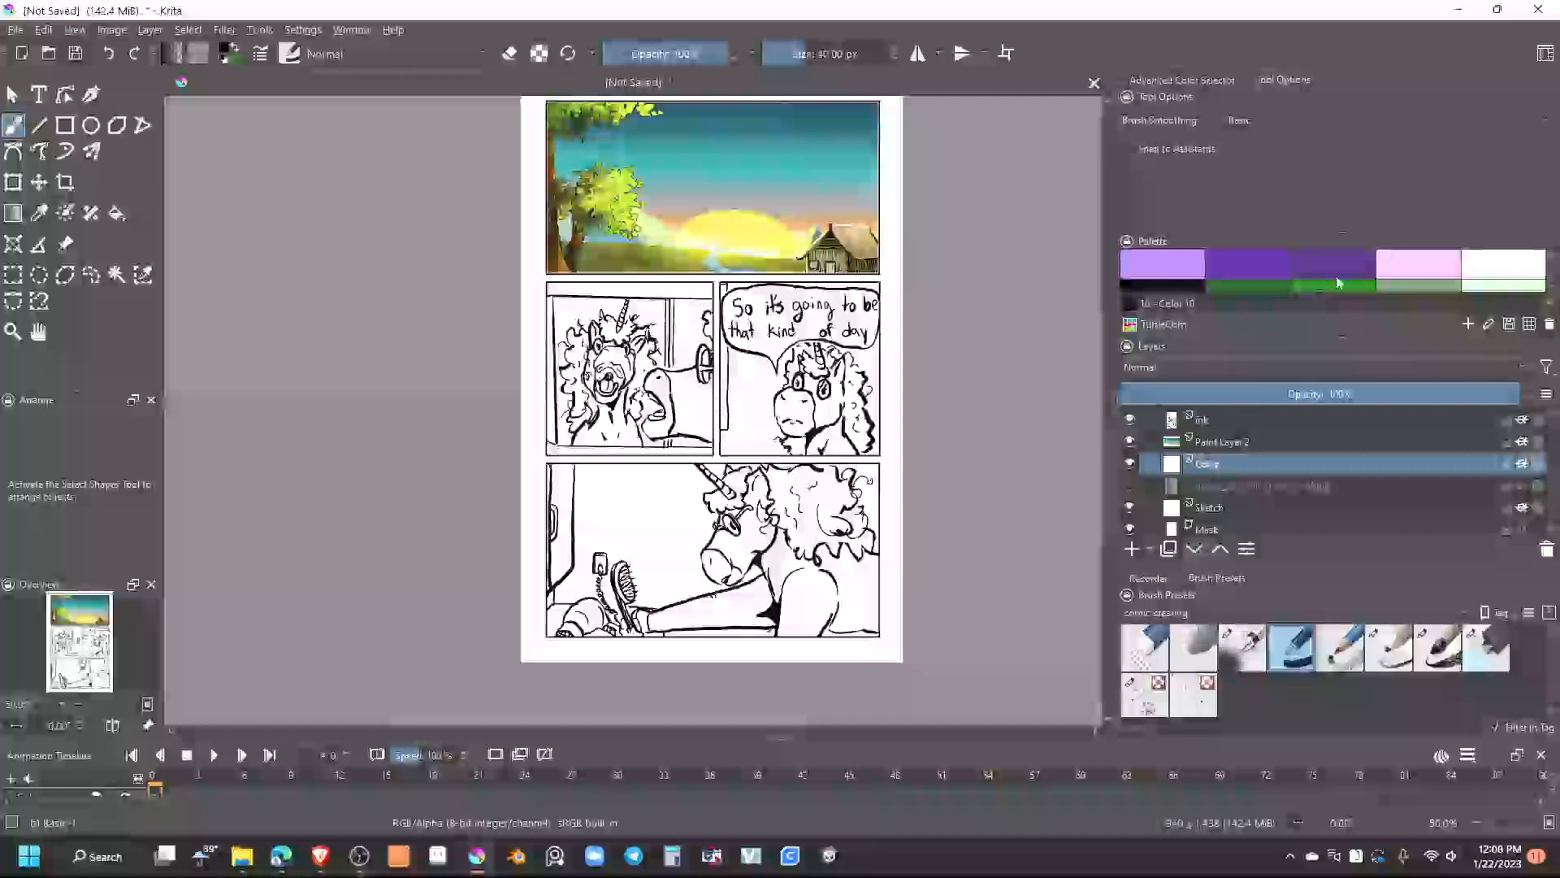
pyautogui.click(1260, 272)
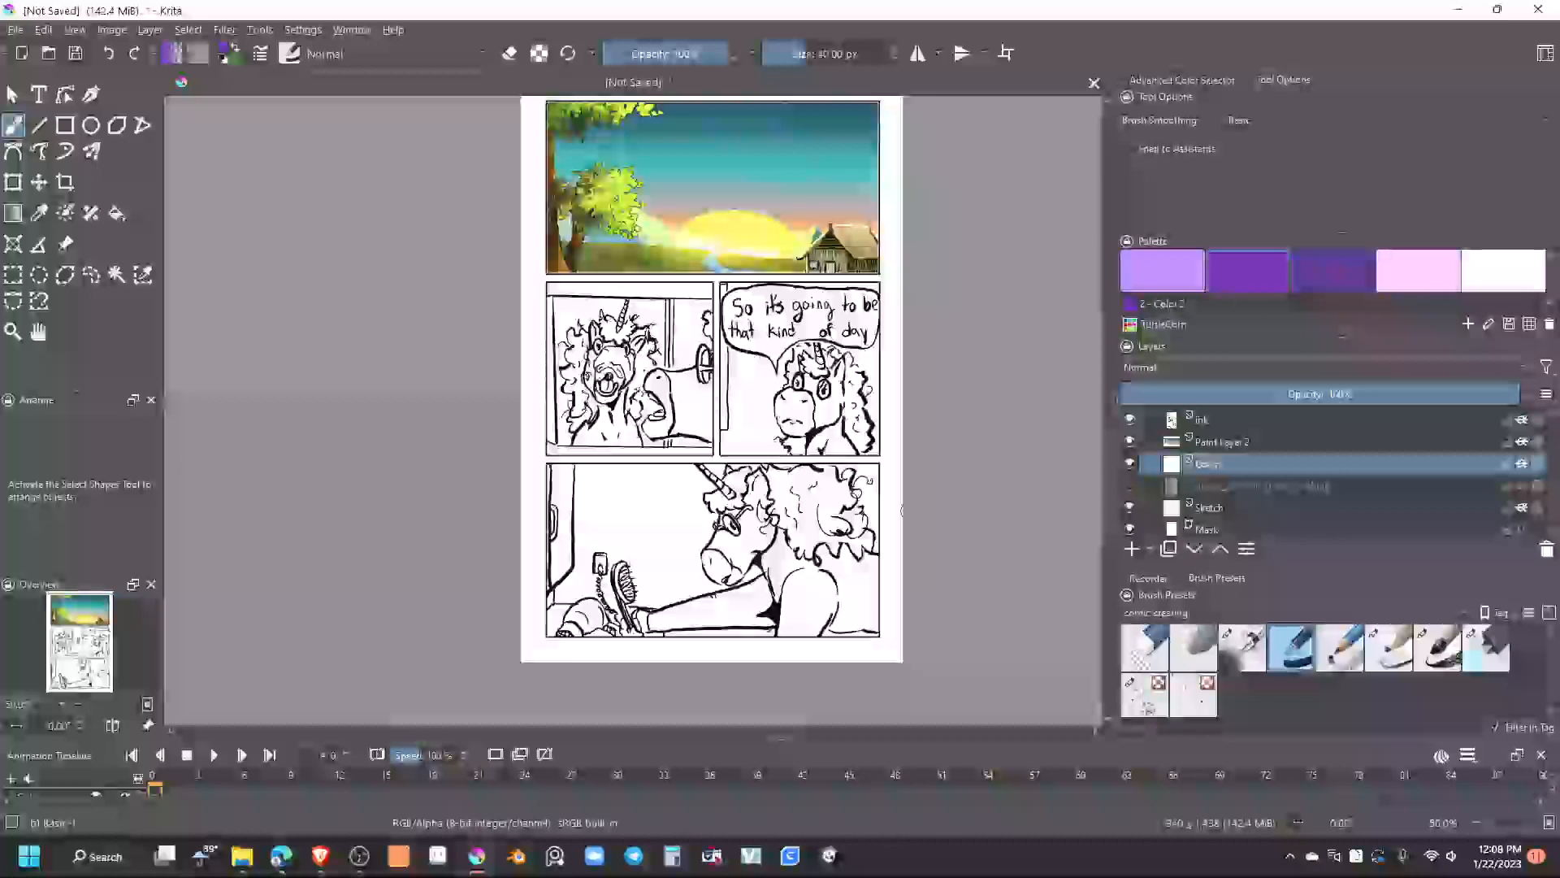
pyautogui.moveTo(716, 570)
pyautogui.mouseDown()
pyautogui.moveTo(740, 577)
pyautogui.moveTo(710, 554)
pyautogui.mouseUp()
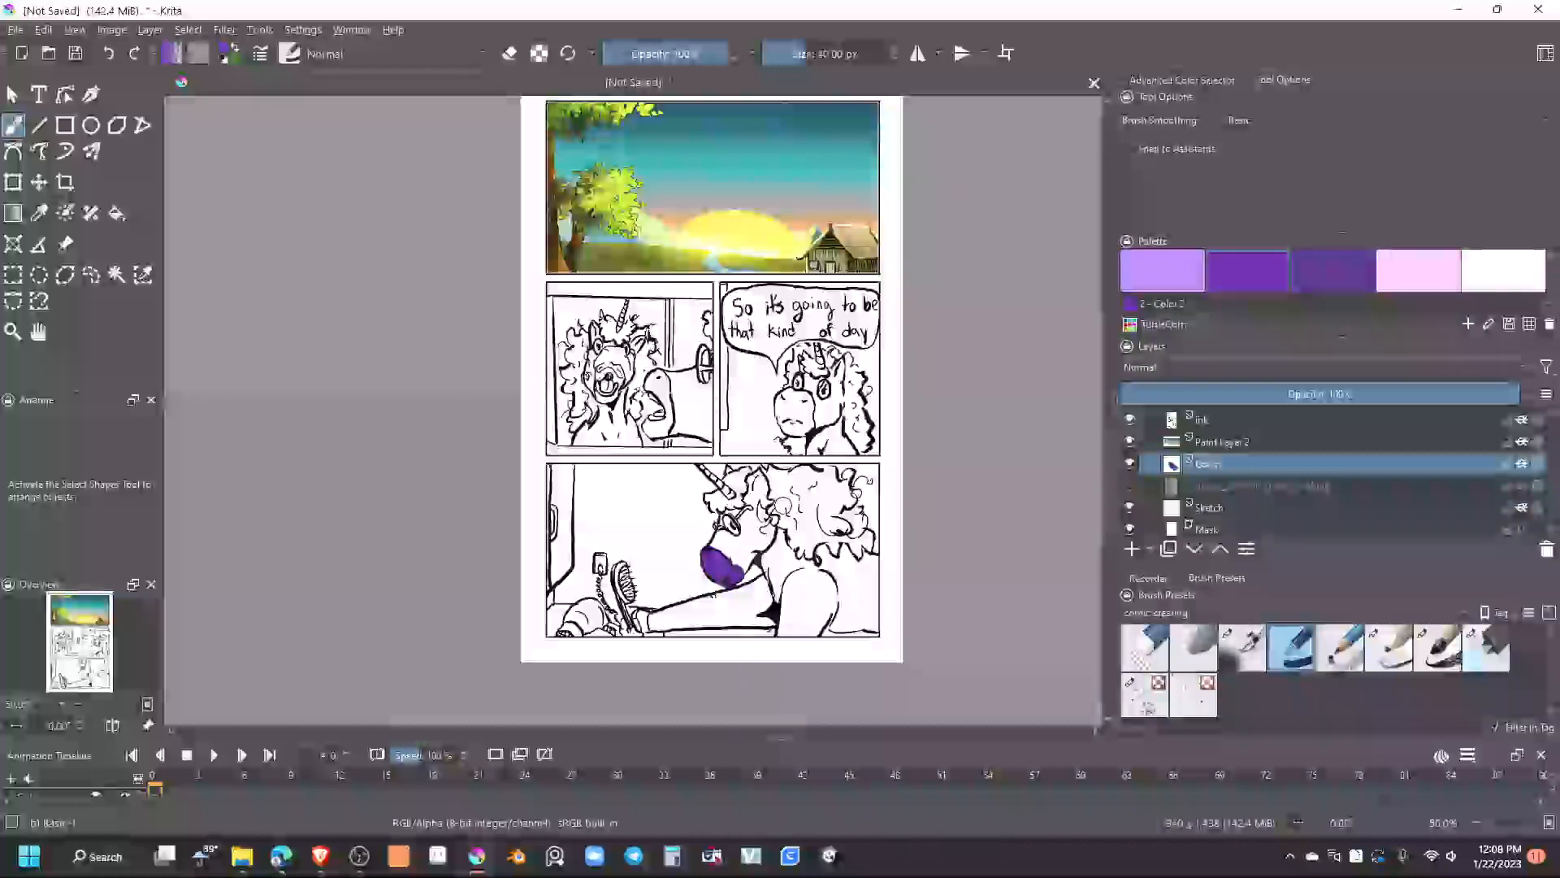
pyautogui.moveTo(779, 509)
pyautogui.mouseDown()
pyautogui.moveTo(775, 471)
pyautogui.moveTo(810, 488)
pyautogui.moveTo(852, 475)
pyautogui.moveTo(865, 549)
pyautogui.moveTo(841, 532)
pyautogui.moveTo(800, 551)
pyautogui.mouseUp()
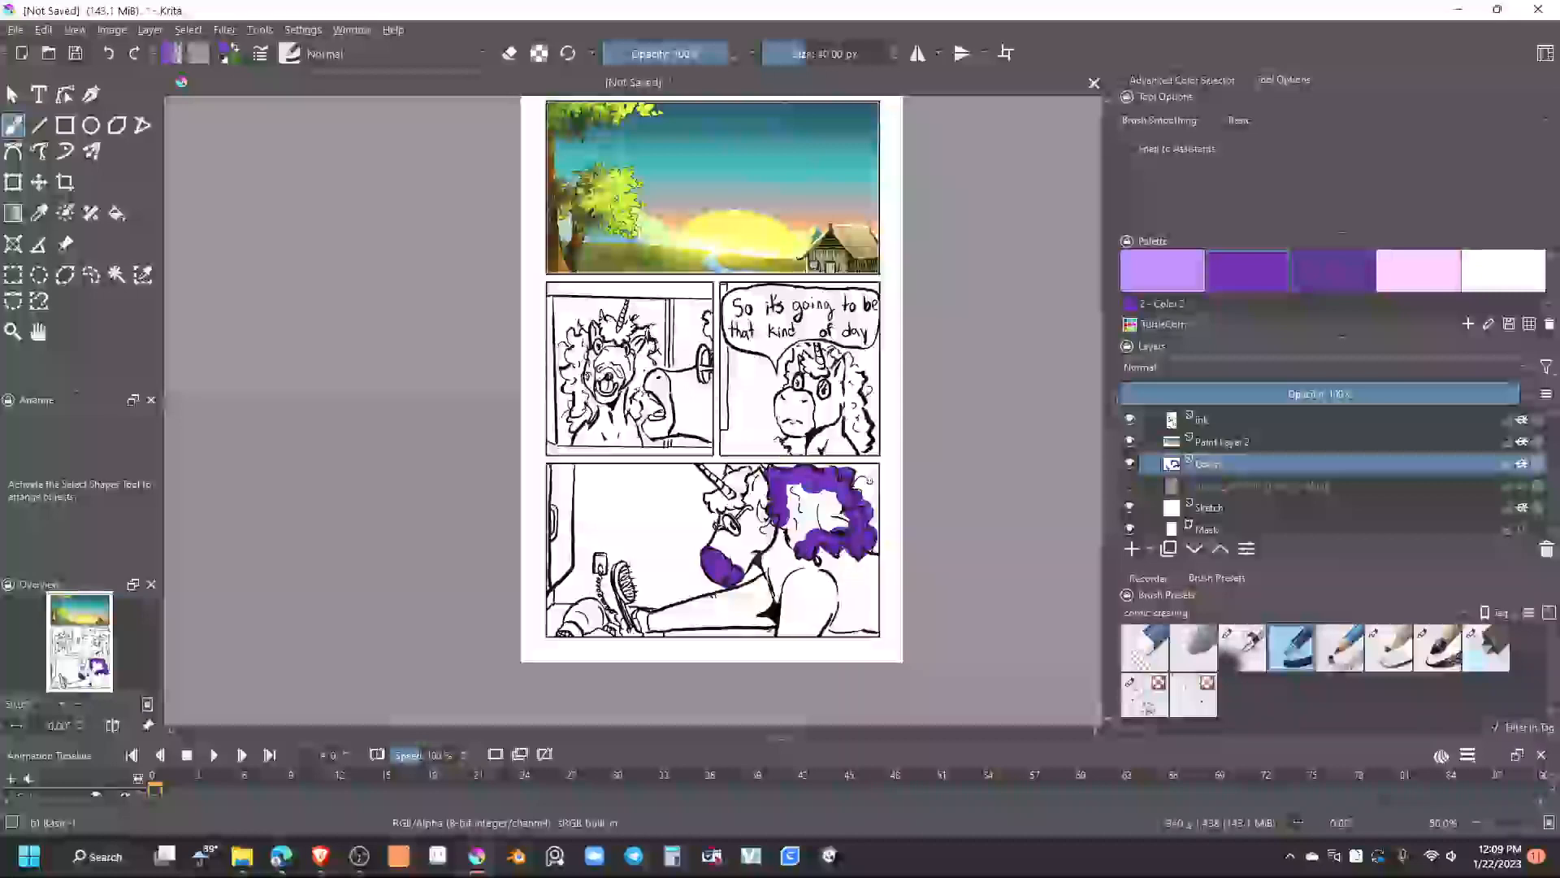